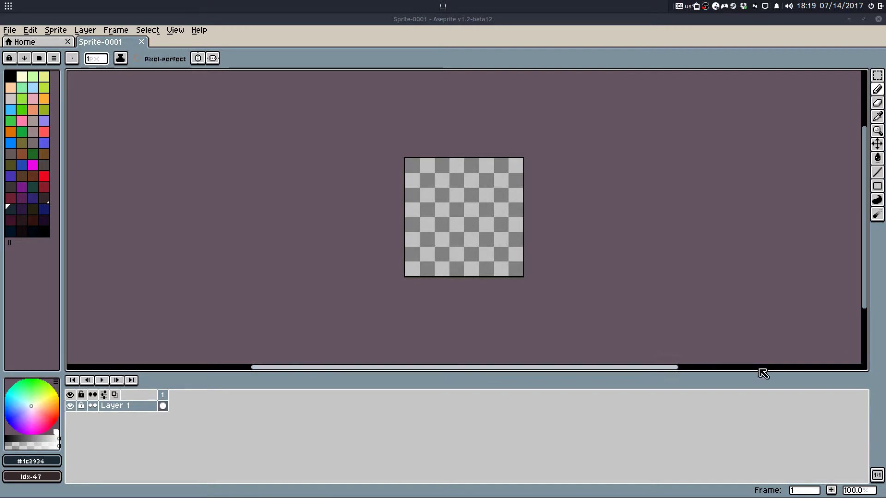
mouse_move(461, 489)
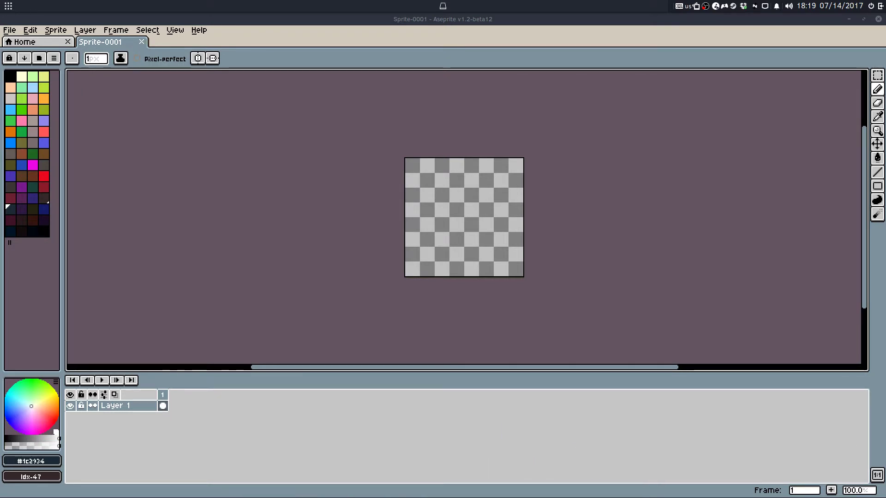
mouse_move(519, 489)
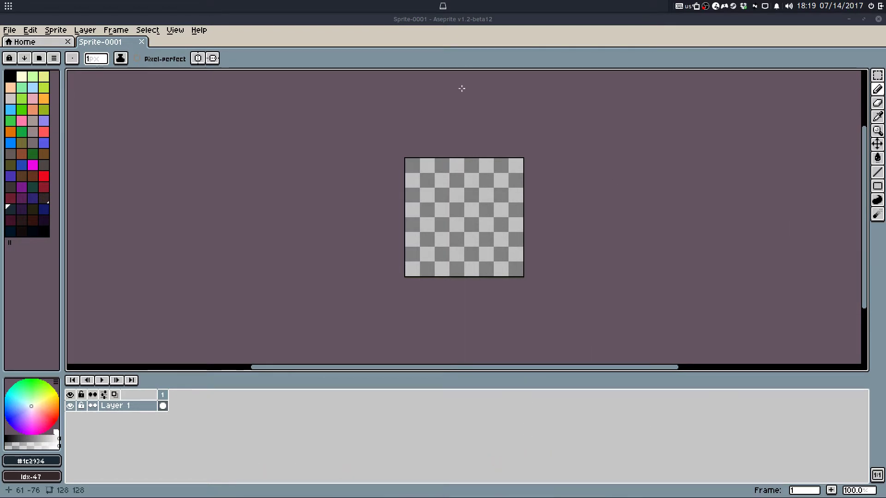
left_click(514, 23)
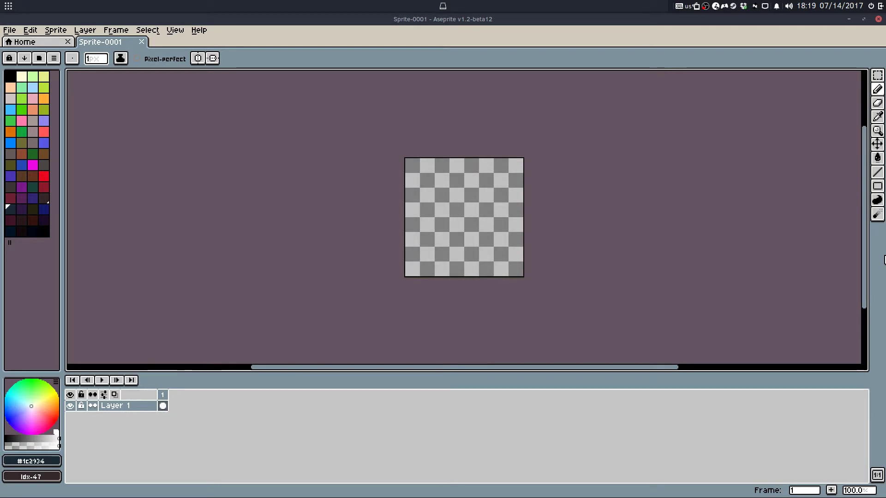
Step: Switch to NVIDIA X Server Settings, turn off Allow Flipping in the OpenGL settings with Sync to VBlank kept on, and quit
left_click(2, 5)
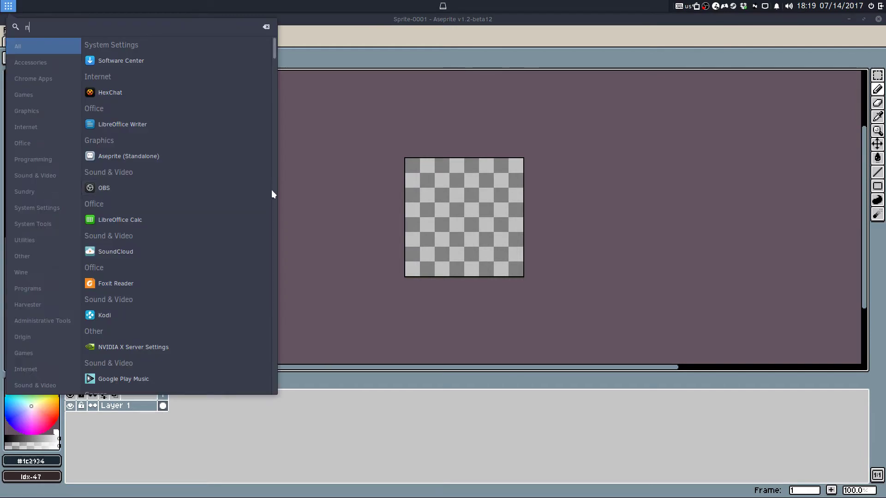
left_click(278, 180)
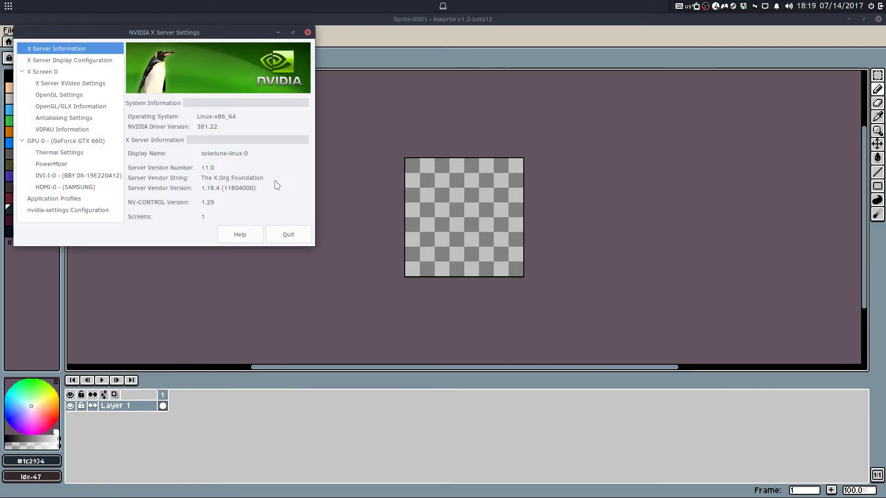
left_click(88, 83)
left_click(90, 95)
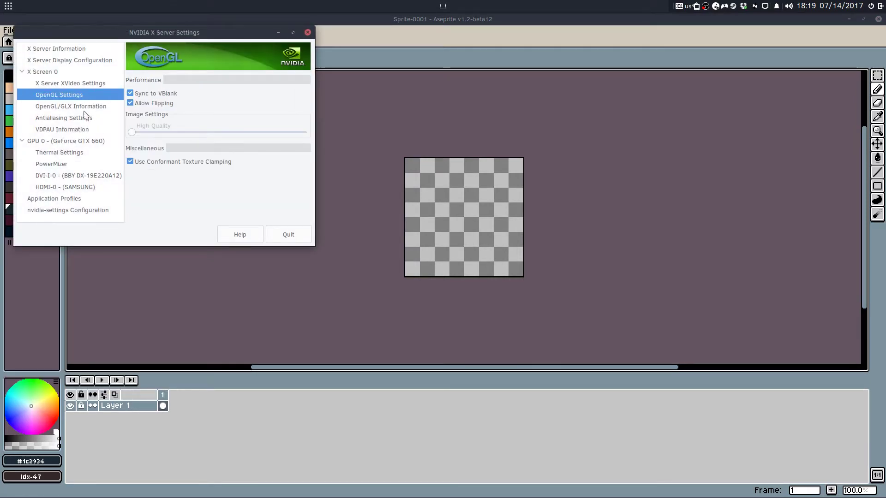
left_click(142, 103)
left_click(149, 97)
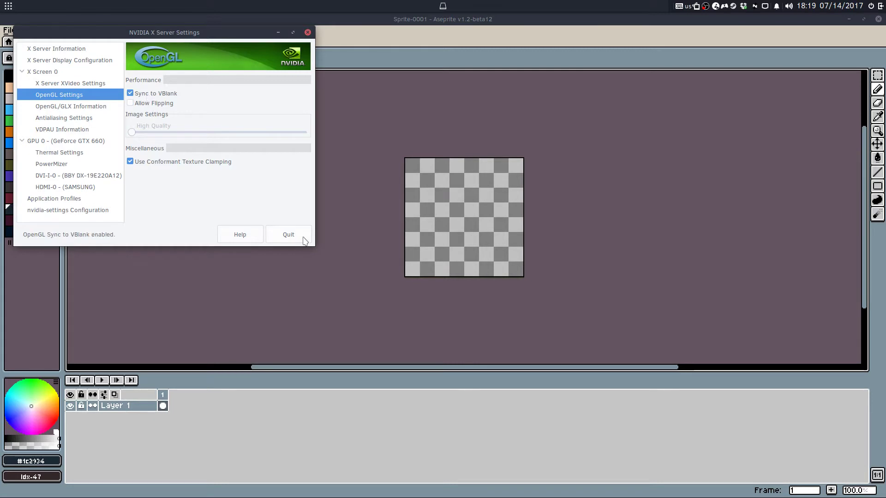
left_click(304, 241)
scroll(372, 331, "right", 2)
scroll(443, 255, "left", 1)
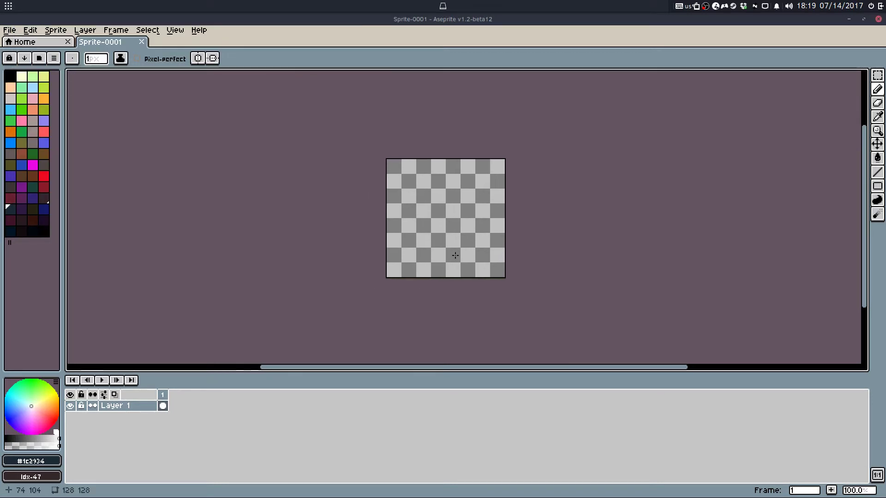
scroll(455, 255, "left", 1)
scroll(456, 255, "down", 1)
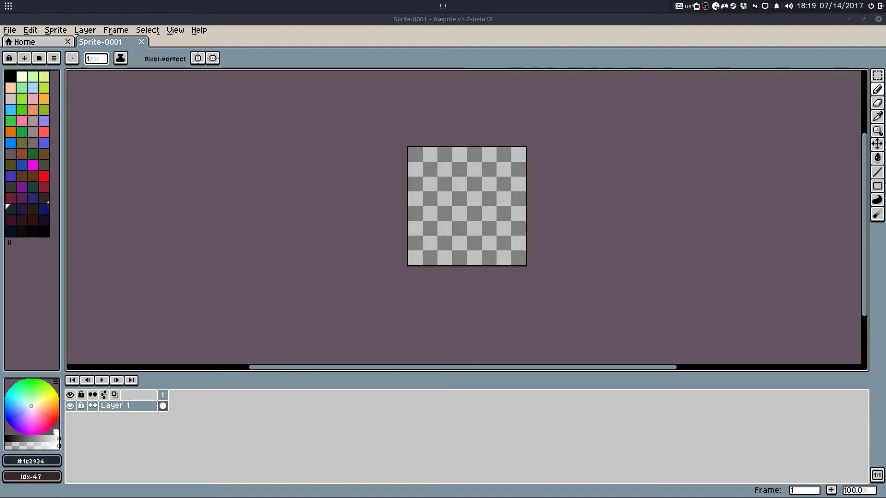
left_click_drag(555, 178, 560, 189)
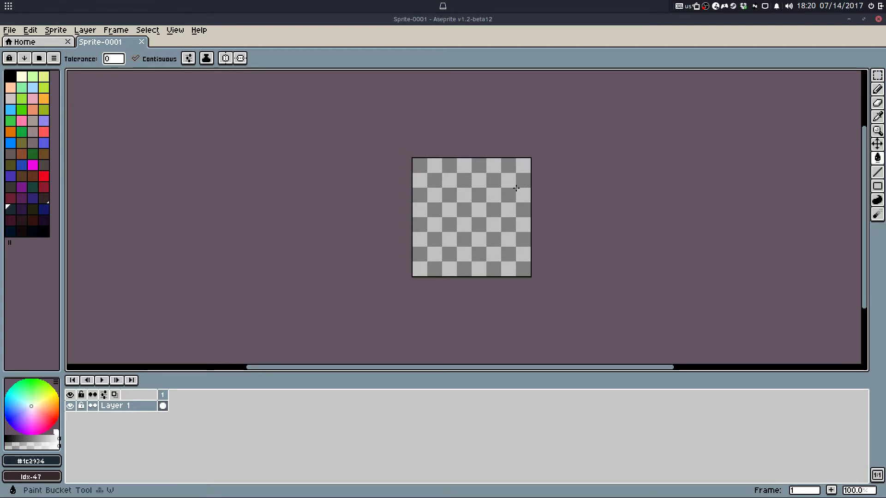
scroll(492, 201, "up", 2)
scroll(460, 207, "down", 1)
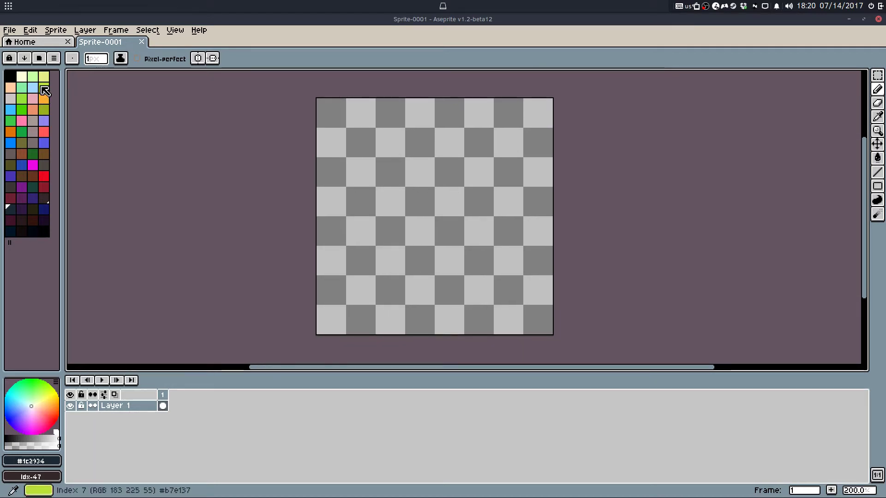
Step: Fill the whole canvas of Layer 1 with the dark green palette colour, index 42, using the Paint Bucket
left_click(11, 98)
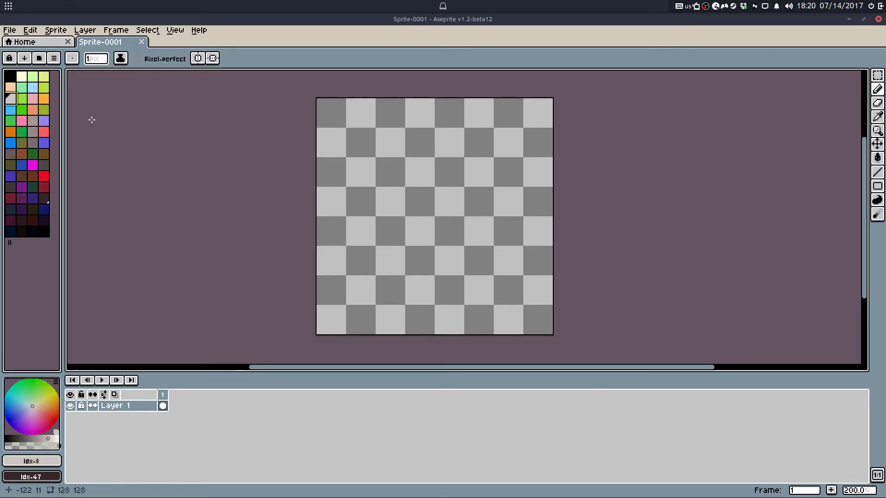
left_click(44, 99)
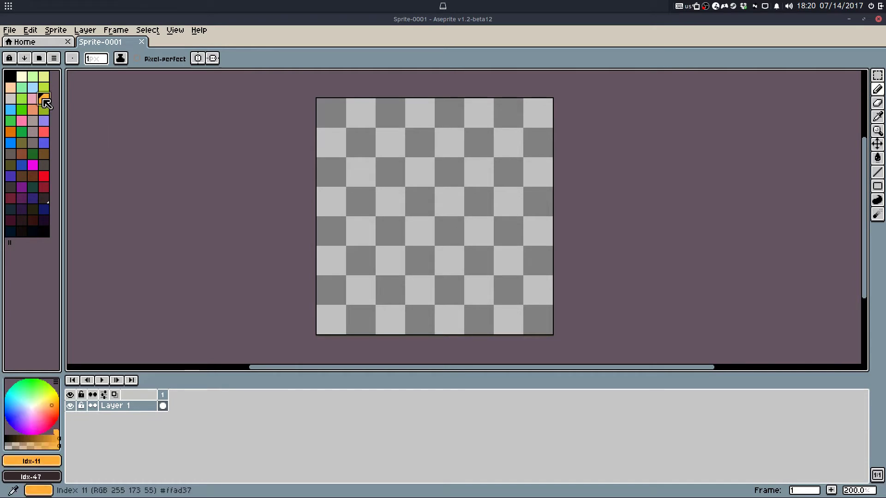
left_click_drag(357, 238, 376, 224)
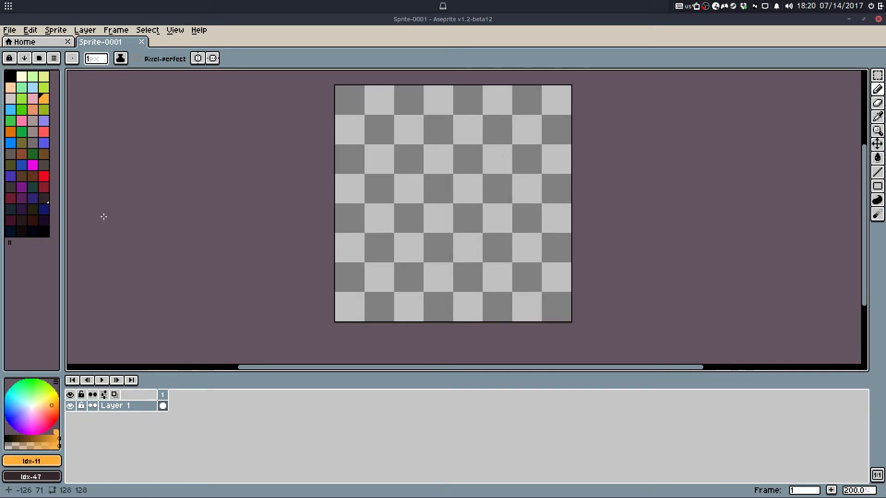
left_click(32, 187)
key("g")
left_click(411, 316)
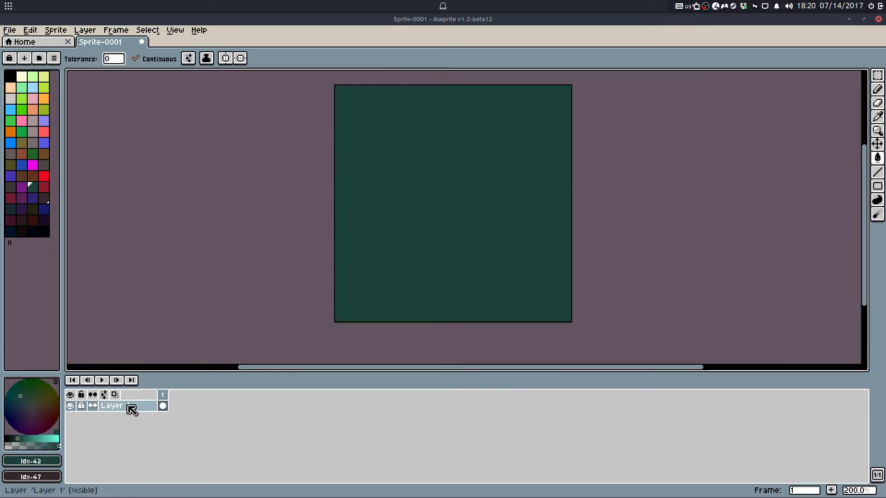
Step: Add a new layer above Layer 1 and choose the Pencil tool with light blue, palette index 12
right_click(130, 406)
left_click(149, 415)
key("b")
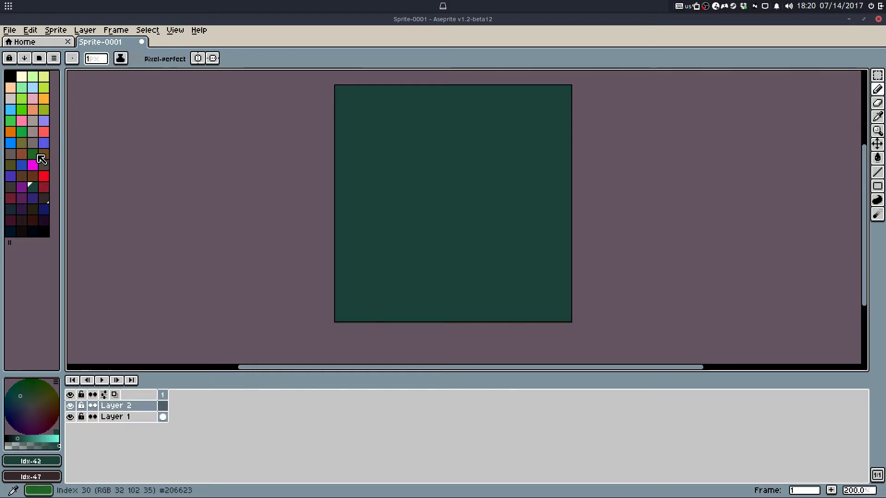
left_click(13, 111)
left_click_drag(349, 206, 345, 211)
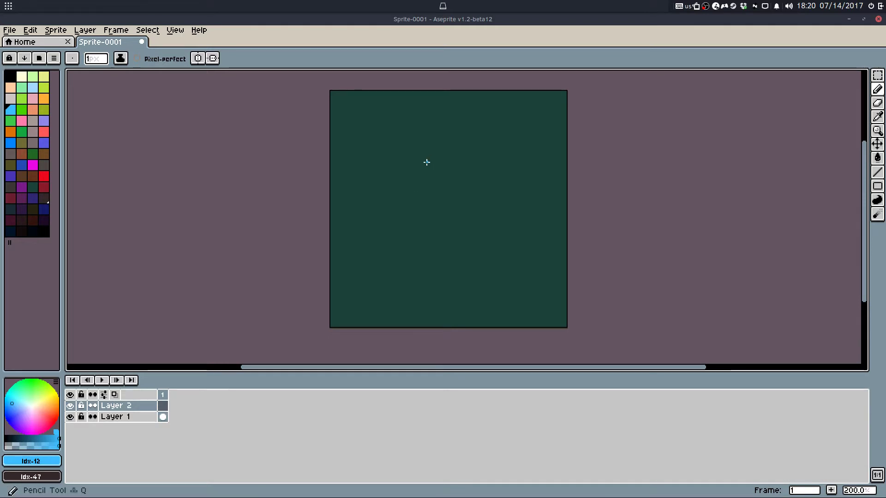
left_click_drag(422, 170, 422, 180)
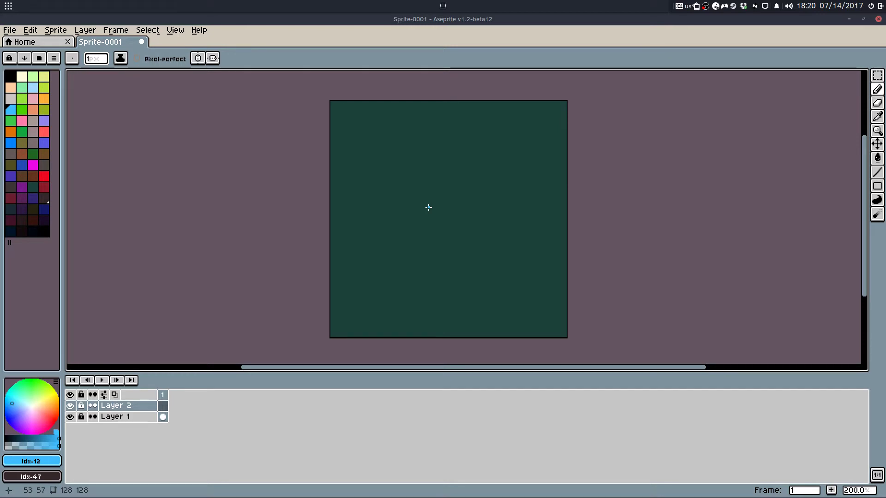
scroll(457, 165, "up", 1)
scroll(459, 169, "down", 1)
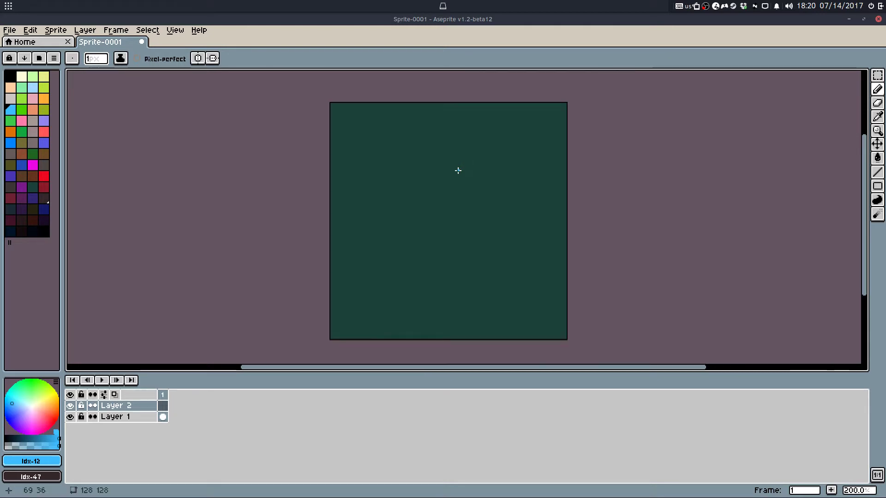
key("ctrl+apostrophe")
key("ctrl+apostrophe")
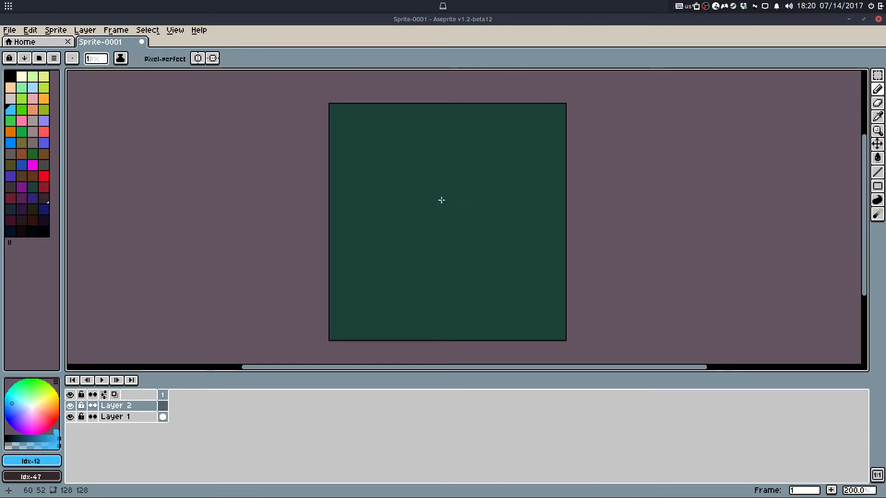
scroll(441, 200, "up", 1)
scroll(441, 199, "down", 1)
Step: Shrink the timeline to give the canvas more room, and ready the Pencil tool
left_click_drag(461, 372, 475, 425)
scroll(469, 210, "up", 1)
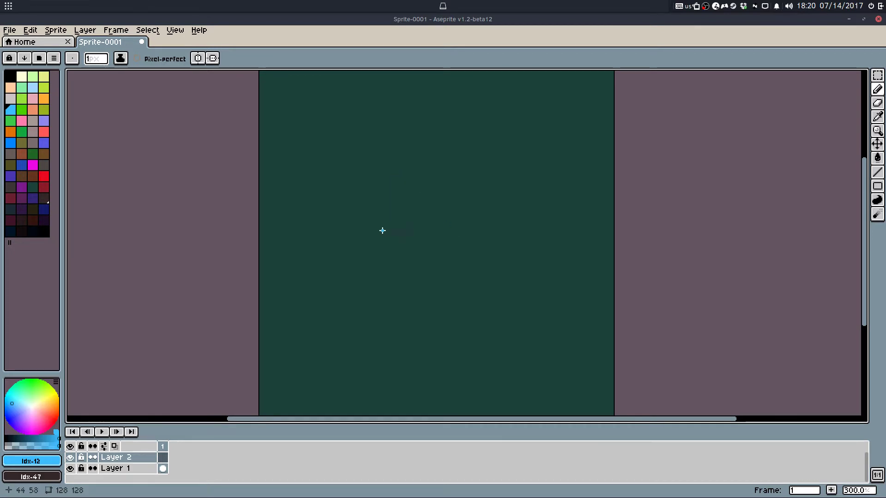
key("q")
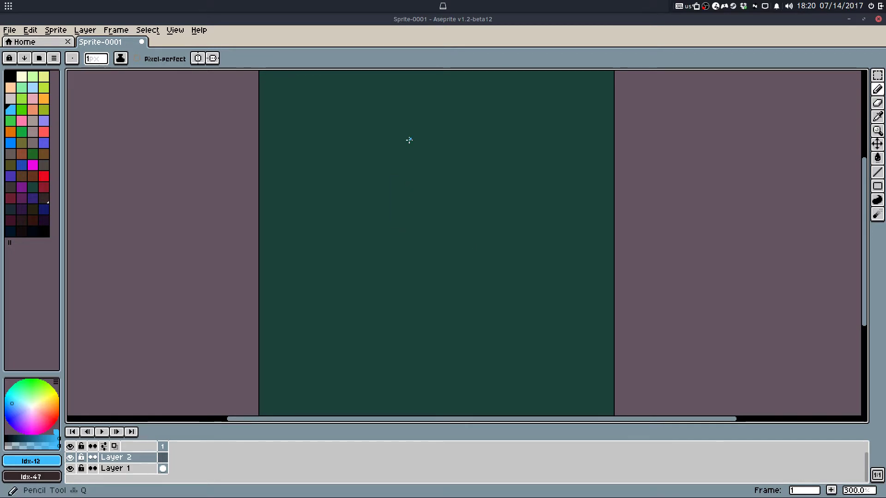
mouse_move(398, 120)
left_mouse_down()
mouse_move(434, 131)
mouse_move(447, 148)
mouse_move(462, 202)
mouse_move(455, 229)
mouse_move(403, 257)
mouse_move(367, 251)
mouse_move(346, 207)
mouse_move(357, 158)
mouse_move(374, 135)
mouse_move(406, 119)
mouse_move(354, 186)
mouse_move(385, 249)
mouse_move(436, 140)
left_mouse_up()
key("ctrl+z")
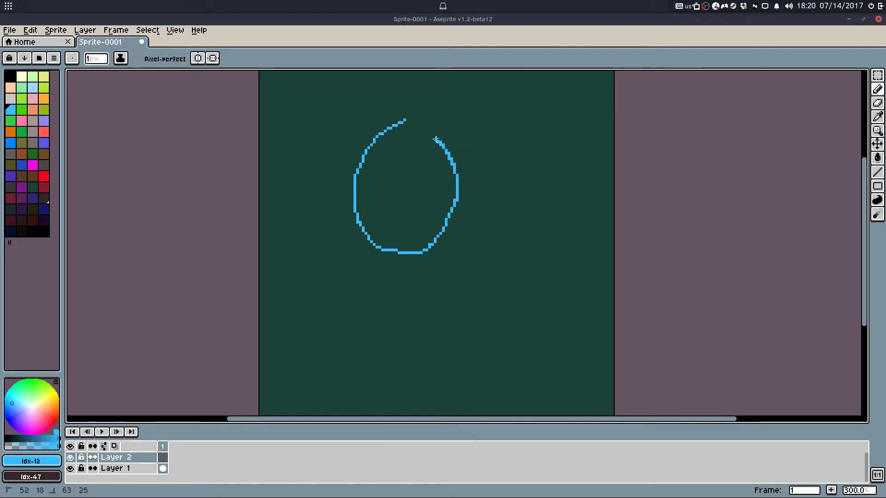
key("ctrl+z")
Step: Draw a rounded light blue head outline in the upper middle of Layer 2 and fill it solid
mouse_move(388, 121)
left_mouse_down()
mouse_move(425, 118)
mouse_move(441, 192)
mouse_move(366, 189)
mouse_move(379, 118)
mouse_move(416, 114)
mouse_move(390, 98)
mouse_move(435, 99)
mouse_move(455, 166)
mouse_move(397, 231)
left_mouse_up()
key("w")
left_click(413, 166)
key("q")
key("w")
left_click(437, 117)
key("q")
Step: Draw a spine line from below the head to near the canvas's lower edge and cross it with a slanted shoulder line
scroll(421, 155, "up", 1)
scroll(396, 243, "up", 1)
left_click_drag(401, 283, 412, 210)
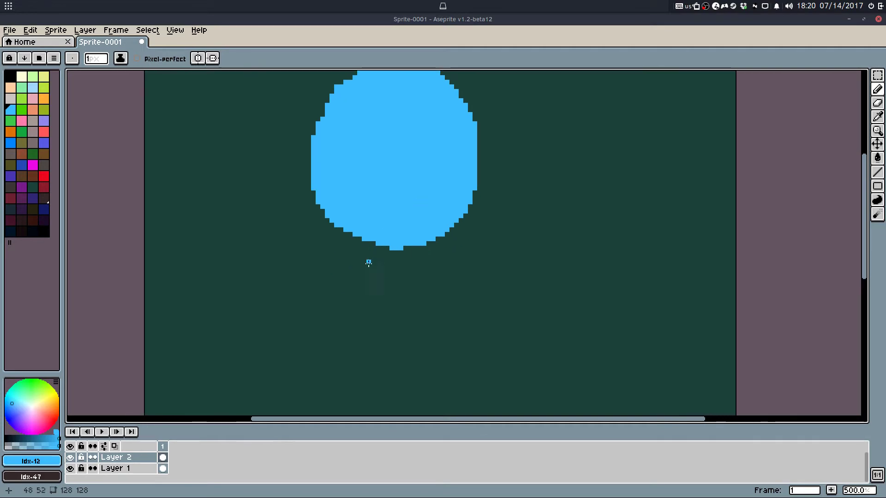
mouse_move(368, 263)
left_mouse_down()
mouse_move(415, 201)
mouse_move(378, 399)
left_mouse_up()
scroll(415, 197, "down", 2)
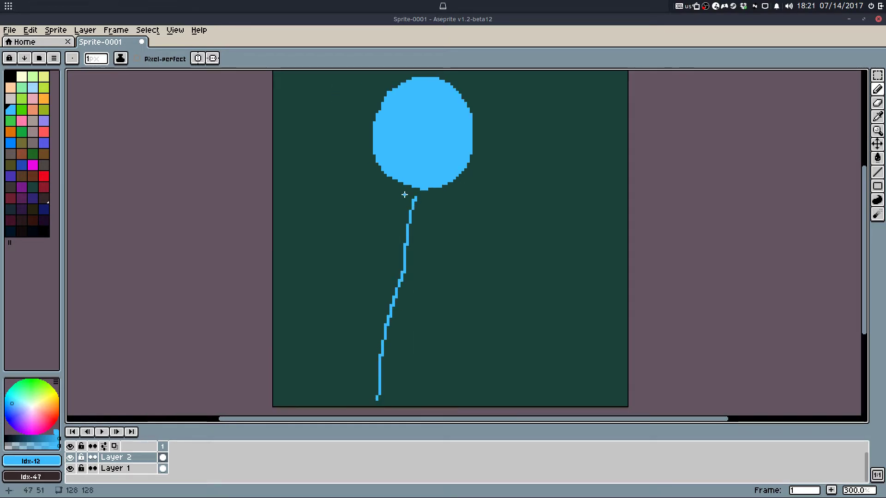
left_click_drag(412, 208, 448, 200)
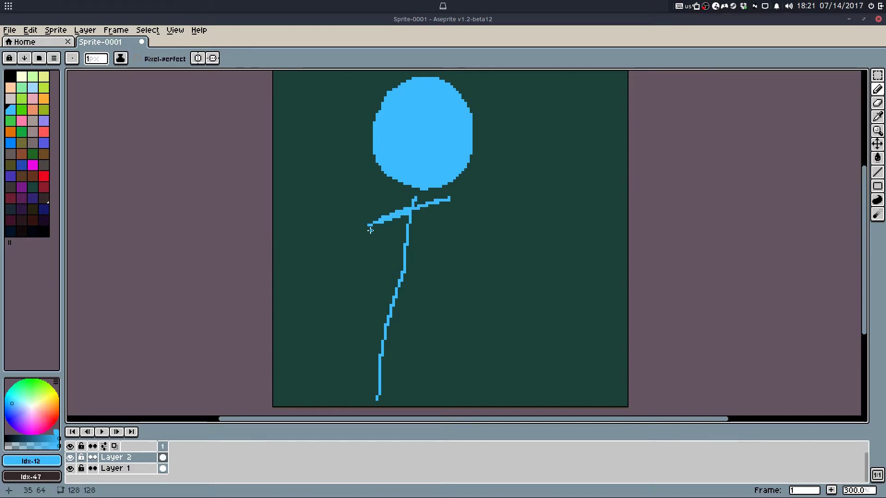
Step: Sketch both arms from the shoulder ends, one hanging down and the other bent forward at the elbow with a small triangular hand
left_click_drag(369, 225, 340, 339)
mouse_move(448, 200)
left_mouse_down()
mouse_move(434, 285)
mouse_move(525, 294)
mouse_move(550, 286)
mouse_move(514, 298)
mouse_move(544, 294)
left_mouse_up()
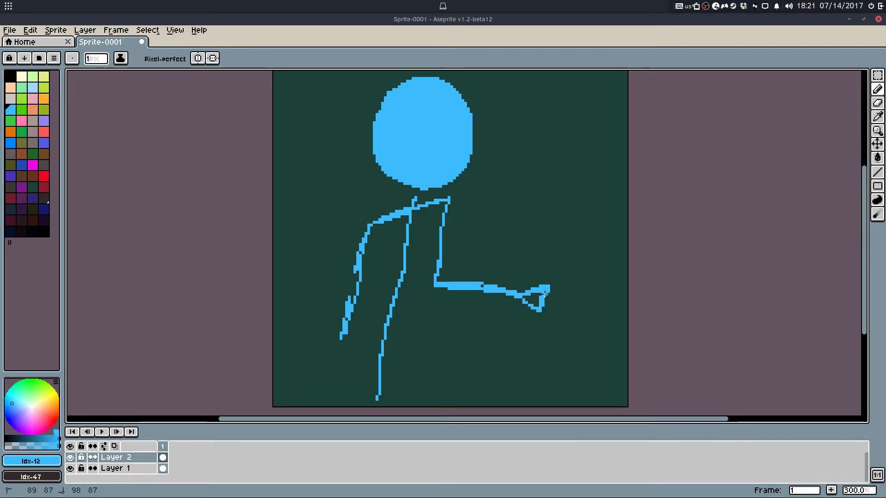
mouse_move(339, 342)
left_mouse_down()
mouse_move(354, 398)
mouse_move(344, 337)
mouse_move(356, 409)
mouse_move(343, 338)
mouse_move(347, 389)
mouse_move(379, 401)
mouse_move(403, 272)
mouse_move(378, 392)
left_mouse_up()
key("ctrl+z")
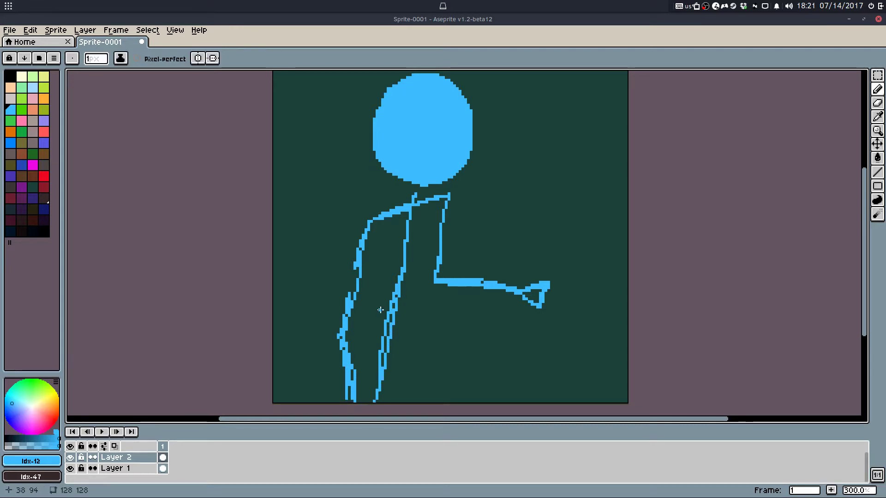
Step: Erase the lower part of the spine and redraw it as a straighter line down to the canvas's lower edge
key("e")
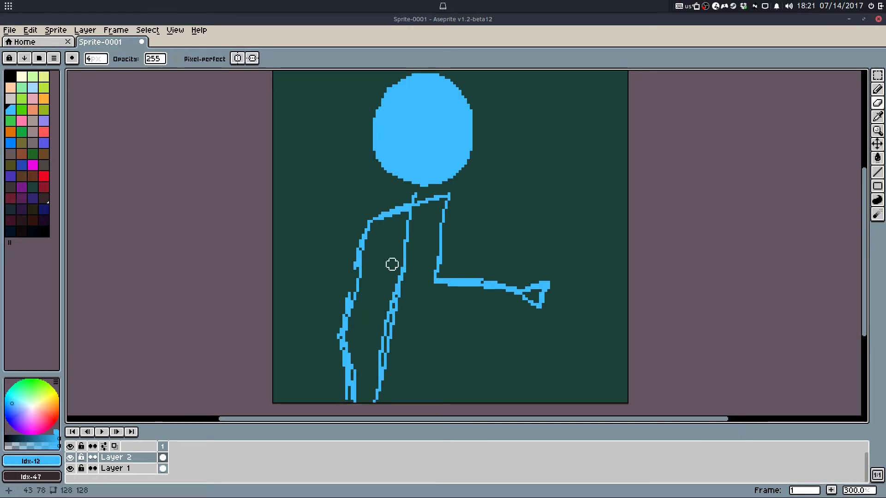
mouse_move(391, 264)
left_mouse_down()
mouse_move(369, 386)
mouse_move(404, 259)
mouse_move(405, 270)
left_mouse_up()
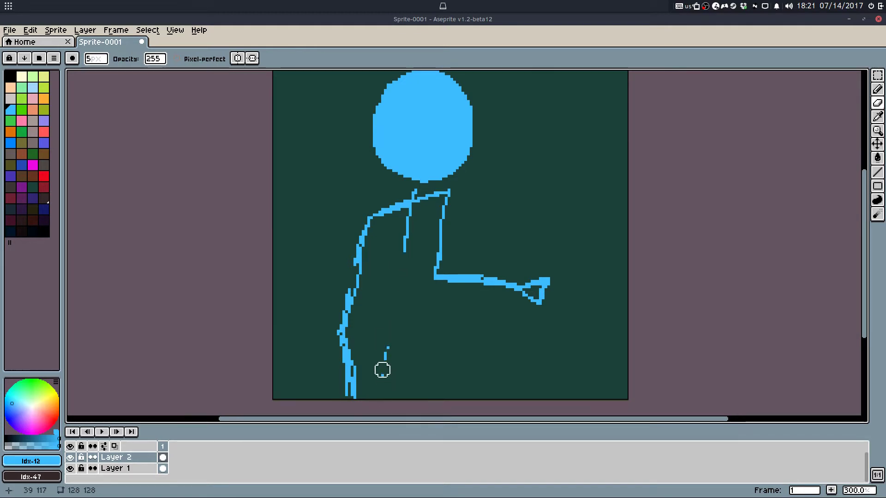
left_click_drag(382, 370, 380, 387)
key("b")
left_click_drag(405, 252, 397, 302)
mouse_move(401, 251)
left_mouse_down()
mouse_move(389, 397)
mouse_move(398, 317)
left_mouse_up()
key("ctrl+z")
key("ctrl+z")
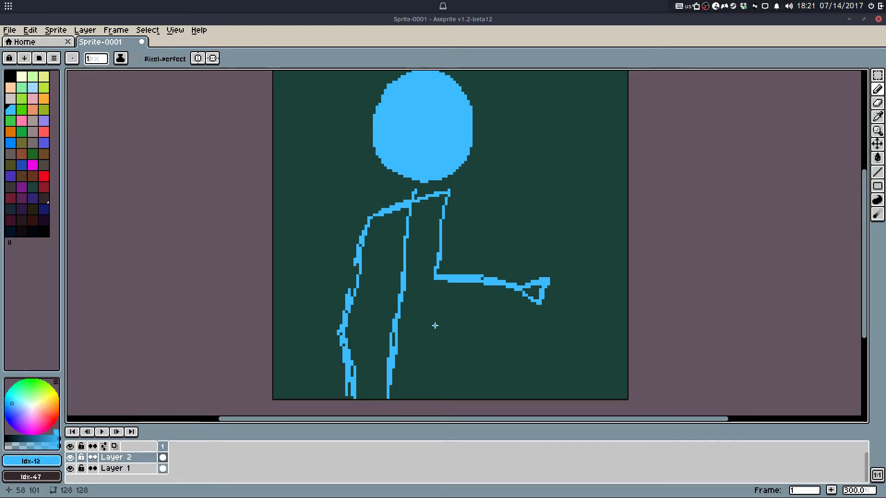
Step: Draw a short neck joining the base of the head to the shoulder line
mouse_move(404, 193)
left_mouse_down()
mouse_move(413, 235)
mouse_move(423, 242)
mouse_move(423, 216)
mouse_move(427, 228)
mouse_move(417, 244)
mouse_move(425, 276)
left_mouse_up()
scroll(425, 225, "up", 2)
key("ctrl+z")
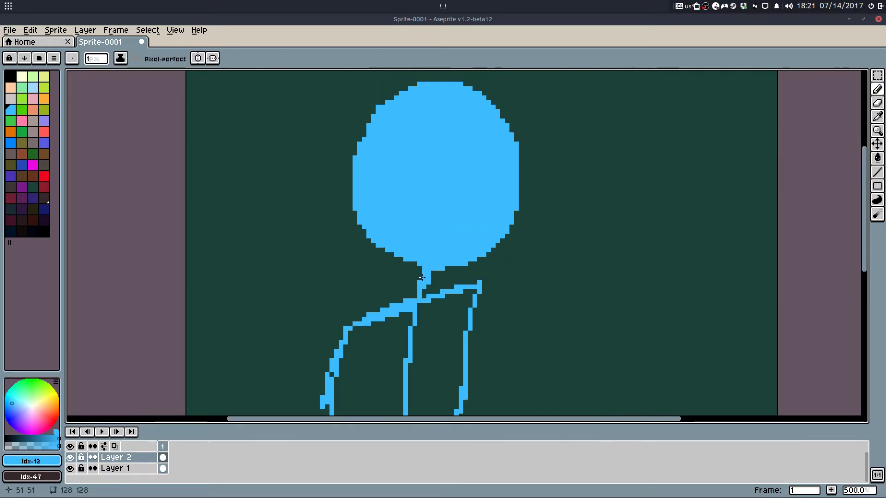
Step: Select the head with a rectangular marquee, move it down a few pixels closer to the shoulders, and deselect
left_click_drag(441, 182, 443, 223)
key("f")
left_click_drag(307, 93, 553, 313)
left_click_drag(486, 237, 486, 245)
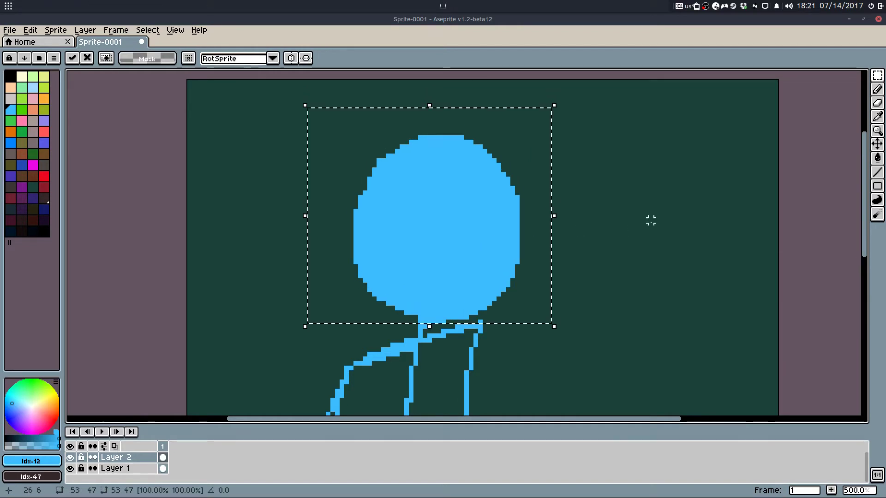
left_click(651, 222)
scroll(555, 256, "down", 2)
left_click_drag(553, 253, 522, 163)
Step: Erase the extra light blue pixels under the head beside the neck line, using a 1 px Eraser
key("b")
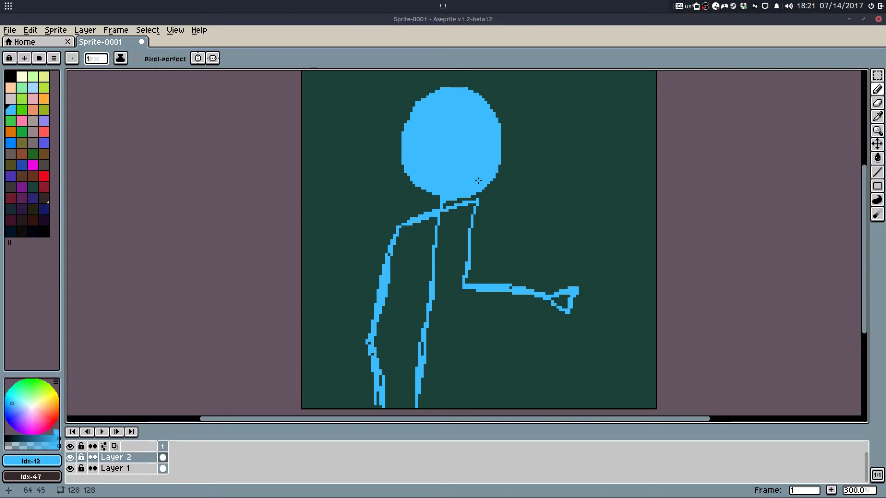
scroll(443, 209, "up", 5)
key("e")
key("minus")
key("minus")
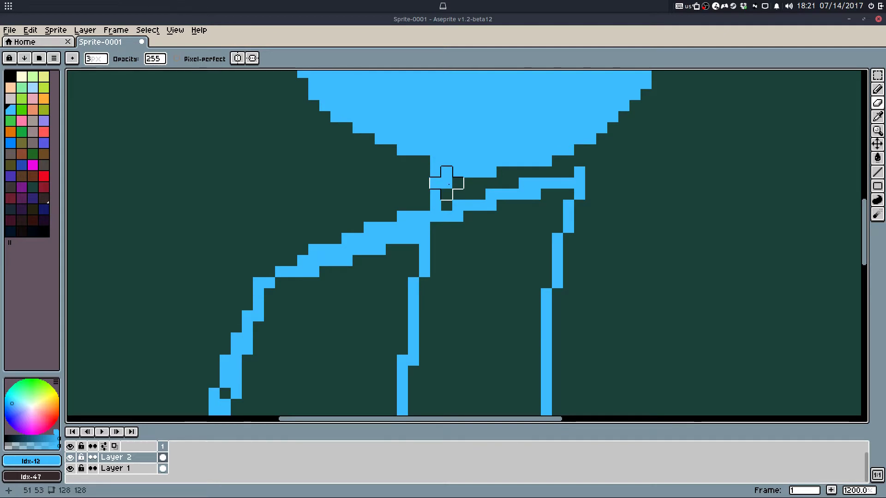
key("minus")
key("minus")
mouse_move(449, 184)
left_mouse_down()
mouse_move(447, 172)
mouse_move(491, 172)
left_mouse_up()
left_click(451, 163)
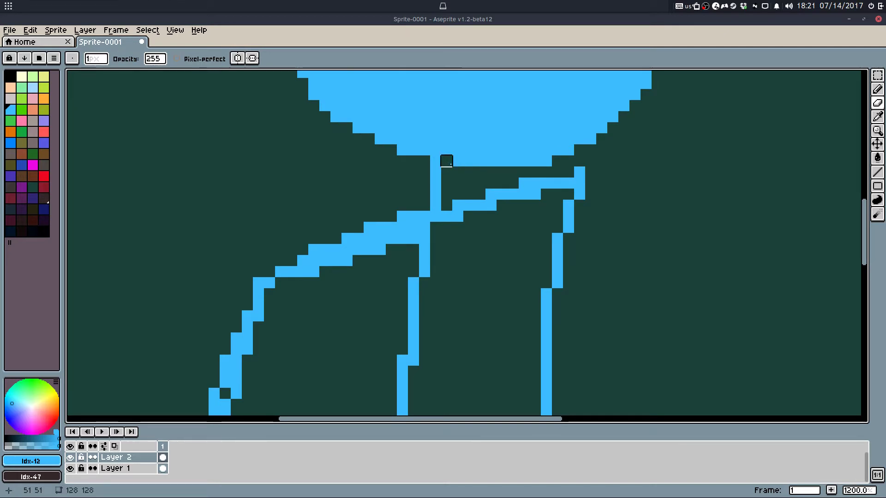
scroll(457, 159, "down", 5)
Step: Examine the whole figure's proportions and the head, neck and shoulder junction at different zoom levels
key("b")
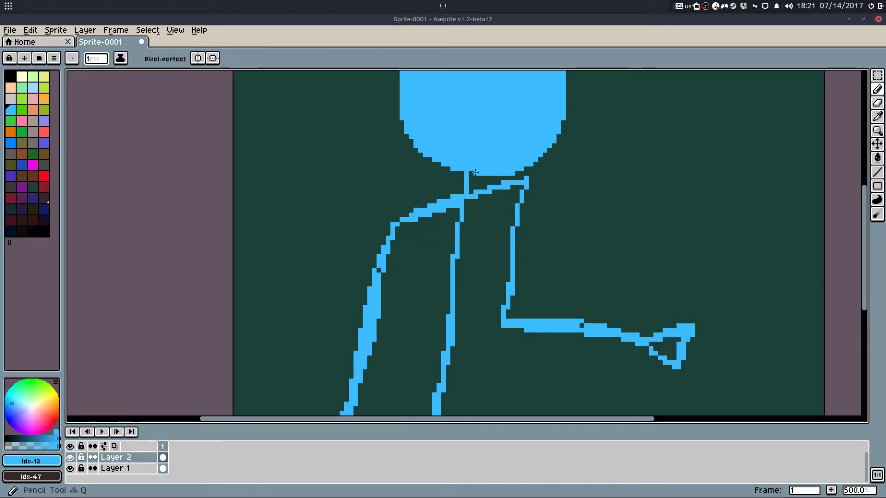
left_click_drag(490, 162, 449, 287)
scroll(484, 253, "down", 3)
left_click_drag(495, 251, 490, 237)
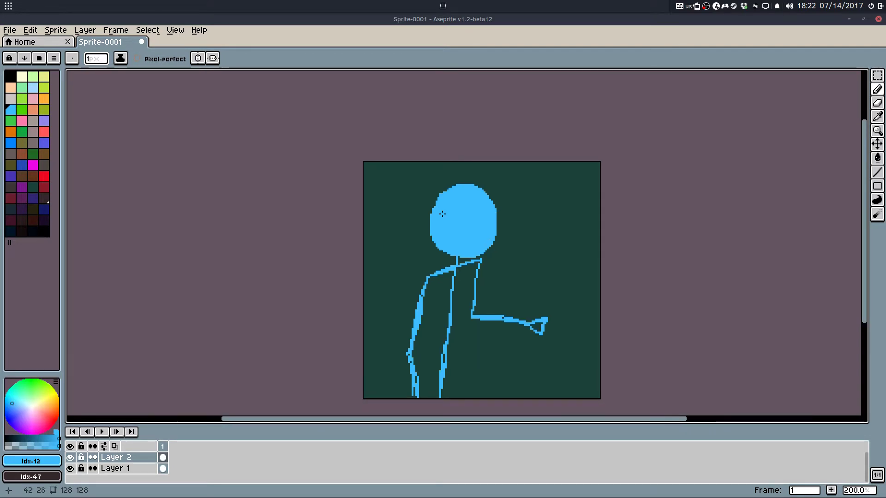
left_click_drag(489, 259, 485, 253)
scroll(452, 297, "up", 1)
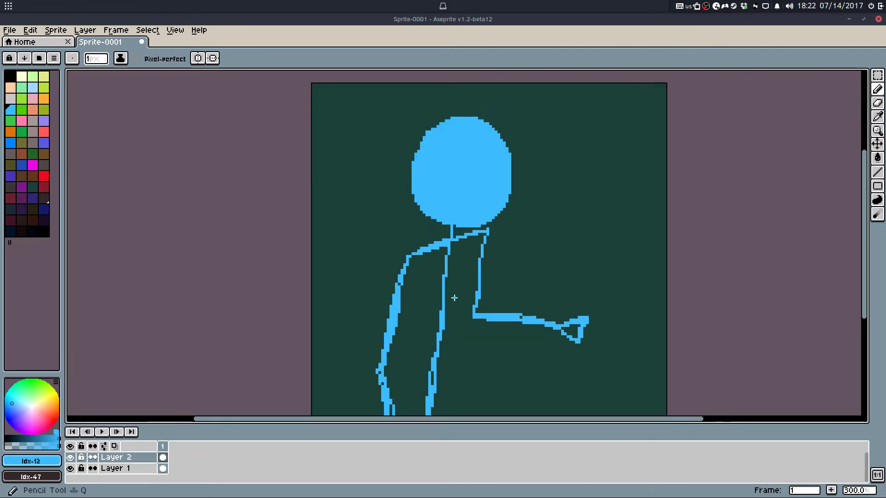
scroll(493, 283, "up", 1)
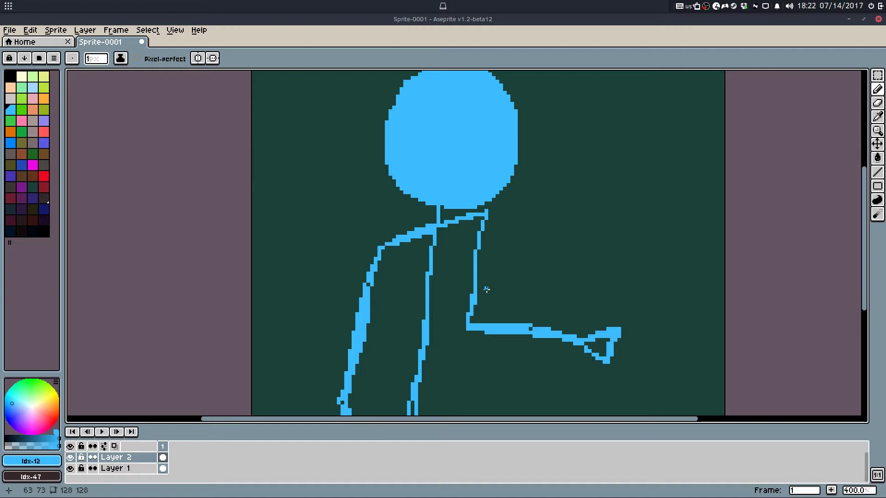
left_click_drag(488, 256, 489, 218)
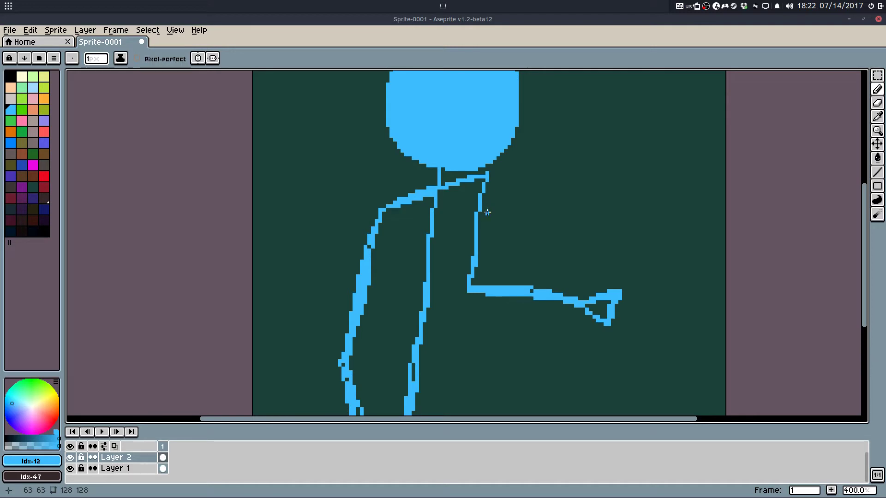
left_click_drag(520, 247, 522, 276)
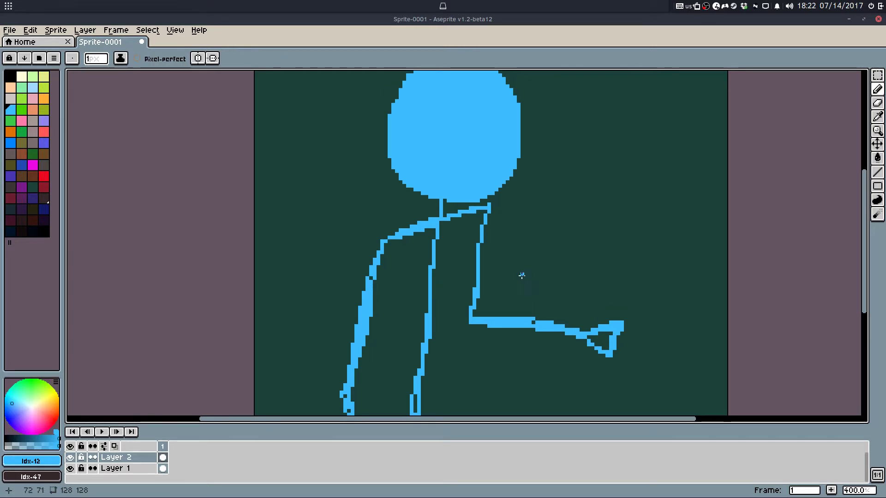
scroll(504, 240, "down", 2)
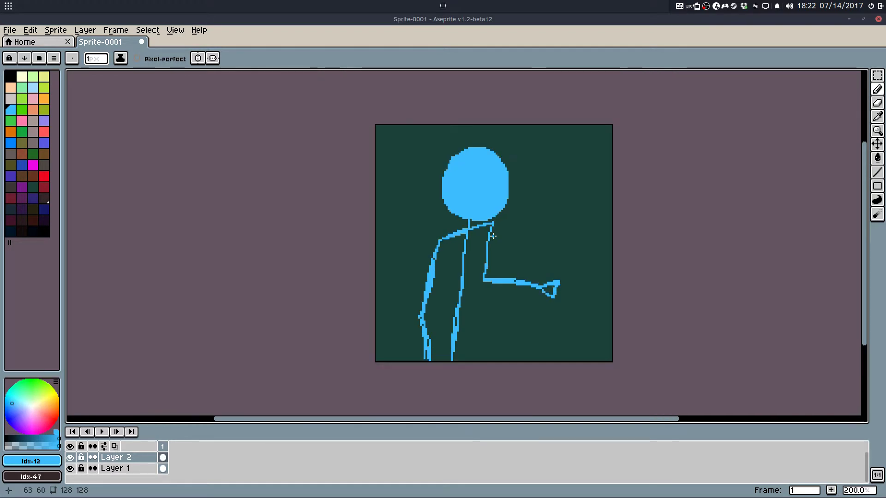
Step: Erase single pixels along the head's lower edge beside the neck to shape the chin and jaw more smoothly
scroll(493, 236, "up", 4)
key("e")
scroll(455, 216, "up", 1)
left_click_drag(447, 208, 521, 208)
left_click_drag(536, 201, 507, 200)
key("b")
mouse_move(528, 167)
left_mouse_down()
mouse_move(478, 313)
mouse_move(484, 327)
left_mouse_up()
scroll(479, 298, "down", 3)
scroll(482, 324, "up", 4)
key("e")
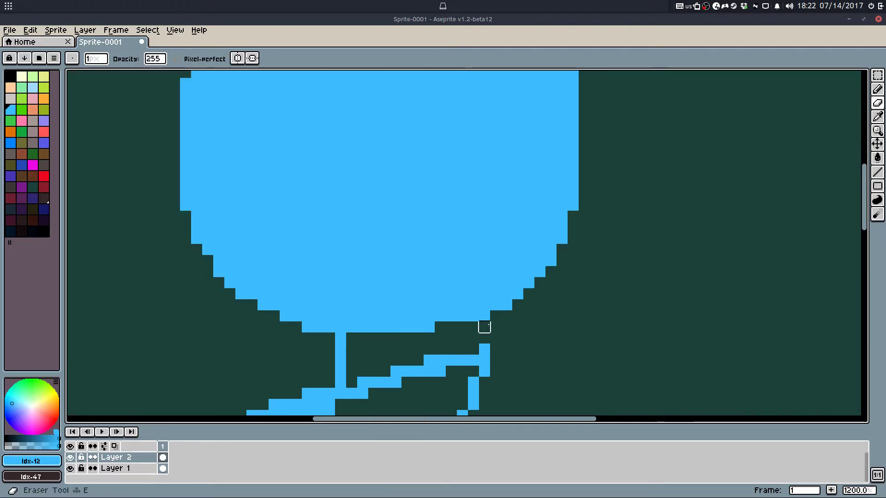
left_click(429, 327)
left_click(485, 316)
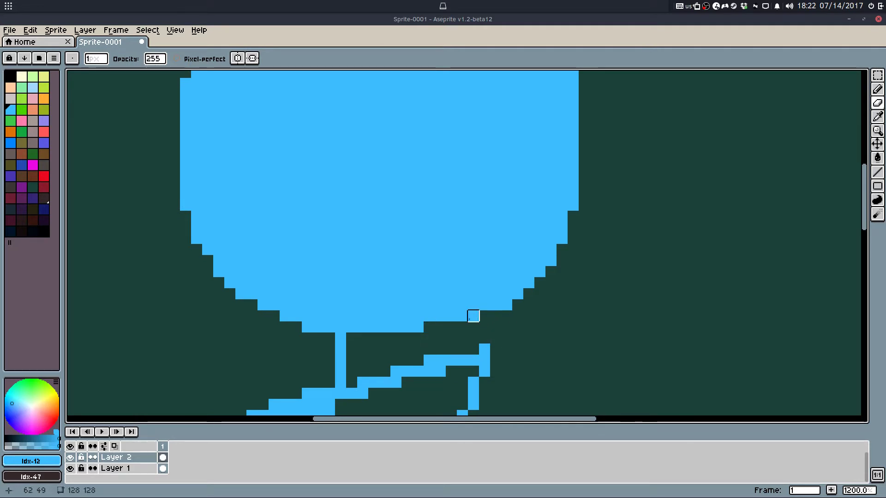
left_click(418, 326)
scroll(427, 304, "down", 5)
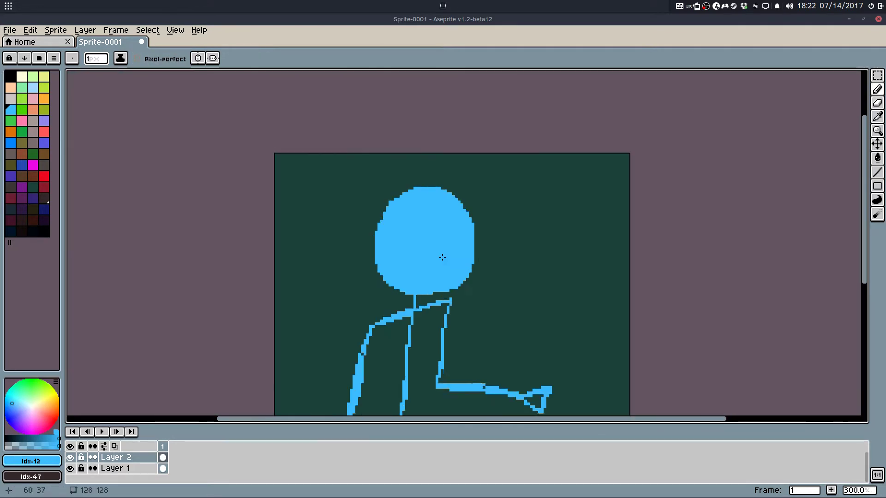
Step: Sample the head's light blue and sketch short outlines on both sides of the neck, undoing the last stray stroke
scroll(434, 205, "up", 1)
key("i")
left_click(421, 210)
key("b")
left_click_drag(391, 241, 464, 162)
left_click_drag(462, 226, 452, 254)
mouse_move(468, 230)
left_mouse_down()
mouse_move(488, 225)
mouse_move(497, 242)
mouse_move(489, 245)
mouse_move(522, 232)
left_mouse_up()
key("ctrl+z")
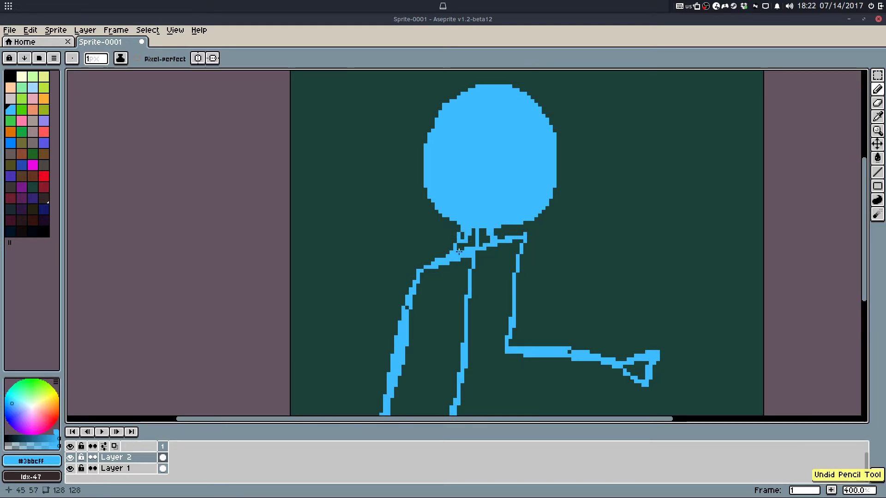
Step: Sketch the outer outline of the shoulder and hanging upper arm from the neck down, undoing and cleaning up rough strokes
mouse_move(459, 234)
left_mouse_down()
mouse_move(389, 275)
mouse_move(377, 303)
mouse_move(389, 271)
mouse_move(403, 263)
mouse_move(368, 360)
mouse_move(395, 275)
mouse_move(379, 313)
mouse_move(382, 301)
mouse_move(368, 372)
mouse_move(375, 360)
mouse_move(367, 354)
mouse_move(357, 389)
mouse_move(377, 320)
mouse_move(371, 379)
left_mouse_up()
key("ctrl+z")
key("ctrl+z")
key("ctrl+z")
key("ctrl+z")
key("ctrl+z")
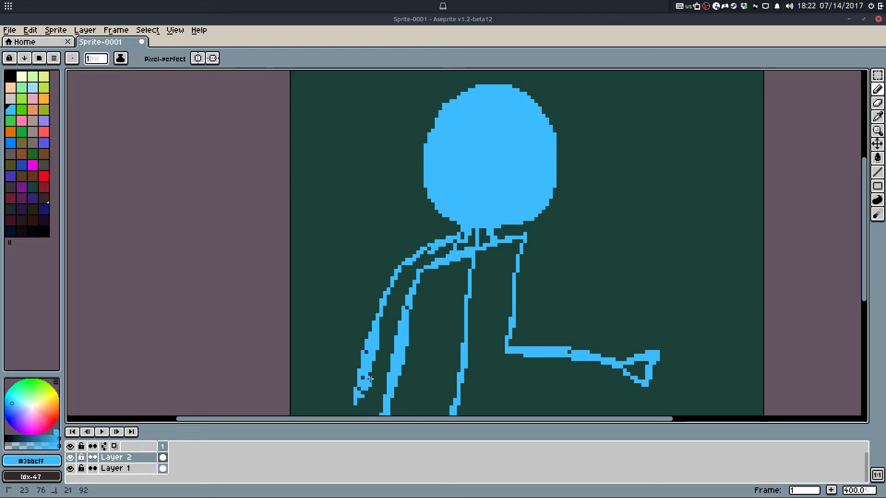
key("e")
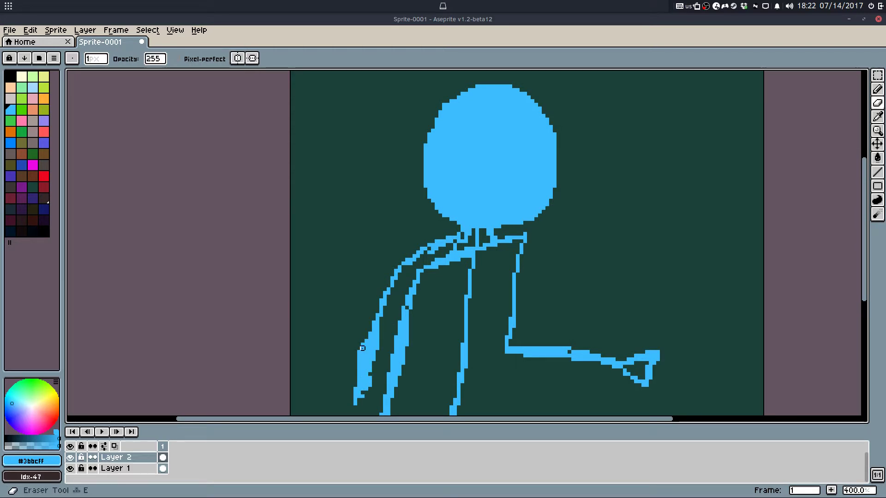
left_click_drag(362, 341, 363, 344)
Step: Continue the hanging arm's outer outline from the elbow down to the canvas's lower edge
key("b")
mouse_move(433, 308)
left_mouse_down()
mouse_move(449, 188)
mouse_move(423, 291)
left_mouse_up()
mouse_move(368, 280)
left_mouse_down()
mouse_move(366, 324)
mouse_move(372, 290)
mouse_move(386, 372)
left_mouse_up()
left_click_drag(381, 323, 379, 392)
left_click_drag(374, 343, 379, 373)
left_click_drag(386, 372, 393, 391)
Step: Draw the hanging arm's inner outline down to the canvas's lower edge
left_click_drag(426, 289, 429, 363)
left_click_drag(425, 314, 439, 392)
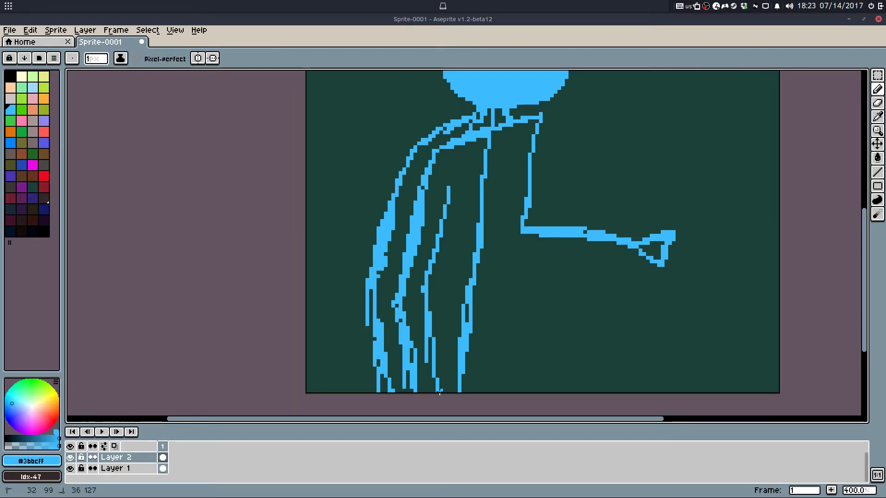
left_click_drag(437, 346, 439, 393)
Step: Outline the bent arm from the shoulder down to the elbow and along the top of the forearm around the hand
left_click_drag(469, 286, 428, 349)
scroll(514, 178, "up", 2)
left_click_drag(510, 161, 533, 225)
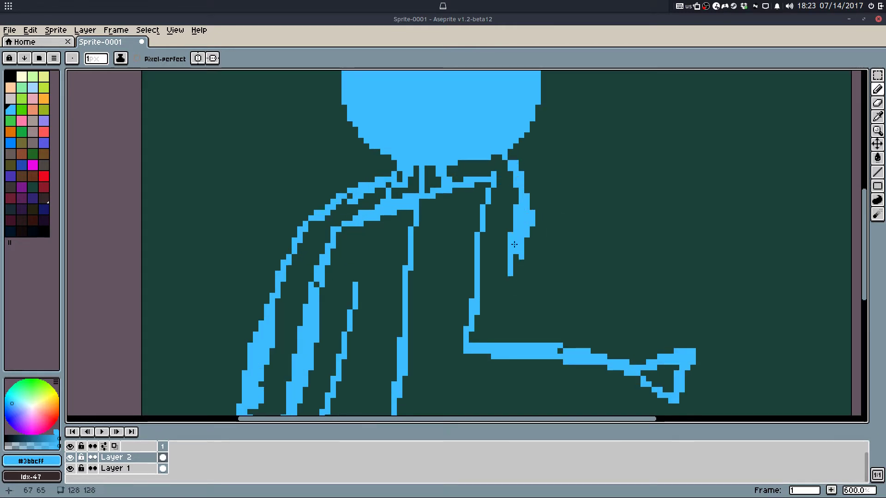
mouse_move(499, 307)
left_mouse_down()
mouse_move(564, 321)
mouse_move(496, 313)
mouse_move(648, 344)
mouse_move(633, 341)
mouse_move(707, 341)
mouse_move(715, 358)
left_mouse_up()
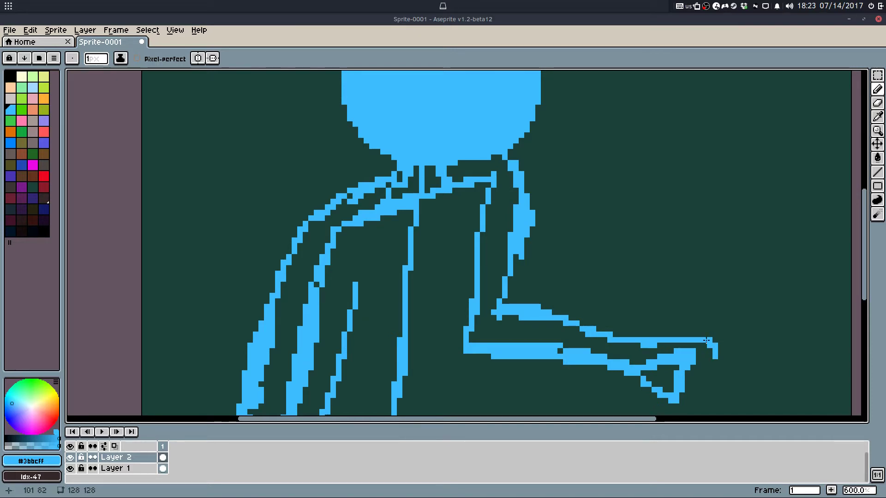
Step: Undo the last strokes around the hand and end the forearm's upper outline at the wrist
scroll(707, 387, "down", 5)
key("ctrl+z")
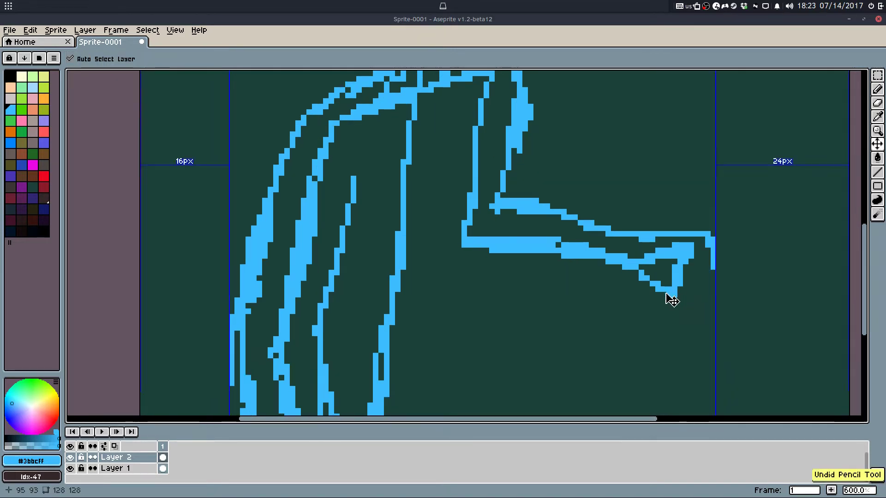
key("ctrl+z")
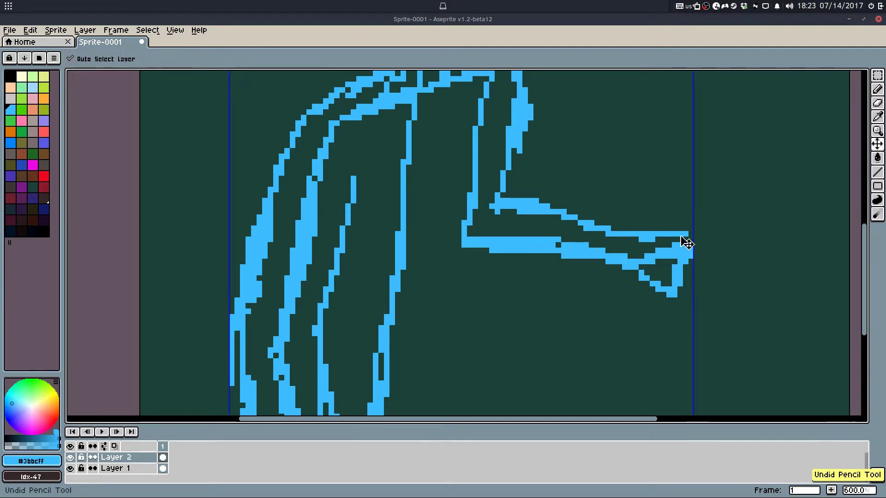
key("ctrl+z")
left_click_drag(560, 285, 580, 272)
Step: Draw the forearm's lower outline from the hand back to the elbow, undoing the last stray strokes
mouse_move(649, 266)
left_mouse_down()
mouse_move(546, 274)
mouse_move(481, 245)
mouse_move(561, 262)
left_mouse_up()
key("ctrl+z")
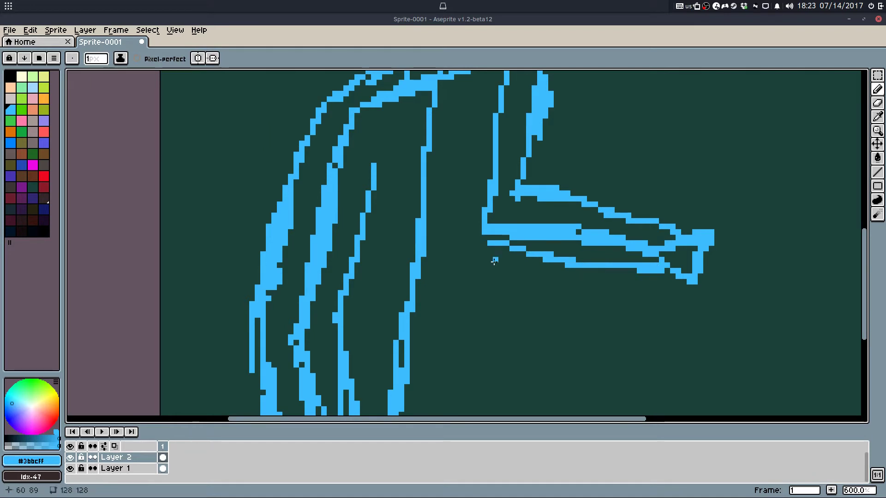
scroll(492, 262, "down", 3)
scroll(491, 262, "up", 2)
key("ctrl+z")
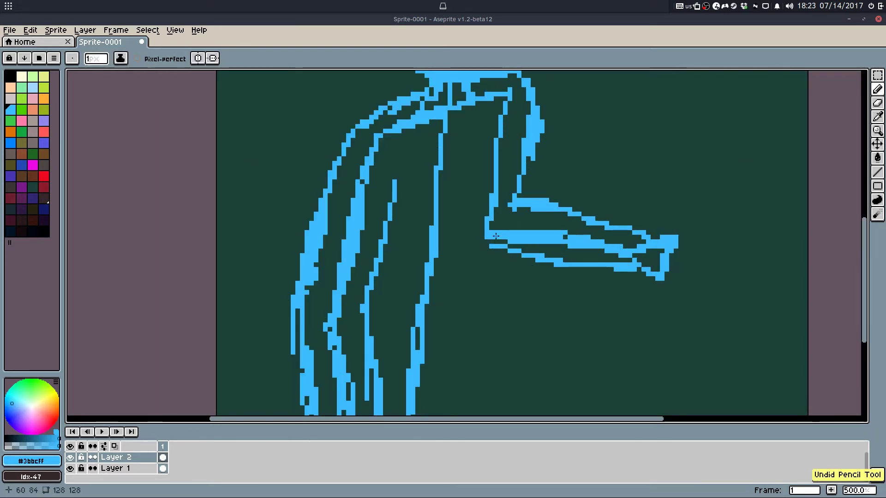
left_click_drag(496, 233, 488, 233)
Step: Draw the torso's front outline from the bent elbow to the canvas's lower edge, undoing and redrawing its lower strokes
mouse_move(478, 306)
left_mouse_down()
mouse_move(491, 386)
mouse_move(484, 413)
left_mouse_up()
left_click_drag(481, 356, 483, 393)
left_click_drag(485, 392, 484, 371)
left_click_drag(486, 373, 489, 406)
key("ctrl+z")
key("ctrl+z")
key("ctrl+z")
key("ctrl+z")
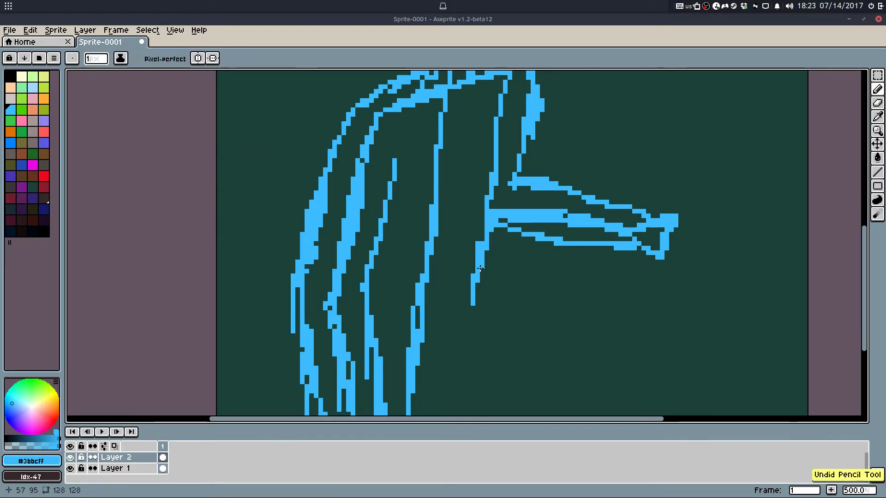
left_click_drag(483, 268, 500, 417)
left_click_drag(496, 363, 496, 384)
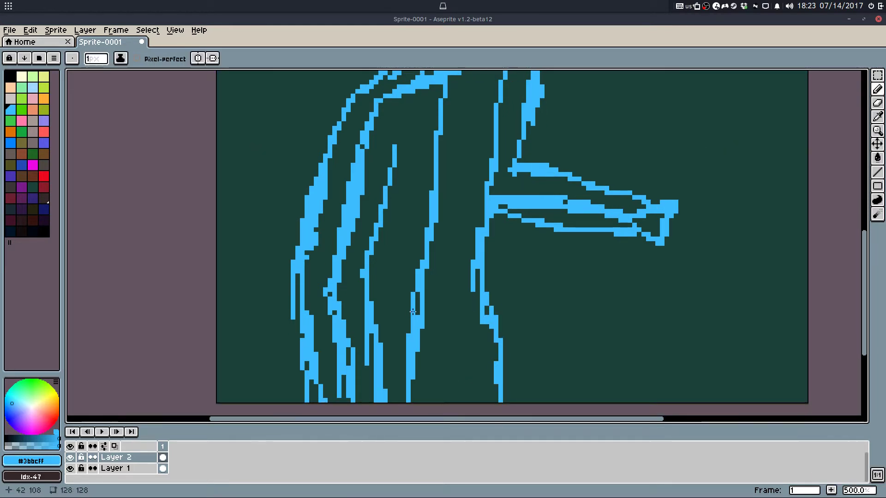
Step: Try to fill the torso and hanging arm with light blue using the Paint Bucket, and undo the fills
key("g")
left_click(446, 302)
left_click(400, 287)
left_click(338, 198)
left_click_drag(394, 179, 373, 281)
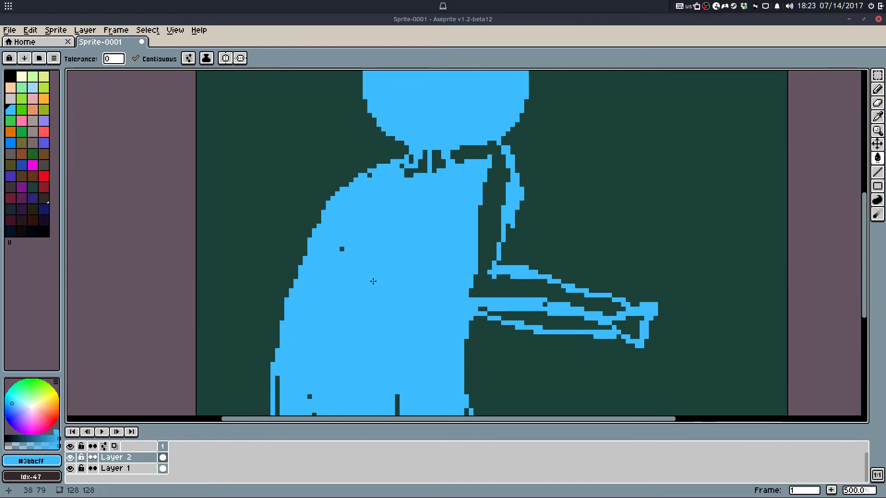
scroll(373, 281, "down", 3)
key("ctrl+z")
key("ctrl+z")
key("ctrl+z")
Step: Pick the violet-blue palette colour Idx-27 and draw a chest line across the torso between the hanging arm and the front outline
key("b")
scroll(362, 314, "up", 2)
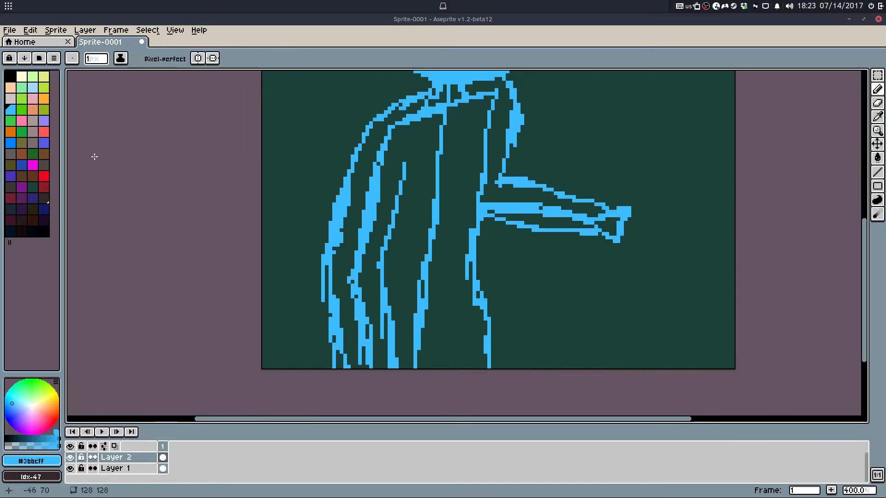
left_click(44, 143)
scroll(395, 156, "up", 2)
left_click_drag(414, 168, 529, 146)
Step: Fill the torso below the chest line with violet-blue, covering the spine line and the leftover gap inside it
key("g")
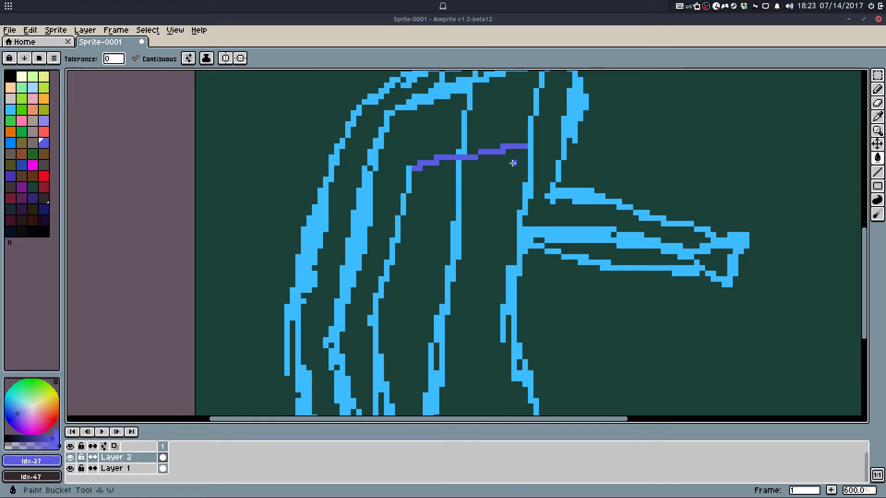
left_click(489, 180)
left_click(449, 191)
left_click(455, 193)
key("b")
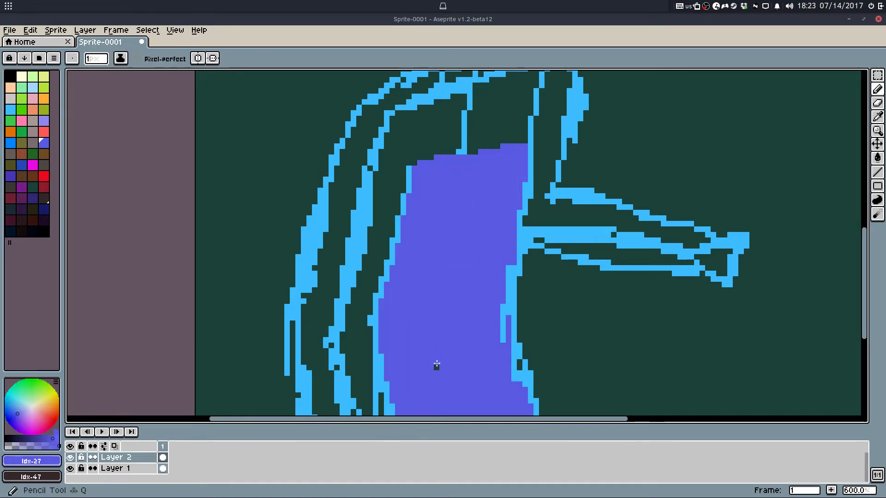
left_click_drag(435, 362, 436, 369)
scroll(461, 368, "down", 4)
scroll(486, 319, "up", 5)
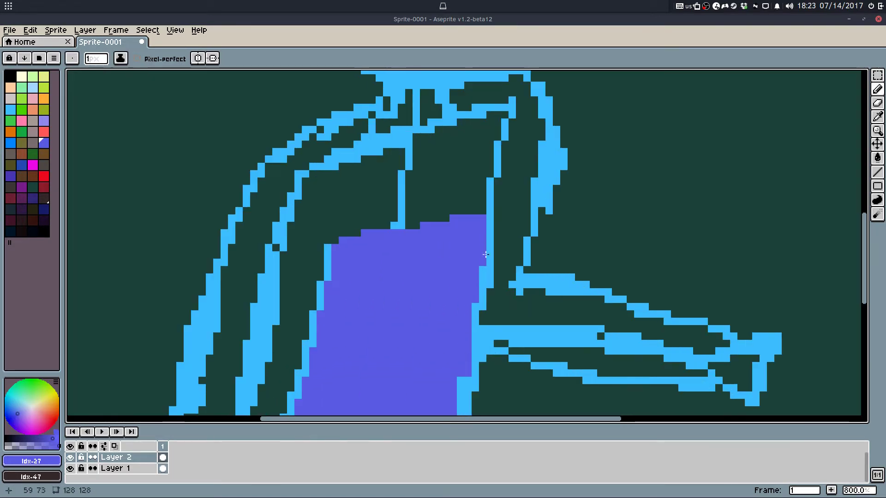
Step: Recolour the light blue outline along the torso's front edge with the violet-blue fill
key("g")
left_click(474, 358)
left_click(475, 307)
key("b")
scroll(467, 314, "down", 3)
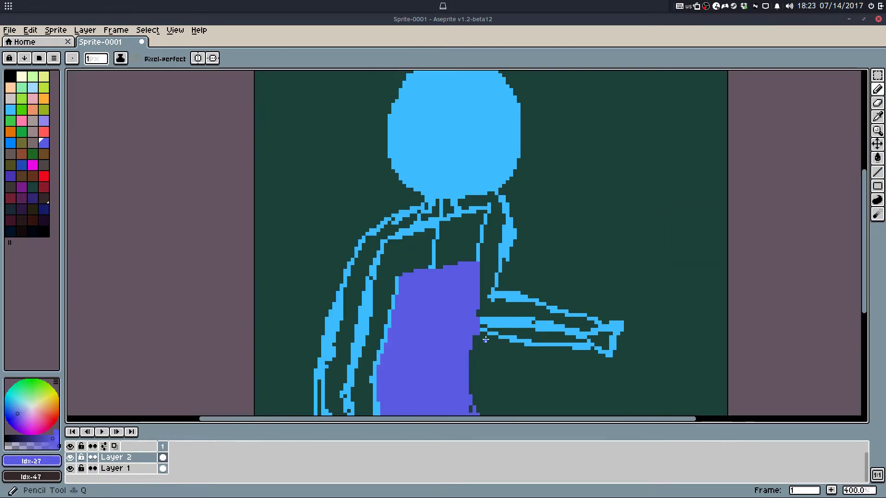
left_click_drag(484, 342, 482, 287)
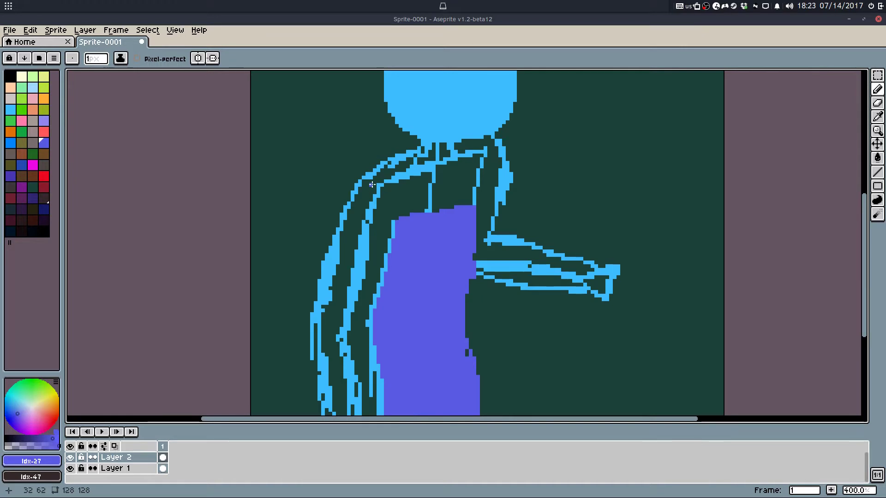
Step: Close the accidentally opened JavaScript console and show the sprite's Preview window
key("F12")
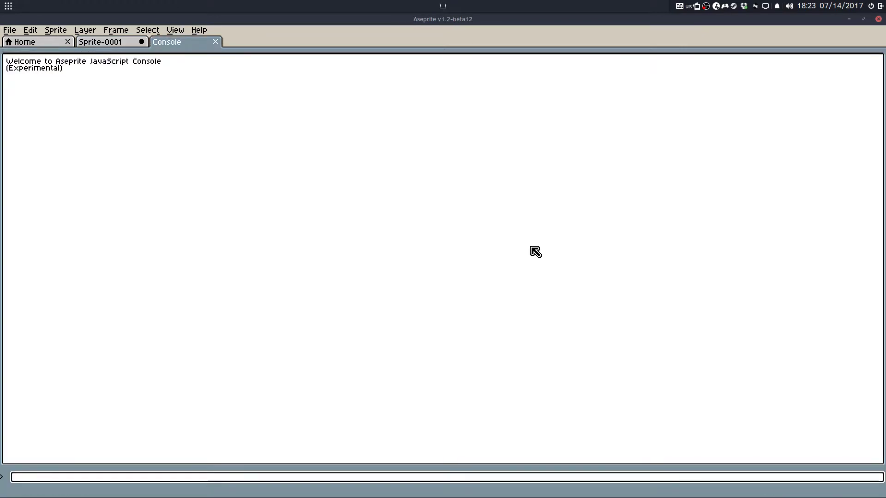
left_click(215, 42)
left_click(175, 30)
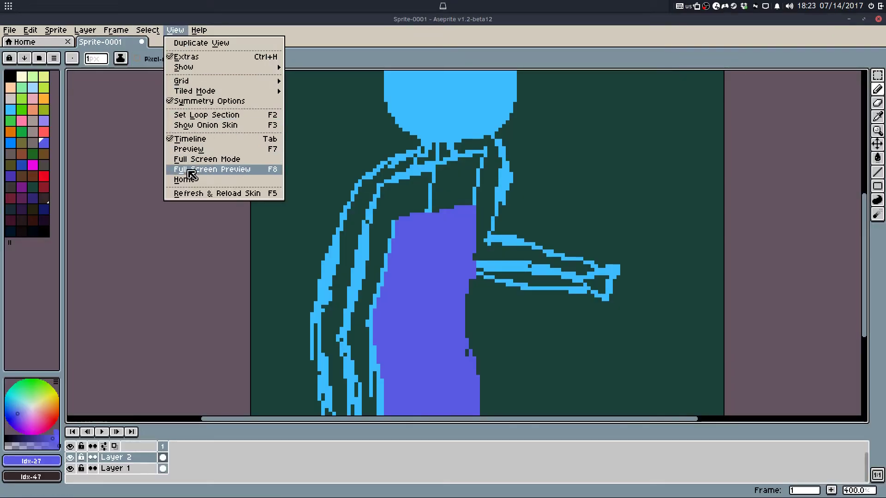
left_click(190, 149)
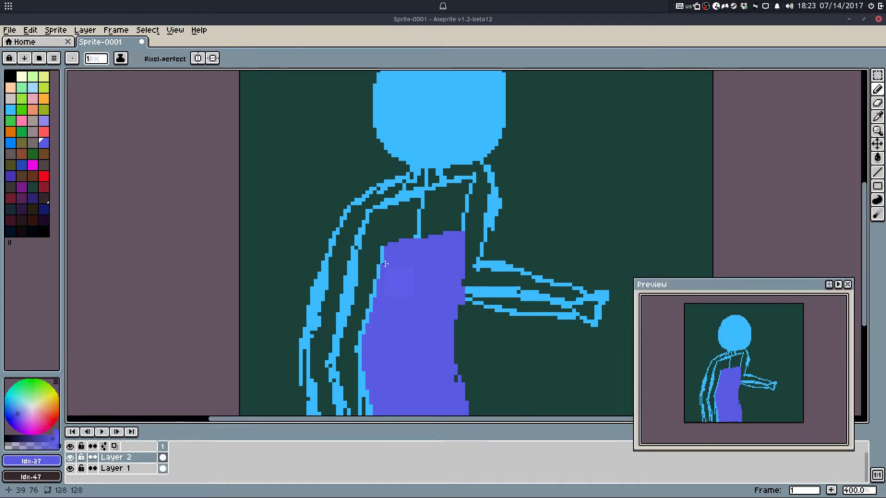
Step: Move the Preview window clear of the figure and draw light blue #3bbcff strokes rounding the front shoulder into the raised arm
left_click_drag(682, 292, 714, 339)
scroll(428, 190, "up", 3)
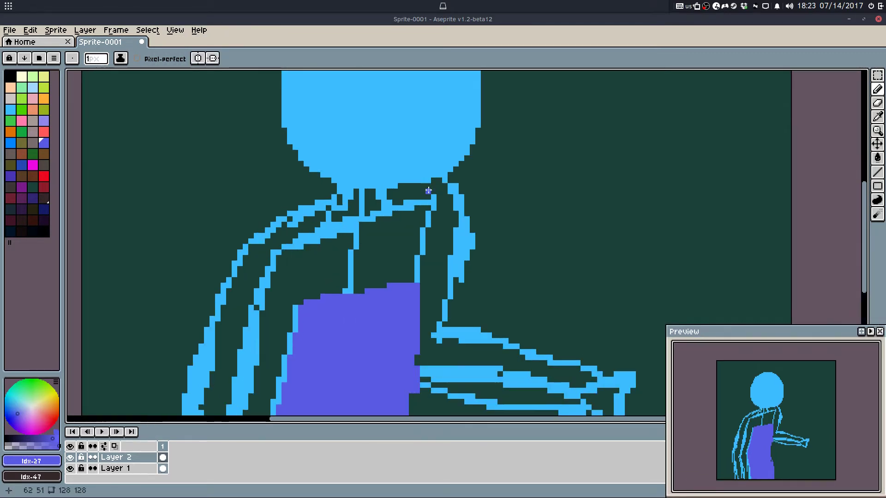
left_click(433, 199, "alt")
scroll(433, 193, "up", 2)
mouse_move(379, 179)
left_mouse_down()
mouse_move(466, 229)
mouse_move(467, 256)
left_mouse_up()
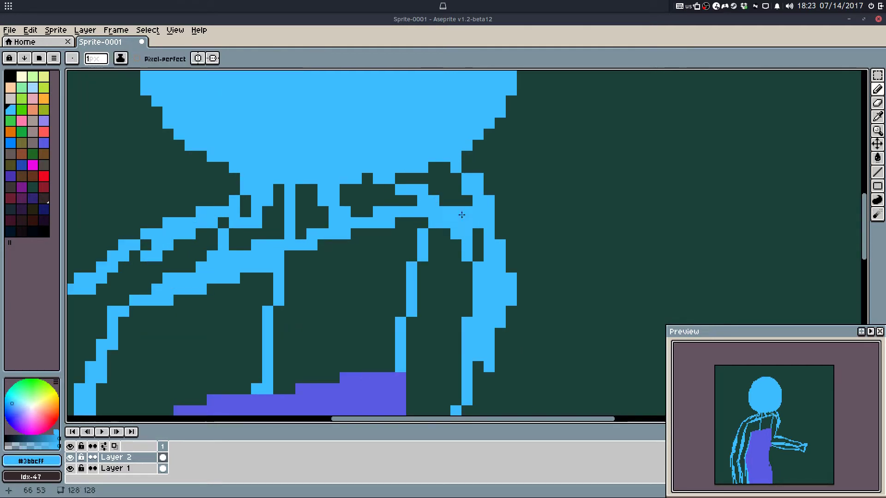
left_click_drag(462, 215, 478, 258)
Step: Erase the excess pixels along the outer edge of the front shoulder and upper arm
key("e")
mouse_move(501, 217)
left_mouse_down()
mouse_move(512, 289)
mouse_move(500, 223)
mouse_move(499, 312)
left_mouse_up()
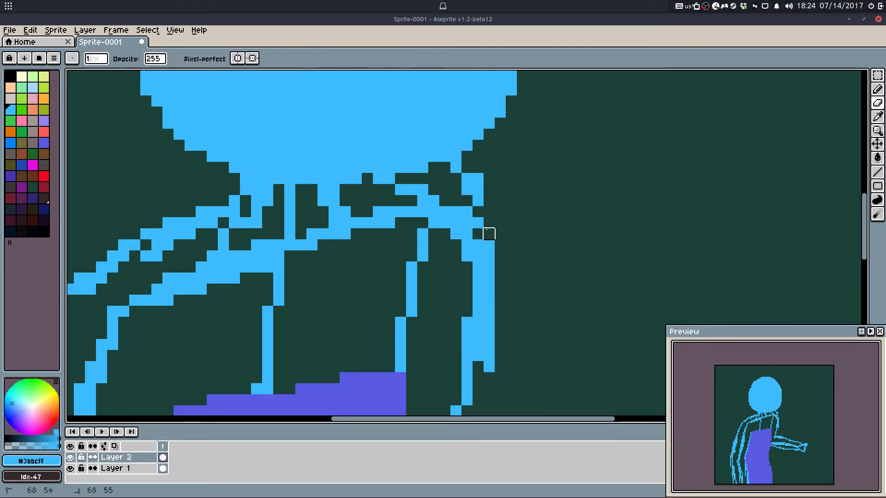
mouse_move(489, 234)
left_mouse_down()
mouse_move(478, 178)
mouse_move(478, 201)
mouse_move(455, 167)
left_mouse_up()
scroll(496, 186, "down", 3)
key("b")
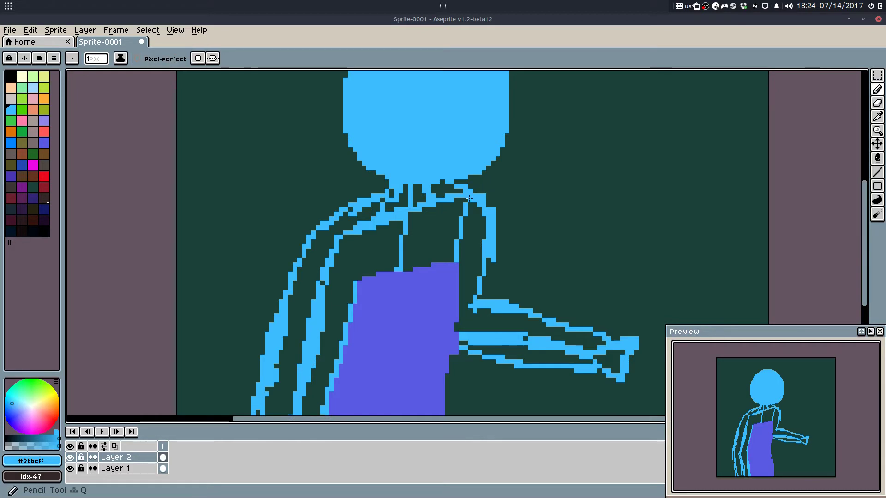
Step: Fill the gaps between the neck lines under the head with light blue
scroll(469, 198, "down", 1)
scroll(467, 200, "down", 3)
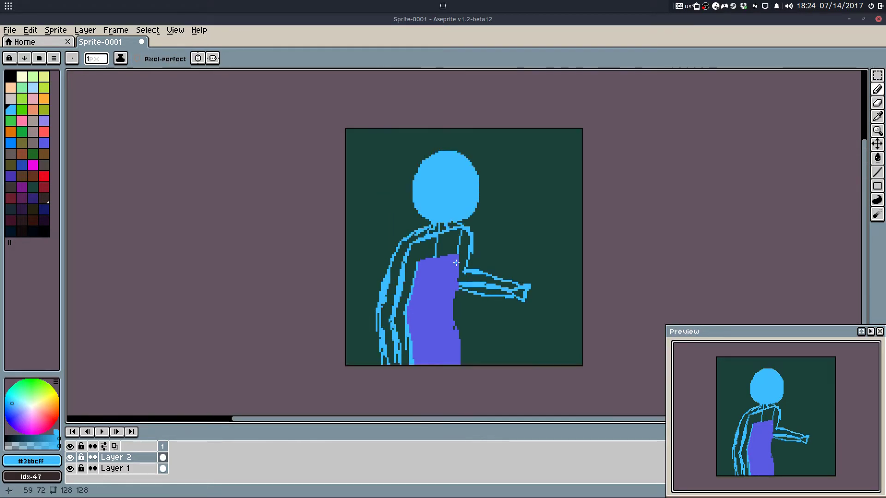
scroll(456, 264, "up", 3)
left_click_drag(456, 260, 476, 221)
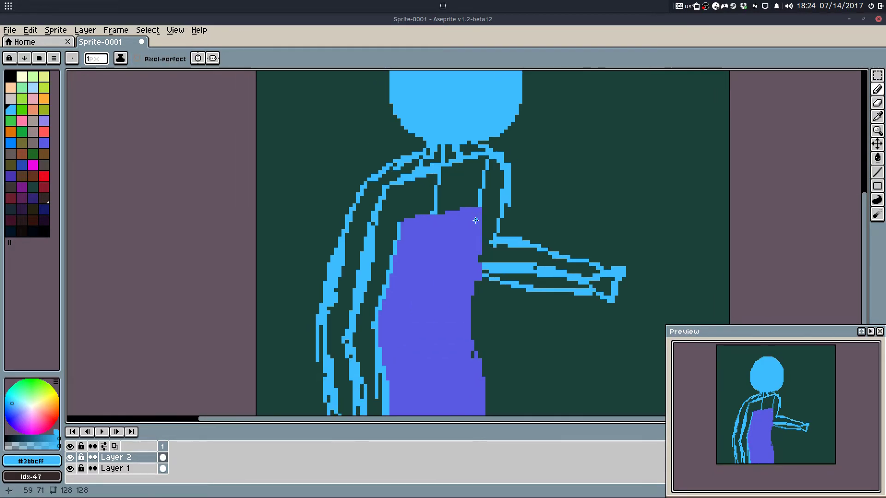
scroll(391, 185, "up", 1)
key("g")
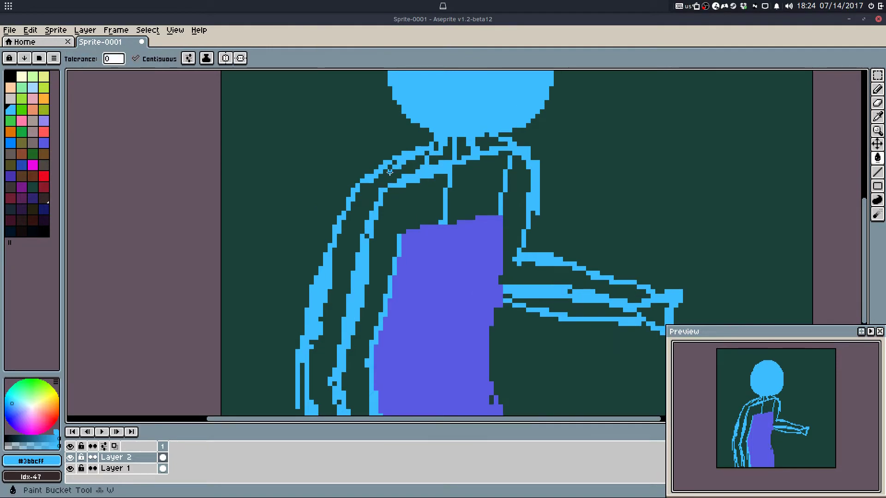
scroll(398, 203, "up", 1)
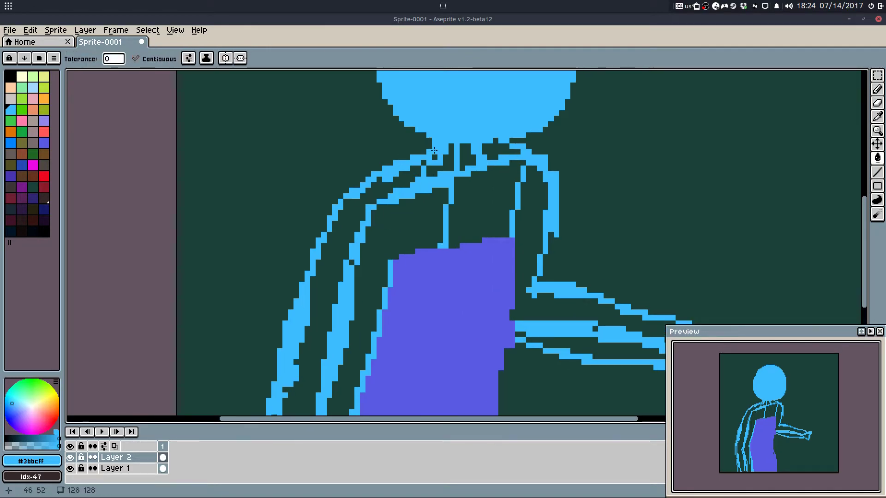
left_click_drag(457, 159, 494, 155)
scroll(490, 175, "down", 3)
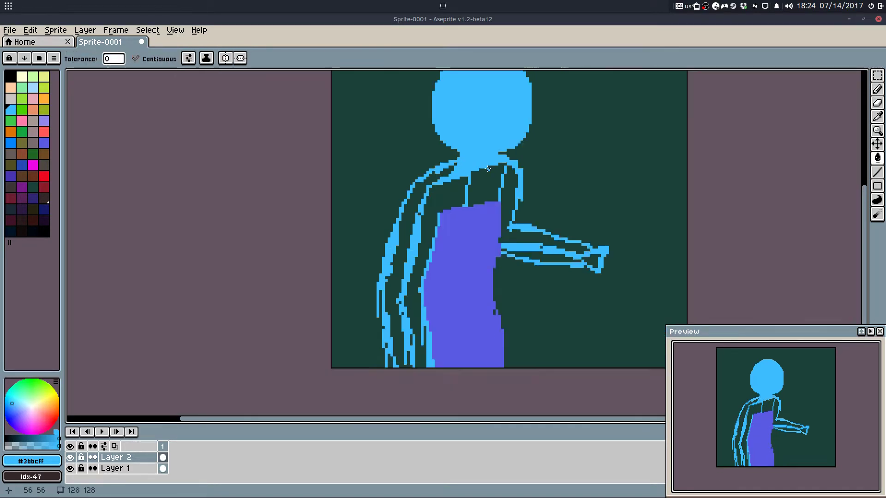
Step: Fill the outlined raised arm, the chest above the violet-blue area and the hanging arm with light blue
left_click_drag(490, 187, 484, 194)
key("b")
scroll(507, 192, "up", 2)
key("g")
left_click(497, 192)
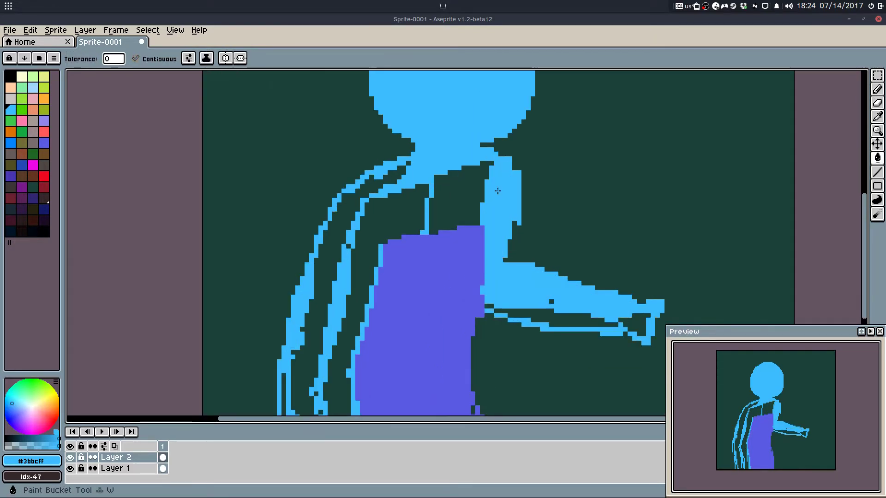
left_click(462, 198)
left_click(421, 208)
left_click(372, 183)
key("b")
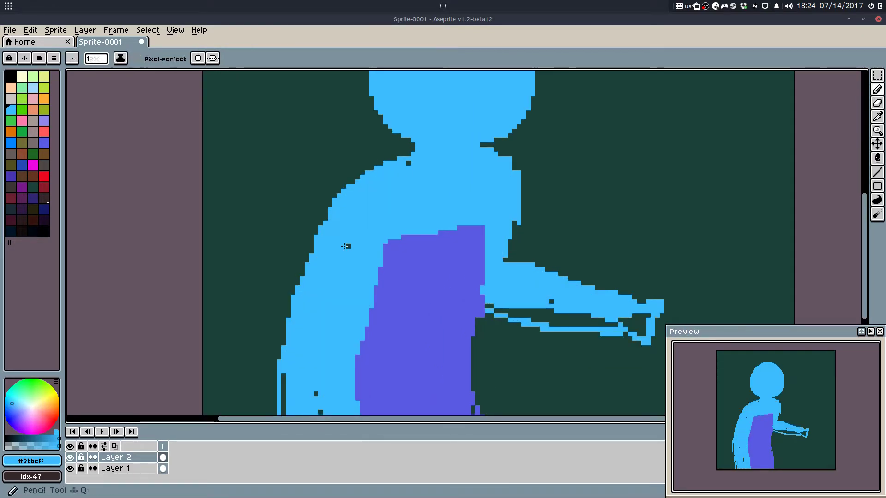
Step: Paint over the stray dark pixels left inside the back shoulder and hanging arm with light blue
left_click(408, 163)
scroll(427, 180, "down", 2)
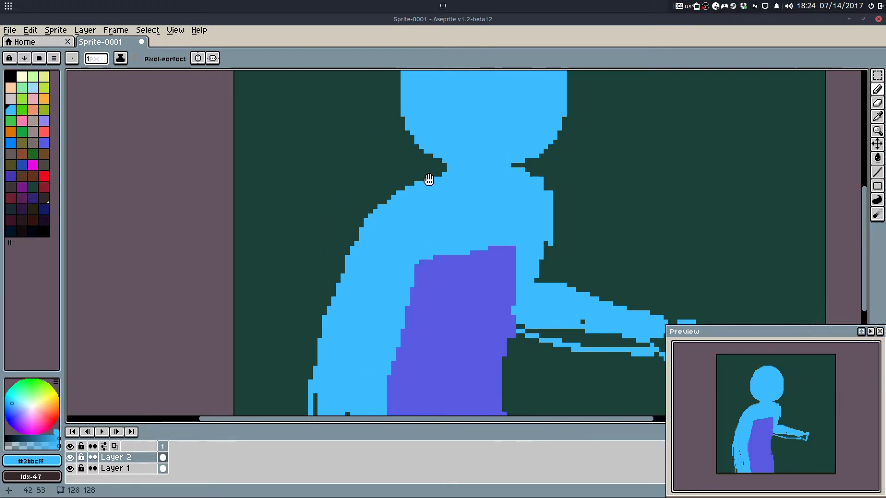
scroll(388, 350, "up", 2)
left_click(390, 283)
left_click_drag(413, 366, 412, 348)
left_click(396, 305)
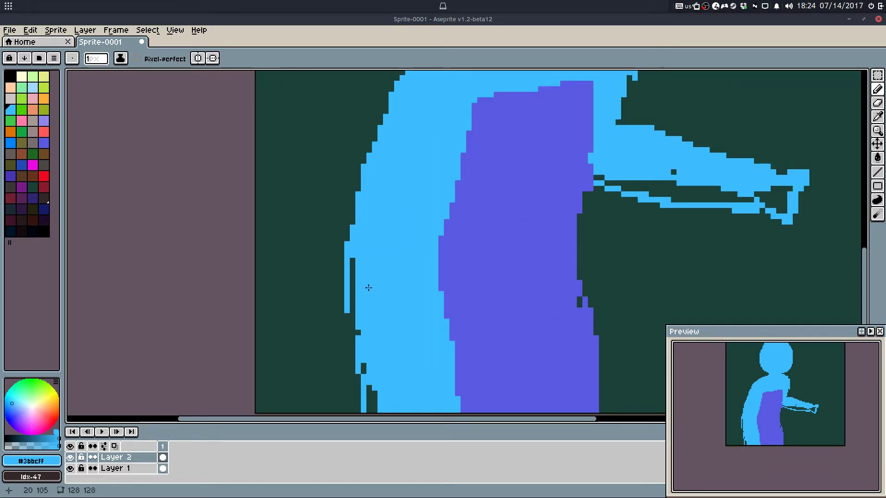
Step: Erase the loose outline strip and jagged pixels along the outer edge of the hanging arm
key("e")
mouse_move(348, 255)
left_mouse_down()
mouse_move(364, 388)
mouse_move(358, 412)
left_mouse_up()
left_click_drag(358, 365, 358, 351)
mouse_move(347, 260)
left_mouse_down()
mouse_move(358, 312)
mouse_move(347, 216)
left_mouse_up()
mouse_move(341, 275)
left_mouse_down()
mouse_move(347, 372)
mouse_move(364, 366)
left_mouse_up()
scroll(387, 333, "down", 1)
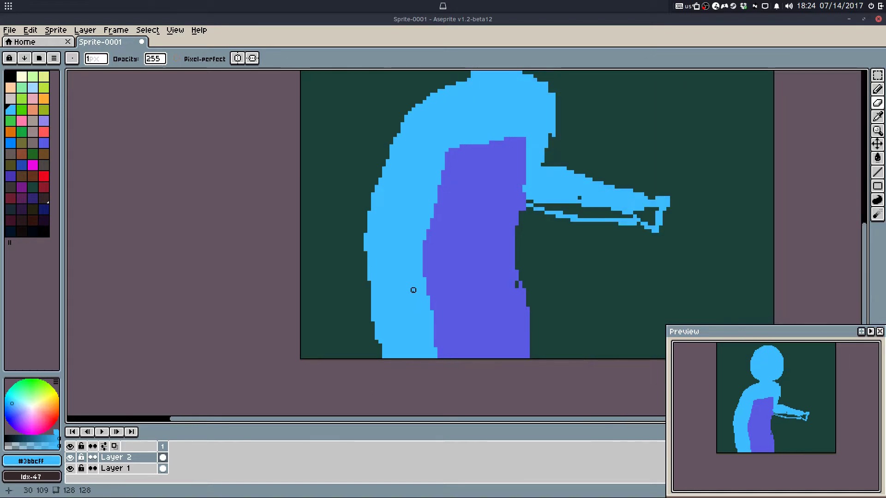
Step: Pick the torso's violet-blue #5b5be3 and draw a line from the forearm's inner edge diagonally down to the canvas edge
key("b")
scroll(410, 294, "up", 1)
left_click(450, 266, "alt")
left_click_drag(443, 288, 426, 348)
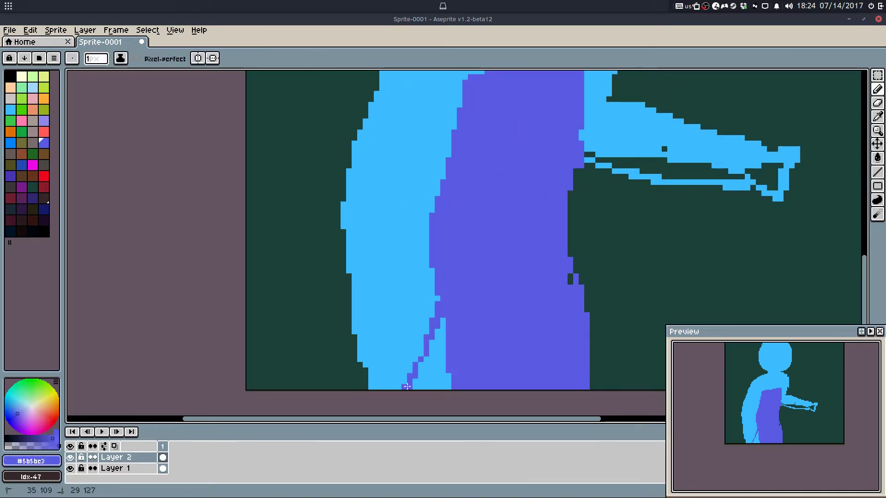
scroll(407, 386, "down", 4)
scroll(448, 306, "up", 4)
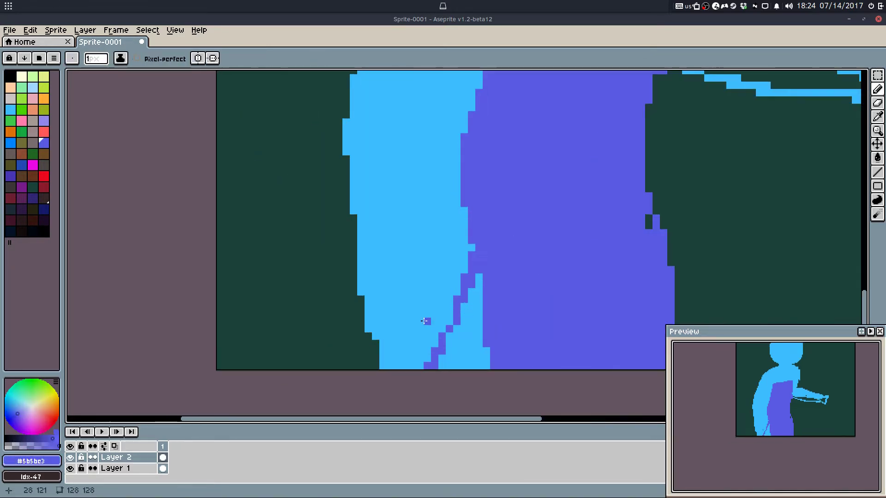
Step: Draw a rounded violet-blue end line across the hanging arm and fill the areas below and beside it with violet-blue
mouse_move(368, 306)
left_mouse_down()
mouse_move(383, 323)
mouse_move(439, 339)
mouse_move(383, 373)
left_mouse_up()
key("g")
left_click(414, 350)
left_click(459, 348)
key("b")
key("e")
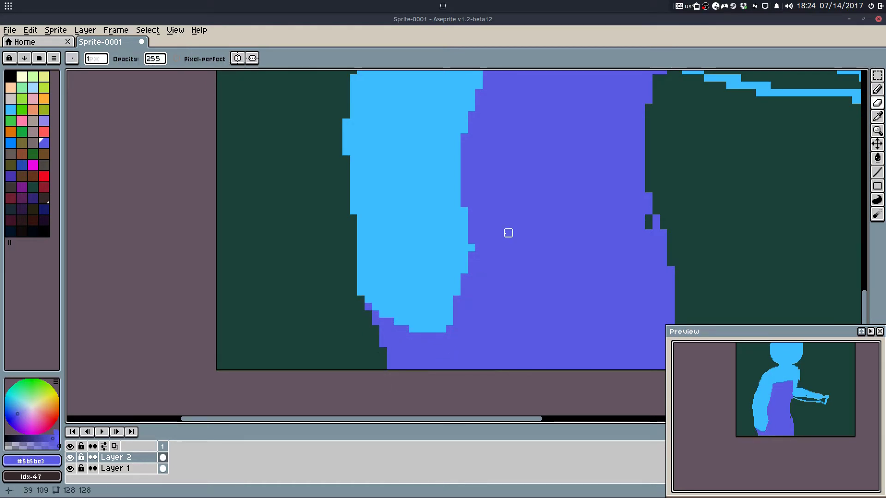
Step: Smooth the hanging arm's inner and outer forearm edges with light blue pixels
key("b")
left_click_drag(509, 233, 391, 356)
left_click(386, 318, "alt")
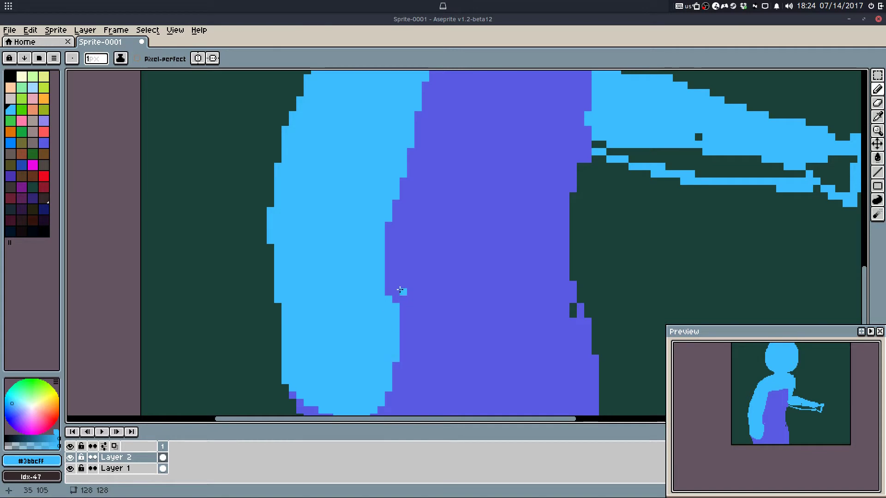
left_click_drag(383, 297, 387, 286)
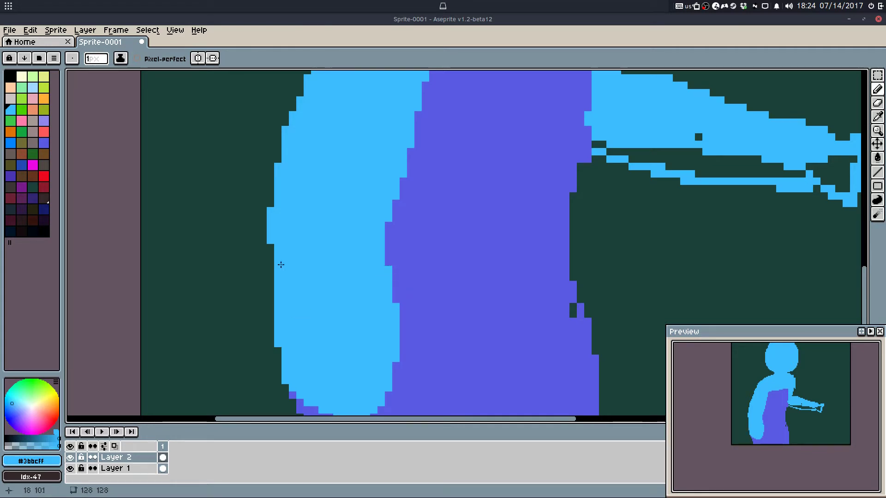
scroll(273, 220, "down", 3)
scroll(373, 163, "up", 1)
Step: Draw a violet-blue line inside the hanging arm from the armpit to a bent elbow and down to the wrist
left_click(373, 163, "alt")
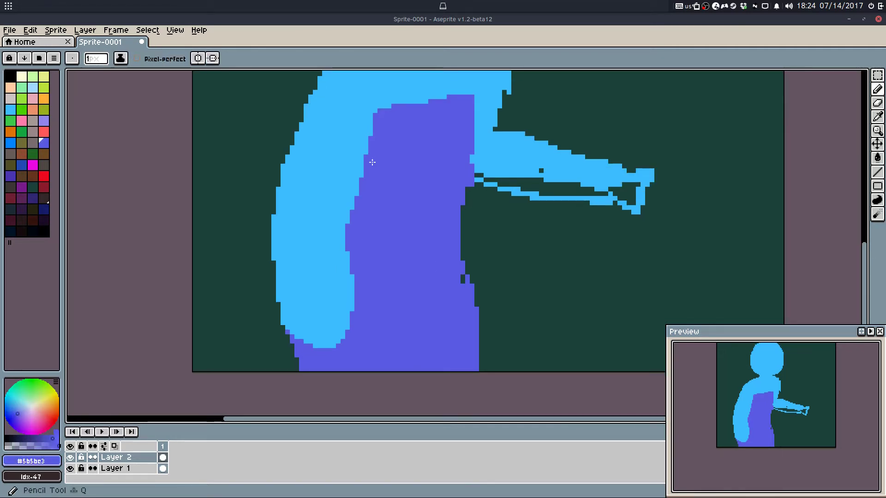
left_click_drag(367, 137, 337, 205)
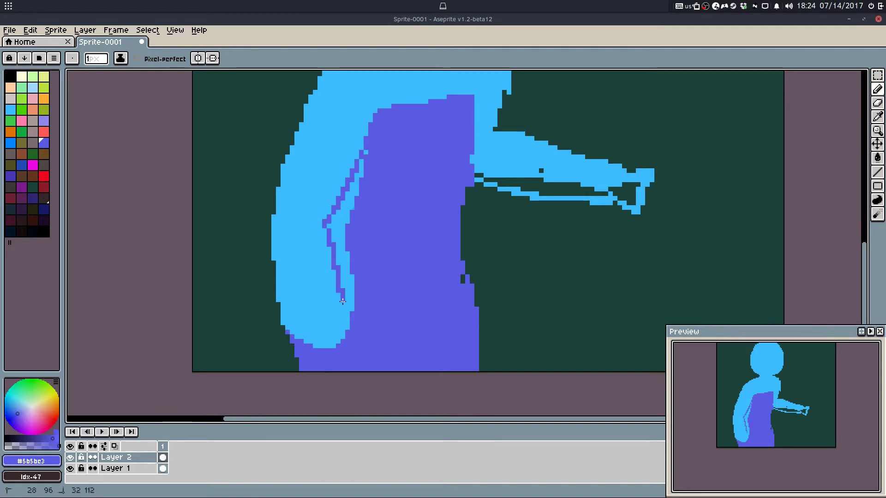
left_click_drag(342, 301, 346, 333)
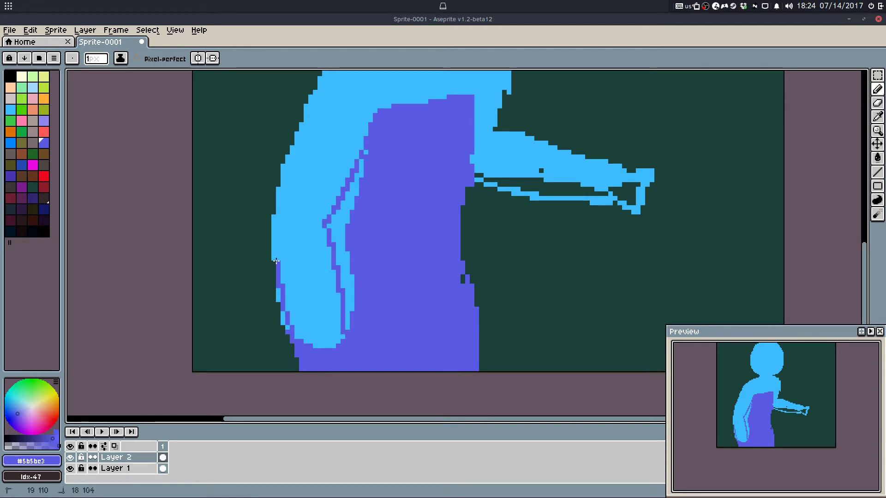
Step: Narrow the hanging forearm by redrawing its outer edge in violet-blue and filling the leftover light blue pixels outside it
left_click_drag(292, 305, 309, 352)
key("ctrl+z")
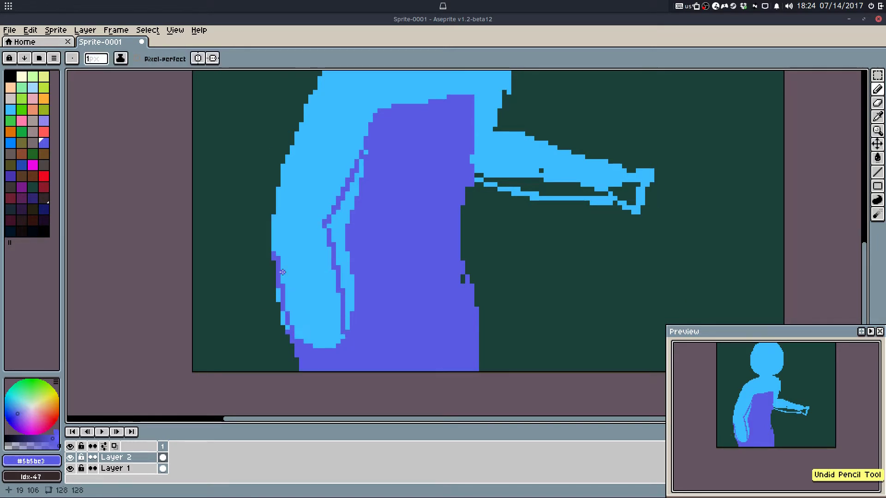
left_click_drag(283, 268, 311, 358)
key("g")
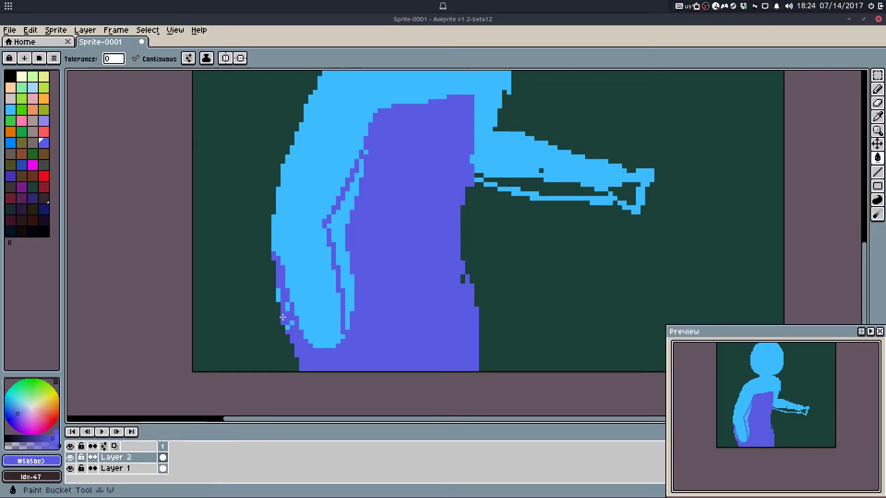
scroll(283, 317, "up", 2)
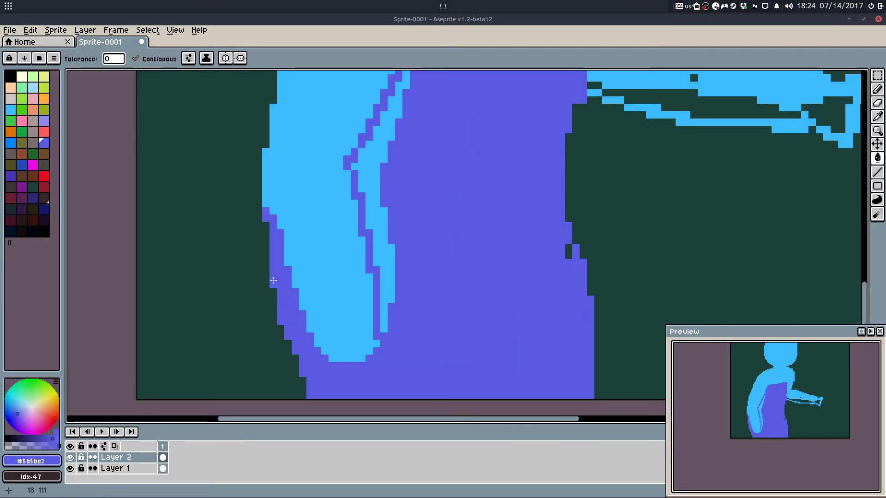
key("b")
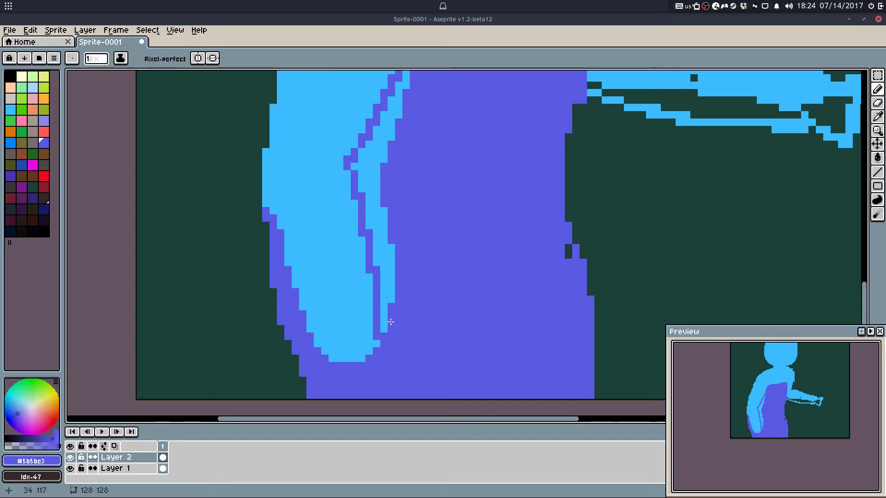
Step: Paint over the lower inner forearm line with light blue and redraw it in violet-blue closer to the torso
left_click_drag(391, 323, 395, 333)
left_click(349, 287, "alt")
left_click_drag(360, 274, 374, 255)
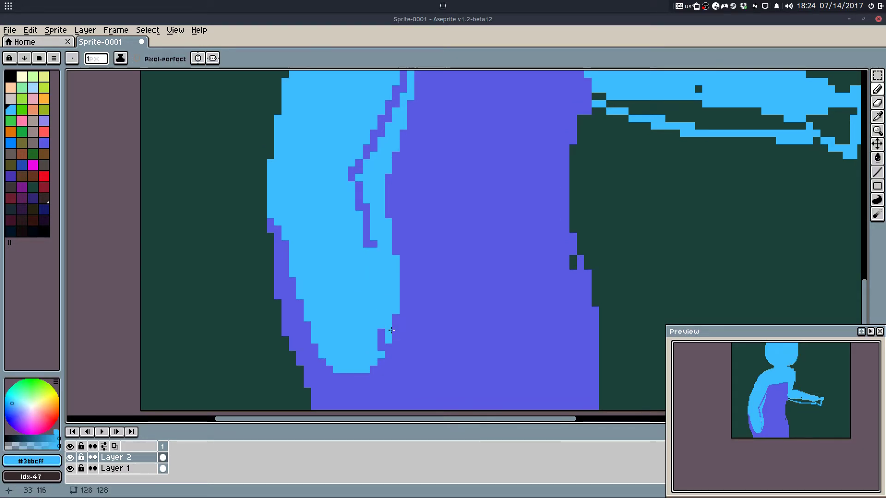
left_click(403, 341, "alt")
left_click_drag(391, 333, 391, 290)
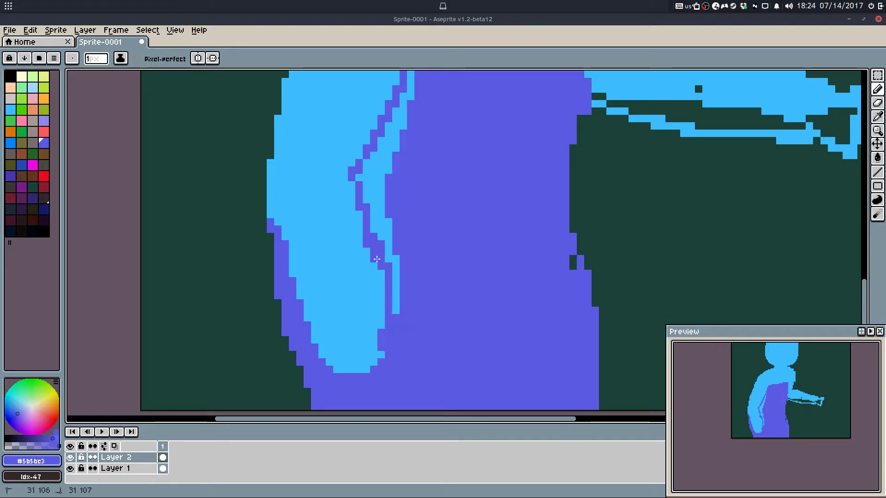
mouse_move(378, 259)
left_mouse_down()
mouse_move(385, 295)
mouse_move(402, 295)
mouse_move(396, 254)
left_mouse_up()
Step: Fill the light blue strip between the hanging arm's inner line and the torso with violet-blue
key("w")
left_click(386, 230)
left_click_drag(398, 122, 370, 326)
key("q")
left_click(390, 264)
left_click_drag(420, 181, 429, 300)
scroll(418, 309, "down", 2)
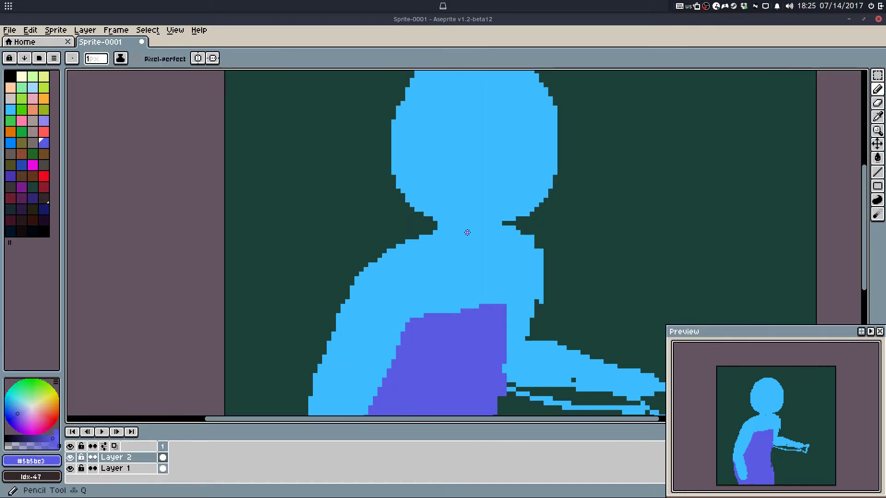
Step: Try shifting the head 6 pixels left and 4 pixels down with a rectangular selection
key("e")
scroll(439, 251, "down", 1)
scroll(419, 172, "up", 3)
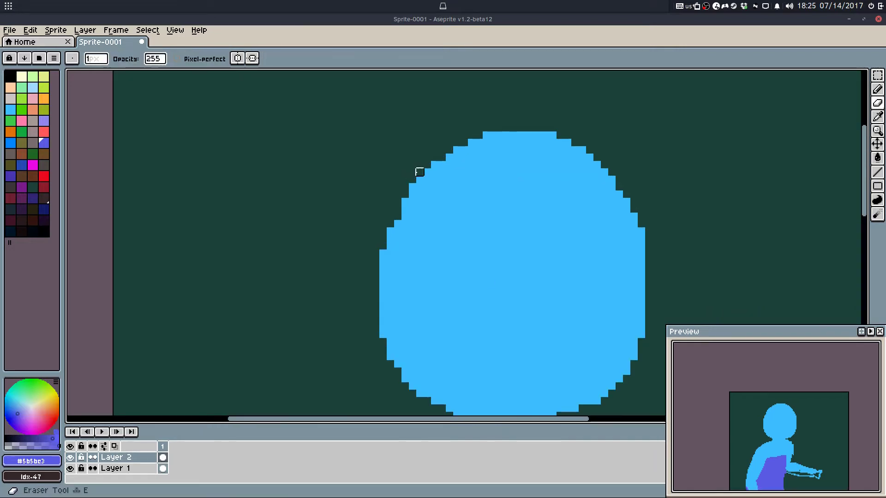
scroll(419, 172, "down", 1)
key("m")
left_click_drag(377, 151, 575, 340)
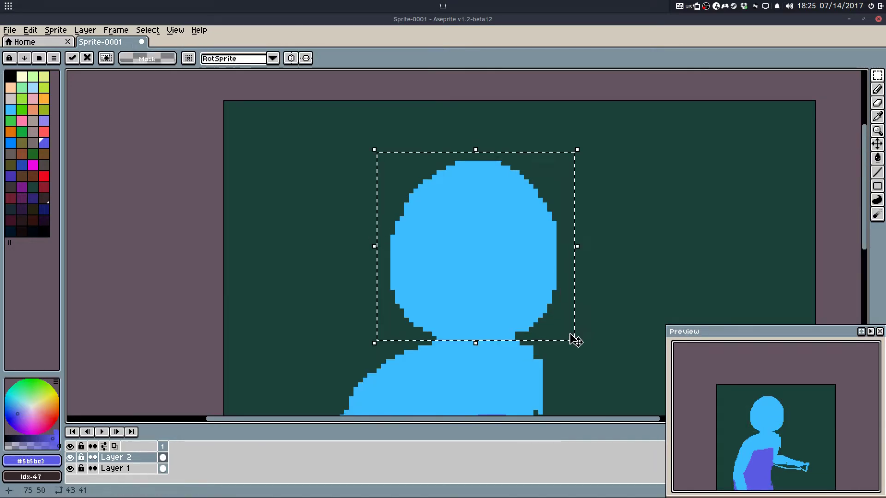
key("Left")
key("Left")
key("Left")
key("Down")
key("Down")
key("Down")
key("Left")
key("Left")
key("Left")
key("Down")
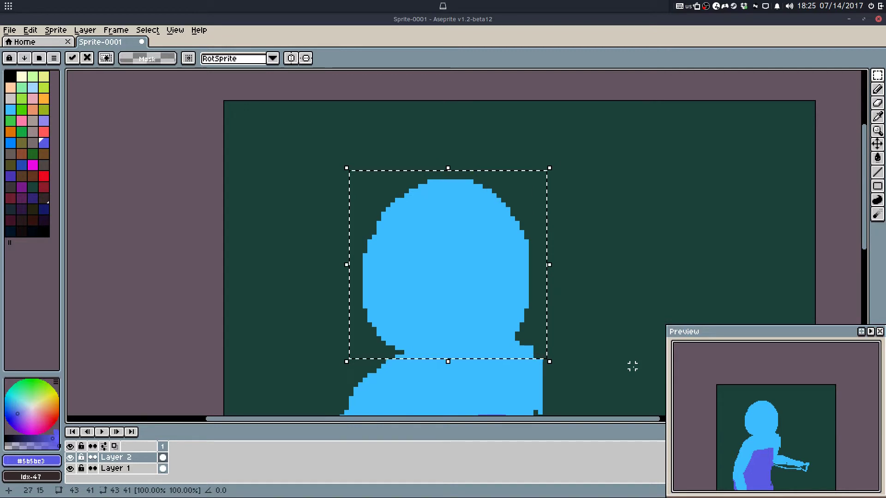
key("ctrl+z")
scroll(630, 362, "down", 2)
scroll(487, 174, "down", 2)
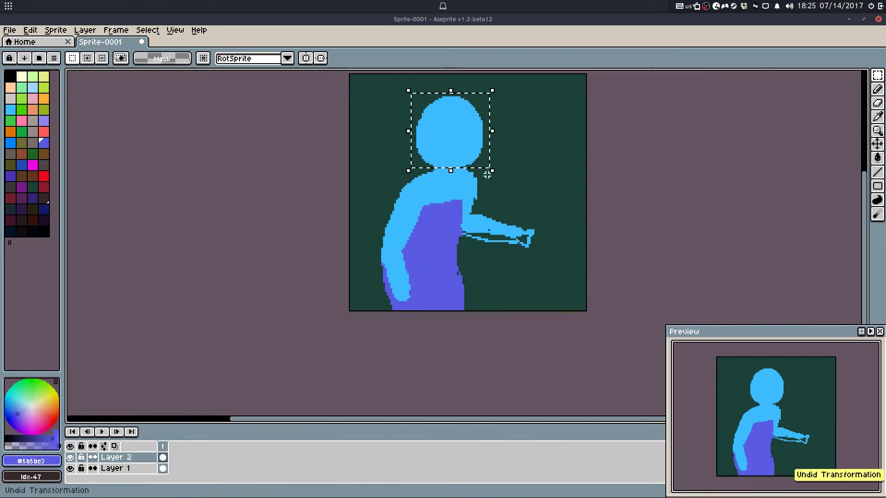
key("ctrl+d")
Step: Erase pixels at the nape of the neck and fill the dark notch under the chin with light blue
scroll(453, 145, "up", 3)
scroll(346, 172, "up", 2)
key("b")
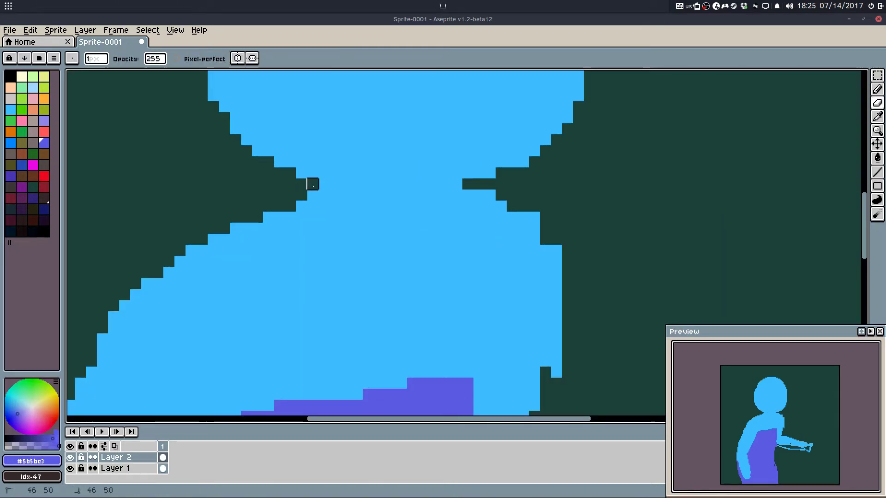
left_click_drag(312, 184, 324, 184)
key("b")
left_click(491, 164, "alt")
left_click_drag(481, 184, 468, 184)
left_click(501, 172)
scroll(501, 168, "down", 2)
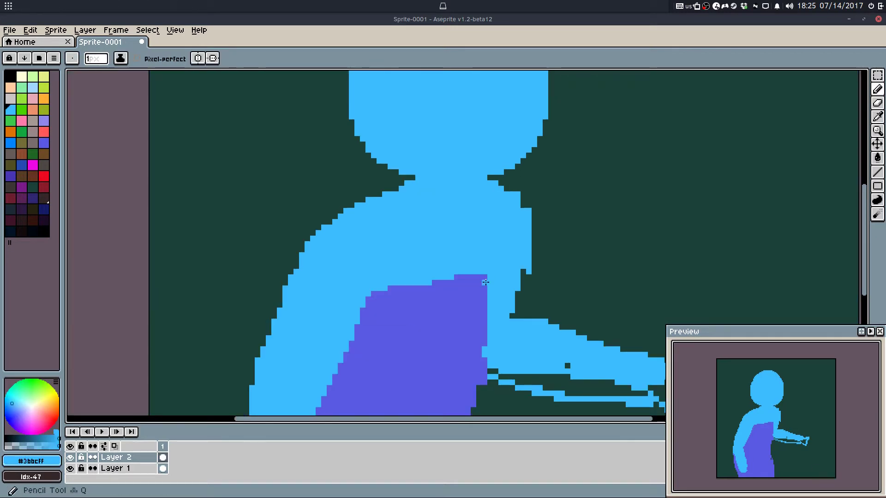
Step: Extend the violet-blue torso into the chest with a rounded upper outline and fill the enclosed area with violet-blue
left_click(482, 279, "alt")
left_click_drag(484, 280, 502, 340)
left_click_drag(484, 252, 496, 295)
key("ctrl+z")
key("ctrl+z")
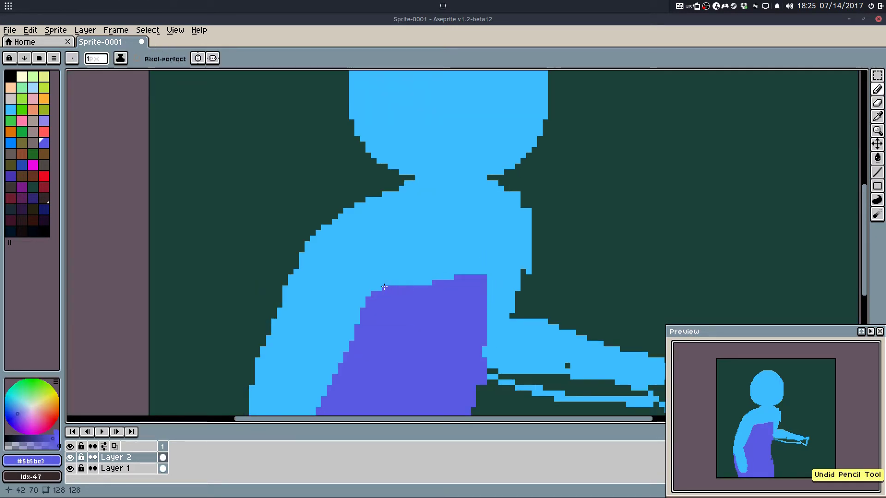
mouse_move(374, 289)
left_mouse_down()
mouse_move(429, 236)
mouse_move(454, 227)
left_mouse_up()
key("ctrl+z")
left_click_drag(375, 290, 406, 272)
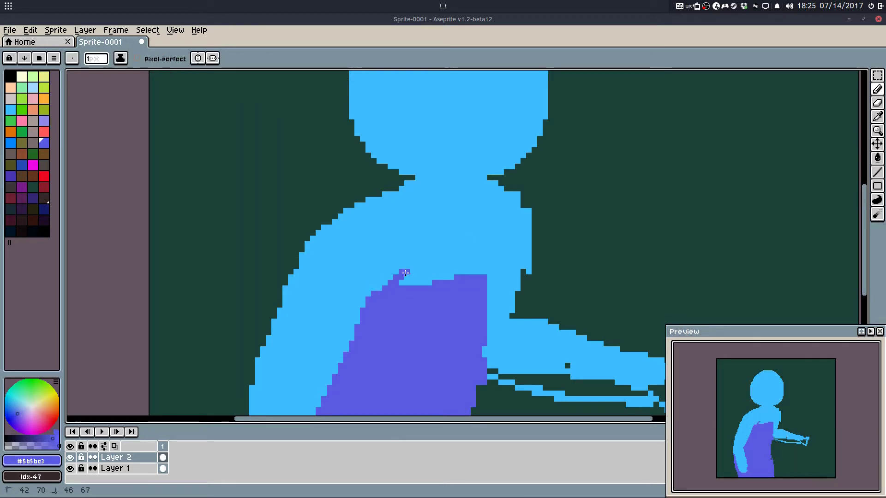
mouse_move(482, 255)
left_mouse_down()
mouse_move(508, 314)
mouse_move(485, 369)
left_mouse_up()
key("g")
left_click(494, 314)
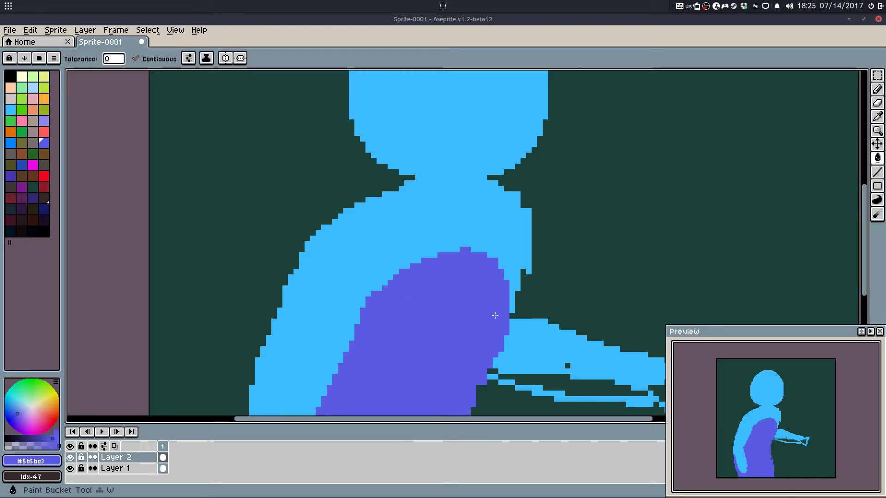
key("b")
scroll(474, 287, "down", 1)
scroll(453, 254, "up", 1)
scroll(408, 190, "up", 1)
left_click_drag(405, 182, 456, 198)
key("ctrl+z")
scroll(480, 141, "down", 2)
Step: Select the head with a rectangular selection and nudge it slightly right and down toward the shoulders
key("m")
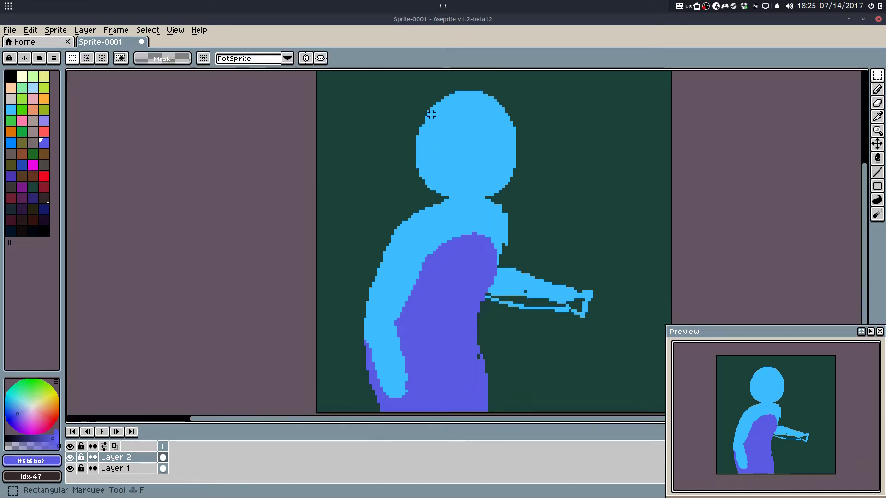
mouse_move(404, 82)
left_mouse_down()
mouse_move(548, 195)
mouse_move(548, 203)
mouse_move(484, 233)
left_mouse_up()
key("ctrl+t")
key("Right")
key("Down")
key("Right")
key("Down")
key("ctrl+d")
Step: Erase edge pixels along the back and crown of the head to smooth its outline
key("b")
scroll(419, 158, "up", 3)
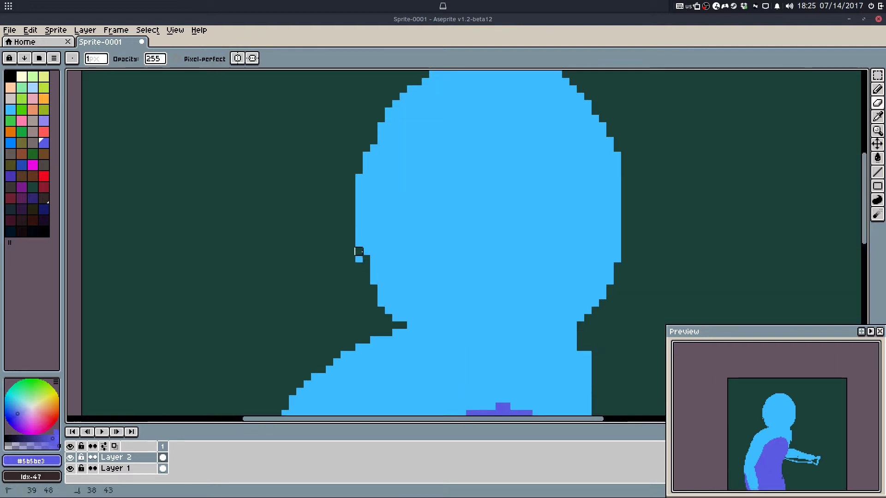
left_click_drag(389, 112, 461, 70)
mouse_move(434, 106)
left_mouse_down()
mouse_move(429, 130)
mouse_move(409, 149)
mouse_move(512, 98)
mouse_move(601, 112)
left_mouse_up()
left_click_drag(438, 112, 505, 112)
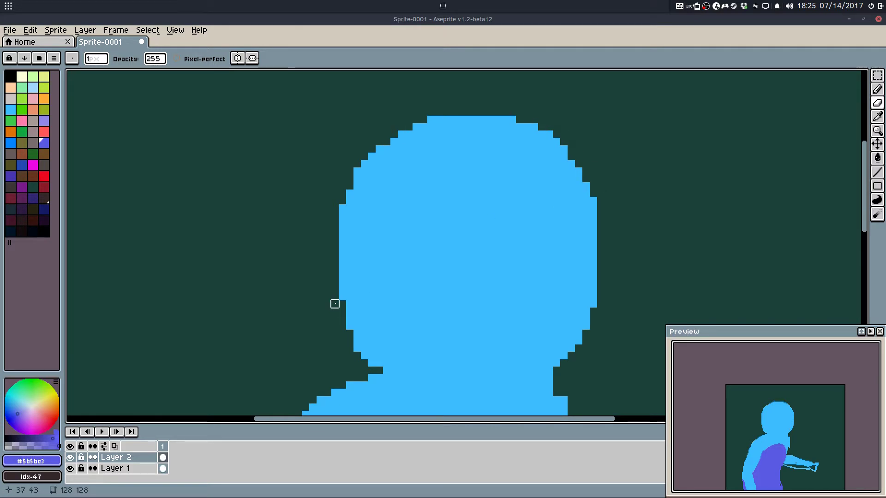
Step: Draw a light blue curve from the neck down to the forearm and fill the gap behind it with light blue
mouse_move(505, 379)
left_mouse_down()
mouse_move(379, 192)
mouse_move(436, 223)
mouse_move(440, 296)
left_mouse_up()
scroll(426, 244, "down", 2)
key("b")
scroll(427, 258, "up", 1)
left_click(418, 229, "alt")
key("ctrl+z")
left_click_drag(424, 200, 440, 216)
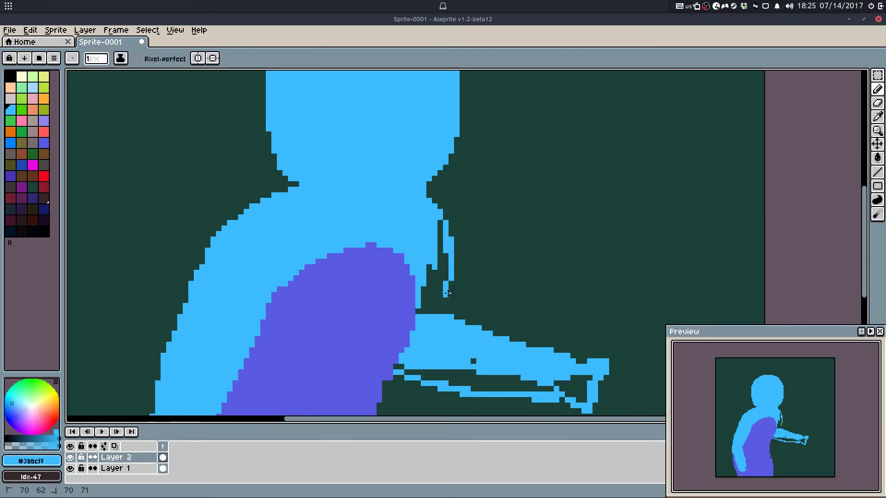
left_click_drag(448, 293, 460, 317)
key("g")
left_click(448, 298)
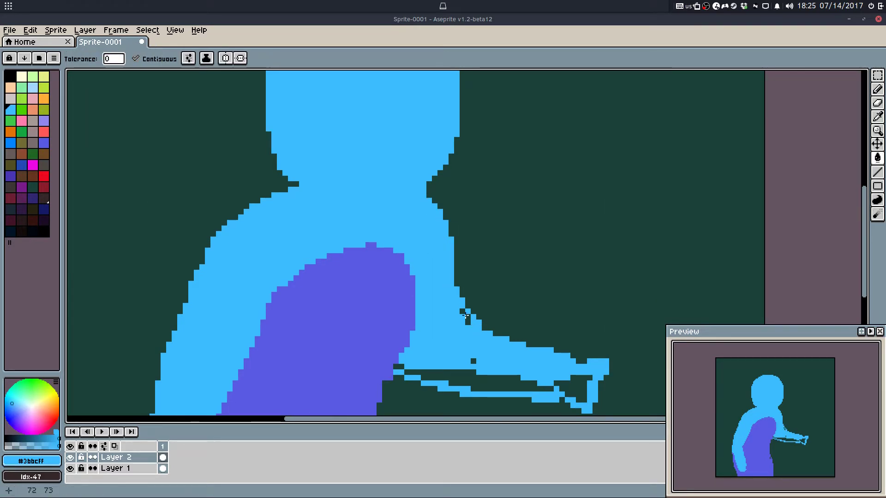
key("b")
Step: Erase along the outer edge of the hanging arm to cut the violet-blue strip behind it away from the torso
scroll(466, 315, "down", 4)
scroll(489, 275, "down", 2)
scroll(479, 306, "up", 2)
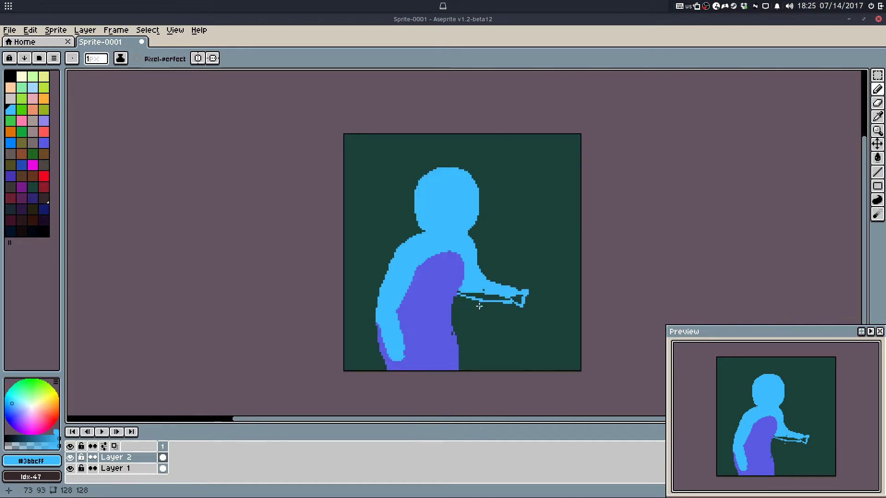
scroll(385, 341, "up", 5)
key("e")
left_click_drag(352, 327, 359, 358)
left_click_drag(360, 374, 276, 156)
left_click_drag(318, 204, 328, 257)
Step: Delete the leftover violet-blue strip behind the hanging arm with a magic wand selection and trim the torso's lower back corner
key("w")
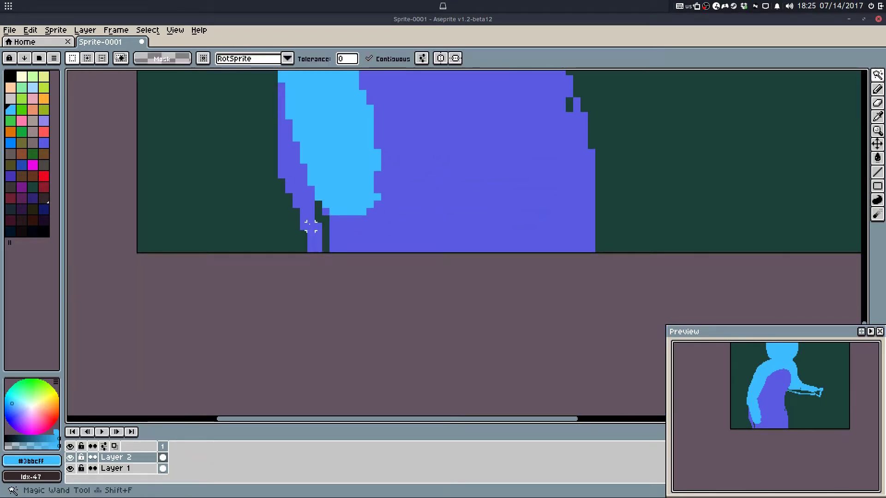
left_click(310, 226)
key("Delete")
left_click_drag(359, 188, 359, 226)
key("e")
left_click_drag(333, 288, 332, 276)
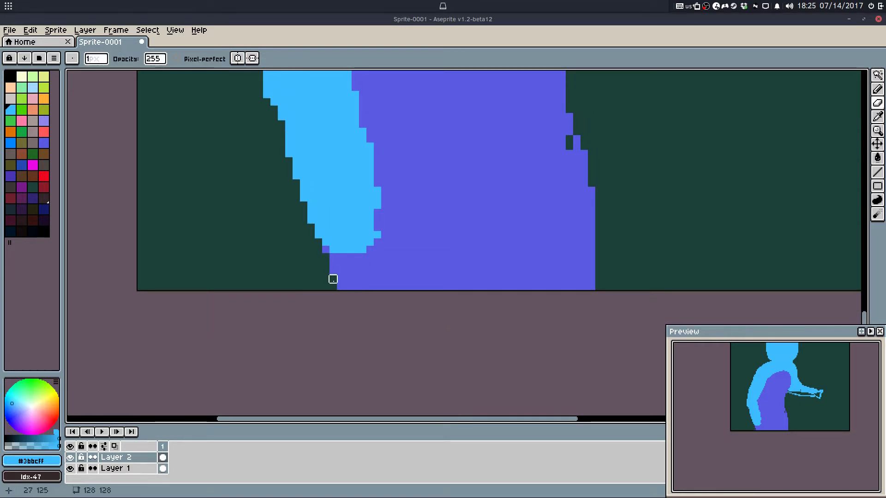
Step: Erase the jagged pixels along the torso's front edge at the waist and hip, enlarging the eraser to 2 px
scroll(401, 202, "down", 4)
scroll(434, 192, "up", 2)
left_click_drag(458, 255, 457, 275)
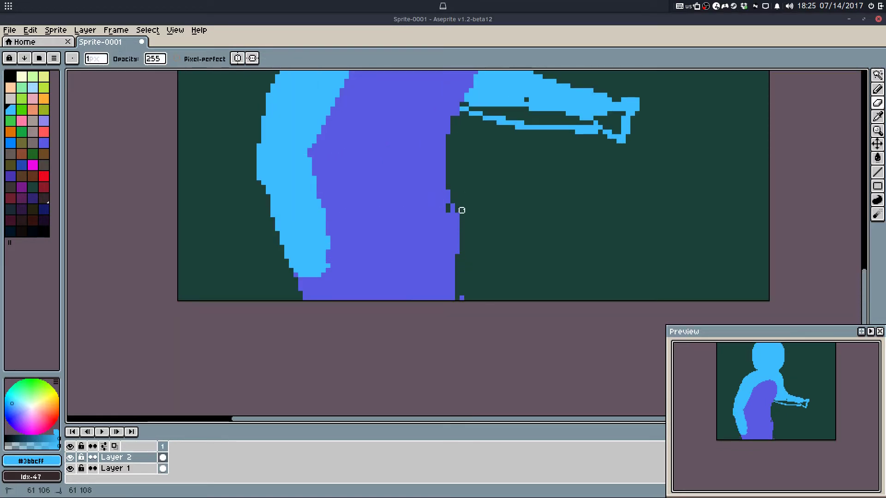
left_click_drag(457, 213, 461, 251)
key("plus")
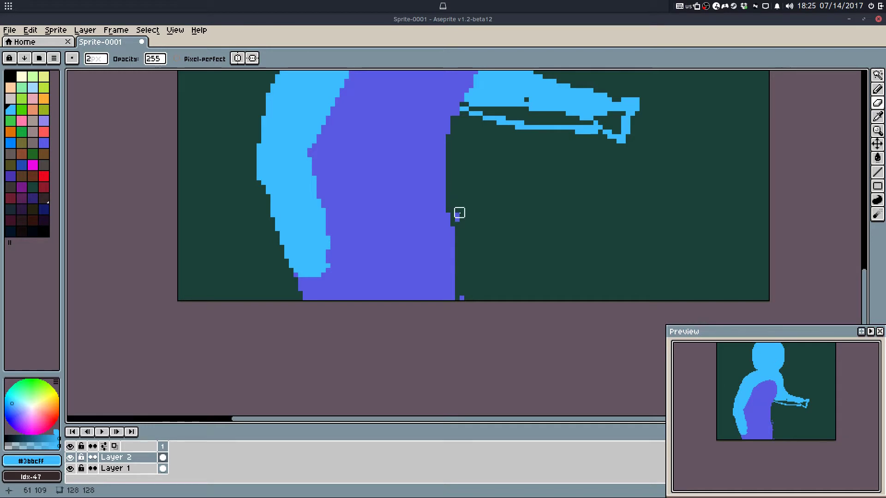
left_click_drag(461, 214, 467, 284)
left_click_drag(470, 191, 459, 266)
Step: Redraw the torso's front edge in violet-blue, widening it gradually from the waist to the canvas's lower edge
key("b")
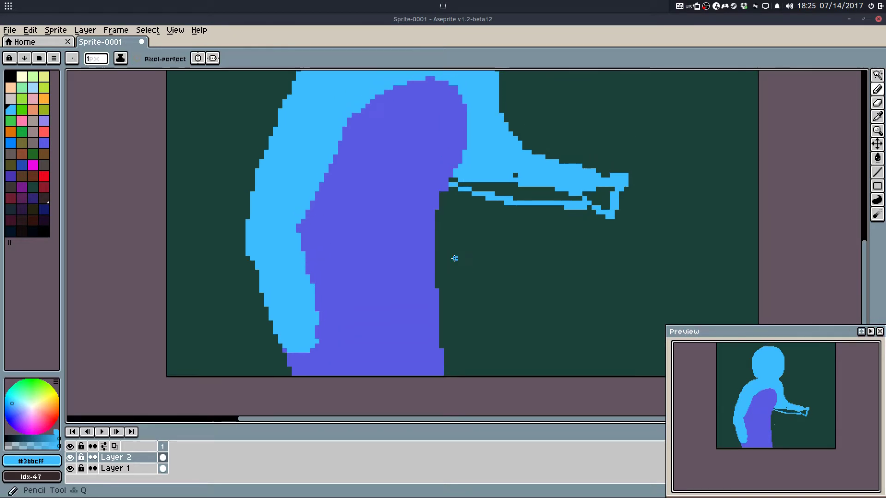
scroll(455, 259, "down", 1)
left_click(432, 247, "alt")
mouse_move(436, 236)
left_mouse_down()
mouse_move(437, 357)
mouse_move(448, 329)
mouse_move(440, 318)
mouse_move(448, 333)
left_mouse_up()
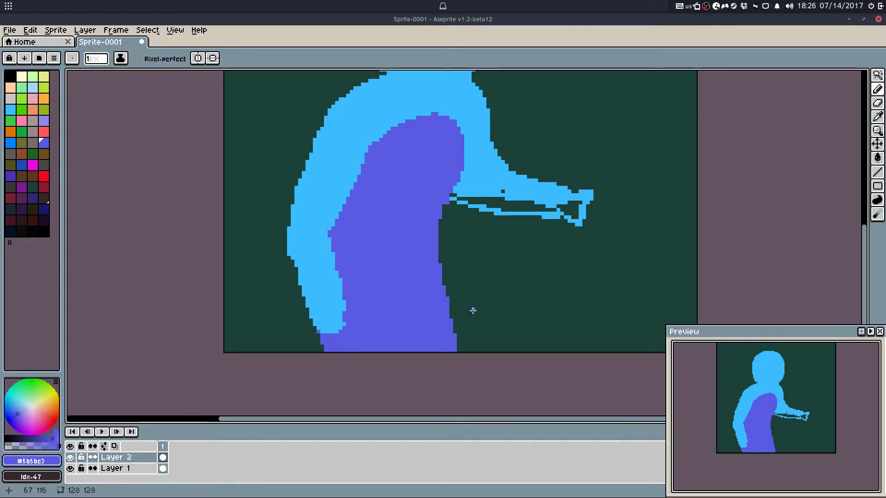
scroll(473, 311, "down", 1)
mouse_move(595, 487)
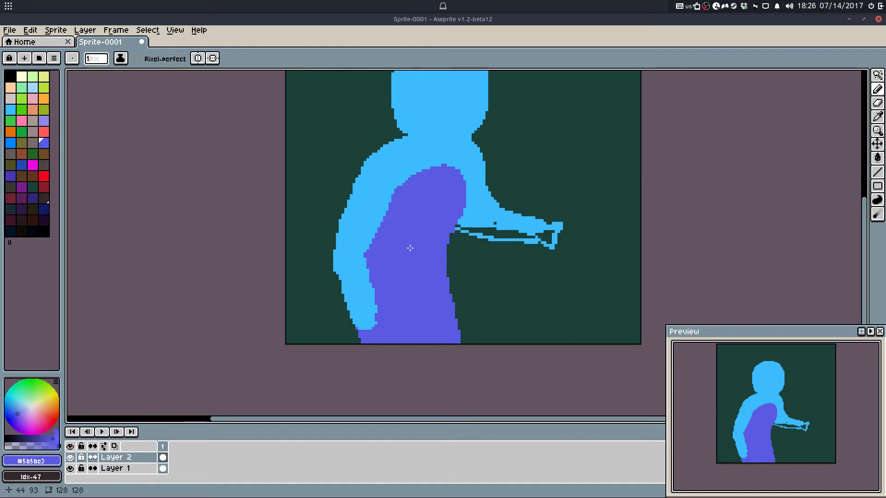
Step: Reduce the eraser to 1 px and erase the protruding pixels at the hanging arm's elbow
scroll(336, 278, "up", 3)
key("b")
key("e")
key("minus")
key("minus")
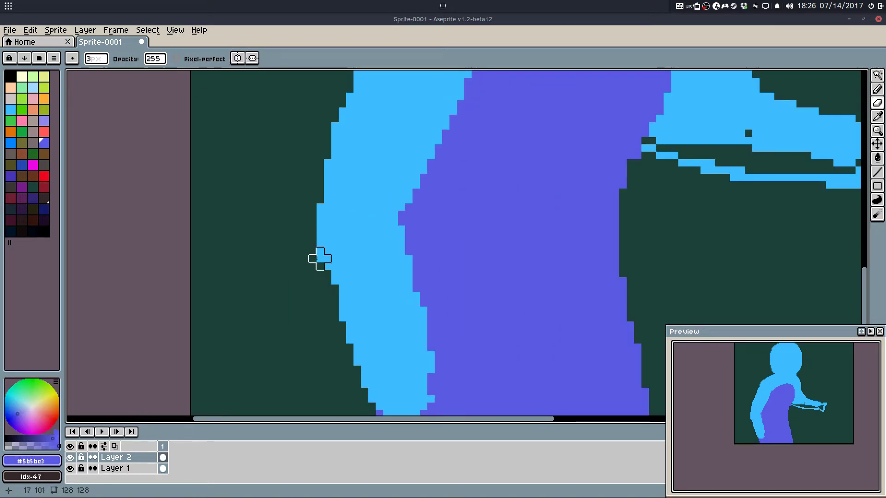
key("minus")
key("minus")
mouse_move(320, 266)
left_mouse_down()
mouse_move(321, 246)
mouse_move(338, 297)
mouse_move(328, 273)
left_mouse_up()
Step: Fill the open gaps inside the outstretched forearm and hand outline with light blue
key("b")
left_click(334, 272, "alt")
scroll(402, 229, "down", 6)
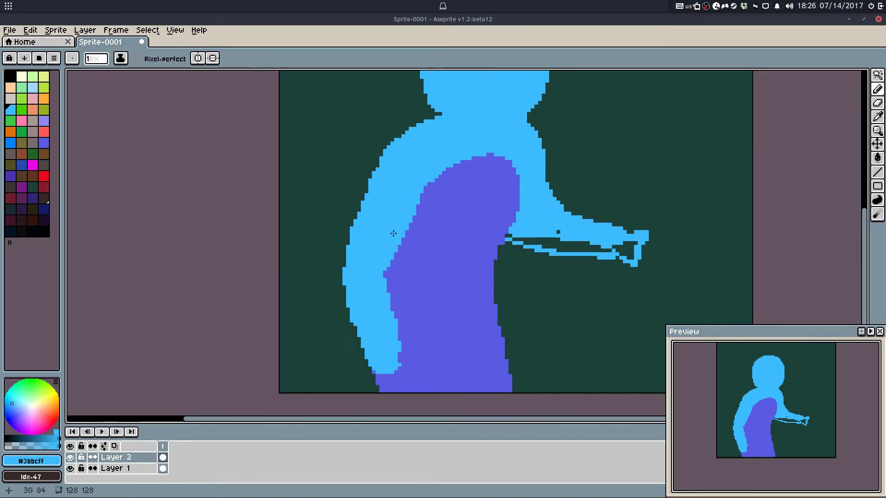
left_click_drag(439, 211, 433, 227)
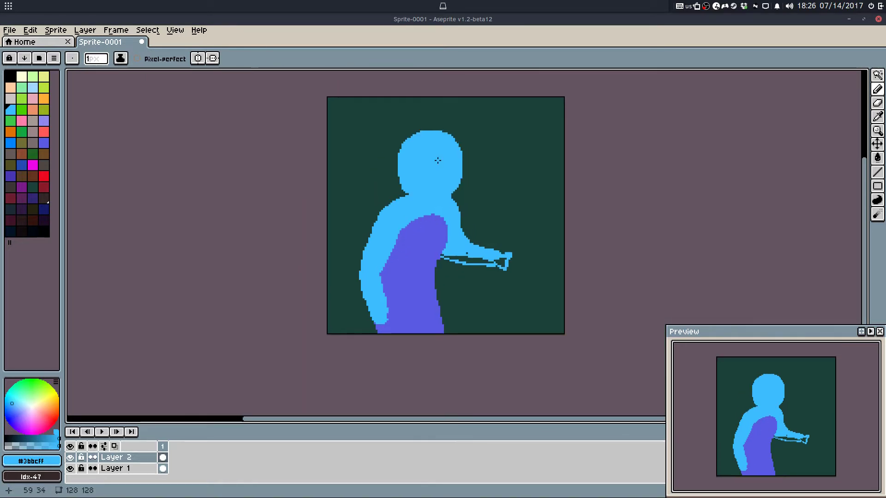
scroll(466, 265, "up", 4)
key("g")
key("q")
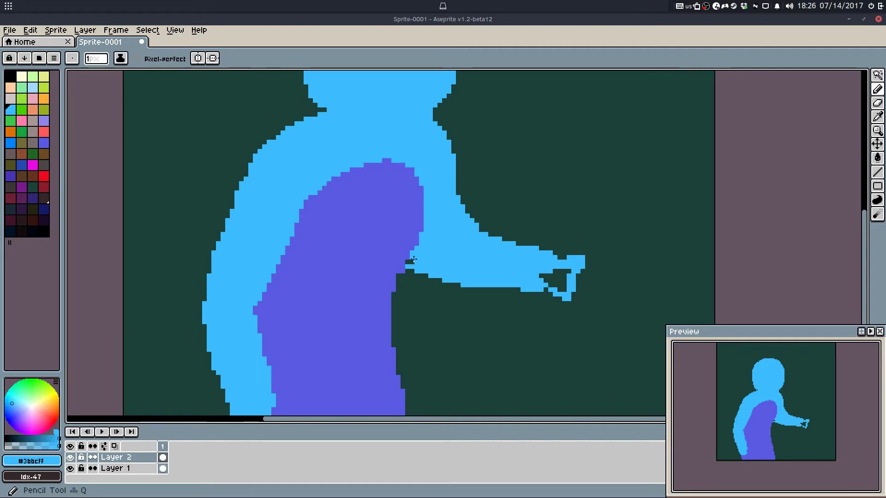
key("w")
left_click(555, 281)
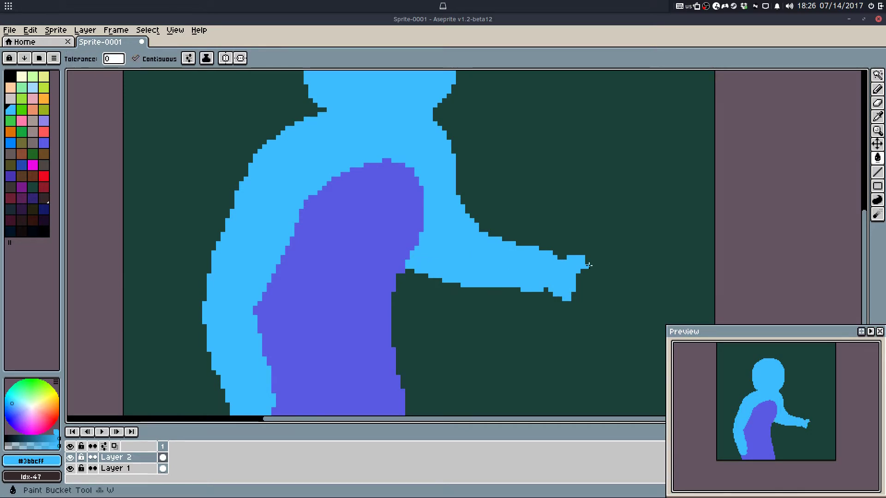
Step: Enlarge the outstretched hand with light blue strokes and fill the dark holes inside it
scroll(588, 266, "up", 2)
key("q")
left_click(534, 256, "alt")
mouse_move(529, 252)
left_mouse_down()
mouse_move(613, 255)
mouse_move(547, 257)
mouse_move(612, 256)
mouse_move(552, 244)
mouse_move(592, 255)
mouse_move(549, 253)
mouse_move(620, 271)
mouse_move(587, 269)
mouse_move(625, 281)
mouse_move(556, 256)
mouse_move(613, 278)
mouse_move(583, 295)
mouse_move(620, 295)
left_mouse_up()
left_click_drag(567, 313, 595, 318)
left_click_drag(595, 288, 589, 301)
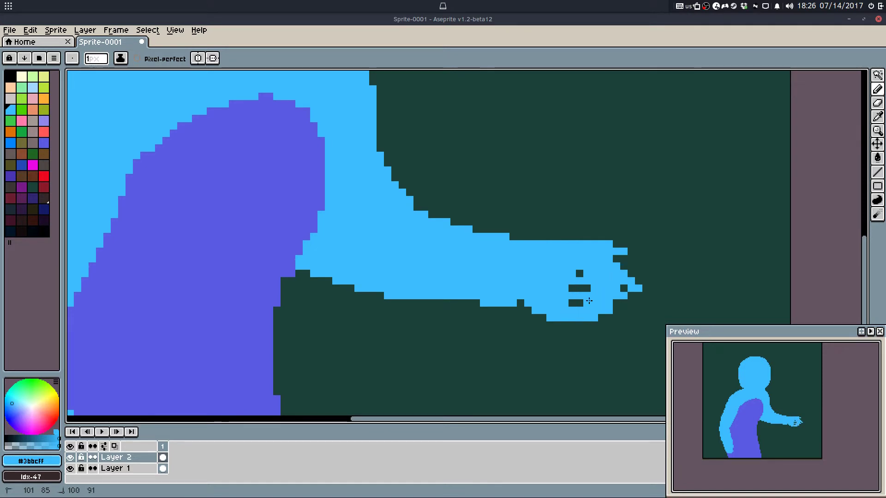
left_click_drag(572, 257, 577, 289)
left_click(624, 288)
key("g")
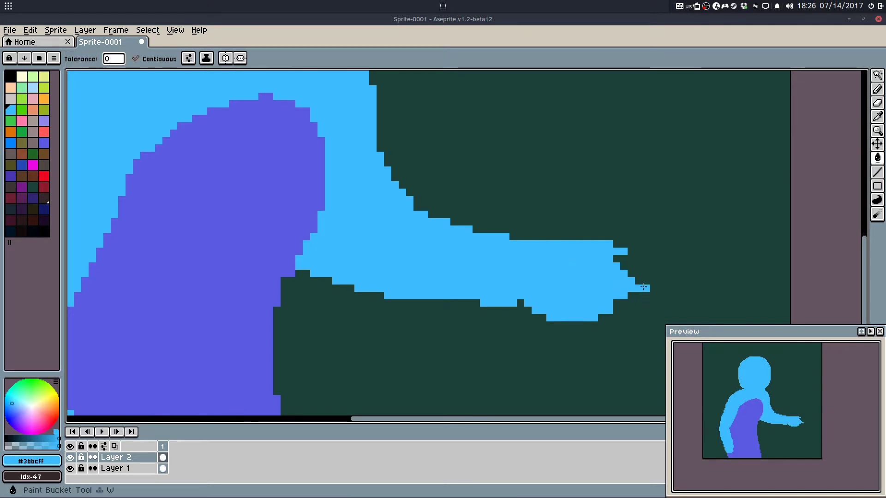
Step: Erase the pointed pixels at the tip of the outstretched hand to round off the fist
key("e")
left_click_drag(639, 289, 624, 296)
left_click(631, 280)
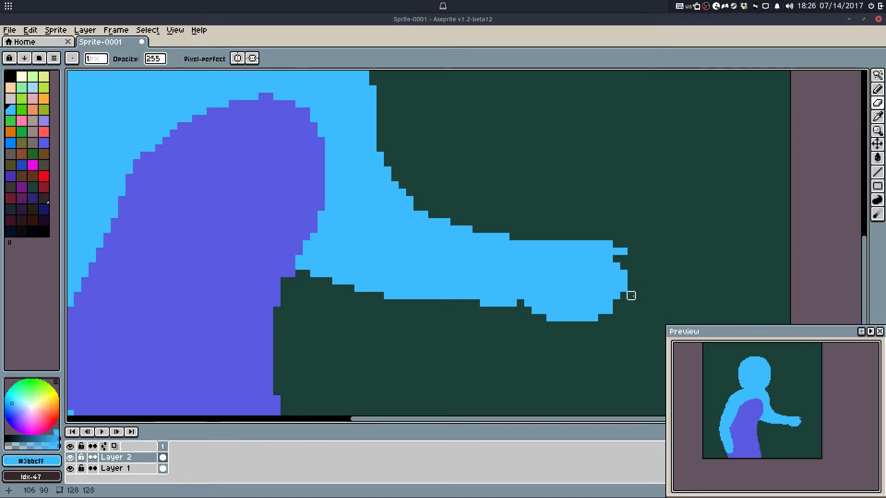
key("b")
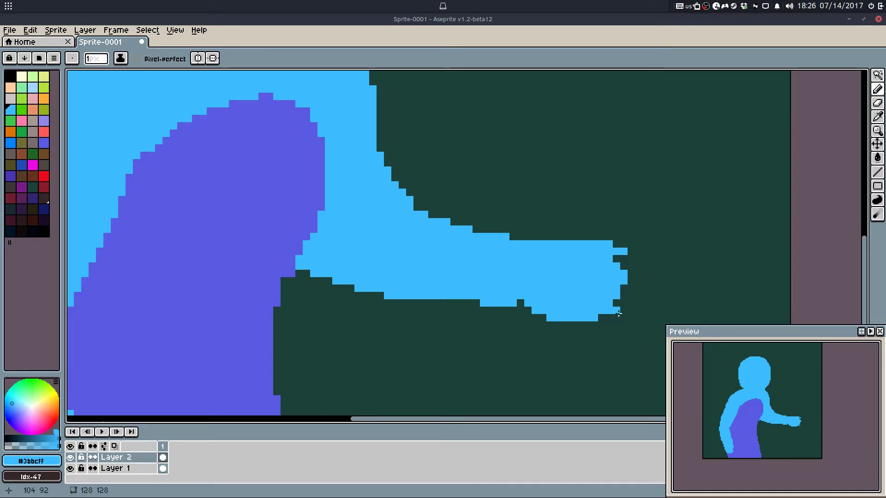
left_click_drag(577, 242, 580, 255)
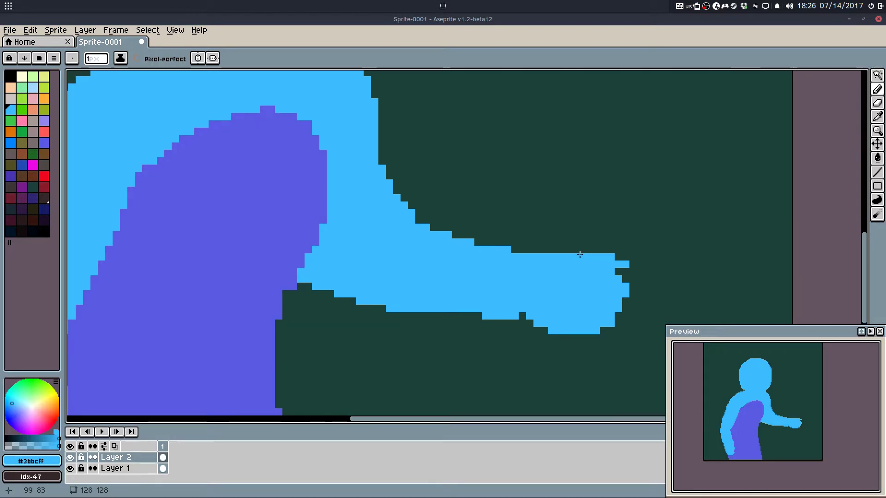
Step: Erase pixels along the underside of the outstretched arm where it meets the torso, curving the elbow
left_click_drag(534, 226, 631, 251)
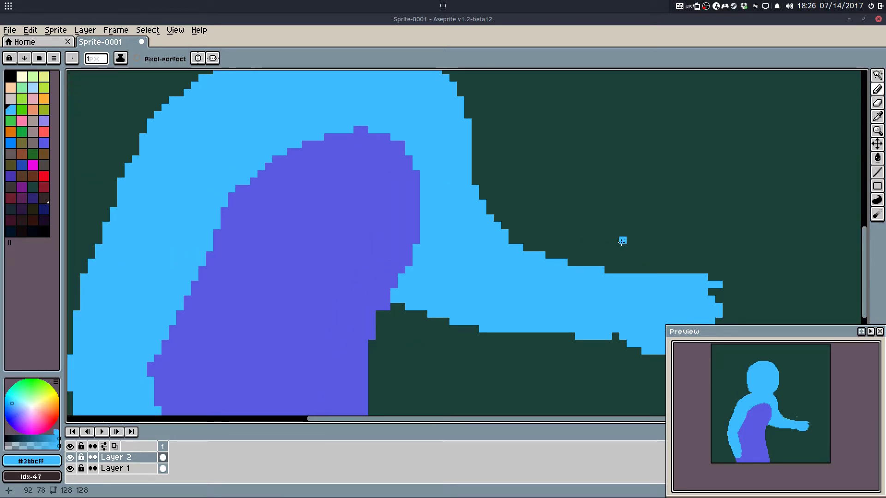
scroll(619, 241, "down", 2)
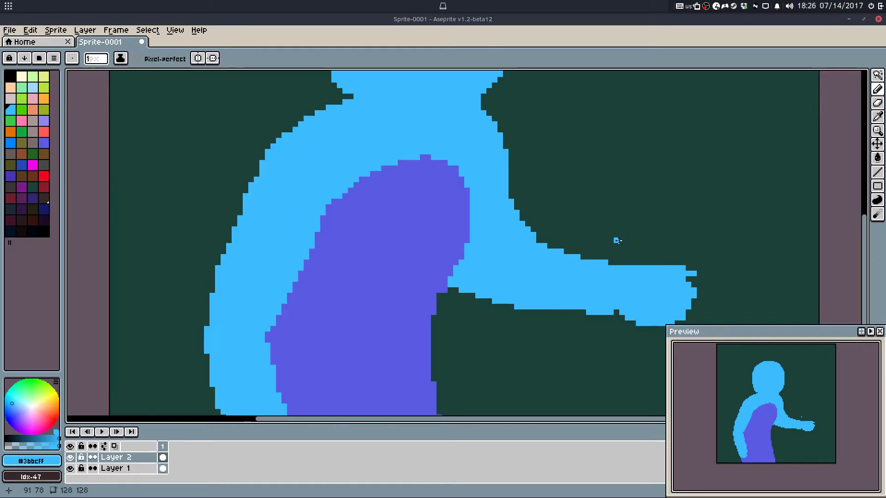
scroll(618, 241, "up", 1)
left_click_drag(617, 240, 623, 266)
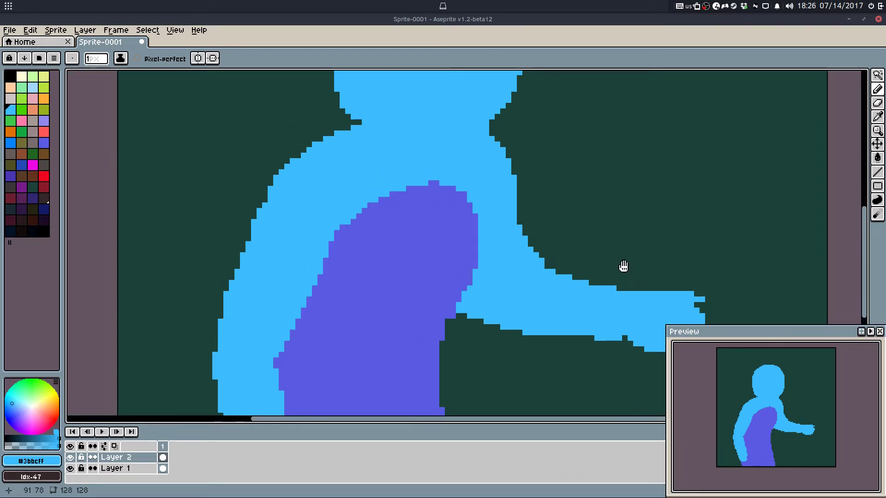
key("e")
scroll(457, 319, "up", 1)
mouse_move(457, 322)
left_mouse_down()
mouse_move(459, 303)
mouse_move(470, 337)
mouse_move(469, 314)
mouse_move(481, 336)
mouse_move(514, 337)
left_mouse_up()
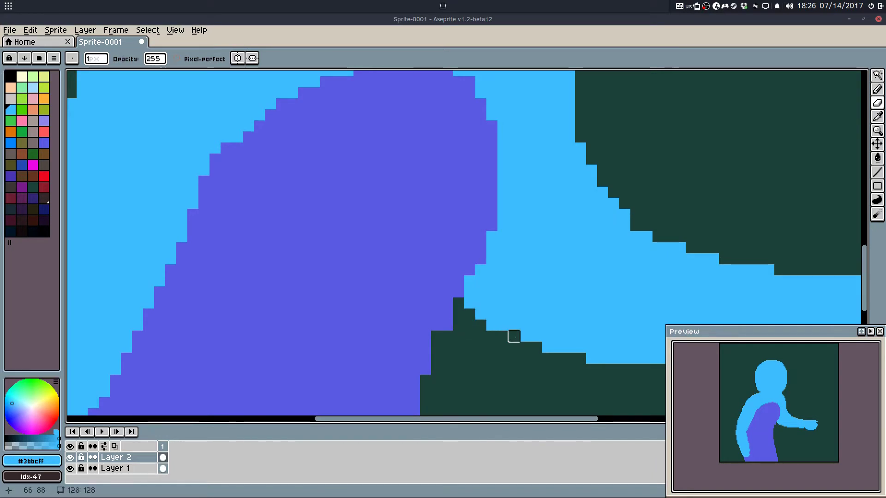
left_click(492, 325)
left_click(481, 314)
key("ctrl+z")
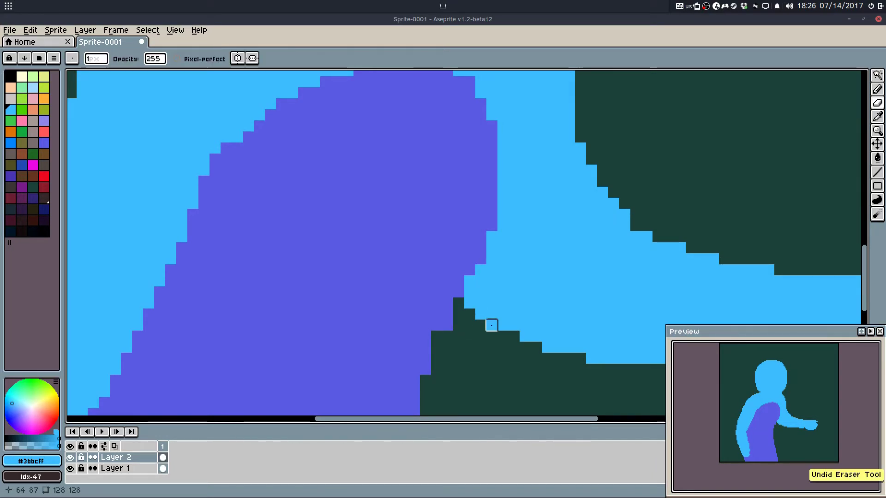
Step: Erase edge pixels at the inner bend of the outstretched arm to tighten the elbow curve
scroll(547, 347, "down", 5)
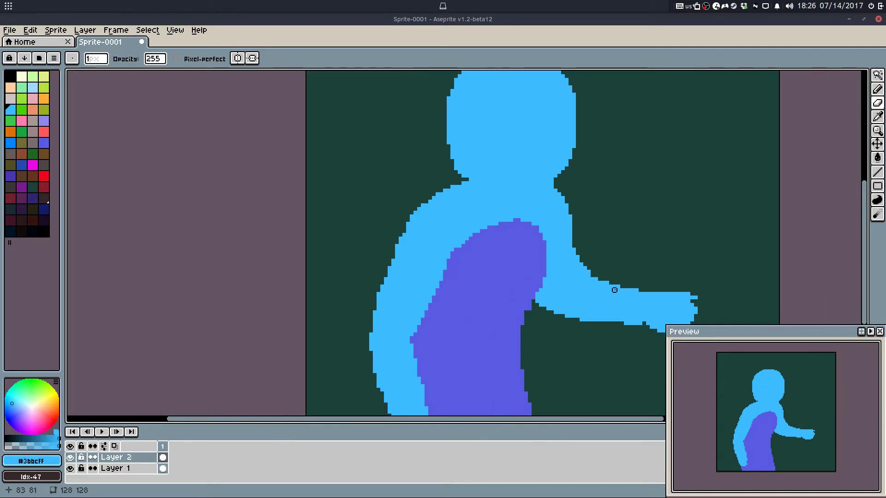
scroll(576, 249, "up", 2)
left_click_drag(576, 248, 609, 298)
key("ctrl+z")
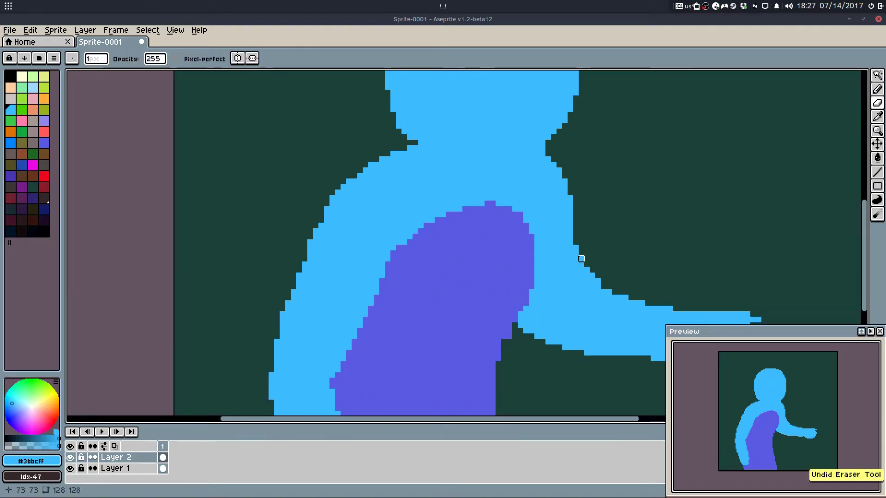
left_click_drag(576, 242, 593, 275)
Step: Round out the front of the outstretched arm's shoulder and upper arm with light blue pixels
key("b")
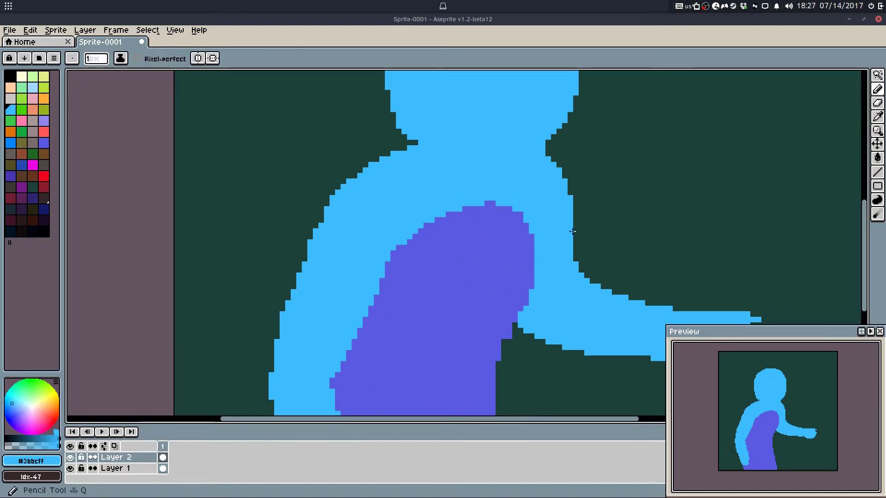
left_click_drag(564, 169, 574, 233)
scroll(583, 192, "down", 2)
scroll(581, 193, "up", 1)
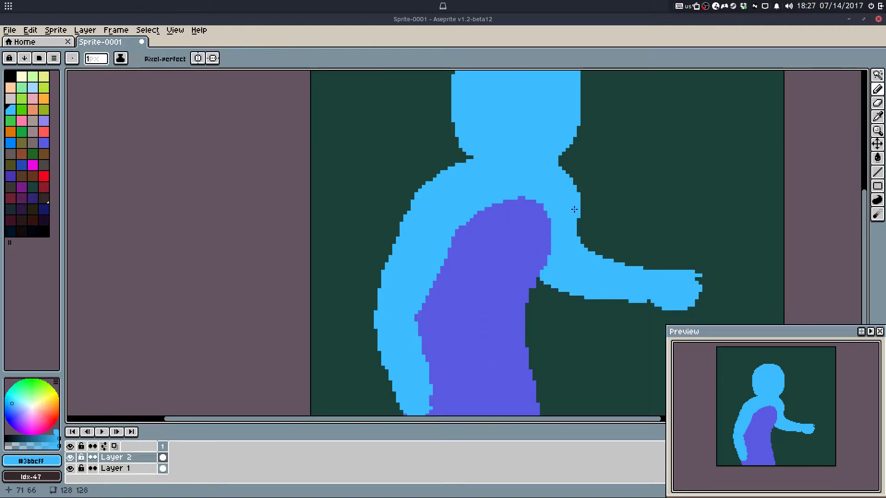
Step: Select the outstretched forearm and hand with a rectangle, move them slightly toward the torso, and deselect
scroll(583, 231, "up", 1)
key("m")
left_click_drag(565, 248, 760, 345)
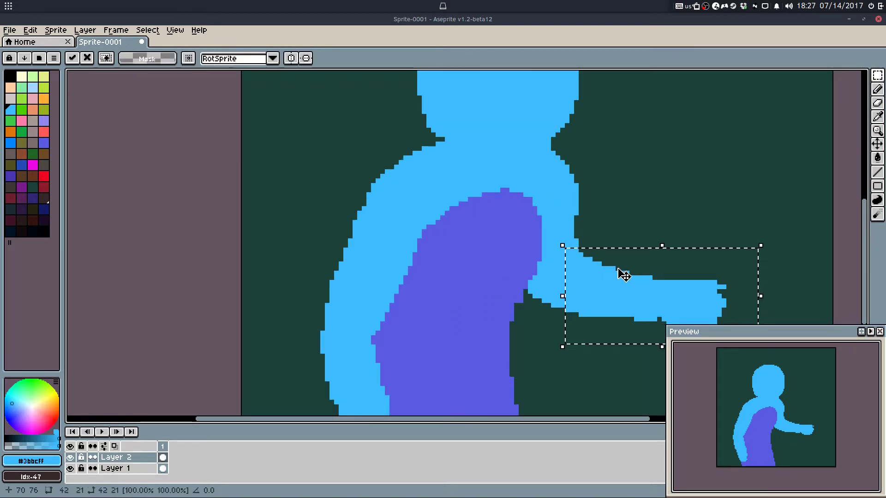
left_click_drag(620, 273, 612, 273)
key("ctrl+d")
Step: Smooth the inner bend of the outstretched arm's elbow with light blue pixels and small erasures
scroll(576, 255, "up", 2)
key("b")
left_click(575, 262, "alt")
mouse_move(568, 233)
left_mouse_down()
mouse_move(621, 275)
mouse_move(672, 291)
left_mouse_up()
left_click(574, 255)
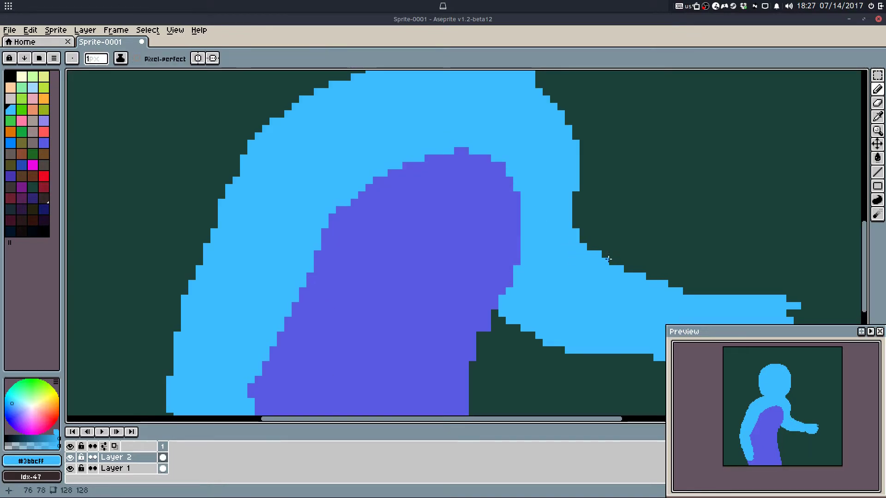
scroll(639, 242, "down", 2)
key("e")
scroll(628, 242, "up", 2)
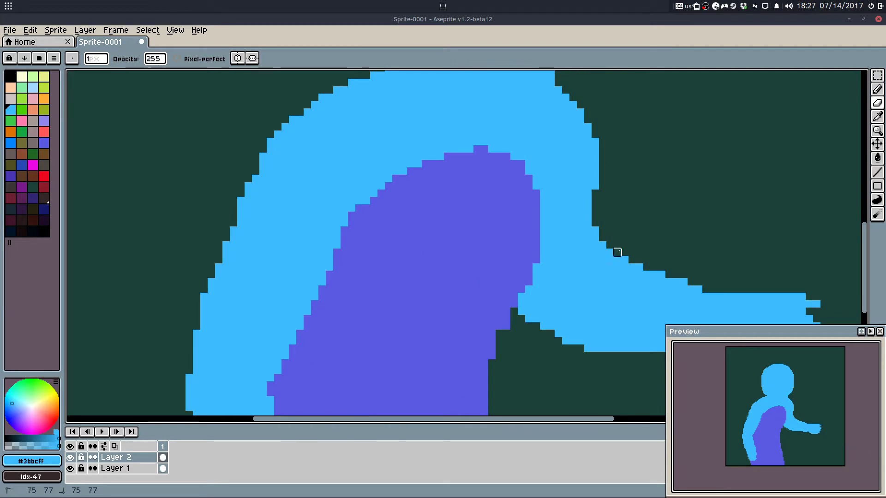
left_click_drag(645, 254, 565, 210)
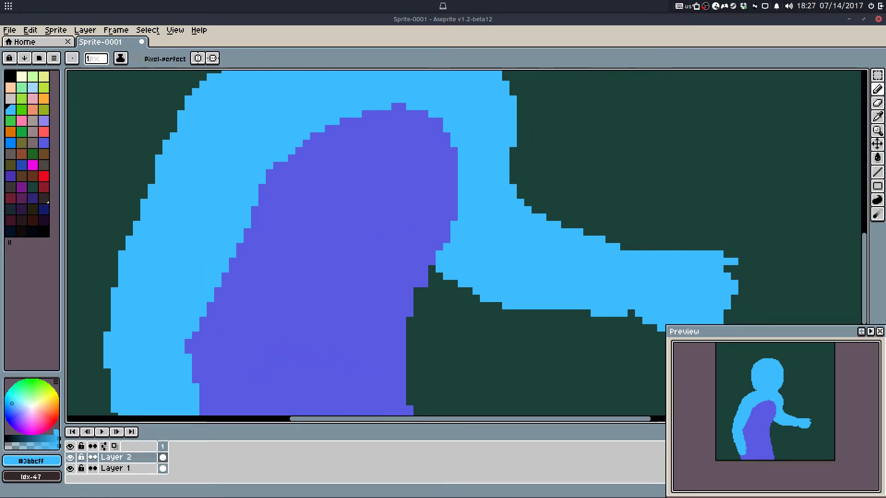
Step: Erase the stray pixels protruding from the upper tip of the outstretched hand
scroll(668, 227, "down", 1)
scroll(668, 226, "up", 3)
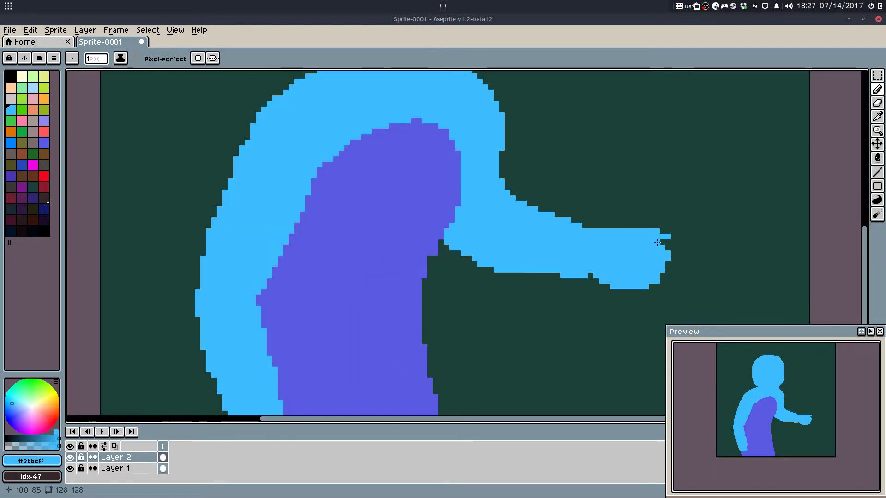
key("e")
mouse_move(668, 226)
left_mouse_down()
mouse_move(640, 208)
mouse_move(630, 208)
mouse_move(657, 220)
mouse_move(609, 212)
left_mouse_up()
Step: Build up the top of the outstretched fist with light blue pixels, undoing the excess strokes
key("b")
left_click_drag(533, 197, 573, 199)
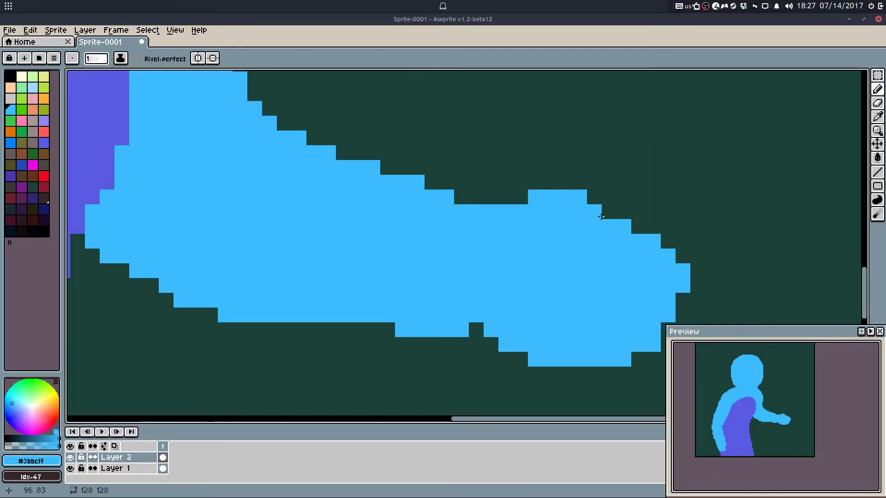
left_click(592, 196)
left_click(520, 197)
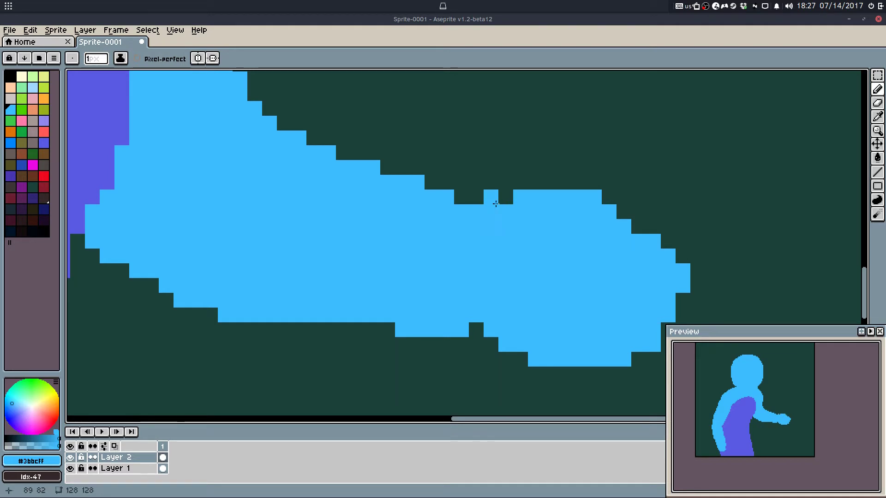
mouse_move(515, 191)
left_mouse_down()
mouse_move(544, 184)
mouse_move(584, 184)
left_mouse_up()
key("ctrl+z")
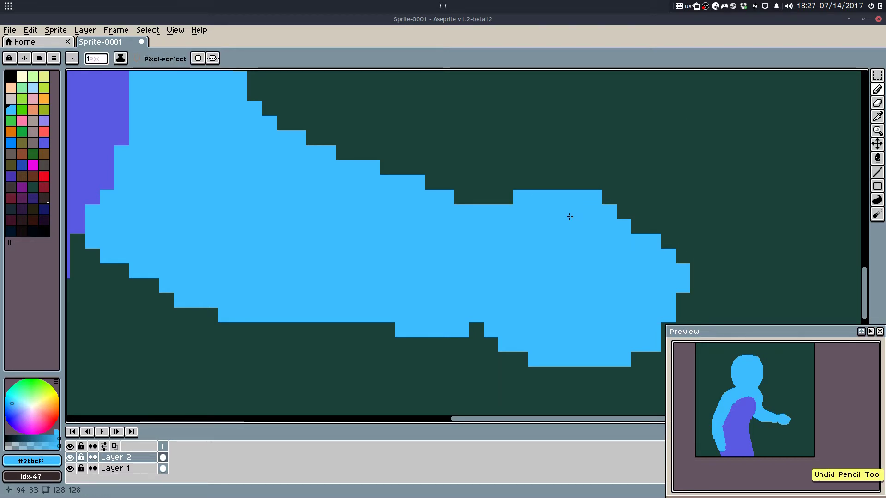
mouse_move(506, 197)
left_mouse_down()
mouse_move(537, 182)
mouse_move(580, 182)
left_mouse_up()
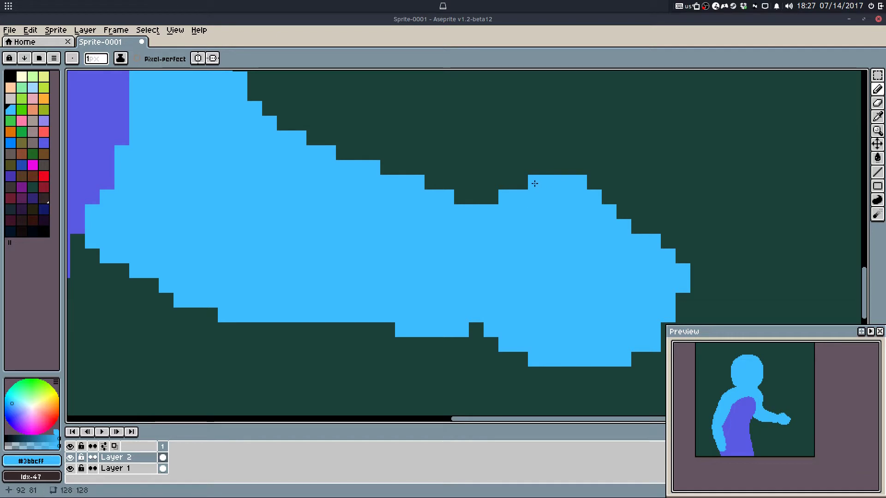
key("ctrl+z")
Step: Erase pixels around the lower front corner of the outstretched fist to narrow it
scroll(559, 210, "down", 4)
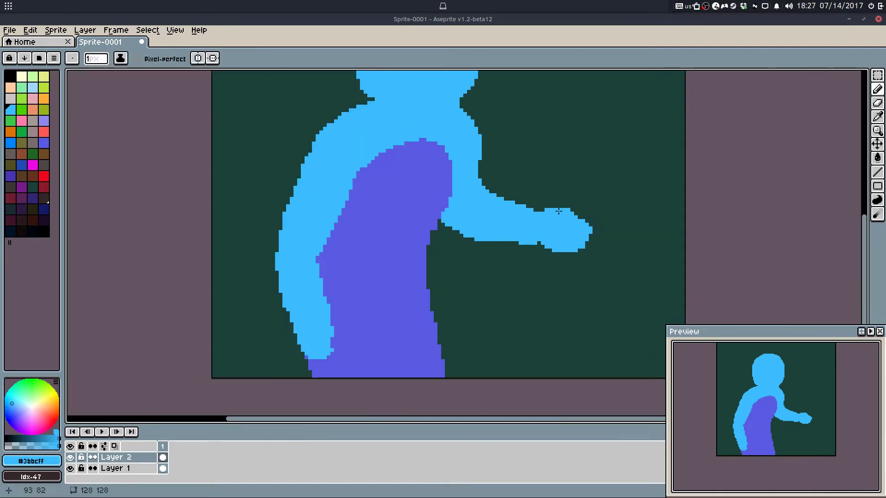
scroll(550, 198, "down", 3)
scroll(566, 228, "up", 2)
scroll(567, 228, "up", 4)
key("e")
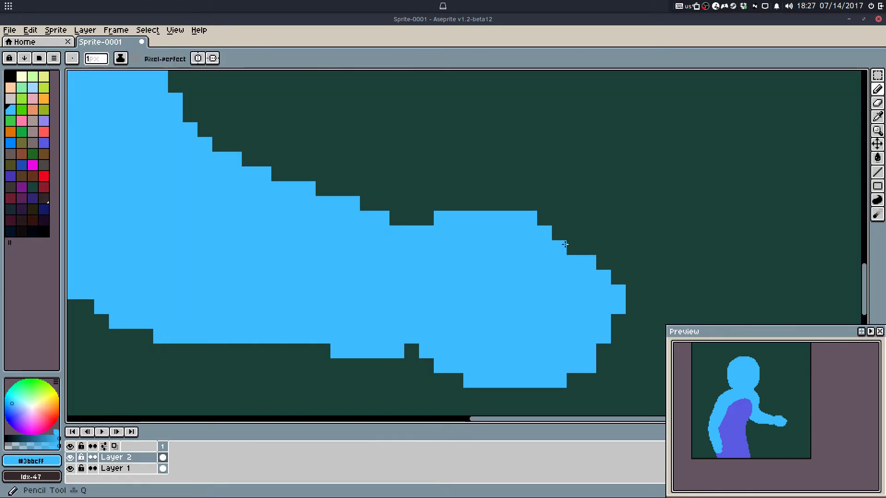
key("e")
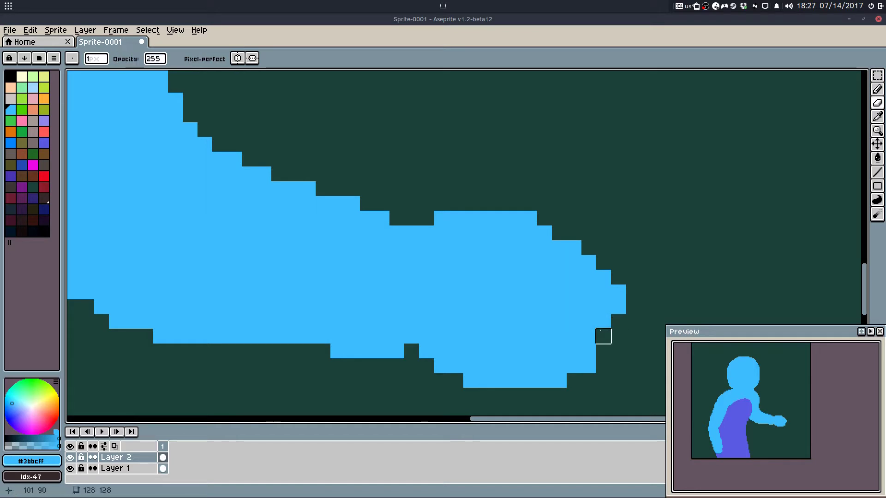
left_click(589, 366)
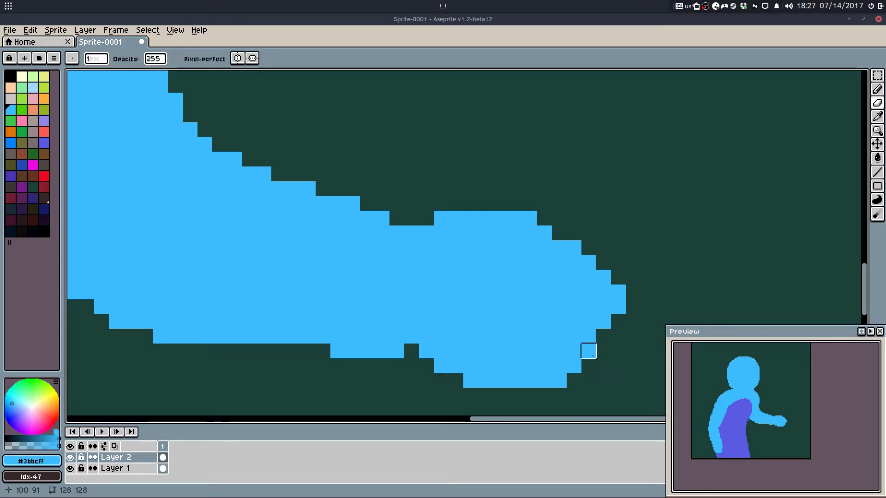
left_click(604, 322)
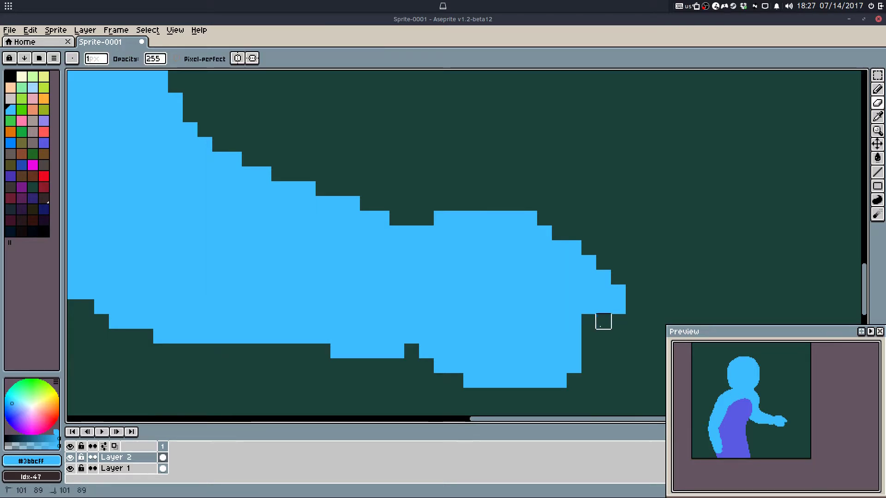
Step: Try to add a row of light blue pixels beneath the outstretched fist
key("b")
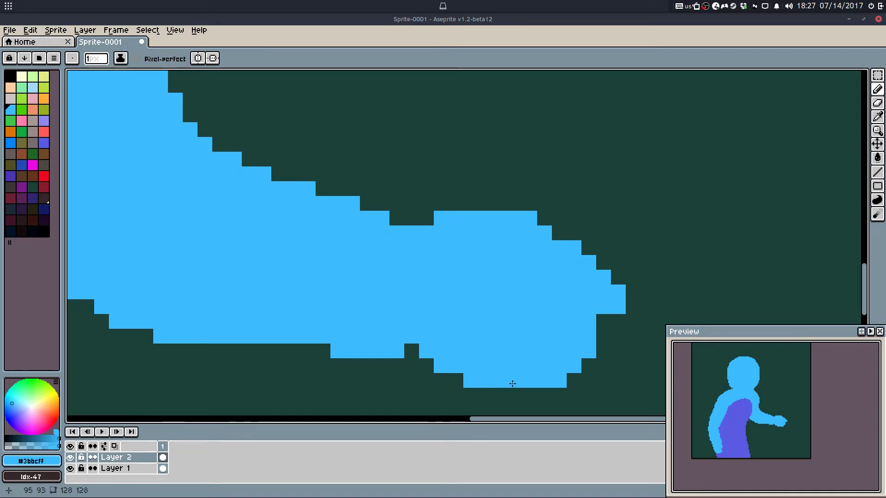
left_click_drag(544, 395, 513, 395)
scroll(558, 327, "down", 4)
key("ctrl+z")
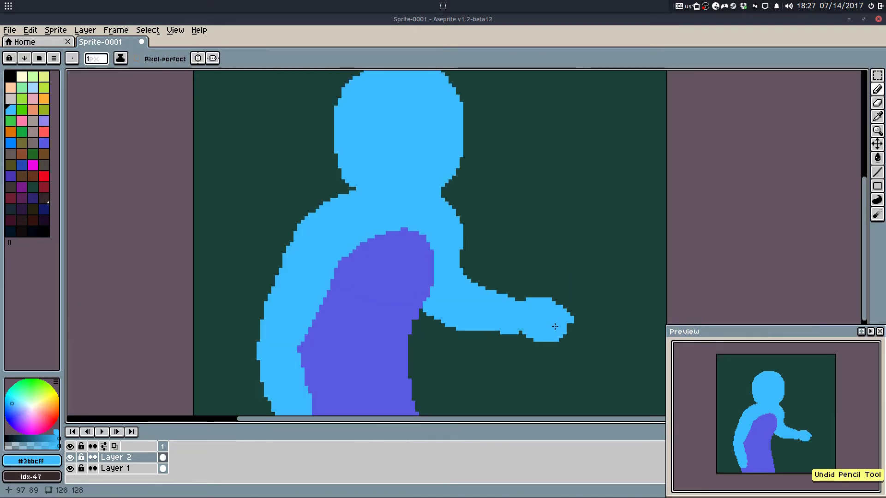
Step: Erase the protruding tip pixels and trim the lower front edge of the outstretched fist
scroll(554, 327, "up", 4)
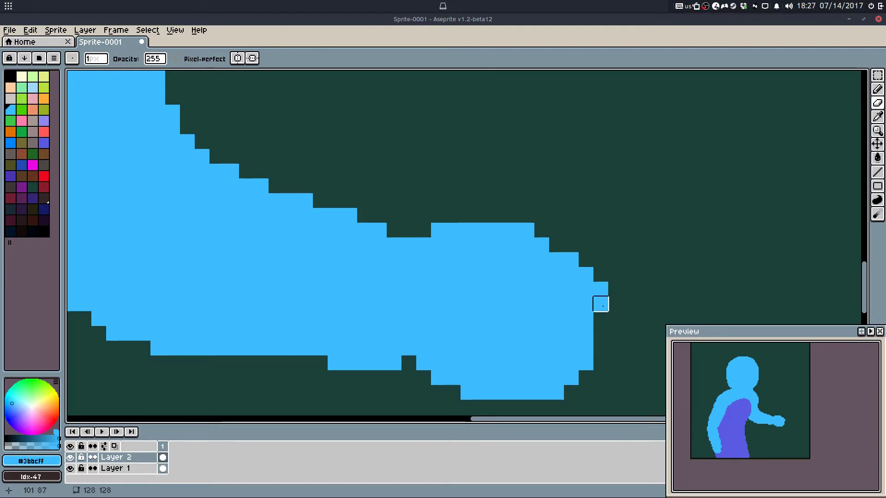
right_click(586, 274)
scroll(604, 217, "down", 7)
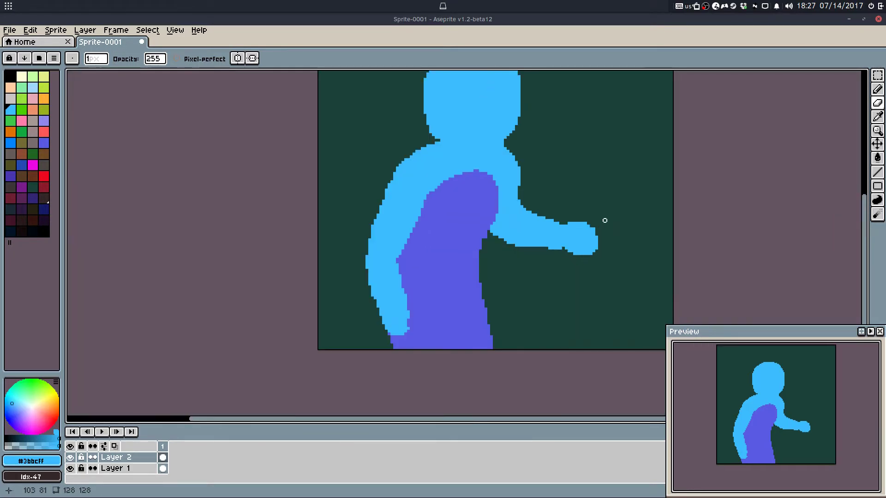
key("b")
scroll(596, 222, "up", 8)
key("e")
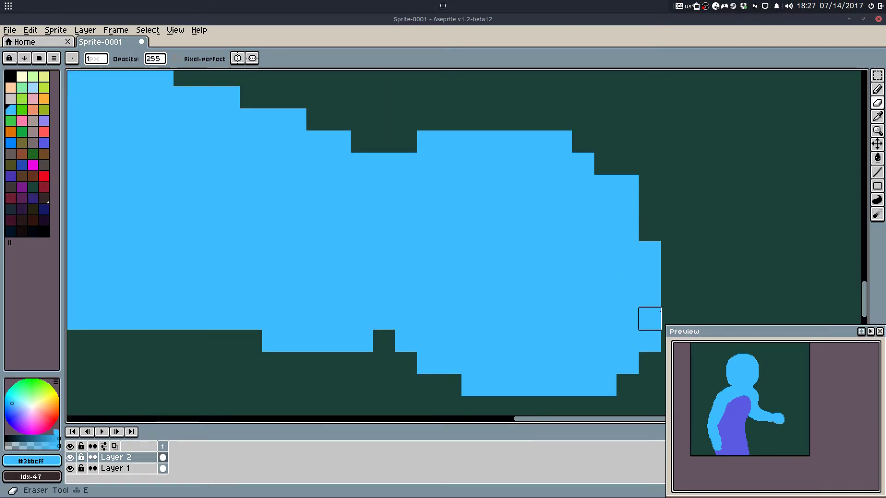
left_click_drag(649, 318, 606, 411)
left_click_drag(584, 364, 562, 364)
Step: Extend the front of the fist to a point and raise its top with light blue, trimming a corner pixel
key("q")
mouse_move(618, 173)
left_mouse_down()
mouse_move(689, 240)
mouse_move(659, 297)
mouse_move(524, 362)
mouse_move(548, 357)
mouse_move(673, 250)
left_mouse_up()
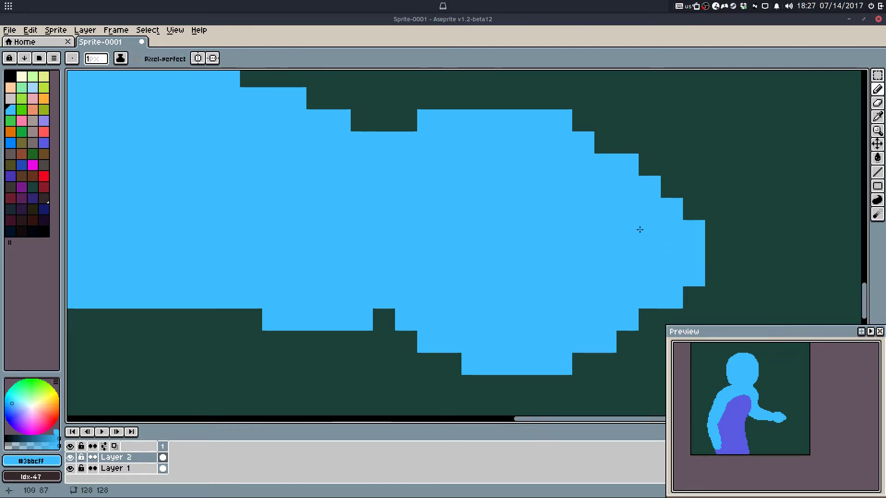
left_click_drag(576, 115, 456, 103)
key("e")
left_click(590, 121)
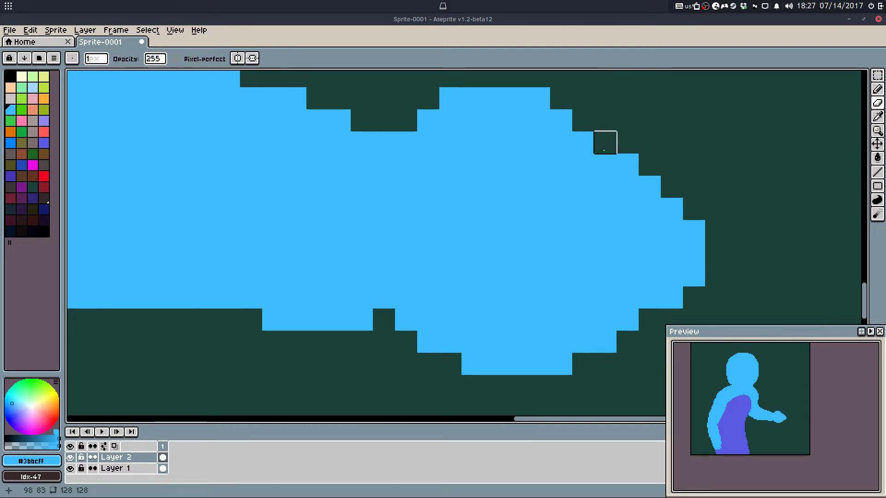
Step: Adjust the fist's upper contour with a light blue pixel and erase pixels beneath its pointed tip
scroll(605, 185, "down", 3)
key("q")
scroll(600, 178, "up", 2)
left_click(606, 180)
key("e")
left_click_drag(655, 265, 669, 282)
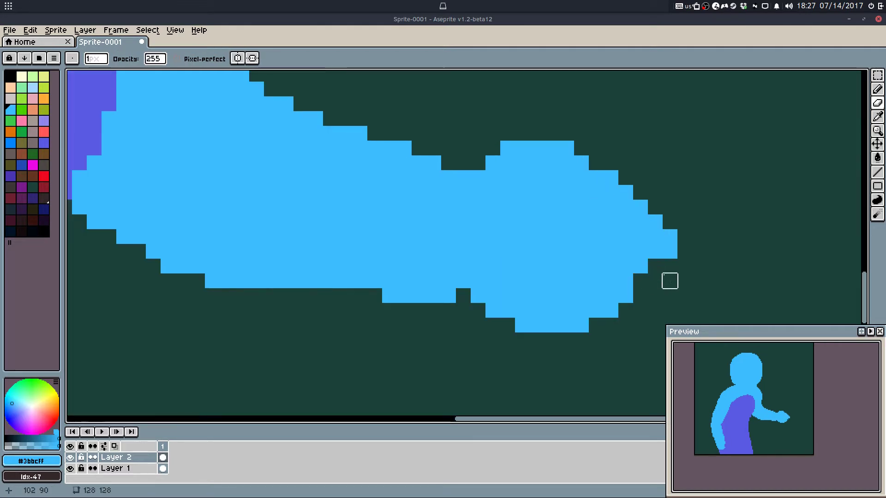
Step: Reshape the pointed tip of the hand by erasing its end pixels and redrawing its upper slope in light blue
key("b")
key("e")
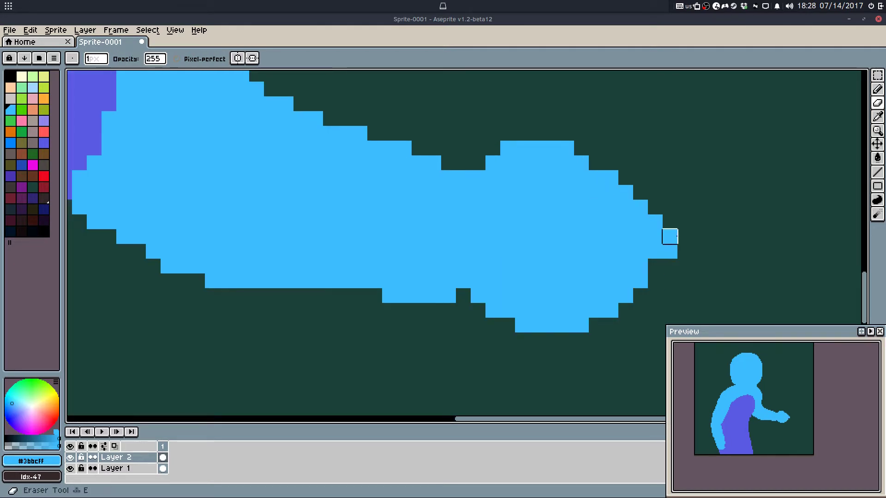
left_click_drag(670, 237, 671, 265)
key("b")
left_click_drag(656, 208, 671, 239)
scroll(685, 214, "down", 4)
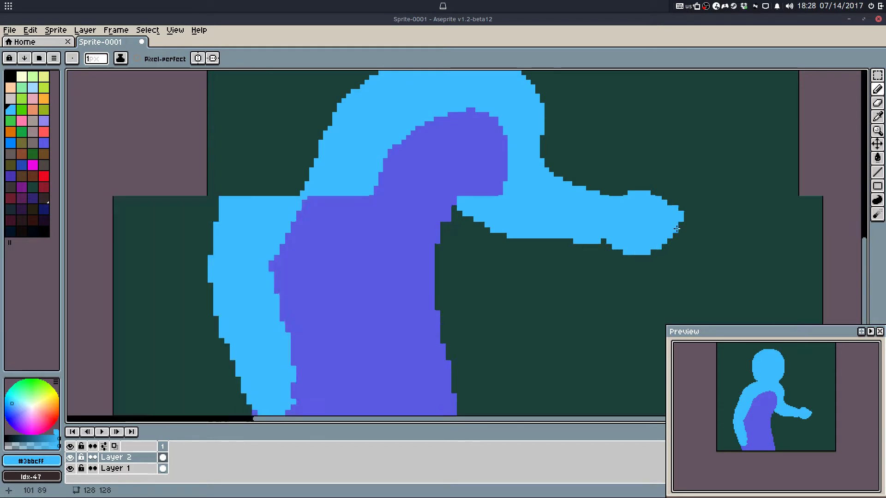
Step: Erase the lowest row of pixels beneath the fist, undoing the last corner erasure
scroll(665, 244, "up", 3)
key("e")
left_click(606, 276)
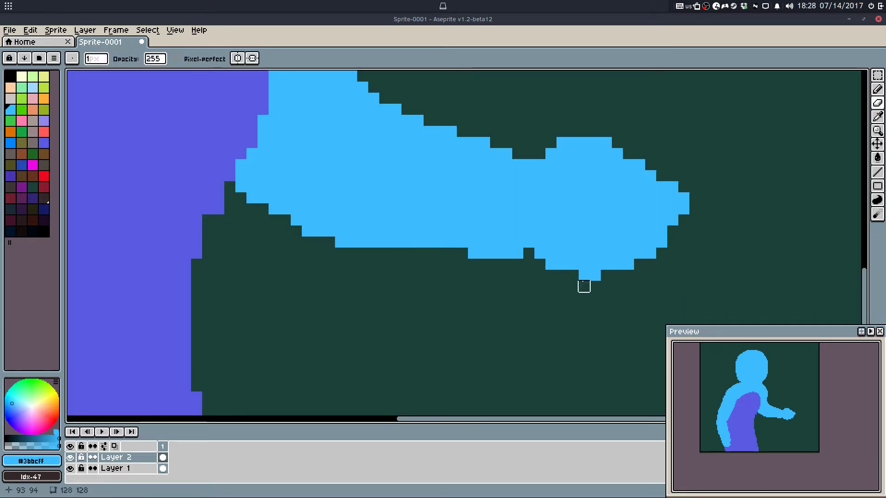
left_click_drag(552, 266, 562, 265)
scroll(617, 270, "down", 5)
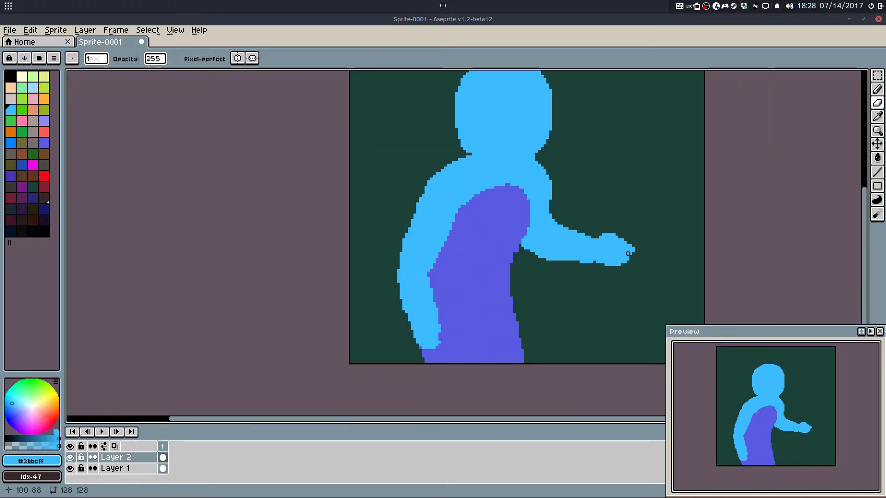
scroll(624, 262, "up", 2)
key("ctrl+z")
scroll(600, 267, "up", 3)
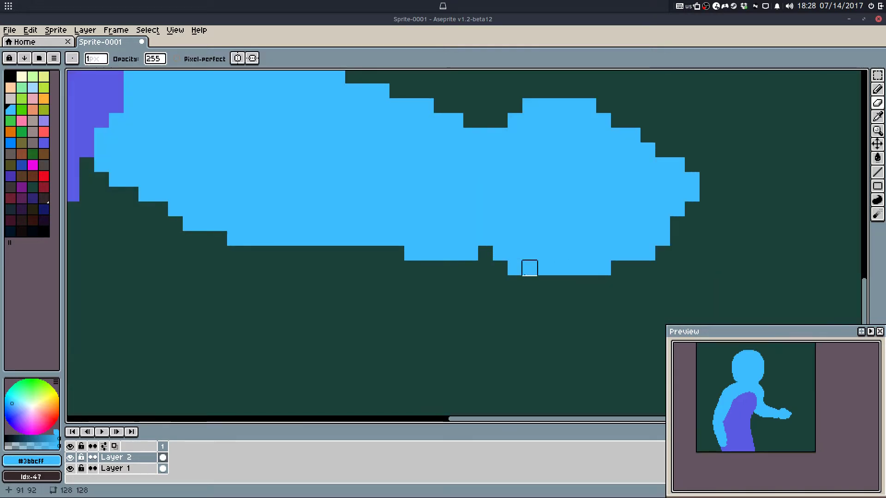
Step: Trim the fist's lower corner near the wrist and undo the unwanted eraser and pencil strokes
mouse_move(530, 269)
left_mouse_down()
mouse_move(529, 287)
mouse_move(515, 251)
mouse_move(509, 276)
mouse_move(384, 264)
mouse_move(418, 282)
mouse_move(358, 271)
mouse_move(414, 285)
mouse_move(477, 280)
left_mouse_up()
key("ctrl+z")
left_click(516, 271)
scroll(527, 285, "down", 4)
key("q")
scroll(508, 276, "up", 3)
key("ctrl+z")
scroll(503, 223, "down", 5)
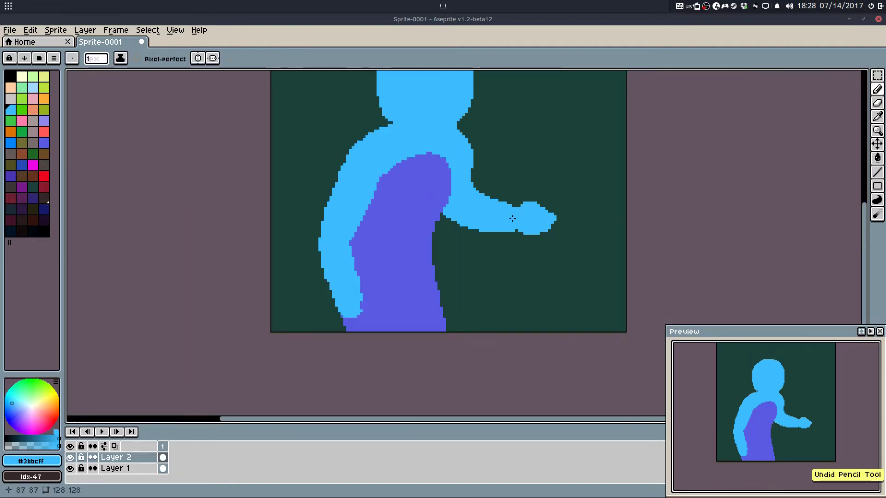
Step: Erase the bumpy pixels along the underside of the wrist to smooth its notch
scroll(512, 218, "up", 5)
key("e")
left_click_drag(534, 250, 489, 250)
scroll(514, 226, "down", 4)
Step: Erase pixels along the lower front edge of the fist to round its underside
key("q")
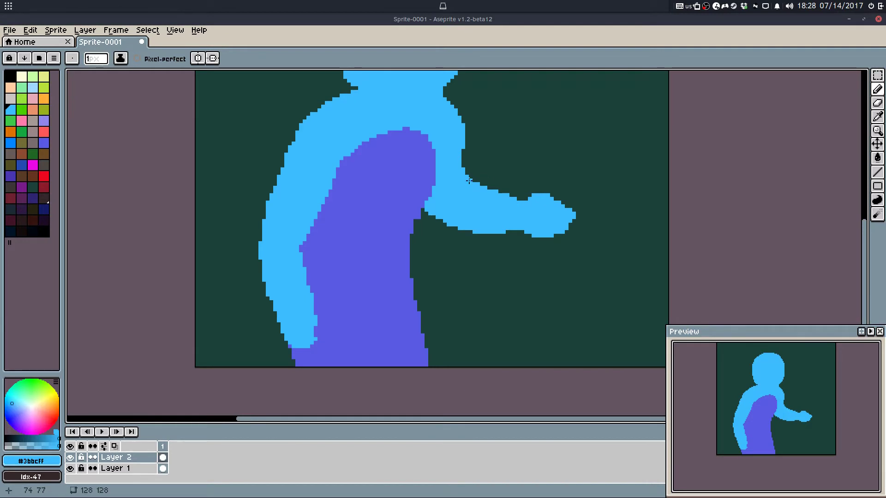
left_click_drag(515, 176, 522, 208)
scroll(522, 207, "up", 6)
key("e")
mouse_move(487, 259)
left_mouse_down()
mouse_move(517, 291)
mouse_move(503, 295)
mouse_move(288, 217)
mouse_move(220, 166)
mouse_move(199, 115)
mouse_move(536, 215)
mouse_move(553, 232)
left_mouse_up()
scroll(219, 131, "down", 5)
Step: Try to add light blue pixels where the rear arm meets the torso's upper back edge
key("q")
scroll(408, 203, "up", 2)
mouse_move(365, 223)
left_mouse_down()
mouse_move(316, 343)
mouse_move(327, 329)
mouse_move(289, 370)
mouse_move(309, 348)
mouse_move(350, 253)
mouse_move(360, 206)
left_mouse_up()
key("ctrl+z")
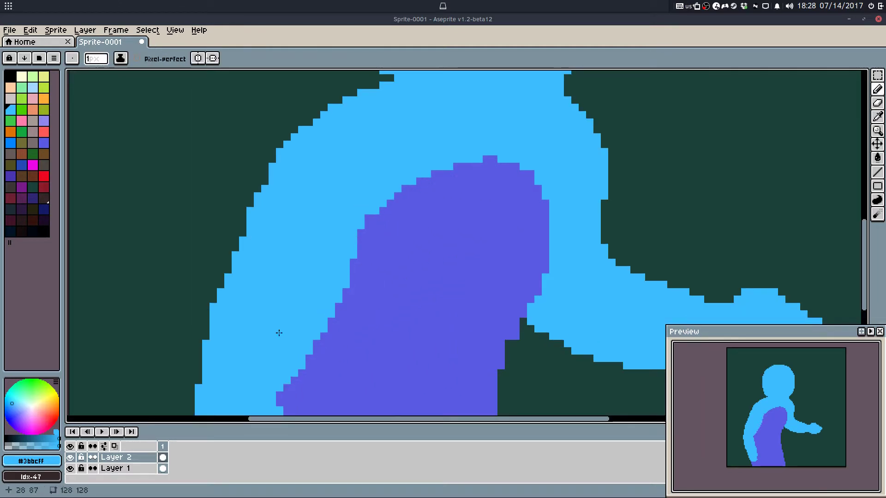
Step: Fill out the outer edge of the rear shoulder and upper arm with light blue pixels for a smoother curve
mouse_move(276, 143)
left_mouse_down()
mouse_move(248, 206)
mouse_move(277, 158)
left_mouse_up()
key("ctrl+z")
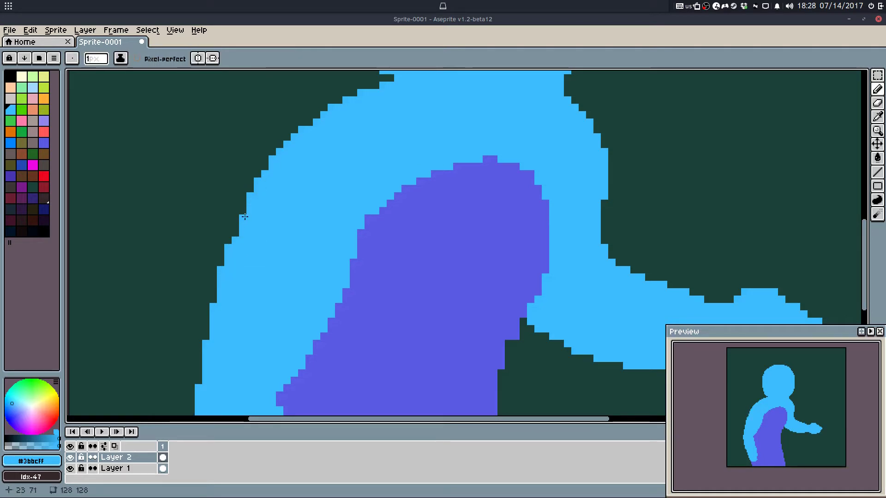
mouse_move(245, 217)
left_mouse_down()
mouse_move(229, 240)
mouse_move(279, 219)
mouse_move(296, 180)
left_mouse_up()
left_click_drag(264, 198, 263, 264)
key("ctrl+z")
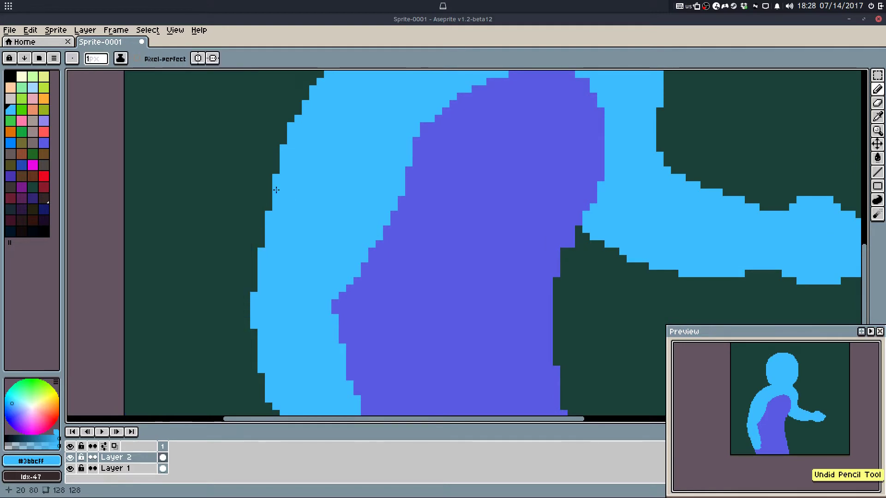
left_click_drag(276, 190, 261, 243)
scroll(301, 208, "down", 4)
scroll(303, 225, "up", 3)
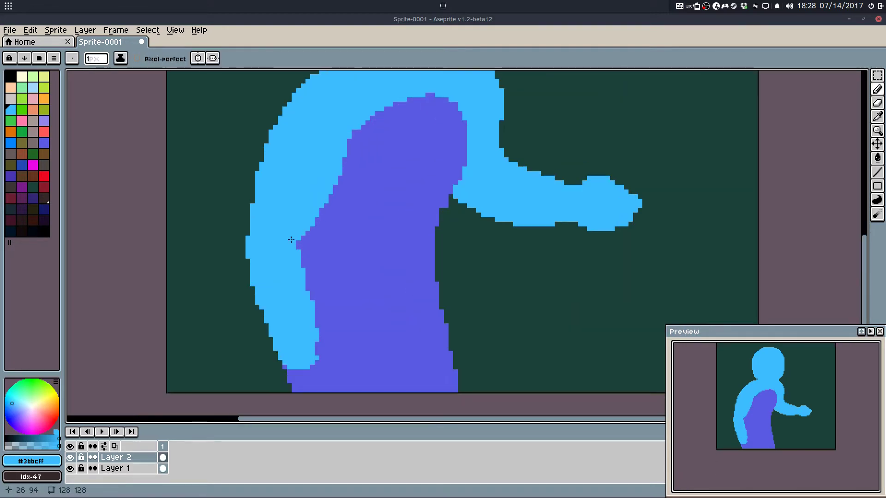
Step: Curve the torso's back edge outward into the rear arm with filled violet-blue, then resample the arm's light blue
scroll(359, 147, "up", 1)
left_click(359, 147, "alt")
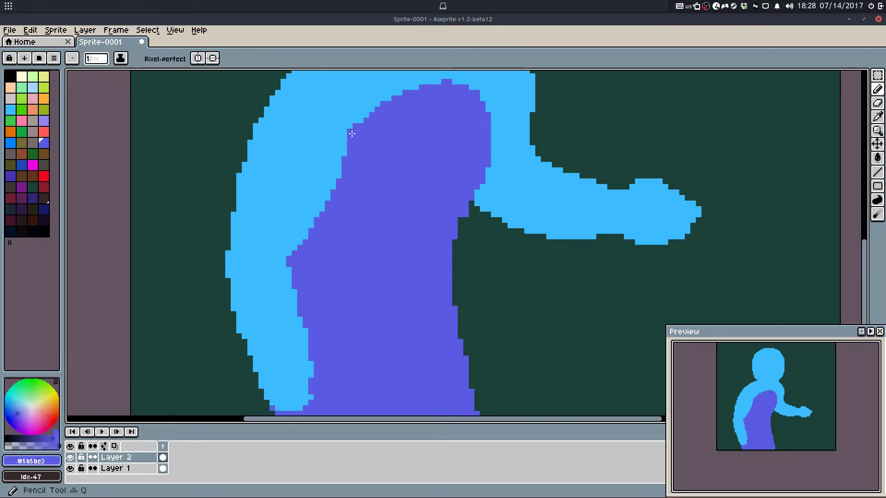
mouse_move(350, 131)
left_mouse_down()
mouse_move(306, 207)
mouse_move(300, 248)
left_mouse_up()
key("g")
left_click(317, 196)
key("q")
left_click(319, 161, "alt")
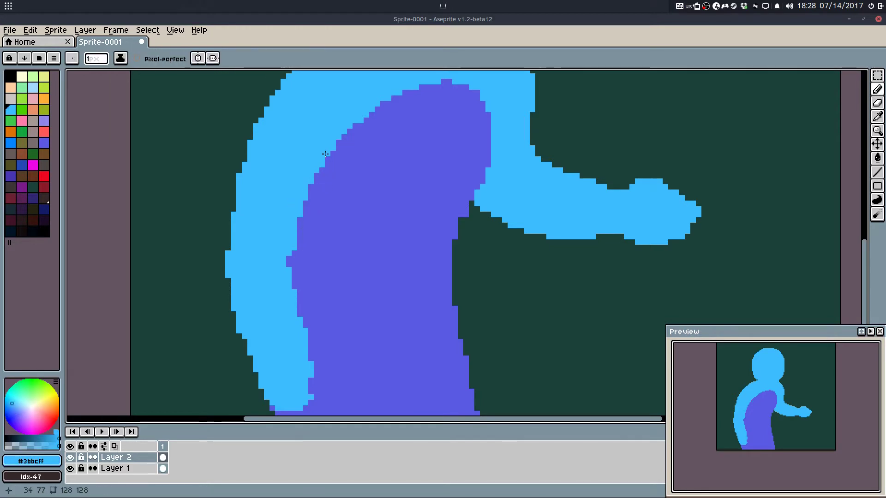
Step: Paint light blue over the torso's upper back edge to widen the rear upper arm
left_click_drag(328, 157, 319, 209)
scroll(295, 232, "down", 4)
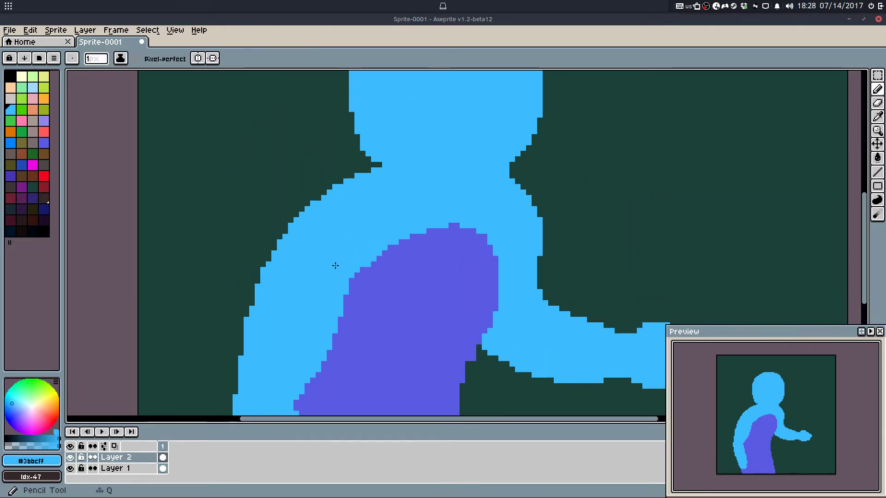
scroll(386, 337, "up", 3)
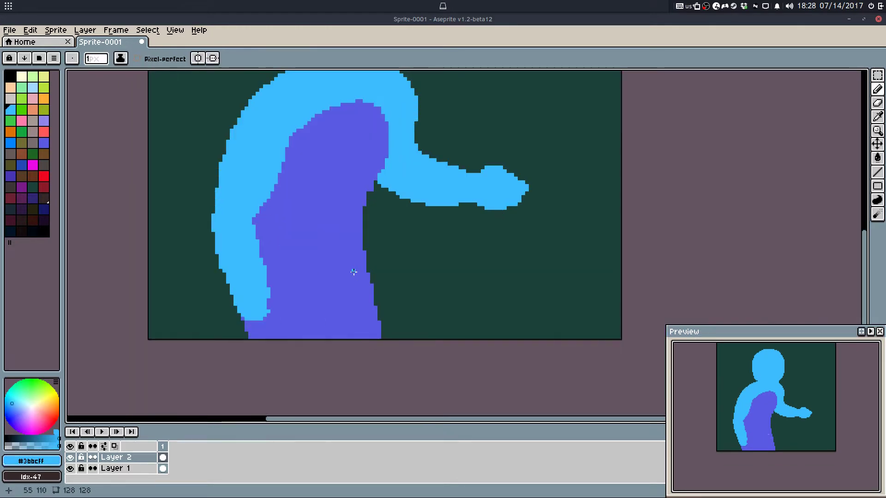
Step: Sample the torso's violet-blue and fill out its front edge just beneath the front arm
left_click(360, 230, "alt")
left_click_drag(379, 178, 362, 237)
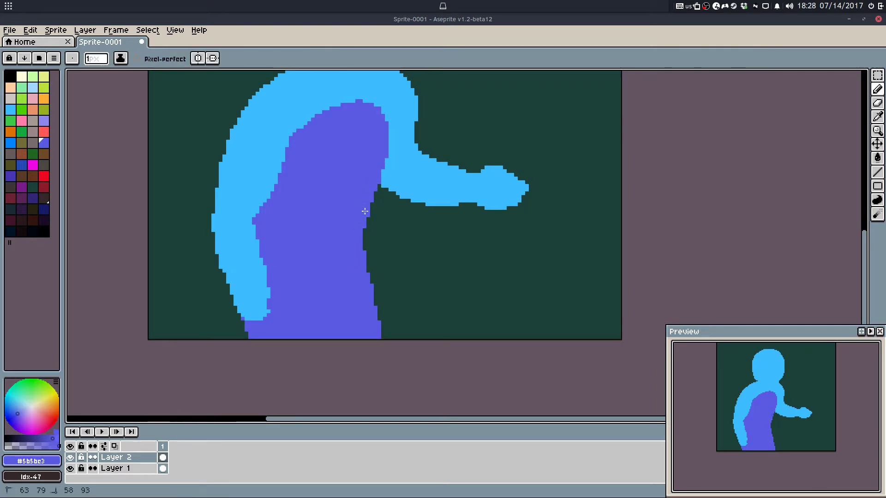
scroll(326, 298, "down", 1)
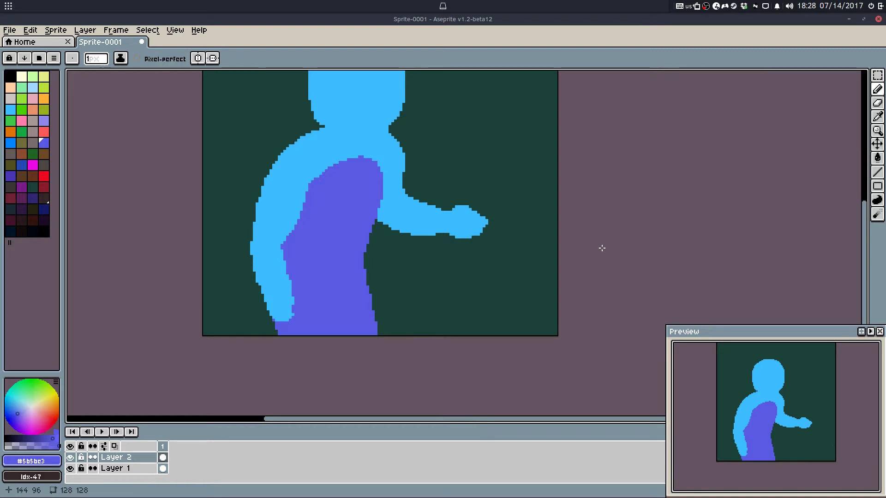
left_click_drag(597, 235, 595, 251)
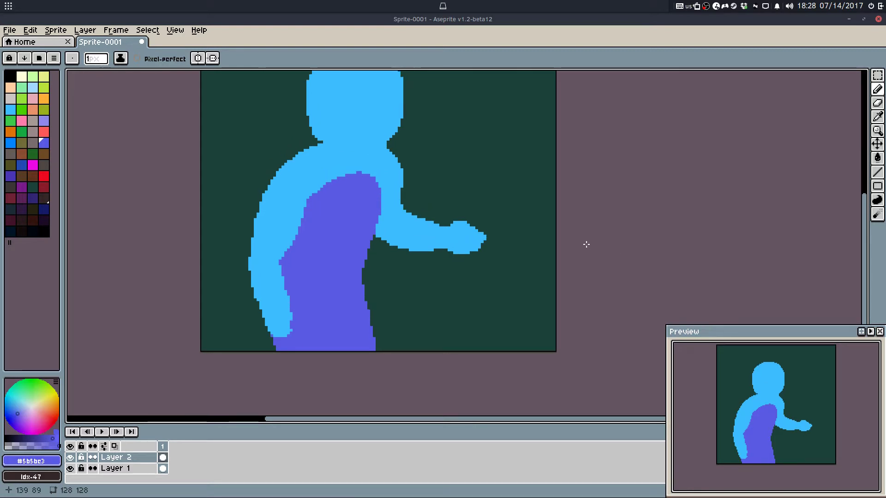
left_click_drag(564, 214, 572, 244)
Step: Select the head down to the neck, shift it one pixel to the right, and deselect it
scroll(342, 141, "up", 2)
left_click_drag(342, 141, 333, 227)
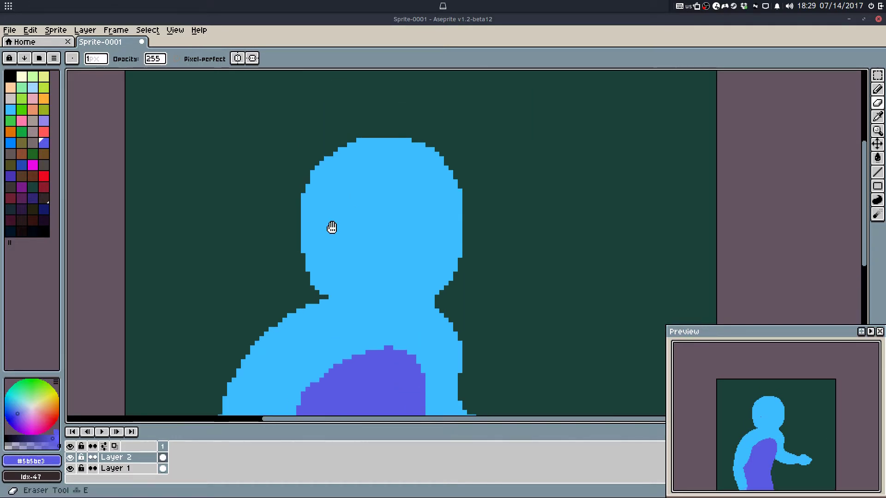
key("m")
left_click_drag(285, 102, 469, 292)
key("Right")
key("Right")
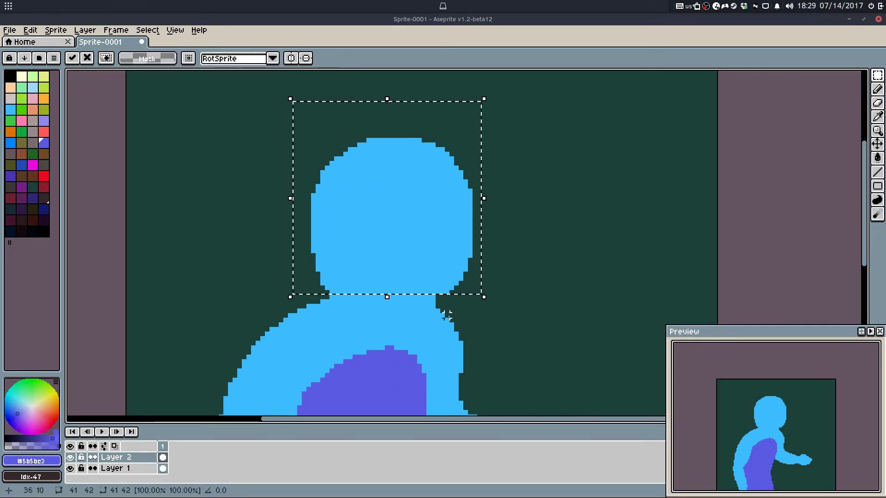
key("Down")
key("Down")
key("Left")
key("Up")
key("Up")
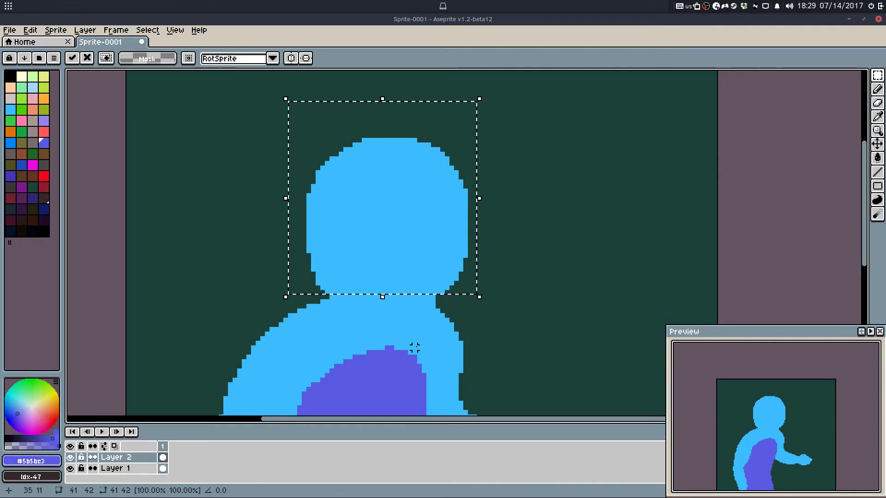
key("ctrl+d")
Step: Trim the nape and the back edge of the head with an enlarged eraser
scroll(353, 230, "down", 4)
key("q")
scroll(344, 233, "up", 2)
scroll(335, 231, "up", 2)
key("e")
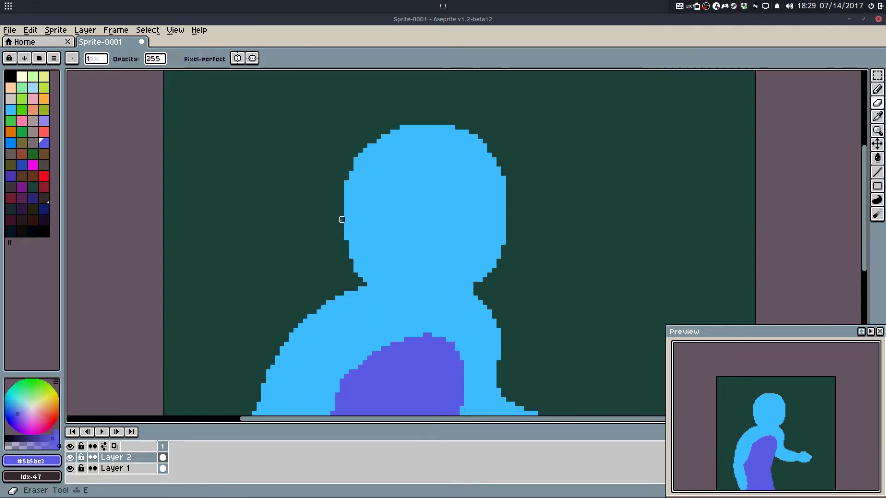
scroll(351, 229, "up", 1)
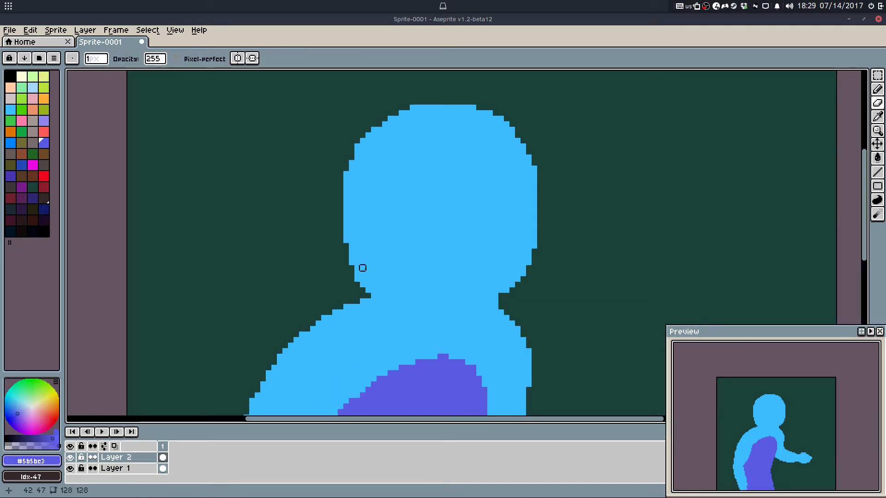
key("plus")
key("plus")
key("plus")
left_click_drag(357, 285, 346, 268)
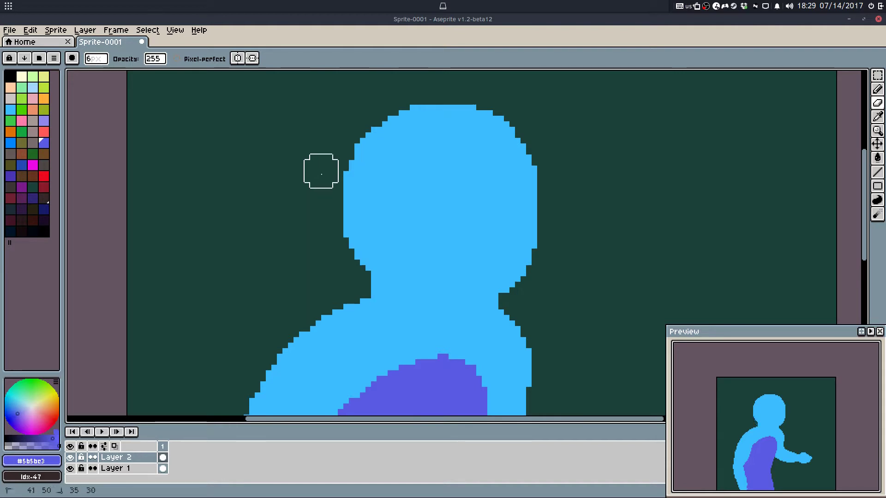
left_click_drag(331, 175, 340, 245)
key("q")
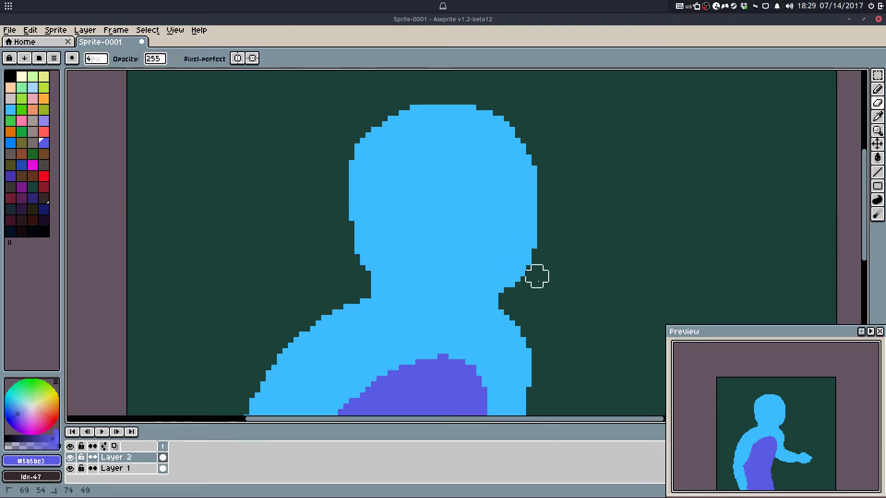
Step: Erase pixels along the front jaw and at the forehead's front corner to taper the face
mouse_move(537, 277)
left_mouse_down()
mouse_move(536, 257)
mouse_move(526, 282)
left_mouse_up()
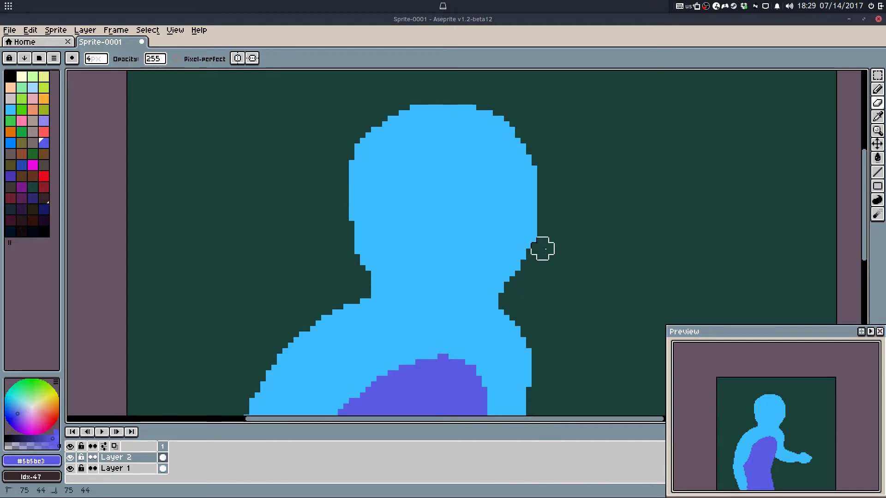
key("b")
key("e")
left_click(538, 169)
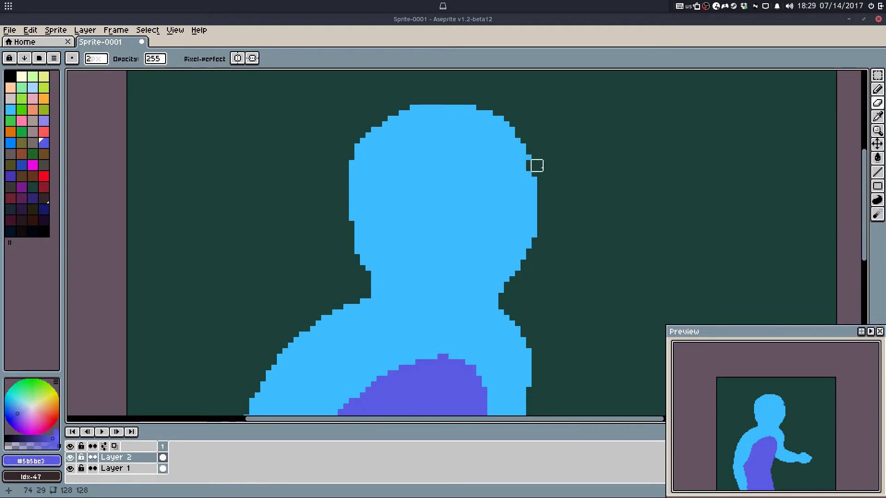
key("minus")
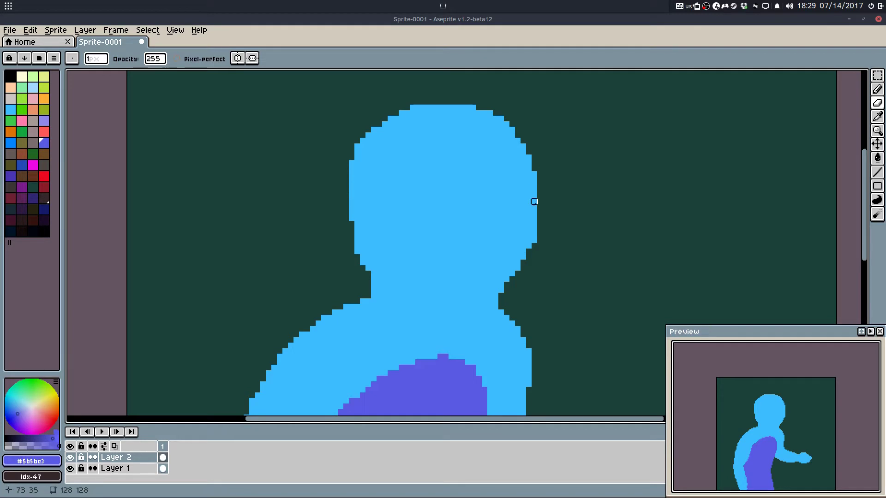
Step: Smooth the front jaw with a sampled light blue pixel and erase one pixel under the chin
key("i")
left_click(525, 256)
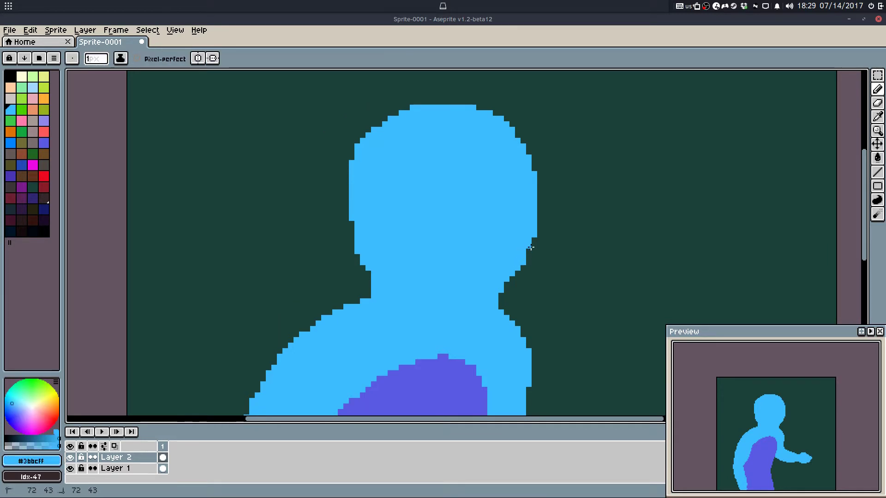
key("e")
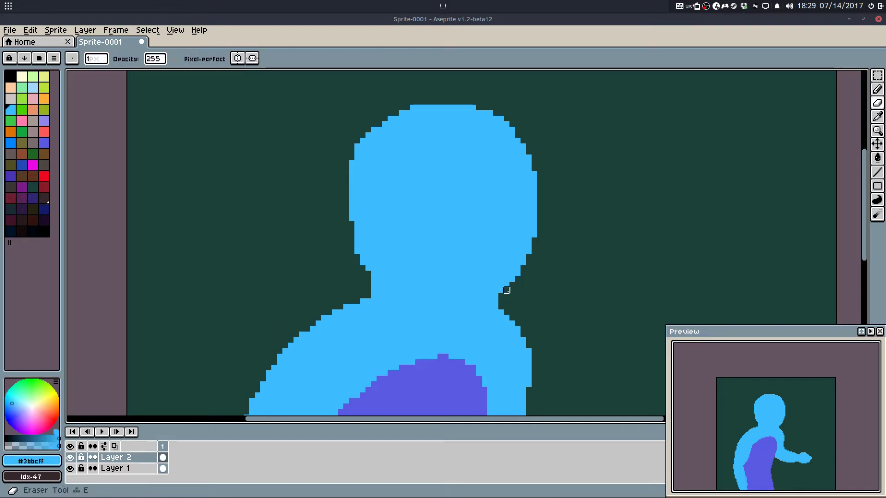
left_click(506, 291)
key("q")
left_click_drag(497, 205, 512, 250)
scroll(379, 165, "up", 2)
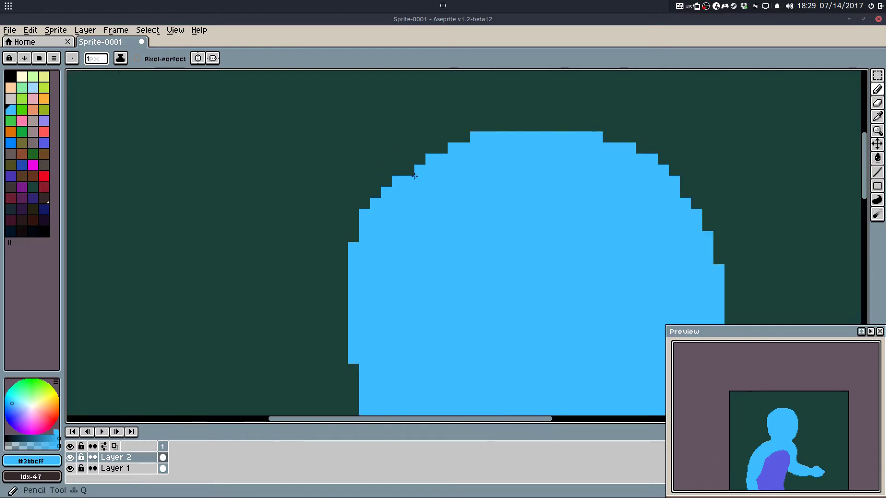
Step: Smooth the head's upper back curve by adding a light blue pixel and erasing a protruding one below it
left_click(410, 172)
left_click(419, 160)
scroll(460, 147, "down", 3)
key("ctrl+z")
scroll(435, 164, "up", 3)
scroll(430, 172, "up", 1)
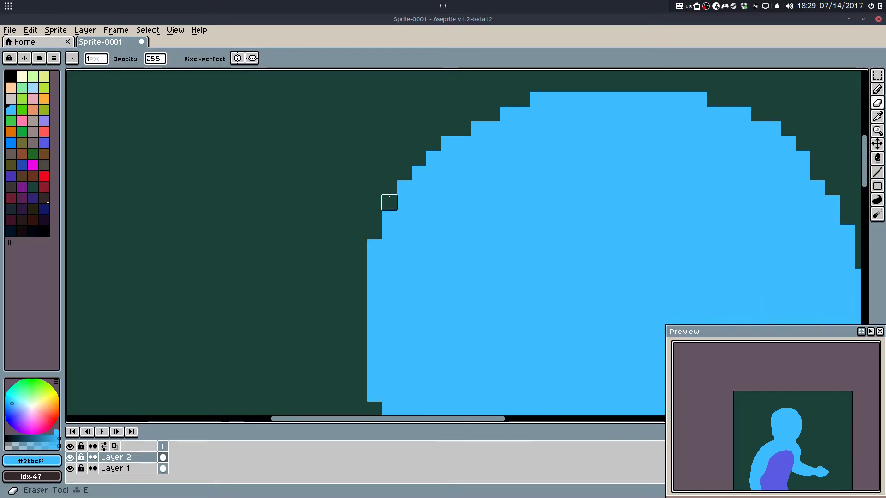
scroll(512, 205, "down", 4)
scroll(548, 257, "down", 5)
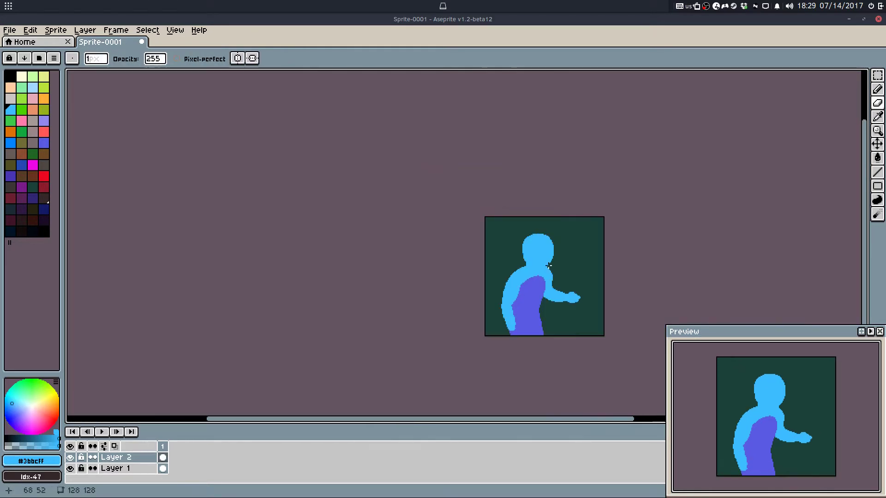
Step: Fill in the nape with light blue pixels so the head's back edge slopes into the neck
mouse_move(538, 260)
left_mouse_down()
mouse_move(520, 234)
mouse_move(493, 260)
mouse_move(489, 253)
left_mouse_up()
scroll(516, 234, "up", 4)
key("q")
scroll(482, 225, "up", 3)
key("ctrl+z")
left_click_drag(493, 253, 495, 272)
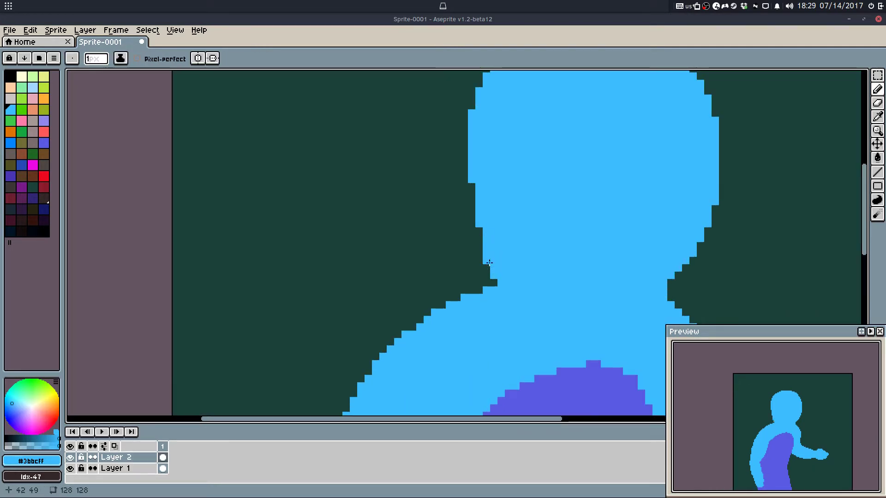
key("ctrl+z")
left_click_drag(616, 221, 485, 248)
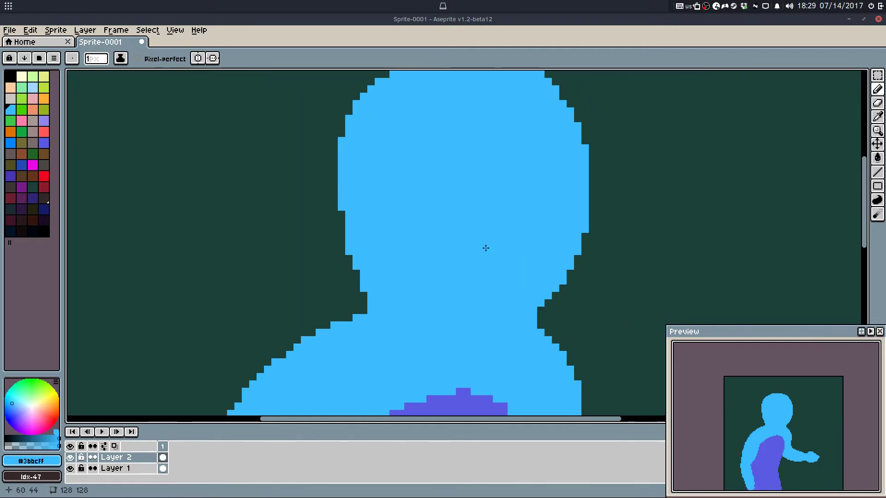
Step: Erase pixels at the nape where the head meets the rear shoulder to refine the notch
scroll(469, 194, "down", 2)
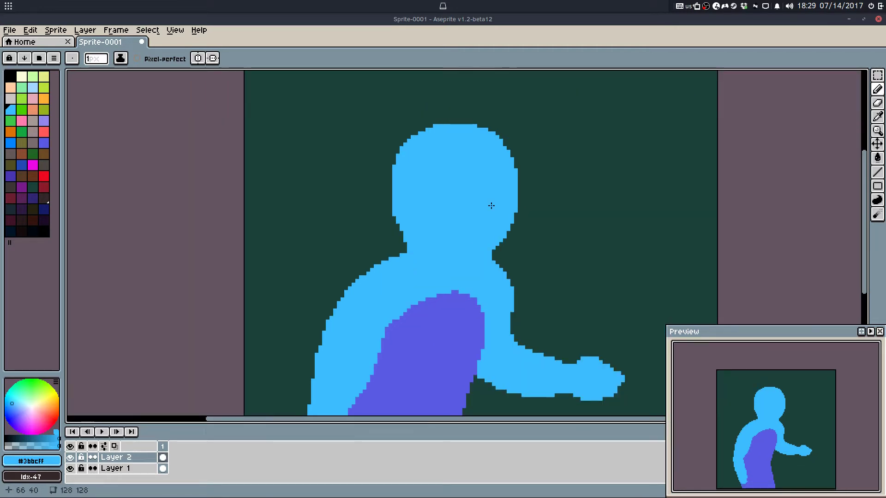
scroll(477, 247, "up", 3)
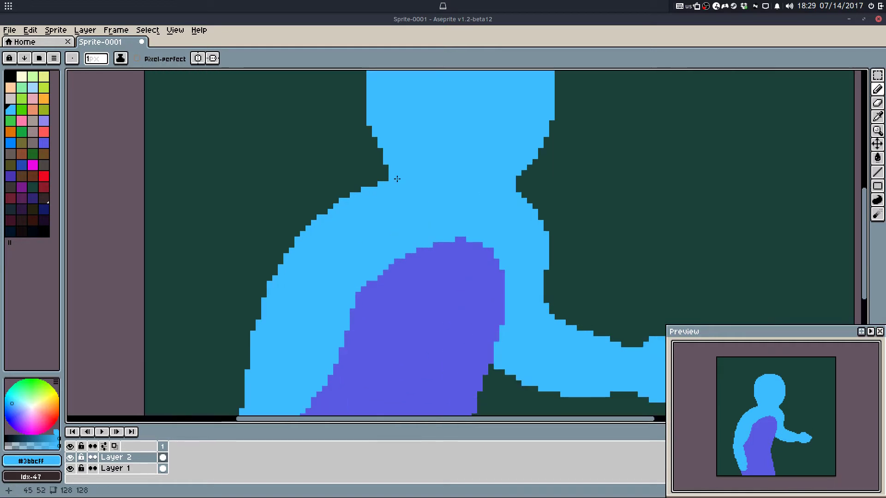
key("e")
scroll(395, 182, "up", 2)
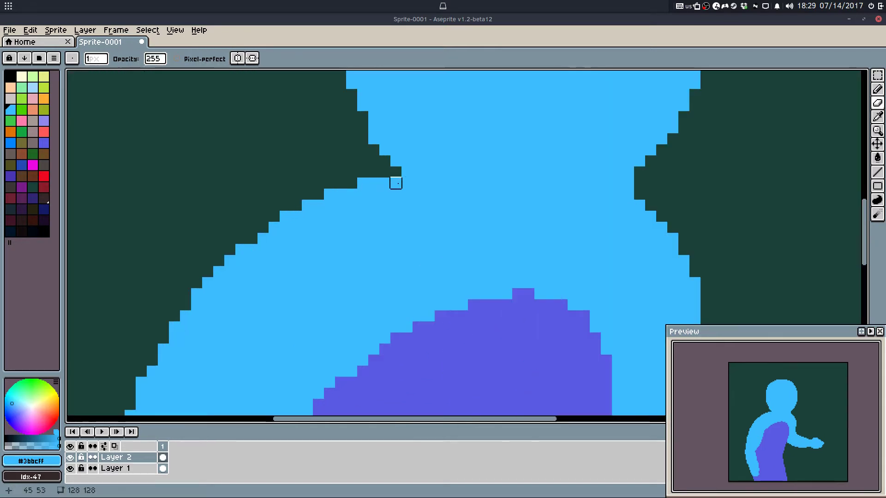
key("b")
key("e")
left_click_drag(373, 139, 380, 150)
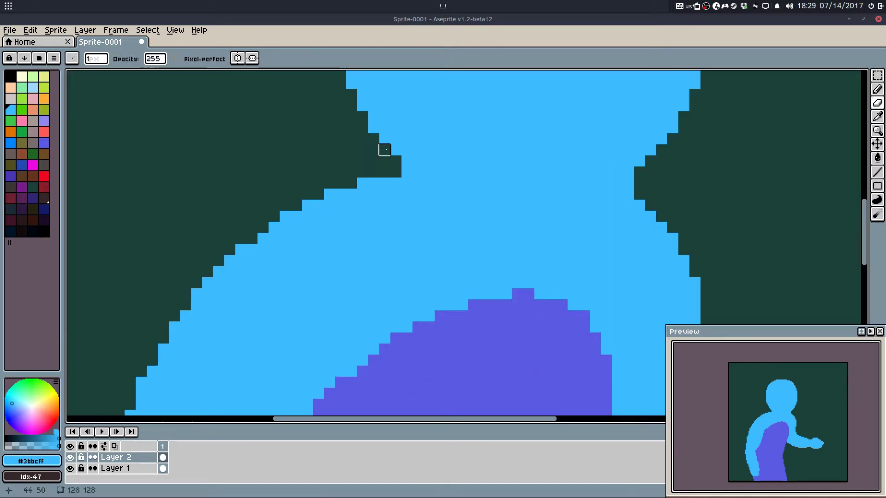
scroll(386, 146, "down", 3)
key("b")
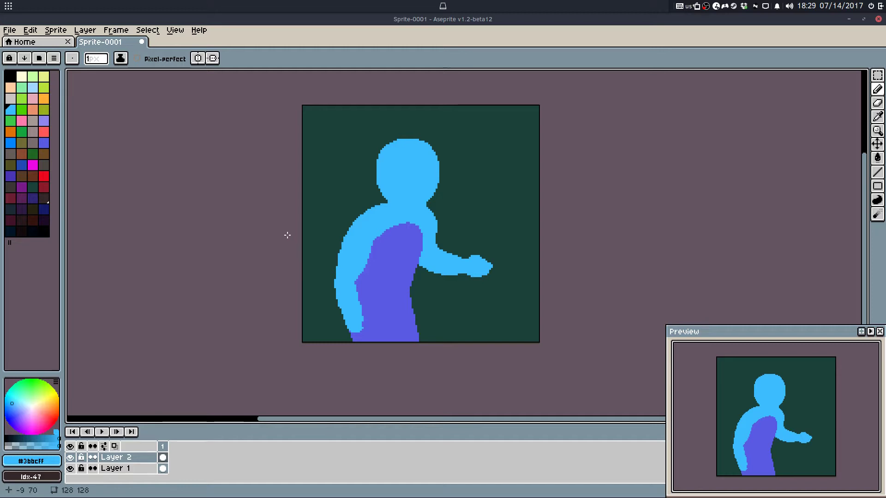
Step: Create a blank 64 by 64 pixel sprite and close it again
left_click(9, 30)
left_click(18, 42)
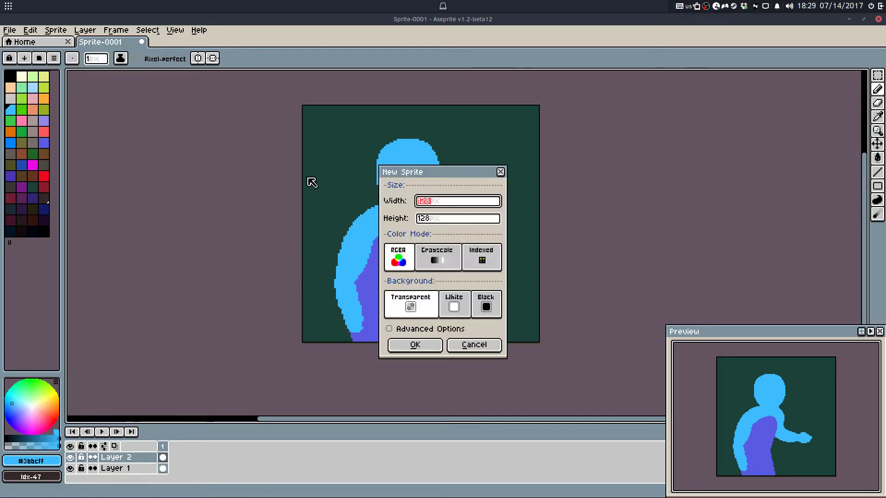
type("64")
key("Tab")
type("64")
key("Return")
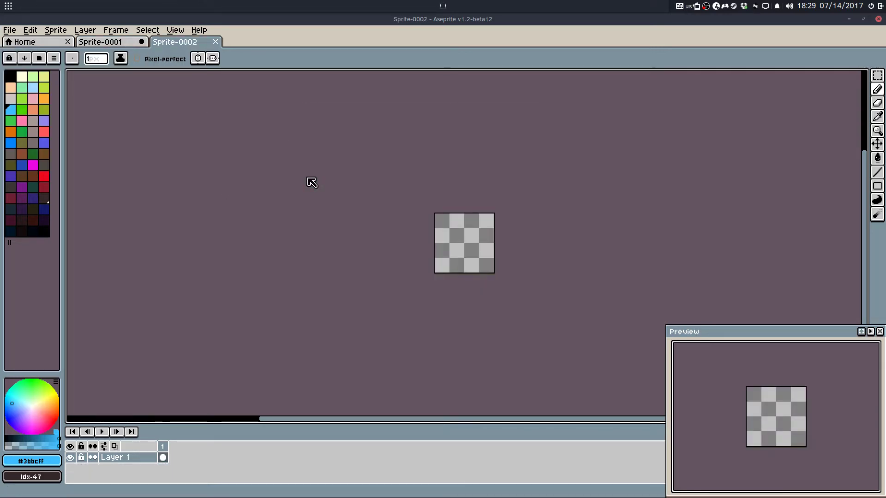
scroll(417, 204, "up", 4)
left_click(215, 41)
Step: Create a new blank sprite 48 pixels wide and 48 pixels high
left_click(9, 30)
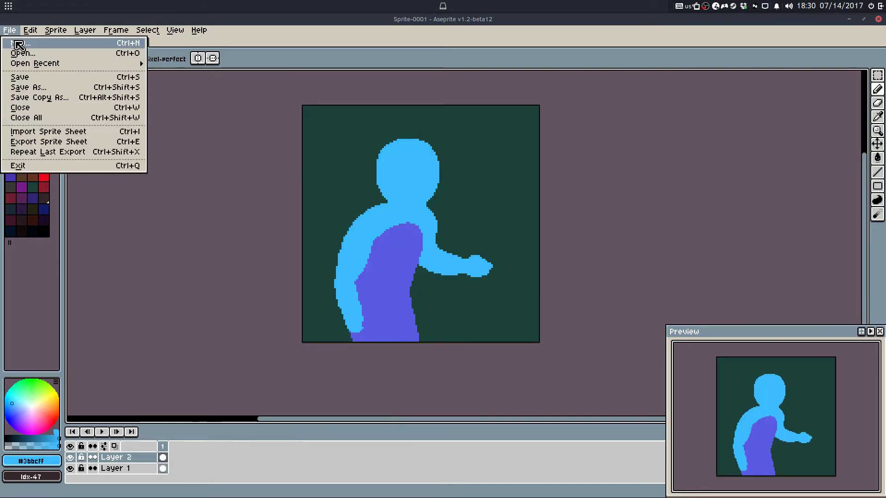
left_click(19, 42)
type("48")
key("Tab")
type("48")
key("Return")
scroll(475, 251, "up", 4)
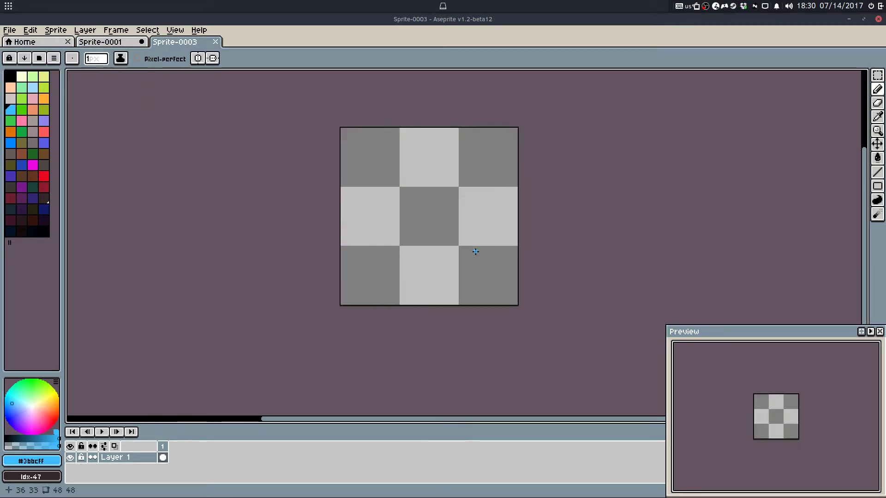
Step: Choose the dark brown palette colour Idx-37 for drawing and switch back to Sprite-0001
scroll(476, 251, "up", 1)
left_click(411, 235)
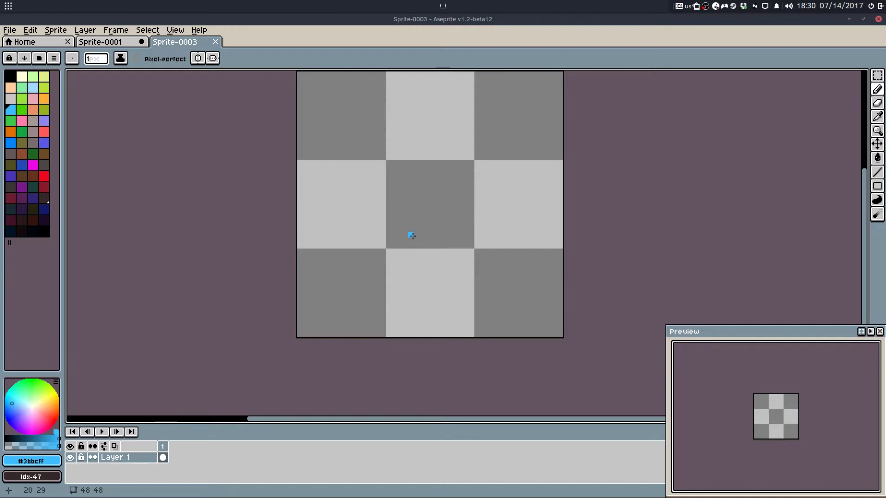
left_click_drag(308, 239, 283, 261)
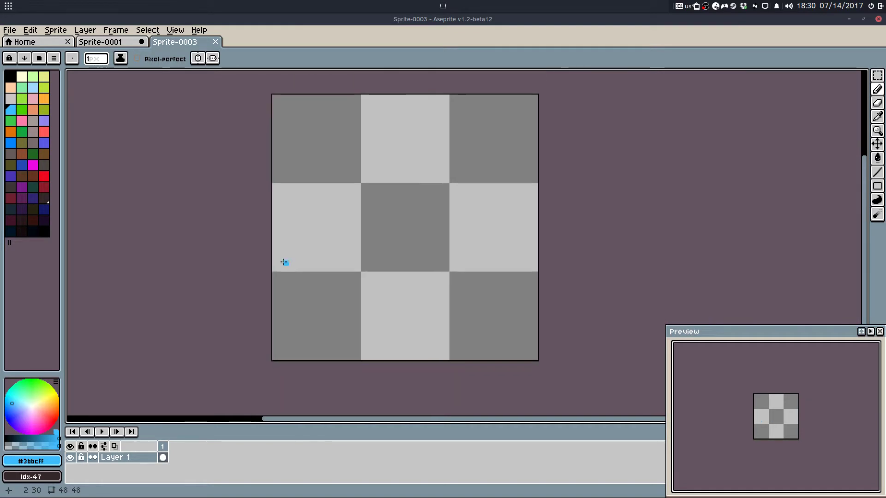
left_click(21, 175)
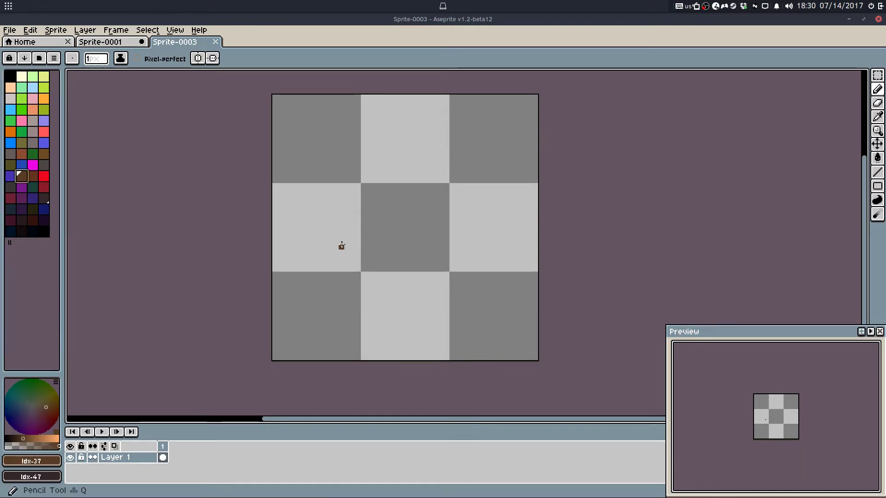
left_click(97, 42)
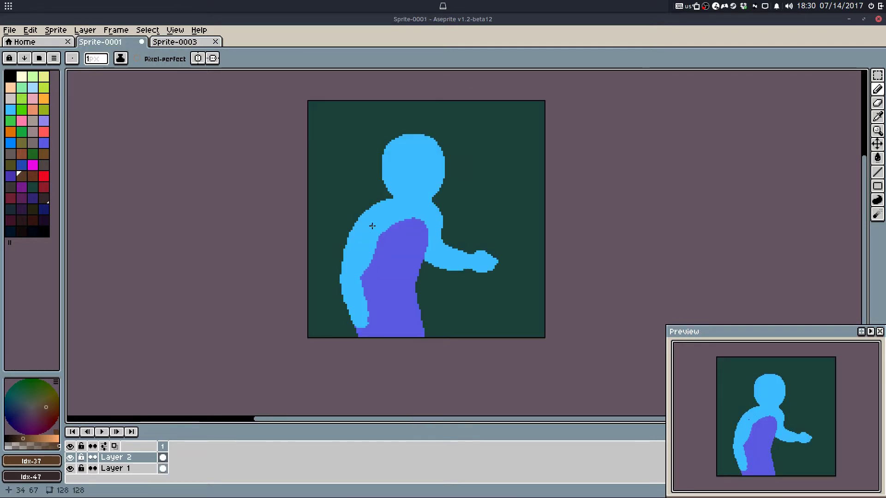
Step: In Sprite-0003, draw a flat diamond about 32 by 16 pixels near the canvas's lower edge and fill it with dark navy Idx-56
left_click(193, 45)
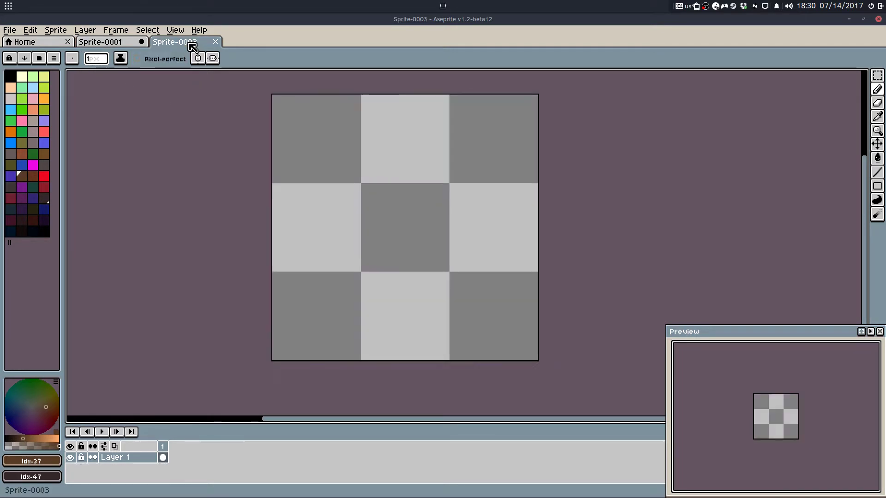
scroll(378, 300, "up", 1)
scroll(374, 301, "down", 1)
scroll(363, 318, "up", 1)
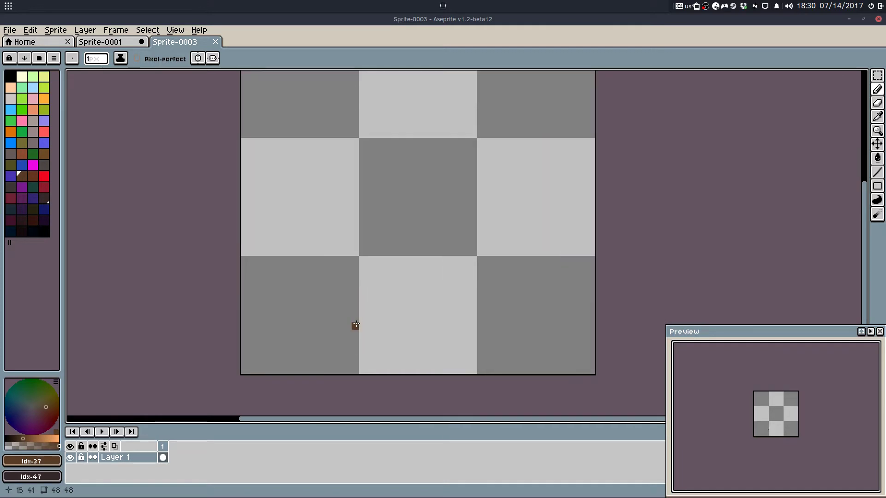
left_click_drag(399, 113, 406, 156)
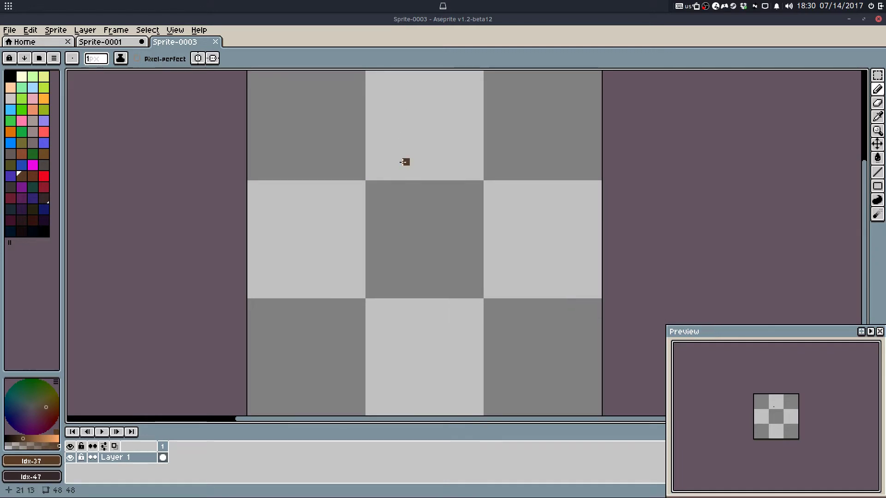
left_click_drag(412, 188, 425, 166)
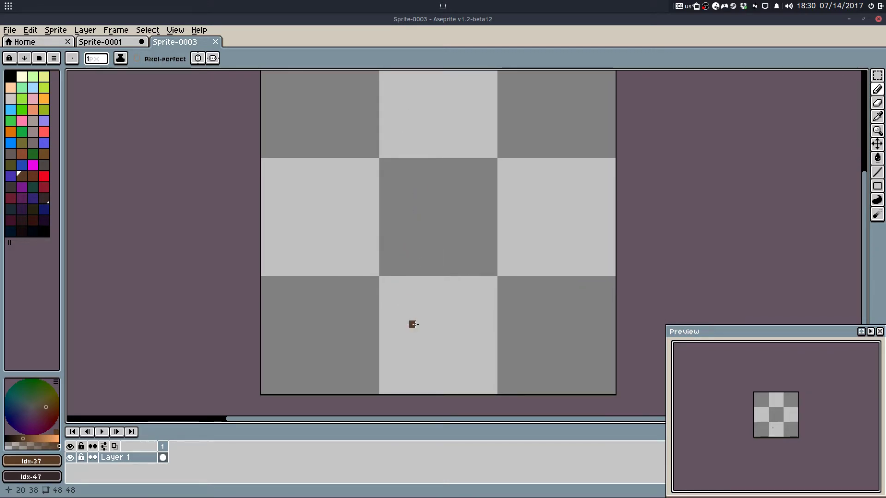
key("l")
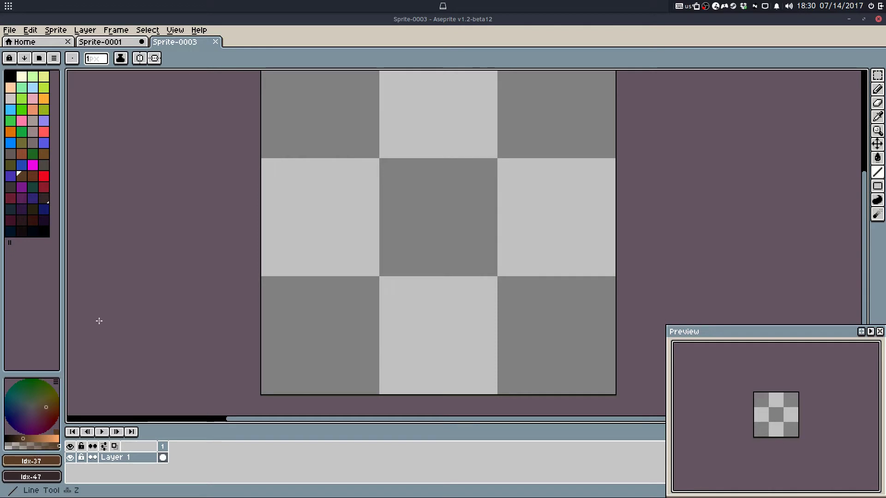
left_click(11, 232)
left_click_drag(427, 376, 445, 265)
mouse_move(446, 265)
left_mouse_down()
mouse_move(569, 325)
mouse_move(550, 318)
mouse_move(436, 379)
left_mouse_up()
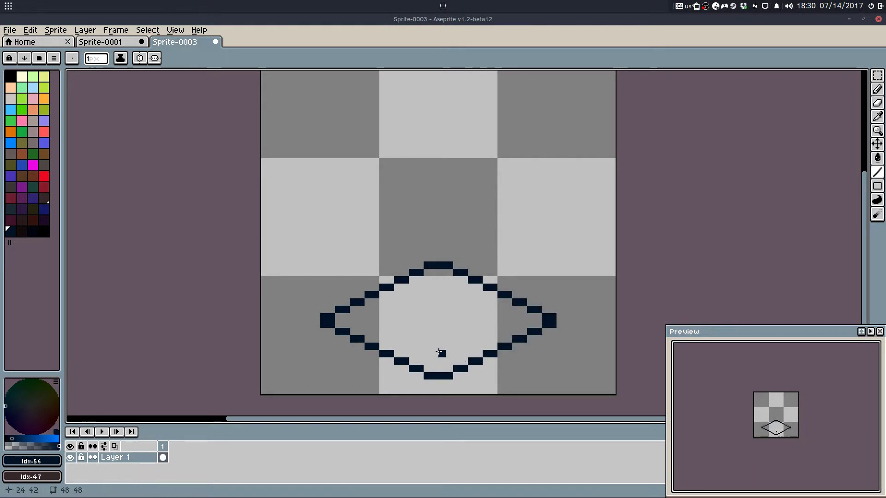
key("g")
left_click(438, 352)
Step: Recolour the diamond dark brown and fill the area around it with dark navy Idx-56
key("b")
left_click(22, 77)
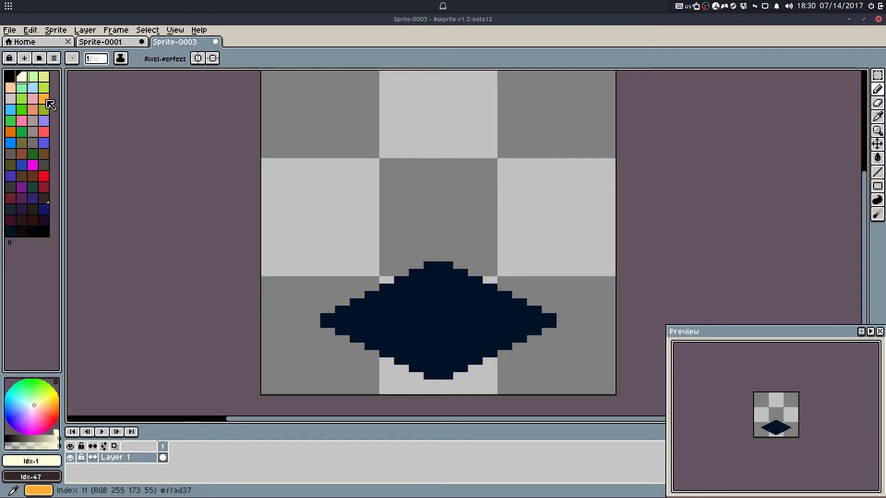
left_click(43, 111)
key("g")
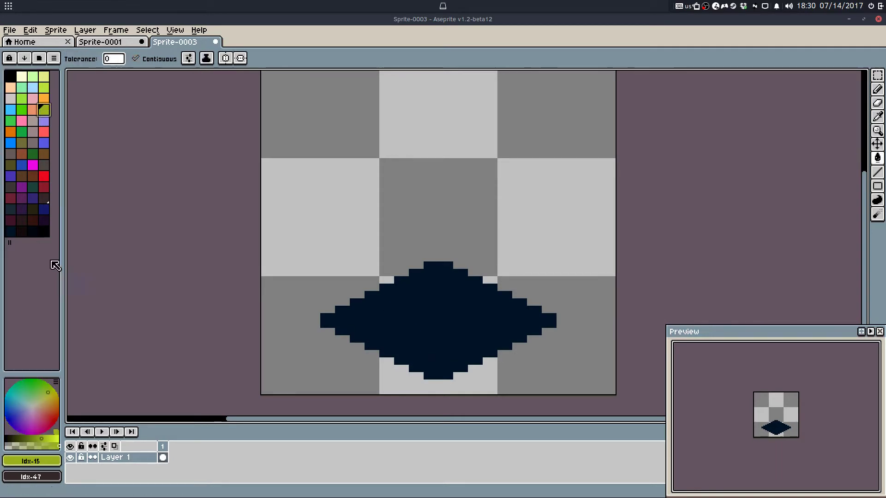
left_click(23, 221)
left_click(428, 336)
left_click(11, 230)
left_click(269, 346)
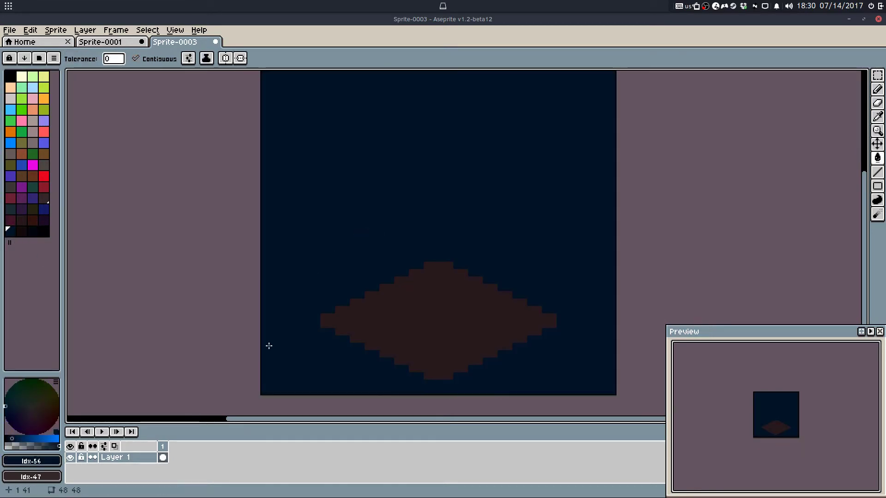
Step: Add a layer, try dark brown Idx-47 as the background fill on Layer 1, and undo that fill
key("b")
right_click(98, 459)
left_click(143, 412)
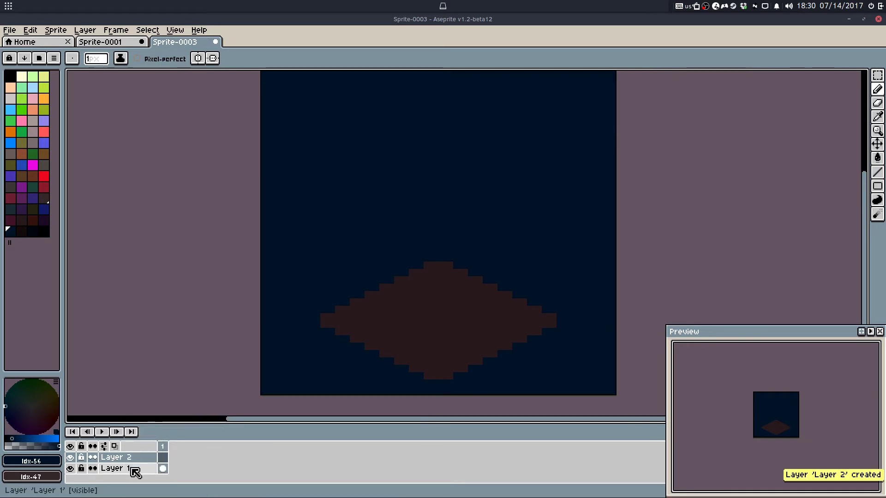
left_click(125, 468)
key("g")
left_click(43, 198)
left_click(336, 282)
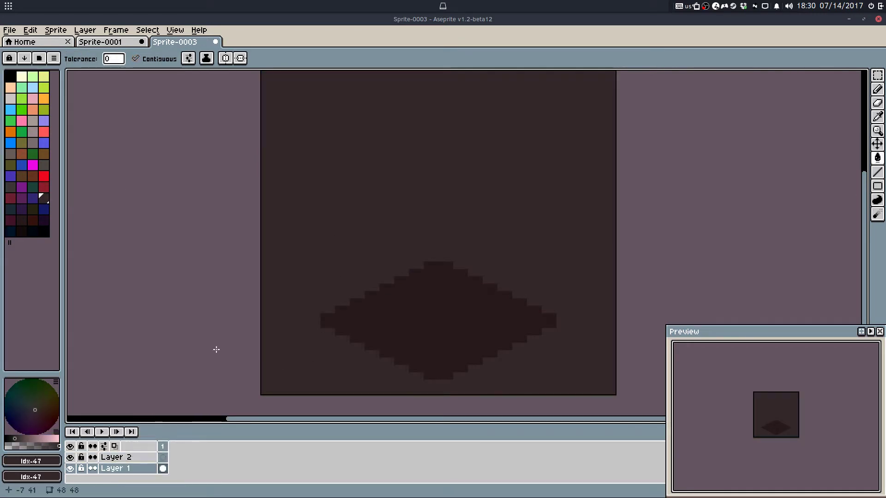
key("ctrl+z")
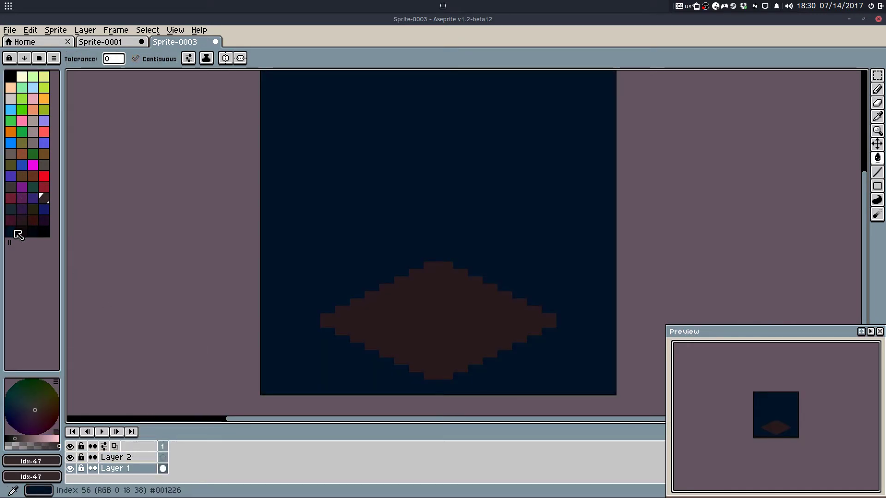
Step: Try near-black Idx-58 for the background and navy Idx-56 for the diamond, and undo these fills and the added layer
left_click(33, 231)
left_click(347, 284)
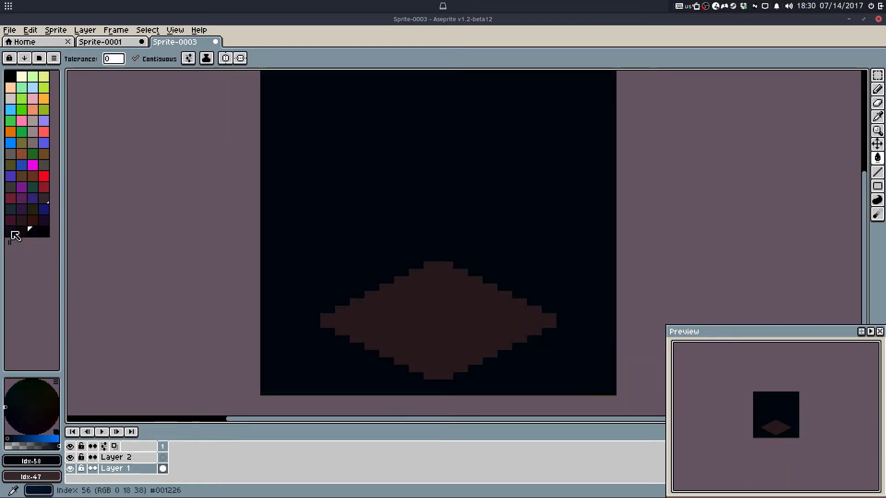
left_click(12, 232)
key("b")
scroll(342, 255, "down", 3)
scroll(340, 255, "up", 2)
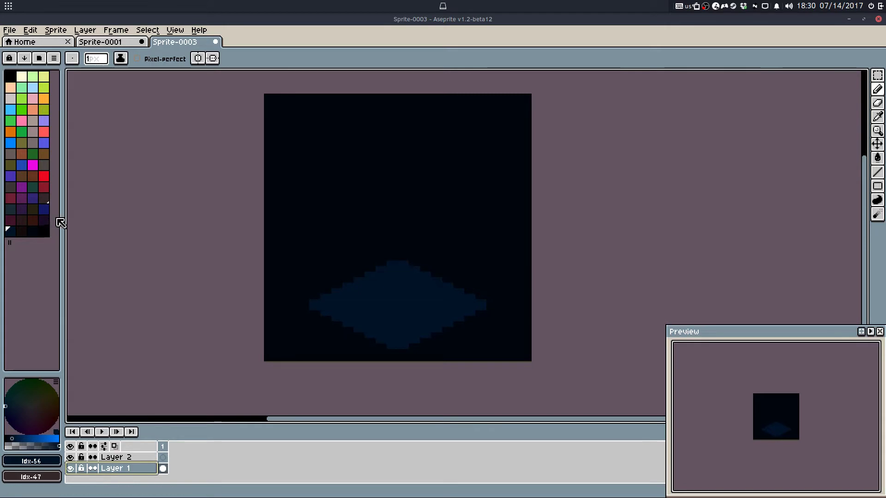
key("ctrl+z")
key("ctrl+z")
key("ctrl+y")
Step: Try filling the background around the diamond with dark olive Idx-50
key("g")
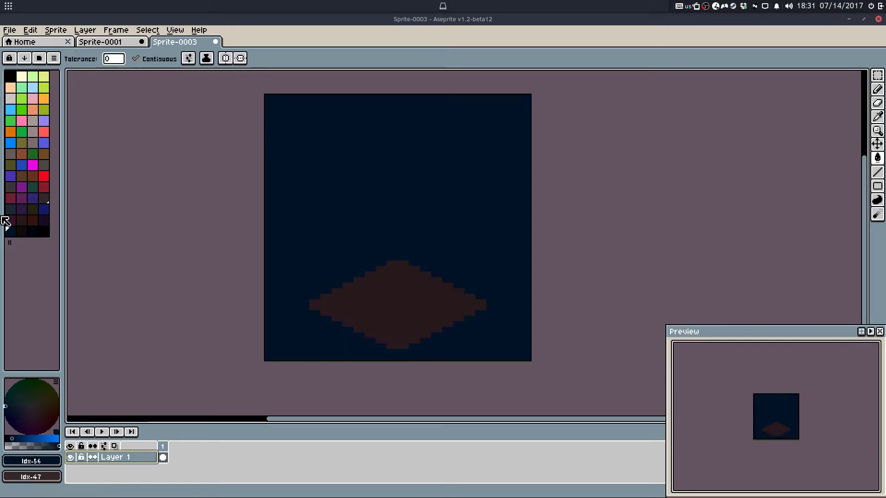
left_click(33, 210)
left_click(377, 215)
key("v")
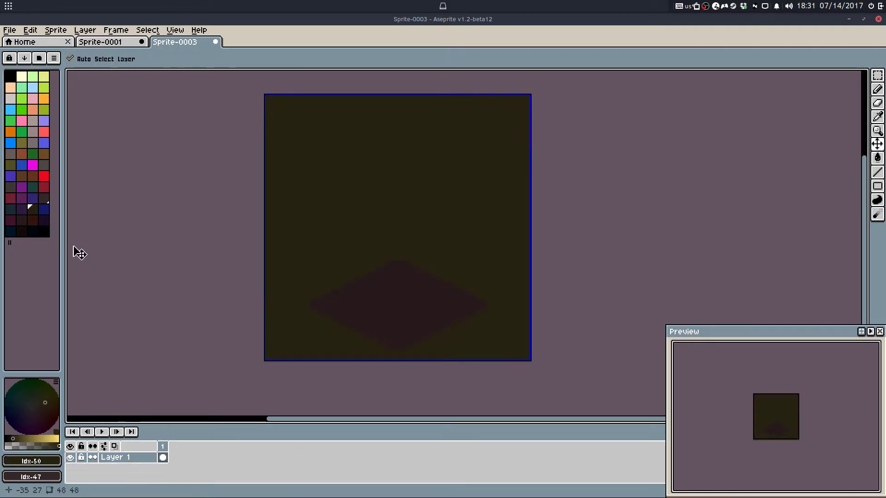
Step: Fill the diamond with dark slate Idx-48 and the background around it with dark navy Idx-56
left_click(11, 212)
key("g")
left_click(421, 311)
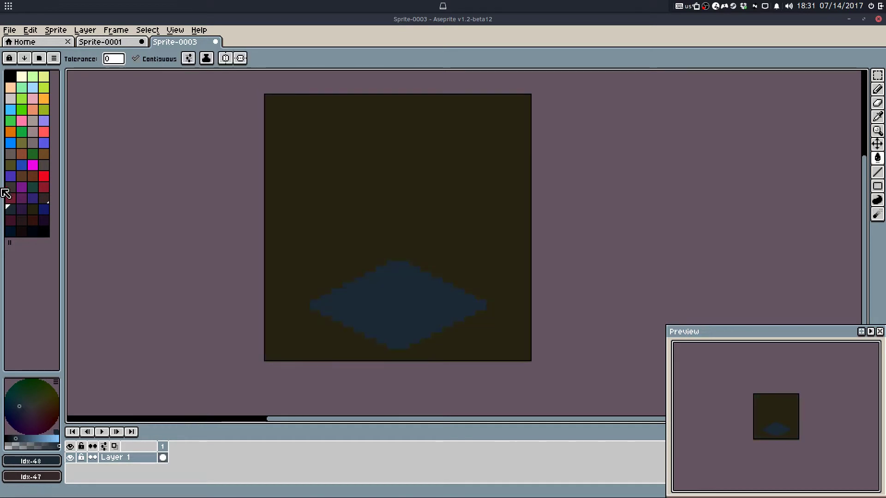
left_click(12, 235)
left_click(347, 247)
key("b")
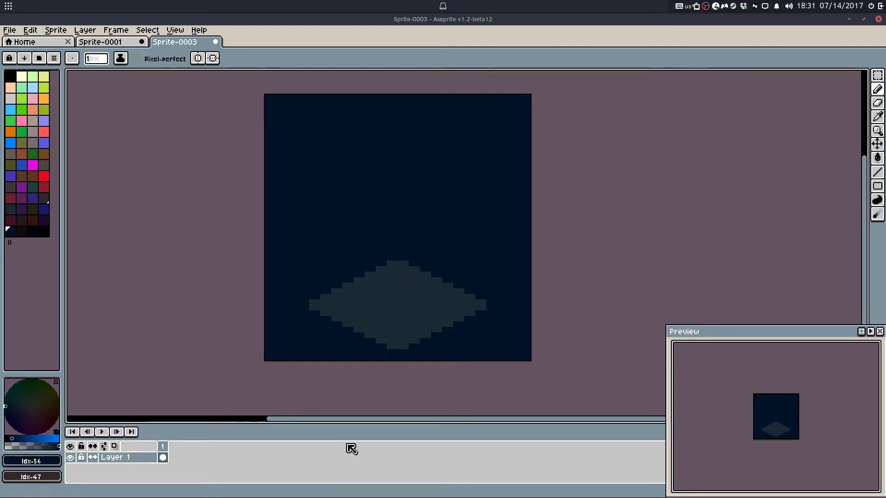
Step: Add a new layer and outline a round head about 17 by 16 pixels above the diamond in black Idx-59
right_click(146, 456)
left_click(162, 415)
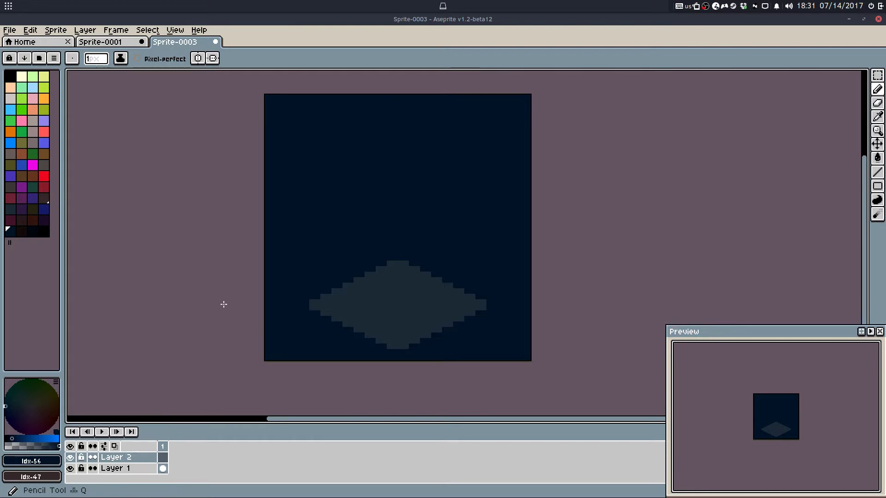
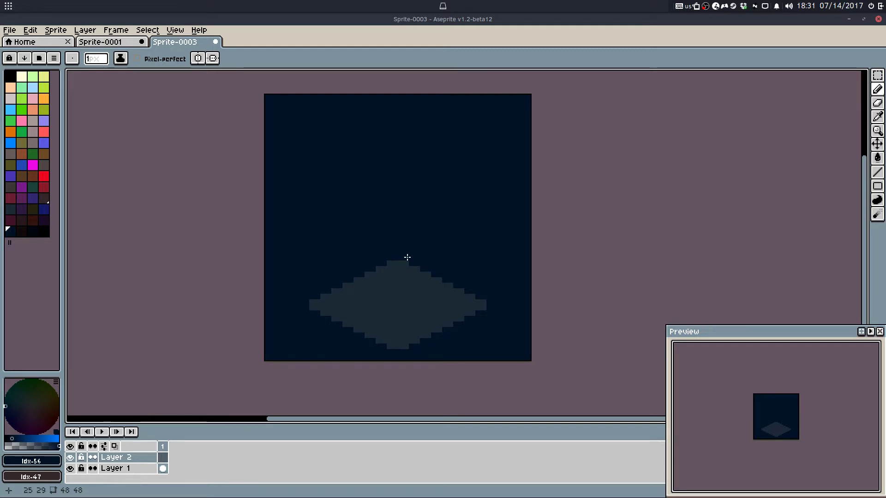
left_click_drag(407, 257, 446, 249)
scroll(423, 215, "up", 1)
left_click(360, 315, "alt")
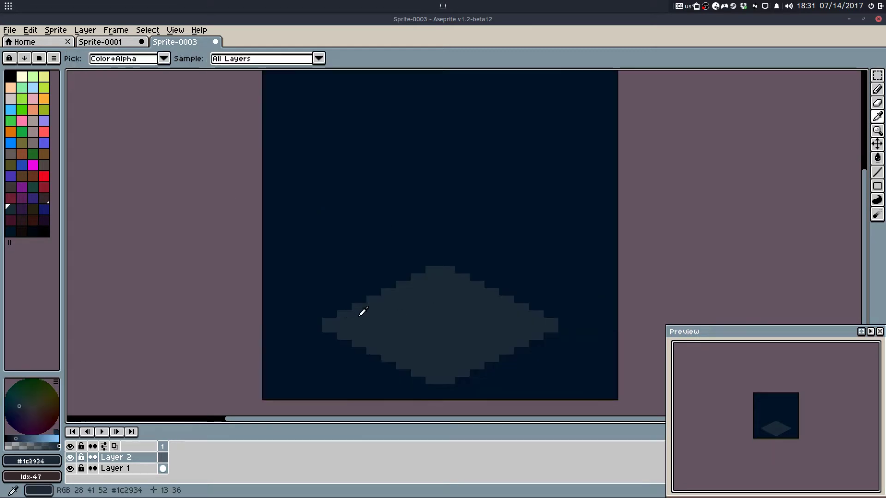
left_click(44, 232)
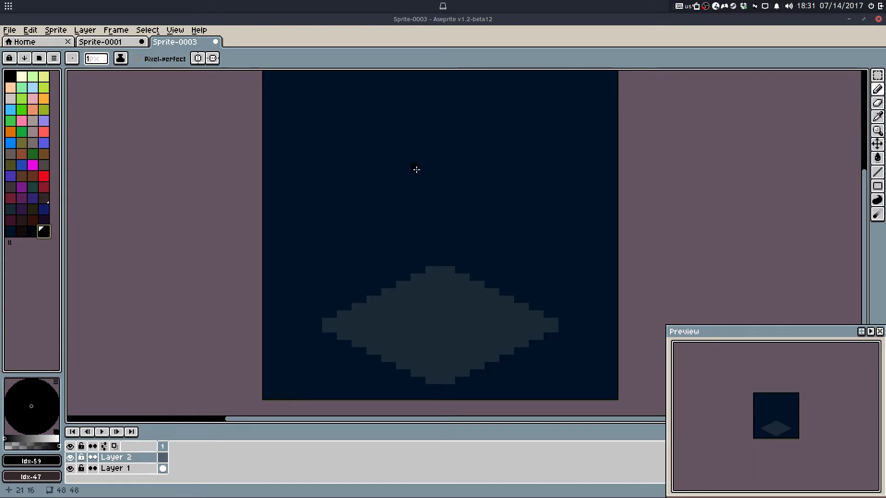
mouse_move(419, 120)
left_mouse_down()
mouse_move(462, 135)
mouse_move(488, 154)
mouse_move(495, 189)
mouse_move(444, 230)
mouse_move(385, 209)
mouse_move(386, 142)
mouse_move(440, 122)
left_mouse_up()
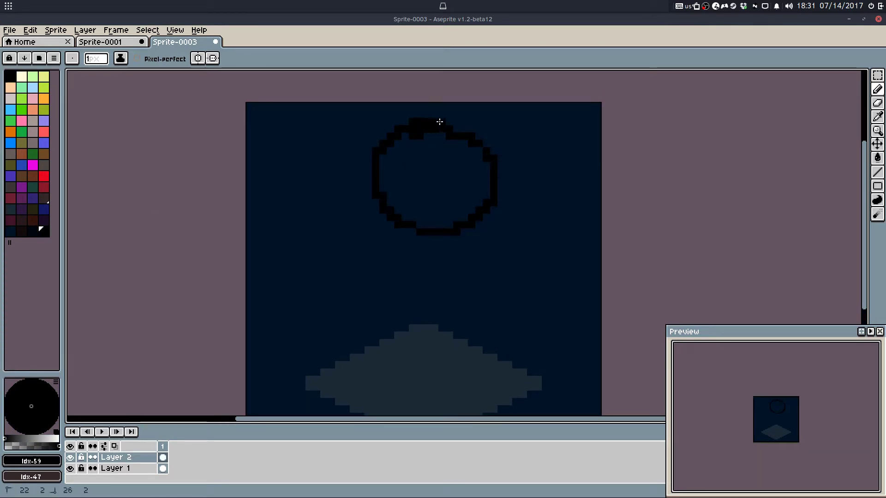
Step: Fill the head outline with black and move the head 3 pixels down and 2 pixels left
key("g")
left_click(461, 172)
key("m")
left_click_drag(351, 103, 520, 245)
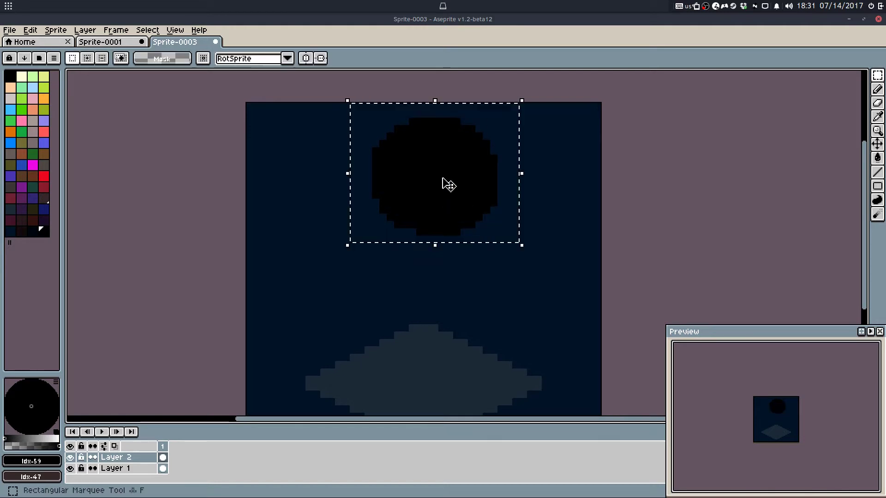
left_click_drag(447, 184, 436, 211)
key("ctrl+d")
key("b")
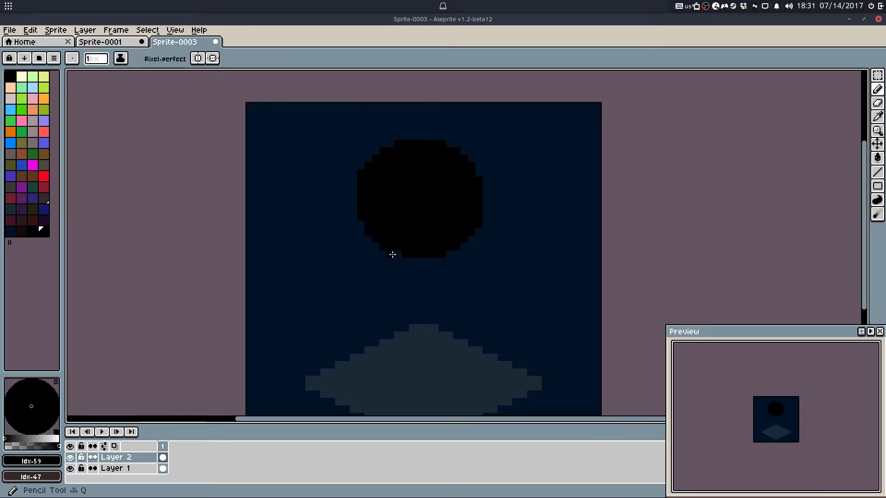
Step: Sketch a short neck stroke below the head, undo its last part, and recolour the figure orange Idx-20
left_click_drag(385, 262, 354, 290)
key("ctrl+z")
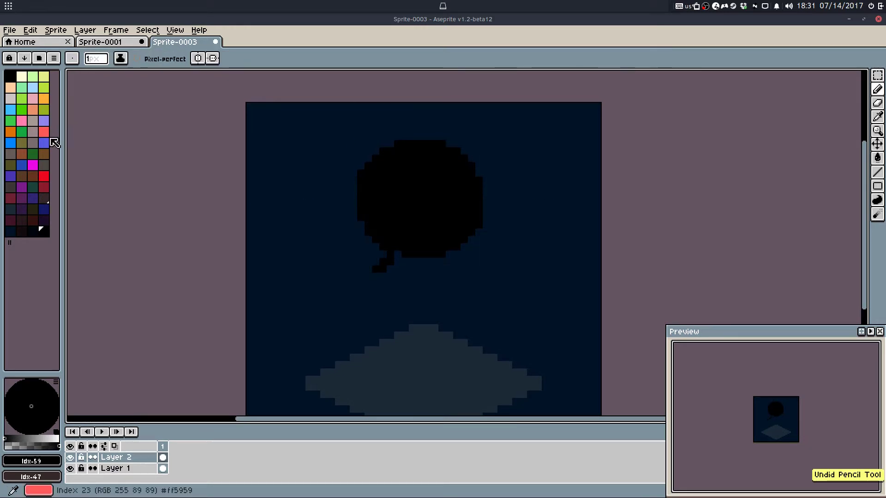
key("w")
left_click(10, 132)
left_click(471, 211)
key("b")
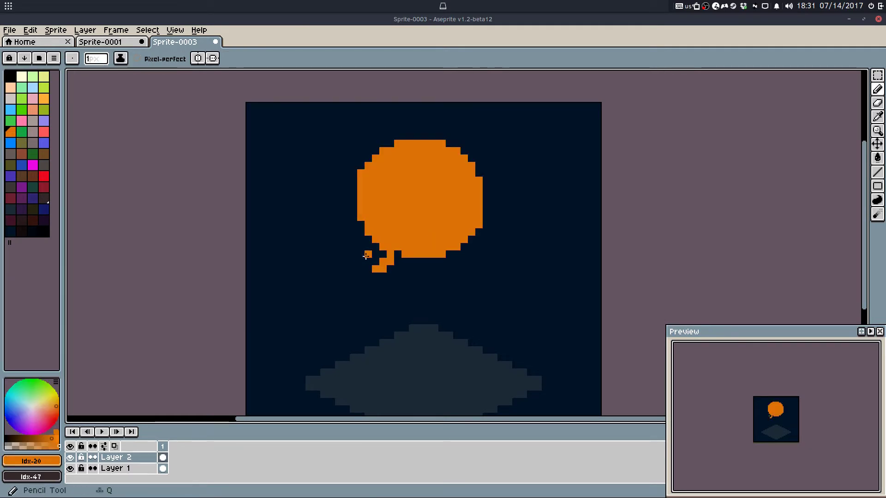
Step: Outline a rounded torso and a leg section below the head, reaching onto the diamond, and fill them with orange
mouse_move(368, 268)
left_mouse_down()
mouse_move(352, 290)
mouse_move(350, 329)
mouse_move(348, 316)
mouse_move(376, 362)
left_mouse_up()
mouse_move(463, 254)
left_mouse_down()
mouse_move(495, 313)
mouse_move(450, 357)
mouse_move(456, 277)
mouse_move(481, 318)
mouse_move(465, 340)
mouse_move(472, 336)
mouse_move(417, 348)
left_mouse_up()
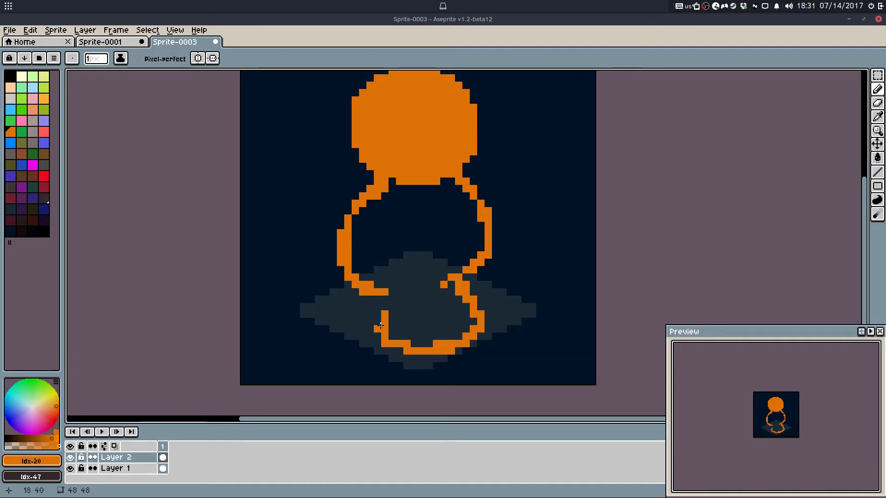
left_click_drag(379, 299, 379, 336)
key("g")
left_click(442, 301)
Step: Erase pixels along the right side of the leg section to narrow it above the foot
key("b")
key("e")
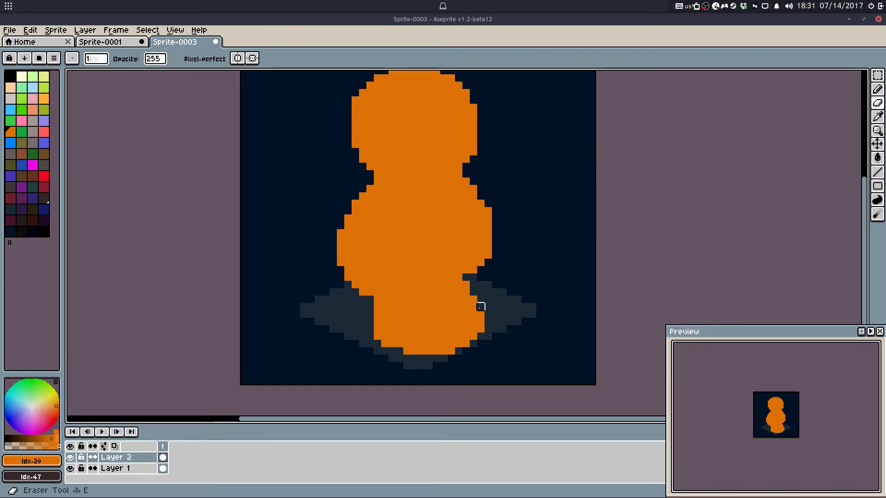
left_click_drag(480, 307, 469, 297)
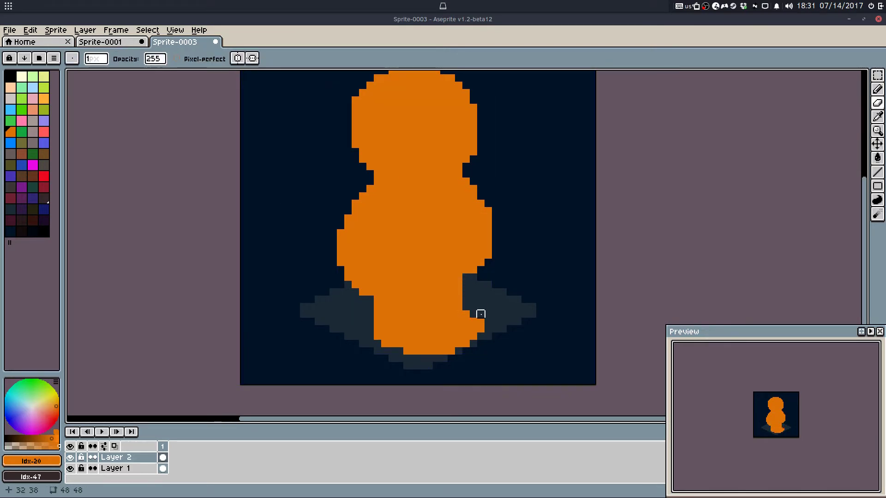
Step: Reshape the lower edge of the feet by adding orange pixels on the left and erasing pixels on the right
key("b")
left_click(400, 352)
key("e")
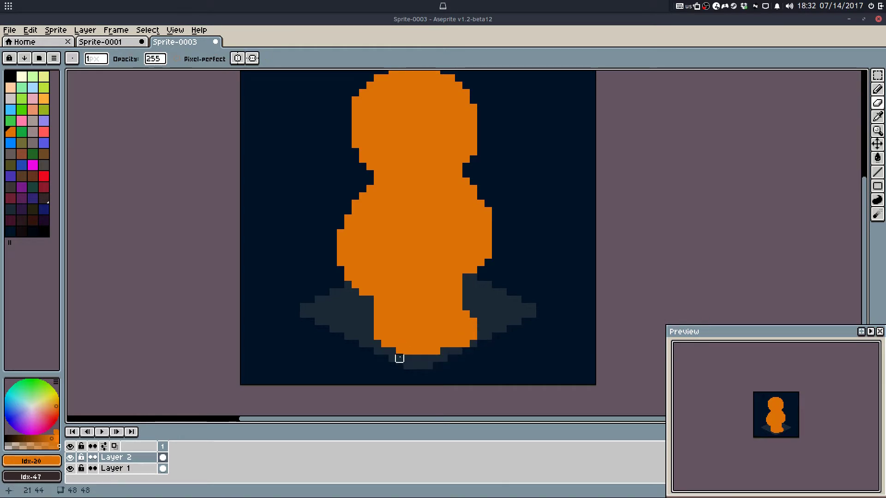
key("b")
left_click(392, 352)
key("e")
left_click(436, 351)
Step: Extend the lower tip of the left foot downward and add orange pixels along its outer left edge
key("b")
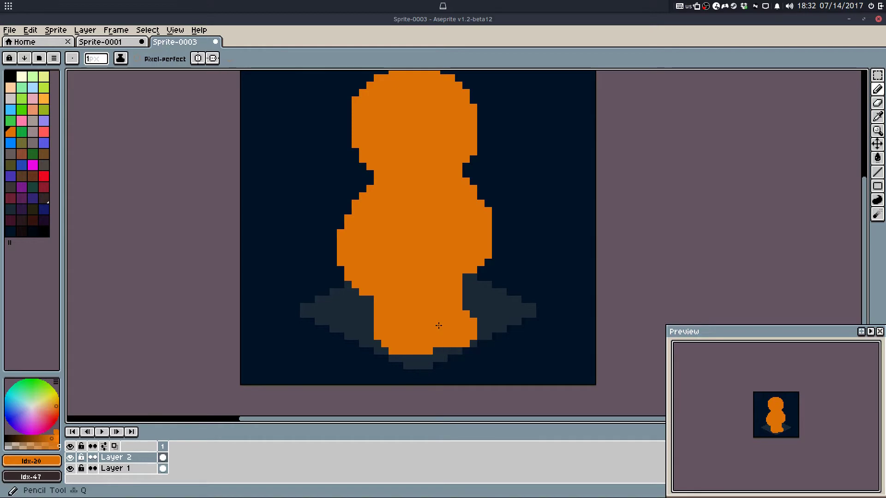
left_click_drag(422, 359, 400, 358)
key("e")
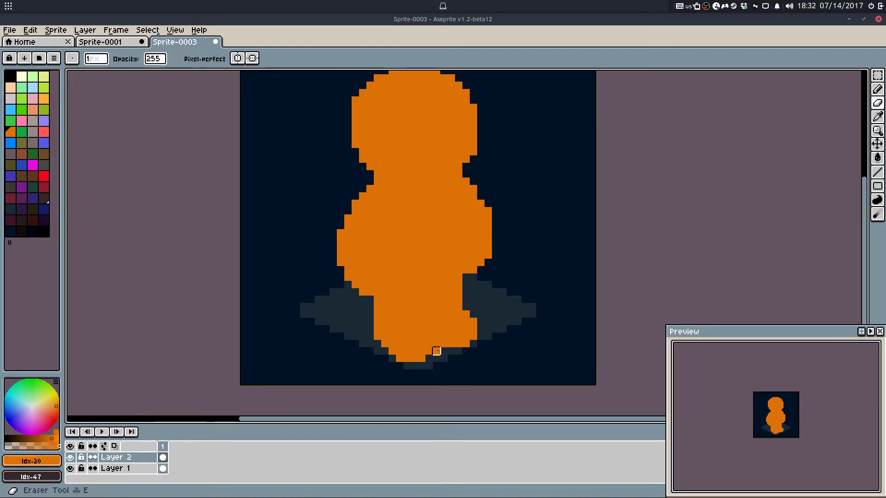
key("b")
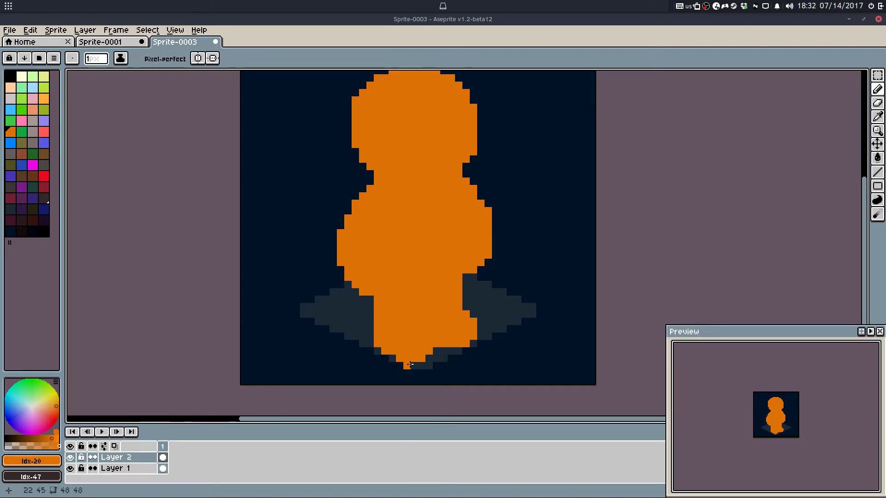
left_click_drag(370, 337, 370, 329)
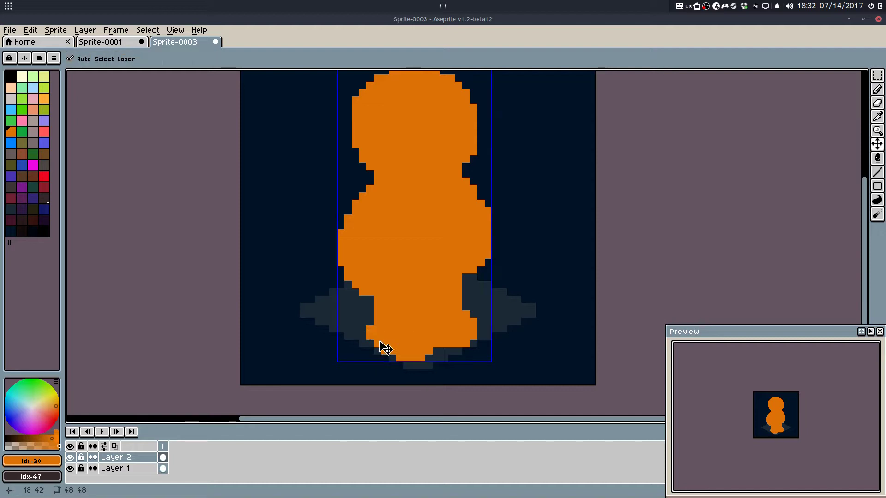
Step: Add an orange pixel above the left foot's outer edge and shift the foot's lower tip one pixel to the left
left_click_drag(371, 296, 372, 324)
key("ctrl+z")
left_click(370, 322)
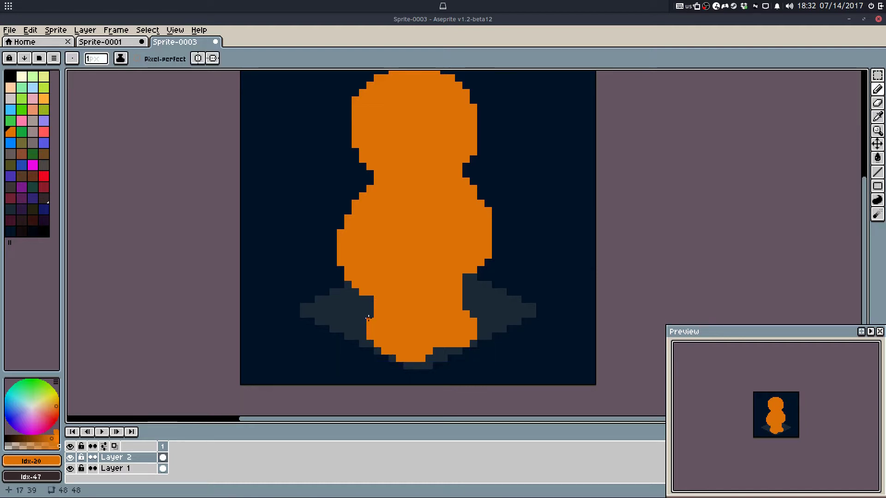
key("e")
left_click(429, 352)
left_click_drag(424, 359, 392, 358)
key("q")
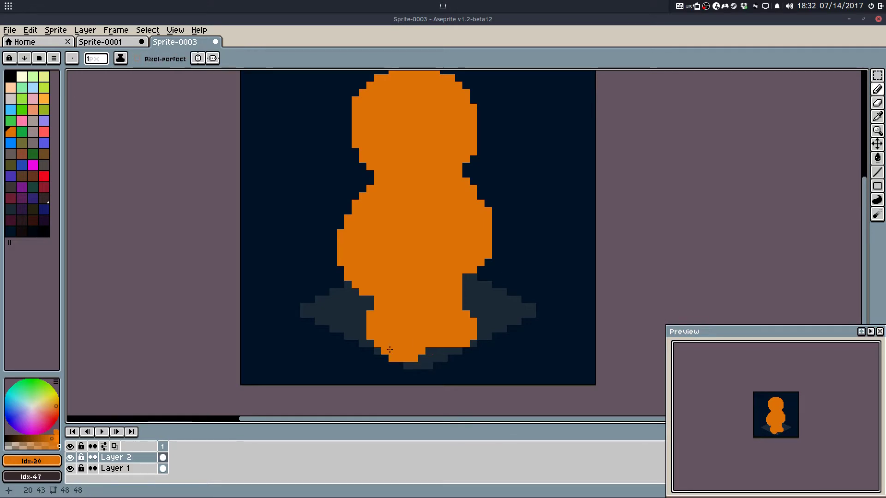
Step: Erase pixels under the left side of the head to cut a deeper notch at the neck
key("e")
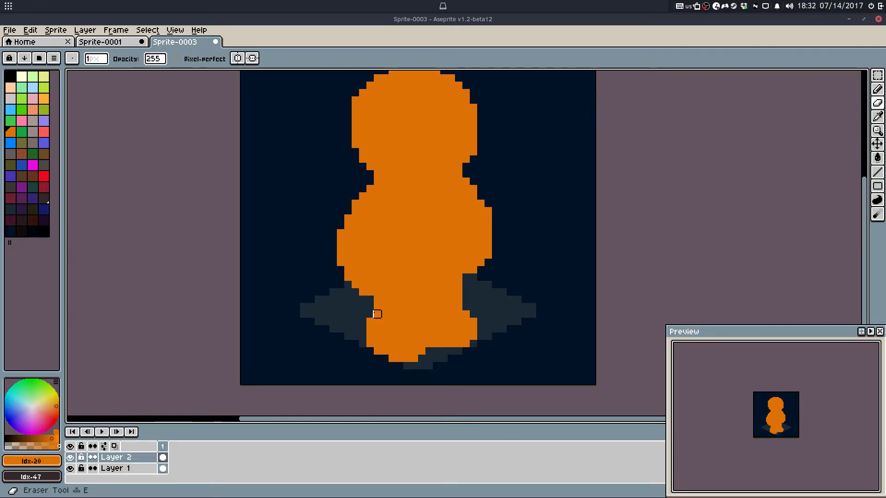
scroll(473, 241, "down", 2)
scroll(466, 274, "up", 1)
scroll(412, 142, "up", 1)
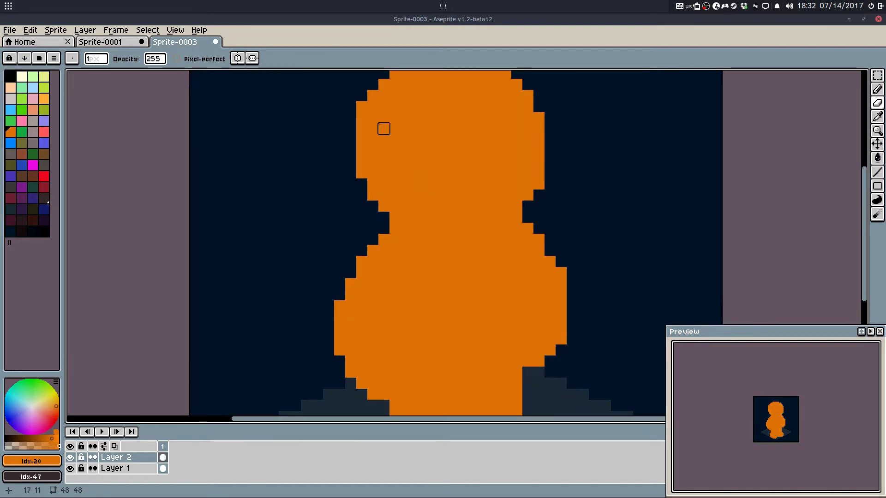
scroll(384, 105, "down", 1)
scroll(363, 236, "up", 1)
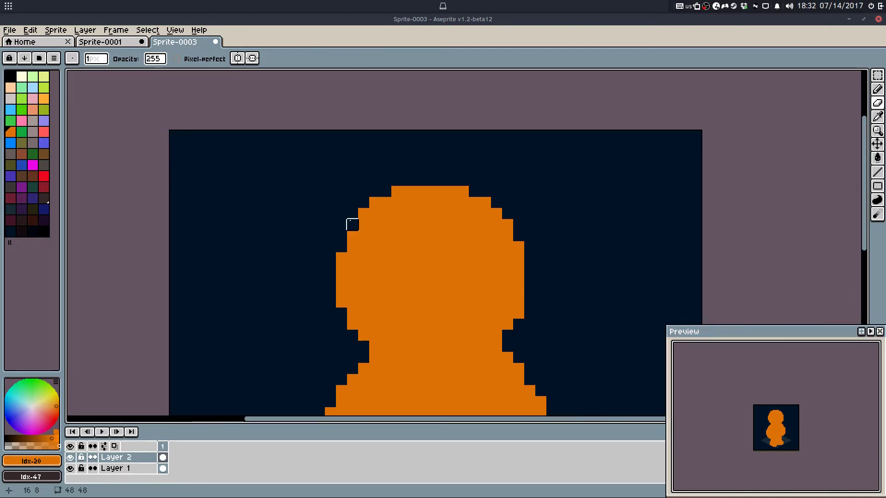
left_click(352, 325)
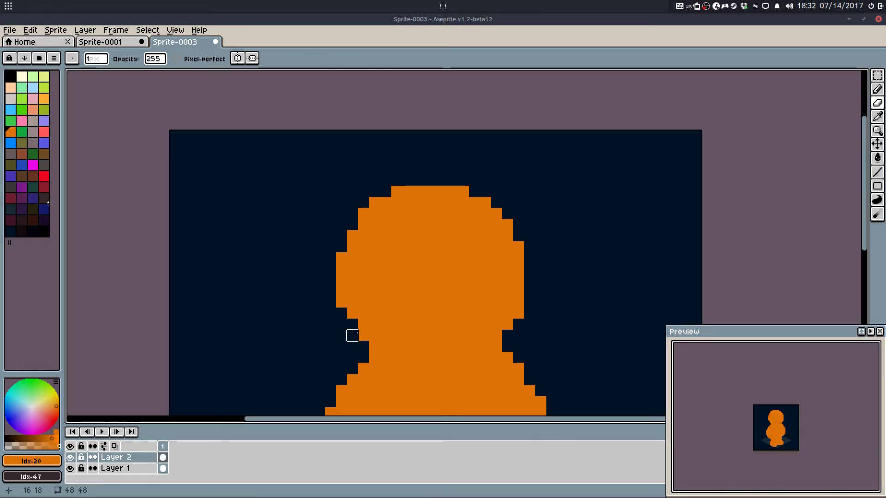
left_click_drag(353, 335, 363, 335)
left_click(374, 346)
Step: Erase pixels down the head's left edge and along its upper left curve to narrow and round it
left_click_drag(342, 302, 348, 248)
key("ctrl+z")
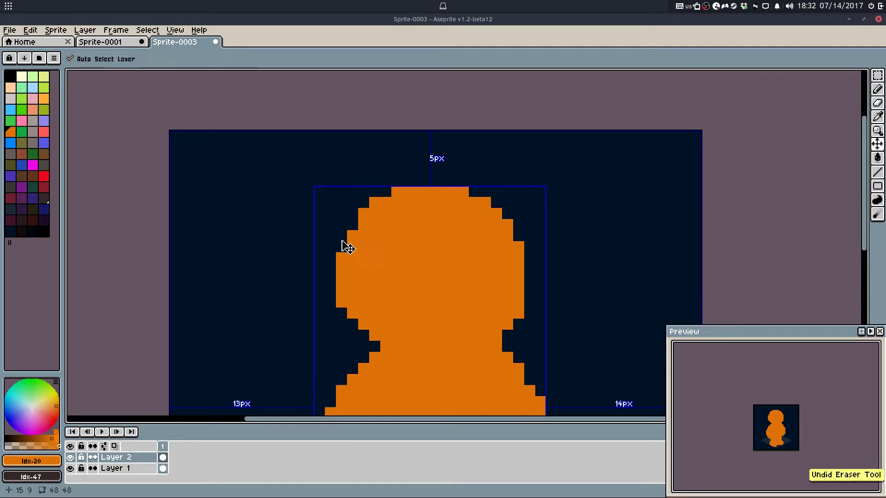
left_click(353, 236)
left_click(352, 314)
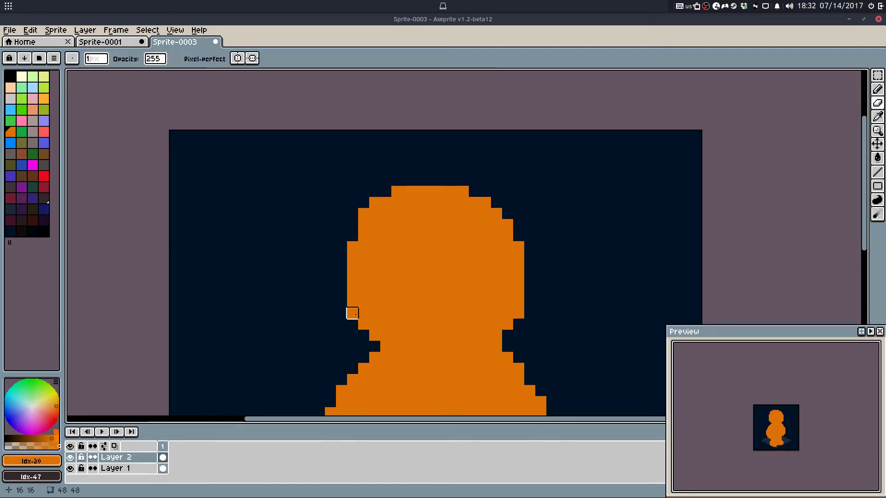
left_click(375, 336)
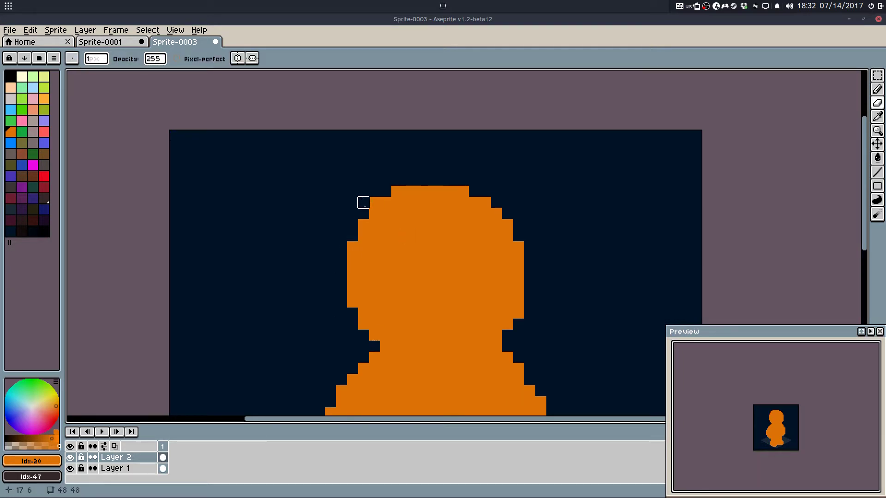
left_click(375, 202)
left_click(397, 191)
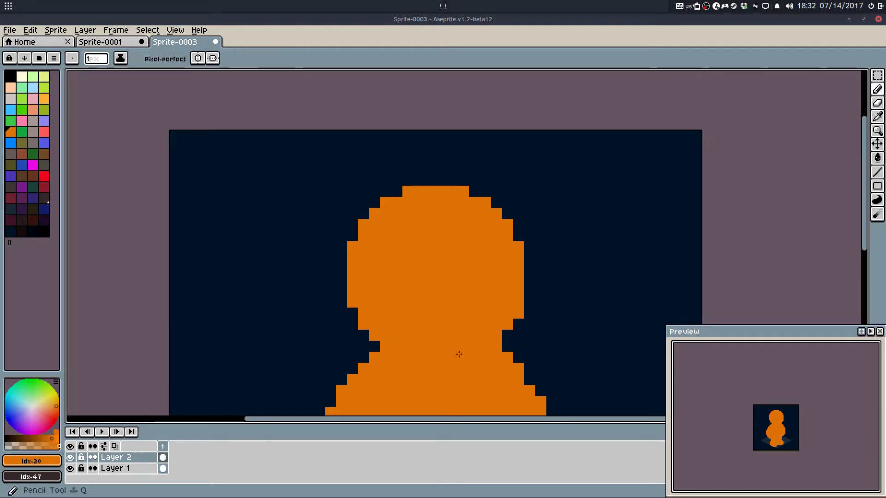
Step: Add orange pixels along the right side of the neck and the right shoulder
scroll(555, 274, "down", 3)
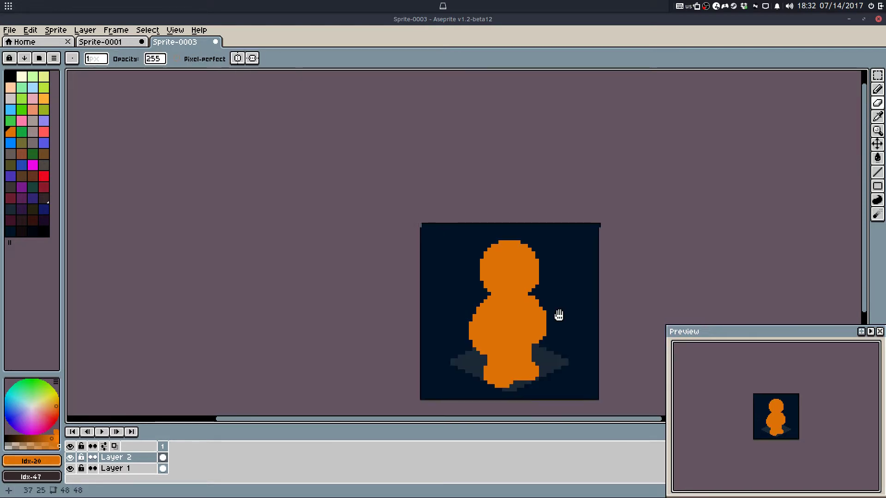
scroll(558, 314, "up", 3)
key("b")
key("b")
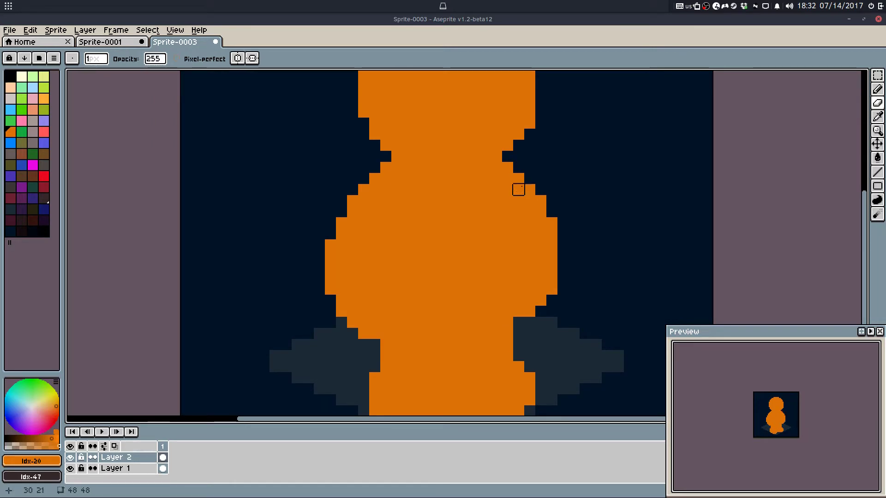
left_click(508, 167)
key("ctrl+z")
key("b")
left_click(510, 160)
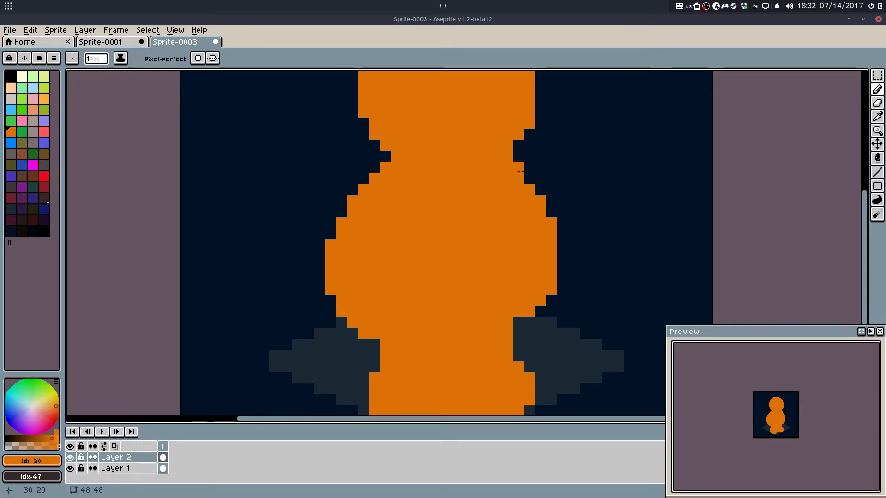
Step: Try to raise the torso's right side by erasing pixels along its lower right curve and adding orange pixels on the shoulder
key("b")
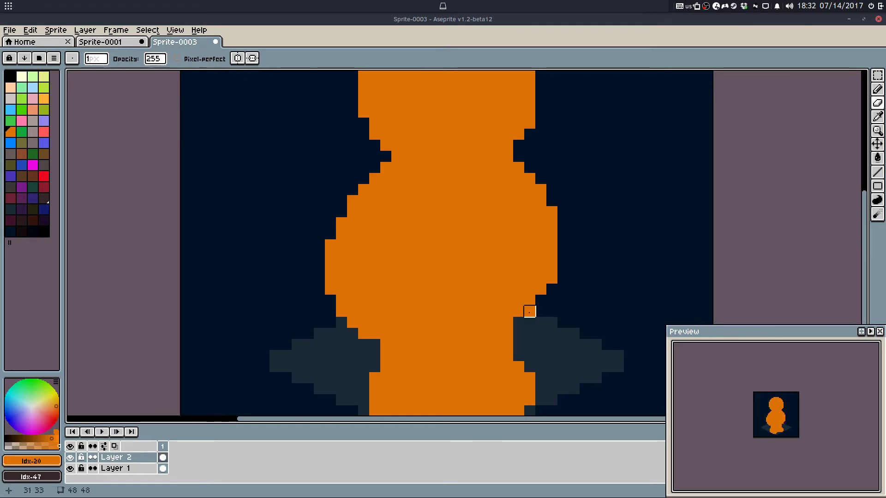
left_click(519, 312)
left_click(530, 312)
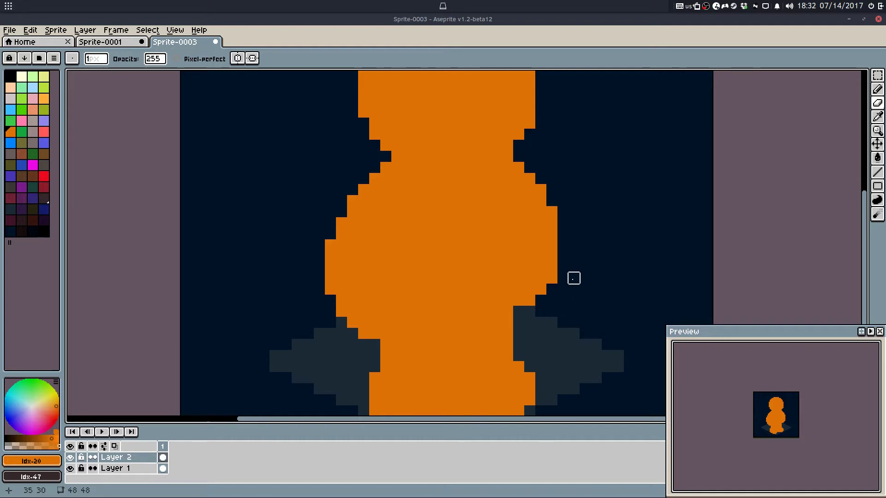
key("m")
key("b")
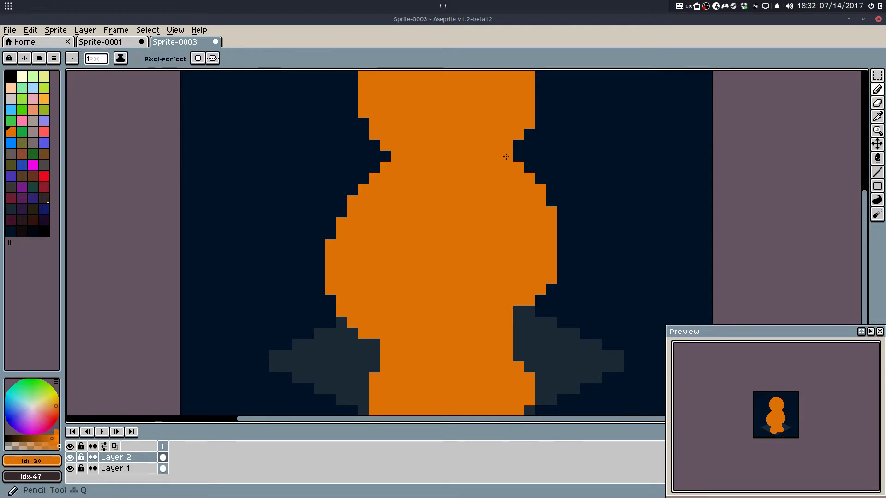
left_click(518, 156)
left_click(530, 168)
left_click(549, 181)
key("ctrl+z")
left_click(544, 181)
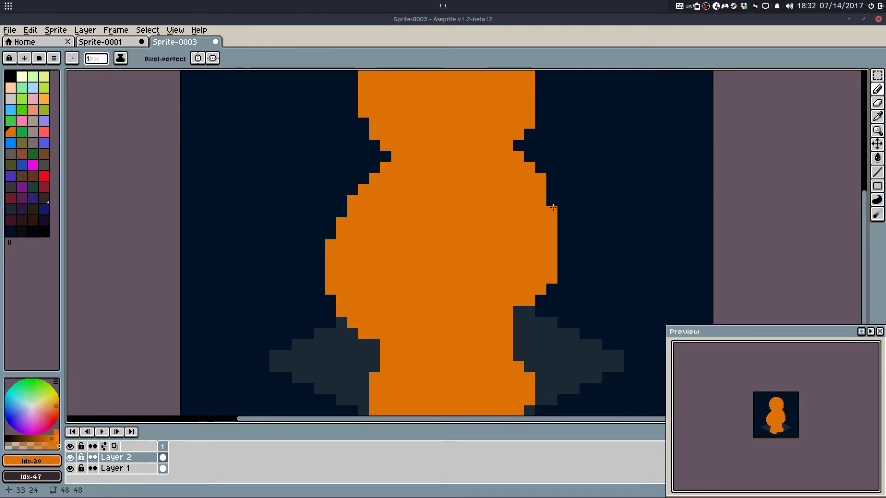
key("e")
left_click(518, 301)
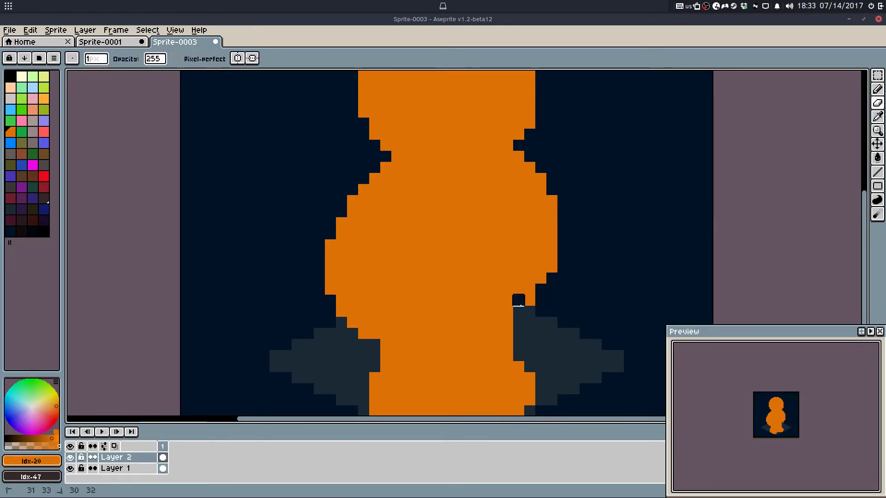
left_click(530, 300)
Step: Undo the last shoulder additions and the erased pixels on the torso's lower right curve
key("ctrl+z")
key("ctrl+z")
key("ctrl+z")
key("ctrl+z")
key("ctrl+z")
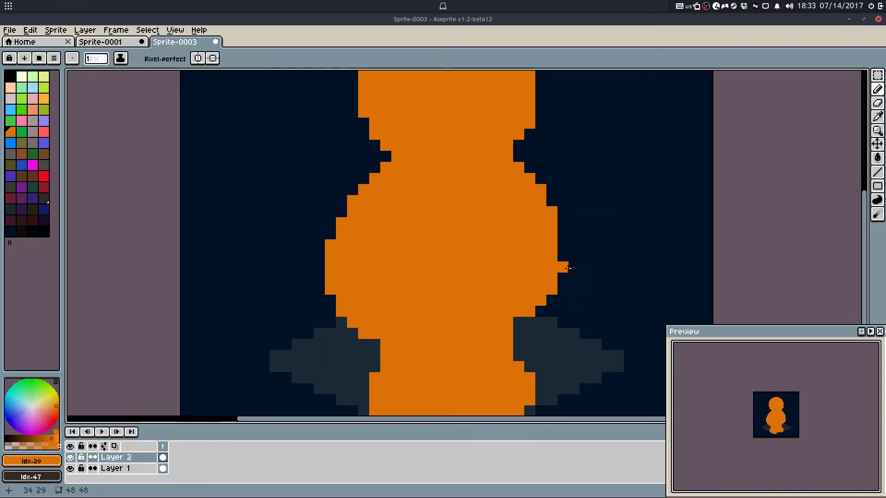
Step: Examine the silhouette's neck, shoulders and overall proportions up close and at a distance
scroll(570, 257, "down", 5)
scroll(555, 223, "up", 1)
scroll(508, 240, "up", 2)
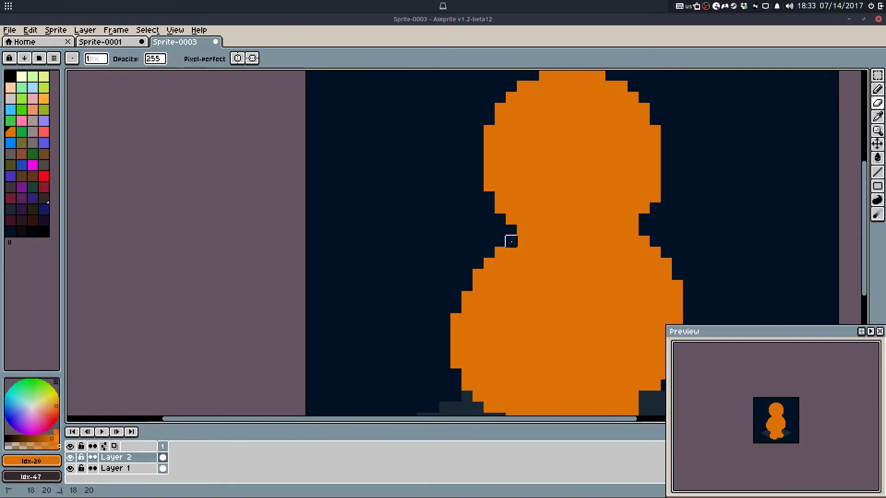
scroll(554, 185, "down", 4)
scroll(598, 188, "up", 4)
key("e")
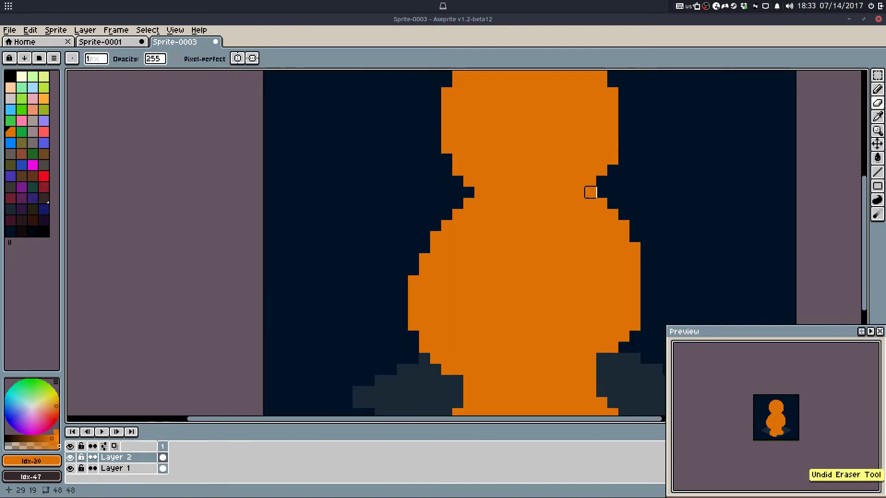
scroll(625, 138, "down", 4)
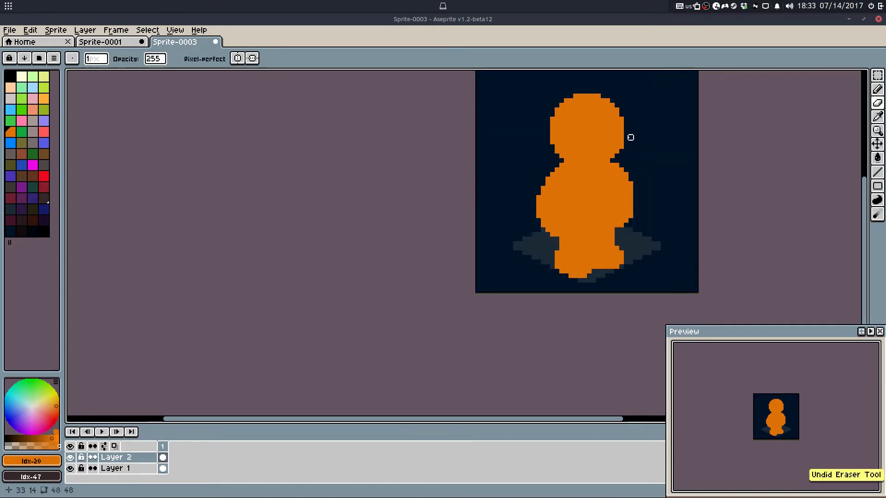
key("b")
scroll(606, 161, "up", 2)
scroll(606, 162, "up", 2)
scroll(625, 203, "down", 4)
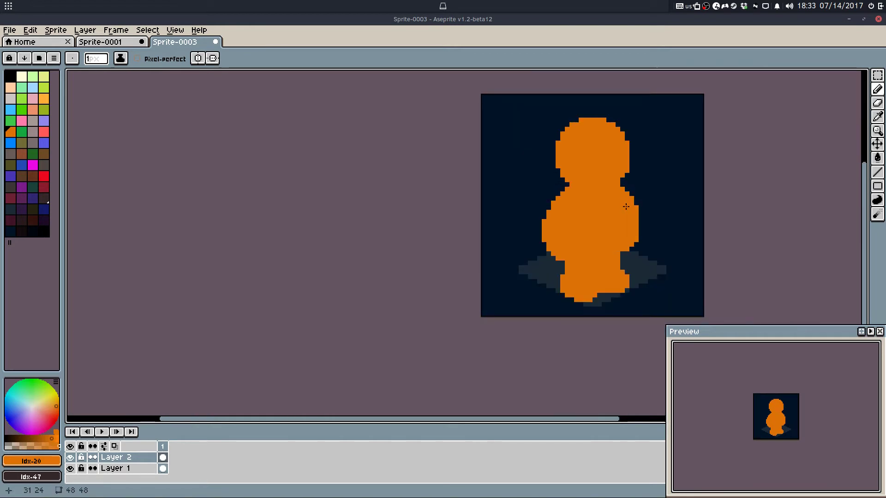
Step: Erase pixels along the head's lower right curve to restore a narrow notch at the right side of the neck
key("ctrl+z")
scroll(625, 203, "up", 4)
key("e")
left_click(630, 170)
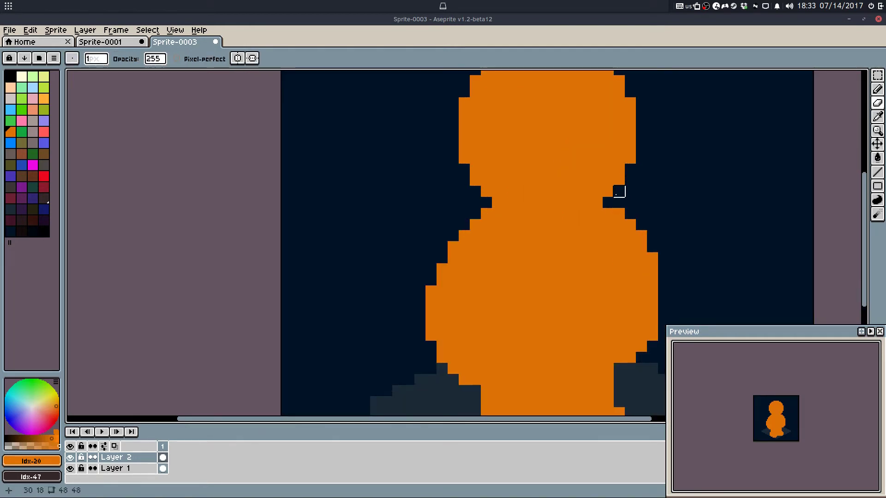
left_click_drag(613, 195, 579, 259)
scroll(595, 222, "down", 4)
key("b")
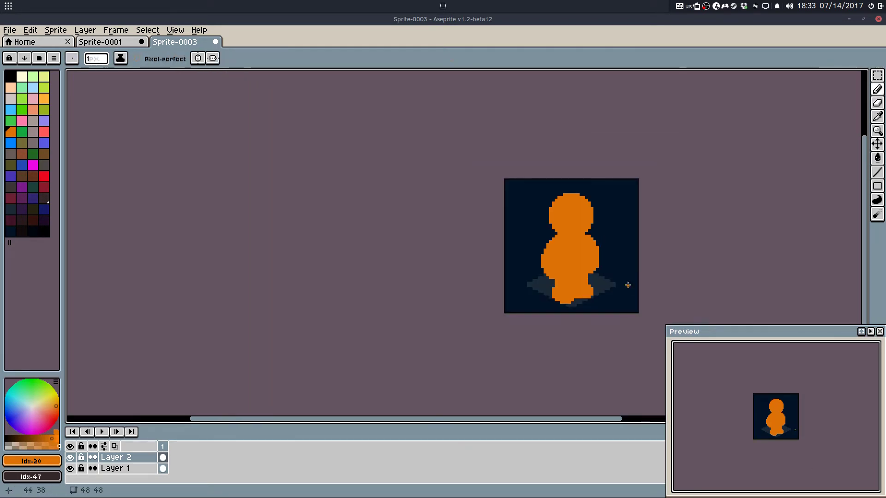
Step: Extend the left foot's lower tip by one orange pixel on its right side
scroll(534, 284, "up", 4)
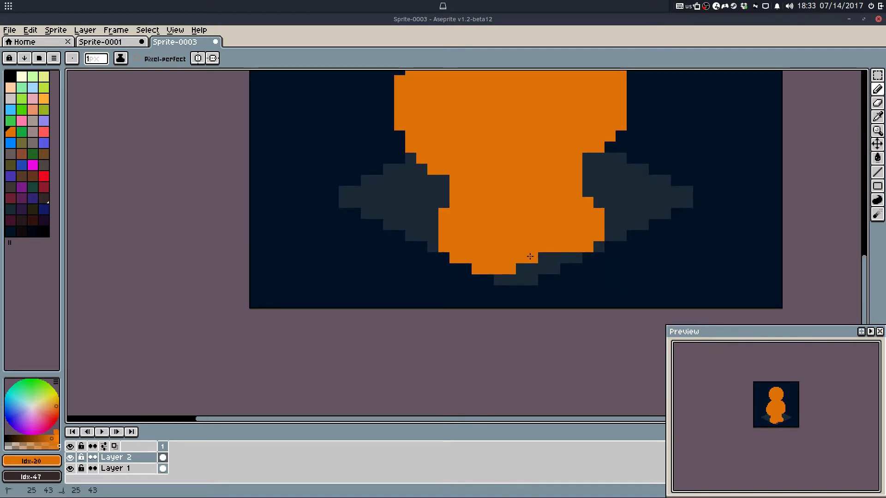
key("ctrl+z")
left_click(599, 258)
scroll(598, 256, "down", 3)
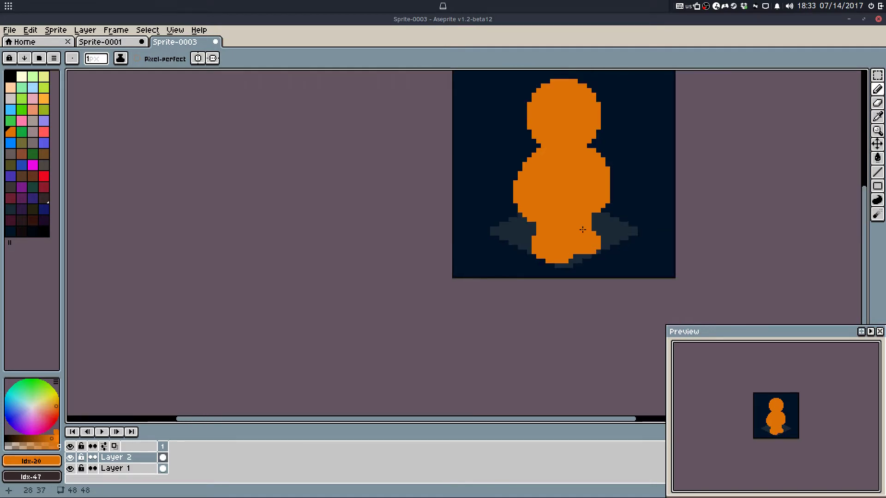
Step: Move the feet down one pixel and fill the resulting gap in the legs with orange
scroll(589, 234, "up", 3)
key("m")
left_click_drag(453, 231, 664, 333)
key("Down")
key("Down")
key("Up")
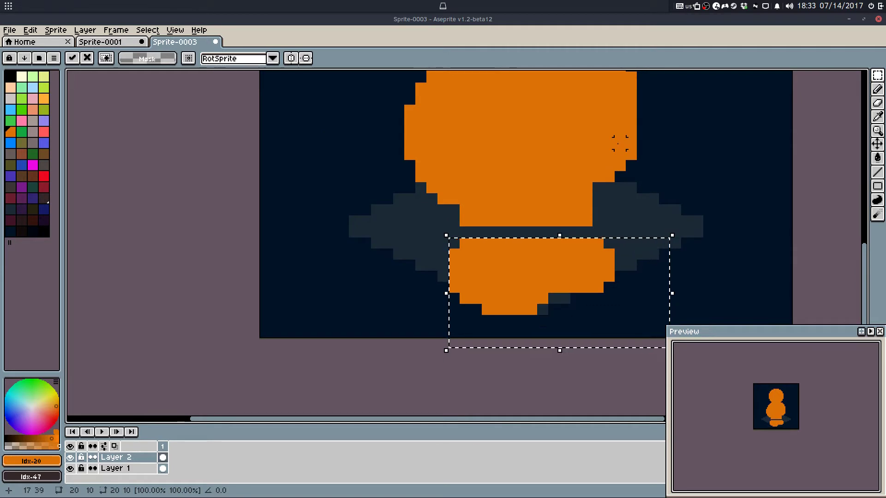
left_click(618, 144)
key("b")
left_click_drag(587, 232, 466, 233)
Step: Select the whole silhouette and move it up one pixel on the ground tile
scroll(502, 166, "down", 2)
left_click_drag(501, 166, 477, 263)
key("m")
left_click_drag(413, 357, 574, 77)
key("Up")
left_click(645, 296)
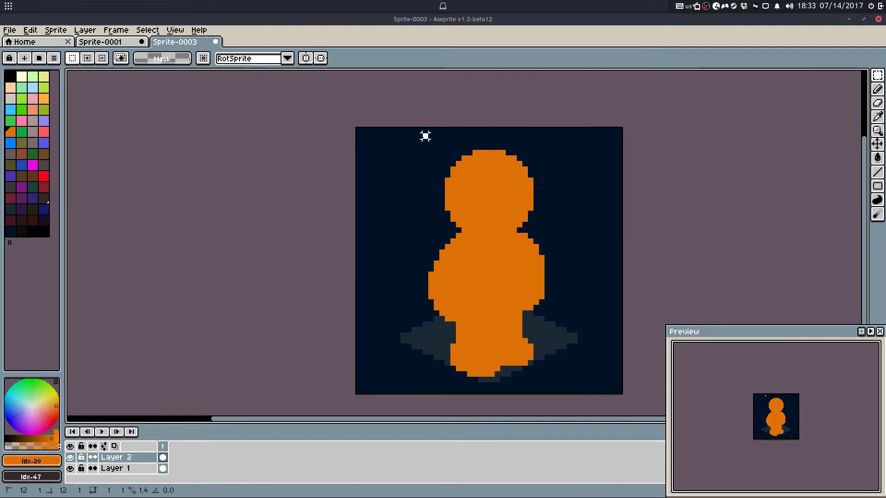
Step: Move the head and torso up one pixel and fill the gap with orange to lengthen the legs
mouse_move(424, 134)
left_mouse_down()
mouse_move(556, 336)
mouse_move(552, 317)
mouse_move(393, 325)
left_mouse_up()
key("Up")
left_click(552, 341)
scroll(553, 342, "up", 2)
key("b")
key("e")
left_click(393, 325)
key("b")
left_click_drag(454, 338, 455, 257)
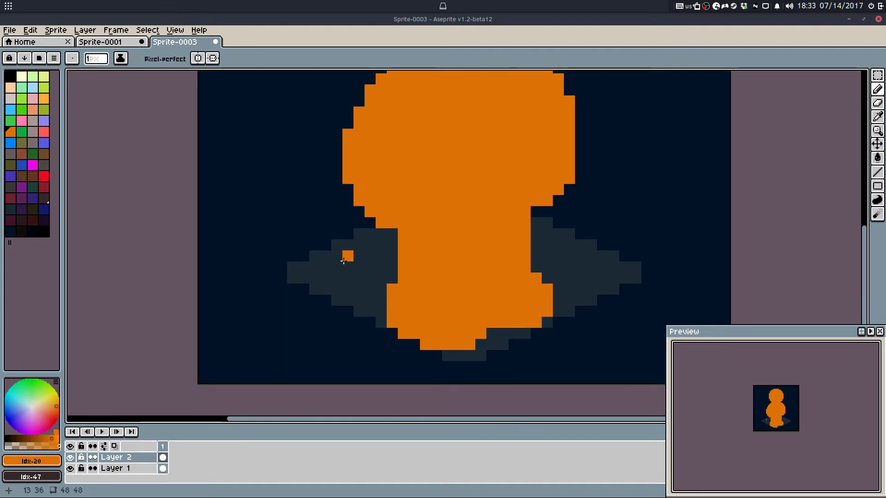
Step: Place a reddish-brown pixel in palette color 29 on the lower left edge of the head
left_click(371, 203, "alt")
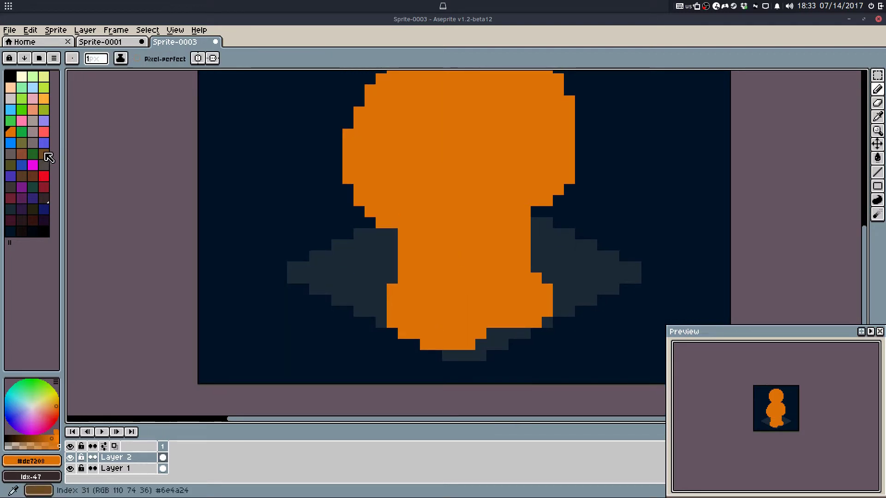
left_click_drag(422, 128, 404, 277)
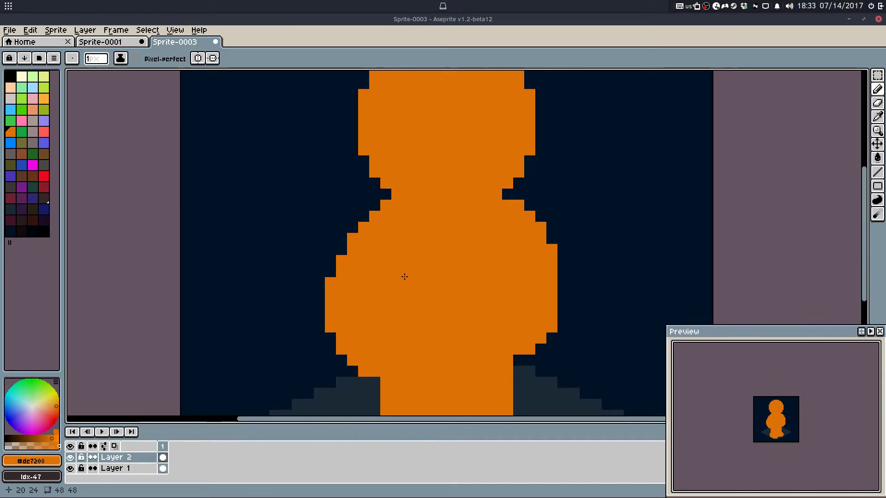
left_click(23, 156)
mouse_move(397, 172)
left_mouse_down()
mouse_move(382, 217)
mouse_move(355, 189)
left_mouse_up()
key("ctrl+z")
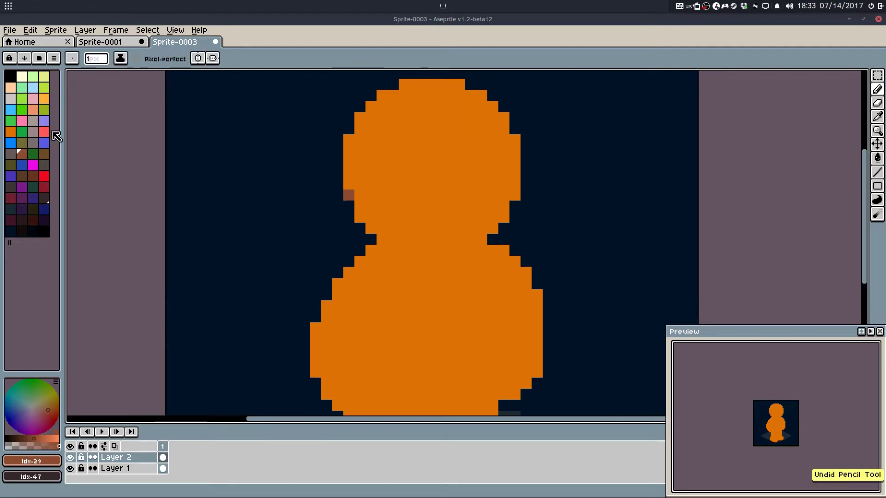
Step: Recolor the orange silhouette with the salmon palette color 14 using the Paint Bucket
left_click(36, 114)
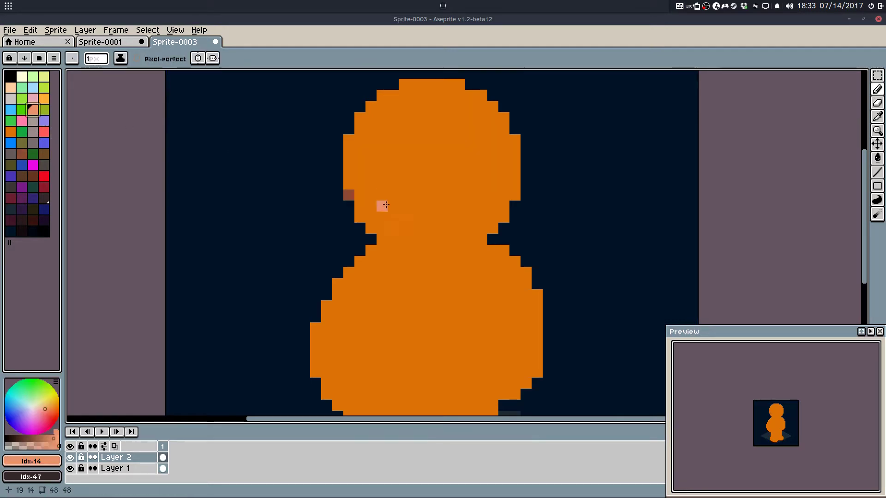
left_click_drag(359, 206, 387, 202)
key("w")
left_click(447, 183)
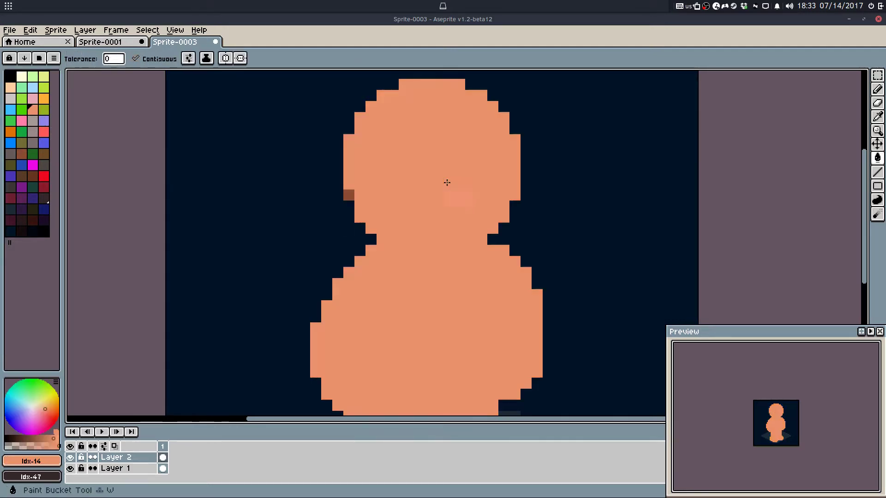
Step: Draw a slanted hairline across the head in near-black palette color 57 and fill the area above it as hair
key("q")
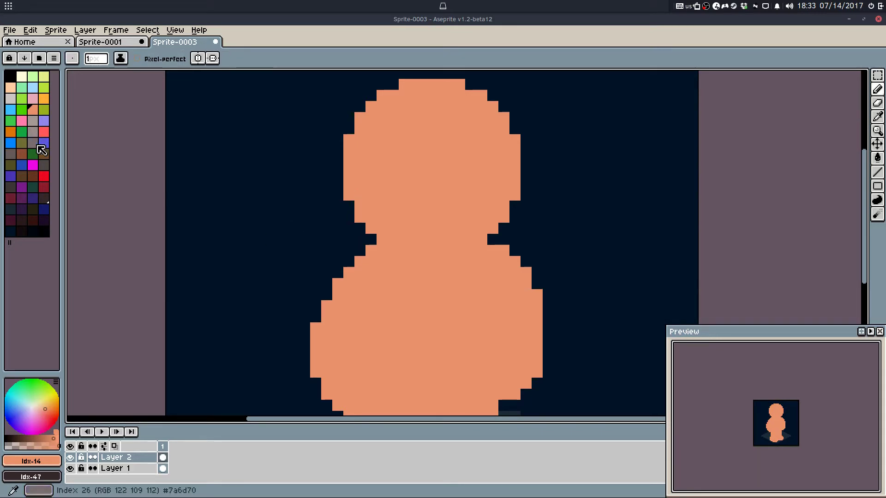
left_click(21, 235)
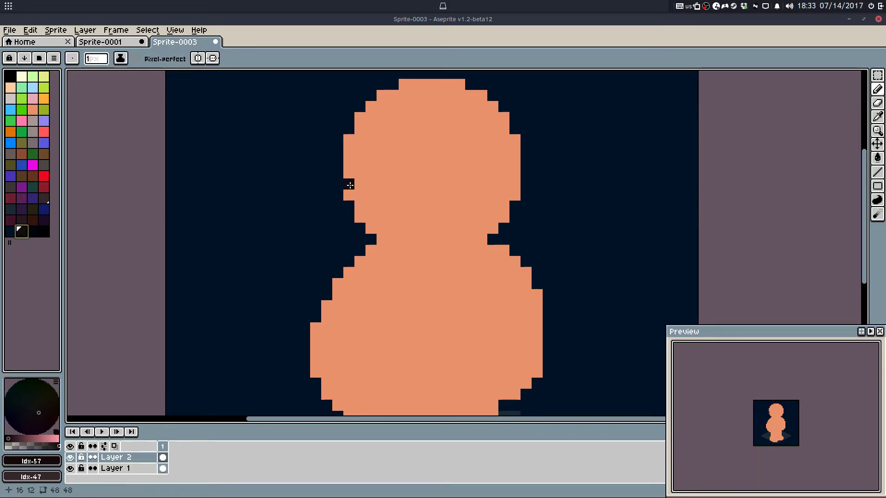
mouse_move(360, 185)
left_mouse_down()
mouse_move(380, 173)
mouse_move(377, 184)
mouse_move(431, 141)
mouse_move(418, 145)
mouse_move(480, 137)
left_mouse_up()
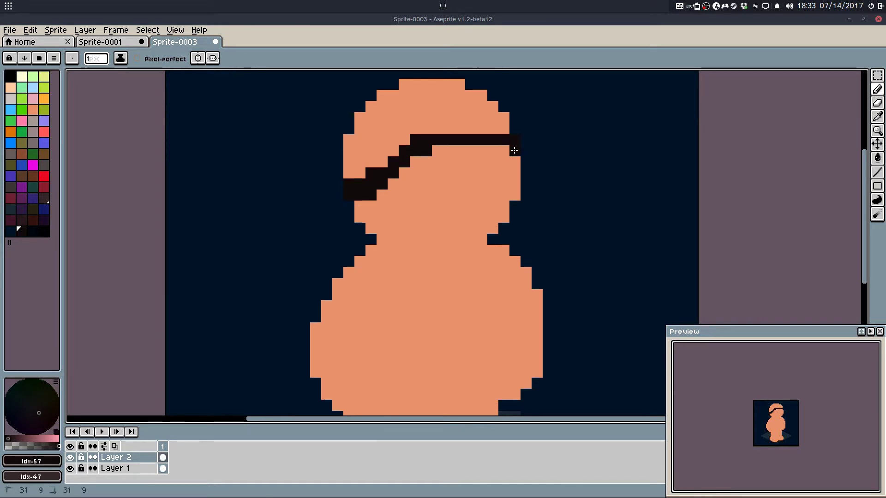
key("g")
left_click(498, 126)
key("b")
left_click(502, 147)
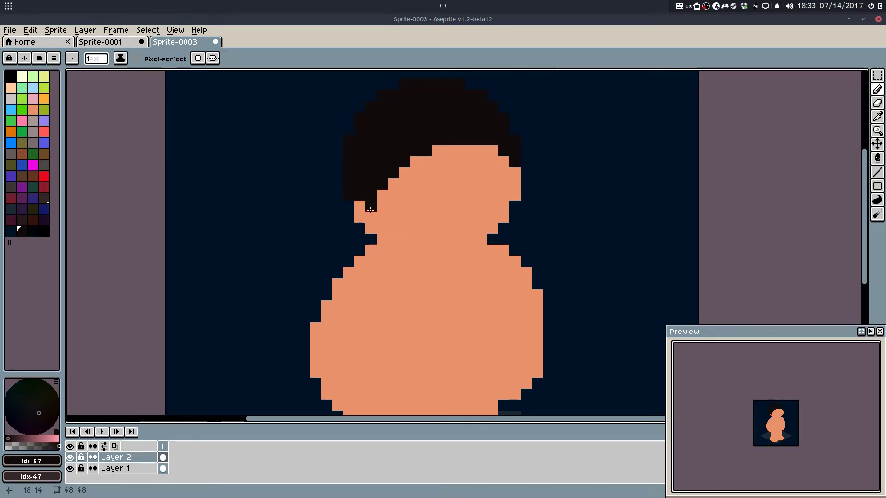
Step: Cut a skin-colored ear into the left side of the hair and extend the dark hair down behind it
left_click(360, 205, "alt")
mouse_move(360, 199)
left_mouse_down()
mouse_move(360, 178)
mouse_move(348, 188)
mouse_move(353, 162)
mouse_move(370, 195)
left_mouse_up()
left_click(361, 163, "alt")
left_click(360, 174)
left_click(363, 187, "alt")
left_click(350, 174, "alt")
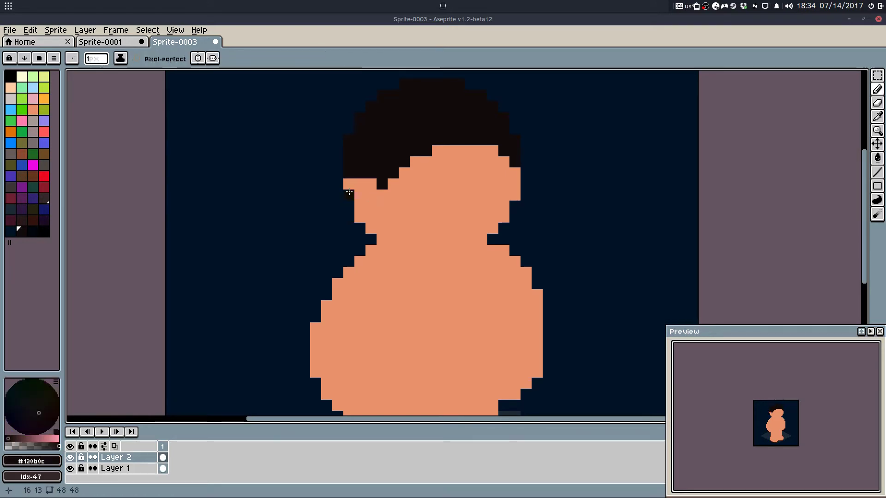
left_click(358, 214)
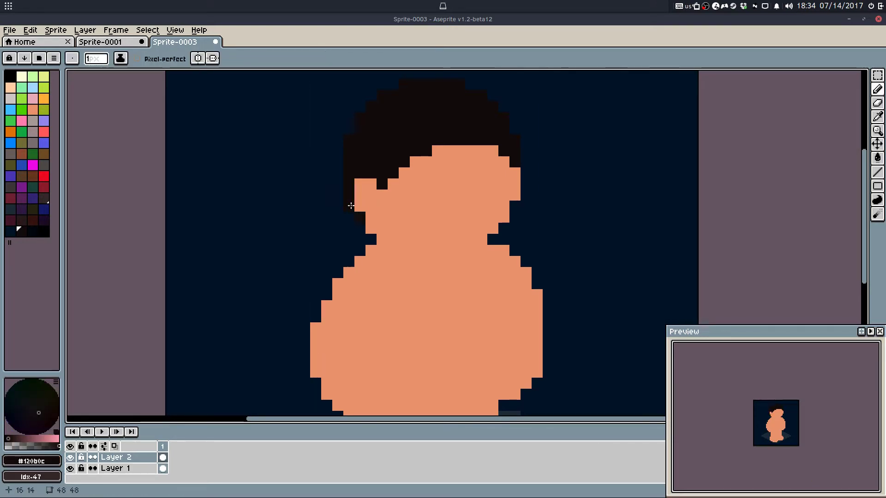
left_click(371, 229)
Step: Refine the ear, sideburn and forehead hairline with sampled skin and hair colors
left_click(368, 194, "alt")
left_click_drag(370, 185, 365, 174)
left_click(382, 186)
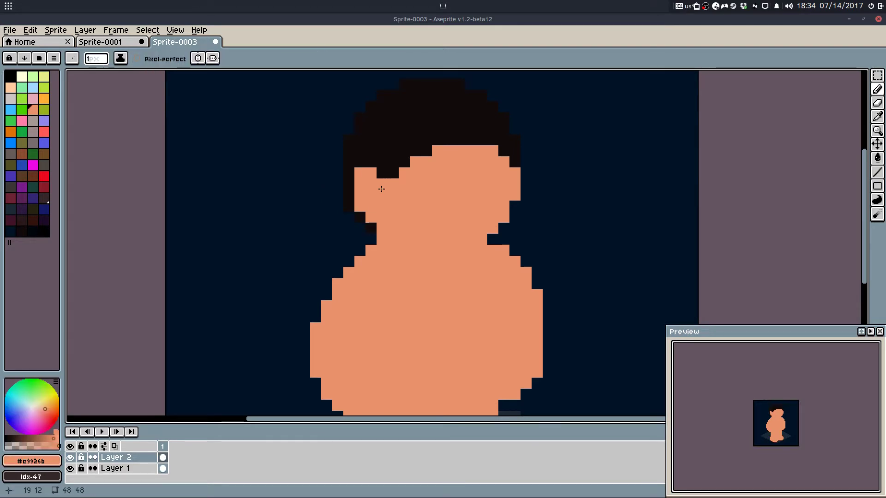
left_click(392, 175, "alt")
left_click(393, 188)
left_click(412, 165, "alt")
left_click(408, 161)
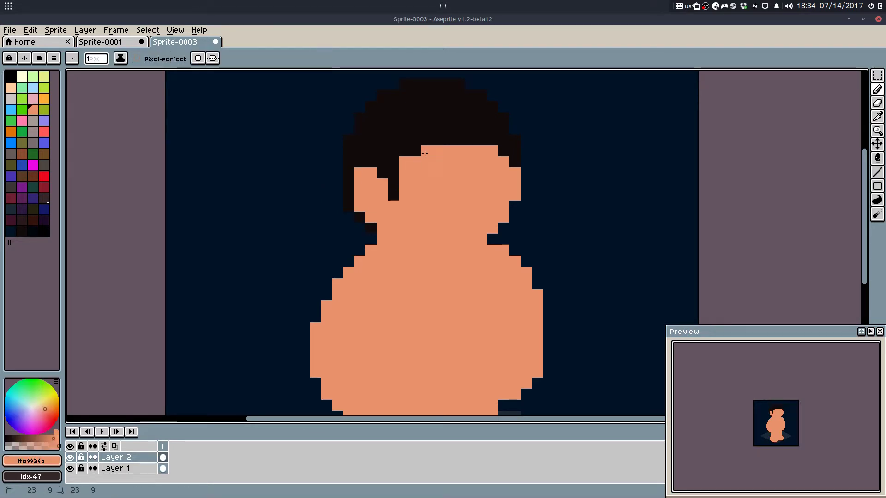
left_click_drag(503, 151, 514, 165)
left_click(395, 162, "alt")
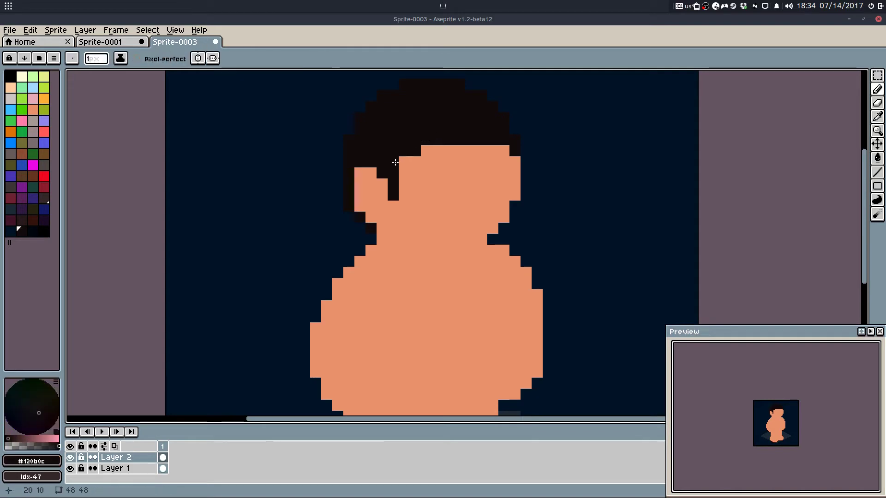
Step: Draw two near-black vertical eyes on the face, each three pixels tall
scroll(400, 161, "down", 2)
scroll(407, 162, "up", 3)
left_click_drag(410, 165, 410, 193)
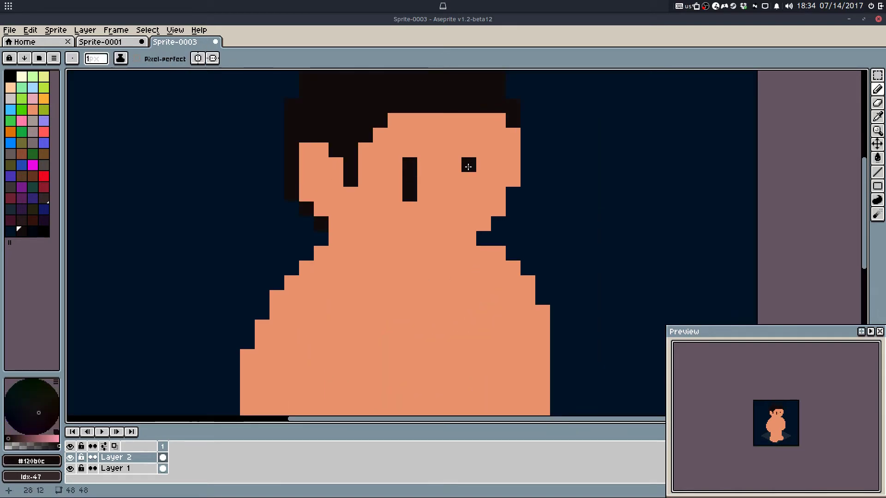
left_click(497, 165)
left_click(497, 180)
left_click(498, 194)
scroll(499, 152, "down", 3)
mouse_move(517, 147)
left_mouse_down()
mouse_move(528, 199)
mouse_move(501, 244)
mouse_move(511, 233)
left_mouse_up()
scroll(509, 205, "up", 3)
key("ctrl+z")
left_click(508, 193, "alt")
scroll(506, 234, "down", 3)
scroll(509, 218, "up", 3)
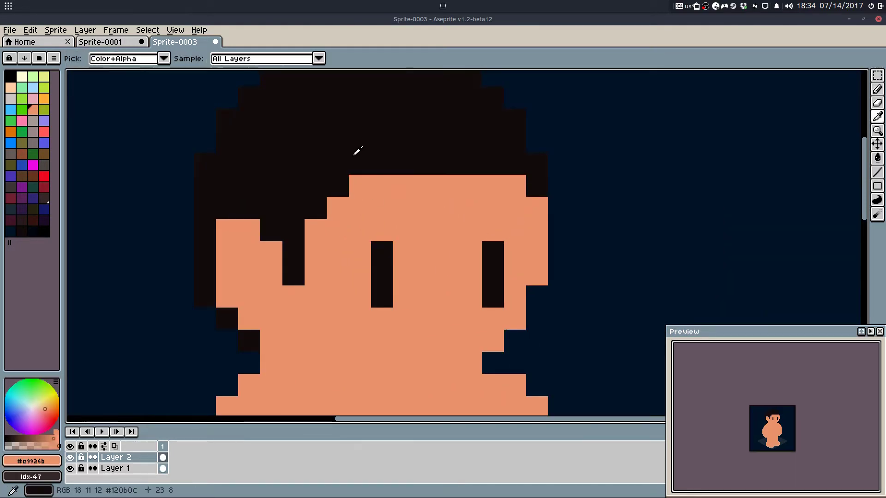
Step: Extend the dark hair by one pixel at the right temple
left_click(356, 150, "alt")
left_click(517, 185)
scroll(532, 158, "down", 3)
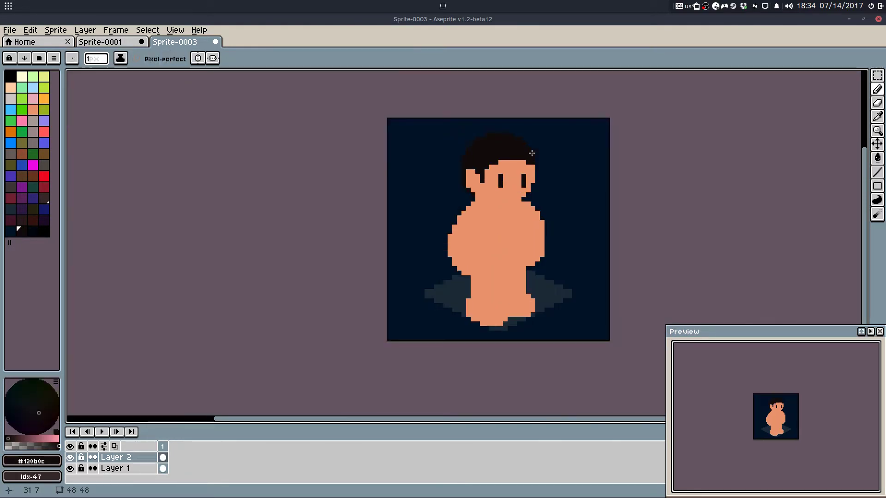
scroll(532, 152, "down", 1)
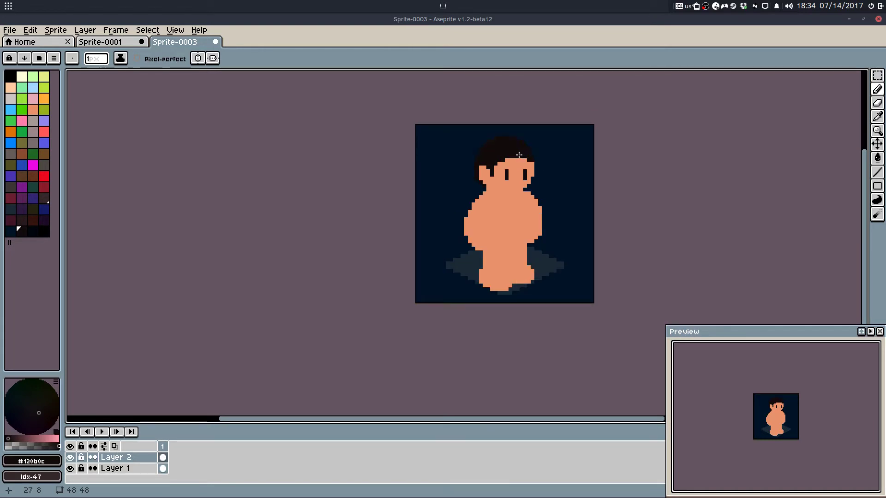
Step: Recolor the body below the neckline orange with the Paint Bucket, keeping the face and chin skin-colored
scroll(517, 171, "up", 3)
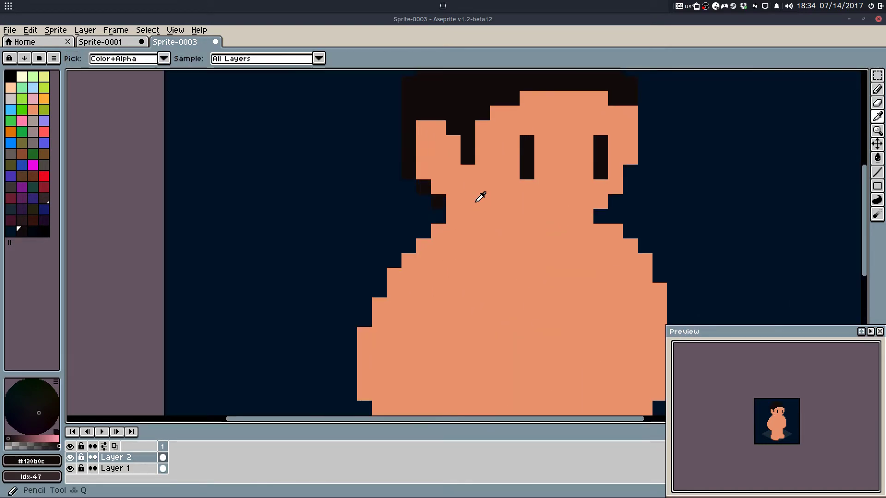
left_click(476, 203, "alt")
mouse_move(473, 208)
left_mouse_down()
mouse_move(344, 244)
mouse_move(379, 250)
mouse_move(365, 230)
mouse_move(388, 247)
mouse_move(449, 253)
mouse_move(517, 240)
mouse_move(428, 265)
mouse_move(456, 288)
mouse_move(436, 258)
mouse_move(429, 206)
mouse_move(433, 291)
left_mouse_up()
left_click(12, 134)
key("w")
left_click(458, 288)
scroll(446, 303, "down", 2)
Step: Try reshaping the top of the ear and the sideburn with individual pixels
key("q")
scroll(387, 235, "up", 3)
left_click(371, 196, "alt")
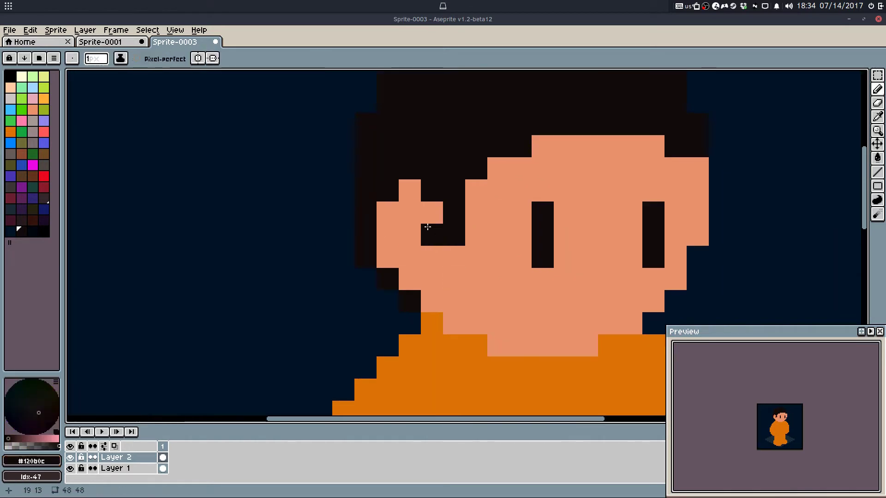
left_click(410, 191)
left_click(432, 212)
scroll(471, 266, "down", 3)
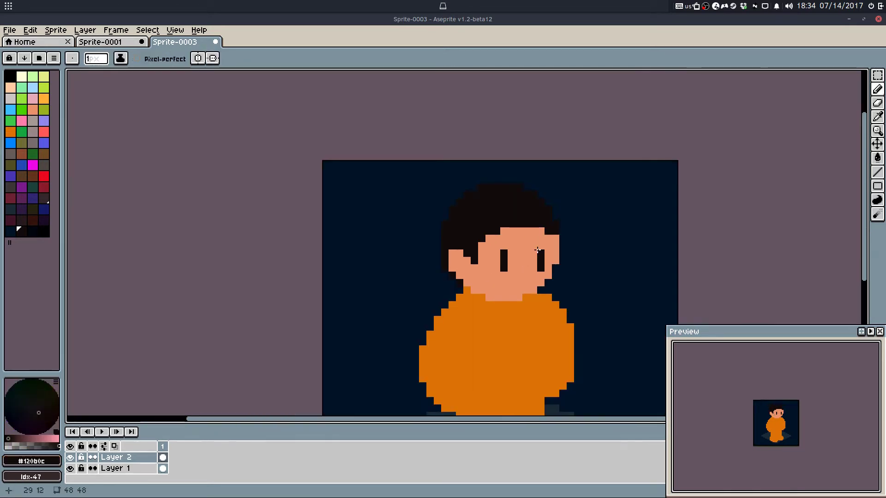
Step: Redraw the left eye one pixel right and one pixel lower, covering its old pixels with skin color
scroll(525, 239, "up", 3)
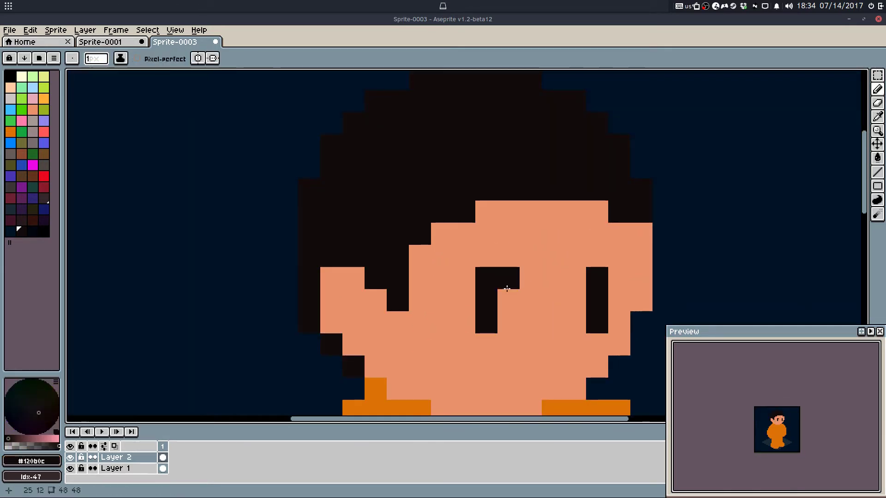
left_click_drag(508, 300, 508, 322)
left_click(508, 344)
left_click(500, 265, "alt")
left_click_drag(488, 279, 487, 322)
scroll(494, 268, "down", 3)
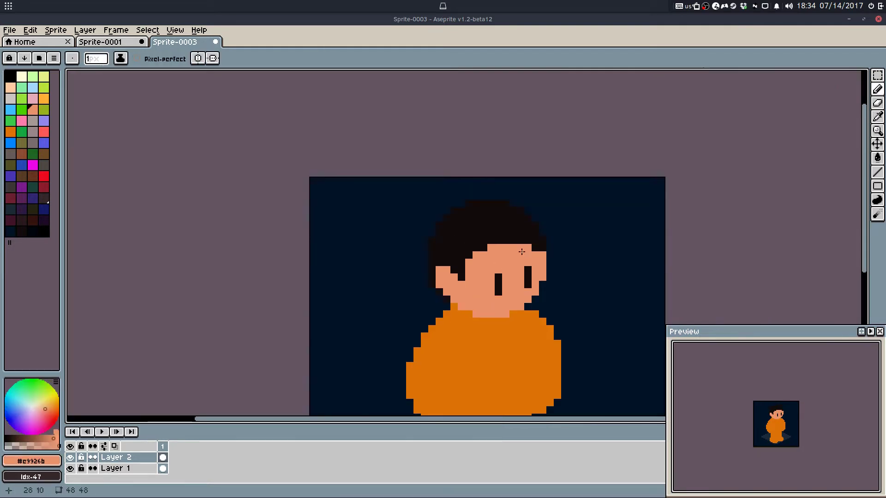
Step: Lower the forehead hairline by one pixel row and thicken the hair beside the ear
scroll(539, 263, "up", 2)
left_click(547, 237, "alt")
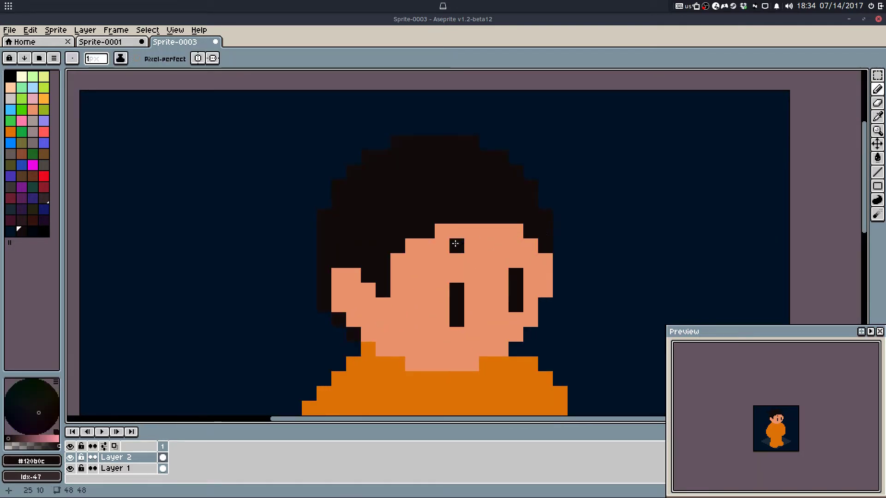
left_click_drag(516, 231, 362, 217)
left_click(428, 246)
left_click(391, 273)
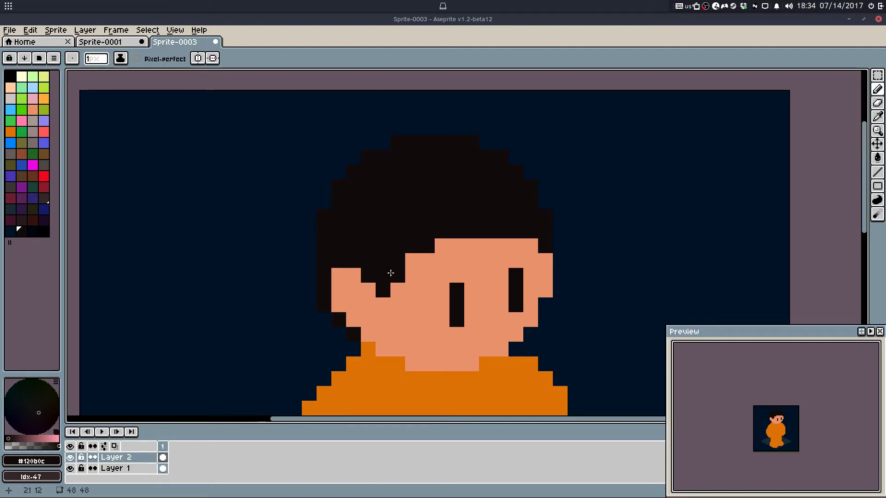
left_click(531, 246)
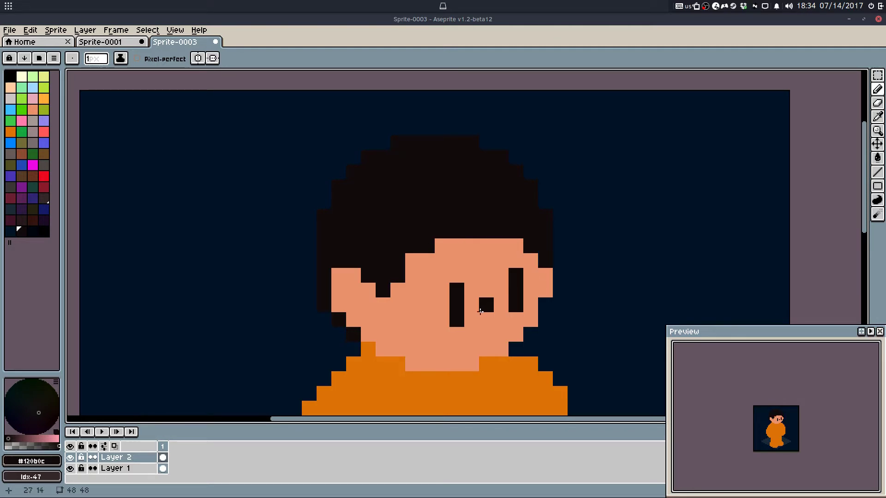
Step: Adjust the right temple pixels and extend the left part of the fringe downward into a stepped slant
left_click(526, 260, "alt")
left_click(546, 260)
left_click(528, 249)
left_click(445, 230, "alt")
left_click(436, 246)
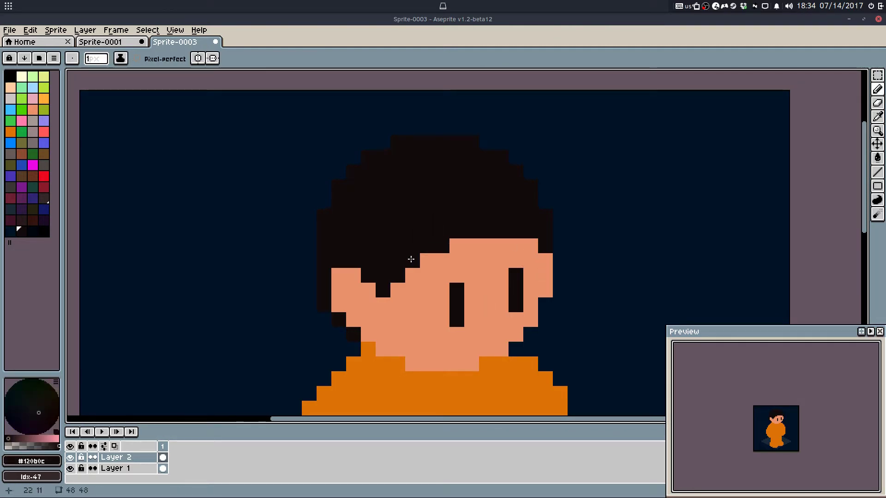
left_click(427, 261)
left_click(456, 245)
Step: Paint skin color into the right temple to raise the fringe above the right eye
left_click(512, 249, "alt")
left_click(525, 237)
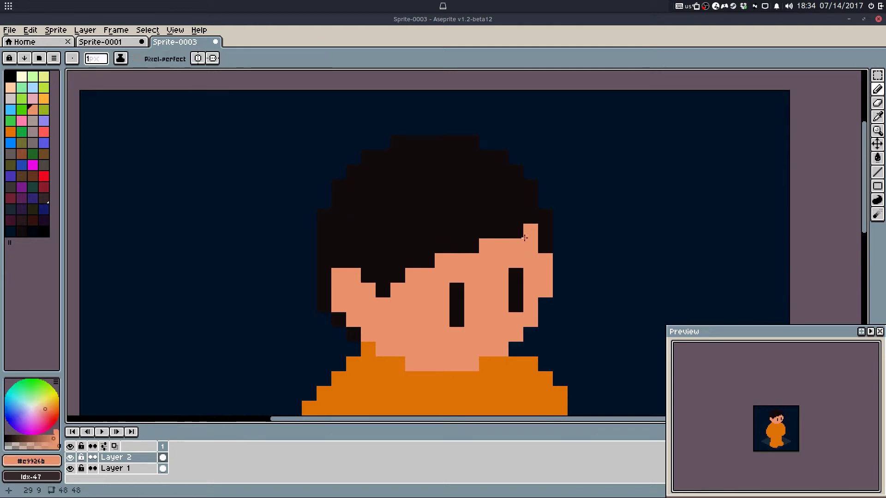
left_click(547, 249)
left_click(513, 233)
key("ctrl+z")
left_click(511, 232)
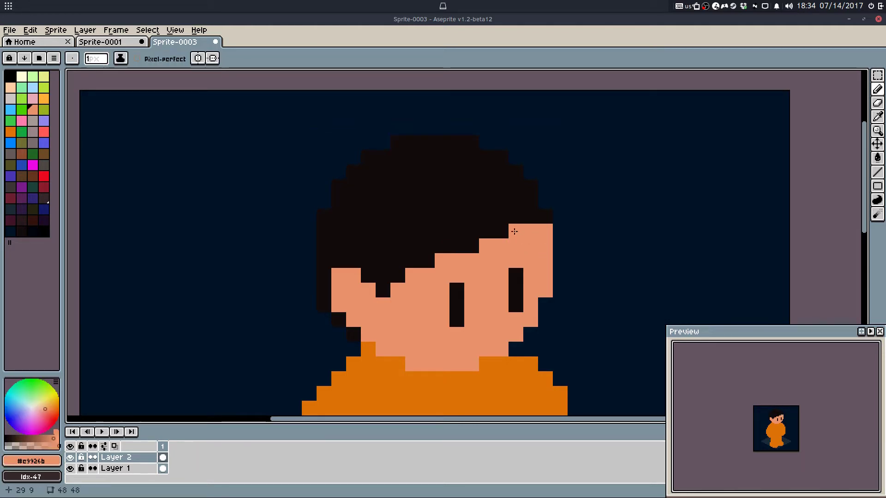
Step: Lengthen and widen the sideburn in the hair color, trimming its lower right corner with skin color
left_click(509, 210, "alt")
left_click_drag(397, 291, 392, 305)
left_click(387, 306)
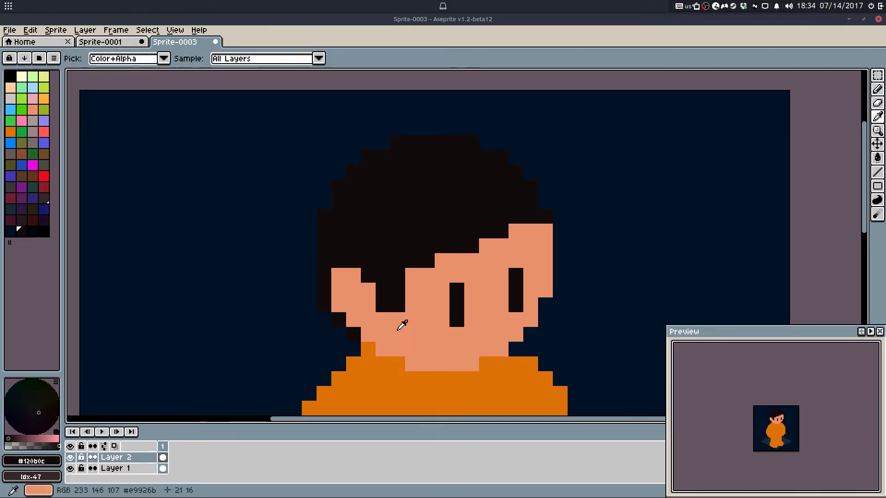
left_click(399, 329, "alt")
left_click(397, 307)
left_click(393, 277, "alt")
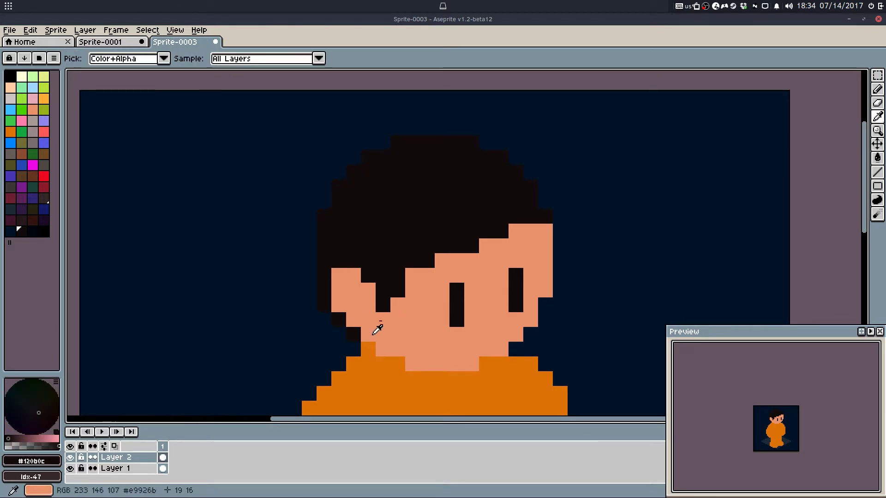
Step: Try filling the hair with the body's orange, then undo it
left_click(368, 349, "alt")
left_click(351, 335)
key("g")
left_click(341, 253)
scroll(340, 254, "down", 4)
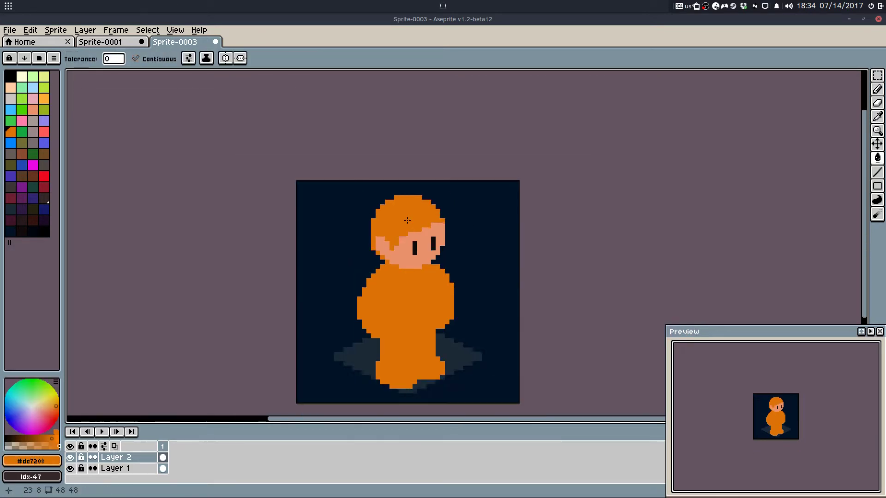
key("ctrl+z")
key("ctrl+z")
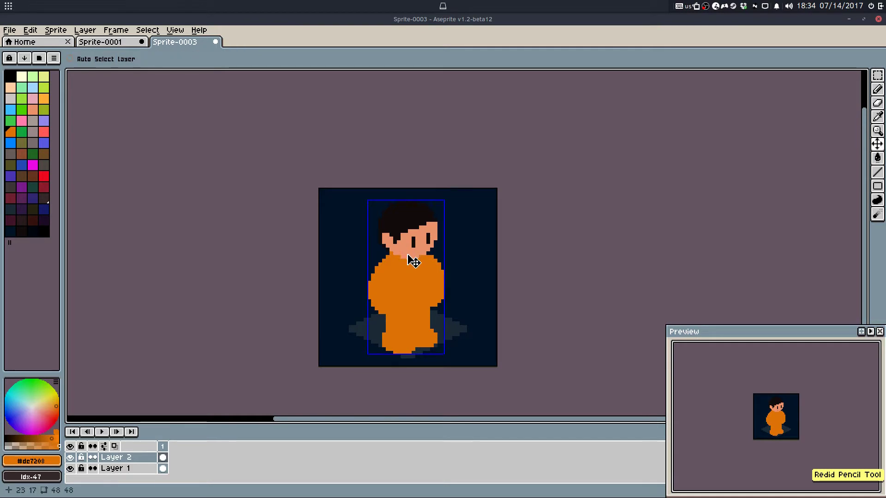
key("b")
scroll(398, 232, "up", 1)
scroll(367, 198, "up", 1)
key("m")
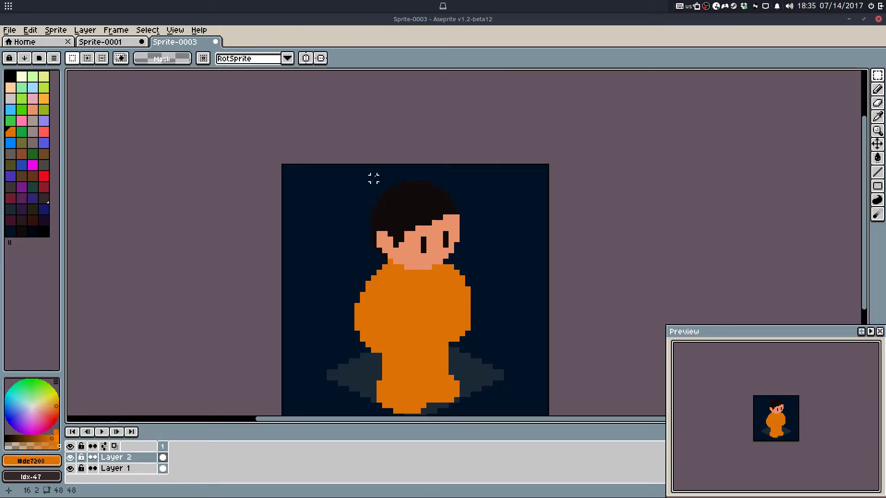
scroll(390, 212, "up", 3)
key("b")
left_click(481, 294, "alt")
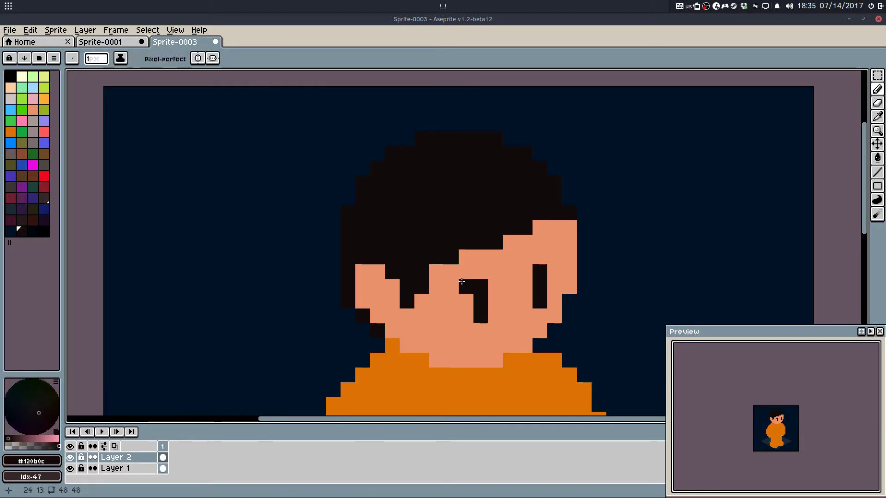
scroll(409, 293, "down", 1)
Step: Select and delete the left strip of the head including the ear, and the top part containing the hair
key("m")
left_click_drag(349, 132, 423, 340)
key("Delete")
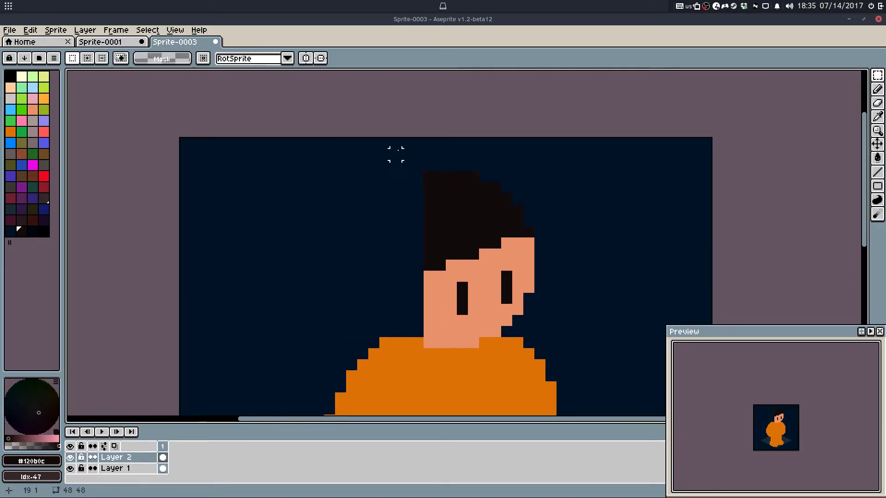
mouse_move(380, 129)
left_mouse_down()
mouse_move(562, 242)
mouse_move(562, 254)
left_mouse_up()
key("Delete")
Step: Cover the leftover hair with skin color and square off the face by erasing its outermost right column
key("b")
scroll(459, 274, "up", 1)
left_click(461, 272, "alt")
left_click_drag(433, 262, 418, 261)
left_click_drag(524, 284, 521, 240)
key("e")
left_click_drag(548, 217, 548, 252)
Step: Fill out the lower right jaw and extend the chin one row over the orange collar in skin color
key("q")
left_click(492, 302, "alt")
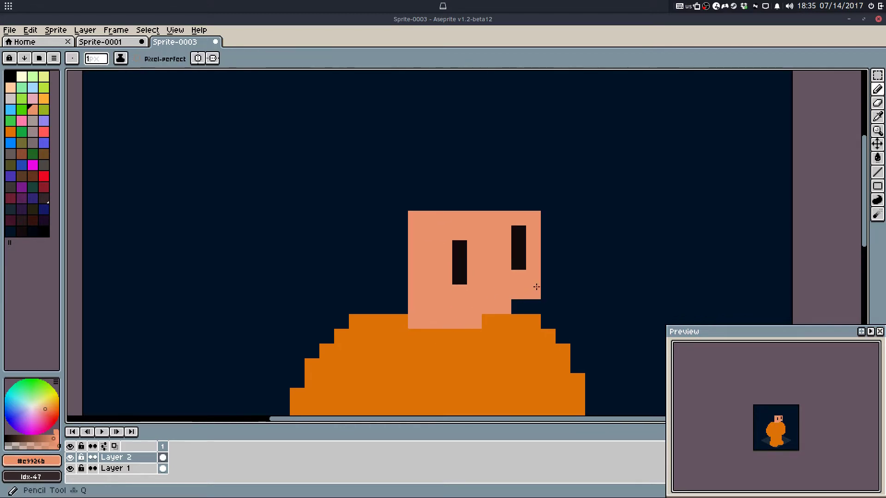
left_click_drag(518, 316, 436, 329)
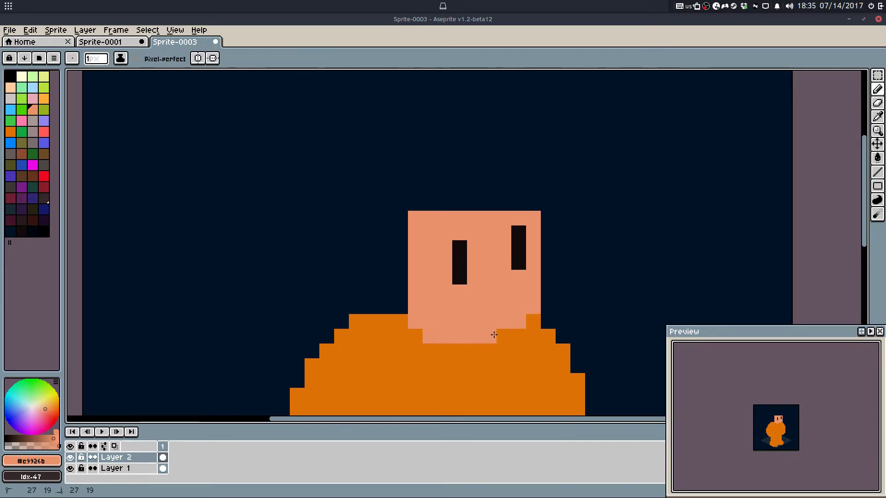
Step: Draw near-black lash lines above and beside the left eye and above the right eye
left_click(458, 259, "alt")
left_click(443, 246)
key("ctrl+z")
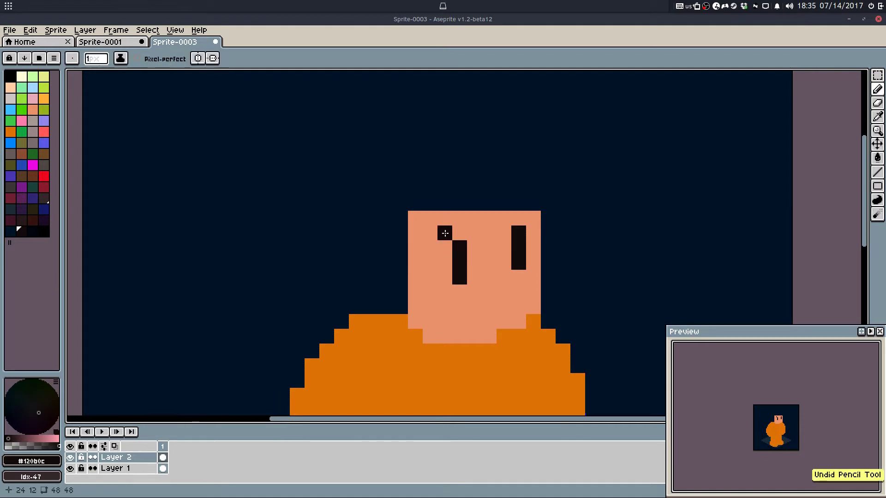
left_click_drag(445, 233, 430, 234)
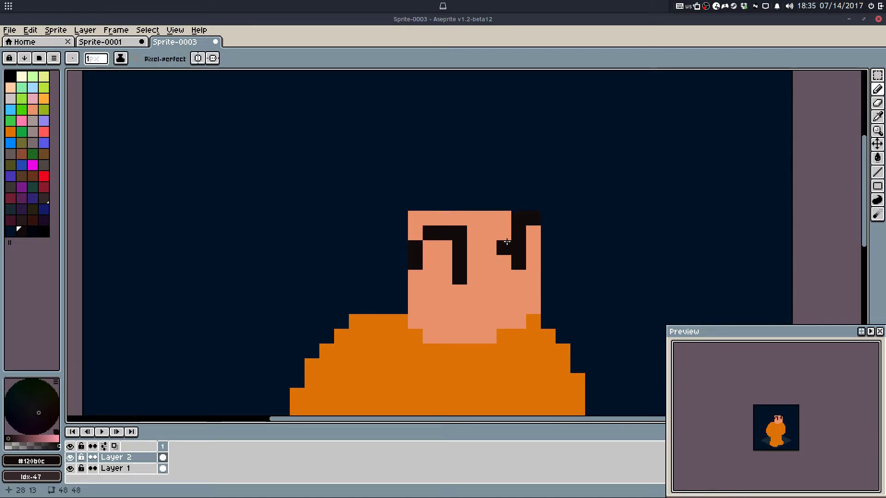
Step: Shorten the lash lines with skin color to two pixels above the left eye and one above the right, restoring the eye tops in near-black
left_click(448, 249, "alt")
left_click(456, 247)
left_click(520, 234)
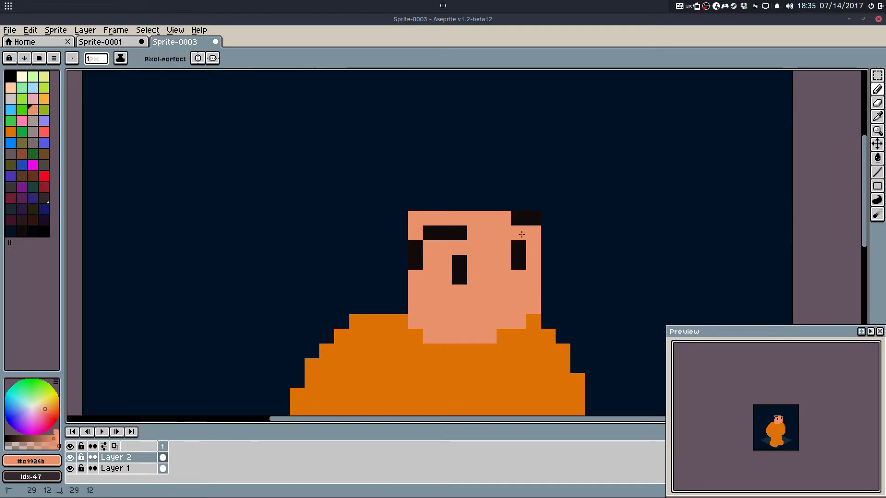
left_click(517, 224, "alt")
left_click(518, 233)
left_click(501, 215, "alt")
left_click(518, 218)
left_click(460, 233)
left_click(459, 261, "alt")
left_click(457, 251)
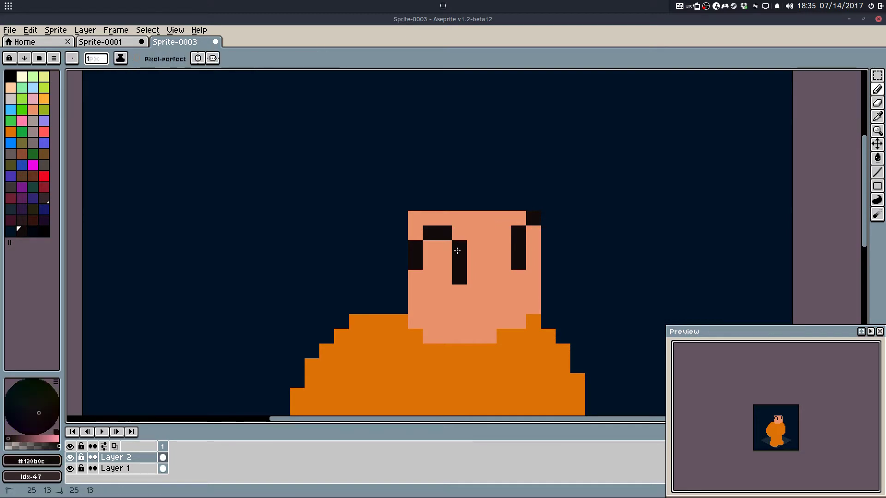
Step: Paint the whites of both eyes pale cream and recolor the lower two pixels of each dark eye bar dark blue
left_click(22, 76)
left_click_drag(430, 248, 437, 270)
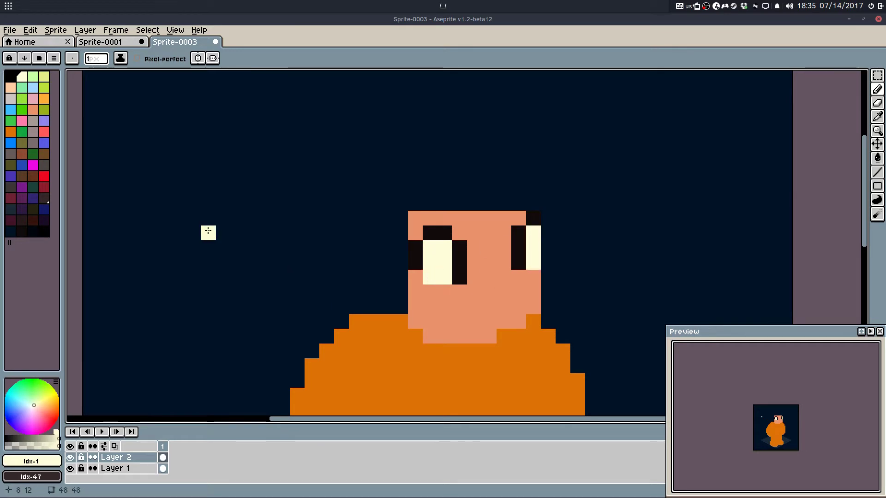
left_click(44, 209)
left_click(454, 277)
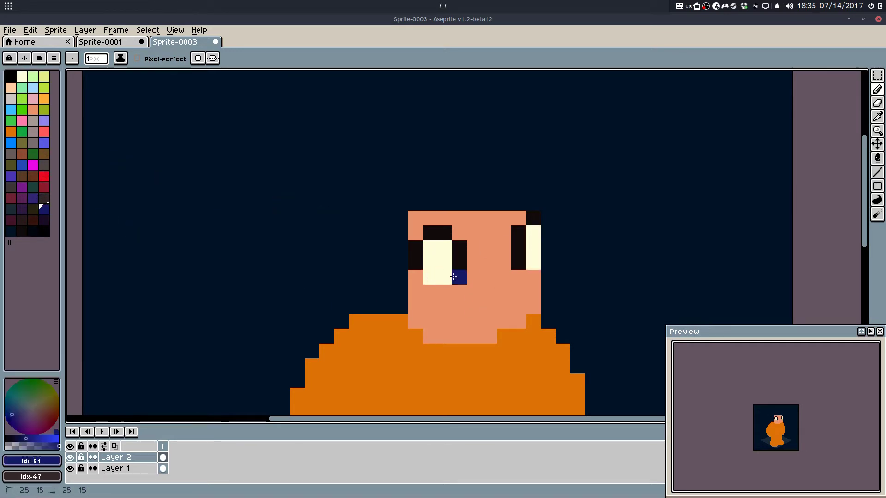
scroll(461, 286, "up", 1)
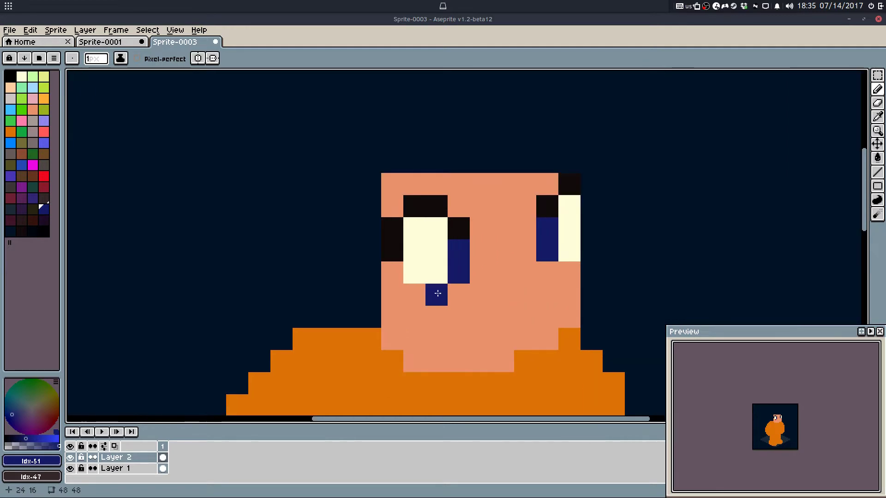
Step: Outline a larger rounded bald head around the face in skin color and fill it
left_click(396, 238, "alt")
left_click(397, 337, "alt")
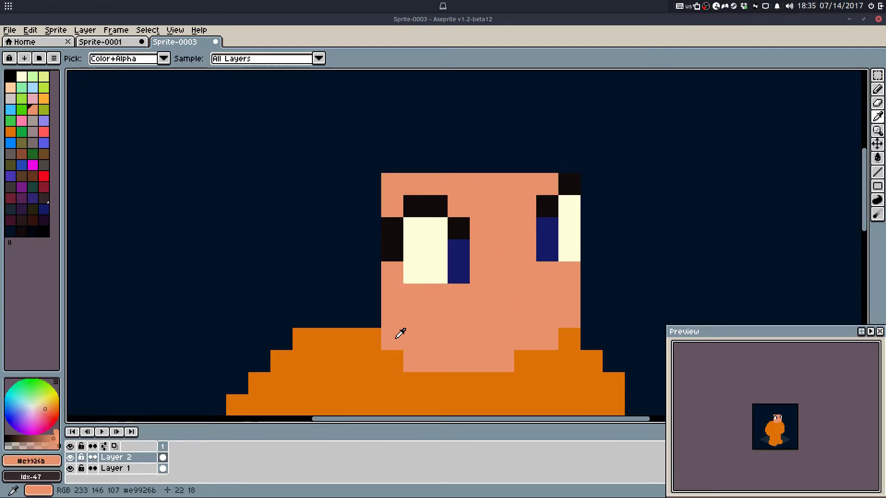
mouse_move(369, 318)
left_mouse_down()
mouse_move(365, 254)
mouse_move(350, 264)
left_mouse_up()
mouse_move(326, 207)
left_mouse_down()
mouse_move(320, 291)
mouse_move(344, 315)
left_mouse_up()
mouse_move(314, 249)
left_mouse_down()
mouse_move(300, 192)
mouse_move(302, 268)
mouse_move(318, 193)
mouse_move(378, 188)
mouse_move(337, 169)
mouse_move(340, 152)
mouse_move(299, 278)
mouse_move(300, 206)
mouse_move(263, 273)
mouse_move(288, 217)
mouse_move(321, 179)
mouse_move(382, 160)
mouse_move(462, 168)
mouse_move(510, 187)
mouse_move(528, 228)
mouse_move(531, 220)
mouse_move(532, 281)
mouse_move(507, 264)
left_mouse_up()
key("g")
left_click(503, 299)
scroll(503, 304, "down", 4)
key("b")
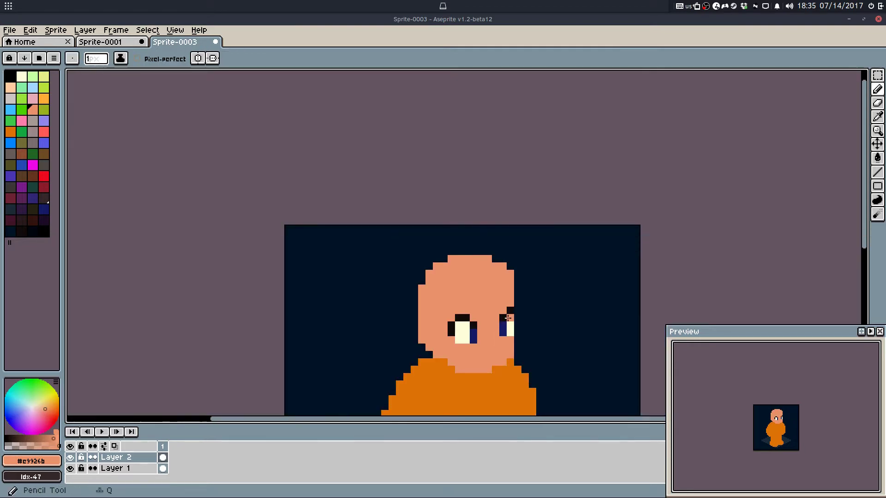
Step: Add a skin-colored column along the right side of the head beyond the right eye
scroll(512, 318, "up", 4)
left_click_drag(521, 216, 518, 371)
scroll(528, 320, "down", 2)
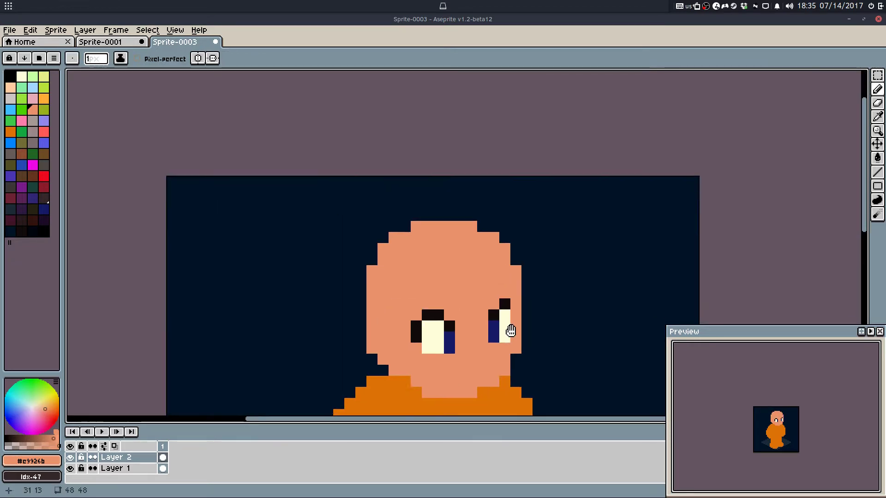
Step: Widen the lowest chin row over the orange body and fill the notch at the lower left jaw in skin color
left_click(466, 314, "alt")
left_click_drag(467, 316, 407, 316)
left_click(481, 292, "alt")
left_click_drag(468, 316, 404, 317)
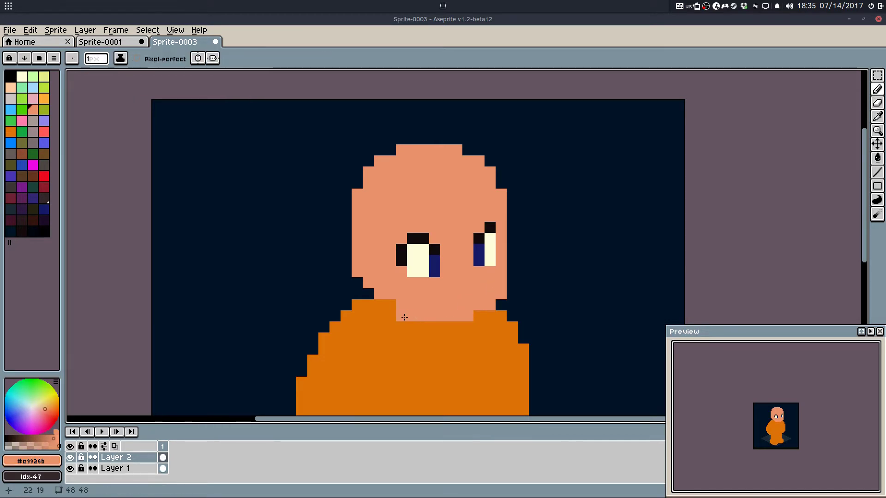
left_click(368, 293)
Step: Paint an orange collar stepping up along both sides of the jaw and narrow the chin's bottom row
left_click(386, 316, "alt")
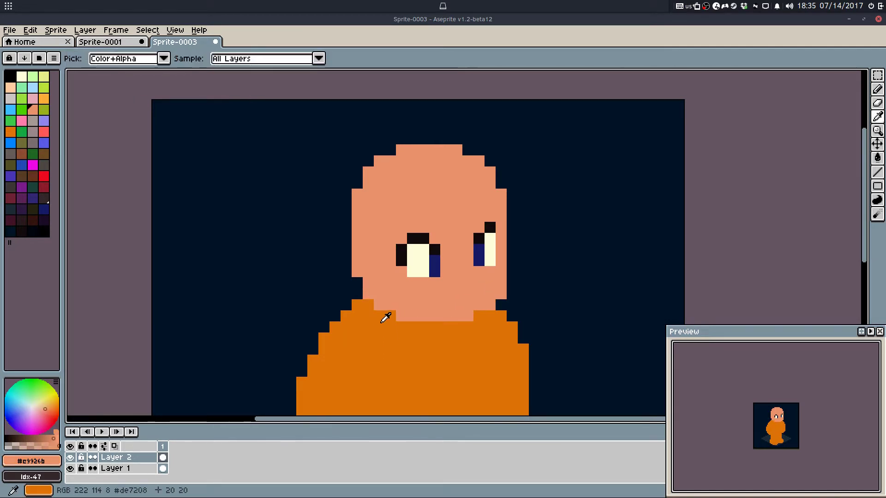
left_click(379, 304)
left_click(368, 294)
left_click(399, 317)
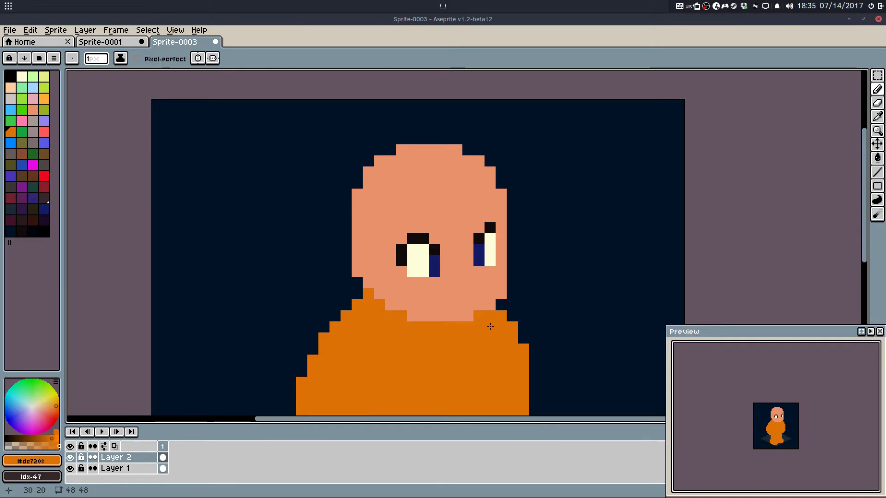
left_click(391, 305)
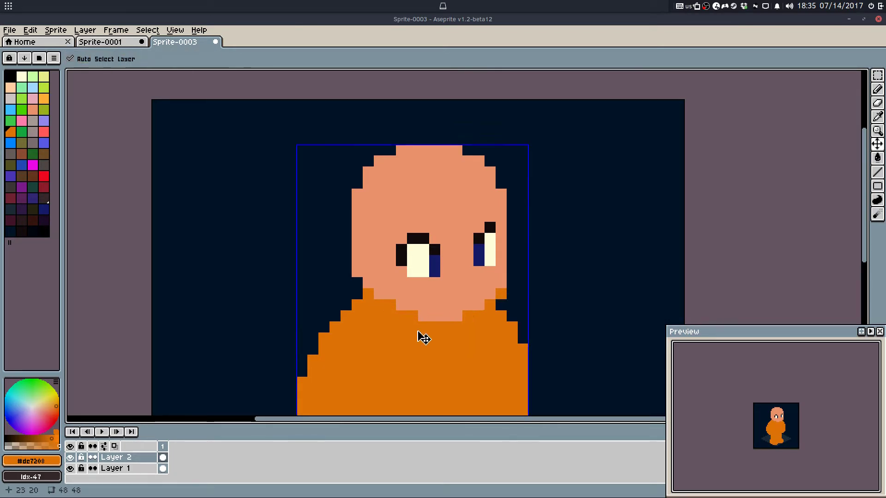
Step: Select the head and move it one pixel to the left
scroll(463, 290, "down", 4)
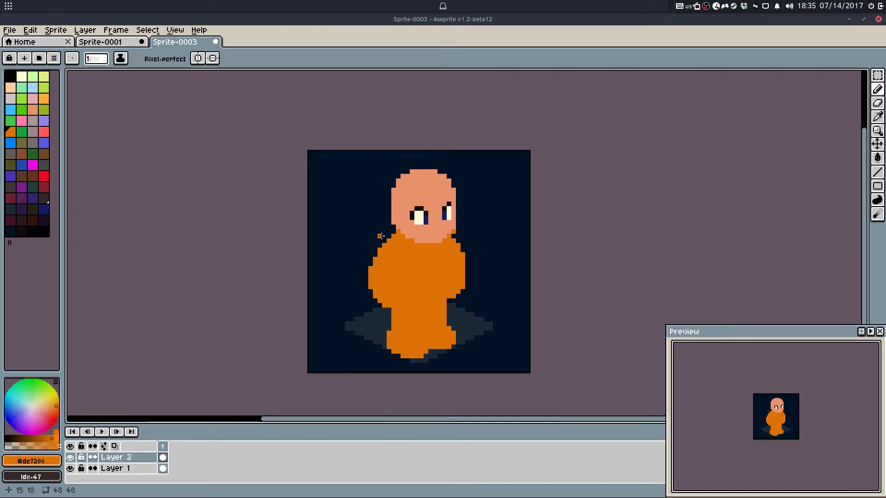
scroll(407, 279, "up", 4)
key("m")
left_click_drag(384, 120, 534, 292)
key("e")
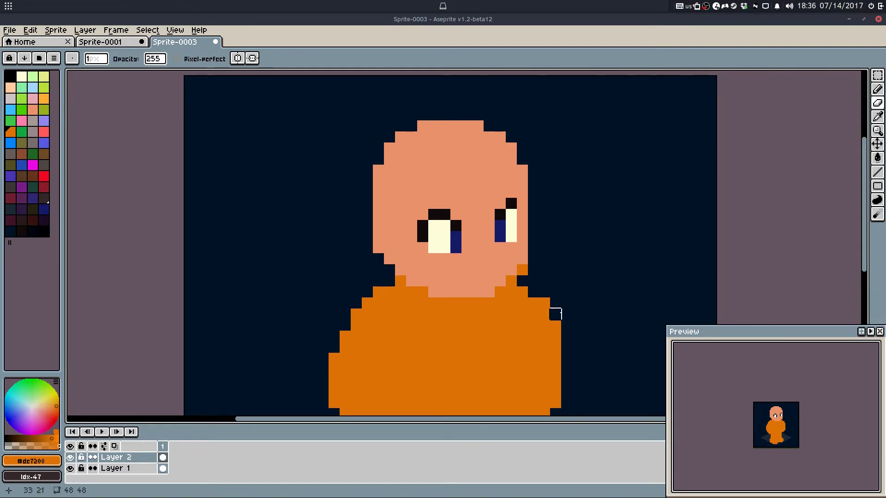
Step: Extend the orange collar one pixel up along the left jaw and remove the stray collar pixel at the right jaw
key("ctrl+z")
key("b")
key("ctrl+z")
key("e")
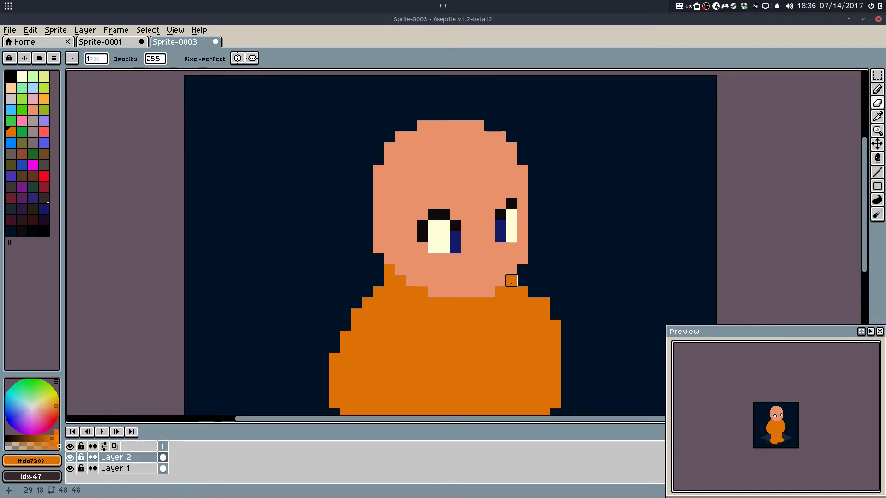
Step: Erase the outermost column along the right side of the orange body
scroll(531, 300, "down", 2)
scroll(528, 303, "up", 2)
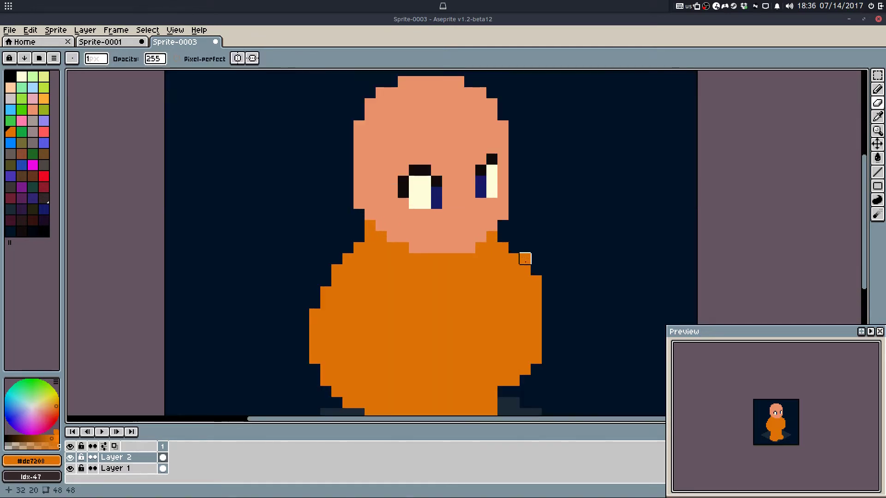
mouse_move(536, 270)
left_mouse_down()
mouse_move(536, 348)
mouse_move(536, 303)
mouse_move(525, 369)
left_mouse_up()
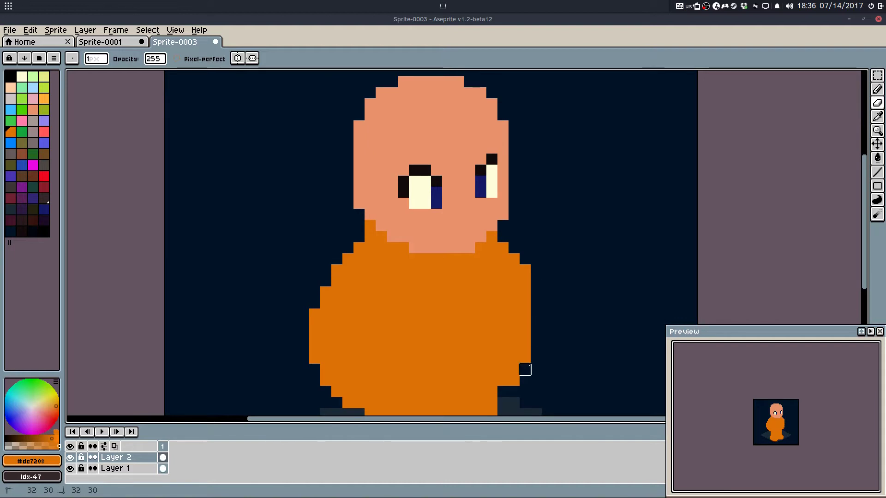
scroll(555, 231, "down", 4)
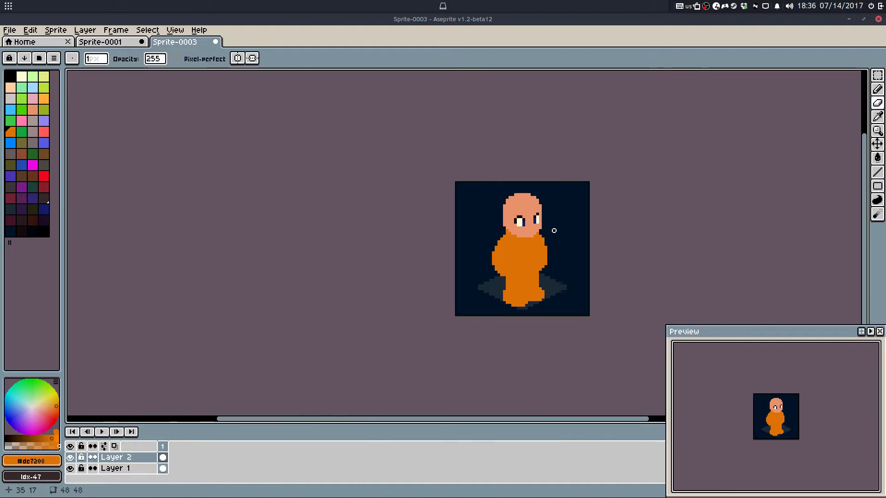
Step: Erase the raised collar pixel beside the right jaw and round off the right shoulder by one pixel
scroll(557, 231, "up", 1)
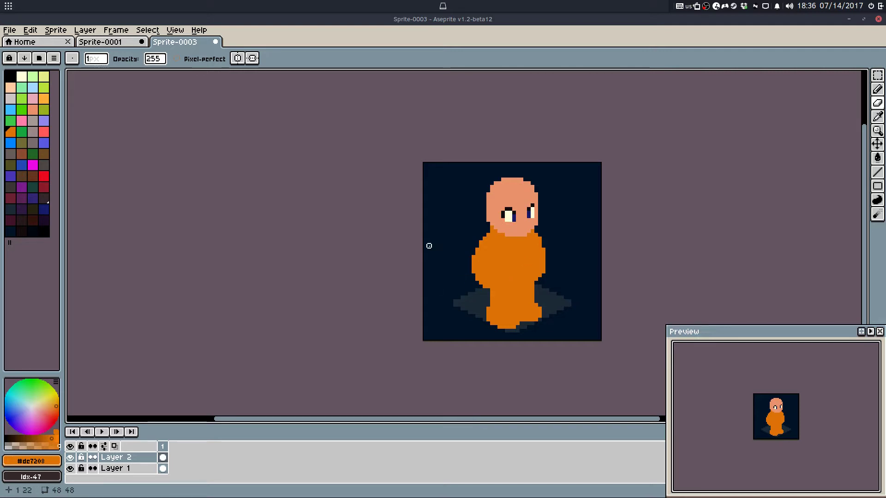
left_click_drag(456, 265, 424, 212)
key("b")
scroll(494, 187, "up", 2)
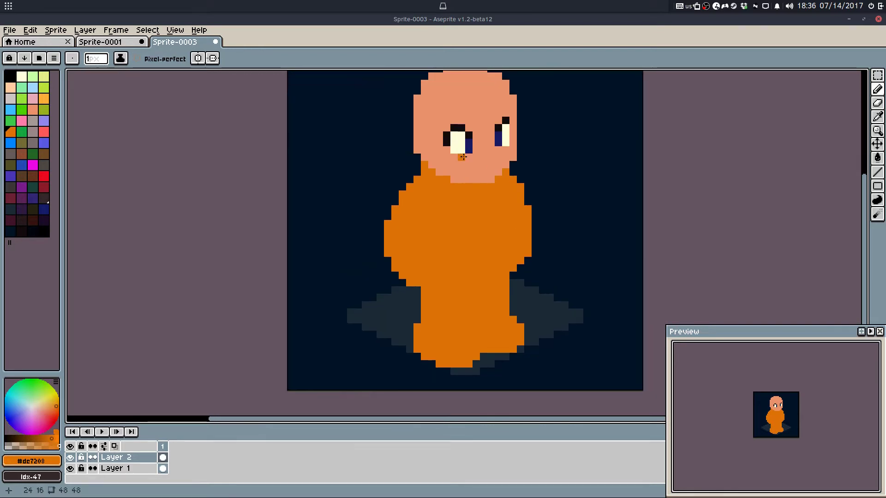
scroll(516, 167, "up", 1)
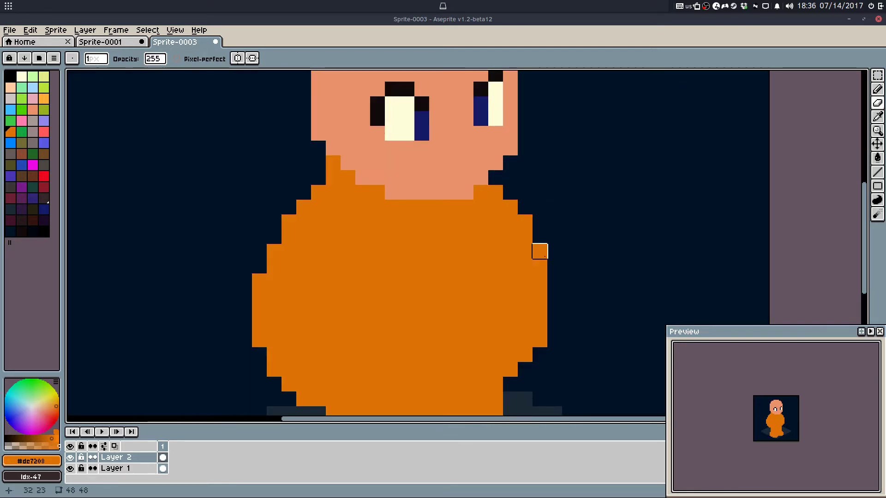
scroll(539, 265, "down", 3)
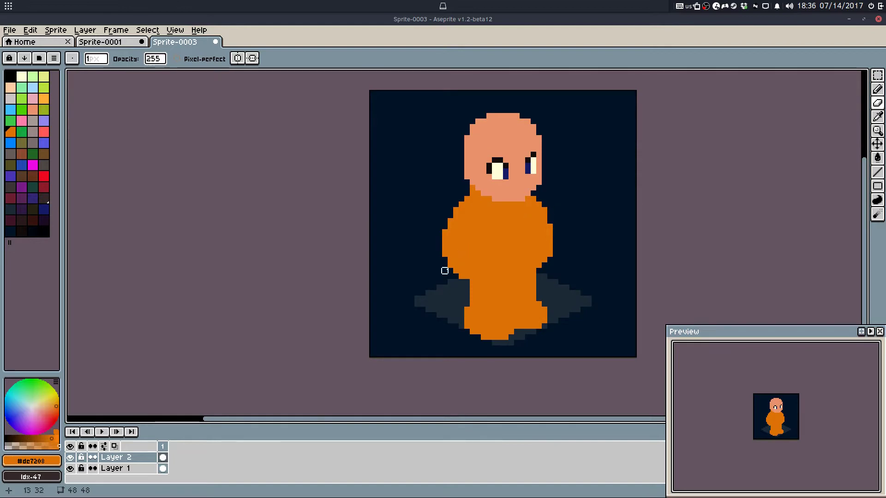
Step: Try shifting the bulge on the body's left side up by one pixel
scroll(445, 271, "up", 2)
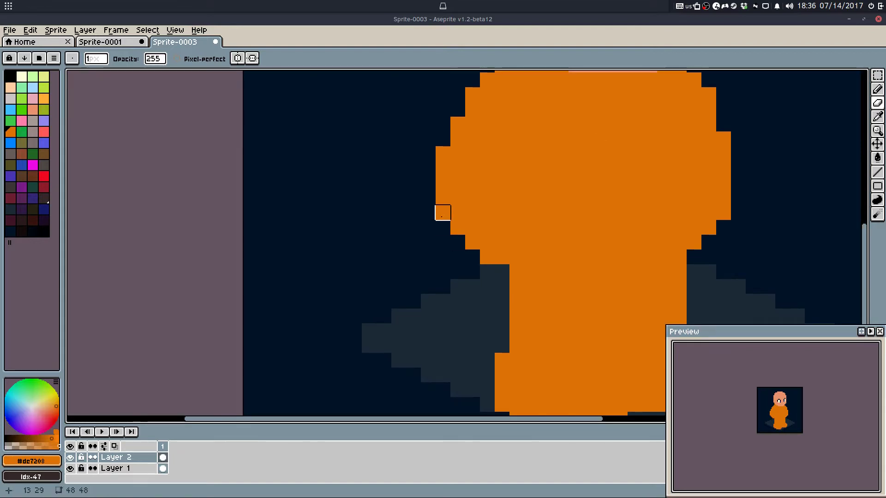
left_click_drag(441, 217, 443, 198)
key("ctrl+z")
left_click(443, 213)
mouse_move(472, 139)
left_mouse_down()
mouse_move(383, 223)
mouse_move(371, 249)
mouse_move(387, 215)
left_mouse_up()
key("q")
scroll(451, 251, "down", 3)
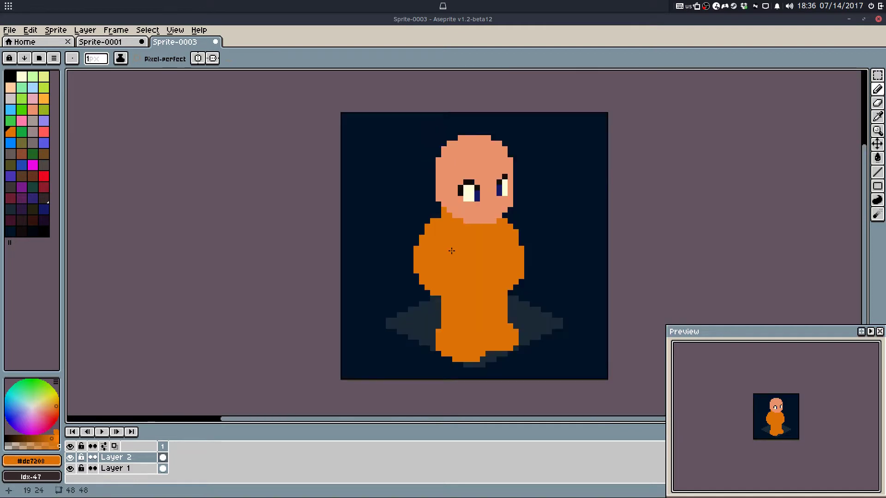
Step: Compare the body with and without the shifted left bulge, then undo that change
scroll(451, 251, "down", 1)
scroll(442, 221, "up", 1)
scroll(521, 250, "down", 1)
scroll(532, 254, "down", 1)
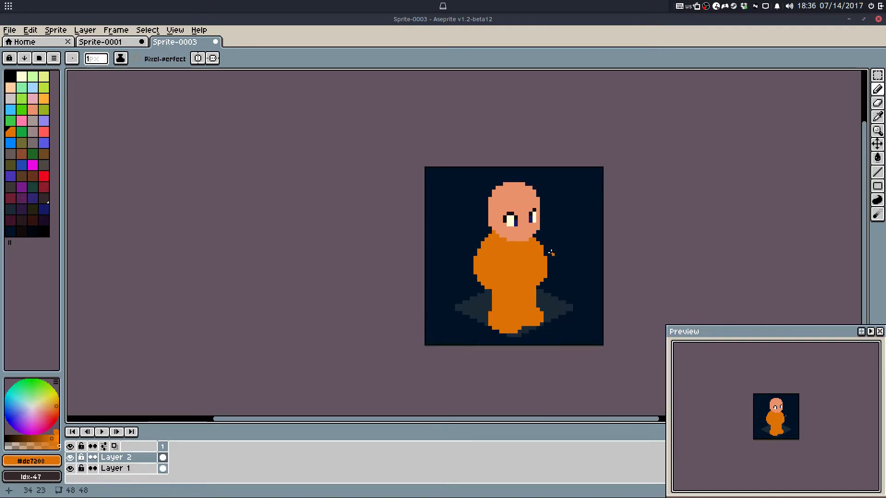
key("v")
key("ctrl+z")
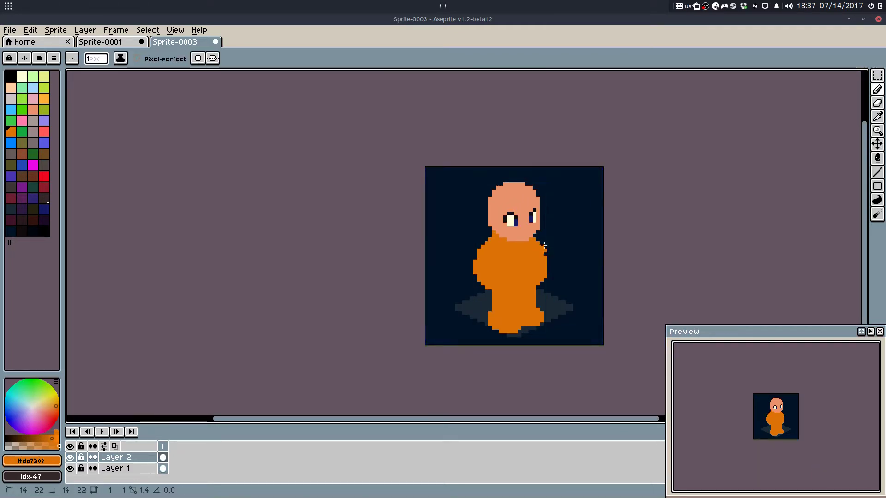
key("ctrl+y")
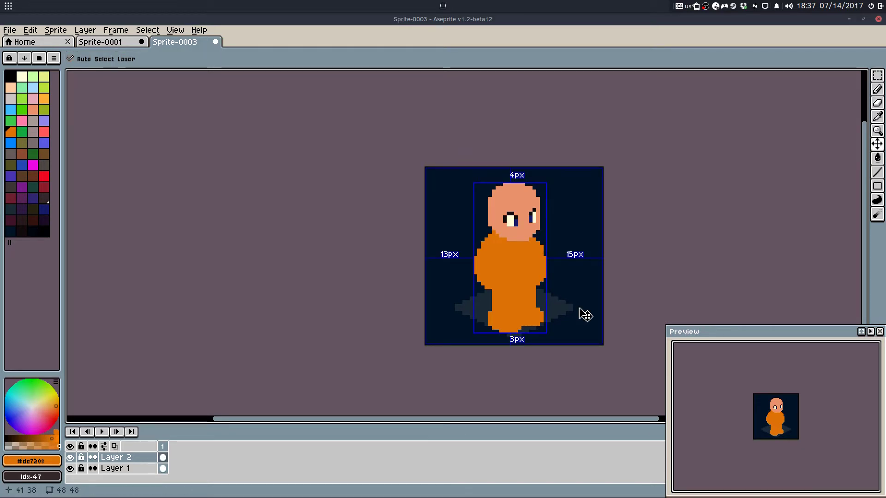
key("ctrl+z")
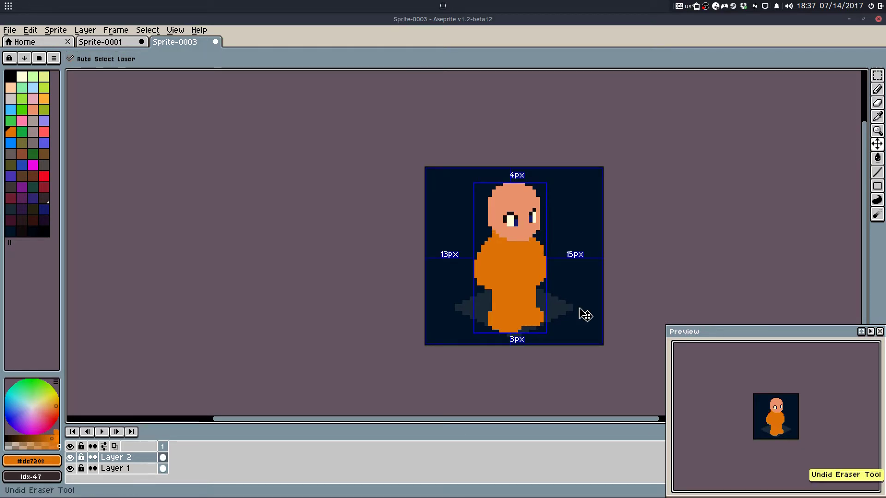
Step: Erase a one-pixel notch between the feet and the outer bottom corner pixel of the right foot
key("e")
scroll(550, 256, "up", 3)
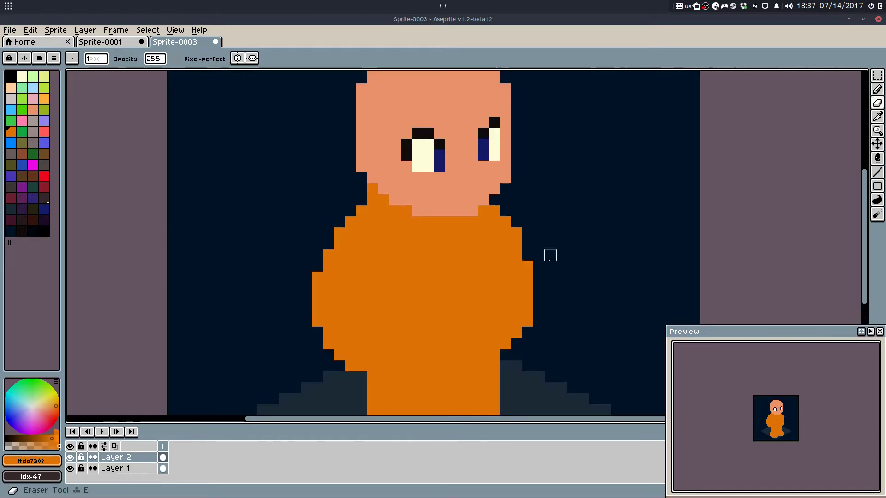
scroll(527, 322, "down", 3)
key("e")
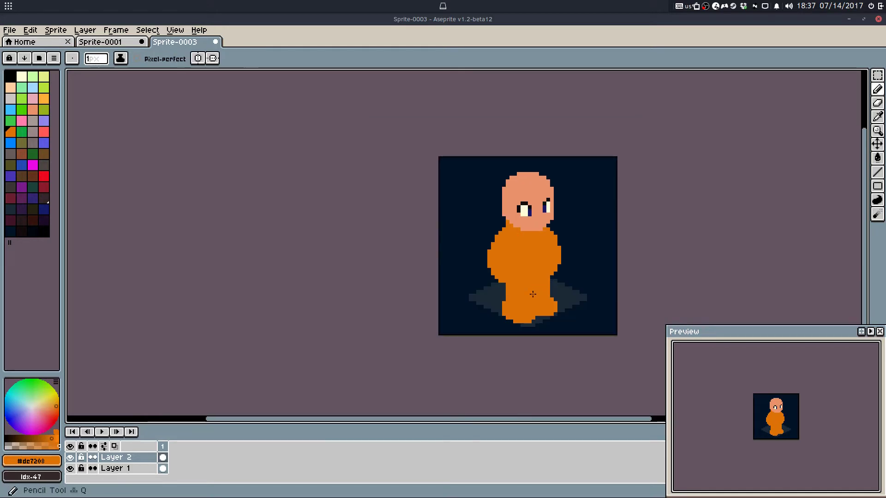
scroll(532, 333, "up", 3)
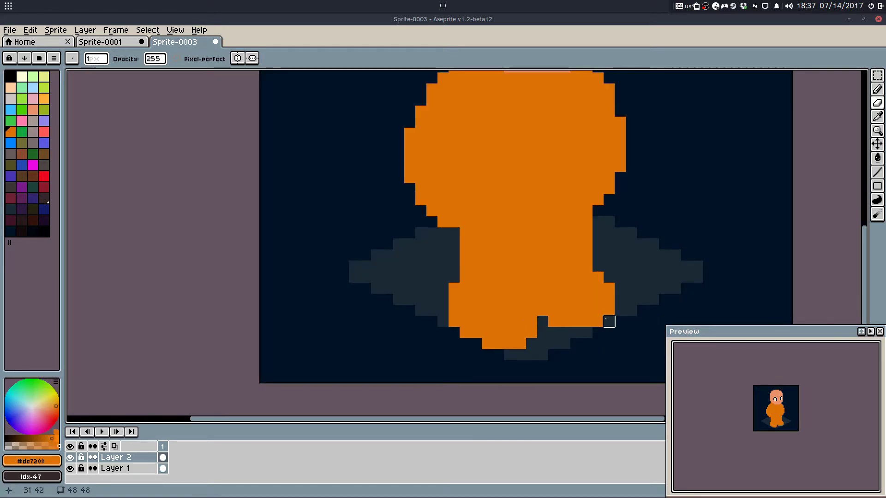
scroll(609, 321, "down", 3)
scroll(581, 318, "up", 3)
key("b")
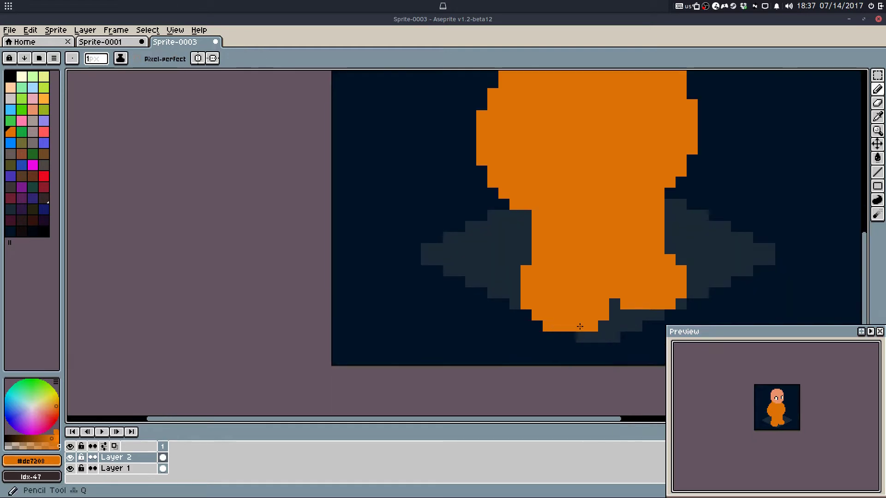
Step: Try erasing two corner pixels on the right side of the left foot, then undo both
key("e")
left_click(592, 326)
left_click(604, 315)
scroll(626, 249, "down", 3)
key("ctrl+z")
key("ctrl+z")
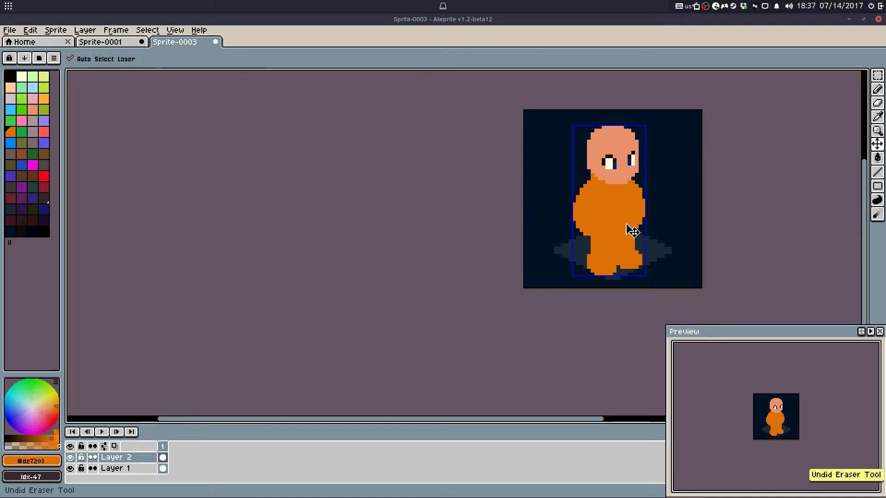
Step: Outline the top of the left foot in dark brown (palette index 54) and fill the foot as a shoe
key("ctrl+z")
scroll(603, 263, "up", 3)
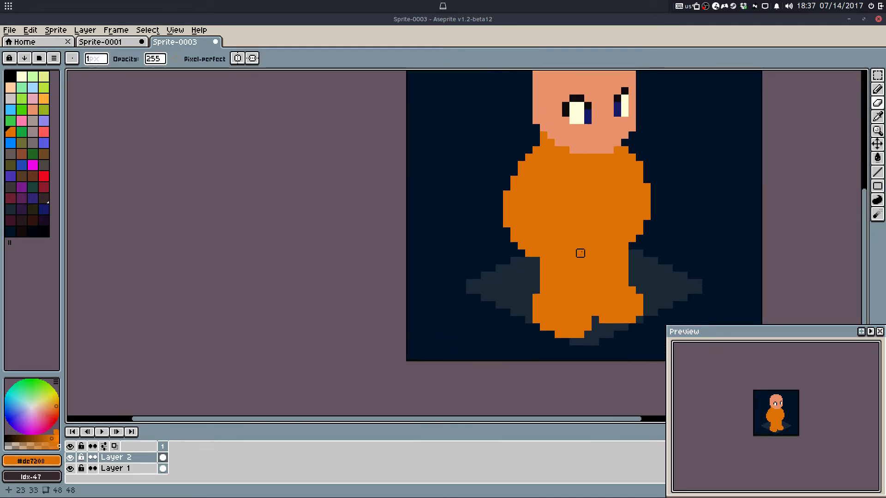
left_click(30, 220)
scroll(463, 297, "up", 3)
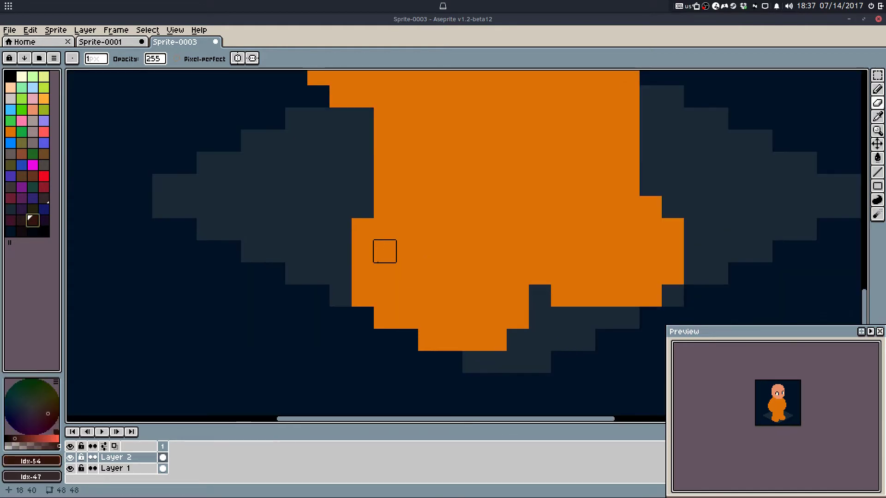
left_click_drag(362, 251, 407, 296)
key("ctrl+z")
key("b")
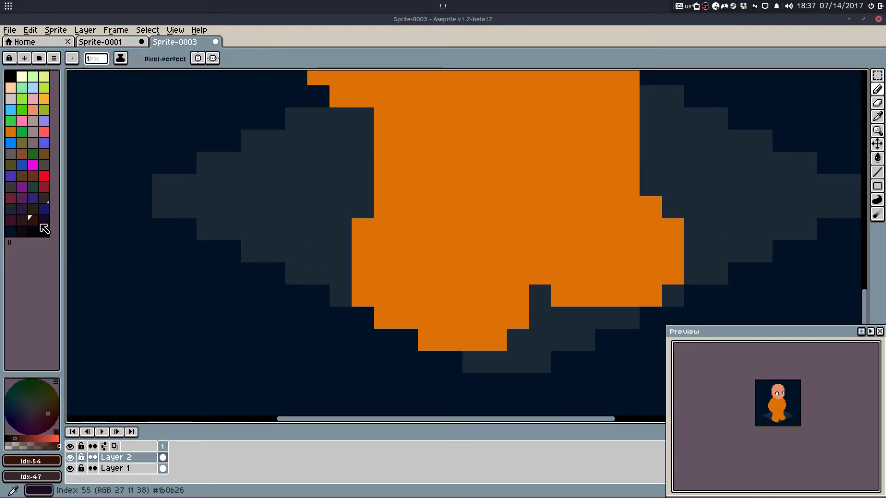
mouse_move(385, 251)
left_mouse_down()
mouse_move(388, 283)
mouse_move(365, 264)
mouse_move(500, 298)
mouse_move(485, 294)
mouse_move(511, 280)
mouse_move(431, 273)
mouse_move(479, 252)
mouse_move(422, 252)
left_mouse_up()
key("g")
left_click(490, 317)
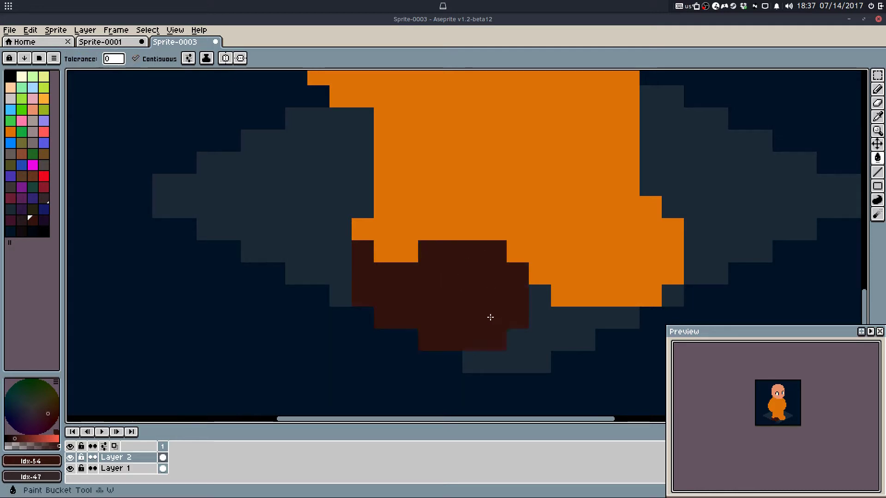
Step: Outline the top of the right foot in the same dark brown and fill it as a shoe
key("b")
mouse_move(576, 278)
left_mouse_down()
mouse_move(502, 323)
mouse_move(501, 310)
mouse_move(549, 320)
mouse_move(521, 301)
mouse_move(557, 296)
mouse_move(603, 259)
left_mouse_up()
key("g")
left_click(607, 312)
Step: Add an orange pixel on the outer edge of the left leg, just above the shoe
key("b")
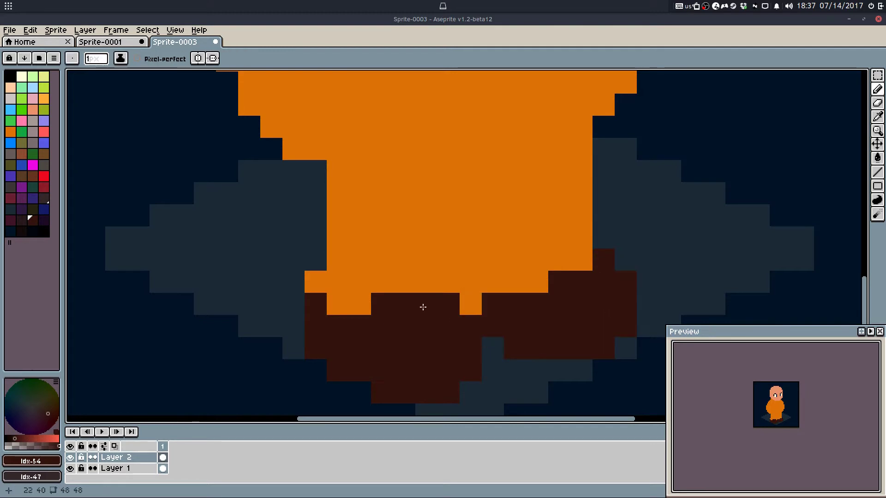
left_click(340, 283, "alt")
left_click(317, 259)
left_click(317, 237)
scroll(415, 242, "down", 4)
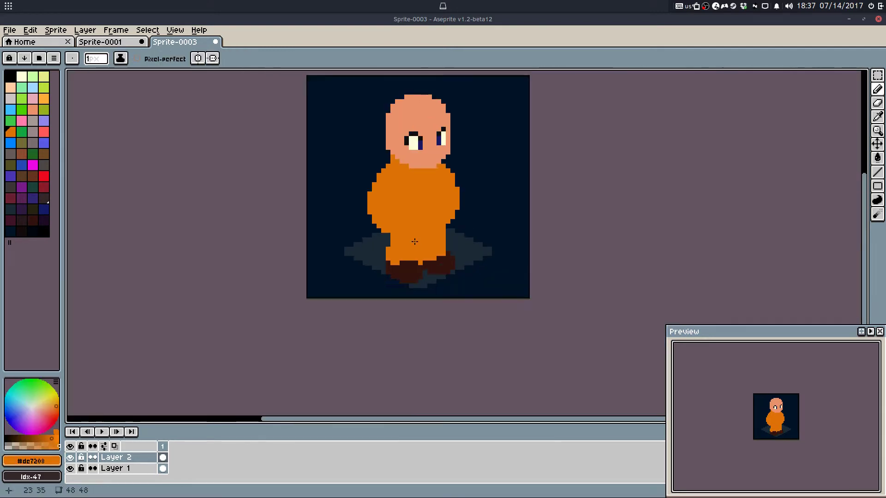
Step: Outline and fill a rounded hand in the head's skin color #e9926b at the lower end of the left arm
scroll(415, 242, "up", 2)
left_click(430, 199, "alt")
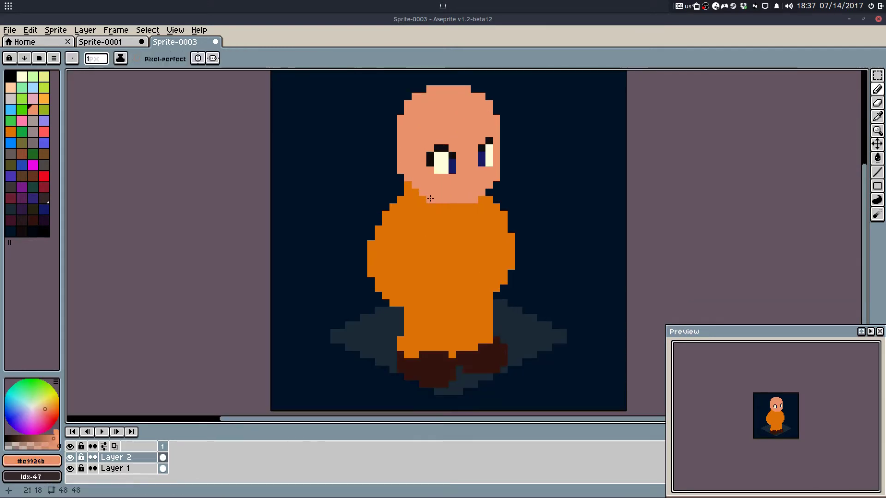
scroll(389, 257, "up", 3)
mouse_move(358, 325)
left_mouse_down()
mouse_move(342, 272)
mouse_move(402, 267)
mouse_move(427, 300)
mouse_move(436, 295)
mouse_move(426, 327)
mouse_move(397, 350)
left_mouse_up()
key("g")
left_click(389, 306)
Step: Draw and fill a small skin-colored hand at the lower end of the right arm, undoing any fill that floods the body
left_click_drag(578, 277, 395, 278)
key("b")
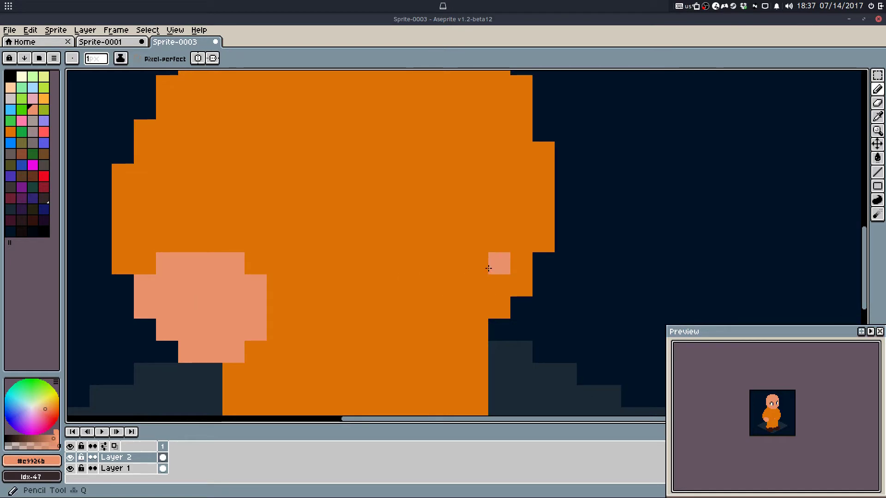
left_click(521, 242)
left_click(544, 241)
key("g")
left_click(518, 281)
key("v")
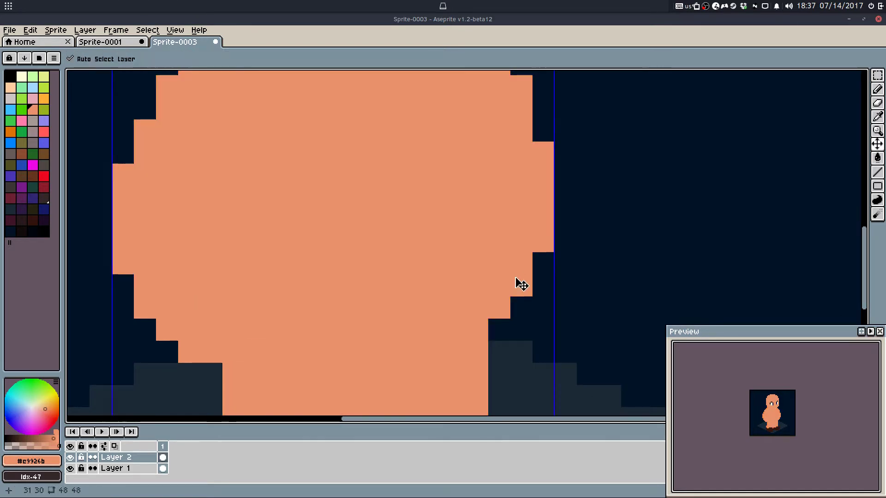
key("ctrl+z")
key("b")
left_click(501, 303)
key("g")
left_click(518, 273)
Step: Try recoloring the upper outer pixel of the right hand orange, then restore it to skin color
key("b")
left_click(539, 224, "alt")
left_click(541, 248)
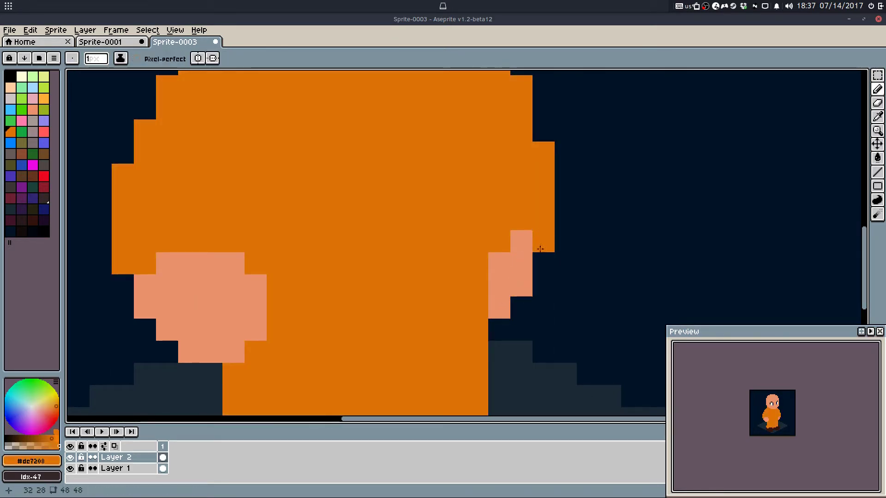
left_click(539, 250, "alt")
left_click(542, 259)
scroll(557, 217, "down", 5)
scroll(547, 200, "up", 3)
key("ctrl+z")
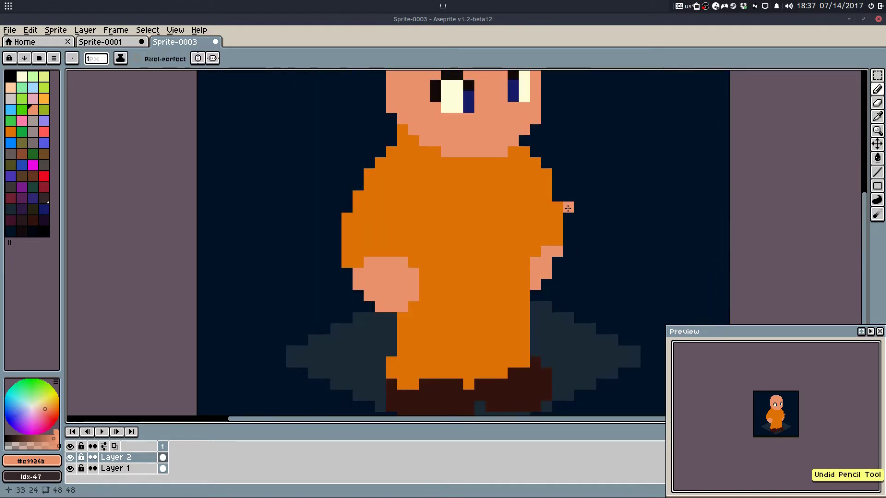
Step: Try erasing the outermost pixel column of the right arm, then undo it
key("e")
left_click_drag(557, 196, 557, 240)
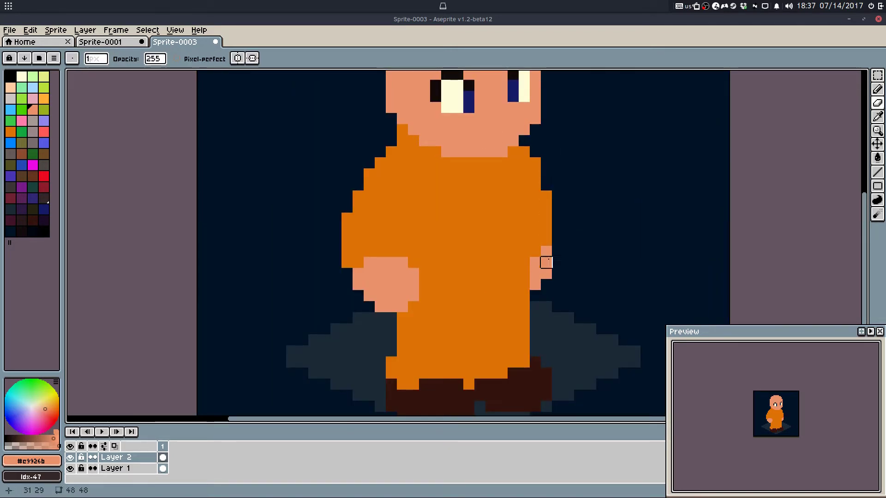
scroll(546, 284, "down", 4)
key("ctrl+z")
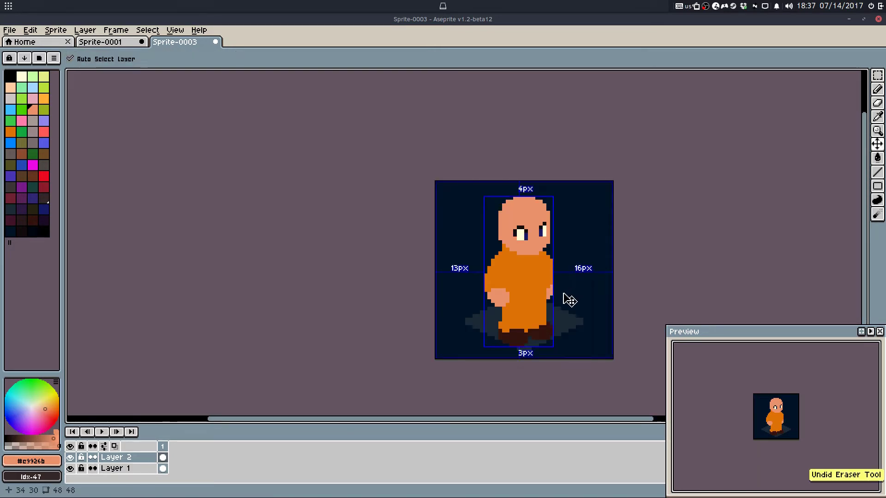
Step: Select the lower right leg with its shoe and shift it one pixel to the right
key("m")
scroll(540, 332, "up", 3)
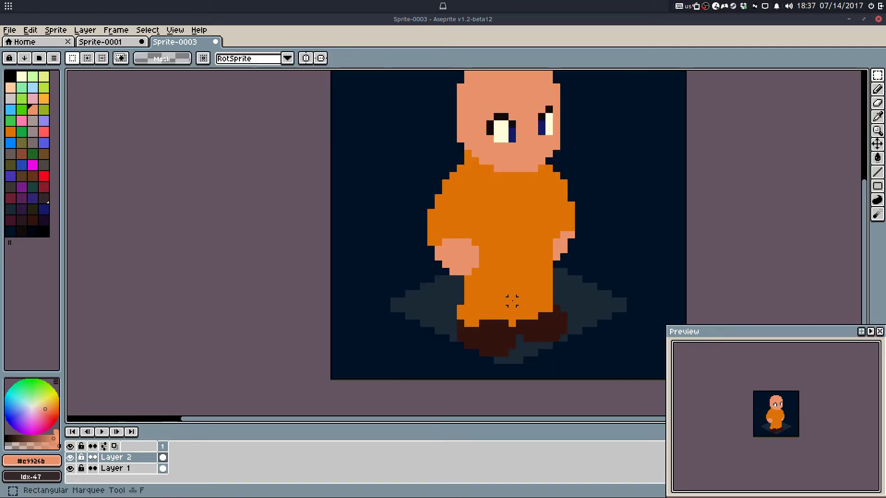
left_click_drag(519, 279, 572, 346)
key("Right")
left_click(549, 364)
scroll(541, 274, "up", 2)
Step: Erase the jutting pixel atop the shifted right leg and close the gap between the legs with orange and a dark brown shoe pixel
key("e")
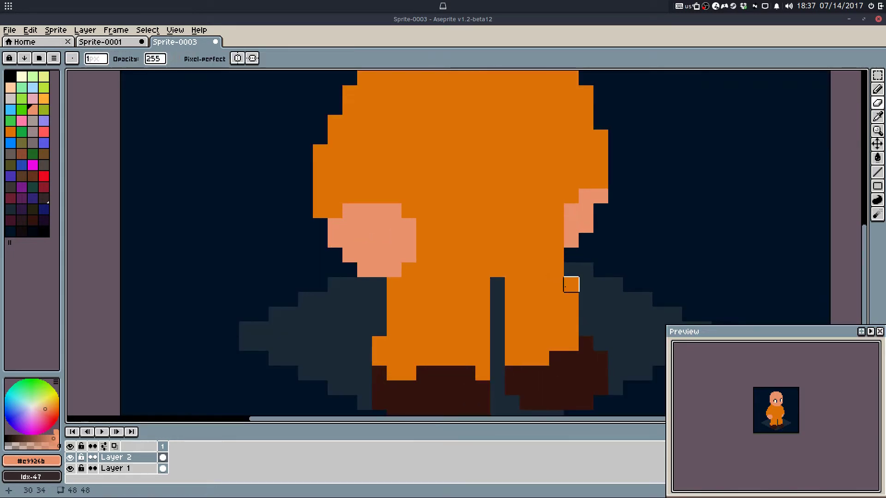
left_click(565, 287)
key("b")
left_click(526, 305, "alt")
left_click_drag(497, 284, 497, 372)
left_click(526, 377, "alt")
left_click(499, 376)
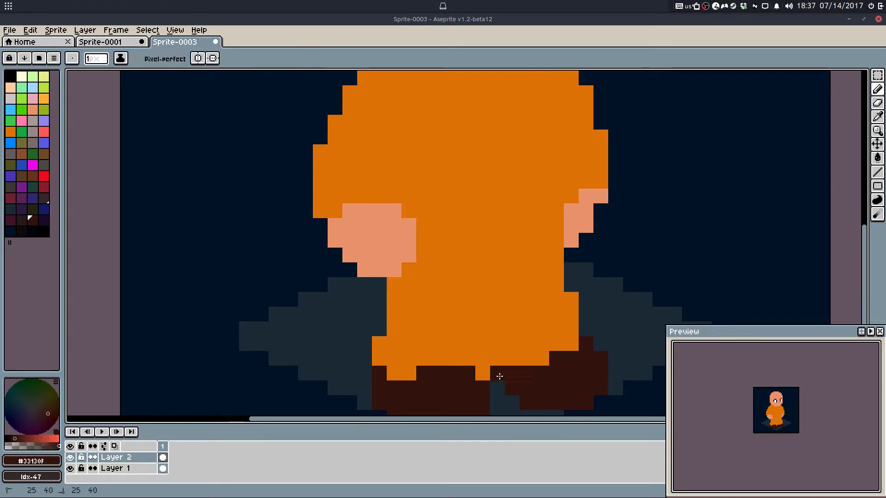
scroll(573, 338, "down", 3)
key("ctrl+z")
scroll(564, 351, "up", 4)
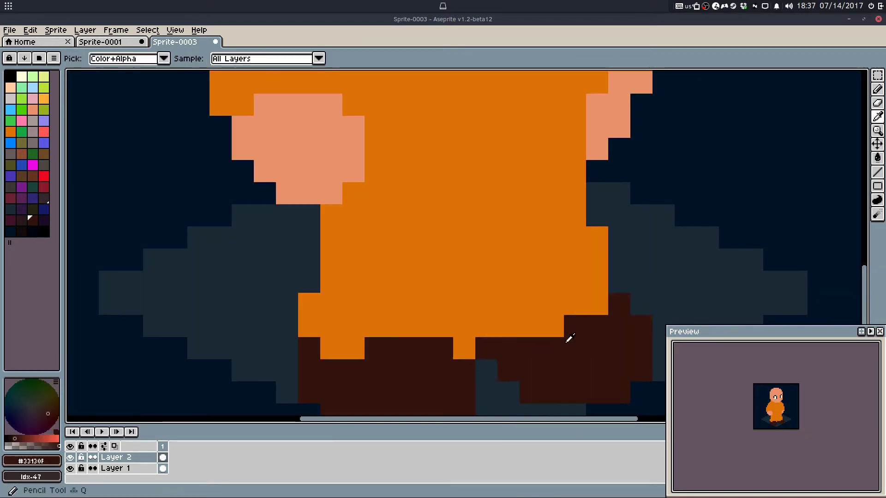
Step: Extend the right trouser hem by one orange pixel and add a dark brown pixel at the right shoe's inner top
left_click(556, 326, "alt")
left_click(566, 322)
left_click(496, 347, "alt")
left_click(485, 332)
scroll(606, 285, "down", 4)
scroll(564, 300, "up", 3)
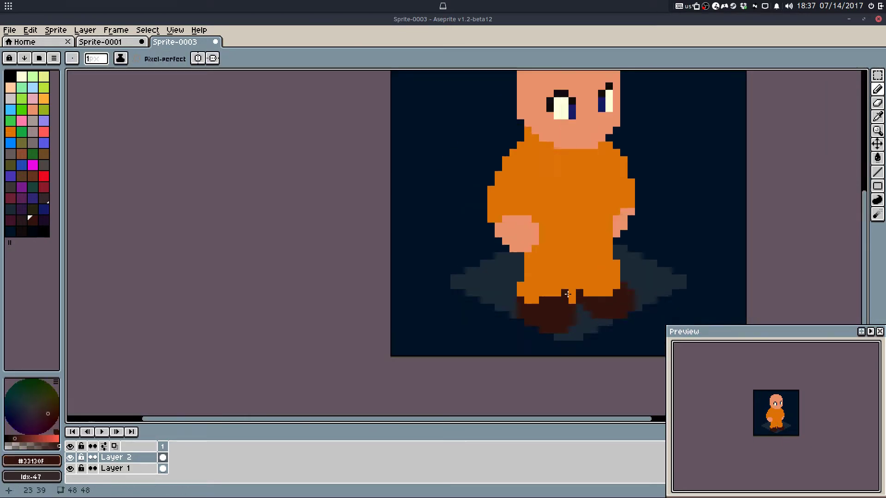
Step: Try shifting the middle of the left shoe one pixel left and patching the gap with dark brown
key("m")
left_click_drag(508, 303, 583, 363)
key("Left")
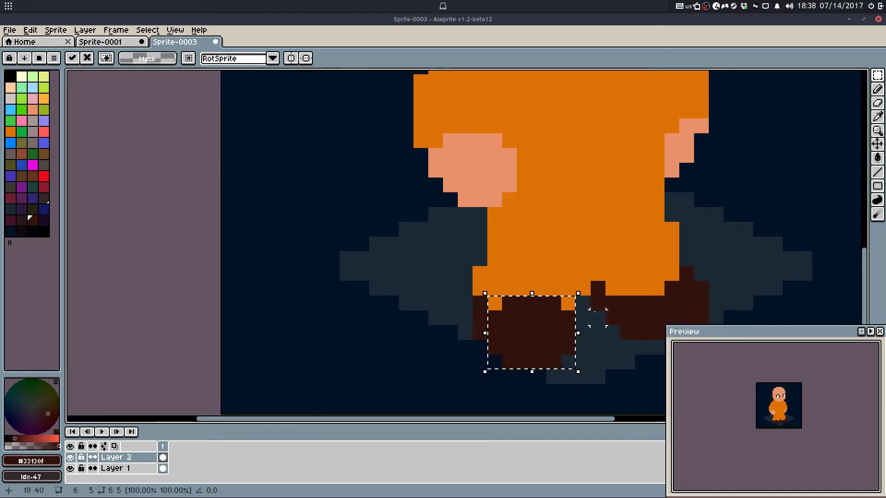
left_click(584, 318)
key("b")
left_click(584, 304)
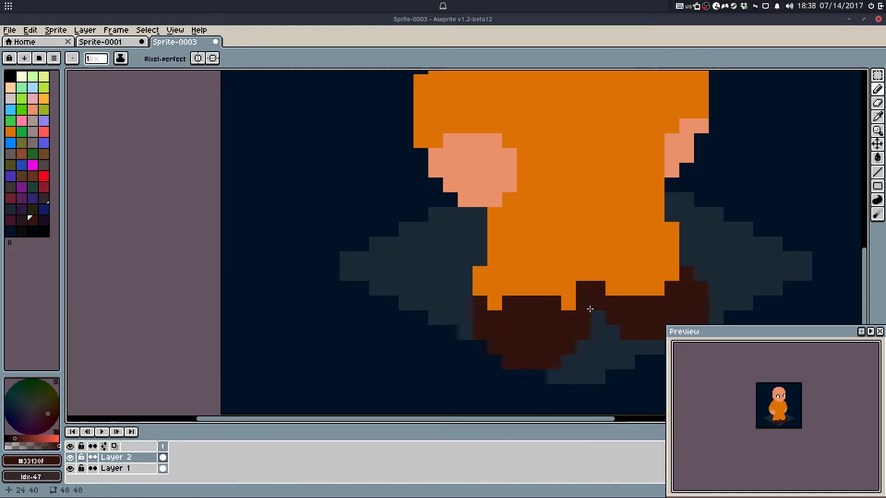
Step: Try lowering the left trouser hem with orange pixels, then undo these and the shoe shift
left_click(565, 297, "alt")
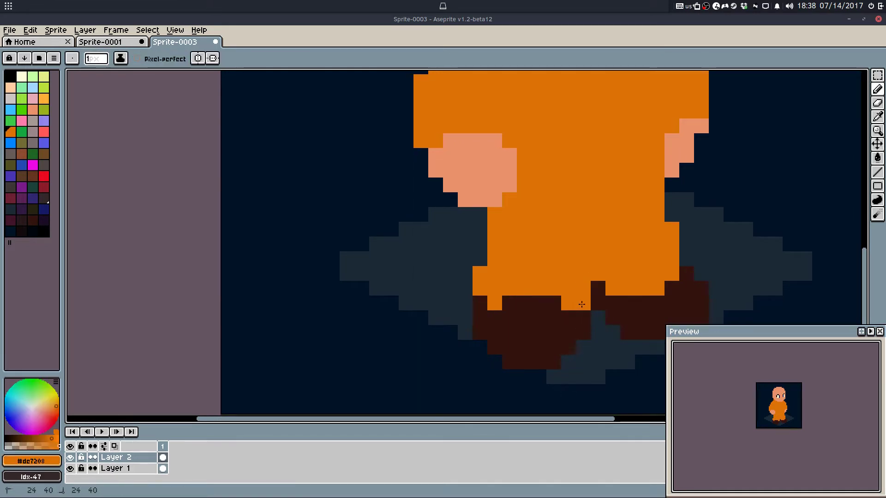
left_click(570, 313)
scroll(524, 280, "down", 1)
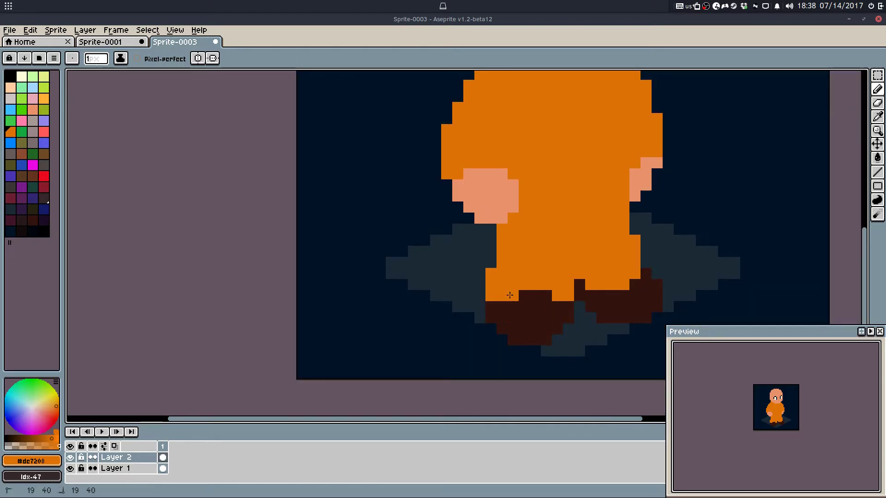
left_click_drag(554, 305, 501, 307)
scroll(542, 278, "down", 3)
key("ctrl+z")
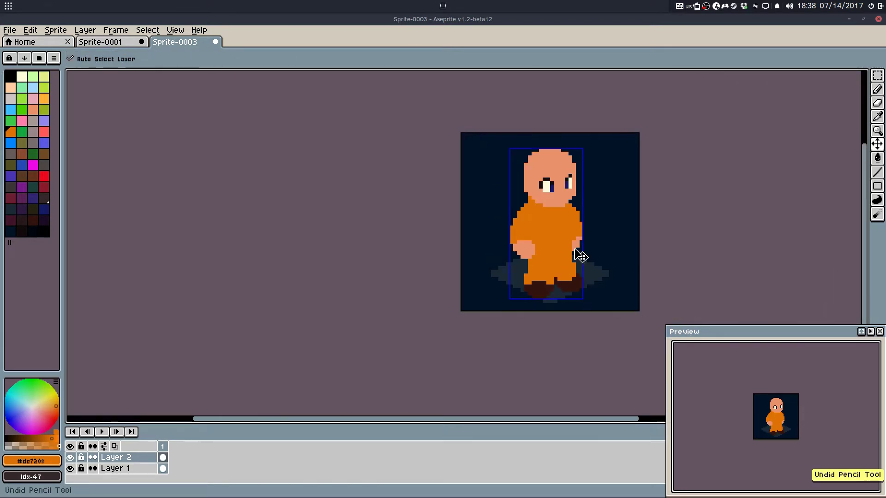
key("ctrl+z")
key("ctrl+z")
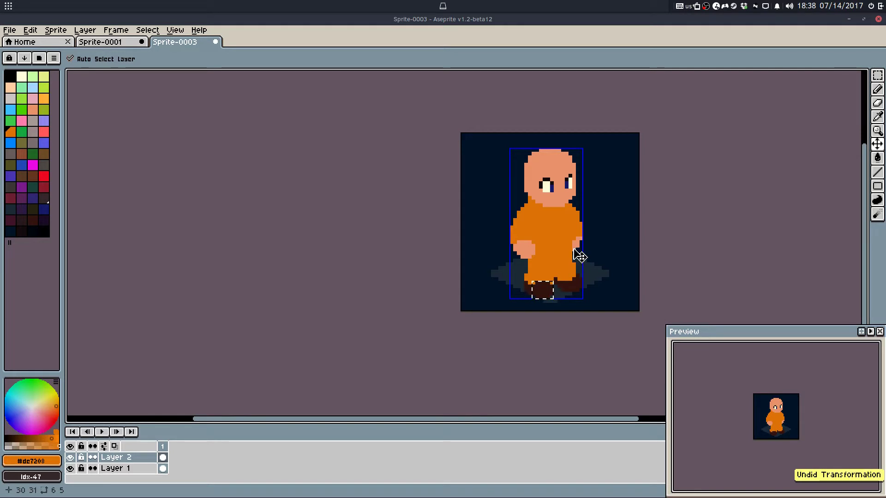
key("ctrl+z")
Step: Try an orange strip along the left shoe's top and erasing the left leg's outer edge, then undo both
key("b")
scroll(573, 274, "up", 1)
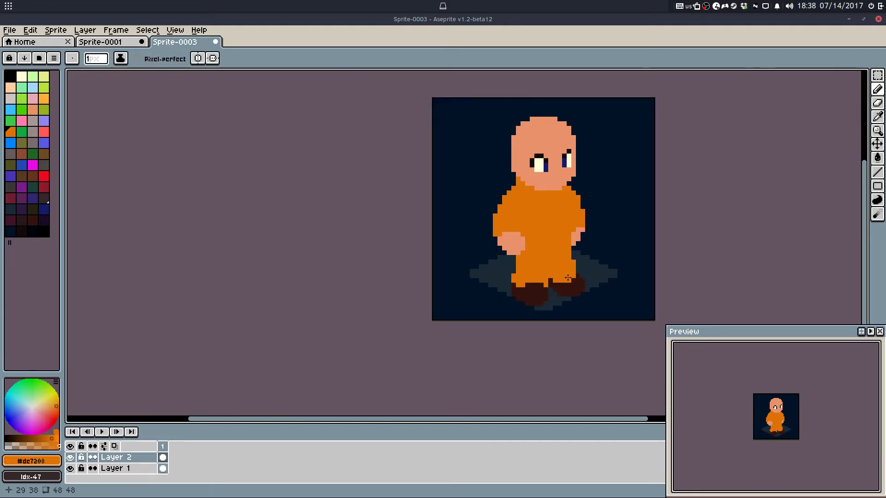
scroll(542, 290, "up", 3)
left_click(540, 267, "alt")
left_click_drag(539, 278, 505, 279)
key("ctrl+z")
key("e")
left_click_drag(473, 255, 473, 277)
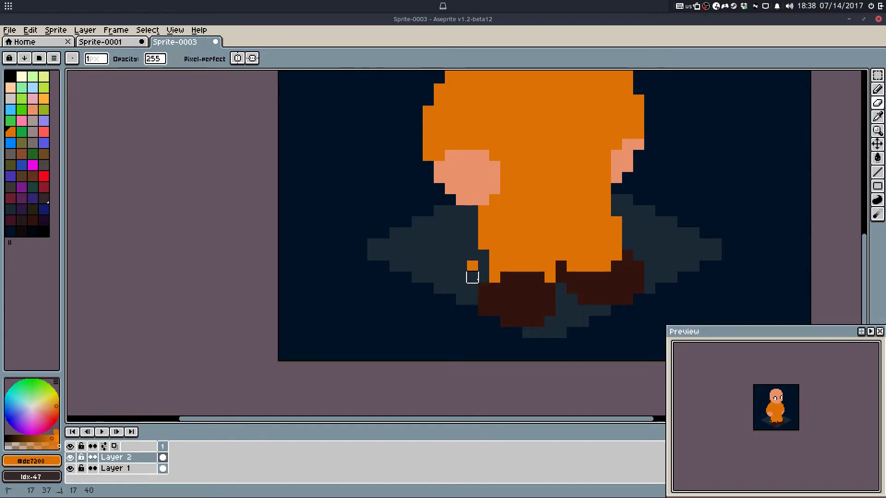
key("ctrl+z")
key("b")
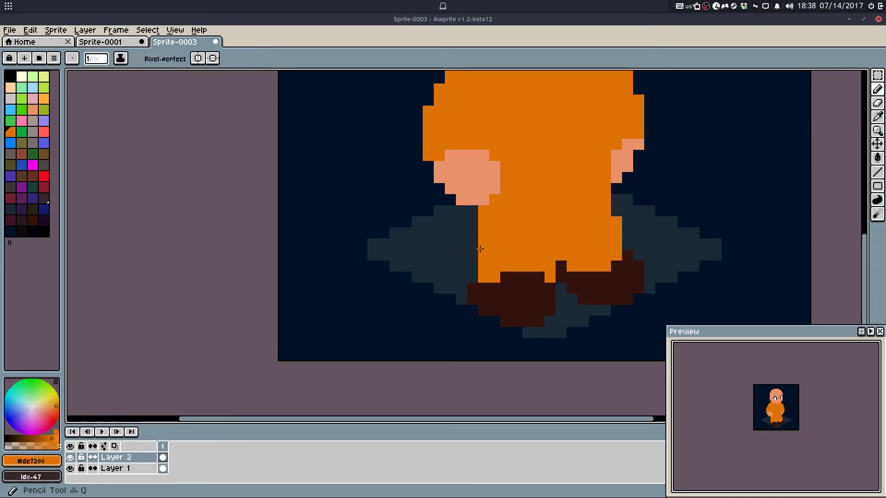
Step: Shift the left shoe one pixel left and erase its overhanging outer column and a one-pixel gap between the legs
key("m")
left_click_drag(472, 278, 550, 322)
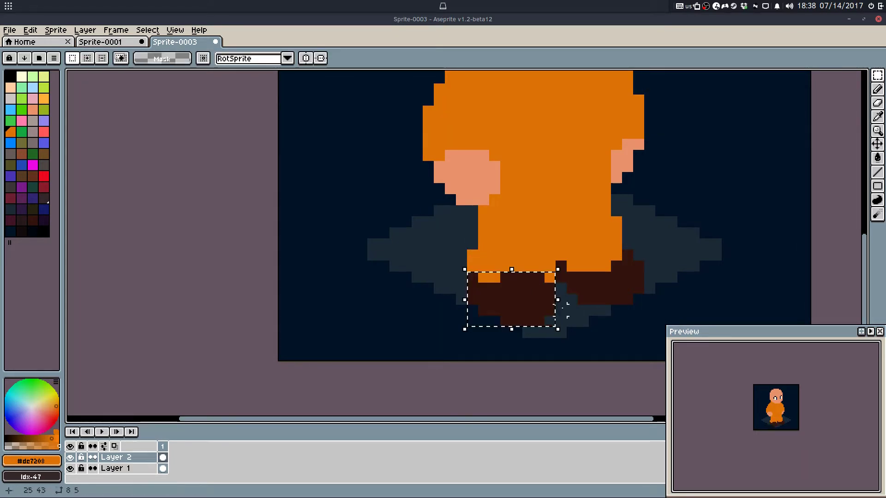
key("Left")
key("ctrl+d")
key("e")
mouse_move(550, 267)
left_mouse_down()
mouse_move(533, 276)
mouse_move(497, 283)
mouse_move(532, 290)
mouse_move(462, 299)
left_mouse_up()
Step: Extend the left trouser hem downward over the top of the shoe in orange #dc7208
key("b")
left_click(530, 256, "alt")
key("e")
key("b")
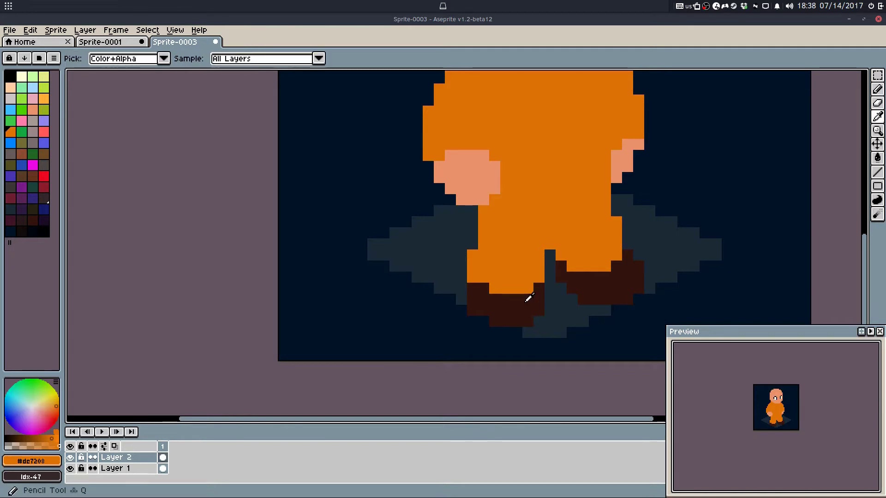
Step: Extend the left shoe's underside and inner side by one dark brown pixel and move the shoe up one pixel
left_click(529, 297, "alt")
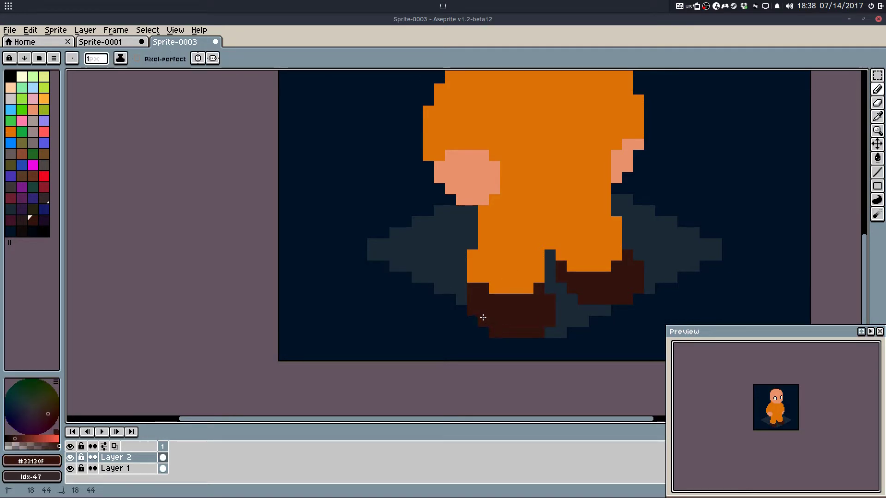
key("e")
key("m")
left_click_drag(457, 284, 556, 348)
key("Up")
left_click(583, 310)
Step: Try shifting the left shoe's inner part one pixel left and reshaping its inner lower corner, then undo the pencil changes
left_click_drag(550, 288, 495, 322)
key("Left")
left_click(583, 332)
key("q")
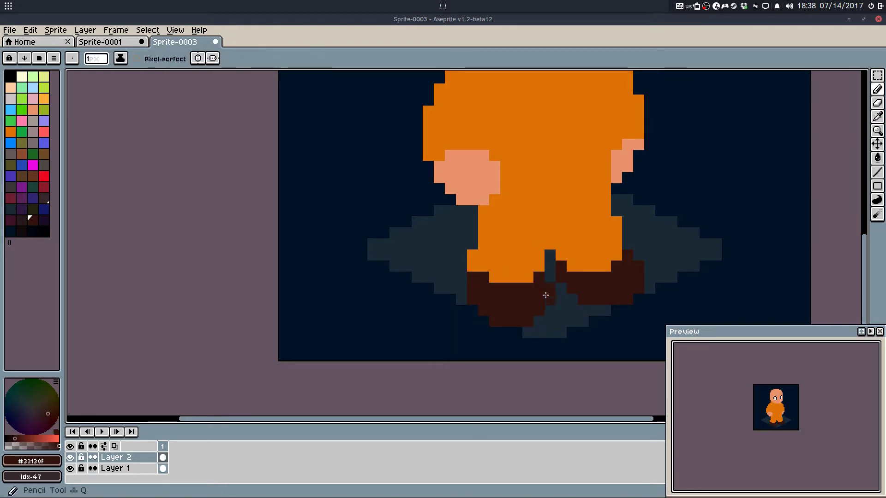
key("ctrl+z")
left_click(537, 321)
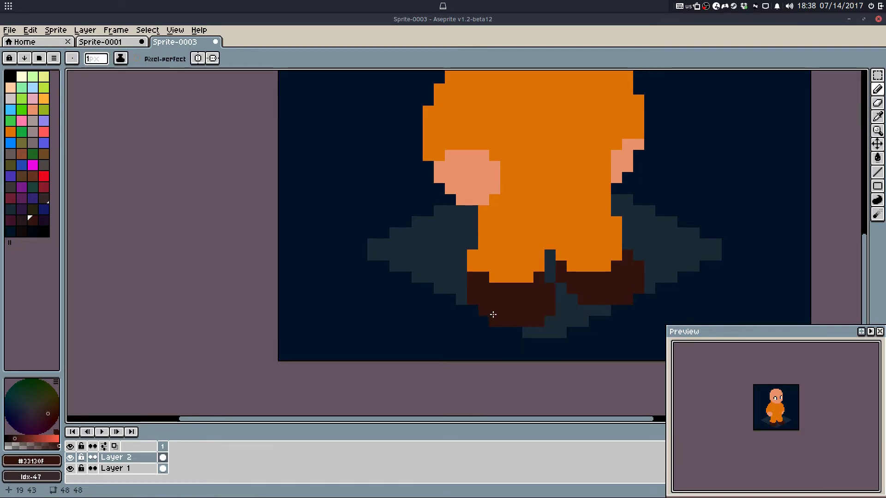
scroll(494, 314, "down", 5)
key("ctrl+z")
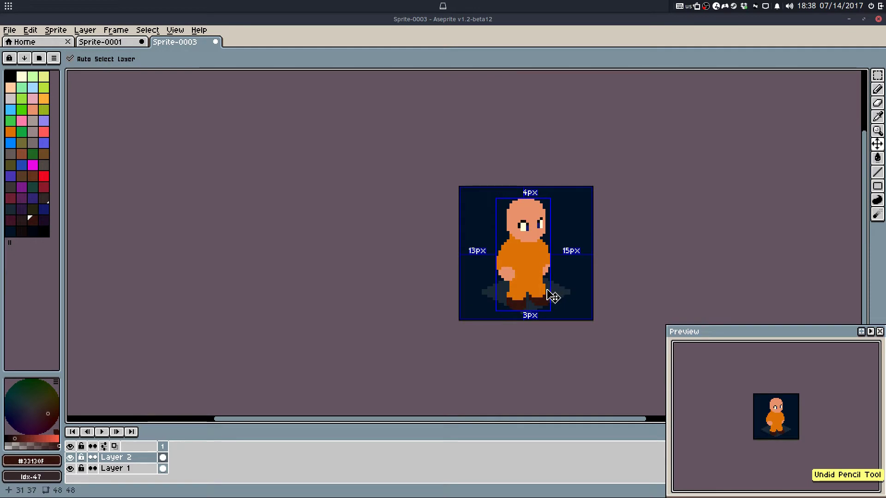
key("ctrl+z")
scroll(537, 310, "up", 5)
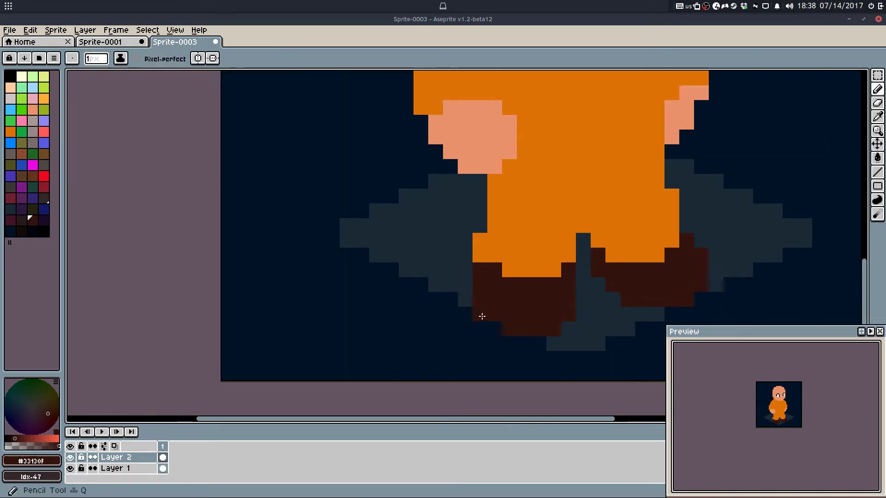
key("ctrl+z")
Step: Try raising the left shoe's upper edge over the trouser hem and widening its outer side by one pixel in dark brown #33130F
mouse_move(508, 270)
left_mouse_down()
mouse_move(540, 273)
mouse_move(498, 272)
mouse_move(540, 273)
mouse_move(489, 260)
mouse_move(543, 262)
left_mouse_up()
left_click(554, 271)
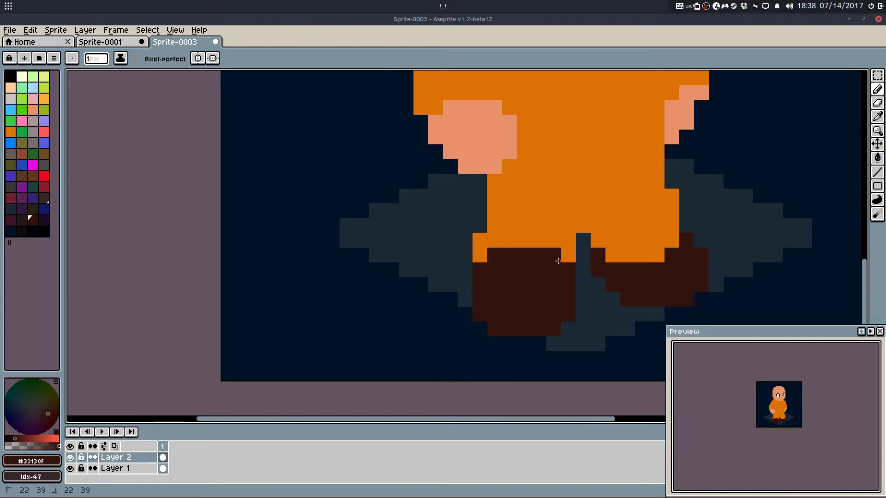
scroll(558, 262, "down", 4)
key("ctrl+z")
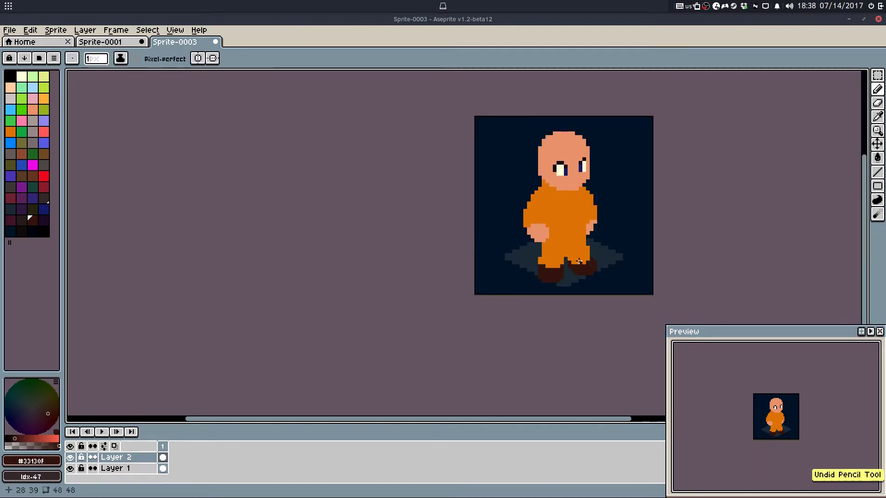
key("ctrl+y")
scroll(579, 262, "up", 2)
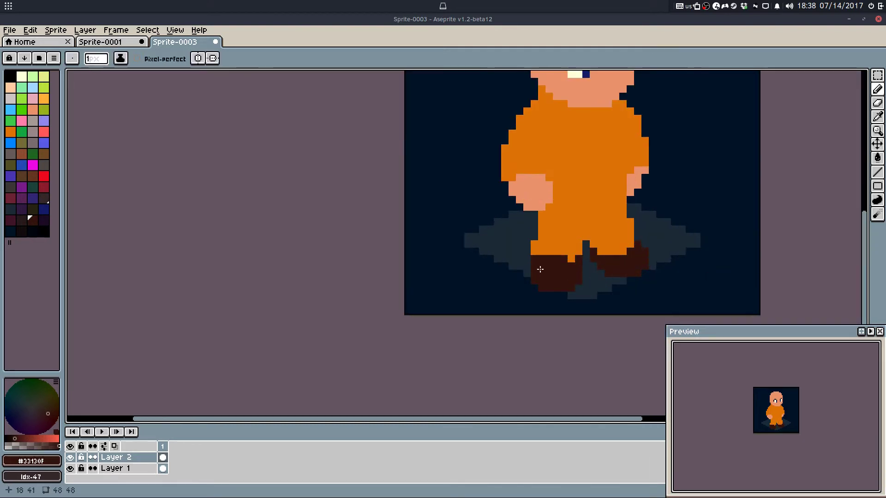
scroll(538, 269, "up", 2)
scroll(534, 299, "down", 2)
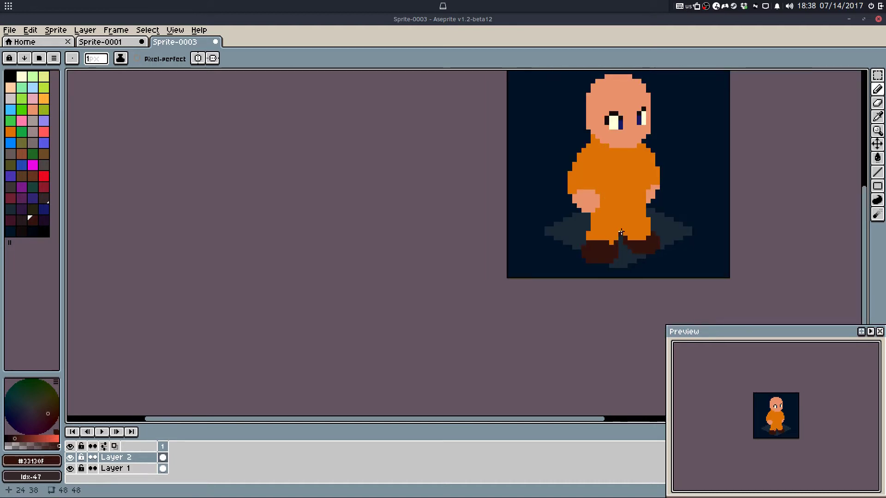
Step: Try reshaping the left trouser hem's inner corner beside the leg gap with orange and dark brown pixels, then undo the last pencil change
scroll(611, 231, "up", 2)
left_click(611, 231, "alt")
left_click(635, 243, "alt")
left_click(623, 247)
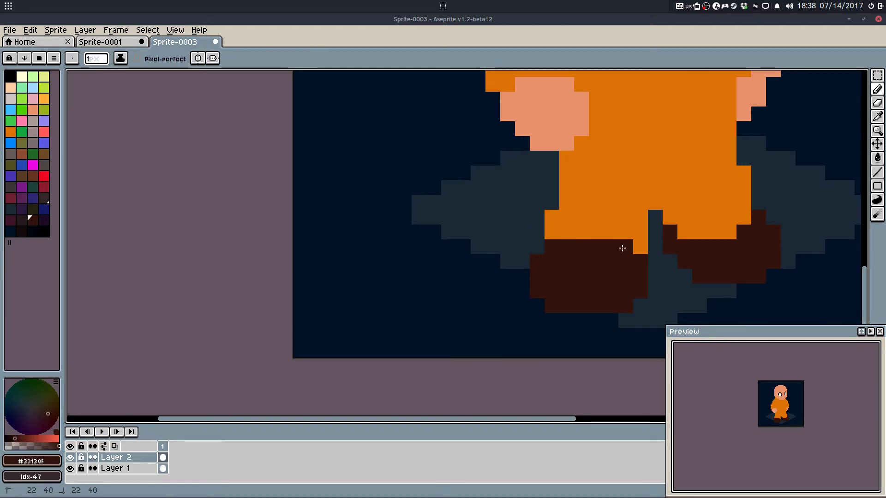
key("ctrl+z")
scroll(631, 281, "down", 4)
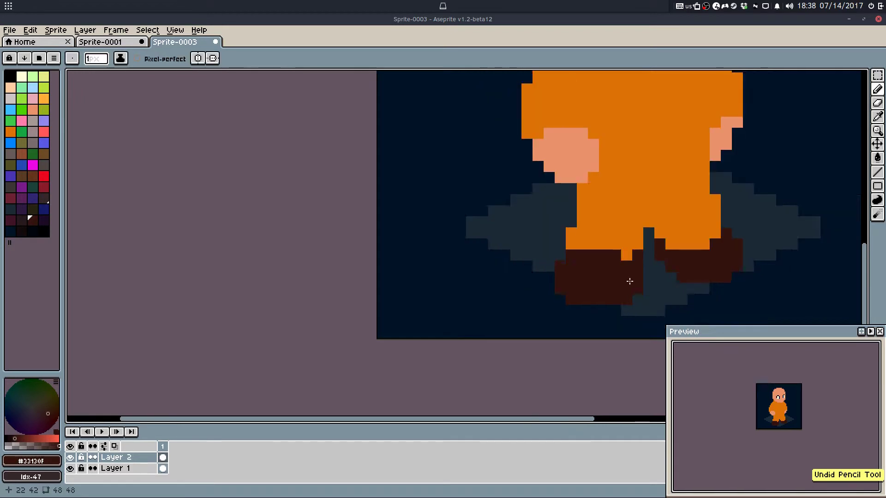
Step: Try selecting the left shoe's lower part, then undo the recent shoe edits and redo up to the earlier rectangular selection on the shoe
mouse_move(646, 275)
left_mouse_down()
mouse_move(535, 283)
mouse_move(580, 286)
mouse_move(545, 311)
left_mouse_up()
key("ctrl+z")
key("ctrl+z")
key("ctrl+z")
key("ctrl+z")
key("ctrl+z")
key("ctrl+shift+z")
key("ctrl+shift+z")
key("ctrl+shift+z")
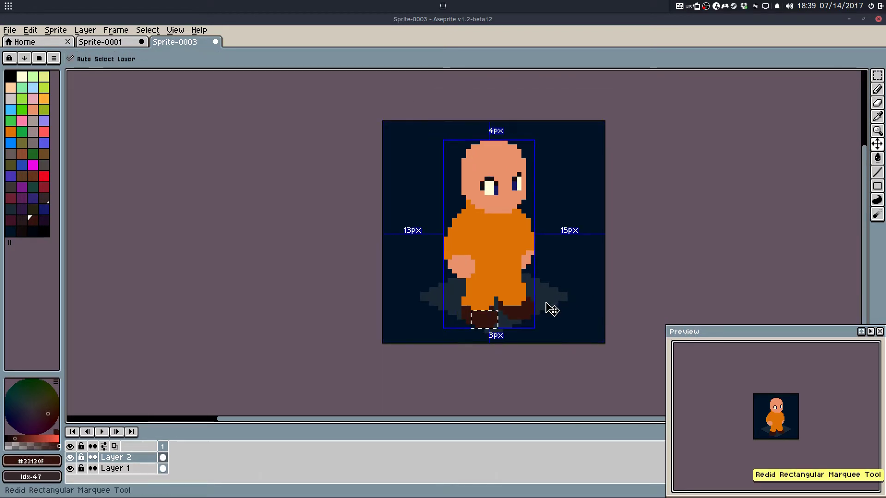
Step: Step back and forth through the edit history to compare the front foot's positions
key("ctrl+shift+z")
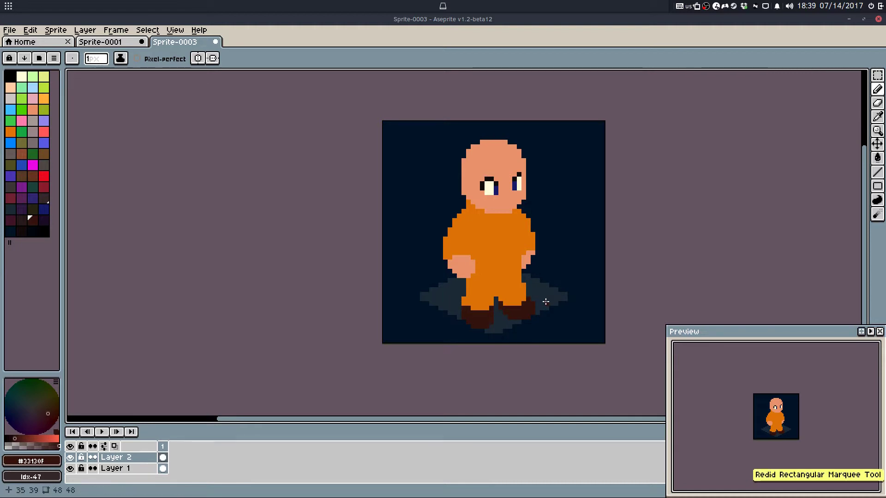
key("ctrl+z")
key("ctrl+z")
key("ctrl+z")
key("ctrl+shift+z")
key("ctrl+shift+z")
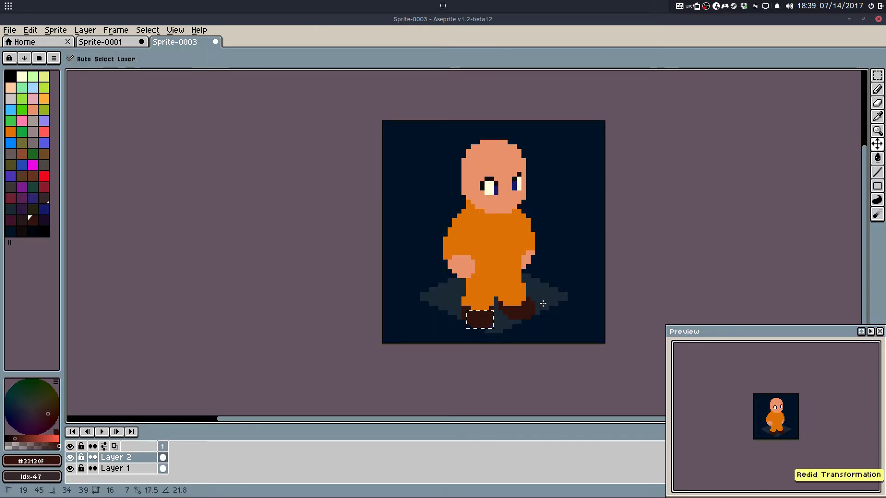
key("ctrl+shift+z")
key("ctrl+z")
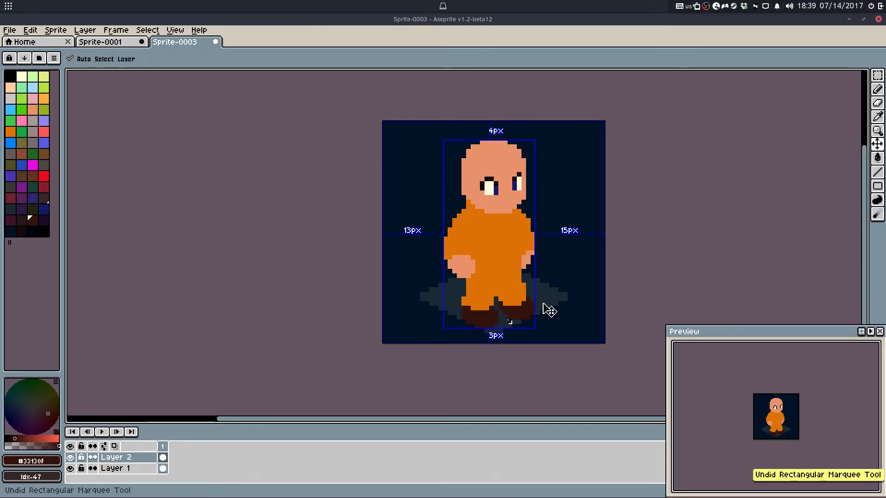
key("ctrl+shift+z")
key("ctrl+shift+z")
key("ctrl+shift+z")
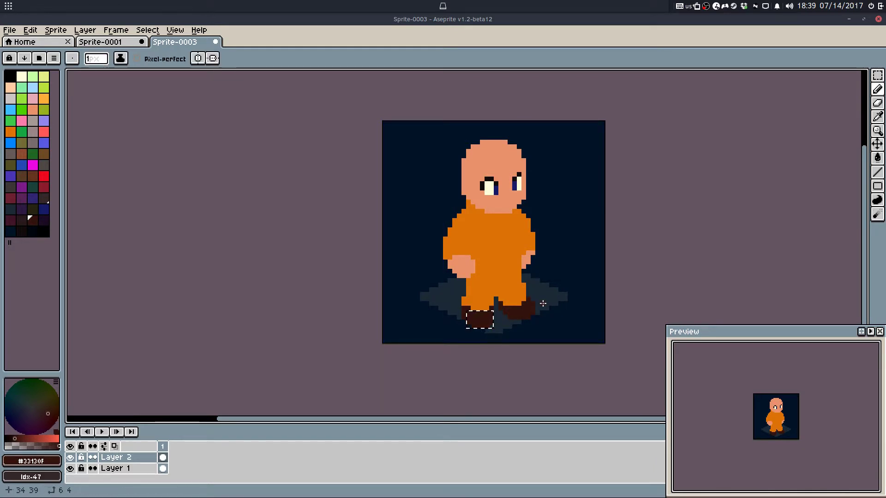
key("ctrl+shift+z")
Step: Sample the outfit's orange and add one pixel to the outer edge of the front trouser leg
key("f")
key("i")
scroll(455, 292, "up", 5)
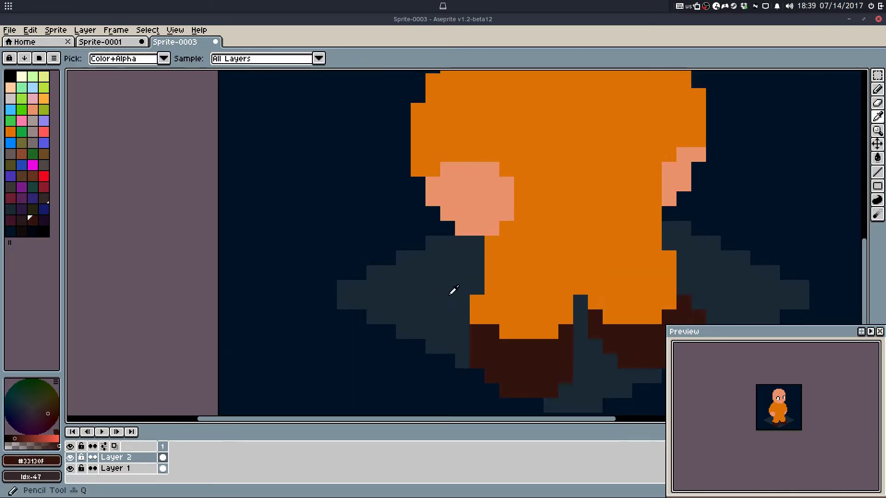
left_click(477, 289)
key("b")
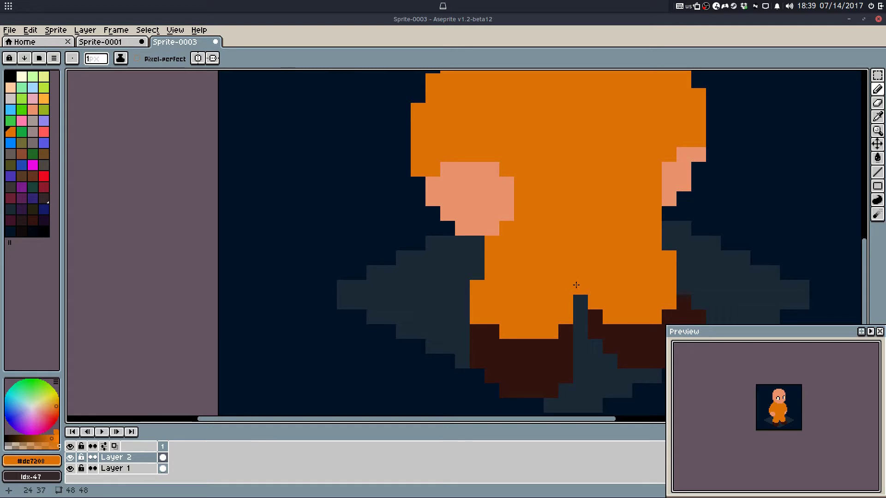
Step: Fill the whole orange outfit with the cream palette colour
left_click_drag(596, 248, 489, 282)
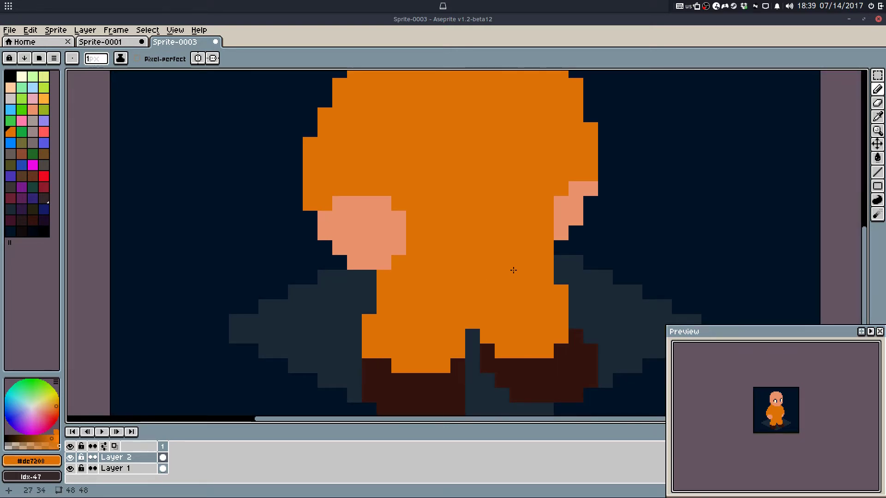
scroll(514, 270, "down", 1)
left_click_drag(515, 267, 490, 335)
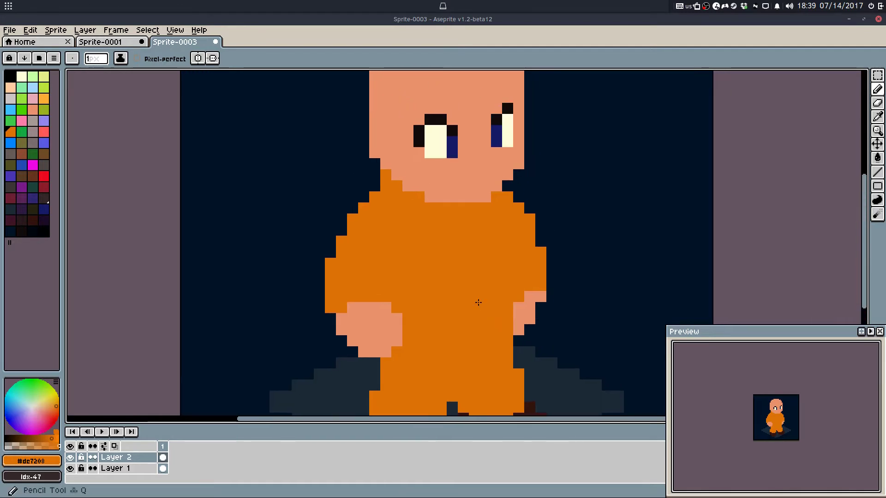
scroll(478, 302, "down", 2)
left_click_drag(477, 303, 456, 265)
scroll(461, 246, "up", 1)
key("alt")
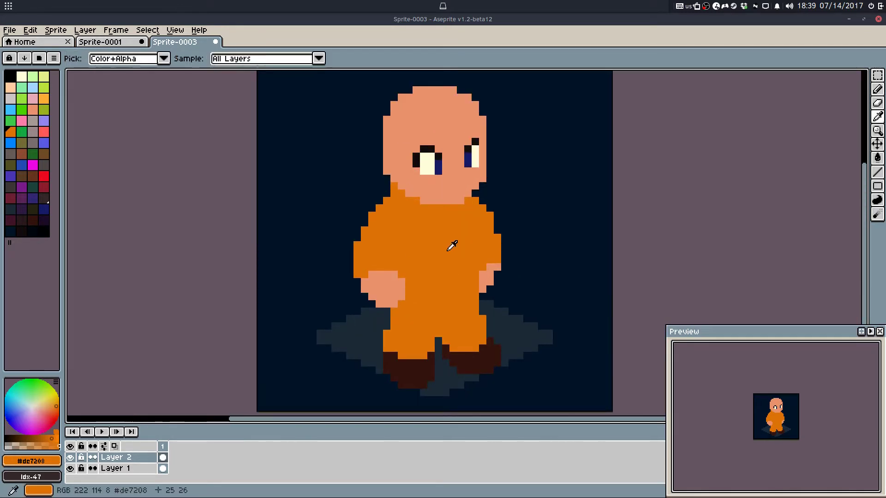
left_click(32, 176)
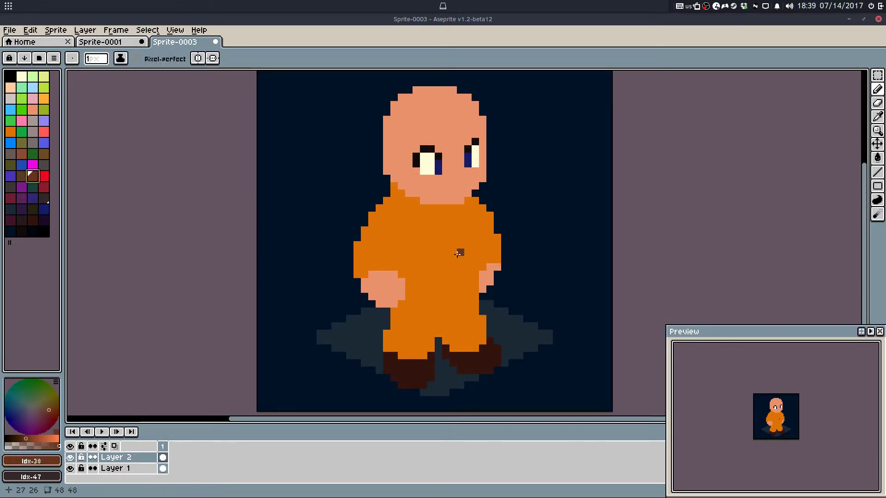
left_click(25, 78)
key("w")
left_click(431, 219)
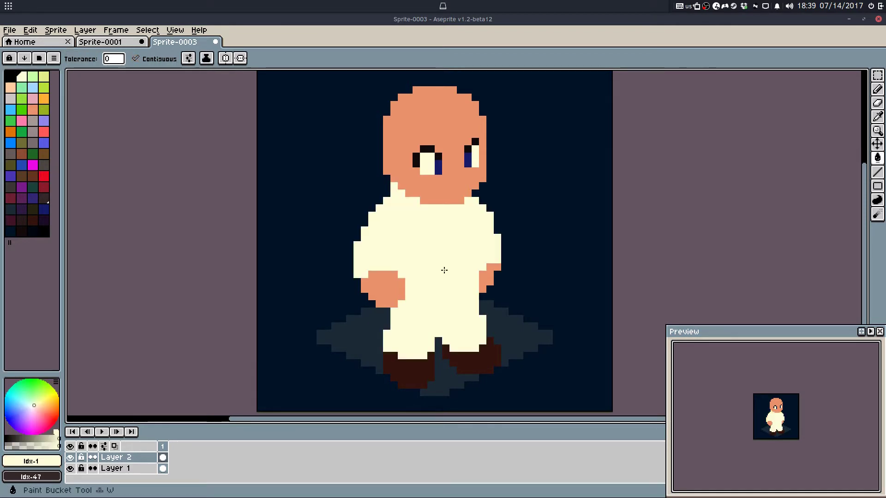
Step: Sample the outfit's cream colour and erase the outer corner pixel of the sleeve above the front hand
key("b")
left_click(44, 231)
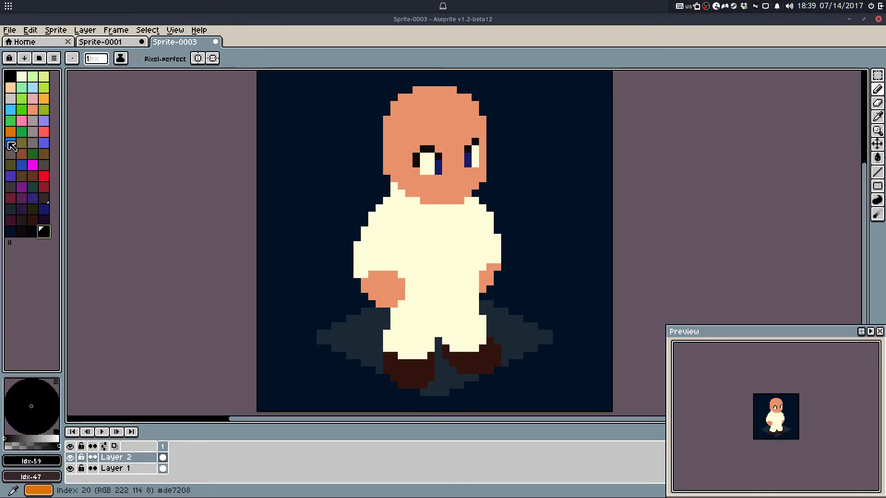
left_click(410, 229, "alt")
scroll(411, 226, "up", 1)
key("e")
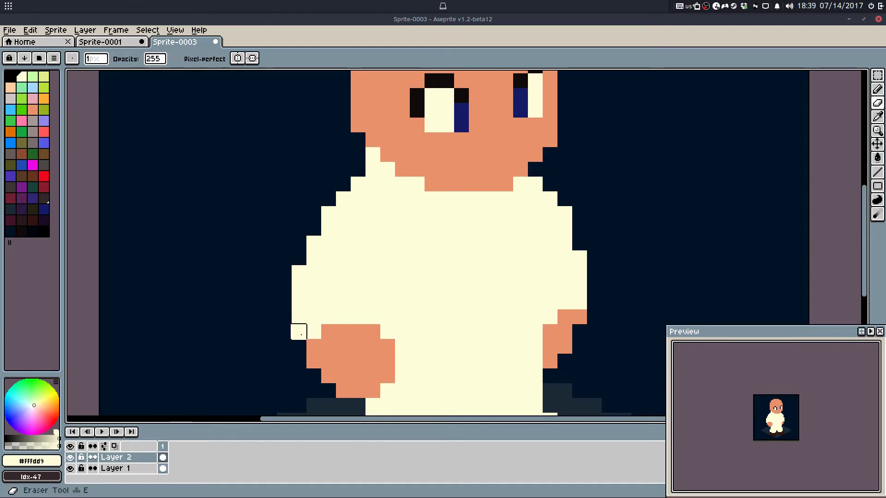
left_click(300, 333)
Step: Build up the outlines of both shoulders and upper arms with cream pixels to make the torso broader
key("b")
left_click(302, 262, "alt")
left_click(310, 259, "alt")
left_click(300, 258)
left_click(314, 229)
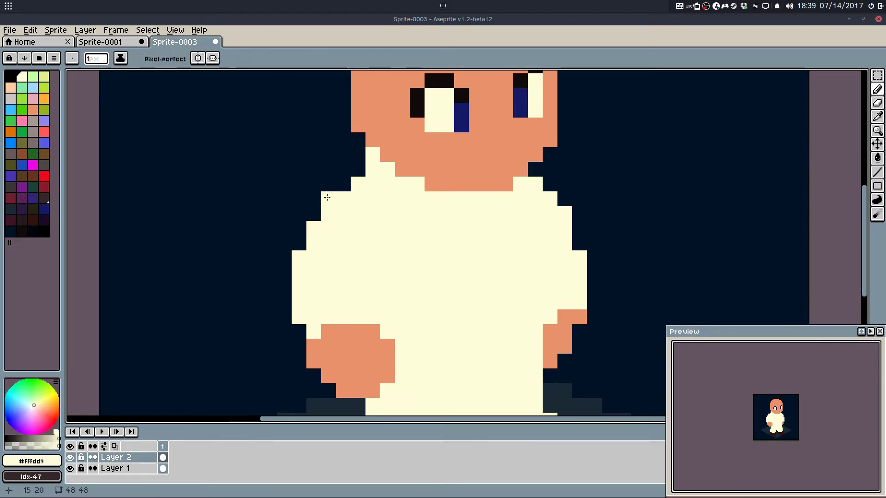
left_click(328, 184)
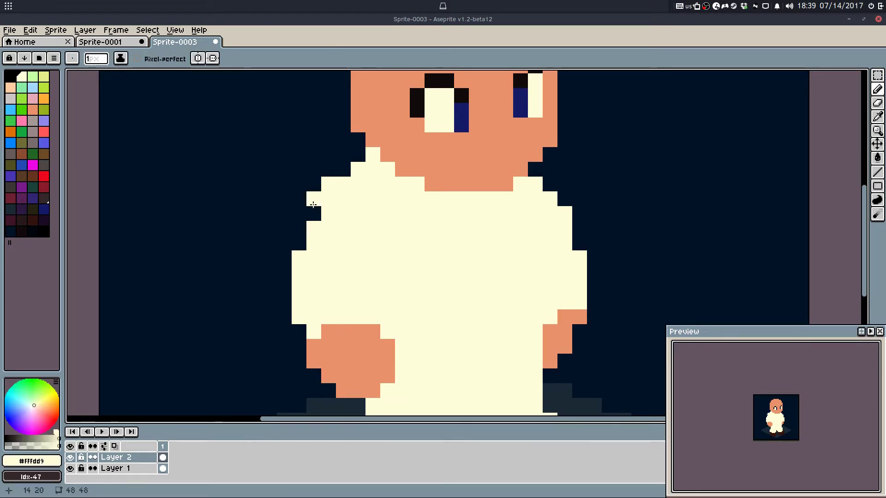
left_click(313, 213)
left_click(299, 245)
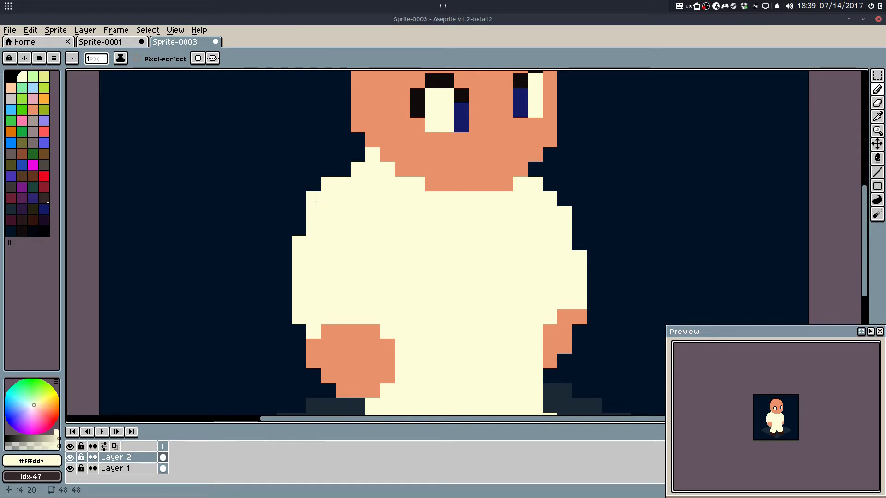
mouse_move(335, 169)
left_mouse_down()
mouse_move(356, 159)
mouse_move(344, 166)
left_mouse_up()
key("ctrl+z")
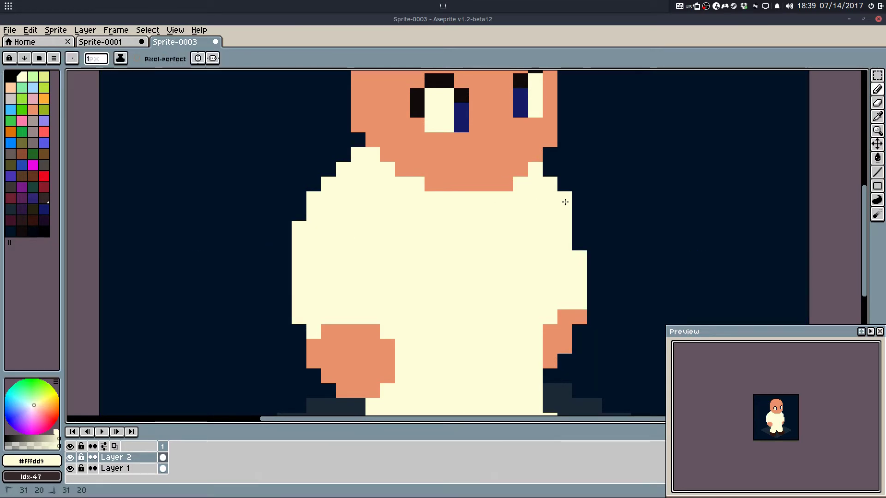
left_click(580, 244)
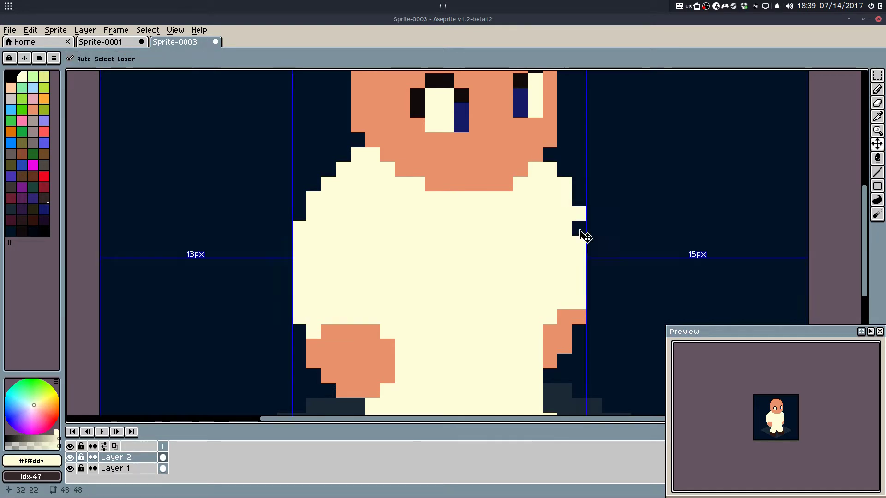
Step: Shift the front hand one pixel outward, trim its outer edge and fill the gap beside it with cream
scroll(578, 211, "down", 4)
scroll(570, 131, "up", 5)
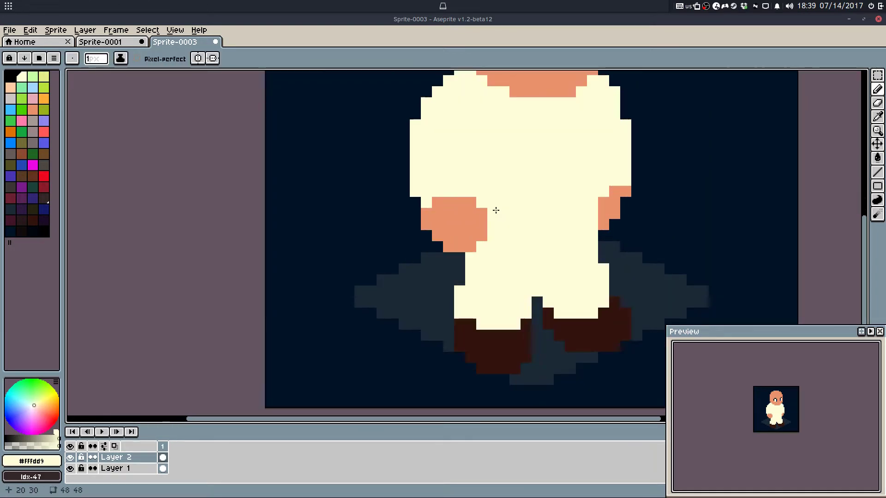
key("m")
left_click_drag(421, 198, 481, 246)
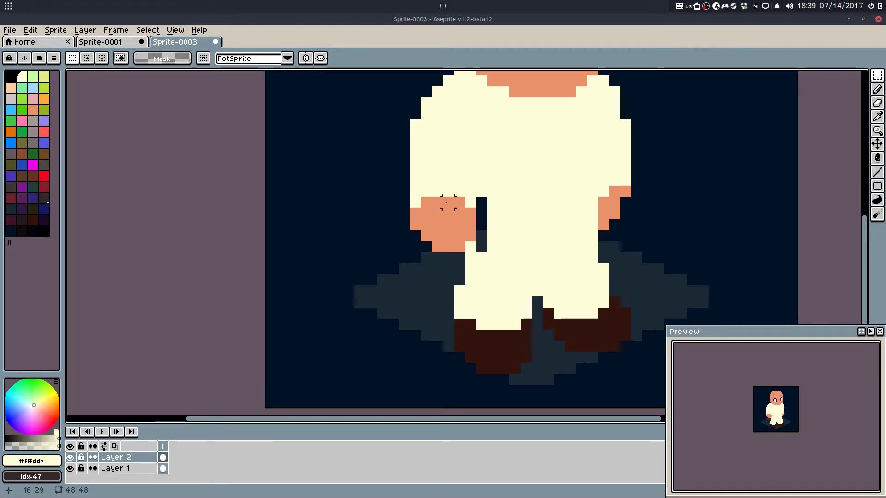
key("e")
key("b")
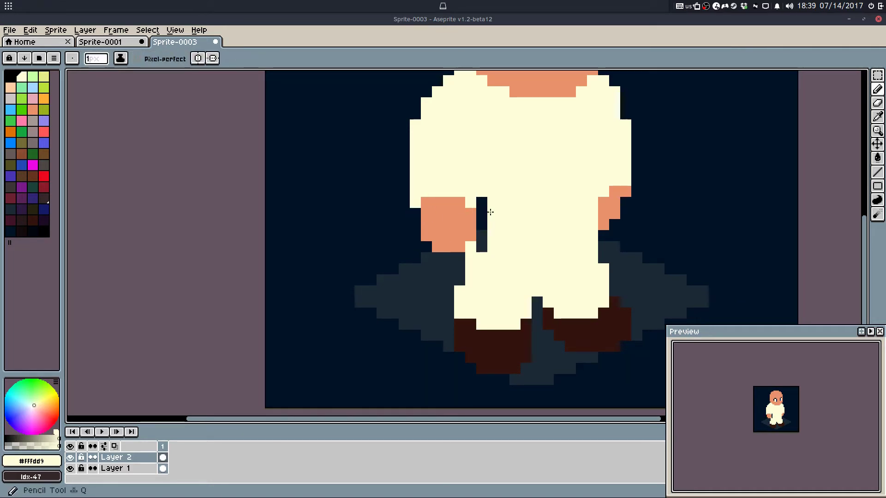
left_click(478, 269, "shift")
Step: Move the lower legs and shoes one pixel apart, the front one outward to the left and the other to the right
key("m")
left_click_drag(447, 303, 537, 381)
key("Left")
left_click(549, 309)
left_click_drag(548, 303, 660, 369)
key("Right")
left_click(560, 269)
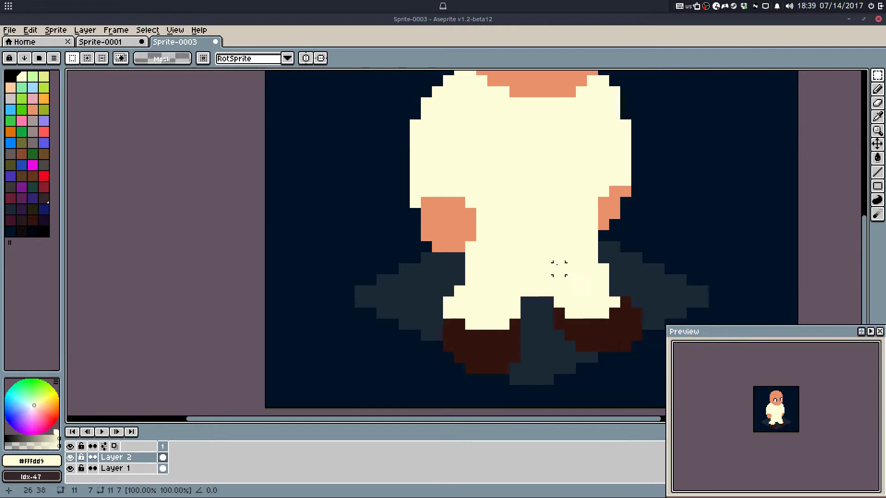
Step: Smooth the outer edges of both trouser legs with cream pixels and erase one pixel at the crotch
key("e")
key("b")
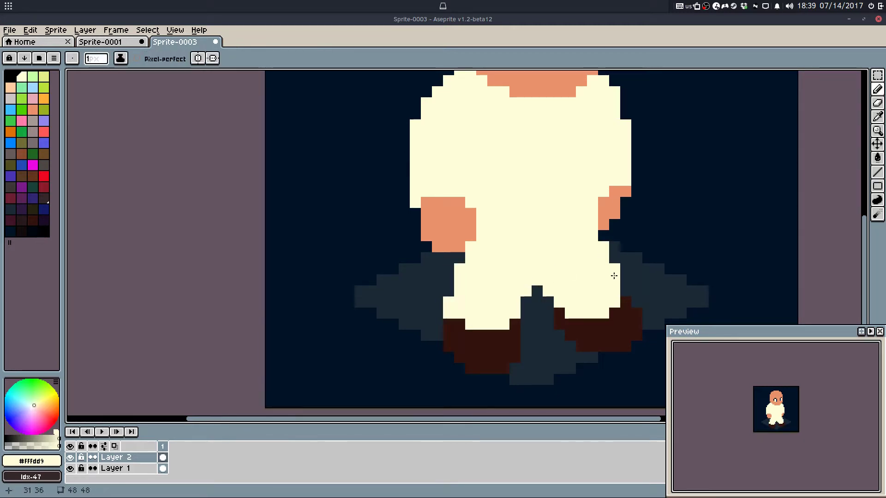
scroll(613, 277, "down", 4)
scroll(576, 286, "up", 2)
Step: Reshape the gap between the legs into a stepped inverted V by erasing pixels and refilling with cream
key("e")
left_click(576, 286)
key("ctrl+z")
left_click(584, 294)
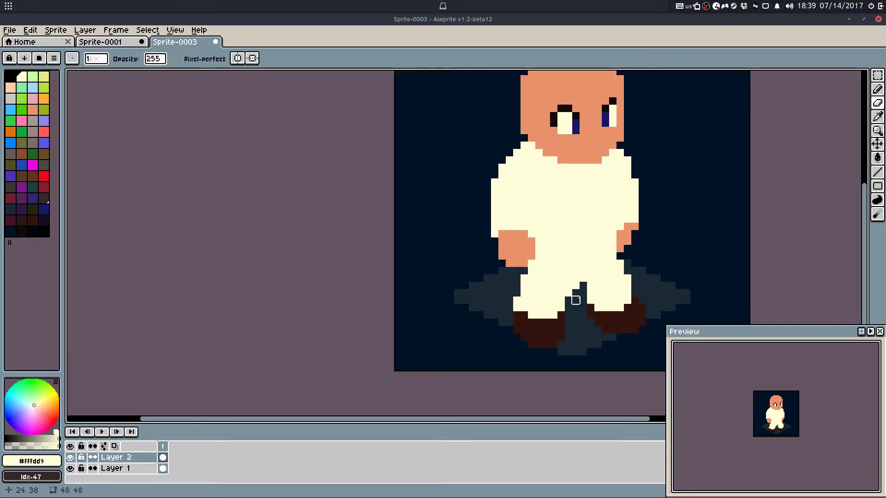
key("b")
left_click(583, 297, "alt")
left_click(592, 287, "alt")
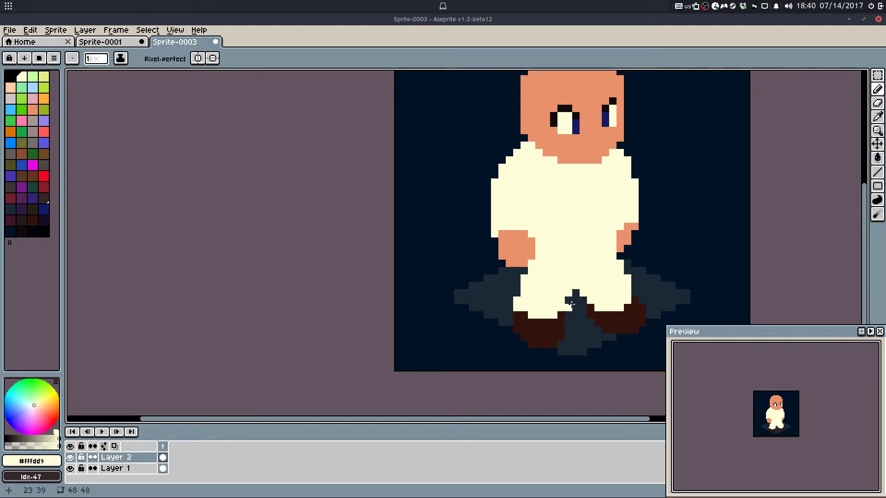
scroll(568, 306, "down", 5)
scroll(568, 285, "up", 4)
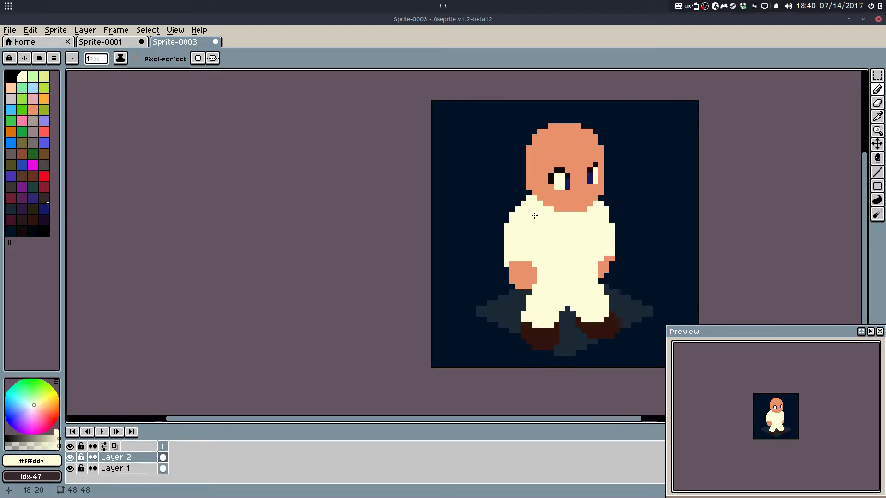
Step: Move the front lower leg and shoe one more pixel outward and clear the selection
scroll(533, 303, "up", 3)
left_click(518, 292)
mouse_move(519, 292)
left_mouse_down()
mouse_move(517, 304)
mouse_move(597, 394)
left_mouse_up()
key("m")
key("Left")
left_click(617, 360)
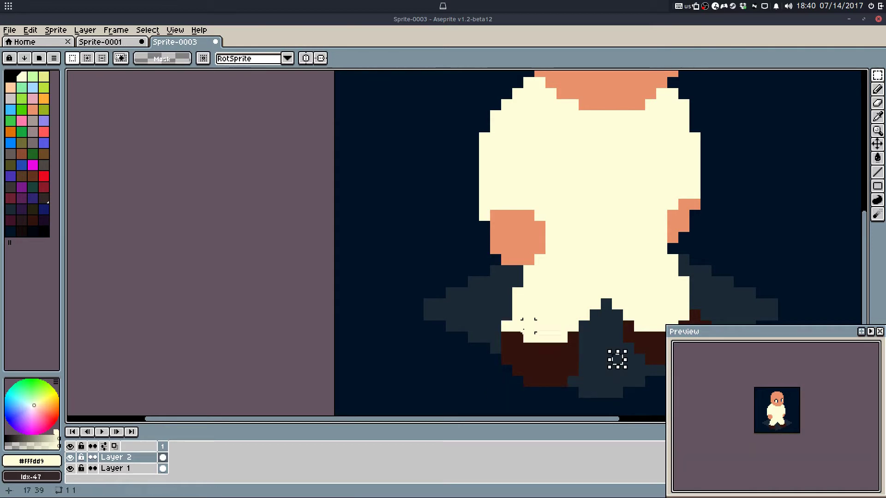
left_click(530, 327)
key("d")
key("f")
key("d")
key("f")
key("ctrl+d")
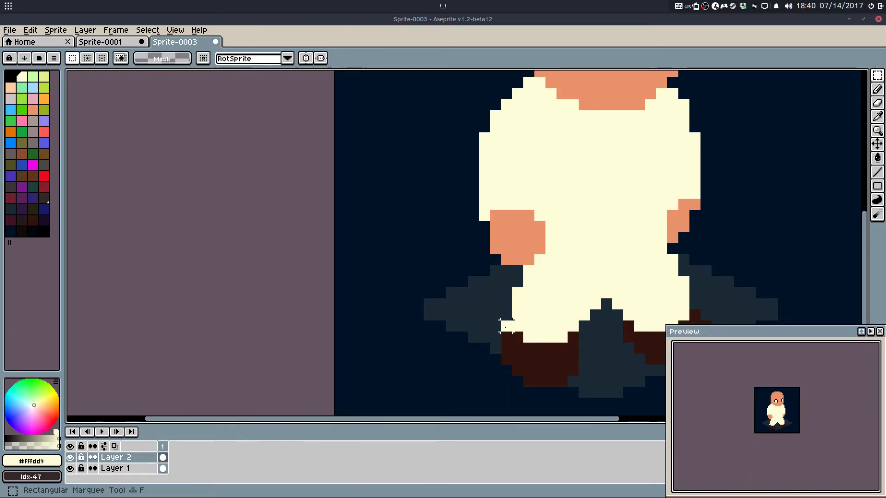
Step: Widen the front trouser cuff with cream pixels and extend the shoe's inner side with dark brown #33130F
key("q")
left_click(578, 338, "alt")
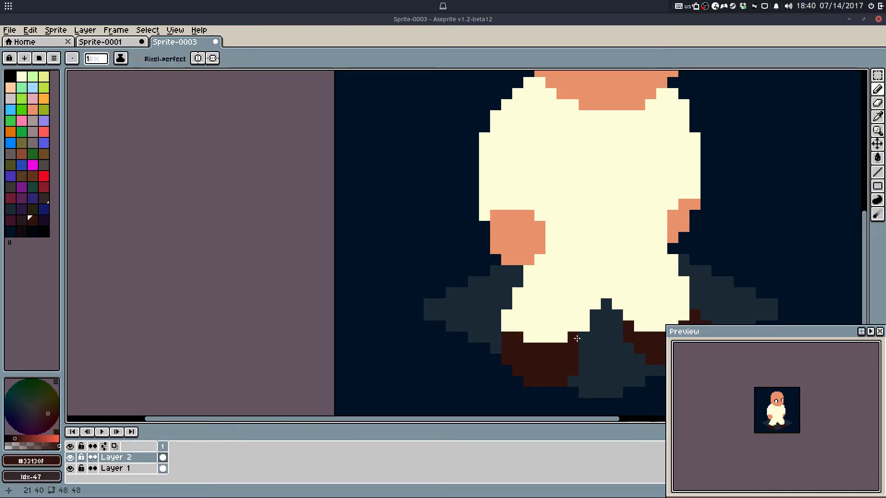
left_click_drag(582, 369, 574, 381)
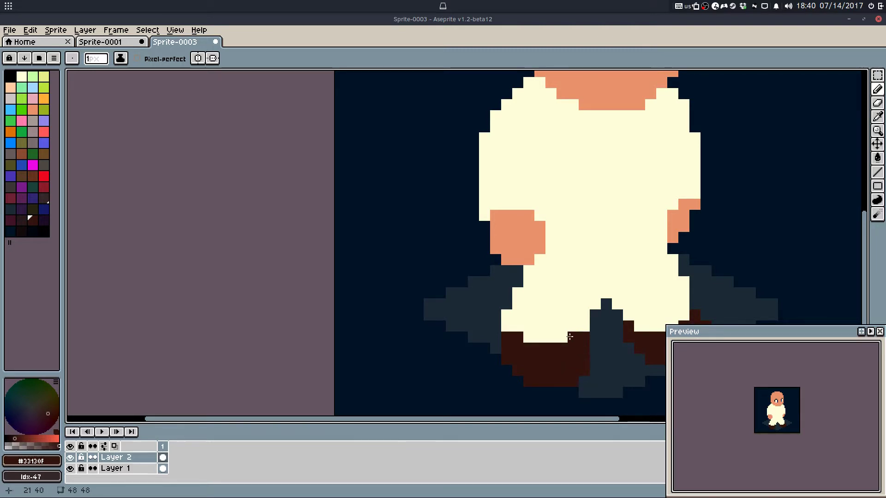
left_click(567, 331, "alt")
left_click(574, 337)
Step: Erase the outermost pixel column of the front trouser leg and shoe
scroll(606, 287, "down", 6)
scroll(577, 300, "up", 6)
key("e")
left_click(572, 333)
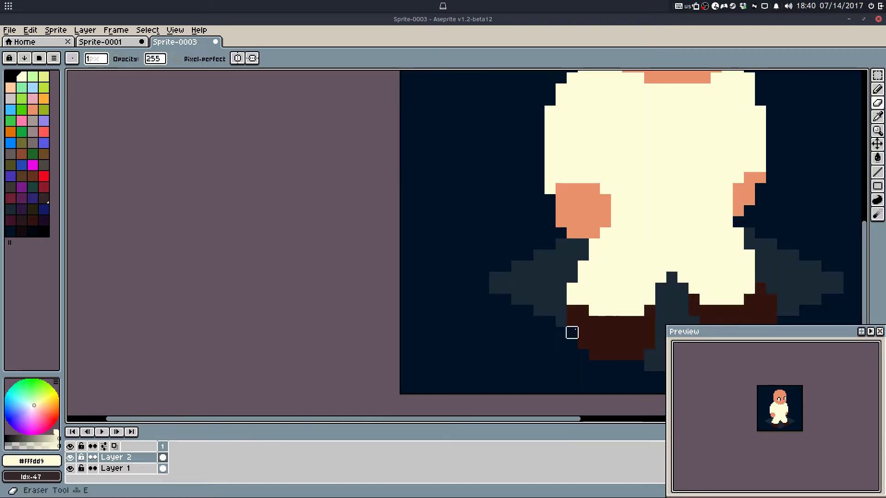
left_click_drag(602, 303, 478, 317)
left_click_drag(514, 306, 400, 351)
scroll(435, 324, "down", 2)
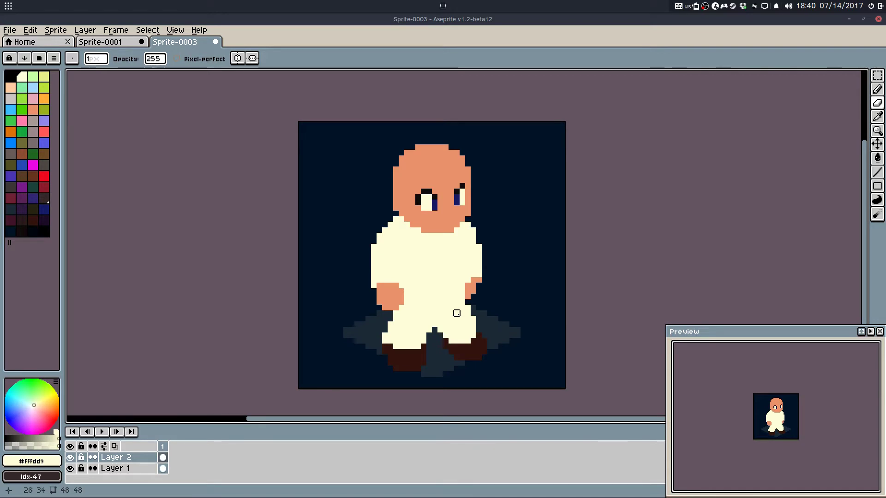
left_click_drag(456, 314, 481, 302)
scroll(419, 335, "up", 2)
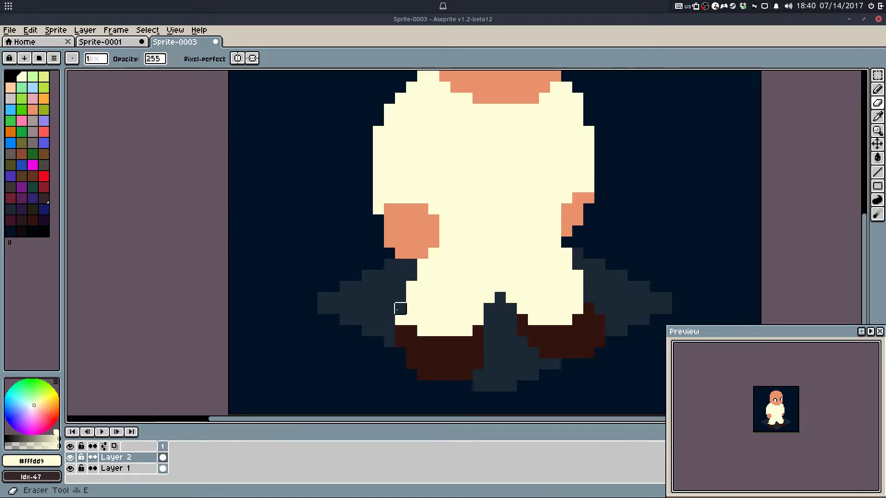
left_click_drag(401, 309, 389, 342)
scroll(452, 344, "up", 1)
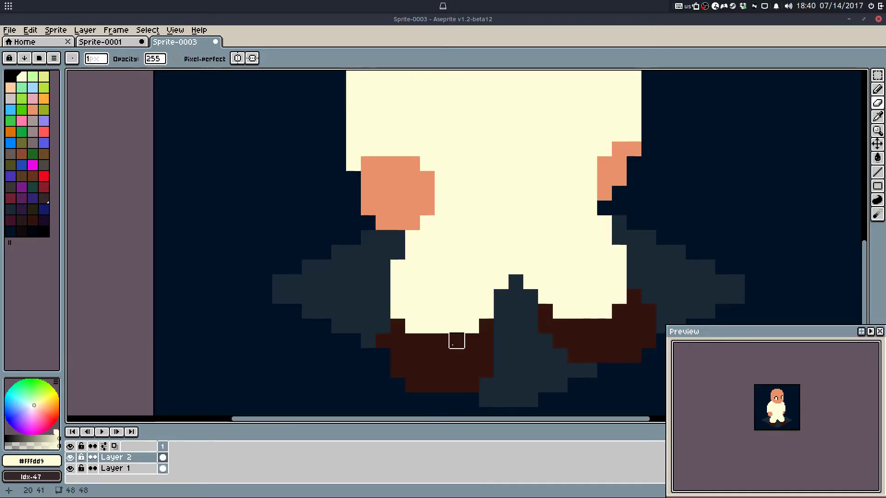
left_click(382, 341)
Step: Erase the bottom pixel row of the front shoe to make it flatter
key("b")
left_click(418, 325, "alt")
key("e")
mouse_move(398, 371)
left_mouse_down()
mouse_move(418, 380)
mouse_move(515, 386)
left_mouse_up()
key("b")
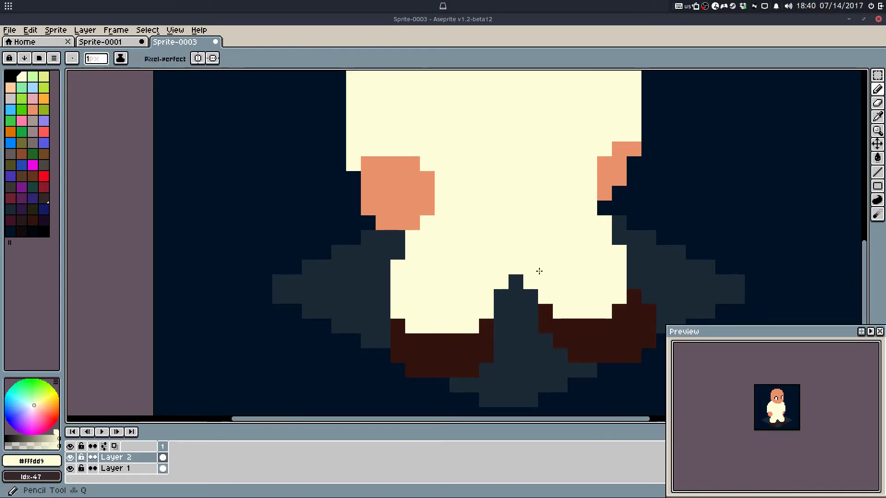
Step: Erase the topmost pixel of the outermost column on each side of the head to round its outline
left_click_drag(538, 271, 476, 346)
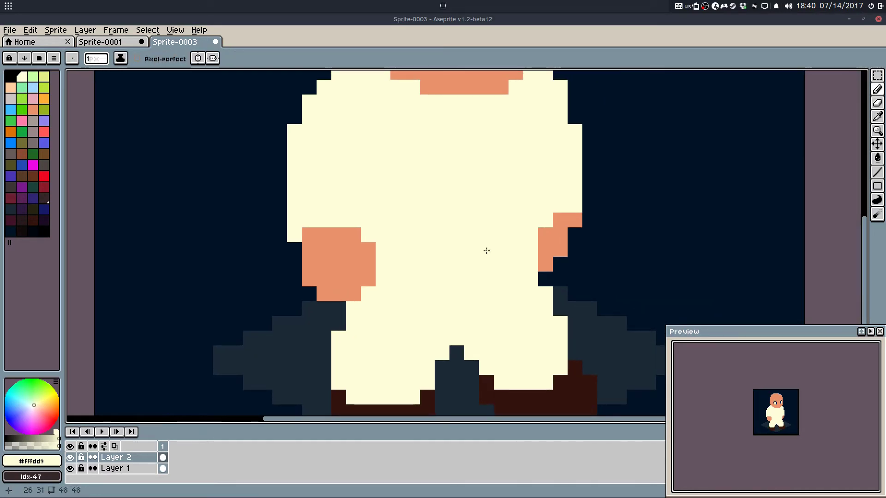
left_click_drag(487, 251, 485, 285)
left_click_drag(466, 230, 447, 312)
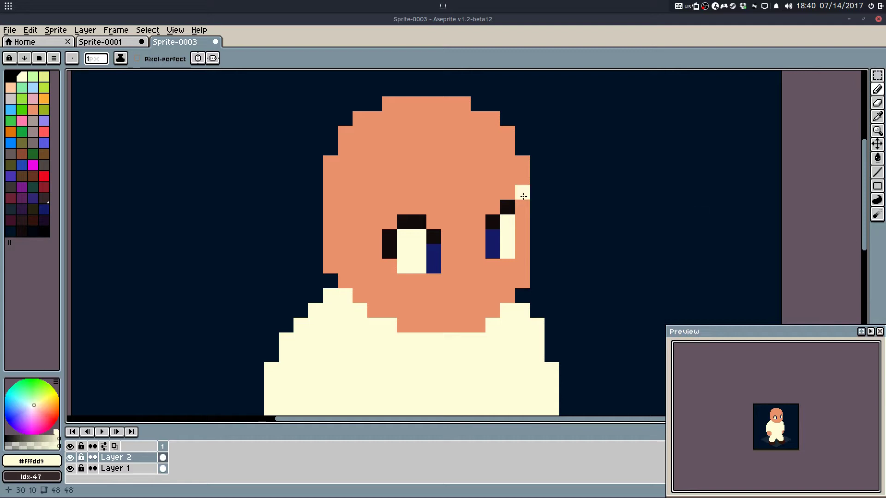
left_click_drag(390, 207, 435, 173)
scroll(496, 210, "down", 2)
scroll(451, 210, "up", 2)
key("e")
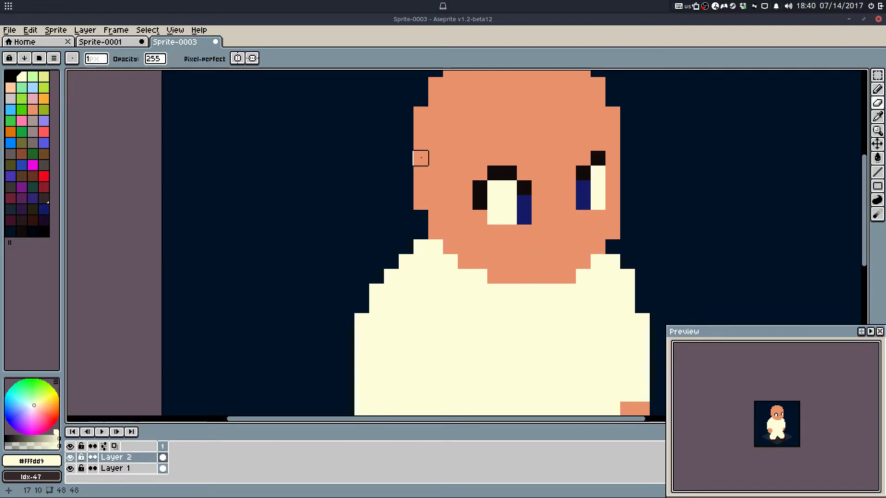
left_click_drag(421, 114, 415, 166)
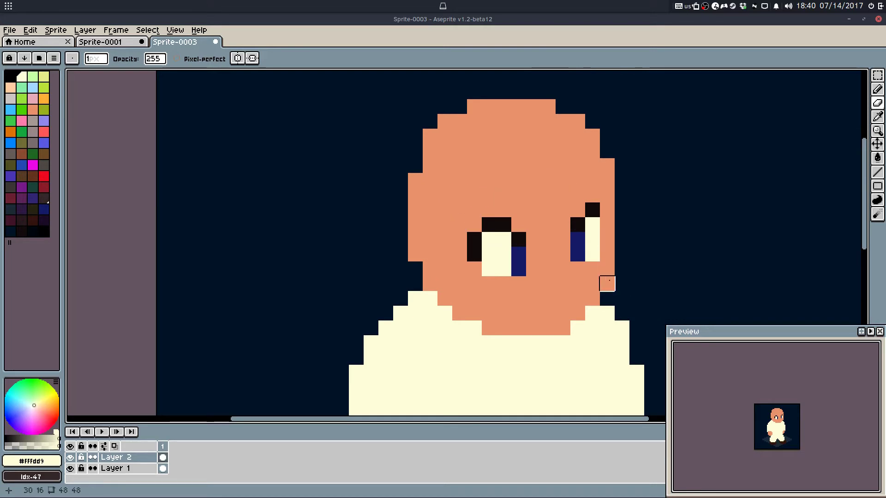
left_click(608, 165)
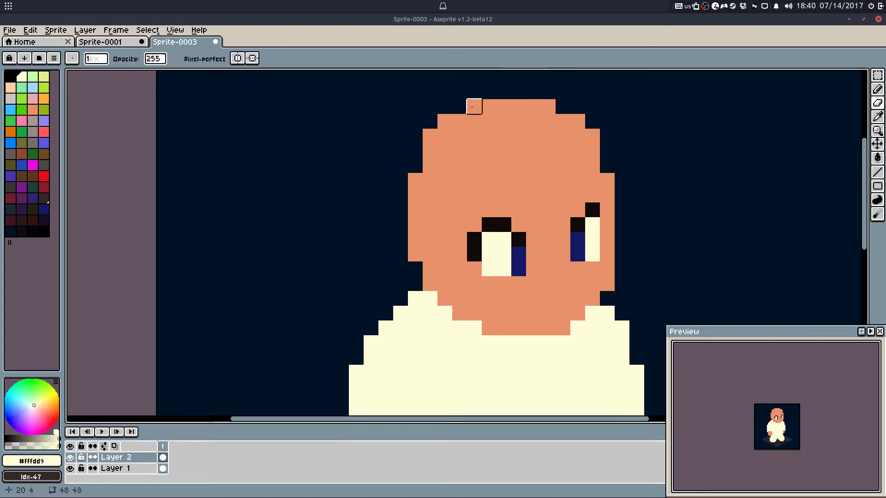
Step: Extend the front of the jaw and chin by one pixel in the sampled skin colour
scroll(444, 121, "down", 2)
scroll(501, 155, "down", 2)
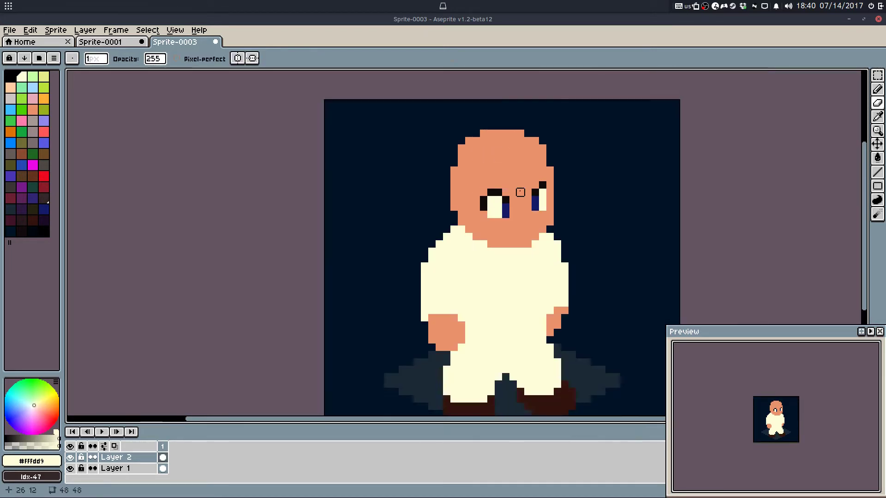
scroll(520, 194, "up", 4)
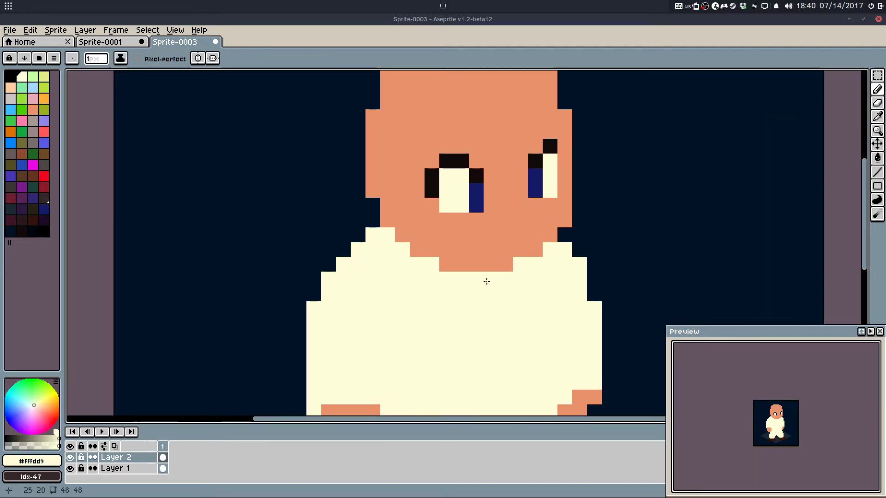
left_click(550, 237, "alt")
left_click_drag(521, 264, 563, 239)
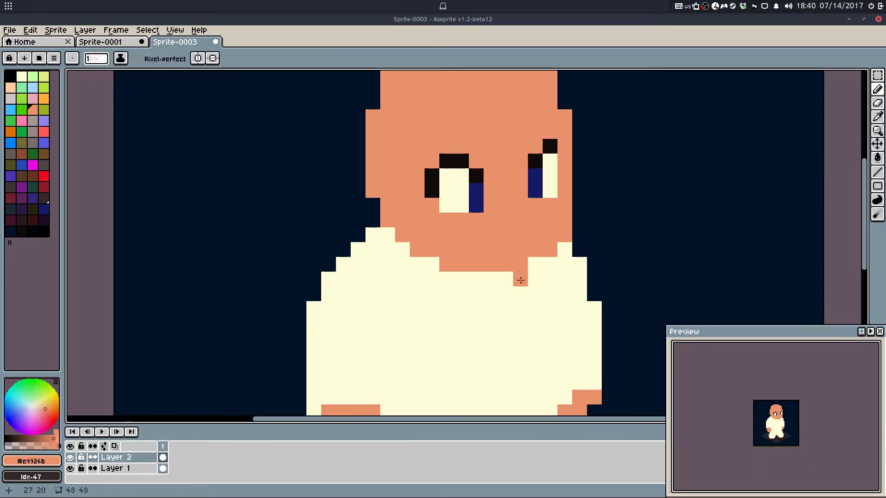
Step: Extend the near eye's outline in near-black #120b0c with an outer corner pixel and one inward pixel toward the nose
left_click_drag(508, 210, 489, 289)
key("e")
key("q")
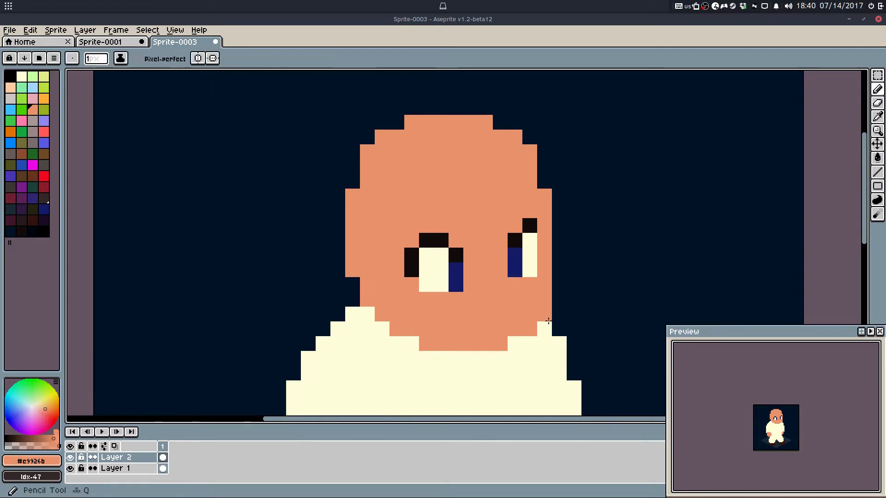
key("e")
key("q")
left_click(458, 254, "alt")
left_click(441, 255)
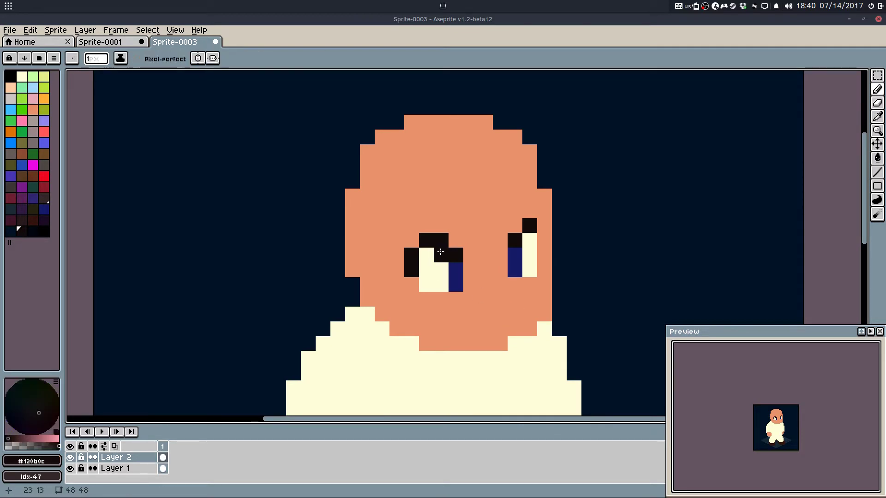
left_click(416, 236)
left_click(471, 255)
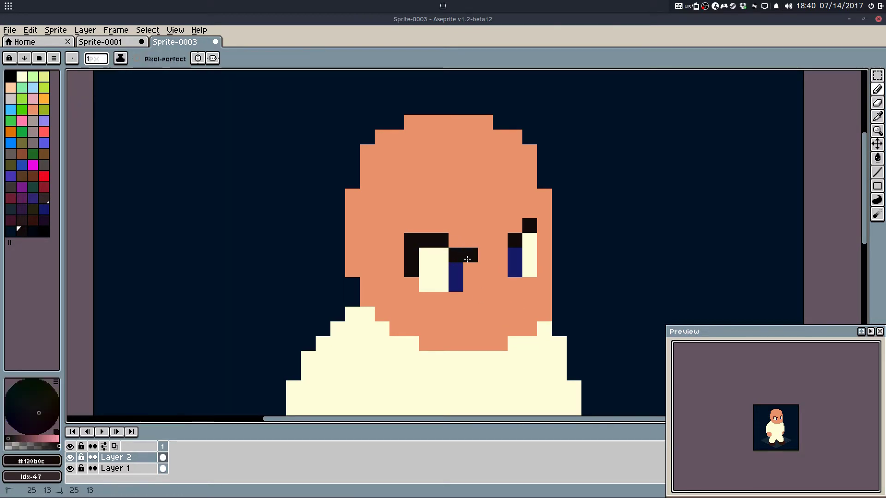
left_click(501, 240)
left_click(500, 253)
key("ctrl+z")
left_click_drag(546, 230, 545, 271)
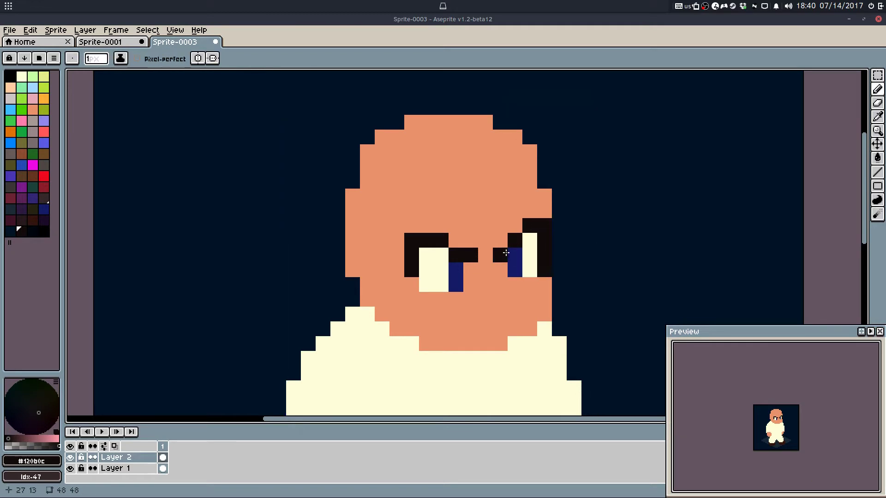
key("ctrl+z")
left_click(543, 222)
key("ctrl+z")
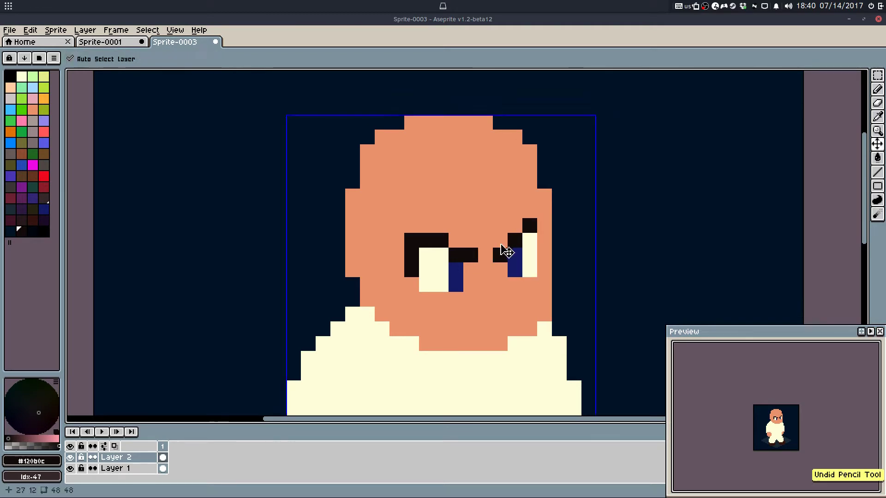
key("ctrl+z")
left_click(482, 259)
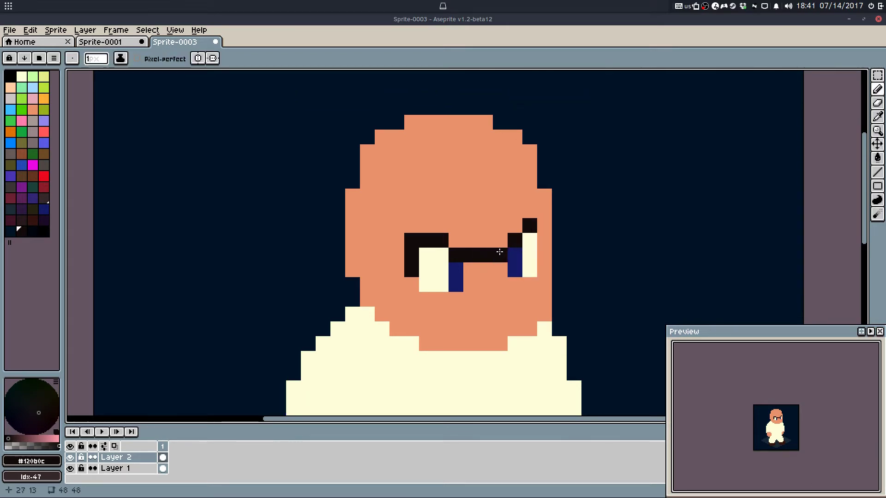
key("ctrl+z")
Step: Extend the far eyebrow's inner end by one near-black pixel toward the nose
left_click(500, 241)
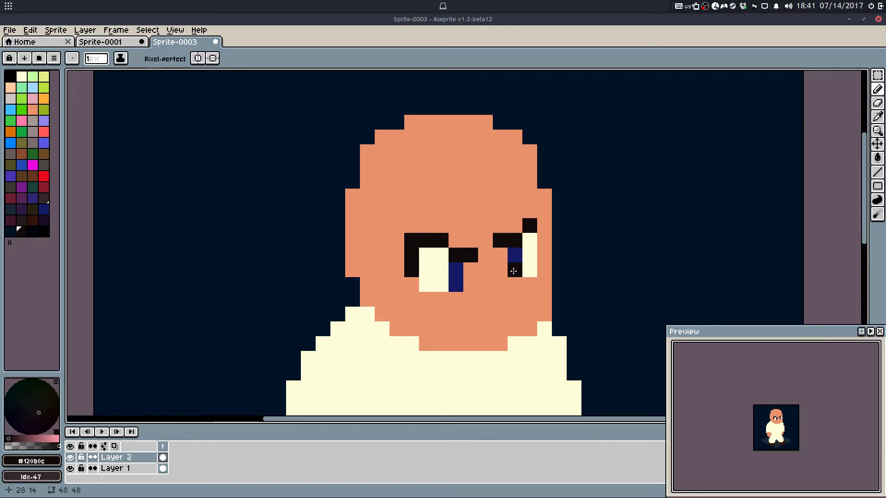
key("f")
left_click_drag(500, 211, 548, 286)
left_click(515, 315)
key("b")
key("f")
left_click(473, 286)
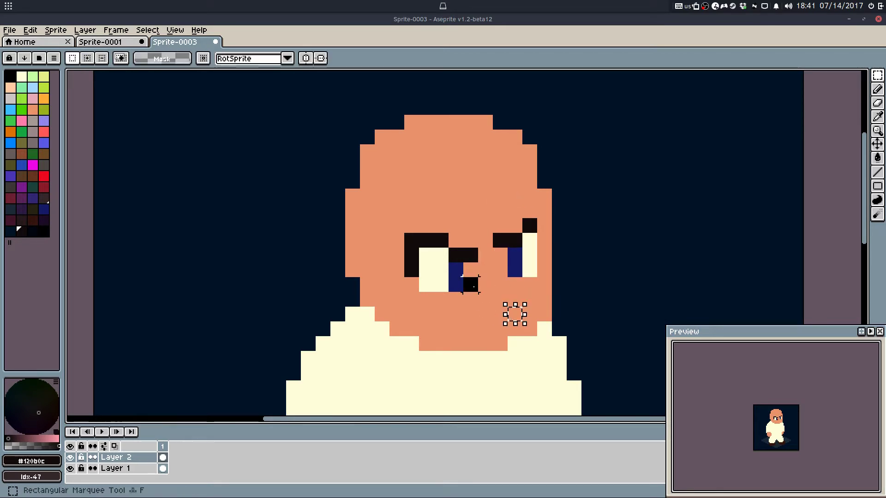
key("ctrl+d")
Step: Paint orange #dc7208 shadow pixels around the nose bridge, beside both irises and under the corners of the eyes
key("b")
left_click(485, 274, "alt")
left_click(12, 131)
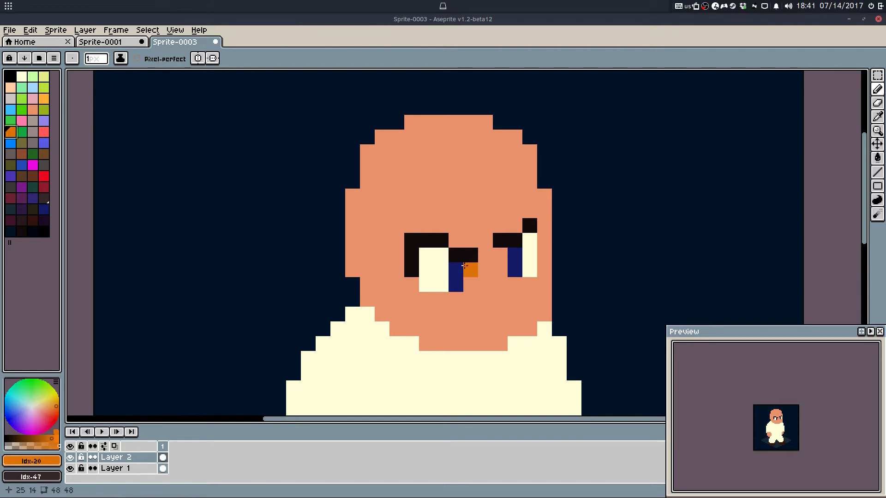
left_click(465, 266)
left_click(499, 252)
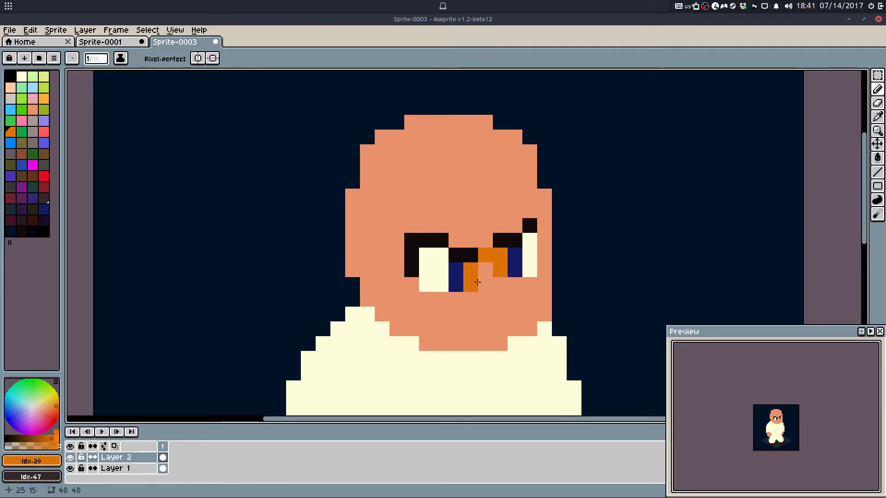
left_click(515, 284)
left_click(470, 283)
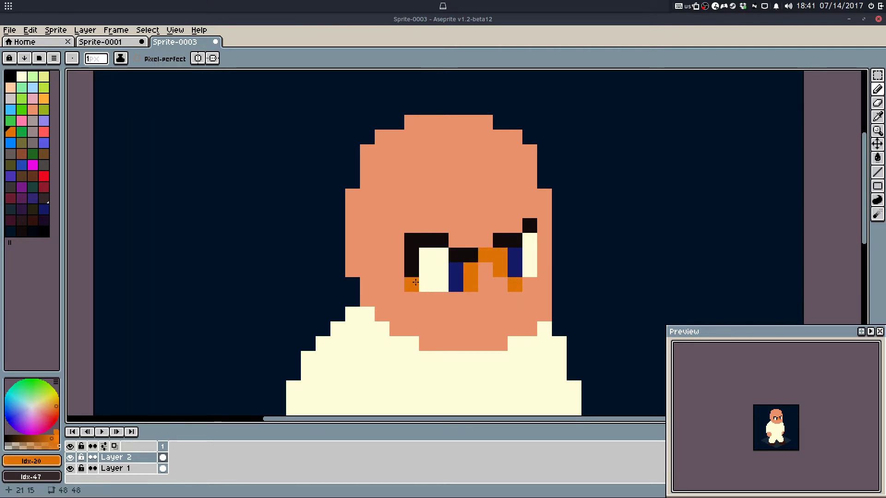
left_click(416, 283)
Step: Try shifting the near eye's outer outline one pixel outward and filling the vacated pixels with orange
left_click(410, 267)
left_click(414, 249, "alt")
left_click(396, 258)
left_click(398, 269)
left_click(407, 265, "alt")
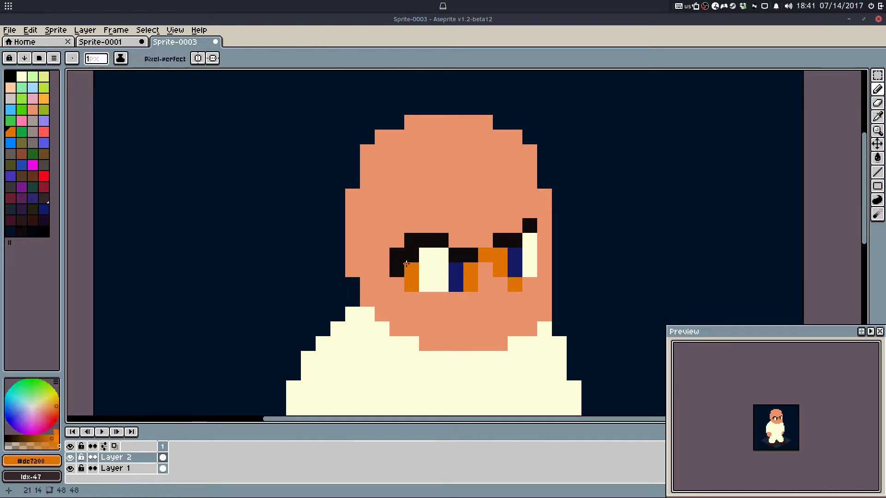
left_click(409, 256)
Step: Restore the near eye's outer outline using near-black and skin colour, and repaint its lower corner pixel orange
left_click(398, 269, "alt")
left_click(407, 281)
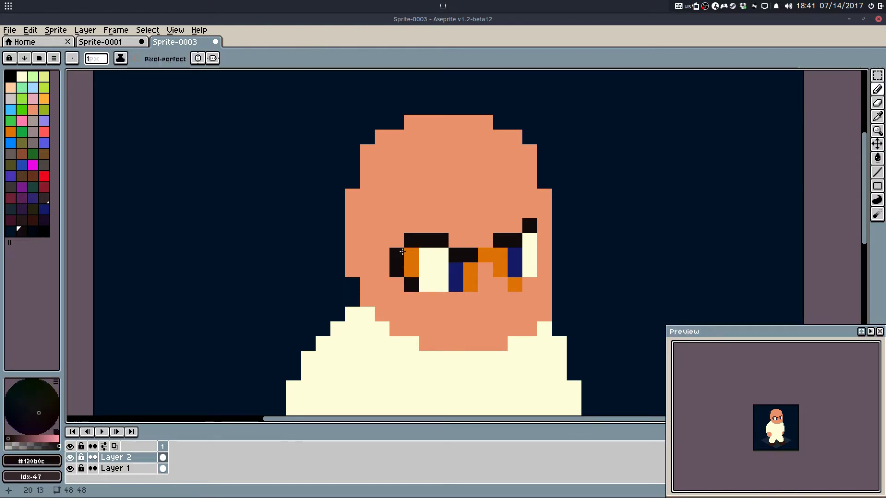
left_click(386, 265, "alt")
left_click_drag(395, 256, 393, 265)
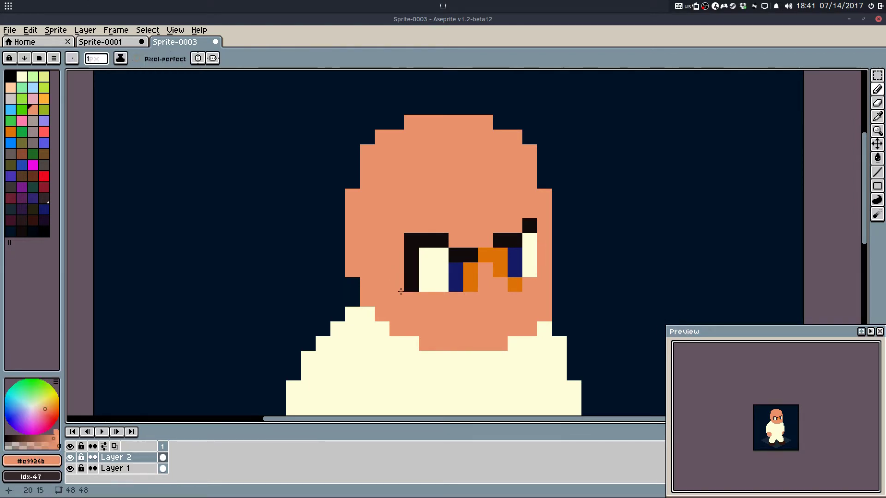
left_click(467, 279, "alt")
left_click(412, 284)
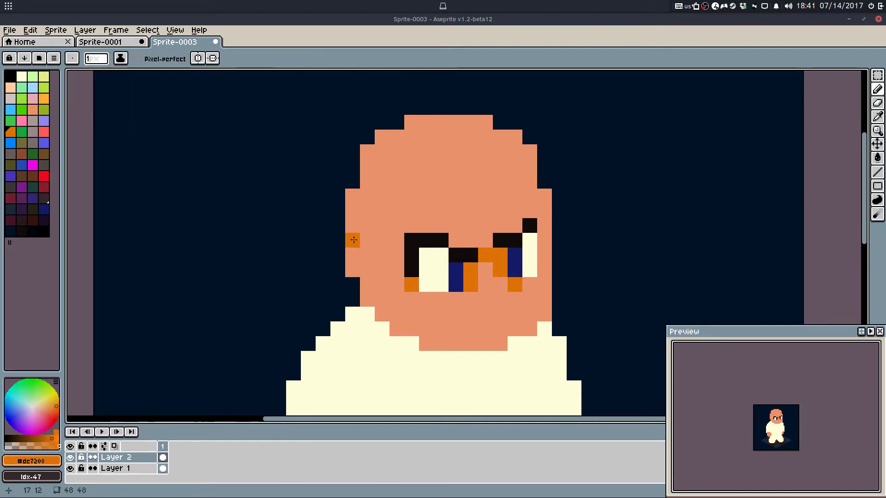
Step: Outline the ear and shade the rear of the jaw in orange #dc7208
mouse_move(360, 235)
left_mouse_down()
mouse_move(354, 264)
mouse_move(357, 196)
left_mouse_up()
key("ctrl+z")
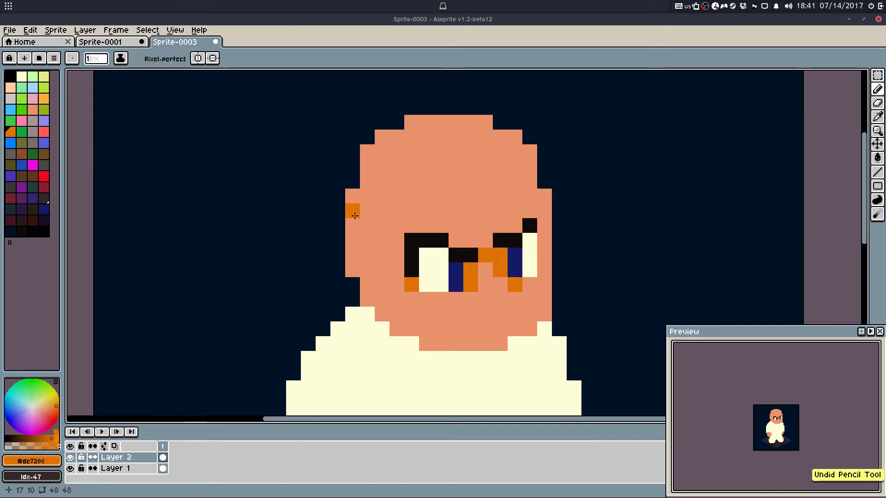
left_click(385, 224)
mouse_move(355, 226)
left_mouse_down()
mouse_move(346, 252)
mouse_move(368, 277)
mouse_move(380, 281)
mouse_move(394, 240)
mouse_move(382, 285)
mouse_move(356, 271)
mouse_move(373, 300)
left_mouse_up()
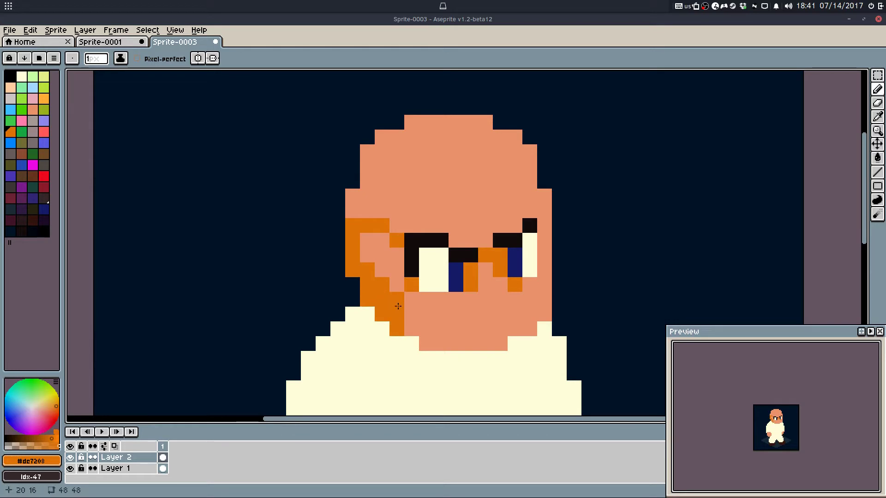
Step: Paint orange shadow pixels along the underside of the chin and the front of the jaw
left_click(407, 327)
left_click_drag(542, 317, 525, 334)
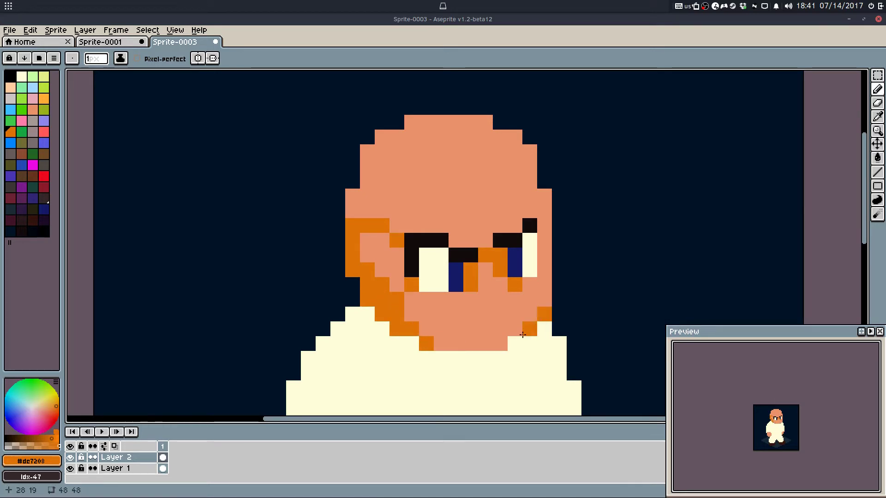
left_click(499, 343)
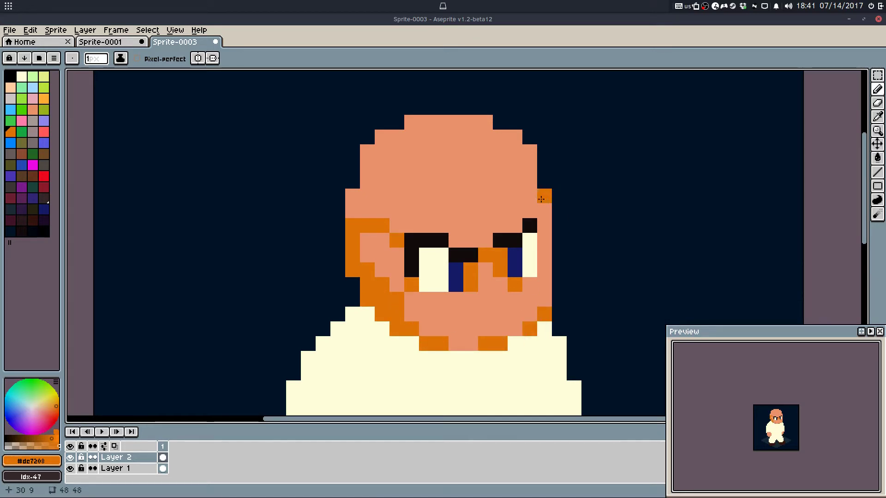
Step: Paint the corner pixels of the skull outline orange and shade the back of the head above the ear
left_click(541, 199)
left_click(410, 123)
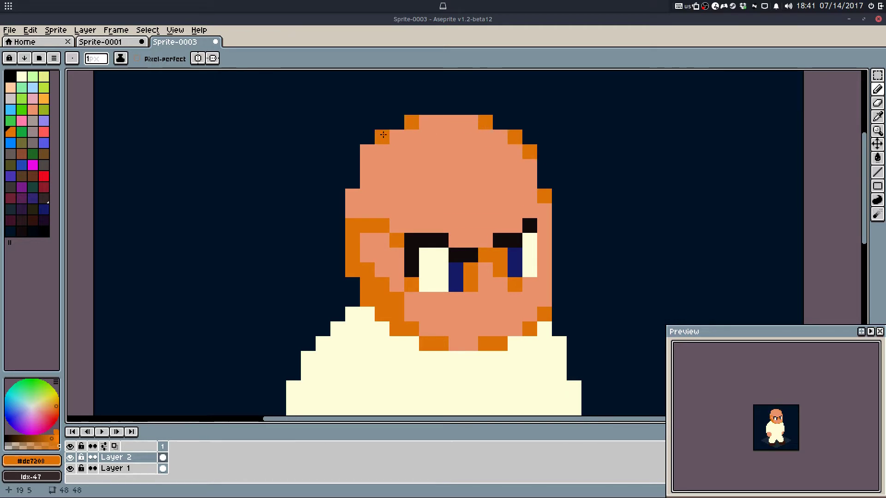
left_click(353, 194)
mouse_move(358, 208)
left_mouse_down()
mouse_move(371, 206)
mouse_move(395, 232)
left_mouse_up()
left_click(380, 191)
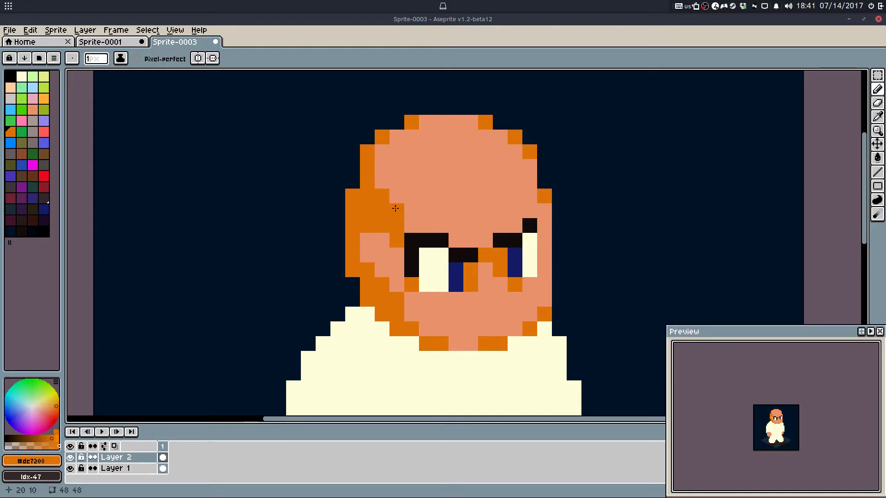
Step: Extend the orange shading along the brow, between the eyebrows and across to the far temple
left_click(417, 222)
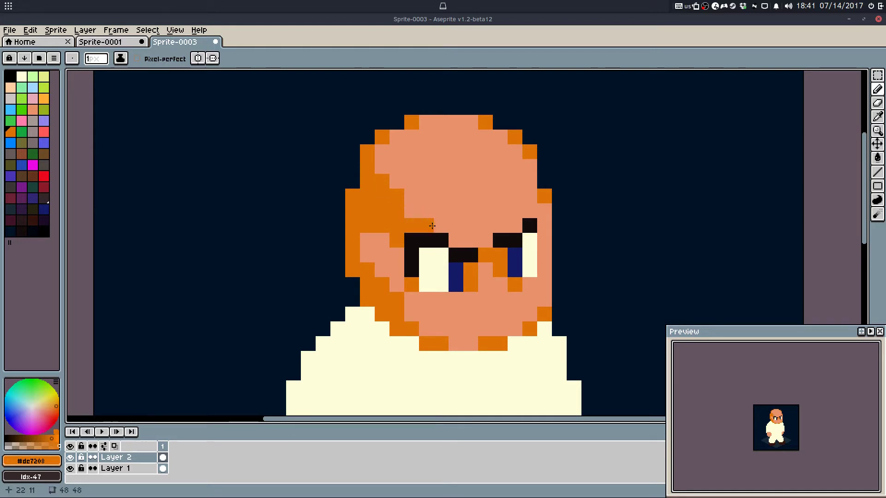
left_click(475, 243)
left_click_drag(426, 225, 441, 226)
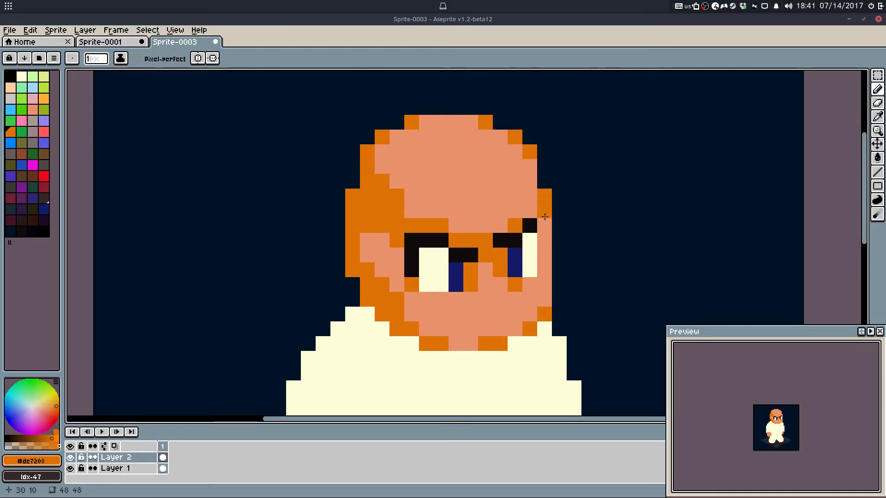
left_click_drag(538, 214, 545, 226)
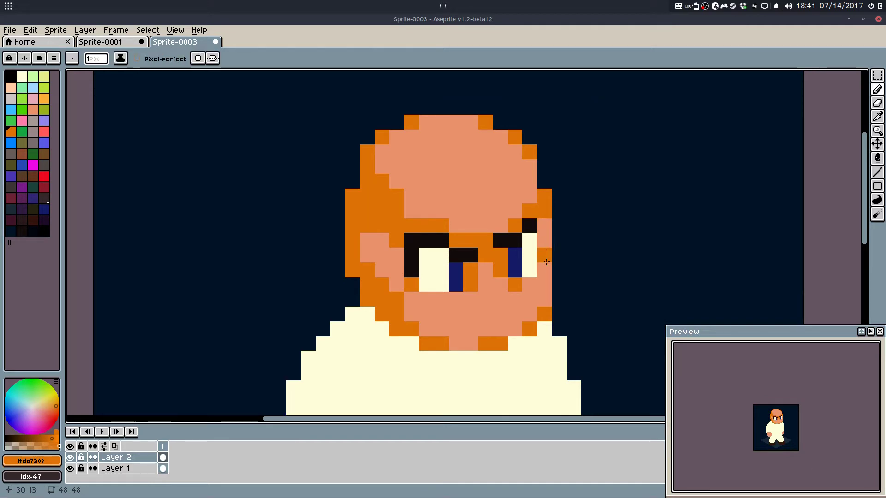
Step: Shade the far cheek below the eye in orange, trim it with skin colour and add orange pixels beneath the nose
left_click_drag(545, 269, 531, 291)
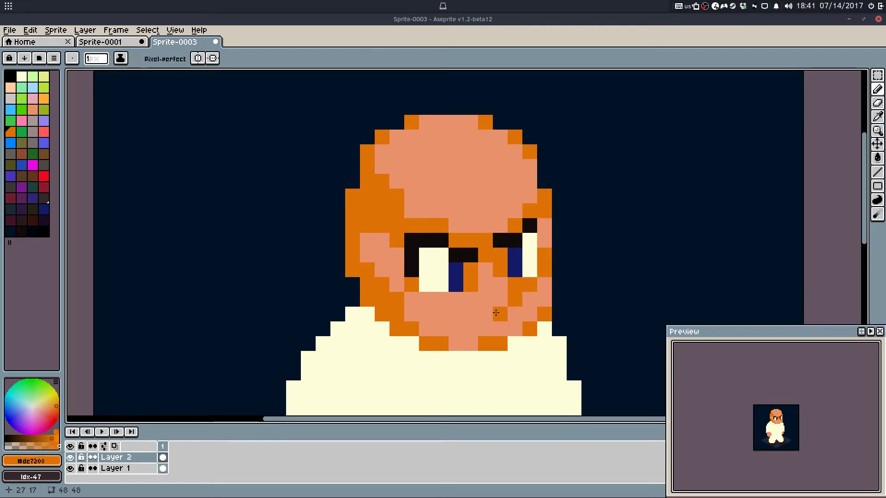
key("ctrl+z")
left_click(525, 300)
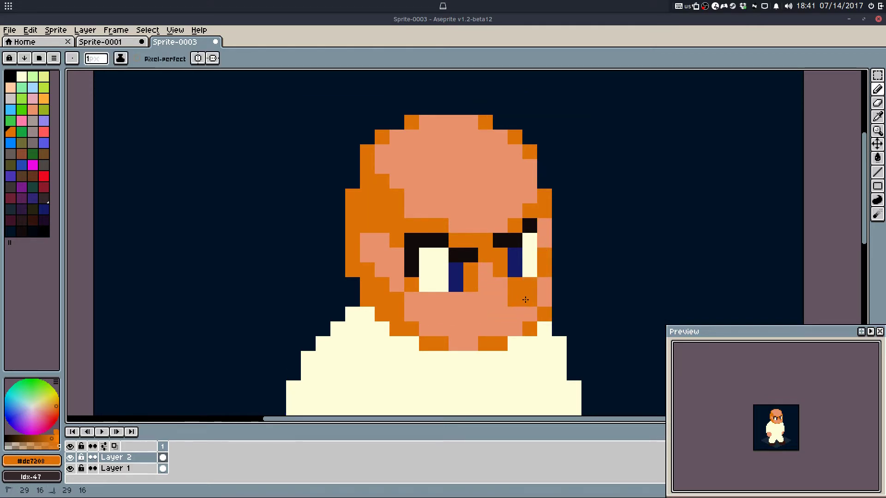
left_click(491, 303, "alt")
left_click_drag(510, 297, 515, 287)
left_click(531, 289, "alt")
left_click(497, 313)
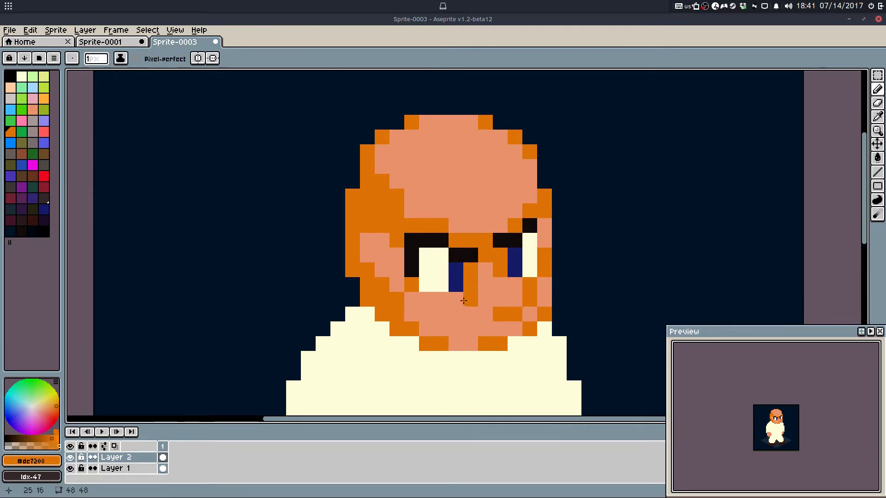
Step: Try painting cream teeth pixels below the near eye, trimmed with skin colour
left_click(443, 283, "alt")
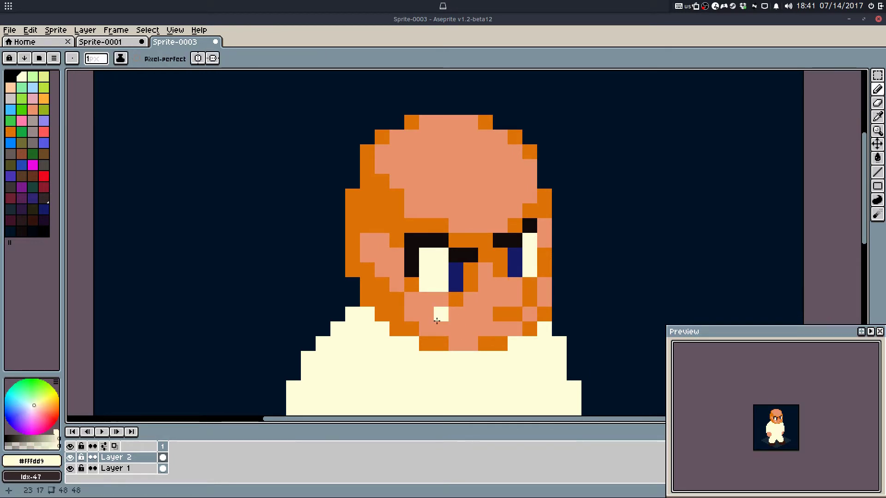
left_click(427, 314)
mouse_move(448, 325)
left_mouse_down()
mouse_move(484, 321)
mouse_move(446, 315)
mouse_move(458, 321)
mouse_move(444, 286)
left_mouse_up()
left_click(449, 317, "alt")
left_click(453, 291)
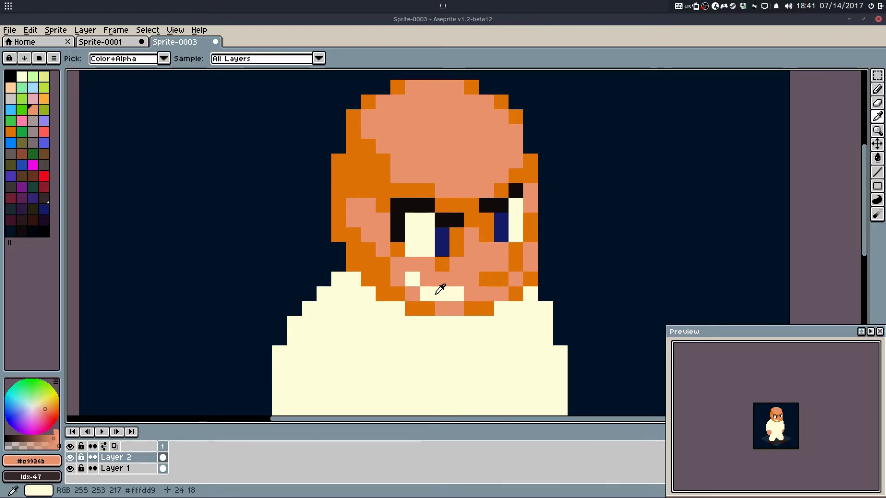
Step: Paint a near-black mouth opening above the chin, with a row of cream teeth directly over it
left_click(451, 214, "alt")
left_click(457, 294)
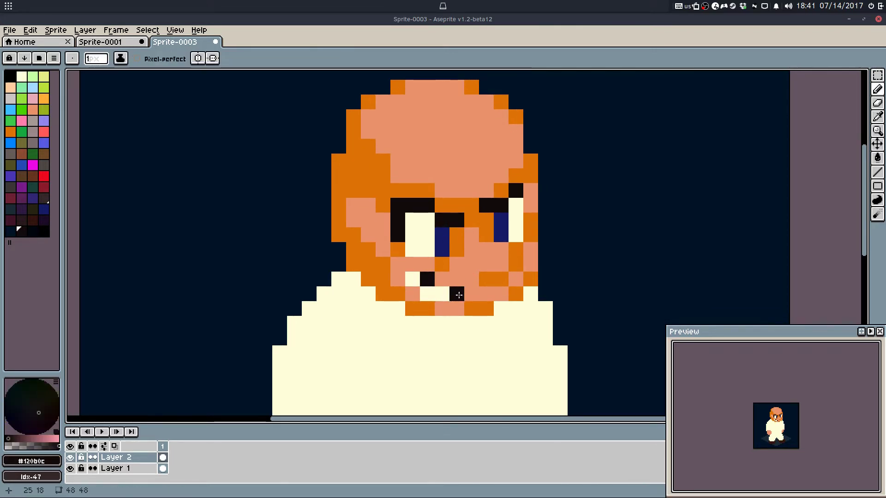
key("ctrl+z")
mouse_move(459, 295)
left_mouse_down()
mouse_move(473, 280)
mouse_move(419, 277)
mouse_move(458, 292)
mouse_move(432, 283)
mouse_move(470, 281)
mouse_move(465, 296)
mouse_move(435, 278)
left_mouse_up()
key("ctrl+z")
left_click(485, 294, "alt")
left_click(471, 295)
left_click(430, 294, "alt")
left_click(453, 295, "alt")
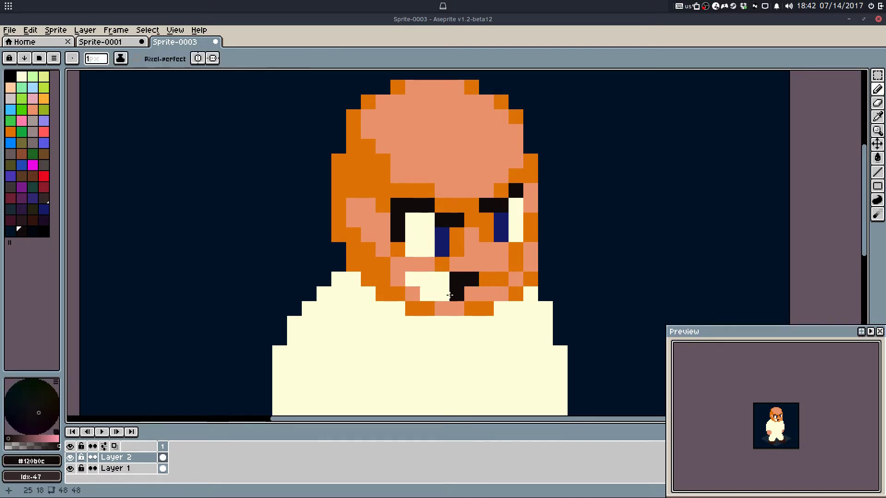
left_click(442, 277, "alt")
left_click(455, 278)
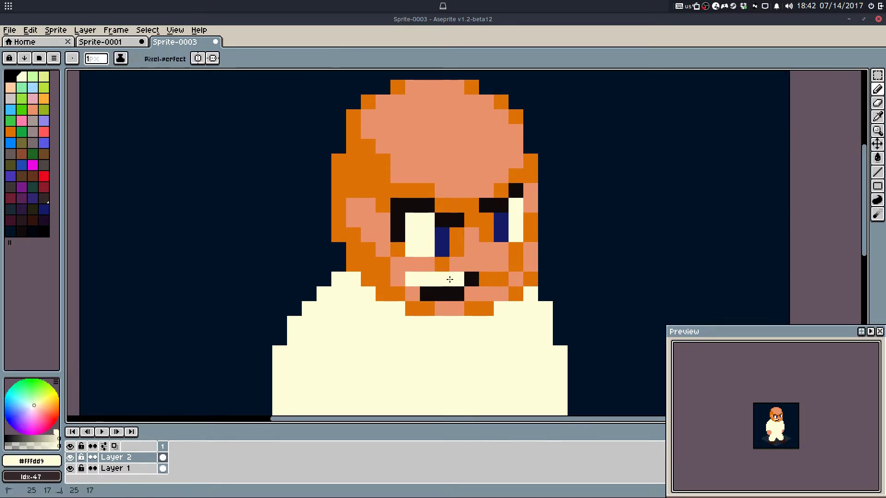
Step: Paint over the mouth's far corner pixel and the row of cream teeth in skin colour
left_click(457, 266, "alt")
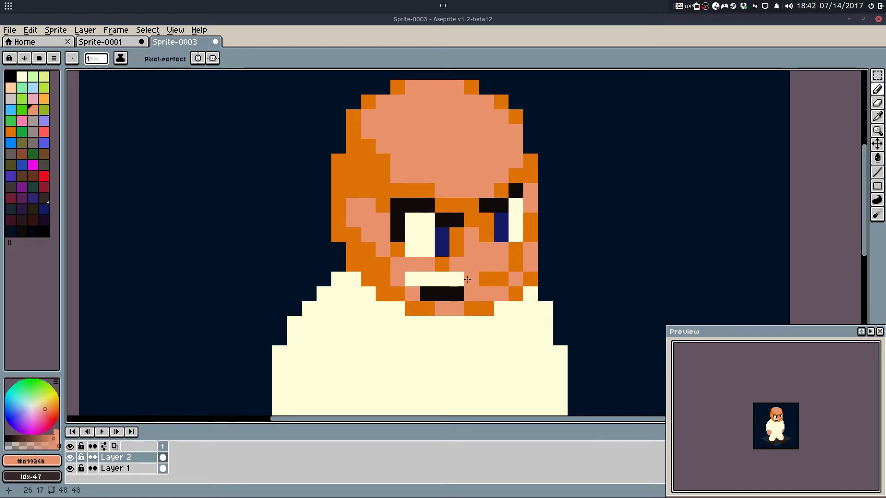
scroll(489, 243, "down", 2)
left_click(476, 270)
scroll(447, 277, "up", 2)
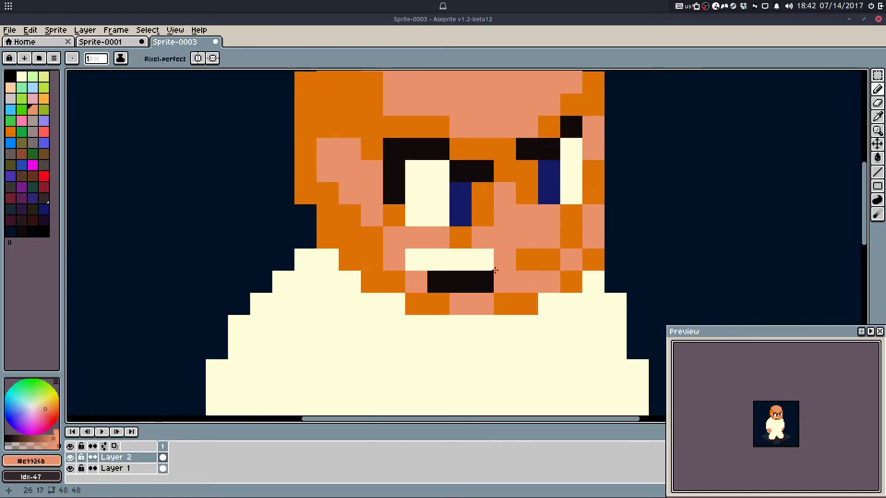
left_click_drag(489, 260, 417, 262)
Step: Reshape the mouth into a slanted line of two near-black pixels and one pixel below, trimming the rest with skin colour
left_click(459, 276, "alt")
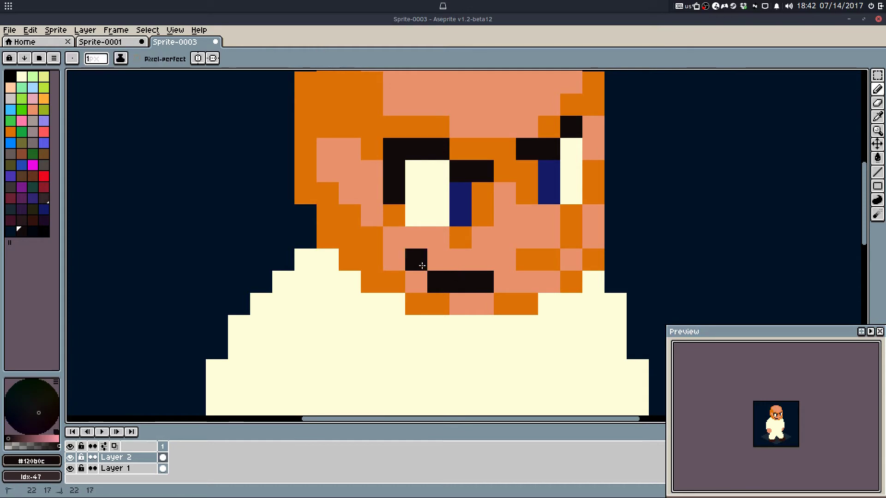
left_click(419, 260)
left_click(419, 279, "alt")
left_click(432, 283)
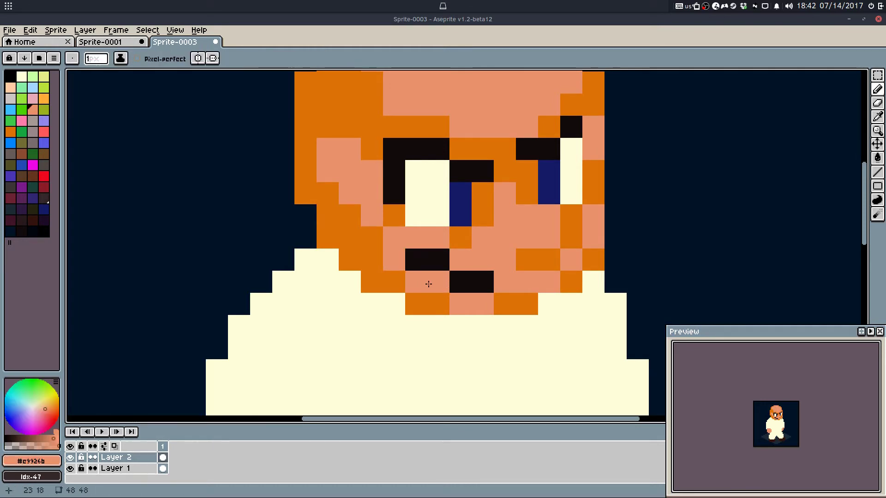
left_click(482, 281)
scroll(471, 263, "down", 2)
scroll(488, 261, "up", 6)
Step: Try repainting the mouth line in orange, and undo it
left_click(403, 305, "alt")
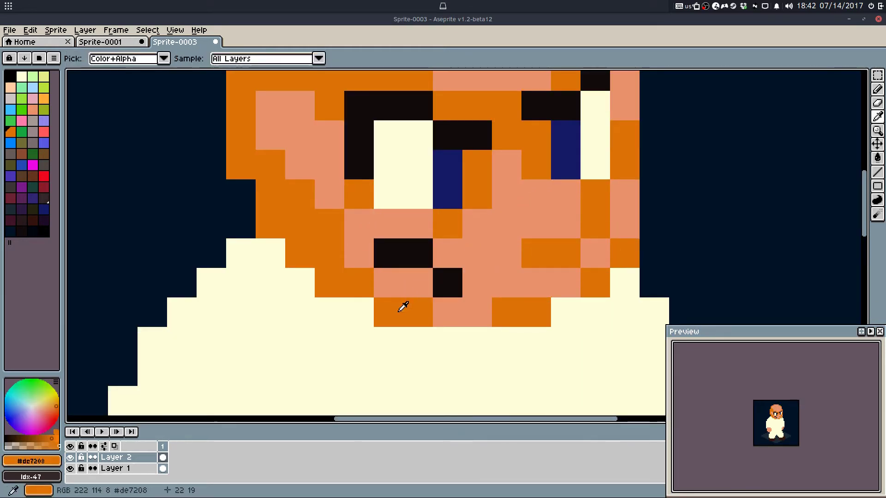
left_click_drag(416, 251, 445, 282)
scroll(497, 242, "down", 4)
scroll(497, 242, "down", 4)
key("ctrl+z")
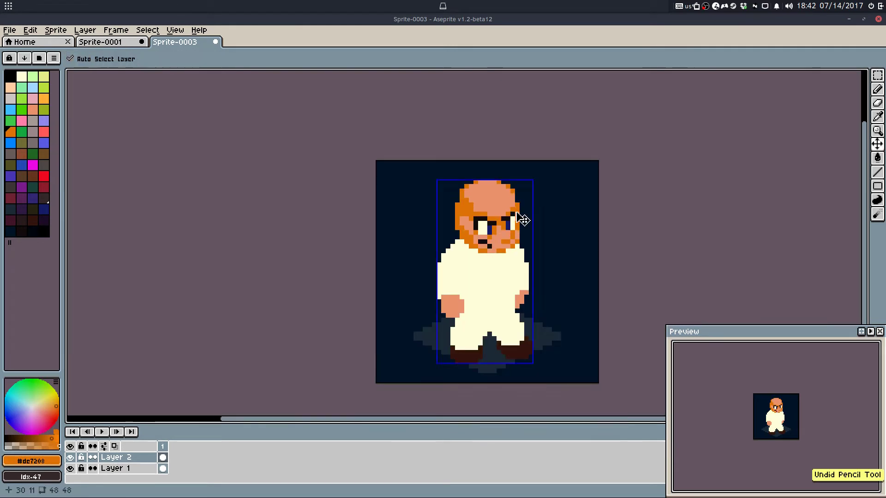
Step: Shift the near arm and hand one pixel outward and fill the gap it leaves in the body with cream
scroll(457, 283, "up", 4)
left_click(415, 222, "alt")
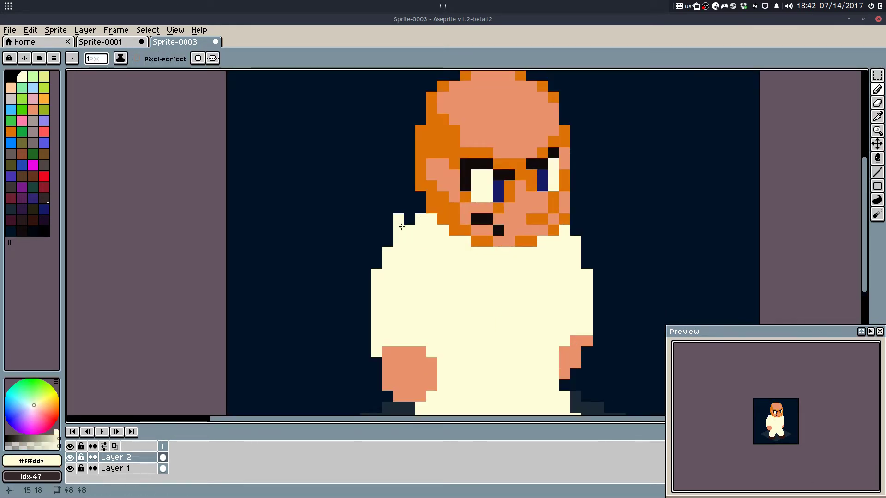
left_click_drag(402, 326, 447, 334)
key("m")
key("Left")
left_click(500, 300)
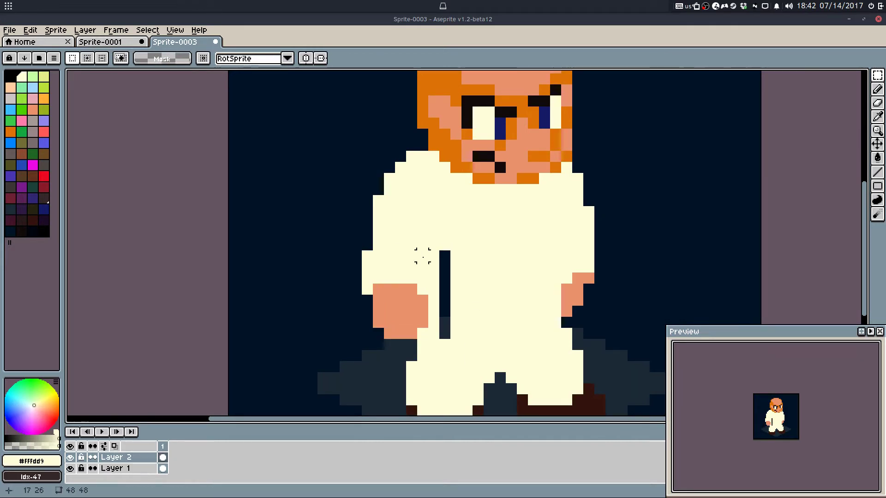
key("b")
left_click_drag(444, 253, 444, 334)
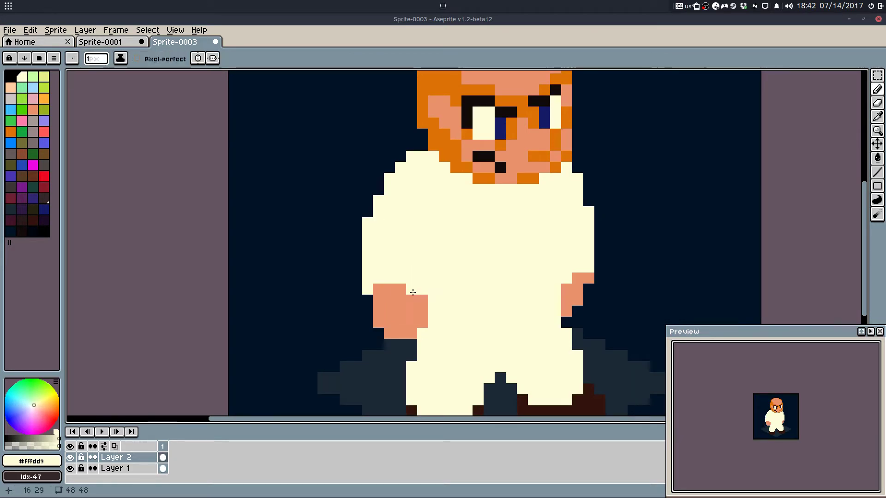
Step: Reshape the near hand in skin colour, extending it toward the torso, and lengthen the cream sleeve over its outer side
left_click(416, 289, "alt")
mouse_move(427, 292)
left_mouse_down()
mouse_move(434, 324)
mouse_move(422, 333)
left_mouse_up()
key("e")
key("b")
mouse_move(433, 290)
left_mouse_down()
mouse_move(396, 274)
mouse_move(381, 289)
mouse_move(412, 278)
mouse_move(380, 296)
mouse_move(429, 294)
mouse_move(421, 284)
mouse_move(443, 296)
left_mouse_up()
left_click(385, 273, "alt")
left_click(422, 281, "alt")
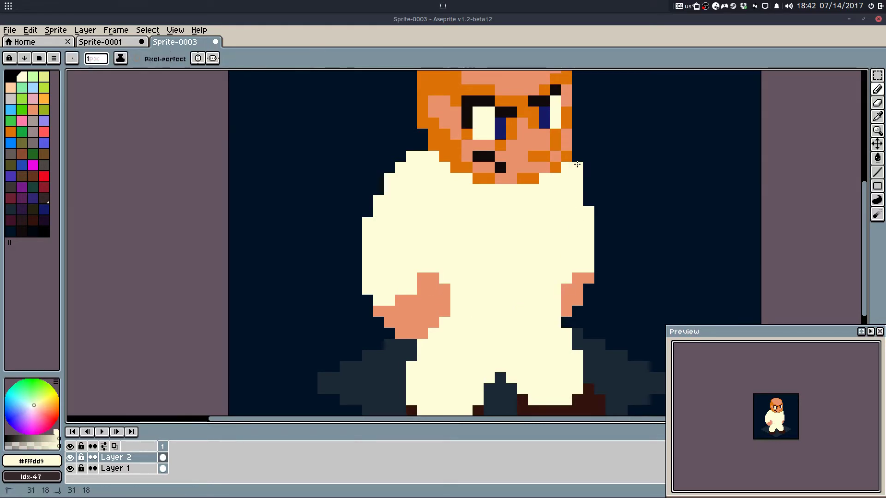
Step: Widen the far shoulder and sleeve by one pixel in cream and enlarge the far hand in skin colour
left_click(577, 200, "alt")
left_click_drag(589, 180, 600, 268)
key("e")
left_click_drag(610, 201, 610, 227)
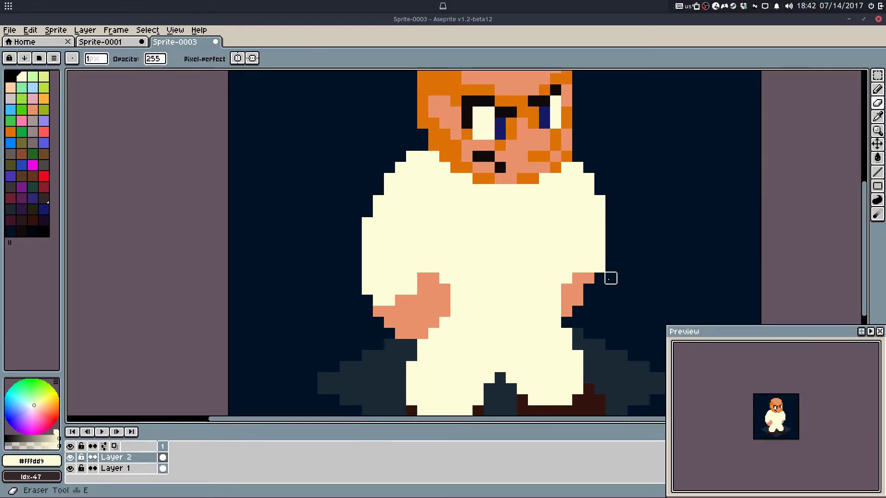
key("b")
left_click(588, 279, "alt")
left_click_drag(599, 278, 579, 299)
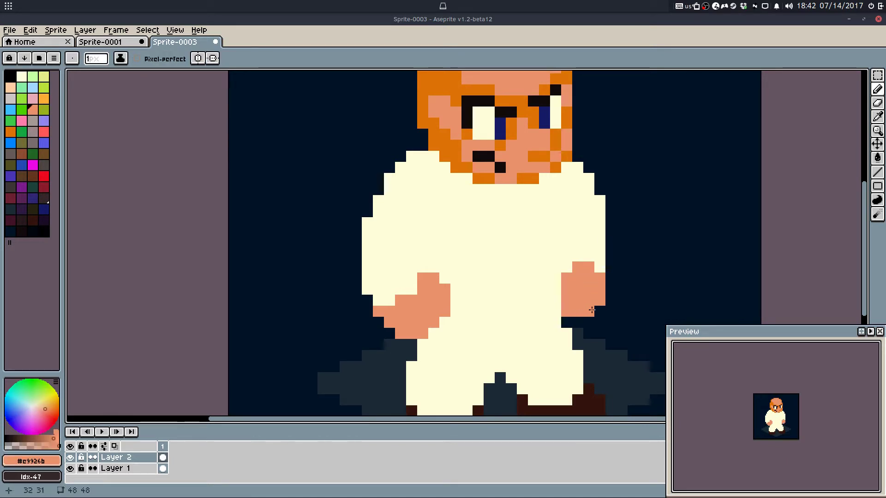
key("m")
left_click_drag(577, 256, 600, 312)
left_click(589, 222)
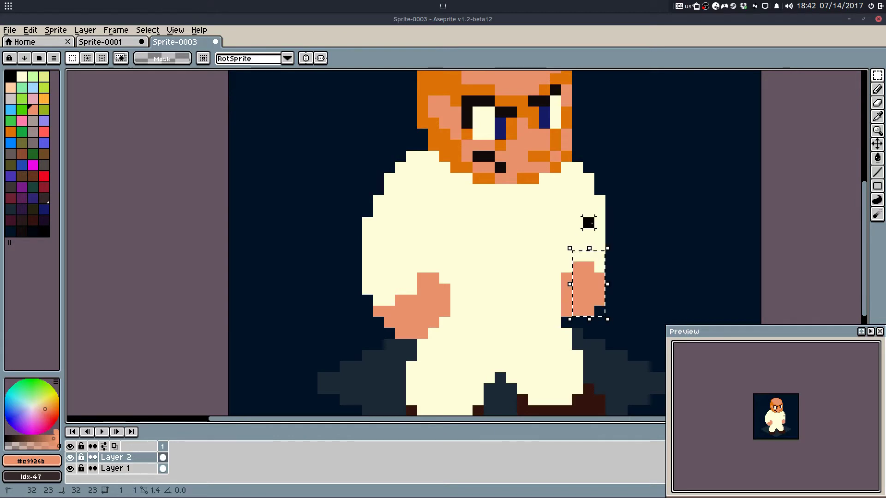
Step: Paint a column of cream pixels along the far sleeve's outer edge to bulge it outward
key("q")
left_click(601, 217, "alt")
left_click_drag(611, 221, 609, 253)
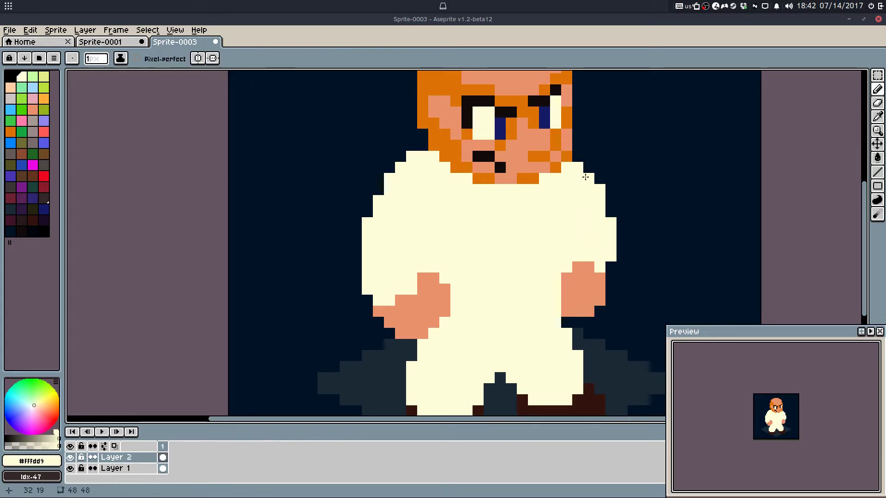
Step: Build up the near shoulder with cream pixels and undo the stroke that overlaps the jaw
scroll(437, 202, "up", 2)
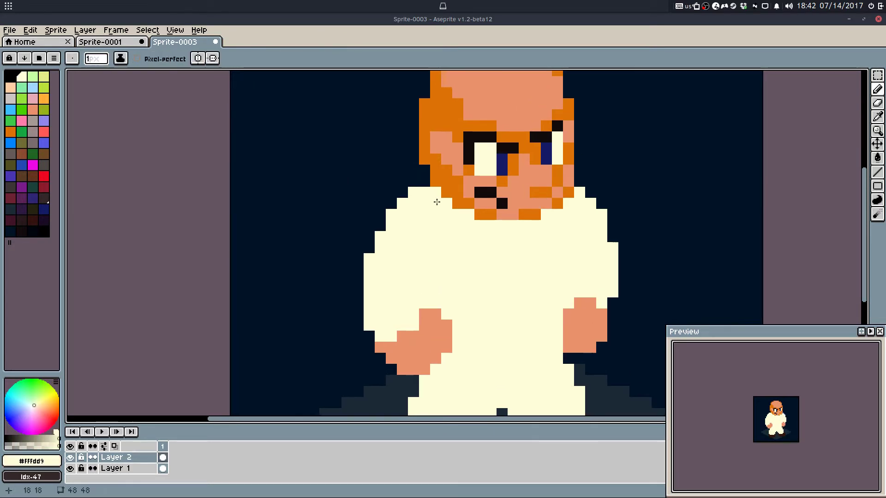
left_click(400, 192)
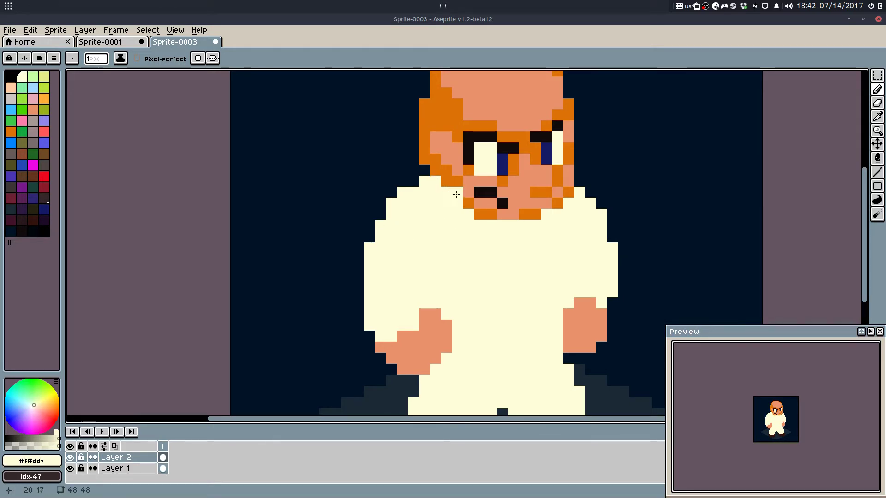
scroll(470, 207, "down", 4)
key("ctrl+z")
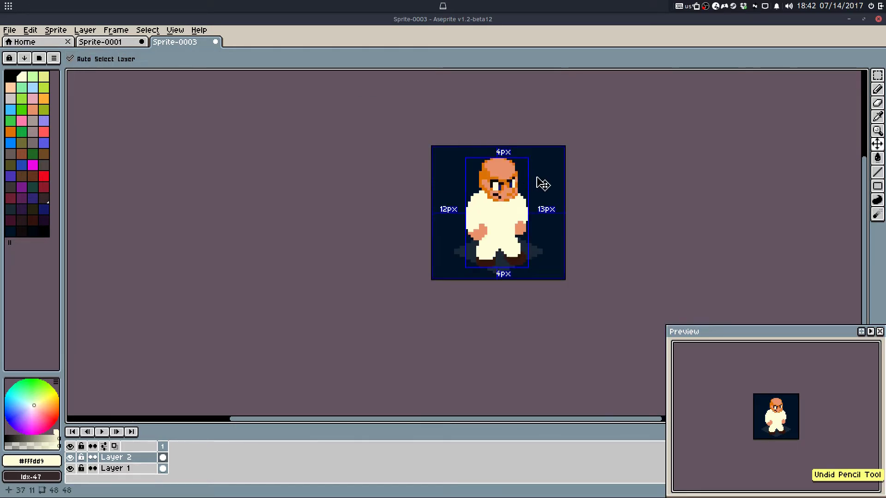
Step: Erase cream pixels at the crotch to extend the gap between the legs upward
scroll(508, 226, "up", 4)
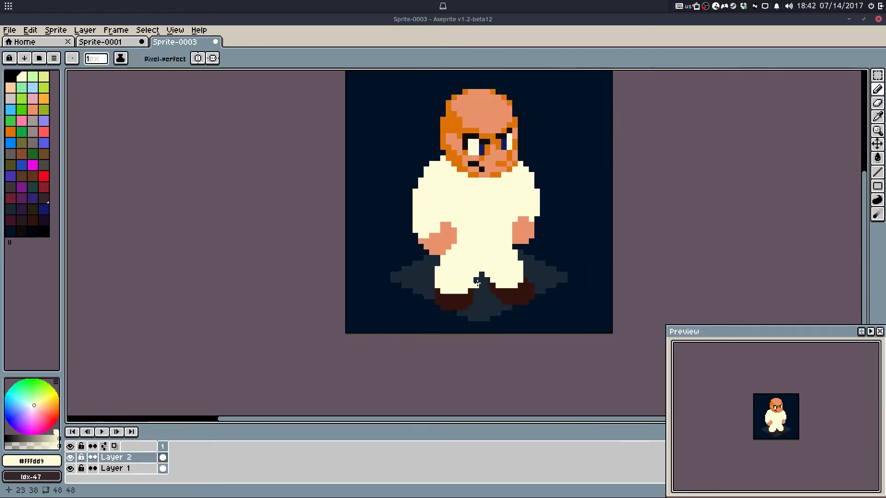
key("e")
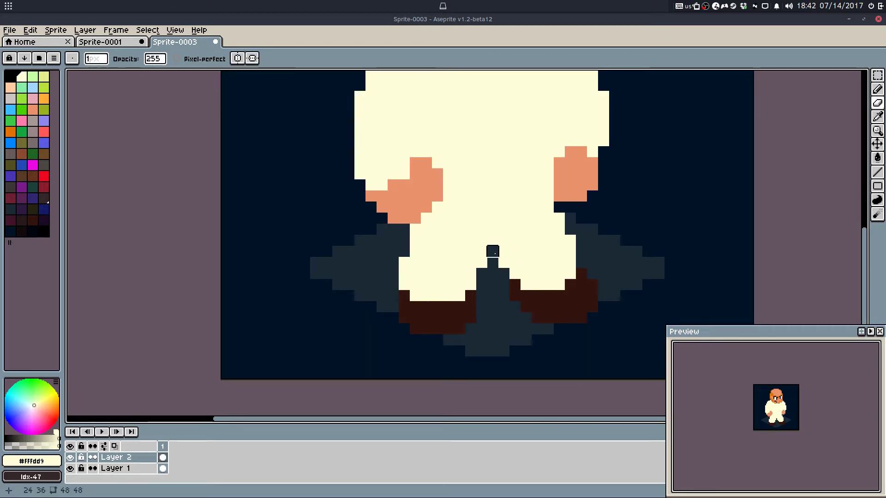
scroll(504, 283, "down", 3)
scroll(535, 266, "up", 2)
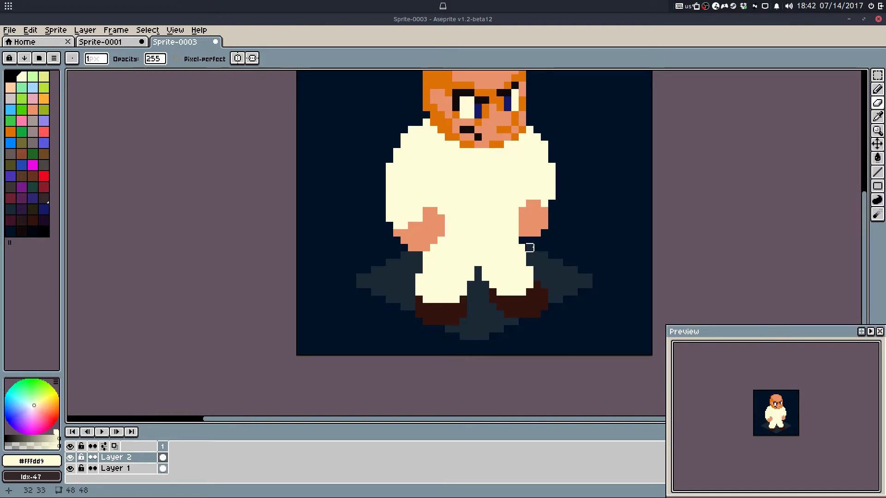
left_click_drag(533, 248, 500, 302)
Step: Select the near arm and hand, move them one pixel outward and one pixel up, and deselect
key("b")
scroll(353, 264, "up", 1)
key("f")
left_click_drag(344, 245, 442, 334)
key("Left")
key("Up")
key("ctrl+d")
key("b")
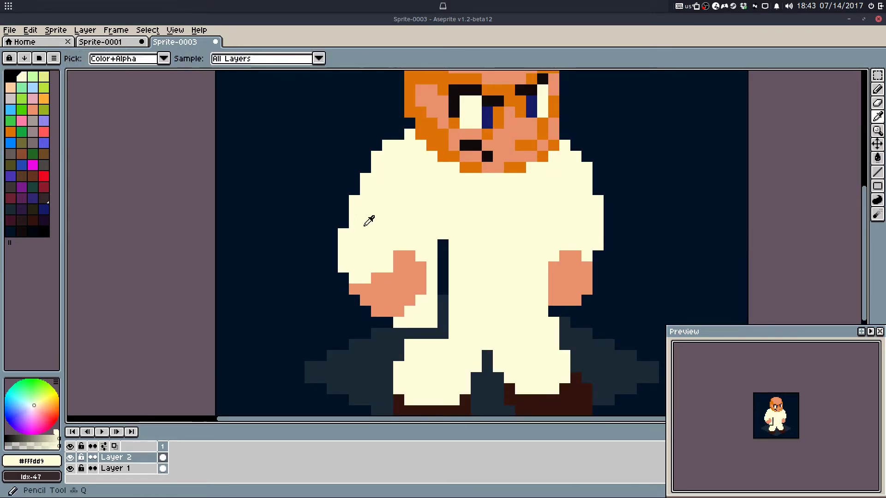
Step: Smooth the near arm's outer contour with cream pixels and fill the gaps beside and beneath the moved arm
left_click(343, 223)
left_click(355, 190)
left_click(368, 166)
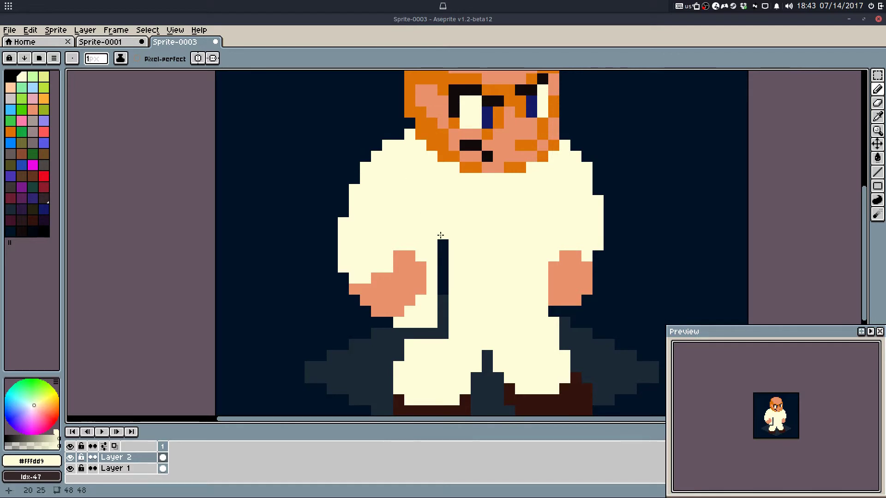
mouse_move(441, 236)
left_mouse_down()
mouse_move(442, 339)
mouse_move(421, 338)
left_mouse_up()
scroll(478, 323, "down", 1)
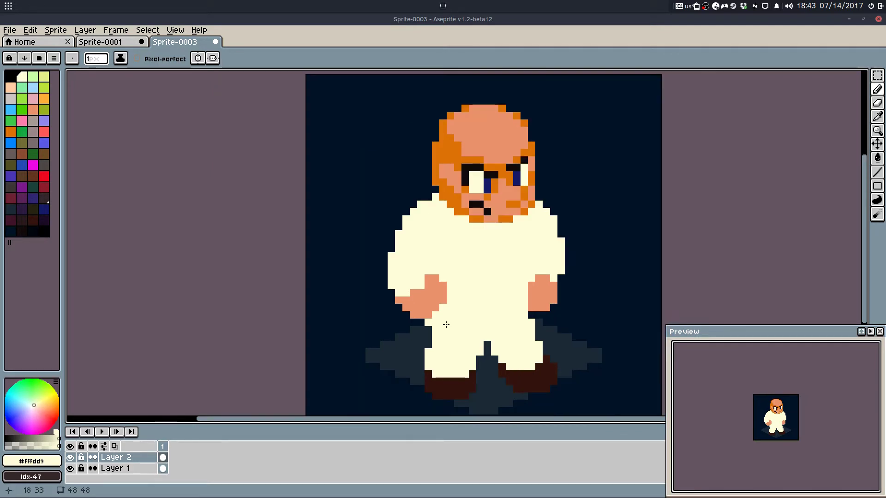
Step: Erase the stray cream pixels beneath the near hand beside the hip
key("e")
left_click(427, 323)
left_click_drag(433, 324, 432, 305)
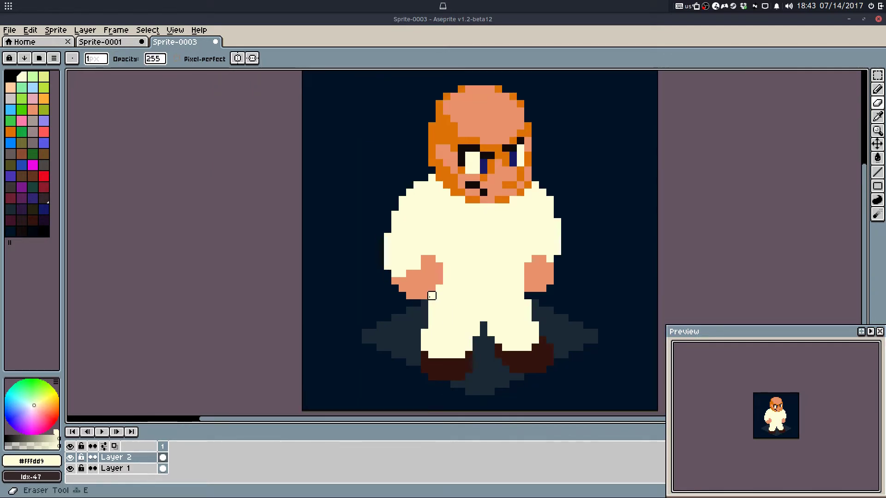
Step: Select the far arm and hand and move them one pixel outward and one pixel up
key("m")
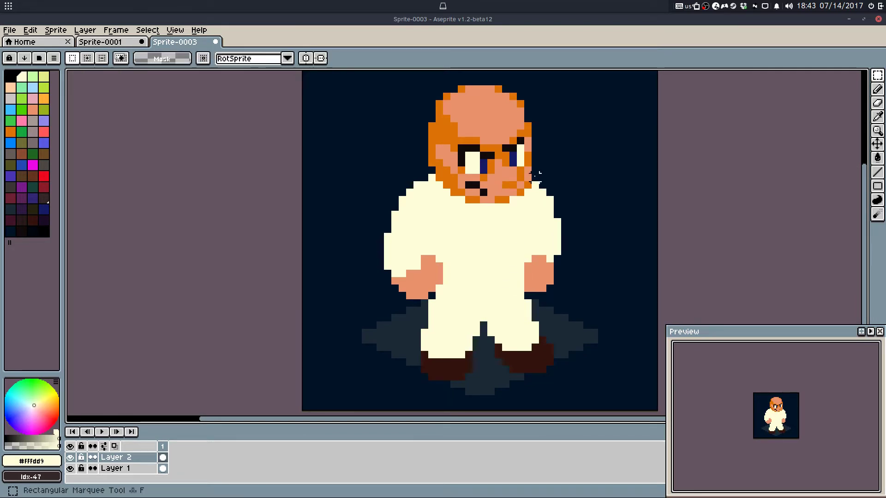
left_click_drag(536, 177, 587, 305)
key("Right")
key("Up")
left_click(528, 245)
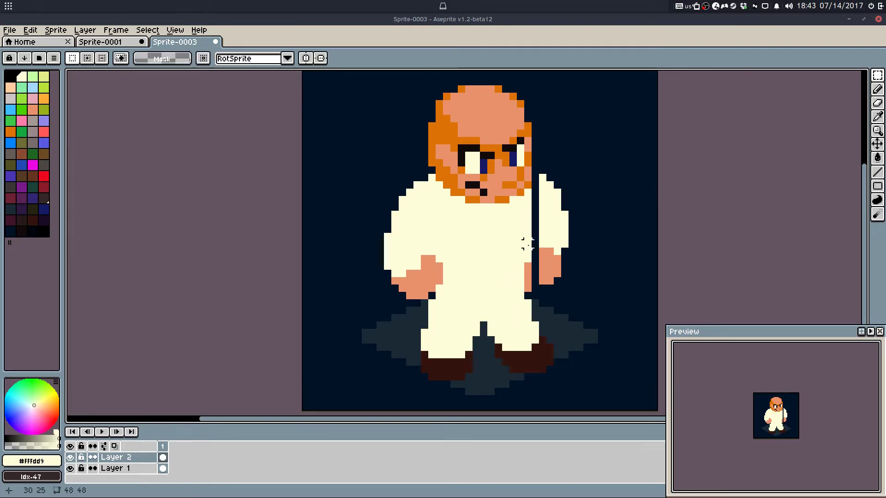
Step: Select the near arm with the outer part of its hand and move it one pixel outward and one pixel up
left_click_drag(377, 174, 429, 307)
key("Left")
key("Up")
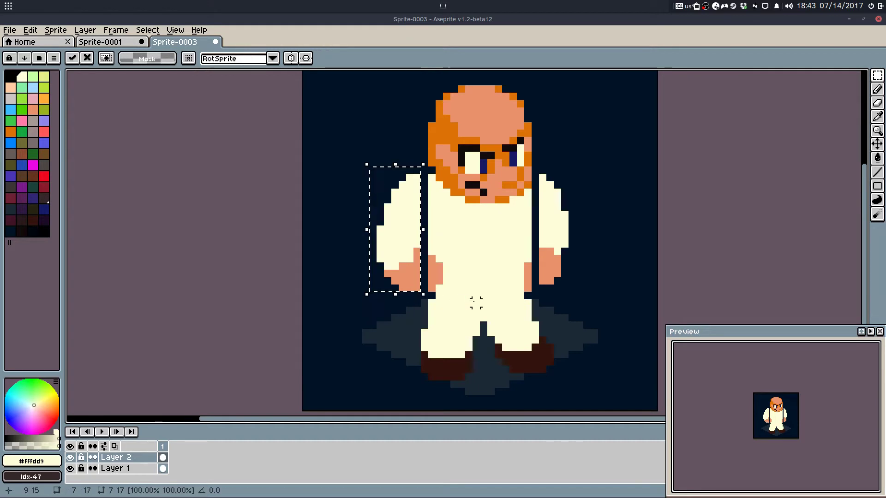
left_click(454, 229)
Step: Fill the gap between the near arm and torso with cream up to the shoulder, and close the hand's gap in skin colour
key("b")
key("m")
left_click(439, 184)
key("b")
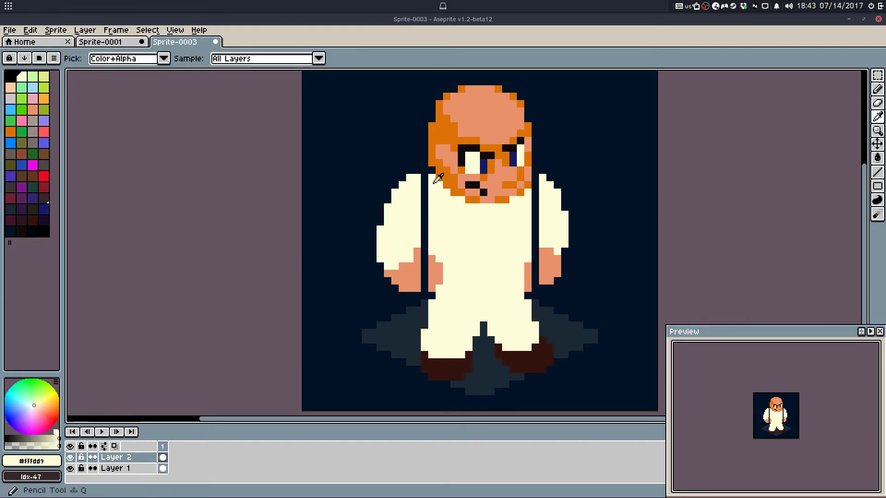
left_click(433, 179, "alt")
left_click(423, 178)
mouse_move(424, 171)
left_mouse_down()
mouse_move(425, 206)
mouse_move(430, 171)
mouse_move(426, 254)
mouse_move(418, 255)
mouse_move(410, 296)
left_mouse_up()
left_click(432, 172)
left_click(418, 253, "alt")
left_click(410, 244, "alt")
left_click_drag(417, 252, 426, 251)
Step: Fill the upper gap between the far arm and torso with cream and raise the far shoulder
left_click(534, 204, "alt")
left_click(527, 203, "alt")
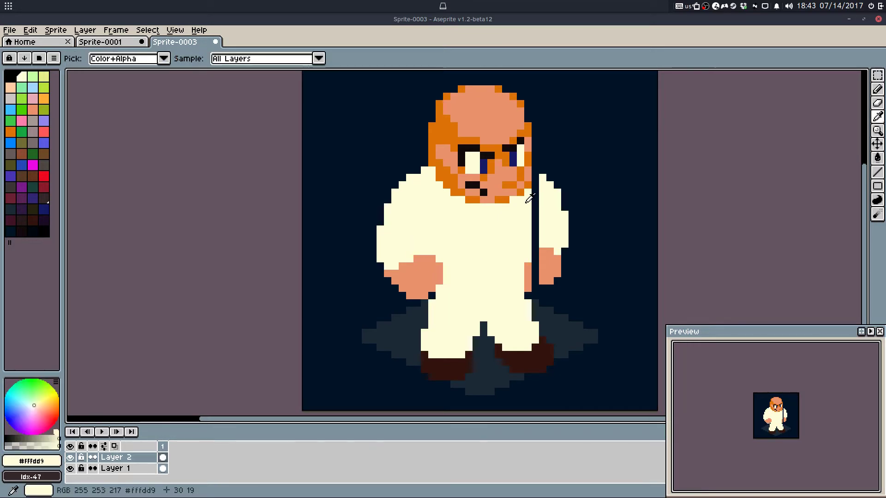
left_click_drag(535, 183, 536, 216)
left_click(542, 172)
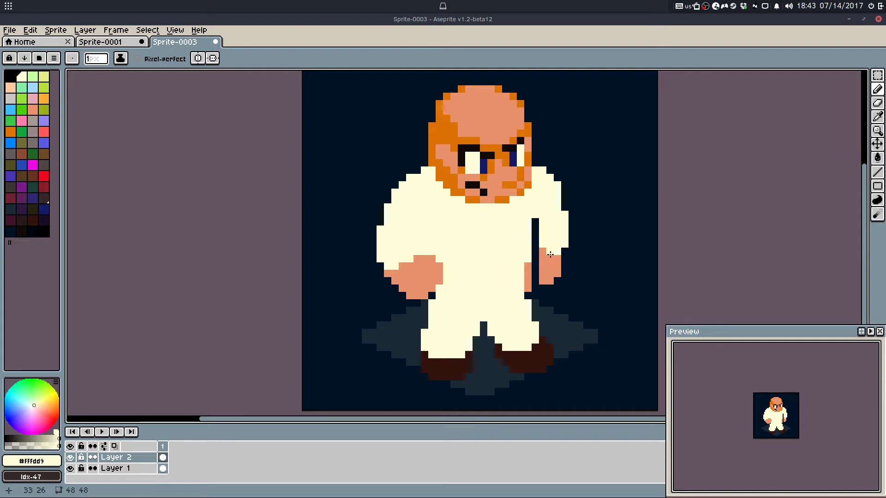
Step: Fill the gap between the far arm and torso with cream and extend the far hand's lower edge in skin colour
scroll(519, 231, "up", 2)
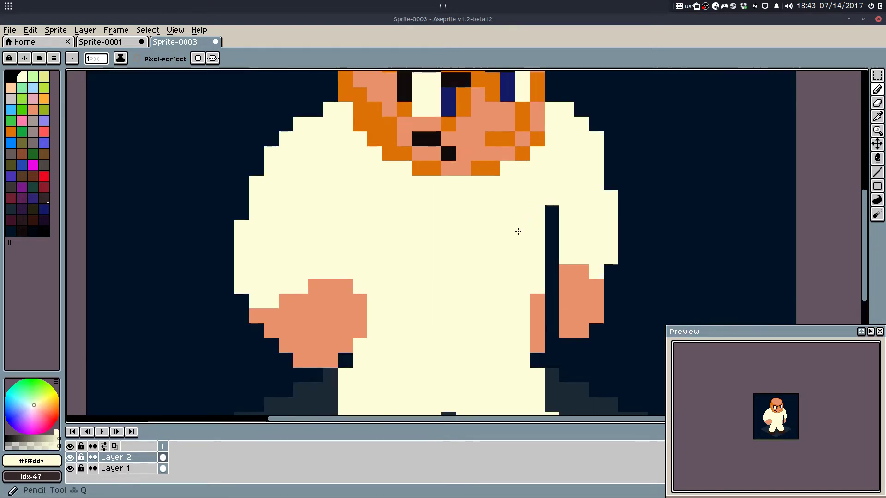
mouse_move(550, 214)
left_mouse_down()
mouse_move(553, 331)
mouse_move(537, 331)
left_mouse_up()
left_click(565, 287, "alt")
key("e")
key("q")
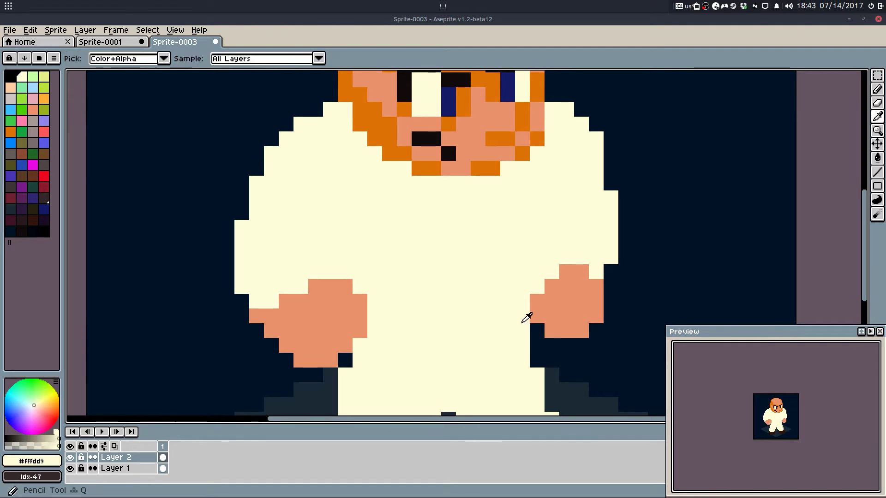
key("ctrl+z")
key("b")
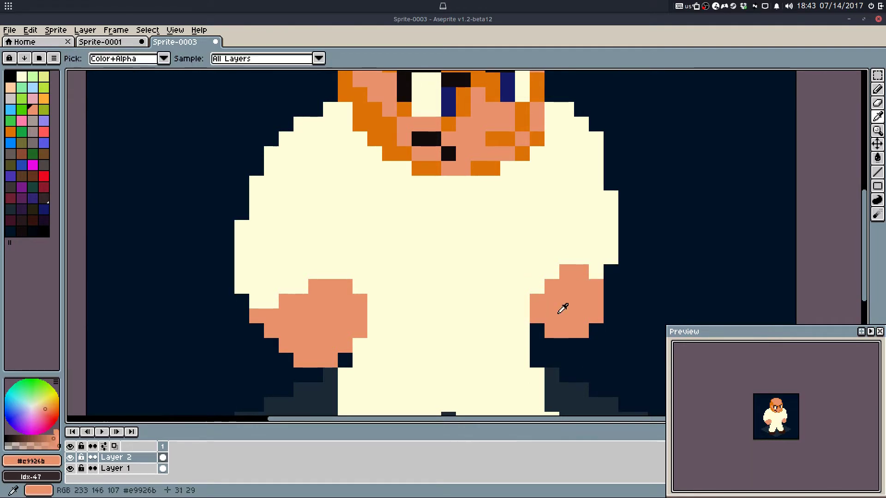
left_click_drag(566, 346, 553, 353)
scroll(564, 310, "down", 6)
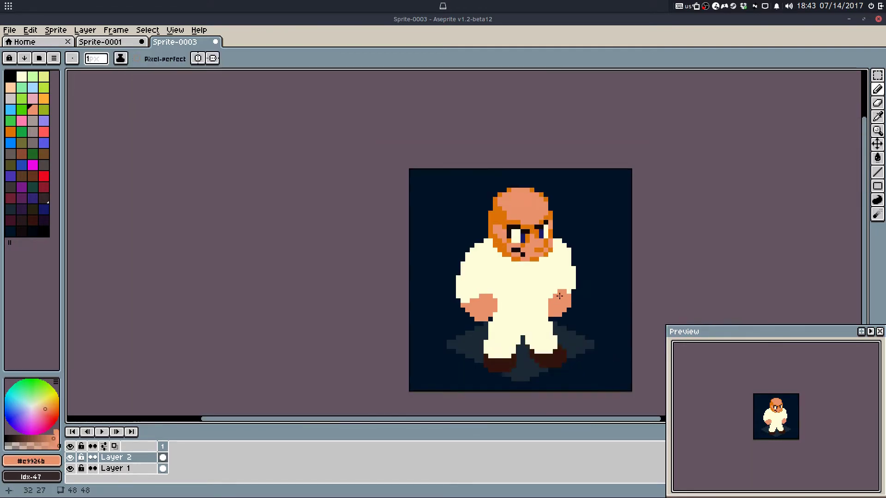
key("ctrl+z")
scroll(559, 301, "up", 6)
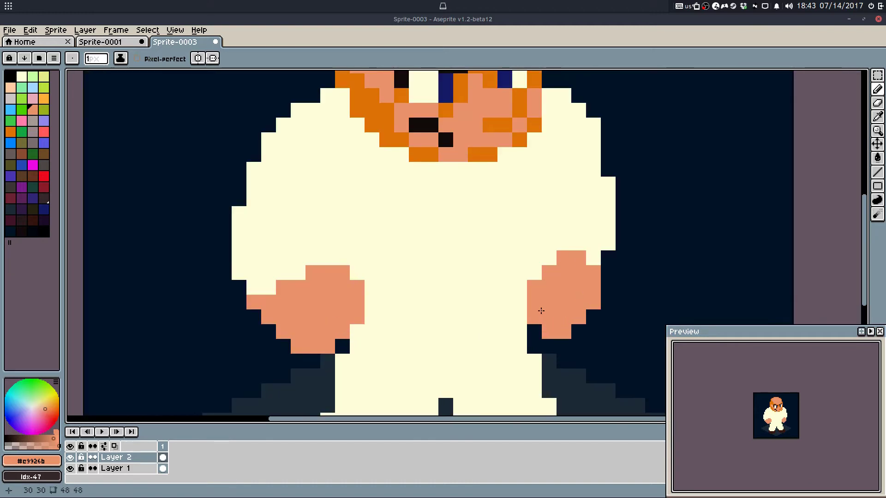
Step: Try shifting the selected far hand one pixel outward
mouse_move(535, 277)
left_mouse_down()
mouse_move(551, 260)
mouse_move(593, 317)
mouse_move(593, 331)
left_mouse_up()
key("ctrl+z")
key("m")
key("Right")
left_click(642, 326)
key("ctrl+z")
key("ctrl+z")
key("b")
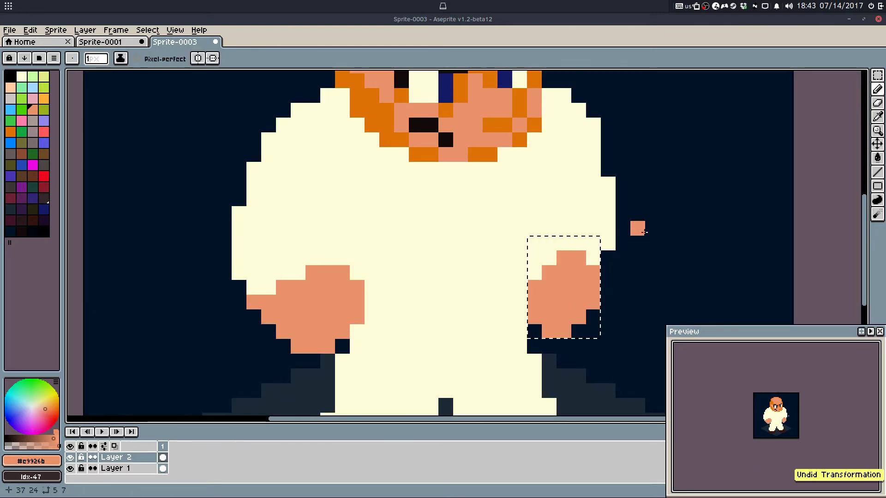
key("ctrl+d")
key("m")
Step: Extend the far sleeve's outer edge two pixels down in cream and add two skin pixels to the hand's outer edge below it
key("b")
left_click(610, 233, "alt")
left_click_drag(609, 257, 609, 273)
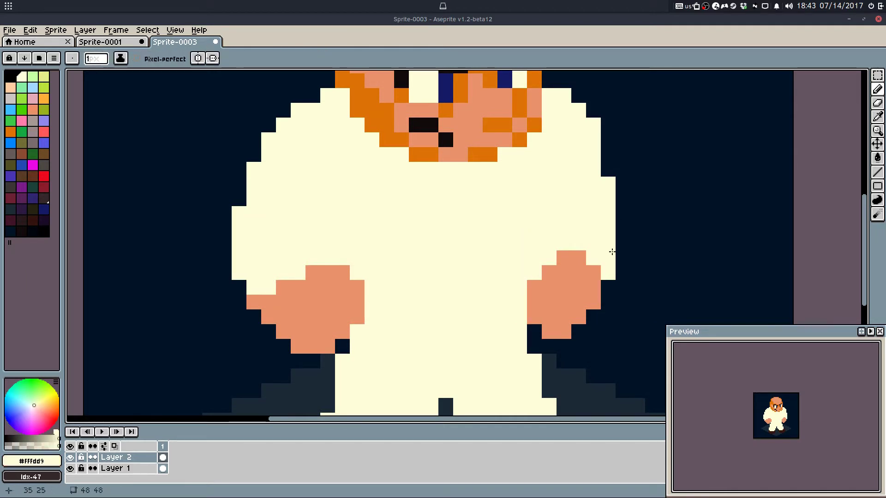
left_click(593, 291, "alt")
left_click(602, 291)
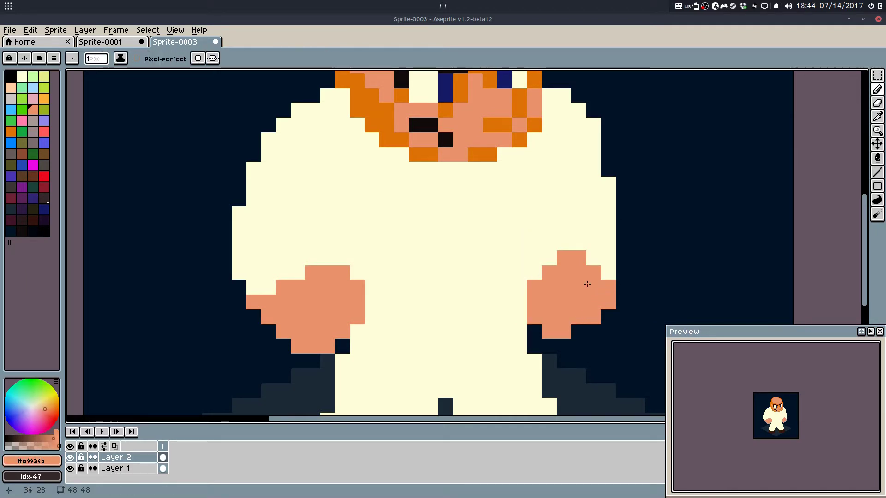
Step: Extend the underside of the far hand by one pixel row in skin colour
left_click(579, 332)
left_click(535, 332)
left_click(554, 341)
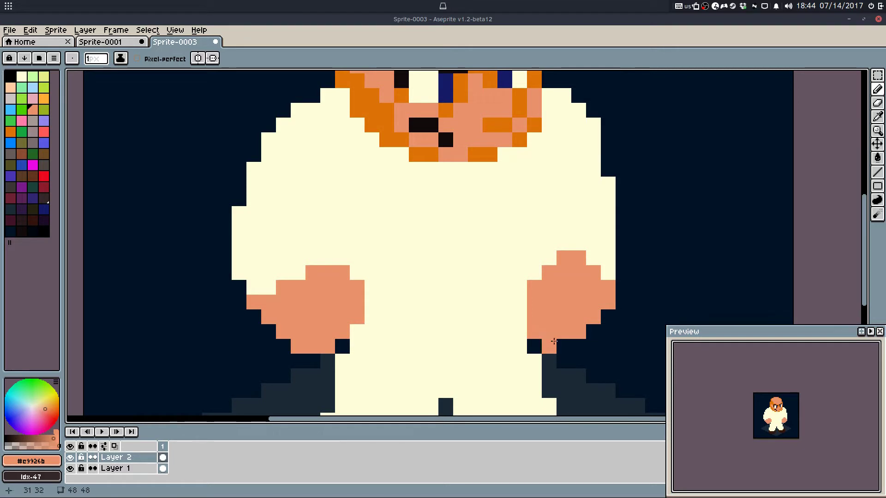
key("ctrl+z")
key("ctrl+z")
left_click_drag(564, 346, 535, 347)
key("ctrl+z")
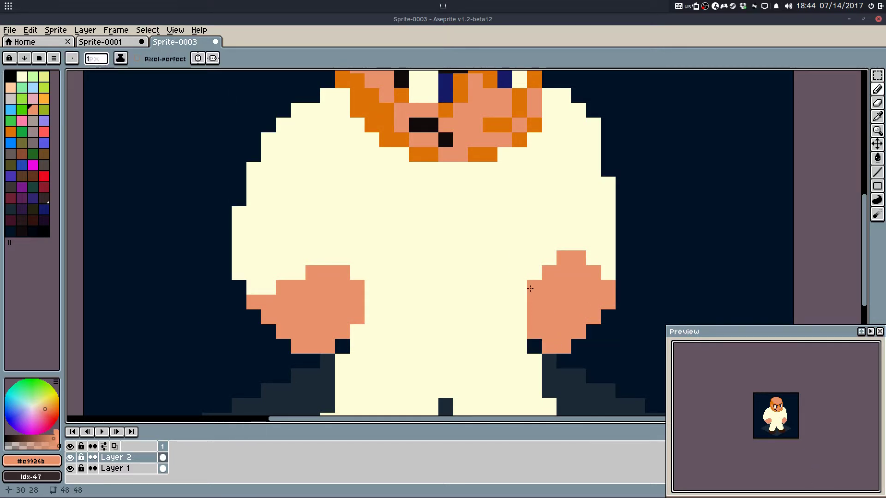
key("ctrl+z")
scroll(558, 296, "down", 3)
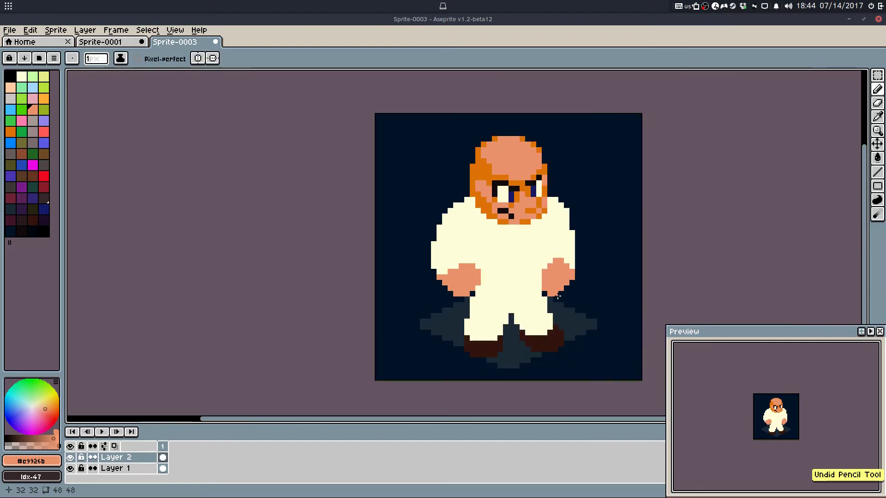
Step: Cover the top edge of the far hand with cream to lower the cuff line by one pixel
scroll(558, 296, "up", 2)
left_click(549, 241, "alt")
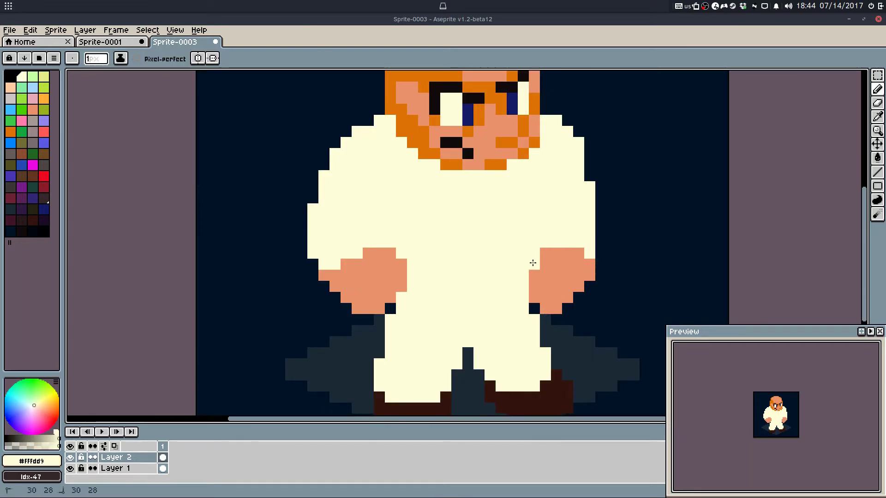
left_click(545, 253)
scroll(573, 272, "down", 2)
scroll(566, 194, "up", 2)
Step: Erase the edge pixels of the far shoulder and upper arm to lower their outline by one pixel
key("e")
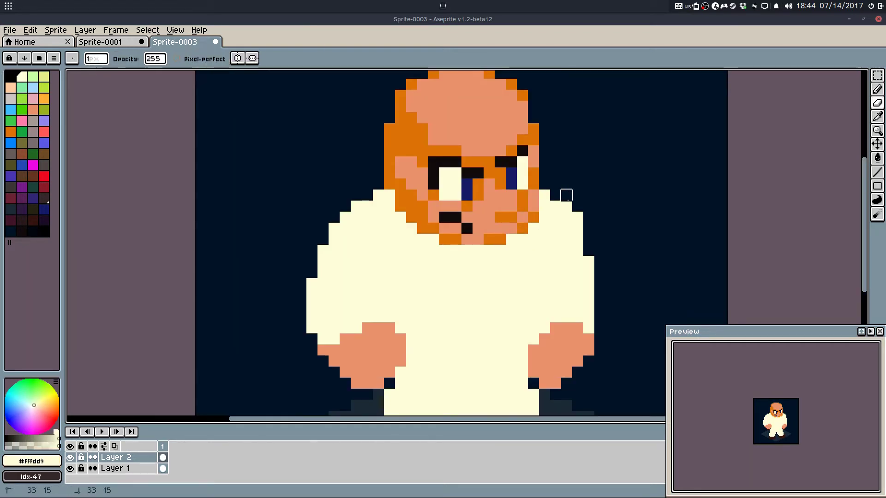
left_click(578, 218)
scroll(588, 262, "down", 2)
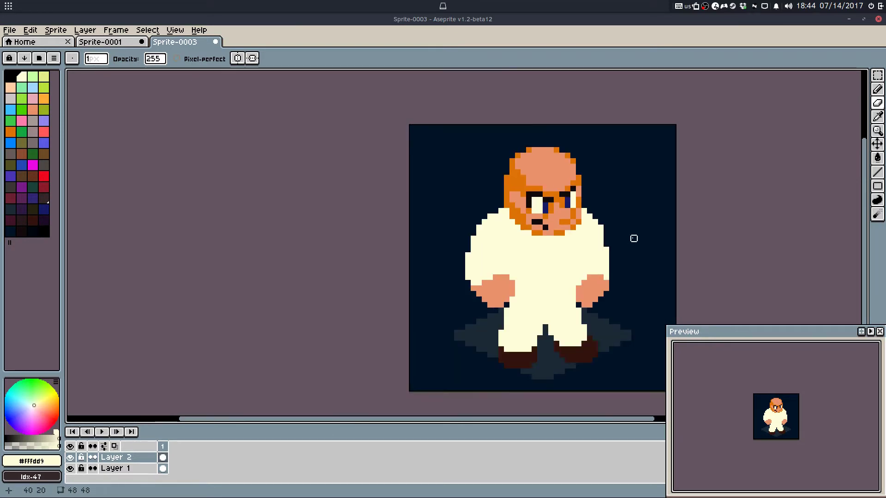
scroll(633, 239, "up", 3)
scroll(603, 258, "down", 2)
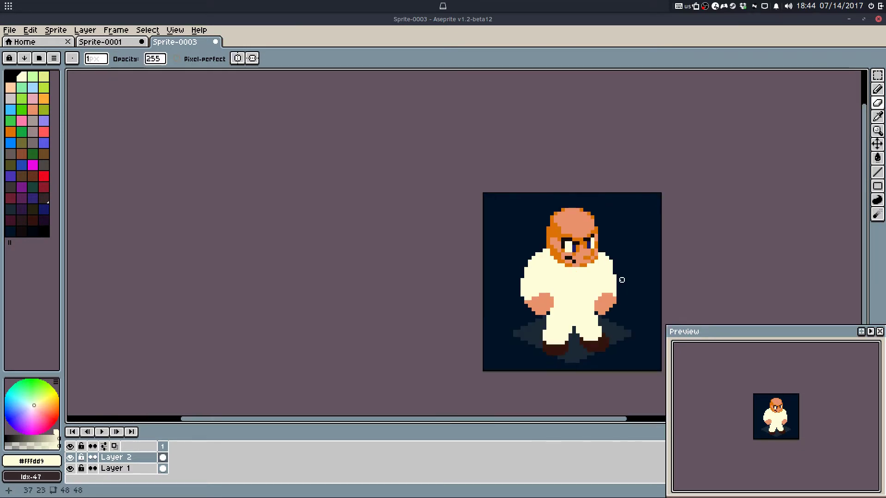
Step: Erase the lowest pixel row and the lower corner pixels of the far hand
scroll(621, 280, "up", 4)
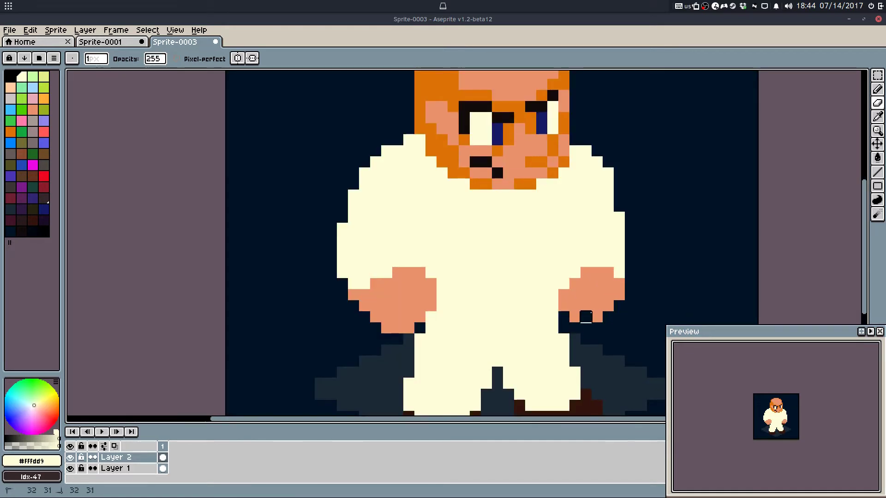
key("ctrl+z")
left_click(597, 316)
Step: Try enlarging the far hand's upper and outer edges in skin colour
key("b")
left_click(616, 280, "alt")
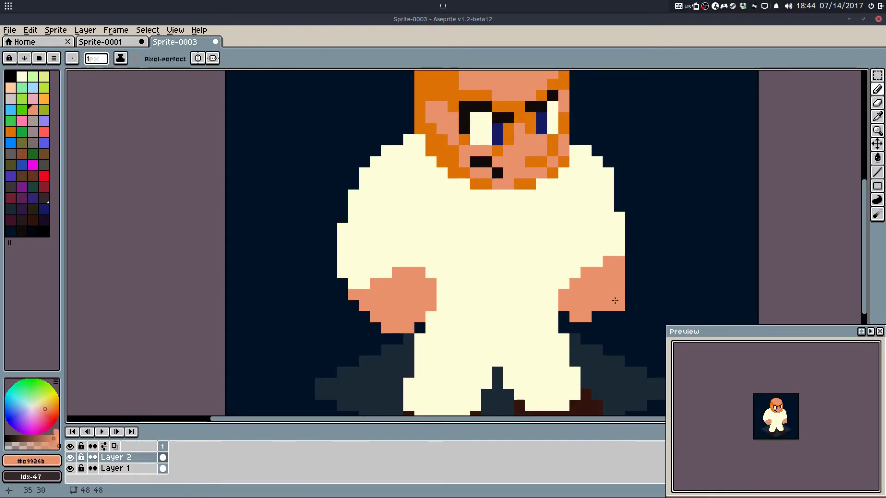
scroll(616, 301, "down", 4)
key("ctrl+z")
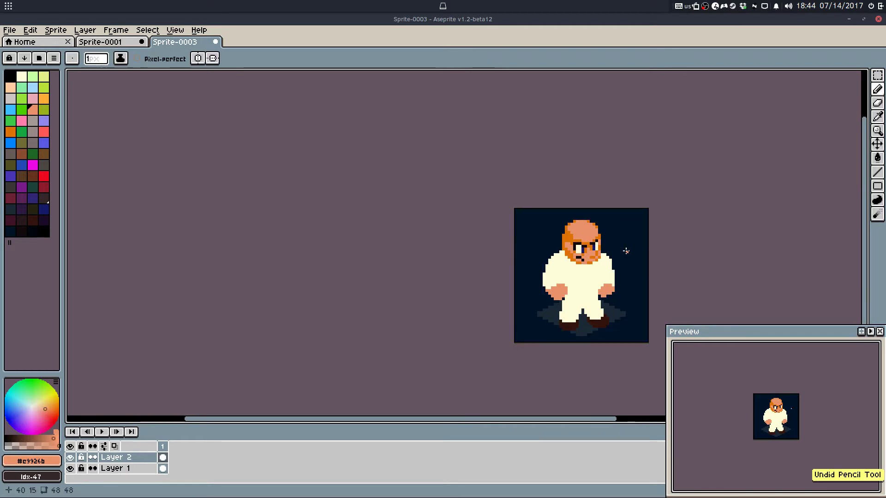
scroll(623, 259, "up", 4)
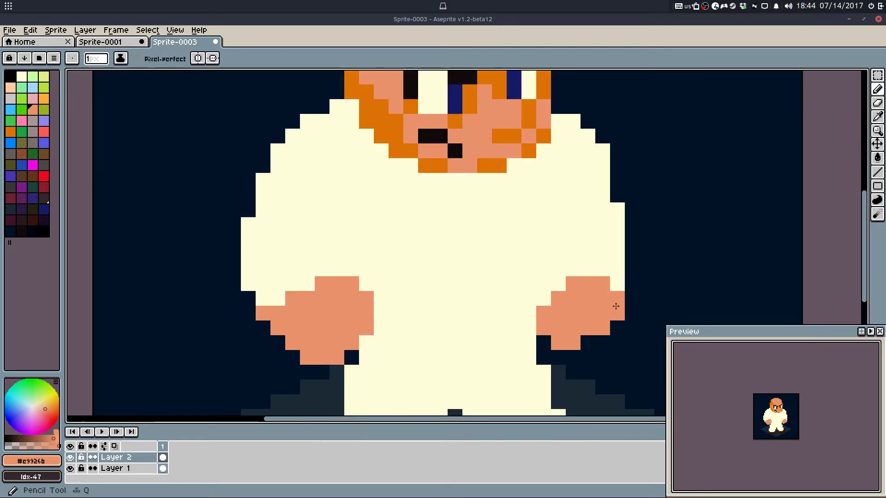
Step: Try repainting single pixels along the outer and lower edges of the far hand
left_click(617, 283, "alt")
key("ctrl+z")
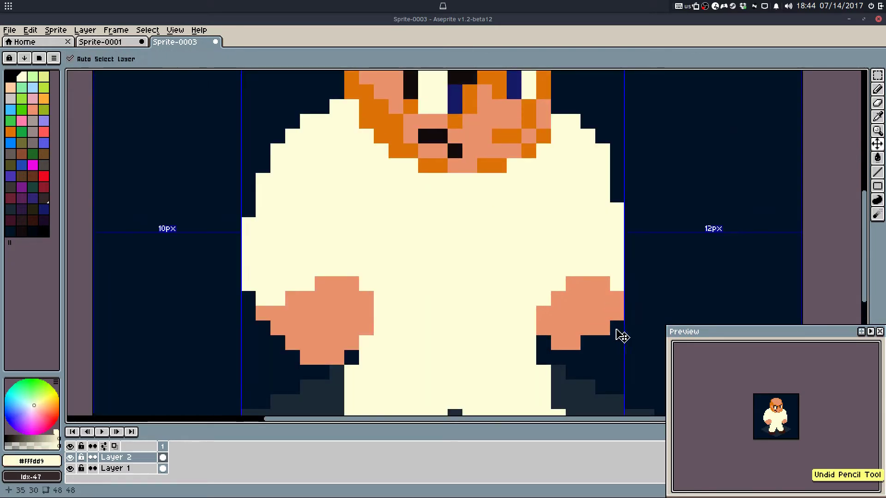
left_click(617, 329)
left_click(575, 344)
key("ctrl+z")
left_click_drag(584, 343, 598, 341)
key("ctrl+z")
scroll(598, 341, "down", 4)
key("ctrl+z")
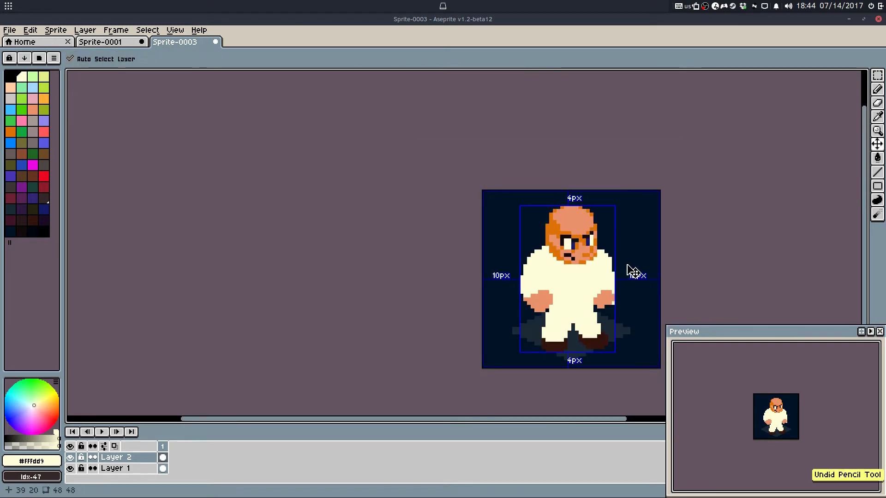
key("ctrl+z")
key("ctrl+z")
key("b")
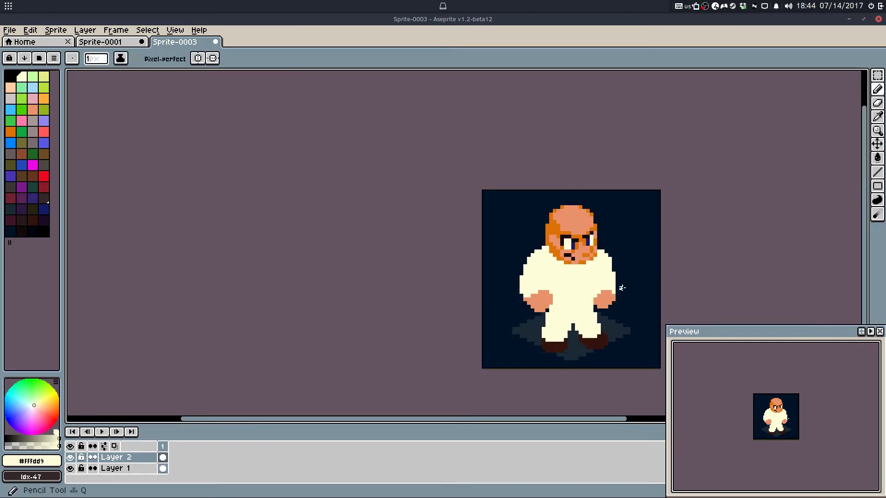
Step: Select the far hand and move it one pixel up
scroll(613, 295, "up", 2)
key("e")
key("f")
left_click_drag(578, 289, 623, 326)
key("Up")
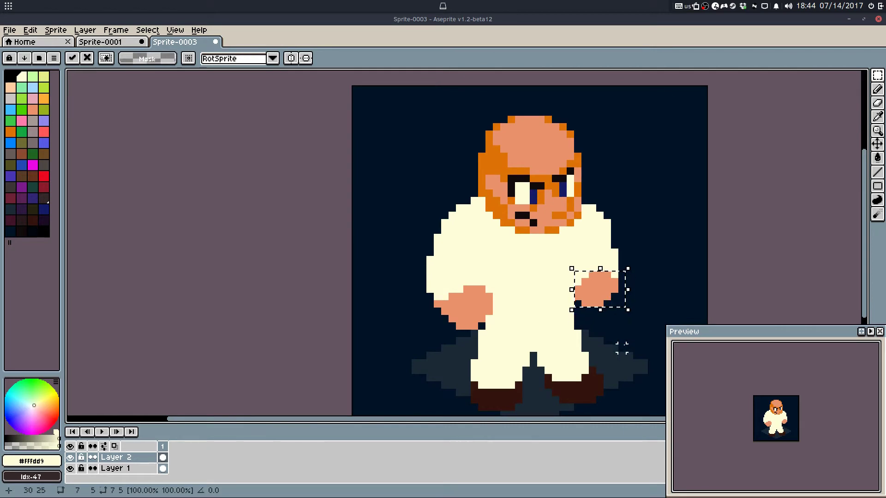
left_click(621, 346)
key("e")
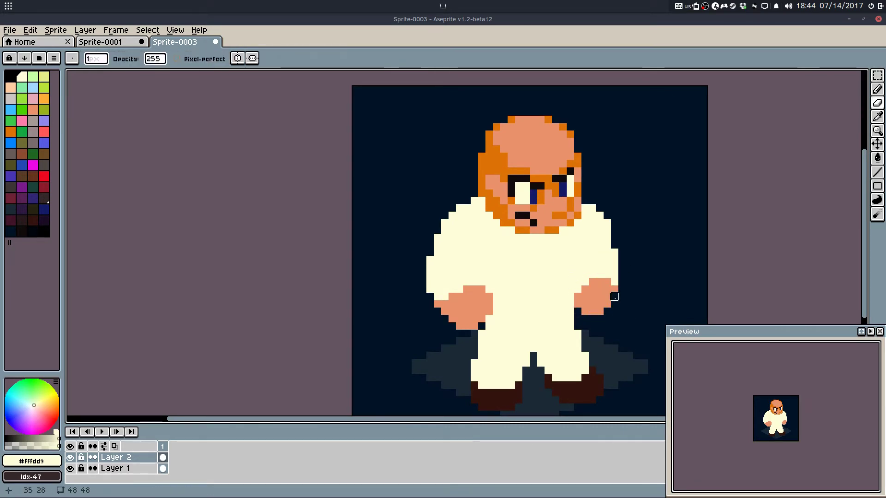
Step: Extend the far hand's upper and inner edges by one pixel in skin colour
scroll(614, 297, "up", 3)
key("i")
left_click(611, 277)
key("b")
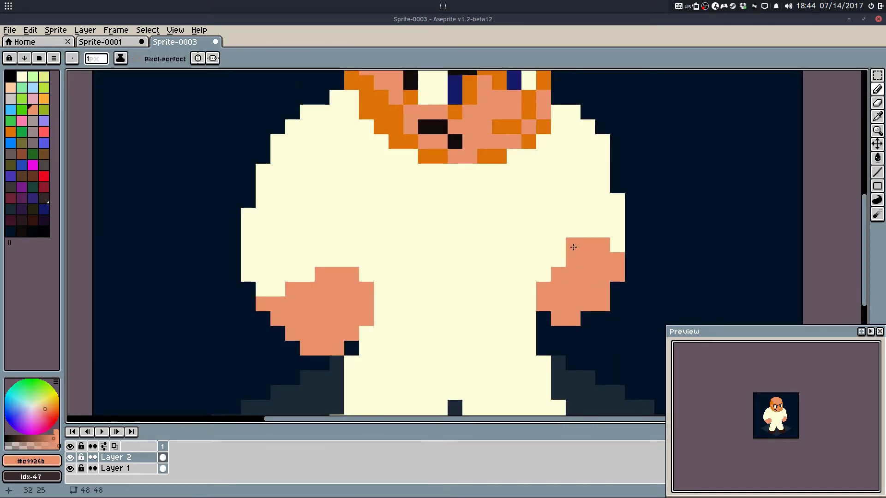
scroll(586, 300, "down", 5)
scroll(587, 292, "up", 5)
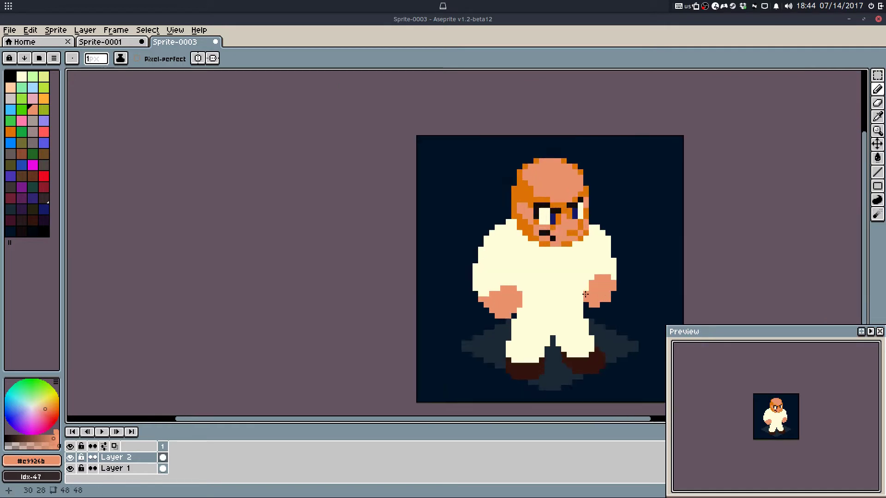
Step: Widen the far leg's outer edge with a cream pixel and erase a pixel from its inner edge
scroll(587, 292, "down", 3)
left_click_drag(647, 278, 592, 245)
scroll(596, 275, "up", 4)
left_click(560, 298, "alt")
left_click(566, 275)
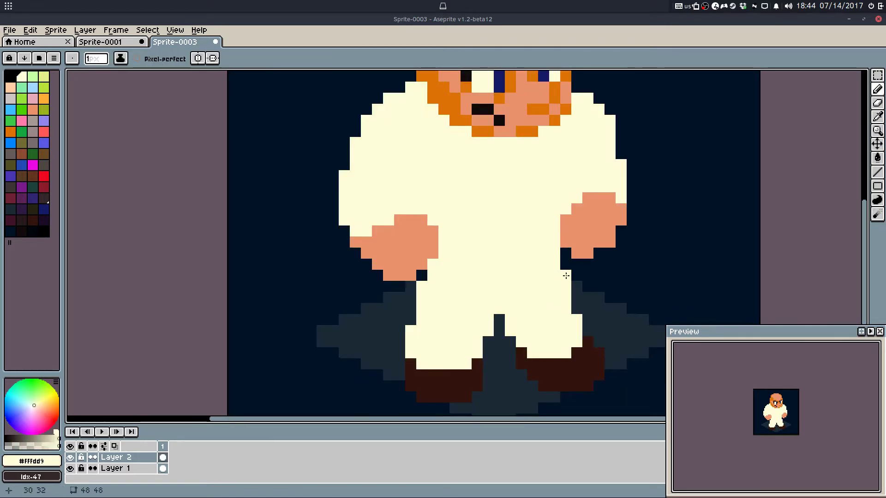
left_click(577, 309)
key("e")
left_click(511, 309)
key("v")
key("ctrl+z")
left_click(510, 329)
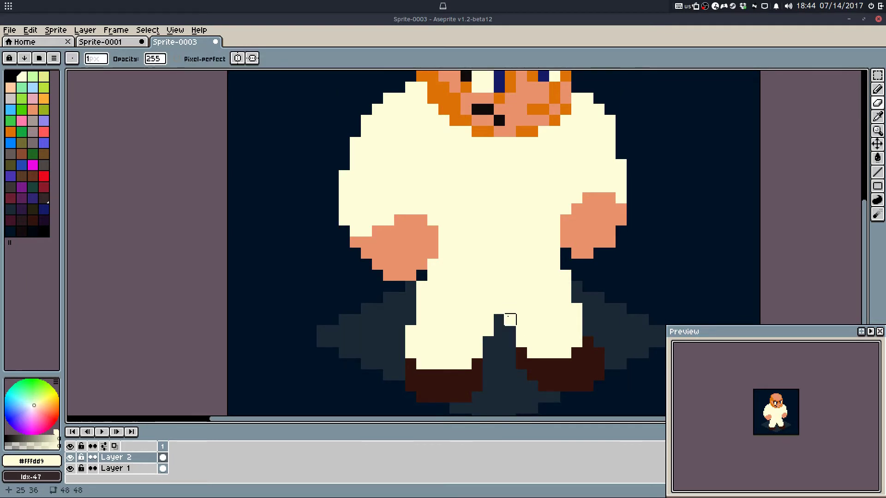
Step: Thicken the far thigh's outer edge higher up in cream and erase the gap between the legs one pixel higher
key("b")
left_click(549, 295, "alt")
left_click(574, 299)
key("e")
left_click(510, 320)
left_click(499, 309)
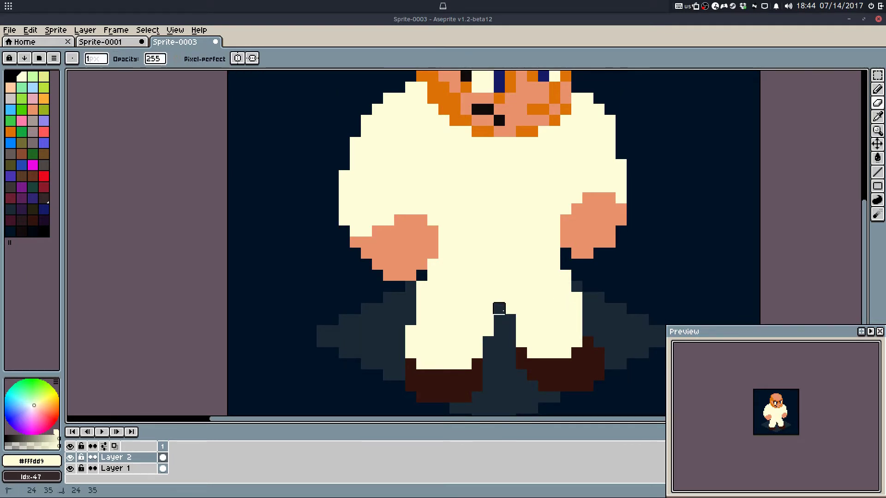
key("ctrl+z")
key("ctrl+y")
key("b")
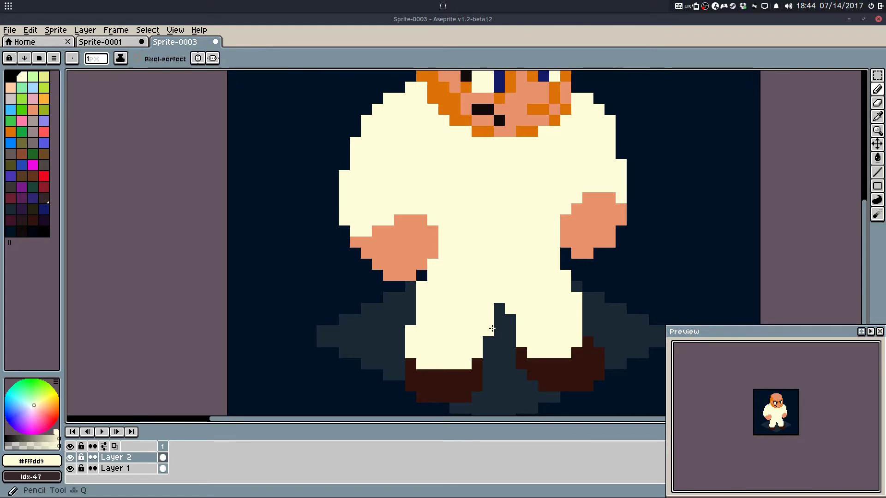
Step: Select the near lower leg with its shoe and move it one pixel outward
key("m")
left_click_drag(500, 320, 365, 411)
left_click_drag(463, 371, 452, 371)
left_click(503, 335)
Step: Smooth the near leg's inner and outer edges by adding cream pixels and erasing the protruding one
key("b")
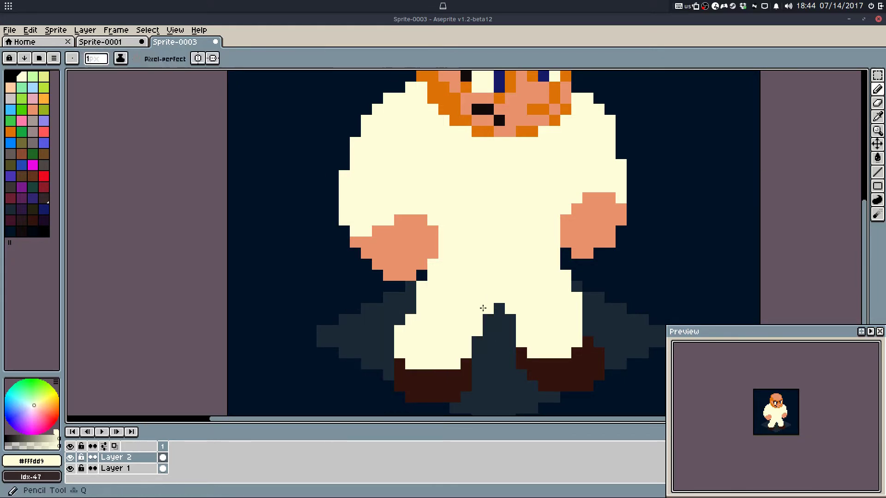
left_click(488, 320)
left_click(477, 342)
key("e")
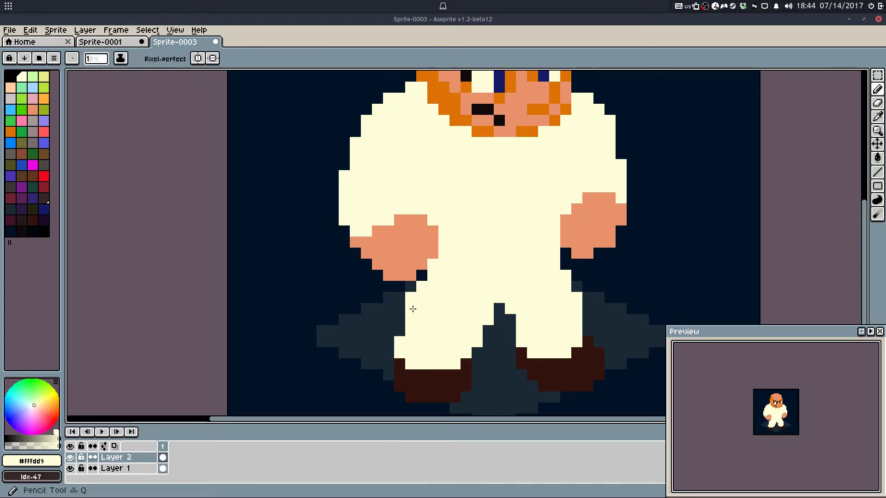
left_click(449, 374)
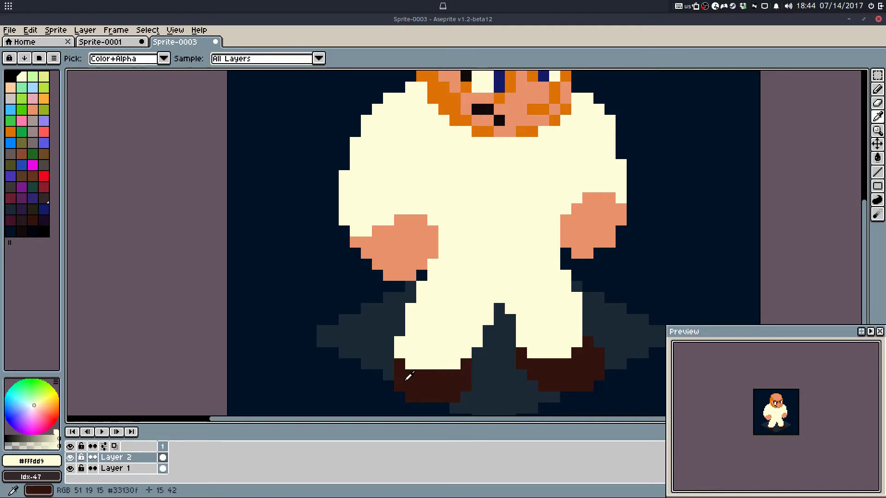
Step: Enlarge the near shoe outward and downward by one pixel in dark brown #33130f and round its lower outer corner
left_click(406, 378, "alt")
left_click_drag(397, 376, 393, 396)
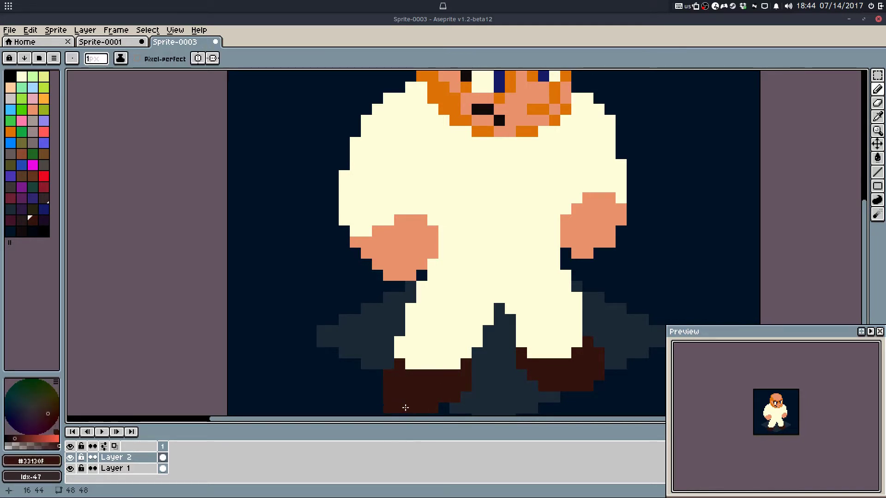
left_click(443, 407)
key("ctrl+z")
left_click_drag(483, 366, 461, 313)
key("e")
key("m")
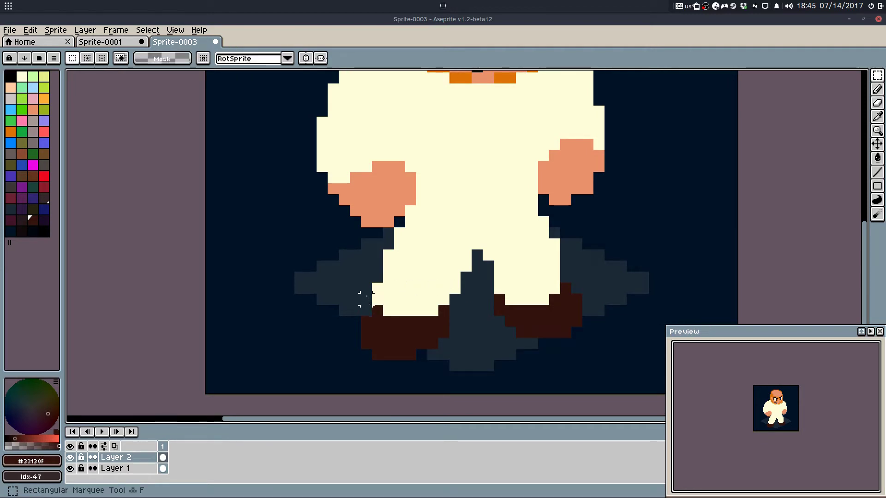
Step: Select the near shoe with the trouser hem and move it up one pixel
left_click_drag(365, 291, 455, 366)
key("Up")
left_click(521, 343)
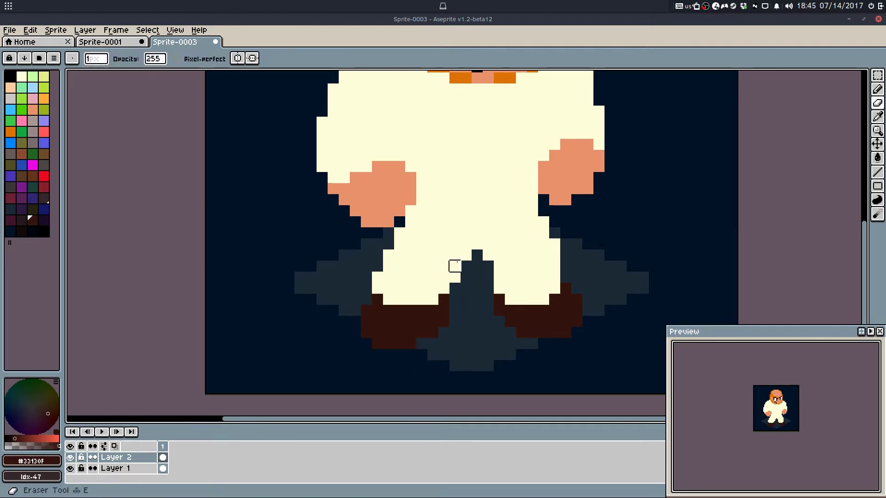
Step: Select the near lower leg together with its shoe and move it one pixel inward
left_click(399, 270, "alt")
left_click_drag(363, 277, 467, 361)
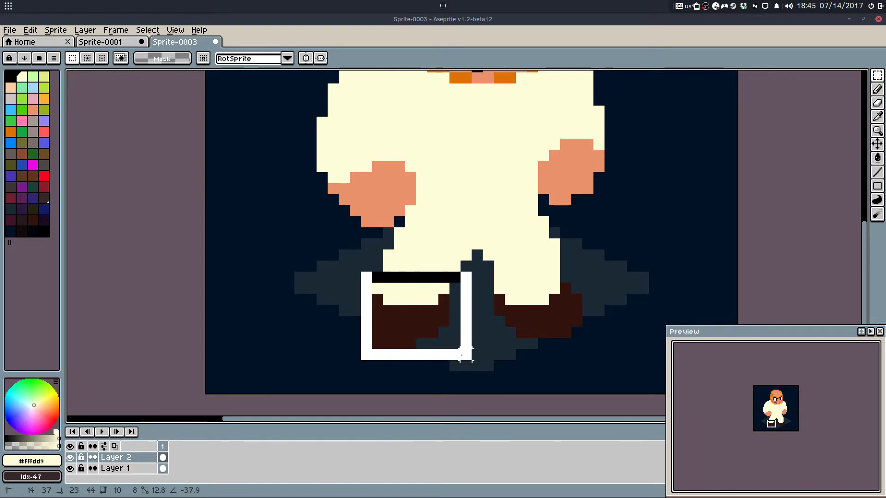
key("Right")
left_click(509, 352)
key("b")
key("e")
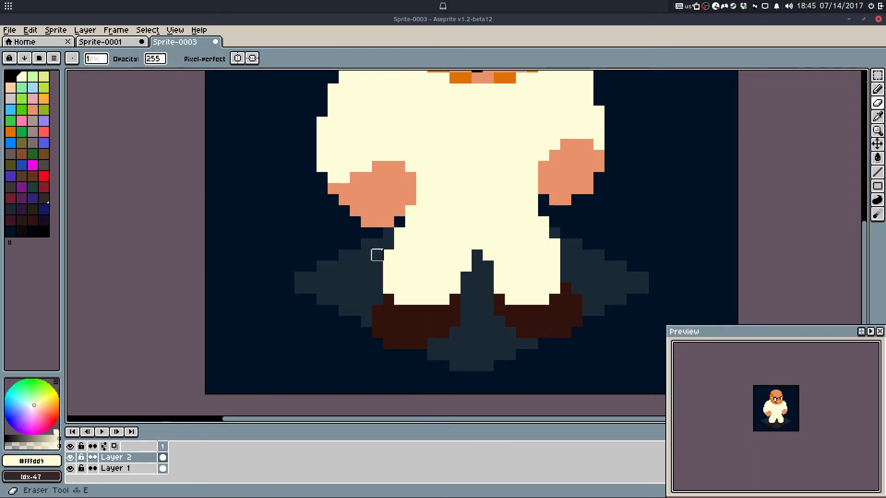
Step: Move the near lower leg with its shoe one pixel outward and one pixel down, and fill the gap below the thigh in cream #fffdd9
scroll(478, 189, "down", 2)
scroll(489, 196, "up", 2)
key("m")
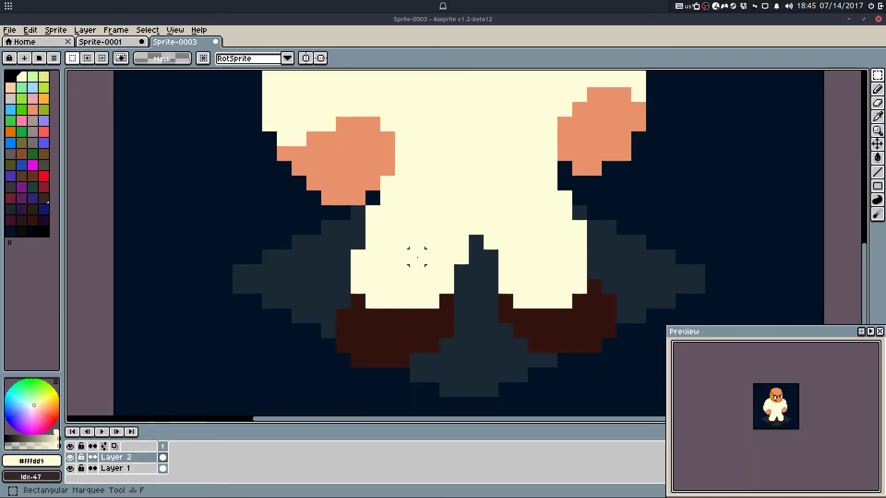
left_click_drag(360, 259, 467, 370)
left_click(494, 304)
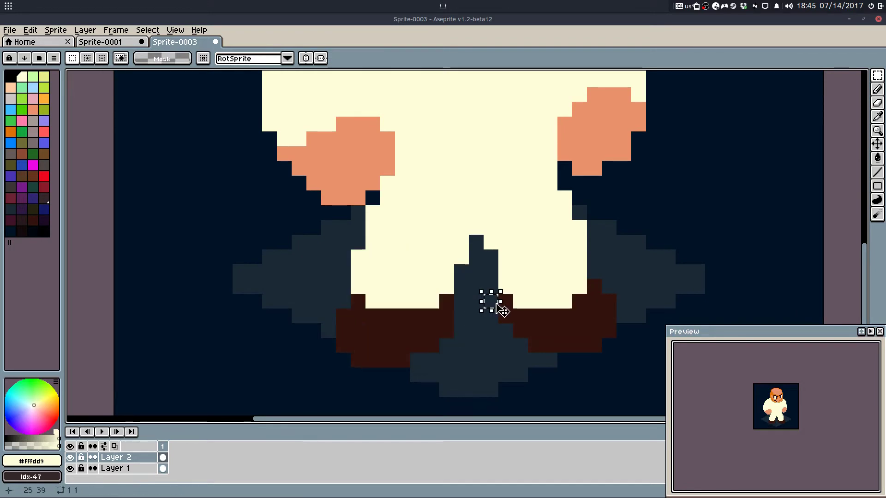
left_click_drag(463, 257, 329, 361)
key("Left")
key("Down")
left_click(549, 345)
key("b")
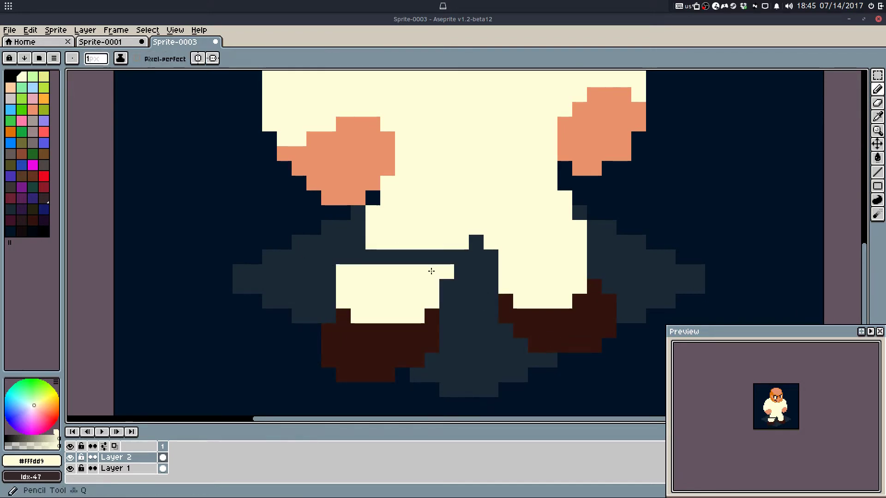
left_click_drag(431, 271, 363, 248)
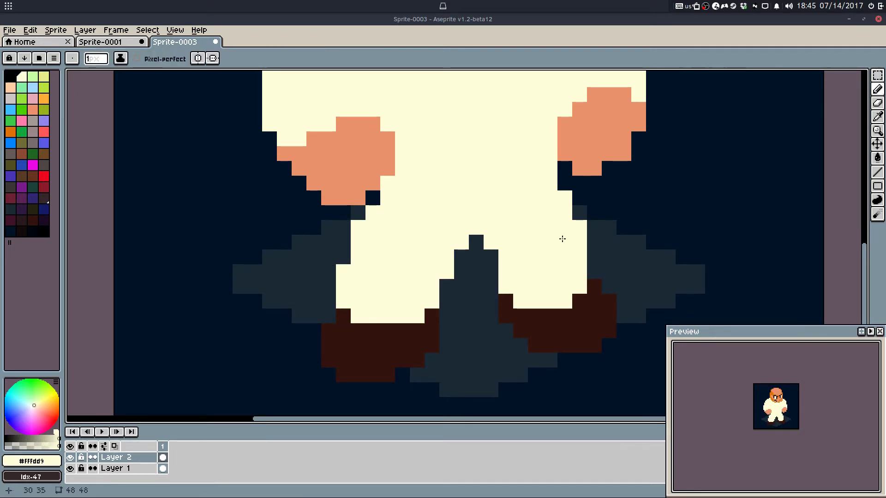
Step: Thicken the far leg's outer edge by one pixel in cream and move the far lower leg with its shoe one pixel outward
left_click_drag(579, 213, 593, 268)
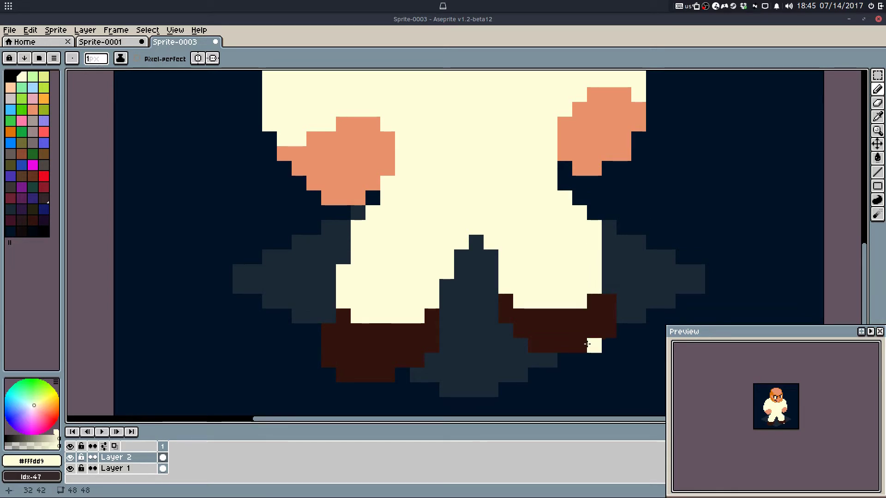
scroll(587, 333, "down", 3)
scroll(566, 320, "up", 2)
key("m")
left_click_drag(534, 296, 625, 387)
key("Right")
left_click(668, 253)
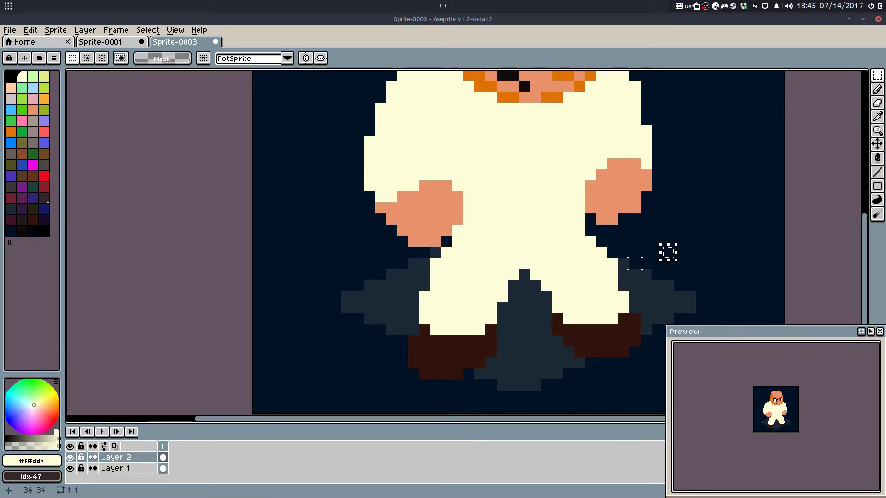
Step: Smooth the far thigh's upper outer edge by adding cream pixels along its steps
key("b")
left_click(612, 253)
left_click(601, 242)
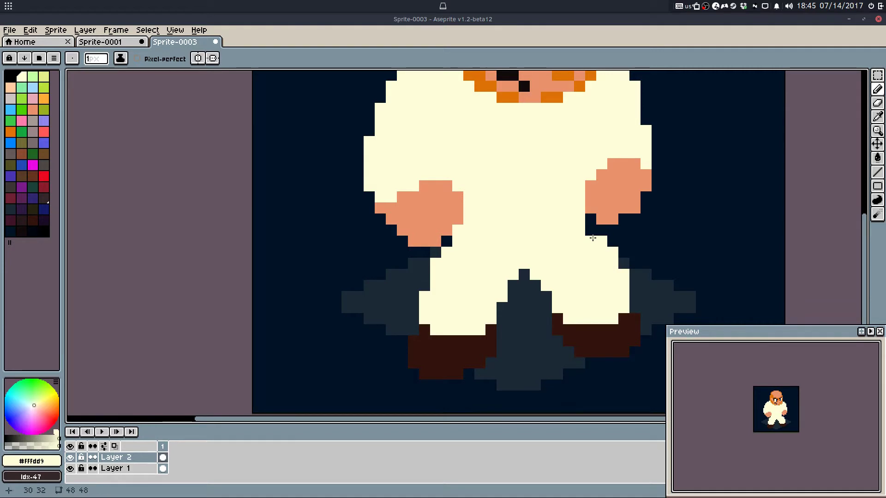
Step: Shift the peak of the gap between the legs one pixel toward the far leg and paint both shoes' raised inner pixels cream
scroll(609, 297, "down", 2)
scroll(593, 278, "up", 3)
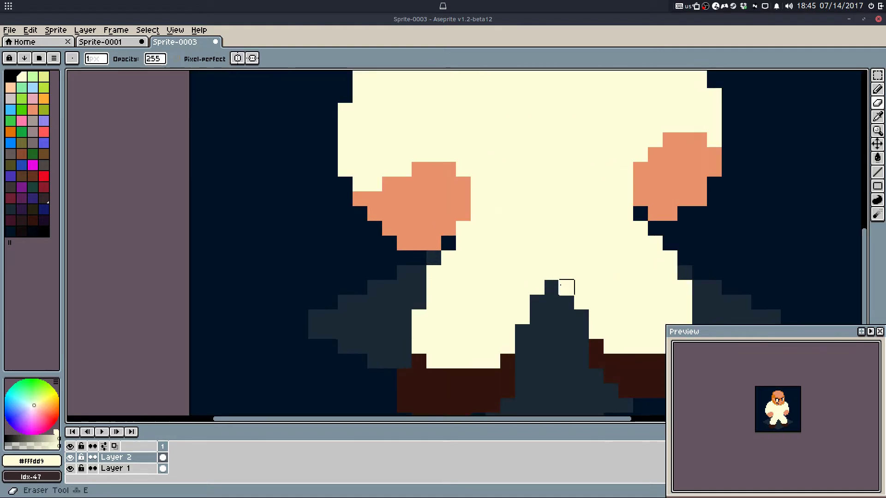
left_click(553, 288)
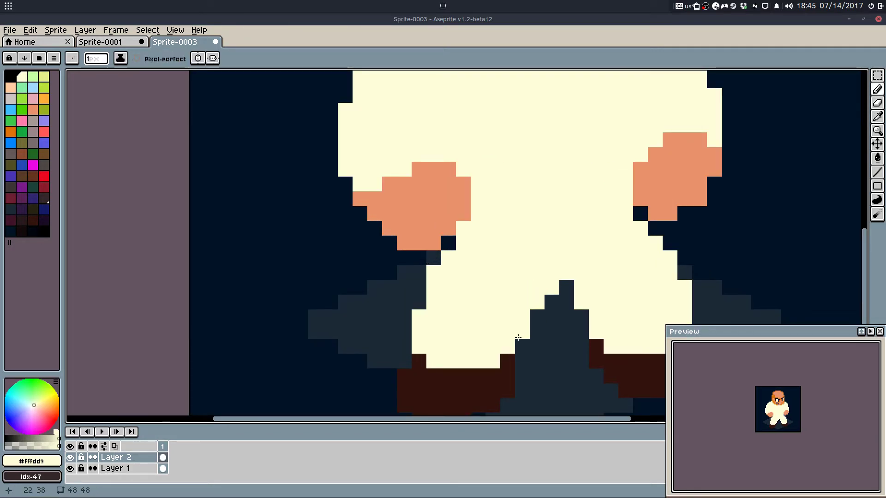
left_click(508, 361)
left_click_drag(617, 371, 552, 340)
left_click(544, 325)
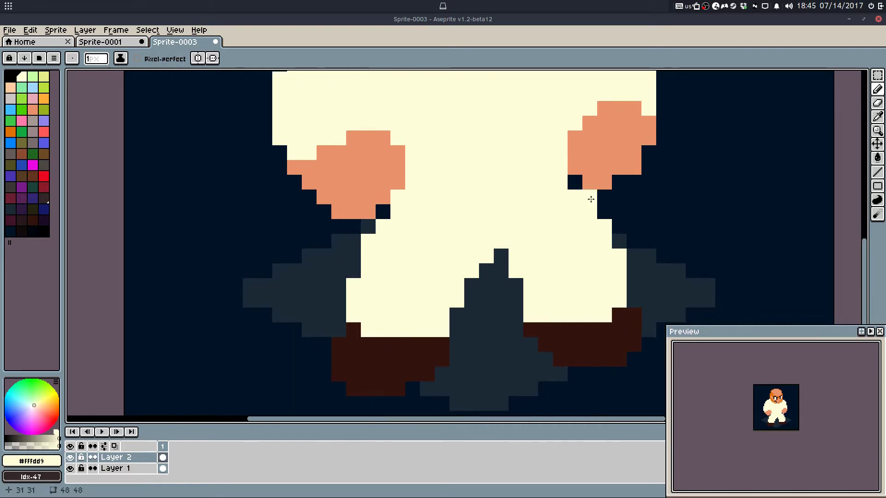
Step: Undo the last cream stroke beneath the far hand and redraw the hip in cream, filling the corner below the hand and widening the thigh
scroll(593, 194, "down", 5)
key("ctrl+z")
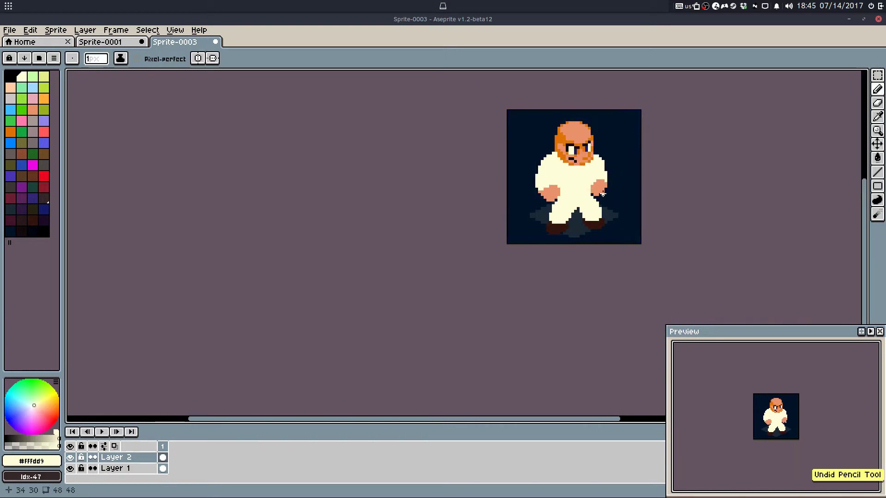
left_click_drag(603, 194, 598, 229)
scroll(573, 239, "up", 5)
key("e")
left_click(556, 255)
scroll(589, 277, "down", 5)
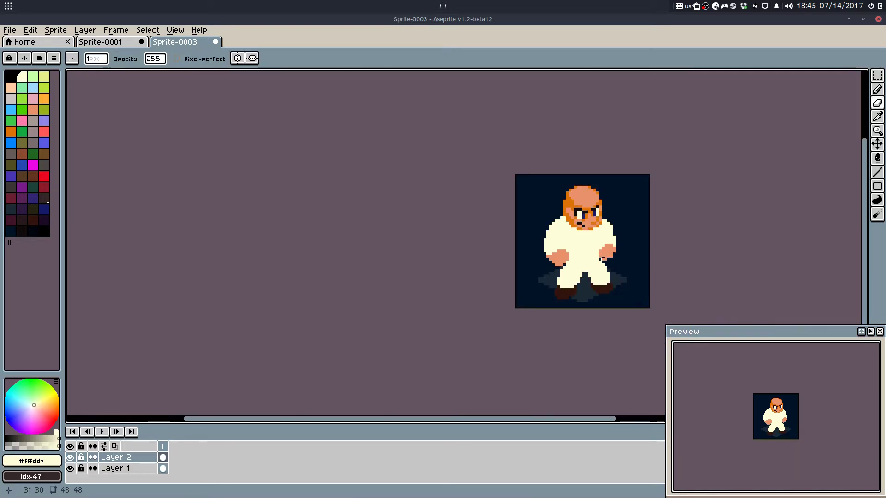
key("b")
scroll(600, 267, "up", 3)
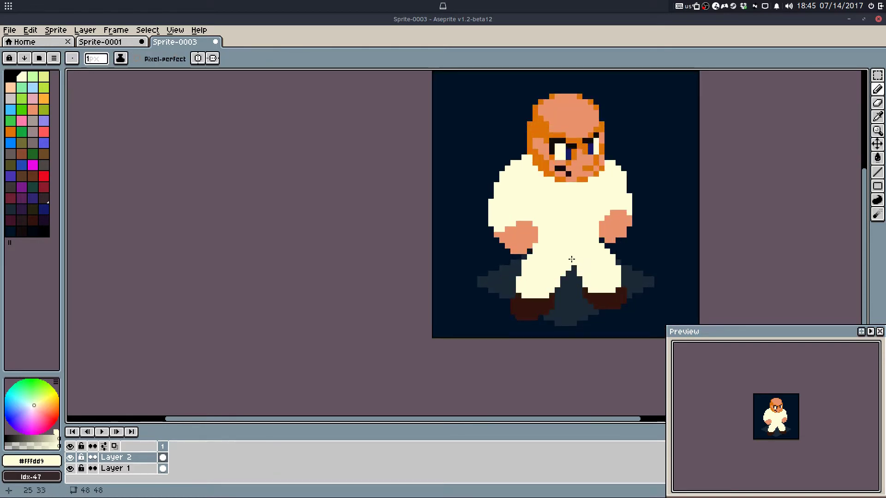
scroll(593, 262, "up", 3)
left_click_drag(627, 226, 646, 243)
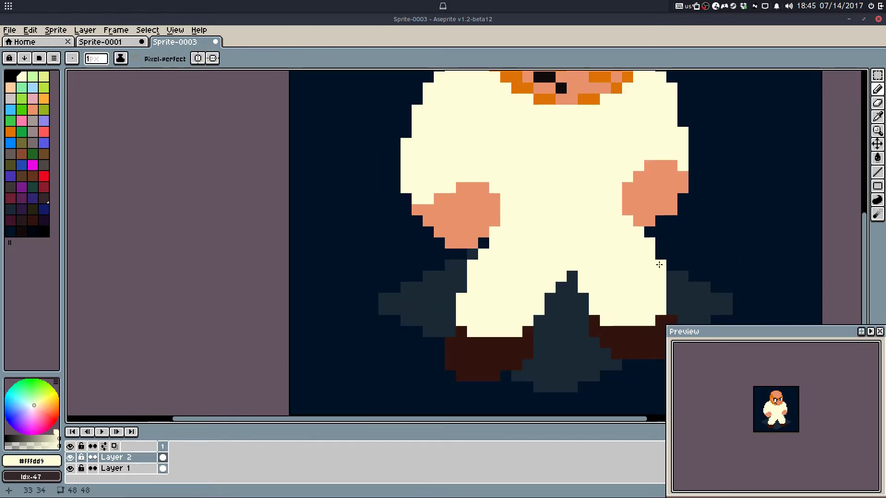
scroll(658, 257, "down", 4)
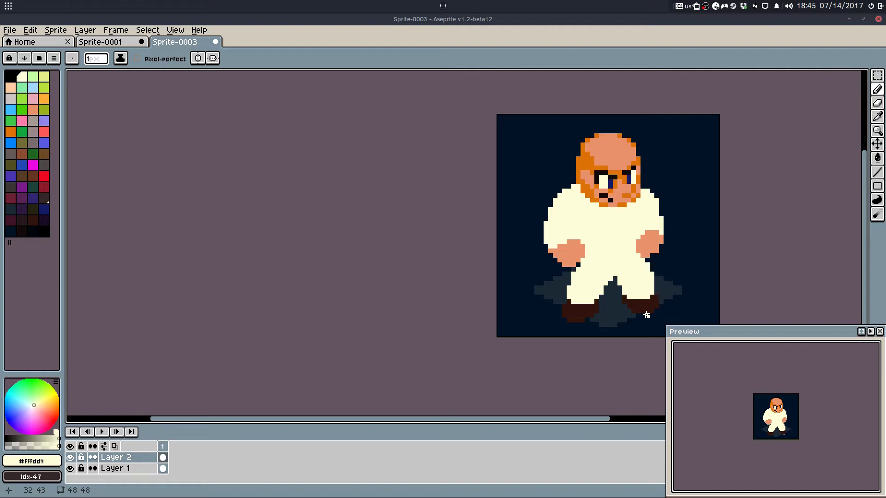
Step: Lengthen the ear downward in skin tone #e9926b and separate it from the near eye with orange #de7208 pixels
left_click_drag(588, 175, 563, 180)
scroll(564, 179, "up", 6)
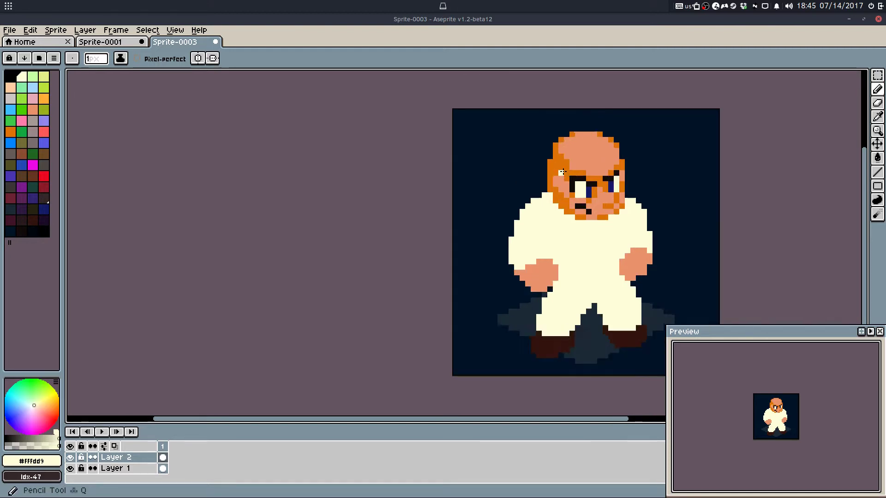
left_click(565, 199, "alt")
left_click(569, 287)
left_click(555, 262)
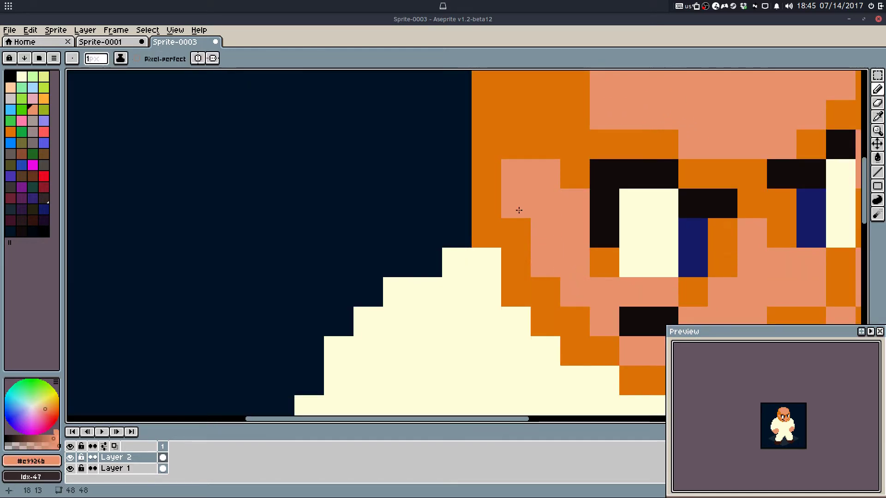
left_click(516, 232)
left_click(576, 143, "alt")
left_click(576, 232)
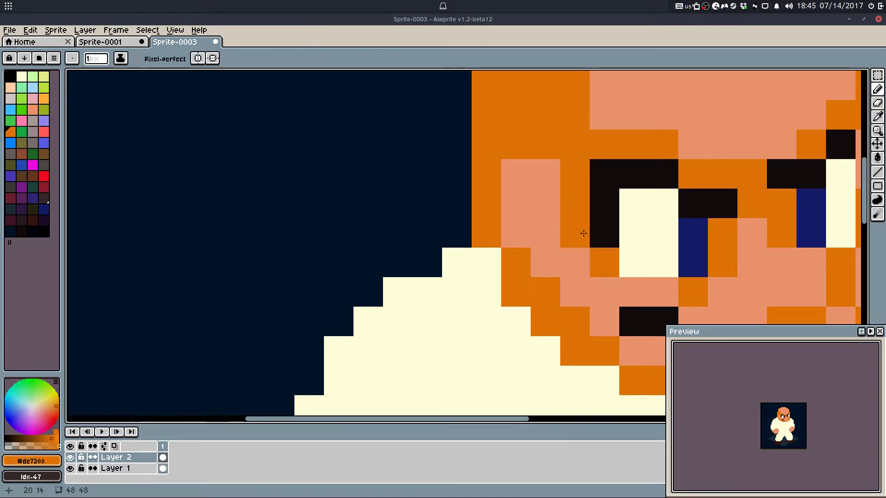
Step: Try painting over the orange pixel below the near eye's pupil in skin tone #e9926b
scroll(604, 203, "down", 2)
scroll(494, 251, "up", 1)
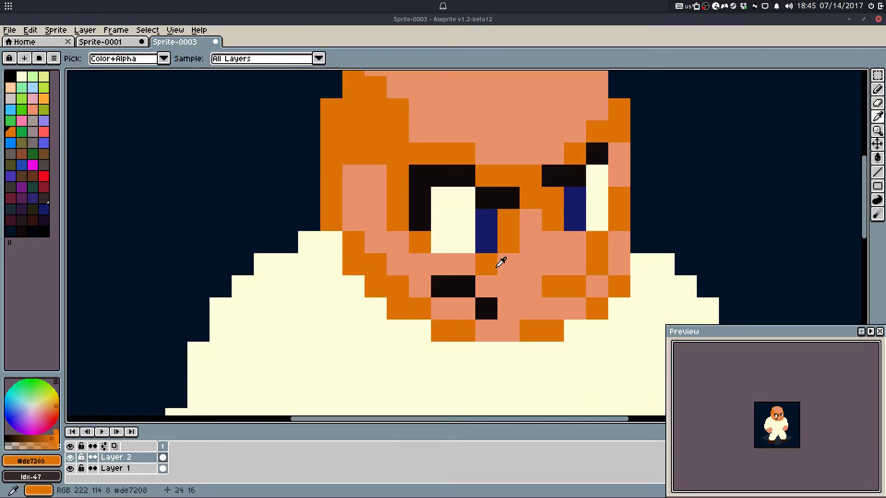
left_click(476, 258, "alt")
left_click_drag(465, 260, 502, 256)
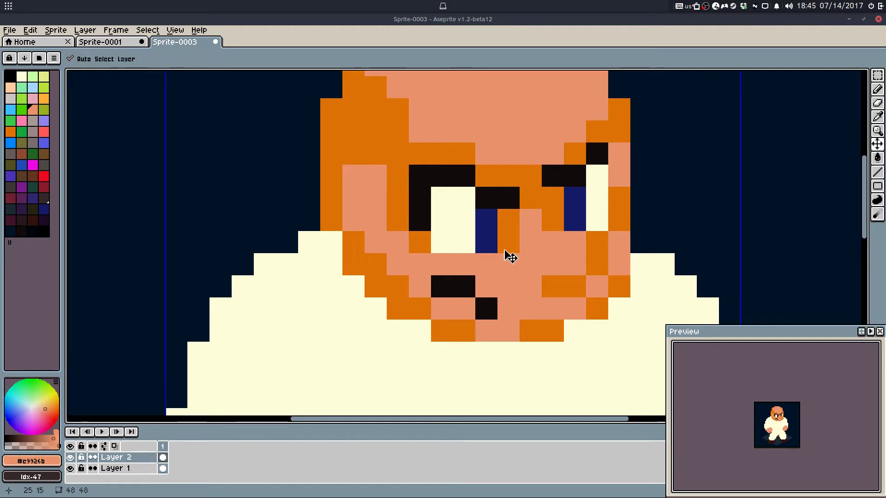
key("ctrl+z")
Step: Darken the upper pixel of both blue pupils in near-black #120b0c
left_click(491, 197, "alt")
left_click(488, 216)
left_click(551, 199)
key("ctrl+z")
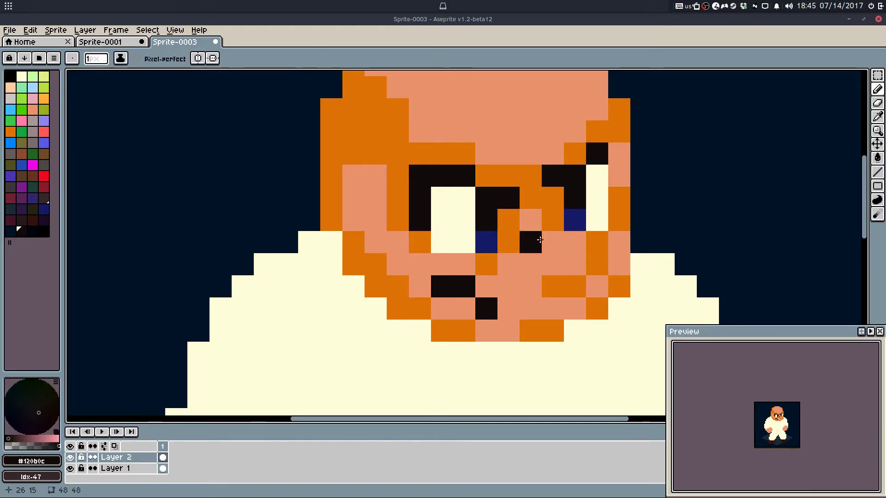
Step: Shade the top row of both eye whites in light blue, palette index 6
left_click(435, 204, "alt")
left_click(34, 87)
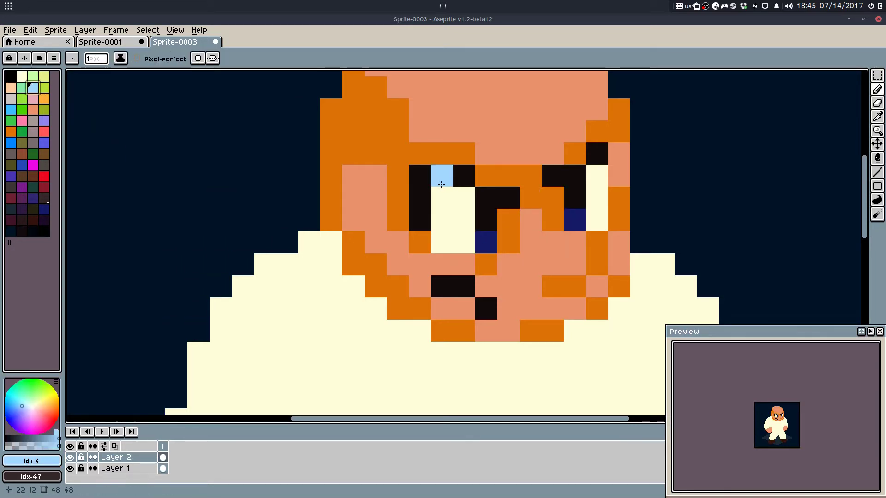
left_click_drag(442, 198, 464, 198)
left_click(597, 176)
scroll(445, 289, "down", 3)
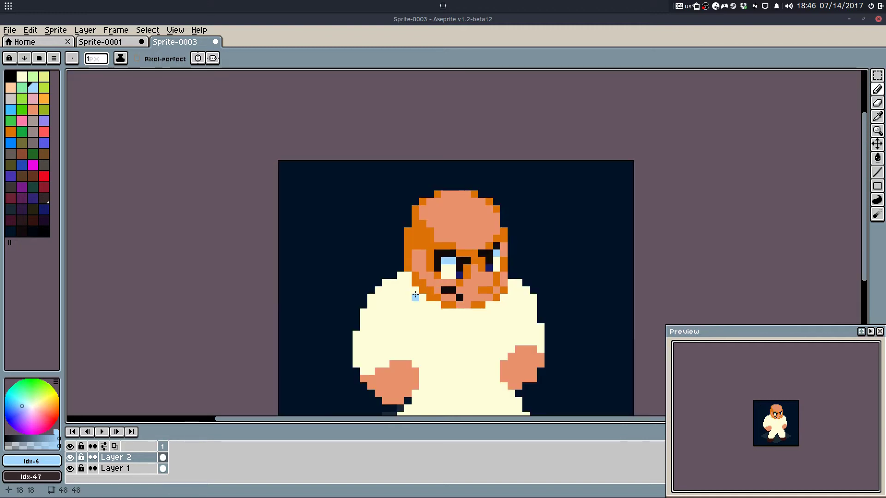
Step: Try reshaping the near shoulder's outline with cream and by erasing a pixel from its upper edge
scroll(415, 295, "up", 3)
left_click(415, 229, "alt")
scroll(416, 230, "down", 3)
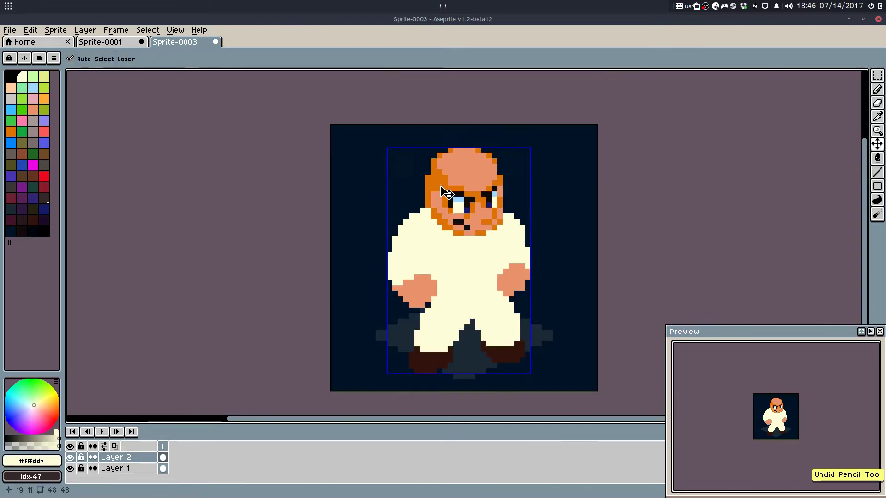
scroll(421, 210, "up", 3)
key("ctrl+z")
left_click(380, 211)
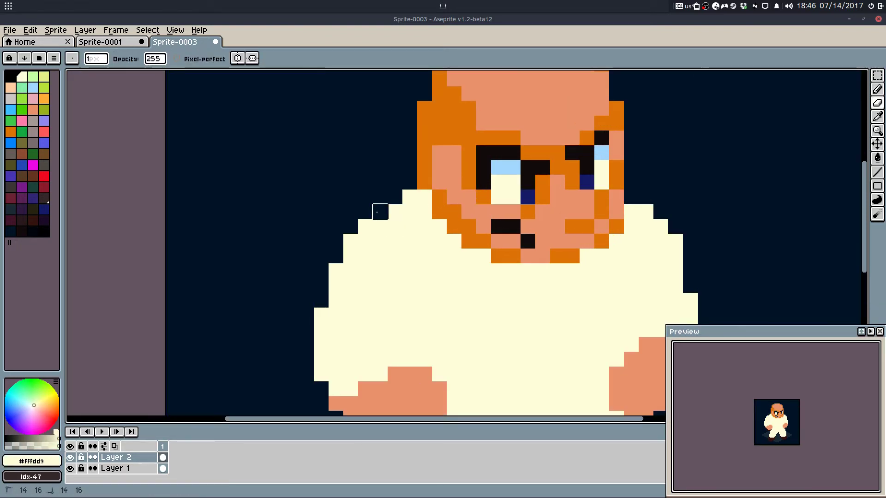
key("ctrl+z")
key("q")
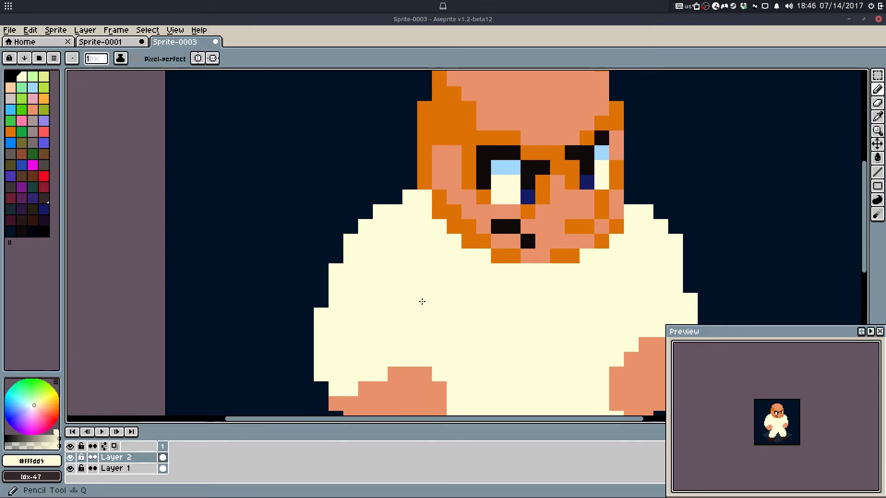
left_click_drag(450, 315, 412, 325)
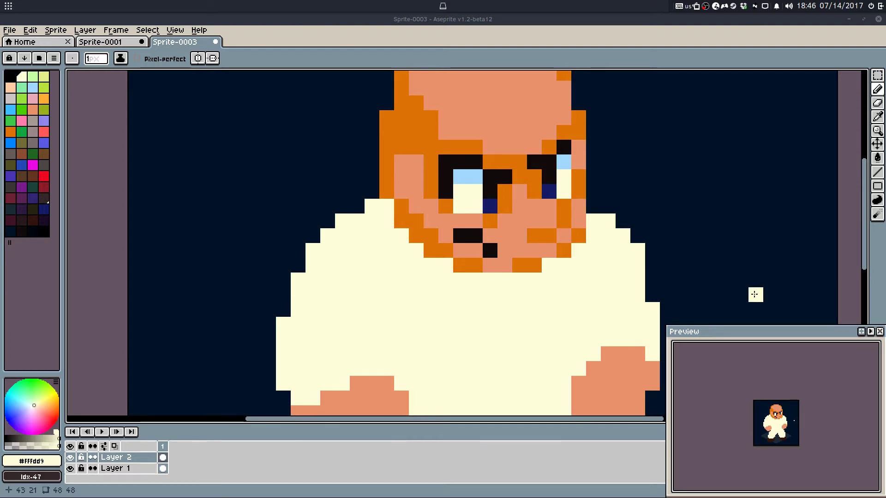
scroll(662, 294, "down", 3)
scroll(652, 287, "up", 1)
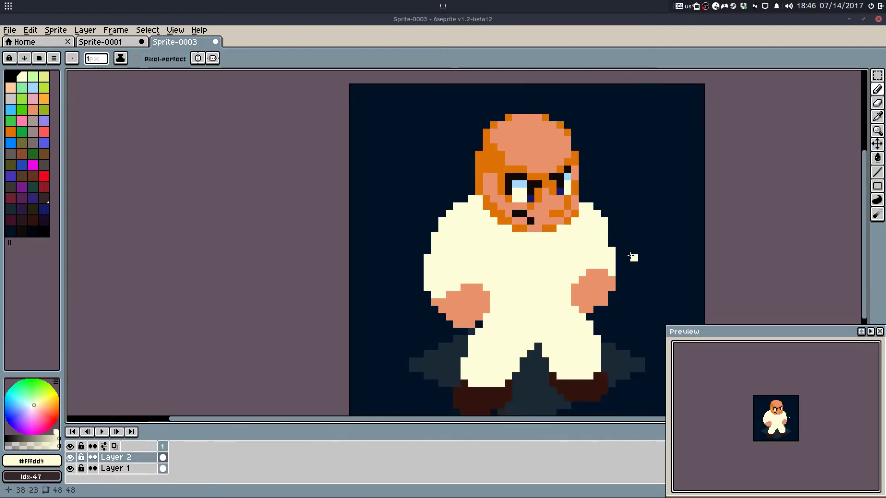
scroll(609, 219, "up", 2)
scroll(600, 218, "down", 2)
Step: Try raising the far shoulder beside the head with a cream pixel on its top edge
key("i")
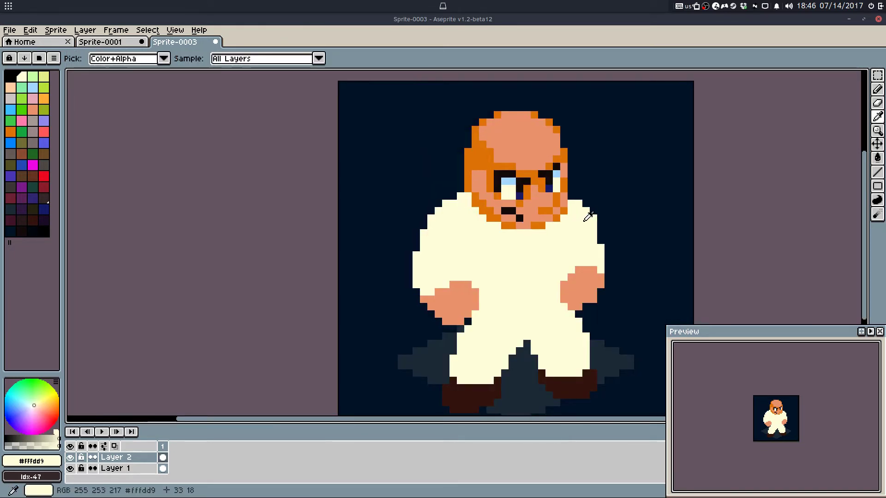
key("b")
key("ctrl+z")
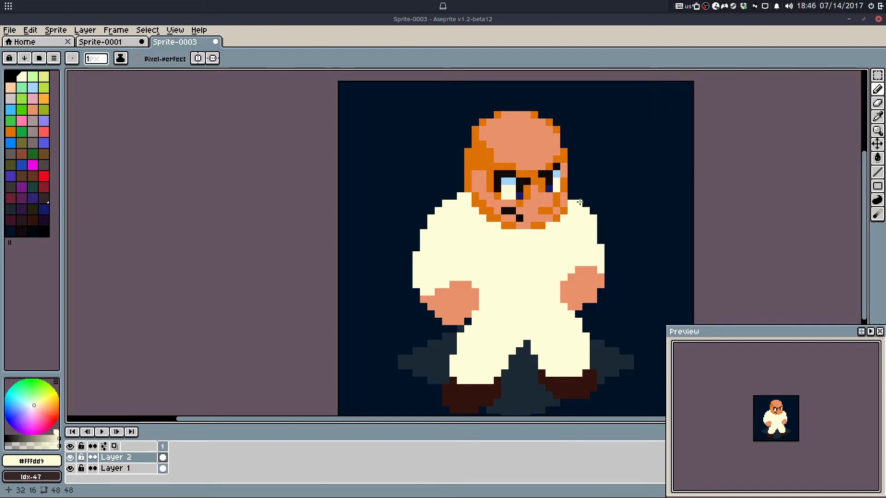
left_click_drag(580, 202, 560, 216)
left_click(558, 211)
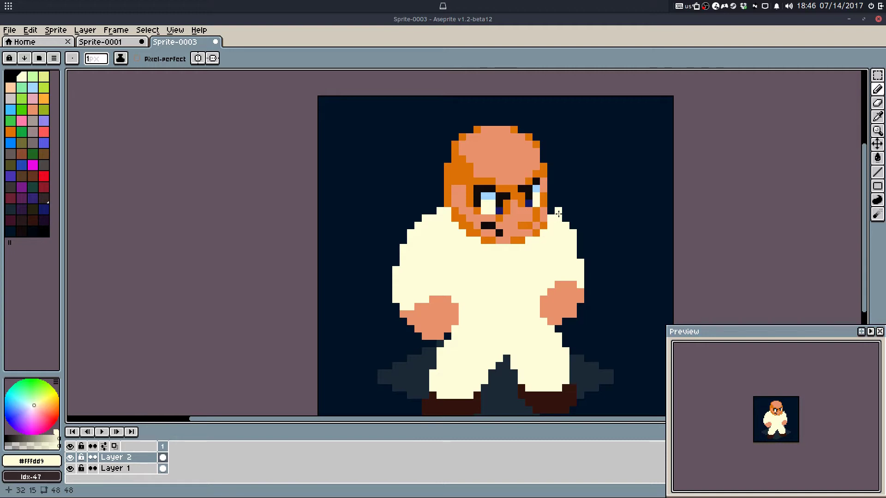
scroll(520, 203, "up", 2)
scroll(461, 168, "up", 3)
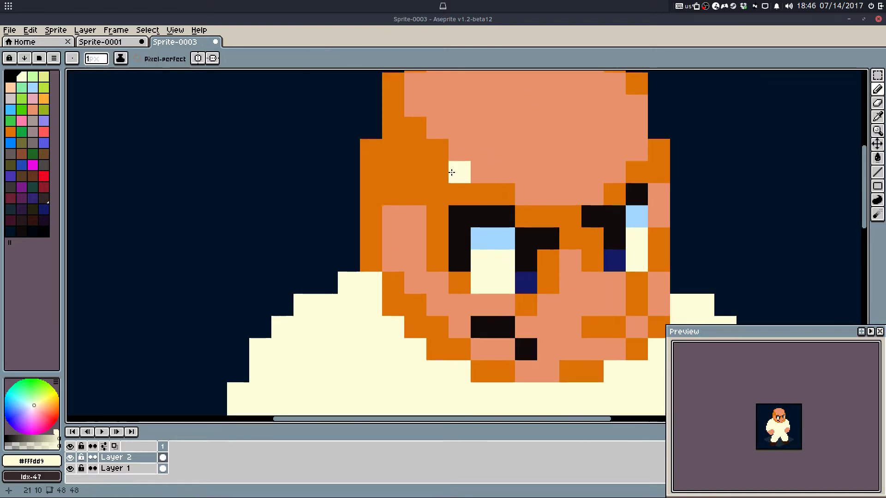
Step: Add an orange #de7208 furrow pixel above the nose bridge between the eyebrows and undo the extra orange pixels beside it
left_click(434, 144, "alt")
left_click(575, 212, "alt")
left_click(576, 198)
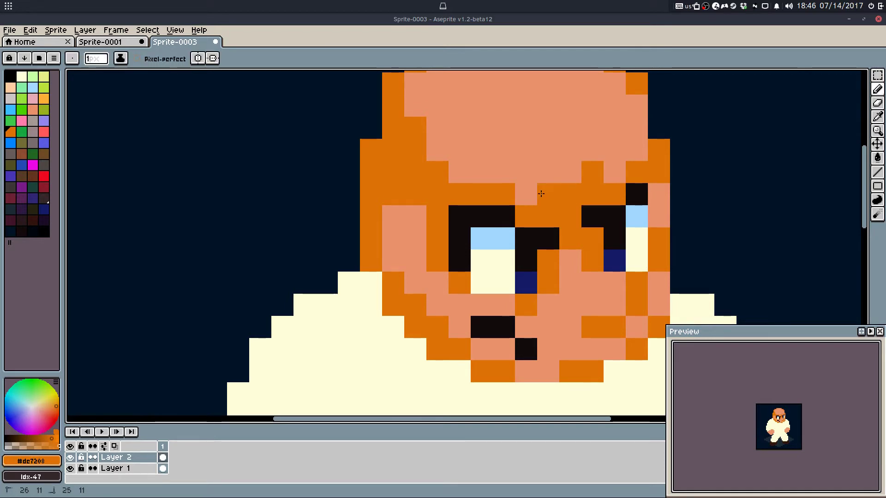
scroll(606, 144, "down", 7)
key("ctrl+z")
key("ctrl+z")
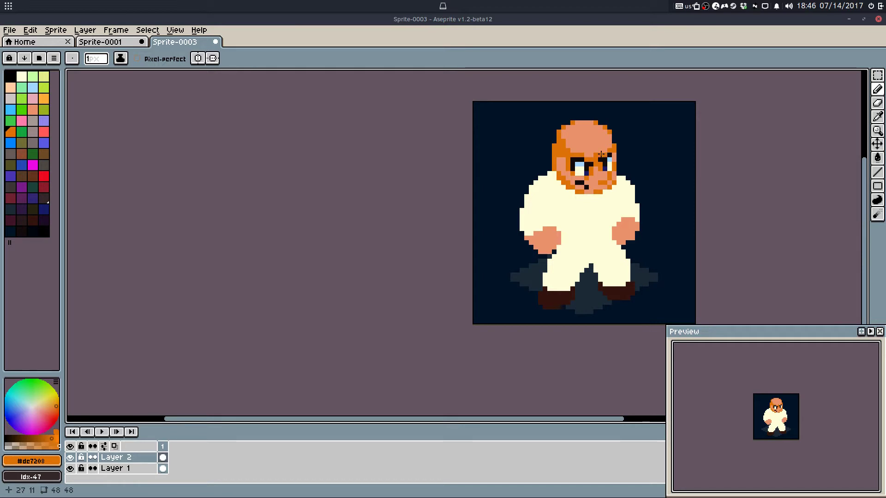
Step: Shift the ear one pixel outward to the head's edge with skin colour #e9926b, filling its inner side with orange
scroll(585, 160, "up", 4)
left_click(543, 153, "alt")
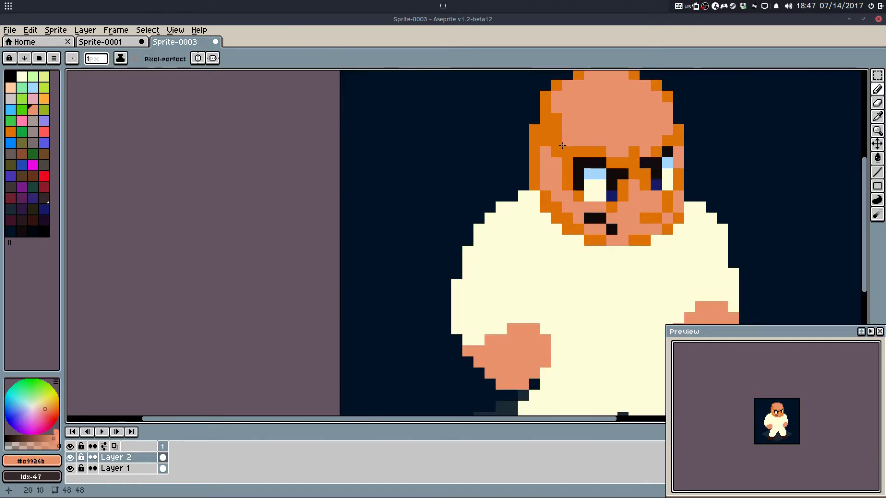
left_click(546, 156, "alt")
left_click(546, 196, "alt")
left_click(545, 186)
left_click(543, 156, "alt")
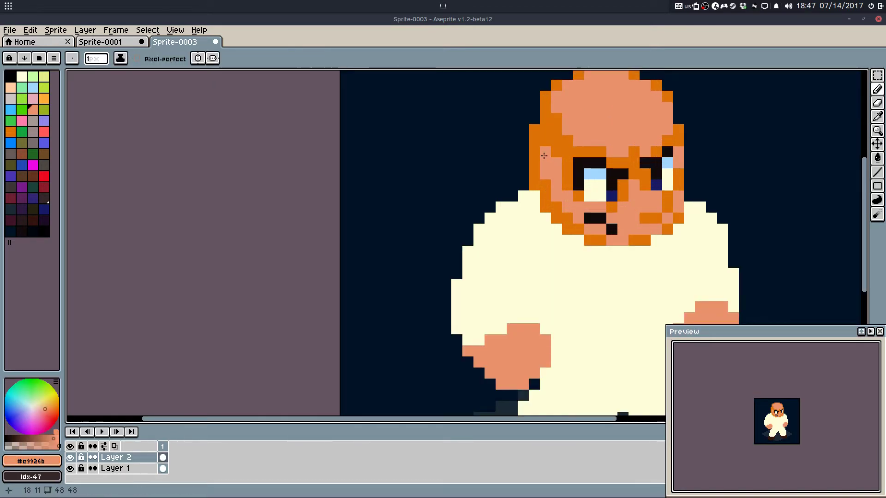
left_click(535, 174)
left_click(556, 181, "alt")
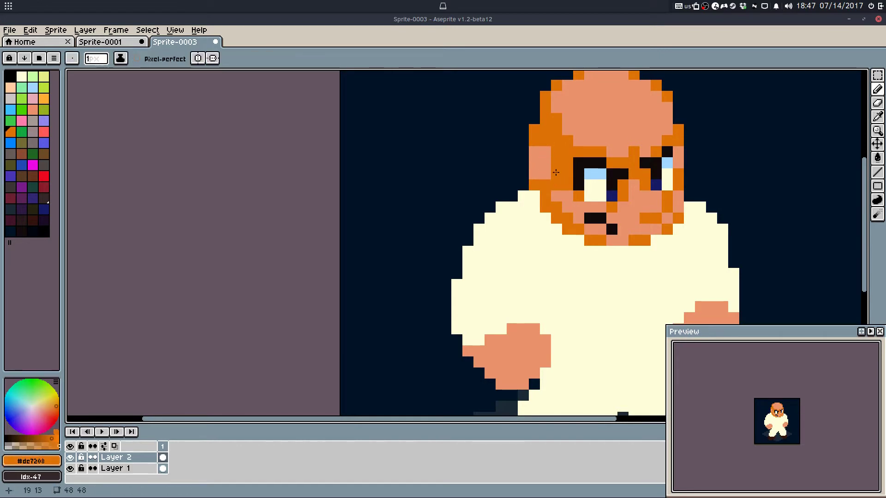
Step: Try extending the top of the ear beyond the head's outline with skin-coloured pixels
left_click(539, 154, "alt")
left_click(524, 150)
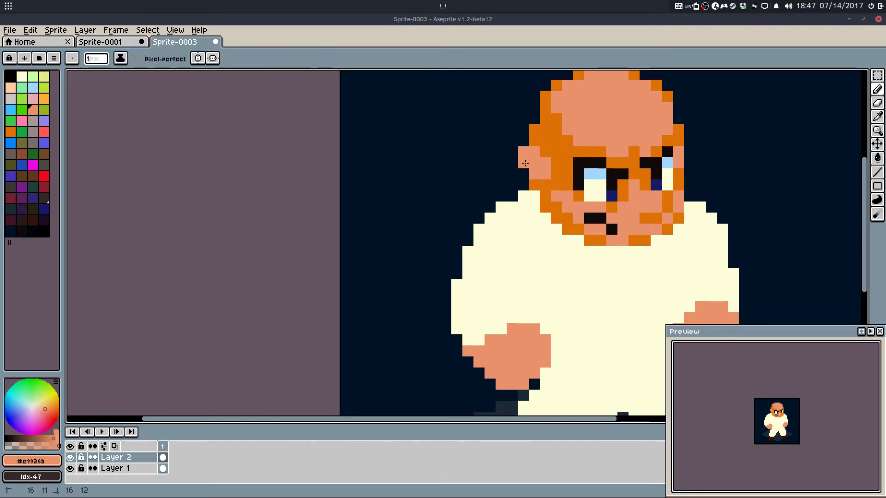
scroll(526, 163, "down", 3)
scroll(590, 126, "down", 4)
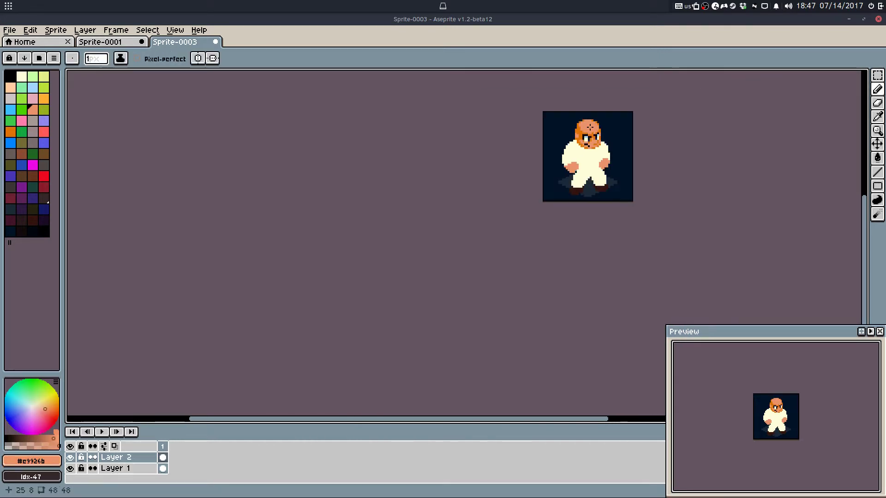
scroll(590, 127, "down", 3)
scroll(590, 127, "up", 3)
key("ctrl+z")
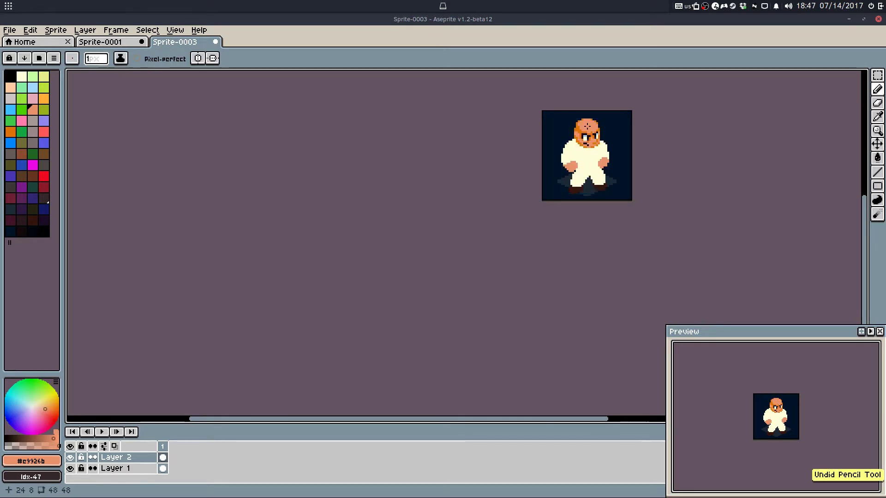
key("ctrl+z")
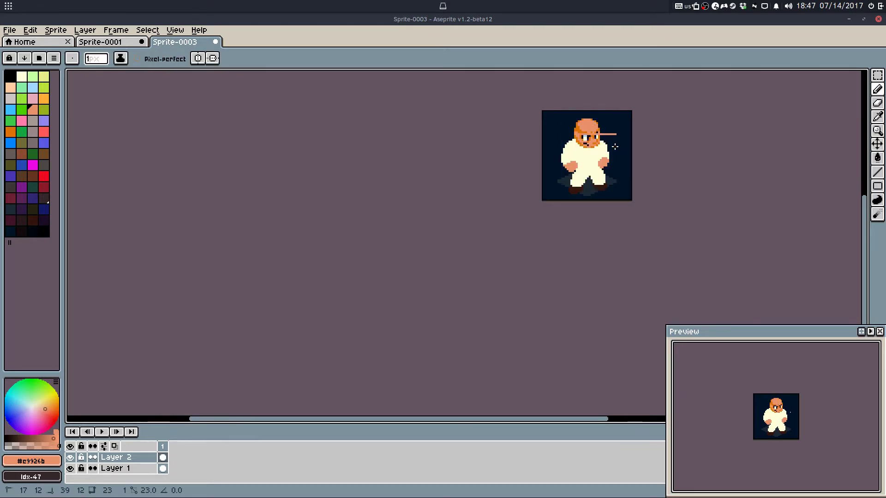
scroll(594, 135, "up", 4)
key("ctrl+z")
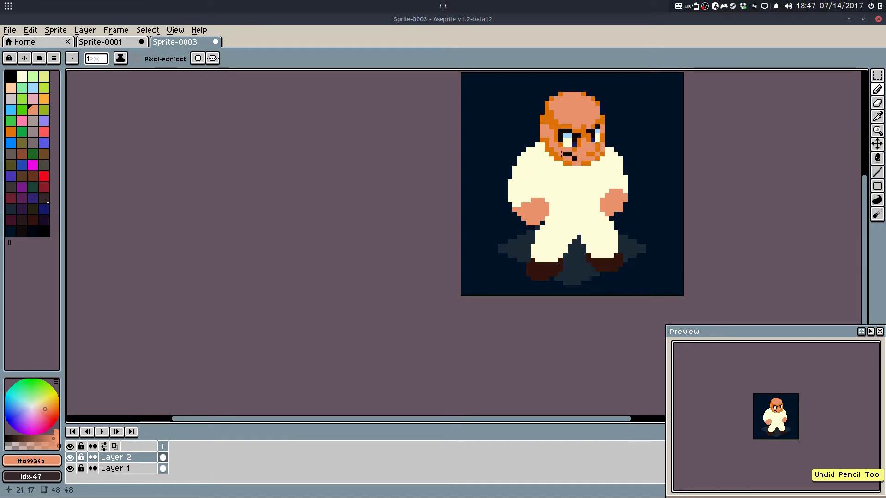
key("ctrl+y")
Step: Thin the near jaw's orange outline to one pixel with skin colour and add an orange pixel below the ear
scroll(556, 200, "up", 2)
left_click_drag(558, 147, 536, 271)
scroll(540, 235, "up", 3)
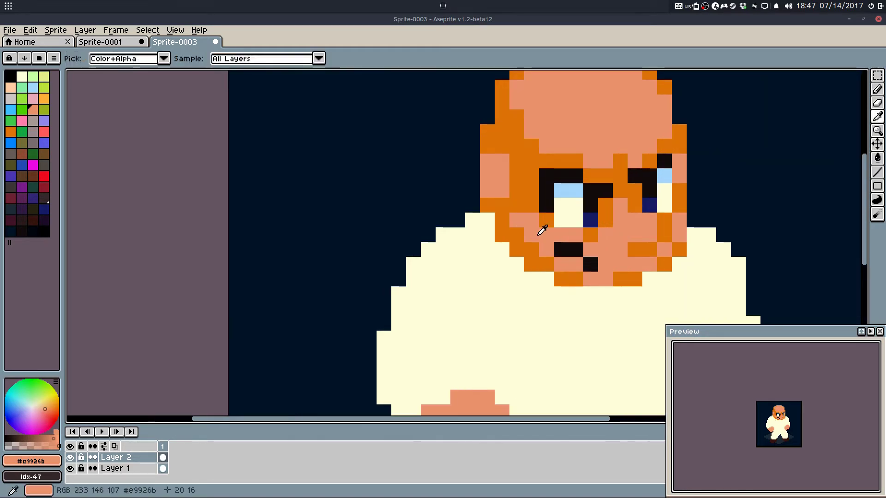
left_click(547, 265)
left_click(582, 277)
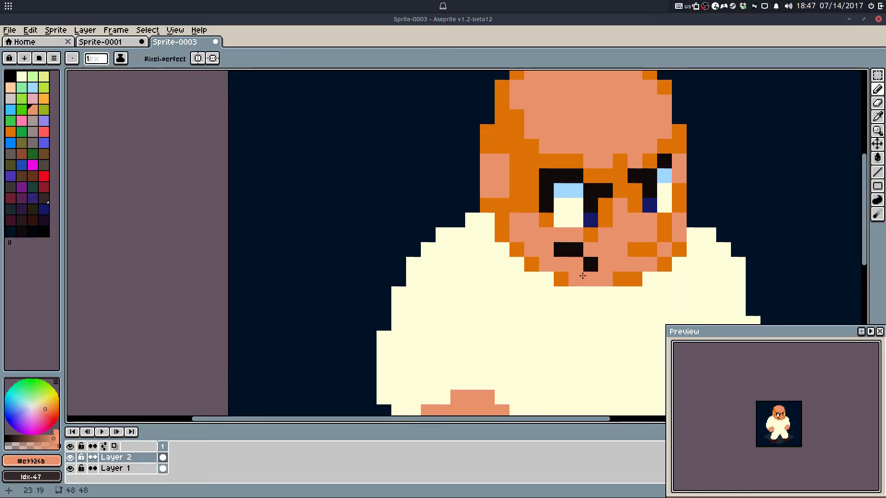
left_click(514, 201, "alt")
left_click(516, 217)
left_click_drag(569, 246, 558, 247)
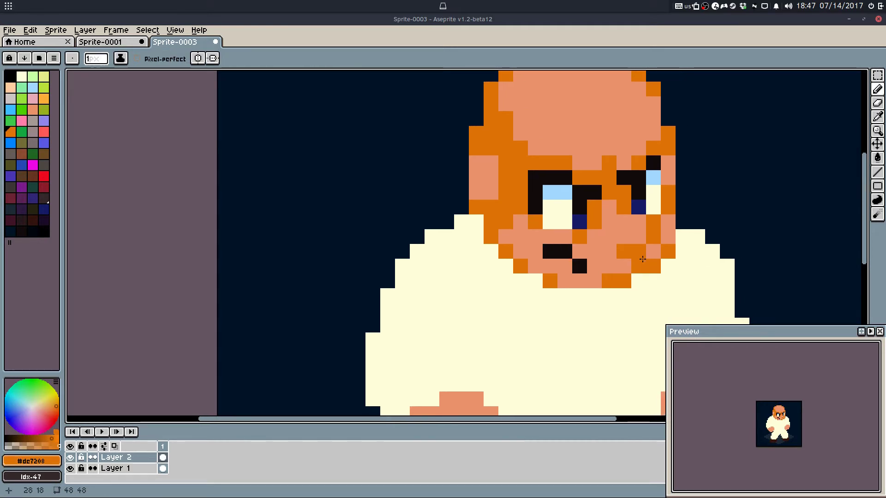
left_click_drag(636, 252, 587, 275)
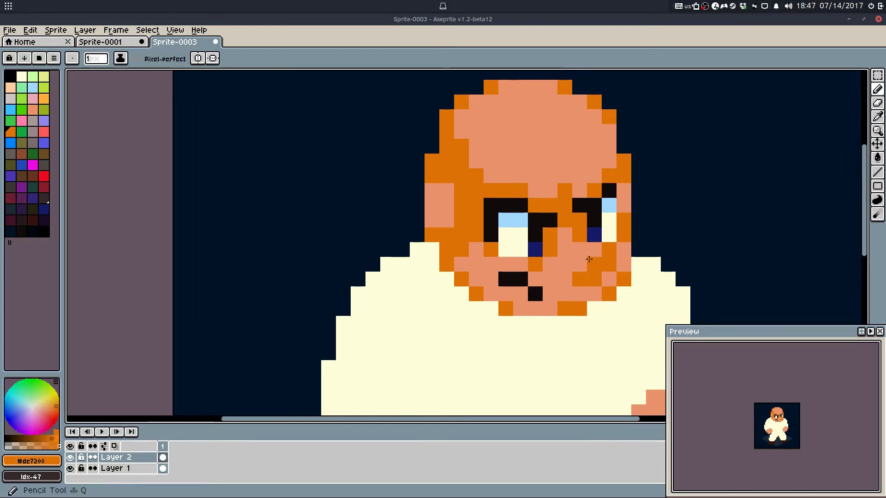
scroll(590, 260, "up", 1)
key("alt")
key("alt")
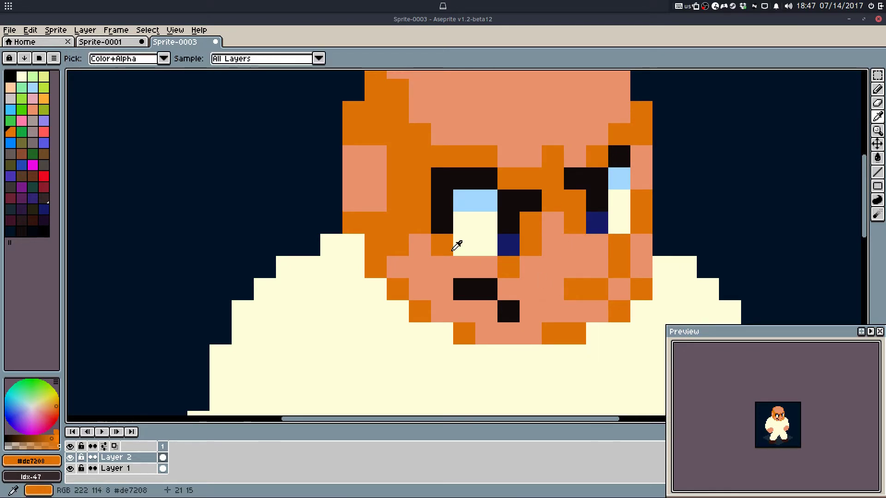
left_click(467, 199, "alt")
left_click(425, 162, "alt")
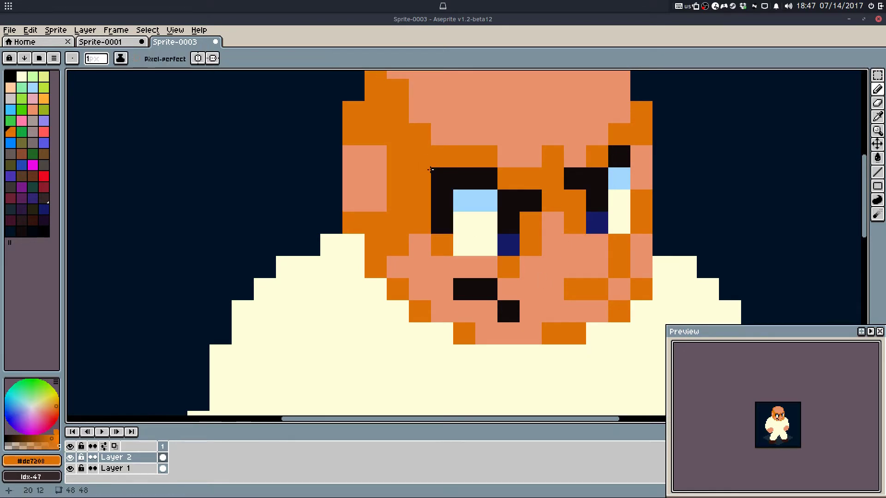
left_click(477, 202, "alt")
left_click(487, 222)
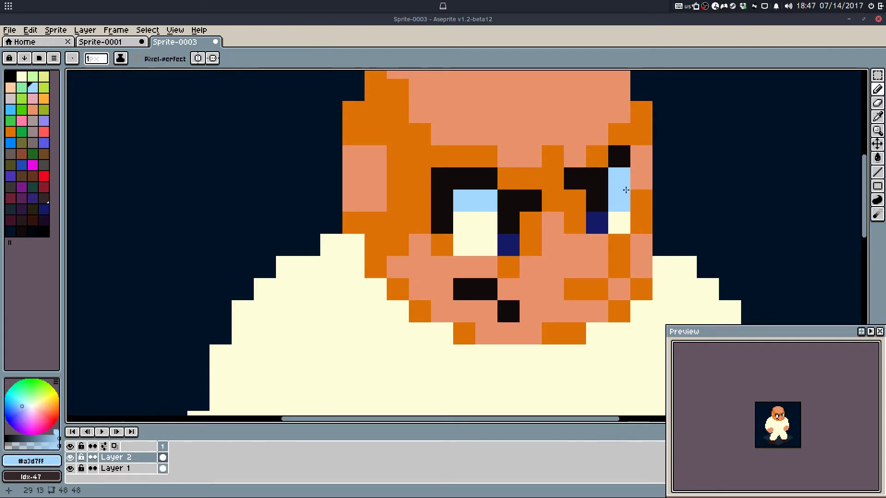
Step: Place a pink highlight pixel, palette index 10, beside the nose below the far eye, undoing the misplaced stroke
left_click(563, 246, "alt")
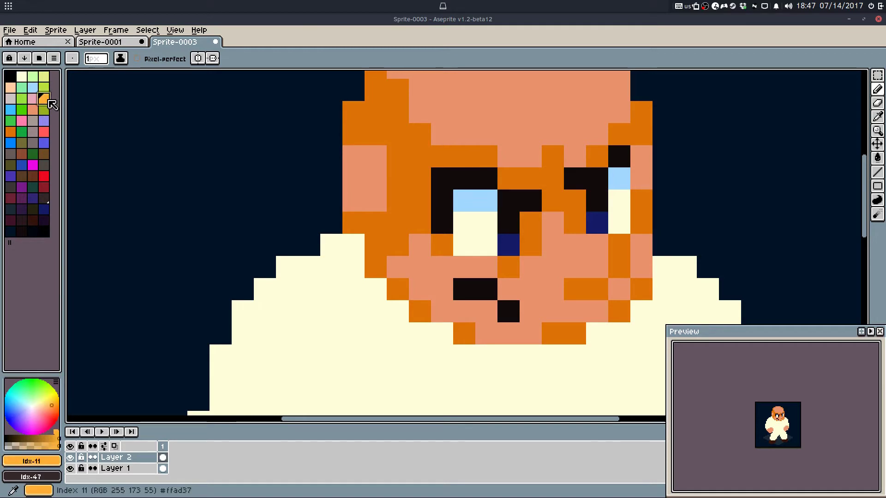
left_click(32, 98)
left_click_drag(555, 248, 575, 245)
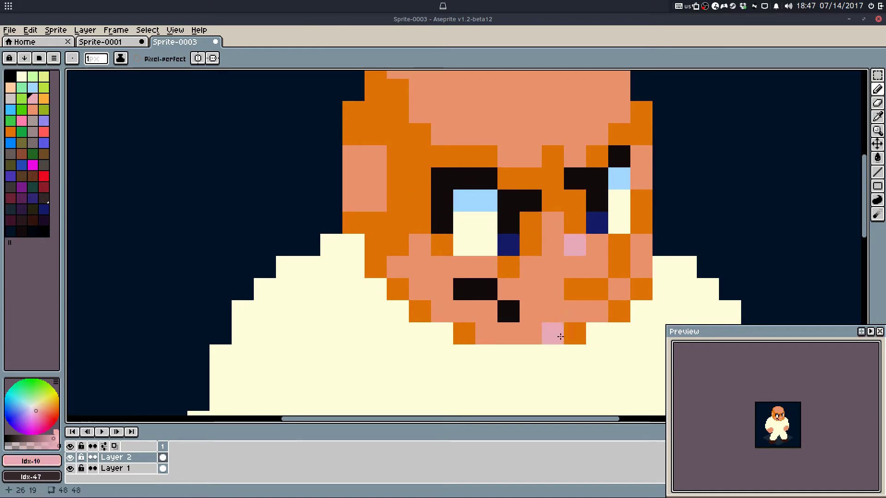
key("ctrl+z")
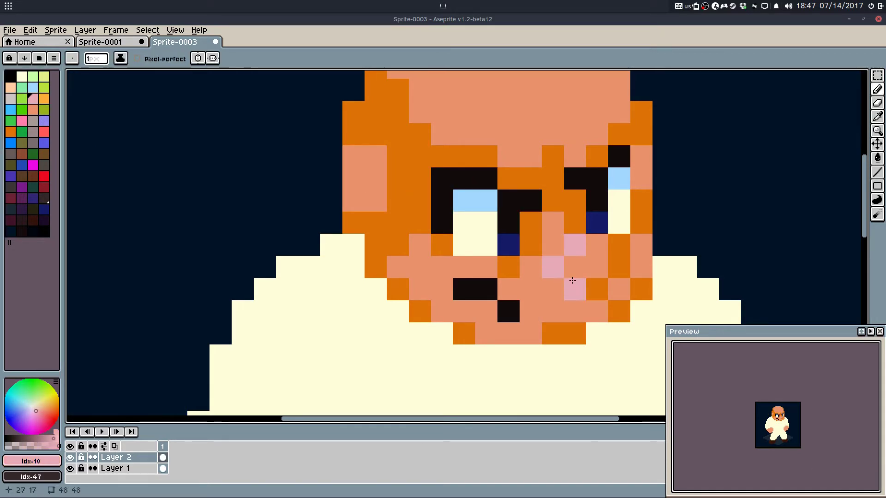
Step: Shade the far side of the cheek and jaw solid orange from below the eye down to the chin
left_click(613, 290, "alt")
left_click(639, 245)
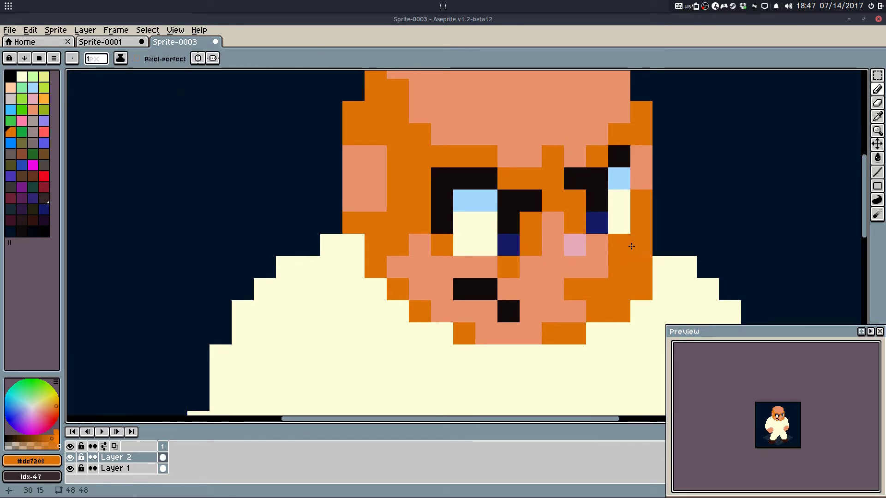
scroll(641, 242, "down", 6)
scroll(642, 242, "up", 4)
left_click(540, 277)
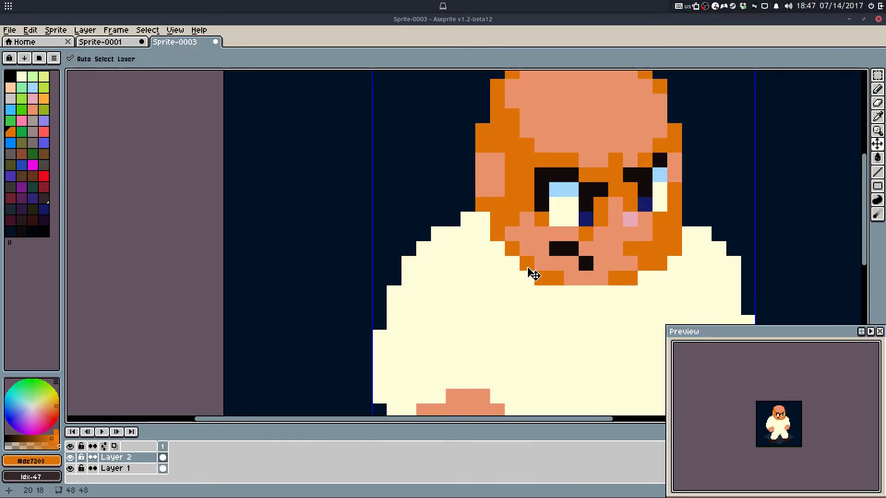
Step: Shade the neckline of the cream outfit along both sides of the jaw with light blue #a3d7ff pixels
left_click(506, 277, "alt")
left_click(556, 188, "alt")
left_click(483, 219)
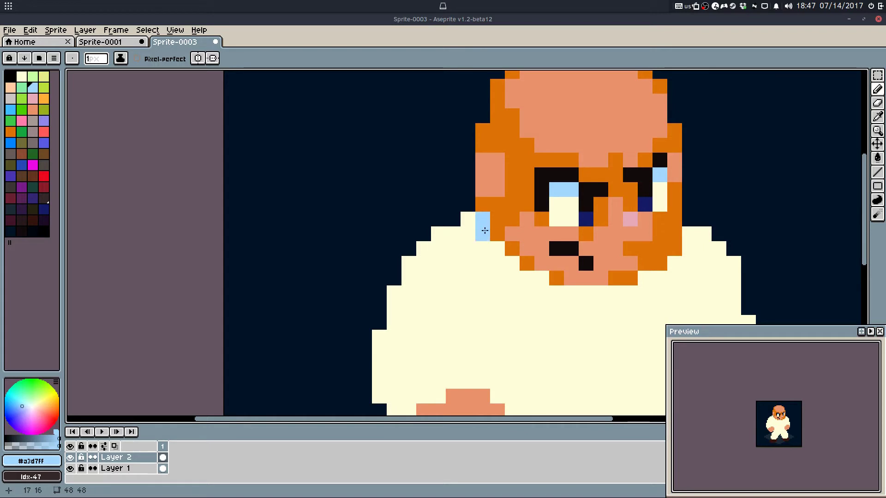
left_click(512, 264)
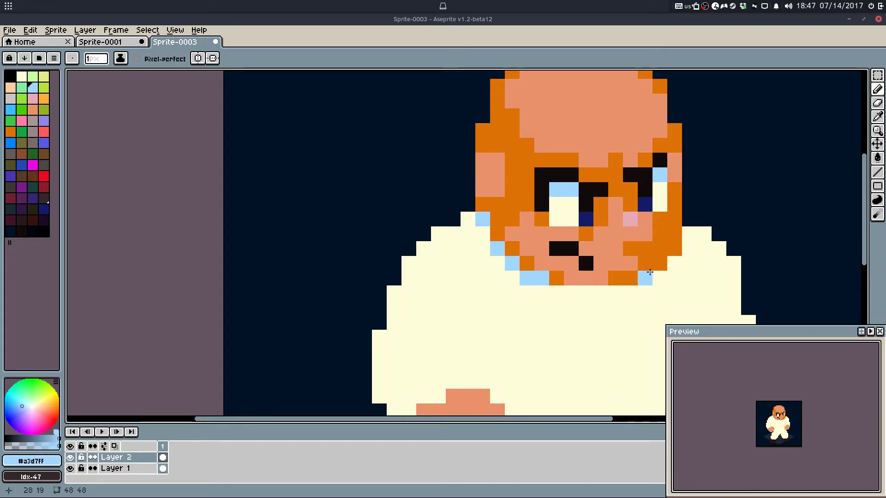
left_click(675, 264)
Step: Shade the far shoulder beside the head and the outer edge of the far arm in light blue
left_click_drag(690, 234, 708, 256)
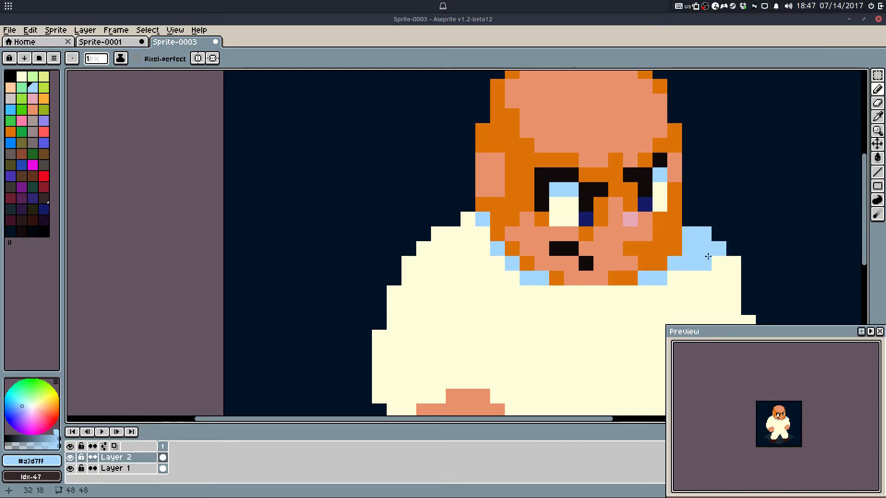
left_click(729, 267)
left_click_drag(726, 287, 639, 186)
left_click(660, 208)
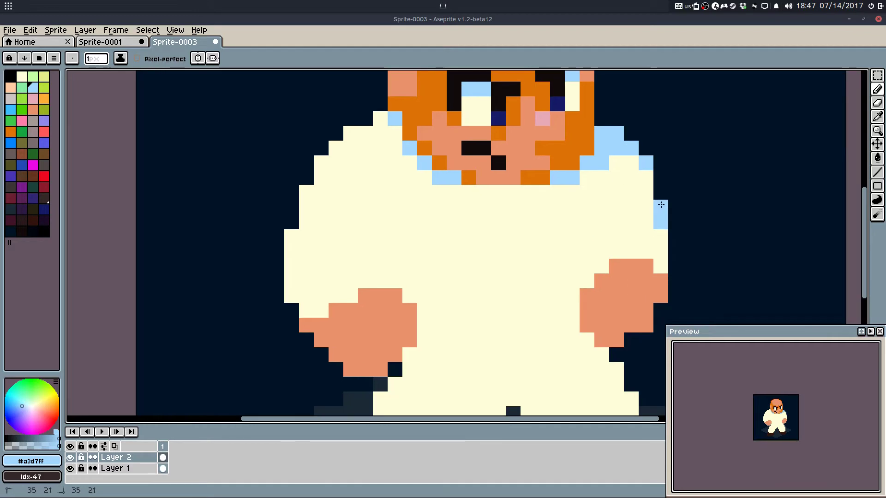
left_click(661, 222)
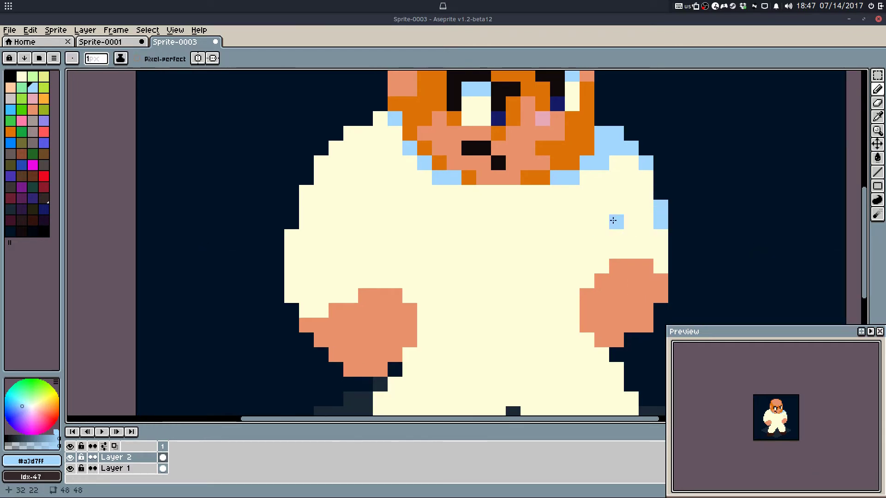
Step: Soften the stepped outer outline of the near arm and shoulder with light blue pixels
left_click_drag(295, 229, 296, 230)
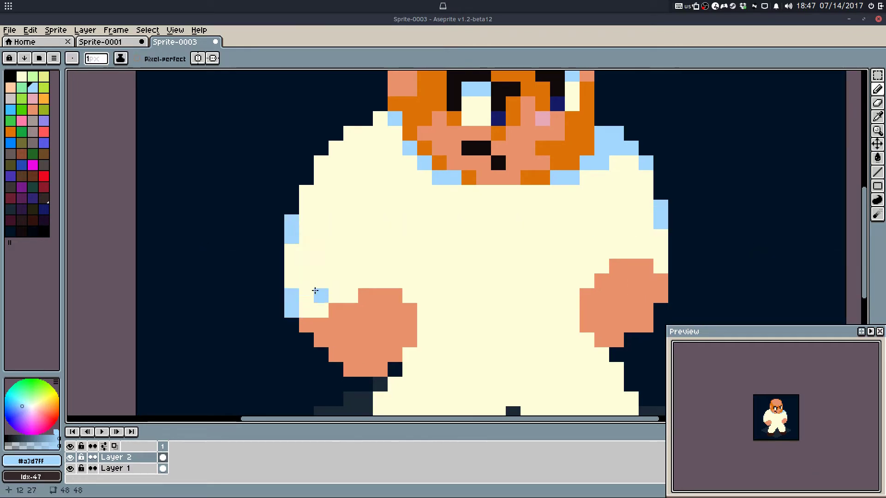
left_click(306, 178)
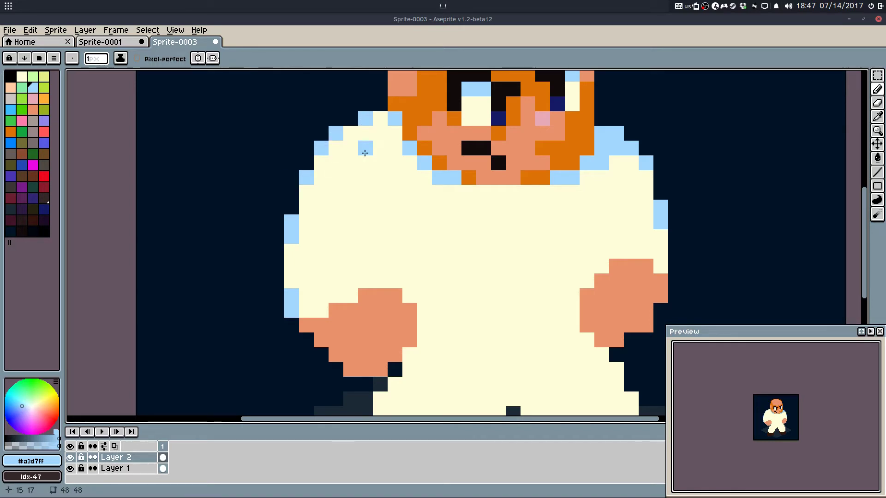
scroll(396, 252, "down", 4)
scroll(370, 264, "up", 1)
scroll(359, 258, "up", 4)
scroll(383, 268, "down", 4)
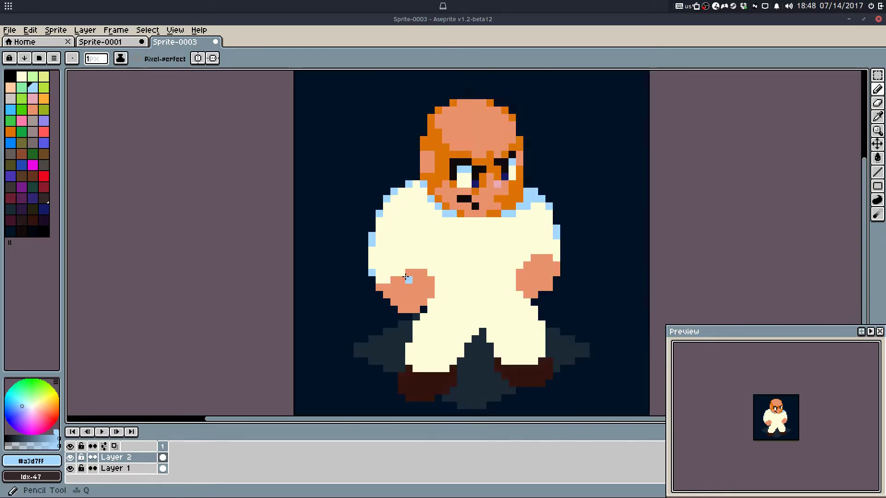
Step: Smooth the near leg's outer edge below the hand with light blue pixels, undoing the misplaced ones
scroll(418, 337, "up", 4)
left_click(382, 365)
key("ctrl+z")
left_click(382, 346)
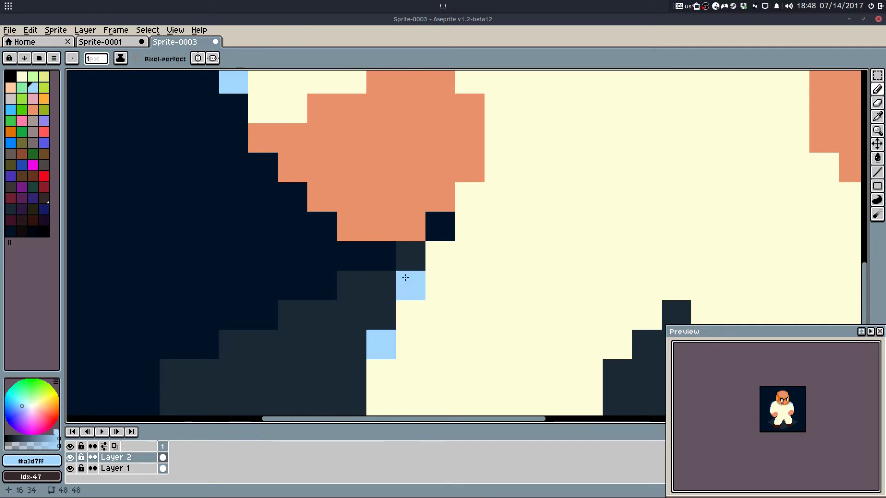
left_click(411, 260)
key("ctrl+z")
left_click(409, 277)
left_click(431, 237)
scroll(457, 314, "down", 3)
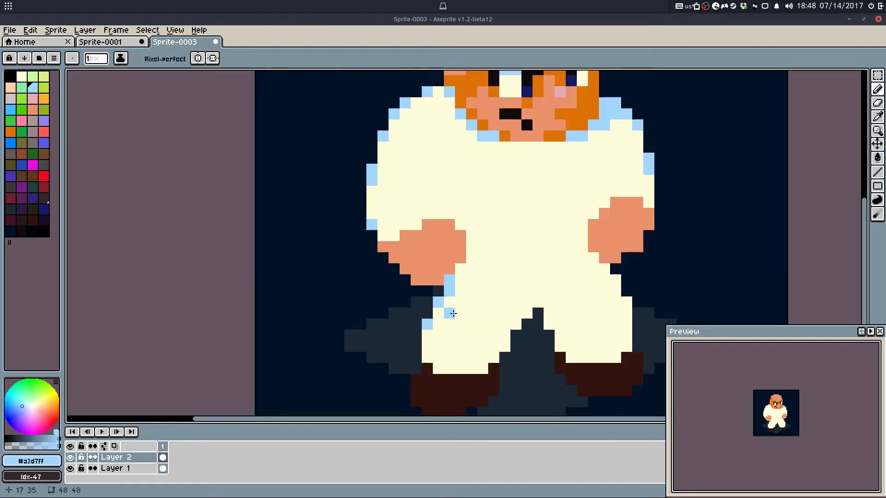
Step: Add light blue pixels along the near leg's inner edge up to the crotch and at the trouser hem's outer corner
scroll(521, 342, "up", 1)
scroll(521, 342, "up", 1)
left_click(529, 283)
left_click(510, 305)
left_click(488, 348)
left_click(466, 372)
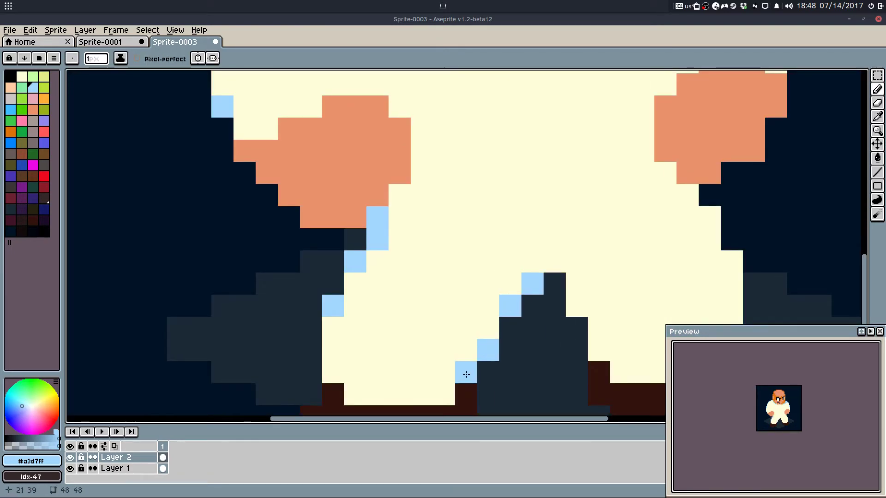
left_click(338, 376)
left_click(355, 395)
Step: Smooth the far leg's inner and outer edges with light blue pixels from the hand and crotch down to the shoe
left_click_drag(554, 352, 449, 317)
left_click(474, 276)
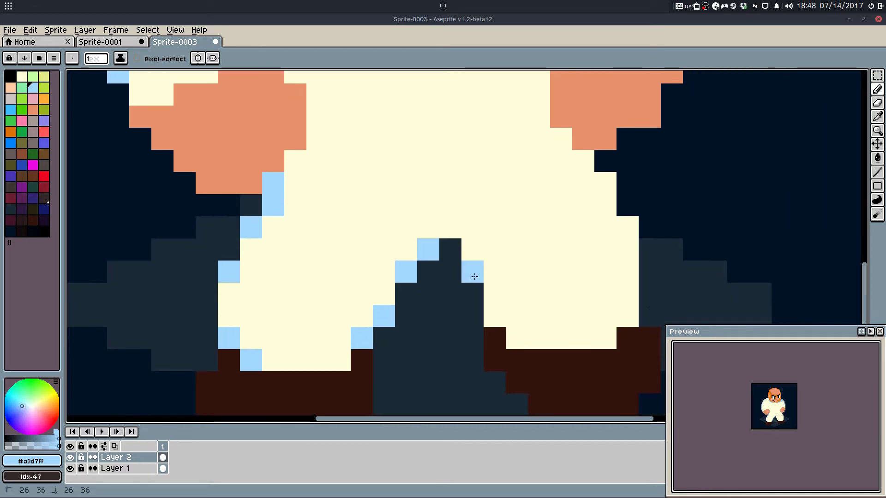
left_click(495, 316)
left_click(627, 206)
left_click(605, 161)
left_click(627, 316)
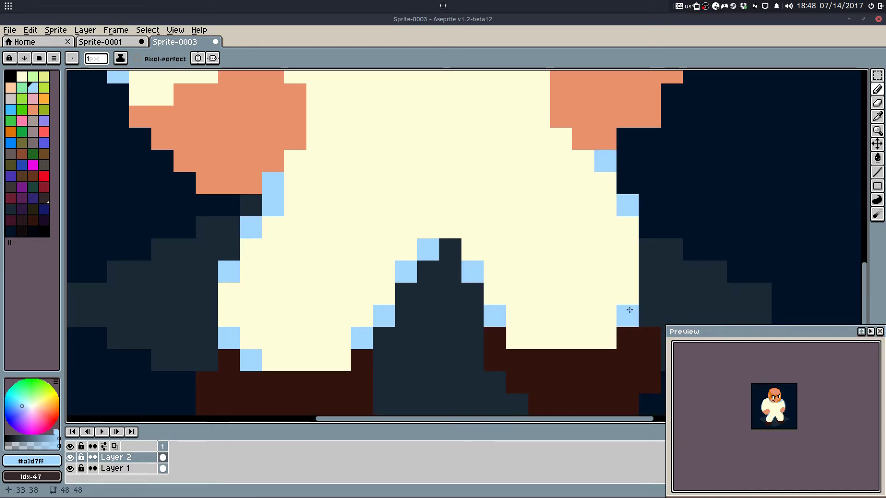
Step: Trim the far hand by painting its inner edge cream and erasing pixels at its lower outer corner
scroll(639, 230, "down", 5)
scroll(642, 240, "down", 1)
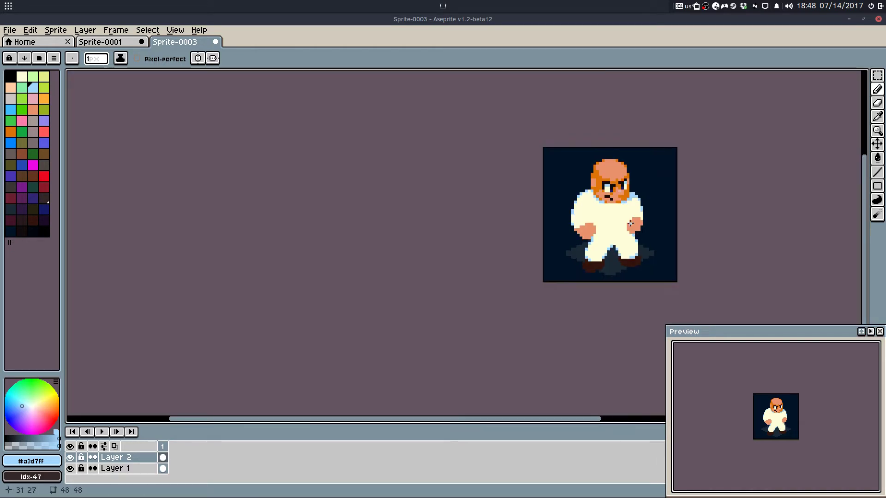
scroll(641, 231, "up", 7)
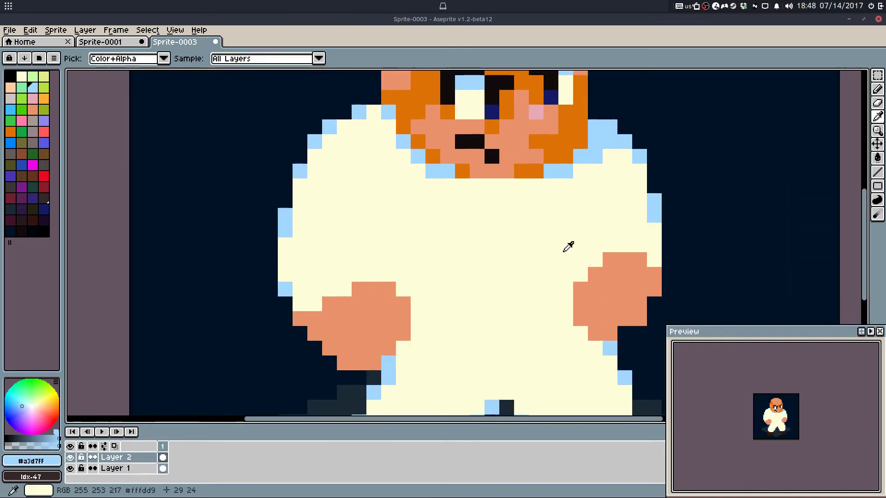
left_click(568, 248, "alt")
mouse_move(580, 289)
left_mouse_down()
mouse_move(583, 320)
mouse_move(591, 314)
left_mouse_up()
left_click(593, 332)
scroll(620, 340, "down", 4)
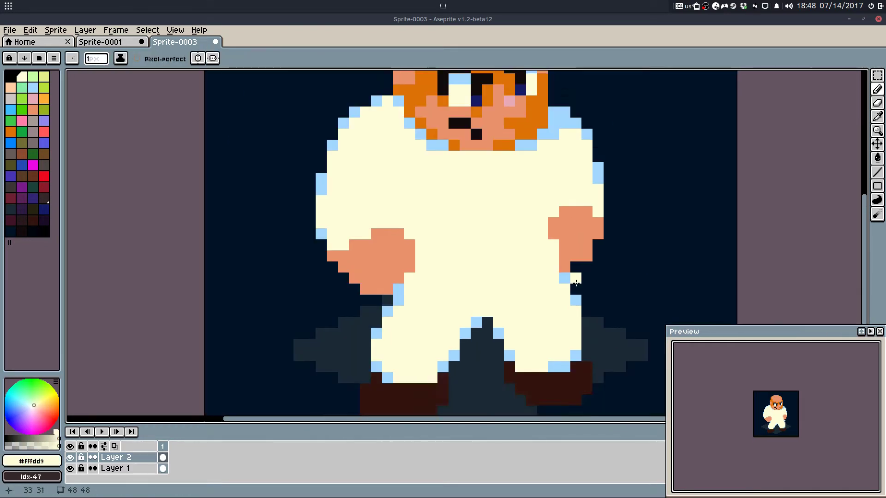
scroll(583, 275, "up", 4)
key("e")
left_click_drag(565, 270, 639, 303)
Step: Move the far hand down one pixel and fill the gap at the sleeve end with cream
key("m")
scroll(600, 269, "down", 4)
scroll(580, 243, "up", 4)
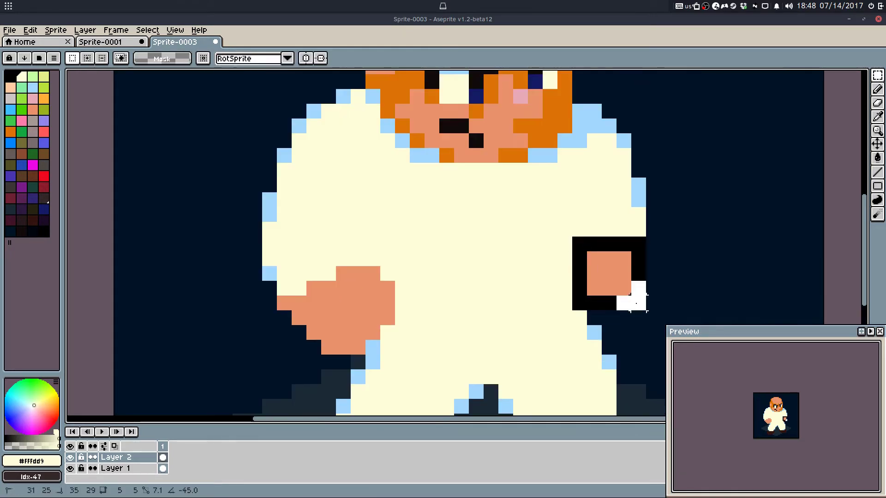
key("Down")
left_click(610, 216)
key("q")
left_click(579, 249)
left_click_drag(579, 250, 651, 243)
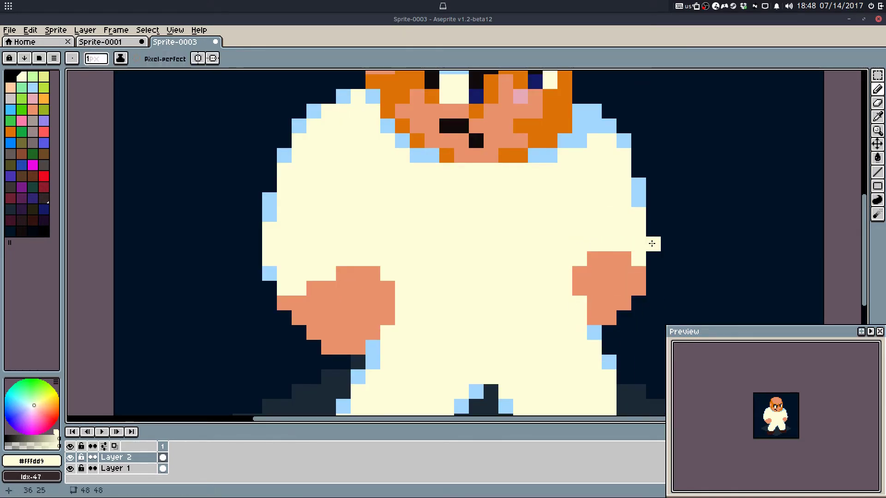
Step: Thicken the light blue shading on the near thigh along the inner side of the near hand
scroll(670, 238, "down", 5)
scroll(644, 253, "up", 7)
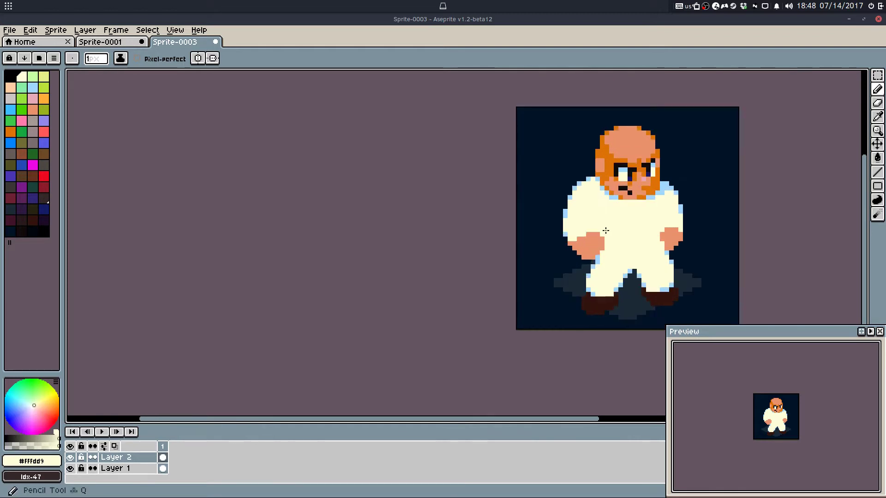
left_click(608, 271, "alt")
left_click_drag(623, 255, 619, 279)
mouse_move(645, 211)
left_mouse_down()
mouse_move(601, 289)
mouse_move(633, 279)
mouse_move(579, 342)
left_mouse_up()
left_click_drag(603, 186, 535, 336)
Step: Draw the near arm's inner edge above the hand in light blue with an elbow fold, trimming the excess with cream
left_click(537, 294)
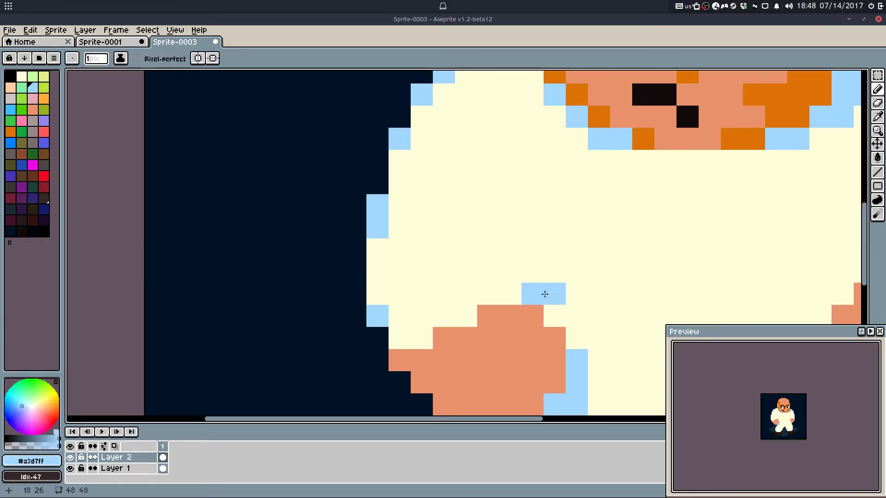
mouse_move(544, 294)
left_mouse_down()
mouse_move(552, 292)
mouse_move(534, 184)
mouse_move(551, 213)
left_mouse_up()
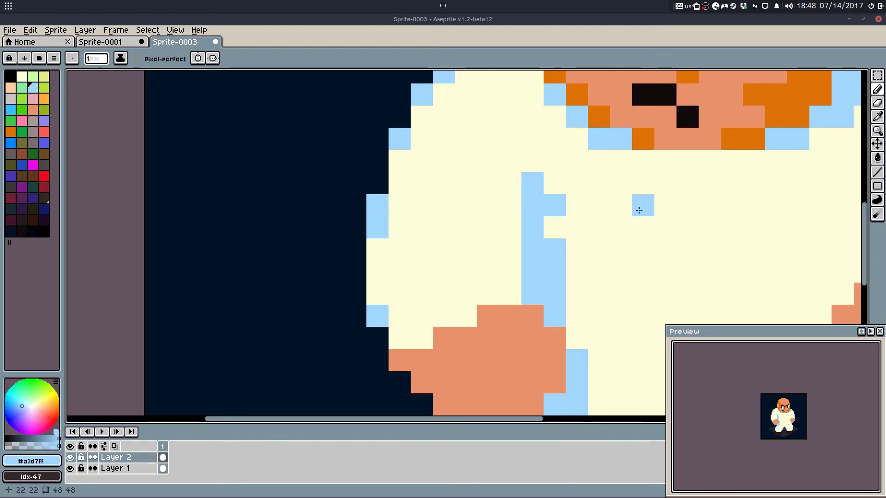
scroll(639, 204, "down", 4)
key("ctrl+z")
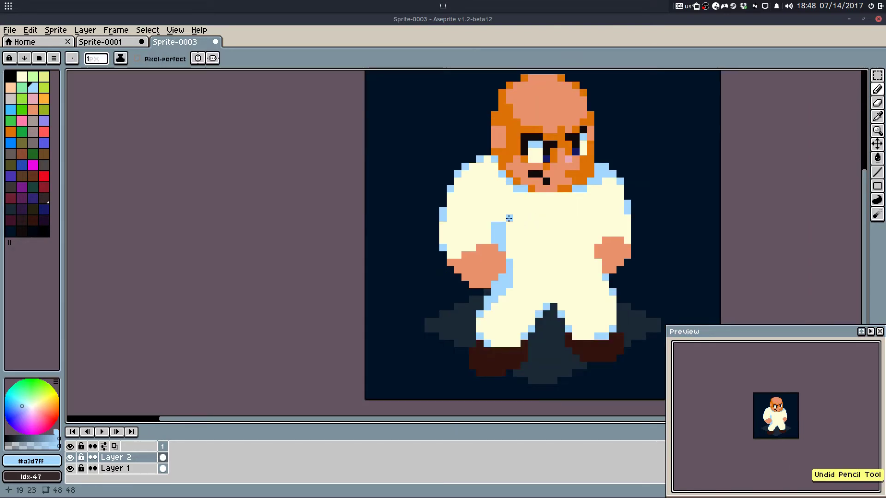
scroll(494, 214, "up", 5)
left_click(476, 231)
left_click(527, 204, "alt")
left_click_drag(520, 240, 522, 286)
left_click(498, 231, "alt")
left_click_drag(521, 173, 500, 177)
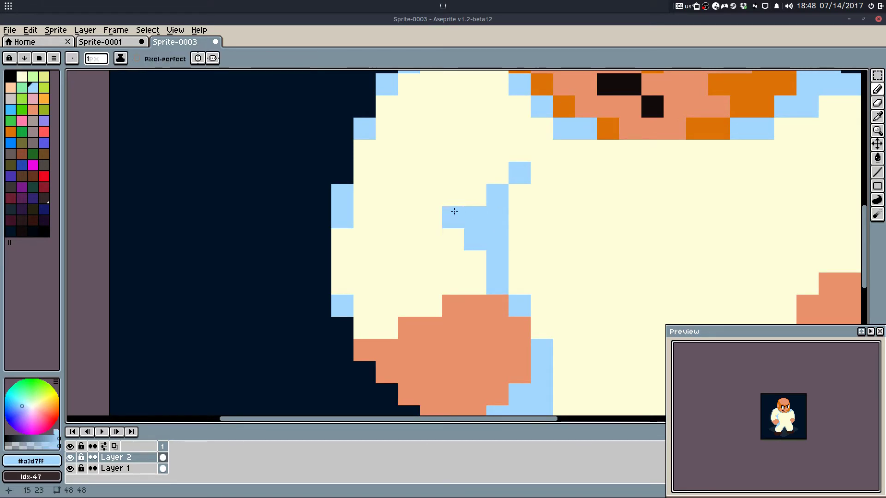
left_click_drag(466, 210, 451, 209)
Step: Extend the light blue shading along the near sleeve's outer edge to the cuff and erase the hand's protruding outer pixel
mouse_move(362, 150)
left_mouse_down()
mouse_move(359, 175)
mouse_move(378, 197)
left_mouse_up()
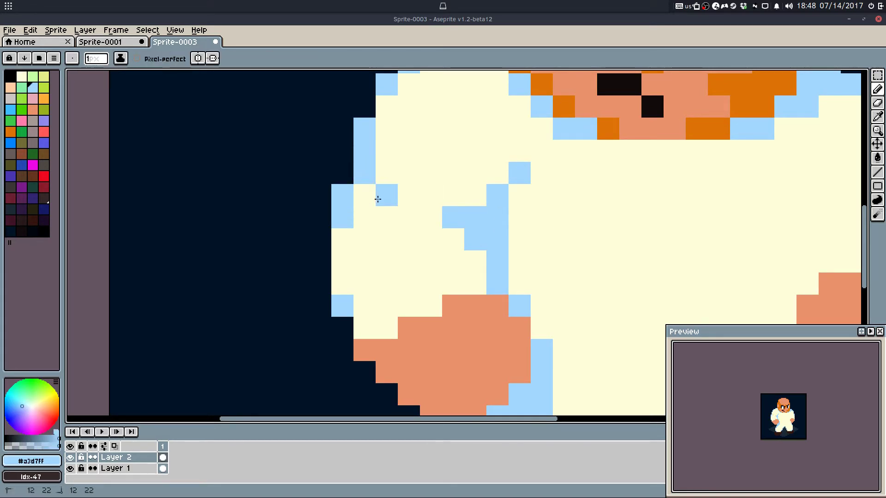
left_click(347, 289)
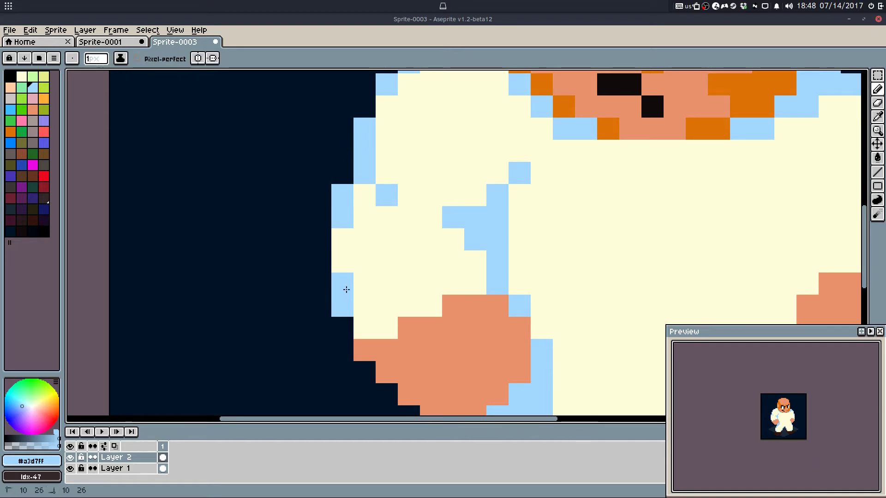
mouse_move(475, 250)
left_mouse_down()
mouse_move(476, 284)
mouse_move(458, 262)
left_mouse_up()
key("ctrl+z")
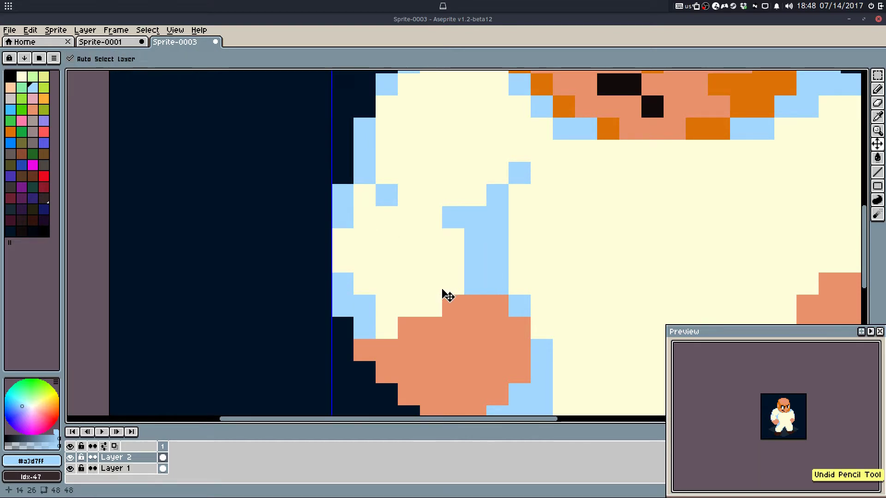
left_click(386, 330)
key("e")
left_click(364, 350)
left_click_drag(417, 360, 384, 310)
scroll(383, 310, "down", 1)
Step: Shade the near hand's upper inner corner and lower edge with the orange from the chin, marking the fingers
key("b")
left_click(425, 291, "alt")
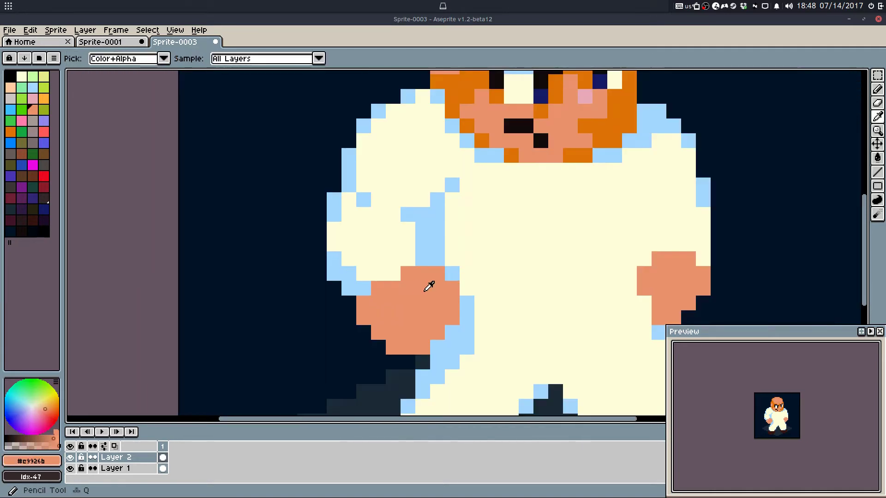
left_click(511, 156, "alt")
left_click_drag(436, 274, 451, 287)
left_click(441, 291)
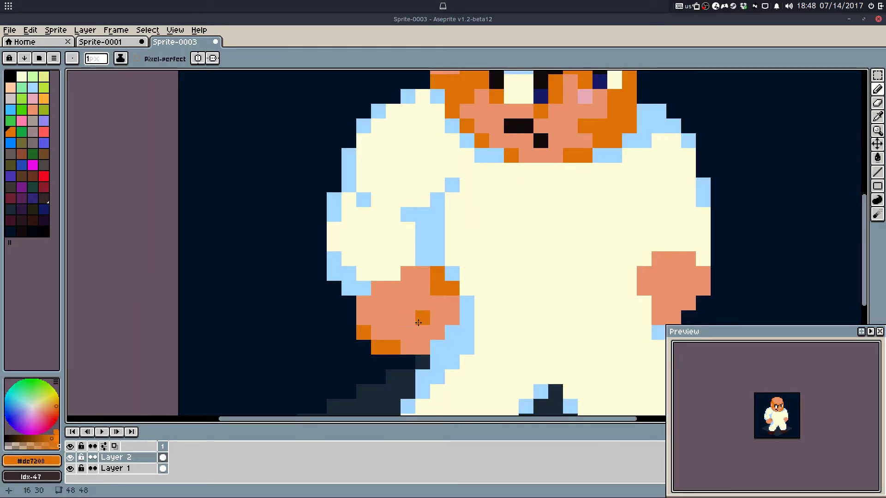
left_click(411, 345)
mouse_move(423, 346)
left_mouse_down()
mouse_move(450, 329)
mouse_move(430, 347)
mouse_move(428, 332)
mouse_move(401, 348)
mouse_move(411, 331)
left_mouse_up()
key("ctrl+z")
left_click(450, 338)
left_click(435, 347)
Step: Undo the stray orange pixels on the near hand and extend the orange shading up its inner edge
left_click(433, 310, "alt")
left_click(435, 347, "alt")
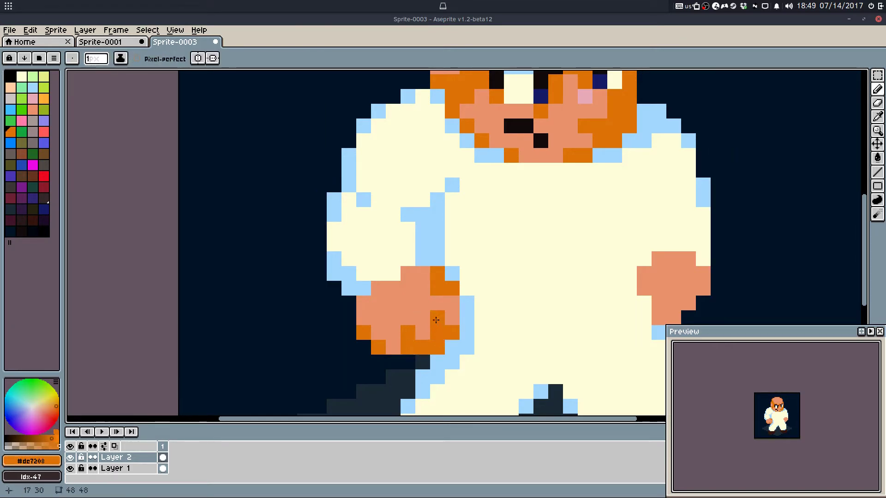
key("ctrl+z")
left_click(438, 300, "alt")
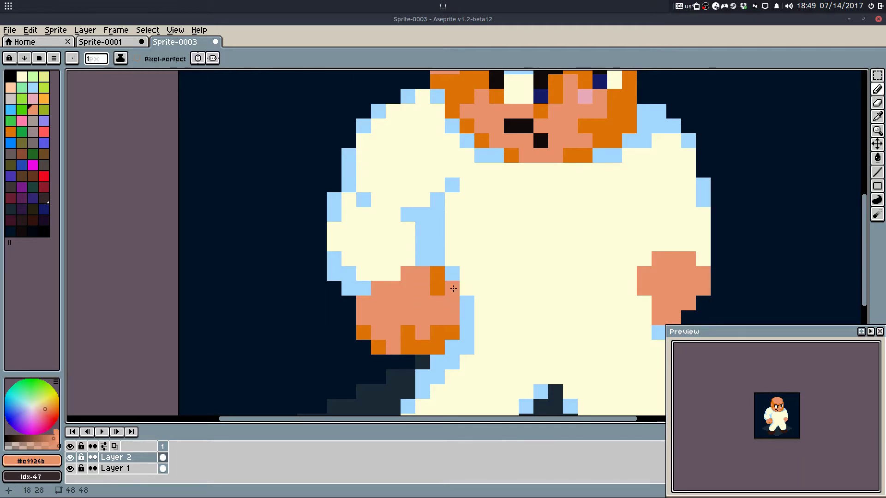
left_click(453, 285, "alt")
key("ctrl+z")
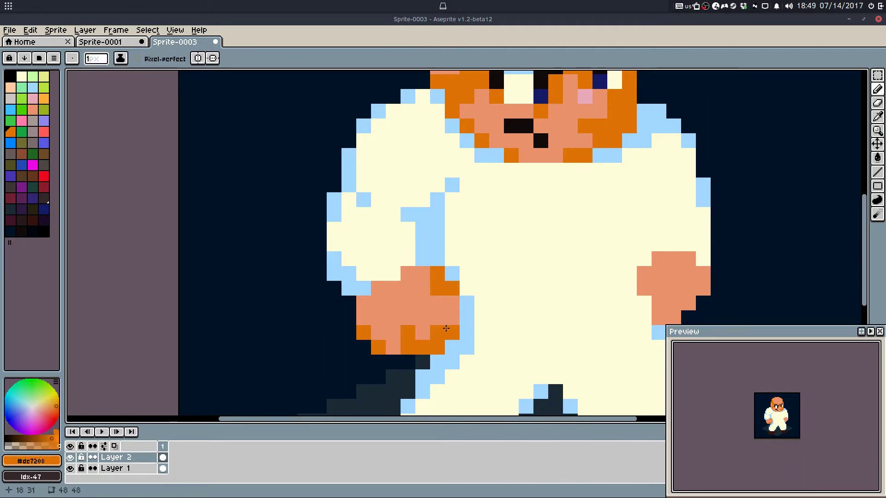
left_click(450, 316)
Step: Define the near hand's thumb with alternating skin and orange pixels and touch up the orange lower edge
left_click(425, 303, "alt")
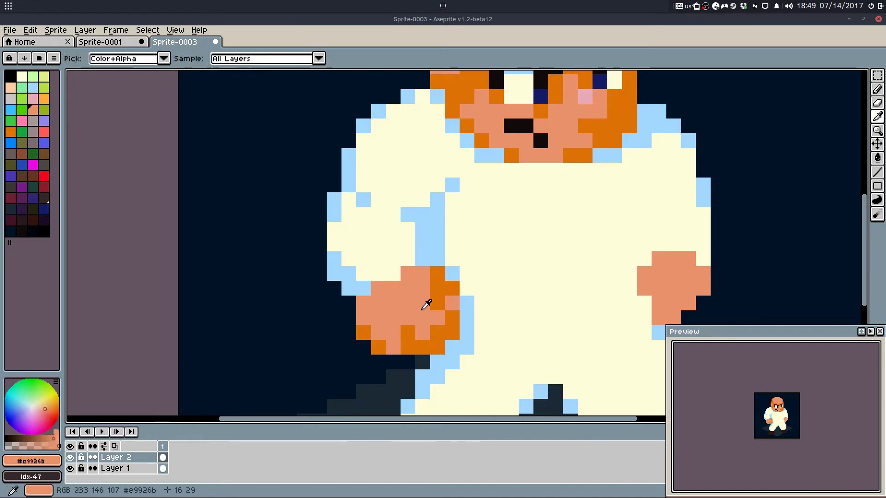
left_click(451, 290, "alt")
left_click(451, 303, "alt")
left_click(437, 288)
left_click(449, 287, "alt")
left_click(437, 276)
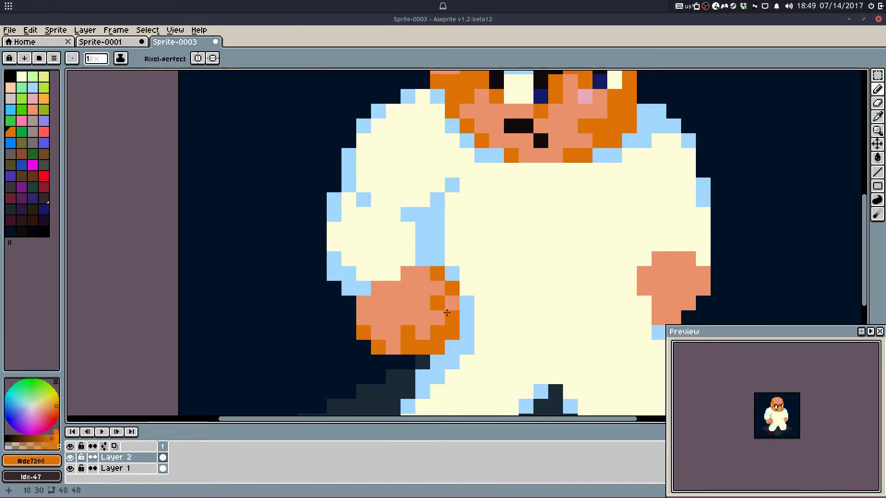
left_click_drag(408, 362, 423, 362)
scroll(498, 300, "down", 5)
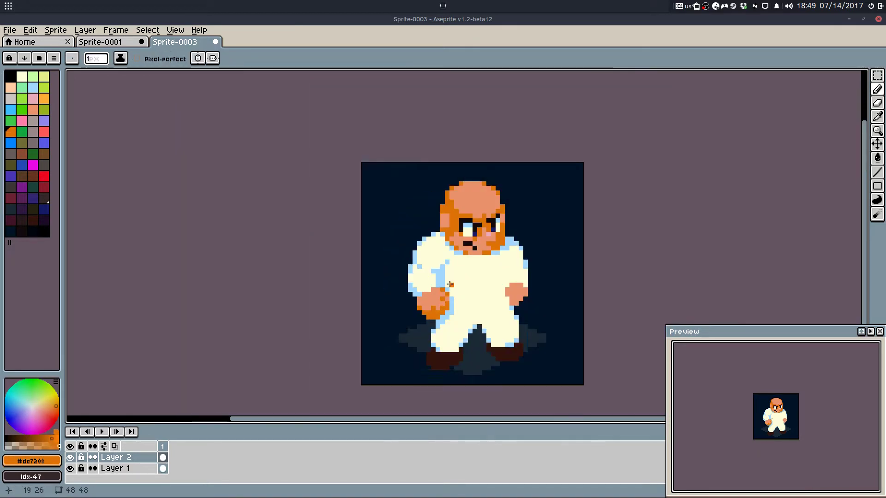
key("ctrl+z")
Step: Trim the light blue fold on the near arm's inner edge with cream, comparing the sprite with and without the change
scroll(434, 275, "up", 5)
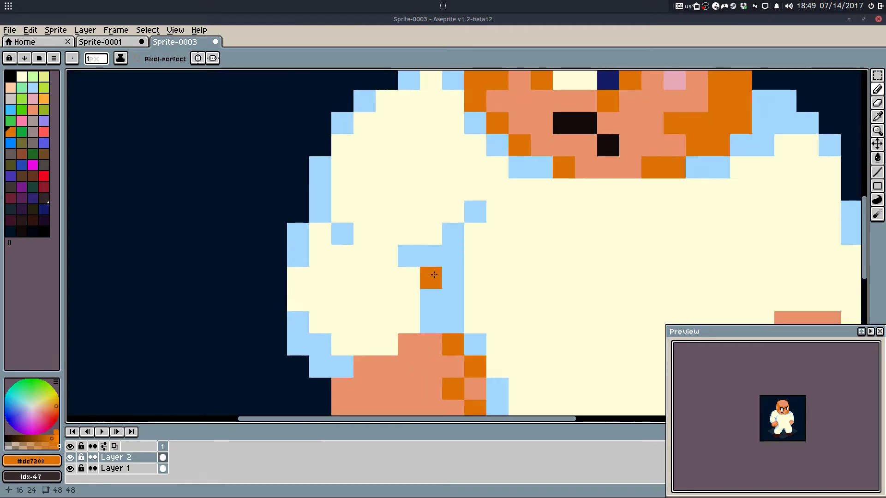
left_click(498, 232, "alt")
left_click_drag(480, 240, 453, 329)
key("ctrl+z")
scroll(520, 274, "down", 5)
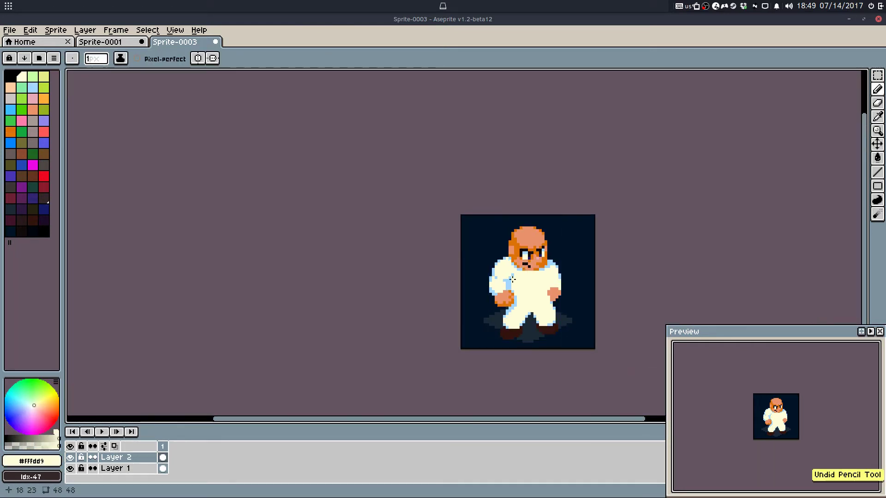
scroll(517, 274, "up", 5)
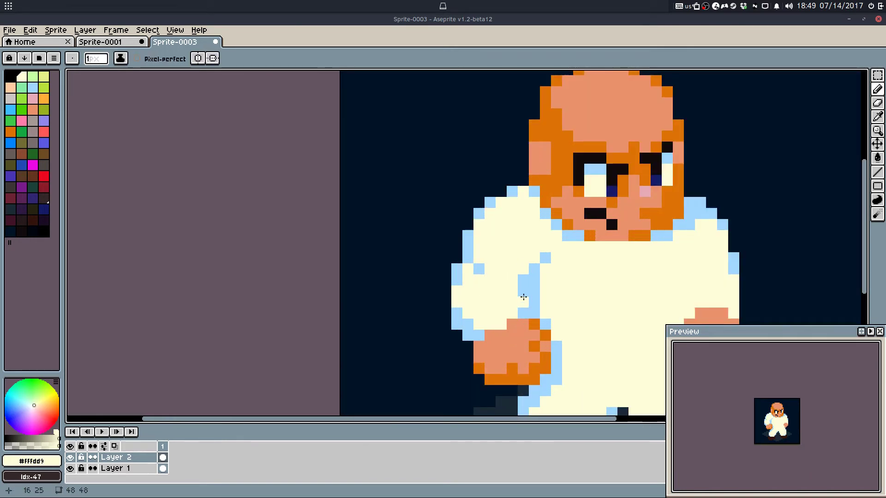
scroll(503, 257, "down", 5)
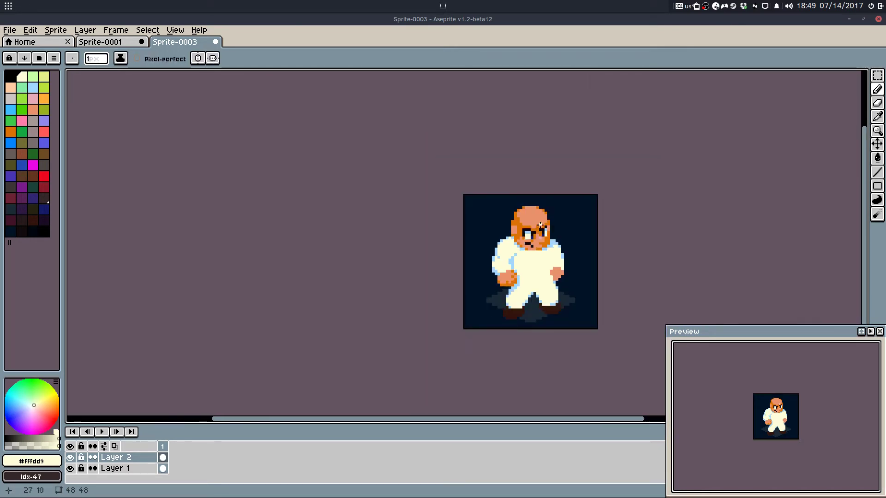
key("ctrl+y")
scroll(513, 252, "up", 4)
Step: Draw a one-pixel-wide light blue inner edge on the far arm down to the hand, trimming the extra width with cream
left_click(494, 244, "alt")
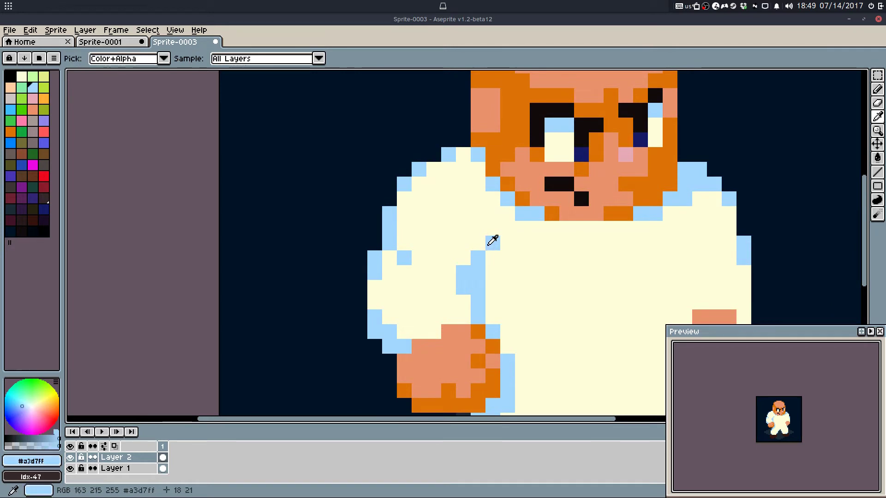
mouse_move(601, 315)
left_mouse_down()
mouse_move(521, 322)
mouse_move(437, 239)
left_mouse_up()
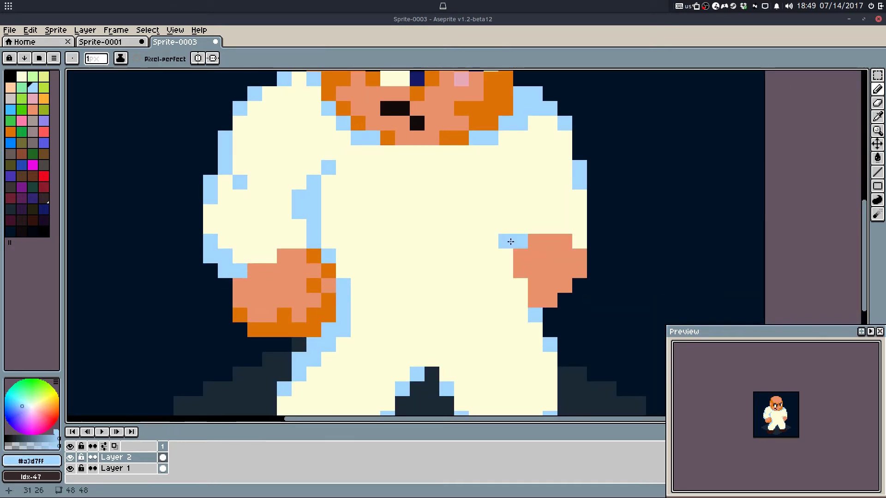
left_click_drag(518, 200, 515, 238)
left_click_drag(520, 166, 506, 272)
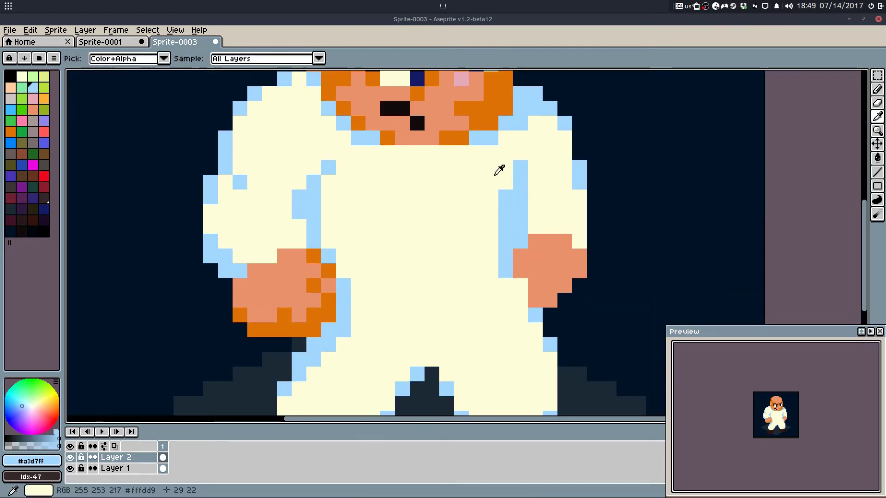
left_click(495, 176, "alt")
left_click_drag(507, 196, 505, 250)
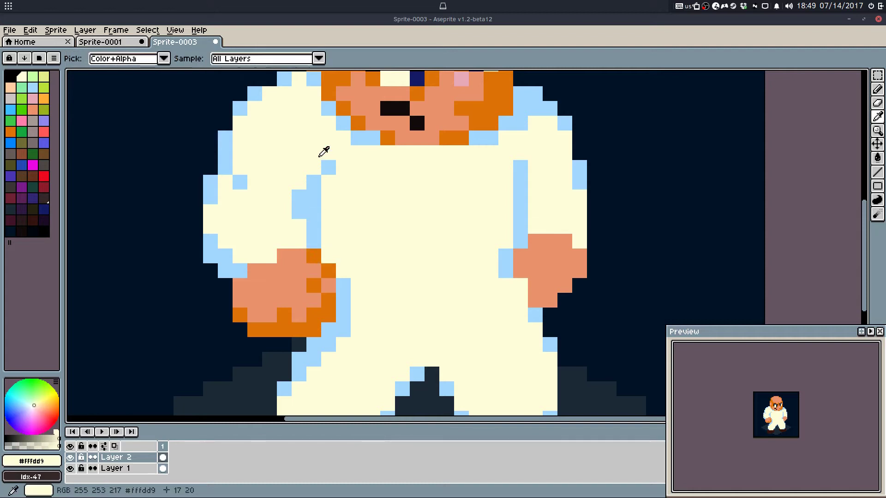
key("ctrl+z")
Step: Thicken and extend the near arm's light blue armpit line up towards the collar
left_click(315, 181, "alt")
mouse_move(327, 168)
left_mouse_down()
mouse_move(342, 166)
mouse_move(332, 183)
left_mouse_up()
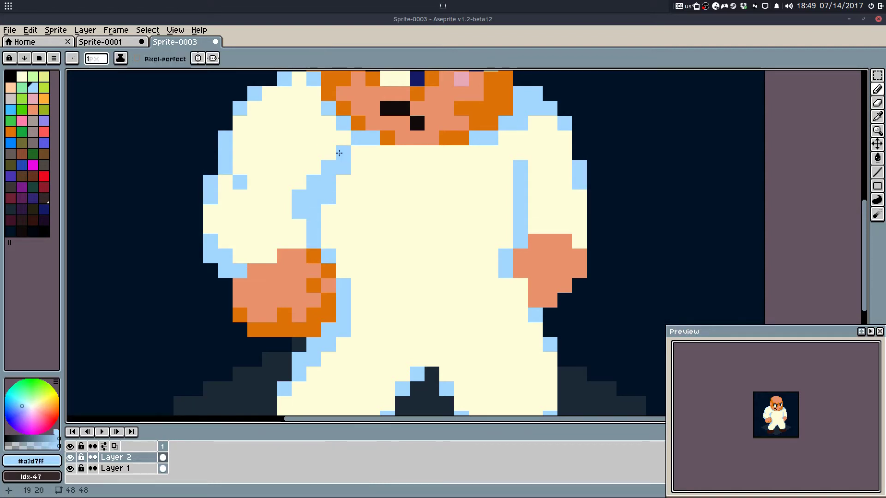
left_click(340, 151, "alt")
left_click(343, 166)
left_click(331, 167, "alt")
scroll(346, 176, "up", 3)
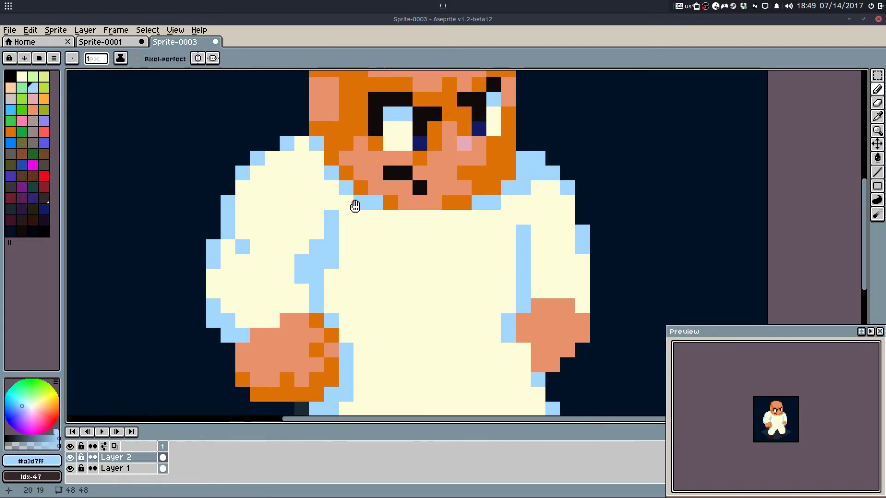
mouse_move(331, 260)
left_mouse_down()
mouse_move(338, 300)
mouse_move(349, 270)
mouse_move(346, 320)
left_mouse_up()
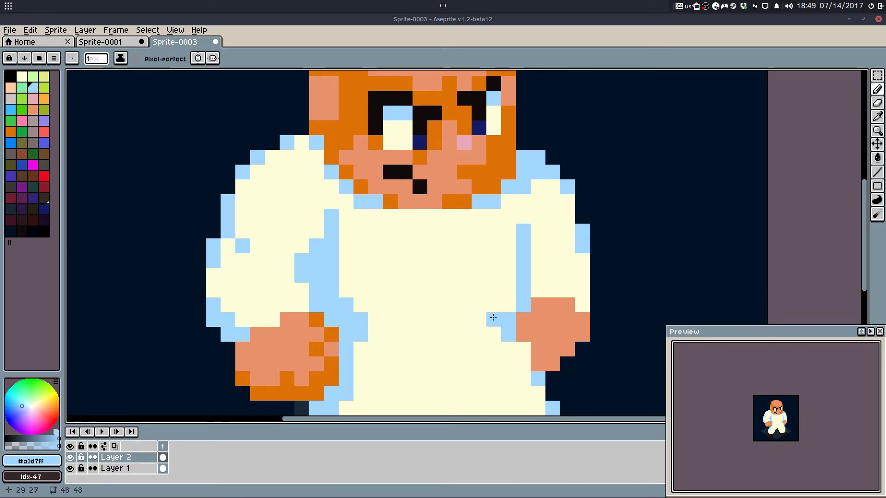
key("ctrl+z")
key("ctrl+z")
key("ctrl+z")
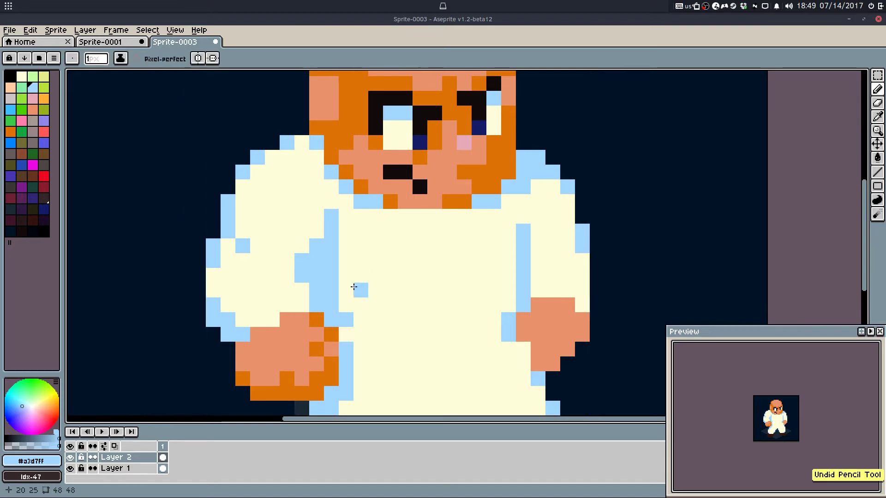
key("ctrl+z")
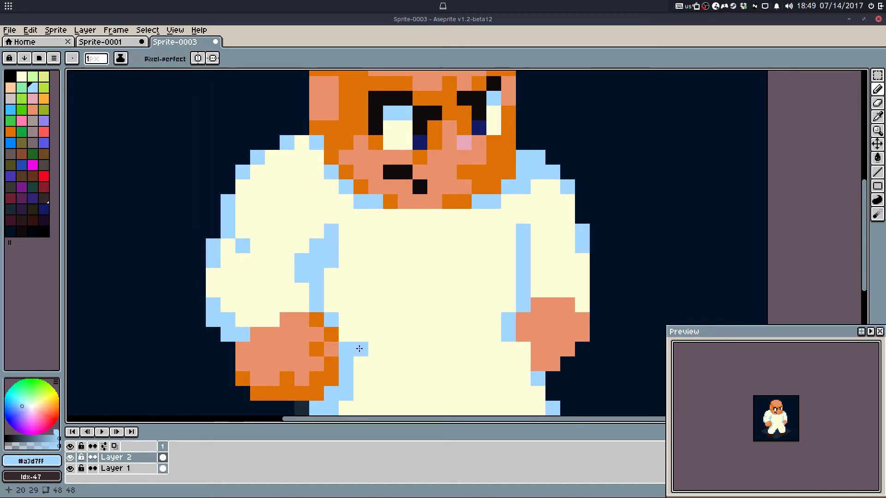
Step: Try a light blue vertical fold down the middle of the chest with a short widened foot at waist height
left_click(393, 337)
left_click_drag(448, 251, 448, 308)
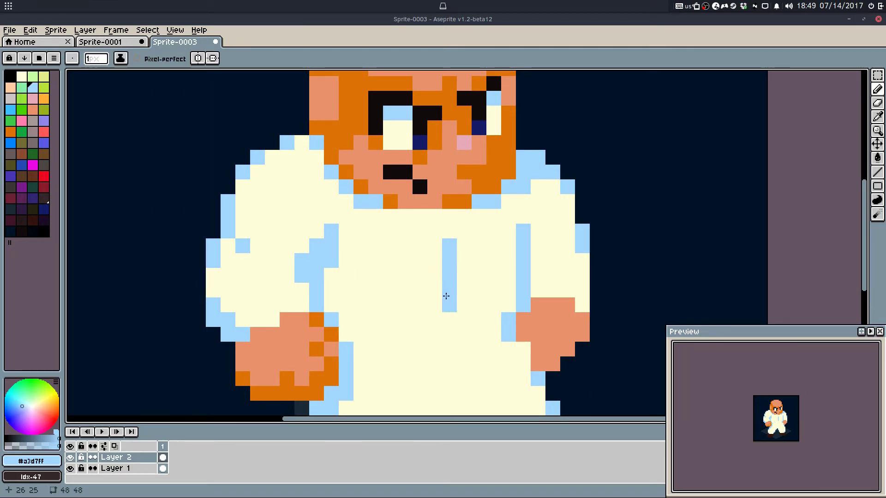
left_click(437, 324)
left_click(446, 332)
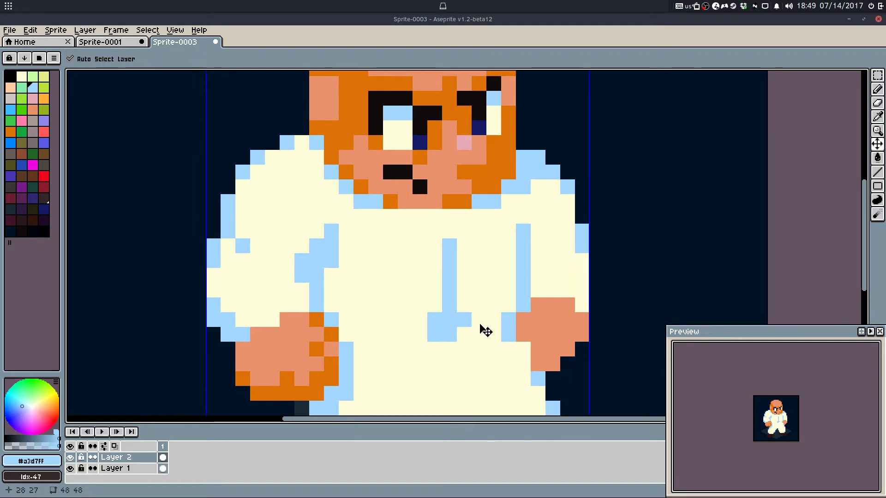
key("ctrl+z")
Step: Try a light blue waistline across the torso from the far hand and fill in the near arm's inner fold down to it
left_click(478, 330)
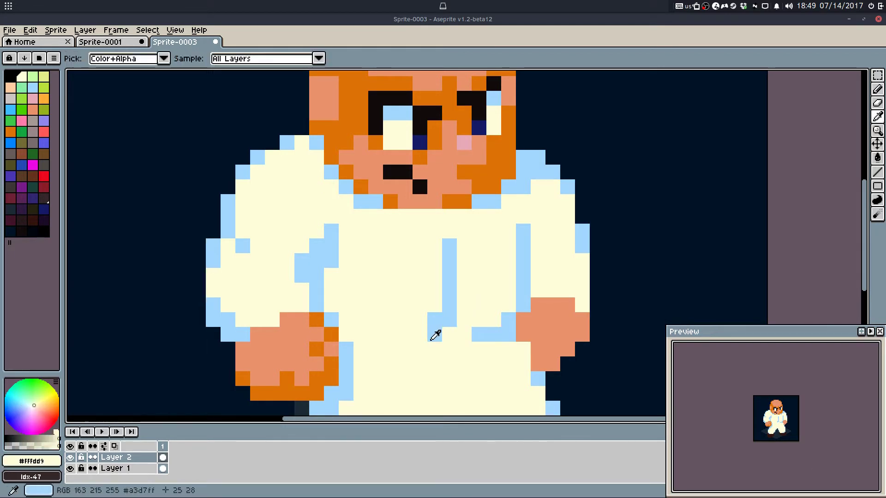
left_click(434, 335)
left_click(443, 315, "alt")
left_click_drag(422, 335, 398, 341)
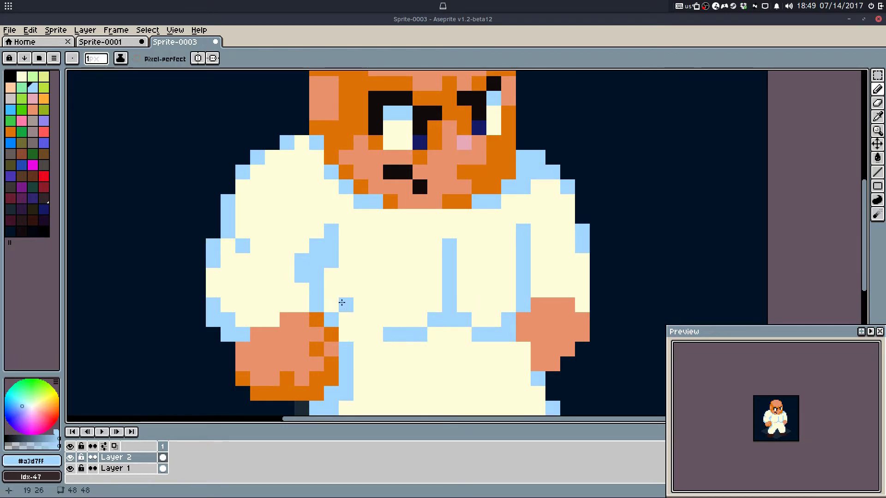
left_click_drag(328, 274, 346, 318)
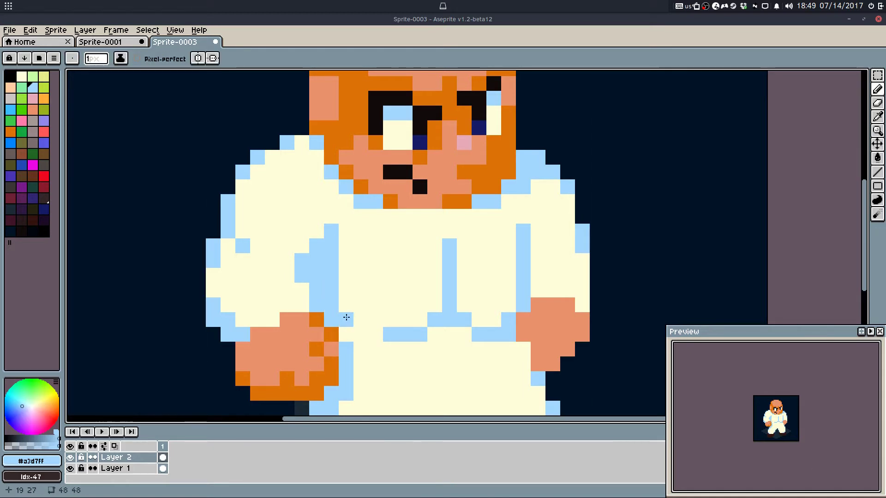
Step: Undo the pencil strokes of the chest fold, the waistline and the extra near-arm shading
scroll(385, 333, "down", 5)
scroll(417, 273, "up", 2)
key("ctrl+z")
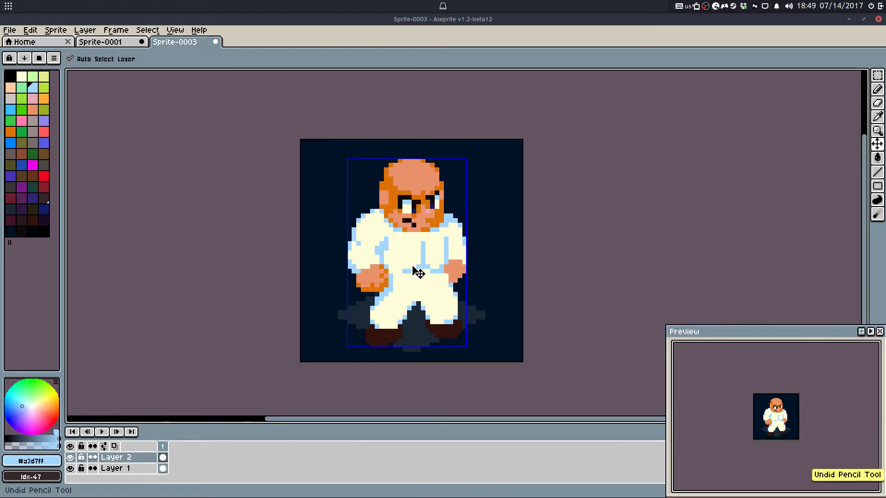
key("ctrl+z")
key("ctrl+z")
key("ctrl+z")
key("ctrl+z")
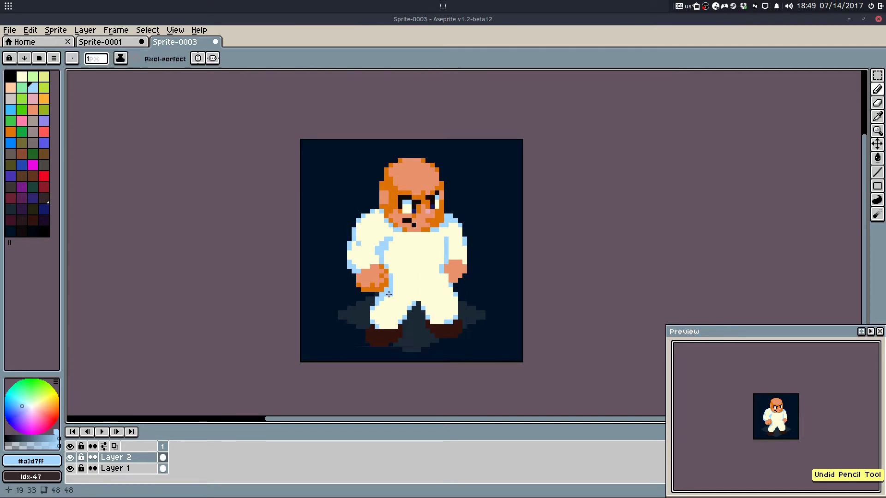
key("ctrl+y")
Step: Select the far arm with its hand, an area of 8 x 17 pixels, and move it up one pixel
scroll(414, 272, "up", 5)
scroll(434, 277, "down", 3)
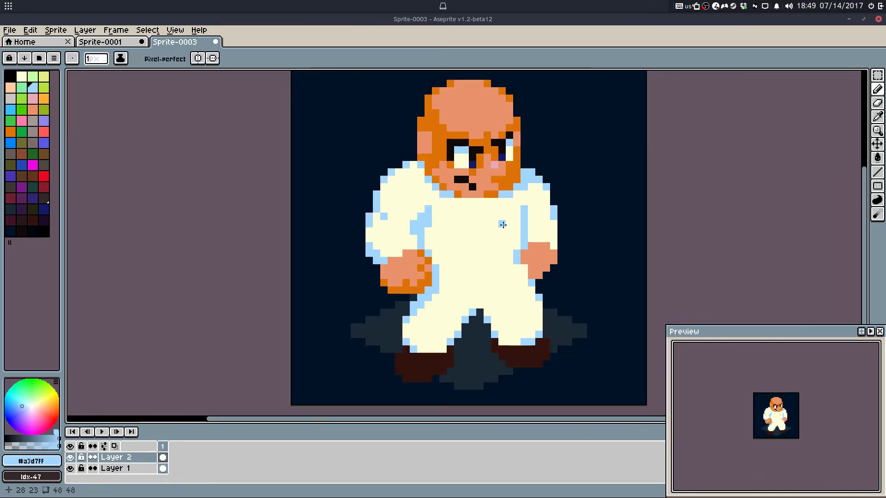
key("m")
left_click_drag(517, 200, 577, 320)
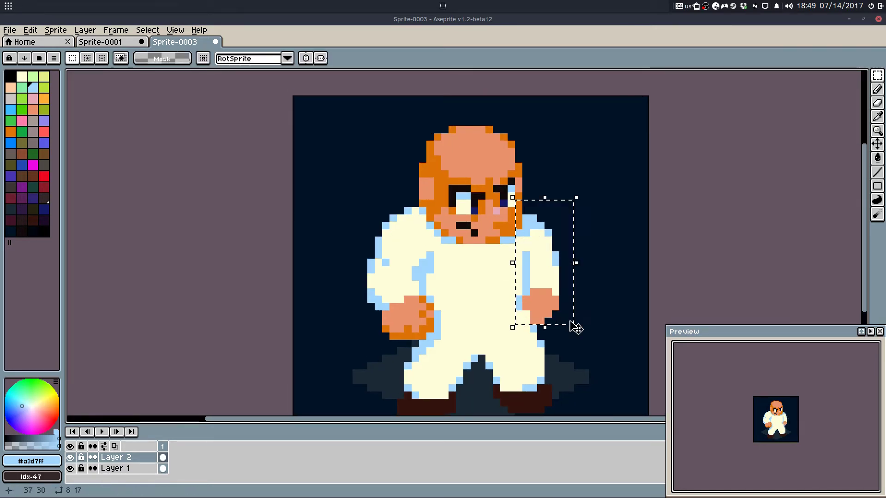
left_click(545, 263)
left_click(467, 329)
scroll(532, 317, "up", 2)
key("b")
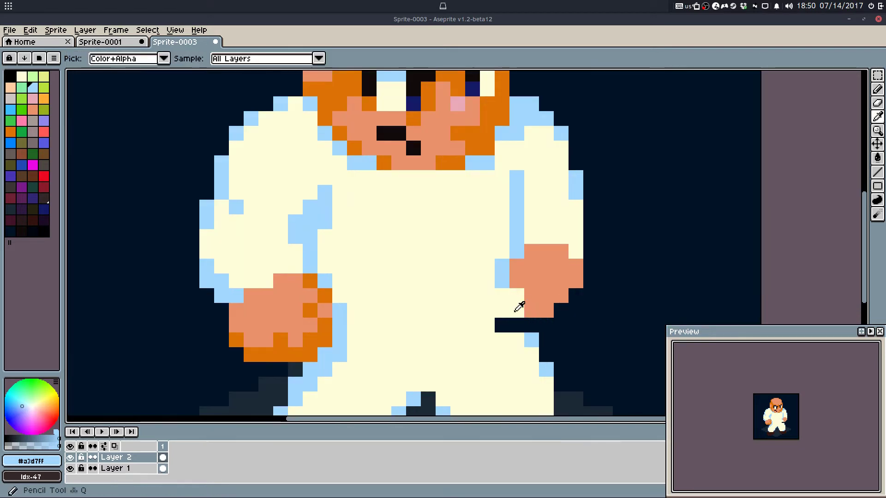
Step: Fill the gap below the far hand with cream and shade the outfit in light blue along the hand's lower inner edge
left_click(516, 309, "alt")
left_click_drag(503, 325, 513, 326)
left_click(503, 280, "alt")
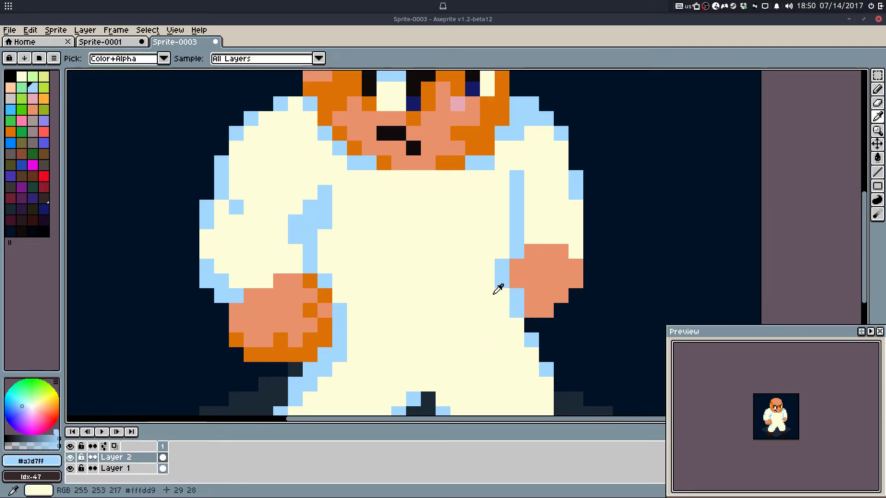
left_click(497, 293, "alt")
Step: Try a stepped diagonal light blue waistline from the far hand down across the torso to the near hand
mouse_move(502, 282)
left_mouse_down()
mouse_move(504, 260)
mouse_move(394, 266)
mouse_move(441, 276)
mouse_move(402, 265)
mouse_move(485, 272)
mouse_move(403, 293)
mouse_move(427, 294)
left_mouse_up()
left_click(516, 254, "alt")
left_click(504, 260)
left_click(430, 281, "alt")
left_click(441, 280)
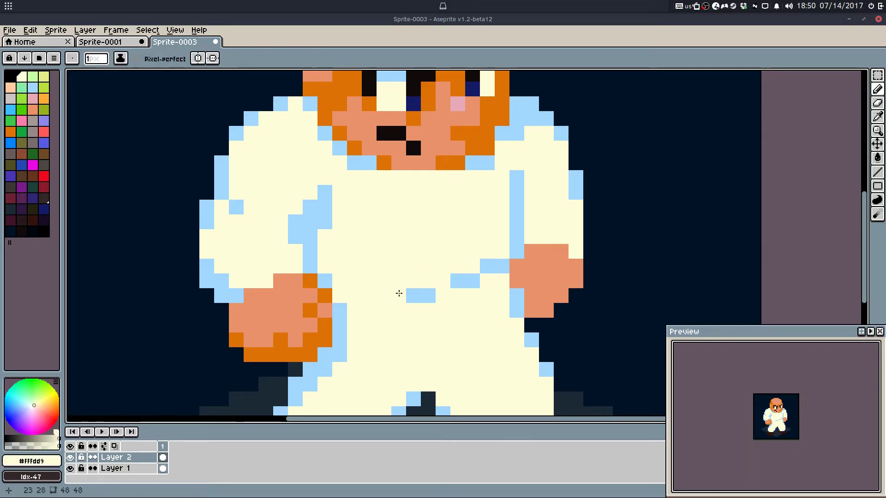
left_click(413, 295, "alt")
left_click(443, 296)
right_click(418, 279, "alt")
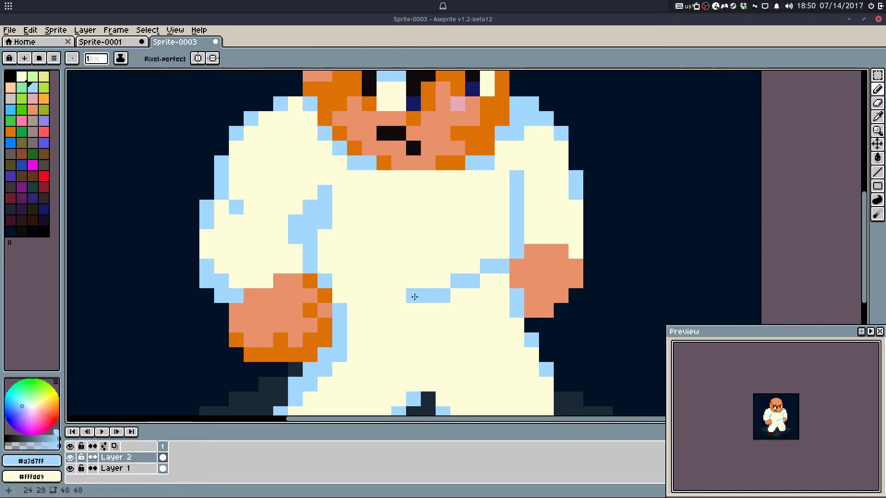
right_click(415, 297)
left_click_drag(415, 309, 358, 321)
scroll(435, 265, "down", 4)
scroll(418, 284, "up", 1)
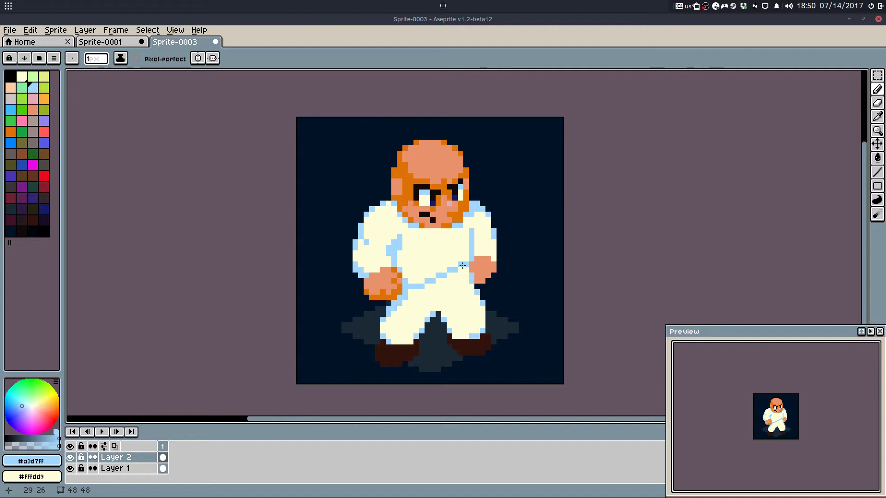
Step: Compare the sprite with and without the diagonal waistline and undo the waistline strokes
left_click_drag(462, 247, 453, 262)
key("ctrl+z")
key("ctrl+z")
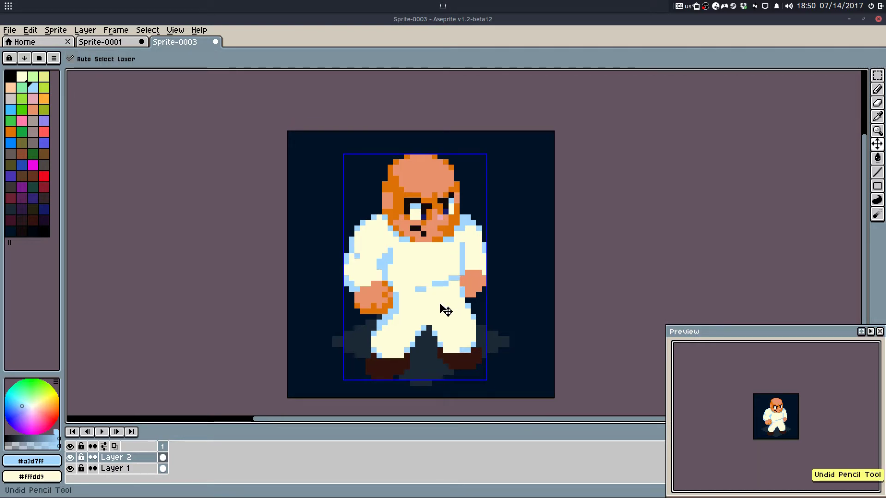
key("ctrl+y")
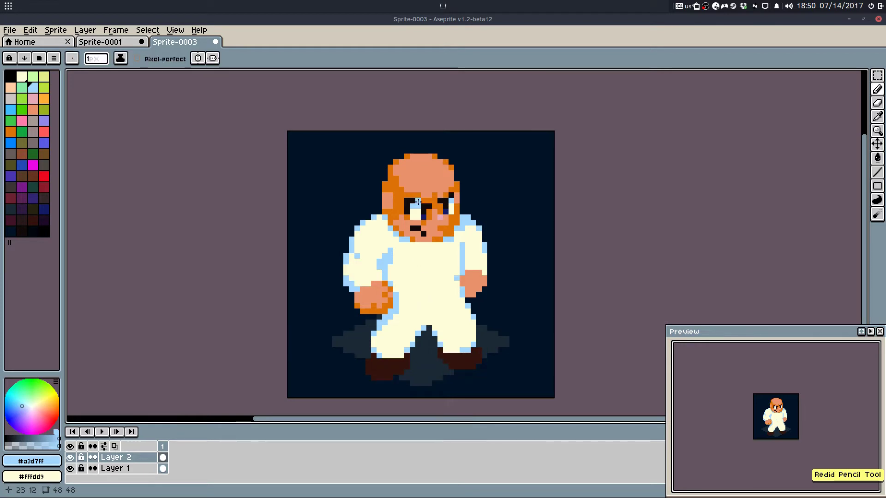
scroll(437, 259, "up", 3)
key("ctrl+z")
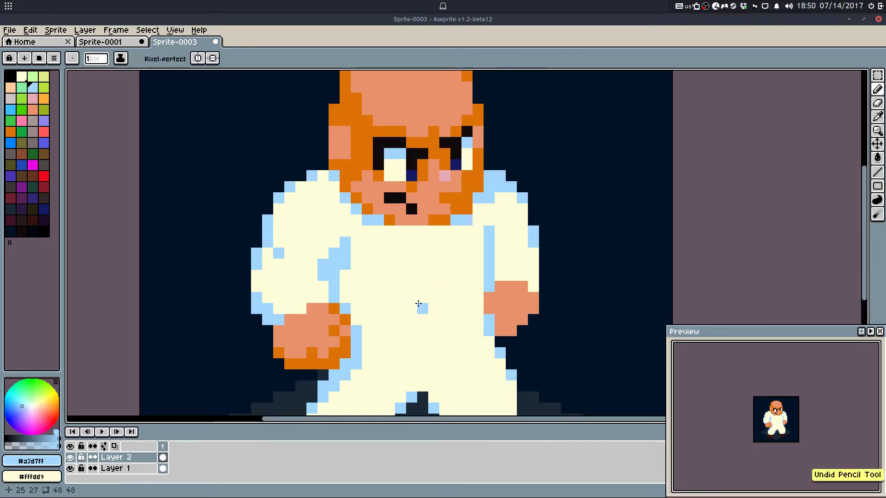
left_click_drag(369, 290, 386, 260)
left_click(463, 229)
scroll(419, 256, "down", 2)
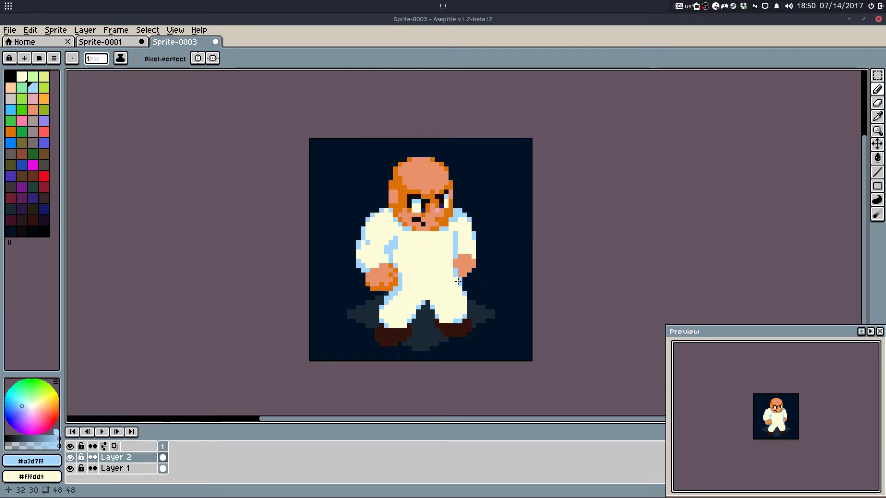
Step: Try shifting the near leg and shoe one pixel up and one pixel inward, and undo the shift
key("m")
scroll(353, 223, "up", 1)
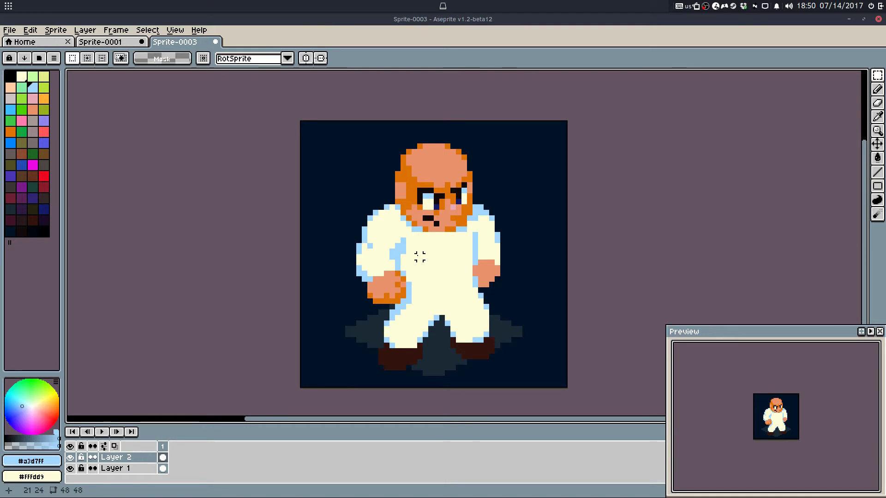
scroll(383, 286, "up", 2)
left_click_drag(373, 302, 454, 414)
key("Up")
key("ctrl+d")
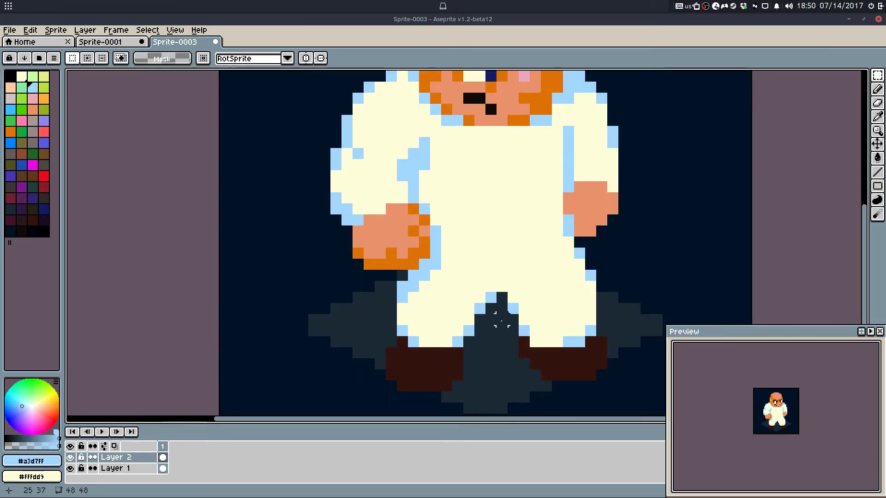
key("x")
key("x")
key("x")
key("ctrl+z")
key("ctrl+z")
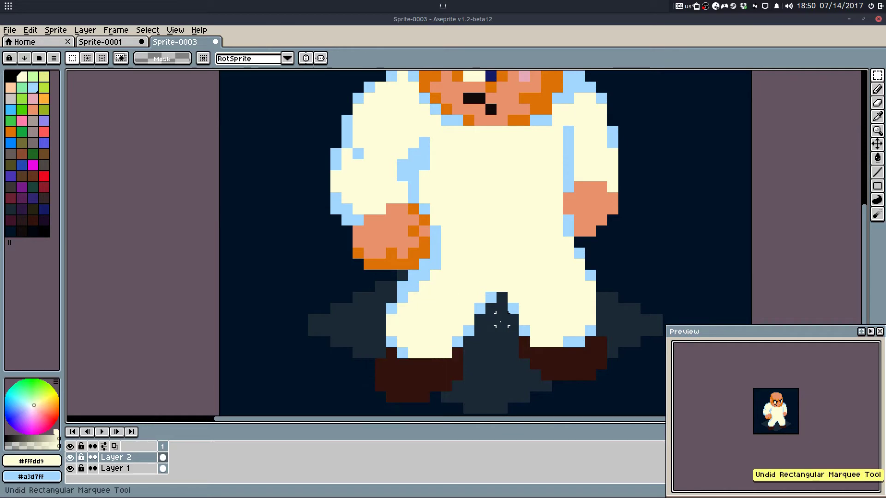
Step: Select the far leg with its shoe and move it one pixel outward
scroll(502, 323, "down", 2)
scroll(509, 327, "up", 1)
mouse_move(495, 291)
left_mouse_down()
mouse_move(511, 327)
mouse_move(577, 364)
left_mouse_up()
key("Up")
key("Up")
left_click(510, 371)
key("Right")
left_click(525, 304)
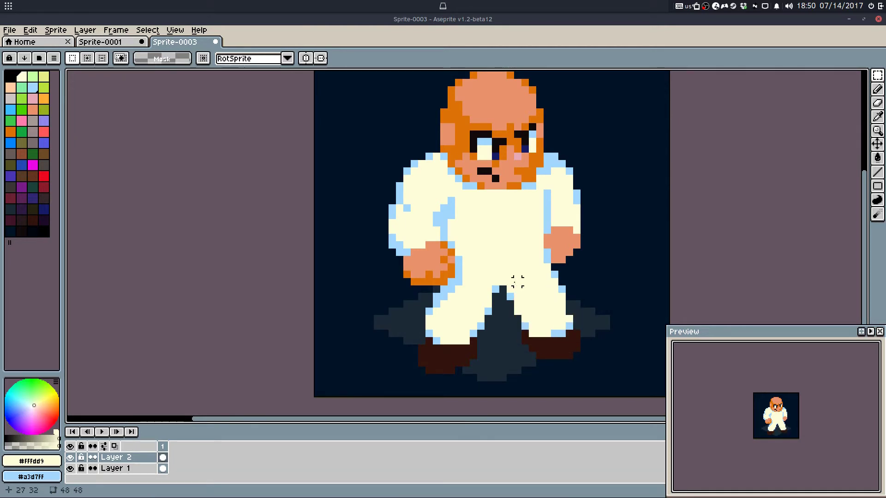
Step: Select the lower part of the far leg with its shoe and raise it by two pixels
left_click_drag(518, 281, 618, 397)
key("Up")
key("Up")
left_click(430, 332)
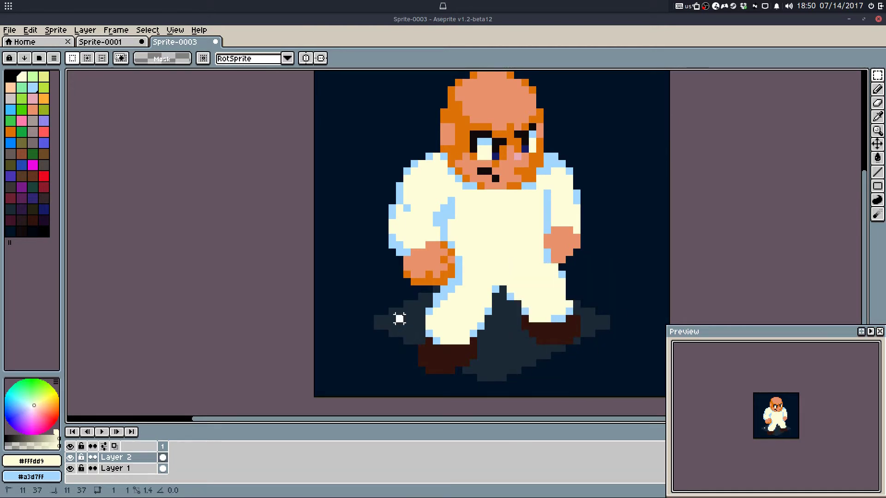
Step: Try moving the near leg's lower part and shoe one pixel inward, and undo the move
left_click_drag(400, 318, 477, 388)
key("Right")
left_click(406, 313)
key("e")
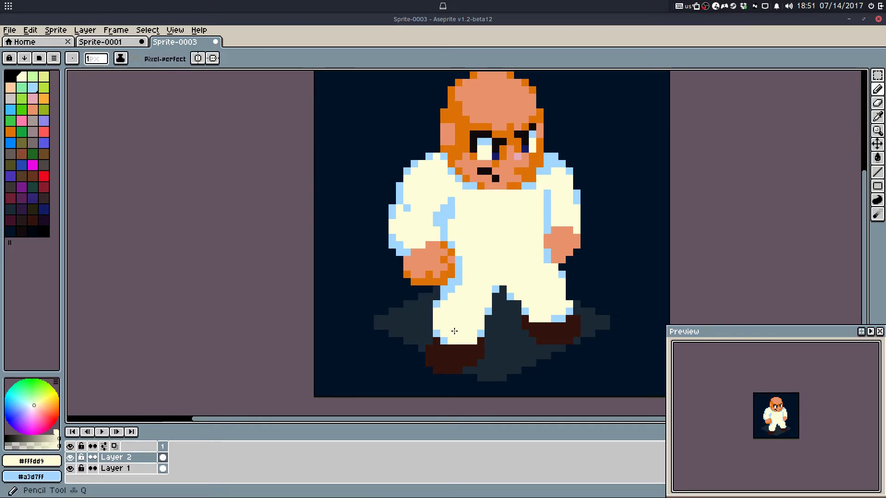
key("ctrl+z")
key("ctrl+z")
key("ctrl+z")
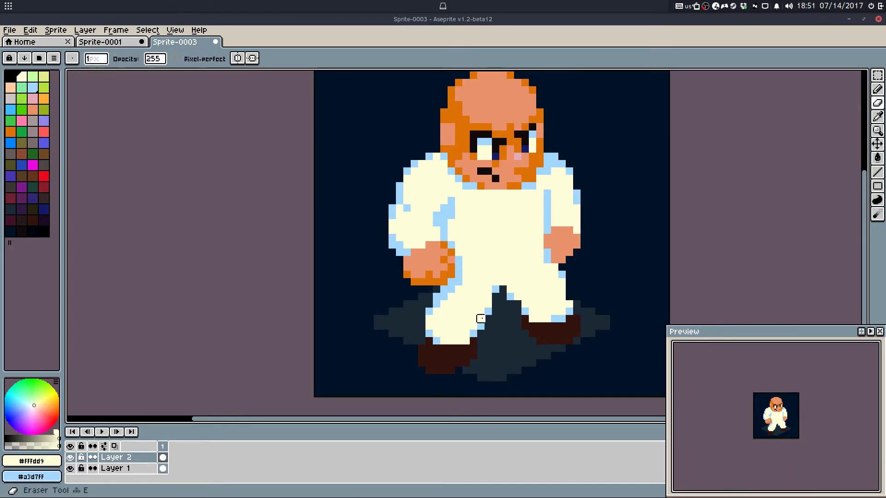
Step: Shift the outer part of the near shoe one pixel inward to shorten it, checking the whole sprite
key("b")
left_click(488, 312, "alt")
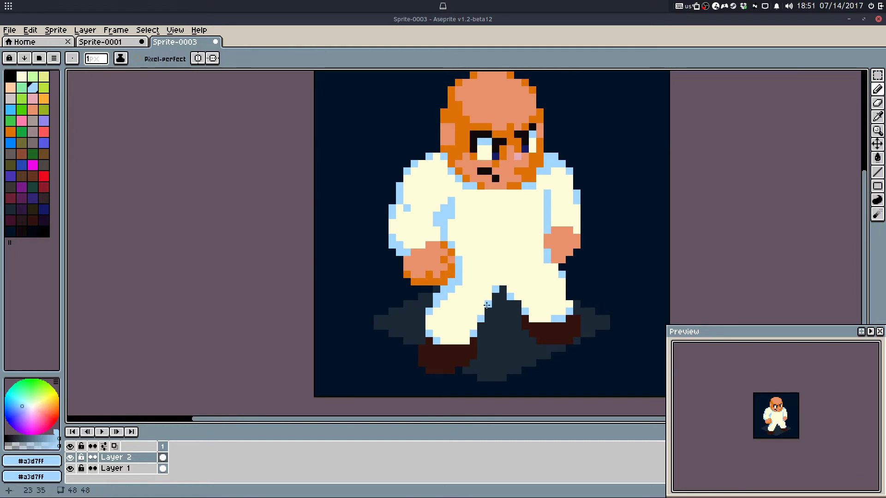
key("m")
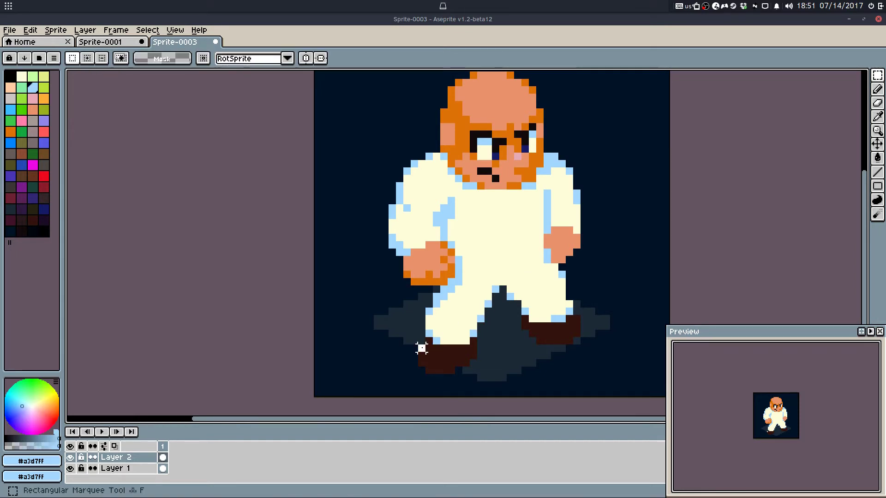
left_click_drag(421, 349, 466, 370)
key("Right")
left_click(510, 385)
key("b")
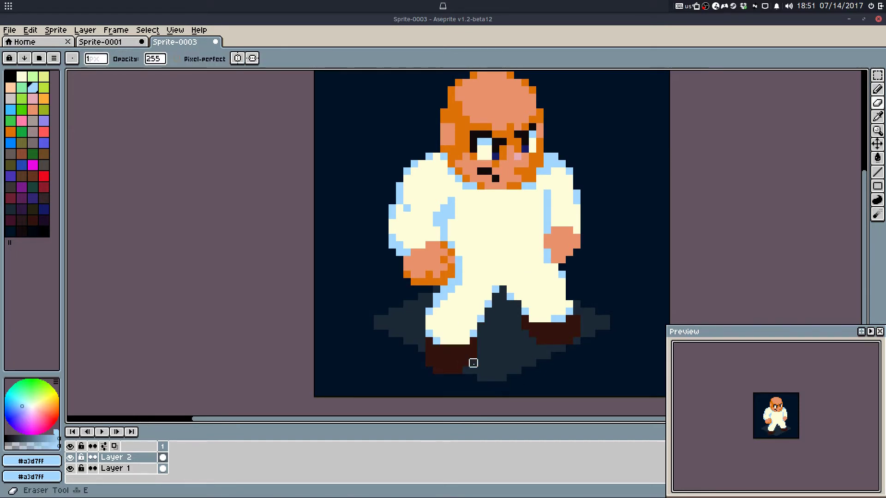
left_click(429, 362, "alt")
scroll(526, 299, "down", 2)
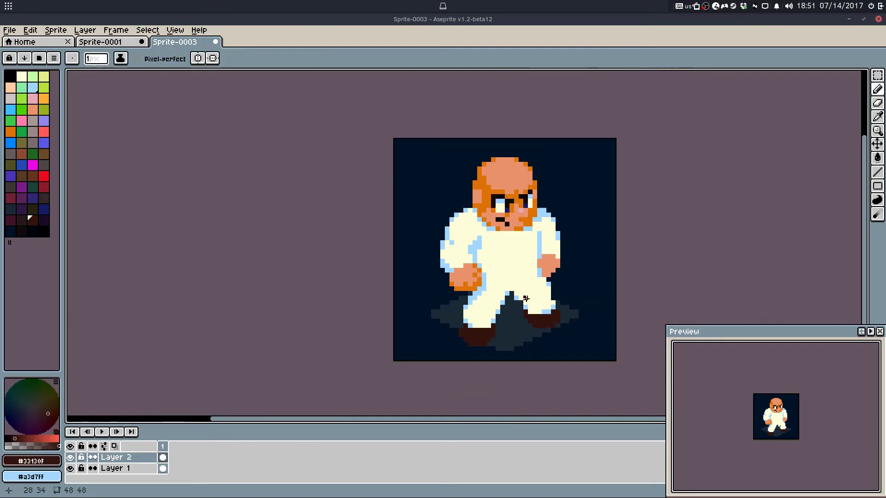
key("ctrl+z")
scroll(480, 313, "up", 4)
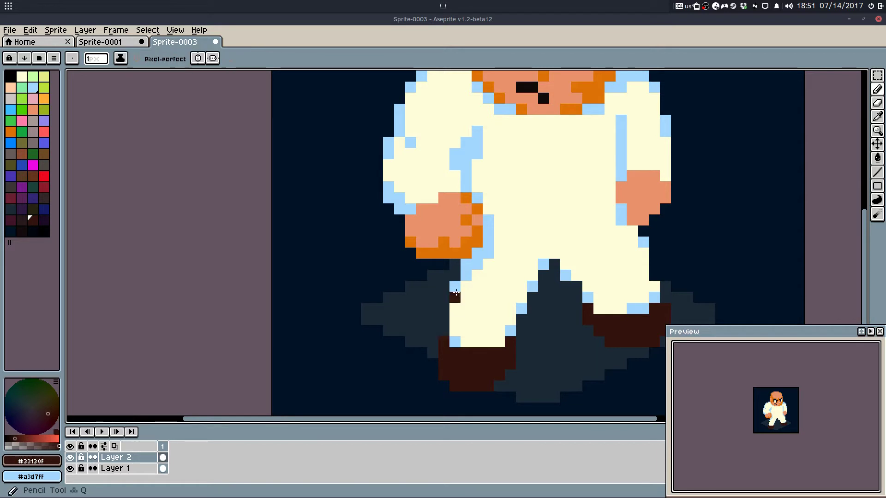
Step: Lower the near leg's outer light blue pixel by one and widen the lower inner edge with cream outlined in light blue
left_click(457, 288, "alt")
key("e")
left_click(453, 283)
key("b")
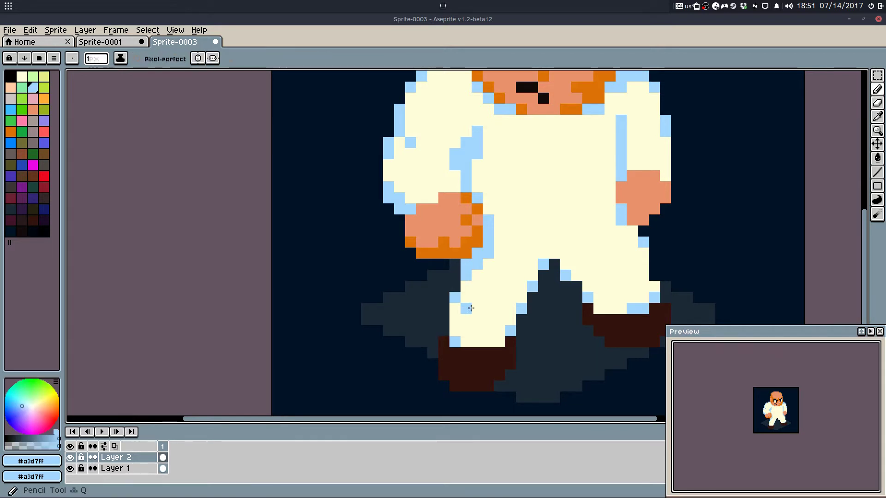
left_click(507, 329, "alt")
left_click(508, 328, "alt")
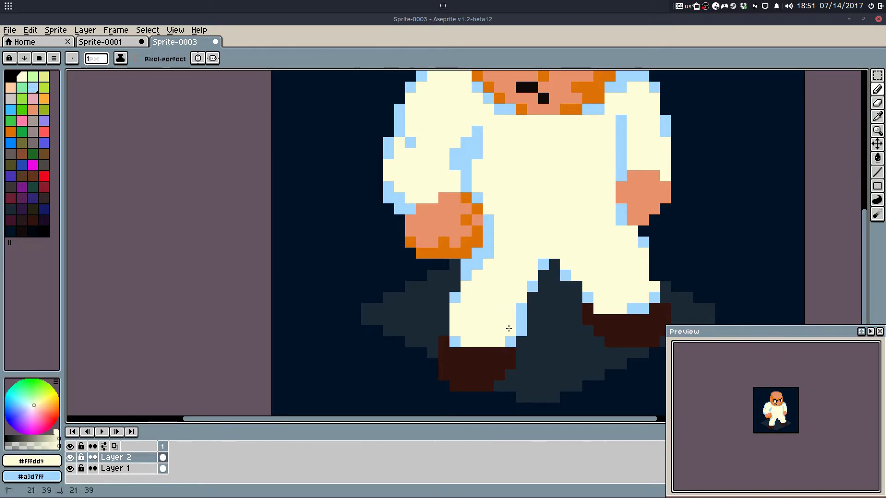
Step: Round the near leg's lower outer corner with brown shoe colour and a light blue outline pixel one step inward
left_click(455, 340, "alt")
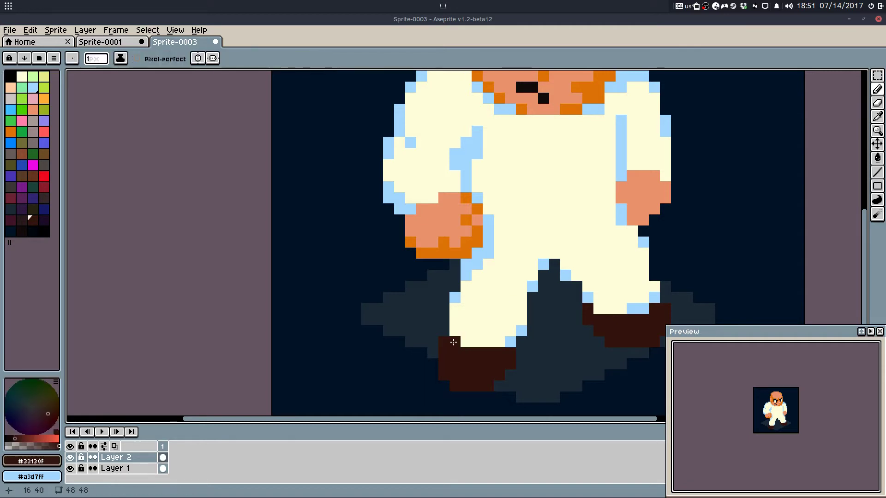
key("ctrl+z")
left_click(465, 341)
scroll(516, 288, "down", 5)
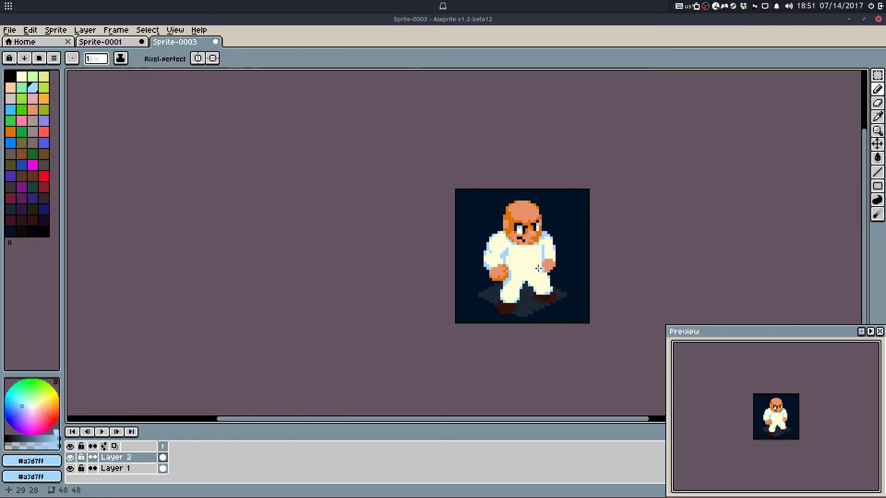
scroll(538, 268, "down", 1)
scroll(538, 276, "up", 1)
Step: Step back through the latest leg and shoe edits and restore them to compare the two stances
key("ctrl+z")
key("ctrl+z")
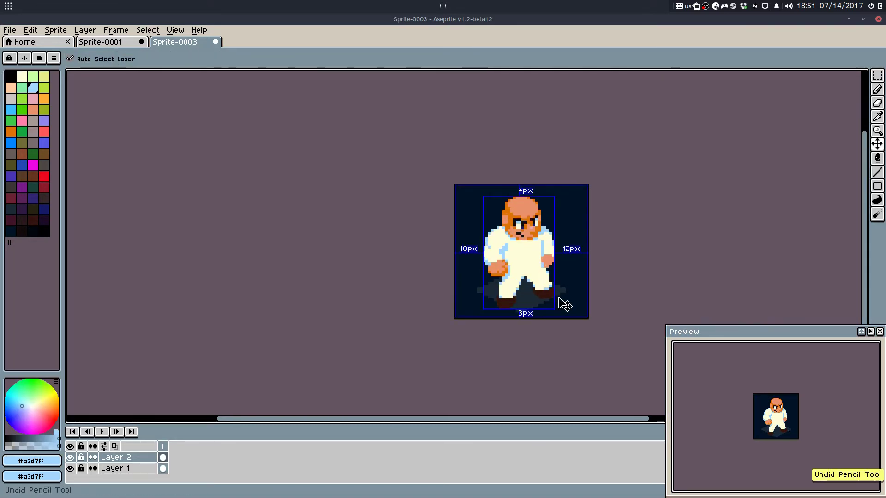
key("ctrl+z")
key("ctrl+z")
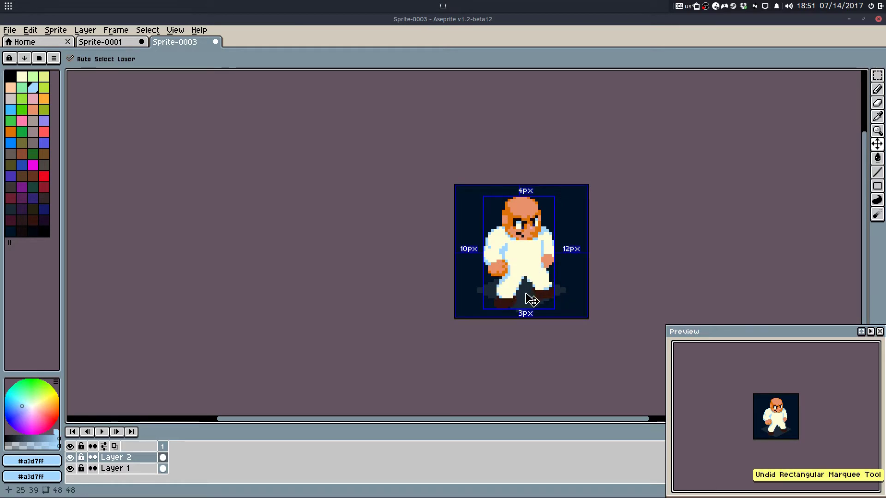
scroll(535, 283, "up", 2)
key("ctrl+y")
key("ctrl+y")
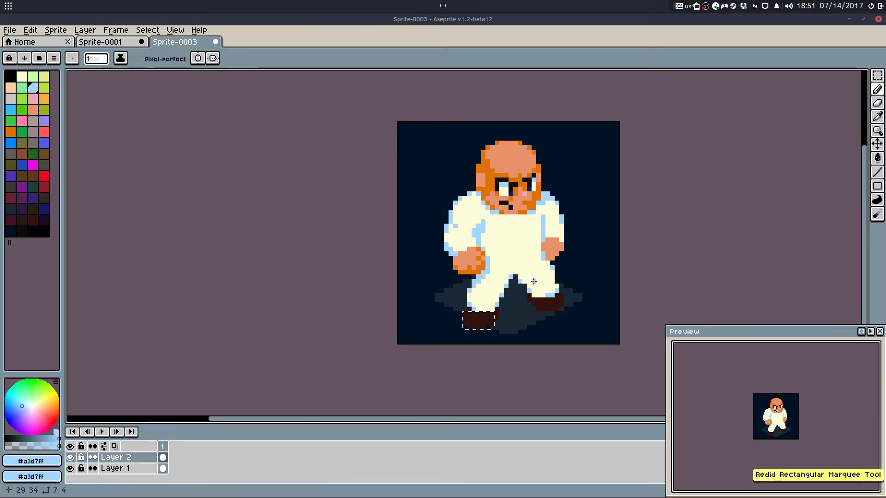
scroll(540, 267, "up", 4)
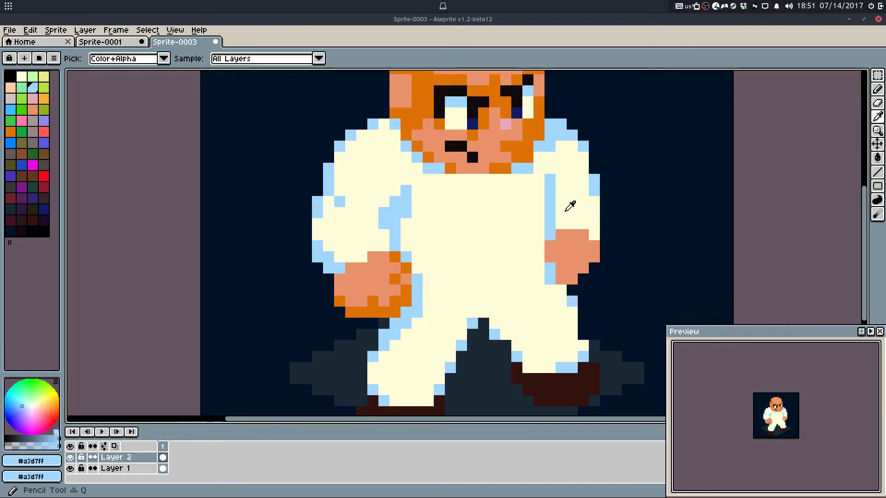
Step: Shade the far arm below the shoulder in solid light blue down to the hand
left_click(553, 232, "alt")
left_click(547, 177)
key("ctrl+z")
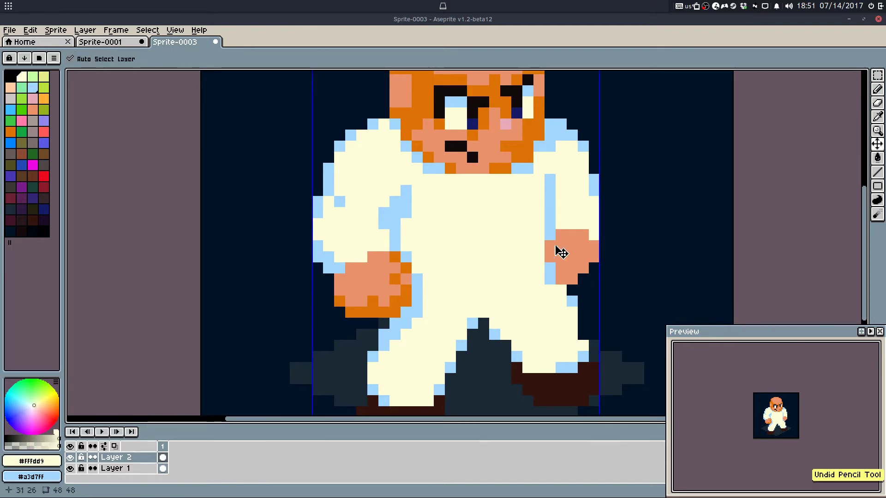
left_click(551, 179, "alt")
mouse_move(559, 169)
left_mouse_down()
mouse_move(582, 154)
mouse_move(571, 198)
mouse_move(579, 228)
mouse_move(561, 216)
mouse_move(556, 257)
left_mouse_up()
scroll(561, 217, "down", 4)
scroll(560, 216, "up", 4)
key("ctrl+z")
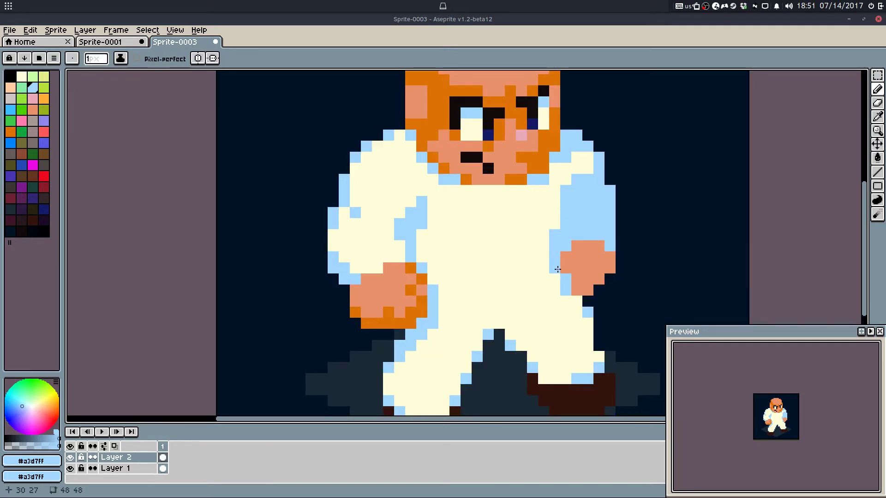
Step: Widen the light blue shading on the torso's side beside the near forearm and hand
mouse_move(431, 234)
left_mouse_down()
mouse_move(425, 267)
mouse_move(439, 253)
mouse_move(435, 279)
left_mouse_up()
left_click(445, 226, "alt")
left_click(435, 235)
left_click(447, 254, "alt")
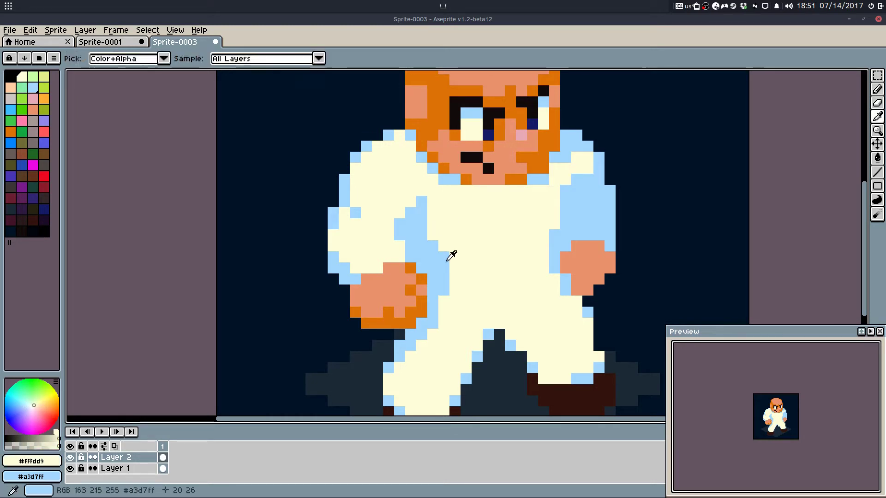
key("v")
key("ctrl+z")
key("b")
Step: Draw a light blue waistline across the torso from the near side's shading to the far arm
left_click_drag(459, 257, 557, 238)
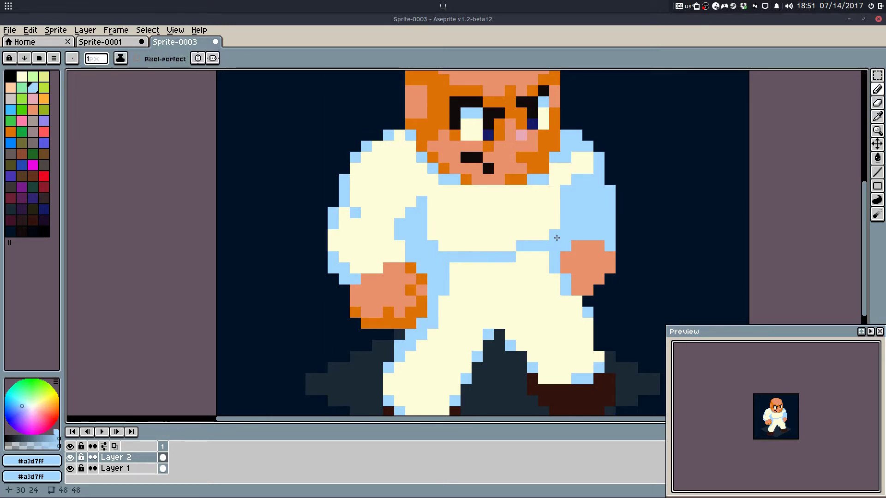
scroll(514, 245, "down", 6)
scroll(516, 249, "up", 3)
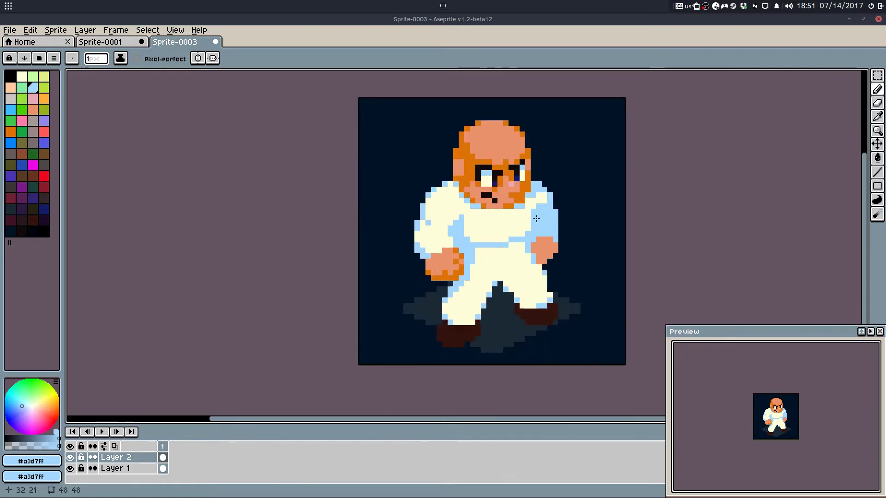
Step: Select the far arm with its hand and raise it by two pixels
key("m")
left_click_drag(534, 172, 566, 342)
left_click(511, 199)
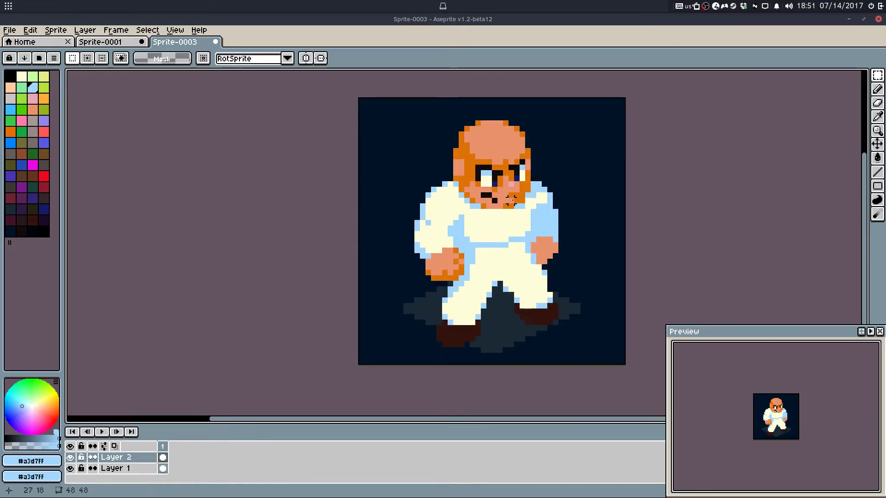
left_click_drag(534, 179, 570, 264)
key("Up")
key("Up")
left_click(517, 283)
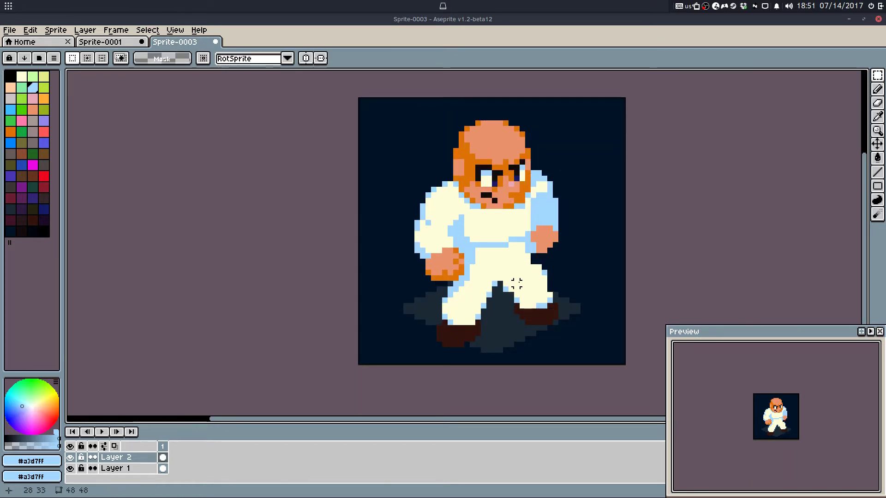
Step: Select the far hand and lower it by two pixels
key("b")
scroll(542, 237, "up", 3)
key("m")
left_click_drag(517, 213, 593, 273)
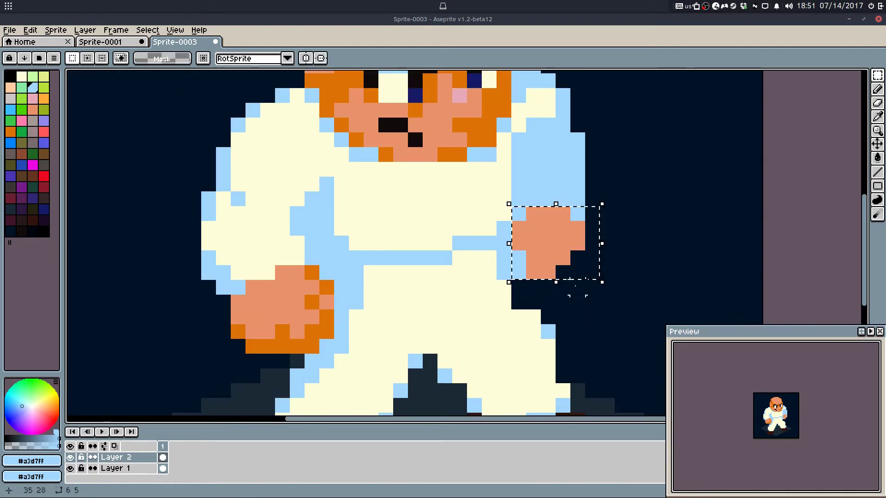
key("Down")
key("Down")
left_click(542, 330)
Step: Fill the gap between the far sleeve and the hand with light blue
key("b")
left_click_drag(578, 213, 575, 227)
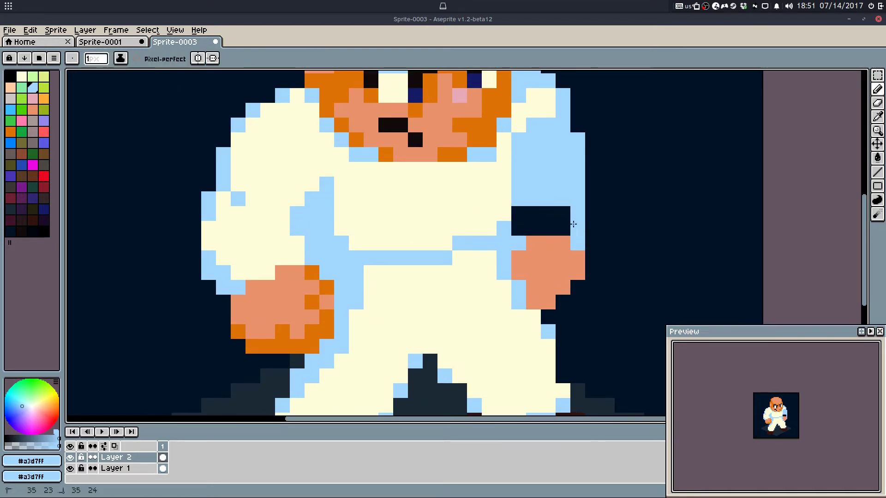
key("g")
left_click(556, 224)
scroll(533, 271, "down", 4)
key("b")
scroll(515, 260, "up", 1)
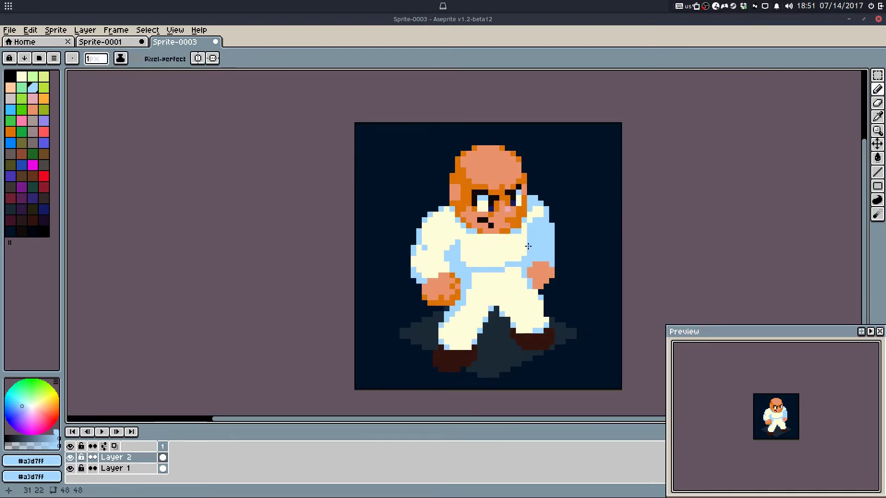
Step: Build up the near shoulder and upper arm with an expanded light blue outline and cream fill
scroll(529, 246, "up", 1)
scroll(405, 188, "up", 2)
left_click(415, 203, "alt")
left_click(431, 192)
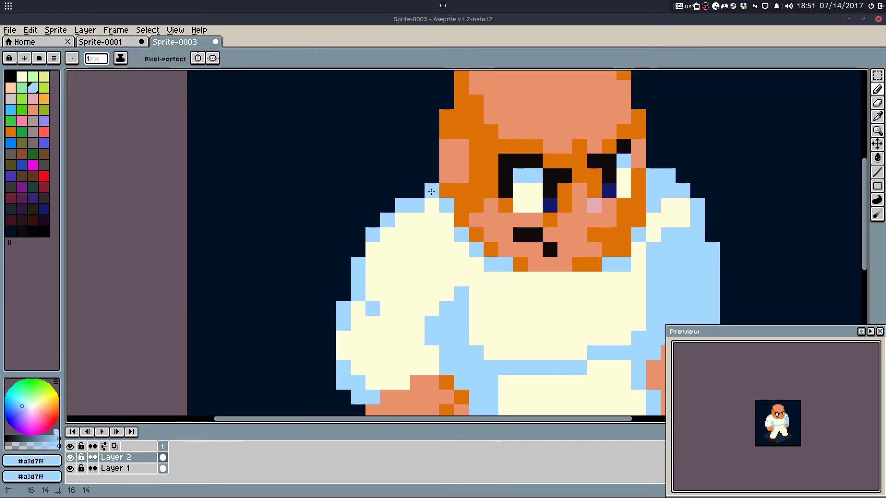
scroll(454, 217, "down", 3)
scroll(437, 226, "up", 3)
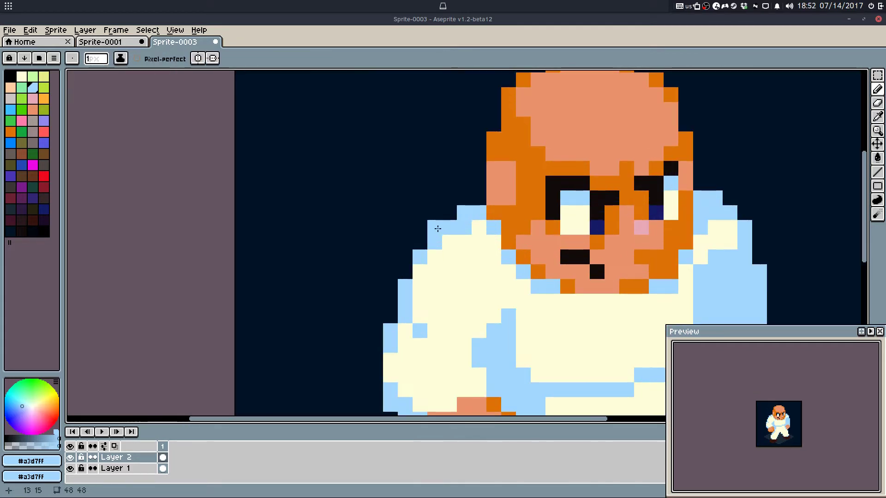
left_click(438, 271, "alt")
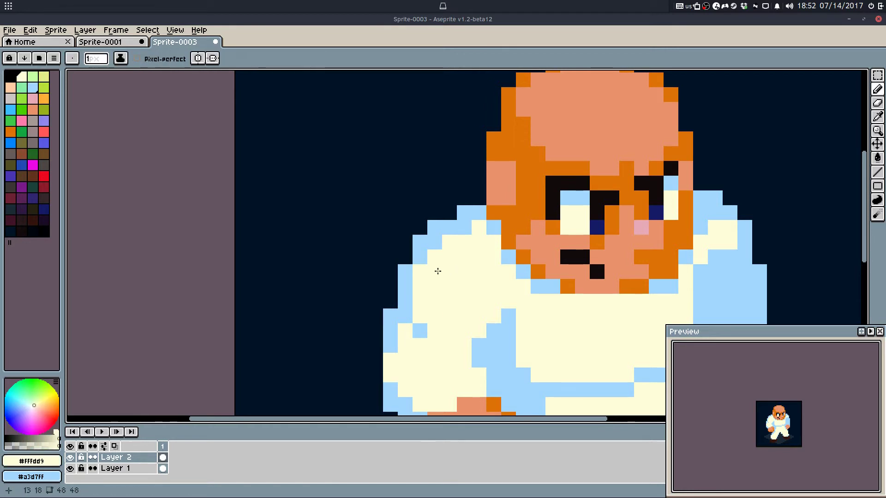
left_click_drag(449, 227, 477, 217)
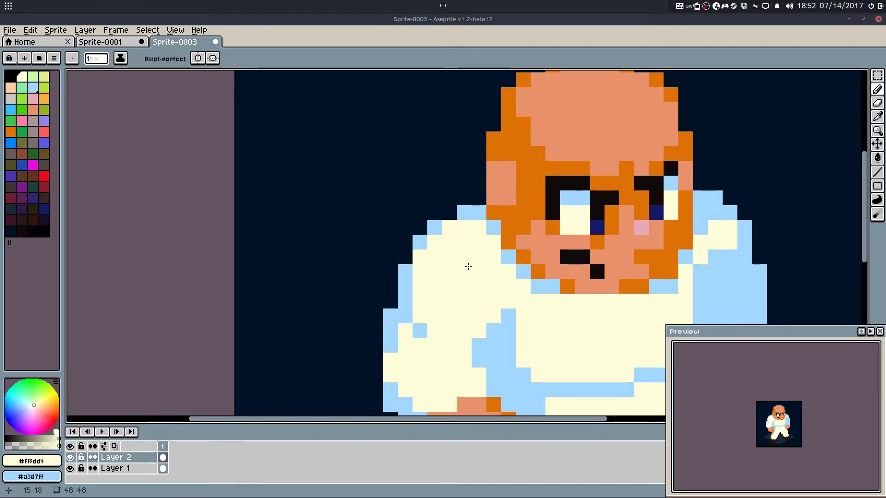
Step: Add a light blue shading pixel on the near shoulder next to the neck and check the whole sprite
left_click(481, 220, "alt")
left_click(494, 240)
scroll(571, 231, "down", 2)
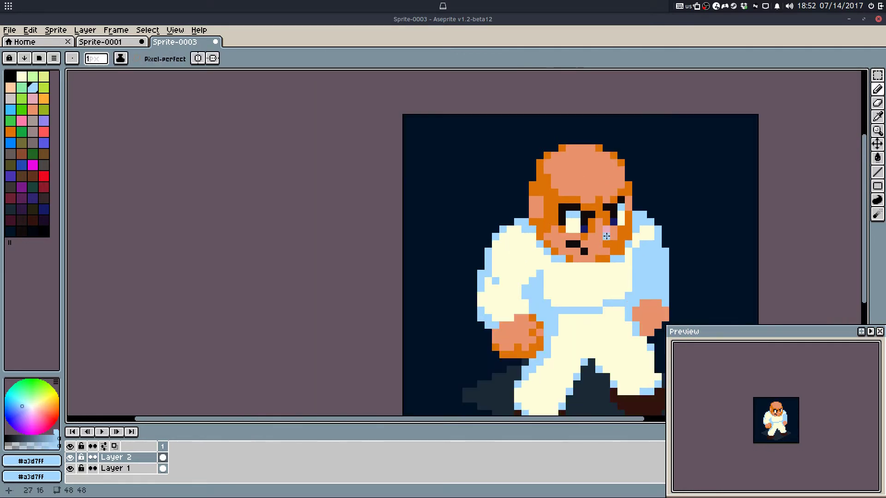
scroll(606, 236, "down", 2)
scroll(595, 208, "up", 3)
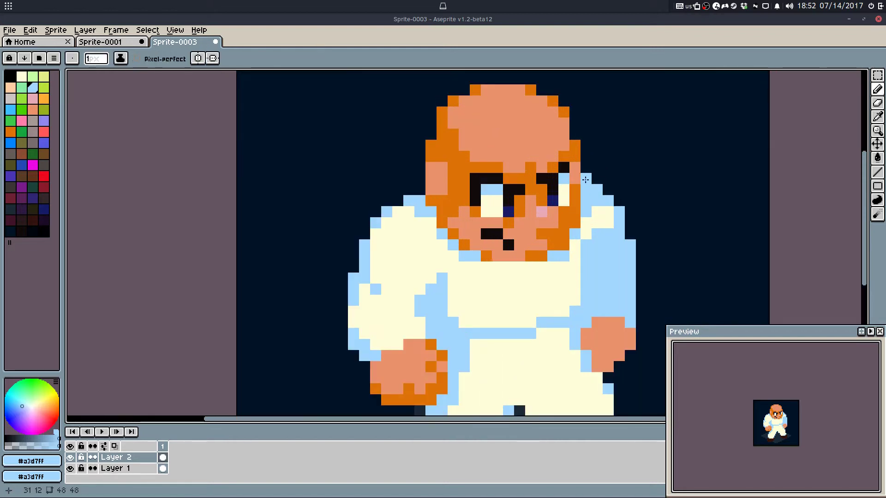
Step: Select the head and raise it by one pixel
scroll(585, 180, "down", 2)
key("m")
mouse_move(471, 113)
left_mouse_down()
mouse_move(591, 248)
mouse_move(449, 241)
left_mouse_up()
key("Up")
key("ctrl+d")
Step: Shade a two-pixel-high light blue collar band under the chin, tapering up to both shoulders
scroll(520, 240, "up", 1)
key("q")
key("f")
key("q")
left_click(593, 232, "alt")
left_click(592, 213, "alt")
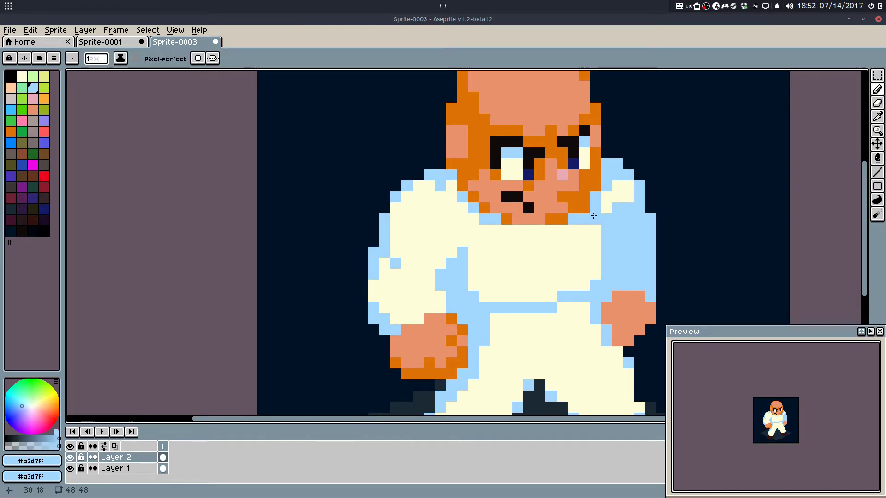
left_click_drag(584, 230, 495, 235)
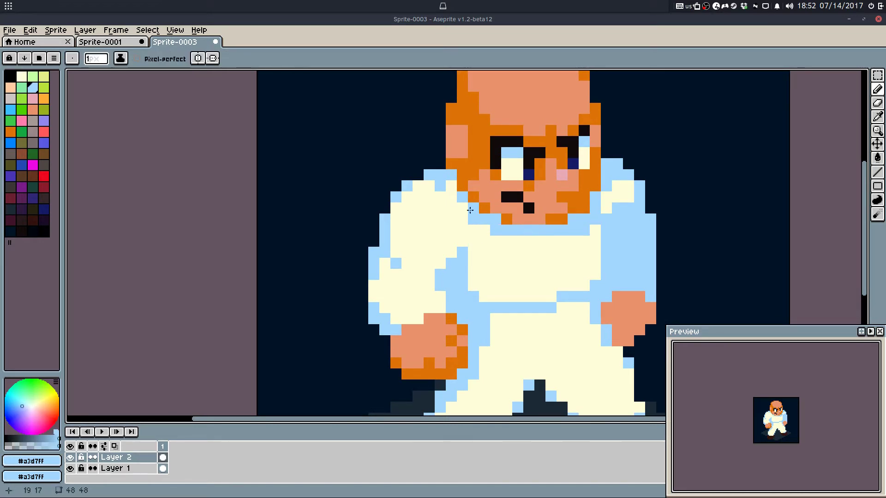
left_click_drag(462, 209, 485, 231)
mouse_move(574, 241)
left_mouse_down()
mouse_move(497, 241)
mouse_move(583, 238)
left_mouse_up()
key("ctrl+z")
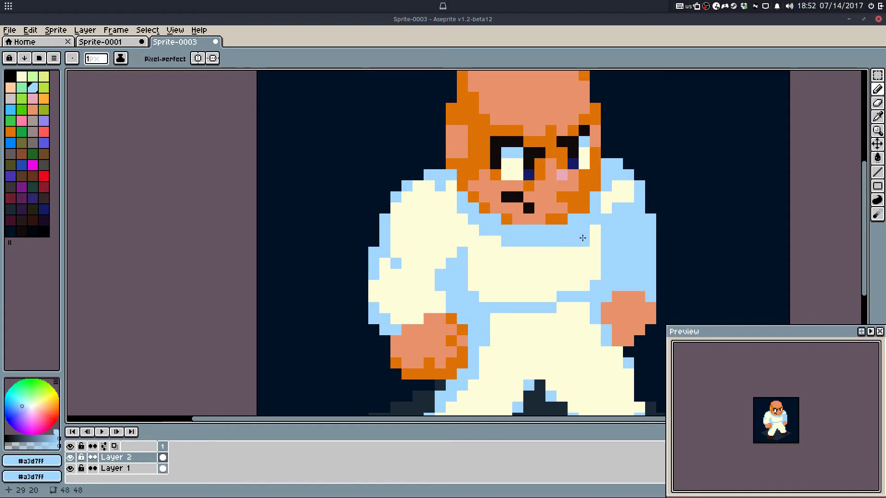
left_click(587, 247, "alt")
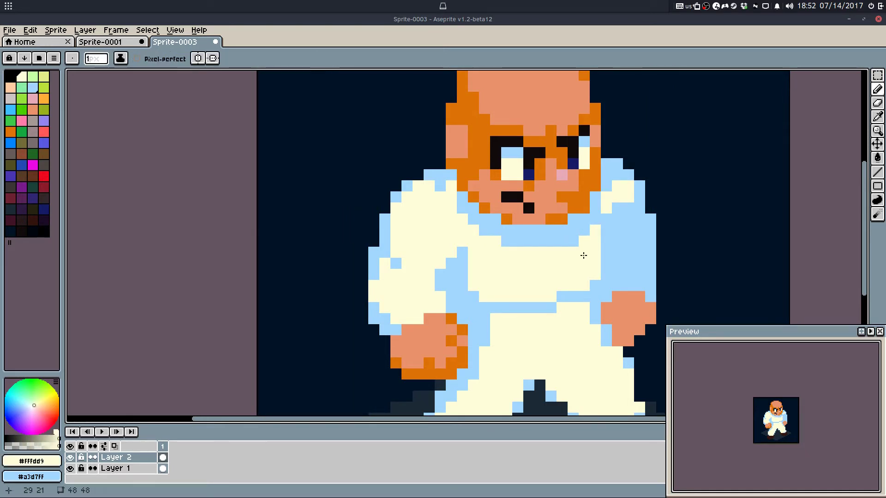
scroll(584, 256, "down", 3)
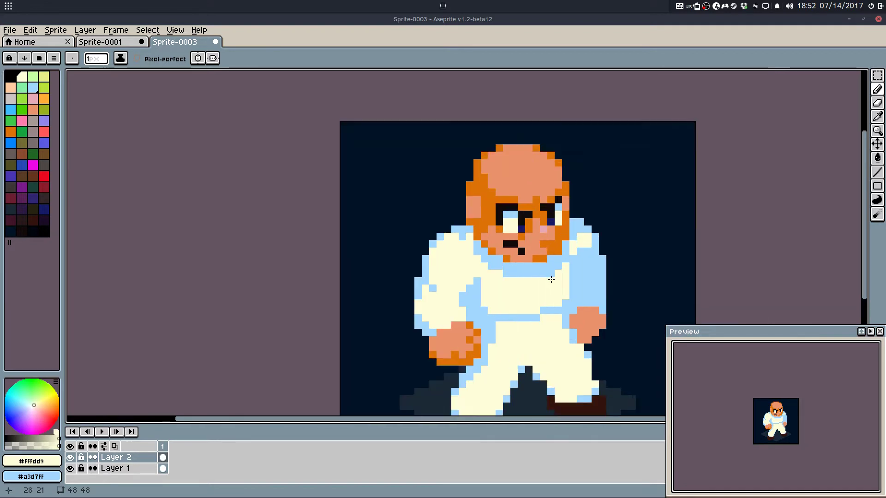
Step: Reselect the head down to the chin, raise it by another pixel and deselect it
key("m")
scroll(451, 116, "up", 3)
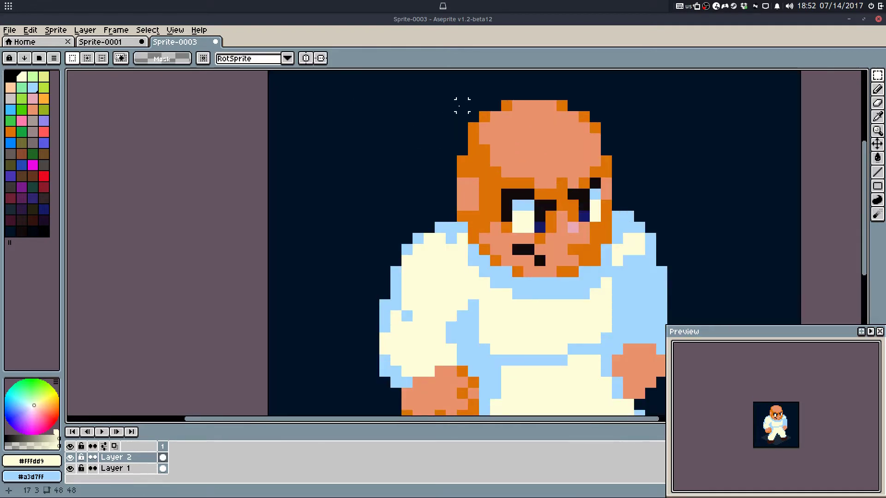
left_click_drag(462, 106, 610, 276)
key("Up")
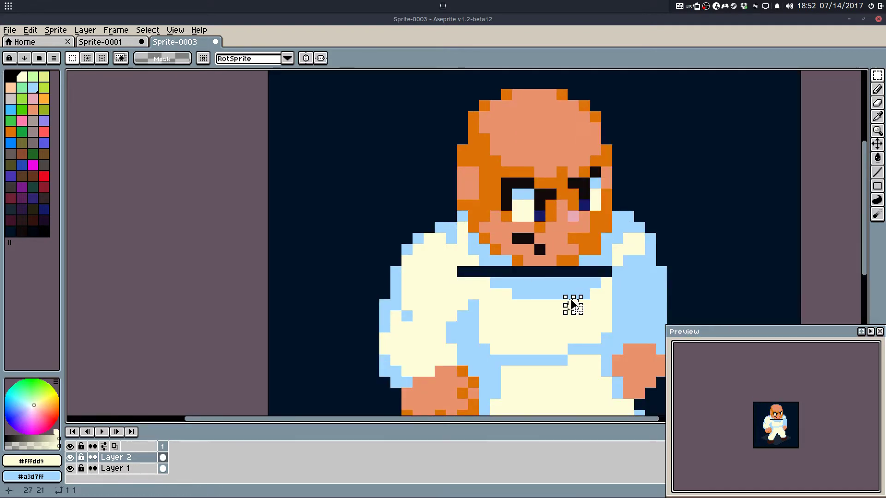
key("b")
key("m")
key("ctrl+d")
Step: Fill the gap row beneath the chin with light blue in the collar and cream at the near shoulder
key("b")
left_click(604, 259, "alt")
left_click(603, 272)
key("w")
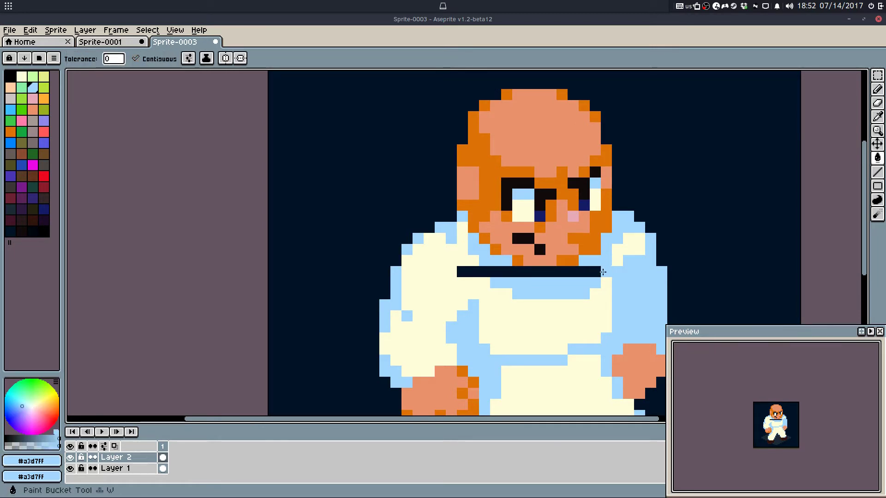
key("b")
left_click_drag(597, 273, 464, 275)
left_click(467, 259, "alt")
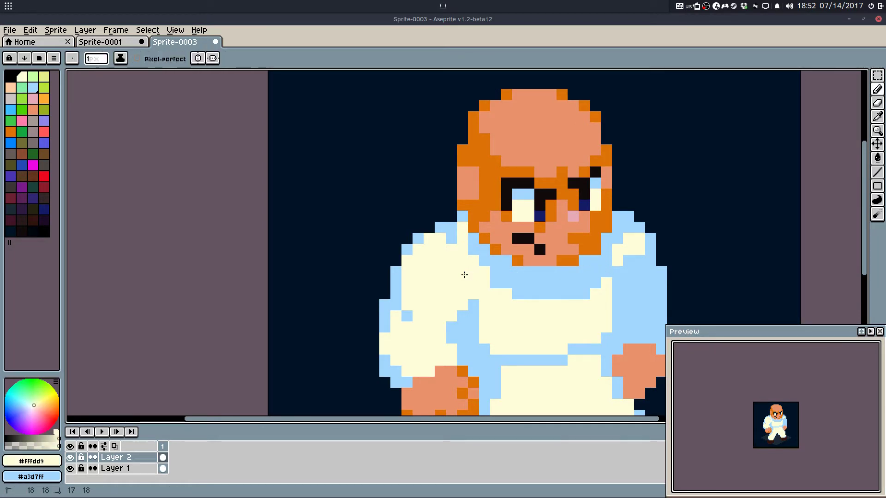
Step: Erase the stray light blue pixel below the ear and try closing the near shoulder's top edge in light blue
key("e")
left_click(463, 216)
key("b")
left_click(453, 237, "alt")
left_click_drag(451, 229, 457, 228)
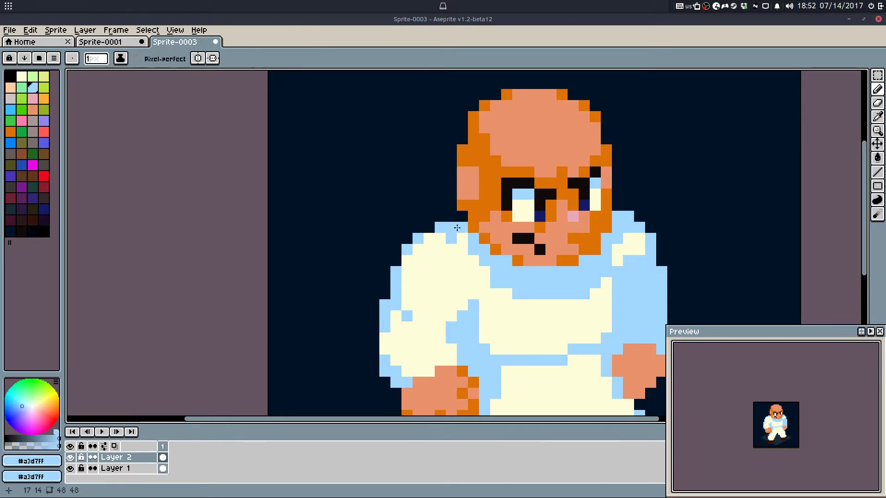
Step: Extend the jaw and chin by one pixel with an orange #dc7208 edge, checking the whole sprite
left_click(474, 214, "alt")
left_click(474, 238)
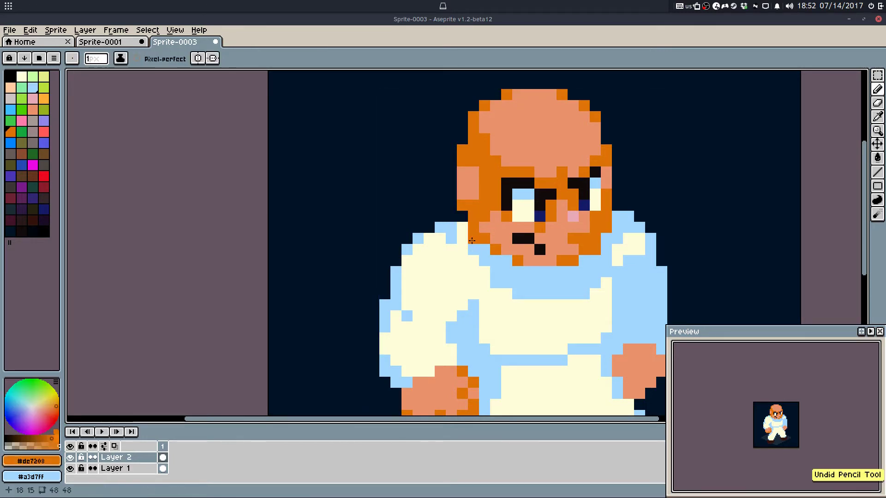
left_click(463, 226)
left_click_drag(484, 260, 506, 260)
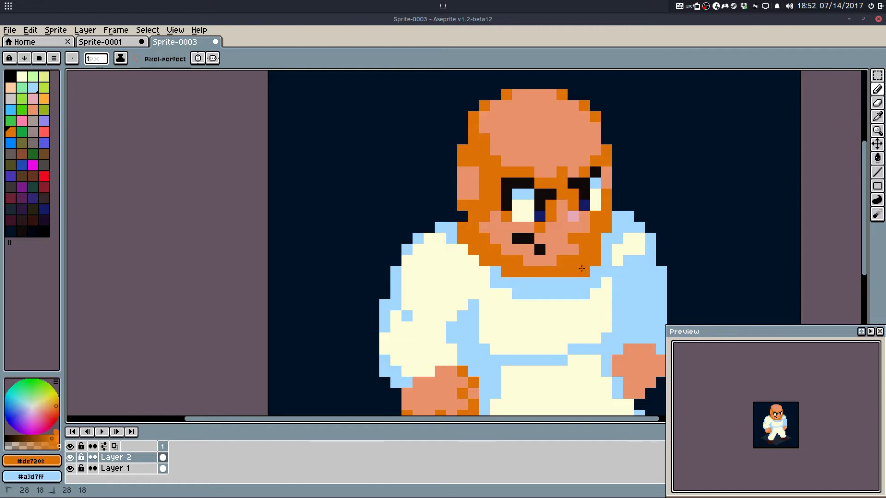
left_click(617, 226)
scroll(620, 217, "down", 6)
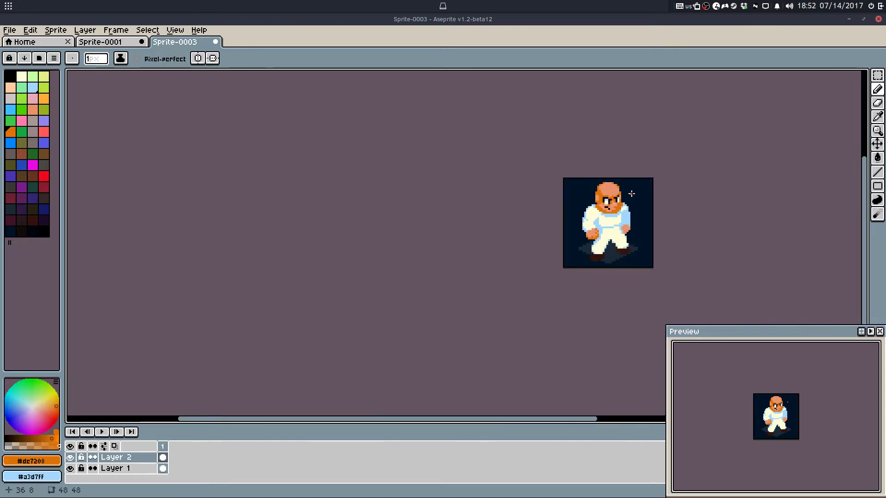
Step: Undo the recent orange extension of the jaw and chin
scroll(606, 207, "up", 6)
left_click(540, 190, "alt")
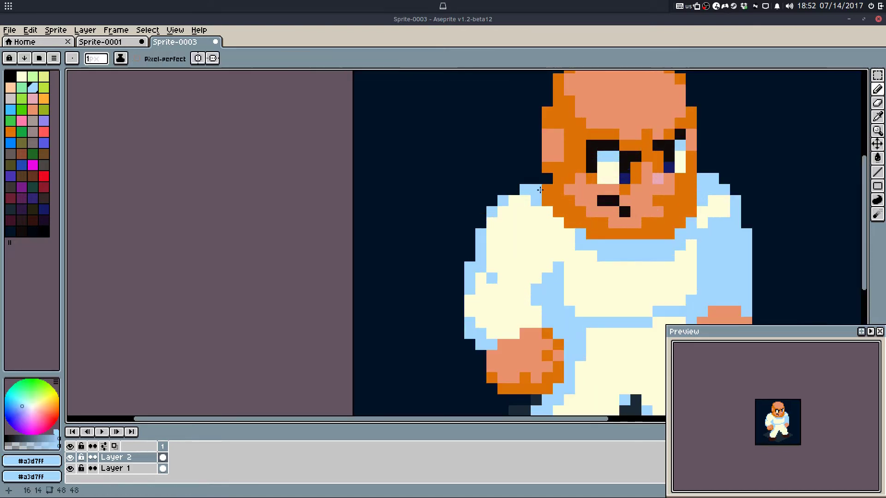
key("ctrl+z")
key("ctrl+z")
key("ctrl+z")
key("ctrl+z")
key("ctrl+z")
key("ctrl+z")
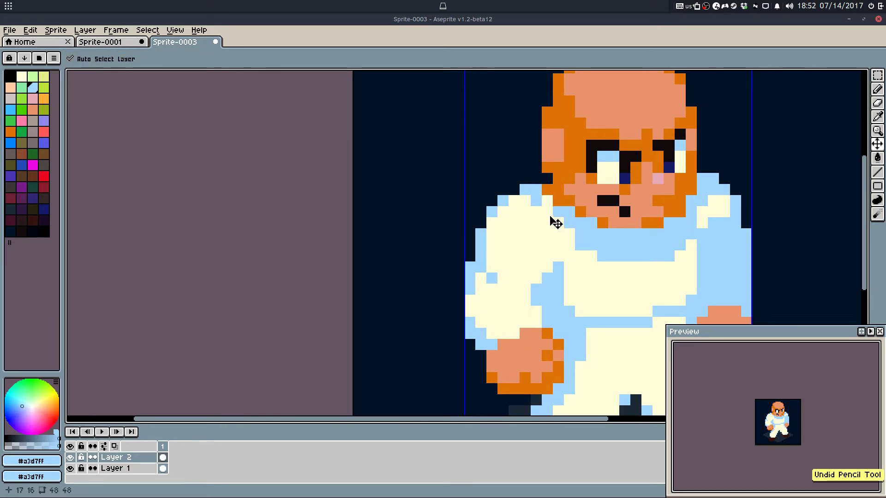
key("ctrl+z")
Step: Extend the near jaw and underside of the chin with a skin-tone #e9926b edge
left_click(580, 183, "alt")
left_click(559, 211)
key("ctrl+z")
left_click(558, 203)
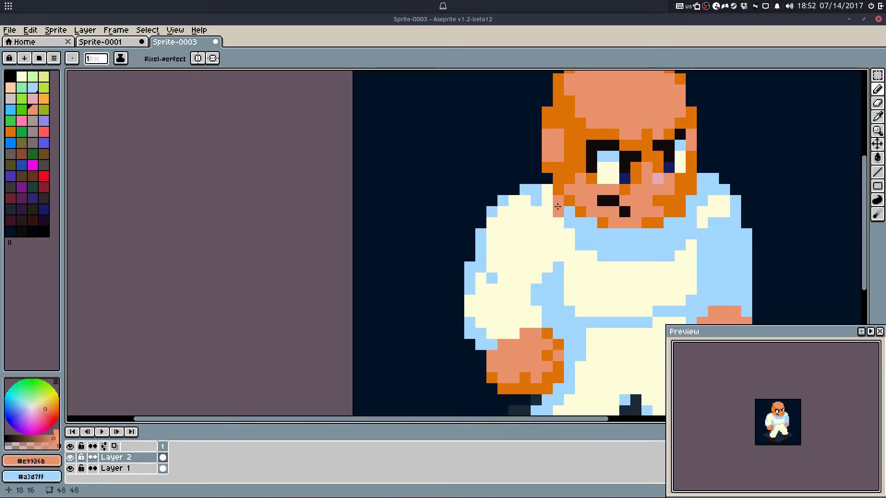
Step: Shade the bottom of the chin in orange #dc7208 and finish its far corner with skin-tone pixels, undoing surplus strokes
left_click(601, 223, "alt")
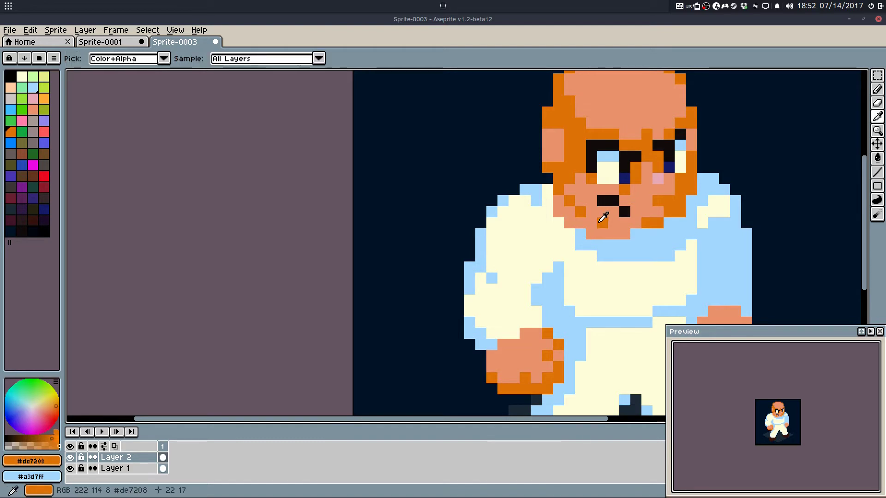
left_click(592, 223)
left_click_drag(614, 234, 676, 230)
left_click(599, 223, "alt")
left_click(632, 236)
left_click(655, 223, "alt")
left_click(656, 224, "alt")
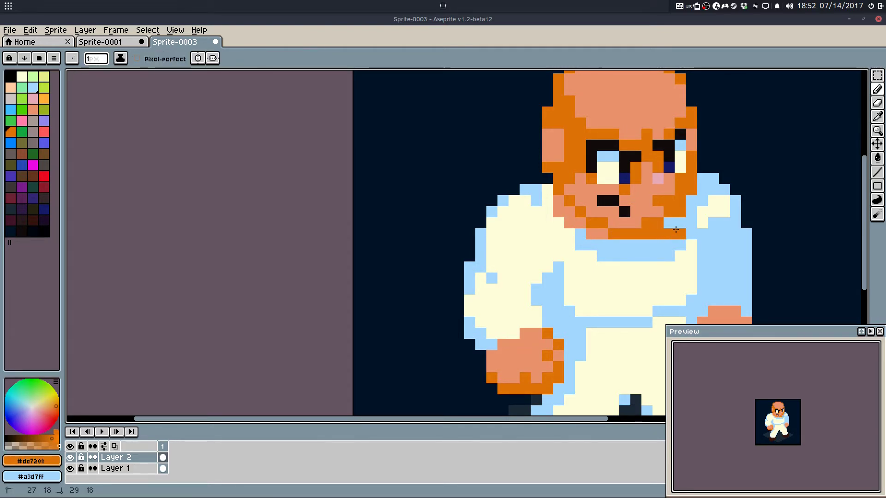
key("ctrl+z")
left_click(661, 224, "alt")
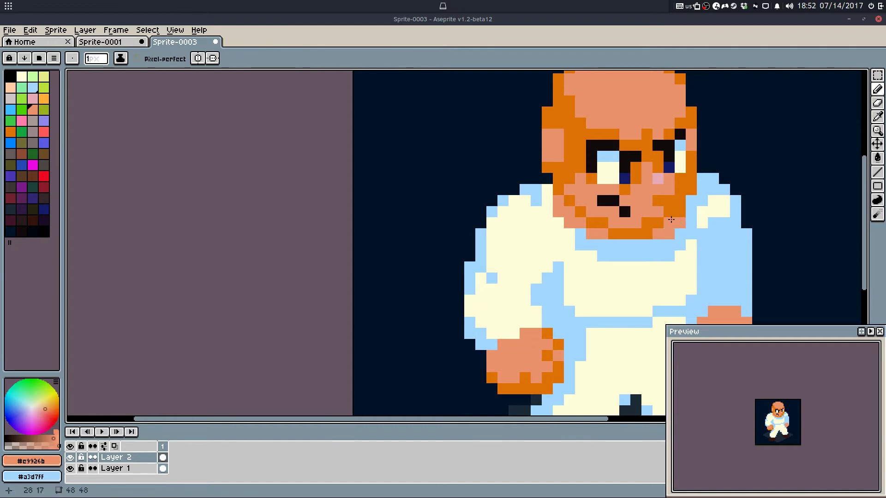
scroll(670, 253, "down", 2)
key("ctrl+z")
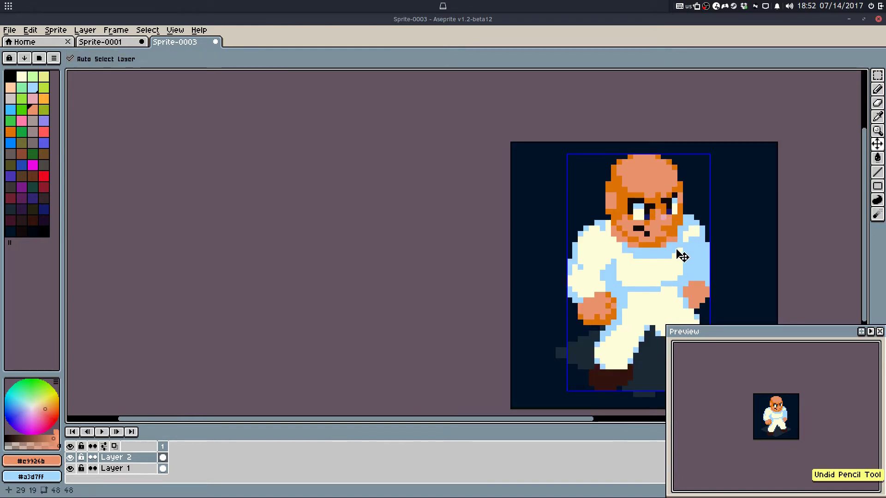
Step: Try adding a light blue #a3d7ff pixel on top of the far shoulder and clear any selection
scroll(676, 250, "up", 3)
left_click(678, 247, "alt")
scroll(677, 245, "down", 3)
scroll(676, 243, "down", 1)
scroll(694, 222, "up", 2)
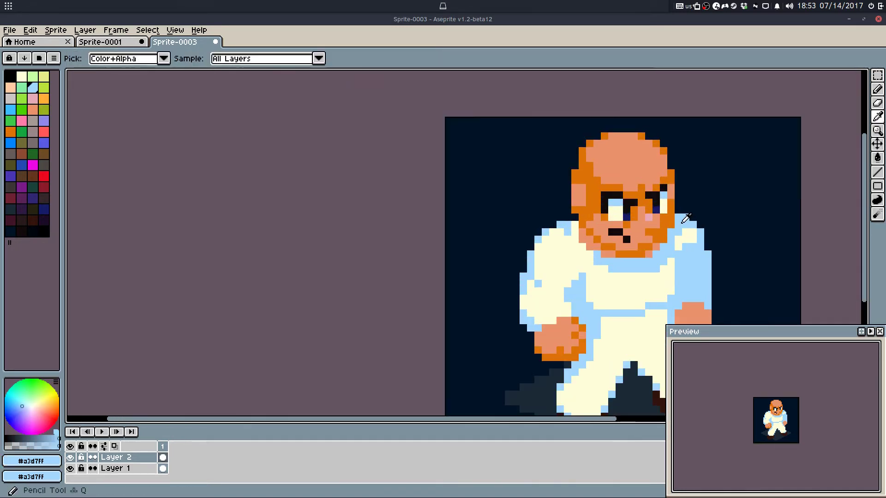
left_click(678, 211)
key("ctrl+z")
mouse_move(686, 219)
left_mouse_down()
mouse_move(624, 178)
mouse_move(654, 249)
mouse_move(659, 241)
left_mouse_up()
key("m")
left_click(651, 245)
key("ctrl+d")
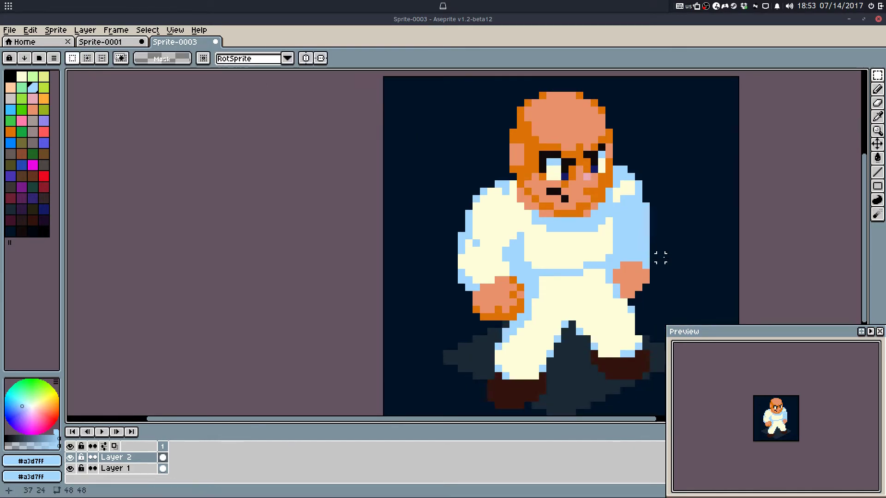
Step: Try bulging the far arm's outer edge in light blue, comparing versions on the whole sprite
key("b")
scroll(658, 219, "up", 2)
key("ctrl+z")
mouse_move(664, 209)
left_mouse_down()
mouse_move(661, 264)
mouse_move(663, 241)
left_mouse_up()
key("ctrl+z")
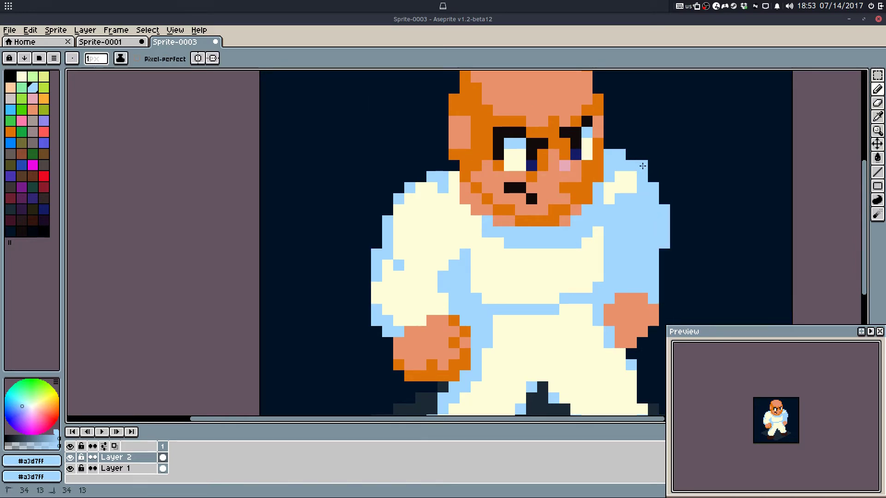
scroll(610, 144, "down", 5)
key("ctrl+z")
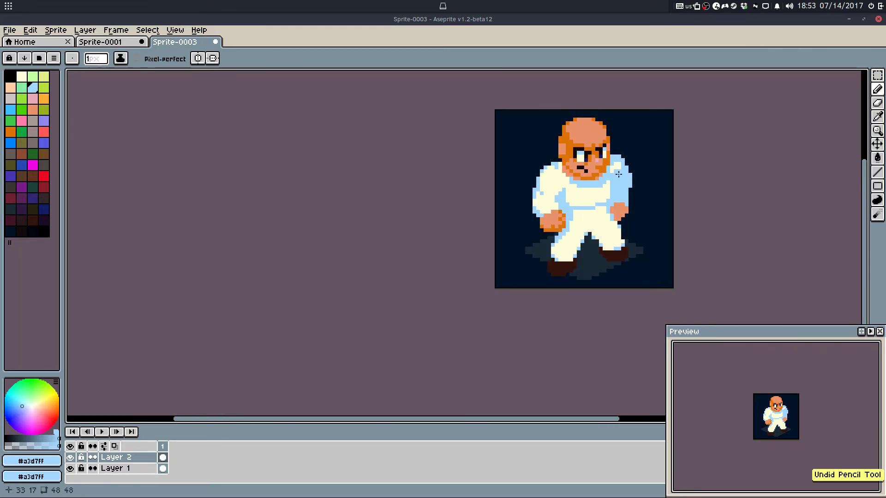
key("ctrl+z")
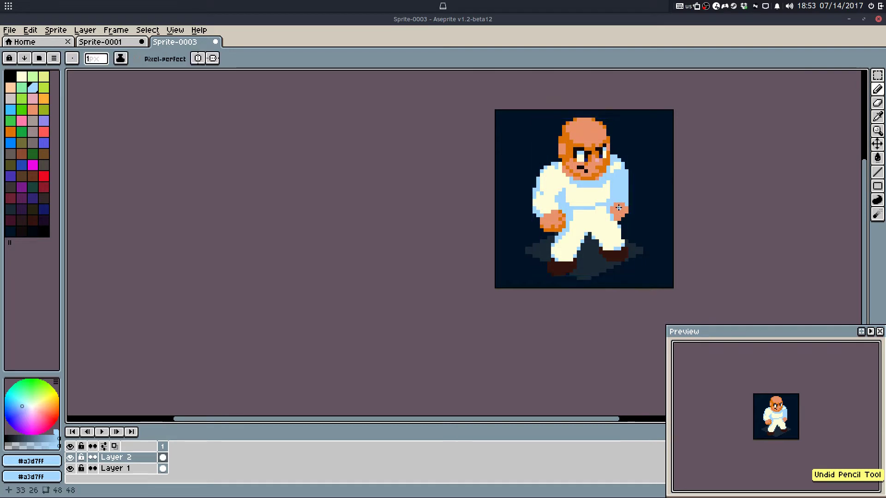
key("ctrl+shift+z")
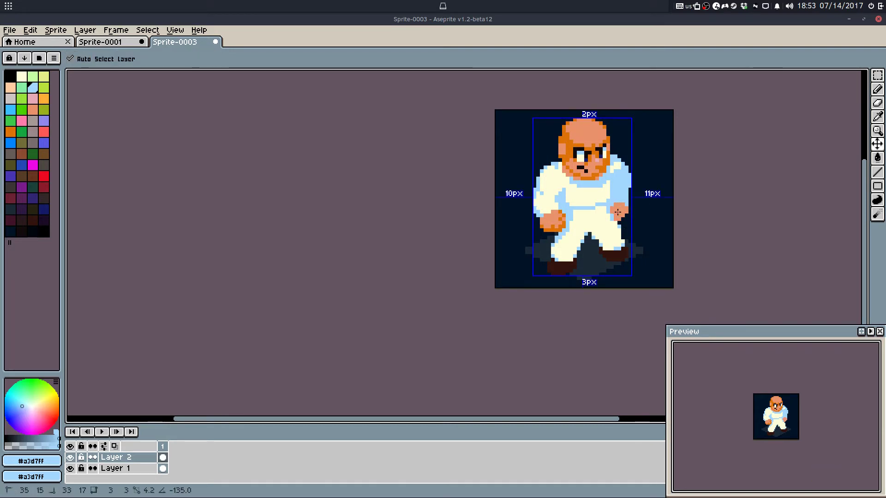
key("ctrl+z")
Step: Widen the far shoulder in light blue and erase the forearm's outer column just above the hand
scroll(606, 145, "up", 5)
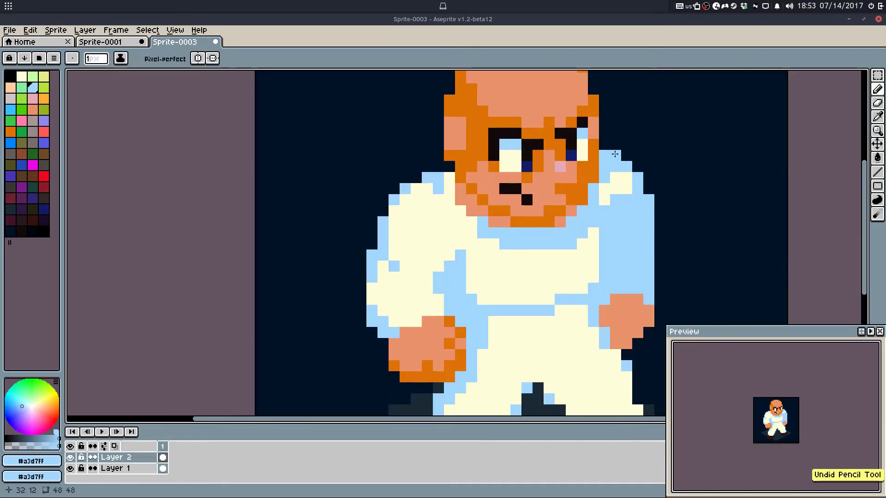
left_click_drag(637, 164, 662, 210)
key("e")
mouse_move(660, 257)
left_mouse_down()
mouse_move(648, 277)
mouse_move(660, 266)
mouse_move(648, 277)
mouse_move(644, 320)
left_mouse_up()
key("ctrl+z")
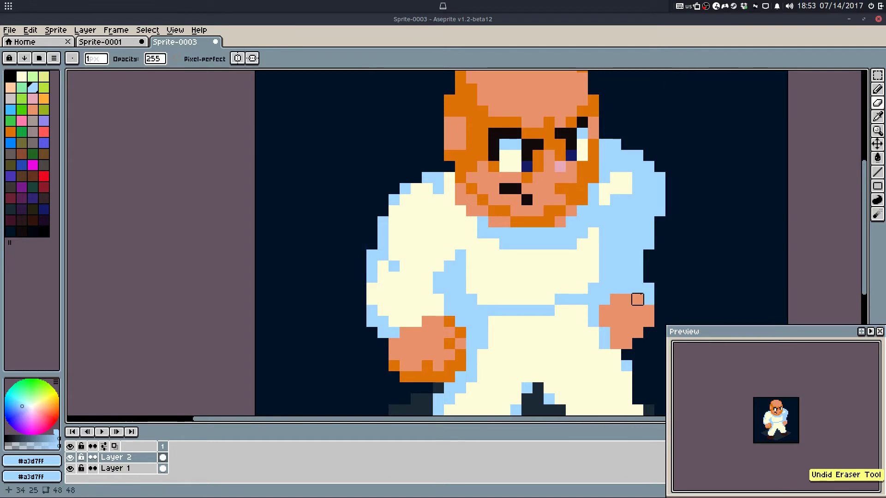
Step: Erase the outermost light blue pixels around the top and side of the far shoulder
key("b")
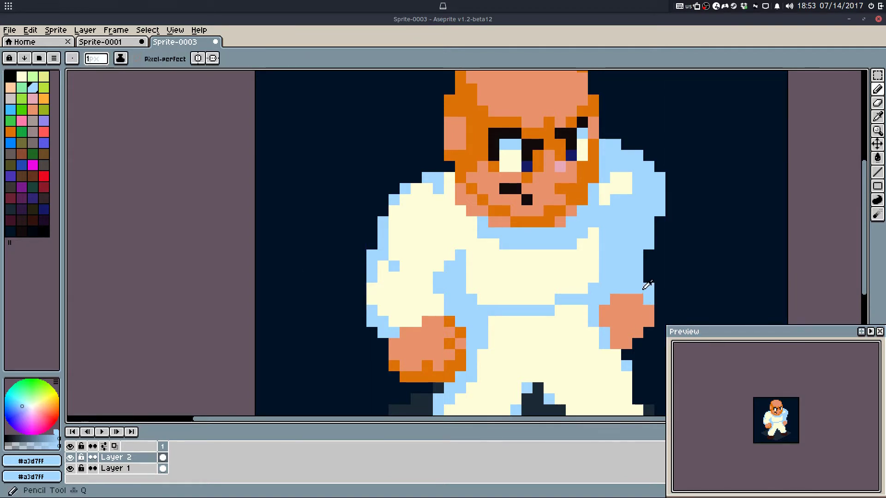
key("e")
left_click_drag(660, 177, 660, 199)
mouse_move(648, 167)
left_mouse_down()
mouse_move(626, 144)
mouse_move(604, 144)
left_mouse_up()
key("b")
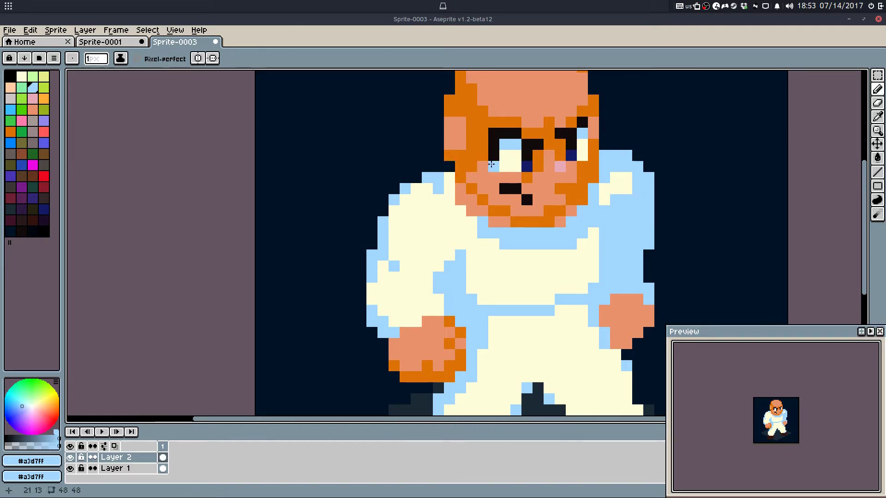
Step: Select the far arm with its hand, raise it by two pixels and deselect it
key("m")
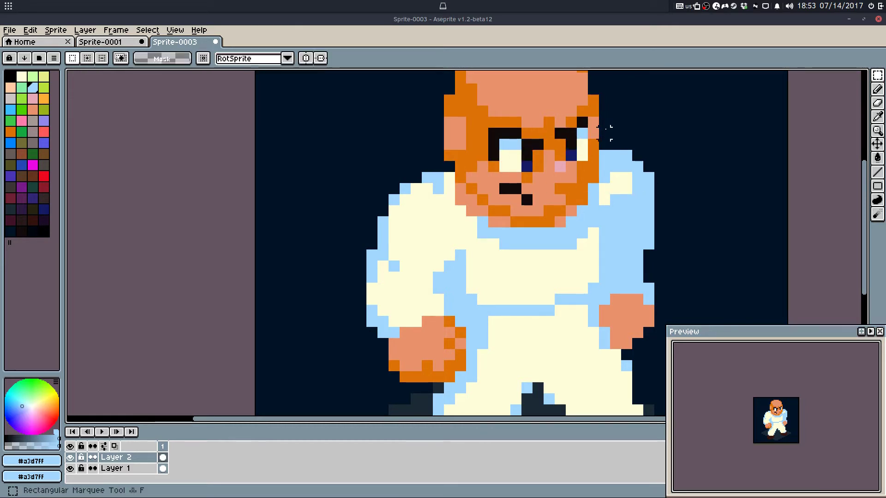
left_click_drag(605, 132, 674, 347)
key("Up")
key("Up")
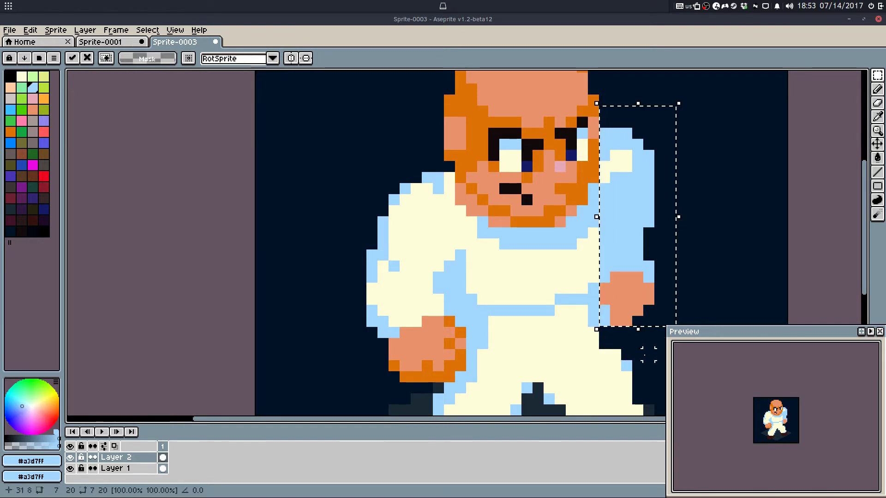
key("ctrl+d")
Step: Patch the hip and leg edge beneath the raised far hand with light blue pixels
scroll(573, 231, "down", 3)
scroll(590, 261, "up", 2)
scroll(590, 262, "up", 1)
key("b")
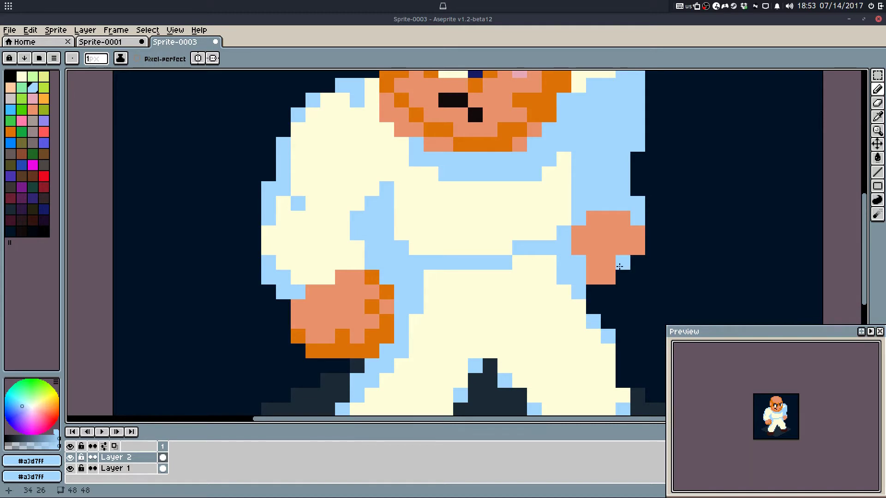
scroll(621, 263, "down", 1)
left_click_drag(489, 164, 462, 281)
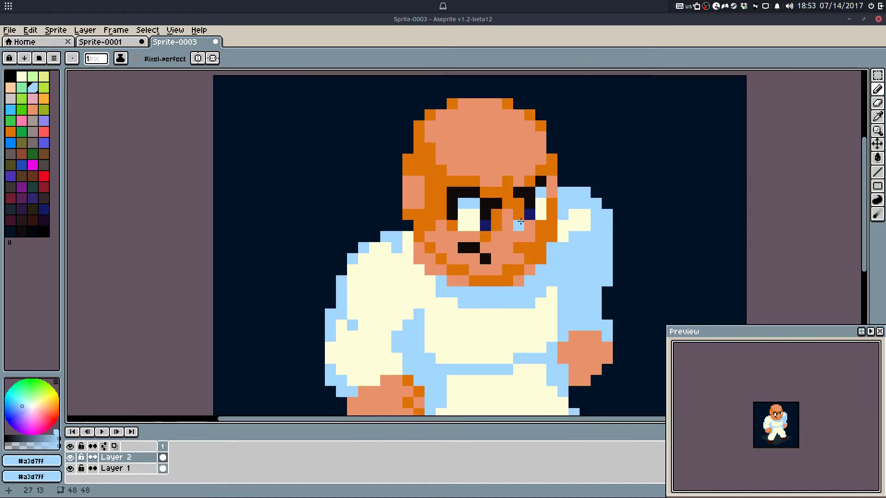
Step: Fill the top of the far shoulder with cream #fffdd9, bounded by a light blue diagonal on its inner side
left_click(565, 214, "alt")
mouse_move(565, 193)
left_mouse_down()
mouse_move(596, 211)
mouse_move(588, 238)
mouse_move(564, 247)
left_mouse_up()
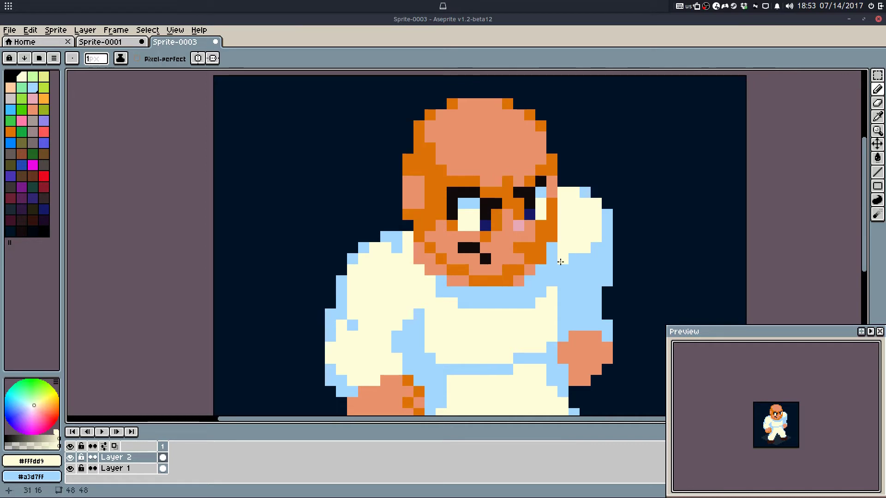
left_click(561, 262, "alt")
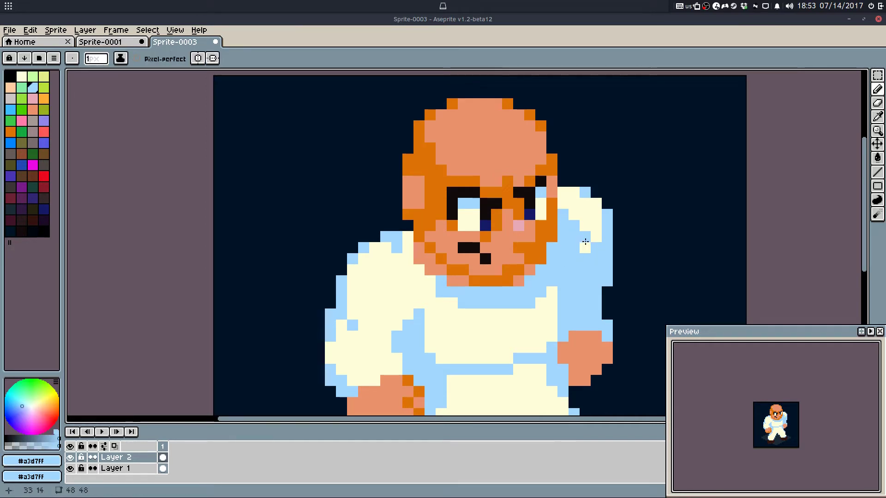
left_click(585, 242, "alt")
left_click_drag(586, 242, 595, 242)
Step: Refine the cream highlight down the far upper arm and close its lower edge in light blue
left_click(596, 268, "alt")
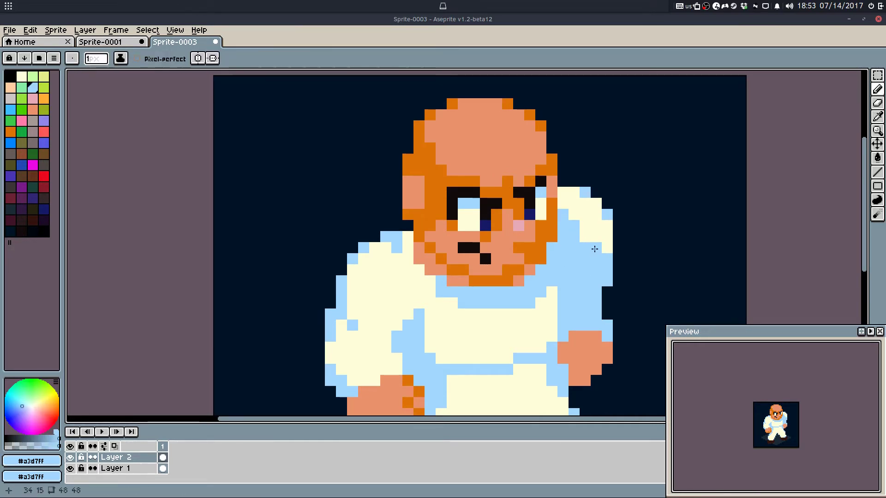
left_click(585, 237)
left_click(603, 232, "alt")
left_click(604, 257)
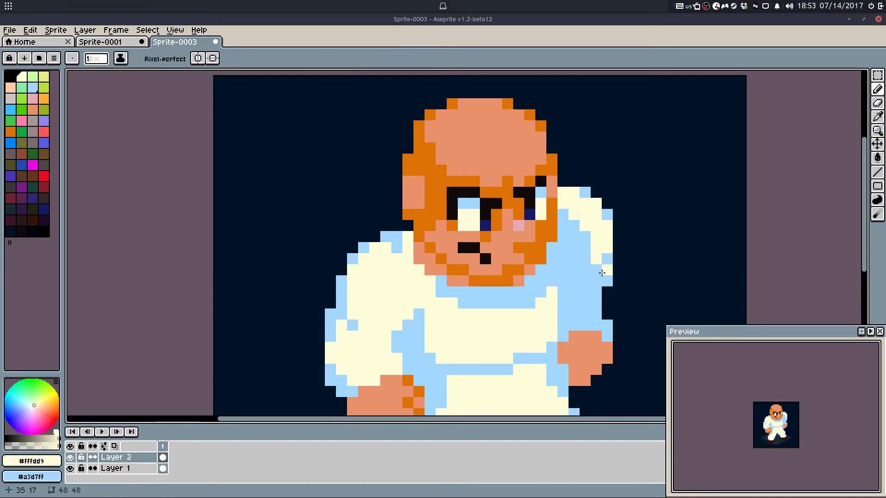
left_click(602, 273, "alt")
left_click(605, 250)
left_click(598, 260)
left_click_drag(609, 300, 581, 251)
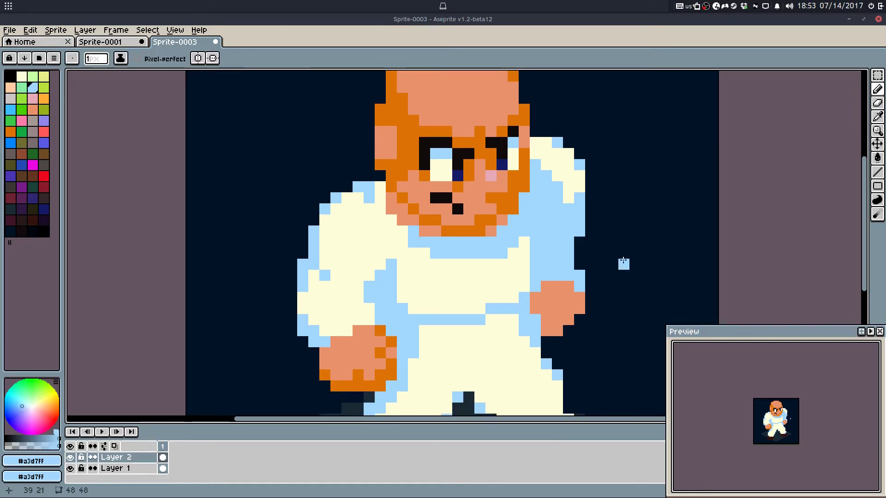
Step: Add a small light blue fold rising from the far side of the waistline
scroll(478, 257, "up", 1)
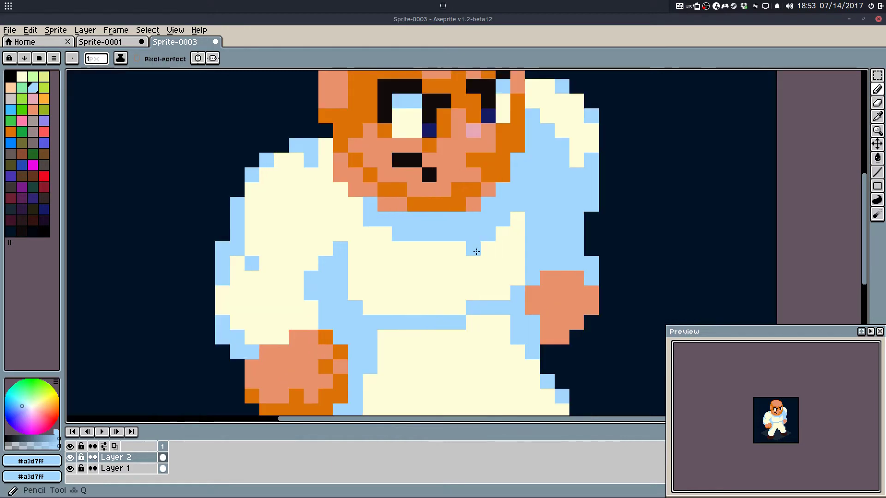
left_click(462, 291, "alt")
left_click(475, 300, "alt")
mouse_move(475, 300)
left_mouse_down()
mouse_move(473, 237)
mouse_move(465, 310)
mouse_move(483, 287)
mouse_move(478, 250)
mouse_move(475, 273)
left_mouse_up()
left_click(485, 276, "alt")
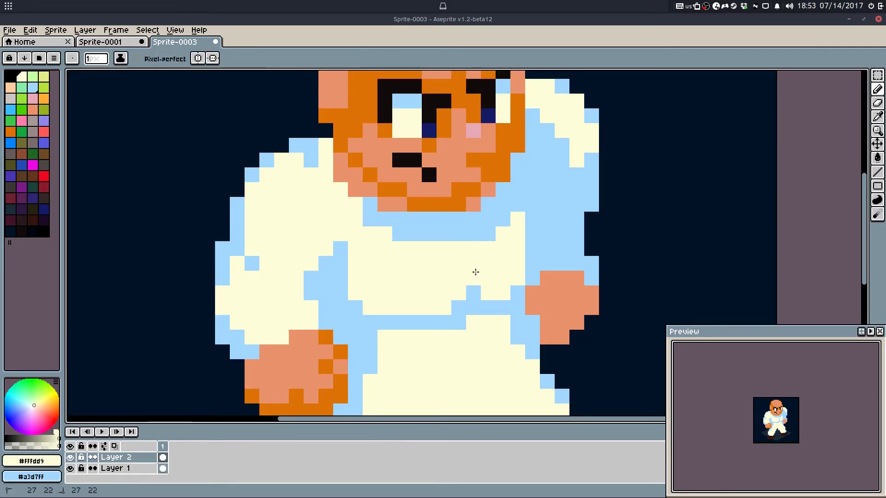
Step: Add a light blue pixel below the collar and widen the cream chest by one column toward the far arm
left_click(473, 290, "alt")
left_click(507, 240, "alt")
left_click_drag(530, 205, 536, 259)
key("ctrl+z")
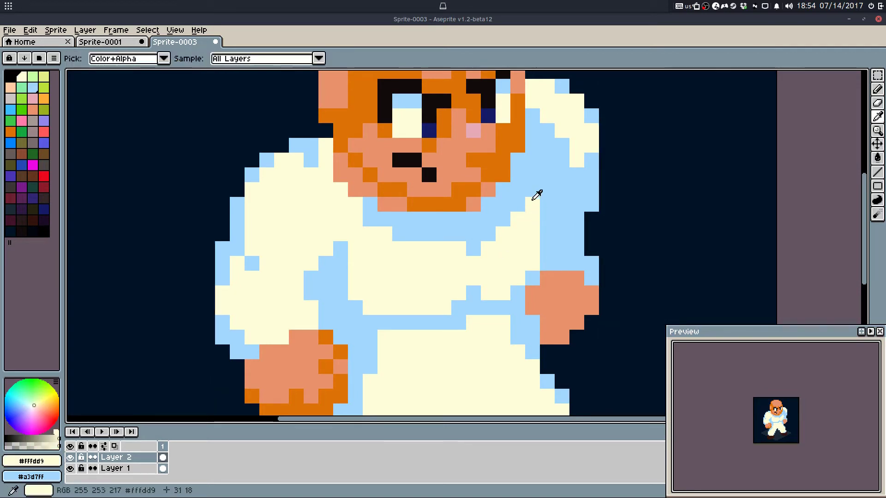
Step: Thin the light blue collar shadow beneath the chin by painting over its lower and near edges in cream
left_click(435, 240)
key("ctrl+z")
left_click(371, 217)
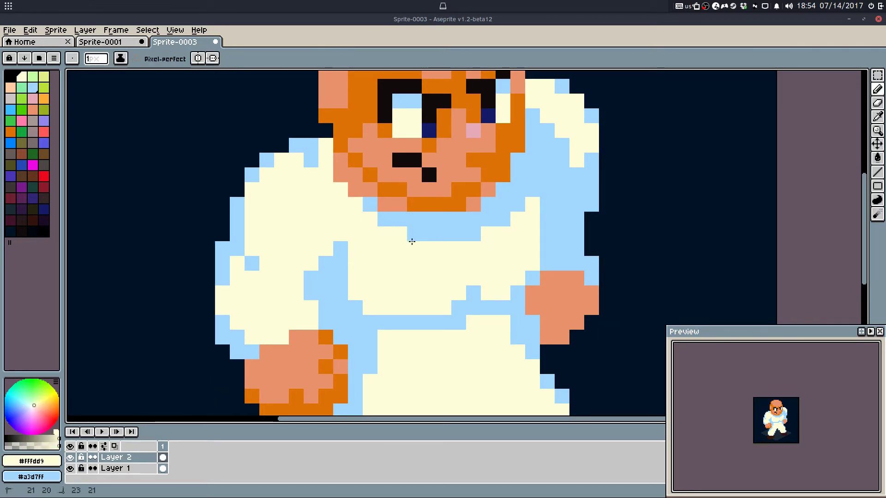
left_click_drag(412, 242, 450, 238)
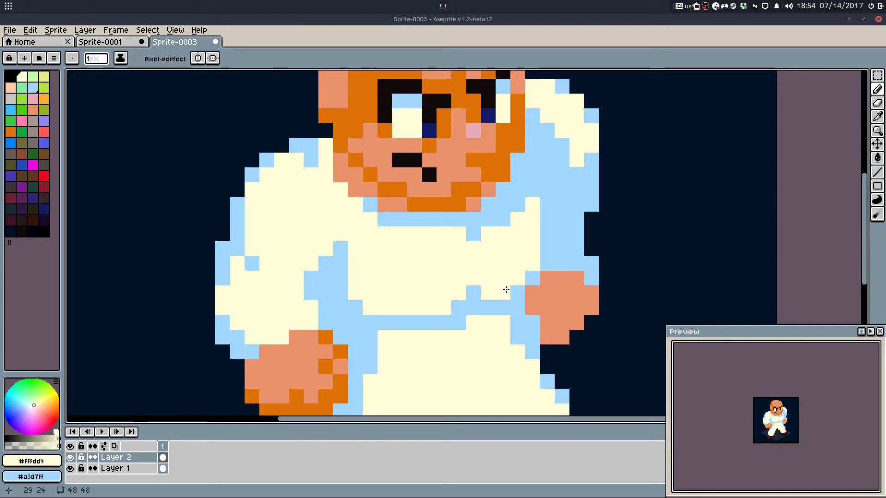
scroll(439, 272, "down", 2)
scroll(390, 256, "up", 3)
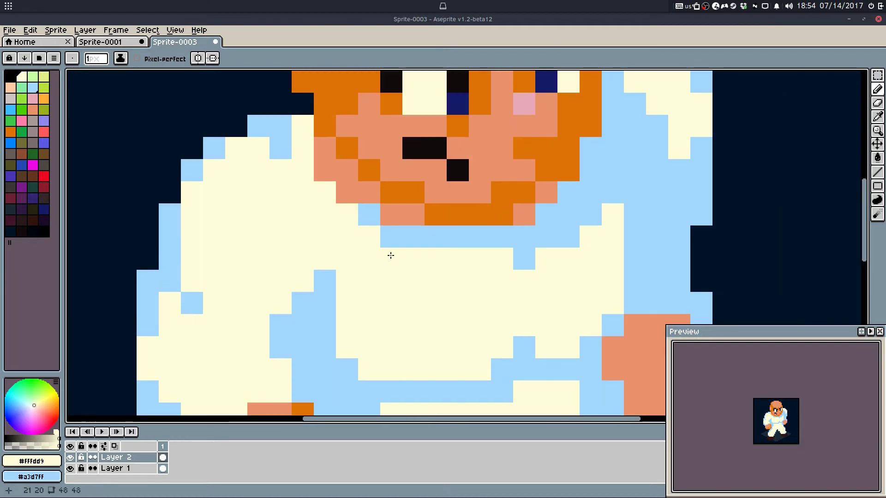
Step: Outline the near side of the collar with light blue pixels following the jaw
left_click(364, 209, "alt")
mouse_move(335, 197)
left_mouse_down()
mouse_move(345, 220)
mouse_move(389, 246)
left_mouse_up()
Step: Add an orange #dc7208 pixel at the near lower corner of the jaw, undoing surplus strokes and checking the whole sprite
left_click(386, 212, "alt")
left_click(390, 198, "alt")
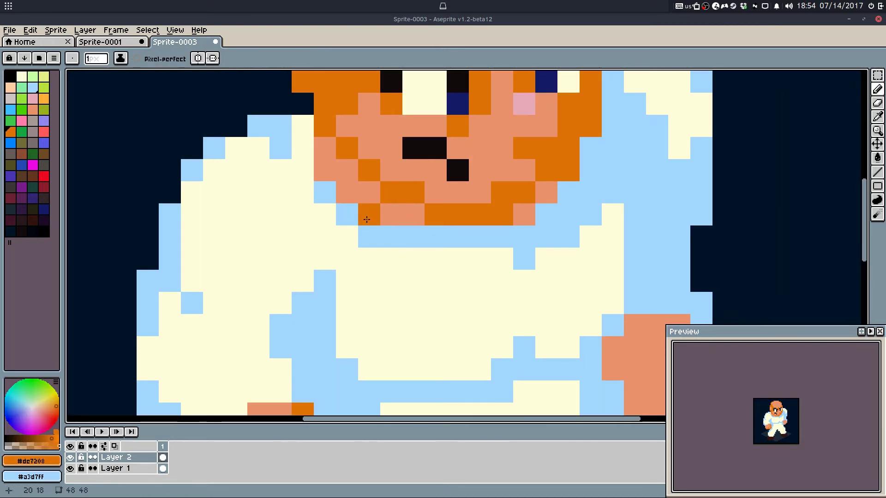
left_click_drag(367, 216, 324, 183)
key("ctrl+z")
key("ctrl+z")
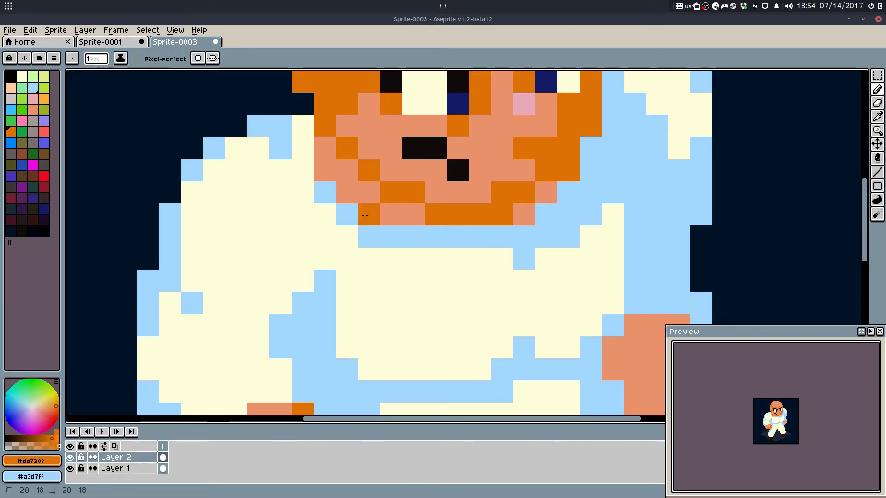
left_click(515, 263)
scroll(515, 264, "down", 1)
scroll(515, 263, "down", 2)
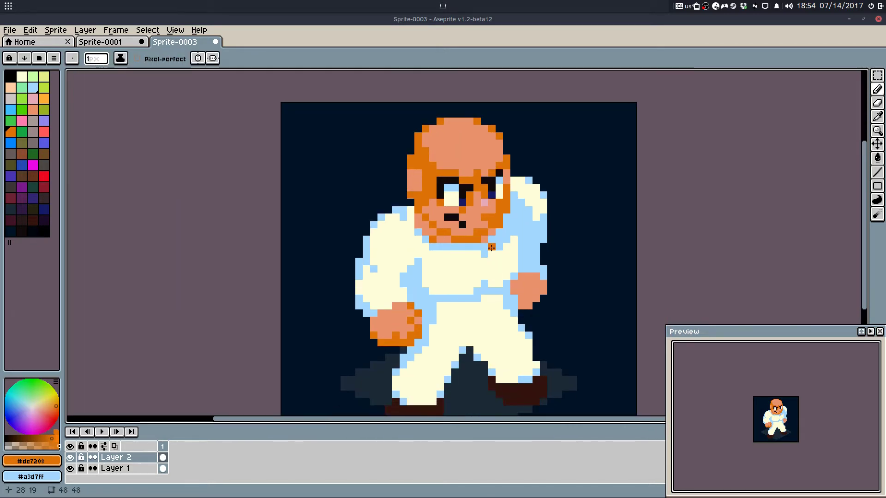
Step: Trim the bottom of the ear, shade its lower corner and the adjacent jaw in orange #dc7208, and lighten the upper ear with skin #e9926b
scroll(414, 223, "up", 3)
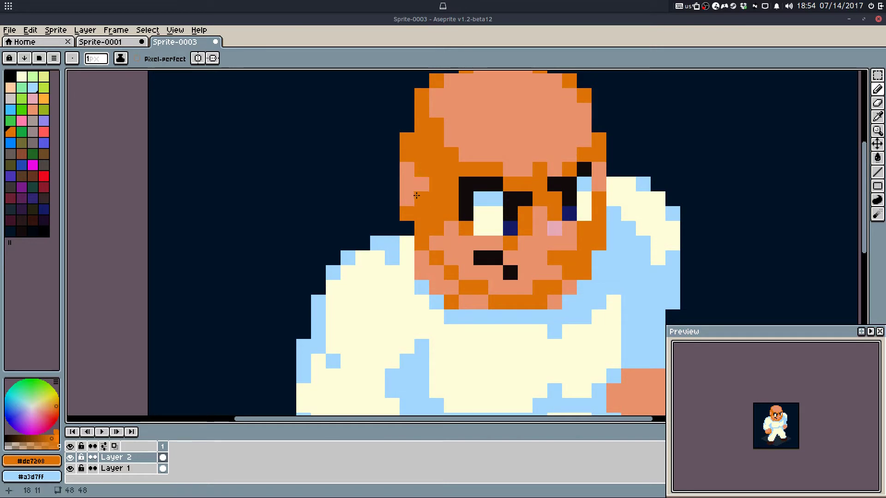
key("e")
key("q")
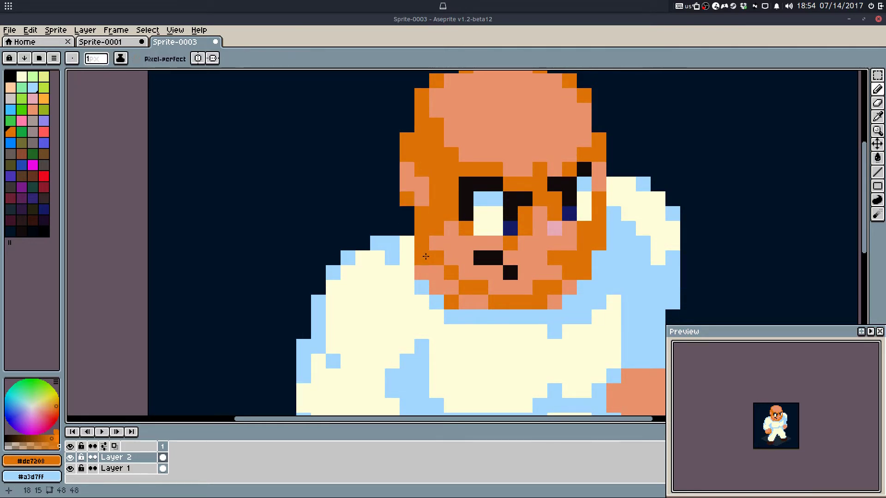
left_click(422, 169, "alt")
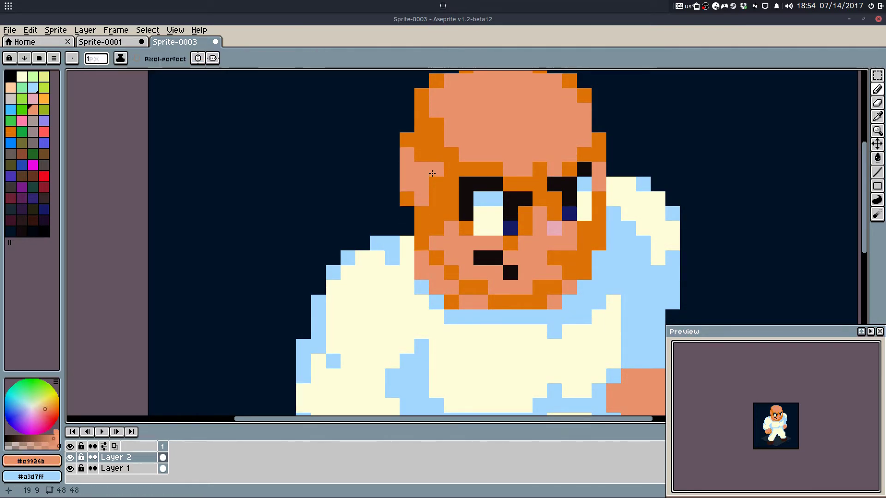
scroll(424, 174, "down", 1)
left_click_drag(424, 174, 382, 218)
scroll(381, 218, "down", 1)
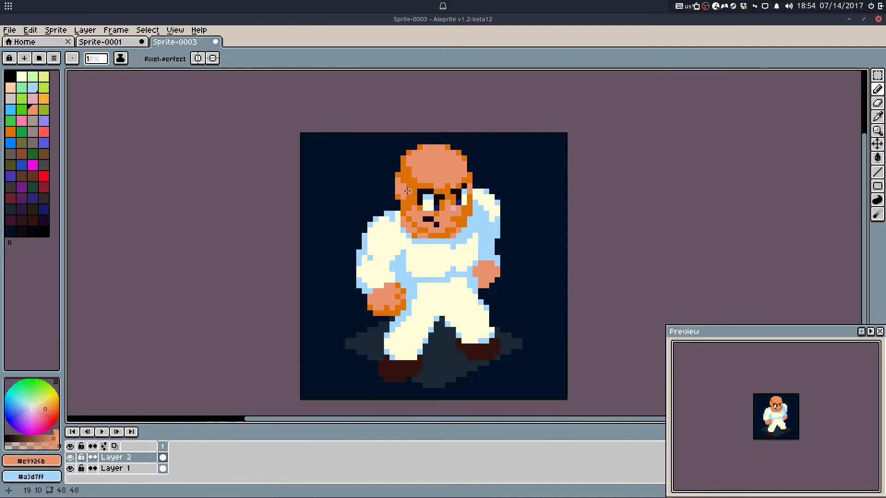
scroll(416, 216, "up", 3)
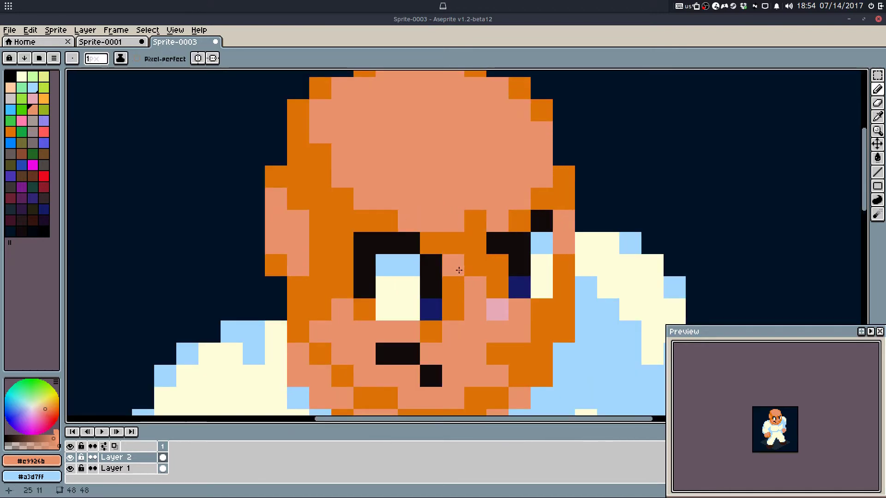
Step: Extend the skin colour #e9926b over the orange shading along the near side of the forehead and crown
left_click(386, 221)
left_click(342, 198)
left_click(327, 154)
left_click(324, 169)
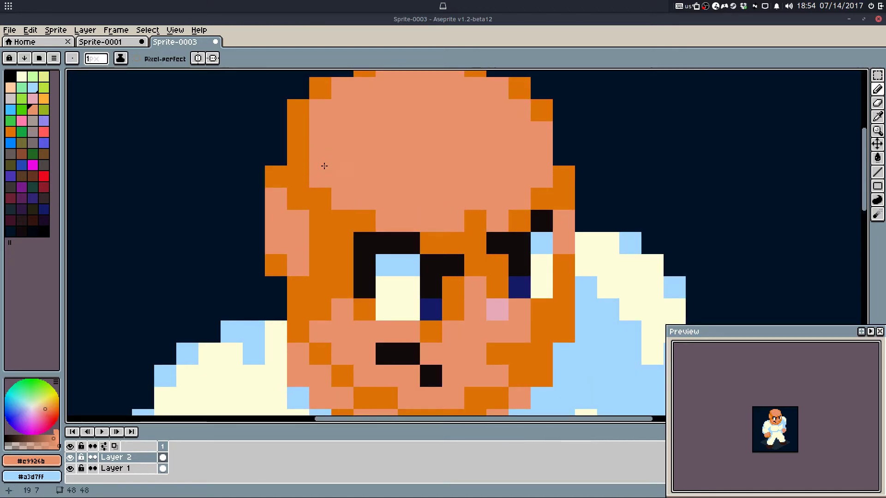
left_click_drag(335, 98, 342, 164)
key("ctrl+z")
left_click(329, 148, "alt")
left_click(347, 153)
left_click(360, 207, "alt")
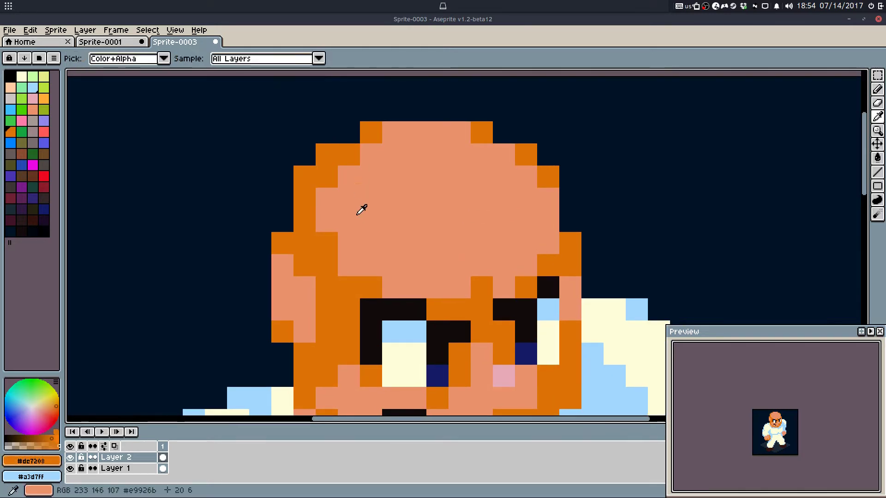
left_click(327, 181)
scroll(348, 170, "down", 3)
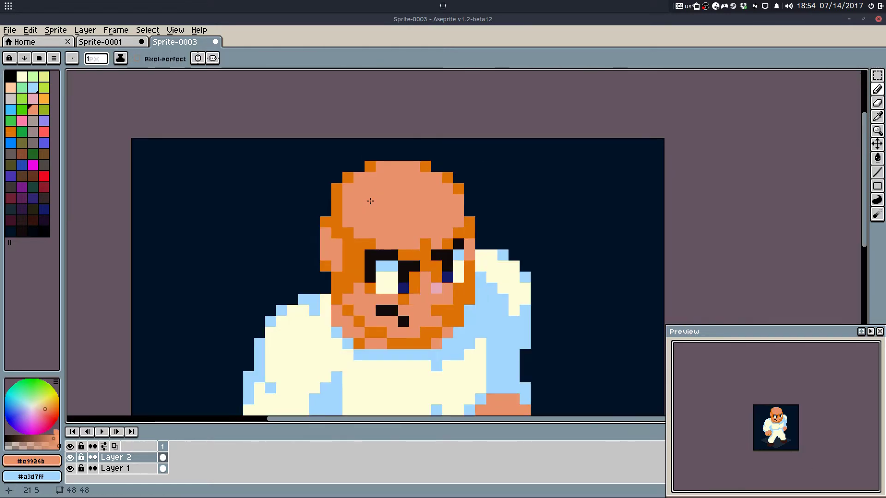
Step: Paint pink #e8aab7 highlight pixels on the near side and crown of the bald head and above the near brow
scroll(419, 240, "up", 1)
left_click(439, 292, "alt")
left_click_drag(335, 160, 334, 176)
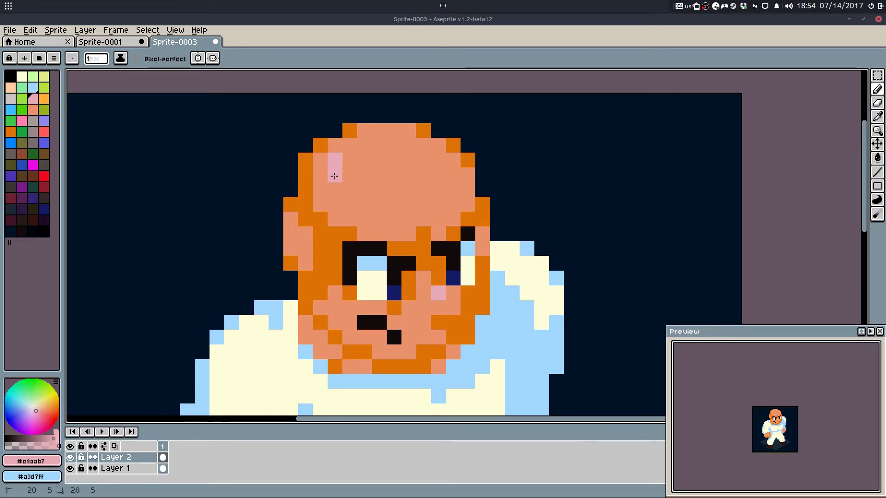
left_click(349, 145)
left_click_drag(380, 130, 394, 131)
left_click(393, 147, "alt")
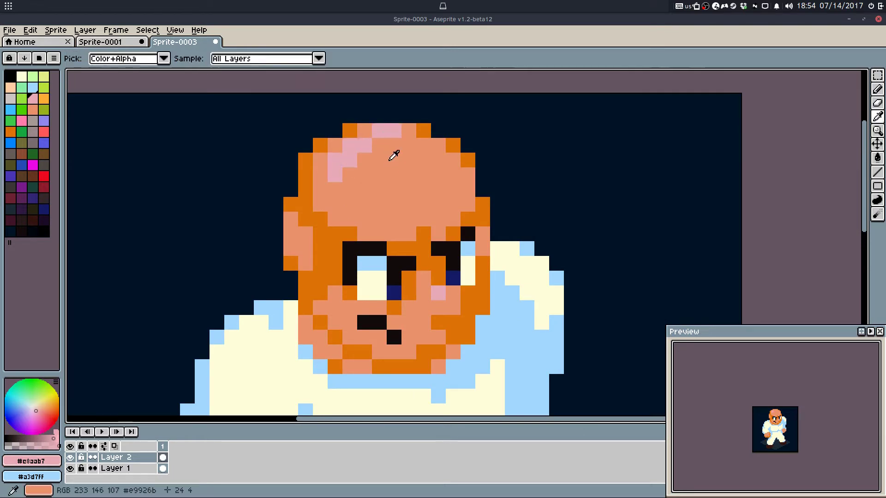
left_click(350, 148, "alt")
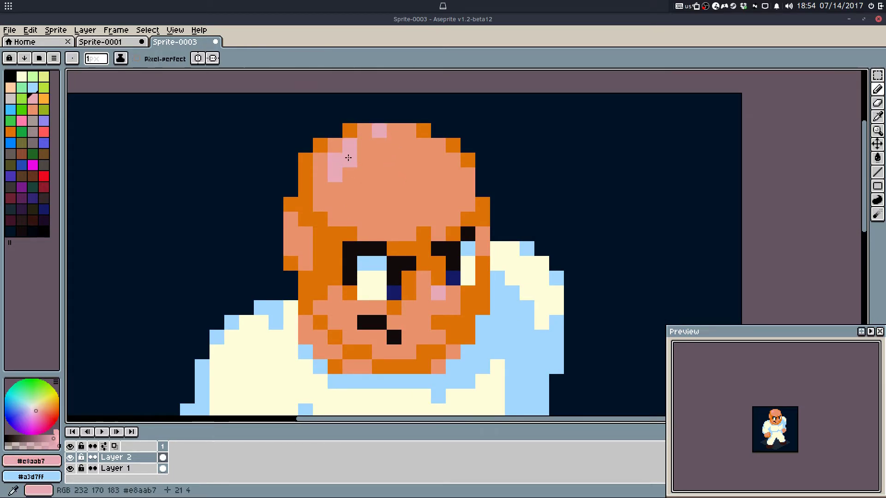
left_click(349, 204)
left_click(424, 247)
Step: Replace the pink #e8aab7 with palette index 4, peach #ffcca3, throughout the sprite
scroll(424, 247, "down", 3)
mouse_move(442, 242)
left_mouse_down()
mouse_move(468, 191)
mouse_move(423, 252)
left_mouse_up()
scroll(434, 203, "up", 1)
right_click(10, 87)
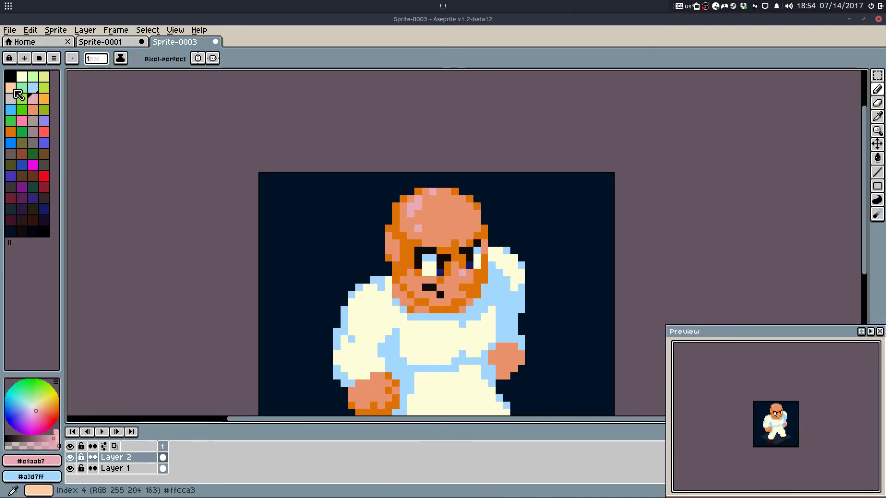
key("shift+r")
left_click(503, 243)
left_click_drag(500, 281, 508, 239)
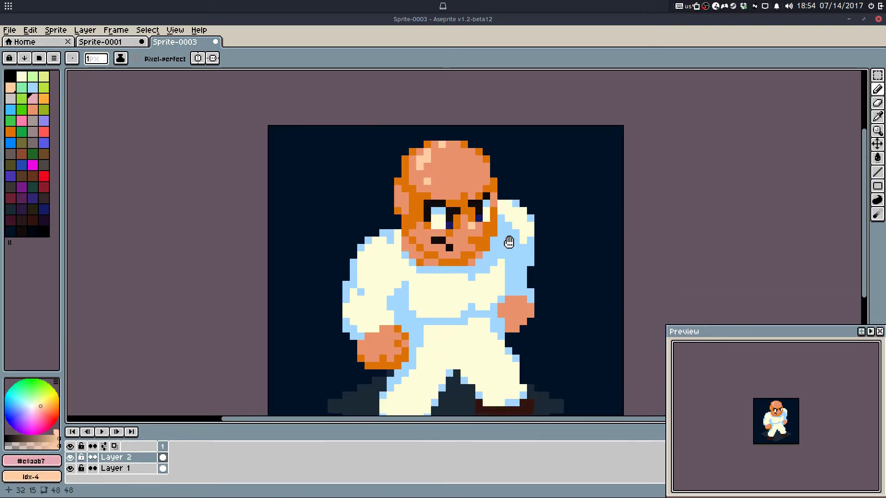
Step: Fill the light blue shading at the top of both eyes with peach #ffcca3 and highlight the near cheek
scroll(423, 219, "up", 2)
left_click(527, 202, "alt")
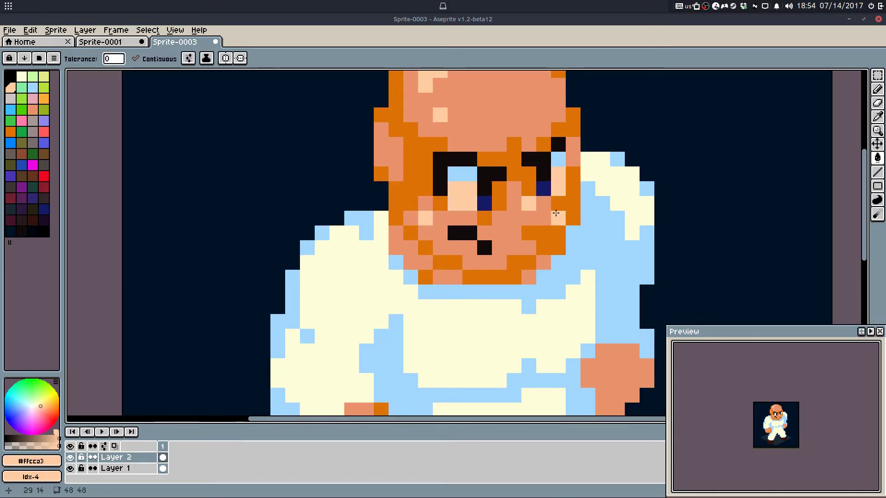
key("g")
left_click(462, 174)
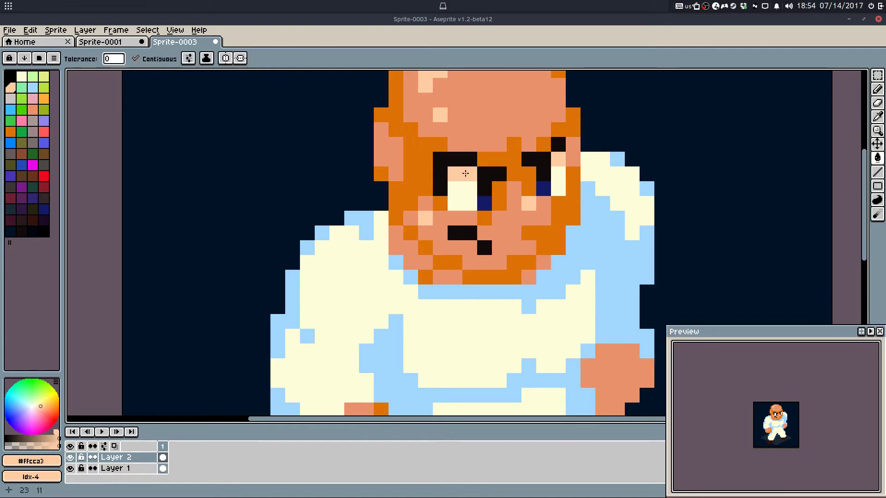
key("b")
scroll(513, 295, "down", 1)
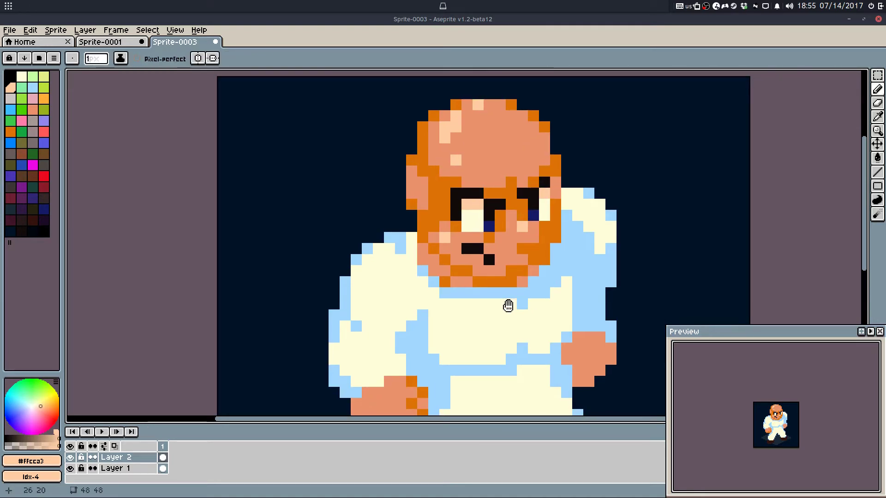
Step: Touch up the nose, then darken the lower edge of the chin and the near jaw with orange #dc7208
scroll(503, 222, "up", 1)
key("alt")
left_click(523, 209, "alt")
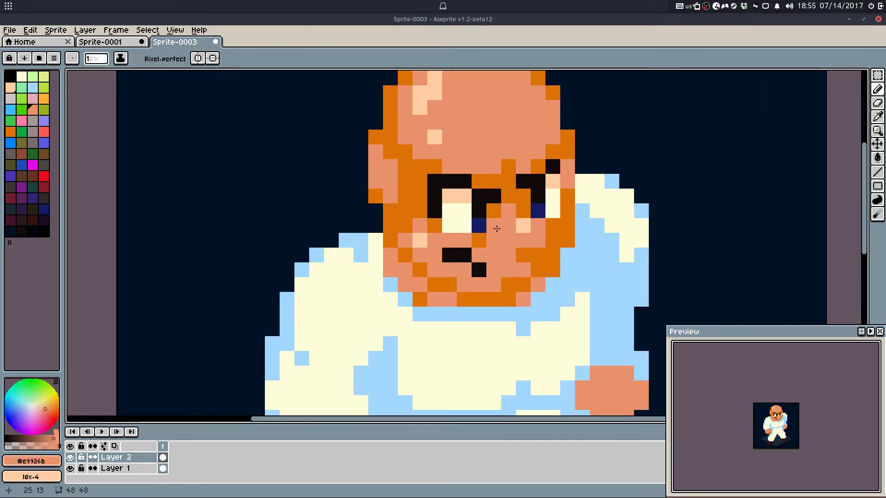
left_click(510, 240, "alt")
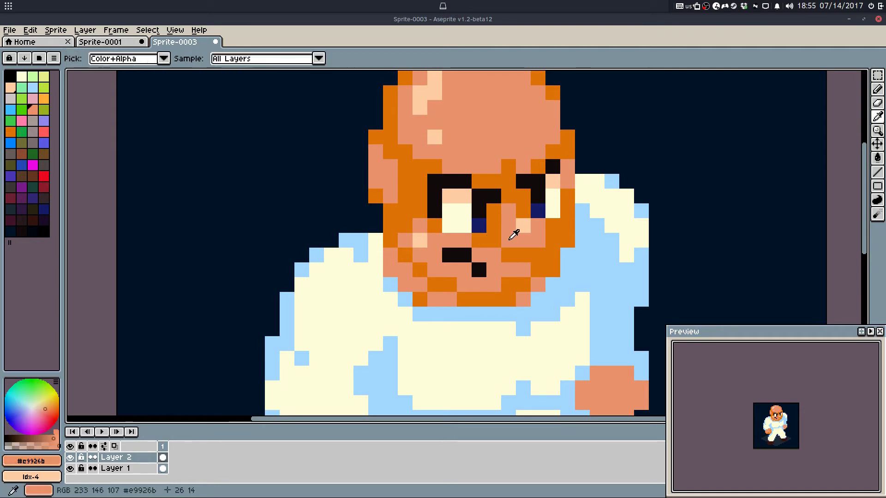
left_click_drag(496, 243, 511, 256)
left_click(547, 247, "alt")
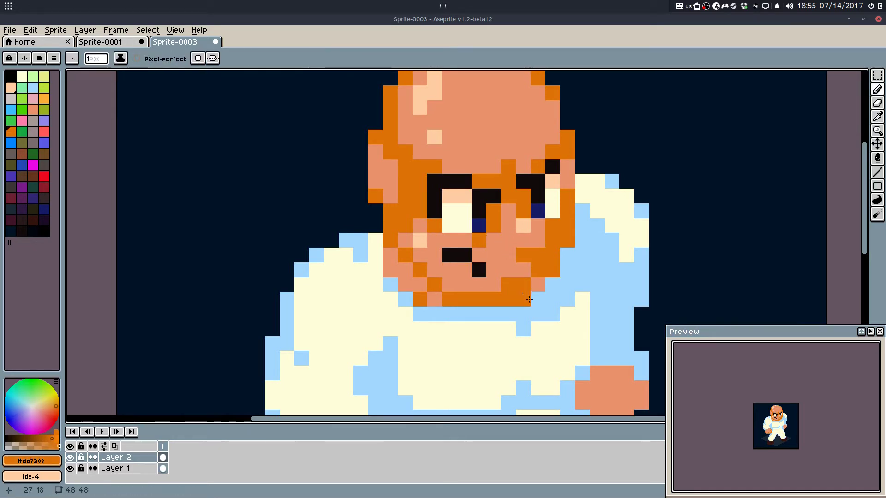
left_click_drag(544, 280, 520, 247)
left_click_drag(365, 238, 380, 252)
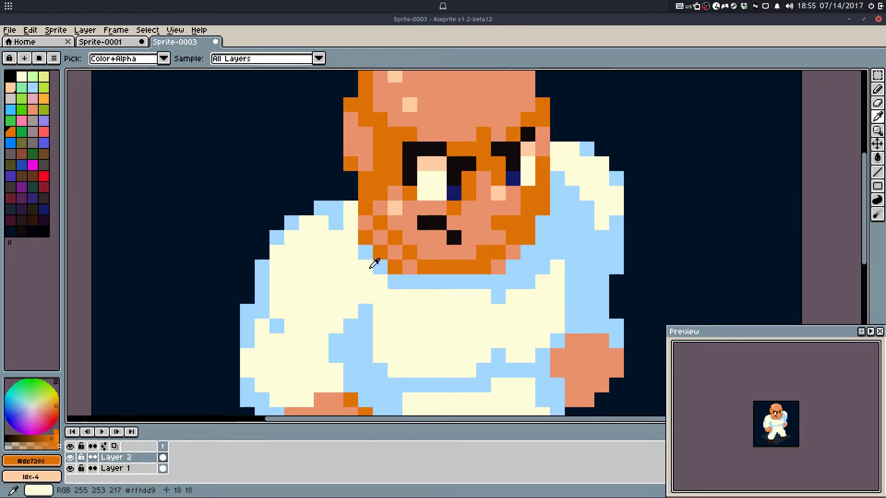
Step: Try to trim the lower outer corner of the near fist and reshade it in orange, then undo the edits
scroll(374, 231, "down", 5)
left_click(366, 249)
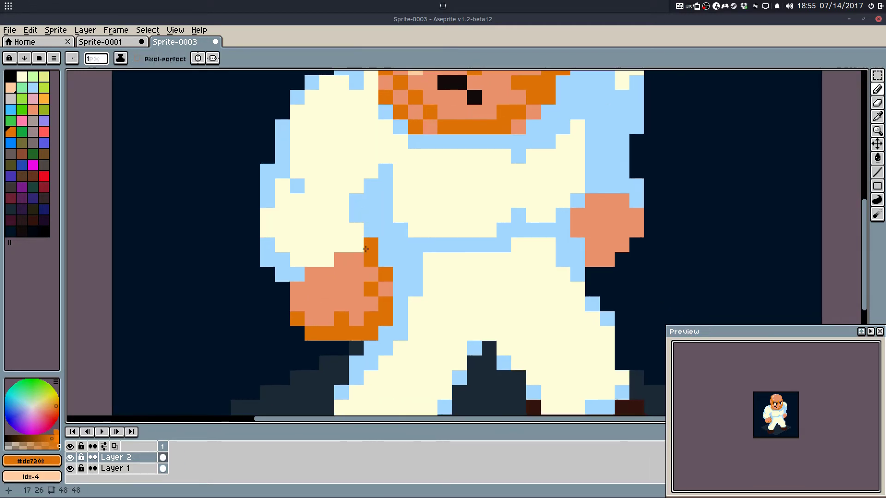
key("e")
left_click_drag(297, 318, 313, 333)
key("q")
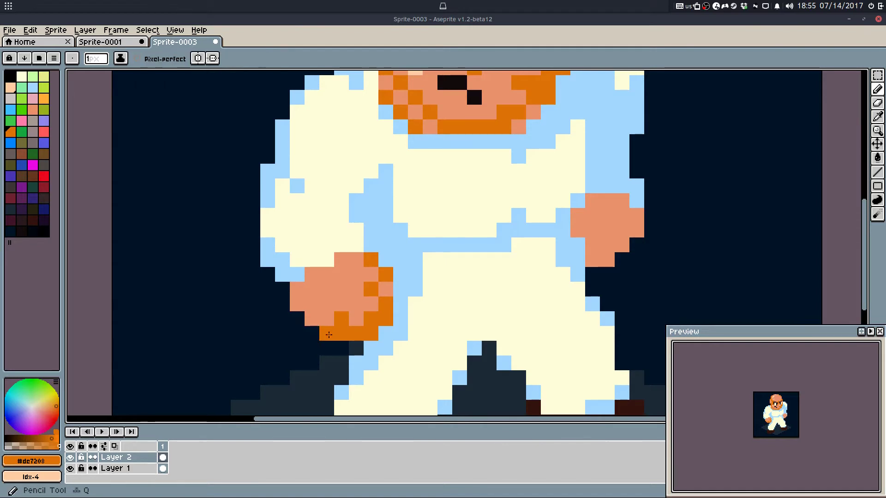
left_click(298, 304)
left_click(372, 363)
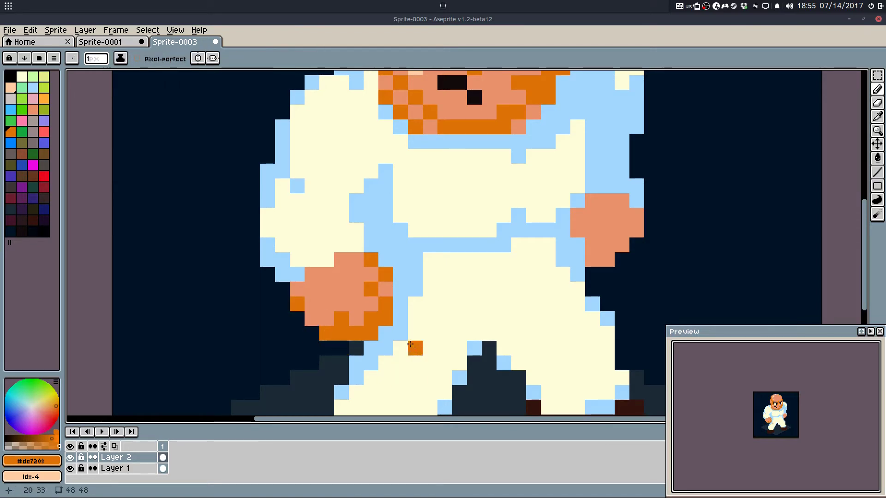
key("ctrl+z")
key("ctrl+z")
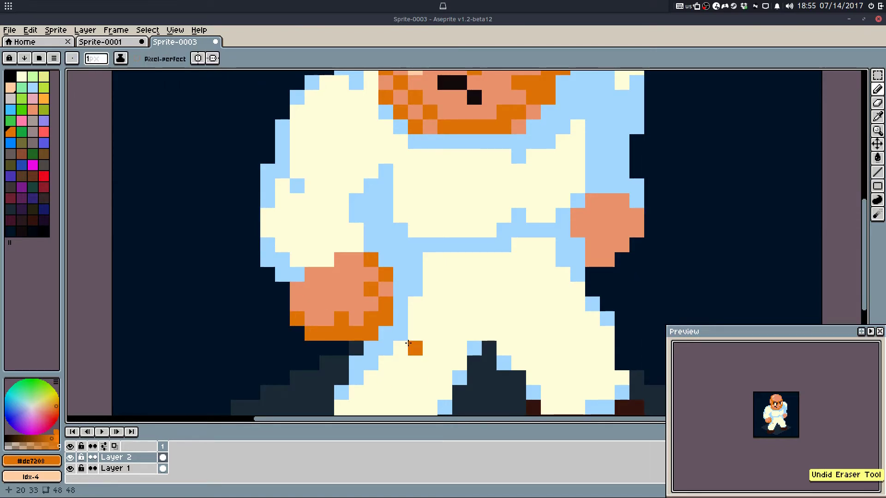
Step: Outline the near shin below the knee in light blue #a3d7ff and fill the lower leg with it
scroll(419, 317, "down", 3)
key("e")
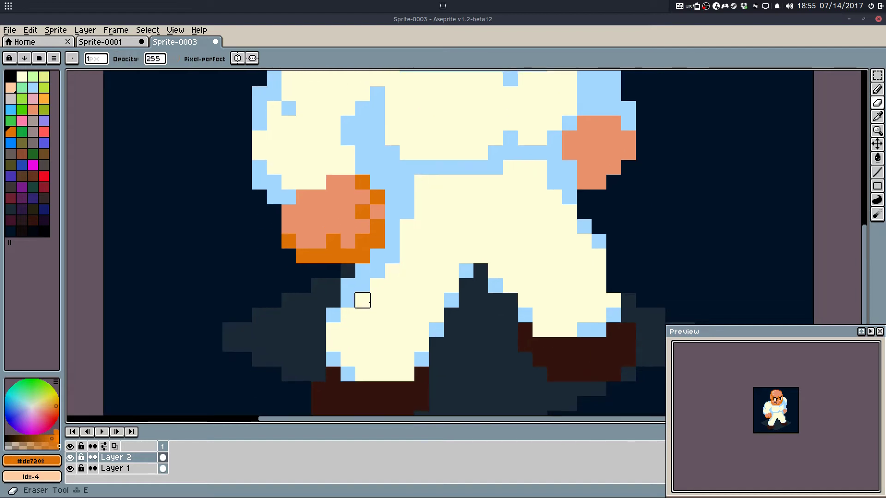
key("b")
left_click(350, 295, "alt")
mouse_move(361, 282)
left_mouse_down()
mouse_move(386, 345)
mouse_move(355, 288)
mouse_move(421, 315)
mouse_move(441, 299)
mouse_move(406, 330)
left_mouse_up()
key("g")
left_click(420, 348)
left_click(394, 356)
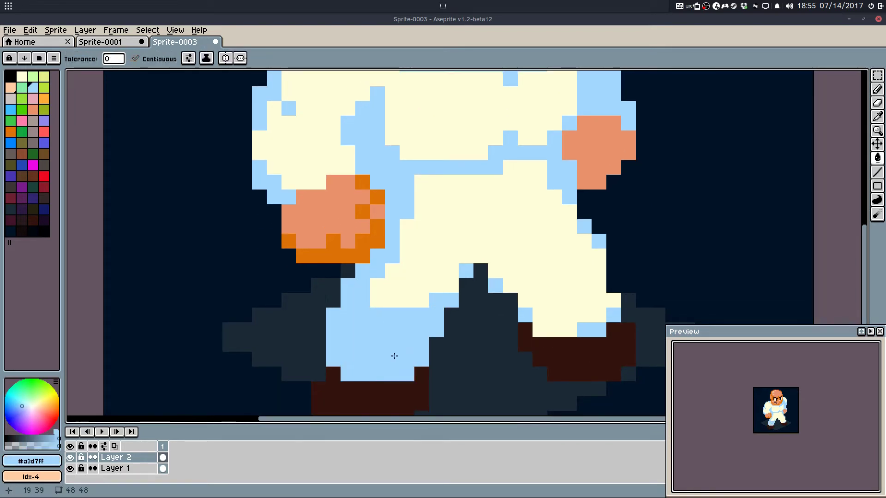
Step: Round the near knee's boundary with the blue shin using cream #fffdd9 pixels
key("b")
mouse_move(374, 284)
left_mouse_down()
mouse_move(406, 310)
mouse_move(406, 288)
mouse_move(433, 271)
mouse_move(425, 307)
mouse_move(391, 310)
mouse_move(380, 279)
left_mouse_up()
left_click(414, 287, "alt")
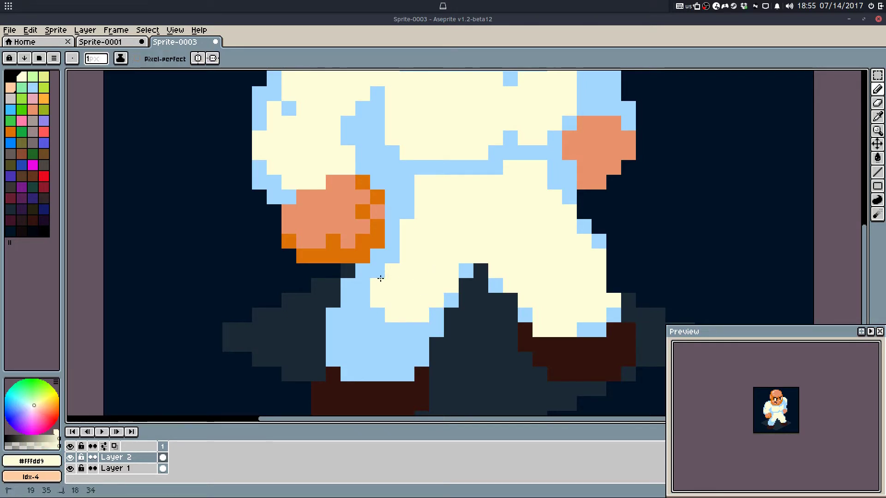
Step: Shade the lower part of the far leg in light blue #a3d7ff, undoing surplus strokes
left_click(495, 283, "alt")
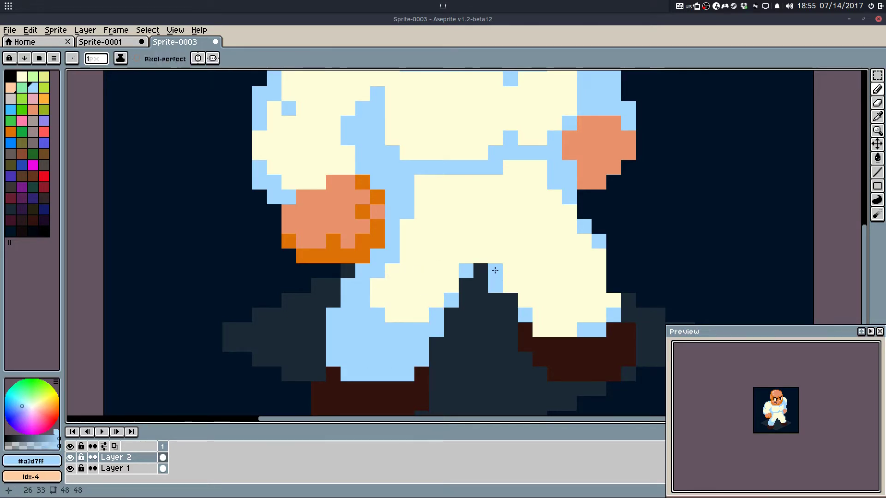
mouse_move(495, 261)
left_mouse_down()
mouse_move(541, 238)
mouse_move(529, 244)
mouse_move(521, 280)
mouse_move(534, 253)
mouse_move(546, 286)
mouse_move(536, 273)
mouse_move(509, 282)
mouse_move(532, 255)
mouse_move(531, 307)
mouse_move(609, 306)
mouse_move(551, 326)
left_mouse_up()
key("ctrl+z")
key("e")
key("q")
key("ctrl+z")
mouse_move(599, 282)
left_mouse_down()
mouse_move(544, 289)
mouse_move(575, 301)
mouse_move(603, 261)
left_mouse_up()
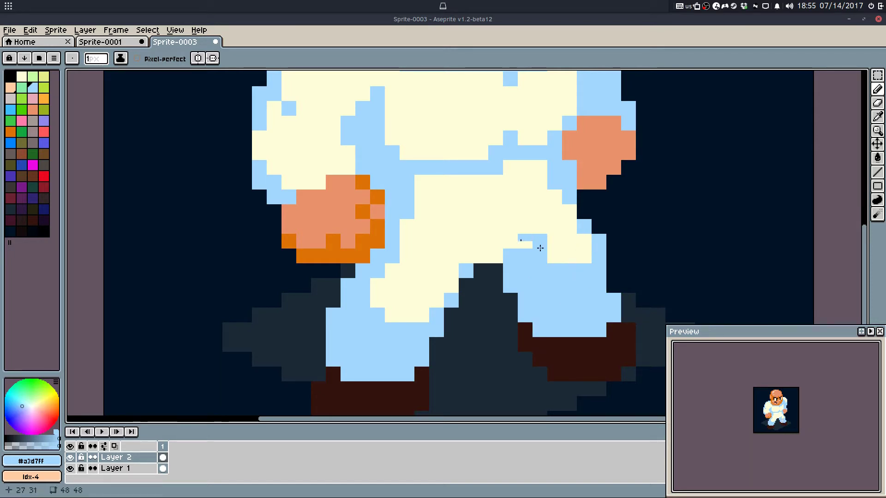
Step: Raise the gap between the legs by erasing pixels, and clean up the crotch and inner far thigh with light blue and cream
mouse_move(515, 218)
left_mouse_down()
mouse_move(492, 264)
mouse_move(500, 232)
left_mouse_up()
key("ctrl+z")
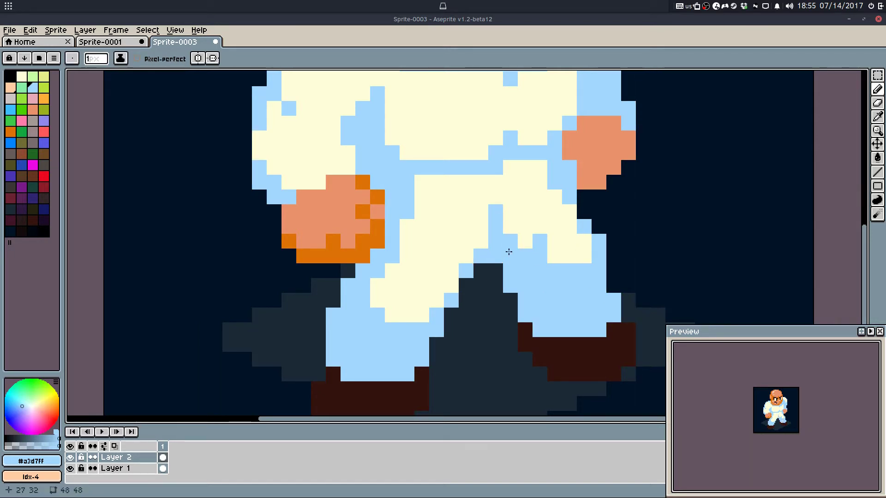
key("e")
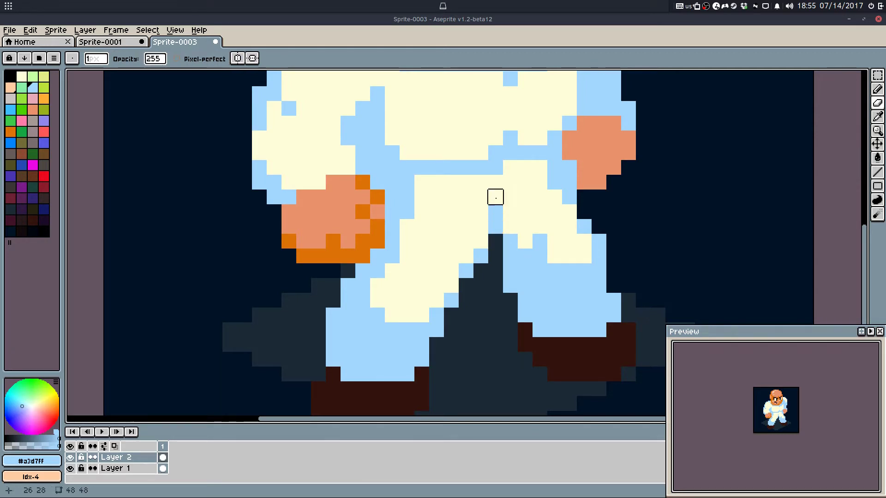
left_click(495, 197, "alt")
key("b")
left_click(498, 212)
left_click(540, 225, "alt")
left_click_drag(540, 240, 540, 253)
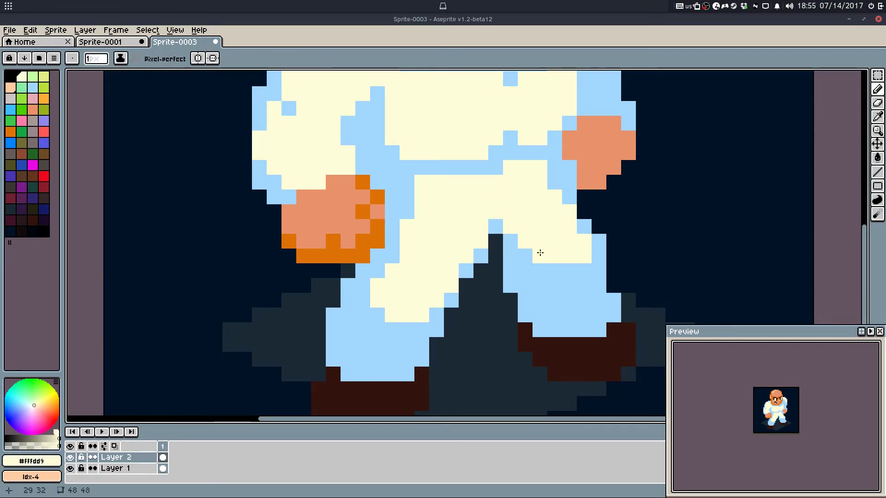
Step: Bulge the far knee outward with cream and light blue edge pixels and round its lower boundary with the shin
left_click(583, 227)
left_click(545, 274, "alt")
left_click(526, 256)
left_click(577, 224, "alt")
left_click(596, 239, "alt")
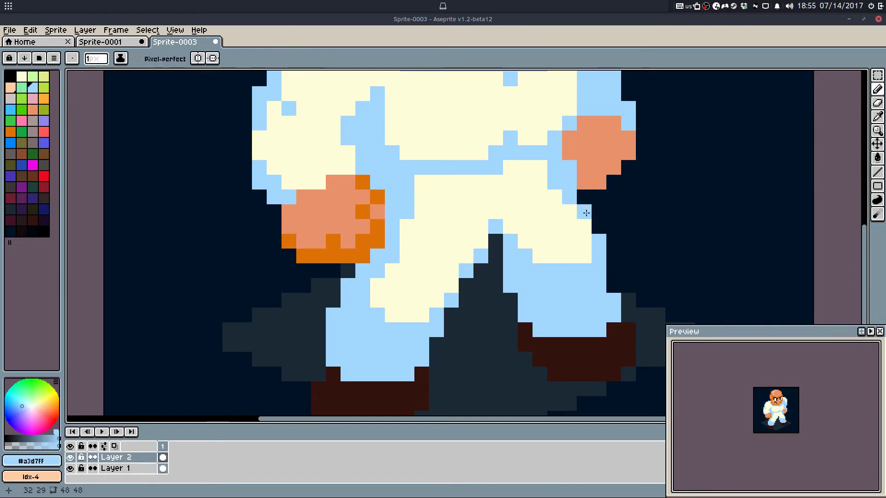
left_click(586, 228)
Step: Try moving the far foot and lower shin one pixel toward the near leg and check the whole sprite
key("m")
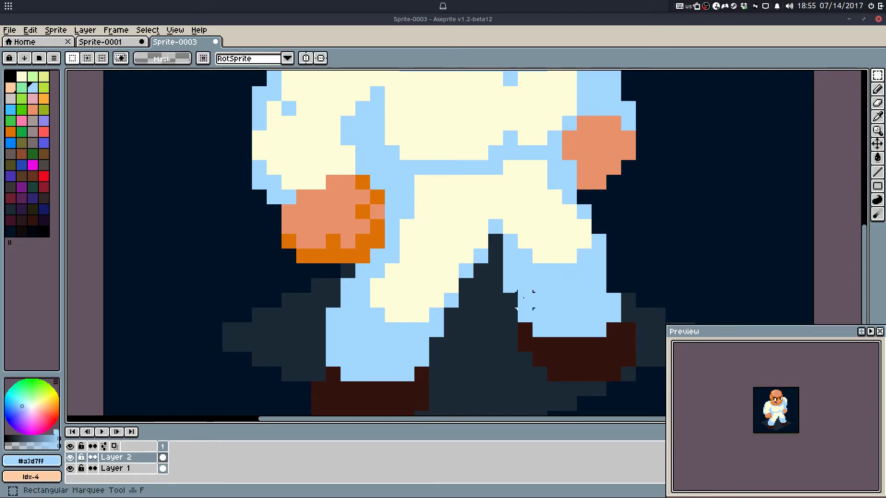
left_click_drag(526, 300, 660, 390)
key("Left")
left_click(672, 256)
key("b")
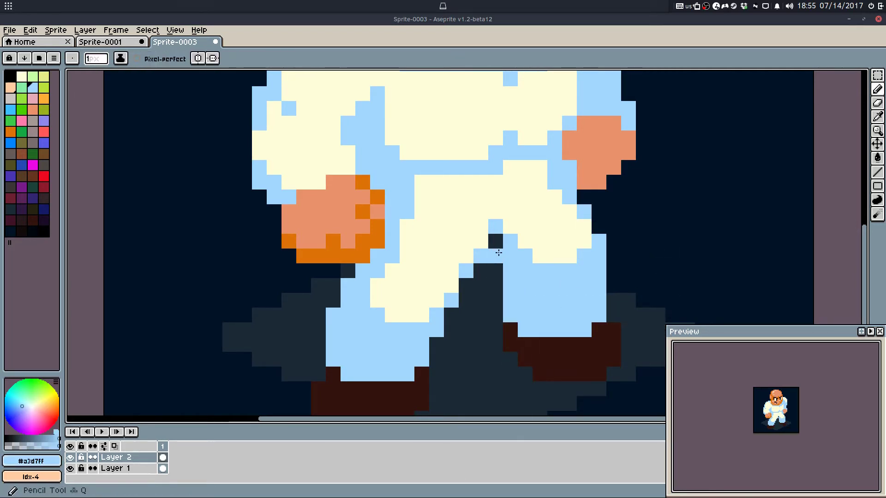
scroll(495, 264, "down", 3)
left_click_drag(584, 258, 571, 267)
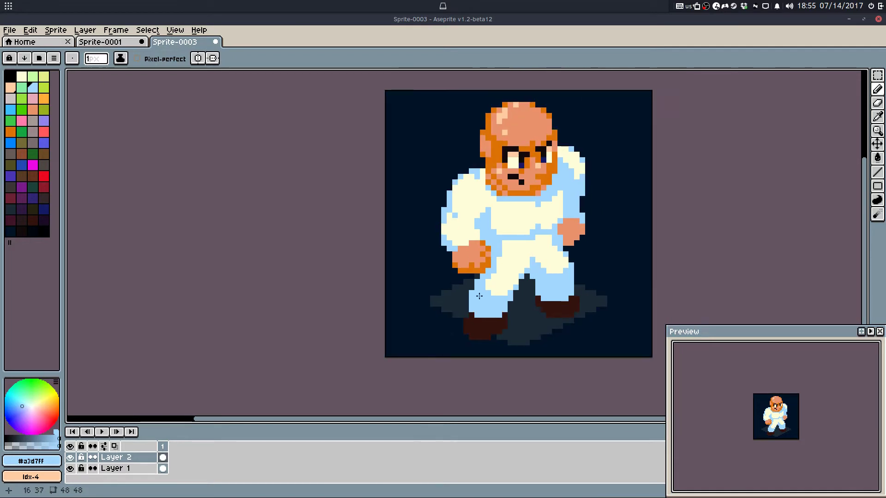
Step: Try moving the near lower leg and foot one pixel inward and one pixel up
key("m")
left_click_drag(460, 287, 521, 349)
key("Right")
key("Up")
left_click(626, 304)
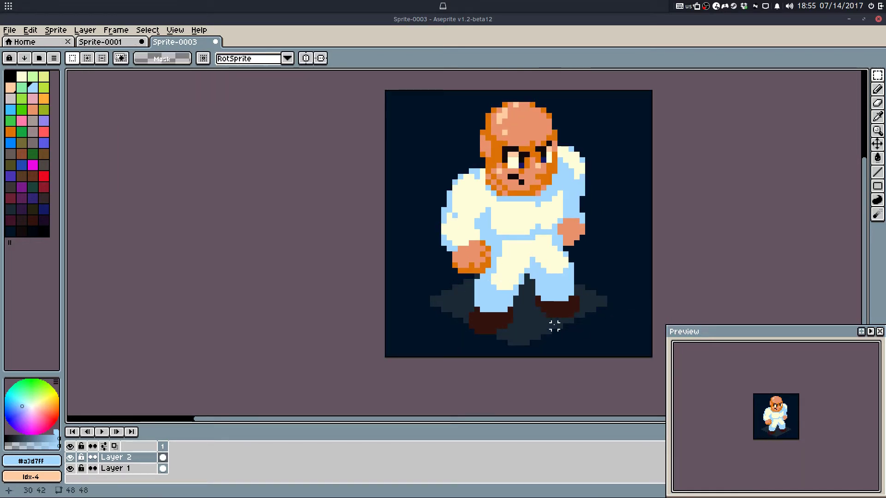
Step: Undo the moves of both lower legs and feet
key("ctrl+z")
key("ctrl+z")
key("ctrl+z")
key("ctrl+z")
key("ctrl+z")
key("ctrl+z")
left_click(537, 325)
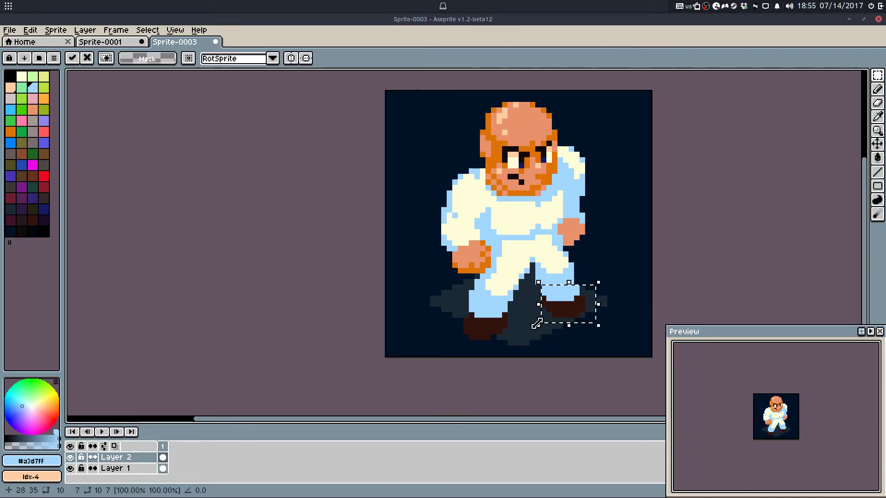
Step: Erase a light blue pixel from the outer edge of the near leg just below the fist
key("e")
scroll(477, 299, "up", 2)
left_click(455, 260)
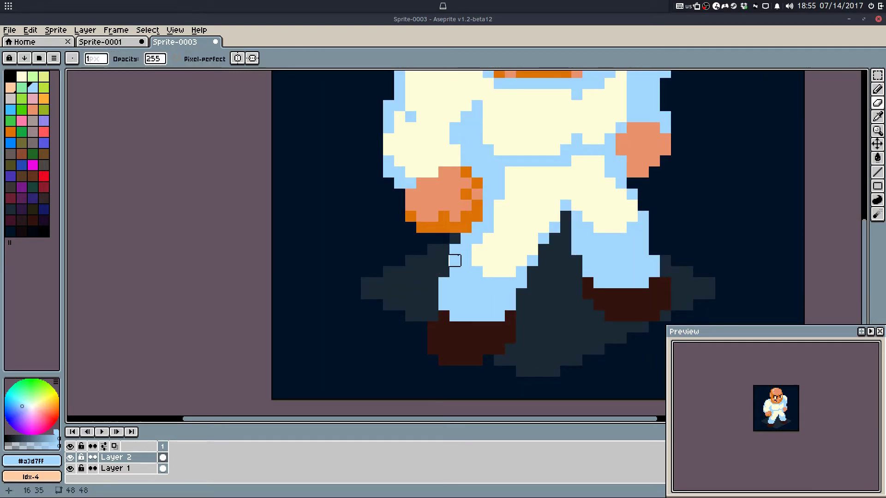
left_click(455, 249)
key("b")
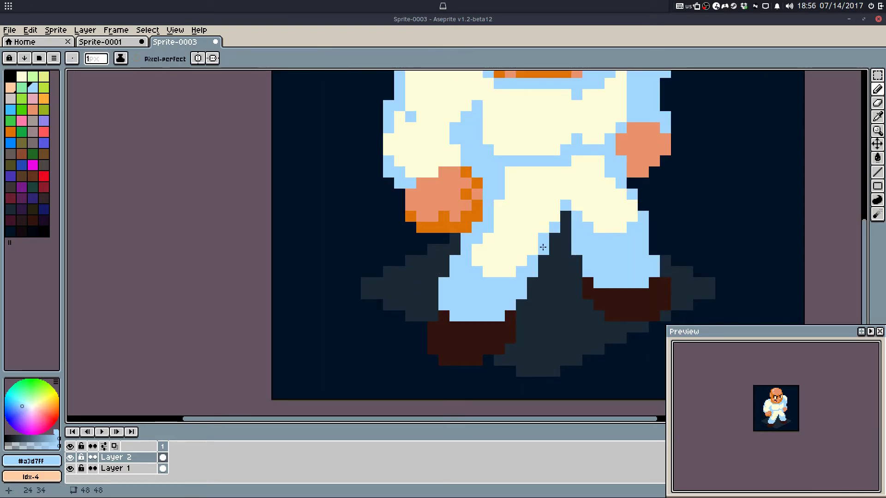
Step: Try to slim the right shoulder and upper arm by erasing pixels along their outer edge
scroll(565, 271, "down", 3)
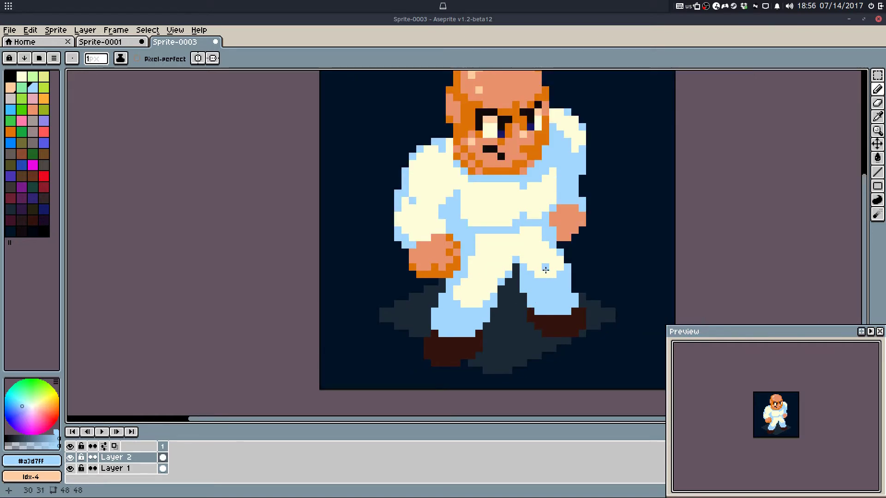
left_click_drag(522, 253, 513, 271)
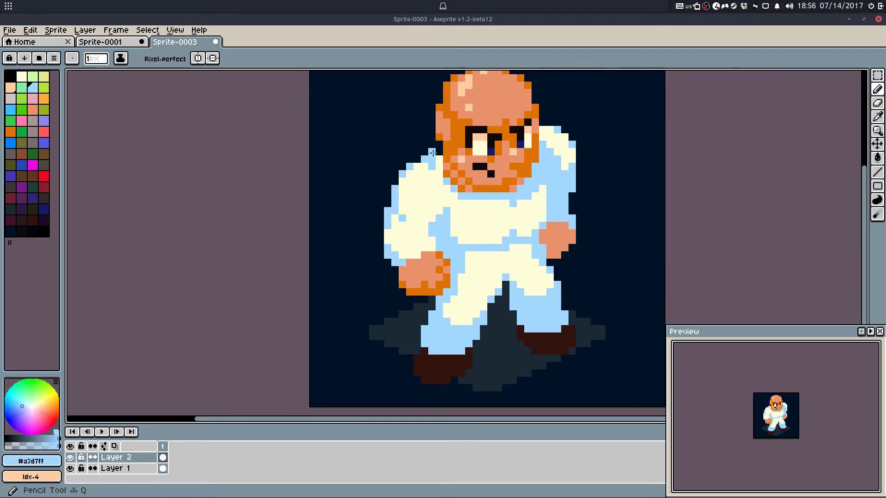
scroll(433, 152, "up", 2)
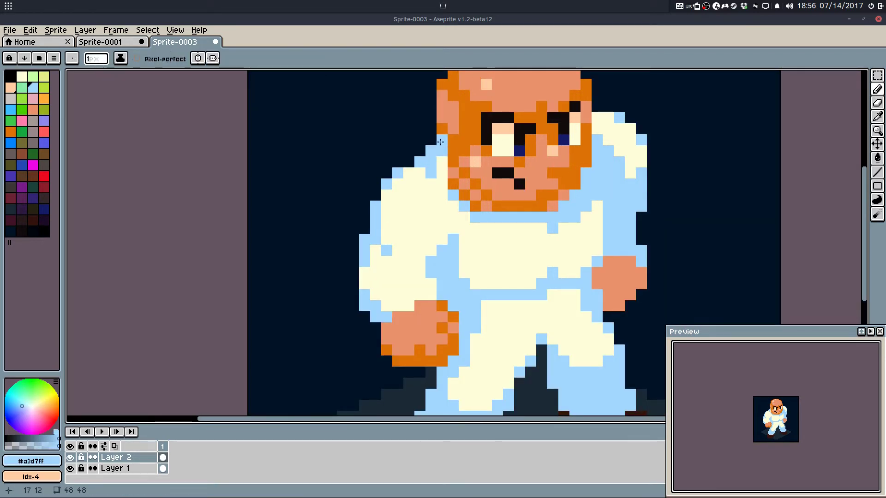
scroll(438, 198, "down", 3)
scroll(519, 158, "up", 3)
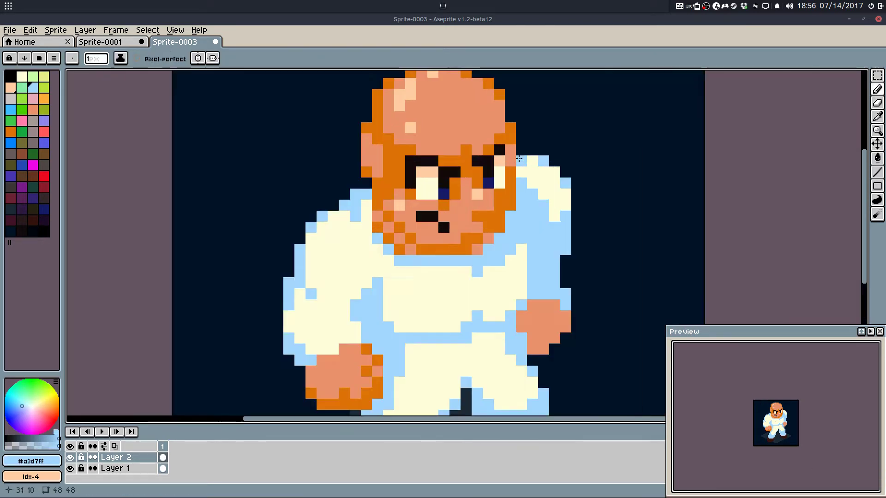
scroll(520, 162, "down", 1)
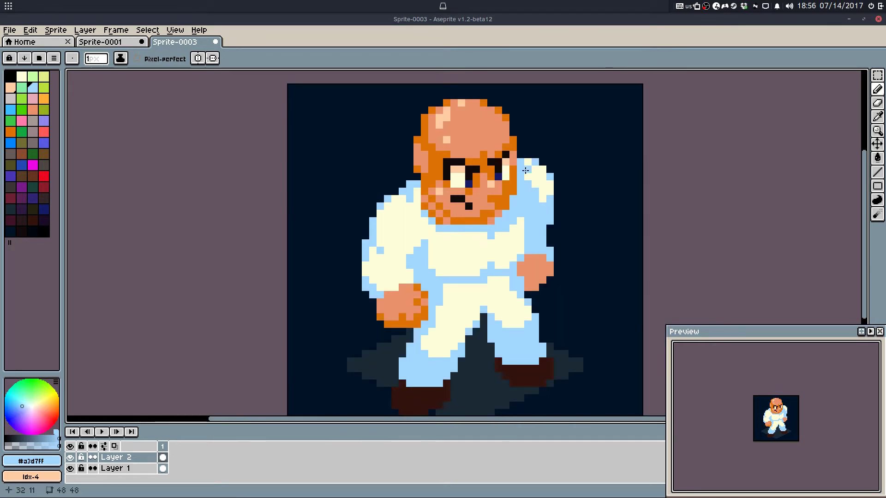
scroll(530, 171, "up", 1)
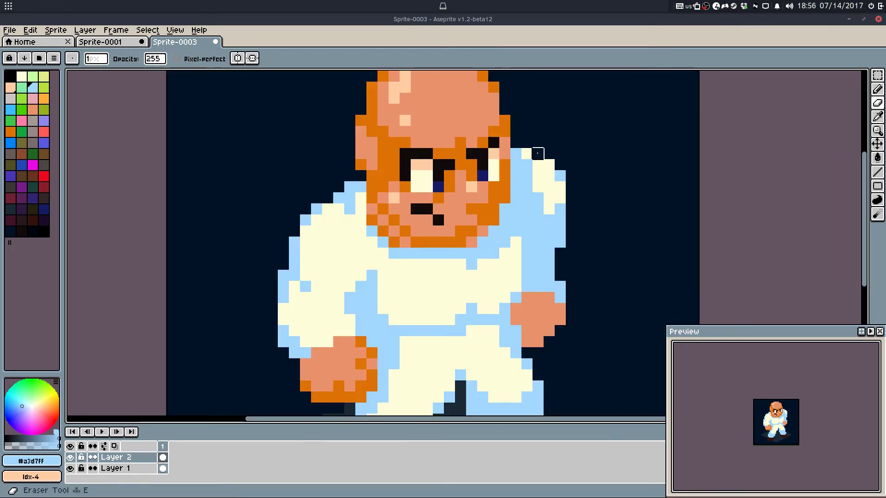
left_click_drag(560, 231, 560, 242)
left_click_drag(560, 187, 549, 232)
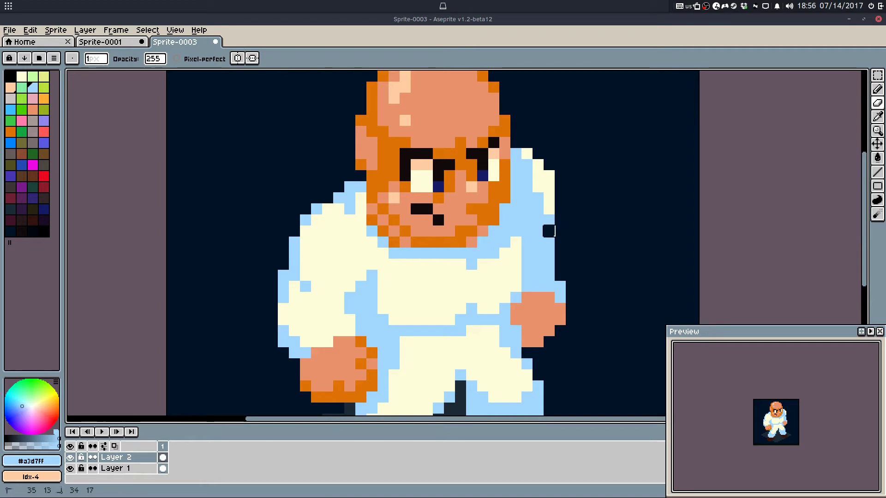
left_click_drag(549, 176, 559, 209)
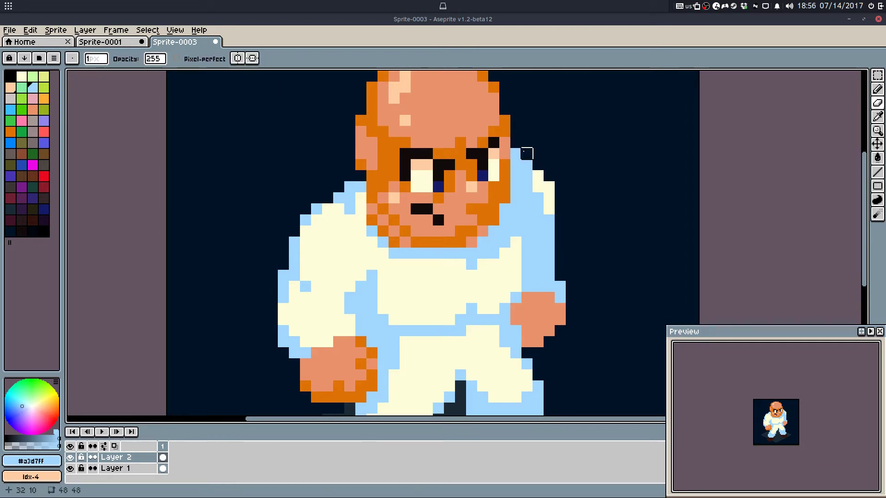
scroll(571, 131, "down", 5)
key("ctrl+z")
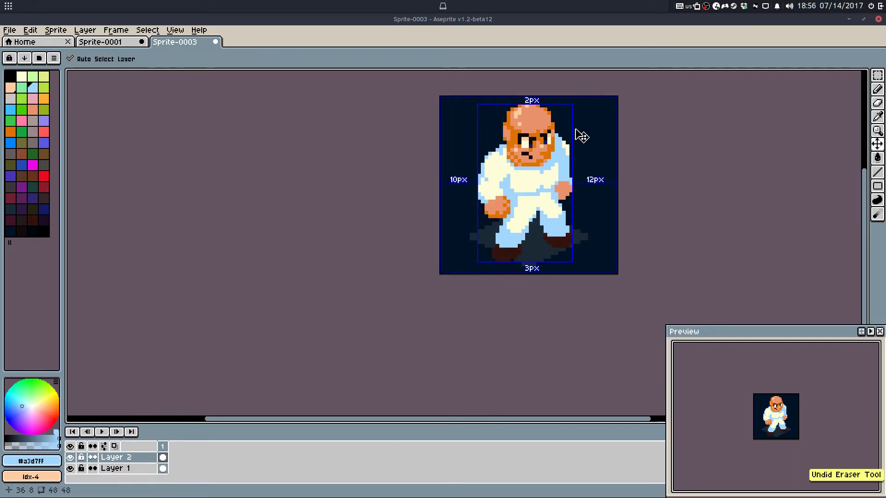
key("ctrl+z")
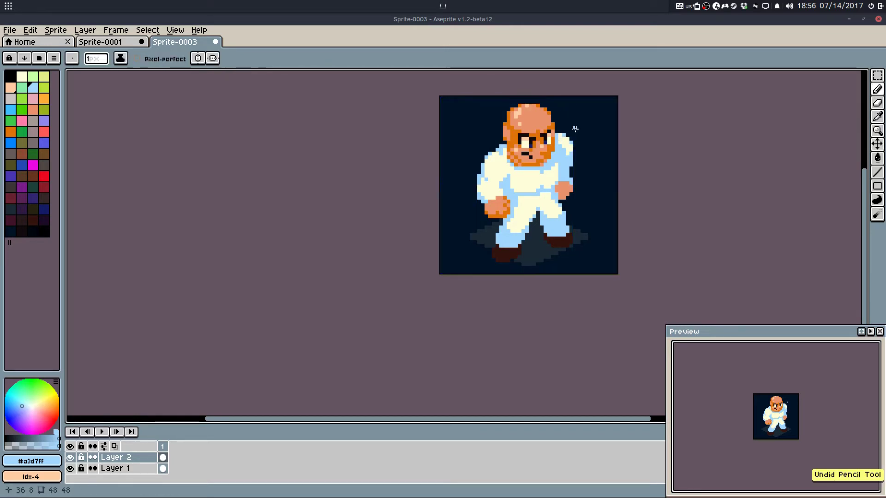
key("ctrl")
Step: Reshape the centre of the shirt's waistline using cream and light blue (#a3d7ff) pixels
scroll(553, 171, "up", 2)
scroll(520, 191, "up", 1)
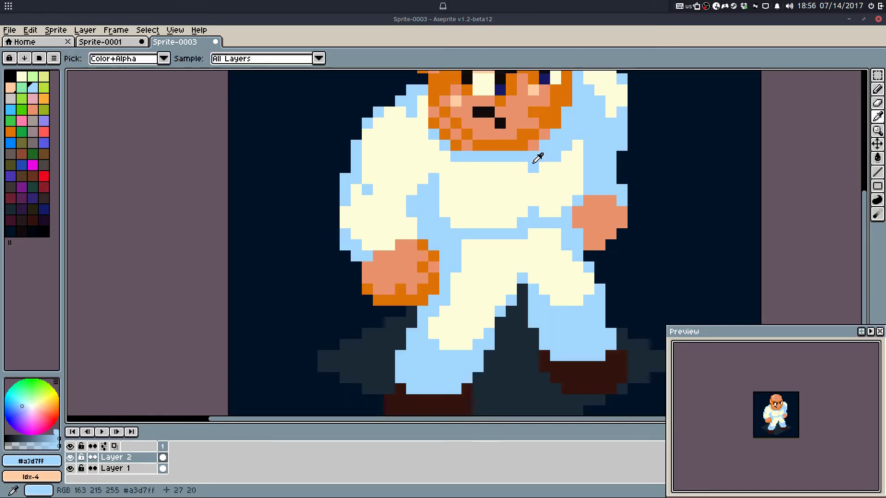
left_click(538, 188, "alt")
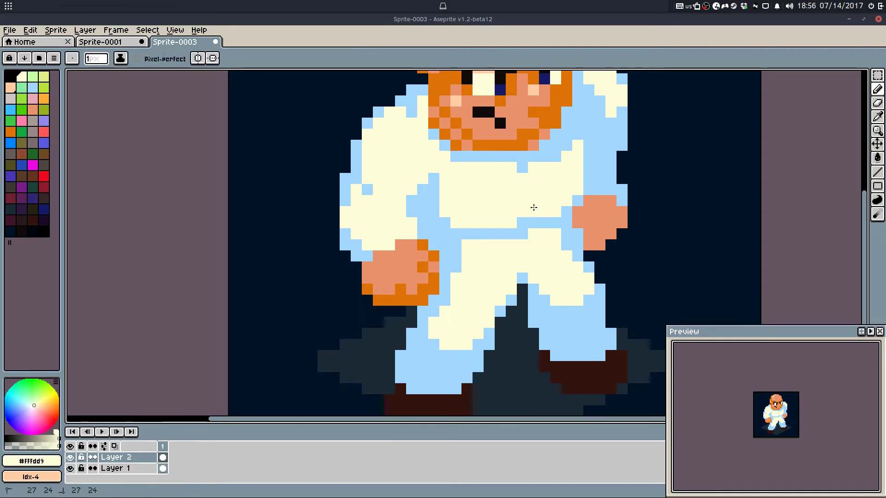
left_click(531, 221, "alt")
left_click(522, 213)
left_click(533, 240, "alt")
left_click_drag(524, 235, 513, 238)
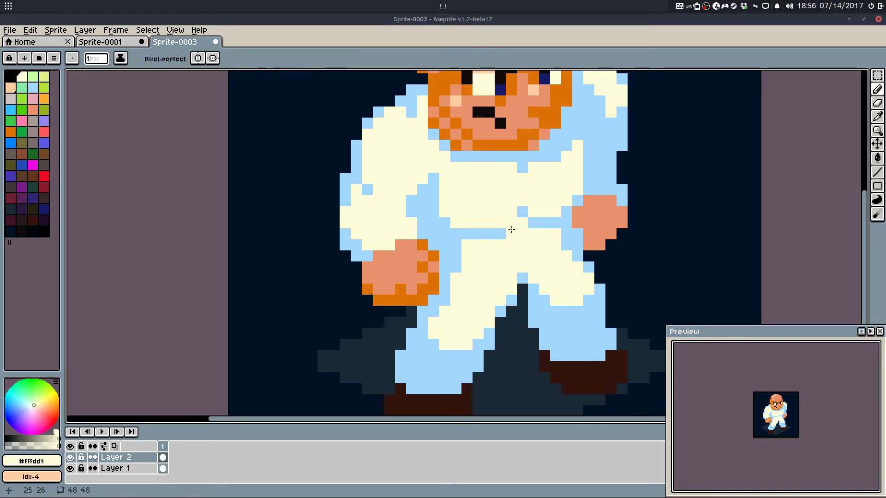
left_click(503, 232, "alt")
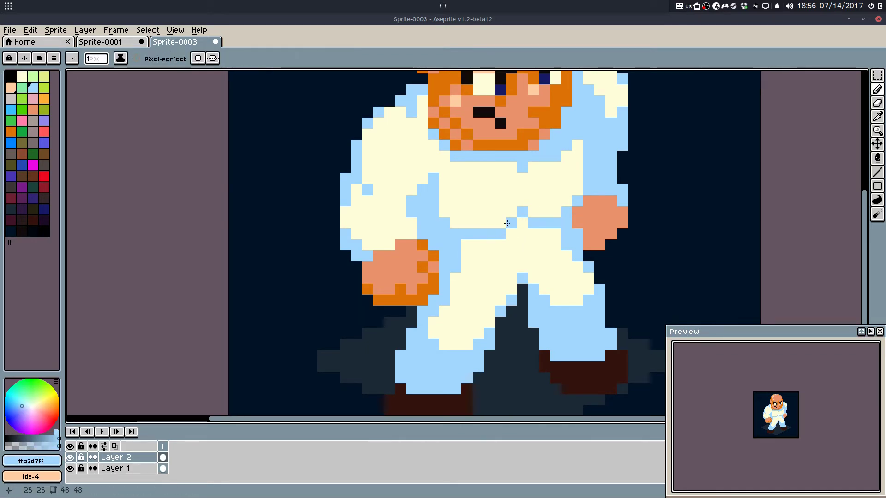
Step: Add light blue shading pixels below the centre of the collar
left_click(516, 155, "alt")
left_click(525, 178)
left_click_drag(513, 168, 503, 168)
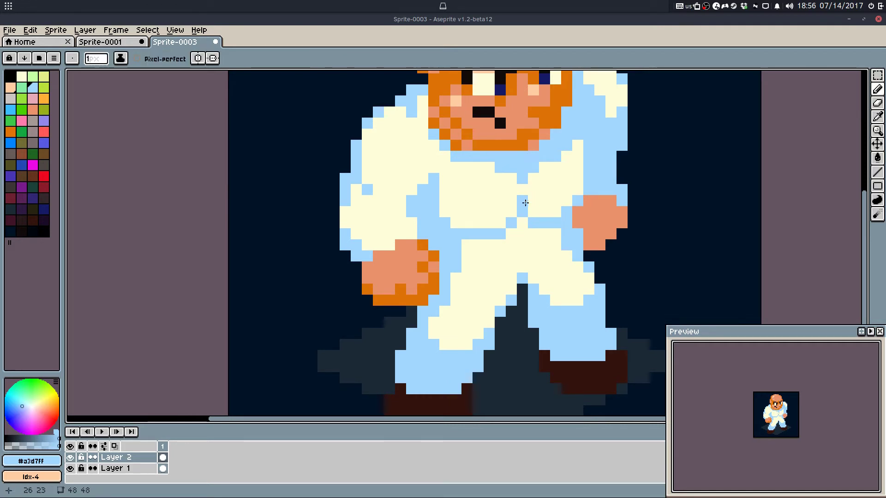
left_click_drag(563, 171, 541, 195)
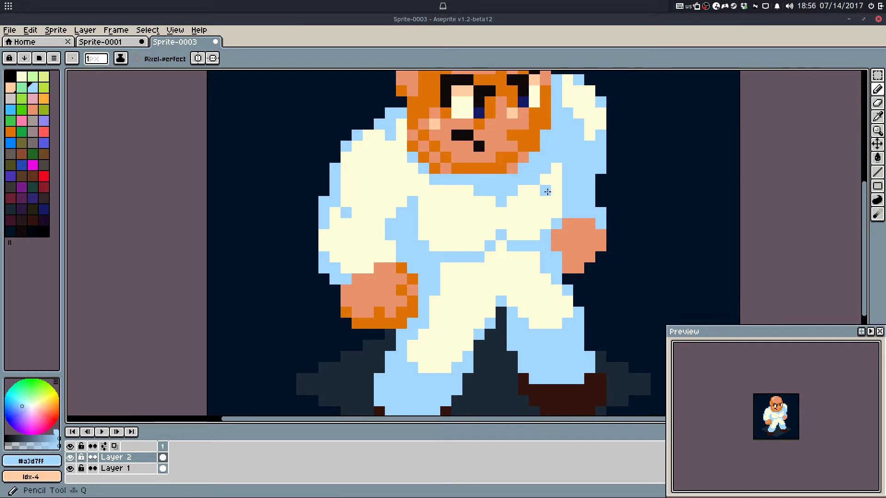
Step: Shade the chest's edge beside the right arm in light blue and thin the collar shading with cream
left_click(560, 174, "alt")
key("ctrl+z")
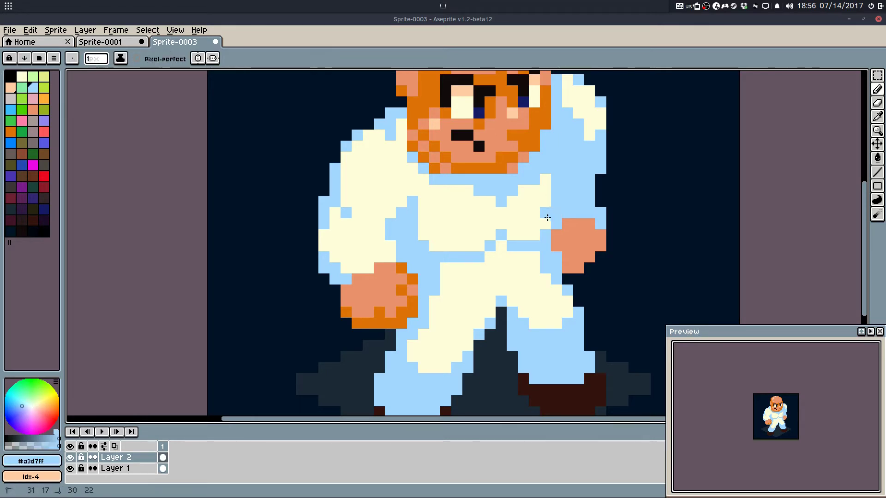
key("ctrl+y")
key("ctrl+z")
key("alt")
left_click(534, 180)
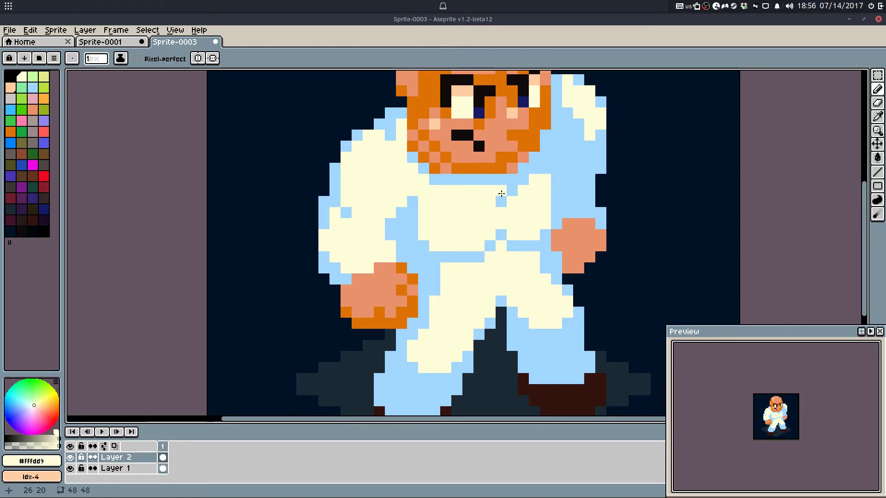
scroll(521, 187, "down", 4)
scroll(486, 231, "up", 2)
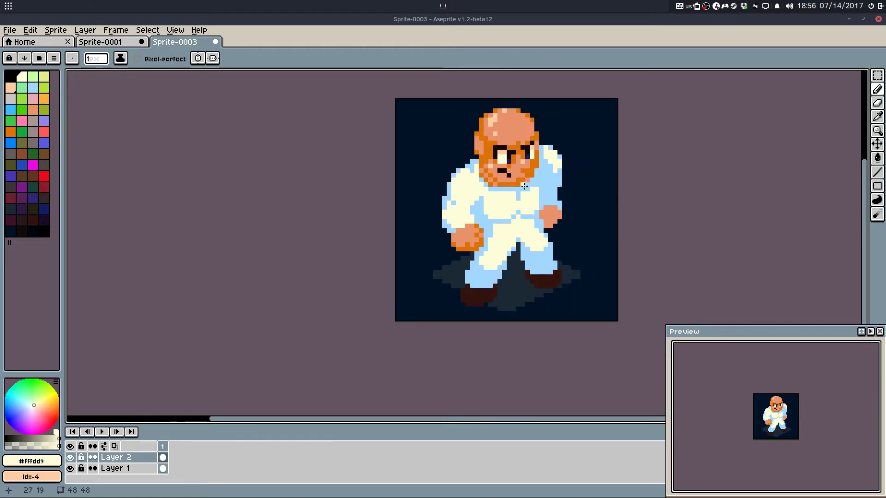
key("m")
scroll(485, 230, "up", 3)
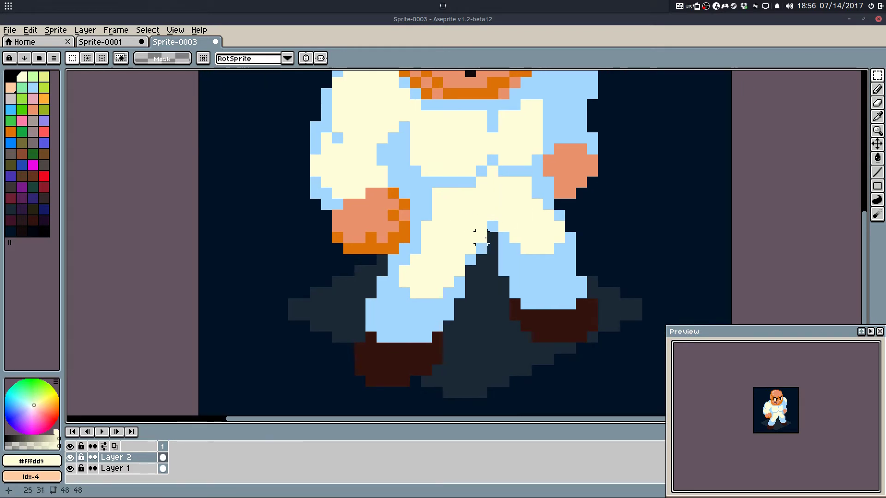
key("f")
mouse_move(360, 262)
left_mouse_down()
mouse_move(417, 304)
mouse_move(483, 383)
left_mouse_up()
left_click(526, 269)
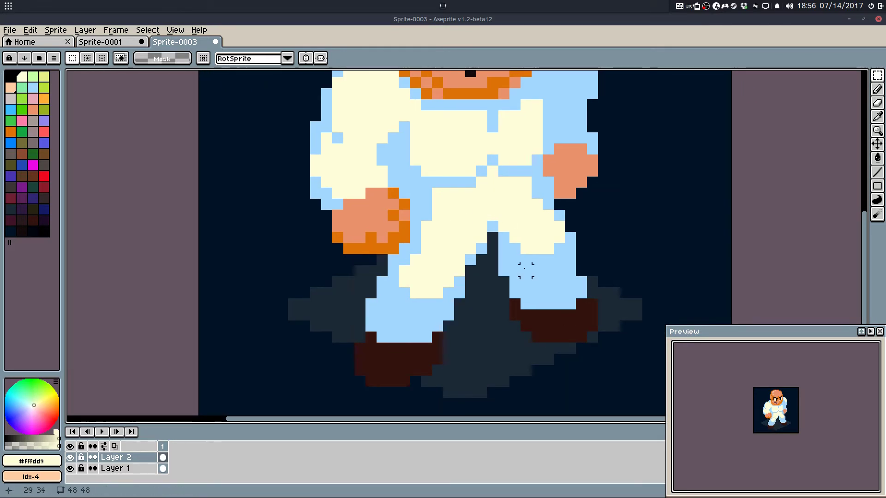
Step: Extend the light blue crotch shading downward between the legs
key("b")
left_click(493, 225, "alt")
left_click_drag(493, 237, 496, 249)
Step: Select the right leg from the thigh to the shoe and move it down 2 pixels
key("f")
left_click_drag(482, 215, 592, 315)
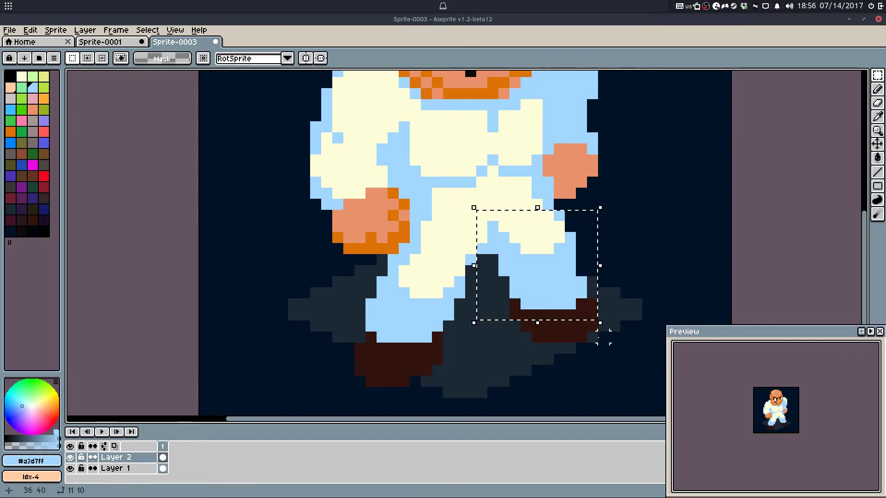
left_click_drag(593, 348, 493, 216)
key("Down")
key("Down")
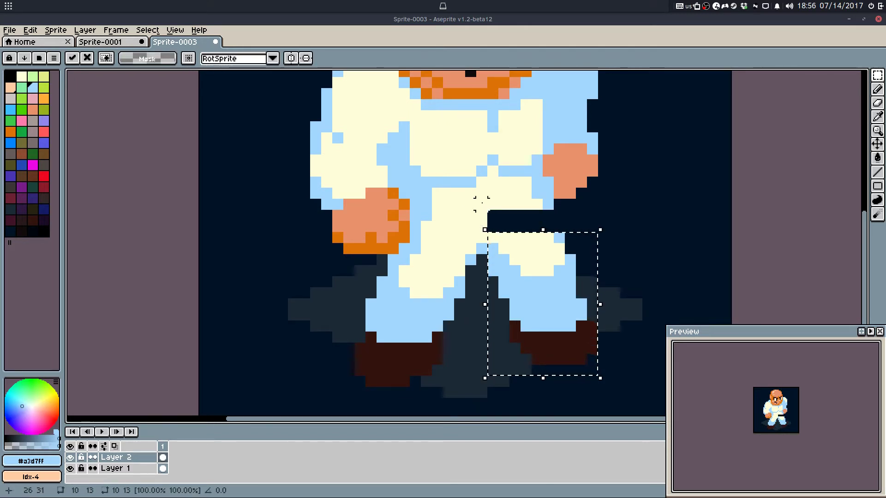
left_click(452, 247)
Step: Select the lower part of the left leg with its shoe and move it down 2 pixels
left_click_drag(349, 261, 481, 393)
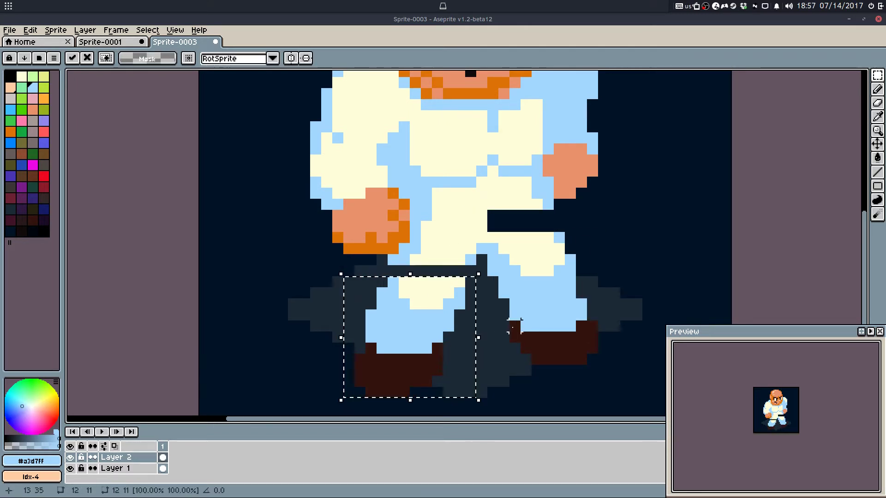
key("Down")
key("Down")
left_click(525, 287)
Step: Undo and redo the leg moves to compare the figure's proportions before and after
scroll(524, 287, "down", 4)
key("ctrl+z")
key("ctrl+z")
key("ctrl+z")
key("ctrl+z")
key("ctrl+z")
key("ctrl+z")
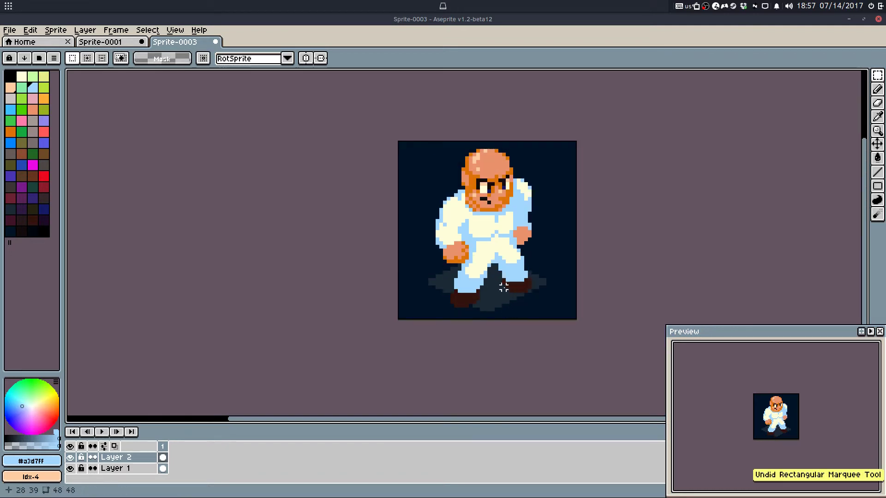
key("ctrl+y")
key("ctrl+y")
key("ctrl+y")
key("ctrl+y")
key("ctrl+y")
key("ctrl+y")
Step: Bridge the gap in the left leg's outline with light blue pixels and erase the stray pixel on its outer edge
left_click_drag(430, 155, 554, 242)
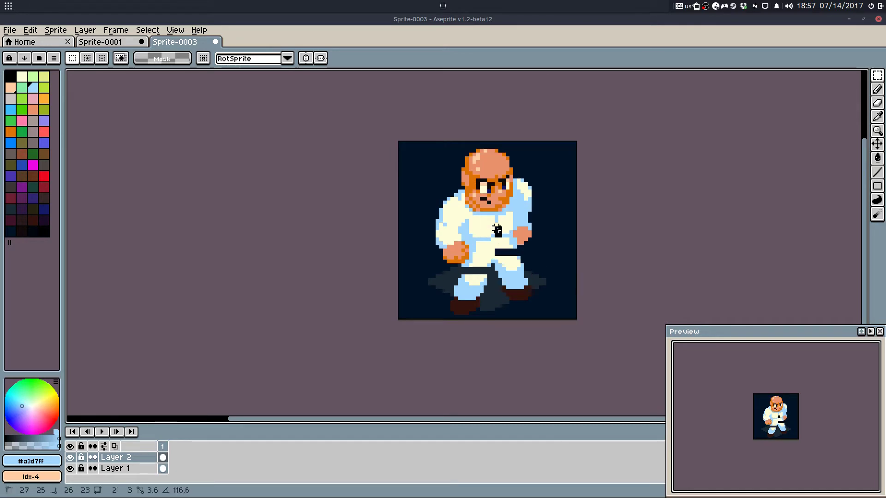
key("ctrl+d")
key("q")
mouse_move(497, 230)
left_mouse_down()
mouse_move(497, 248)
mouse_move(516, 268)
left_mouse_up()
scroll(486, 267, "up", 5)
left_click_drag(530, 240, 526, 253)
key("g")
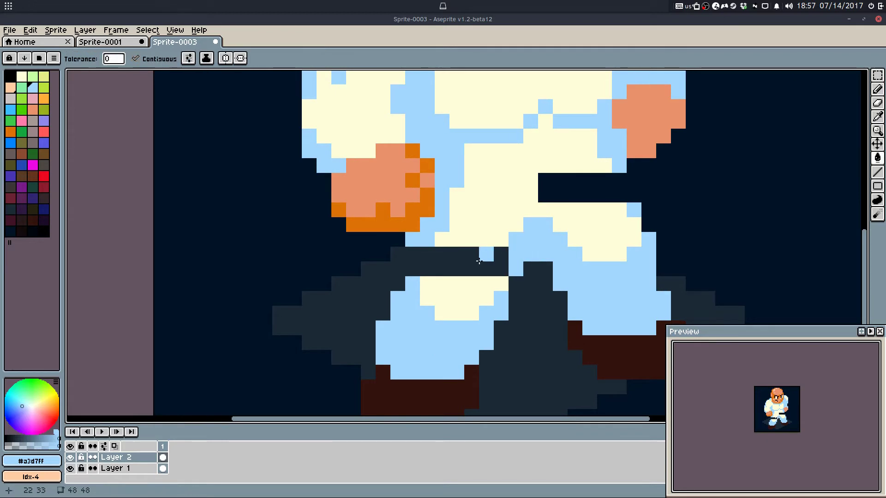
key("q")
left_click_drag(431, 254, 415, 269)
key("e")
left_click(414, 240)
key("q")
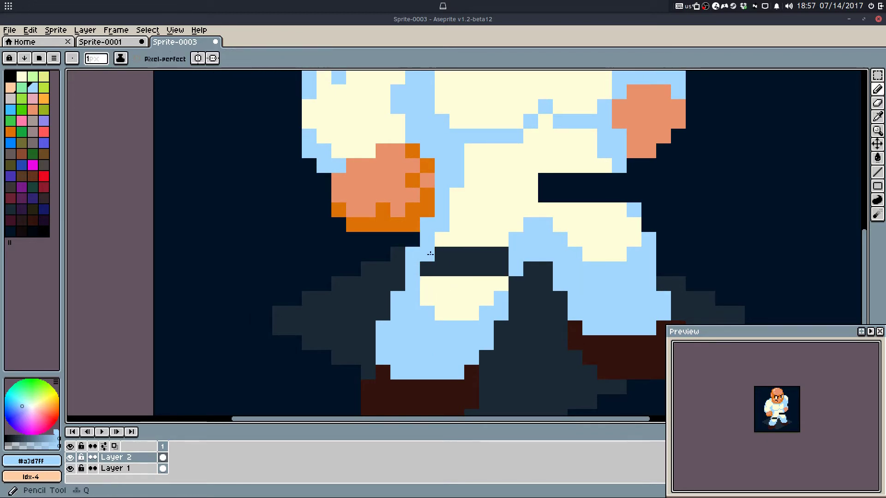
Step: Fill the gap inside the left leg with the trousers' cream colour
key("g")
left_click(449, 257)
left_click(466, 235, "alt")
key("ctrl+z")
left_click(457, 255)
Step: Fill the gap in the right thigh with cream and edge its outer side in light blue
key("q")
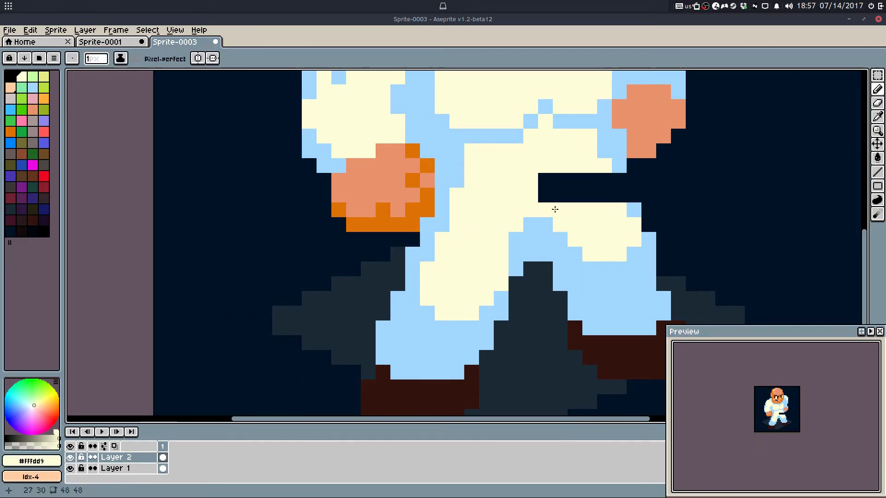
mouse_move(606, 181)
left_mouse_down()
mouse_move(615, 197)
mouse_move(571, 189)
mouse_move(620, 185)
left_mouse_up()
key("g")
left_click(571, 190)
key("q")
left_click(624, 155, "alt")
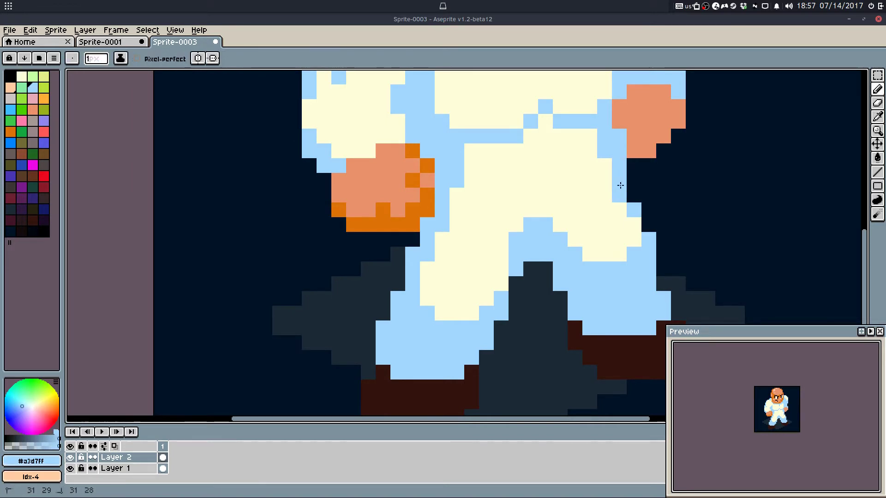
Step: Extend the light blue crease up between the thighs and draw a vertical fold below the waistline's centre
left_click_drag(612, 229, 568, 256)
left_click(500, 259, "alt")
left_click(500, 237)
scroll(496, 220, "down", 2)
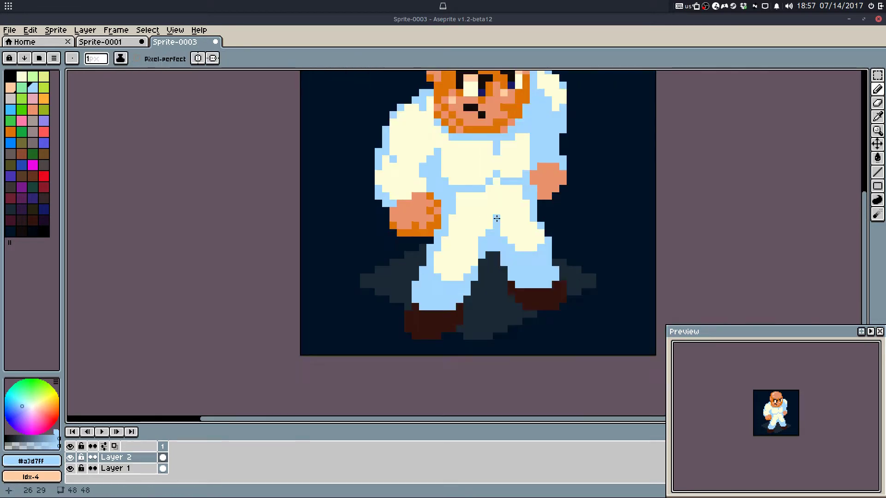
scroll(484, 207, "up", 1)
left_click_drag(505, 192, 504, 204)
left_click(505, 186)
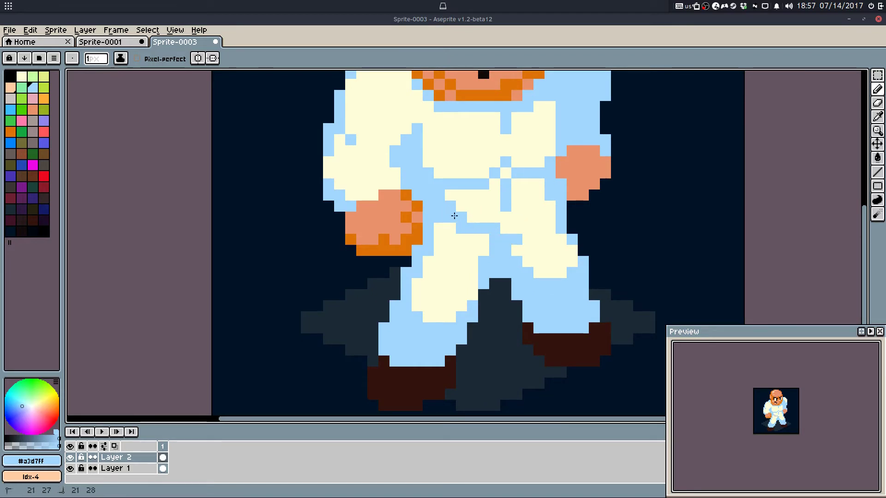
Step: Draw light blue diagonal folds across the hips to separate the garment's lower hem from the thighs
left_click_drag(513, 229, 558, 207)
left_click_drag(539, 217, 514, 233)
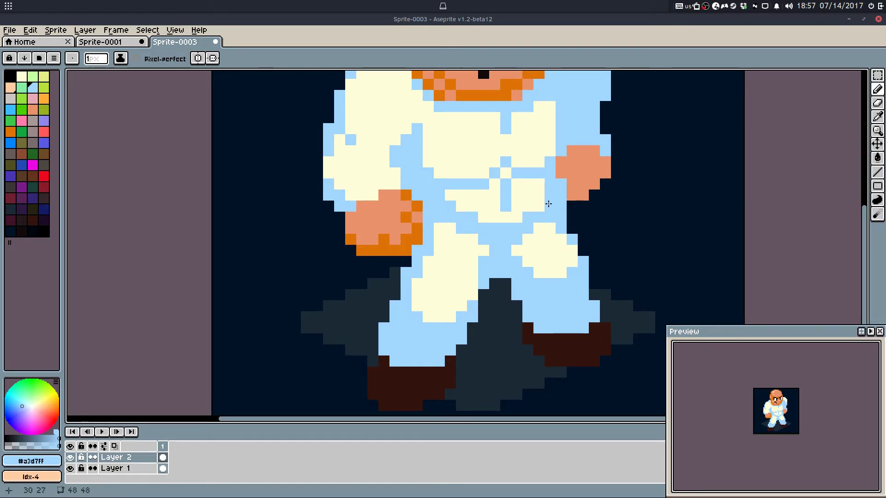
scroll(513, 216, "down", 3)
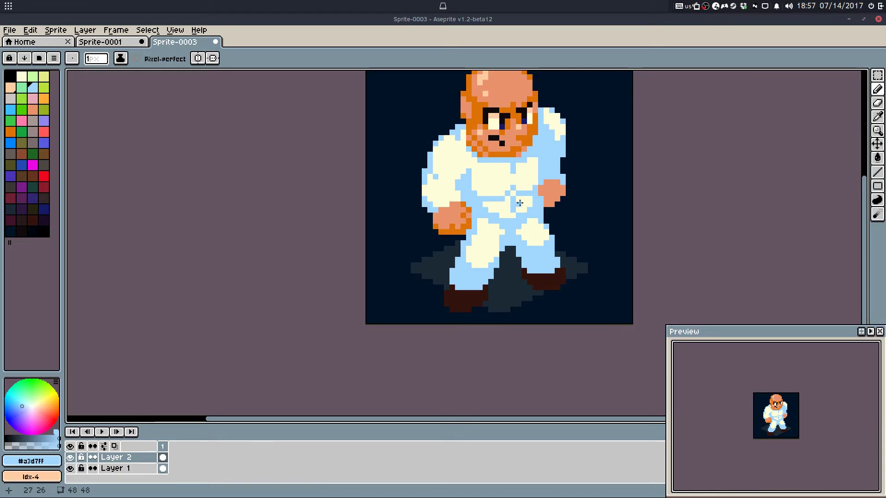
Step: Erase light blue pixels along the left leg's inner edge below the crotch to widen the gap between the legs
scroll(520, 203, "up", 3)
key("e")
left_click_drag(533, 264, 518, 294)
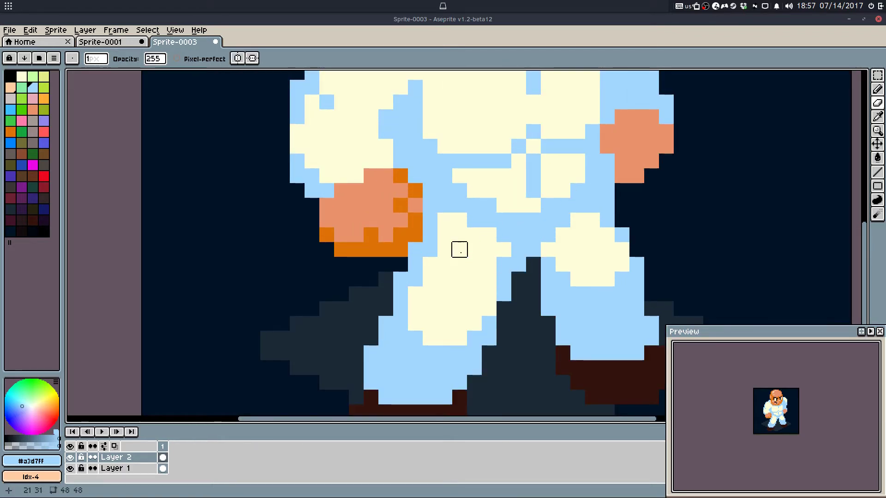
Step: Paint the upper and inner parts of the left thigh light blue, narrowing its cream highlight towards the hip
left_click_drag(474, 264, 430, 203)
key("q")
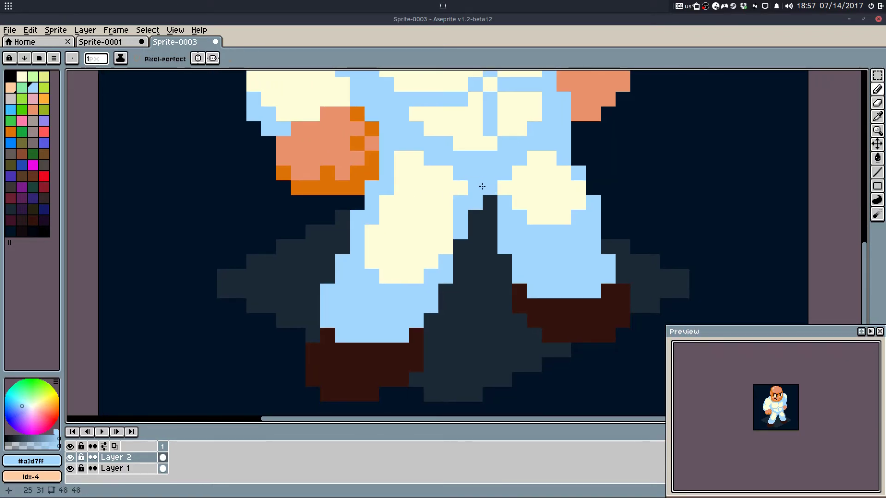
left_click_drag(411, 150, 461, 185)
left_click_drag(413, 166, 444, 183)
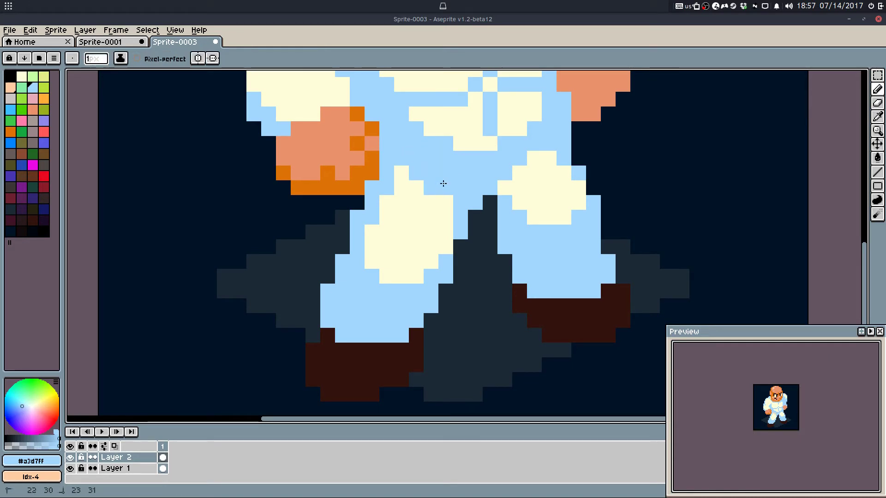
Step: Select the right leg with its shoe and move it two pixels right and two pixels down
mouse_move(503, 187)
left_mouse_down()
mouse_move(547, 150)
mouse_move(520, 185)
mouse_move(653, 321)
mouse_move(654, 336)
left_mouse_up()
key("m")
key("Right")
key("Right")
key("Down")
key("Down")
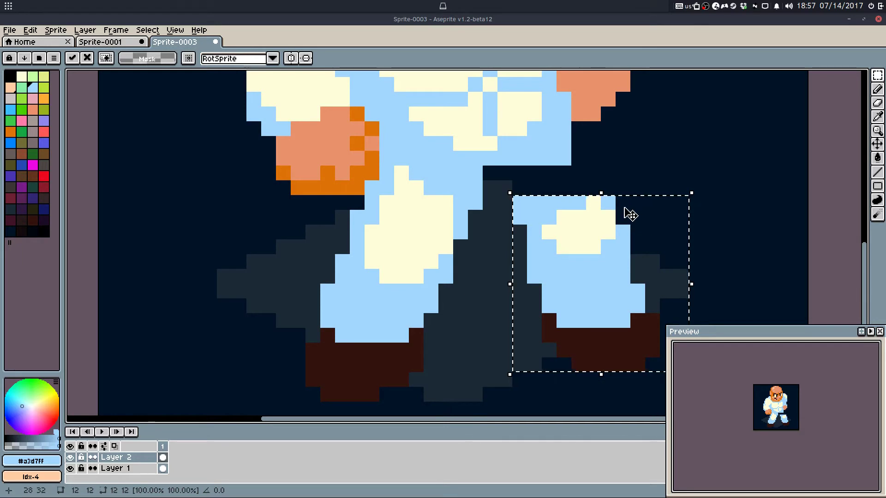
Step: Outline and fill the gap between the hips and the shifted right leg with light blue, rounding the outer hip
key("b")
mouse_move(614, 189)
left_mouse_down()
mouse_move(545, 170)
mouse_move(557, 150)
mouse_move(607, 188)
mouse_move(575, 173)
left_mouse_up()
key("w")
left_click(530, 184)
key("ctrl+z")
key("q")
left_click_drag(491, 188, 521, 187)
key("w")
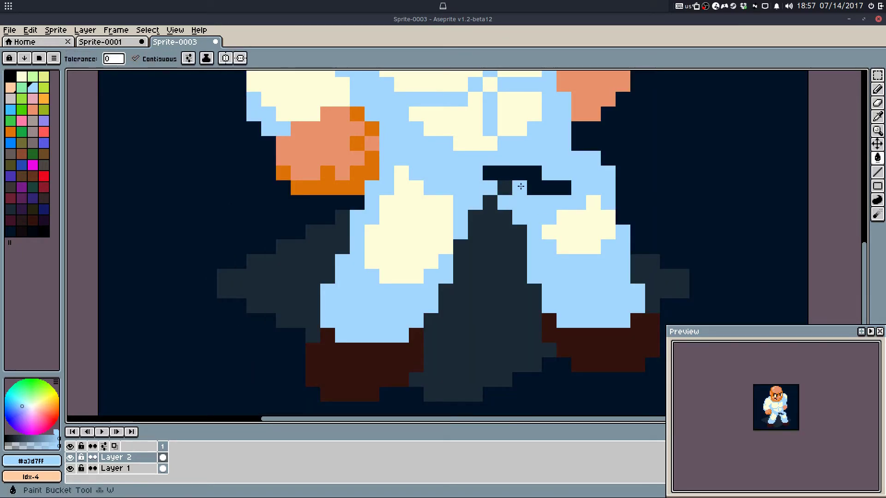
left_click(520, 187)
key("b")
mouse_move(579, 143)
left_mouse_down()
mouse_move(579, 129)
mouse_move(593, 150)
left_mouse_up()
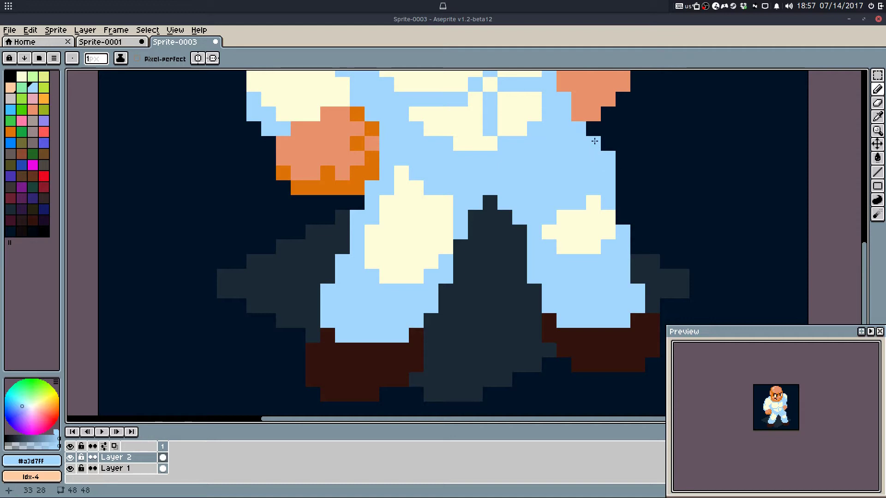
Step: Paint the lower edge of the garment's front hem cream, extending it downward above the crotch
key("e")
scroll(623, 142, "down", 4)
scroll(557, 191, "up", 2)
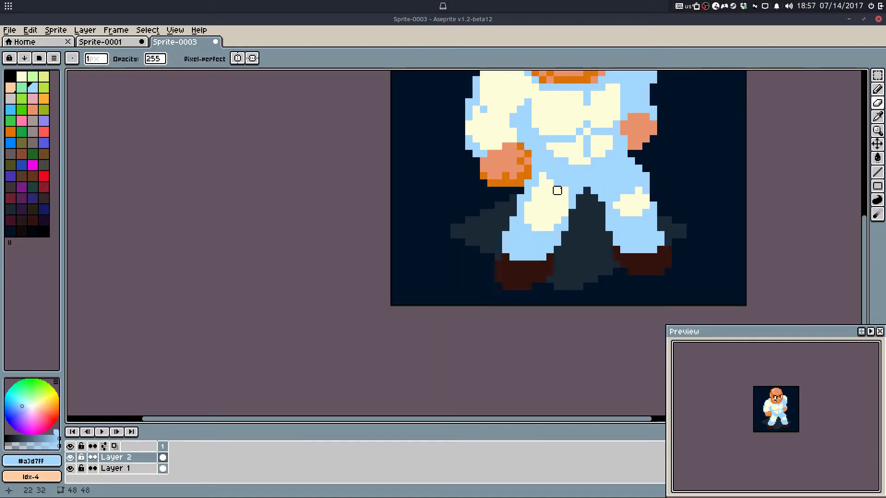
scroll(549, 205, "up", 1)
key("b")
left_click(554, 183, "alt")
mouse_move(537, 138)
left_mouse_down()
mouse_move(542, 131)
mouse_move(551, 147)
left_mouse_up()
key("ctrl+z")
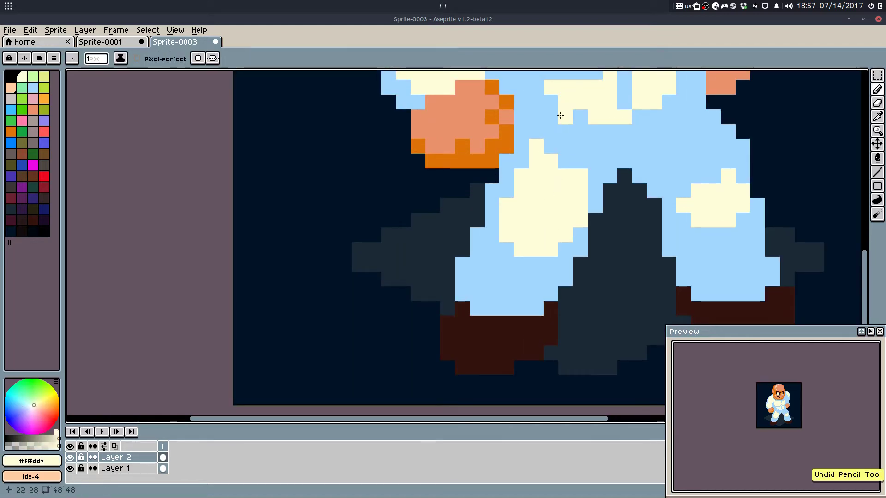
left_click_drag(561, 115, 592, 119)
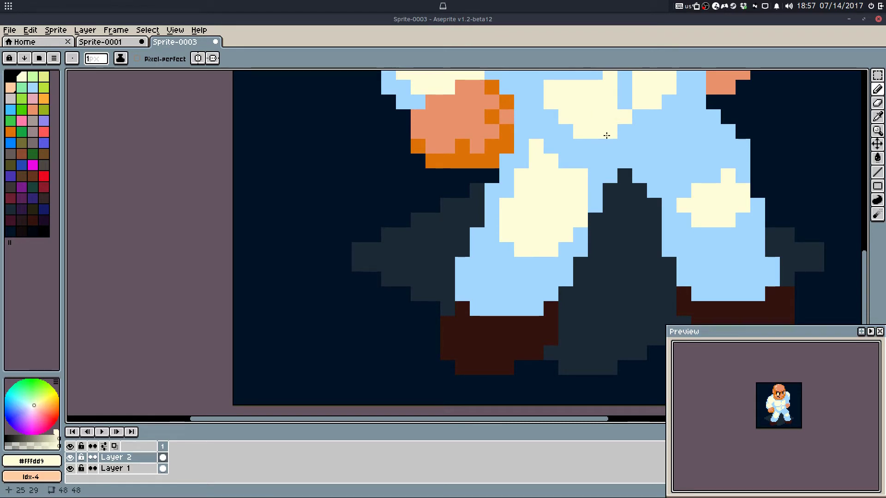
Step: Trim the cream hem's lower edge with light blue and extend the central vertical fold through it
left_click_drag(621, 163, 605, 179)
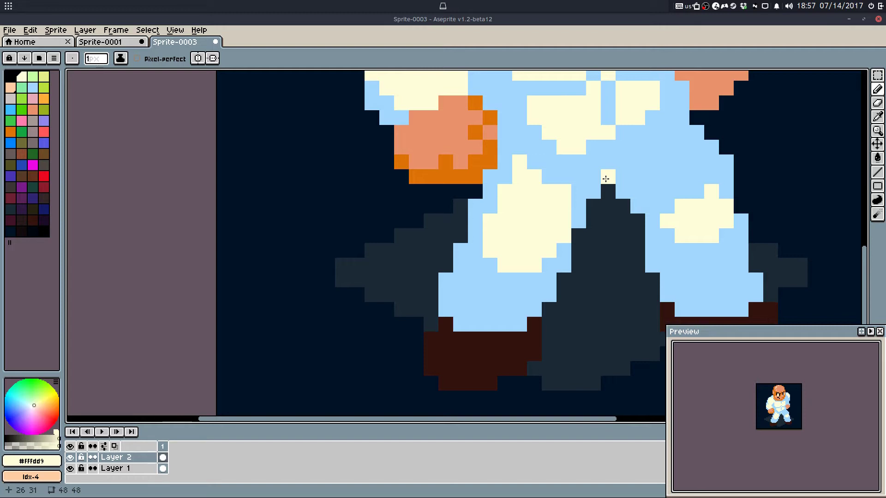
mouse_move(636, 201)
left_mouse_down()
mouse_move(586, 222)
mouse_move(546, 257)
left_mouse_up()
left_click(588, 261, "alt")
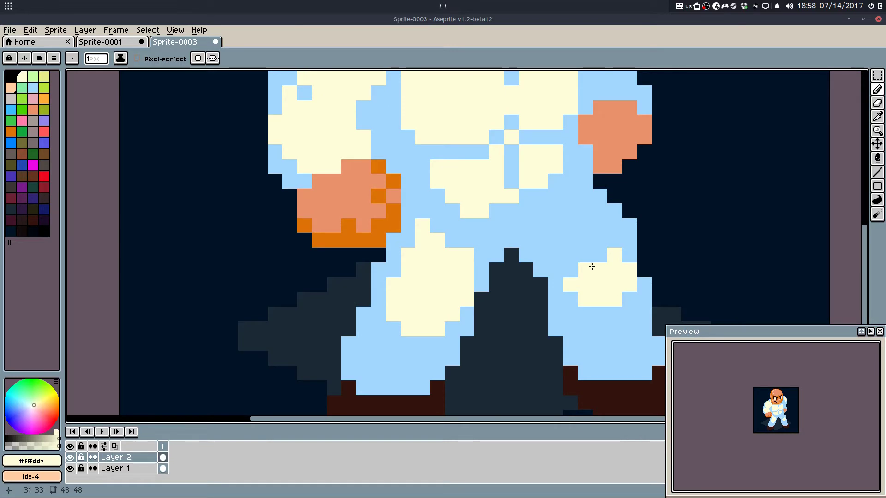
left_click(511, 196)
key("ctrl+z")
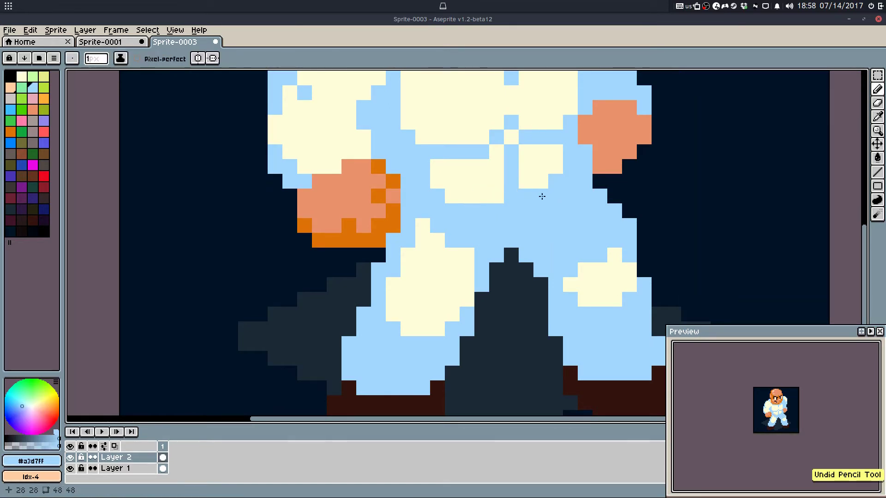
Step: Try to lengthen both cream hem panels downward by one row
left_click(540, 178, "alt")
left_click_drag(555, 182, 533, 192)
left_click_drag(485, 210, 466, 209)
key("ctrl+z")
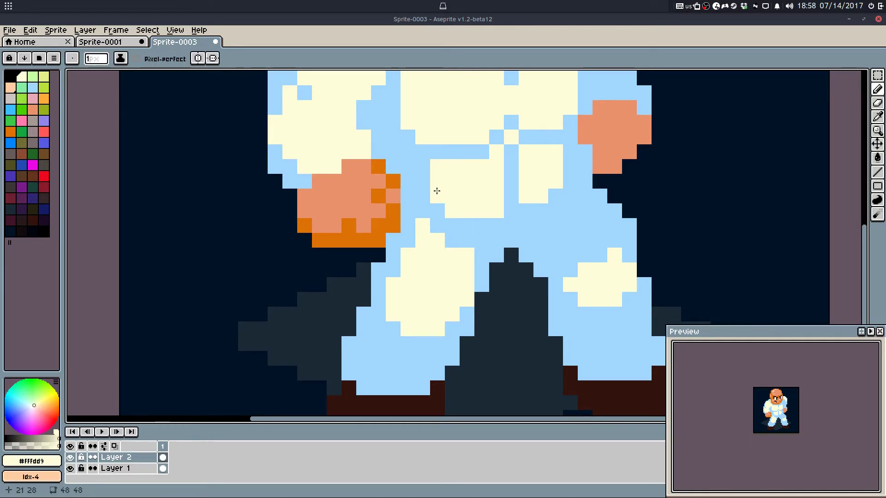
scroll(435, 188, "down", 5)
key("v")
key("ctrl+z")
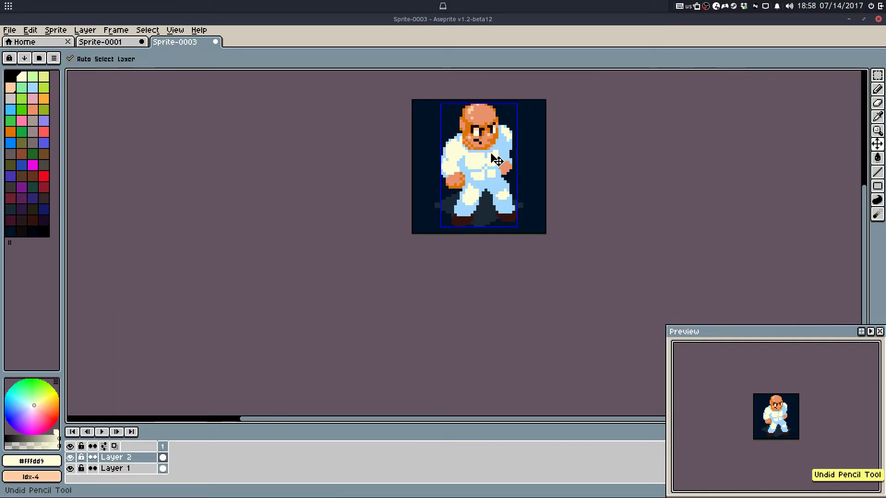
Step: Shift the left thigh and knee one pixel left, then clean up the outer edge and the light blue inner edge
key("m")
scroll(497, 160, "up", 3)
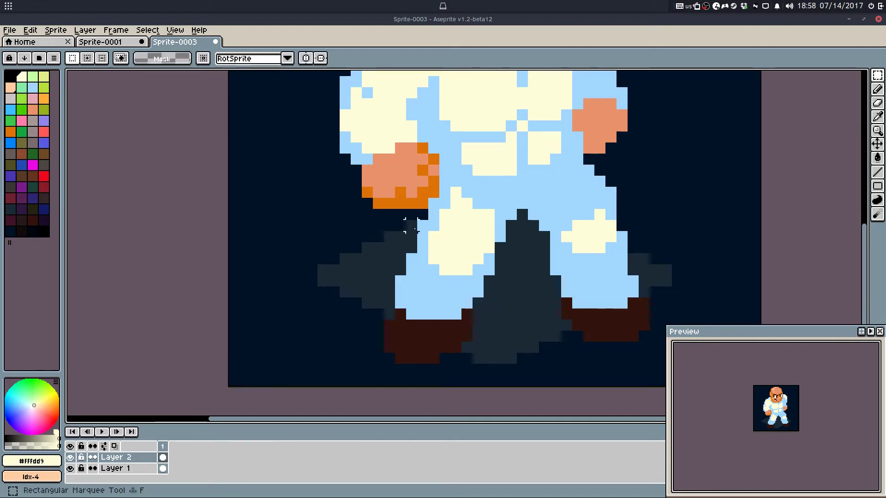
mouse_move(412, 215)
left_mouse_down()
mouse_move(512, 260)
mouse_move(488, 259)
left_mouse_up()
key("Left")
left_click(521, 269)
key("e")
left_click(401, 258)
key("b")
left_click(489, 270, "alt")
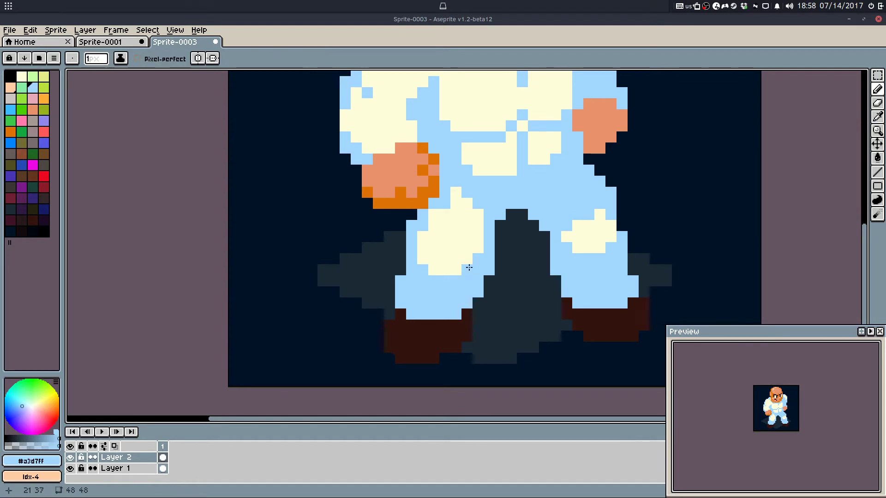
Step: Join the left hem panel to the left thigh with a cream band, keeping light blue shading beside the fist
left_click(472, 234, "alt")
left_click(477, 198)
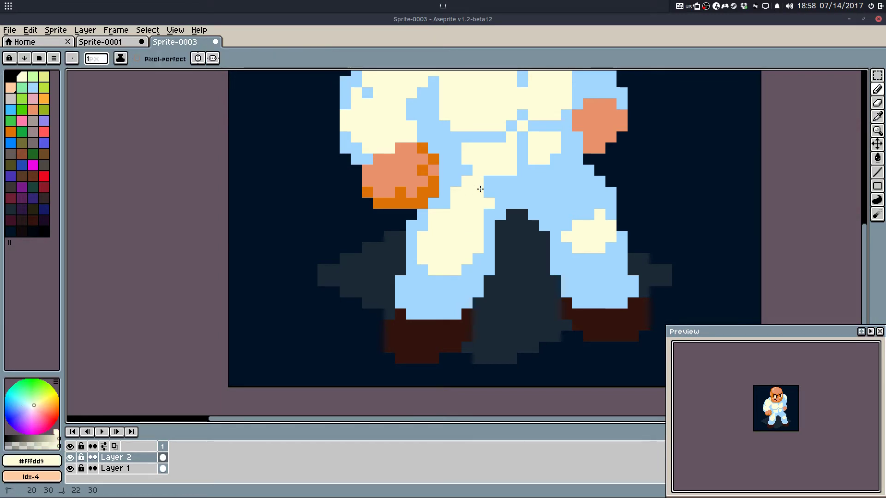
left_click(465, 178, "alt")
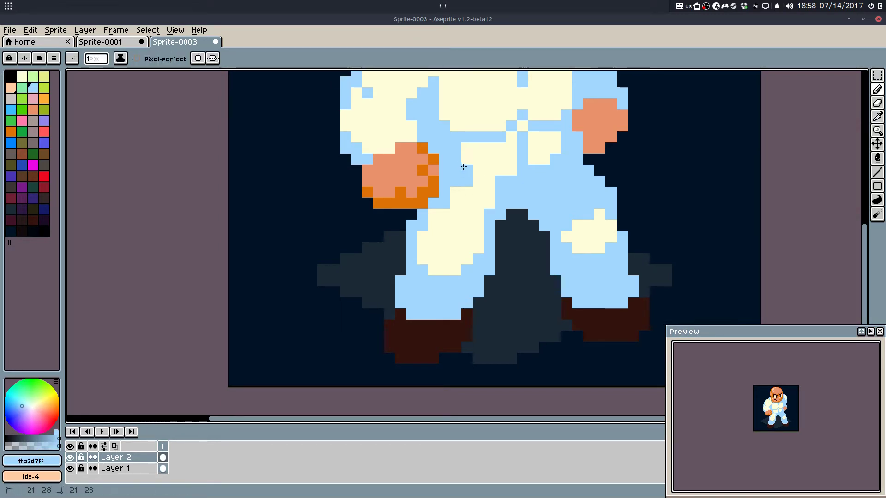
left_click(493, 178, "alt")
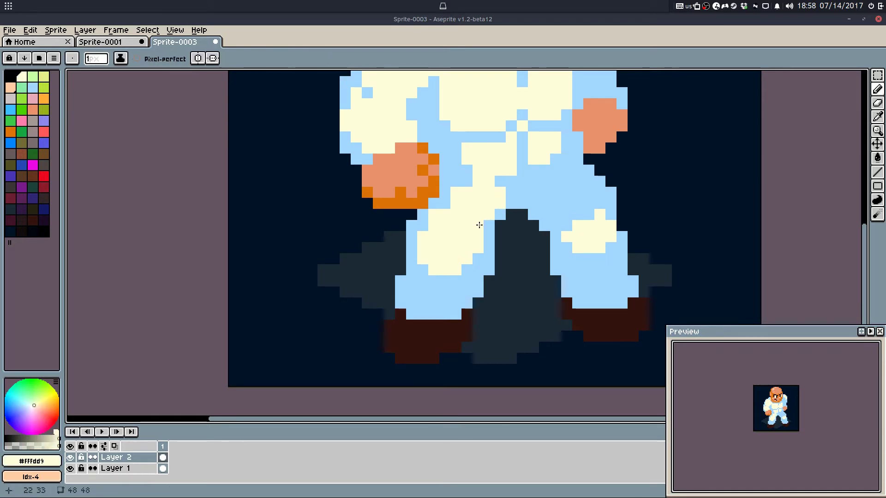
left_click(447, 203)
Step: Shade the left thigh's outer side below the fist with a light blue fold reaching to the knee
left_click(422, 228, "alt")
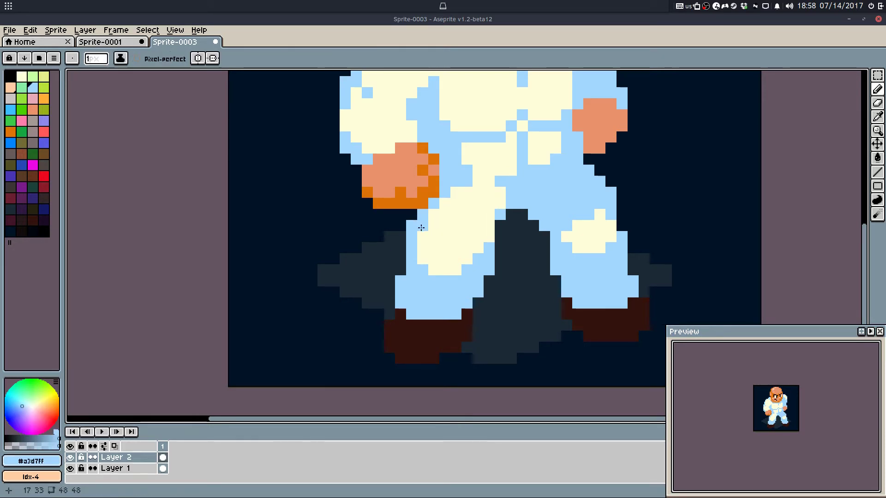
left_click(429, 230, "alt")
left_click(425, 225)
left_click(412, 258, "alt")
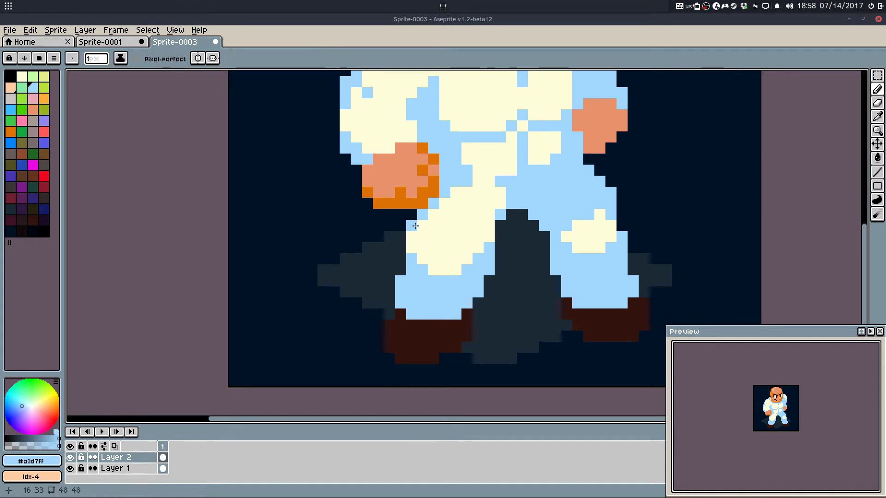
mouse_move(411, 223)
left_mouse_down()
mouse_move(448, 194)
mouse_move(428, 220)
left_mouse_up()
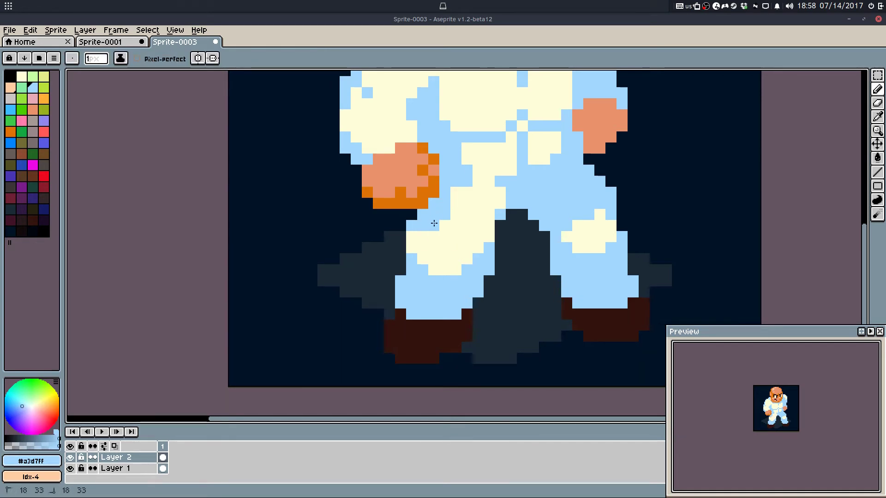
Step: Refine the left knee by trimming stray edge pixels and adding a light blue outer outline and inner crease
left_click(422, 248, "alt")
key("e")
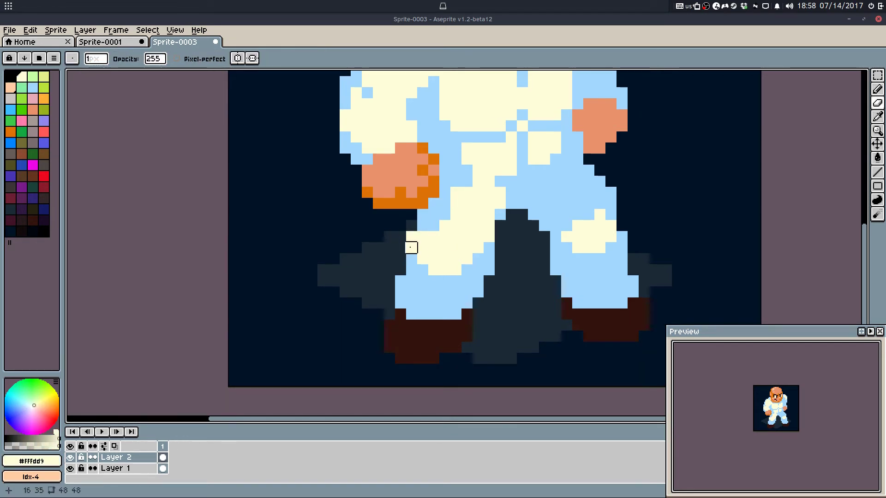
left_click(411, 249, "alt")
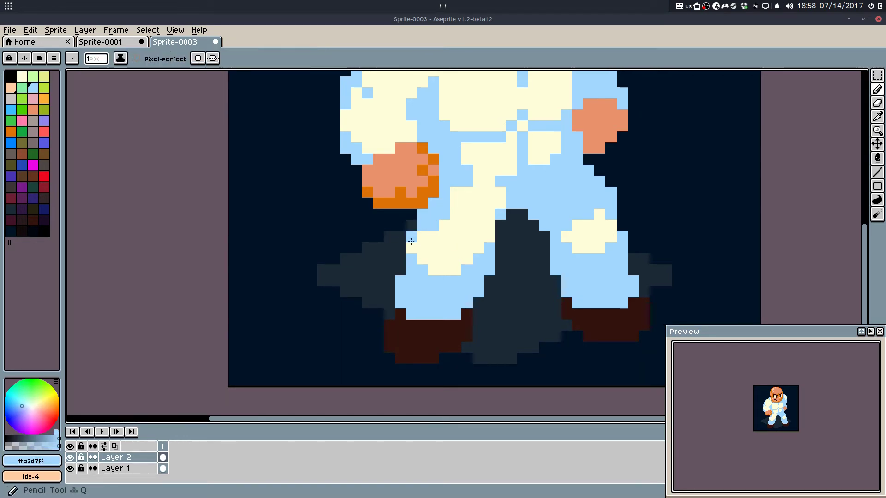
left_click(482, 234)
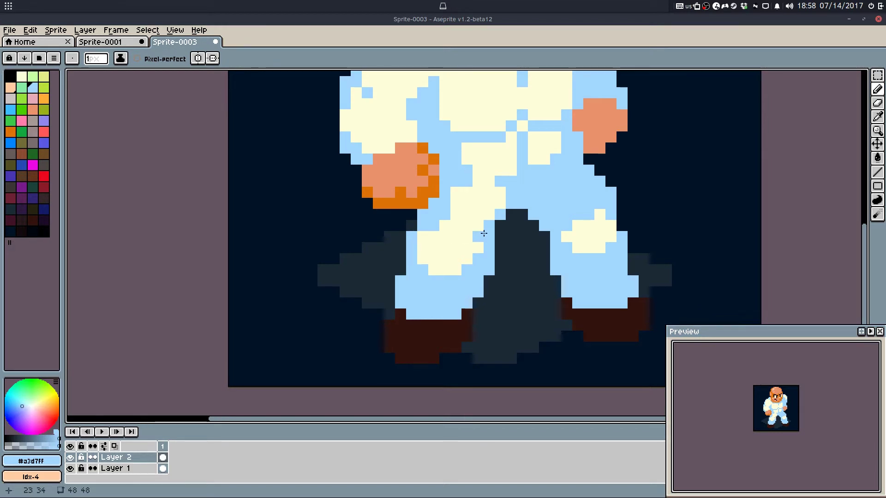
key("ctrl+z")
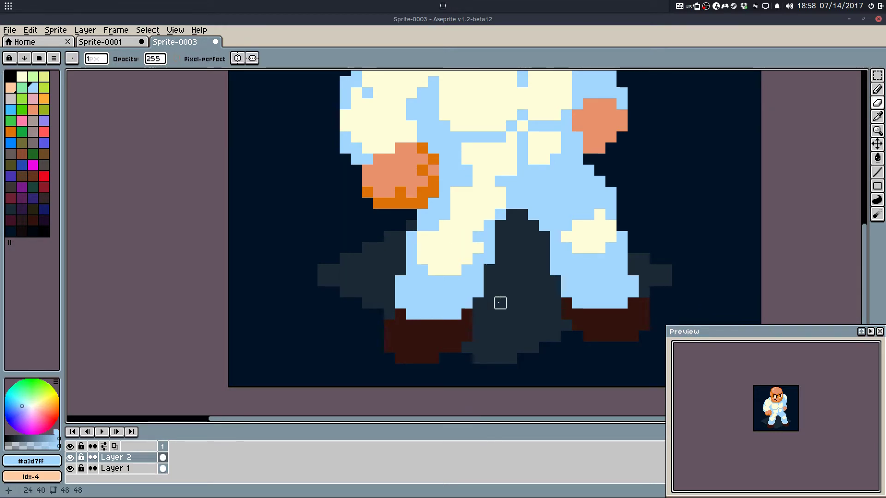
key("b")
left_click(501, 292)
Step: Fill the right thigh with cream, leaving light blue along the hem crease and the leg's edges
scroll(537, 260, "up", 2)
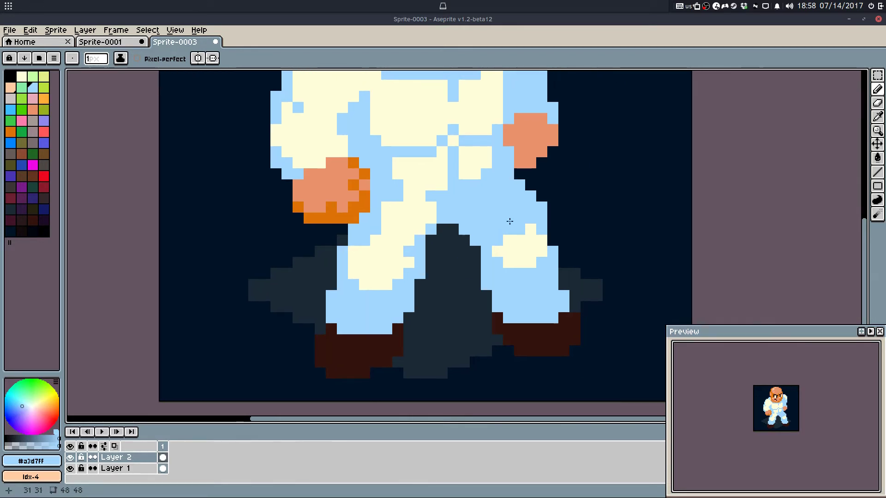
left_click(534, 245, "alt")
mouse_move(448, 238)
left_mouse_down()
mouse_move(438, 208)
mouse_move(458, 221)
mouse_move(436, 208)
mouse_move(453, 197)
mouse_move(520, 201)
mouse_move(496, 183)
mouse_move(549, 241)
mouse_move(510, 225)
mouse_move(513, 262)
left_mouse_up()
key("ctrl+z")
Step: Draw a diagonal light blue fold along the right thigh's inner side, ending in a crease above the knee
left_click(477, 268, "alt")
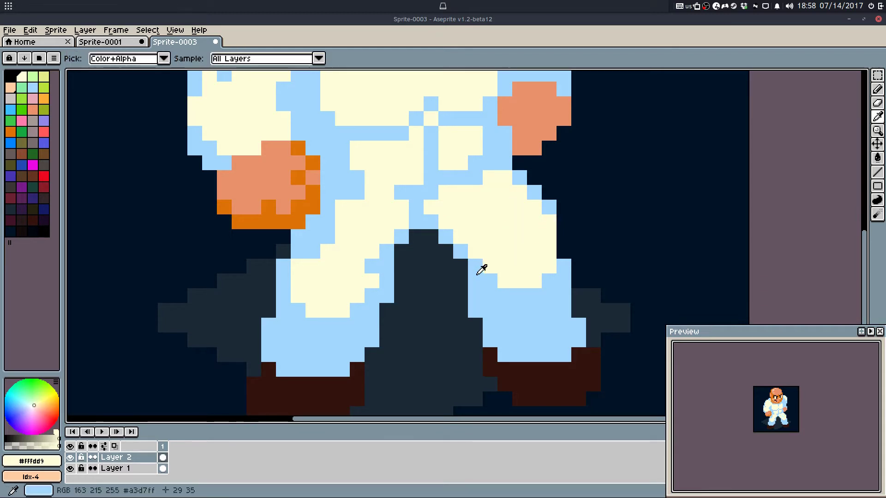
mouse_move(434, 217)
left_mouse_down()
mouse_move(501, 267)
mouse_move(457, 234)
mouse_move(500, 248)
left_mouse_up()
key("ctrl+z")
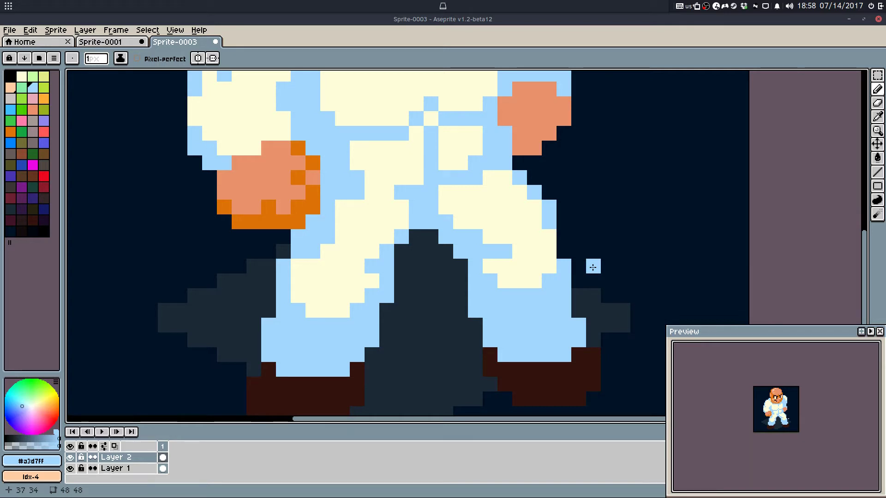
Step: Erase the protruding corner on the right thigh's outer side and redraw the edge in light blue
left_click_drag(567, 221, 565, 250)
key("e")
left_click(548, 236)
key("q")
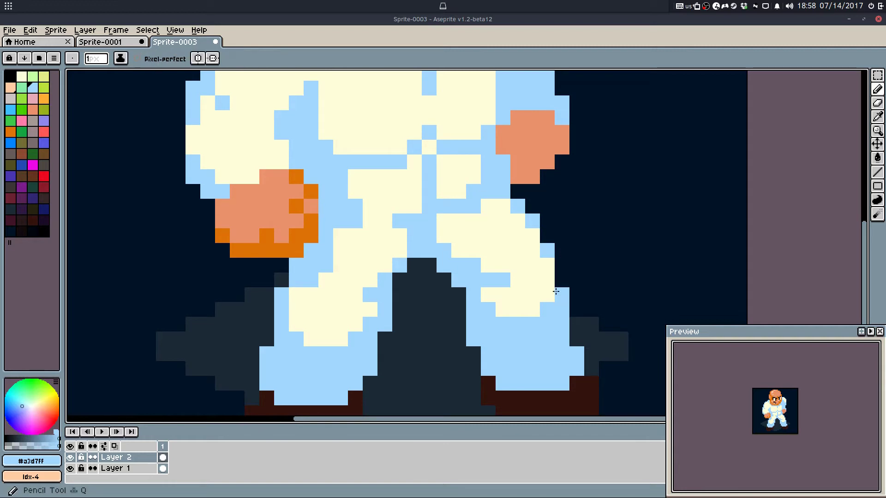
Step: Widen the right knee's outer side with a light blue edge pixel and extend its cream highlight outward
scroll(556, 292, "down", 4)
scroll(559, 291, "up", 6)
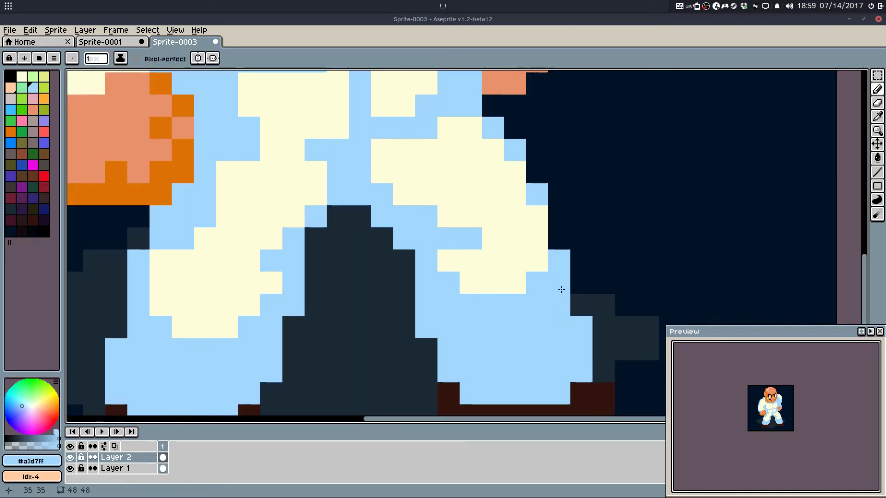
scroll(613, 313, "down", 4)
mouse_move(615, 316)
left_mouse_down()
mouse_move(588, 281)
mouse_move(555, 296)
mouse_move(514, 288)
left_mouse_up()
scroll(584, 286, "up", 3)
left_click(556, 256, "alt")
Step: Extend the inner end of the right shoe upward and inward with dark brown pixels
key("m")
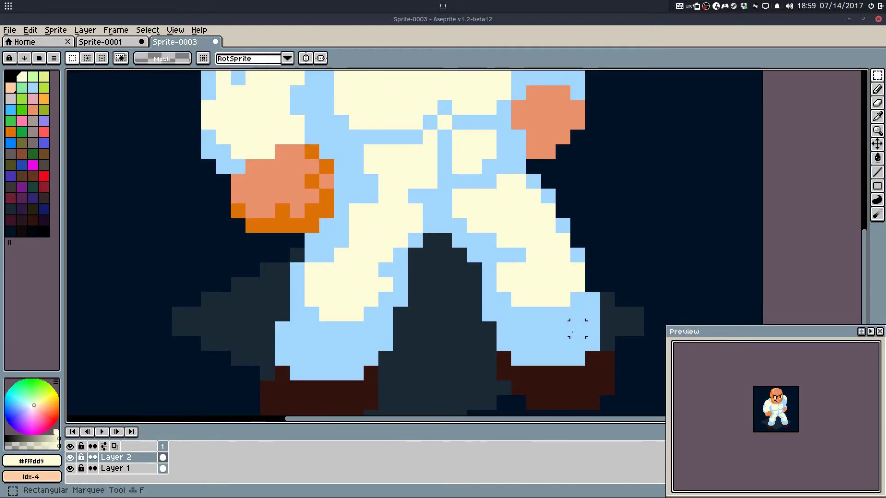
left_click_drag(621, 330, 485, 409)
left_click(686, 275)
key("q")
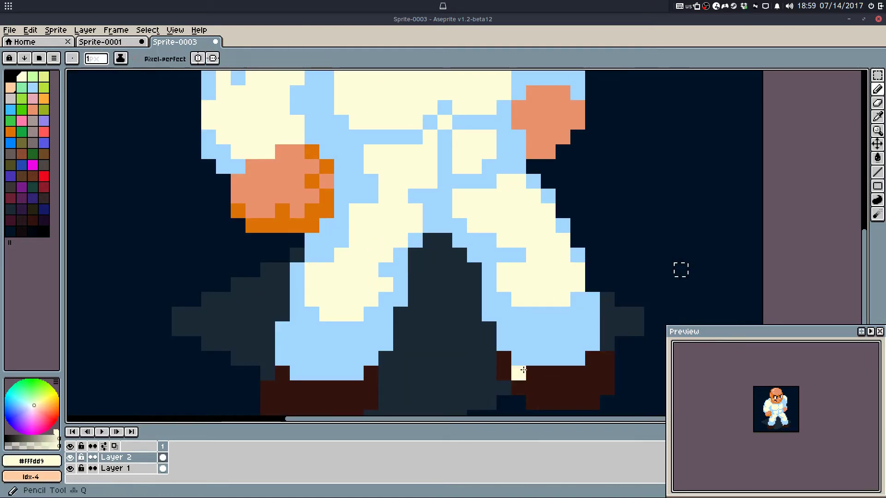
key("ctrl+d")
left_click(510, 371, "alt")
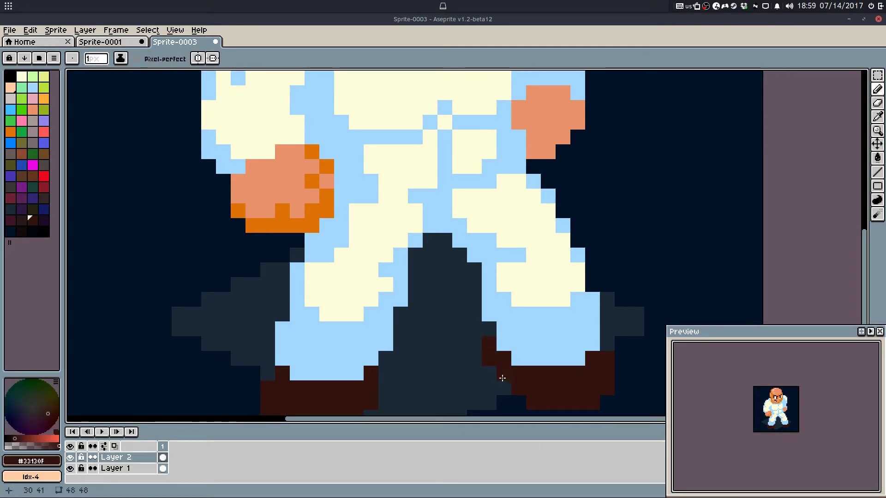
Step: Select the right shoe with the trouser cuff above it and move them one pixel left
scroll(540, 362, "down", 1)
scroll(540, 362, "right", 1)
key("m")
left_click_drag(466, 331, 595, 383)
left_click_drag(592, 309, 444, 397)
key("Left")
key("Left")
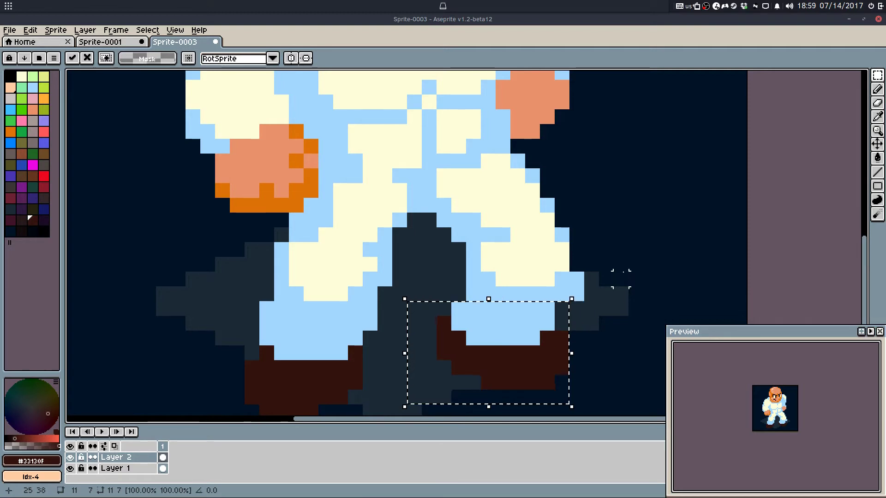
key("Right")
left_click(623, 273)
Step: Erase the protruding light blue pixels along the lower right leg's outer edge
key("e")
left_click_drag(577, 281, 576, 323)
key("m")
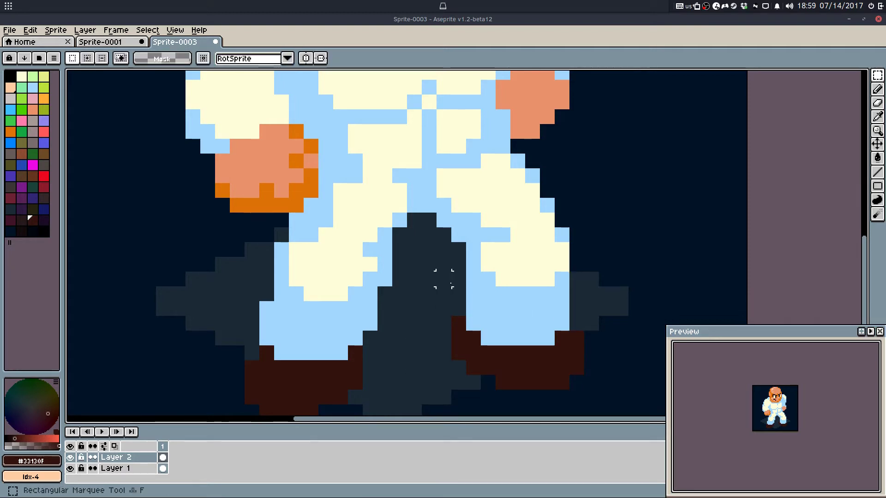
Step: Try shifting the right shoe and cuff one more pixel left and patching the shin's outer edge with light blue
left_click_drag(458, 279, 607, 405)
key("Left")
left_click(651, 249)
key("b")
left_click(550, 278, "alt")
left_click_drag(562, 280, 562, 293)
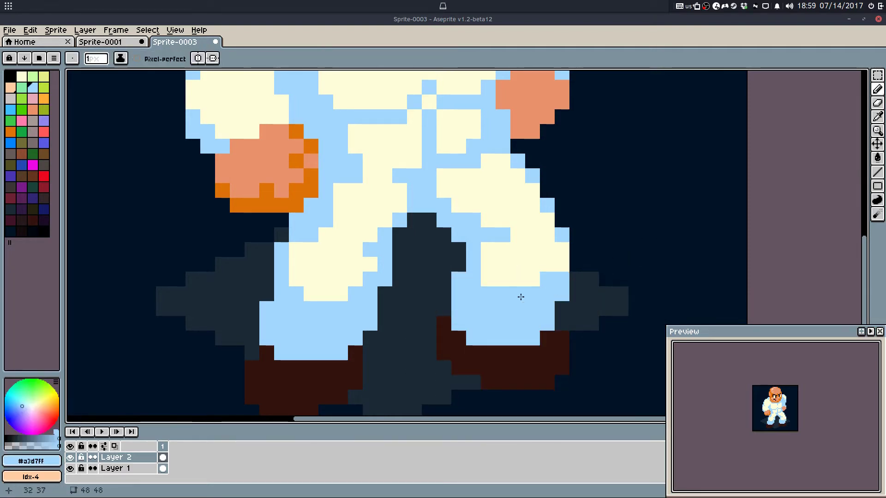
left_click_drag(577, 237, 581, 225)
scroll(579, 230, "down", 3)
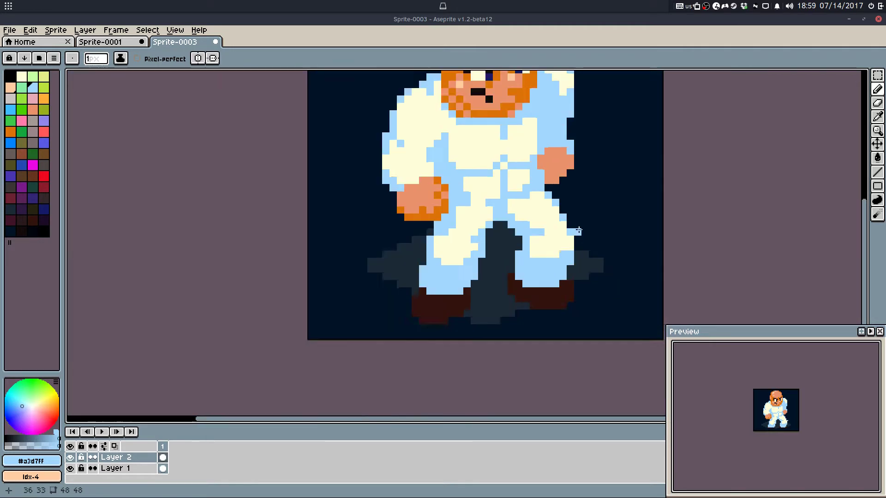
Step: Undo the recent leftward shifts of the right shoe and cuff along with the edits to the lower leg's outer edge
key("ctrl+z")
key("ctrl+z")
key("ctrl+z")
key("ctrl+z")
key("ctrl+z")
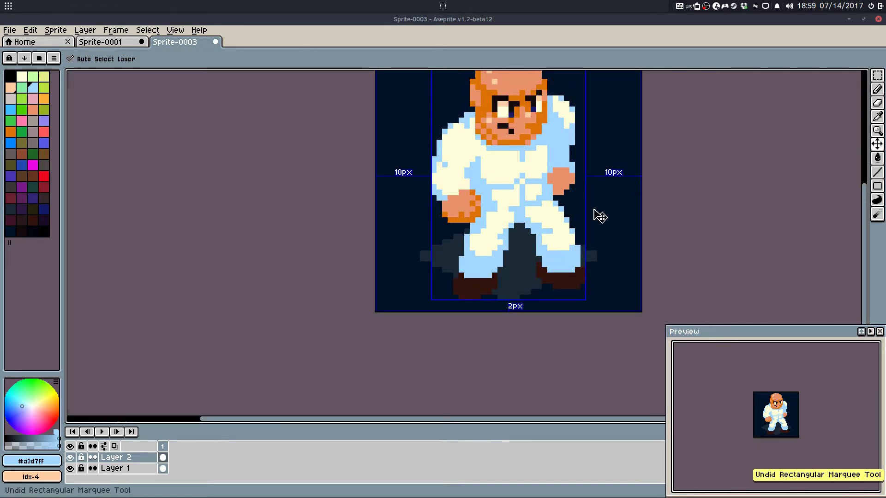
Step: Fill the right knee's outer edge pixels with cream and redraw the light blue contour beside and above them
key("b")
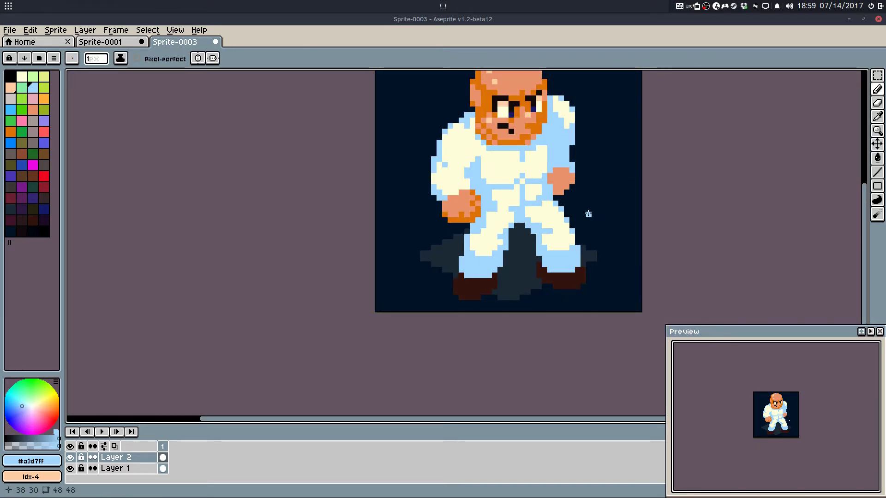
left_click_drag(587, 215, 563, 249)
key("b")
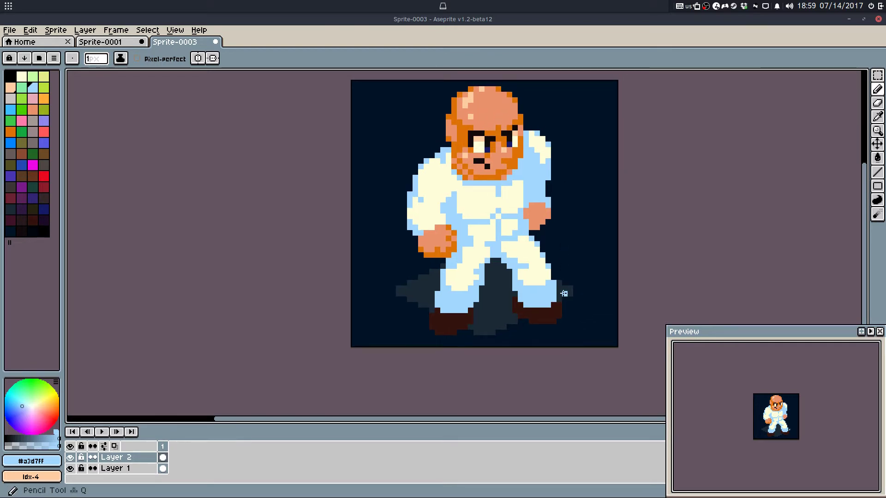
scroll(562, 294, "up", 2)
scroll(557, 290, "down", 3)
scroll(549, 282, "up", 3)
key("b")
scroll(533, 241, "up", 2)
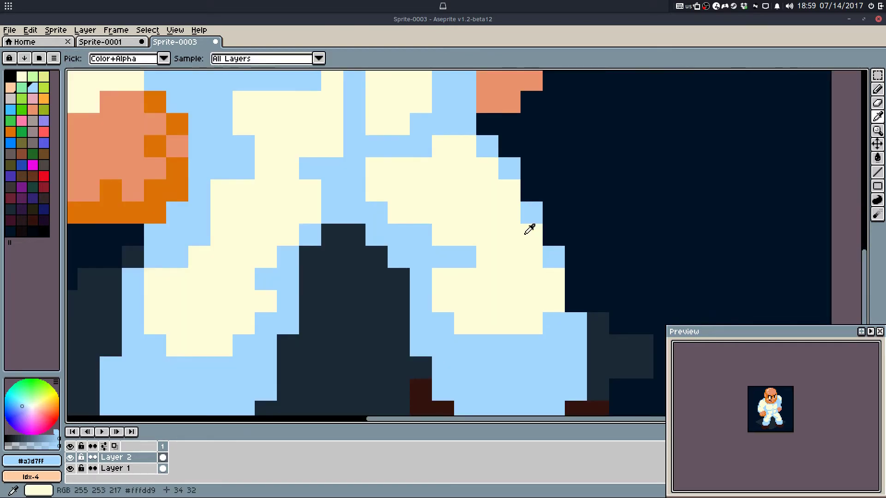
left_click(524, 234, "alt")
left_click(530, 211)
left_click(556, 255)
left_click(511, 171, "alt")
left_click(531, 192)
left_click(552, 220)
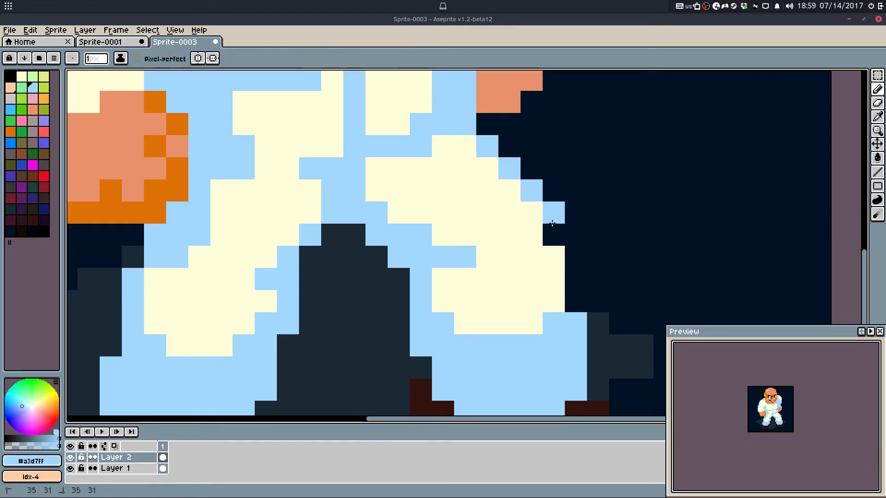
key("ctrl+z")
left_click(558, 240)
Step: Retouch the right thigh's upper outer contour, swapping single edge pixels between cream and light blue
left_click(501, 181, "alt")
left_click(508, 170)
left_click(487, 151)
left_click(527, 185, "alt")
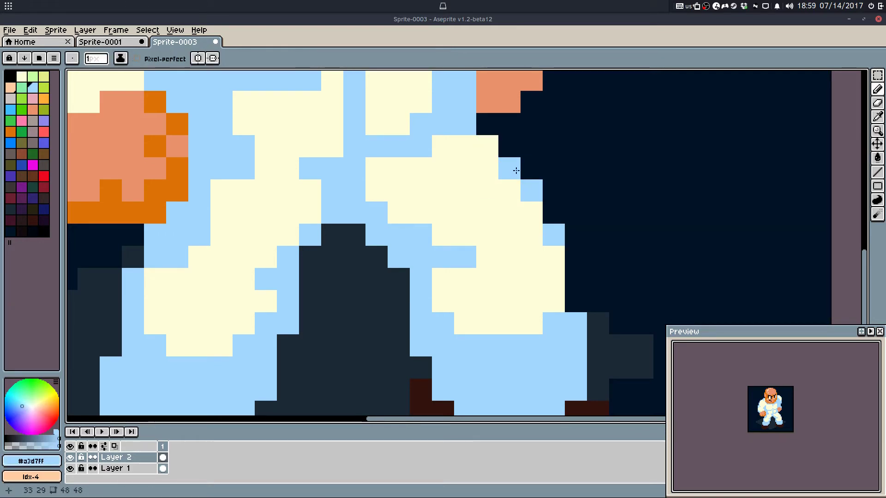
left_click(489, 148)
scroll(546, 191, "down", 4)
scroll(526, 210, "up", 3)
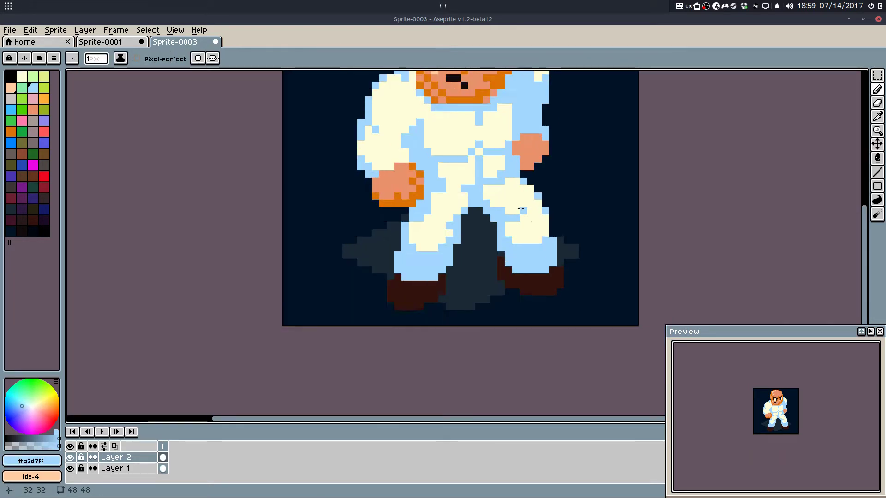
Step: Deepen the fold on the inner side of the right knee with a light blue pixel
left_click(506, 220, "alt")
left_click(499, 234)
scroll(540, 279, "down", 1)
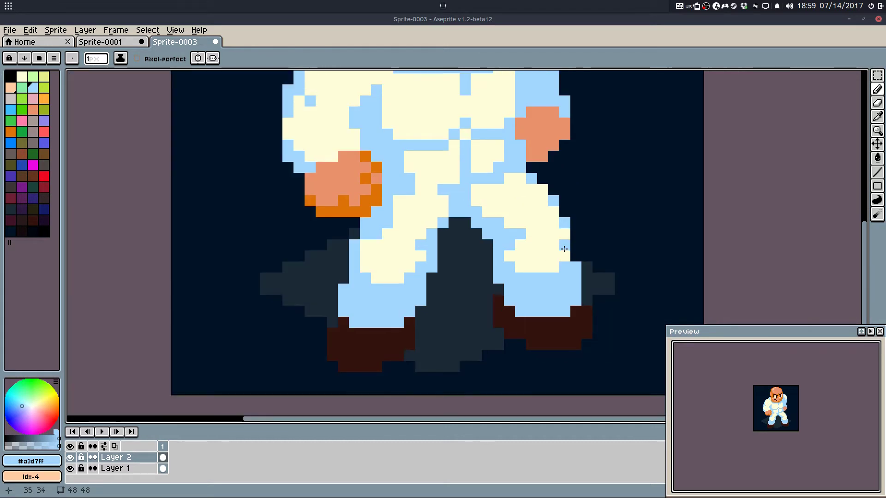
key("ctrl+z")
Step: Extend the cream highlight down the right shin into a hooked end, shaping the fold above it with light blue
left_click(544, 254, "alt")
left_click(533, 275)
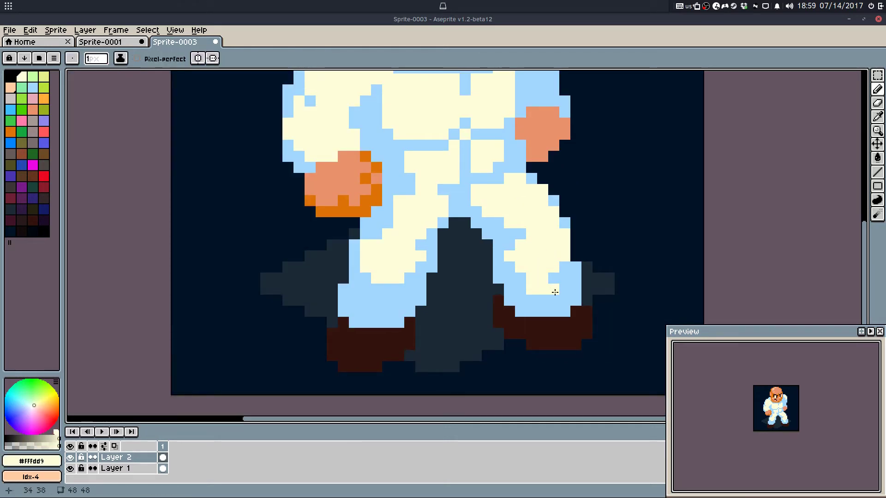
left_click(519, 285, "alt")
left_click(533, 287)
left_click(564, 270, "alt")
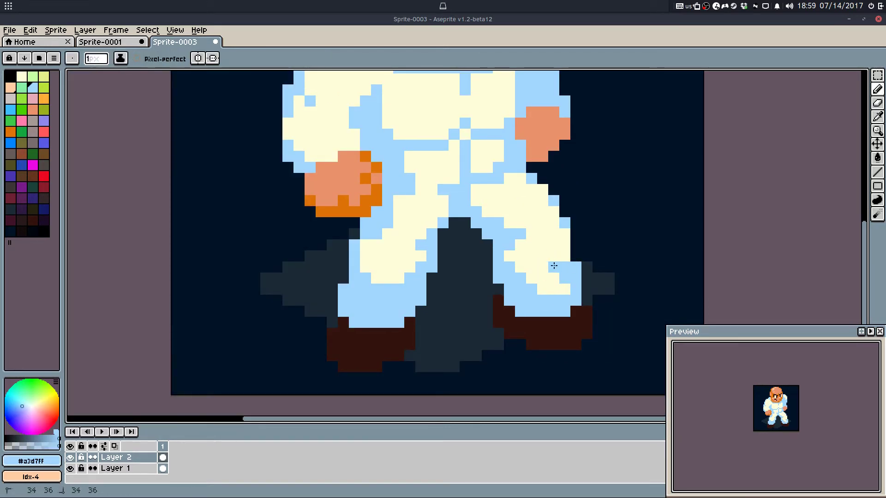
left_click_drag(554, 266, 553, 277)
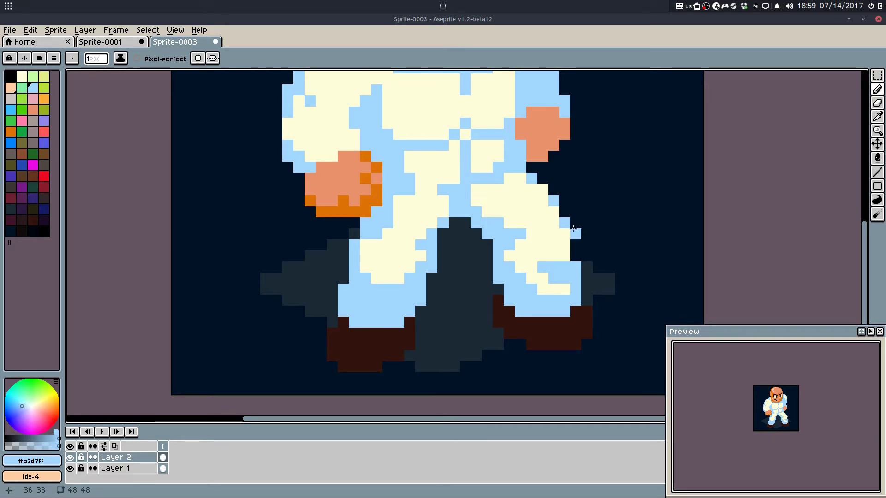
left_click(553, 240, "alt")
left_click(554, 263)
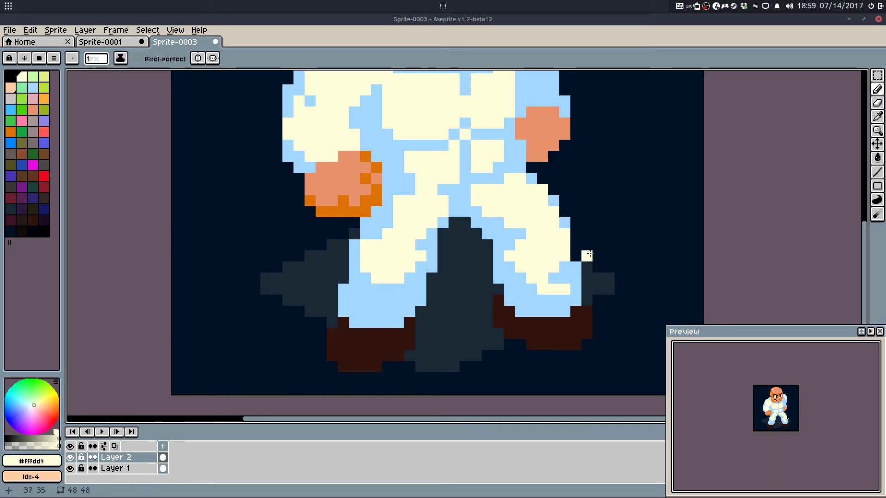
Step: Erase protruding edge pixels on the right shin's inner side and the left leg's outer side
left_click(574, 266, "alt")
key("e")
left_click_drag(493, 281, 510, 294)
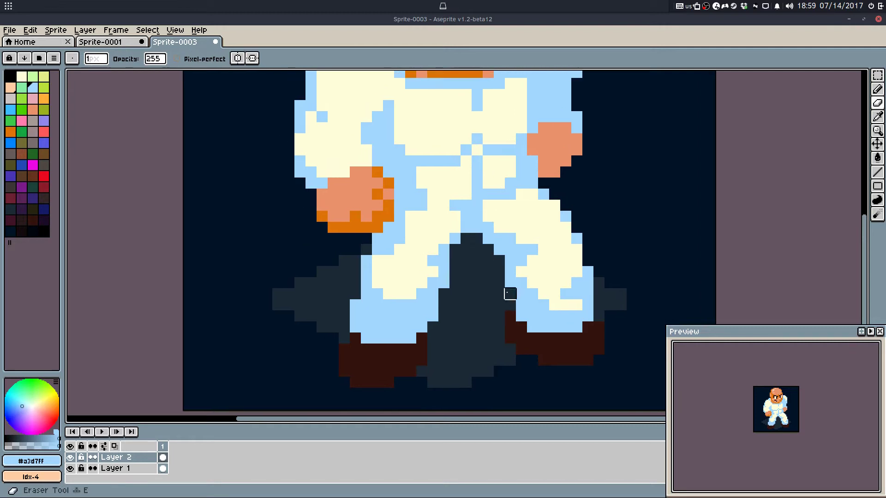
key("ctrl+z")
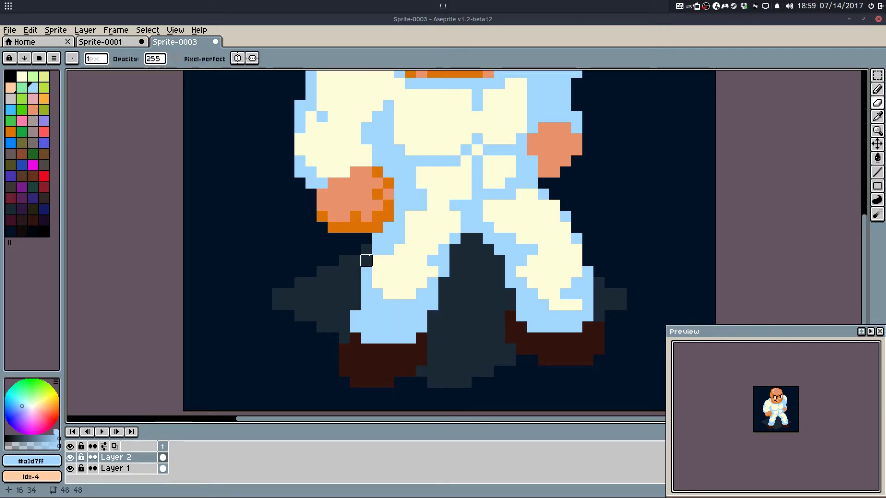
key("ctrl+z")
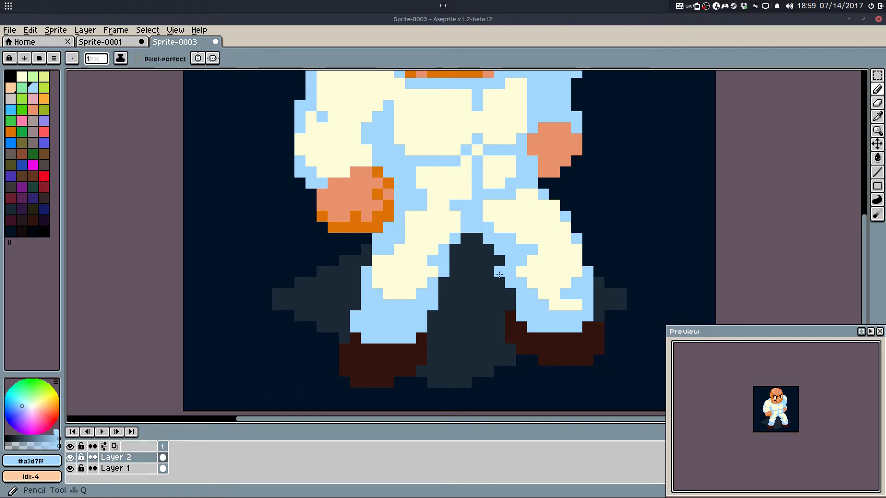
Step: Trim the right cuff's lower outer corner and shorten the highlight's hooked end with light blue pixels
key("e")
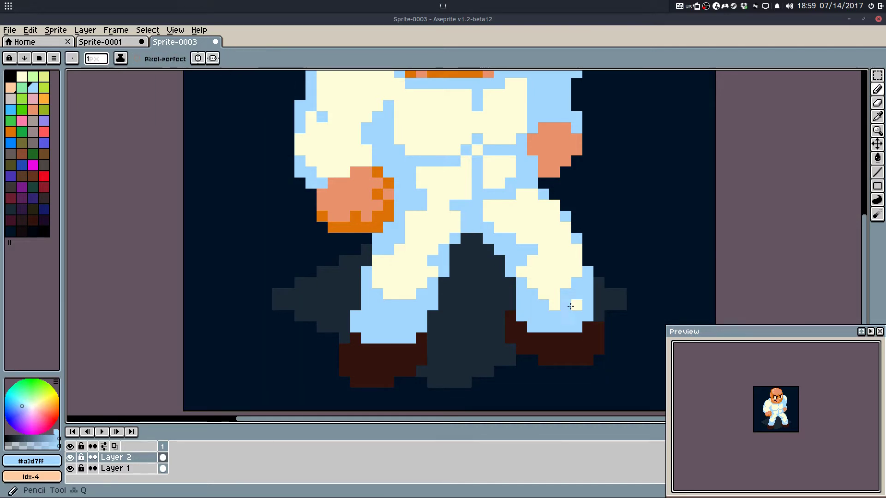
left_click(588, 316)
key("b")
key("alt")
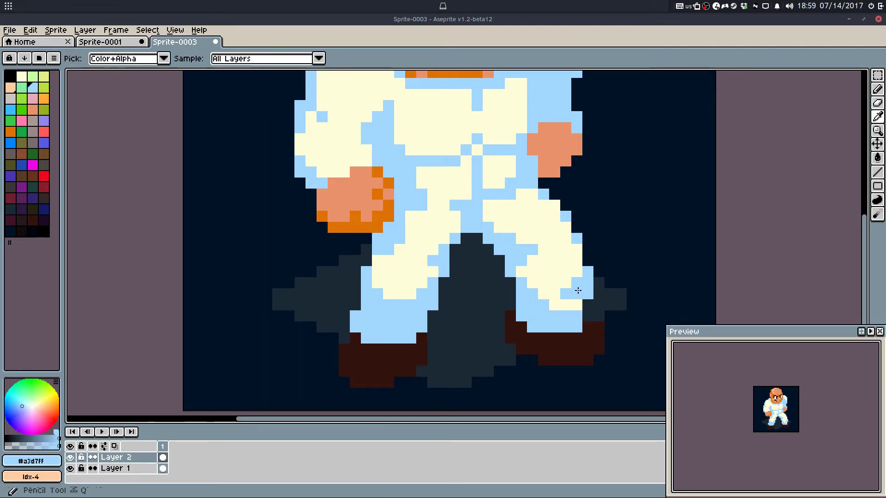
key("e")
key("b")
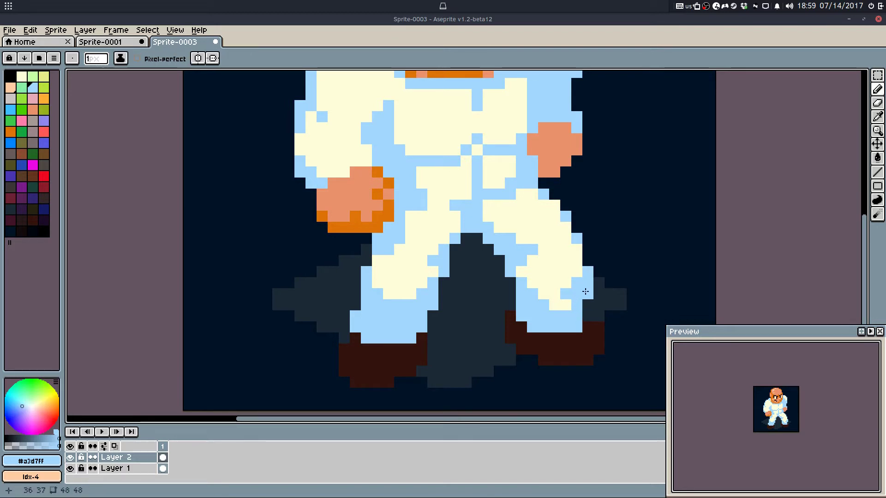
left_click_drag(586, 289, 585, 314)
Step: Extend the right shoe outward and upward with dark brown, add a bottom row, and round its outer corners
left_click(604, 327, "alt")
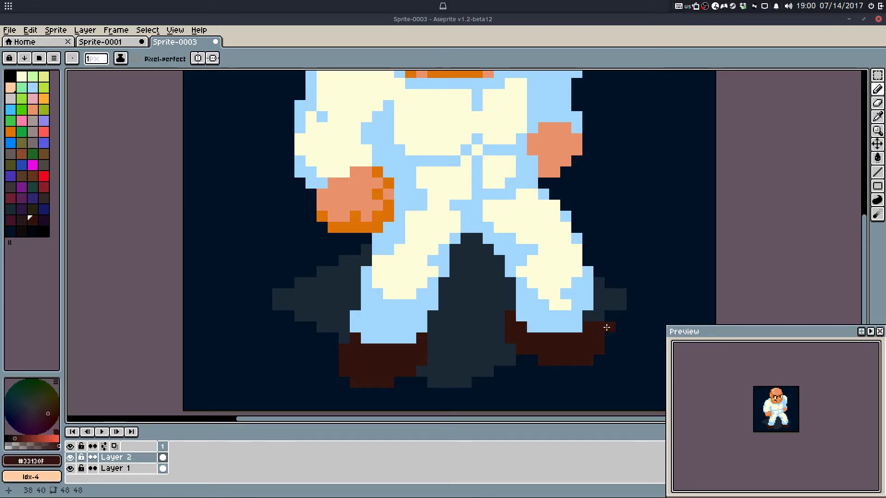
left_click(597, 319)
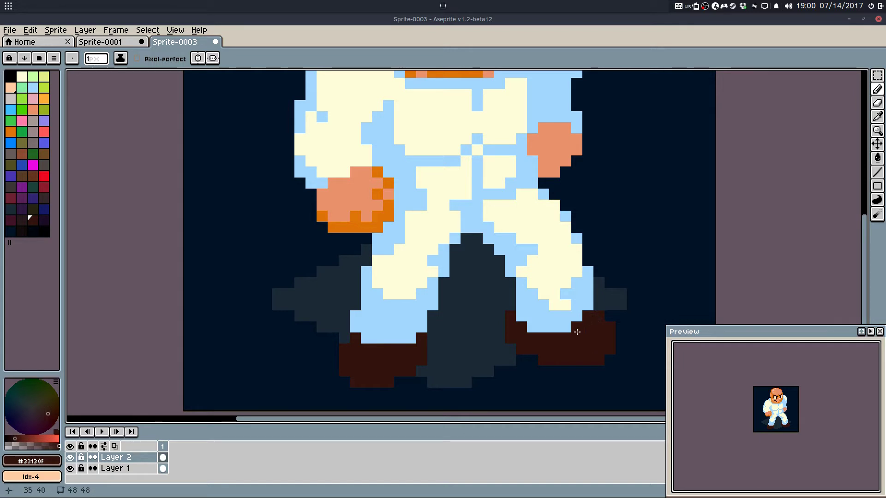
key("e")
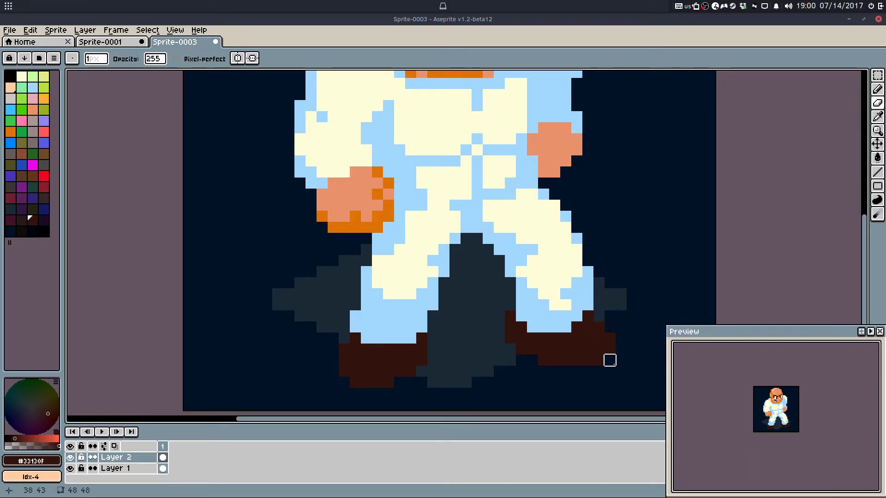
key("b")
left_click(574, 372)
key("e")
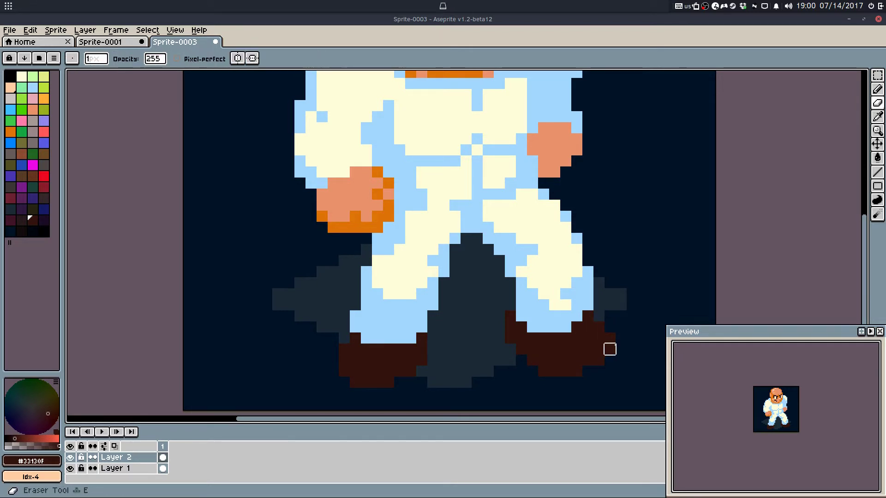
Step: Try narrowing the right shoe by erasing its outermost column and bottom row
left_click(610, 350)
key("b")
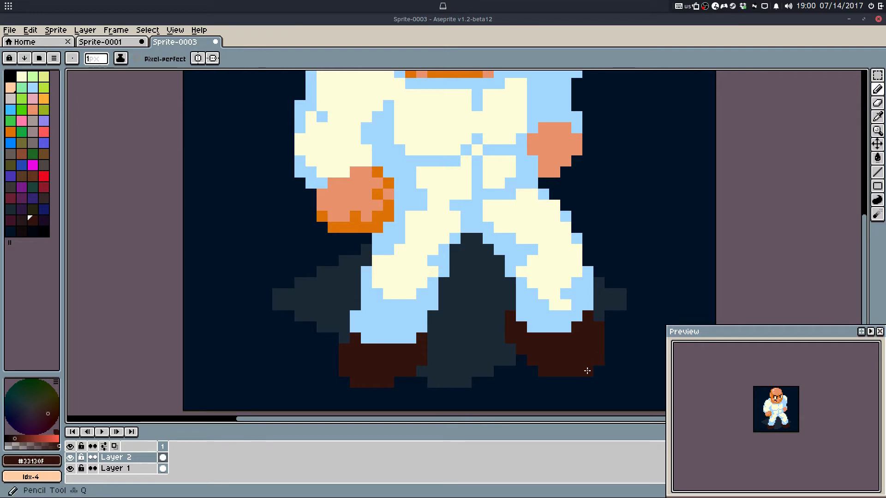
left_click(587, 372)
key("e")
left_click_drag(610, 360, 532, 372)
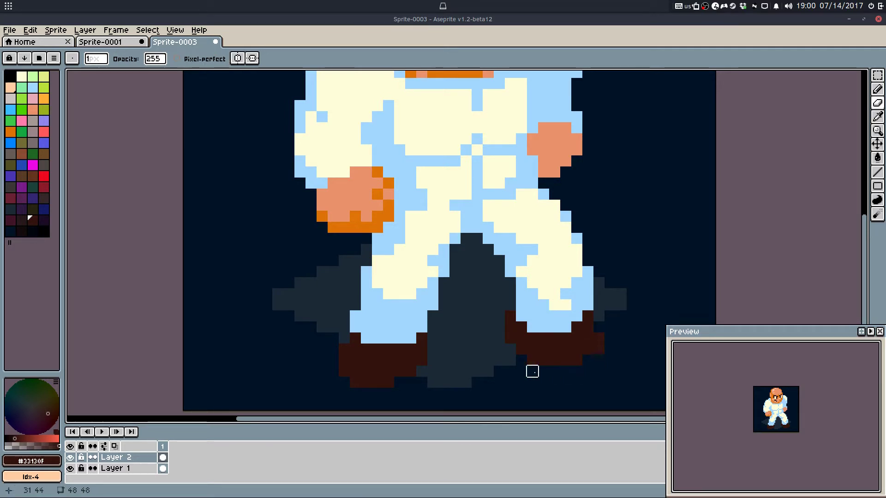
Step: Restore the right shoe's outer column and dark brown bottom row, leaving the lower outer corner rounded
key("b")
left_click(589, 367)
key("ctrl+z")
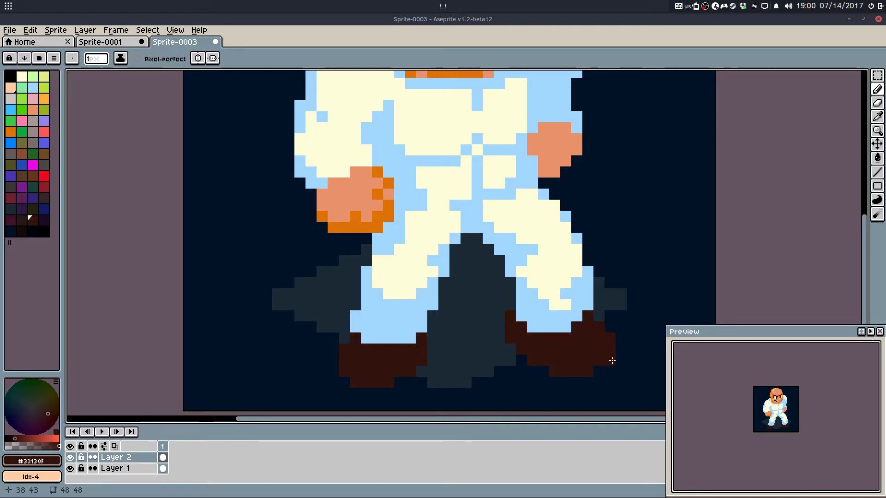
key("e")
key("b")
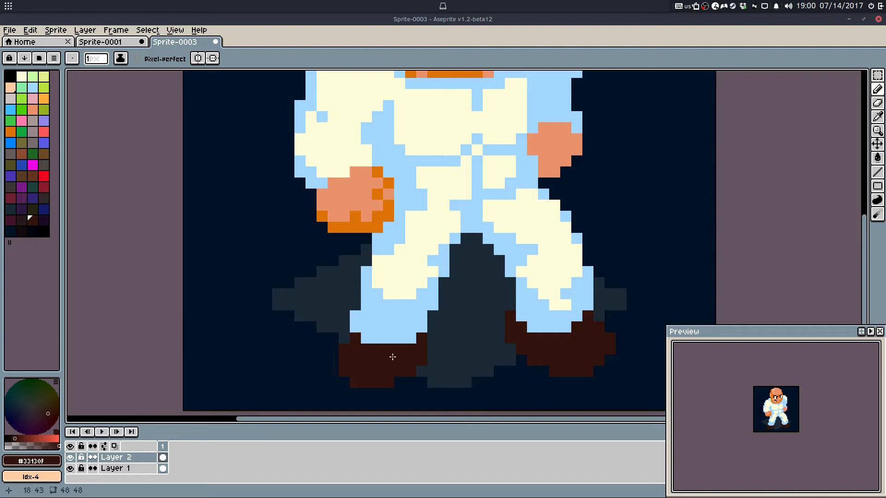
key("i")
key("b")
key("e")
scroll(344, 289, "down", 1)
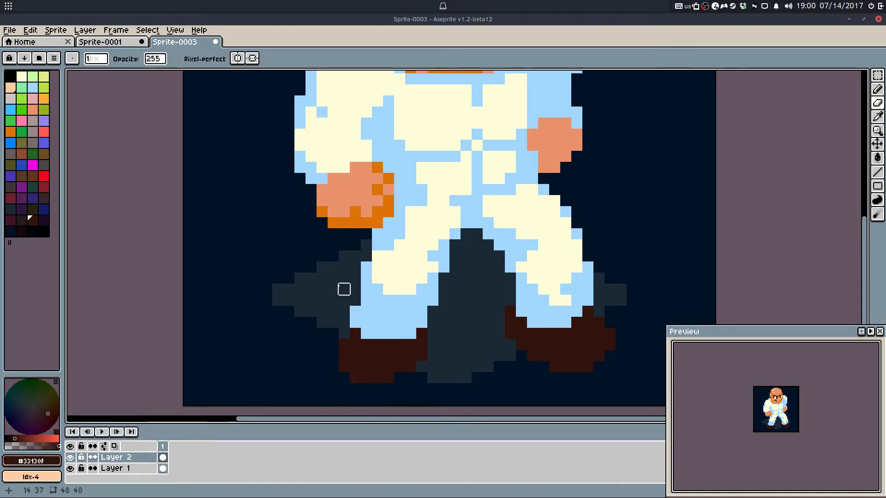
Step: Try filling both shoes with bright red
left_click(43, 176)
key("g")
left_click(383, 355)
left_click(618, 346)
key("ctrl+z")
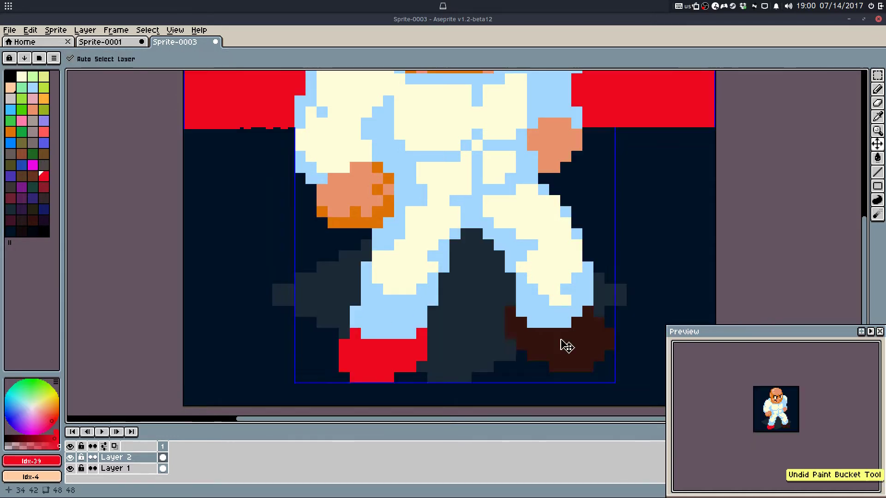
left_click(567, 346)
key("b")
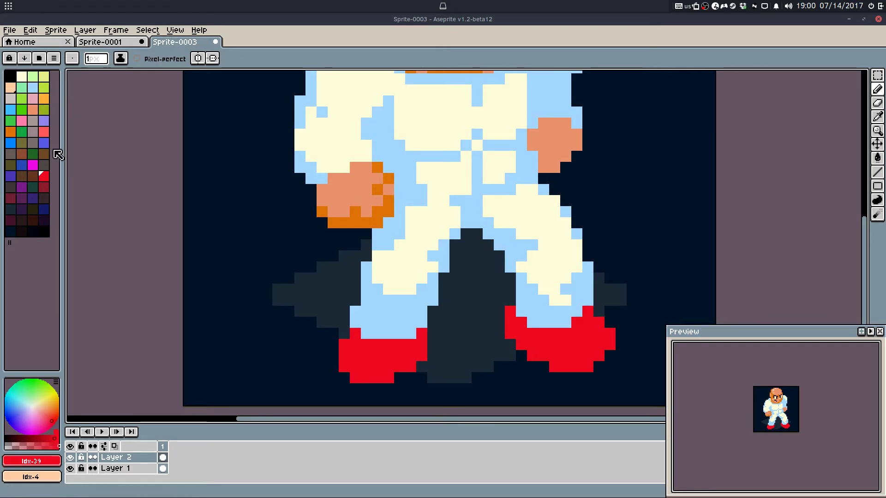
Step: Fill both shoes with the near-black palette colour at index 57
left_click(19, 231)
key("g")
left_click(351, 355)
left_click(532, 346)
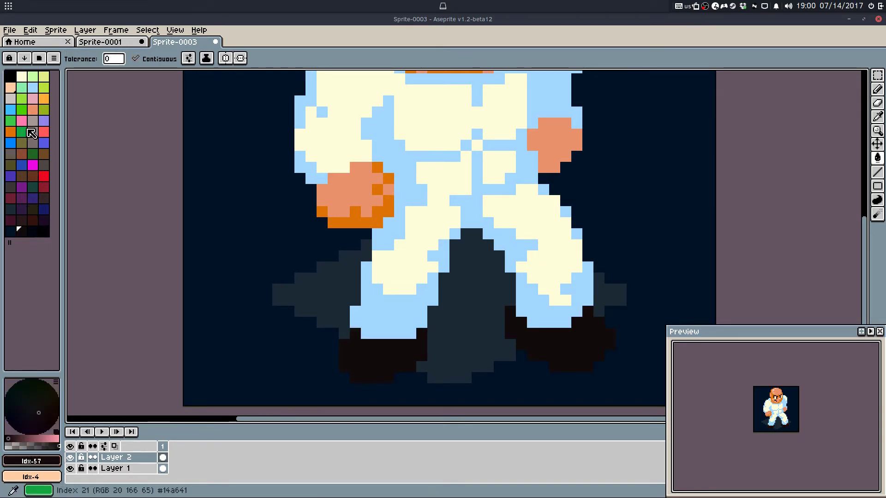
left_click_drag(390, 158, 399, 279)
scroll(395, 229, "down", 2)
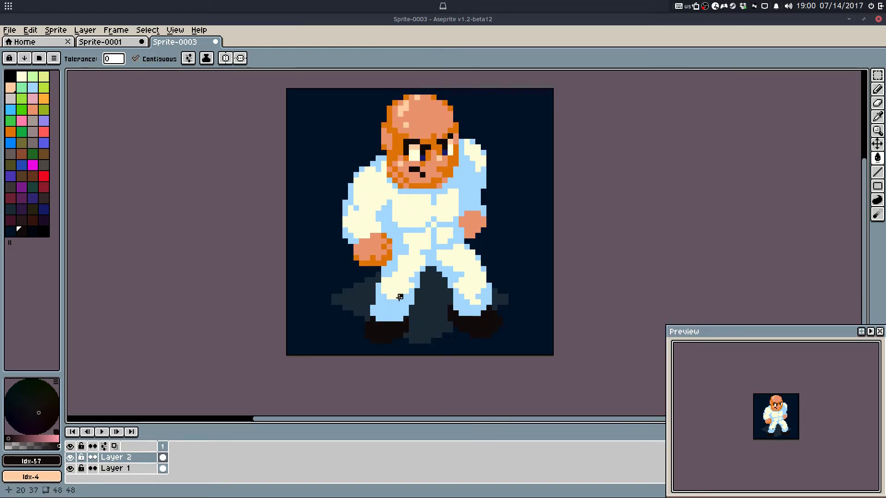
Step: Extend the inner end of the left shoe upward along the cuff with near-black pixels
scroll(410, 333, "up", 5)
key("b")
left_click(396, 312, "alt")
left_click_drag(422, 253, 421, 302)
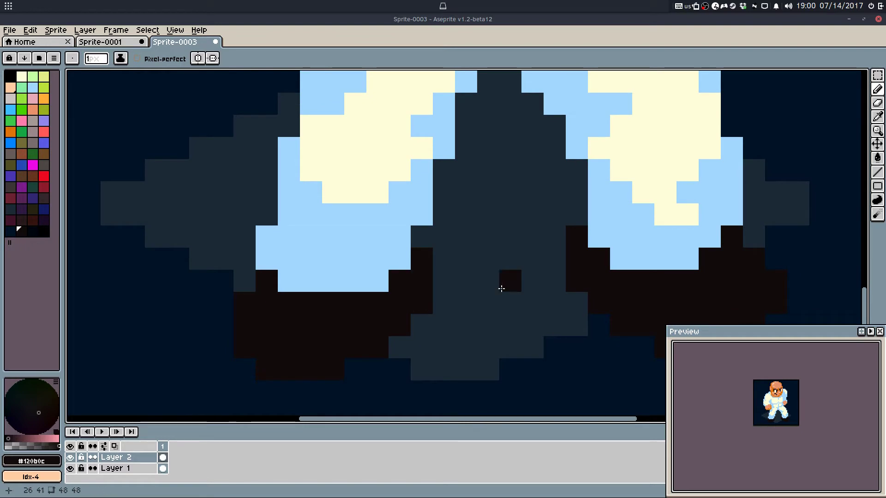
left_click(424, 238)
scroll(463, 338, "down", 4)
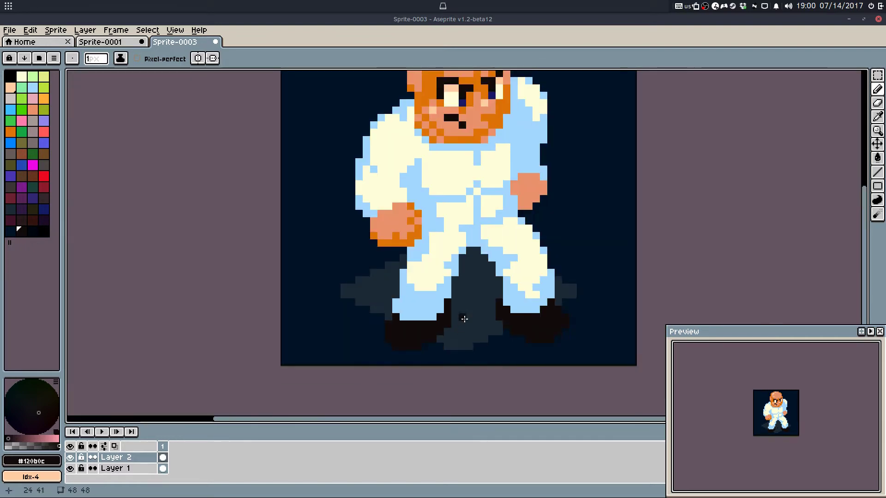
Step: Widen the outer side of the right trouser cuff above the shoe with light blue pixels
scroll(474, 311, "up", 5)
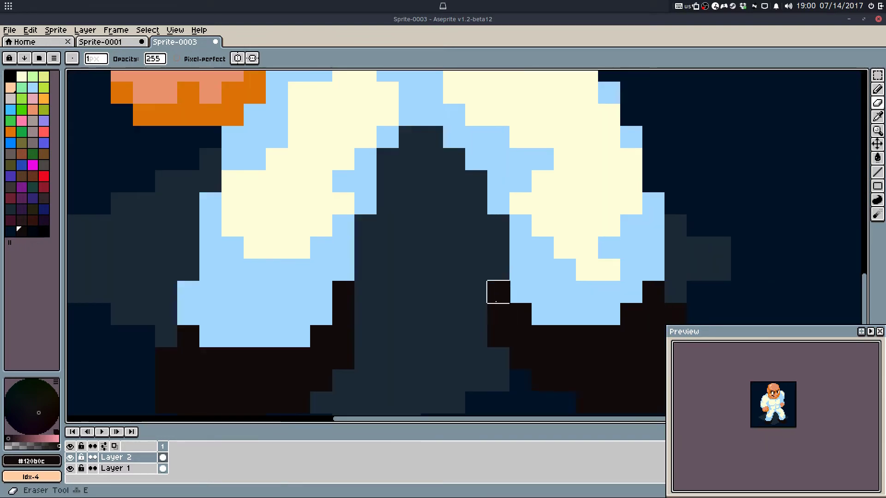
scroll(499, 291, "down", 3)
key("b")
left_click(569, 326, "alt")
left_click(582, 324)
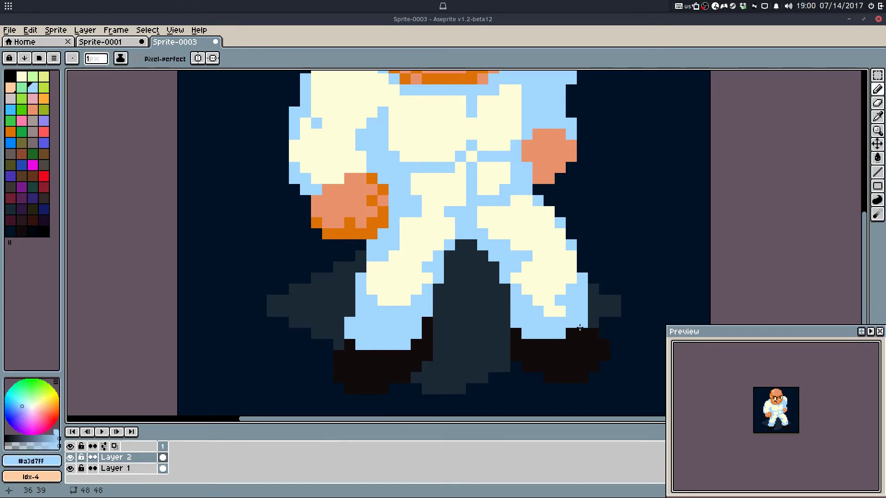
left_click(571, 334)
Step: Extend the inner end of the right shoe upward along the cuff with near-black stepped pixels
left_click(513, 345, "alt")
left_click(506, 333, "alt")
left_click(517, 323)
left_click(526, 344, "alt")
left_click_drag(515, 322, 527, 333)
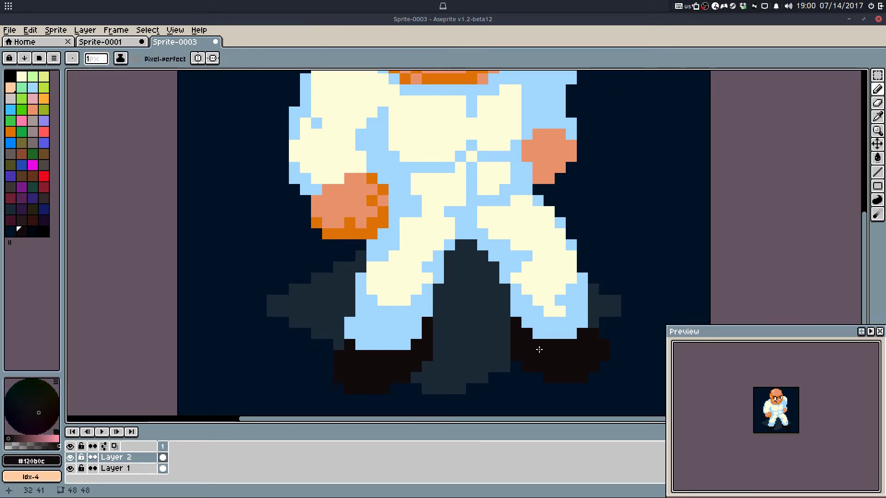
Step: Add a light blue pixel to the outer corner of the right cuff and undo the extra pixels tried below it
left_click(580, 319, "alt")
left_click(605, 367)
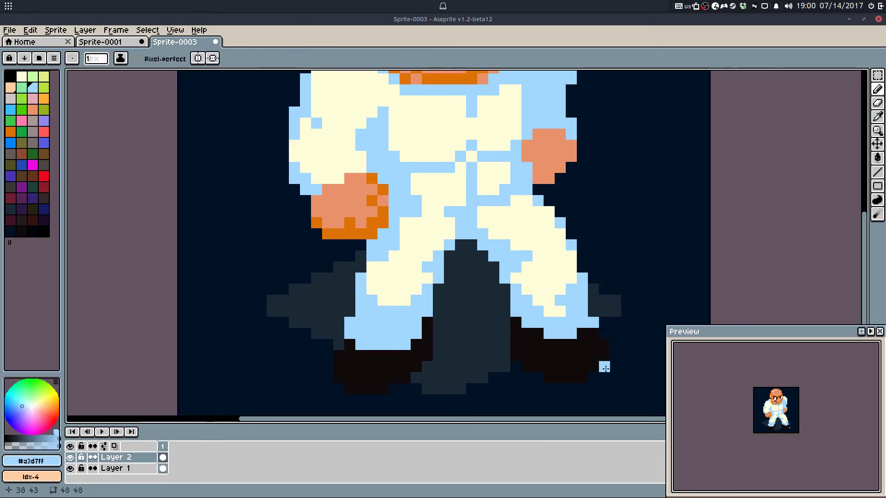
left_click_drag(598, 362, 567, 324)
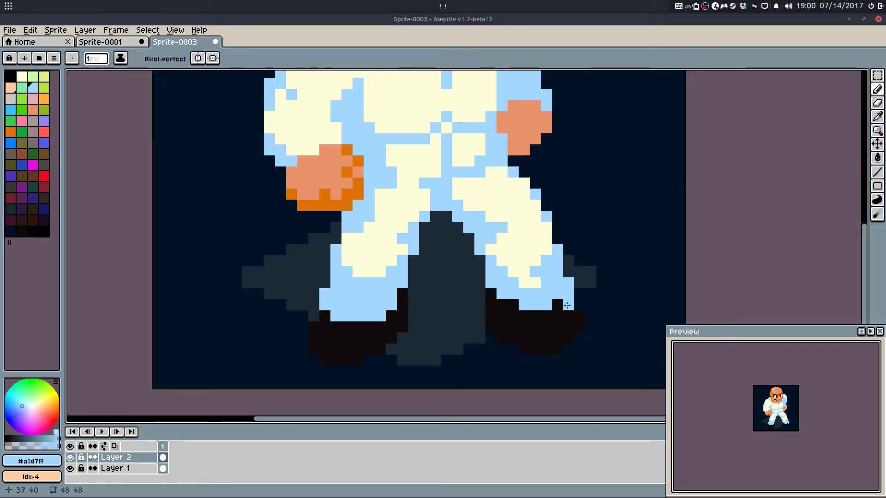
key("ctrl+z")
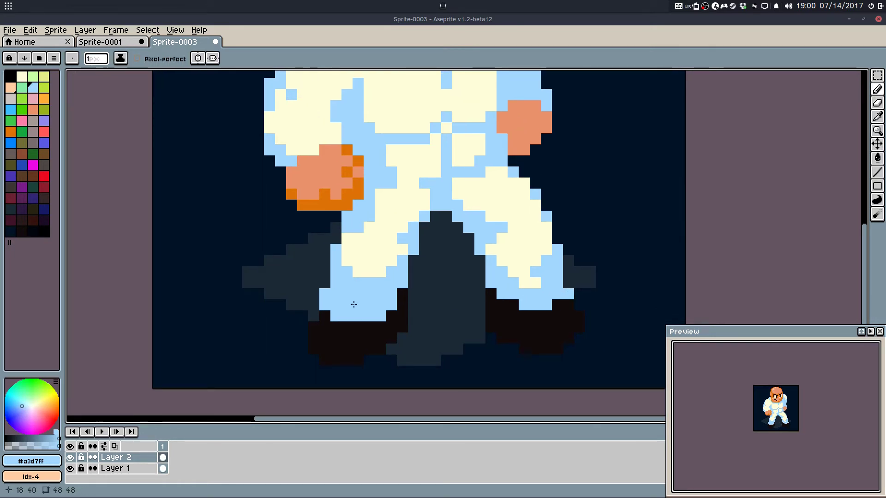
Step: Reshape the top of the left shoe into a lower near-black step at its inner end, against the light blue cuff
left_click(359, 328, "alt")
mouse_move(332, 316)
left_mouse_down()
mouse_move(403, 306)
mouse_move(350, 315)
left_mouse_up()
left_click(400, 286, "alt")
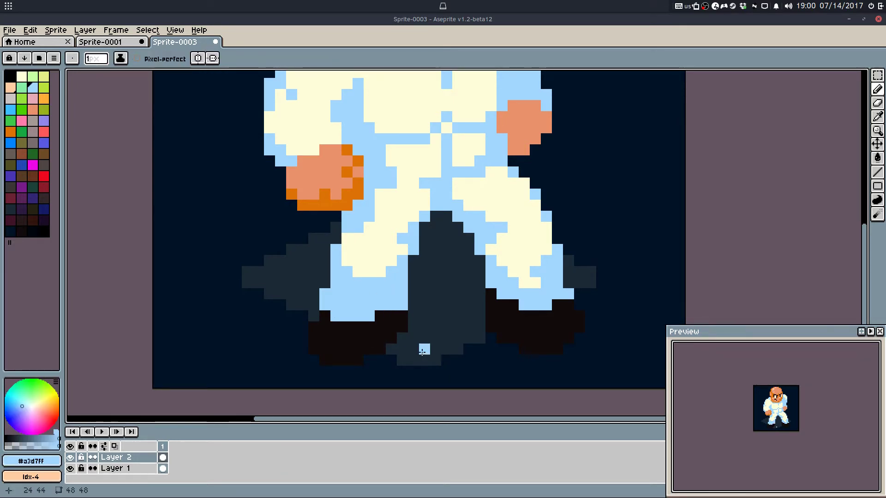
scroll(407, 337, "up", 3)
left_click(388, 290, "alt")
left_click(394, 253)
scroll(314, 299, "down", 2)
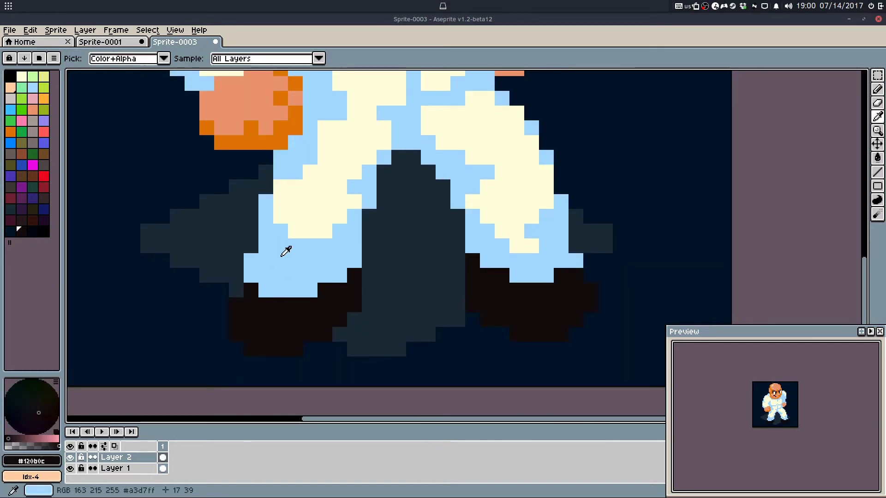
left_click(283, 251, "alt")
left_click_drag(270, 279, 317, 311)
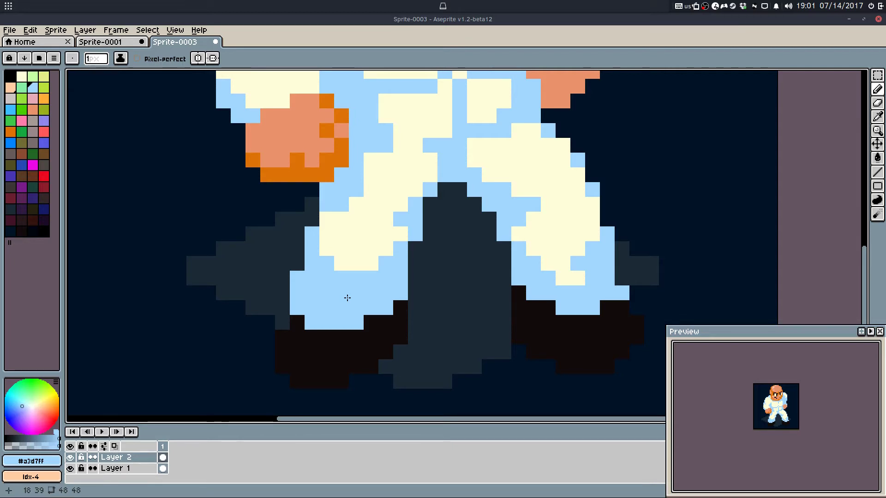
Step: Extend the light blue shading on the left thigh diagonally below the fist
left_click_drag(363, 247, 396, 335)
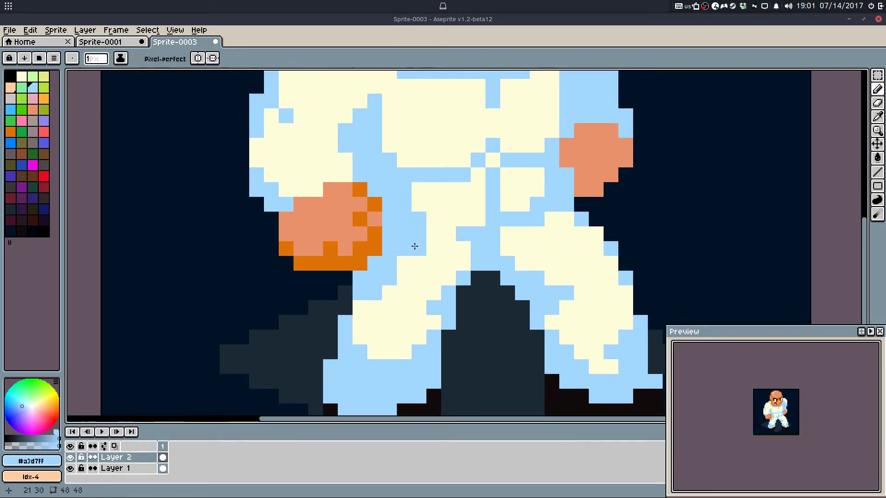
left_click(404, 264)
left_click(388, 296, "alt")
left_click_drag(378, 295, 361, 293)
left_click(392, 266, "alt")
left_click_drag(417, 264, 401, 273)
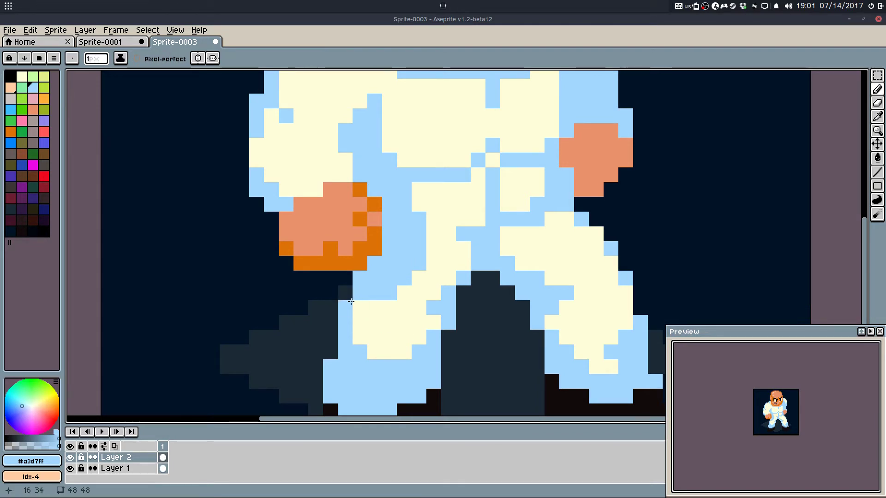
Step: Draw a short vertical light blue crease where the left sleeve meets the chest, with cream pixels directly below it
left_click_drag(437, 245, 448, 309)
left_click(346, 191)
left_click_drag(371, 195, 373, 266)
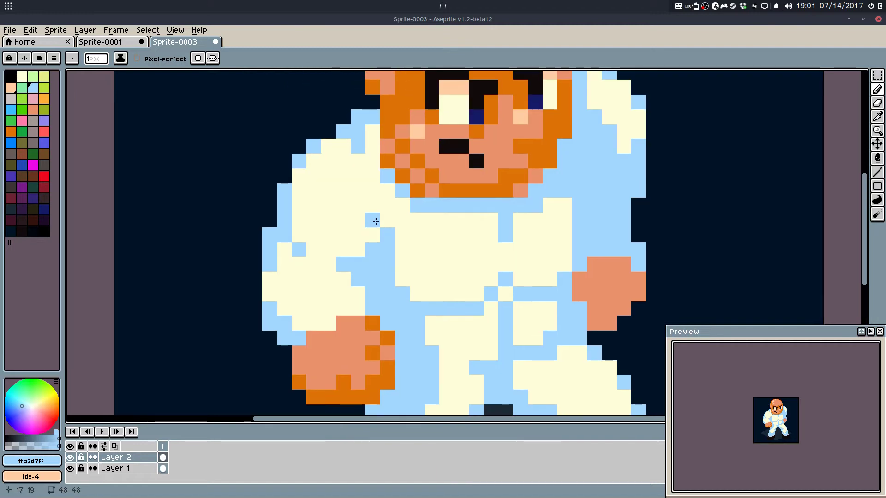
left_click(384, 221)
left_click(389, 203)
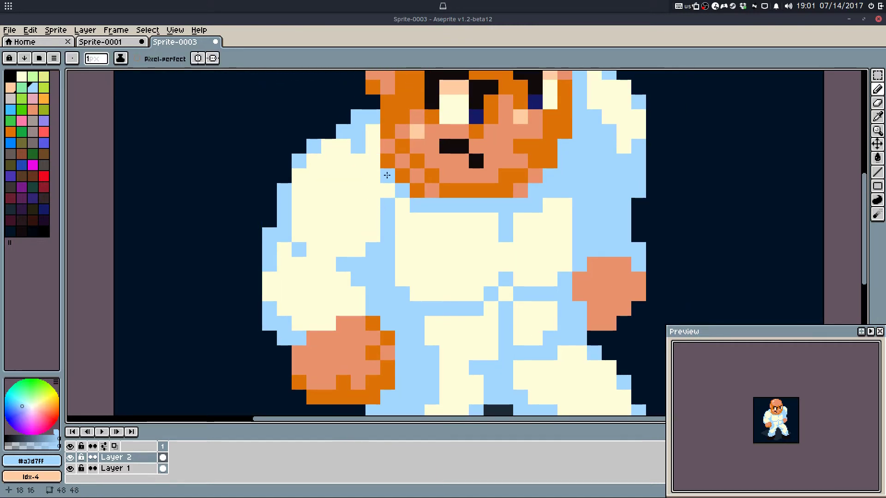
left_click(397, 235, "alt")
left_click(391, 236)
left_click(389, 250)
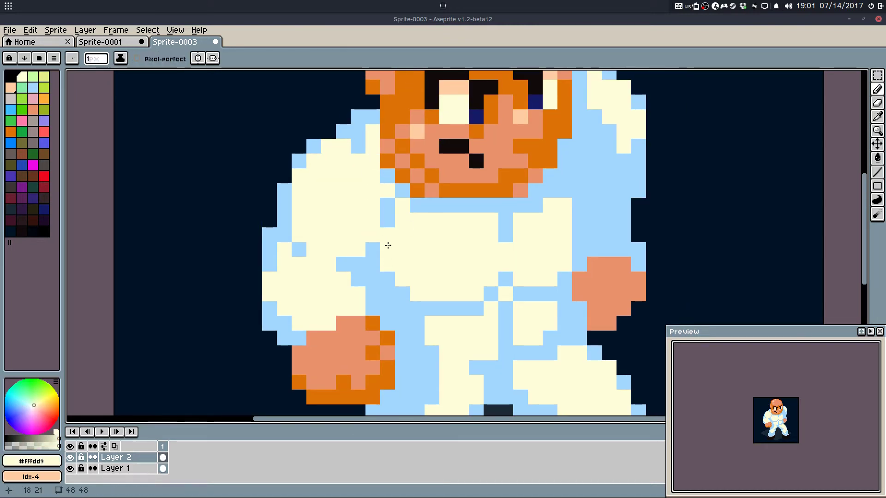
left_click(389, 223, "alt")
left_click(392, 239)
Step: Deepen the light blue shadow under the chin by another row and extend it toward the right side of the chest
left_click(435, 230, "alt")
left_click(446, 207, "alt")
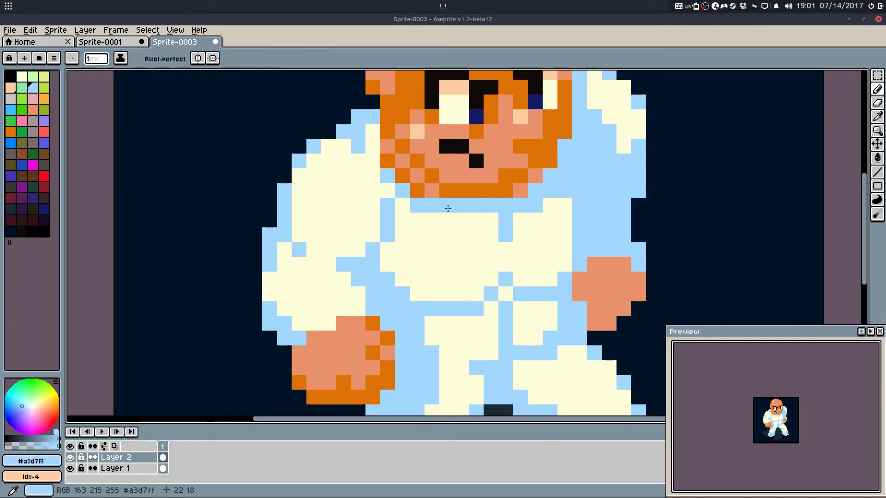
left_click_drag(447, 218, 519, 219)
left_click(549, 204)
Step: Widen the right side of the chest with a column of cream pixels, keeping the area above it light blue
left_click(565, 205, "alt")
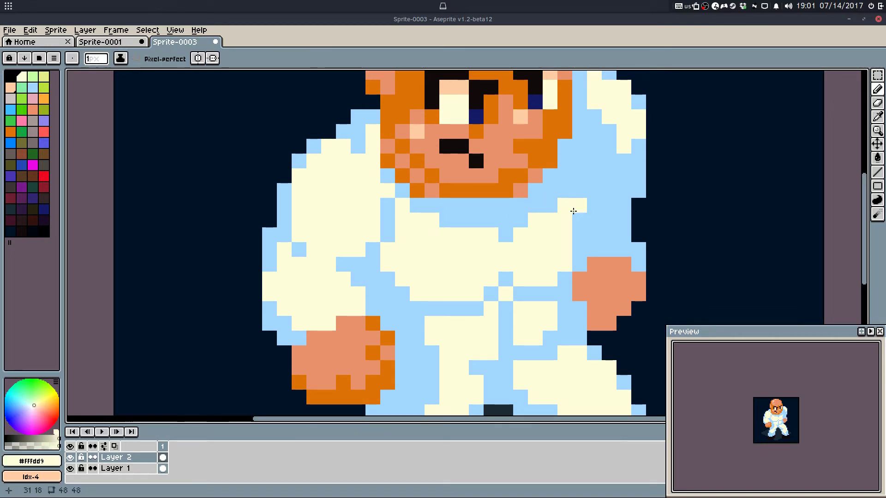
left_click_drag(579, 252, 573, 209)
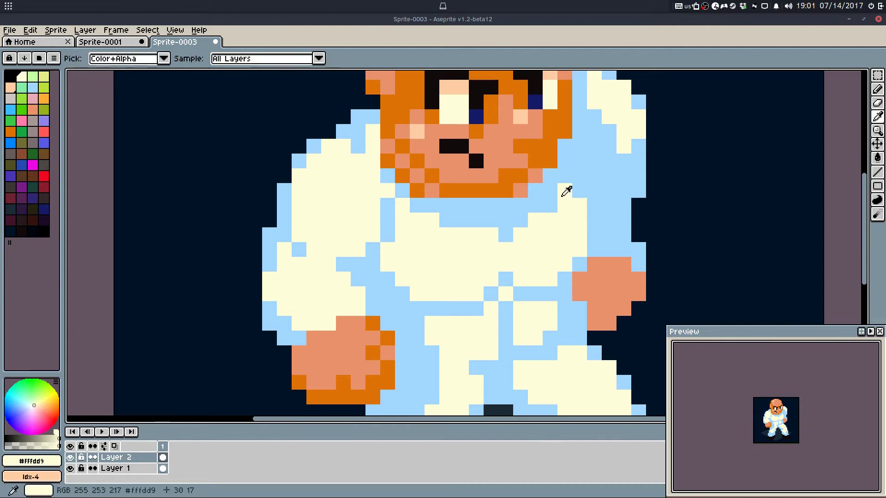
left_click(565, 189, "alt")
left_click_drag(557, 210, 508, 287)
Step: Thicken the outer edge of the left sleeve with light blue and push the elbow outward by a three-pixel column
scroll(550, 167, "down", 1)
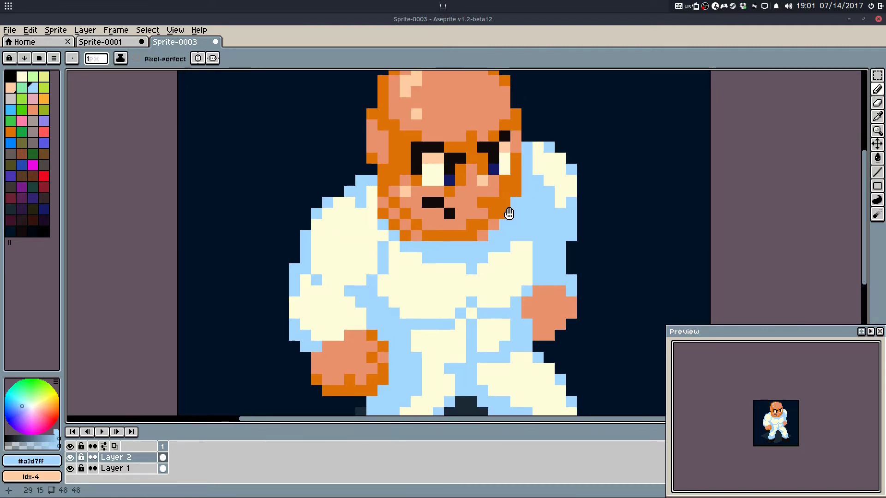
scroll(508, 210, "down", 1)
scroll(414, 174, "up", 3)
left_click_drag(444, 153, 363, 197)
left_click_drag(313, 264, 309, 289)
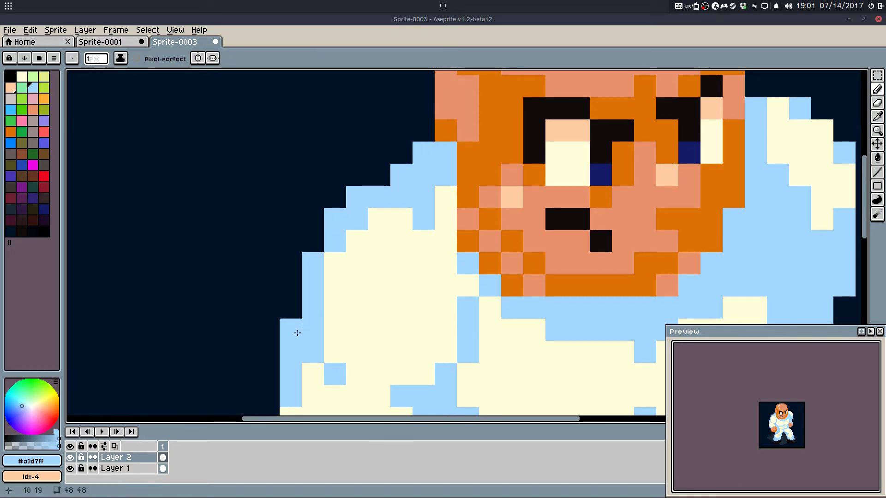
left_click_drag(296, 331, 294, 308)
left_click_drag(289, 350, 286, 228)
left_click_drag(271, 252, 268, 335)
key("ctrl+z")
left_click_drag(270, 276, 271, 309)
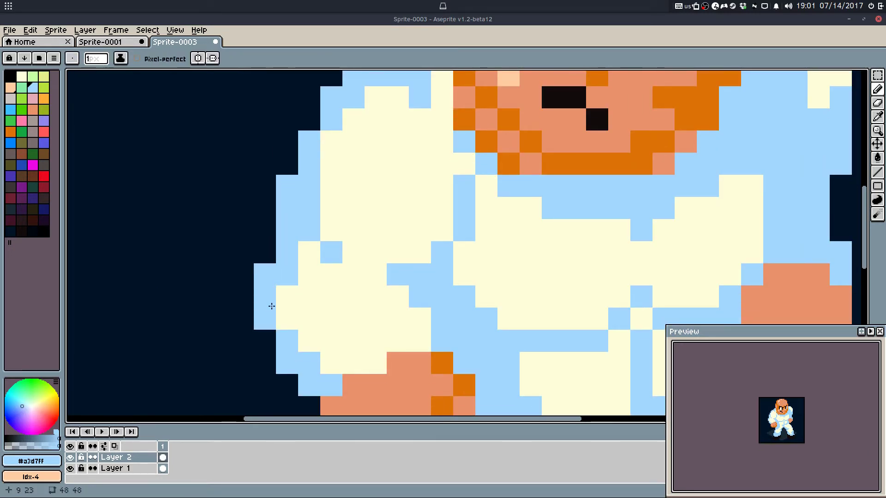
key("ctrl+z")
left_click_drag(266, 257, 262, 286)
scroll(393, 238, "down", 2)
scroll(393, 238, "down", 2)
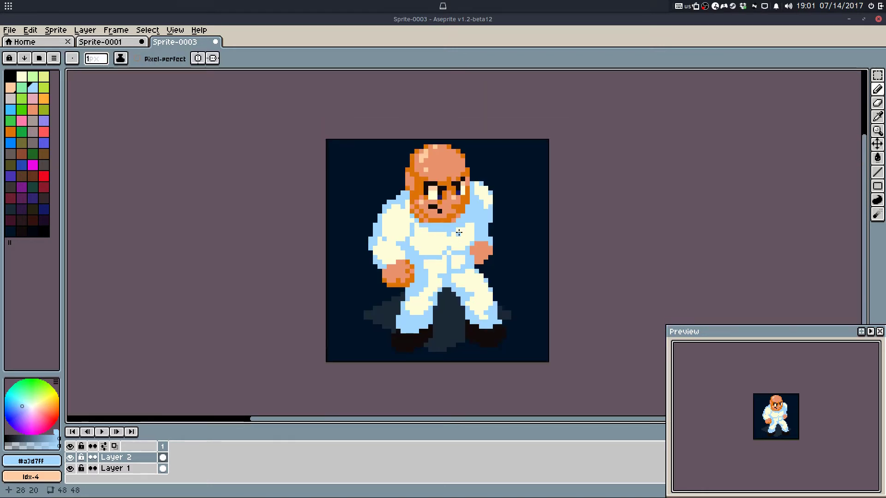
Step: Try filling the whole right fist with the orange shading colour
scroll(462, 235, "up", 3)
key("alt")
left_click(253, 329, "alt")
key("g")
left_click(460, 278)
key("b")
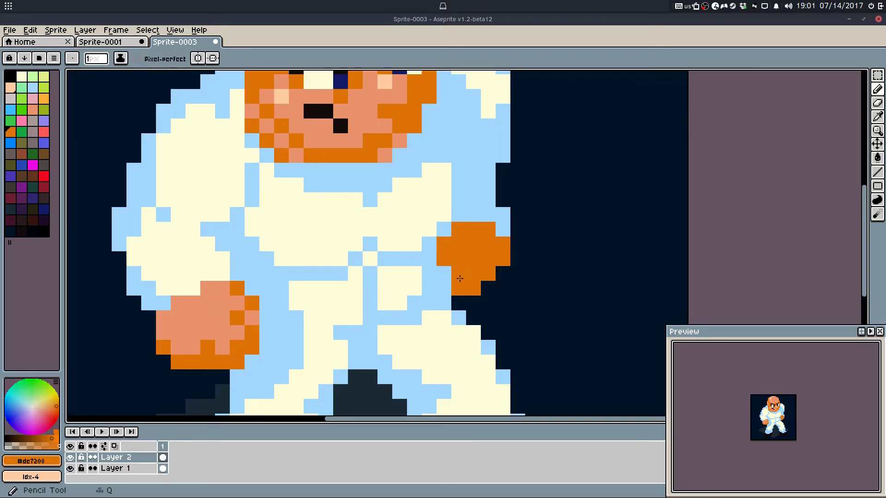
key("ctrl+z")
Step: Shade the inner, lower and outer edges of the right fist with orange and add orange finger detail
left_click_drag(460, 266, 479, 275)
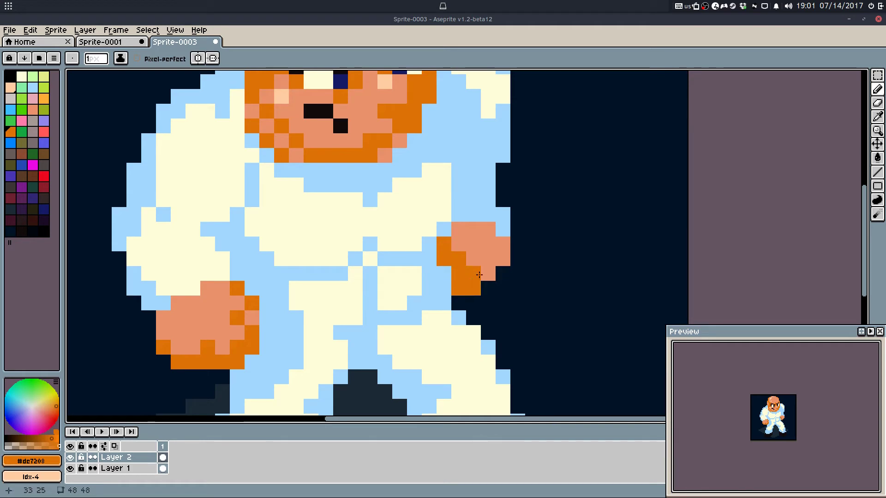
left_click_drag(487, 228, 472, 231)
key("ctrl+z")
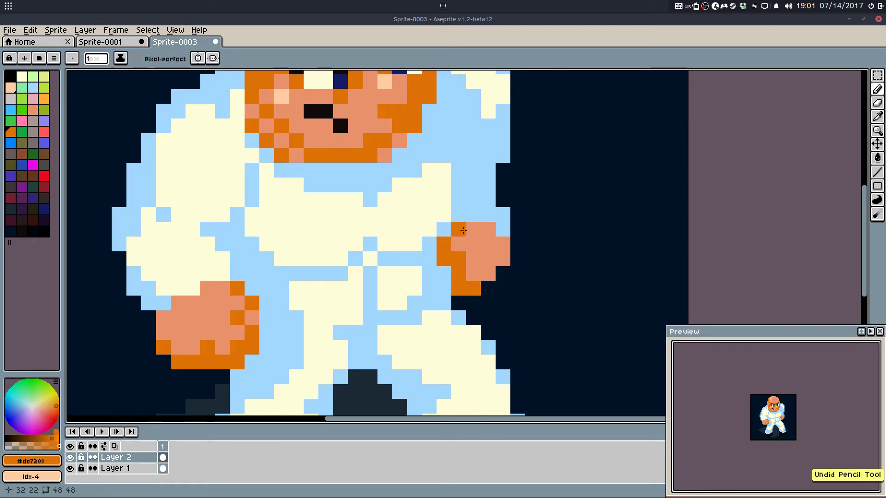
left_click(461, 230)
mouse_move(501, 263)
left_mouse_down()
mouse_move(482, 302)
mouse_move(460, 303)
left_mouse_up()
scroll(520, 265, "down", 4)
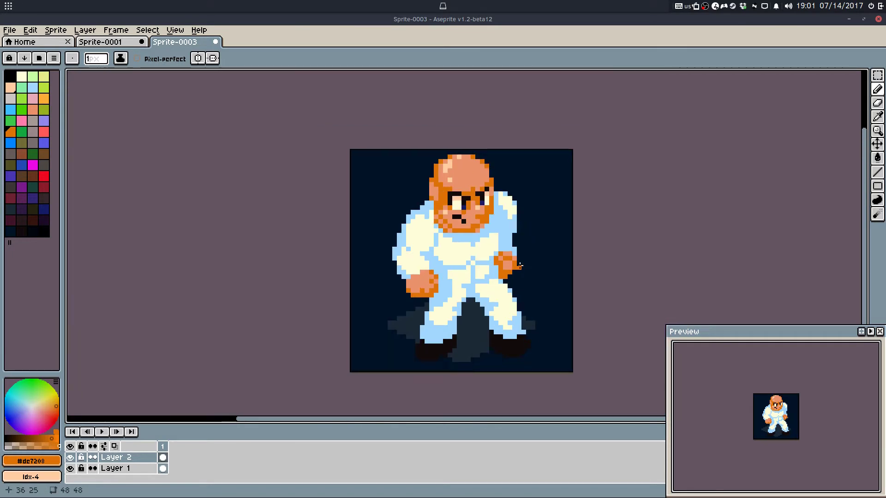
Step: Outline the right shoulder's outer edge with light blue pixels and erase its top pixels beside the head
key("e")
scroll(505, 181, "up", 3)
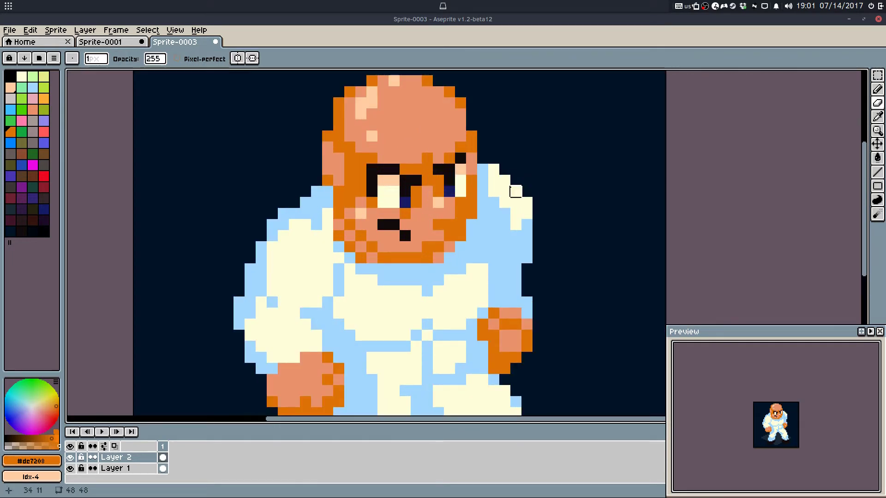
left_click(482, 169, "alt")
key("b")
left_click(515, 191)
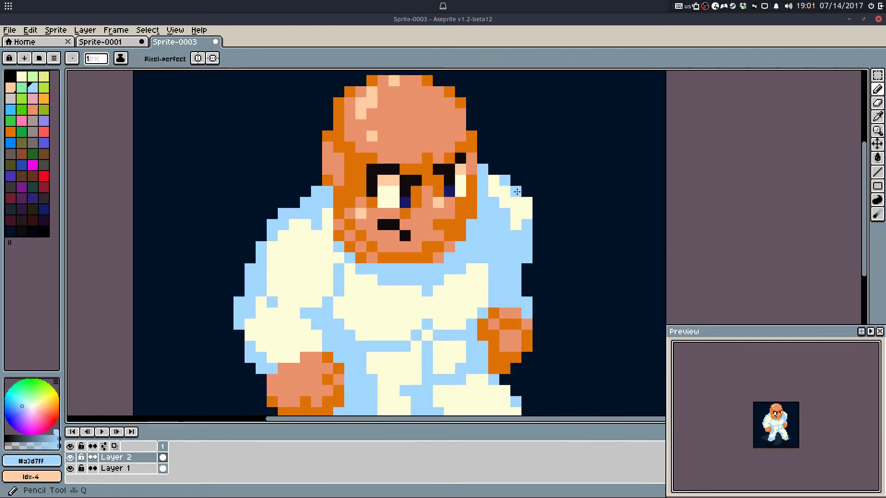
left_click(527, 214)
key("e")
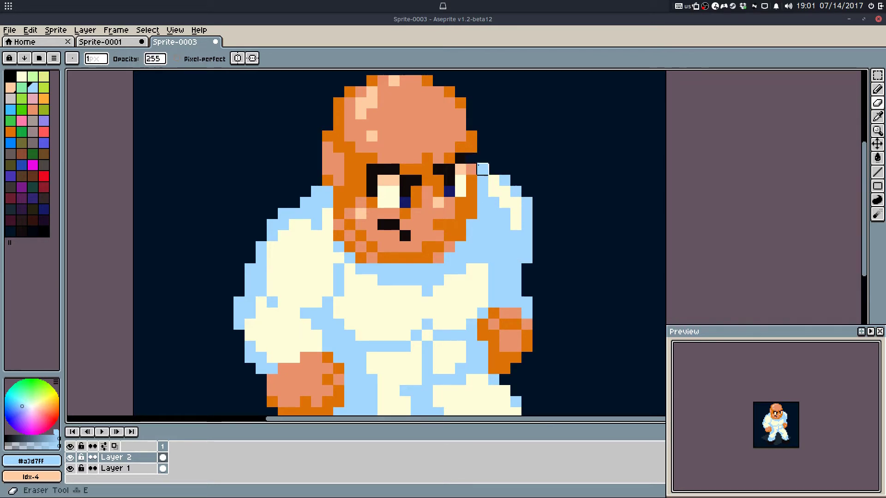
key("b")
Step: Recolour the right cheek with skin tone, extend the orange face edge downward, and place one orange crease pixel beside the mouth
scroll(508, 154, "down", 4)
scroll(499, 151, "up", 4)
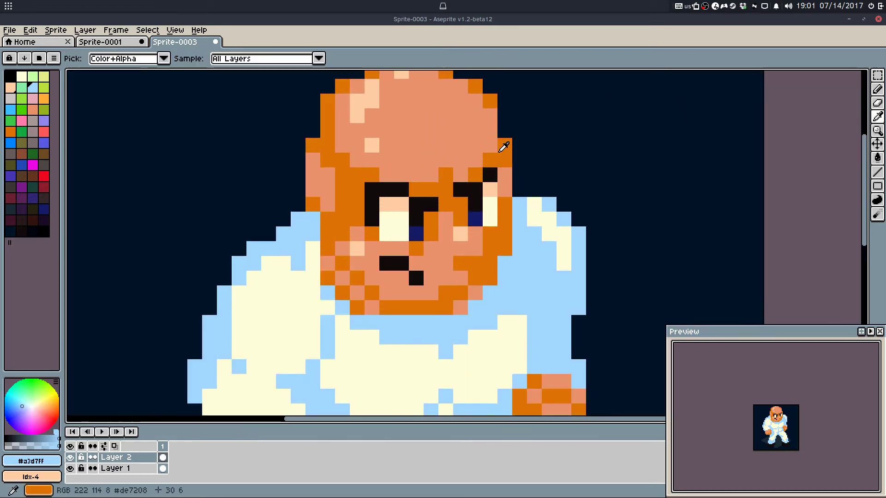
left_click(518, 236, "alt")
left_click(482, 246, "alt")
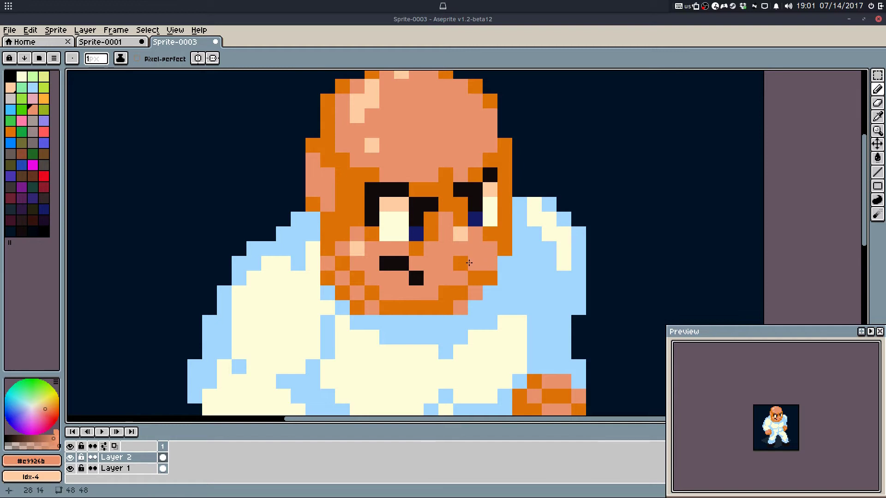
left_click(510, 233, "alt")
left_click(505, 264)
left_click(478, 260, "alt")
left_click(457, 264)
left_click(462, 289, "alt")
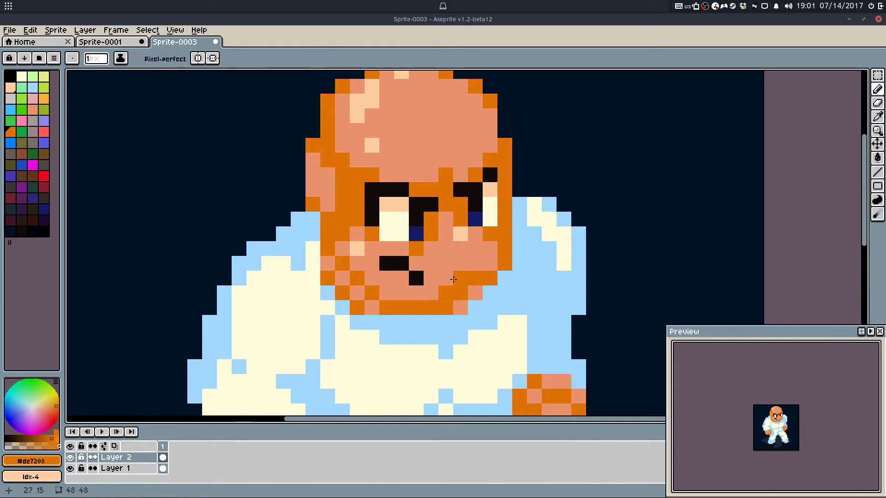
key("ctrl+z")
key("ctrl+z")
left_click(446, 264)
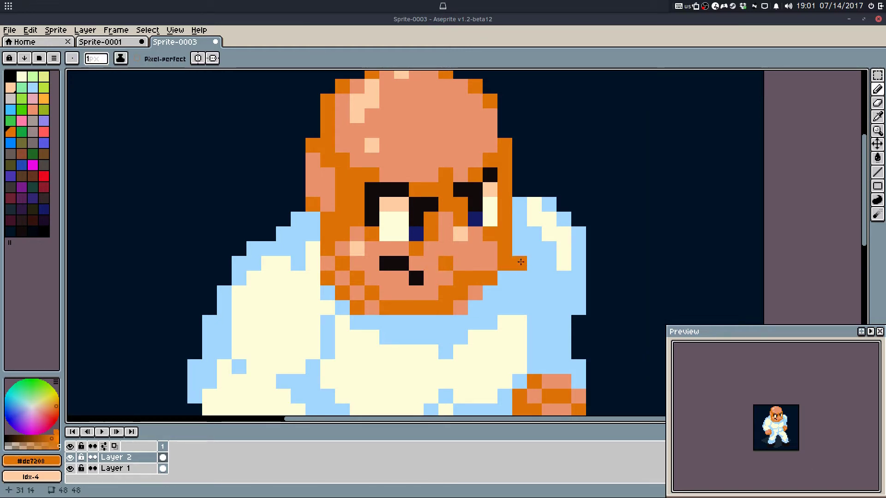
Step: Move the light highlight on the right cheek down one pixel and extend the orange shading under the right eye
scroll(507, 307, "down", 1)
scroll(484, 275, "up", 2)
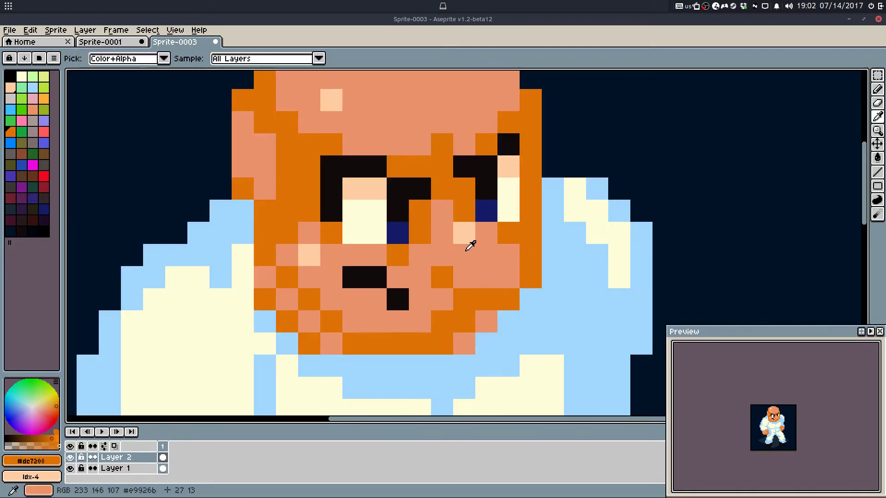
left_click(466, 237, "alt")
left_click(467, 254)
left_click(499, 239, "alt")
scroll(503, 238, "down", 6)
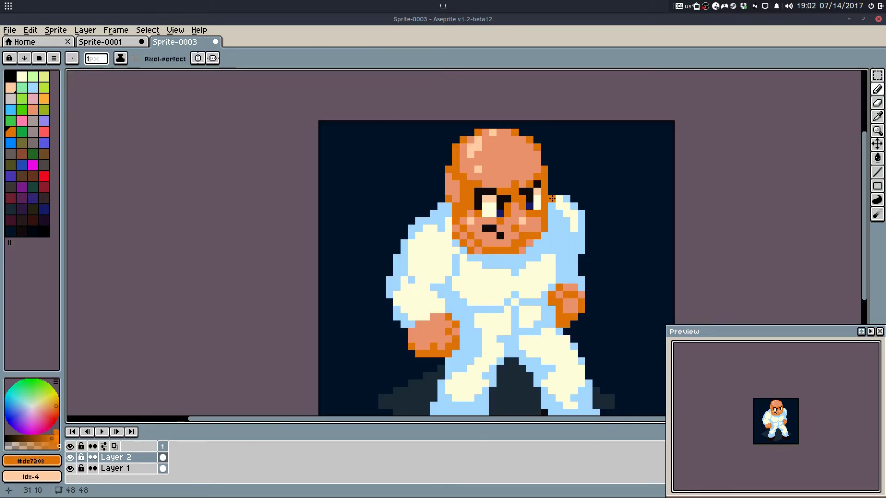
Step: Enlarge the mouth with near-black pixels at its left end and beside its lower corner
scroll(507, 221, "up", 4)
left_click(503, 223, "alt")
left_click(506, 240)
left_click(464, 217)
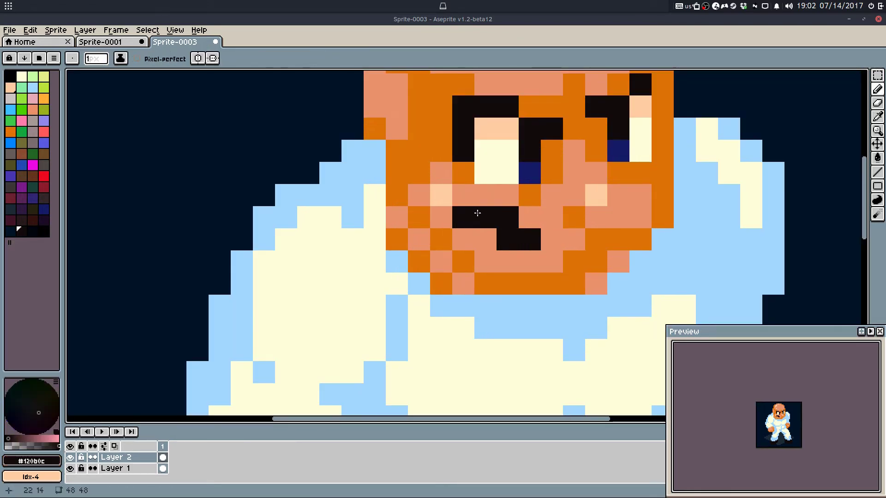
Step: Try trimming the mouth's ends with skin tone #e9926b and stepping near-black pixels diagonally down toward the chin
left_click(491, 198, "alt")
left_click(508, 218)
scroll(536, 248, "down", 4)
scroll(507, 221, "up", 4)
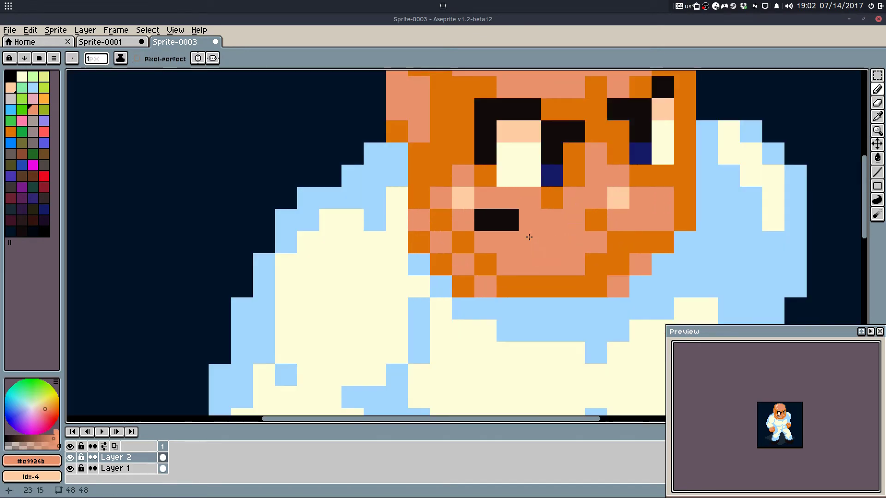
left_click(478, 223)
left_click(510, 223, "alt")
left_click(507, 241)
left_click(533, 261)
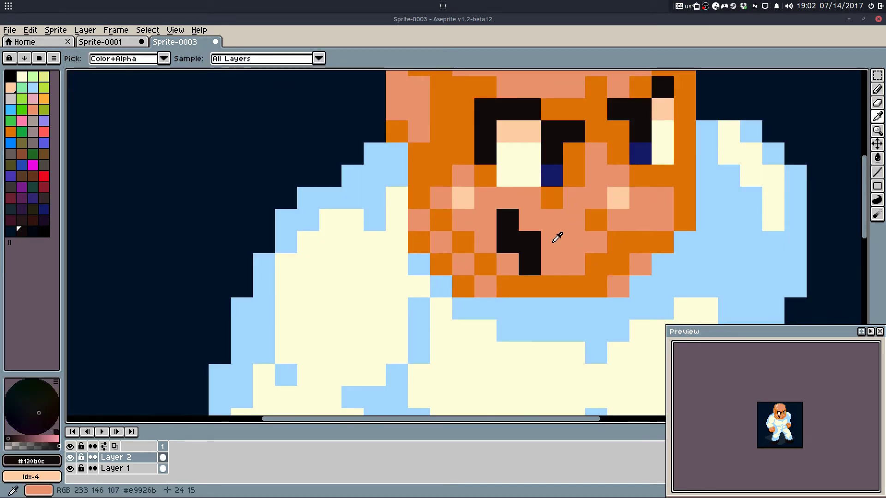
Step: Try lowering the mouth by one row as two near-black pixels plus one corner pixel, covering the surplus pixels with skin tone
left_click(553, 242, "alt")
left_click(530, 240)
left_click(516, 228, "alt")
left_click(552, 265)
left_click(548, 241, "alt")
left_click(530, 265)
scroll(585, 242, "down", 4)
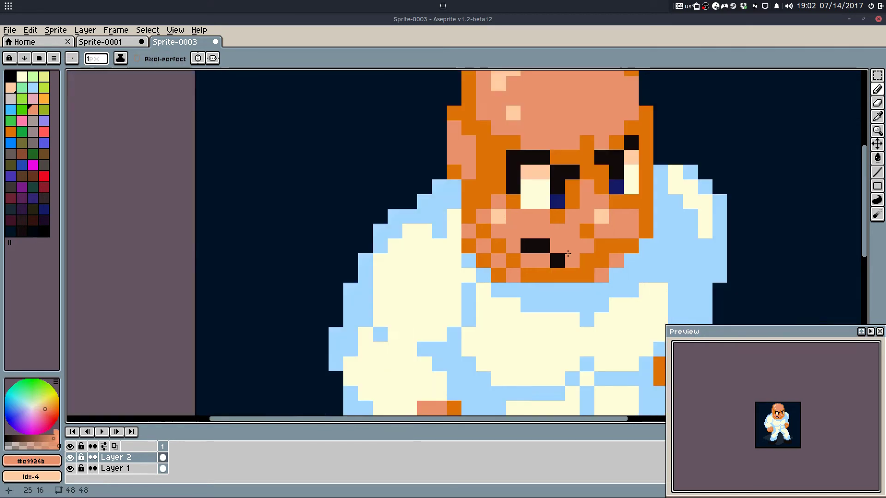
Step: Try recolouring the three near-black mouth pixels with the orange shading colour
scroll(600, 235, "up", 4)
left_click(542, 236, "alt")
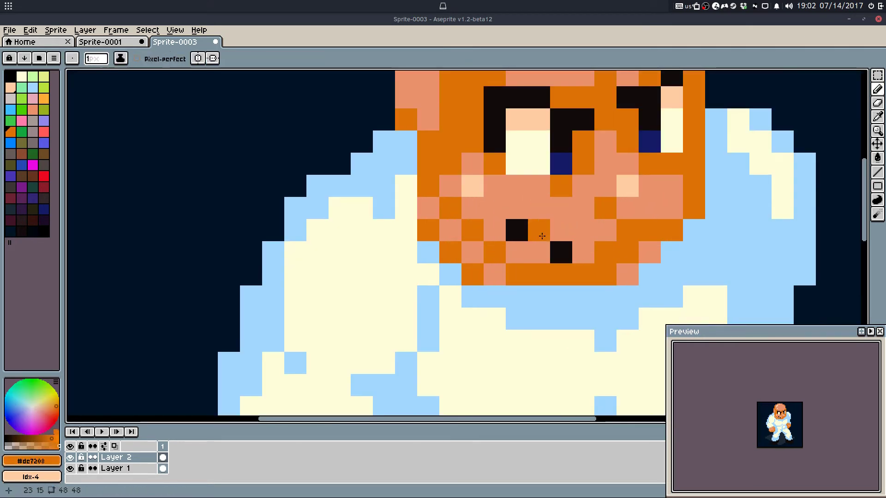
left_click_drag(538, 233, 518, 231)
left_click(560, 251)
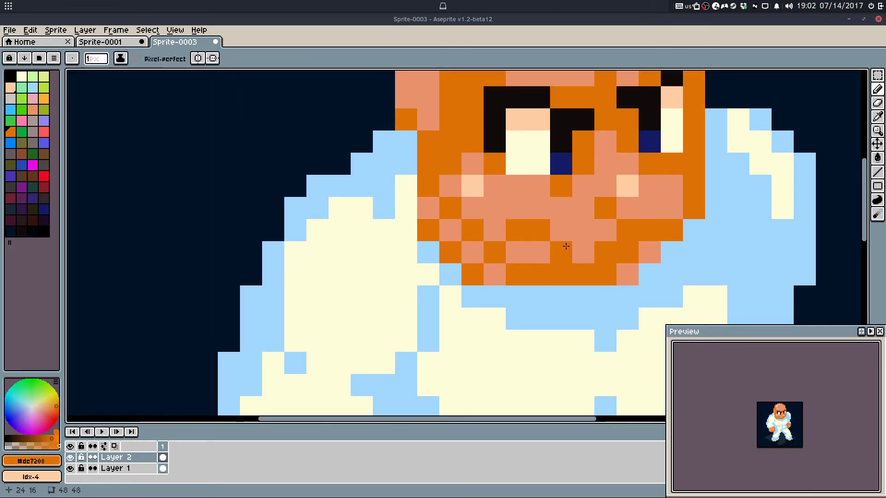
Step: Try placing one light highlight pixel, #ffcca3, directly below the left end of the mouth
left_click(627, 183, "alt")
left_click(539, 252)
left_click(571, 219, "alt")
left_click(540, 252)
key("ctrl+z")
key("ctrl+z")
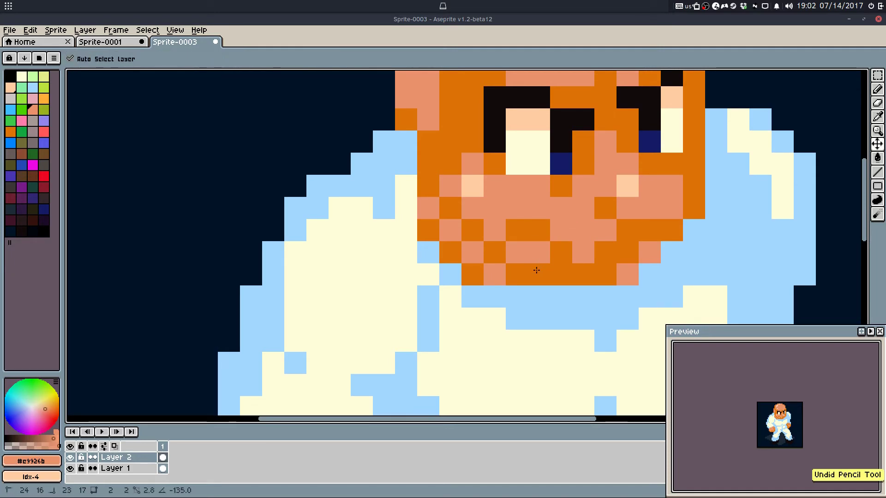
left_click(537, 252, "alt")
key("ctrl+z")
left_click(512, 239)
key("ctrl+z")
left_click(524, 252)
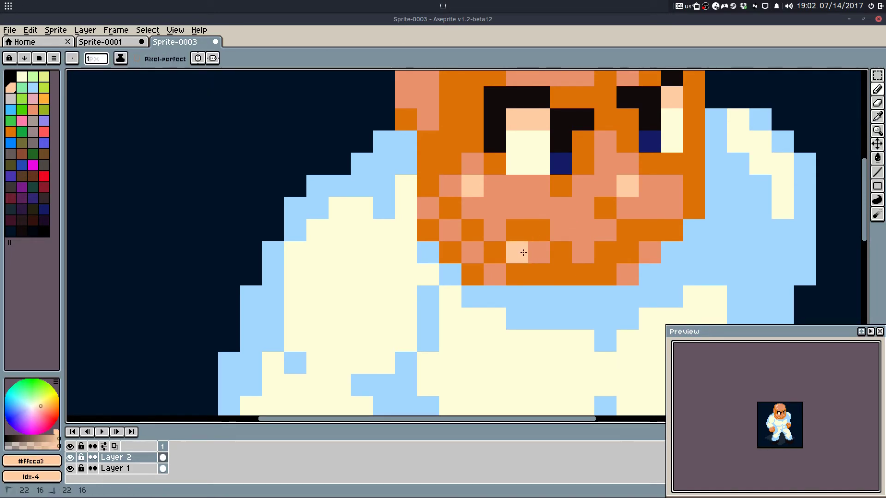
Step: Try recolouring the orange strip along the bottom of the chin with skin tone
left_click(575, 250, "alt")
left_click_drag(556, 273, 540, 274)
left_click(582, 275)
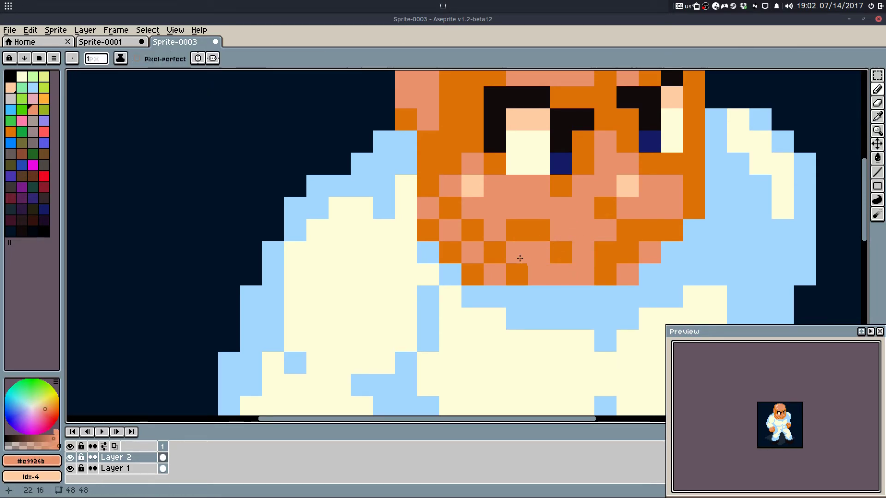
Step: Try replacing the dithered pixels on the left jaw with solid skin tone inside a continuous orange edge
left_click(473, 228, "alt")
left_click(494, 274)
left_click(493, 246, "alt")
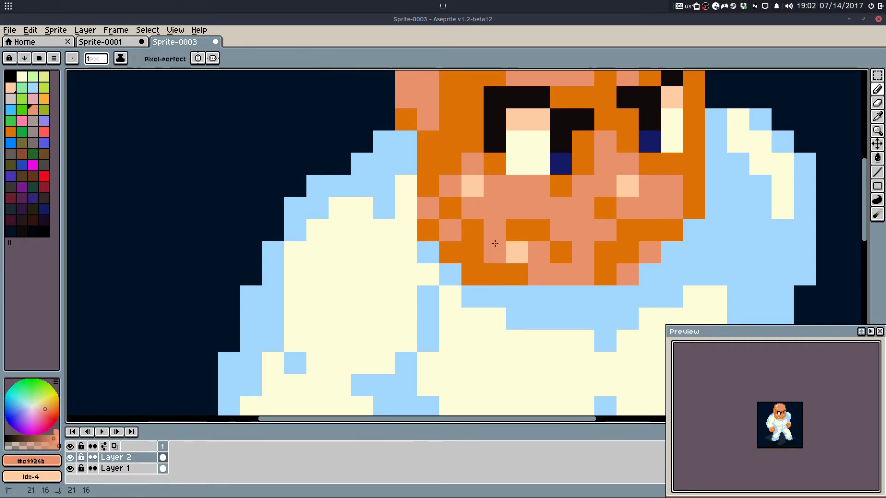
left_click(517, 274)
left_click(473, 229)
left_click(450, 207)
left_click(451, 245, "alt")
left_click(450, 230)
left_click(429, 207)
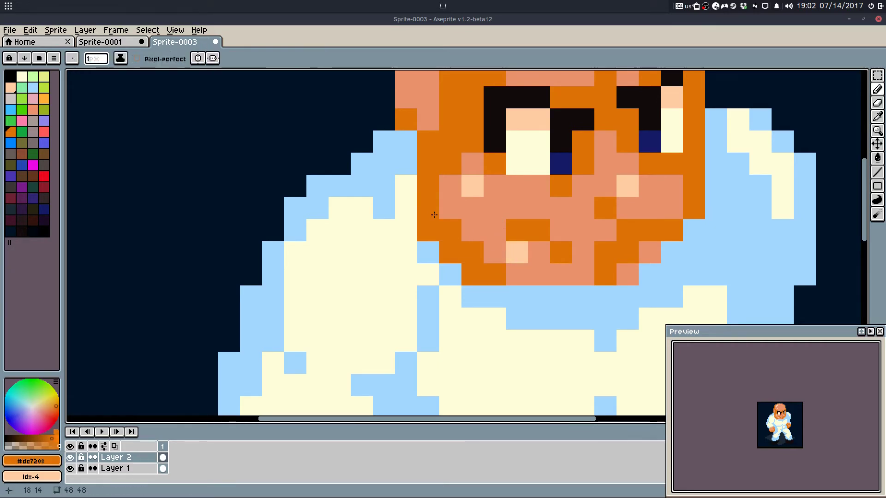
Step: Step back and forth through the edit history to compare the black-mouth and orange-mouth versions of the face at reduced size
scroll(717, 216, "down", 5)
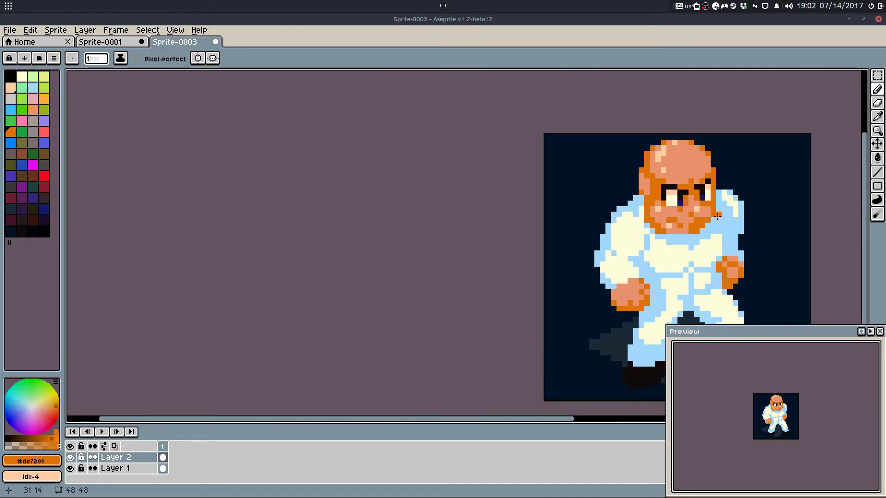
key("ctrl+z")
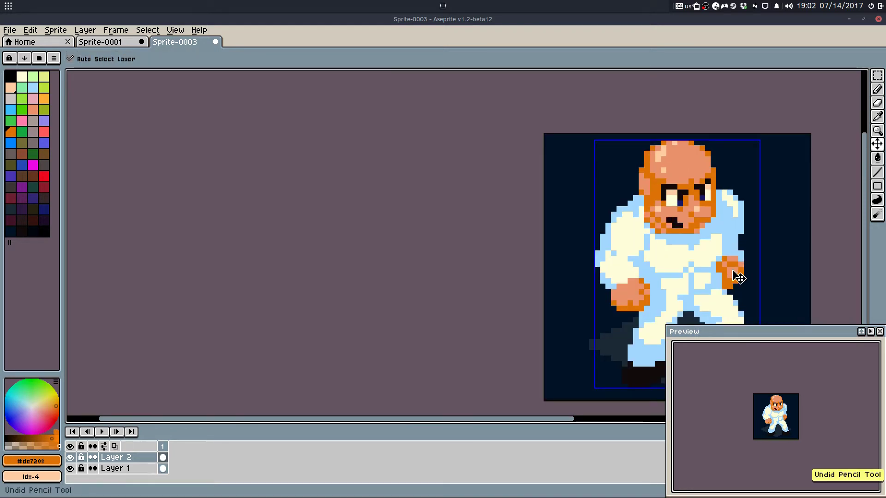
key("ctrl+shift+z")
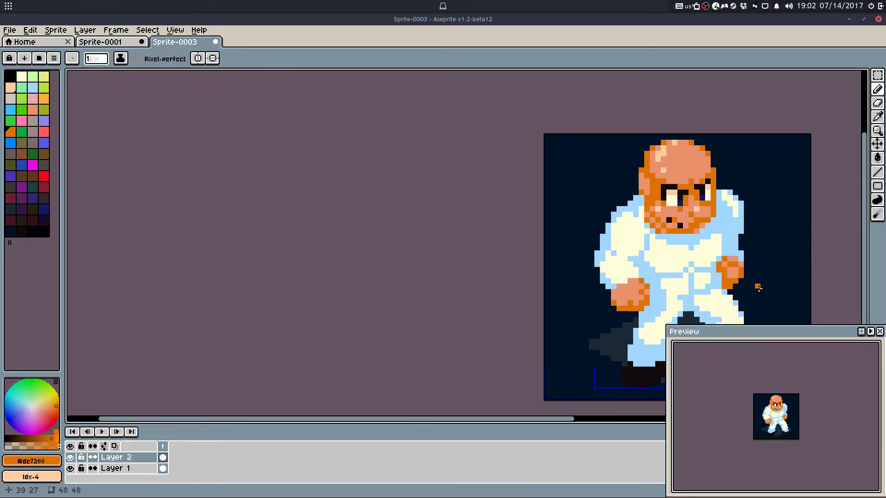
key("ctrl+shift+z")
key("ctrl+shift+z")
key("ctrl+shift+z")
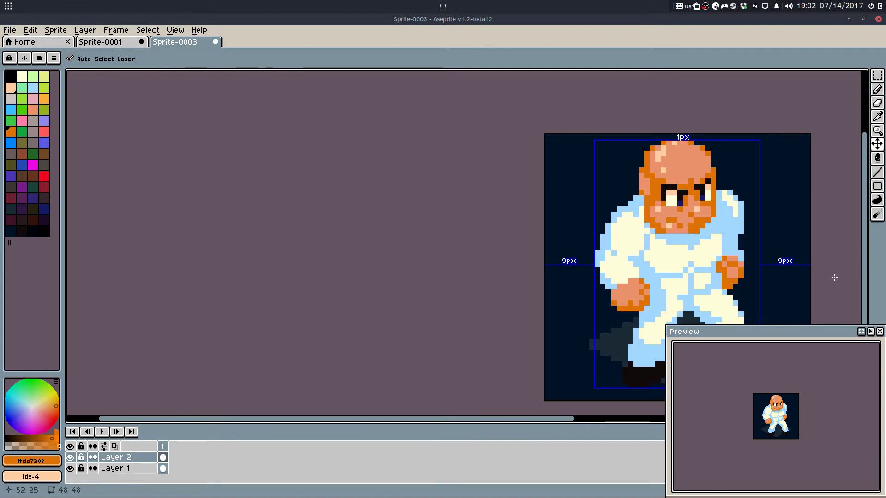
key("ctrl+z")
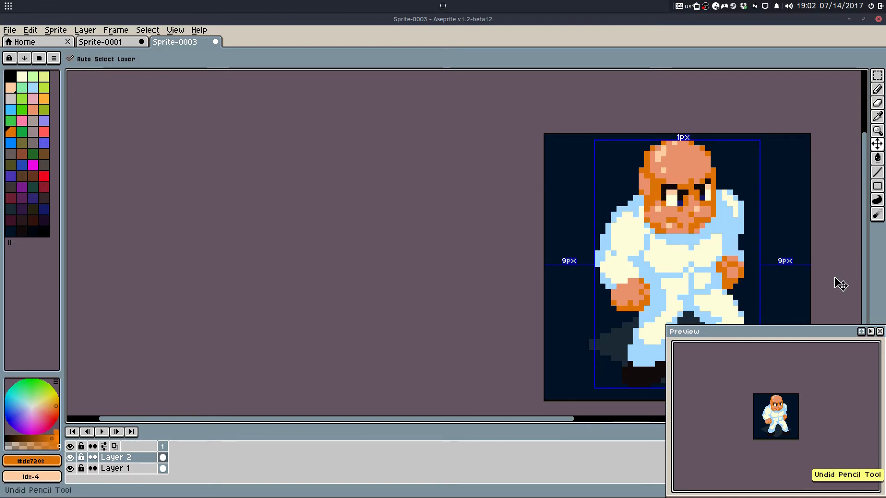
key("ctrl+shift+z")
key("ctrl+shift+z")
key("ctrl+shift+z")
key("ctrl+shift+z")
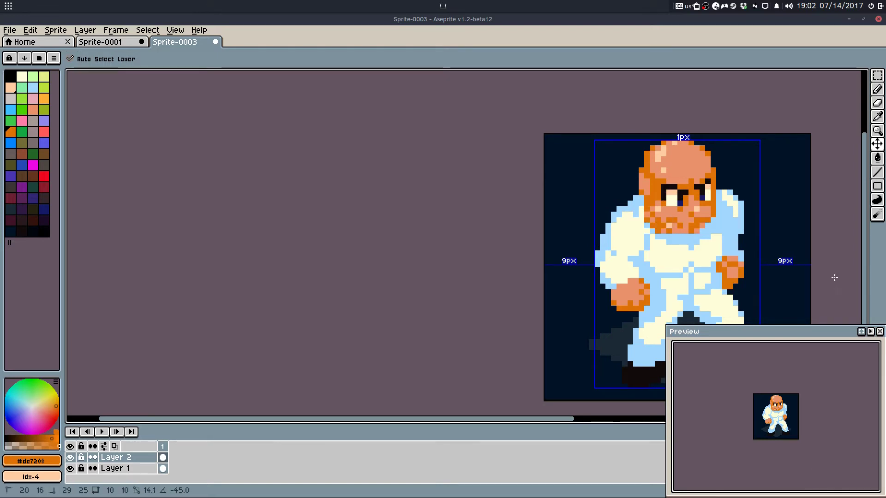
key("ctrl+z")
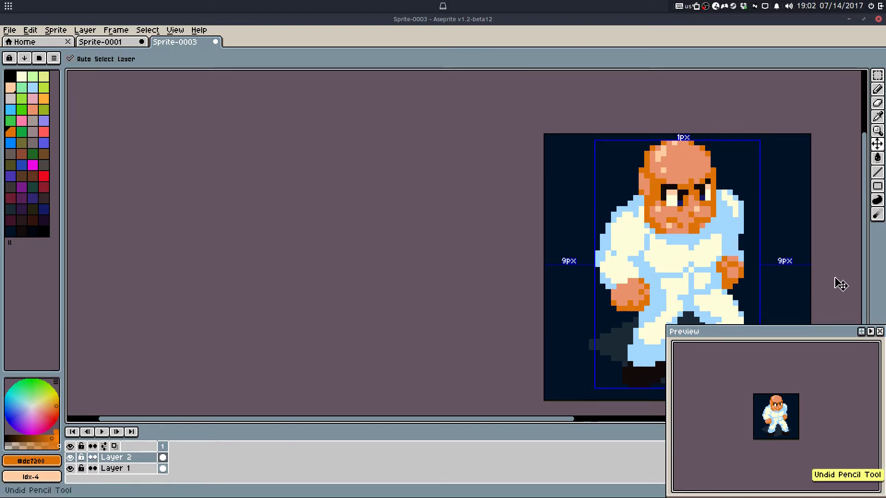
key("ctrl+z")
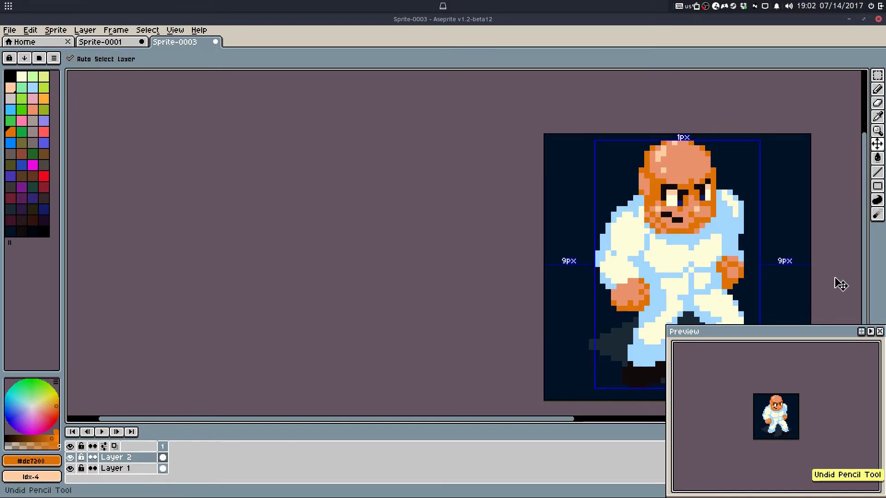
key("ctrl+shift+z")
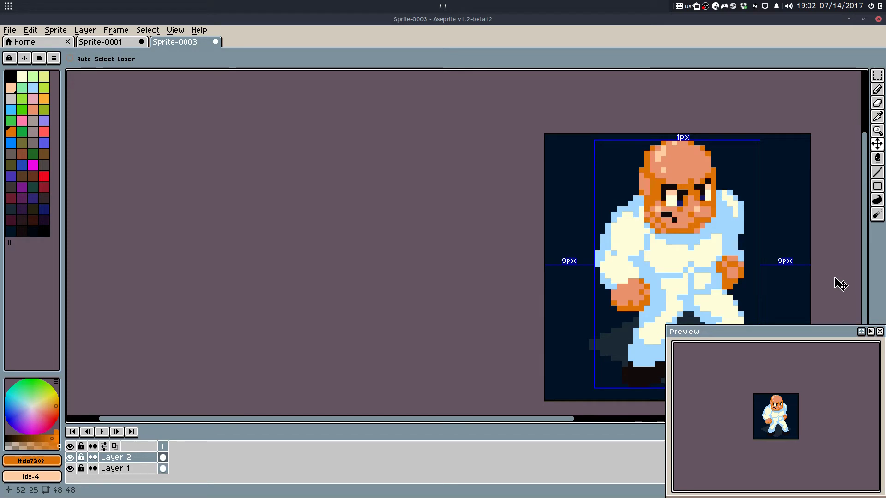
key("ctrl+z")
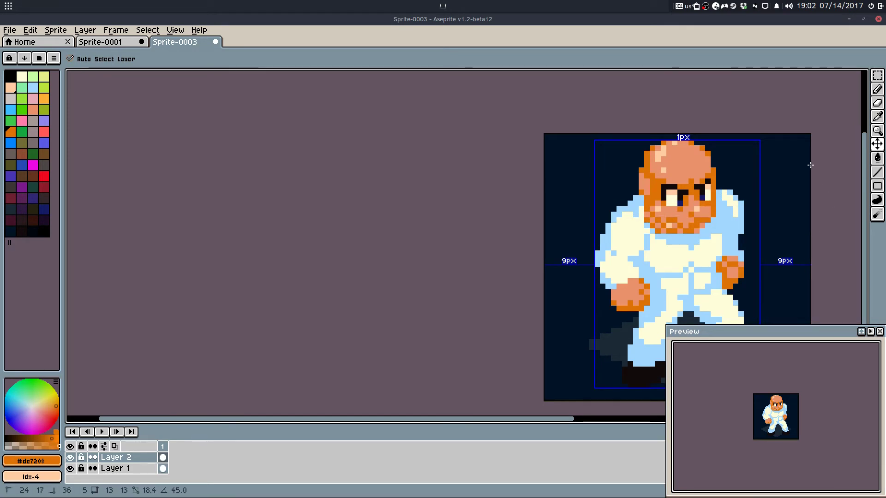
key("ctrl+z")
key("ctrl+z")
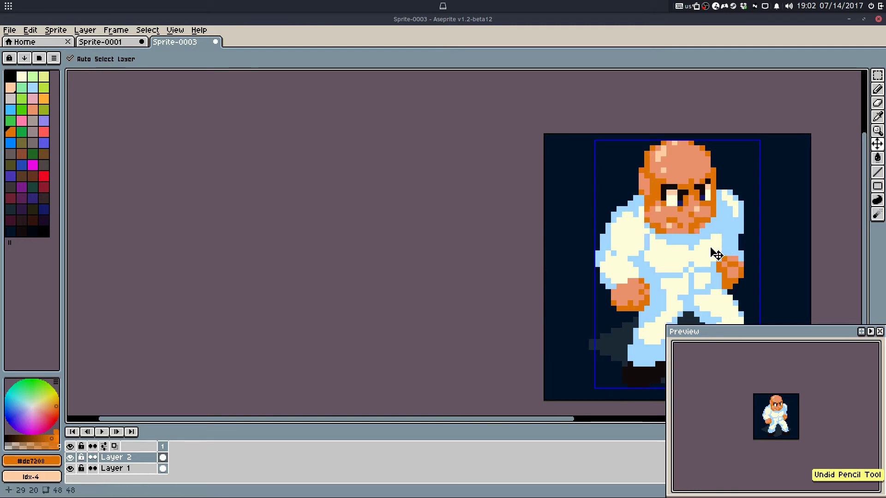
key("ctrl+z")
key("ctrl+z")
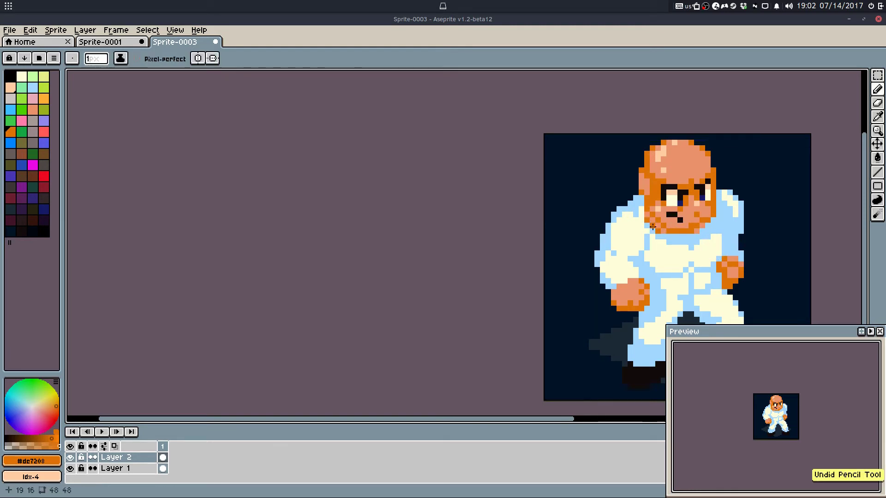
key("ctrl+y")
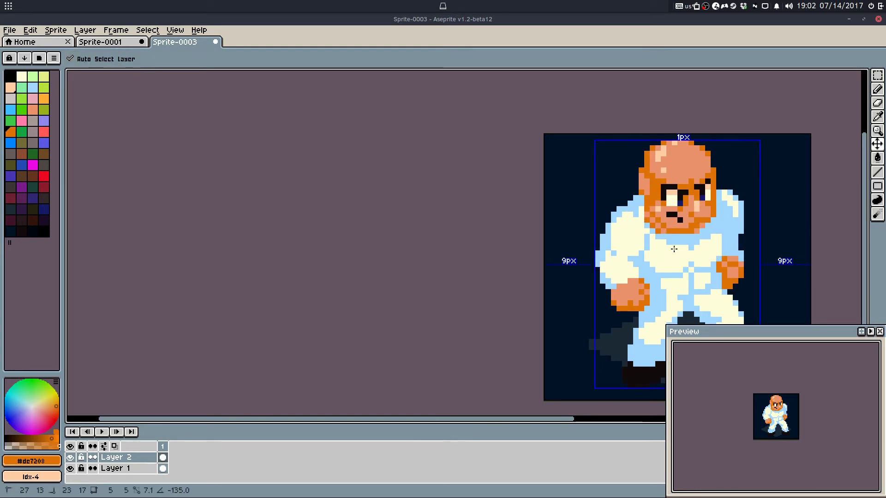
key("ctrl+y")
key("ctrl+y")
key("ctrl+y")
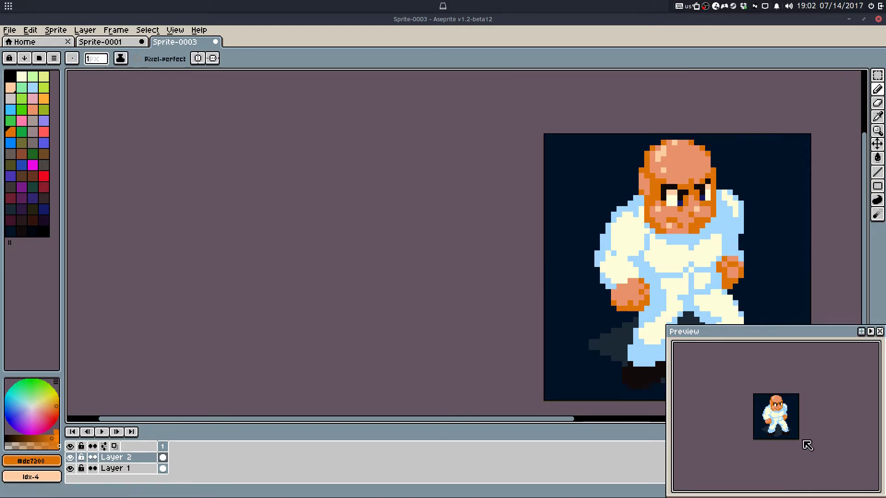
Step: Undo the recent face edits back to the dithered jaw and the small mouth of two near-black pixels plus one corner pixel
key("ctrl+z")
key("ctrl+z")
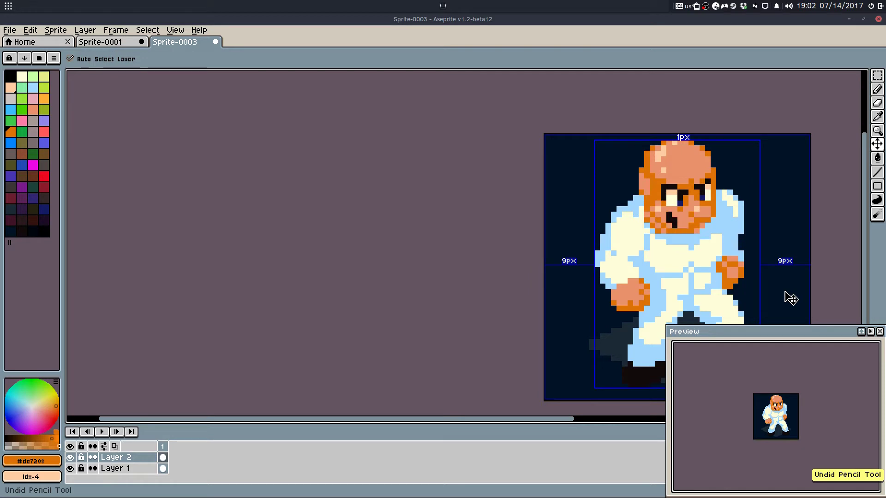
key("b")
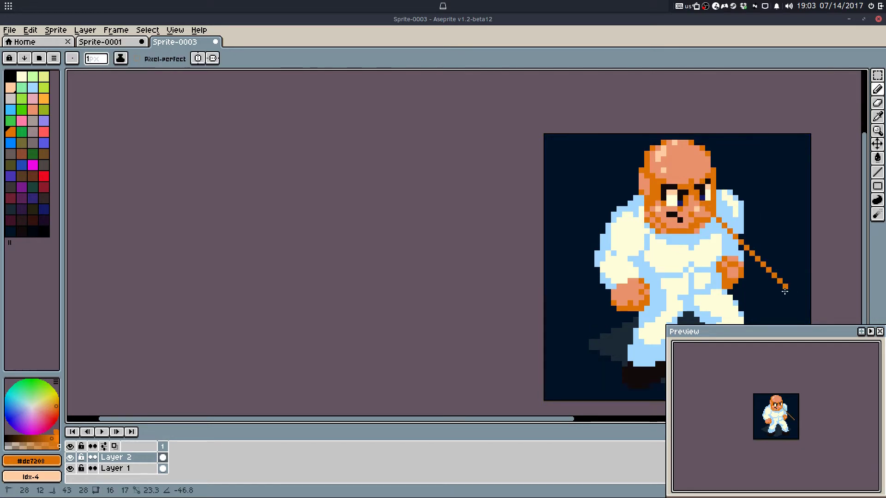
left_click(785, 292, "shift")
key("ctrl+shift+z")
key("ctrl+shift+z")
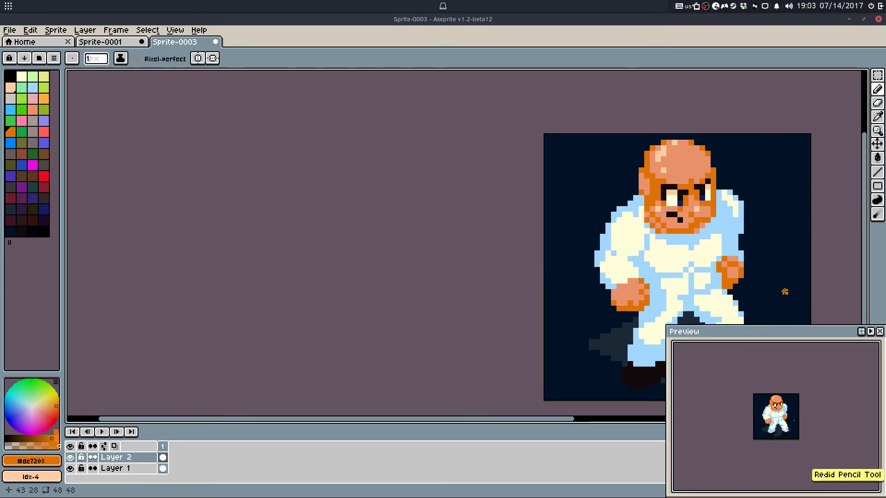
key("ctrl+shift+z")
key("ctrl+z")
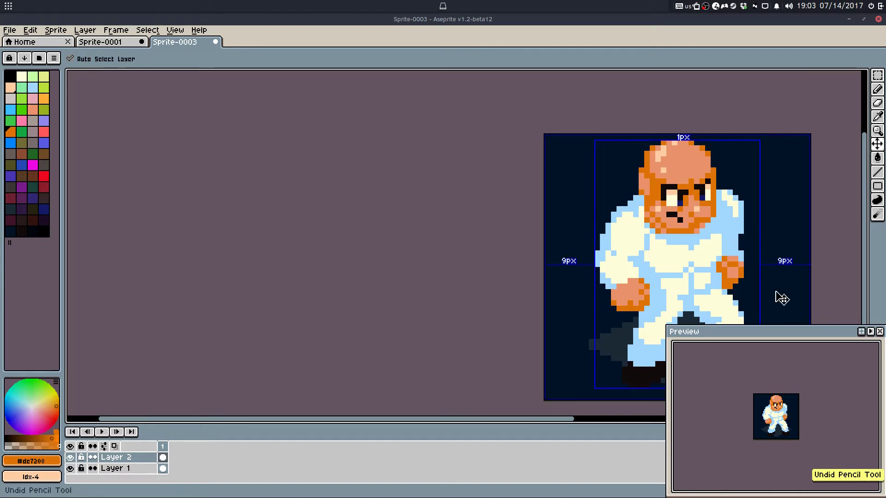
key("ctrl+y")
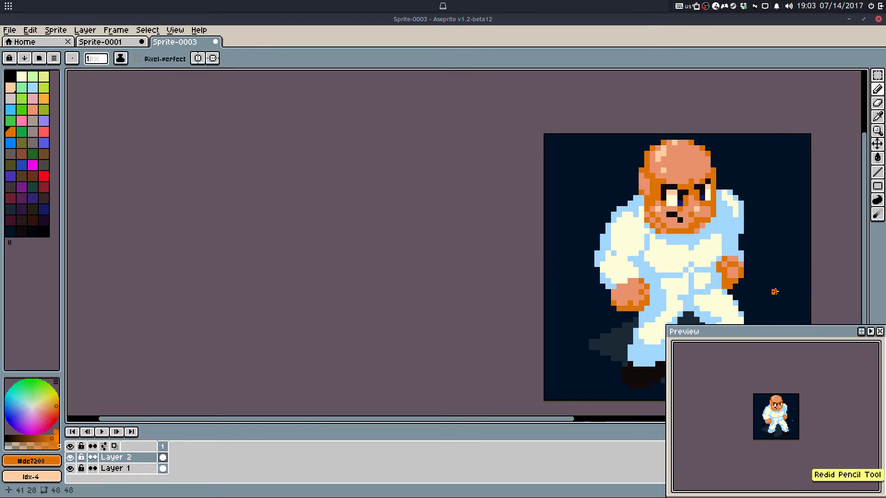
Step: Sort the palette colours by brightness, running from lightest to darkest
scroll(718, 209, "up", 3)
left_click_drag(706, 186, 486, 218)
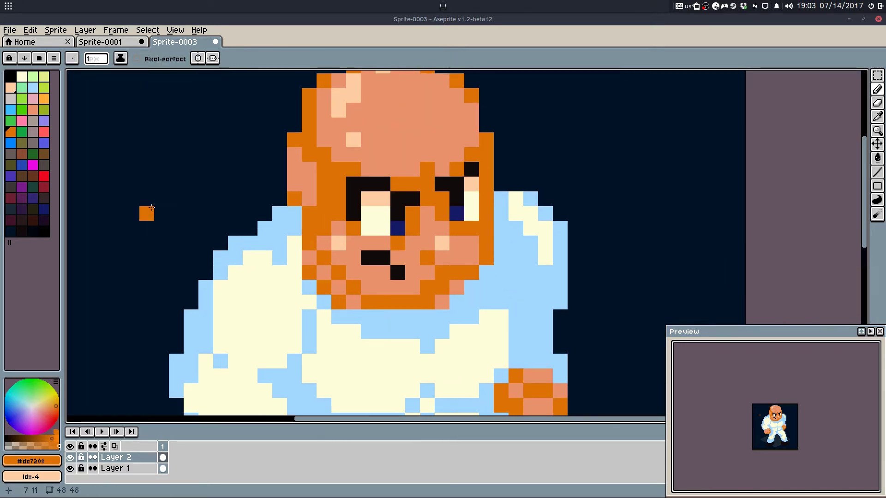
left_click(22, 154)
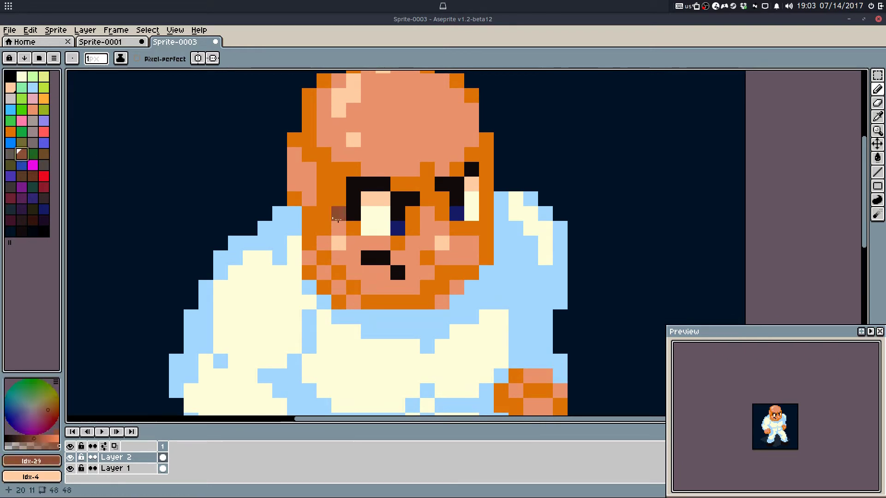
left_click(24, 58)
left_click(88, 130)
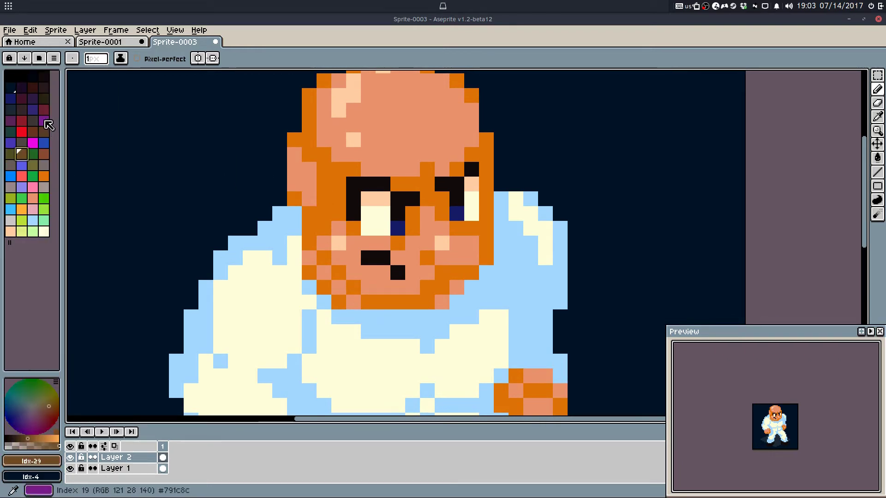
left_click(27, 63)
left_click(50, 196)
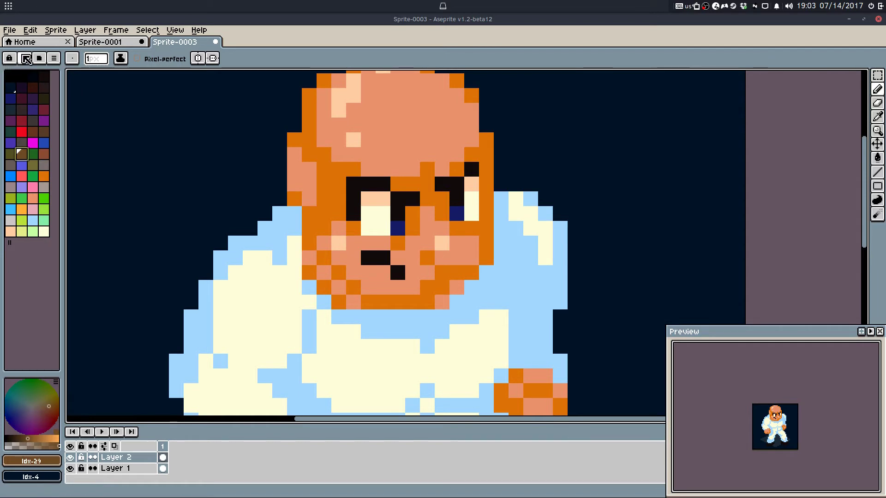
left_click(24, 57)
left_click(53, 129)
Step: Choose the reddish-brown palette colour Idx-28 and darken the pixel at the lower outer corner of the left ear
key("i")
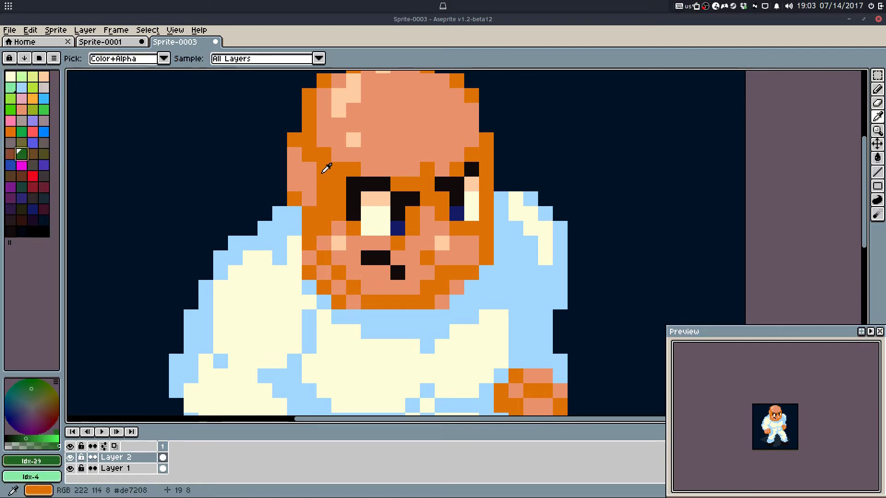
left_click(327, 167)
left_click(10, 154)
key("b")
left_click(294, 204)
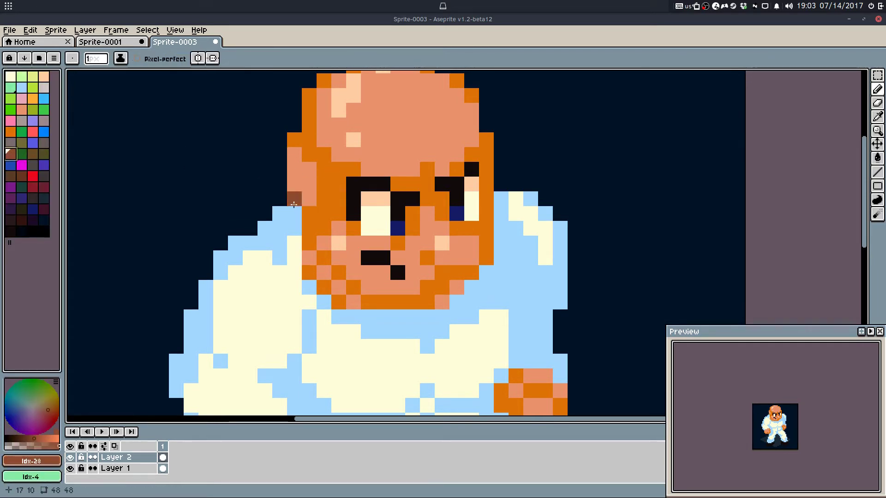
Step: Try erasing the lower outer pixels of the left ear
left_click_drag(304, 133, 310, 151)
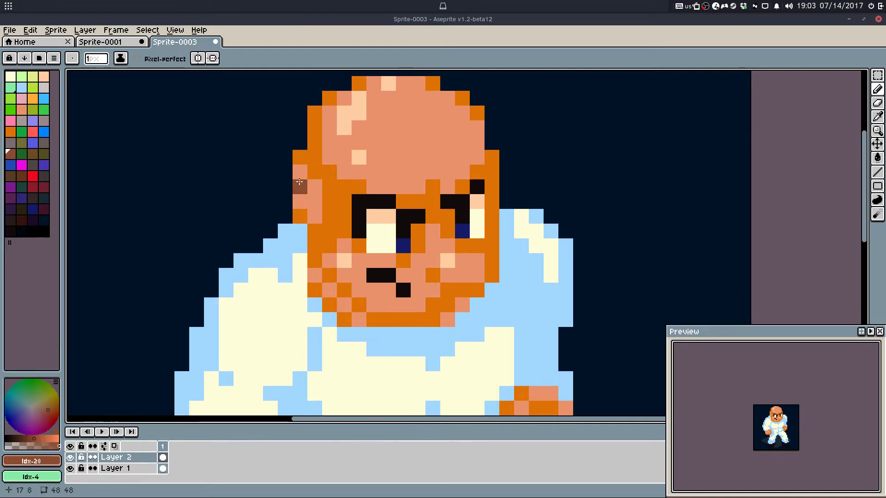
key("e")
left_click_drag(301, 216, 315, 217)
scroll(352, 139, "down", 2)
key("ctrl+z")
Step: Sample the orange outline colour #dc7208 and extend the lower outer edge of the left ear downward by two pixels
key("q")
scroll(325, 149, "up", 2)
left_click(326, 148, "alt")
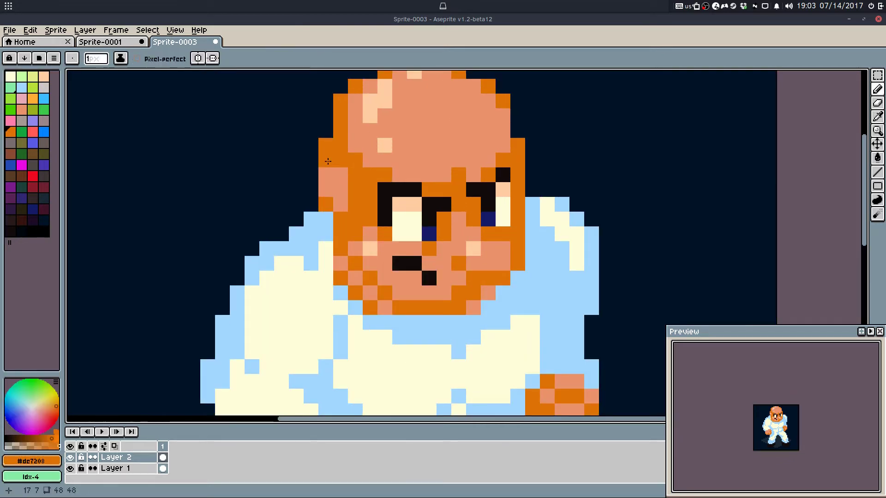
key("e")
scroll(369, 233, "down", 3)
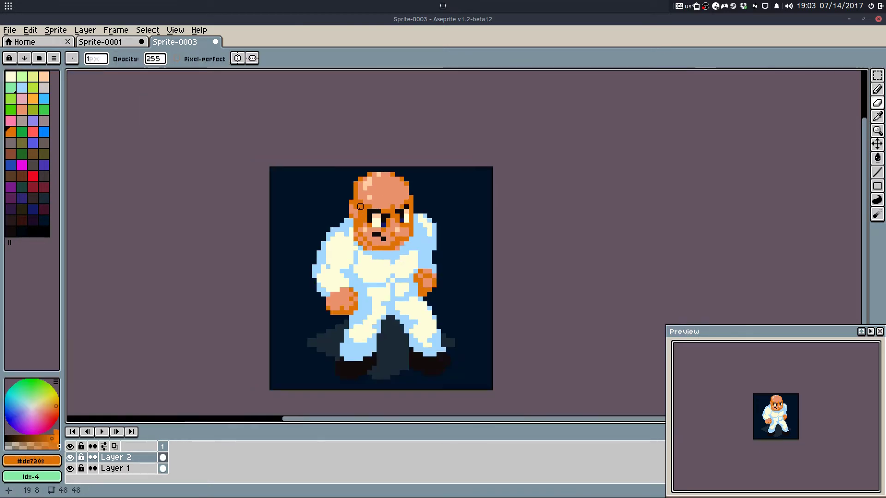
key("ctrl+z")
scroll(375, 161, "up", 3)
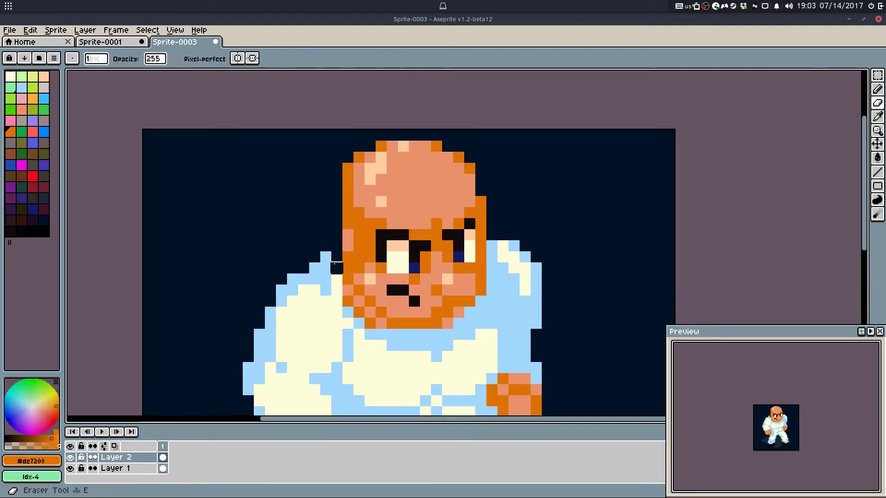
key("q")
left_click_drag(337, 257, 338, 269)
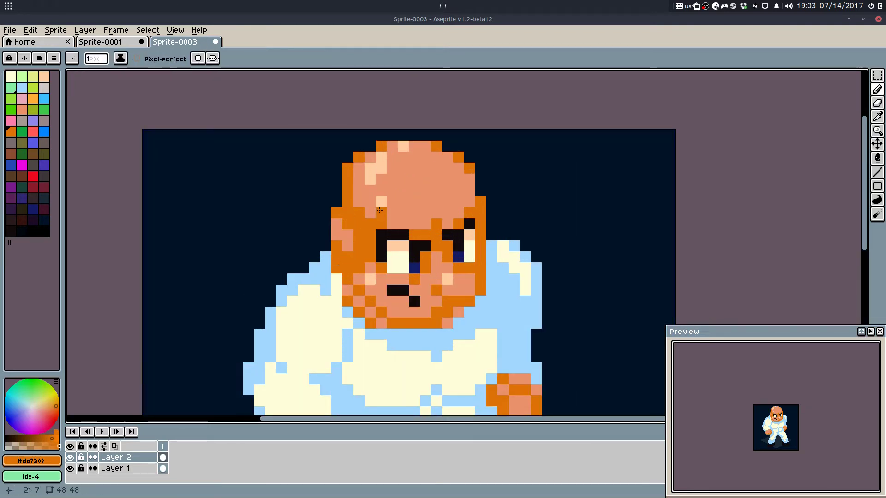
Step: Erase the lowest orange pixel under the left ear and refill it with the clothing's light blue #a3d7ff
key("e")
left_click(337, 268)
key("q")
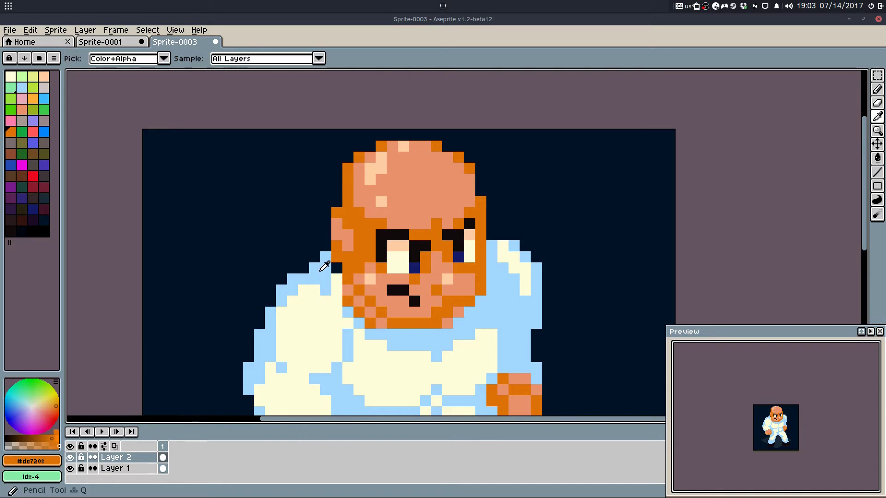
left_click(325, 267, "alt")
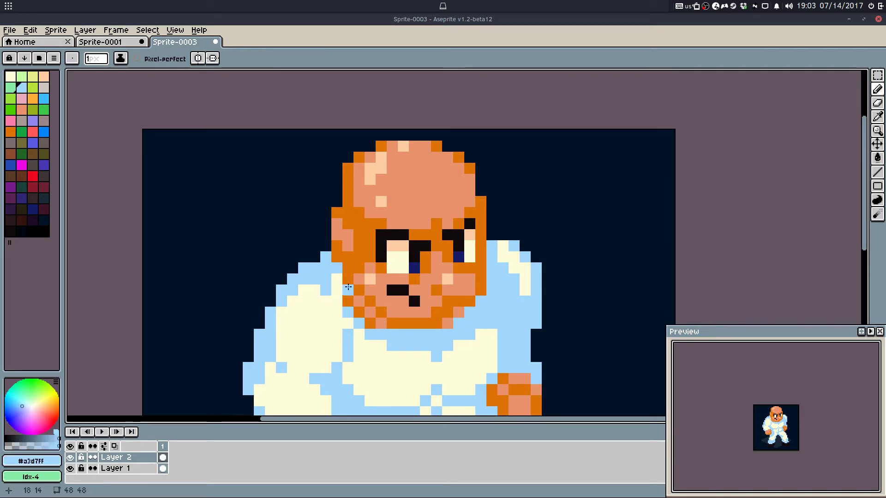
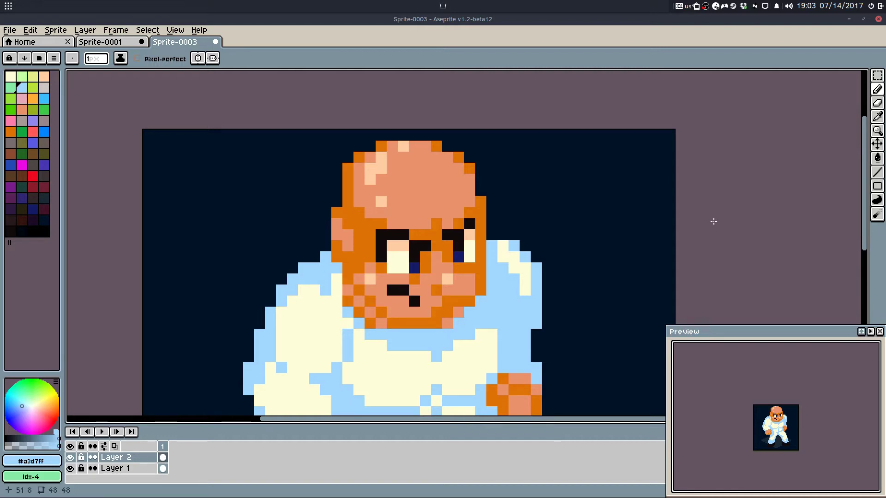
Step: Sample the near-black shoe colour #120b0c and add a short column of pixels along the right shoe's inner edge
left_click_drag(609, 220, 702, 128)
left_click_drag(717, 227, 696, 137)
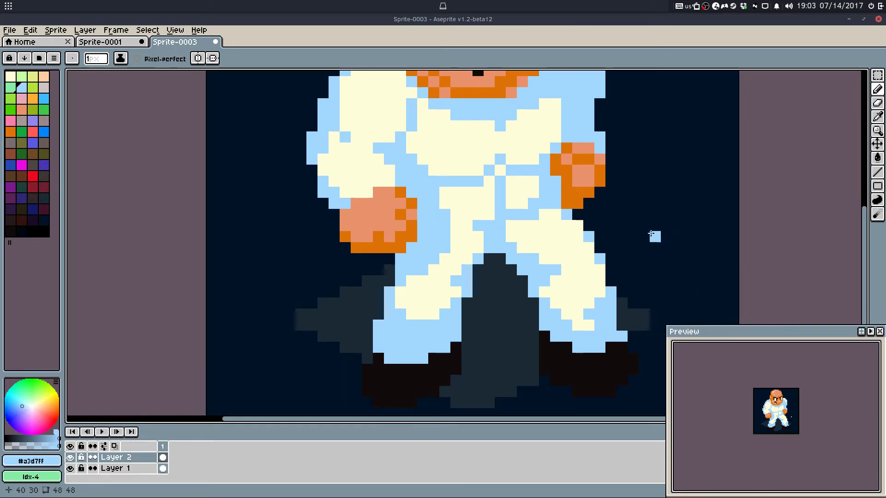
left_click_drag(650, 234, 619, 172)
left_click(510, 291, "alt")
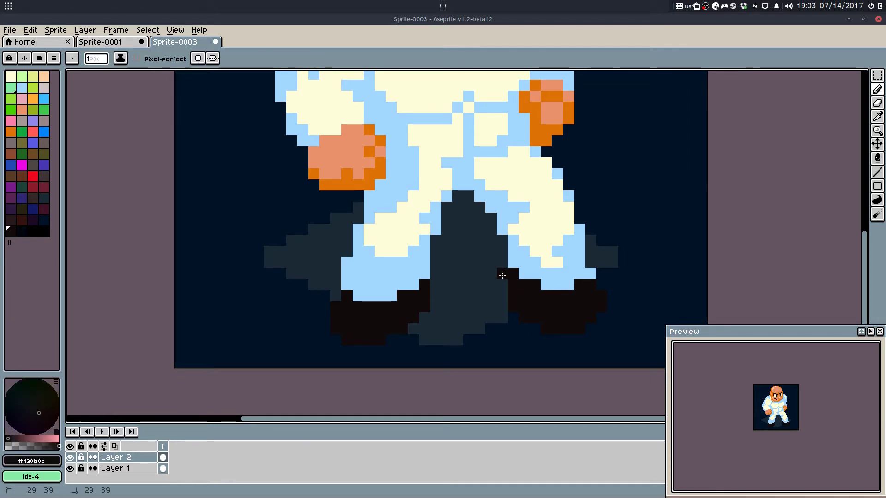
left_click_drag(502, 276, 504, 291)
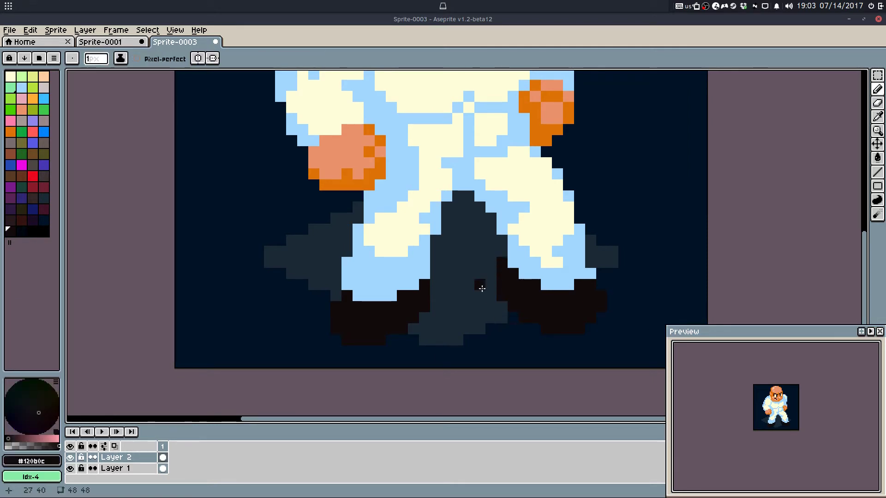
Step: Fill the left shoe's interior with dark purple Idx-54 and add a near-black pixel at its upper outer corner
left_click(33, 220)
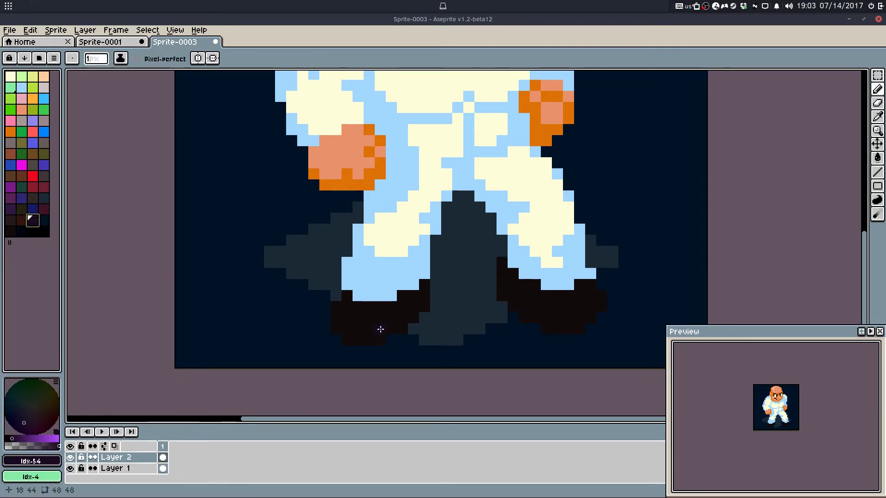
scroll(329, 312, "up", 1)
left_click_drag(333, 317, 347, 329)
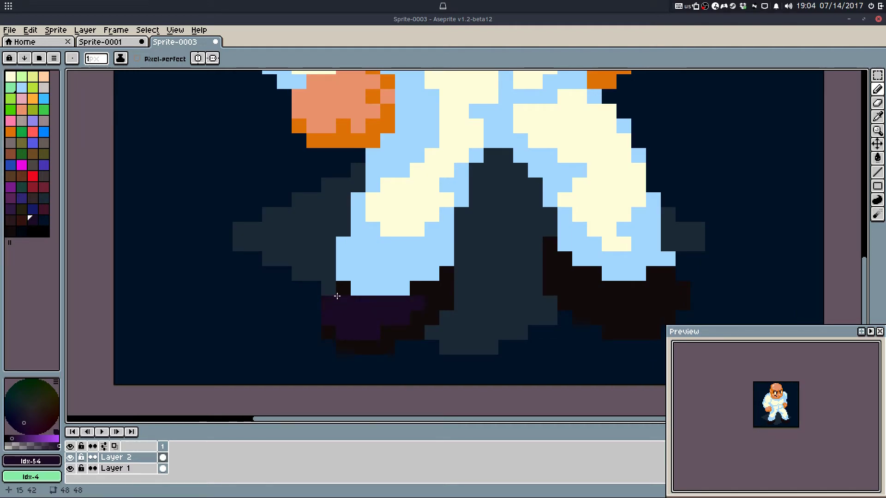
left_click(328, 332, "alt")
left_click(328, 289)
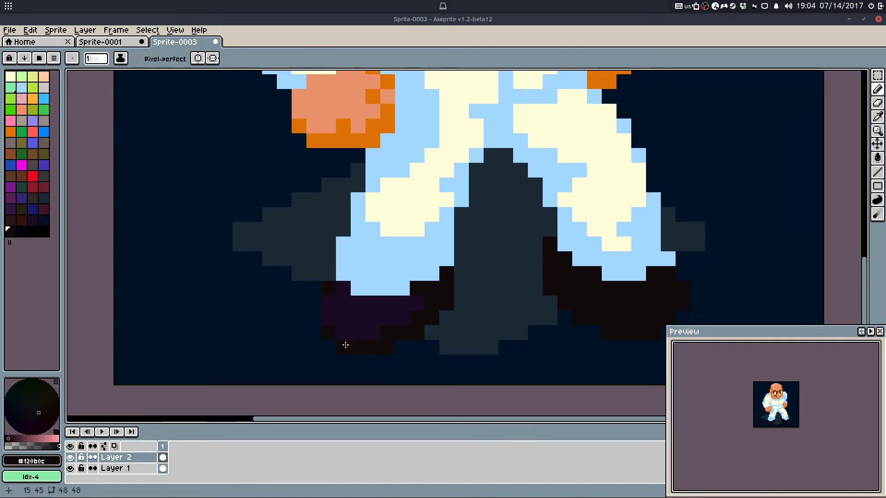
Step: Rework the left shoe's shading between dark purple #1b0b26 and near-black, keeping its inner side and sole near-black
left_click(366, 322, "alt")
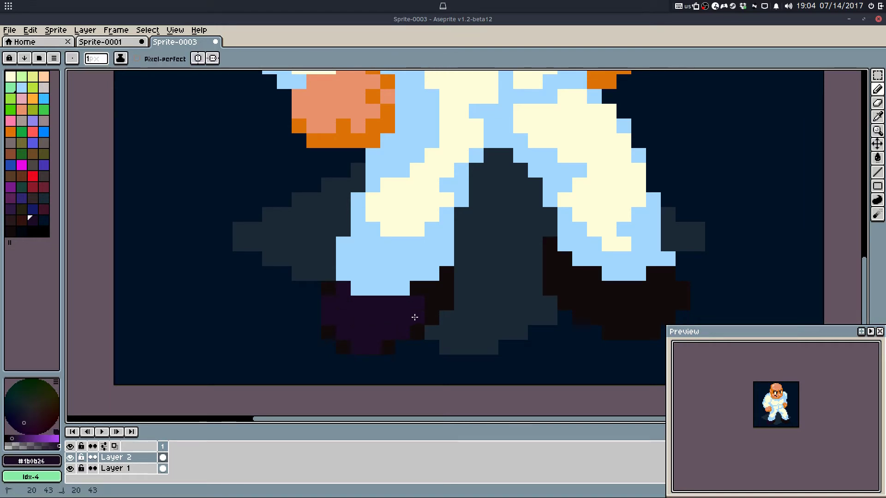
left_click(431, 306, "alt")
mouse_move(431, 307)
left_mouse_down()
mouse_move(387, 344)
mouse_move(342, 349)
left_mouse_up()
key("ctrl+z")
Step: Shade the middle of the right shoe with dark purple #1b0b26, leaving near-black around its edges
left_click(400, 316, "alt")
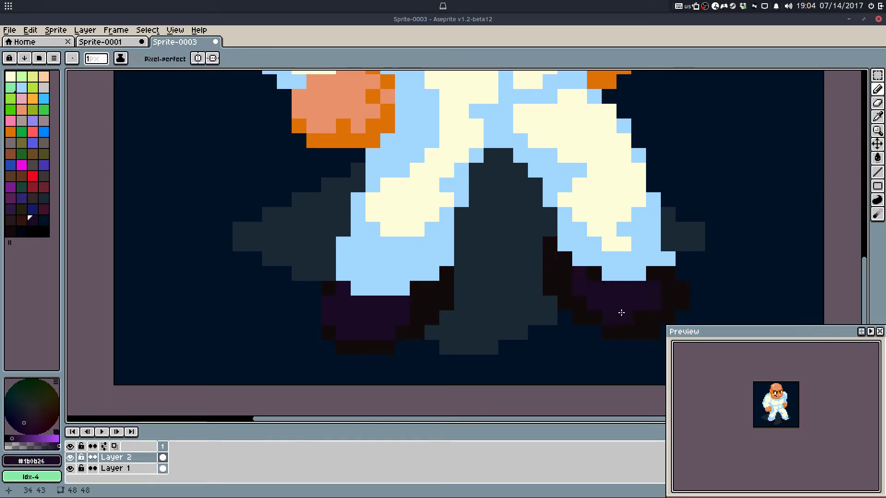
left_click(658, 311, "alt")
left_click(655, 287)
left_click(643, 310, "alt")
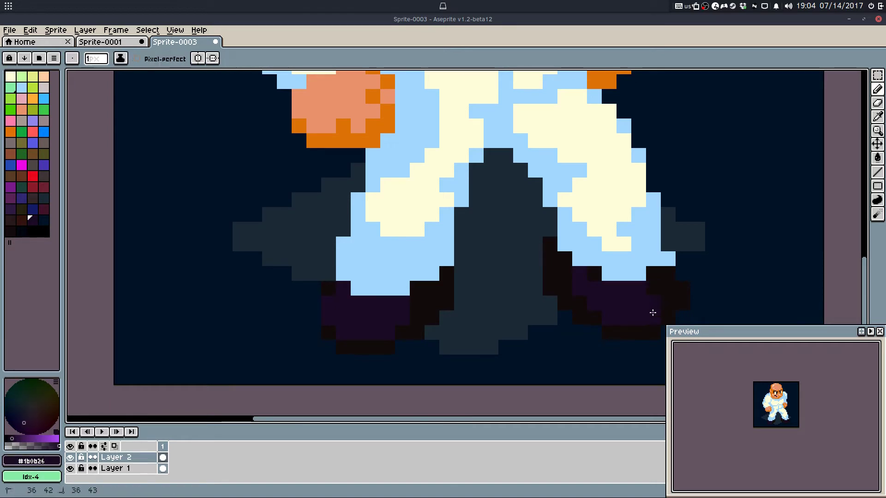
left_click_drag(651, 291, 651, 302)
left_click(587, 333, "alt")
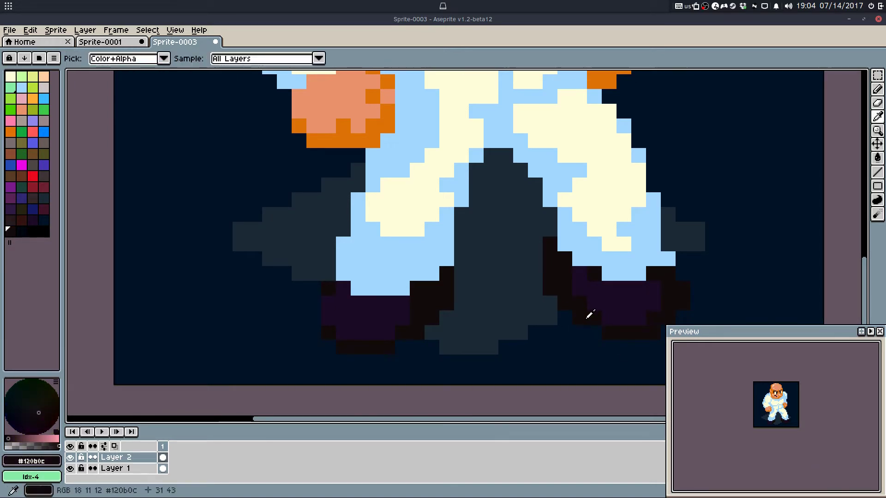
Step: Replace the dark purple on both shoes with the dark brown palette colour Idx-52 using Replace Color
left_click_drag(600, 324, 543, 322)
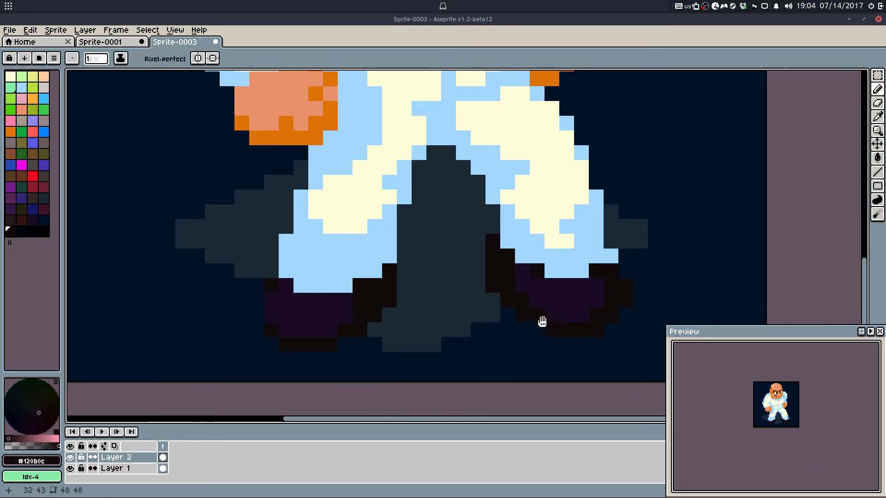
left_click(572, 310, "alt")
left_click(220, 287)
right_click(10, 221)
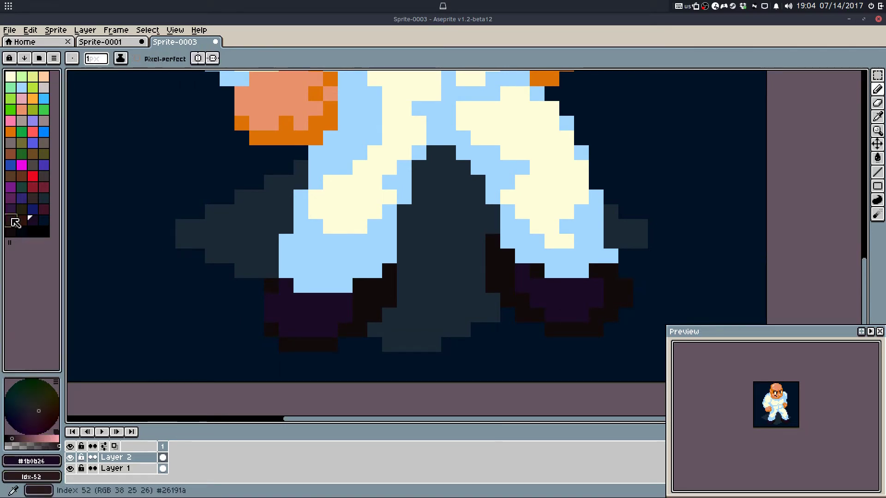
key("shift+r")
left_click(498, 245)
scroll(520, 303, "down", 5)
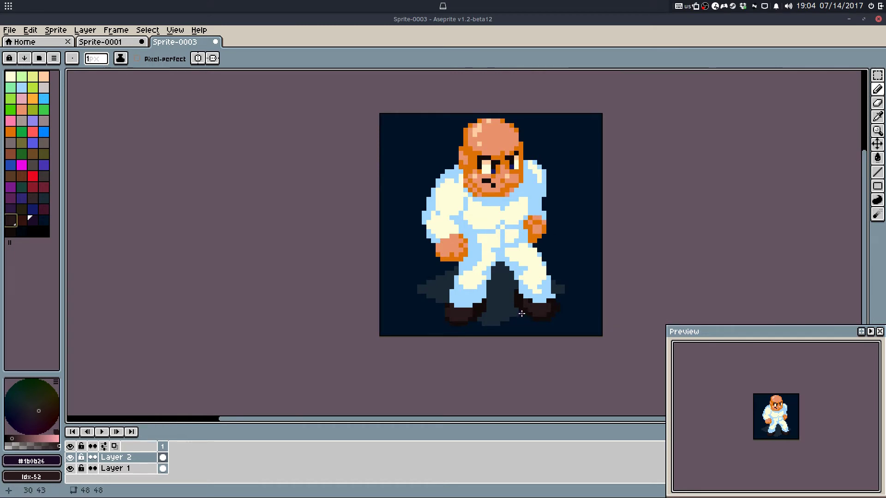
Step: Examine the brown and near-black shoes against the whole figure at several magnifications
scroll(522, 314, "up", 4)
left_click(540, 293, "alt")
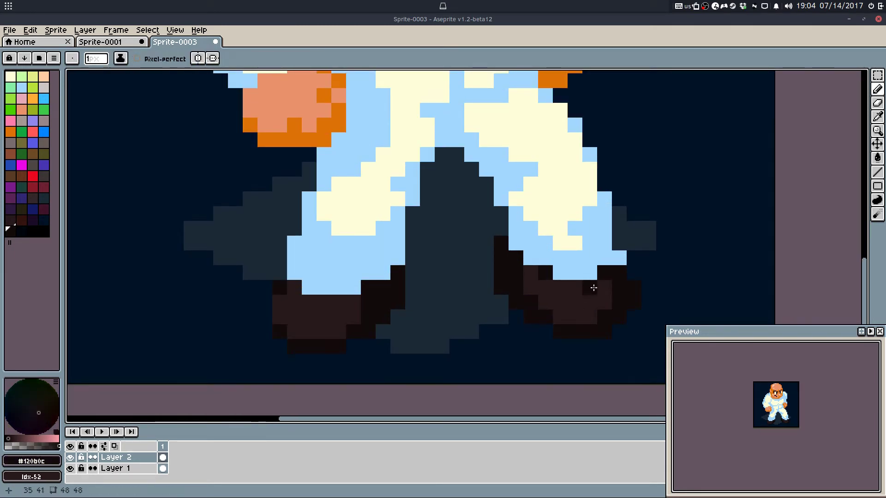
scroll(600, 291, "down", 1)
scroll(445, 278, "up", 4)
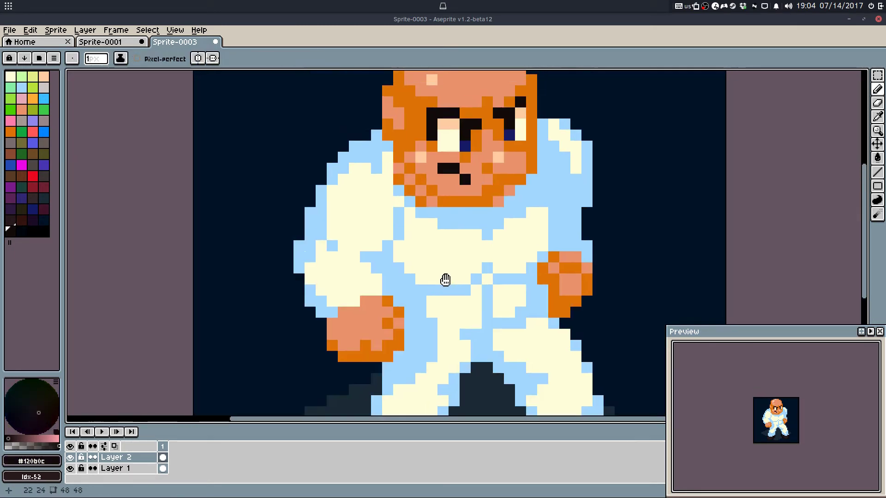
scroll(453, 355, "down", 5)
scroll(472, 342, "up", 1)
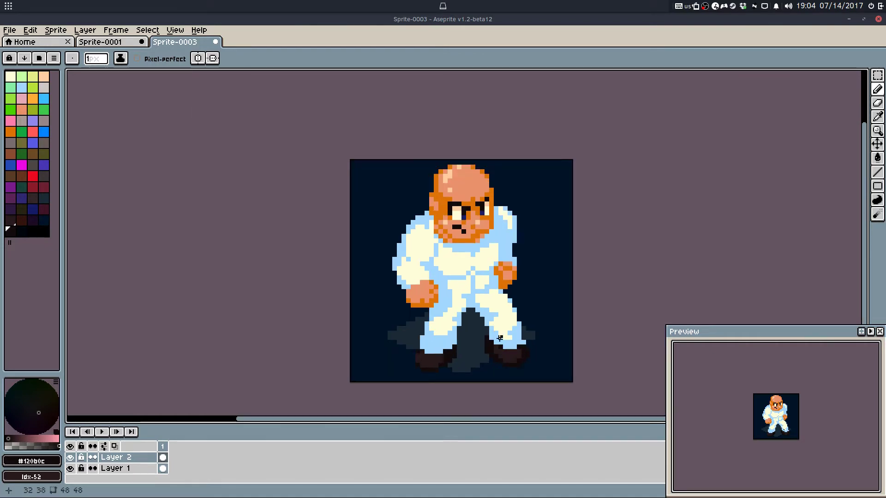
scroll(472, 342, "up", 1)
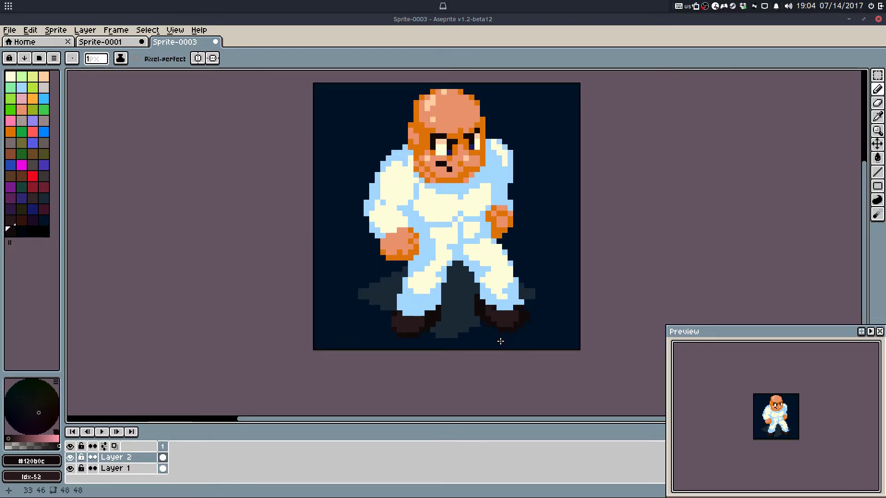
scroll(490, 333, "up", 2)
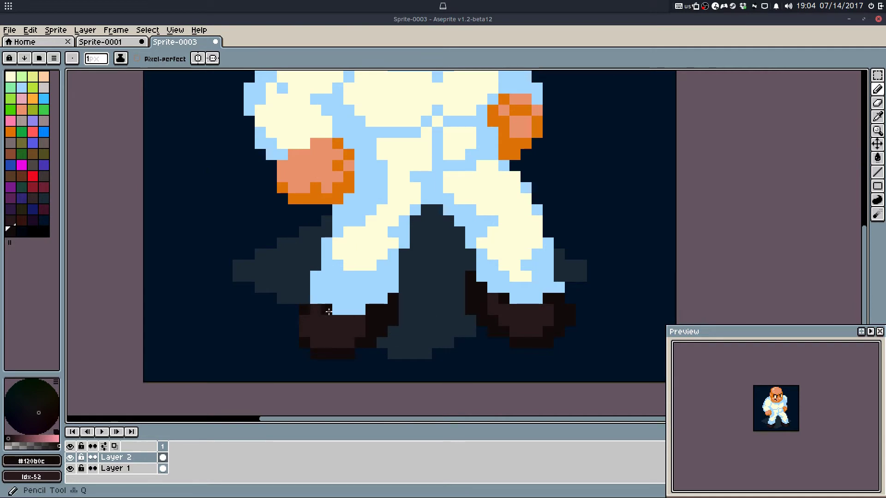
scroll(335, 306, "up", 2)
scroll(379, 347, "down", 2)
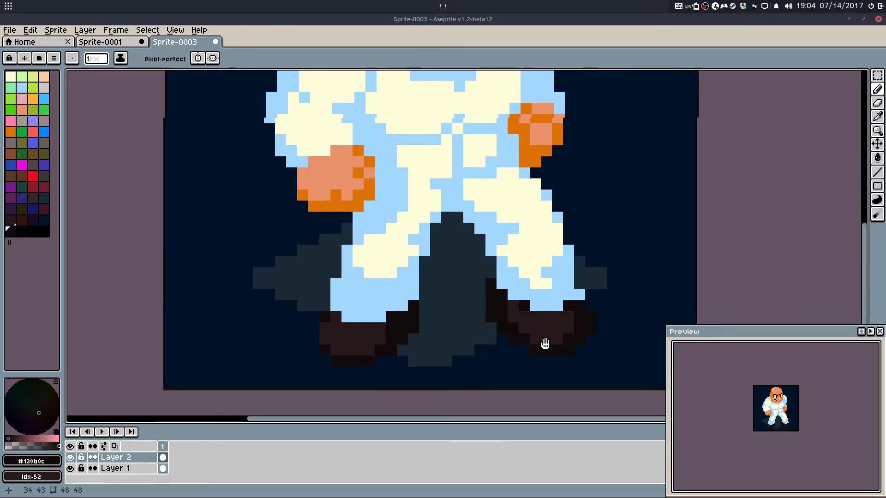
scroll(497, 332, "up", 1)
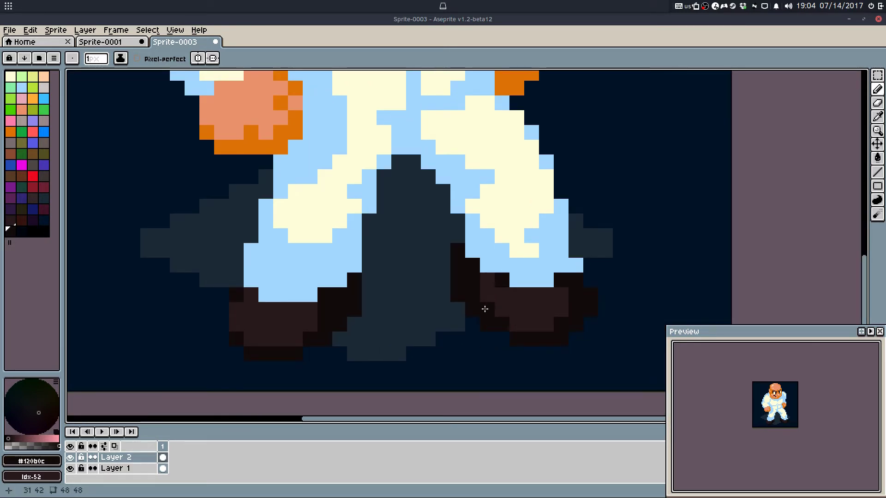
Step: Try widening the left shoe's inner edge with a near-black column of pixels
left_click_drag(408, 297, 438, 303)
left_click_drag(399, 273, 397, 317)
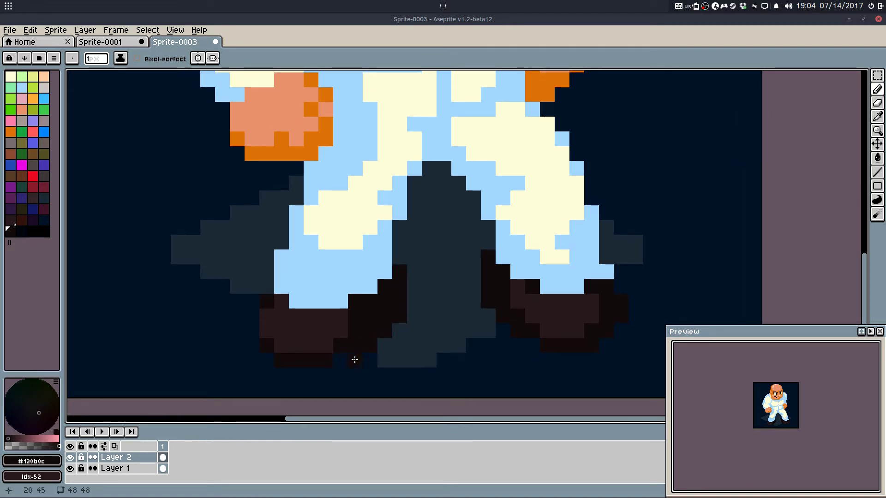
scroll(429, 257, "down", 4)
Step: Step back and forth through the edit history to compare the shoe versions at reduced size
key("ctrl+z")
key("v")
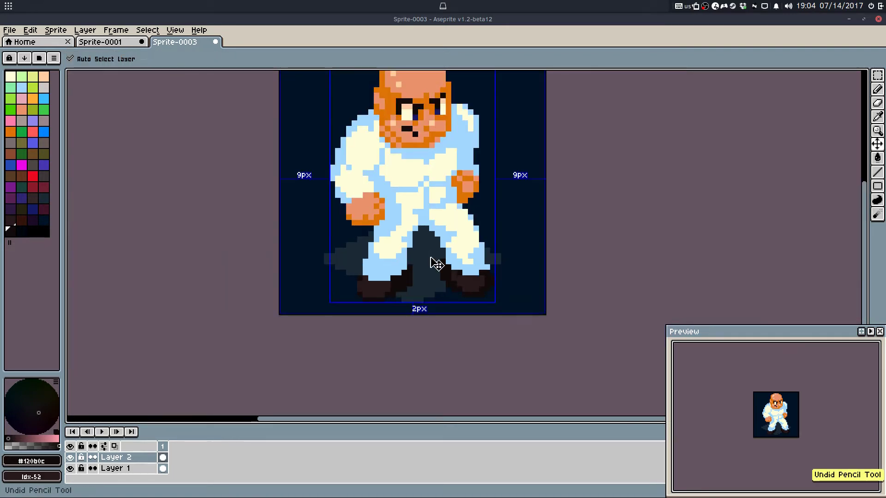
key("ctrl+z")
key("ctrl+z")
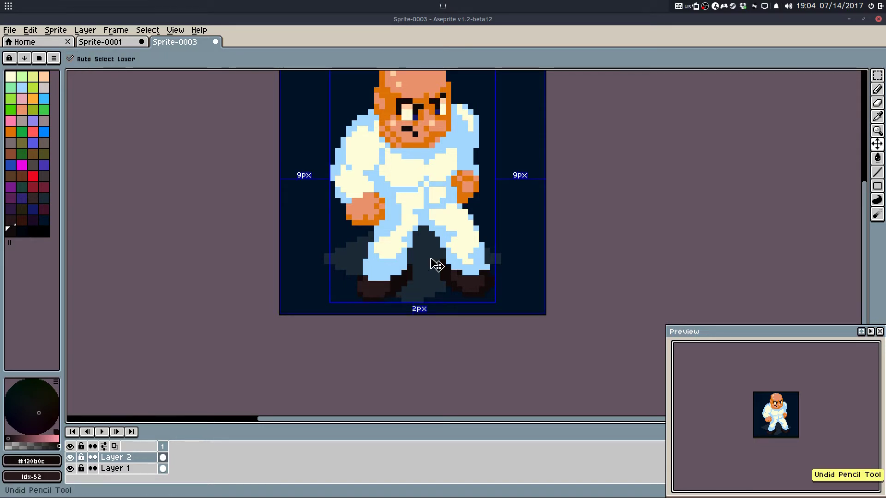
key("ctrl+z")
key("ctrl+y")
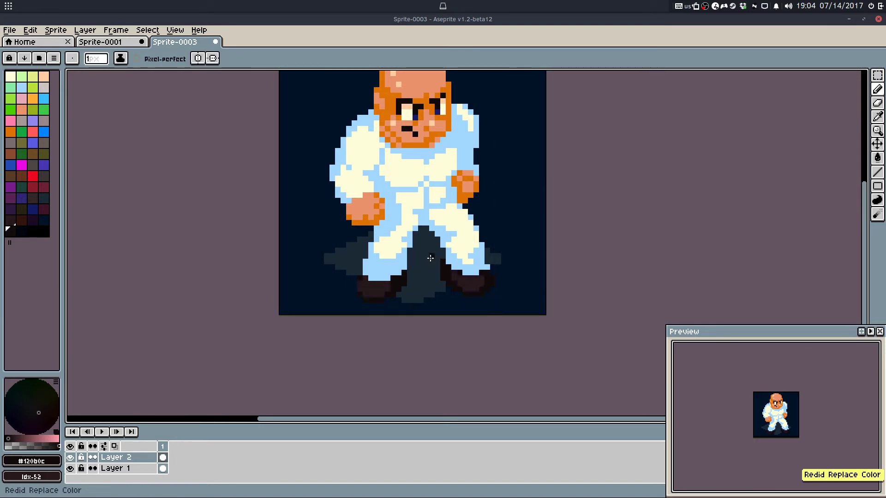
key("ctrl+z")
key("ctrl+y")
key("ctrl+y")
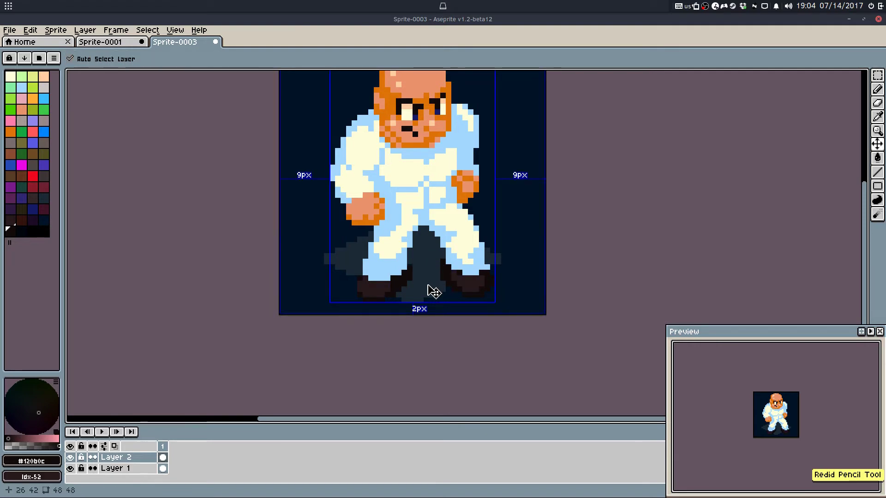
Step: Widen the outer edge of the left leg at the knee with cream pixels and a light blue pixel above them
scroll(423, 328, "up", 5)
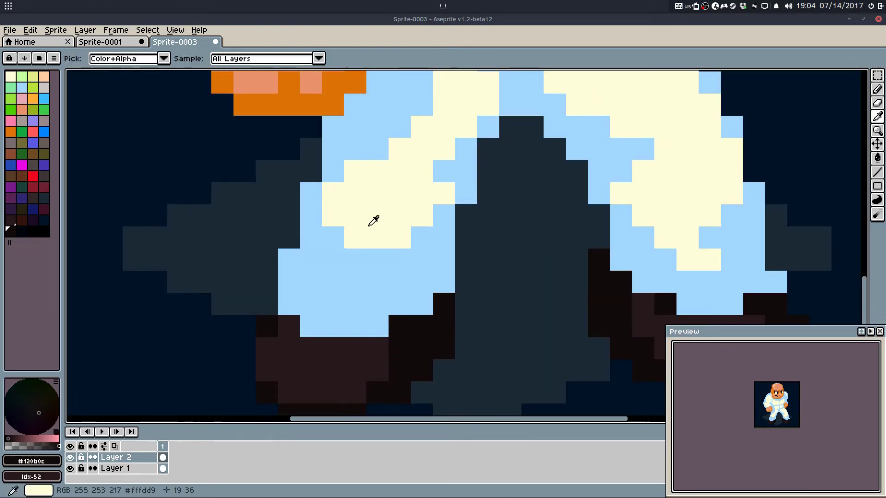
left_click(372, 222, "alt")
left_click(309, 198)
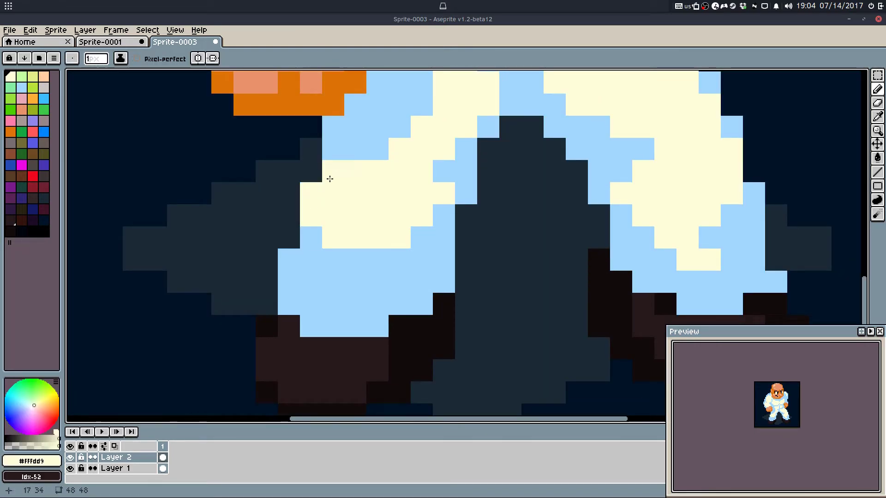
left_click(330, 178, "alt")
left_click(315, 175)
left_click(350, 193, "alt")
left_click(345, 170)
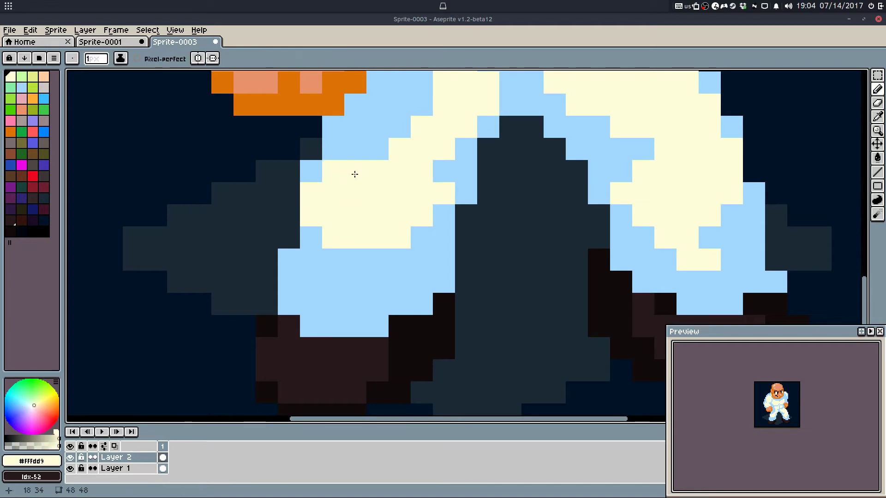
Step: Try extending the cream highlight further down the left lower leg
left_click(432, 193, "alt")
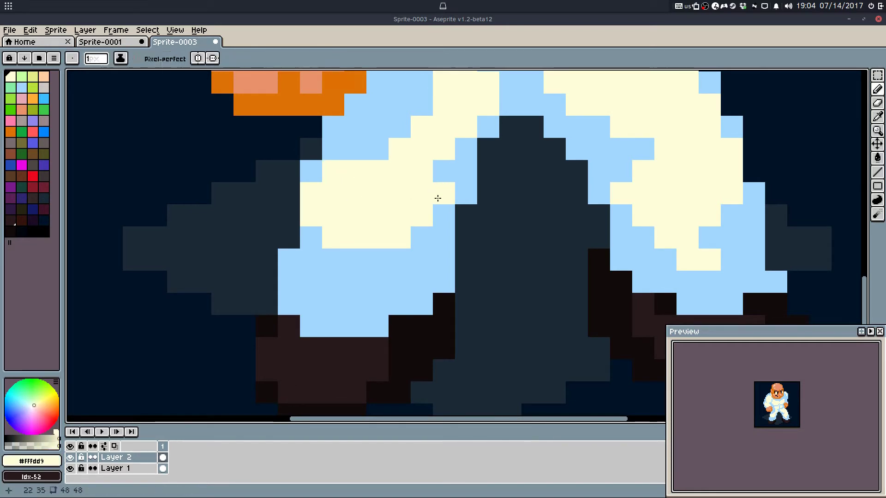
mouse_move(357, 261)
left_mouse_down()
mouse_move(339, 257)
mouse_move(362, 261)
mouse_move(392, 245)
mouse_move(392, 259)
left_mouse_up()
left_click(417, 243)
scroll(446, 348, "down", 4)
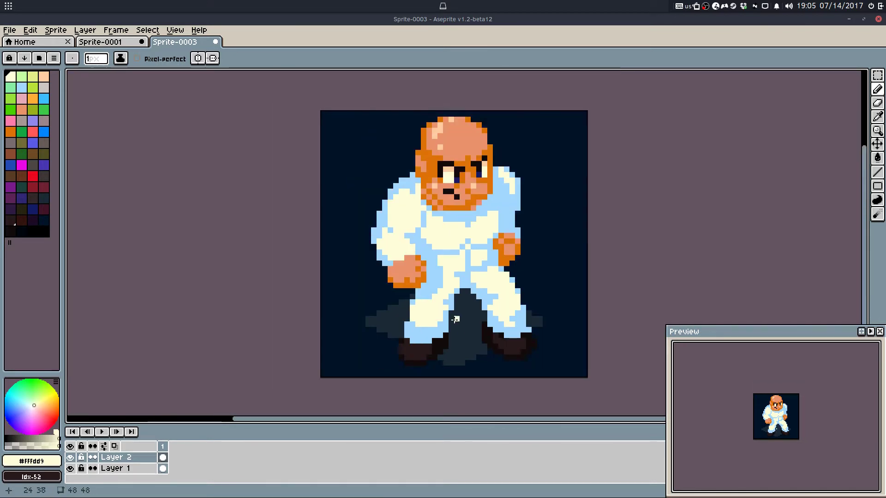
scroll(448, 325, "up", 2)
key("ctrl+z")
Step: Try shifting the left shoe and trouser cuff one pixel to the right
key("m")
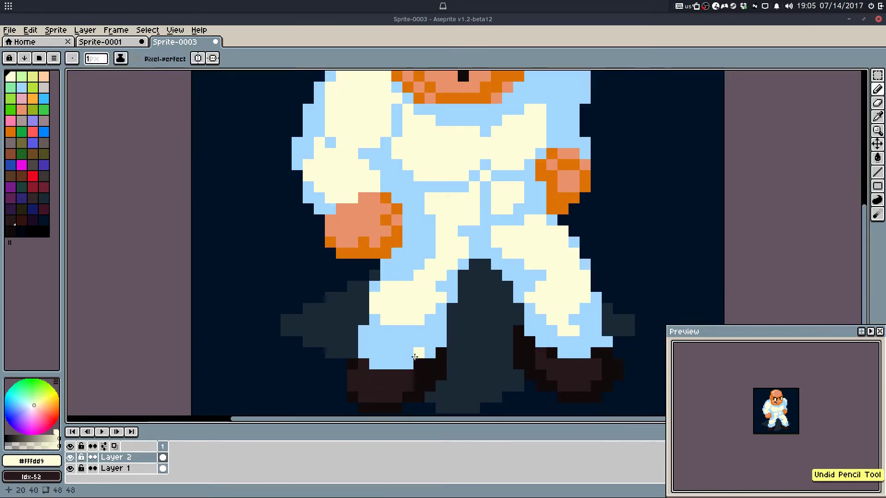
left_click_drag(352, 331, 452, 409)
key("Right")
left_click(514, 271)
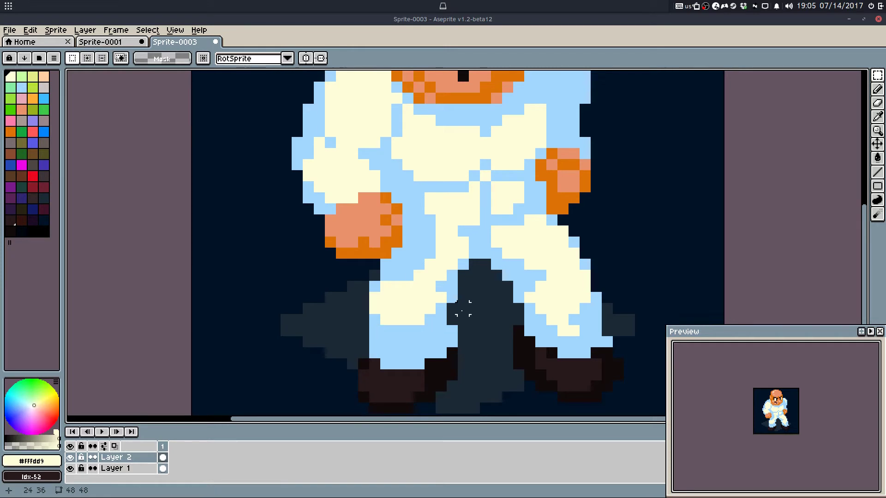
scroll(461, 312, "down", 3)
key("ctrl+z")
key("ctrl+z")
key("ctrl+z")
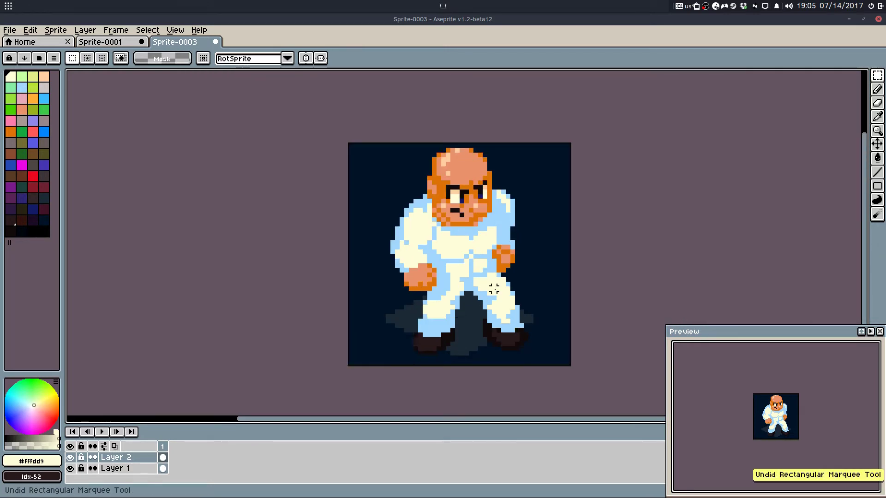
Step: Select both legs below the hips, shift them one pixel to the left and deselect
key("b")
scroll(482, 296, "up", 2)
key("m")
scroll(425, 268, "down", 1)
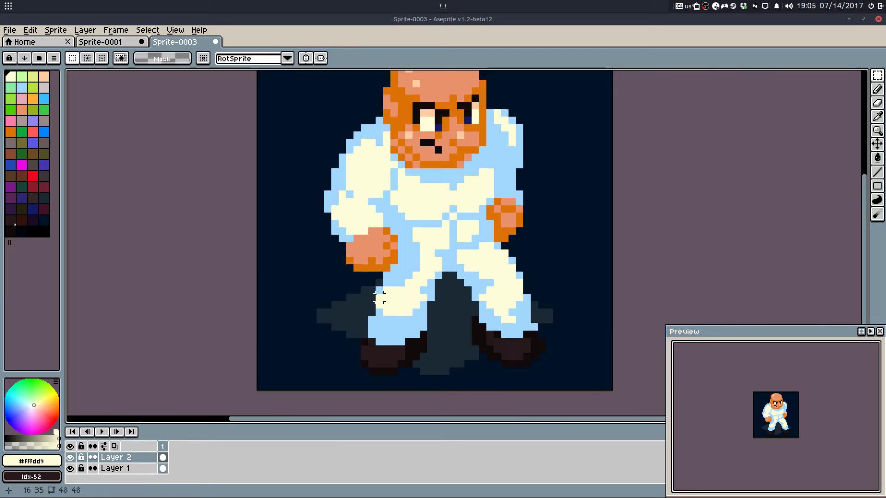
mouse_move(365, 276)
left_mouse_down()
mouse_move(571, 349)
mouse_move(608, 385)
left_mouse_up()
key("ctrl+d")
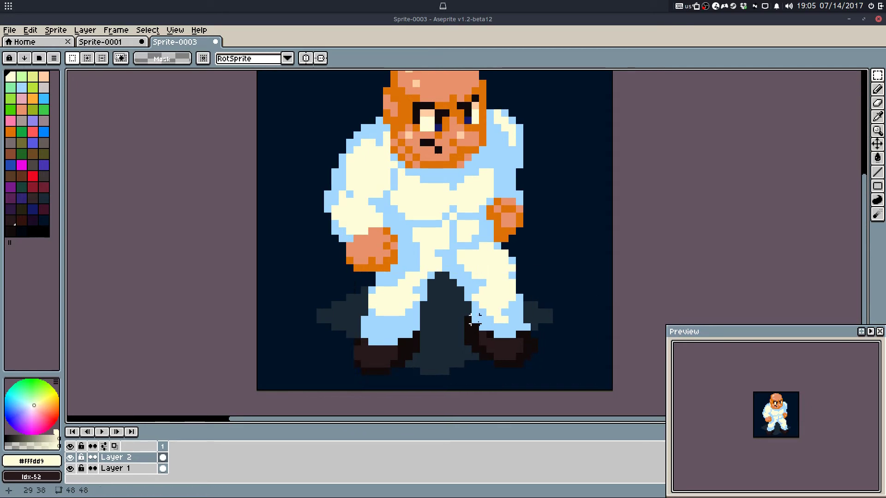
scroll(473, 320, "down", 2)
scroll(473, 320, "down", 4)
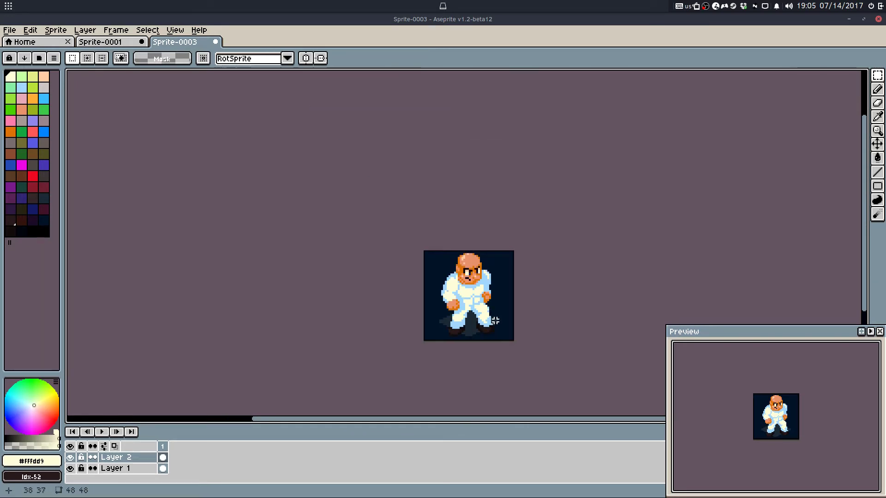
Step: Step back and forth through the edit history to compare the two leg positions at reduced size
key("ctrl+z")
key("ctrl+z")
key("ctrl+y")
key("ctrl+y")
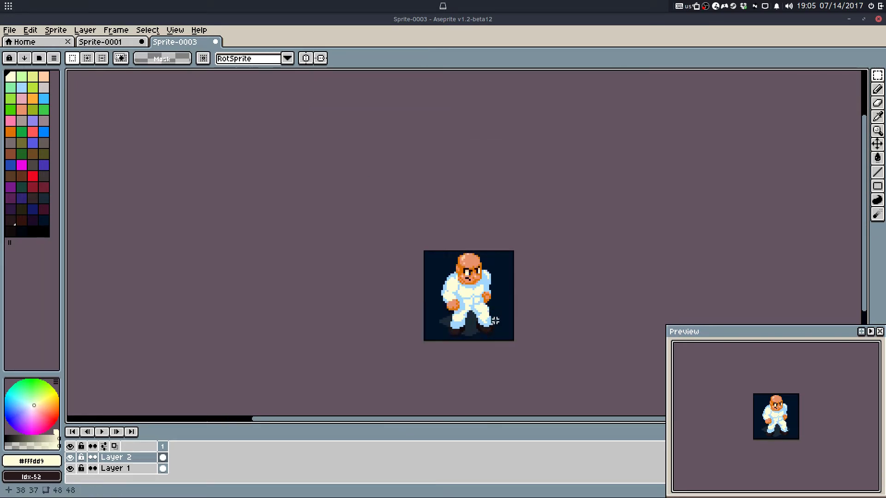
Step: Shade the outer edge of the right thigh with light blue #a3d7ff pixels sampled from the clothing
key("b")
scroll(495, 320, "up", 5)
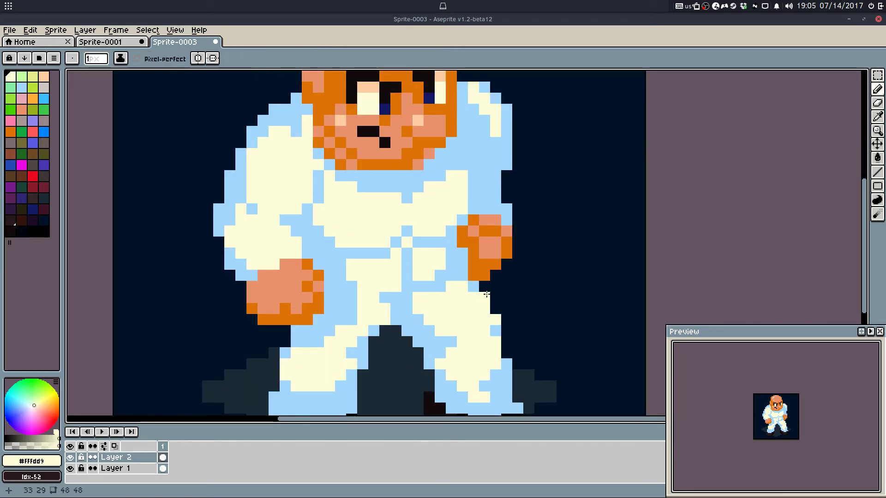
left_click(483, 296, "alt")
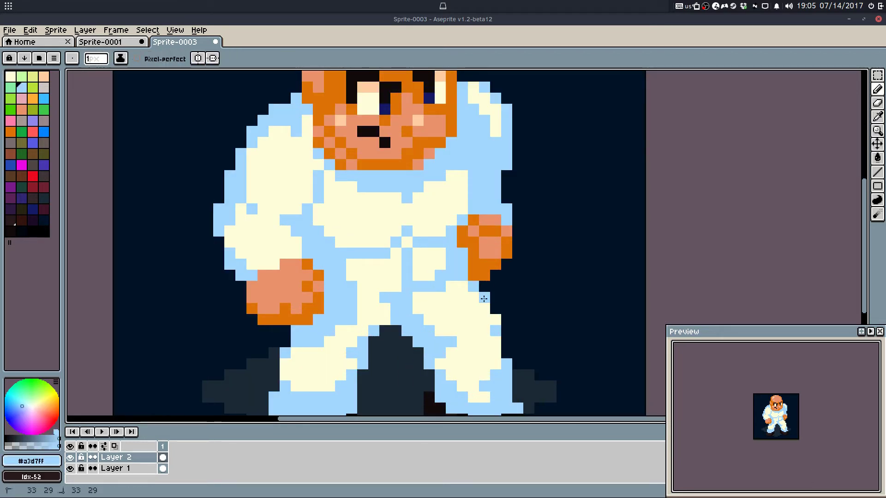
left_click(495, 320)
key("ctrl+z")
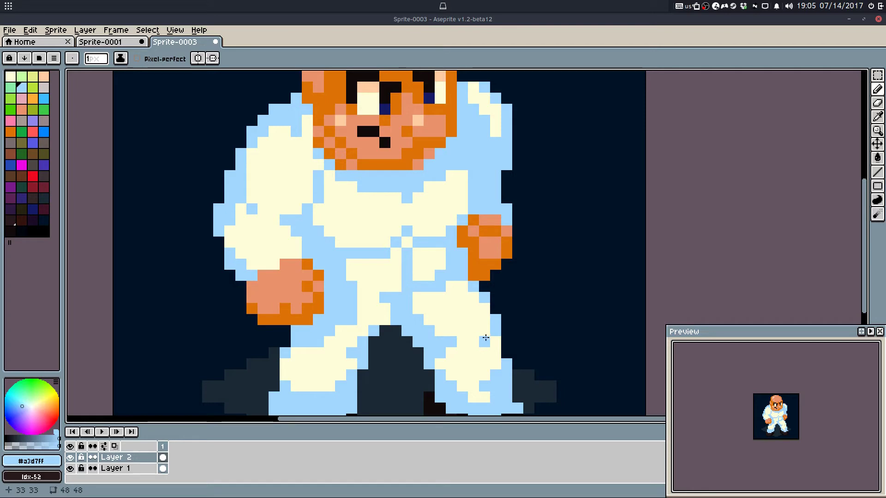
Step: Compare the original and shifted legs in the whole figure by stepping through the edit history
scroll(461, 341, "down", 3)
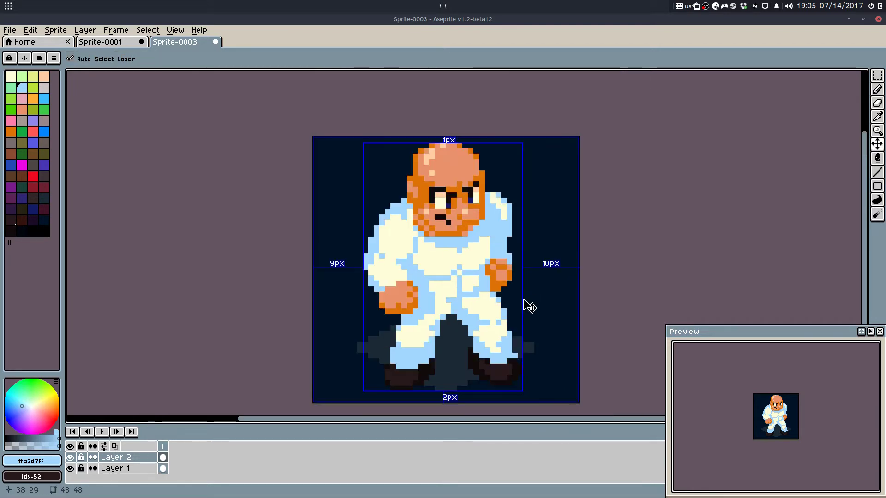
key("ctrl+z")
key("ctrl+z")
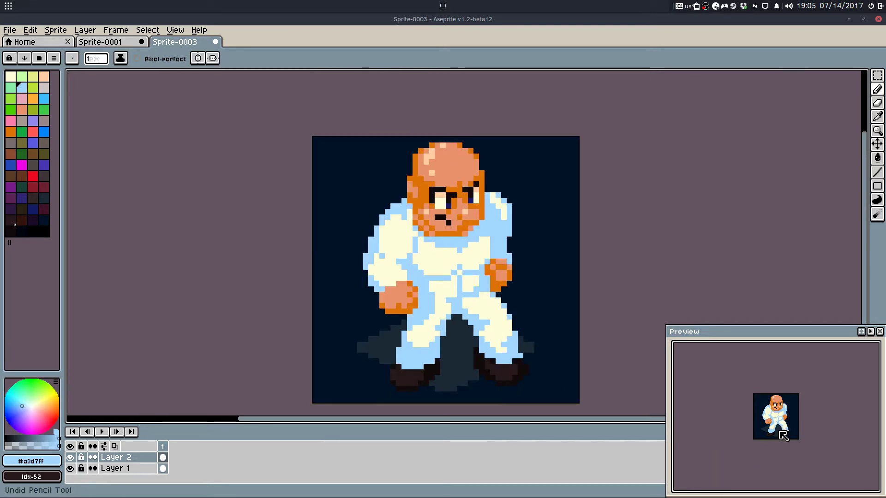
key("ctrl+y")
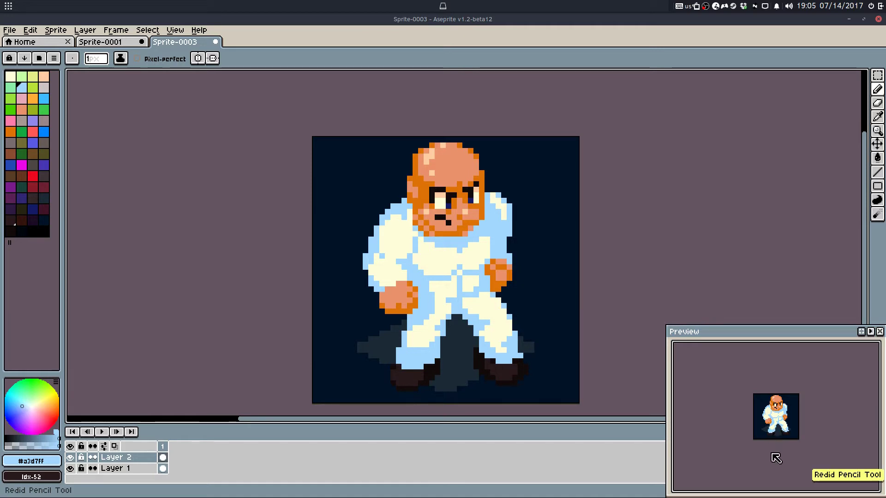
key("ctrl+y")
key("ctrl+y")
key("ctrl+y")
key("ctrl+z")
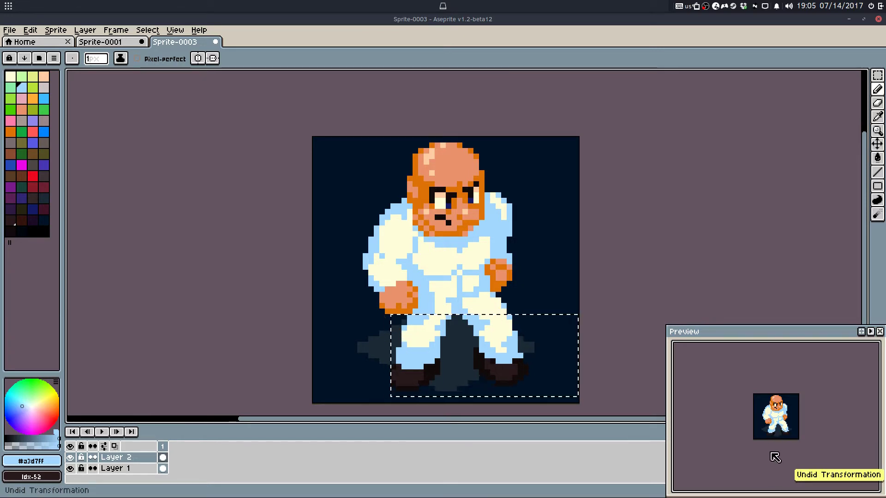
key("ctrl+y")
key("ctrl+y")
key("ctrl+y")
key("ctrl+y")
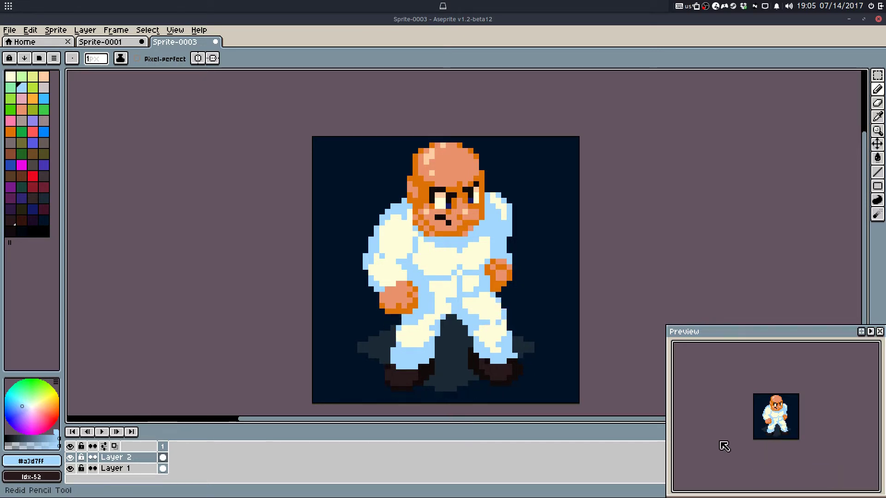
Step: Touch up the highlight on the right lower leg with cream #fffdd9 sampled from the thigh
scroll(500, 326, "up", 2)
left_click(485, 307, "alt")
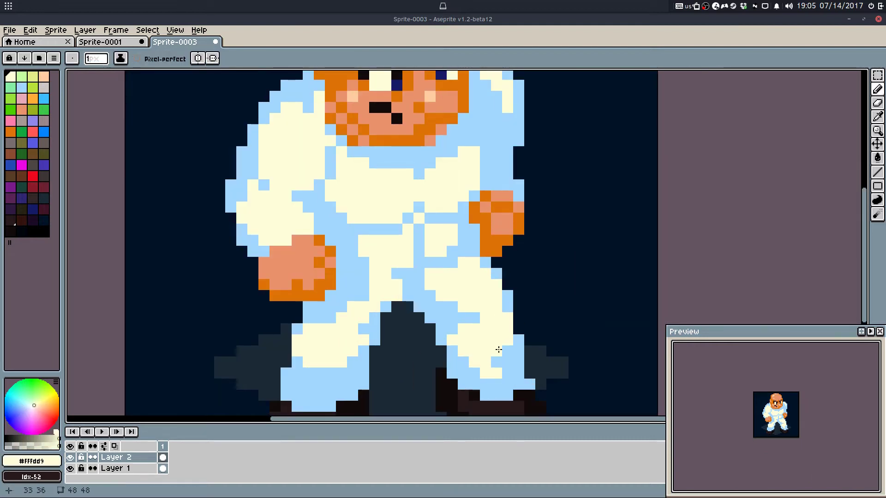
left_click_drag(507, 358, 503, 314)
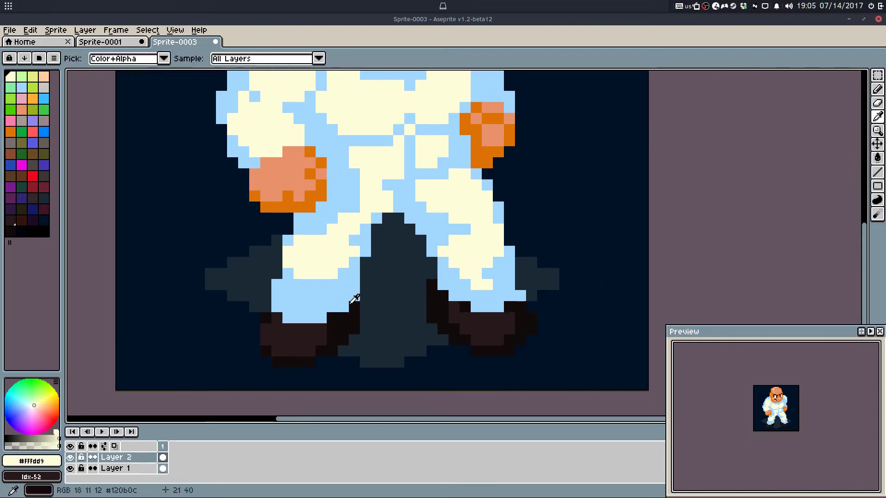
Step: Try shifting the left shoe together with the trouser cuff one pixel to the left
key("m")
left_click_drag(261, 291, 366, 363)
key("Left")
left_click(443, 273)
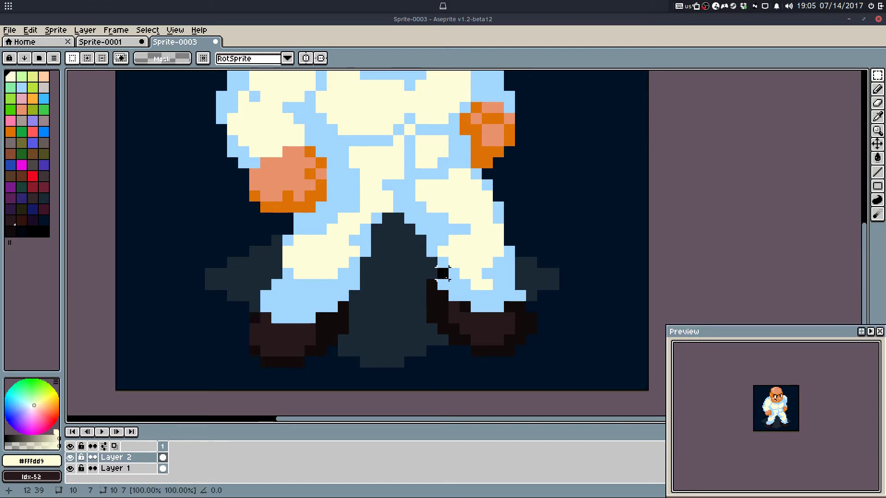
key("ctrl+z")
key("ctrl+z")
Step: Select the left shoe with the lowest row of the cuff and shift it one pixel to the left
left_click(254, 274)
left_click_drag(266, 307, 377, 384)
key("Left")
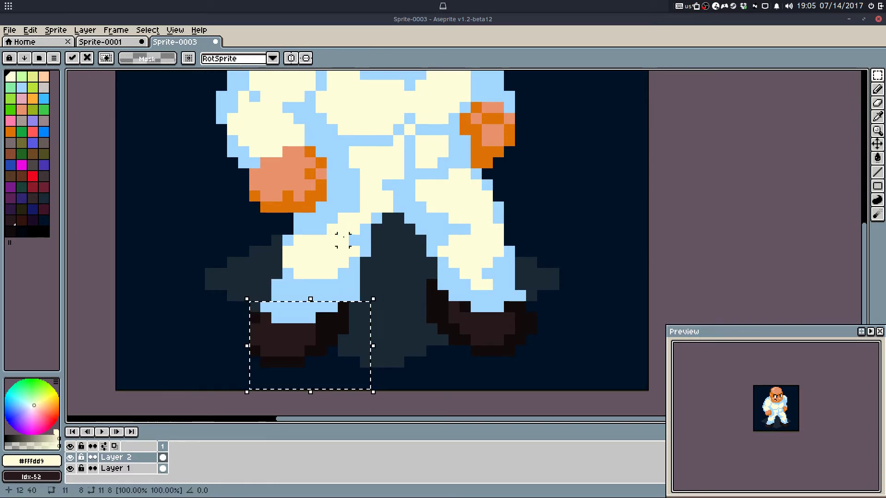
left_click(342, 241)
Step: Realign the left cuff with the shoe by erasing its inner edge pixels and adding light blue pixels on the outer side
key("e")
left_click(355, 296)
key("q")
left_click(287, 291, "alt")
left_click(271, 293)
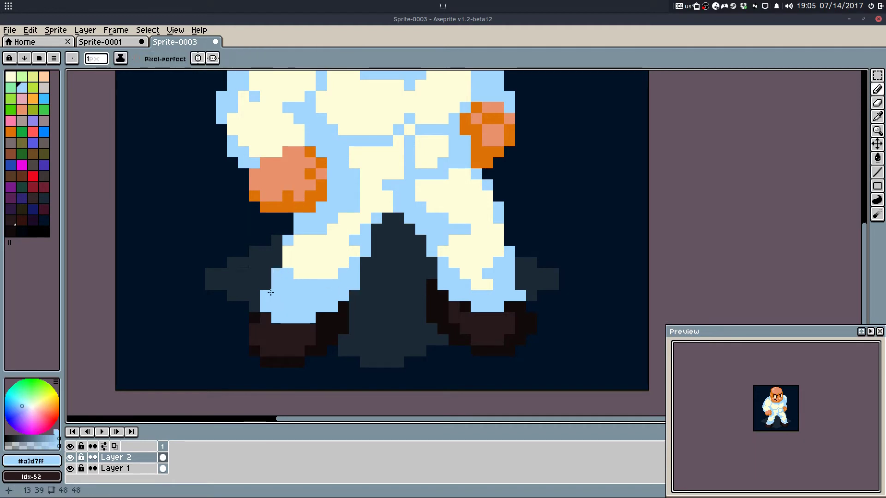
key("e")
left_click(354, 285)
key("q")
left_click(343, 284)
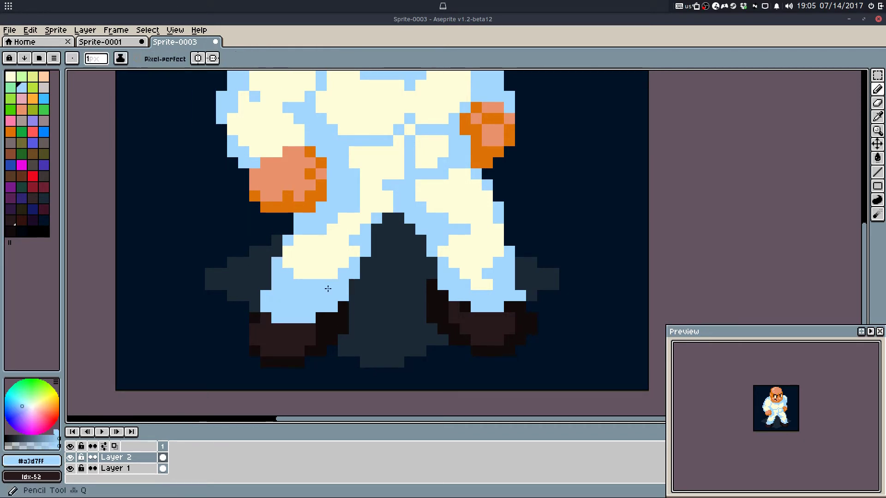
Step: Try extending the cream highlight diagonally down the left shin
left_click(329, 271, "alt")
scroll(358, 255, "down", 2)
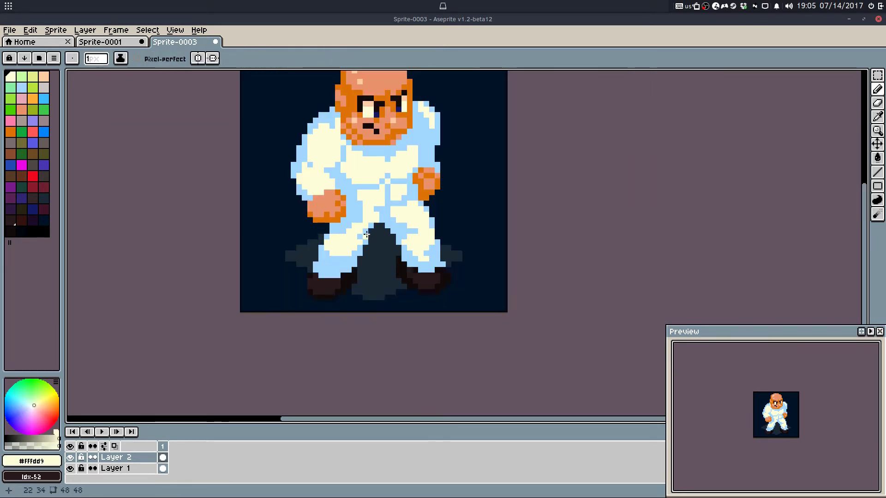
scroll(360, 244, "up", 3)
key("alt")
left_click(370, 254, "alt")
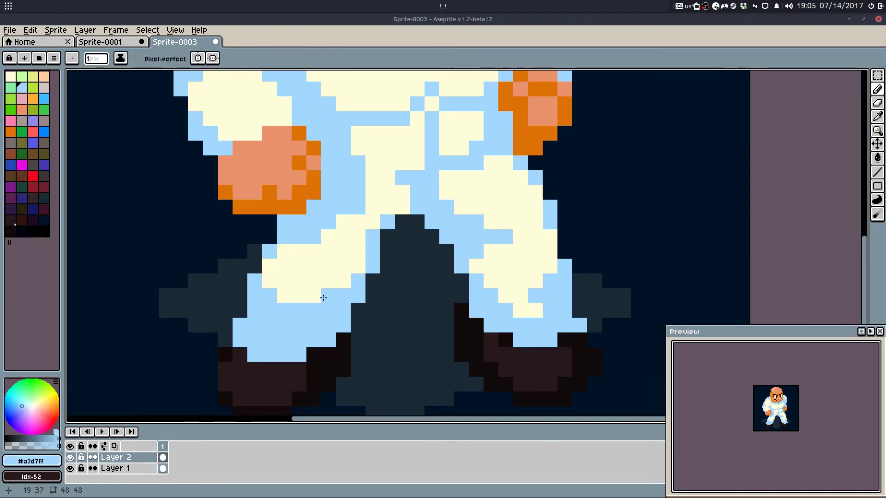
left_click(310, 299, "alt")
left_click_drag(301, 311, 278, 328)
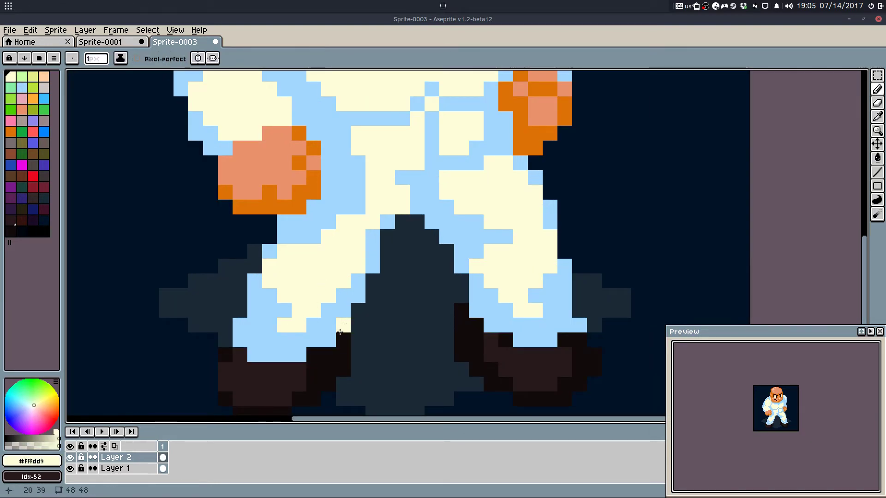
scroll(347, 319, "down", 4)
scroll(351, 295, "up", 4)
key("ctrl+z")
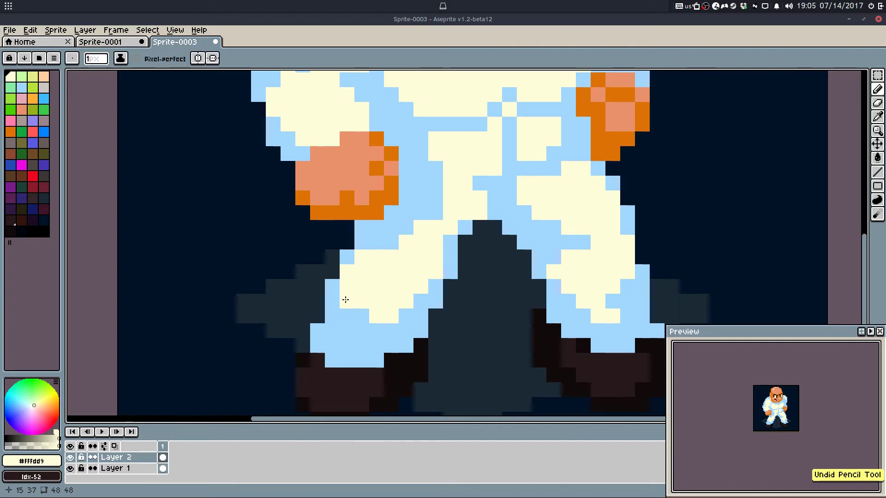
Step: Try adding cream pixels along the outer edge of the left cuff just above the shoe
left_click(318, 327)
key("ctrl+y")
left_click_drag(318, 346, 362, 317)
key("ctrl+z")
key("ctrl+z")
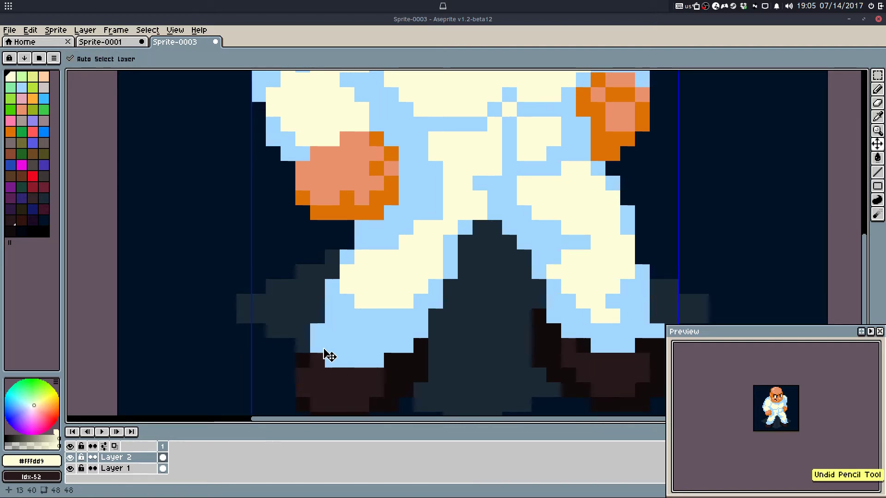
Step: Trim the outer and lower edges of the left leg's cream highlight with light blue pixels
left_click(342, 295, "alt")
left_click(346, 287)
left_click(362, 301)
left_click(392, 302)
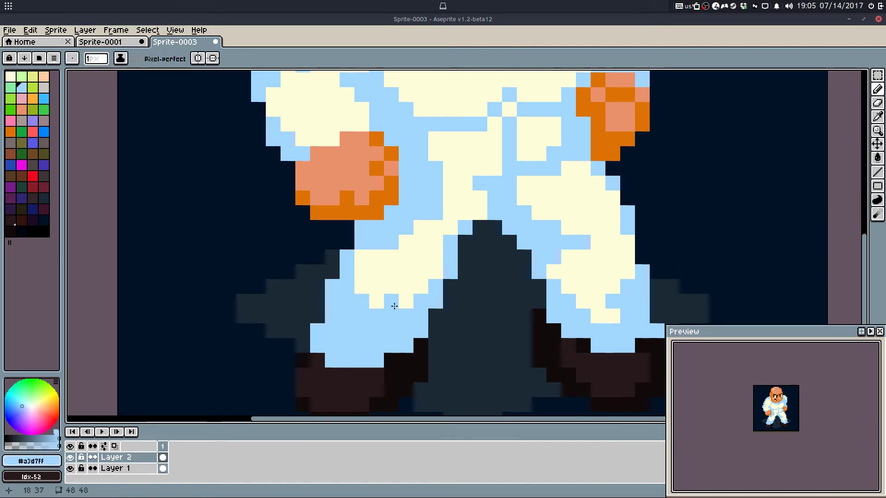
left_click(392, 301)
left_click(421, 287)
key("ctrl+z")
key("ctrl+z")
left_click(362, 289)
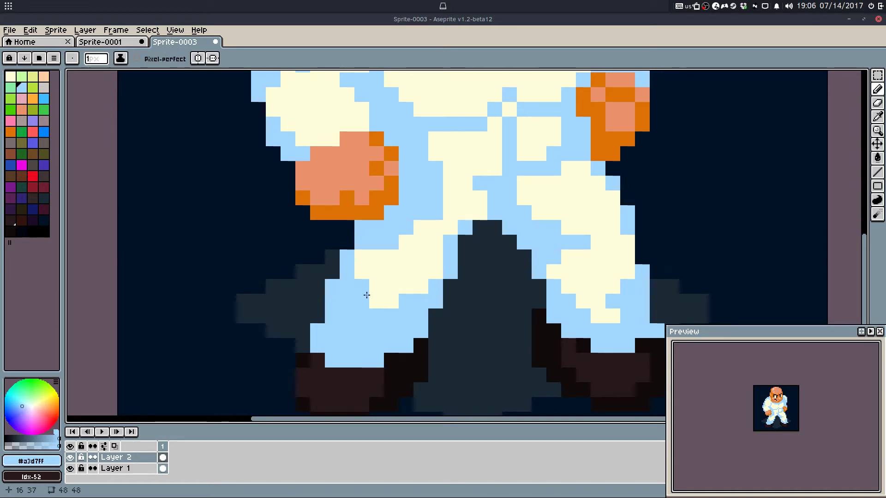
Step: Carve a short light blue fold into the left knee's highlight and rebuild the cream area beside and below it
left_click(377, 287)
left_click(381, 288)
left_click(365, 275)
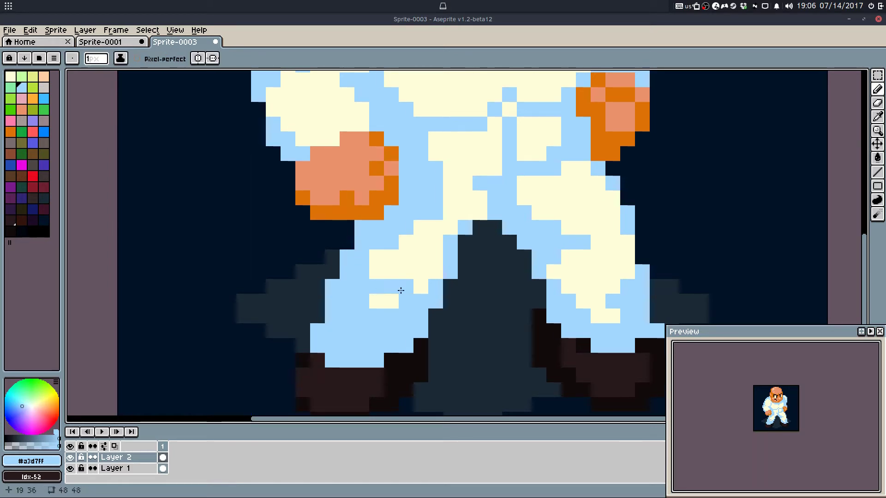
left_click(407, 276, "alt")
left_click(404, 297)
left_click(360, 302)
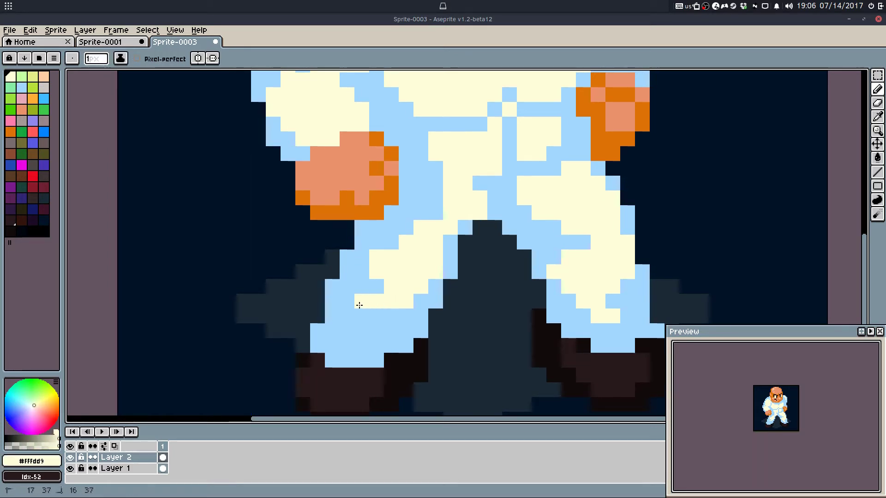
Step: Widen the left knee's cream highlight toward the outer edge and touch up the light blue shading above it
left_click(362, 272)
left_click(388, 243)
left_click(406, 217, "alt")
left_click(392, 241)
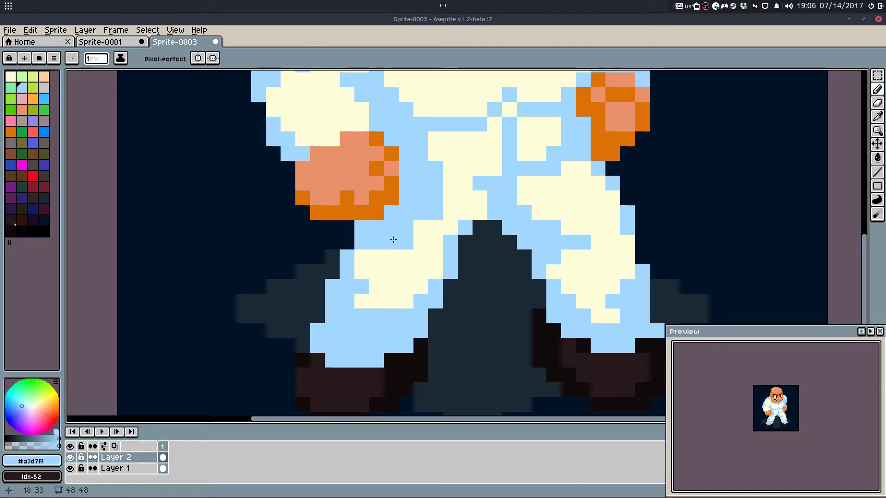
Step: Widen the cream area on the left hip and inner thigh, and cut a horizontal light blue crease across it
left_click(420, 242, "alt")
left_click(436, 210)
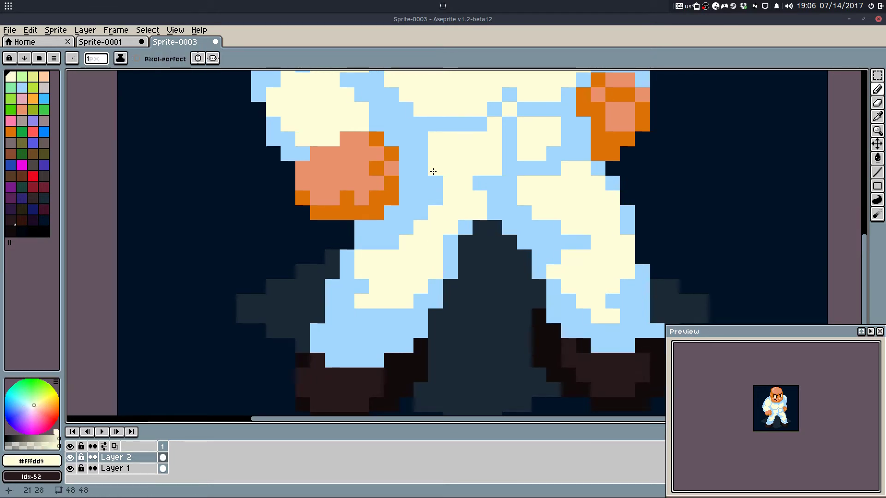
left_click(421, 154)
left_click(437, 197)
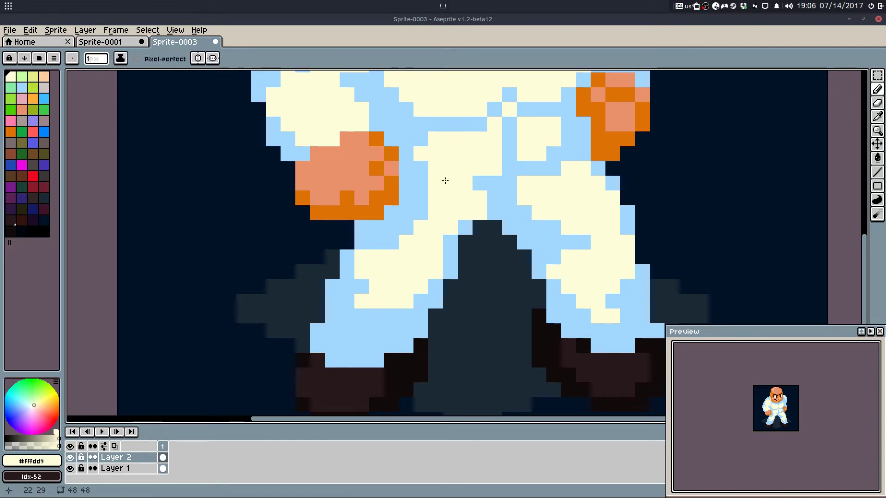
left_click(422, 181, "alt")
left_click(437, 183)
left_click(416, 152)
left_click(451, 183)
Step: Extend the cream highlight over the upper left thigh and restore the light blue pixel along its outer edge
left_click(450, 212, "alt")
left_click(422, 213)
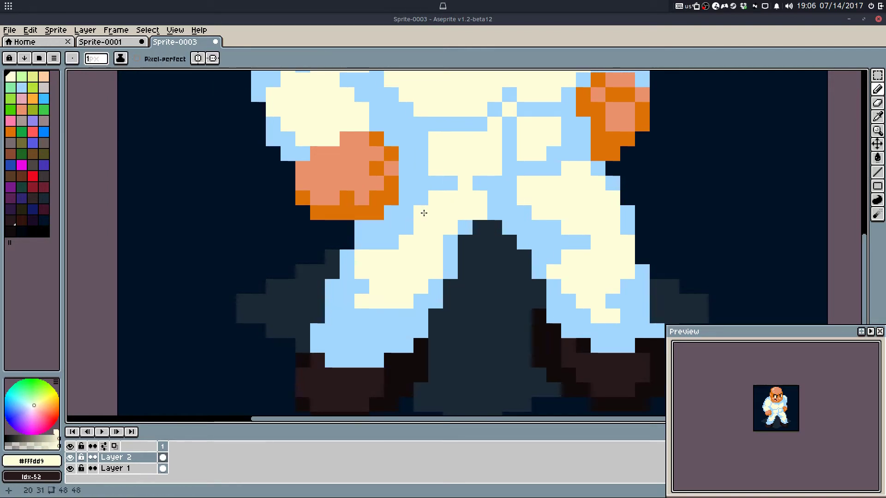
left_click_drag(406, 238, 369, 246)
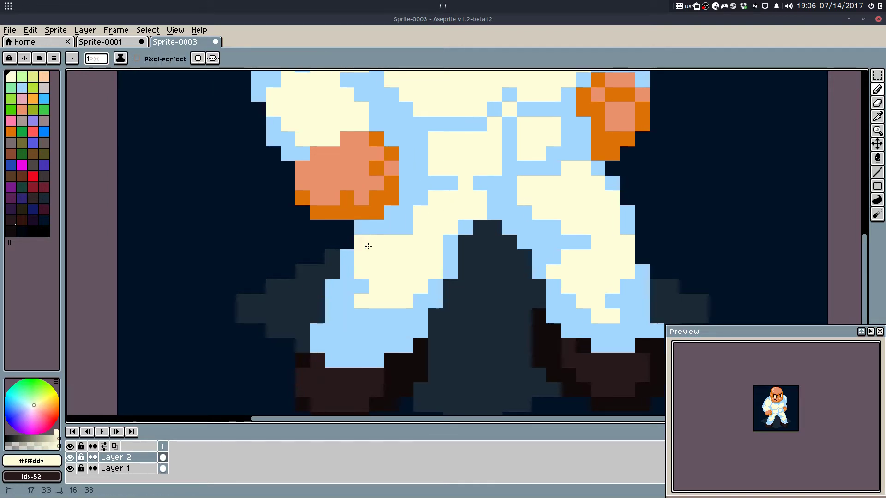
left_click(386, 224, "alt")
left_click(361, 240)
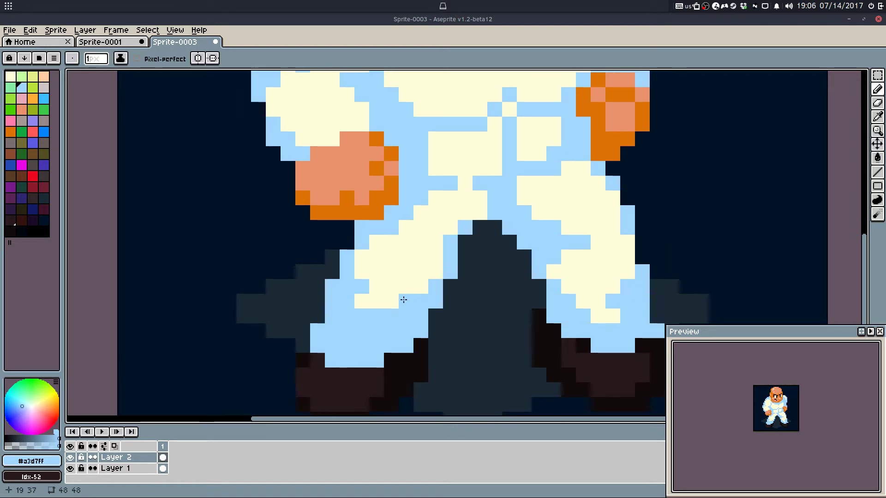
scroll(376, 257, "down", 2)
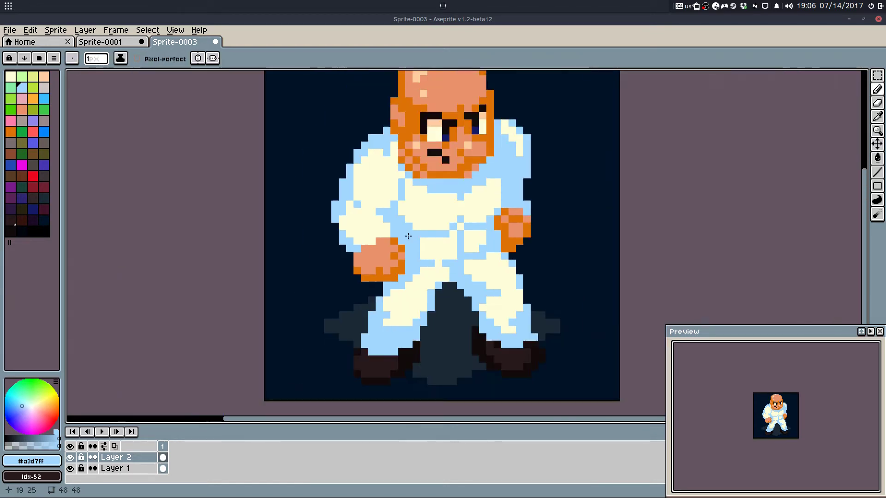
Step: Try reshading the left ear with dark brown #8c4b31 contours and an orange interior
scroll(403, 186, "up", 2)
left_click(396, 199, "alt")
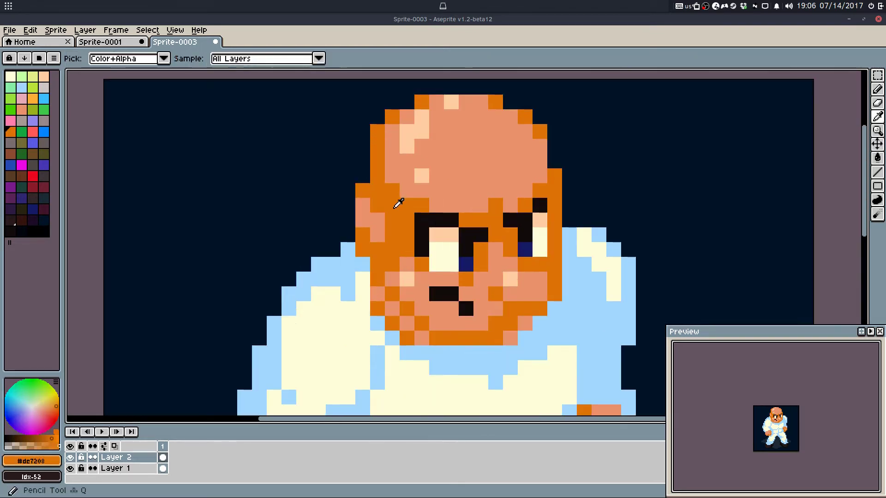
left_click(11, 155)
left_click_drag(422, 297, 405, 285)
mouse_move(361, 251)
left_mouse_down()
mouse_move(374, 225)
mouse_move(357, 243)
mouse_move(344, 224)
left_mouse_up()
left_click(371, 191, "alt")
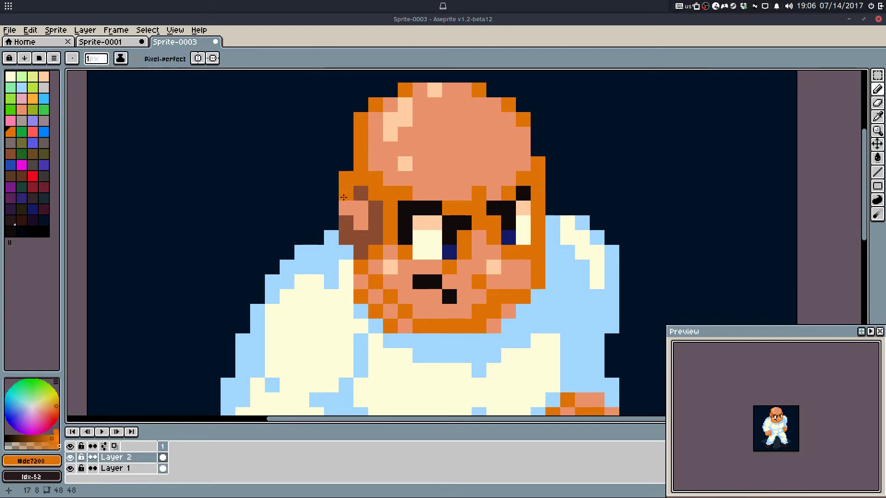
mouse_move(347, 193)
left_mouse_down()
mouse_move(362, 224)
mouse_move(351, 194)
mouse_move(355, 235)
left_mouse_up()
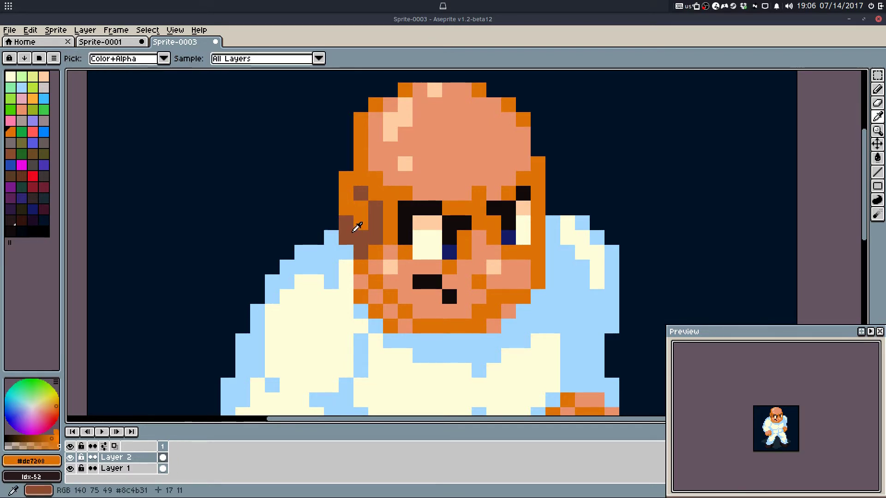
left_click(352, 222, "alt")
left_click_drag(346, 179, 373, 203)
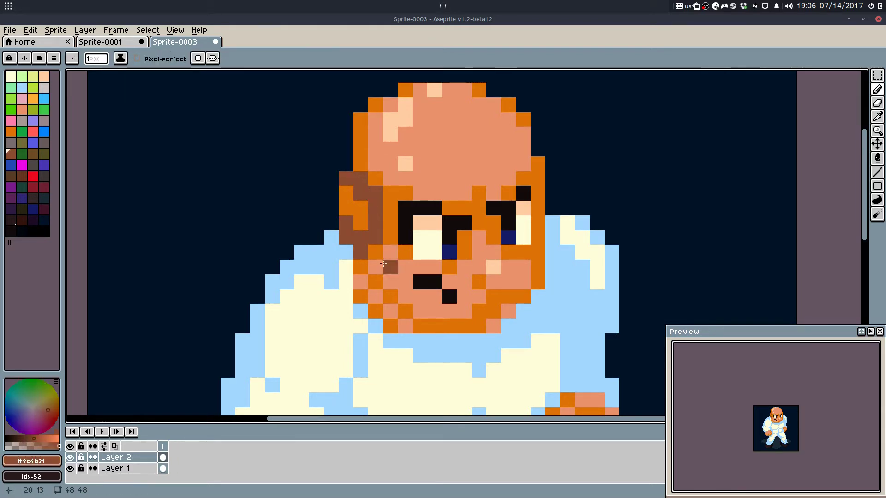
Step: Undo the brown and orange strokes on the left ear
key("ctrl+z")
key("ctrl+z")
key("ctrl+z")
key("ctrl+z")
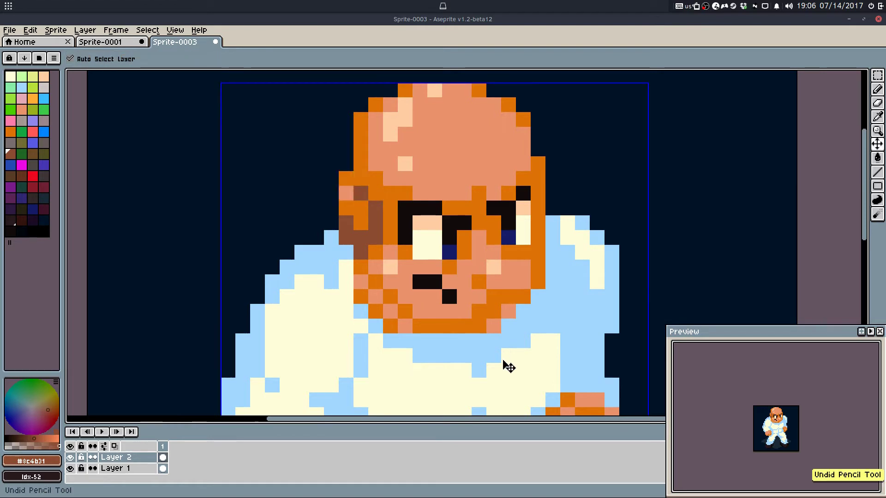
key("ctrl+z")
key("ctrl+z")
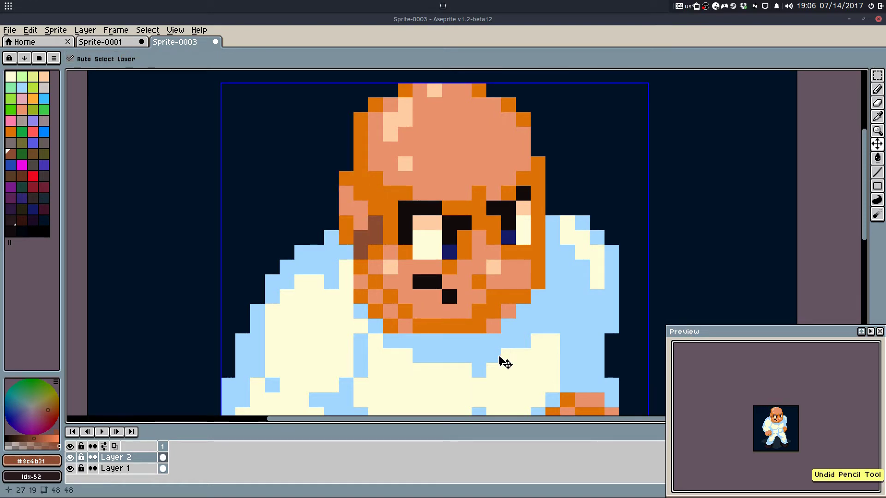
key("ctrl+z")
key("ctrl+z")
key("ctrl+z")
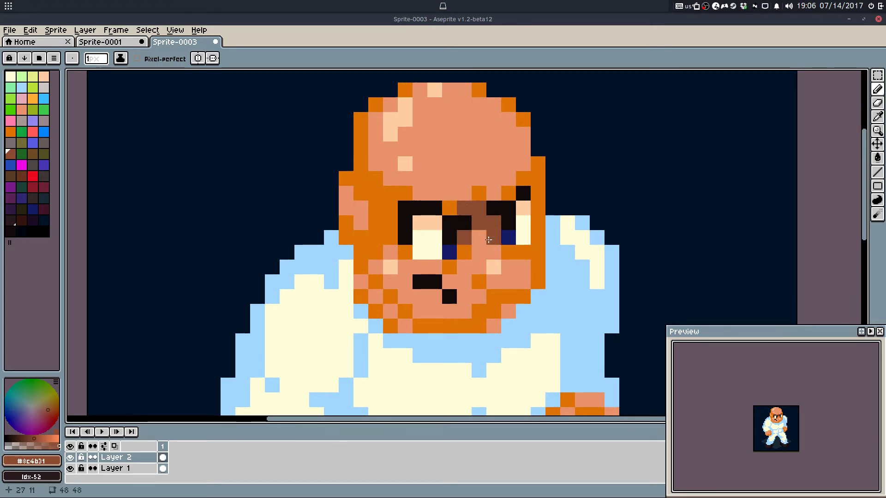
Step: Trim the brown between the eyebrows with orange, and darken the face's right edge and jaw with brown #8c4b31
left_click(466, 248, "alt")
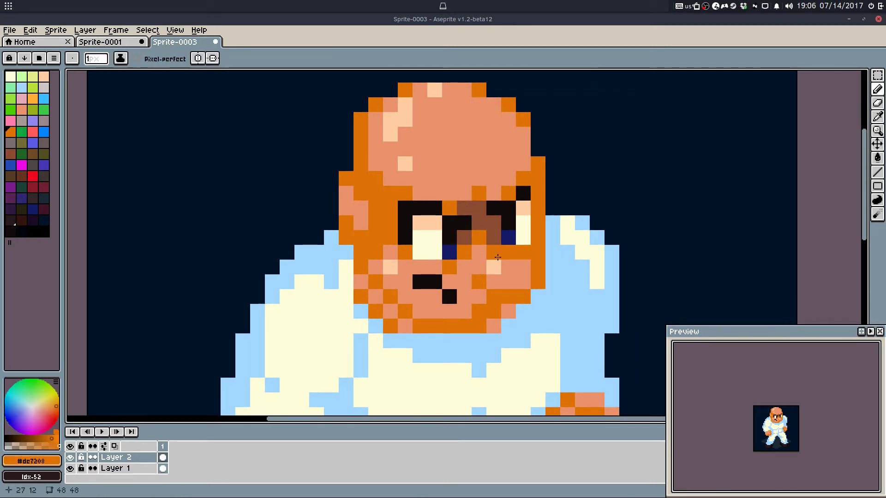
left_click_drag(463, 208, 478, 207)
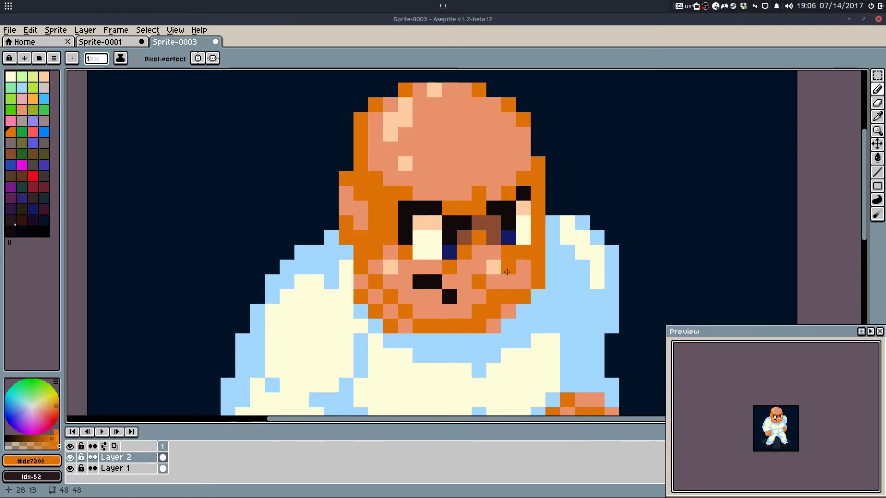
left_click(494, 226, "alt")
left_click(542, 209)
left_click_drag(538, 163, 537, 176)
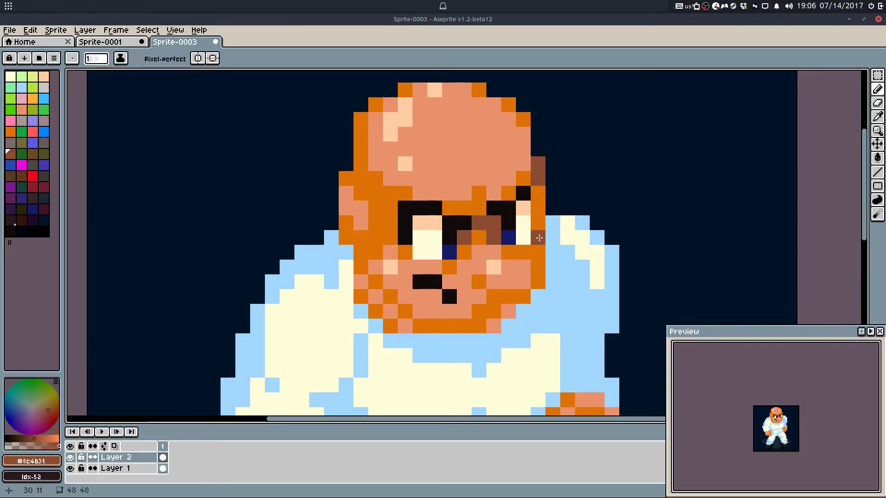
left_click_drag(539, 251, 540, 284)
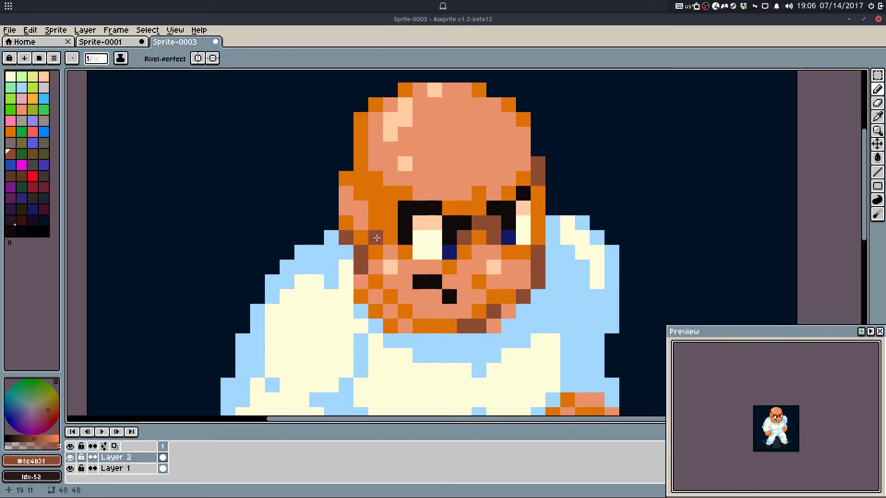
left_click(375, 238)
key("ctrl+z")
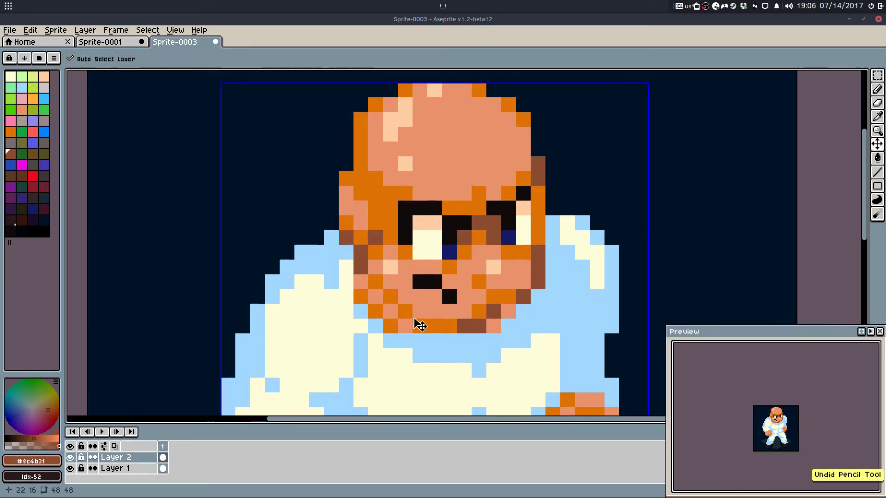
Step: Darken the left ear's upper rim and inner corner with brown, comparing versions through undo and redo
scroll(424, 325, "down", 5)
scroll(395, 277, "up", 5)
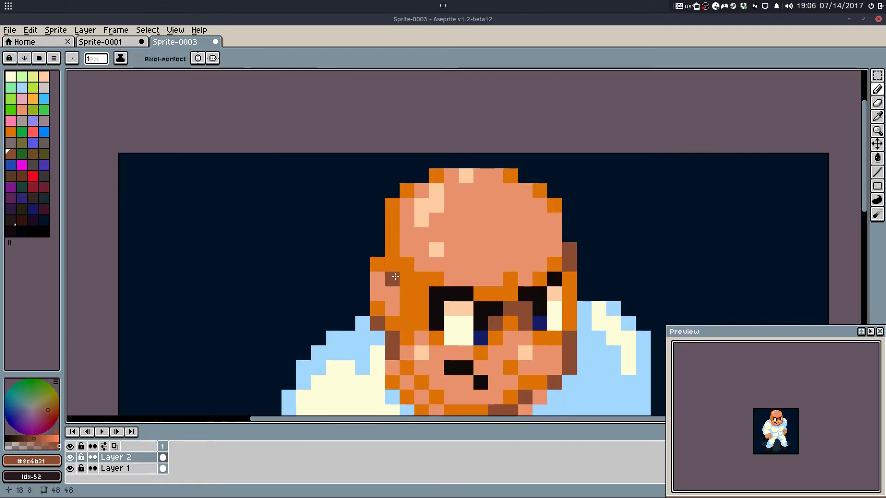
scroll(454, 300, "down", 4)
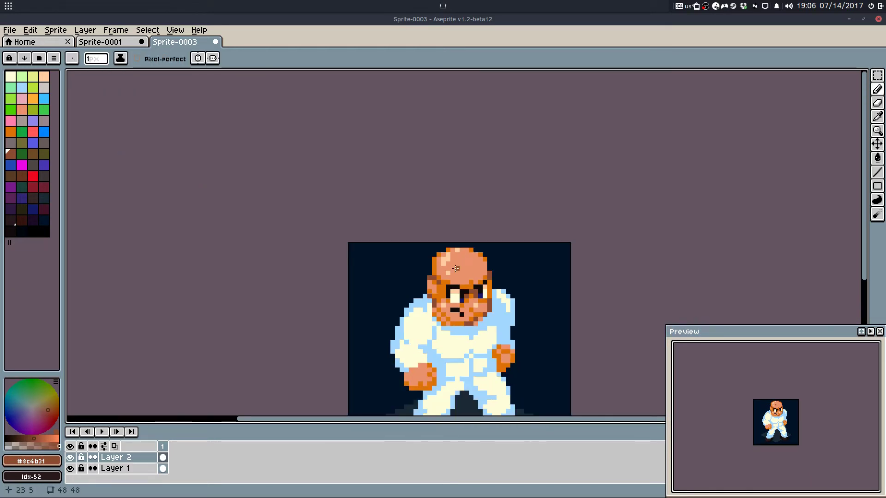
scroll(444, 289, "up", 3)
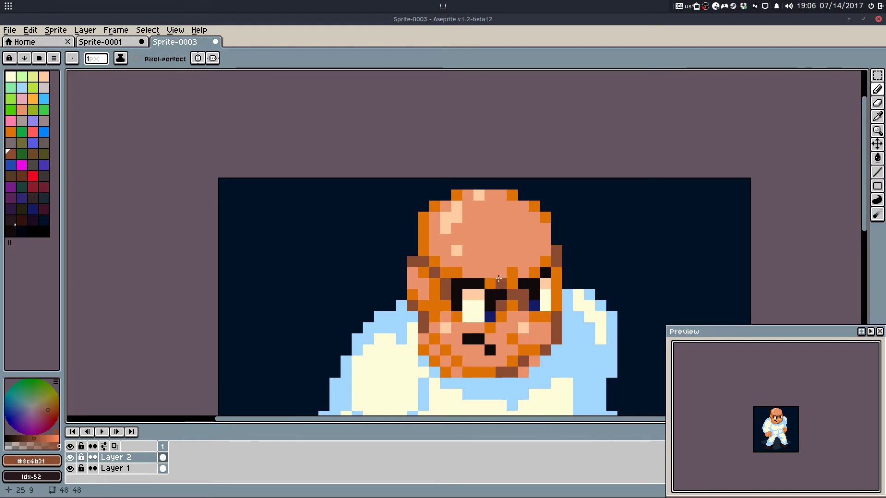
scroll(619, 275, "down", 3)
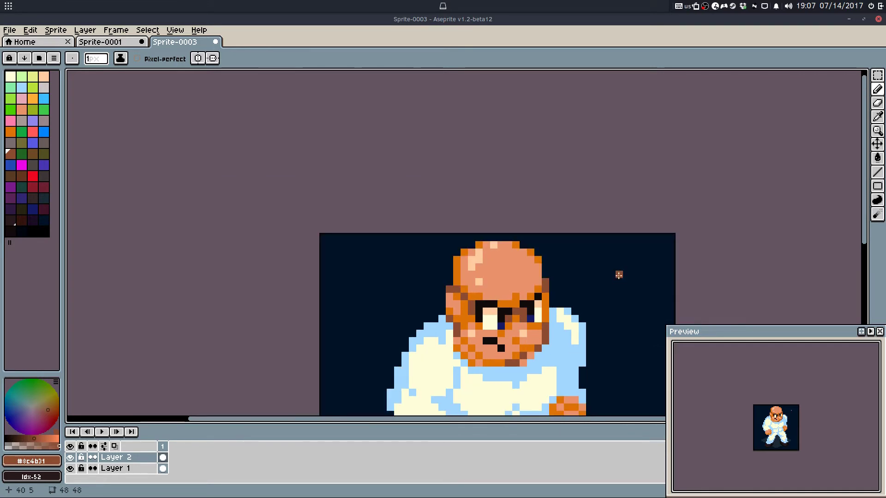
key("ctrl+z")
scroll(480, 223, "up", 3)
key("ctrl+z")
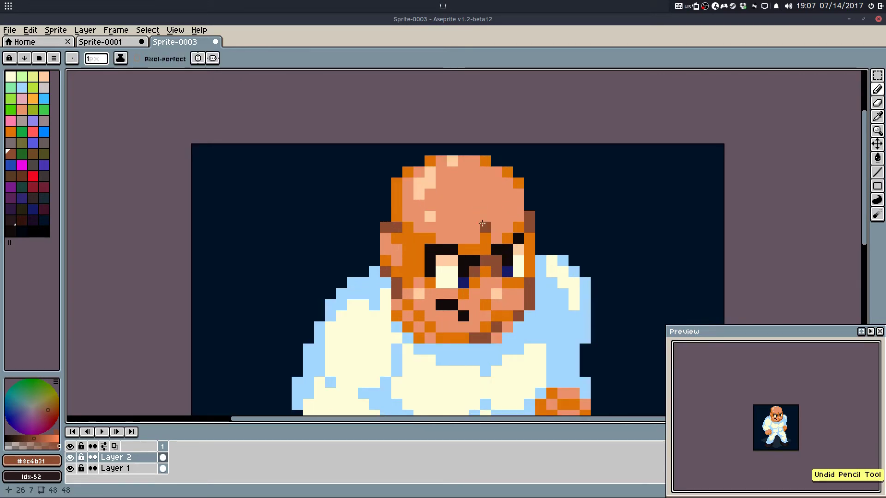
key("ctrl+y")
key("ctrl+z")
key("ctrl+y")
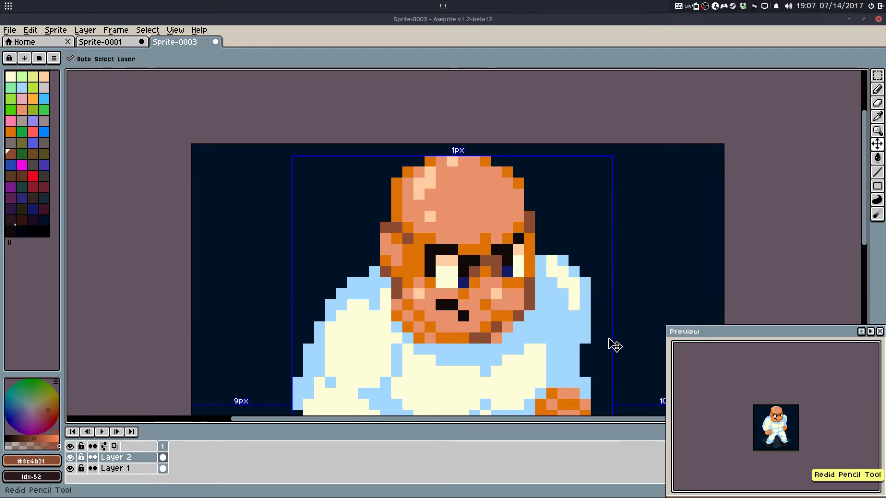
Step: Shade the underside and lower inner corner of the left fist with brown #8c4b31
mouse_move(599, 340)
left_mouse_down()
mouse_move(528, 265)
mouse_move(494, 202)
mouse_move(501, 173)
left_mouse_up()
left_click(506, 217, "alt")
scroll(359, 288, "up", 1)
left_click(327, 312)
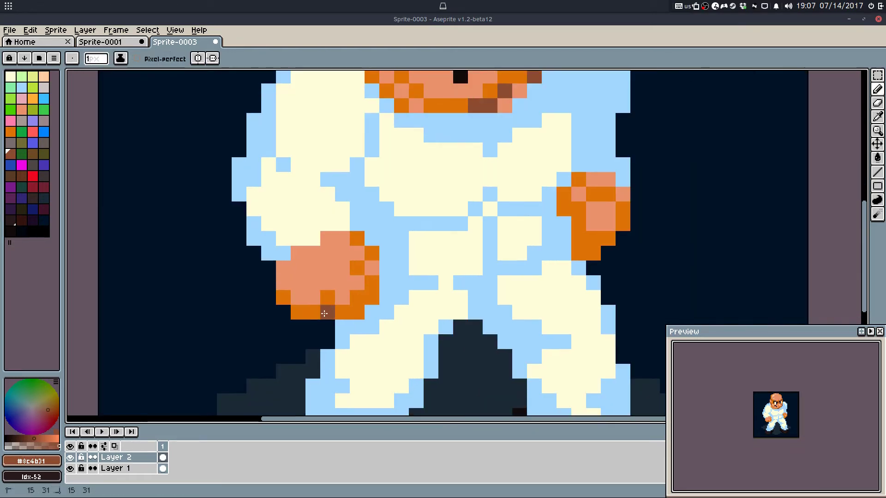
left_click(364, 327)
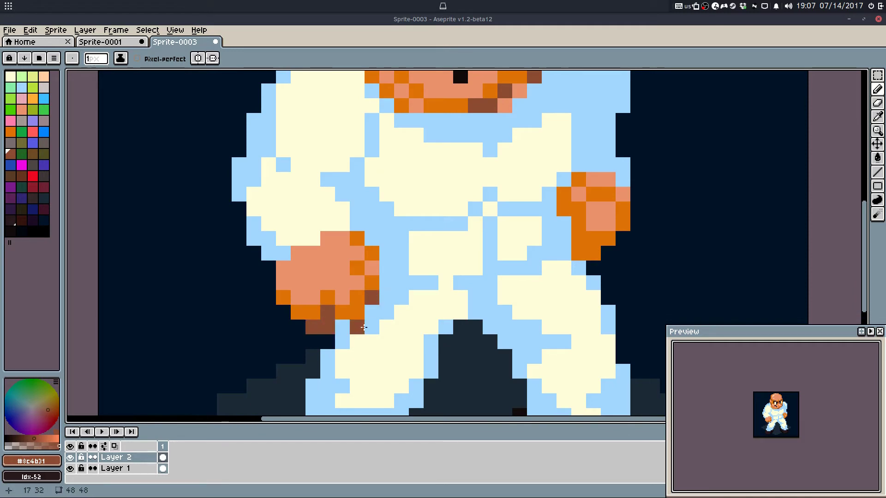
Step: Add orange outline pixels around the upper and outer edges of the left fist, keeping its interior skin-coloured
left_click(283, 296, "alt")
left_click(284, 283)
key("ctrl+z")
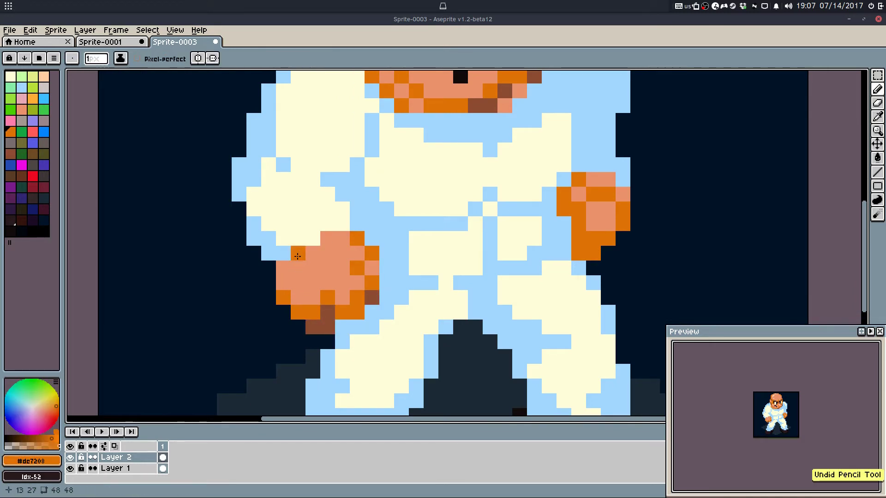
left_click(285, 268)
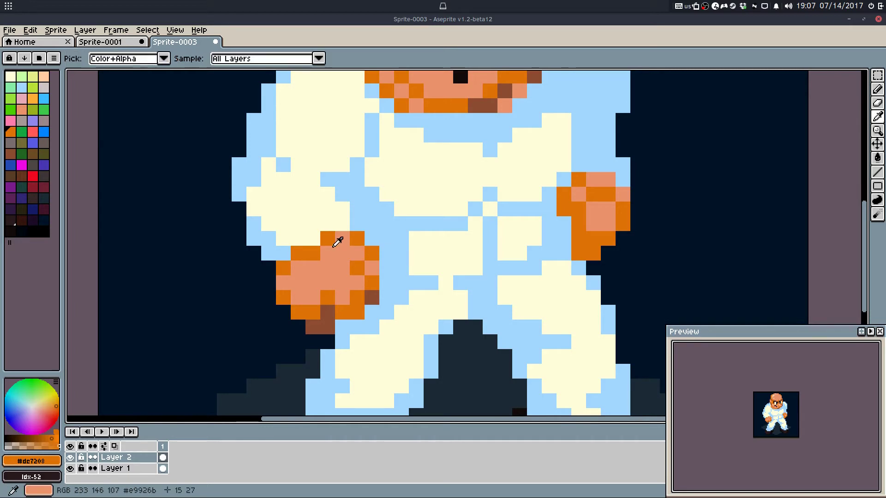
left_click(333, 248, "alt")
left_click(313, 253)
left_click(326, 240, "alt")
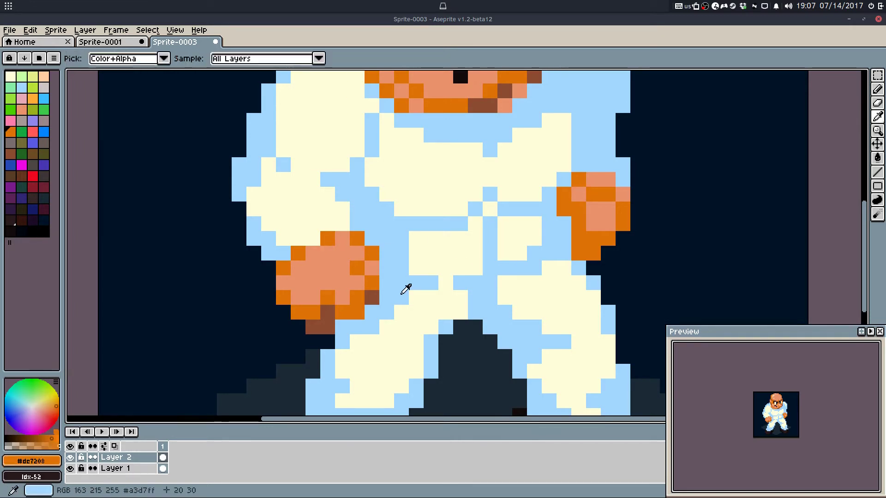
Step: Shade the right fist's inner edge and underside with brown, and add orange pixels inside and at its lower corner
left_click(372, 298, "alt")
left_click(555, 213)
key("ctrl+z")
left_click(565, 211)
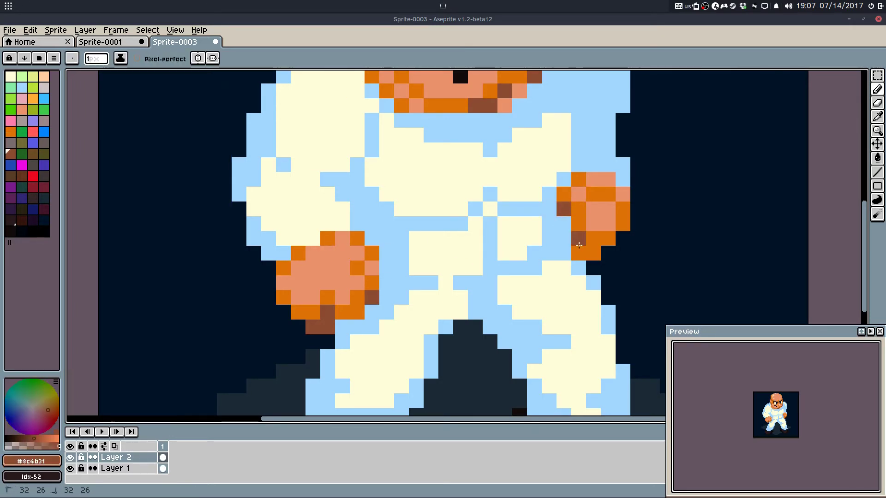
left_click_drag(579, 240, 593, 251)
left_click(601, 234, "alt")
left_click(594, 211)
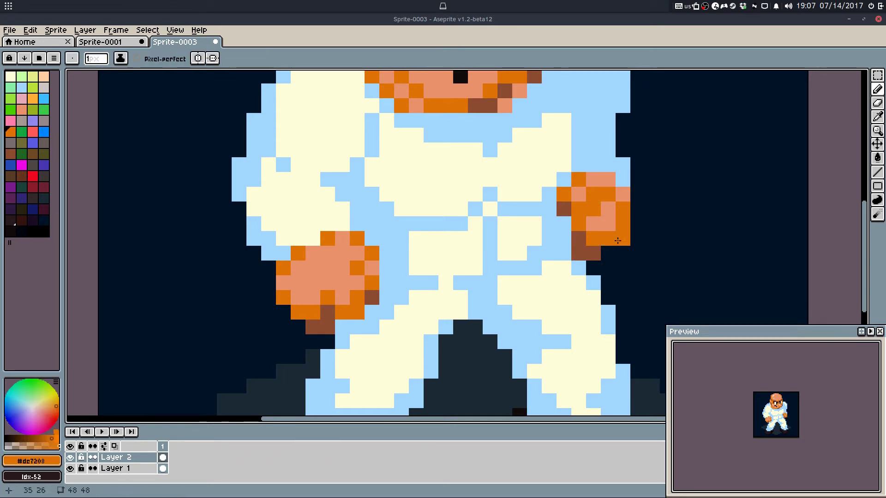
Step: Extend the chest's cream highlight upward beside the right arm and just below the collar shadow
scroll(569, 323, "up", 5)
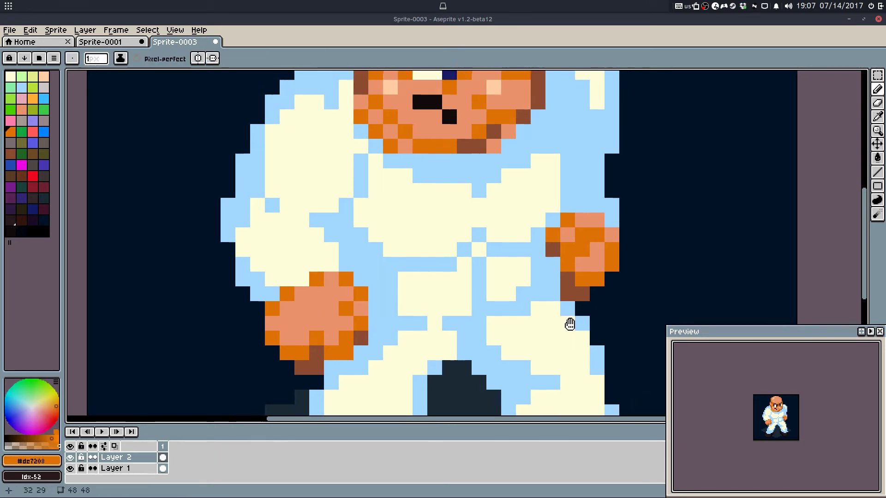
left_click(599, 174, "alt")
left_click(556, 240)
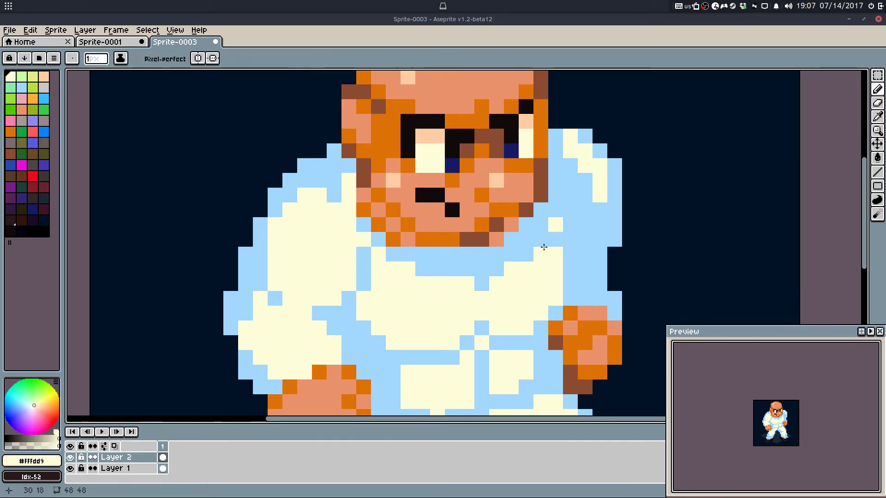
left_click(465, 282, "alt")
left_click(464, 272)
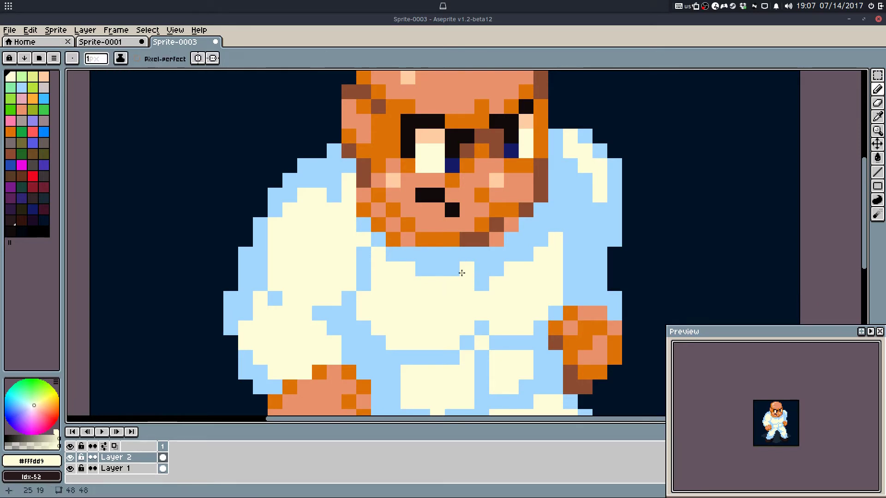
Step: Extend the chest's cream highlight in a row just below the collar shadow and remove its stray pixel beside the right arm
key("ctrl+z")
left_click_drag(446, 271, 422, 270)
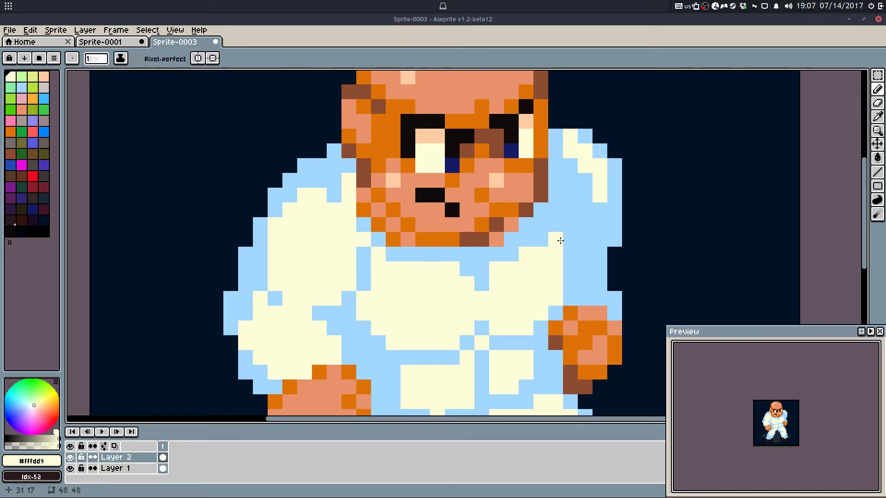
key("ctrl+z")
Step: Broaden the cream highlight on the right shoulder along its inner curve and down its outer edge
left_click(557, 138)
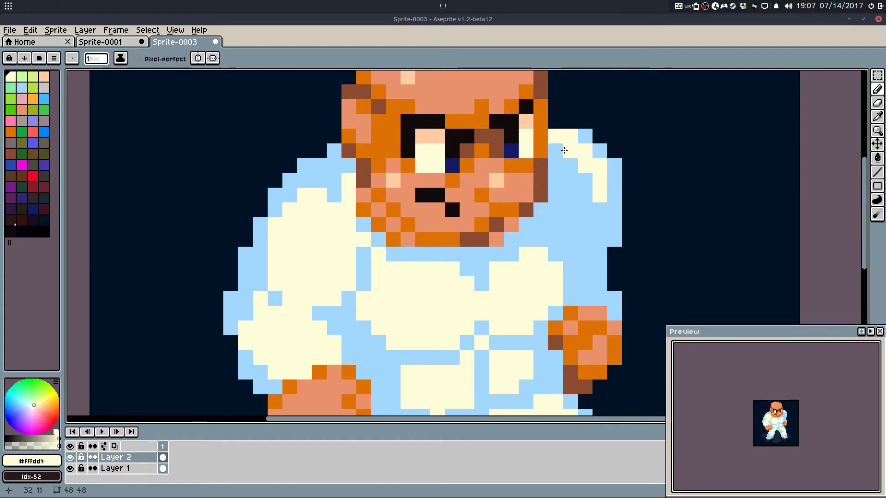
key("ctrl+z")
left_click_drag(560, 152, 569, 161)
left_click_drag(615, 181, 616, 197)
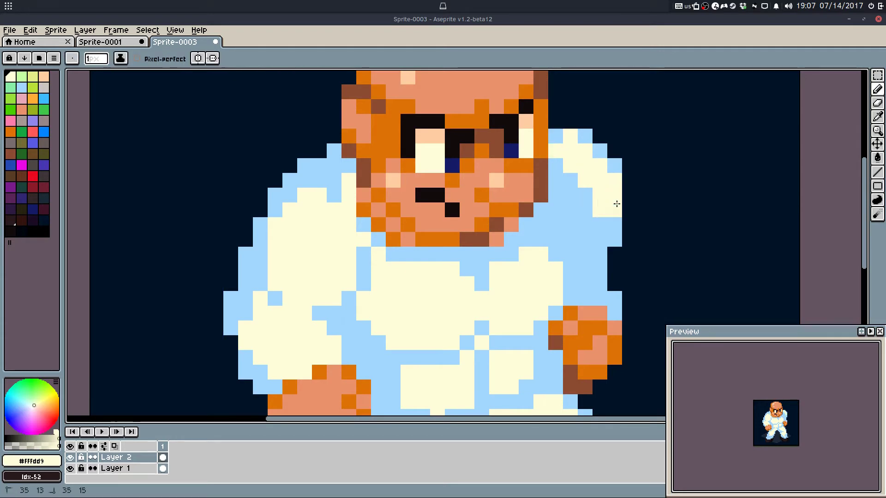
left_click(600, 231, "alt")
scroll(618, 251, "down", 1)
scroll(617, 247, "down", 2)
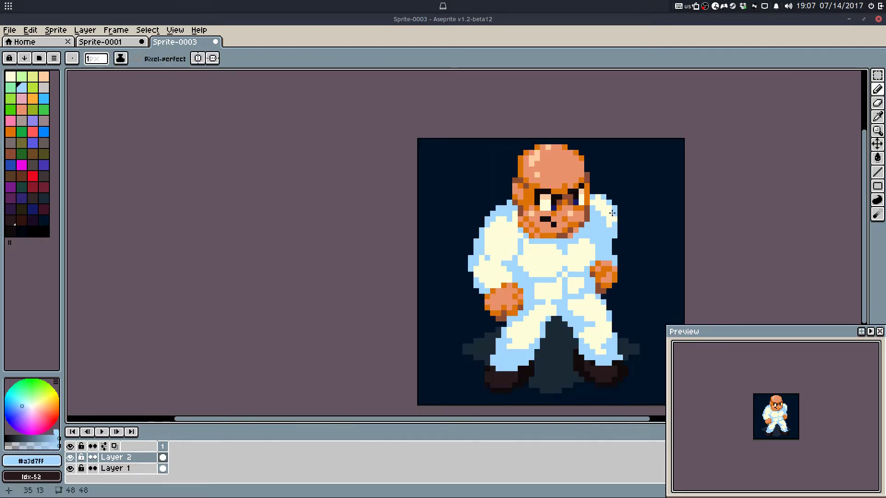
scroll(612, 203, "down", 1)
scroll(563, 180, "up", 1)
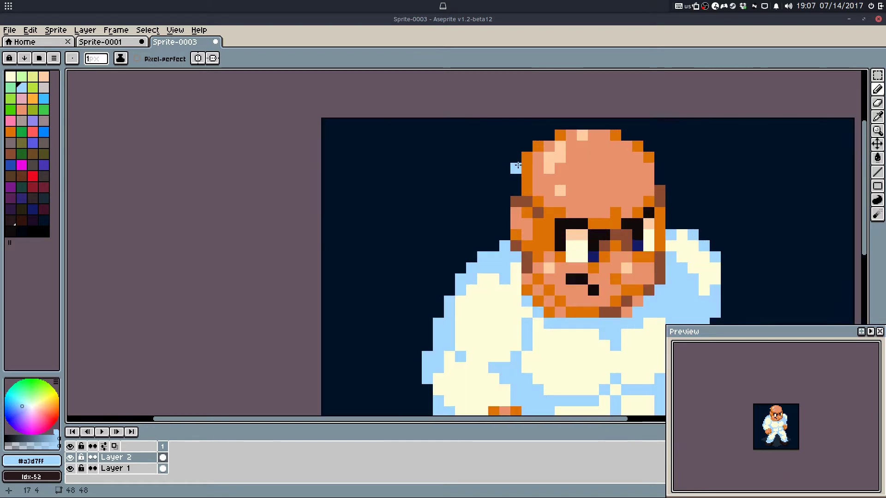
Step: Shade the temple just above the left ear with orange #de7208, leaving a skin-coloured pixel in the outline above it
scroll(582, 200, "up", 1)
scroll(508, 192, "up", 1)
left_click(457, 182, "alt")
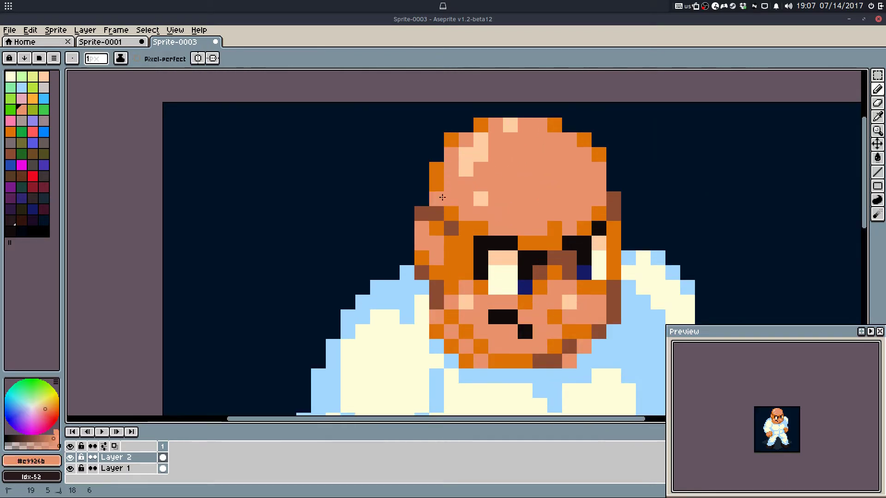
left_click(456, 215, "alt")
left_click_drag(452, 200, 439, 201)
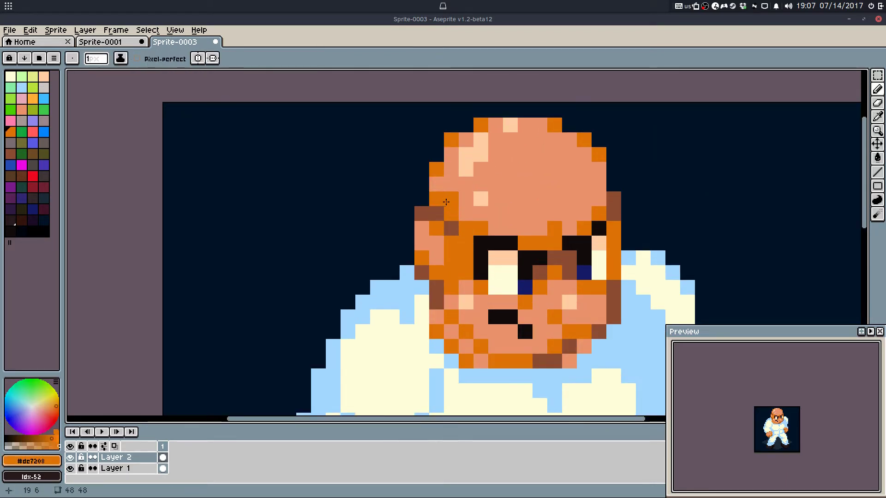
Step: Darken the brow between the eyes with brown #8c4b31
left_click(556, 232, "alt")
left_click(541, 230)
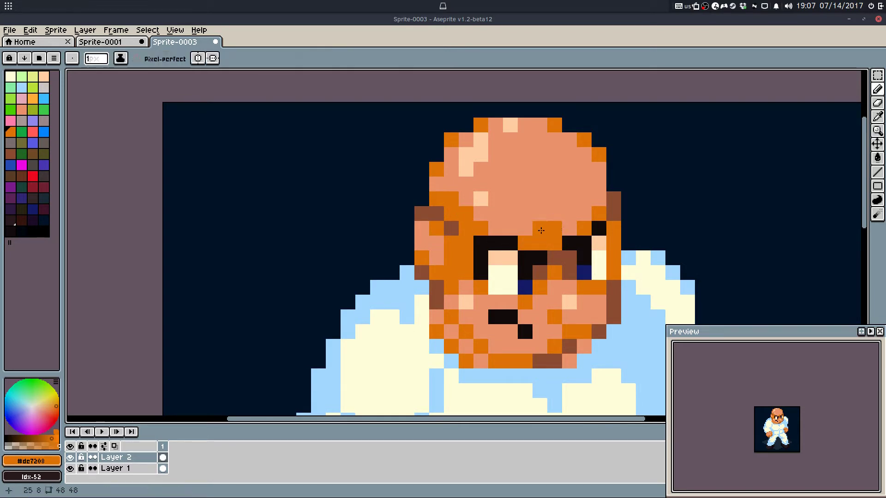
left_click(560, 259, "alt")
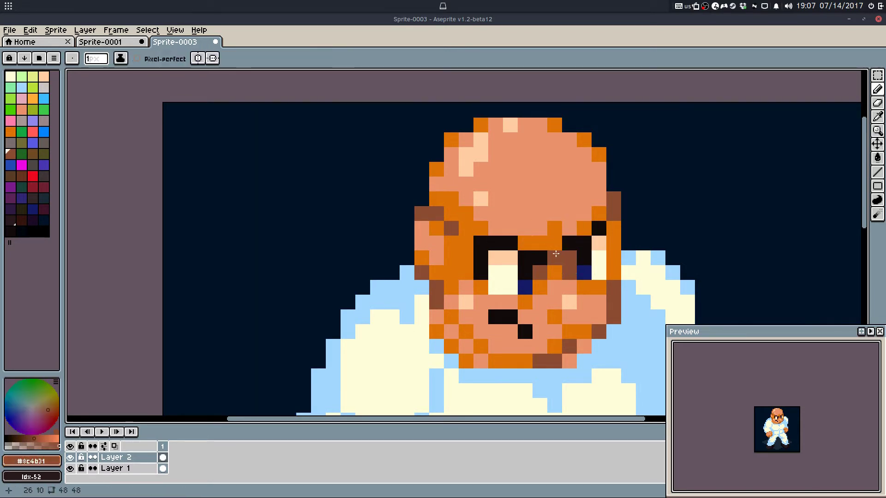
left_click(555, 243)
left_click(555, 288)
left_click_drag(605, 225, 578, 234)
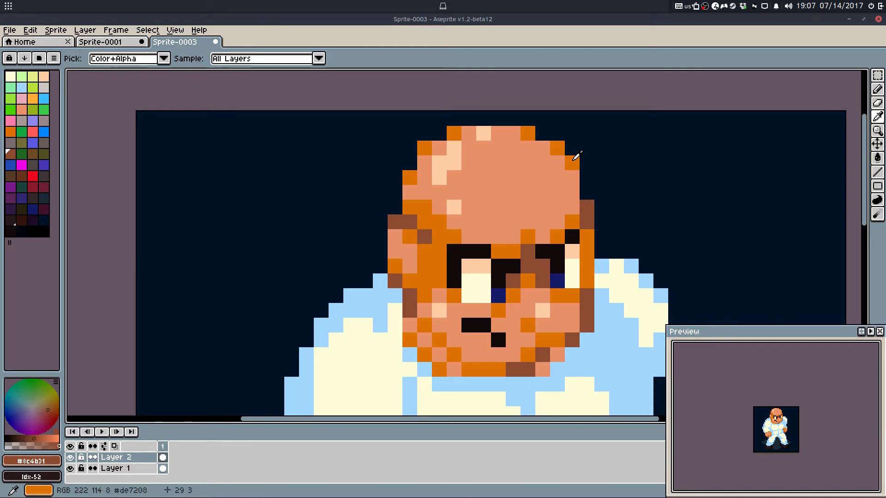
left_click(574, 161, "alt")
left_click(587, 200, "alt")
scroll(608, 174, "down", 3)
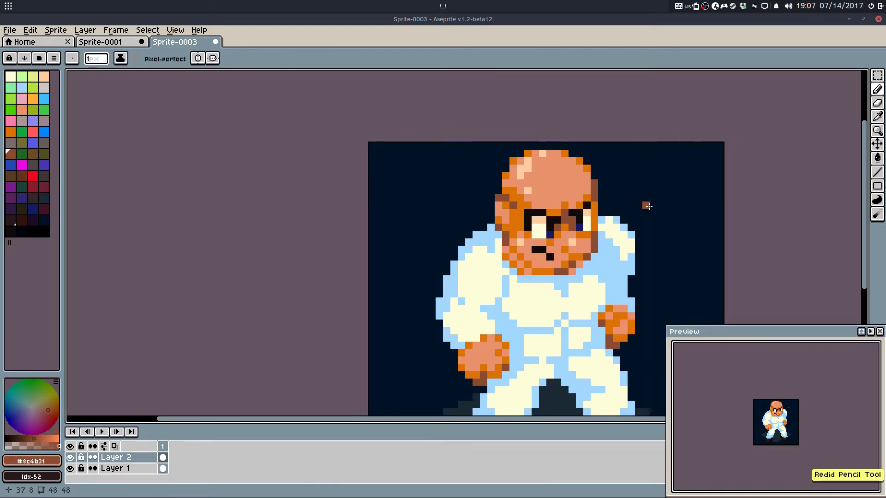
left_click_drag(645, 206, 602, 143)
scroll(580, 225, "up", 1)
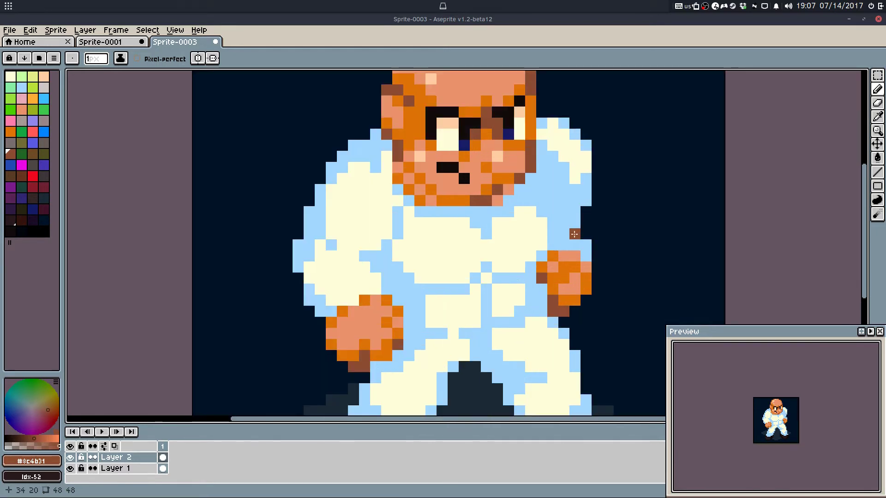
left_click_drag(571, 243, 552, 134)
left_click_drag(370, 331, 379, 318)
left_click(358, 319, "alt")
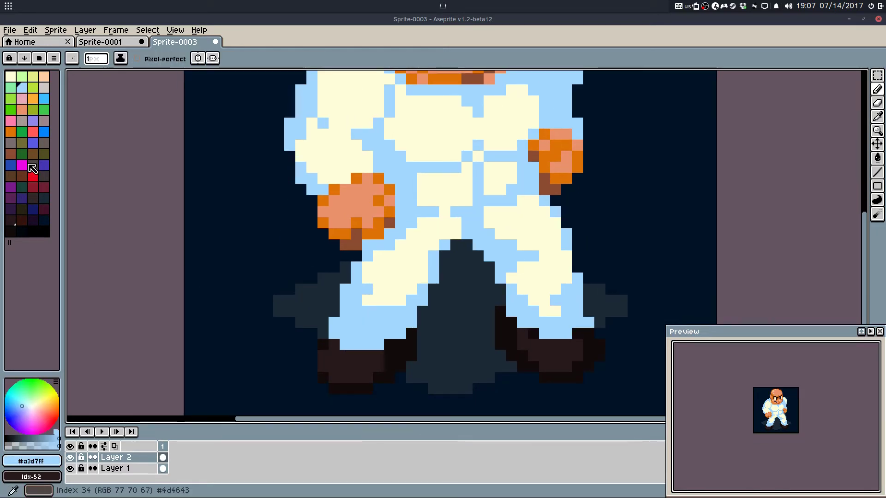
Step: Start saving the sprite and browse to the Streaming Art folder inside Projects/Art
key("ctrl+s")
left_click(88, 72)
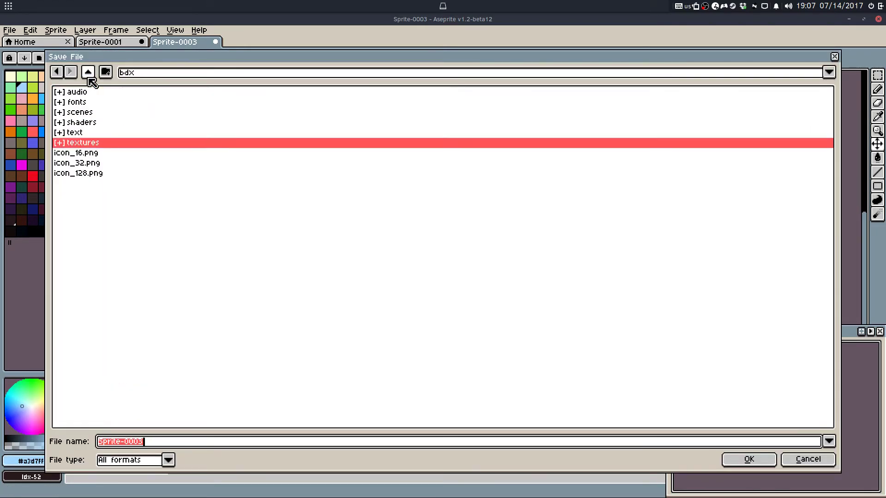
left_click(141, 72)
left_click(181, 187)
left_click(146, 74)
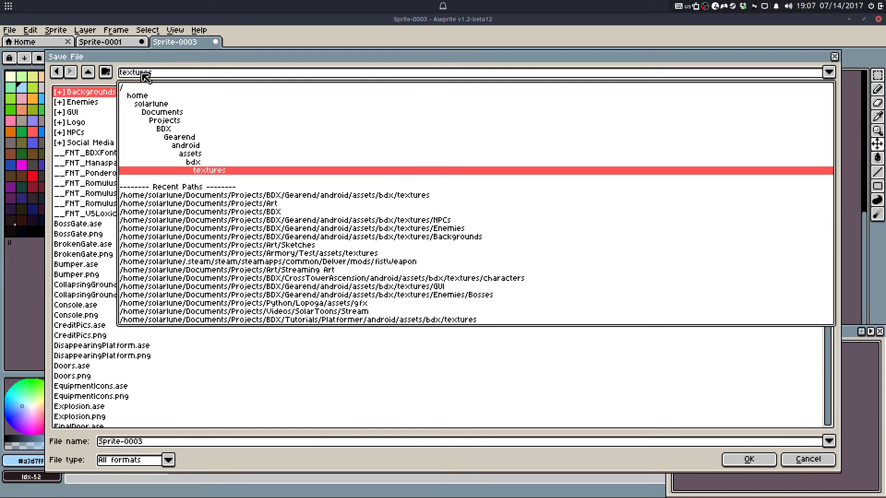
left_click(229, 210)
left_click(206, 78)
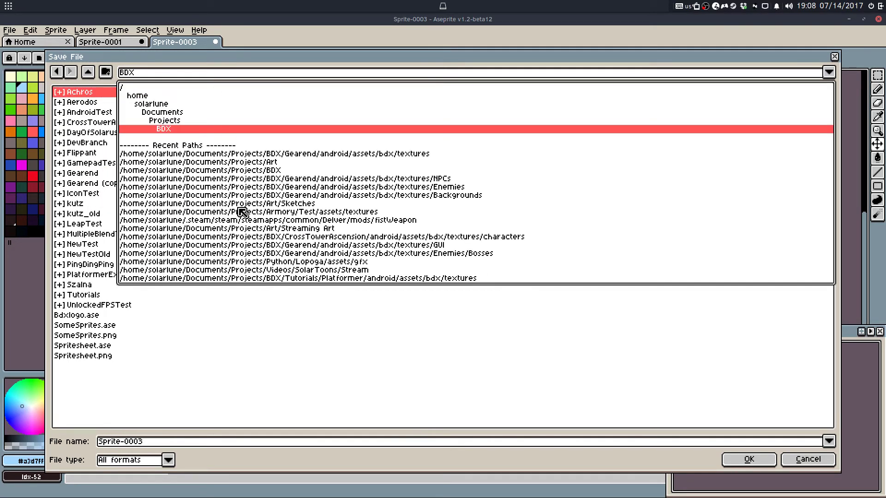
left_click(244, 166)
double_click(109, 112)
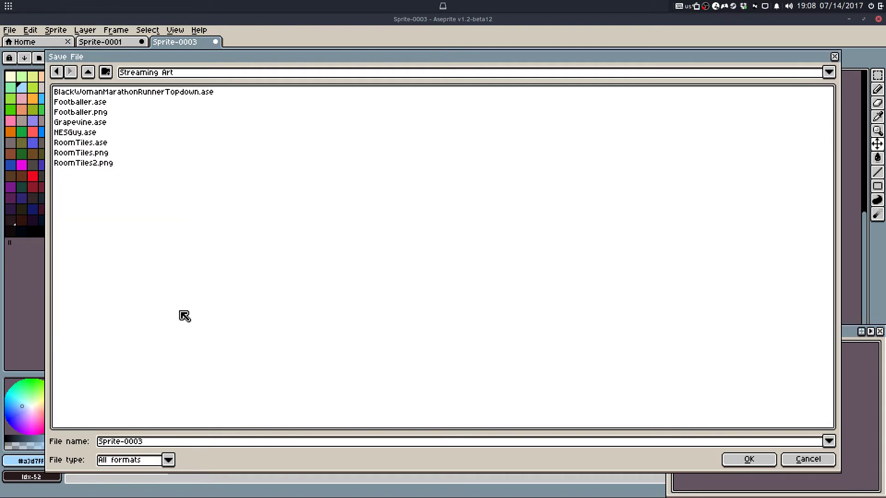
Step: Name the file Prisoner and save it
left_click(196, 442)
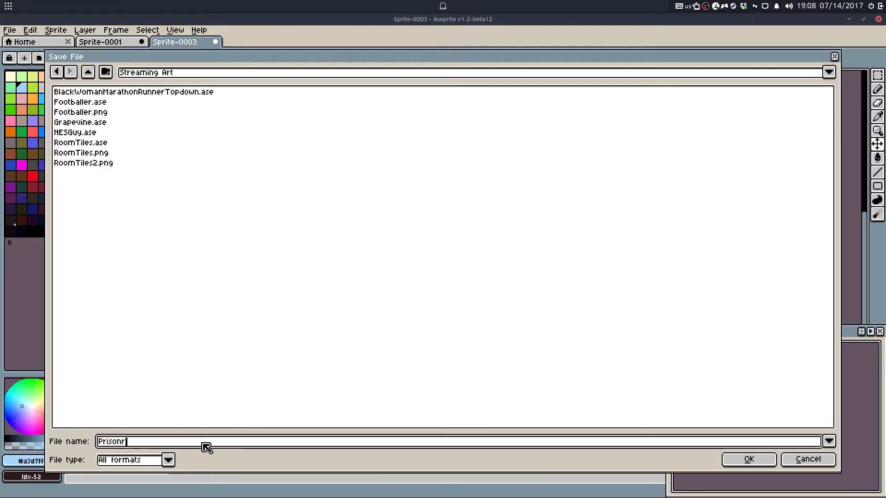
type("Prisonre")
key("BackSpace")
key("BackSpace")
type("er")
key("Return")
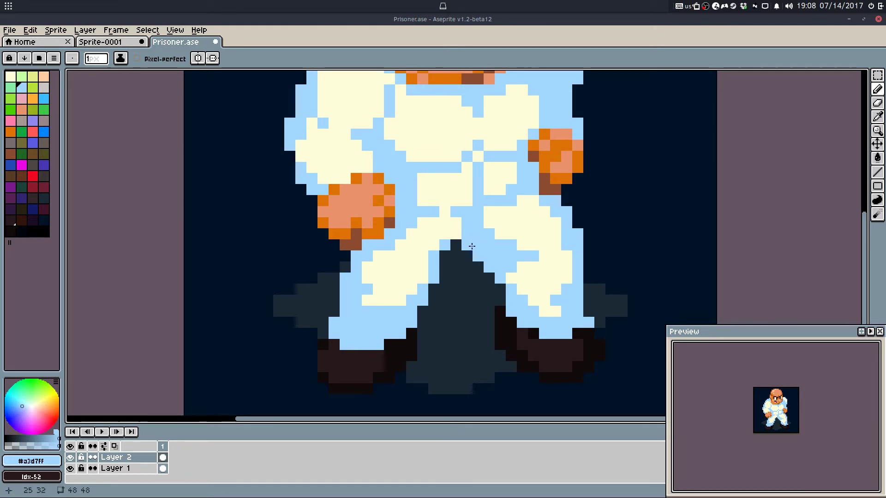
Step: Round off the top of the gap between the legs with light blue #a3d7ff, undoing and redoing the stroke to compare
left_click_drag(472, 246, 445, 255)
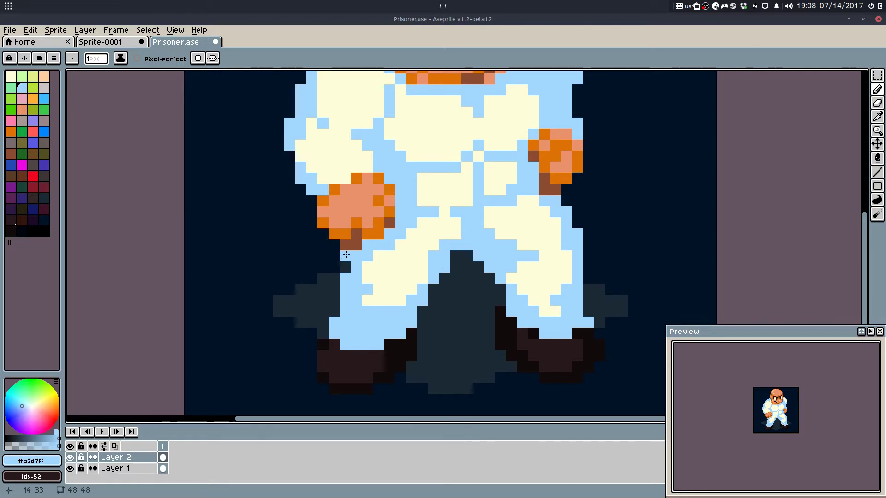
scroll(348, 262, "down", 4)
key("ctrl+z")
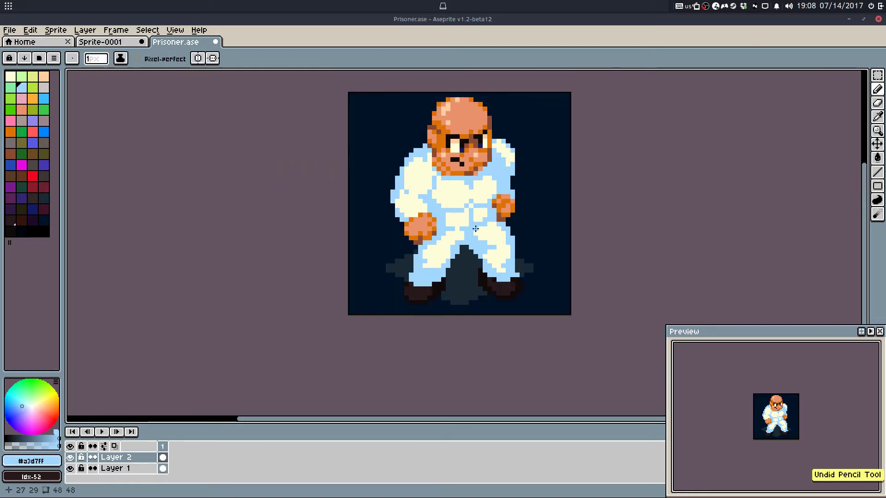
key("ctrl")
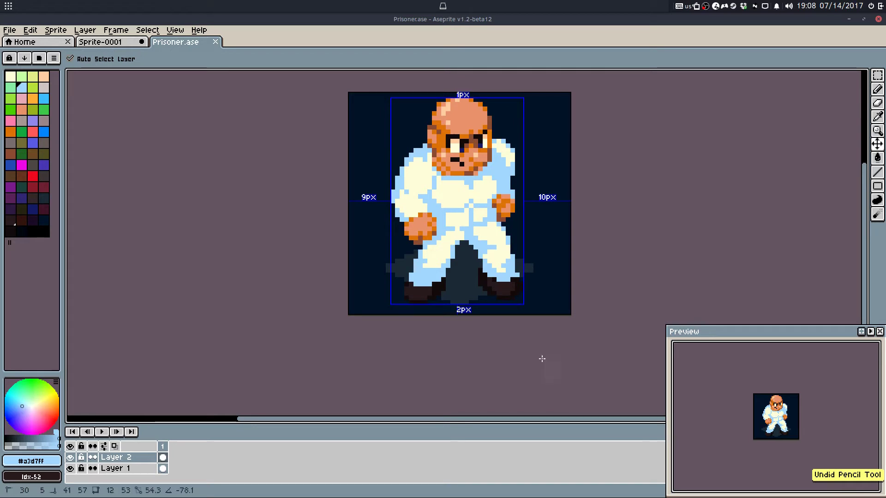
key("ctrl+shift+z")
key("ctrl+shift+z")
key("ctrl+shift+z")
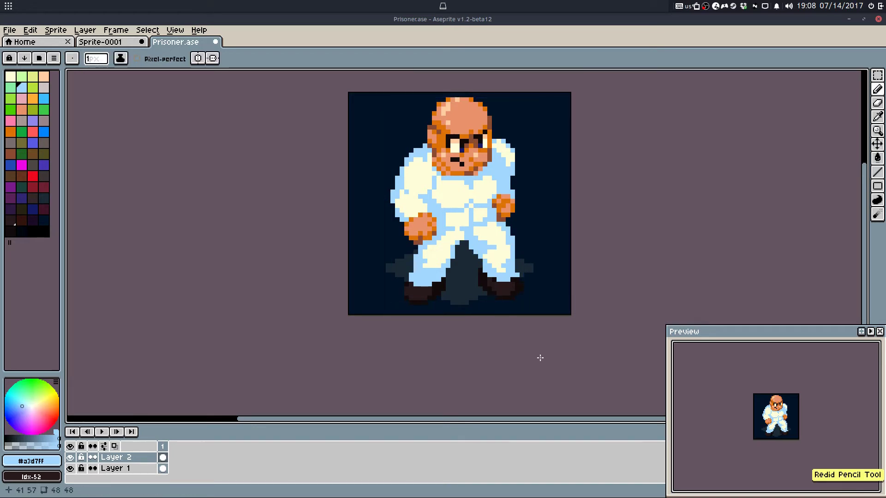
key("ctrl+shift+z")
key("ctrl+shift+z")
key("ctrl+shift+z")
scroll(480, 266, "up", 1)
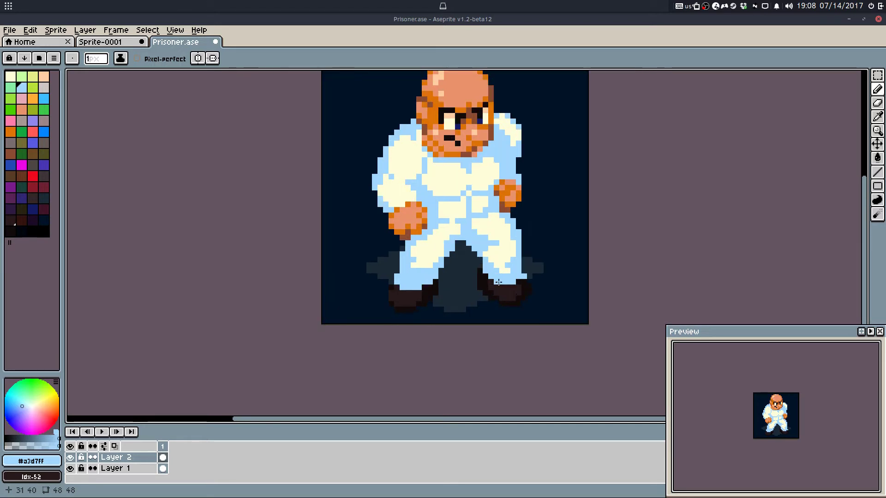
Step: Extend the left thigh's cream highlight toward the crotch and deepen the right leg's knee crease with light blue
scroll(485, 245, "up", 5)
left_click(488, 237, "alt")
left_click(463, 223)
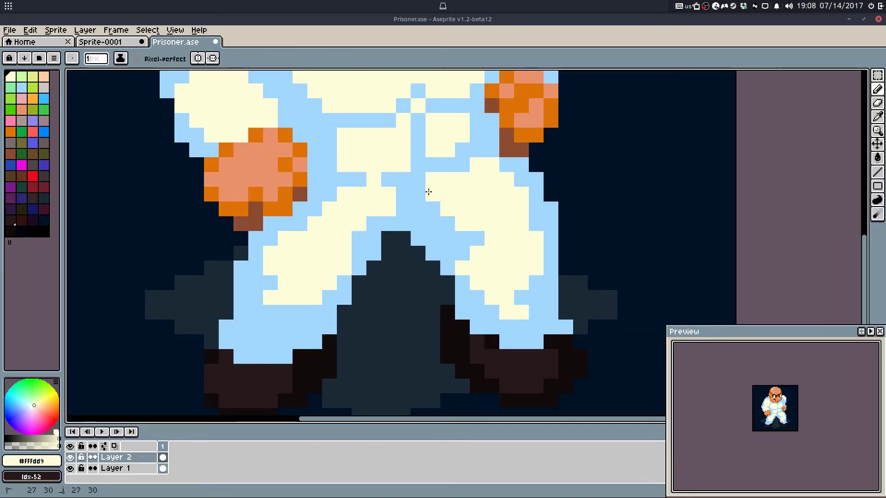
left_click(402, 194)
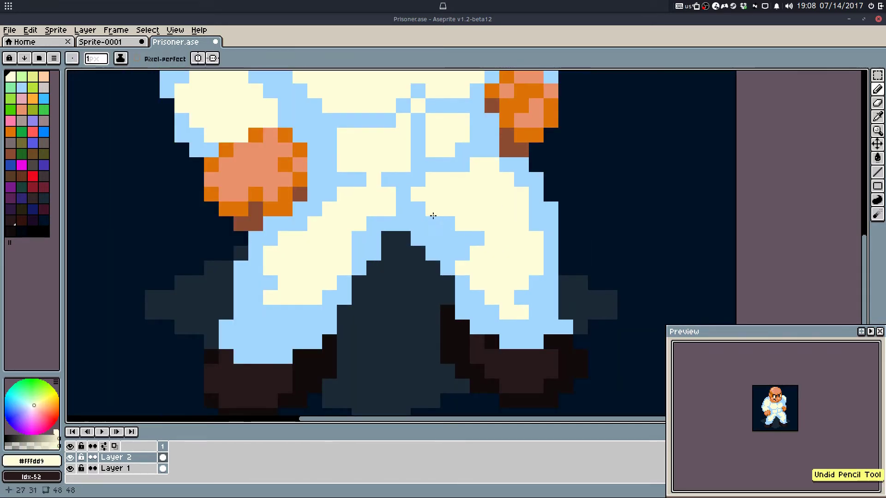
left_click(422, 200, "alt")
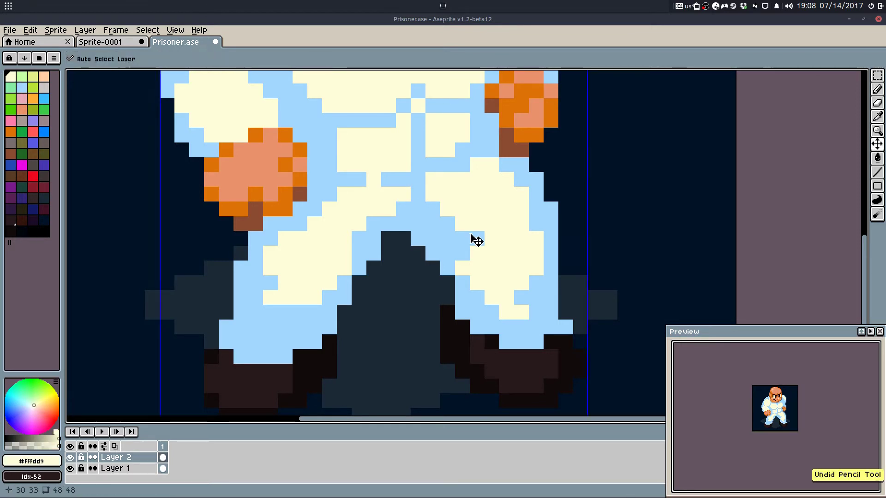
left_click(495, 235)
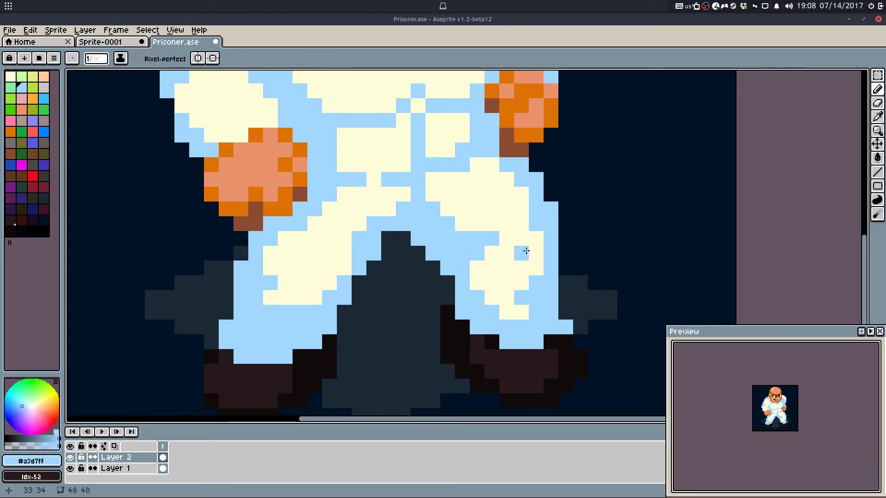
Step: Widen the cream highlight on the right thigh toward its outer edge and up beneath the fist
left_click(525, 222, "alt")
left_click(522, 181)
left_click(533, 196)
left_click(535, 207)
left_click(507, 174)
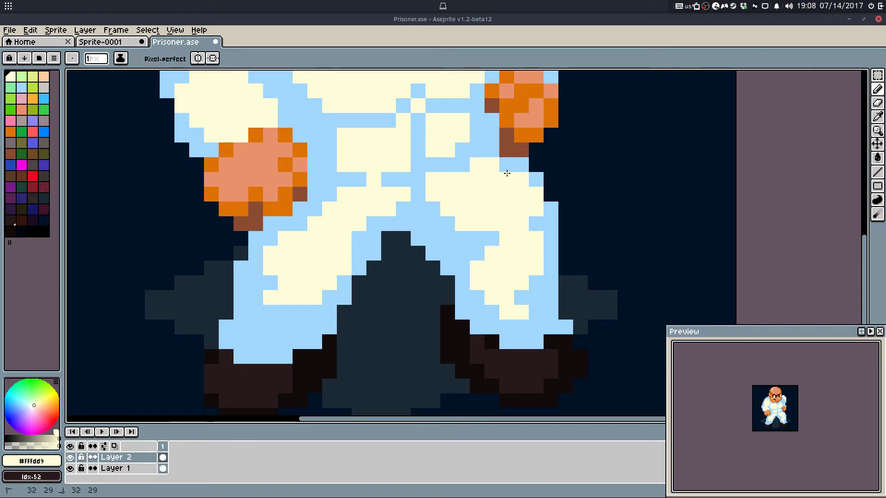
left_click_drag(532, 223, 547, 227)
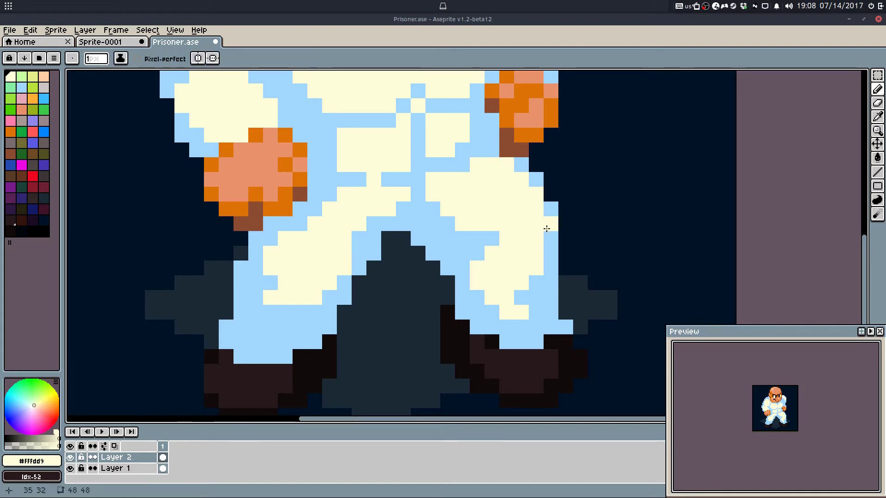
Step: Bulge the right thigh's outline outward with a light blue pixel and fill the one below it with cream
left_click(548, 207, "alt")
left_click(548, 194)
left_click(538, 208, "alt")
left_click(545, 210)
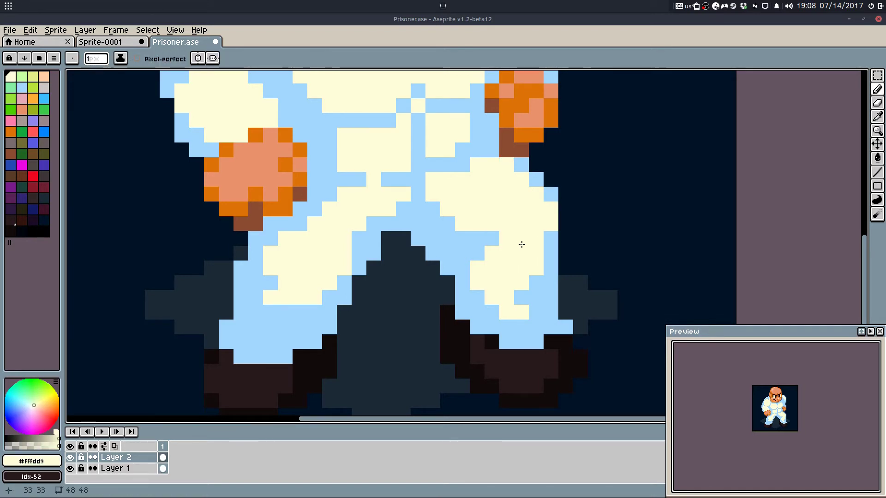
Step: Shade the outer edge of the right thigh and knee with light blue, undoing the extra knee crease pixel
left_click(549, 252, "alt")
left_click(507, 239)
left_click(547, 224)
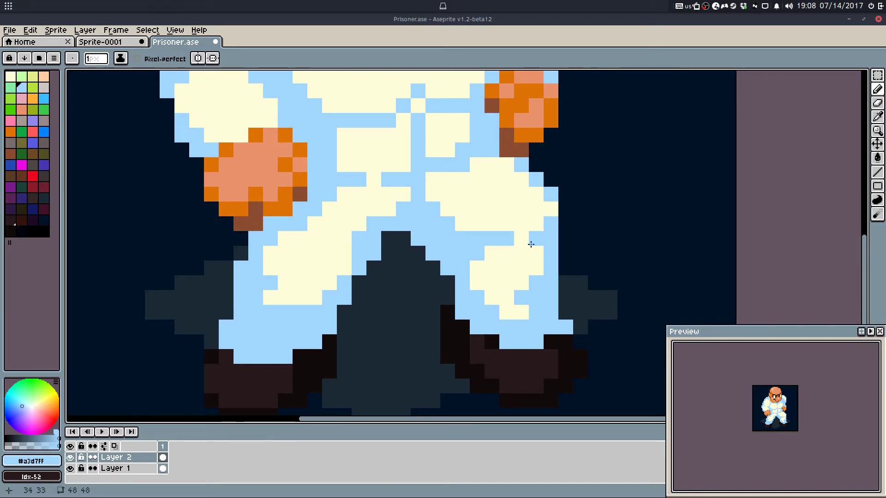
key("ctrl+z")
scroll(575, 198, "down", 3)
key("ctrl+z")
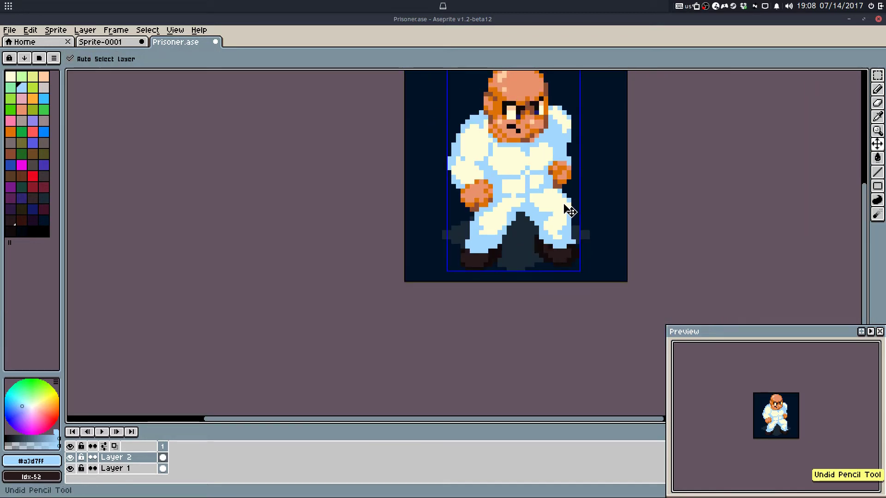
scroll(570, 211, "up", 2)
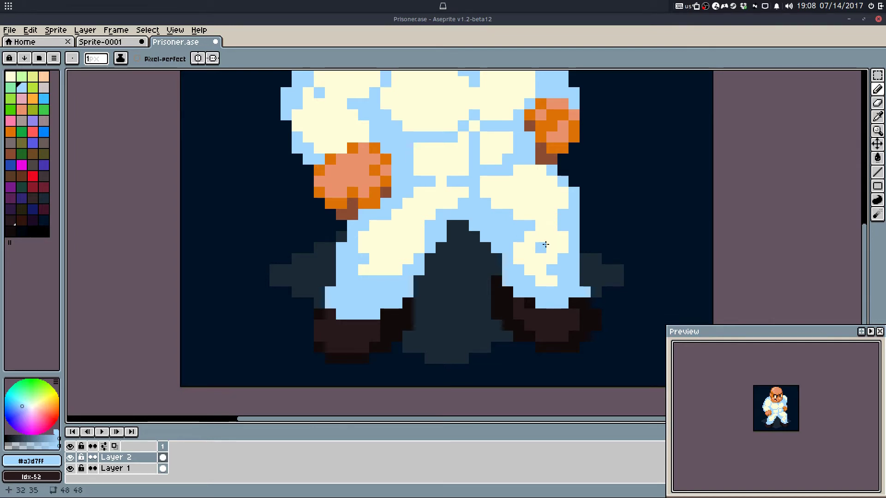
scroll(546, 244, "down", 1)
left_click_drag(568, 238, 523, 257)
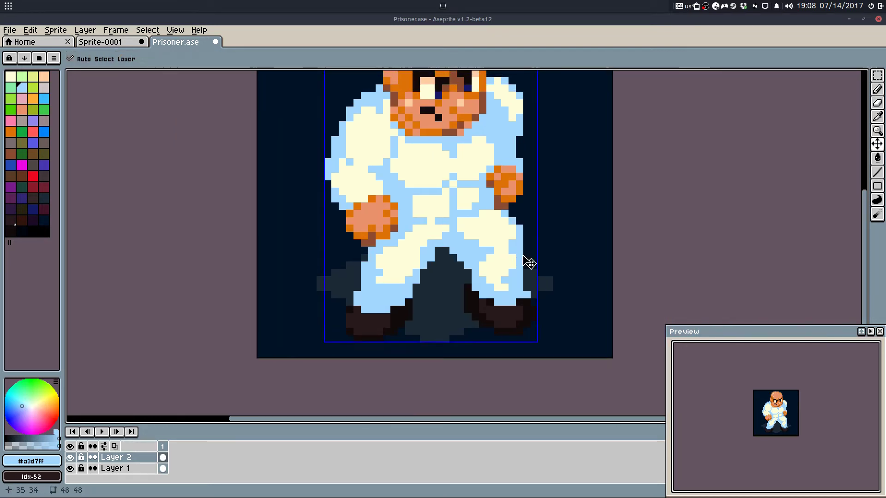
Step: Save the latest trouser shading to Prisoner.ase
key("ctrl+s")
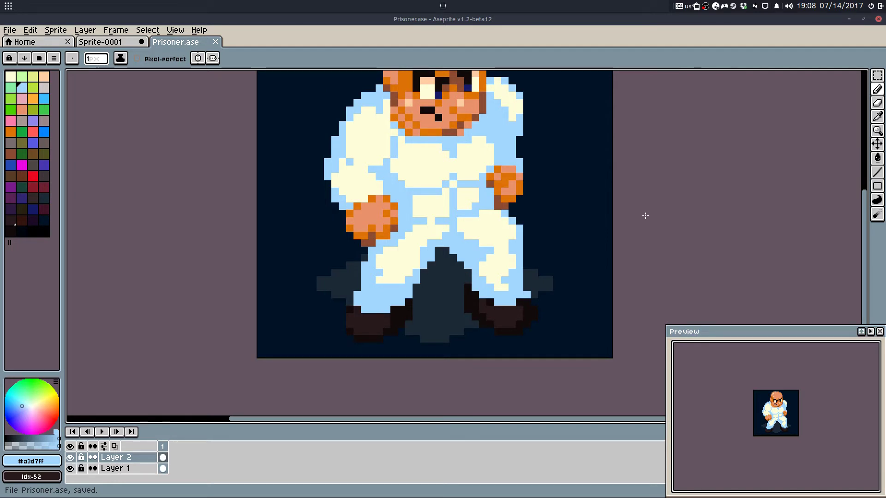
left_click_drag(605, 185, 614, 227)
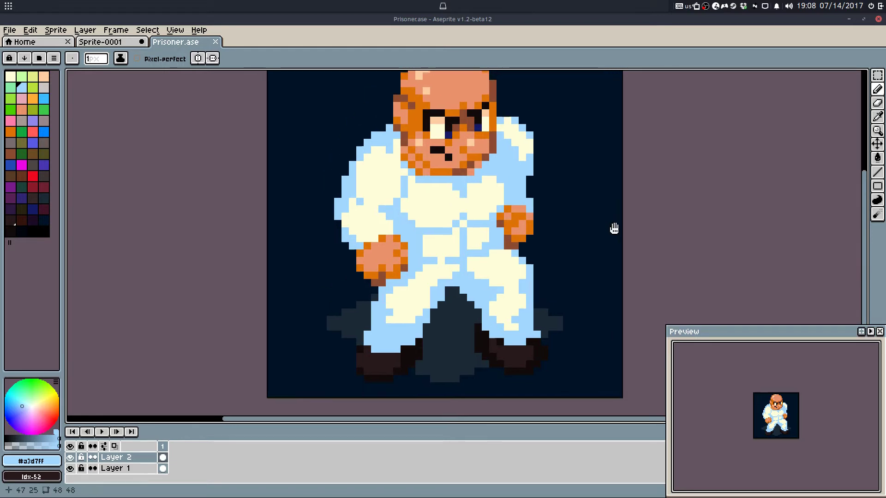
Step: Rework the left edge of the jaw with brown and orange shading pixels, undo the last stroke and save
left_click_drag(411, 154, 418, 174)
scroll(418, 174, "up", 4)
left_click(408, 149, "alt")
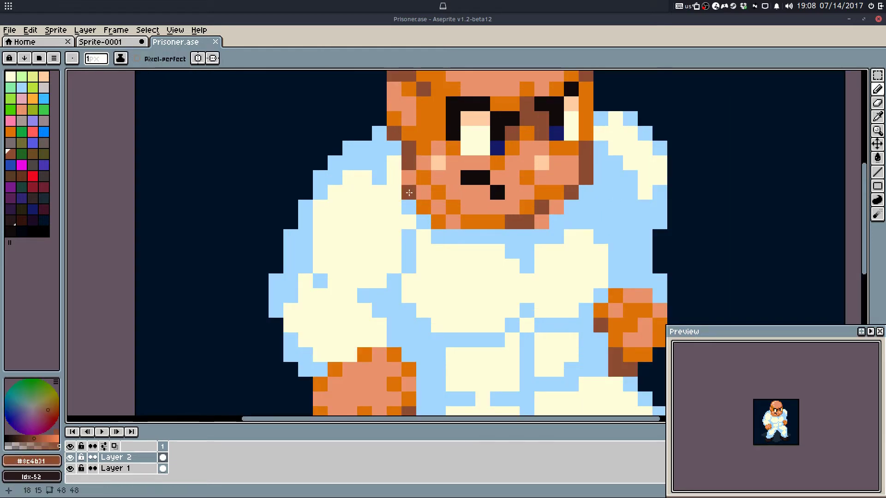
left_click(424, 207)
left_click(437, 222)
left_click(424, 192)
left_click(423, 178, "alt")
left_click_drag(409, 178, 456, 221)
scroll(615, 208, "down", 4)
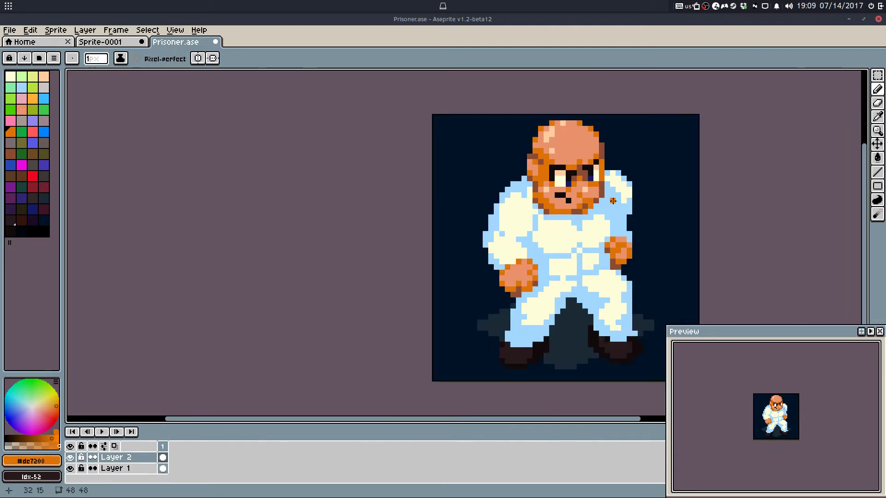
key("ctrl+z")
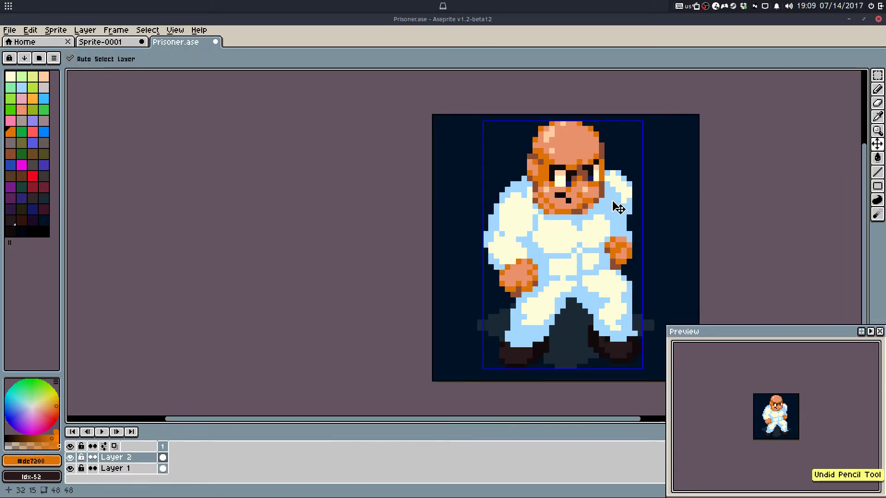
key("ctrl+s")
left_click_drag(588, 217, 524, 201)
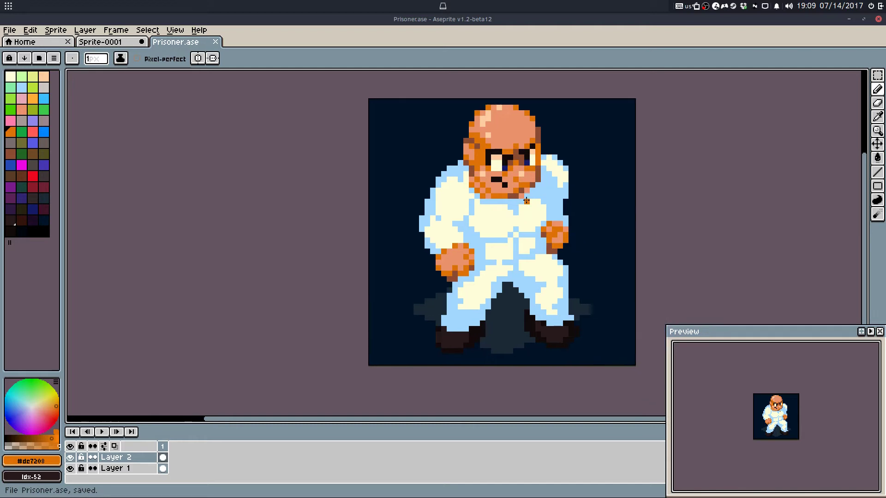
scroll(487, 122, "up", 1)
left_click(498, 124, "alt")
left_click(488, 142)
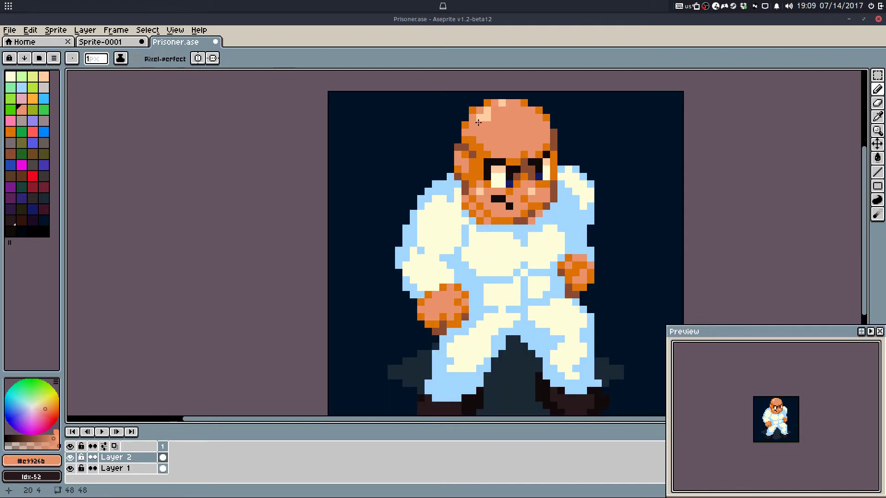
key("ctrl+z")
key("ctrl+s")
Step: Add pale #ffcca3 highlight pixels to the knuckles of the left fist and save the file
key("alt")
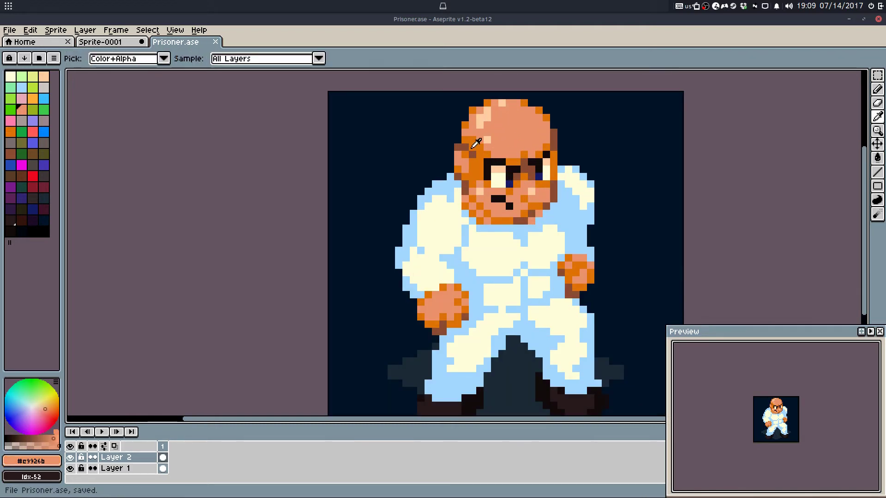
left_click(480, 121, "alt")
left_click_drag(430, 306, 435, 301)
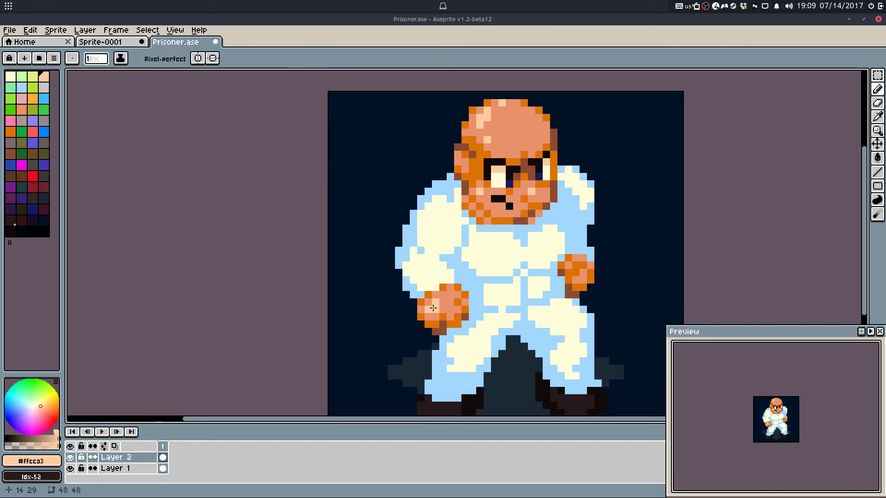
key("ctrl+z")
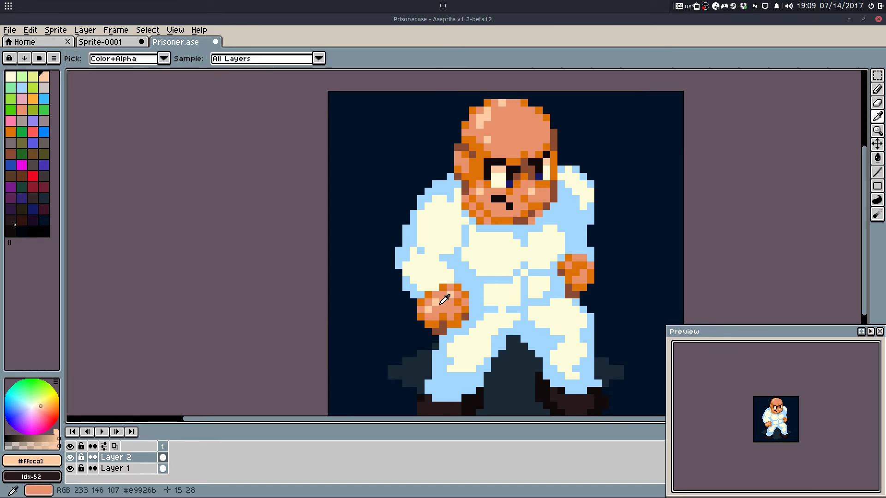
left_click(433, 306, "alt")
key("ctrl+s")
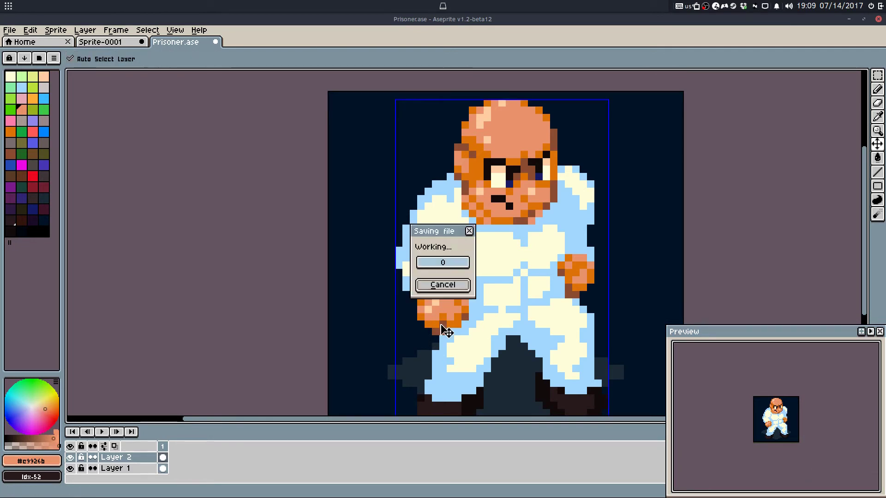
Step: Shade the crease between the left arm and torso down to the fist with brighter blue #3bbcff
left_click_drag(478, 363, 442, 337)
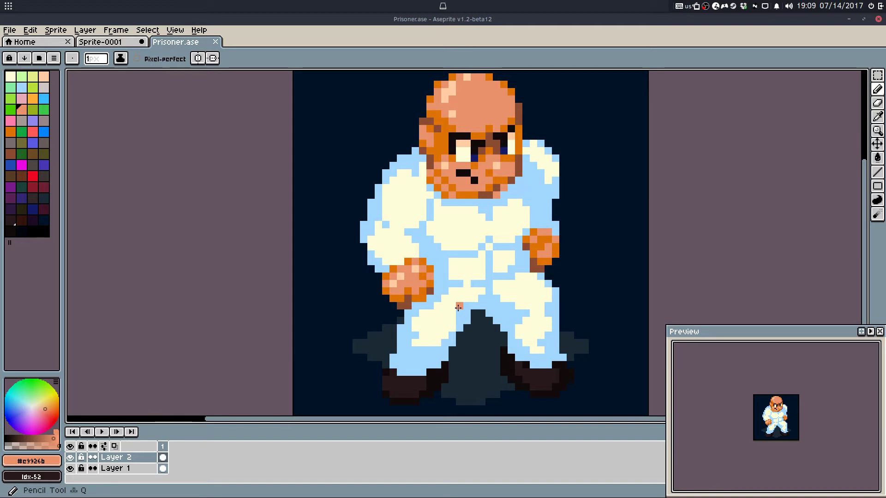
scroll(443, 273, "up", 2)
left_click(443, 274, "alt")
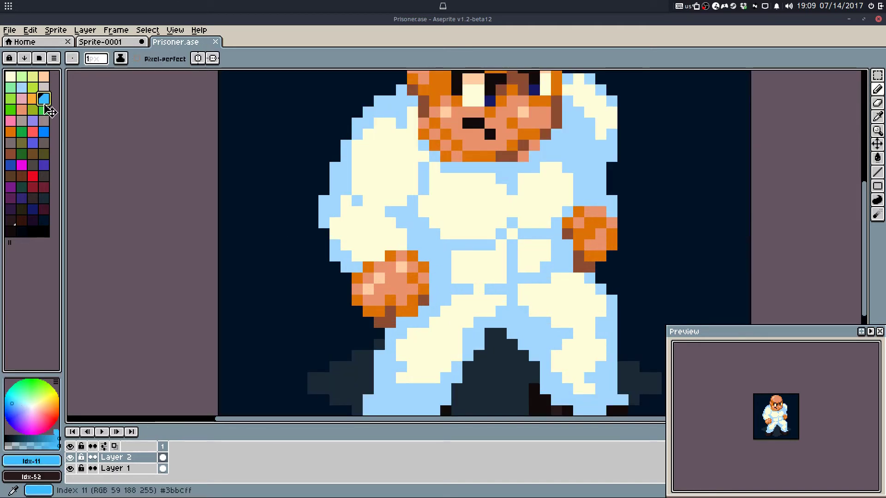
left_click(50, 87)
key("ctrl+z")
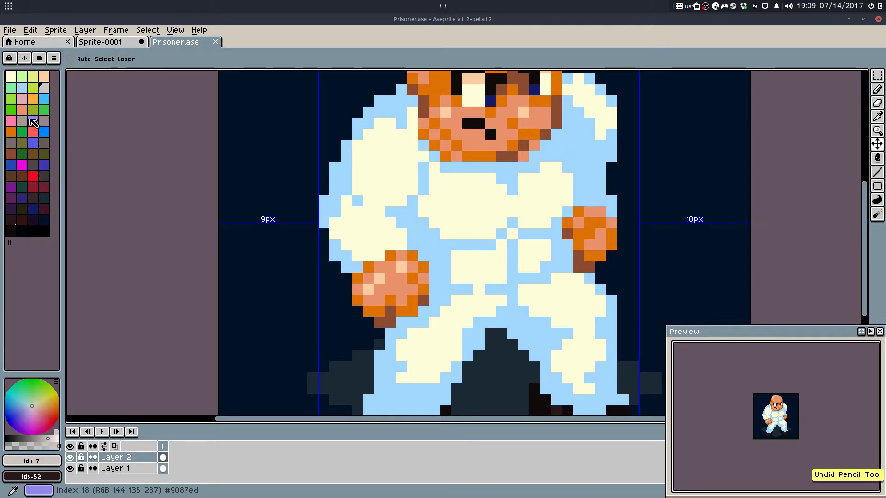
left_click(44, 99)
left_click(396, 230)
left_click(408, 212)
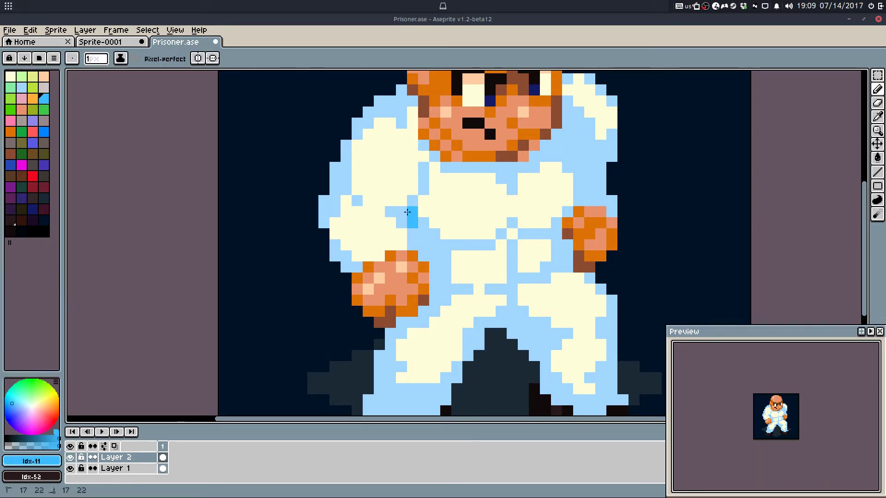
left_click_drag(415, 236, 423, 254)
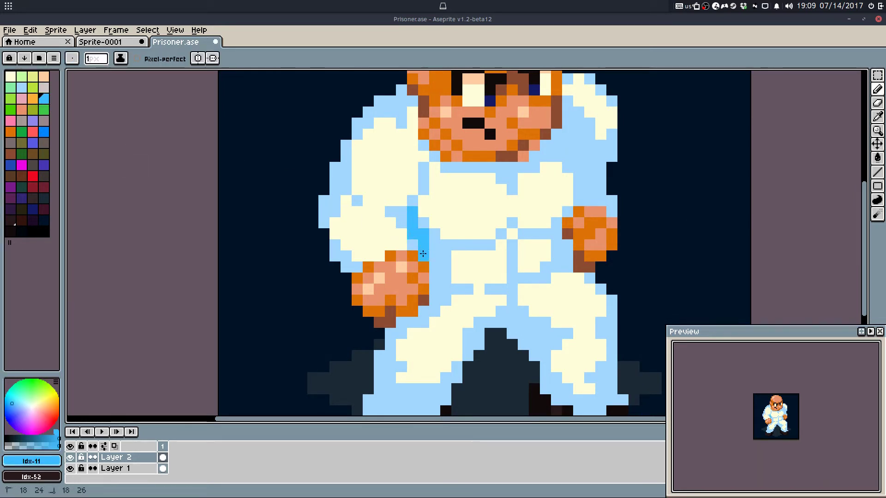
Step: Place bright blue pixels along the outer edge of the left sleeve, from the shoulder down to the cuff
left_click(324, 189)
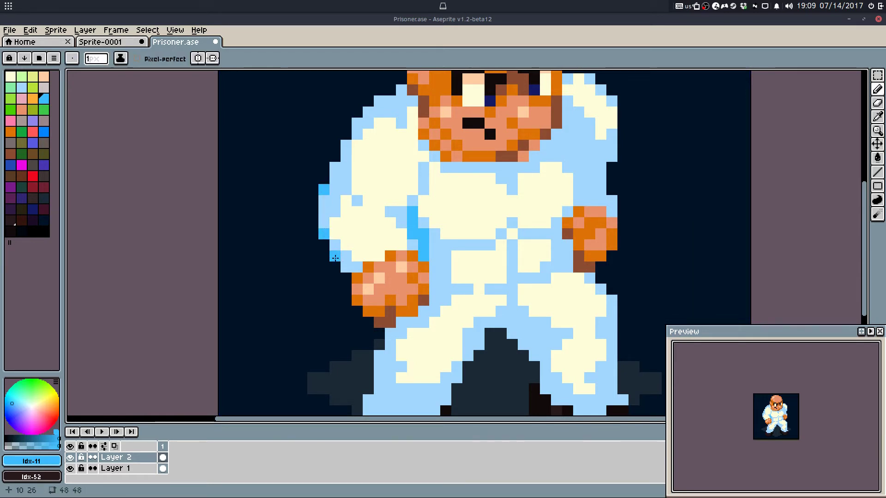
key("ctrl+z")
key("ctrl+z")
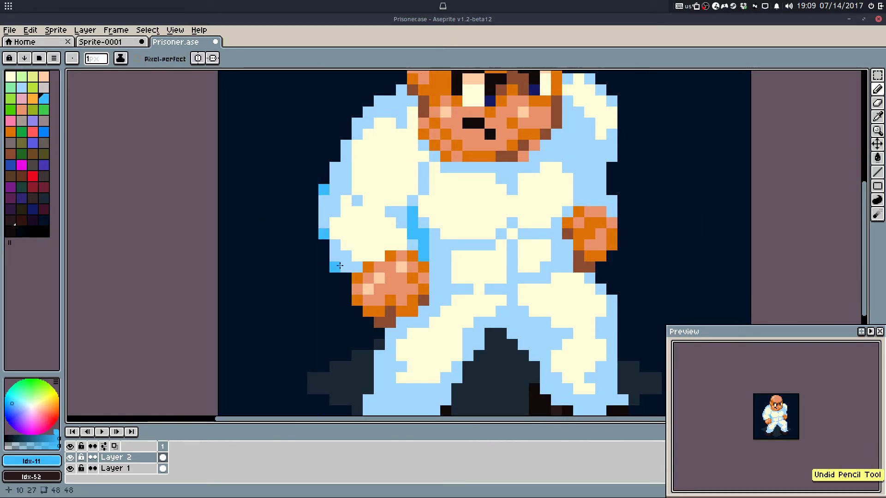
left_click(345, 267)
left_click(333, 258)
left_click(335, 167)
left_click(347, 133)
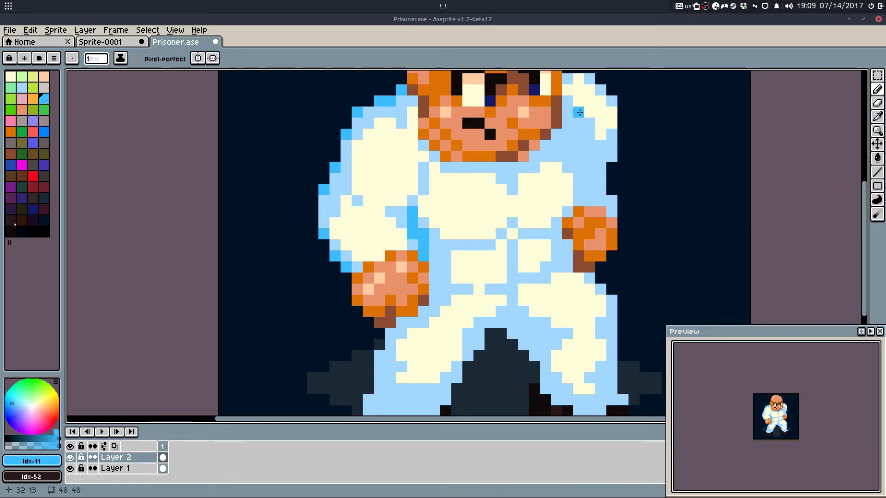
Step: Shade the right armpit and sleeve down to the fist, and the collar beneath the chin, with bright blue
left_click_drag(583, 147, 587, 150)
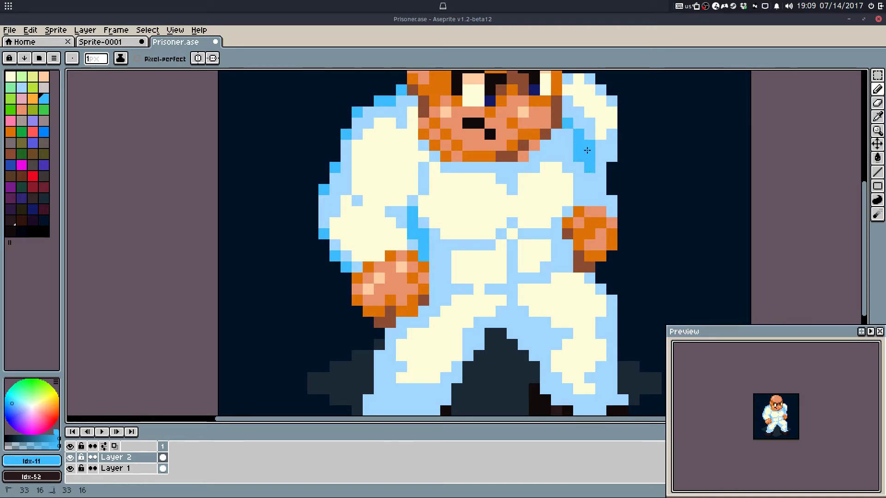
left_click(613, 154)
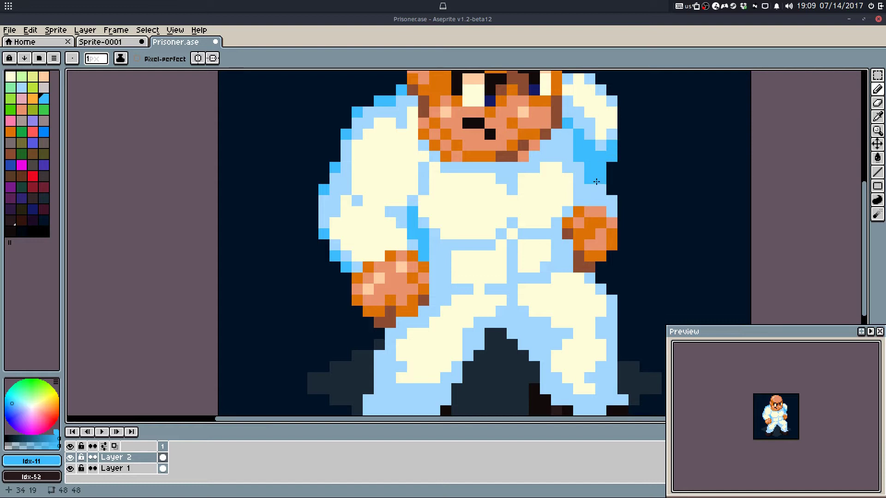
key("ctrl+z")
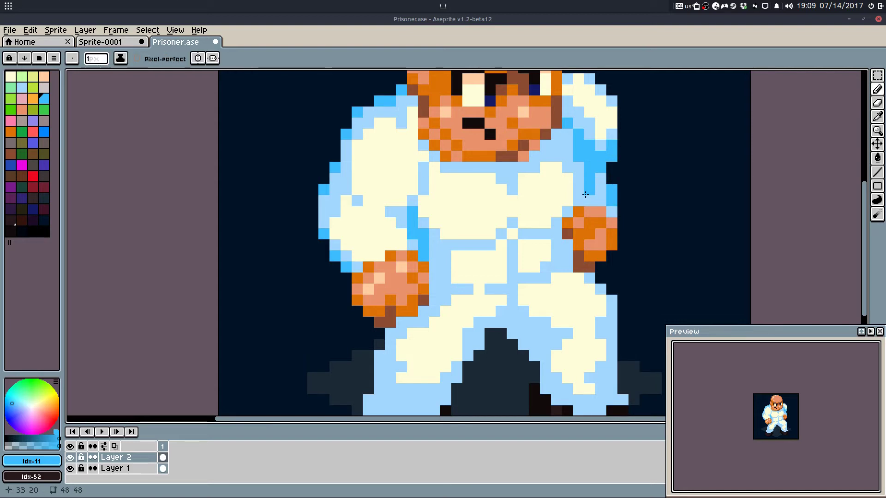
left_click(579, 201)
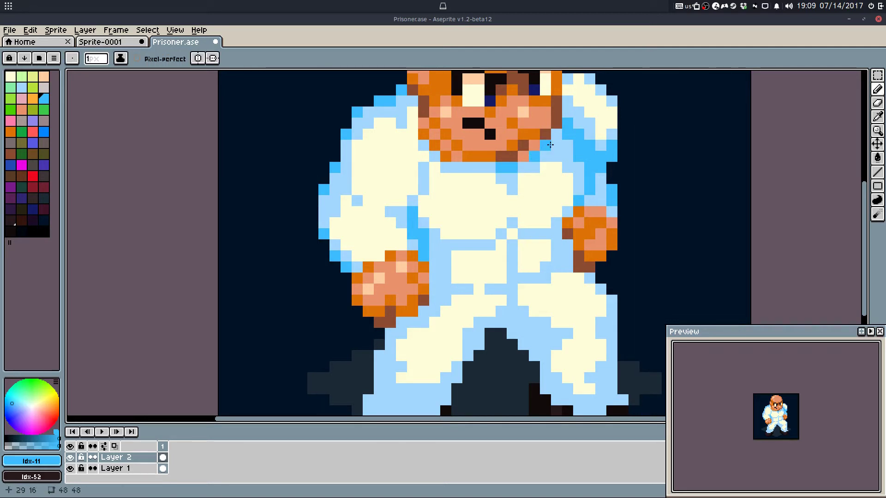
Step: Shade the torso beside the left fist and the left leg's outer edge and hem with bright blue
left_click_drag(490, 215, 480, 178)
left_click_drag(425, 216, 426, 240)
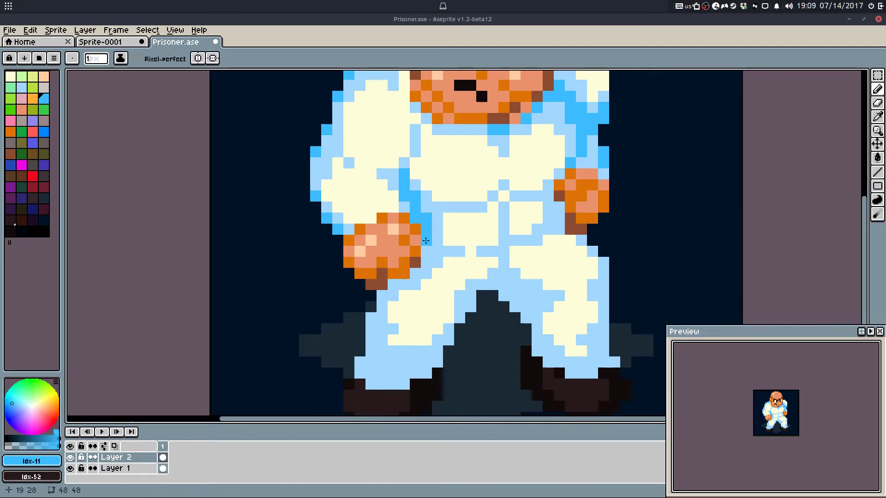
left_click_drag(372, 323, 372, 329)
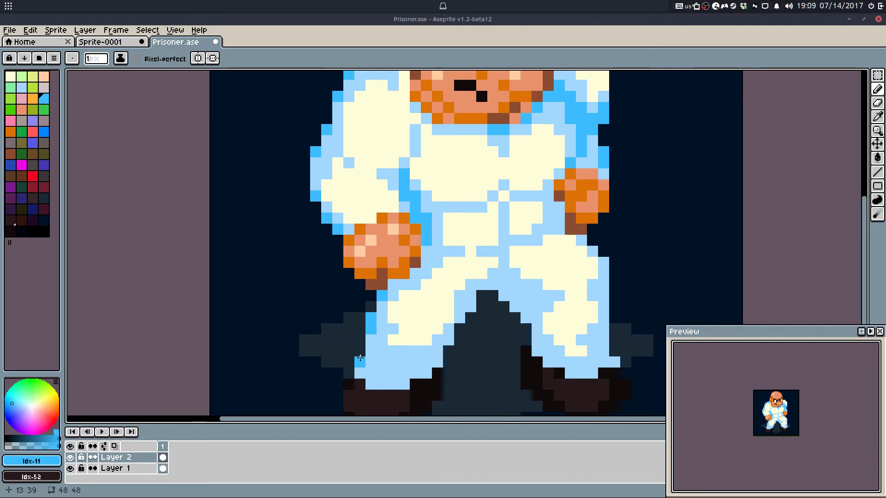
key("ctrl+z")
left_click(425, 373)
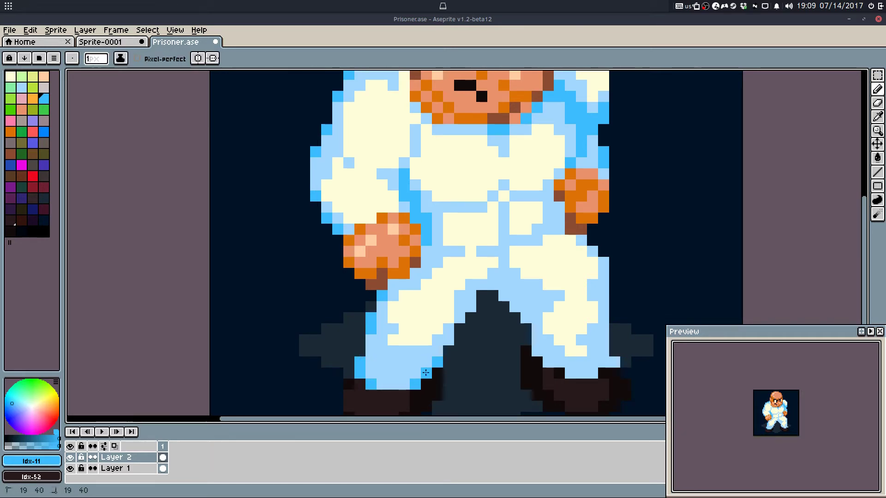
left_click_drag(369, 351, 381, 365)
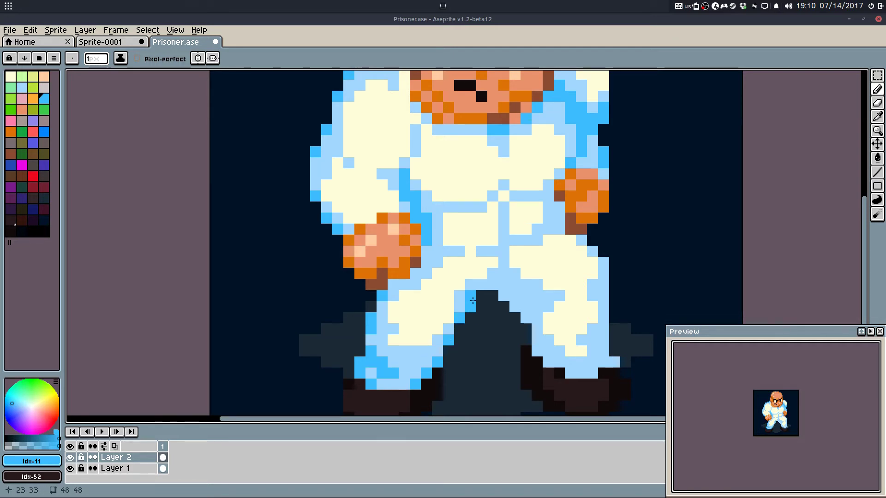
Step: Rework the bright blue edge along the inside of the left leg up toward the crotch
key("ctrl+z")
key("ctrl+z")
key("ctrl+z")
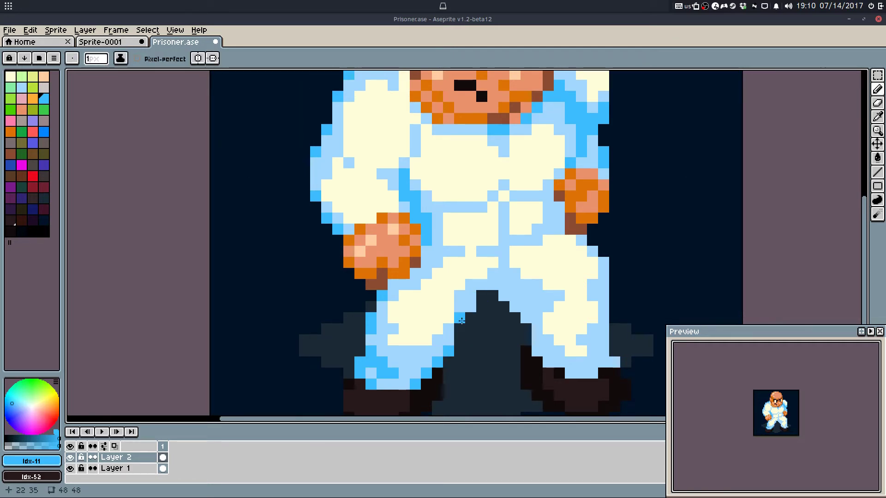
key("ctrl+z")
left_click(470, 317)
key("ctrl+z")
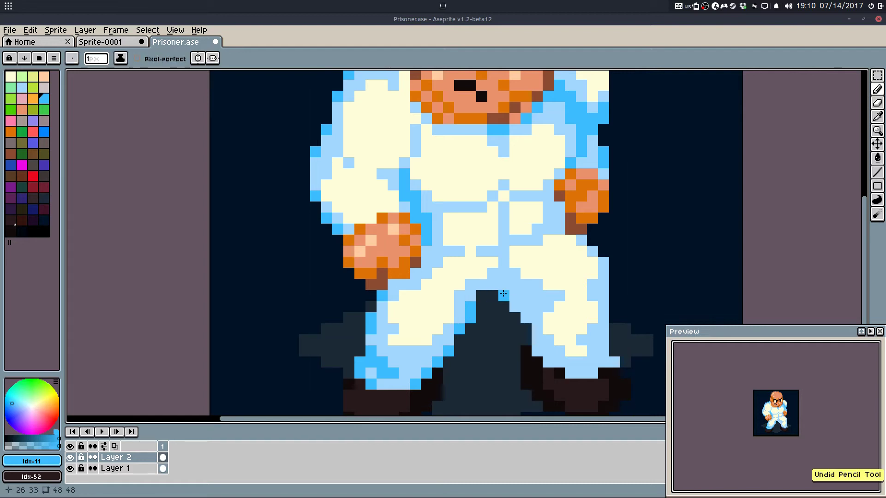
Step: Shade the inner edge of the right leg from the crotch to the hem with bright blue
left_click(512, 285)
mouse_move(521, 299)
left_mouse_down()
mouse_move(536, 331)
mouse_move(523, 307)
left_mouse_up()
key("ctrl+z")
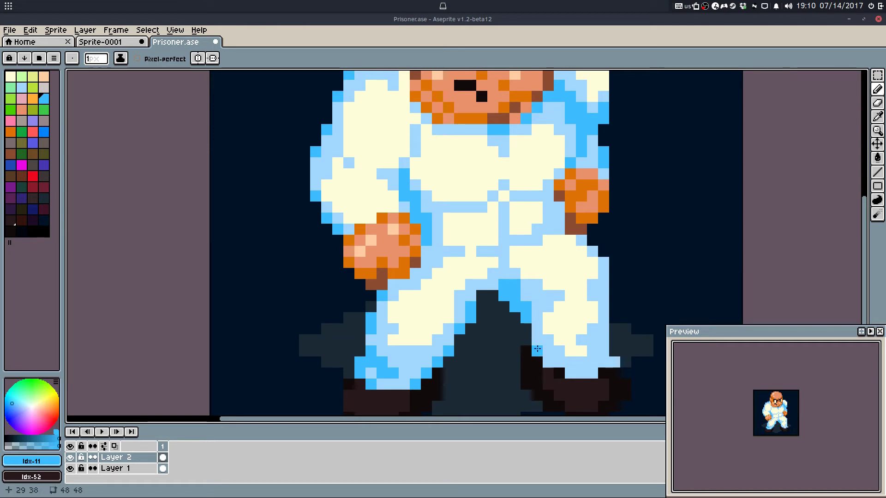
left_click_drag(537, 352, 537, 342)
left_click(593, 373)
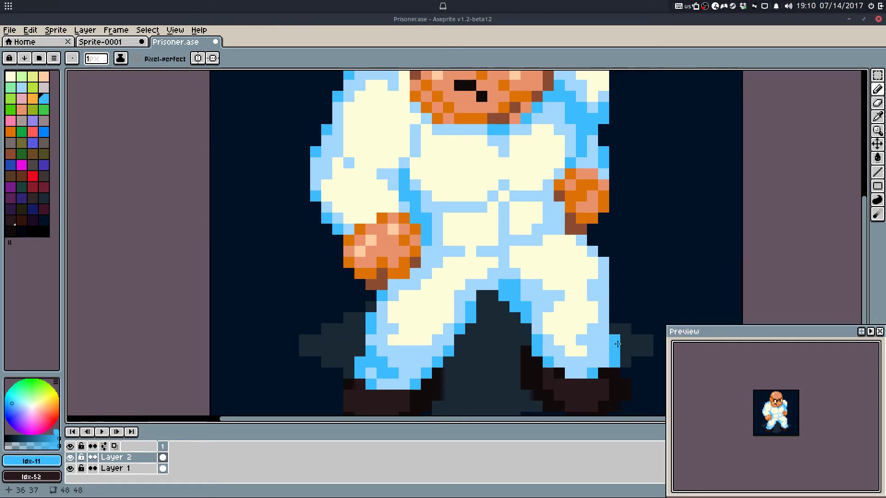
Step: Add bright blue pixels along the outer edge of the right thigh and undo the extra knee pixel
left_click_drag(615, 306, 615, 314)
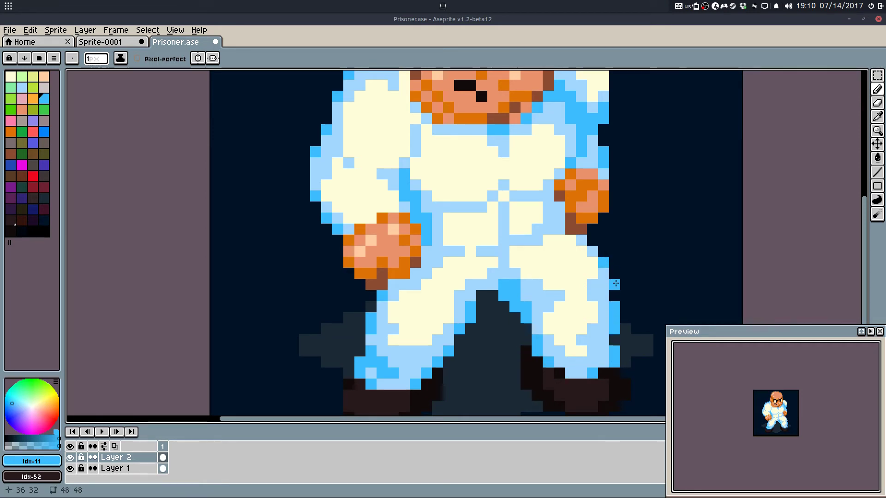
key("ctrl+z")
left_click_drag(616, 284, 616, 307)
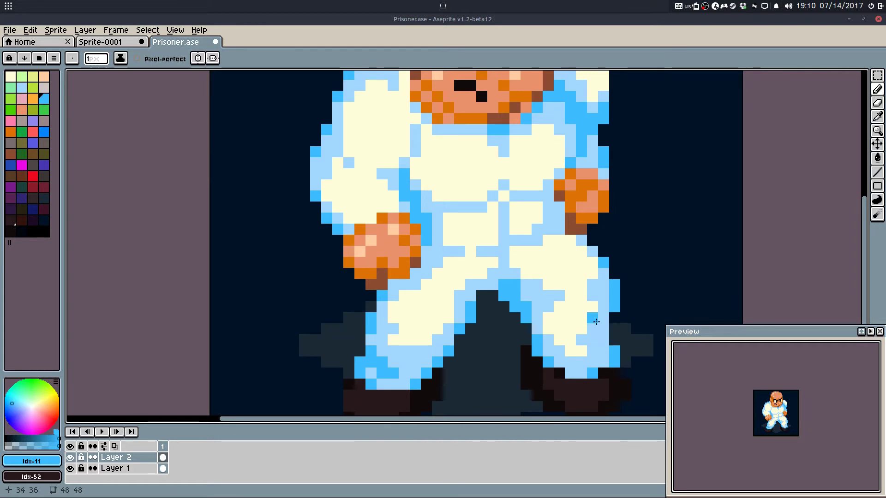
key("ctrl+z")
Step: Reshape the right knee's outer bulge with light blue #a3d7ff and extend the cream highlight out to it
scroll(595, 282, "up", 1)
mouse_move(618, 270)
left_mouse_down()
mouse_move(624, 294)
mouse_move(624, 264)
mouse_move(616, 277)
mouse_move(591, 227)
mouse_move(621, 270)
mouse_move(621, 257)
mouse_move(621, 300)
mouse_move(619, 267)
mouse_move(605, 258)
mouse_move(618, 294)
left_mouse_up()
key("e")
key("b")
left_click(610, 277, "alt")
left_click(606, 257)
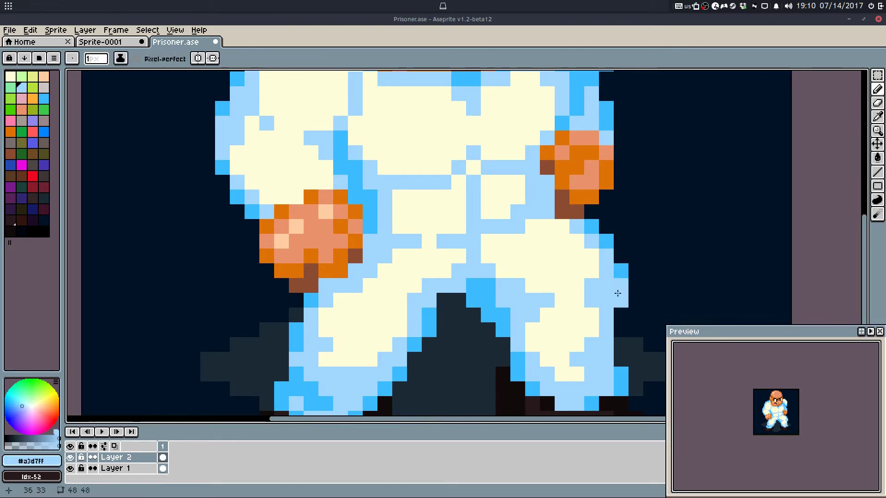
left_click(622, 270)
left_click(604, 272, "alt")
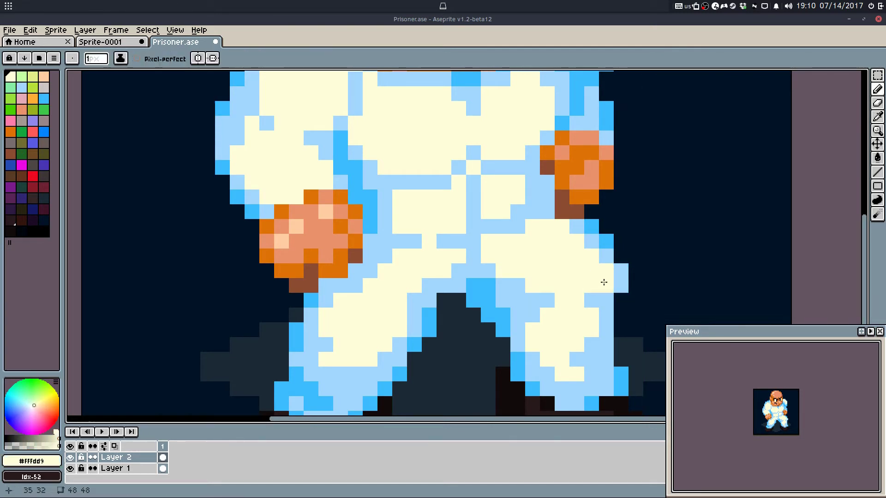
Step: Extend the bright blue #3bbcff crease from the crotch into the right thigh's inner side
key("ctrl+z")
key("ctrl+z")
key("ctrl+y")
key("ctrl+y")
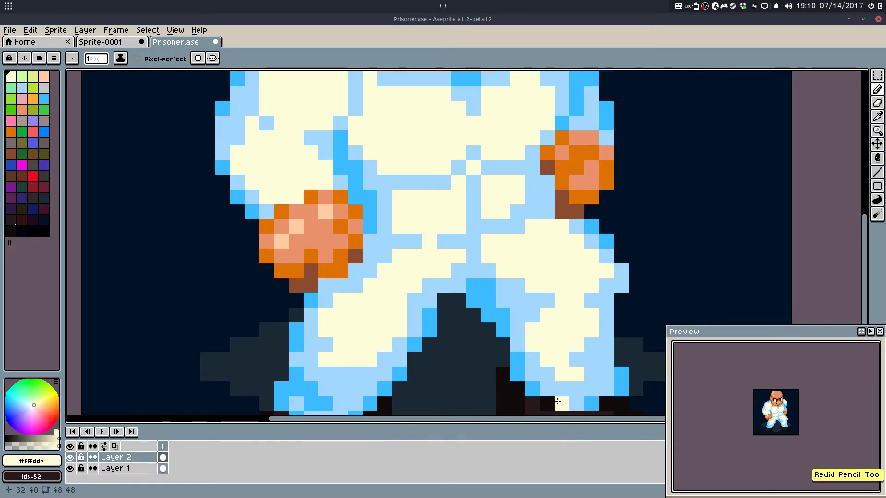
left_click_drag(558, 401, 538, 356)
key("e")
left_click(468, 270)
left_click(454, 255)
key("q")
left_click(482, 284, "alt")
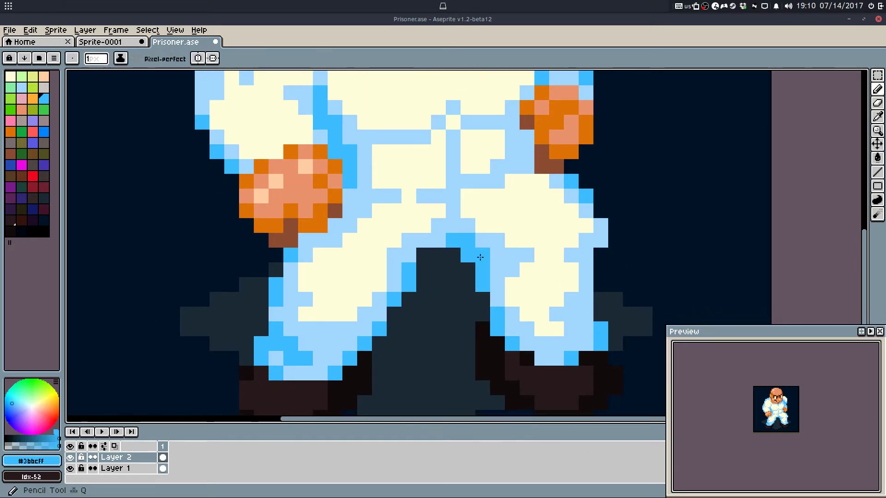
left_click_drag(480, 257, 497, 255)
Step: Rework the right knee's inner fold with light blue #a3d7ff and widen the cream #fffdd9 highlight across the knee
left_click(502, 267, "alt")
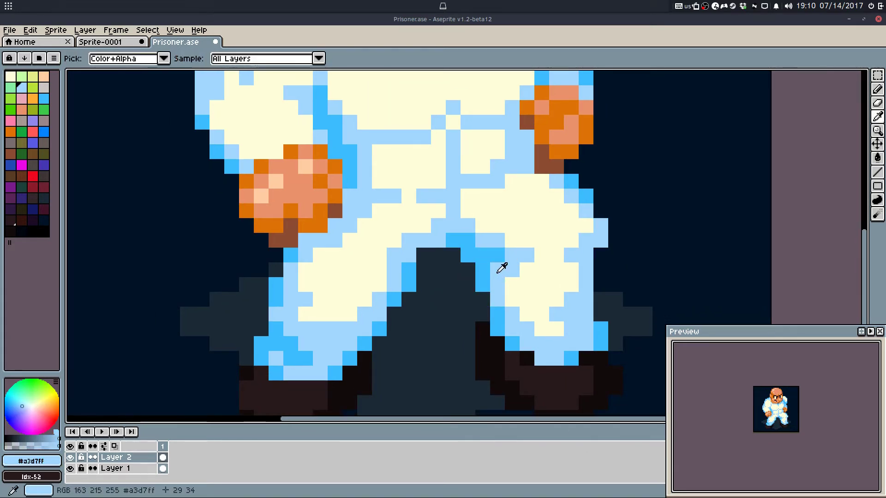
left_click(523, 270)
left_click(545, 256)
left_click(561, 241, "alt")
left_click(570, 253)
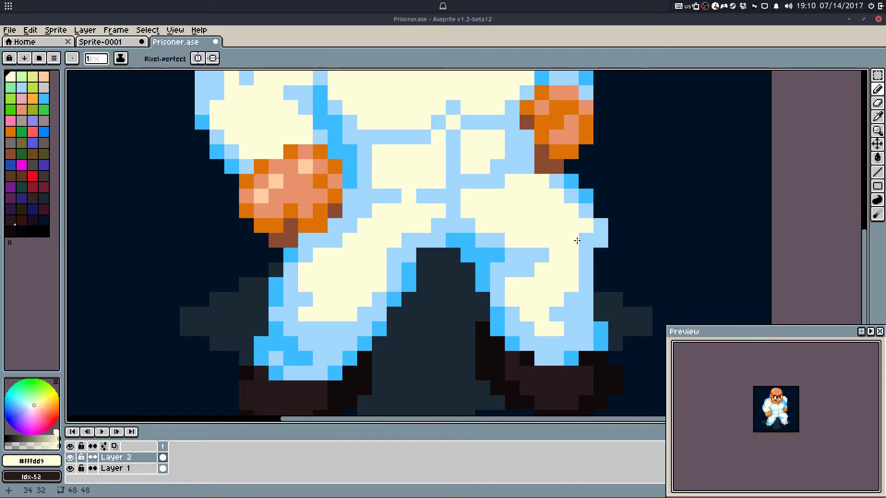
left_click(582, 241)
Step: Try shifting the right lower leg and shoe one pixel outward
key("m")
mouse_move(520, 287)
left_mouse_down()
mouse_move(508, 271)
mouse_move(608, 355)
mouse_move(606, 396)
left_mouse_up()
key("Right")
left_click(662, 279)
key("b")
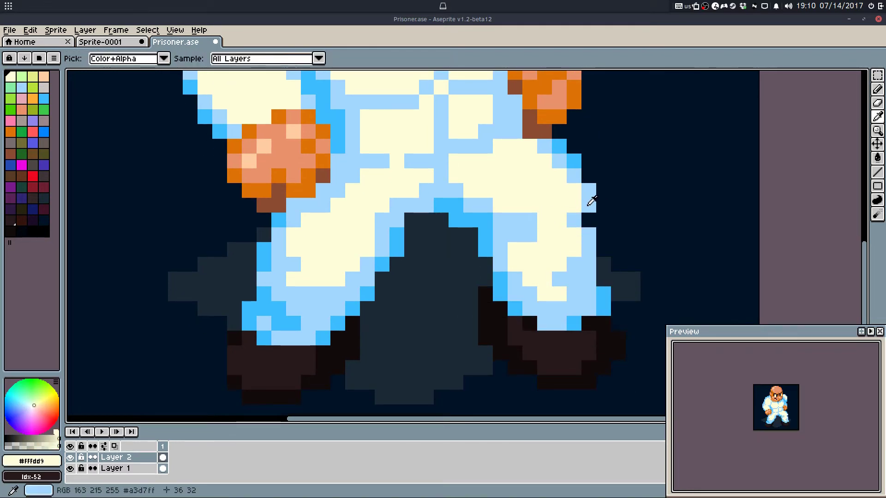
Step: Undo the right lower leg shift, the knee reshaping and the recent crotch and outer thigh shading
left_click(591, 201, "alt")
key("ctrl+z")
key("ctrl+z")
key("ctrl+z")
key("ctrl+z")
key("ctrl+z")
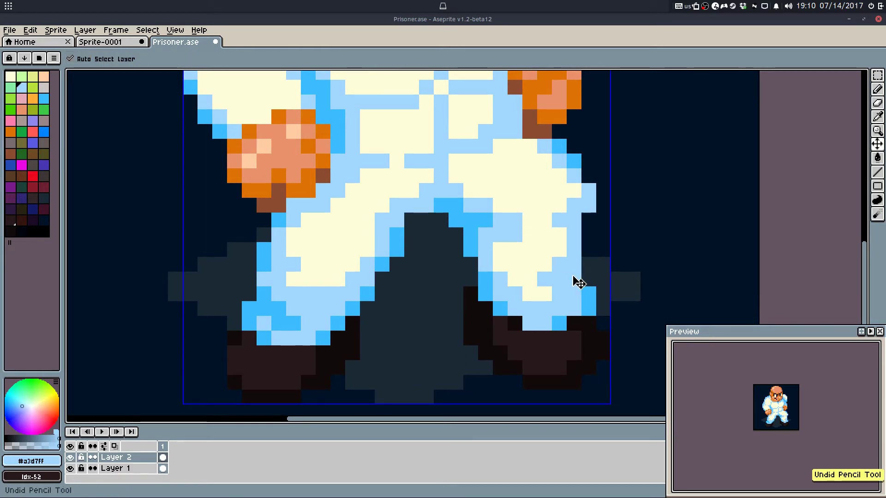
key("ctrl+z")
key("ctrl+z")
key("ctrl+z")
key("ctrl+z")
key("ctrl+z")
key("ctrl+z")
key("ctrl+z")
key("ctrl+z")
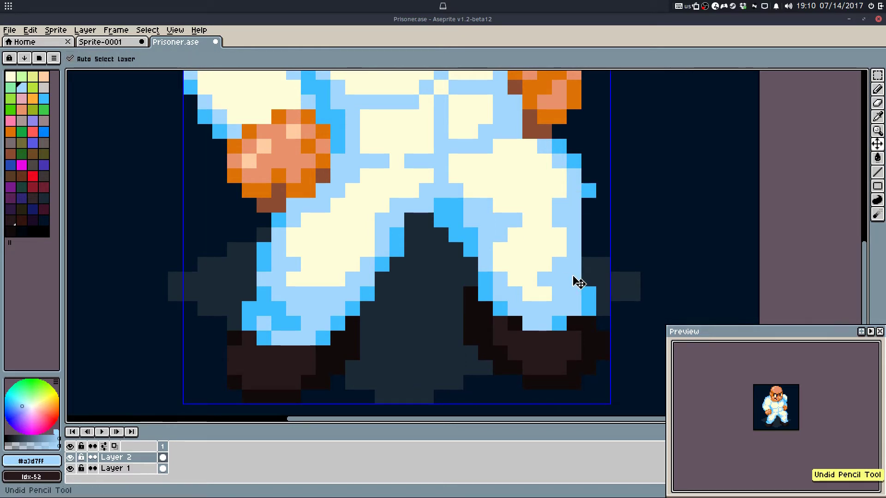
key("ctrl+z")
key("ctrl+z")
key("ctrl+z")
key("ctrl+z")
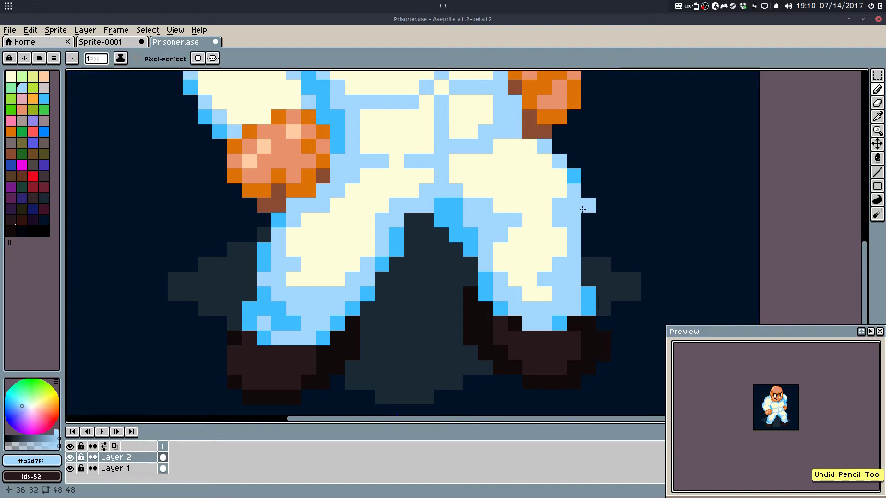
Step: Shade the right trouser leg's outer hem with bright blue #3bbcff, touch it up with light blue #a3d7ff, and undo the extra pixels
left_click(572, 171, "alt")
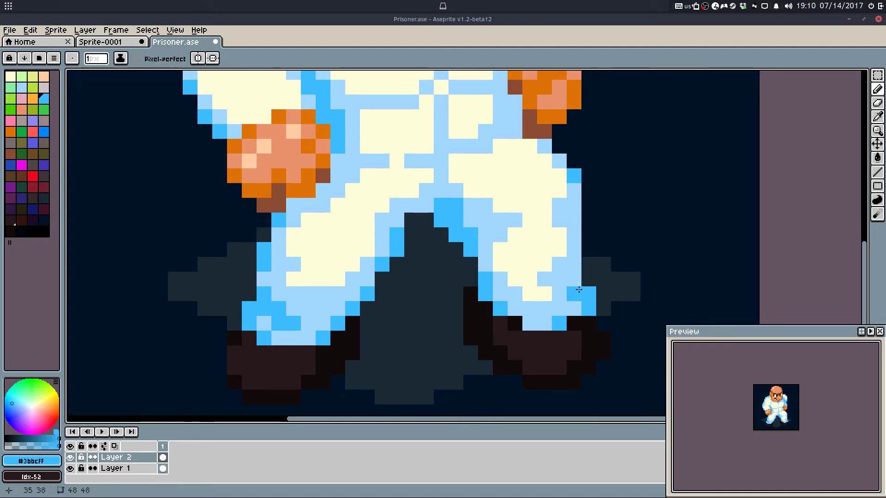
left_click_drag(575, 277, 576, 301)
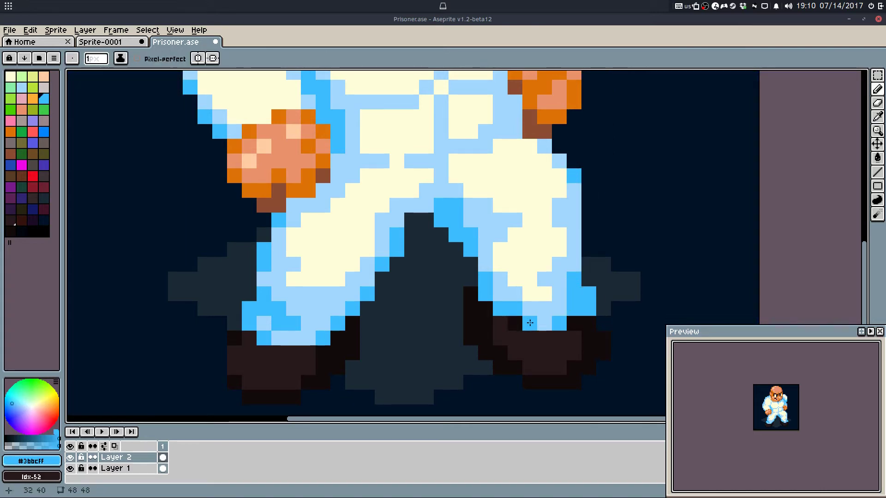
key("ctrl+z")
key("ctrl+z")
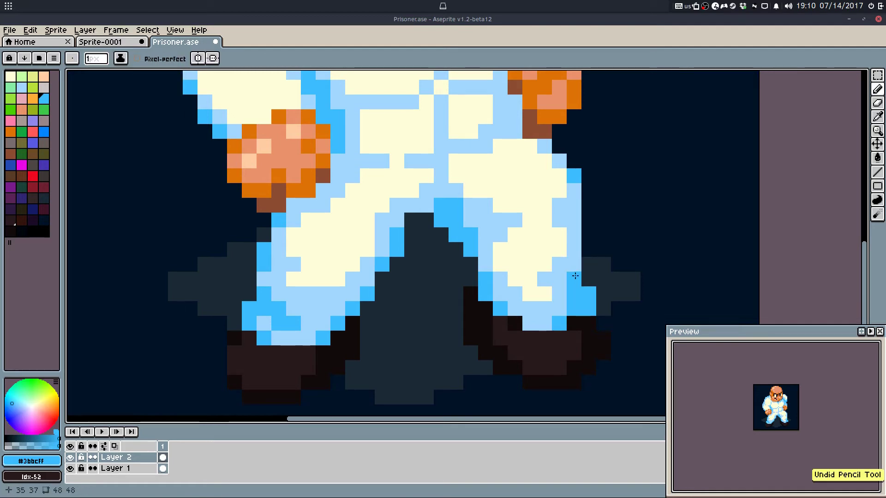
left_click(564, 277, "alt")
left_click(585, 303)
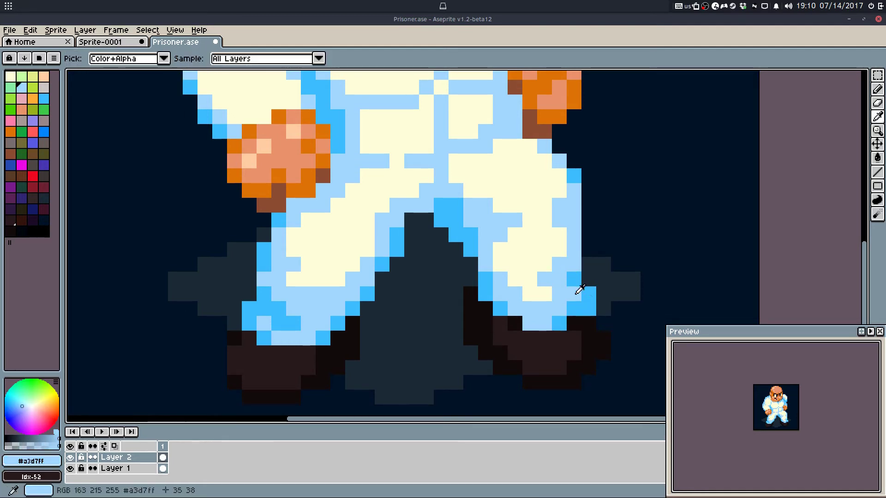
left_click(571, 308)
key("ctrl+z")
Step: Try a bright blue pixel on the right thigh's outer edge, undo it, and save the sprite
left_click(574, 280, "alt")
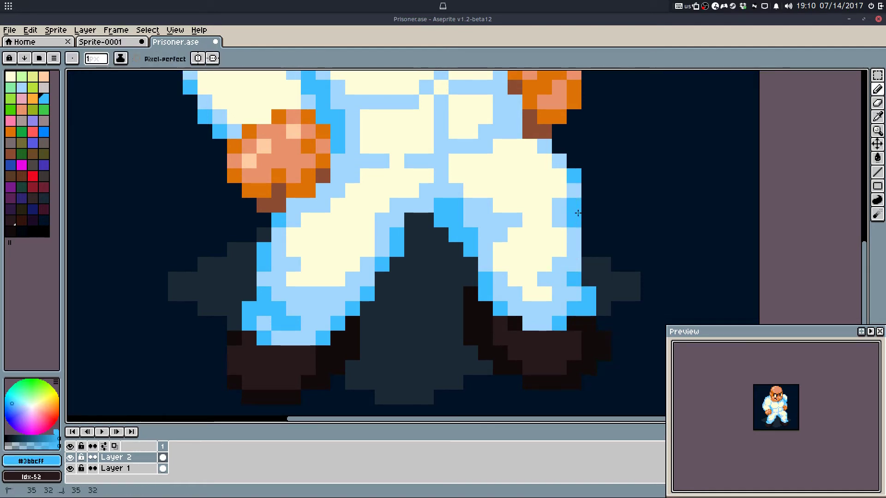
key("ctrl+z")
scroll(582, 259, "down", 4)
key("ctrl+s")
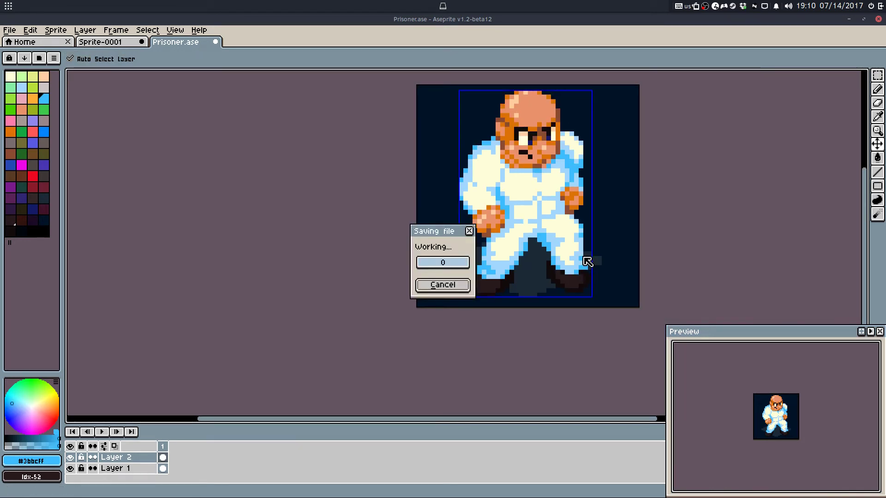
Step: Touch up the left shoulder's shading with light blue #a3d7ff and save the sprite
left_click_drag(560, 231, 553, 251)
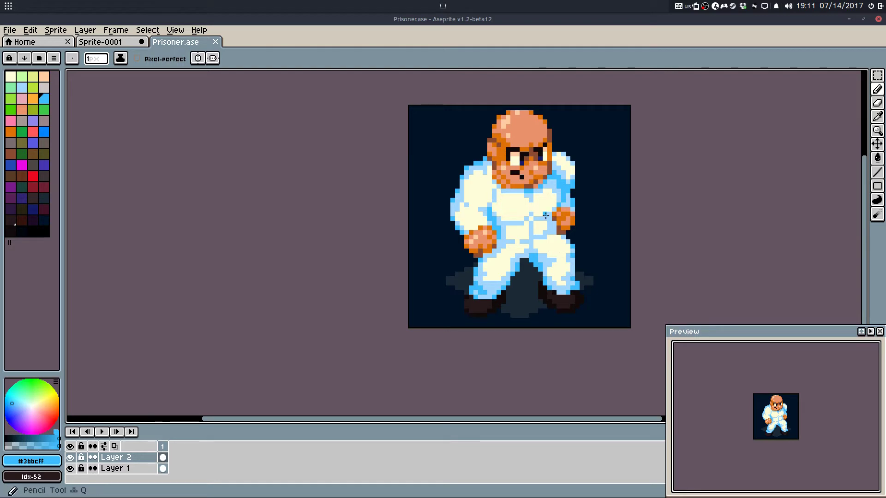
scroll(552, 251, "up", 3)
left_click(471, 162, "alt")
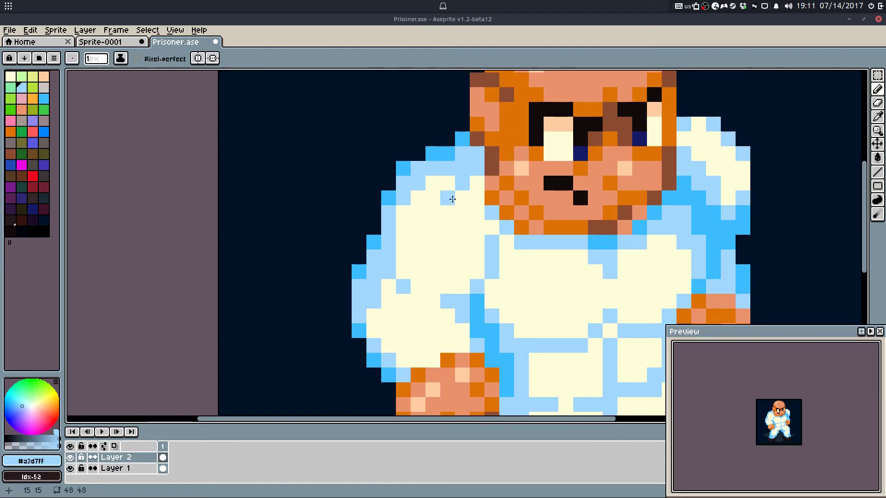
key("ctrl+s")
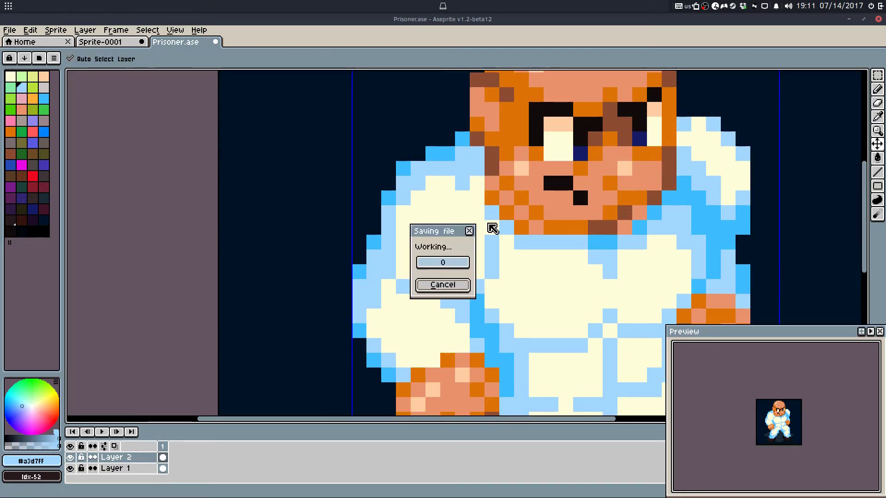
Step: Add light blue #a3d7ff to the right shoulder's highlight, undo the extra pixels, and save the sprite
scroll(618, 171, "right", 3)
scroll(618, 170, "up", 1)
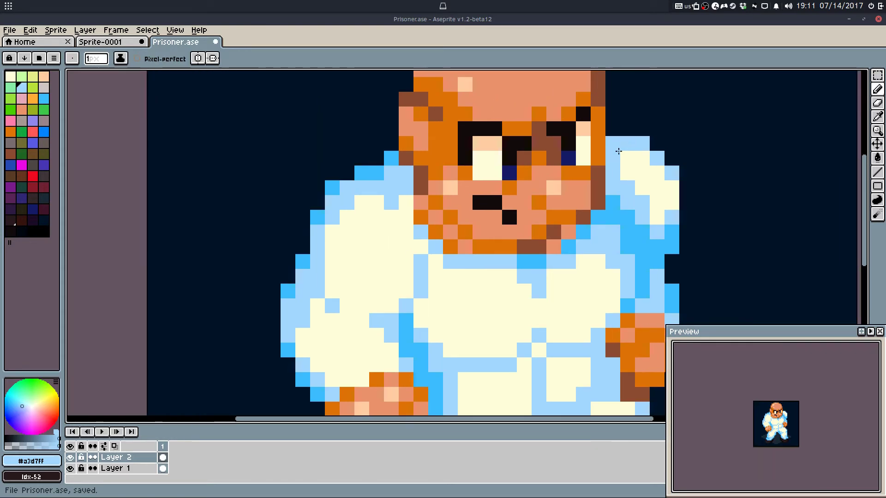
left_click(628, 158)
left_click(654, 188)
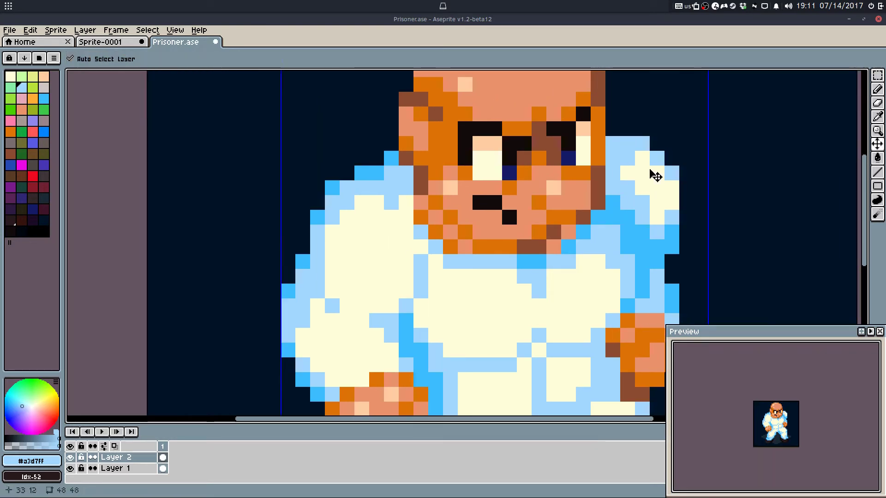
key("ctrl+z")
key("ctrl+z")
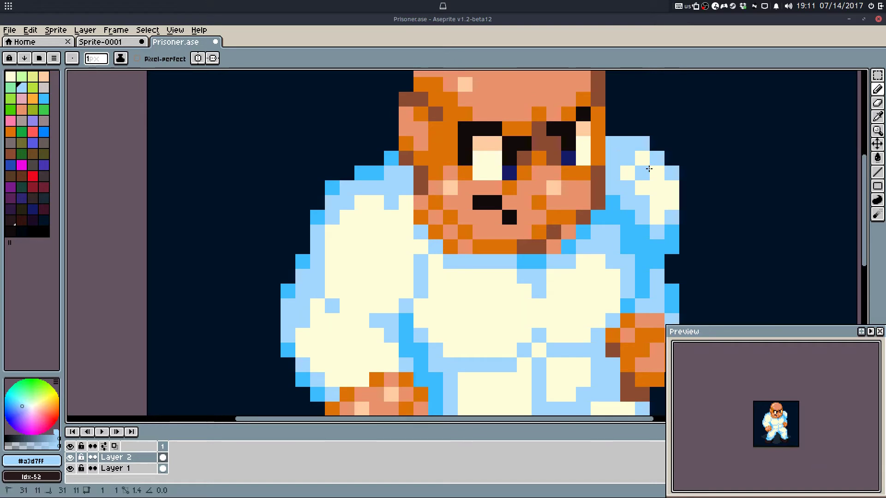
key("v")
key("ctrl+s")
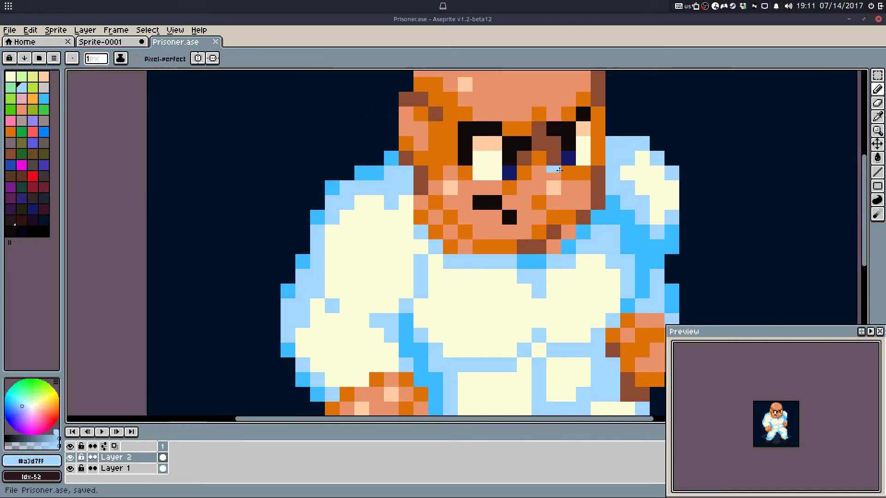
Step: Smooth the left shoulder's upper outline beside the head with bright blue and light blue pixels, and save the sprite
left_click(391, 159, "alt")
mouse_move(391, 144)
left_mouse_down()
mouse_move(347, 170)
mouse_move(363, 176)
mouse_move(384, 143)
mouse_move(391, 159)
left_mouse_up()
key("e")
left_click(392, 145)
left_click(391, 172, "alt")
key("b")
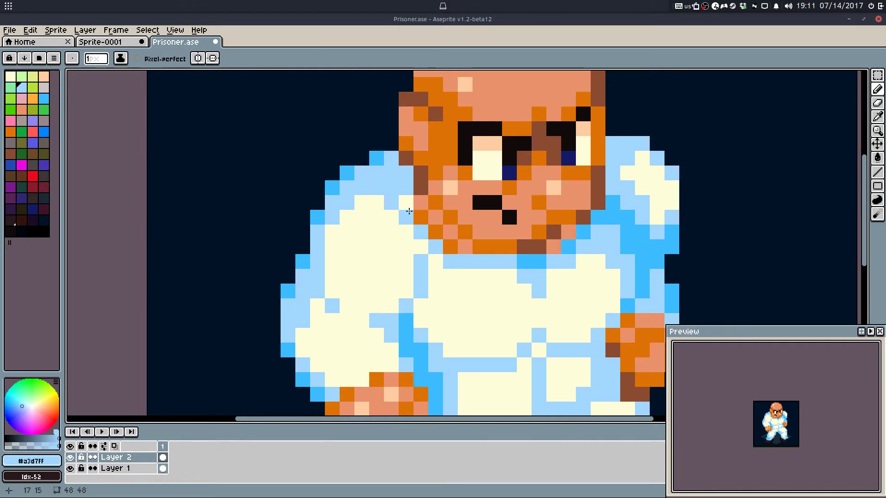
scroll(409, 211, "down", 3)
key("ctrl+s")
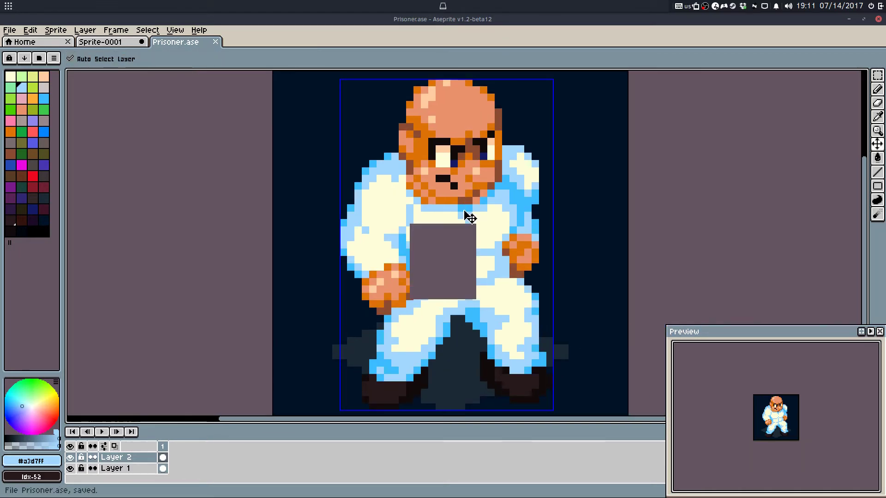
Step: Recolor the dark brown pixels on the right edge of the jaw with orange #de7208 and save the sprite
scroll(486, 166, "up", 2)
key("alt")
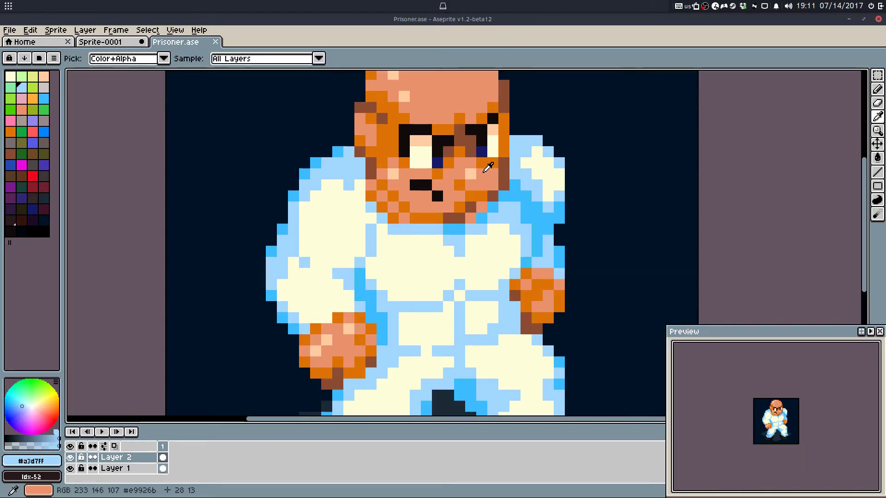
left_click(506, 184, "alt")
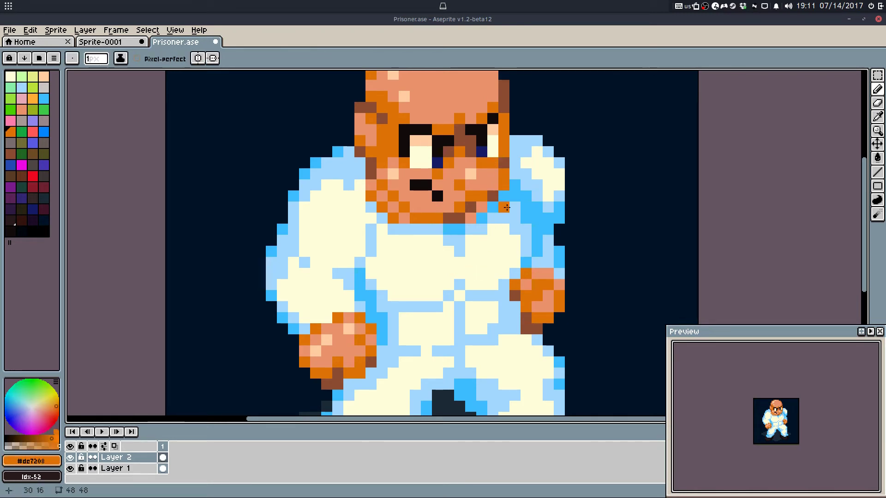
scroll(498, 226, "down", 3)
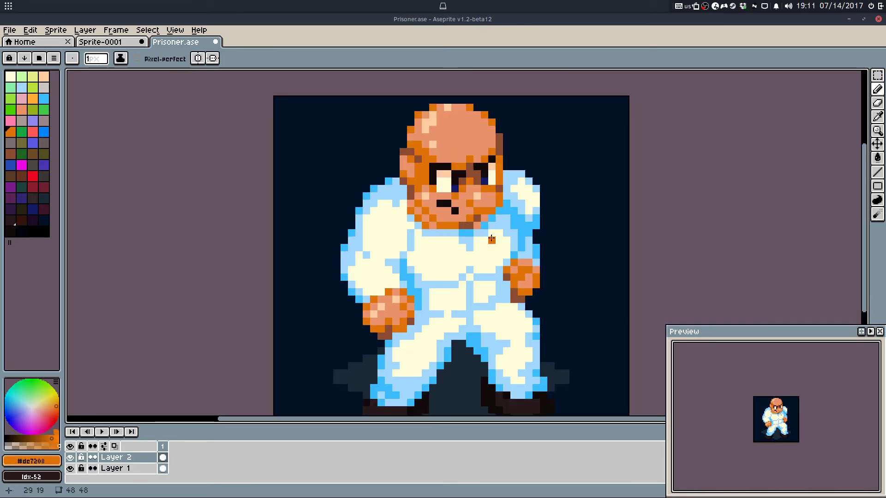
key("ctrl+s")
Step: Extend the left eyebrow outward with black and replace the black beside the eye with orange and brown #8c4b31
scroll(430, 160, "up", 5)
left_click(430, 161, "alt")
left_click(430, 178)
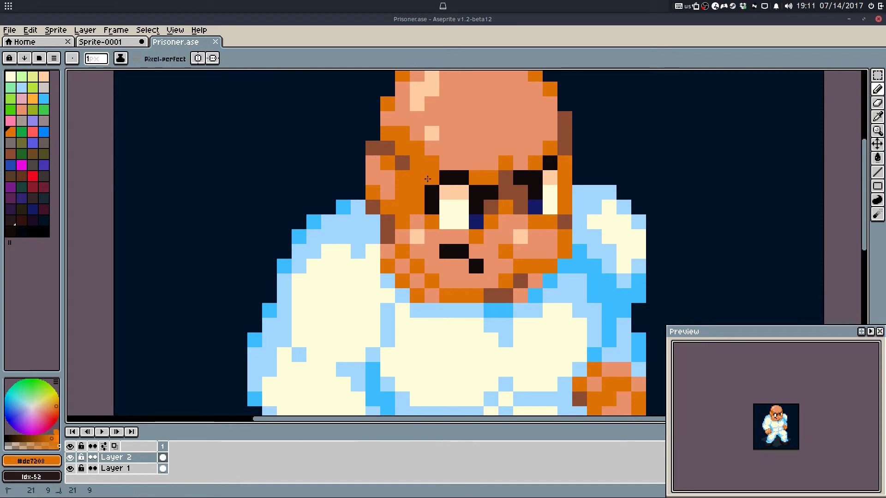
left_click(441, 181, "alt")
left_click(432, 179)
left_click(417, 181, "alt")
left_click(432, 207)
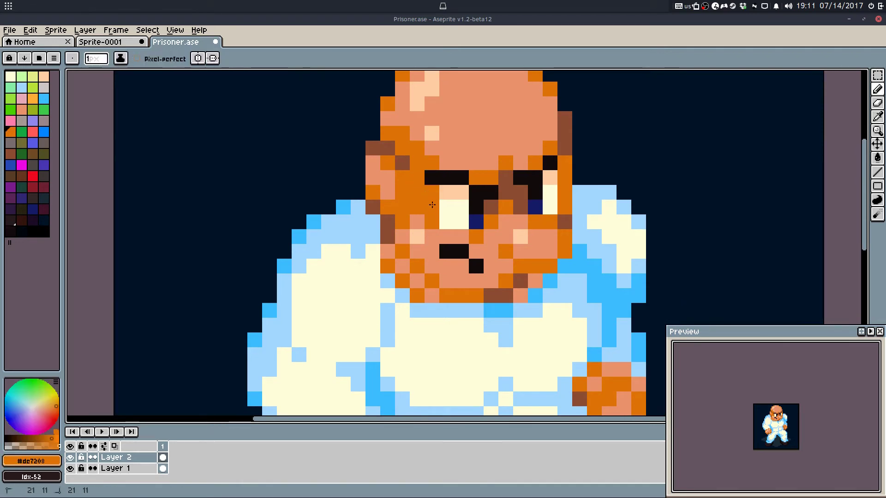
left_click(405, 162, "alt")
left_click(432, 192)
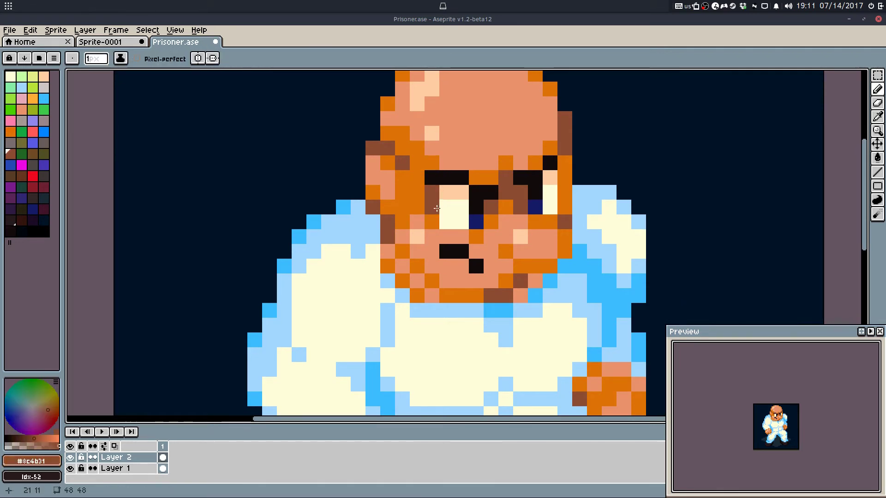
Step: Extend the right eyebrow to the face's edge with black, shade brown beneath its outer end, and save the sprite
left_click(550, 163, "alt")
left_click(565, 162)
left_click(550, 148, "alt")
left_click(565, 193)
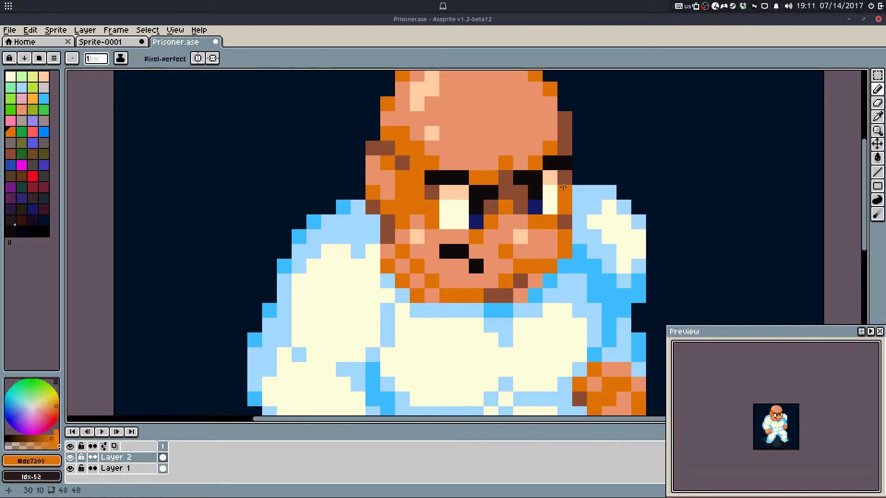
key("ctrl+s")
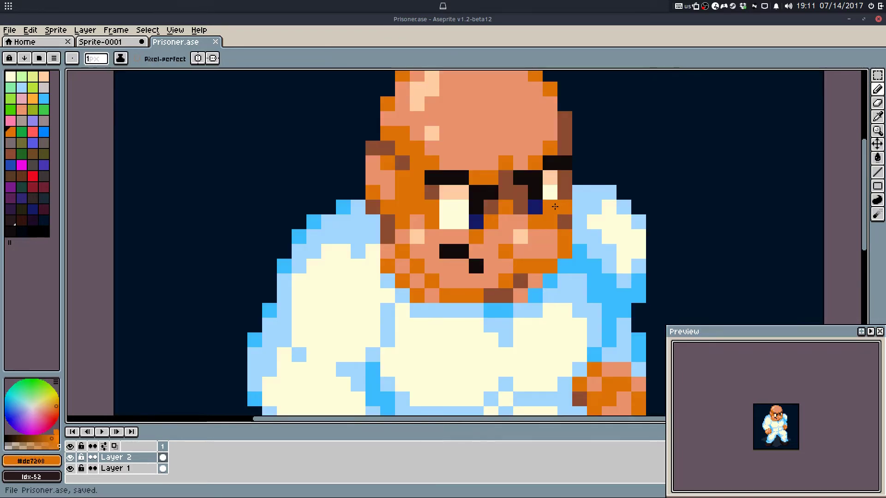
Step: Shape the left eyebrow's slant with black #120b0c over the eye and orange above it, undoing the stray pixels
left_click(440, 177, "alt")
left_click(462, 178)
left_click(434, 162, "alt")
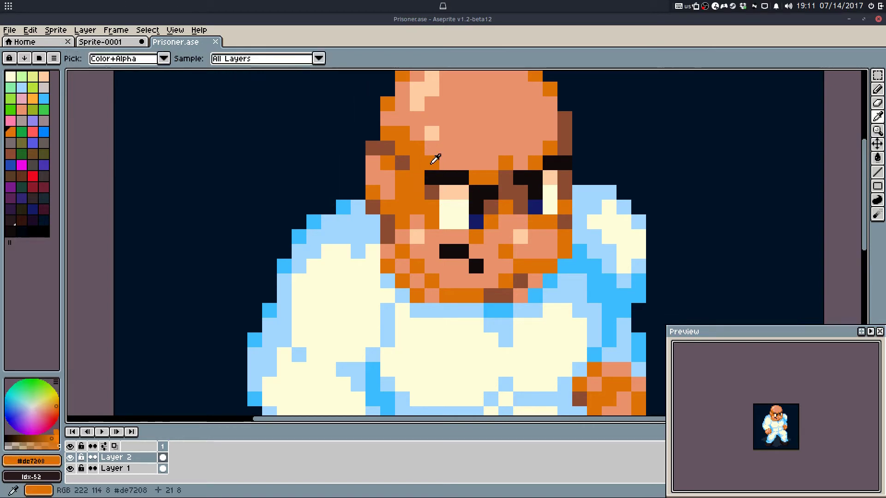
left_click(491, 192)
key("ctrl+z")
key("ctrl+z")
left_click(449, 178, "alt")
left_click(462, 191)
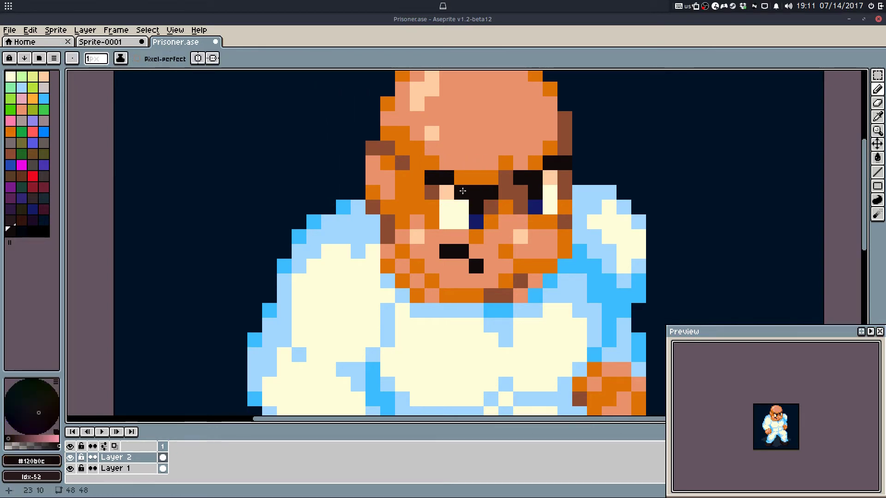
Step: Thicken the right eyebrow with black above the eye, undo the trial recoloring of its outer end, and save the sprite
left_click(548, 146, "alt")
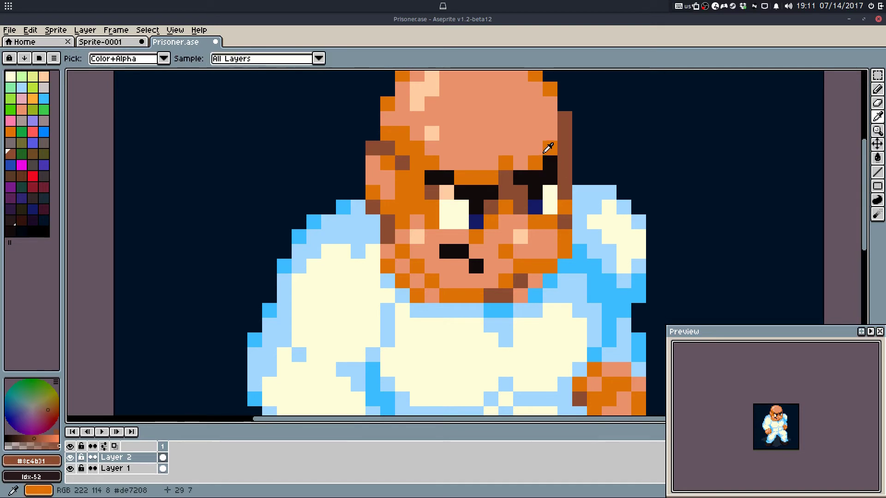
left_click(550, 162)
left_click(564, 164, "alt")
scroll(574, 222, "down", 4)
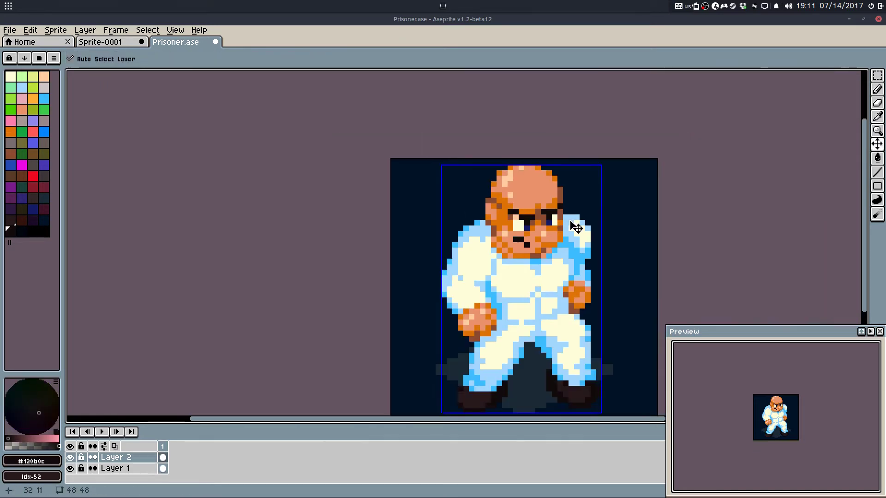
key("ctrl+z")
key("ctrl+s")
Step: Try orange #de7208 pixels along the jaw's lower left edge and at the collar, and undo them
scroll(566, 251, "up", 3)
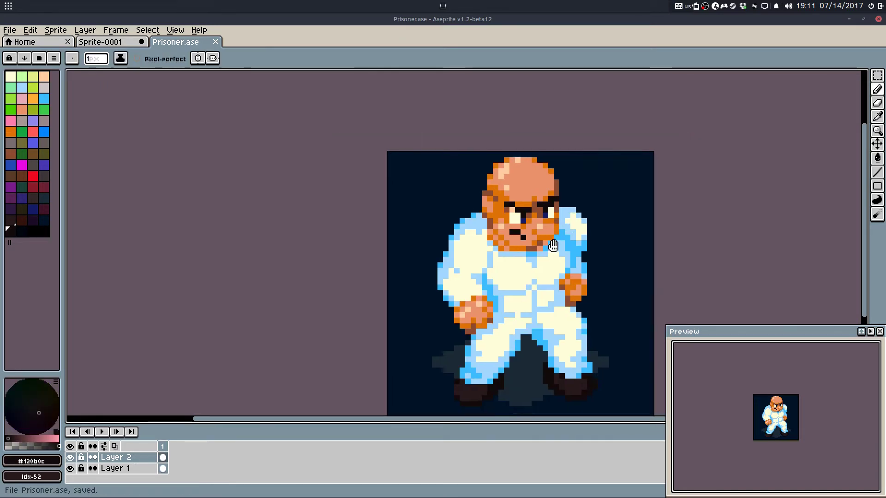
left_click(467, 212, "alt")
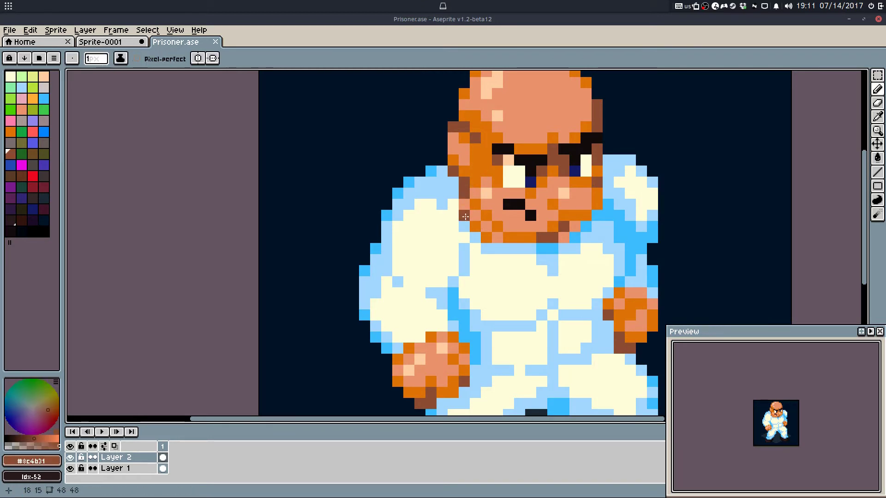
left_click(486, 210, "alt")
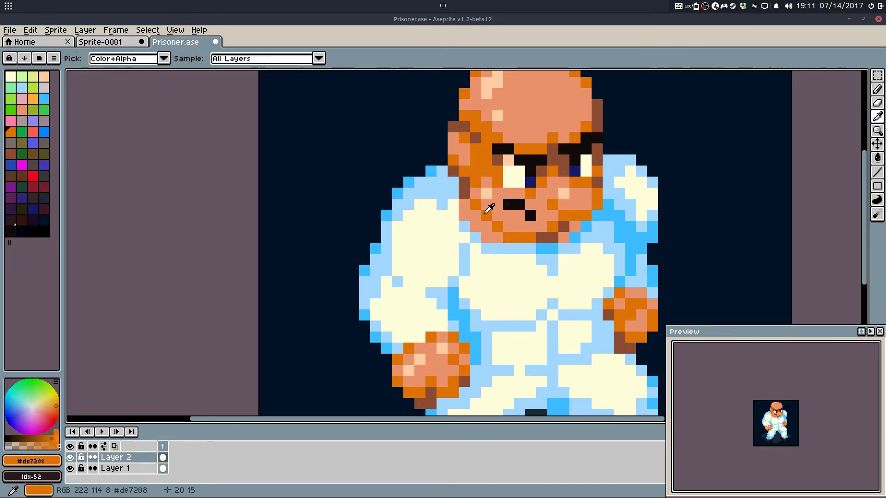
left_click(464, 226)
left_click(475, 237)
left_click(541, 249)
key("ctrl+z")
key("ctrl+z")
key("ctrl+z")
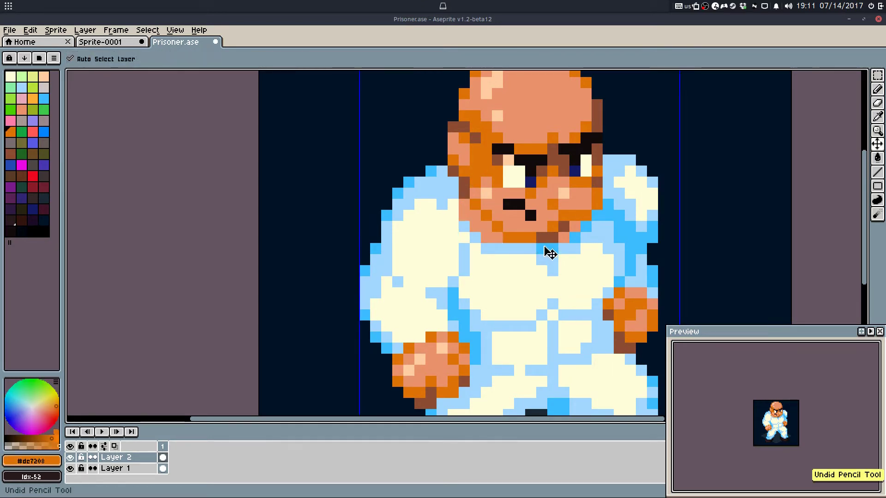
Step: Compare the sprite with and without the last pencil edits, leave the last one undone, and save Prisoner.ase
key("ctrl+shift+z")
key("ctrl+shift+z")
key("ctrl+z")
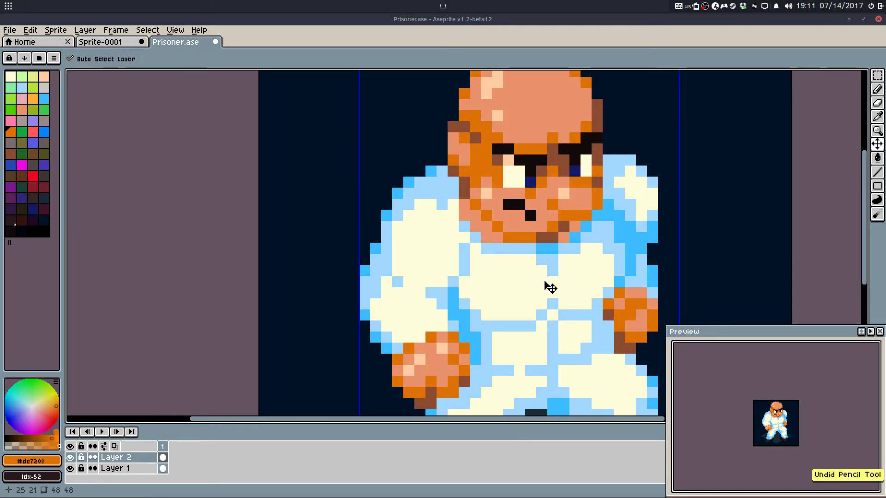
key("ctrl+s")
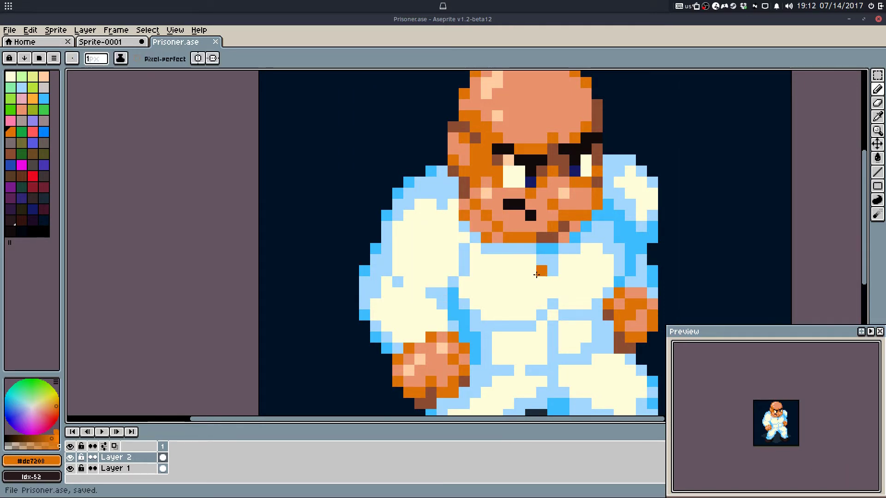
Step: Retouch the inner thigh edge beside the crotch with light-blue #a3d7ff and cream #fffdd9 pixels, and save the sprite
scroll(523, 261, "down", 1)
left_click_drag(523, 261, 467, 147)
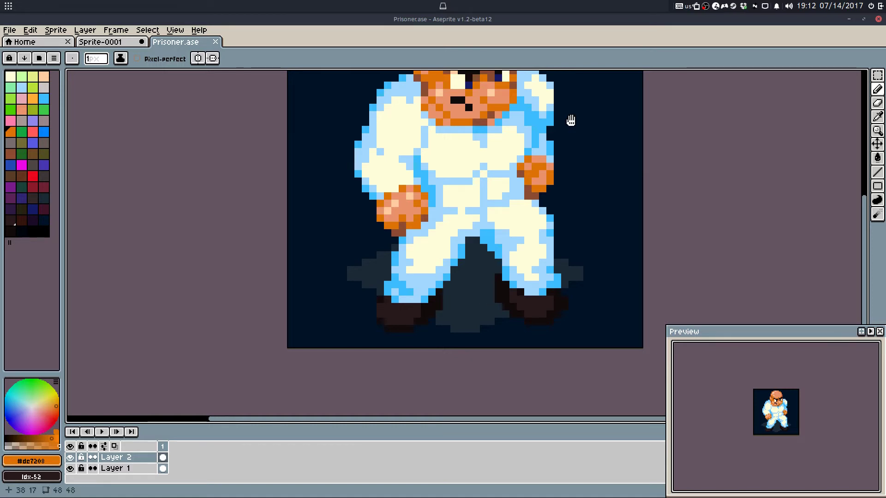
left_click_drag(571, 120, 567, 136)
scroll(475, 241, "up", 2)
left_click(437, 265, "alt")
left_click(441, 282)
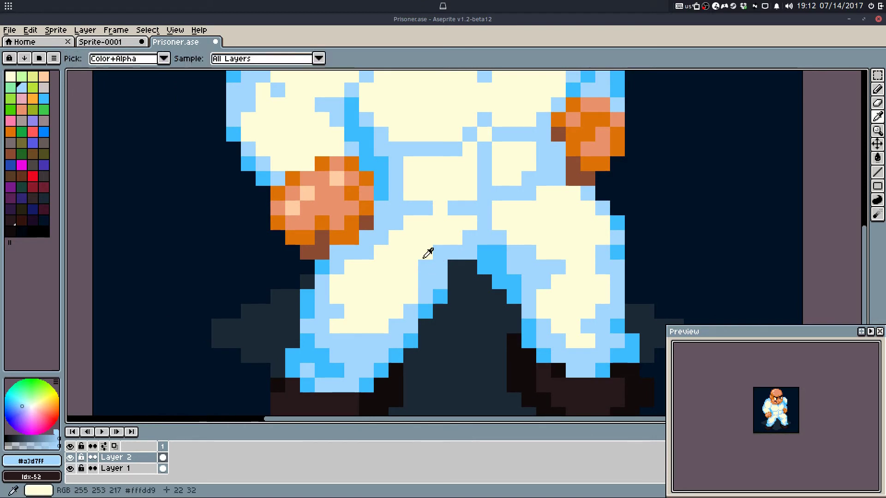
left_click(424, 258, "alt")
left_click(425, 267)
key("ctrl+s")
key("q")
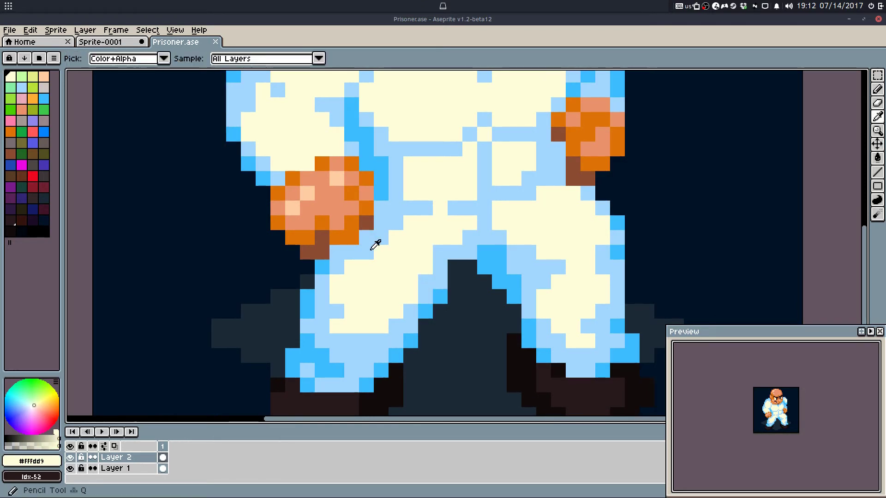
Step: Add light-blue #a3d7ff shading pixels along the upper thigh below the large fist, and save the sprite
left_click(376, 245, "alt")
left_click(349, 263)
left_click(381, 252)
left_click(396, 238)
left_click(409, 264)
key("ctrl+s")
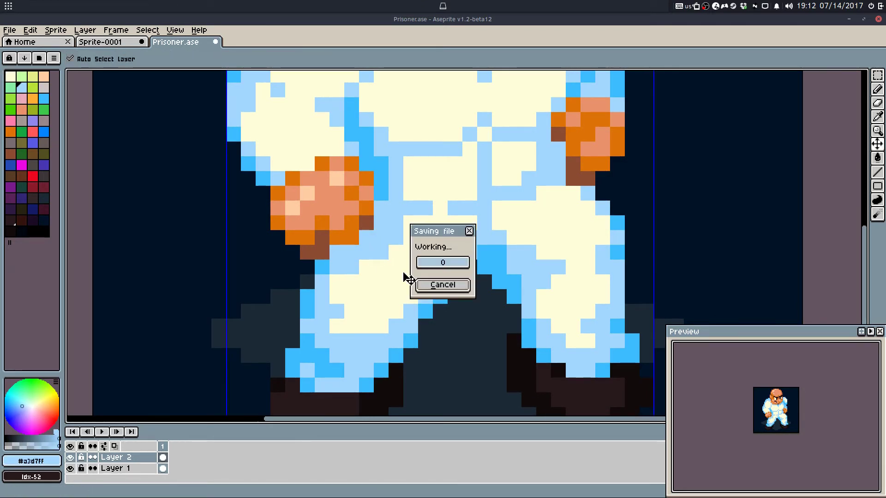
Step: Try cream pixels on the outer sleeve and a light-blue row across the shoulder, and undo the shoulder shading
key("q")
left_click_drag(333, 202, 368, 272)
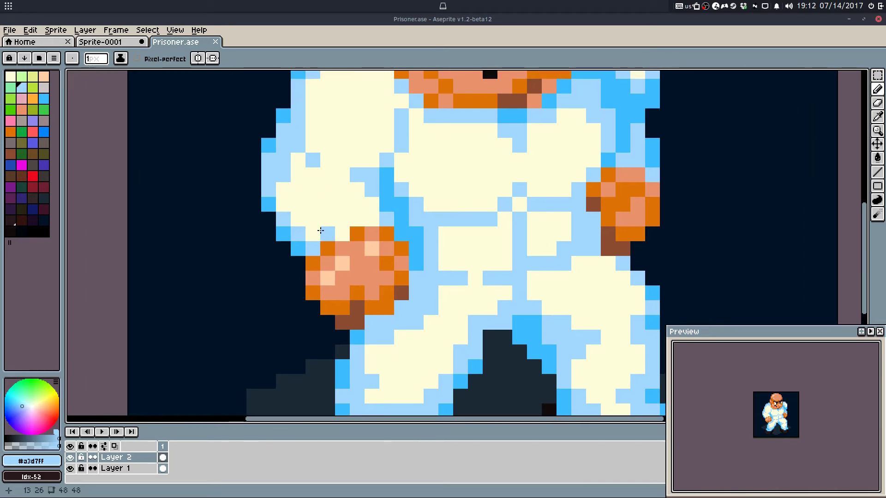
left_click_drag(324, 190, 313, 236)
left_click(320, 171, "alt")
left_click_drag(295, 178, 299, 196)
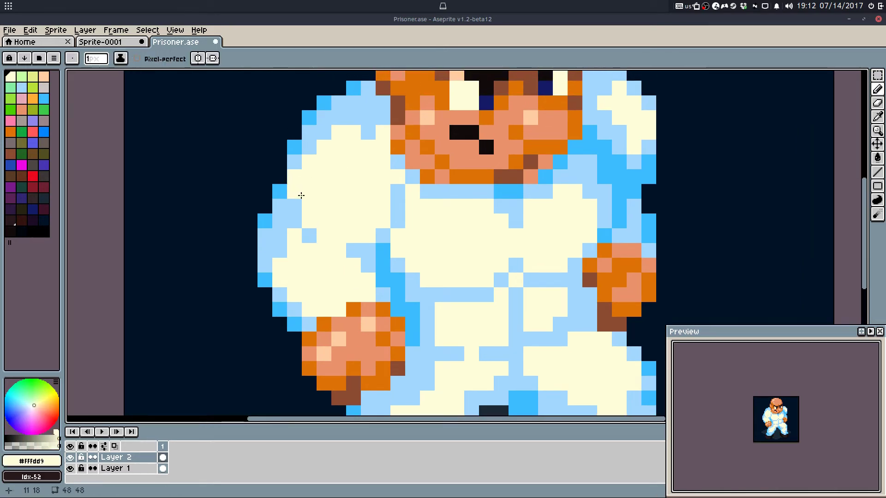
left_click(323, 138, "alt")
left_click_drag(340, 132, 379, 137)
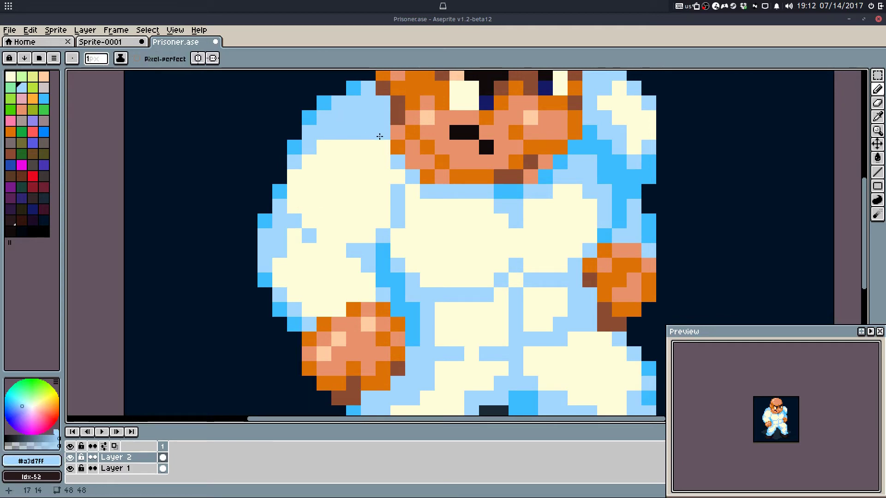
key("ctrl+z")
key("ctrl+z")
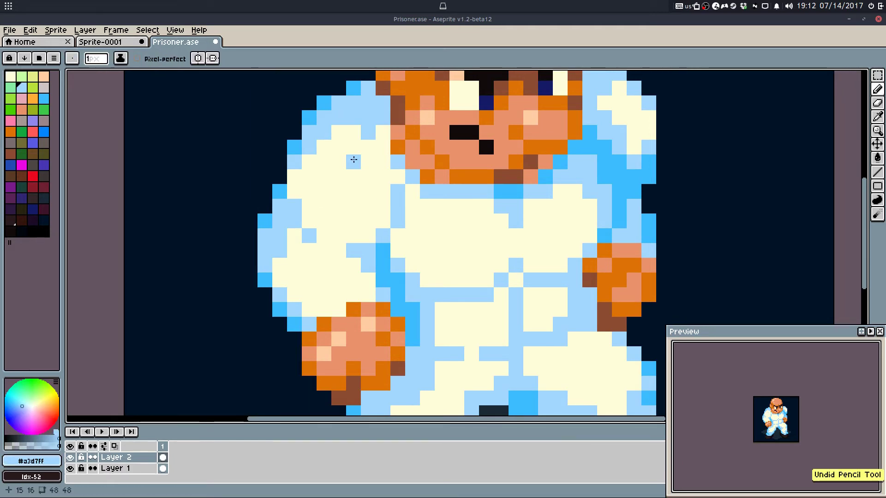
Step: Restore the light-blue shoulder shading and rework its edge with cream #fffdd9 and light-blue #a3d7ff pixels
key("ctrl+y")
left_click(336, 160, "alt")
mouse_move(309, 147)
left_mouse_down()
mouse_move(339, 123)
mouse_move(371, 132)
mouse_move(383, 119)
mouse_move(362, 126)
mouse_move(387, 133)
mouse_move(338, 116)
mouse_move(350, 134)
left_mouse_up()
left_click(382, 115, "alt")
left_click(383, 151)
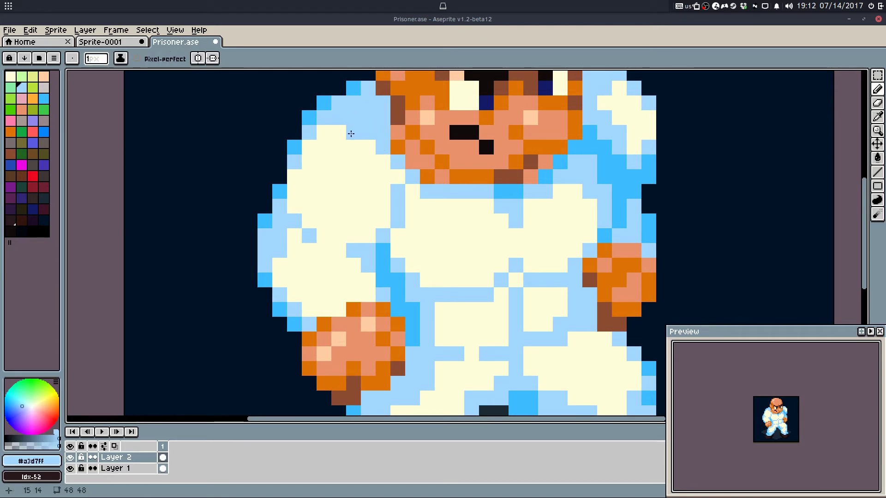
Step: Compare the shoulder shading with and without the recent pencil strokes at a reduced zoom, and save the sprite
scroll(309, 148, "down", 3)
key("ctrl+z")
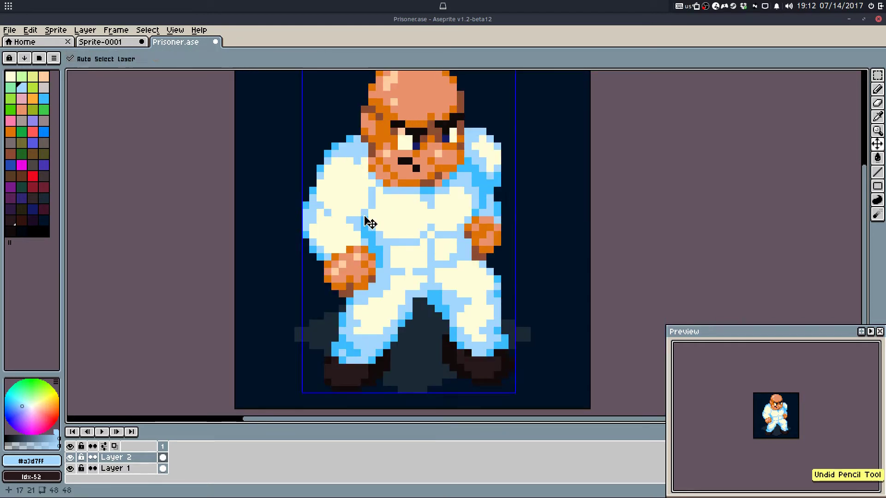
scroll(370, 223, "down", 3)
scroll(378, 222, "up", 1)
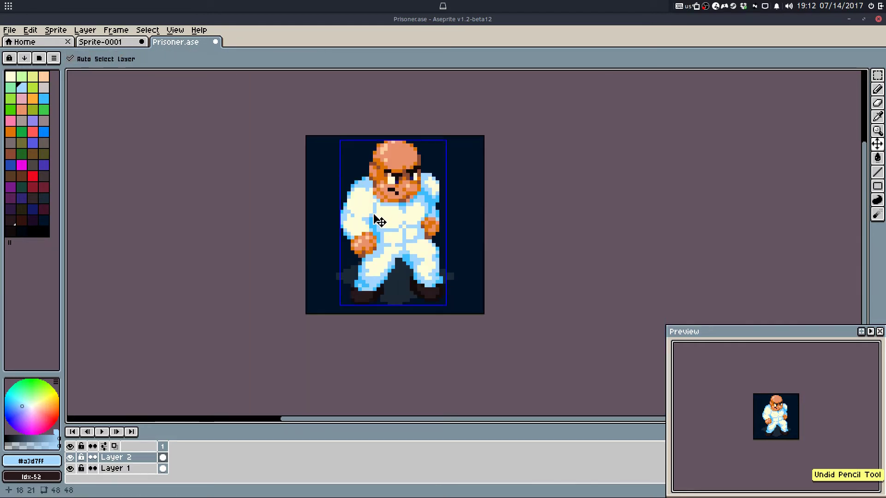
key("b")
key("ctrl+shift+z")
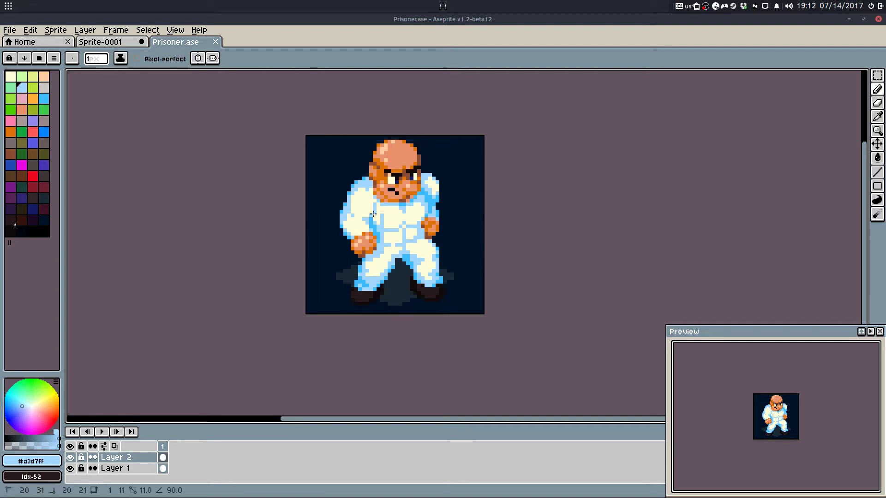
key("ctrl+shift+z")
key("ctrl+z")
key("ctrl+shift+z")
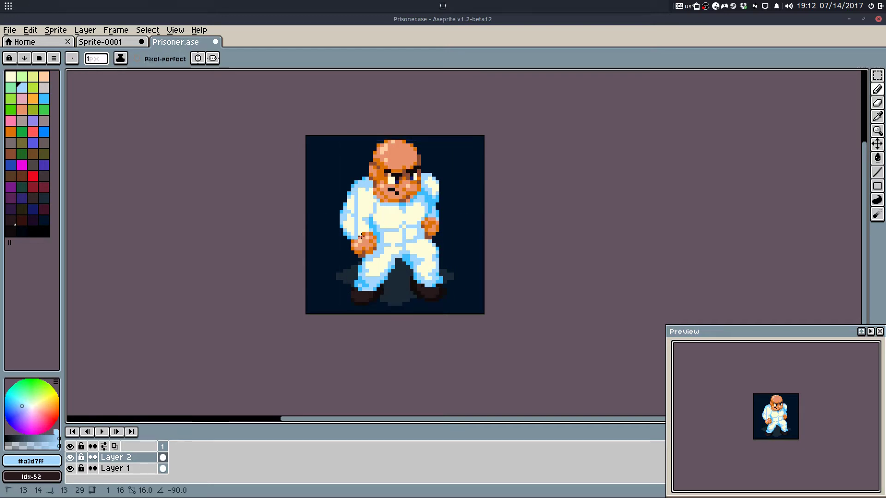
key("v")
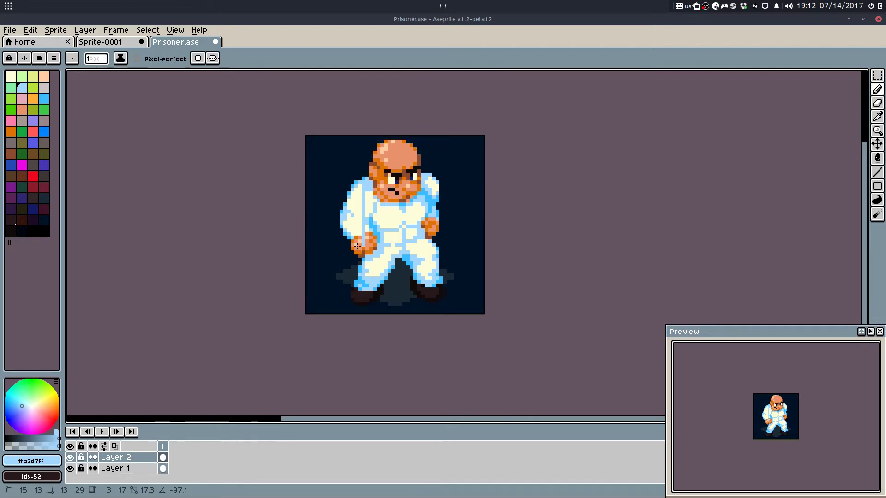
key("ctrl+shift+z")
key("ctrl+z")
key("ctrl+shift+z")
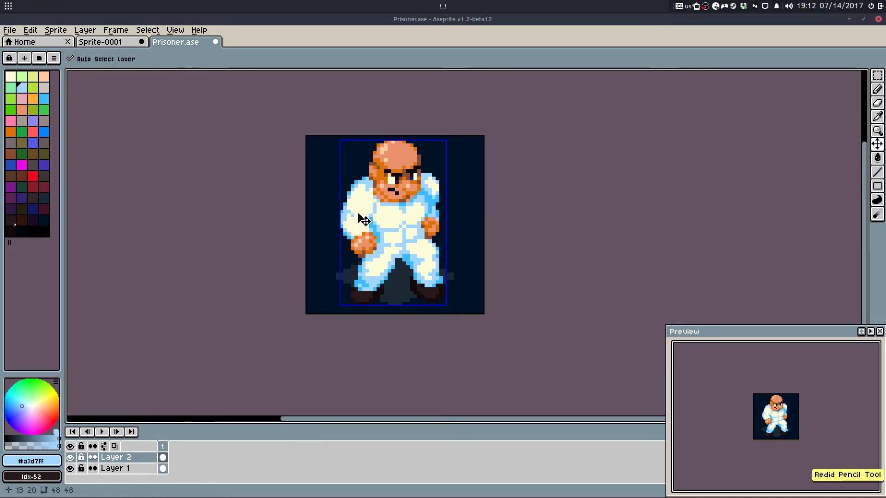
key("ctrl+s")
Step: Reshape the highlight at the top of the large arm's shoulder using light-blue #a3d7ff and cream #fffdd9 pixels
key("b")
scroll(365, 208, "up", 4)
left_click(375, 185)
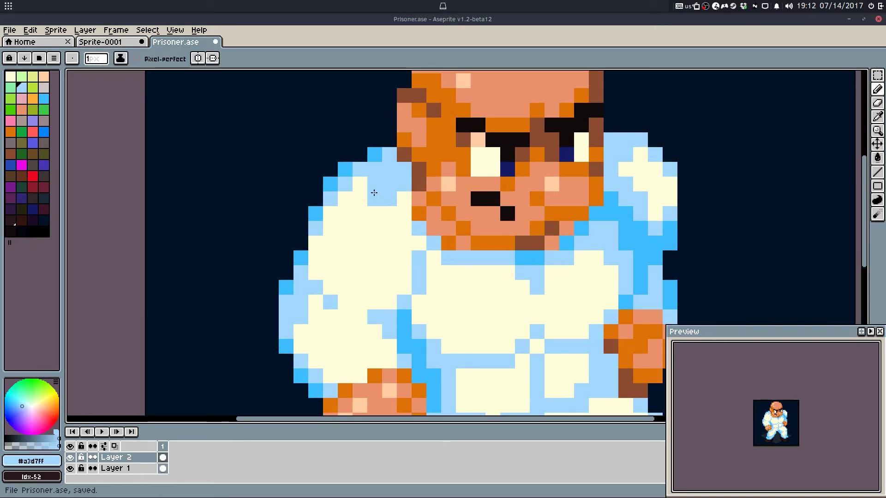
left_click(375, 200)
left_click(386, 214, "alt")
left_click(389, 201)
left_click(378, 201)
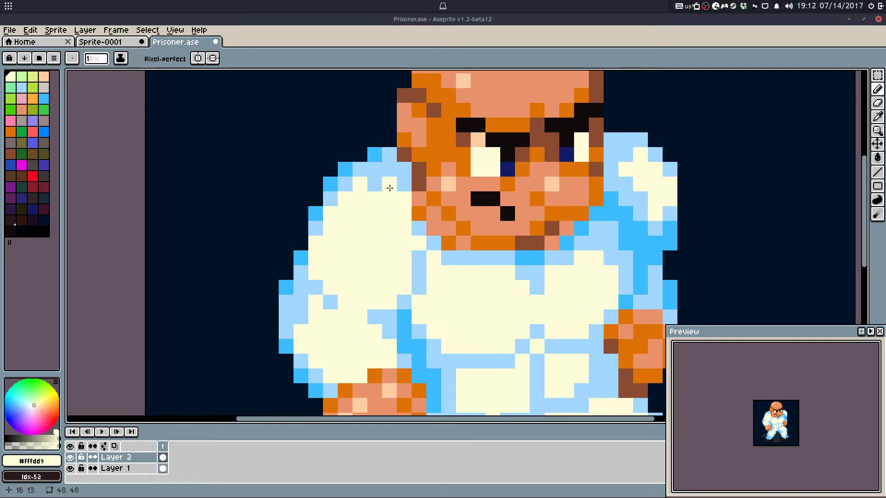
key("alt")
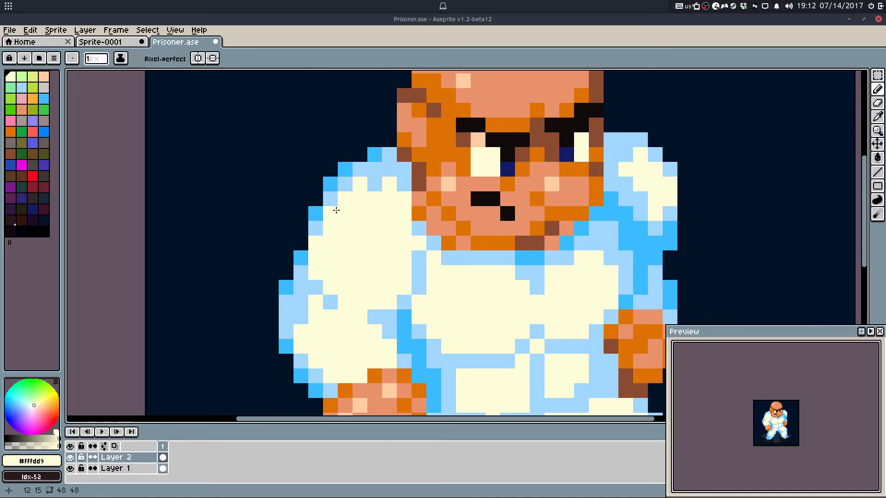
Step: Redraw the short light-blue #a3d7ff crease on the outer sleeve above the elbow
left_click(319, 286, "alt")
left_click_drag(317, 275, 341, 307)
key("ctrl+z")
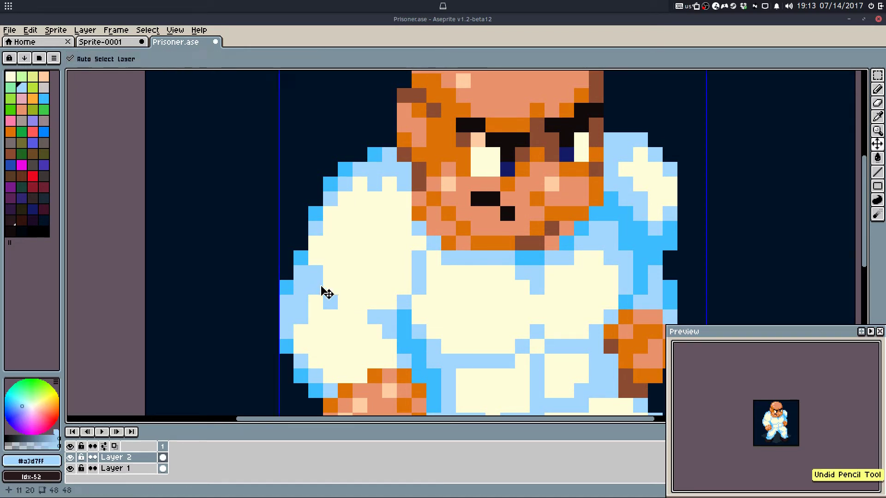
left_click_drag(317, 276, 340, 315)
left_click(333, 314, "alt")
left_click(333, 284, "alt")
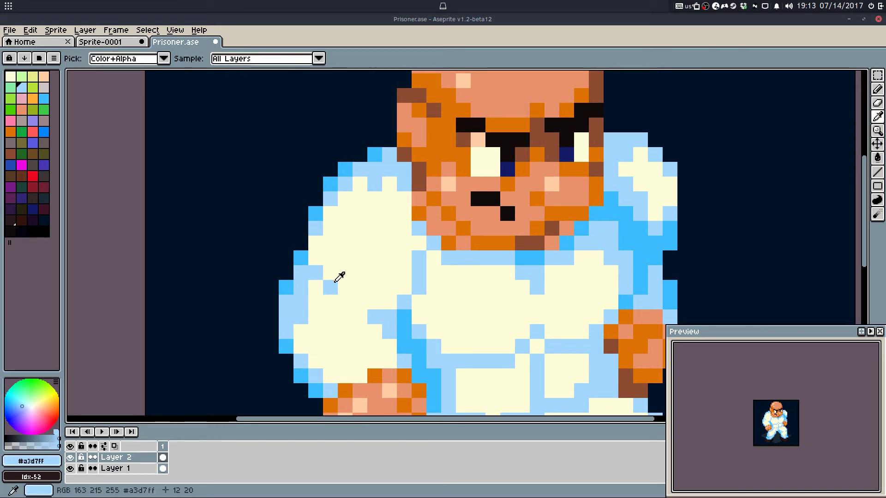
Step: Try a light-blue crease line running from the elbow up the sleeve, and undo it
mouse_move(334, 275)
left_mouse_down()
mouse_move(338, 242)
mouse_move(361, 201)
left_mouse_up()
key("ctrl+z")
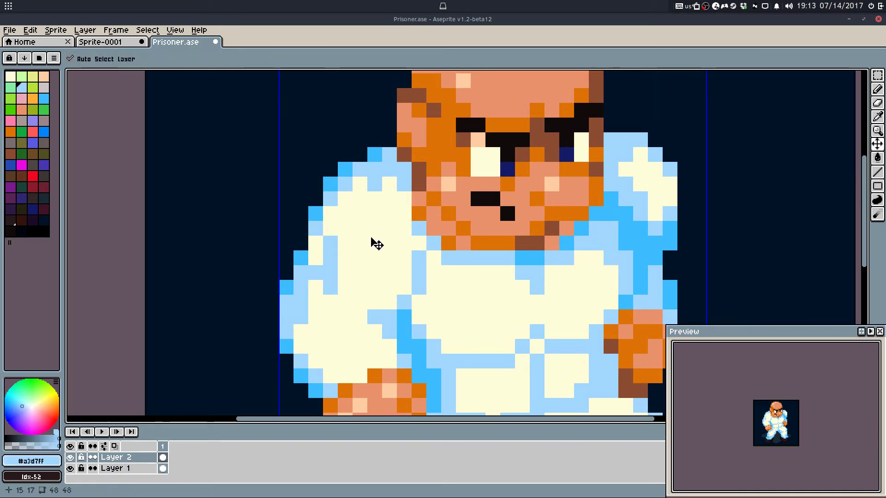
key("ctrl+z")
Step: Save the sprite and extend the light-blue #a3d7ff crease on the outer sleeve above the elbow by a few pixels
left_click(367, 260)
scroll(395, 243, "down", 4)
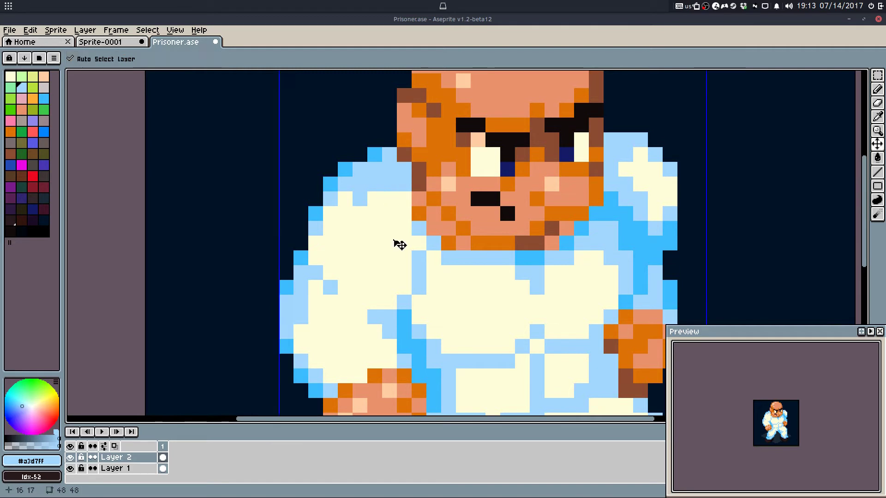
key("ctrl+s")
scroll(404, 260, "up", 3)
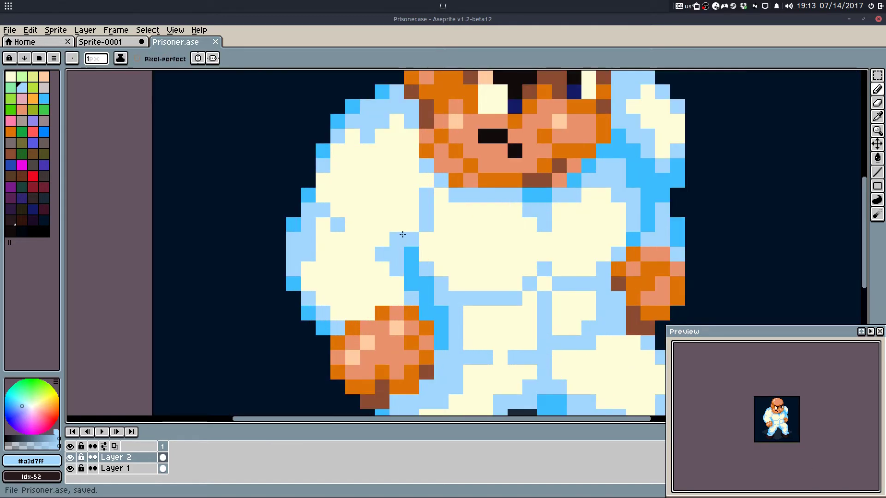
left_click(325, 194)
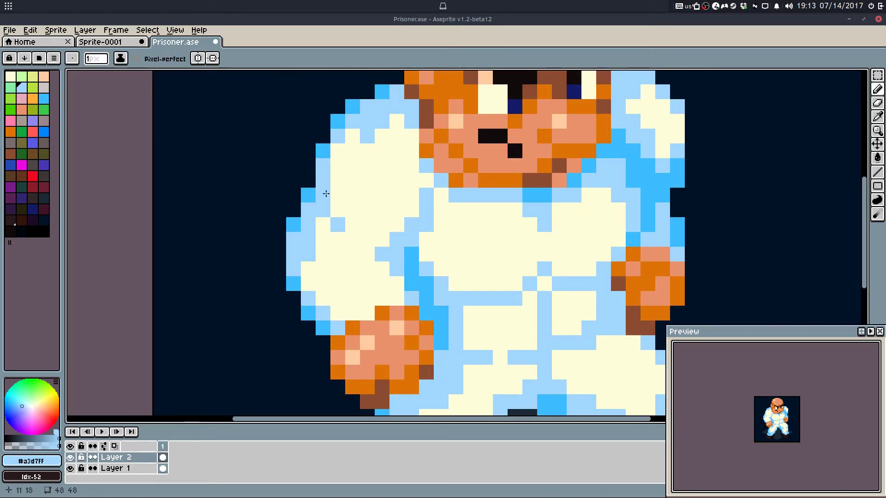
left_click(337, 209)
left_click(351, 223)
Step: Darken the outer end of the elbow crease with blue #3bbcff, undoing the extra pixels placed further inside the sleeve
left_click(325, 151, "alt")
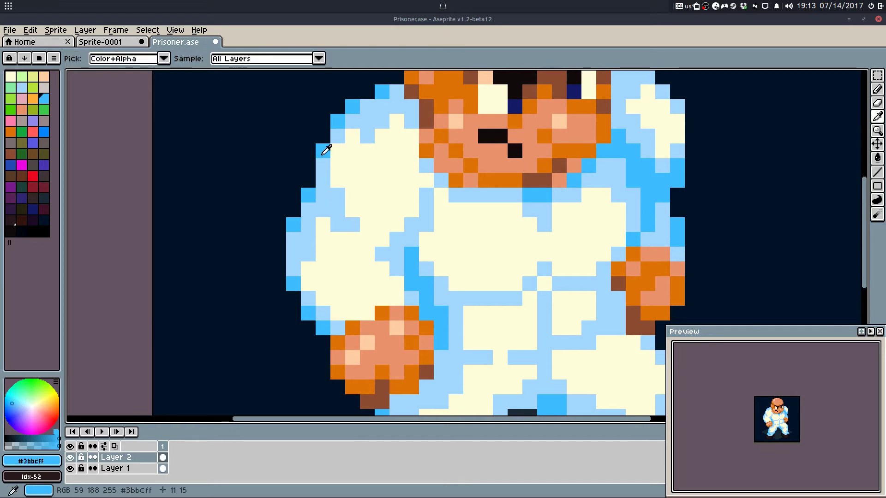
left_click(326, 199)
left_click(338, 209)
left_click(327, 207)
key("ctrl+z")
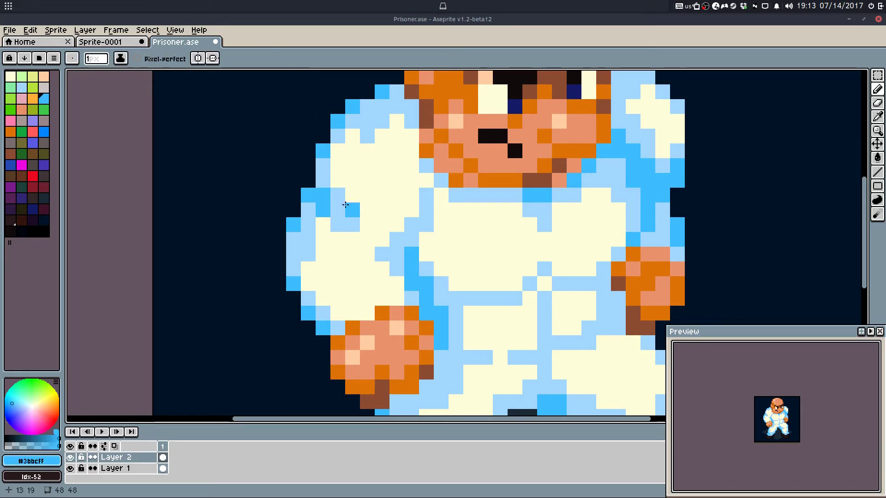
key("ctrl+z")
left_click(397, 230)
Step: Fill the light-blue gaps in the shoulder highlight with cream #fffdd9 pixels and save the sprite
left_click(362, 151, "alt")
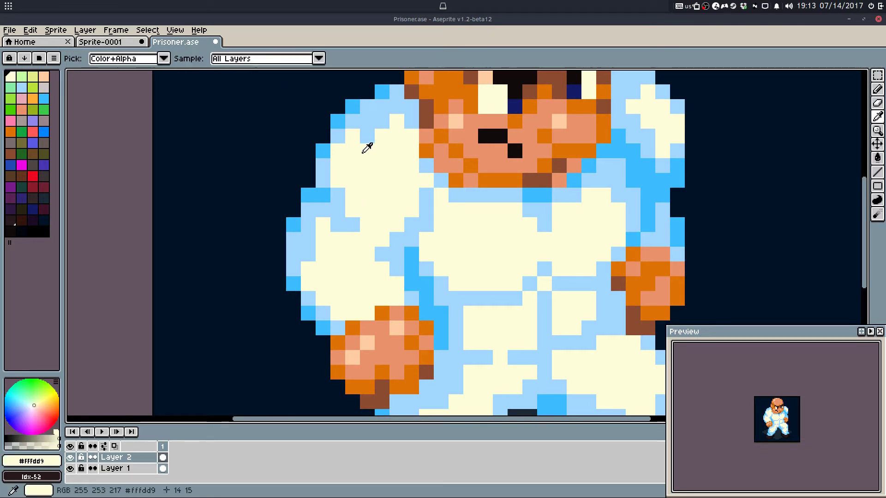
left_click(381, 123)
key("ctrl+z")
left_click(378, 122)
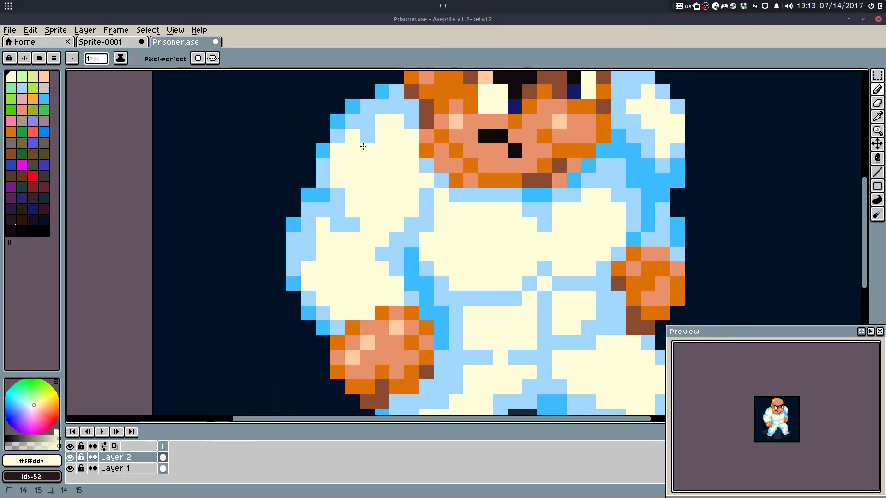
left_click(365, 139)
key("ctrl+s")
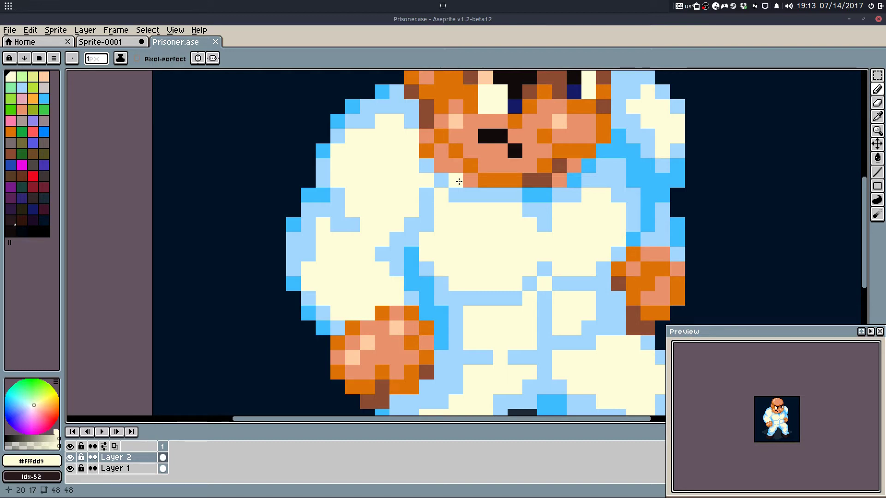
Step: Round off the chest's upper corner beside the large arm with a light-blue #a3d7ff pixel and save the sprite
left_click(463, 191, "alt")
left_click(443, 210)
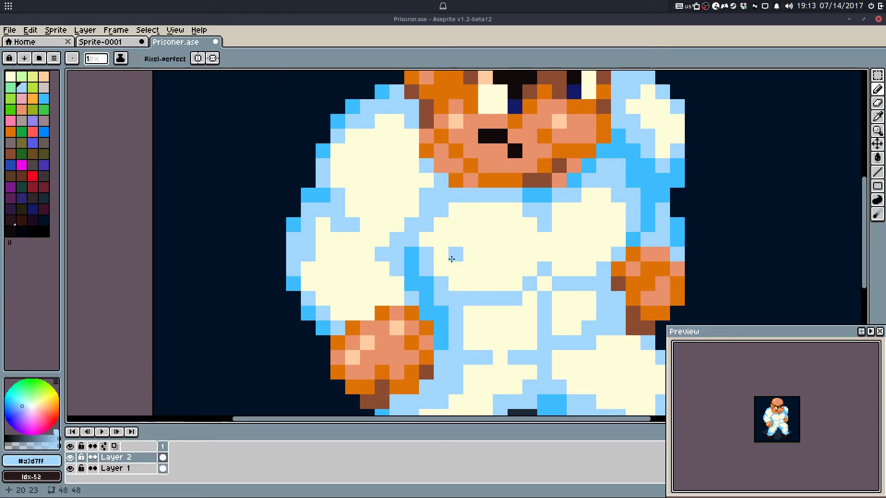
scroll(628, 216, "down", 1)
key("ctrl+s")
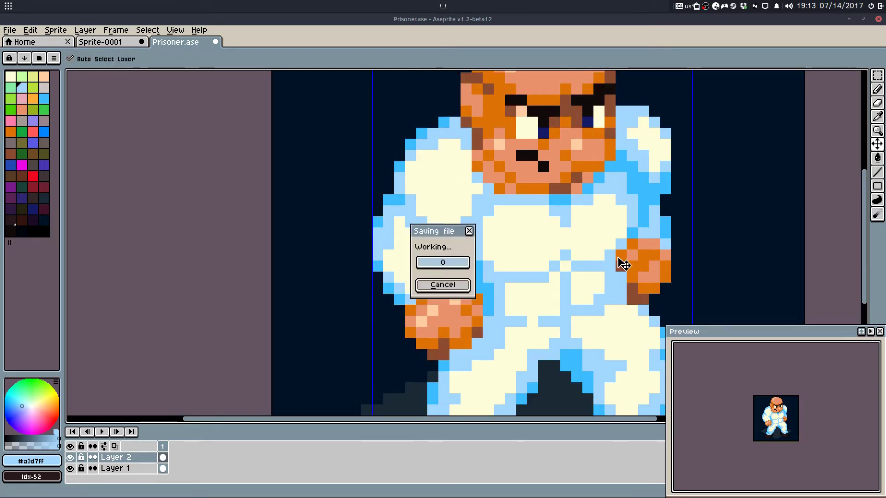
Step: Try an extra blue #3bbcff pixel on the inner edge of the leg, undo it and save the sprite
left_click_drag(604, 257, 513, 199)
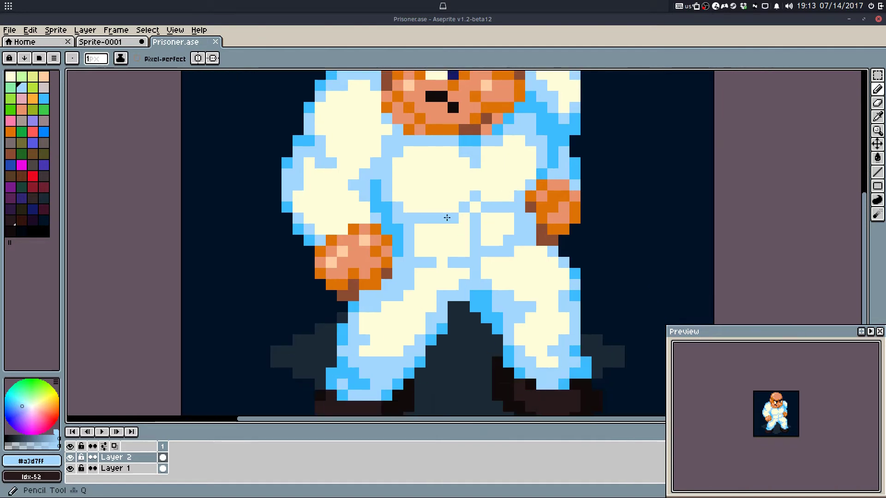
left_click_drag(447, 217, 454, 224)
left_click(450, 344, "alt")
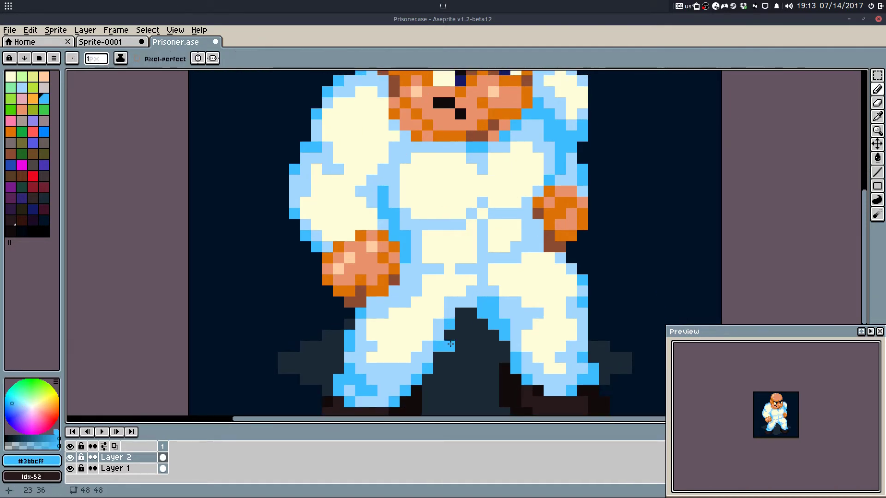
key("ctrl+z")
key("ctrl+s")
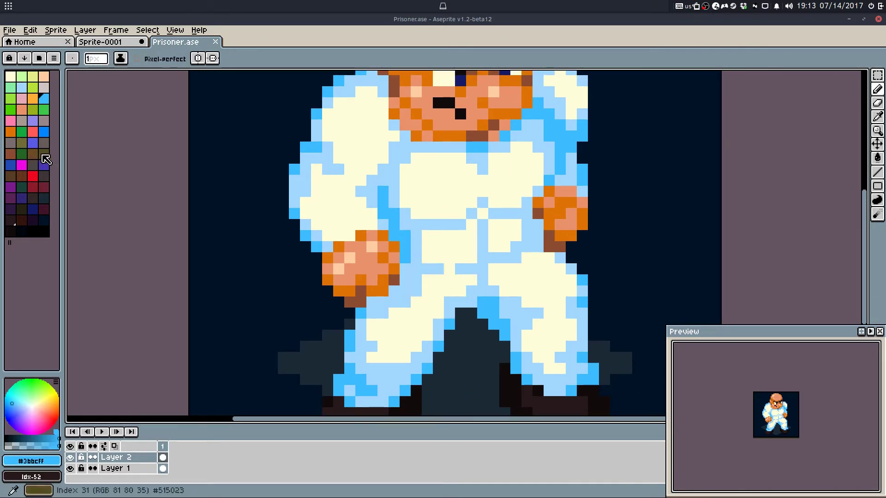
Step: Duplicate Layer 2, hide the original layer and save the sprite with the copy active
left_click(34, 198)
left_click_drag(257, 349, 248, 401)
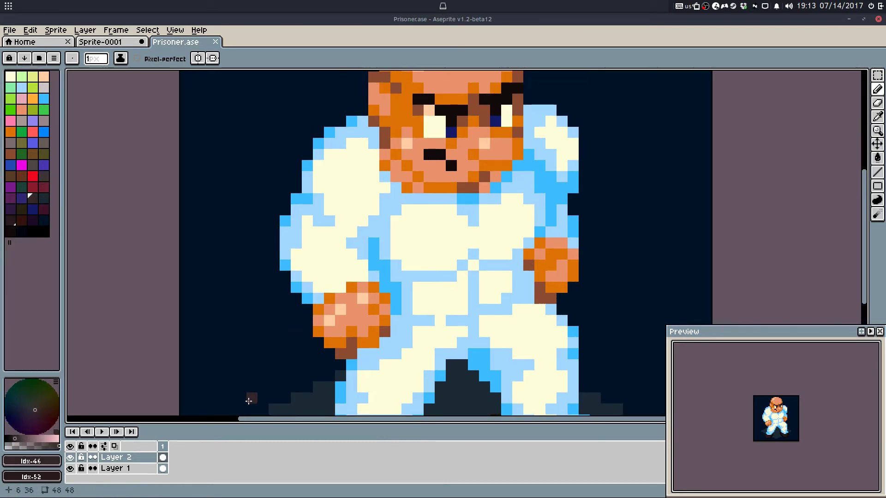
right_click(144, 457)
left_click(166, 466)
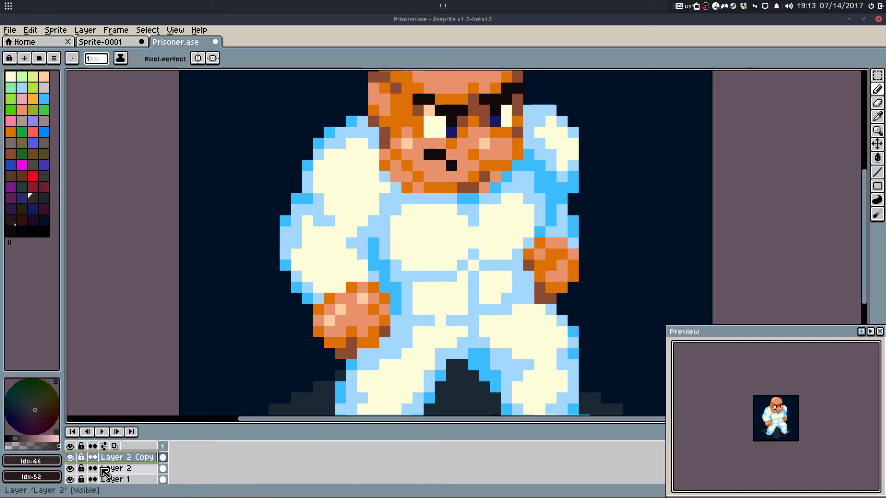
left_click(107, 469)
left_click(71, 469)
left_click(111, 459)
left_click_drag(317, 162, 304, 190)
key("ctrl+s")
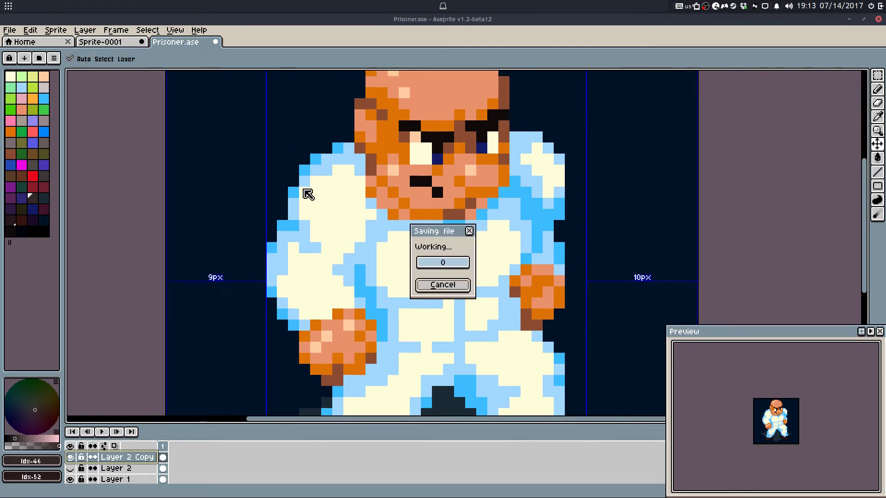
Step: Draw a thin dark-purple #2f1a40 stripe sagging across the upper chest on Layer 2 Copy
key("b")
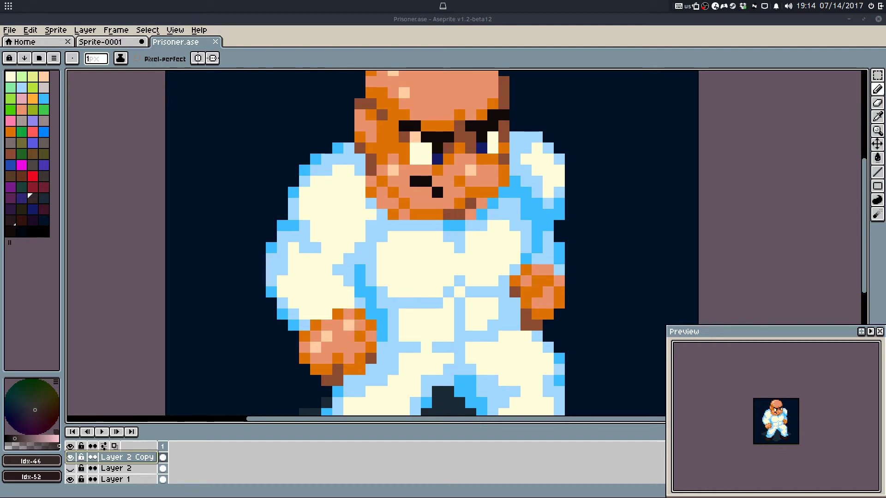
left_click_drag(471, 226, 482, 214)
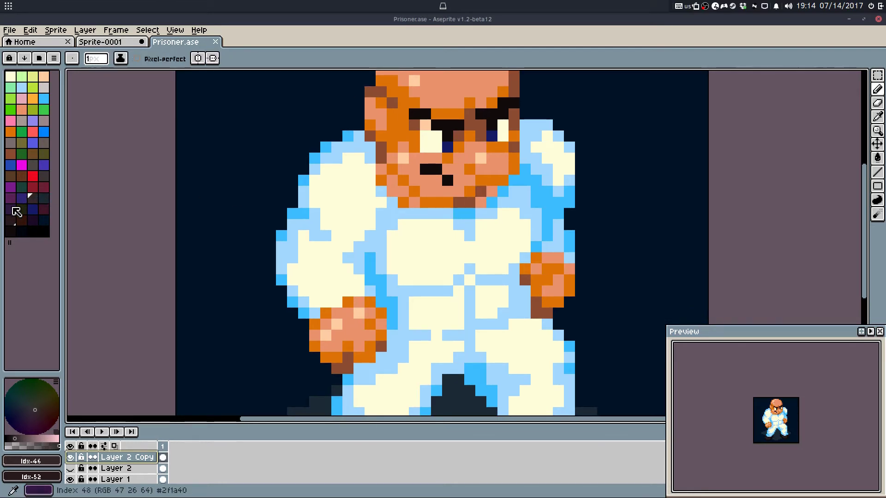
left_click(10, 210)
left_click(381, 250)
key("ctrl+z")
key("v")
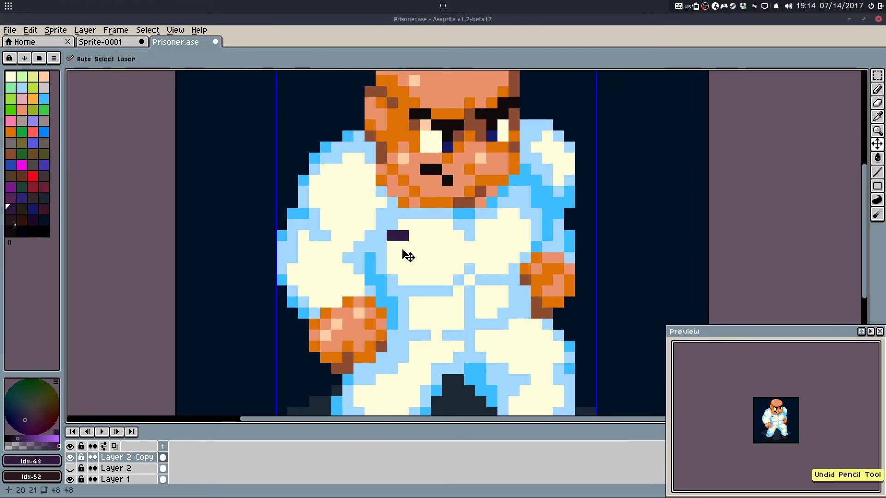
key("b")
mouse_move(392, 236)
left_mouse_down()
mouse_move(455, 247)
mouse_move(474, 240)
mouse_move(468, 247)
mouse_move(503, 236)
left_mouse_up()
key("ctrl+z")
key("ctrl+z")
Step: Extend the chest stripe up towards the small arm with #2f1a40 pixels, cleaning up the step with cream #fffdd9
left_click(514, 224)
left_click(513, 236, "alt")
left_click(505, 236)
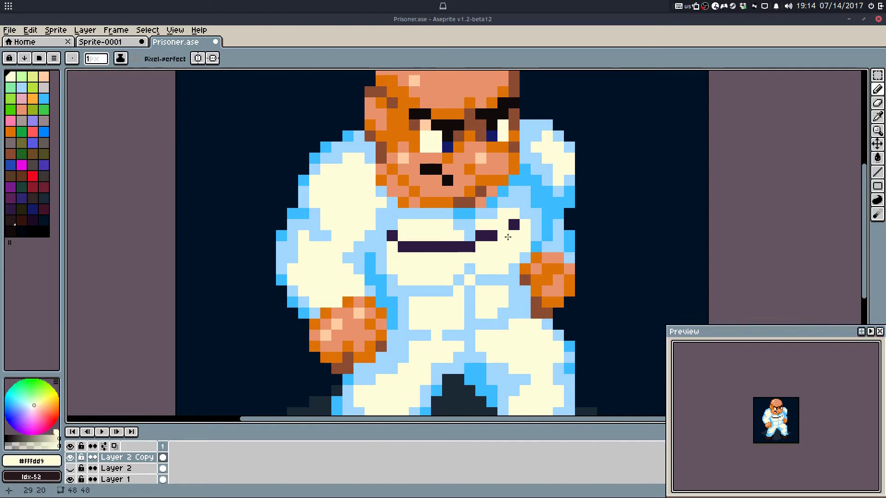
left_click(512, 226, "alt")
left_click(504, 225)
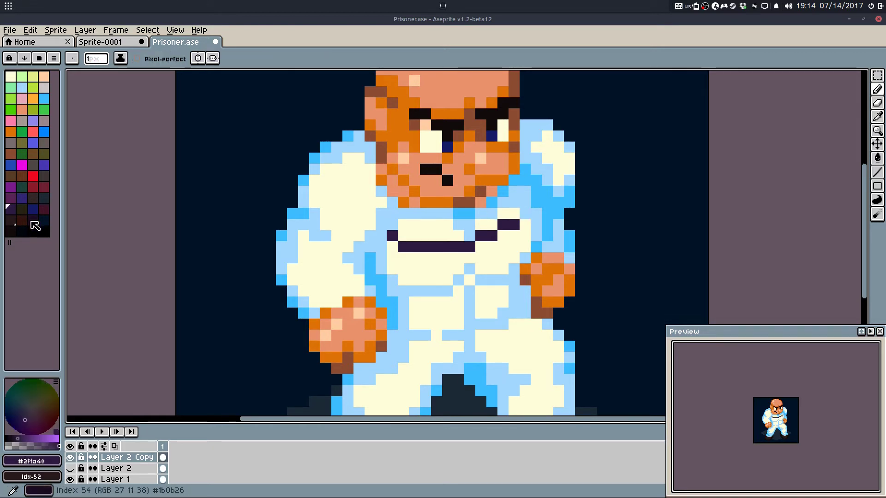
Step: Cap the chest stripe's end beside the small arm with a darker #1b0b26 pixel, undoing the extra pixels around it
left_click(33, 220)
left_click(534, 213)
left_click(524, 213)
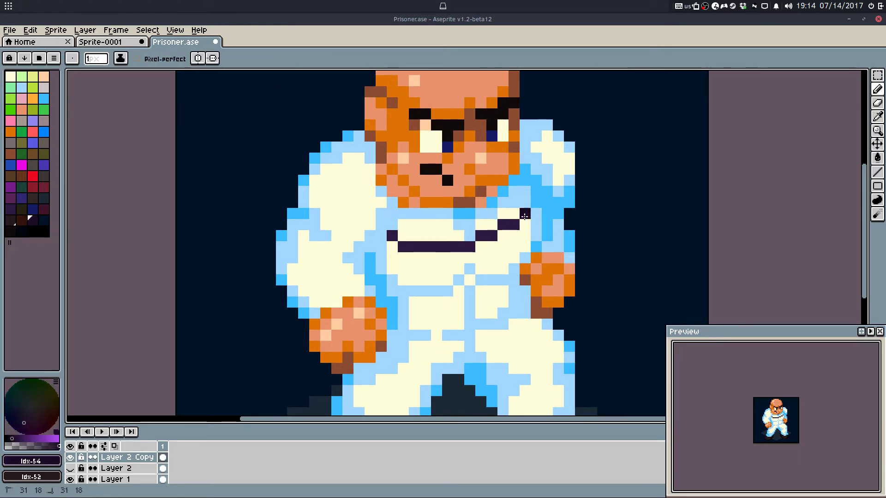
left_click(525, 203)
left_click(533, 214)
key("ctrl+z")
key("ctrl+z")
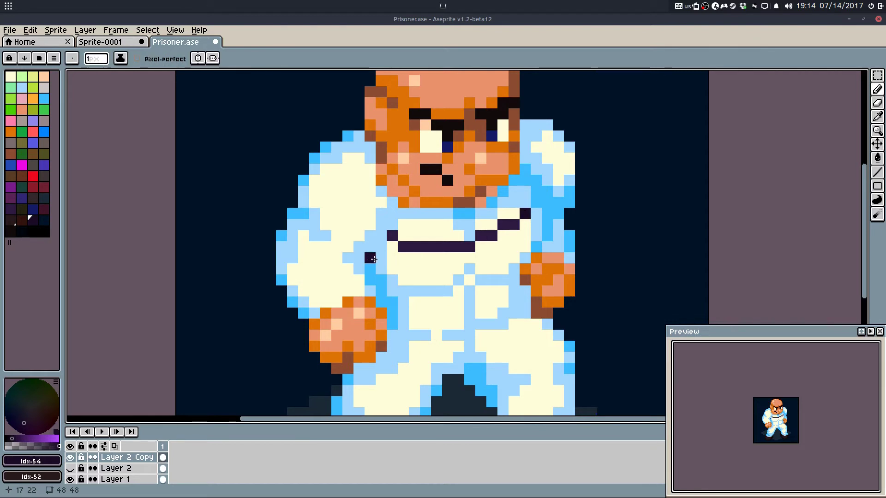
Step: Try a second thin stripe along the lower chest, using #1b0b26 near the large arm and #2f1a40 across the middle
left_click(382, 268)
left_click(393, 280)
key("ctrl+z")
left_click(401, 247, "alt")
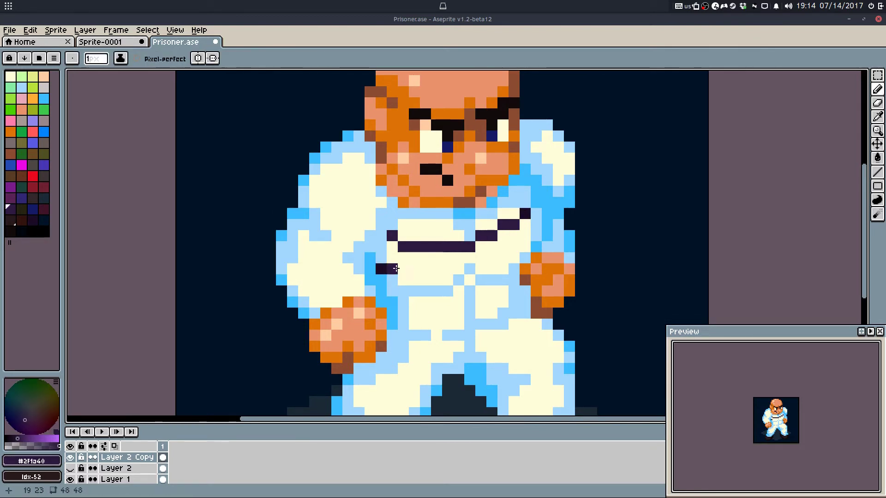
left_click(383, 269, "alt")
left_click(392, 280)
right_click(411, 247, "alt")
left_click(411, 248, "alt")
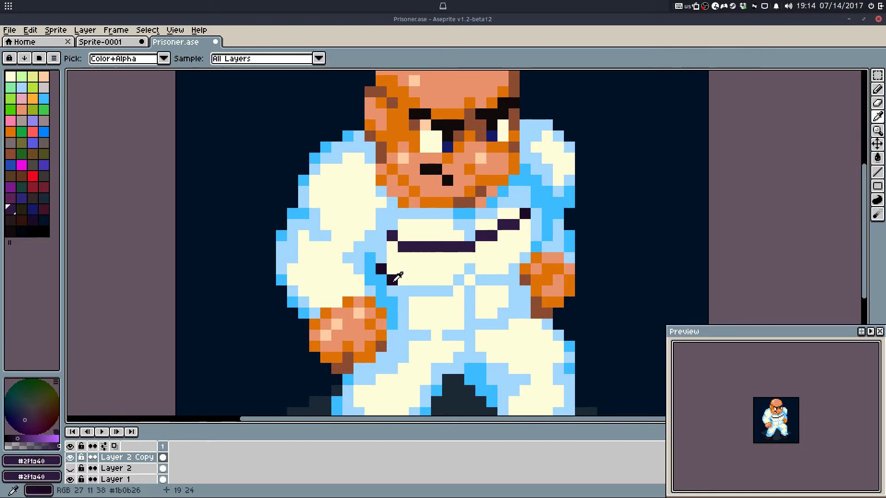
right_click(394, 280, "alt")
left_click_drag(403, 280, 434, 282)
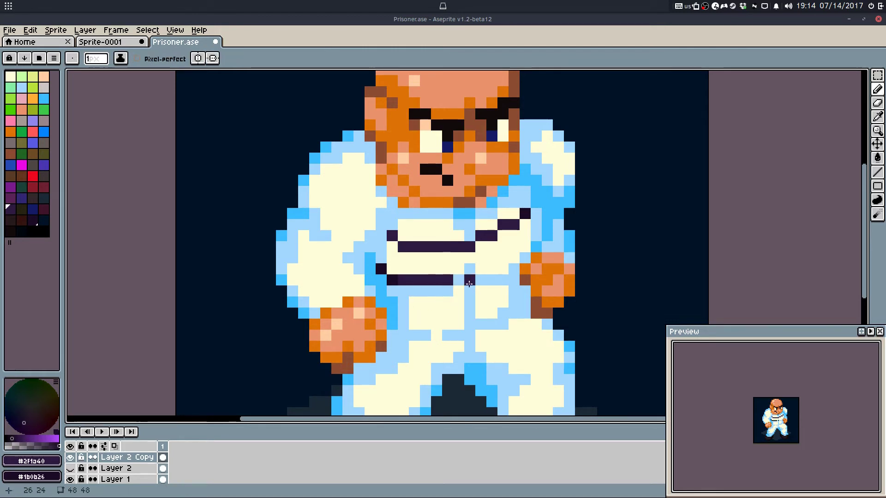
Step: Try to continue the lower chest stripe past the centre line to the small fist with #2f1a40 and #1b0b26 pixels
scroll(470, 281, "up", 2)
right_click(447, 275)
left_click(469, 254)
right_click(476, 261)
right_click(492, 274)
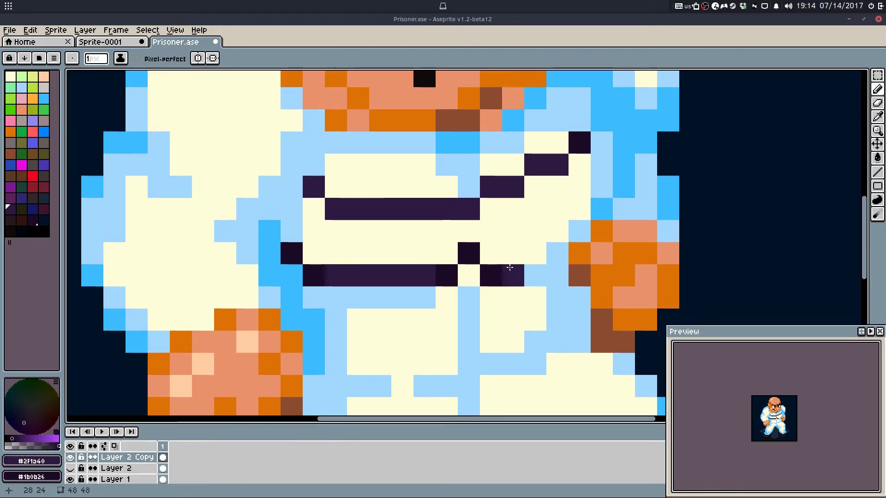
left_click(531, 257)
right_click(511, 276)
left_click(553, 231)
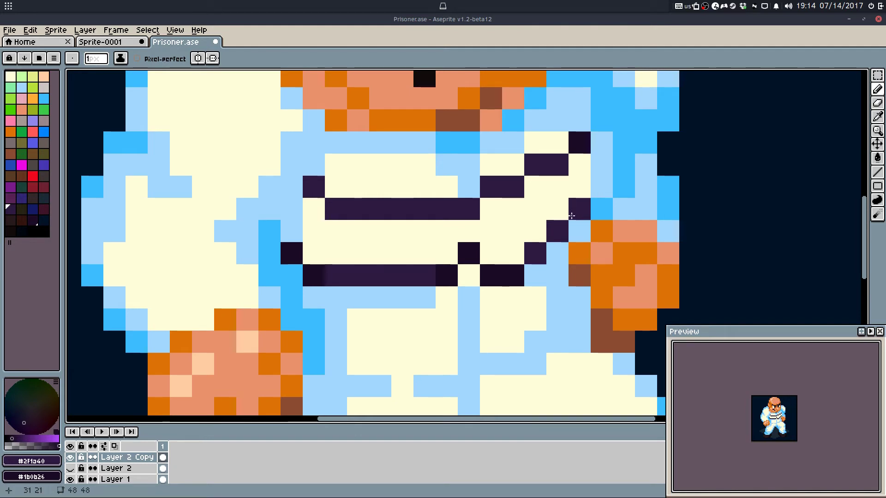
key("ctrl+z")
right_click(555, 252)
right_click(577, 233)
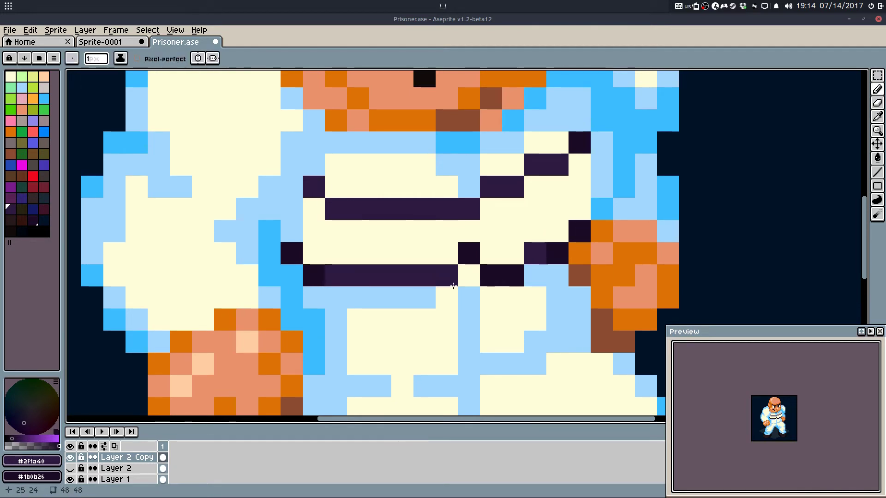
Step: Check the whole sprite and undo the lower chest stripe, keeping only the upper one
scroll(417, 273, "down", 5)
scroll(444, 262, "down", 1)
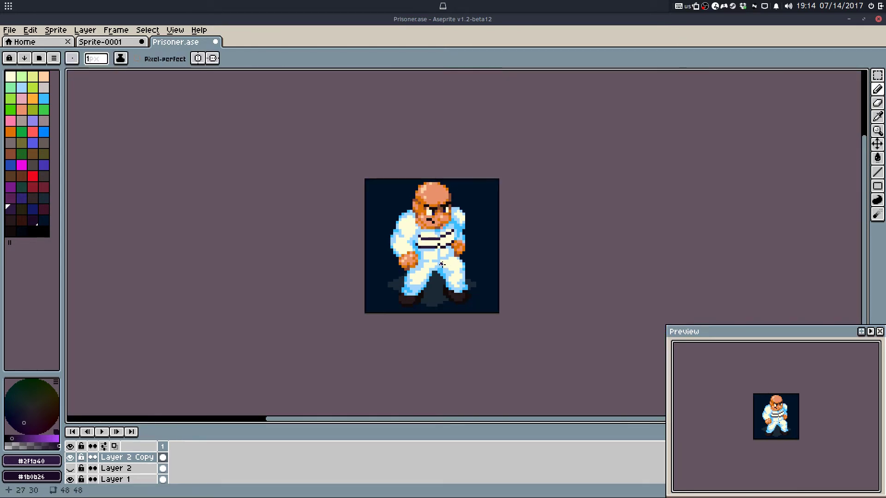
scroll(423, 243, "up", 4)
key("ctrl+z")
key("ctrl+z")
key("ctrl+z")
key("ctrl+z")
key("ctrl+z")
key("ctrl+z")
key("ctrl+z")
key("ctrl+z")
key("ctrl+z")
key("ctrl+z")
key("ctrl+z")
key("ctrl+z")
key("ctrl+z")
key("ctrl+z")
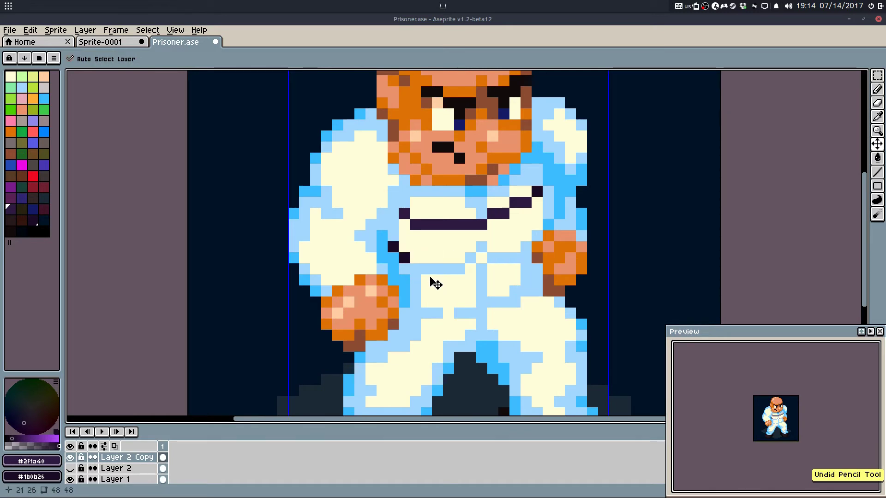
key("b")
left_click(413, 213)
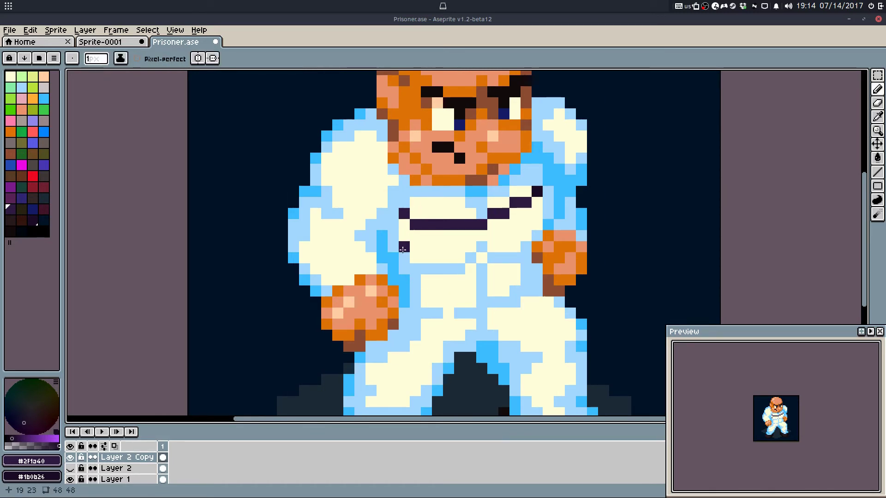
Step: Restore the lower chest stripe for comparison and undo it again
key("ctrl+y")
key("ctrl+y")
key("ctrl+y")
key("ctrl+y")
key("ctrl+y")
key("ctrl+y")
key("ctrl+y")
key("ctrl+y")
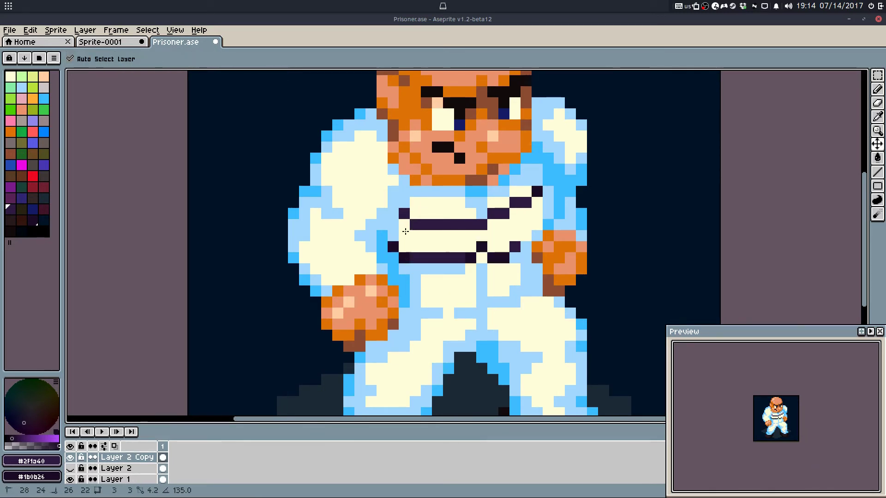
key("ctrl+z")
key("ctrl+z")
key("ctrl+z")
key("ctrl+z")
key("ctrl+z")
key("ctrl+z")
key("ctrl+z")
key("ctrl+z")
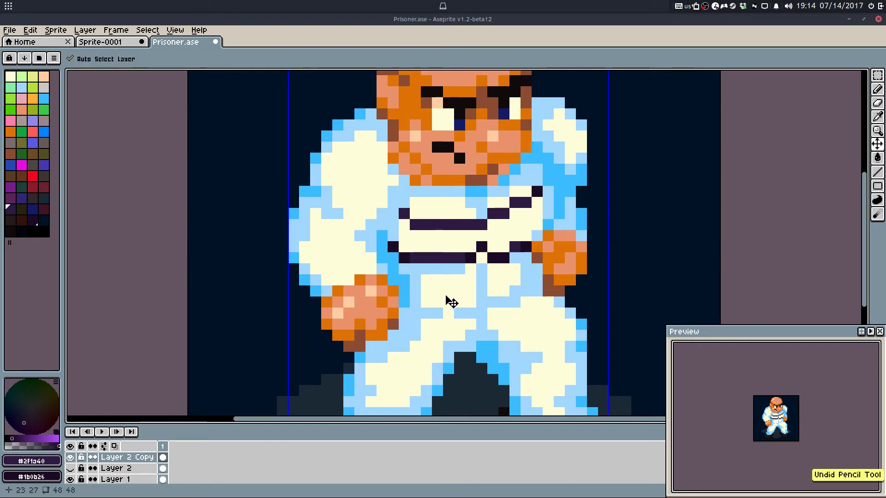
left_click(394, 247)
key("ctrl+z")
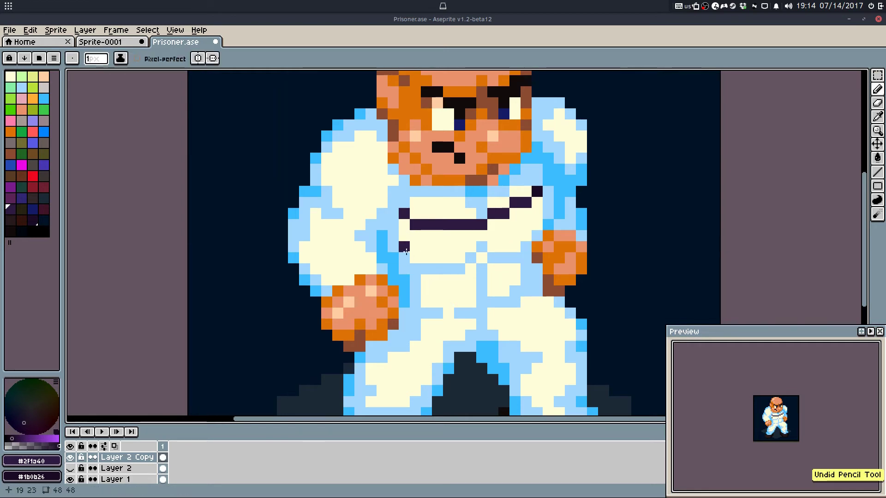
Step: Thicken the chest stripe downwards with a second row of #2f1a40 pixels following its curve
left_click(403, 225)
mouse_move(412, 235)
left_mouse_down()
mouse_move(492, 234)
mouse_move(536, 202)
left_mouse_up()
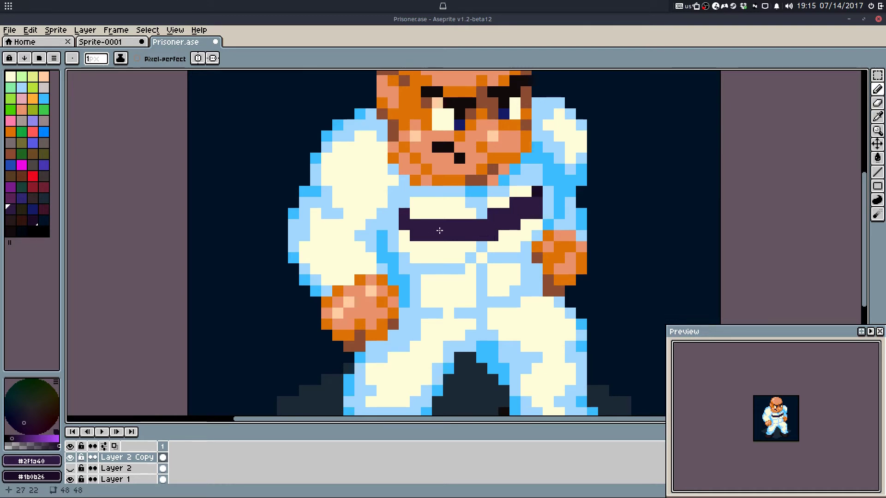
left_click(537, 224, "alt")
left_click(538, 215)
left_click(524, 211, "alt")
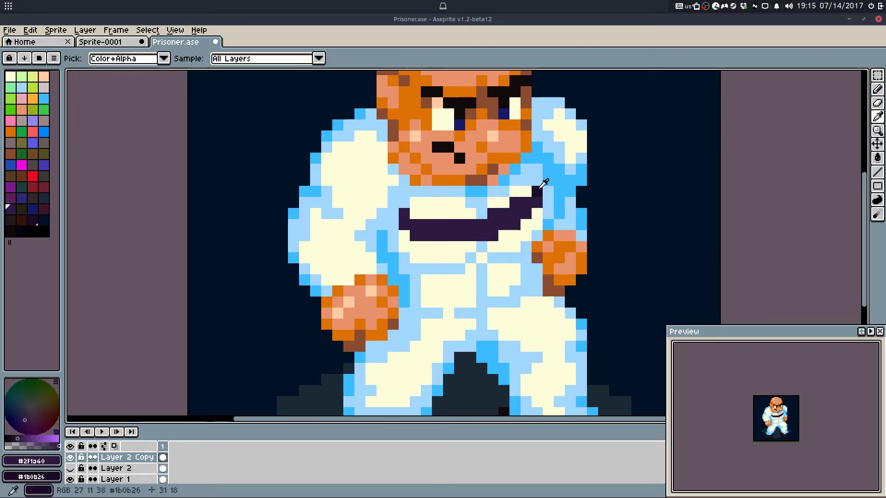
Step: Darken both ends of the chest stripe with #1b0b26 pixels extending into the shaded folds beside the arms
left_click(539, 190, "alt")
left_click_drag(547, 192, 546, 202)
left_click(394, 213)
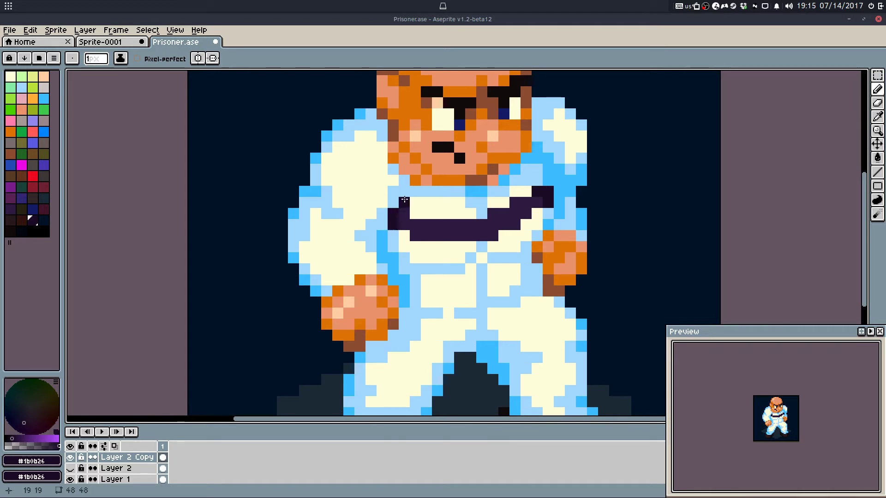
left_click(383, 227)
Step: Draw dark-purple #2f1a40 stripes down the shoulder, the upper arm and across the forearm of the large sleeve
left_click(405, 214, "alt")
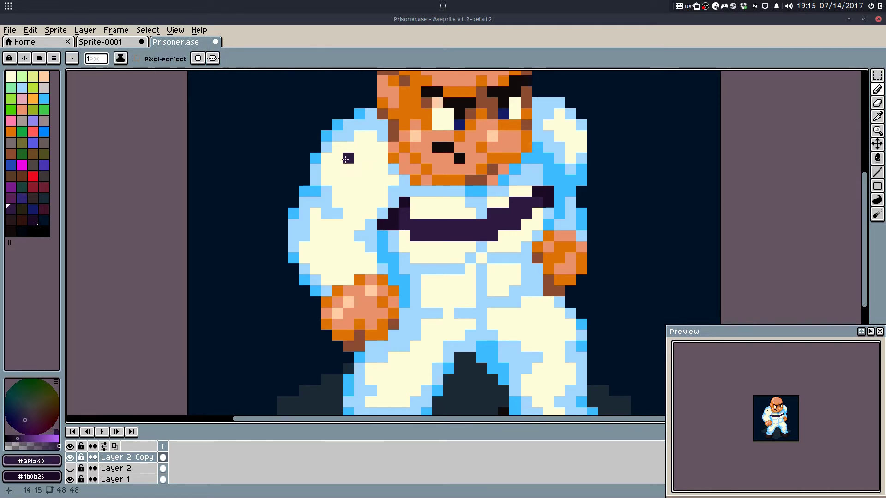
mouse_move(339, 147)
left_mouse_down()
mouse_move(382, 172)
mouse_move(386, 194)
mouse_move(345, 179)
mouse_move(350, 185)
mouse_move(346, 156)
mouse_move(383, 203)
mouse_move(325, 179)
mouse_move(361, 214)
mouse_move(351, 194)
mouse_move(363, 220)
mouse_move(353, 222)
mouse_move(348, 247)
mouse_move(346, 238)
mouse_move(306, 257)
mouse_move(314, 264)
mouse_move(313, 251)
mouse_move(335, 233)
mouse_move(348, 236)
mouse_move(313, 255)
left_mouse_up()
key("ctrl+z")
key("ctrl+z")
key("ctrl+z")
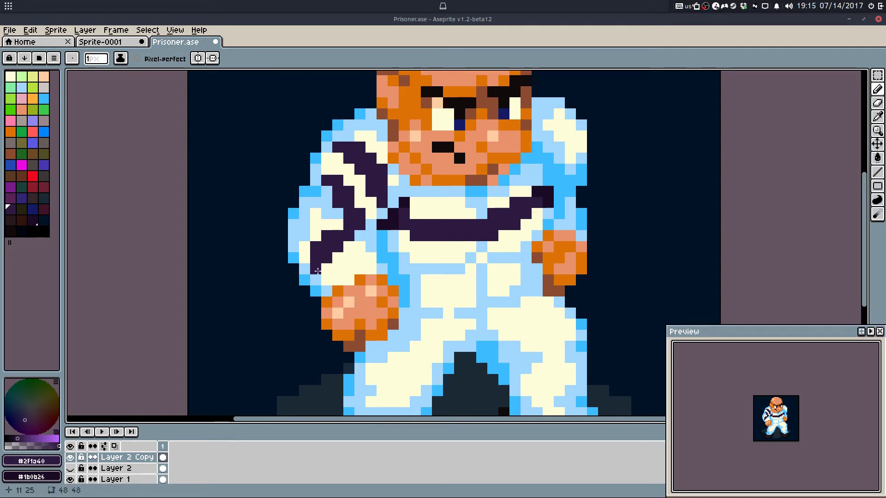
Step: Extend the forearm stripe to the sleeve's outer edge with darker #1b0b26 pixels
left_click(381, 225, "alt")
mouse_move(305, 269)
left_mouse_down()
mouse_move(304, 280)
mouse_move(326, 294)
left_mouse_up()
left_click_drag(304, 263, 344, 226)
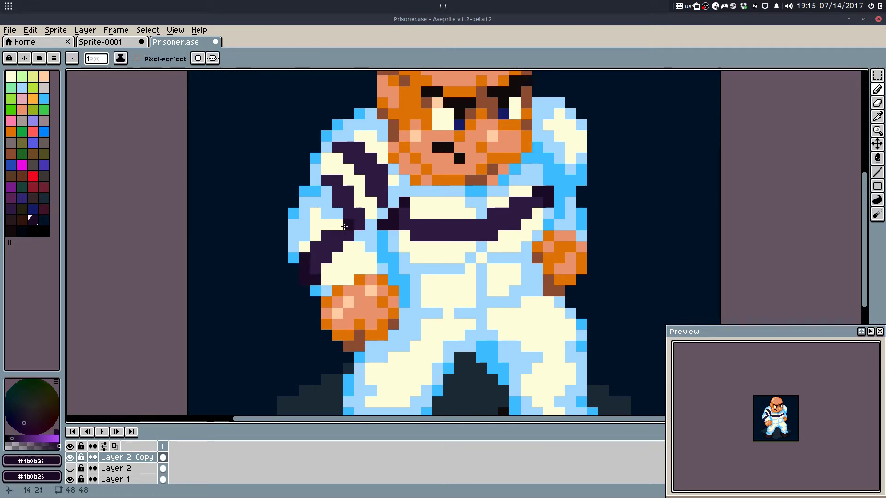
Step: Widen the upper-arm stripe towards the sleeve's outer edge and shade it with #1b0b26, undoing the last misplaced pixel
mouse_move(317, 168)
left_mouse_down()
mouse_move(316, 179)
mouse_move(336, 172)
mouse_move(350, 184)
left_mouse_up()
left_click(327, 179, "alt")
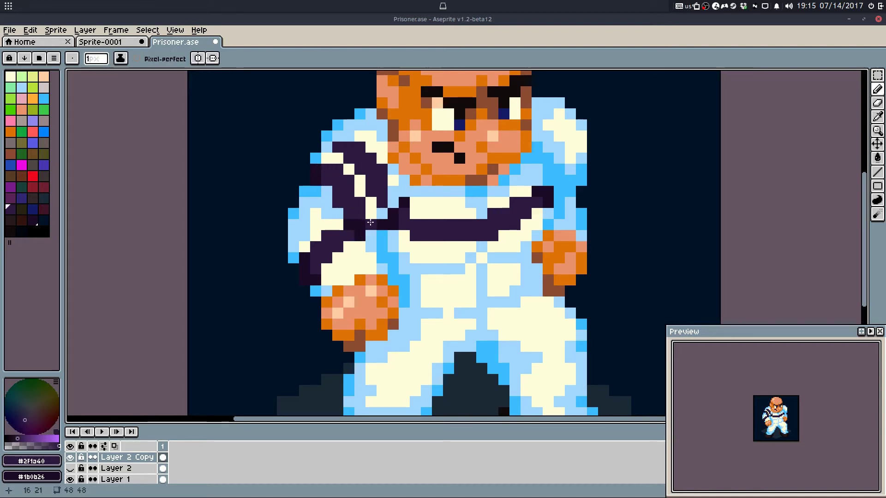
left_click(351, 225, "alt")
left_click(337, 202)
left_click(356, 191)
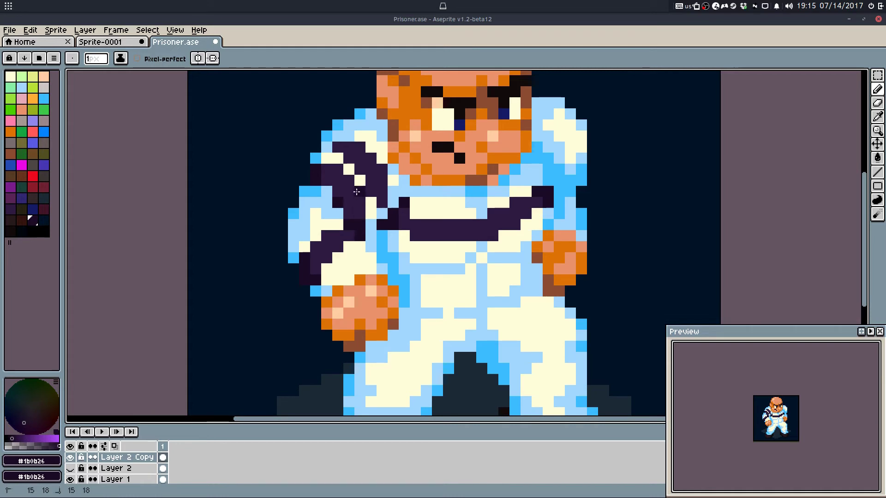
key("ctrl+z")
Step: Extend the shoulder stripe to the sleeve's outer edge and to the chest fold with #1b0b26 pixels
left_click_drag(340, 137, 346, 137)
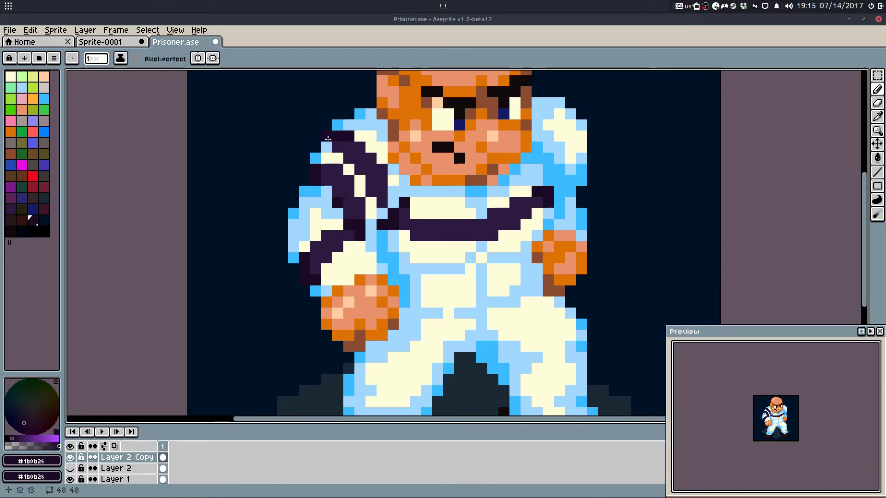
left_click(336, 127)
left_click_drag(382, 203, 391, 202)
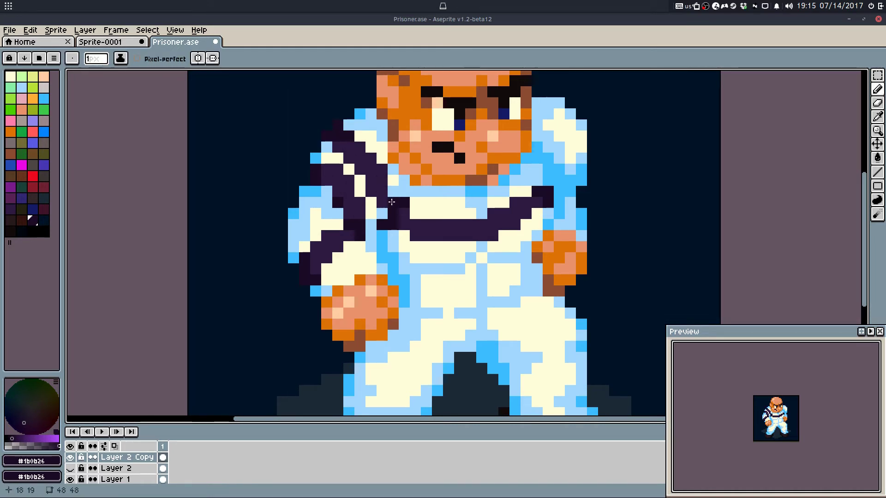
Step: Draw a dark #1b0b26 stripe over the shoulder of the small sleeve, undoing misplaced strokes
scroll(469, 175, "down", 4)
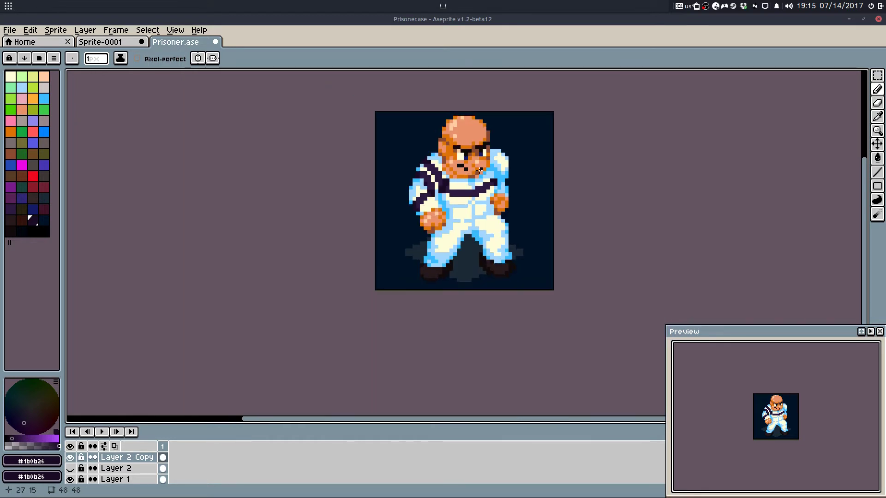
scroll(489, 173, "up", 3)
left_click(497, 176)
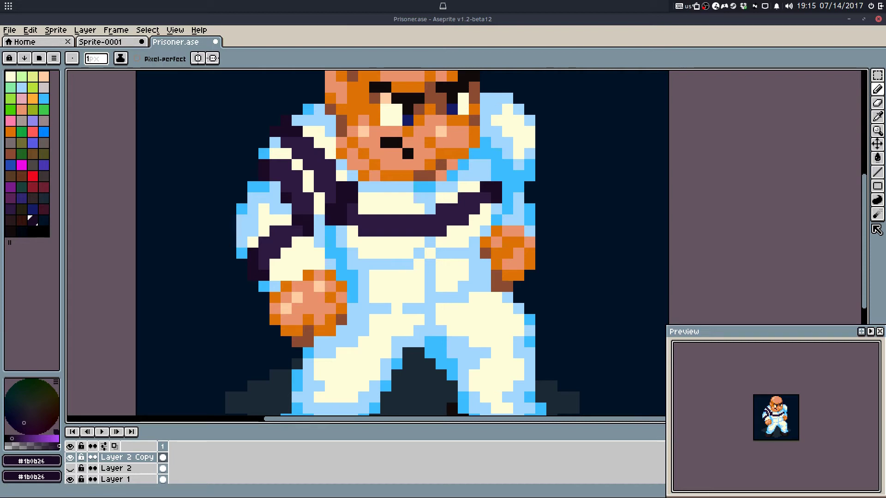
left_click_drag(476, 244, 513, 236)
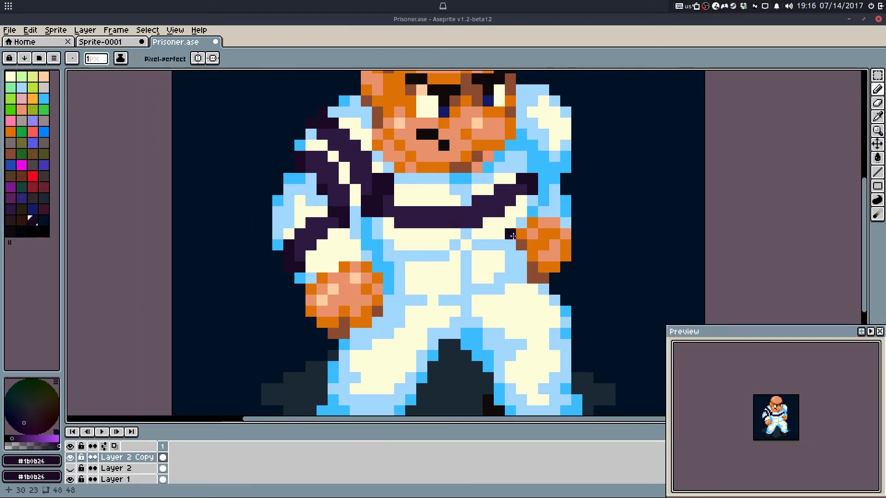
left_click_drag(512, 235, 494, 251)
key("q")
scroll(505, 192, "up", 1)
left_click_drag(520, 144, 507, 192)
key("ctrl+z")
mouse_move(527, 117)
left_mouse_down()
mouse_move(540, 150)
mouse_move(582, 154)
mouse_move(555, 148)
mouse_move(541, 133)
mouse_move(554, 147)
mouse_move(533, 149)
mouse_move(551, 162)
mouse_move(528, 159)
mouse_move(539, 189)
mouse_move(544, 157)
mouse_move(513, 176)
left_mouse_up()
key("ctrl+z")
Step: Colour the lit part of the small sleeve's shoulder stripe #2f1a40 and shade its inner end #1b0b26, undoing misplaced pixels
left_click(257, 179, "alt")
left_click(539, 147)
left_click(539, 190)
key("ctrl+z")
left_click(554, 146, "alt")
left_click(514, 209)
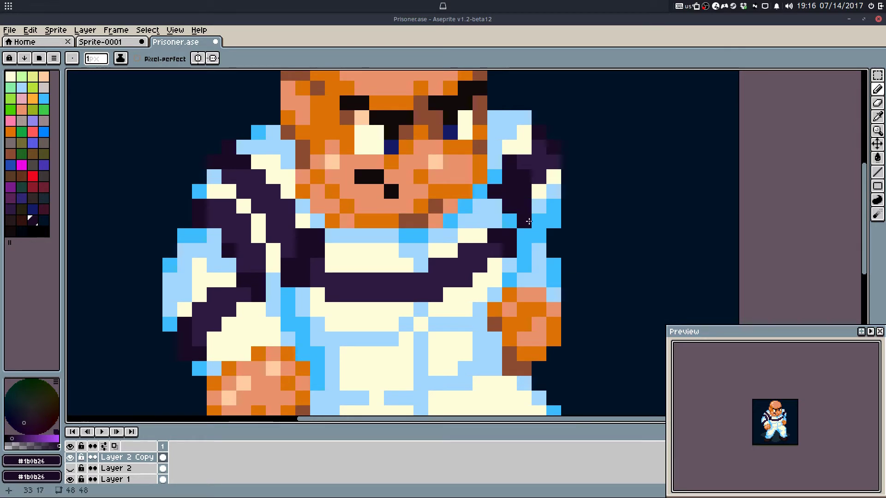
key("ctrl+z")
Step: Continue the chest stripe across the small sleeve to its outer edge with #1b0b26 pixels
left_click(537, 231)
left_click(539, 221)
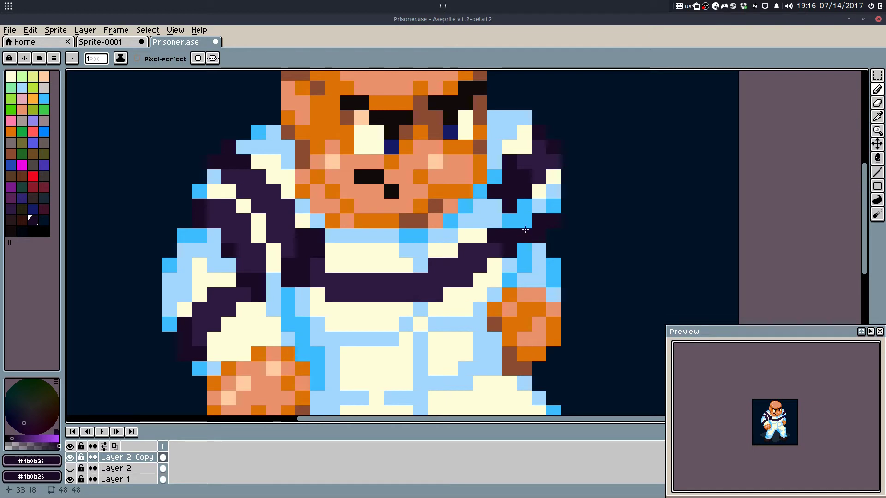
left_click(524, 221)
Step: Draw a #1b0b26 stripe across the small sleeve's cuff, directly above the fist
left_click(554, 265)
left_click(524, 265)
left_click(509, 280)
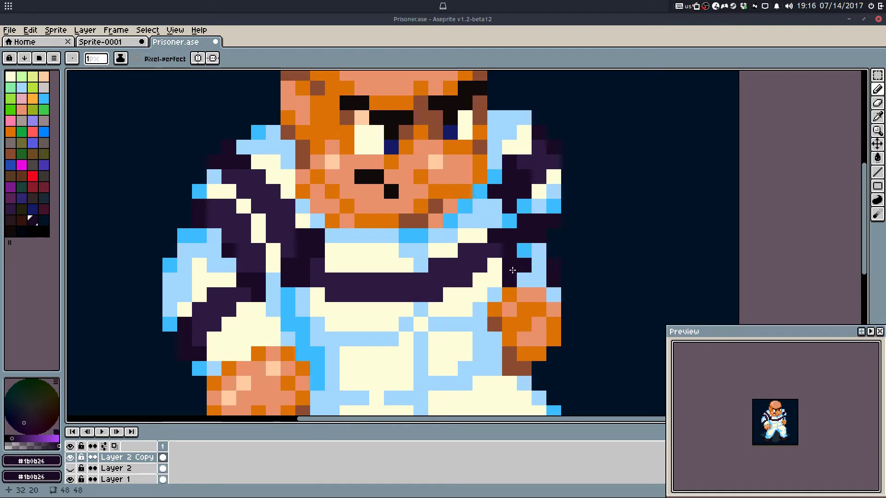
left_click(539, 265)
left_click(554, 294)
left_click(539, 279)
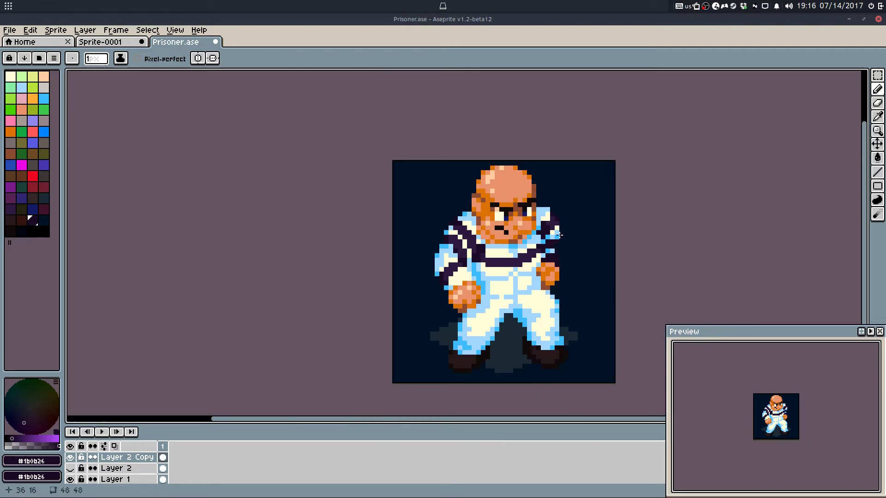
Step: Try adding a #a3d7ff pixel to the top of the small sleeve's shoulder, and undo it
scroll(545, 286, "down", 7)
scroll(547, 291, "up", 2)
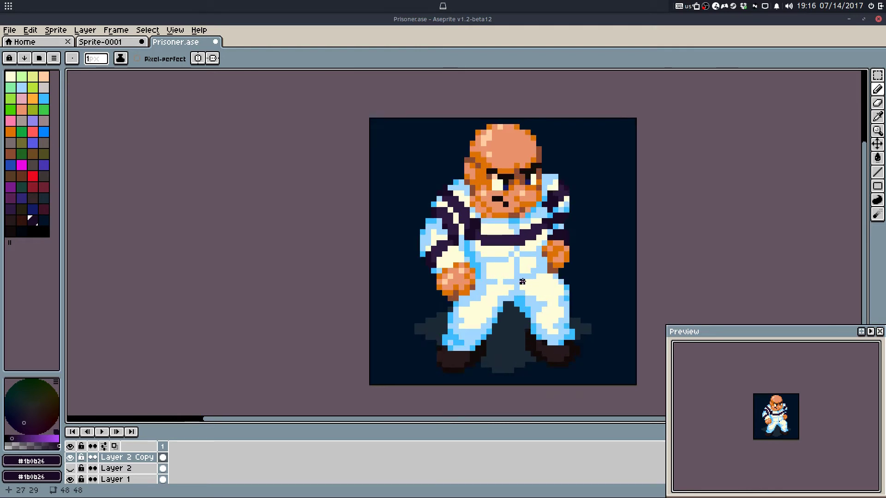
scroll(495, 239, "up", 2)
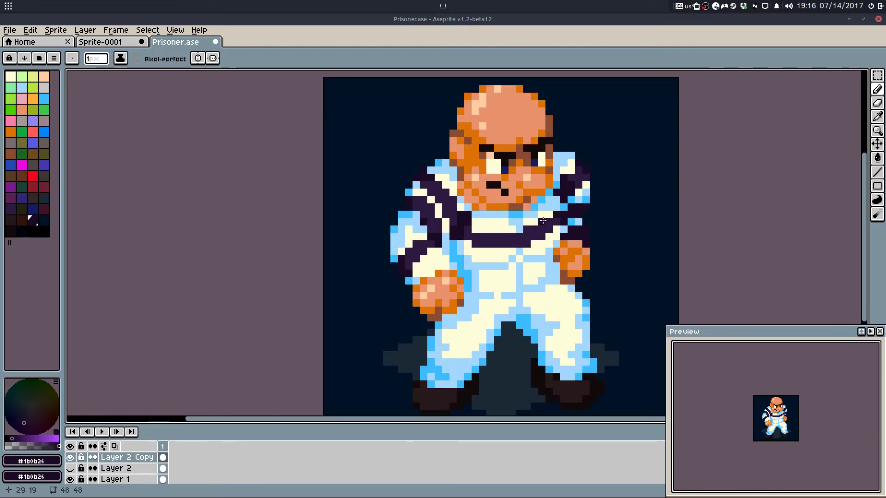
scroll(572, 243, "down", 2)
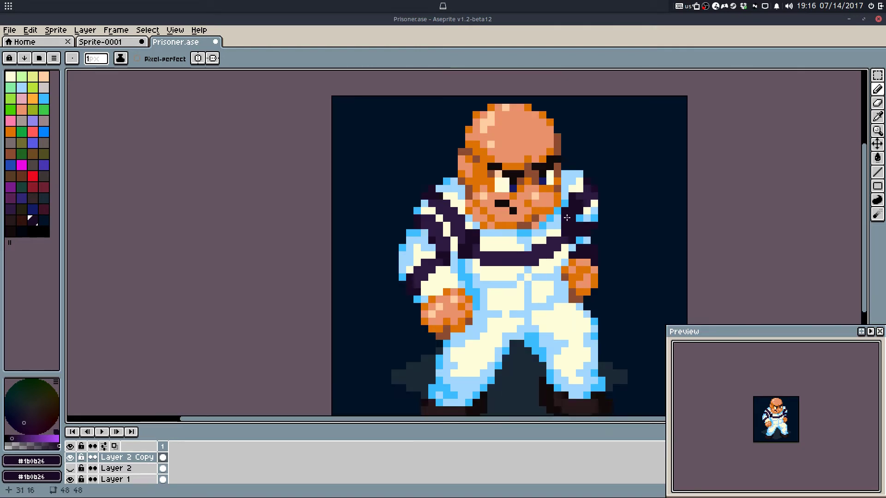
scroll(580, 166, "up", 2)
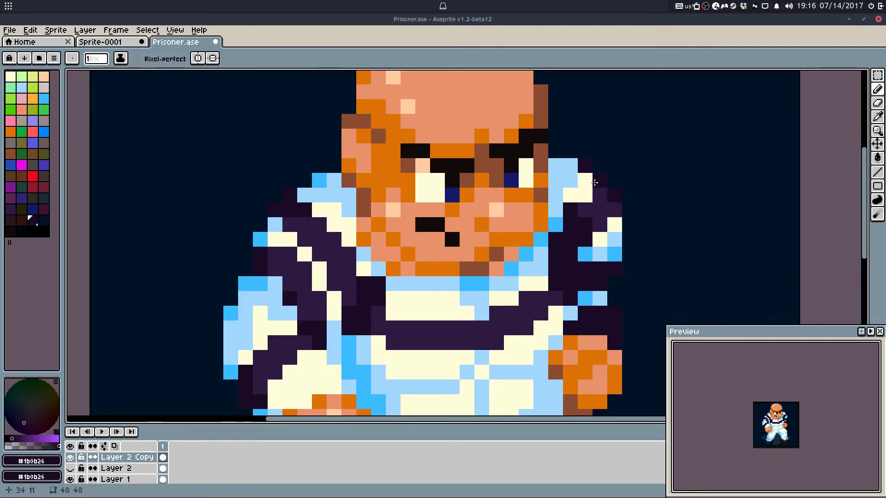
left_click(571, 164, "alt")
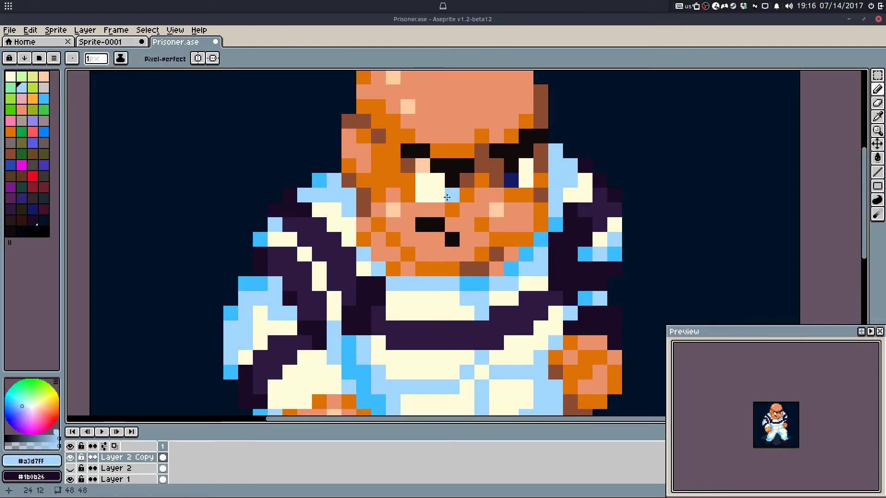
scroll(329, 163, "down", 3)
key("ctrl+z")
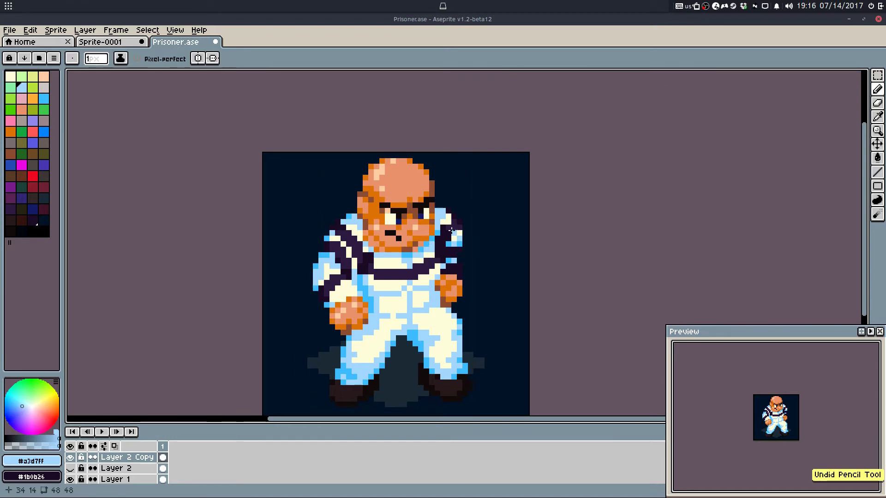
Step: Start a waist stripe at the torso's edge beside the large forearm with #1b0b26 pixels
scroll(451, 225, "up", 2)
left_click(454, 219, "alt")
mouse_move(343, 358)
left_mouse_down()
mouse_move(344, 221)
mouse_move(391, 250)
mouse_move(352, 265)
mouse_move(410, 259)
mouse_move(430, 239)
left_mouse_up()
scroll(357, 235, "up", 2)
right_click(329, 215)
right_click(344, 219)
right_click(347, 233)
Step: Try continuing the waist stripe down from its start beside the large forearm, and undo those pixels
left_click(376, 238)
right_click(370, 259)
right_click(348, 258)
key("ctrl+z")
key("ctrl+z")
key("ctrl+z")
key("ctrl+z")
key("ctrl+z")
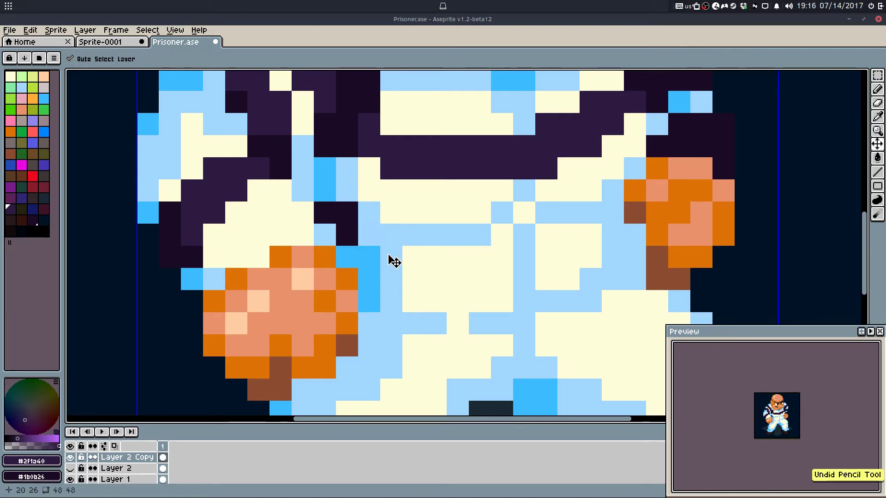
Step: Draw the waist stripe across the torso in #2f1a40, with #1b0b26 at its shaded start
mouse_move(347, 234)
left_mouse_down()
mouse_move(380, 251)
mouse_move(392, 236)
left_mouse_up()
left_click_drag(413, 257, 498, 251)
mouse_move(528, 214)
left_mouse_down()
mouse_move(543, 235)
mouse_move(586, 234)
left_mouse_up()
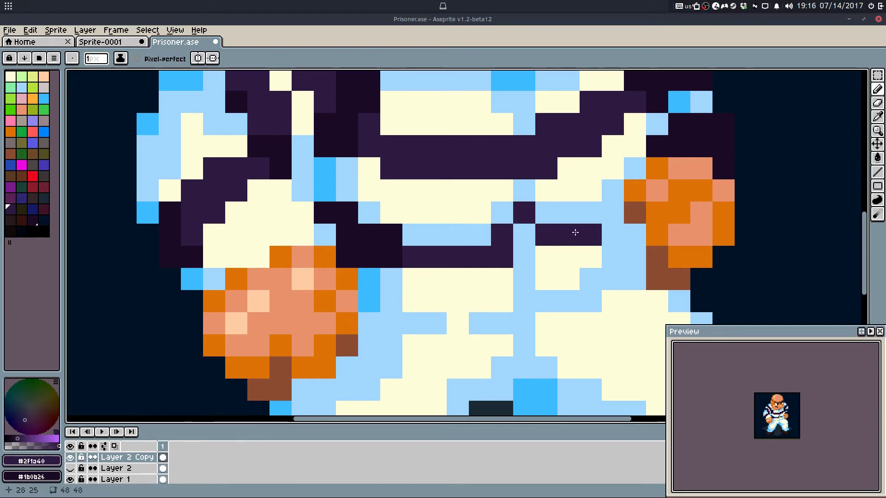
Step: Thicken the waist stripe and shade its upper edge and centre fold with #1b0b26 pixels
right_click(523, 236)
right_click(518, 255)
left_click_drag(473, 230, 436, 232)
right_click(415, 235)
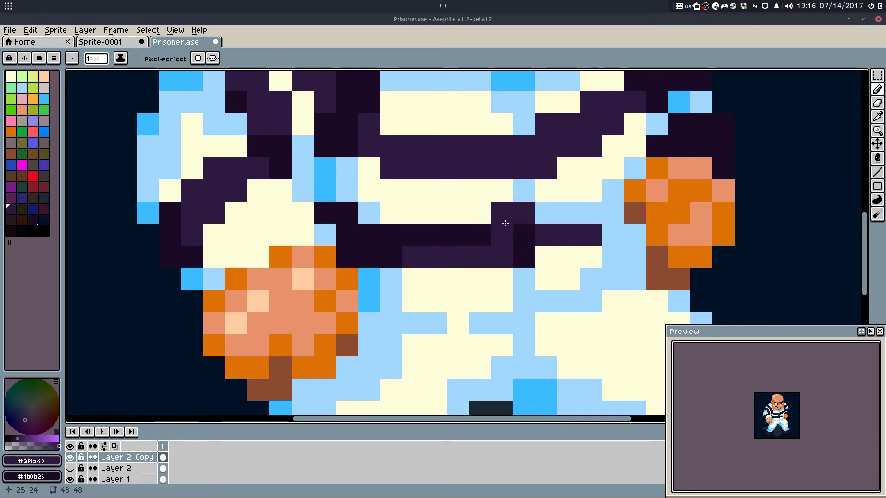
right_click(504, 220)
right_click(523, 229)
Step: Extend the waist stripe's shaded upper edge to the small fist with #1b0b26 pixels
mouse_move(550, 218)
left_mouse_down()
mouse_move(601, 212)
mouse_move(614, 201)
mouse_move(619, 218)
left_mouse_up()
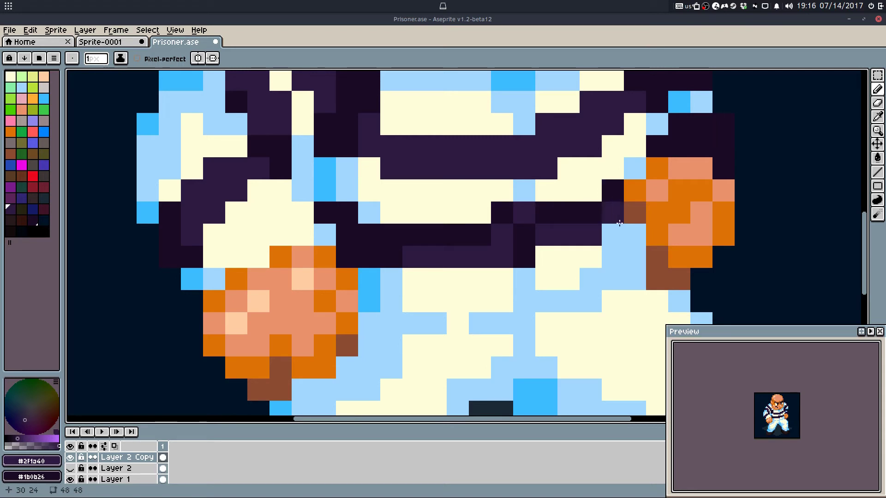
right_click(614, 227)
right_click(636, 169)
right_click(636, 227)
scroll(633, 267, "down", 2)
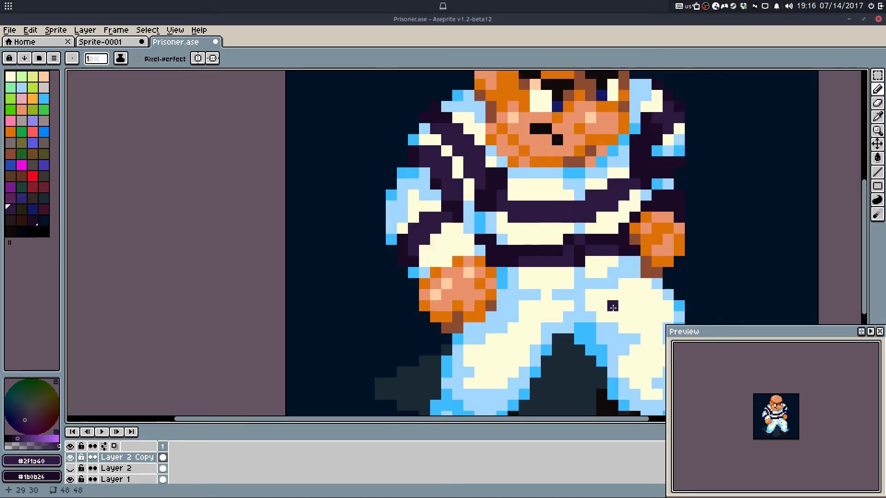
Step: Draw #2f1a40 stripes across the thigh, knee and shin of the leg below the large fist
left_click_drag(613, 306, 592, 245)
scroll(474, 249, "up", 2)
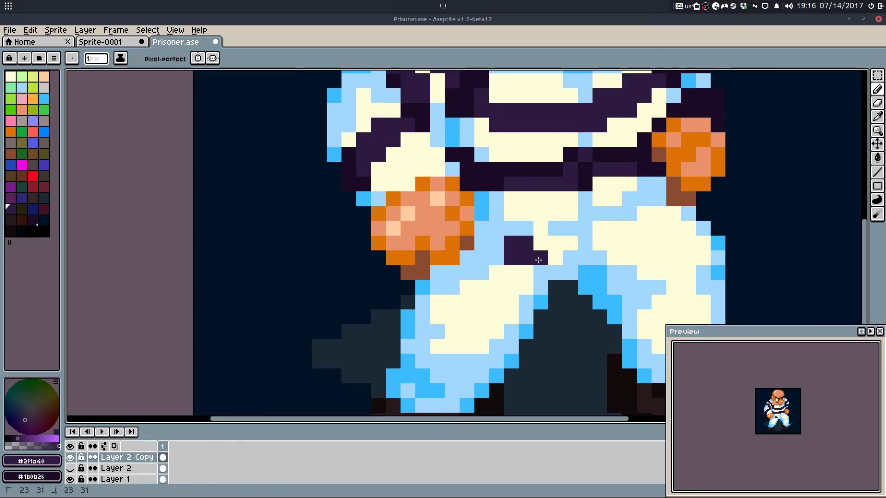
left_click(467, 287)
left_click(482, 287)
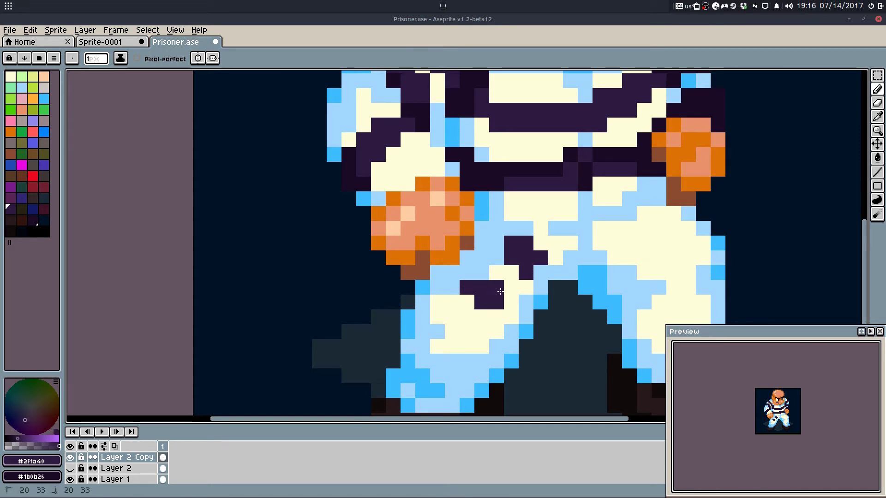
left_click(467, 303)
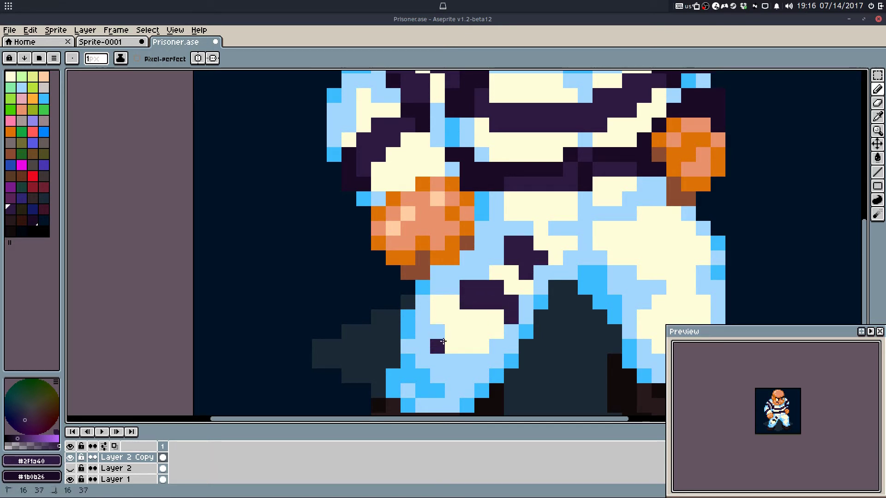
left_click_drag(482, 361, 467, 362)
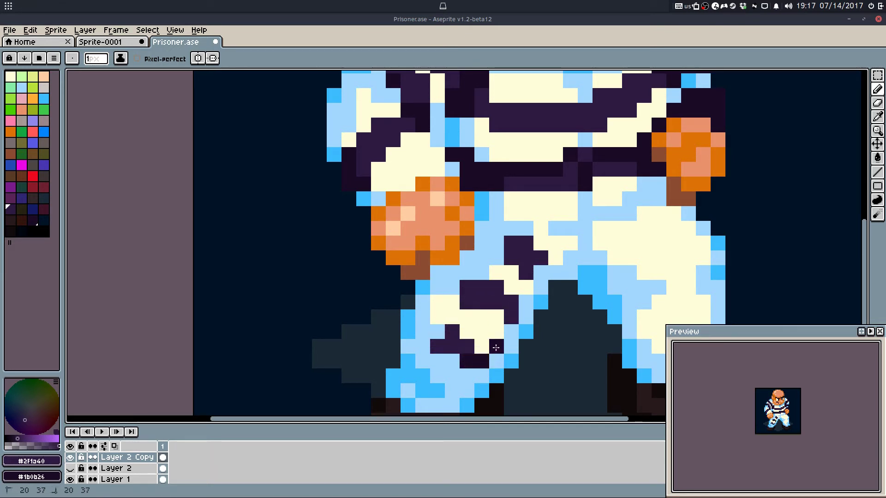
mouse_move(418, 330)
left_mouse_down()
mouse_move(435, 356)
mouse_move(505, 366)
left_mouse_up()
Step: Extend that leg's knee and shin stripes to both edges with #1b0b26, undoing the misplaced pixel
right_click(457, 288)
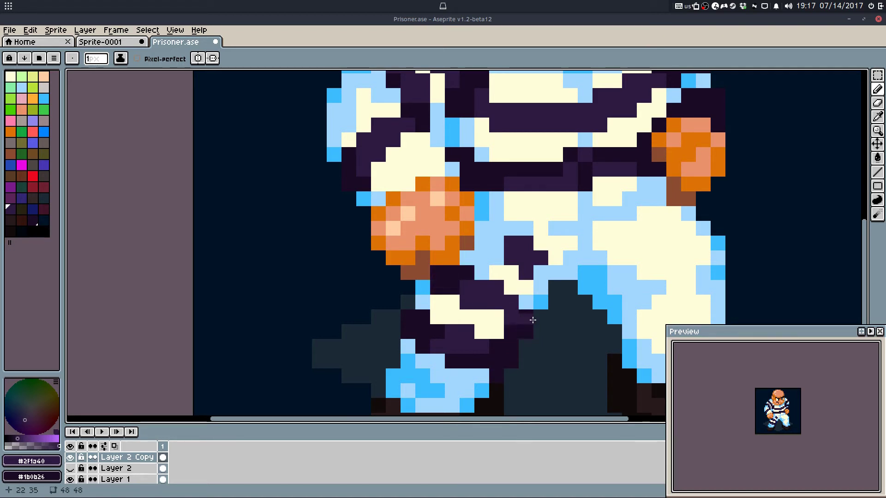
right_click(540, 303)
key("ctrl+z")
right_click(527, 304)
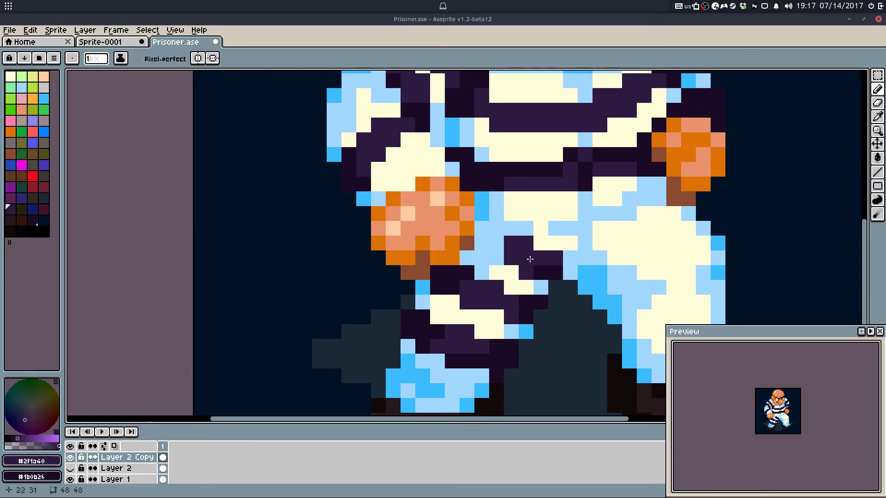
Step: Extend the thigh stripe to the large fist with #1b0b26 pixels and retouch the fabric below it with #a3d7ff
right_click(504, 238)
right_click(490, 247)
right_click(482, 244)
right_click(483, 257)
right_click(493, 254)
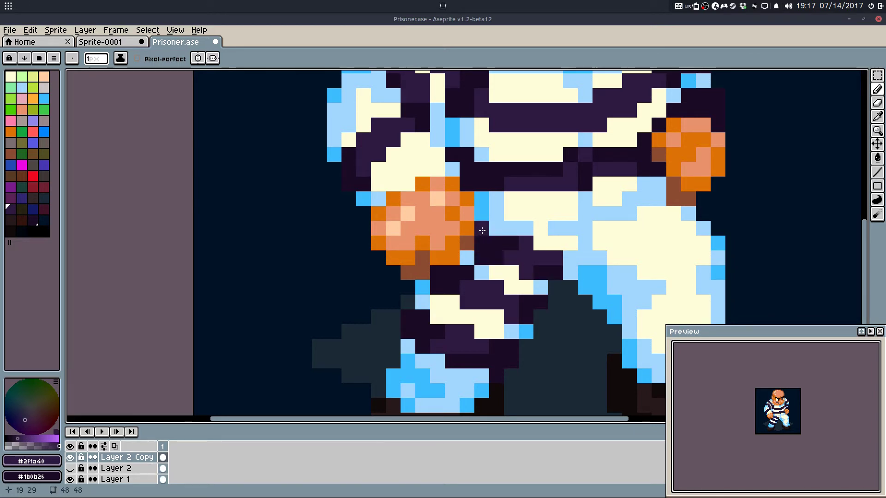
right_click(481, 230)
right_click(493, 230)
left_click(482, 271, "alt")
left_click(481, 262)
Step: Draw a #2f1a40 stripe across the other leg's thigh and shade it down to the crotch with #1b0b26
left_click(526, 244, "alt")
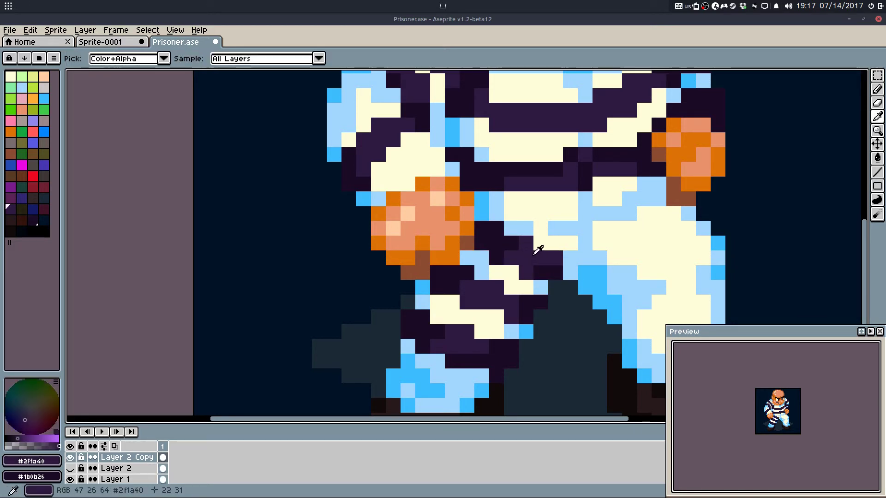
left_click_drag(617, 256, 632, 249)
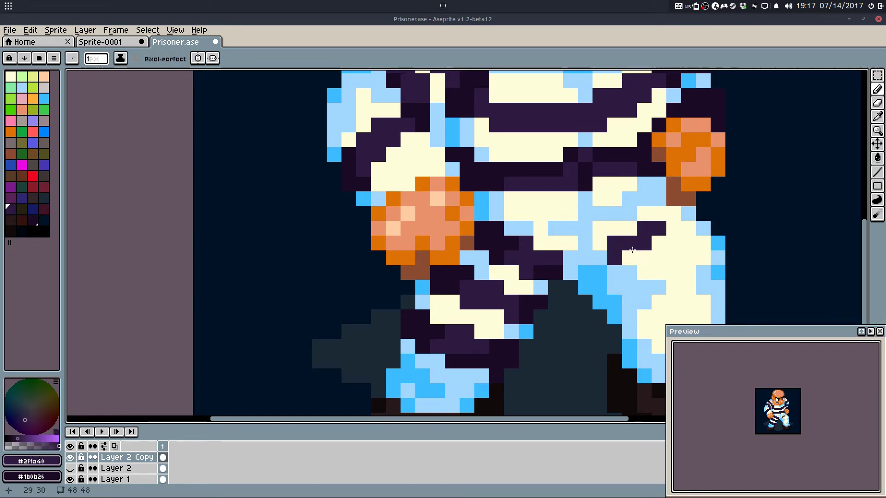
left_click(674, 215)
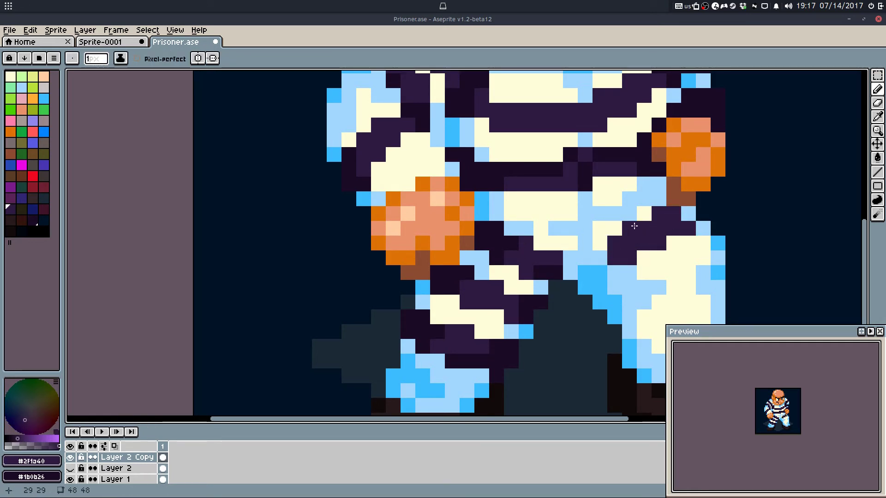
mouse_move(597, 259)
left_mouse_down()
mouse_move(586, 283)
mouse_move(608, 279)
left_mouse_up()
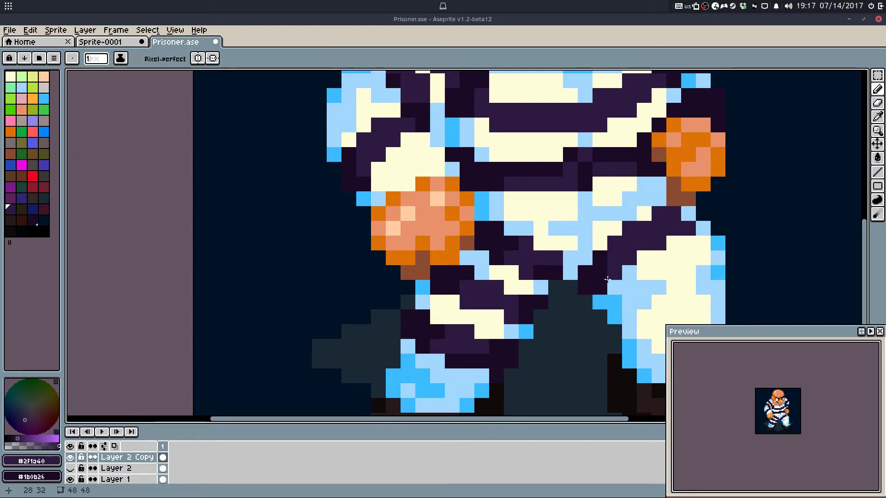
Step: Retouch the thigh stripe's lower edge in #2f1a40 and extend it to the hip's outer edge with #1b0b26
left_click(655, 256, "alt")
left_click(679, 232)
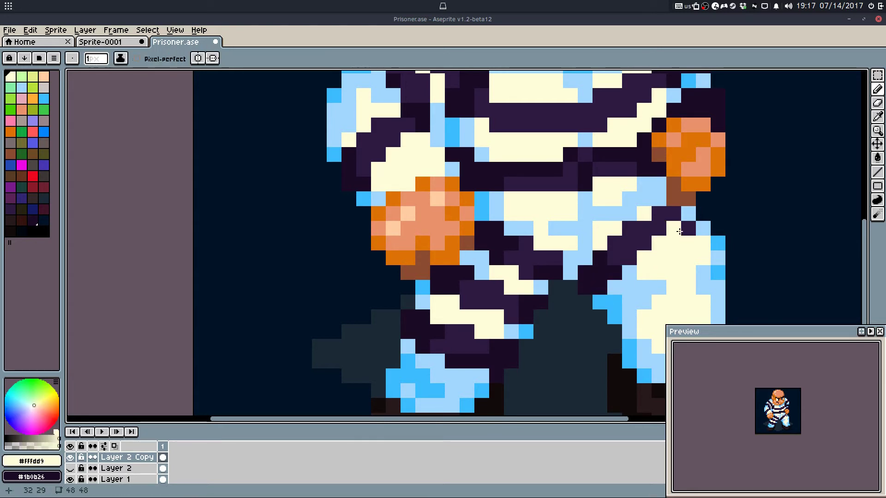
left_click(634, 234, "alt")
left_click_drag(643, 244, 632, 253)
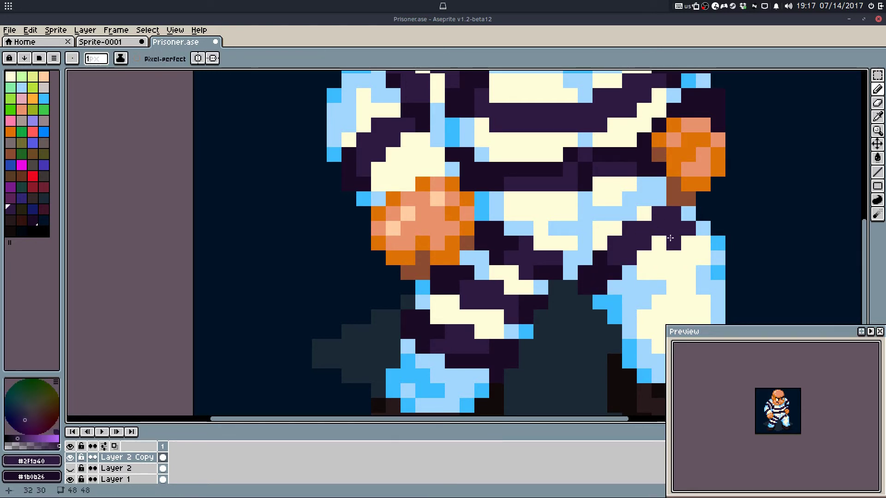
left_click(616, 266, "alt")
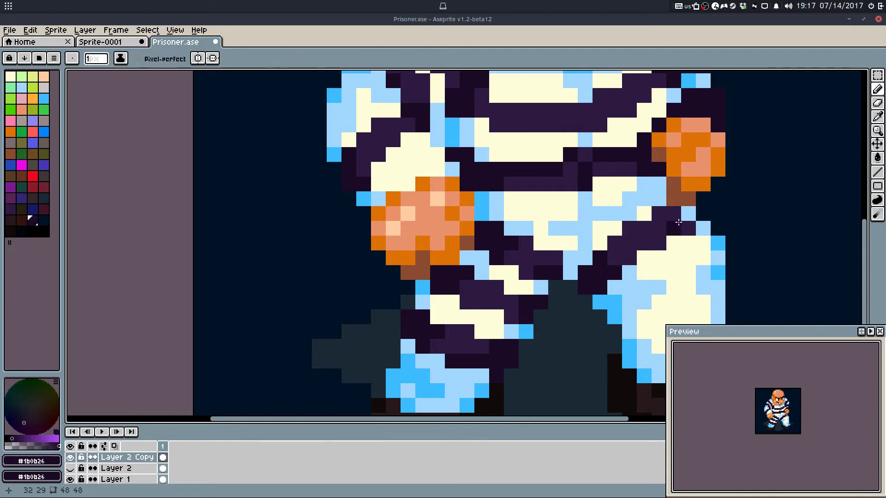
left_click_drag(689, 213, 709, 238)
Step: Draw a knee stripe across that leg with a #2f1a40 middle and #1b0b26 ends, and select #a3d7ff for retouching
left_click_drag(676, 263, 623, 206)
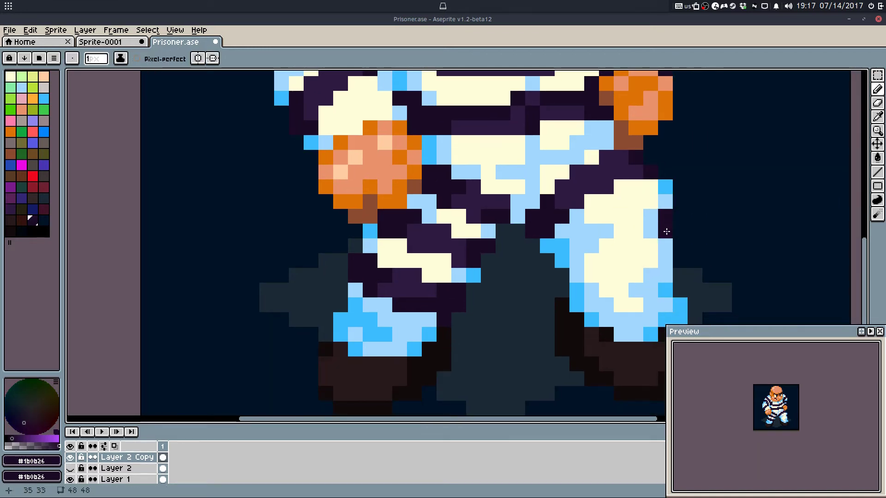
left_click(662, 230, "alt")
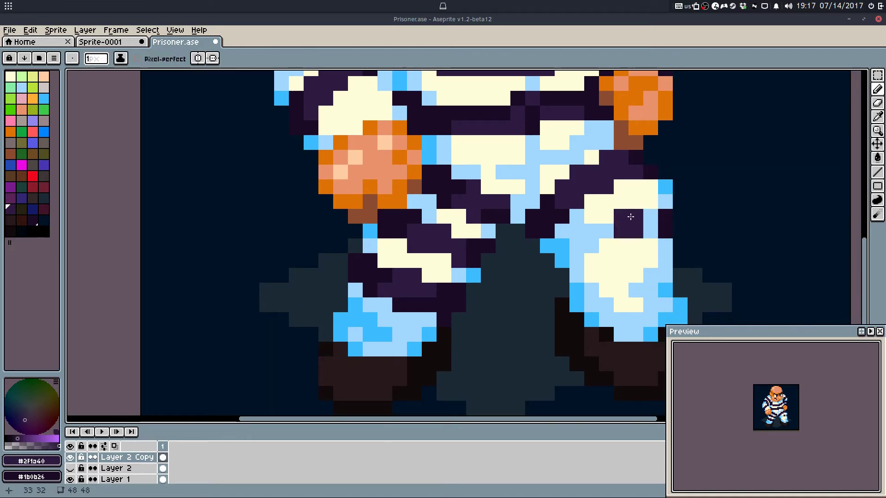
left_click(667, 217, "alt")
mouse_move(651, 217)
left_mouse_down()
mouse_move(582, 237)
mouse_move(612, 232)
mouse_move(581, 238)
mouse_move(586, 244)
mouse_move(566, 254)
mouse_move(576, 258)
mouse_move(574, 220)
mouse_move(560, 243)
left_mouse_up()
key("ctrl+z")
left_click(576, 216, "alt")
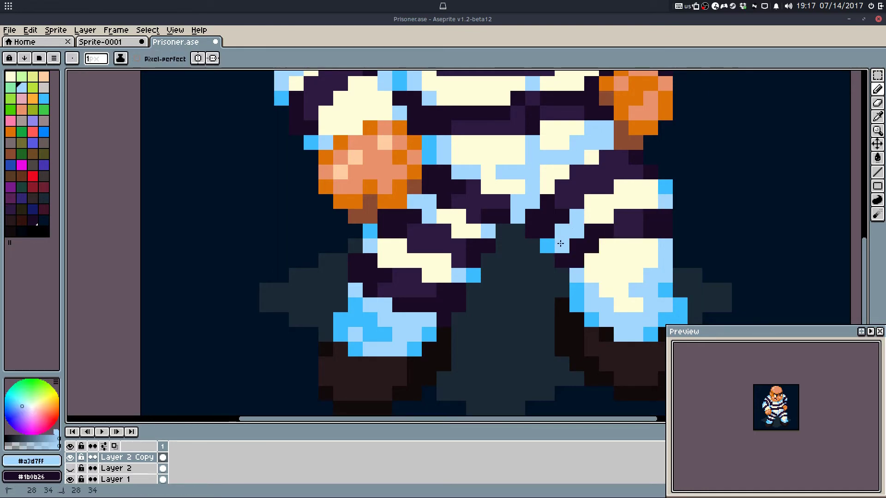
Step: Shade the inner knee edge with #3bbcff and reshape the knee stripe's inner end using #1b0b26 and #fffdd9 pixels
left_click(548, 246, "alt")
key("alt")
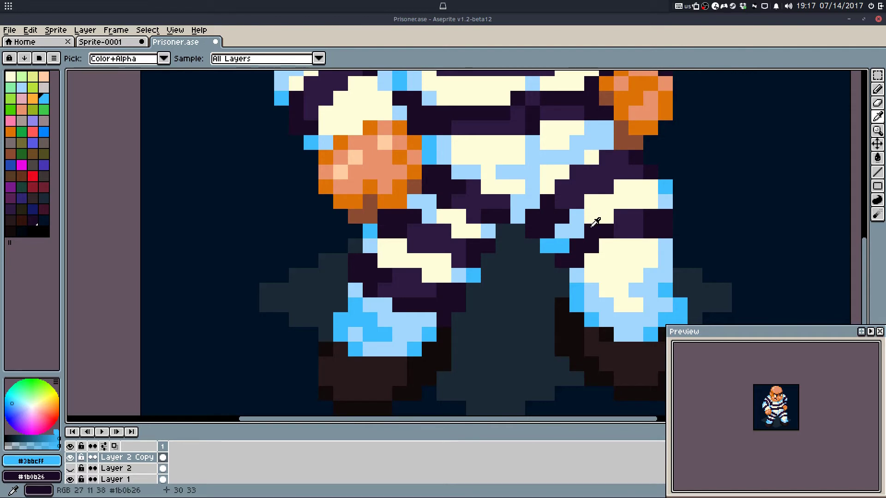
left_click(605, 226, "alt")
scroll(531, 188, "up", 1)
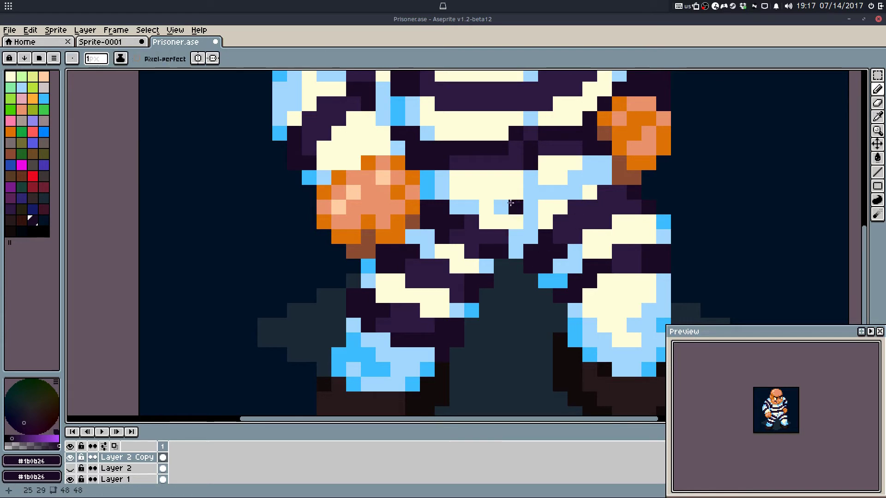
key("alt")
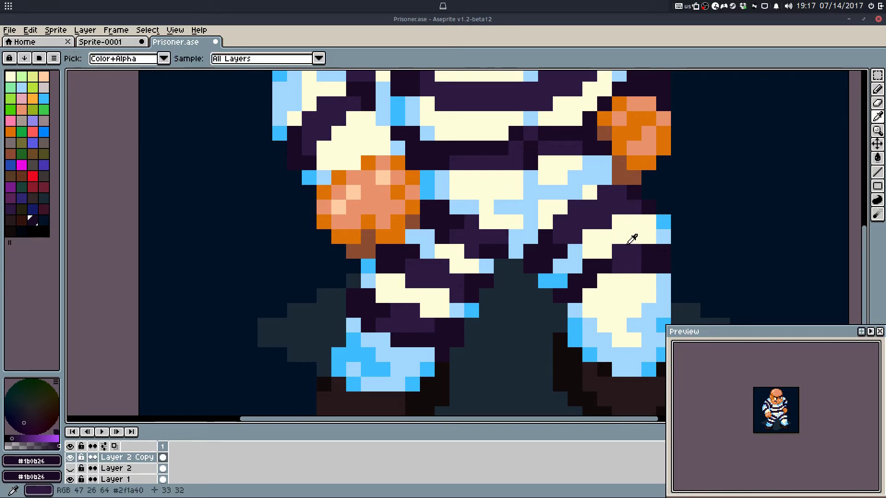
left_click(604, 253)
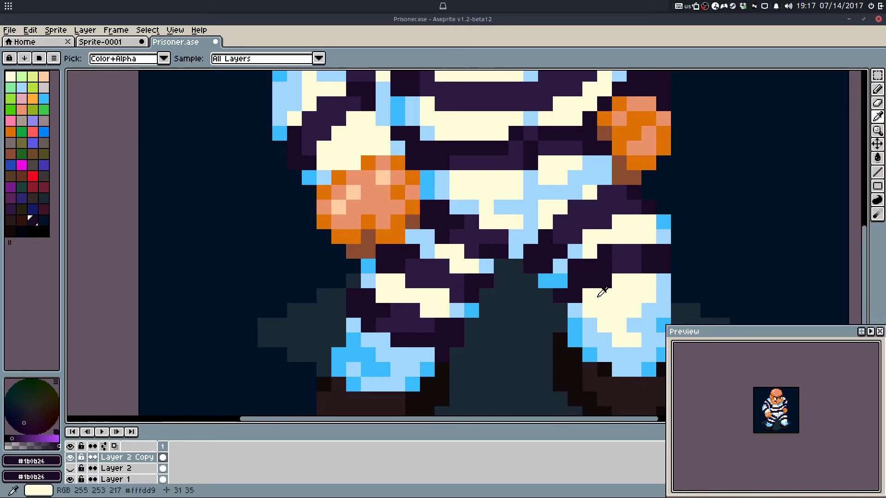
left_click(600, 295, "alt")
left_click(604, 282)
left_click(581, 279, "alt")
left_click(562, 281)
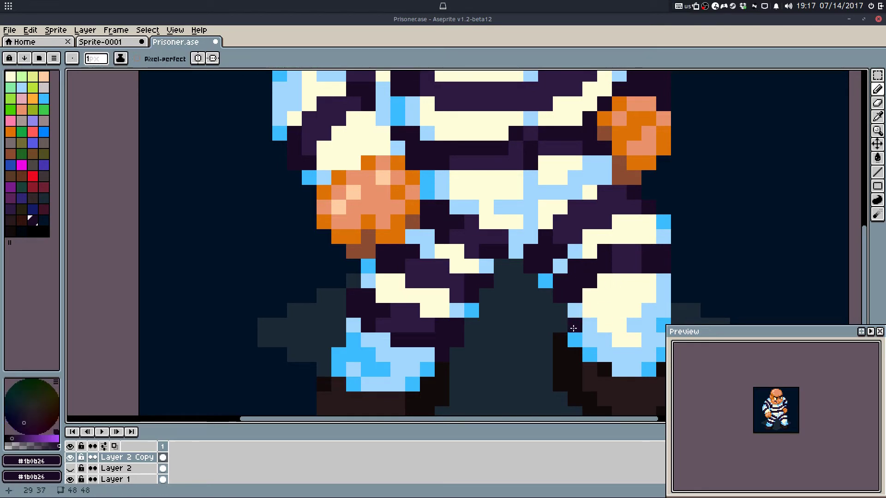
Step: Try #1b0b26 stripes across both trouser cuffs just above the shoes
mouse_move(609, 368)
left_mouse_down()
mouse_move(644, 364)
mouse_move(621, 360)
mouse_move(651, 356)
mouse_move(587, 335)
mouse_move(602, 338)
mouse_move(589, 337)
mouse_move(608, 325)
mouse_move(610, 336)
mouse_move(581, 342)
left_mouse_up()
left_click(582, 342, "alt")
mouse_move(300, 346)
left_mouse_down()
mouse_move(405, 337)
mouse_move(393, 342)
mouse_move(381, 328)
mouse_move(421, 347)
mouse_move(452, 342)
mouse_move(394, 312)
left_mouse_up()
key("ctrl+z")
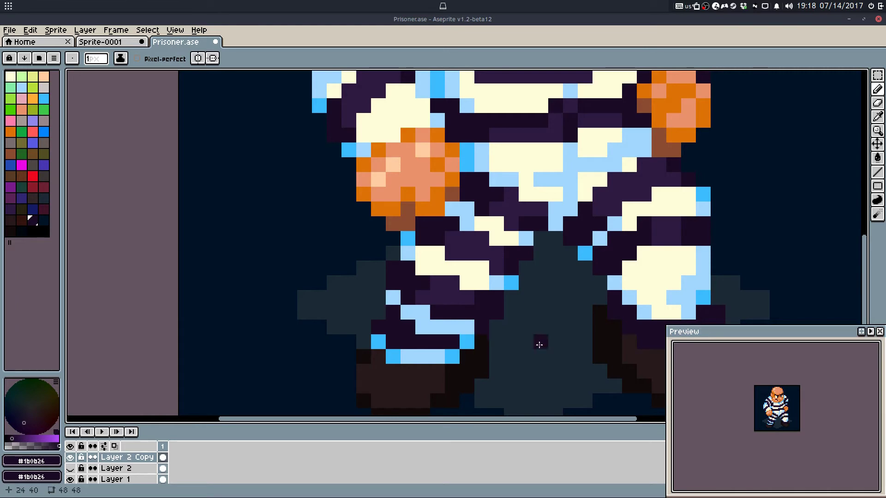
scroll(539, 345, "down", 3)
scroll(584, 300, "up", 3)
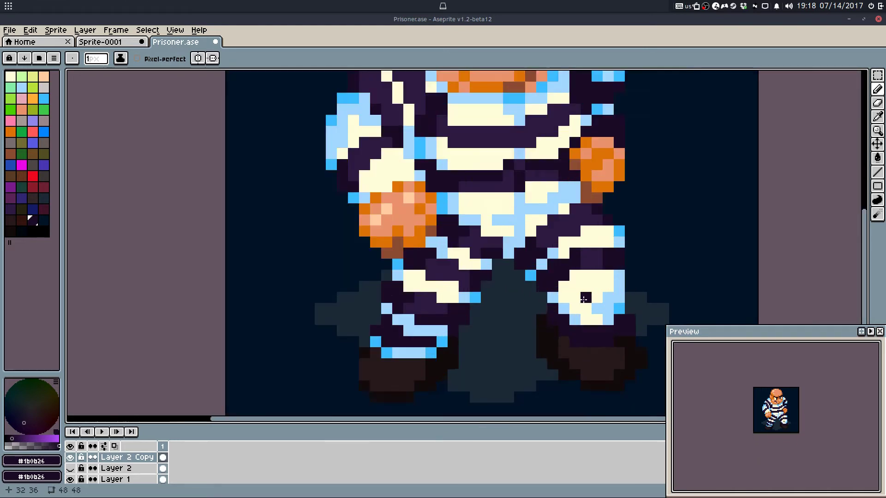
scroll(583, 299, "up", 2)
scroll(594, 326, "down", 2)
left_click_drag(600, 340, 579, 319)
Step: Undo the trial stripes on both trouser cuffs
key("ctrl+z")
key("ctrl+z")
key("ctrl+z")
key("ctrl+z")
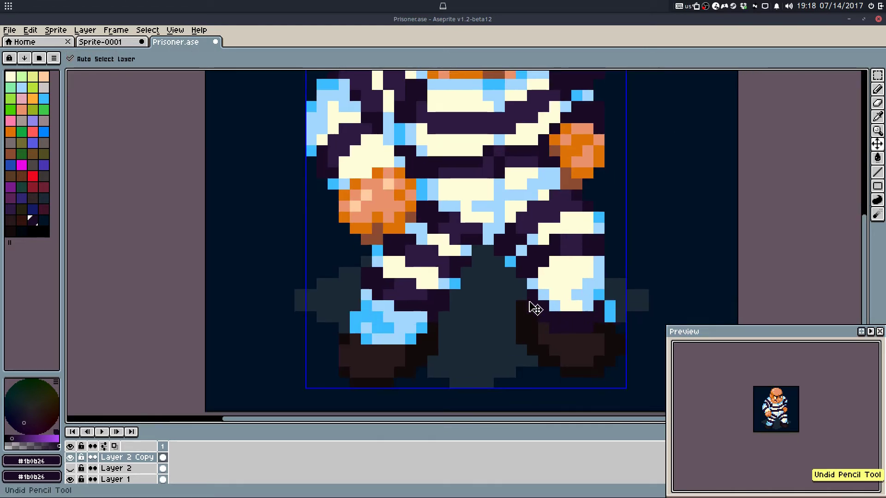
key("ctrl+z")
key("ctrl+z")
key("ctrl+z")
key("ctrl+z")
key("ctrl+z")
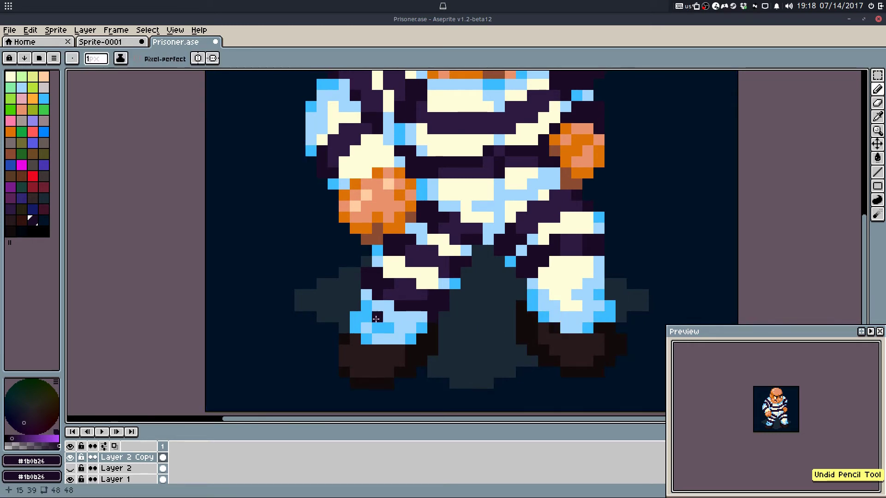
Step: Draw a #1b0b26 stripe across the trouser cuff above the shoe on the large fist's side
scroll(376, 318, "up", 1)
mouse_move(366, 318)
left_mouse_down()
mouse_move(393, 344)
mouse_move(410, 331)
left_mouse_up()
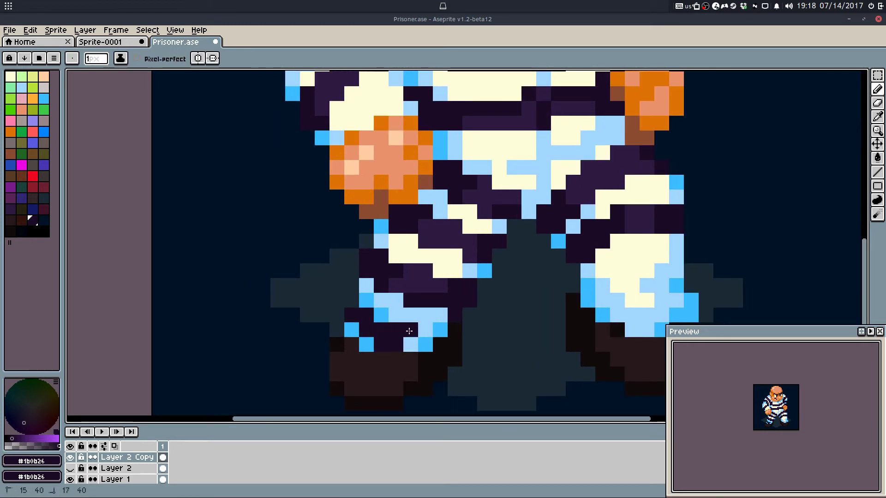
scroll(525, 261, "down", 7)
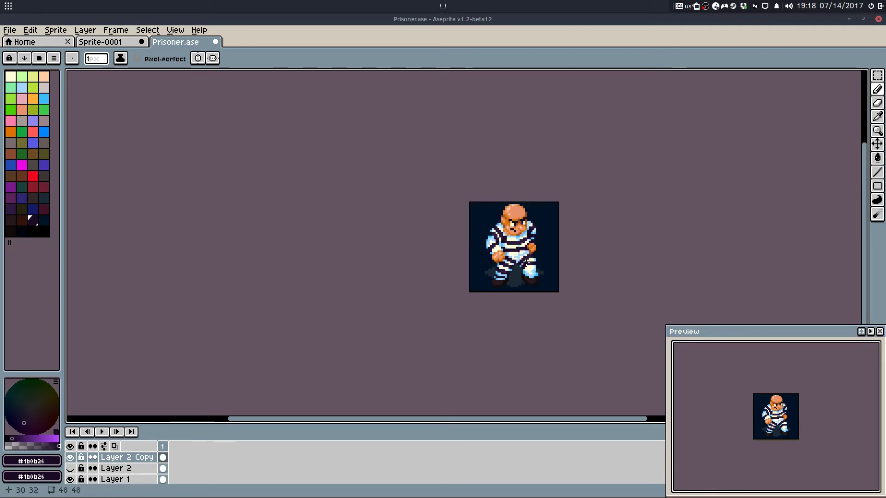
scroll(529, 260, "up", 5)
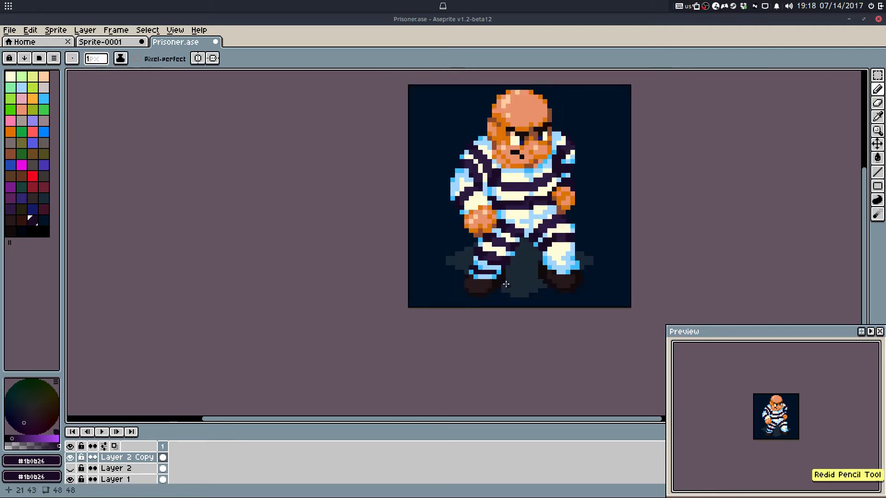
left_click_drag(627, 212, 506, 276)
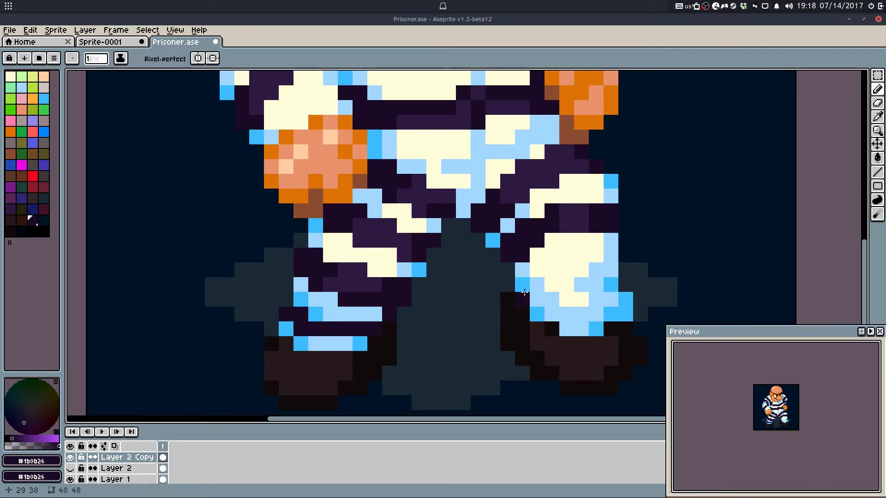
Step: Widen the middle of the other leg's knee stripe with #2f1a40 and undo the trial pixels on the shin
left_click(574, 208, "alt")
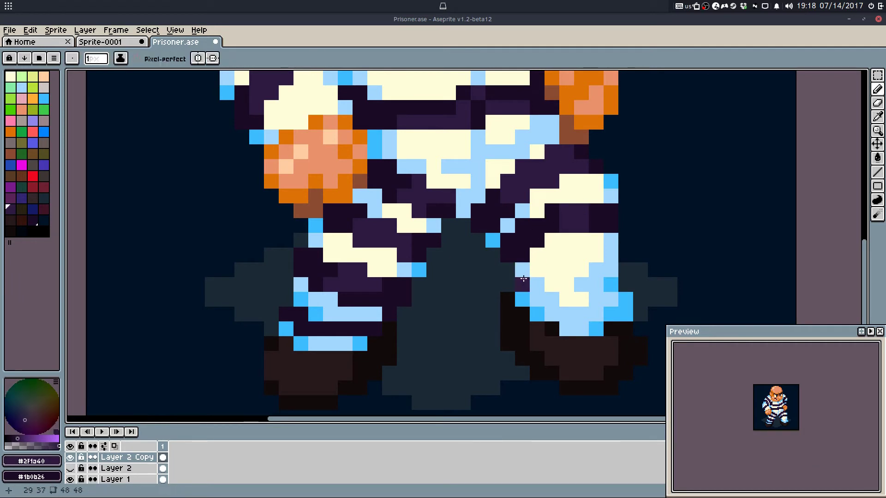
left_click_drag(541, 226, 539, 240)
key("ctrl+z")
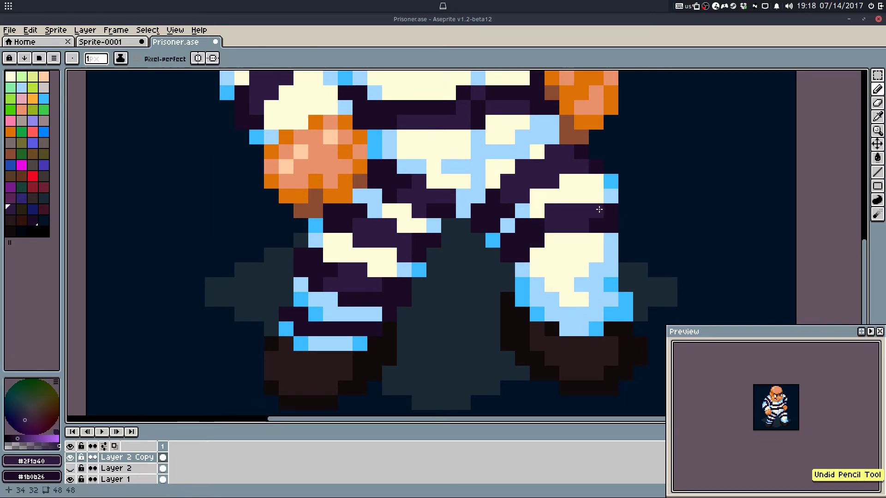
left_click(601, 211)
left_click(535, 227)
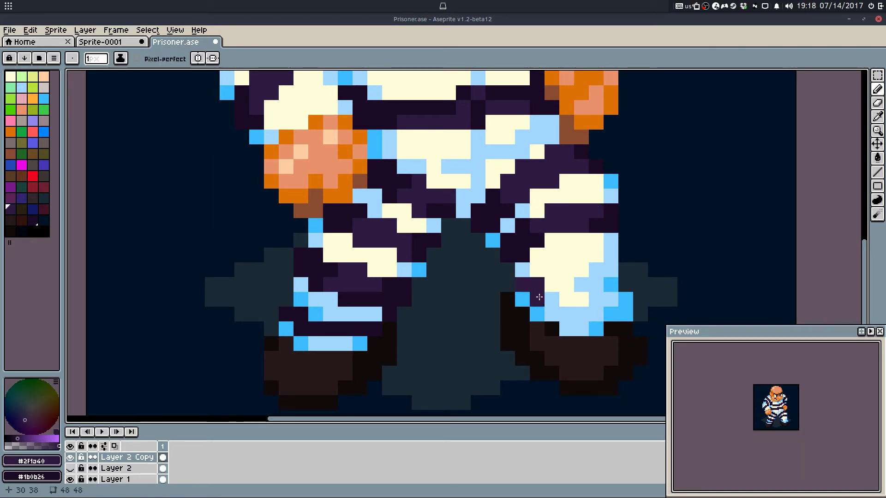
key("ctrl+z")
key("ctrl+z")
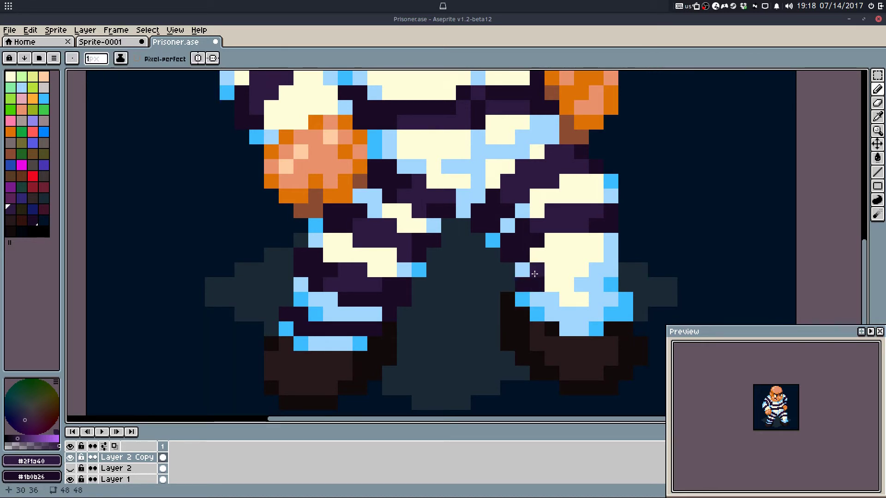
Step: Draw a stripe across that leg's shin with a #2f1a40 middle and #1b0b26 shading at its ends
left_click_drag(538, 271, 586, 266)
left_click_drag(552, 256, 618, 263)
key("ctrl+z")
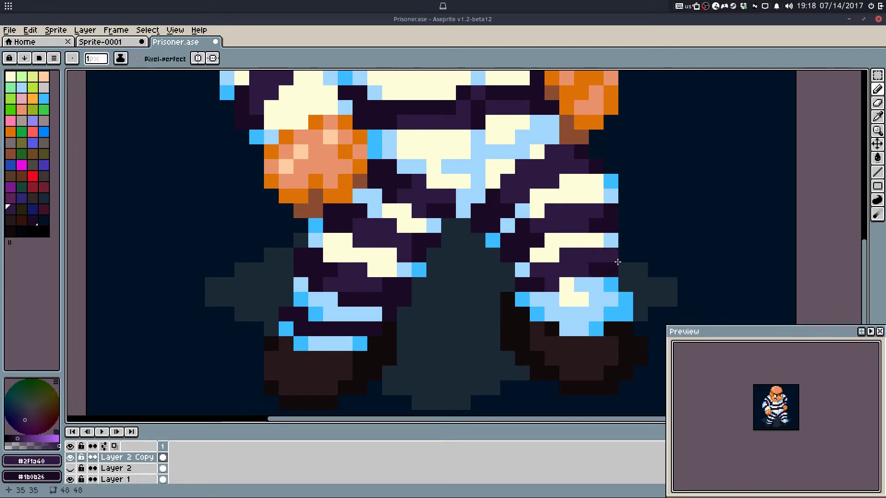
left_click(552, 255)
left_click(563, 309)
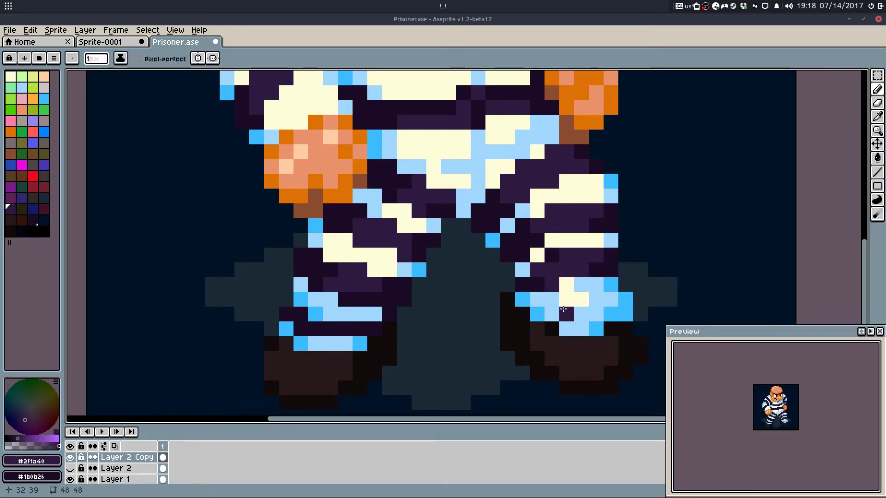
left_click(608, 325)
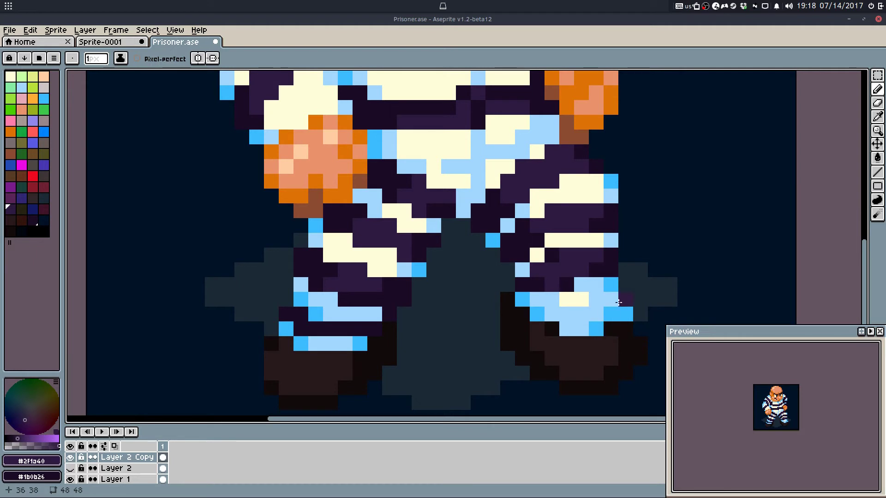
Step: Highlight the cuff fabric below the shin stripe with #fffdd9 and soften it with #a3d7ff pixels
left_click(583, 299, "alt")
left_click(567, 312)
left_click(553, 300)
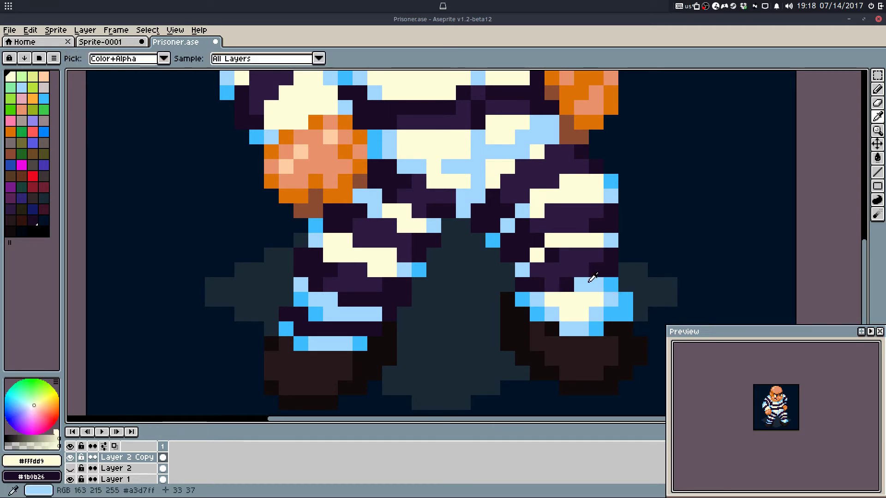
left_click(590, 281, "alt")
left_click_drag(571, 301, 581, 300)
scroll(623, 245, "down", 5)
scroll(635, 233, "down", 1)
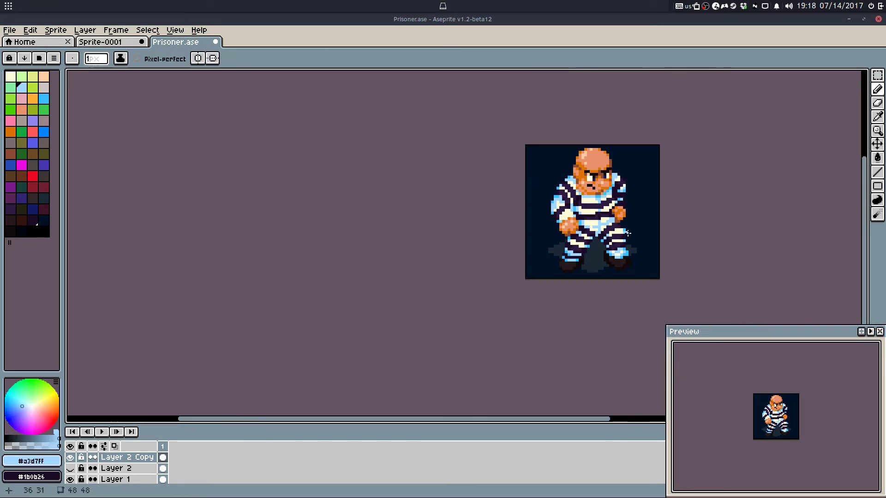
scroll(613, 286, "up", 6)
left_click(612, 291, "alt")
scroll(643, 295, "down", 2)
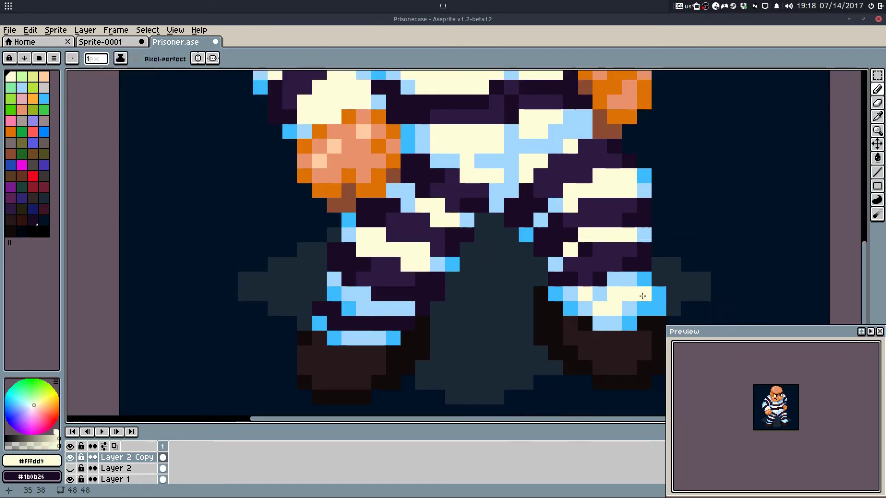
Step: Shade the inner part of the shin stripe with #1b0b26 and select #2f1a40, undoing the stray crotch pixels
left_click(605, 261, "alt")
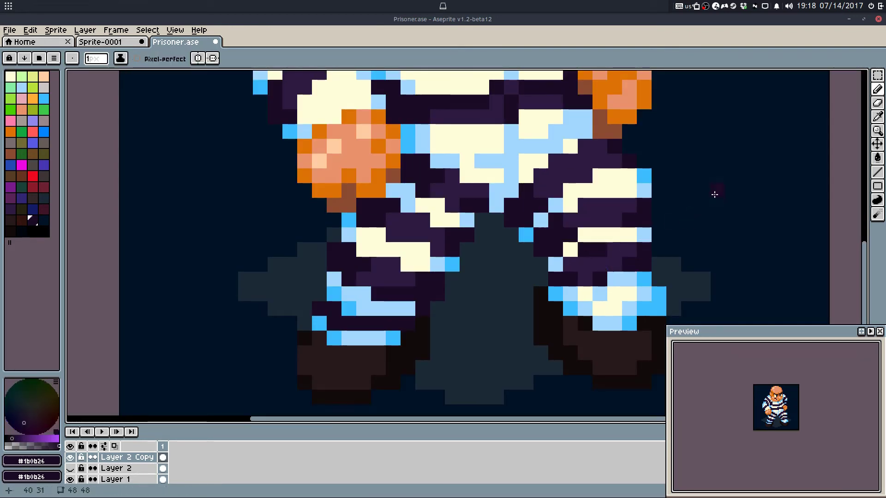
left_click_drag(716, 192, 656, 259)
left_click(604, 301, "alt")
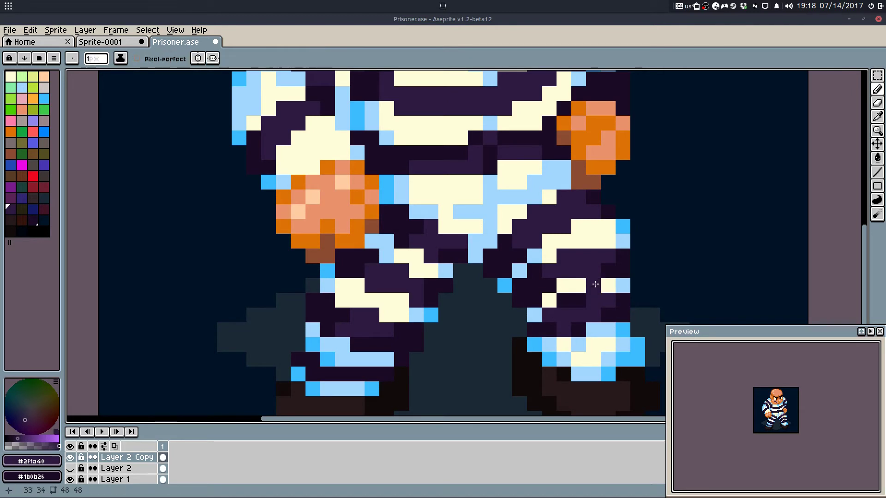
scroll(520, 278, "up", 3)
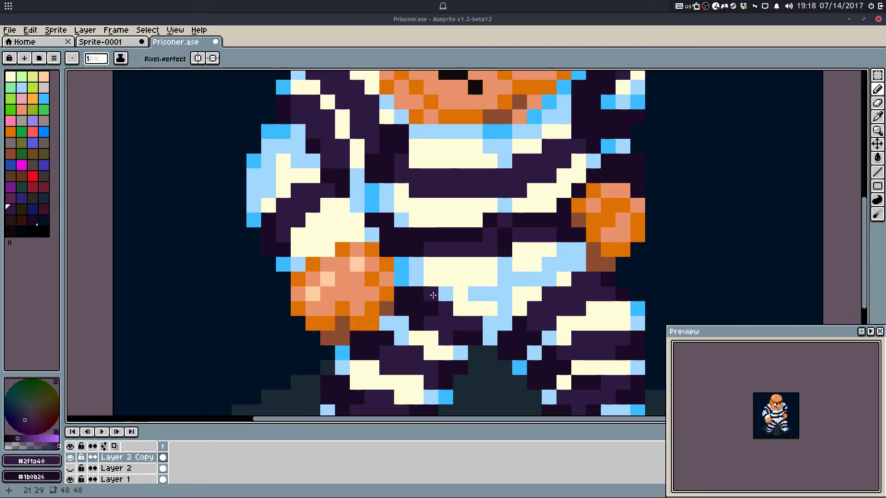
key("ctrl+z")
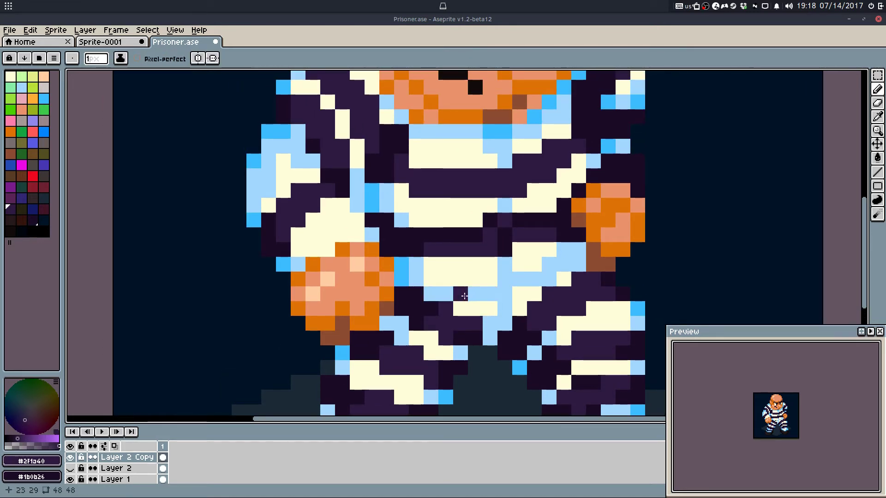
Step: Try a #00060d line across the pelvis from the large fist to the small fist, below the lowest torso stripe
key("alt")
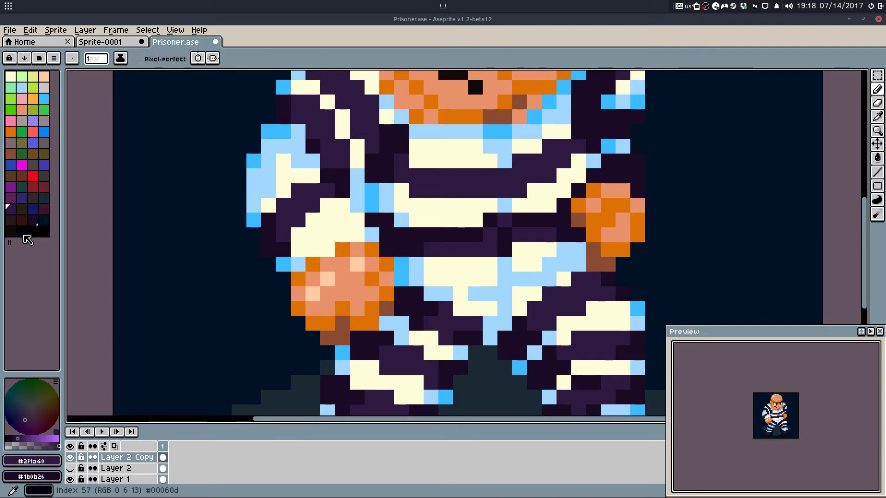
left_click(21, 230)
mouse_move(401, 292)
left_mouse_down()
mouse_move(465, 298)
mouse_move(457, 304)
mouse_move(497, 302)
mouse_move(447, 293)
mouse_move(495, 290)
left_mouse_up()
key("ctrl+z")
key("ctrl+z")
key("ctrl+z")
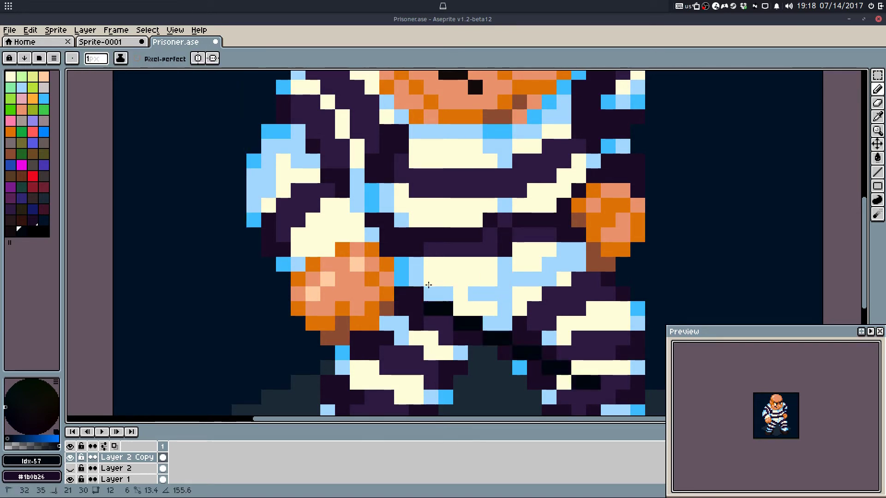
left_click_drag(401, 280, 486, 278)
key("ctrl+z")
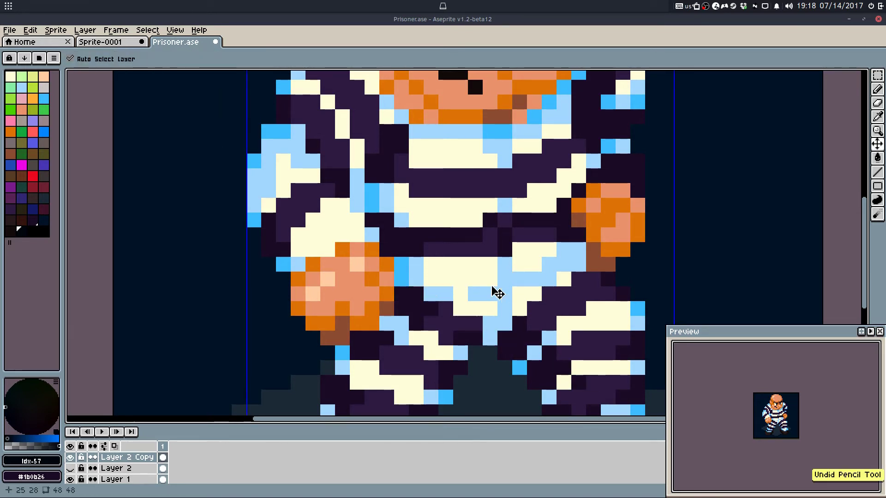
mouse_move(402, 279)
left_mouse_down()
mouse_move(447, 292)
mouse_move(433, 293)
mouse_move(507, 294)
left_mouse_up()
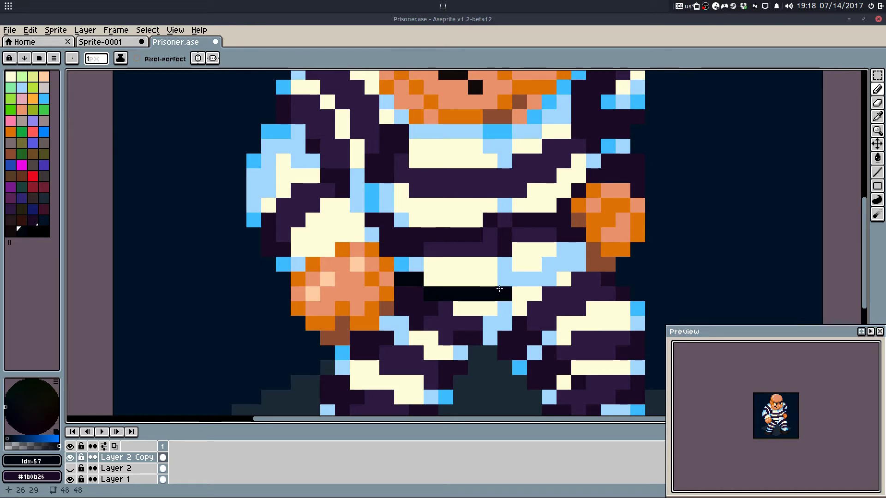
key("ctrl+z")
key("ctrl+z")
left_click_drag(403, 295, 499, 287)
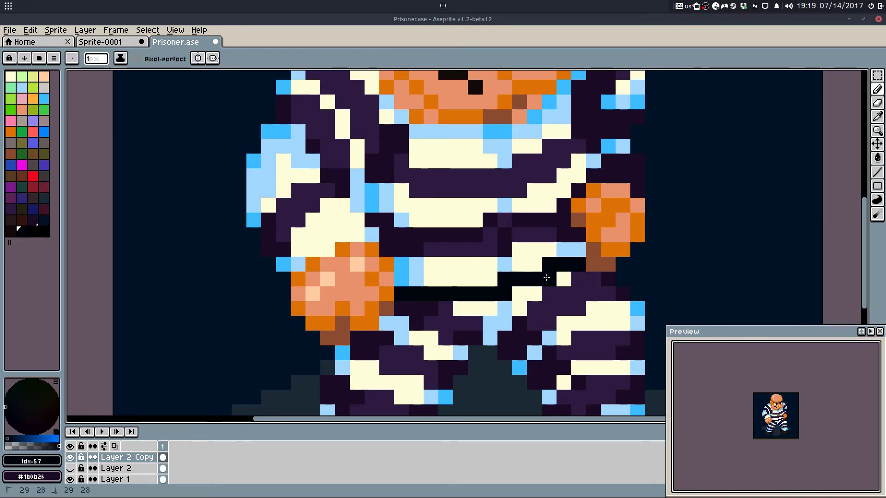
Step: Try trimming the stepped ends of the pelvis line with #a3d7ff and adding a #00060d pixel near the large fist
left_click(568, 247, "alt")
left_click(549, 265)
left_click(506, 279)
scroll(530, 282, "down", 4)
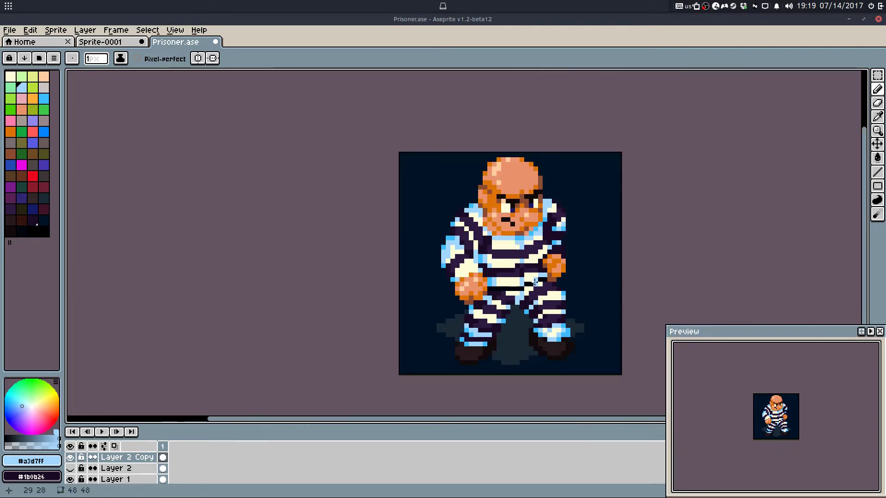
scroll(507, 287, "up", 4)
left_click(471, 294, "alt")
left_click(470, 282)
Step: Undo the #00060d pelvis line and its retouching
key("ctrl+z")
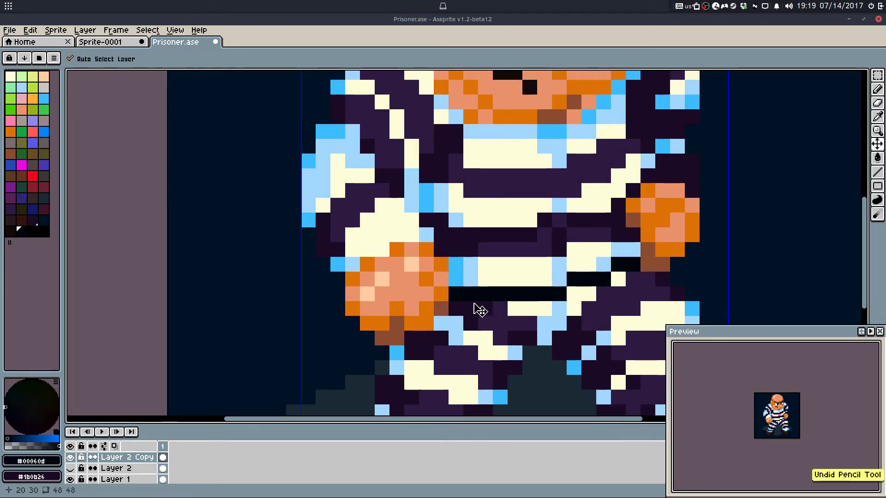
key("ctrl+z")
key("ctrl+z")
key("ctrl+z")
key("ctrl+z")
scroll(498, 294, "down", 4)
scroll(503, 294, "up", 3)
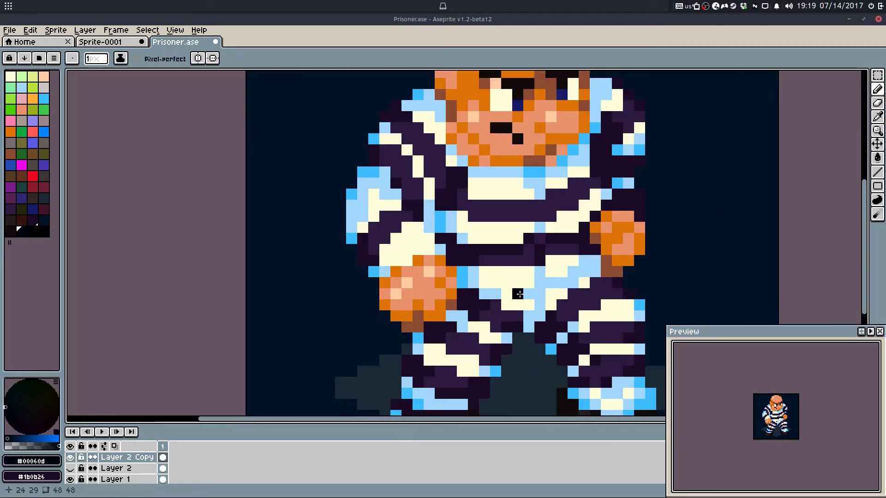
Step: Paint a row of #a3d7ff shading across the lower pelvis, below the lowest torso stripe
scroll(520, 294, "up", 2)
left_click(540, 294, "alt")
left_click_drag(518, 294, 473, 293)
Step: Try deeper #3bbcff shading along the lower pelvis and beside both hips, blended with #a3d7ff
left_click(410, 267, "alt")
left_click(429, 271)
left_click_drag(562, 269, 587, 270)
mouse_move(671, 250)
left_mouse_down()
mouse_move(623, 251)
mouse_move(653, 250)
mouse_move(561, 289)
mouse_move(618, 268)
mouse_move(575, 269)
left_mouse_up()
key("ctrl+z")
left_click(563, 290, "alt")
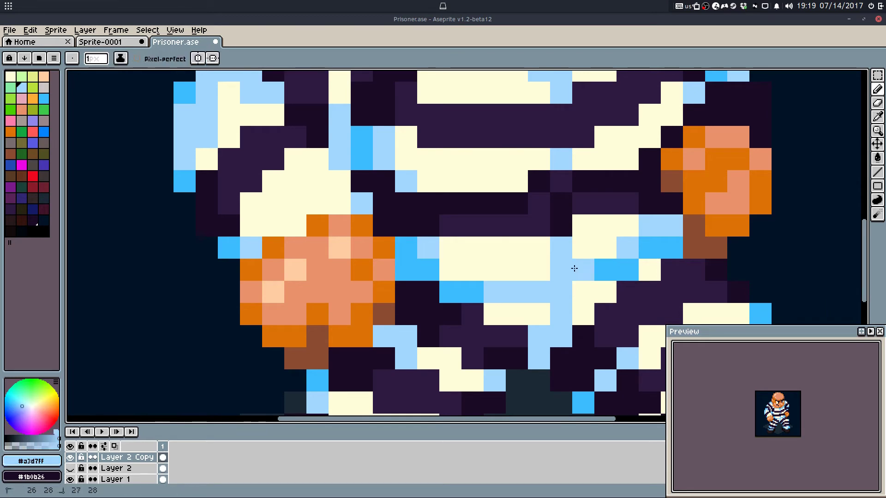
left_click(603, 272, "alt")
left_click_drag(519, 292, 500, 293)
scroll(560, 279, "down", 7)
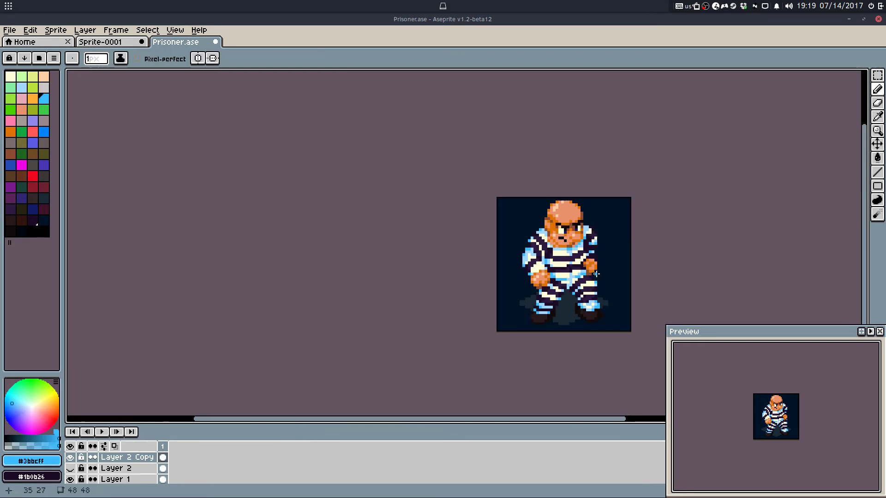
scroll(561, 278, "up", 3)
left_click(546, 272, "alt")
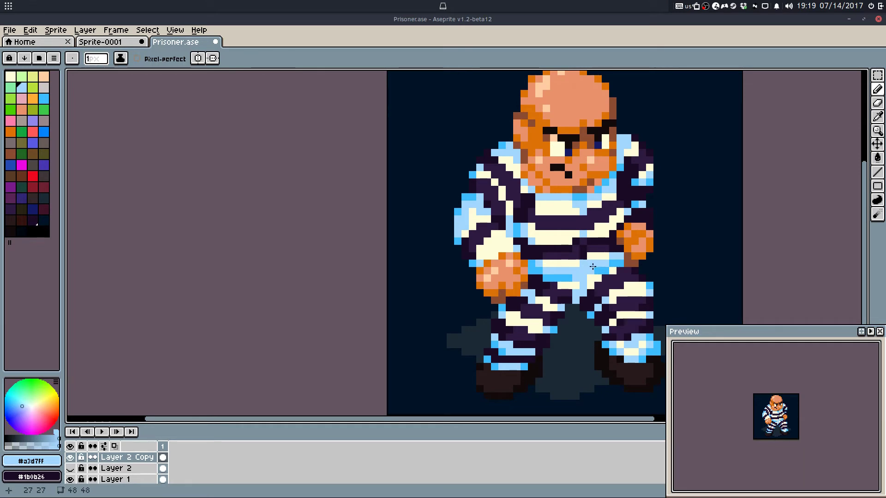
scroll(592, 267, "down", 6)
scroll(658, 266, "up", 1)
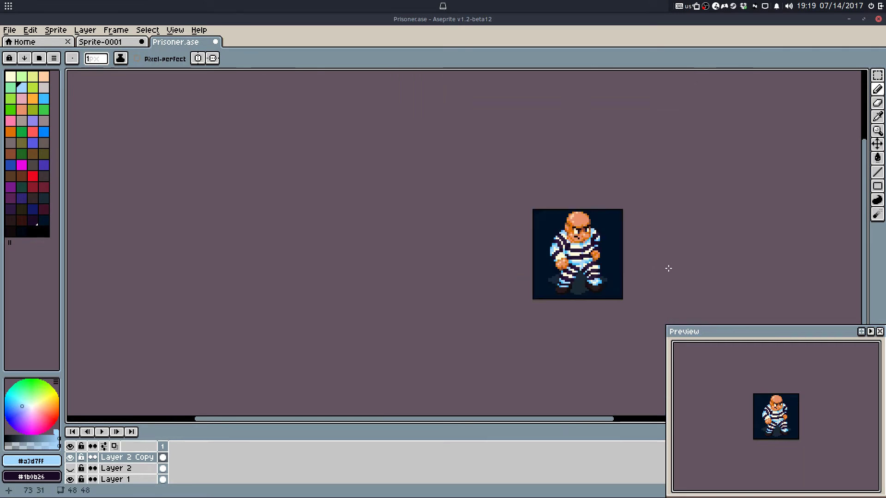
Step: Undo the #3bbcff pelvis shading, keeping the #a3d7ff row, and save the file
key("ctrl+z")
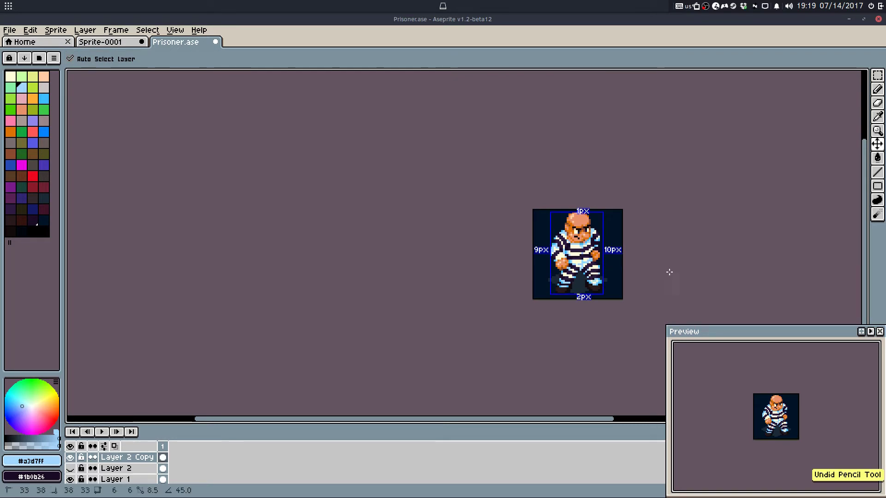
scroll(662, 268, "up", 3)
key("ctrl+z")
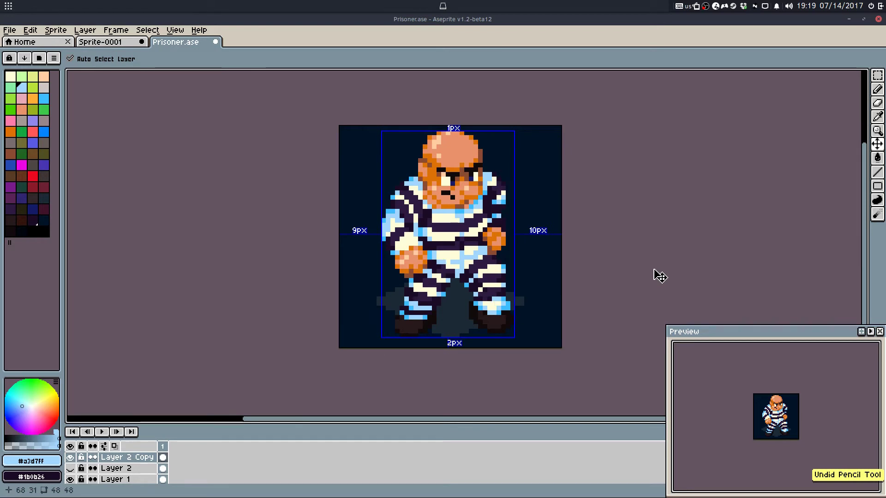
key("ctrl+y")
key("ctrl+z")
key("ctrl+s")
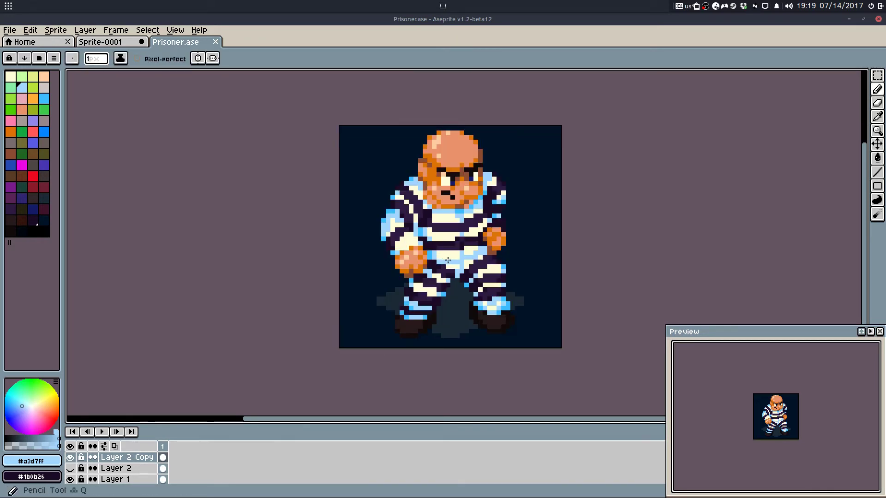
Step: Recolor the crotch-side end pixel of the light-blue pelvis row with #fffdd9 and save the file
scroll(413, 264, "up", 4)
left_click(498, 258, "alt")
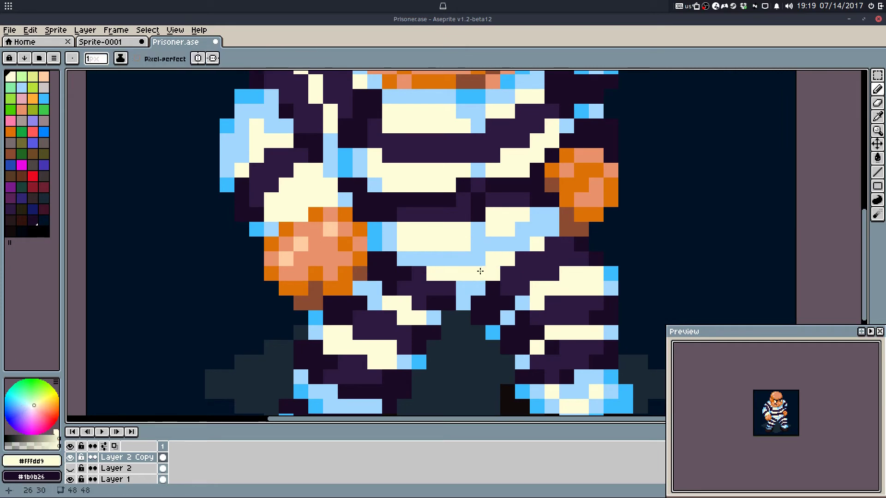
left_click(485, 260)
scroll(529, 250, "down", 5)
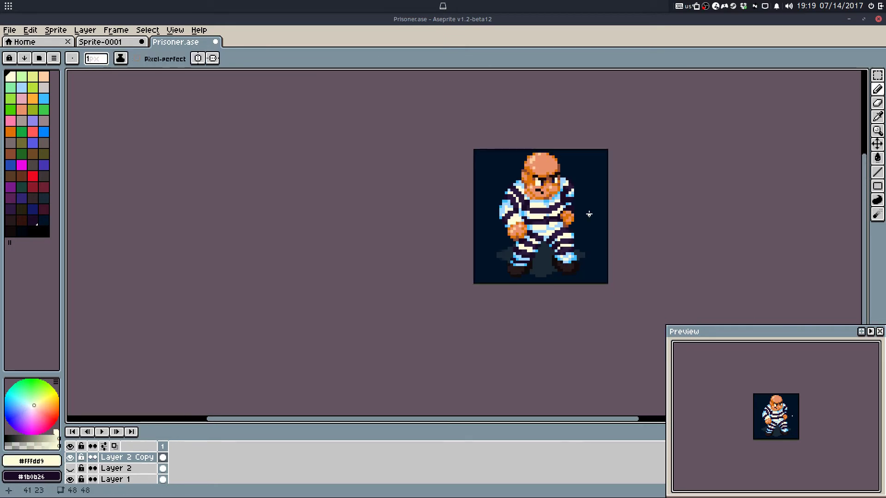
key("ctrl+s")
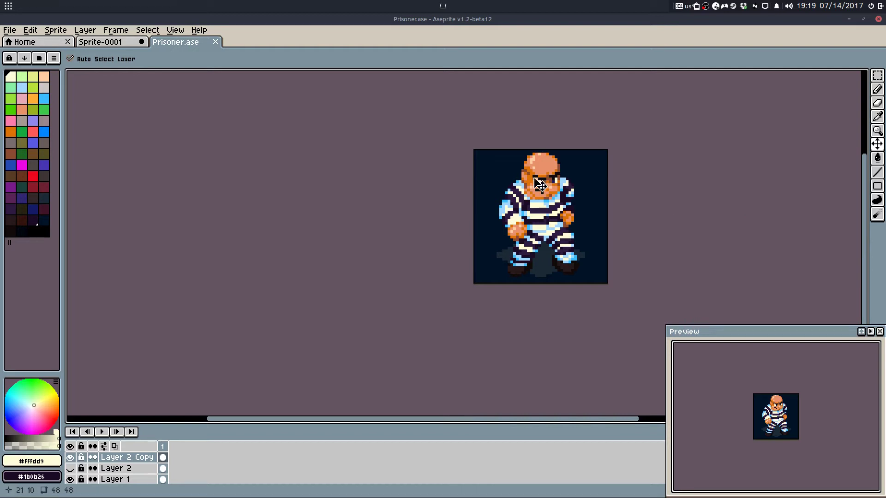
Step: Shade the lower outer corner pixel of the large fist with #8c4b31 and save the file
left_click_drag(534, 179, 514, 202)
key("f")
key("q")
scroll(511, 261, "up", 4)
scroll(471, 261, "up", 2)
left_click(470, 261, "alt")
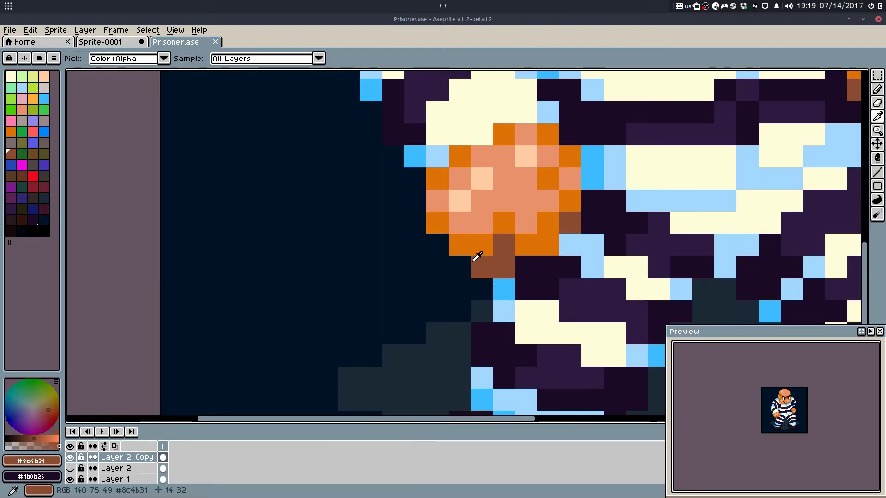
left_click(454, 254)
scroll(526, 245, "down", 5)
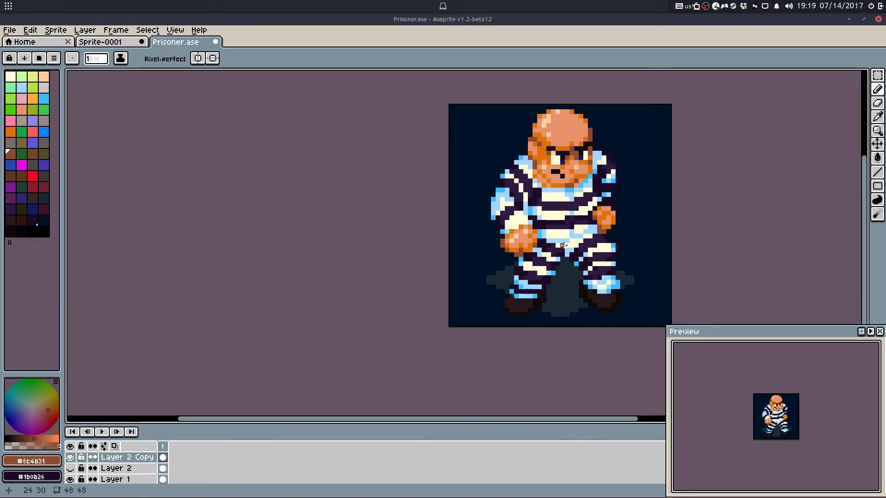
key("v")
key("ctrl+s")
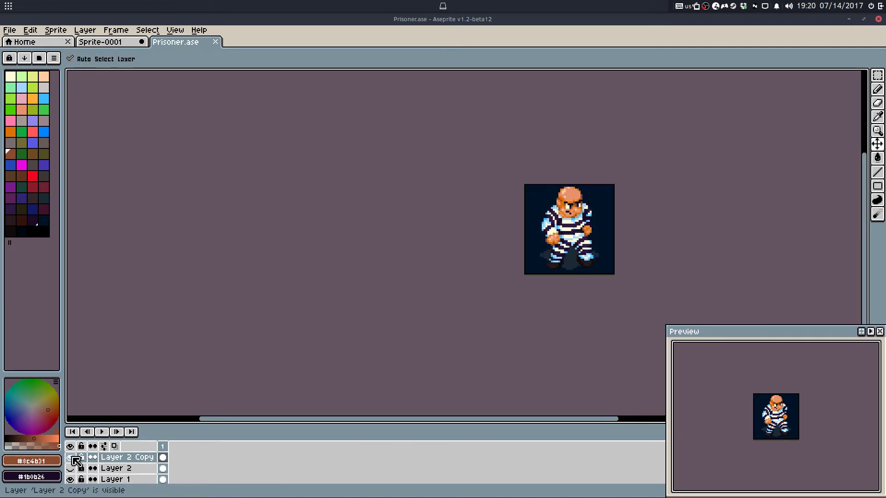
Step: Toggle the visibility of Layer 2 Copy and Layer 2 to compare the striped and plain outfits, leaving only the striped version shown
left_click(70, 458)
left_click(71, 458)
left_click(70, 458)
left_click(70, 458)
left_click(70, 458)
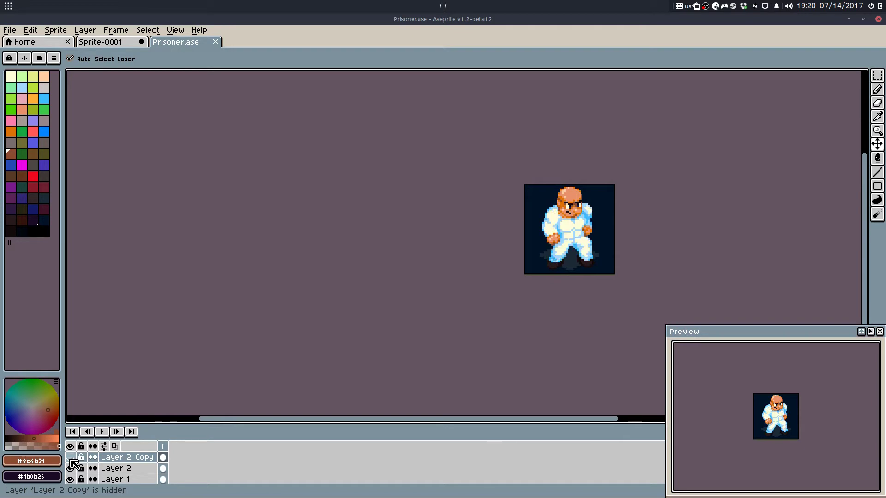
left_click(70, 457)
left_click(70, 458)
left_click(70, 458)
left_click(70, 458)
left_click_drag(70, 458, 72, 469)
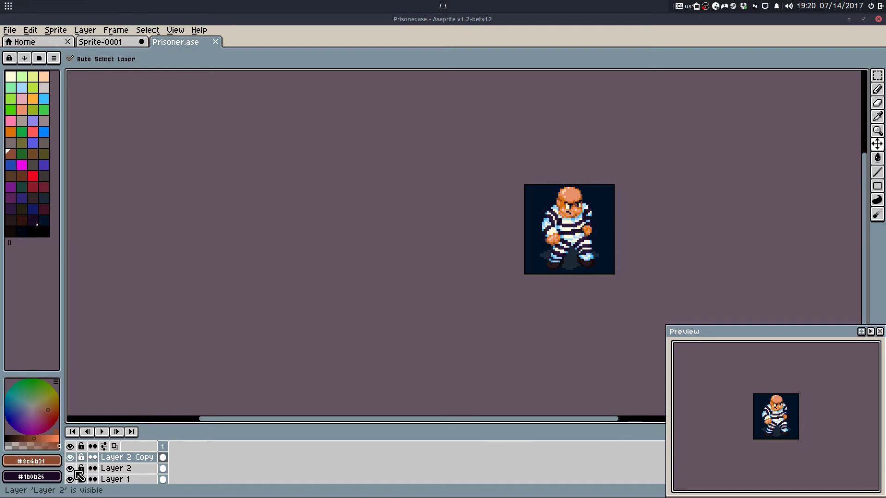
left_click(72, 470)
Step: Select the small fist on Layer 2 Copy and move it one pixel away from the torso
left_click_drag(572, 231, 508, 235)
key("b")
scroll(507, 235, "up", 3)
key("e")
scroll(544, 225, "up", 2)
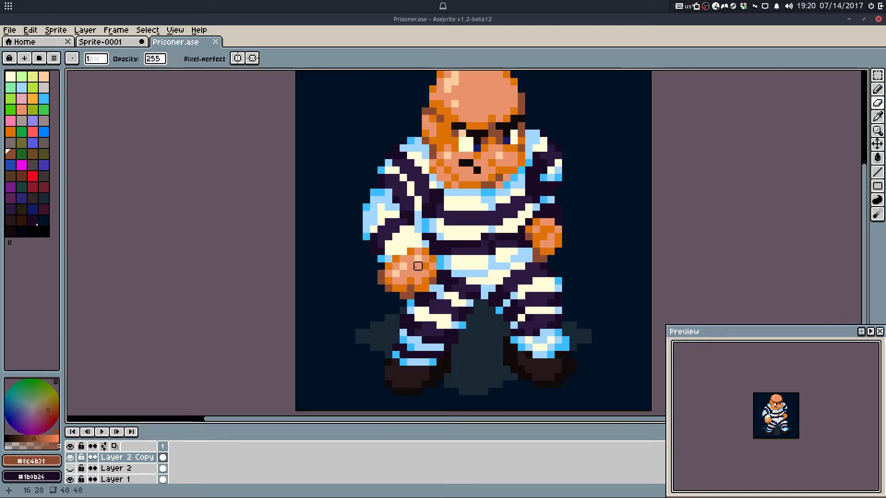
scroll(418, 267, "up", 2)
key("m")
left_click_drag(586, 193, 633, 252)
mouse_move(614, 233)
left_mouse_down()
mouse_move(627, 235)
mouse_move(617, 233)
left_mouse_up()
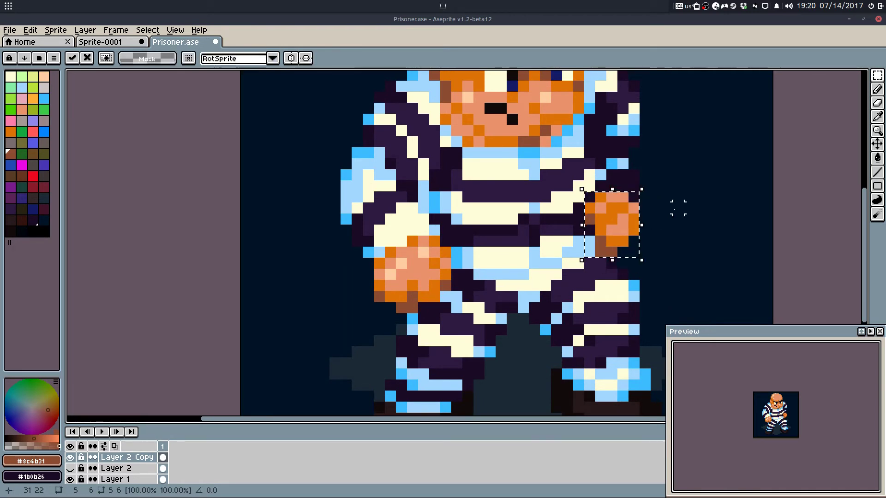
left_click(678, 208)
scroll(642, 209, "up", 1)
left_click_drag(632, 194, 586, 267)
left_click_drag(573, 208, 588, 223)
mouse_move(607, 229)
left_mouse_down()
mouse_move(627, 231)
mouse_move(623, 216)
left_mouse_up()
left_click(641, 155)
key("q")
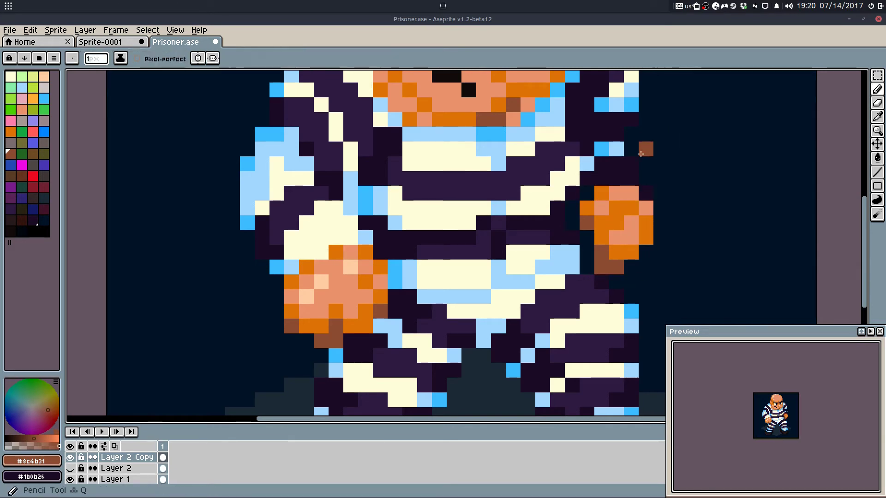
Step: Patch the forearm above the small fist with #1b0b26 and #a3d7ff pixels, and fill the gap beside the torso
left_click(635, 175, "alt")
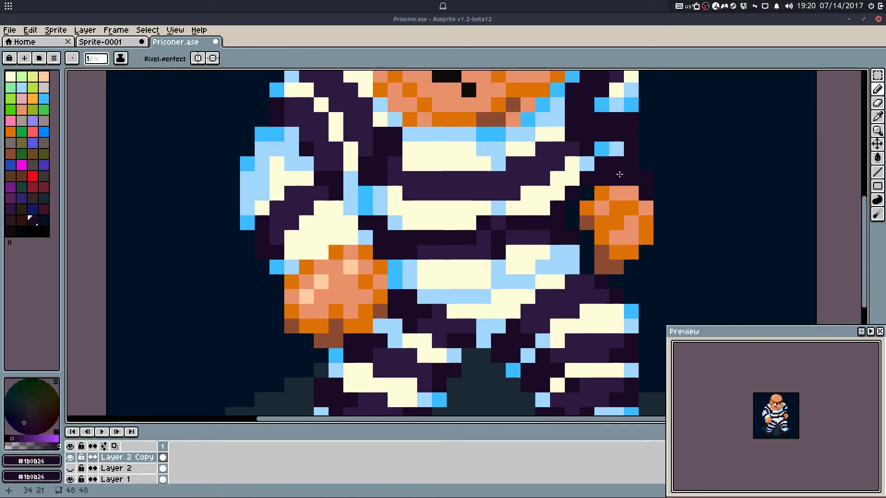
left_click(630, 149, "alt")
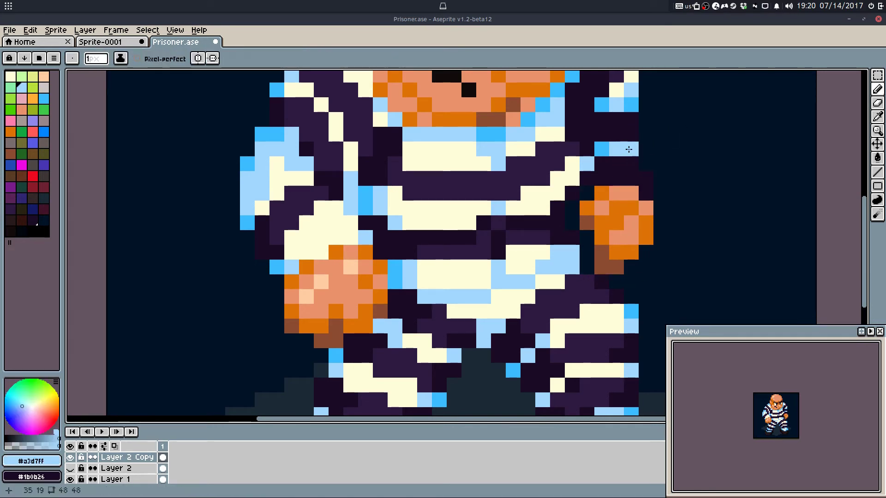
left_click(584, 189, "alt")
left_click(572, 220)
Step: Widen the small fist toward the torso and shade its inner edge with #8c4b31
scroll(591, 210, "up", 1)
left_click(593, 202, "alt")
left_click(587, 185)
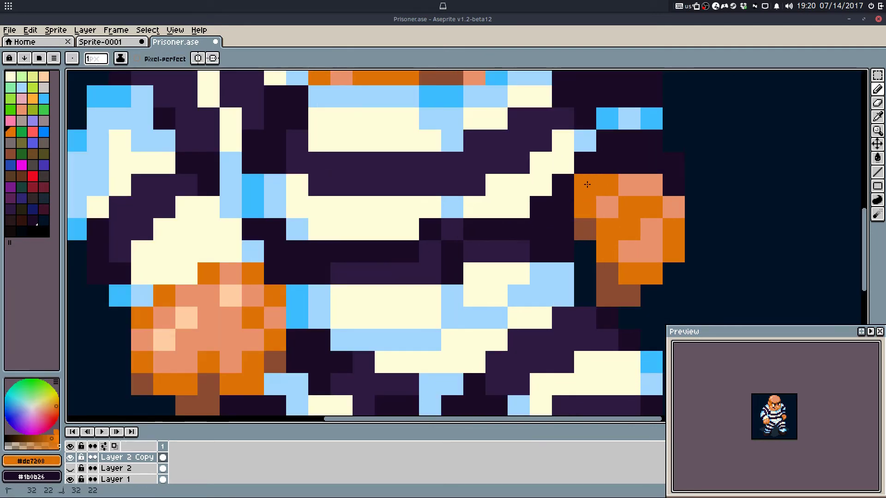
left_click(583, 225, "alt")
left_click(585, 186)
mouse_move(565, 202)
left_mouse_down()
mouse_move(564, 221)
mouse_move(599, 279)
left_mouse_up()
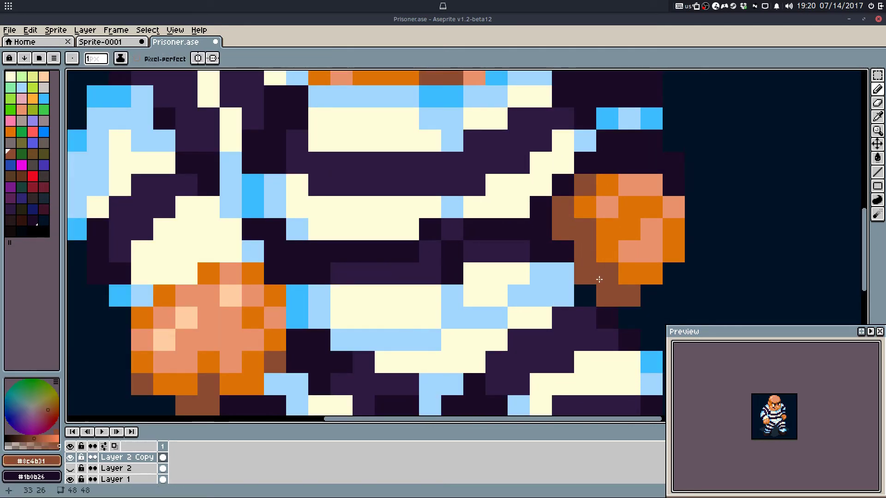
scroll(690, 228, "down", 5)
scroll(691, 240, "up", 5)
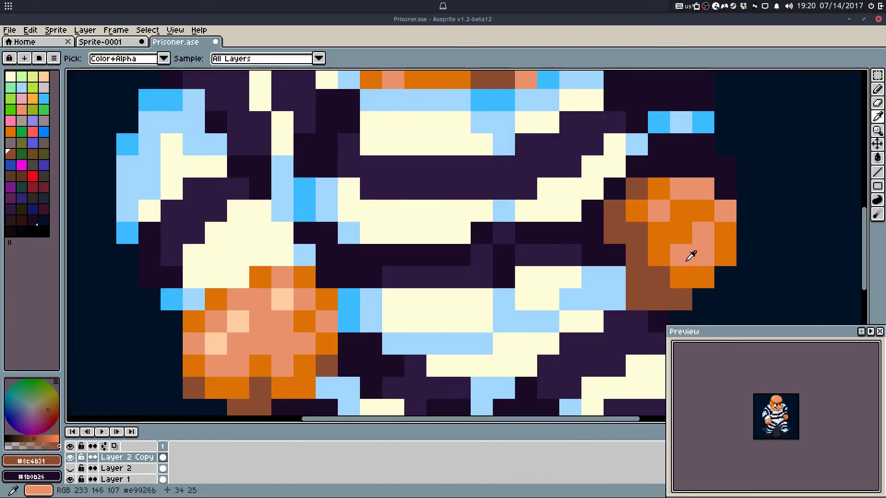
Step: Brighten the lower inner part of the small fist with #dc7208, sample #e9926b from it and save the file
left_click(659, 272, "alt")
left_click(637, 254)
left_click(659, 299)
left_click(637, 277)
scroll(637, 277, "down", 5)
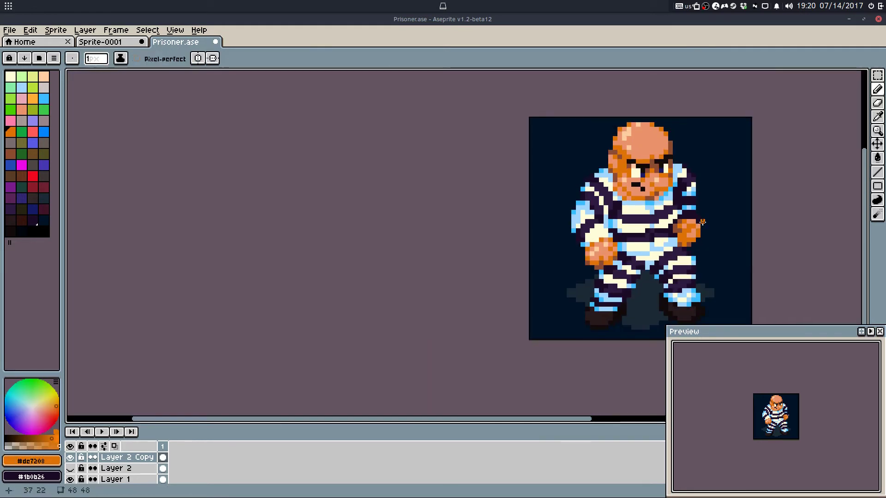
scroll(693, 235, "up", 5)
left_click(661, 253, "alt")
scroll(702, 208, "down", 5)
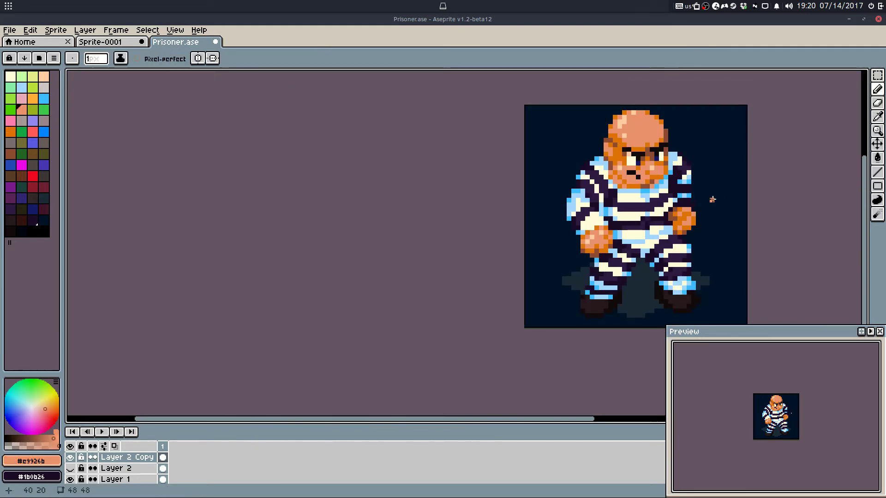
key("ctrl+s")
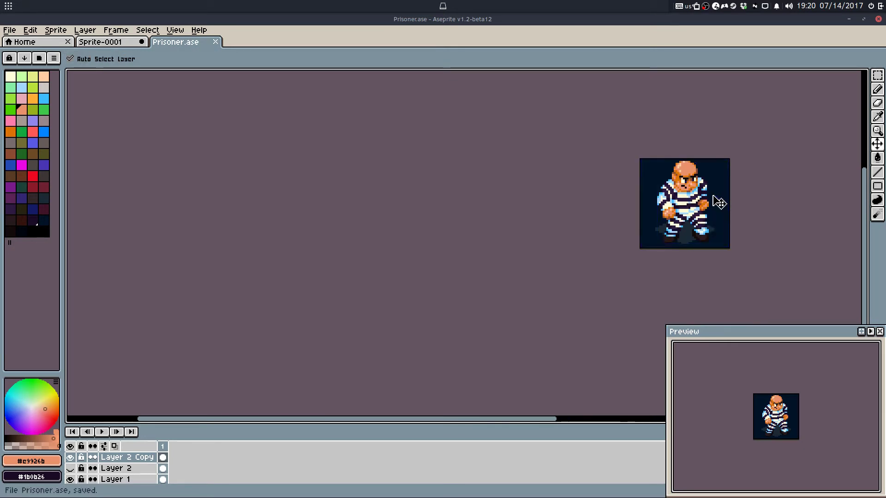
Step: Extend the outer edge of the shoe below the small fist with #120b0c and enlarge its fill with #26191a
scroll(718, 201, "up", 1)
scroll(663, 263, "up", 4)
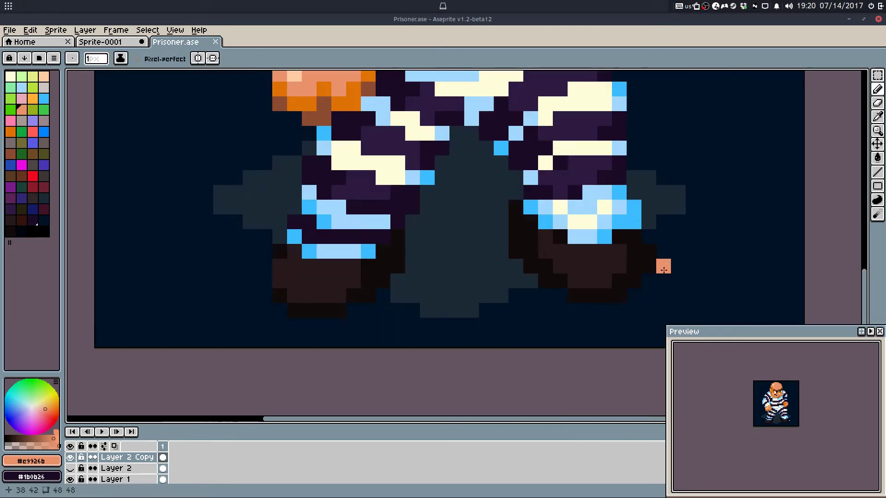
left_click(652, 236, "alt")
left_click_drag(662, 265, 656, 277)
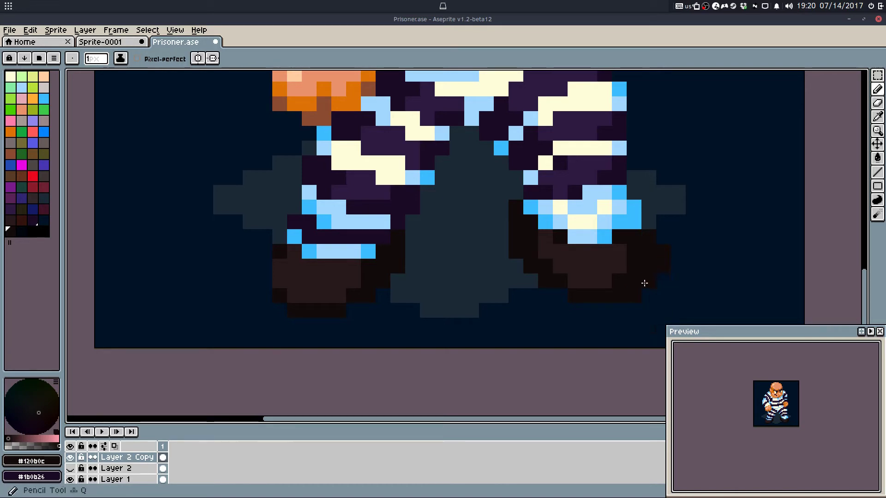
left_click(622, 242, "alt")
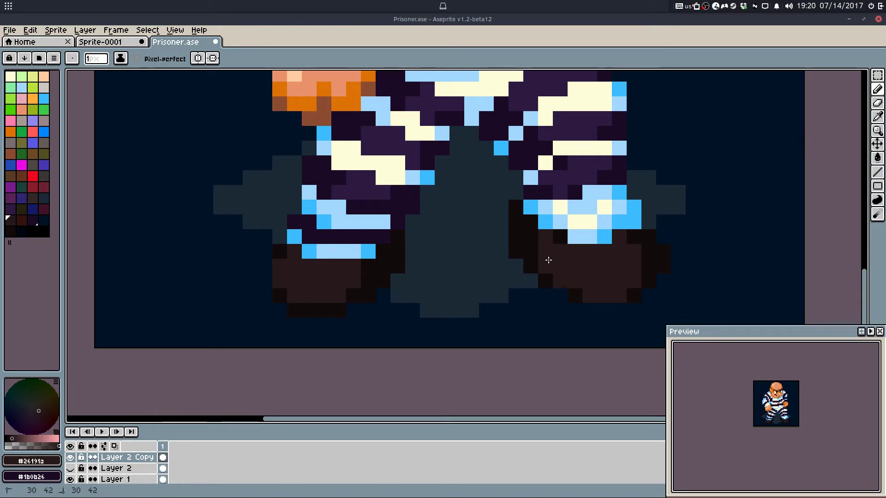
Step: Darken the lower inner edge of that shoe with #120b0c, undoing the stray strokes
left_click(530, 267, "alt")
mouse_move(505, 266)
left_mouse_down()
mouse_move(563, 308)
mouse_move(543, 270)
mouse_move(560, 282)
left_mouse_up()
key("ctrl+z")
left_click(516, 266)
left_click(537, 280)
key("ctrl+z")
key("ctrl+z")
key("ctrl+y")
key("e")
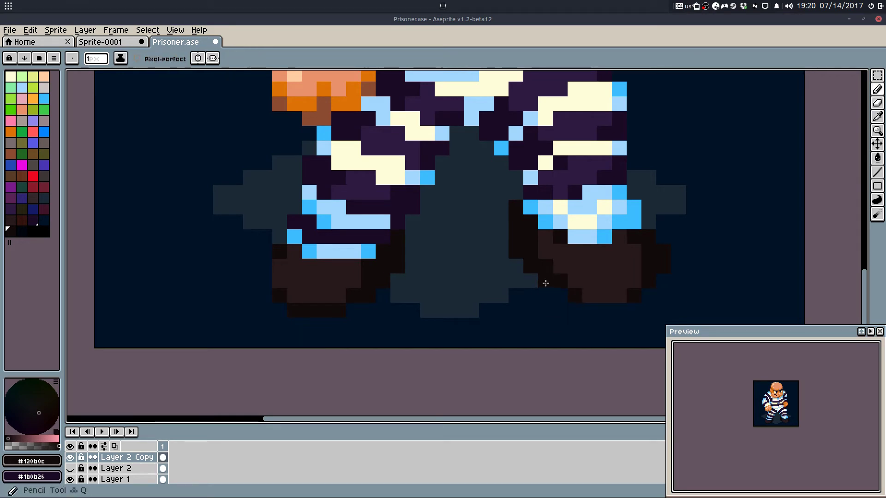
Step: Outline the outer side and sole of the shoe below the large fist with #120b0c, and erase one inner-edge pixel
key("b")
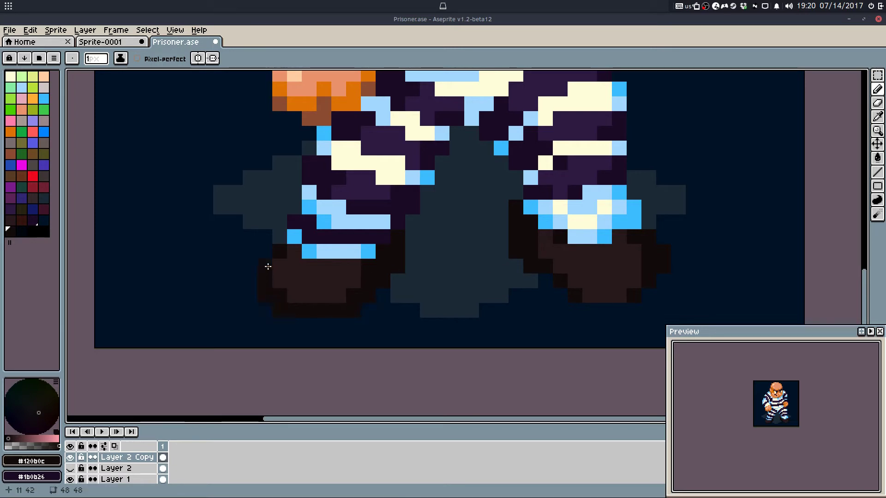
key("e")
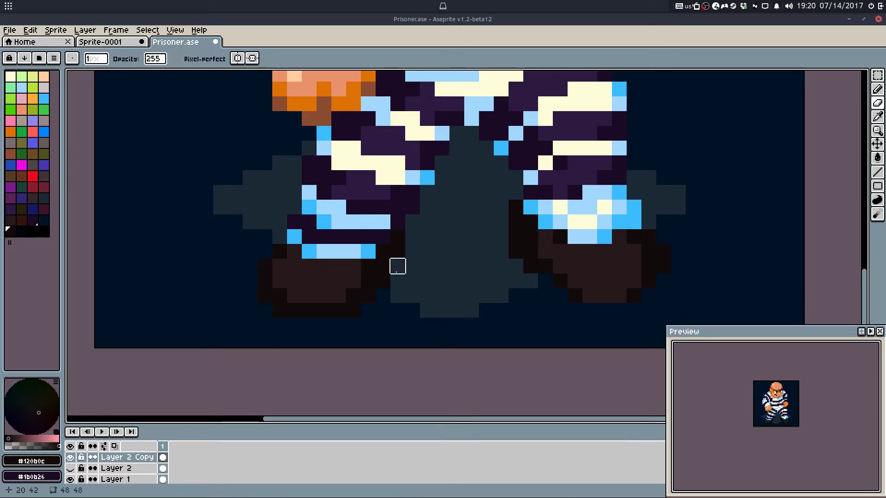
key("ctrl+z")
left_click(385, 283)
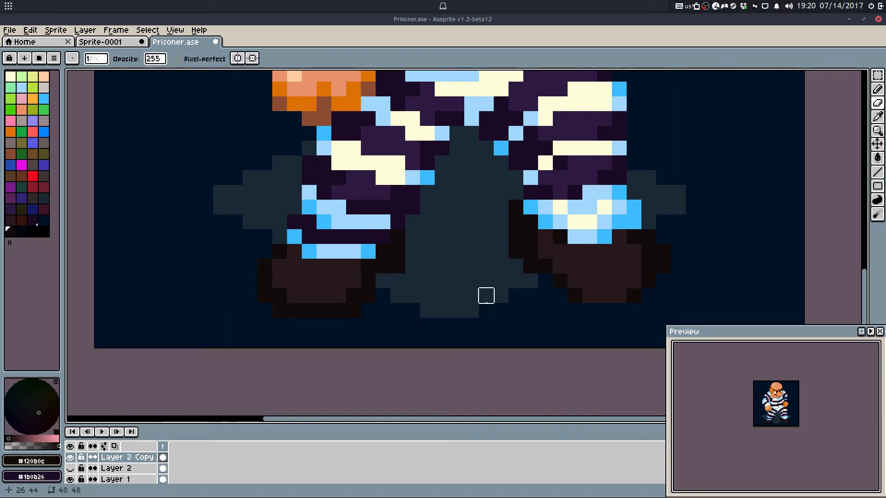
Step: Extend the lower inner outline of the shoe below the small fist with sampled #120b0c
key("b")
key("e")
key("b")
left_click(564, 279, "alt")
left_click(545, 281)
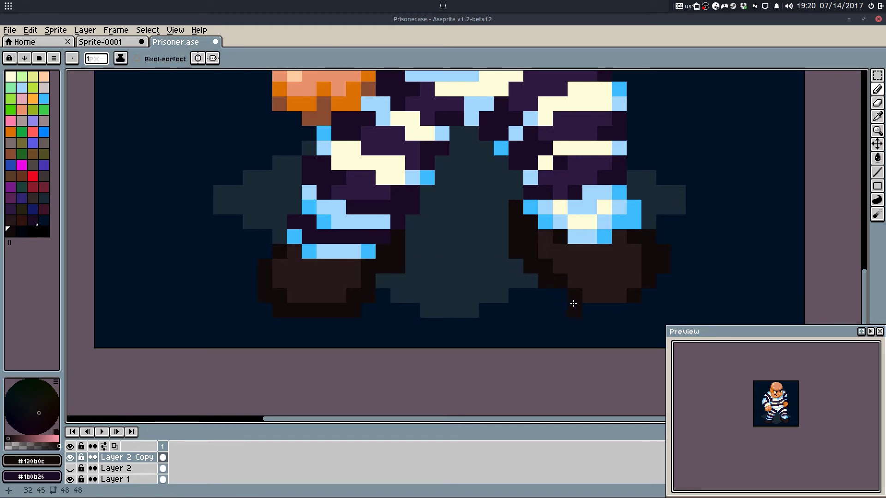
Step: Refine the upper inner corner of that shoe with #120b0c and #26191a, undoing and redoing pencil strokes to compare
scroll(585, 300, "down", 2)
scroll(572, 278, "up", 3)
left_click(538, 273, "alt")
left_click_drag(549, 255, 552, 272)
left_click(565, 279, "alt")
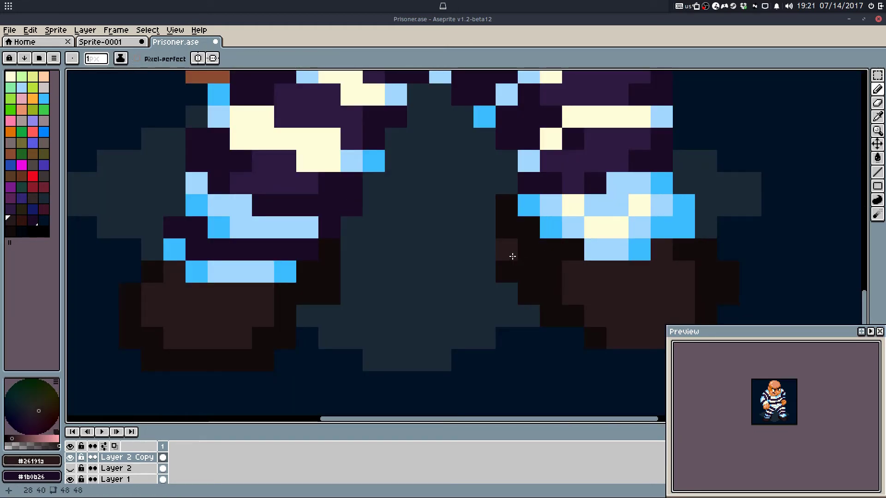
left_click(528, 251)
key("ctrl+z")
left_click(552, 271)
left_click(554, 287, "alt")
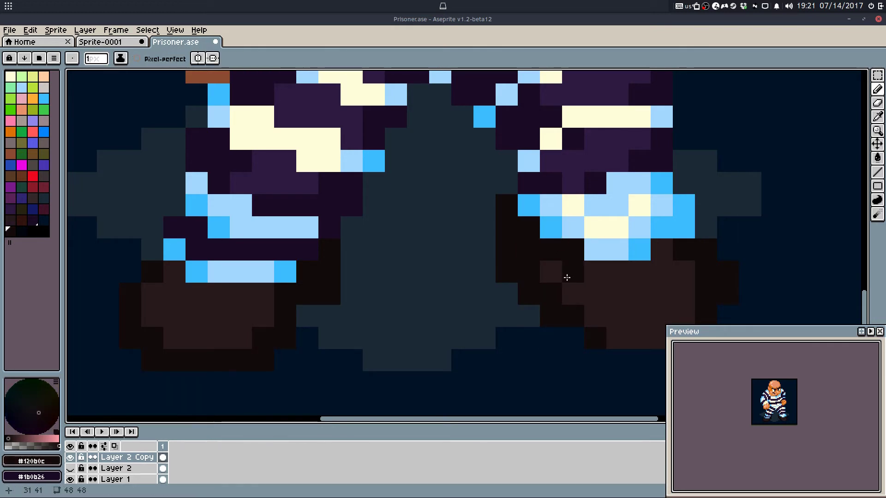
scroll(605, 331, "down", 5)
key("ctrl+y")
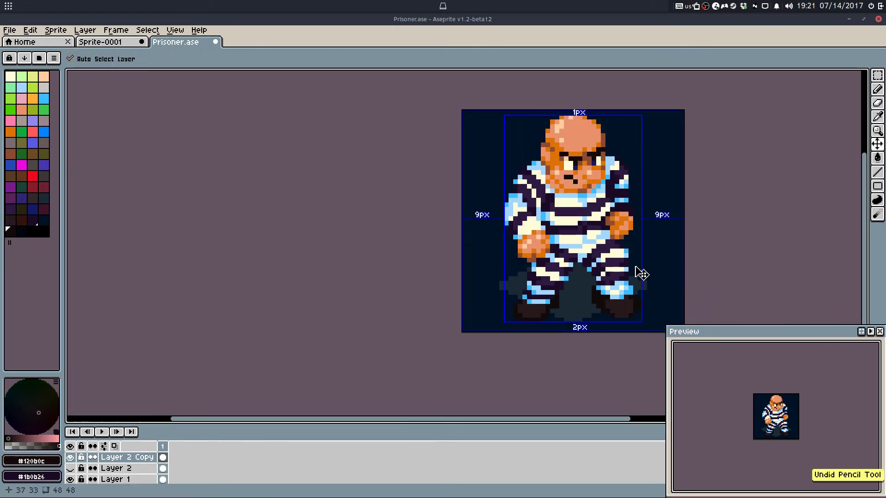
key("ctrl+z")
key("ctrl+y")
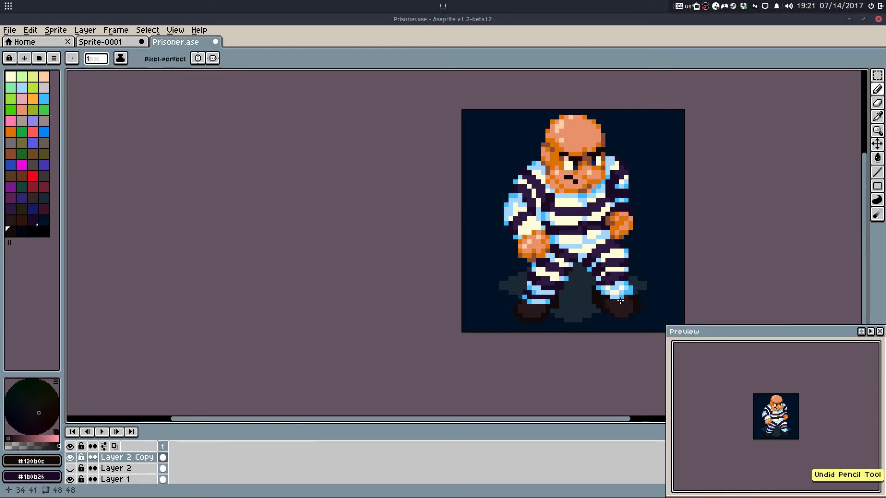
Step: Try to shift the lower part of the shoe below the small fist one pixel inward
scroll(588, 295, "up", 1)
scroll(588, 296, "up", 1)
key("e")
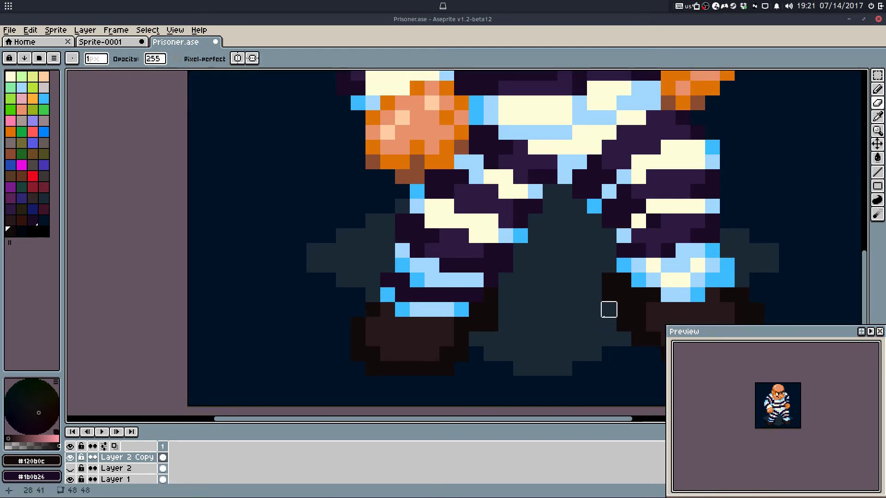
scroll(638, 346, "down", 3)
left_click_drag(665, 297, 584, 251)
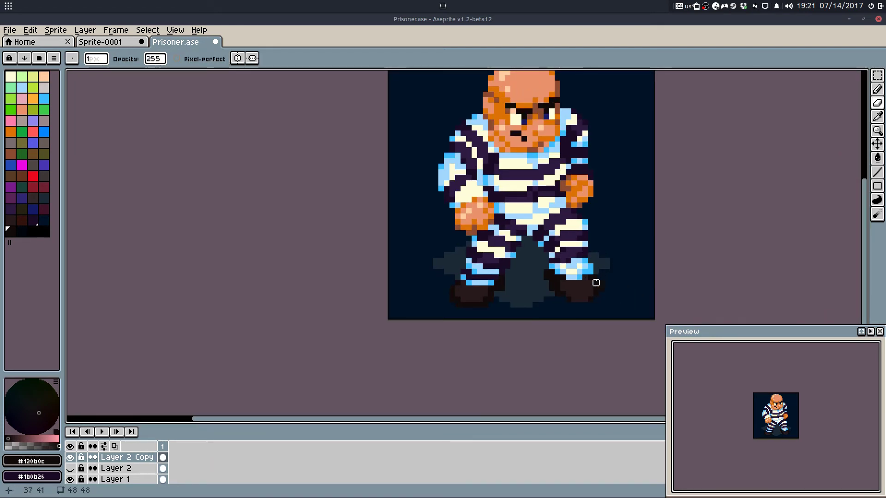
scroll(596, 283, "up", 3)
key("m")
left_click_drag(454, 276, 646, 350)
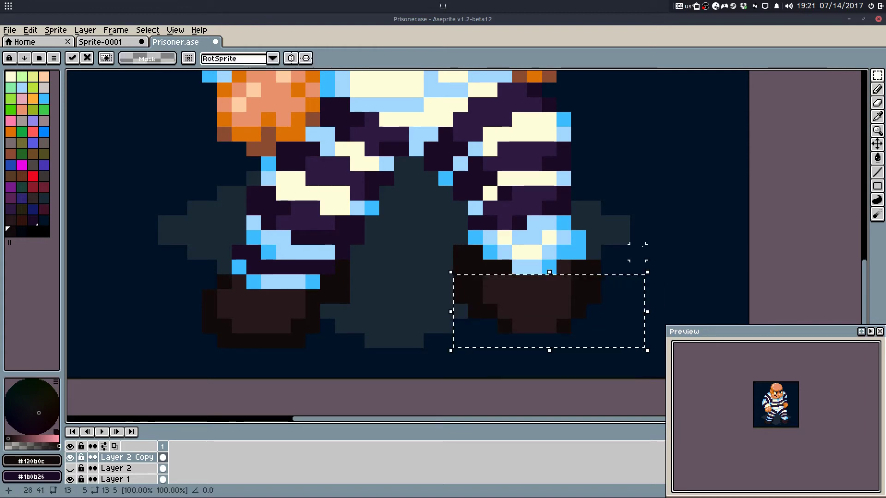
key("ctrl+d")
key("ctrl+z")
key("ctrl+z")
key("ctrl+d")
left_click_drag(460, 238, 640, 334)
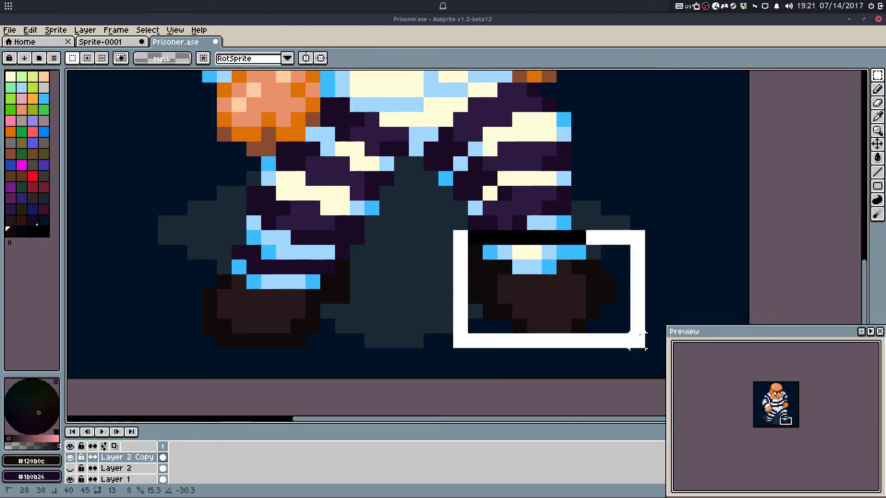
key("ctrl+d")
scroll(587, 293, "down", 3)
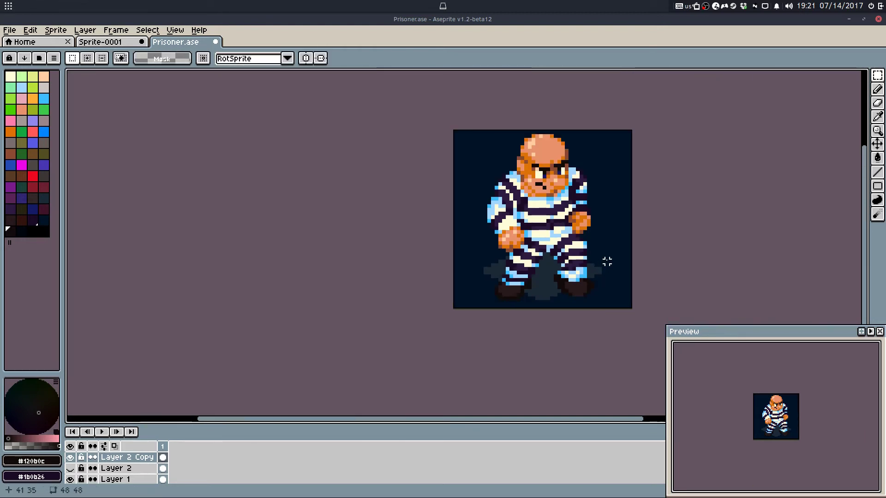
Step: Erase one inner-edge pixel from each shoe, compare with undo and redo, and save the file
scroll(554, 291, "up", 5)
key("e")
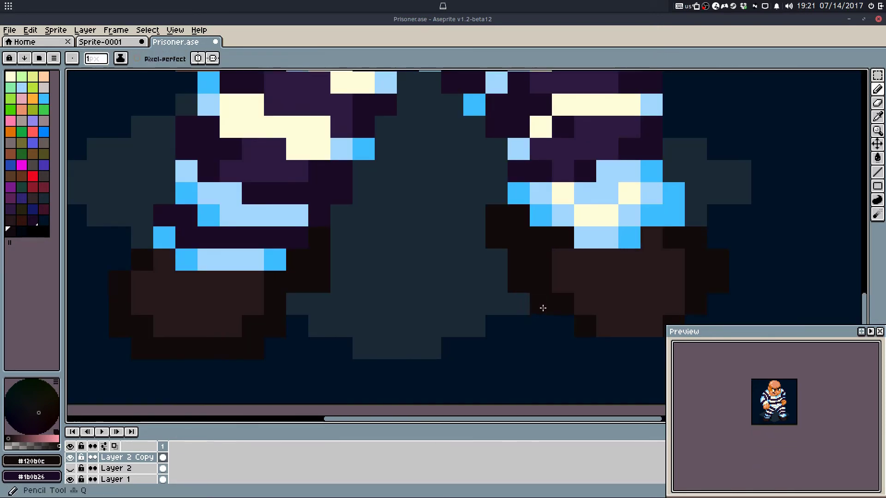
left_click(521, 289)
key("b")
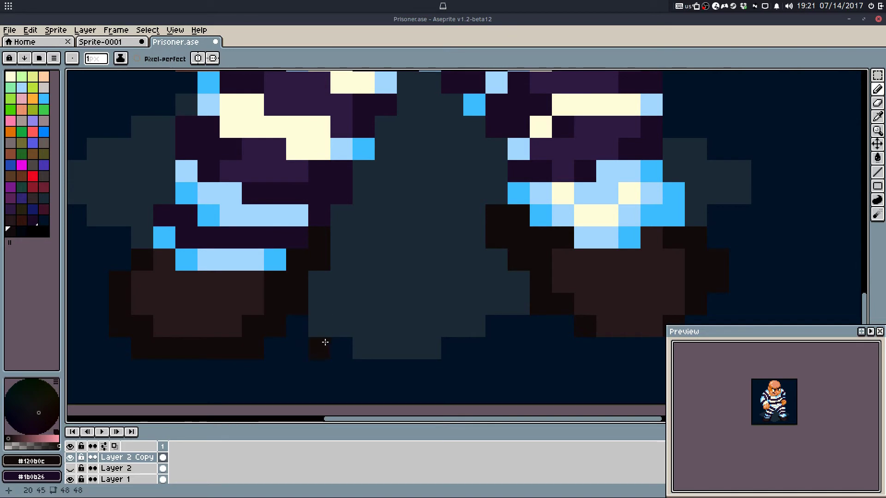
key("ctrl+s")
scroll(351, 306, "down", 5)
key("ctrl+z")
key("ctrl+z")
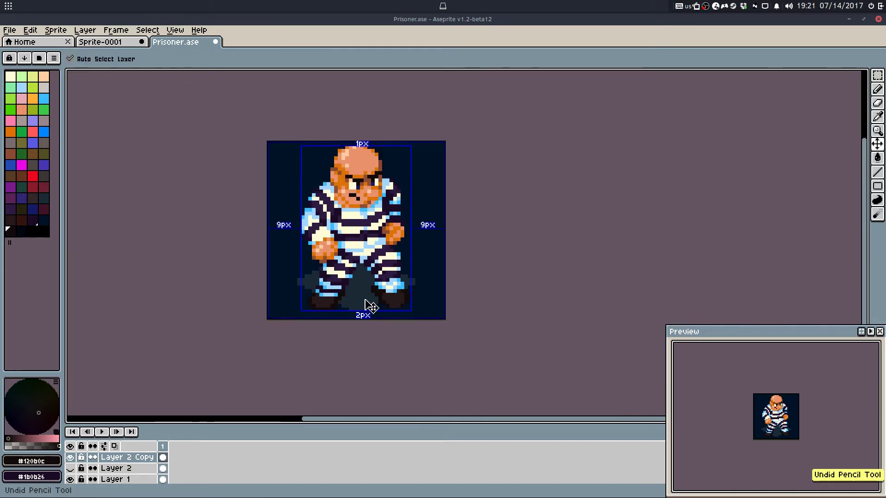
scroll(337, 309, "up", 5)
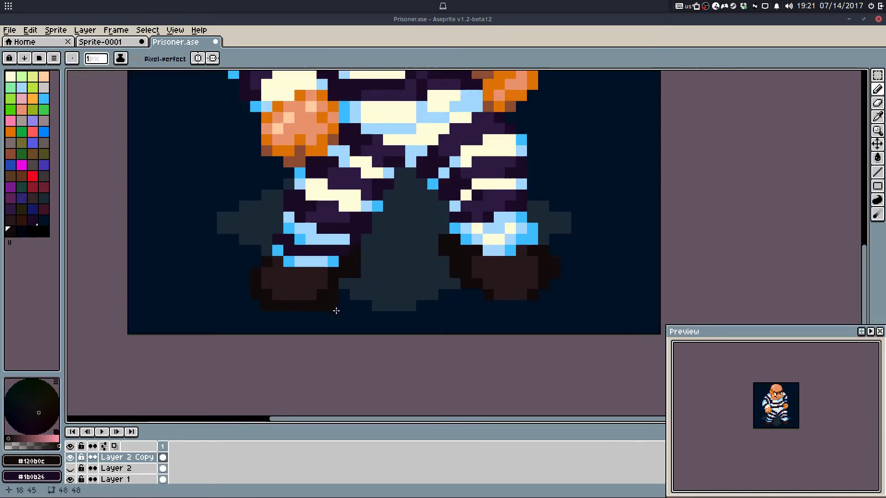
key("ctrl+y")
key("ctrl+s")
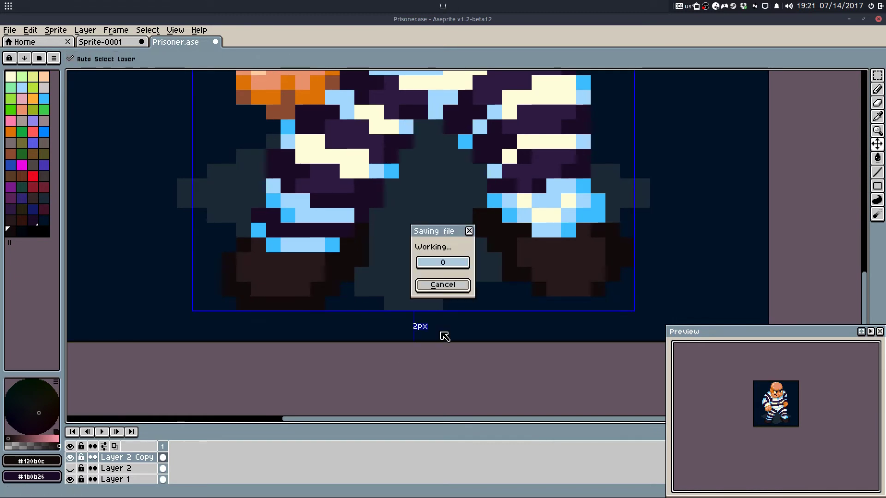
Step: Select the large fist and shift it one pixel outward and one pixel down, then deselect it
scroll(502, 293, "down", 5)
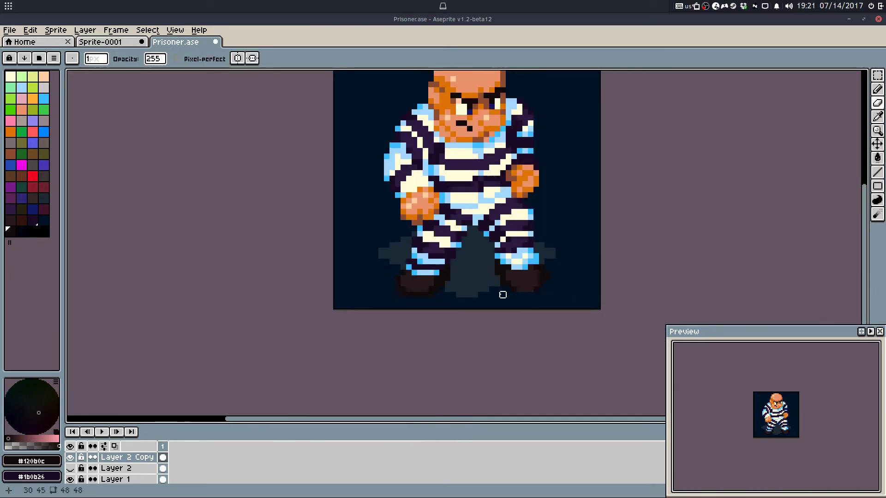
scroll(535, 310, "down", 1)
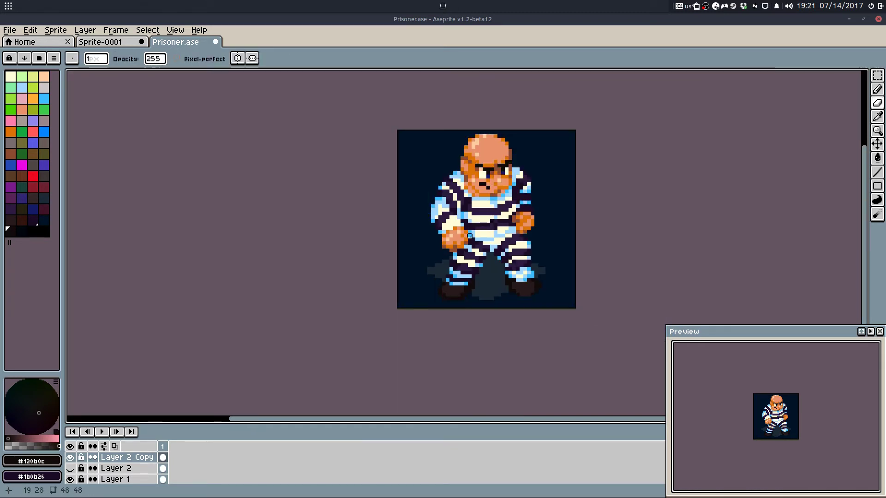
scroll(470, 236, "up", 3)
key("m")
mouse_move(386, 189)
left_mouse_down()
mouse_move(492, 295)
mouse_move(469, 300)
left_mouse_up()
key("ctrl+d")
Step: Fill the gap above the large fist by extending the sleeve in #1b0b26, cream and #a3d7ff
key("b")
left_click(352, 172, "alt")
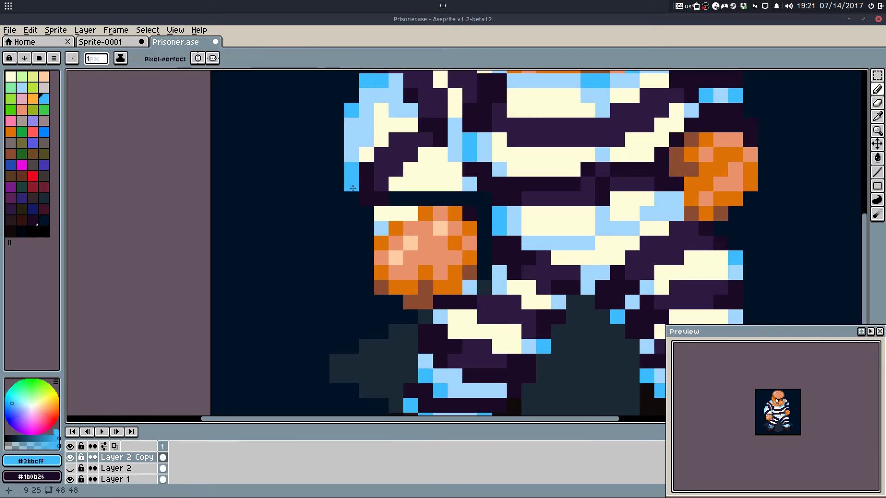
left_click(370, 217, "alt")
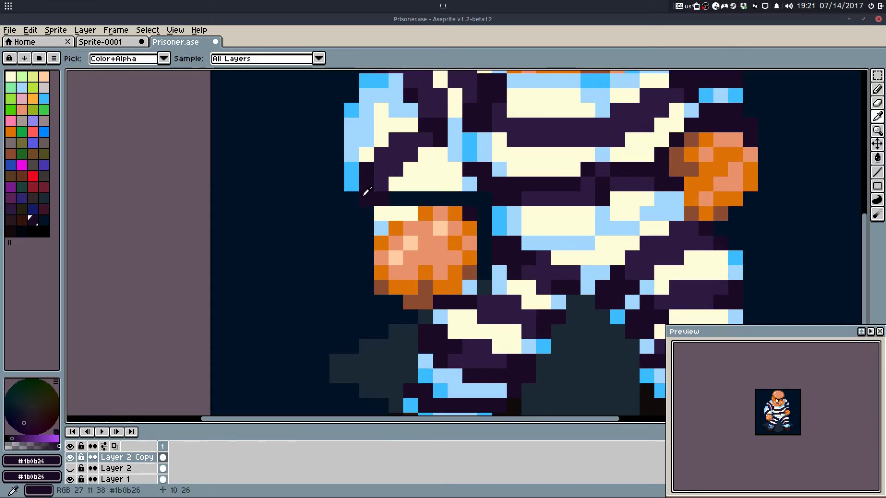
key("ctrl+z")
left_click(410, 185, "alt")
mouse_move(396, 199)
left_mouse_down()
mouse_move(465, 188)
mouse_move(447, 199)
mouse_move(468, 210)
mouse_move(487, 205)
mouse_move(485, 197)
mouse_move(501, 220)
mouse_move(483, 233)
left_mouse_up()
left_click(469, 185, "alt")
left_click(503, 193, "alt")
left_click(485, 200)
Step: Patch the hip and thigh gap beside the large fist with #3bbcff, #1b0b26 and #a3d7ff, and save the file
left_click(500, 219, "alt")
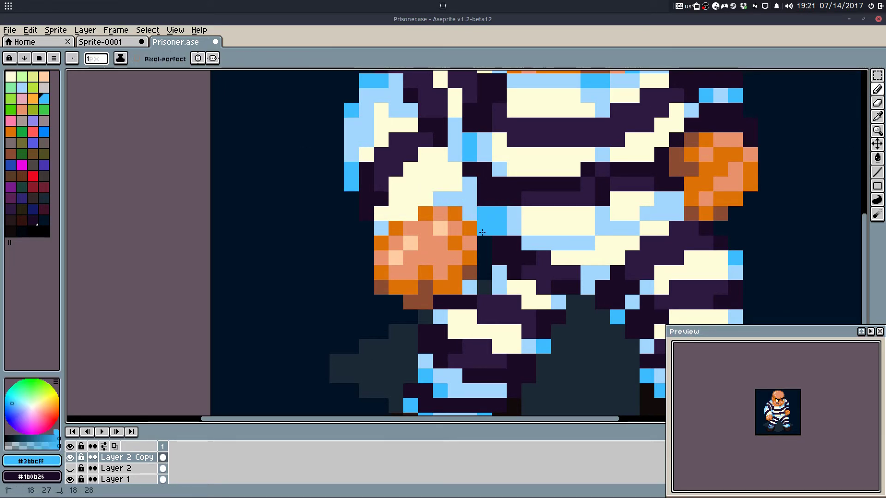
left_click(500, 253, "alt")
left_click(499, 272, "alt")
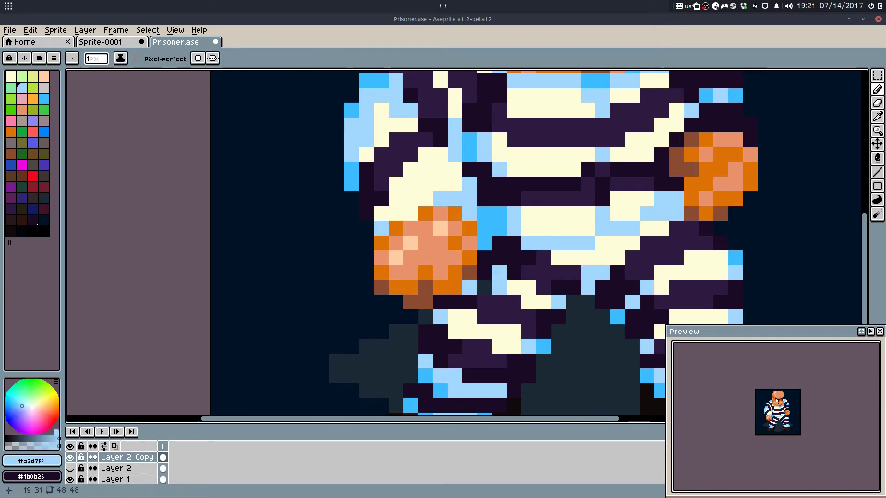
mouse_move(484, 287)
left_mouse_down()
mouse_move(550, 295)
mouse_move(494, 295)
mouse_move(522, 288)
left_mouse_up()
scroll(546, 291, "down", 3)
scroll(522, 279, "up", 4)
left_click(528, 235, "alt")
scroll(547, 290, "down", 4)
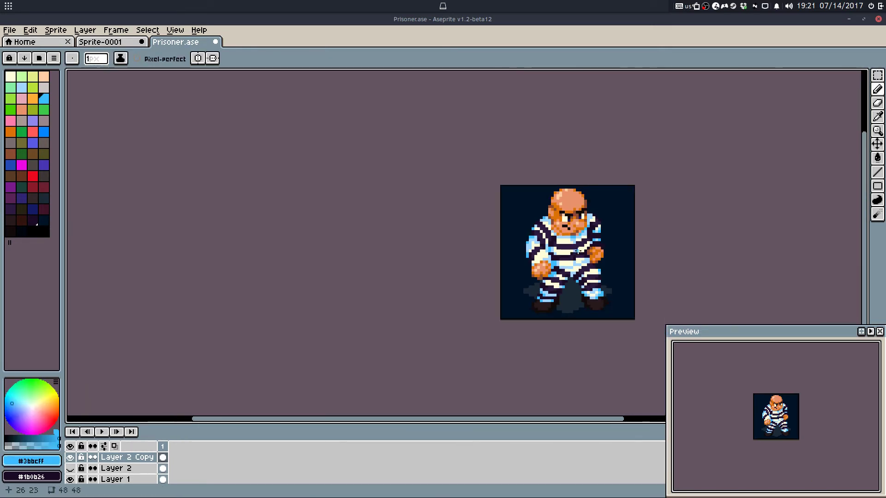
key("ctrl+s")
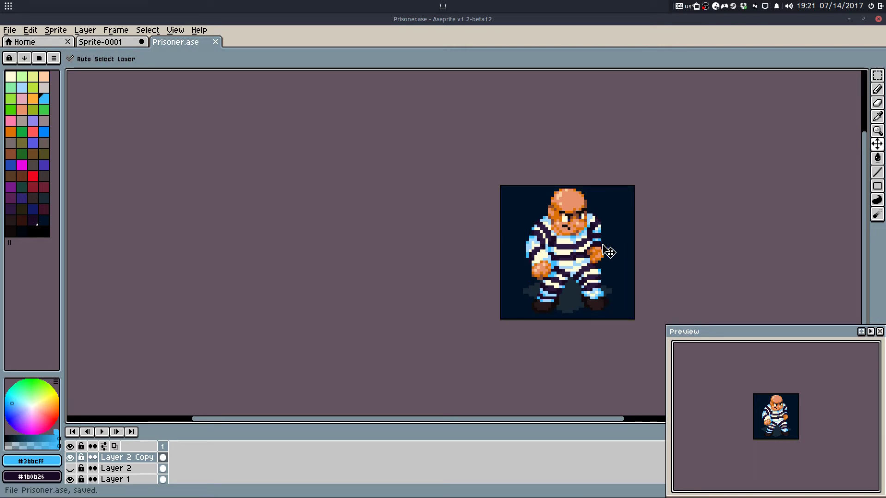
Step: Enlarge the canvas to 64 by 64 px, keeping the sprite centred
left_click_drag(602, 245, 412, 226)
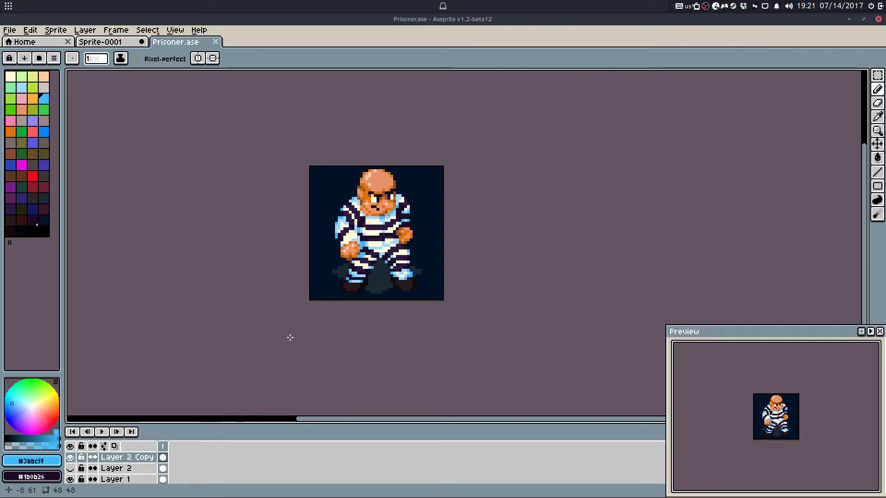
key("m")
key("v")
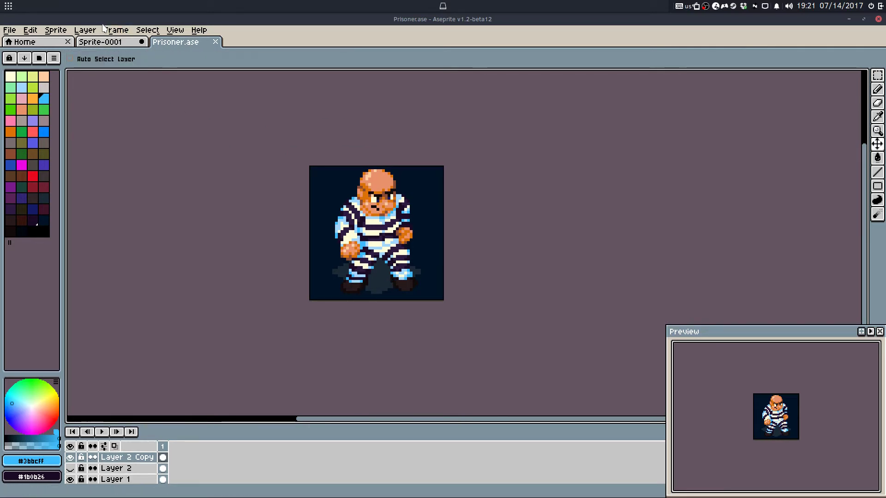
left_click(55, 30)
left_click(85, 89)
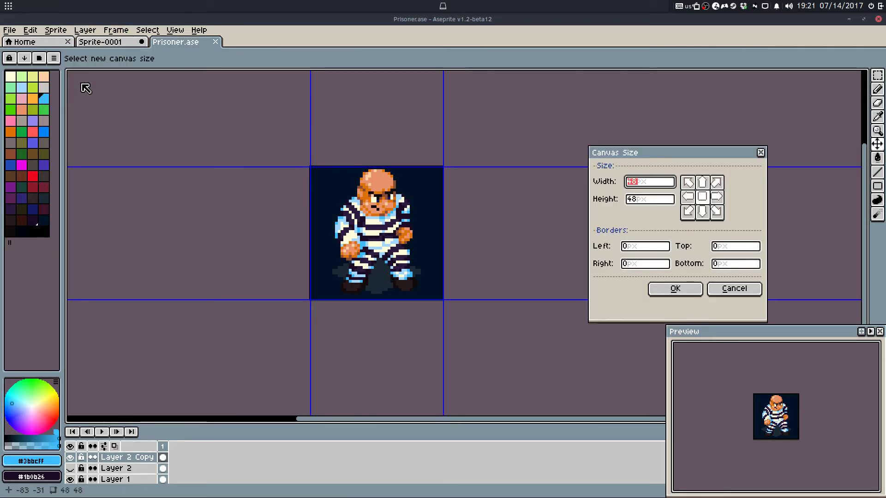
type("64")
key("Tab")
type("64")
key("Return")
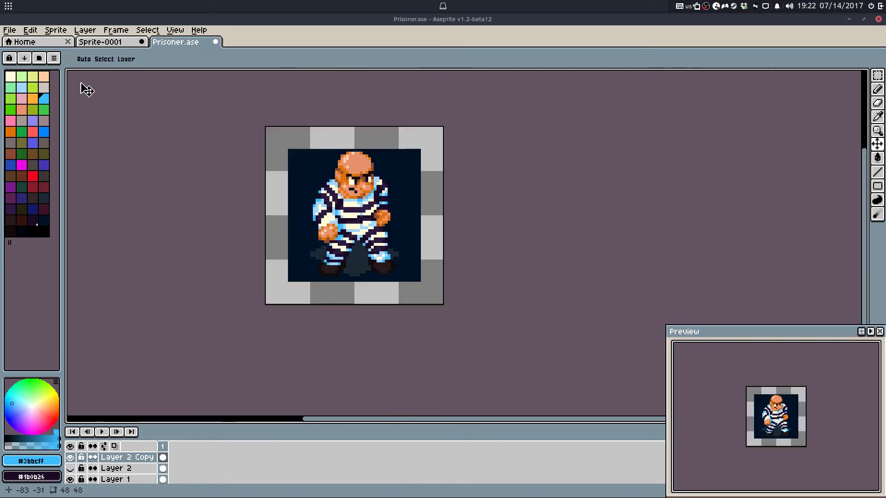
left_click(85, 31)
left_click(85, 33)
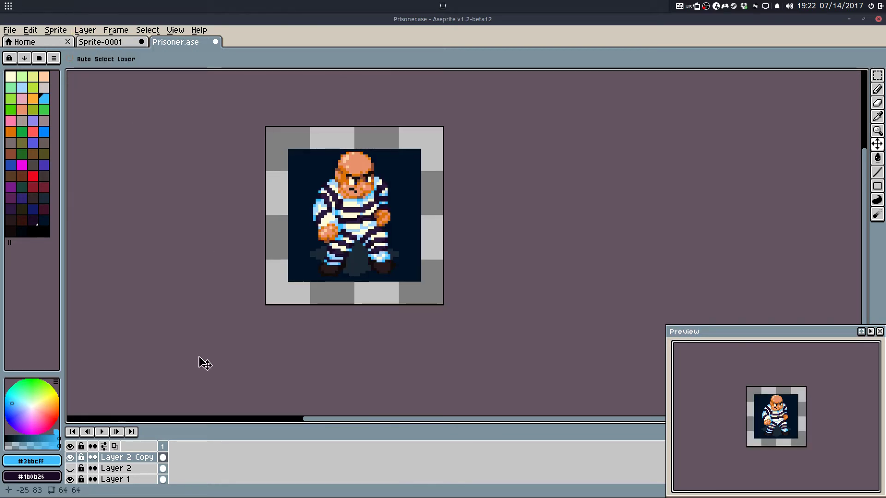
Step: Rename the background layer, Layer 1, as BG
key("m")
left_click(135, 479)
key("b")
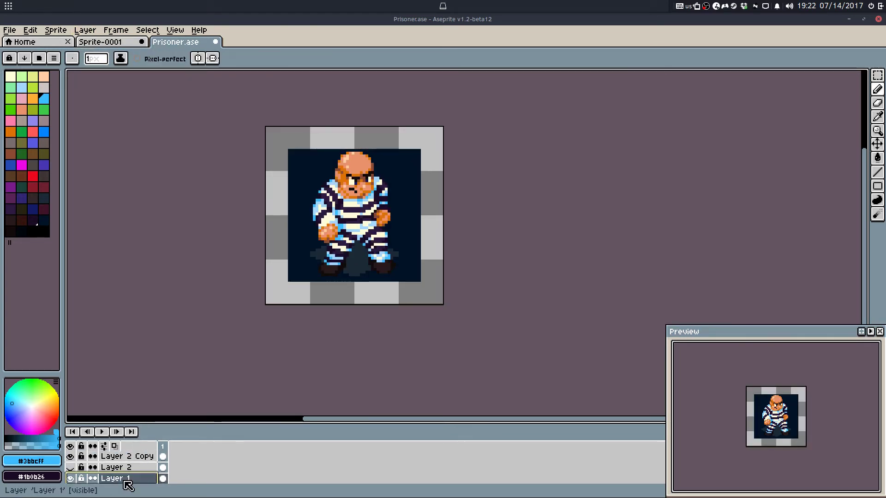
double_click(121, 479)
type("BG")
key("Return")
Step: Sample the navy background #001226 and fill the transparent canvas margin on BG with it
left_click(298, 191, "alt")
key("g")
left_click(276, 177)
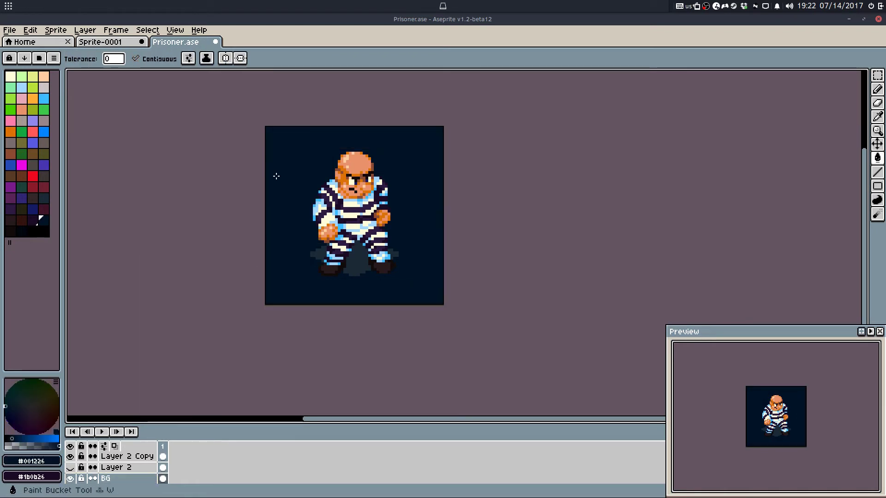
Step: Move the BG layer's contents down about 6 px, fill the exposed strip with #001226 and save the file
key("v")
mouse_move(326, 205)
left_mouse_down()
mouse_move(326, 233)
mouse_move(326, 222)
left_mouse_up()
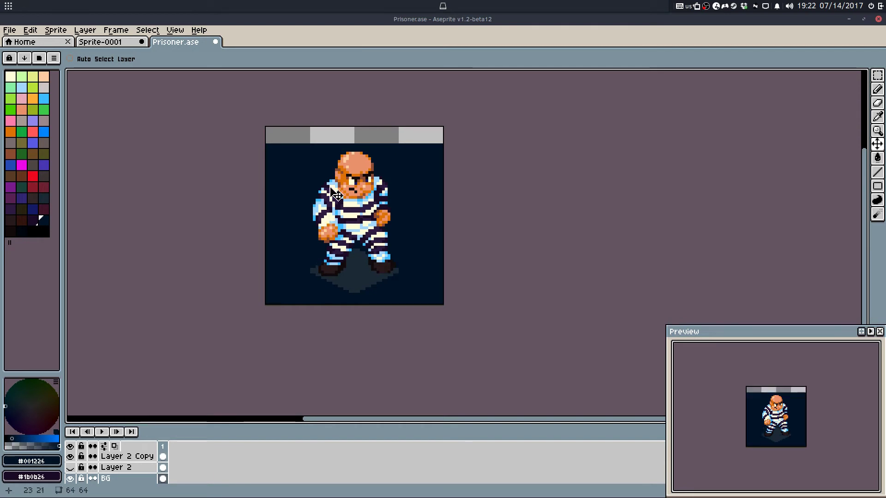
key("g")
left_click(338, 138)
key("ctrl+s")
Step: Hide Layer 2 Copy, enlarge the shadow on BG to a diamond about 40 by 20 px using #1c2934 lines, and save
key("l")
scroll(354, 292, "up", 3)
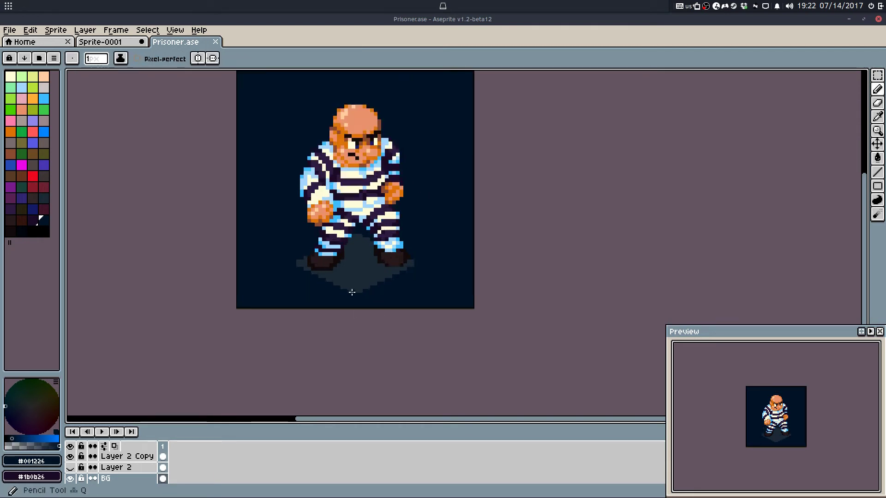
left_click_drag(355, 304, 303, 190)
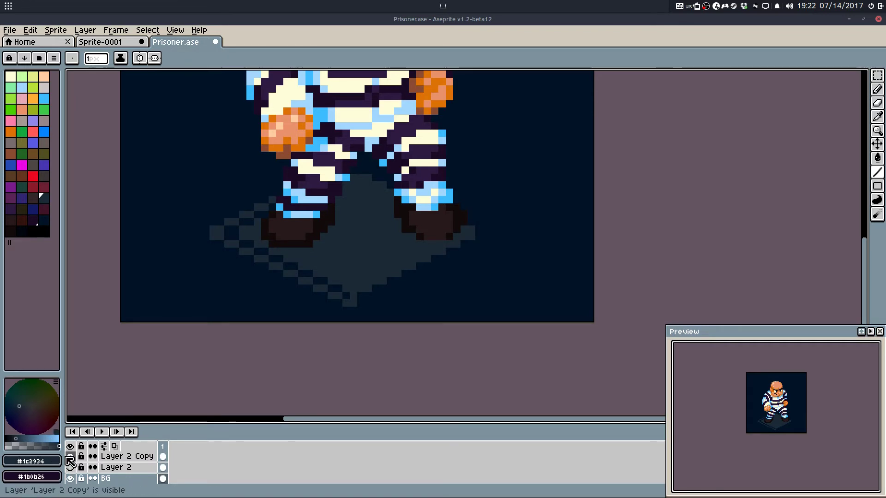
left_click(70, 456)
left_click_drag(217, 232, 354, 159)
left_click_drag(360, 162, 493, 228)
left_click_drag(496, 229, 360, 295)
mouse_move(359, 295)
left_mouse_down()
mouse_move(487, 235)
mouse_move(358, 166)
mouse_move(230, 229)
mouse_move(347, 291)
left_mouse_up()
key("ctrl+s")
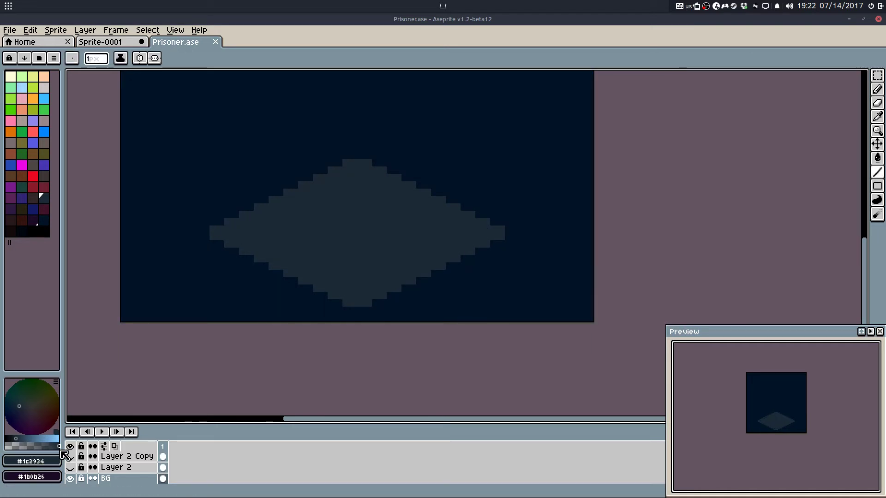
Step: Make Layer 2 Copy visible again over the enlarged shadow
left_click(69, 456)
scroll(188, 209, "down", 2)
scroll(188, 209, "down", 1)
left_click_drag(208, 206, 320, 293)
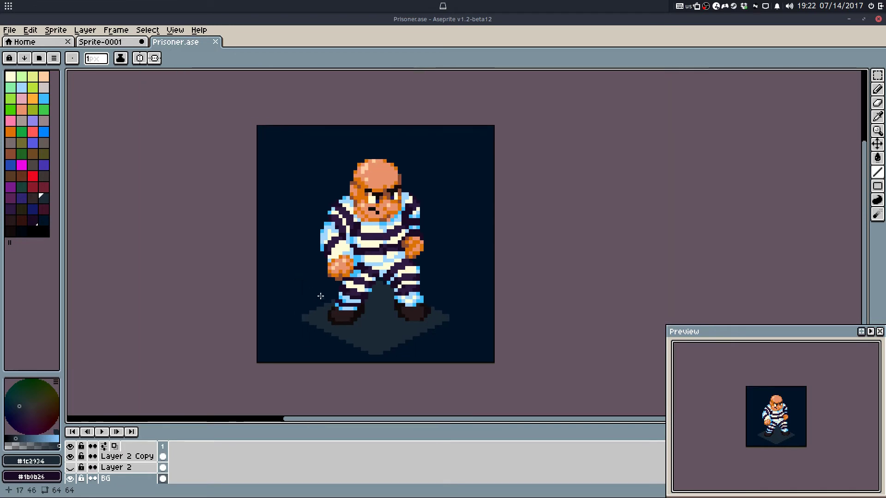
Step: Save Prisoner.ase and export the visible layers as a vertical-strip sprite sheet to Prisoner.png with JSON data in Prisoner.json
key("ctrl+s")
key("ctrl+e")
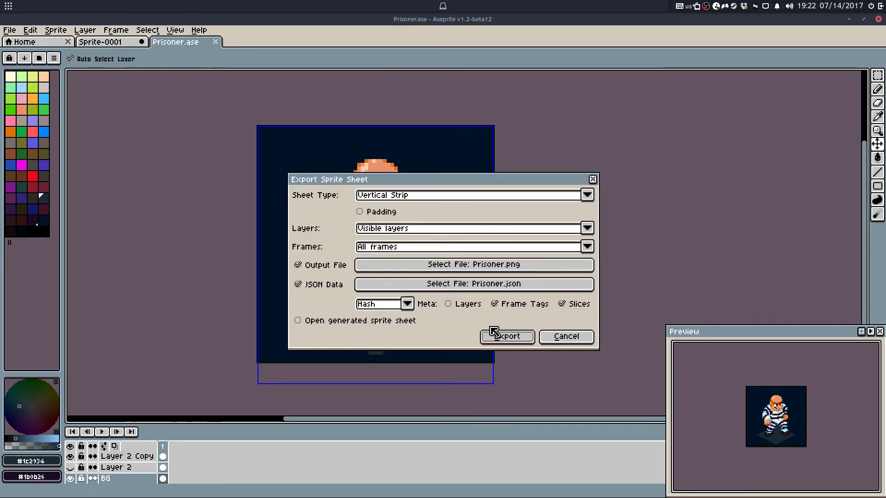
left_click(494, 332)
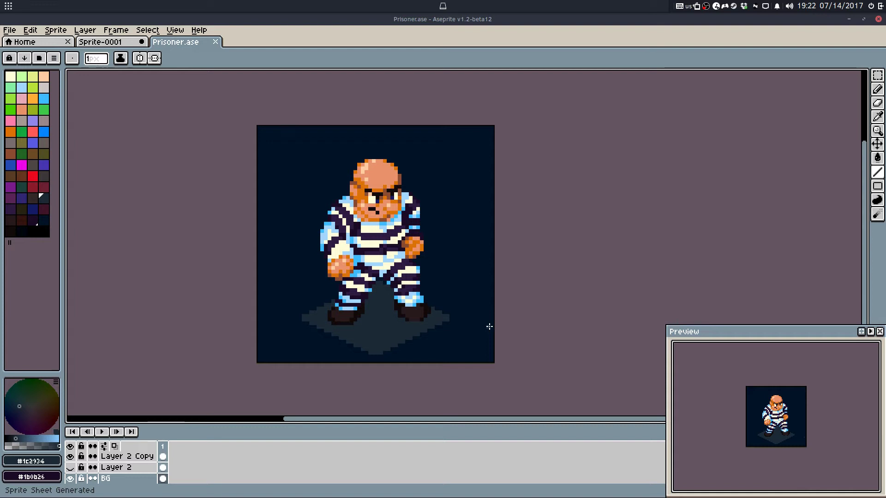
Step: Make Layer 2 Copy the active layer and choose light grey #ccc5c2 for the Pencil tool
key("b")
scroll(390, 365, "up", 4)
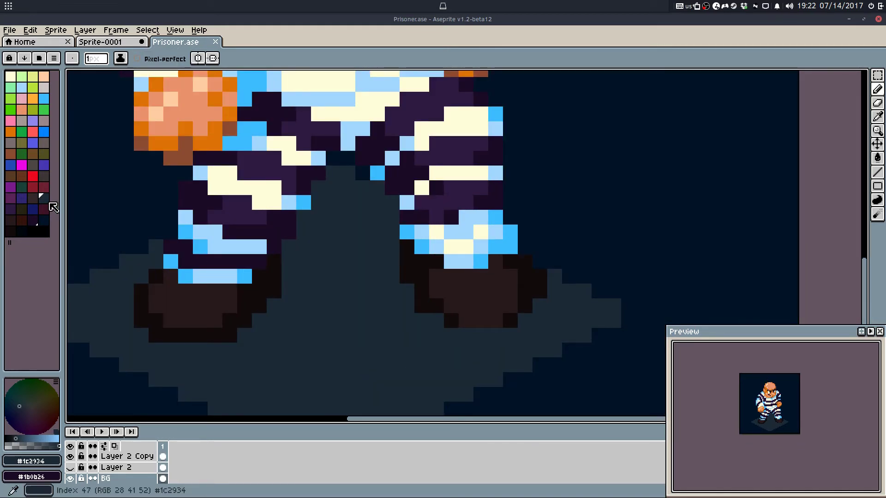
key("alt")
left_click(139, 468)
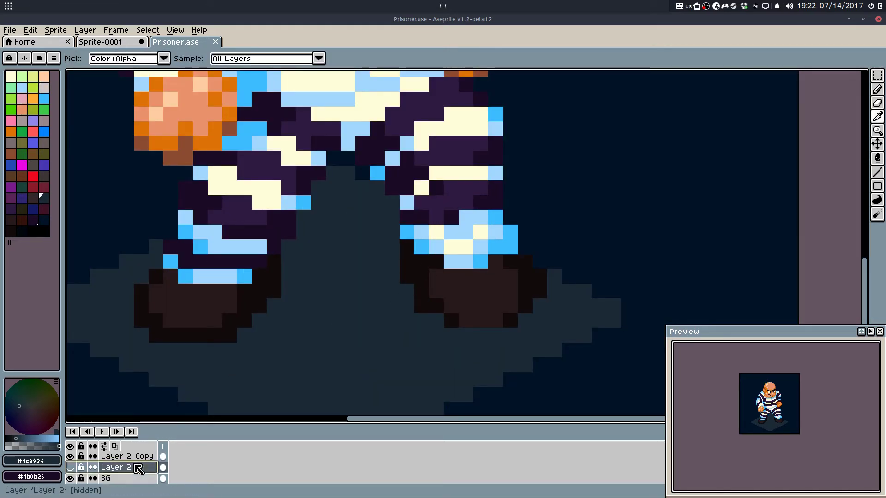
left_click(144, 458)
left_click(423, 261, "alt")
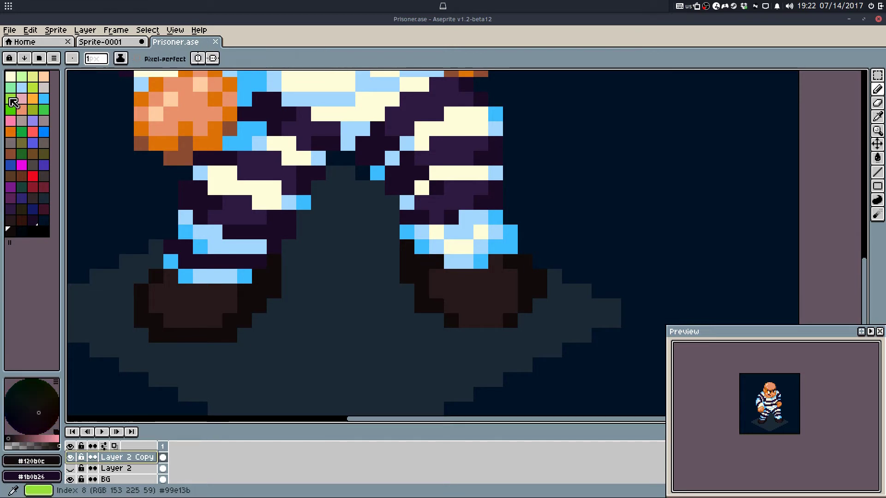
left_click(44, 87)
left_click(407, 276)
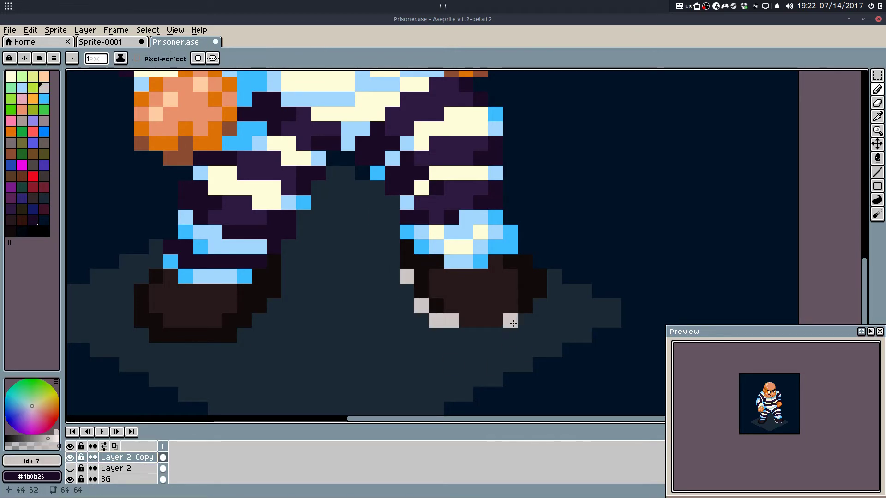
scroll(451, 348, "down", 5)
key("ctrl+z")
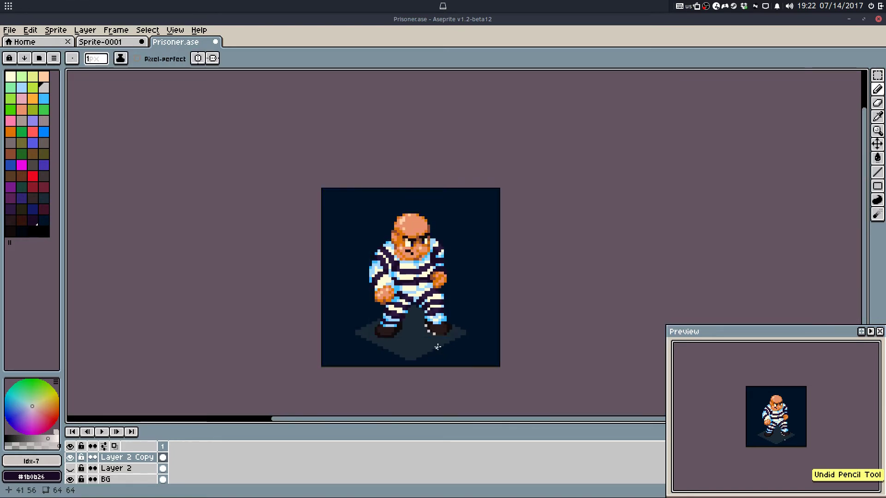
Step: Paint light grey #ccc5c2 sole pixels at both ends of the bottom row of the shoe on the image's right side
scroll(438, 347, "up", 5)
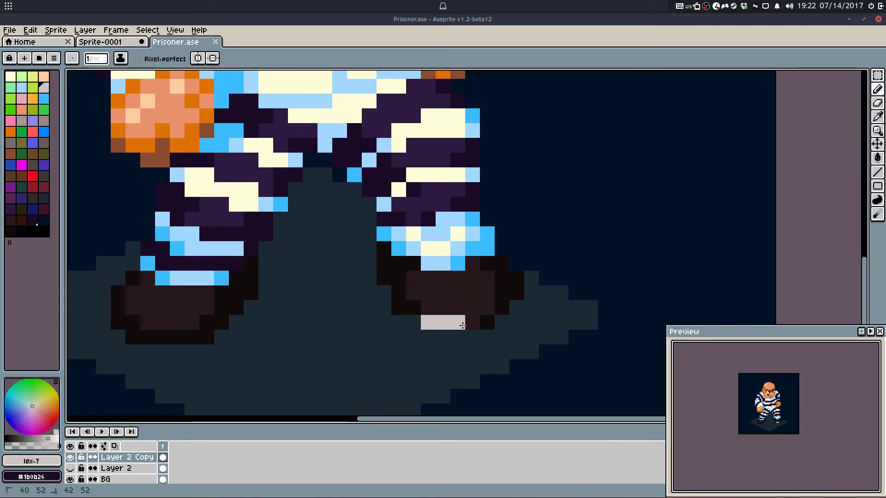
left_click(487, 323, "shift")
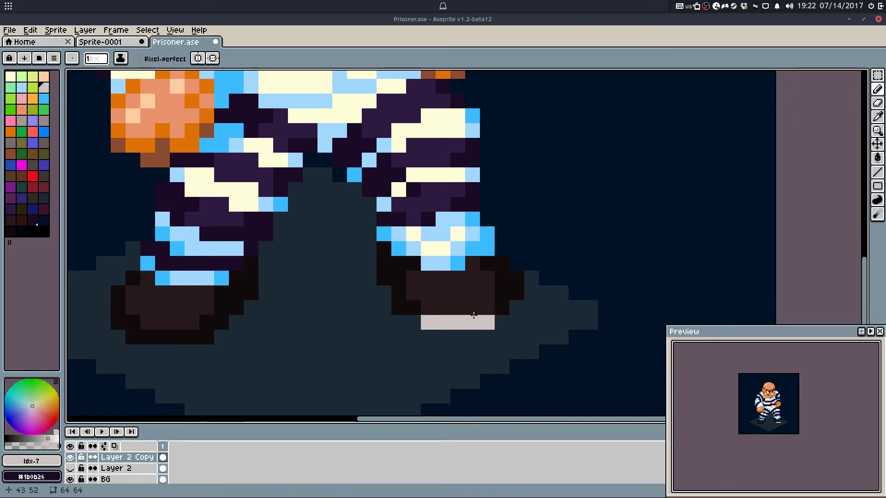
key("ctrl+z")
left_click(487, 323)
left_click(442, 322)
key("ctrl+z")
left_click_drag(429, 323, 443, 322)
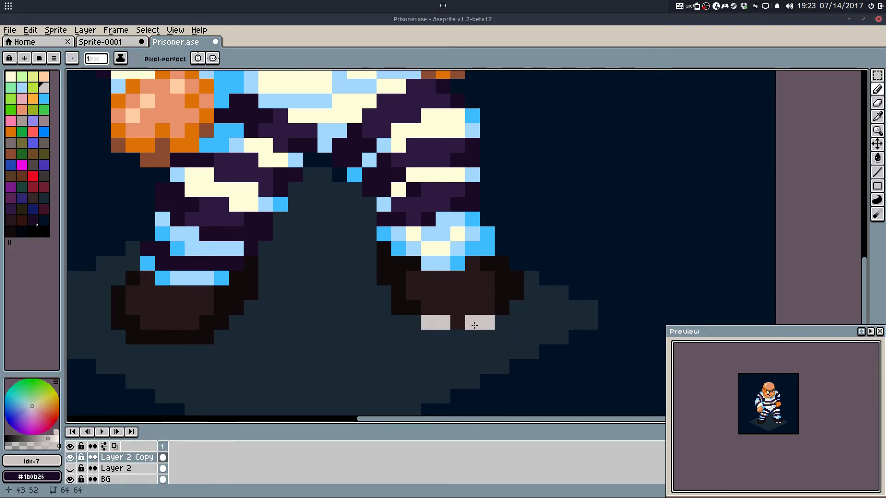
Step: Complete that shoe's light grey sole strip, add edge pixels up its inner side and trim the dark pixels from its outer side
left_click(462, 319)
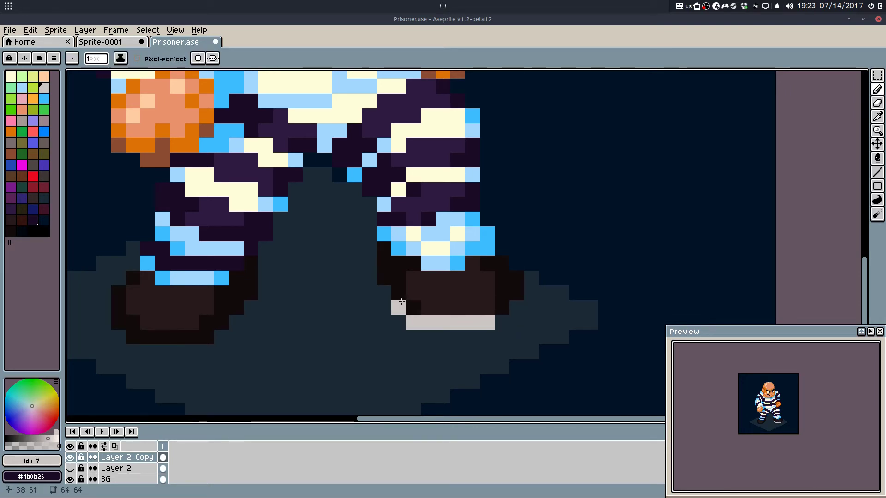
left_click(503, 310)
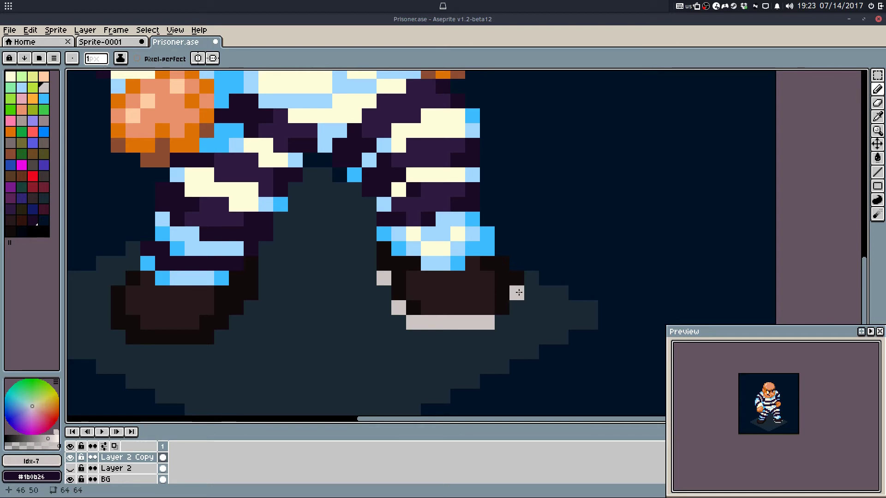
left_click(502, 323)
key("v")
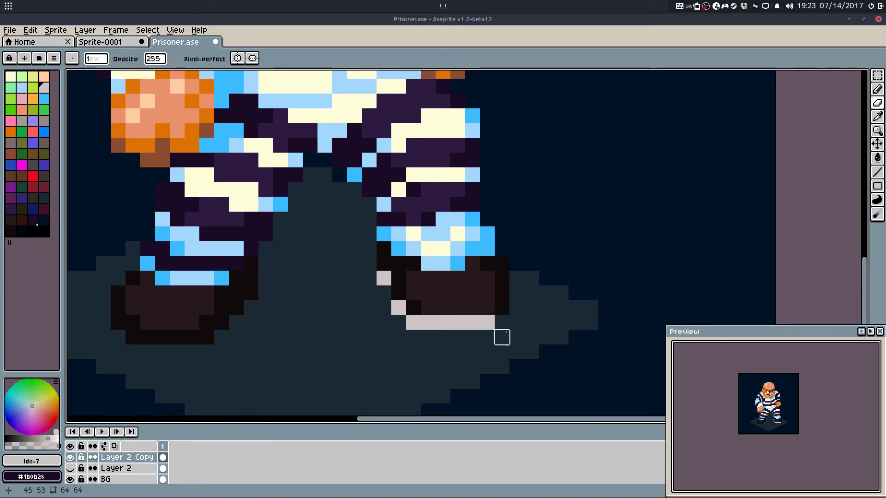
key("ctrl+z")
scroll(488, 389, "down", 10)
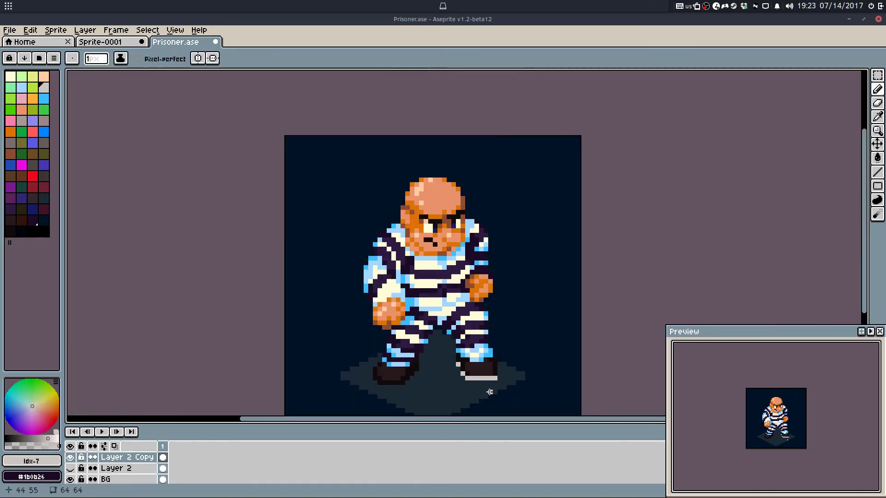
scroll(474, 388, "up", 3)
scroll(497, 388, "up", 4)
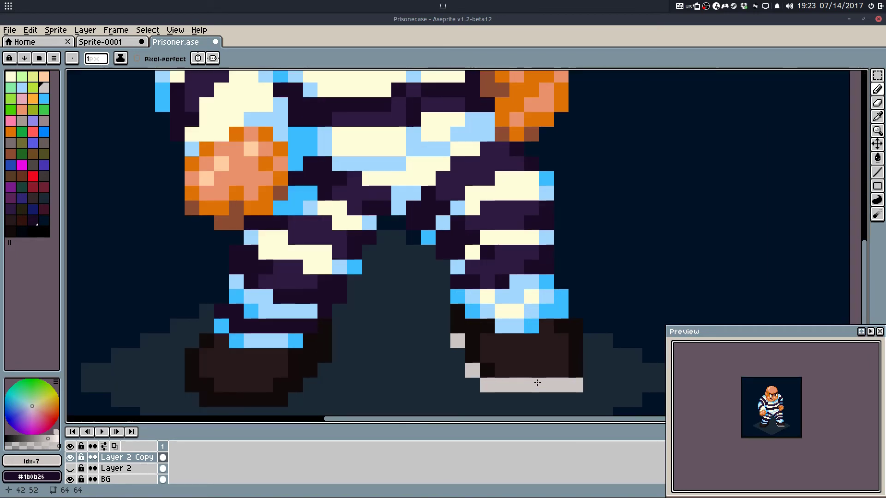
Step: Curve the right-hand shoe's sole with #7a6d70 pixels one row lower and #120b0c over the middle of the light strip
left_click(472, 371, "alt")
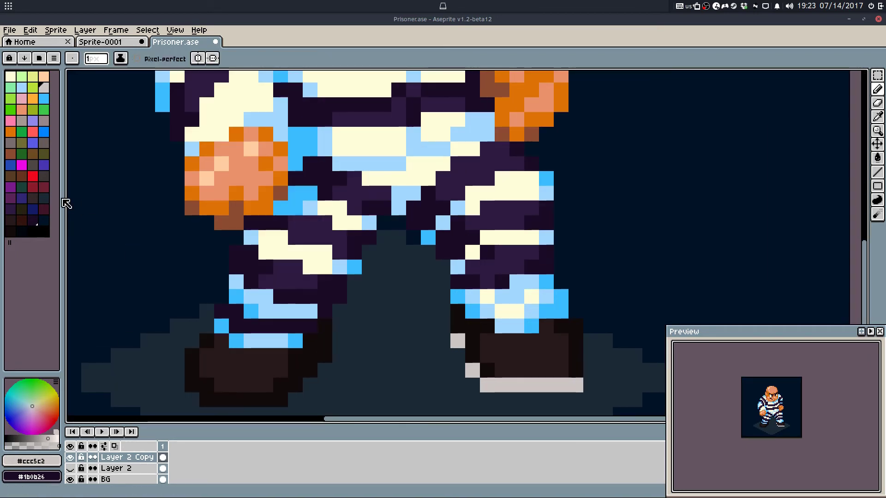
left_click(10, 142)
left_click_drag(549, 386, 513, 385)
scroll(515, 401, "down", 9)
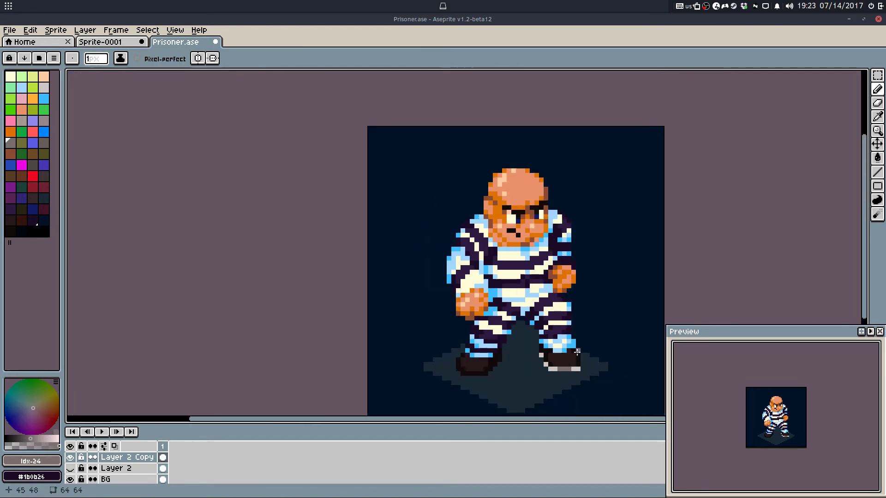
scroll(567, 345, "up", 5)
scroll(567, 346, "up", 3)
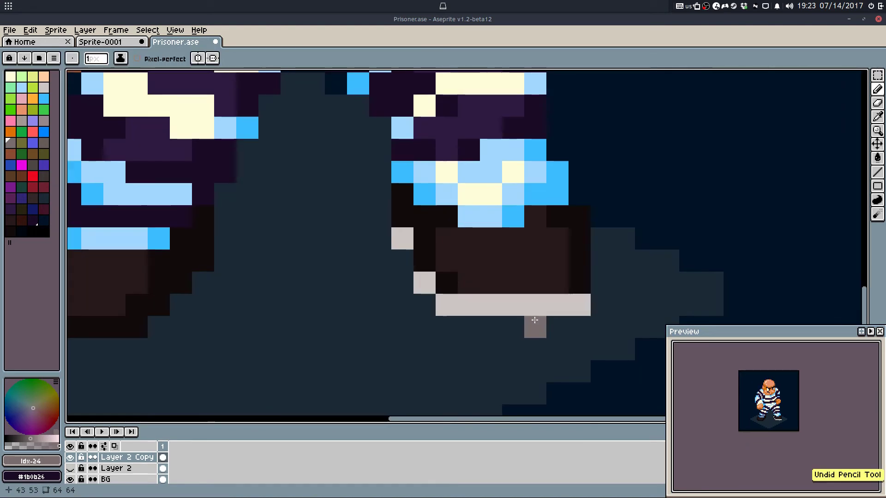
left_click(459, 277, "alt")
left_click_drag(491, 304, 567, 308)
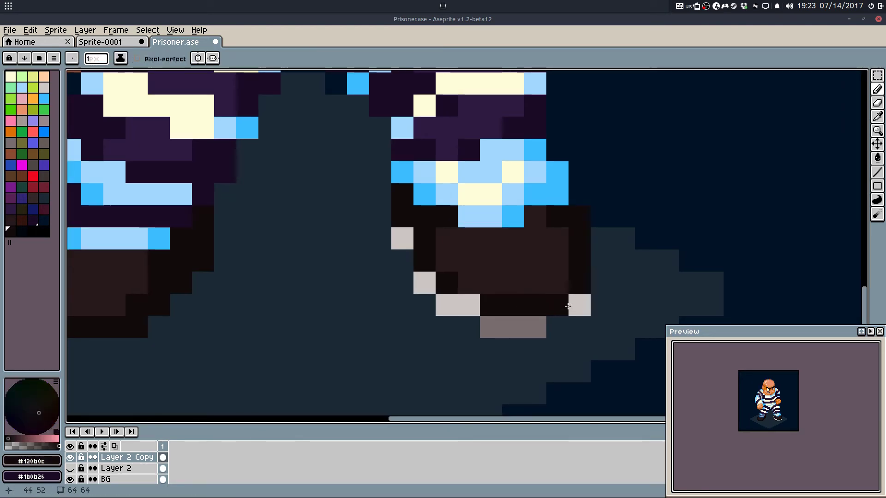
Step: Undo and redo the latest sole strokes to compare the shoe with and without them at a small size
scroll(567, 308, "down", 5)
scroll(527, 317, "up", 3)
scroll(527, 317, "down", 8)
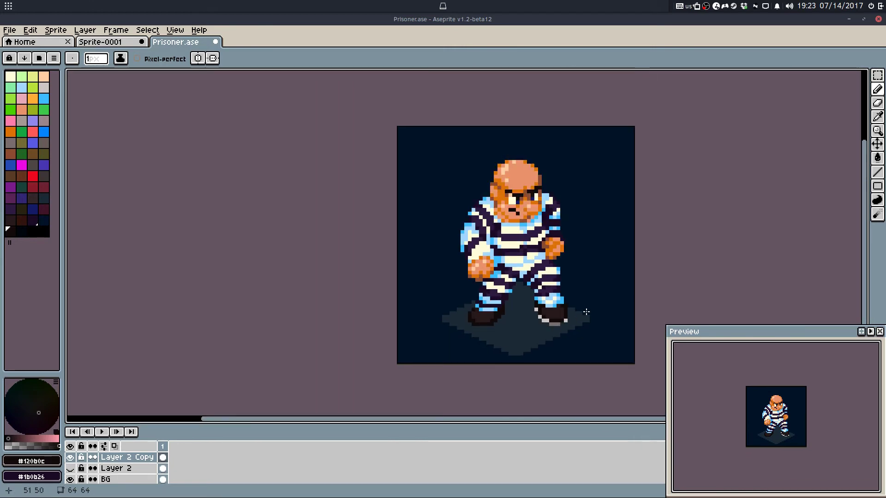
scroll(593, 306, "up", 2)
key("ctrl+z")
key("ctrl+z")
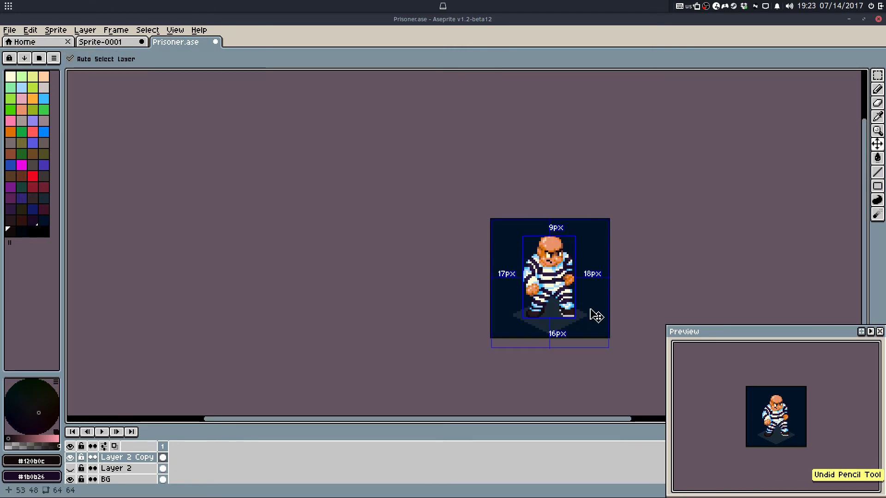
key("ctrl+shift+z")
key("ctrl+shift+z")
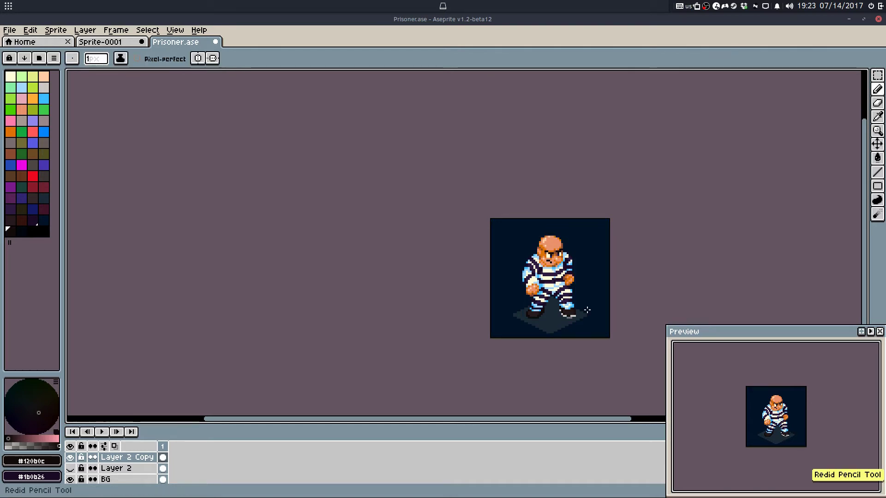
Step: Draw a light grey #ccc5c2 sole on the image's left shoe, along its outer corner and underside
scroll(577, 310, "up", 3)
scroll(546, 302, "up", 3)
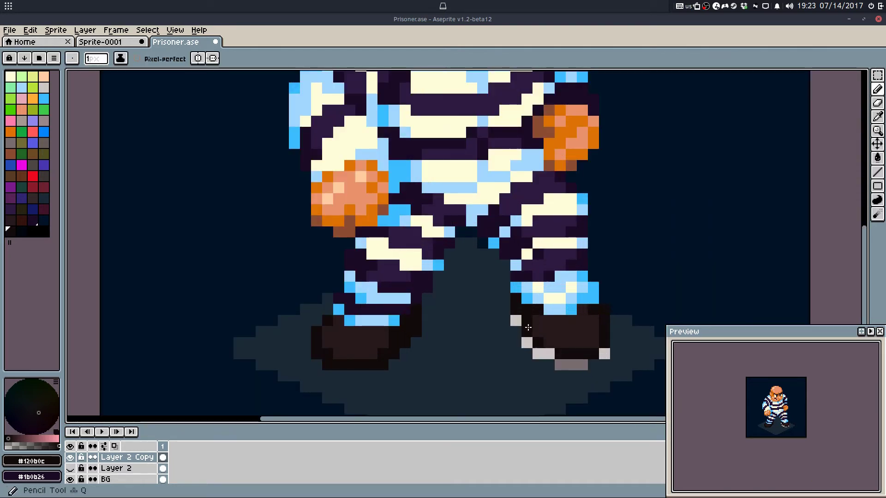
left_click(527, 340, "alt")
left_click(317, 356)
left_click_drag(327, 364, 367, 372)
key("ctrl+z")
left_click(327, 364)
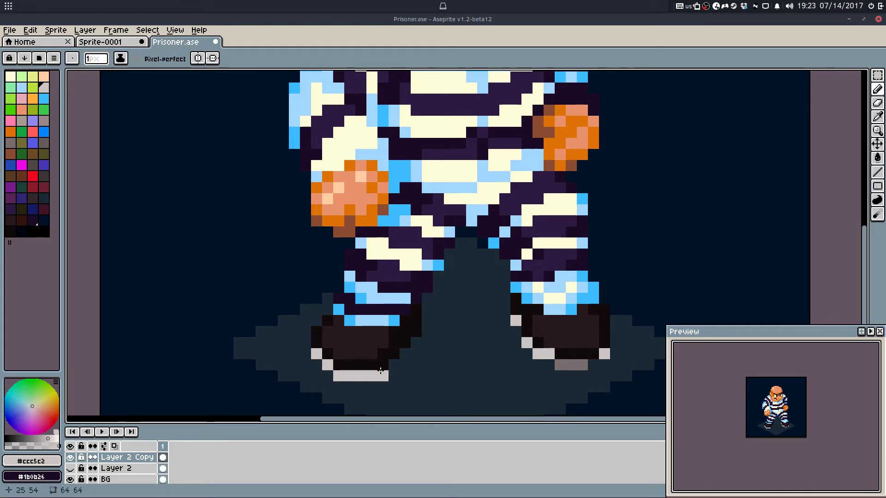
Step: Extend the left shoe's light grey sole in diagonal pixel steps up its inner side
key("ctrl+z")
left_click(402, 354)
key("ctrl+z")
left_click(405, 342)
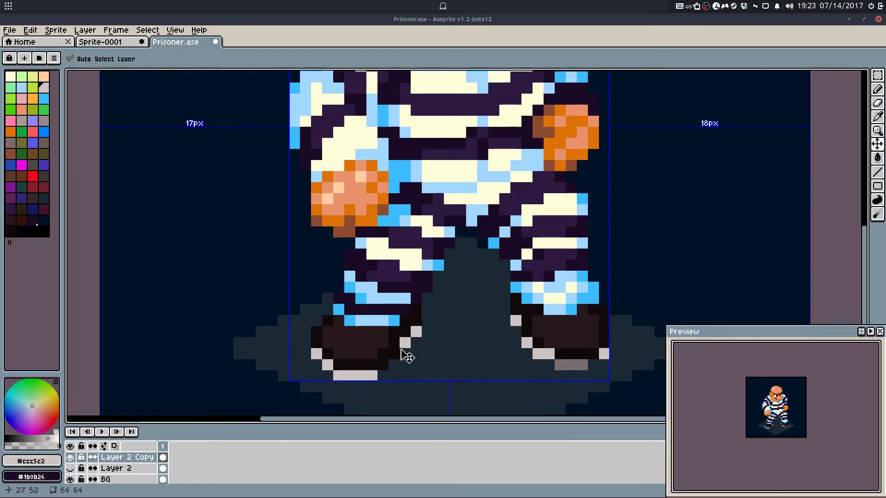
key("ctrl+z")
left_click_drag(416, 343, 389, 366)
left_click(383, 376)
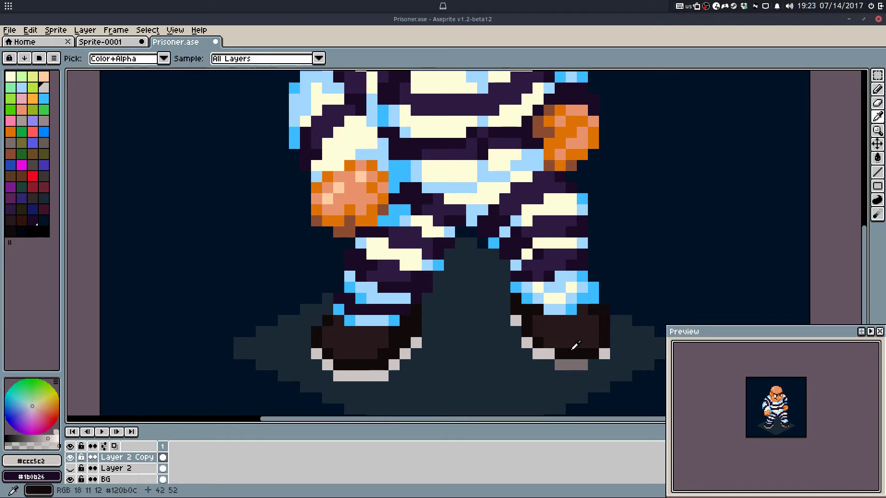
Step: Lower the left shoe's outer corner by one pixel with dark shoe colour and redraw the #ccc5c2 sole pixels beneath it
left_click(571, 365, "alt")
key("e")
key("b")
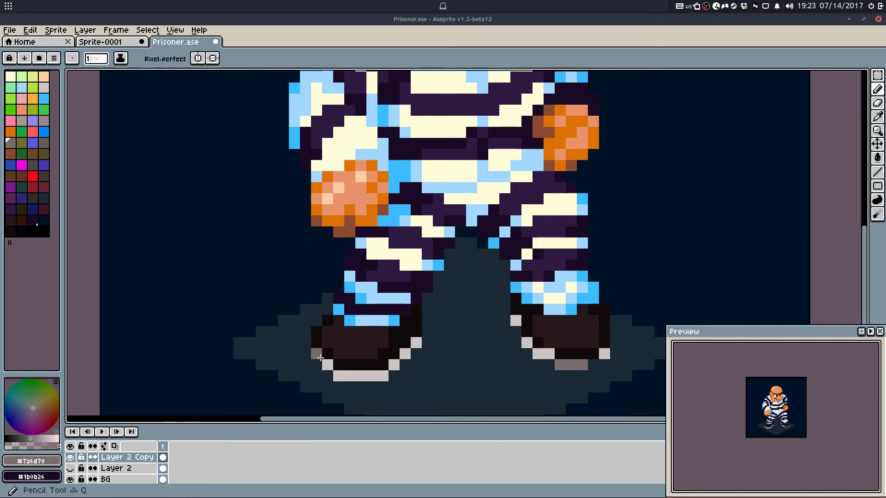
left_click(319, 340, "alt")
left_click(328, 365)
left_click(338, 376, "alt")
left_click(329, 378)
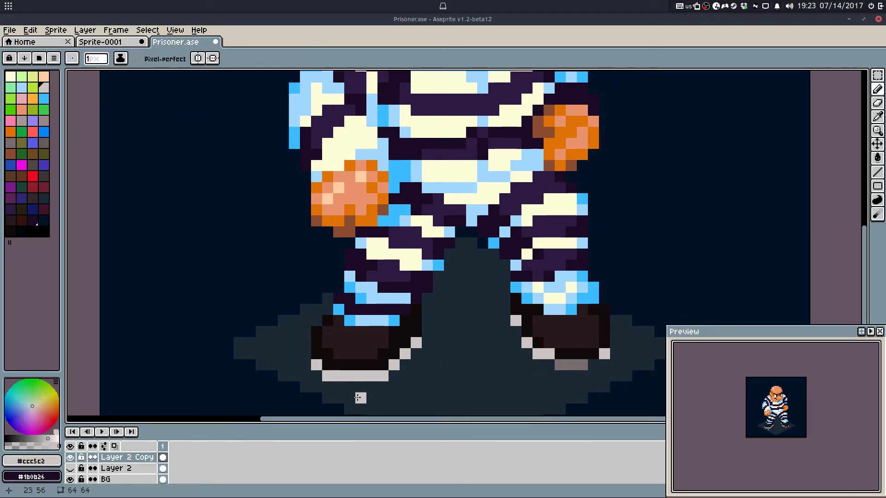
Step: Shade the left shoe's sole corners and inner edge with #7a6d70, covering the middle inner-edge pixel with #120b0c
left_click(570, 363, "alt")
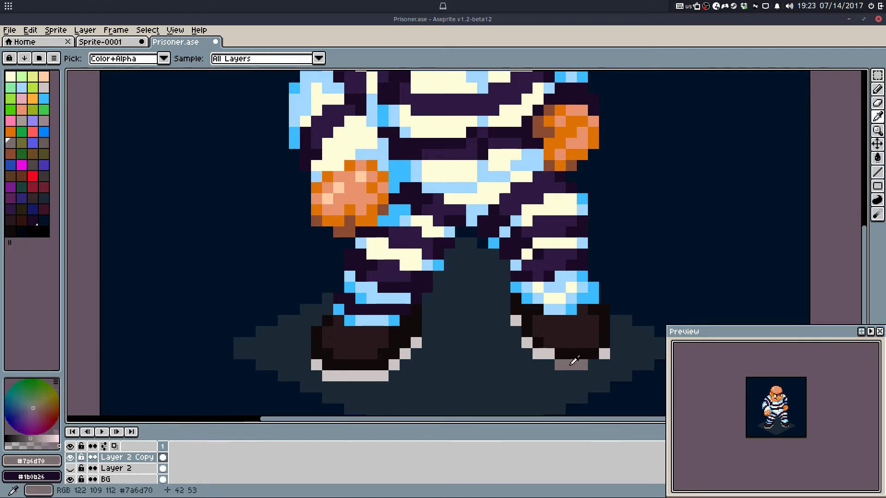
left_click(317, 365)
left_click(328, 376)
left_click(383, 376)
left_click(405, 354)
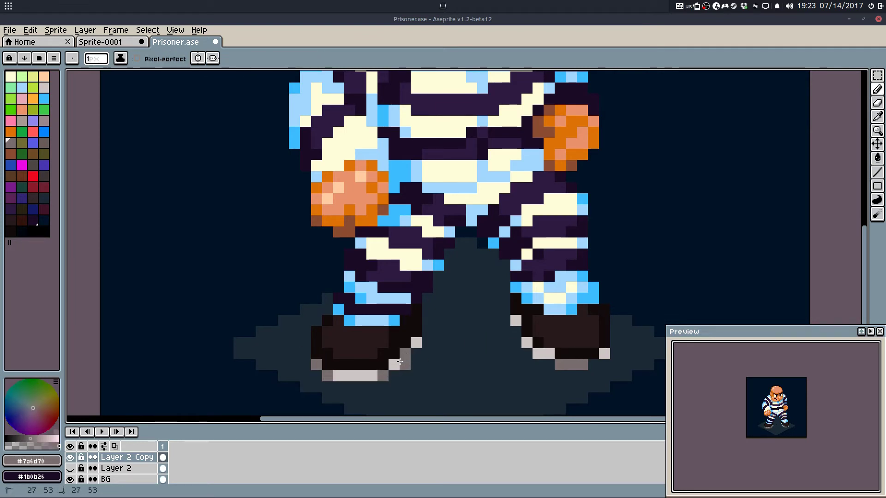
key("ctrl+z")
left_click(417, 343)
left_click(395, 363)
left_click(395, 353, "alt")
left_click(403, 353)
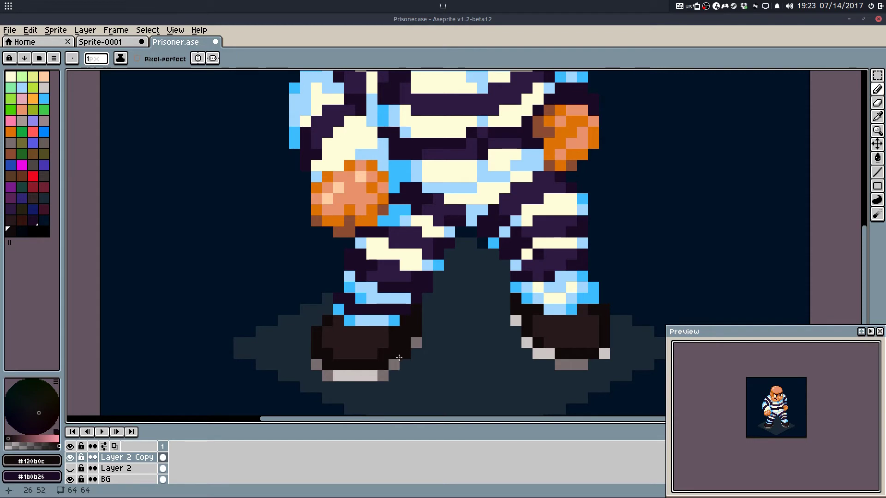
Step: Recolour the sole pixels on the right-hand shoe's inner side to #7a6d70 and save the file
left_click(396, 363, "alt")
left_click_drag(503, 333, 497, 314)
left_click(510, 303)
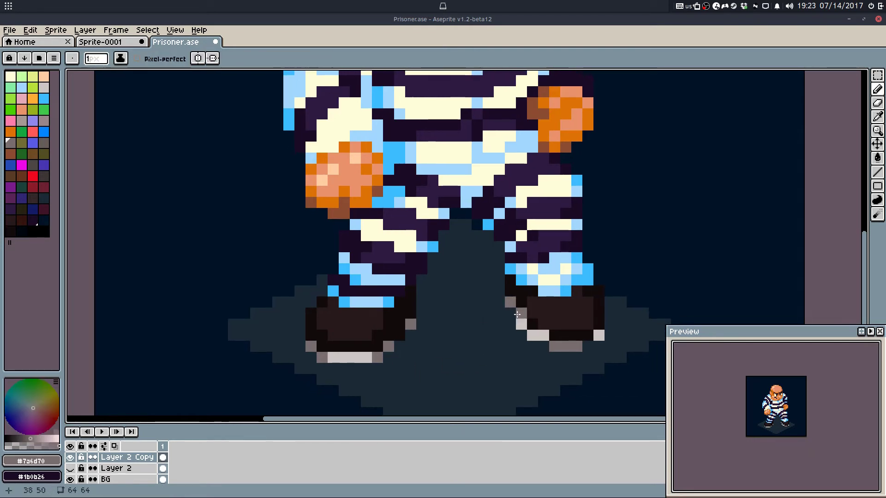
left_click(522, 325)
scroll(613, 364, "down", 2)
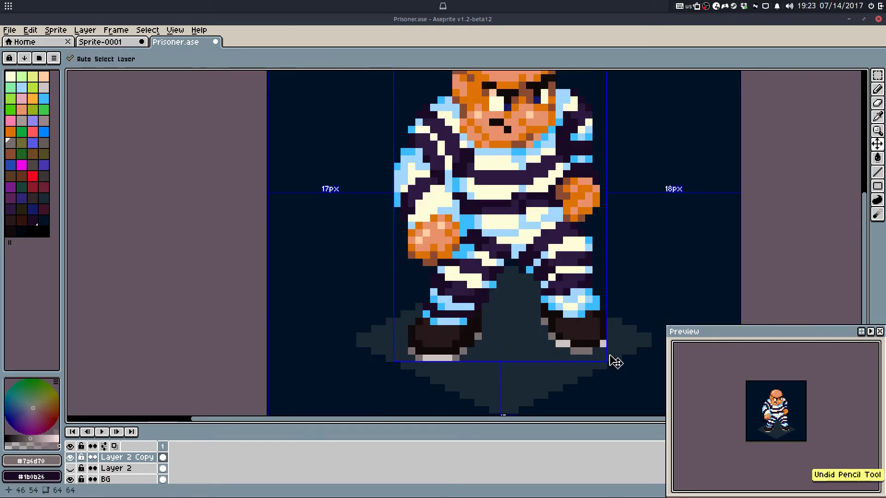
scroll(605, 372, "down", 2)
key("ctrl+s")
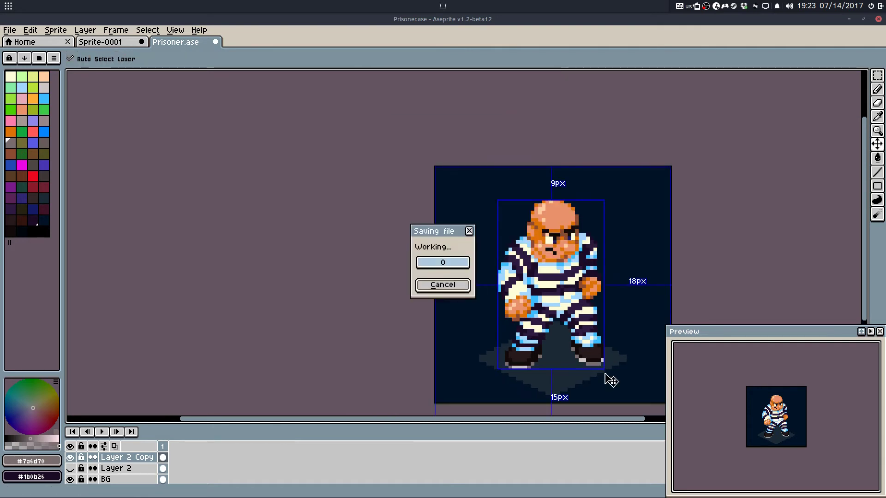
scroll(581, 346, "up", 5)
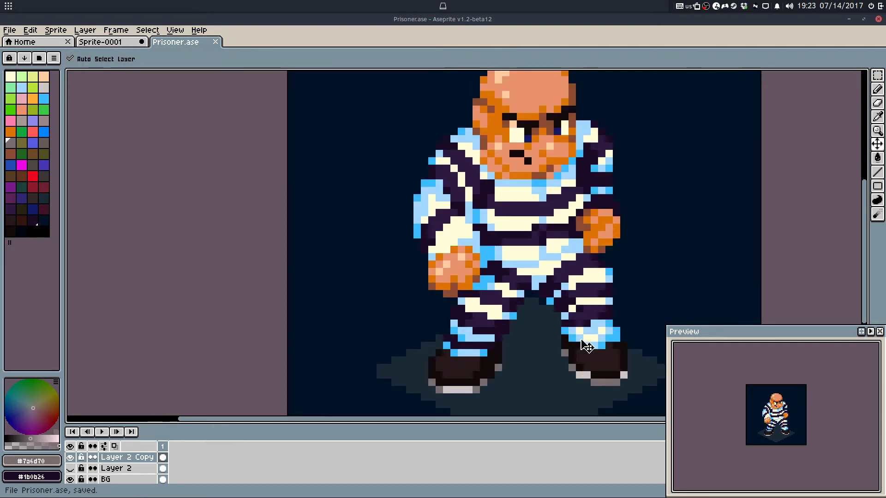
Step: Paint #a3d7ff over the upper light pixels of the right-hand trouser cuff
key("b")
left_click(604, 311, "alt")
left_click_drag(570, 328, 591, 327)
left_click(634, 328)
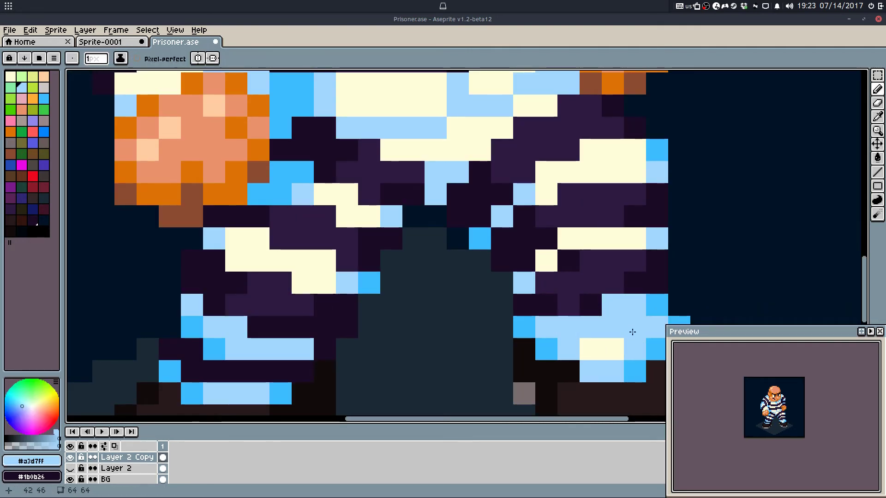
scroll(544, 300, "down", 3)
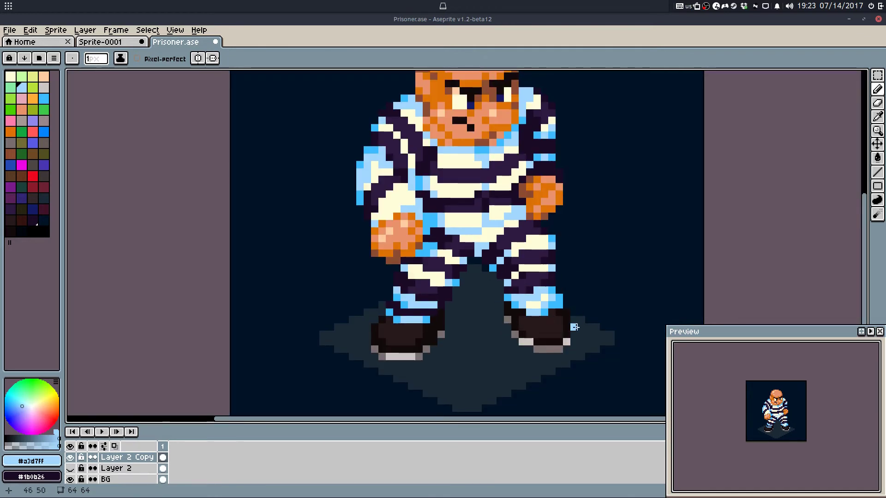
Step: Darken the bottom rows and outer edge of the right-hand trouser cuff with #1b0b26
scroll(515, 272, "up", 3)
left_click(582, 295, "alt")
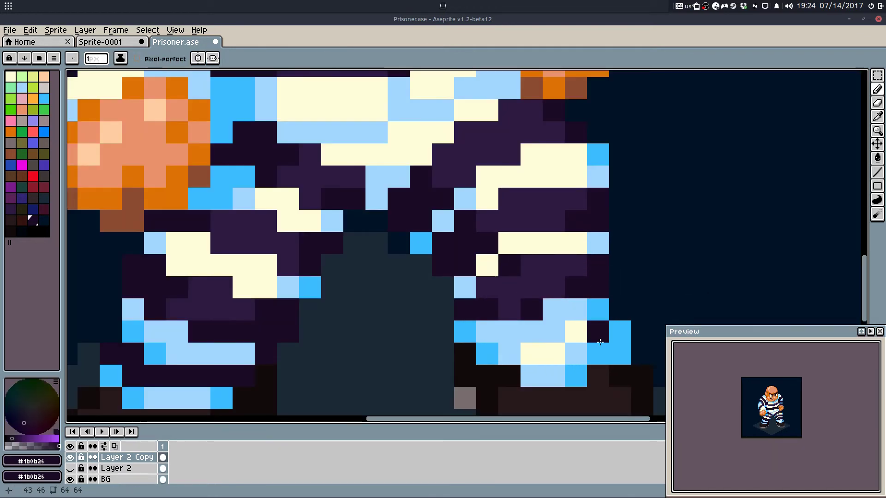
mouse_move(603, 352)
left_mouse_down()
mouse_move(562, 380)
mouse_move(535, 381)
mouse_move(494, 349)
mouse_move(582, 355)
mouse_move(598, 331)
left_mouse_up()
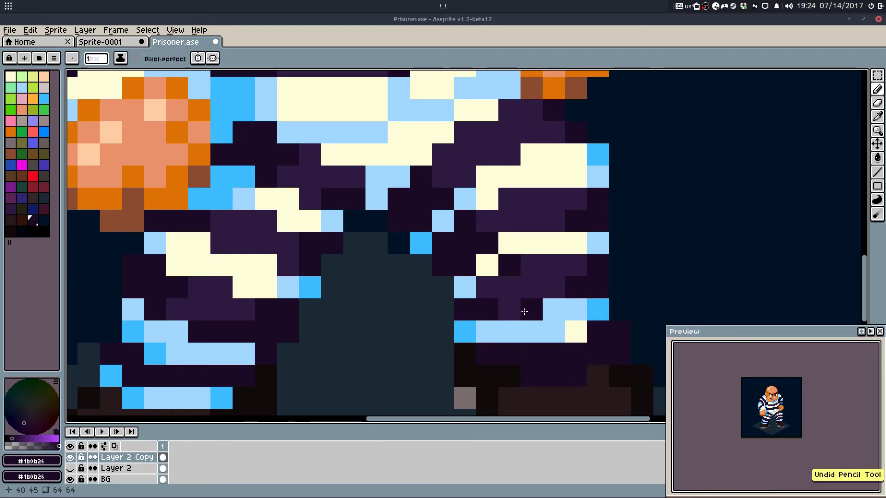
Step: Shade the middle of the right-hand cuff's dark hem with #2f1a40, undoing the last two strokes, and save the file
left_click(557, 376, "alt")
left_click_drag(531, 355, 569, 358)
left_click(516, 352)
left_click(545, 367)
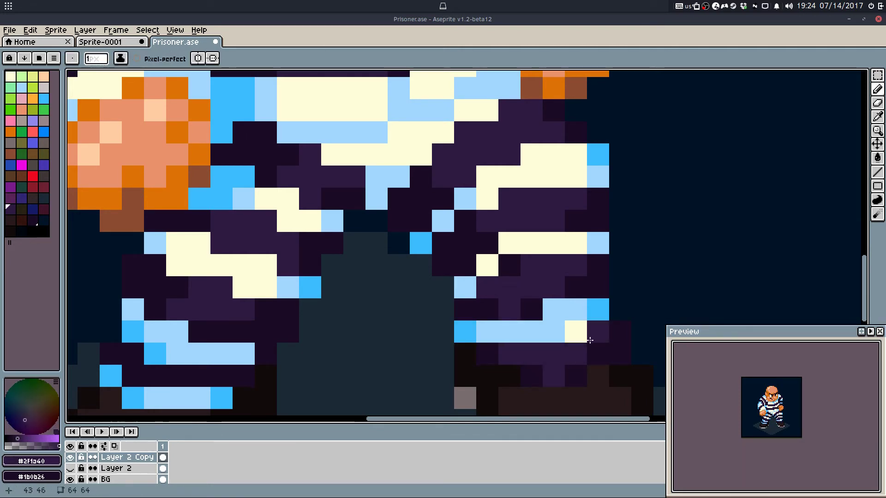
key("ctrl+z")
key("ctrl+z")
scroll(524, 356, "down", 4)
key("v")
key("ctrl+s")
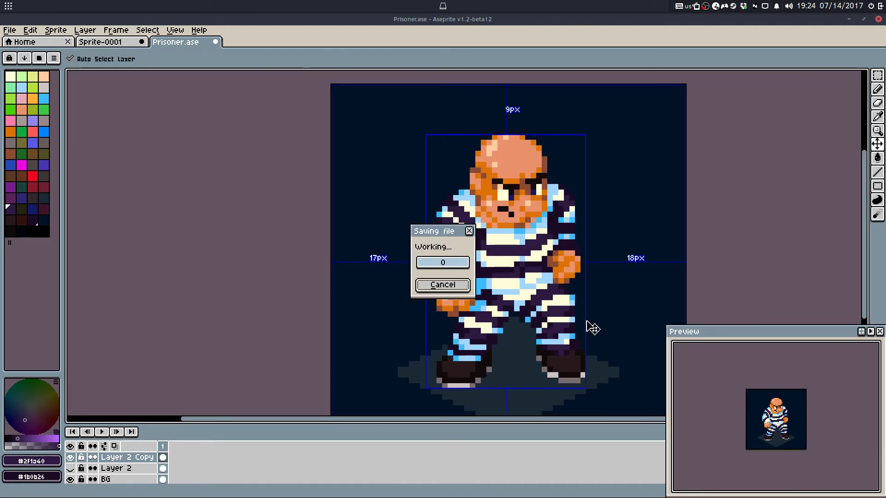
Step: Compare Layer 2 with Layer 2 Copy by toggling their visibility, leaving Layer 2 hidden, and save the file
left_click_drag(577, 332, 510, 322)
left_click(72, 468)
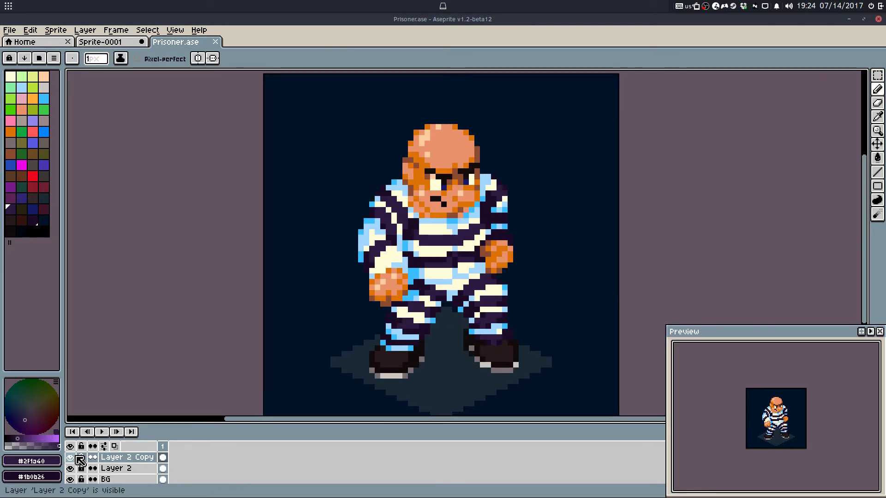
left_click(74, 457)
left_click(74, 457)
left_click(74, 457)
left_click(74, 457)
left_click(72, 468)
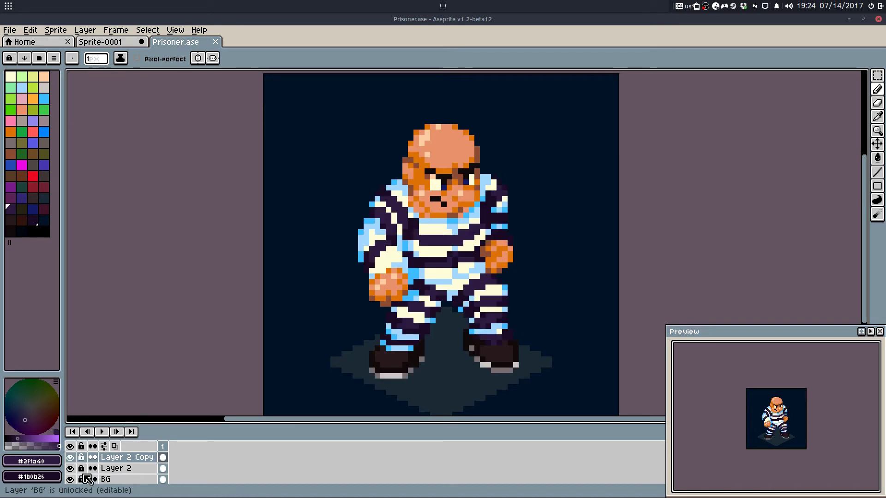
scroll(255, 359, "down", 2)
key("ctrl+s")
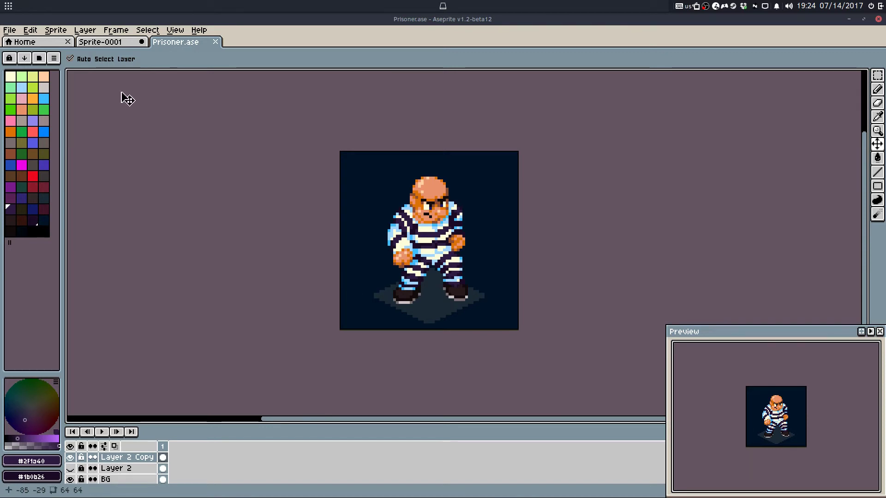
Step: Close Prisoner.ase and close Sprite-0001 without saving it
left_click_drag(286, 170, 311, 194)
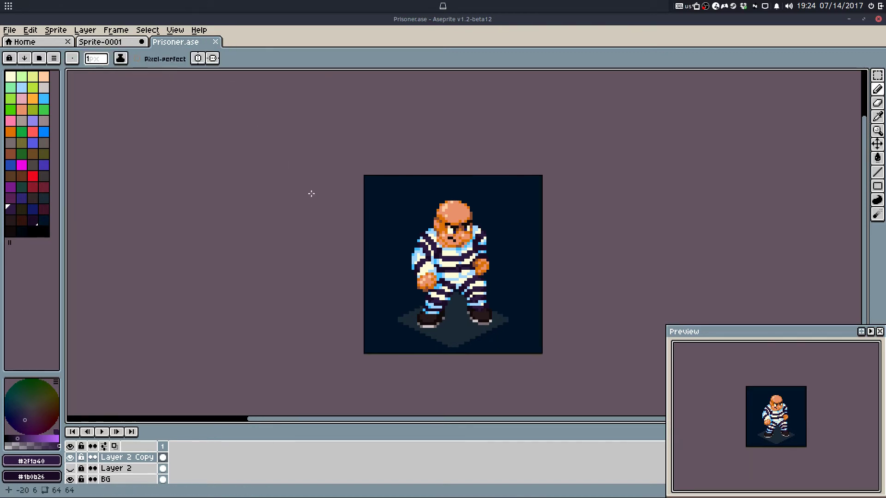
scroll(477, 265, "up", 2)
scroll(454, 277, "down", 2)
left_click_drag(444, 305, 427, 286)
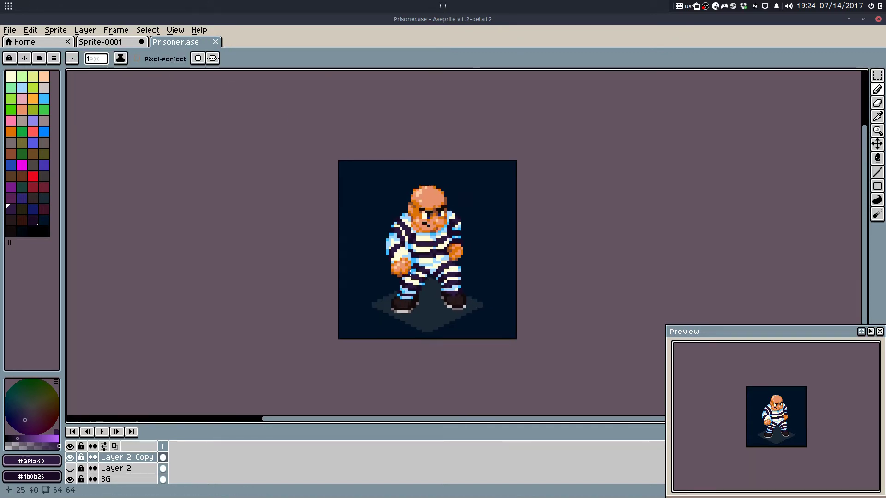
left_click(215, 41)
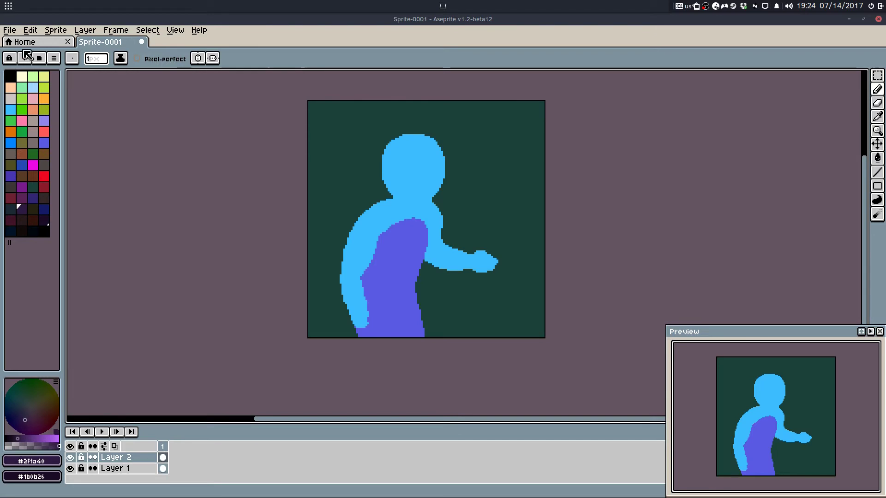
left_click(143, 48)
left_click(440, 283)
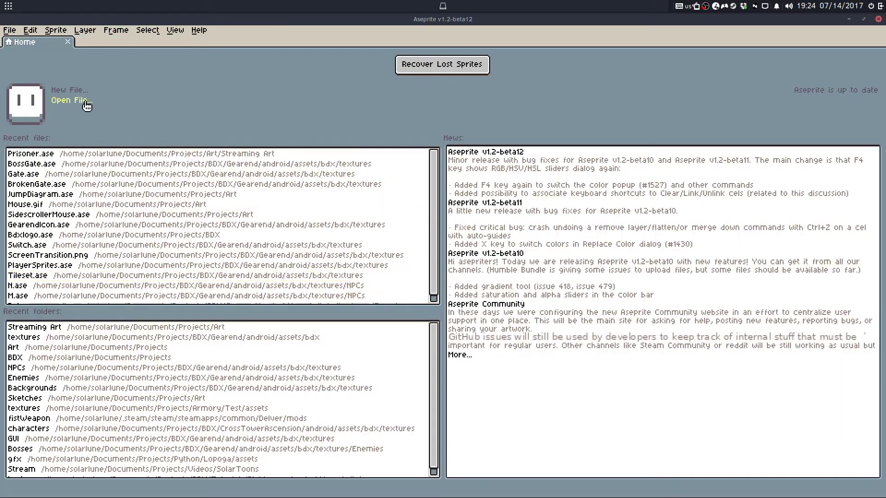
Step: Create a new 64 × 64 px RGBA sprite with a transparent background
left_click(65, 89)
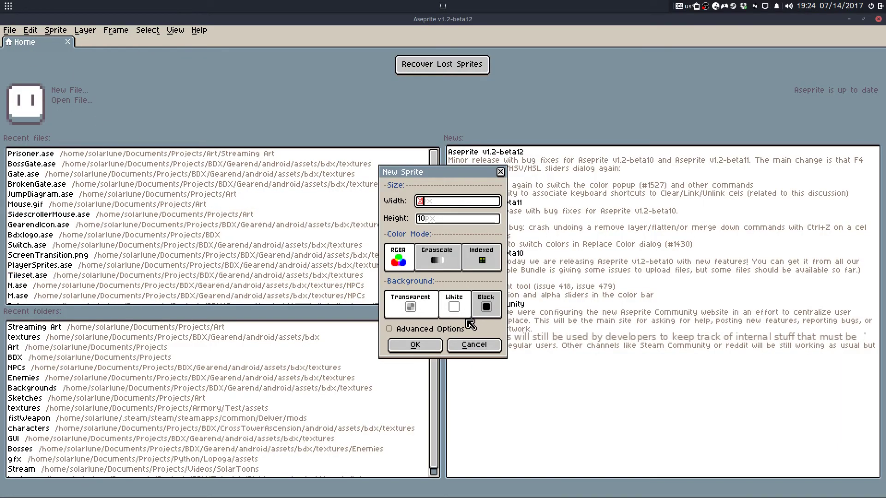
type("46")
key("Tab")
type("64")
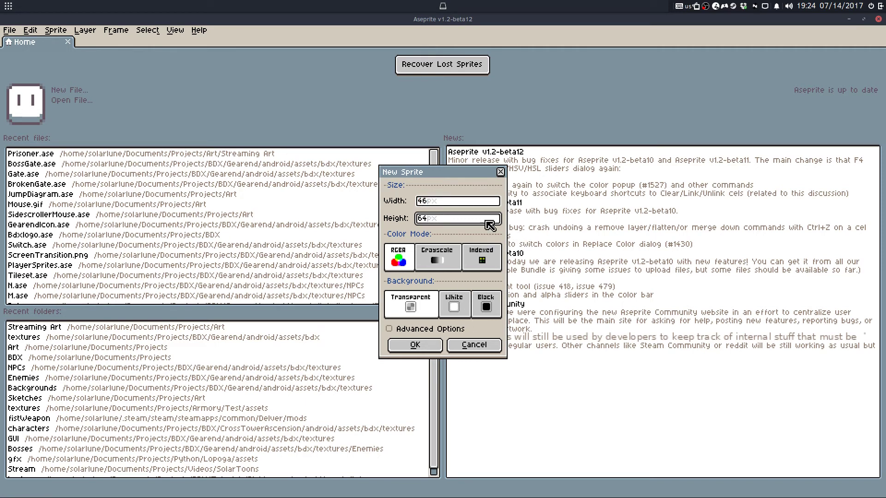
key("Return")
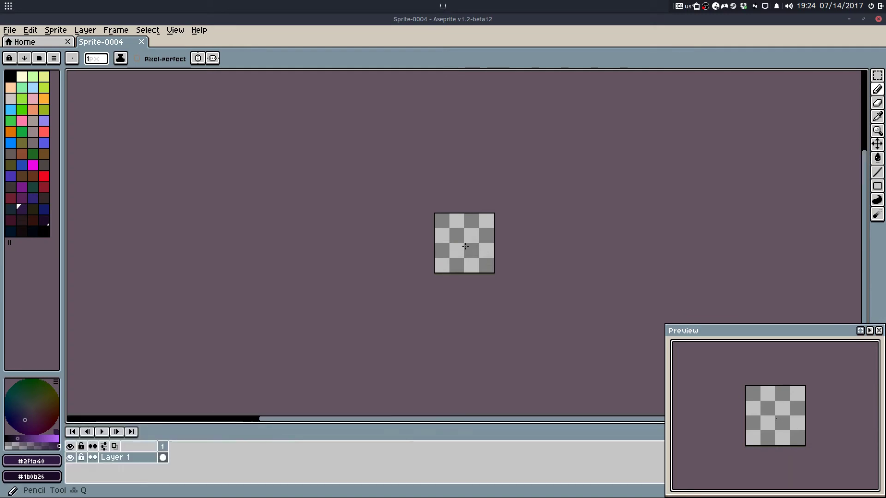
scroll(466, 246, "up", 3)
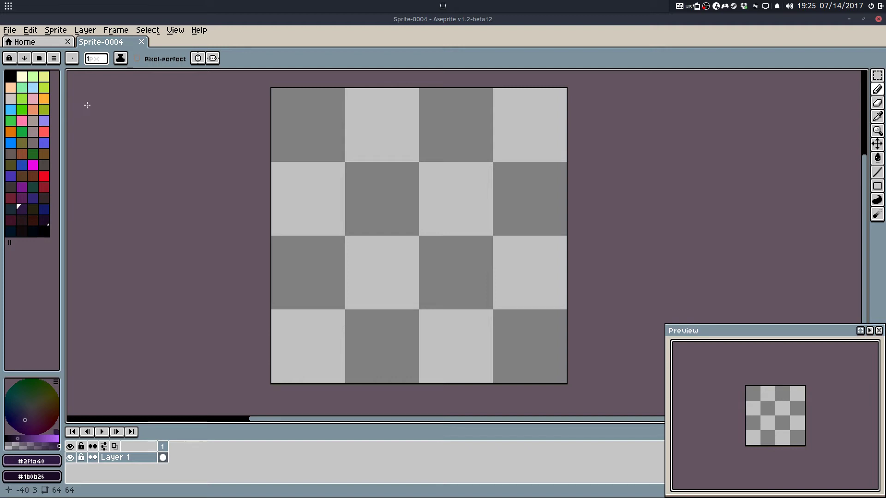
left_click_drag(347, 223, 356, 210)
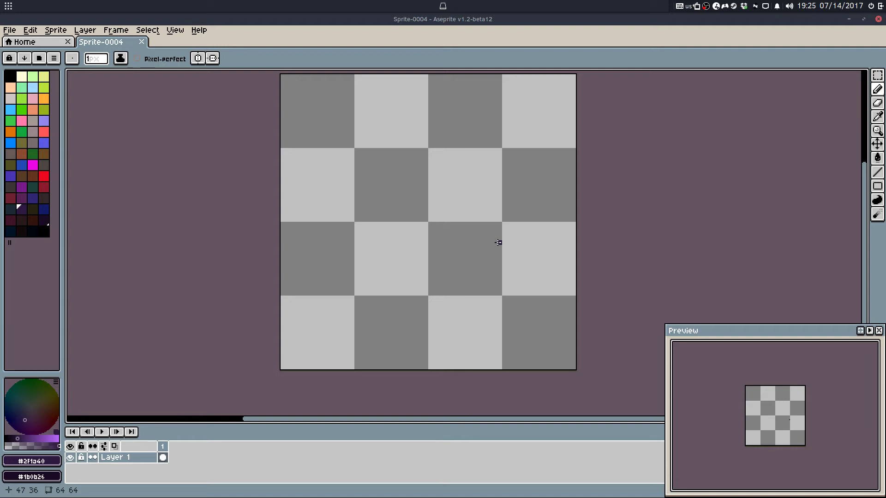
left_click_drag(372, 210, 426, 206)
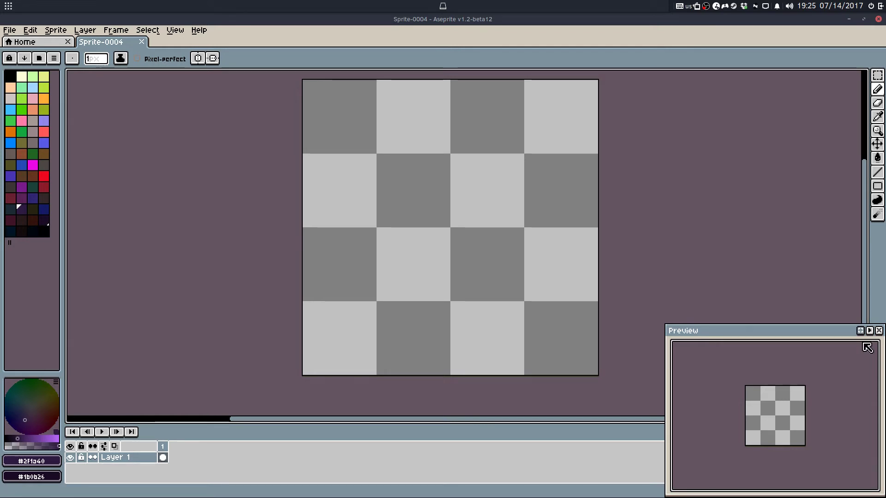
left_click_drag(510, 206, 492, 186)
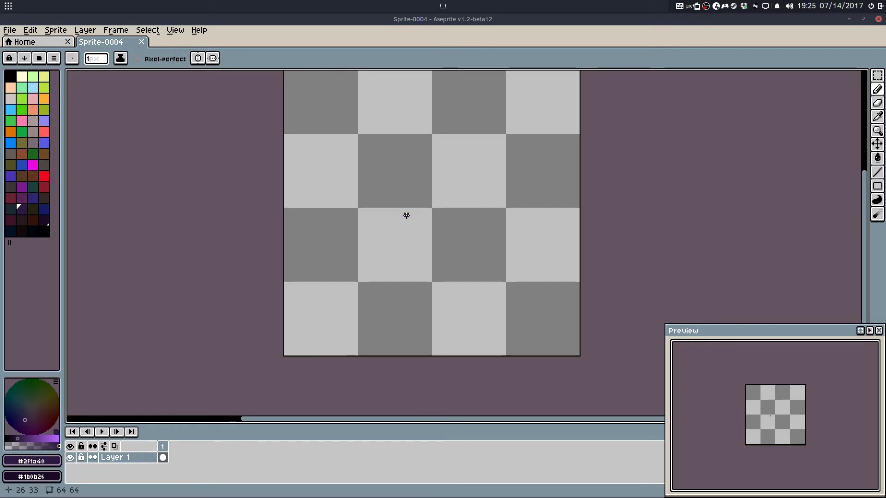
left_click_drag(406, 216, 410, 243)
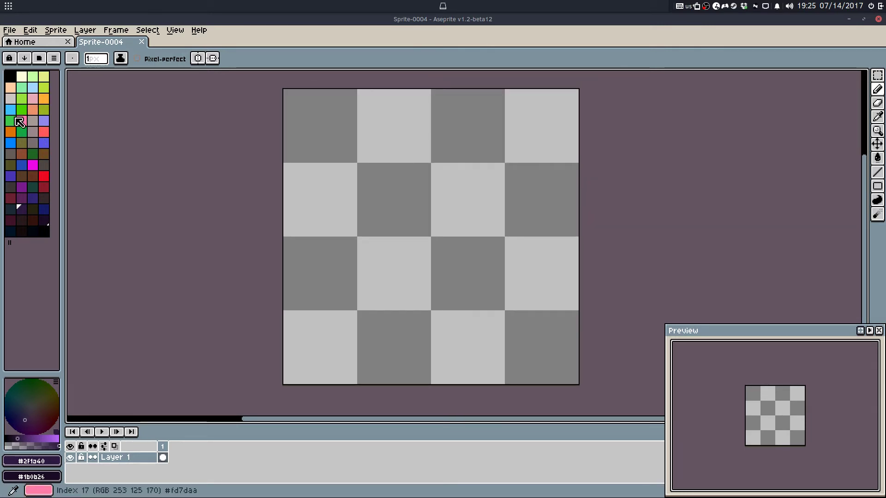
left_click(44, 132)
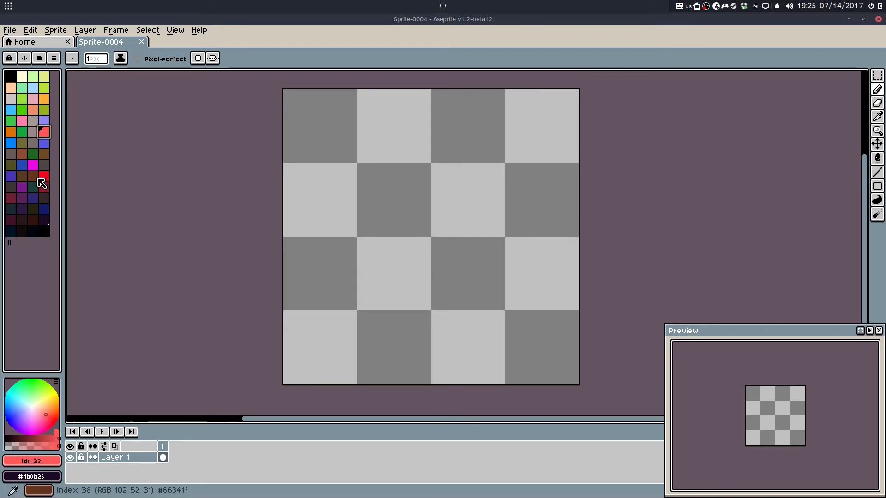
left_click_drag(352, 211, 375, 183)
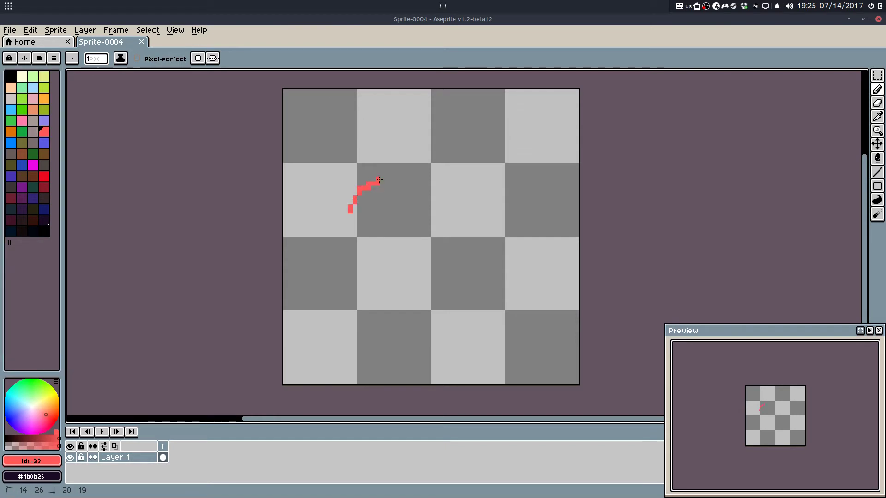
key("ctrl+z")
scroll(363, 197, "up", 1)
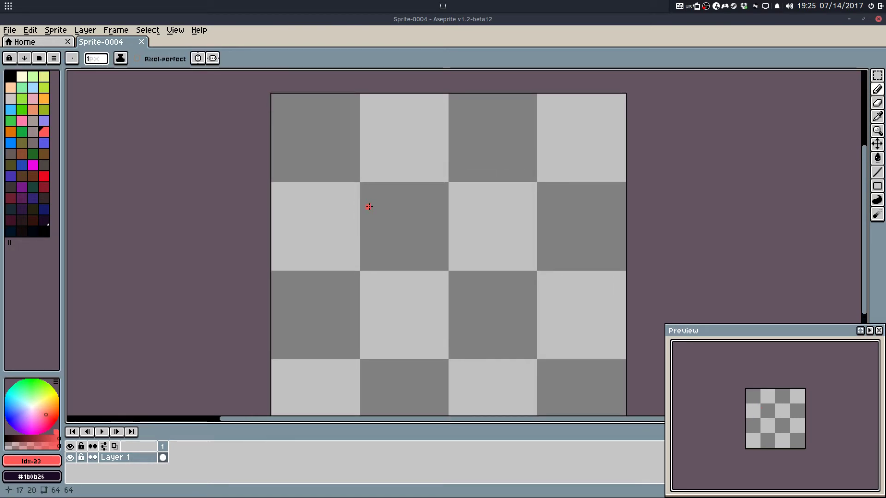
mouse_move(348, 202)
left_mouse_down()
mouse_move(369, 185)
mouse_move(423, 180)
left_mouse_up()
key("ctrl+z")
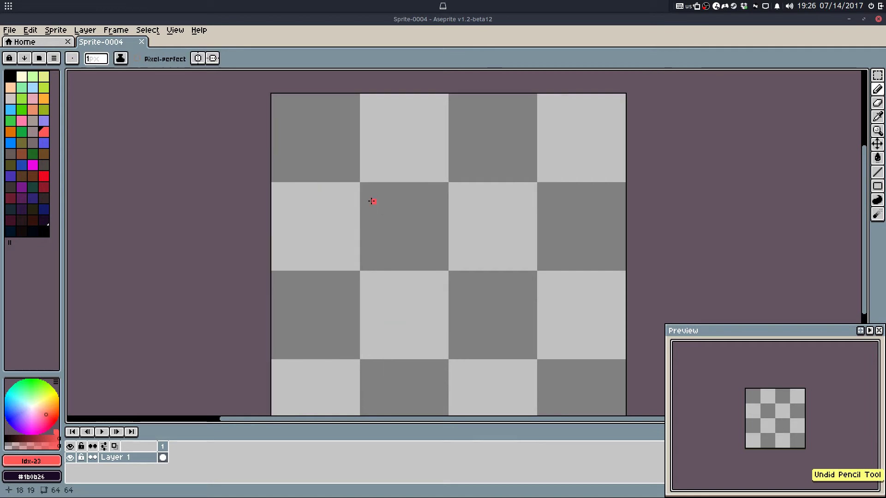
left_click_drag(347, 212, 401, 236)
key("ctrl+z")
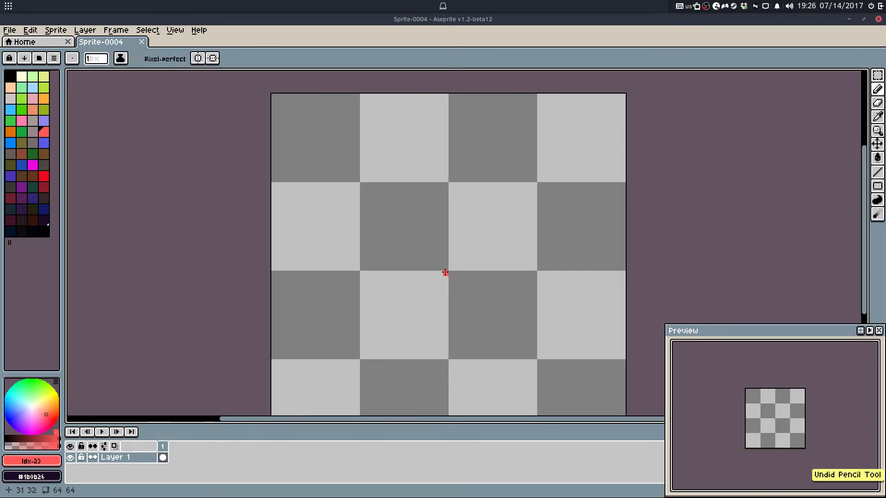
Step: Draw a line across the lower canvas in #00060d and fill the area beneath it as a dark ground band
left_click_drag(439, 275, 430, 221)
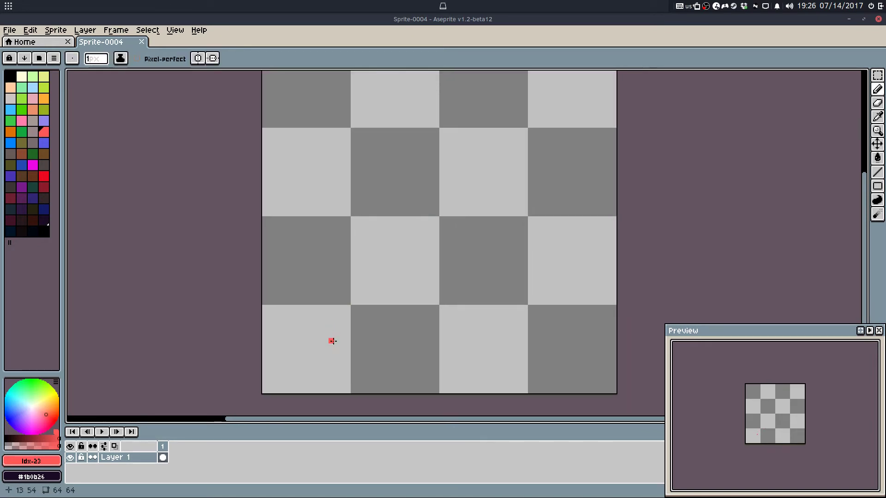
left_click_drag(332, 341, 360, 366)
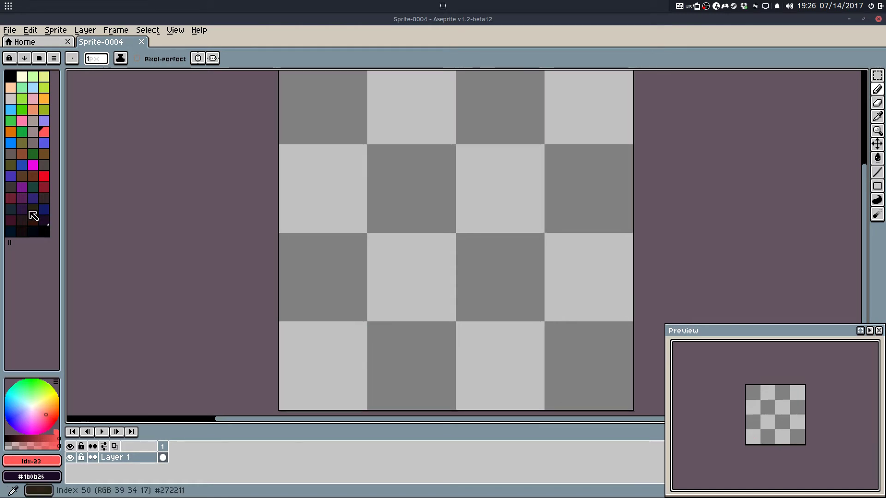
left_click(32, 231)
key("z")
left_click_drag(269, 362, 696, 363)
key("w")
left_click(314, 383)
key("b")
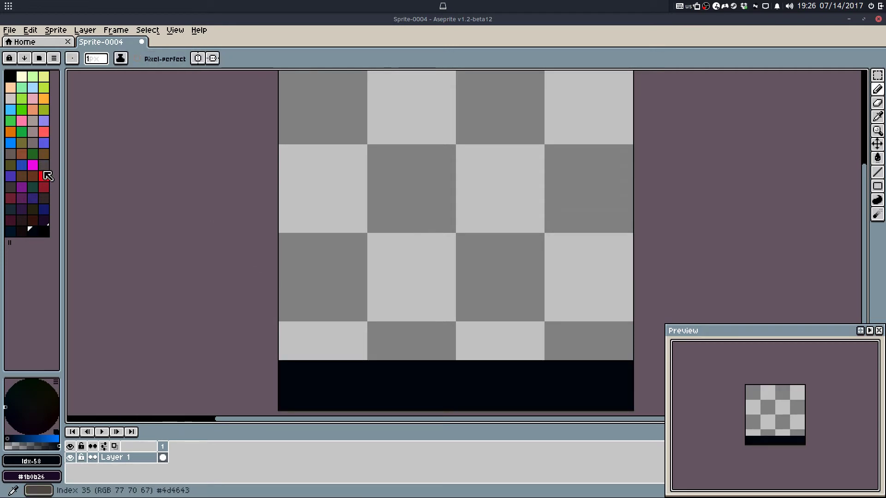
Step: Sketch a small filled coral-red mound on top of the dark ground band, then select and delete it
left_click(44, 133)
mouse_move(353, 357)
left_mouse_down()
mouse_move(403, 353)
mouse_move(350, 357)
left_mouse_up()
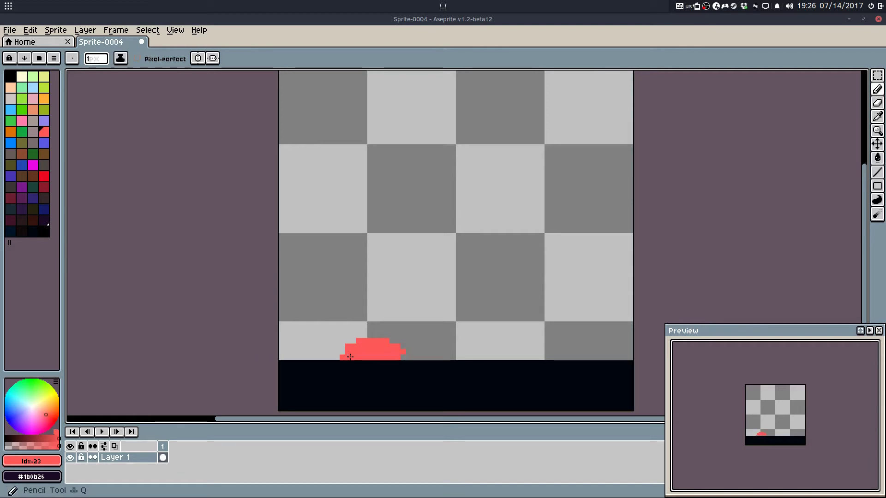
left_click(388, 365, "alt")
scroll(389, 293, "down", 3)
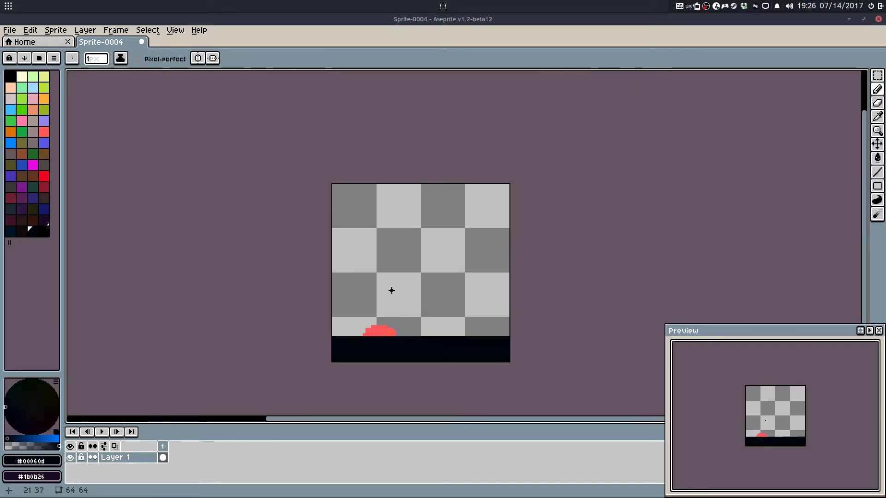
key("m")
left_click_drag(360, 318, 342, 350)
scroll(402, 312, "up", 2)
key("Delete")
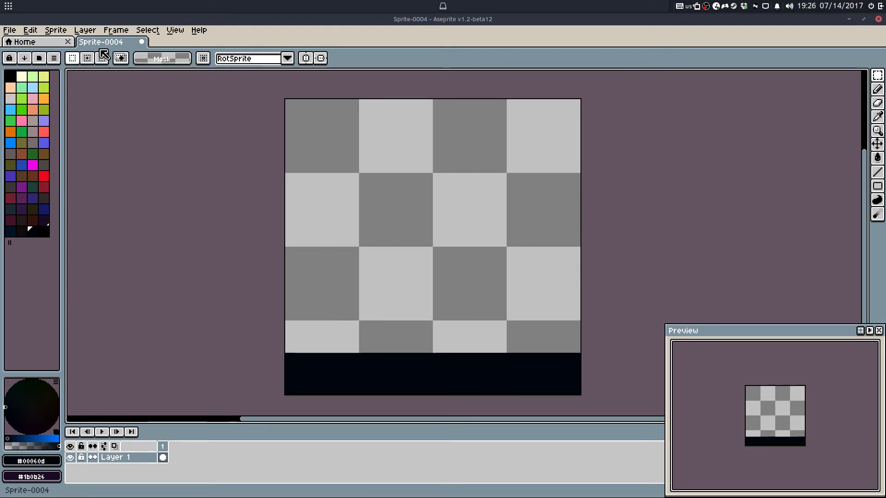
Step: Resize the canvas to 32 × 32 px
left_click(85, 30)
mouse_move(55, 30)
left_click(77, 90)
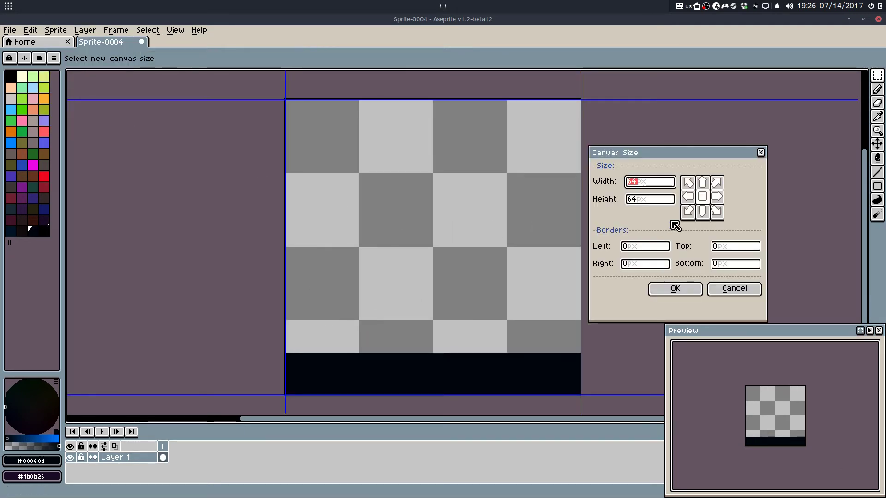
key("BackSpace")
key("Return")
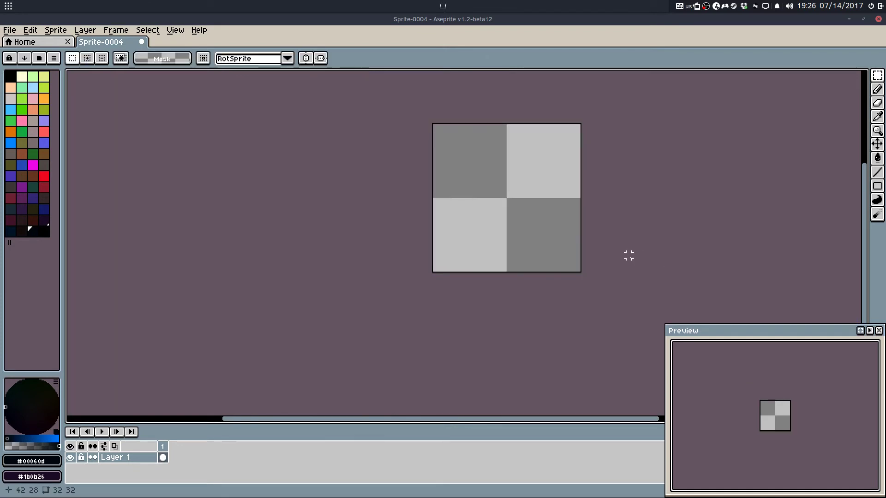
scroll(435, 279, "up", 2)
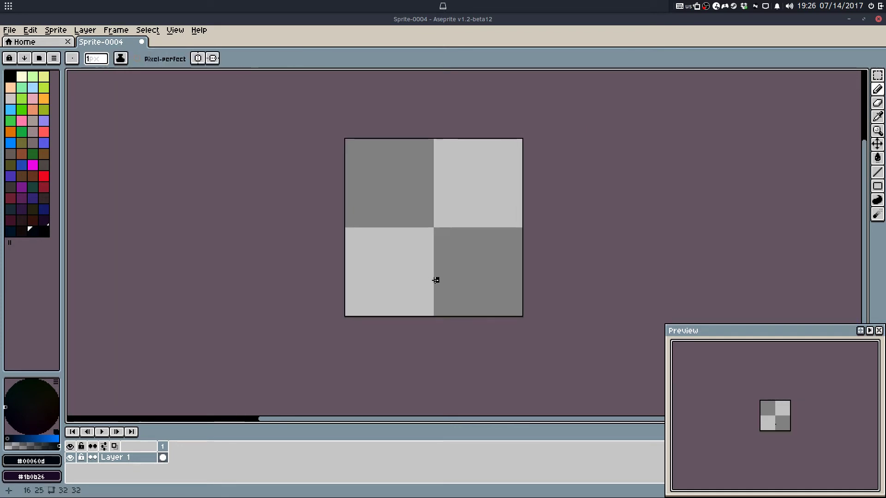
Step: Draw a #00060d line across the lower canvas and fill beneath it to form a ground band about 2 px high
left_click(34, 233)
key("l")
left_click_drag(311, 317, 591, 316)
key("g")
left_click(497, 324)
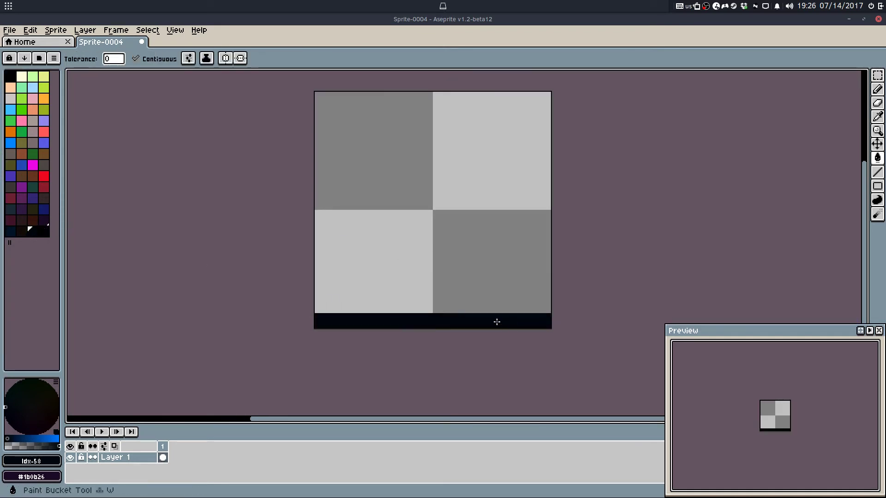
Step: Draw two small filled coral-red feet on the ground band, about 8 px and 7 px wide and 3 px high
key("b")
left_click_drag(354, 220, 348, 243)
left_click(46, 133)
scroll(364, 303, "up", 3)
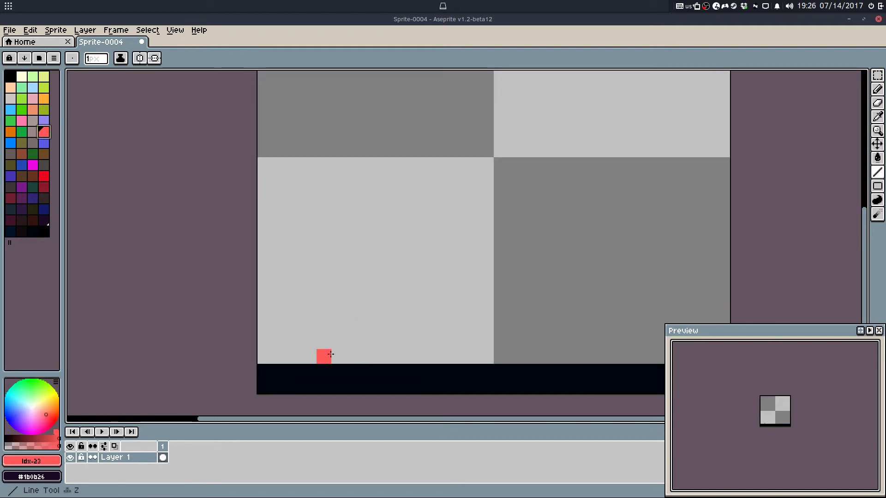
mouse_move(324, 357)
left_mouse_down()
mouse_move(346, 330)
mouse_move(376, 316)
mouse_move(454, 345)
left_mouse_up()
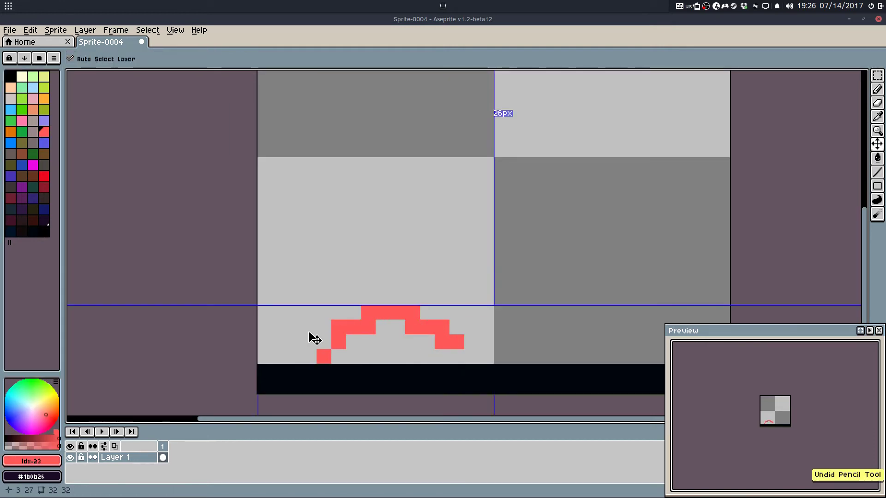
key("ctrl+z")
mouse_move(279, 356)
left_mouse_down()
mouse_move(326, 334)
mouse_move(369, 348)
mouse_move(305, 356)
left_mouse_up()
left_click(521, 350)
mouse_move(561, 358)
left_mouse_down()
mouse_move(592, 335)
mouse_move(625, 344)
left_mouse_up()
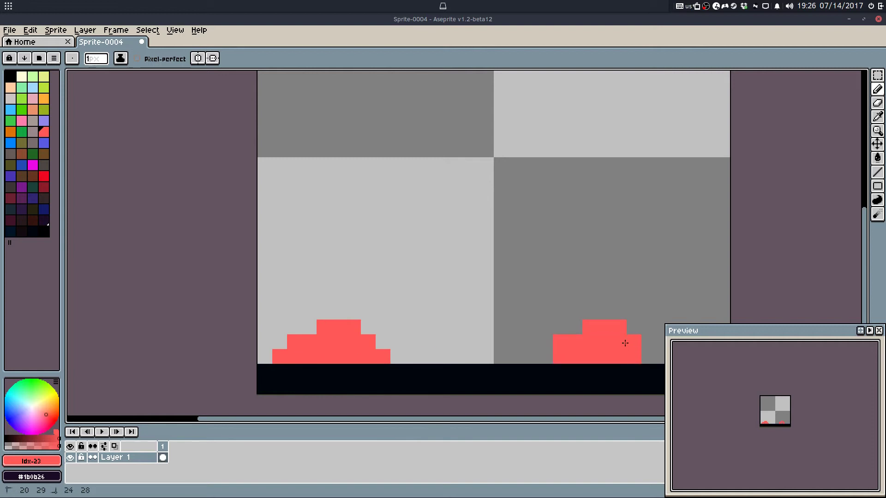
scroll(395, 245, "up", 3)
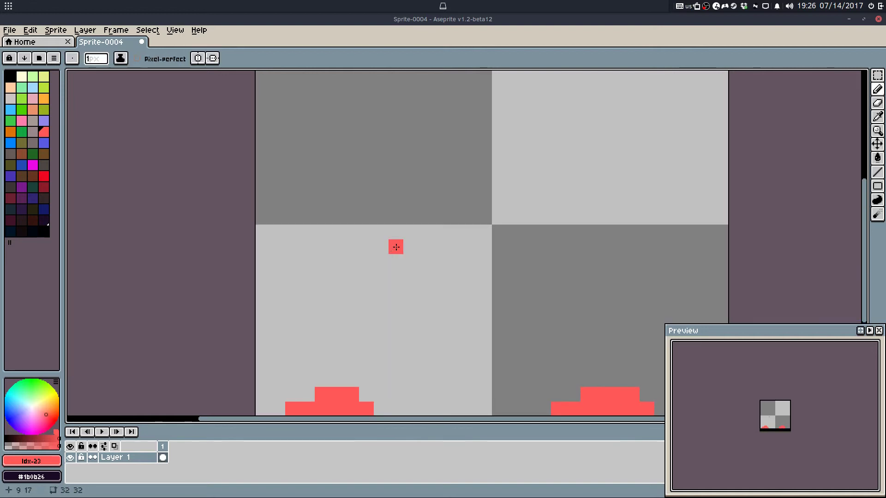
Step: Try sketching a curved, crescent-topped head outline in coral red above the feet, then undo all its strokes
scroll(362, 219, "up", 3)
mouse_move(362, 219)
left_mouse_down()
mouse_move(462, 112)
mouse_move(519, 102)
mouse_move(466, 154)
mouse_move(447, 210)
mouse_move(490, 219)
mouse_move(562, 199)
mouse_move(589, 158)
mouse_move(591, 127)
mouse_move(611, 184)
mouse_move(603, 224)
mouse_move(519, 265)
left_mouse_up()
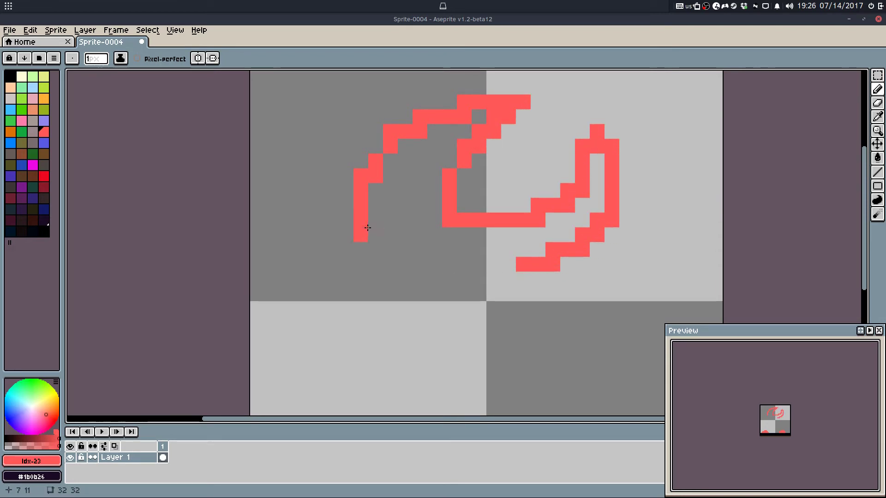
mouse_move(361, 228)
left_mouse_down()
mouse_move(469, 273)
mouse_move(508, 269)
left_mouse_up()
mouse_move(346, 205)
left_mouse_down()
mouse_move(322, 256)
mouse_move(335, 324)
mouse_move(401, 366)
mouse_move(487, 361)
mouse_move(540, 265)
left_mouse_up()
scroll(518, 203, "down", 3)
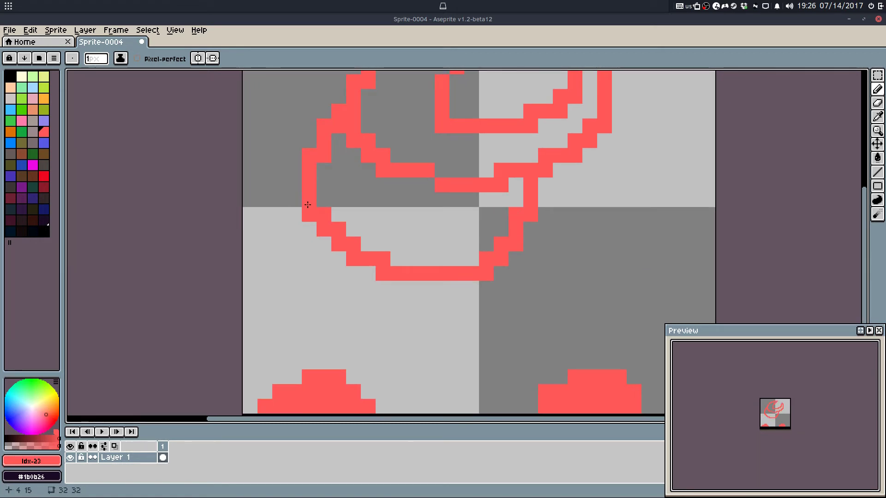
scroll(307, 205, "down", 5)
scroll(321, 184, "up", 1)
key("ctrl+z")
key("ctrl+z")
key("ctrl+z")
key("ctrl+z")
scroll(324, 156, "up", 2)
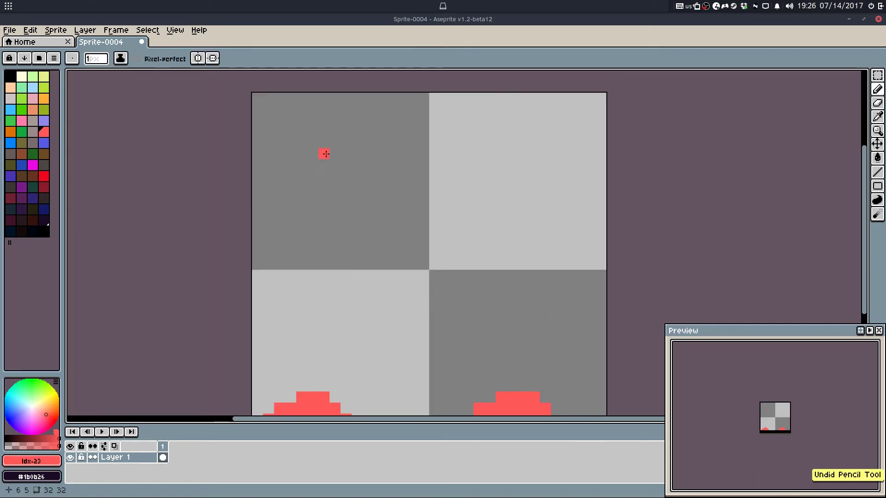
Step: Redo the crescent-topped head outline to compare it, then undo it again
key("ctrl+y")
key("ctrl+y")
key("ctrl+y")
key("ctrl+y")
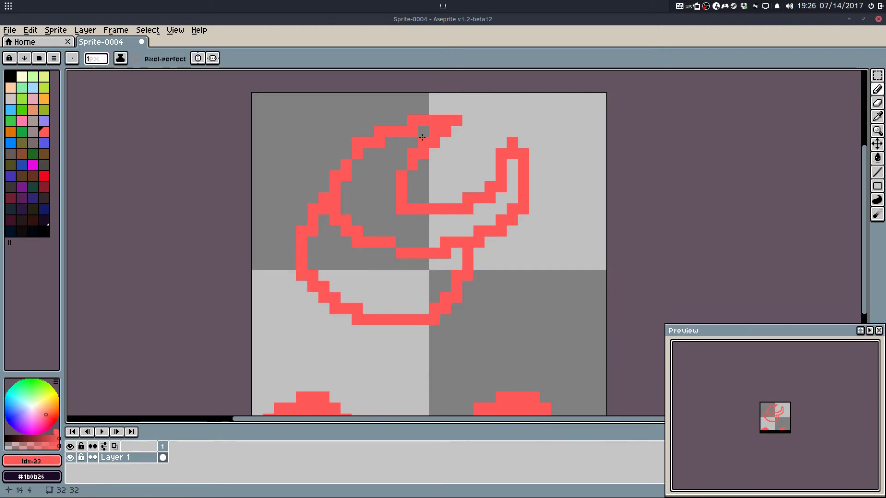
scroll(382, 246, "down", 2)
key("ctrl+z")
key("ctrl+z")
key("ctrl+z")
key("ctrl+z")
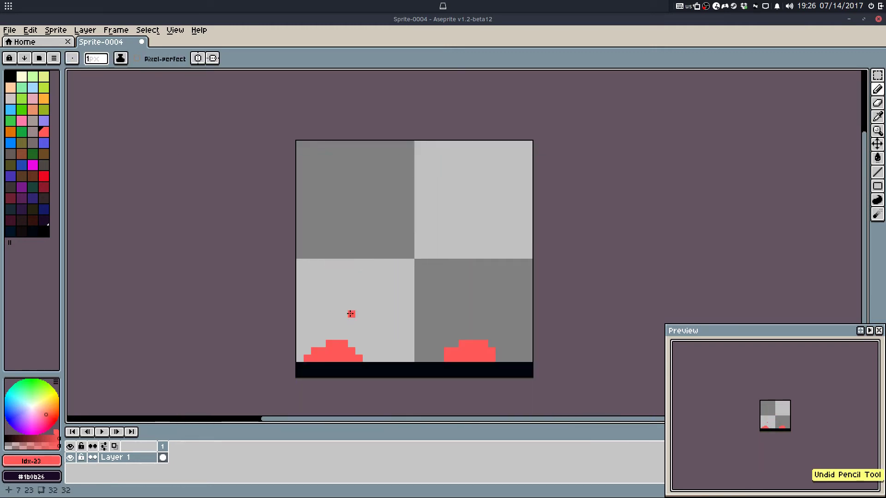
Step: Try vertical coral-red lines rising between the feet and undo each one
scroll(350, 259, "up", 2)
scroll(362, 245, "down", 1)
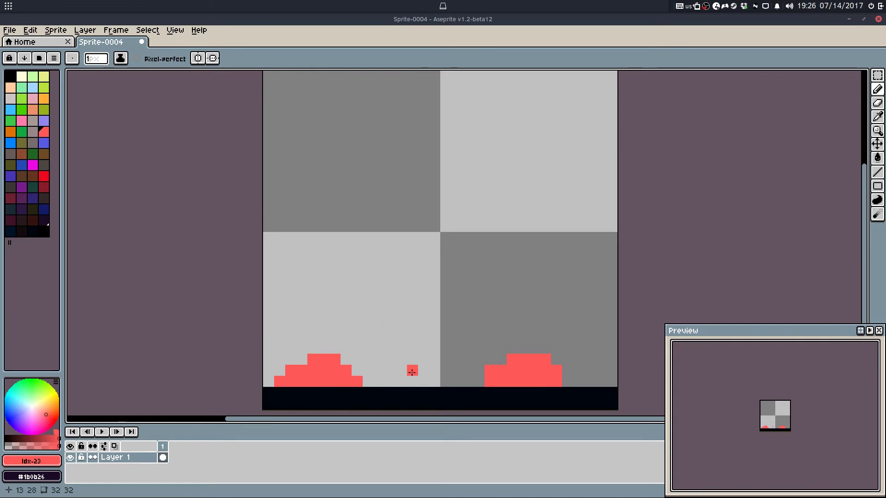
key("l")
left_click_drag(413, 393, 414, 107)
key("ctrl+z")
mouse_move(435, 382)
left_mouse_down()
mouse_move(434, 231)
mouse_move(434, 239)
left_mouse_up()
key("ctrl+z")
Step: Try a wide stepped coral-red bar across the middle with a round outline above it, then undo these shapes
left_click_drag(347, 238, 546, 229)
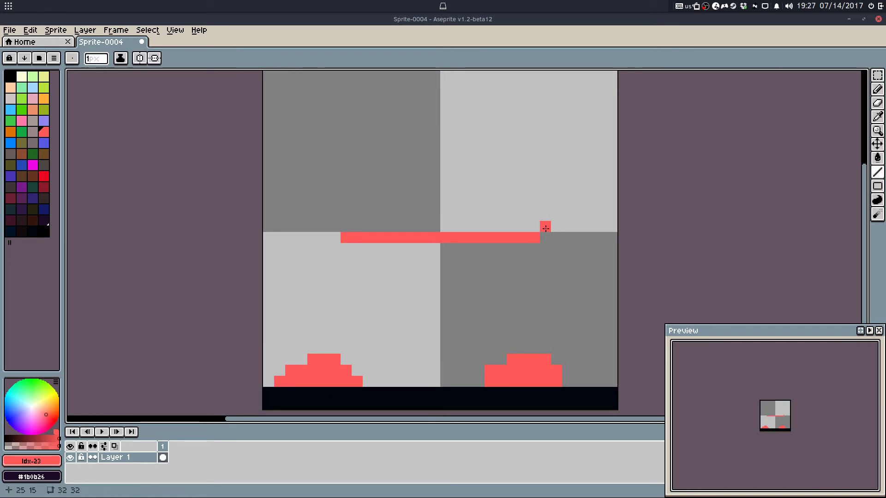
left_click_drag(368, 227, 534, 227)
left_click_drag(391, 216, 601, 216)
mouse_move(601, 216)
left_mouse_down()
mouse_move(594, 255)
mouse_move(335, 248)
mouse_move(459, 175)
mouse_move(397, 266)
left_mouse_up()
key("g")
left_click(574, 229)
key("b")
scroll(356, 176, "up", 2)
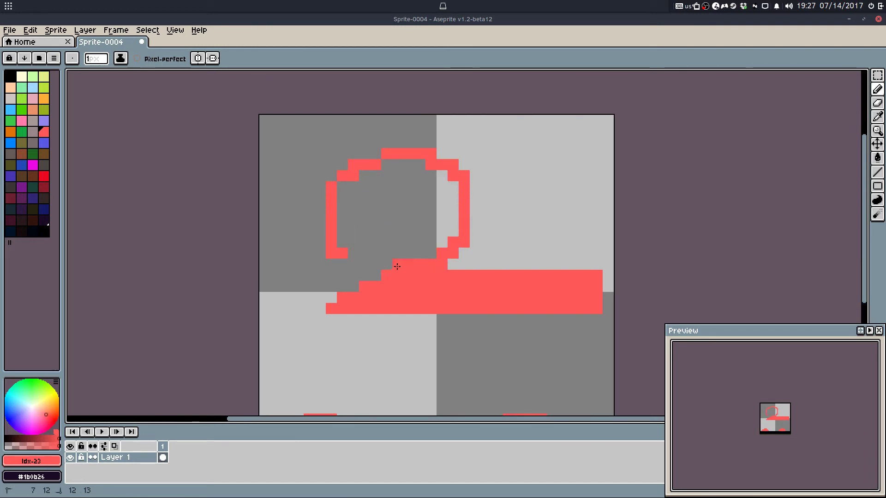
key("ctrl+z")
key("ctrl+z")
key("ctrl+z")
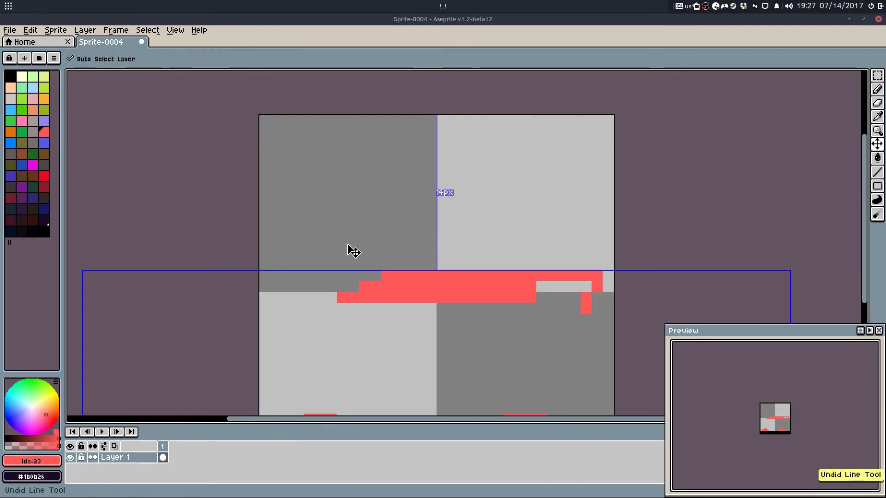
key("ctrl+z")
Step: Draw a filled coral-red oval head about 19 × 14 px in the upper half of the canvas
key("b")
mouse_move(342, 242)
left_mouse_down()
mouse_move(356, 180)
mouse_move(443, 172)
mouse_move(466, 235)
mouse_move(408, 274)
mouse_move(345, 250)
mouse_move(347, 171)
left_mouse_up()
key("g")
left_click(390, 192)
key("b")
mouse_move(406, 142)
left_mouse_down()
mouse_move(431, 143)
mouse_move(530, 192)
mouse_move(482, 280)
mouse_move(406, 286)
left_mouse_up()
key("g")
left_click(494, 247)
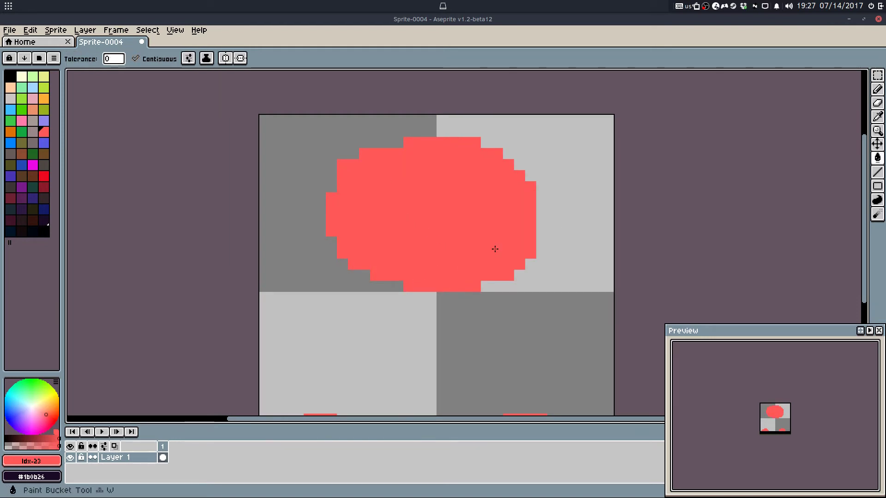
key("b")
Step: Select the oval head and move it 1 px left and 2 px down, then deselect it
key("m")
left_click_drag(320, 120, 552, 297)
left_click_drag(442, 207, 432, 226)
left_click(674, 253)
key("b")
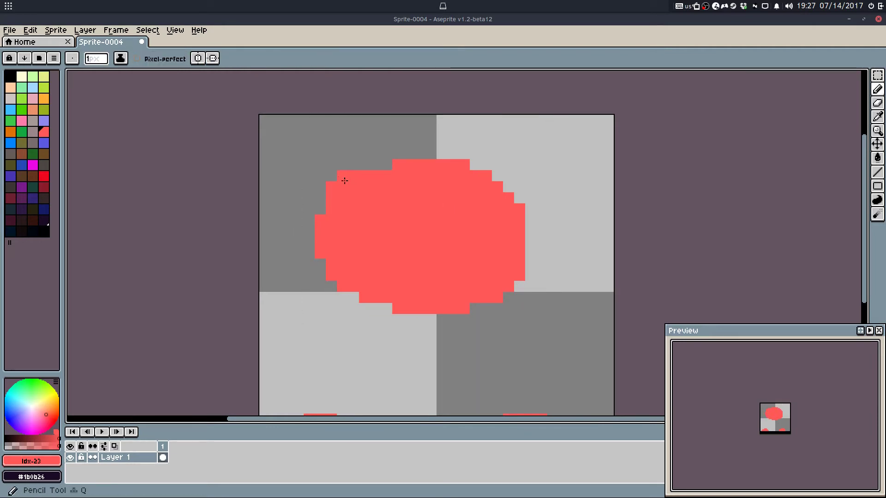
Step: Try sketching strokes over the top of the oval head and undo each attempt
mouse_move(345, 180)
left_mouse_down()
mouse_move(382, 143)
mouse_move(444, 120)
mouse_move(428, 134)
left_mouse_up()
key("ctrl+z")
mouse_move(331, 181)
left_mouse_down()
mouse_move(353, 148)
mouse_move(480, 121)
left_mouse_up()
key("ctrl+z")
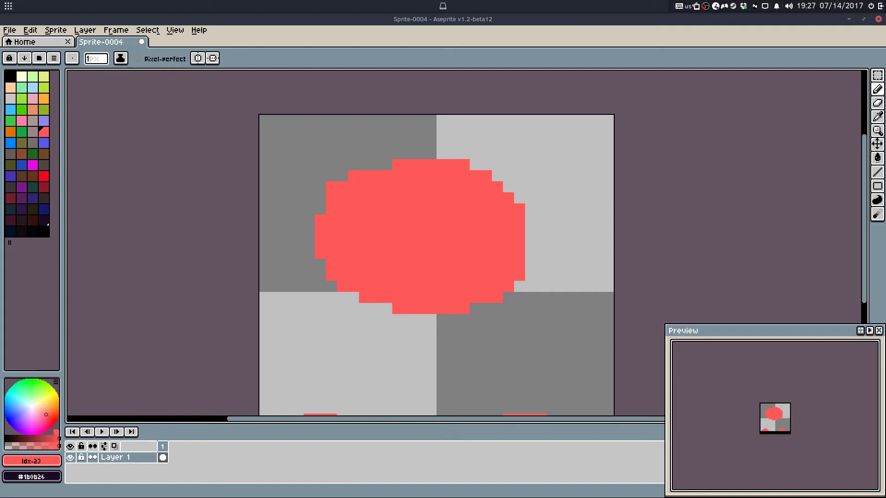
Step: Erase single pixels along the oval head's upper-left and right edges to smooth its outline
left_click_drag(618, 241, 620, 204)
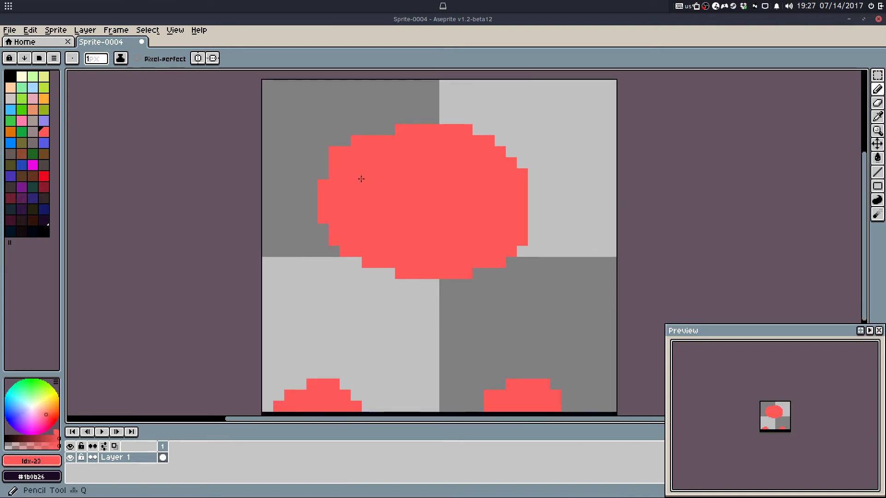
key("e")
scroll(359, 139, "up", 1)
left_click(341, 154)
left_click(326, 154)
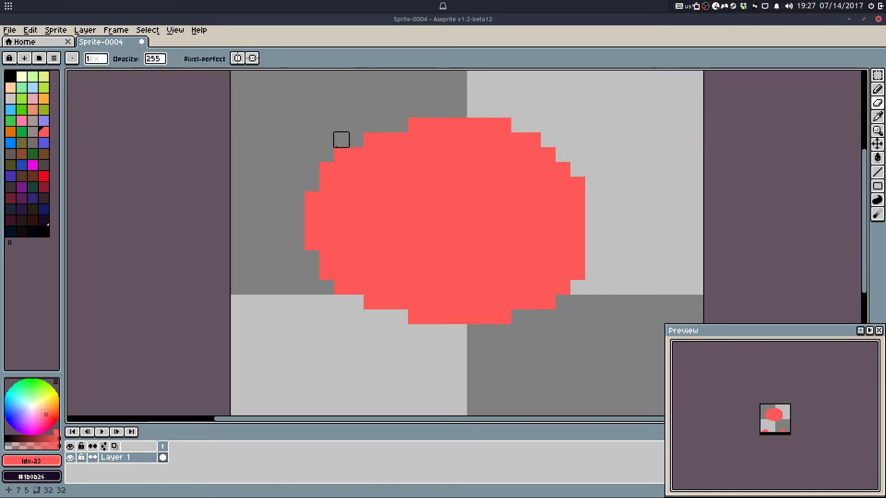
left_click(312, 199)
key("ctrl+z")
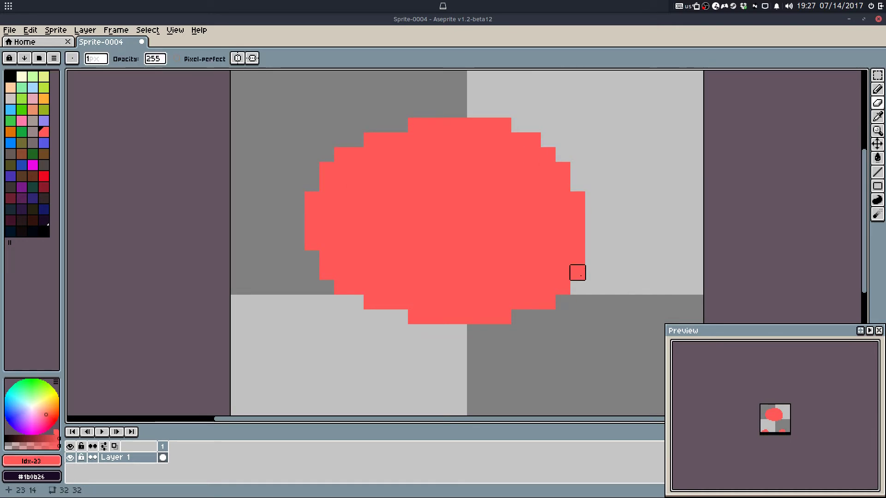
Step: Paint two eyes in #1b0b26, discarding a 3 px plus shape for 2 × 2 px squares left of centre and at the head's right edge
key("b")
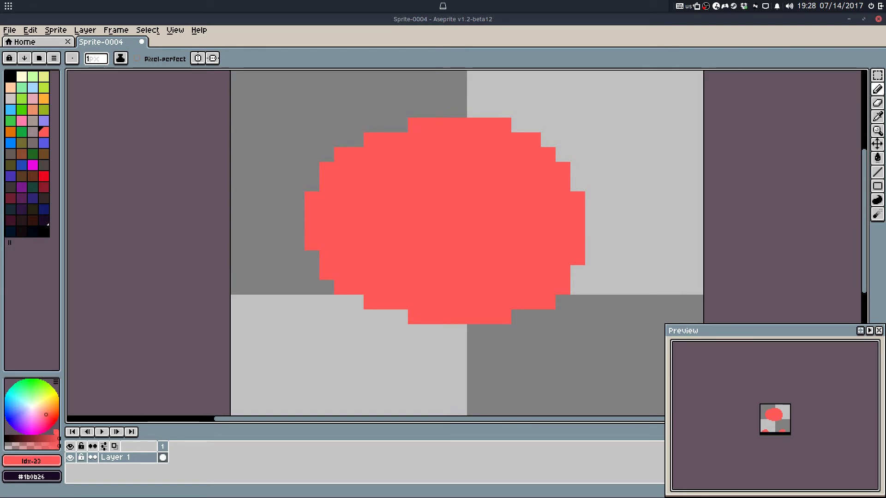
left_click_drag(468, 154, 471, 154)
left_click(466, 235, "alt")
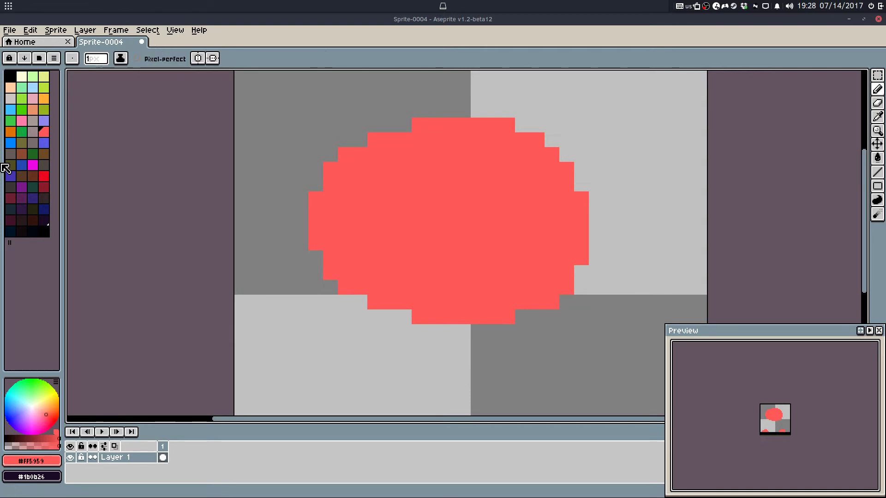
left_click(44, 222)
key("plus")
key("plus")
key("plus")
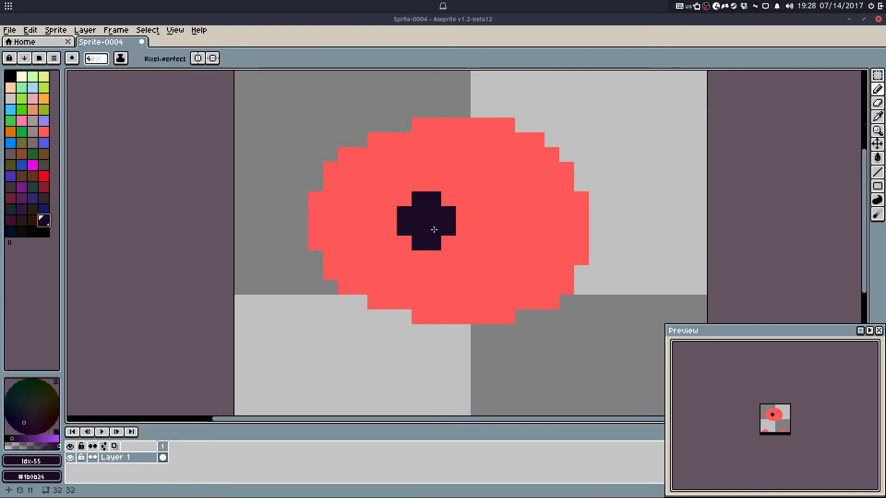
key("minus")
left_click(433, 228)
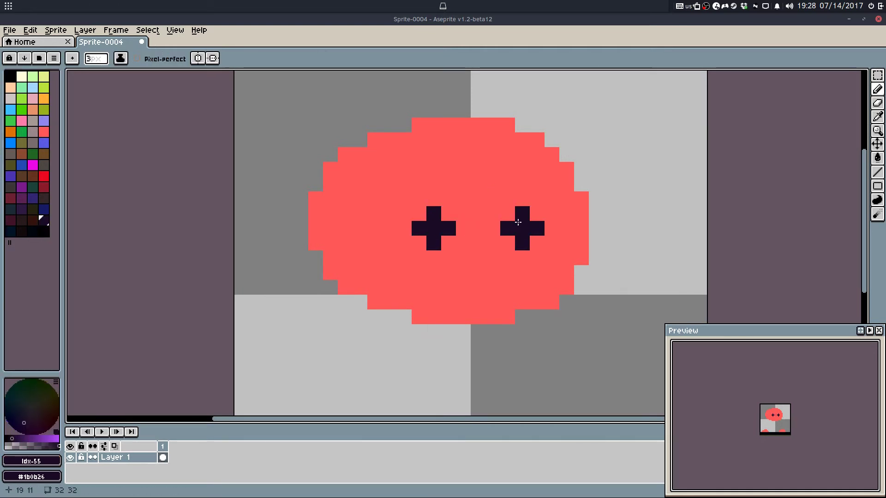
key("ctrl+z")
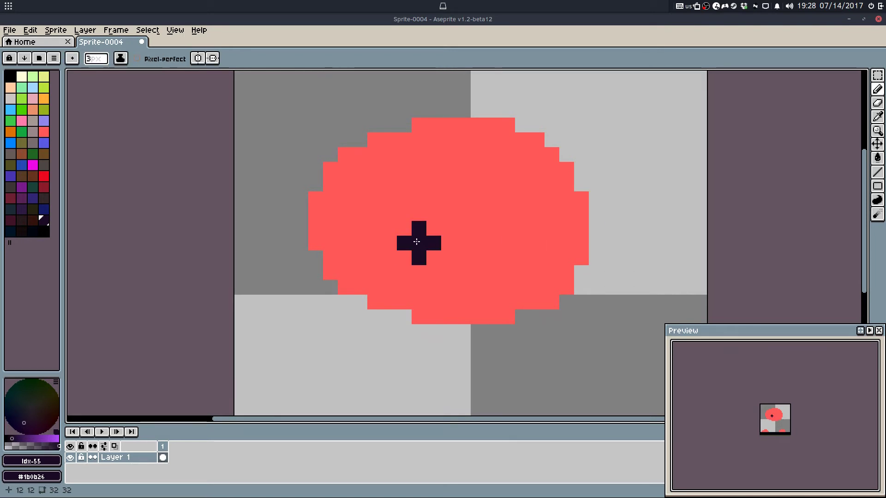
key("minus")
left_click(417, 241)
left_click(580, 229)
Step: Draw a 1 px thick slanted frown about 7 px wide in #1b0b26 between the eyes, trimming its left side with coral red
key("minus")
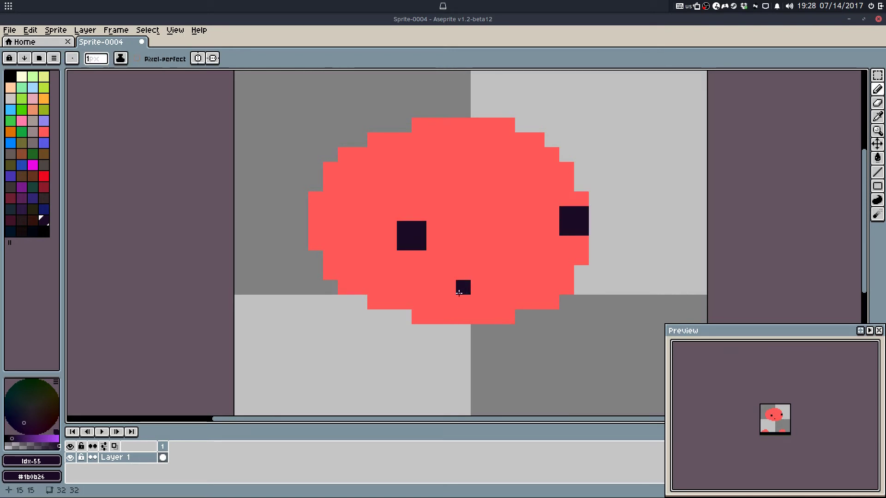
left_click_drag(477, 258, 538, 259)
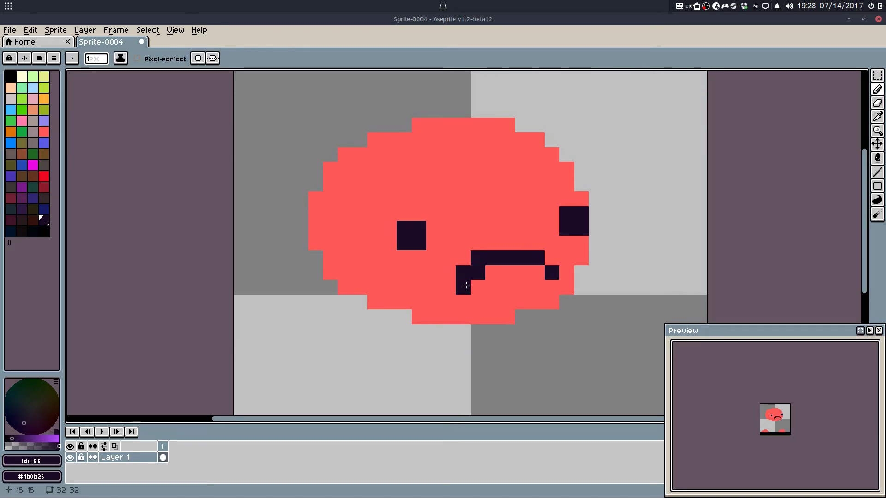
left_click(476, 286, "alt")
mouse_move(479, 259)
left_mouse_down()
mouse_move(498, 257)
mouse_move(475, 272)
left_mouse_up()
left_click(519, 257, "alt")
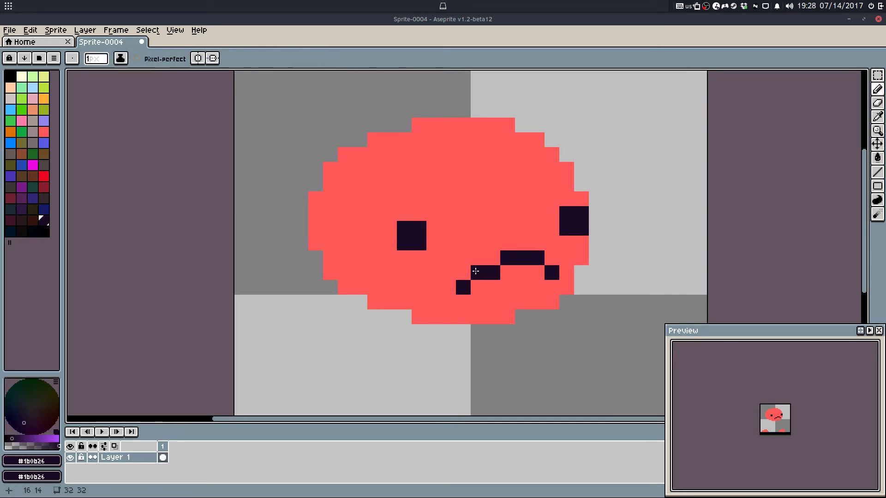
left_click(498, 257)
key("ctrl+z")
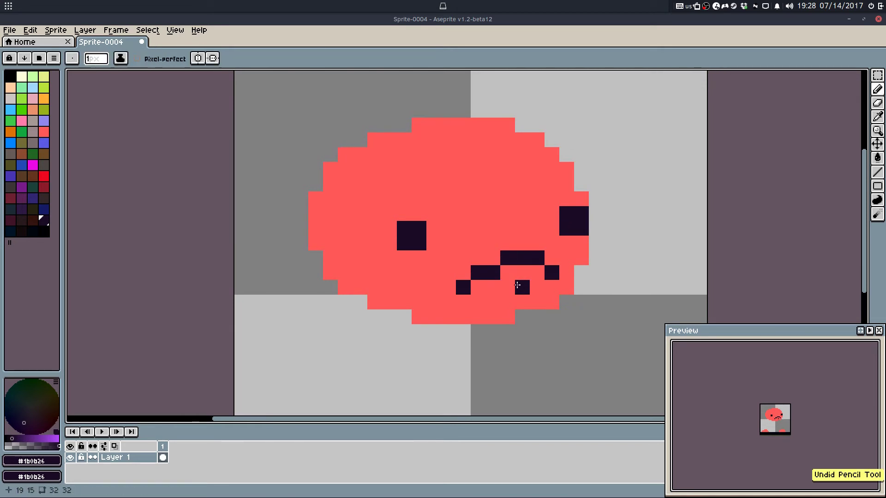
Step: Paint a pale cream curved headband across the full width of the head just above the eyes, undoing the first trial strokes
scroll(517, 286, "down", 5)
scroll(507, 245, "up", 5)
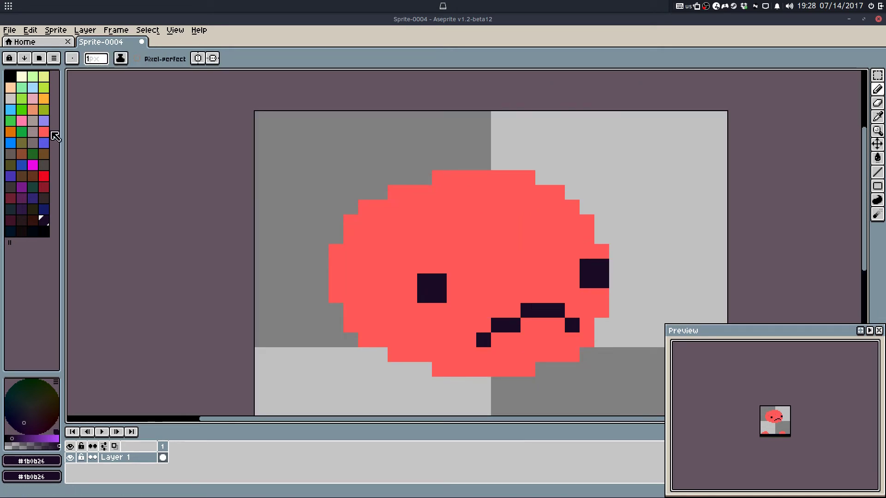
left_click(22, 76)
mouse_move(333, 251)
left_mouse_down()
mouse_move(359, 233)
mouse_move(357, 256)
mouse_move(350, 239)
mouse_move(355, 262)
mouse_move(354, 252)
mouse_move(425, 252)
left_mouse_up()
key("ctrl+z")
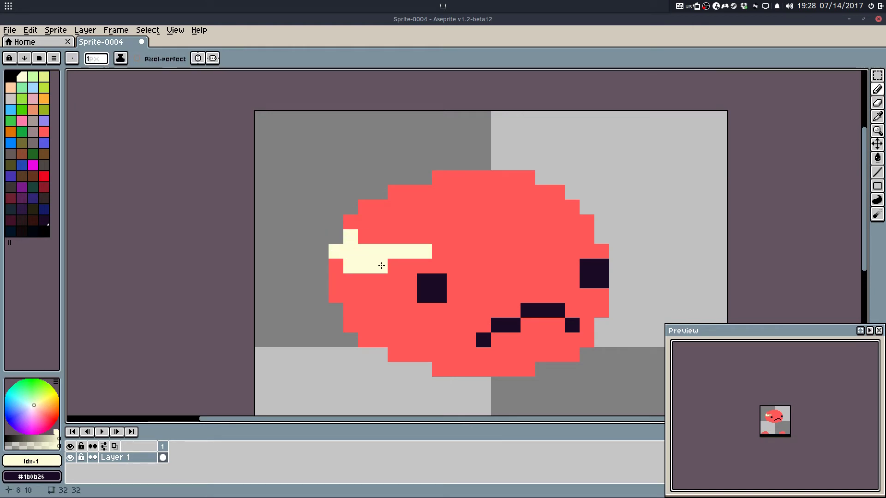
key("ctrl+z")
key("ctrl+z")
key("ctrl+z")
mouse_move(353, 223)
left_mouse_down()
mouse_move(339, 241)
mouse_move(405, 264)
mouse_move(536, 263)
left_mouse_up()
mouse_move(439, 252)
left_mouse_down()
mouse_move(575, 247)
mouse_move(588, 243)
mouse_move(572, 237)
mouse_move(586, 235)
mouse_move(579, 260)
left_mouse_up()
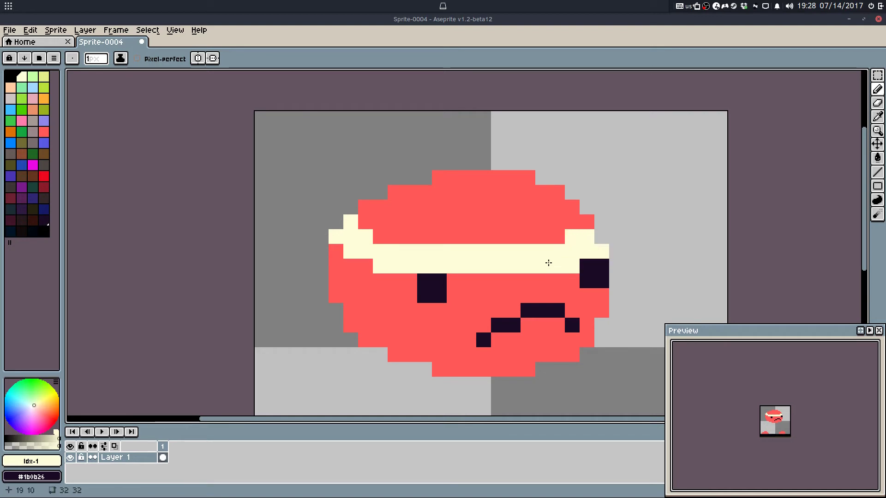
key("ctrl+z")
left_click(366, 212)
Step: Widen the top of the head above the headband on both sides with #ff5959 pixels
left_click(378, 207, "alt")
left_click(379, 194)
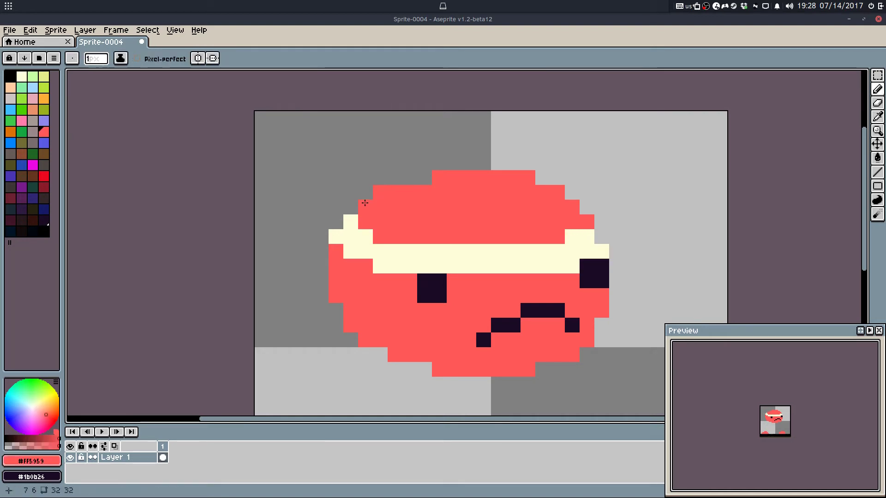
left_click(409, 183)
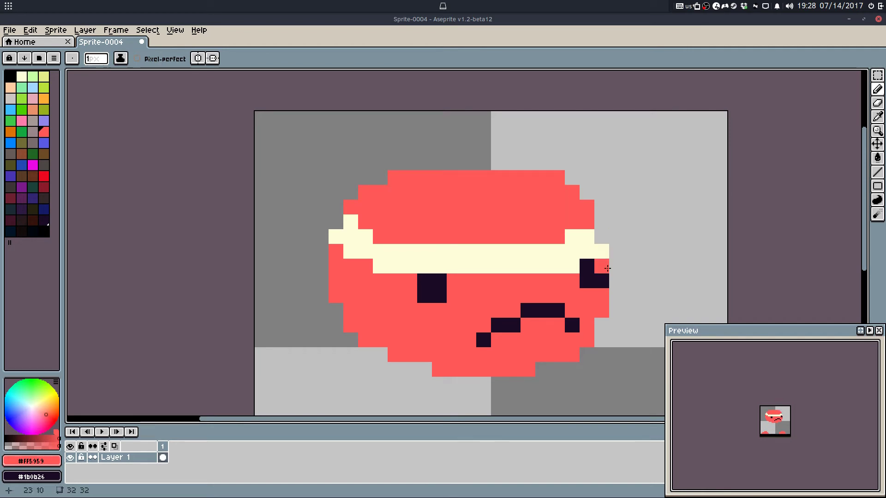
Step: Square off both ends of the headband with #fffdd9 pixels and fill out the head's lower edge with #ff5959
left_click(597, 251, "alt")
left_click(602, 237)
left_click(602, 307, "alt")
left_click(603, 329)
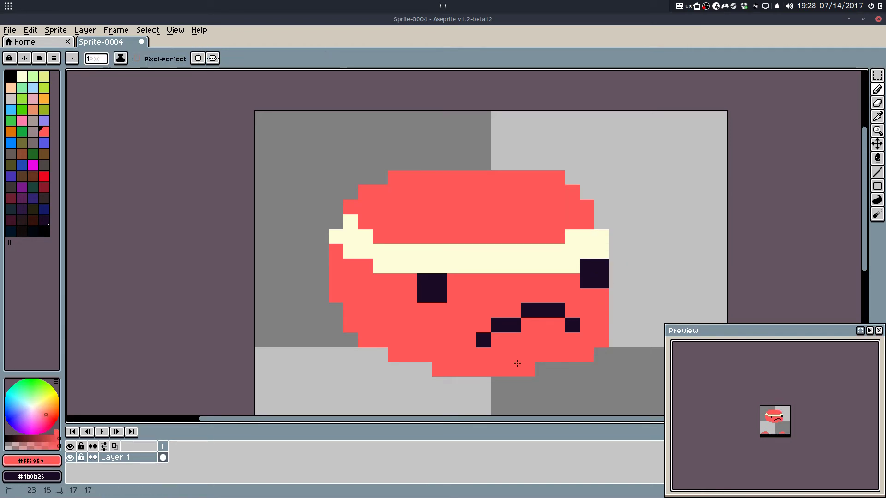
mouse_move(517, 364)
left_mouse_down()
mouse_move(496, 372)
mouse_move(382, 362)
left_mouse_up()
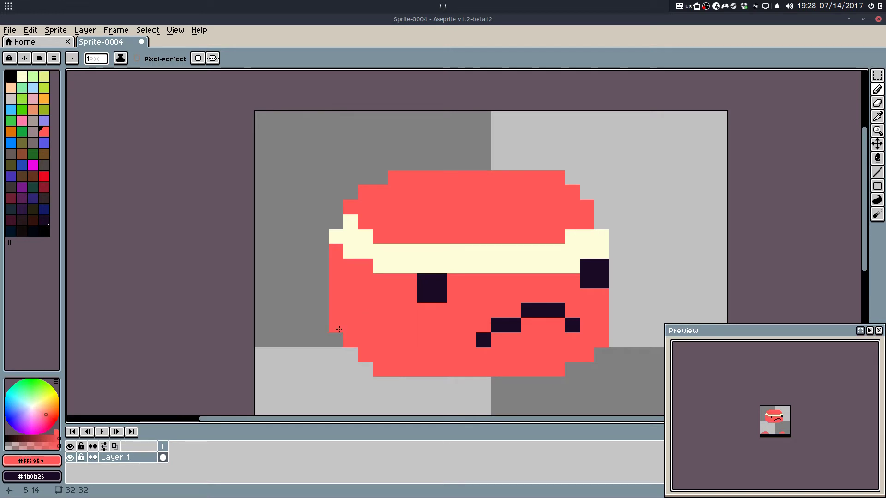
left_click(347, 226, "alt")
left_click(336, 223)
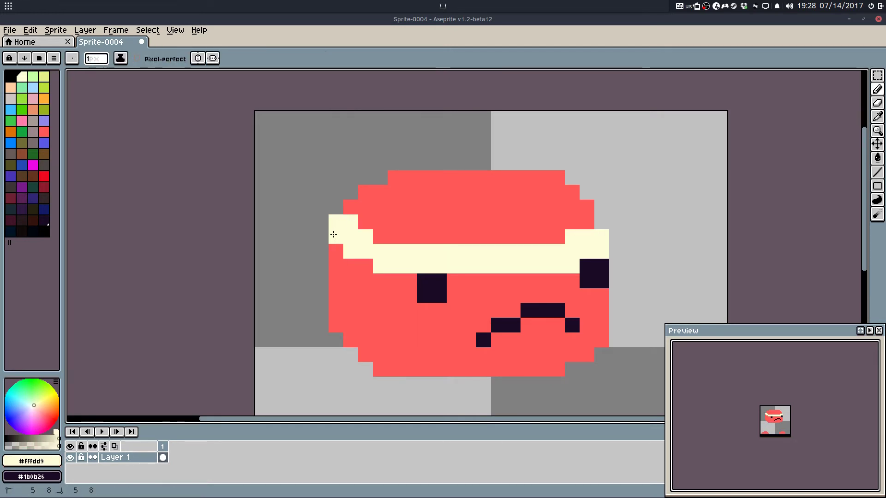
Step: Try freehand #ff5959 peaks above the head and bulges beyond its right side, undoing the strokes
left_click(410, 218, "alt")
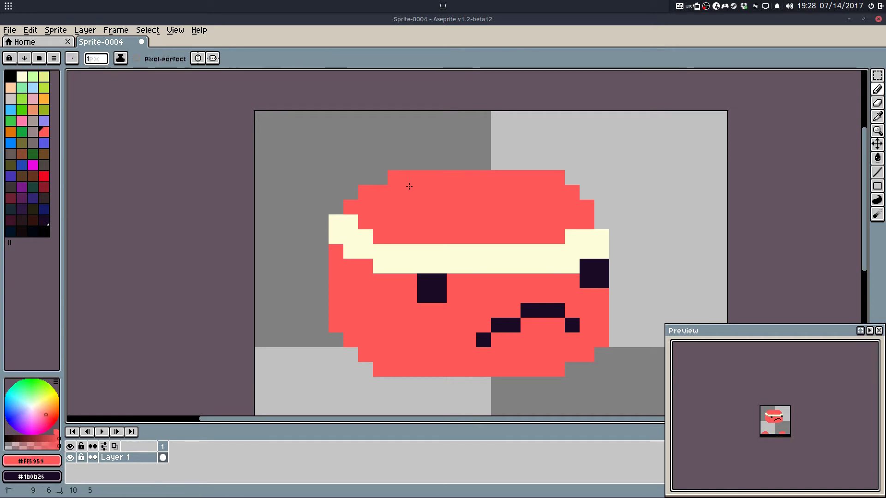
left_click_drag(410, 187, 534, 112)
key("ctrl+z")
mouse_move(391, 191)
left_mouse_down()
mouse_move(436, 150)
mouse_move(521, 117)
mouse_move(513, 166)
left_mouse_up()
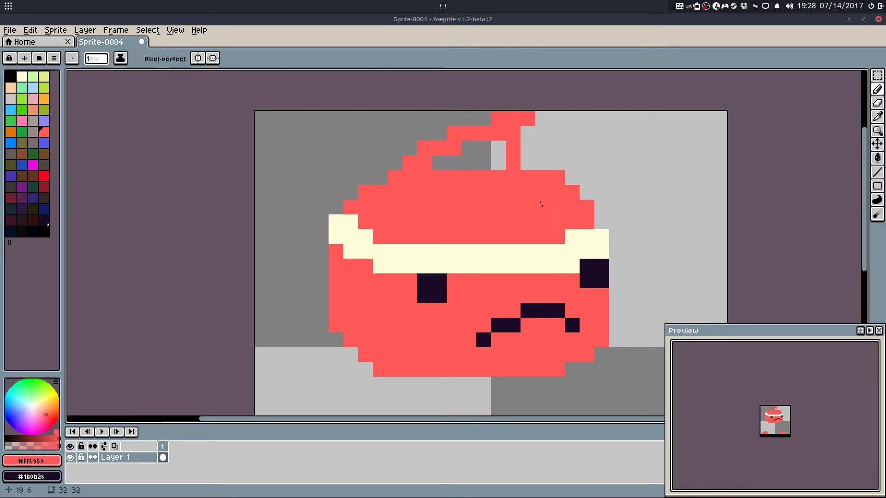
mouse_move(573, 174)
left_mouse_down()
mouse_move(608, 190)
mouse_move(605, 242)
left_mouse_up()
key("ctrl+z")
key("ctrl+z")
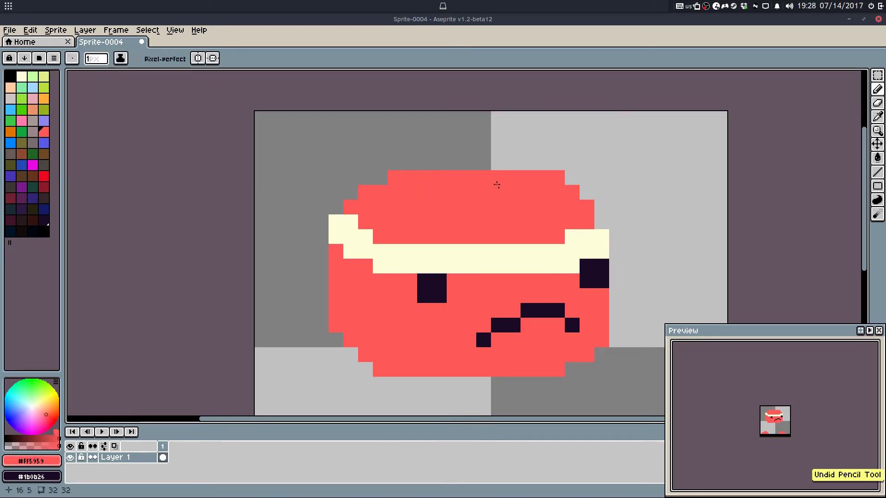
mouse_move(537, 177)
left_mouse_down()
mouse_move(697, 142)
mouse_move(629, 203)
mouse_move(565, 222)
mouse_move(646, 221)
left_mouse_up()
key("ctrl+z")
mouse_move(424, 163)
left_mouse_down()
mouse_move(552, 117)
mouse_move(542, 166)
left_mouse_up()
key("ctrl+z")
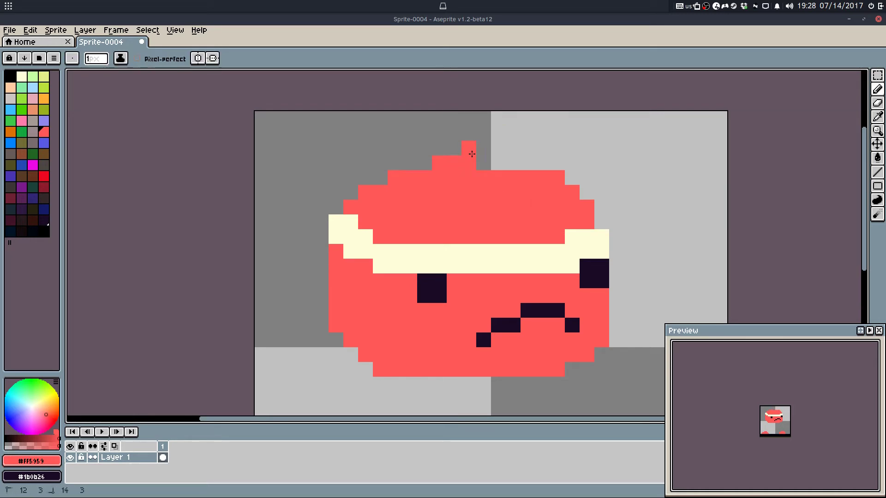
Step: Try a straight #ff5959 line sloping from above the head out past its right side, and undo it
key("l")
mouse_move(469, 148)
left_mouse_down()
mouse_move(540, 120)
mouse_move(680, 205)
left_mouse_up()
key("v")
key("ctrl+z")
key("ctrl+z")
key("b")
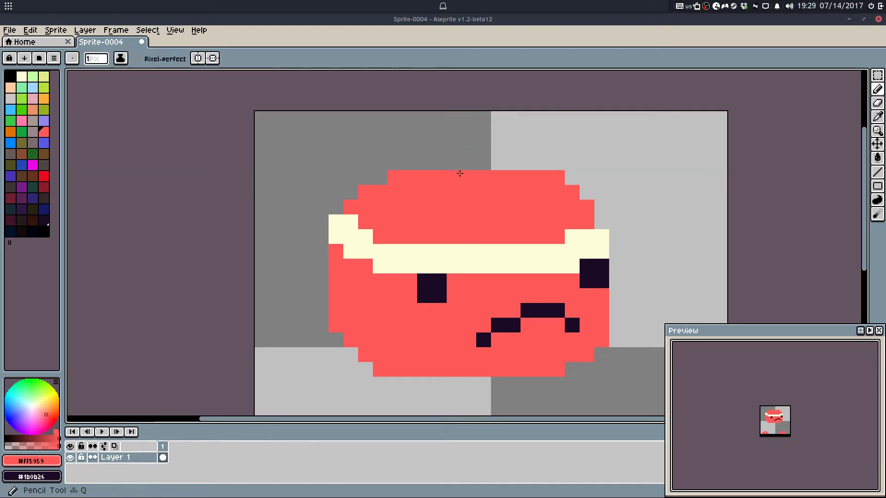
Step: Try a small slanted #ff5959 tip rising from the top of the head towards the right, and undo it
left_click_drag(461, 171, 551, 141)
key("ctrl+z")
left_click_drag(440, 175, 561, 139)
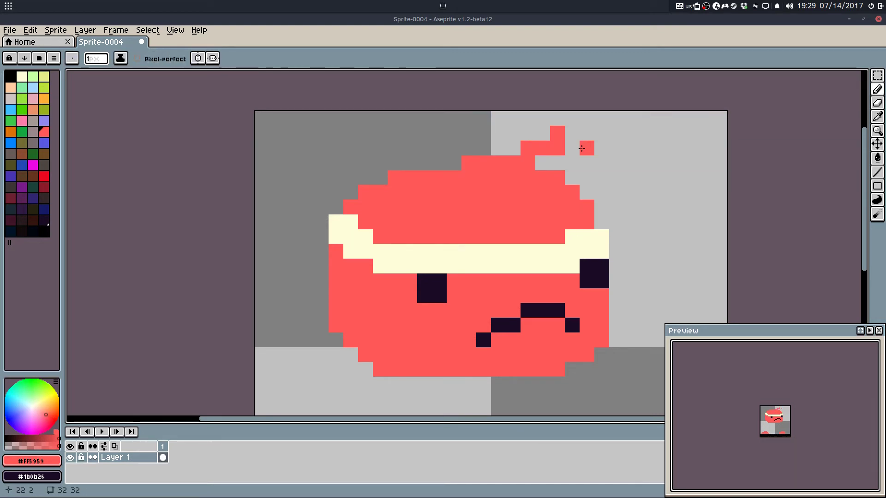
key("ctrl+z")
Step: Try #1b0b26 strokes over the mouth and out past the right side of the face, and undo them
mouse_move(511, 329)
left_mouse_down()
mouse_move(502, 221)
mouse_move(604, 277)
mouse_move(450, 218)
mouse_move(502, 247)
mouse_move(564, 239)
mouse_move(623, 200)
mouse_move(653, 233)
left_mouse_up()
left_click(502, 215, "alt")
left_click(505, 208)
scroll(652, 283, "down", 3)
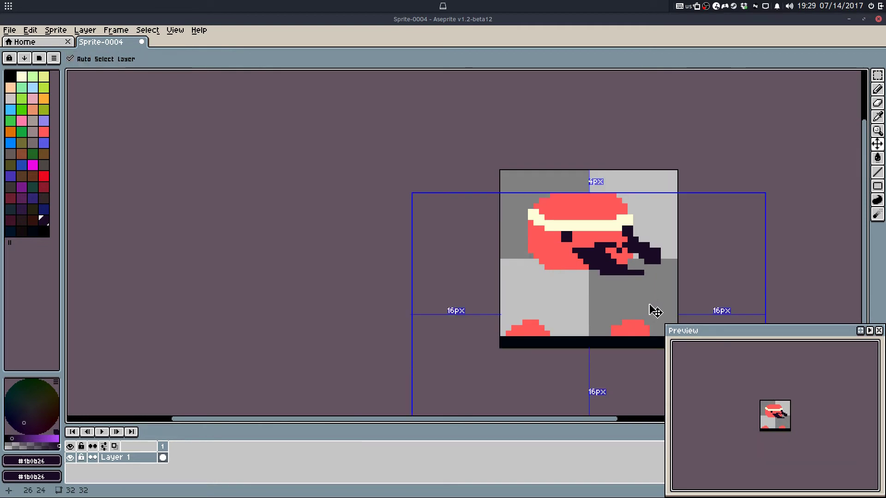
key("ctrl+z")
scroll(618, 248, "up", 1)
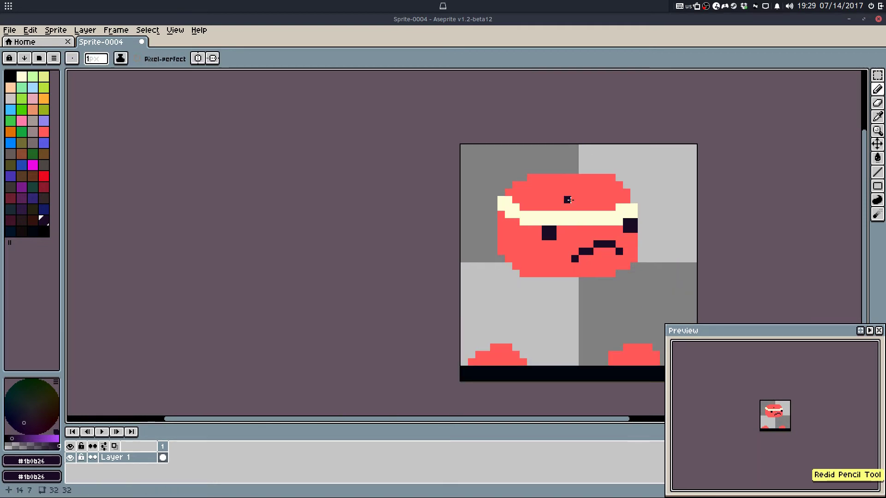
Step: Try freehand strokes in #ff5959 and #fffdd9 over the forehead and headband, undoing each one
scroll(571, 201, "up", 1)
left_click(544, 193, "alt")
left_click_drag(581, 169, 606, 151)
key("ctrl+z")
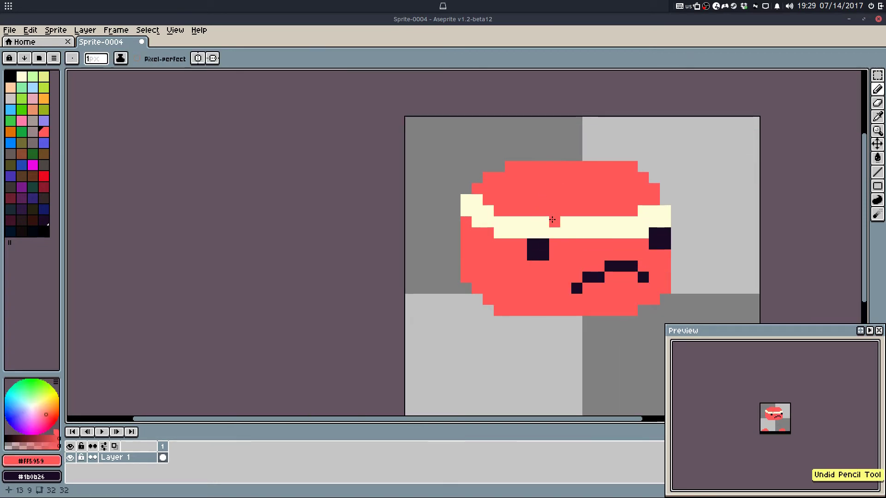
mouse_move(552, 219)
left_mouse_down()
mouse_move(623, 236)
mouse_move(562, 198)
mouse_move(654, 263)
mouse_move(587, 210)
mouse_move(600, 237)
mouse_move(561, 178)
left_mouse_up()
key("ctrl+z")
left_click(566, 219, "alt")
left_click(531, 197)
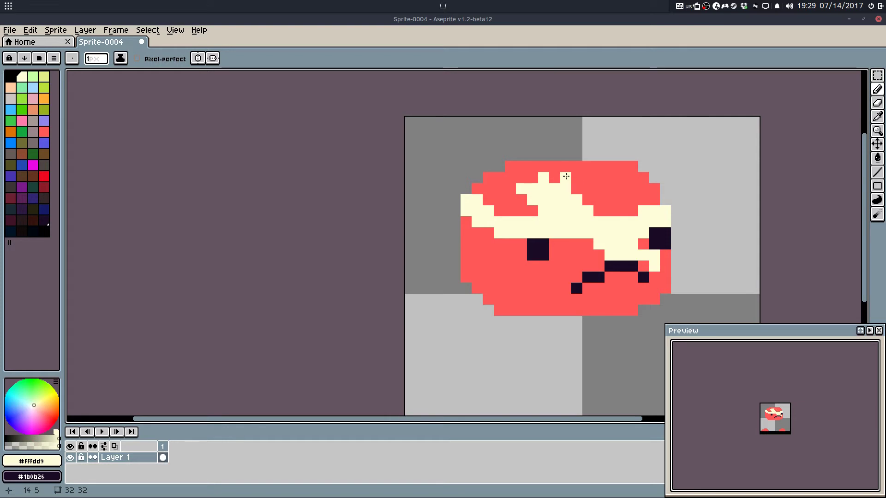
key("ctrl+z")
Step: Extend the headband in #fffdd9 into a pointed shape past the head's right side, covering the right eye and discarding trial strokes
left_click(555, 200)
left_click(658, 269, "shift")
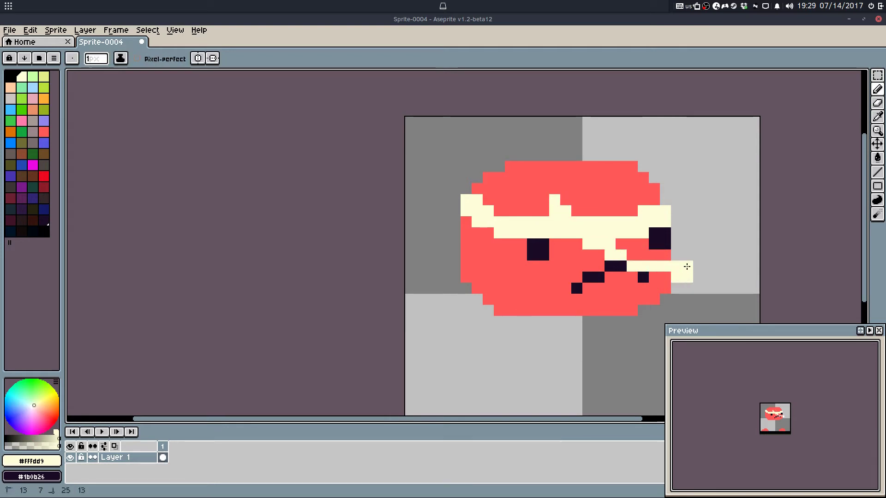
mouse_move(698, 260)
left_mouse_down()
mouse_move(560, 179)
mouse_move(598, 243)
mouse_move(608, 230)
mouse_move(563, 190)
mouse_move(692, 260)
mouse_move(606, 229)
mouse_move(671, 256)
mouse_move(589, 212)
mouse_move(624, 214)
mouse_move(631, 294)
mouse_move(573, 199)
mouse_move(706, 240)
mouse_move(605, 235)
left_mouse_up()
key("ctrl+z")
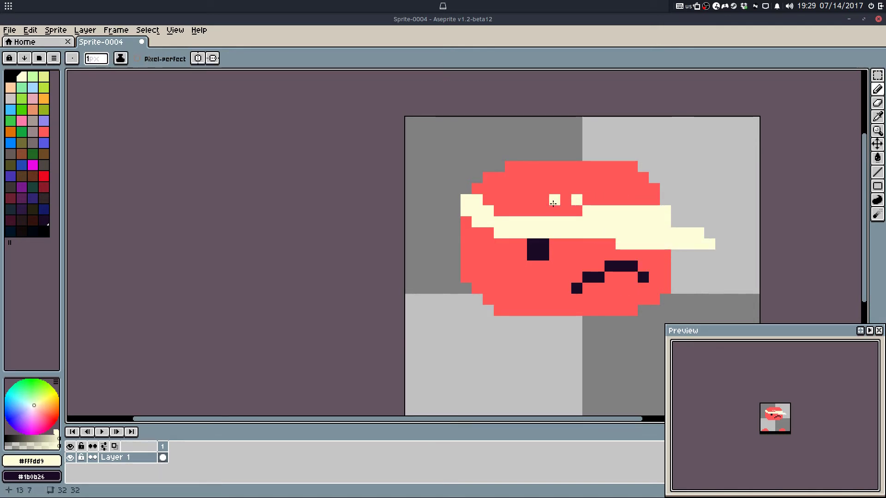
left_click_drag(543, 199, 643, 246)
left_click_drag(588, 216, 597, 239)
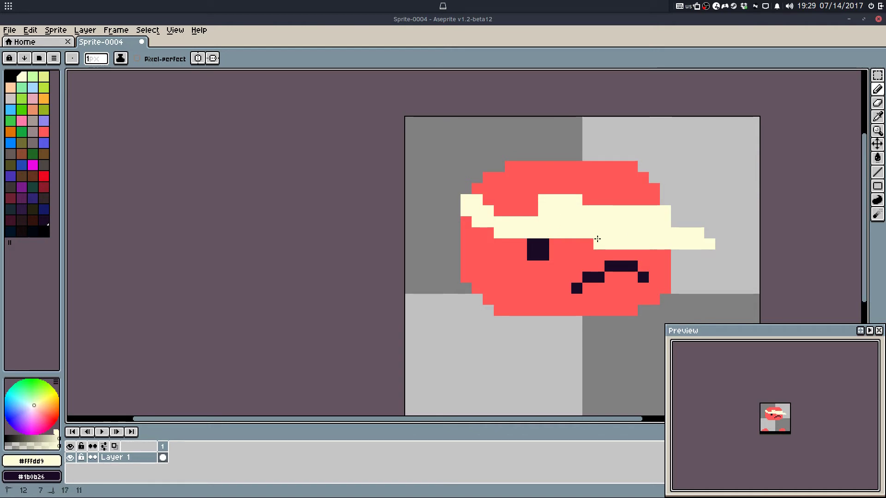
mouse_move(664, 201)
left_mouse_down()
mouse_move(706, 184)
mouse_move(713, 194)
left_mouse_up()
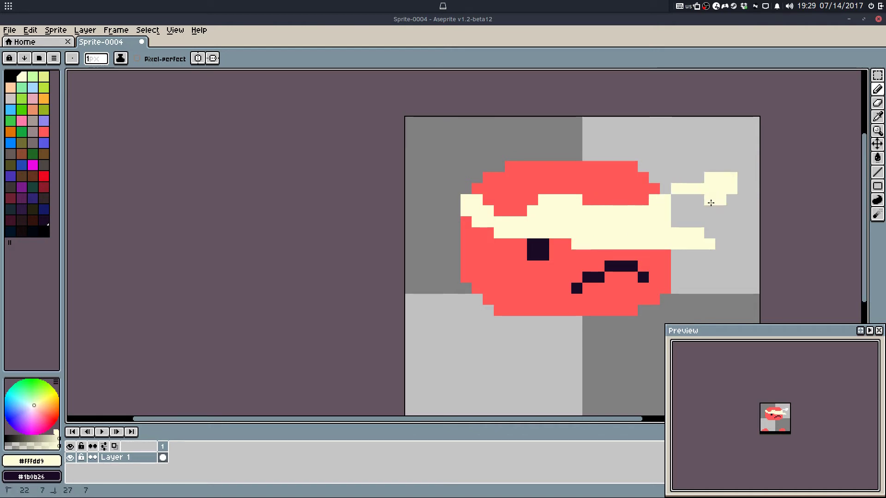
key("ctrl+z")
Step: Add a curved #fffdd9 prong above the pointed shape at the head's right side and fill the space between them
mouse_move(665, 177)
left_mouse_down()
mouse_move(744, 229)
mouse_move(663, 211)
left_mouse_up()
key("w")
left_click(701, 211)
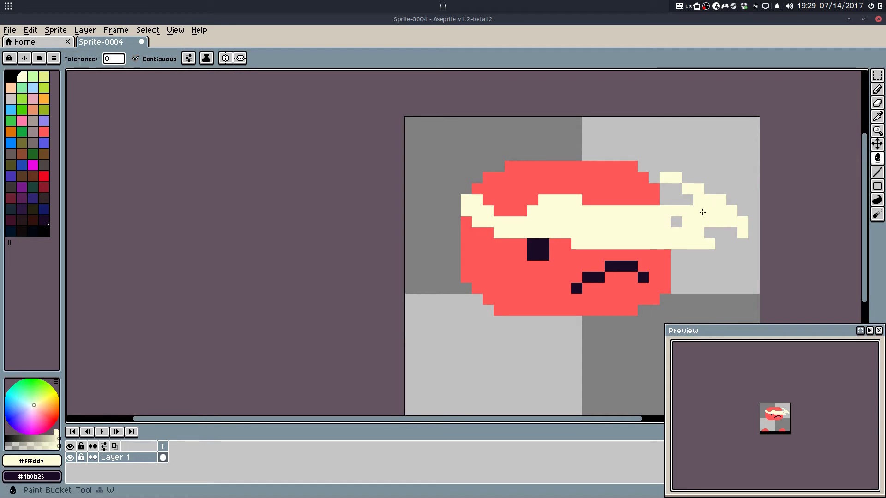
key("q")
left_click(679, 199)
left_click(688, 199)
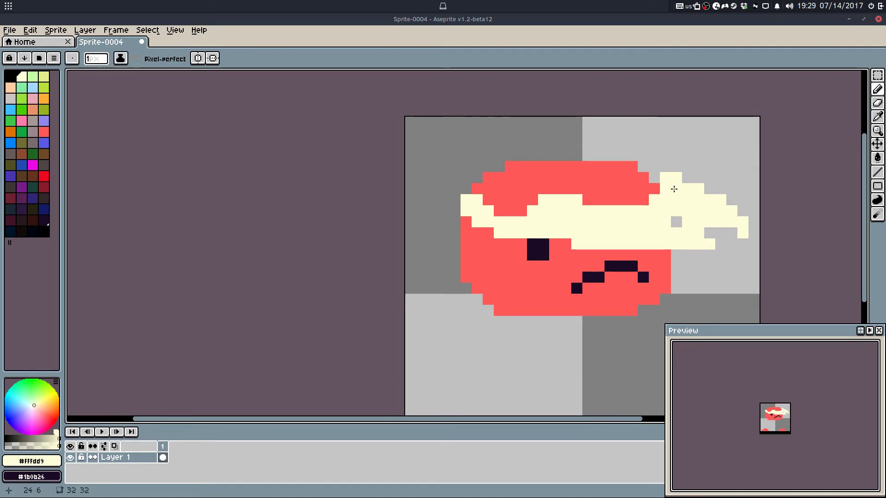
Step: Thicken the cream shape upward over the right half of the forehead and touch up the head's upper-right edge in #ff5959
mouse_move(599, 200)
left_mouse_down()
mouse_move(675, 197)
mouse_move(586, 188)
left_mouse_up()
left_click(641, 178, "alt")
left_click(653, 178)
left_click(638, 190, "alt")
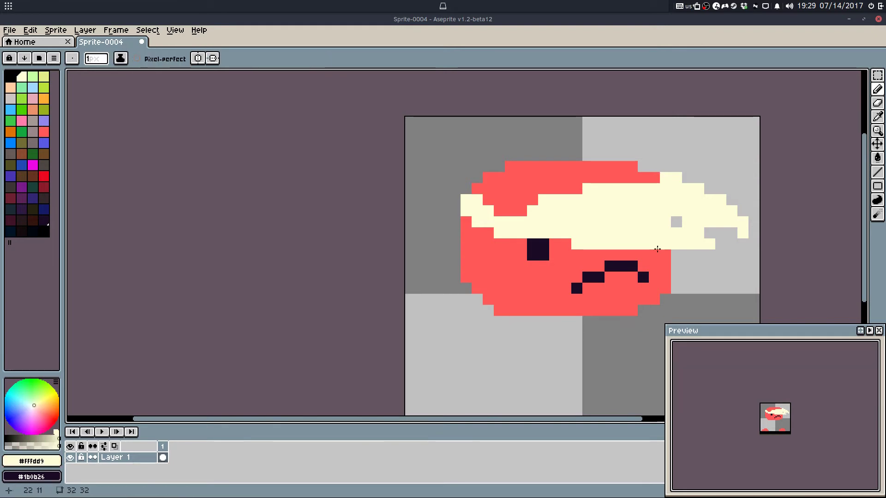
Step: Erase a 4 px wide slot between the two cream prongs and smooth the upper prong's outer edge with #fffdd9 pixels
scroll(658, 248, "down", 3)
scroll(666, 246, "up", 1)
scroll(686, 246, "up", 1)
key("e")
mouse_move(687, 245)
left_mouse_down()
mouse_move(670, 234)
mouse_move(692, 212)
left_mouse_up()
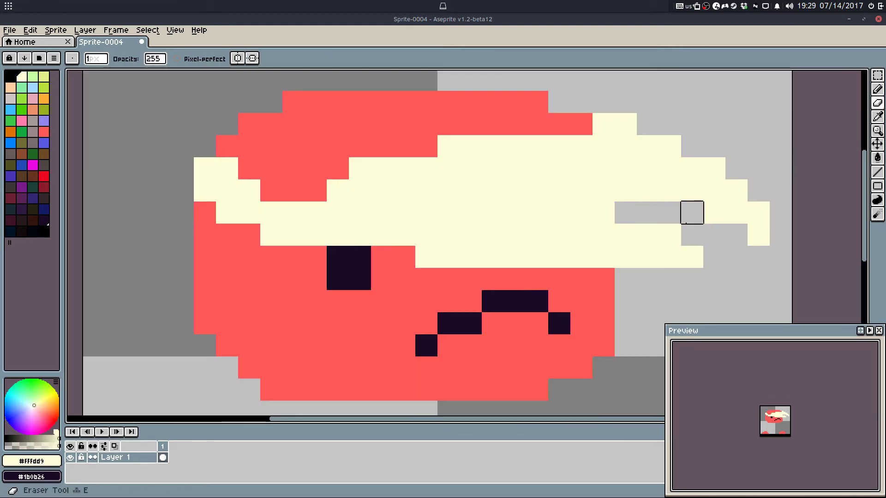
left_click(749, 188, "alt")
key("q")
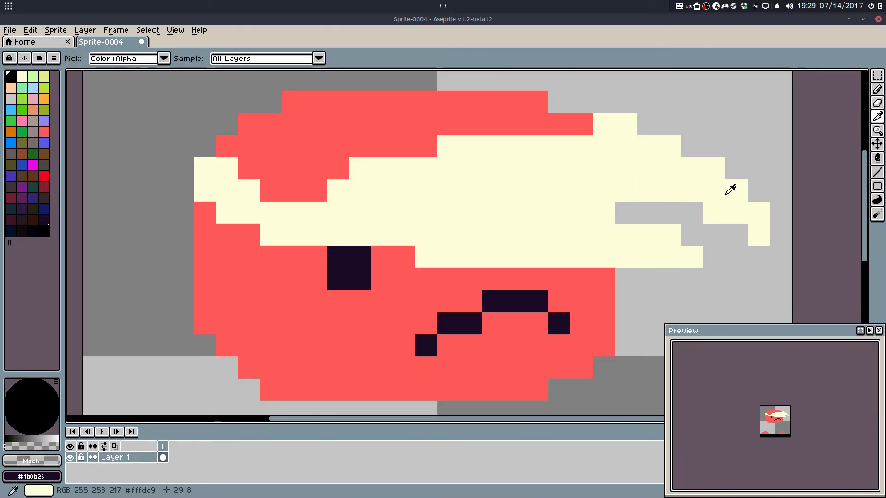
left_click(673, 188, "alt")
left_click(759, 191)
left_click(692, 146)
left_click(648, 124)
scroll(708, 218, "down", 4)
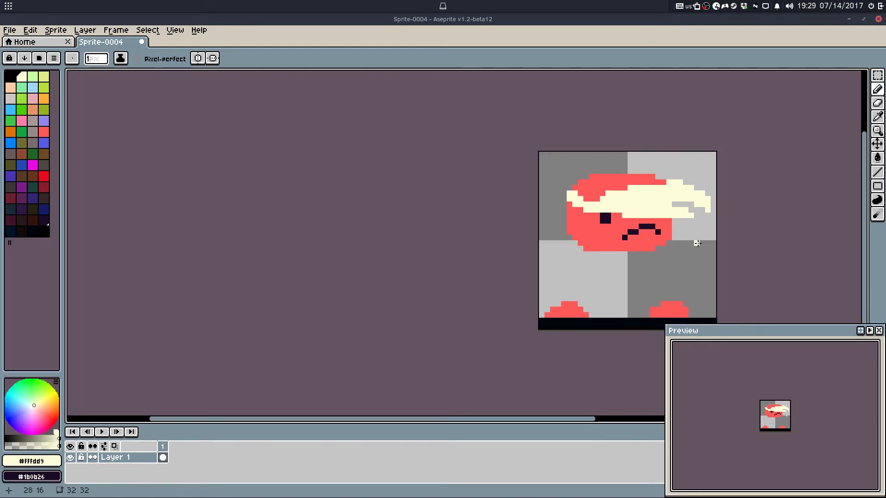
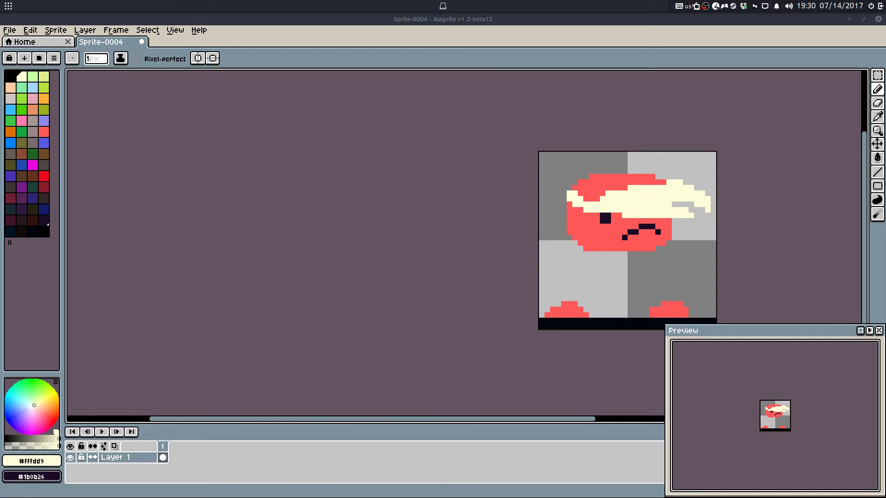
Step: Bring in the browser window to study the stag beetle reference photo, and move it back out of the way
left_click_drag(885, 47, 885, 121)
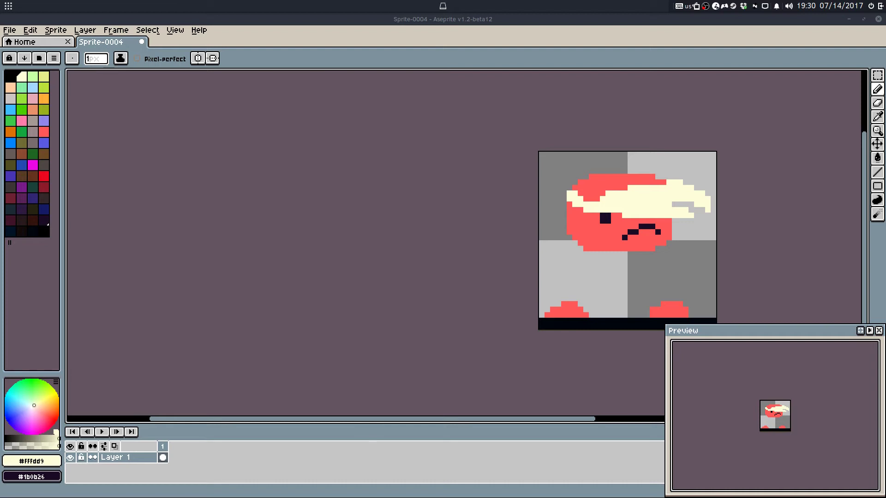
left_click_drag(885, 142, 506, 83)
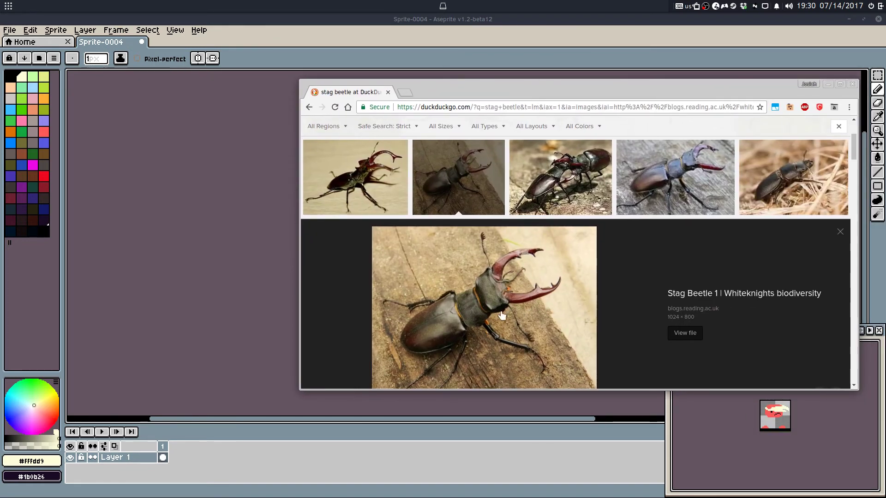
left_click_drag(597, 94, 885, 208)
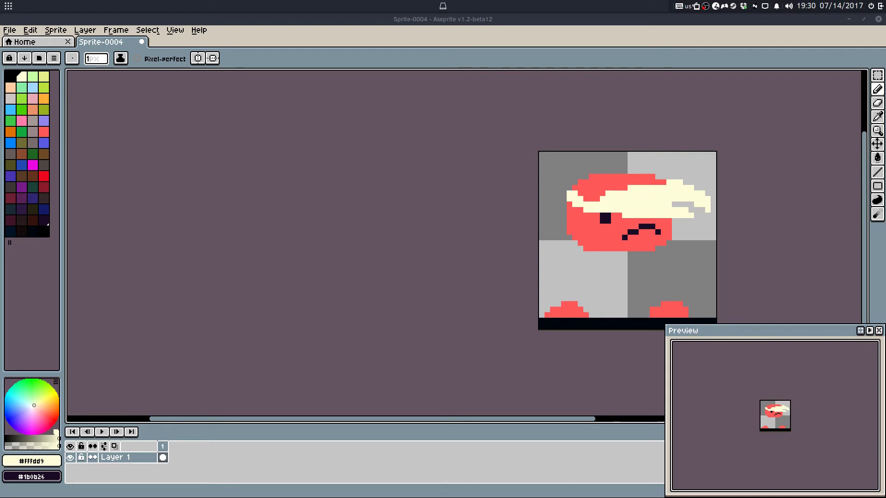
Step: Round the head's lower corners by erasing edge pixels, and patch its lower-right outline with #ff5959
scroll(461, 215, "up", 3)
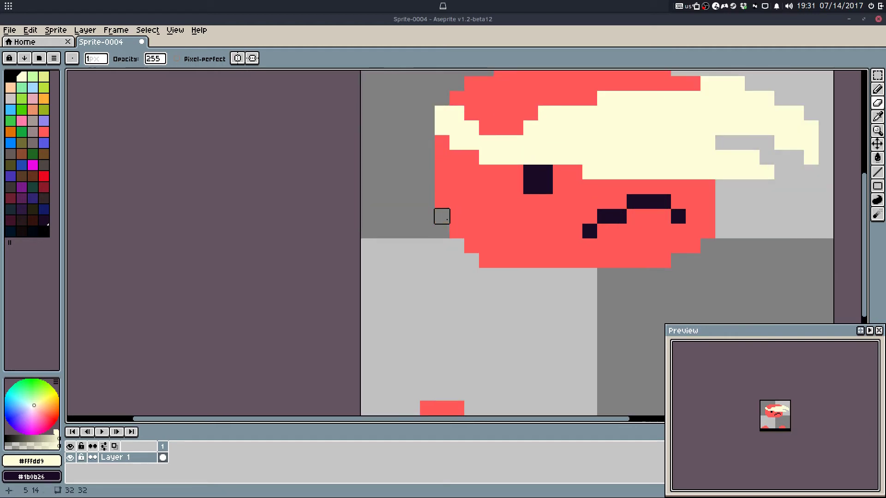
left_click_drag(471, 287, 442, 257)
left_click(492, 290)
left_click(427, 228)
left_click_drag(685, 288, 672, 292)
key("b")
left_click(675, 252, "alt")
left_click(677, 277)
left_click(652, 290)
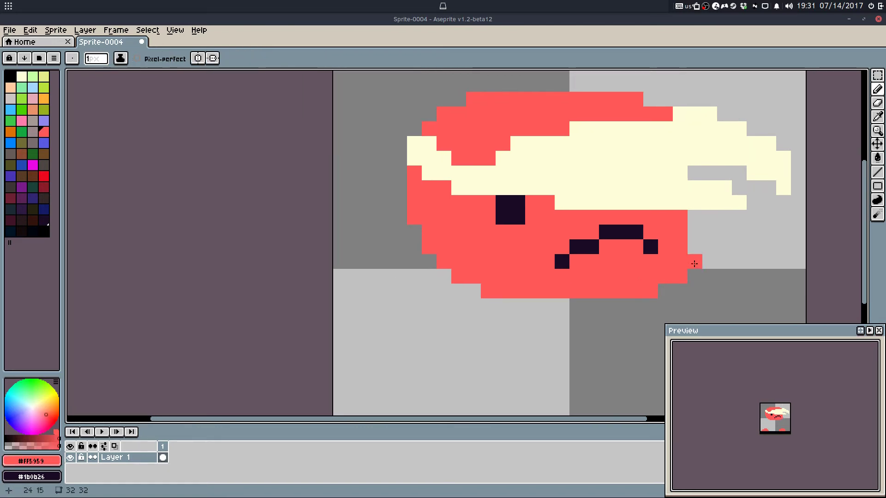
left_click_drag(694, 252, 695, 225)
scroll(694, 276, "down", 4)
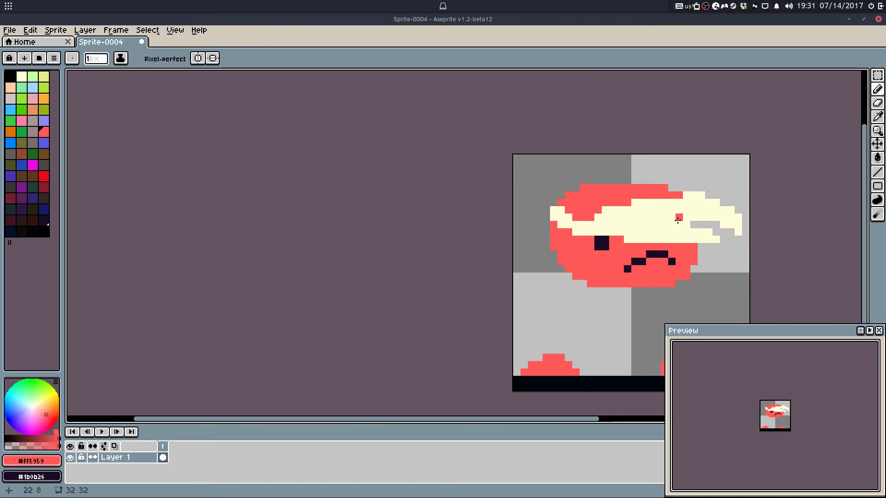
Step: Remove the two-pronged cream shape, erasing what extends past the head and recolouring the forehead part in #ff5959
scroll(677, 220, "up", 2)
left_click_drag(568, 212, 645, 212)
mouse_move(611, 245)
left_mouse_down()
mouse_move(733, 245)
mouse_move(744, 234)
mouse_move(722, 234)
mouse_move(767, 234)
mouse_move(734, 167)
mouse_move(723, 179)
mouse_move(701, 168)
mouse_move(722, 212)
mouse_move(711, 201)
mouse_move(744, 212)
mouse_move(722, 178)
mouse_move(756, 234)
mouse_move(767, 223)
mouse_move(755, 234)
mouse_move(778, 222)
left_mouse_up()
key("e")
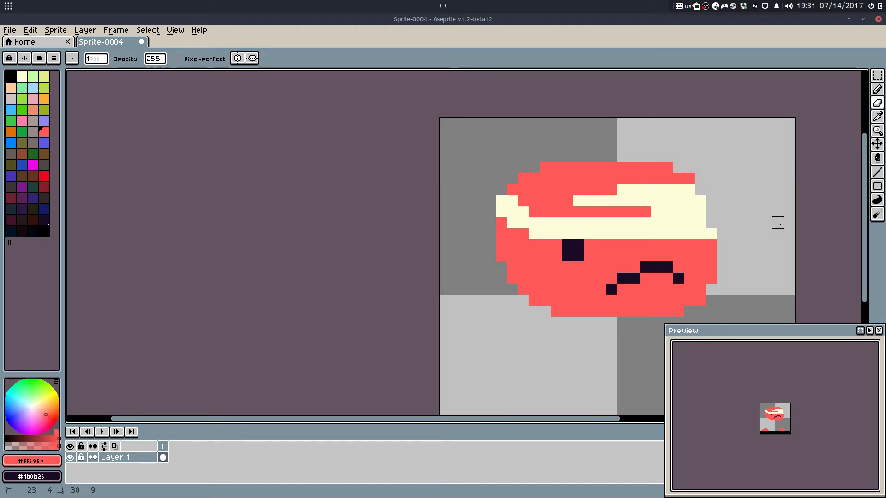
key("q")
left_click(616, 208, "alt")
mouse_move(655, 212)
left_mouse_down()
mouse_move(700, 201)
mouse_move(712, 222)
left_mouse_up()
key("g")
left_click(684, 199)
Step: Bend the headband's right end upward with #fffdd9 pixels and trim its underside with #ff5959
key("q")
left_click(702, 232, "alt")
left_click(712, 212)
left_click(708, 200)
left_click(711, 233, "alt")
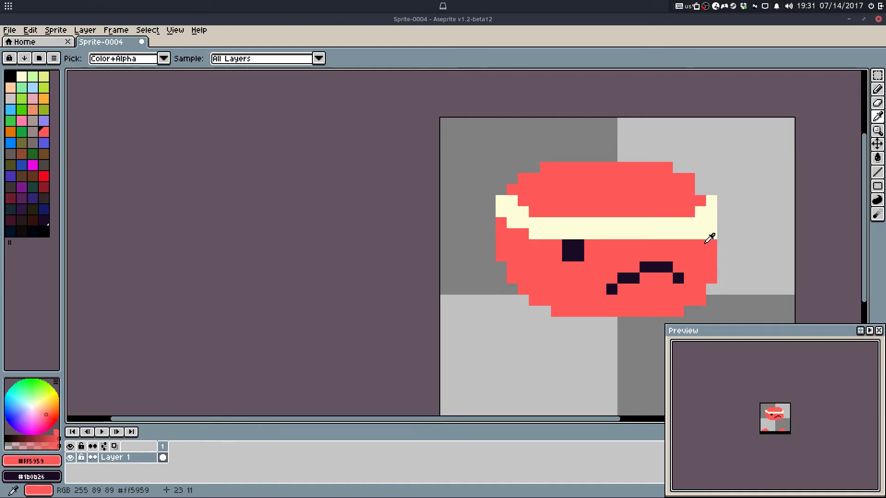
left_click(704, 233)
Step: Repaint the right eye as a 3 px #1b0b26 corner under the headband and add a #fffdd9 pixel at the band's right bend
left_click(579, 245, "alt")
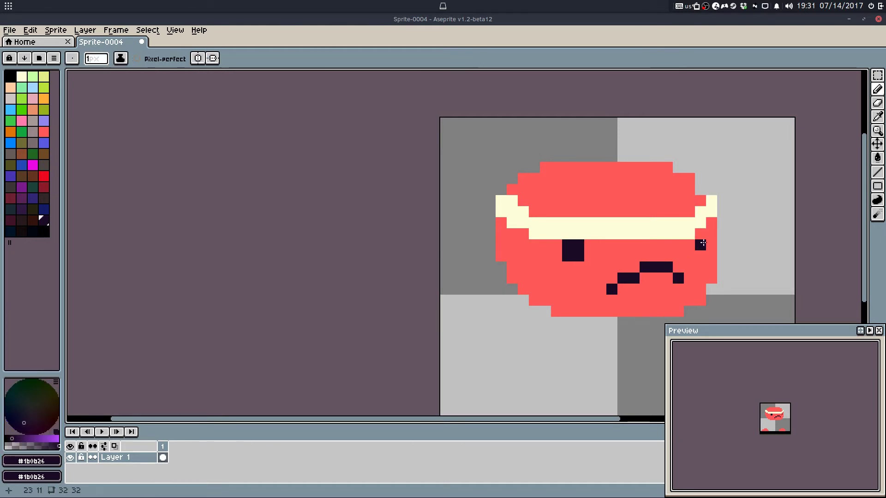
left_click_drag(678, 245, 700, 234)
key("ctrl+z")
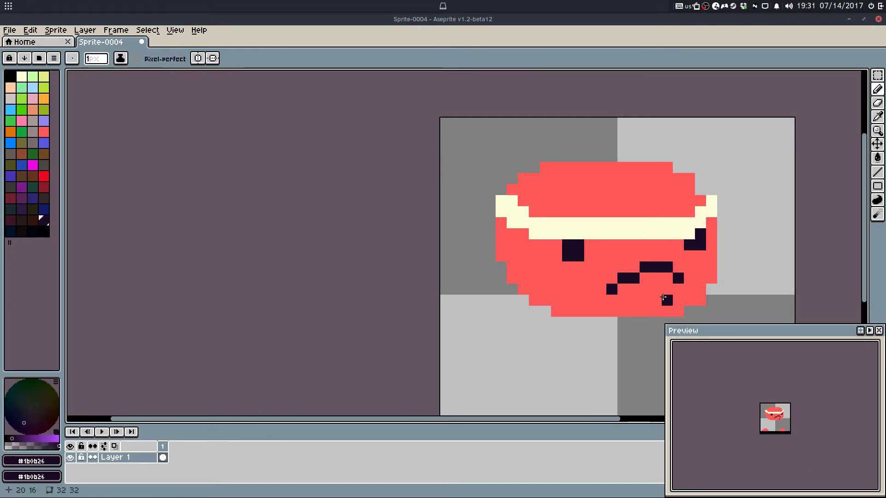
left_click_drag(643, 280, 542, 281)
left_click(587, 226, "alt")
left_click(589, 214)
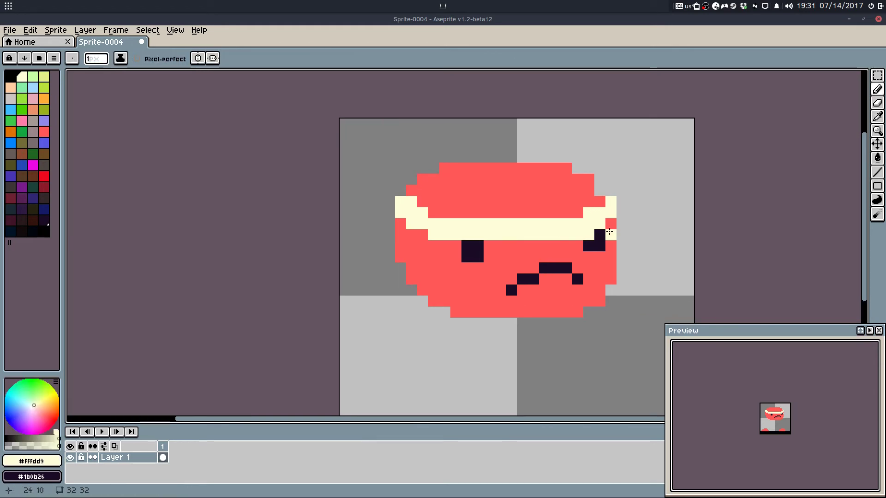
Step: Fill the right eye out to a 2 × 2 px #1b0b26 block and recolour the stray cream pixel beside it in #ff5959
left_click(599, 234, "alt")
left_click(589, 236)
left_click(558, 231, "alt")
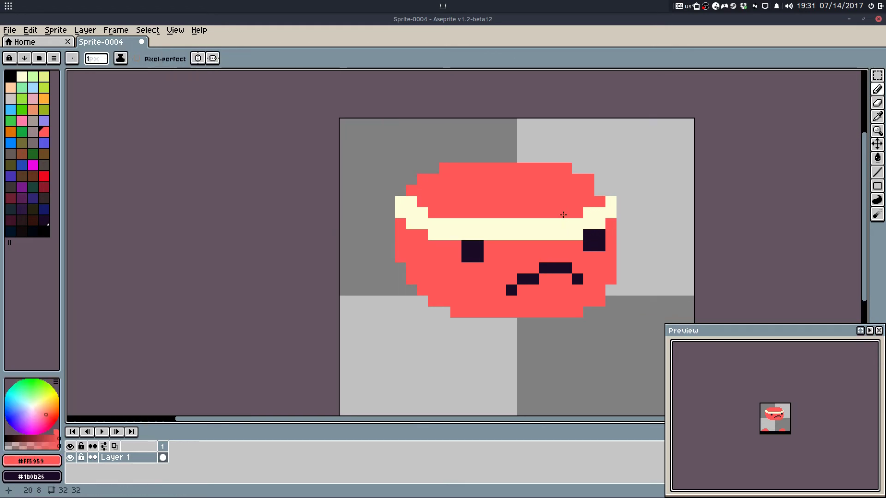
Step: Fill the underside of the headband's left bend with a #fffdd9 pixel and raise its left end by one pixel
left_click(432, 214)
left_click(422, 235)
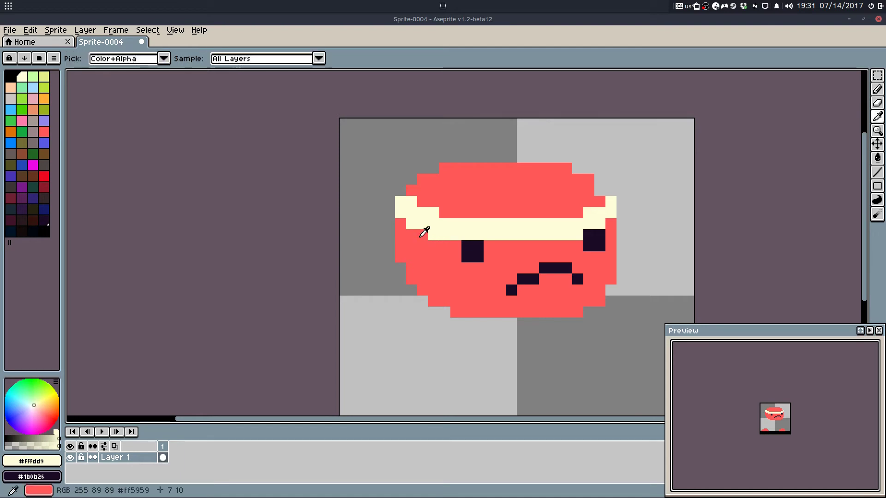
left_click(451, 197, "alt")
left_click(433, 212)
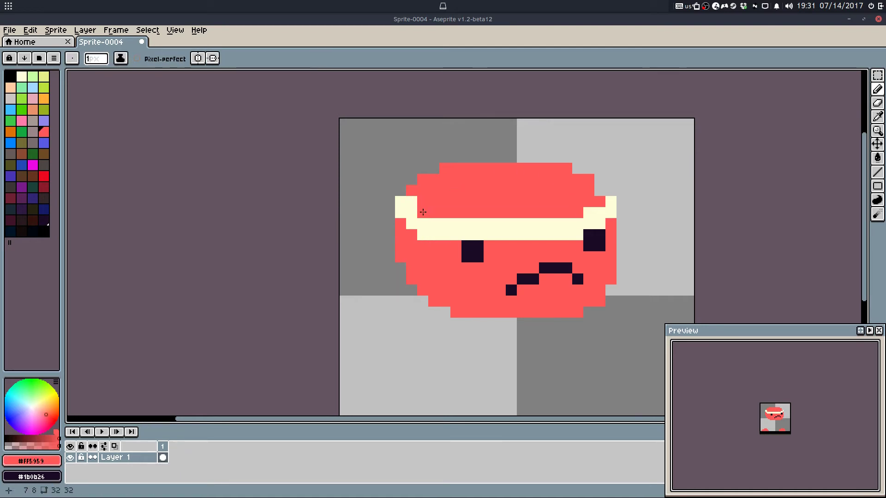
left_click(419, 210, "alt")
left_click(411, 192)
Step: Try to extend the head's upper-right edge by one #ff5959 pixel and raise the headband's right end with a #fffdd9 pixel
left_click(600, 201)
left_click(611, 179, "alt")
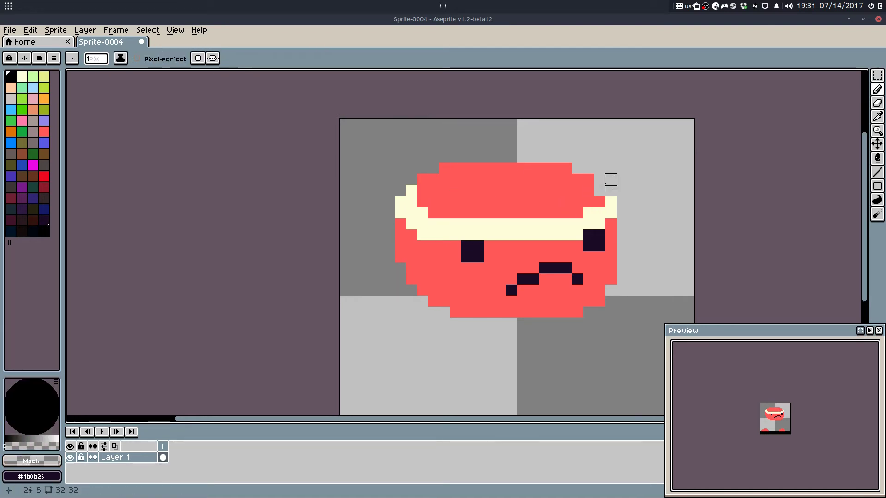
key("ctrl+z")
left_click(589, 199, "alt")
left_click(600, 188)
left_click(610, 204, "alt")
left_click(611, 190)
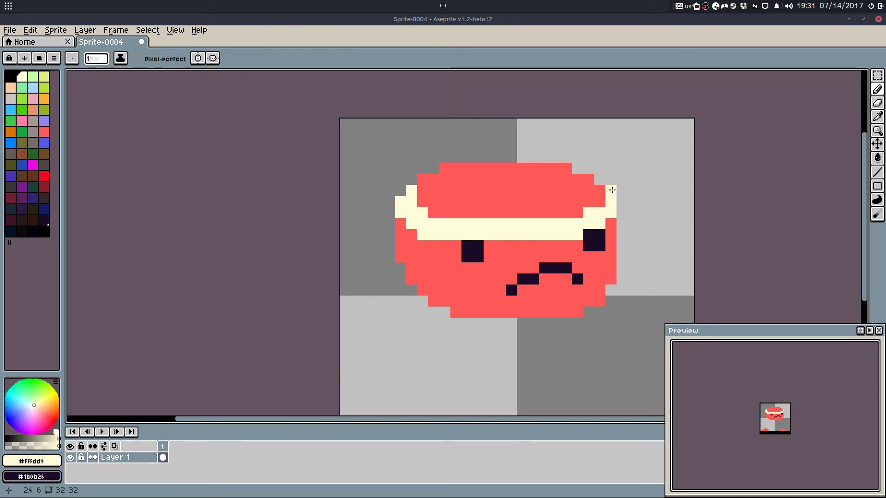
Step: Try to reshape the mouth as a flatter, narrower frown using #1b0b26 and #ff5959 pixels
scroll(622, 173, "down", 6)
scroll(624, 172, "up", 6)
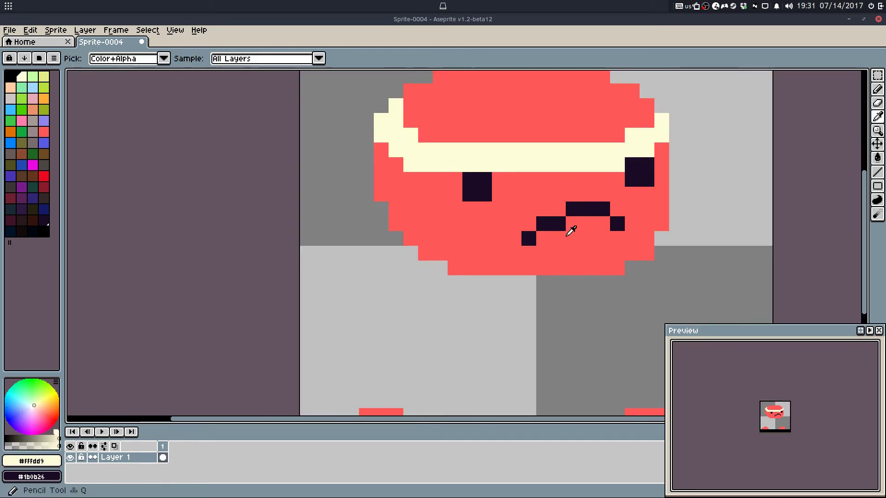
left_click(571, 229, "alt")
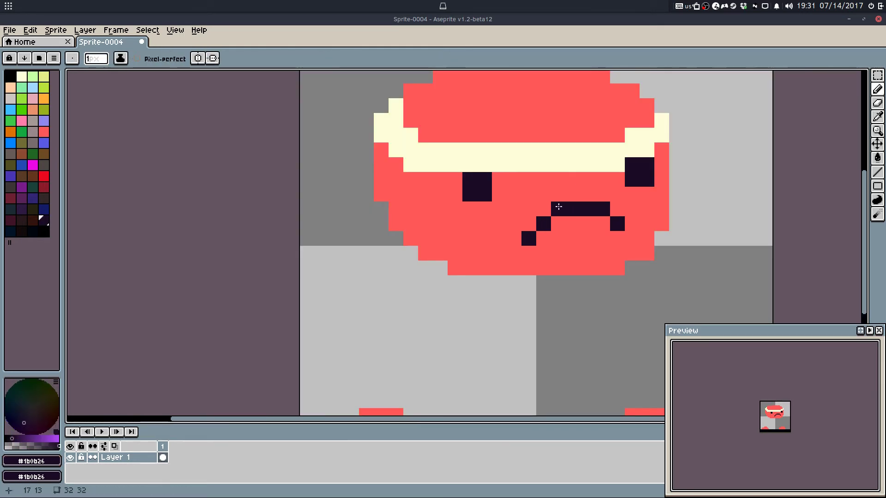
right_click(559, 208)
left_click(529, 239)
right_click(616, 209)
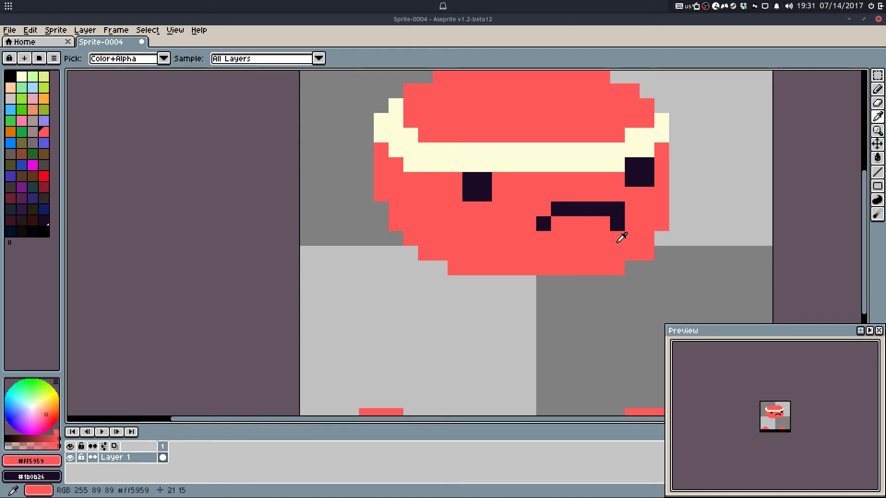
left_click(544, 223)
left_click(575, 209)
right_click(573, 209)
left_click(614, 206, "alt")
left_click(602, 239)
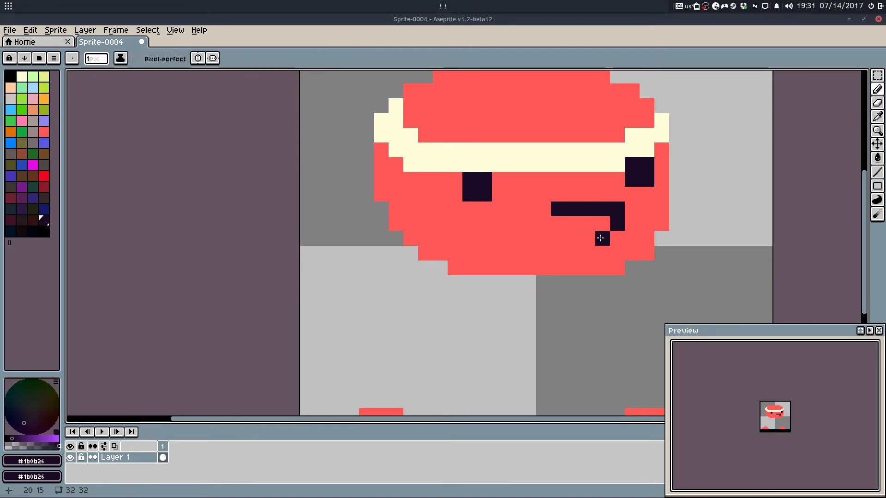
left_click(543, 223)
Step: Undo and redo the latest mouth edits to compare the stepped and flat frown shapes
scroll(663, 256, "down", 4)
scroll(663, 256, "down", 1)
key("ctrl+z")
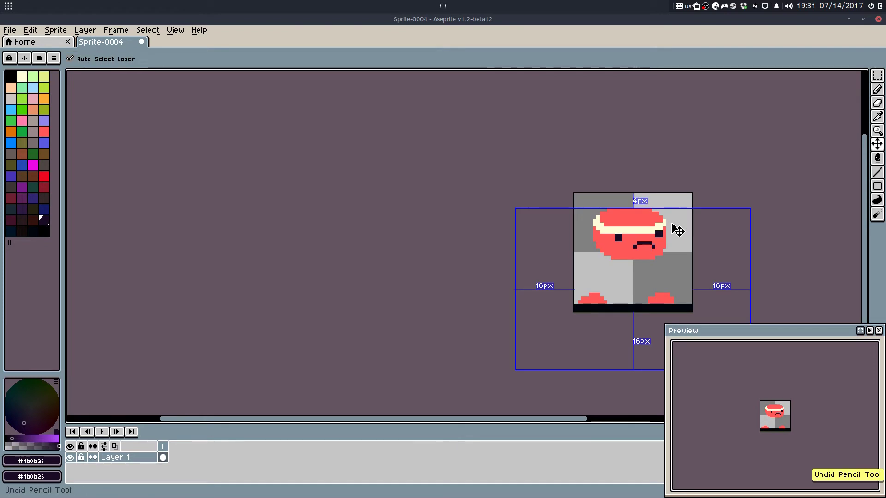
key("ctrl+z")
key("ctrl+z")
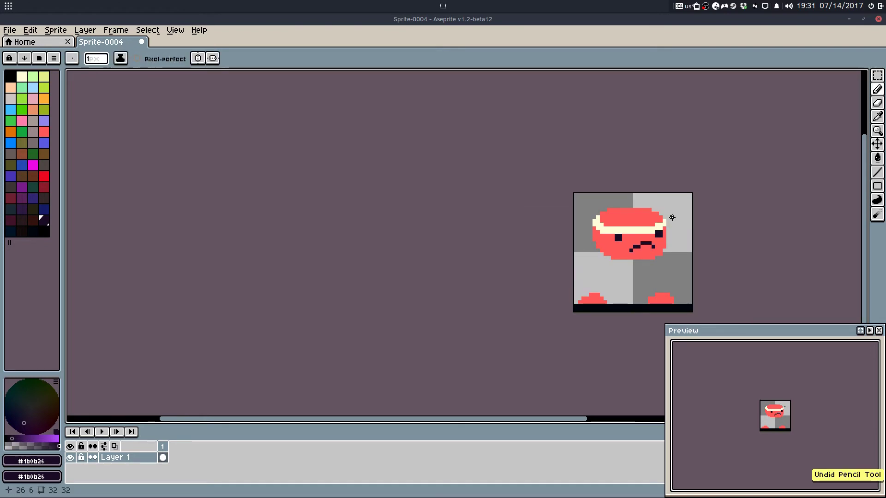
key("ctrl+y")
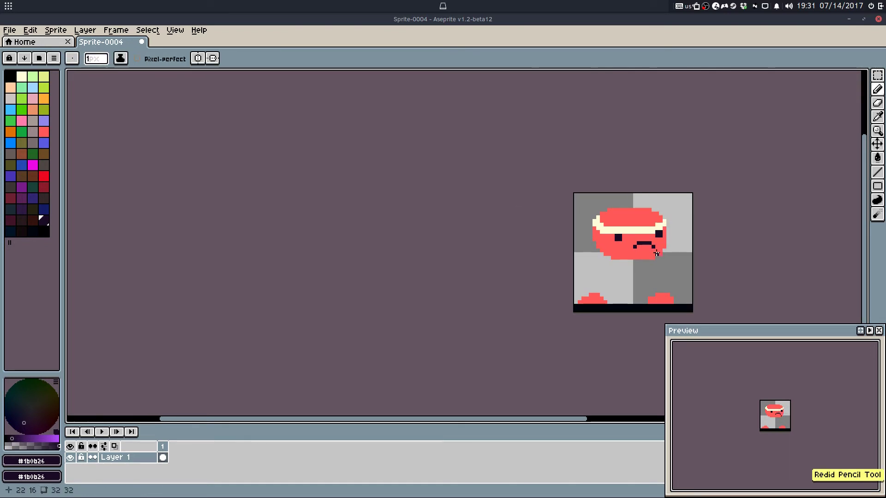
Step: Try to replace the frown with a short straight #1b0b26 mouth closer to the left eye
scroll(643, 252, "up", 3)
mouse_move(607, 231)
left_mouse_down()
mouse_move(685, 236)
mouse_move(611, 222)
mouse_move(668, 234)
left_mouse_up()
key("ctrl+z")
left_click(610, 222, "alt")
left_click(613, 234, "alt")
mouse_move(567, 233)
left_mouse_down()
mouse_move(648, 236)
mouse_move(625, 236)
left_mouse_up()
left_click(621, 250, "alt")
scroll(616, 268, "down", 4)
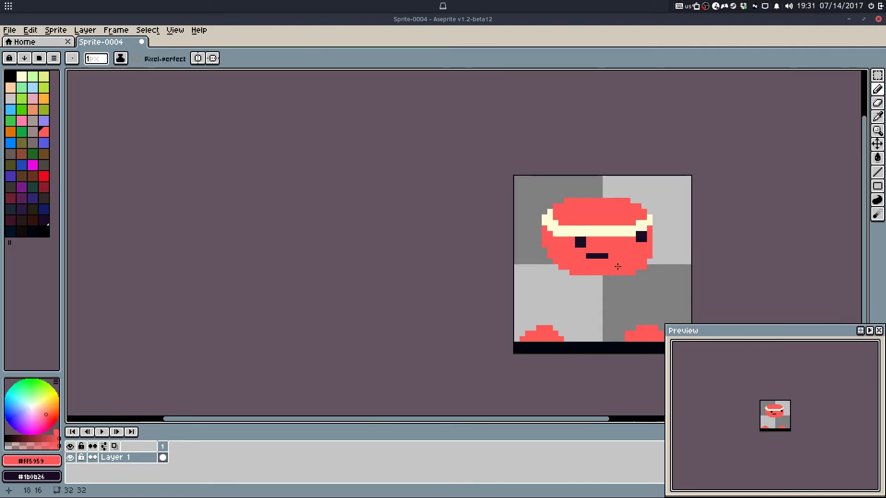
Step: Undo the mouth edits back to the stepped frown
scroll(618, 267, "up", 5)
key("ctrl+z")
key("ctrl+z")
key("ctrl+z")
key("ctrl+z")
key("ctrl+z")
key("ctrl+z")
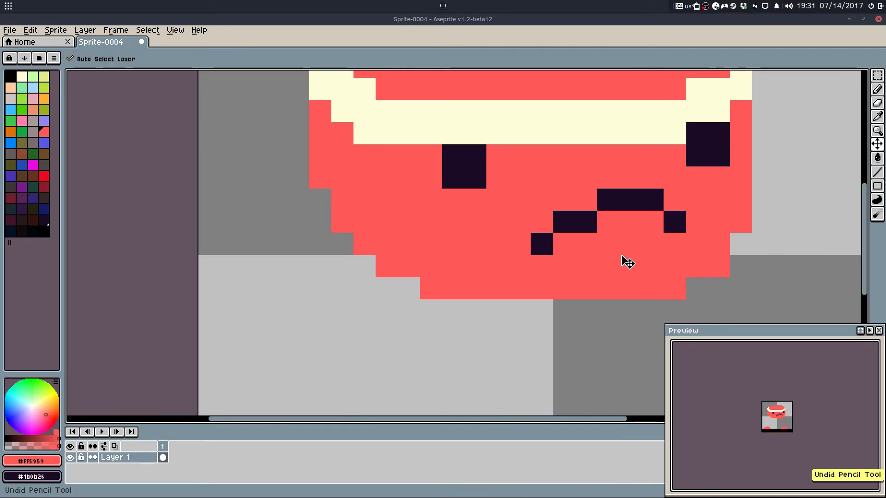
Step: Undo the pixels added at the head's and headband's right end, keeping the headband's raised left end
key("ctrl+z")
key("ctrl+z")
key("ctrl+z")
key("ctrl+shift+z")
key("ctrl+shift+z")
key("ctrl+shift+z")
scroll(616, 255, "down", 4)
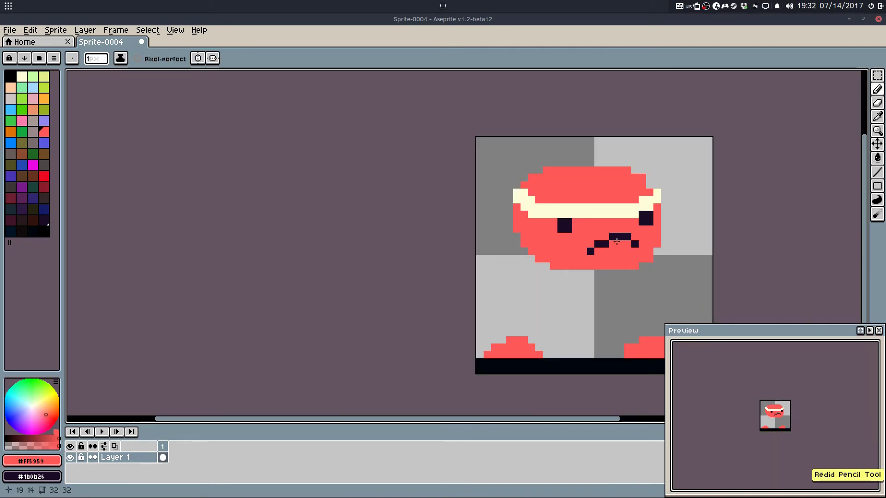
left_click(629, 238, "shift")
key("ctrl+z")
left_click(628, 237, "shift")
key("ctrl+z")
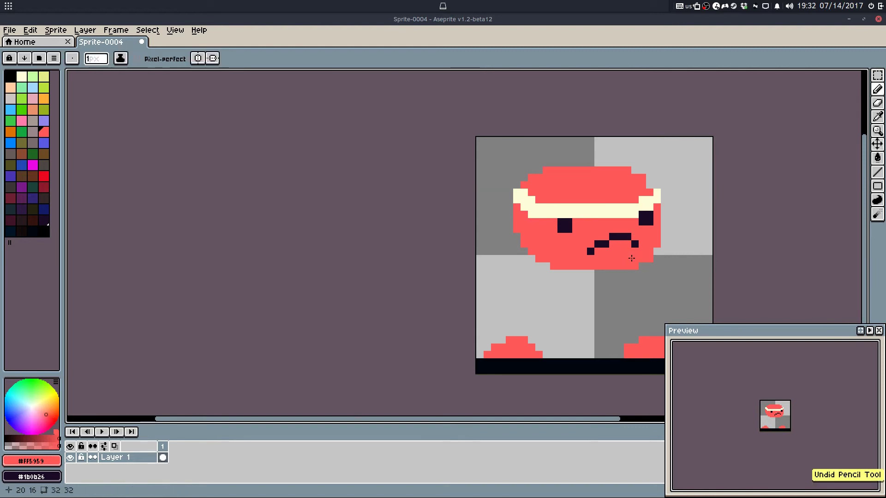
key("ctrl+shift+z")
key("ctrl+shift+z")
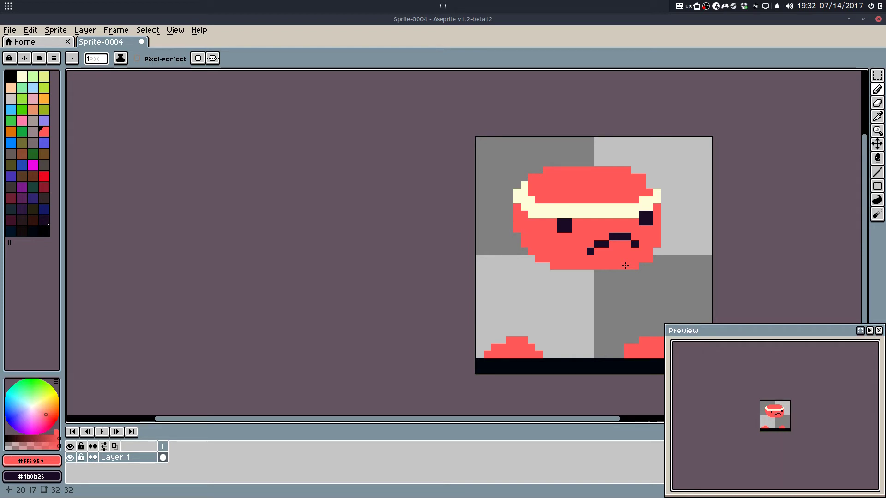
left_click_drag(625, 266, 579, 272)
key("b")
scroll(580, 228, "up", 2)
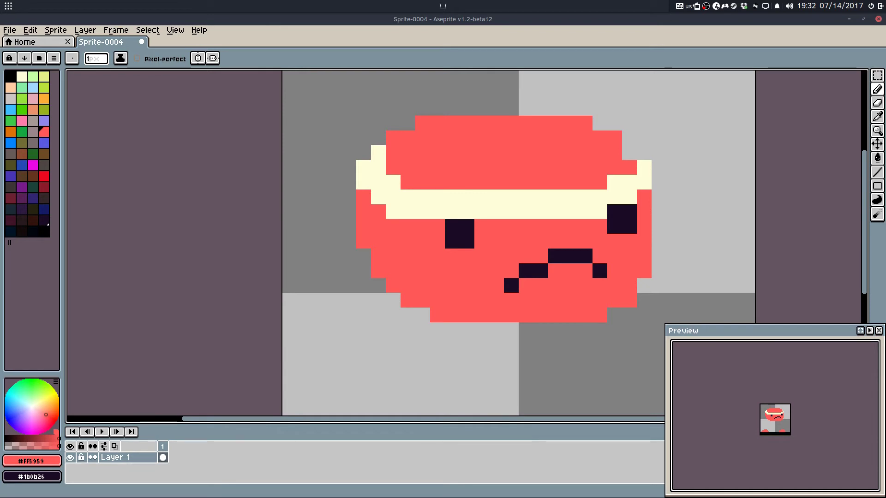
left_click_drag(569, 242, 557, 258)
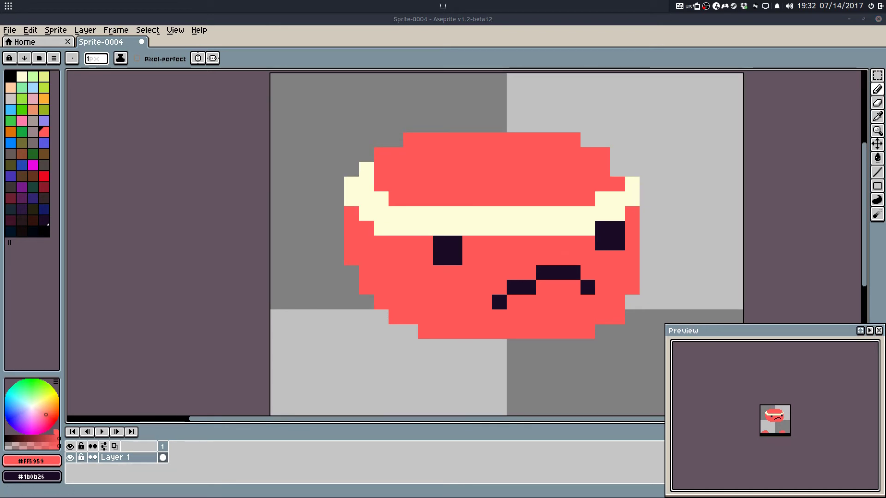
left_click_drag(528, 228, 518, 242)
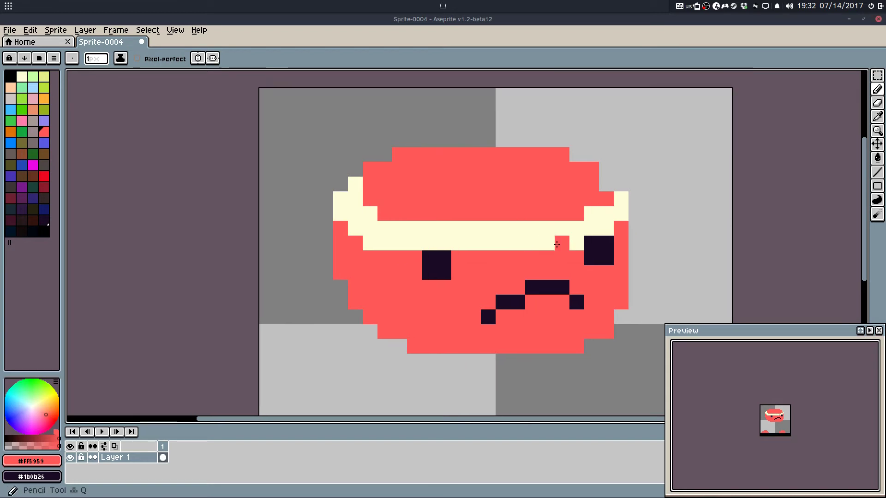
scroll(508, 259, "up", 1)
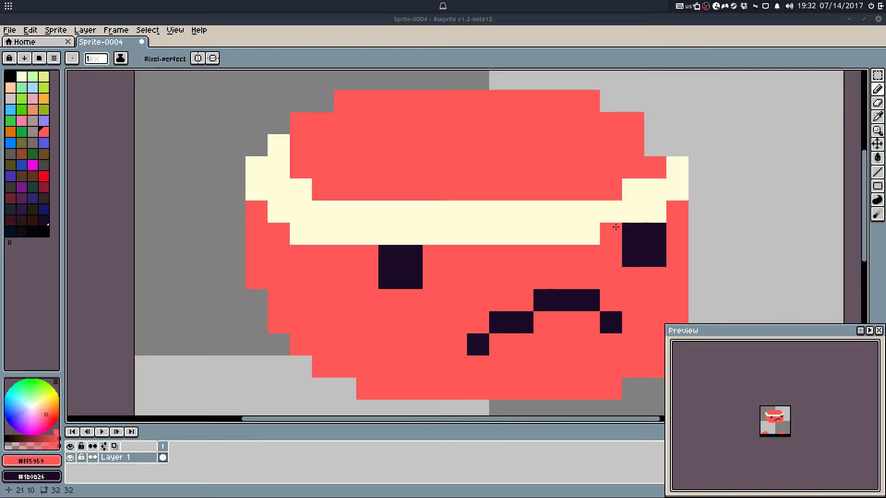
left_click(436, 206)
left_click_drag(436, 206, 420, 189)
scroll(467, 215, "down", 3)
Step: Try a pencil stroke and a bucket fill along the head's upper edge
left_click(446, 223, "alt")
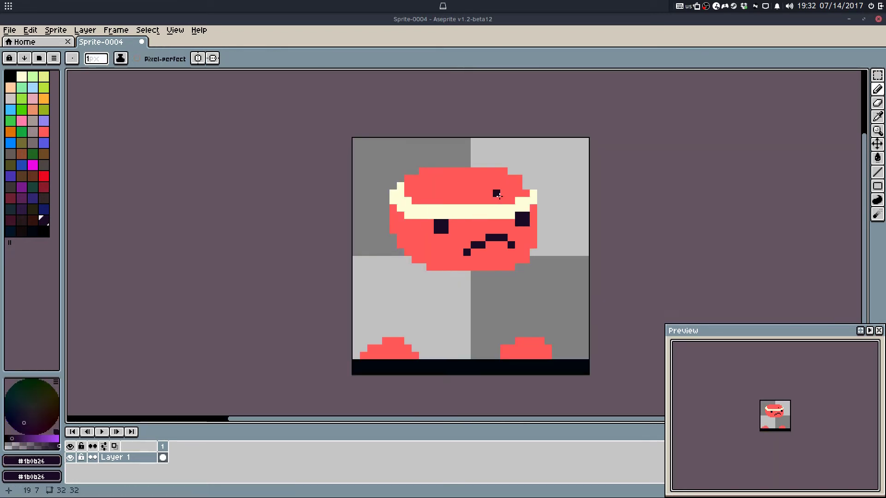
scroll(514, 189, "up", 2)
left_click(508, 180, "alt")
mouse_move(459, 140)
left_mouse_down()
mouse_move(505, 111)
mouse_move(492, 122)
mouse_move(501, 123)
mouse_move(532, 100)
mouse_move(544, 194)
mouse_move(529, 182)
mouse_move(523, 92)
mouse_move(425, 140)
mouse_move(501, 134)
mouse_move(495, 227)
mouse_move(432, 160)
mouse_move(500, 92)
mouse_move(535, 180)
mouse_move(503, 124)
mouse_move(467, 137)
mouse_move(498, 144)
left_mouse_up()
key("ctrl+z")
key("g")
left_click(480, 139)
key("b")
key("ctrl+z")
key("ctrl+z")
key("ctrl+z")
key("ctrl+z")
key("ctrl+z")
key("ctrl+z")
Step: Sketch a #ff5959 spike from the head's upper right to the canvas's upper edge, with a 3 px notch in the headband
mouse_move(425, 482)
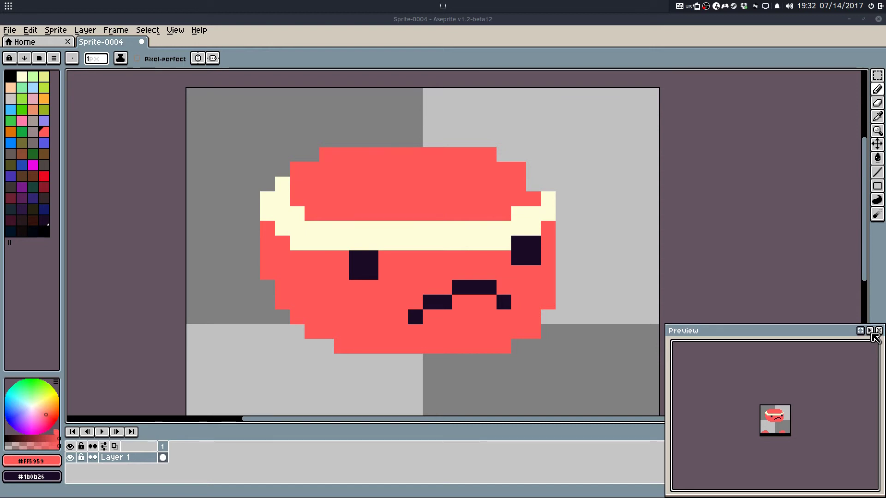
scroll(476, 188, "down", 1)
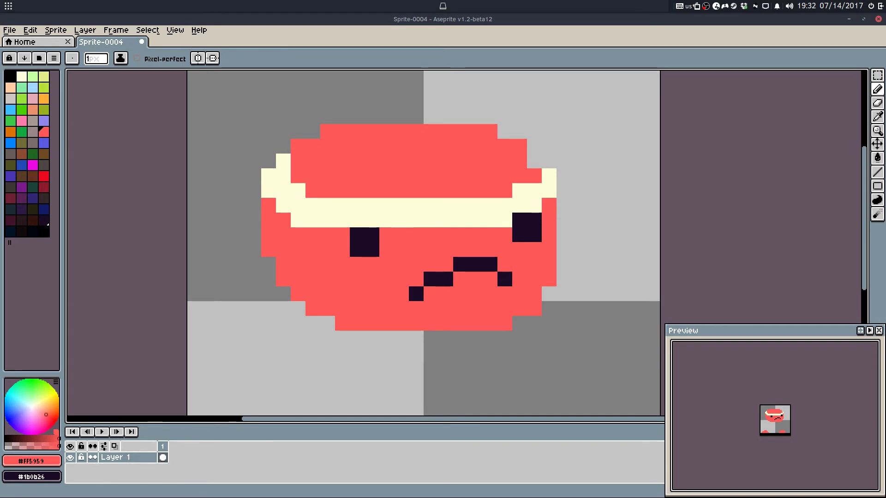
left_click_drag(454, 206, 490, 206)
mouse_move(520, 134)
left_mouse_down()
mouse_move(525, 76)
mouse_move(523, 89)
left_mouse_up()
key("ctrl+z")
mouse_move(530, 133)
left_mouse_down()
mouse_move(525, 164)
mouse_move(489, 176)
mouse_move(501, 134)
left_mouse_up()
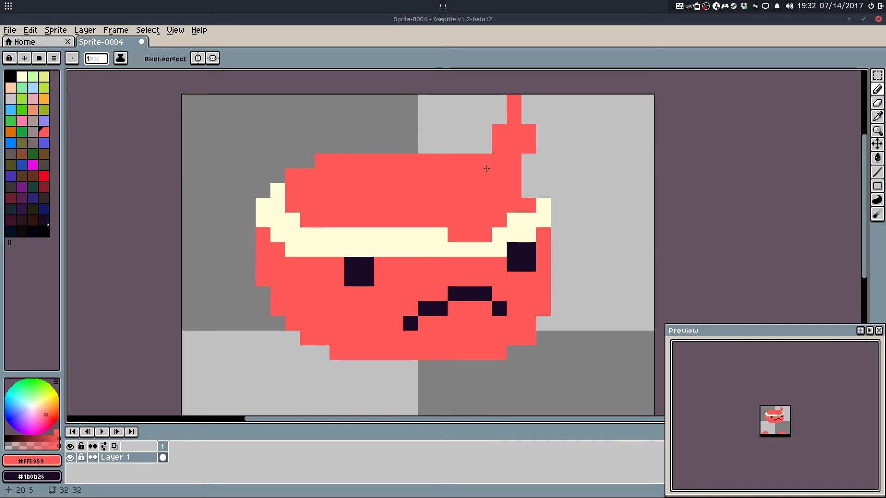
Step: Paint a #1b0b26 horn over the red spike, running from the headband notch up to the canvas's upper edge
left_click(452, 244, "alt")
left_click_drag(470, 237, 513, 130)
key("ctrl+z")
left_click(472, 293, "alt")
mouse_move(456, 236)
left_mouse_down()
mouse_move(499, 171)
mouse_move(485, 213)
mouse_move(515, 99)
mouse_move(511, 172)
left_mouse_up()
Step: Erase the horn's old tip and protruding right pixels, and redraw the tip curving left in #1b0b26
key("e")
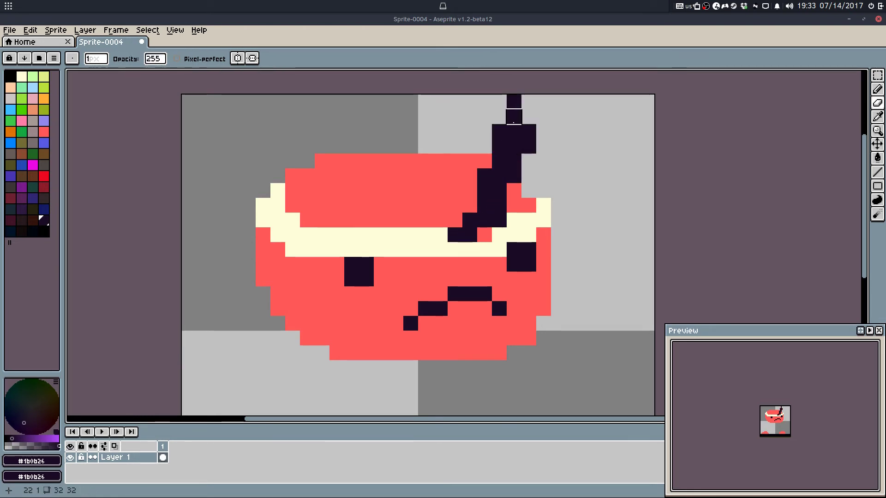
left_click(514, 102)
left_click(529, 132)
key("q")
left_click_drag(491, 105, 501, 121)
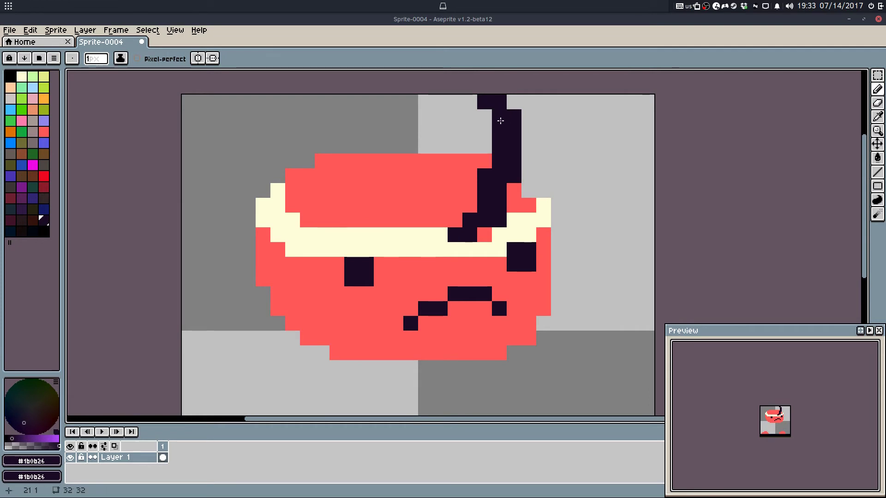
Step: Widen the horn's base along the headband and thicken its right side with #1b0b26 pixels
left_click(485, 234)
left_click(453, 220)
left_click(469, 206)
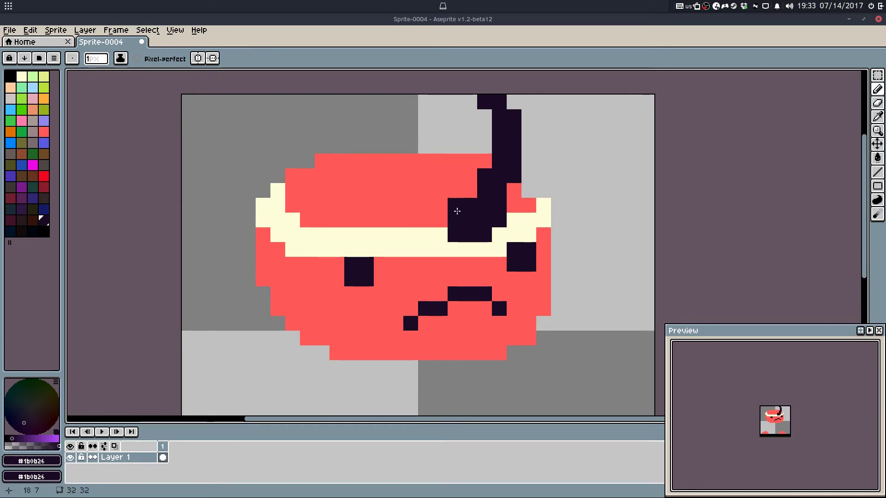
left_click(444, 221)
scroll(526, 205, "down", 4)
scroll(519, 206, "up", 4)
left_click_drag(534, 206, 506, 226)
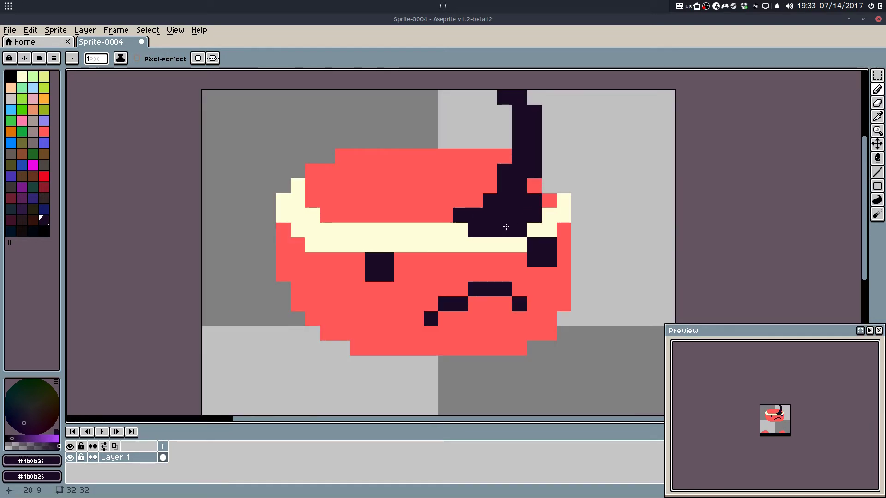
mouse_move(534, 181)
left_mouse_down()
mouse_move(546, 138)
mouse_move(548, 189)
left_mouse_up()
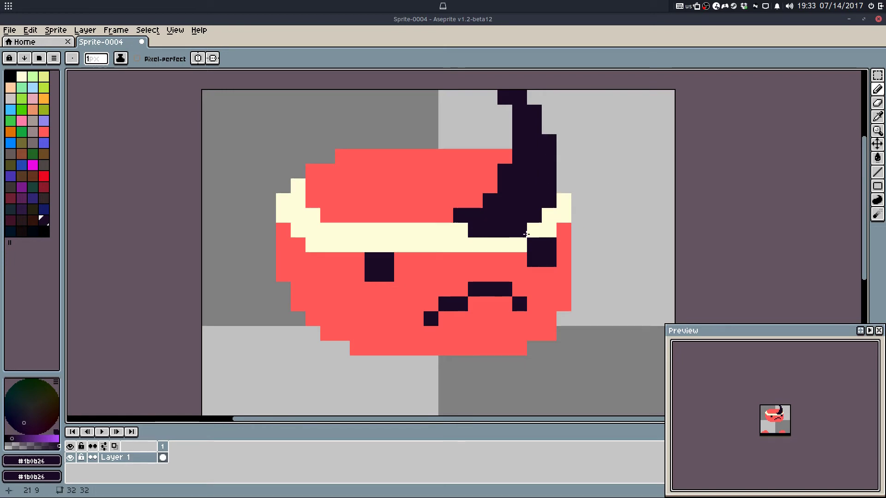
Step: Try to thicken the headband beneath the horn with #fffdd9 pixels
left_click(454, 247, "alt")
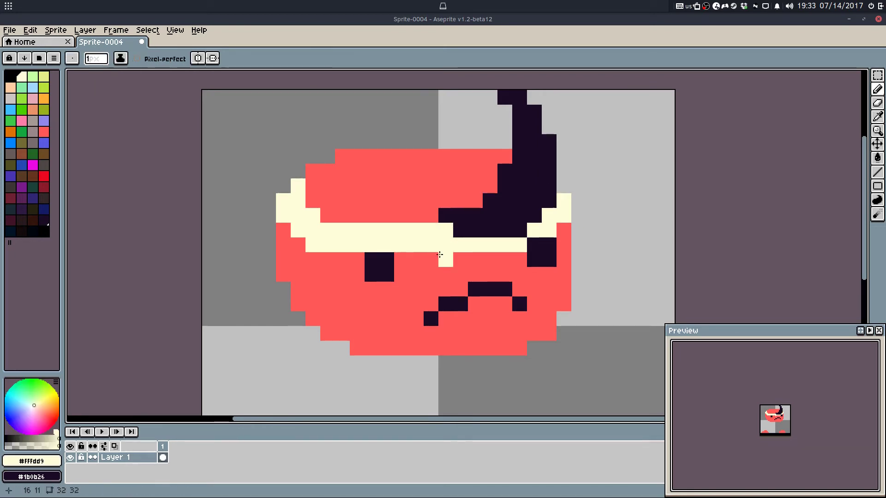
left_click_drag(441, 259, 503, 254)
key("ctrl+z")
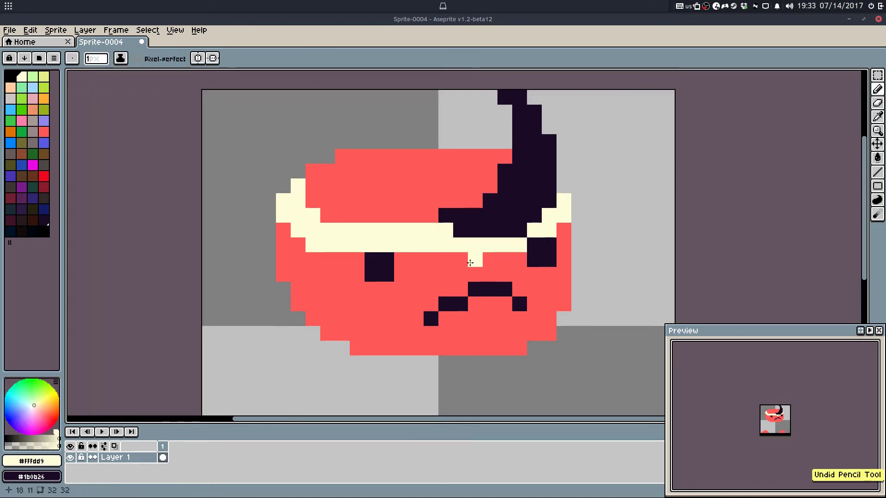
scroll(478, 264, "down", 3)
scroll(451, 248, "up", 3)
Step: Recolour the headband from its left end to beneath the horn in #ff5959
key("ctrl+y")
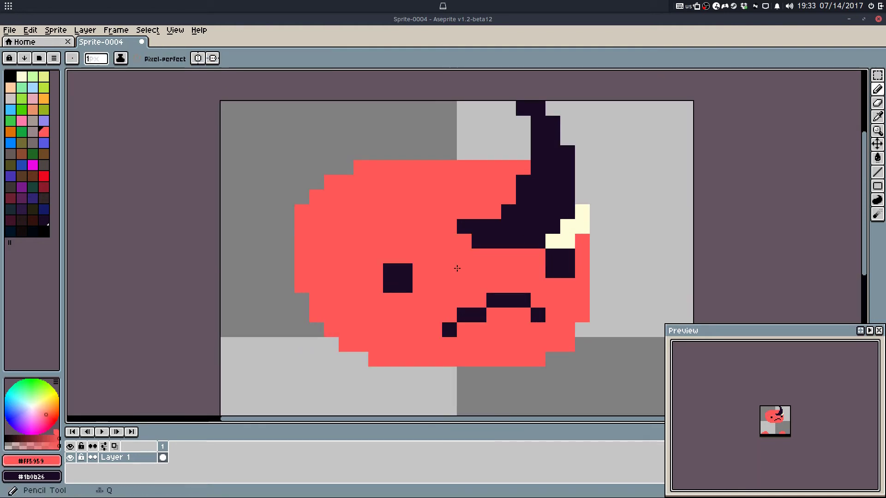
key("ctrl+z")
key("ctrl+y")
Step: Try a #fffdd9 stroke across the upper head toward the horn
mouse_move(331, 182)
left_mouse_down()
mouse_move(382, 210)
mouse_move(494, 212)
left_mouse_up()
key("ctrl+z")
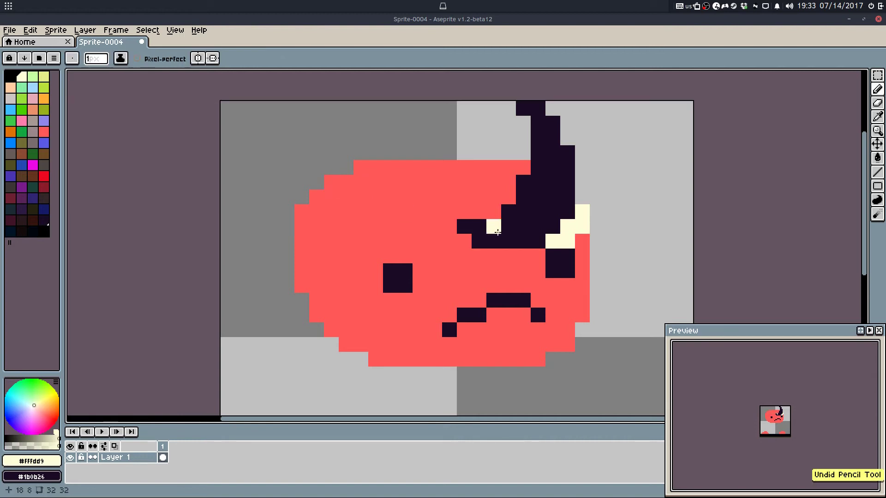
key("m")
key("b")
Step: Fill the remaining cream headband piece beside the horn with #ff5959
left_click(526, 257, "alt")
key("g")
left_click(556, 240)
key("b")
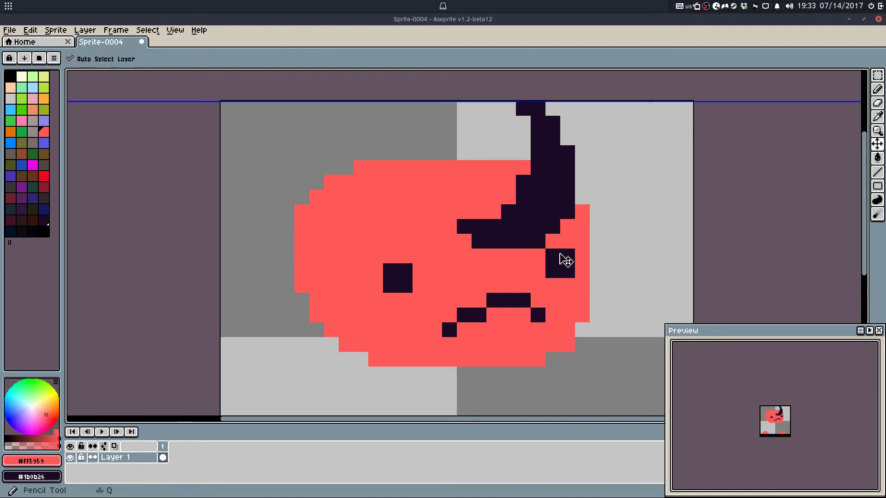
Step: Widen the lower inner curve of the horn on the head with #1b0b26 pixels
key("ctrl+z")
left_click(555, 242, "alt")
key("ctrl+y")
left_click(509, 223, "alt")
left_click(494, 212)
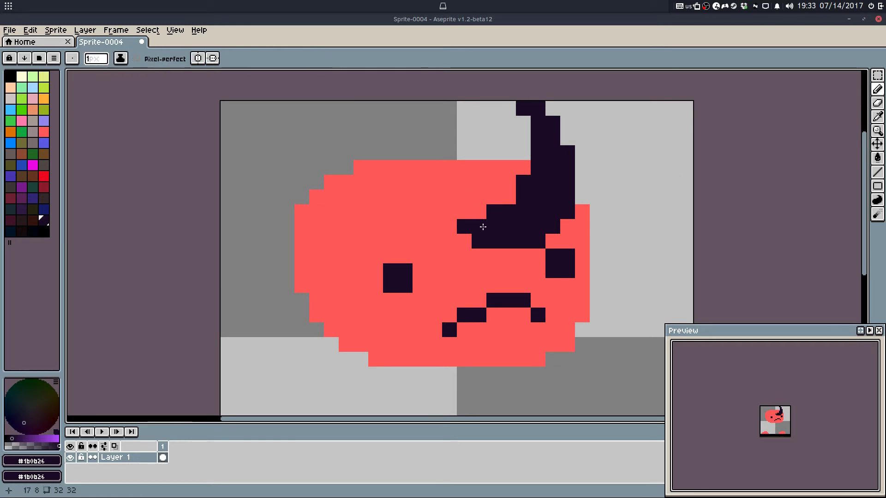
left_click(479, 212)
left_click(509, 197)
Step: Thicken the inner edge of the horn's upper half and extend its tip leftward in #1b0b26
left_click(524, 167)
key("ctrl+z")
mouse_move(509, 108)
left_mouse_down()
mouse_move(524, 124)
mouse_move(523, 169)
left_mouse_up()
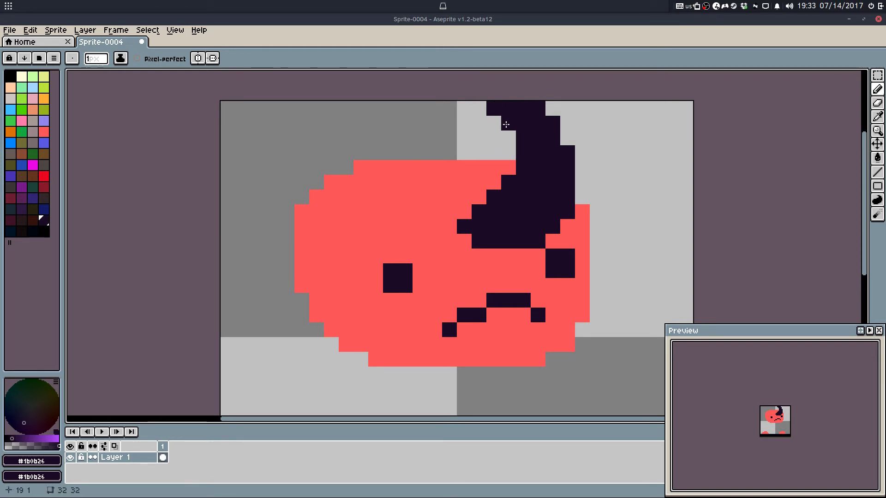
Step: Square off the horn's pointed base and lower it by a row of #1b0b26 pixels, keeping clear of the right eye
scroll(449, 214, "down", 4)
scroll(449, 216, "up", 3)
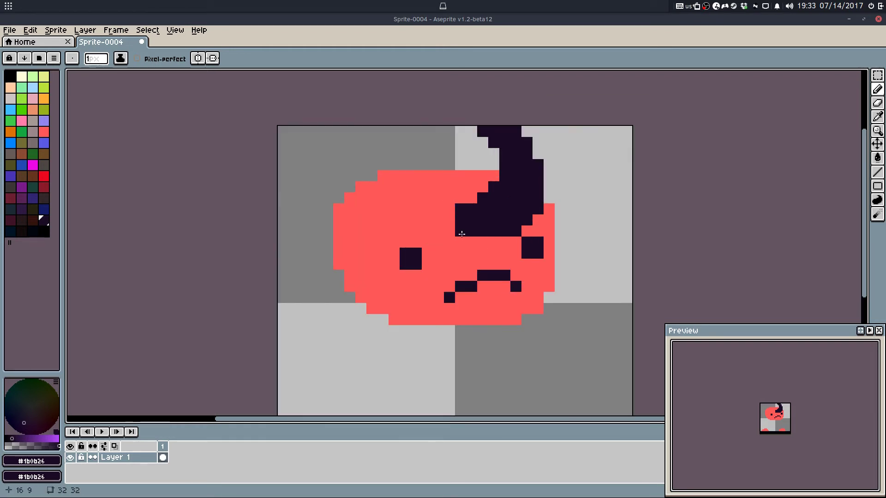
left_click_drag(461, 234, 490, 241)
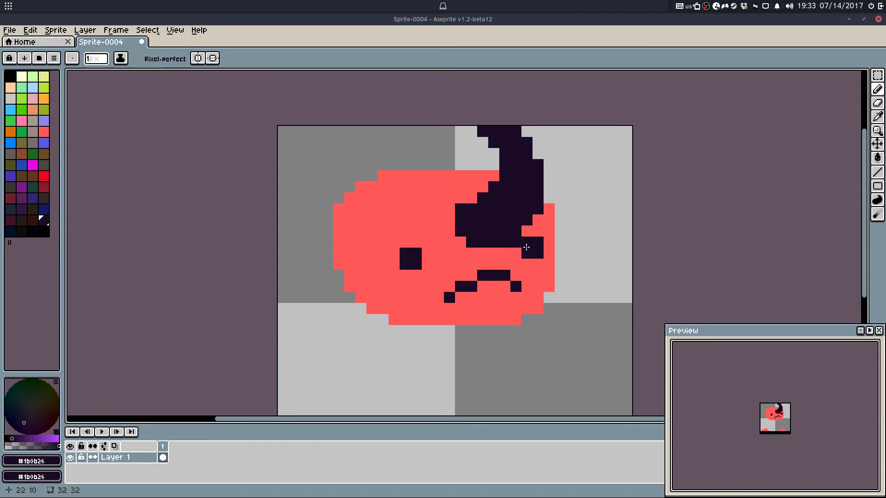
key("ctrl+z")
Step: Try a slanted right eye by recolouring its upper-left pixel #ff5959 and adding a #1b0b26 pixel beneath its right side
left_click(530, 231, "alt")
left_click(527, 242)
left_click(537, 253, "alt")
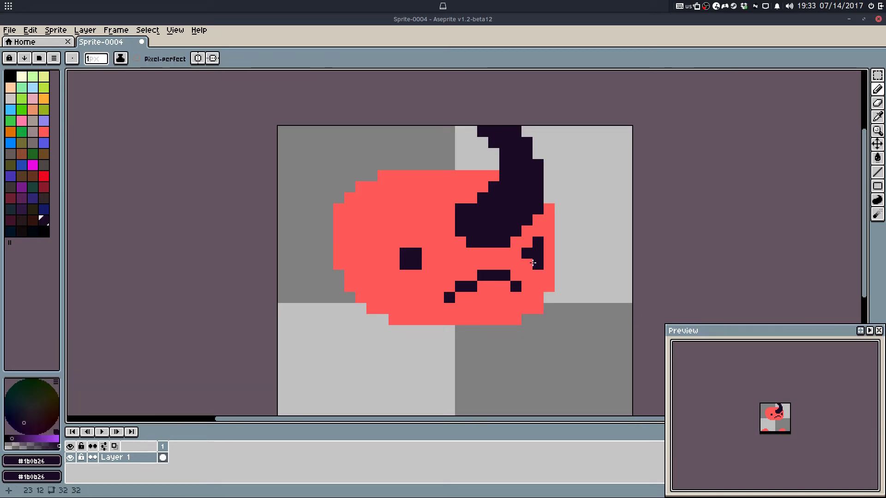
left_click(444, 270, "alt")
scroll(498, 207, "down", 4)
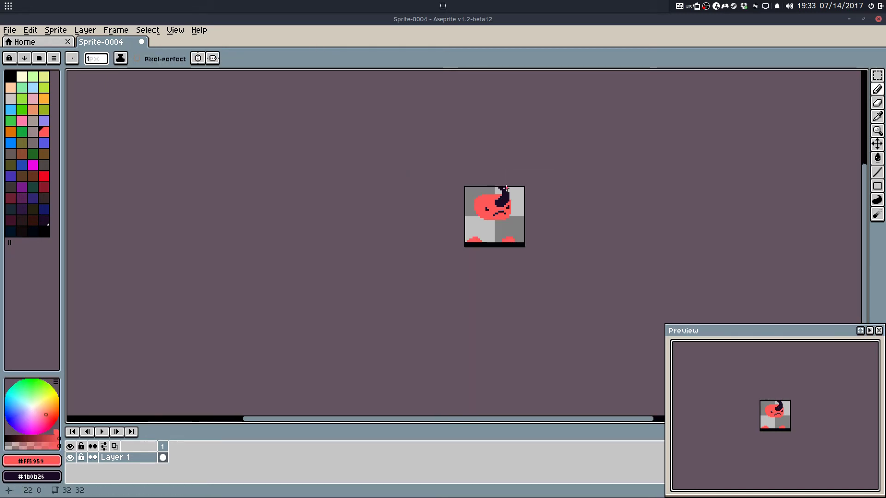
Step: Undo the right eye's reshaping and restore it as a 2 × 2 px square in #1b0b26
key("v")
key("ctrl+z")
scroll(507, 218, "up", 7)
left_click(512, 203, "alt")
left_click(500, 200)
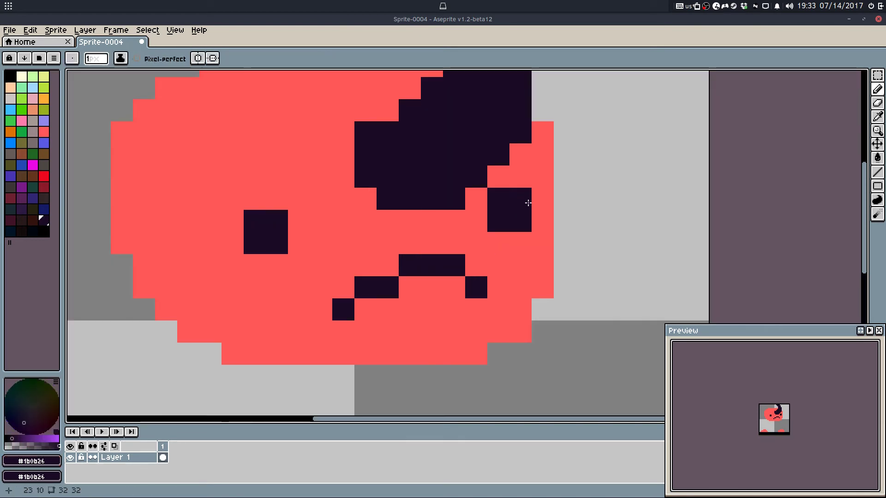
Step: Shift the right eye one pixel outward with #1b0b26, covering its old inner column with #ff5959
left_click_drag(539, 202, 540, 220)
left_click(528, 183, "alt")
left_click(494, 221)
scroll(514, 139, "down", 4)
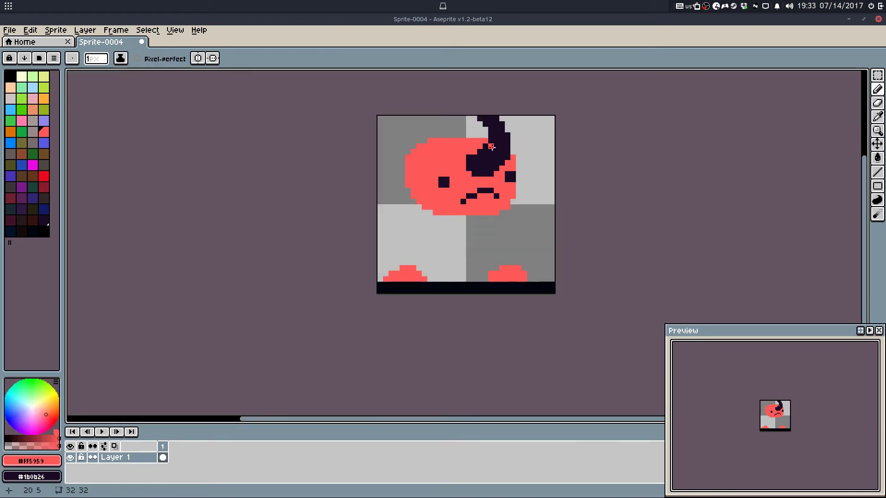
Step: Extend the head's right edge outward by one pixel column in #ff5959, keeping the contour rounded
scroll(492, 146, "up", 4)
left_click(542, 150)
left_click_drag(557, 179, 544, 280)
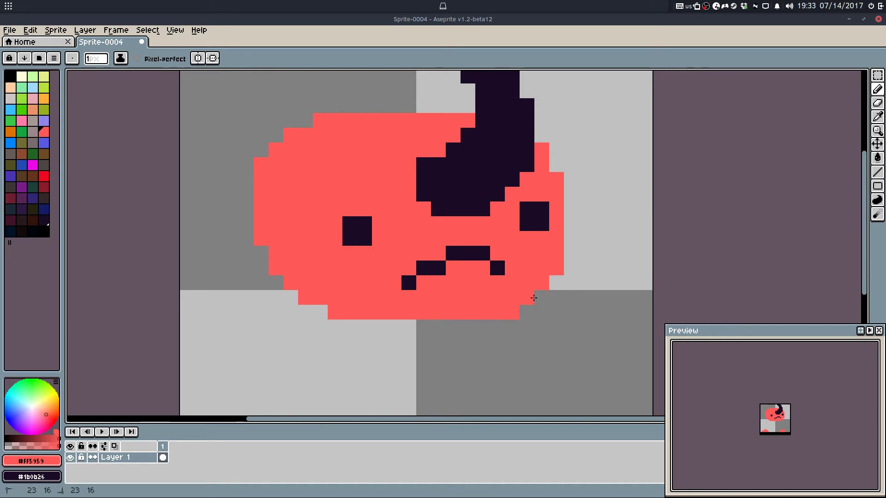
left_click(556, 165)
scroll(532, 249, "down", 4)
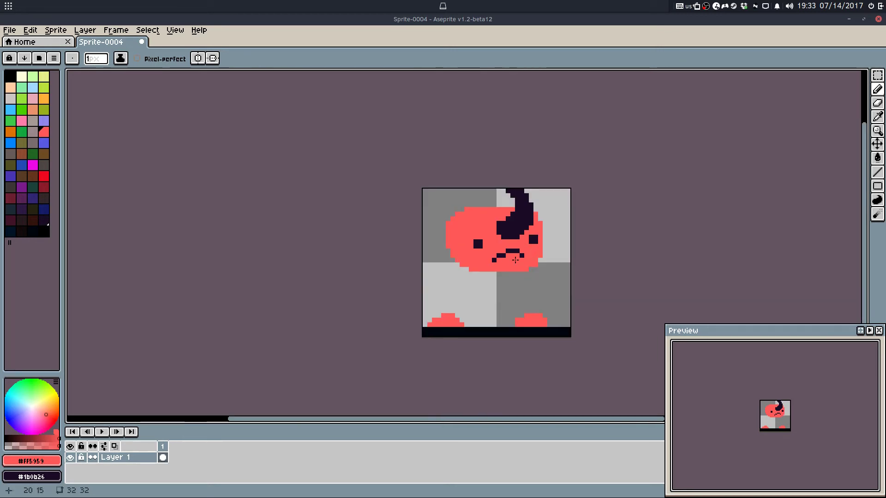
Step: Redraw the mouth further left as a flat four-pixel #1b0b26 line with one pixel below its left end
scroll(528, 242, "up", 4)
key("i")
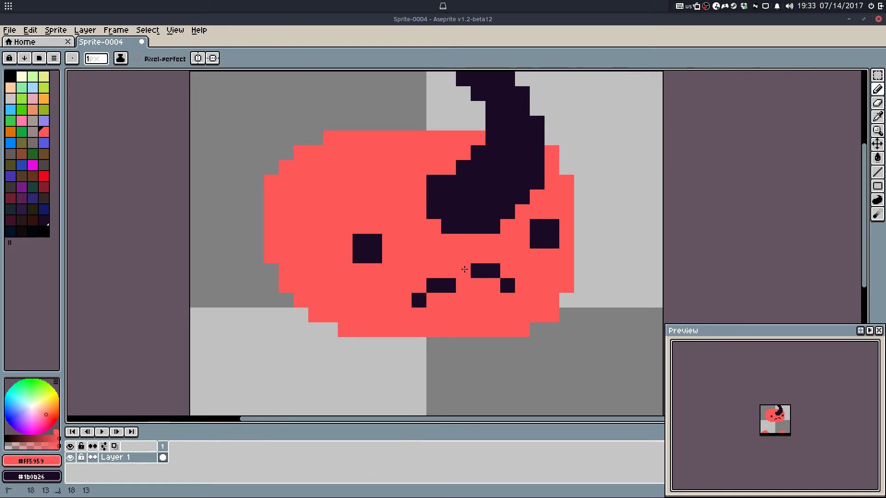
left_click_drag(464, 270, 506, 285)
left_click(448, 286, "alt")
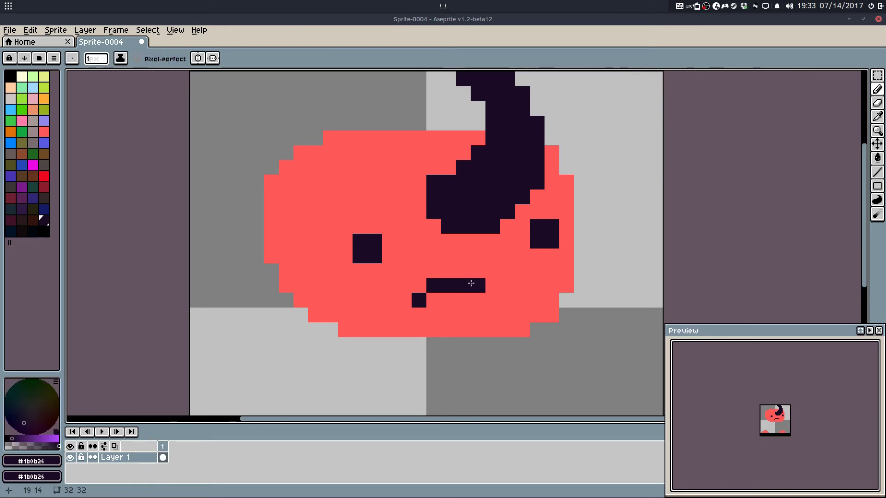
left_click_drag(391, 299, 418, 285)
left_click(445, 298, "alt")
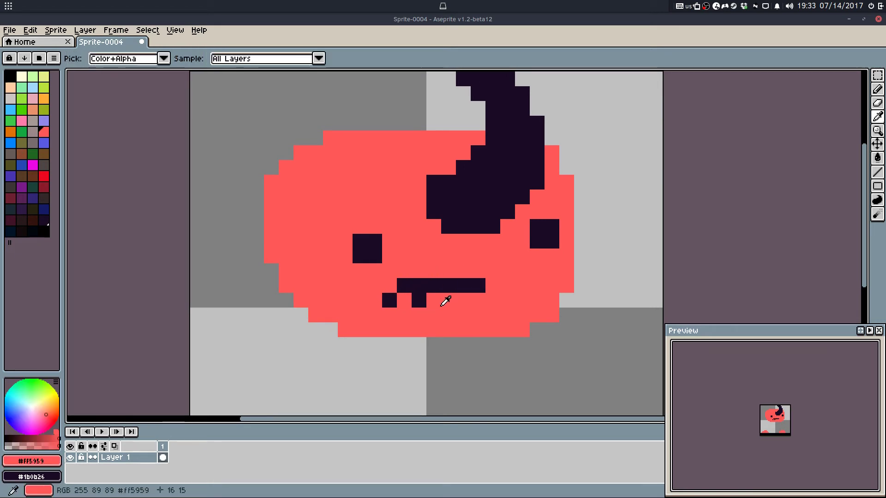
left_click(420, 302)
right_click(451, 290)
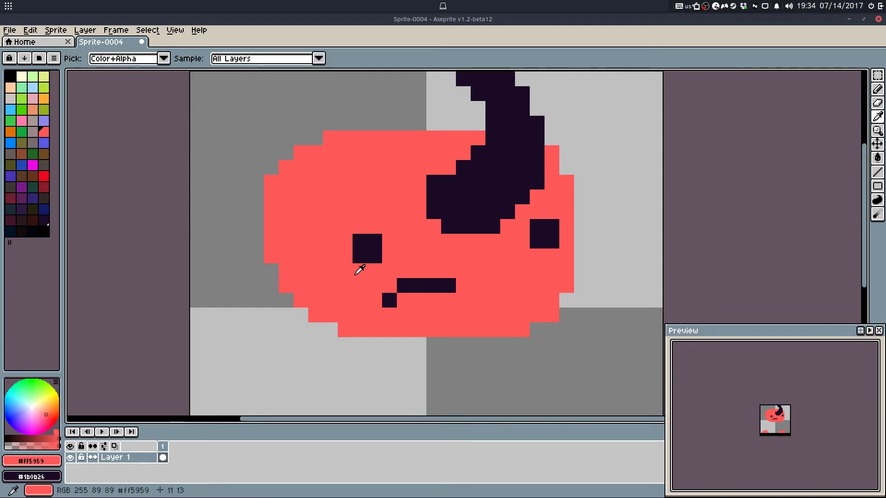
Step: Erase the outermost pixel column on the head's left side and round off its corners
key("e")
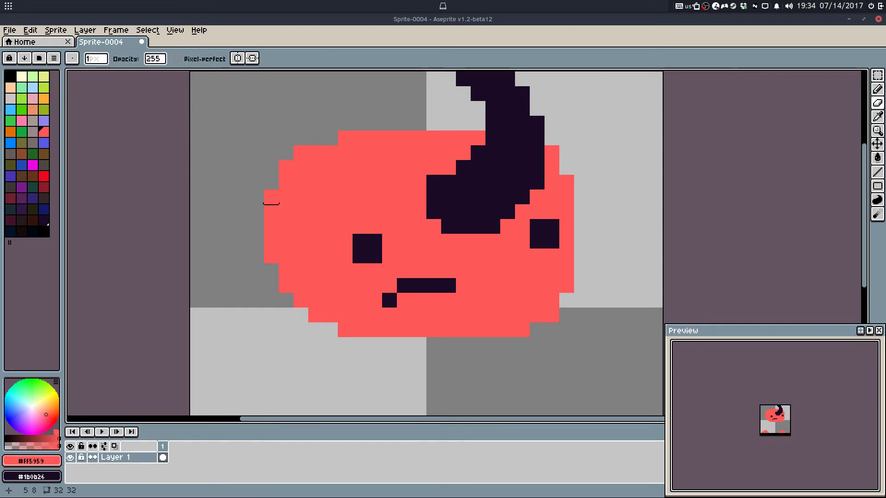
left_click_drag(272, 198, 271, 271)
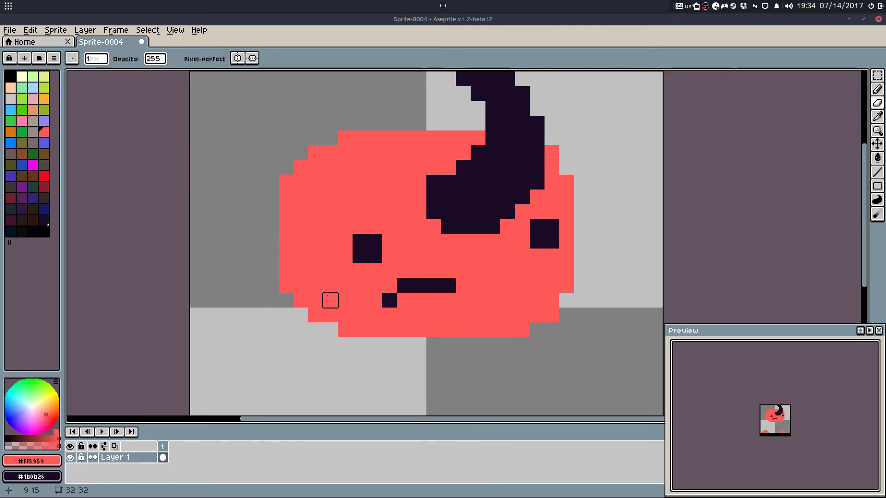
left_click(286, 182)
Step: Try painting cream eye whites on both sides of each pupil
key("b")
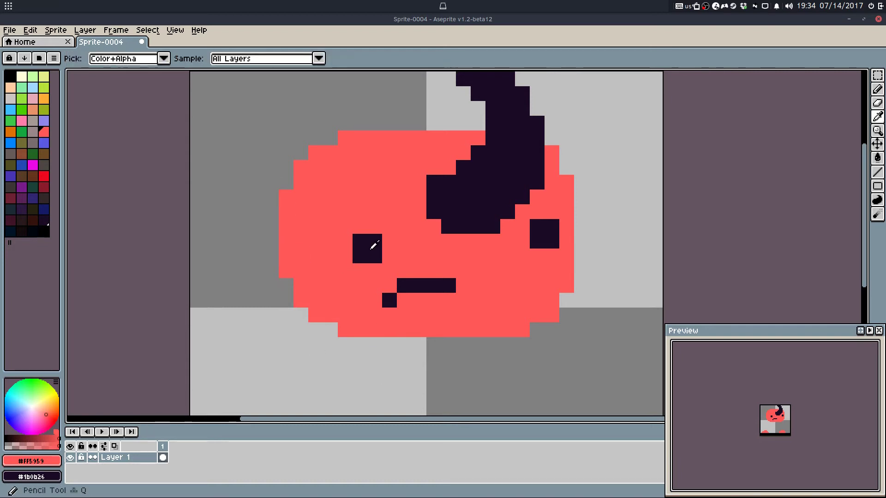
left_click(370, 249, "alt")
left_click(22, 79)
left_click_drag(346, 250, 345, 241)
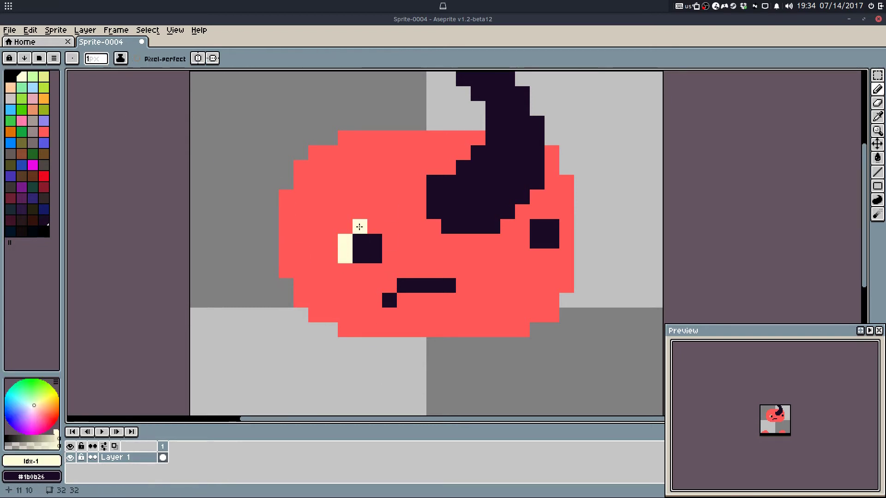
mouse_move(538, 212)
left_mouse_down()
mouse_move(566, 226)
mouse_move(538, 257)
mouse_move(523, 226)
left_mouse_up()
key("ctrl+z")
key("ctrl+z")
left_click_drag(389, 241, 390, 256)
scroll(411, 199, "down", 5)
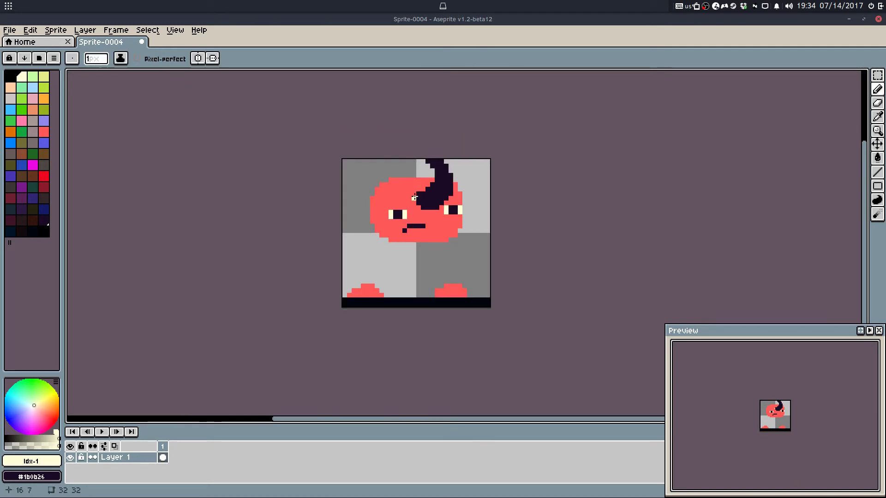
Step: Undo and redo the inner eye whites to compare the face with and without them
key("ctrl+z")
key("ctrl+z")
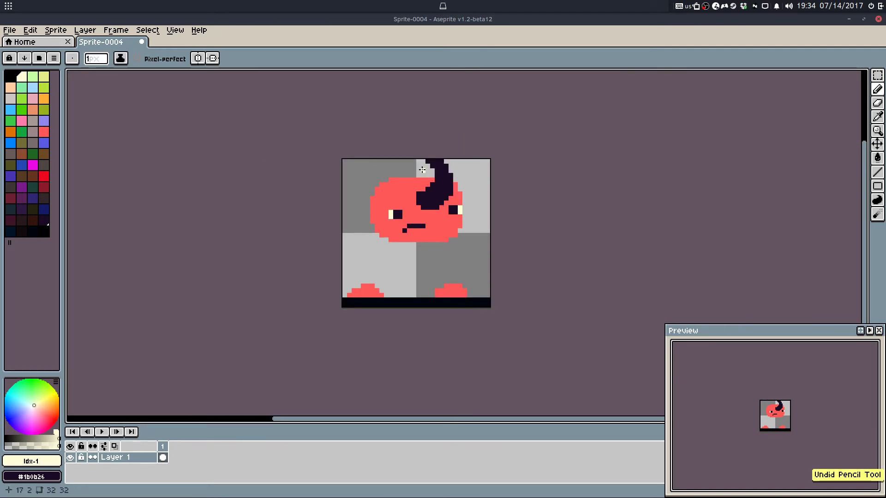
key("ctrl+y")
key("ctrl+y")
Step: Try extending the cream whites above and below the pupils, comparing the last stroke by undoing and redoing it
scroll(401, 217, "up", 6)
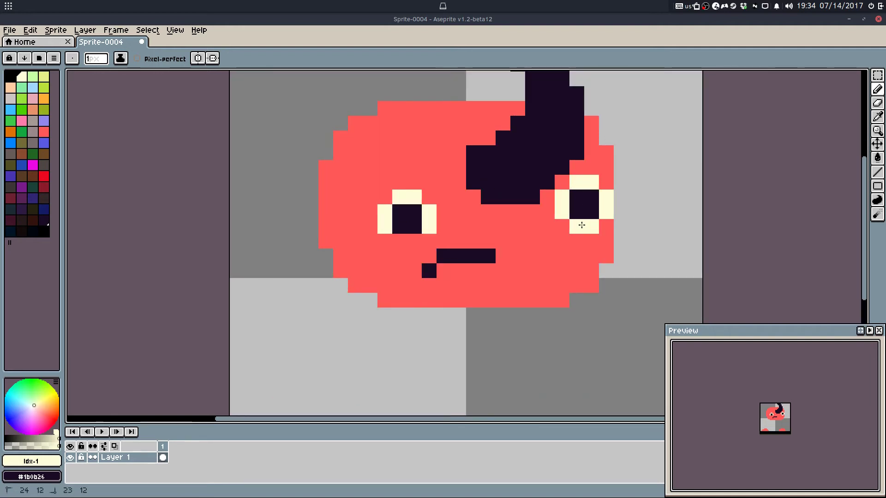
scroll(415, 238, "down", 5)
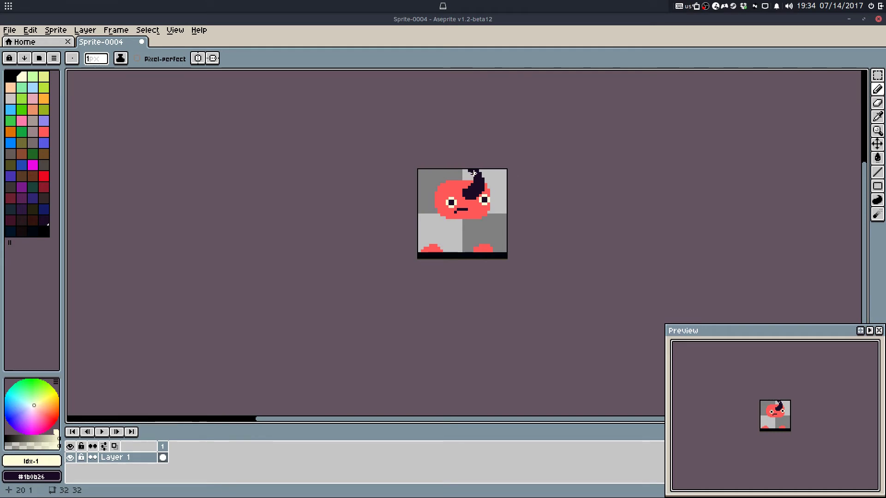
scroll(474, 173, "up", 2)
key("ctrl+z")
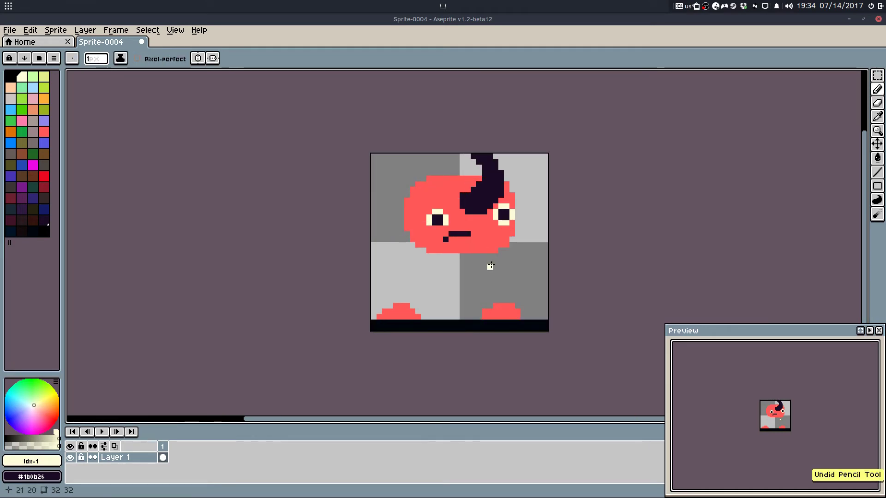
key("ctrl+y")
scroll(483, 220, "up", 3)
Step: Undo all the cream eye-white strokes around both pupils
key("ctrl+z")
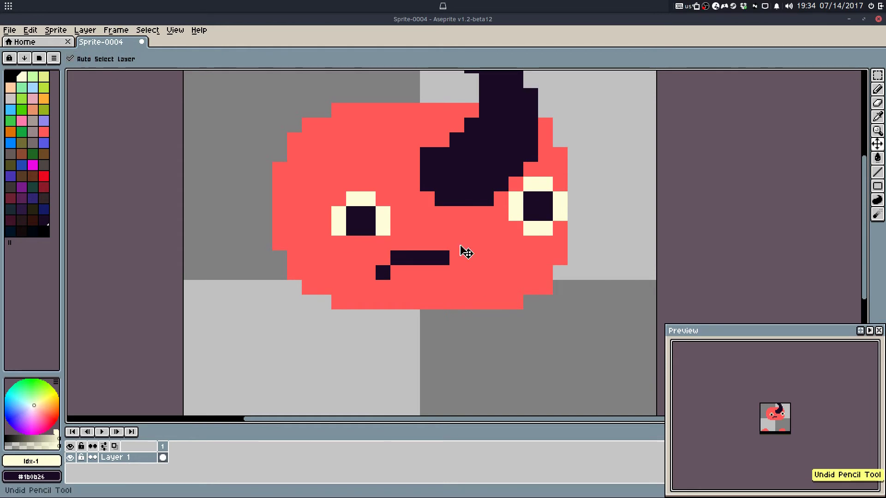
key("ctrl+z")
key("ctrl+z")
key("ctrl+z")
key("ctrl+z")
key("ctrl+z")
key("ctrl+z")
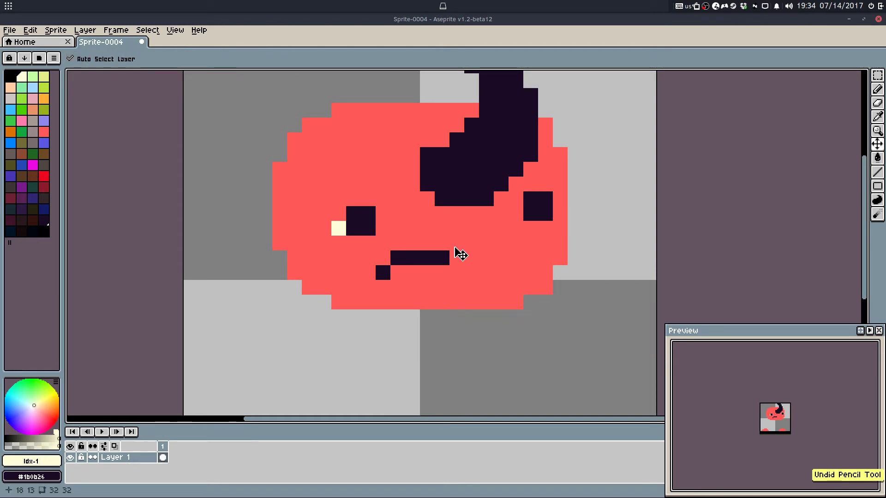
key("ctrl+z")
Step: Try a cream pencil stroke inward from the head's upper-left edge and undo it
key("alt")
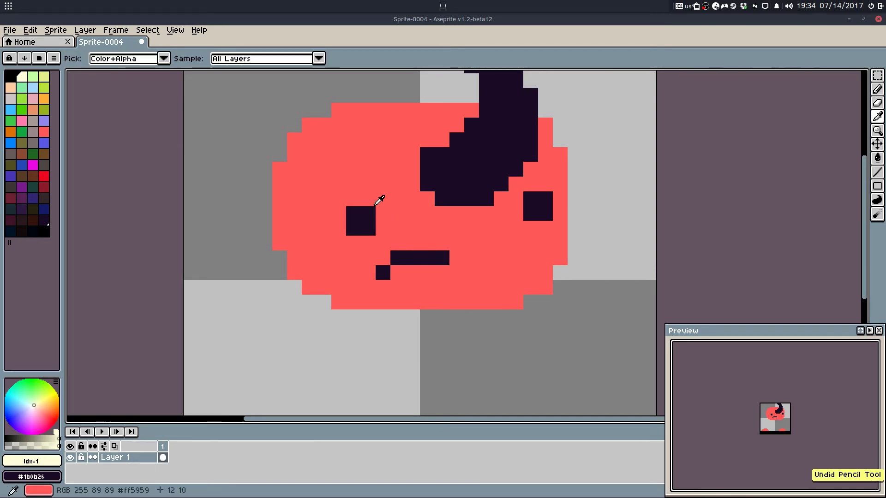
left_click_drag(281, 170, 322, 206)
key("ctrl+z")
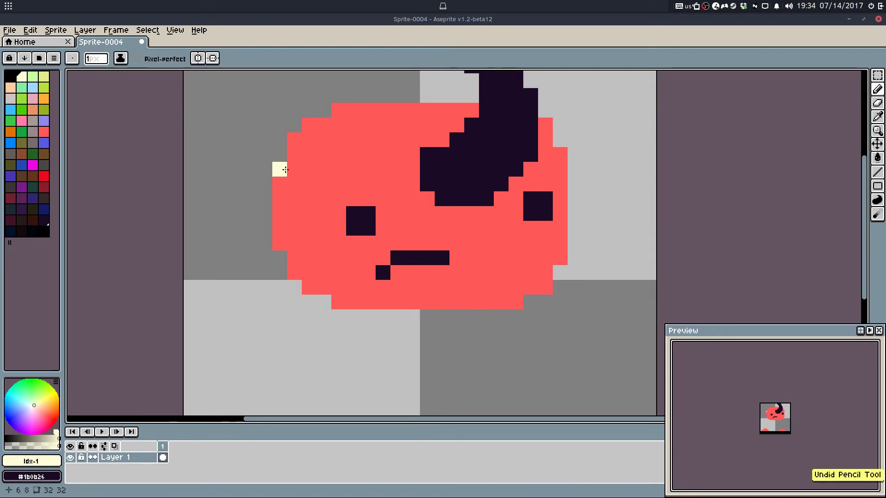
Step: Select the dark hair lock with the Magic Wand, move it down one pixel, and deselect it
key("m")
scroll(468, 215, "up", 1)
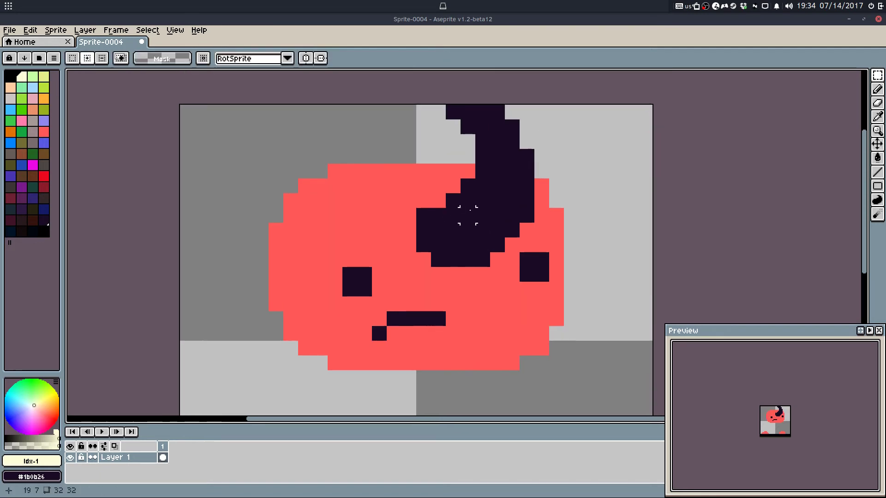
key("w")
left_click(467, 216)
left_click_drag(475, 203, 475, 225)
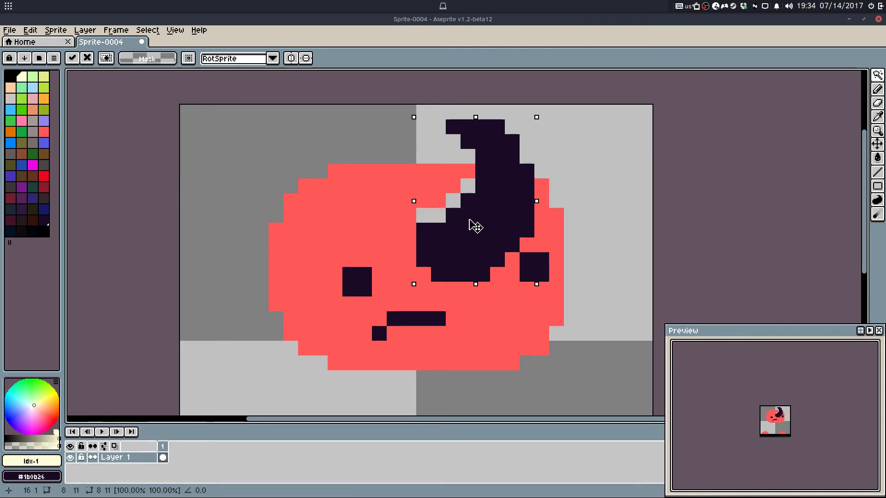
key("ctrl+d")
Step: Fill the transparent gaps left along the hair lock's edge with the head color #ff5959
key("q")
left_click(384, 215, "alt")
key("g")
left_click(442, 213)
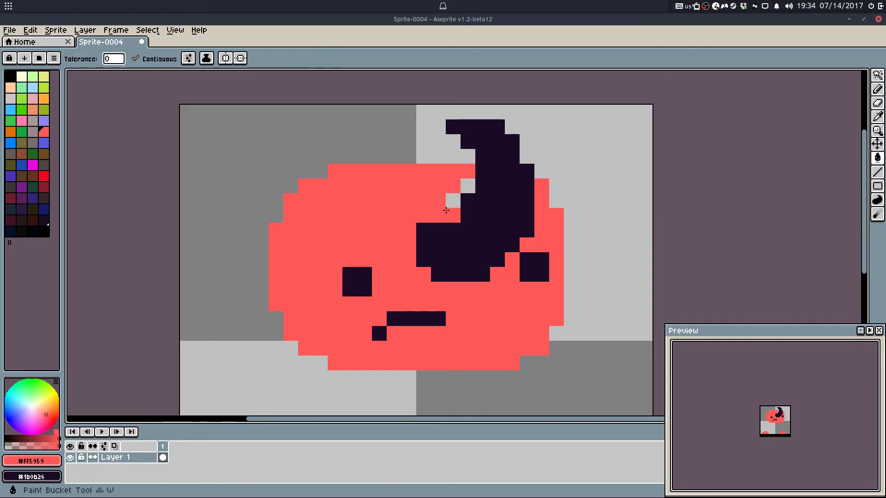
left_click(454, 201)
left_click(465, 186)
key("q")
key("ctrl+z")
key("ctrl+y")
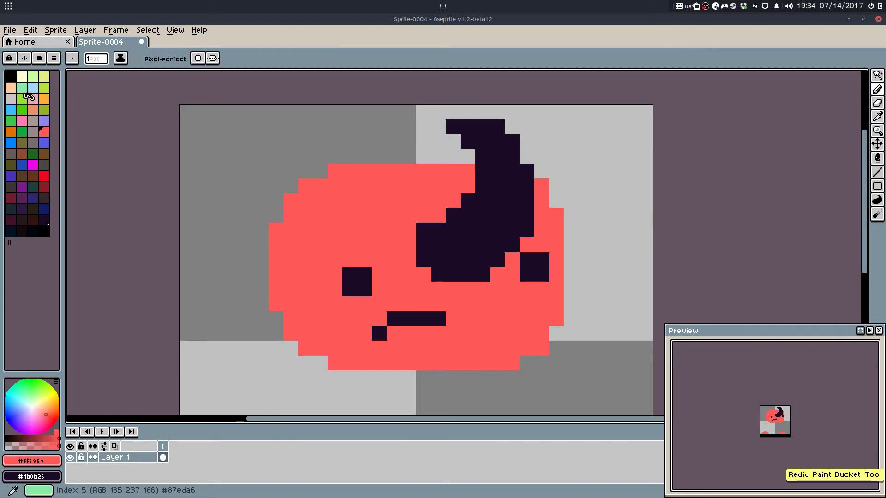
Step: Try painting a cream band across the forehead on both sides of the hair lock
left_click(22, 77)
mouse_move(439, 216)
left_mouse_down()
mouse_move(314, 190)
mouse_move(351, 216)
mouse_move(379, 230)
left_mouse_up()
key("ctrl+z")
left_click(321, 186)
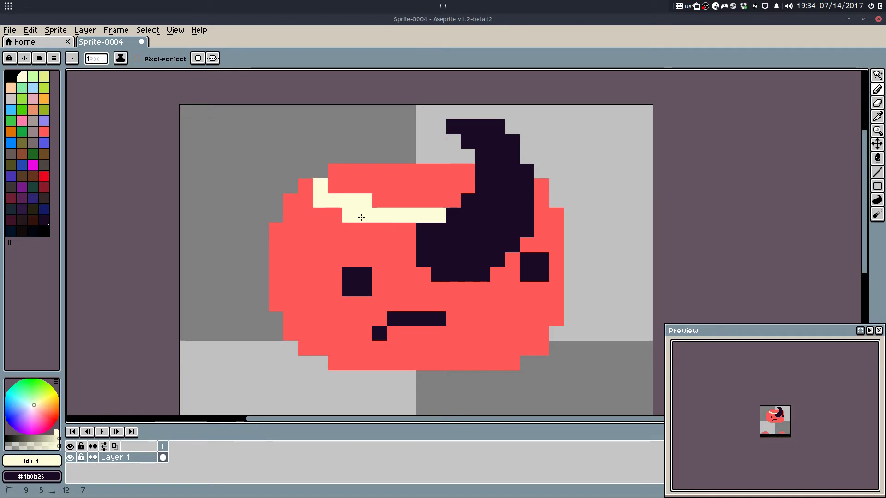
left_click(542, 200)
scroll(547, 347, "down", 4)
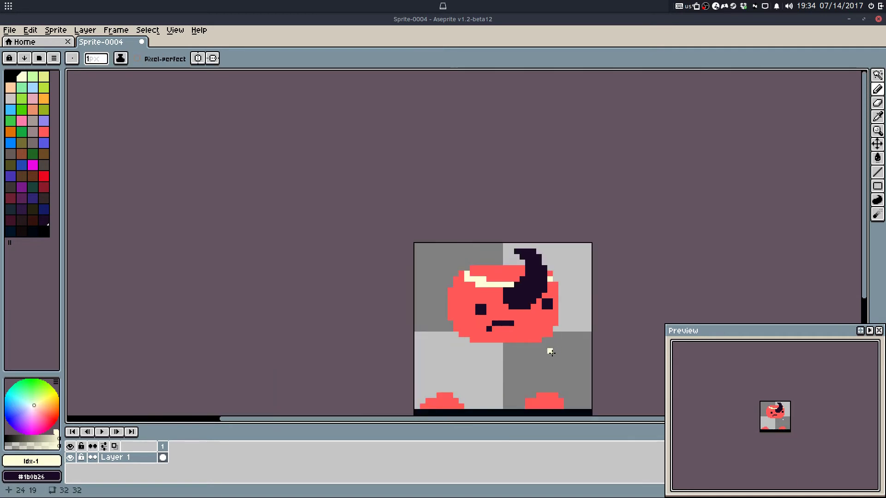
Step: Undo the cream forehead band strokes
scroll(545, 331, "up", 3)
key("ctrl+z")
key("ctrl+z")
key("ctrl+z")
key("ctrl+z")
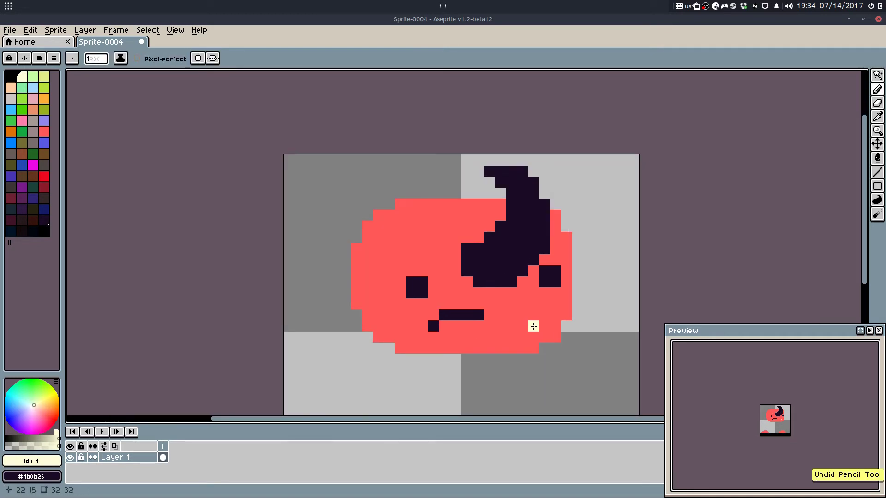
left_click(533, 326)
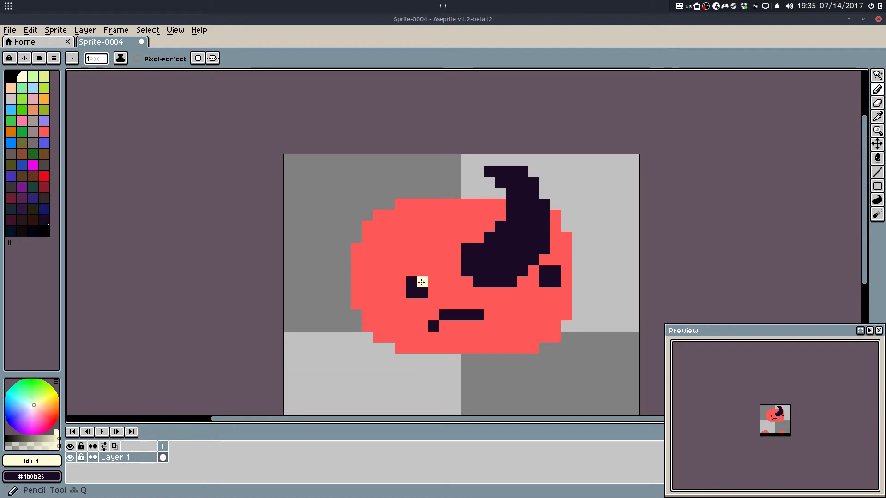
Step: Reshape the left eye into a T with a three-pixel bar and a two-pixel stem, using #1b0b26 and #ff5959
scroll(419, 282, "up", 3)
left_click(410, 289, "alt")
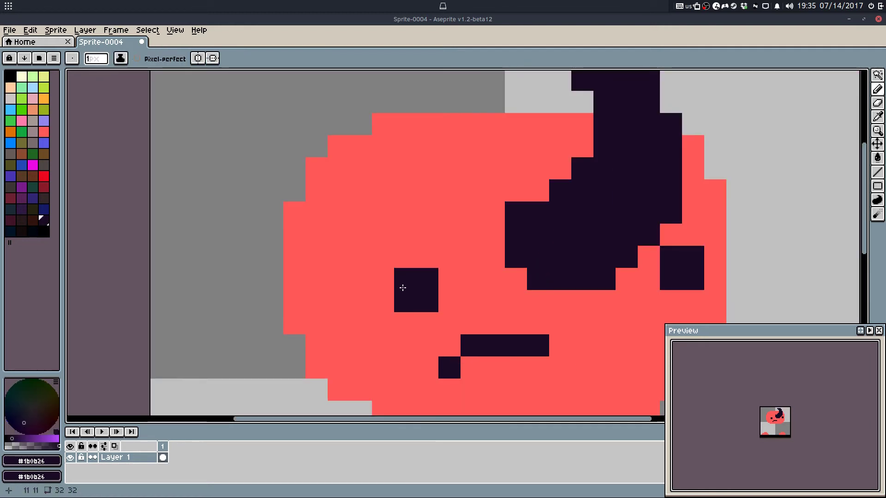
left_click(385, 278)
left_click(407, 323)
left_click(440, 314, "alt")
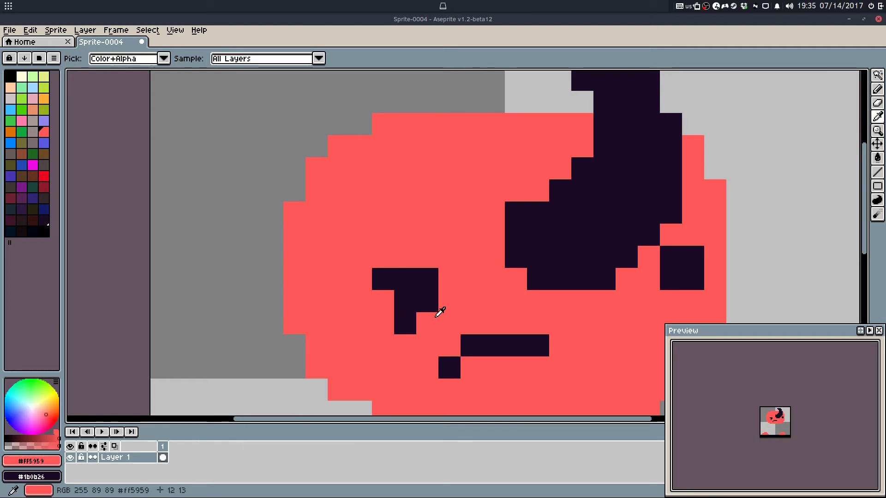
left_click(429, 303)
Step: Reshape the right eye in #1b0b26 with a longer stem and outward bar, covering its inner column with #ff5959
left_click(429, 280, "alt")
left_click(696, 299)
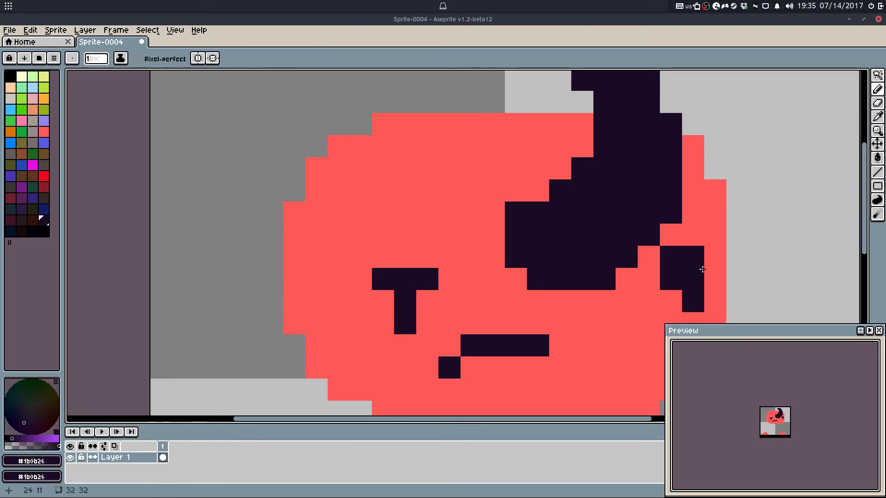
left_click(714, 259)
left_click(674, 300, "alt")
left_click_drag(673, 280, 674, 261)
scroll(705, 250, "down", 5)
Step: Try trimming the inner end of the left eye's bar with #ff5959 and undo it
scroll(668, 251, "up", 4)
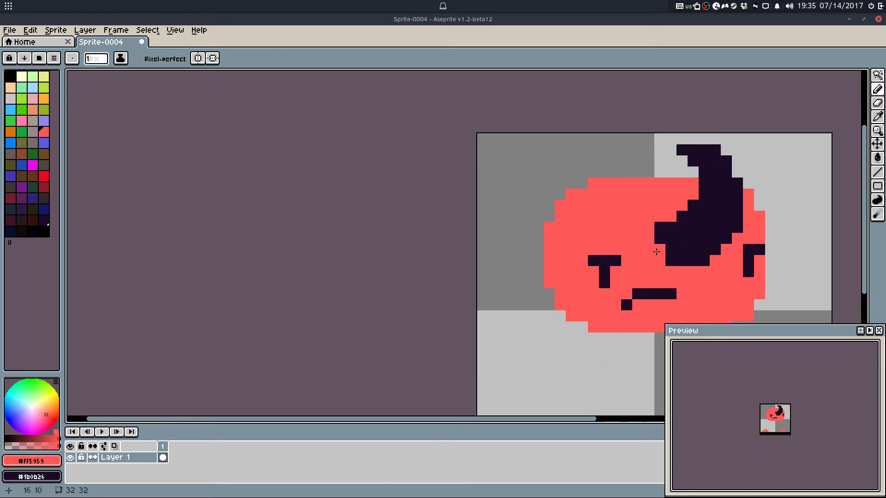
left_click(620, 262)
scroll(635, 324, "down", 4)
key("ctrl+z")
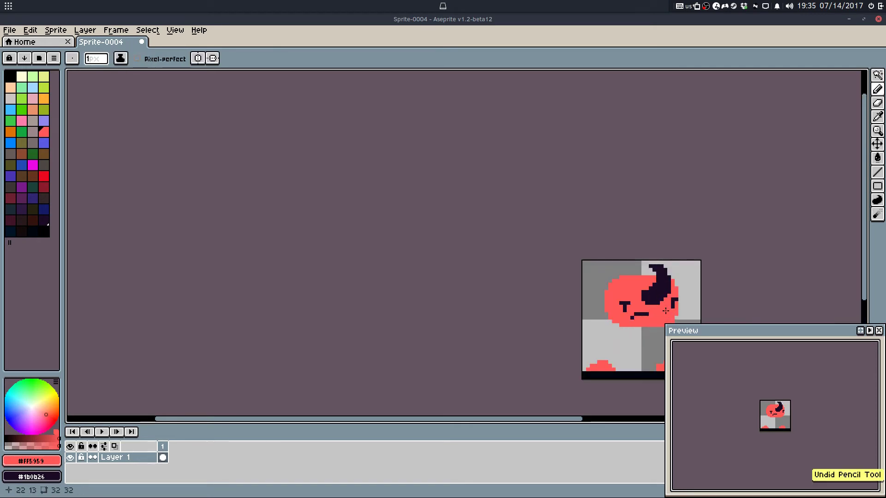
left_click_drag(680, 297, 660, 274)
Step: Add a #1b0b26 pixel to the inner end of the right eye's bar, completing its T shape
scroll(665, 258, "up", 4)
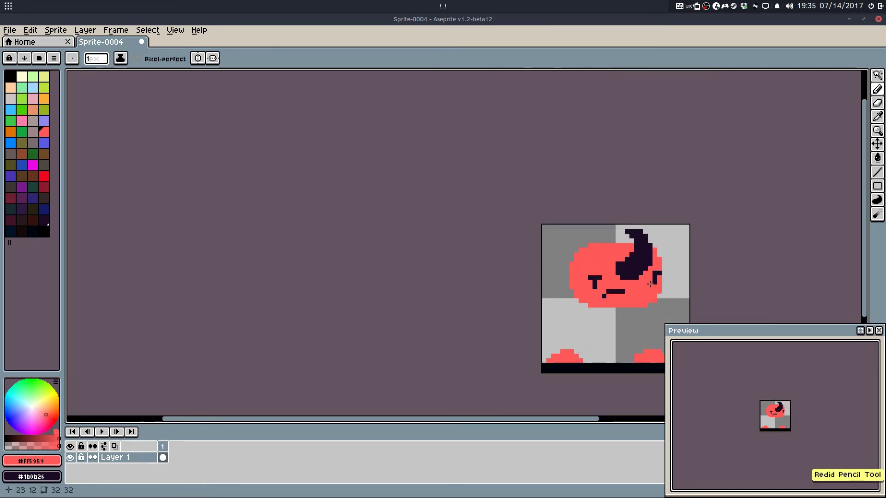
left_click(664, 258, "alt")
left_click(649, 251)
scroll(669, 288, "down", 7)
left_click_drag(673, 289, 657, 273)
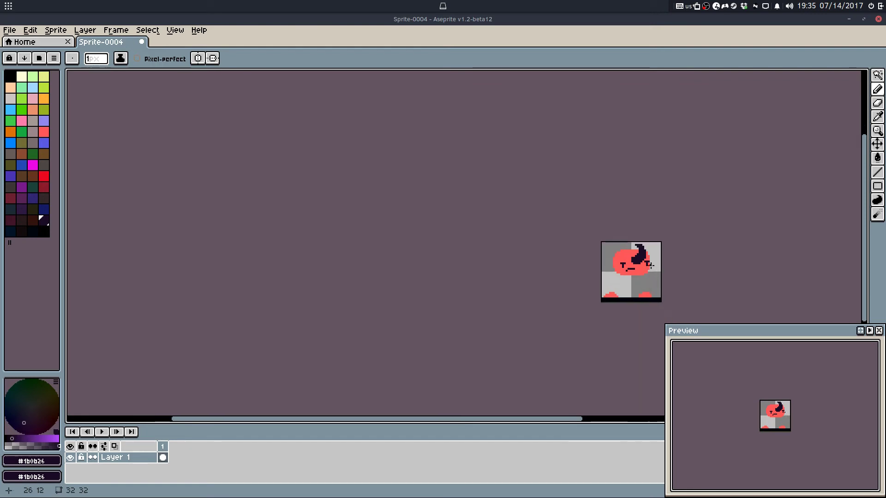
Step: Widen the left eye's stem to two pixels and extend its bar one pixel inward, using #1b0b26
scroll(647, 267, "up", 7)
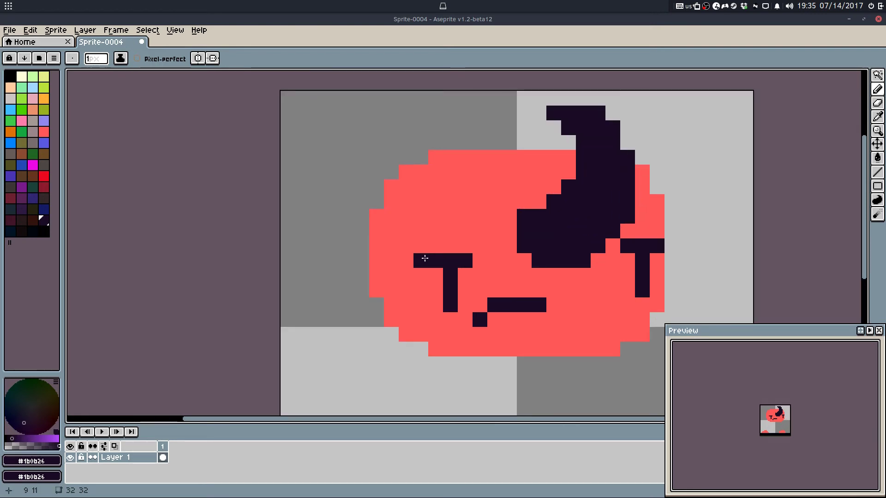
left_click(425, 259)
left_click(480, 259)
mouse_move(438, 276)
left_mouse_down()
mouse_move(439, 301)
mouse_move(459, 280)
mouse_move(460, 312)
mouse_move(468, 278)
left_mouse_up()
key("ctrl+z")
key("ctrl+z")
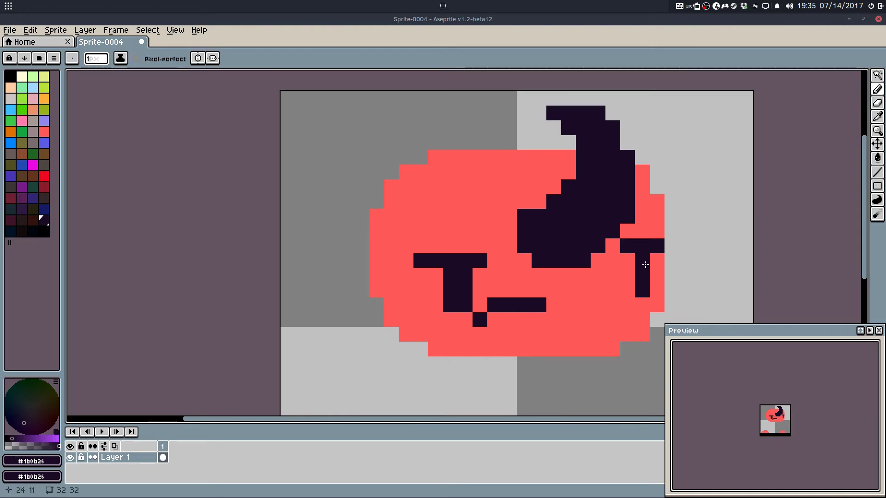
Step: Widen the right eye's stem inward to two pixels in #1b0b26 and trim the left bar's inner end with #ff5959
left_click_drag(628, 261, 629, 285)
left_click(613, 246)
key("ctrl+z")
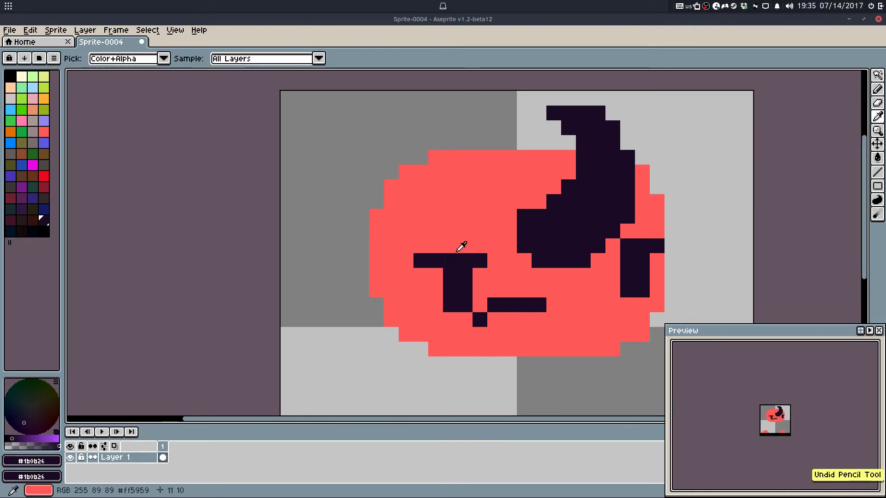
left_click(457, 252, "alt")
left_click(480, 261)
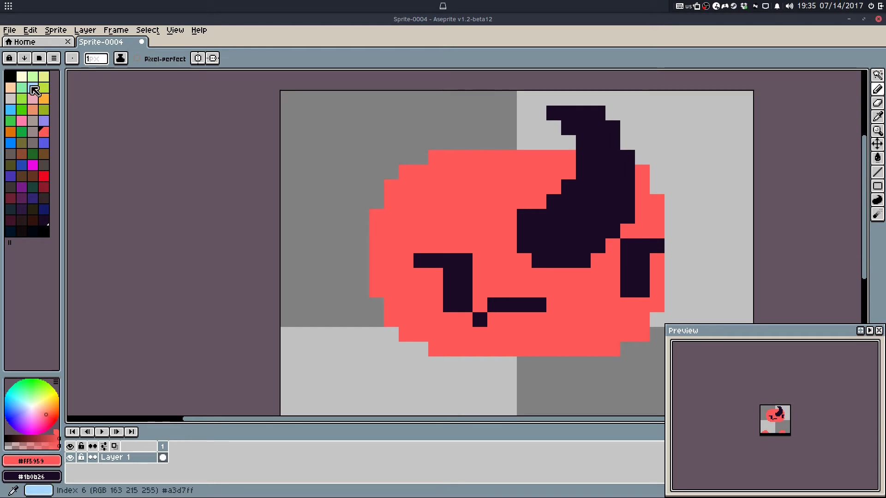
Step: Paint cream eye whites on the outer side of each stem, two pixels wide in the left eye and one in the right
left_click(21, 76)
left_click_drag(435, 275, 429, 300)
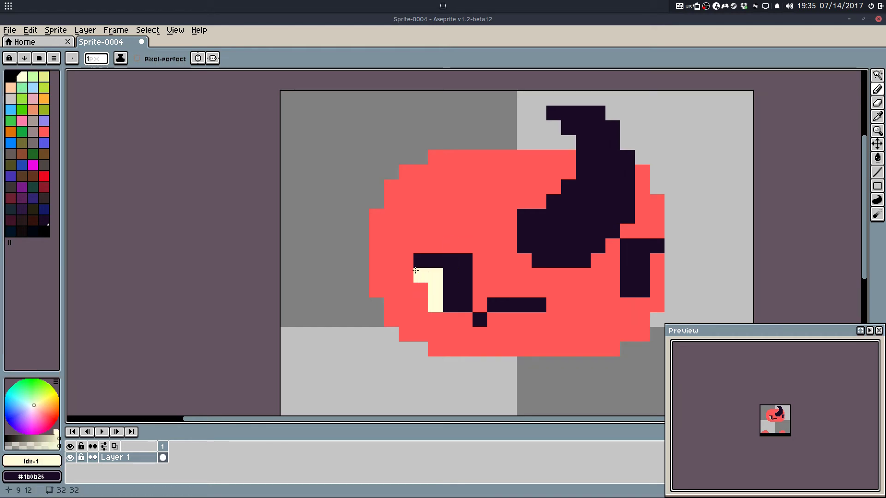
left_click_drag(657, 259, 657, 291)
left_click(421, 275)
left_click_drag(421, 273, 421, 305)
scroll(469, 229, "down", 4)
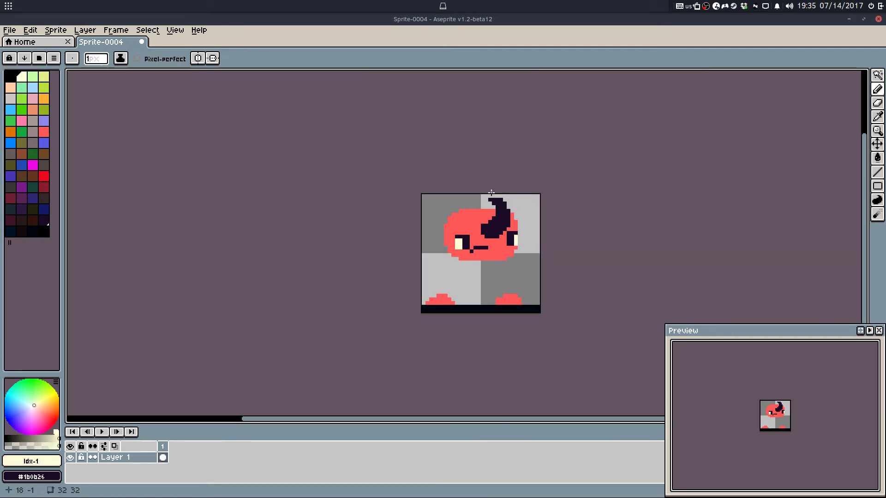
key("ctrl+z")
scroll(461, 231, "up", 4)
key("ctrl+y")
key("ctrl+y")
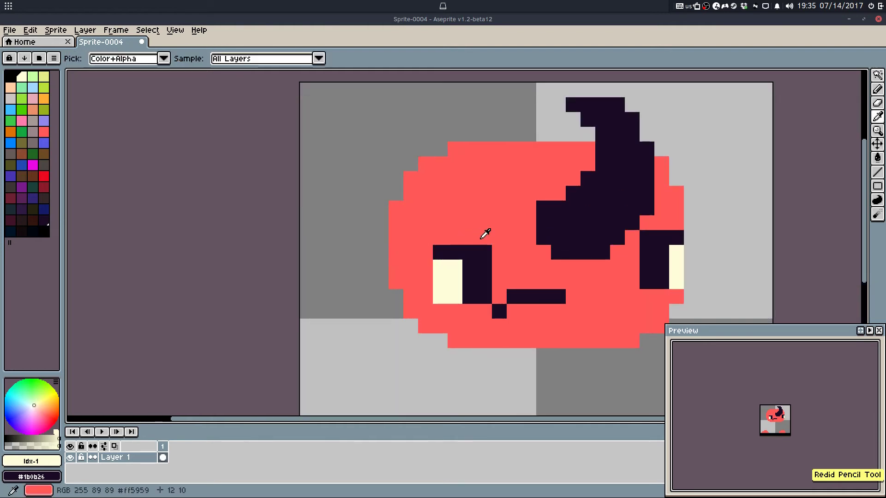
Step: Add an inner #1b0b26 pixel to the left eye's bar and shift the mouth one pixel right, patching with #ff5959
left_click(481, 252, "alt")
left_click(514, 311)
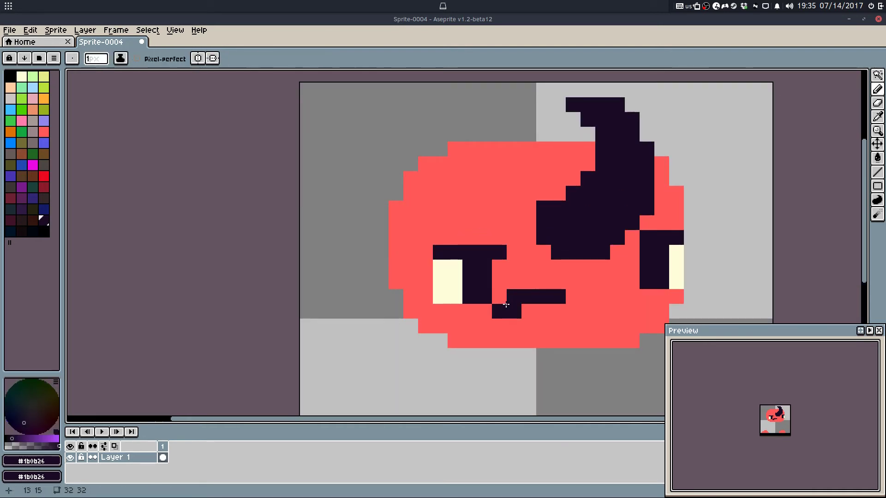
left_click(501, 301, "alt")
left_click(544, 296, "alt")
left_click(573, 296)
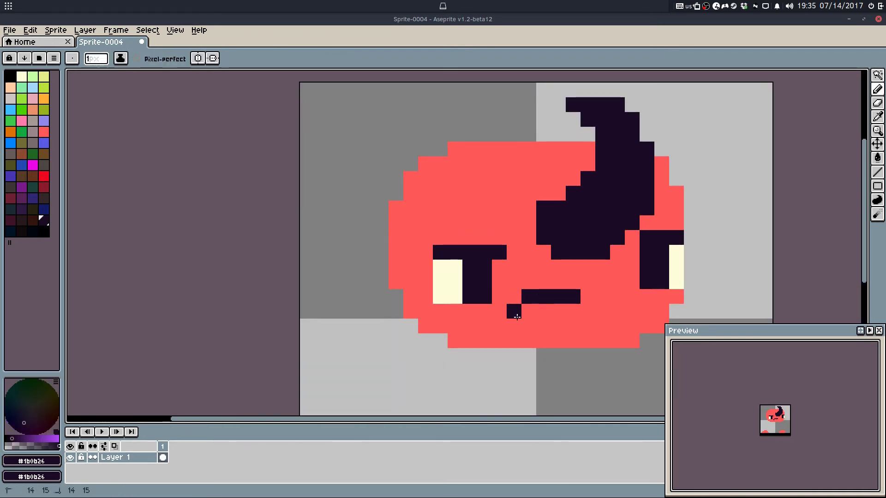
Step: Redraw the mouth as a flat four-pixel line one row lower in #1b0b26, covering the leftover pixels with #ff5959
mouse_move(517, 317)
left_mouse_down()
mouse_move(557, 315)
mouse_move(528, 299)
left_mouse_up()
left_click(588, 301, "alt")
left_click(544, 310, "alt")
left_click(572, 310)
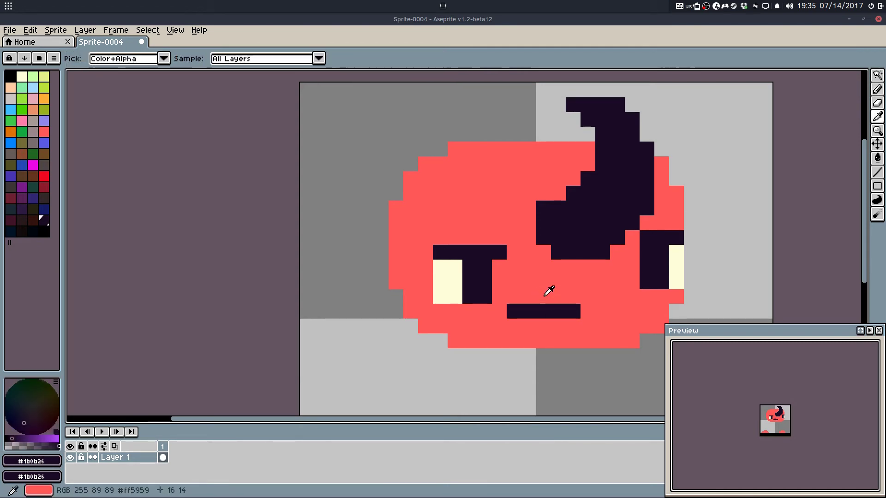
left_click(549, 290, "alt")
left_click(515, 311)
scroll(586, 308, "down", 5)
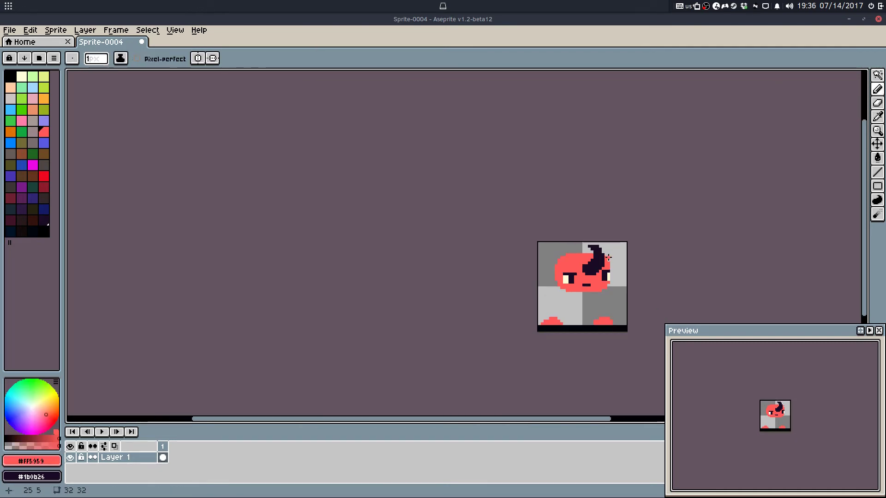
Step: Select the left eye with the rectangular marquee and try moving it up one pixel
scroll(570, 273, "up", 3)
scroll(570, 273, "up", 1)
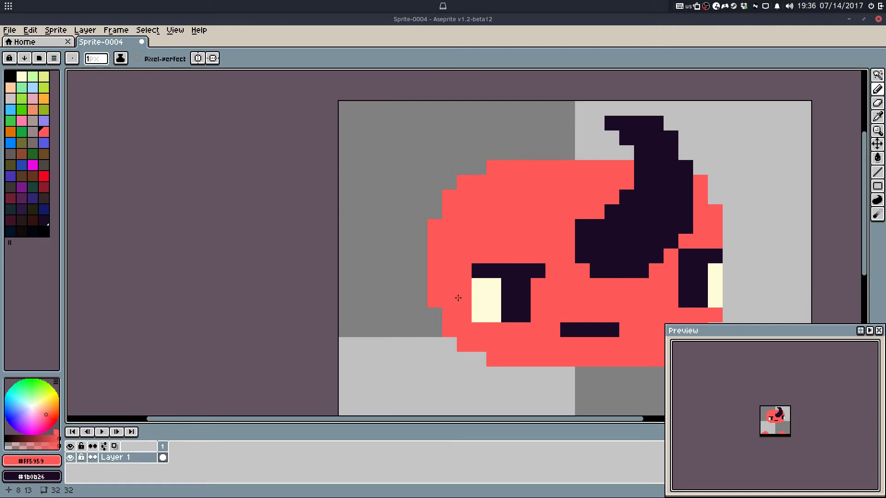
key("m")
left_click_drag(439, 247, 521, 301)
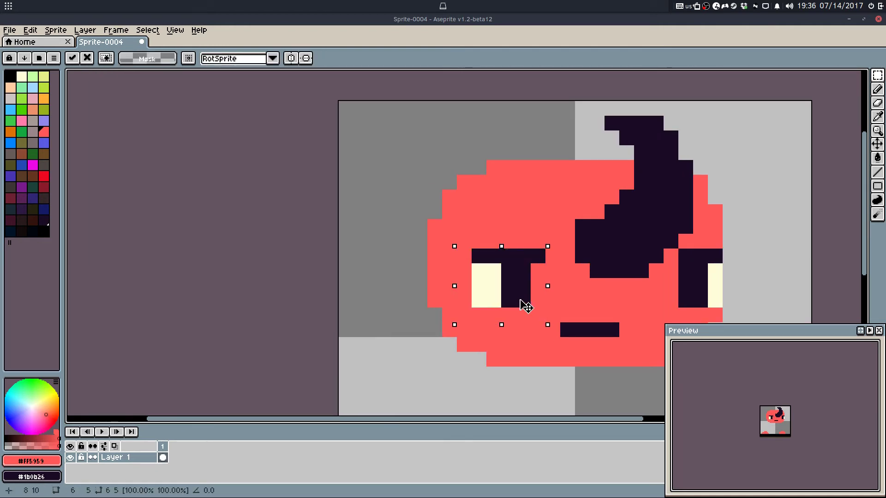
key("ctrl+d")
scroll(634, 306, "down", 4)
Step: Try moving the right eye up one pixel with a marquee selection and undo it
mouse_move(660, 281)
left_mouse_down()
mouse_move(628, 251)
mouse_move(645, 304)
mouse_move(628, 276)
left_mouse_up()
scroll(629, 251, "up", 3)
left_click(634, 294)
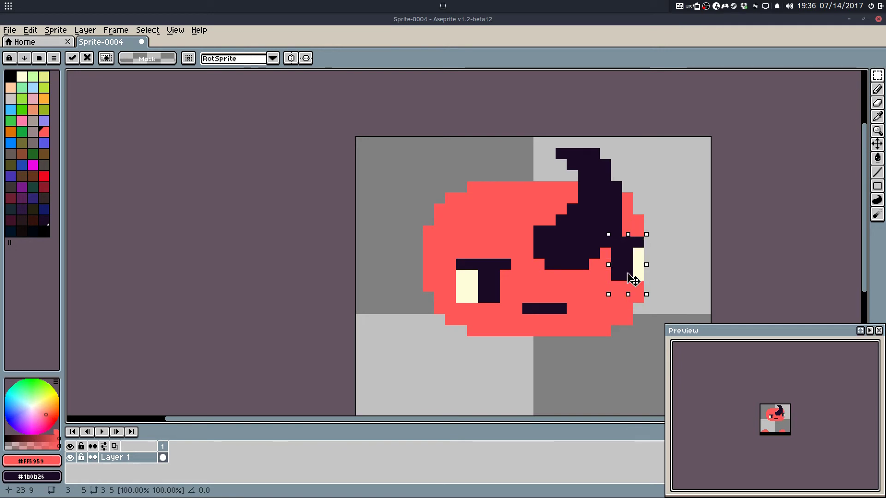
left_click(605, 308)
scroll(625, 323, "down", 4)
key("ctrl+z")
key("ctrl+z")
key("ctrl+z")
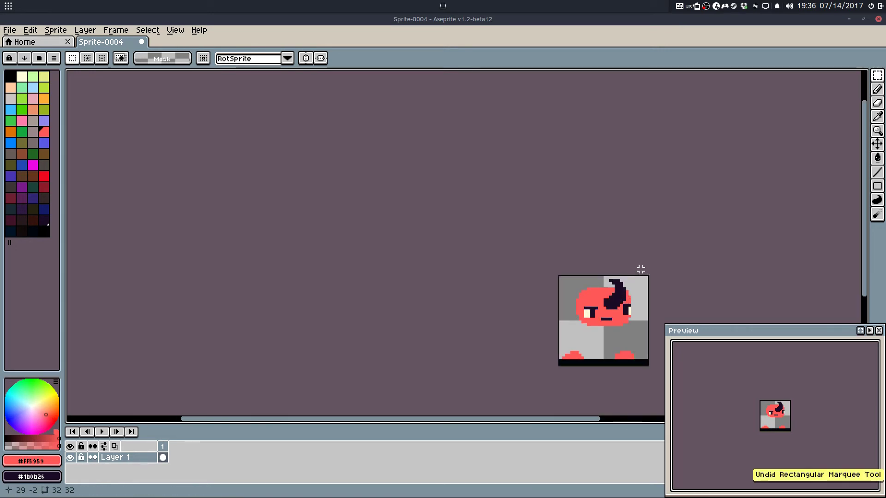
Step: Add a single #1b0b26 pixel diagonally below the left eye bar's inner end, clearing the pixels around it with #ff5959
key("b")
scroll(605, 315, "up", 5)
left_click(526, 263, "alt")
left_click_drag(557, 283, 541, 277)
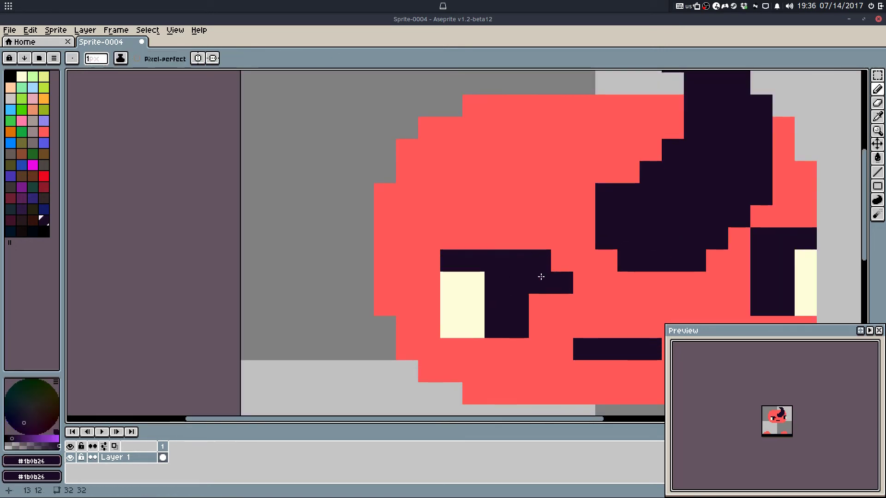
left_click(556, 259, "alt")
left_click(542, 260)
left_click(558, 281)
Step: Compare the face with and without the latest left-eye edits at small size by undoing and redoing them
scroll(595, 250, "down", 6)
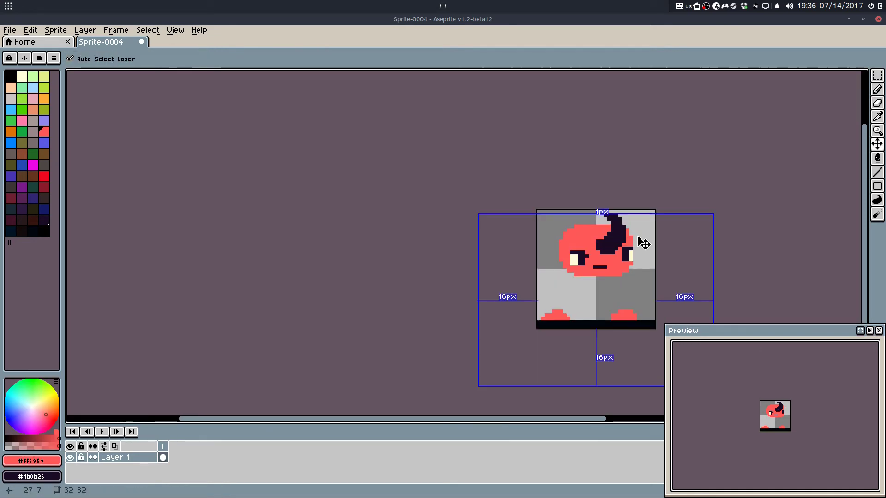
scroll(638, 238, "up", 5)
scroll(667, 206, "down", 8)
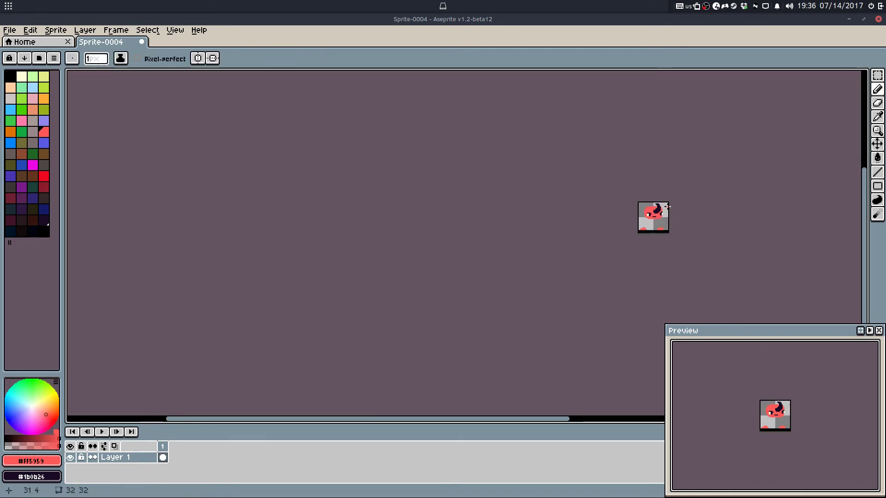
key("ctrl+z")
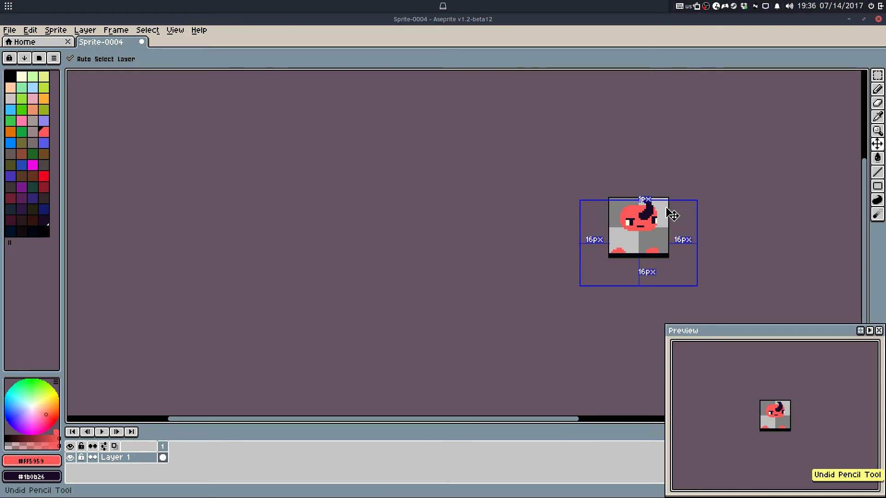
key("ctrl+z")
key("ctrl+shift+z")
key("ctrl+shift+z")
scroll(662, 218, "up", 8)
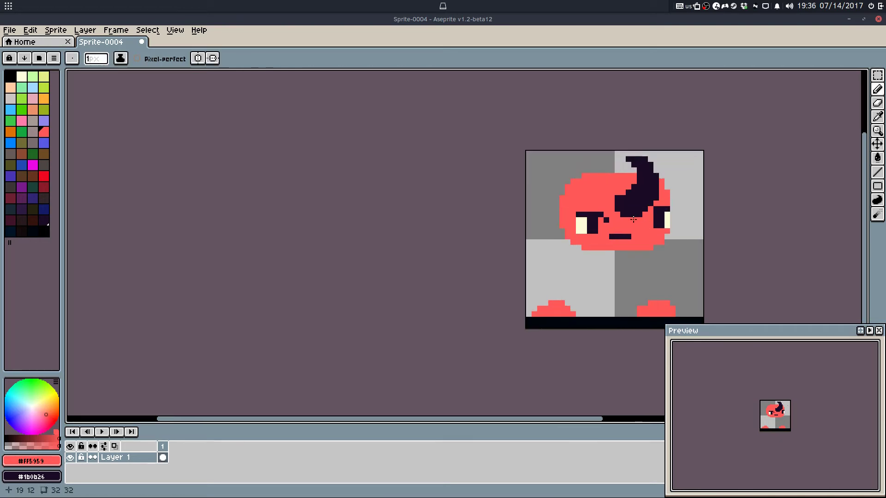
Step: Shift the mouth's left end one pixel right with #ff5959 and lengthen it in #1b0b26 to five pixels
left_click_drag(607, 240, 620, 240)
left_click(657, 240, "alt")
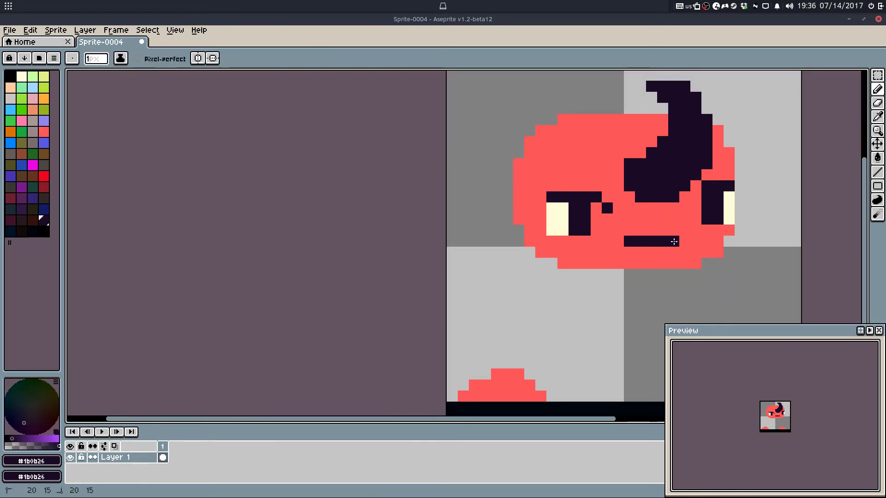
scroll(663, 273, "down", 2)
scroll(661, 271, "up", 2)
Step: Try extending the lower right cheek and jaw outward with #ff5959 and undo it
left_click(662, 272, "alt")
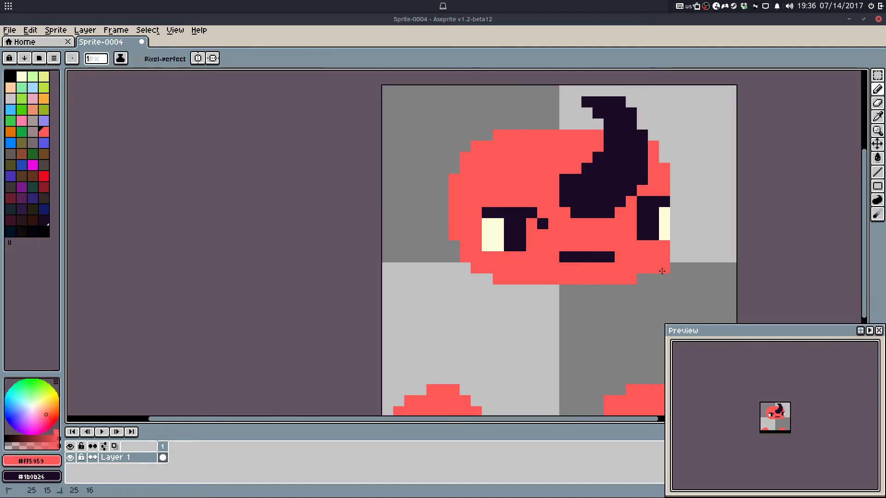
left_click_drag(662, 272, 643, 278)
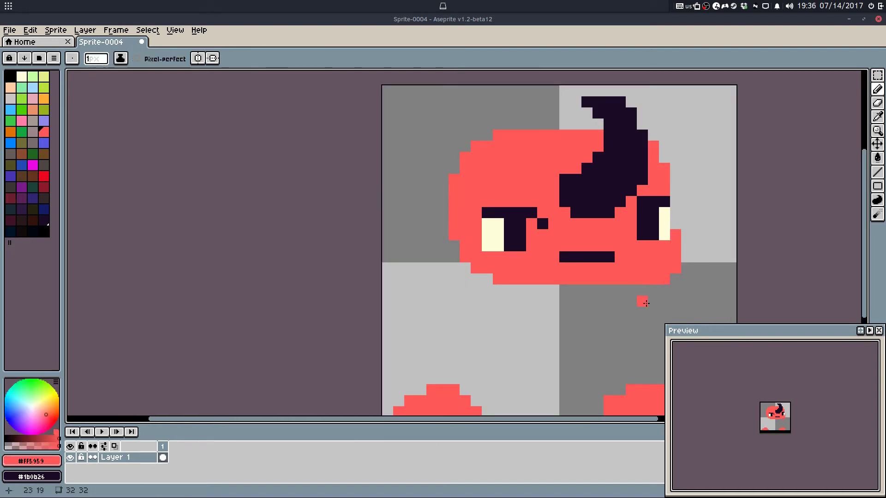
scroll(646, 303, "down", 1)
key("ctrl+z")
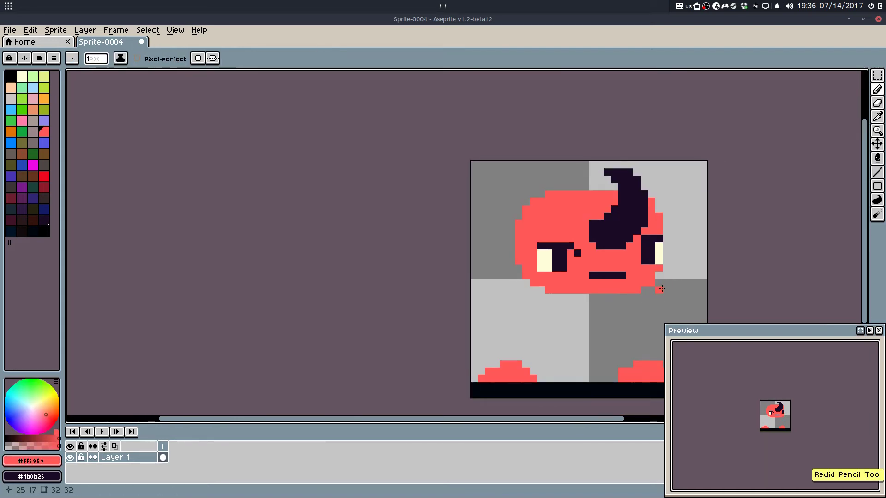
left_click_drag(662, 289, 631, 273)
Step: Thicken the hair lock along its left edge and add a row at its lower end in #1b0b26
scroll(583, 209, "up", 2)
left_click(587, 209, "alt")
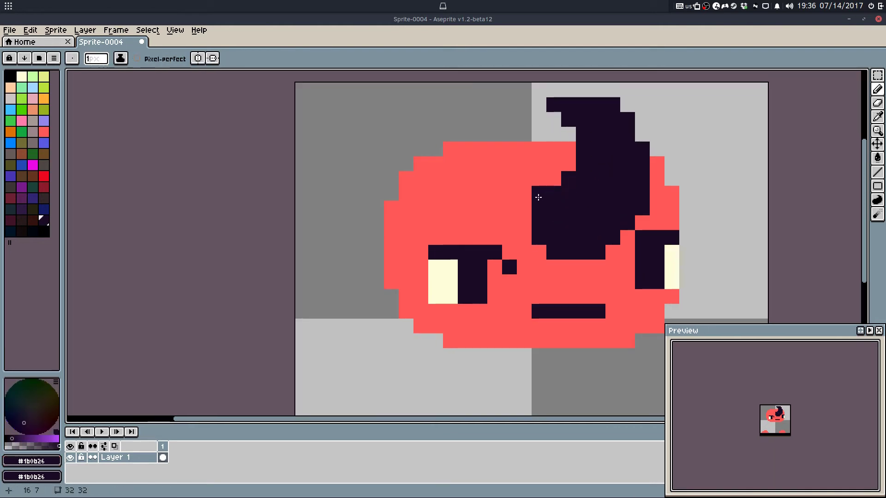
left_click_drag(538, 197, 529, 236)
mouse_move(590, 257)
left_mouse_down()
mouse_move(624, 241)
mouse_move(597, 265)
mouse_move(543, 273)
left_mouse_up()
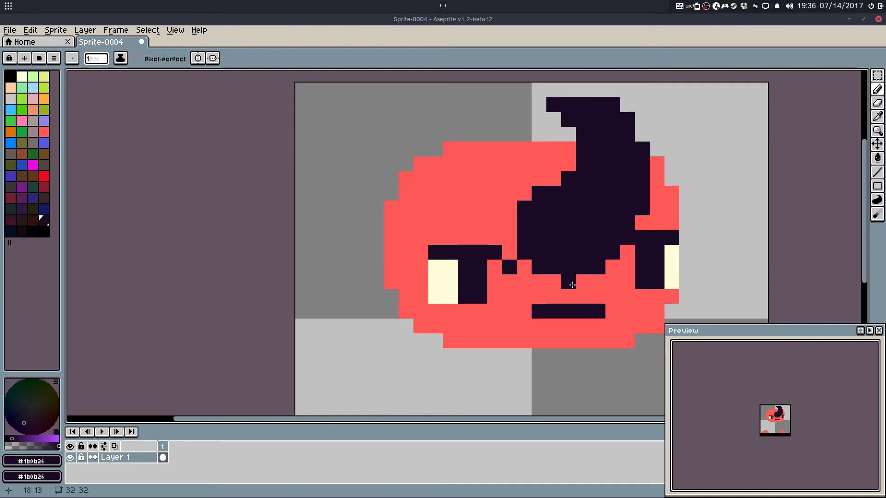
Step: Cover the inner top pixel of the right eye's bar with #ff5959
left_click(628, 251, "alt")
left_click(641, 240)
scroll(707, 210, "down", 5)
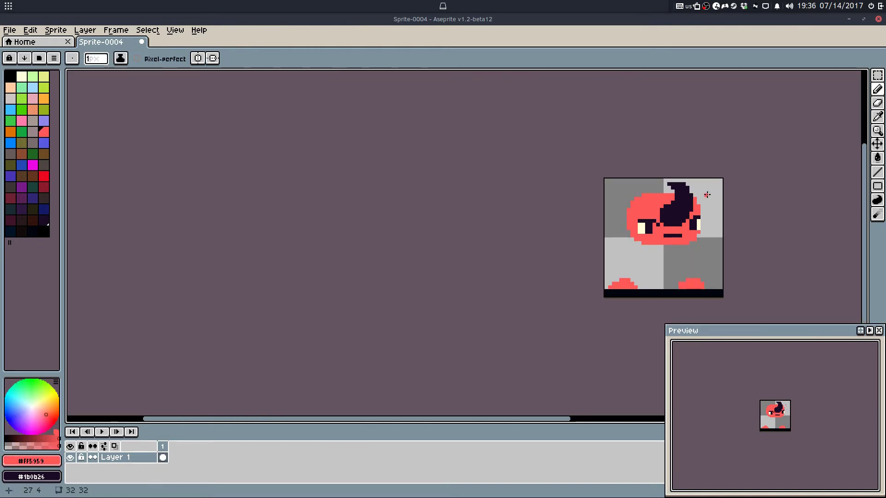
Step: Compare the face with and without the latest pixel edits by undoing and redoing them at different zooms
scroll(674, 217, "up", 1)
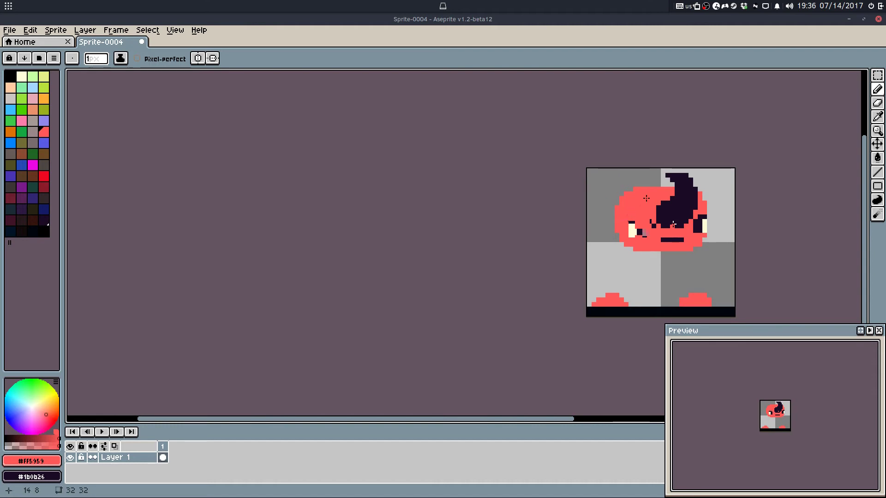
scroll(697, 181, "down", 2)
key("ctrl+z")
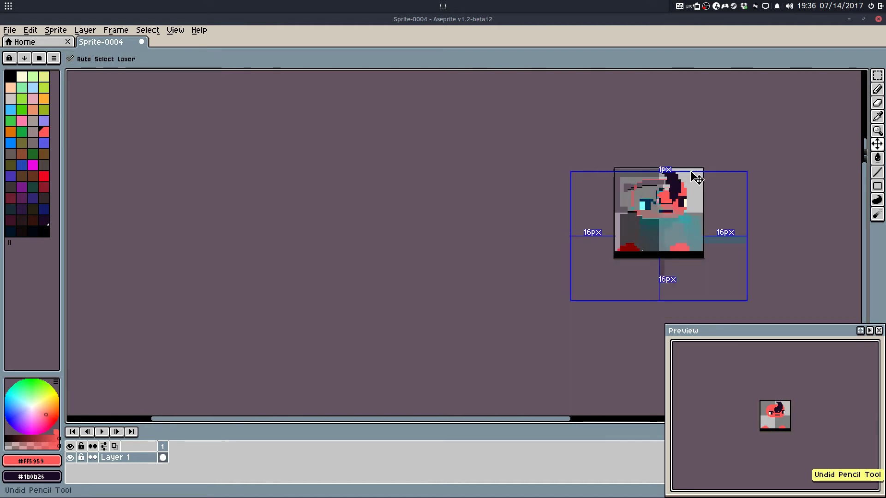
key("ctrl+shift+z")
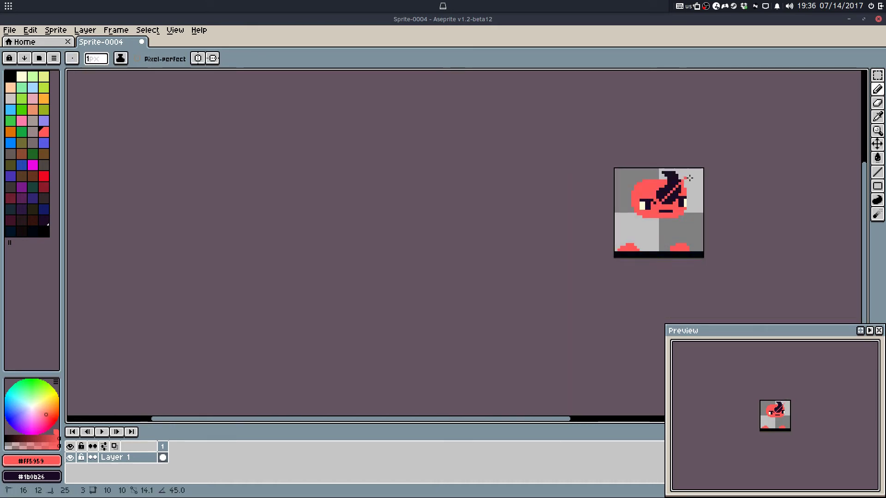
key("ctrl+shift+z")
scroll(696, 190, "up", 5)
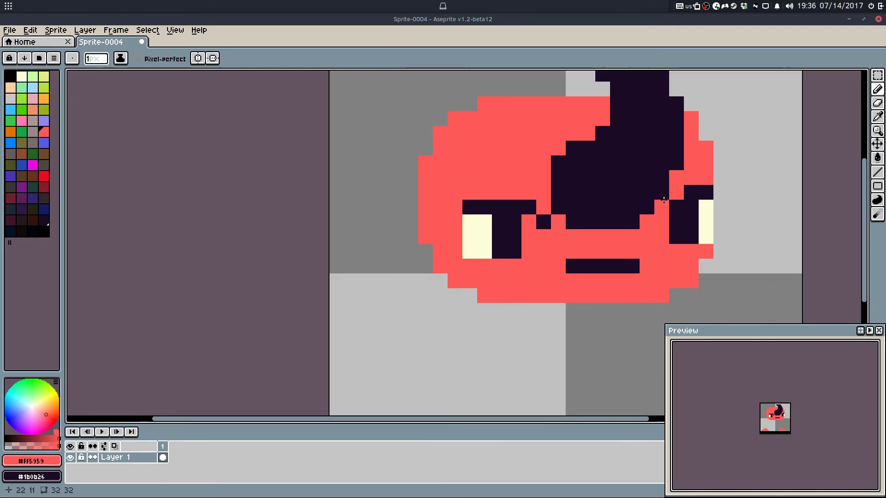
Step: Try trimming both eyes' inner pixels with #ff5959, and undo those trims along with the hair lock's added lower row
scroll(691, 187, "down", 4)
scroll(648, 201, "up", 1)
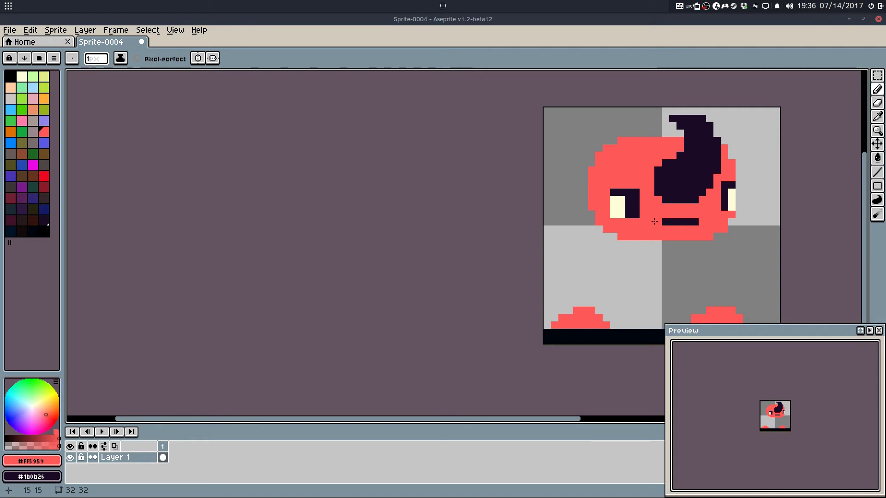
scroll(653, 221, "down", 5)
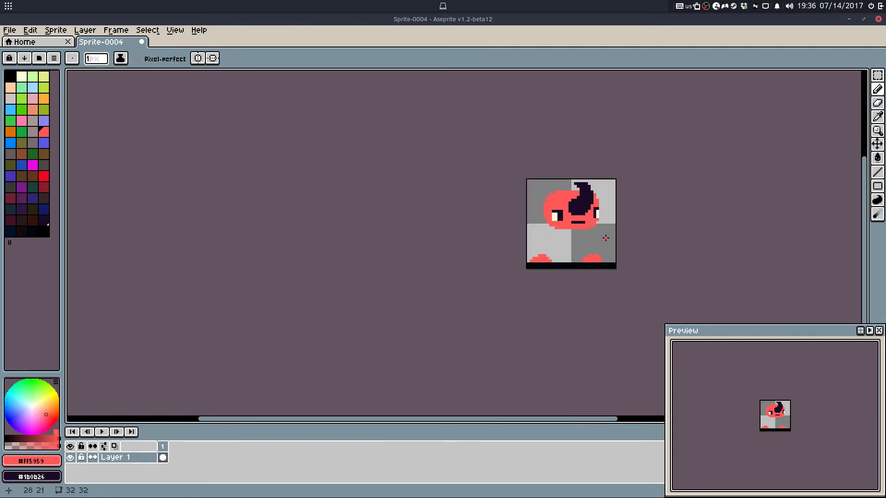
key("ctrl+z")
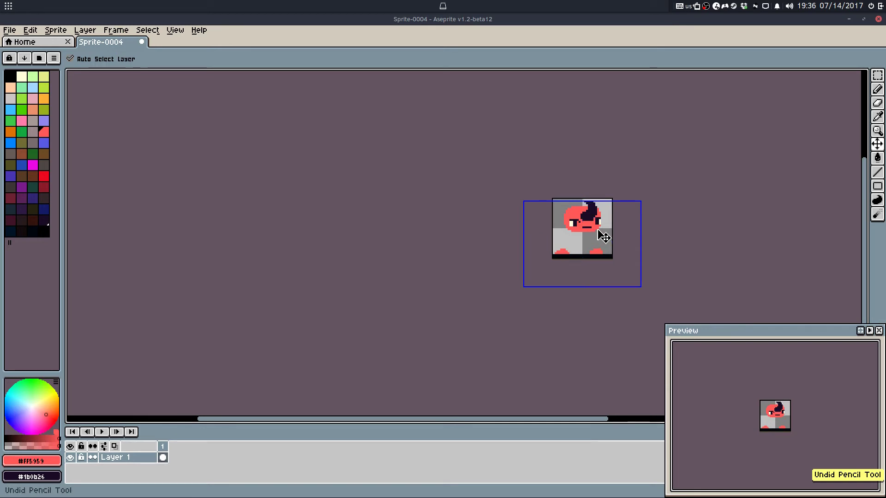
key("ctrl+y")
scroll(594, 225, "up", 8)
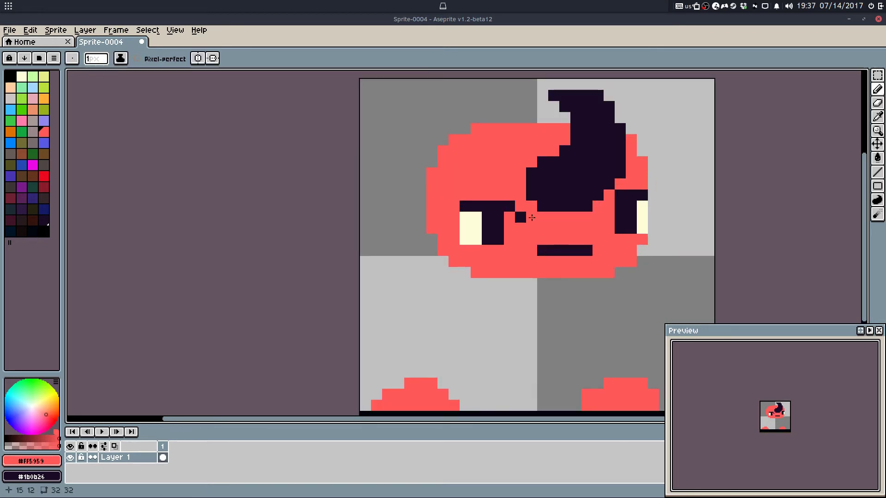
Step: Move the hair lock up one pixel
key("m")
key("w")
left_click(571, 185)
mouse_move(574, 183)
left_mouse_down()
mouse_move(572, 172)
mouse_move(589, 203)
mouse_move(581, 221)
left_mouse_up()
key("m")
left_click(686, 240)
Step: Shift the hair lock's tip down one pixel and erase the protruding pixel on its right edge
key("b")
key("m")
left_click_drag(503, 102, 629, 143)
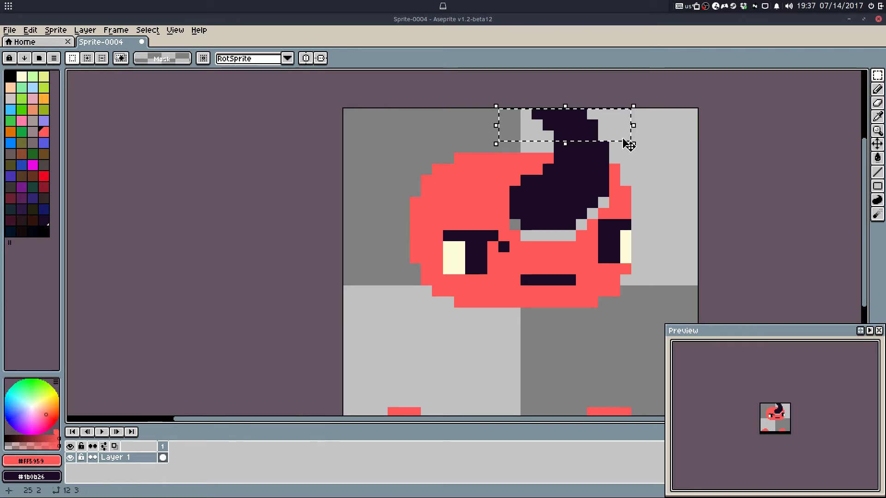
key("Down")
key("Down")
key("Up")
left_click(582, 192)
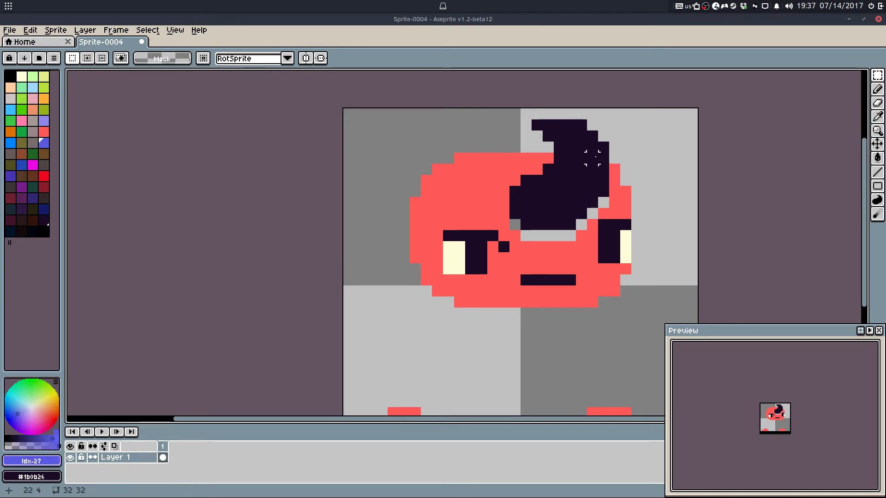
key("e")
left_click(604, 148)
Step: Fill the transparent gaps around the hair lock's lower end with #ff5959
key("b")
left_click(537, 247, "alt")
key("g")
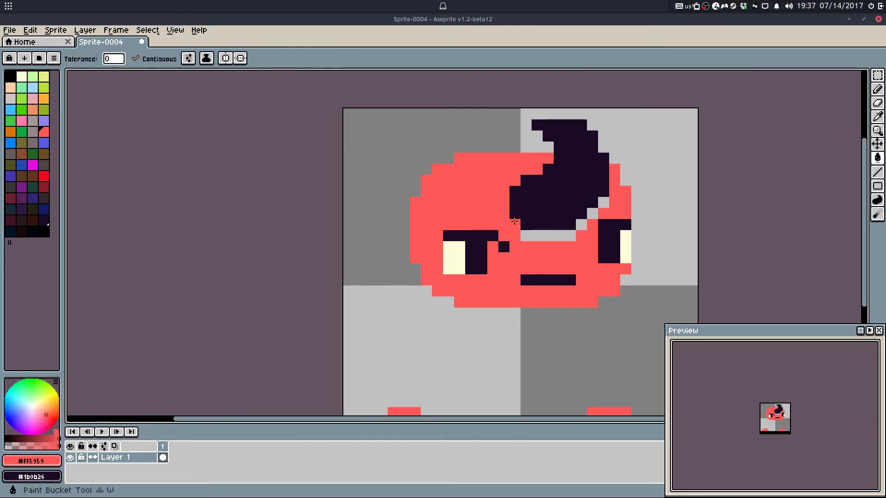
left_click(516, 226)
left_click(531, 236)
left_click(572, 226)
left_click(581, 223)
key("ctrl+z")
left_click(592, 213)
left_click(604, 203)
key("b")
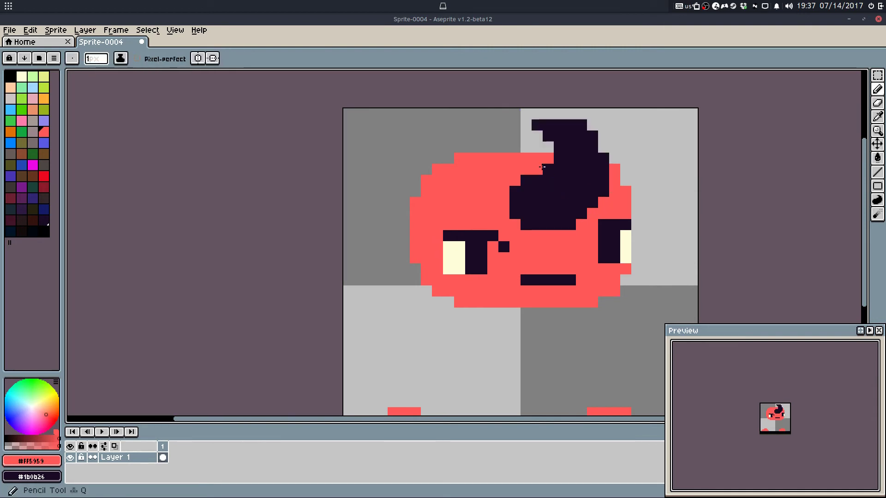
Step: Move the left eye two pixels to the right
key("m")
left_click_drag(448, 235, 501, 266)
key("Right")
key("Right")
left_click(457, 257)
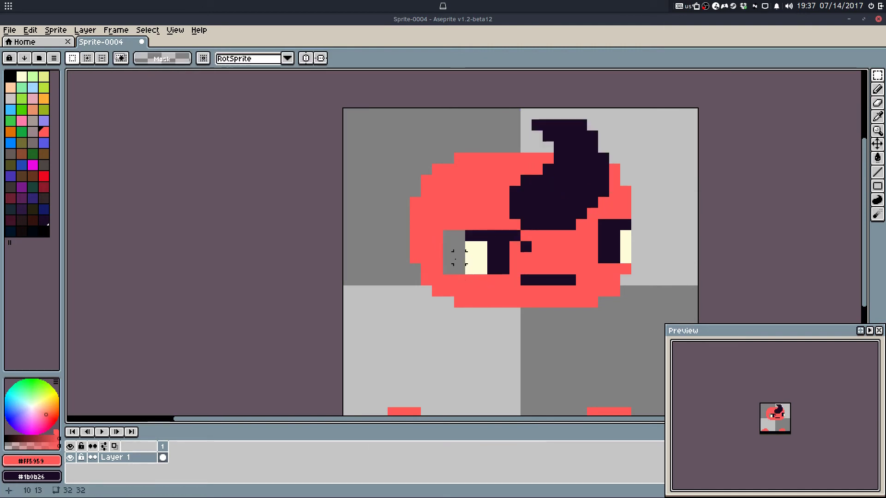
Step: Fill the transparent gap beside the left eye with #ff5959
key("b")
left_click(465, 208, "alt")
left_click(460, 247)
key("w")
left_click(451, 238)
left_click(455, 261)
key("b")
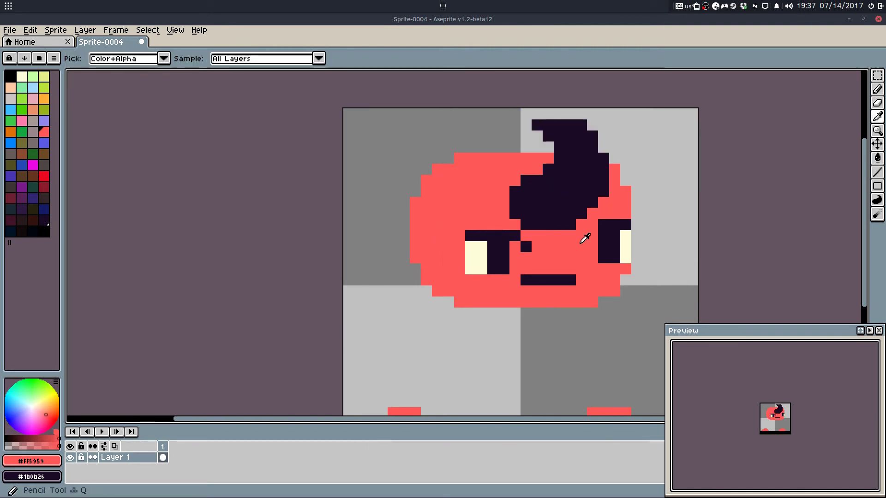
Step: Try moving the right eye one pixel left and erasing the head's right edge column, and undo it
key("m")
left_click_drag(591, 226, 627, 269)
mouse_move(617, 255)
left_mouse_down()
mouse_move(606, 253)
mouse_move(626, 224)
mouse_move(632, 280)
left_mouse_up()
left_click(626, 303)
key("b")
left_click(624, 267, "alt")
scroll(627, 285, "down", 3)
scroll(622, 267, "up", 3)
left_click(621, 251, "alt")
scroll(634, 279, "down", 4)
key("ctrl+z")
scroll(638, 278, "up", 3)
key("e")
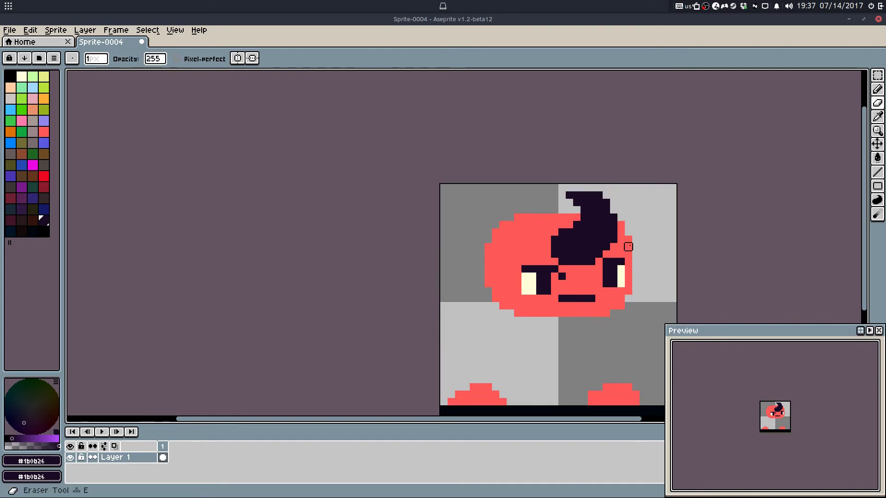
left_click_drag(628, 247, 629, 298)
scroll(632, 228, "down", 3)
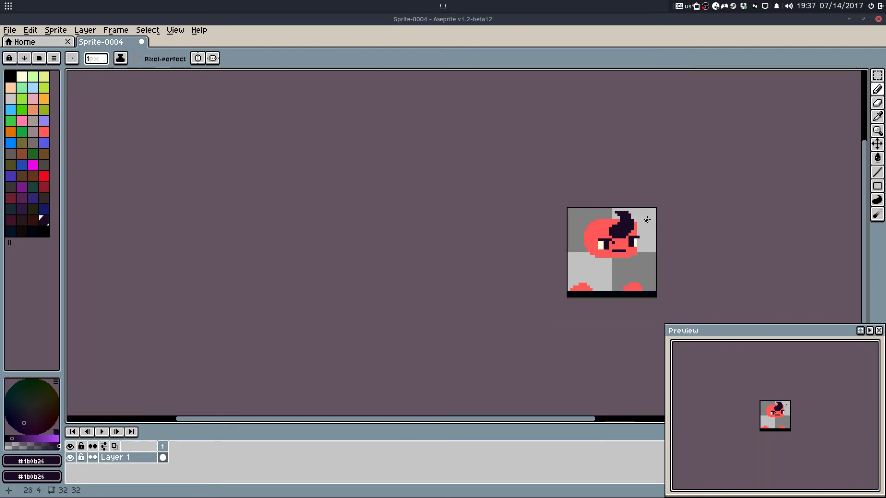
key("ctrl+z")
key("ctrl+z")
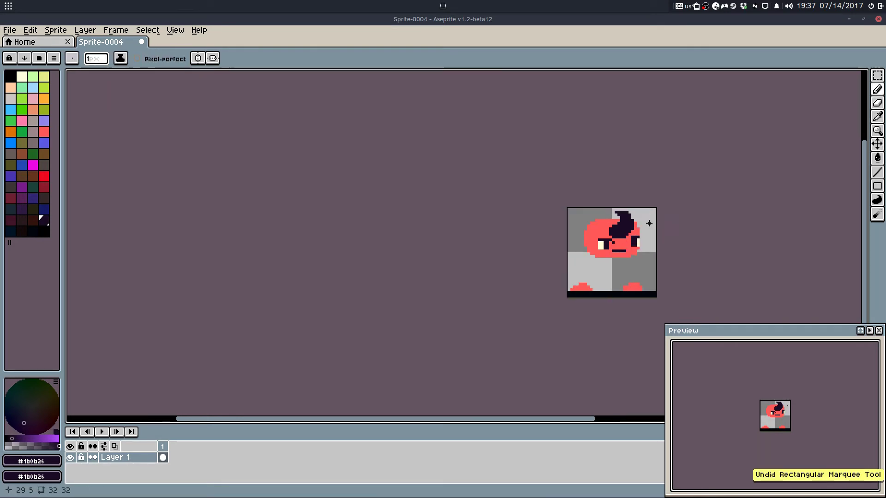
Step: Try moving the right eye one pixel left and one pixel down, filling the vacated pixels with #ff5959
scroll(623, 255, "up", 4)
left_click(639, 240, "alt")
left_click(651, 233)
key("m")
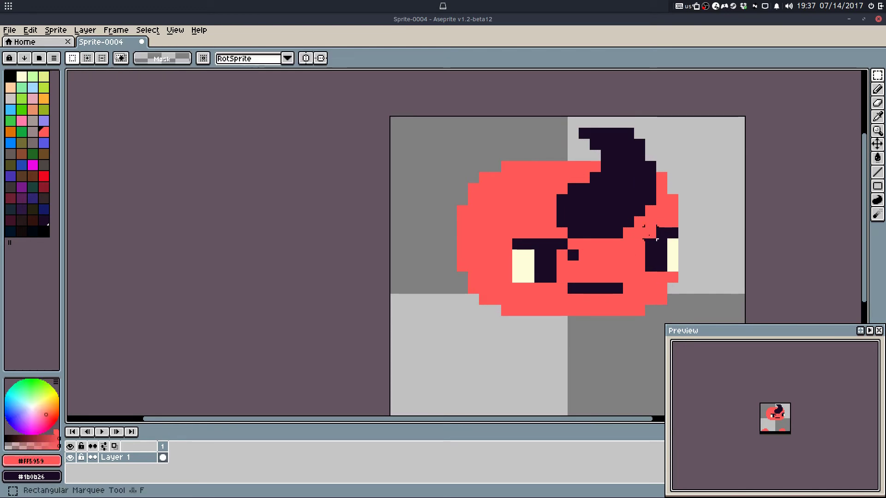
left_click_drag(650, 232, 674, 279)
mouse_move(674, 278)
left_mouse_down()
mouse_move(675, 289)
mouse_move(665, 290)
left_mouse_up()
left_click(707, 301)
key("b")
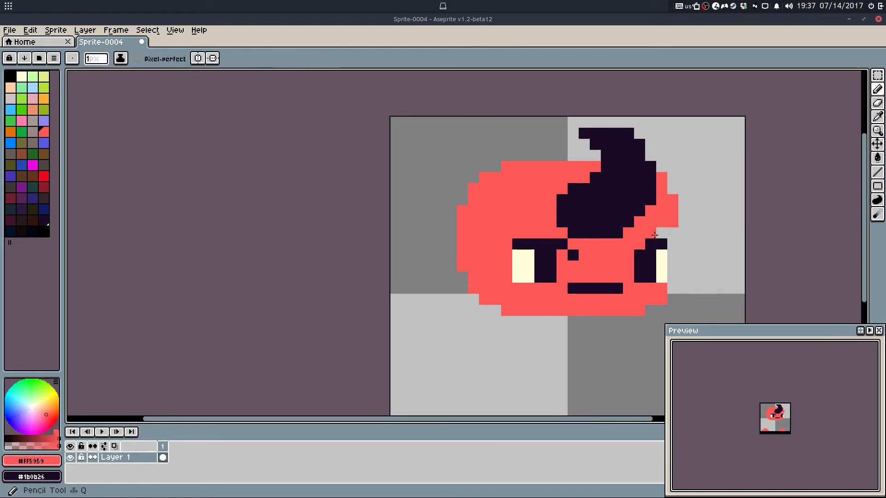
mouse_move(650, 233)
left_mouse_down()
mouse_move(667, 230)
mouse_move(673, 273)
left_mouse_up()
Step: Undo the recent moves, erasures and fills on both eyes and the hair lock
scroll(693, 240, "down", 7)
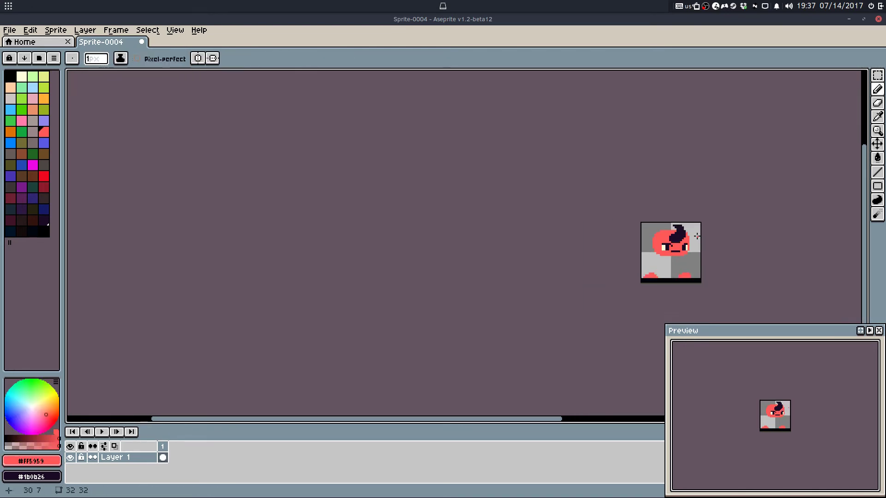
key("ctrl+z")
key("ctrl+z")
key("ctrl+z")
key("ctrl+z")
key("ctrl+z")
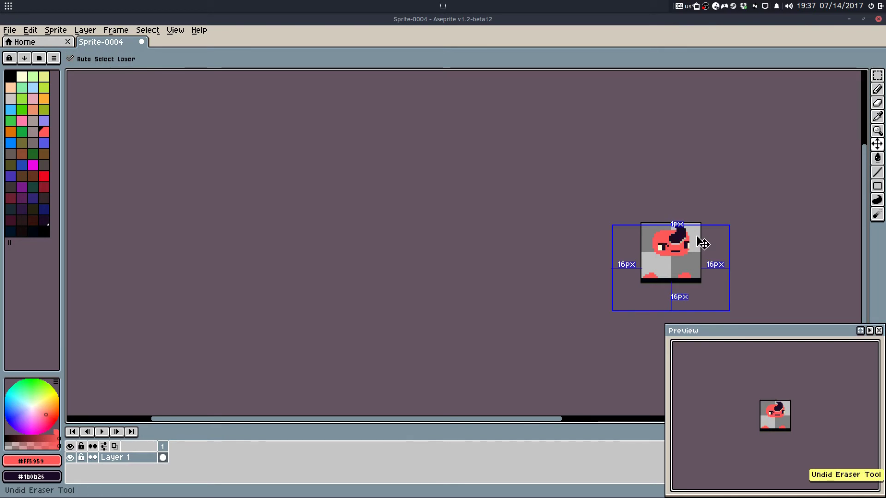
key("ctrl+z")
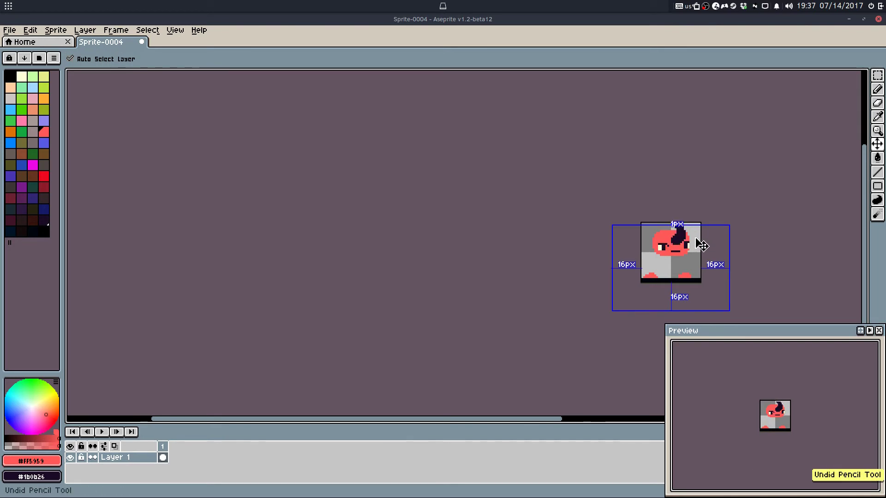
key("ctrl+y")
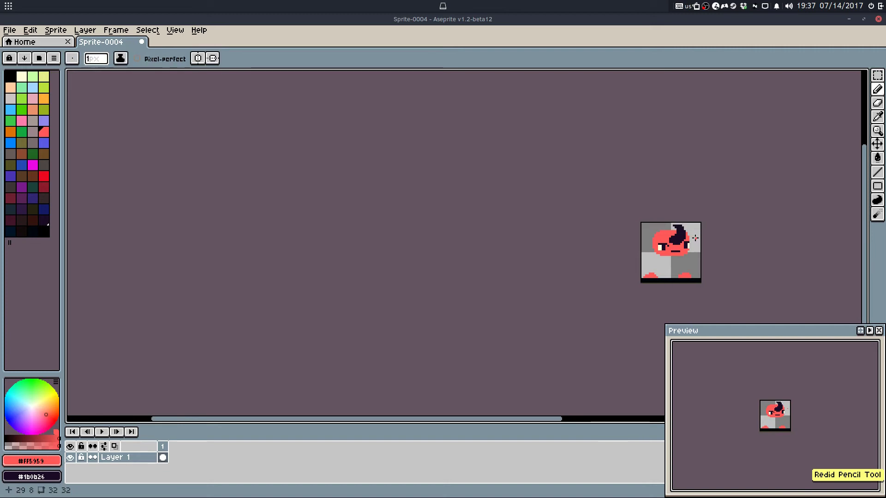
Step: Move the left eye one pixel left and one pixel up, and cover the stray pixel beside it with #ff5959
scroll(695, 238, "up", 6)
key("m")
left_click_drag(555, 210, 653, 290)
mouse_move(633, 253)
left_mouse_down()
mouse_move(619, 253)
mouse_move(604, 232)
left_mouse_up()
left_click(724, 275)
key("q")
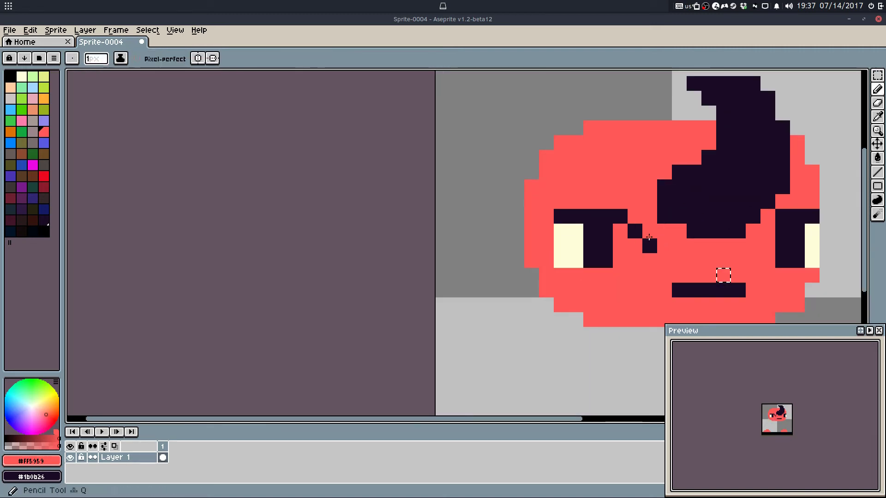
left_click(648, 246, "alt")
key("ctrl+d")
left_click(649, 223, "alt")
left_click(651, 248)
Step: Restore the hair lock's lower left corner and thicken its lower and lower right edges by one pixel in #1b0b26
left_click(676, 219, "alt")
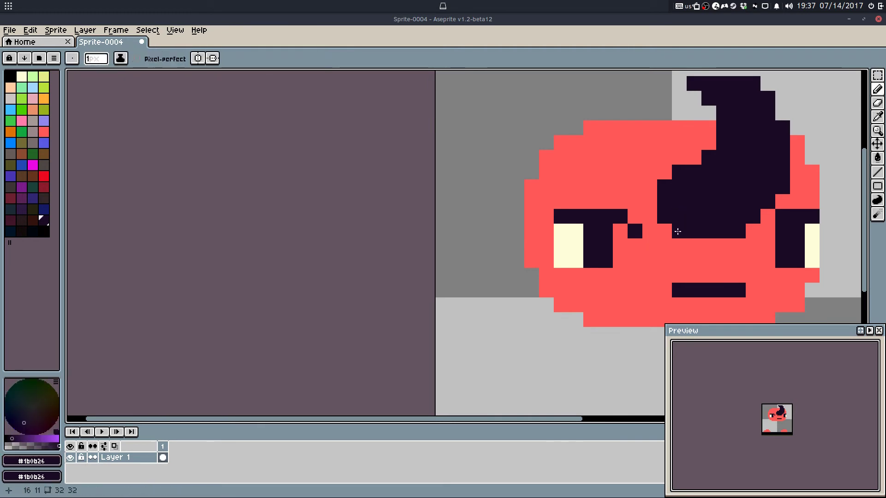
mouse_move(677, 232)
left_mouse_down()
mouse_move(735, 241)
mouse_move(749, 228)
left_mouse_up()
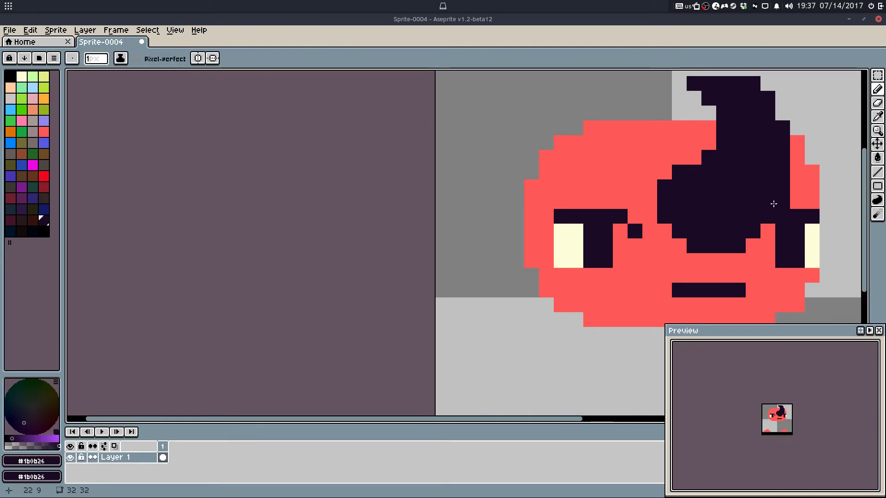
scroll(801, 189, "down", 3)
scroll(806, 185, "up", 3)
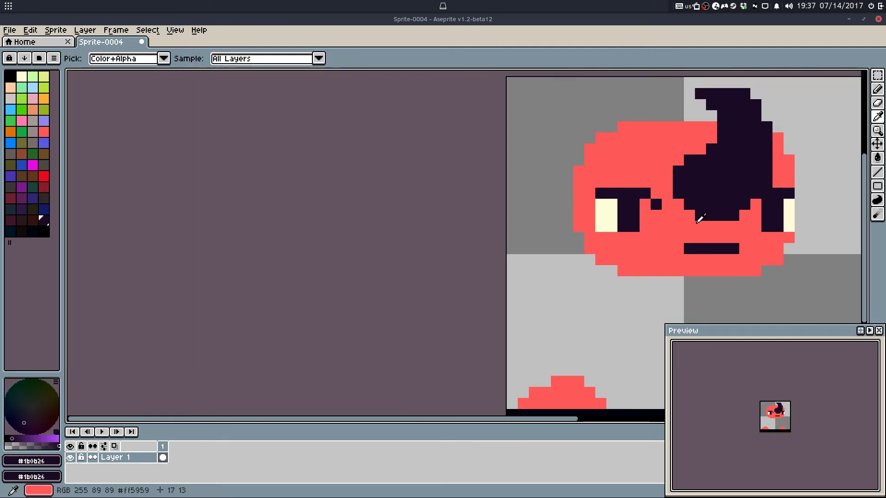
Step: Remove the detached pixel beside the left eye and move the eye two pixels right so its bar meets the hair lock
left_click(655, 206, "alt")
key("m")
left_click_drag(572, 184, 631, 227)
left_click(734, 293)
key("b")
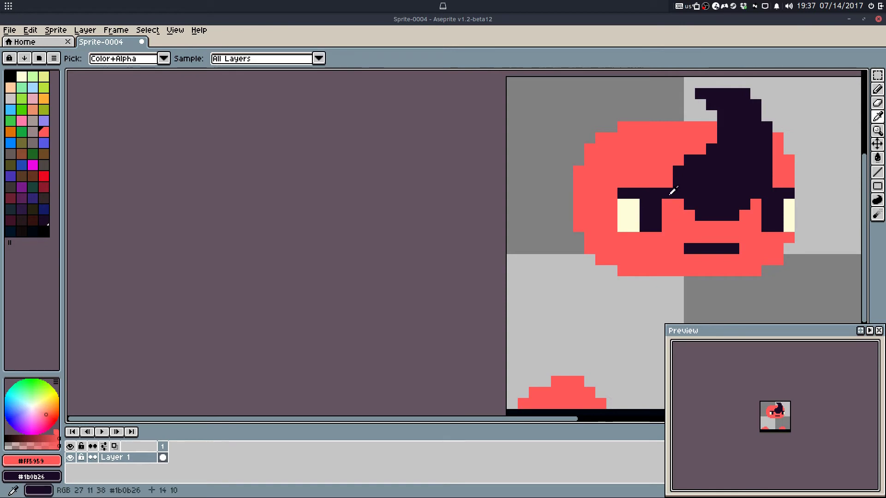
left_click_drag(665, 196, 594, 228)
scroll(577, 227, "down", 3)
scroll(612, 203, "up", 4)
Step: Draw a stepped #1b0b26 line from the left eye down to the head's left edge and erase the outline pixels below it
left_click(508, 234, "alt")
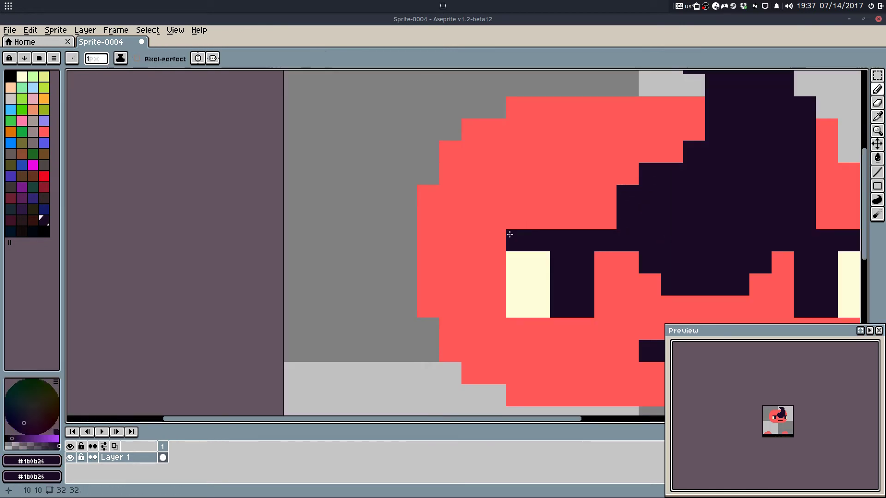
mouse_move(495, 262)
left_mouse_down()
mouse_move(471, 263)
mouse_move(464, 280)
mouse_move(427, 279)
mouse_move(427, 307)
mouse_move(427, 285)
left_mouse_up()
key("e")
scroll(478, 285, "down", 4)
key("q")
scroll(526, 273, "up", 4)
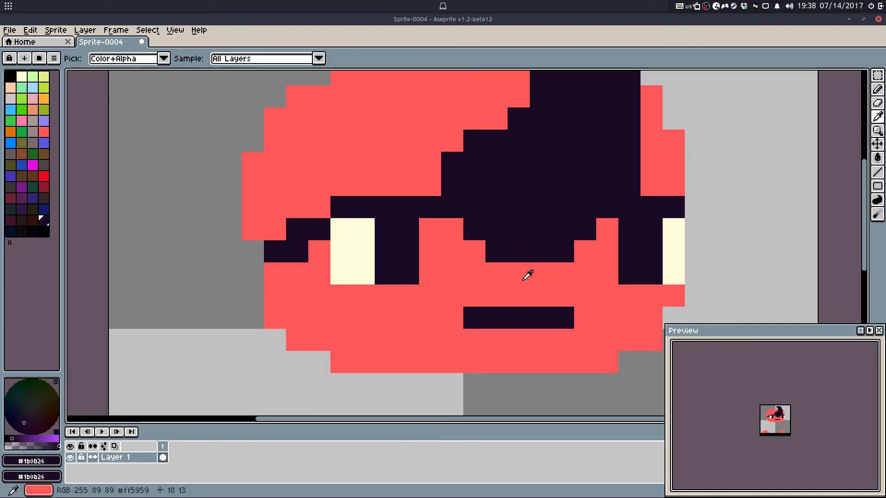
Step: Separate the left eye's bar from the hair lock and cover the right eye's inner column with #ff5959
left_click(439, 223, "alt")
left_click(431, 207)
left_click(450, 206)
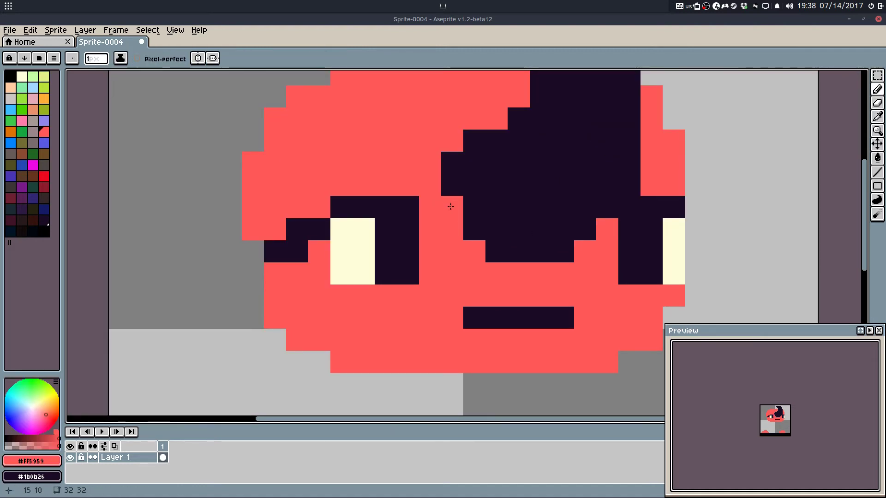
key("ctrl+z")
left_click_drag(631, 231, 624, 316)
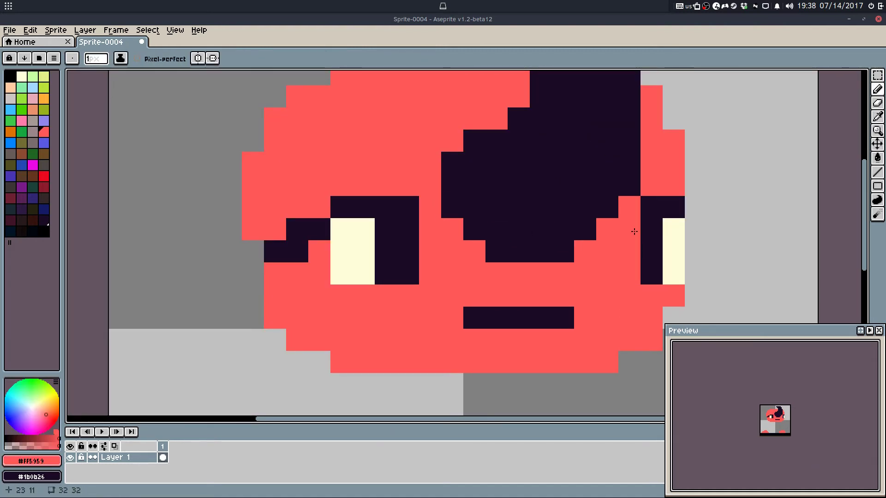
scroll(633, 230, "down", 4)
scroll(610, 235, "up", 4)
Step: Draw a stepped #1b0b26 line from the left eye's lower inner corner to the mouth line's left end
left_click(490, 222, "alt")
mouse_move(505, 216)
left_mouse_down()
mouse_move(561, 264)
mouse_move(533, 267)
mouse_move(644, 270)
left_mouse_up()
key("ctrl+z")
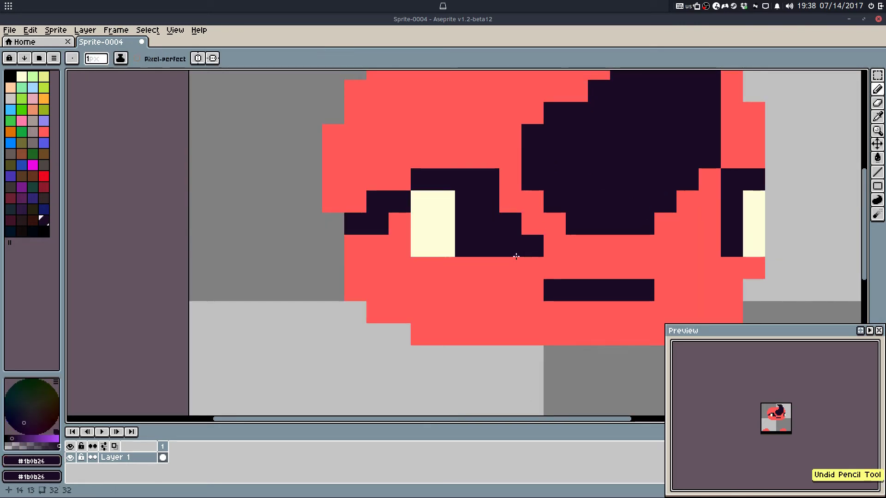
left_click(516, 252)
left_click(543, 219, "alt")
left_click(513, 225)
left_click(513, 245, "alt")
left_click(530, 285)
key("ctrl+z")
left_click(533, 269)
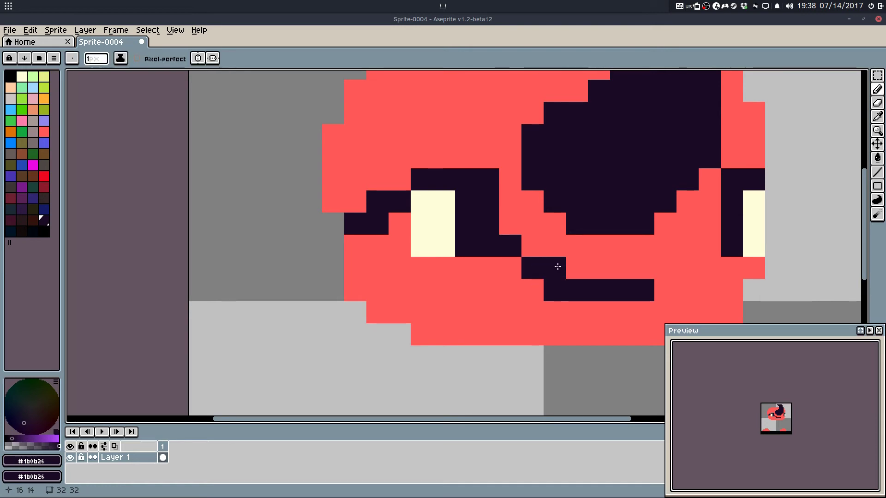
Step: Extend the mouth line one pixel right and step it up to the right eye's lower inner corner in #1b0b26
left_click_drag(665, 285, 688, 286)
key("ctrl+z")
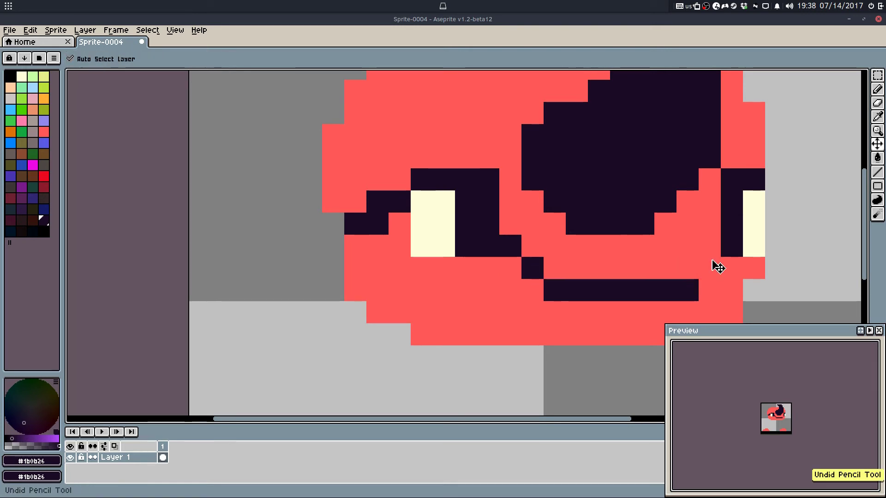
key("ctrl+z")
left_click(709, 249)
left_click(690, 269)
Step: Cover the right eye's inner top pixel with #ff5959
left_click(711, 210, "alt")
left_click(727, 183)
scroll(728, 182, "down", 5)
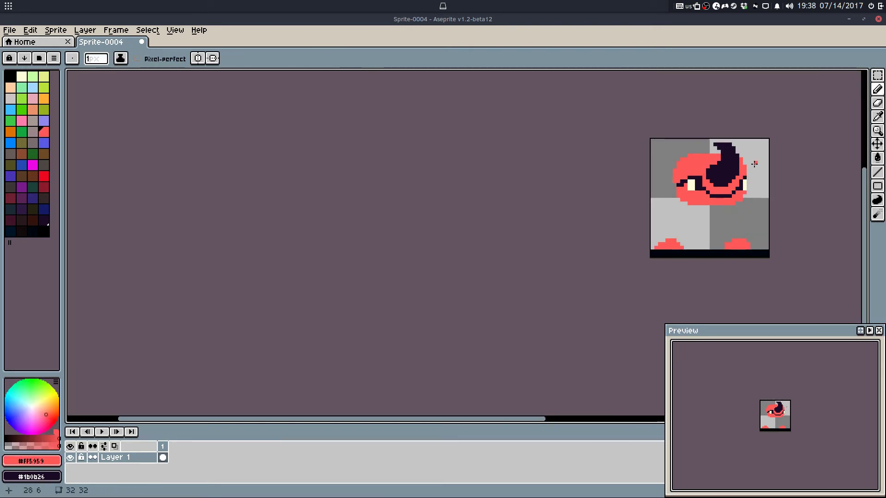
scroll(755, 168, "down", 1)
scroll(750, 172, "up", 2)
Step: Fill the head area above the dark dividing line with the orange palette colour Idx-11
left_click_drag(701, 189, 464, 243)
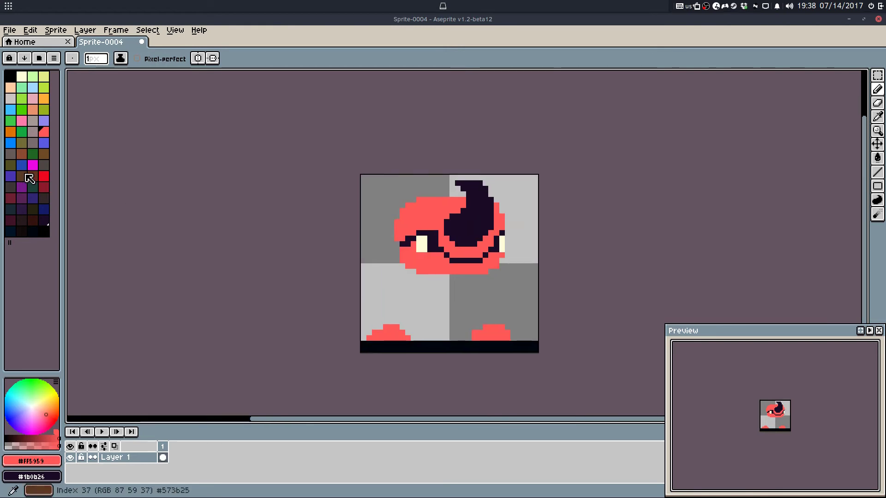
left_click(43, 99)
key("w")
left_click(435, 211)
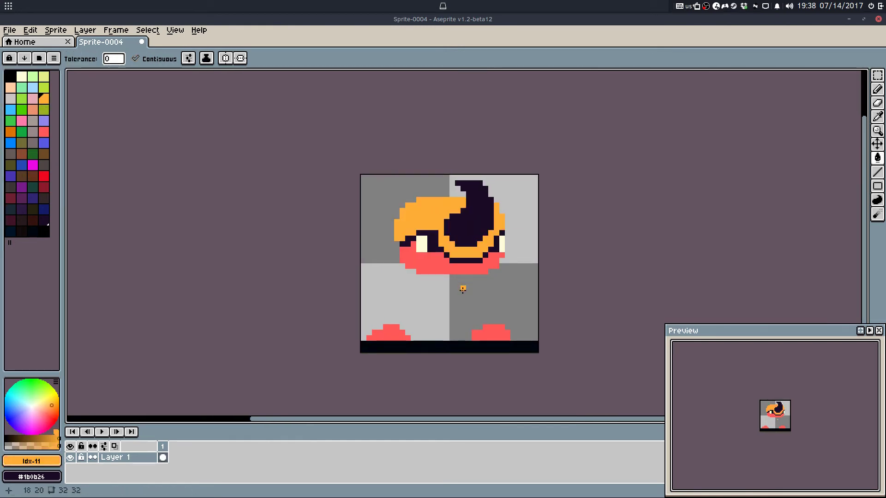
Step: Draw a small three-pixel stepped mouth in #1b0b26 on the red lower face
key("q")
scroll(432, 256, "up", 4)
left_click(470, 254, "alt")
left_click_drag(426, 294, 471, 314)
key("ctrl+z")
key("ctrl+z")
left_click(472, 298)
left_click(470, 315)
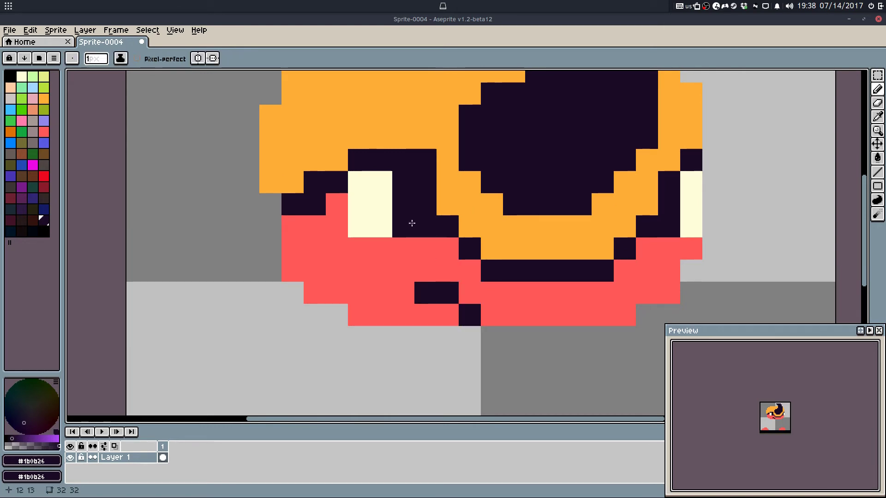
Step: Add a #fffdd9 highlight to the left pupil's top outer pixel, and try swapping the right eye's pupil and white
left_click(368, 182, "alt")
left_click(403, 182)
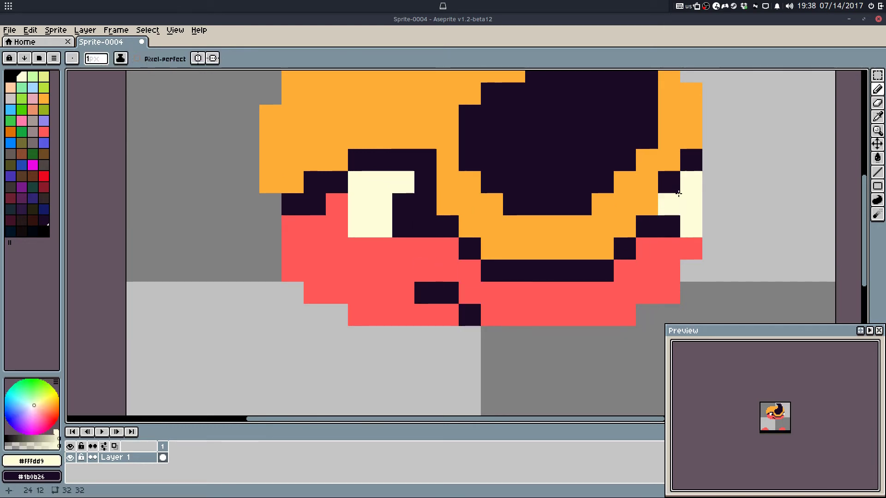
left_click(667, 204, "alt")
left_click_drag(690, 182, 687, 228)
scroll(689, 190, "down", 5)
key("ctrl+z")
scroll(705, 167, "down", 2)
scroll(704, 167, "up", 5)
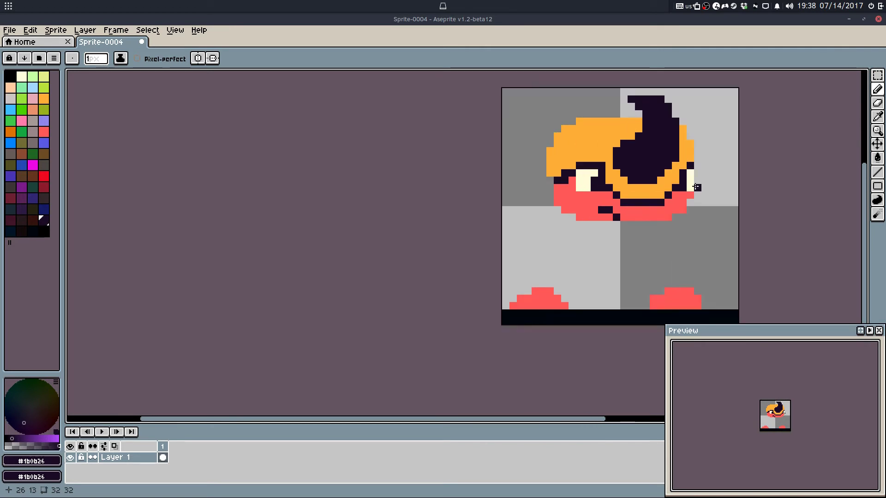
Step: Cover the inner pixel of the dividing line's lower step near the head's left edge with #ff5959
left_click(684, 223, "alt")
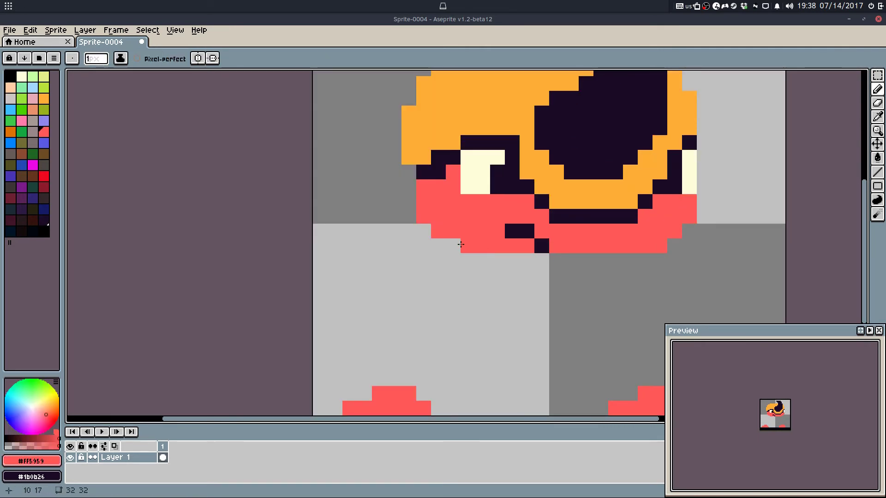
left_click(435, 168)
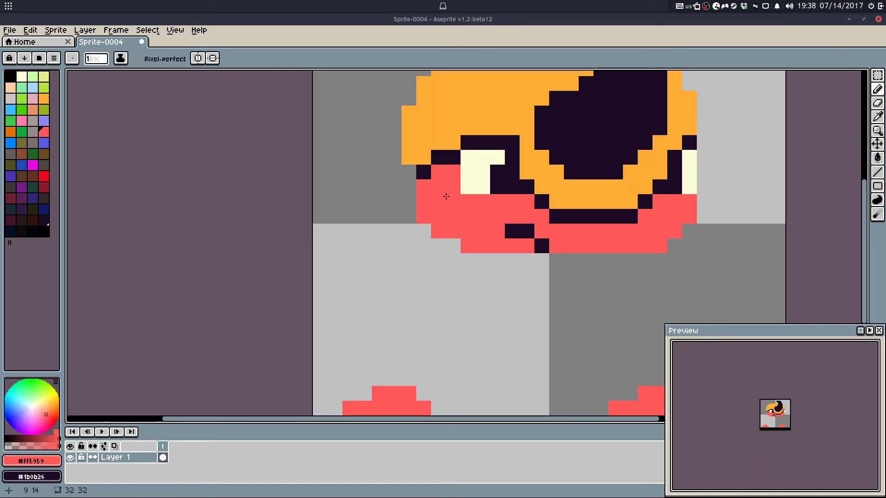
Step: Try extending the red lower face outward by one pixel along its left side and lower corner
left_click(424, 231)
left_click(453, 246)
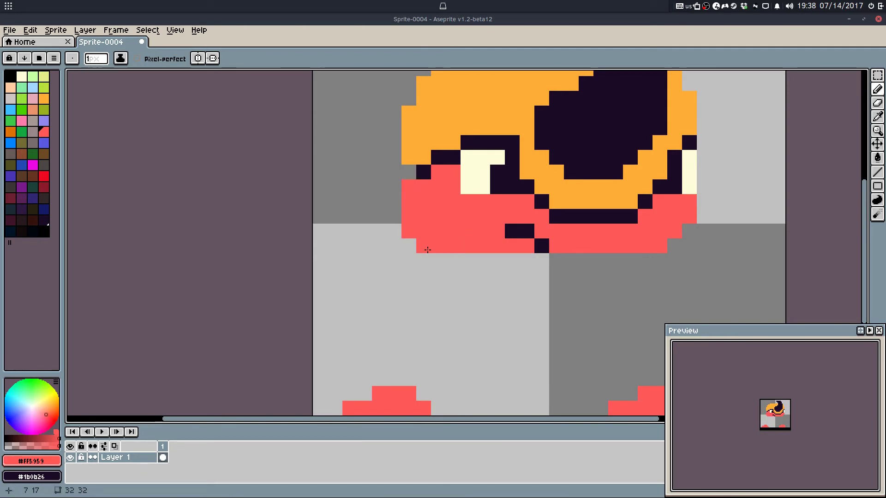
scroll(473, 224, "down", 3)
scroll(512, 209, "up", 2)
key("ctrl+z")
key("ctrl+z")
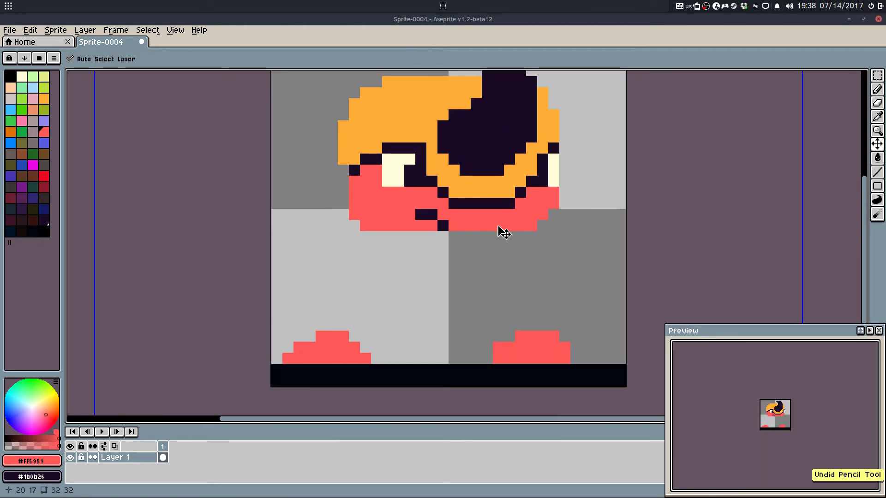
Step: Add one row of #ff5959 pixels below the face to make the chin deeper
left_click_drag(388, 237, 531, 233)
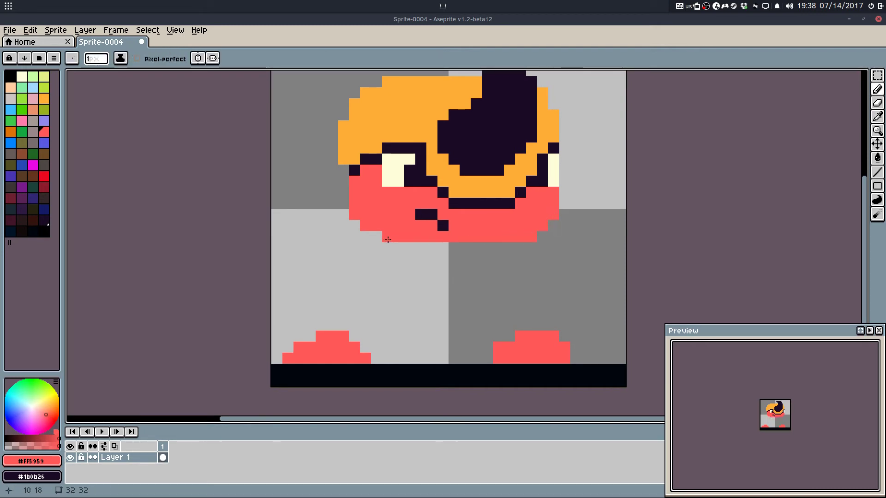
scroll(543, 265, "down", 4)
scroll(503, 235, "up", 7)
Step: Extend the left eye's pupil and white down one row, and darken the white's top outer corner pixel with #1b0b26
left_click(496, 233, "alt")
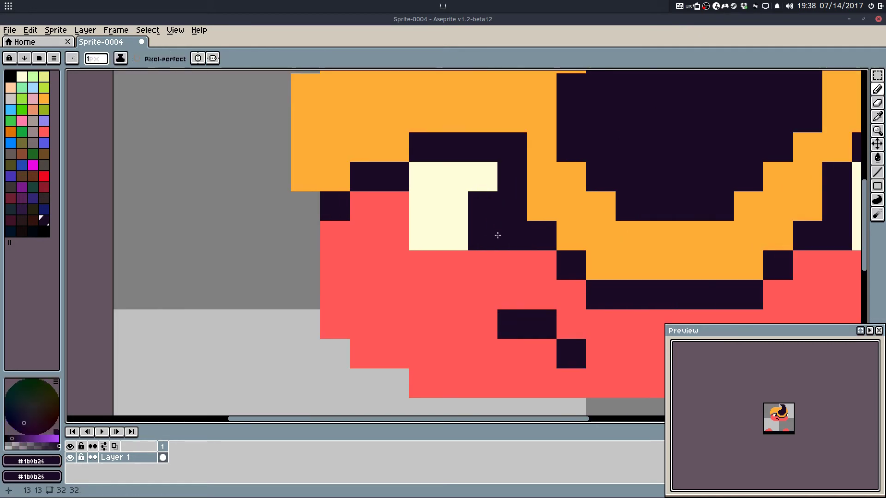
left_click(459, 232, "alt")
left_click(435, 258)
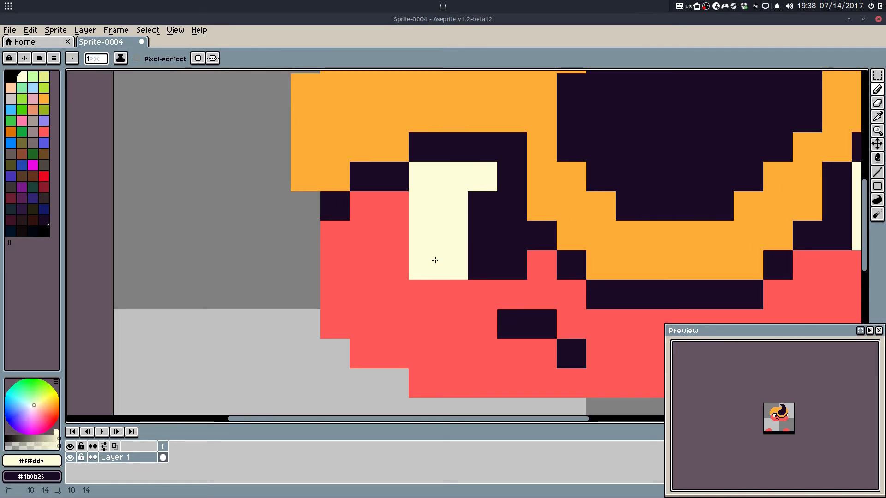
left_click(395, 178, "alt")
left_click(416, 186)
left_click(420, 233)
scroll(420, 233, "down", 6)
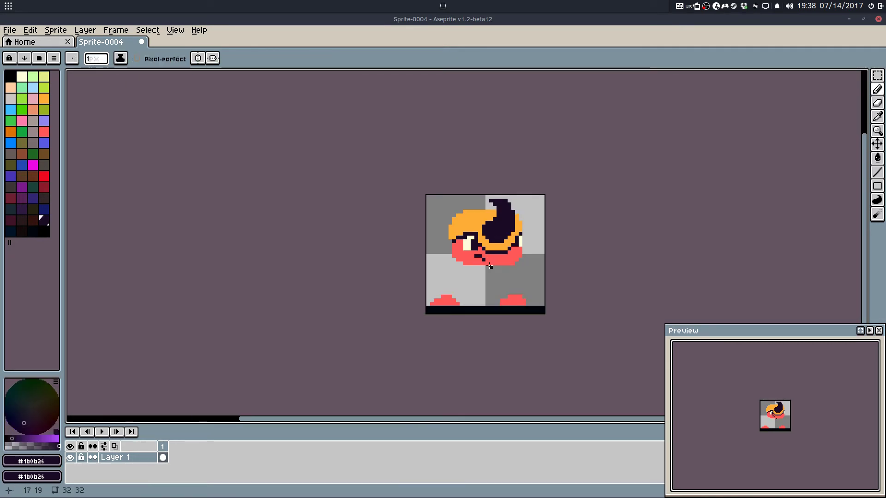
Step: Add a 2×2-pixel #fffdd9 highlight to the upper left of the orange head area
key("m")
key("b")
scroll(460, 217, "up", 4)
left_click(464, 270, "alt")
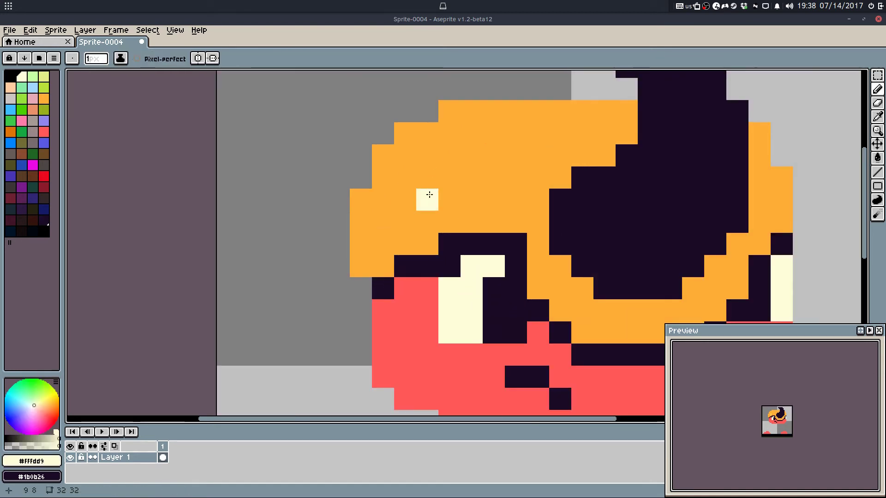
key("plus")
left_click(419, 170)
key("minus")
scroll(557, 157, "down", 6)
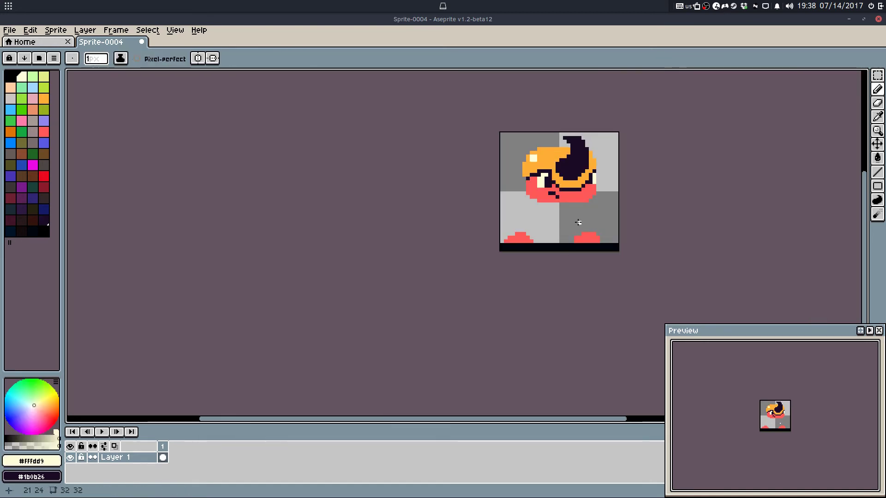
Step: Select the whole head with its hair lock, move it up one pixel, and deselect
scroll(578, 203, "up", 3)
key("m")
left_click_drag(430, 173, 636, 334)
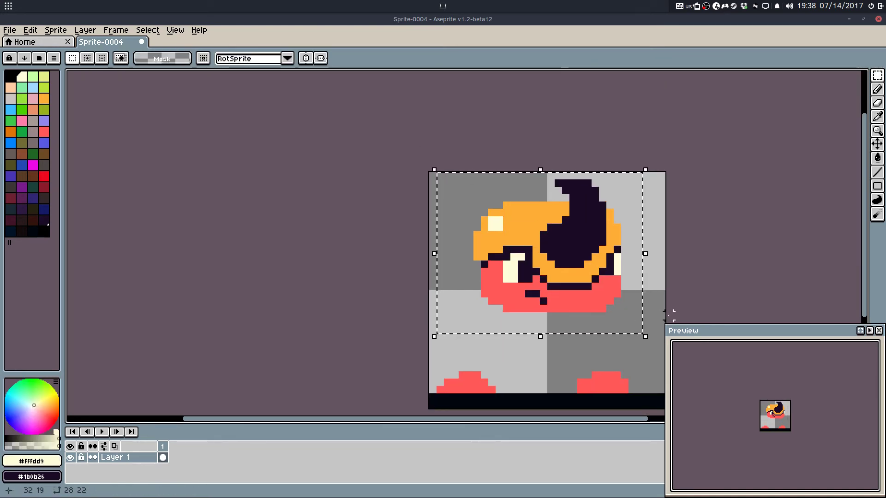
key("Up")
key("ctrl+d")
left_click_drag(680, 286, 635, 241)
key("b")
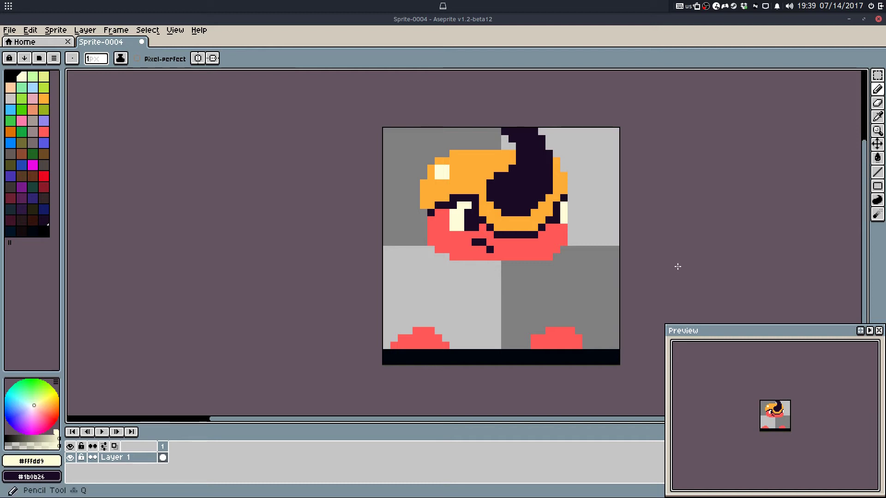
scroll(527, 257, "up", 3)
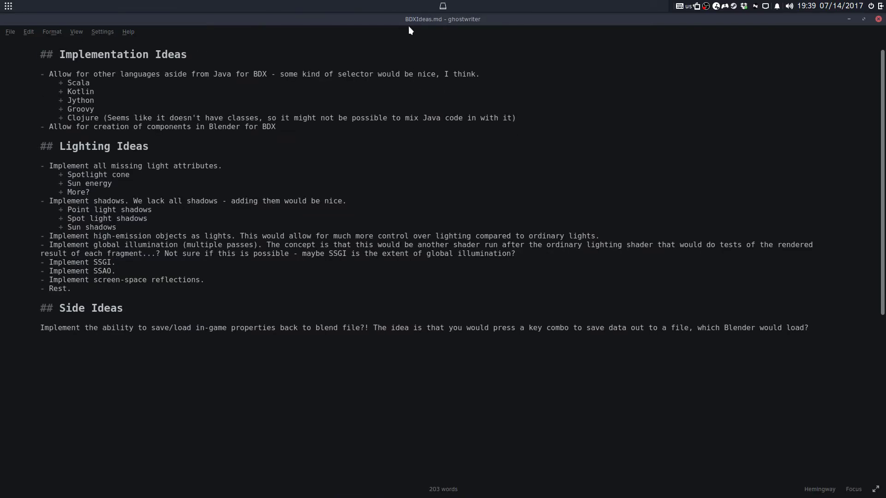
key("alt+Tab")
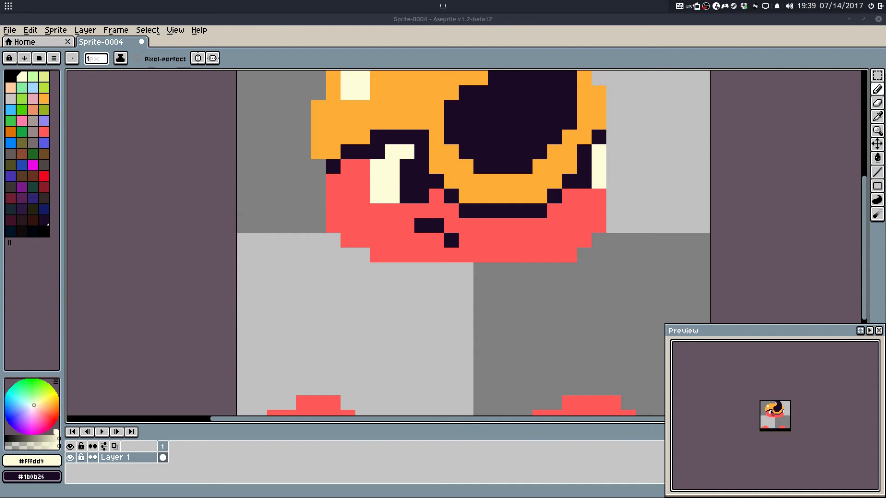
key("alt+Tab")
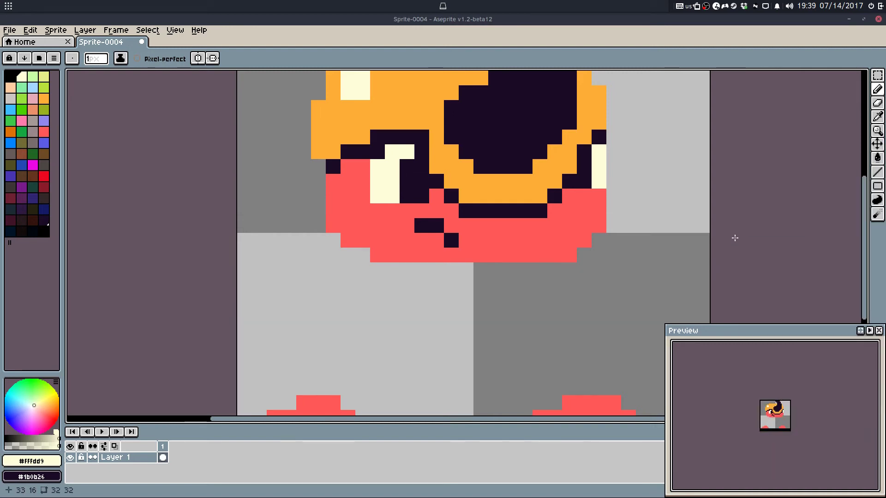
left_click_drag(469, 220, 462, 211)
scroll(456, 222, "down", 1)
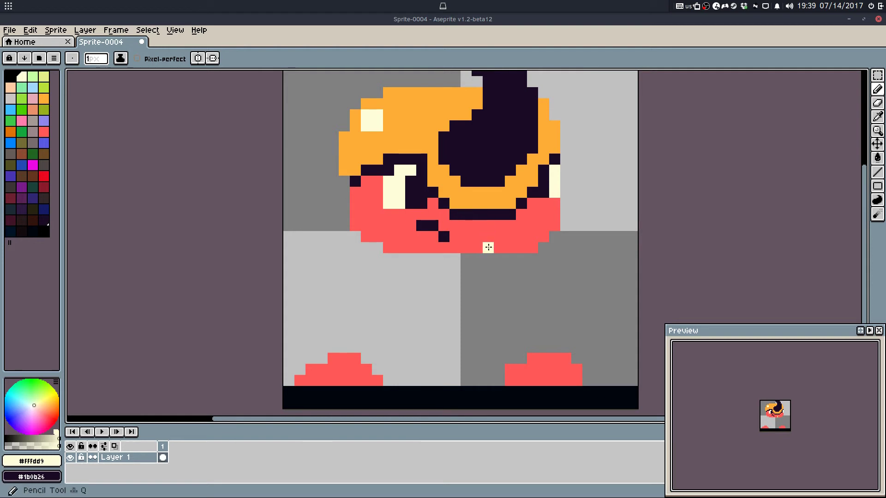
scroll(485, 245, "up", 1)
left_click(489, 227, "alt")
scroll(489, 230, "down", 1)
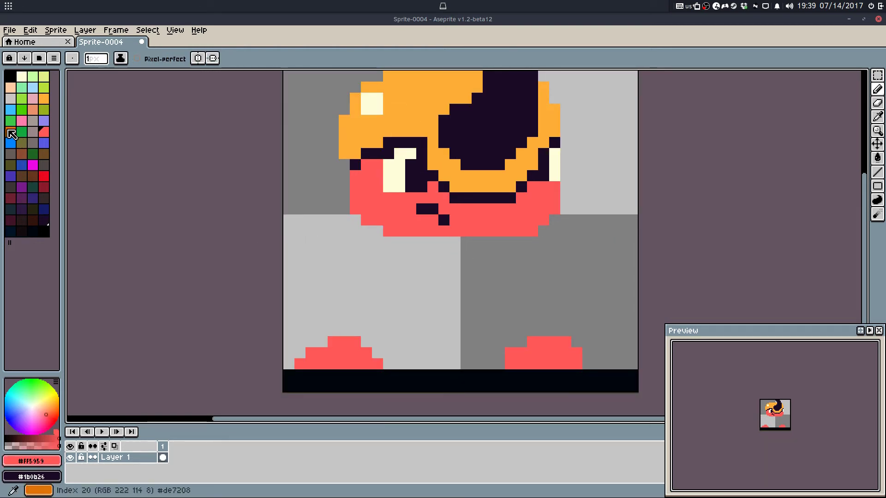
left_click_drag(490, 260, 480, 283)
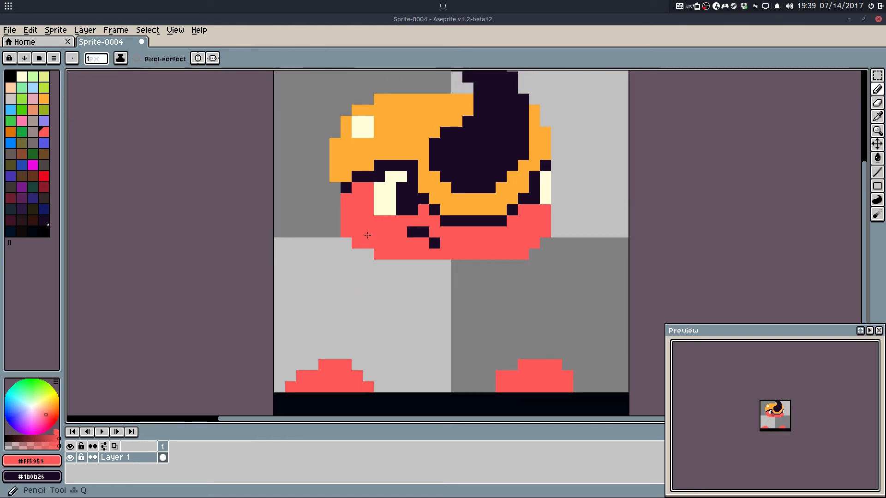
Step: Widen the orange head's right edge by one pixel in #ffad37 and extend the right eye's brow outward one pixel in #1b0b26
left_click(366, 143, "alt")
scroll(368, 175, "down", 2)
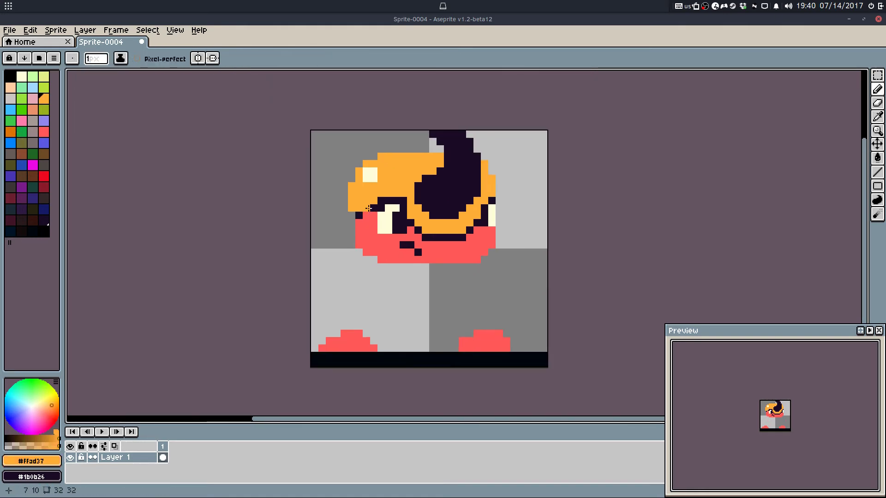
scroll(320, 268, "up", 2)
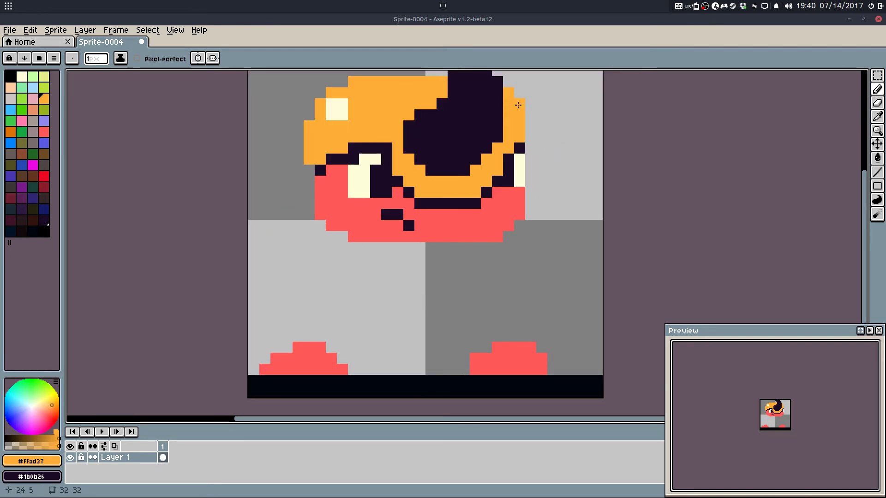
scroll(526, 146, "up", 2)
left_click(516, 150, "alt")
left_click(532, 152)
scroll(553, 226, "down", 5)
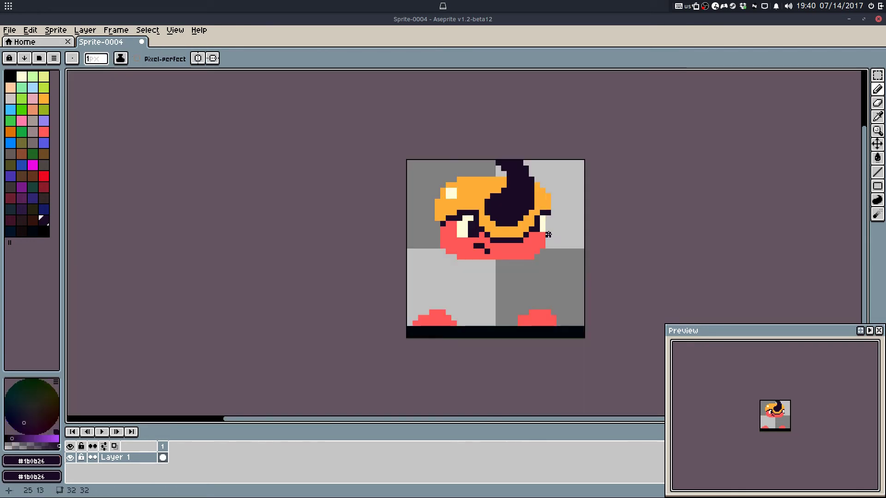
Step: Try covering the right eye's dark brow with #ffad37, and redraw the brow in #1b0b26
scroll(546, 198, "up", 3)
left_click(554, 207, "alt")
left_click_drag(552, 224, 542, 235)
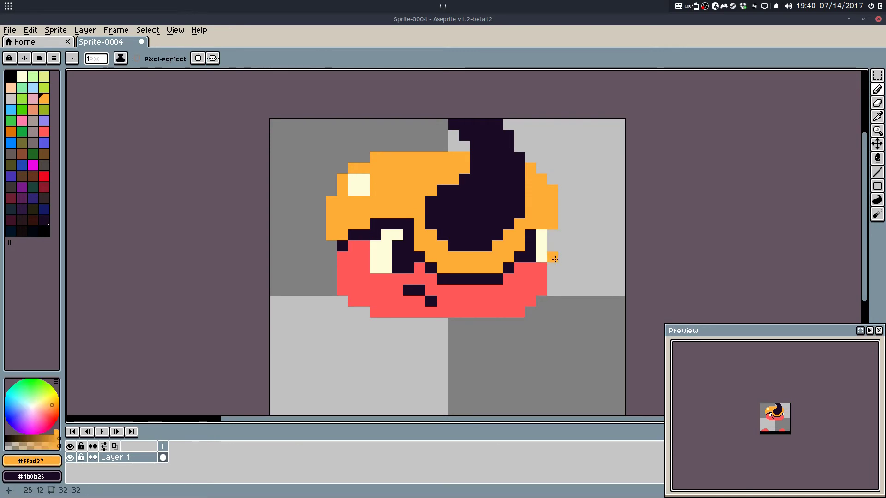
left_click(531, 233, "alt")
left_click(546, 225)
scroll(495, 293, "down", 3)
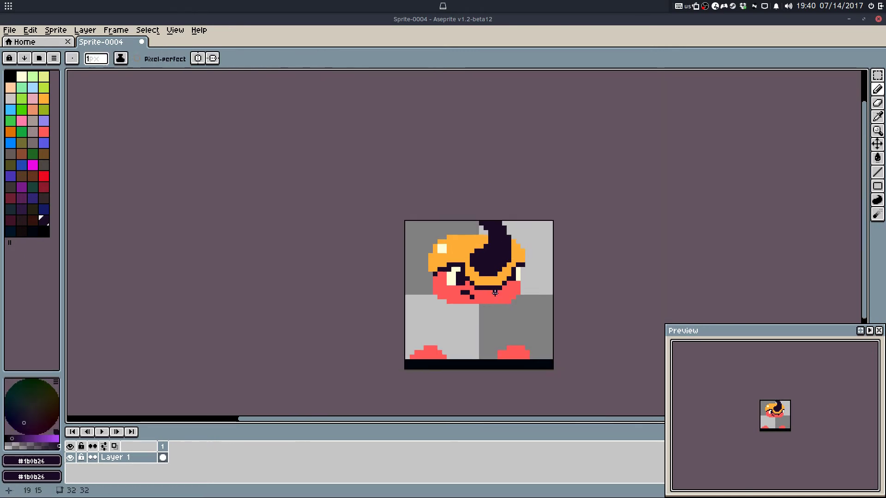
Step: Try recolouring the left end of the dark dividing line with pink Idx-17
scroll(448, 283, "up", 4)
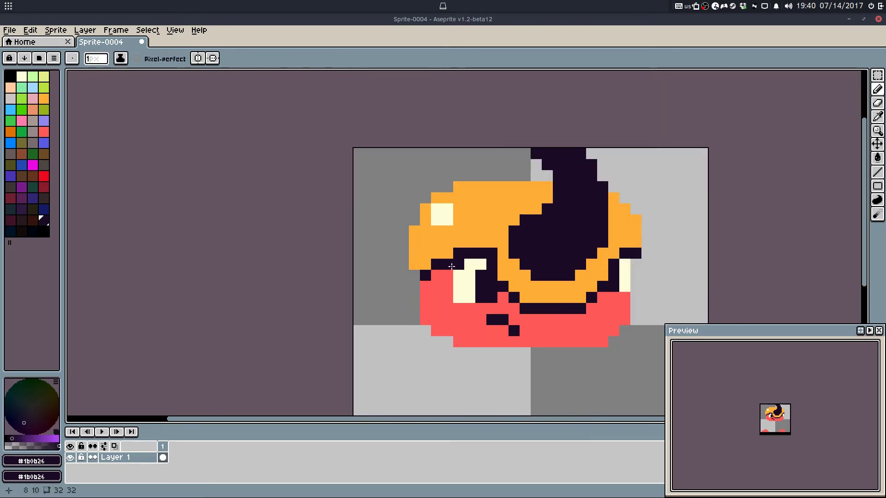
left_click(22, 122)
left_click(432, 260)
left_click_drag(448, 264, 426, 275)
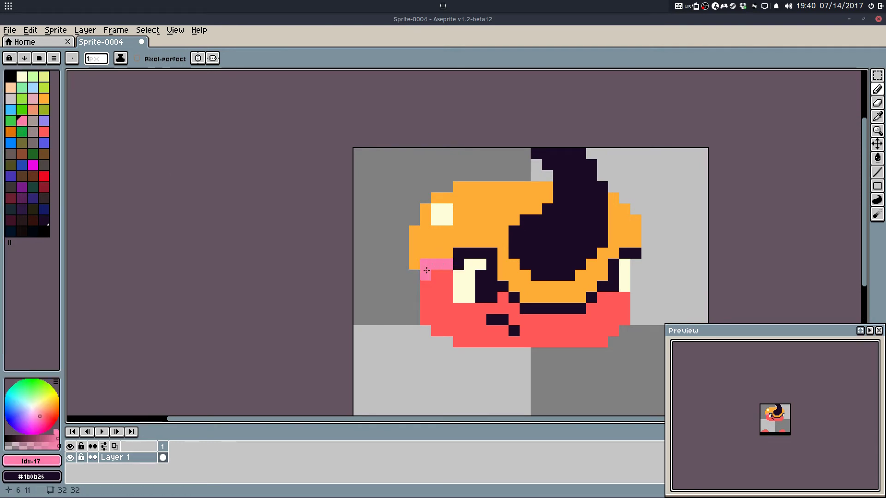
key("ctrl+z")
left_click(426, 275)
left_click(441, 280, "alt")
Step: Recolour the dividing line's left end and the steps beside the left eye brown Idx-29, and cover its flat central segment with #ff5959
left_click(21, 153)
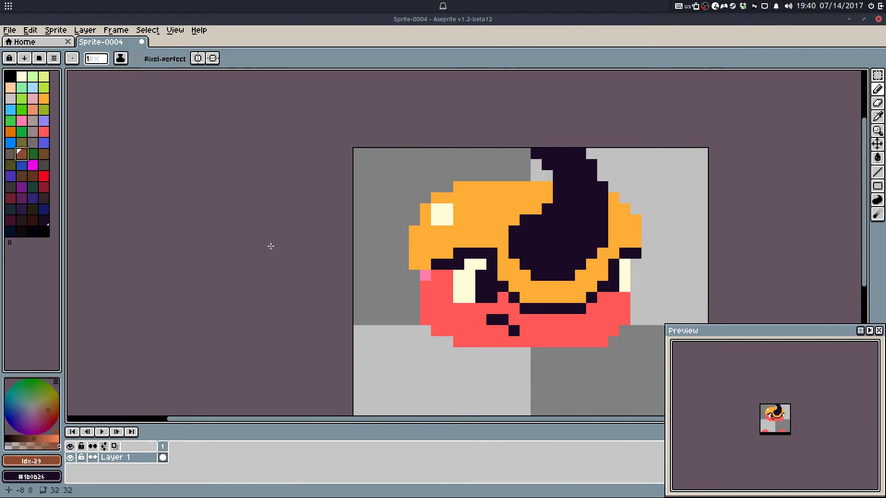
left_click_drag(430, 277, 447, 263)
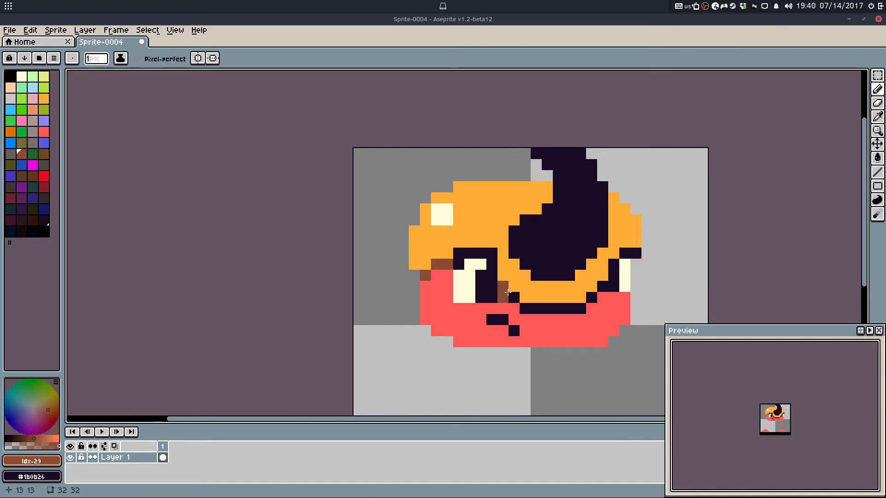
left_click(527, 319, "alt")
left_click_drag(536, 308, 589, 309)
key("ctrl+z")
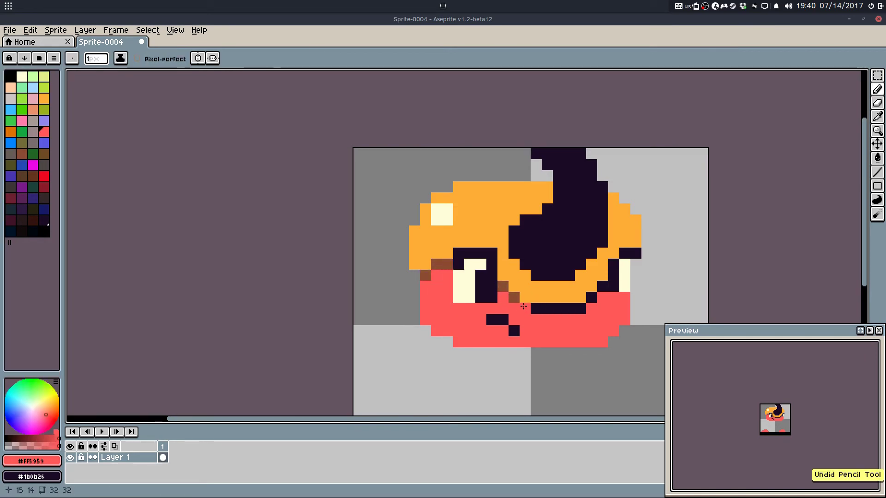
left_click_drag(526, 309, 582, 308)
Step: Recolour the dividing line's two stepped pixels leading up to the right eye with brown #8c4b31
left_click(511, 294, "alt")
left_click(577, 297)
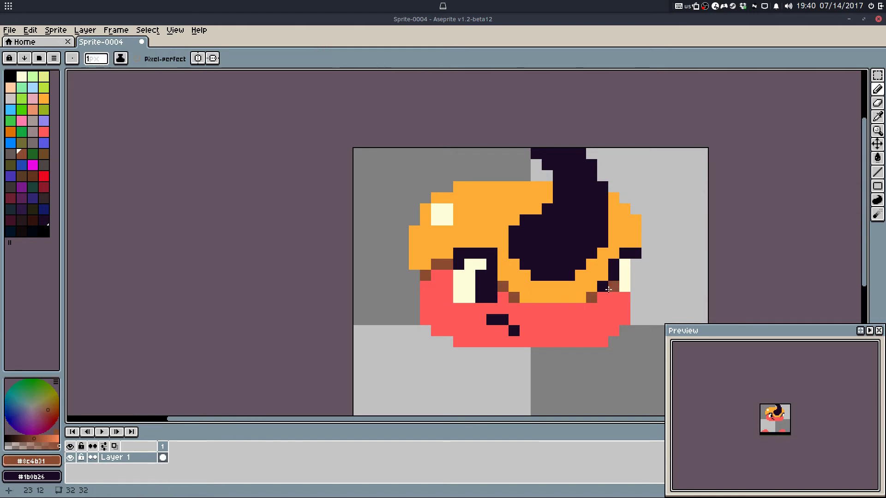
key("ctrl+z")
left_click(604, 287)
left_click(621, 253)
key("ctrl+z")
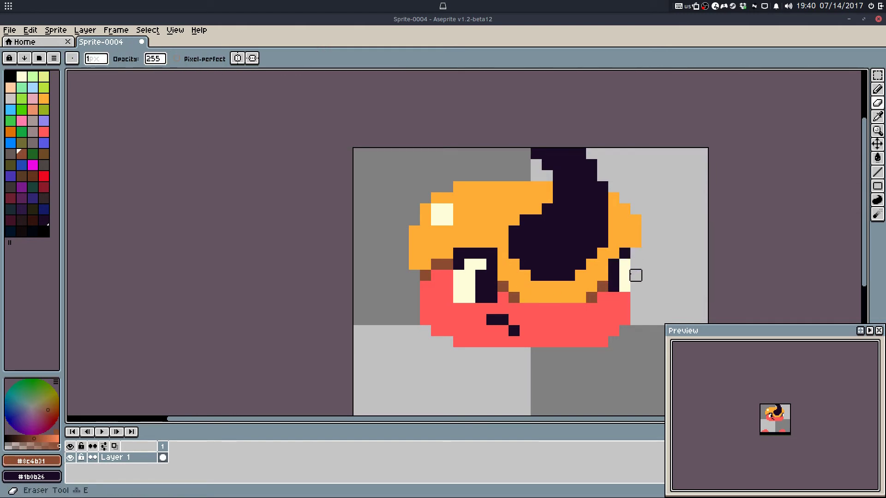
Step: Replace the dark brow pixel above the right eye's white with #fffdd9 and erase the brow's outer pixel
left_click(636, 253, "alt")
left_click(624, 265, "alt")
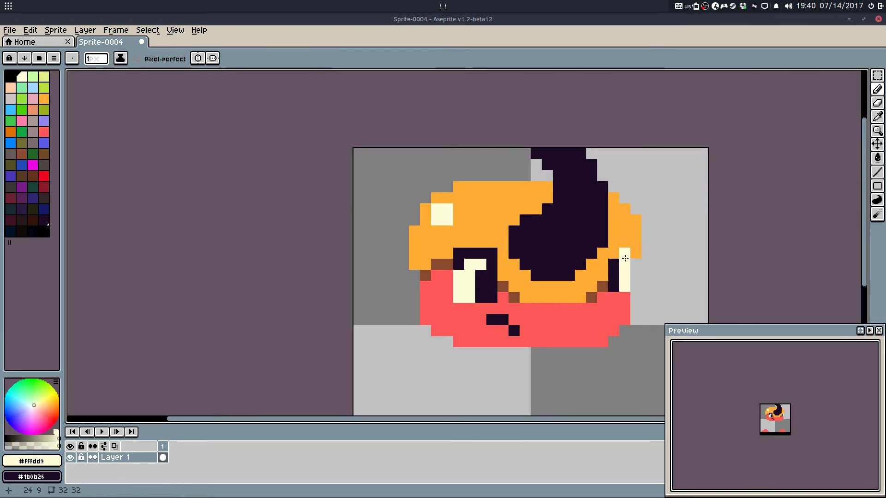
left_click(625, 257)
key("e")
left_click(635, 256)
key("b")
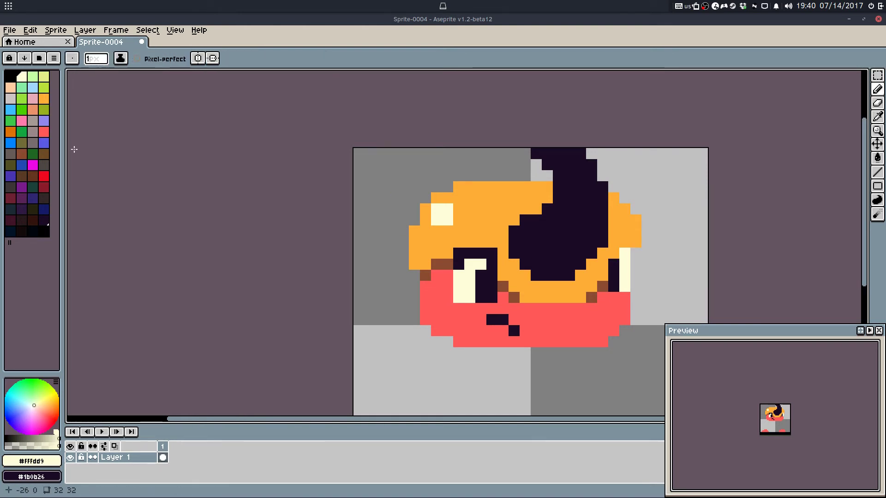
Step: Recolour the left eye's upper line and the pupil's highlight pixel pink Idx-10, and fill the white's dark corner with #fffdd9
left_click(439, 283, "alt")
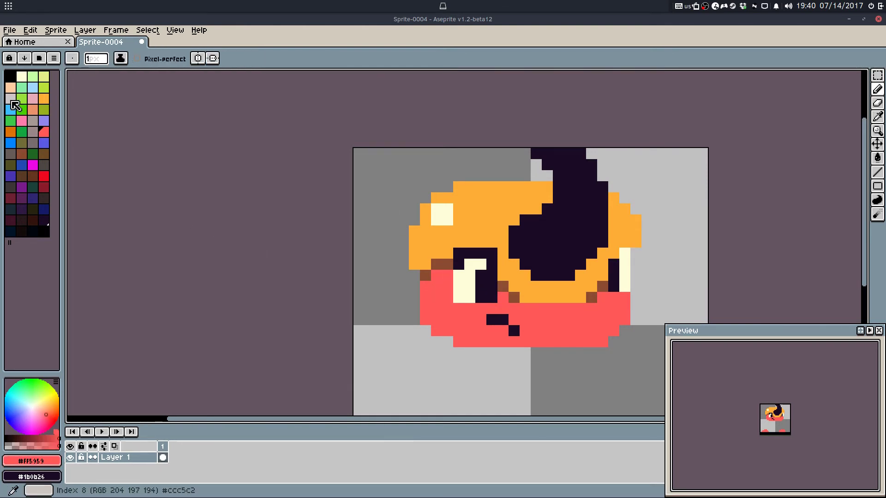
left_click(33, 99)
left_click(469, 253)
left_click_drag(460, 255, 491, 254)
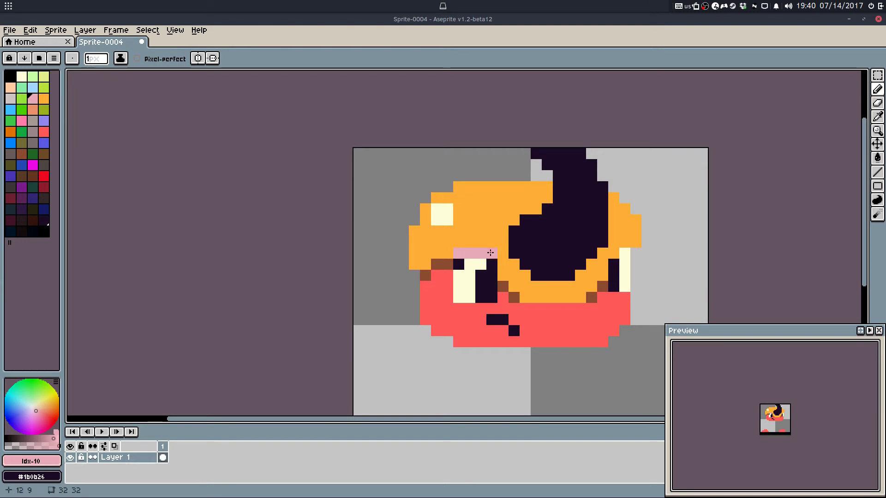
left_click(470, 265, "alt")
left_click(459, 264)
left_click(489, 256, "alt")
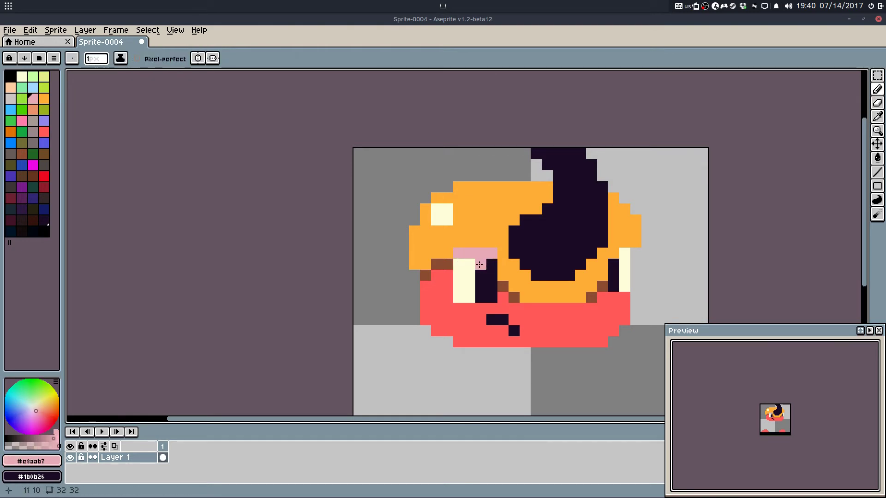
Step: Shade the bottom row of the left pupil and the right pupil's lowest pixel with brown #8c4b31
left_click(503, 286, "alt")
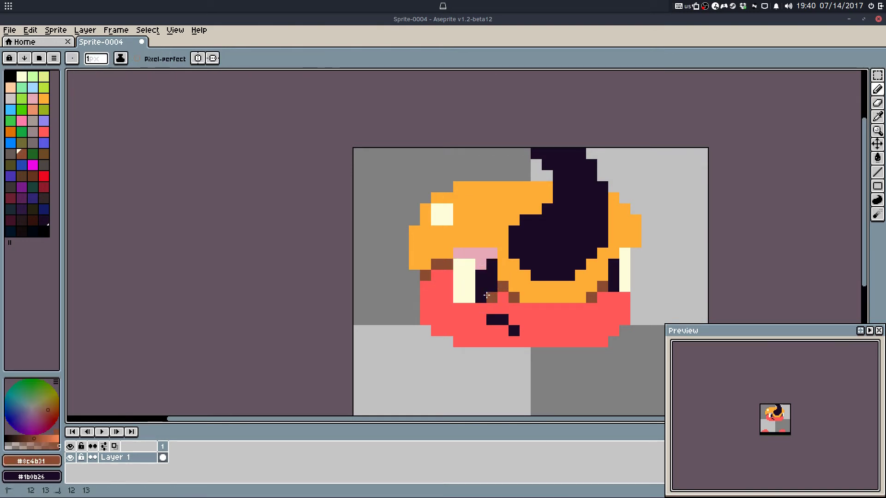
left_click_drag(492, 298, 481, 297)
left_click(637, 297)
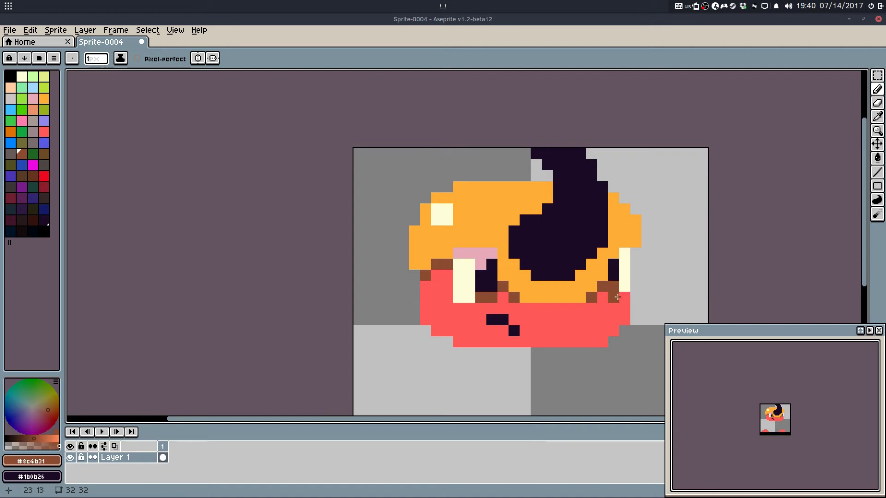
Step: Extend the right eye's white one pixel down and recolour its two upper outer pixels orange #ffad37 and dark #1b0b26
key("ctrl+z")
left_click(616, 297)
left_click(625, 285, "alt")
left_click(624, 297)
left_click(616, 266, "alt")
left_click(622, 264)
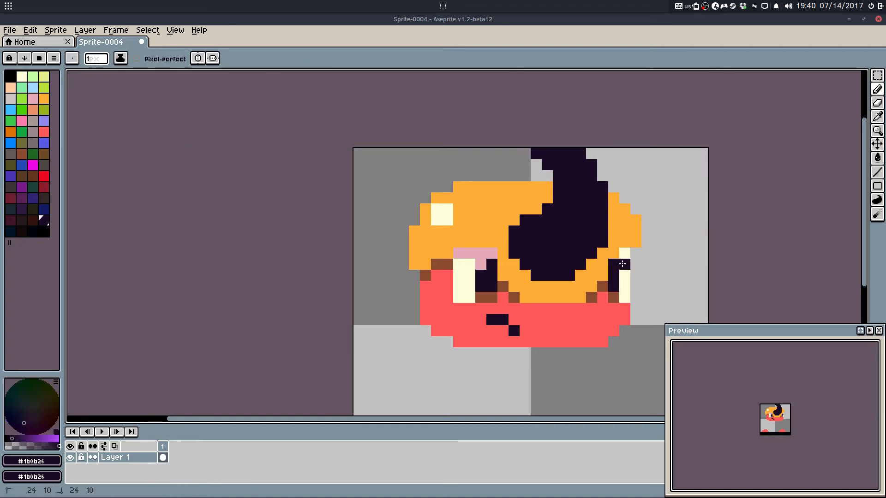
left_click(636, 242, "alt")
left_click(625, 253)
key("ctrl+z")
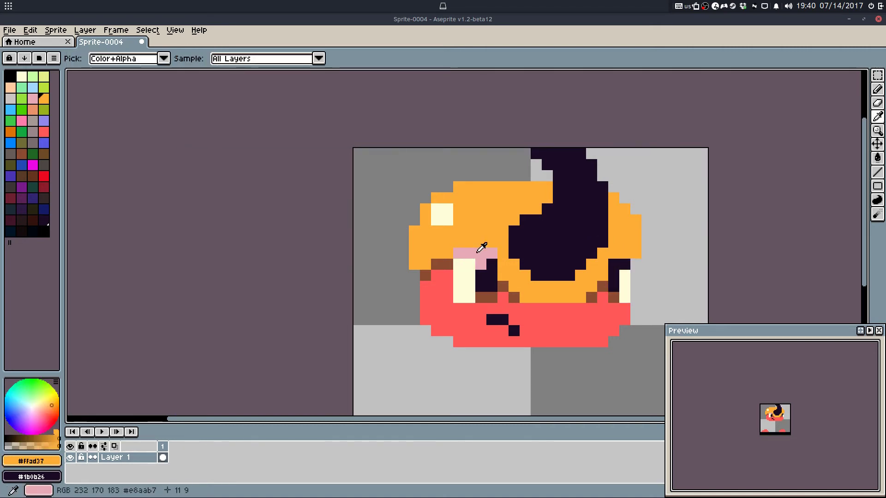
Step: Tint both eye whites' lower outer corners and the line above the right eye pink #e8aab7, and repaint the right white's upper pixel #fffdd9
left_click(478, 252, "alt")
left_click(469, 263)
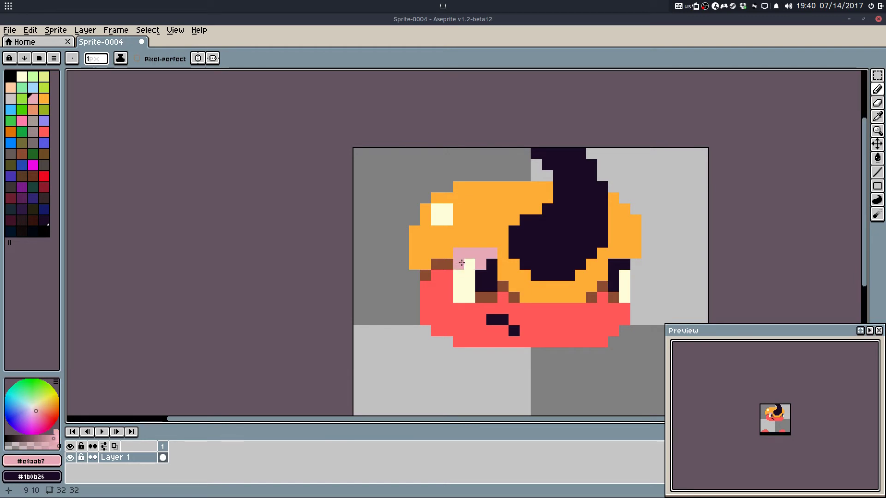
key("ctrl+z")
left_click(459, 298)
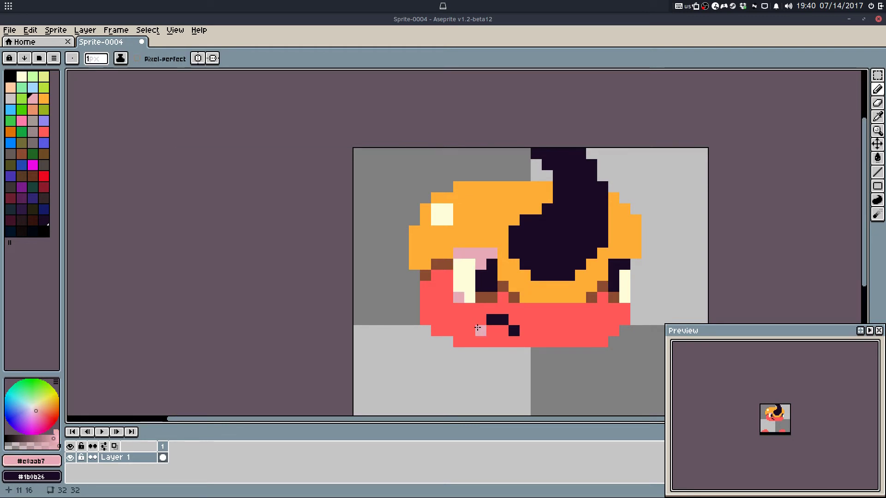
left_click_drag(614, 287, 613, 293)
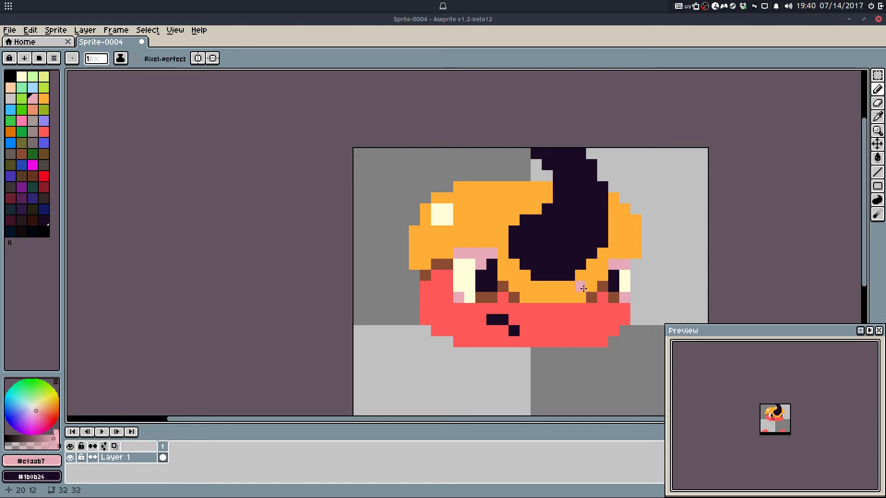
key("ctrl+z")
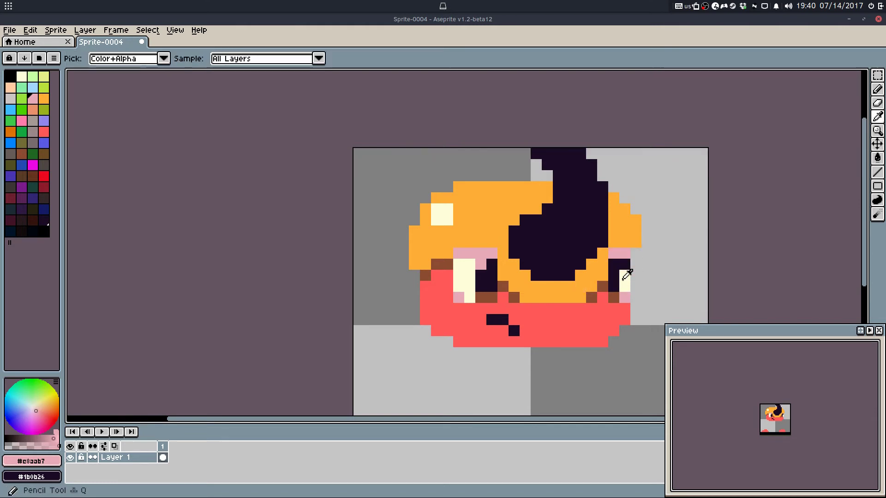
left_click(623, 279, "alt")
left_click(624, 266)
Step: Extend the left pupil one row up into the pink lid line with dark #1b0b26, keeping its pink highlight pixel
left_click(615, 267, "alt")
left_click(483, 262)
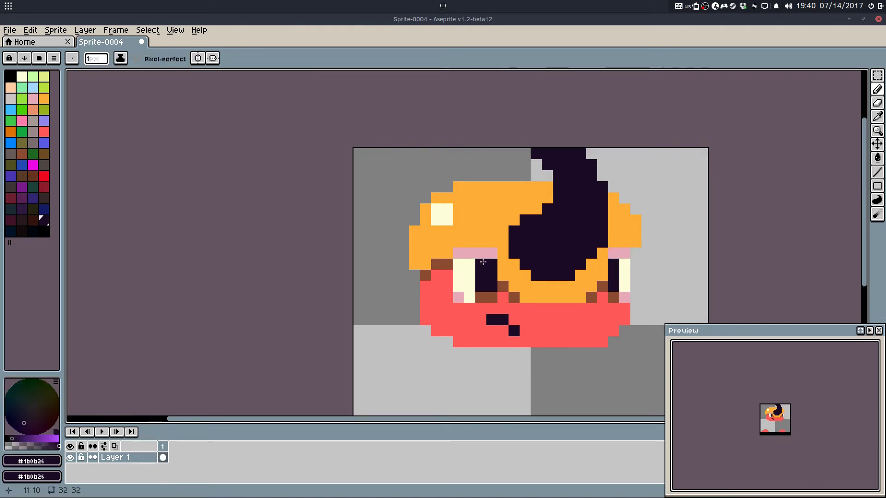
left_click_drag(478, 252, 457, 253)
key("ctrl+z")
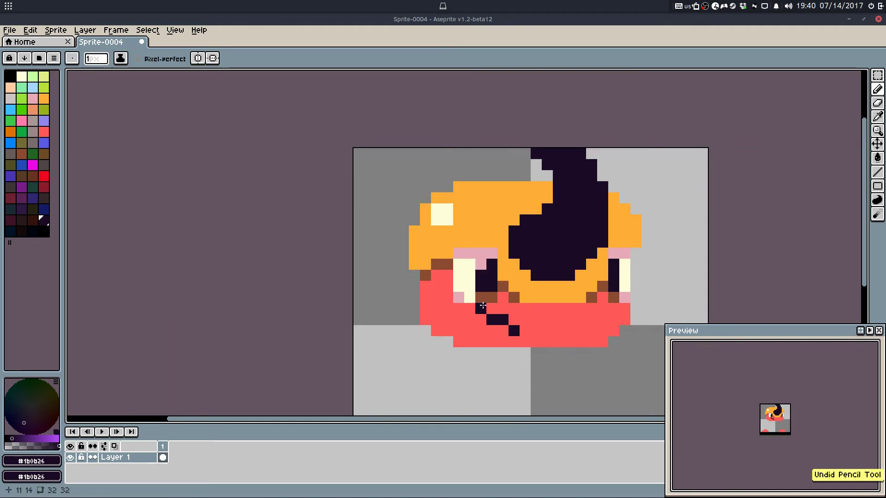
left_click(481, 264)
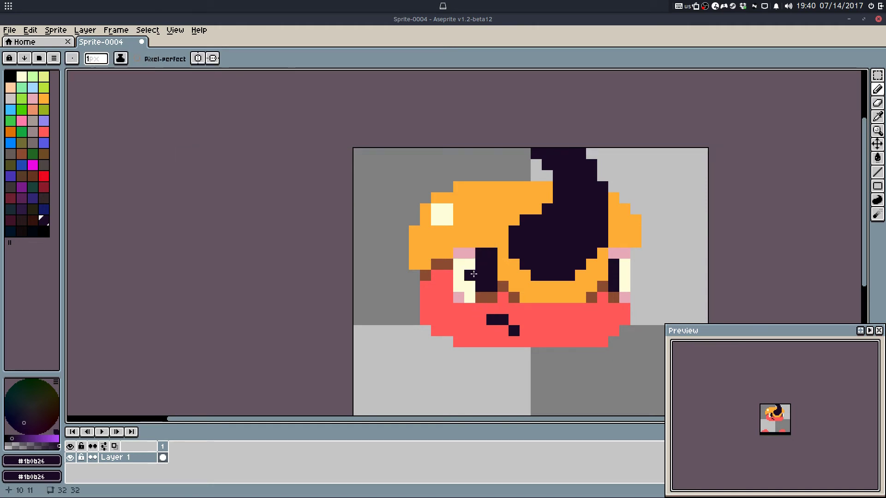
left_click(475, 254, "alt")
scroll(543, 247, "down", 3)
scroll(543, 247, "down", 2)
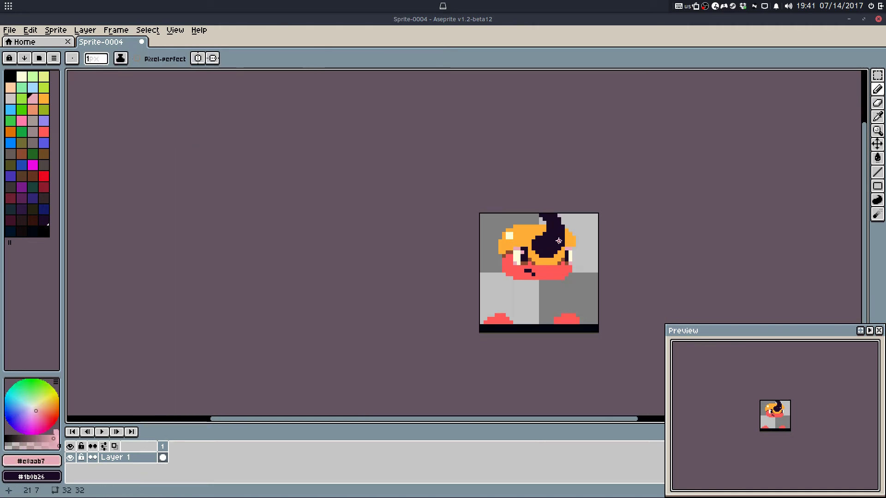
Step: Recolour the pink line above the right eye with dark #1b0b26
scroll(553, 247, "up", 6)
left_click(567, 248, "alt")
left_click(568, 245)
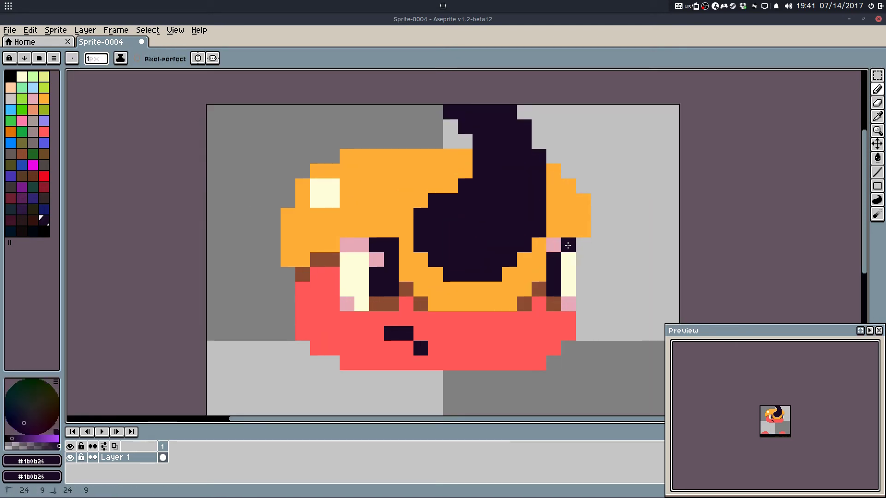
key("ctrl+z")
left_click(568, 247, "alt")
left_click(568, 250)
scroll(588, 326, "down", 4)
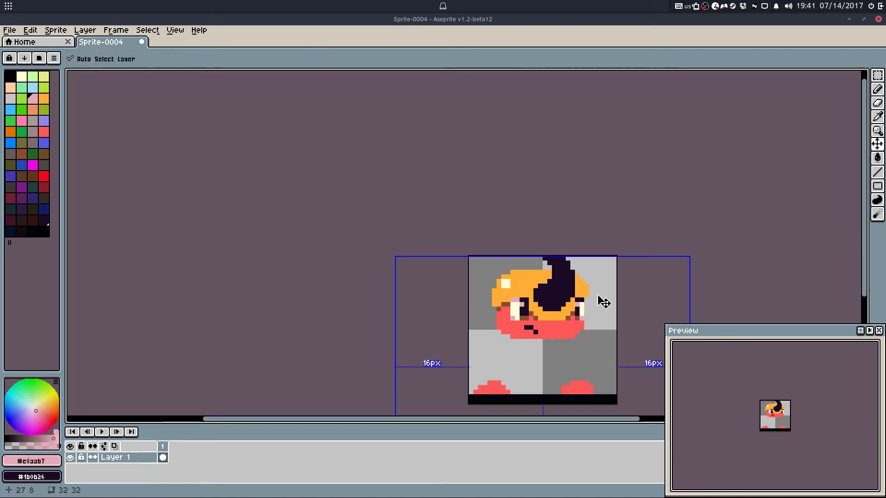
key("ctrl+z")
Step: Try widening the left pupil's pink highlight by one pixel
scroll(527, 310, "up", 3)
left_click(526, 299)
scroll(550, 275, "down", 4)
scroll(541, 275, "up", 4)
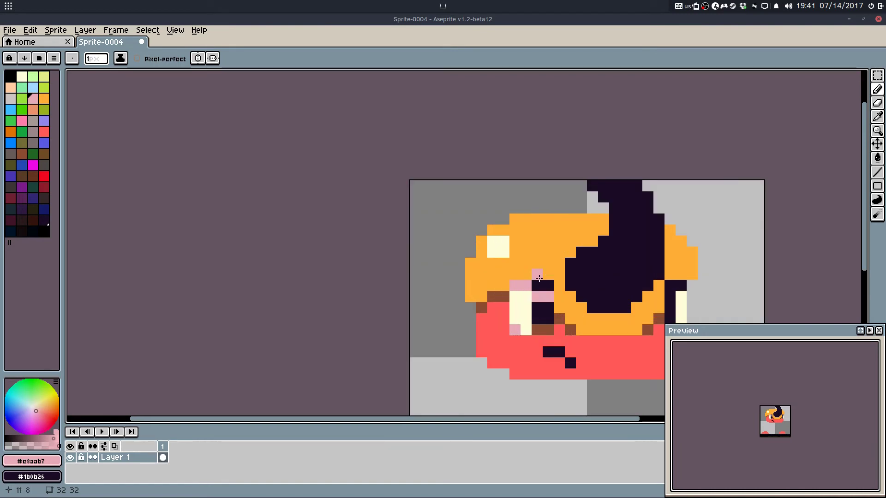
key("ctrl+z")
scroll(556, 283, "down", 5)
scroll(556, 293, "up", 6)
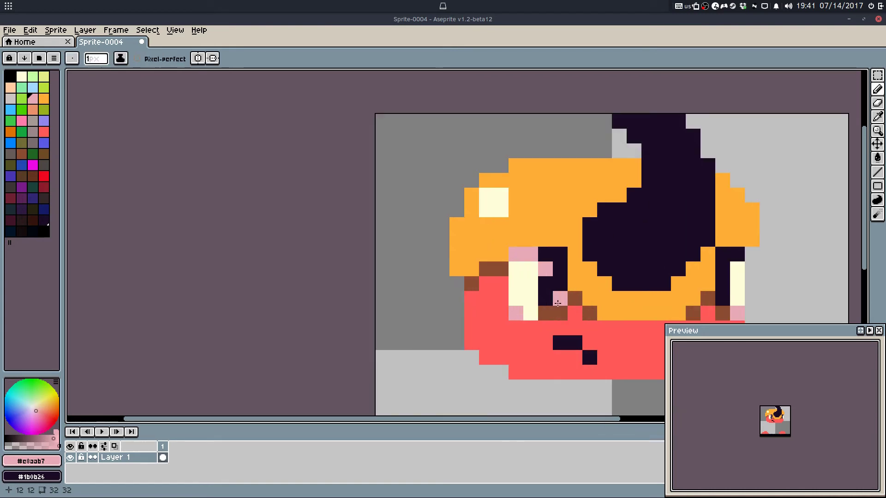
Step: Recolour the left pupil's highlight pixel and the right pupil's upper pixel with brown #8c4b31
left_click(559, 309, "alt")
left_click(545, 268)
scroll(586, 247, "down", 6)
scroll(613, 247, "up", 6)
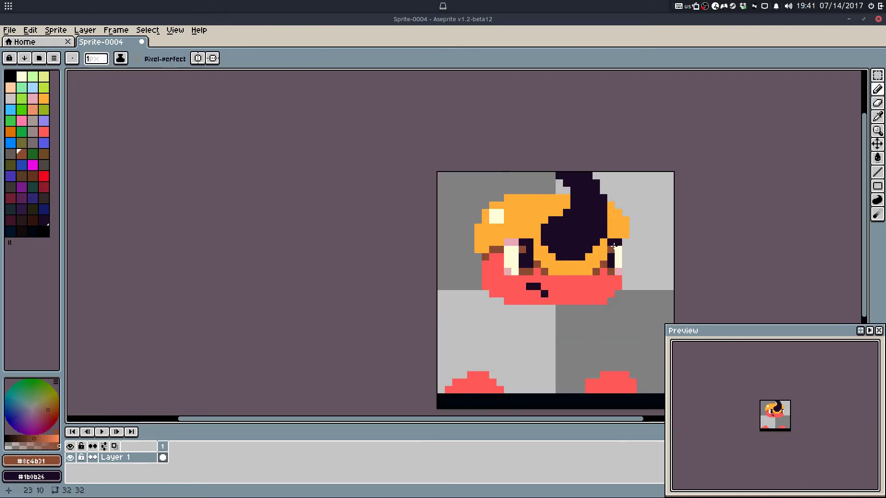
left_click(630, 292)
Step: Recolour the right eye's whole white column pink #e8aab7
left_click(621, 285, "alt")
left_click_drag(621, 252, 621, 277)
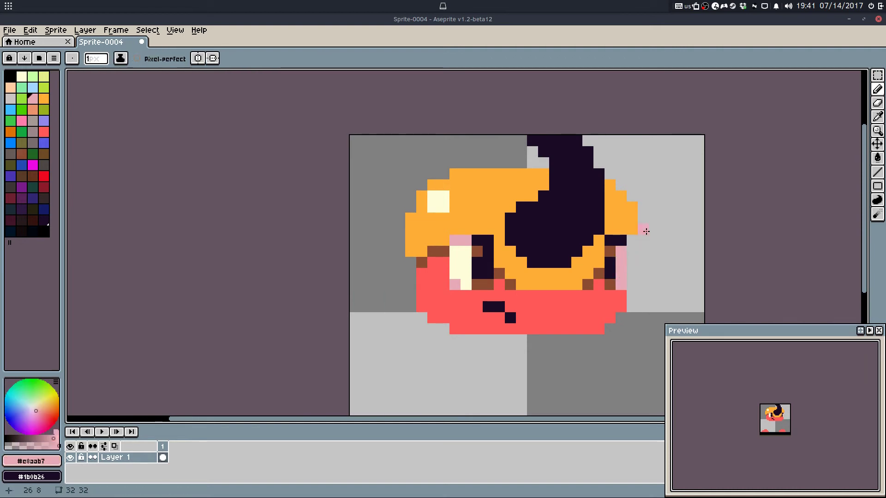
scroll(647, 231, "down", 3)
scroll(647, 231, "up", 3)
Step: Shade the red face's lower left and right corners with two stepped brown #8c4b31 pixels each
left_click(619, 259, "alt")
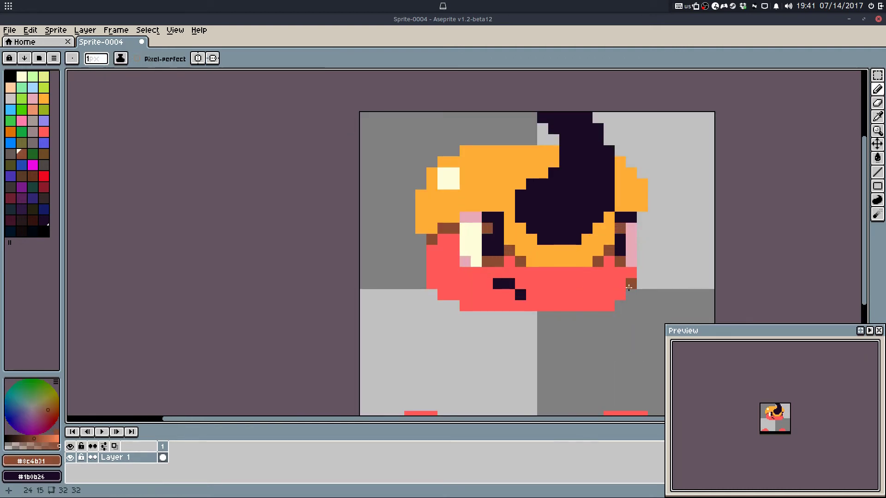
left_click(624, 296)
key("ctrl+z")
left_click_drag(631, 295, 619, 306)
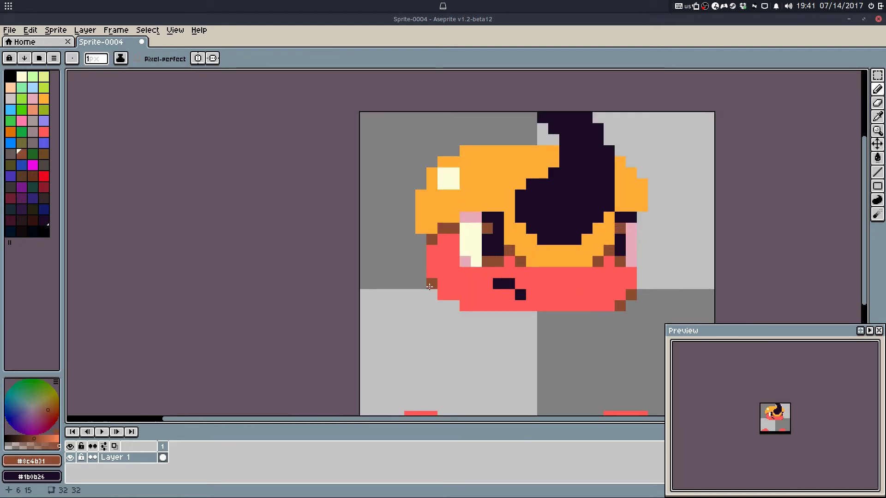
left_click_drag(442, 295, 449, 304)
key("ctrl+z")
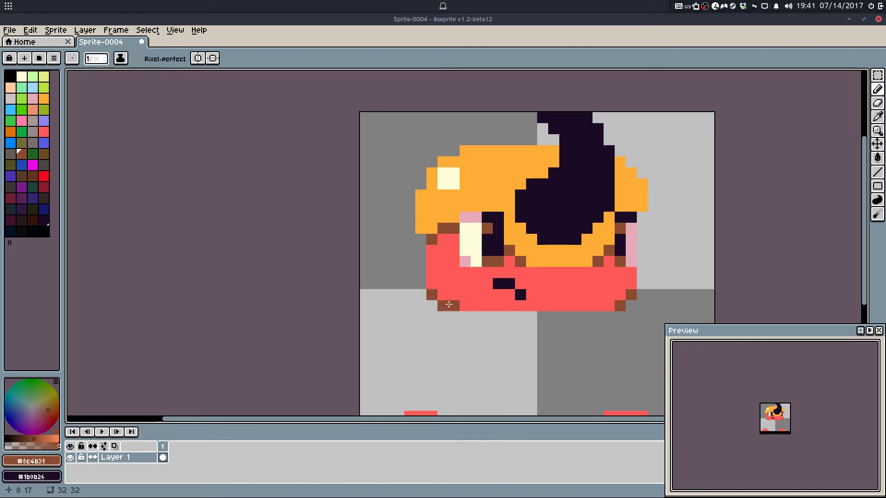
left_click(462, 287, "alt")
left_click(454, 306)
Step: Try filling the red gap beside the left pupil's brown bottom row with a brown #8c4b31 pixel
left_click(432, 294, "alt")
left_click(508, 260)
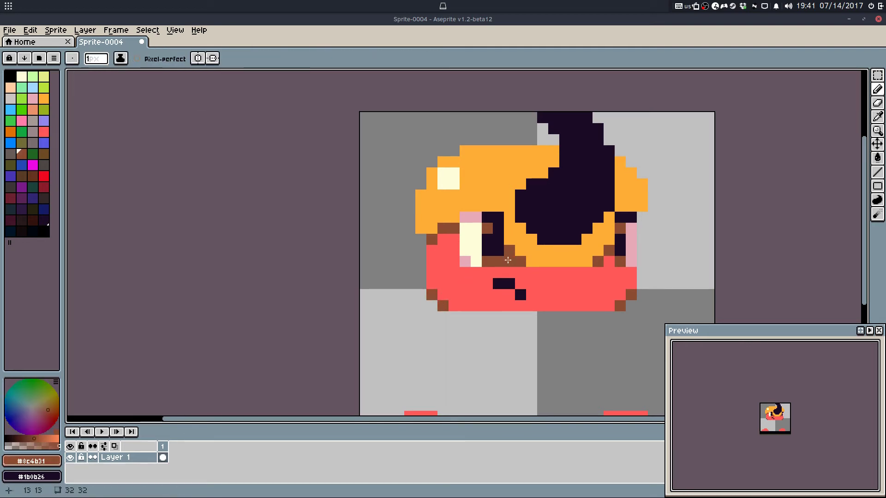
scroll(507, 260, "down", 10)
scroll(536, 326, "up", 8)
key("ctrl+z")
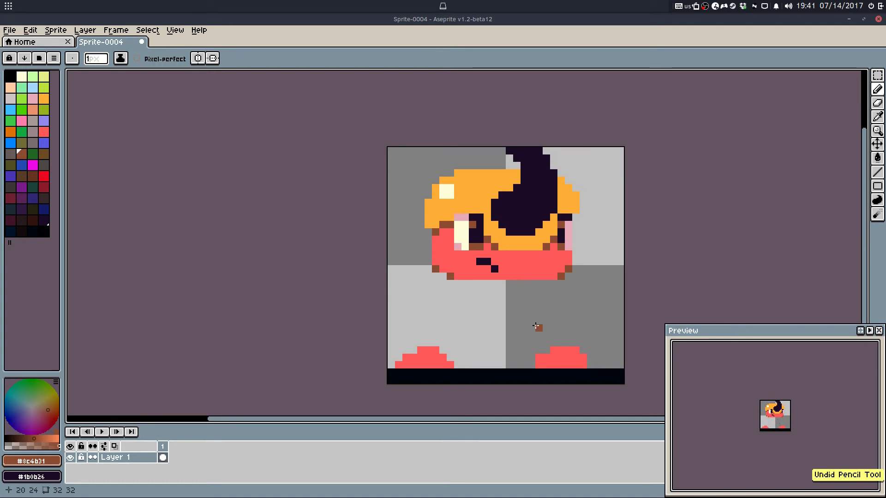
Step: Save the sprite as BeetleWarrior in the Streaming Art folder
key("ctrl+s")
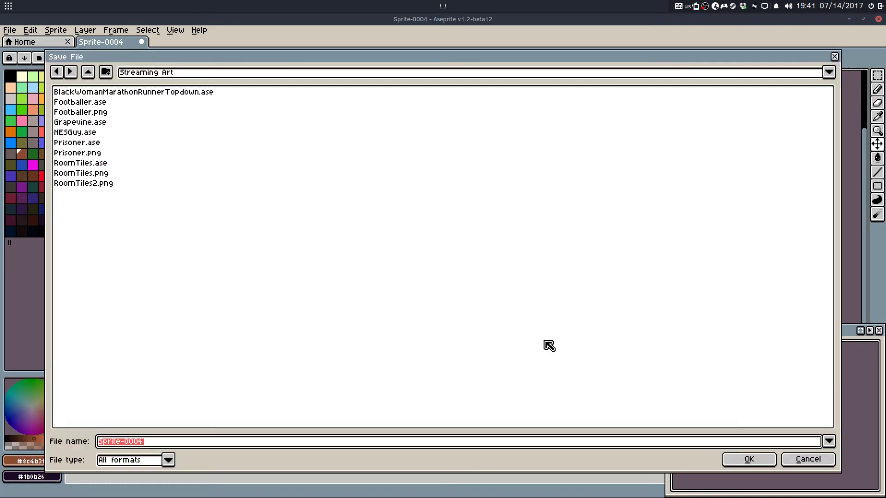
type("Beetle")
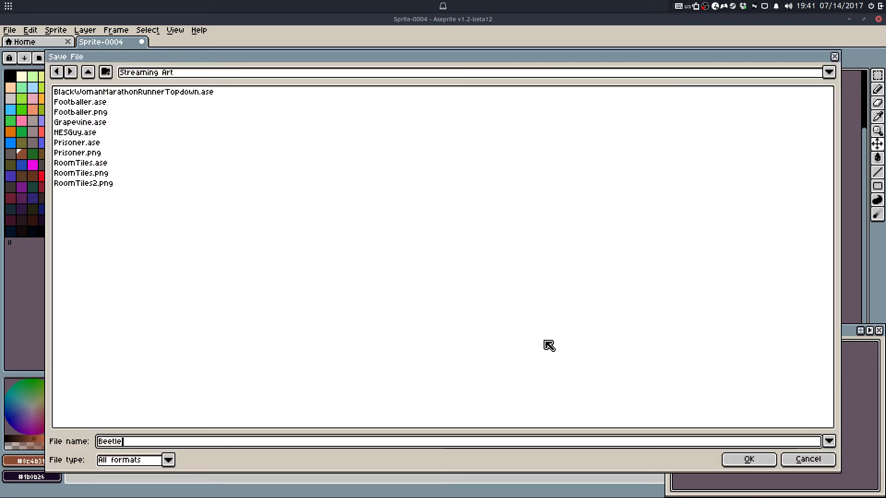
type("Warrior")
key("Return")
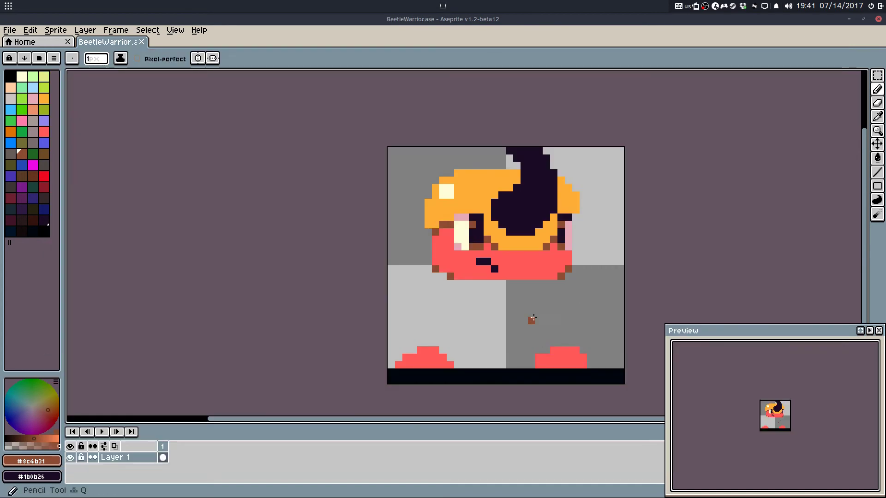
Step: Try trimming the orange head's outer left, upper-left and right edges by one pixel with the Eraser
scroll(534, 318, "up", 2)
left_click_drag(360, 210, 356, 300)
scroll(357, 302, "down", 1)
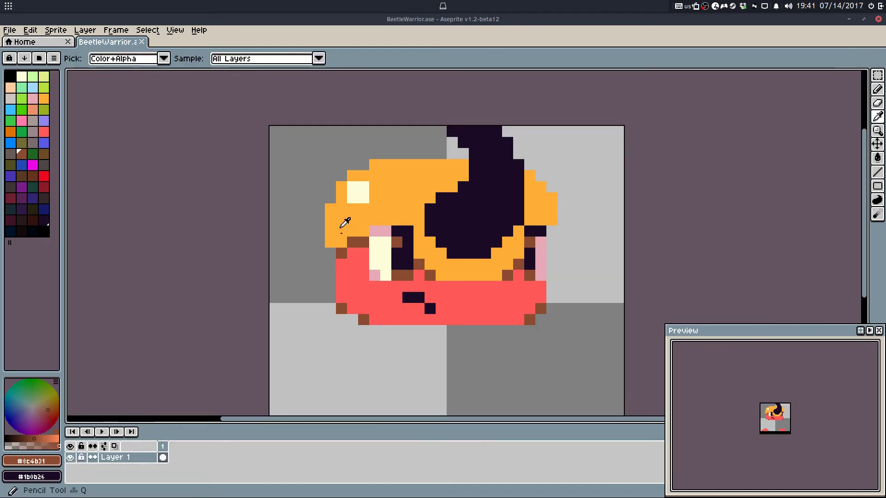
left_click(345, 223, "alt")
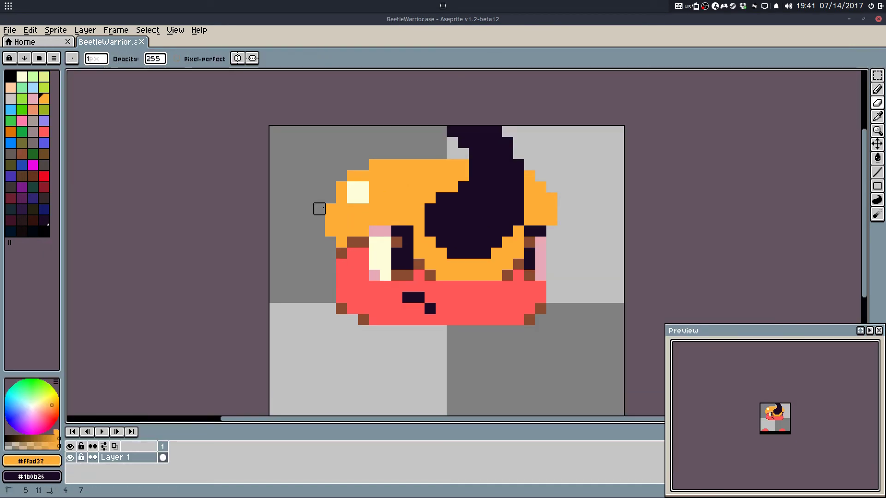
key("ctrl+z")
left_click_drag(330, 207, 331, 242)
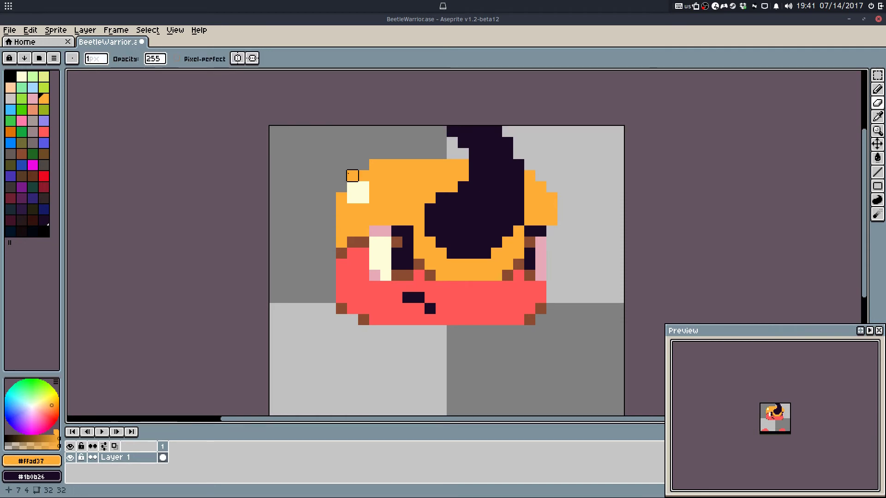
left_click(352, 176)
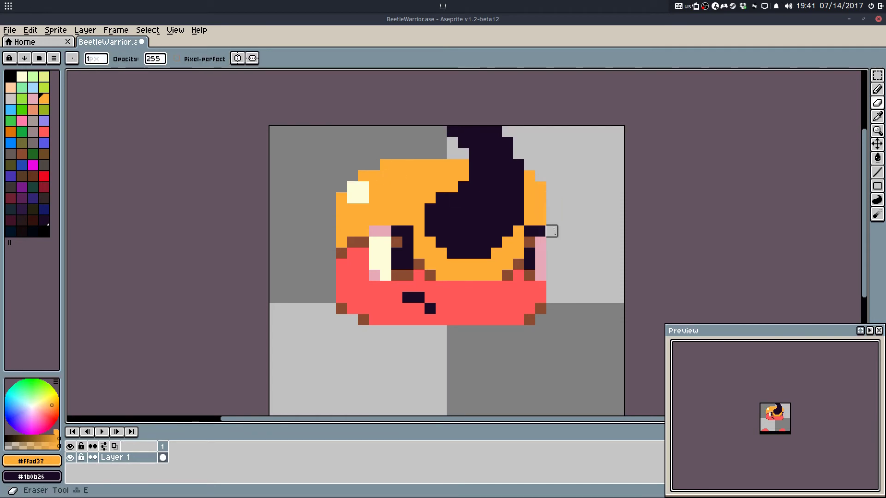
scroll(568, 194, "down", 6)
key("ctrl+z")
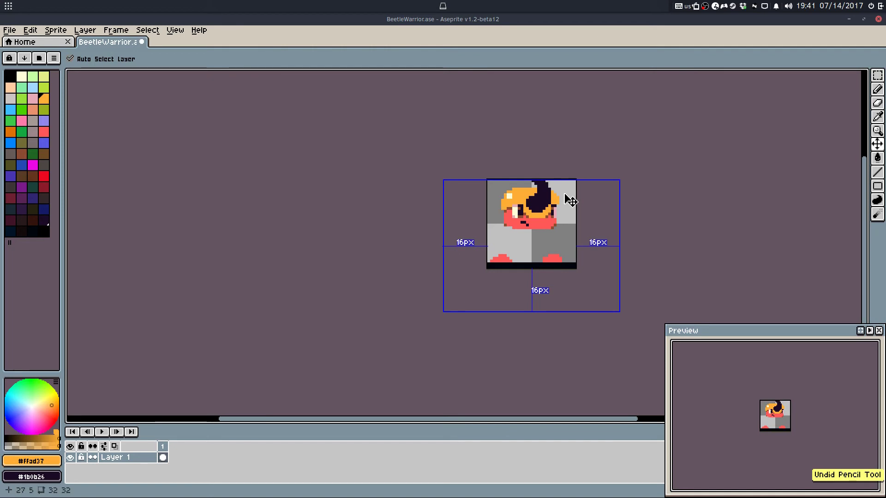
Step: Try extending the brown #8c4b31 shading upward on the orange beside the inner edges of both pupils
key("b")
scroll(524, 208, "up", 3)
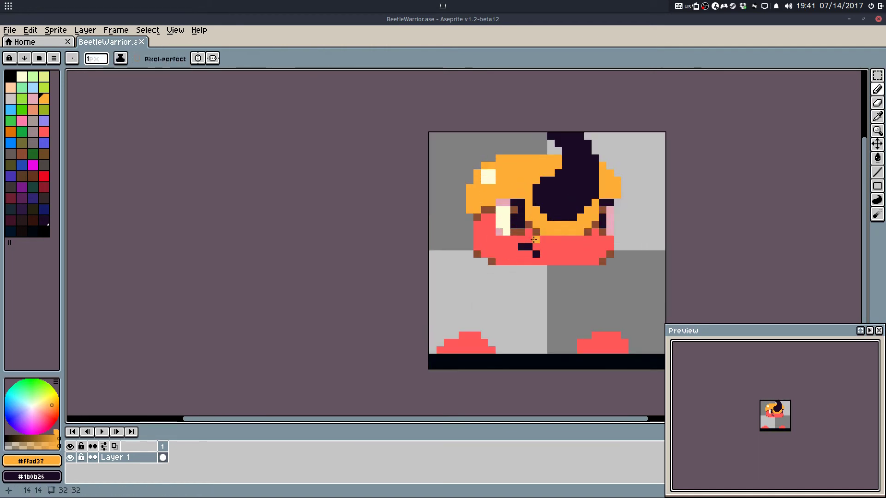
scroll(534, 240, "up", 3)
left_click(516, 217, "alt")
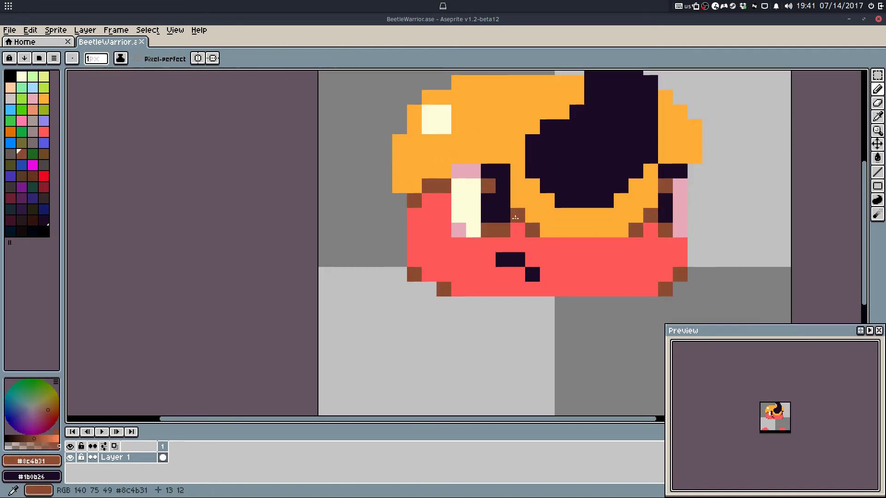
left_click_drag(516, 207, 519, 188)
key("ctrl+z")
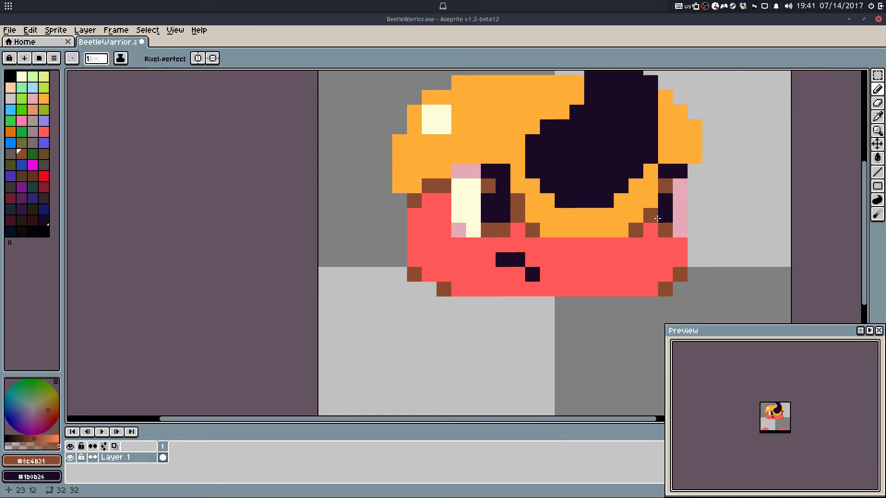
left_click_drag(652, 202, 652, 231)
scroll(651, 240, "down", 4)
scroll(642, 239, "up", 3)
key("ctrl+z")
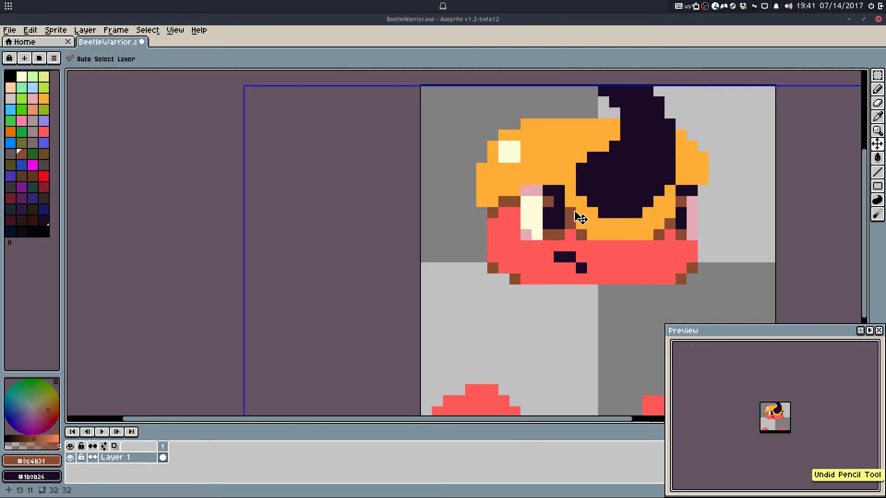
Step: Shade the orange band beneath the dark hair curl, between the curl and the right eye, with brown #8c4b31
left_click_drag(611, 226, 605, 224)
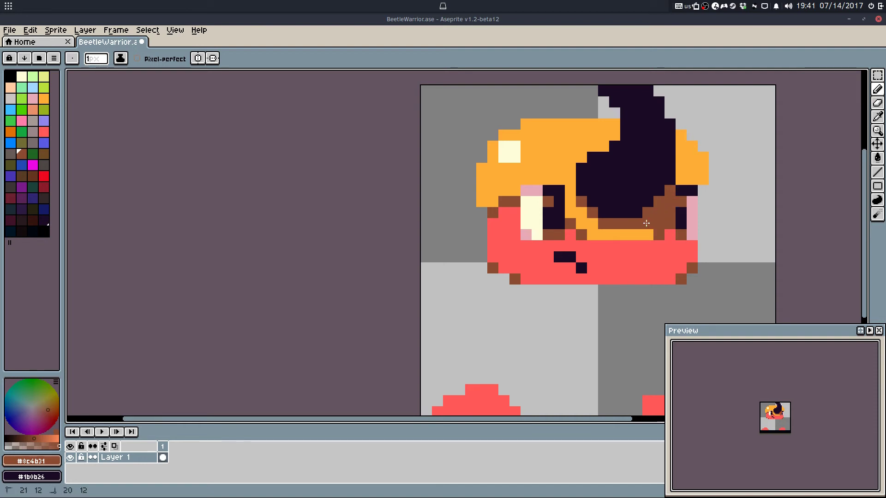
left_click_drag(647, 231, 615, 233)
scroll(662, 234, "down", 4)
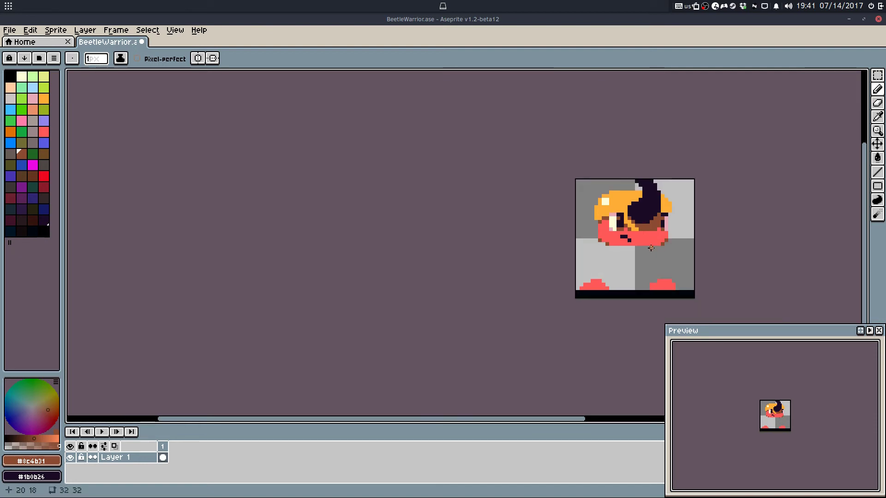
Step: Undo the brown shading beneath the dark hair curl and save the sprite
key("ctrl+z")
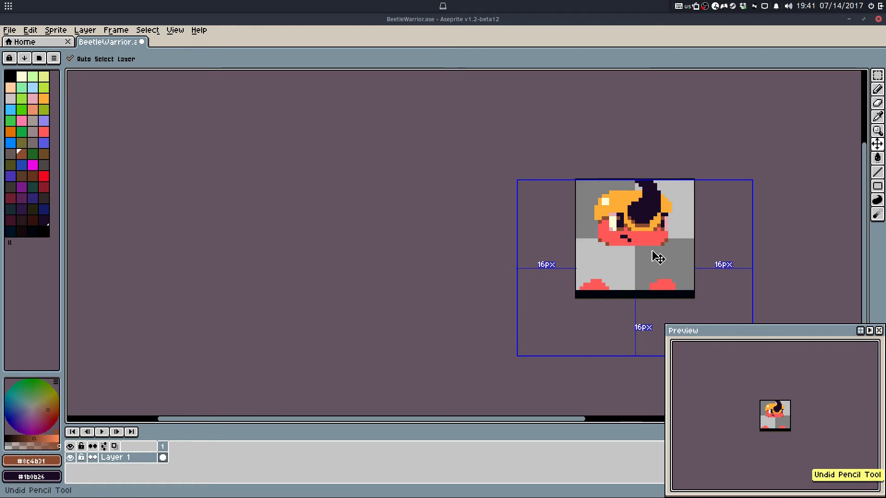
key("ctrl+s")
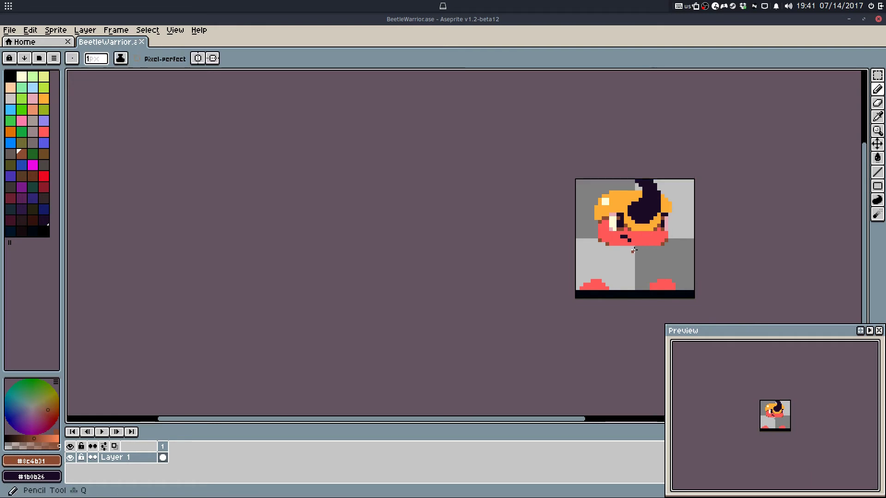
Step: Extend the pink shading down the outer edge of the left eye's white and save the sprite
scroll(646, 254, "up", 3)
left_click(591, 195, "alt")
scroll(584, 195, "up", 1)
left_click_drag(577, 209, 548, 185)
left_click(542, 154, "alt")
left_click(539, 166)
key("ctrl+s")
Step: Try sketching an orange #ffad37 arm outline below the left end of the jaw
left_click(523, 149, "alt")
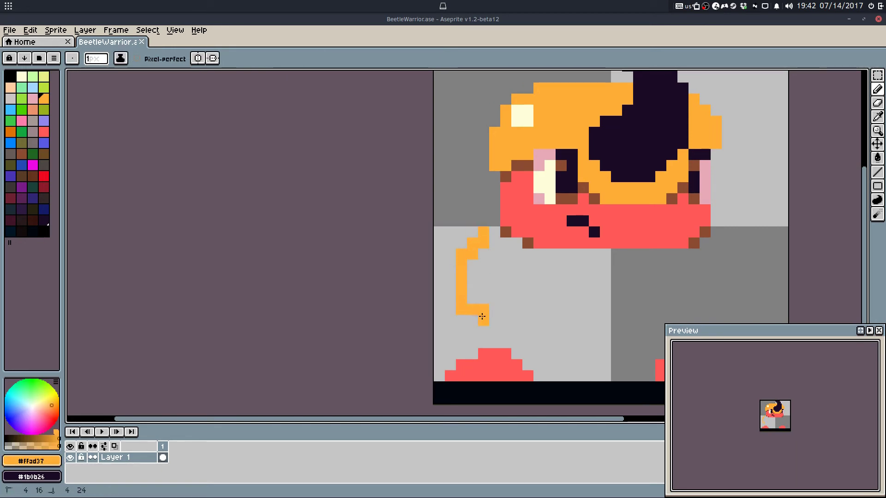
mouse_move(547, 263)
left_mouse_down()
mouse_move(490, 273)
mouse_move(496, 306)
left_mouse_up()
key("ctrl+z")
Step: Stamp a red #ff5959 hand below the left half of the jaw with a 5-pixel round brush
left_click(562, 229, "alt")
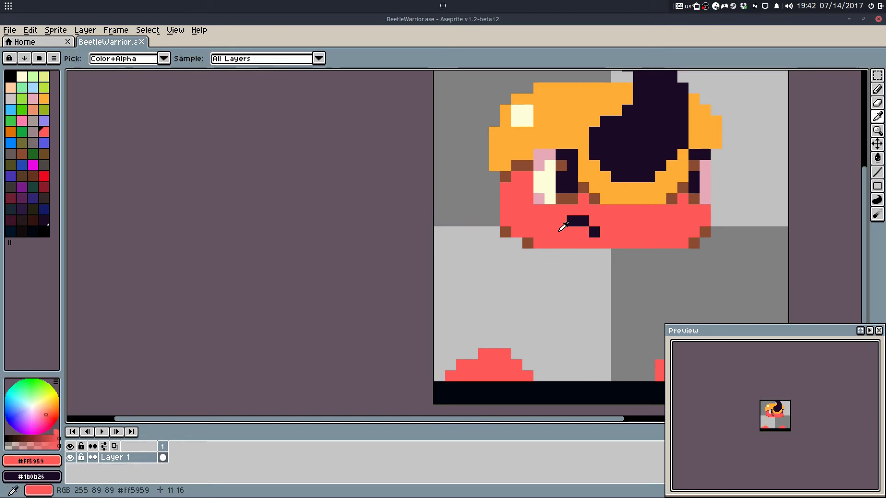
key("plus")
key("plus")
key("plus")
key("plus")
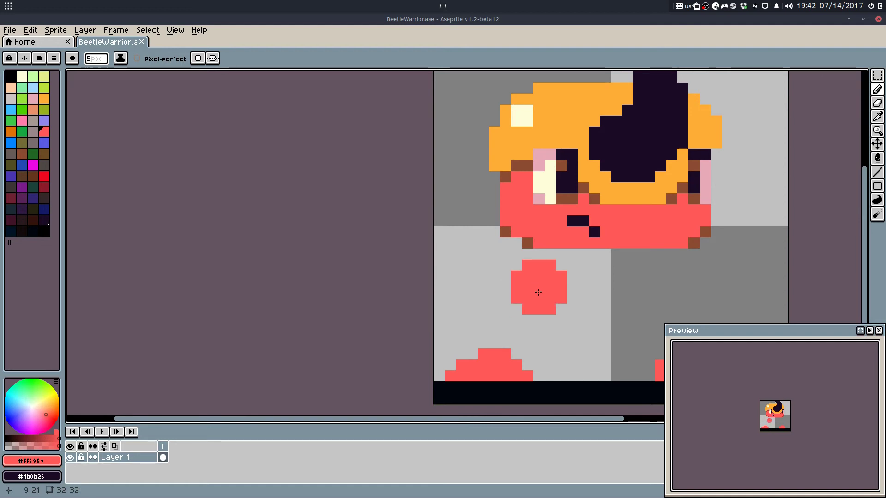
left_click(532, 295)
Step: Outline an orange #ffad37 body shape beneath the right half of the jaw with a 1-pixel pencil
mouse_move(640, 295)
left_mouse_down()
mouse_move(483, 269)
mouse_move(480, 249)
mouse_move(460, 275)
mouse_move(530, 277)
left_mouse_up()
key("minus")
key("minus")
key("minus")
key("minus")
left_click(497, 171, "alt")
key("ctrl+z")
mouse_move(462, 272)
left_mouse_down()
mouse_move(568, 279)
mouse_move(570, 258)
left_mouse_up()
left_click(529, 255)
mouse_move(478, 237)
left_mouse_down()
mouse_move(550, 238)
mouse_move(584, 227)
left_mouse_up()
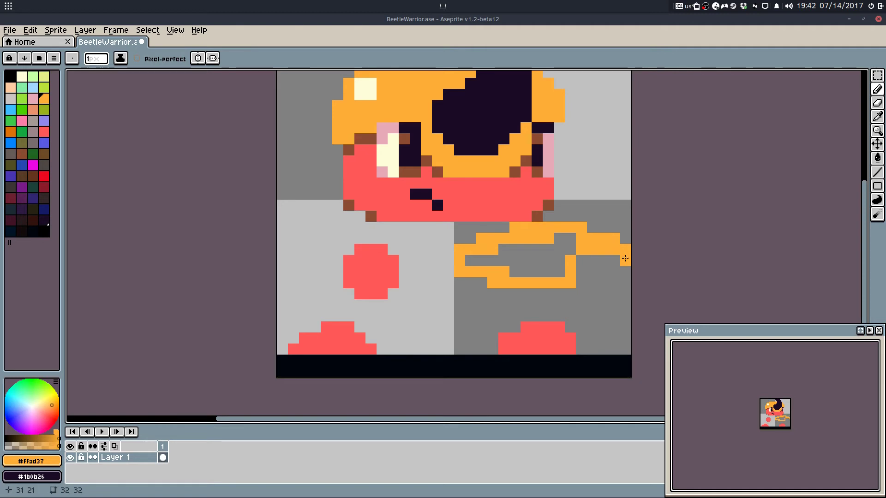
left_click_drag(625, 259, 581, 261)
Step: Fill the outlined body shape with orange #ffad37
key("g")
left_click(554, 266)
key("b")
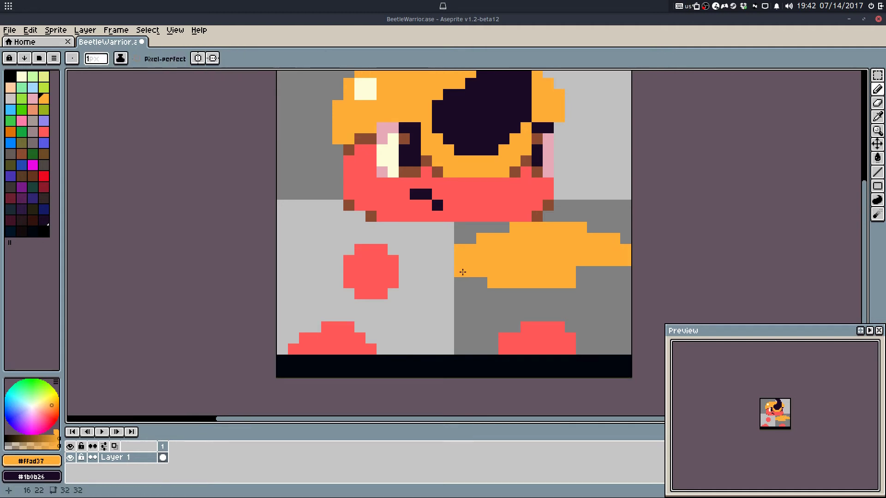
Step: Select the orange body and move it 8 pixels left so it sits centred under the head
key("m")
left_click_drag(456, 223, 632, 293)
left_click_drag(572, 275, 468, 275)
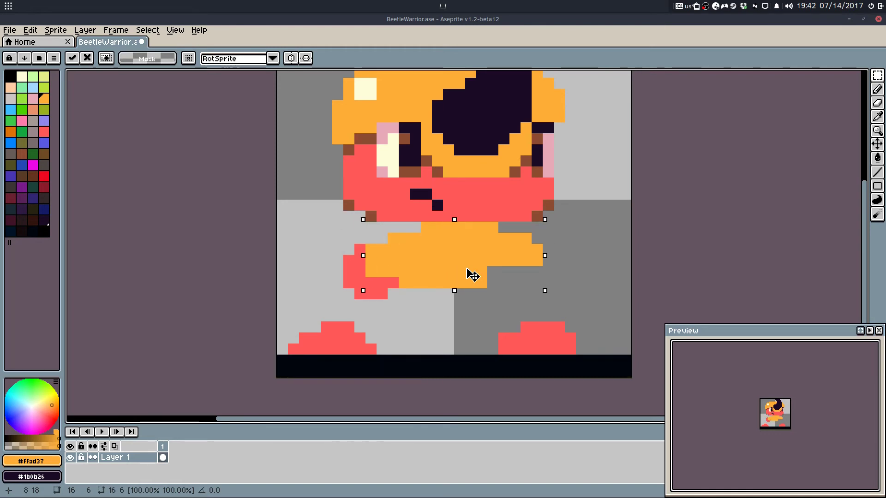
left_click(427, 316)
key("b")
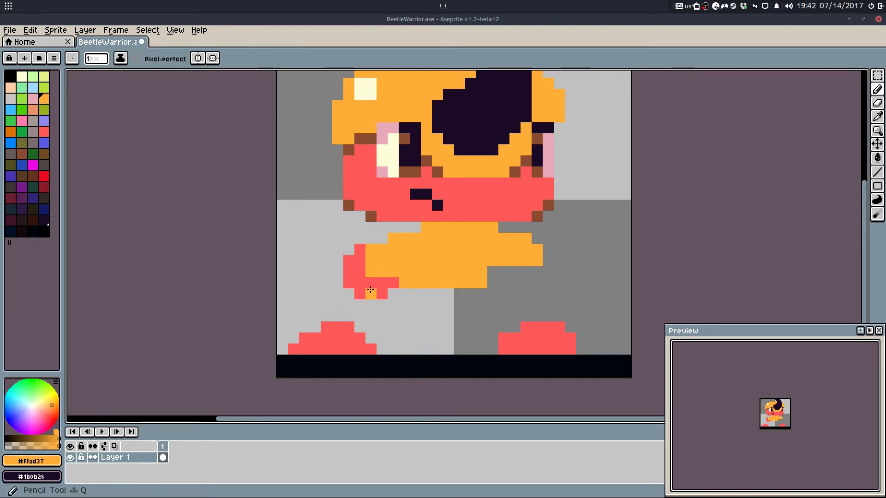
Step: Select the remains of the red circle beside the orange body and delete them
left_click(361, 272, "alt")
key("w")
left_click(359, 257)
key("Delete")
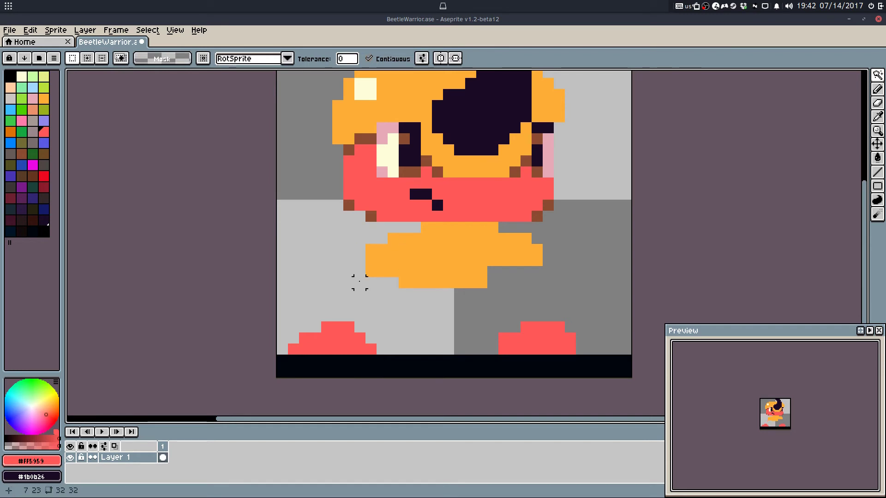
key("ctrl+z")
key("v")
key("ctrl+y")
Step: Draw red #ff5959 hands beneath the left and right ends of the orange body
key("b")
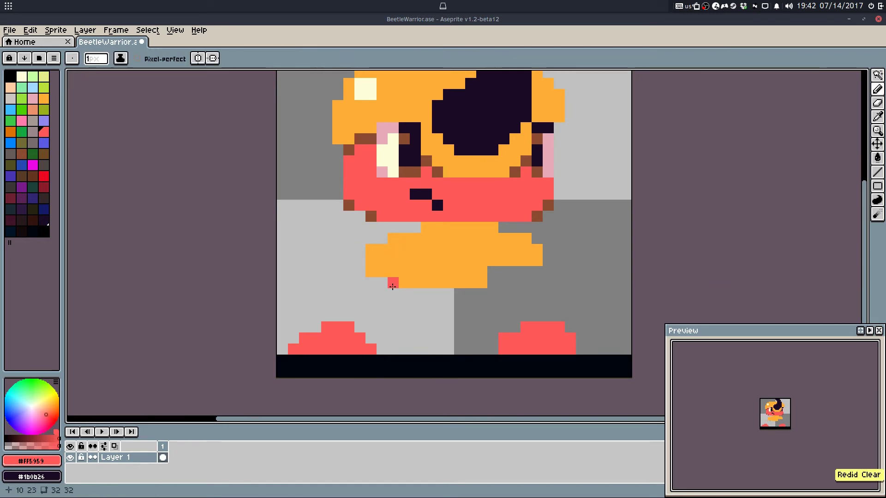
mouse_move(392, 283)
left_mouse_down()
mouse_move(424, 293)
mouse_move(402, 305)
left_mouse_up()
left_click(396, 302)
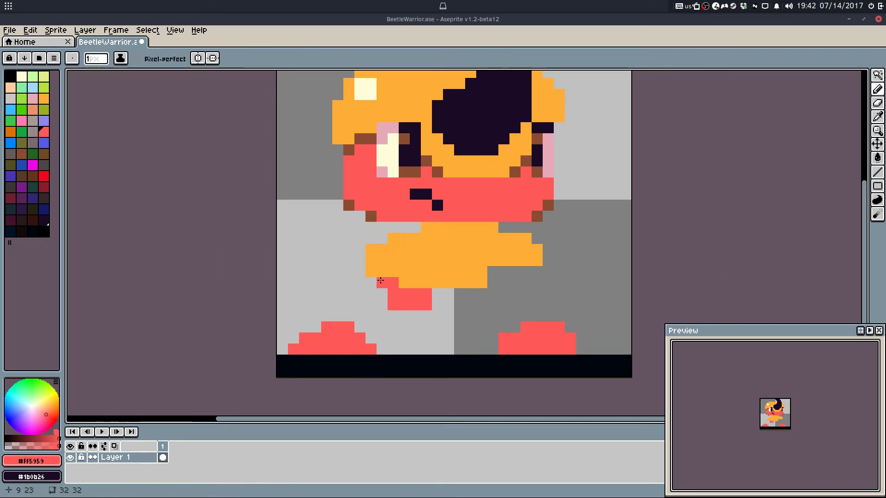
left_click(433, 294)
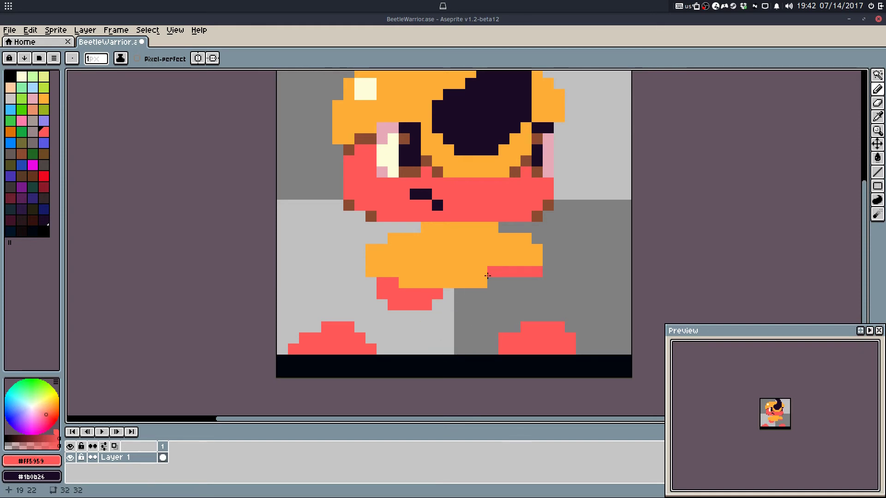
left_click_drag(488, 276, 534, 282)
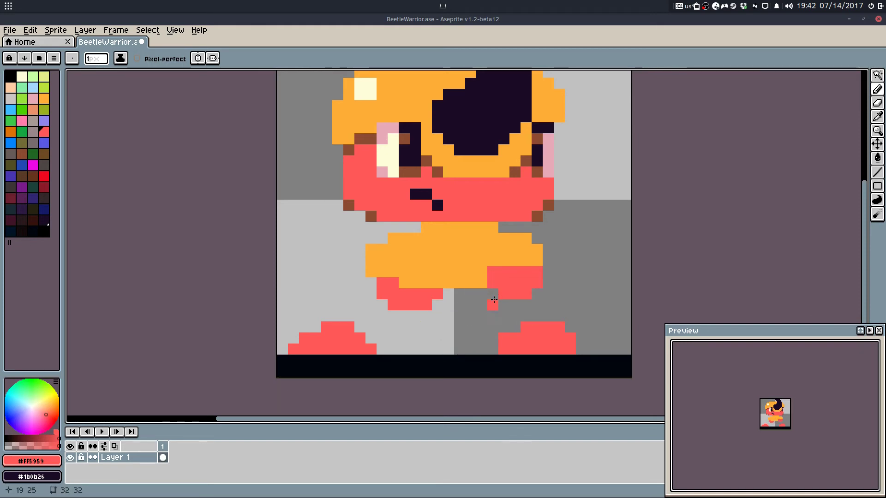
Step: Select the right arm with its hand and move it 2 pixels right
key("m")
left_click_drag(477, 232, 554, 313)
key("Right")
key("Right")
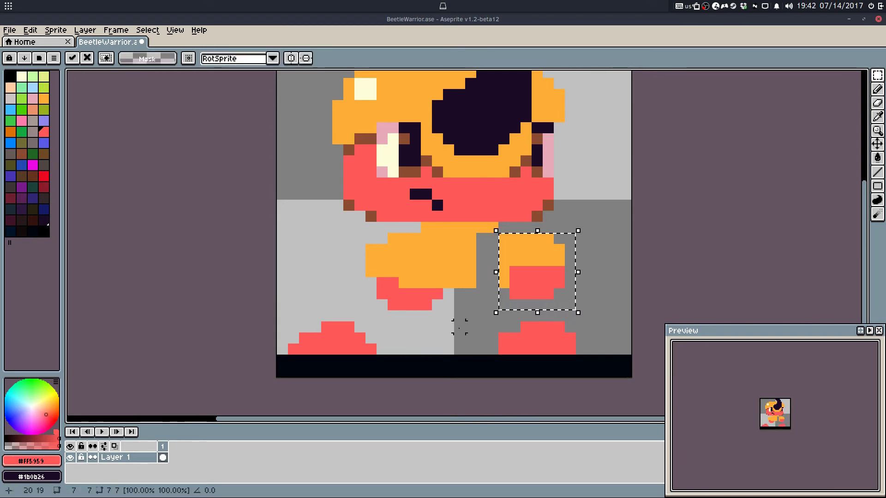
Step: Select the left arm with its hand and move it 3 pixels left at its original height
left_click_drag(356, 236, 445, 324)
key("Left")
key("Left")
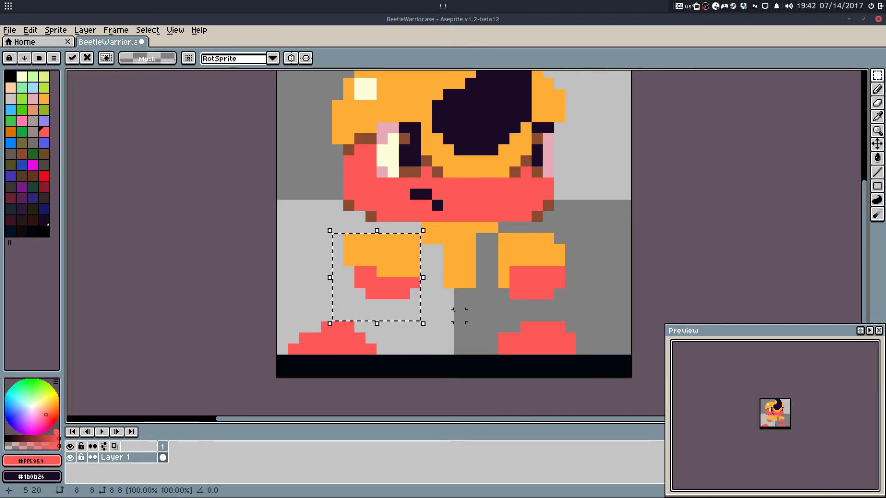
key("Left")
key("Down")
Step: Fill the gaps between the torso and both arms with orange #ffad37 and extend the right arm's tip outward by two pixels
key("b")
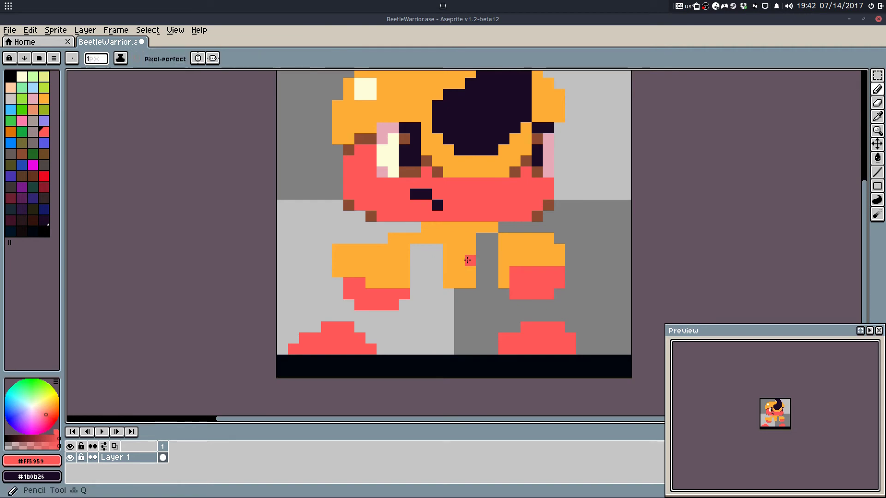
left_click(467, 260, "alt")
mouse_move(437, 283)
left_mouse_down()
mouse_move(415, 278)
mouse_move(525, 272)
mouse_move(475, 274)
left_mouse_up()
key("ctrl+z")
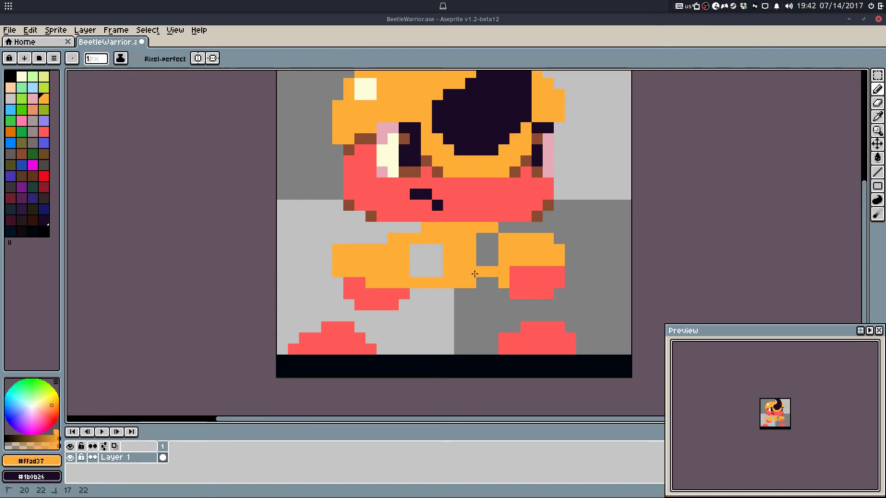
key("w")
left_click(484, 257)
left_click(425, 264)
key("q")
left_click(571, 246)
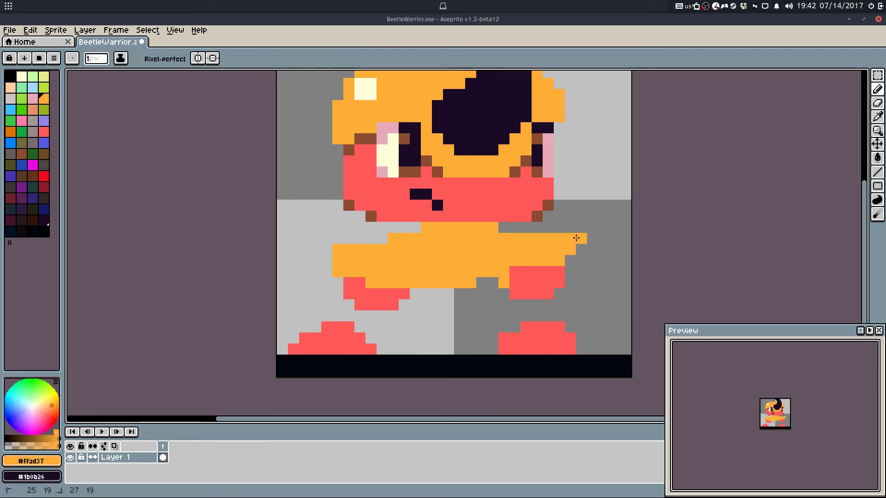
Step: Select the left arm with its hand and move it 2 pixels back toward the torso
key("m")
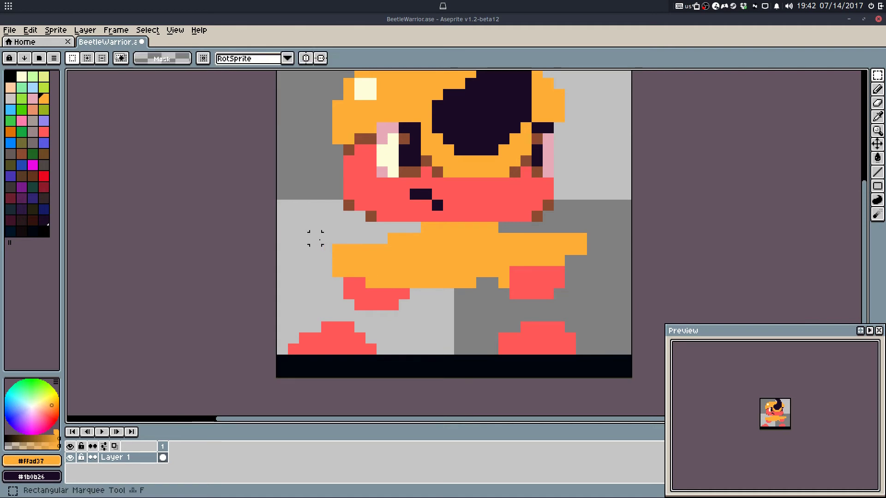
left_click_drag(312, 222, 434, 309)
key("Right")
key("Right")
key("ctrl+d")
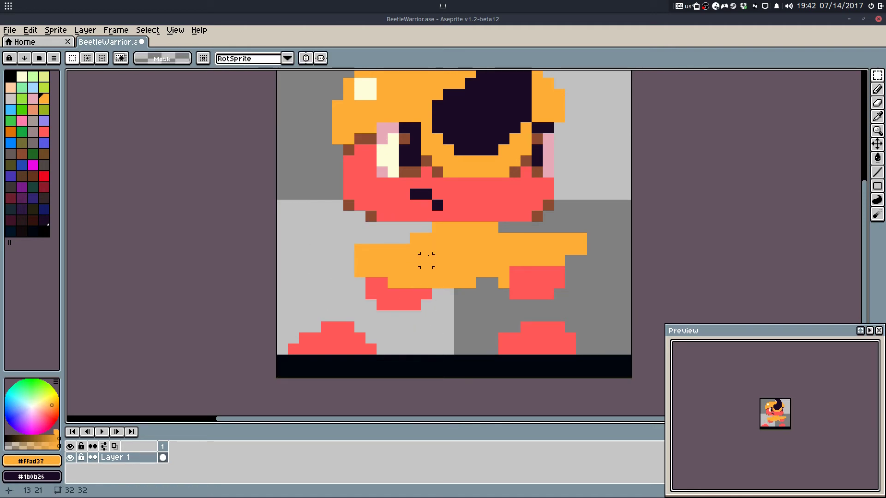
Step: Fill out the left shoulder in orange and erase the stray orange pixel beside the right hand
key("b")
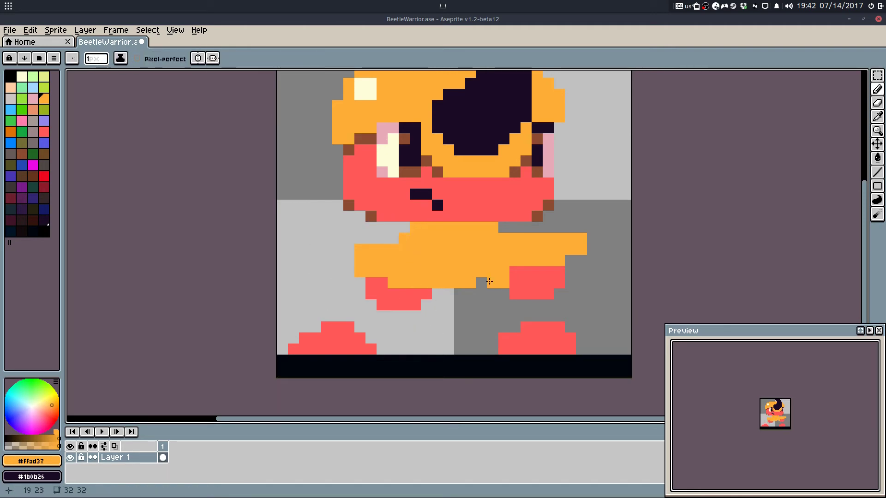
key("e")
left_click(503, 282)
Step: Paint the right arm's tip brown #8c4b31 and draw a brown shadow line across the upper chest below the neck
key("b")
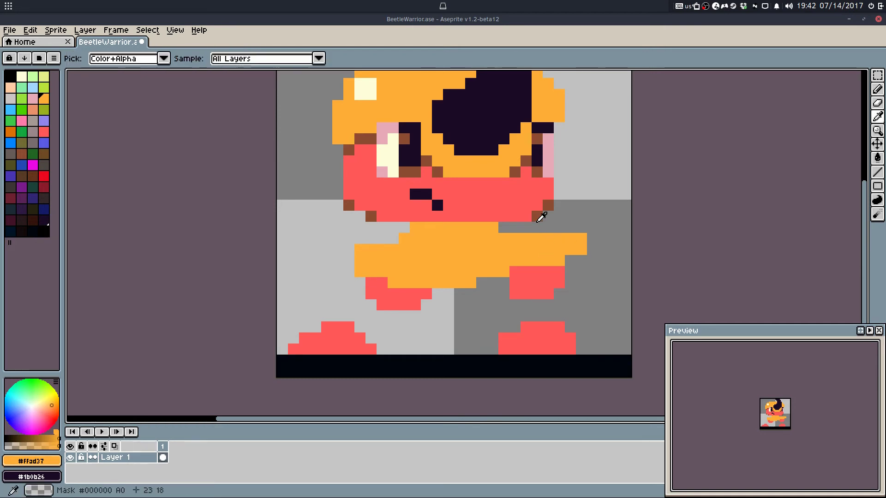
left_click(541, 217, "alt")
left_click(571, 240)
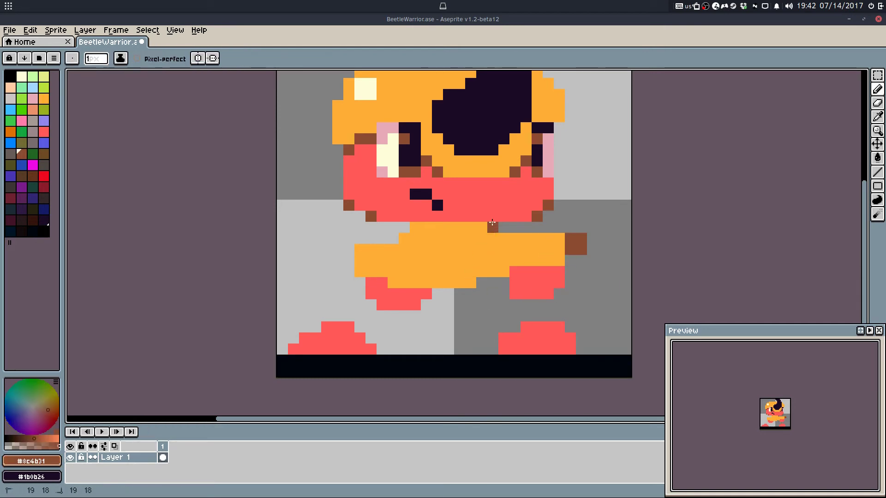
left_click_drag(415, 229, 485, 228)
key("ctrl+z")
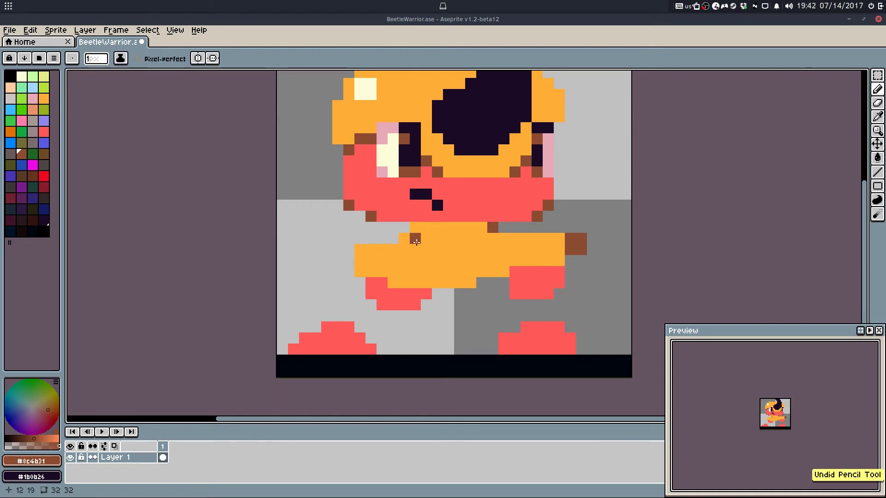
left_click_drag(405, 239, 481, 239)
key("ctrl+z")
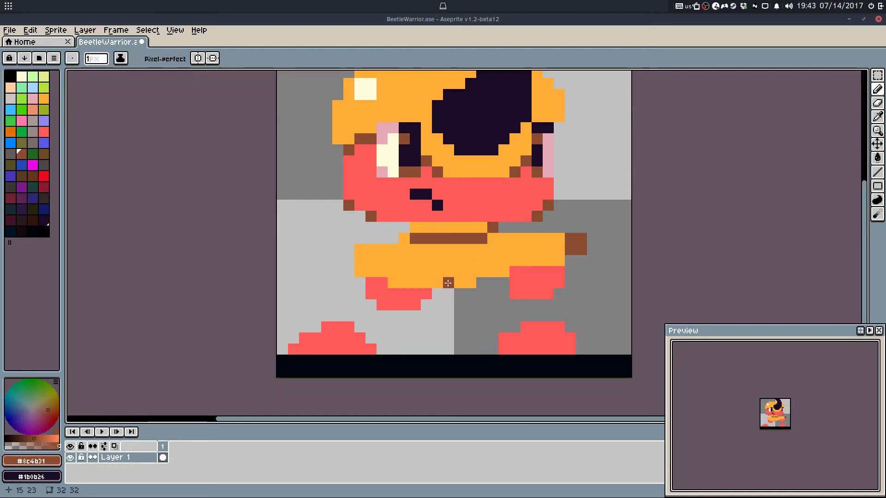
Step: Widen the top row of the left hand in red #ff5959 over the orange above it
left_click(412, 279, "alt")
left_click(385, 284, "alt")
left_click_drag(390, 283, 414, 283)
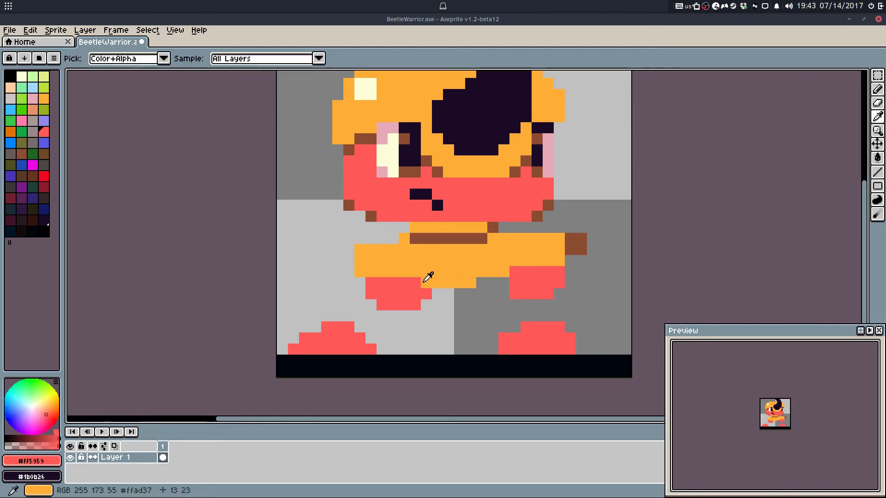
left_click(425, 280, "alt")
left_click(416, 287)
key("ctrl+z")
Step: Replace the left hand's inner edge pixel with orange and add a red #ff5959 thumb pixel beyond it
left_click(428, 304, "alt")
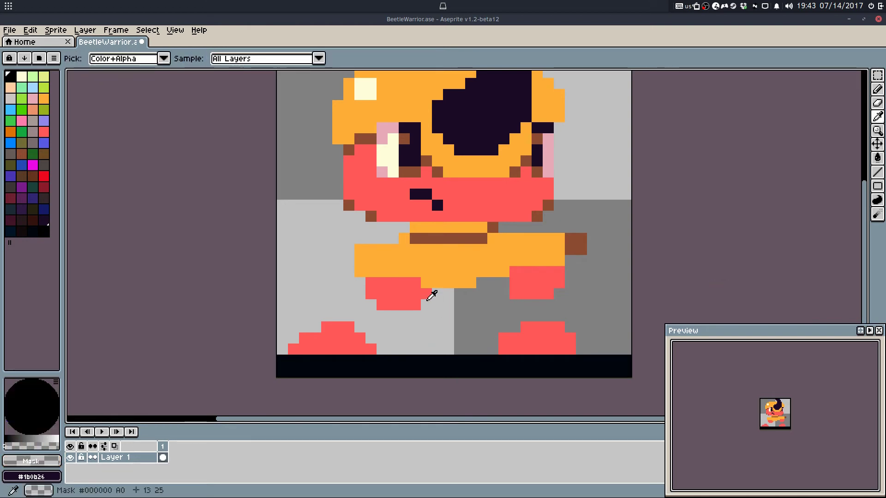
key("e")
left_click(427, 295)
key("b")
left_click(433, 284, "alt")
left_click(428, 294)
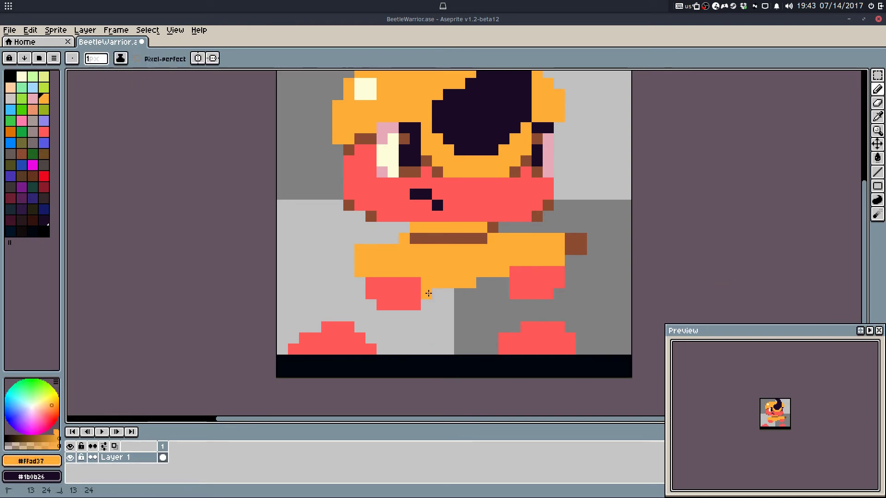
left_click(428, 305, "alt")
left_click(437, 295)
left_click(418, 296, "alt")
left_click(434, 290)
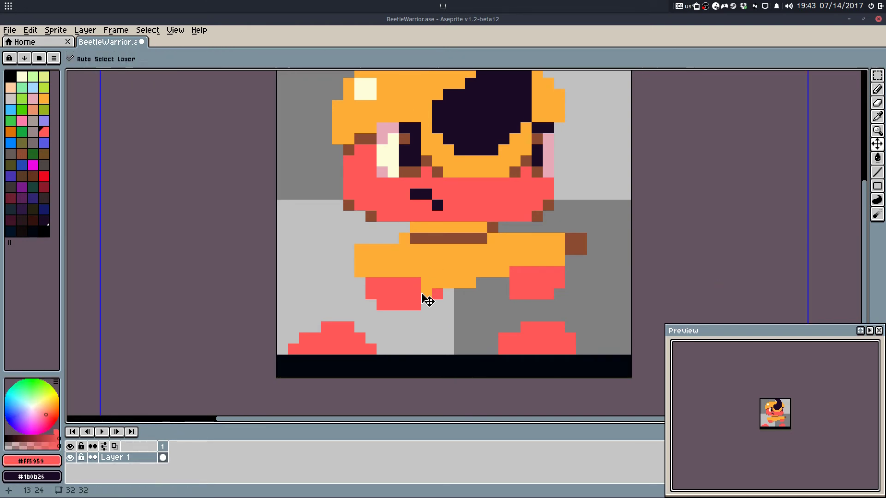
key("ctrl+z")
Step: Shift the left hand's thumb detail 1 pixel left and fill the hole left in the torso with orange #ffad37
key("m")
left_click_drag(415, 283, 437, 294)
key("Left")
key("ctrl+d")
key("b")
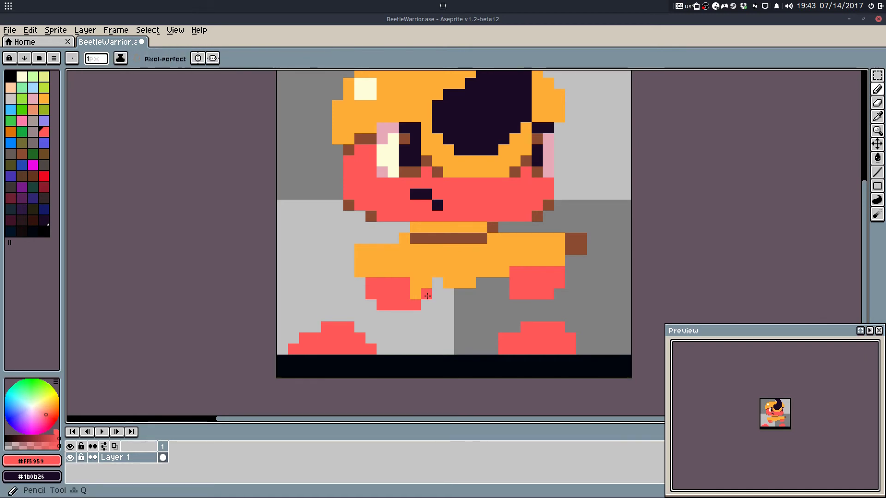
left_click(427, 293)
left_click(444, 282, "alt")
left_click(435, 284)
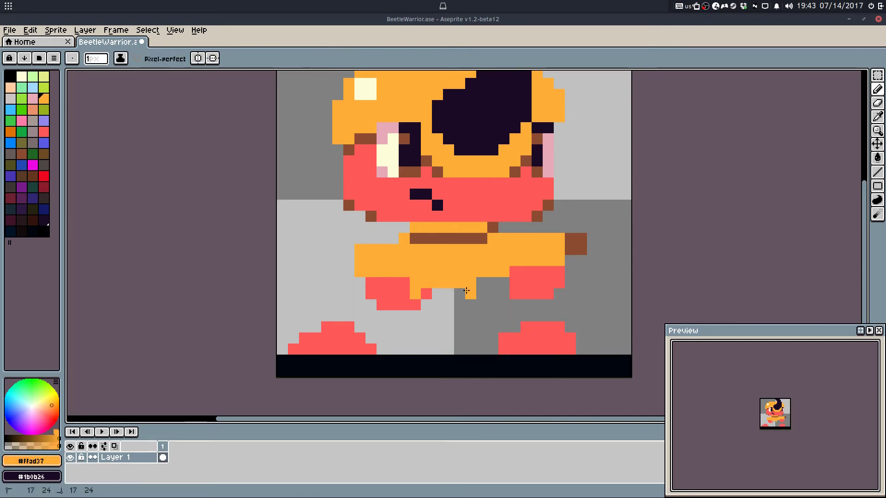
Step: Extend the torso's bottom row one orange pixel toward the right hand
key("ctrl+z")
left_click_drag(466, 291, 440, 294)
left_click(480, 283)
key("ctrl+z")
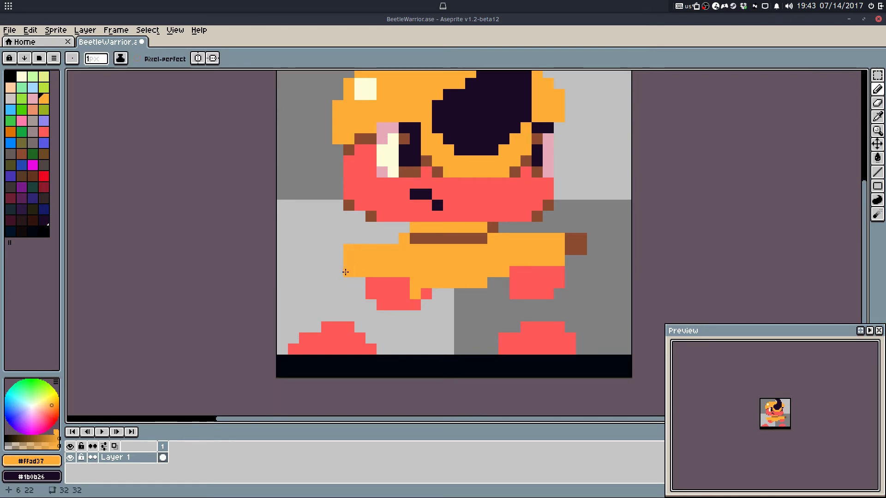
Step: Erase the left arm's outermost pixel column and its upper corner pixel to round the end
key("e")
left_click_drag(345, 272, 350, 250)
key("b")
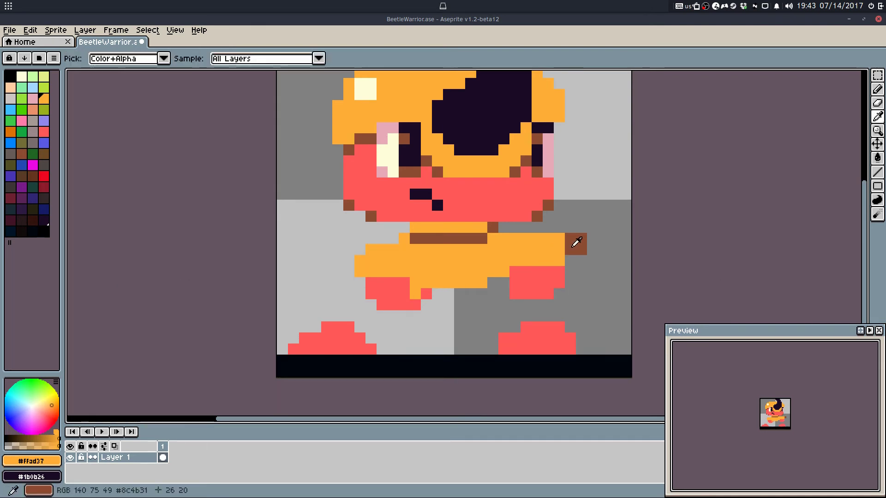
Step: Shift the brown #8c4b31 tip of the right arm outward by one pixel and fill the vacated column with orange
left_click(575, 243, "alt")
mouse_move(560, 239)
left_mouse_down()
mouse_move(562, 251)
mouse_move(591, 250)
left_mouse_up()
left_click(549, 248, "alt")
left_click(566, 240)
left_click(584, 245, "alt")
left_click(536, 274, "alt")
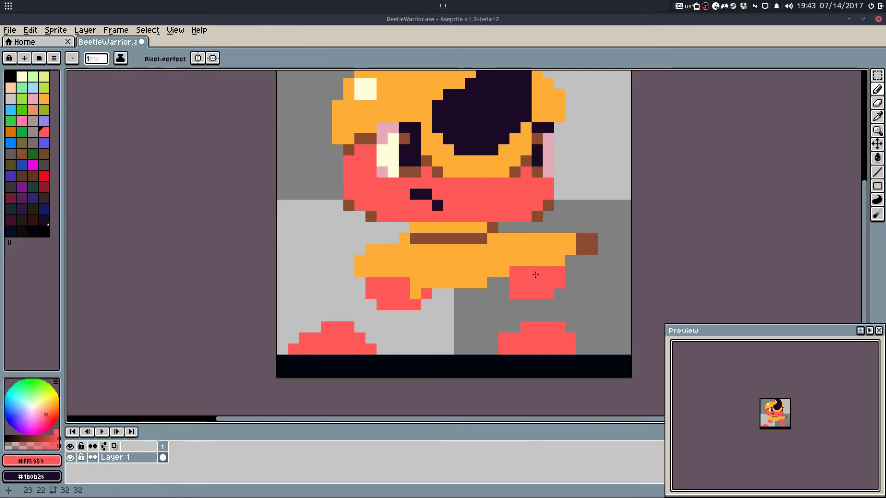
Step: Extend the right hand upward with a red #ff5959 row over the sleeve and erase the hand's lower inner corner pixel
left_click_drag(527, 262, 555, 261)
key("ctrl")
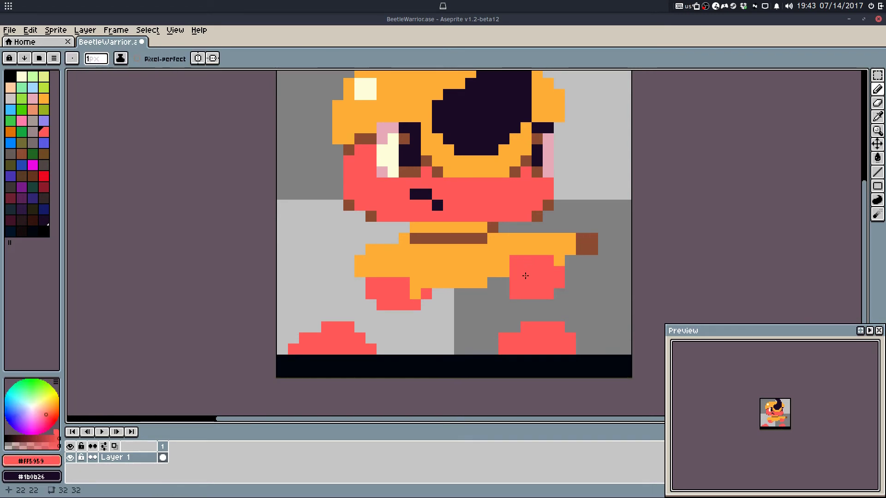
left_click(504, 262, "alt")
key("e")
left_click(515, 294)
key("q")
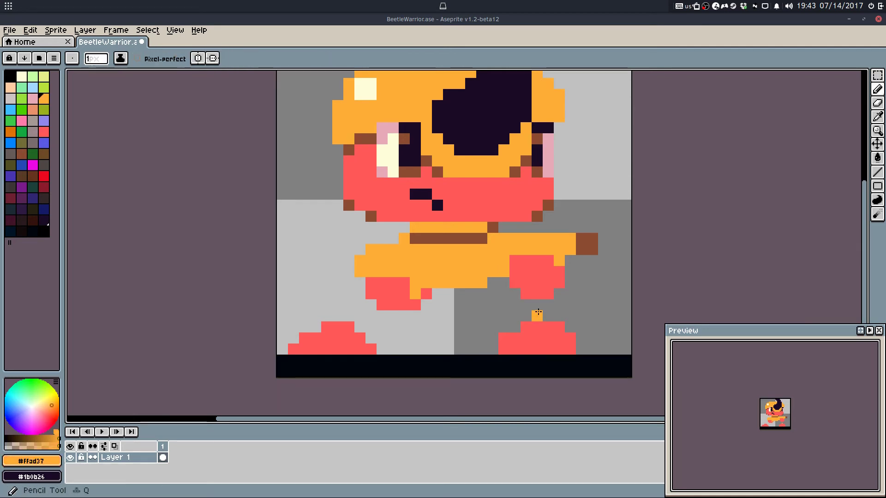
Step: Move the whole torso with its arms and hands 3 pixels left beneath the head
scroll(511, 302, "down", 2)
key("m")
left_click_drag(401, 250, 584, 315)
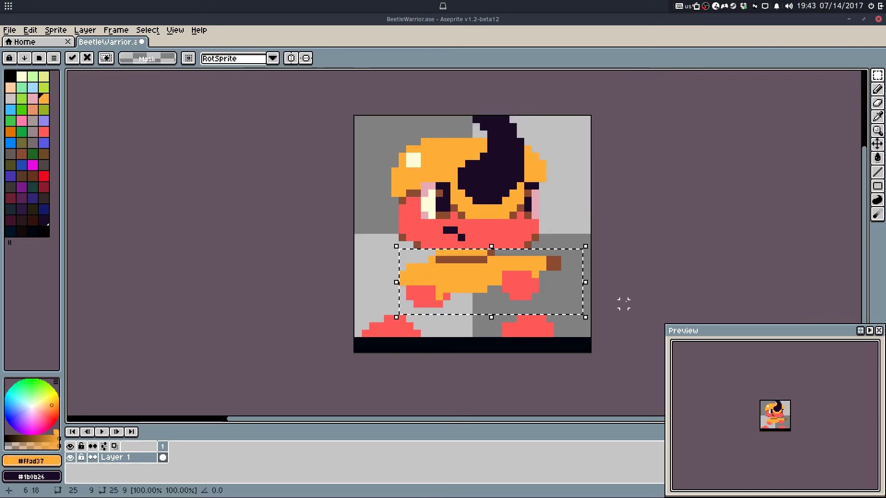
key("Left")
key("Left")
key("ctrl+d")
Step: Reshape the left foot by erasing its outermost bottom pixel and adding red #ff5959 pixels to its upper rows
scroll(359, 324, "up", 2)
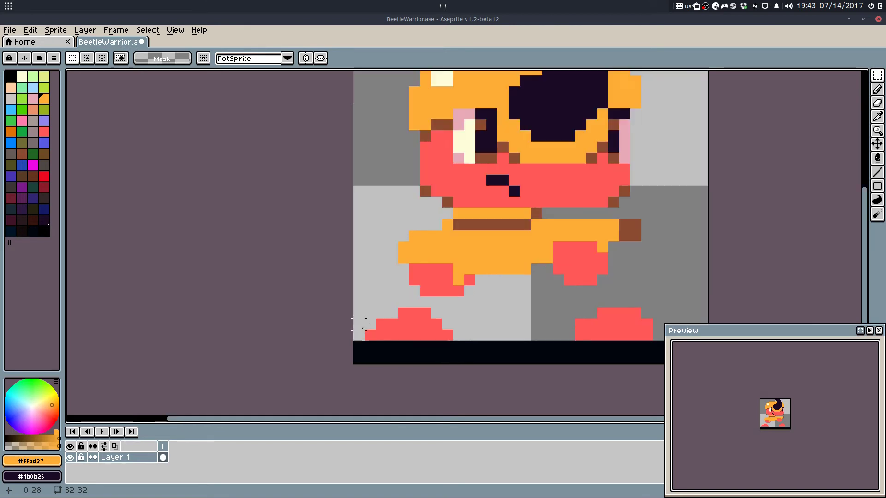
key("e")
left_click(370, 335)
key("b")
left_click(381, 324, "alt")
left_click(392, 313)
left_click(525, 335)
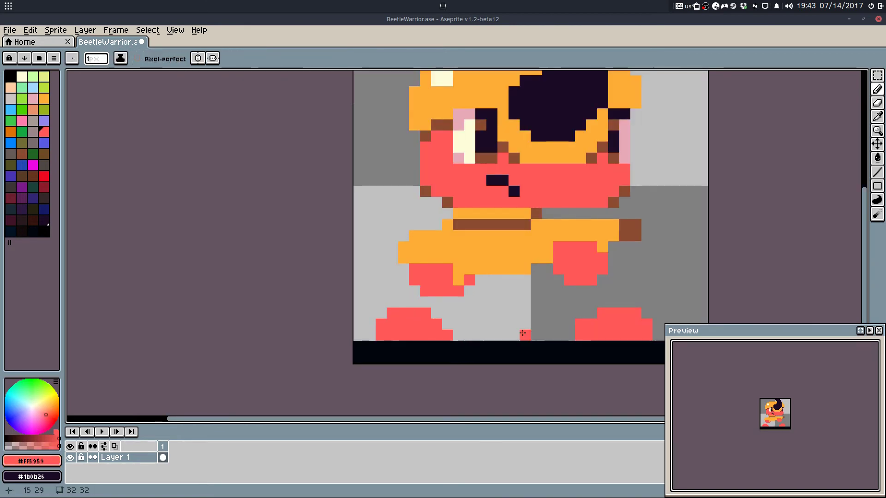
Step: Try filling the torso, arms and collar with the olive palette colour Idx-25
scroll(465, 299, "down", 3)
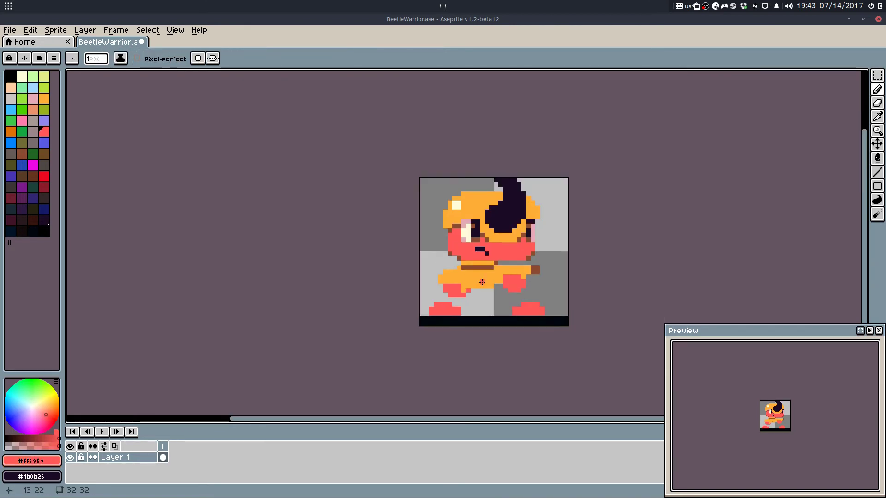
scroll(484, 294, "up", 3)
key("b")
left_click(609, 224, "alt")
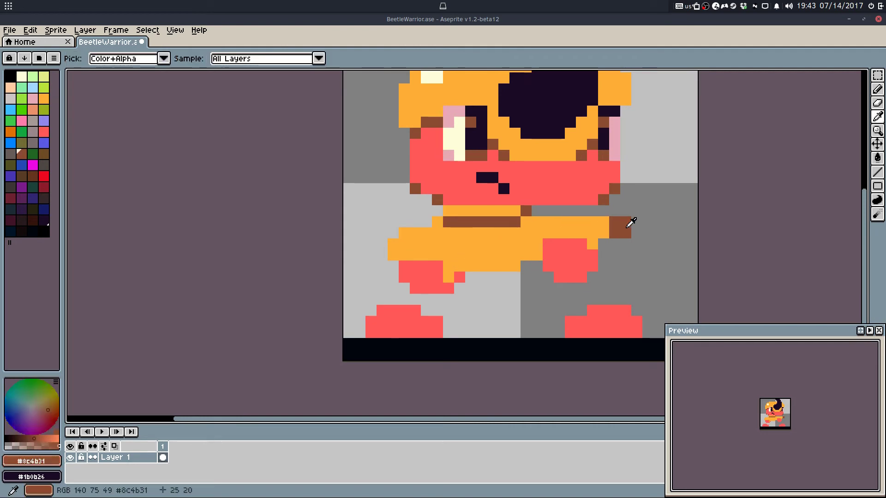
left_click(27, 148)
key("g")
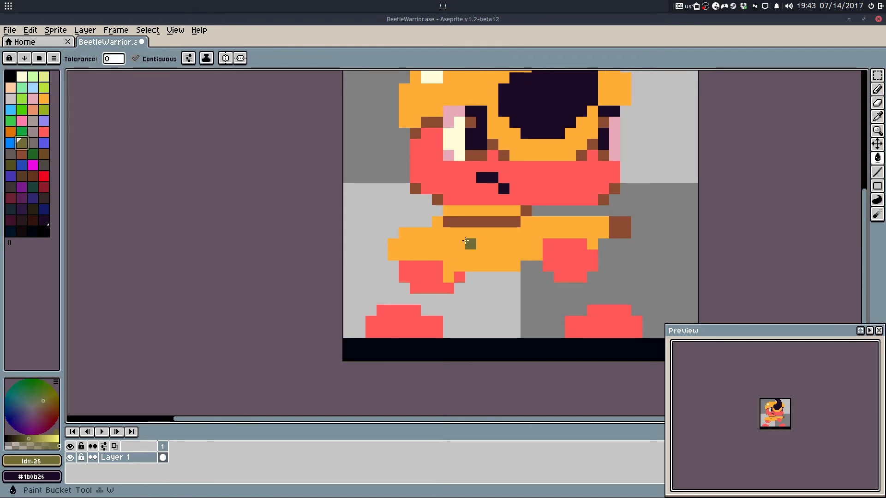
left_click(464, 231)
left_click(466, 210)
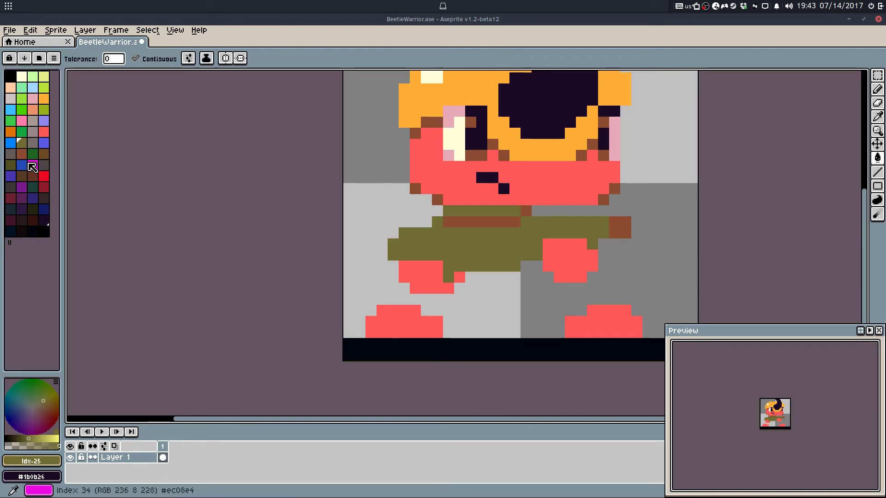
Step: Try filling the torso, arms and collar with the blue palette colour Idx-33
left_click(22, 165)
left_click(475, 230)
left_click(469, 211)
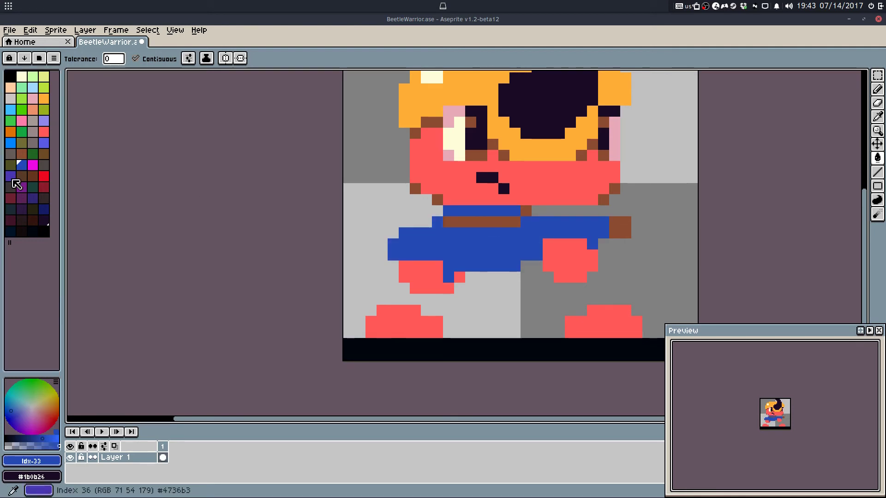
Step: Fill the torso, arms and collar with purple #4736b3
left_click(12, 179)
left_click(450, 222)
key("ctrl+z")
left_click(494, 222)
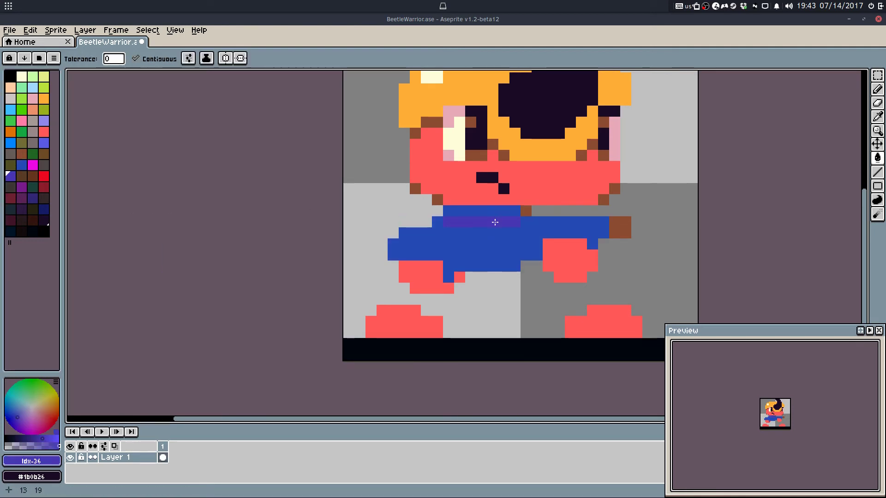
key("ctrl+z")
left_click(481, 212)
Step: Fill the brown collar band, the neck pixel and the right sleeve tip with dark purple Idx-46
left_click(32, 198)
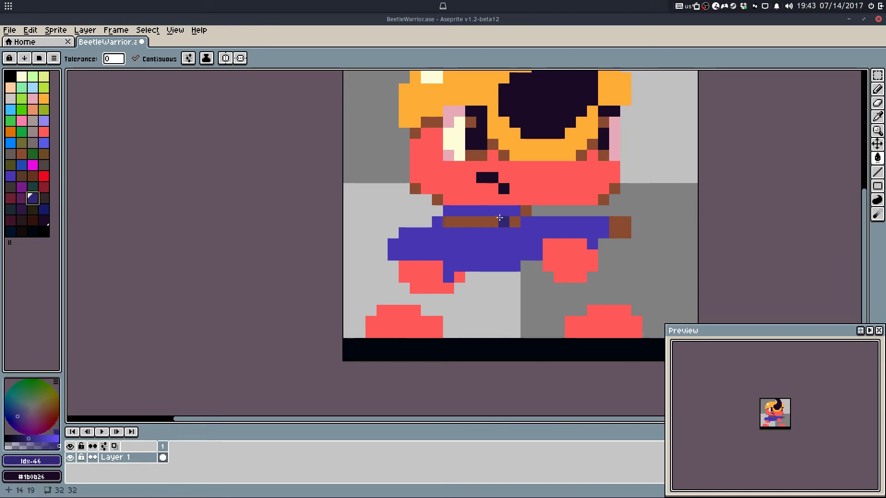
left_click(502, 222)
left_click(526, 211)
left_click(625, 234)
key("b")
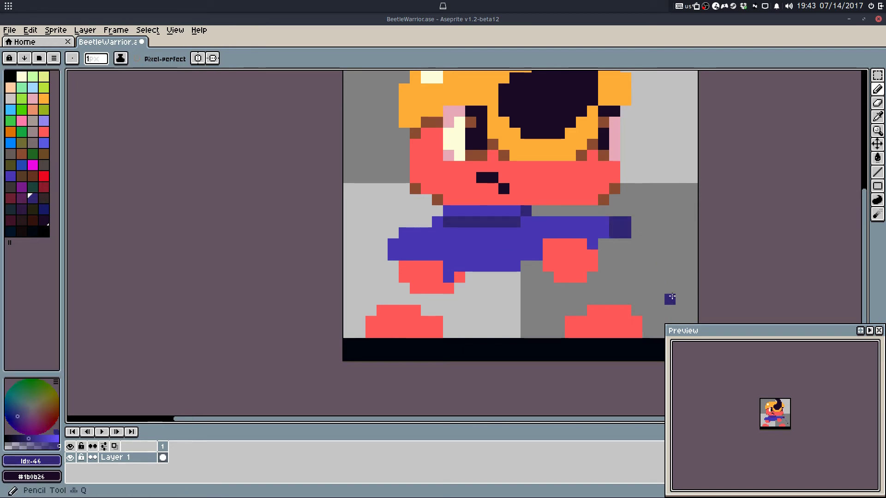
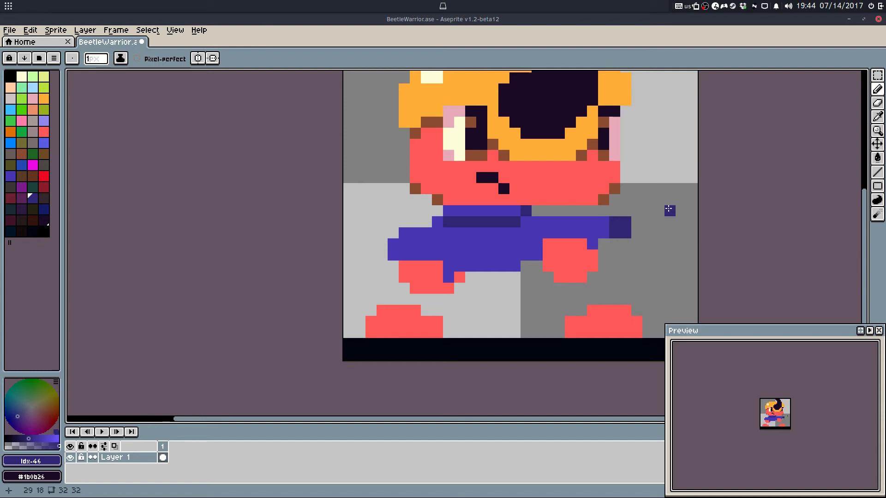
left_click_drag(637, 229, 586, 234)
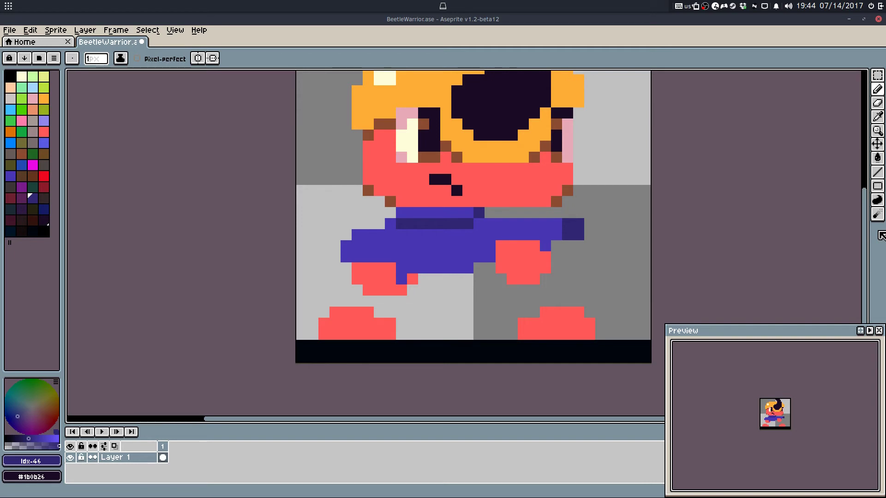
left_click_drag(419, 232, 455, 252)
scroll(453, 264, "down", 2)
key("m")
scroll(405, 237, "up", 2)
left_click_drag(405, 240, 647, 316)
left_click(656, 235)
left_click_drag(654, 234, 330, 311)
left_click_drag(476, 301, 499, 302)
left_click(473, 345)
key("b")
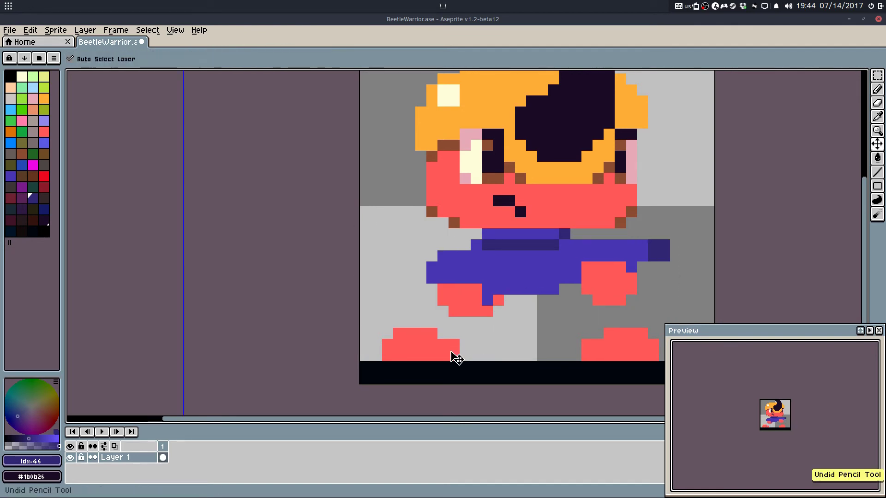
Step: Sample the foot's red #ff5959 and delete the whole left foot
left_click(452, 358, "alt")
left_click(564, 329)
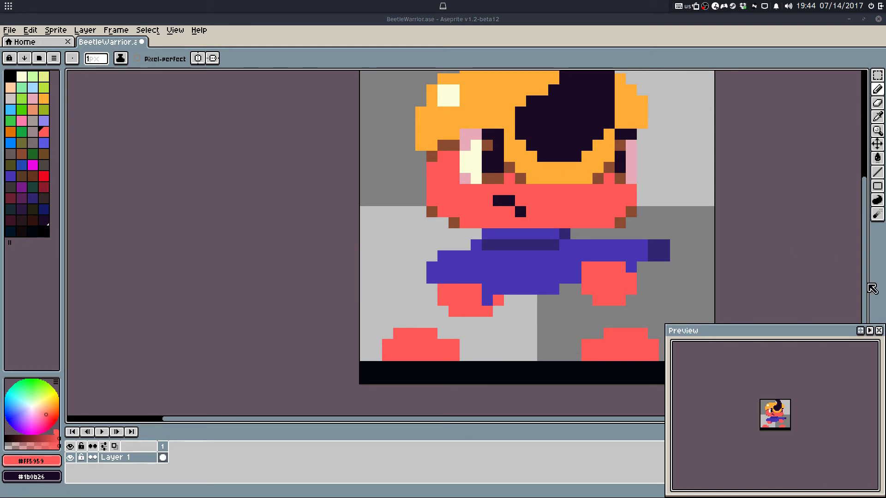
key("alt+Tab")
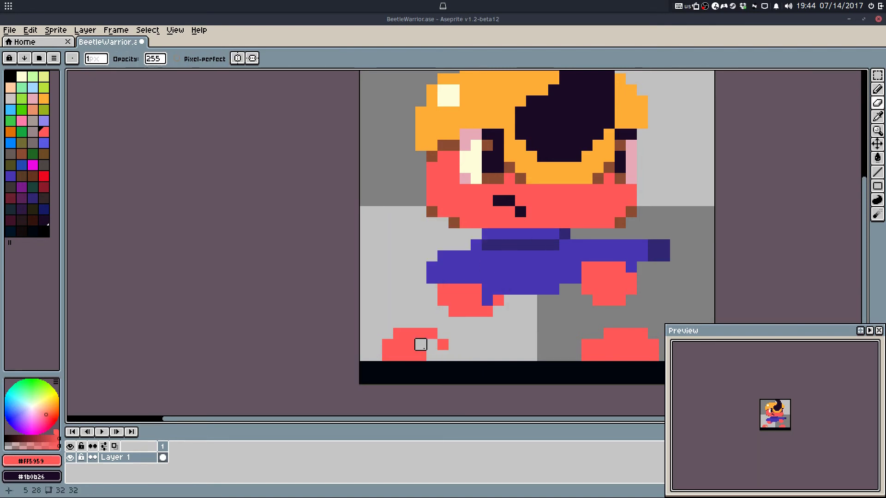
key("shift+f")
left_click(441, 355)
key("Delete")
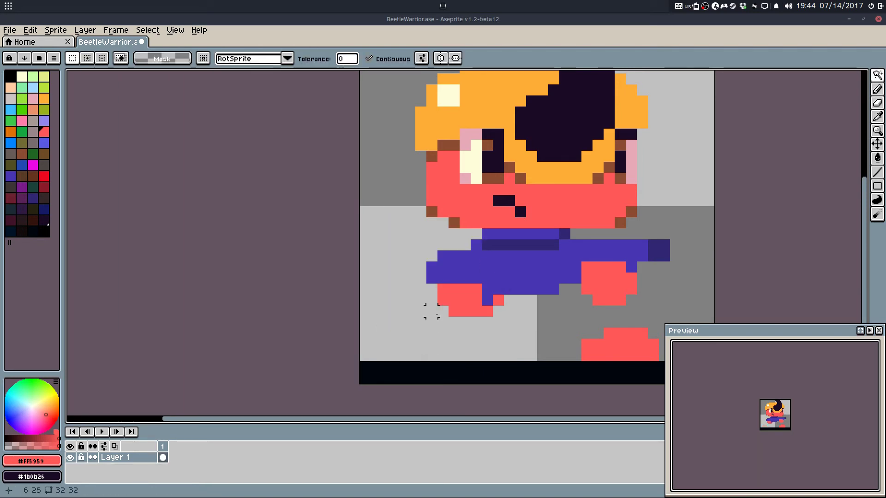
Step: Draw a taller, narrower left foot in red #ff5959 standing on the ground line and trim its edges
key("b")
mouse_move(387, 355)
left_mouse_down()
mouse_move(421, 336)
mouse_move(384, 342)
mouse_move(423, 344)
mouse_move(431, 357)
mouse_move(372, 344)
mouse_move(394, 345)
mouse_move(407, 324)
mouse_move(405, 301)
mouse_move(431, 327)
left_mouse_up()
key("e")
left_click(377, 345)
key("b")
left_click(406, 336, "alt")
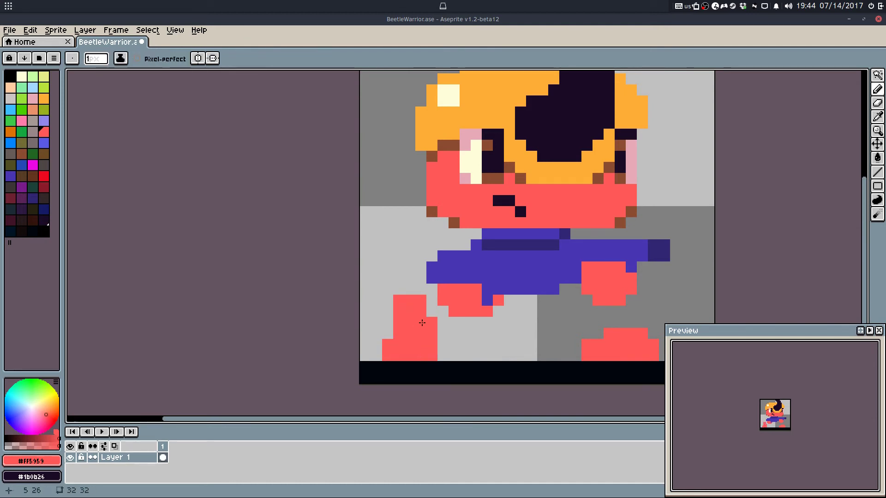
key("e")
mouse_move(385, 346)
left_mouse_down()
mouse_move(424, 339)
mouse_move(434, 348)
mouse_move(405, 318)
mouse_move(414, 310)
mouse_move(420, 325)
mouse_move(416, 317)
mouse_move(431, 317)
mouse_move(442, 341)
left_mouse_up()
Step: Undo the latest strokes on the left foot and redraw it in red with a narrow stepped top
key("ctrl+z")
key("ctrl+z")
key("ctrl+z")
key("ctrl+z")
key("b")
left_click(411, 334, "alt")
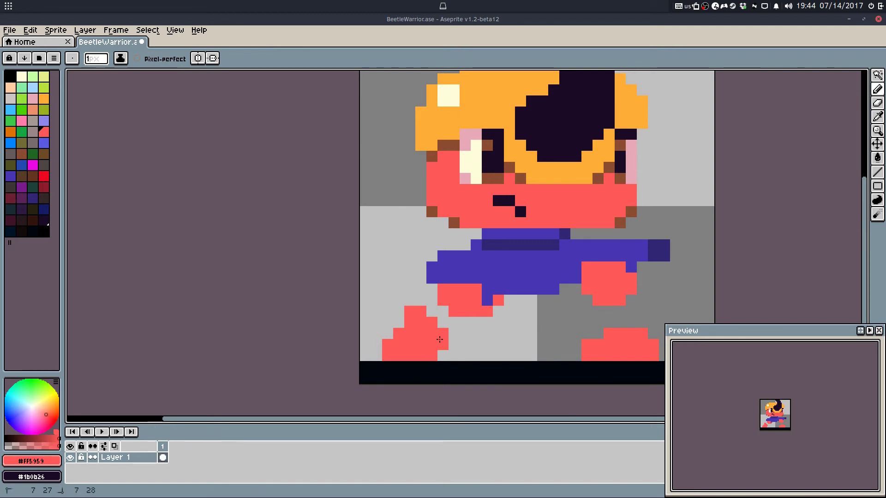
Step: Extend the right foot upward in red toward the hand and erase the excess pixels at its outer side
left_click_drag(595, 341, 538, 337)
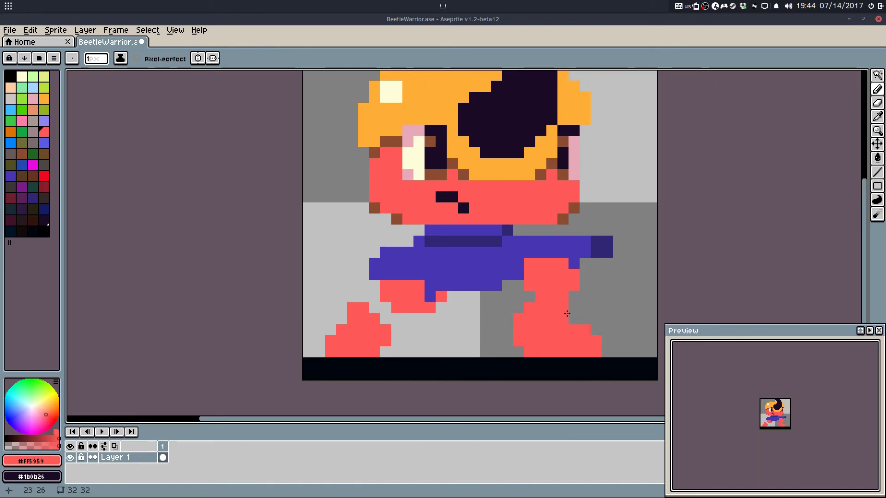
key("e")
mouse_move(583, 327)
left_mouse_down()
mouse_move(596, 340)
mouse_move(563, 330)
mouse_move(596, 352)
mouse_move(562, 329)
mouse_move(563, 307)
mouse_move(518, 307)
mouse_move(552, 307)
mouse_move(552, 318)
mouse_move(573, 329)
mouse_move(582, 360)
left_mouse_up()
Step: Move the right foot 2 pixels left so it stands under the torso
key("b")
key("m")
key("Left")
key("Left")
key("ctrl+d")
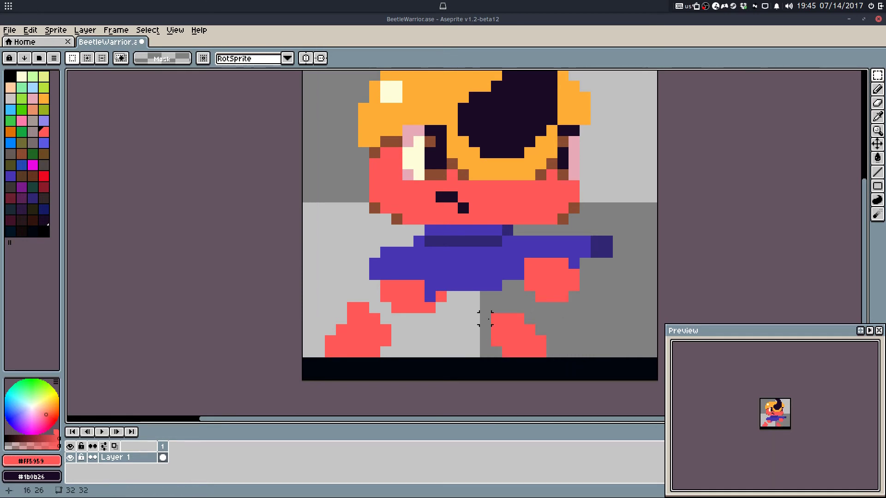
Step: Outline a rounded orange #ffad37 shape beside the head's lower left cheek and fill it solid
key("b")
scroll(471, 300, "down", 1)
key("i")
scroll(404, 286, "up", 1)
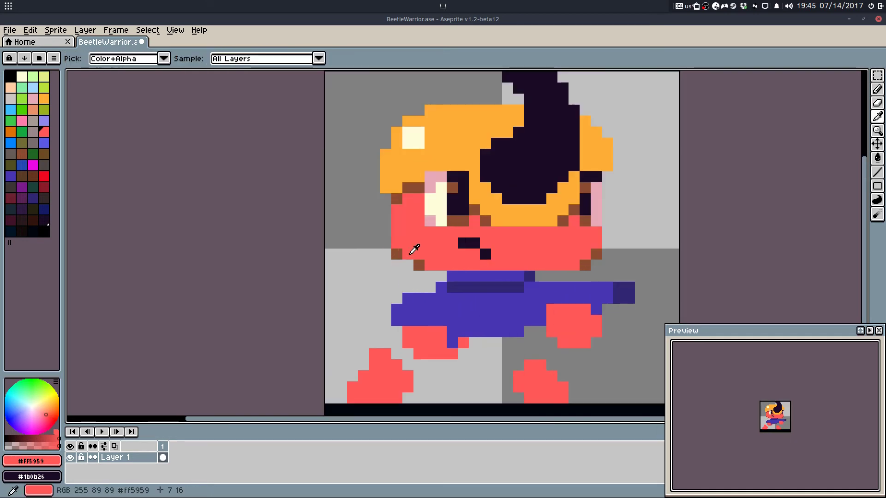
left_click(387, 187)
key("b")
left_click(375, 254)
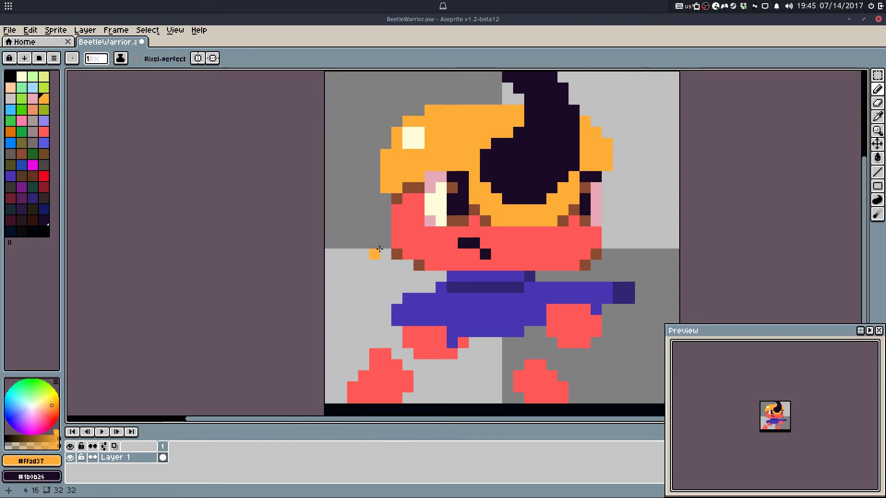
key("ctrl+z")
mouse_move(386, 244)
left_mouse_down()
mouse_move(349, 245)
mouse_move(332, 266)
left_mouse_up()
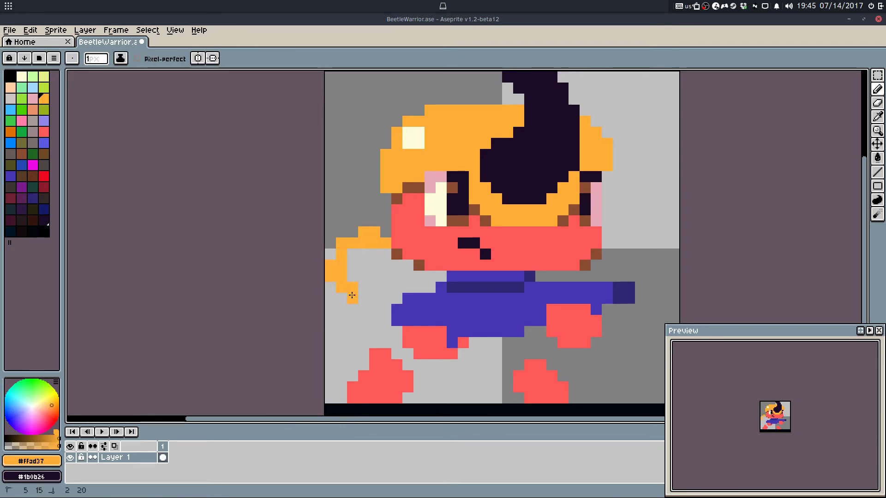
key("g")
left_click(398, 267)
key("b")
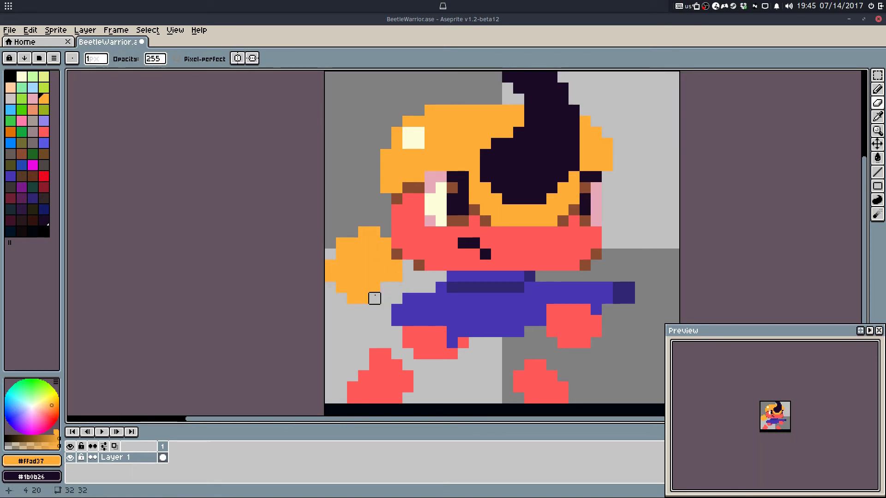
Step: Flatten the orange shape by erasing its top and bottom rows, and extend it along the left cheek
key("i")
key("b")
key("e")
left_click_drag(375, 232, 352, 232)
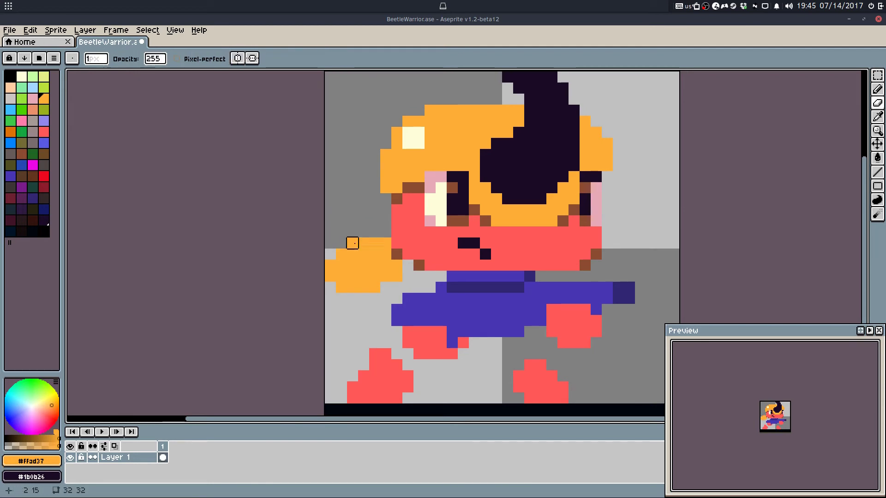
key("ctrl+z")
key("i")
key("b")
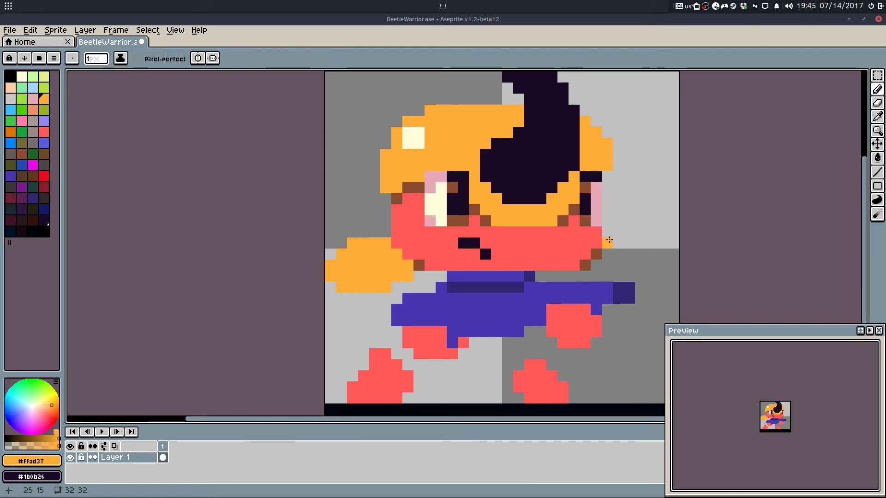
Step: Outline a matching orange #ffad37 shape beside the lower right cheek and fill it solid
mouse_move(609, 240)
left_mouse_down()
mouse_move(641, 272)
mouse_move(587, 276)
left_mouse_up()
key("w")
left_click(602, 264)
key("q")
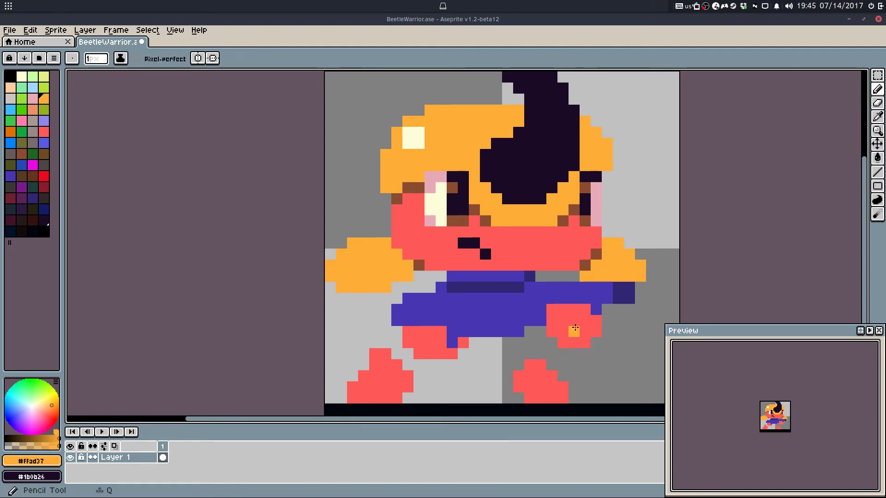
Step: Recolour the left foot dark grey #665b57, painting a band across it and filling the red areas above and below
key("i")
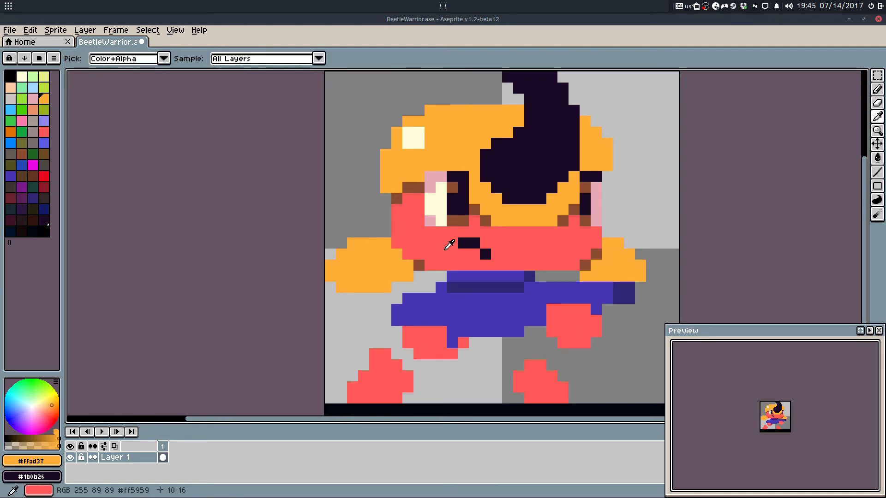
left_click(450, 245)
key("b")
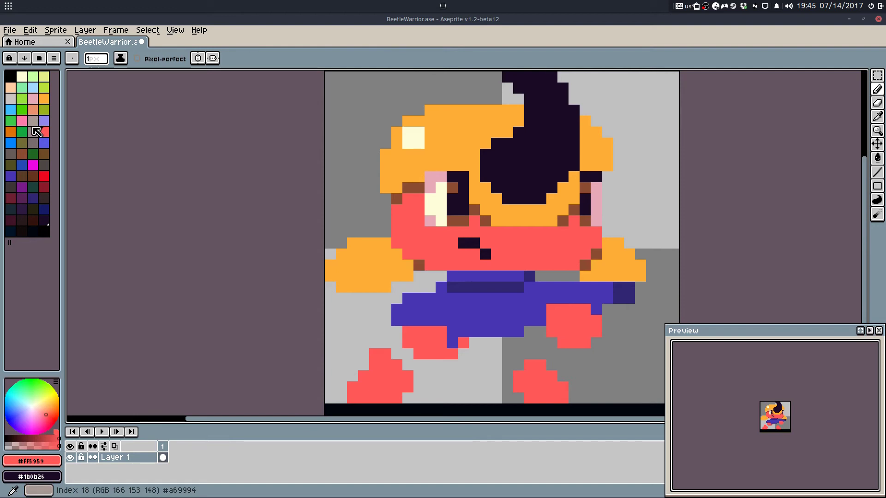
left_click(10, 155)
key("w")
left_click(379, 373)
key("q")
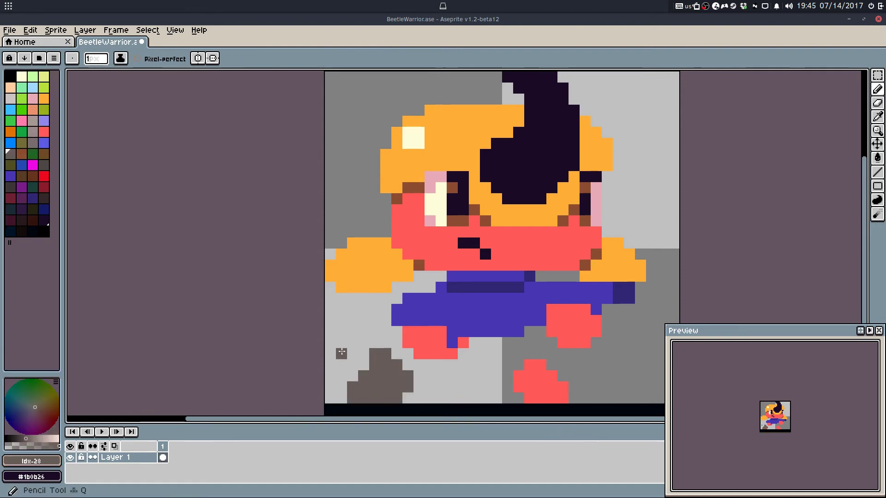
key("ctrl+z")
left_click_drag(364, 376, 393, 377)
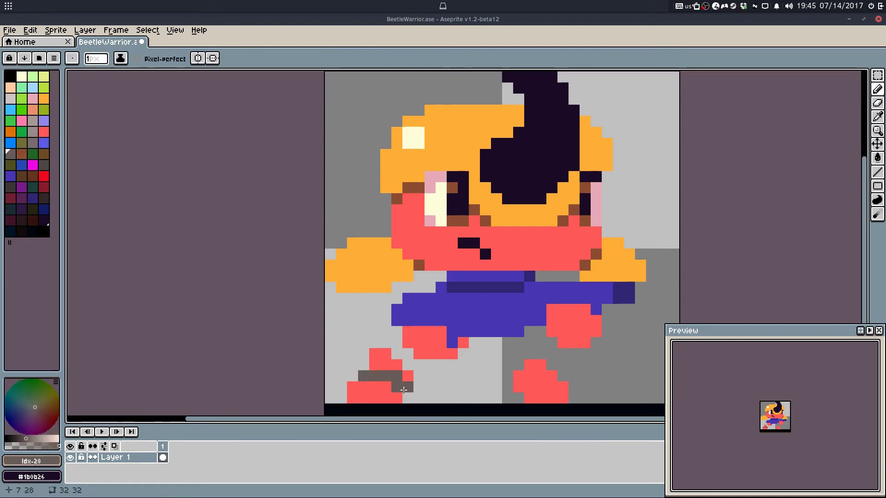
key("w")
left_click(395, 396)
left_click(393, 364)
key("q")
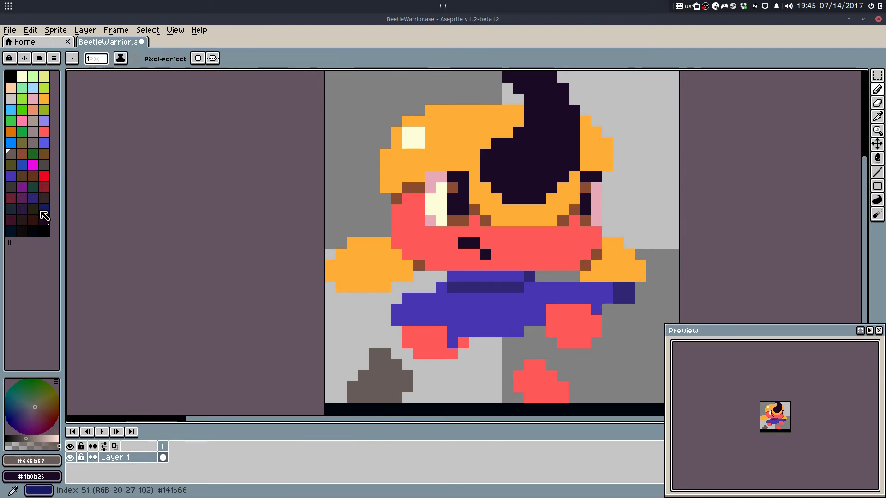
Step: Draw a stepped dark #26191a line across the left foot and shape the foot's upper edge
left_click(21, 220)
left_click_drag(370, 362, 408, 386)
left_click(411, 378, "alt")
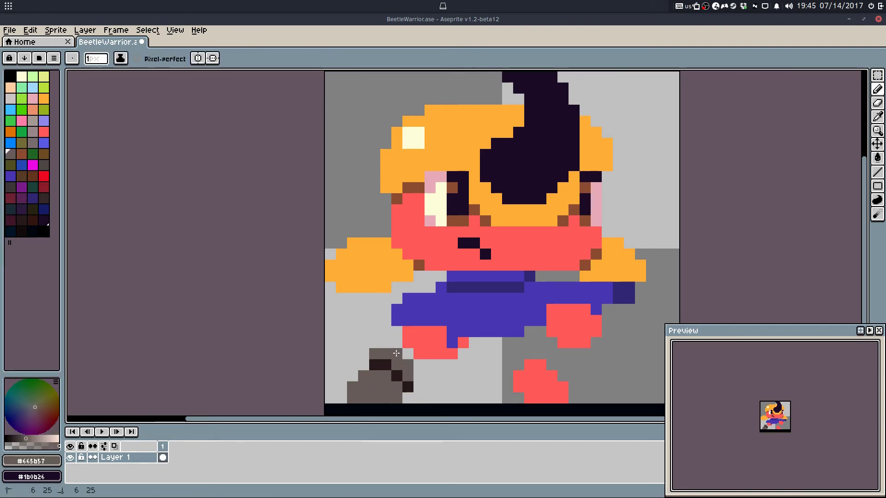
left_click_drag(397, 354, 408, 366)
left_click(401, 377, "alt")
left_click(396, 364, "alt")
Step: Recolour the red right foot dark grey #665b57 and extend its outer edge
key("w")
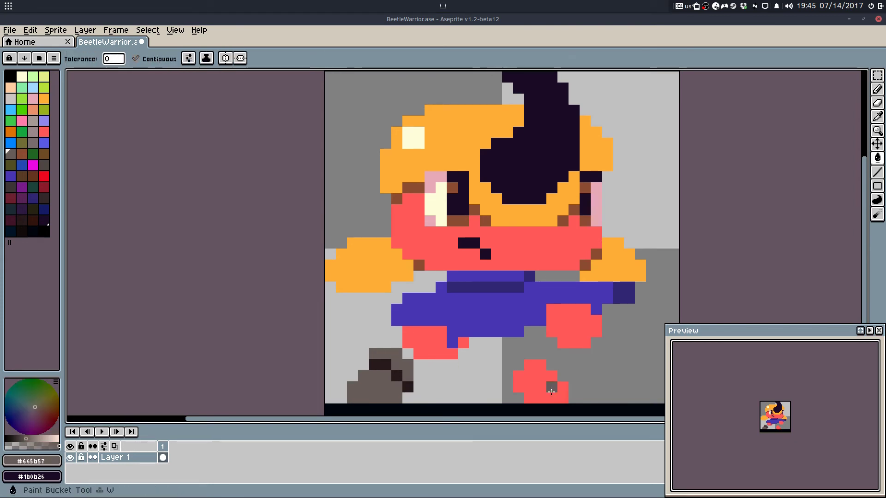
left_click(551, 385)
key("q")
left_click(553, 364, "alt")
left_click(554, 371, "alt")
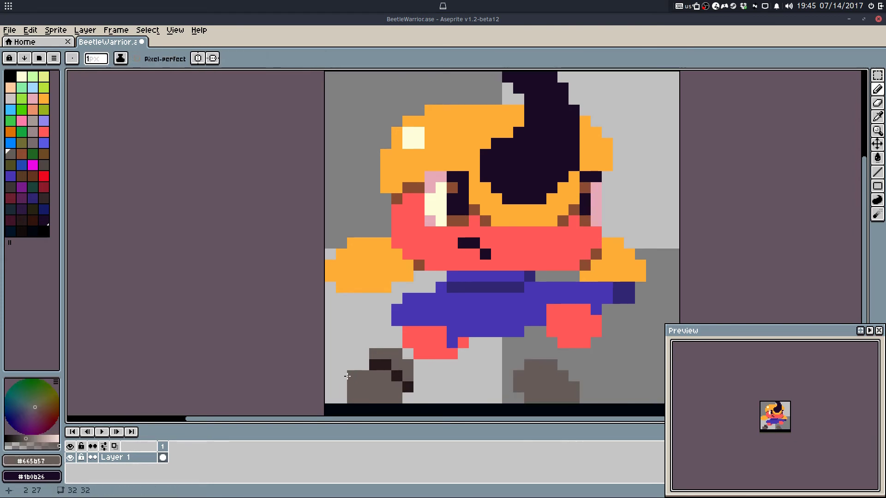
Step: Draw a stepped dark #26191a line across the right foot and add grey pixels on its upper edge
left_click(395, 372, "alt")
left_click(547, 383)
mouse_move(528, 378)
left_mouse_down()
mouse_move(563, 376)
mouse_move(537, 364)
mouse_move(520, 375)
mouse_move(554, 366)
mouse_move(526, 367)
mouse_move(547, 355)
mouse_move(522, 365)
mouse_move(518, 387)
mouse_move(586, 401)
left_mouse_up()
key("ctrl+z")
key("ctrl+z")
left_click(554, 366)
left_click(538, 375, "alt")
Step: Select the lower part of the right foot and nudge it one pixel to the left
key("m")
key("Left")
left_click(585, 364)
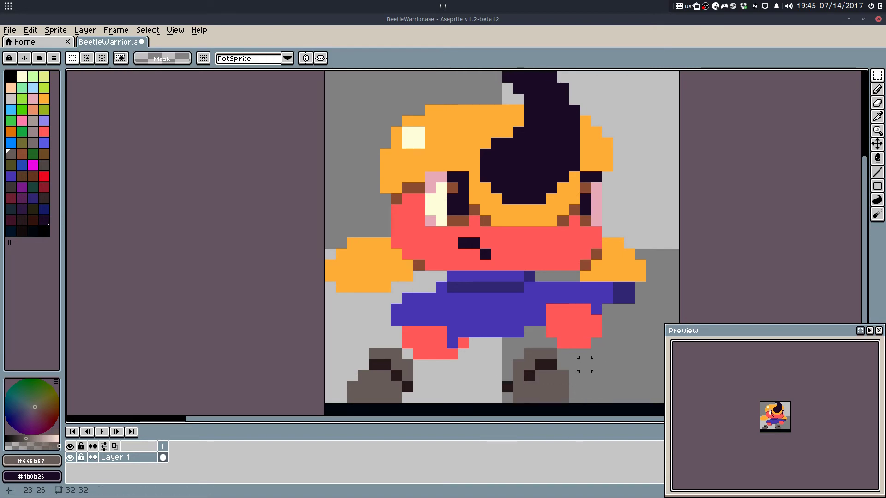
key("ctrl+z")
key("ctrl+z")
left_click_drag(508, 377, 586, 399)
key("Left")
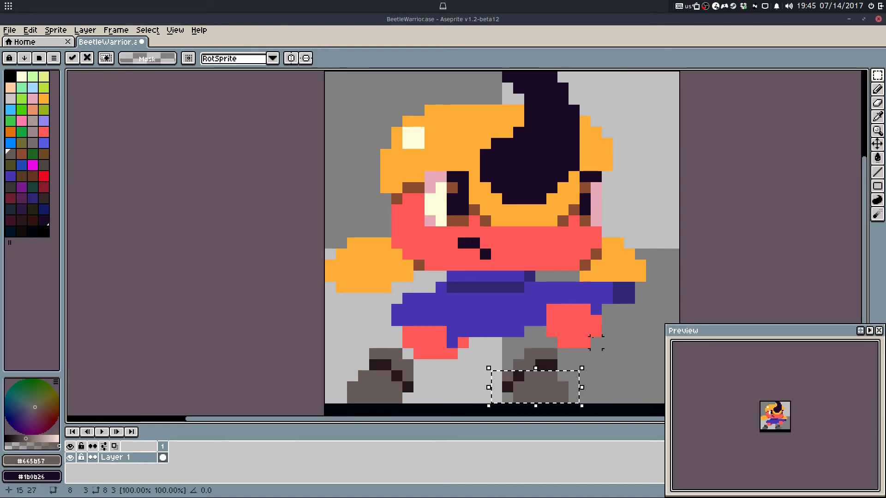
left_click(596, 344)
Step: Join the right foot's line with #26191a and erase the stray pixels beside the foot's inner edge
key("q")
left_click(520, 375, "alt")
left_click(530, 366)
key("e")
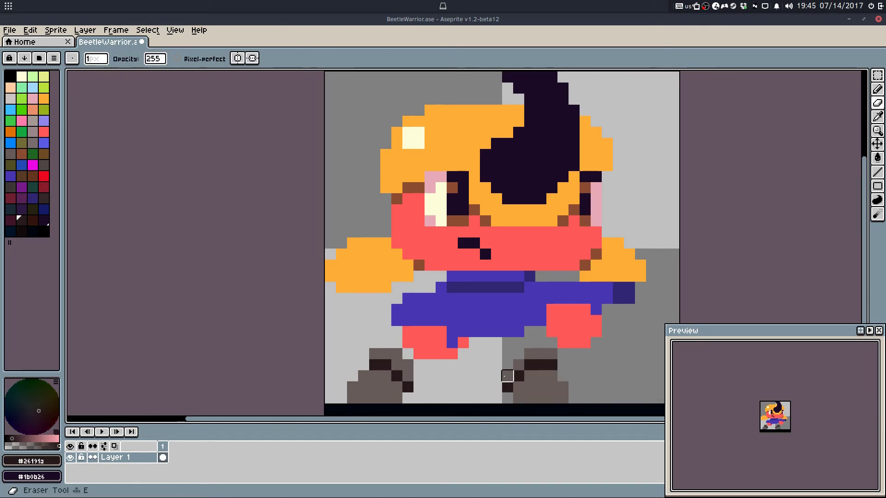
left_click_drag(508, 377, 508, 391)
Step: Raise the top of the right foot with #665b57 pixels and trim its outer edge
key("q")
left_click(531, 353, "alt")
left_click(541, 342)
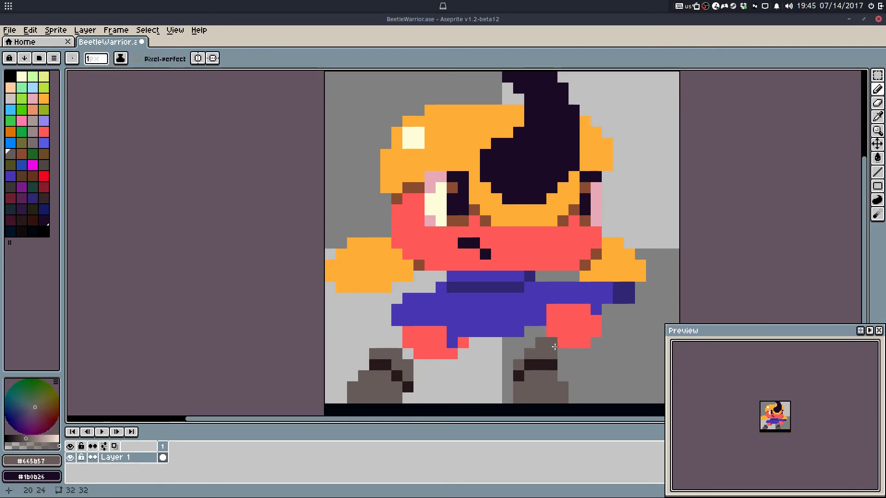
mouse_move(562, 368)
left_mouse_down()
mouse_move(540, 366)
mouse_move(564, 388)
mouse_move(567, 399)
mouse_move(557, 400)
left_mouse_up()
Step: Redraw the right foot's dark #26191a line lower across the foot
left_click(531, 367, "alt")
key("f")
key("shift+f")
left_click(551, 356)
key("f")
key("ctrl+d")
key("d")
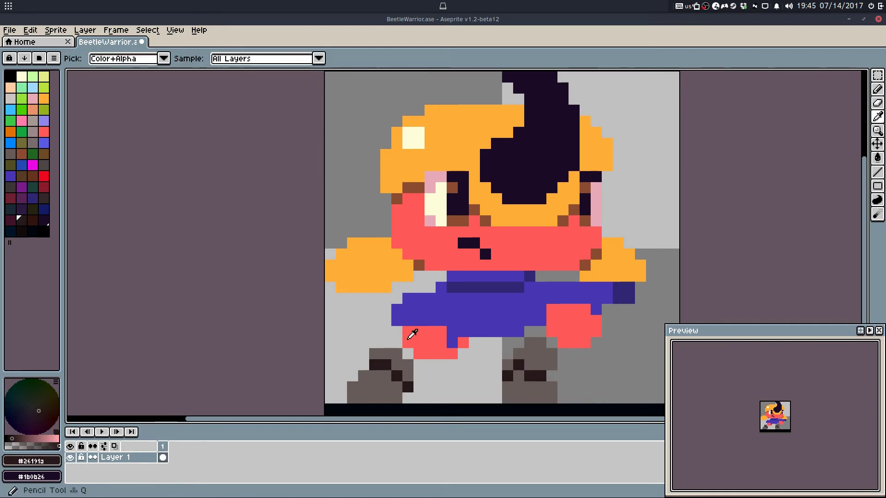
Step: Select the purple clothing, its darker shading and the red areas below it by colour region
left_click(412, 334, "alt")
key("f")
left_click_drag(397, 298, 431, 321)
key("ctrl+d")
key("shift+f")
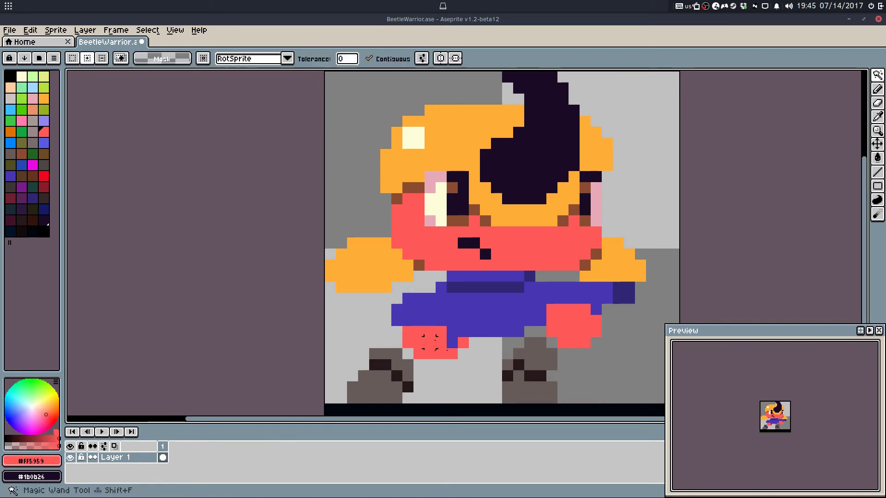
left_click(427, 343)
left_click(473, 320, "shift")
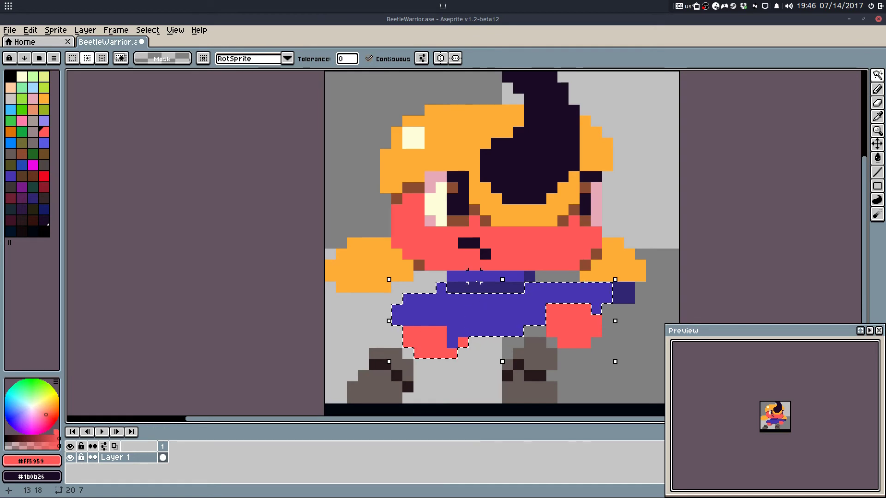
left_click(473, 276, "shift")
left_click(520, 286, "shift")
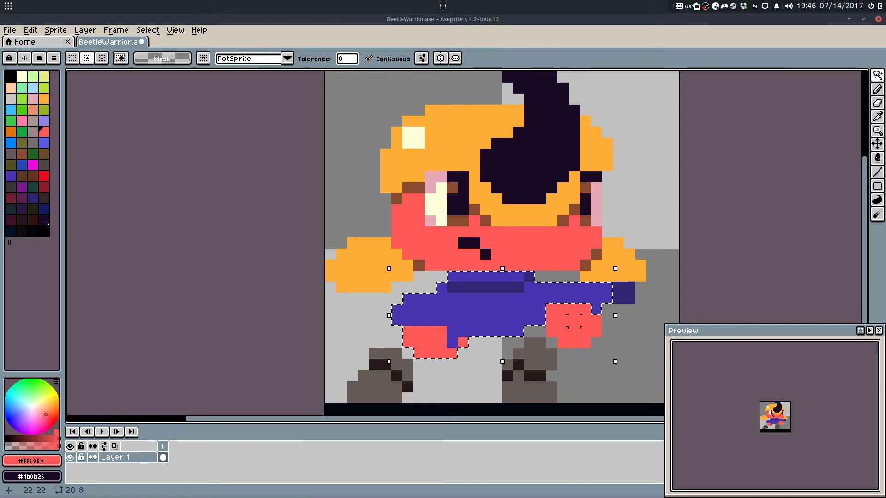
left_click_drag(574, 313, 606, 284)
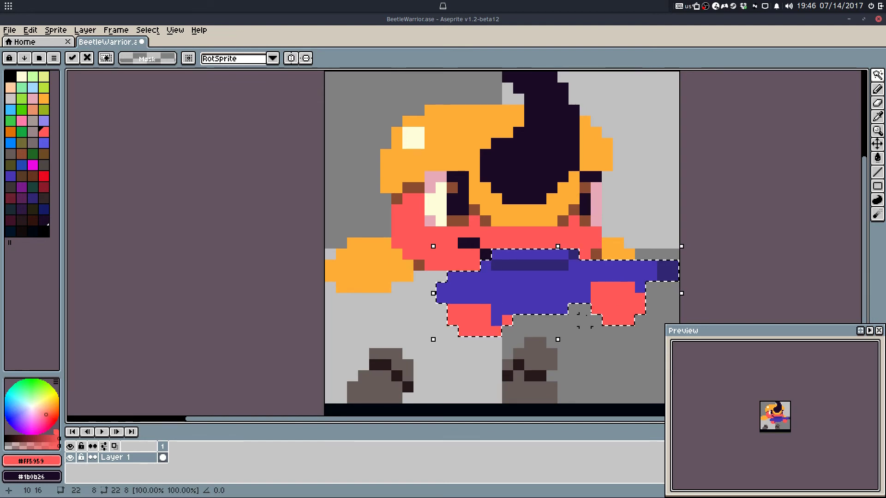
Step: Undo the selection's shift and cut the purple clothing and red areas out of the layer
scroll(550, 324, "down", 2)
key("ctrl+z")
key("ctrl+x")
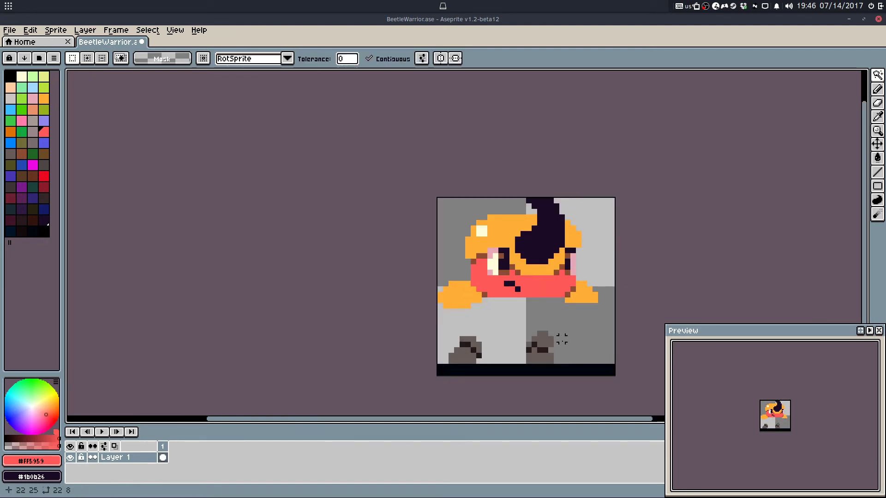
key("ctrl+z")
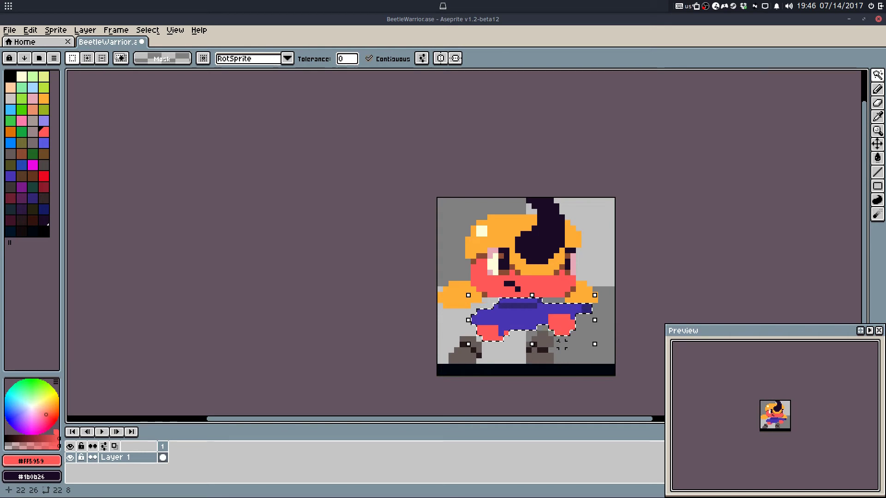
key("ctrl+x")
key("b")
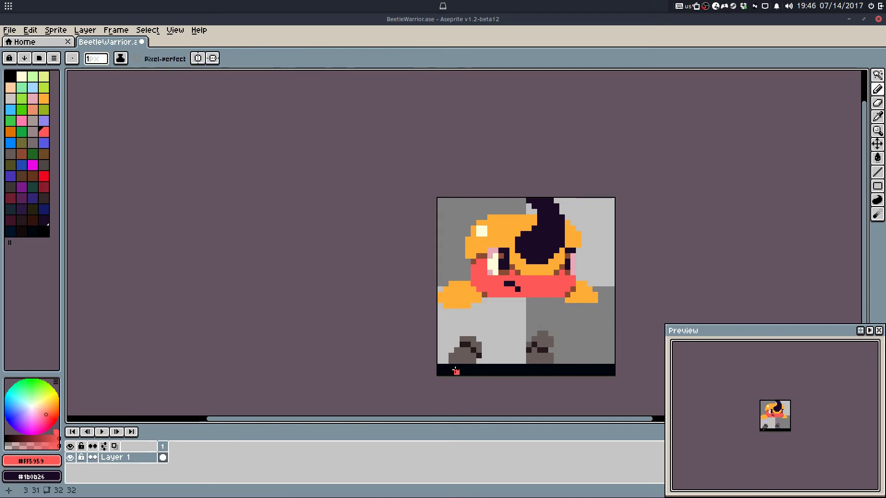
scroll(528, 331, "up", 2)
key("ctrl+z")
key("ctrl+y")
scroll(430, 280, "down", 1)
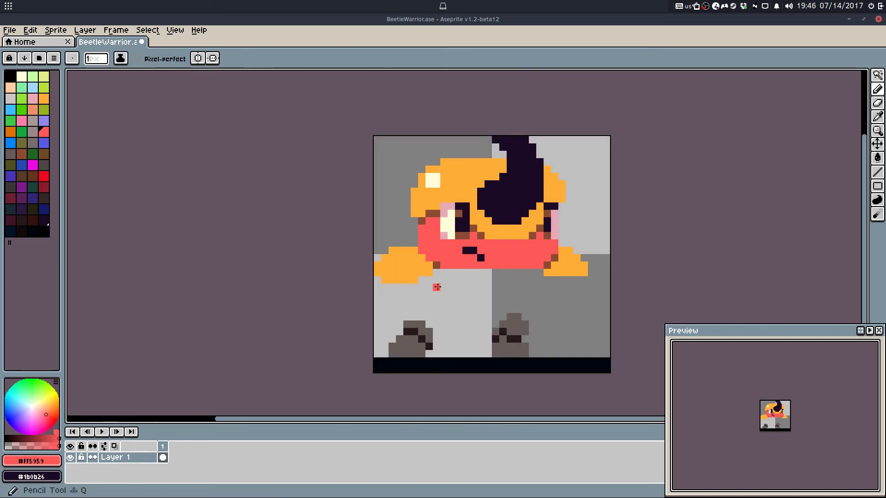
scroll(437, 287, "up", 1)
key("ctrl+z")
key("ctrl+y")
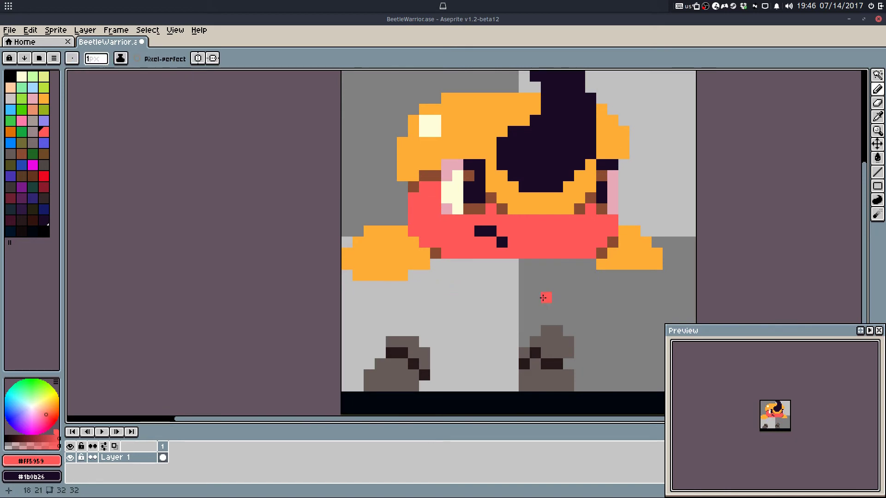
Step: Select the left orange shape and move it two pixels inward, overlapping the cheek
key("w")
left_click(356, 264)
left_click_drag(367, 261, 397, 261)
left_click(533, 309)
key("m")
key("ctrl+d")
Step: Widen the left foot by moving its inner part one pixel to the right
left_click_drag(413, 331, 432, 384)
key("ctrl+d")
key("b")
left_click(430, 355)
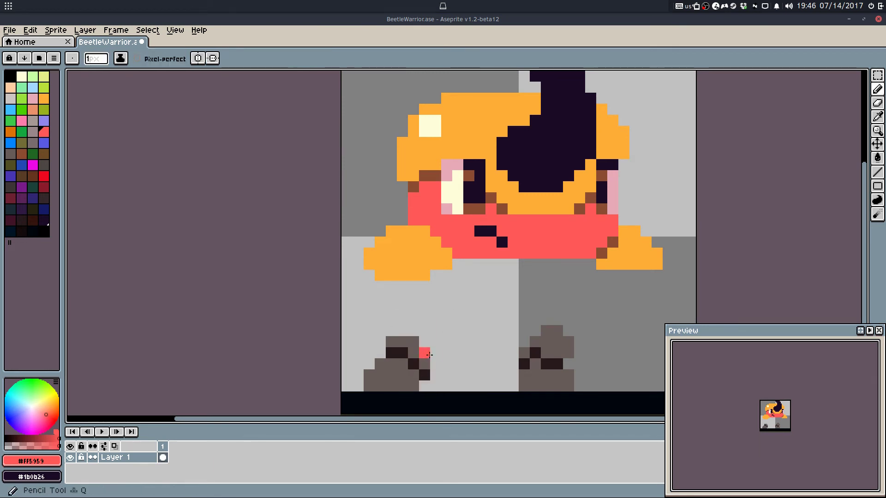
key("m")
left_click_drag(402, 331, 427, 385)
left_click_drag(419, 370, 431, 370)
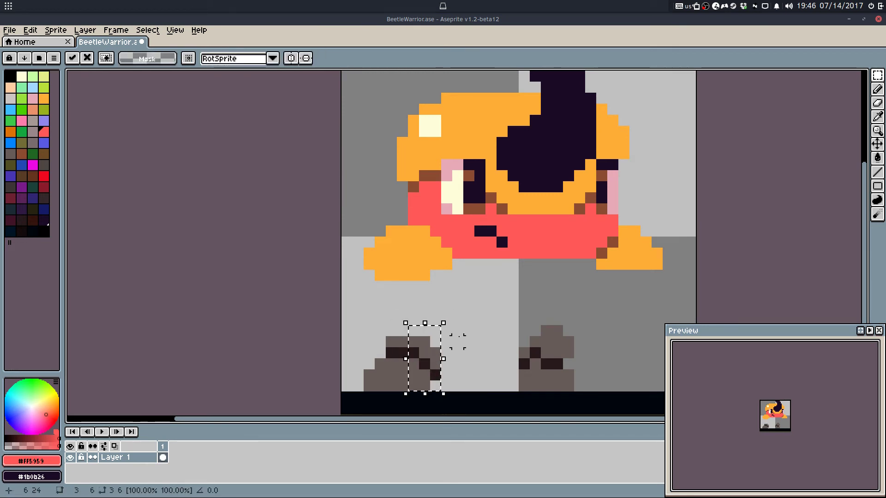
key("Return")
Step: Widen the right foot by moving its outer part one pixel to the right
left_click_drag(541, 325, 590, 383)
key("Return")
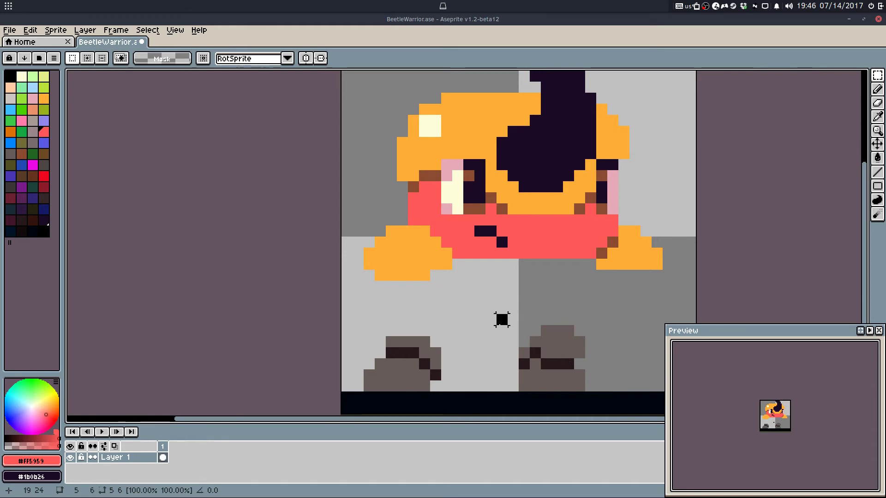
key("b")
left_click(444, 349)
key("ctrl+z")
Step: Widen both feet by another pixel, shifting the right-hand part of each to the right
key("m")
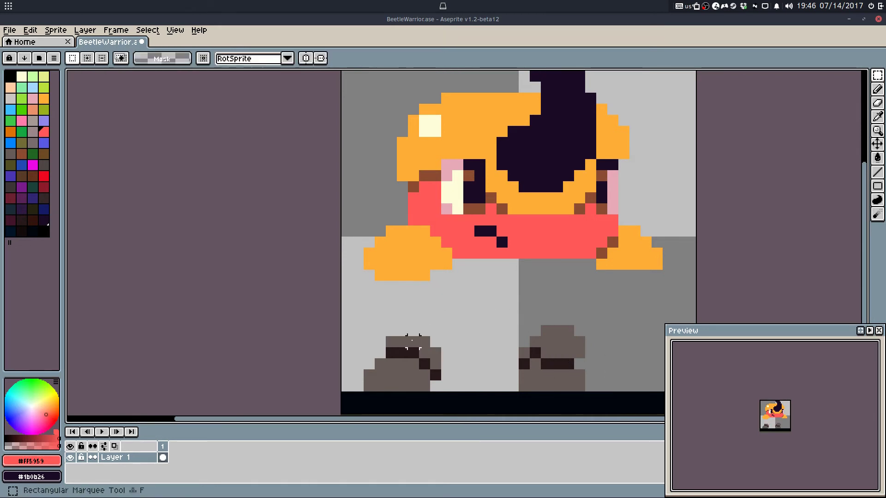
left_click_drag(375, 292, 445, 375)
left_click_drag(513, 309, 580, 376)
left_click_drag(613, 309, 558, 386)
left_click_drag(575, 349, 593, 354)
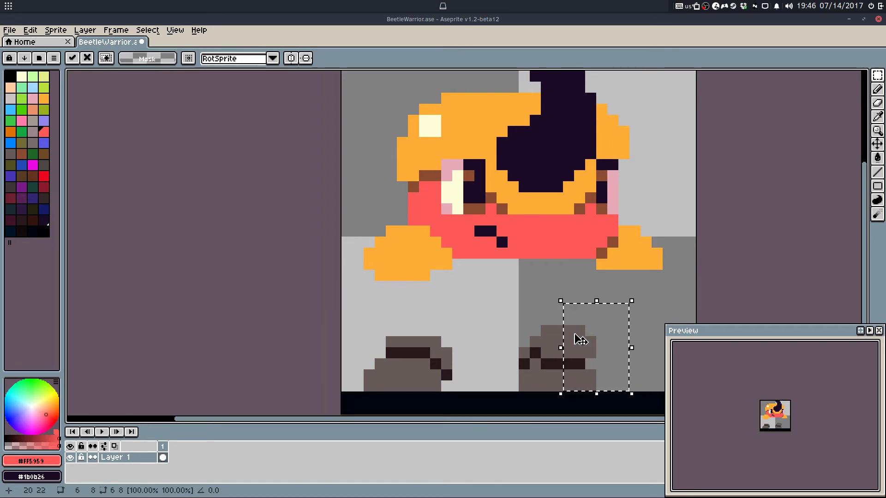
key("Return")
Step: Select all the artwork above the dark ground strip and shift it two pixels right
scroll(434, 297, "down", 4)
scroll(467, 260, "up", 1)
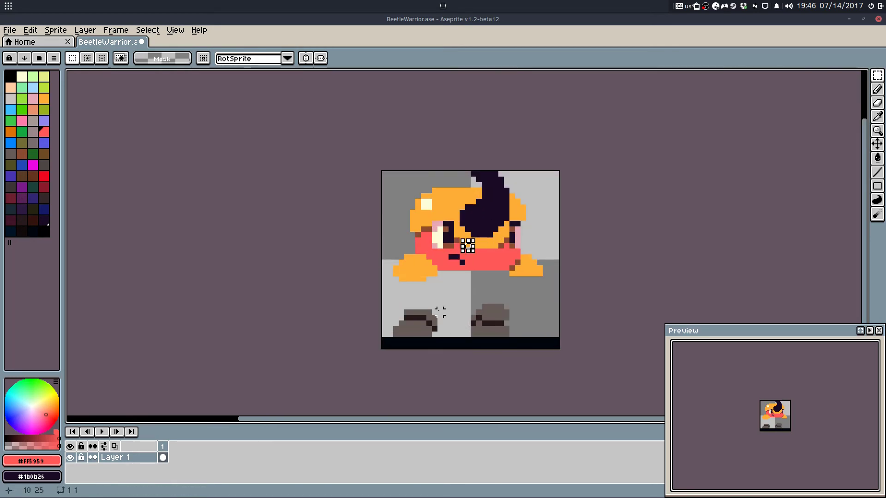
left_click_drag(382, 171, 554, 341)
key("Down")
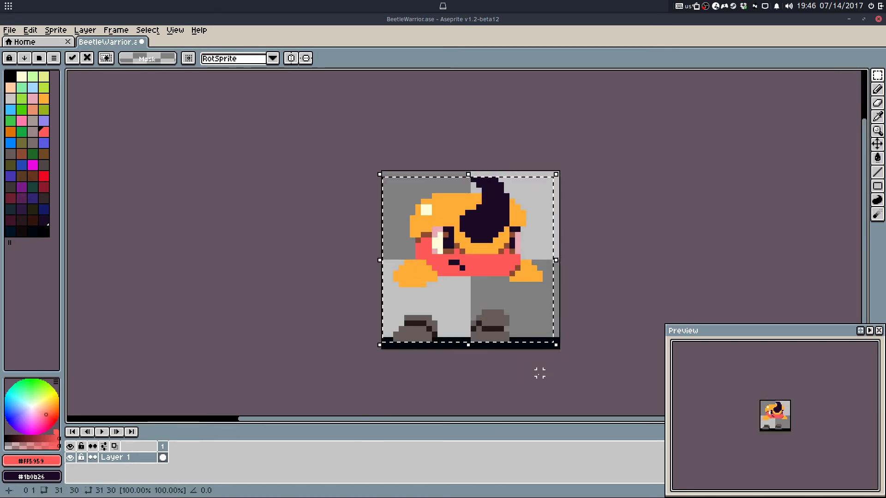
key("Up")
key("Right")
key("Right")
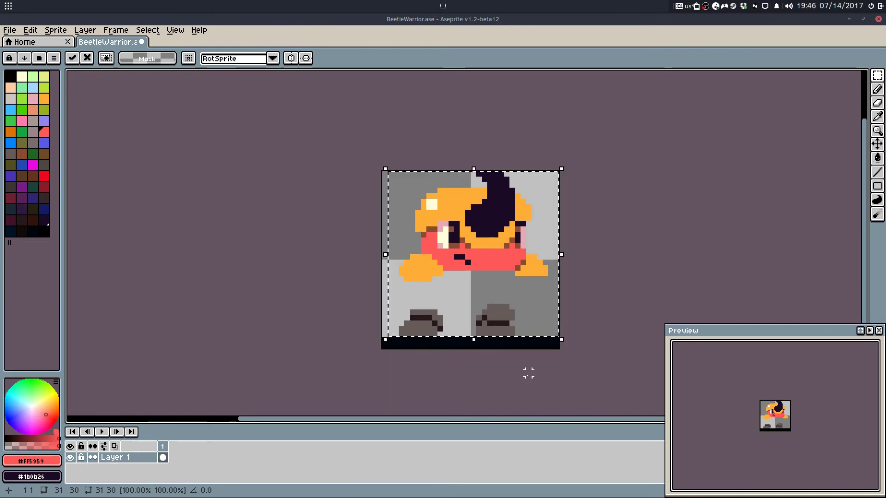
key("ctrl+d")
scroll(420, 328, "up", 3)
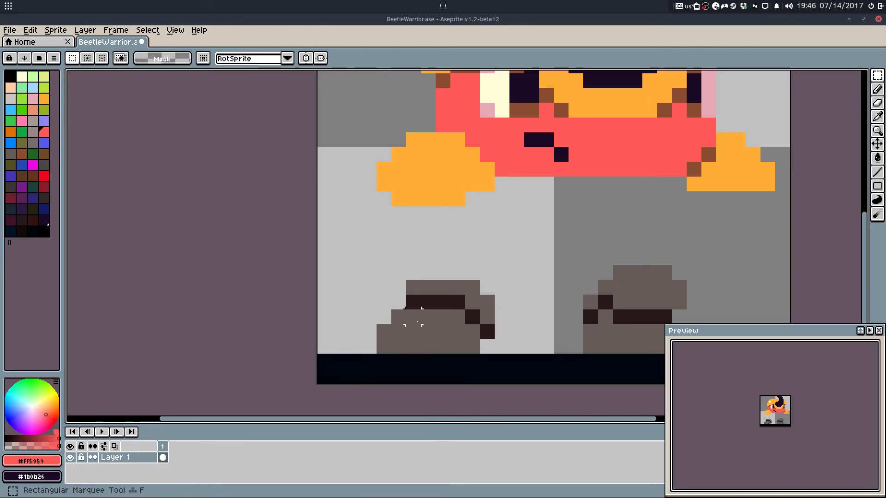
Step: Try deleting the dark ground strip and moving the left foot right and down
scroll(418, 323, "down", 3)
left_click_drag(318, 364, 582, 418)
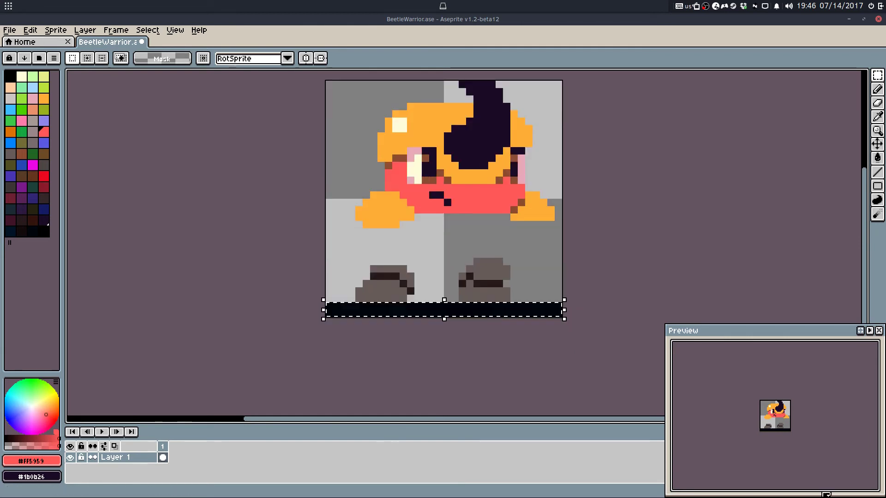
key("Delete")
key("ctrl+a")
mouse_move(474, 284)
left_mouse_down()
mouse_move(475, 300)
mouse_move(474, 287)
left_mouse_up()
key("ctrl+d")
left_click_drag(348, 243, 443, 317)
key("Right")
key("Right")
key("Down")
key("ctrl+z")
key("ctrl+z")
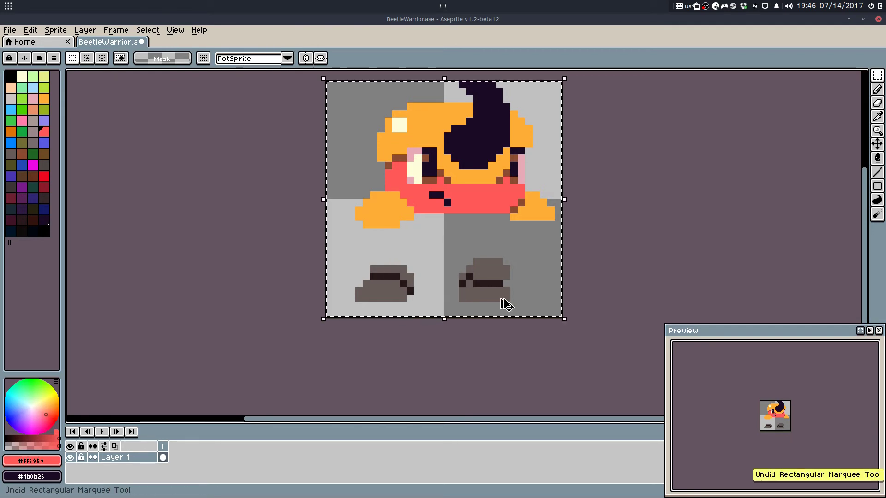
key("ctrl+z")
key("ctrl+z")
left_click(609, 320)
Step: Undo the shift, foot and orange-shape edits back to before the purple body was cut out
key("b")
scroll(448, 247, "up", 1)
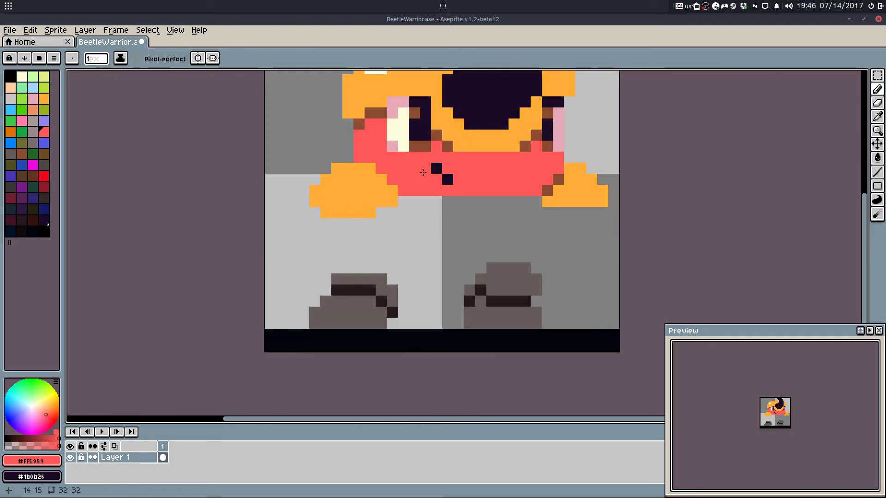
key("ctrl+z")
key("ctrl+z")
key("ctrl+z")
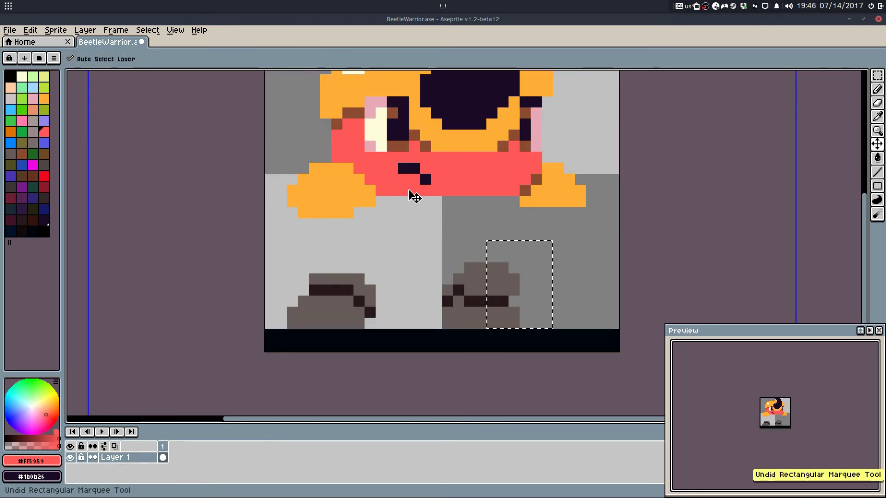
key("ctrl+z")
key("ctrl+z")
key("ctrl+z")
key("ctrl+z")
key("ctrl+z")
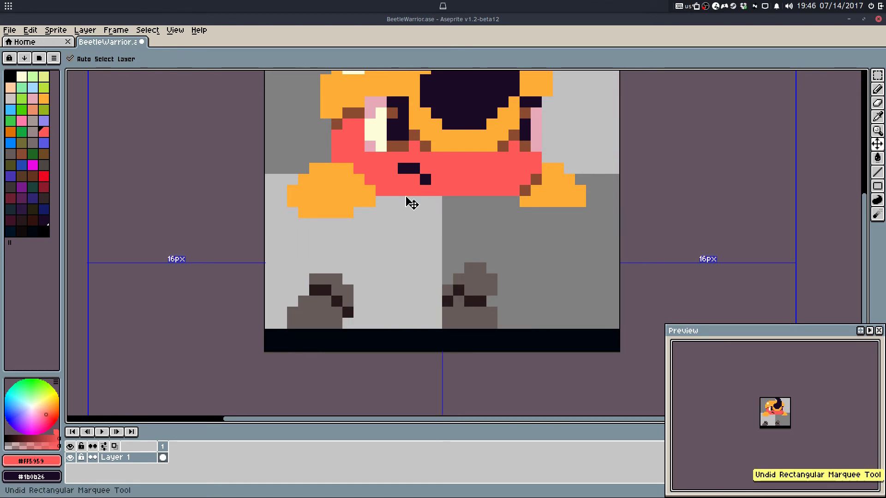
key("ctrl+z")
key("ctrl+z")
key("ctrl+z")
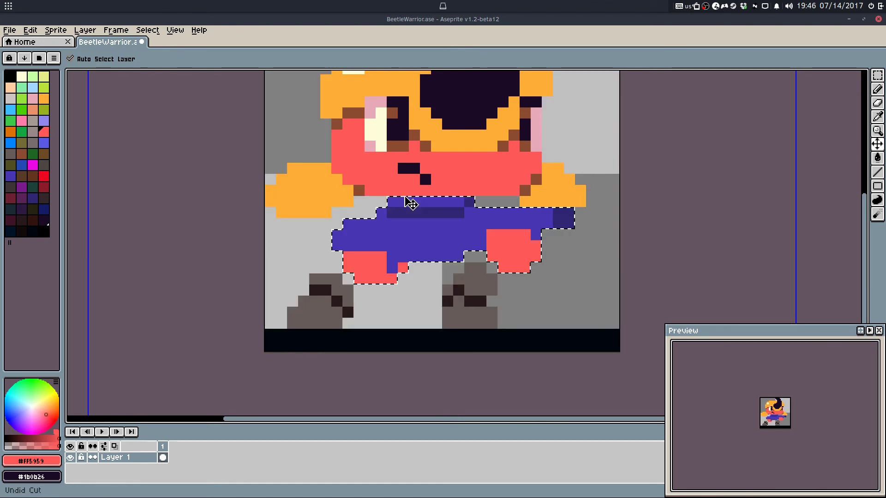
Step: Redo the body cut, the orange-shape move, the foot widening and the artwork shift
key("ctrl+y")
key("ctrl+y")
key("ctrl+y")
key("ctrl+y")
key("ctrl+y")
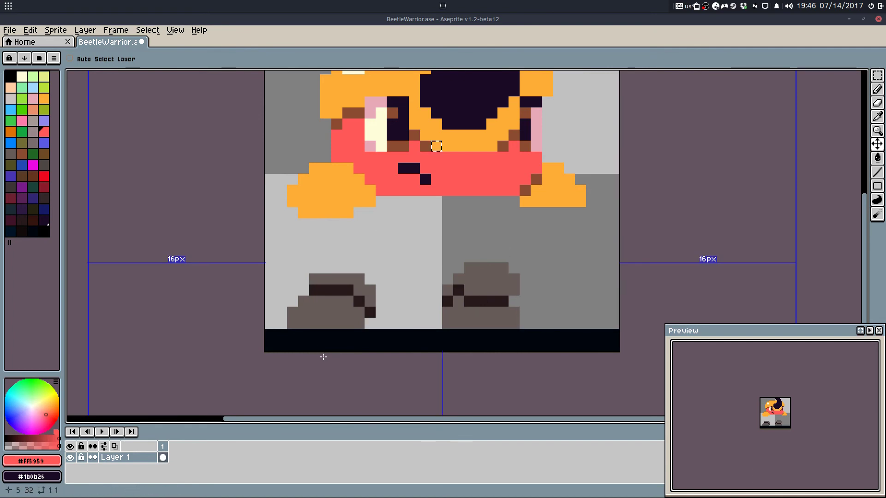
key("ctrl+y")
key("ctrl+y")
key("ctrl+y")
Step: Create a new layer and paste the cut purple clothing and red areas onto it
right_click(132, 457)
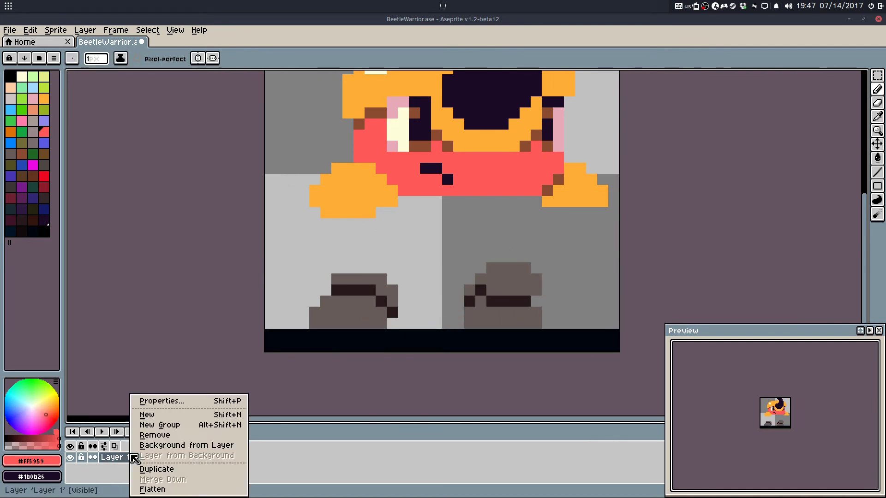
left_click(147, 415)
key("ctrl+v")
key("Return")
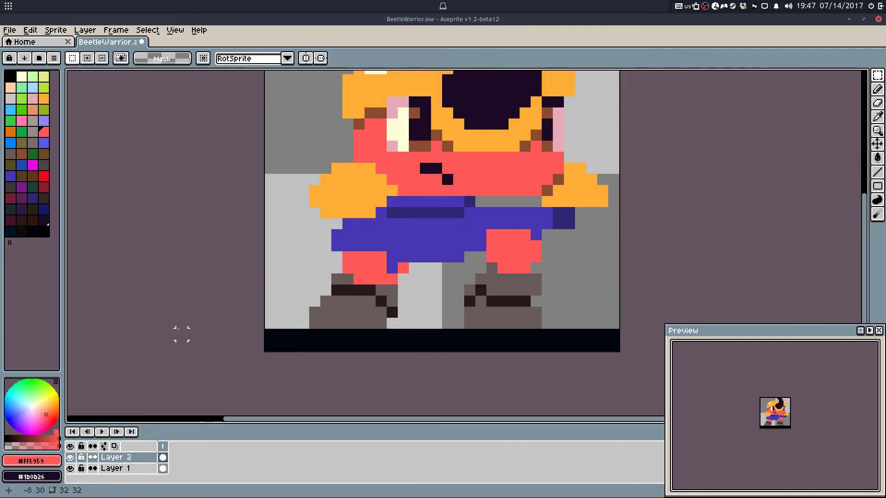
Step: Place the pasted purple body about 4 pixels further right, hide its layer and rename the layer OldGun
left_click_drag(402, 227, 444, 229)
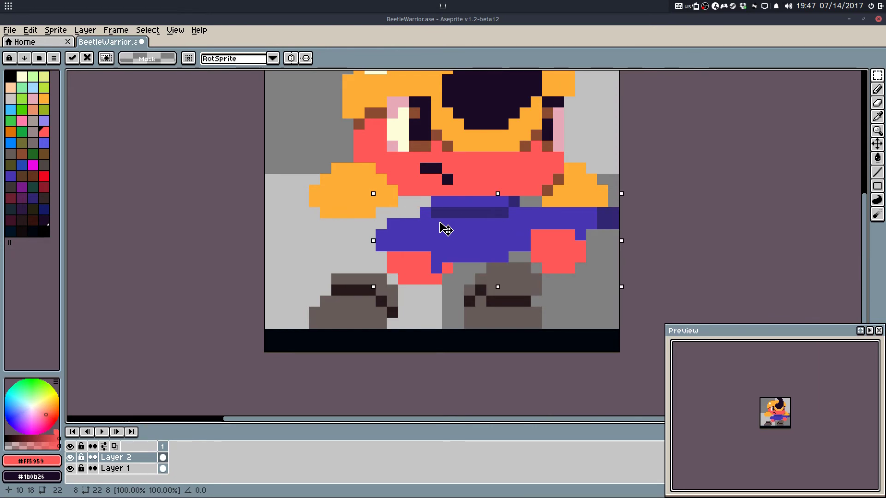
key("Return")
left_click(70, 457)
double_click(116, 458)
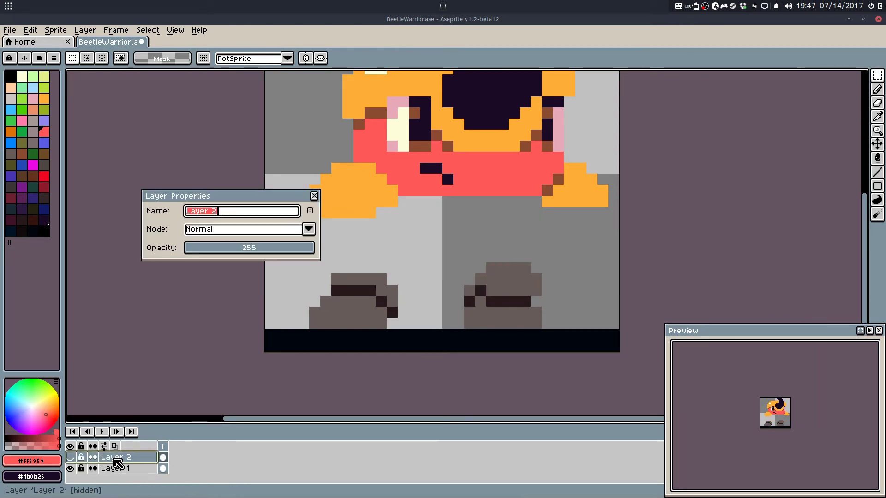
key("Return")
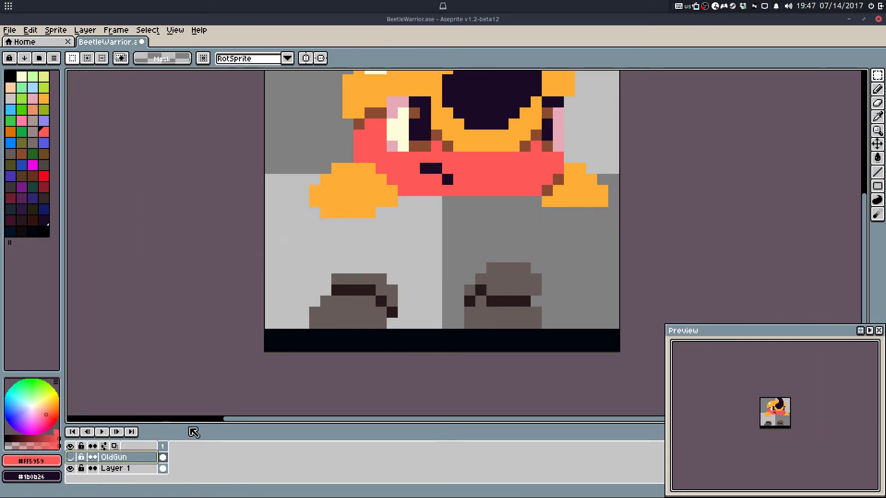
Step: Try placing Layer 1 above the OldGun layer
left_click_drag(130, 469, 134, 456)
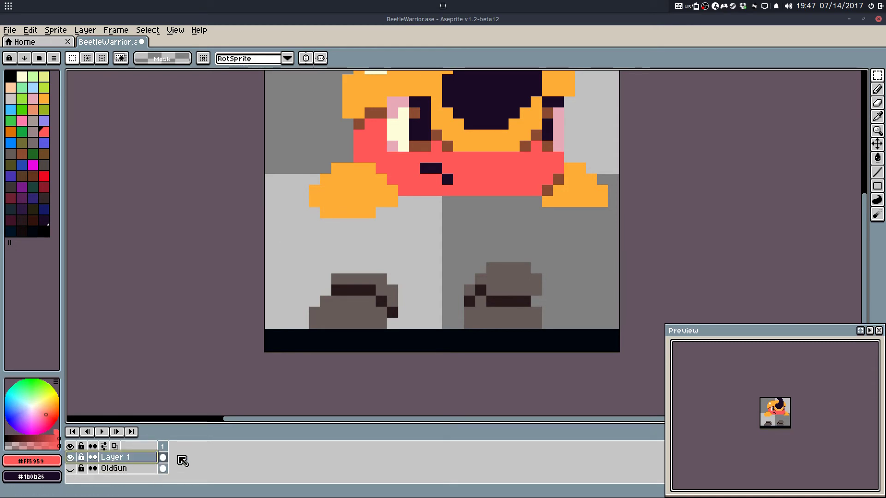
key("ctrl+s")
key("b")
left_click_drag(342, 241, 332, 271)
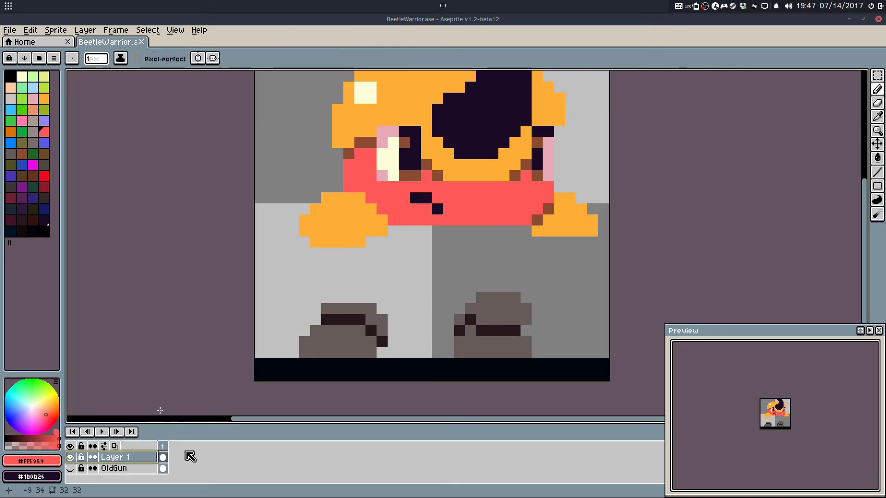
Step: Move the OldGun layer back above Layer 1, save the sprite and make Layer 1 active
left_click_drag(139, 473, 134, 456)
key("ctrl+s")
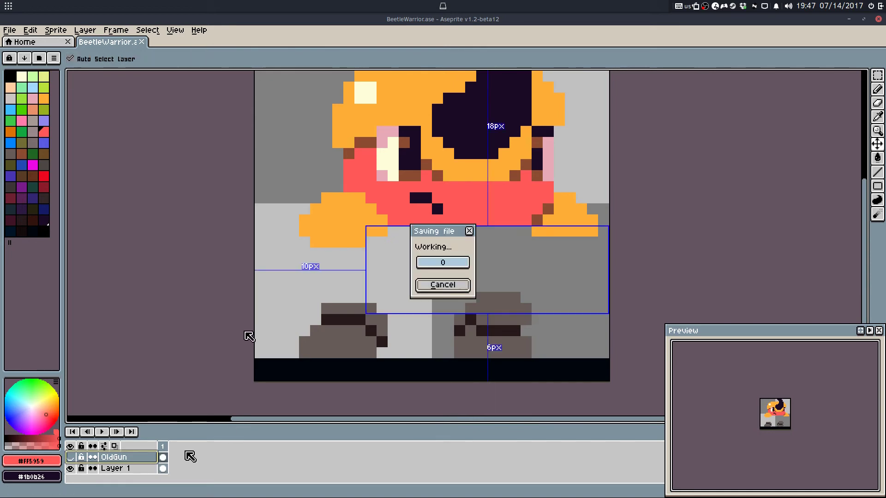
left_click(148, 468)
Step: Shade the border between the face and the left orange shape with brown #8c4b31 pixels
scroll(337, 283, "up", 2)
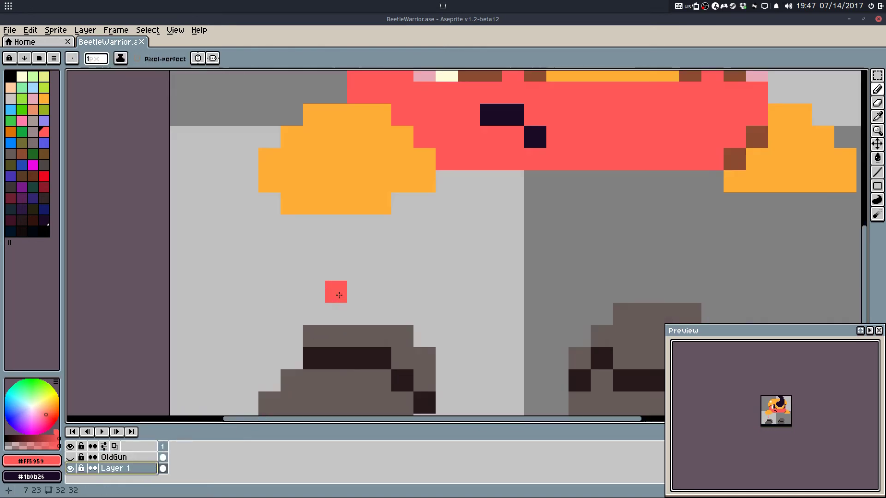
scroll(350, 251, "down", 1)
scroll(401, 214, "up", 3)
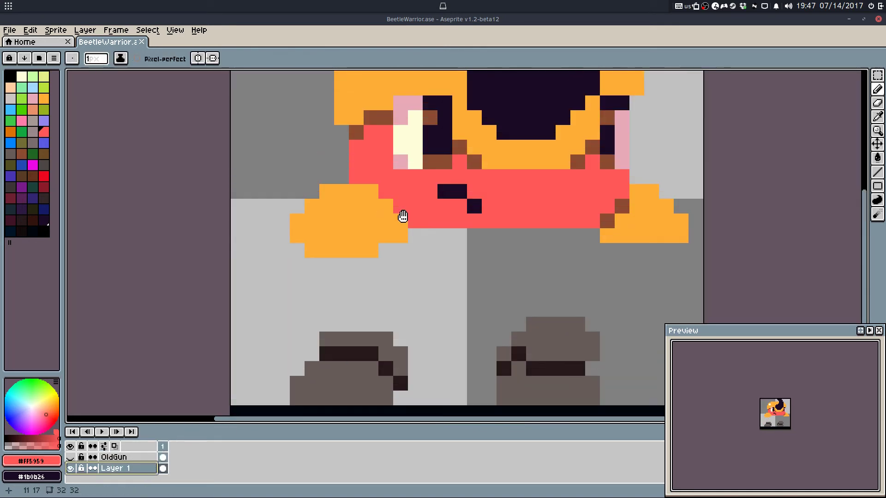
left_click(369, 203, "alt")
left_click_drag(369, 206, 428, 254)
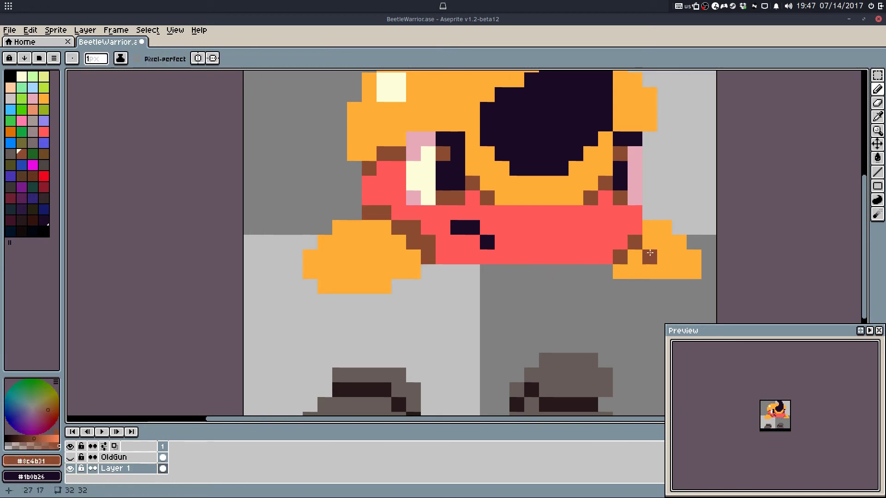
Step: Paint a diagonal cream highlight on the left orange shape, tidy stray pixels with orange #ffad37, and save
left_click_drag(485, 276, 484, 266)
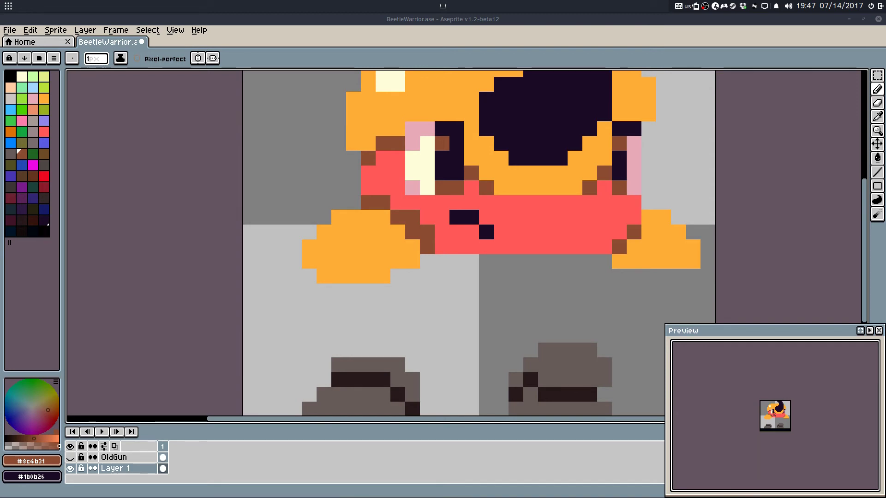
left_click_drag(471, 262, 465, 238)
left_click_drag(384, 184, 377, 296)
left_click(380, 166, "alt")
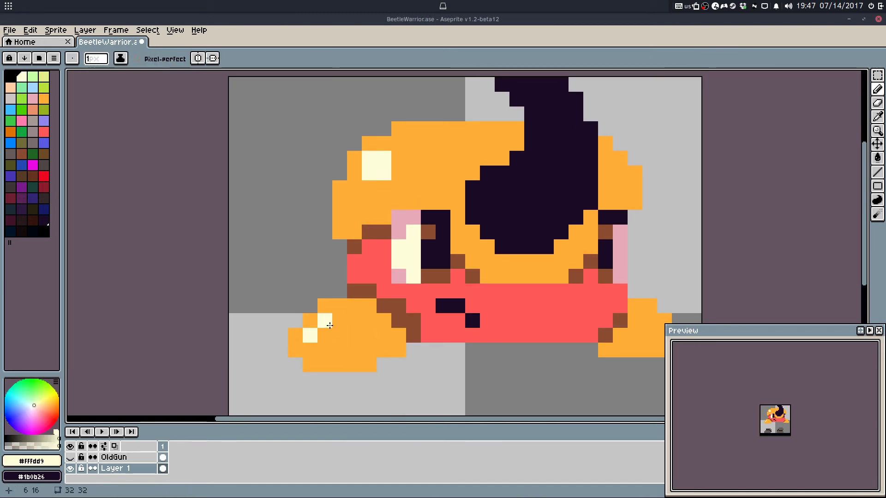
left_click(325, 335)
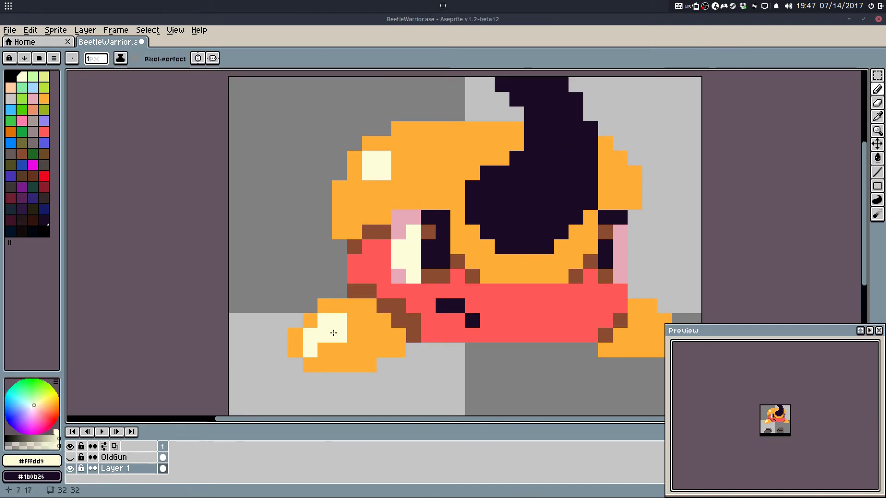
key("ctrl+z")
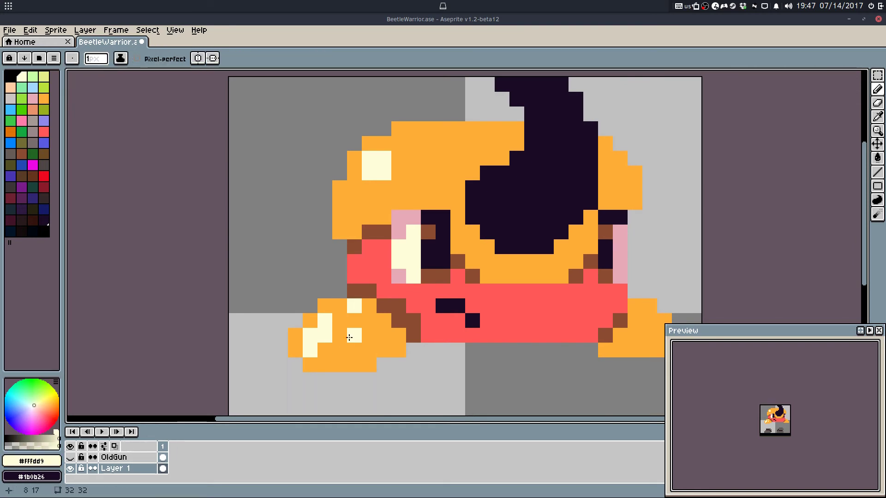
scroll(355, 365, "down", 4)
left_click(345, 354, "alt")
left_click_drag(345, 354, 345, 296)
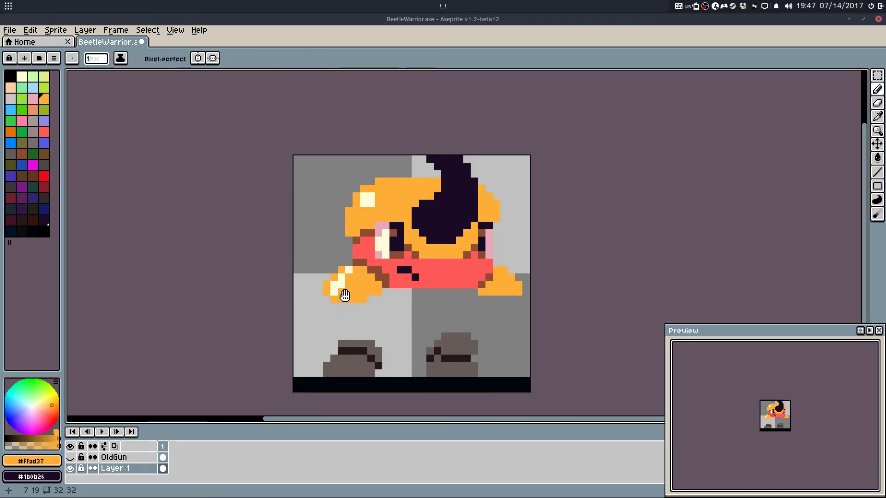
key("ctrl+s")
scroll(365, 283, "up", 1)
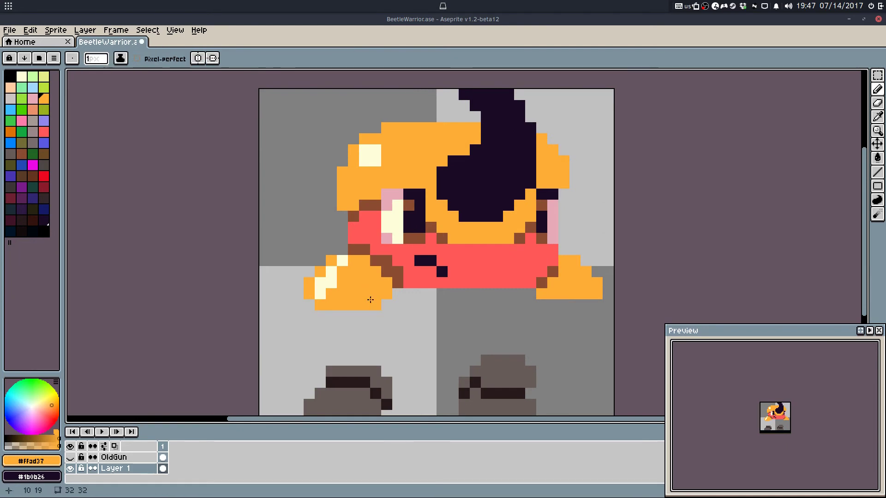
key("ctrl+s")
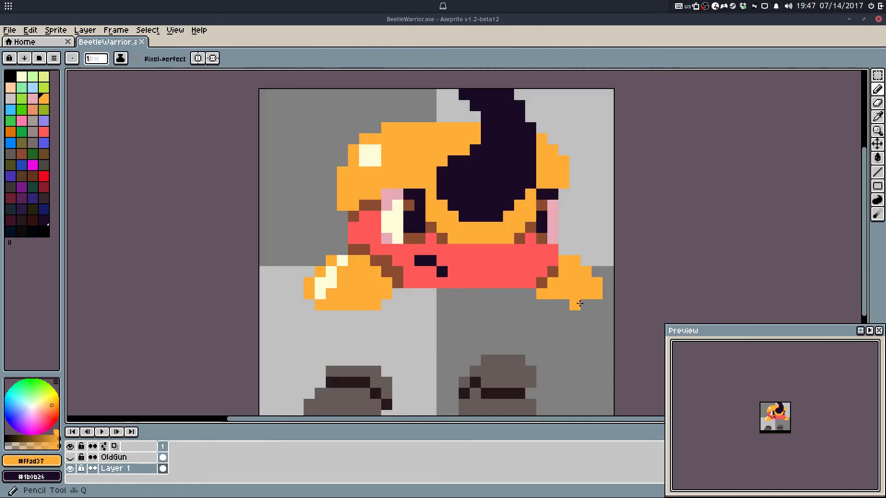
Step: Extend the right orange shape down one pixel row, shade its underside dark red, and save
key("alt")
key("alt")
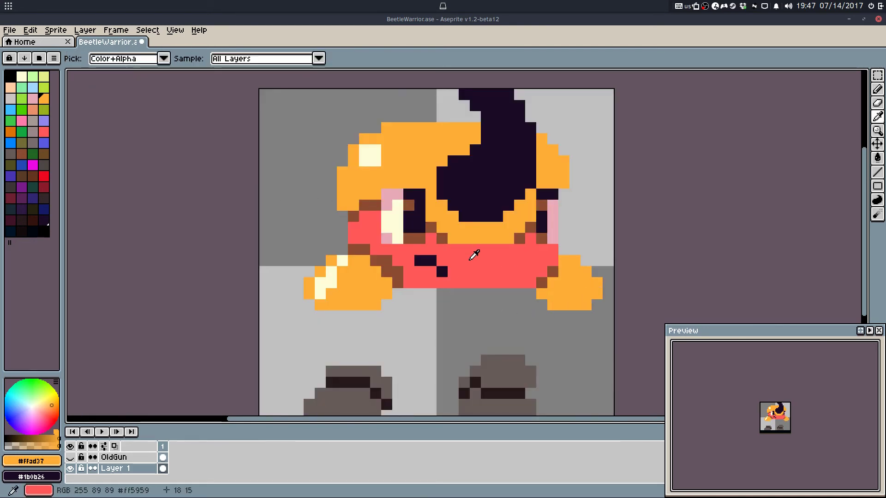
left_click(44, 187)
left_click(560, 301)
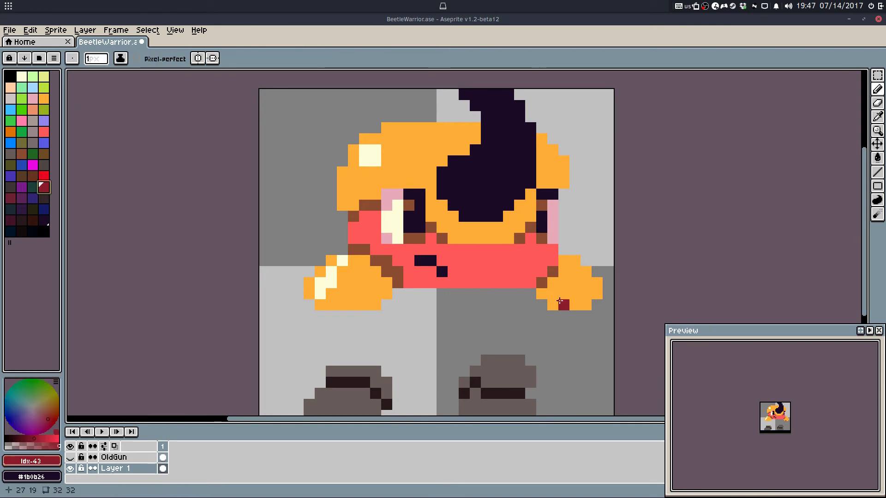
left_click_drag(542, 291, 561, 307)
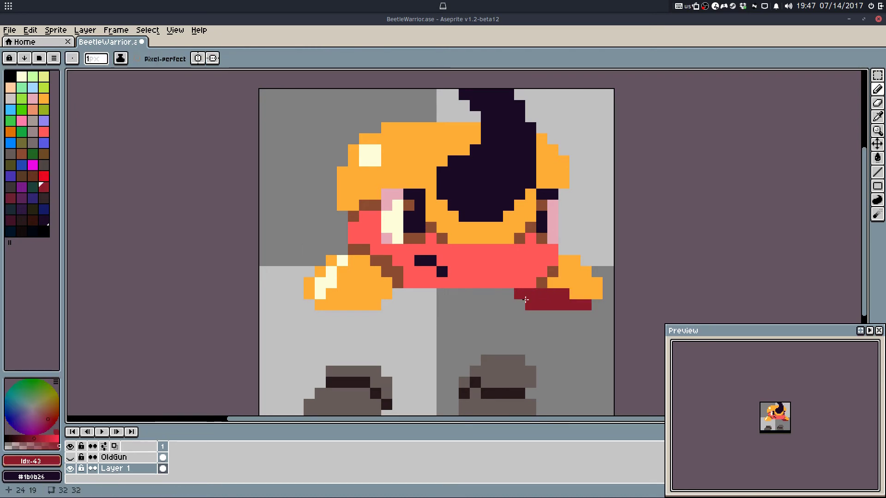
left_click(365, 307)
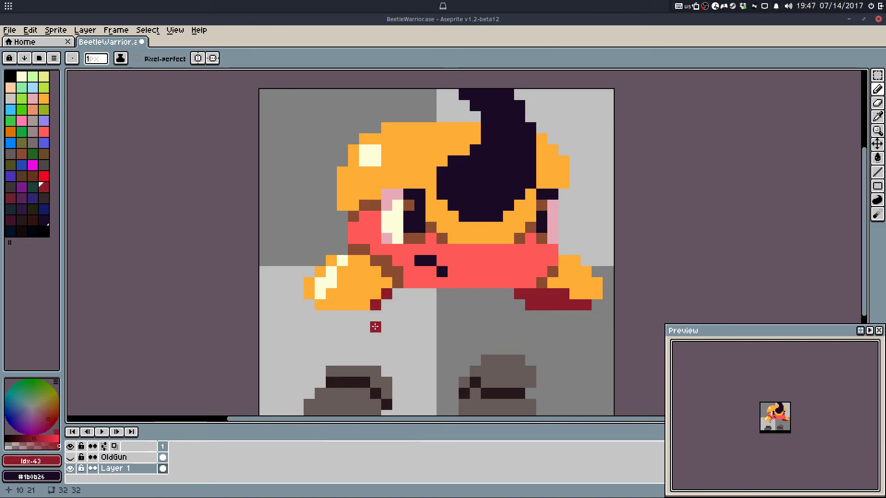
key("ctrl+z")
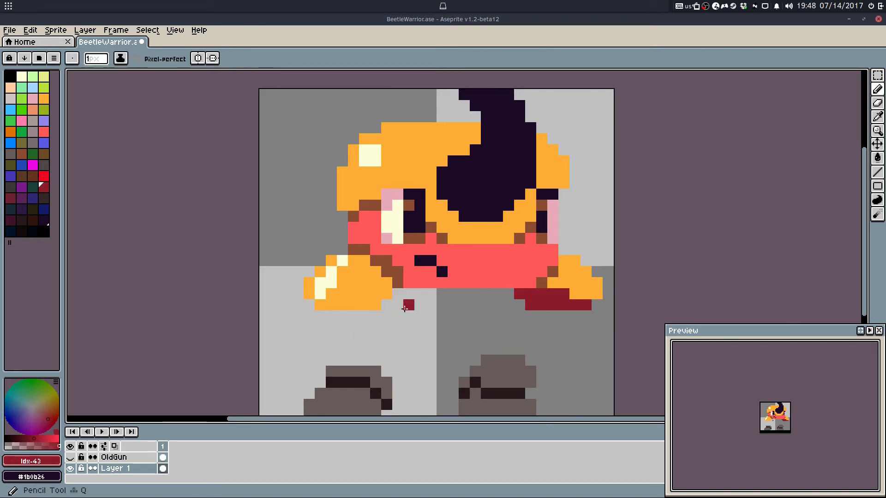
key("ctrl+s")
Step: Add a grey #665b57 row on top of the left foot with dark #26191a pixels at its corners
left_click_drag(406, 307, 387, 263)
key("alt")
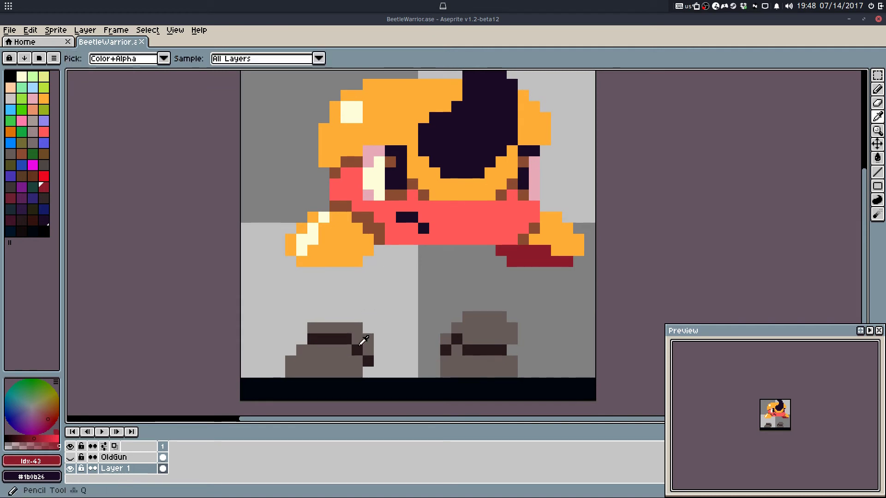
left_click(359, 346, "alt")
left_click_drag(314, 318, 347, 319)
left_click(326, 327, "alt")
left_click(319, 338, "alt")
left_click(312, 317)
left_click(323, 325, "alt")
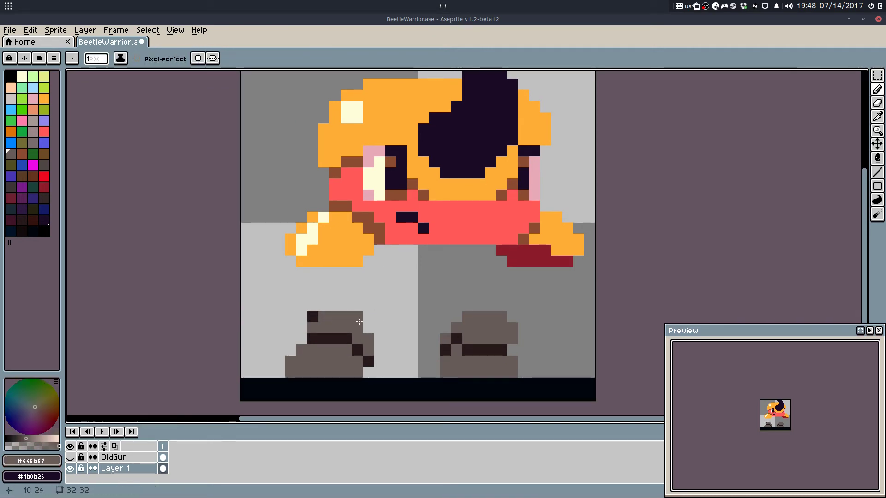
left_click(359, 339, "alt")
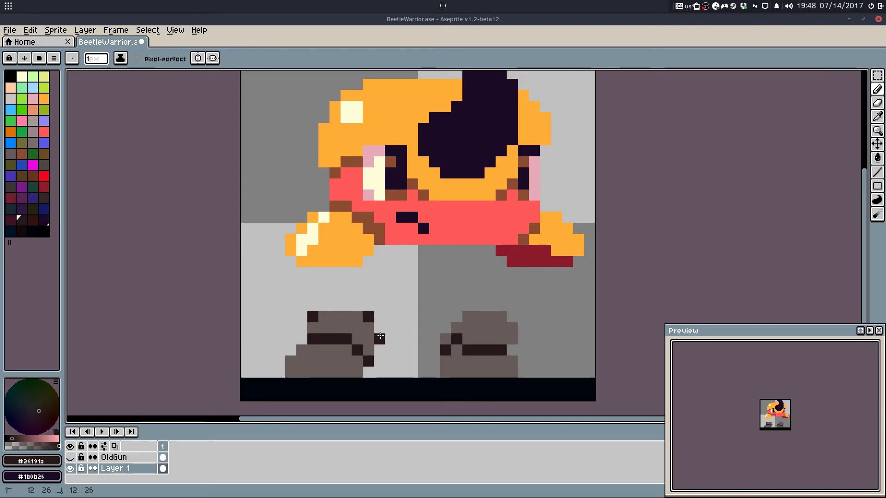
Step: Shift the left foot's top section one pixel left and erase the stray dark pixel beside the foot
key("m")
left_click_drag(301, 306, 401, 327)
key("Left")
left_click(379, 361)
left_click(390, 317)
key("e")
key("m")
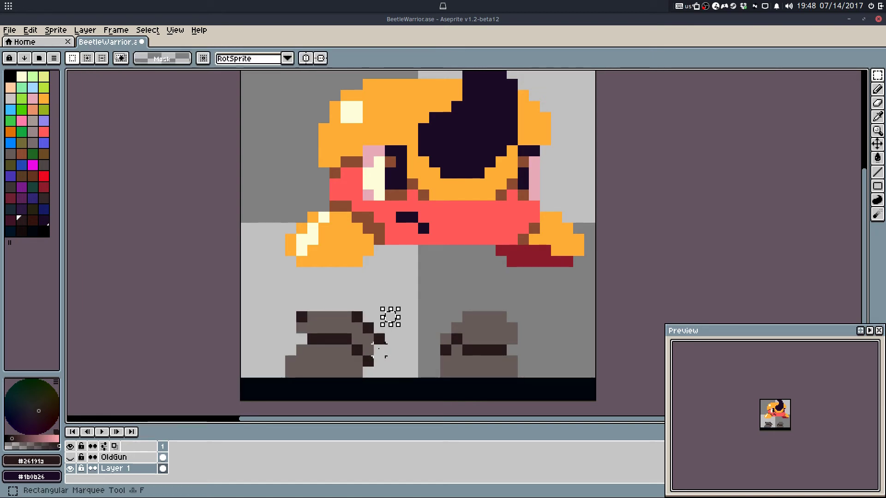
key("ctrl+d")
key("e")
left_click(379, 339)
Step: Add another grey row with dark corner pixels above the left foot and rework its dark edge pixels
key("q")
left_click(357, 316, "alt")
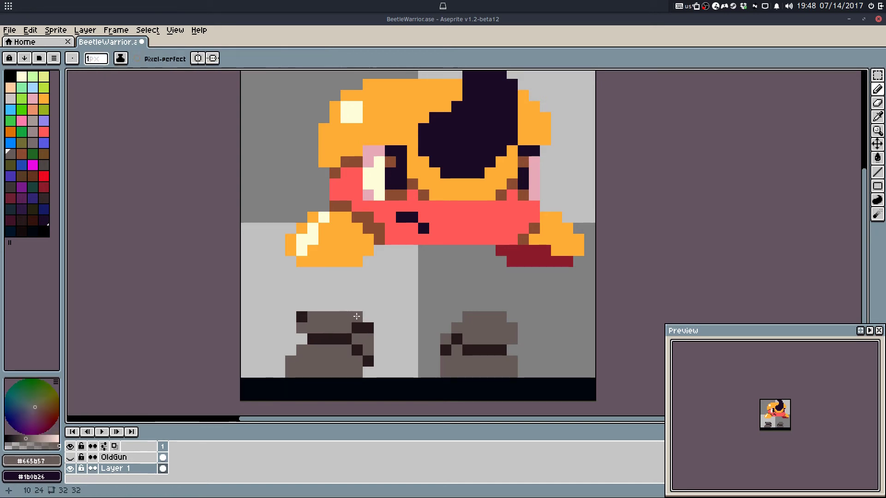
left_click(302, 317, "alt")
left_click(370, 320)
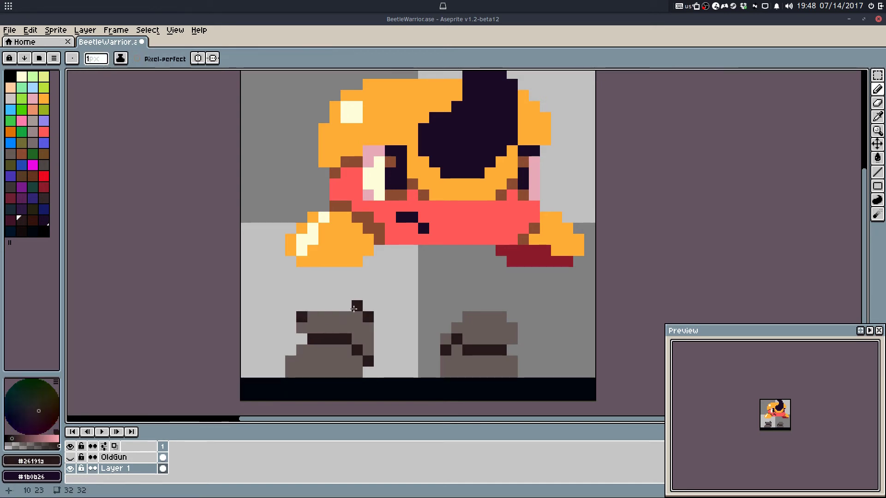
mouse_move(354, 308)
left_mouse_down()
mouse_move(321, 308)
mouse_move(315, 329)
mouse_move(326, 307)
mouse_move(347, 306)
left_mouse_up()
left_click(335, 317, "alt")
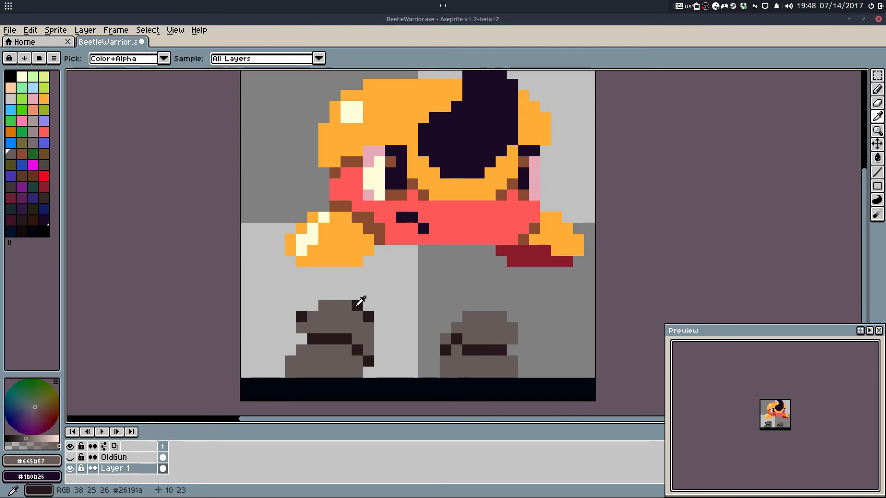
left_click(358, 305, "alt")
left_click(311, 305)
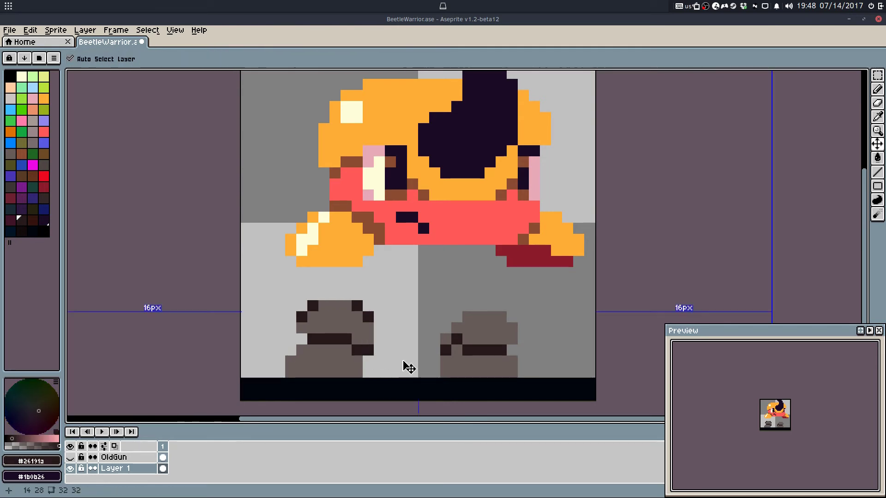
Step: Undo the left foot edits back to before its top section was shifted
key("ctrl+z")
key("ctrl+z")
key("ctrl+z")
key("ctrl+z")
key("ctrl+z")
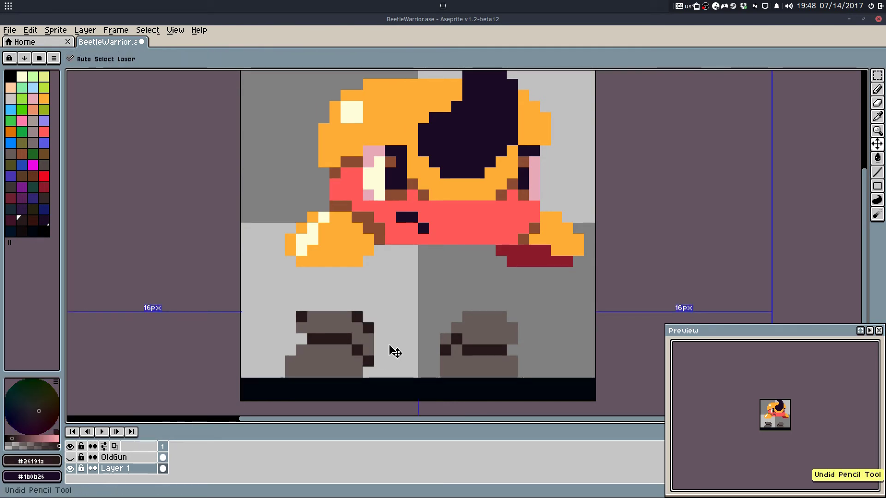
key("ctrl+z")
key("ctrl+z")
Step: Redo the left foot's top shift, erasing and pixel edits
key("ctrl+shift+z")
key("ctrl+shift+z")
key("ctrl+shift+z")
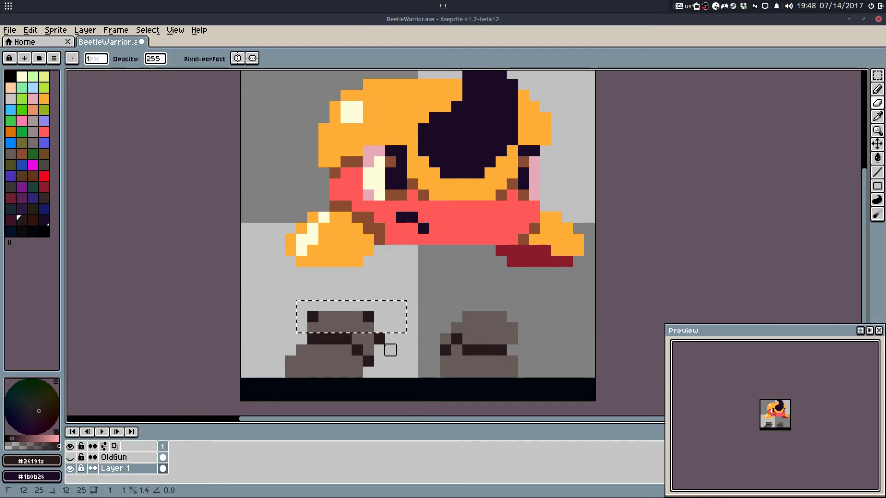
key("ctrl+shift+z")
key("ctrl+shift+z")
key("ctrl+shift+z")
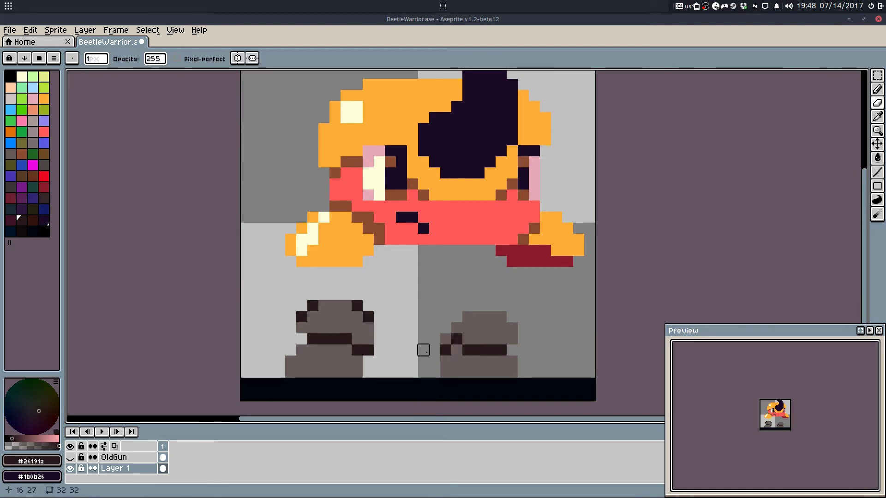
Step: Erase the left foot's rightmost column and top row, darken its upper-right corner pixel, and save
key("e")
left_click_drag(368, 351, 367, 306)
left_click(346, 306)
key("b")
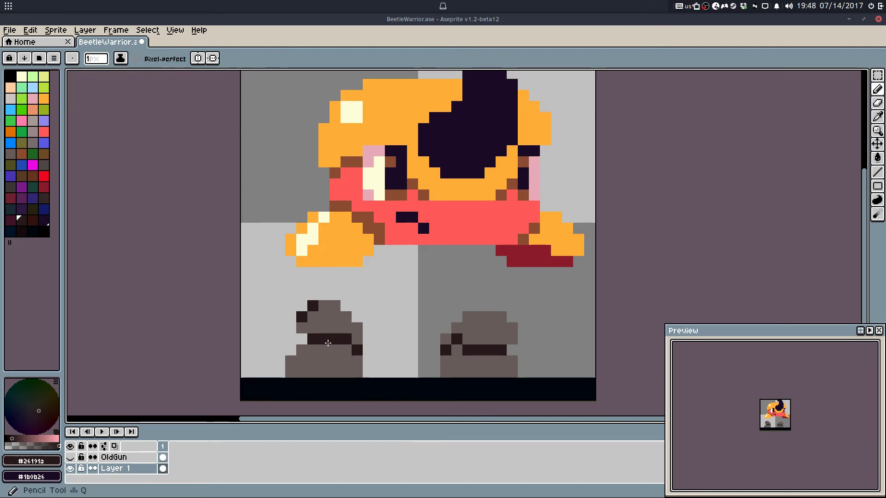
key("e")
left_click_drag(313, 306, 336, 306)
key("b")
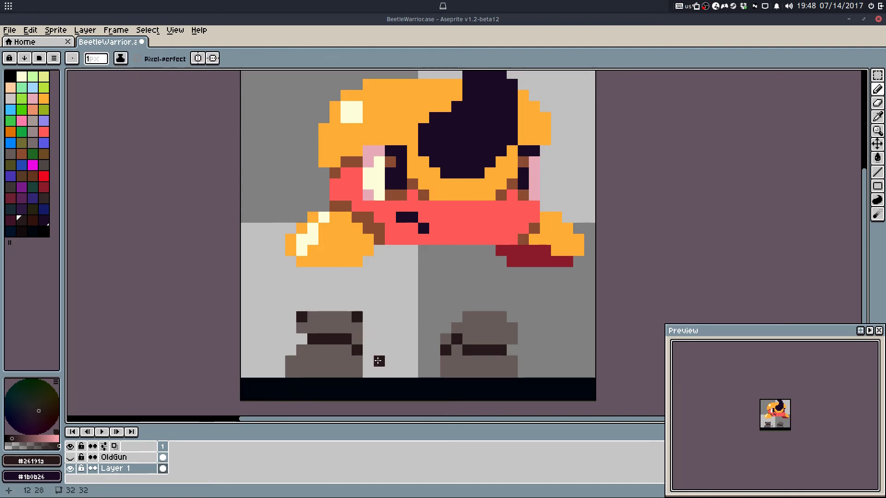
key("ctrl+s")
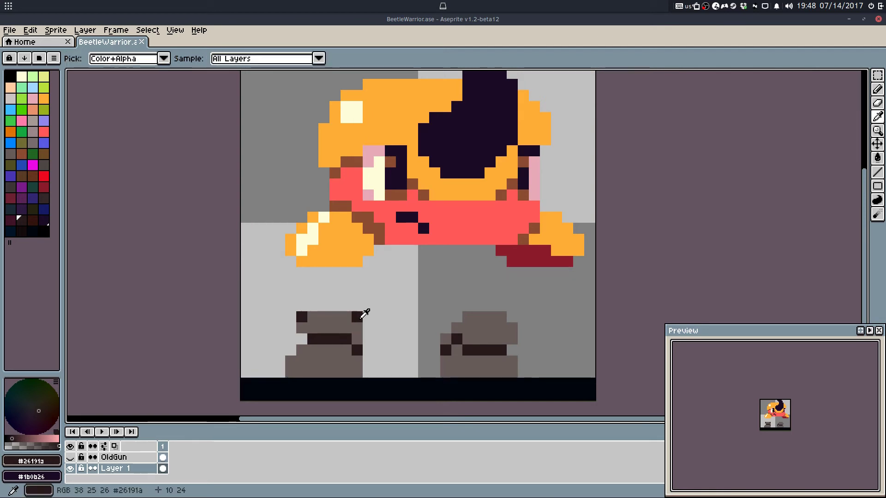
Step: Add dark pixels along the outer right edge of the left foot and save the sprite
left_click_drag(368, 340, 368, 361)
scroll(404, 392, "down", 2)
key("ctrl+s")
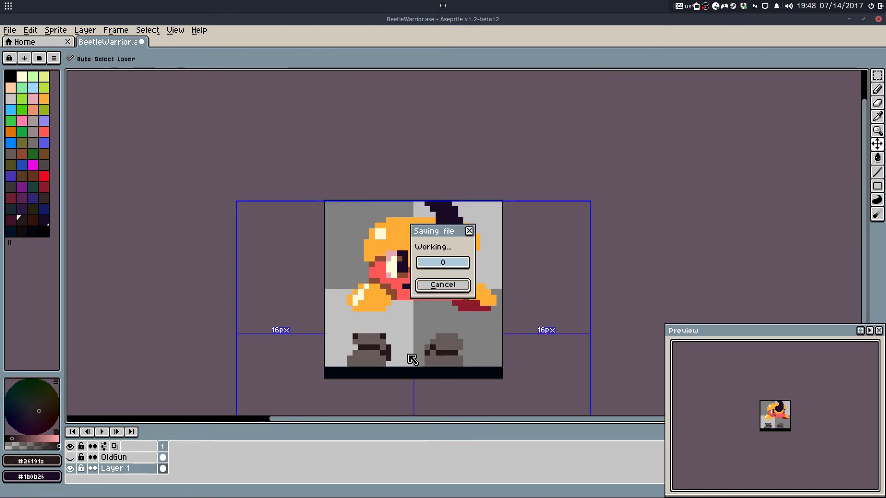
Step: Shift the whole left foot one pixel to the left and clear the selection
left_click_drag(336, 329, 407, 367)
key("Left")
key("Left")
key("ctrl+d")
Step: Paint a solid 4×4-pixel block in the face's red #ff5959, just below and right of the left arm
scroll(389, 338, "up", 2)
key("b")
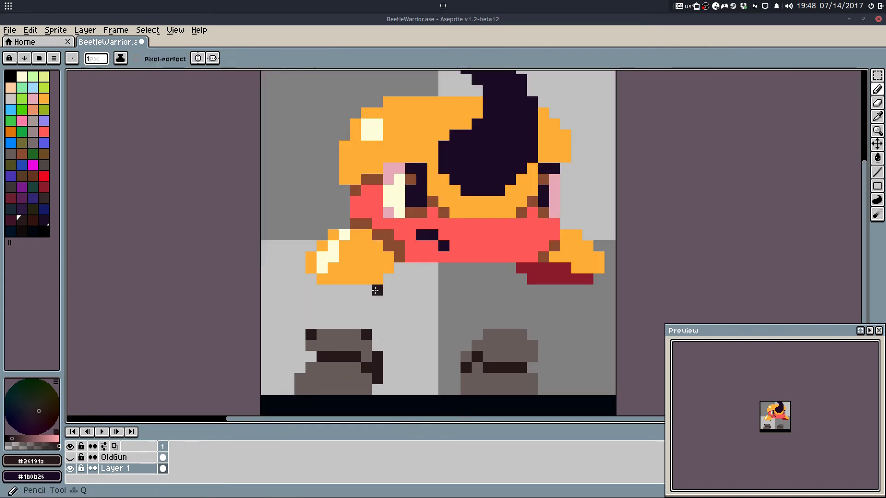
left_click(411, 247, "alt")
left_click(358, 313)
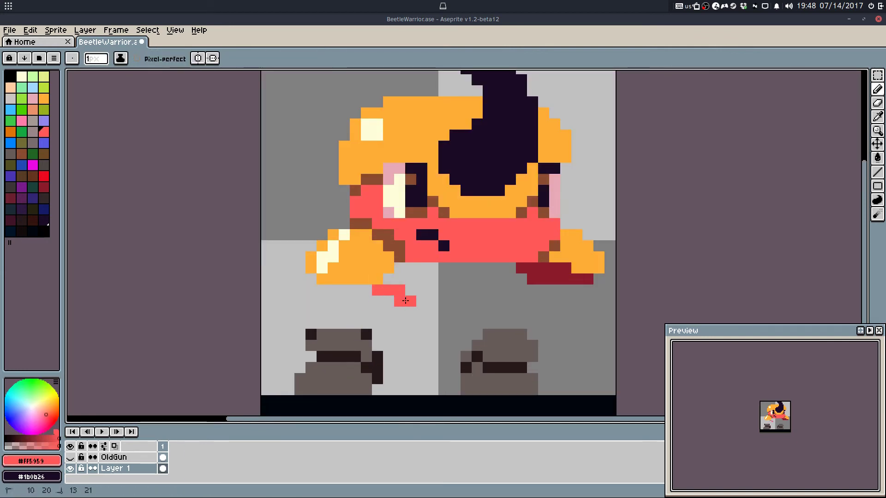
mouse_move(411, 289)
left_mouse_down()
mouse_move(409, 322)
mouse_move(374, 322)
mouse_move(409, 307)
left_mouse_up()
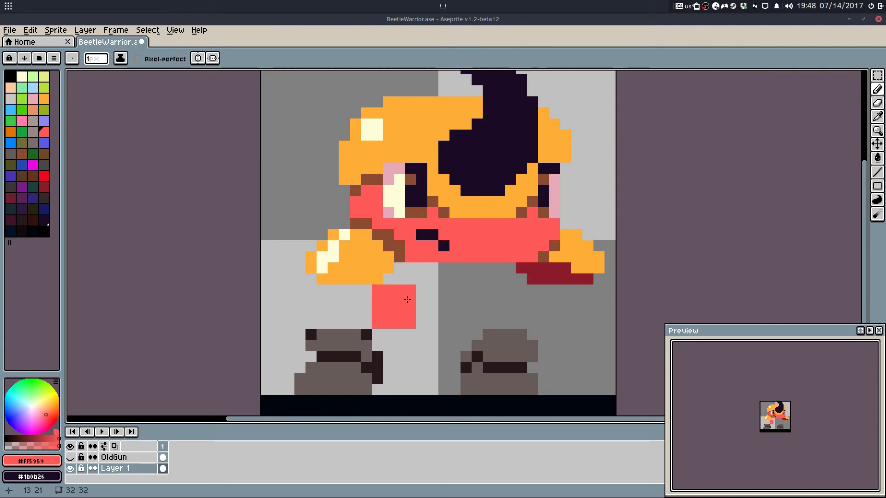
Step: Block in the torso in bright blue beneath the mouth, between the left arm and the right arm
scroll(412, 299, "up", 1)
left_click(11, 143)
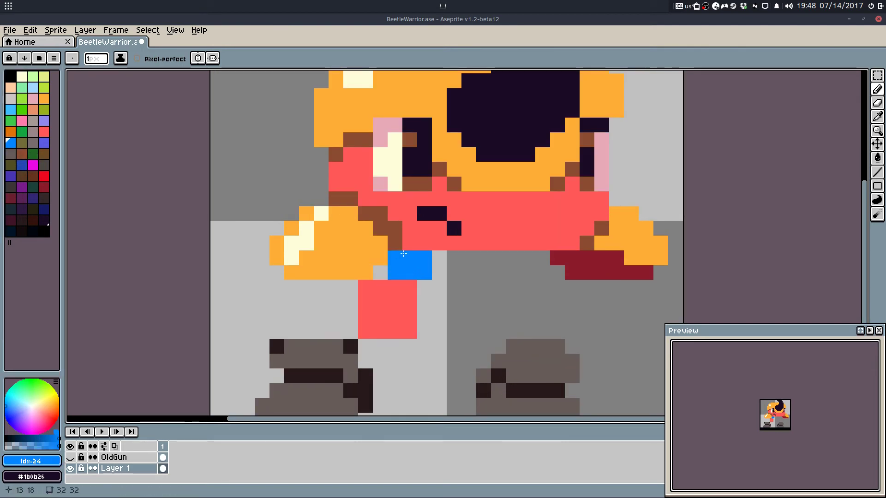
mouse_move(405, 244)
left_mouse_down()
mouse_move(453, 246)
mouse_move(471, 265)
mouse_move(432, 263)
mouse_move(455, 259)
left_mouse_up()
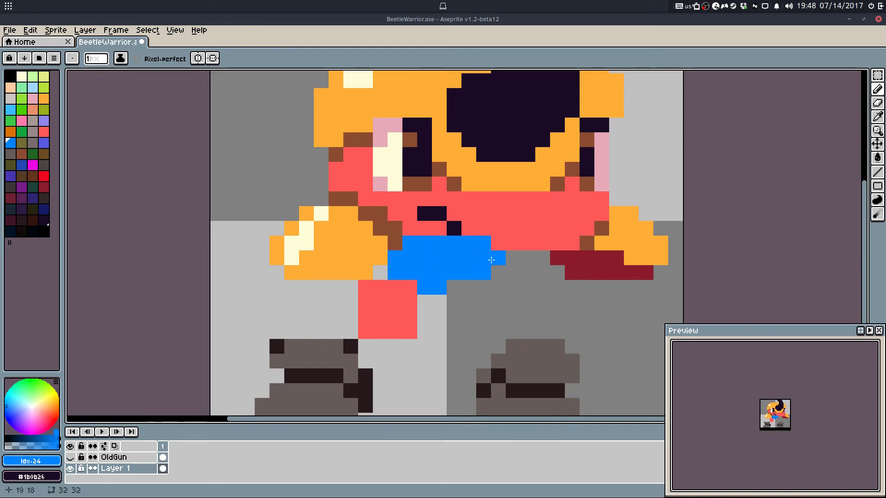
left_click_drag(491, 260, 481, 257)
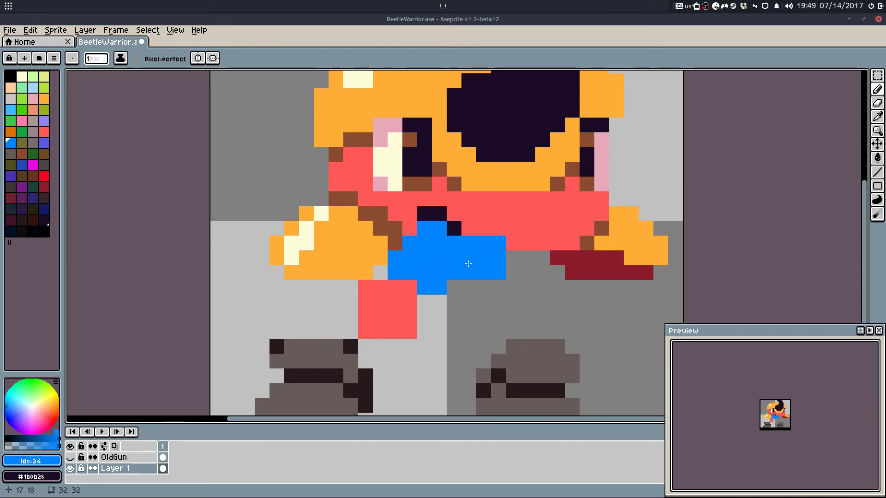
Step: Try painting red pixels along the lower edge of the blue torso, and undo them
left_click(523, 232, "alt")
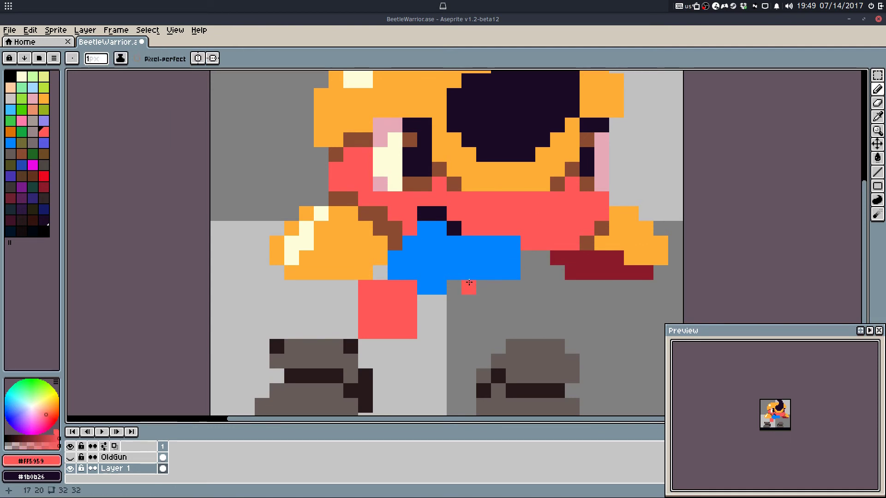
mouse_move(469, 274)
left_mouse_down()
mouse_move(508, 278)
mouse_move(491, 284)
left_mouse_up()
key("ctrl+z")
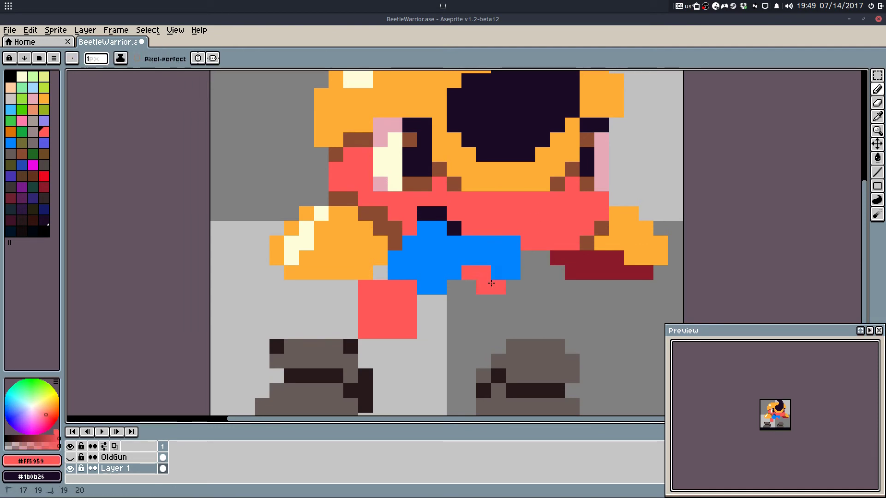
key("ctrl+z")
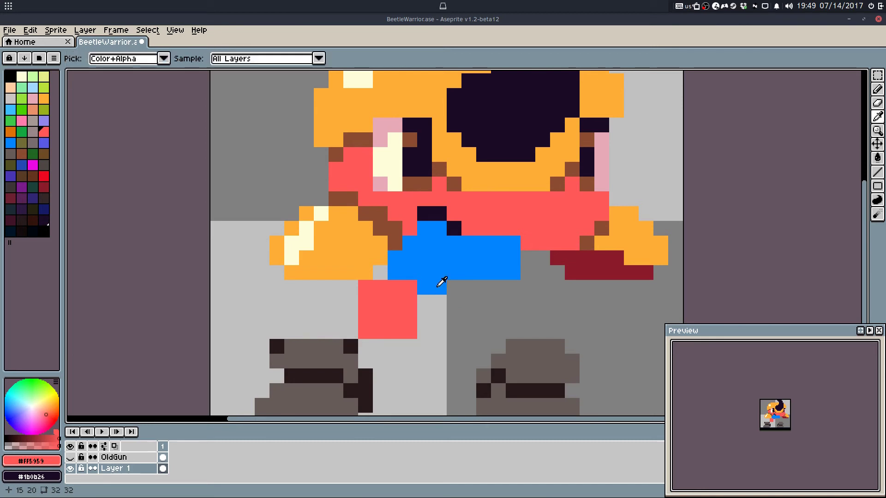
Step: Extend the blue torso against the left arm and beside the red block, and restore the red pixel beneath the mouth
left_click(439, 279, "alt")
left_click(419, 308)
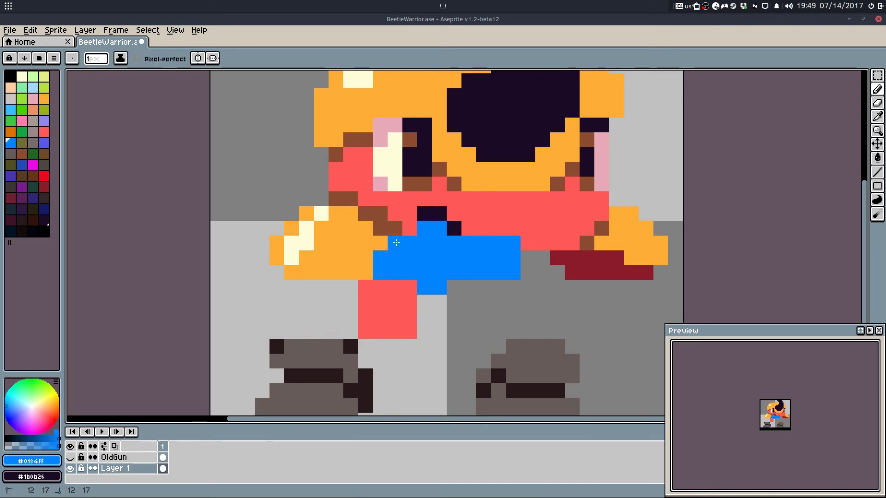
left_click(453, 217, "alt")
left_click(439, 229)
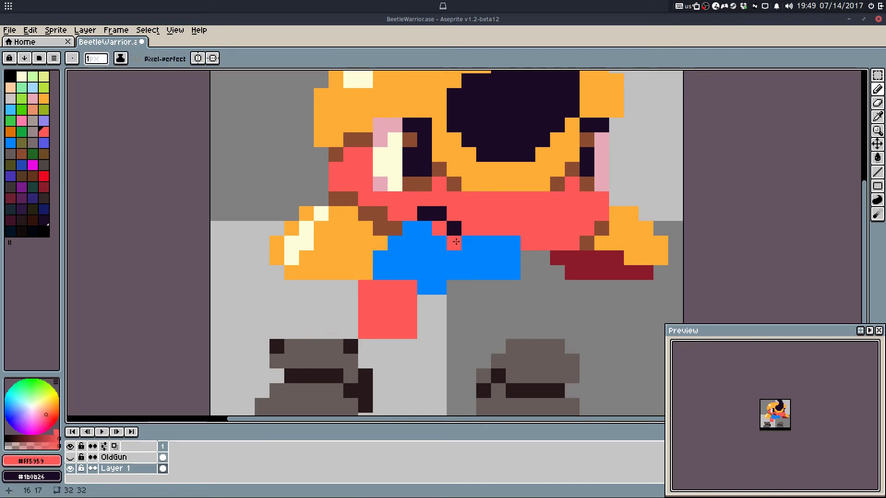
left_click(458, 247, "alt")
left_click(434, 299)
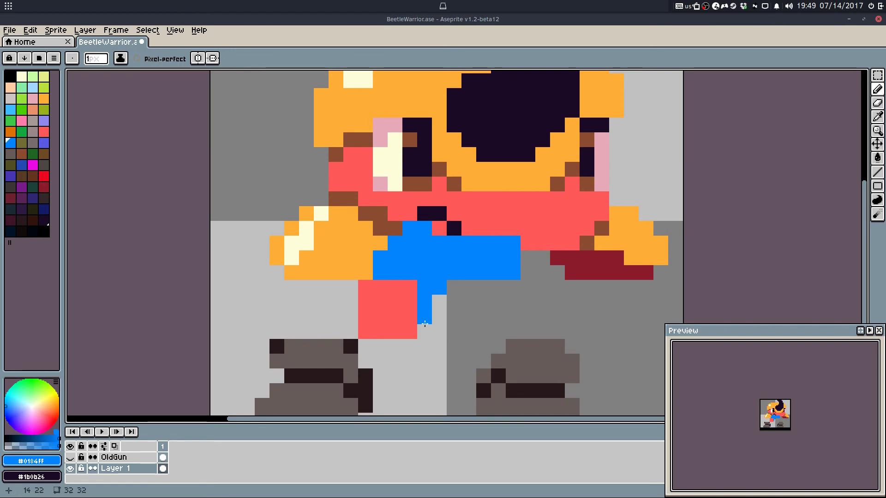
left_click(413, 318, "alt")
left_click(426, 316)
Step: Outline a brown #8c4b31 area under the left arm beside the red block and fill it
left_click(382, 209, "alt")
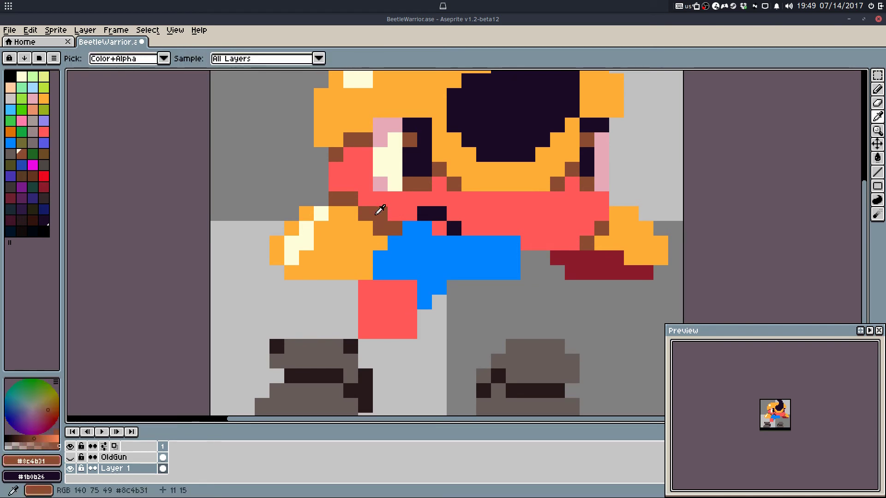
left_click(284, 268)
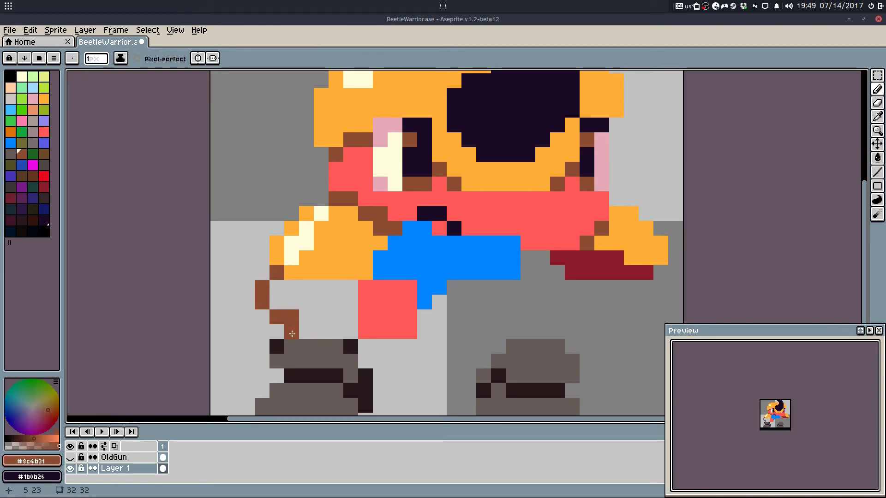
left_click_drag(292, 334, 334, 328)
key("g")
left_click(343, 303)
key("q")
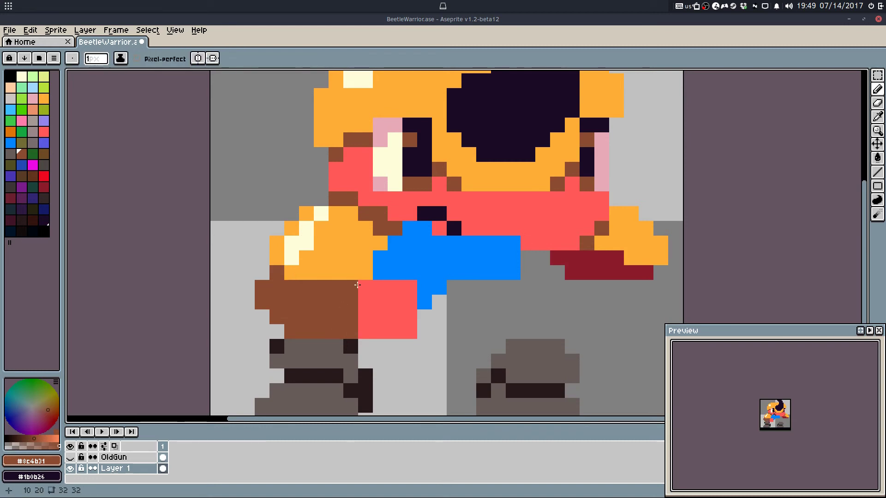
key("m")
mouse_move(354, 286)
left_mouse_down()
mouse_move(410, 331)
mouse_move(403, 314)
left_mouse_up()
key("ctrl+z")
key("ctrl+z")
Step: Erase the brown area's protruding left-side pixels so it tapers inward toward the left foot
key("e")
left_click(260, 289)
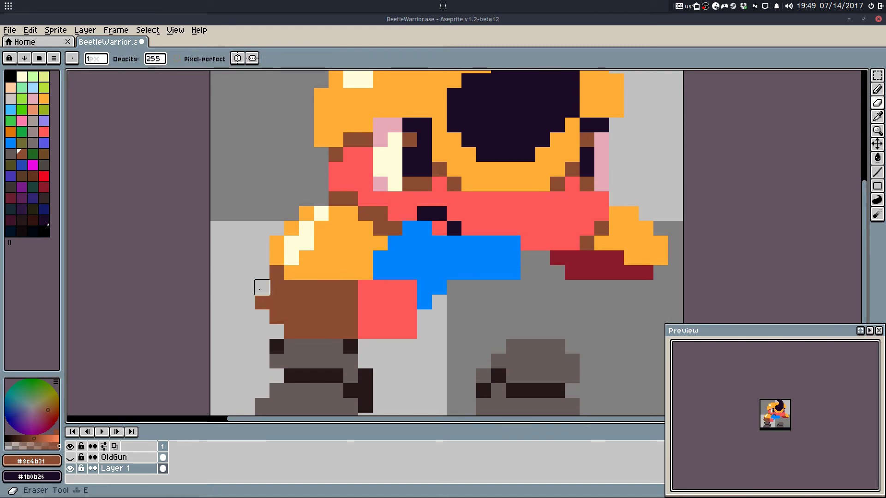
left_click_drag(277, 287, 277, 317)
left_click(277, 273)
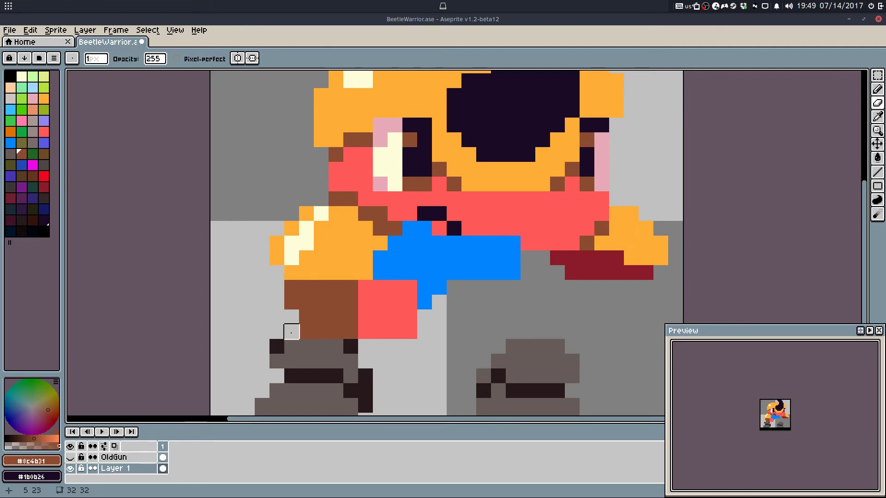
left_click(307, 332)
Step: Move the left foot four pixels to the right so it sits under the brown and red blocks
scroll(306, 332, "down", 1)
key("m")
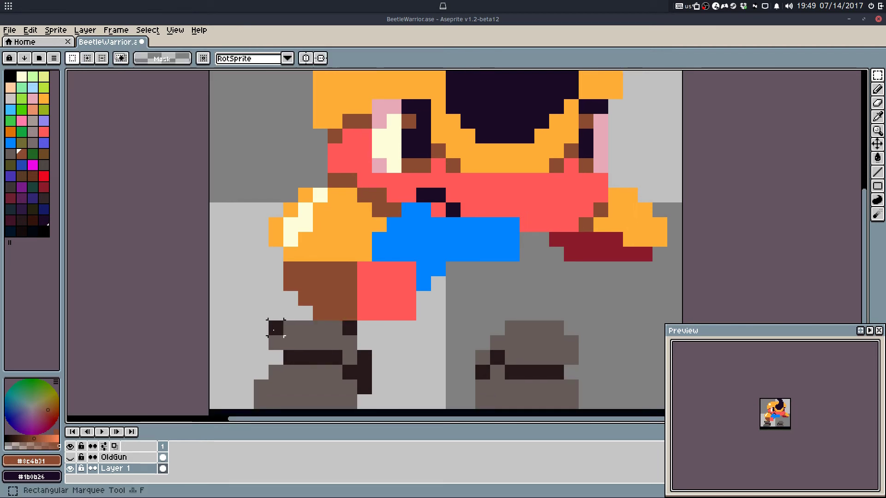
left_click_drag(274, 330, 379, 415)
left_click_drag(423, 334, 214, 415)
left_click_drag(360, 336, 439, 336)
key("Left")
left_click(480, 294)
Step: Move the right foot five pixels to the right
scroll(489, 341, "down", 3)
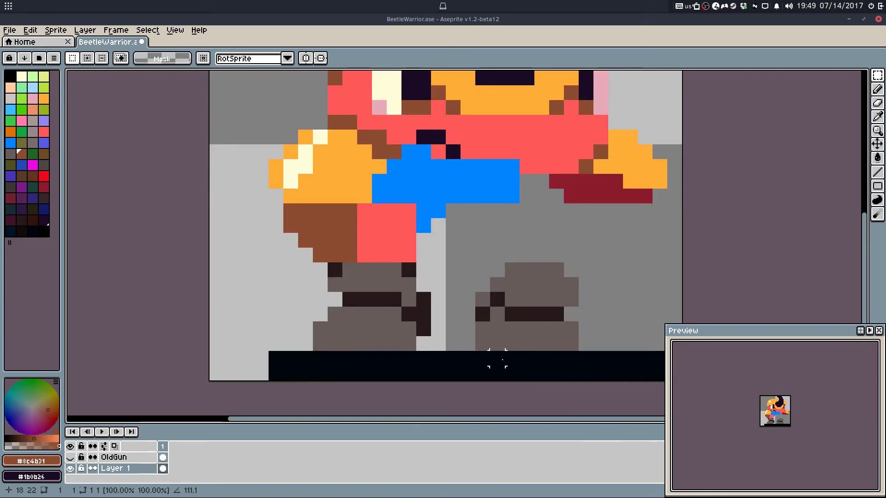
left_click_drag(586, 269, 463, 359)
key("Right")
key("Right")
key("Right")
key("Right")
key("Right")
left_click(482, 313)
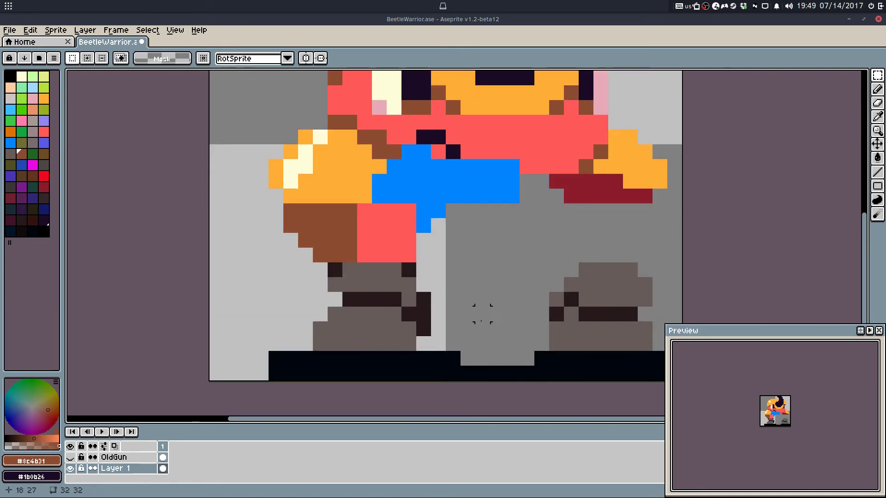
Step: Fill the gap in the ground strip beneath the feet with its dark color #00060d
key("q")
left_click(556, 367, "alt")
mouse_move(538, 359)
left_mouse_down()
mouse_move(192, 373)
mouse_move(291, 360)
mouse_move(381, 375)
mouse_move(507, 370)
left_mouse_up()
Step: Delete the dark ground strip beneath the feet
scroll(304, 353, "down", 3)
key("f")
scroll(274, 346, "up", 1)
key("Delete")
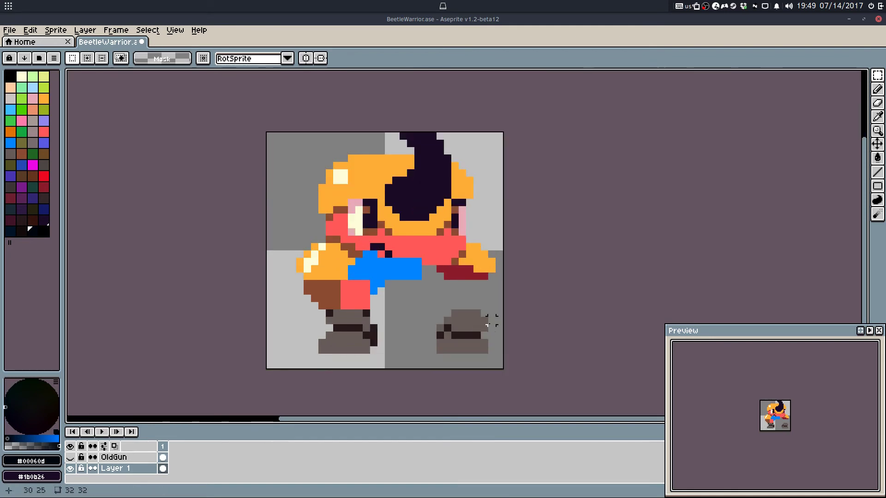
Step: Move both feet together two pixels down to the canvas bottom and four pixels left
left_click_drag(491, 314, 267, 370)
key("Down")
key("Down")
key("Left")
key("Left")
key("Left")
key("Left")
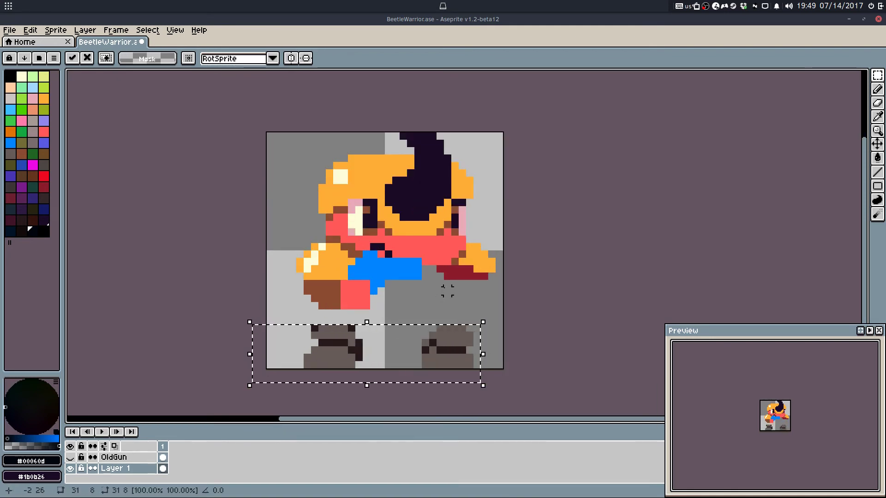
key("ctrl+d")
Step: Shift only the right foot two pixels to the right and clear the selection
left_click_drag(396, 328, 506, 410)
key("Right")
key("Right")
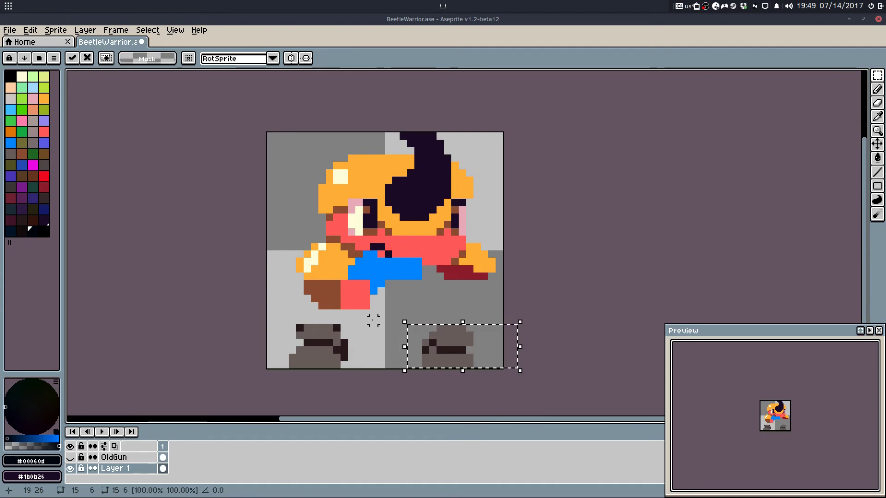
key("Left")
key("Right")
key("Right")
key("Left")
key("ctrl+d")
Step: Paint an orange #ffad37 band between the brown and red blocks and the left foot, stepping down at the foot's right side
scroll(441, 333, "up", 2)
key("b")
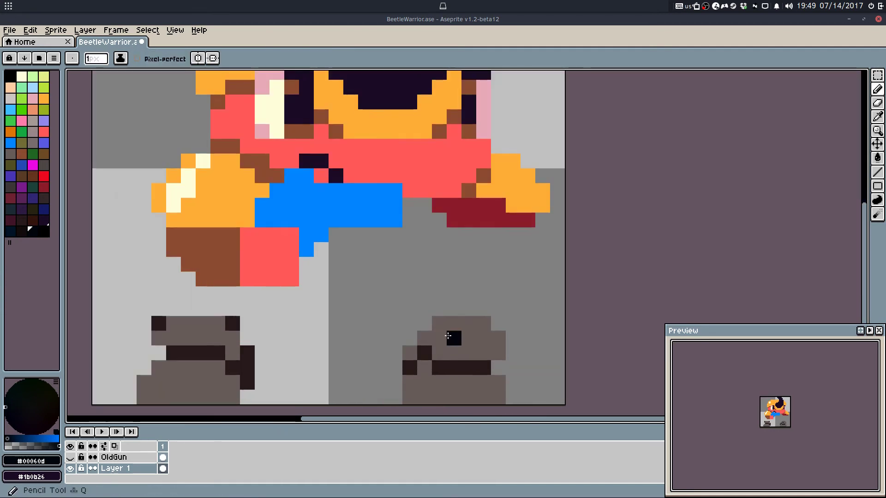
key("i")
left_click(444, 205, "alt")
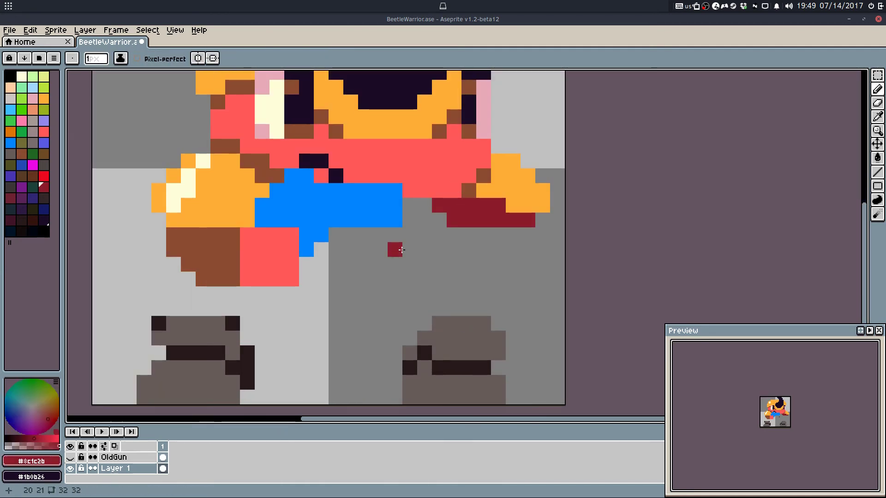
left_click(252, 190, "alt")
left_click(189, 293)
left_click(232, 291, "shift")
key("ctrl+z")
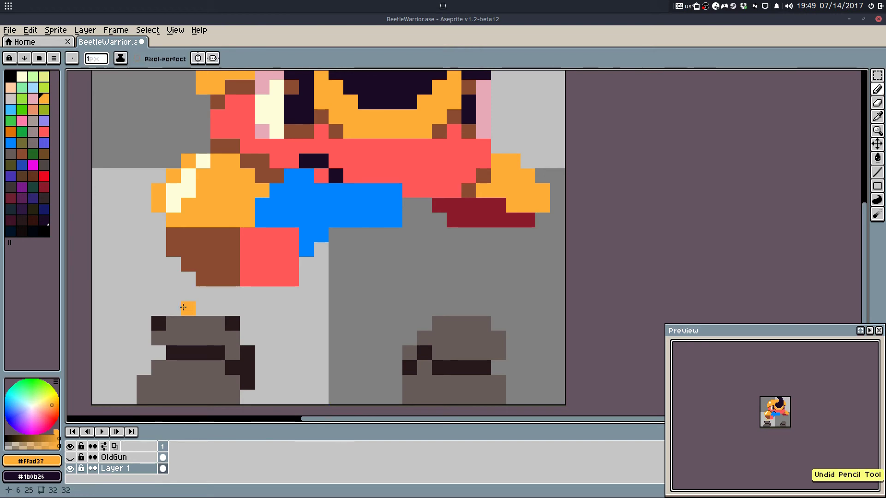
left_click_drag(186, 308, 229, 291)
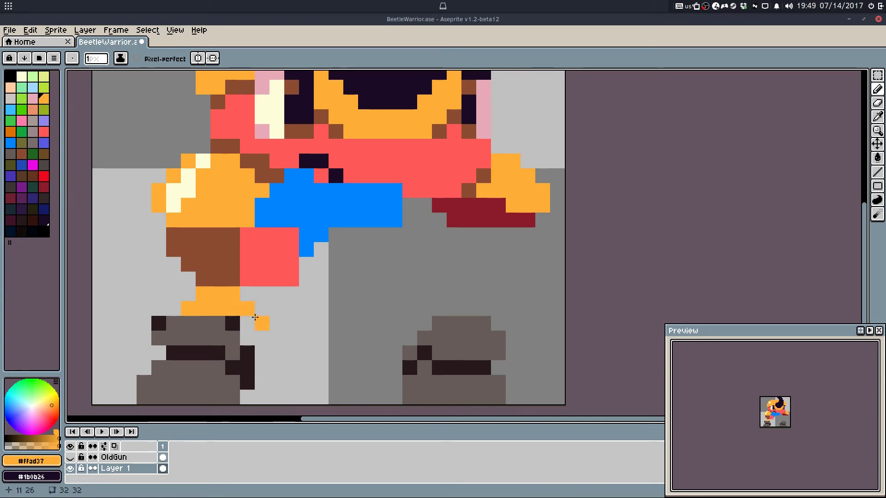
mouse_move(248, 314)
left_mouse_down()
mouse_move(292, 291)
mouse_move(242, 301)
mouse_move(278, 307)
left_mouse_up()
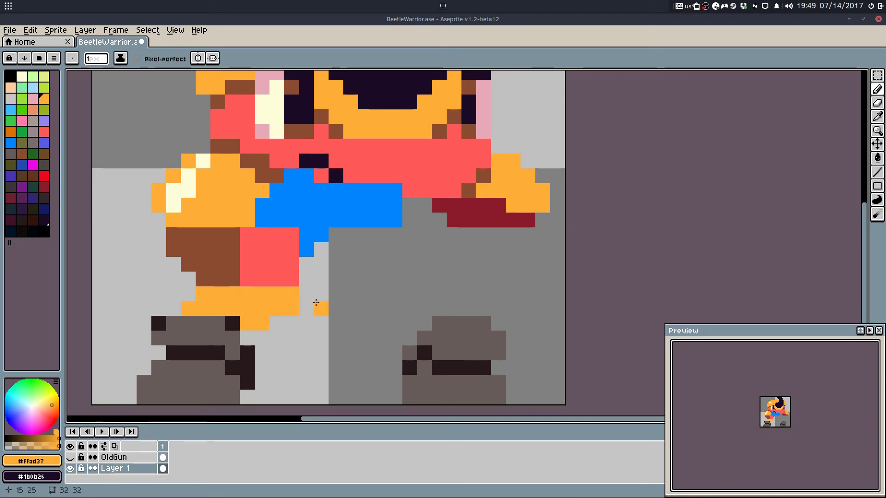
Step: Paint an orange downward-tapering shape about 8 pixels wide and 6 pixels tall between the two feet
mouse_move(328, 288)
left_mouse_down()
mouse_move(362, 333)
mouse_move(324, 293)
mouse_move(365, 365)
mouse_move(400, 309)
left_mouse_up()
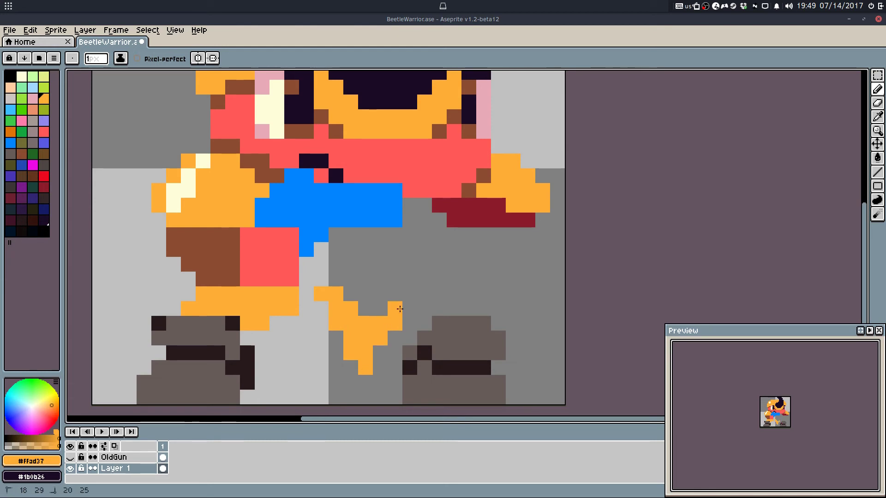
key("ctrl+z")
mouse_move(382, 369)
left_mouse_down()
mouse_move(382, 320)
mouse_move(393, 332)
mouse_move(395, 308)
mouse_move(397, 316)
mouse_move(415, 293)
mouse_move(397, 348)
left_mouse_up()
key("ctrl+z")
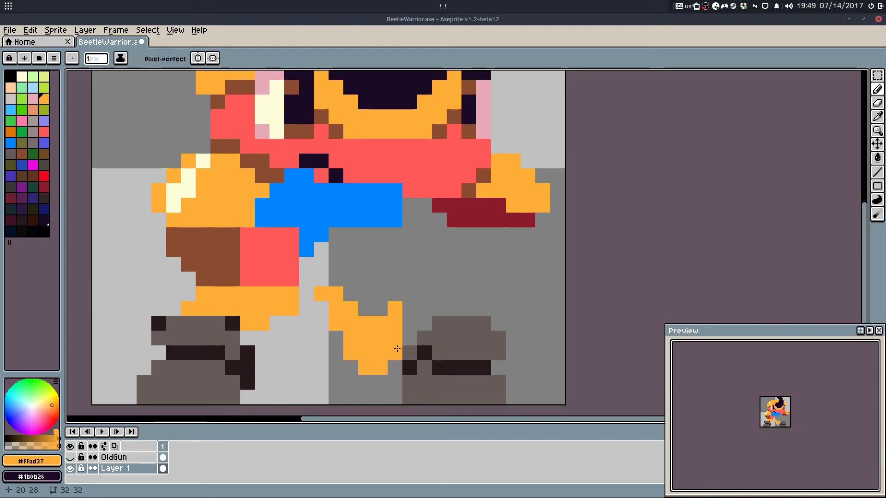
mouse_move(424, 294)
left_mouse_down()
mouse_move(350, 294)
mouse_move(380, 309)
left_mouse_up()
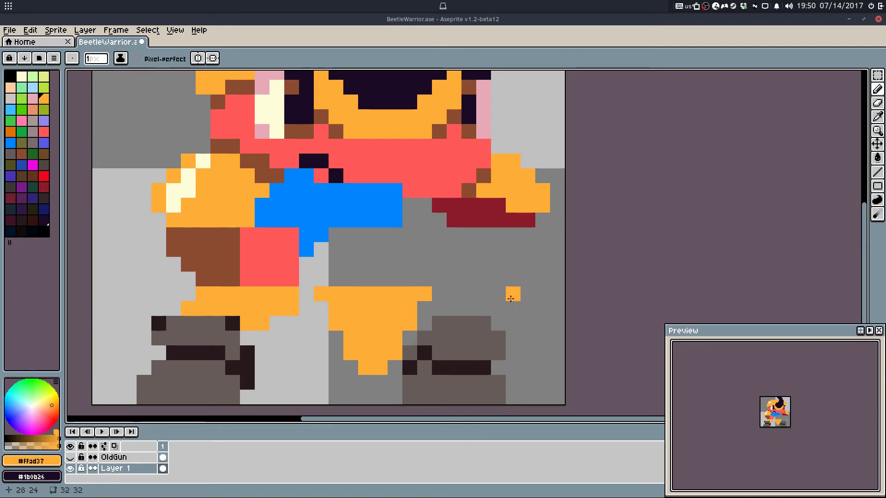
Step: Paint an orange plate curving over the right foot, with dark red #8c1c2b pixels along its inner edge
left_click_drag(461, 296, 524, 318)
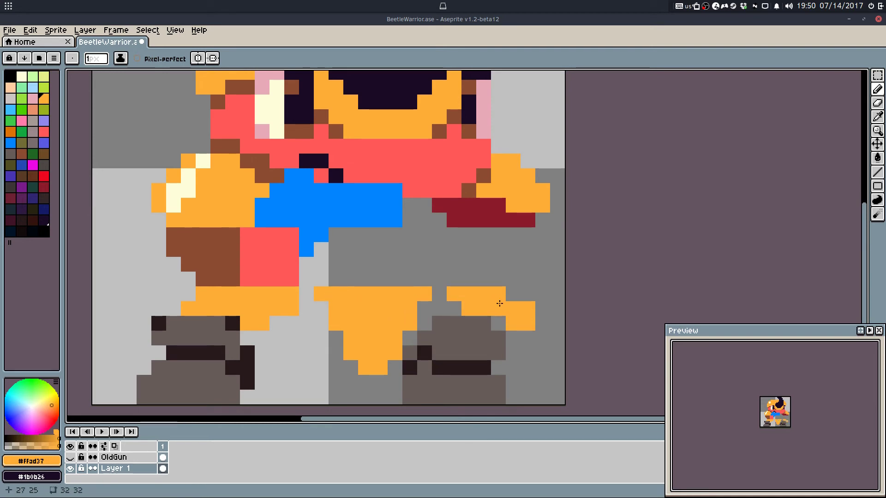
left_click(498, 220, "alt")
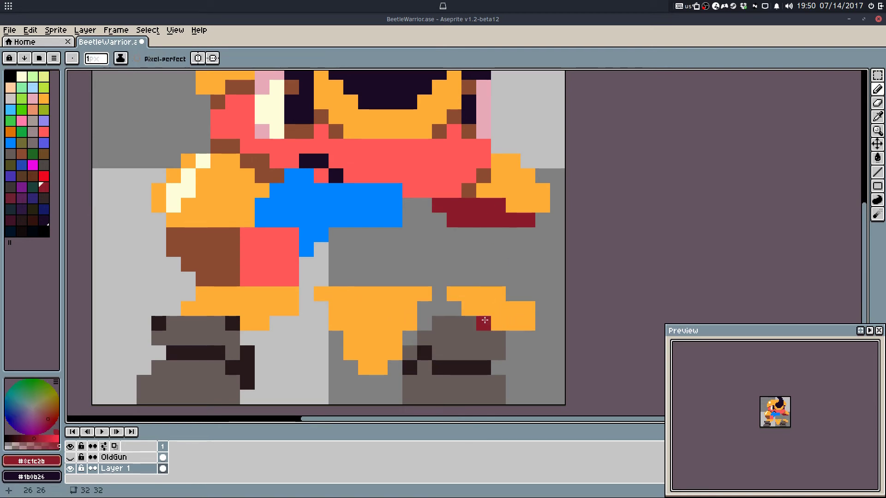
left_click(469, 308)
left_click(524, 309, "alt")
left_click_drag(528, 323, 530, 345)
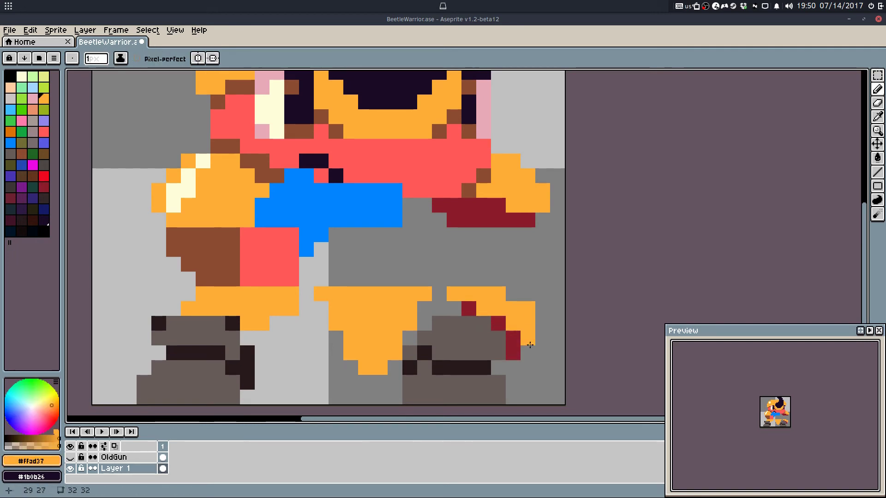
left_click(499, 323, "alt")
left_click(491, 318)
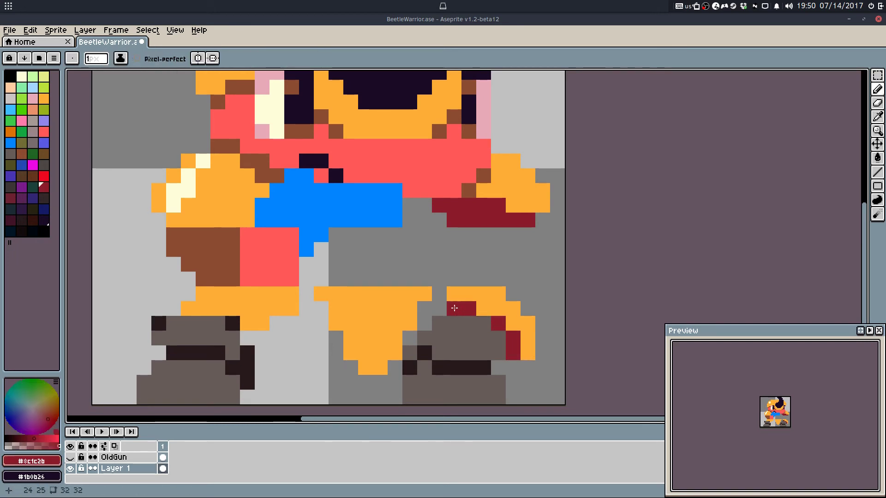
key("ctrl+z")
key("ctrl+z")
Step: Paint a broken cream #fffdd9 highlight down the central orange plate between the feet, keeping orange #ffad37 gaps in it
left_click(363, 319, "alt")
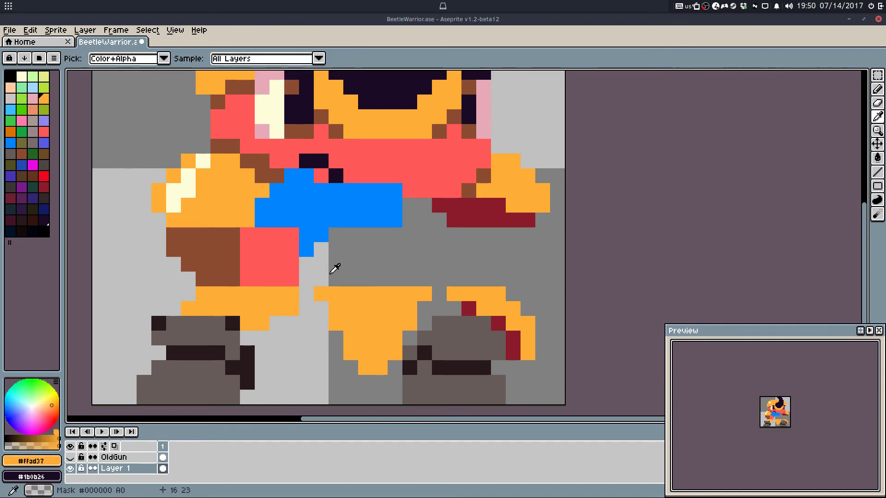
left_click(190, 177, "alt")
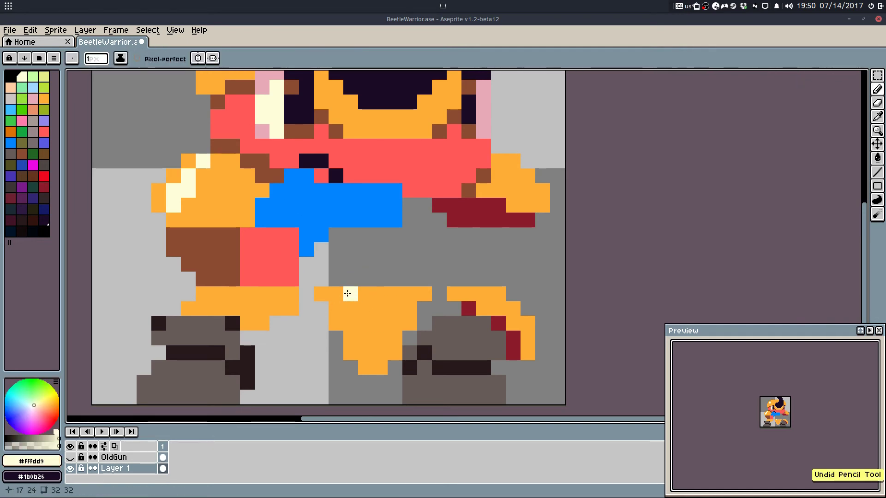
left_click_drag(349, 293, 381, 347)
left_click(377, 340, "alt")
left_click(366, 312)
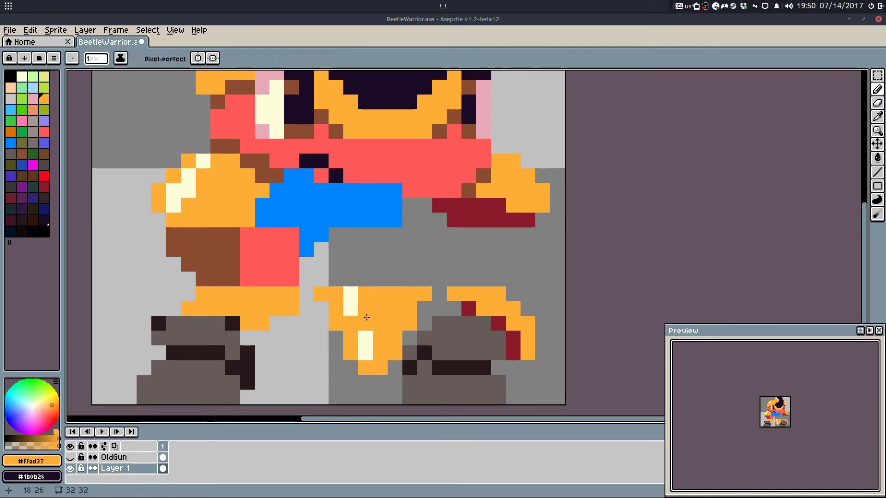
left_click(365, 338)
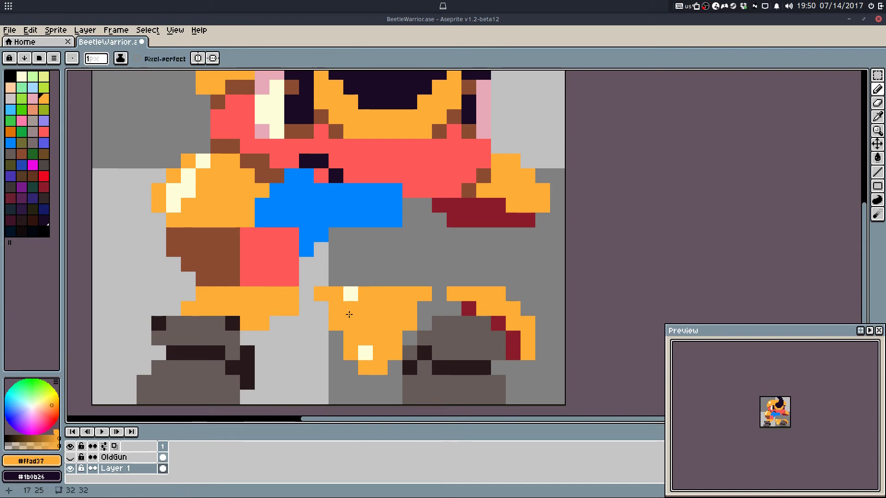
left_click(350, 309, "alt")
left_click(379, 350)
Step: Add an orange #ffad37 row about 5 pixels wide above the central plate
left_click(369, 300, "alt")
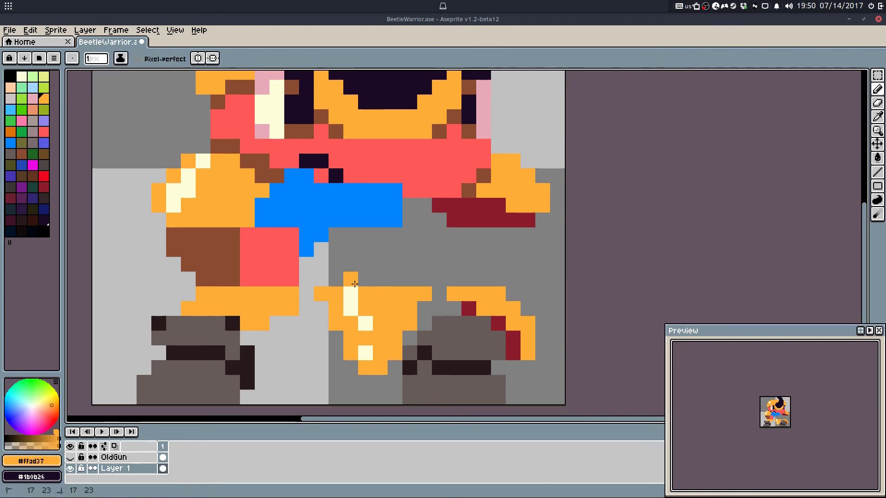
left_click_drag(352, 283, 405, 282)
key("alt")
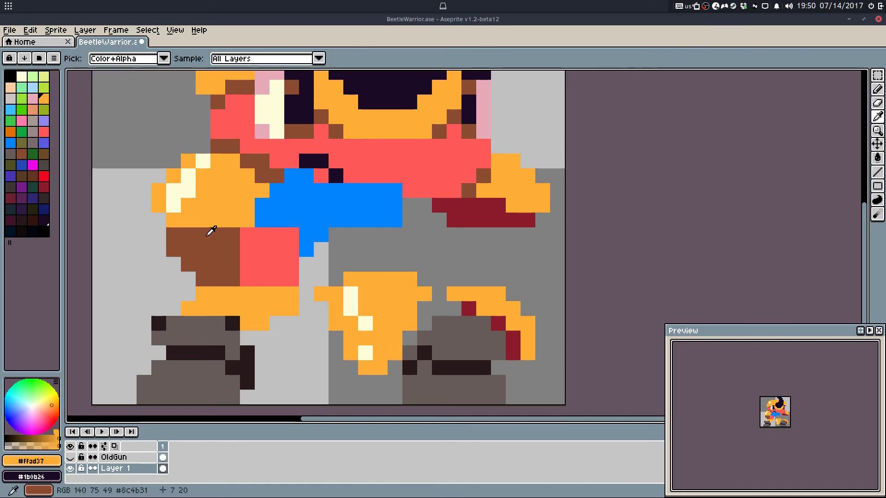
left_click(180, 203, "alt")
left_click(208, 310)
Step: Save the sprite and choose the dark blue #141b66 from the palette as the drawing colour
key("ctrl+s")
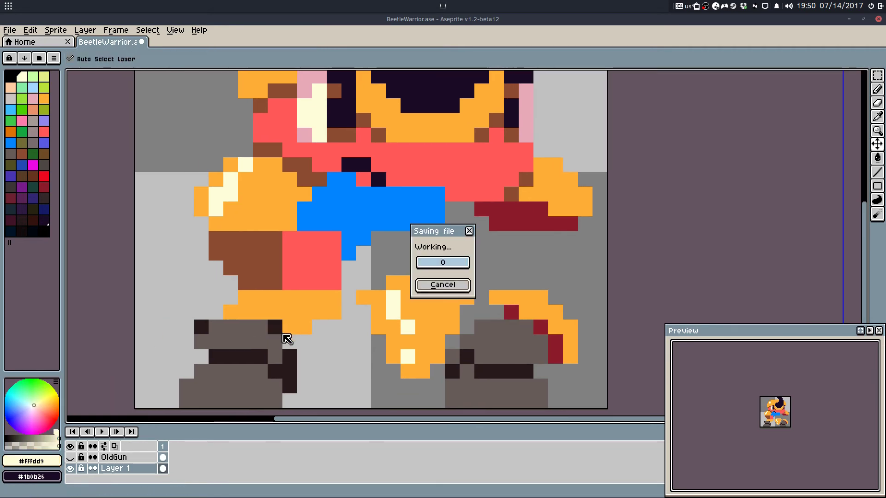
key("alt")
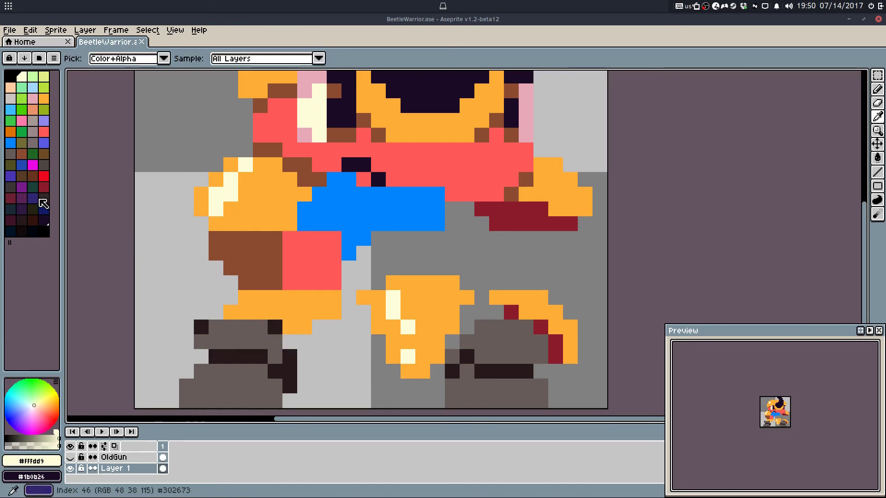
left_click(44, 209)
left_click(320, 353)
left_click_drag(319, 327, 294, 350)
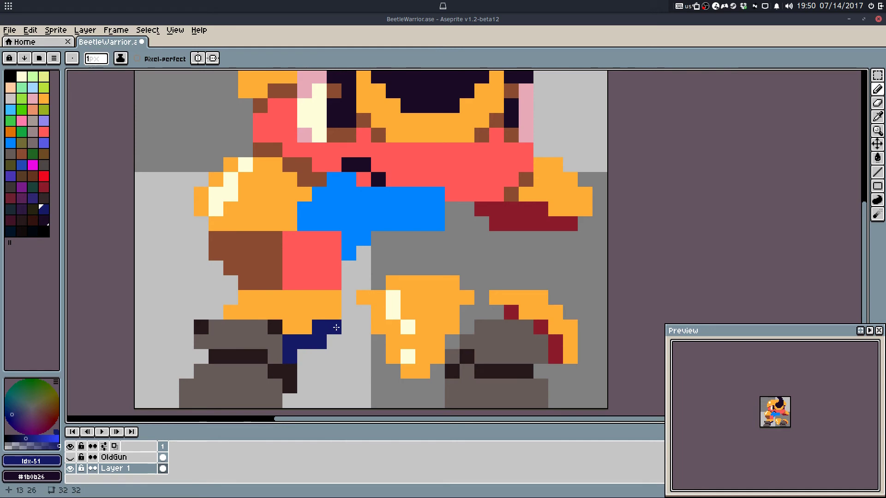
key("ctrl+z")
key("ctrl+z")
Step: Paint a dark blue band rising from beside the left foot, running above the central plate and descending to the right foot
scroll(251, 332, "down", 2)
scroll(243, 322, "up", 2)
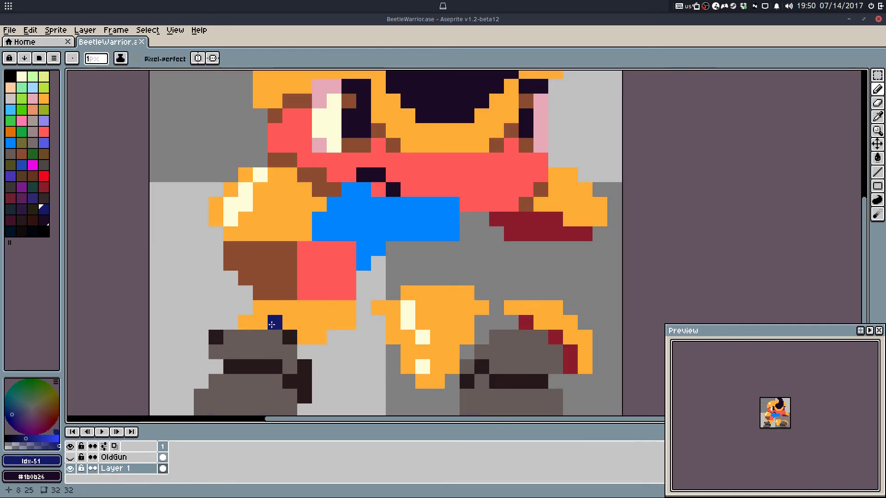
mouse_move(260, 323)
left_mouse_down()
mouse_move(301, 309)
mouse_move(322, 310)
mouse_move(311, 329)
mouse_move(341, 312)
mouse_move(321, 331)
mouse_move(358, 314)
left_mouse_up()
key("ctrl+z")
left_click(379, 308)
key("ctrl+z")
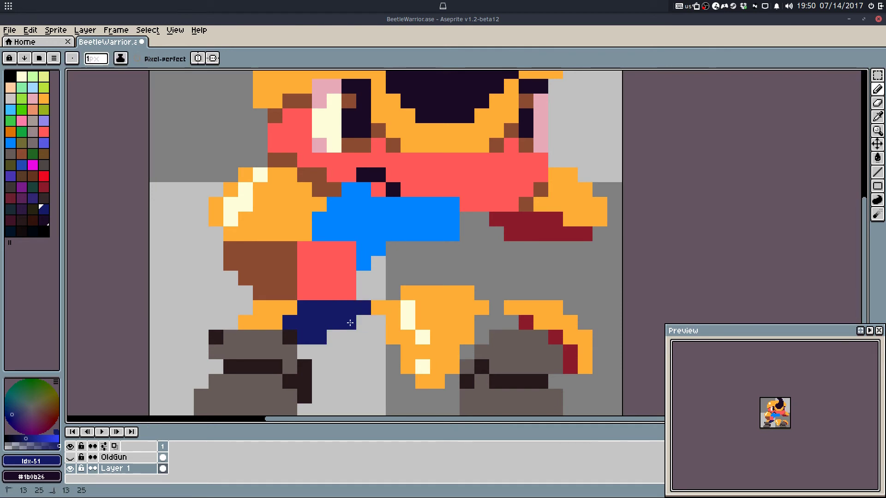
left_click_drag(408, 279, 473, 281)
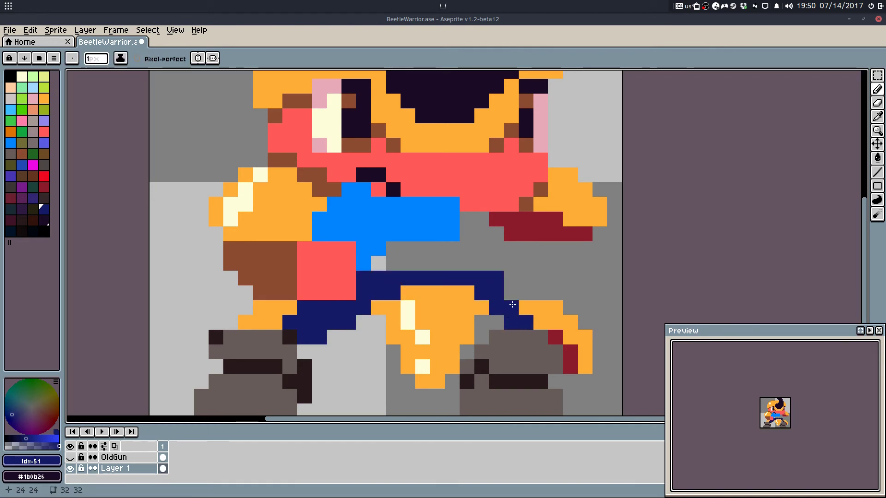
Step: Move the orange plate over the right foot one pixel right and two pixels up, including its dark red edge
key("m")
left_click_drag(513, 305, 600, 338)
left_click_drag(585, 382, 584, 326)
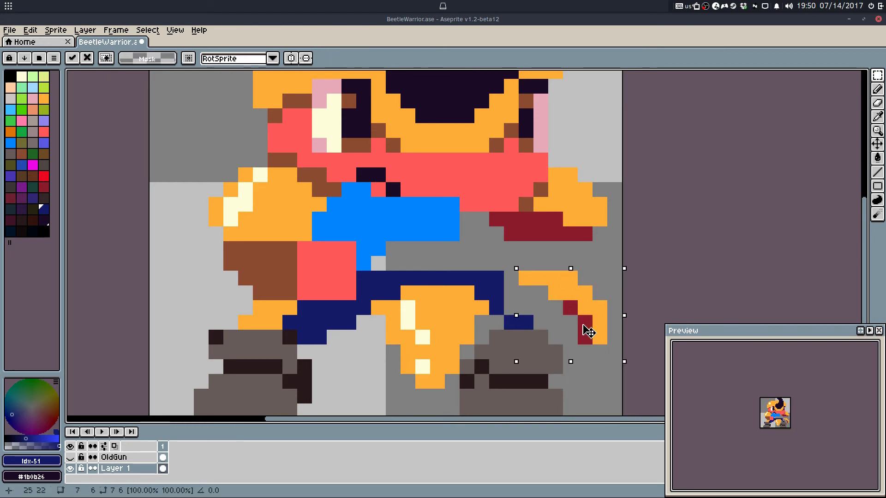
left_click(526, 353)
Step: Rotate the central orange plate by -21.8°, shift it one pixel down and clear the selection
left_click_drag(371, 287, 459, 388)
left_click_drag(481, 337, 468, 294, "shift")
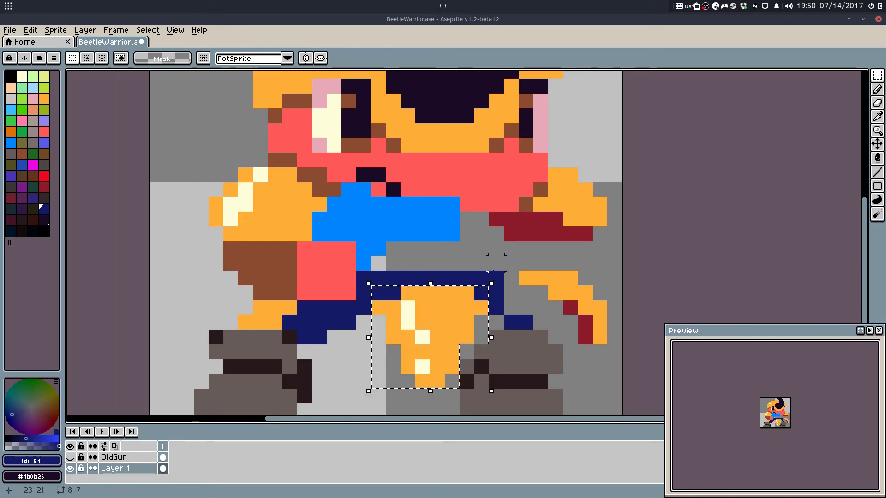
left_click_drag(495, 264, 511, 306)
key("ctrl+z")
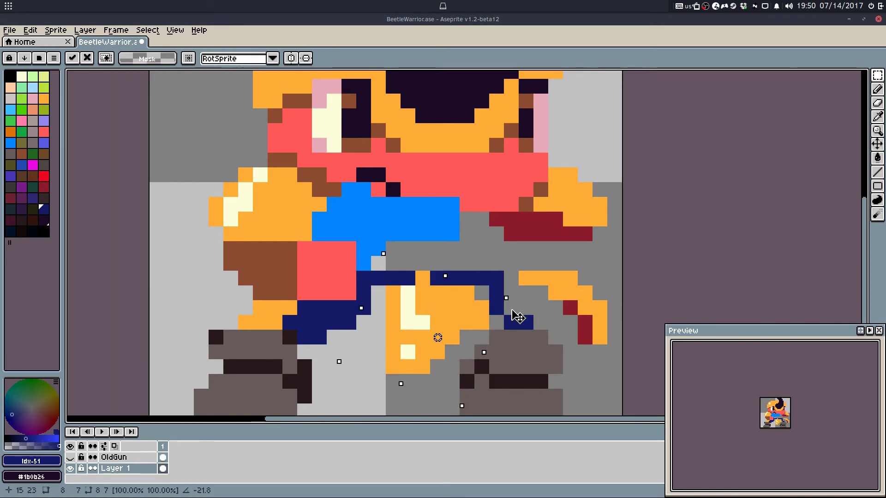
left_click_drag(425, 311, 425, 325)
left_click(453, 264)
key("f")
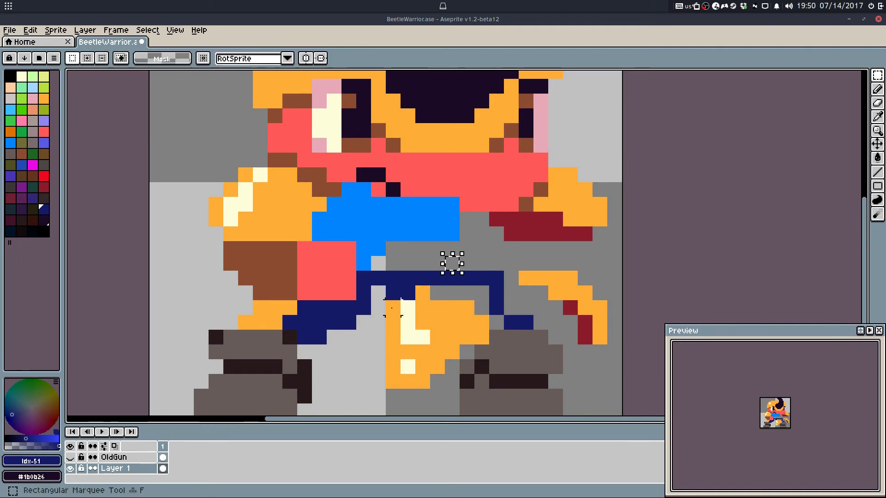
key("b")
key("ctrl+d")
Step: Fill the gaps around the central plate and between it and the right-hand plate with dark blue #141b66, reaching the right foot
left_click(378, 293)
mouse_move(437, 293)
left_mouse_down()
mouse_move(486, 291)
mouse_move(483, 303)
mouse_move(502, 313)
mouse_move(510, 303)
mouse_move(520, 315)
mouse_move(506, 283)
mouse_move(534, 299)
mouse_move(538, 313)
mouse_move(529, 295)
mouse_move(542, 300)
mouse_move(555, 334)
mouse_move(568, 320)
left_mouse_up()
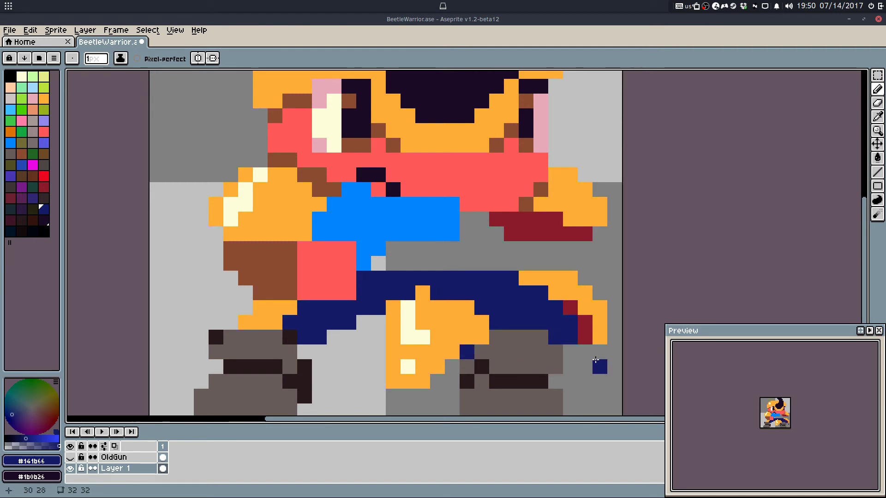
left_click(570, 352)
Step: Extend the dark blue left leg downward beside the left foot, undoing the surplus trial pixels at its edge
left_click(321, 365)
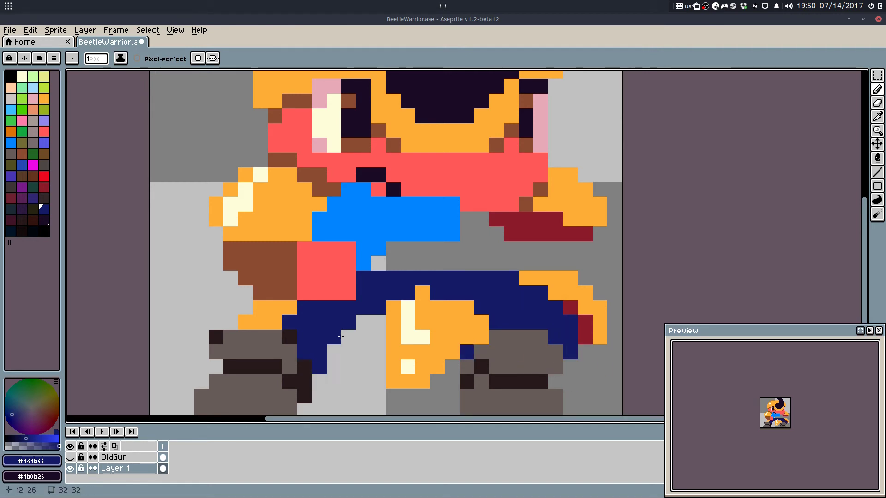
left_click(348, 337)
key("ctrl+z")
key("ctrl+z")
left_click(338, 340)
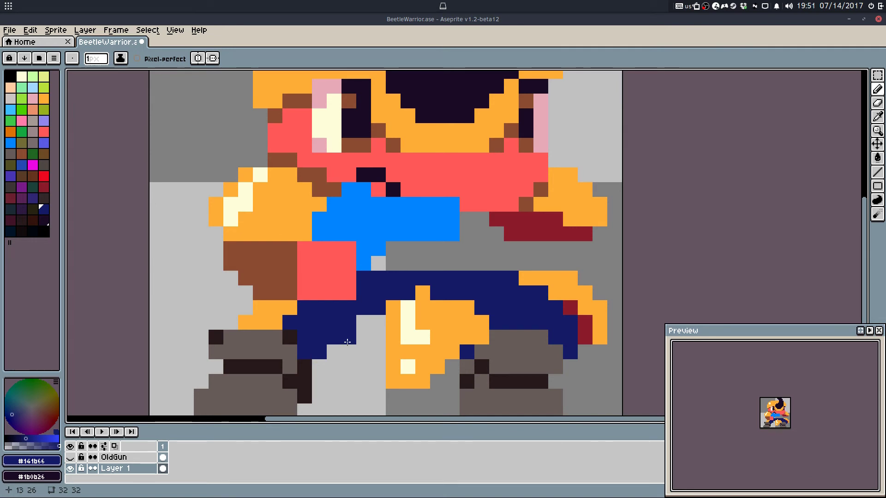
key("ctrl+z")
left_click(349, 346)
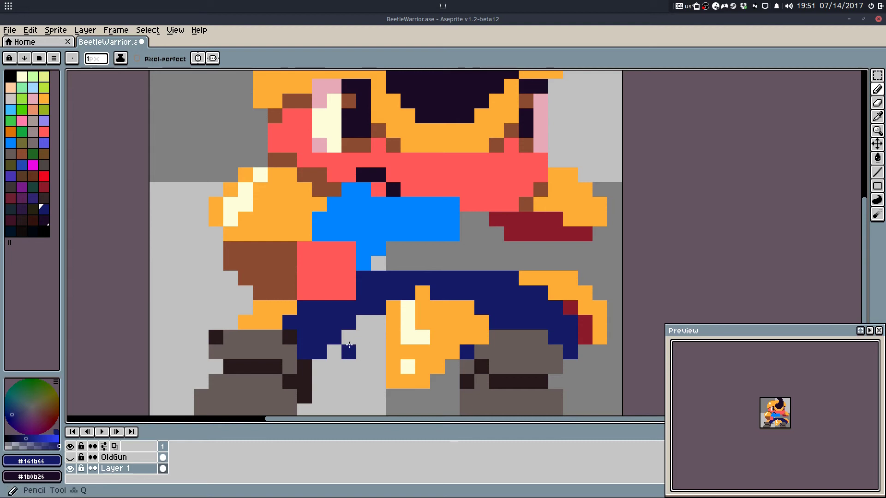
Step: Extend the orange #ffad37 plate above the left foot outward and down over the foot's outer corner
left_click(250, 304, "alt")
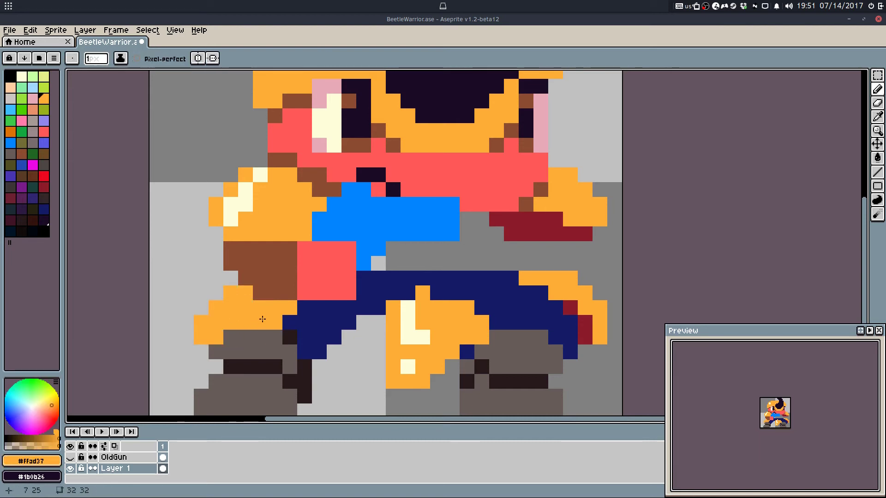
scroll(292, 308, "down", 3)
scroll(344, 300, "up", 3)
Step: Paint an orange row 8 pixels wide along the central plate's upper edge and trim the plate's right side with dark blue
left_click_drag(309, 304, 324, 304)
mouse_move(353, 305)
left_mouse_down()
mouse_move(381, 308)
mouse_move(314, 318)
mouse_move(332, 308)
mouse_move(299, 305)
mouse_move(399, 305)
left_mouse_up()
key("ctrl+z")
key("ctrl+z")
left_click(395, 318, "alt")
left_click_drag(398, 348, 381, 348)
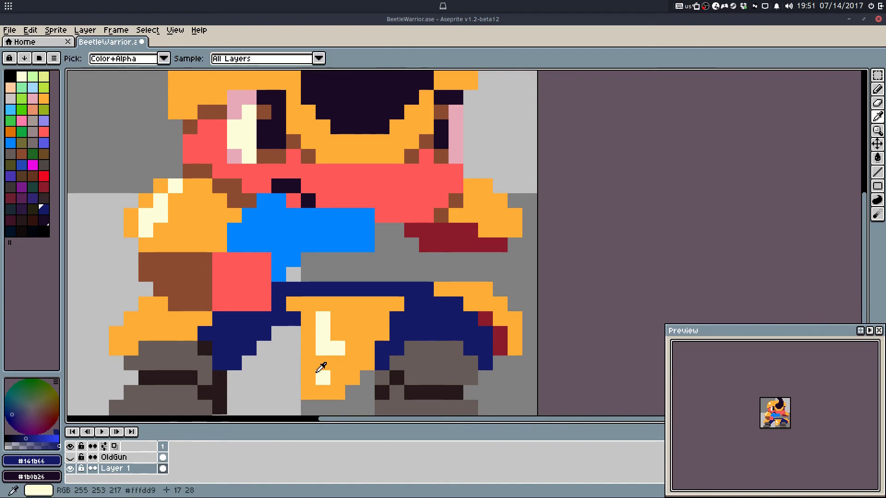
Step: Erase the three lowest pixels along the central plate's left edge
key("e")
left_click(309, 393)
left_click(308, 363)
left_click(308, 378)
Step: Reshape the central plate's upper cream highlight into one pixel with a two-pixel vertical strip diagonally below it, restoring orange around it
key("b")
left_click(330, 361, "alt")
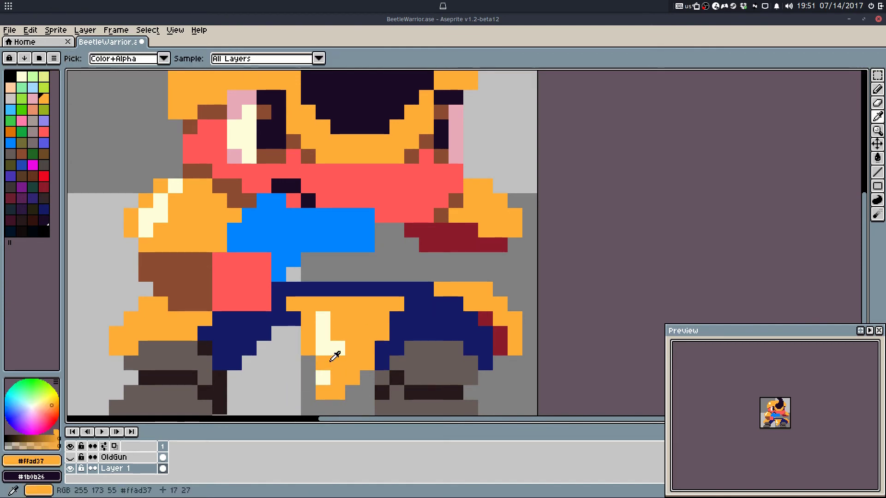
left_click(323, 348)
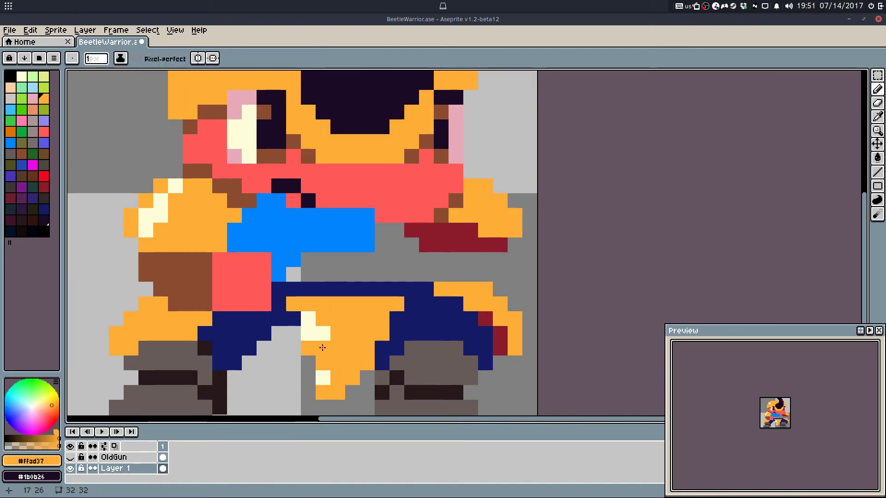
key("ctrl+z")
left_click(309, 338)
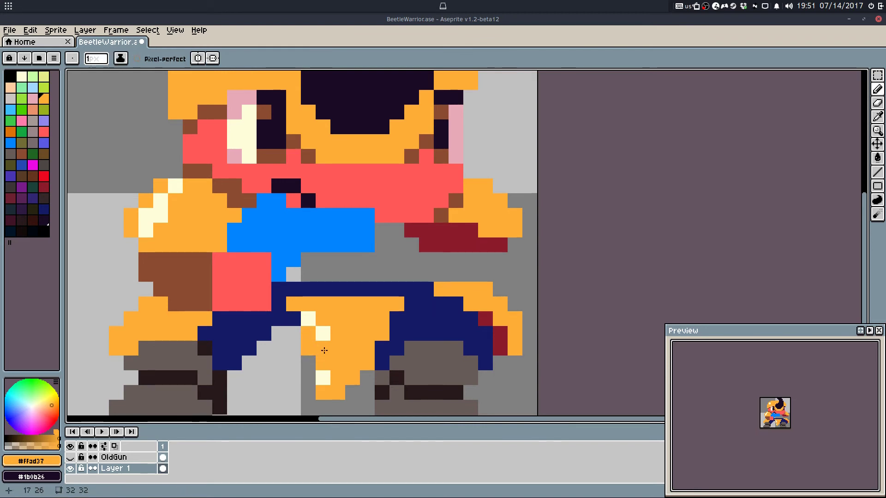
left_click(323, 349, "alt")
left_click(308, 319)
left_click(320, 335, "alt")
left_click_drag(324, 321, 336, 346)
left_click(325, 345, "alt")
left_click(322, 338)
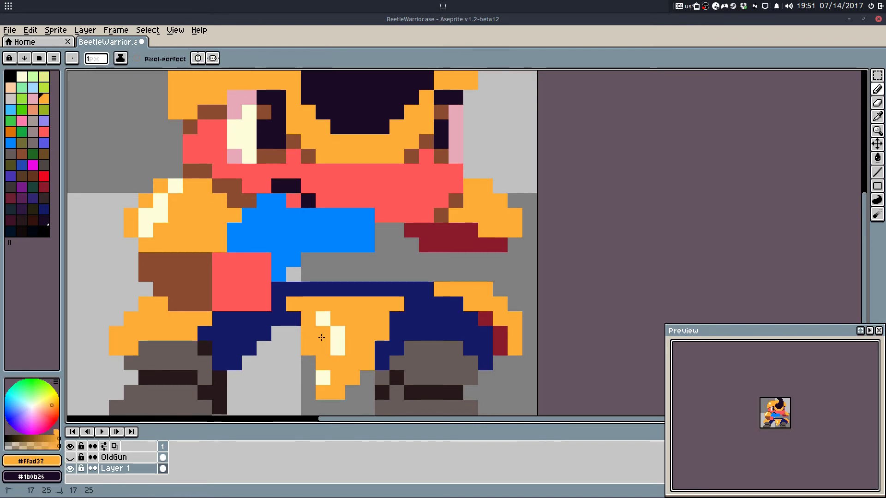
Step: Shift the central plate's lower cream highlight one pixel to the right, covering its old place with orange
left_click(325, 373, "alt")
left_click(337, 377)
left_click(331, 359, "alt")
left_click(325, 375)
scroll(342, 337, "down", 4)
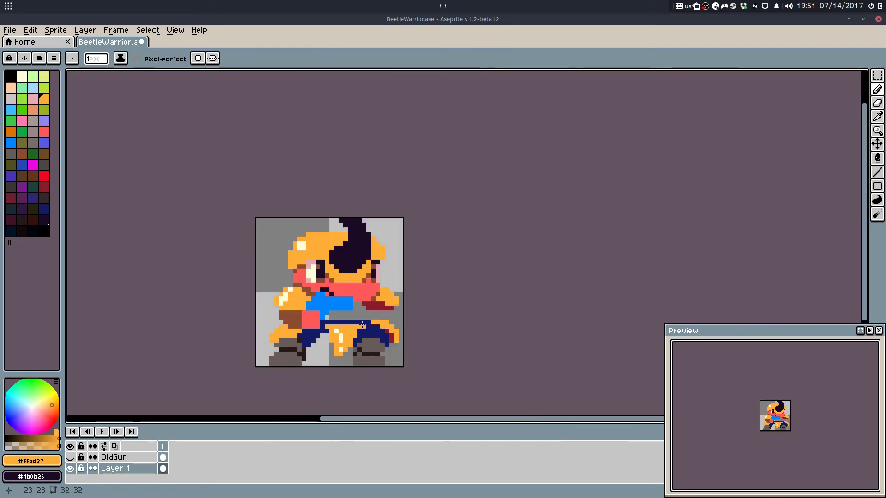
Step: Select the left shoulder plate, the brown and red blocks and the blue shape, and move them together two pixels left
scroll(340, 319, "up", 5)
key("m")
mouse_move(216, 233)
left_mouse_down()
mouse_move(324, 315)
mouse_move(322, 299)
left_mouse_up()
left_click_drag(219, 305, 238, 282)
key("ctrl+z")
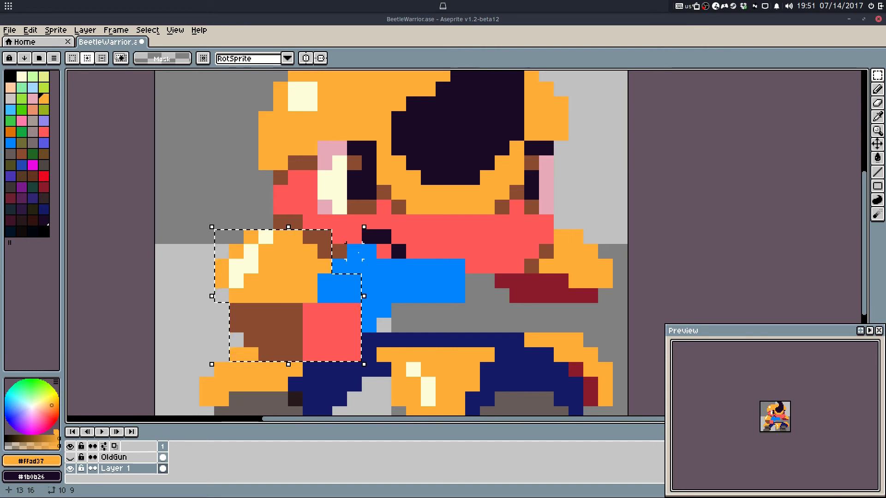
left_click_drag(369, 251, 341, 269)
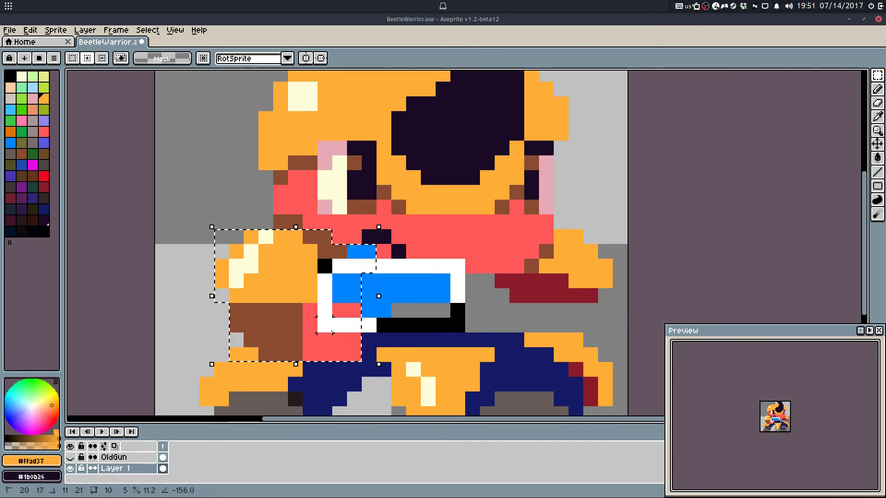
left_click_drag(361, 308, 310, 303)
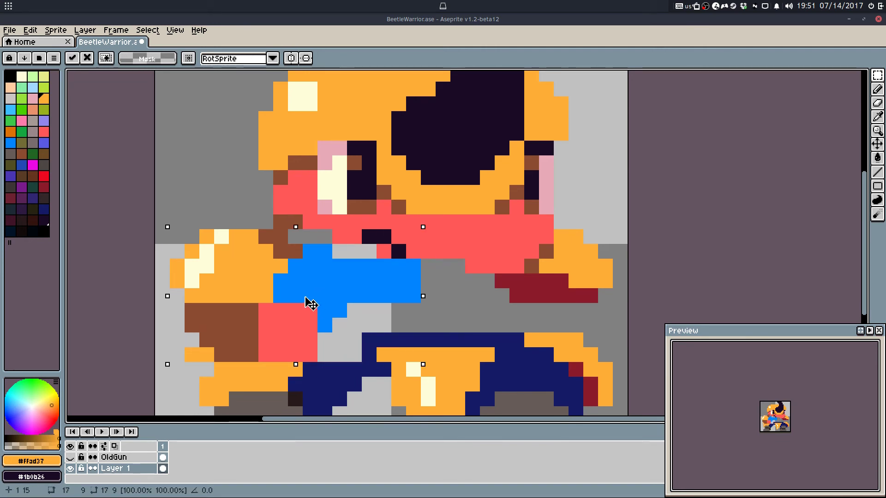
scroll(480, 341, "down", 2)
left_click_drag(421, 318, 431, 317)
left_click(498, 320)
Step: Erase the stray orange pixels at the brown block's lower left corner
key("q")
scroll(411, 306, "up", 3)
key("e")
key("e")
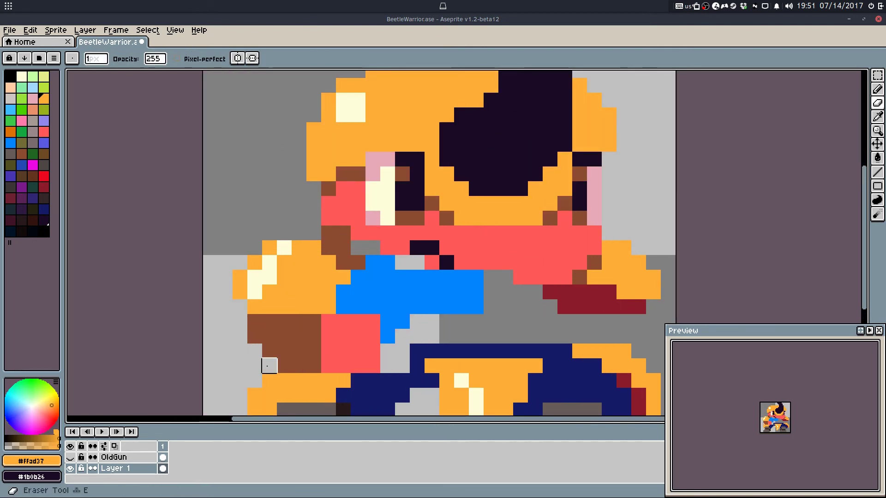
Step: Extend the brown #8c4b31 block one row downward and shade the shoulder plate's lower right edge with brown pixels
key("b")
left_click(270, 322, "alt")
left_click_drag(272, 308, 329, 307)
key("ctrl+z")
mouse_move(259, 348)
left_mouse_down()
mouse_move(279, 374)
mouse_move(308, 378)
left_mouse_up()
left_click(326, 329, "alt")
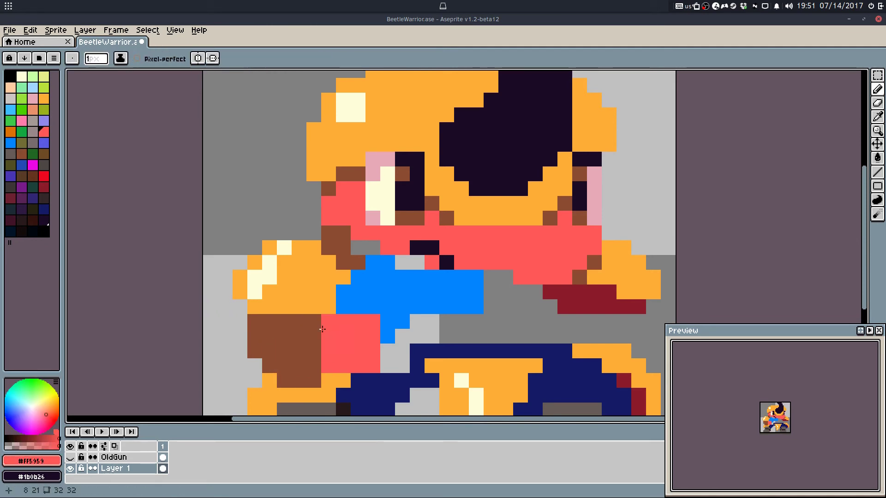
left_click(301, 323, "alt")
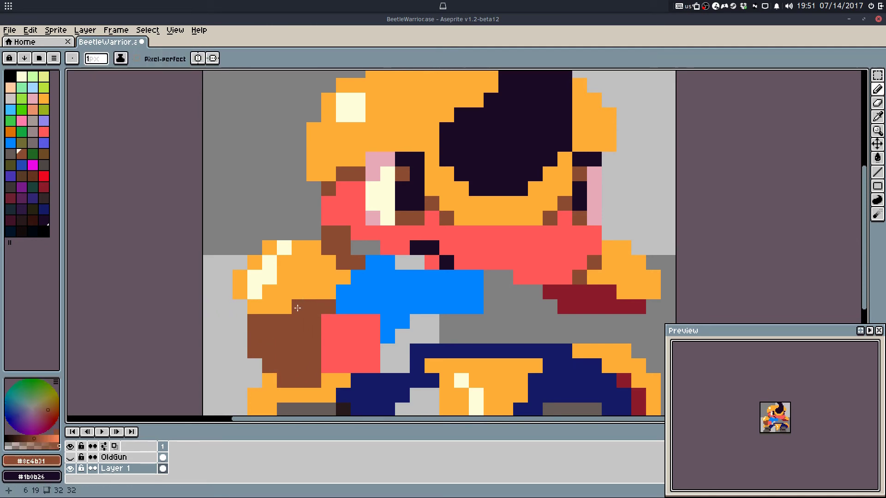
key("ctrl+z")
Step: Enlarge the left shoulder plate with orange #ffad37 along its upper, outer and lower edges, overlapping the brown block's top row
left_click(269, 306, "alt")
left_click(239, 306)
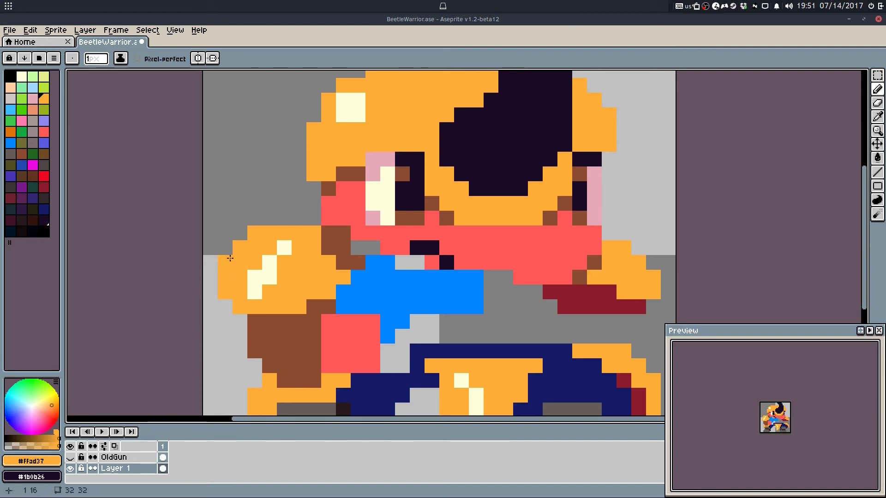
left_click_drag(233, 321, 276, 318)
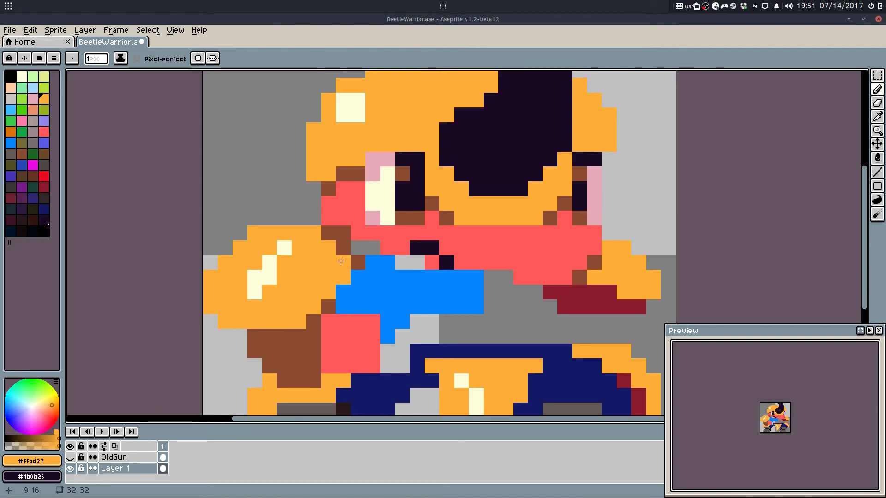
scroll(337, 282, "down", 2)
scroll(337, 282, "up", 2)
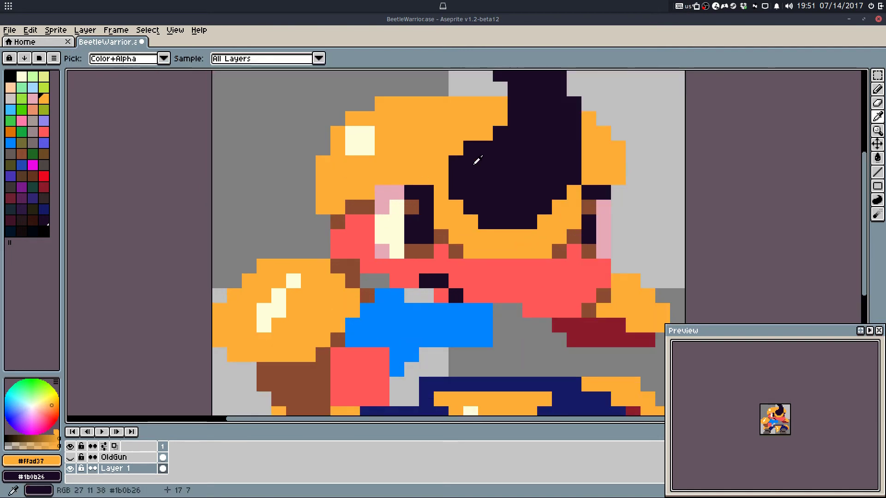
Step: Draw a spiky hair tuft in dark #1b0b26 behind the helmet's back edge, just above the shoulder pad
left_click(477, 154, "alt")
mouse_move(309, 192)
left_mouse_down()
mouse_move(276, 224)
mouse_move(317, 225)
mouse_move(306, 253)
left_mouse_up()
key("ctrl+z")
left_click(298, 251, "shift")
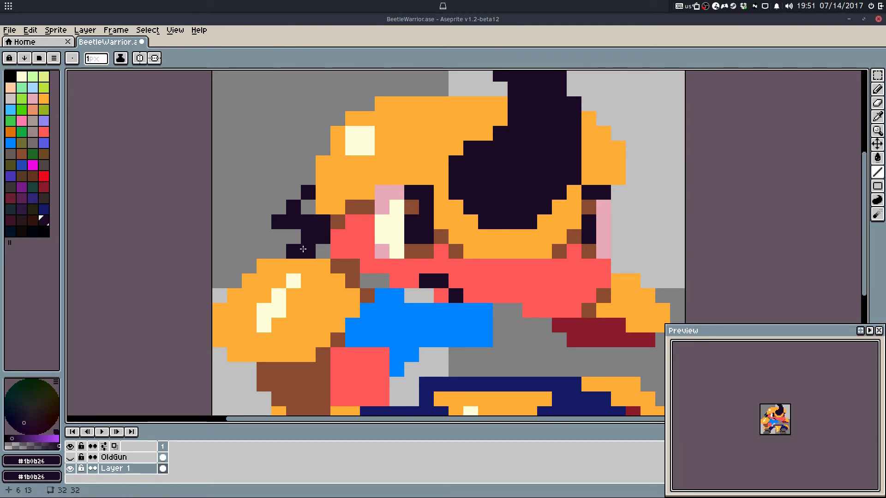
left_click(309, 207)
left_click(323, 250)
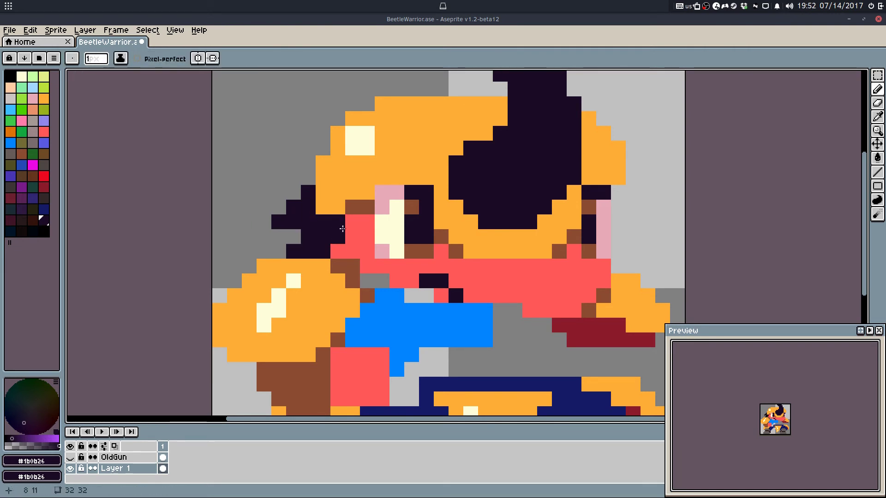
Step: Extend the dark hair beneath the helmet's lower edge to the side of the face
left_click(352, 207)
left_click(358, 218)
key("ctrl+z")
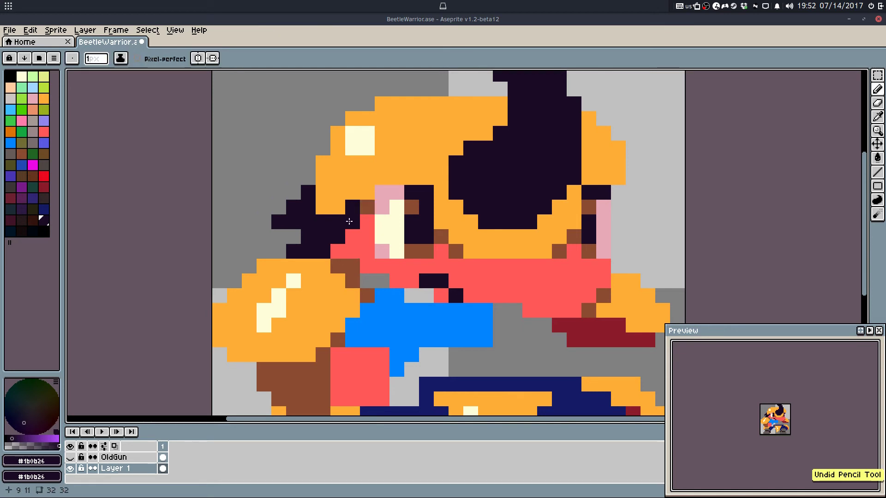
left_click(356, 237)
left_click(357, 253)
key("ctrl+z")
Step: Shade the jaw edge between the hair, cheek and shoulder pad with brown #8c4b31 pixels
left_click(342, 265, "alt")
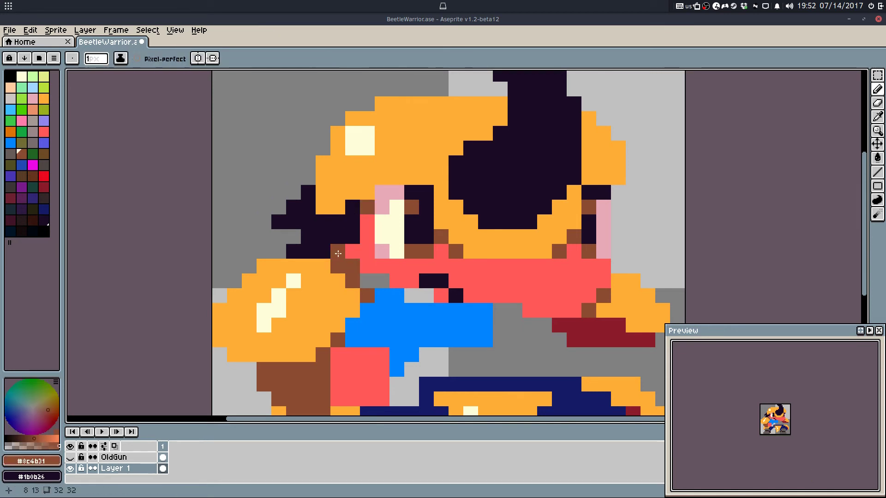
left_click(353, 236)
left_click(368, 267)
scroll(418, 263, "down", 5)
key("ctrl+z")
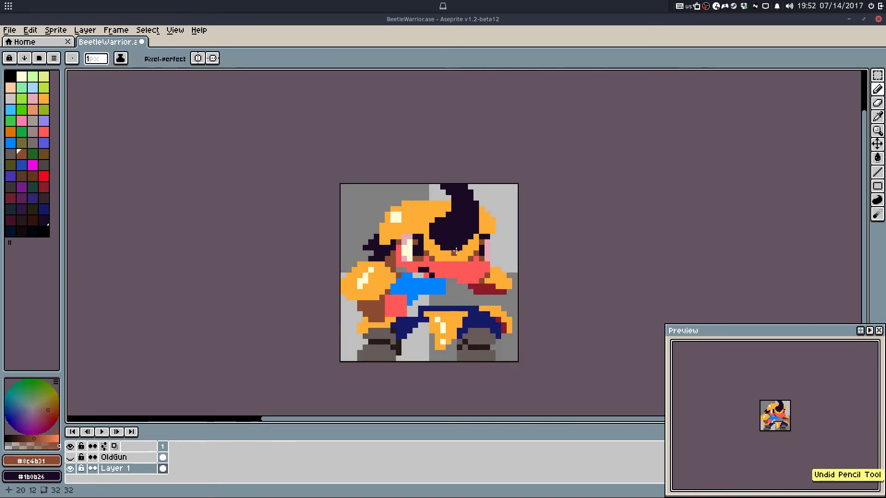
Step: Shade the near eye with a brown edge along its top and pink pixels in the corners of the eye white
scroll(393, 236, "up", 5)
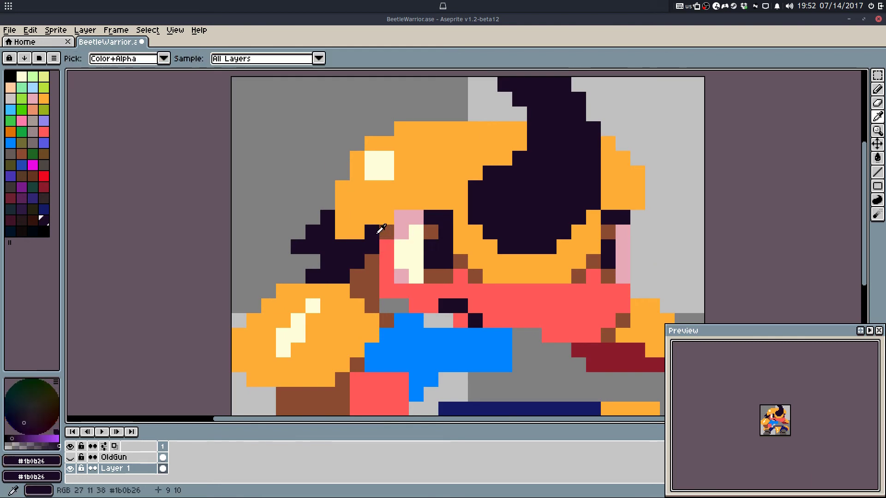
left_click(400, 220)
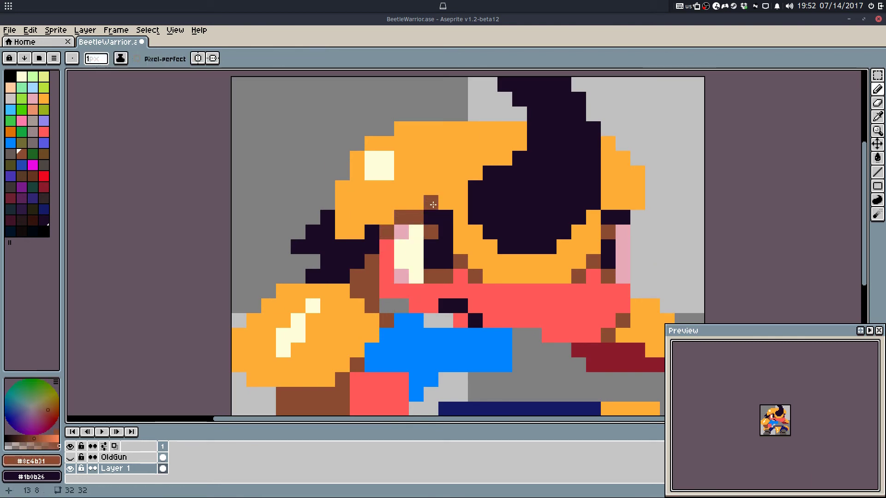
scroll(445, 188, "down", 6)
scroll(449, 186, "up", 6)
left_click(426, 213, "alt")
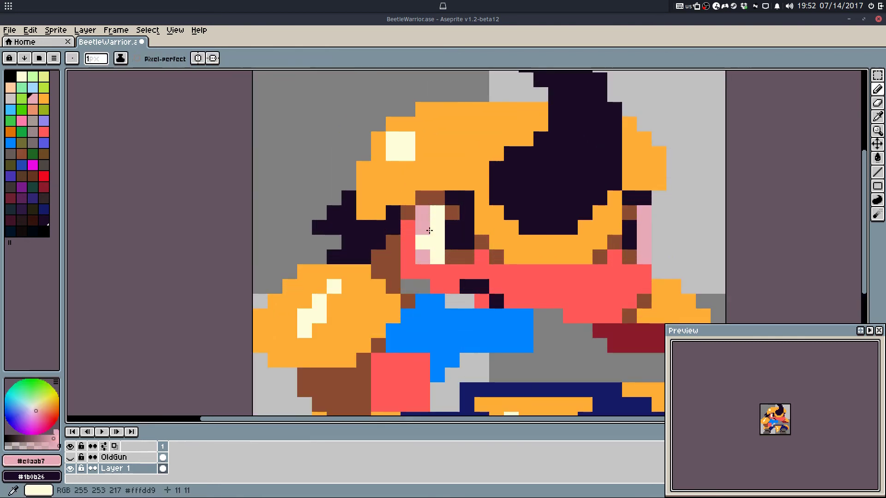
left_click(437, 256)
scroll(461, 237, "down", 7)
scroll(464, 238, "up", 5)
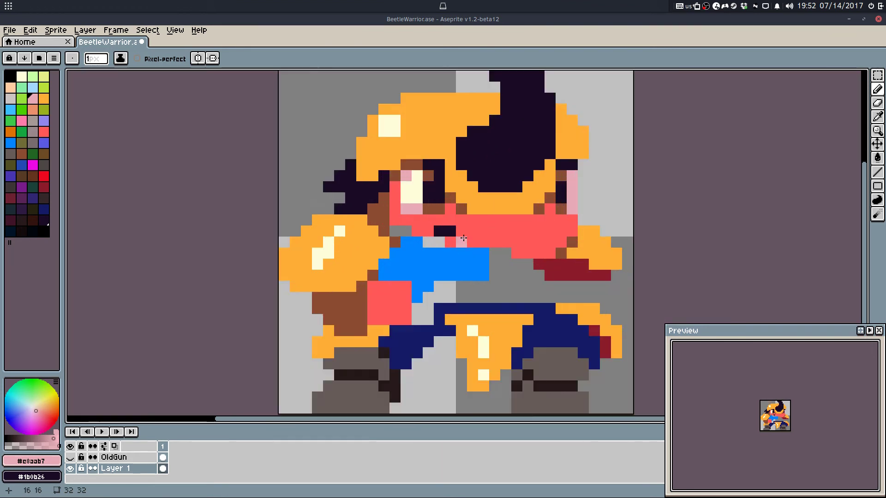
Step: Reshape the dark mouth line and fill the area beneath it with red #ff5959
scroll(463, 238, "up", 2)
left_click(443, 229, "alt")
mouse_move(457, 239)
left_mouse_down()
mouse_move(455, 231)
mouse_move(502, 242)
left_mouse_up()
left_click(486, 241, "alt")
left_click(461, 241)
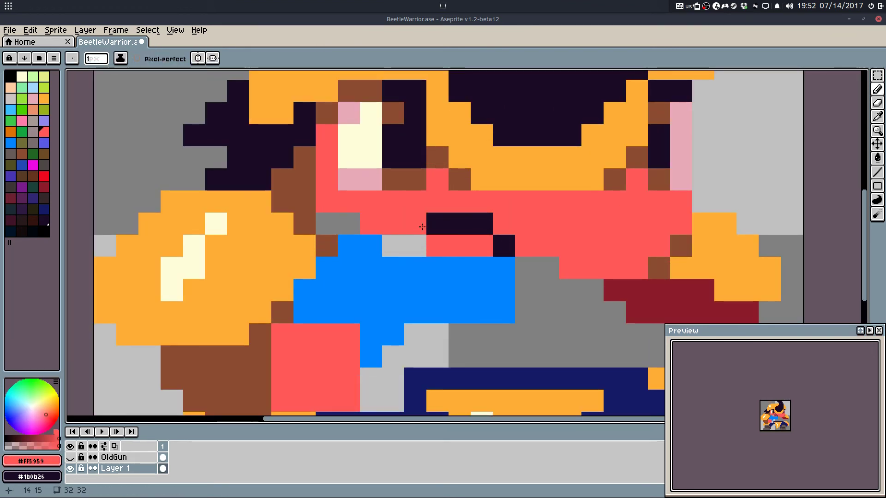
Step: Select the blue chest piece and move it one pixel right and one pixel down
key("m")
left_click_drag(316, 236, 515, 367)
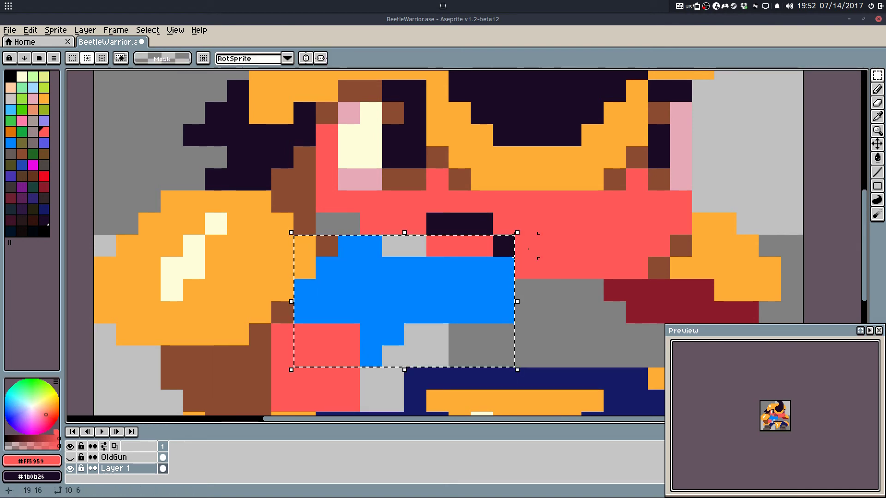
left_click_drag(384, 292, 414, 318)
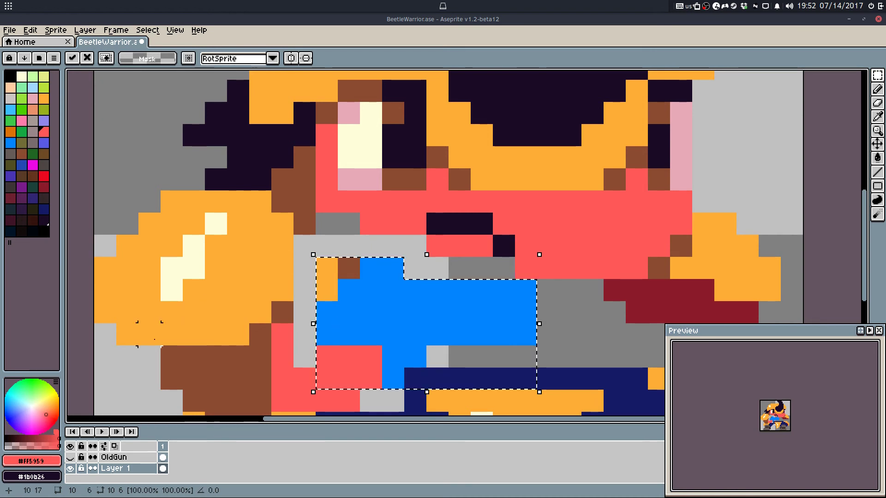
scroll(238, 294, "down", 4)
left_click_drag(238, 294, 244, 286)
left_click(222, 304)
Step: Patch the torso below the blue chest piece with red #ff5959 and darken the shoulder pad's lower edge with brown #8c4b31
scroll(245, 286, "up", 1)
key("b")
left_click(272, 292, "alt")
left_click(274, 283)
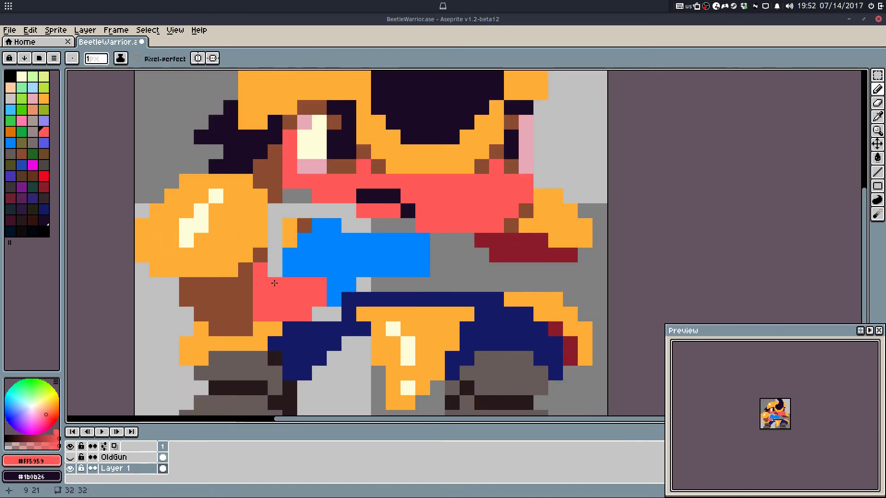
left_click(267, 328)
left_click(247, 292, "alt")
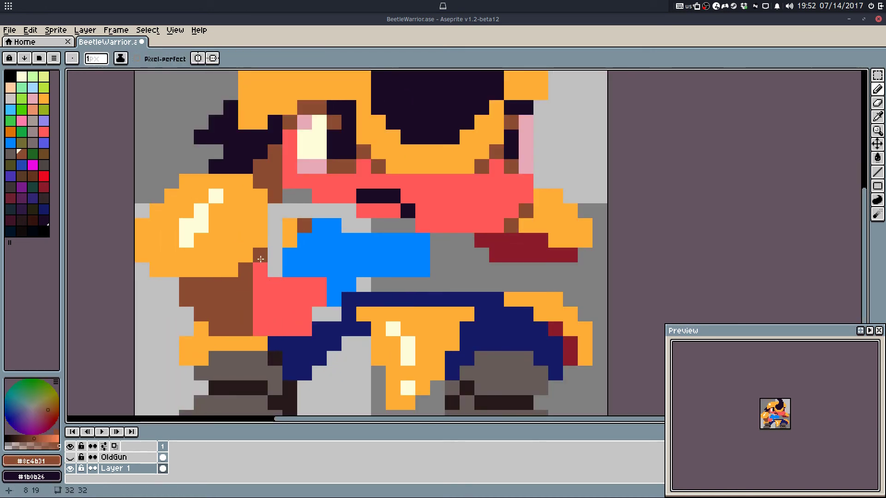
left_click(260, 270)
Step: Add brown shading pixels to the red torso and extend the red one row up under the blue chest piece
left_click(279, 281, "alt")
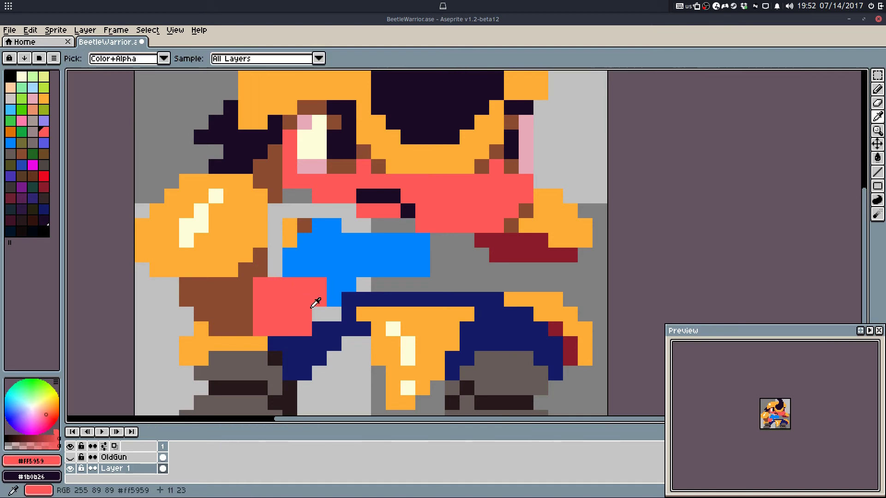
left_click(245, 299, "alt")
left_click(303, 316)
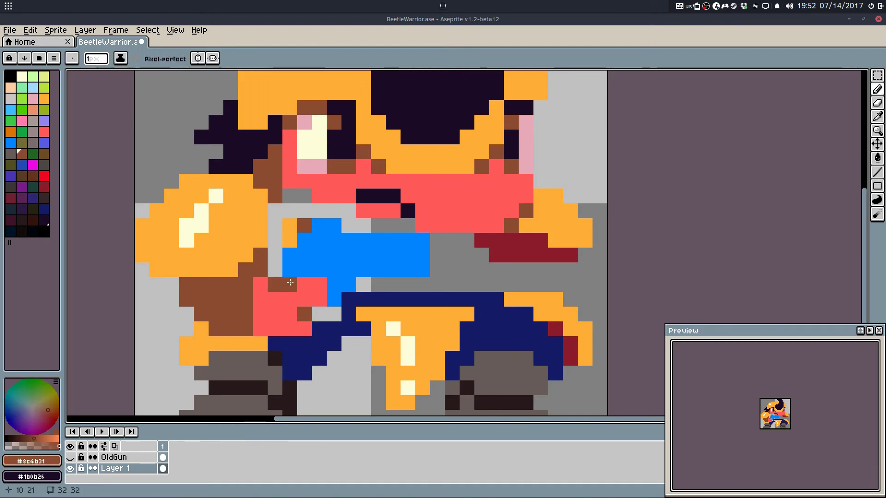
left_click(284, 282, "alt")
left_click(281, 276)
left_click(305, 270)
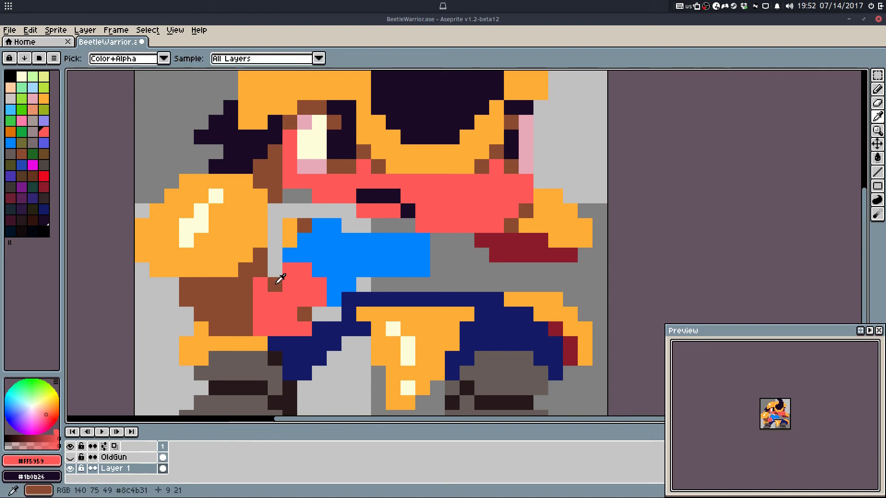
Step: Extend the blue #0184ff chest piece to the shoulder pad and widen the pad's upper edge with orange #ffad37
left_click(277, 281, "alt")
left_click_drag(276, 270, 290, 269)
left_click(298, 274, "alt")
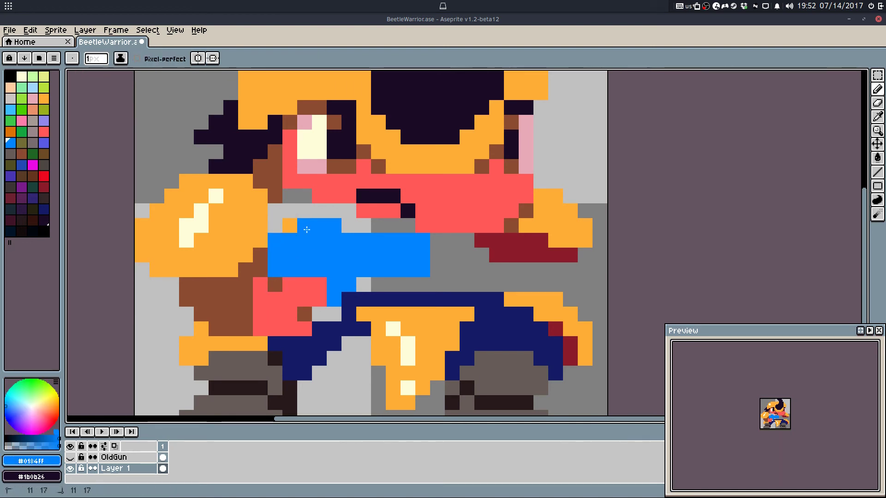
left_click(289, 226, "alt")
key("e")
left_click(333, 227)
key("b")
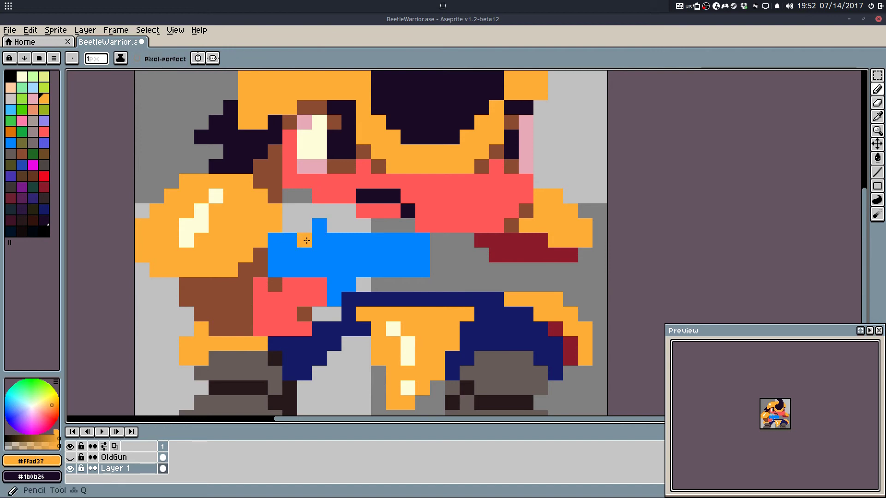
Step: Fill the gap between the shoulder pad and the chin with blue #0184ff
left_click(304, 240, "alt")
left_click_drag(290, 226, 325, 225)
left_click(290, 211)
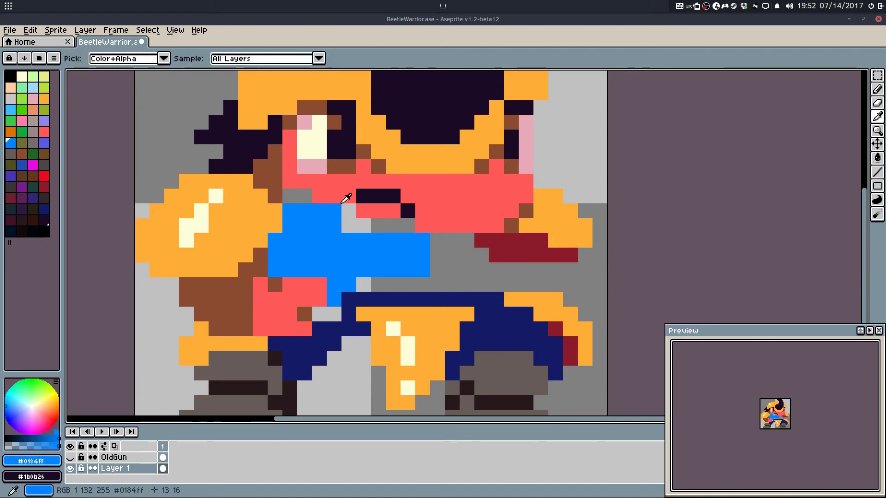
Step: Fill the gaps between the lower face and the blue chest piece with the red face colour
left_click(346, 198, "alt")
left_click(283, 195)
left_click_drag(349, 214, 407, 226)
Step: Try to shift the dark mouth line one pixel toward the back of the face and undo the changes
left_click(408, 210, "alt")
left_click(389, 208)
left_click(396, 182, "alt")
left_click(399, 196)
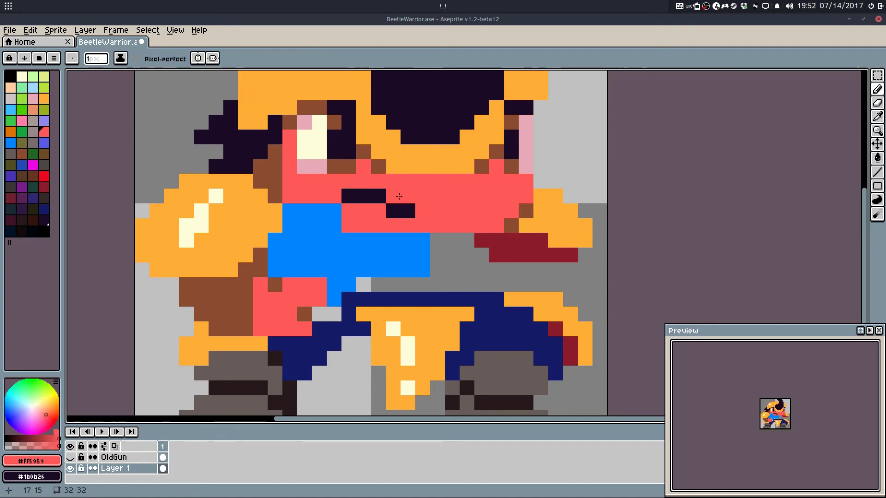
left_click(407, 211)
scroll(399, 256, "down", 3)
key("ctrl+z")
key("ctrl+z")
key("ctrl+z")
key("ctrl+z")
scroll(390, 256, "up", 3)
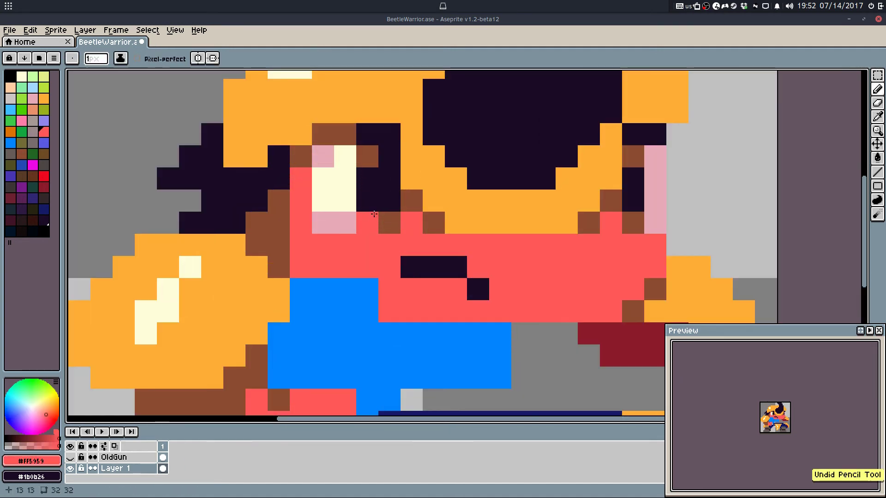
Step: Shade the jaw edge, the chin corner and the rear end of the mouth with brown #8c4b31 pixels
left_click(303, 262, "alt")
left_click(413, 310)
left_click(390, 311)
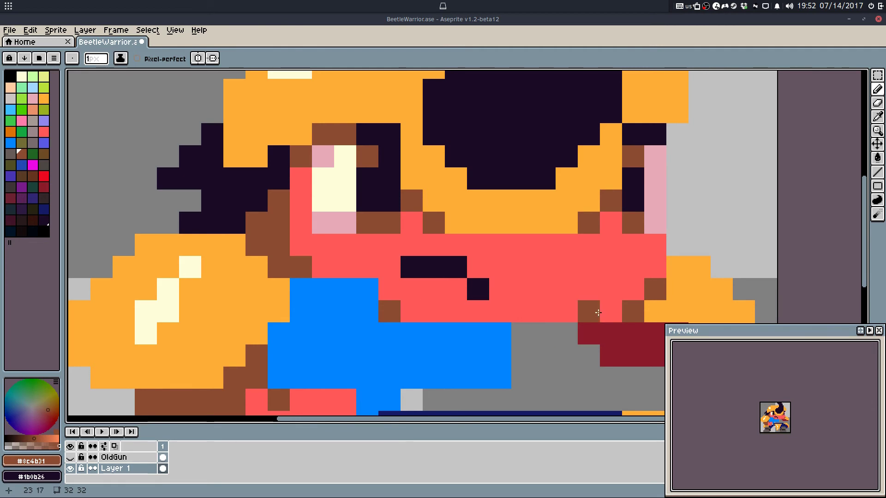
key("ctrl+z")
key("ctrl+z")
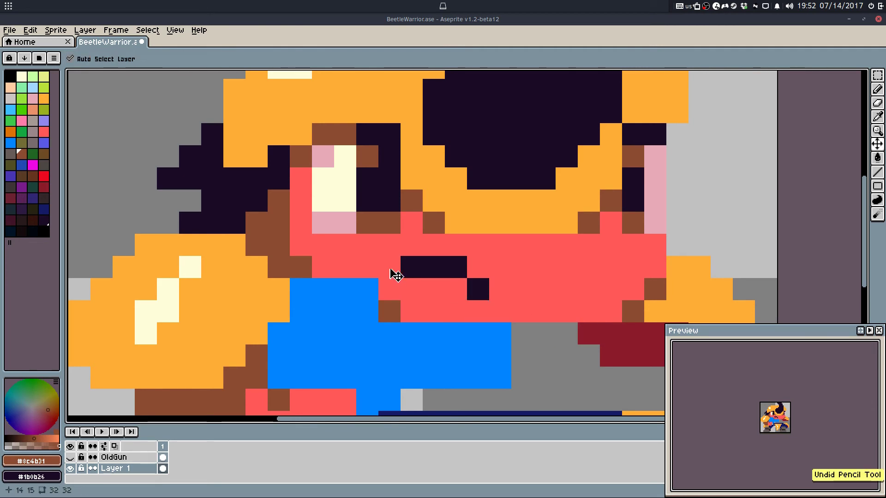
left_click(411, 268)
scroll(527, 279, "down", 5)
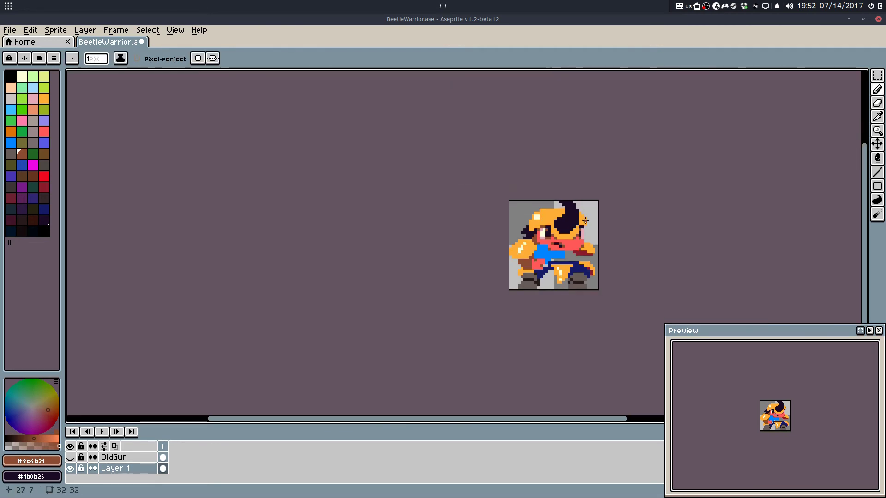
key("ctrl+z")
Step: Extend the dark hair down between the brown jaw shading and the shoulder pad
scroll(583, 247, "up", 6)
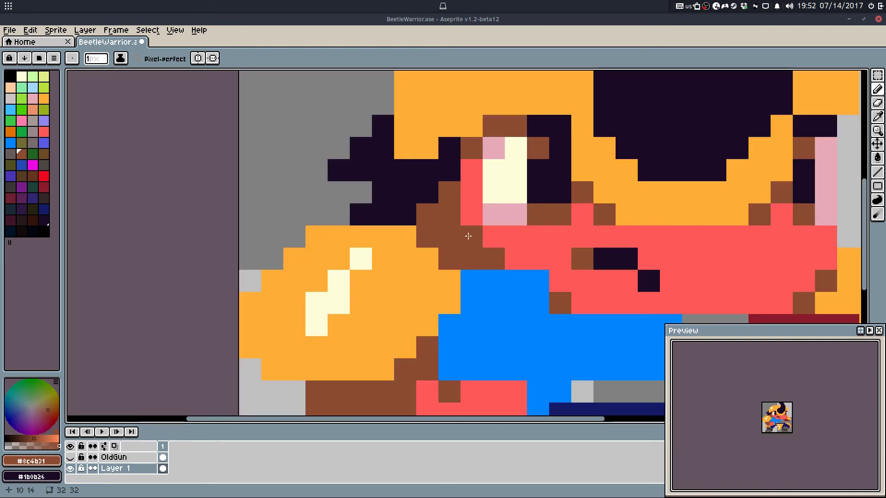
left_click(421, 198, "alt")
left_click_drag(422, 214, 421, 226)
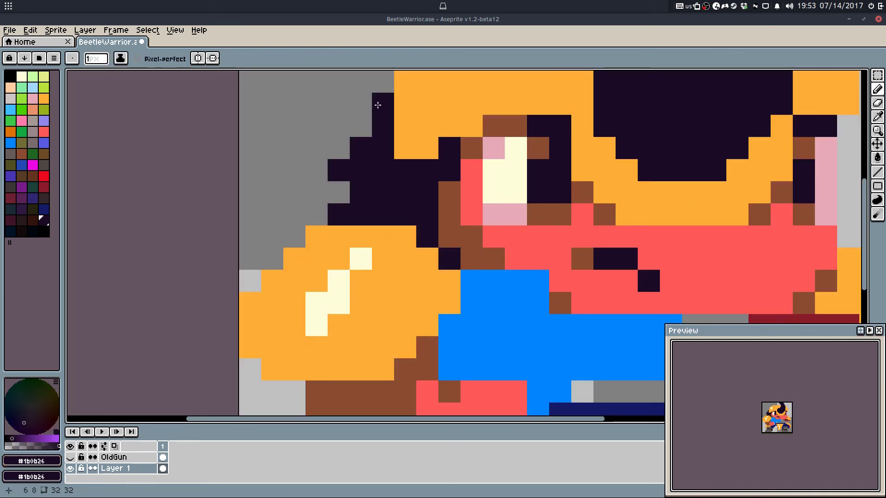
Step: Try a fuller hair tuft with longer spikes sweeping back from the helmet
mouse_move(378, 107)
left_mouse_down()
mouse_move(339, 80)
mouse_move(413, 189)
mouse_move(316, 257)
mouse_move(303, 283)
mouse_move(382, 263)
mouse_move(373, 263)
mouse_move(392, 220)
left_mouse_up()
key("ctrl+z")
key("l")
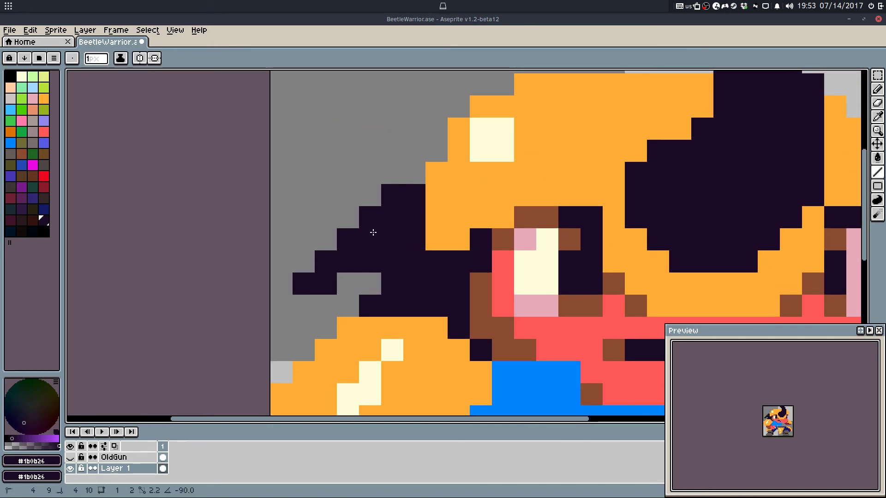
left_click_drag(370, 262, 306, 328)
left_click(365, 283)
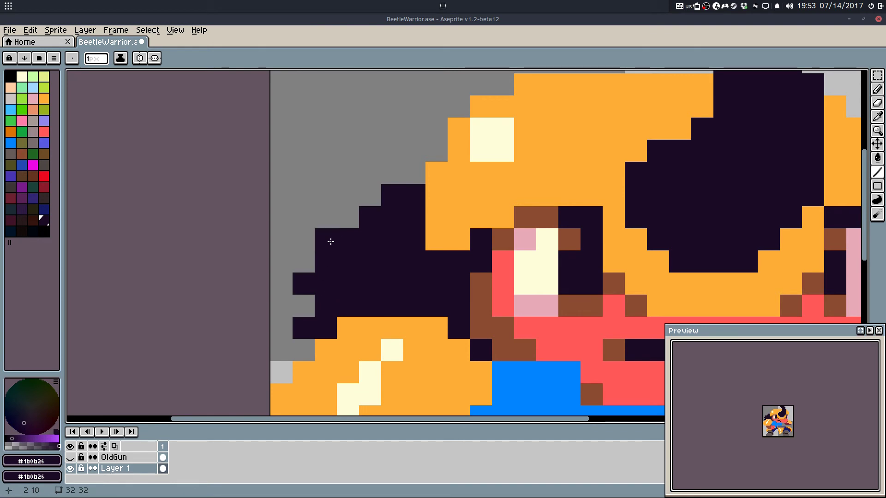
left_click(309, 241)
scroll(309, 241, "down", 6)
key("ctrl+z")
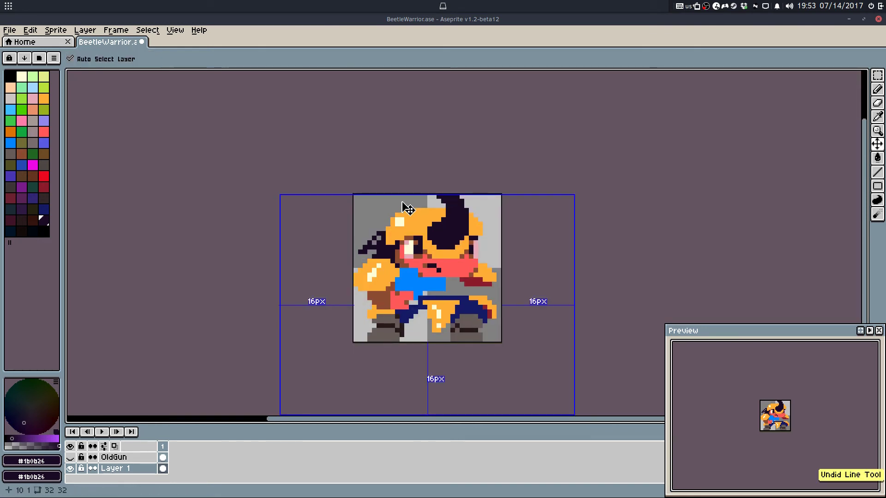
Step: Erase the outer spikes of the hair tuft and cut a notch into its back edge
scroll(374, 247, "up", 6)
key("e")
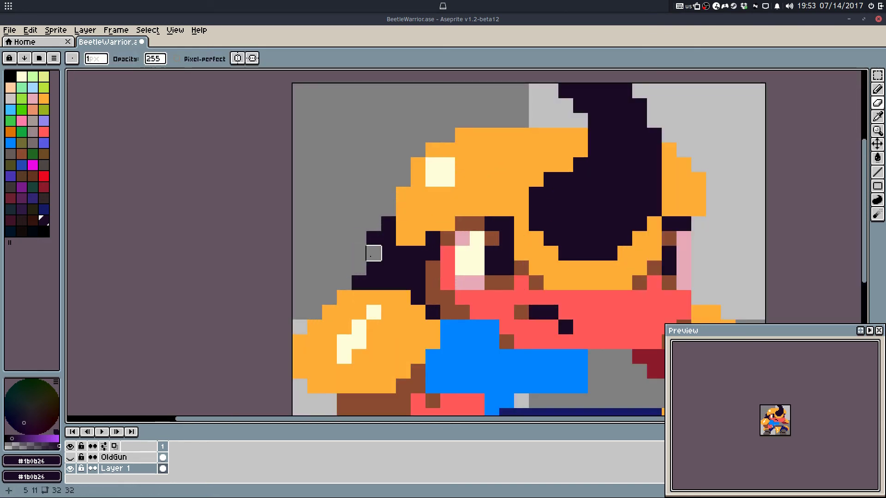
left_click(359, 282)
key("b")
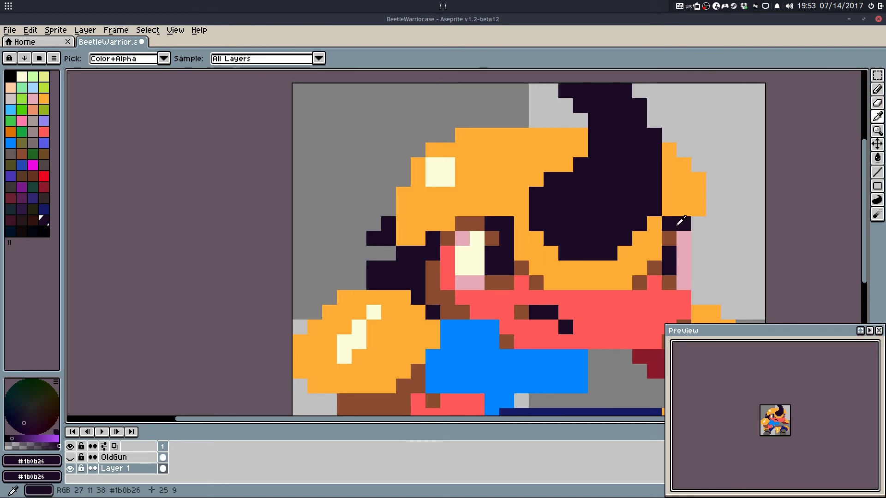
Step: Try dark #1b0b26 hair strands on the outer side of the far eye in two shapes, undoing each attempt
mouse_move(699, 238)
left_mouse_down()
mouse_move(712, 264)
mouse_move(699, 267)
mouse_move(698, 280)
mouse_move(700, 268)
left_mouse_up()
key("ctrl+z")
key("ctrl+z")
left_click(714, 255)
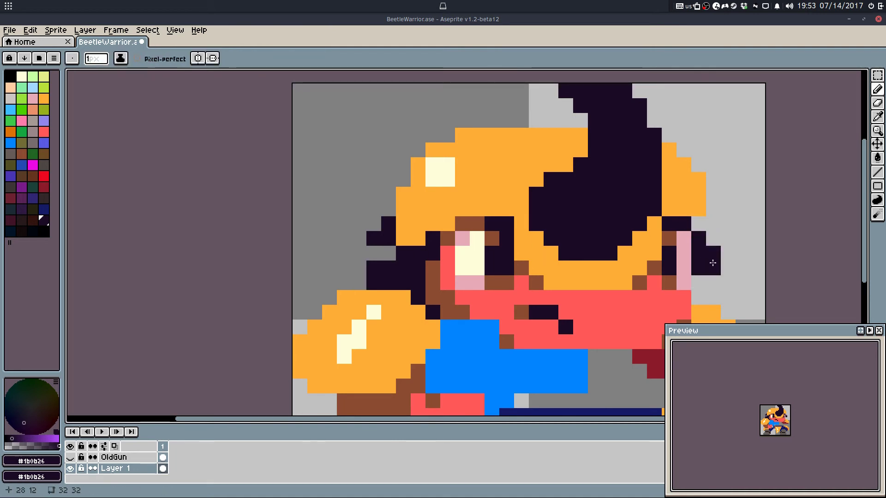
key("ctrl+z")
scroll(722, 240, "down", 4)
key("ctrl+z")
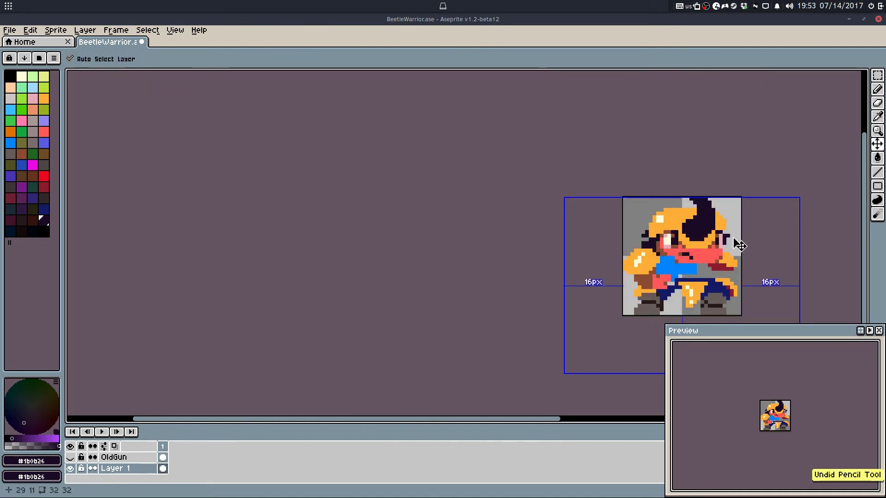
scroll(728, 235, "up", 3)
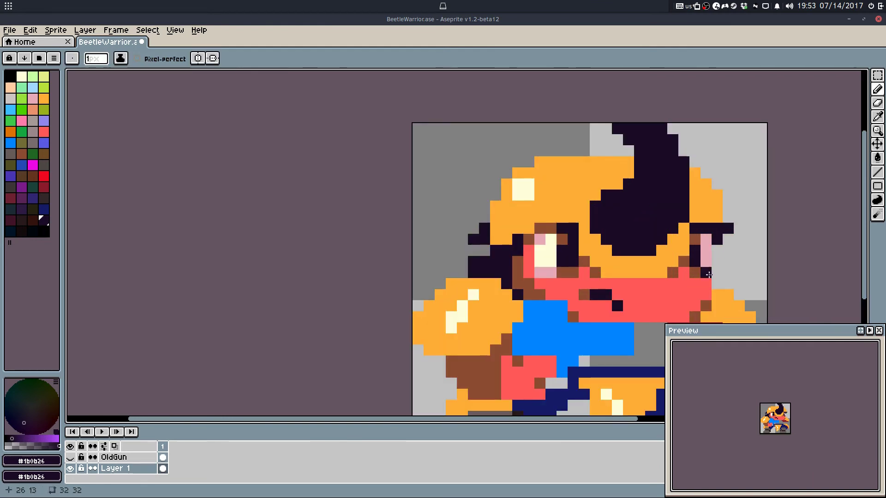
scroll(711, 277, "down", 4)
key("ctrl+z")
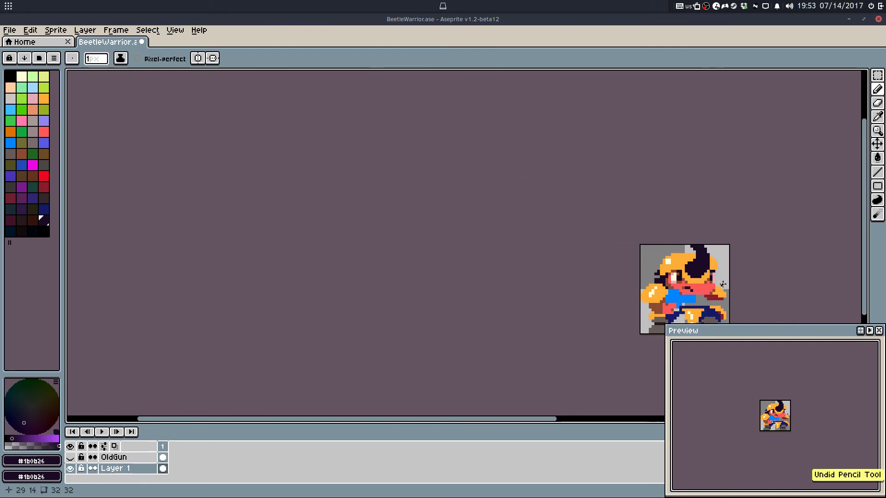
Step: Repaint the far eye's white in cream #fffdd9 with a pink pixel at its upper and lower ends, and save the sprite
left_click_drag(723, 284, 683, 253)
scroll(689, 256, "up", 5)
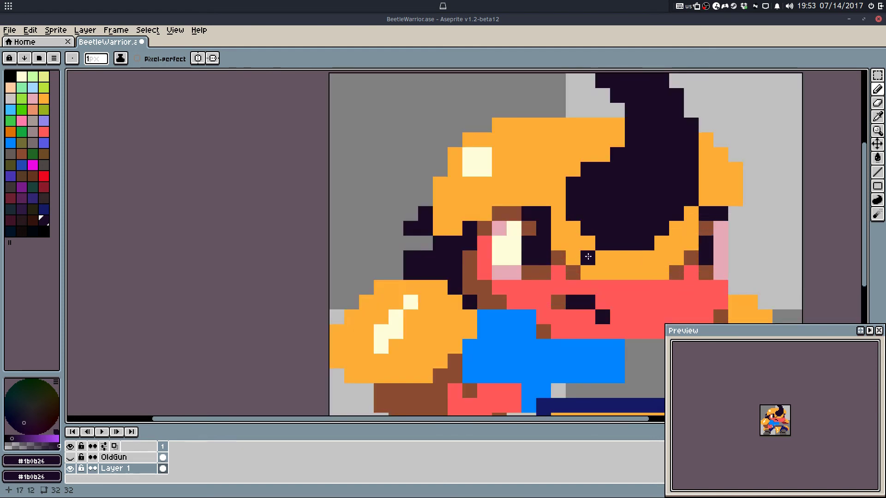
left_click(713, 231, "alt")
left_click_drag(721, 229, 724, 253)
scroll(736, 232, "down", 1)
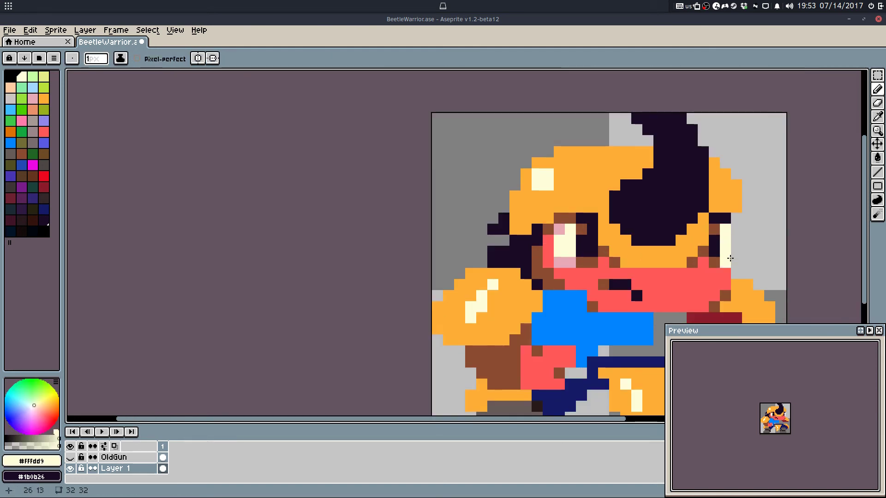
left_click(726, 261, "alt")
left_click(725, 230)
scroll(734, 229, "down", 3)
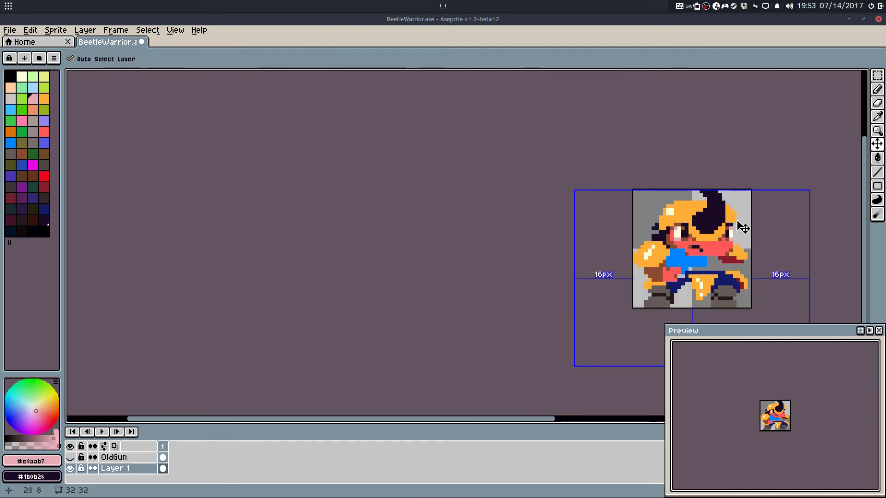
key("ctrl+s")
Step: Place red #ff5959 highlight pixels on the dark horn at its tip, along its shaft and near its base
scroll(685, 211, "up", 4)
left_click(684, 211, "alt")
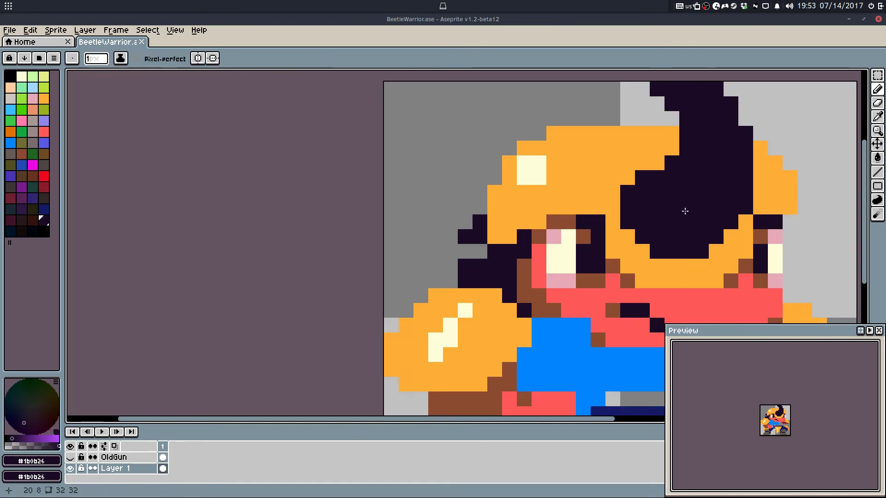
left_click_drag(685, 211, 621, 246)
left_click(565, 329, "alt")
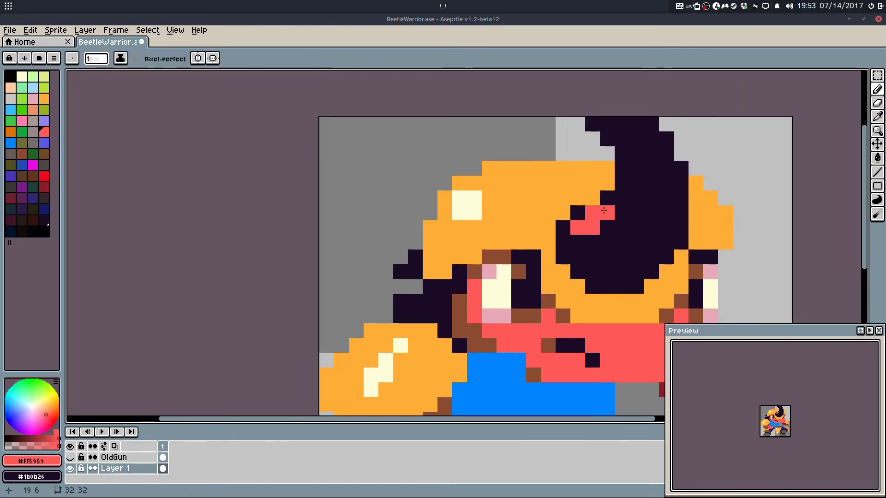
key("ctrl+z")
left_click(605, 211)
left_click(626, 156)
key("ctrl+z")
left_click(635, 157)
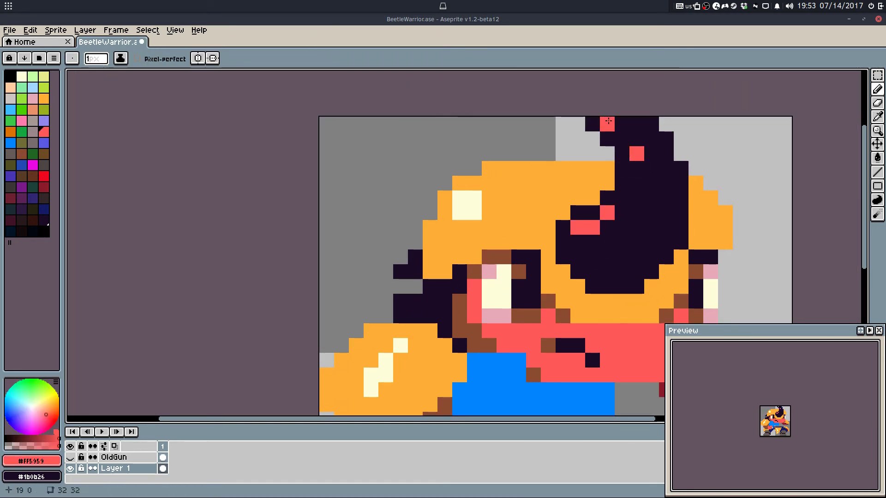
left_click(608, 121)
left_click(640, 171)
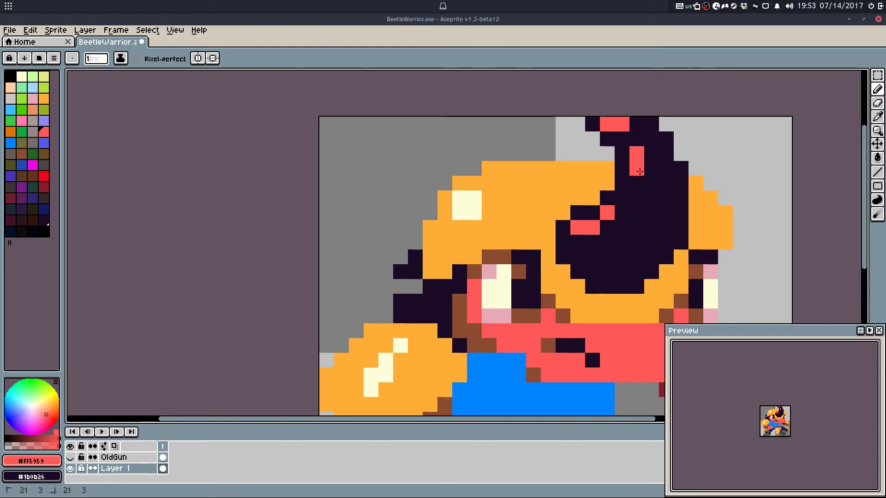
Step: Layer pink pixels and a cream #fffdd9 glint over the horn's red highlights, joining them into a streak
left_click(496, 316, "alt")
left_click(606, 199)
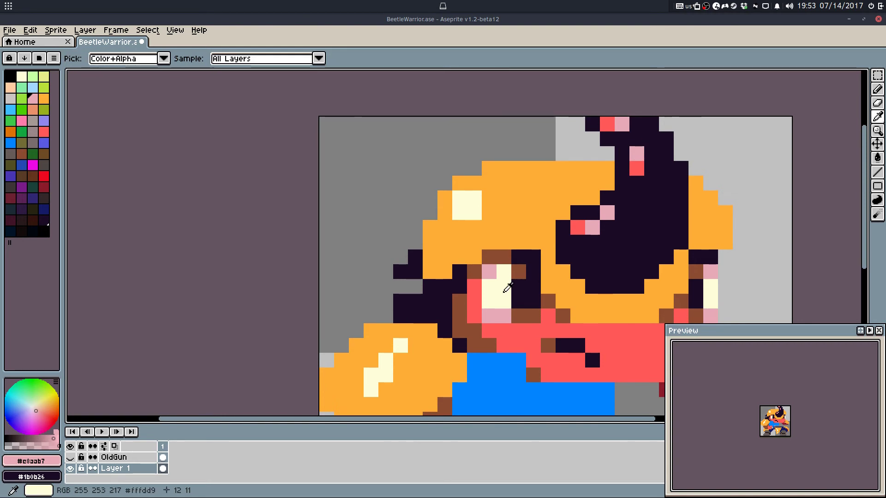
left_click(505, 291, "alt")
left_click(608, 211)
left_click(593, 227, "alt")
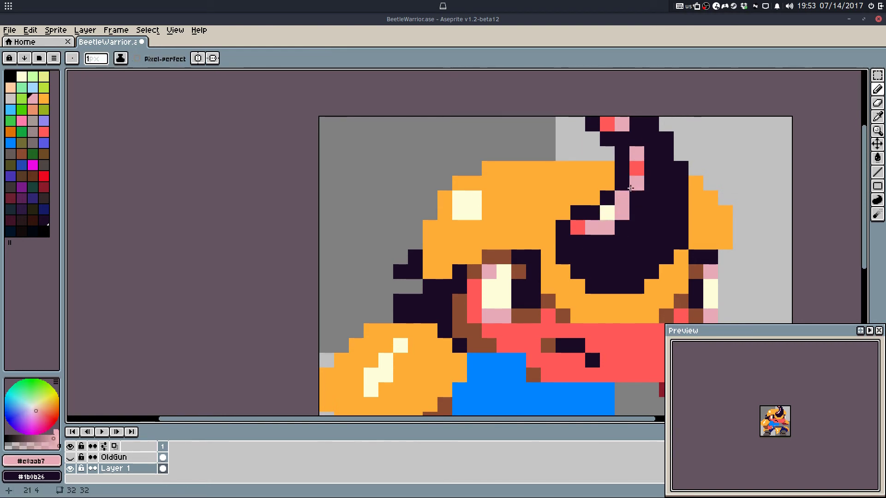
Step: Add red #ff5959 pixels along the horn's pink streak and a short red reflection near its opposite edge
left_click(608, 123, "alt")
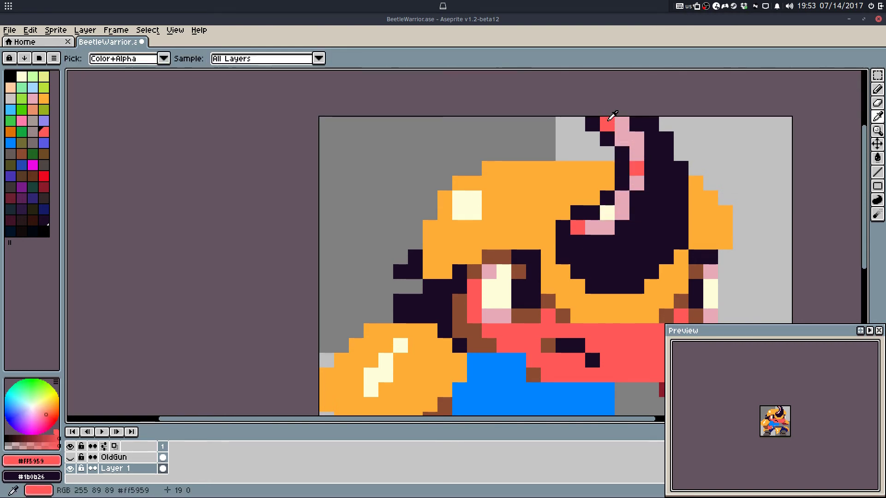
left_click(625, 125)
left_click(636, 139)
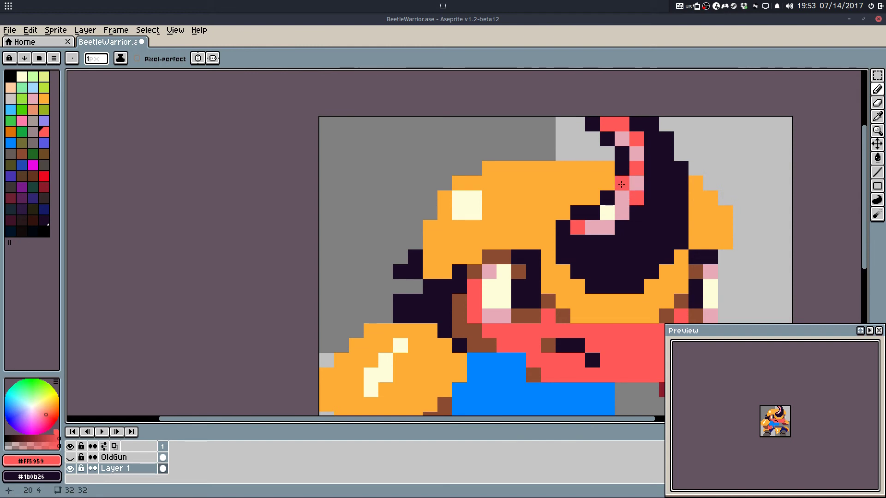
scroll(644, 248, "down", 6)
scroll(644, 249, "up", 6)
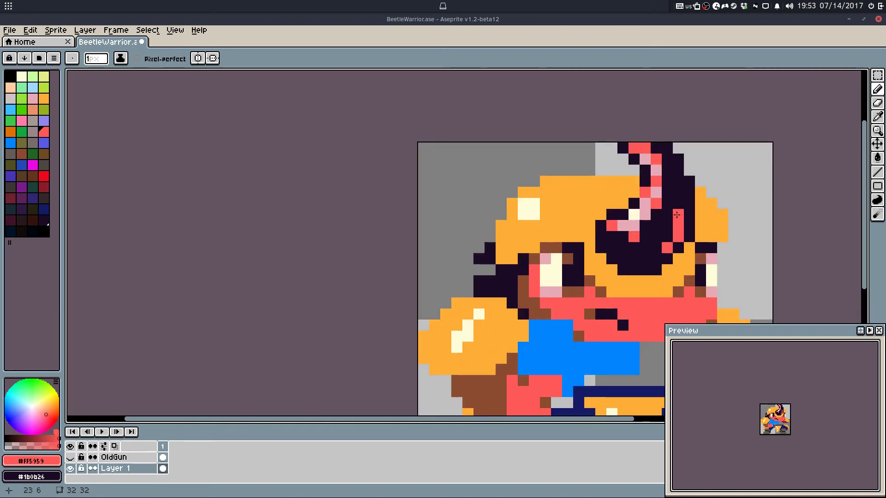
scroll(677, 215, "down", 1)
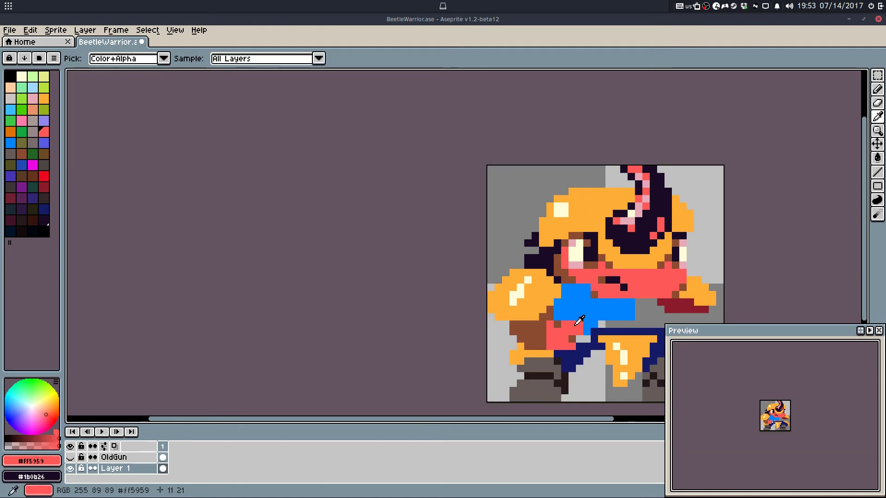
Step: Shade the torso's front edge beside the blue strap with brown #8c4b31 pixels and thin the strap's lower part
scroll(516, 294, "up", 3)
left_click(516, 294, "alt")
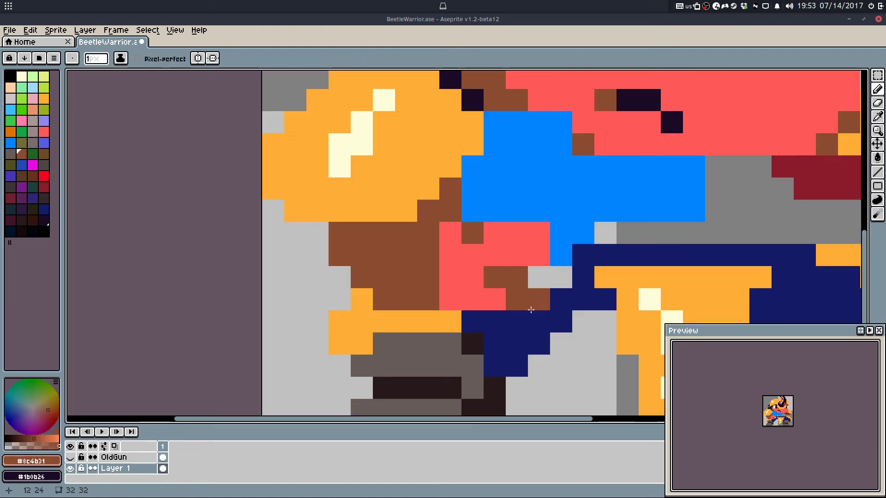
left_click(555, 240, "alt")
left_click_drag(539, 234, 531, 254)
left_click(509, 269, "alt")
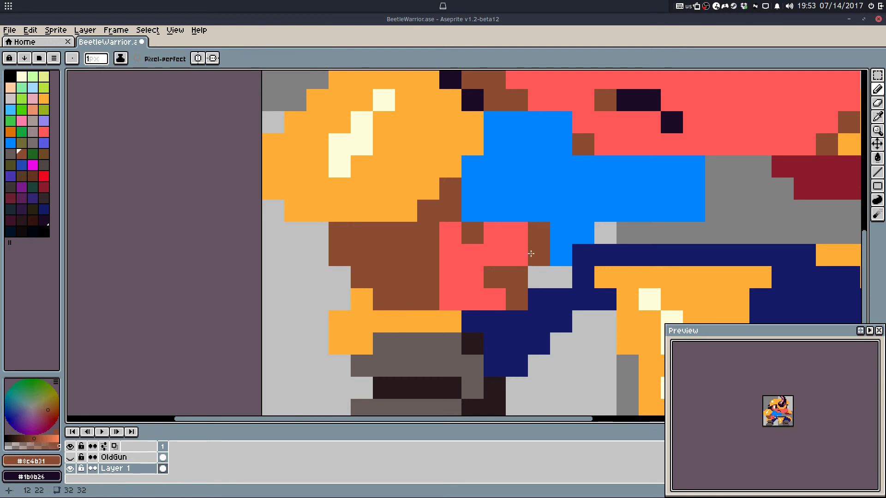
key("alt")
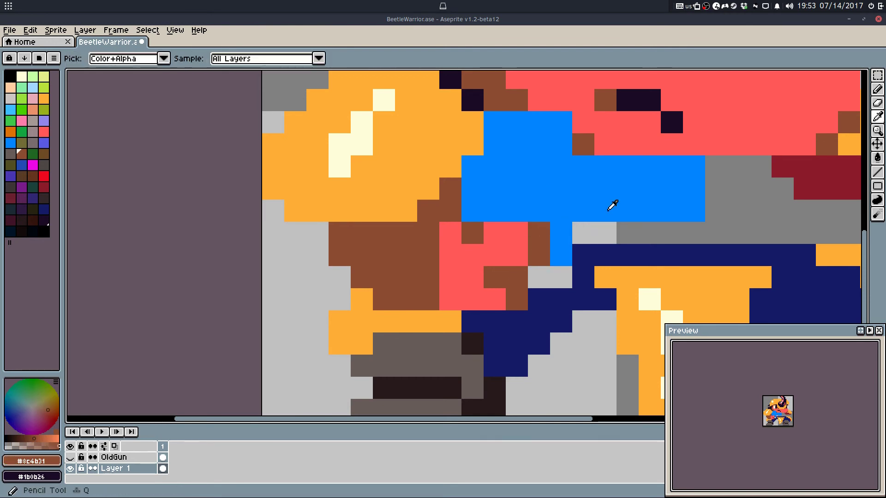
Step: Extend the blue chest piece two pixels forward with #0184ff below the chin
left_click(611, 206, "alt")
left_click_drag(711, 167, 737, 185)
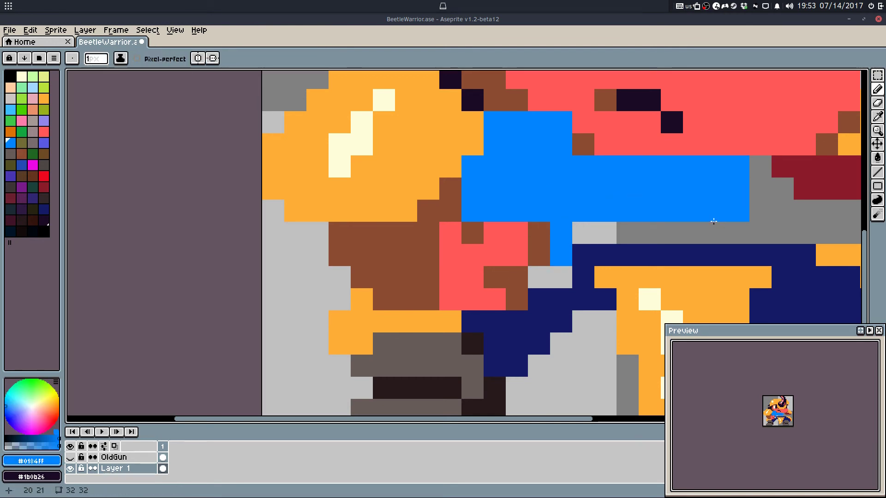
key("ctrl+z")
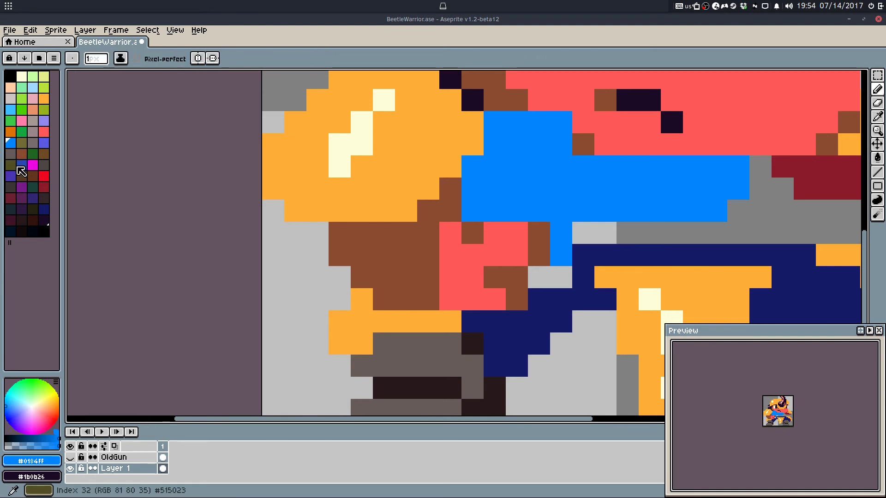
Step: Paint the collar, the lower strap and vertical bands across the chest piece with the darker blue at palette index 33
left_click(21, 165)
mouse_move(494, 144)
left_mouse_down()
mouse_move(558, 138)
mouse_move(500, 121)
left_mouse_up()
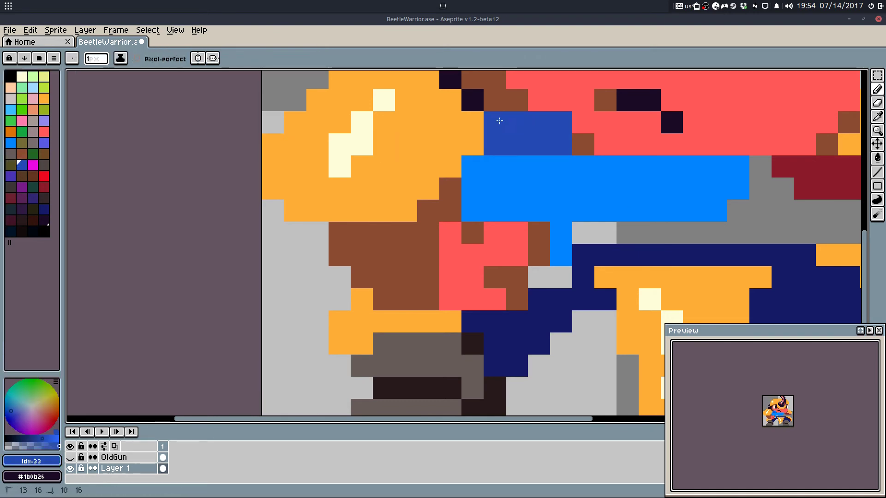
mouse_move(515, 166)
left_mouse_down()
mouse_move(505, 204)
mouse_move(512, 181)
left_mouse_up()
left_click_drag(628, 187, 633, 202)
left_click_drag(695, 166, 693, 200)
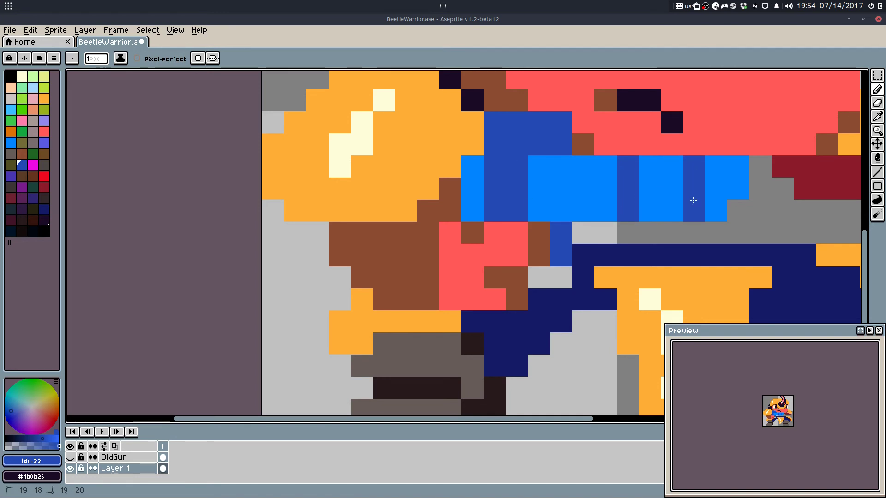
Step: Fill the chest piece's front end with darker blue and place a dark #1b0b26 pixel in its centre
mouse_move(716, 169)
left_mouse_down()
mouse_move(716, 212)
mouse_move(728, 201)
mouse_move(723, 176)
mouse_move(687, 171)
mouse_move(691, 206)
mouse_move(718, 171)
mouse_move(728, 206)
left_mouse_up()
key("ctrl+z")
key("ctrl+z")
left_click(672, 121, "alt")
left_click(715, 189)
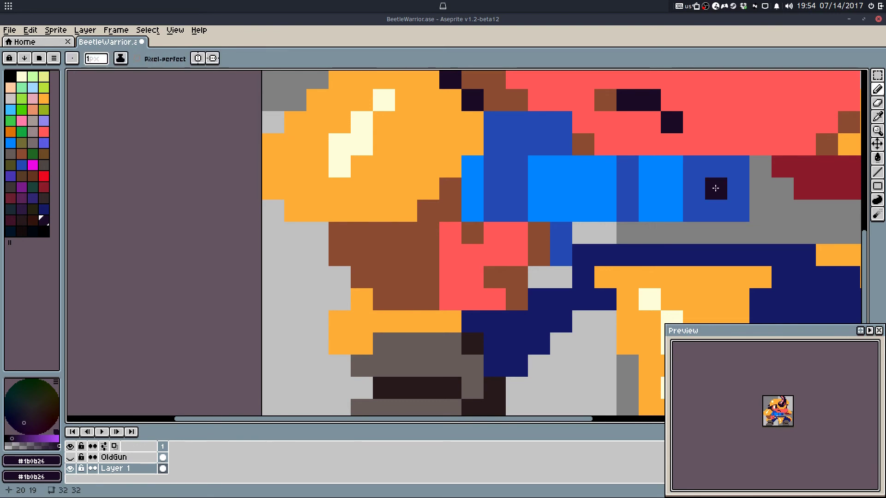
scroll(770, 176, "down", 4)
scroll(770, 175, "up", 4)
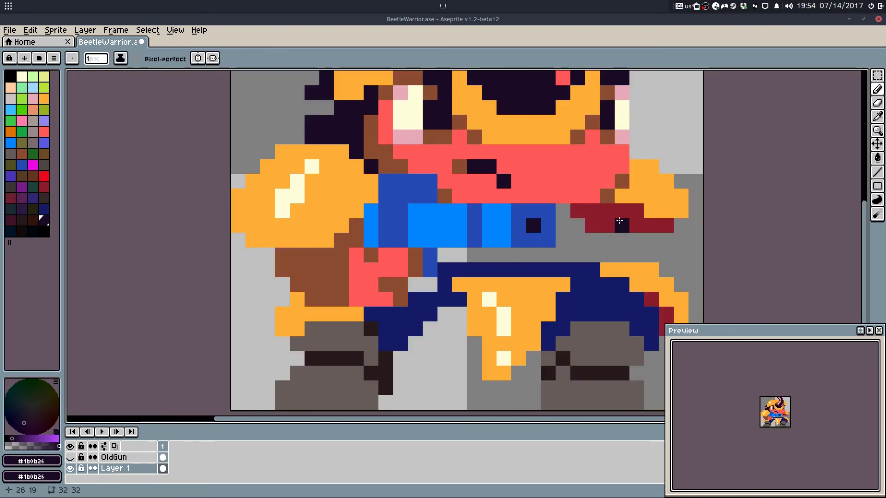
Step: Paint a brown #8c4b31 area between the far leg's orange plate and the canvas edge, below the far shoulder
left_click(608, 195, "alt")
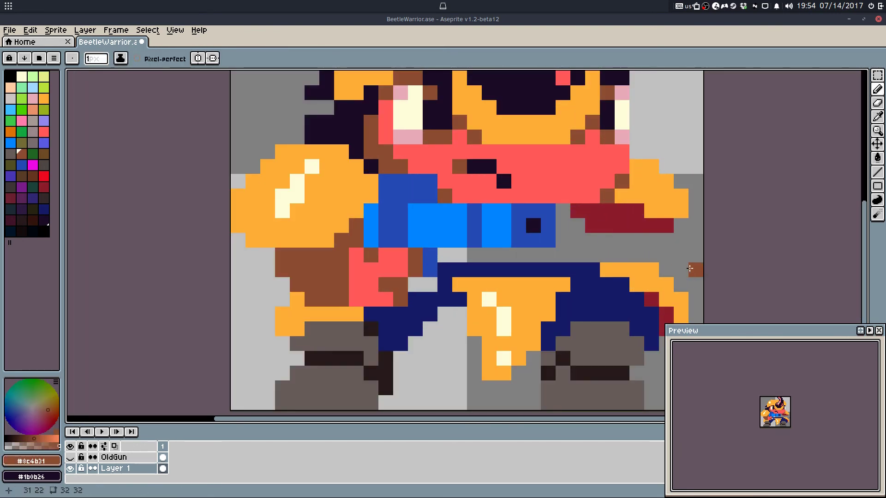
left_click_drag(667, 255, 695, 255)
left_click_drag(697, 303, 653, 254)
left_click(607, 184, "alt")
left_click(654, 235)
left_click(674, 263, "alt")
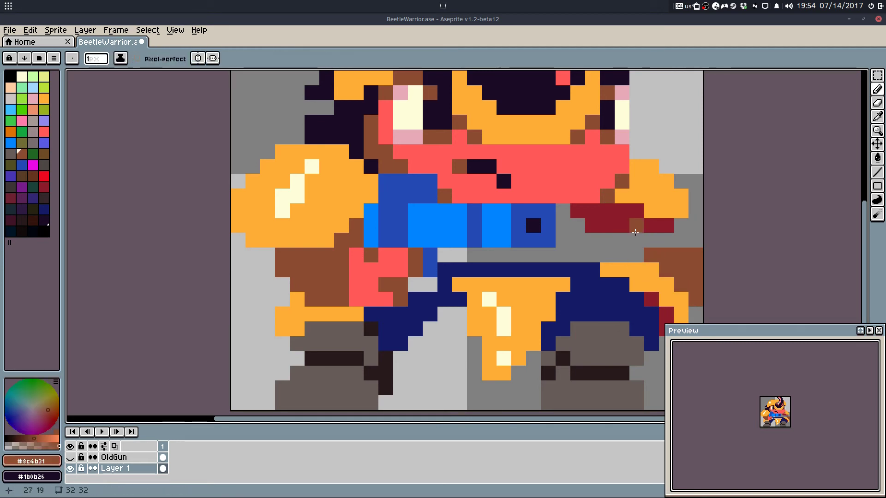
key("ctrl+z")
Step: Fill the gap beneath the torso with navy #141b66 and erase the navy line above the central orange plate
left_click(425, 287, "alt")
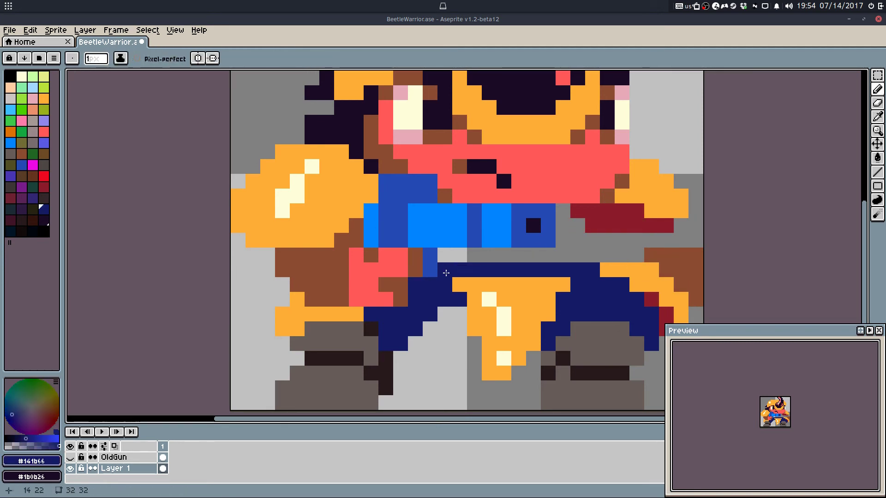
key("e")
left_click_drag(446, 273, 578, 270)
key("b")
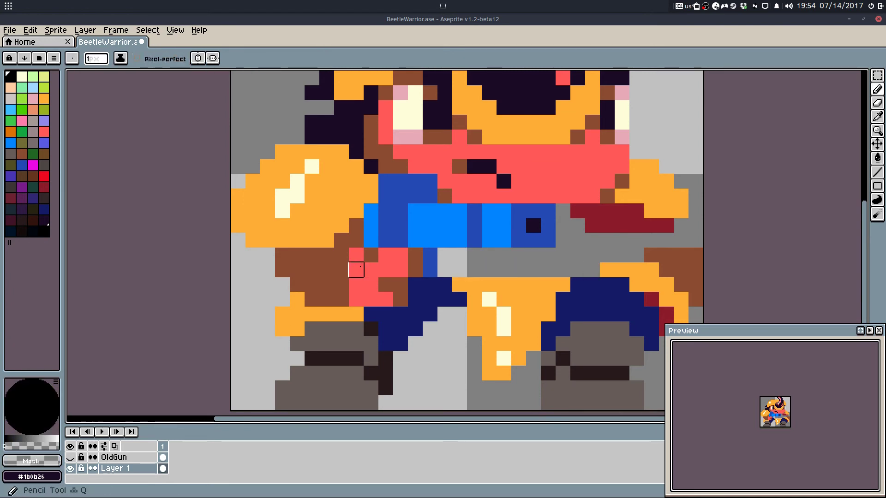
Step: Add dark #26191a outline pixels to the near boot's corners and try shading the far boot's edge
scroll(411, 258, "down", 3)
key("m")
scroll(386, 305, "up", 3)
key("b")
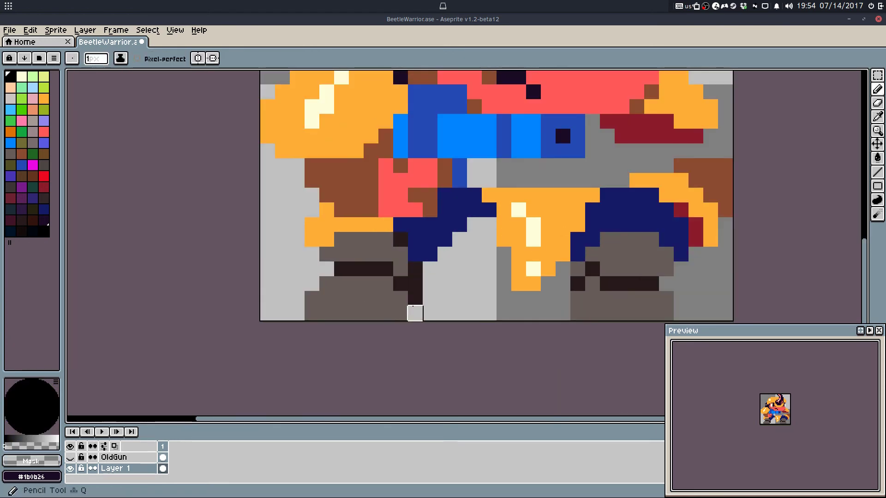
left_click(403, 314, "alt")
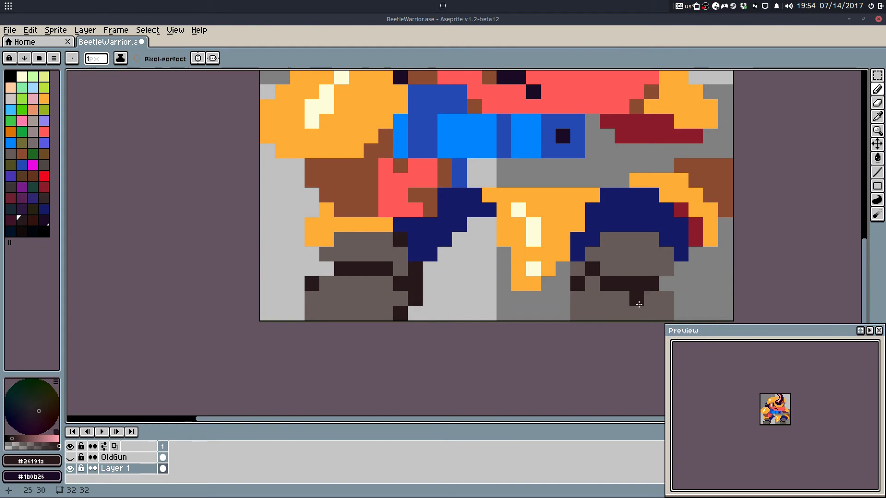
left_click(666, 298)
scroll(699, 296, "down", 4)
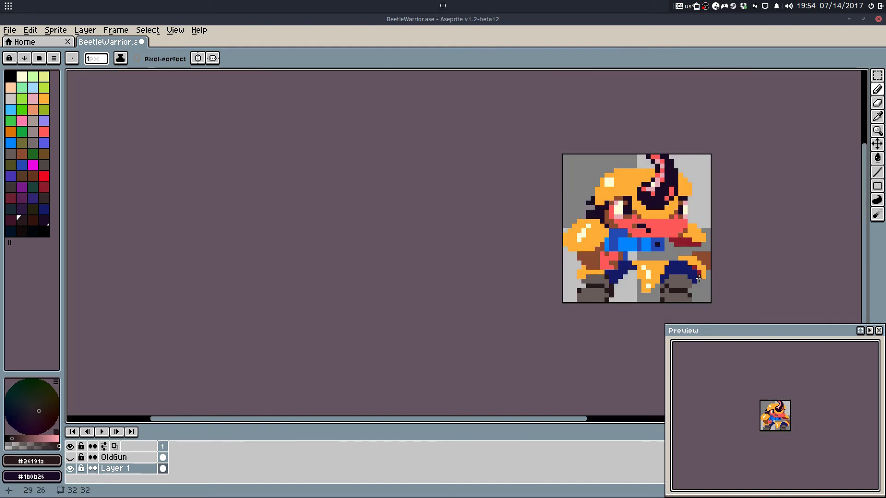
Step: Undo the last far-boot shading, erase the boot's lower inner corner and outline that edge with dark #26191a pixels
key("ctrl+z")
scroll(681, 282, "up", 3)
key("f")
mouse_move(639, 277)
left_mouse_down()
mouse_move(710, 317)
mouse_move(705, 323)
left_mouse_up()
key("Right")
key("ctrl+z")
key("ctrl+z")
key("e")
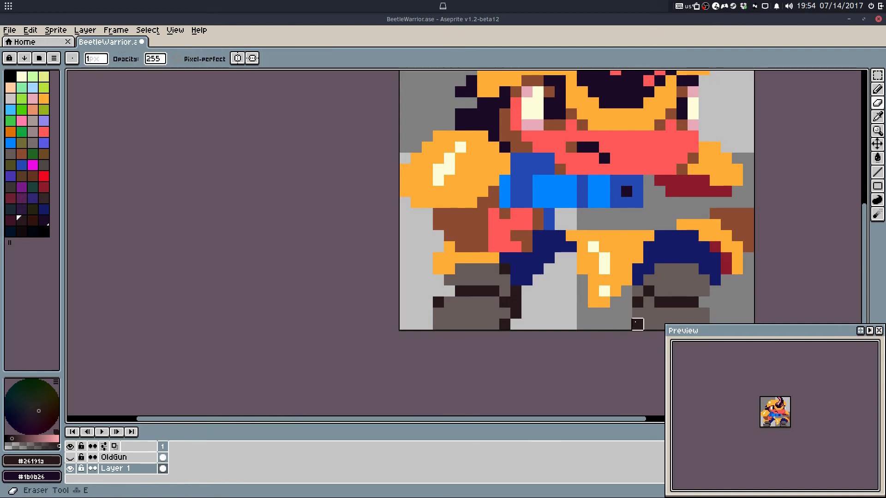
left_click(638, 324)
key("q")
left_click(647, 327)
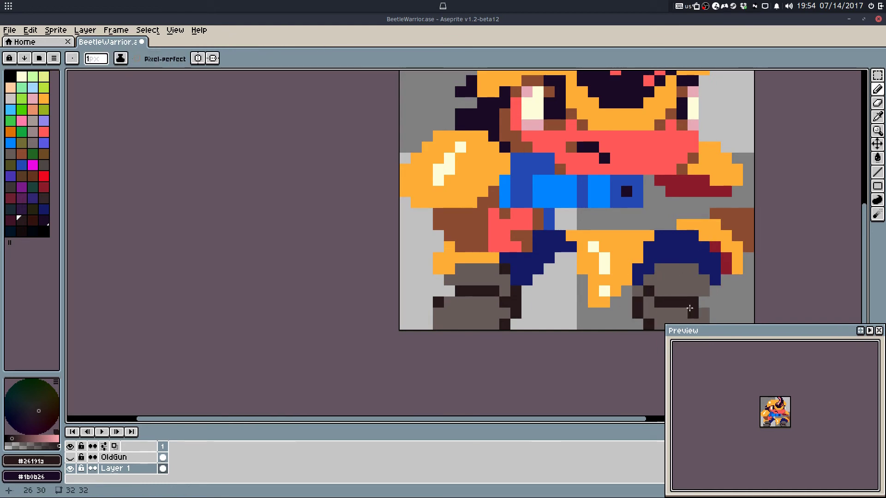
Step: Try outlining the far boot's outer edge with dark #26191a and covering part of its stripe with #665b57
scroll(678, 309, "up", 2)
left_click_drag(664, 276, 669, 301)
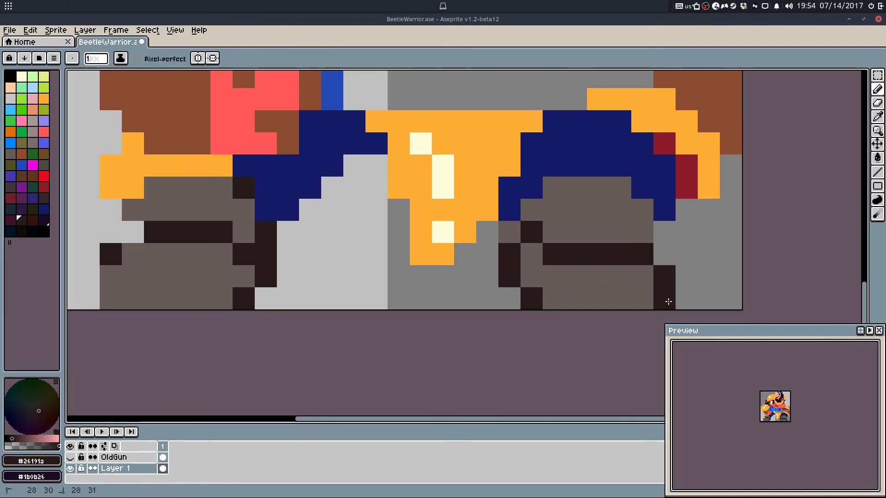
left_click(633, 269, "alt")
left_click_drag(643, 255, 623, 257)
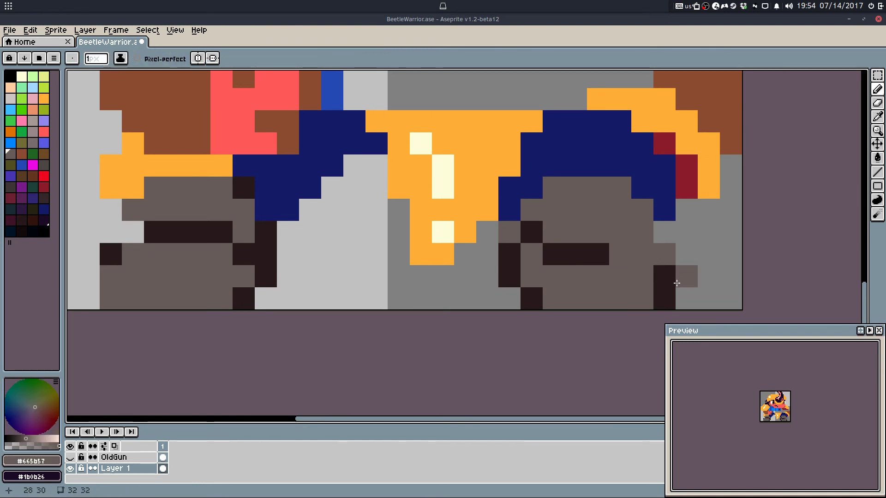
key("ctrl+z")
key("ctrl+z")
key("ctrl+z")
Step: Try a dark #26191a outline one column farther out on the far boot and compare the sprite with and without it
left_click(629, 258, "alt")
left_click_drag(679, 247, 687, 305)
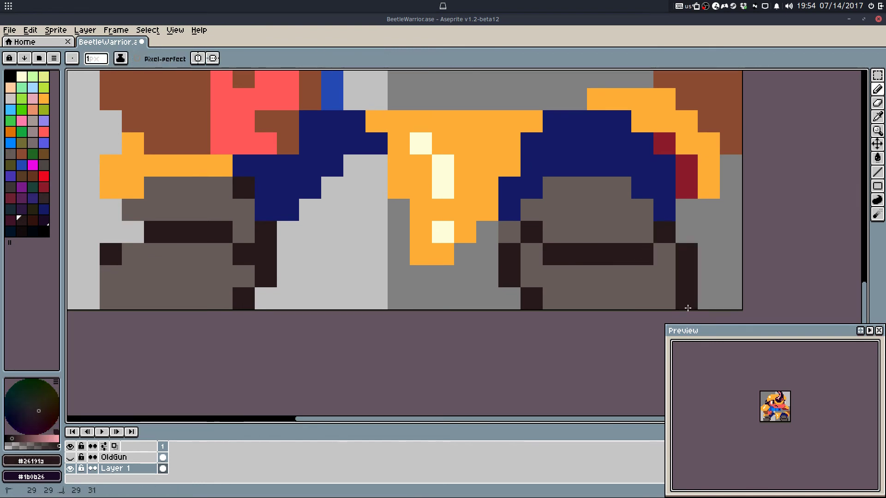
scroll(710, 222, "down", 5)
key("ctrl+z")
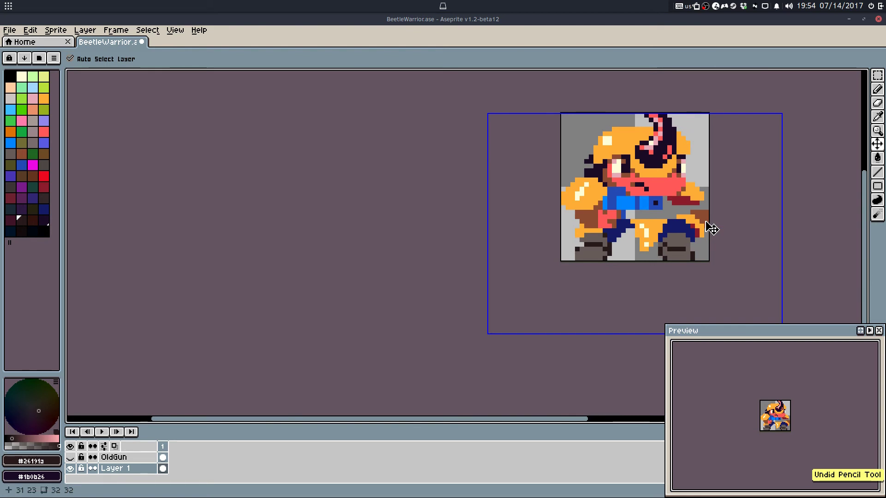
key("ctrl+y")
key("ctrl+z")
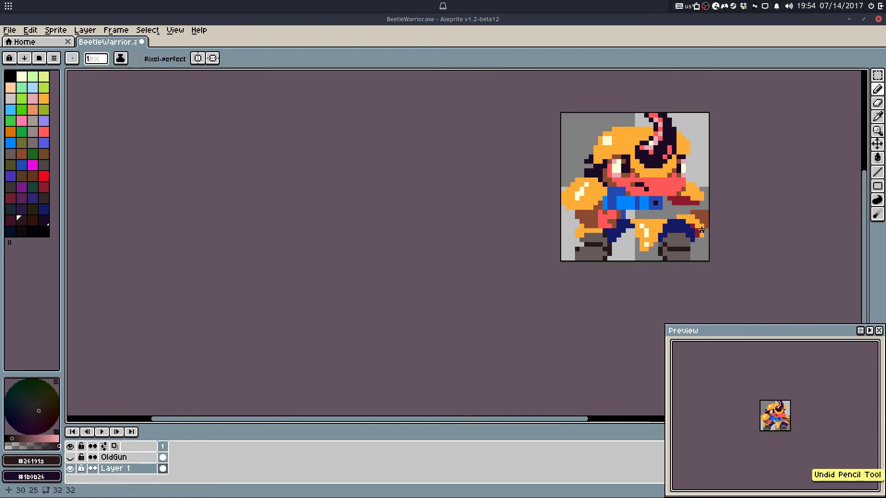
key("ctrl+z")
Step: Widen the far boot's lower outer edge by one pixel column with grey-brown #665b57
scroll(708, 238, "up", 4)
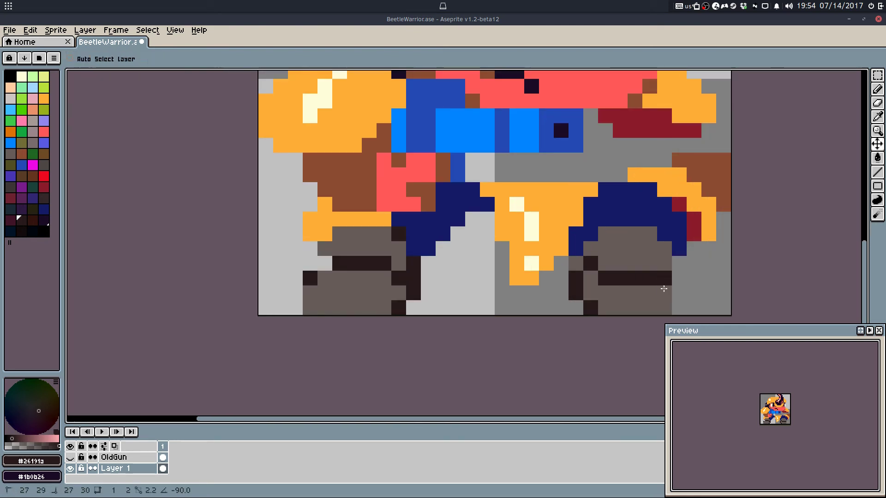
scroll(713, 233, "down", 3)
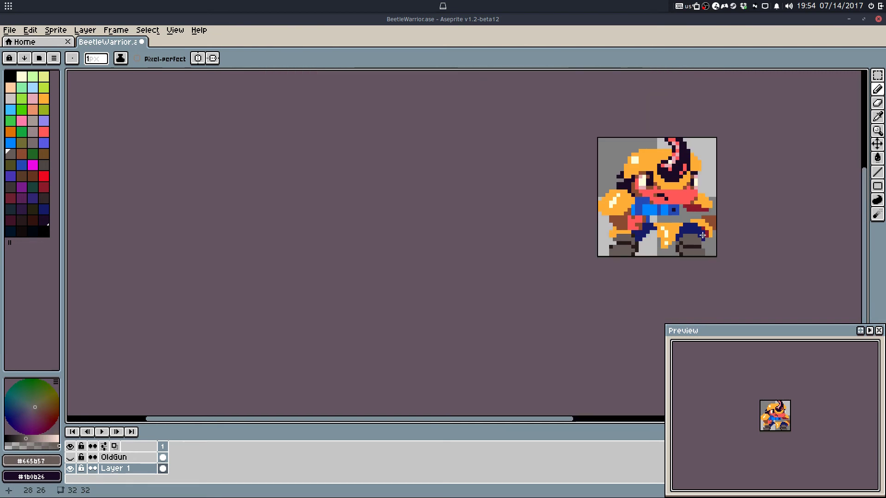
scroll(589, 258, "up", 3)
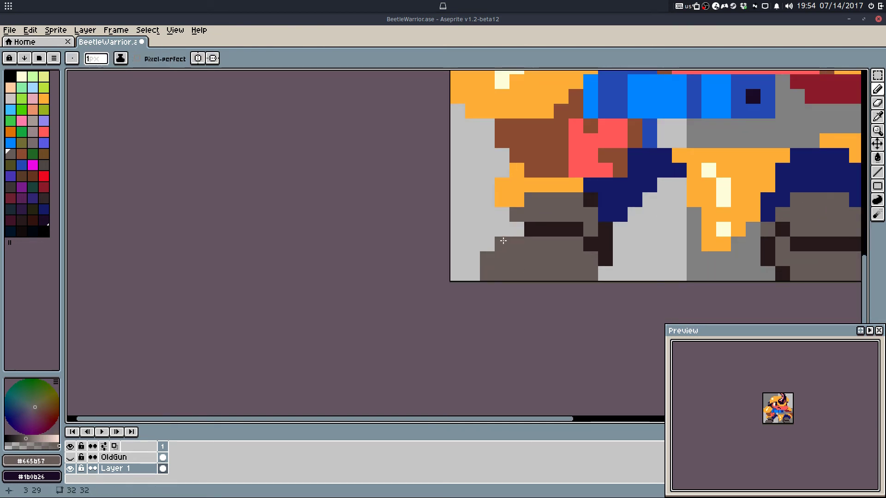
Step: Try extending the near boot's toe outward with #665b57 and restoring the dark pixel at its lower inner corner
left_click(606, 260, "alt")
left_click(591, 272)
left_click(508, 254, "alt")
left_click(502, 245)
left_click(469, 271)
scroll(487, 249, "down", 3)
key("ctrl+z")
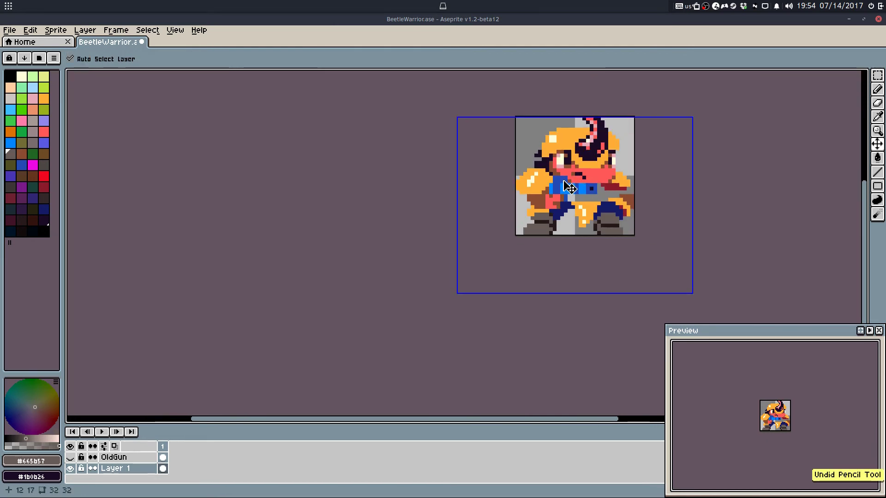
key("ctrl+z")
Step: Select the outer part of the far boot with its navy edge and shift it one pixel outward
scroll(560, 198, "up", 4)
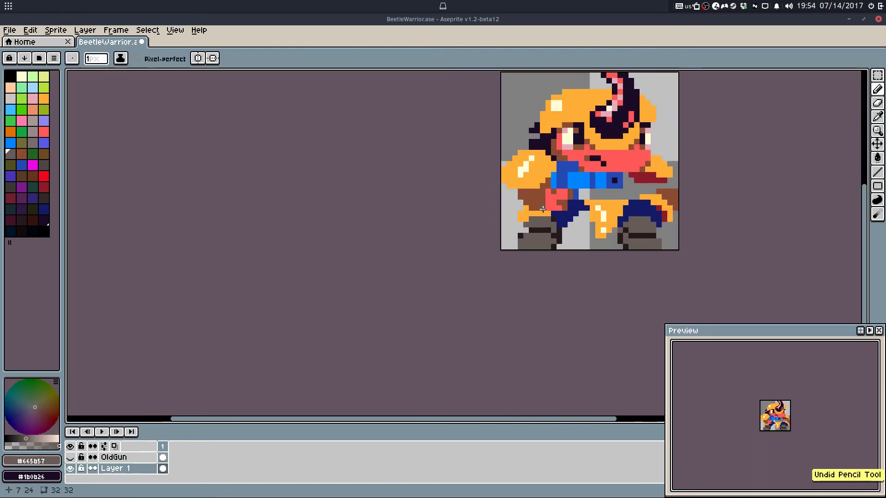
key("m")
left_click_drag(530, 203, 611, 320)
key("Right")
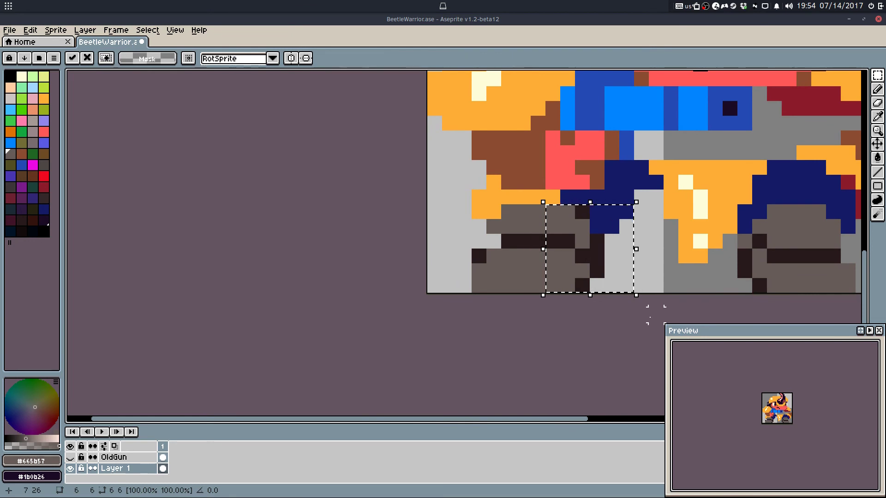
left_click_drag(674, 299, 682, 292)
left_click_drag(855, 250, 676, 233)
left_click_drag(639, 194, 669, 271)
left_click_drag(659, 231, 671, 228)
left_click(552, 195)
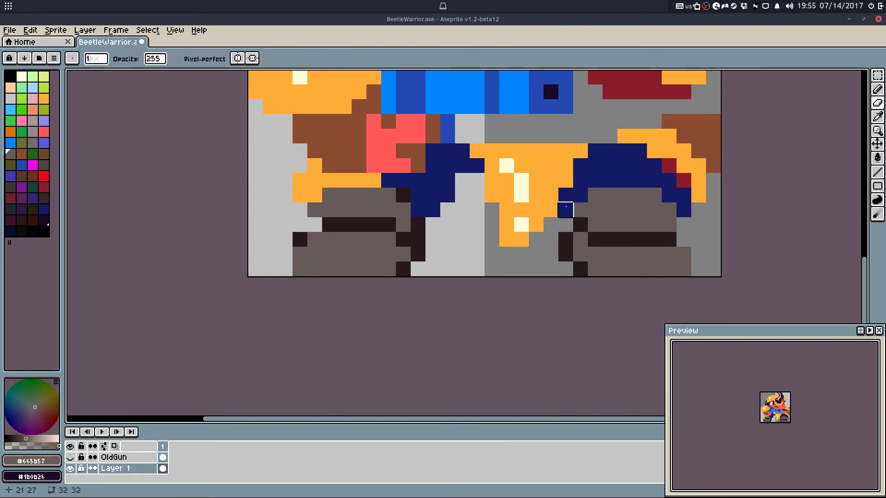
Step: Shift the far boot's inner edge one pixel toward the sprite's center and repaint the overlapped plate pixel orange #ffad37
left_click_drag(559, 189, 632, 283)
left_click_drag(606, 255, 589, 255)
left_click(580, 135)
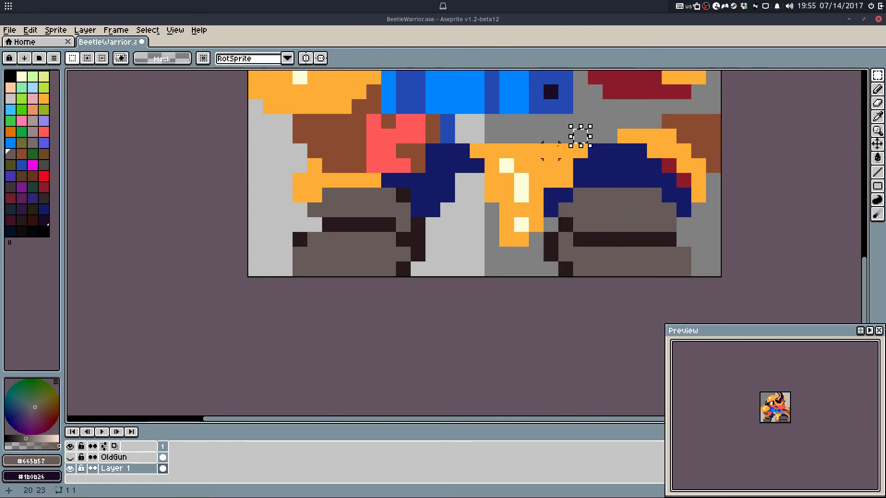
key("q")
left_click(541, 179, "alt")
key("ctrl+d")
Step: Try moving the near boot's inner edge and adjoining navy leg one pixel toward the sprite's center
key("m")
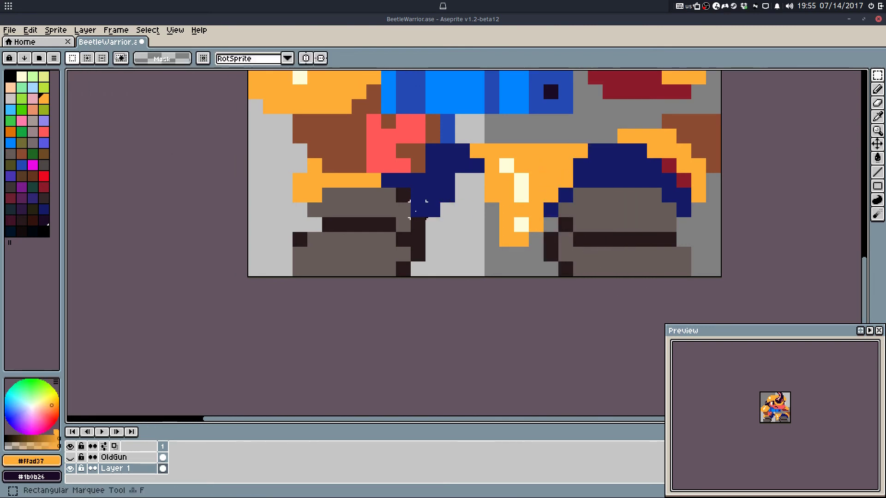
mouse_move(379, 185)
left_mouse_down()
mouse_move(438, 277)
mouse_move(457, 279)
left_mouse_up()
left_click_drag(418, 249, 438, 254)
left_click(479, 255)
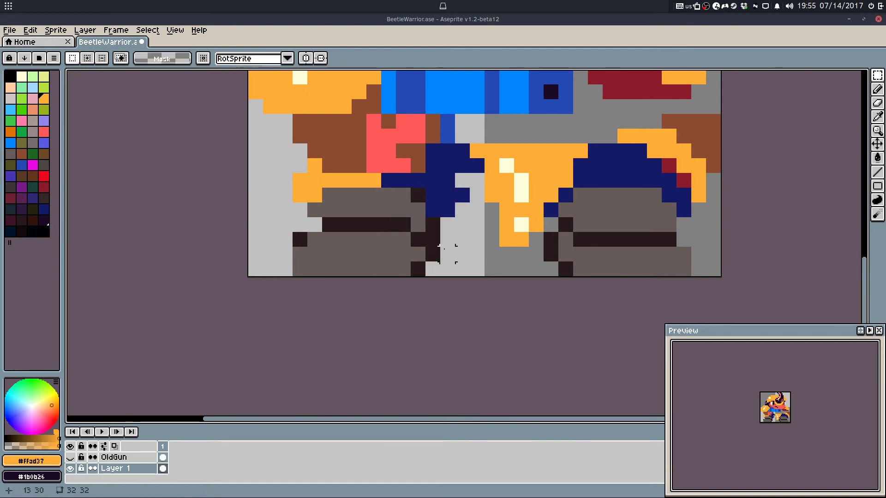
key("ctrl+z")
key("ctrl+z")
key("ctrl+z")
Step: Move the near boot's lower inner outline one pixel toward the sprite's center and fill the gap with #665b57
left_click_drag(403, 225, 432, 299)
mouse_move(416, 253)
left_mouse_down()
mouse_move(432, 253)
mouse_move(421, 219)
left_mouse_up()
left_click(417, 165)
key("q")
left_click(411, 255, "alt")
left_click(404, 269)
left_click(427, 235, "alt")
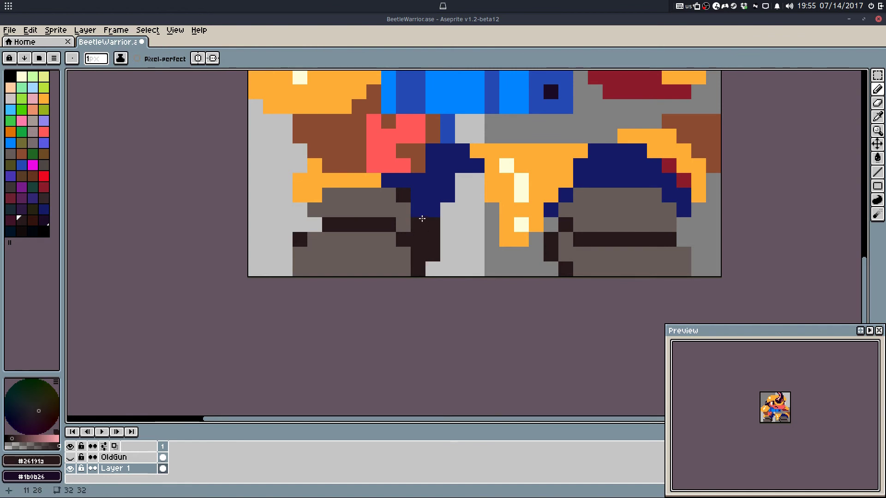
key("ctrl+z")
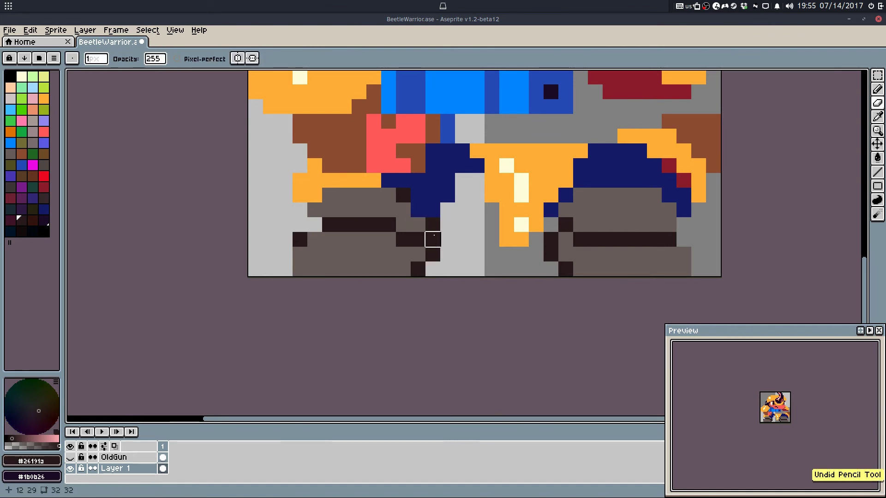
Step: Taper the near boot's lower inner edge with dark #26191a outline pixels and extend its stripe to that edge
scroll(428, 225, "down", 3)
scroll(428, 225, "up", 3)
left_click(429, 231, "alt")
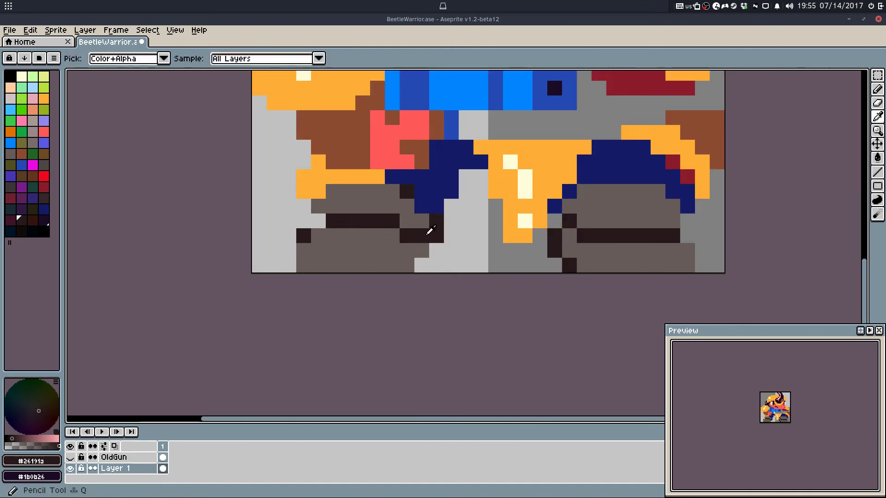
left_click(400, 263)
key("ctrl+z")
left_click(407, 221)
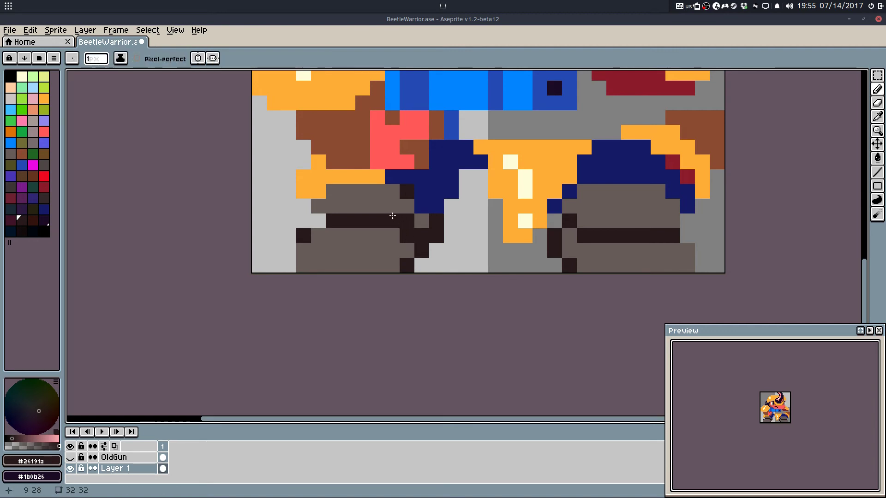
Step: Raise the near boot's dark #26191a stripe by one row and cover the old row with #665b57
left_click(392, 234, "alt")
left_click_drag(390, 223, 347, 222)
left_click(407, 238)
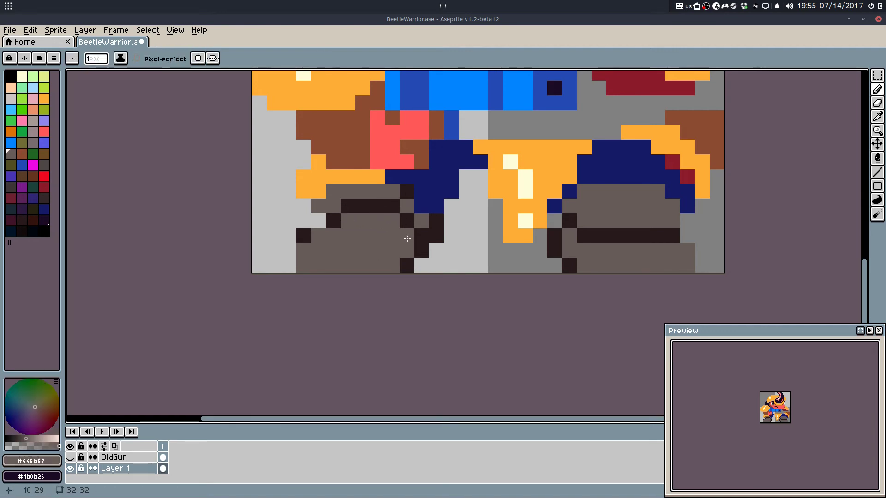
left_click(346, 208, "alt")
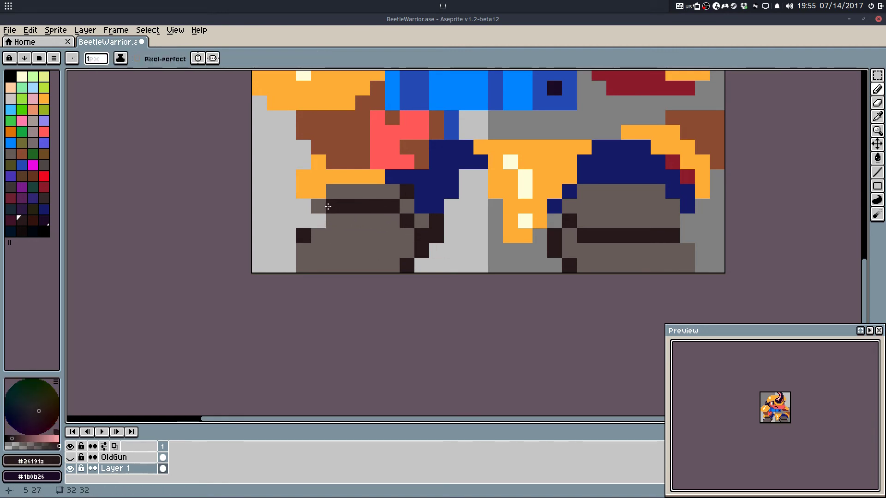
Step: Try a stepped dark #26191a outline down the near boot's outer edge to the toe
scroll(353, 295, "down", 3)
scroll(318, 254, "up", 5)
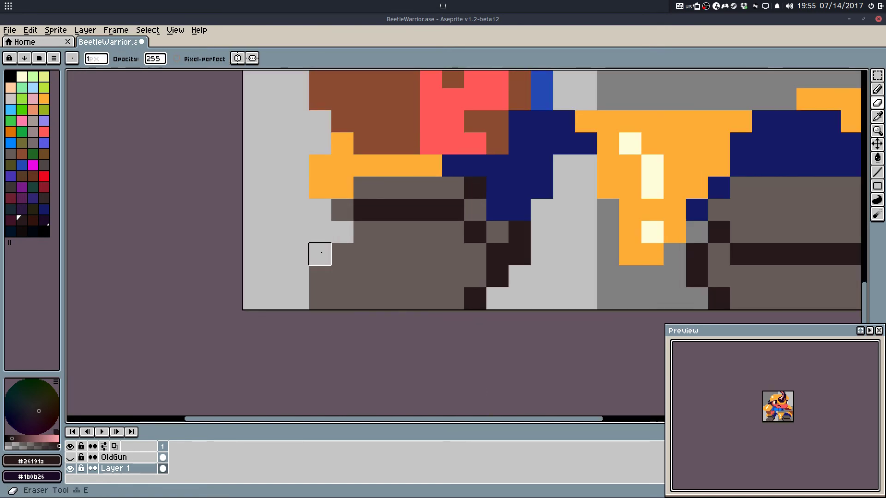
key("alt")
left_click(338, 255)
left_click(321, 273)
left_click(366, 233)
left_click(383, 234)
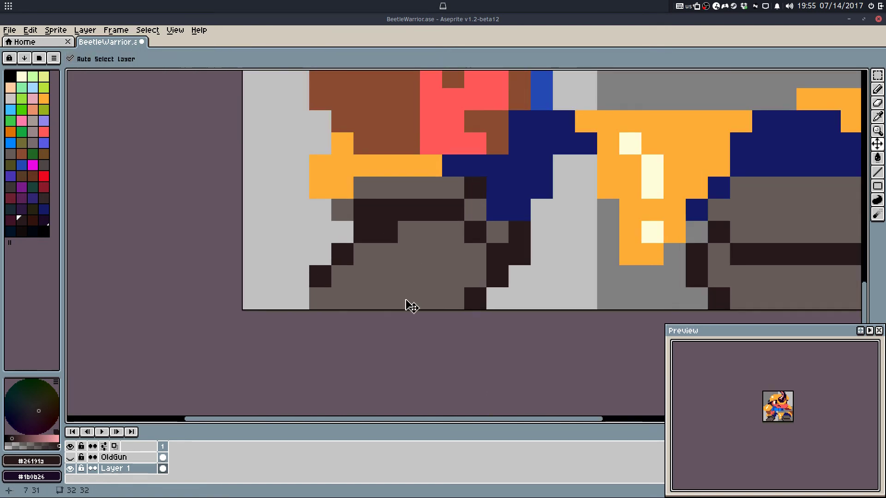
key("ctrl+z")
key("ctrl+z")
key("ctrl+z")
key("ctrl+z")
key("ctrl+z")
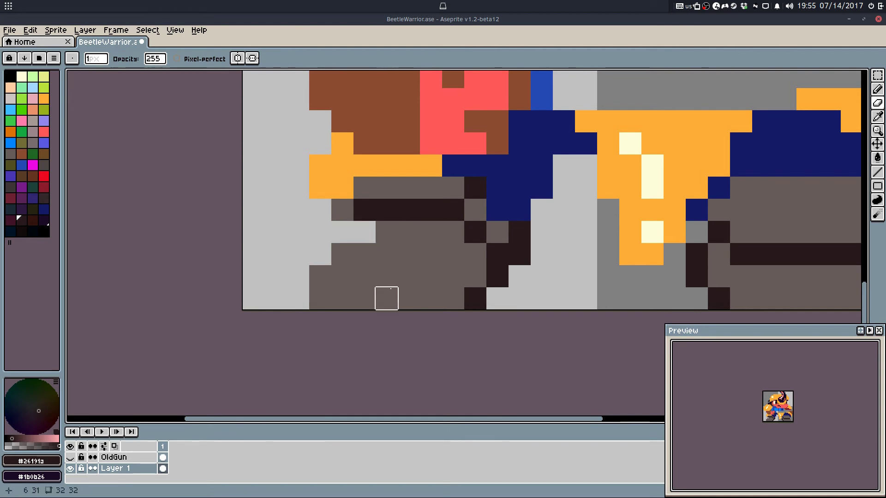
Step: Fill the near boot's toe and lower inner corner with #665b57 and thicken its inner outline with dark #26191a
left_click(340, 243, "alt")
scroll(368, 234, "down", 4)
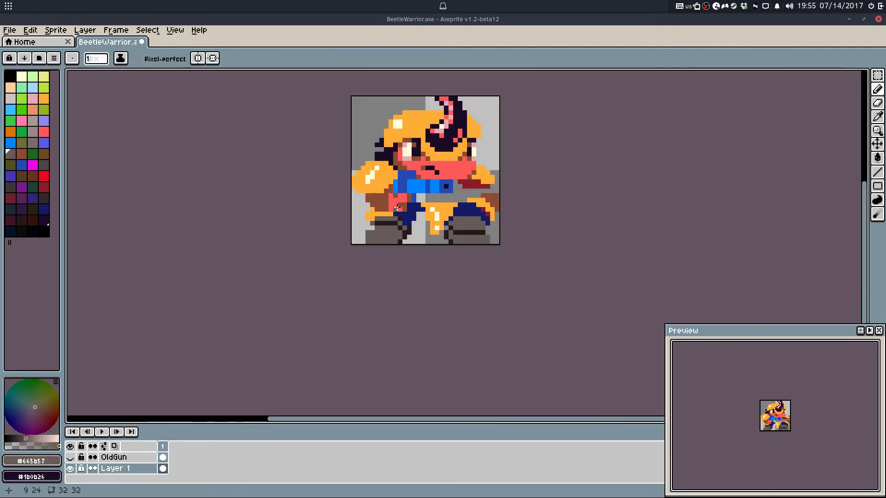
scroll(398, 240, "up", 4)
left_click(399, 240, "alt")
left_click(425, 257)
left_click(444, 236, "alt")
left_click(462, 243)
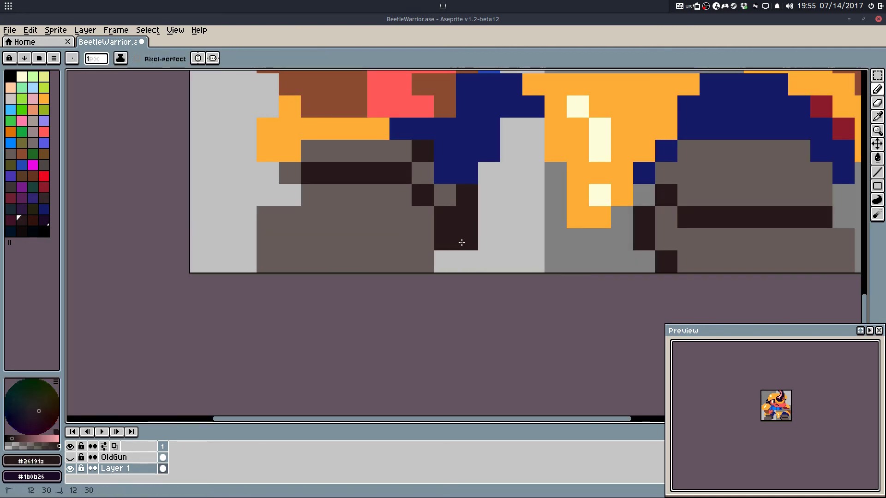
Step: Try dark #26191a pixels around the near boot's toe and compare the sprite with and without them
scroll(512, 293, "down", 4)
scroll(493, 250, "up", 3)
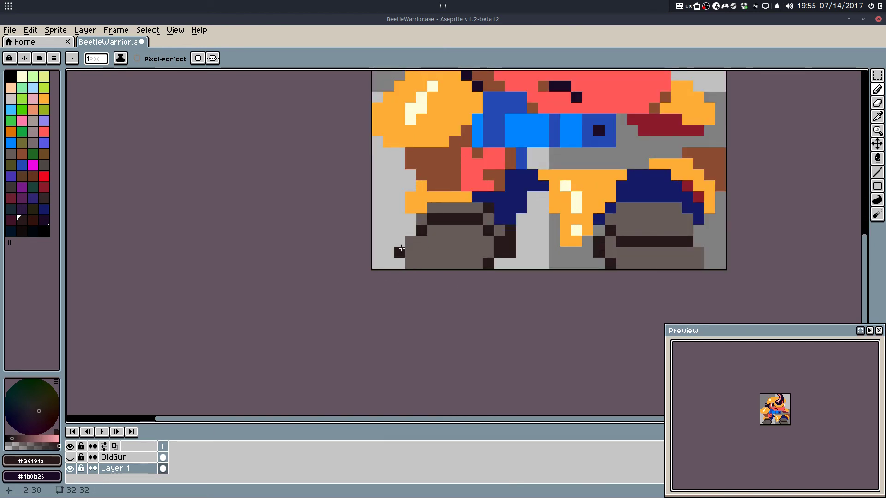
scroll(402, 249, "down", 3)
key("ctrl+z")
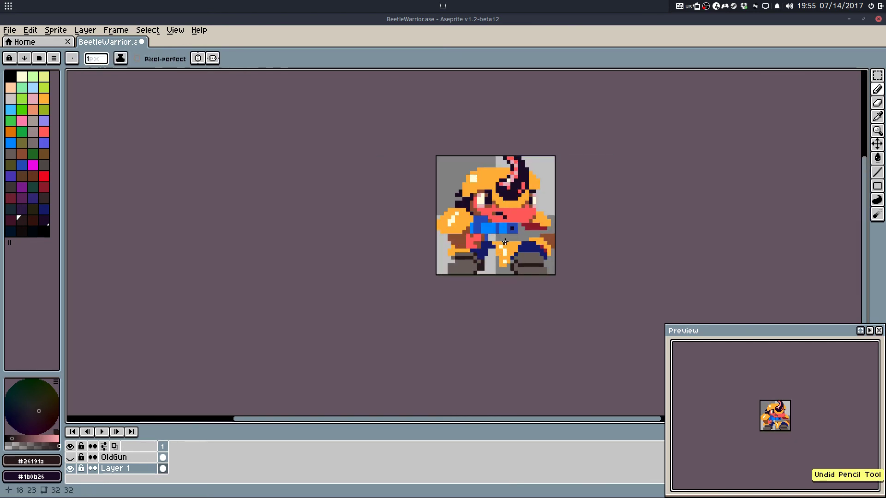
key("ctrl+shift+z")
key("ctrl+z")
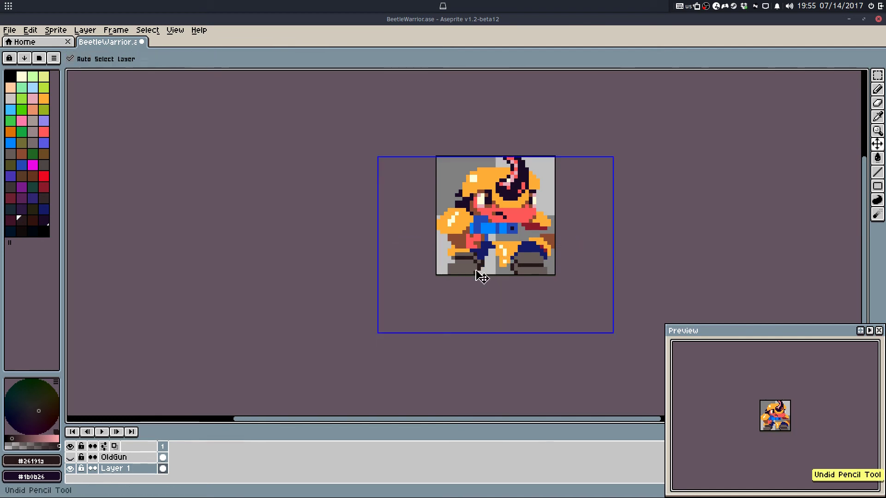
Step: Rework the near boot's bottom inner corner so its dark #26191a outline sits one pixel closer to the sprite's center
scroll(477, 272, "up", 4)
left_click(474, 264, "alt")
mouse_move(484, 263)
left_mouse_down()
mouse_move(470, 278)
mouse_move(496, 262)
left_mouse_up()
Step: Recolor the dark outlines and stripes of both boots with the lighter brown #33282a using the Paint Bucket
left_click(493, 247, "alt")
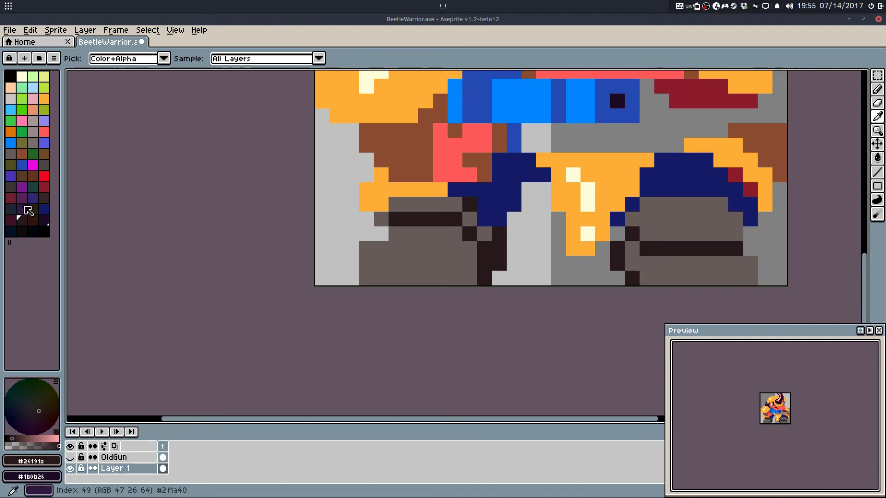
left_click(44, 198)
key("w")
left_click(484, 249)
left_click(470, 234)
left_click(441, 219)
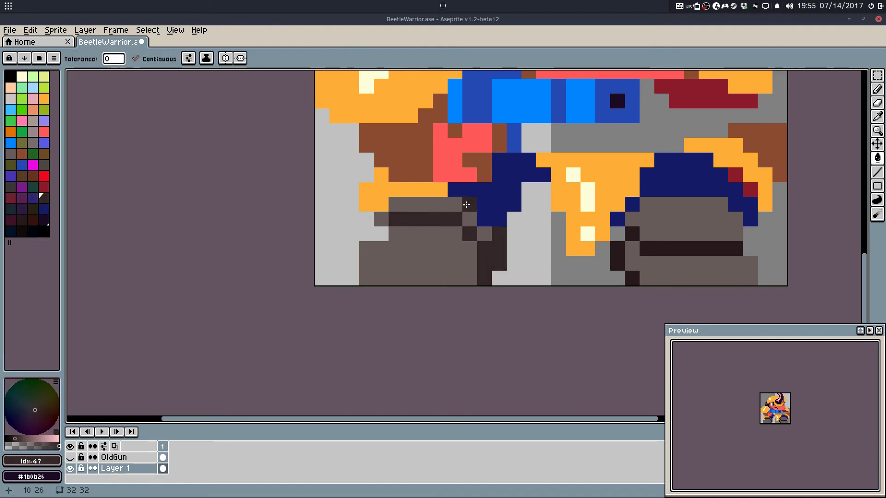
left_click(632, 277)
left_click(658, 248)
scroll(732, 252, "down", 4)
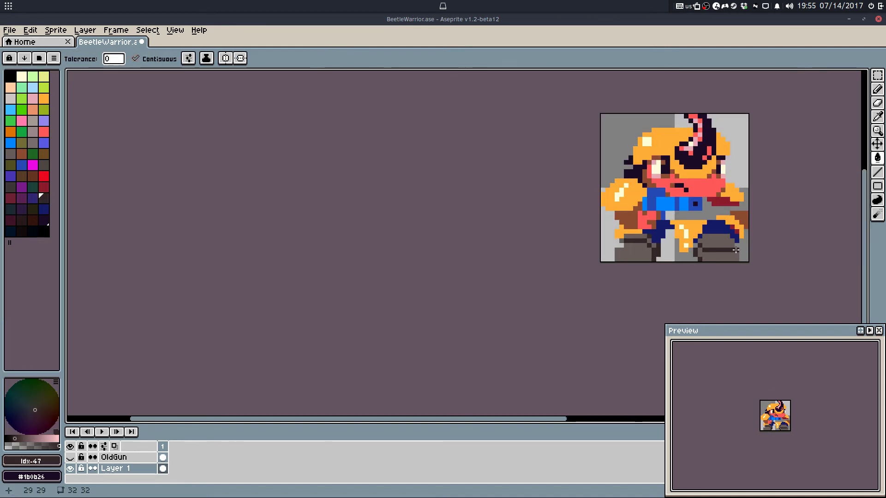
Step: Shade the lower inner corners of both boots with stepped #33282a pixels
scroll(731, 253, "up", 5)
key("q")
mouse_move(597, 249)
left_mouse_down()
mouse_move(611, 286)
mouse_move(642, 289)
left_mouse_up()
left_click(622, 267, "alt")
left_click(597, 271, "alt")
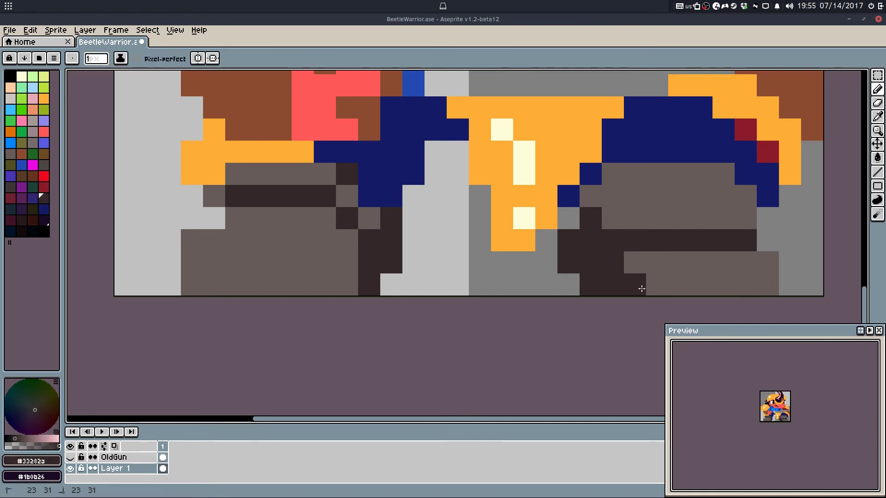
left_click(349, 285)
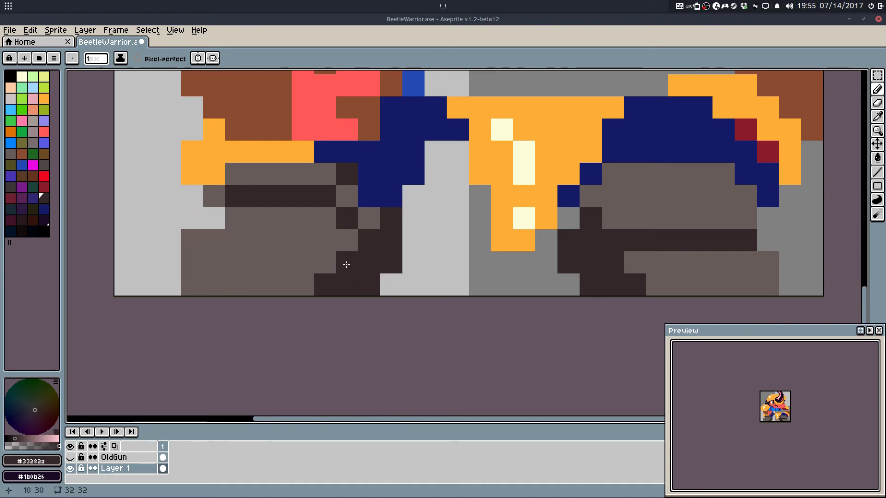
scroll(402, 209, "down", 4)
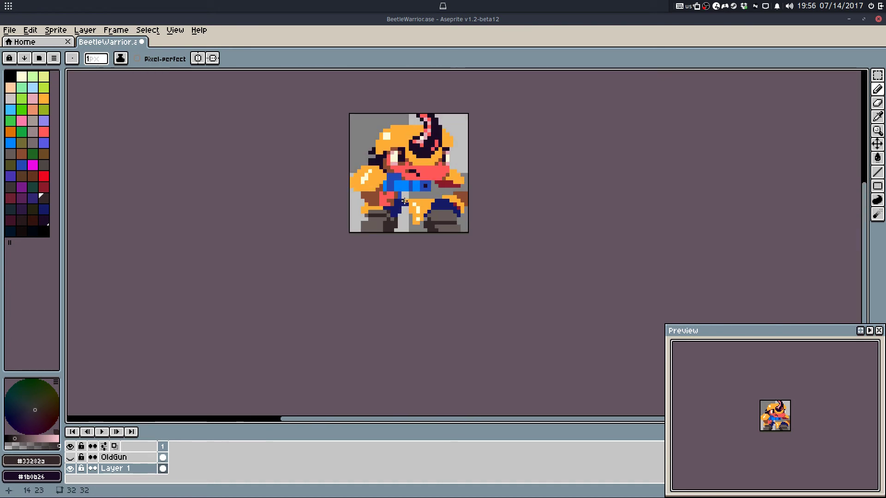
Step: Try filling the gap between the blue band and the legs with orange #ffad37
scroll(427, 175, "up", 4)
key("i")
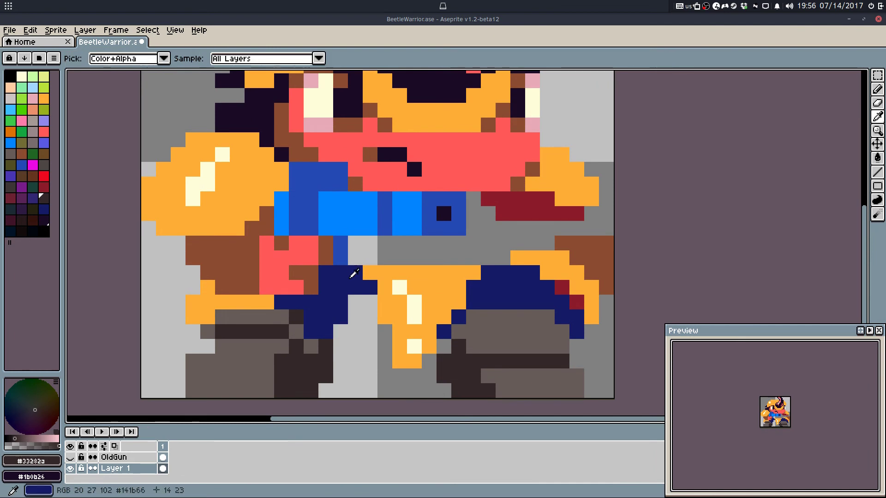
left_click(353, 276)
left_click(364, 266)
key("b")
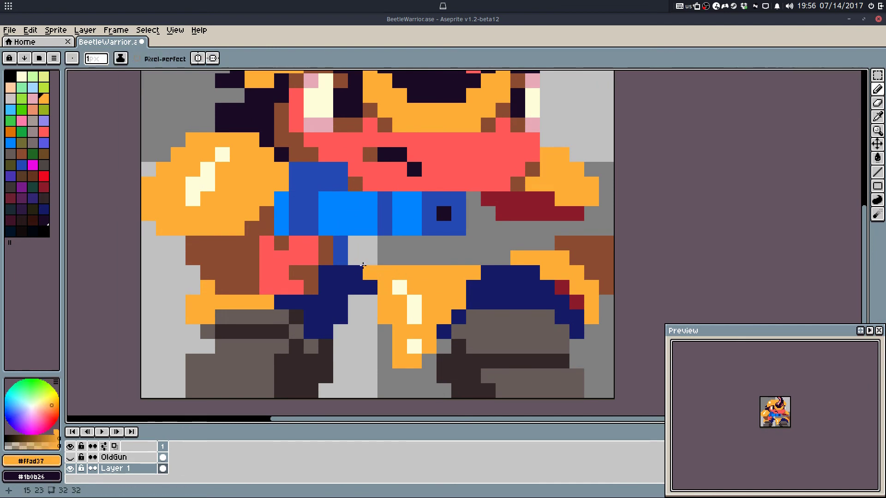
left_click_drag(357, 252, 473, 249)
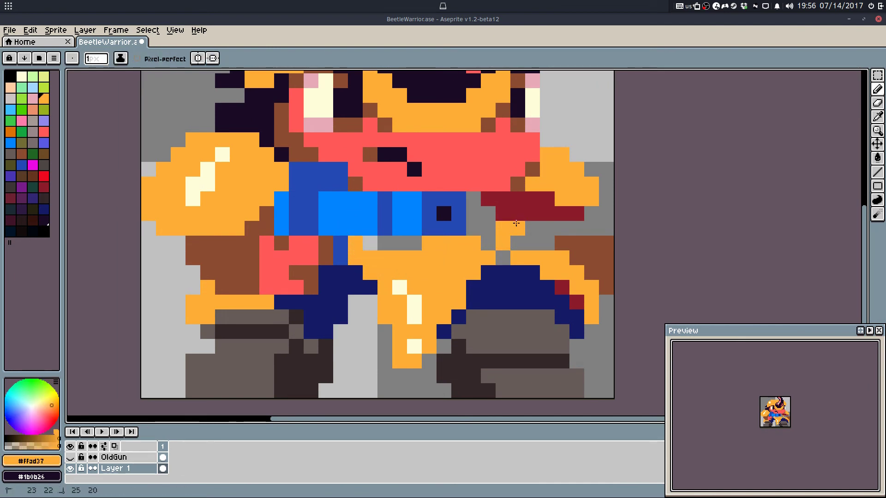
mouse_move(507, 206)
left_mouse_down()
mouse_move(486, 243)
mouse_move(486, 204)
mouse_move(515, 216)
mouse_move(480, 262)
left_mouse_up()
key("ctrl+z")
key("ctrl+z")
Step: Fill the torso gap around the blue band's lower and far sides with dark red #8c1c2b
left_click(511, 203, "alt")
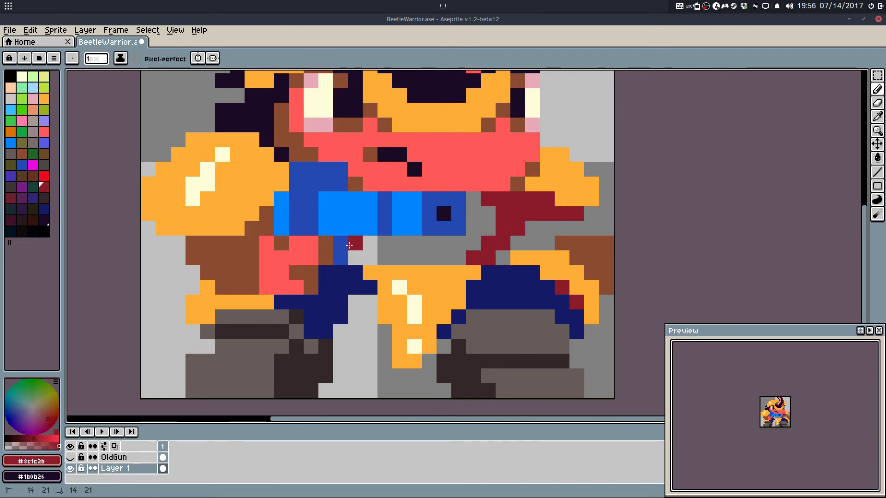
left_click_drag(348, 253, 482, 208)
left_click(311, 243)
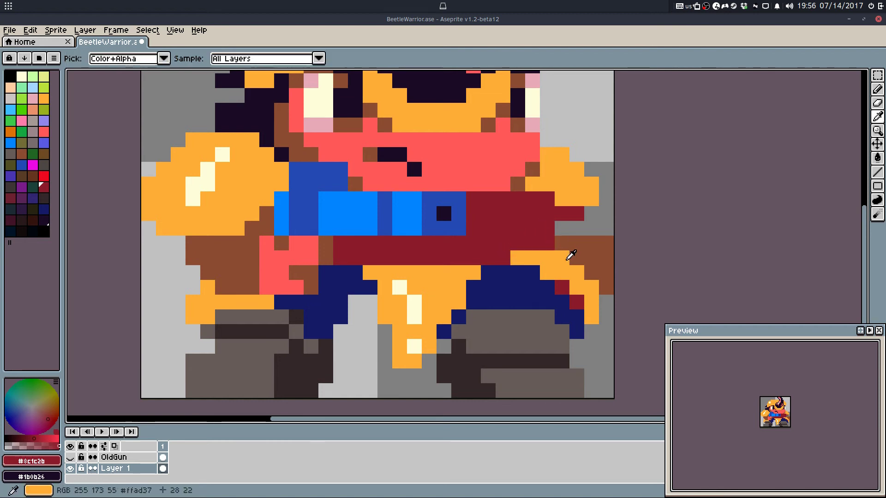
Step: Trim the inner end of the far orange hip plate with dark red and extend the brown #8c4b31 far arm upward
left_click(561, 257, "alt")
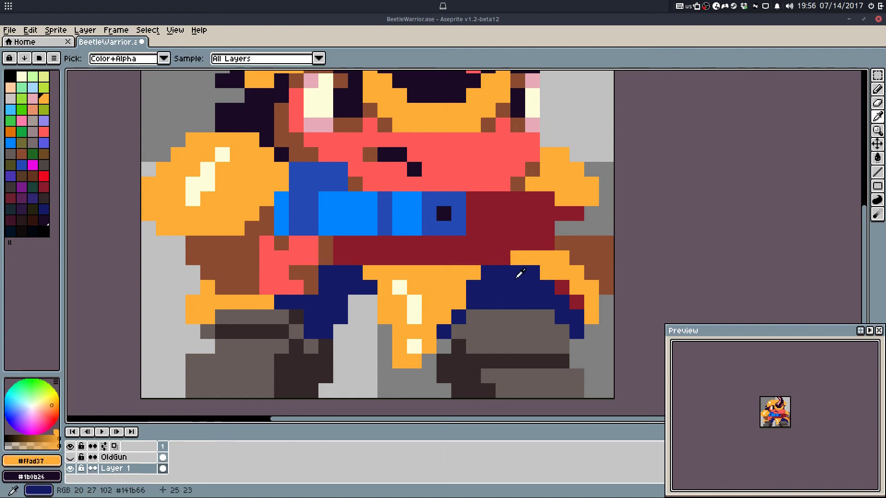
left_click(513, 247, "alt")
left_click(512, 257)
left_click(563, 241, "alt")
left_click_drag(562, 228, 589, 227)
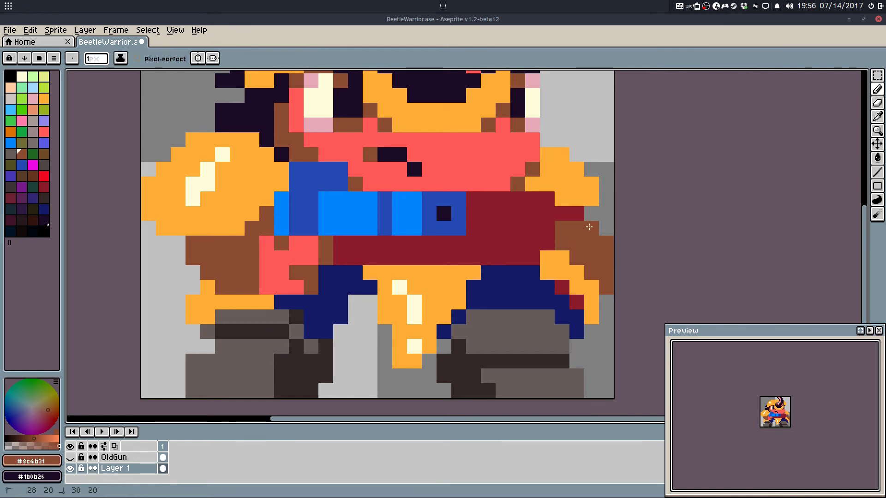
Step: Lengthen the far orange hip plate downward and erase the stray navy pixel beneath it
key("m")
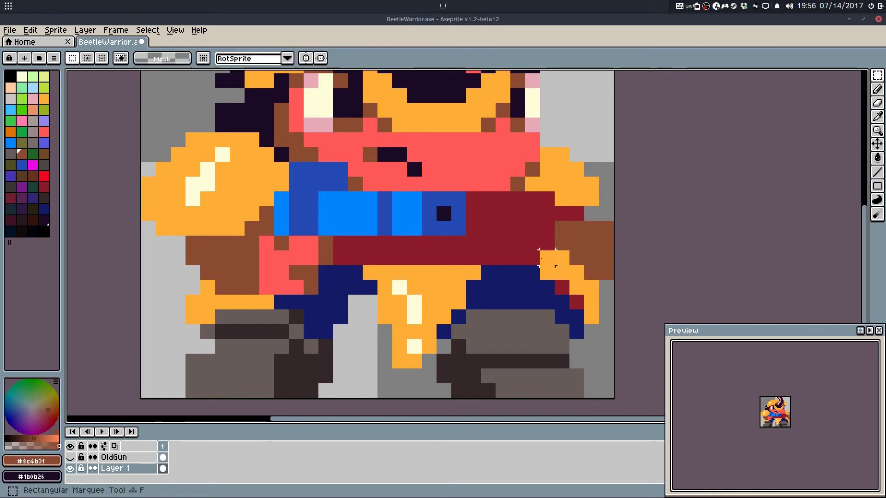
left_click(597, 318)
key("e")
left_click(577, 333)
key("b")
scroll(590, 290, "down", 5)
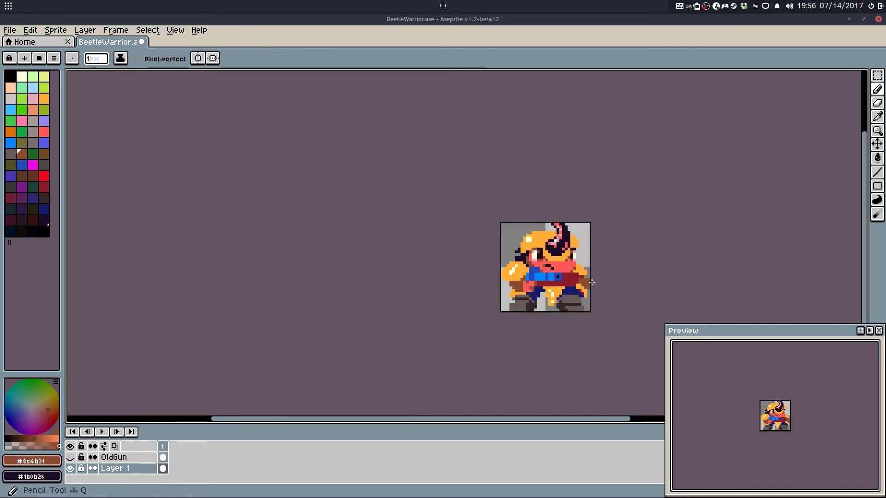
Step: Shade the far hip plate's inner edge and the center flap's near edge with dark red #8c1c2b, and save the file
scroll(592, 293, "up", 4)
left_click(563, 302, "alt")
left_click_drag(549, 319, 545, 329)
left_click(548, 296, "alt")
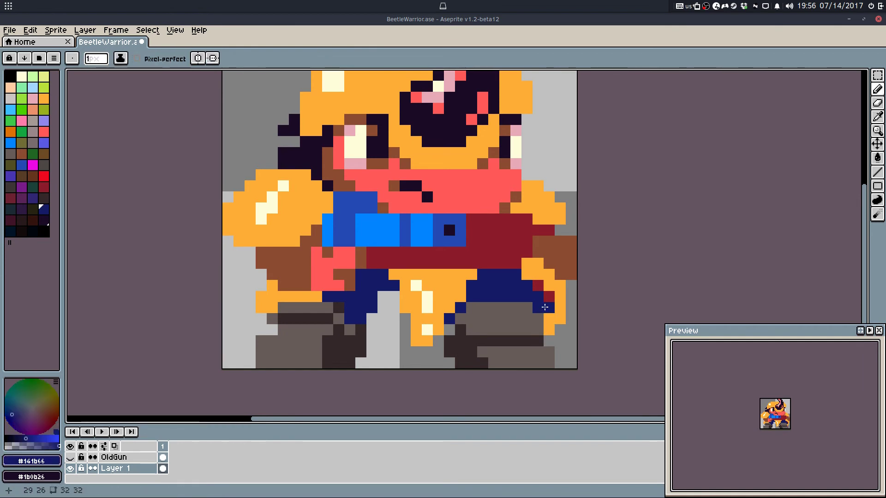
left_click(551, 322)
left_click(550, 318, "alt")
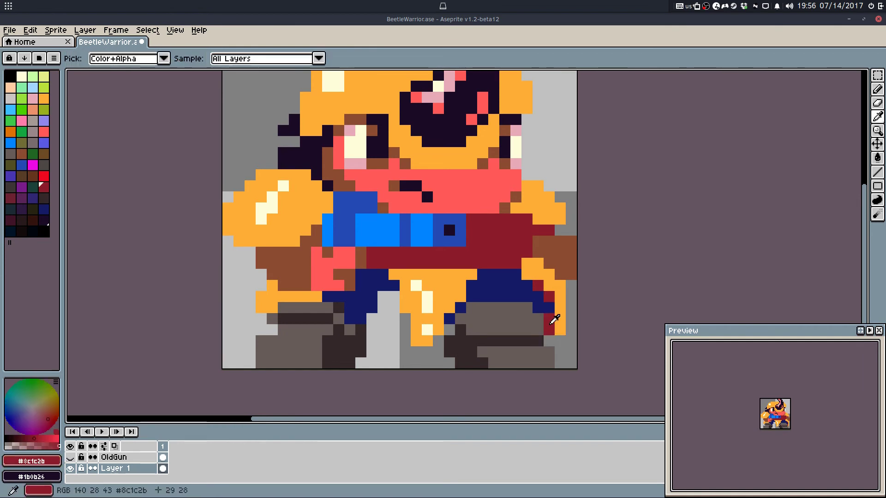
left_click(402, 330)
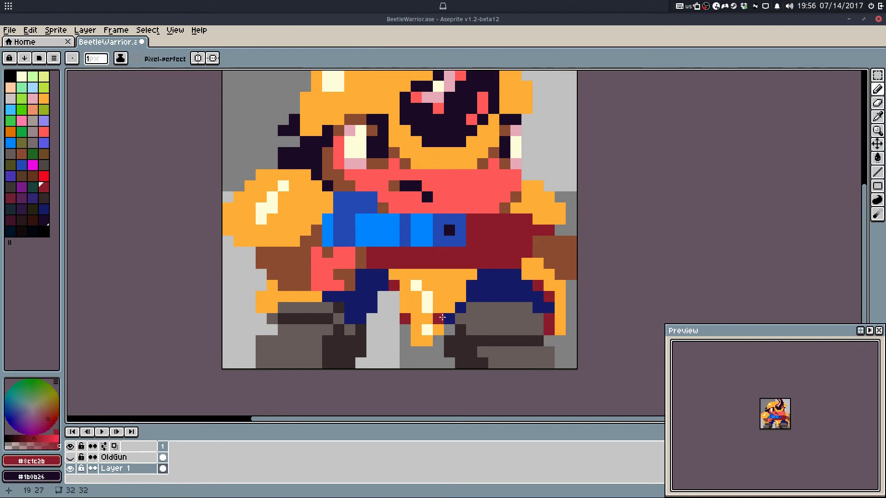
key("ctrl+s")
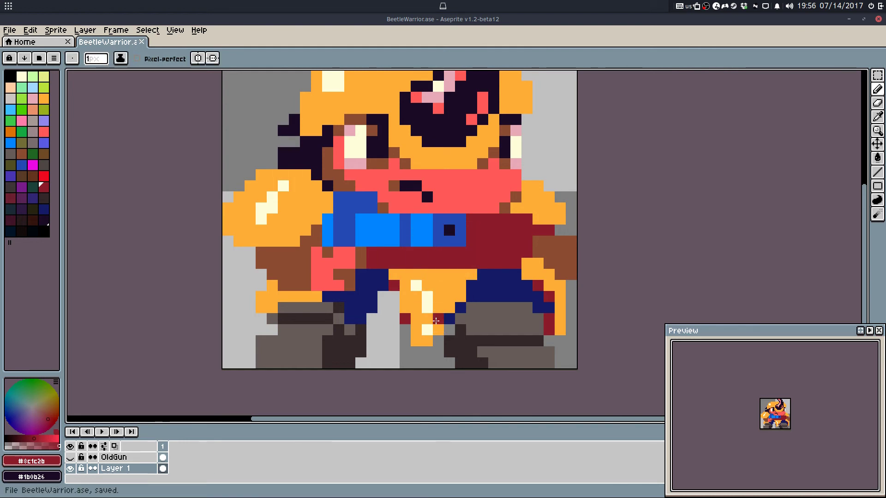
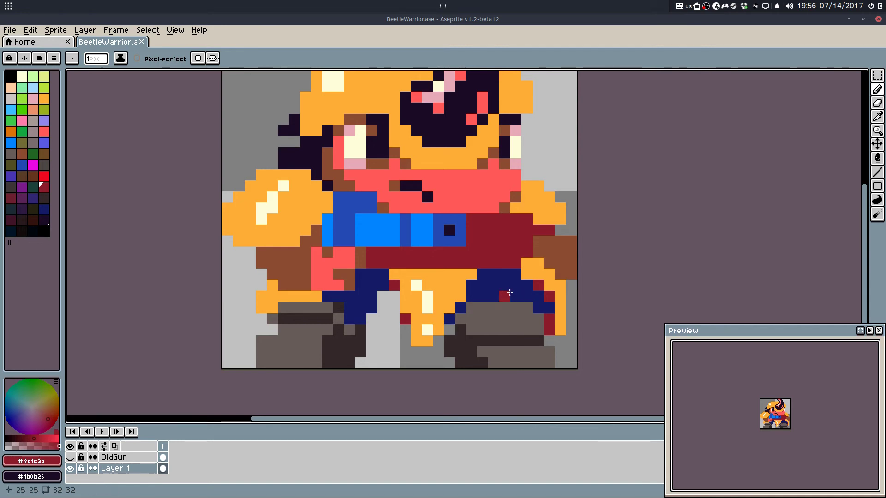
scroll(503, 281, "up", 2)
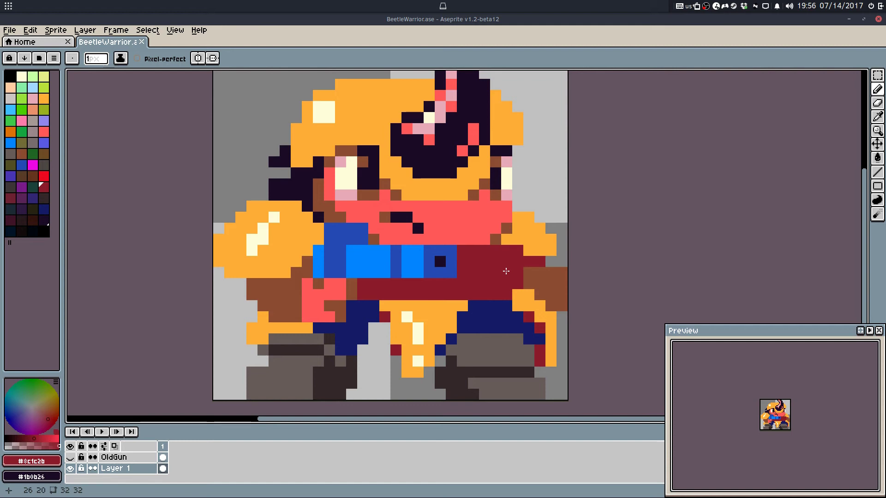
key("ctrl")
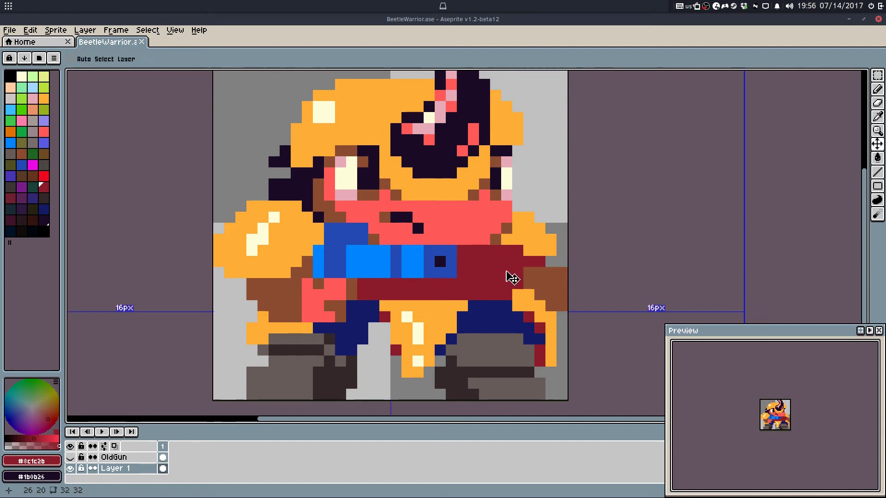
key("q")
scroll(462, 267, "down", 3)
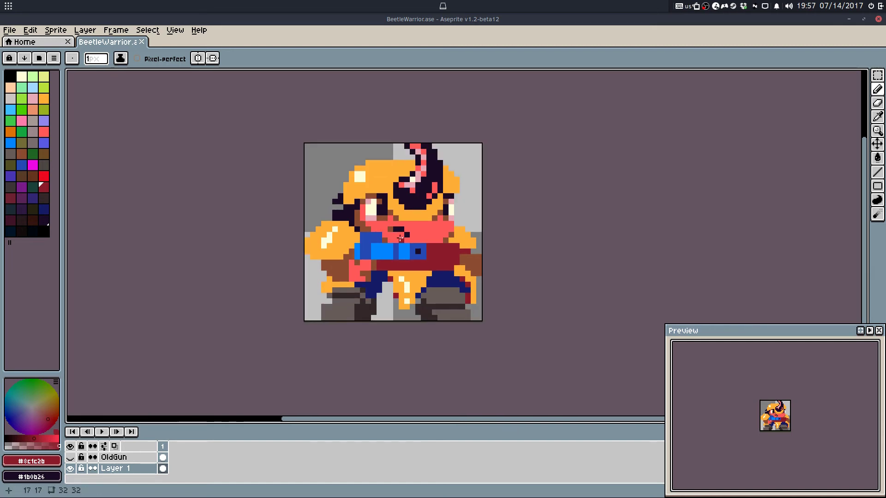
Step: Widen the coral #ff5959 shading beneath the highlight at the horn's base to two pixels
scroll(416, 186, "up", 7)
left_click(382, 242, "alt")
left_click(331, 259)
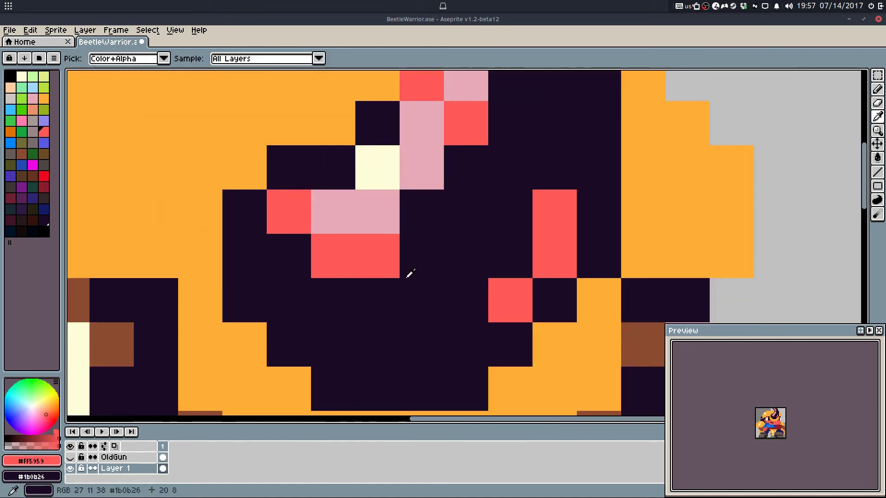
left_click(407, 274, "alt")
scroll(520, 224, "down", 2)
left_click(532, 226, "alt")
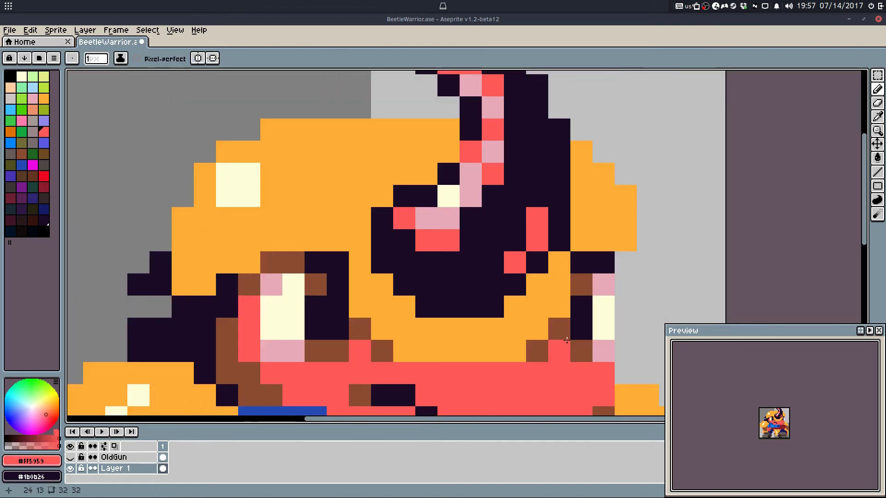
Step: Extend the top edge of the blue band and its dark hole upward by one pixel, keeping the band's stripe pattern
left_click_drag(566, 337, 565, 166)
scroll(565, 167, "down", 3)
scroll(423, 213, "up", 3)
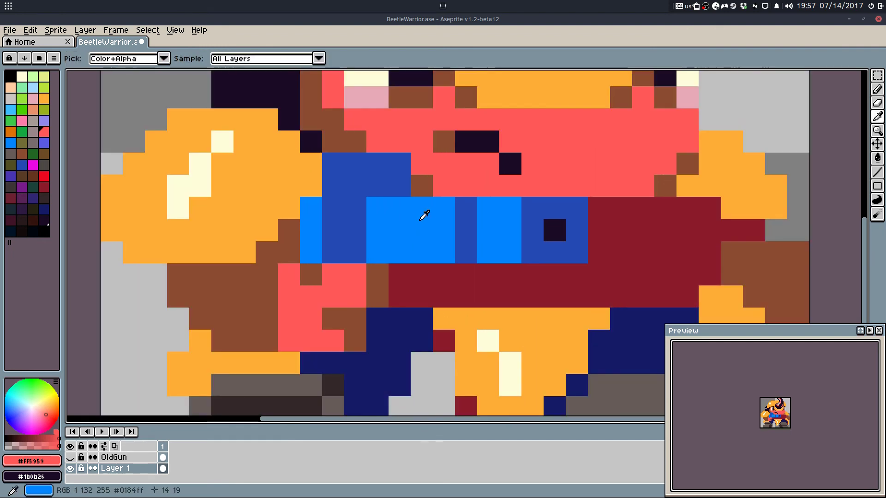
left_click(441, 184, "alt")
left_click(468, 204, "alt")
left_click(466, 186)
left_click(495, 206, "alt")
mouse_move(488, 186)
left_mouse_down()
mouse_move(532, 213)
mouse_move(536, 196)
mouse_move(561, 185)
left_mouse_up()
left_click(533, 208, "alt")
left_click(556, 168)
key("ctrl+z")
left_click(573, 192)
left_click(557, 228, "alt")
left_click(557, 210)
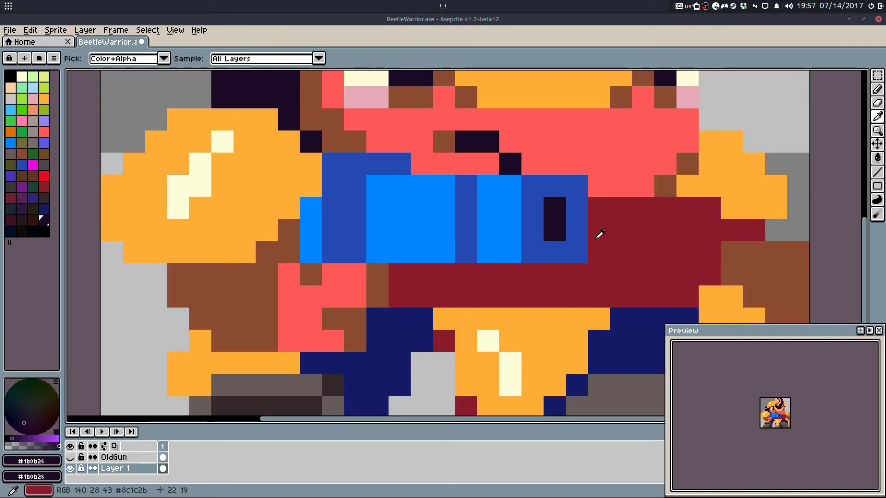
Step: Cover the lower pixel of the band's dark hole with blue and trim the band's bottom row with dark red #8c1c2b
left_click(578, 234, "alt")
left_click(555, 233)
left_click(598, 251, "alt")
mouse_move(581, 251)
left_mouse_down()
mouse_move(388, 251)
mouse_move(382, 261)
mouse_move(423, 256)
left_mouse_up()
left_click(354, 235, "alt")
key("ctrl+z")
mouse_move(481, 256)
left_mouse_down()
mouse_move(435, 271)
mouse_move(433, 258)
mouse_move(463, 259)
mouse_move(433, 282)
mouse_move(400, 263)
mouse_move(429, 255)
mouse_move(463, 273)
mouse_move(484, 260)
mouse_move(439, 251)
left_mouse_up()
Step: Paint a small orange #ffad37 block with a brown #8c4b31 shaded side directly beneath the blue band
left_click(311, 164, "alt")
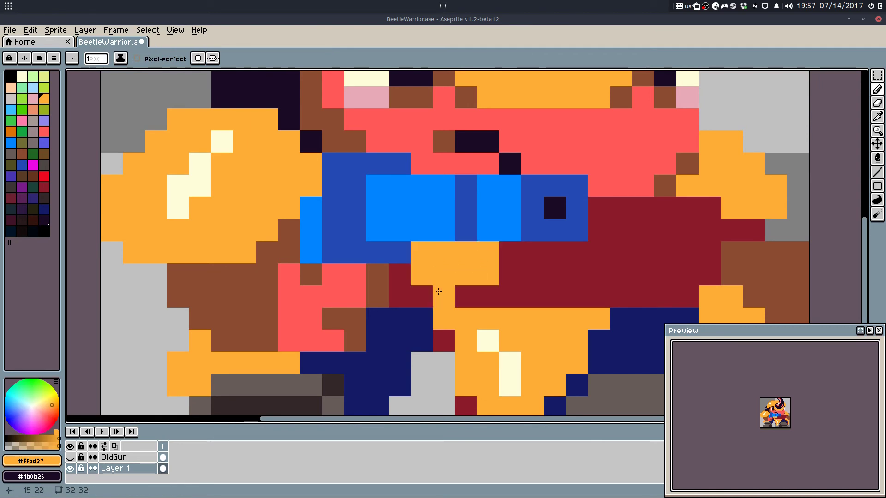
left_click(271, 254, "alt")
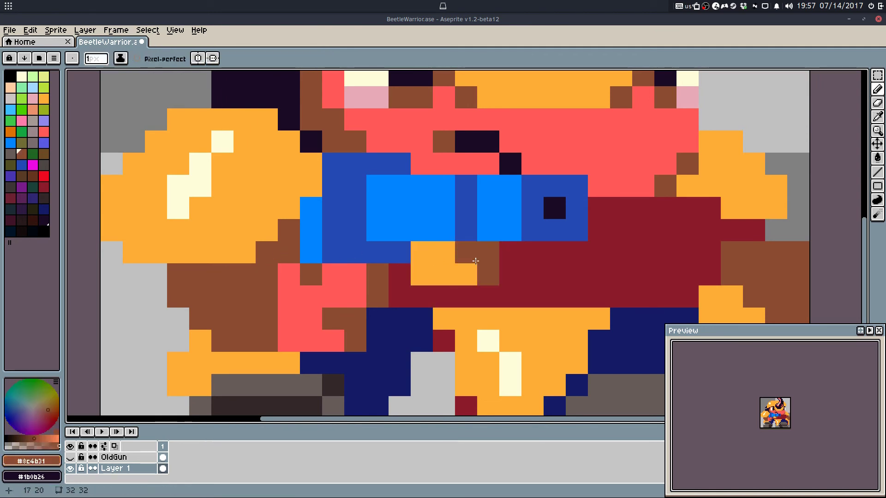
scroll(512, 203, "down", 7)
scroll(508, 210, "up", 4)
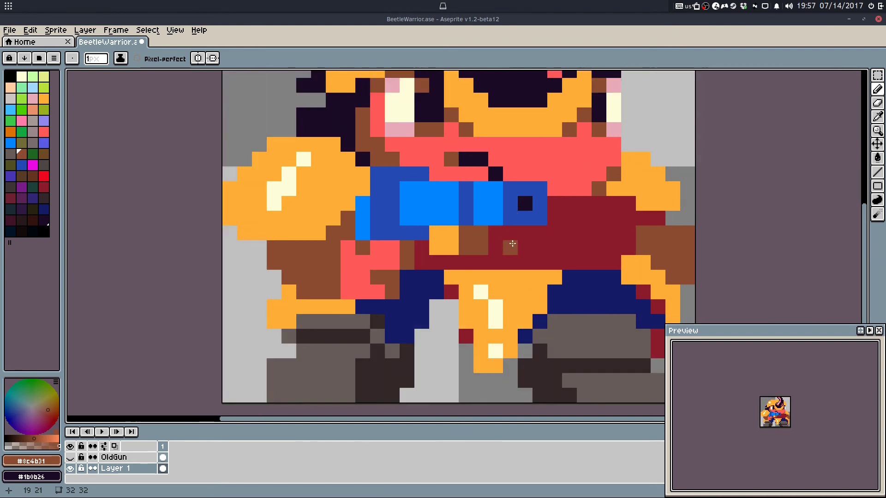
Step: Try filling the dark red torso with dark green #206623
left_click(510, 249, "alt")
left_click_drag(506, 261, 389, 277)
left_click(33, 154)
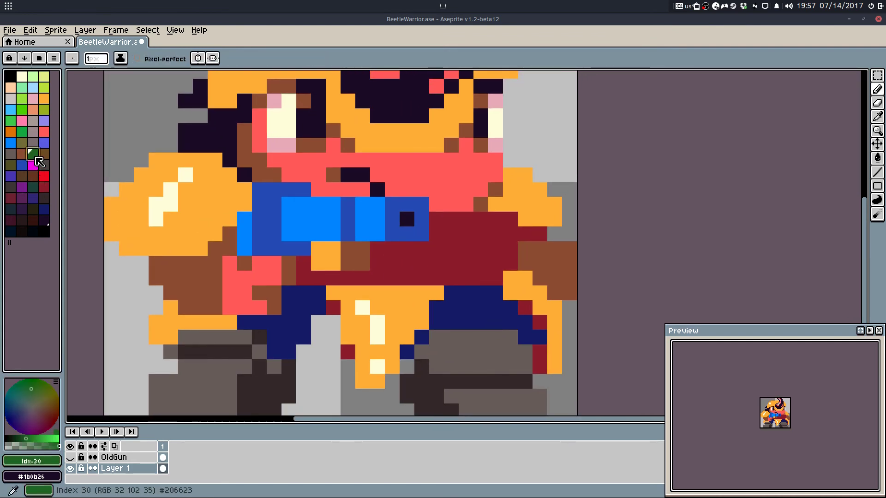
key("g")
left_click(429, 271)
scroll(442, 253, "down", 4)
key("ctrl+z")
scroll(443, 254, "up", 4)
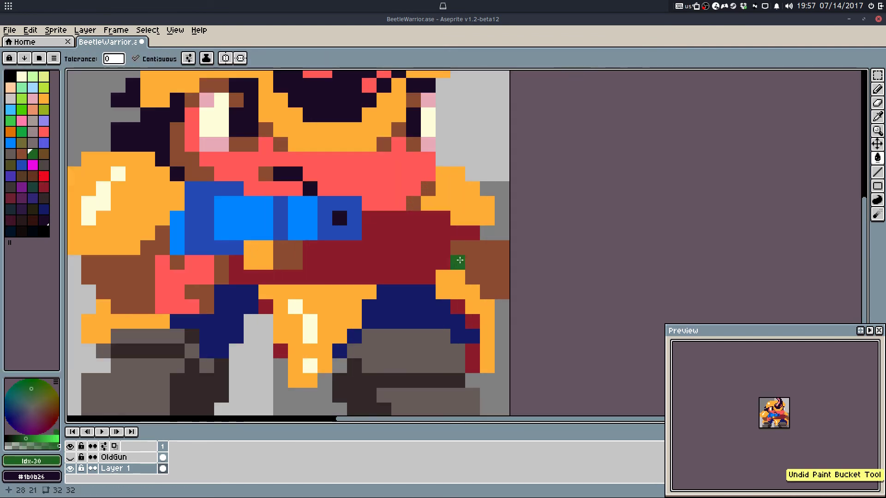
Step: Try filling the brown area below the near shoulder plate with navy #141b66
key("b")
left_click(148, 259, "alt")
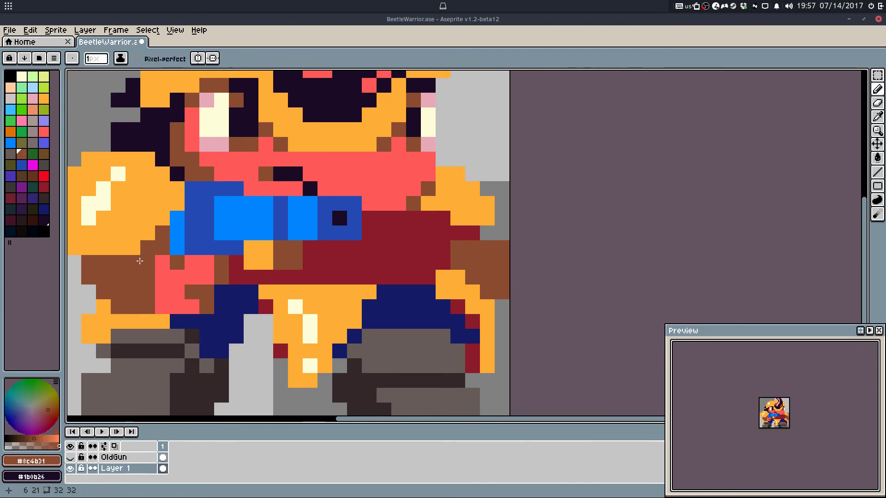
left_click_drag(142, 261, 312, 267)
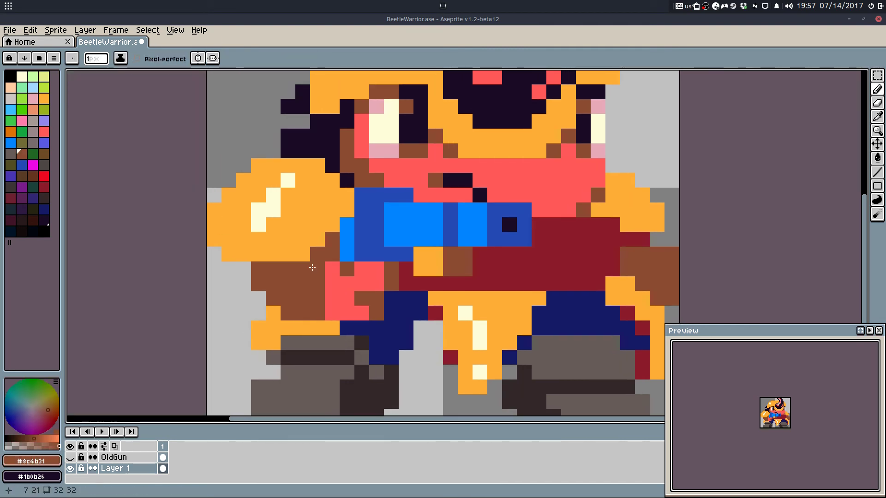
left_click(347, 328, "alt")
key("w")
left_click(312, 297)
scroll(386, 299, "down", 1)
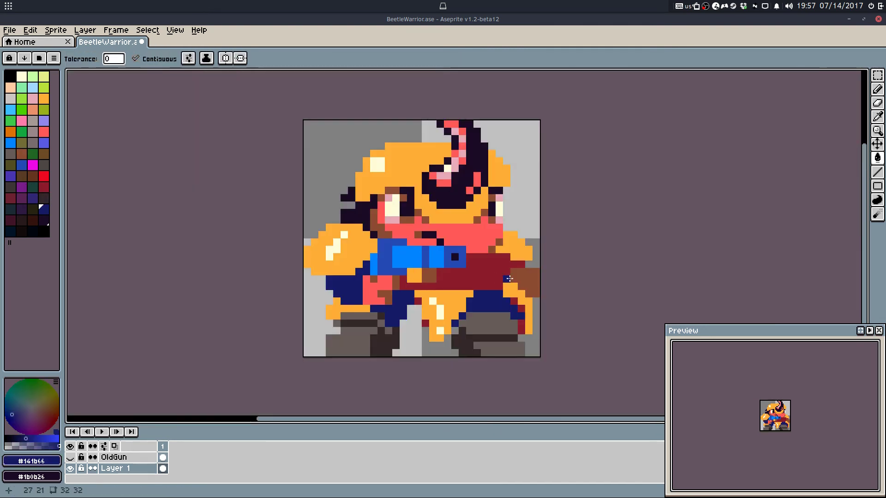
Step: Try navy pixels along the far side of the torso, and undo all the navy recoloring
key("b")
scroll(524, 279, "up", 3)
mouse_move(484, 237)
left_mouse_down()
mouse_move(459, 283)
mouse_move(463, 222)
mouse_move(439, 284)
left_mouse_up()
scroll(445, 294, "down", 4)
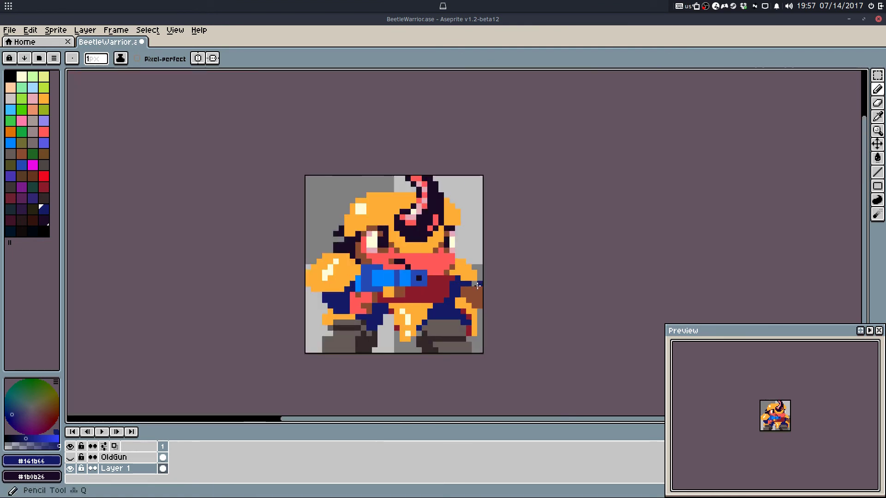
key("ctrl+z")
scroll(271, 293, "up", 1)
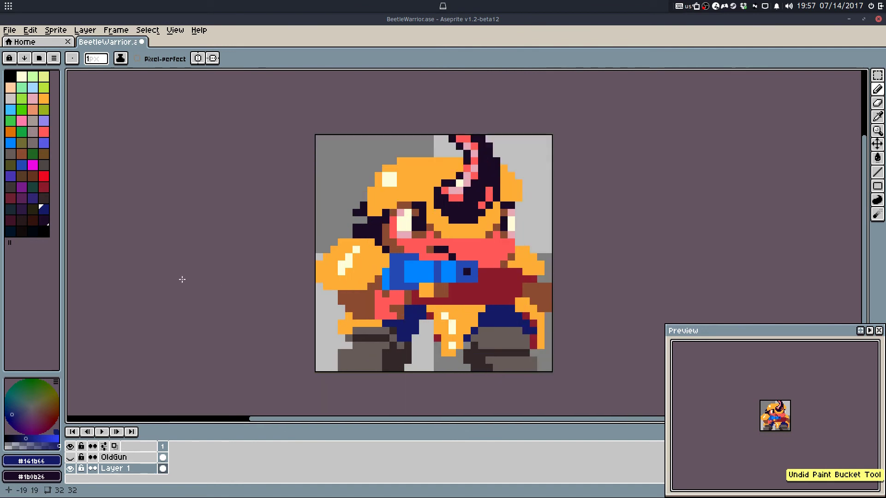
Step: Fill the brown near arm below the shoulder plate with dark brown #33282a using the Paint Bucket
scroll(413, 369, "up", 2)
left_click(397, 348, "alt")
key("g")
left_click(316, 234)
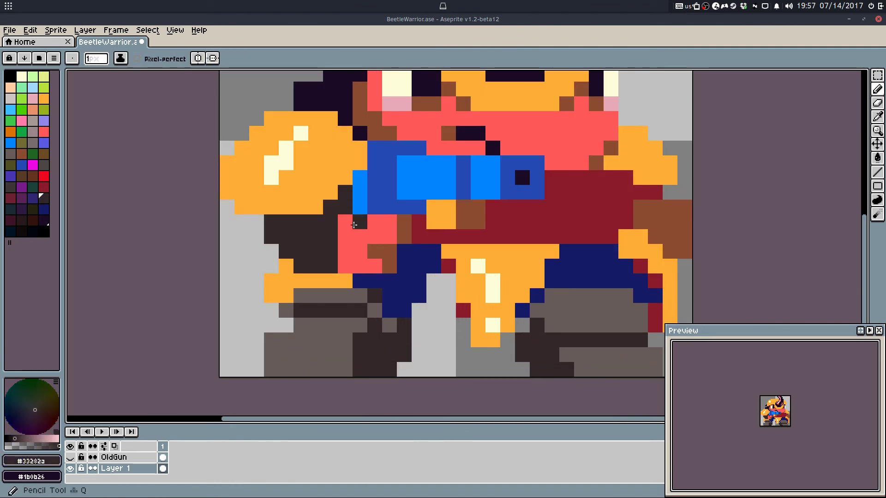
Step: Edge the near arm with brown #8c4b31 beside the coral hand and widen its outer side with #33282a
left_click(354, 222, "alt")
key("b")
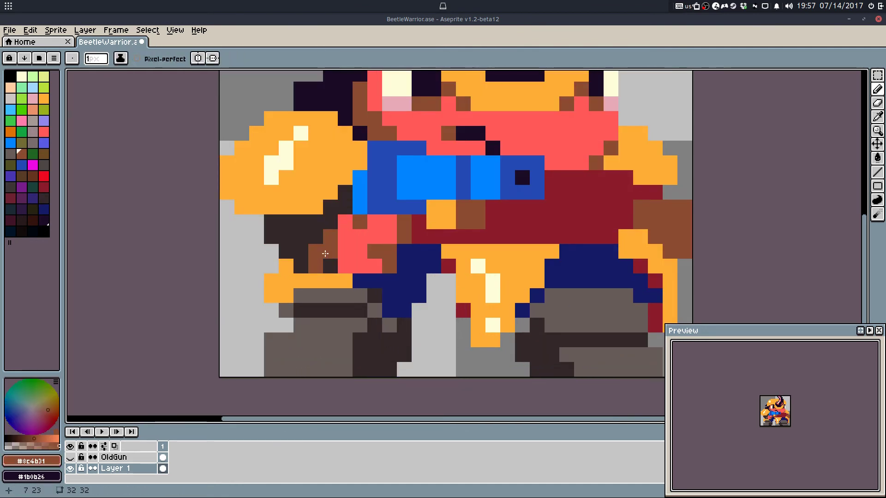
key("ctrl+z")
left_click_drag(329, 238, 329, 266)
key("ctrl+z")
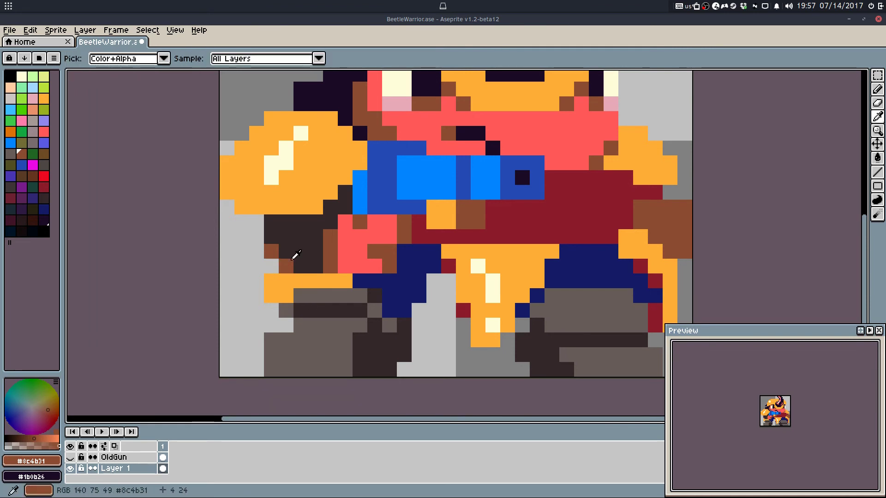
left_click(283, 265, "alt")
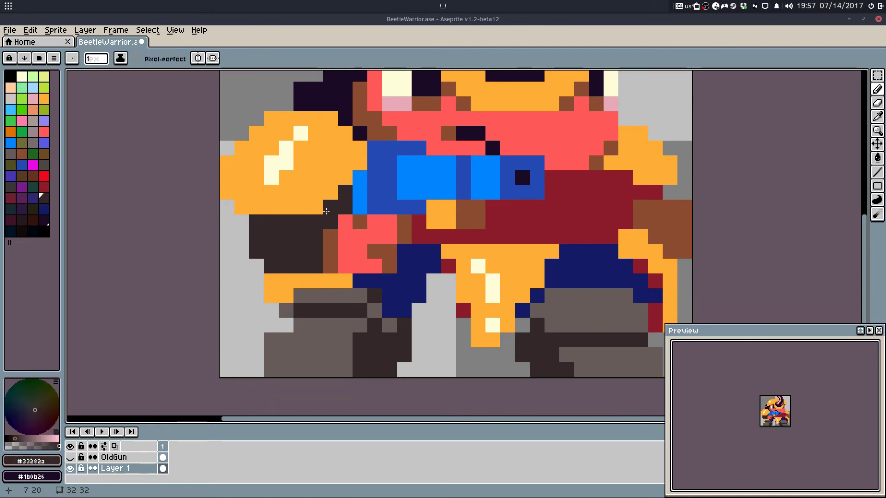
Step: Paint the inner part of the far arm below its shoulder plate dark brown #33282a
left_click(331, 232, "alt")
key("ctrl+z")
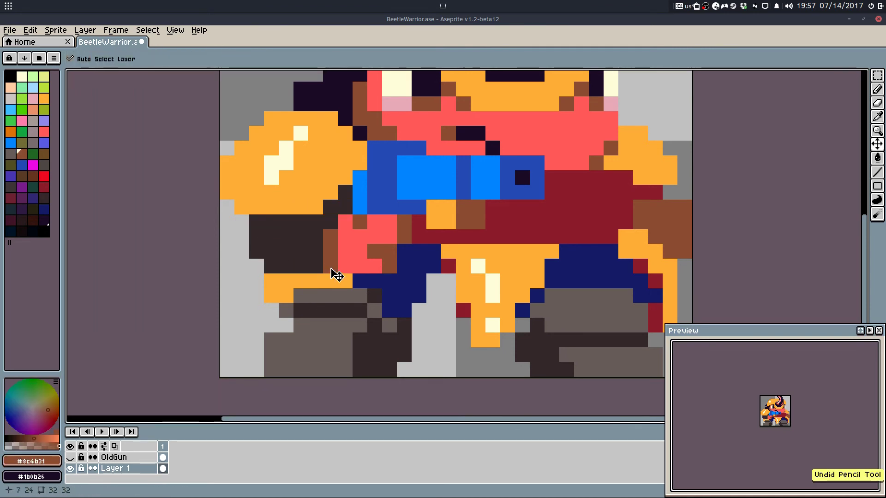
left_click(316, 223, "alt")
left_click(637, 199)
mouse_move(638, 196)
left_mouse_down()
mouse_move(626, 178)
mouse_move(618, 197)
left_mouse_up()
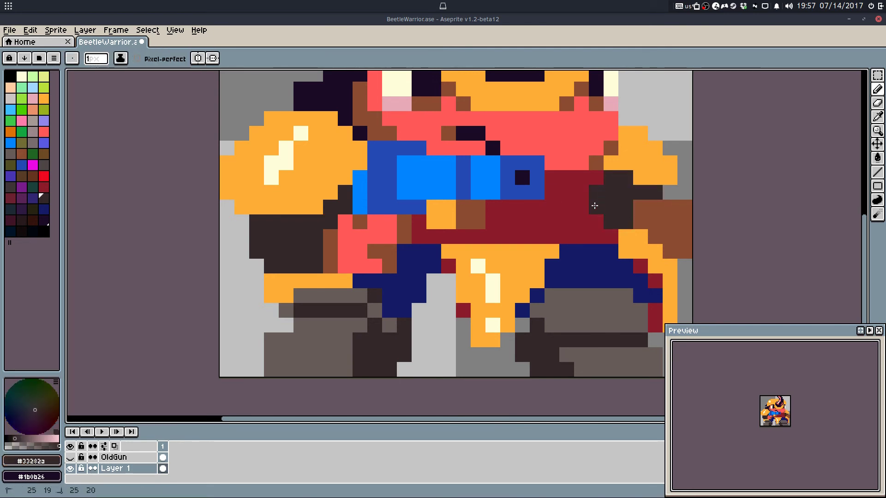
scroll(628, 239, "down", 1)
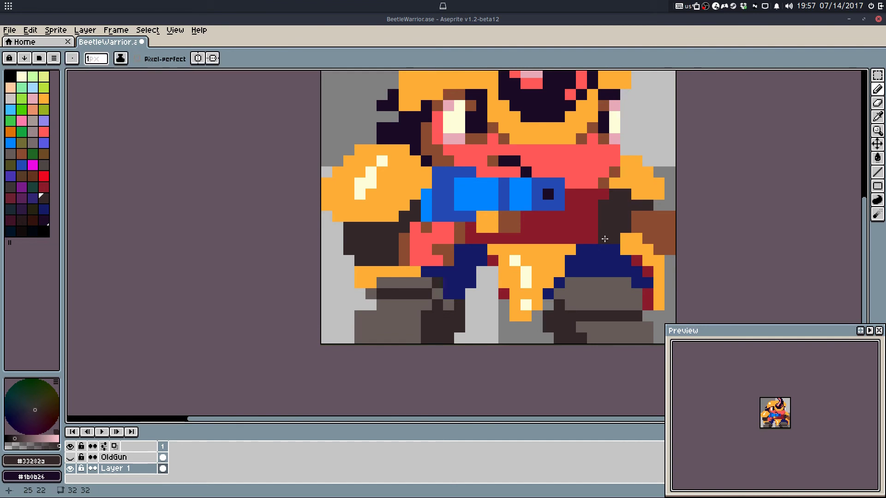
scroll(612, 199, "down", 4)
scroll(614, 179, "up", 1)
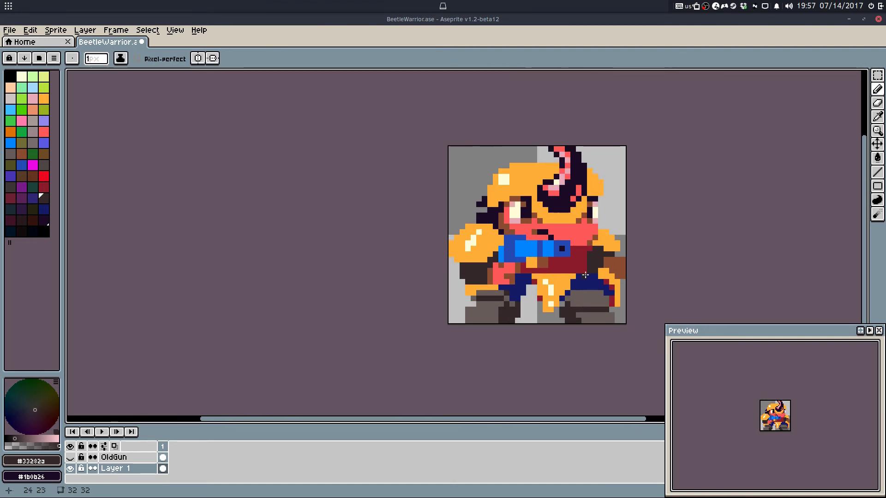
Step: Lighten the row just below the near boot's dark band with grey #7a6d70
scroll(537, 322, "up", 3)
left_click(435, 296, "alt")
scroll(434, 296, "up", 1)
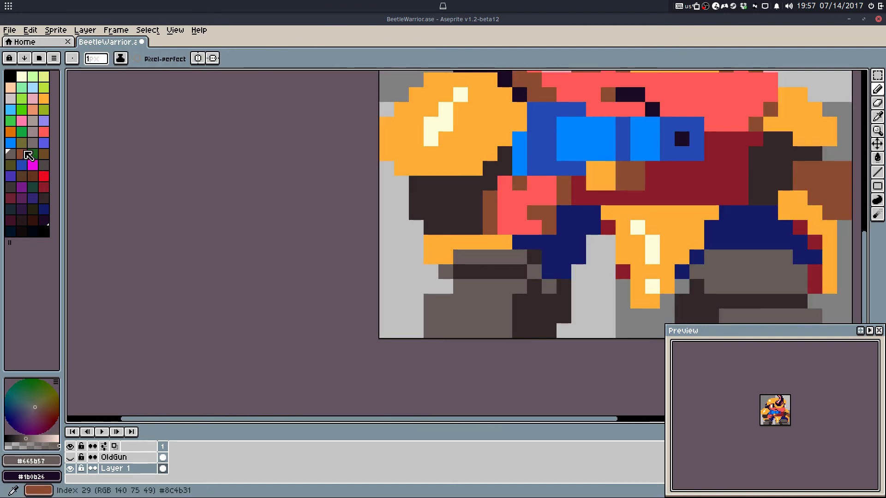
left_click(32, 143)
left_click_drag(417, 304, 489, 302)
key("ctrl+z")
left_click_drag(489, 302, 431, 302)
left_click_drag(593, 331, 493, 306)
key("ctrl+z")
left_click_drag(330, 277, 348, 279)
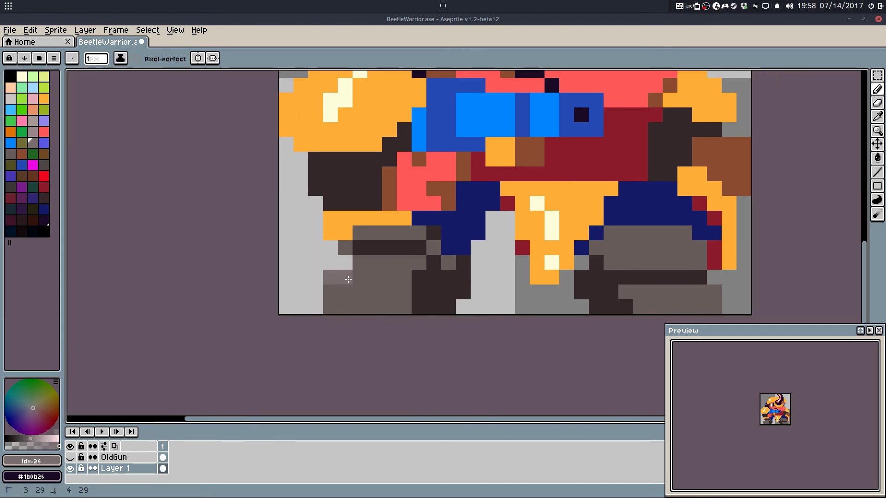
key("ctrl+z")
left_click_drag(403, 262, 353, 258)
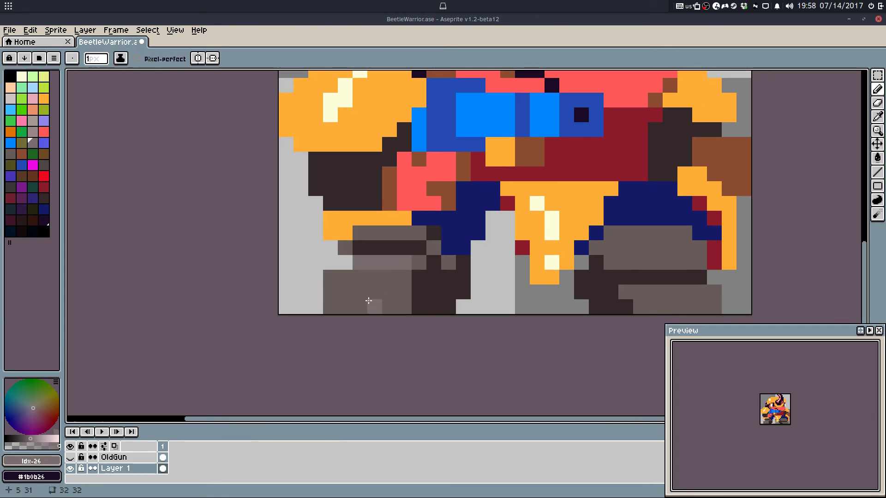
Step: Darken the near boot's bottom row at both ends of the sole with #33282a
left_click(331, 303, "alt")
key("ctrl+z")
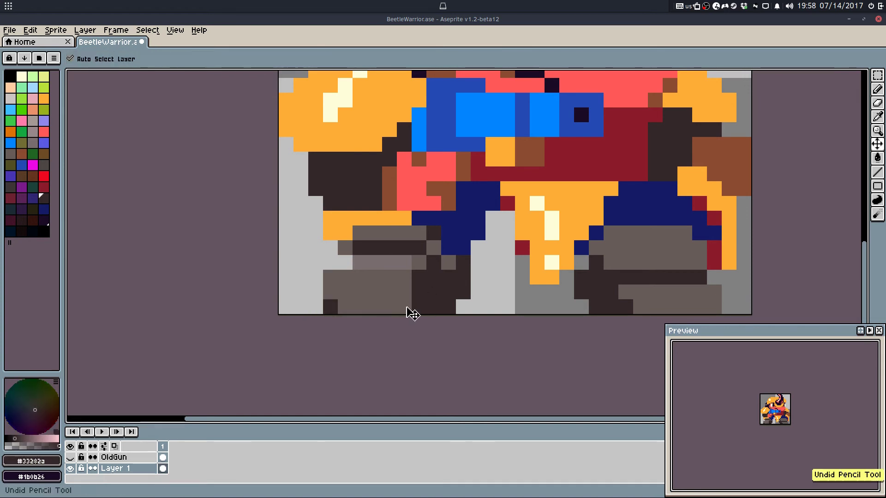
left_click_drag(406, 311, 390, 312)
Step: Add a #33282a band across the far boot's upper part and recolor its inner top corner navy
left_click(405, 259, "alt")
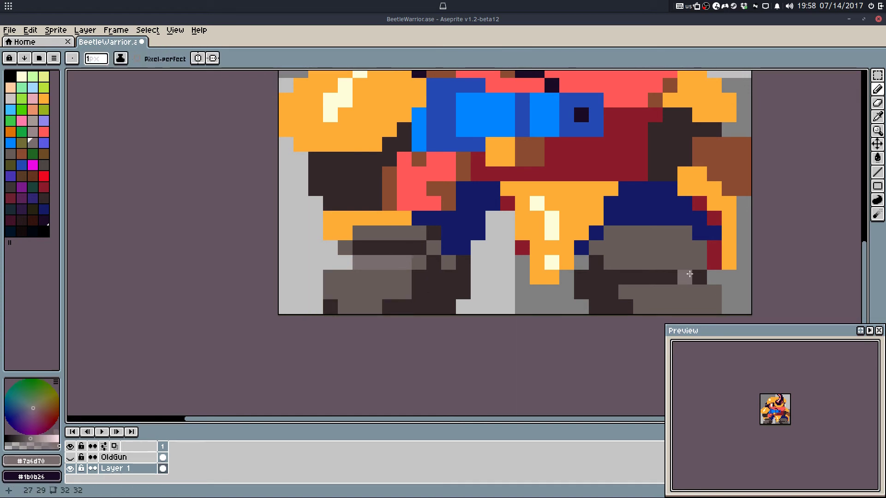
left_click(597, 266, "alt")
mouse_move(614, 249)
left_mouse_down()
mouse_move(660, 248)
mouse_move(612, 235)
mouse_move(594, 252)
mouse_move(670, 246)
left_mouse_up()
key("ctrl+z")
left_click(601, 238, "alt")
left_click(610, 234)
left_click(594, 252)
left_click(599, 264, "alt")
key("ctrl+z")
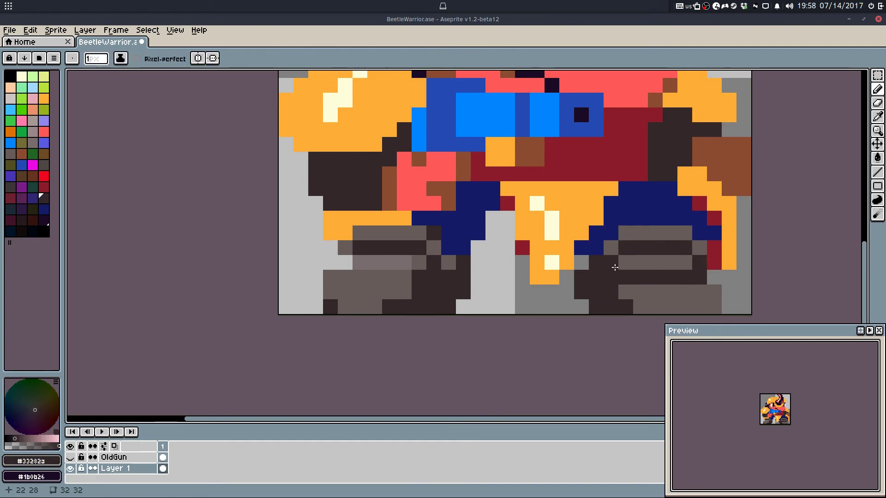
Step: Try erasing the dark pixels on the far boot's inner edge, and undo the erasure
key("e")
left_click(583, 279)
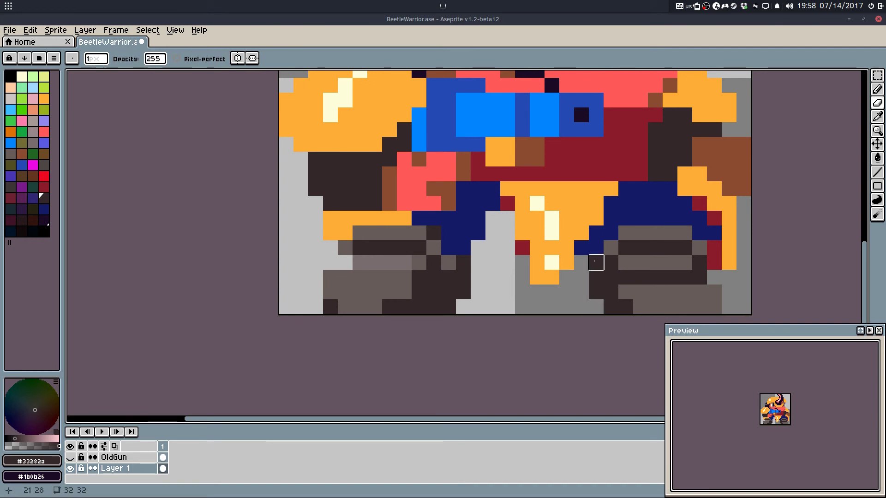
key("ctrl+z")
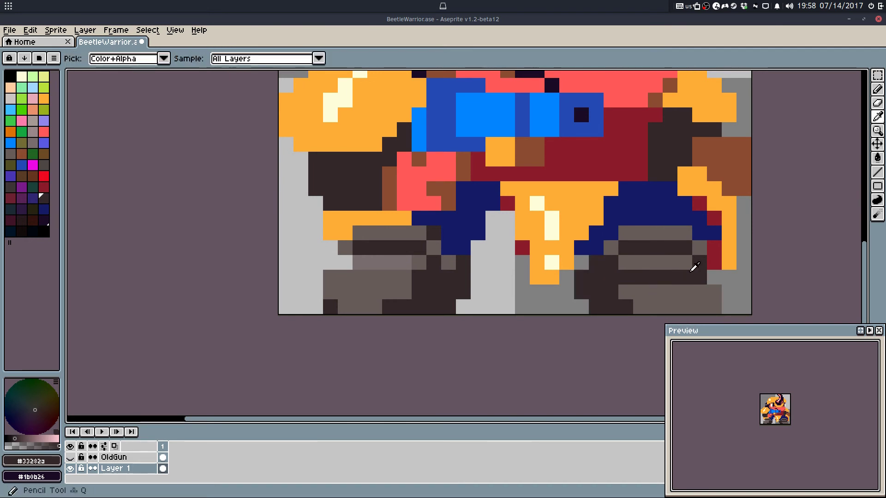
Step: Fill the far boot's lower dark row with grey #665b57 and darken the row above it with #33282a
left_click(699, 262)
key("b")
left_click(697, 263, "alt")
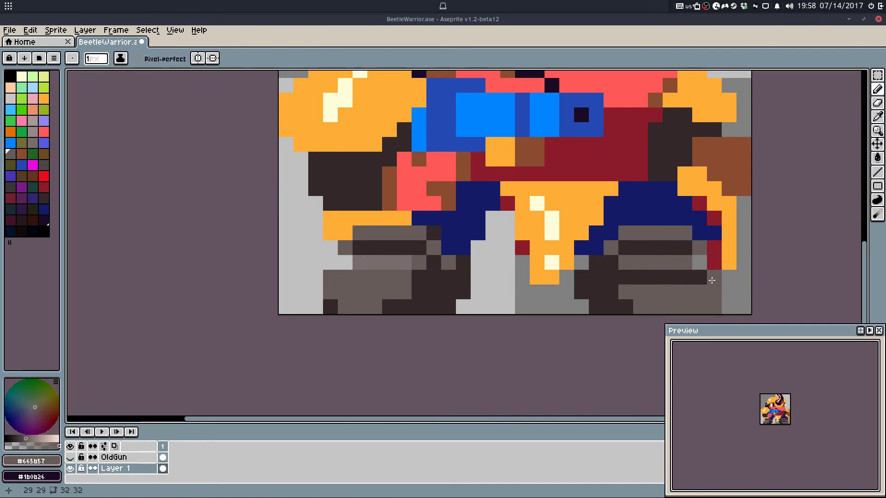
left_click_drag(702, 278, 621, 278)
left_click(616, 262, "alt")
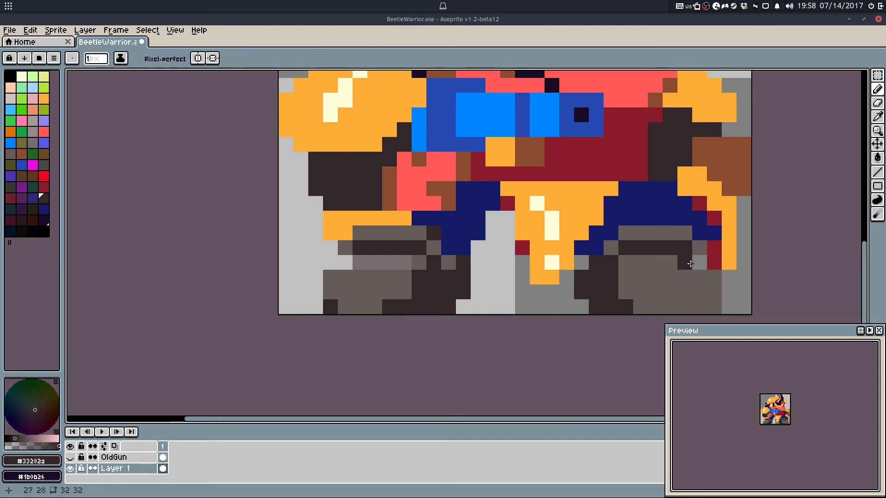
left_click_drag(690, 263, 619, 262)
scroll(684, 285, "down", 5)
scroll(701, 273, "up", 2)
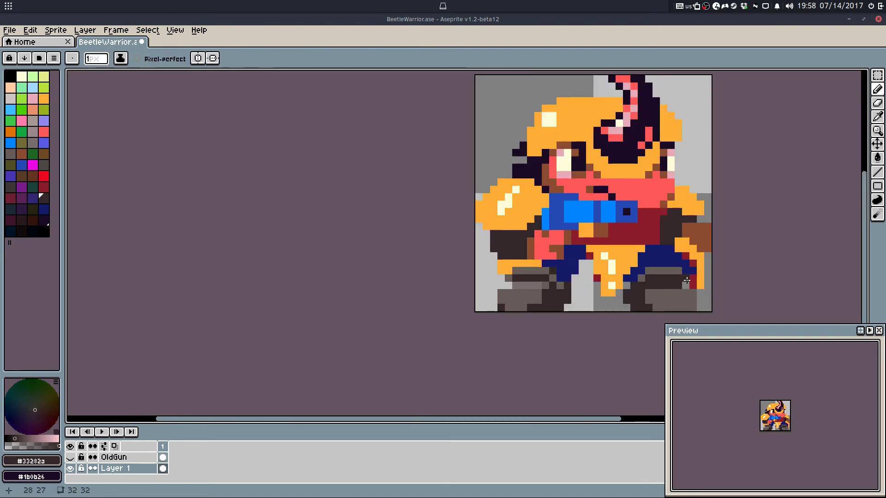
Step: Extend the near leg toward the central hip armor with navy #141b66 and shift the near boot one pixel left
left_click(551, 251, "alt")
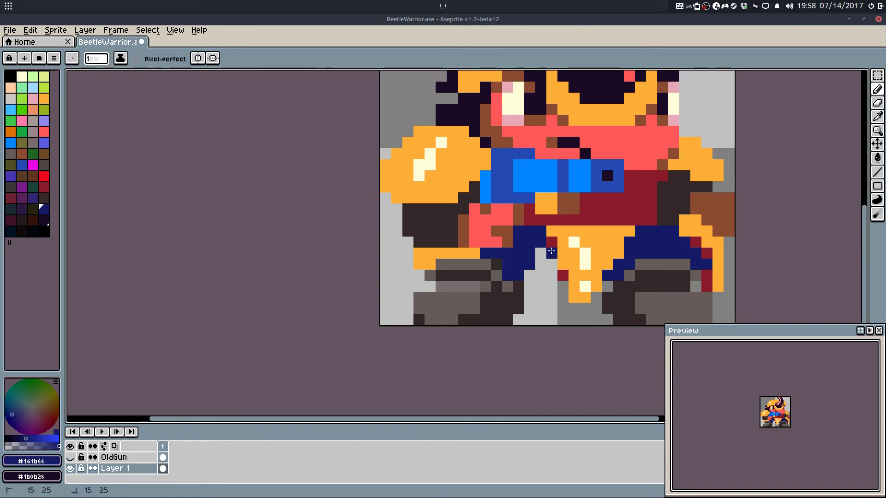
key("m")
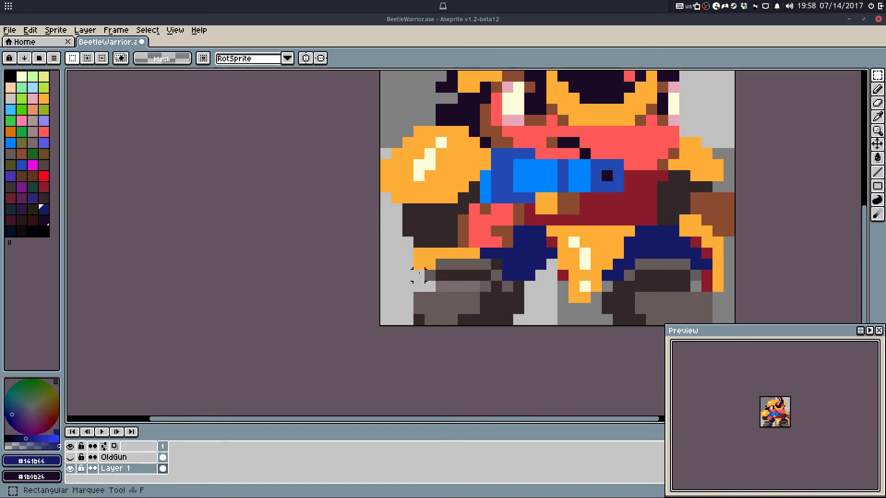
left_click_drag(419, 265, 541, 333)
key("Left")
left_click(563, 287)
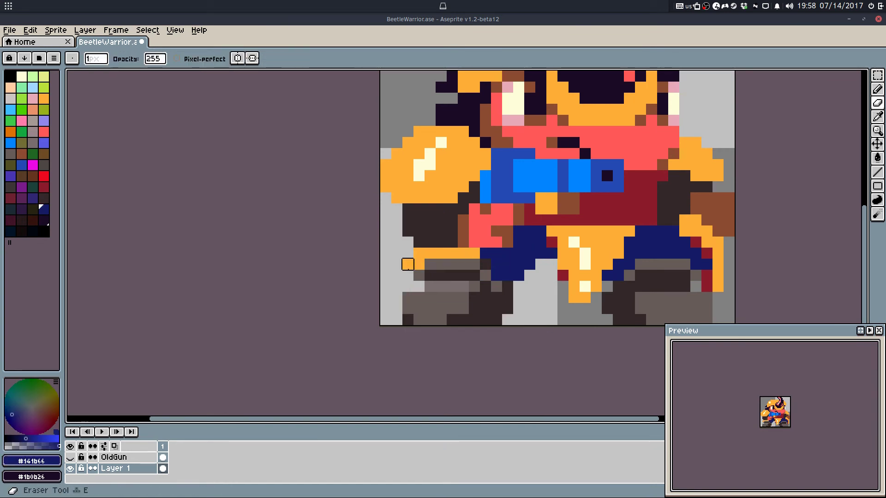
key("ctrl+z")
key("b")
scroll(505, 320, "down", 4)
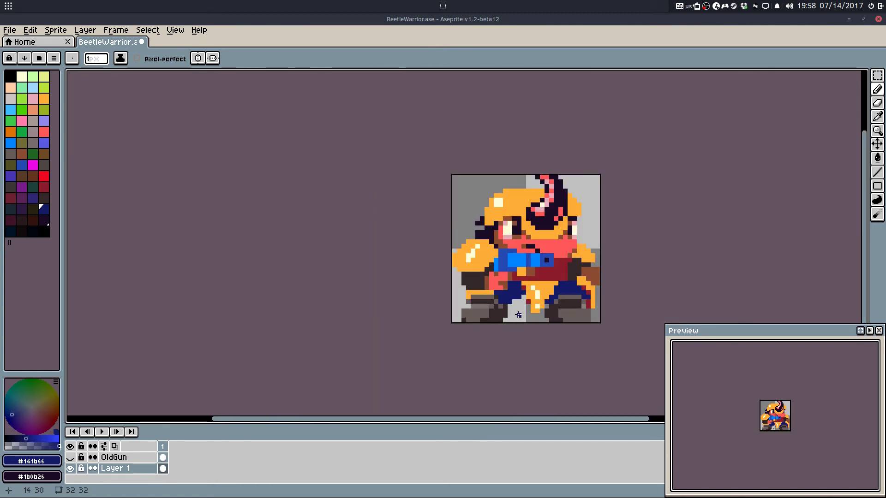
scroll(520, 307, "up", 4)
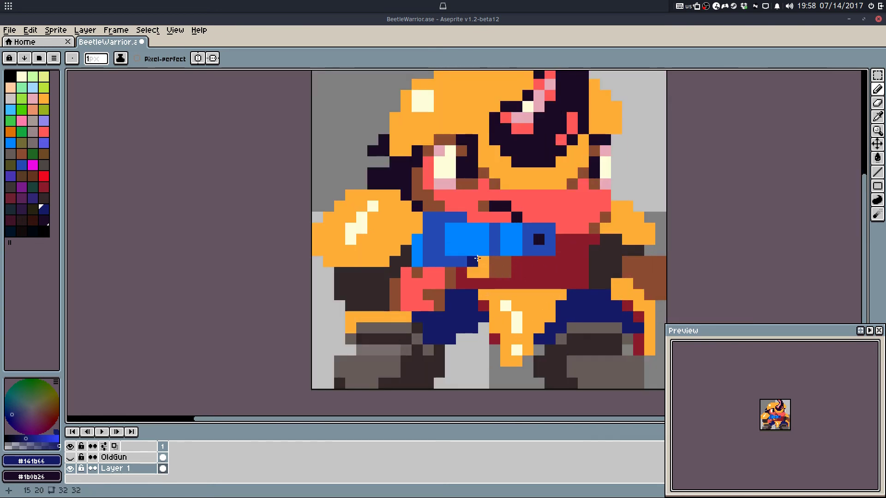
Step: Shorten the gun's bright blue section and move its bright stripe one pixel back, filling the gaps with #244ab3
scroll(494, 239, "up", 1)
left_click(540, 225, "alt")
left_click_drag(526, 224, 529, 251)
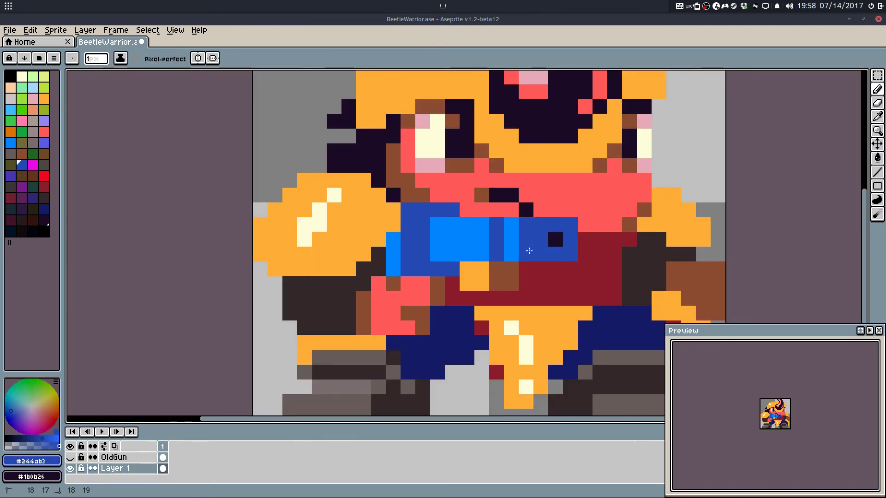
key("alt")
mouse_move(481, 223)
left_mouse_down()
mouse_move(485, 245)
mouse_move(509, 229)
mouse_move(500, 229)
mouse_move(498, 254)
left_mouse_up()
key("alt")
left_click(508, 229, "alt")
left_click(527, 241, "alt")
mouse_move(511, 225)
left_mouse_down()
mouse_move(510, 257)
mouse_move(545, 240)
left_mouse_up()
Step: Lengthen the gun's dark opening to three pixels with #1b0b26 and save the sprite
left_click(555, 239, "alt")
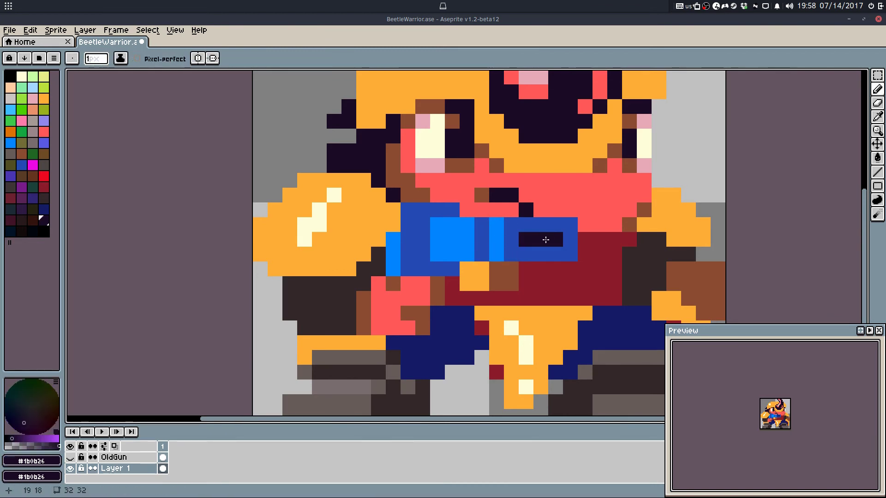
scroll(545, 239, "down", 3)
scroll(536, 252, "up", 3)
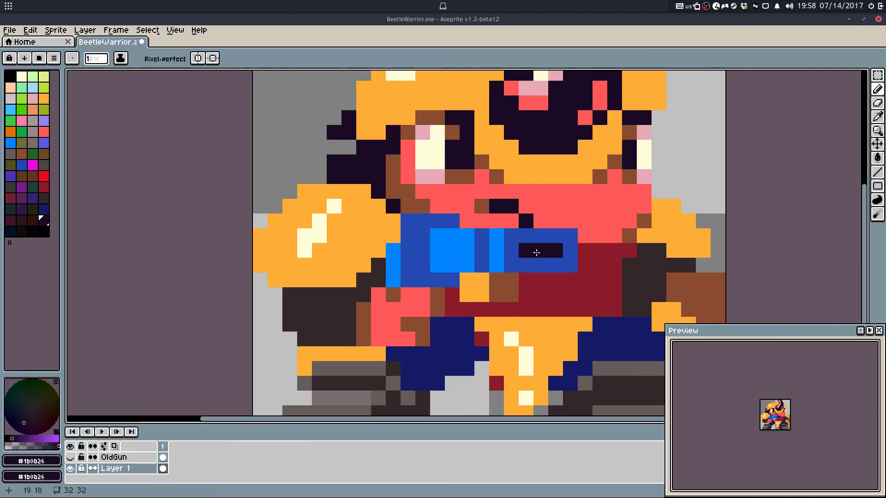
left_click(538, 239, "alt")
left_click(541, 250)
scroll(546, 292, "down", 4)
key("ctrl+z")
key("ctrl+s")
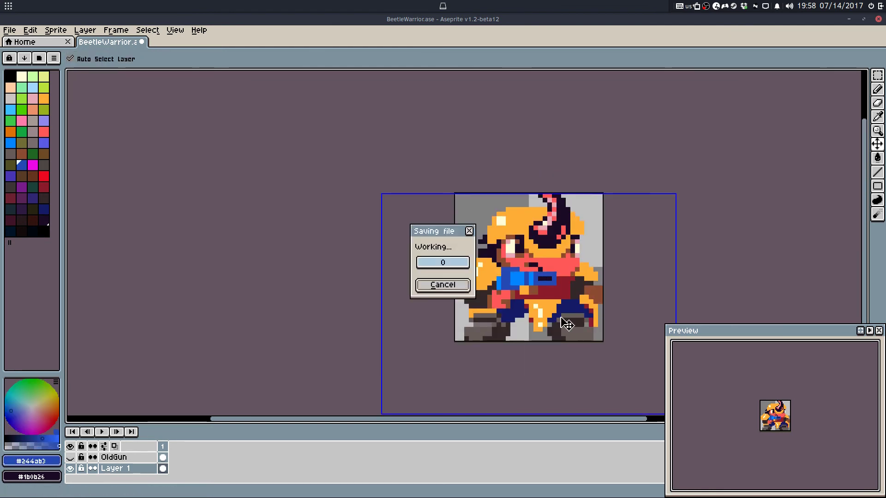
Step: Extend the gun's rear one pixel toward the near shoulder plate with bright blue and #244ab3, notching its corner with #ffad37
scroll(531, 286, "up", 4)
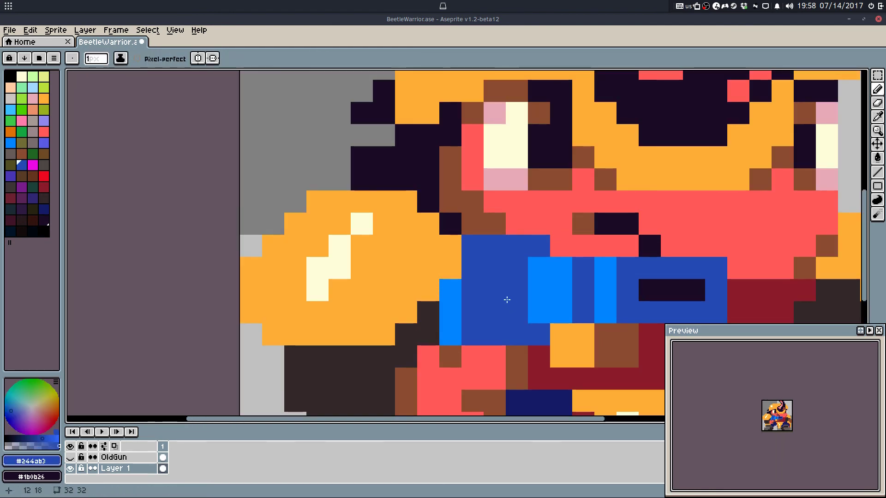
left_click(453, 286, "alt")
mouse_move(452, 276)
left_mouse_down()
mouse_move(428, 324)
mouse_move(437, 266)
mouse_move(454, 247)
mouse_move(467, 276)
mouse_move(468, 255)
mouse_move(457, 252)
mouse_move(453, 335)
left_mouse_up()
left_click(467, 251, "alt")
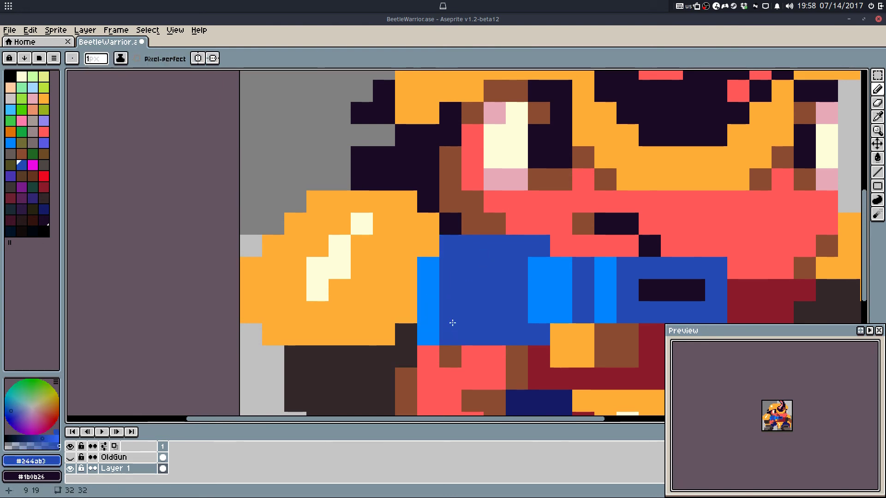
left_click(406, 269, "alt")
left_click(429, 268)
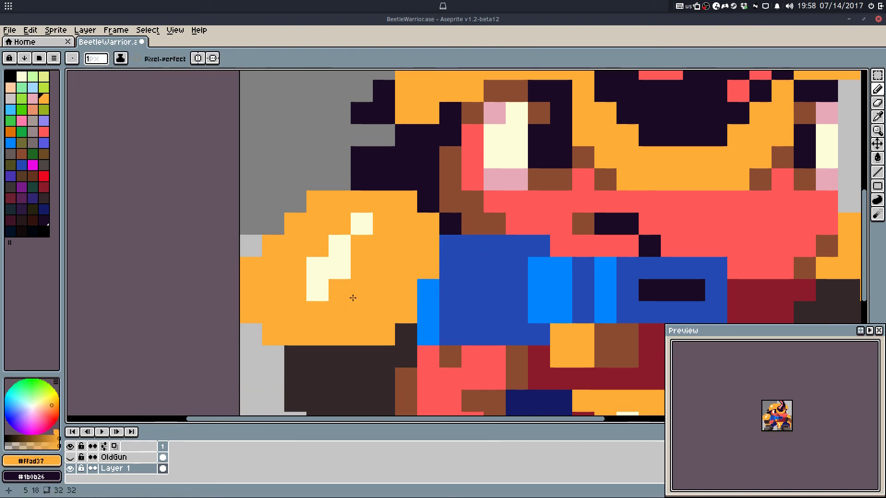
Step: Soften the near shoulder plate's stepped edges with dark orange Idx-20 pixels and save the sprite
left_click(11, 132)
left_click(251, 268)
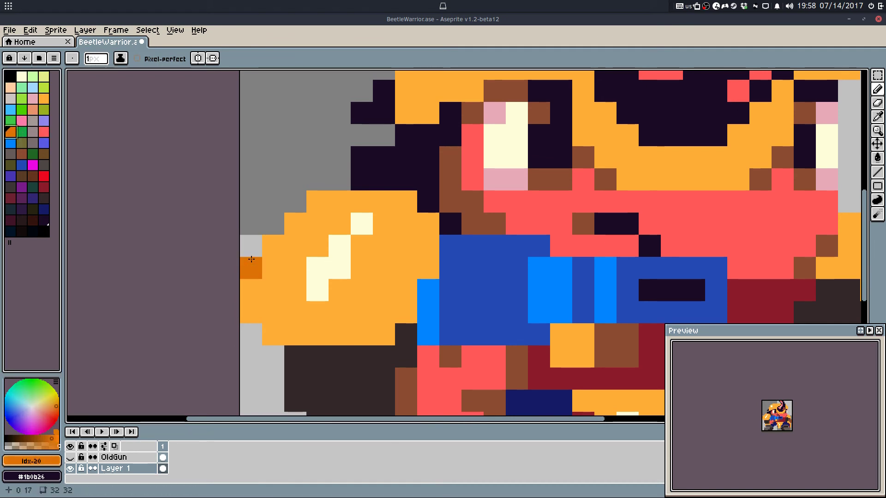
left_click(268, 237)
left_click(251, 313)
left_click(273, 334)
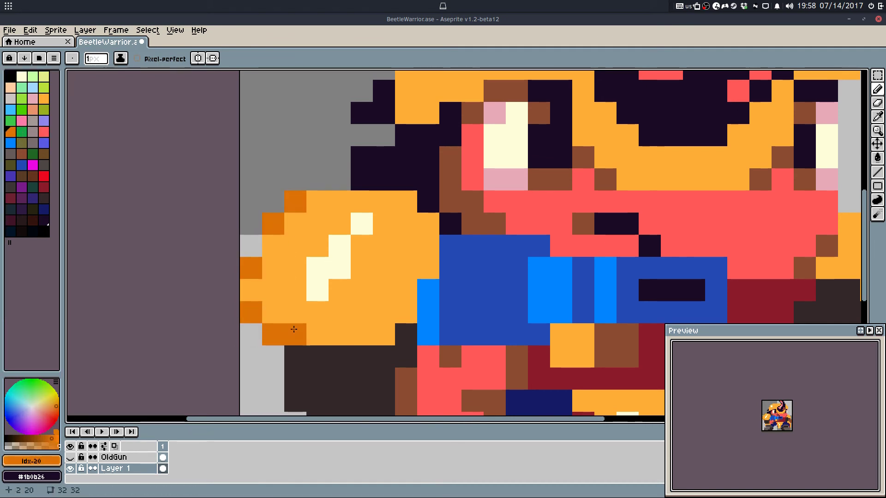
left_click(384, 334)
left_click(406, 312)
left_click(421, 266)
mouse_move(427, 225)
left_mouse_down()
mouse_move(404, 193)
mouse_move(369, 173)
left_mouse_up()
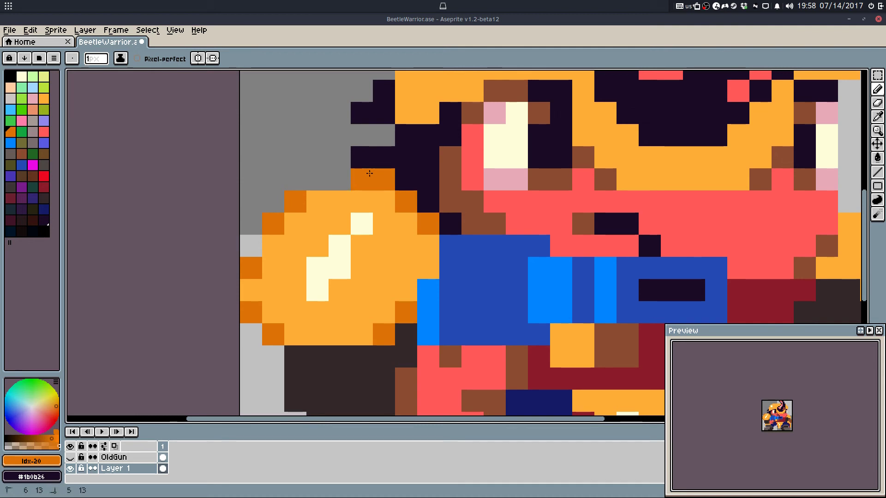
scroll(415, 130, "down", 8)
key("ctrl+s")
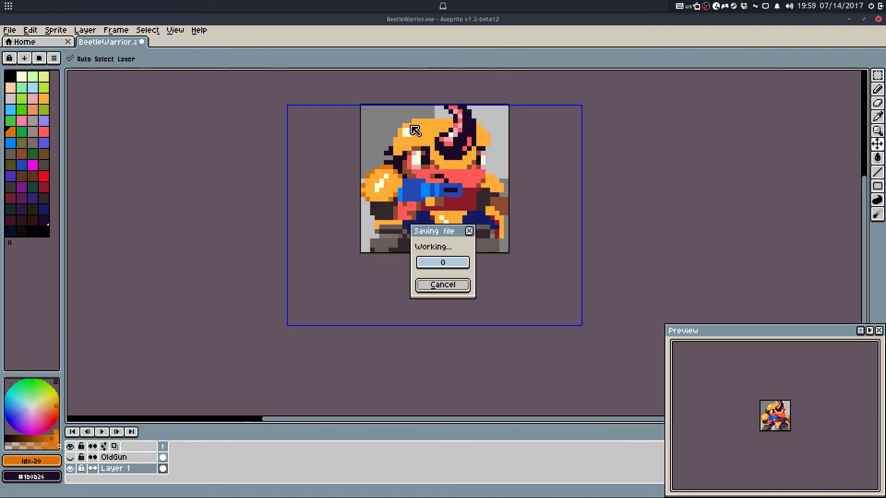
Step: Add dark orange Idx-20 pixels at the helmet's outer corners on both sides and above the near eye
scroll(393, 132, "up", 8)
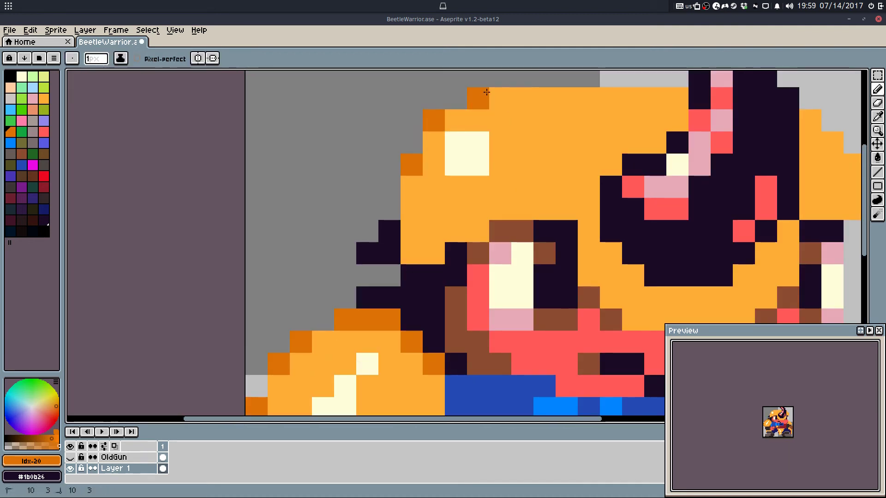
left_click(438, 248)
left_click(478, 231)
left_click_drag(545, 208, 300, 215)
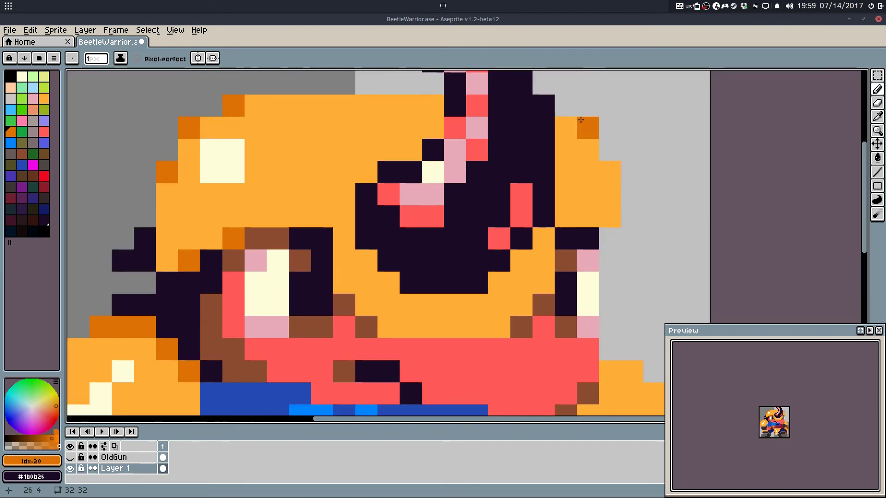
left_click(566, 105)
left_click(610, 149)
Step: Recolor the brown corner pixels along the helmet's lower edge between the eyes with dark orange Idx-20
left_click(369, 304)
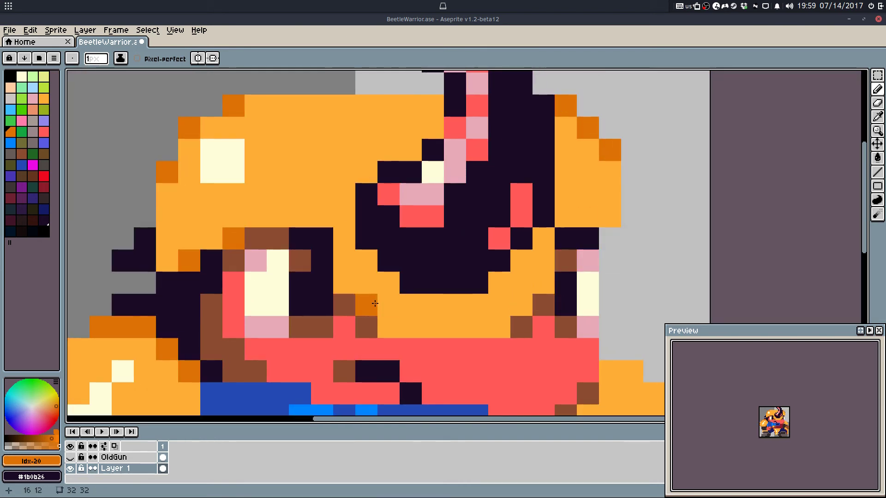
left_click(344, 305)
left_click(366, 327)
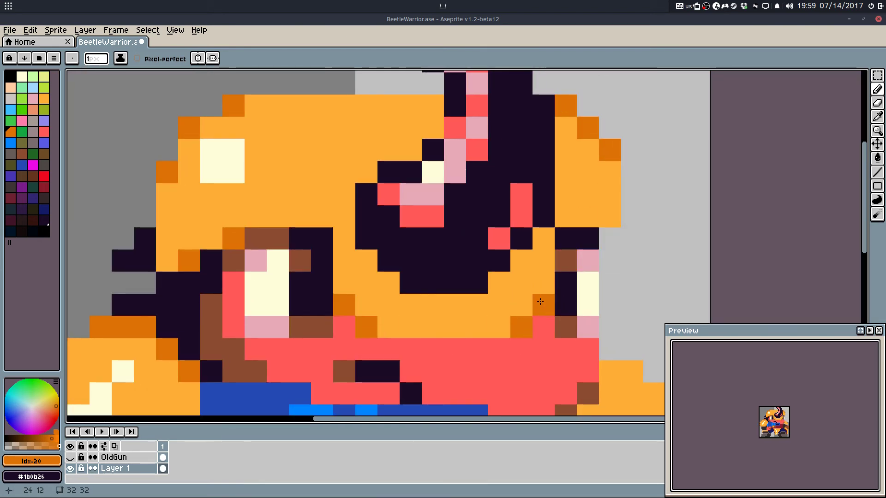
Step: Shade the helmet's lower band beneath the horn base and the strip beyond the horn with dark orange Idx-20
left_click(455, 304)
left_click(477, 305)
left_click(433, 307)
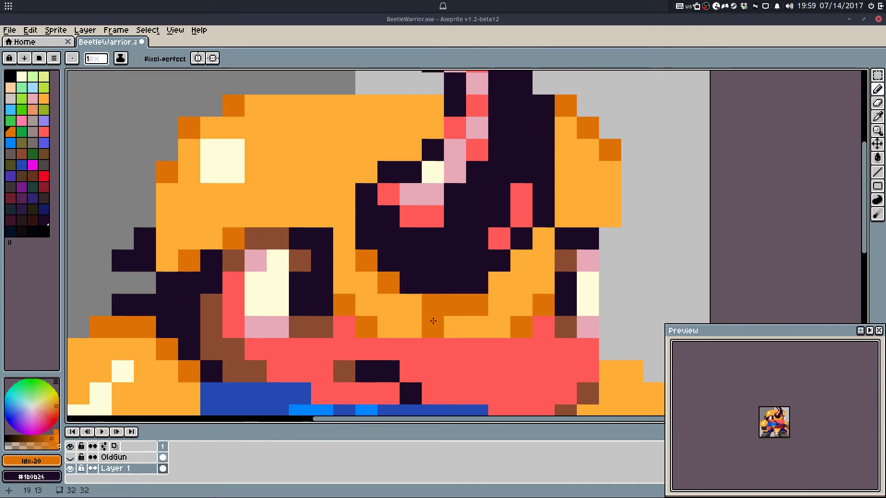
mouse_move(433, 321)
left_mouse_down()
mouse_move(480, 327)
mouse_move(507, 314)
mouse_move(483, 319)
mouse_move(506, 311)
mouse_move(537, 252)
mouse_move(537, 281)
mouse_move(577, 192)
mouse_move(561, 214)
left_mouse_up()
key("ctrl+z")
scroll(561, 215, "down", 6)
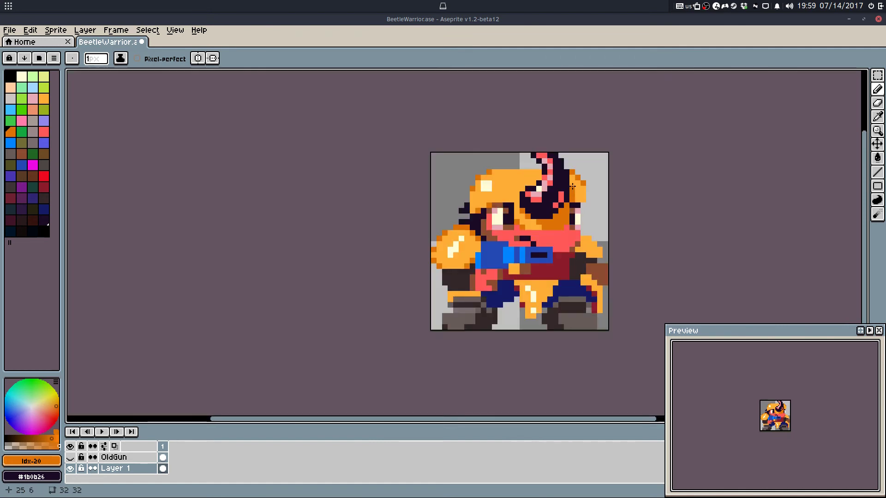
Step: Fill the gap in the shaded strip on the helmet's far side with dark orange #dc7208
scroll(572, 191, "up", 3)
mouse_move(395, 126)
left_mouse_down()
mouse_move(498, 127)
mouse_move(393, 128)
mouse_move(418, 139)
mouse_move(474, 127)
mouse_move(405, 127)
left_mouse_up()
key("ctrl+z")
left_click(401, 141, "alt")
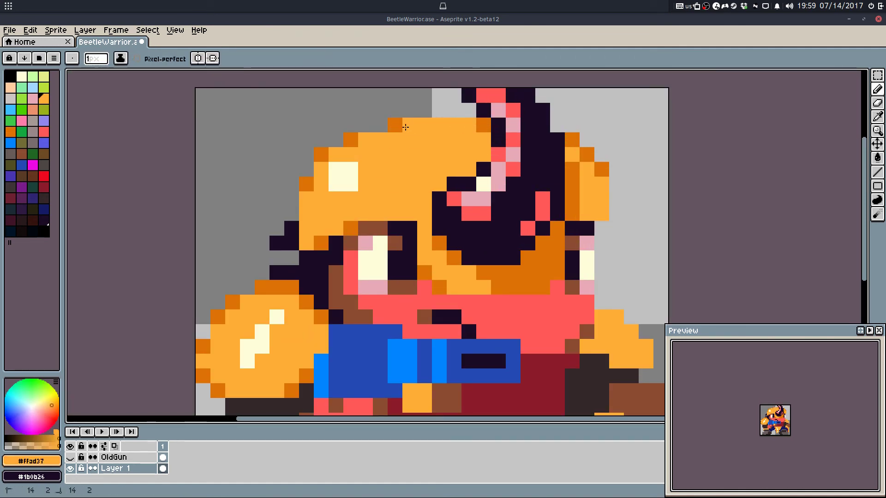
left_click(484, 126, "alt")
left_click(515, 128)
left_click(572, 155)
scroll(572, 180, "down", 4)
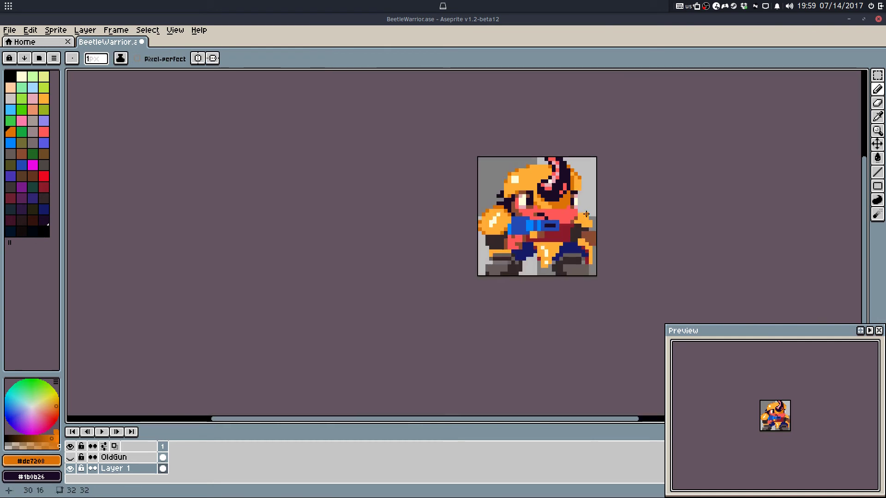
Step: Examine the helmet's dark orange shading against the whole sprite
scroll(575, 157, "up", 3)
key("e")
key("b")
scroll(520, 289, "down", 2)
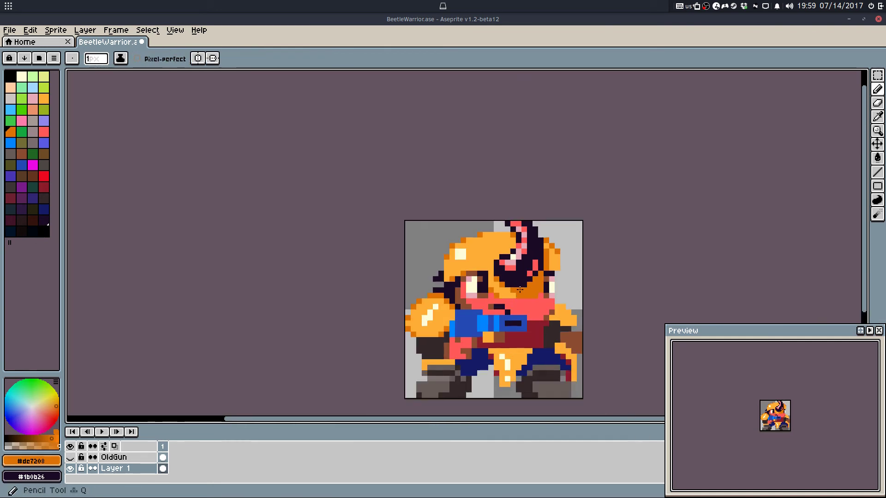
scroll(490, 288, "up", 3)
scroll(540, 180, "down", 4)
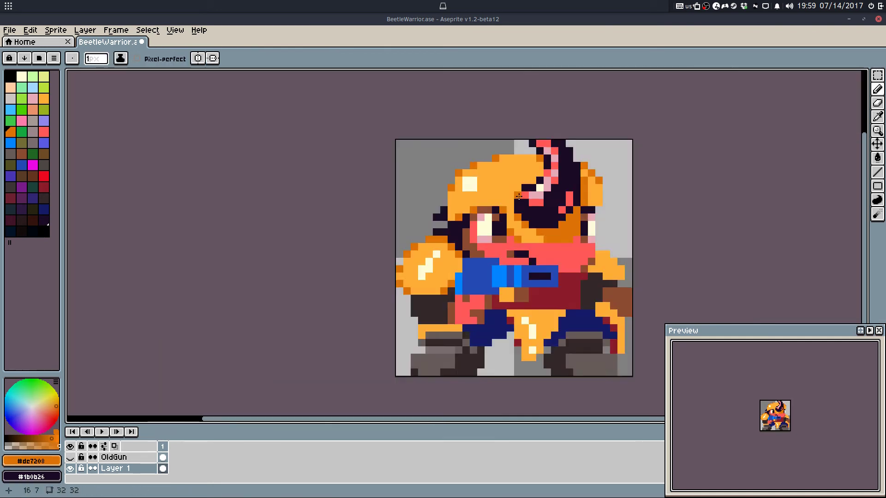
scroll(544, 176, "down", 3)
scroll(531, 201, "up", 7)
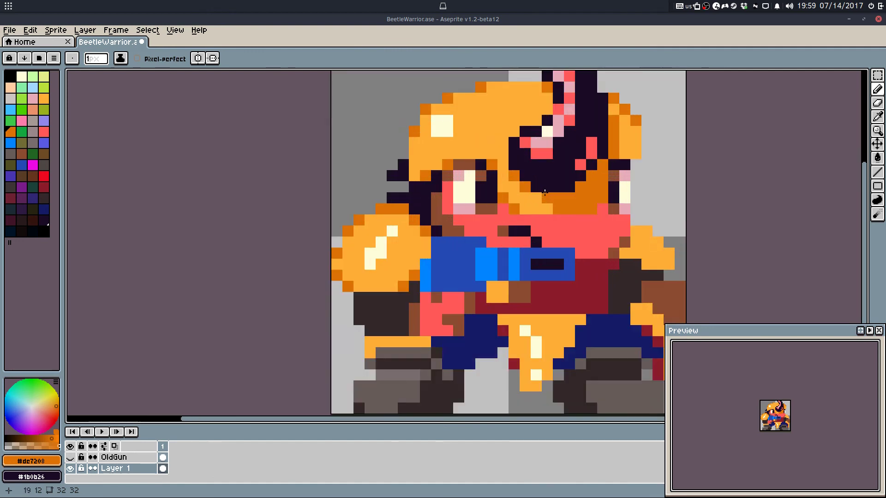
Step: Try to extend the dark orange shading across the helmet's lower band and up the near side of the horn base
left_click(518, 199)
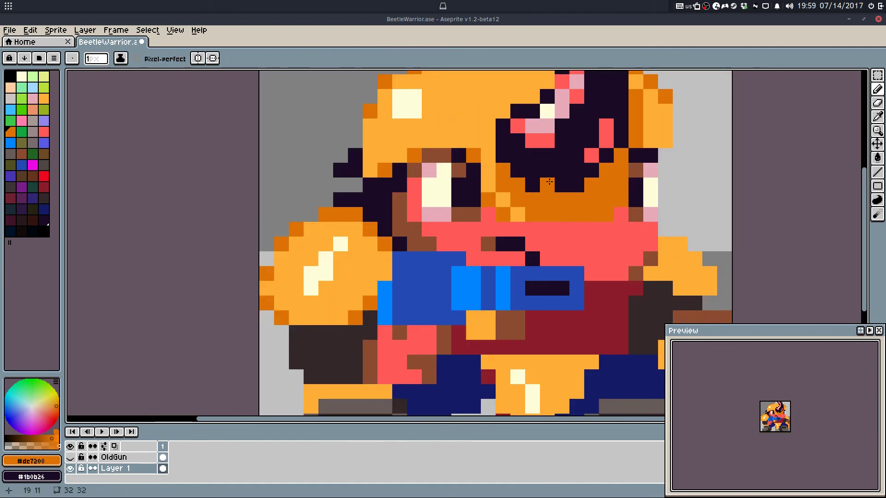
scroll(549, 176, "down", 4)
scroll(538, 170, "up", 5)
left_click_drag(521, 181, 517, 149)
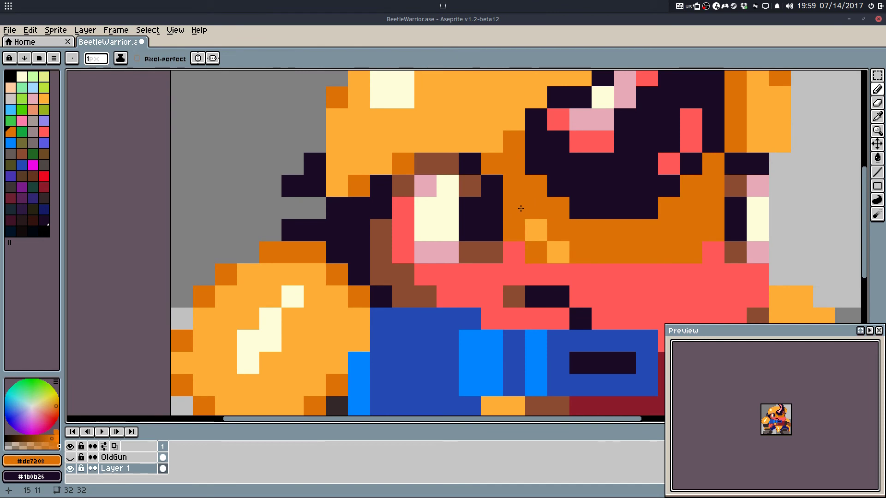
scroll(613, 185, "down", 5)
key("ctrl+z")
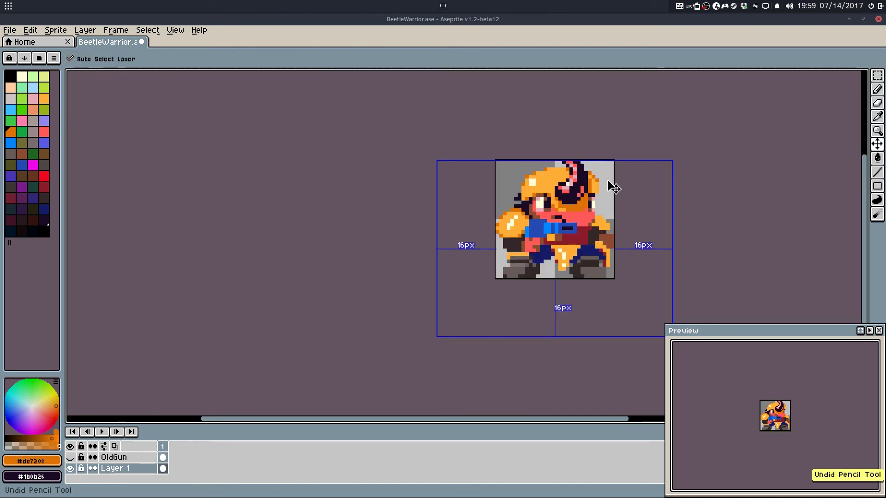
Step: Try to shade the red face beneath the helmet and toward the far cheek with brown #8c4b31
scroll(614, 187, "up", 5)
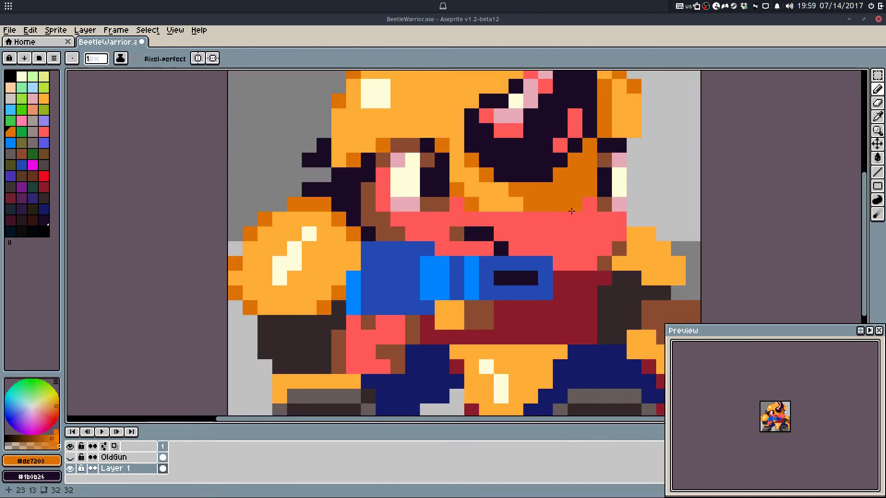
mouse_move(600, 202)
left_mouse_down()
mouse_move(617, 212)
mouse_move(478, 219)
left_mouse_up()
key("ctrl+z")
left_click(621, 202, "alt")
scroll(476, 214, "down", 5)
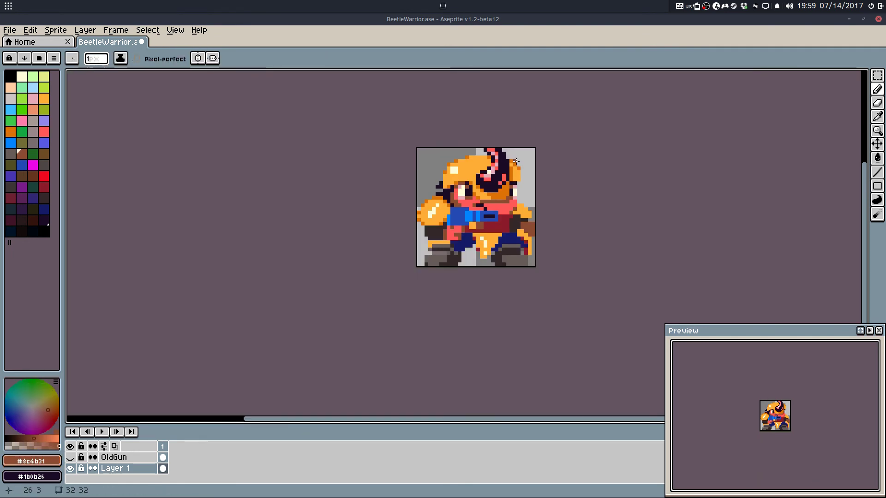
scroll(542, 243, "up", 5)
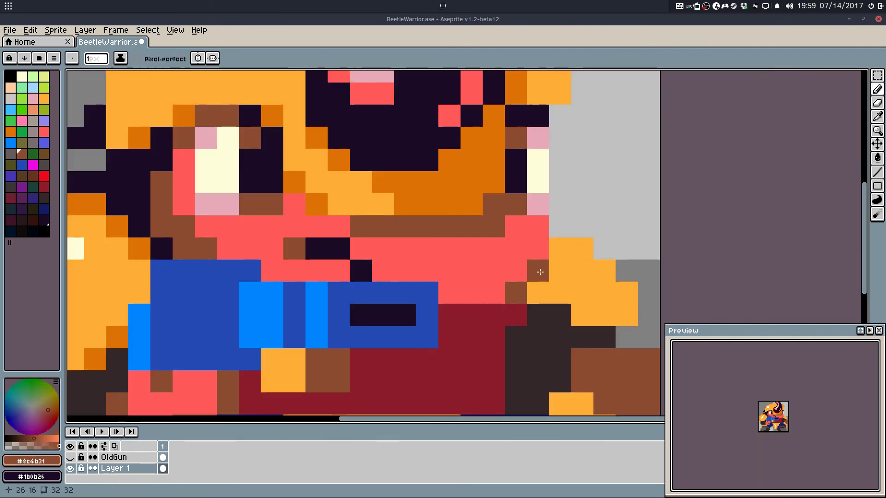
key("ctrl+y")
left_click_drag(479, 244, 512, 265)
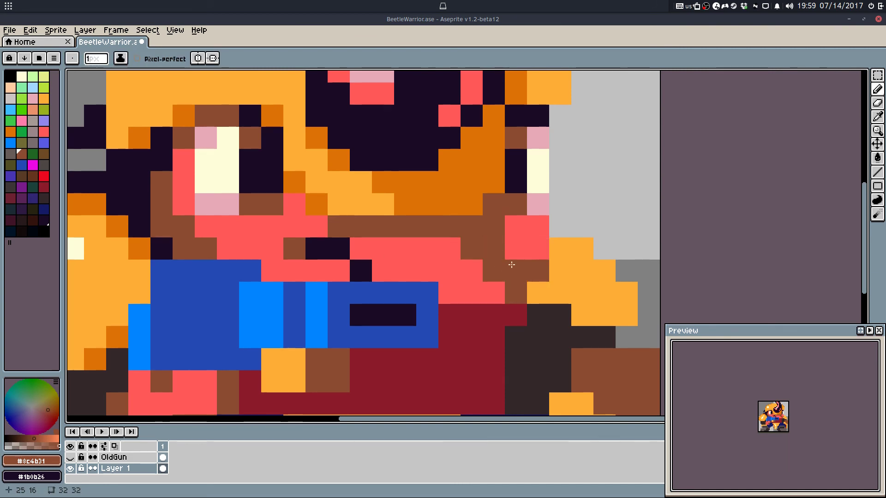
scroll(512, 265, "down", 5)
key("ctrl+z")
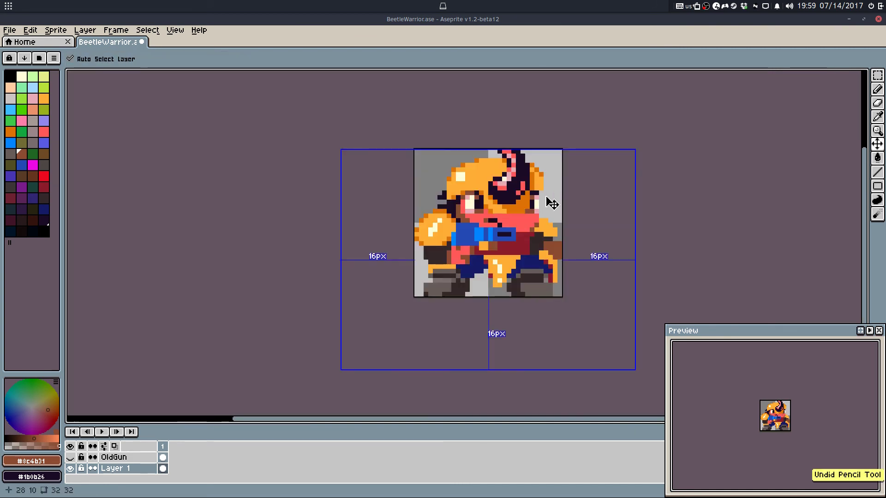
Step: Fill the white of the far eye with pink and make the column along its inner edge solid #1b0b26
scroll(541, 206, "up", 5)
left_click(532, 179, "alt")
left_click_drag(531, 195, 527, 230)
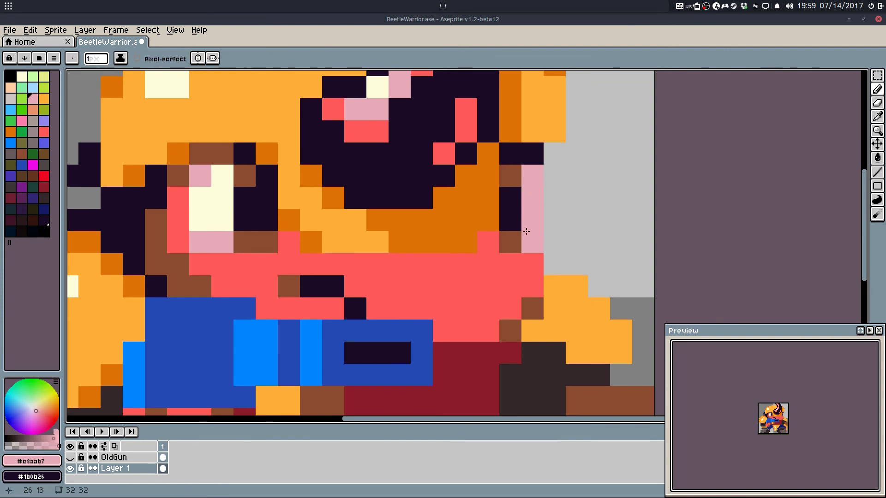
scroll(535, 206, "down", 6)
scroll(532, 205, "up", 6)
left_click(528, 213, "alt")
left_click_drag(526, 183, 525, 246)
scroll(541, 208, "down", 6)
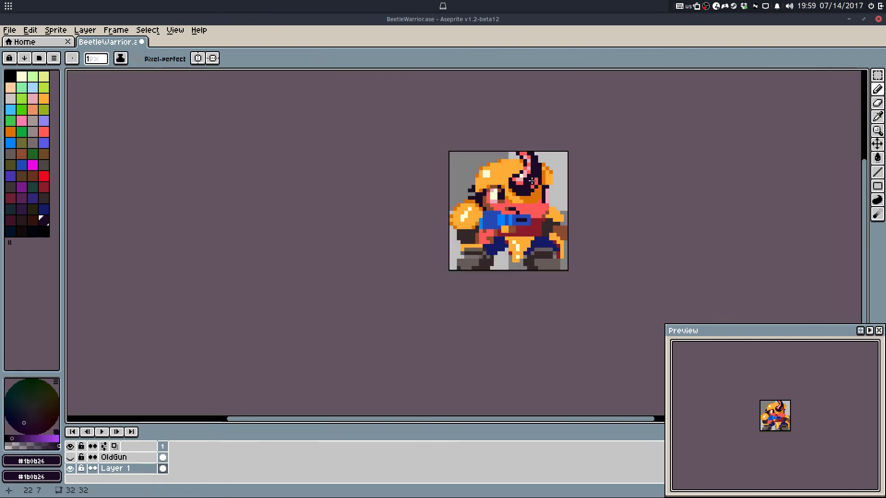
Step: Paint the bottom pixel row of the far eye brown #8c4b31, joining it to the helmet's lower edge
scroll(545, 198, "up", 6)
key("alt")
left_click(255, 220, "alt")
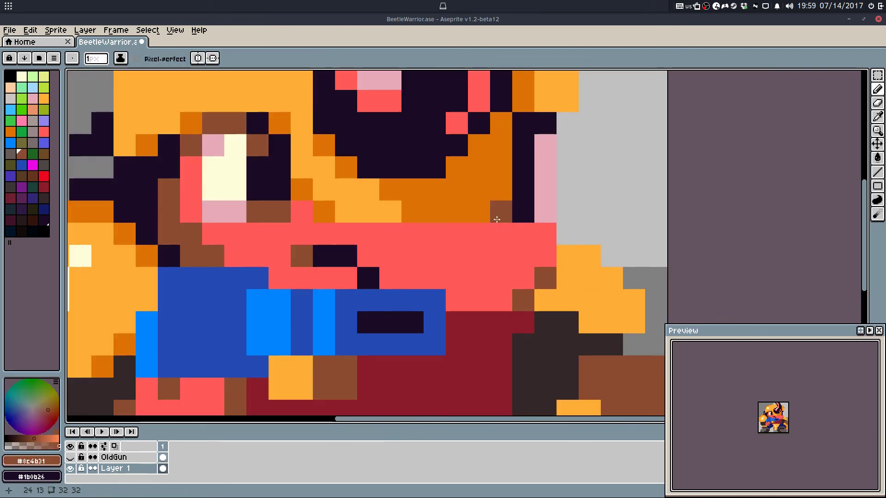
left_click(524, 214)
left_click(553, 210)
scroll(548, 252, "down", 6)
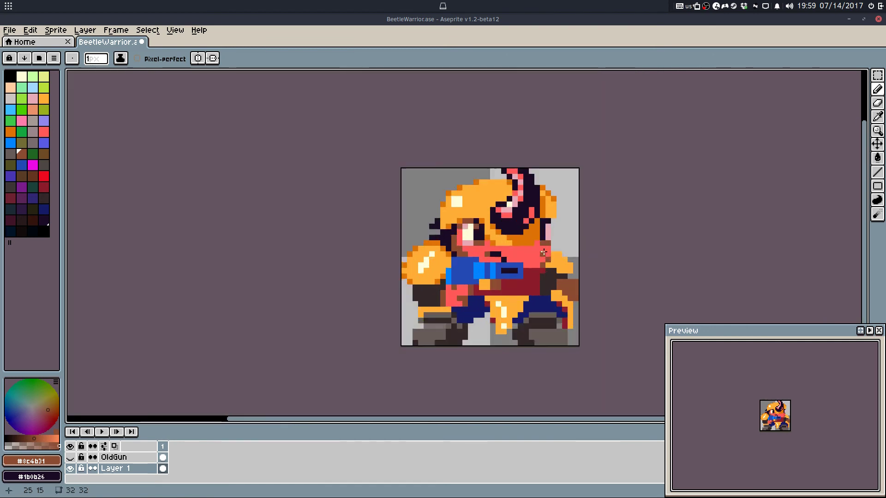
Step: Fill the pink area of the far eye with the near eye's cream color
scroll(544, 249, "up", 6)
left_click(397, 206, "alt")
key("g")
left_click(554, 211)
scroll(566, 214, "down", 6)
key("b")
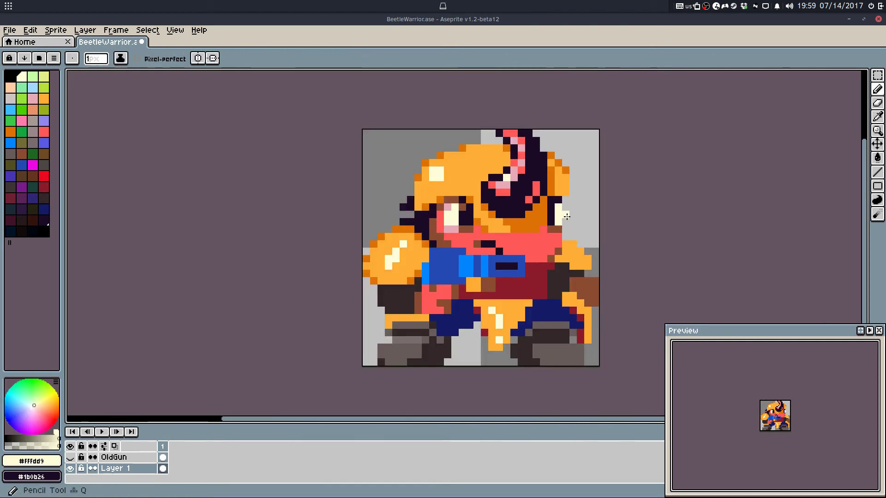
Step: Shade the face under the helmet's far half and down the far cheek with brown #8c4b31, and save the sprite
scroll(554, 227, "up", 6)
left_click(545, 231, "alt")
left_click(526, 235)
left_click_drag(512, 246, 468, 248)
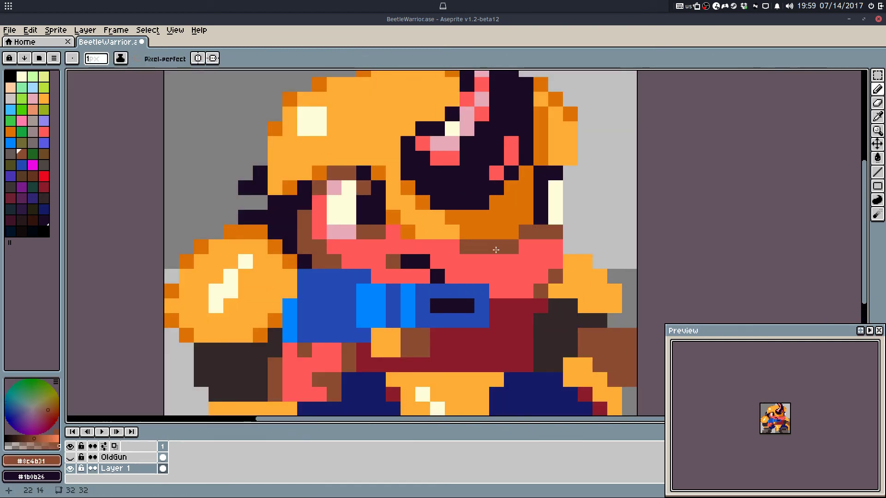
left_click(543, 251)
left_click_drag(529, 249, 551, 248)
left_click(555, 259)
left_click(543, 257)
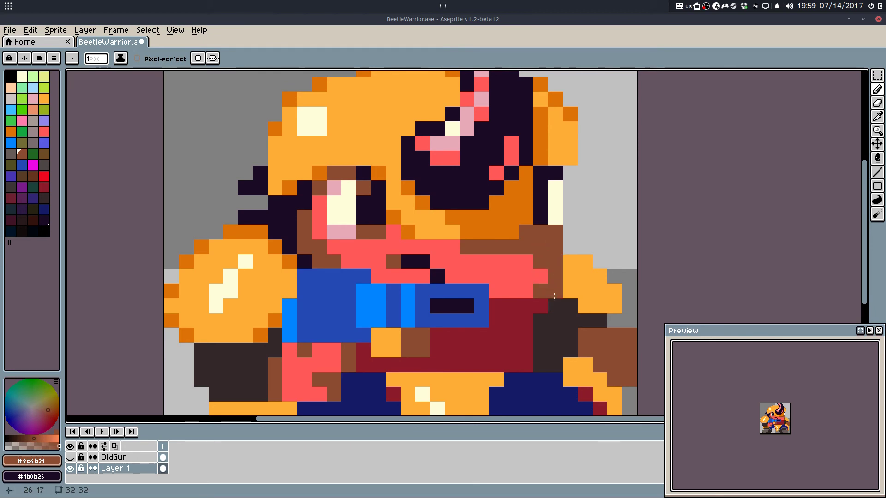
key("ctrl+s")
left_click(586, 248)
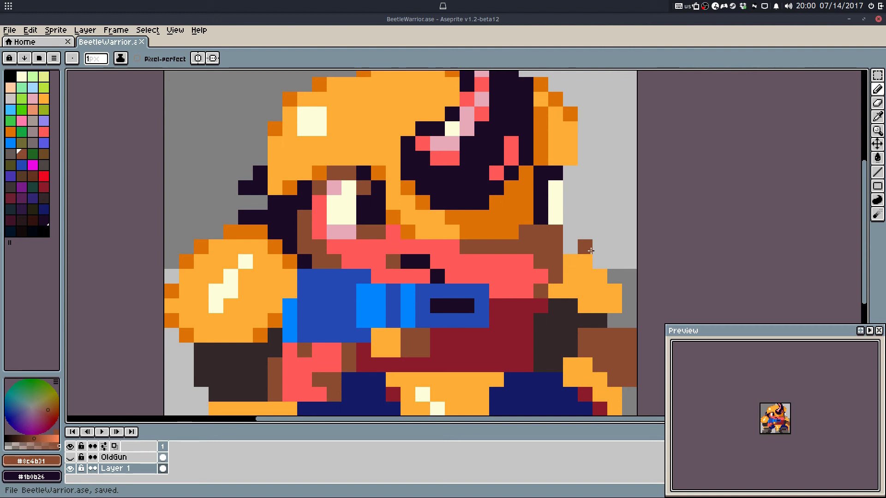
key("ctrl+z")
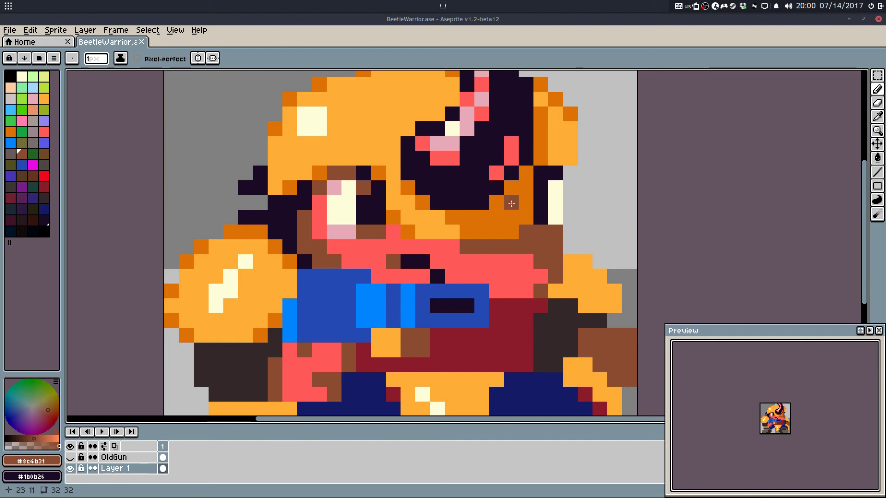
Step: Extend the dark red #8c1c2b belly down over the top row of the gold loincloth and save the sprite
mouse_move(510, 199)
left_mouse_down()
mouse_move(480, 169)
mouse_move(461, 124)
mouse_move(469, 141)
left_mouse_up()
scroll(469, 142, "down", 1)
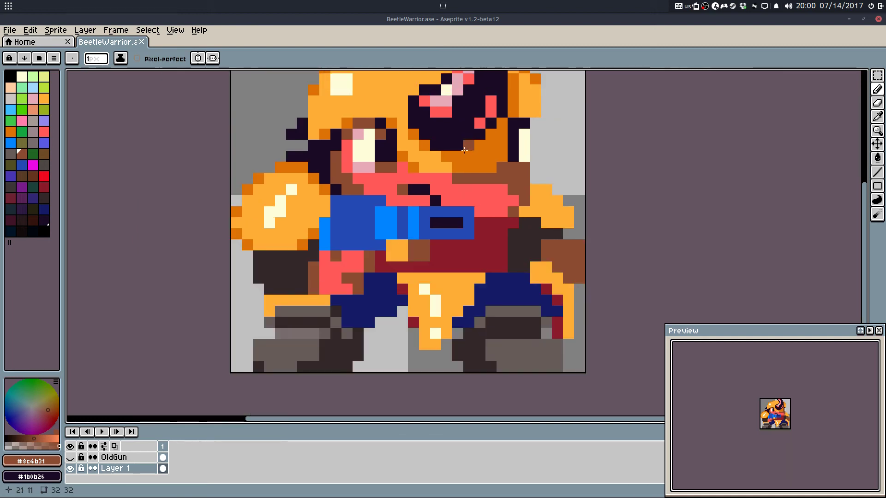
scroll(482, 247, "up", 2)
left_click(484, 251, "alt")
left_click_drag(502, 305, 410, 304)
mouse_move(279, 306)
left_mouse_down()
mouse_move(517, 326)
mouse_move(499, 311)
mouse_move(278, 303)
mouse_move(327, 311)
left_mouse_up()
key("ctrl+z")
key("ctrl+z")
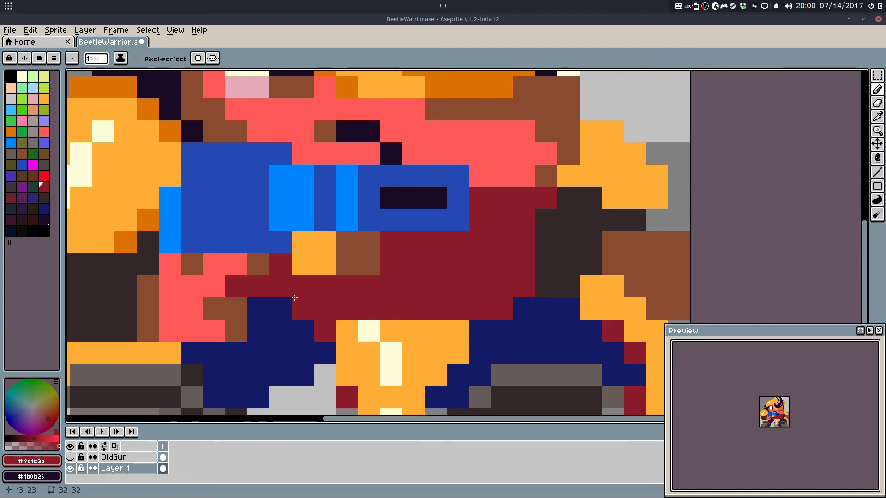
scroll(408, 268, "down", 6)
key("ctrl+s")
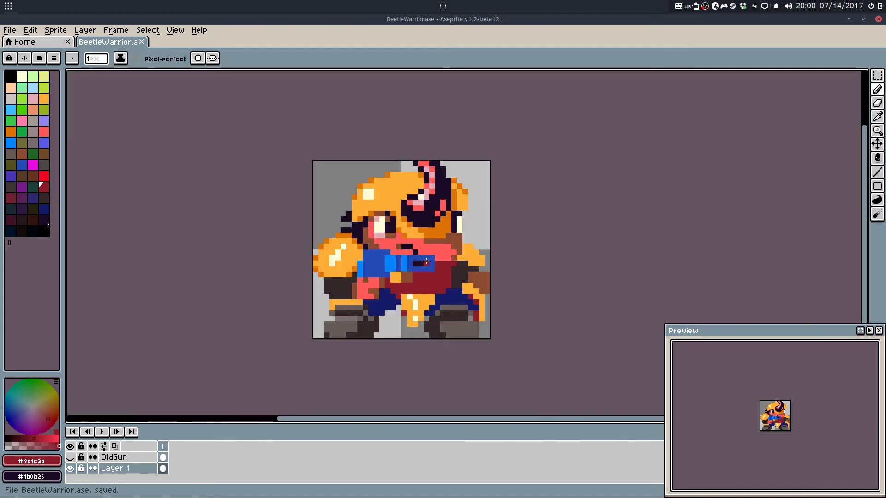
Step: Erase the loincloth's bottom pixel row and the stray dark red pixel beside its near edge
scroll(437, 316, "up", 5)
scroll(347, 341, "up", 1)
key("e")
left_click_drag(373, 336, 397, 335)
key("b")
scroll(361, 339, "down", 1)
key("e")
left_click(357, 306)
Step: Recolor the cream pixel at the loincloth's tip with #ffad37 and erase the tip's near corner pixel
key("q")
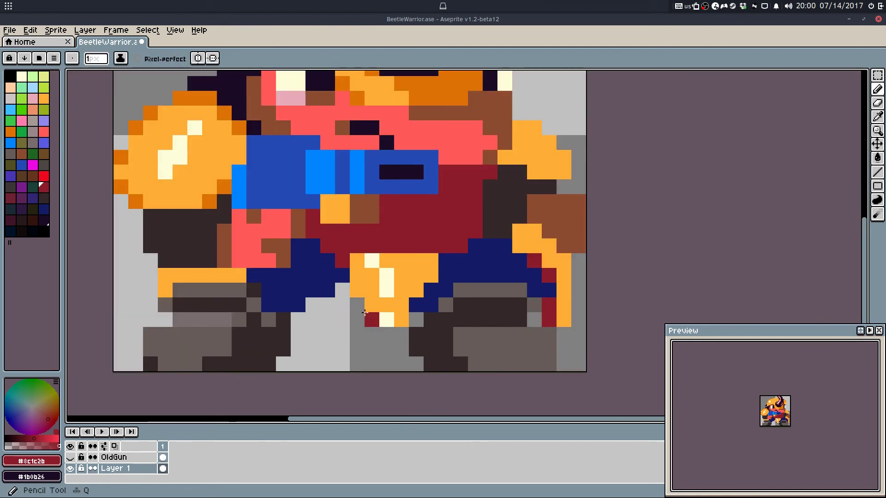
left_click(371, 319, "alt")
left_click(386, 319)
key("e")
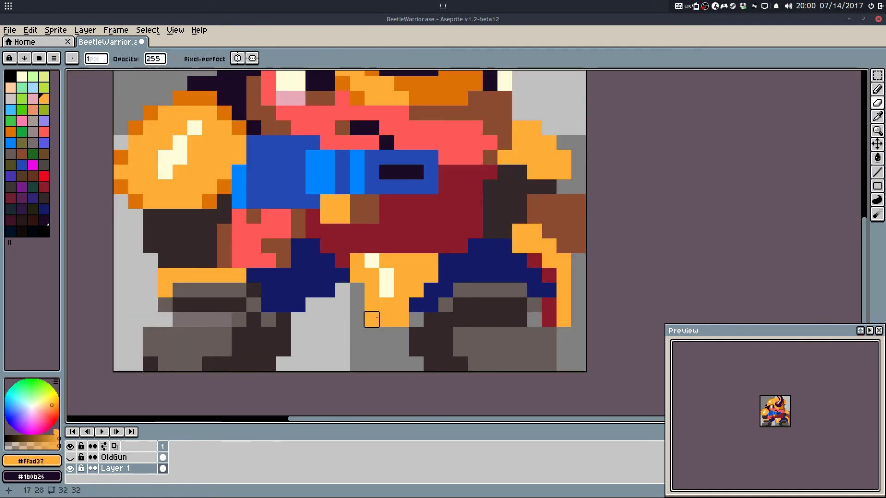
left_click(372, 320)
Step: Widen the loincloth's far edge by one #ffad37 pixel over the navy trousers
key("q")
key("e")
key("q")
left_click(419, 287, "alt")
left_click(431, 286)
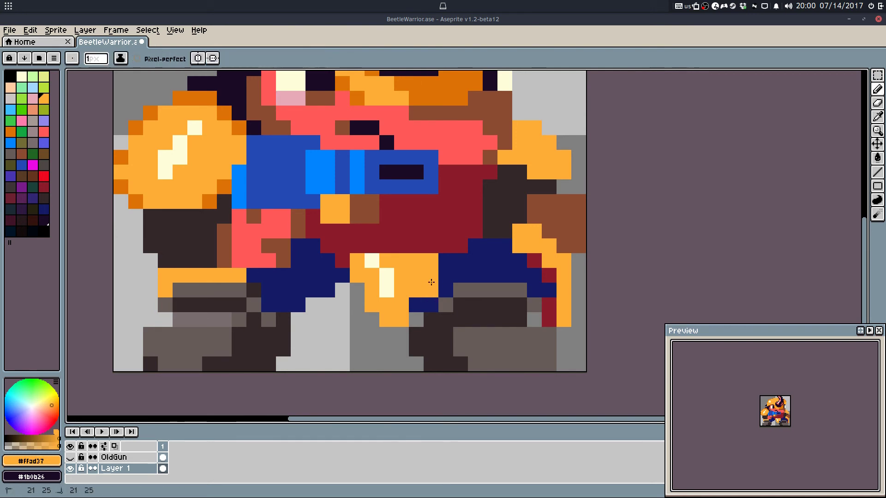
Step: Try to reshape the loincloth's lower far edge with a #ffad37 pixel and a navy #141b66 pixel above it
left_click(413, 301, "alt")
left_click(418, 290, "alt")
left_click(417, 305)
left_click(433, 308, "alt")
left_click(430, 296)
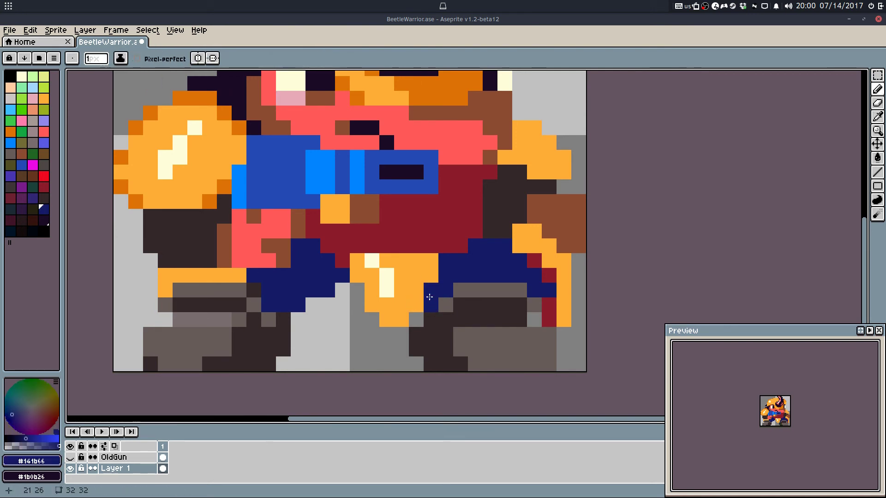
Step: Try to narrow the loincloth by recoloring its upper far-edge column with navy #141b66
key("e")
left_click_drag(431, 278, 431, 261)
key("q")
left_click_drag(432, 261, 436, 274)
left_click(434, 278, "alt")
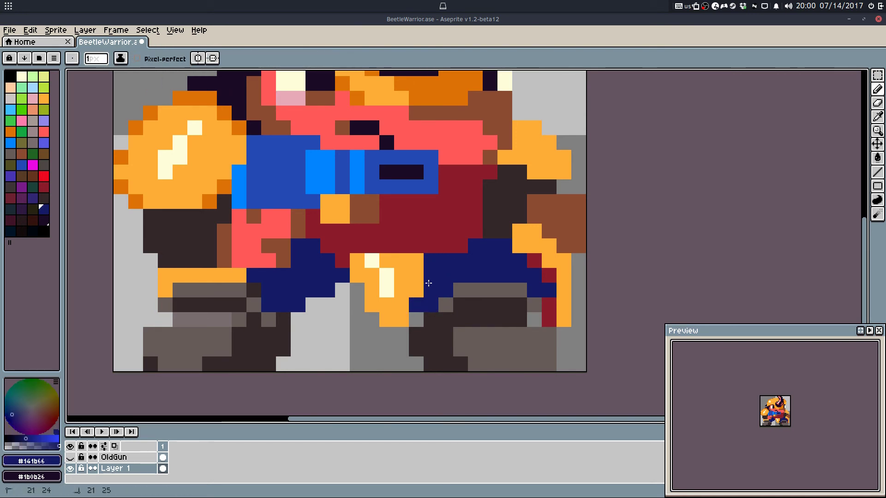
Step: Undo the navy and gold pixel edits along the loincloth's far edge
key("e")
key("ctrl+z")
key("ctrl+z")
key("ctrl+z")
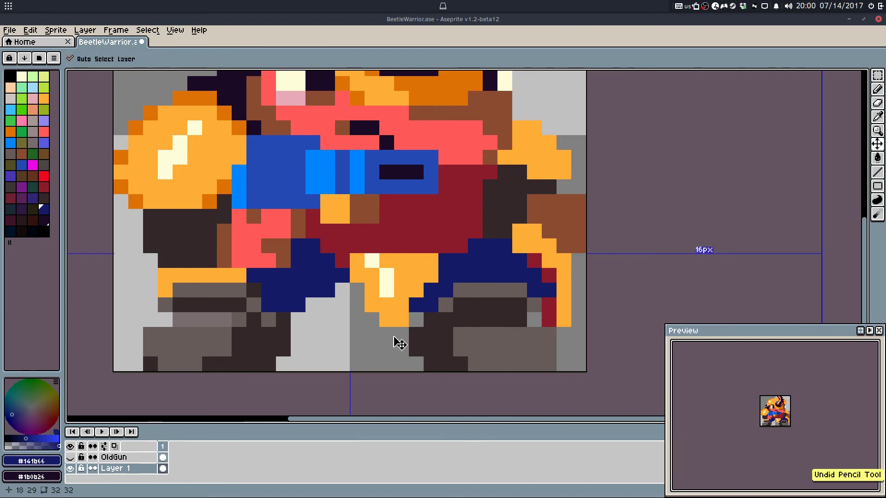
key("ctrl+z")
key("ctrl+y")
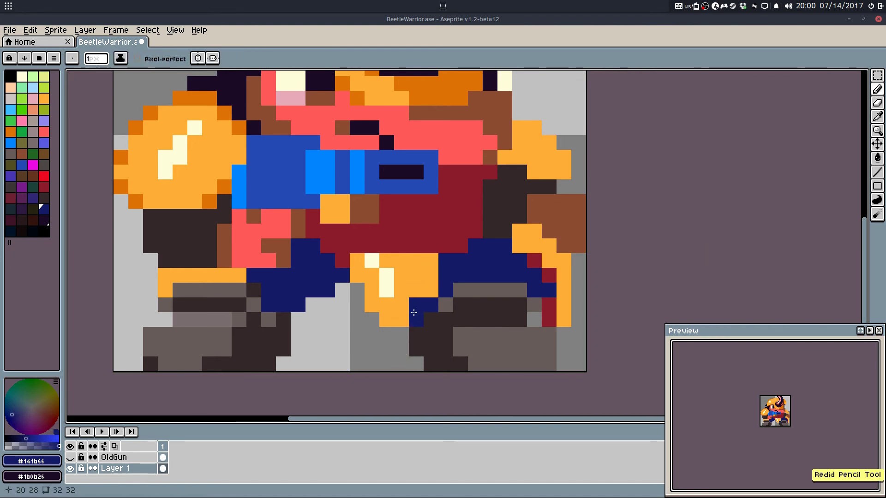
left_click(411, 302, "alt")
key("ctrl+z")
key("ctrl+z")
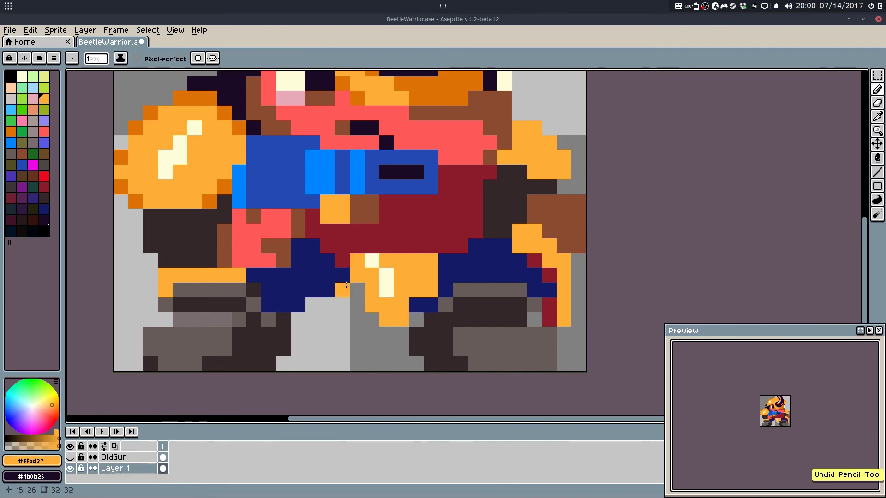
Step: Redo the last gold pixel edit on the loincloth's lower far edge and save the sprite
key("ctrl+y")
key("ctrl+s")
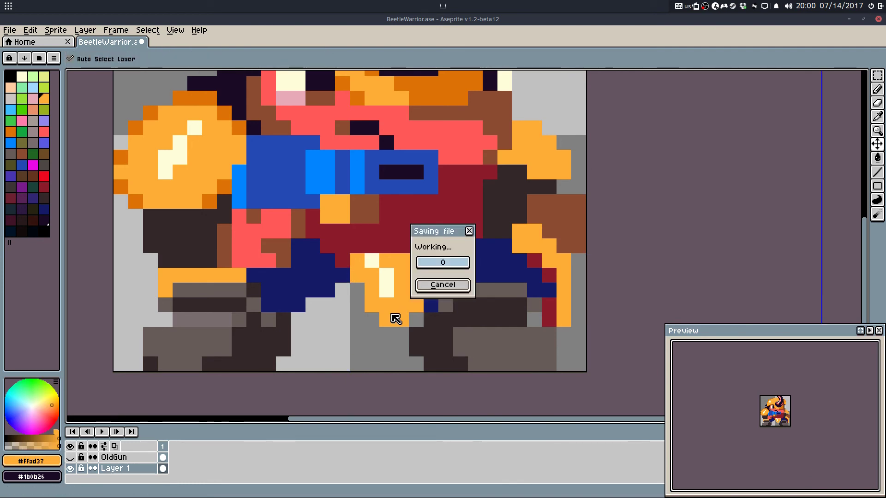
Step: Close the navy gap in the dark red strip beside the far leg with one #8c1c2b pixel and save the file
key("e")
key("q")
left_click(549, 303, "alt")
left_click(550, 295)
scroll(550, 295, "down", 5)
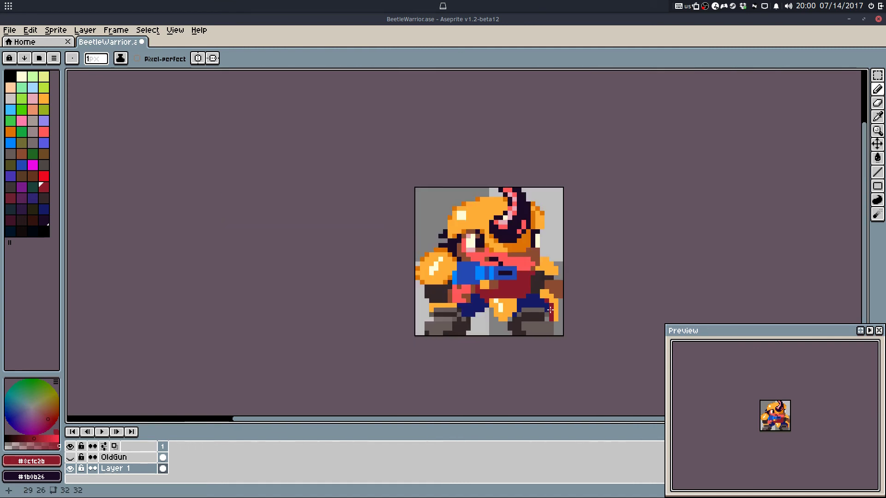
key("ctrl+s")
Step: Shade the helmet along the near side of the large horn with dark orange pixels and save the sprite
scroll(542, 227, "up", 1)
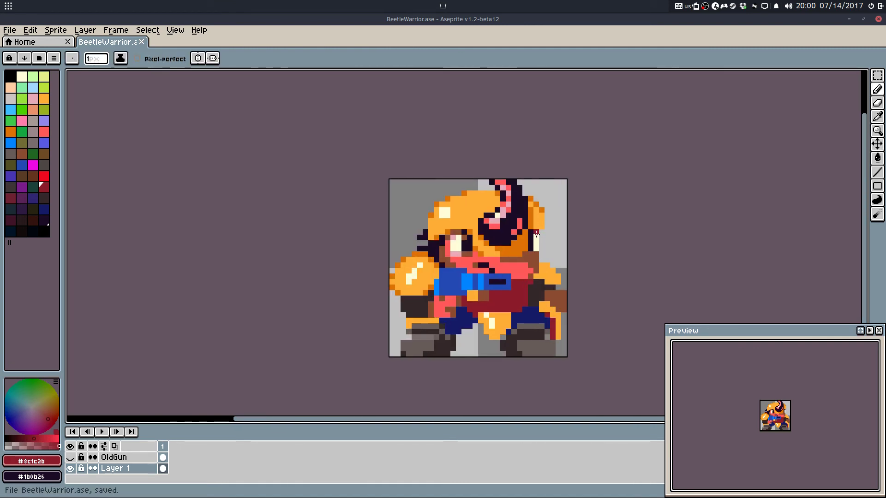
scroll(500, 230, "up", 1)
scroll(487, 223, "up", 1)
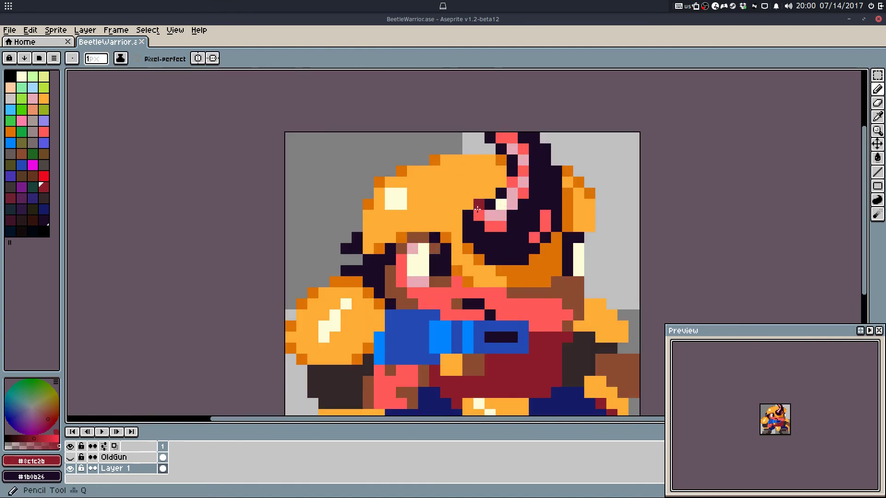
left_click(490, 189, "alt")
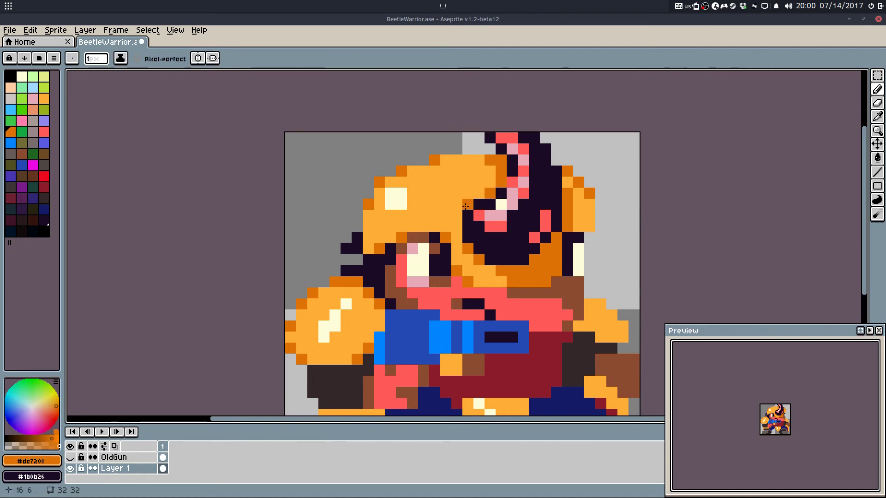
scroll(502, 273, "down", 2)
key("ctrl+s")
Step: Try to add a vertical shadow line of purple palette color Idx-46 across the blue gun's body
scroll(495, 328, "up", 2)
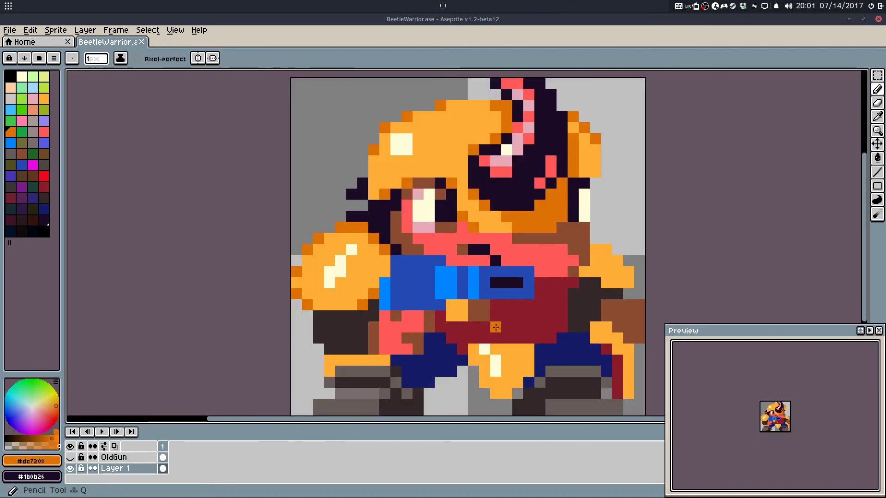
left_click(406, 275, "alt")
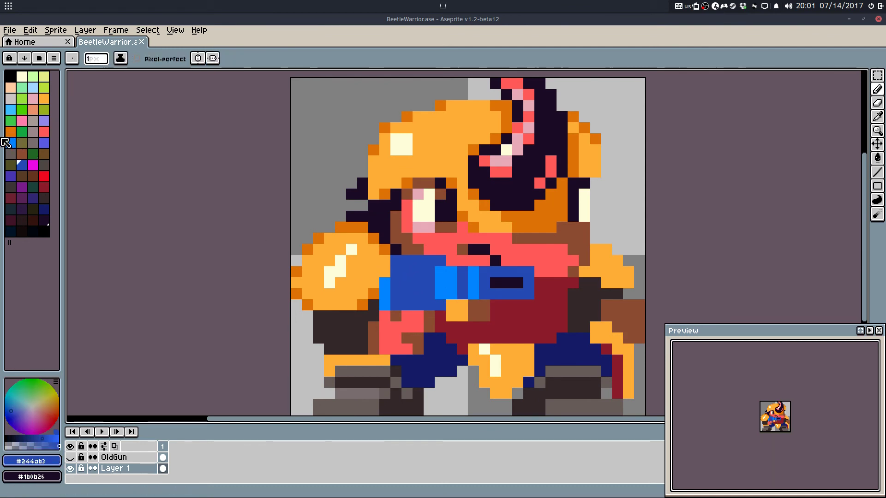
left_click(33, 198)
left_click(437, 298)
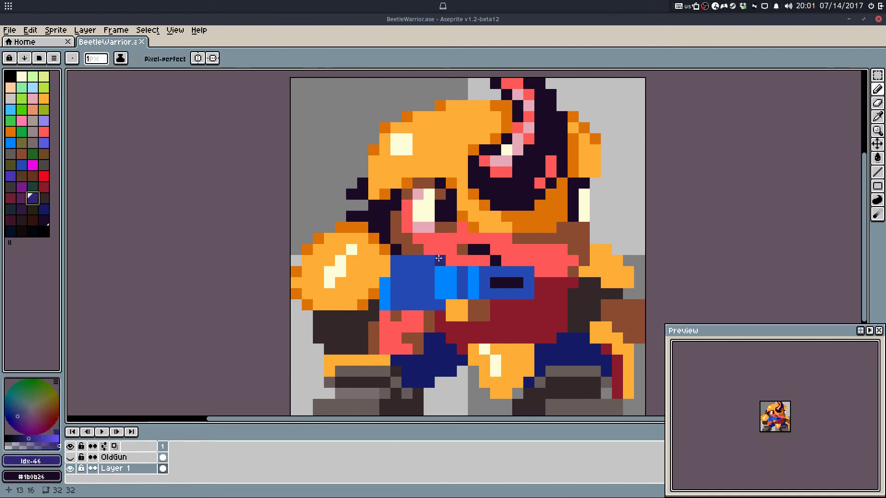
mouse_move(439, 258)
left_mouse_down()
mouse_move(425, 269)
mouse_move(439, 262)
left_mouse_up()
key("ctrl+z")
mouse_move(440, 304)
left_mouse_down()
mouse_move(429, 303)
mouse_move(429, 270)
left_mouse_up()
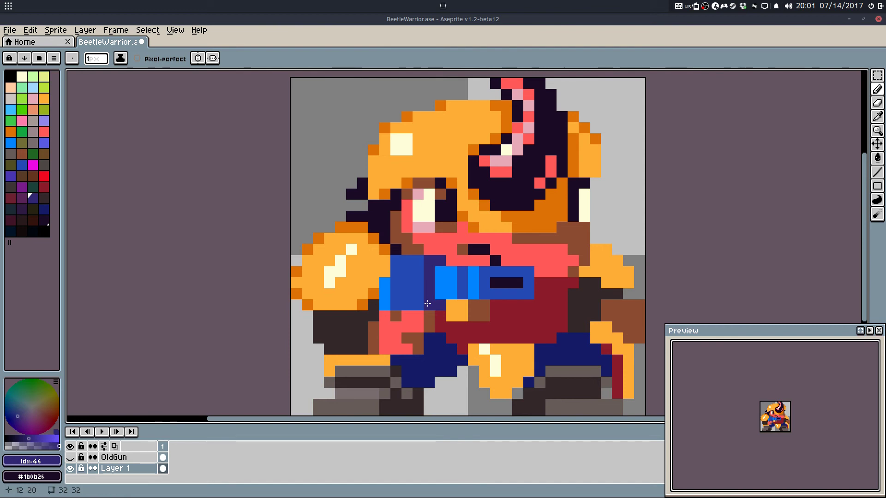
key("ctrl+z")
key("ctrl+z")
key("ctrl+z")
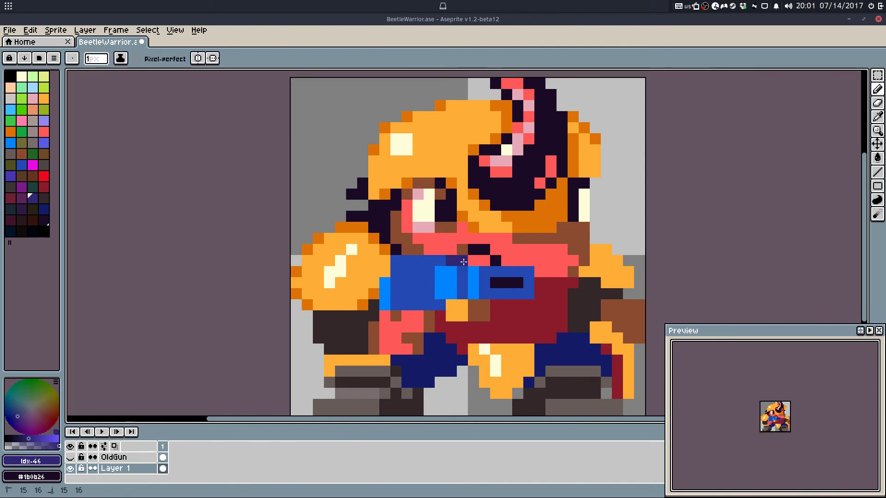
Step: Add Idx-46 purple pixels along the gun's upper edge and one below its body, and save the file
left_click_drag(463, 262, 440, 261)
left_click(439, 305)
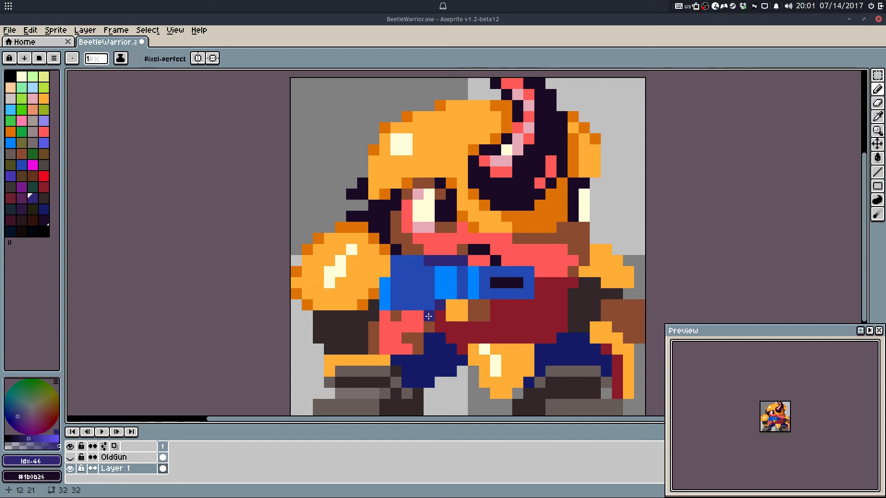
scroll(454, 250, "down", 7)
key("ctrl+z")
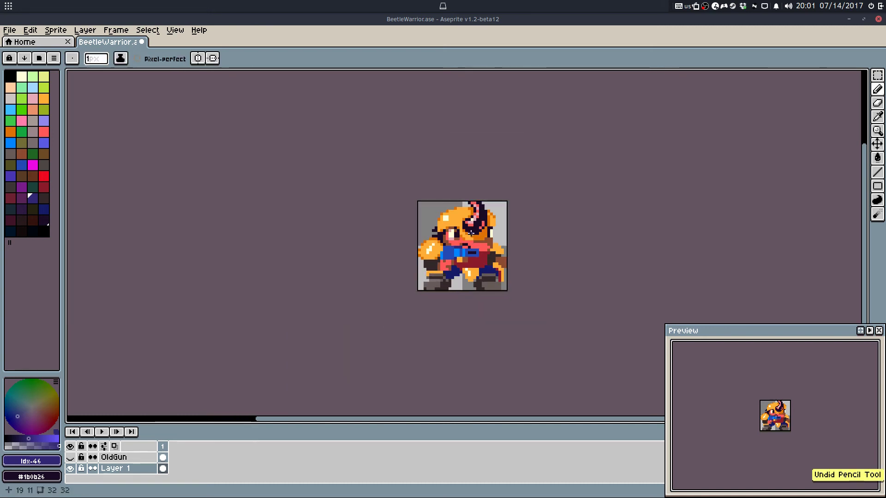
key("ctrl+s")
Step: Fill the rear section of the blue gun with bright blue #0184ff
scroll(443, 247, "up", 6)
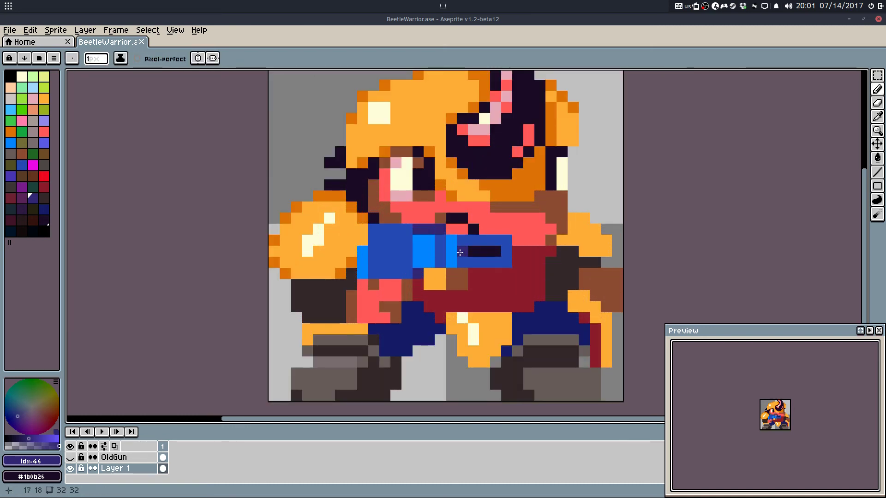
left_click(402, 250, "alt")
key("g")
left_click(390, 258)
Step: Recolor the gun's purple pixels with #244ab3 and draw a vertical #244ab3 line across its bright blue body
key("b")
left_click(435, 252, "alt")
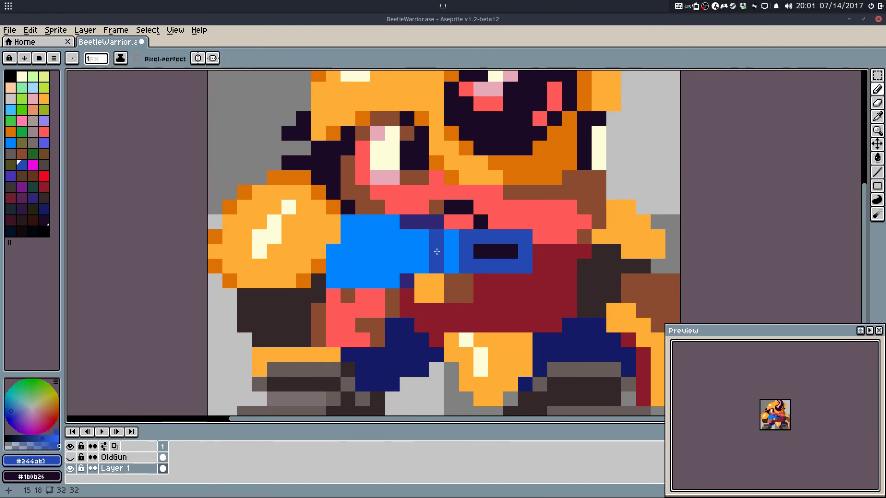
left_click_drag(407, 223, 434, 223)
left_click_drag(393, 280, 392, 222)
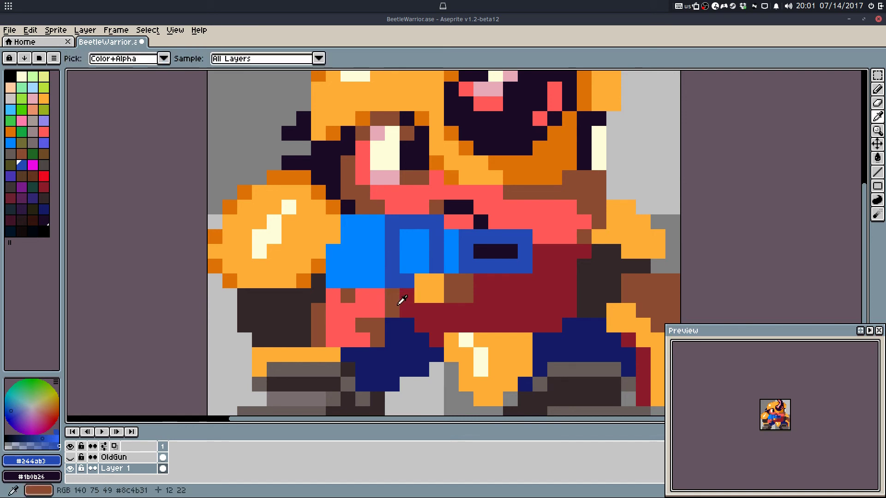
left_click(396, 301, "alt")
key("ctrl+z")
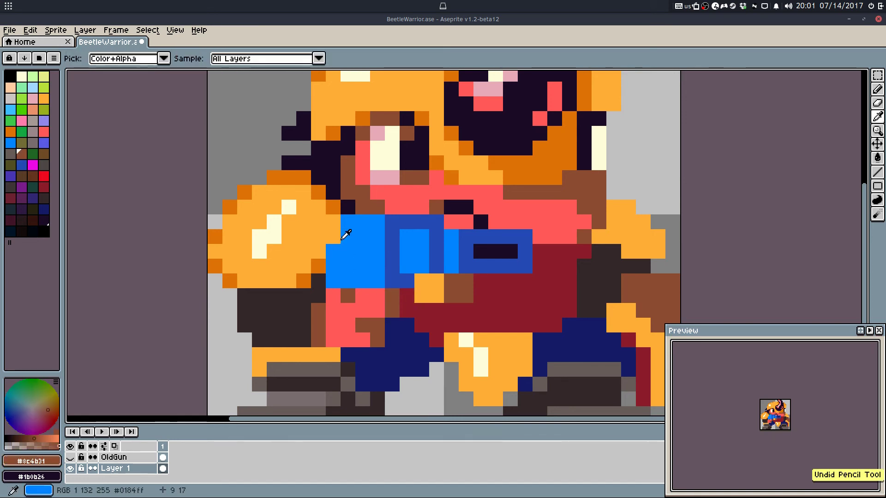
Step: Darken the gun's upper rear corner beside the gold shoulder pad with two #244ab3 pixels
left_click(347, 236, "alt")
left_click(334, 237)
left_click(391, 235, "alt")
left_click(348, 222)
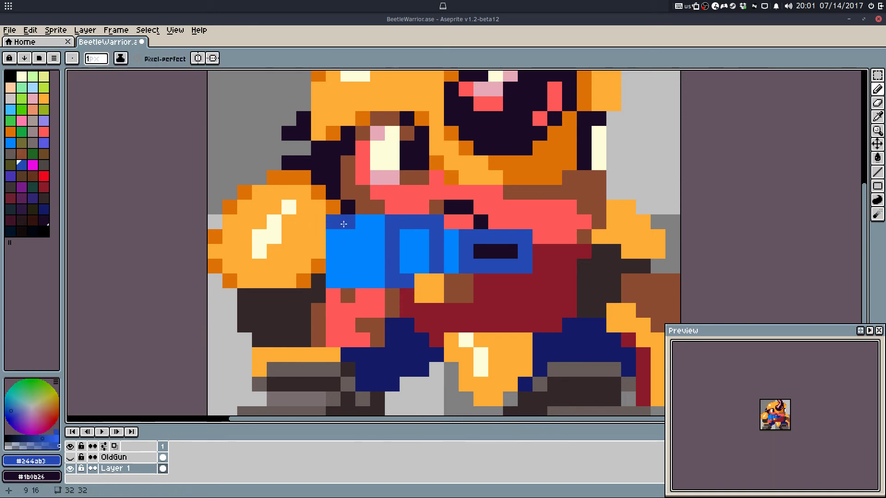
left_click(333, 237)
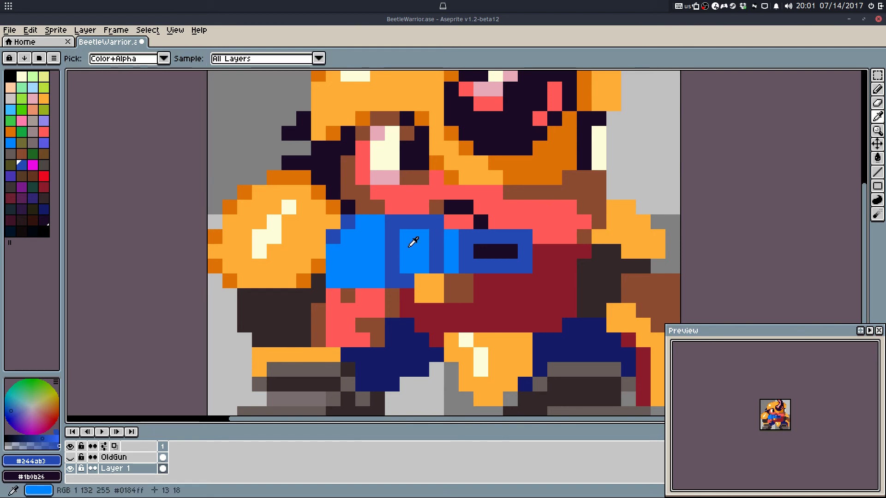
Step: Connect the gun's two bright blue sections by painting #0184ff over the dark band between them, and save
left_click(415, 241, "alt")
left_click_drag(392, 249, 393, 260)
scroll(414, 238, "down", 3)
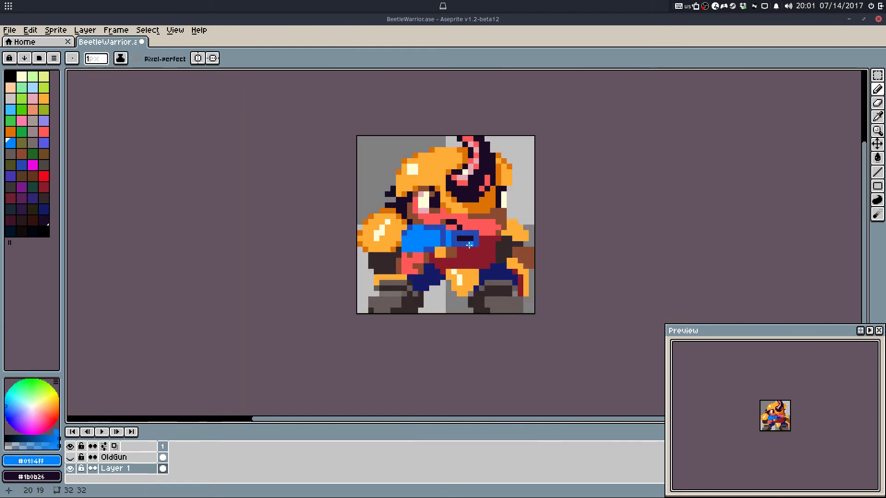
key("ctrl+z")
key("ctrl+z")
key("ctrl+y")
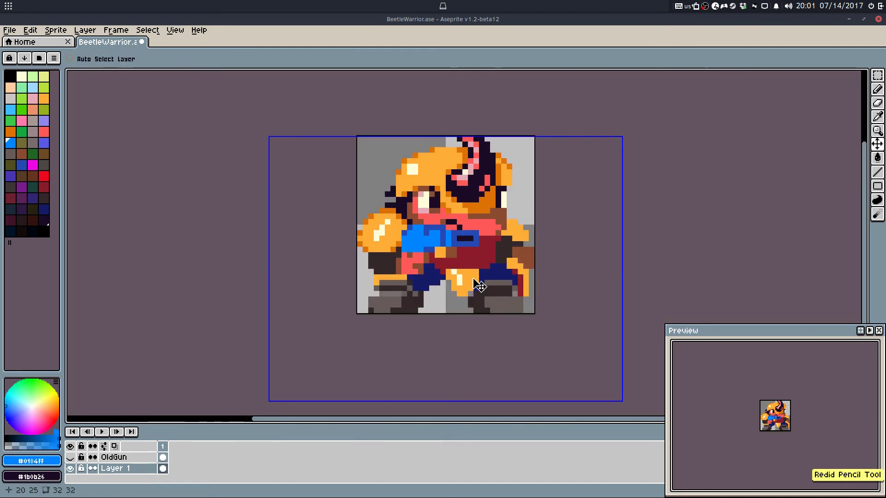
key("ctrl+s")
Step: Shade the rear of the gun with a stepped diagonal line of #244ab3 pixels and save the sprite
scroll(408, 241, "up", 4)
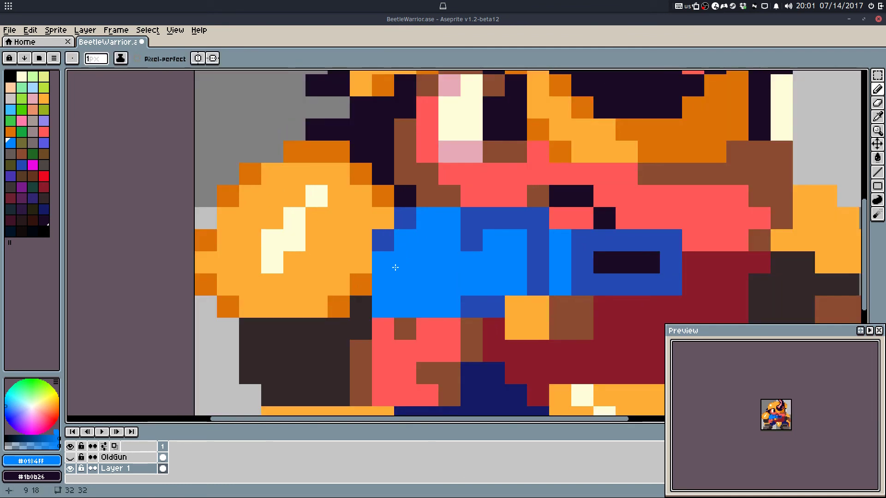
left_click(386, 244, "alt")
left_click(387, 278)
key("ctrl+z")
key("z")
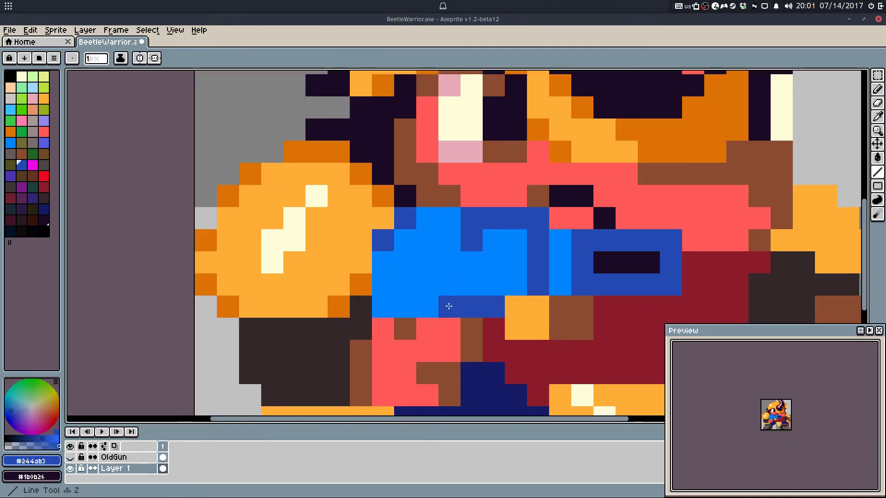
left_click_drag(427, 285, 409, 272)
left_click_drag(386, 243, 445, 245)
scroll(511, 245, "down", 3)
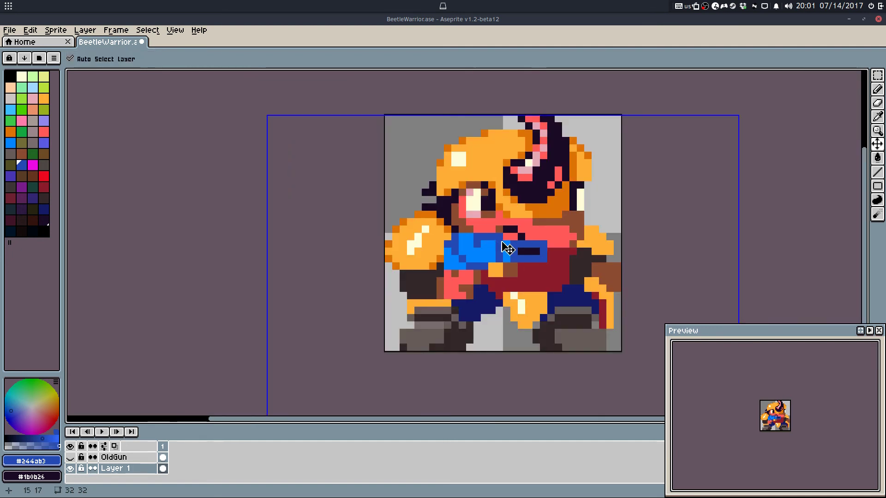
key("ctrl+s")
Step: Try to lighten the brown jaw shadow below the far eye with #ff5959 pixels
key("i")
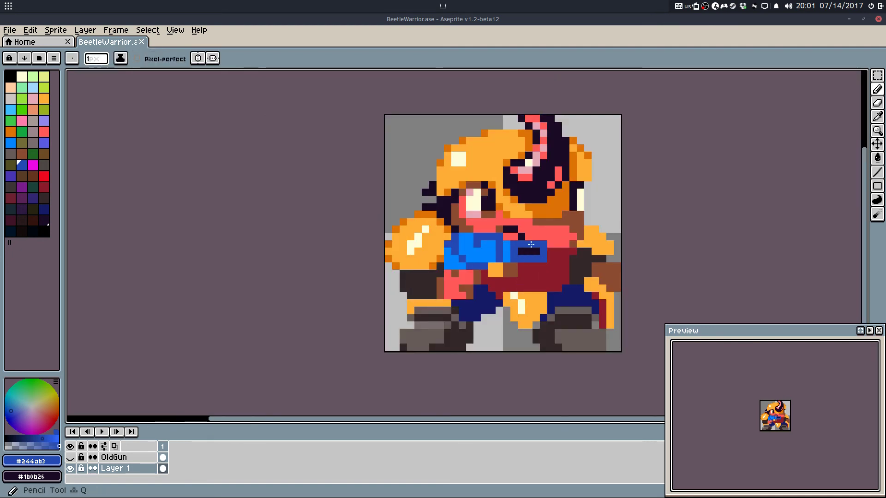
scroll(551, 221, "up", 3)
left_click(614, 269, "alt")
left_click(619, 250)
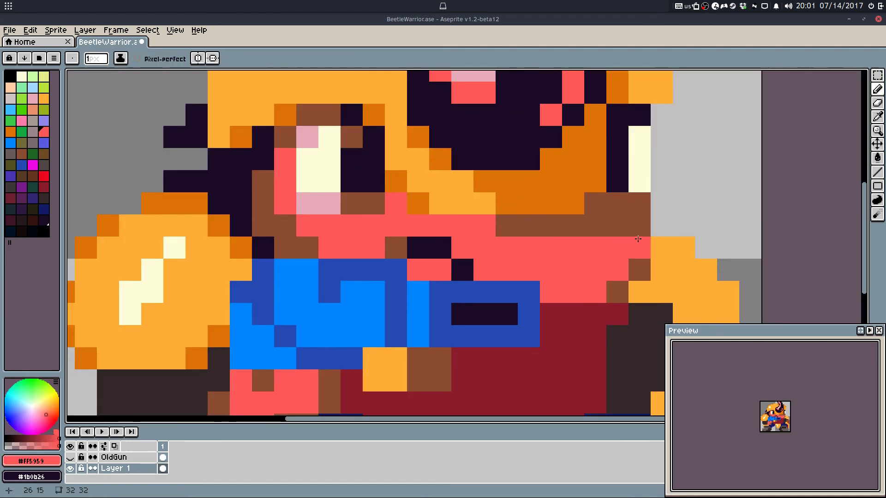
left_click(617, 224)
scroll(607, 241, "down", 3)
key("v")
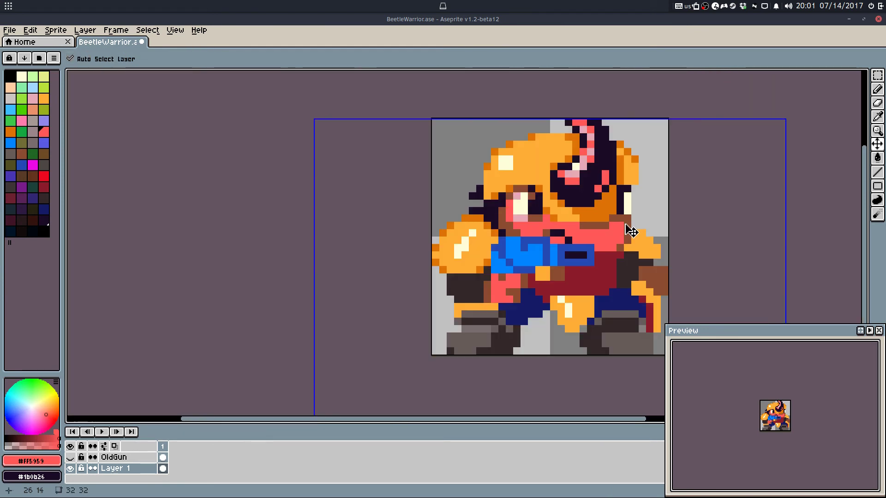
key("ctrl+z")
key("ctrl+z")
key("ctrl+z")
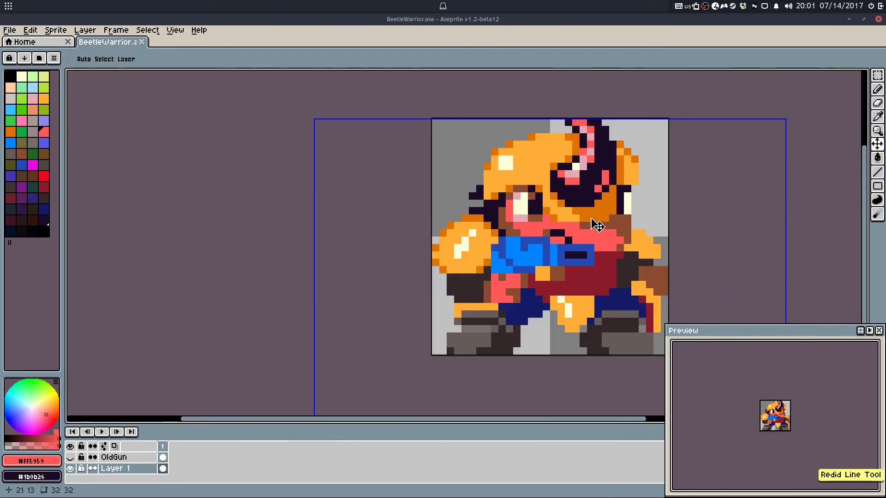
key("ctrl+s")
Step: Try to fill the gap between the dark hair spikes behind the helmet with #1b0b26
key("b")
scroll(480, 198, "up", 3)
left_click(482, 198, "alt")
mouse_move(482, 207)
left_mouse_down()
mouse_move(441, 225)
mouse_move(416, 253)
left_mouse_up()
key("ctrl+z")
left_click_drag(419, 210, 410, 254)
scroll(495, 253, "down", 4)
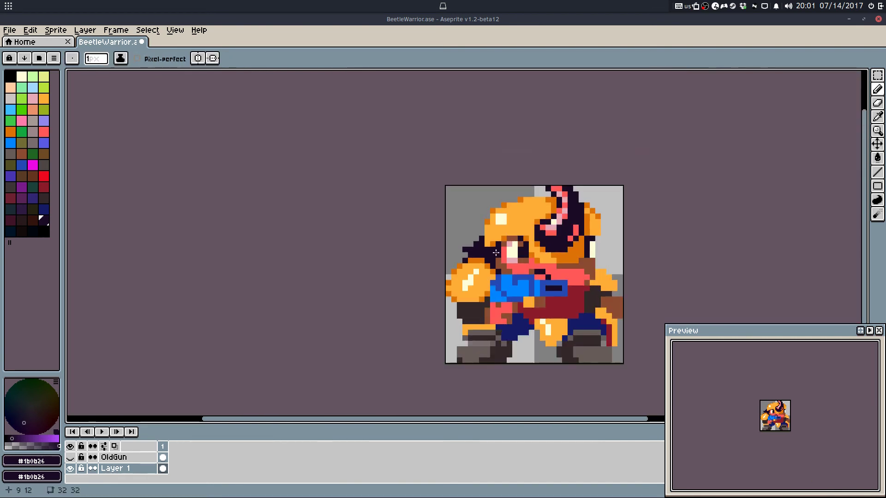
scroll(506, 243, "up", 3)
key("ctrl+z")
key("ctrl+z")
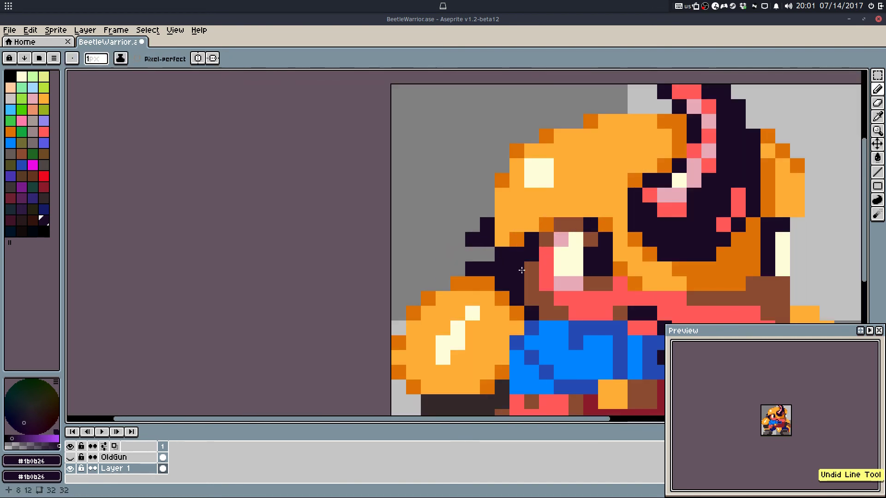
key("ctrl+y")
scroll(578, 268, "down", 1)
scroll(323, 208, "up", 1)
Step: Try erasing the lower hair spike and the dark neck pixels behind the face, restoring them before saving
key("e")
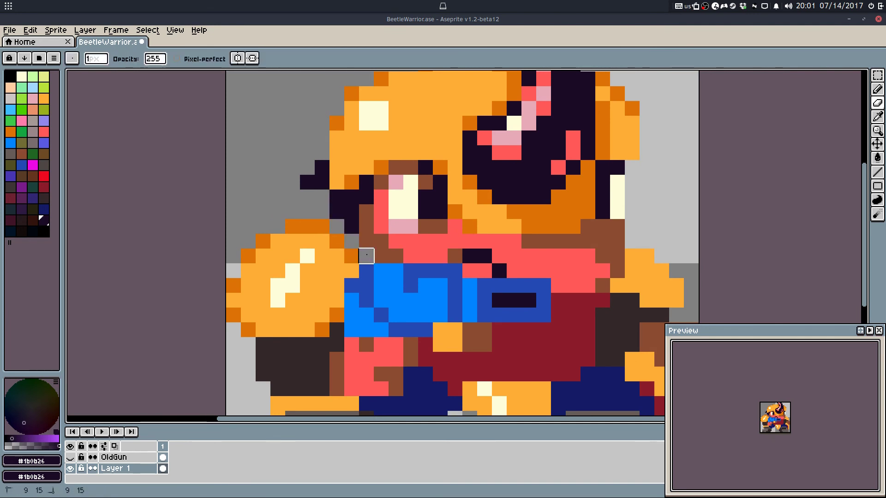
scroll(378, 194, "down", 2)
key("ctrl+z")
key("ctrl+z")
key("ctrl+y")
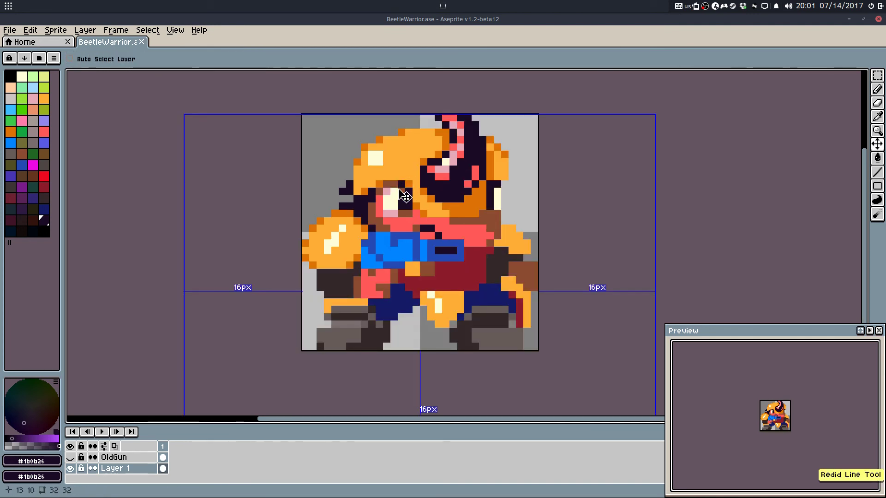
key("ctrl+s")
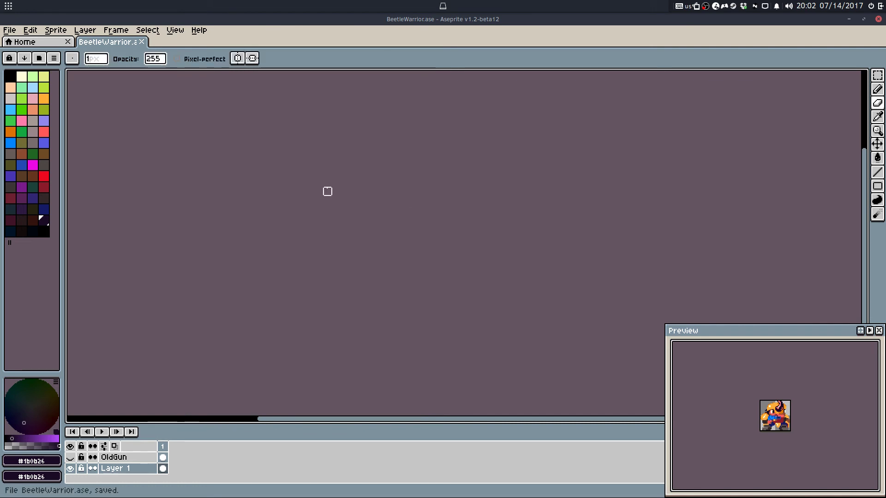
scroll(410, 186, "up", 1)
mouse_move(352, 201)
left_mouse_down()
mouse_move(337, 257)
mouse_move(327, 216)
mouse_move(339, 184)
left_mouse_up()
left_click(330, 262, "alt")
key("f")
left_click(328, 294)
key("q")
key("ctrl+d")
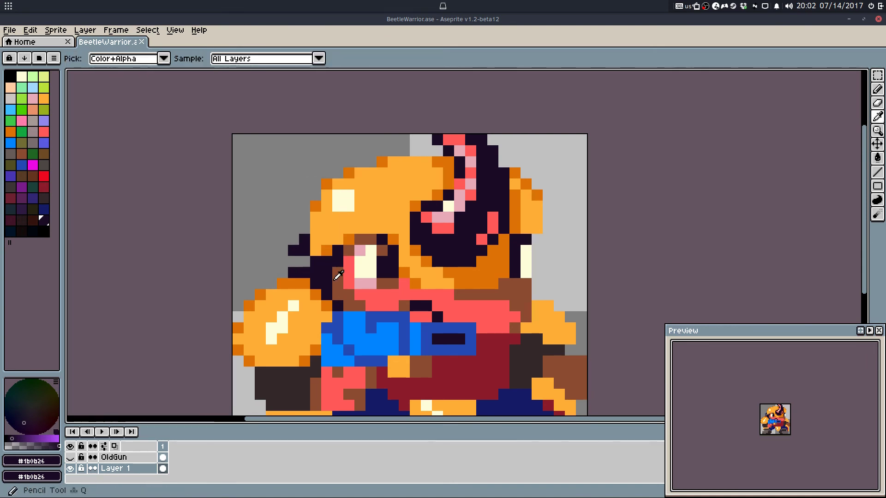
Step: Erase the lower dark hair spike and recolor the dark hair beside the near eye with brown #8c4b31
left_click(333, 273, "alt")
key("e")
mouse_move(315, 273)
left_mouse_down()
mouse_move(315, 261)
mouse_move(330, 283)
left_mouse_up()
key("b")
key("ctrl+z")
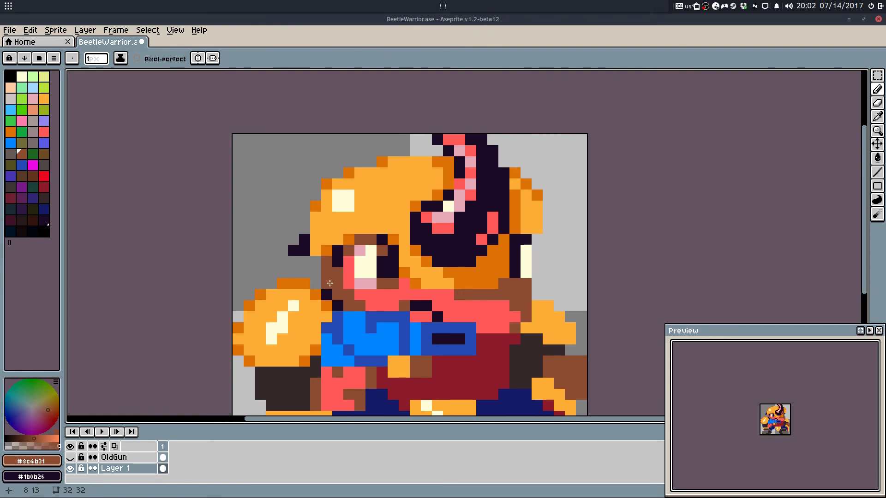
Step: Delete the dark hair spike in front of the helmet along with the helmet's adjoining front edge
key("m")
left_click_drag(280, 265, 324, 195)
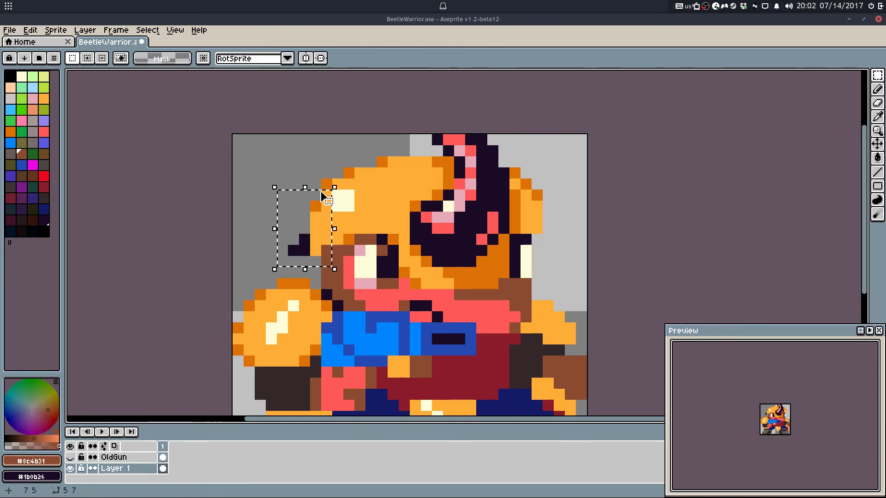
key("Delete")
Step: Erase the front half of the orange helmet above the near eye with a large eraser
key("e")
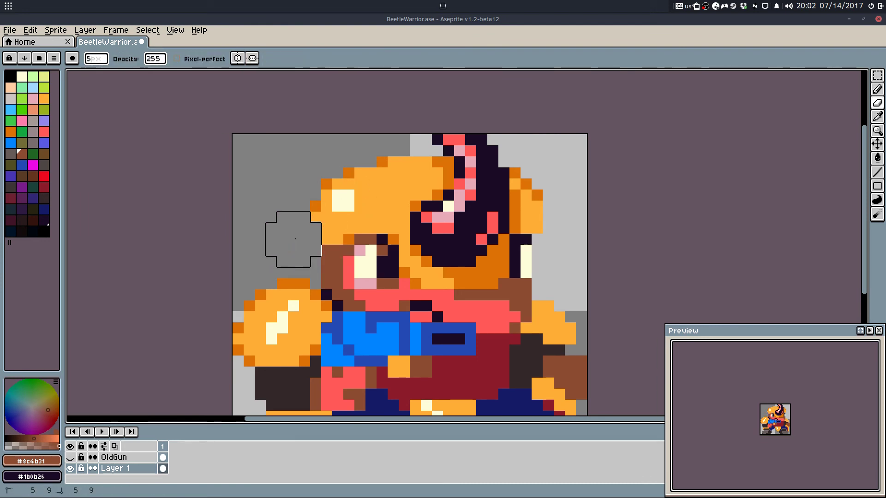
mouse_move(296, 239)
left_mouse_down()
mouse_move(311, 208)
mouse_move(340, 202)
mouse_move(338, 215)
mouse_move(341, 199)
mouse_move(376, 194)
left_mouse_up()
key("b")
left_click(372, 195)
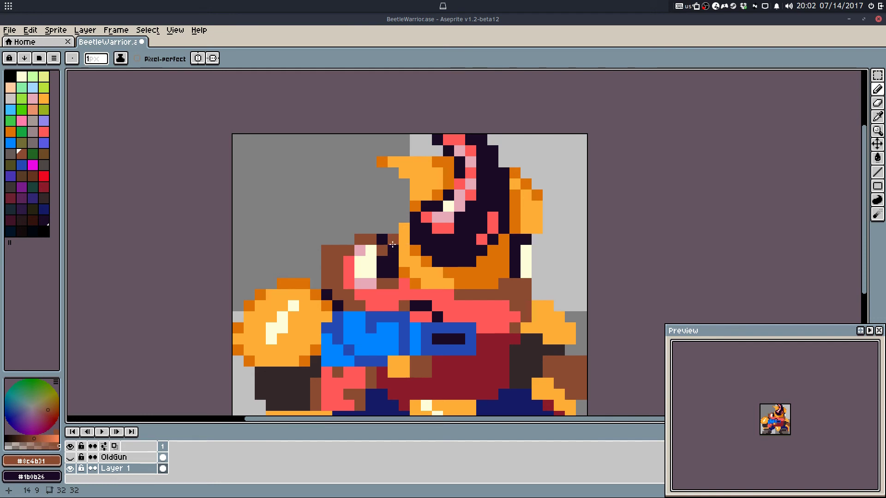
key("e")
key("b")
key("e")
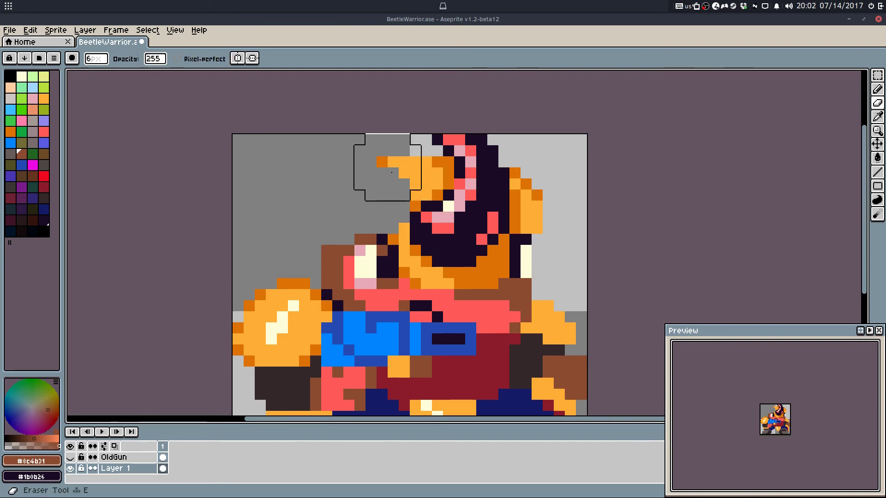
Step: Clear the rest of the orange helmet crown in front of the horn
mouse_move(395, 183)
left_mouse_down()
mouse_move(467, 181)
mouse_move(415, 206)
mouse_move(437, 197)
mouse_move(349, 150)
left_mouse_up()
key("b")
key("ctrl+z")
key("m")
key("Delete")
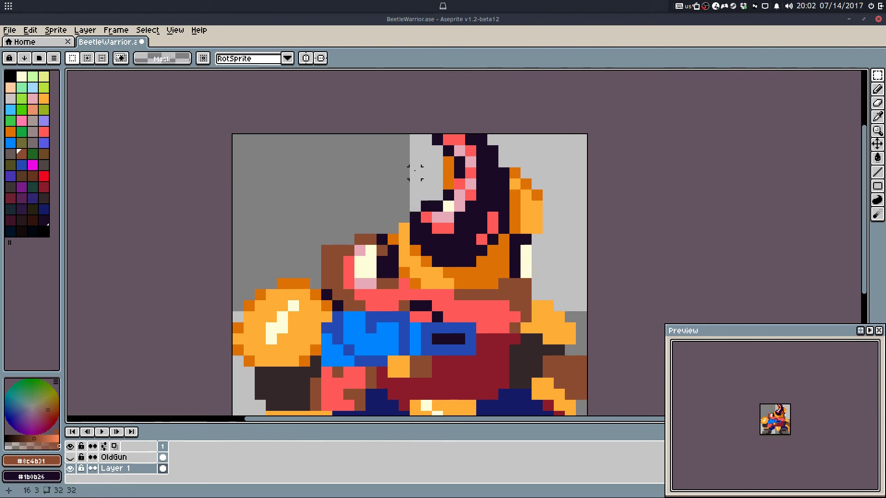
Step: Remove the orange helmet parts behind and beneath the horn
key("e")
key("m")
mouse_move(505, 153)
left_mouse_down()
mouse_move(547, 228)
mouse_move(504, 250)
mouse_move(493, 283)
mouse_move(481, 261)
mouse_move(493, 250)
mouse_move(493, 272)
mouse_move(504, 272)
mouse_move(504, 240)
mouse_move(481, 283)
mouse_move(492, 272)
mouse_move(493, 283)
mouse_move(459, 284)
left_mouse_up()
key("Delete")
key("e")
key("ctrl+z")
mouse_move(404, 272)
left_mouse_down()
mouse_move(416, 251)
mouse_move(427, 262)
mouse_move(404, 261)
mouse_move(404, 240)
left_mouse_up()
key("ctrl+z")
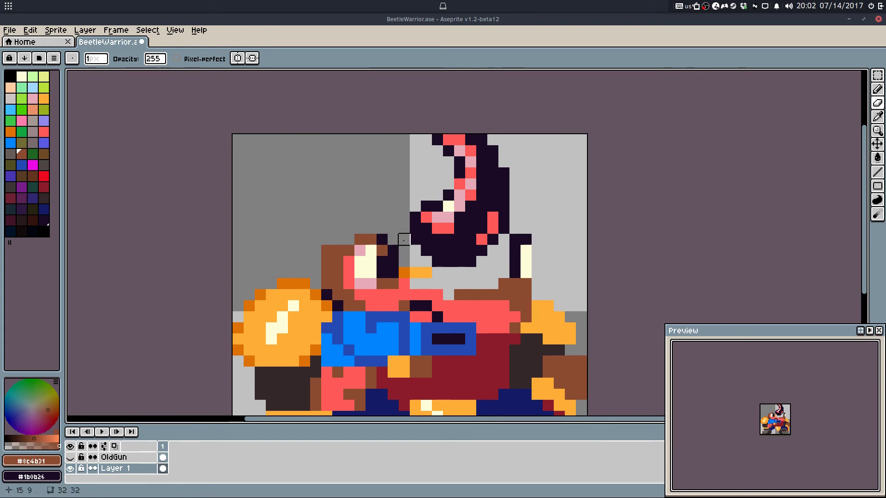
Step: Draw a brown #8c4b31 face edge between the near eye and the horn base
key("b")
left_click(445, 296, "alt")
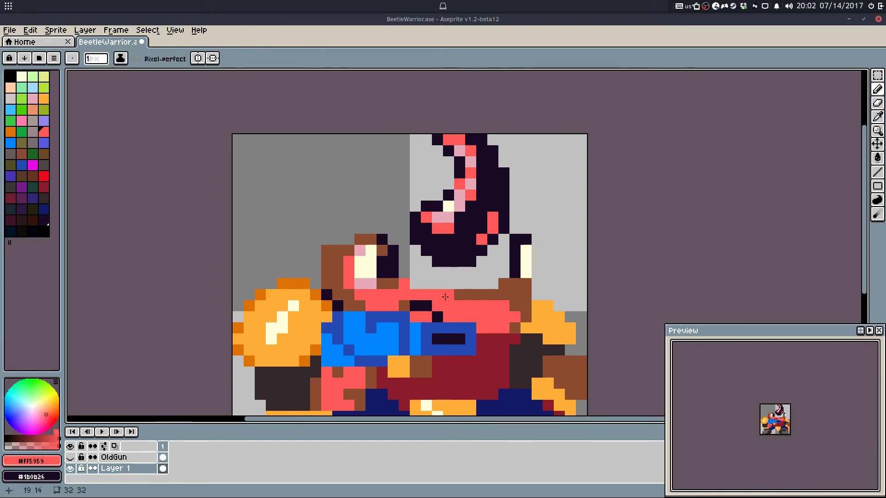
left_click(479, 294, "alt")
left_click_drag(404, 262, 411, 245)
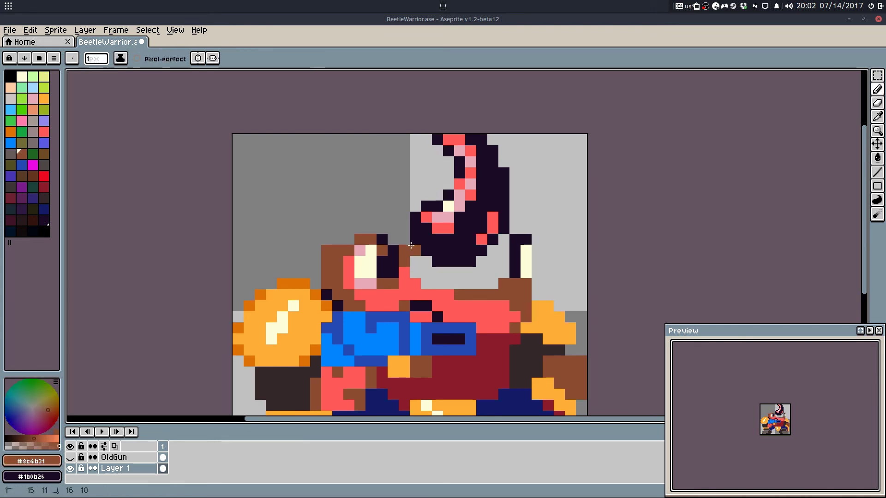
Step: Try filling the empty area beneath the horn with brown #8c4b31
key("g")
left_click(427, 265)
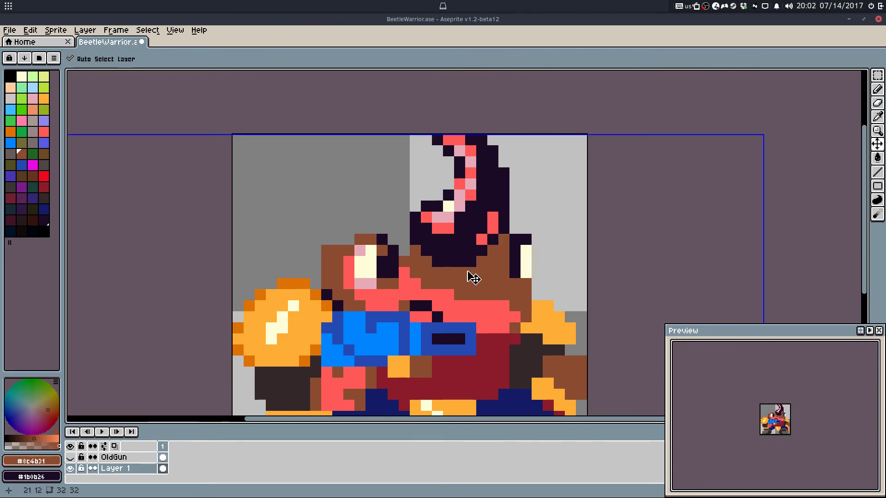
key("ctrl+z")
Step: Fill the empty face area beneath the horn with #ff5959
key("b")
left_click(415, 284, "alt")
mouse_move(418, 282)
left_mouse_down()
mouse_move(469, 294)
mouse_move(448, 294)
mouse_move(508, 286)
mouse_move(497, 279)
mouse_move(442, 285)
mouse_move(493, 275)
mouse_move(507, 257)
mouse_move(458, 278)
mouse_move(500, 261)
left_mouse_up()
left_click(473, 294, "alt")
left_click(465, 303, "alt")
key("g")
left_click(439, 272)
left_click(427, 263)
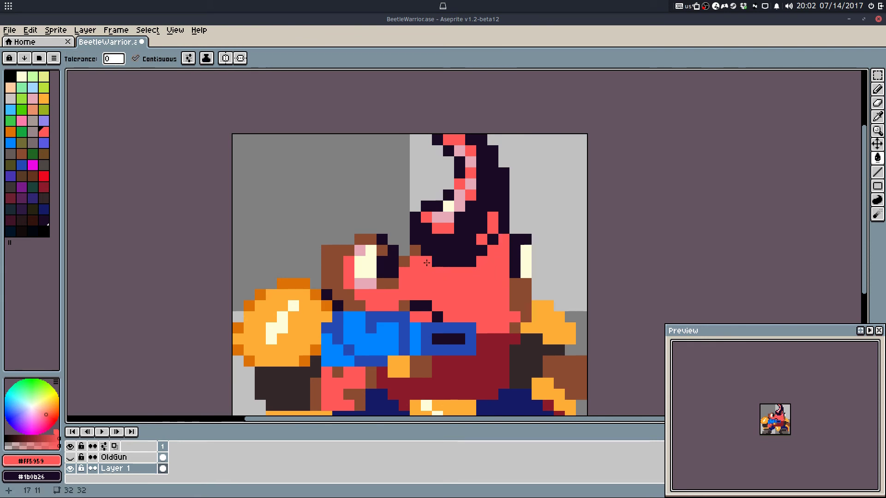
Step: Outline a rounded forehead above the near eye in brown #8c4b31 and fill it in
key("b")
left_click(414, 252, "alt")
mouse_move(405, 251)
left_mouse_down()
mouse_move(390, 233)
mouse_move(360, 228)
mouse_move(371, 218)
left_mouse_up()
key("ctrl+z")
mouse_move(327, 250)
left_mouse_down()
mouse_move(343, 200)
mouse_move(397, 188)
left_mouse_up()
key("g")
left_click(393, 207)
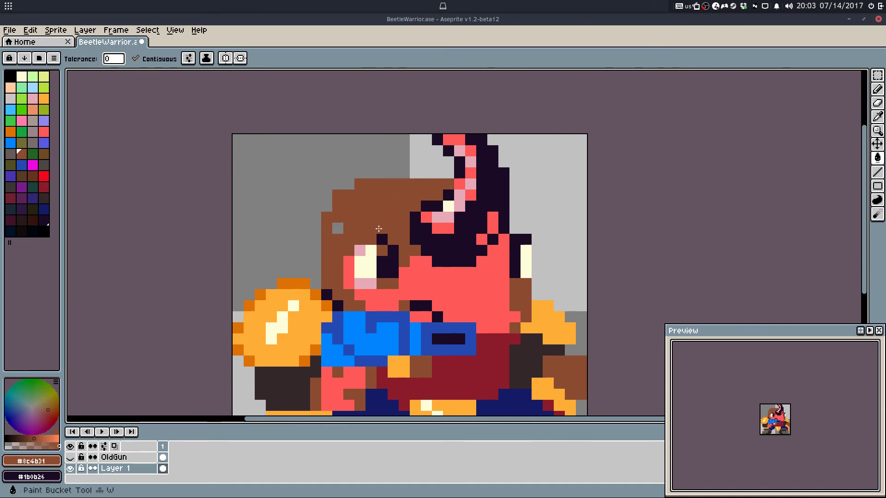
key("q")
left_click(339, 228)
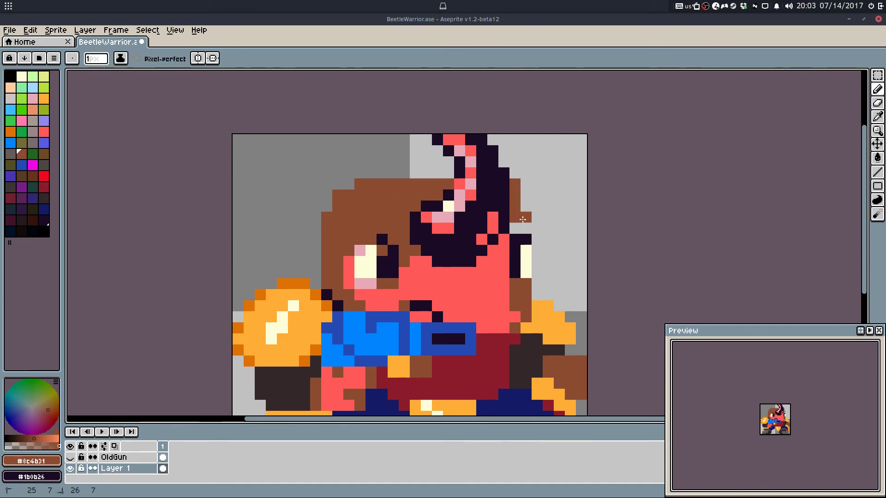
Step: Paint the back of the head behind the horn brown #8c4b31 down to the far eye
left_click(520, 229)
key("e")
key("b")
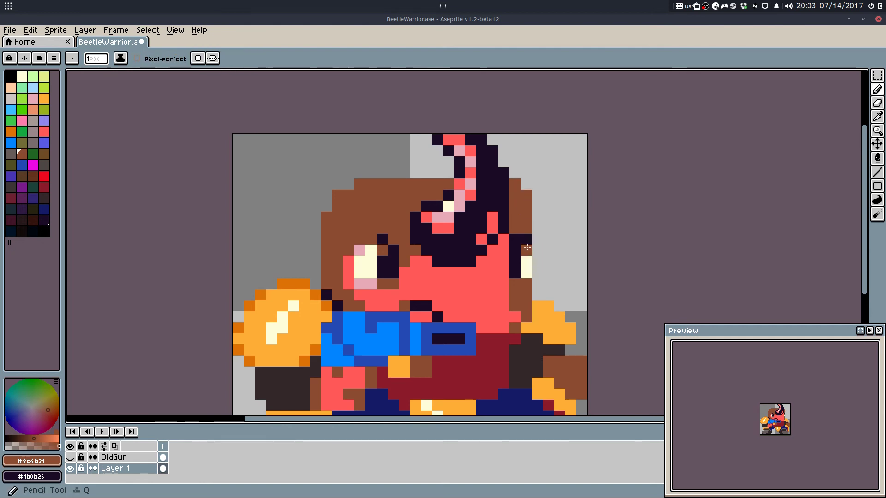
Step: Extend the horn's tip forward along the canvas's upper edge with dark #1b0b26 pixels
scroll(501, 236, "down", 3)
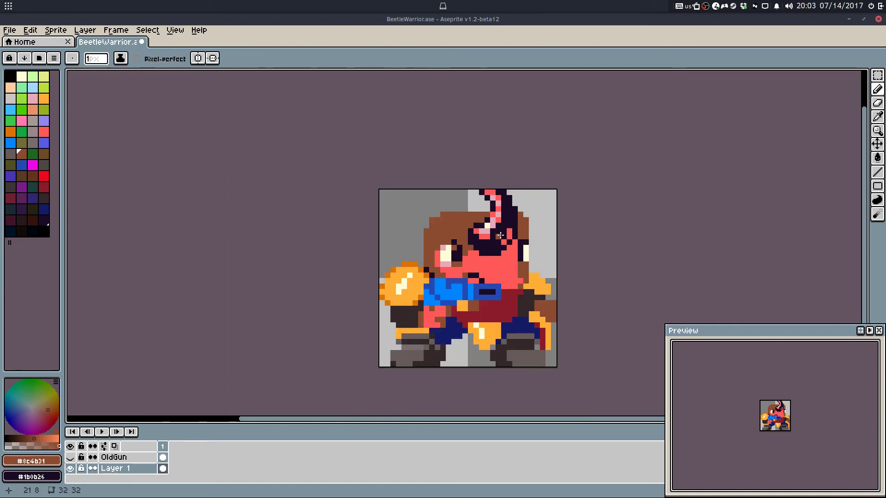
left_click(480, 212, "alt")
left_click(481, 205)
left_click(448, 160)
key("ctrl+z")
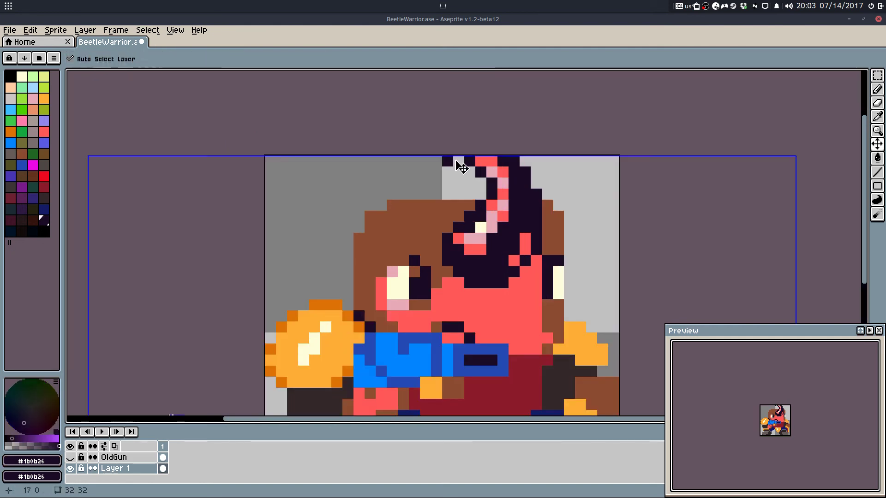
left_click(469, 169)
scroll(492, 209, "down", 4)
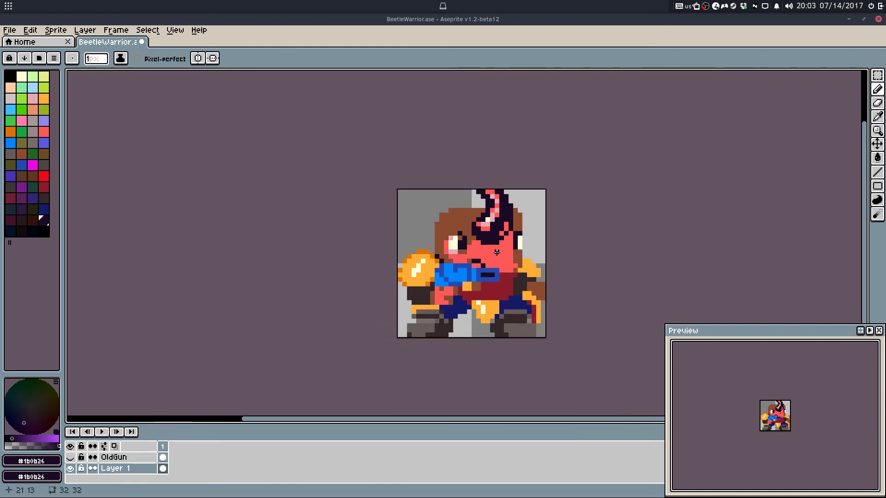
scroll(493, 209, "up", 6)
left_click(451, 170)
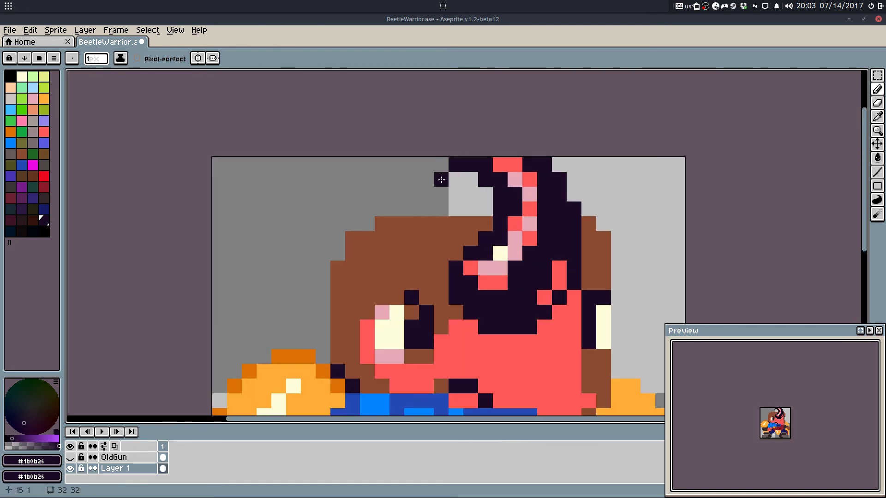
key("ctrl+z")
left_click(453, 180)
left_click(442, 180)
left_click(455, 166)
Step: Erase corner pixels along the horn's back edge and the stray dark pixels below its tip
key("e")
left_click(542, 165)
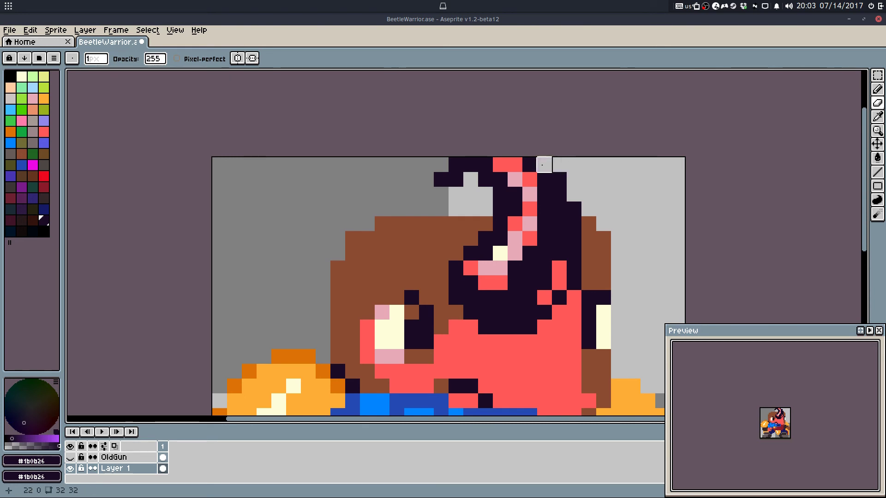
left_click(558, 179)
left_click(454, 179)
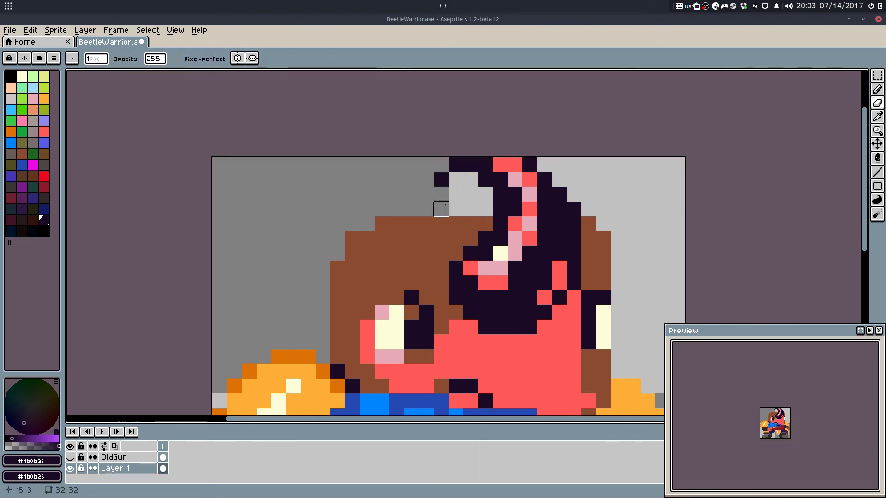
left_click(442, 179)
left_click(578, 212)
scroll(604, 257, "down", 4)
Step: Widen the far eye's dark area with #1b0b26 and add a dark pixel above the near eye
key("b")
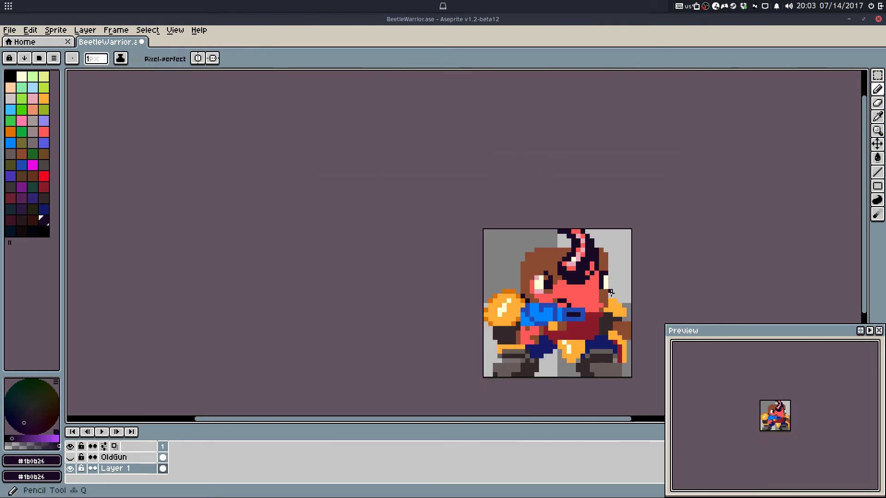
scroll(612, 300, "up", 4)
left_click(588, 260, "alt")
left_click(589, 207, "alt")
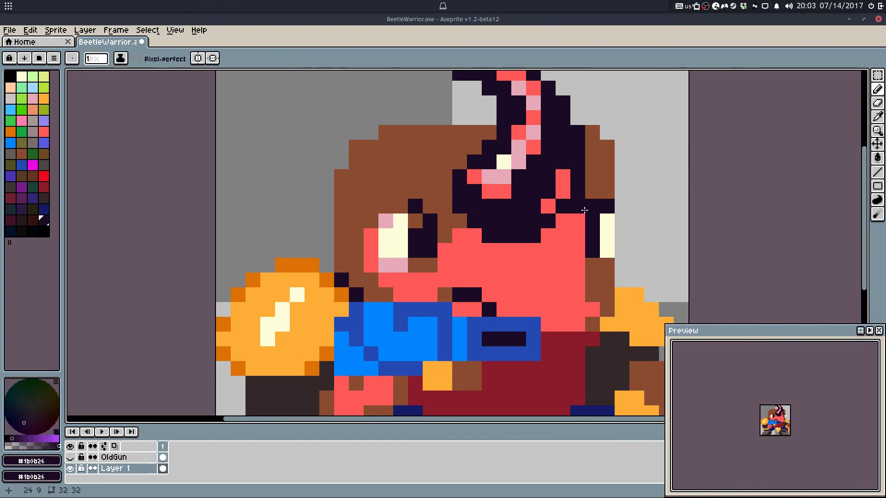
left_click_drag(584, 209, 578, 246)
left_click(597, 188, "alt")
left_click(572, 204)
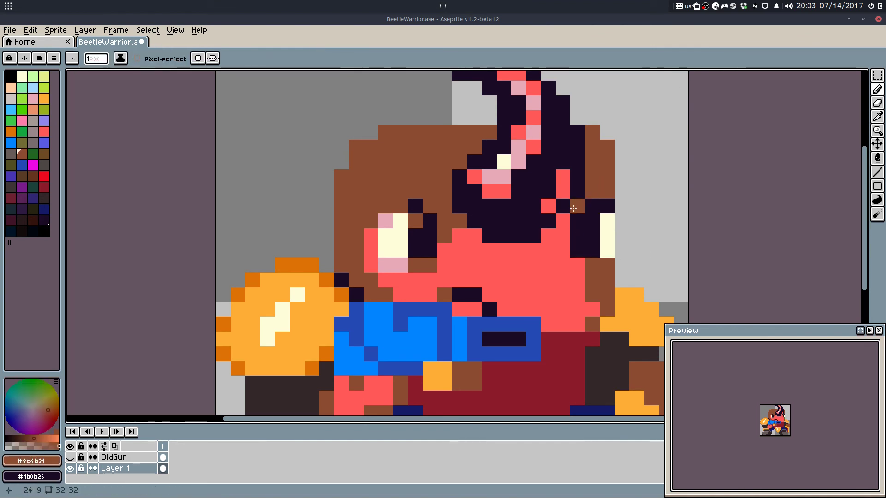
left_click(415, 206, "alt")
scroll(489, 299, "down", 3)
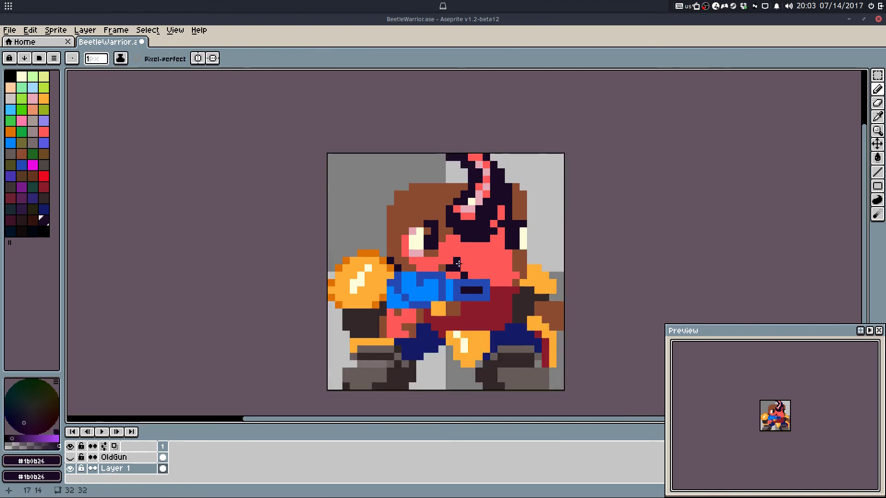
scroll(489, 299, "up", 2)
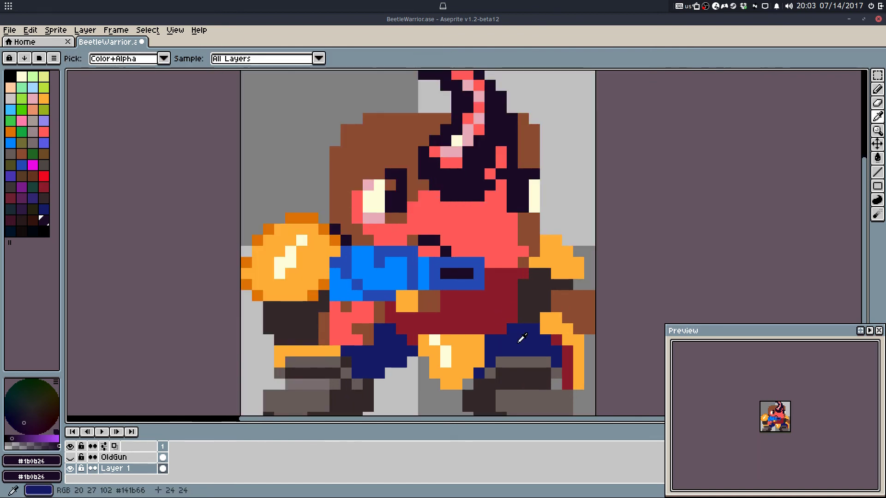
Step: Outline a band across the top of the forehead in blue #0184ff and fill it in
left_click(514, 336, "alt")
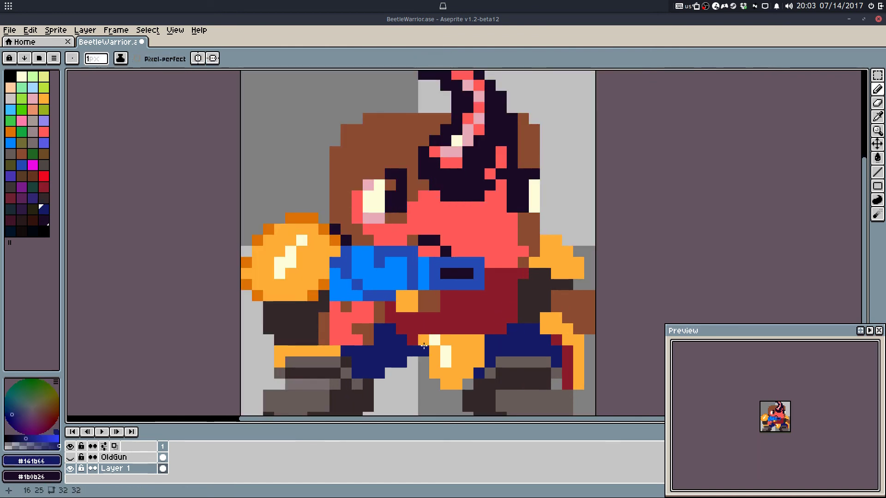
left_click(383, 272, "alt")
scroll(317, 247, "up", 2)
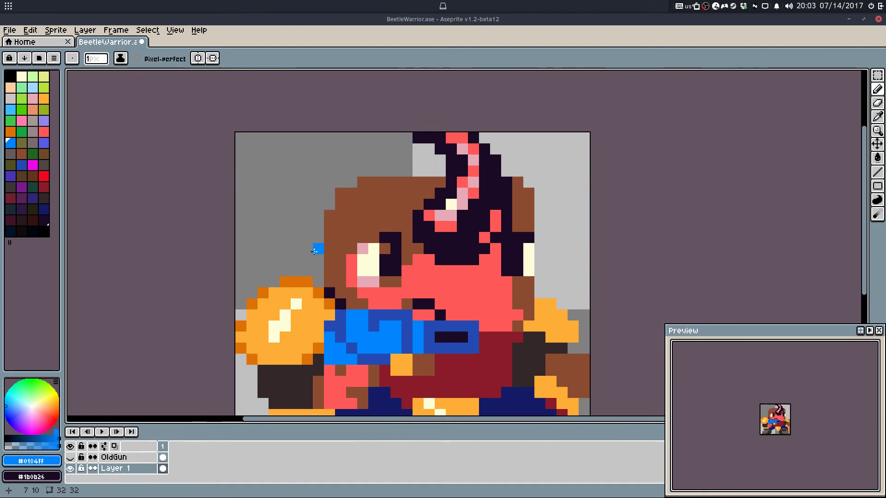
mouse_move(350, 211)
left_mouse_down()
mouse_move(362, 195)
mouse_move(366, 228)
mouse_move(357, 211)
mouse_move(378, 168)
mouse_move(442, 155)
mouse_move(424, 150)
mouse_move(487, 148)
left_mouse_up()
scroll(379, 169, "down", 1)
key("g")
left_click(395, 151)
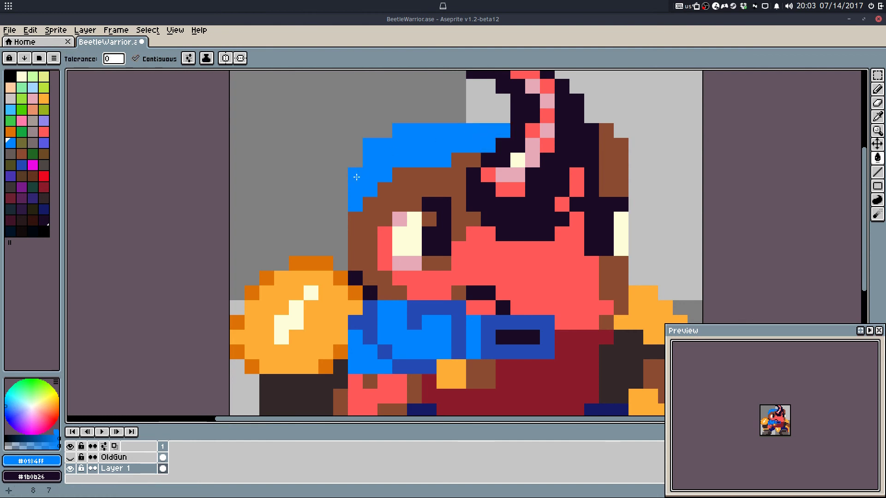
Step: Continue the blue #0184ff band behind the horn down to the far eye
key("b")
mouse_move(608, 133)
left_mouse_down()
mouse_move(618, 163)
mouse_move(608, 157)
mouse_move(621, 172)
mouse_move(636, 164)
mouse_move(638, 205)
left_mouse_up()
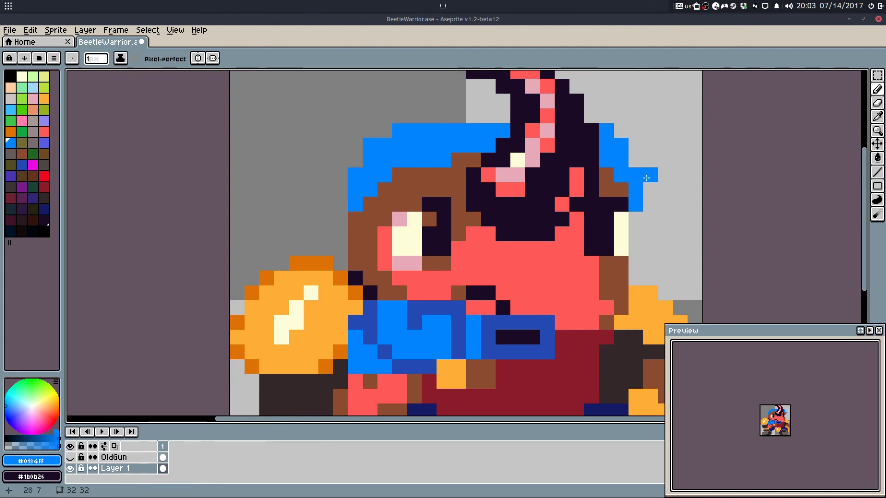
scroll(660, 141, "down", 5)
key("ctrl+z")
scroll(604, 148, "up", 5)
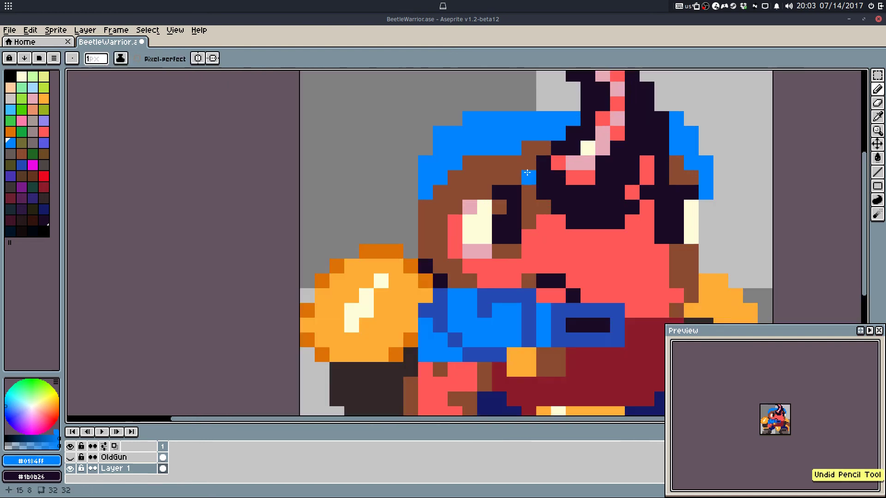
Step: Extend the blue #0184ff shape forward past the face and upward over the crown
left_click_drag(441, 190, 440, 224)
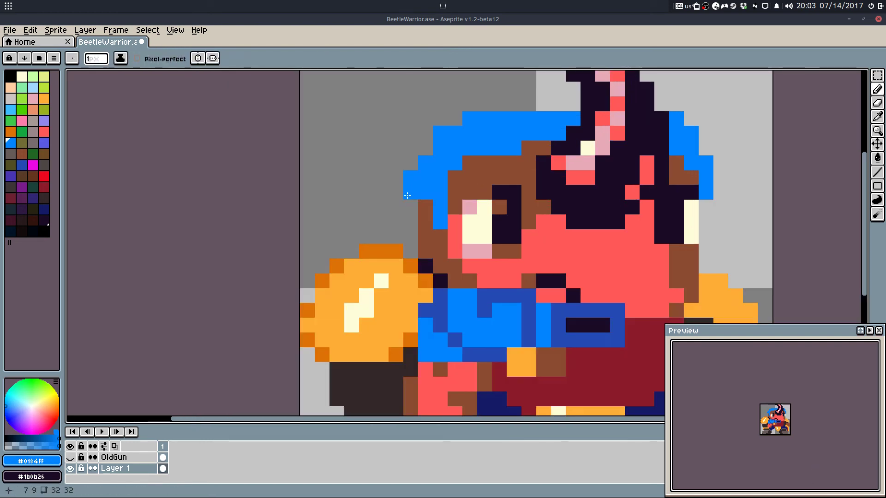
mouse_move(407, 196)
left_mouse_down()
mouse_move(399, 203)
mouse_move(436, 133)
mouse_move(395, 171)
left_mouse_up()
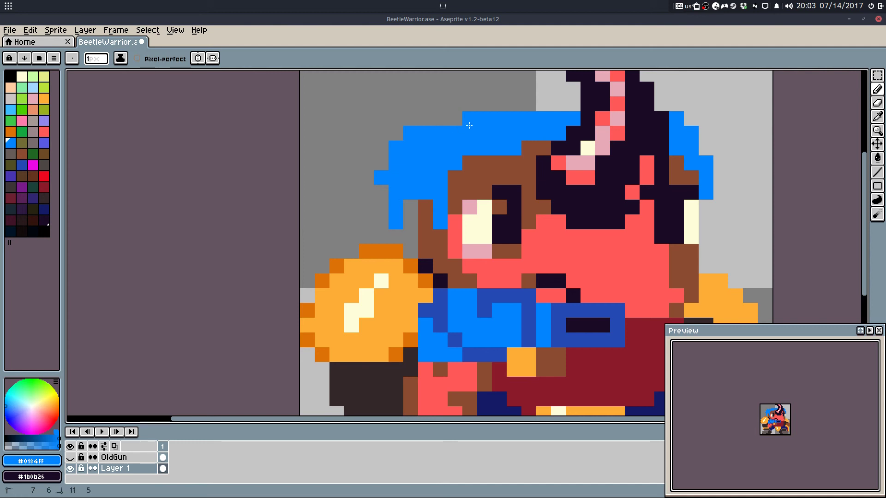
left_click_drag(425, 119, 483, 107)
mouse_move(498, 104)
left_mouse_down()
mouse_move(584, 103)
mouse_move(463, 106)
left_mouse_up()
key("ctrl+z")
Step: Rework the front edge of the blue head shape, extending it down to the orange shoulder pad
left_click(381, 193)
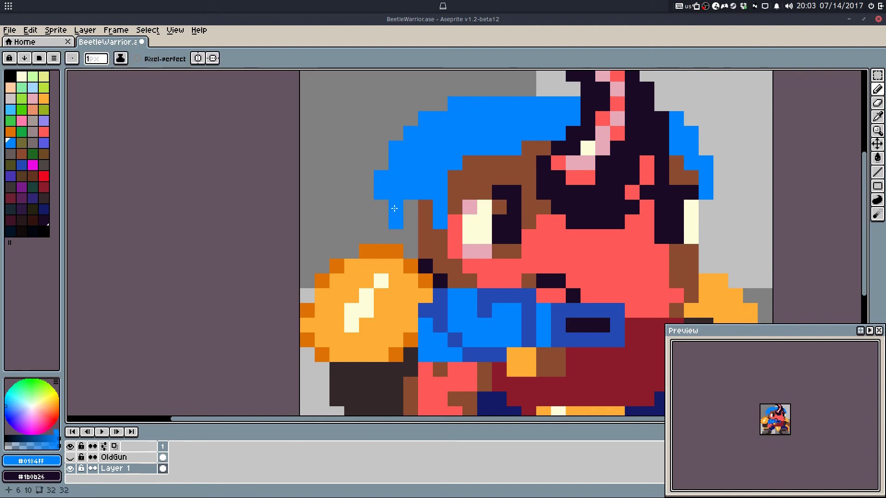
key("ctrl+z")
left_click(382, 169)
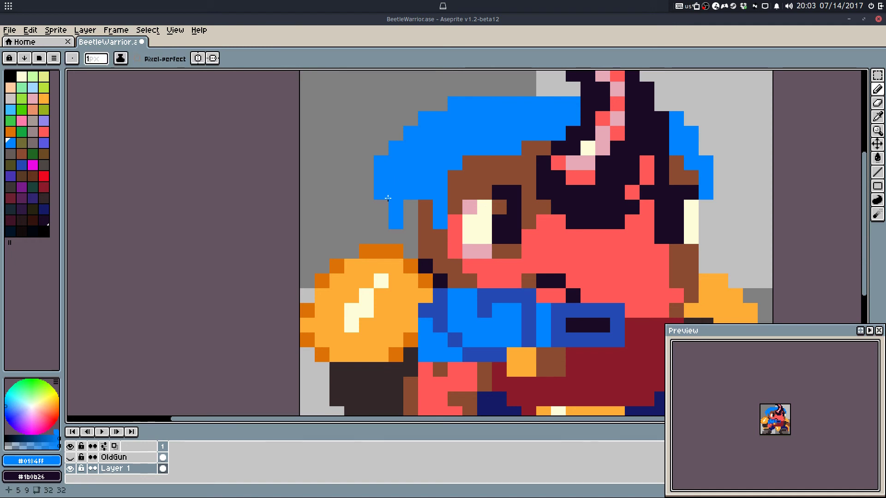
key("ctrl+z")
key("ctrl+z")
key("ctrl+z")
key("ctrl+z")
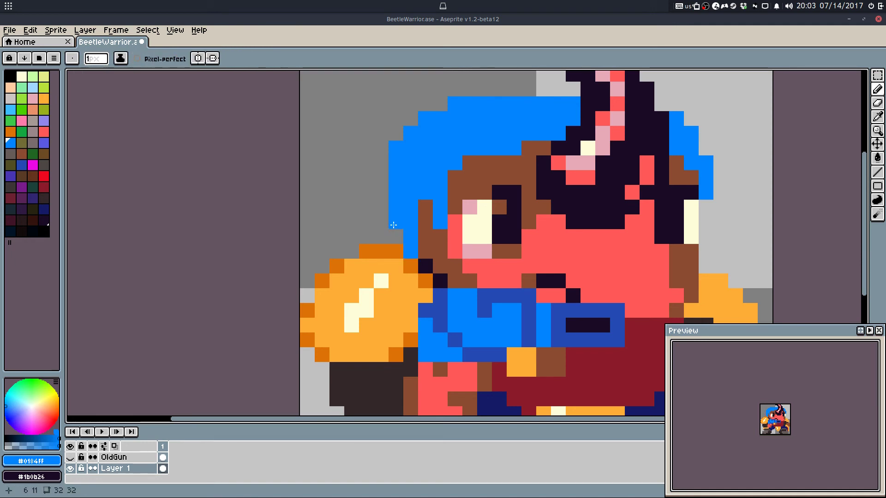
left_click_drag(382, 194, 382, 201)
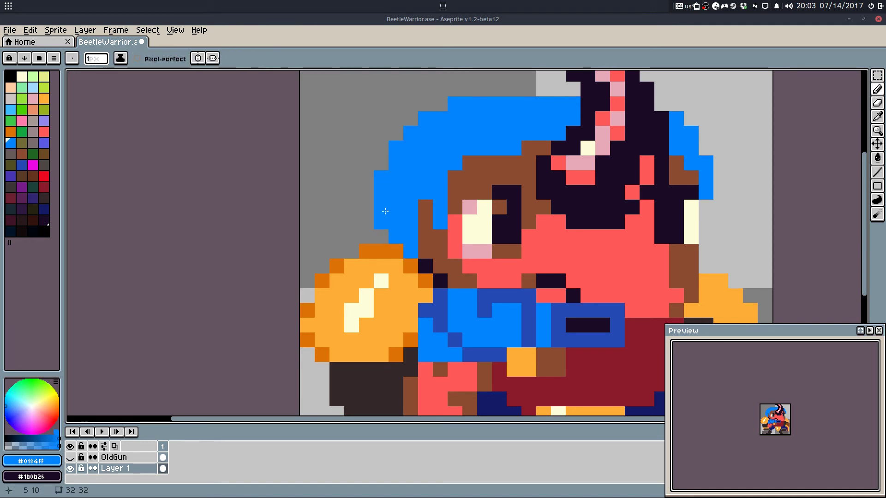
Step: Round out the upper back outline of the hair with extra blue #0184ff pixels
left_click(384, 162)
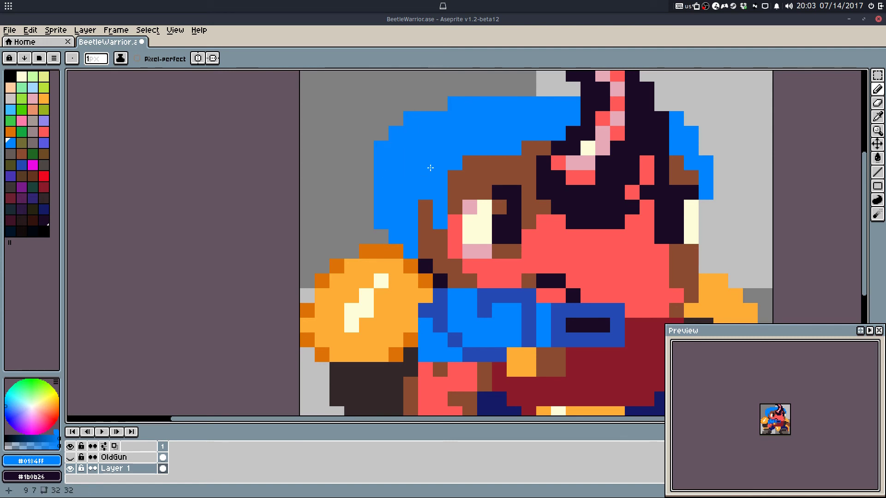
left_click(441, 106)
Step: Paint a red #ff5959 highlight above the near eye and a dark #1b0b26 lash line along its upper edge
left_click(529, 236, "alt")
mouse_move(529, 222)
left_mouse_down()
mouse_move(527, 193)
mouse_move(528, 206)
mouse_move(509, 182)
mouse_move(485, 174)
mouse_move(463, 193)
mouse_move(530, 197)
mouse_move(519, 221)
mouse_move(507, 196)
mouse_move(462, 195)
left_mouse_up()
left_click(514, 221, "alt")
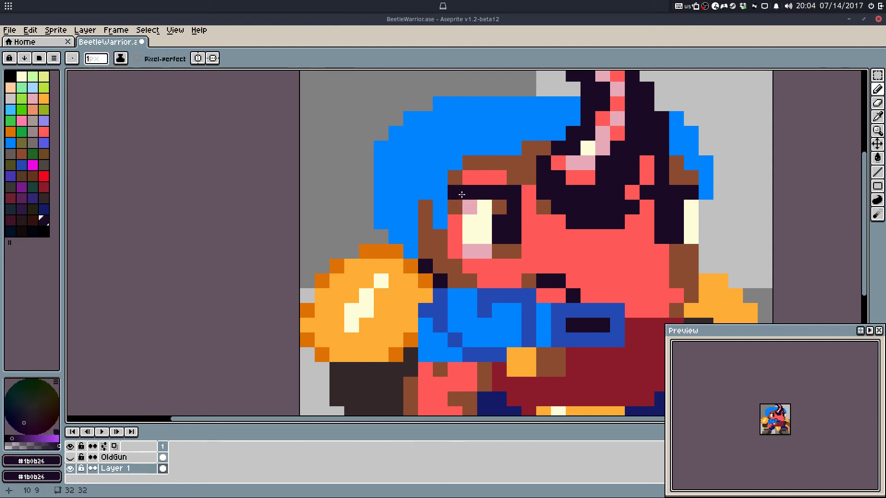
key("ctrl+z")
left_click(458, 220, "alt")
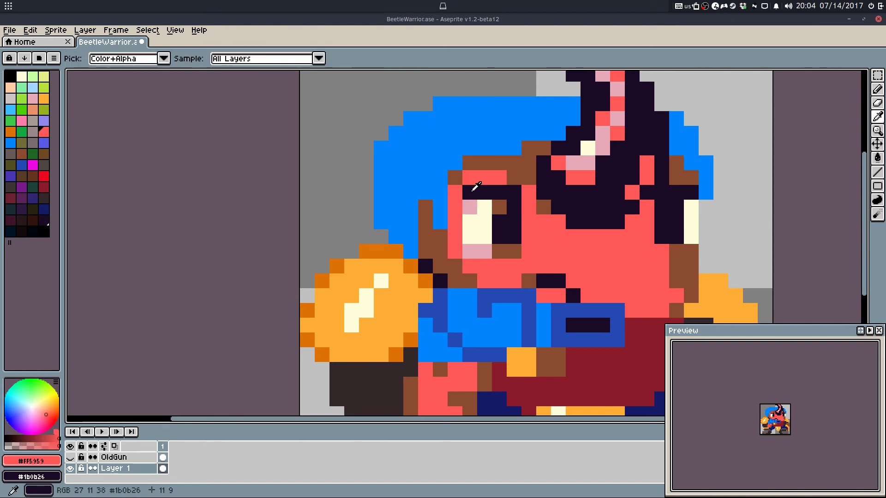
left_click(473, 190, "alt")
left_click(456, 206)
left_click(528, 208)
Step: Lengthen the far eye downward in dark and cream #fffdd9, shading the top and bottom of its white in pink
left_click_drag(611, 245, 581, 249)
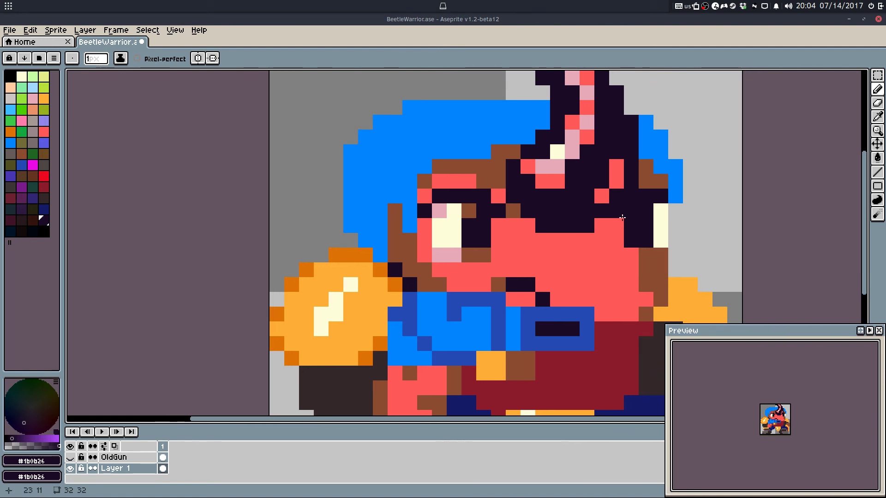
left_click(660, 237, "alt")
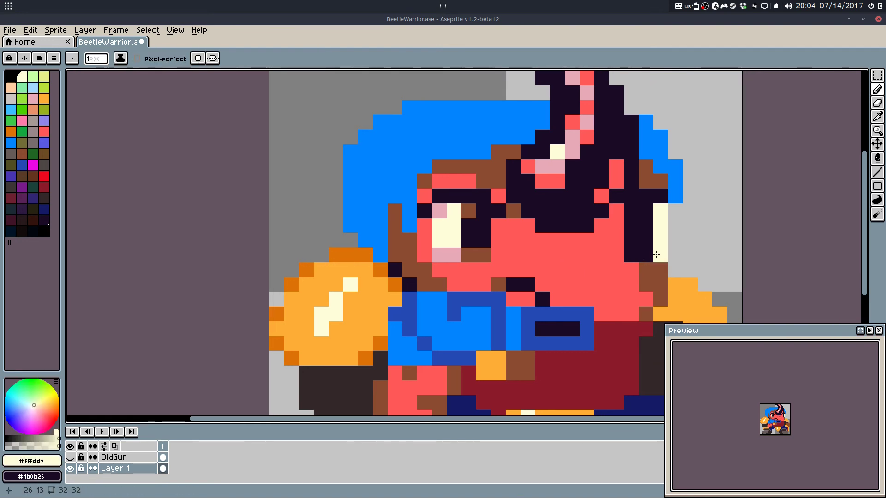
left_click(448, 249, "alt")
left_click(661, 255)
left_click(661, 211)
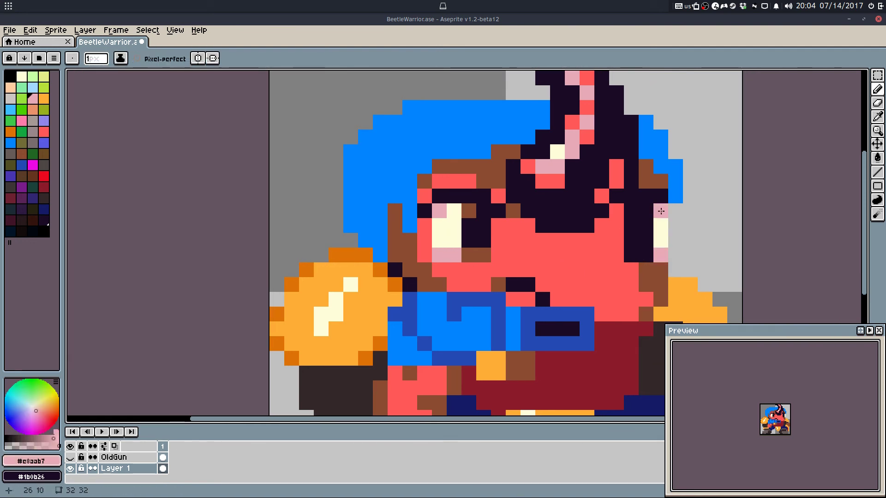
left_click(635, 309)
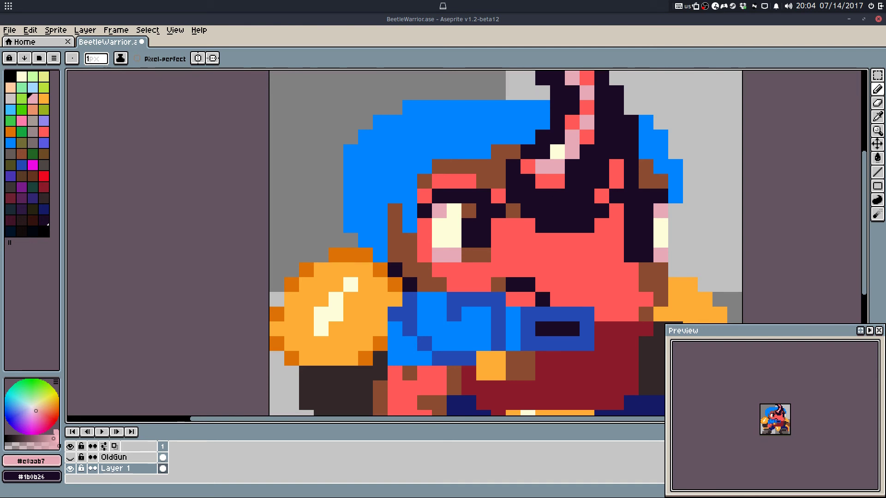
Step: Raise the crown of the hair with a row of blue #0184ff and extend its upper back corner
left_click_drag(690, 182, 657, 193)
key("e")
key("b")
left_click(611, 133, "alt")
left_click(598, 119)
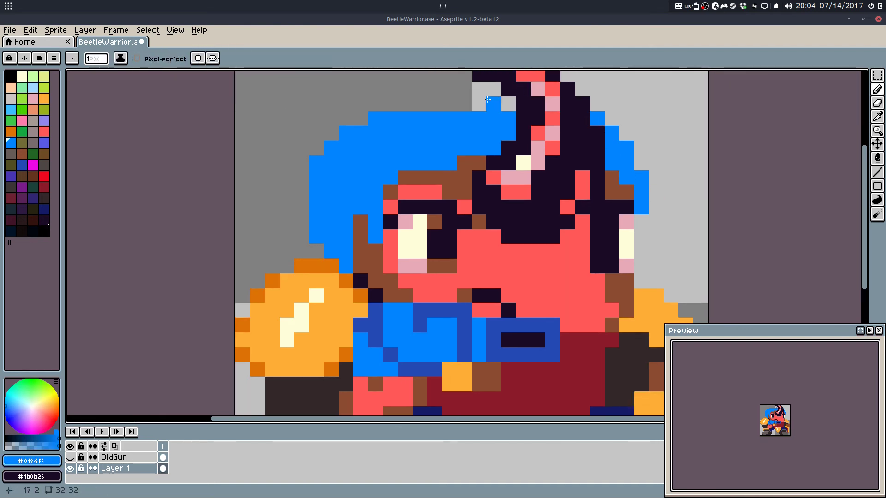
mouse_move(487, 99)
left_mouse_down()
mouse_move(419, 98)
mouse_move(504, 103)
mouse_move(386, 104)
left_mouse_up()
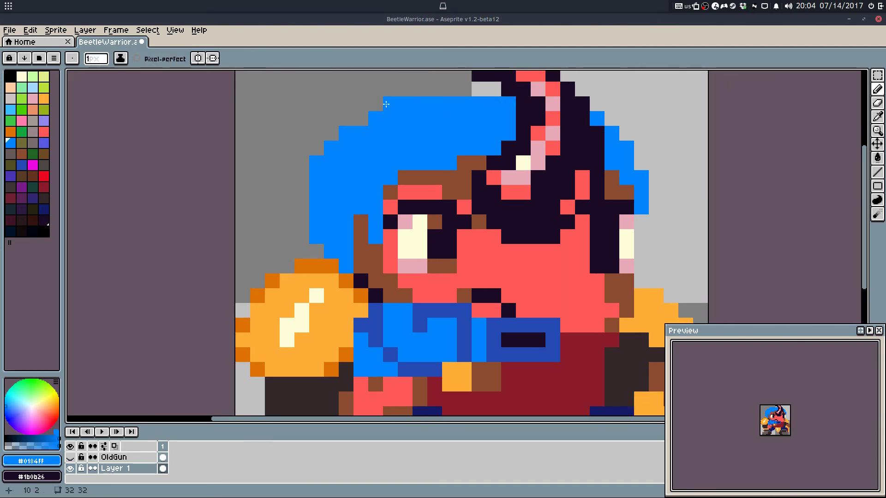
left_click_drag(463, 90, 492, 91)
key("ctrl+z")
left_click_drag(378, 105, 362, 118)
Step: Erase the outermost column of blue pixels at the back of the hair
key("e")
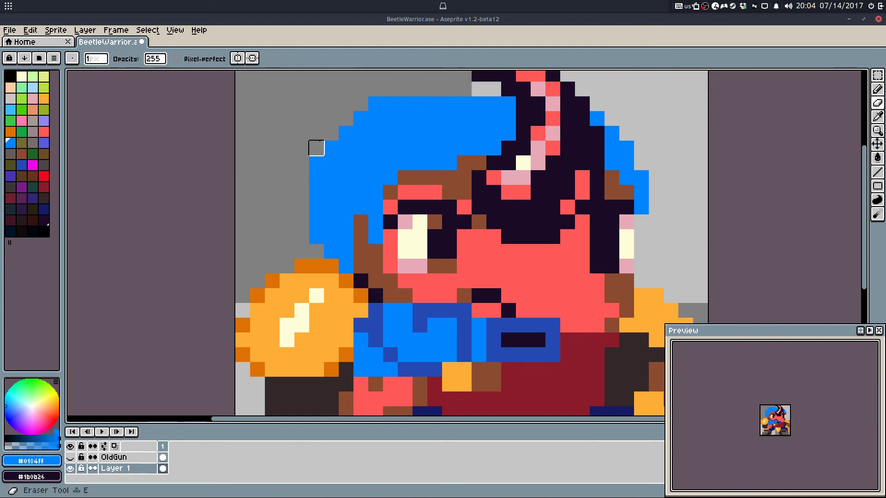
left_click_drag(317, 161, 316, 236)
key("ctrl+z")
key("ctrl+z")
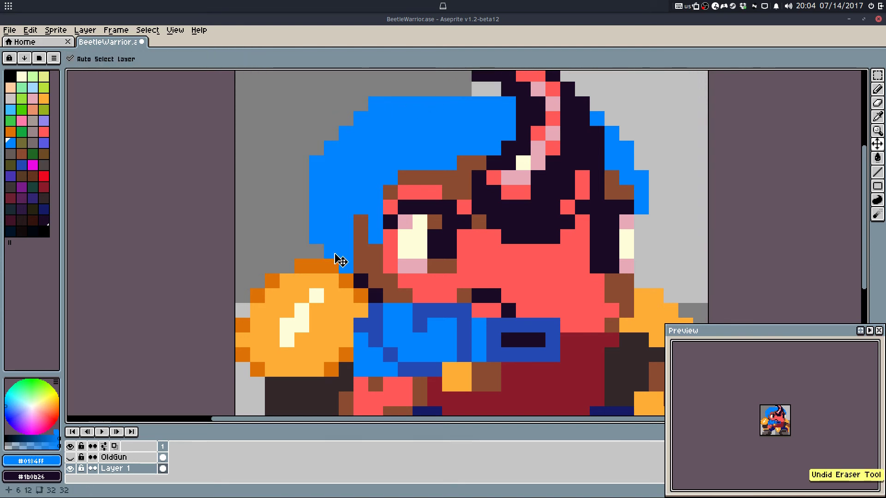
key("ctrl+y")
key("ctrl+y")
key("q")
left_click(362, 251)
key("ctrl+z")
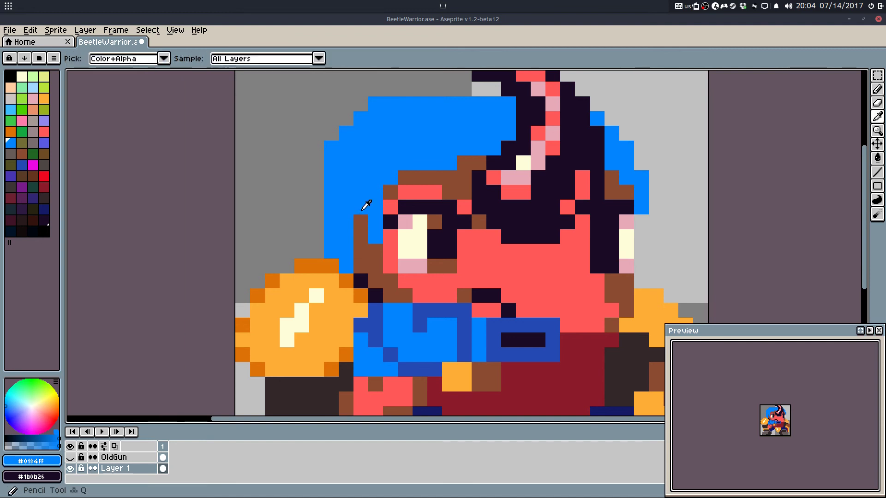
Step: Shorten the brown #8c4b31 sideburn and erase the lowest blue pixels of the hair above the shoulder pad
left_click_drag(361, 222, 360, 240)
key("e")
left_click(347, 266)
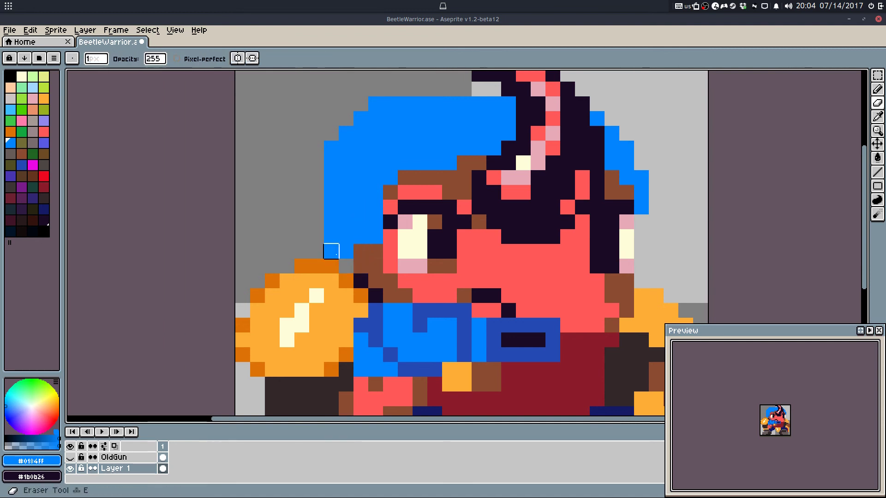
left_click(335, 254)
key("q")
left_click(361, 252, "alt")
left_click_drag(362, 239, 370, 239)
Step: Reshape the forehead hairline in blue #0184ff and brown #8c4b31, and widen the brown area above the far eye
left_click(372, 219, "alt")
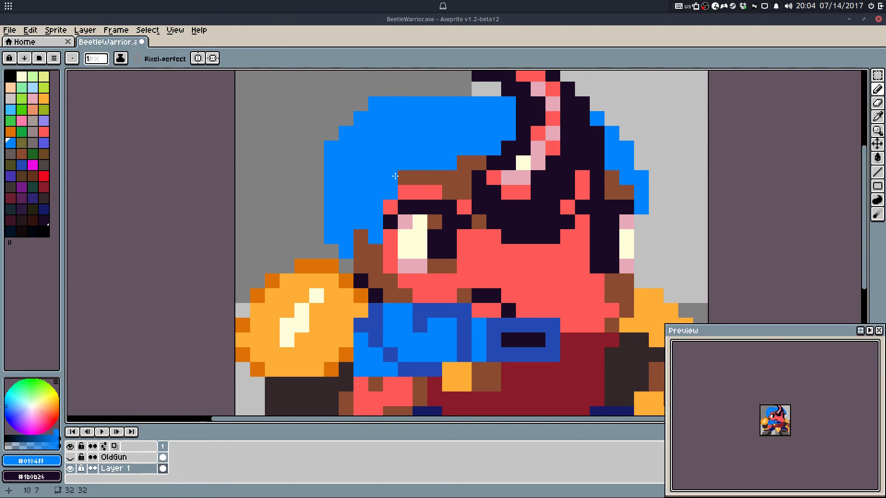
left_click(450, 177, "alt")
left_click(456, 165)
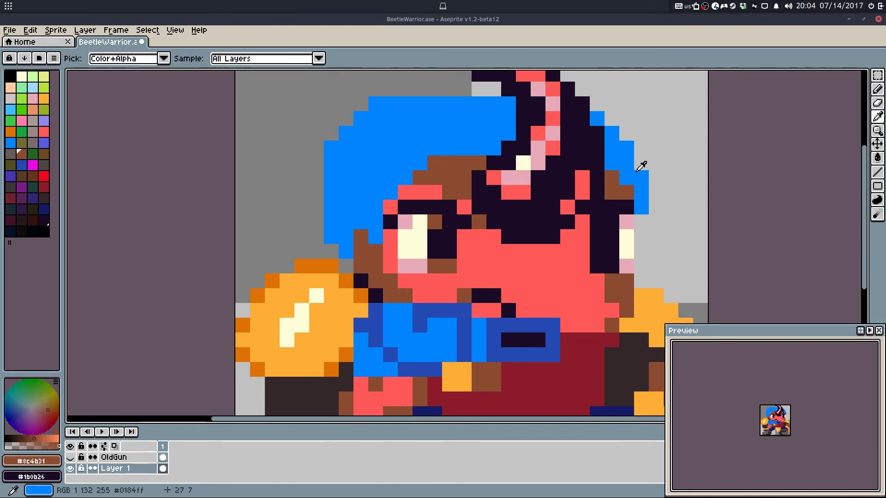
left_click(613, 164)
left_click(627, 178)
Step: Extend the far-side hair outward and upward in blue #0184ff, and add another blue row along the crown
left_click(632, 152, "alt")
left_click(639, 162)
mouse_move(627, 135)
left_mouse_down()
mouse_move(594, 100)
mouse_move(630, 128)
left_mouse_up()
left_click_drag(495, 89, 405, 90)
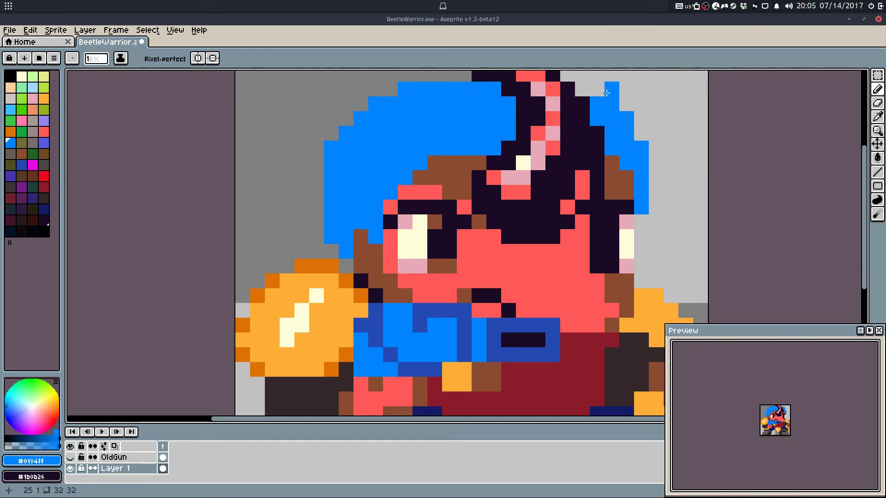
left_click_drag(583, 91, 590, 91)
Step: Smooth the upper back corner of the blue hair and repaint the hairline above the near eye in brown #8c4b31
left_click_drag(599, 166, 588, 198)
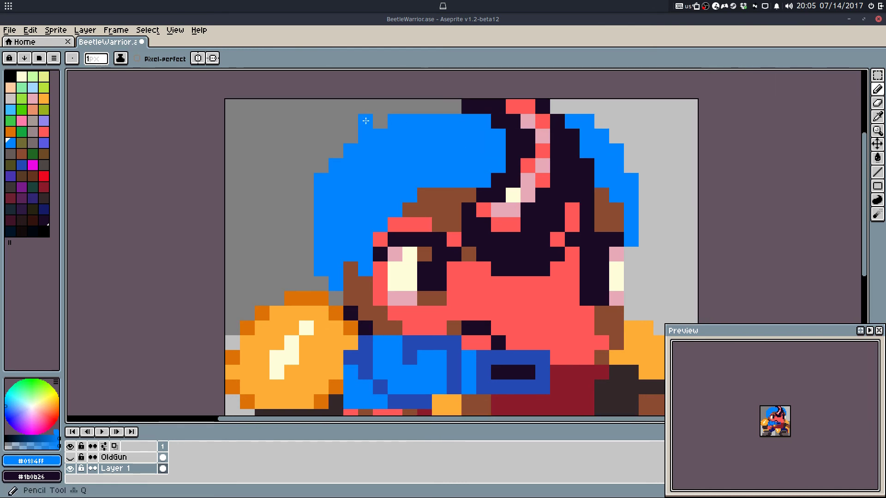
scroll(365, 121, "up", 1)
left_click(382, 122)
left_click(345, 144)
scroll(323, 173, "down", 6)
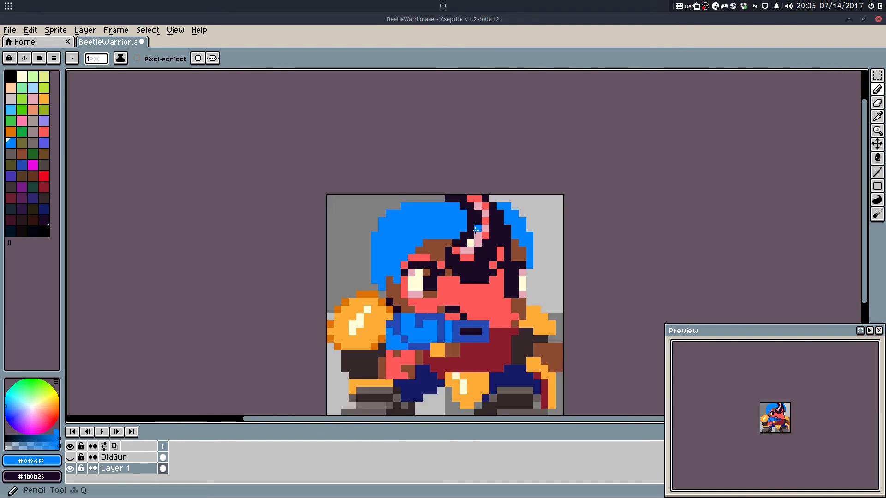
scroll(408, 252, "up", 2)
key("ctrl+z")
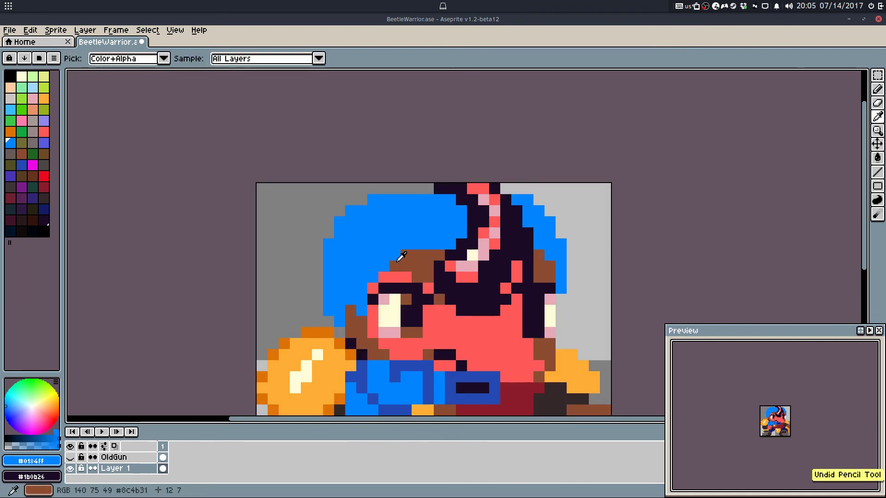
left_click(399, 263, "alt")
left_click_drag(406, 256, 373, 277)
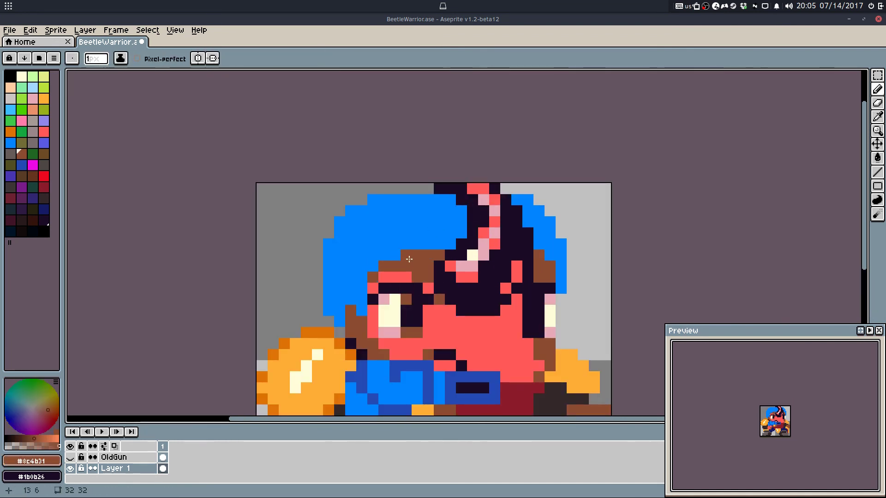
Step: Shorten the far-side hair by erasing the lower part of its outer blue column, and save the file
left_click_drag(502, 299, 502, 262)
key("e")
left_click_drag(562, 241, 562, 271)
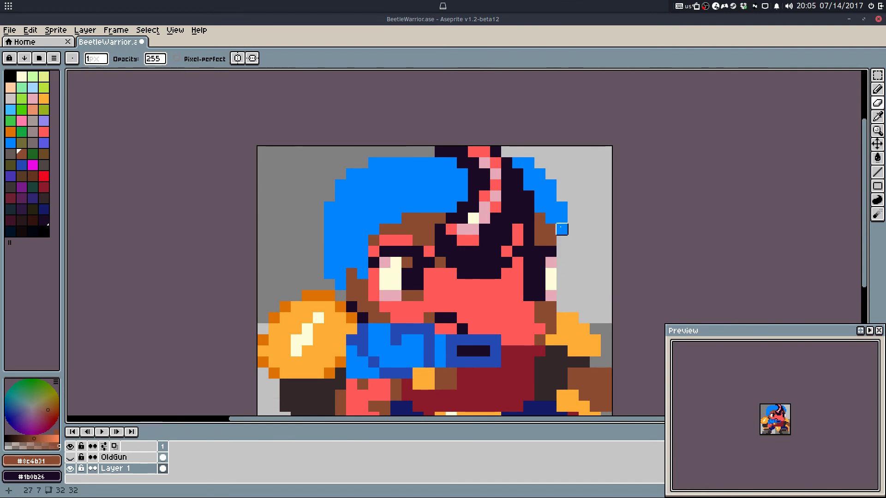
left_click(561, 229, "alt")
left_click(562, 207)
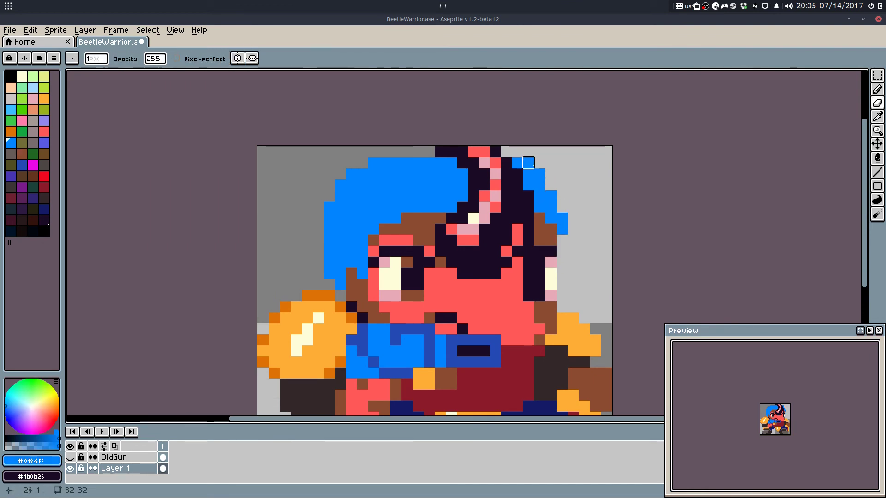
key("ctrl+z")
key("ctrl+z")
key("ctrl+z")
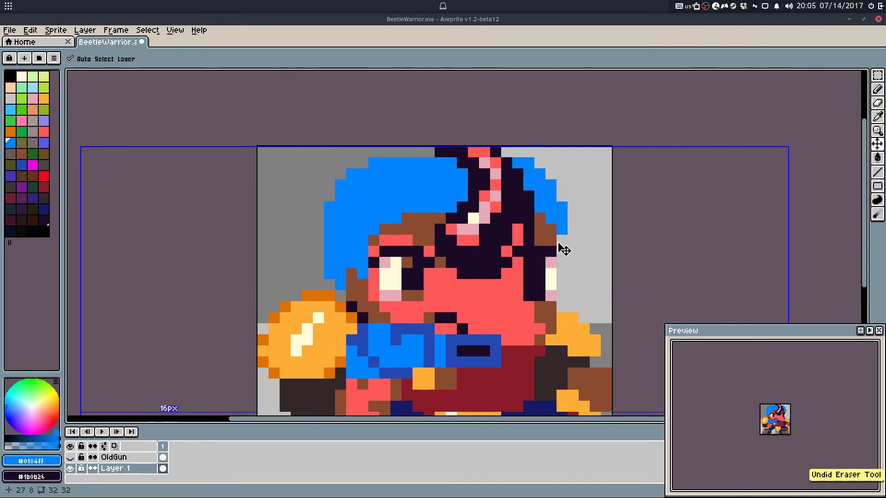
key("ctrl+s")
Step: Extend the red highlight above the near eye by one pixel and shade the near side of the horn base in brown #8c4b31
key("b")
scroll(418, 245, "up", 2)
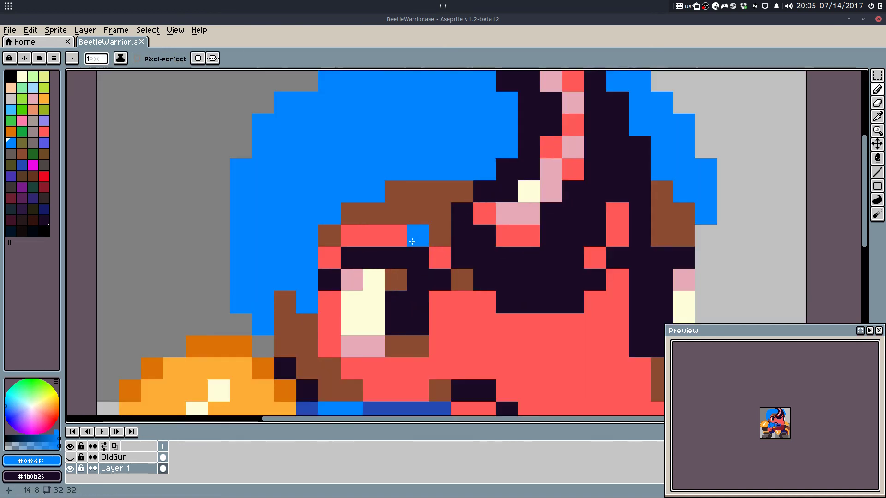
left_click(403, 237, "alt")
left_click(422, 238)
left_click(440, 236, "alt")
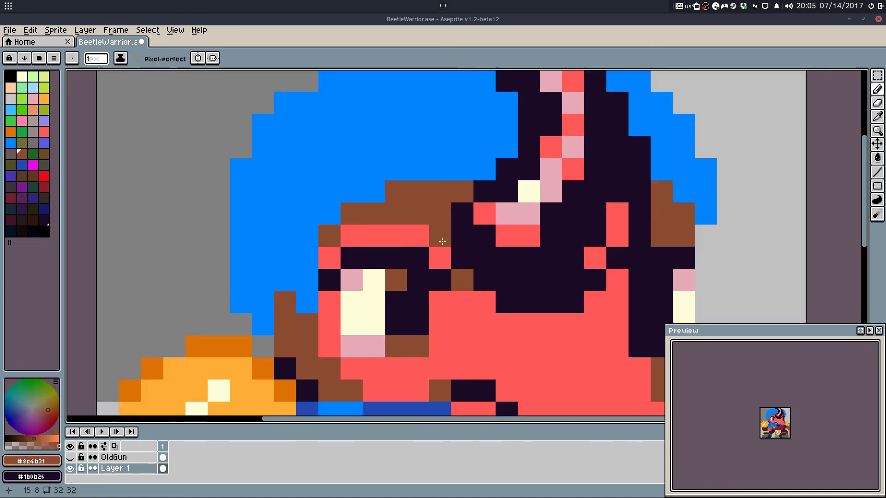
left_click(440, 257)
left_click(485, 302)
left_click(463, 302)
Step: Cover the red streak beside the far eye in dark #1b0b26, shade the horn base's far side in brown #8c4b31, and save
left_click(595, 258)
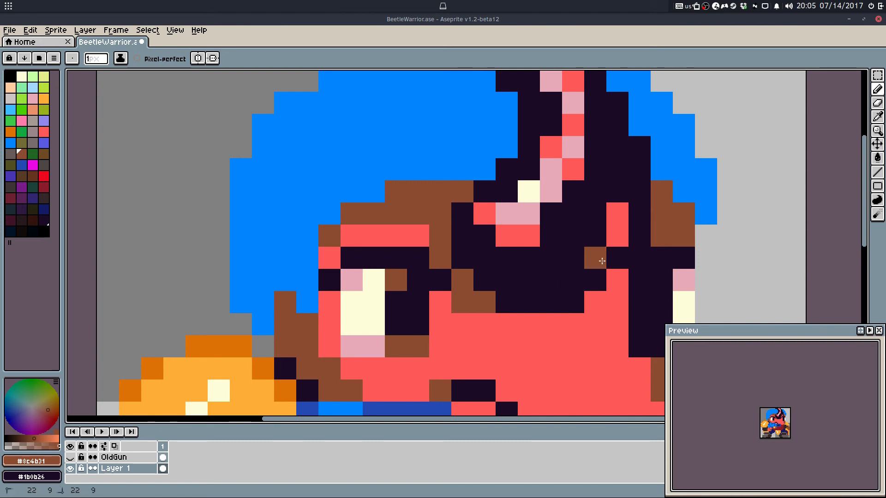
left_click(603, 245, "alt")
left_click_drag(617, 212, 619, 251)
scroll(618, 251, "down", 6)
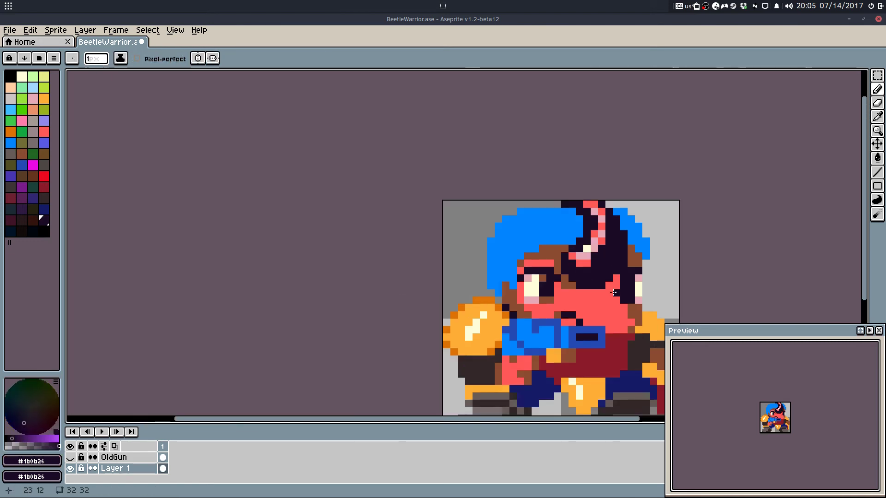
scroll(600, 251, "up", 3)
left_click(617, 251, "alt")
left_click(578, 289)
left_click(563, 304)
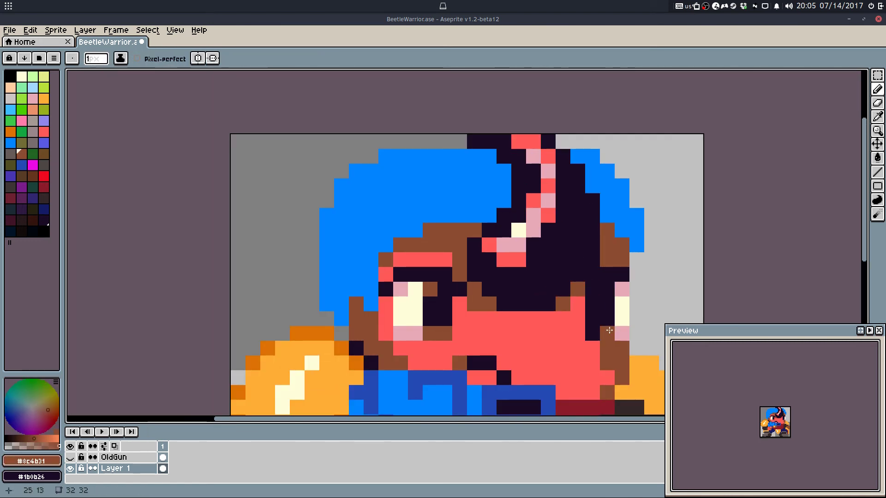
left_click(619, 233, "alt")
left_click(606, 305)
key("ctrl+s")
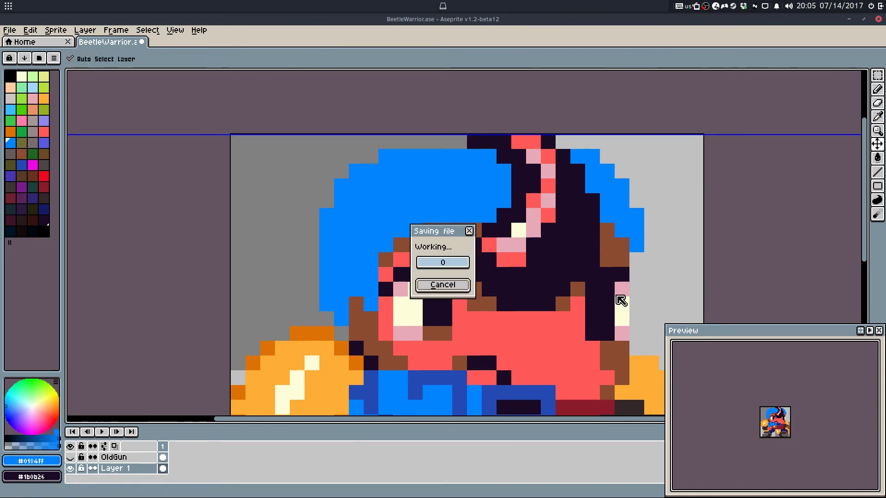
Step: Recolor both parts of the hair with the scarf's darker blue #244ab3 and save the file
left_click_drag(565, 292, 524, 256)
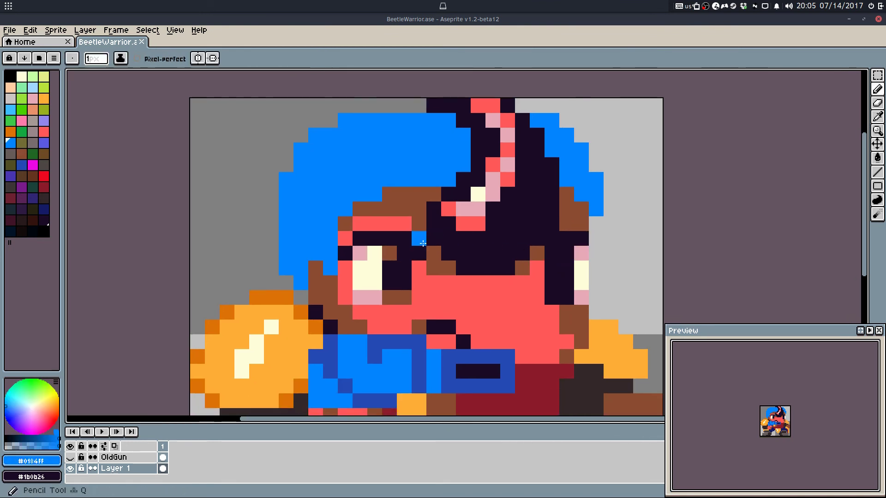
left_click(388, 342, "alt")
key("w")
left_click(438, 168)
left_click(567, 165)
key("b")
scroll(504, 220, "down", 3)
key("ctrl+s")
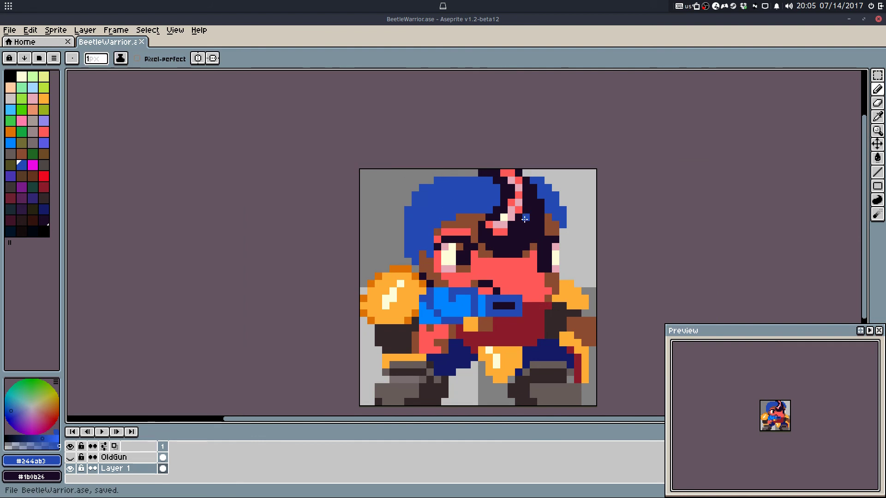
Step: Extend the far-side hair in blue #244ab3 with outlined and filled spikes pointing outward and up to the canvas's upper edge
right_click(525, 219)
scroll(413, 260, "up", 3)
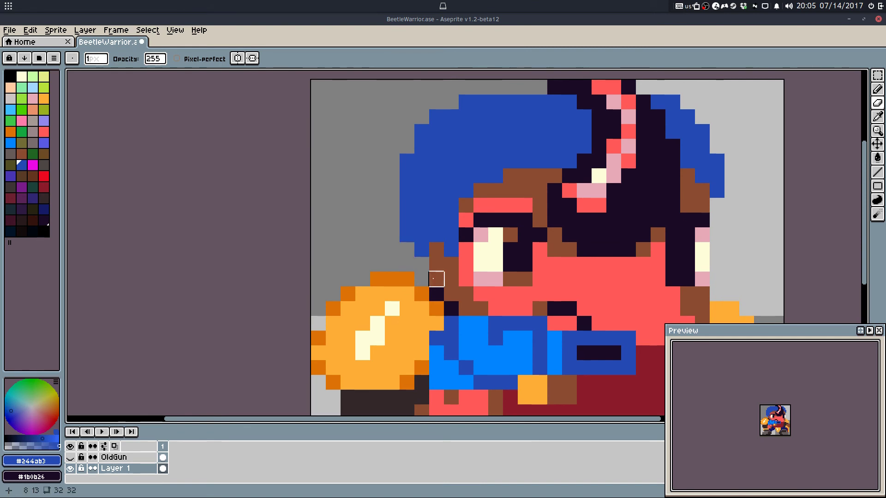
left_click_drag(644, 160, 521, 190)
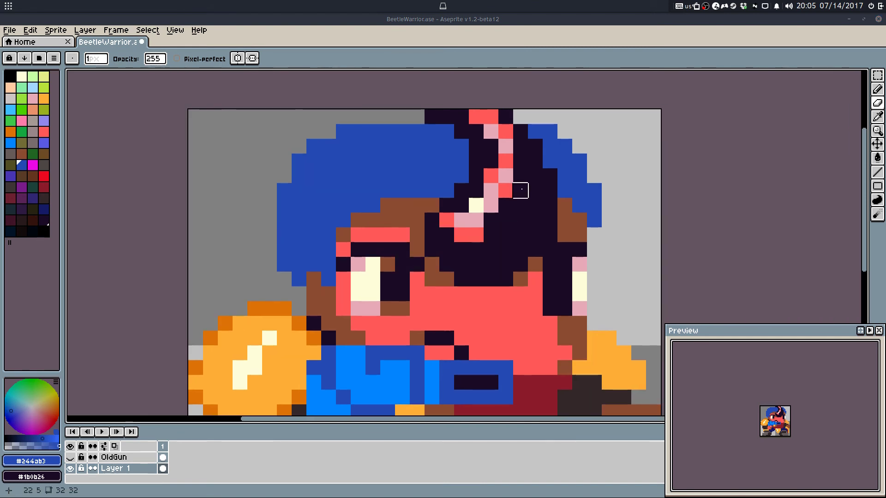
key("q")
left_click(548, 194)
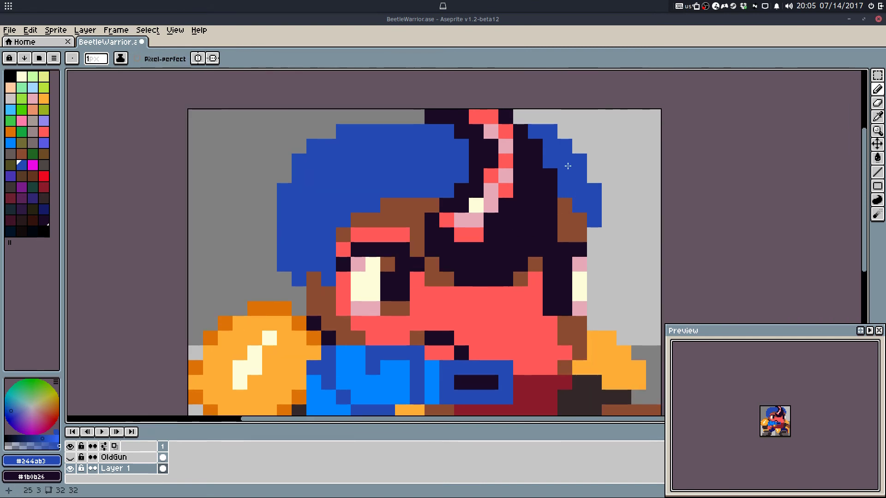
key("l")
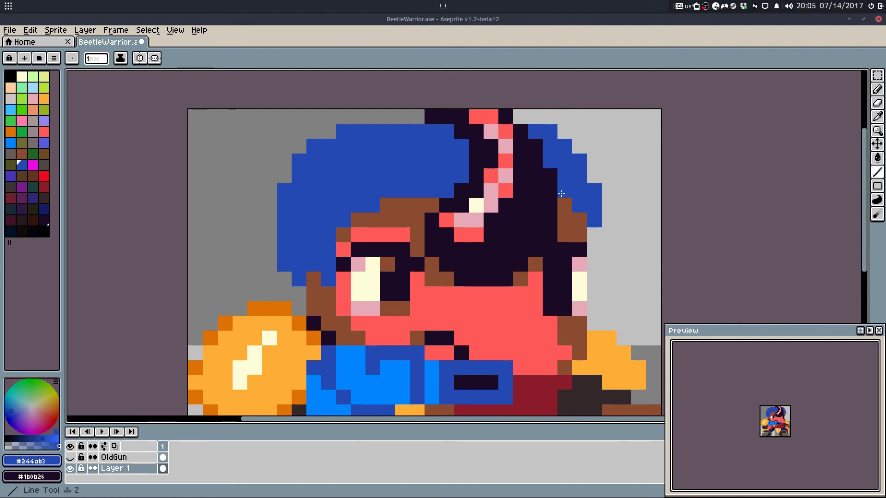
left_click_drag(565, 191, 641, 159)
key("ctrl+z")
mouse_move(599, 214)
left_mouse_down()
mouse_move(638, 178)
mouse_move(576, 174)
mouse_move(609, 193)
mouse_move(579, 171)
mouse_move(607, 117)
mouse_move(546, 161)
mouse_move(567, 147)
left_mouse_up()
key("g")
left_click(610, 191)
key("q")
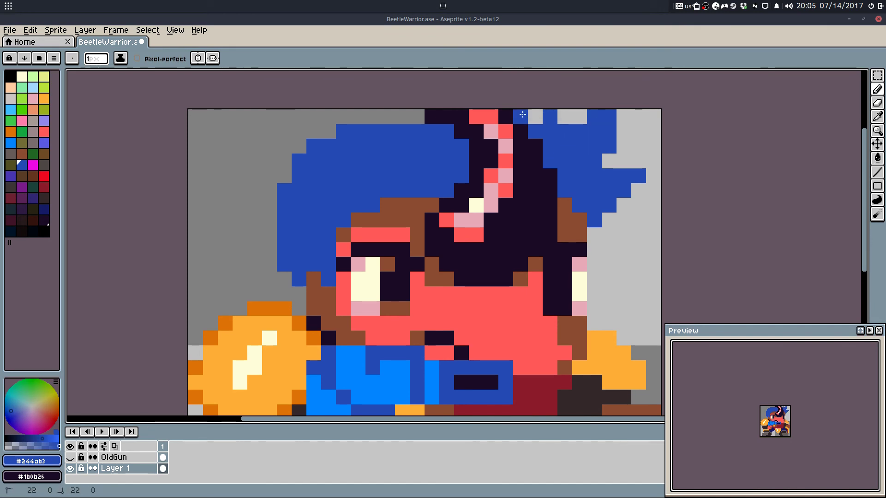
left_click(538, 120)
Step: Extend the near-side hair in blue up to the canvas's upper edge and erase the outermost pixel column along its back
mouse_move(384, 128)
left_mouse_down()
mouse_move(404, 118)
mouse_move(370, 115)
mouse_move(405, 119)
left_mouse_up()
key("e")
mouse_move(313, 145)
left_mouse_down()
mouse_move(285, 191)
mouse_move(284, 278)
mouse_move(299, 250)
left_mouse_up()
left_click_drag(299, 220, 299, 185)
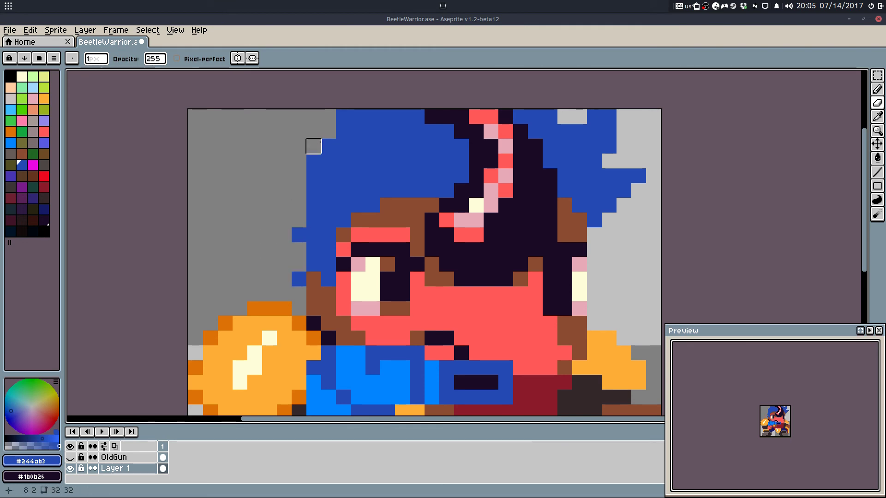
left_click(328, 147)
key("ctrl+z")
key("ctrl+z")
key("ctrl+z")
left_click_drag(299, 235, 299, 305)
key("ctrl+z")
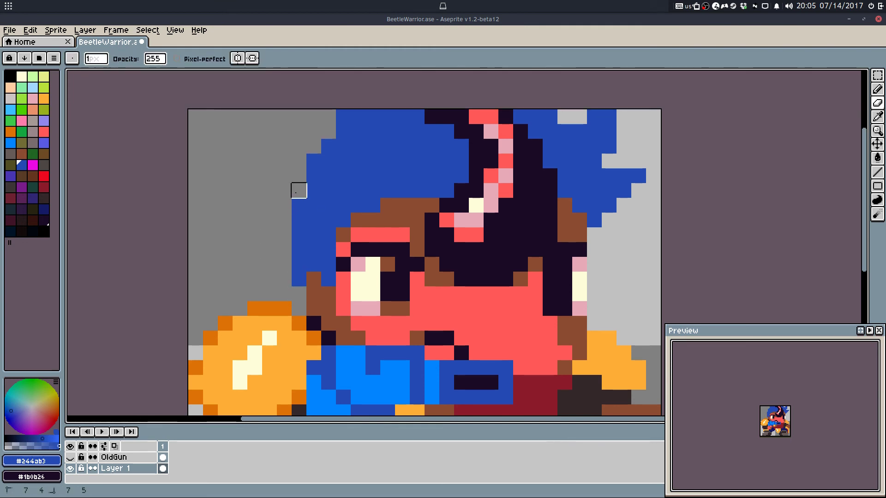
Step: Erase single pixels to notch the near-side hair's upper outer edge and taper its lower end
left_click(314, 146)
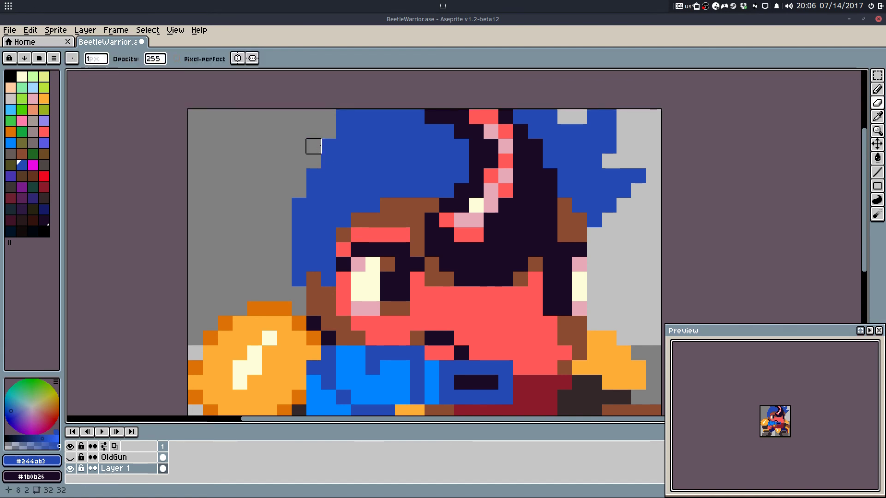
left_click_drag(303, 245, 299, 294)
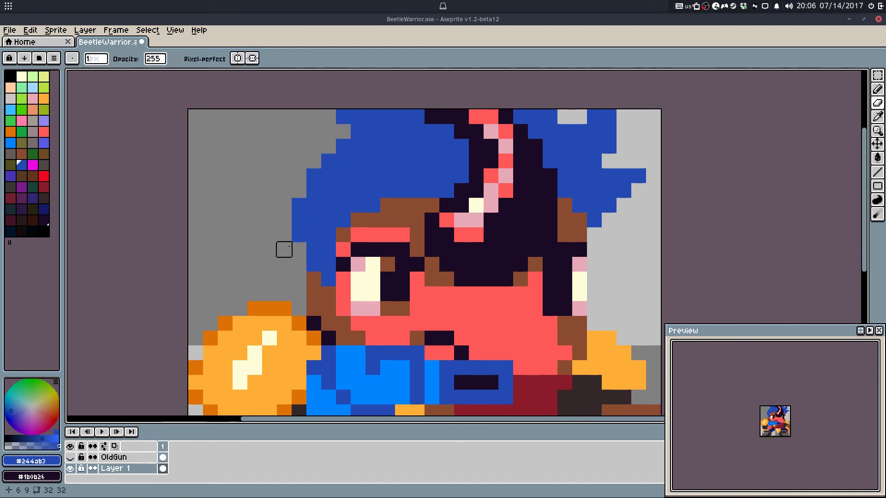
key("ctrl+z")
left_click(299, 278)
left_click(299, 264)
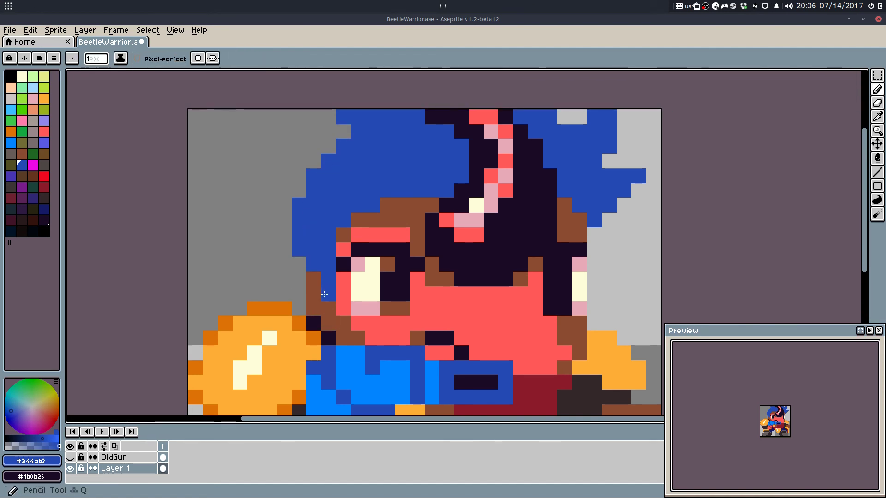
Step: Try trimming the tip at the near-side hair's upper outer corner, and put the tip pixel back
scroll(324, 275, "down", 5)
scroll(327, 221, "up", 5)
mouse_move(326, 222)
left_mouse_down()
mouse_move(276, 219)
mouse_move(303, 208)
mouse_move(316, 219)
left_mouse_up()
key("ctrl+z")
left_click_drag(343, 285, 346, 271)
scroll(361, 233, "down", 3)
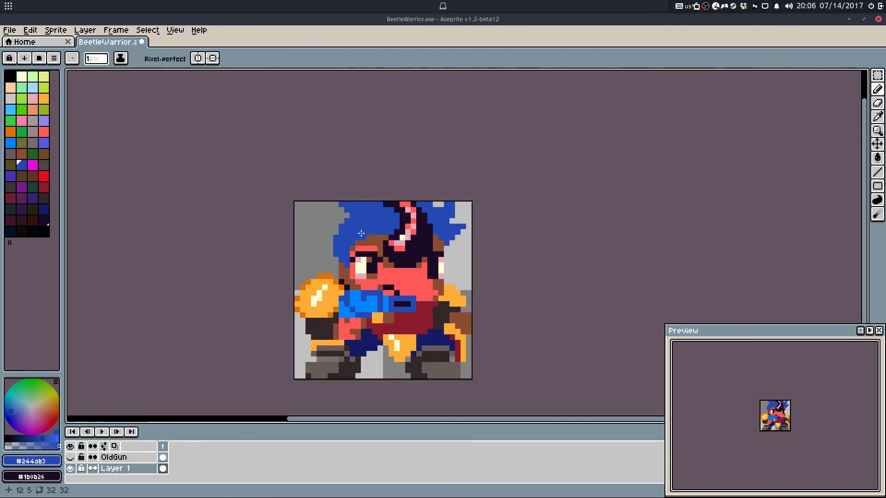
scroll(346, 219, "up", 3)
key("e")
mouse_move(334, 180)
left_mouse_down()
mouse_move(358, 179)
mouse_move(362, 196)
mouse_move(380, 194)
left_mouse_up()
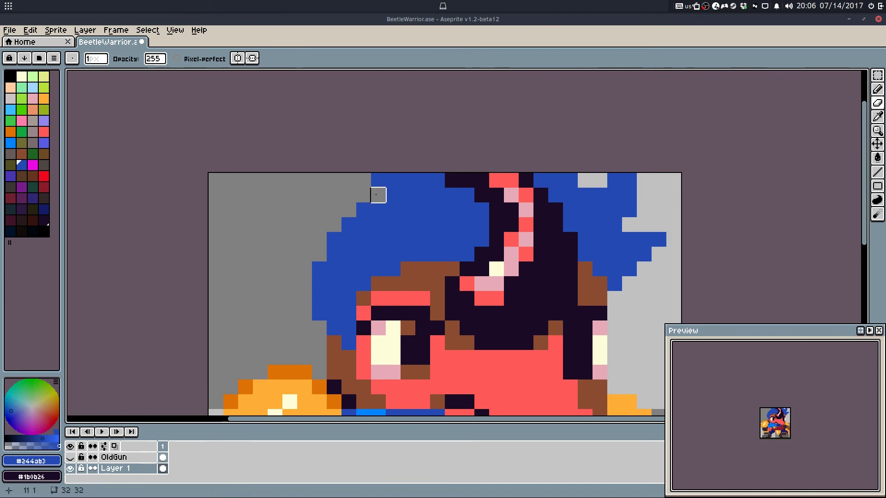
key("q")
left_click(367, 183)
scroll(388, 229, "down", 3)
scroll(436, 220, "up", 2)
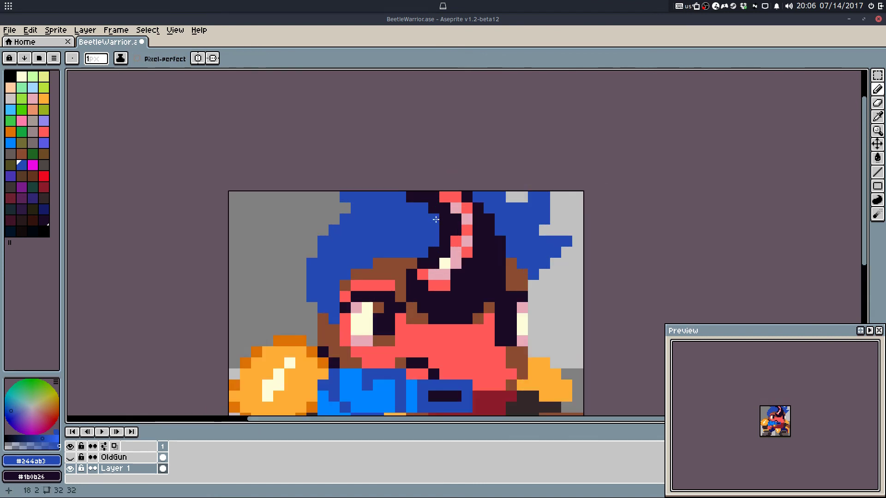
Step: Paint over the upper part of the horn with the hair's blue #244ab3, leaving only its base
left_click_drag(383, 223, 386, 200)
key("e")
scroll(414, 186, "up", 1)
key("q")
left_click(415, 186, "alt")
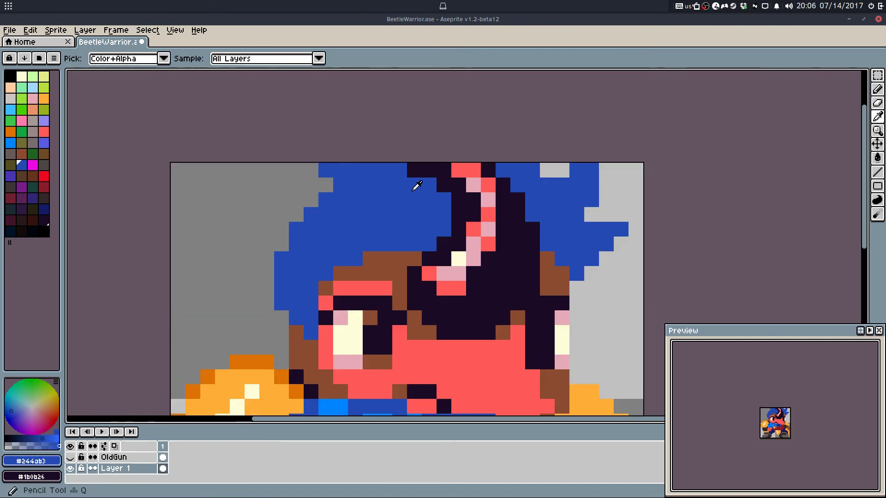
mouse_move(414, 174)
left_mouse_down()
mouse_move(507, 179)
mouse_move(369, 163)
left_mouse_up()
key("ctrl+z")
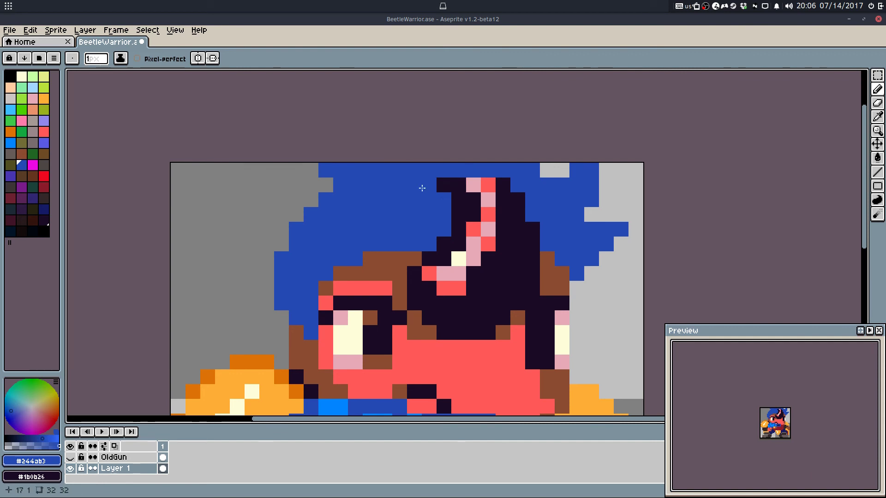
mouse_move(422, 187)
left_mouse_down()
mouse_move(525, 198)
mouse_move(507, 207)
mouse_move(479, 202)
mouse_move(527, 201)
mouse_move(522, 213)
mouse_move(420, 213)
left_mouse_up()
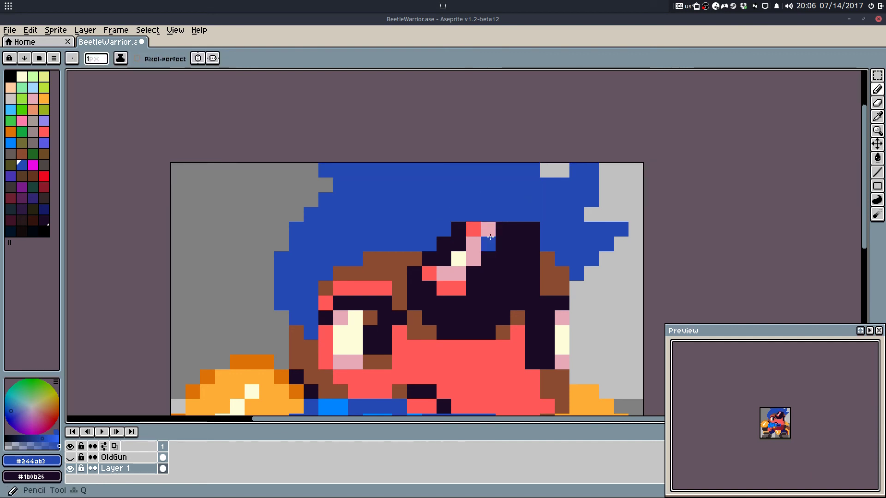
Step: Try a short pointed horn on the remaining base, outlined with the Line tool and filled in dark #1b0b26
key("alt")
left_click(456, 228, "alt")
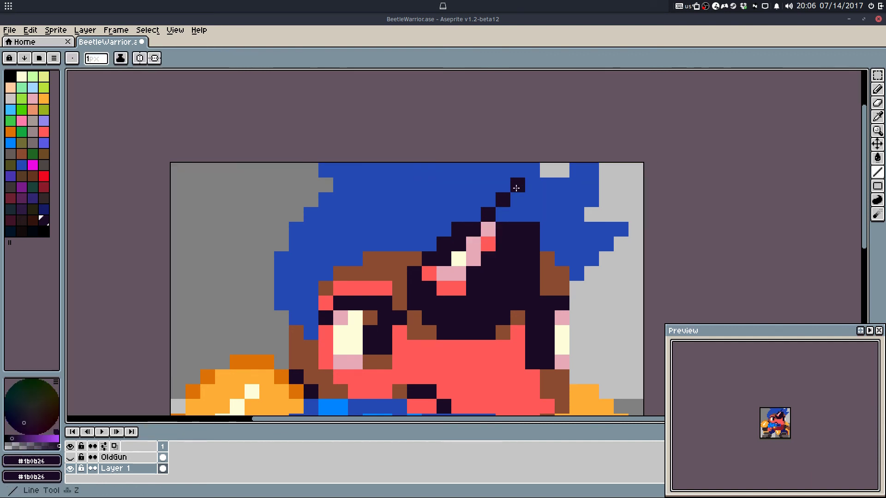
left_click(498, 184, "shift")
left_click_drag(525, 189, 531, 208)
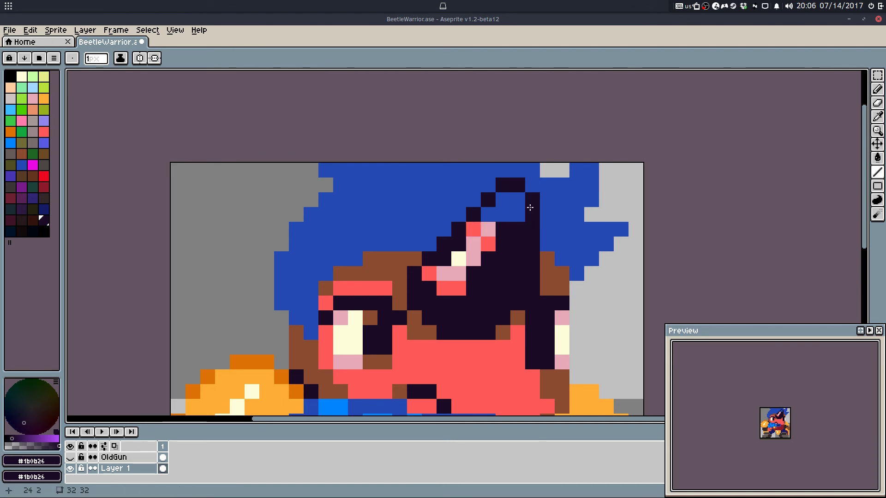
key("g")
left_click(513, 211)
key("b")
key("alt")
scroll(531, 208, "down", 5)
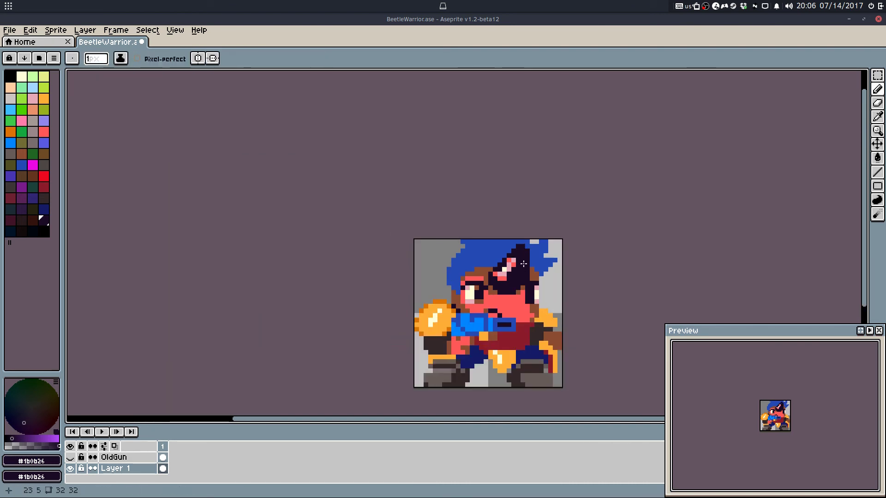
Step: Undo the short pointed horn, stepping through the history back to the cut-off horn base
key("ctrl+z")
scroll(536, 289, "up", 4)
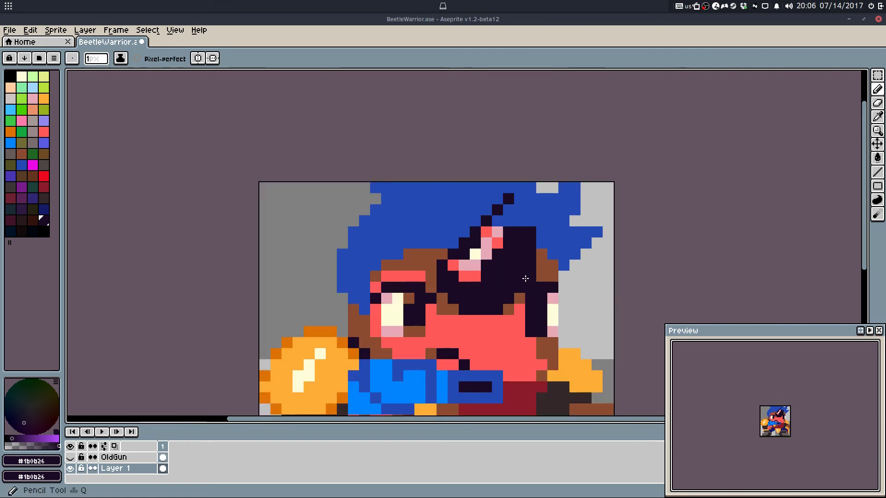
left_click(487, 225, "alt")
key("ctrl+y")
key("ctrl+y")
key("ctrl+y")
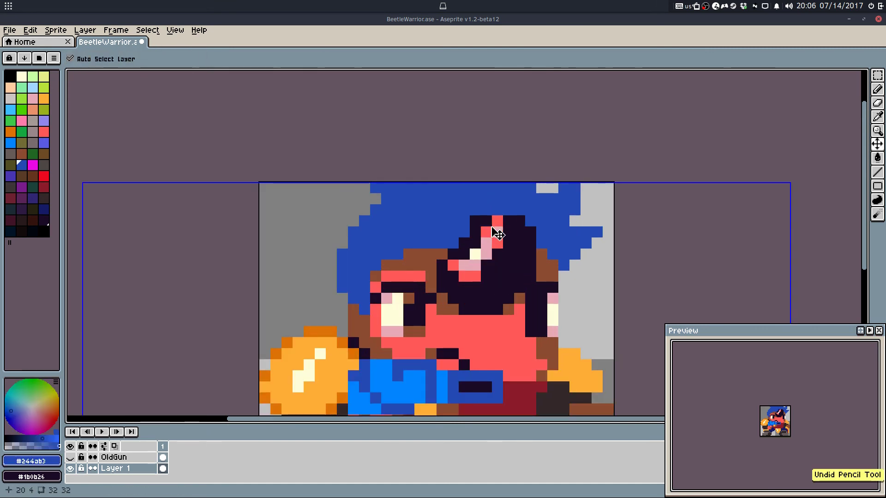
key("ctrl+y")
key("ctrl+y")
key("ctrl+y")
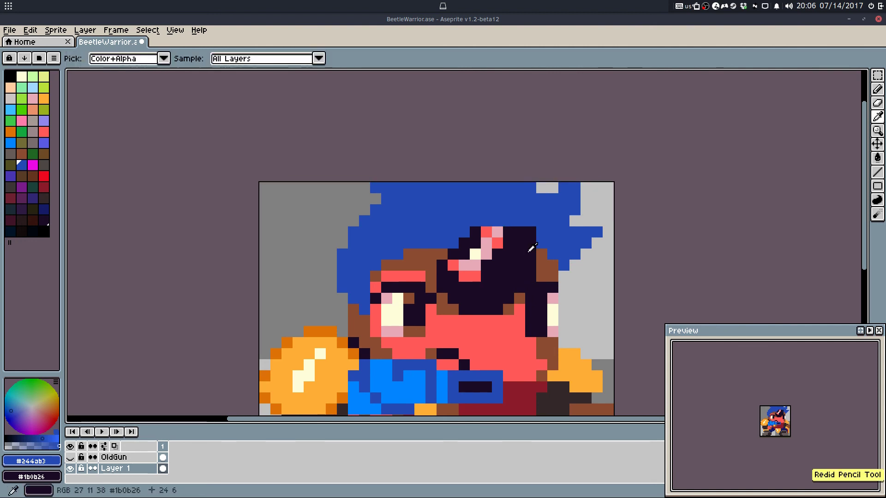
key("ctrl+z")
Step: Draw a broad solid horn in dark #1b0b26 from the base to the canvas's upper edge, covering the red and pink highlights
left_click(528, 267, "alt")
mouse_move(542, 260)
left_mouse_down()
mouse_move(541, 209)
mouse_move(518, 185)
left_mouse_up()
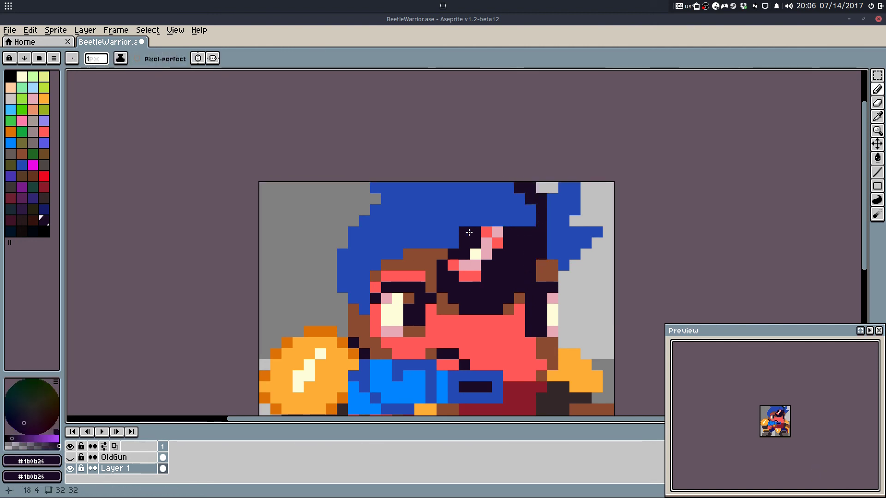
mouse_move(468, 231)
left_mouse_down()
mouse_move(470, 183)
mouse_move(463, 186)
mouse_move(478, 200)
mouse_move(492, 199)
mouse_move(495, 190)
mouse_move(505, 216)
mouse_move(504, 191)
mouse_move(520, 222)
mouse_move(527, 212)
mouse_move(448, 277)
mouse_move(482, 257)
left_mouse_up()
scroll(481, 257, "down", 3)
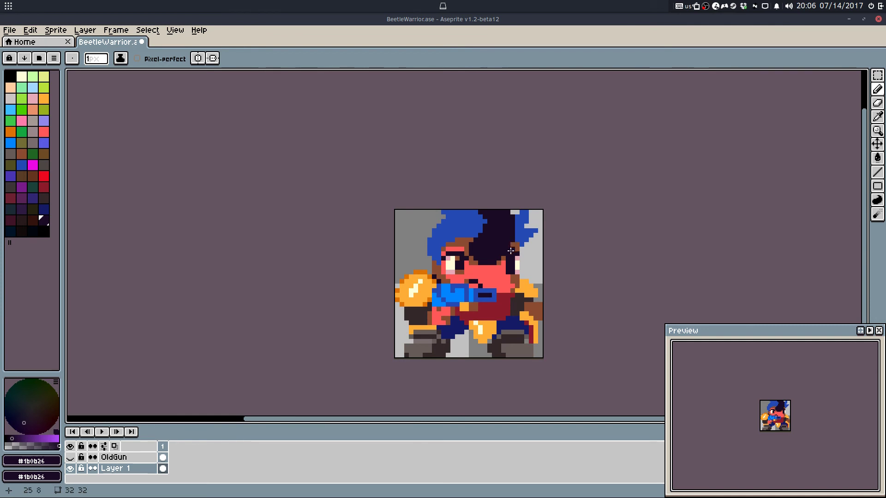
scroll(506, 252, "up", 1)
scroll(505, 252, "up", 3)
Step: Narrow the broad horn by repainting pixels along its far and near edges in the hair's blue #244ab3
left_click(551, 181, "alt")
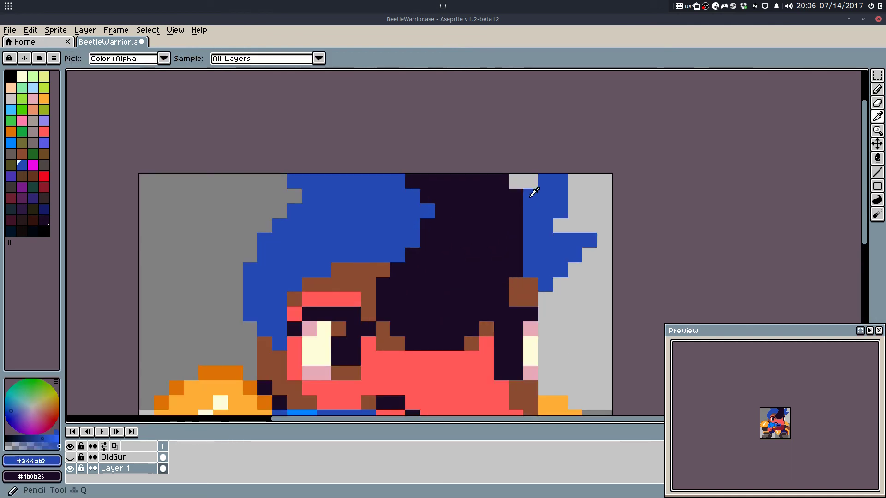
left_click(492, 178)
left_click(501, 181)
right_click(486, 181)
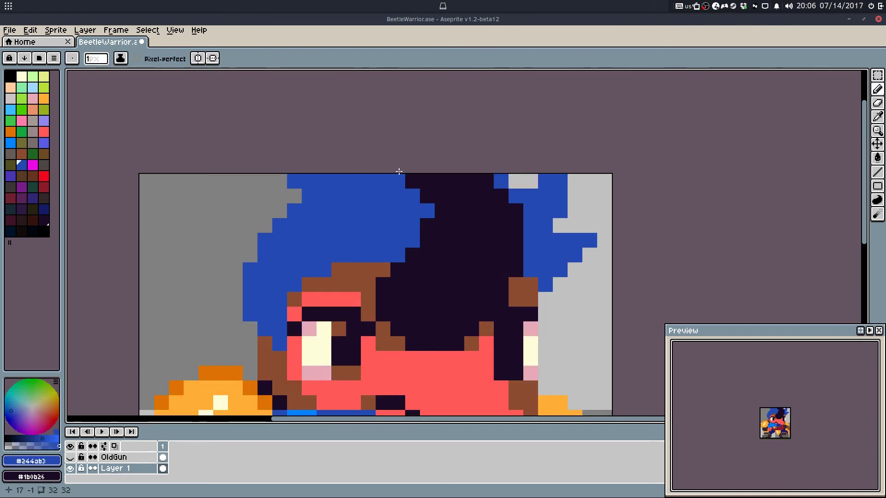
left_click_drag(412, 181, 437, 207)
left_click(430, 225)
left_click(427, 241)
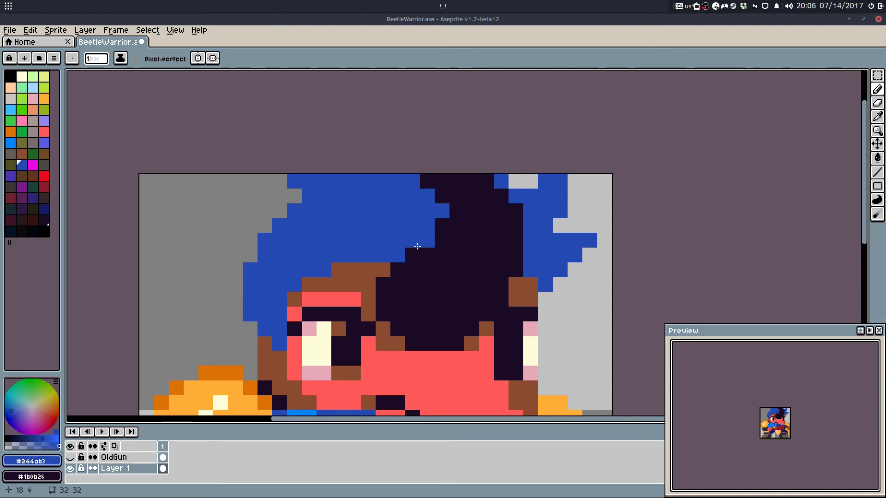
left_click(437, 223)
scroll(461, 177, "down", 3)
scroll(455, 200, "up", 2)
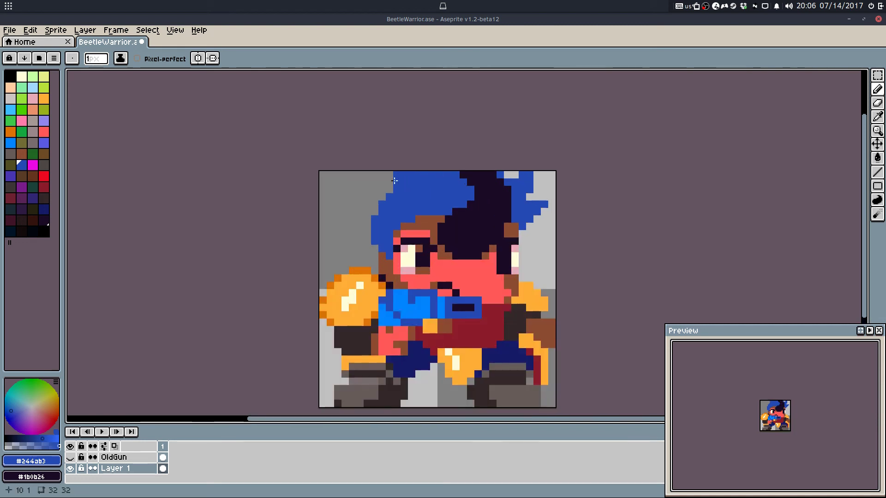
scroll(430, 247, "down", 1)
scroll(429, 247, "down", 1)
key("ctrl+z")
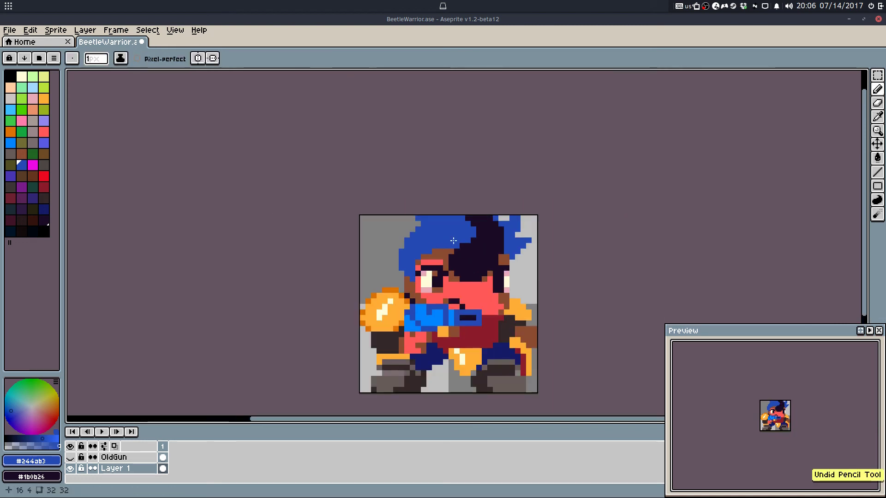
Step: Erase pixels at the near-side hair's upper outer corner to make its outline step back more steeply
scroll(455, 220, "up", 1)
scroll(402, 220, "up", 2)
key("e")
left_click_drag(407, 222, 422, 220)
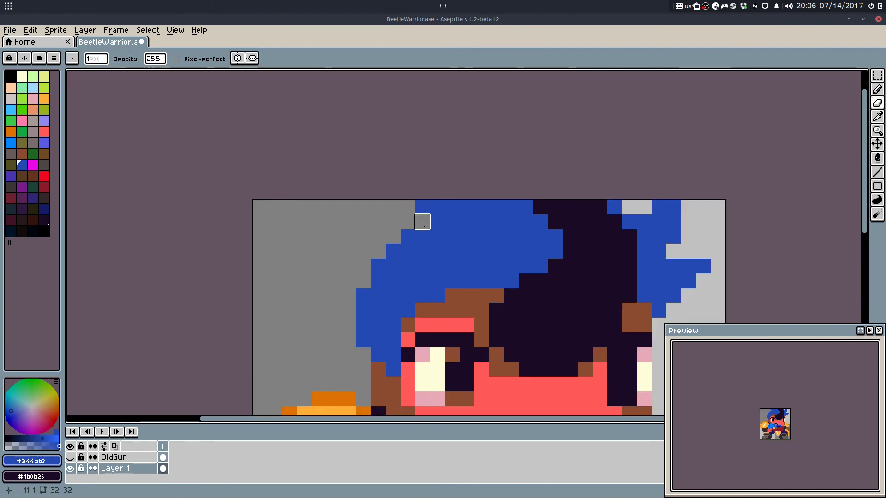
scroll(467, 252, "down", 2)
key("v")
key("b")
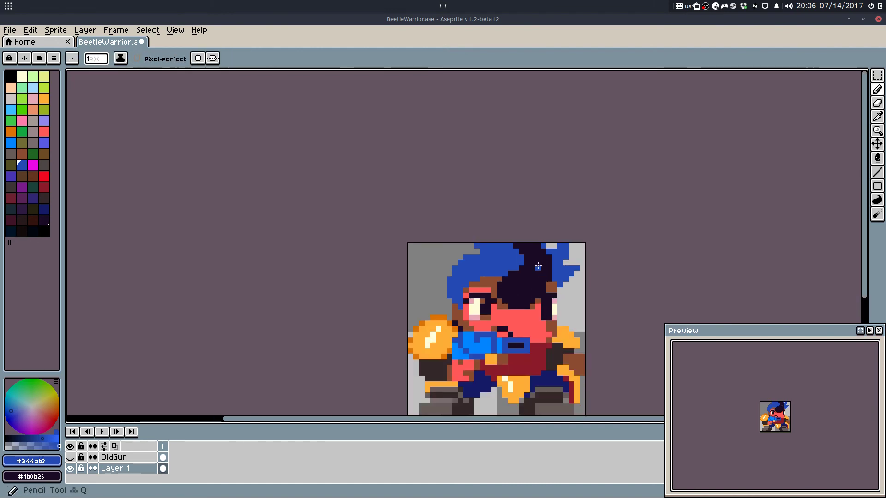
scroll(517, 257, "up", 3)
key("e")
left_click(469, 228)
key("ctrl+z")
left_click(410, 228)
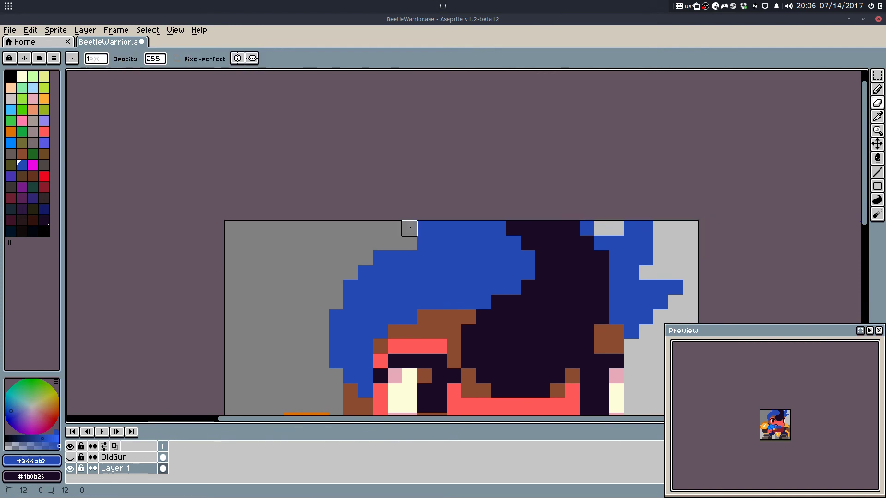
Step: Erase a small notch into the near-side hair's upper edge, between the outer tip and the horn
left_click(486, 232)
key("ctrl+z")
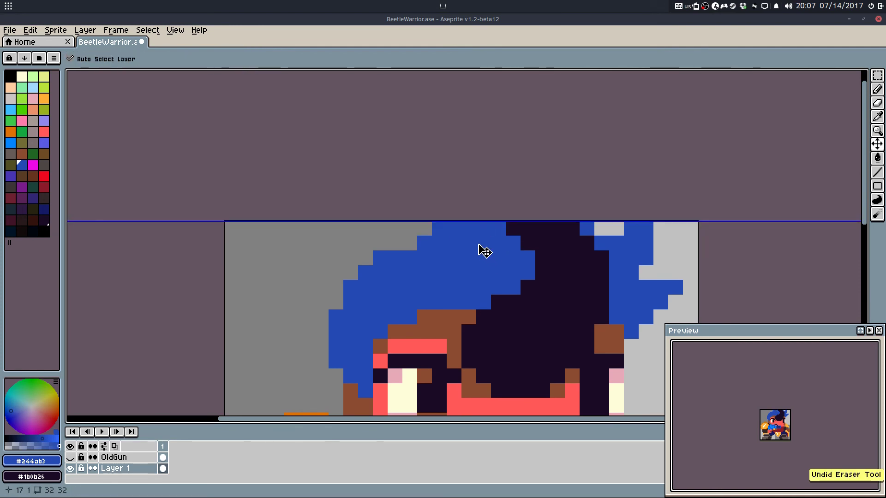
left_click(483, 228)
key("ctrl+z")
left_click_drag(489, 231, 470, 242)
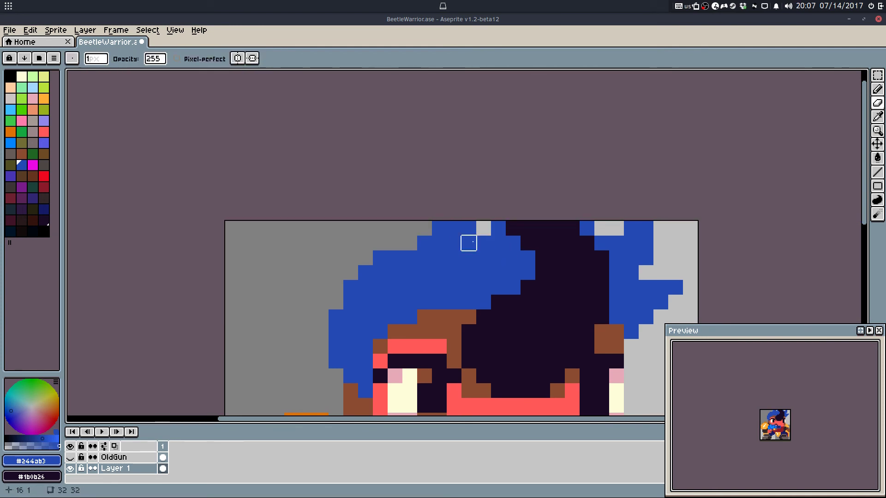
scroll(439, 243, "down", 3)
scroll(430, 264, "up", 2)
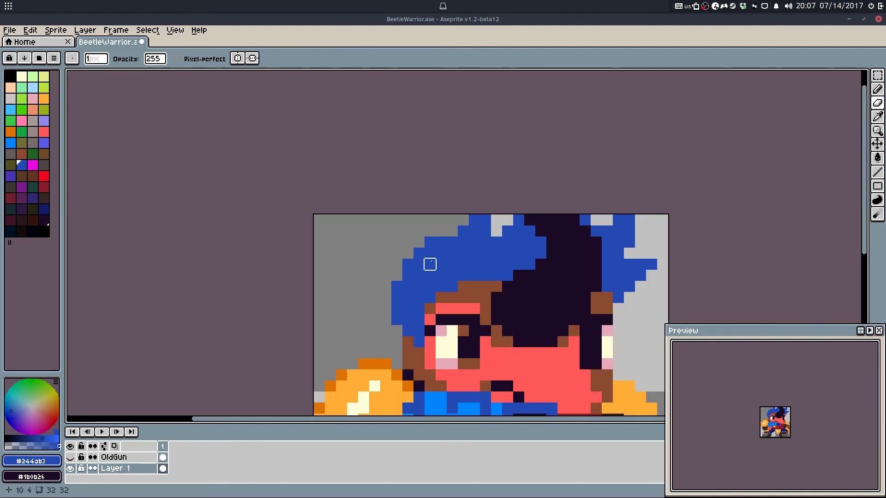
Step: Extend the brown #8c4b31 neck outward by one pixel column beneath the near-side hair, down to the shoulder pad
mouse_move(394, 279)
left_mouse_down()
mouse_move(397, 354)
mouse_move(419, 308)
mouse_move(393, 236)
mouse_move(403, 252)
mouse_move(399, 211)
mouse_move(418, 199)
left_mouse_up()
key("b")
key("alt")
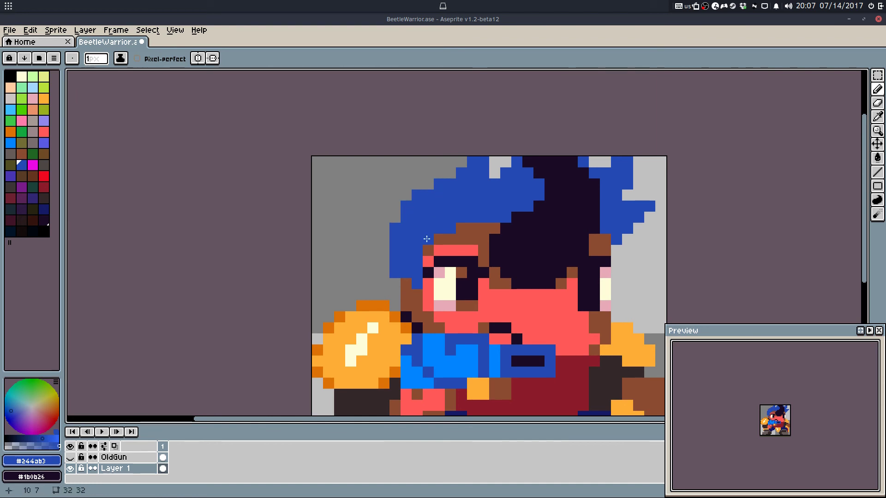
left_click(415, 291, "alt")
left_click_drag(395, 305, 396, 284)
left_click(403, 274, "alt")
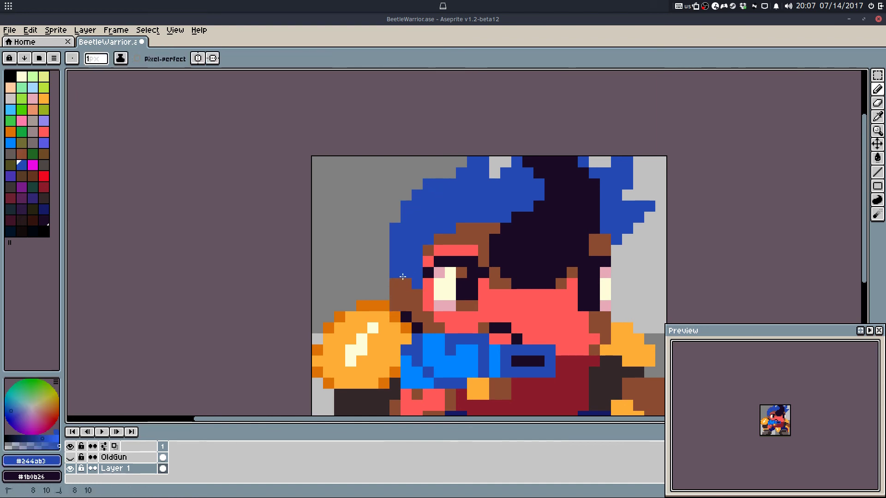
scroll(405, 283, "down", 4)
key("ctrl+z")
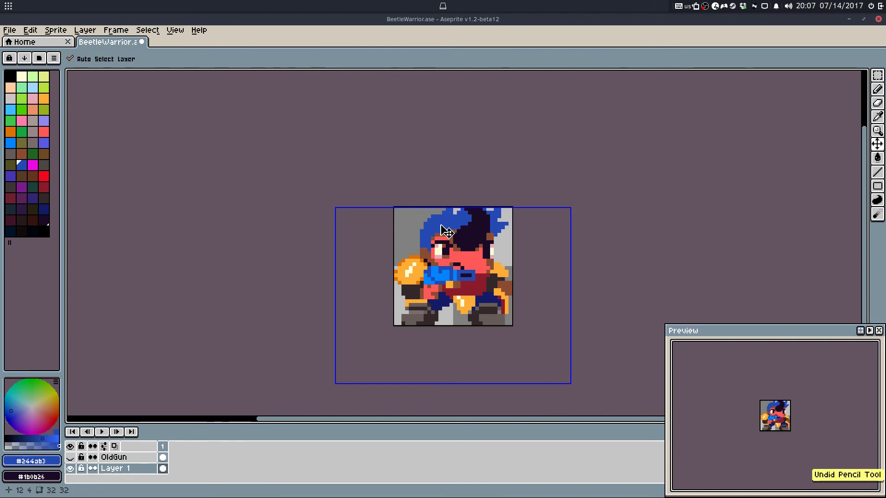
Step: Select the 8x5-pixel block around the horn's lower end on the face and move it down by one pixel
scroll(428, 241, "up", 1)
scroll(428, 241, "up", 3)
left_click(512, 269)
key("m")
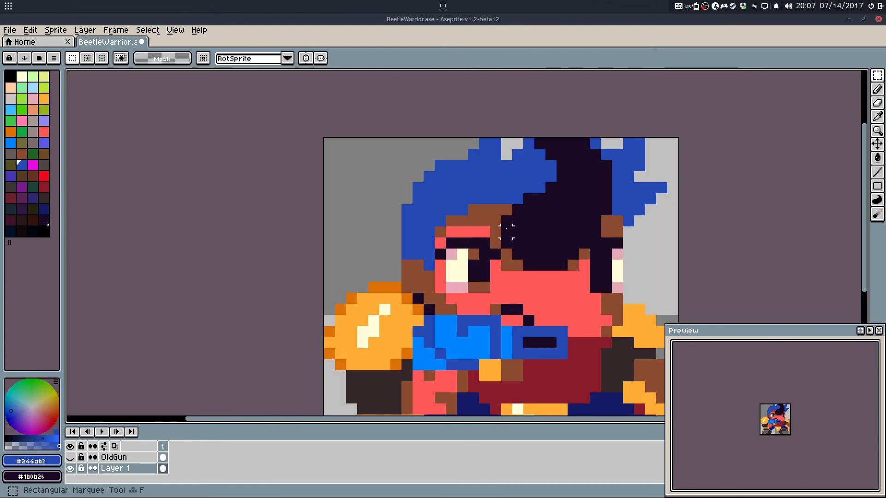
left_click_drag(500, 225, 576, 270)
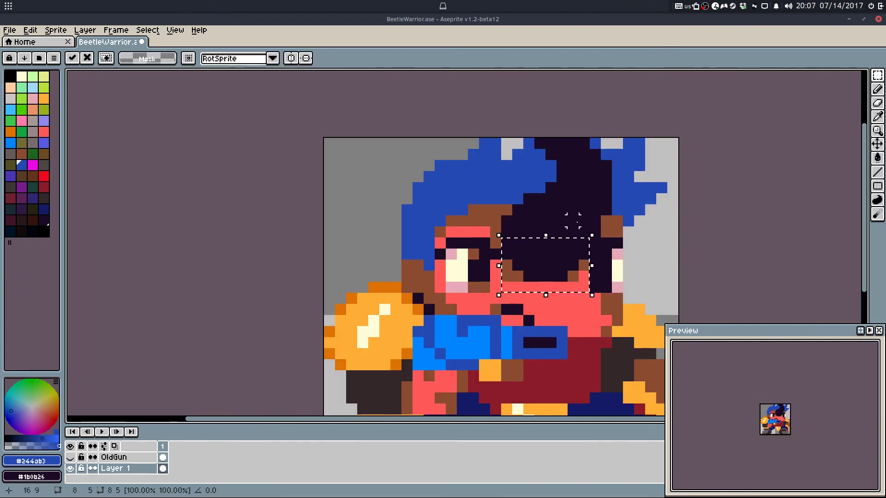
key("i")
key("b")
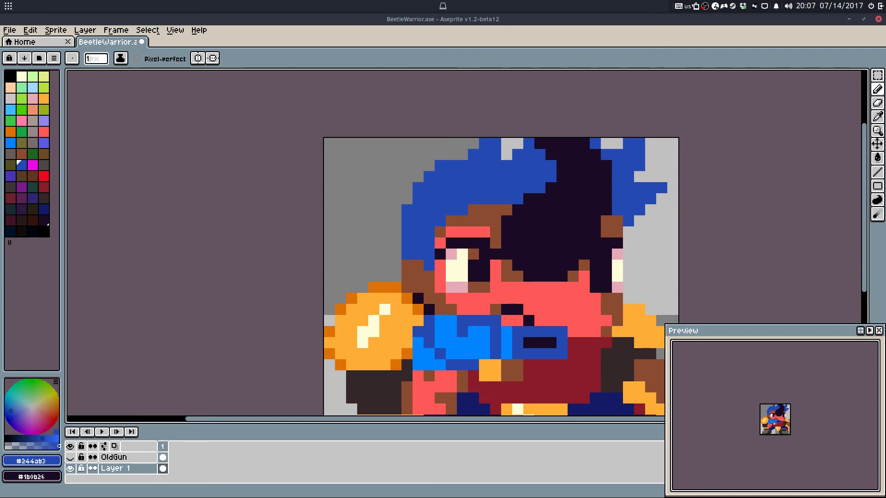
scroll(534, 257, "right", 1)
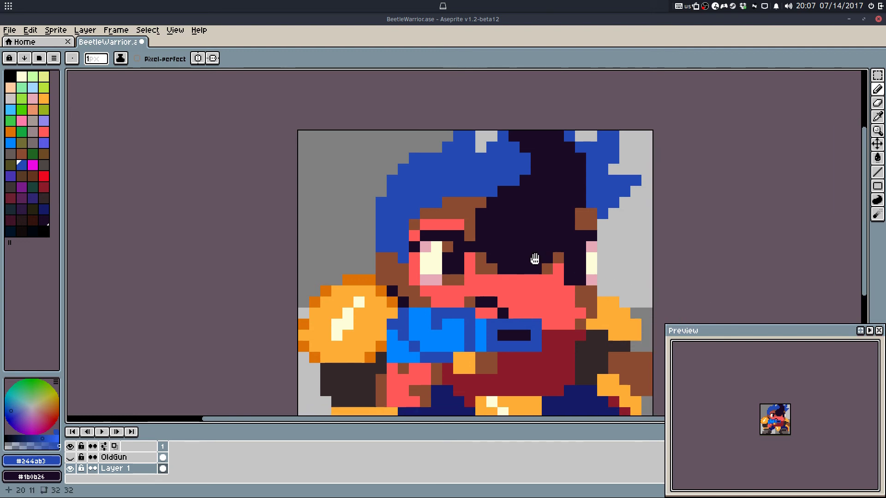
scroll(446, 206, "up", 3)
scroll(446, 206, "down", 5)
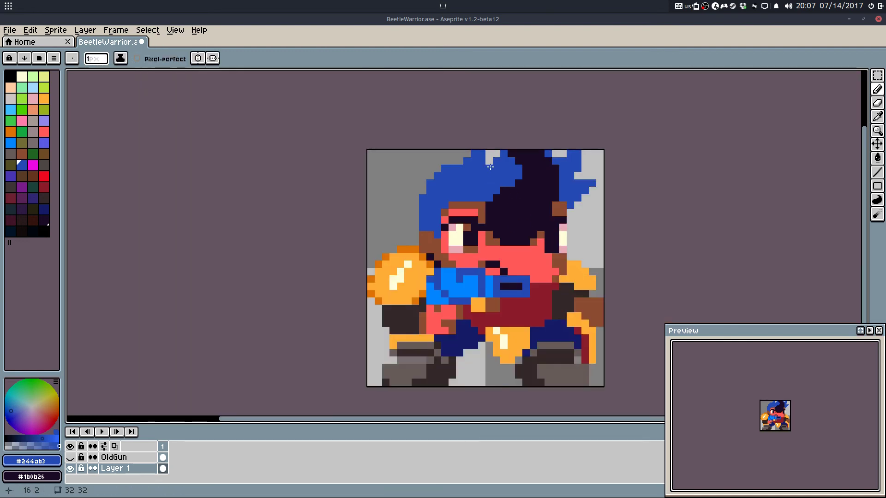
scroll(438, 206, "up", 3)
key("b")
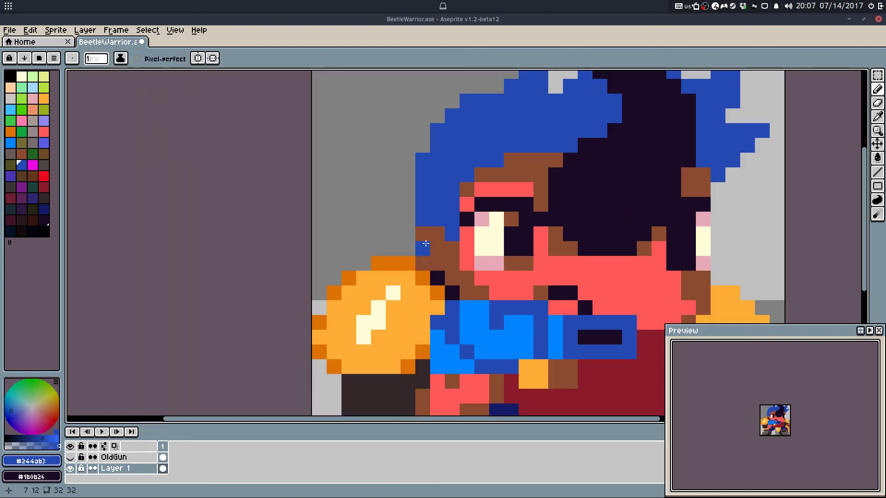
scroll(429, 263, "down", 3)
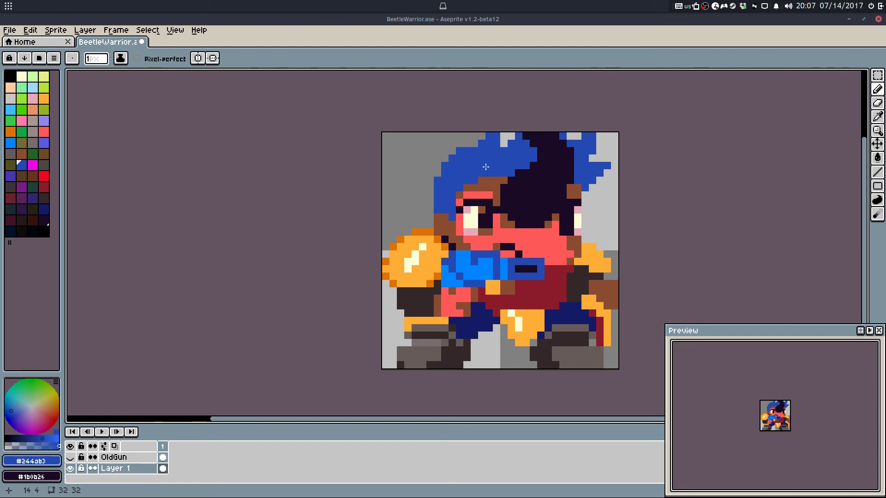
Step: Try several 2 px wide strokes in the horn's dark #1b0b26 across the near-side hair and its upper edge
left_click(526, 189, "alt")
key("plus")
left_click_drag(471, 162, 434, 139)
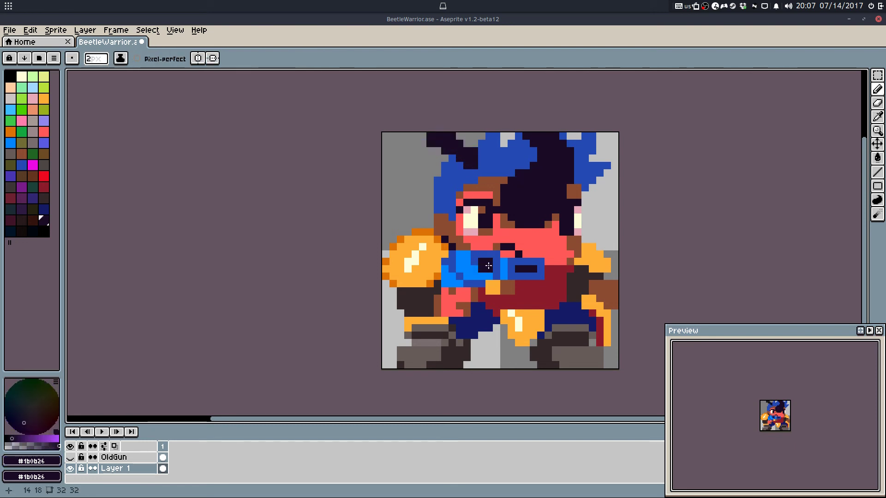
key("ctrl+z")
mouse_move(460, 171)
left_mouse_down()
mouse_move(480, 139)
mouse_move(511, 155)
left_mouse_up()
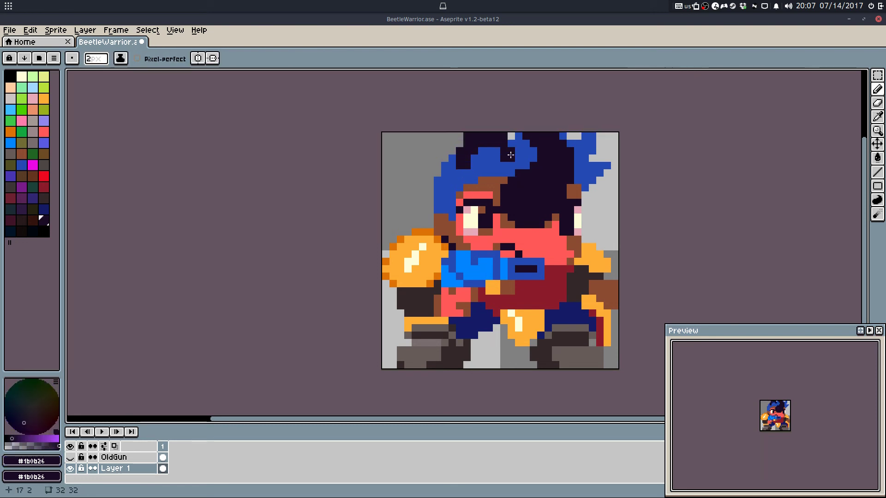
key("ctrl+z")
mouse_move(456, 161)
left_mouse_down()
mouse_move(475, 146)
mouse_move(508, 162)
left_mouse_up()
key("ctrl+z")
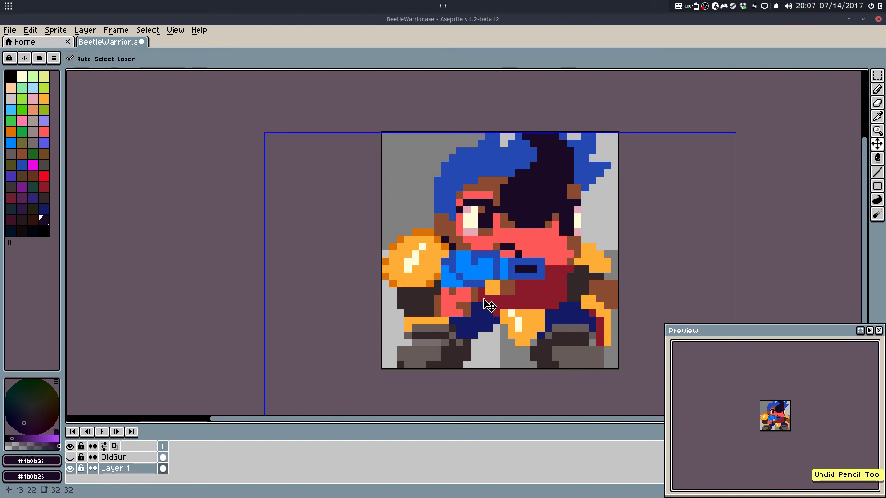
key("b")
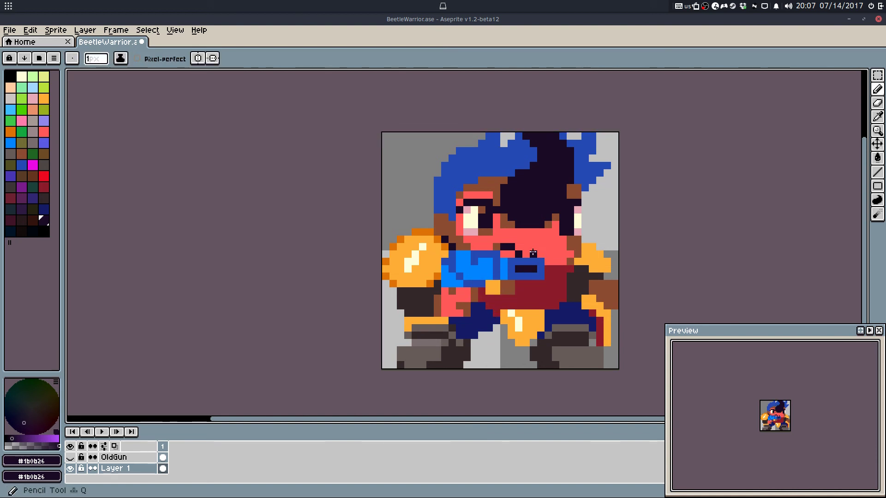
scroll(514, 240, "up", 2)
left_click(503, 231, "alt")
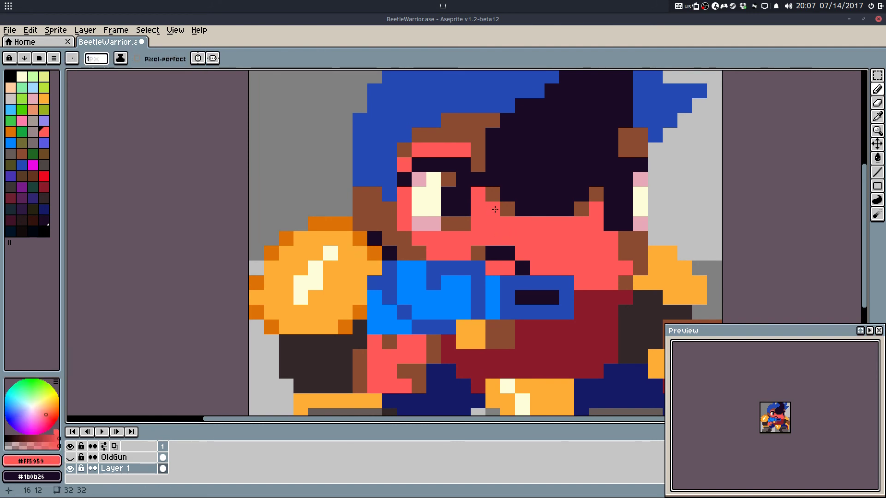
scroll(494, 212, "down", 3)
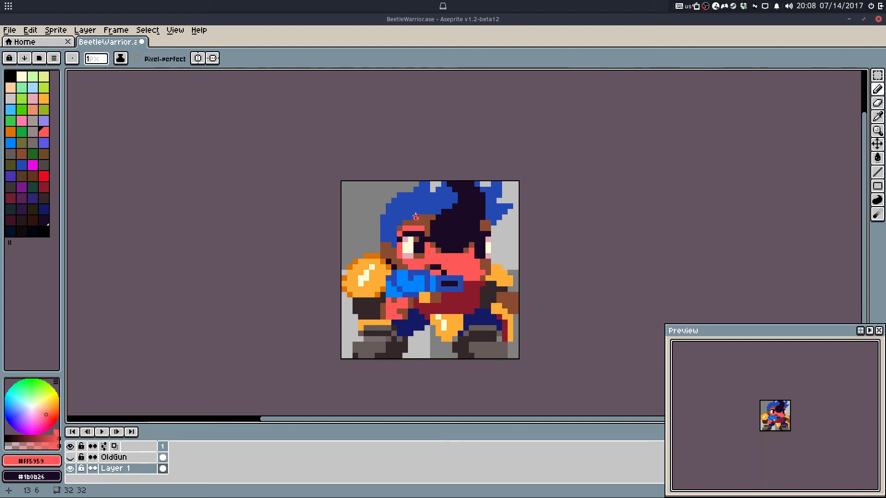
scroll(415, 216, "up", 2)
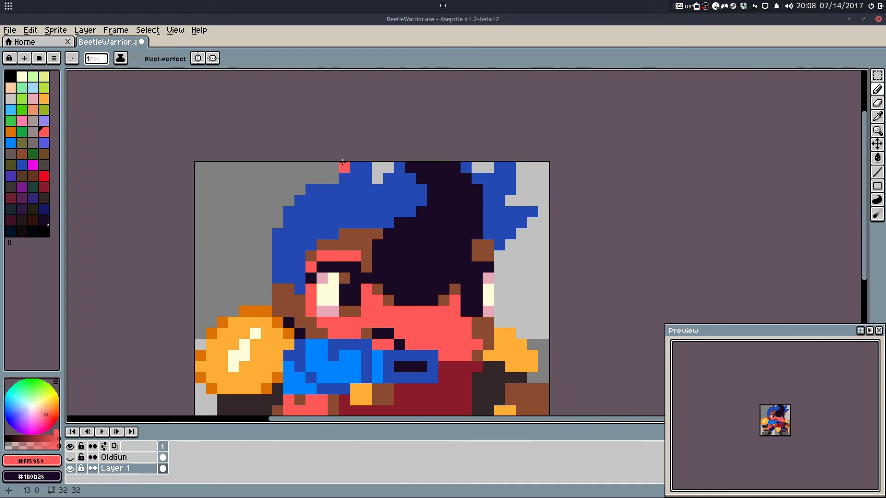
scroll(381, 277, "up", 3)
Step: Recolour the dark mouth line in brown #8c4b31 and paint it out completely with the face's red #ff5959
left_click(373, 256, "alt")
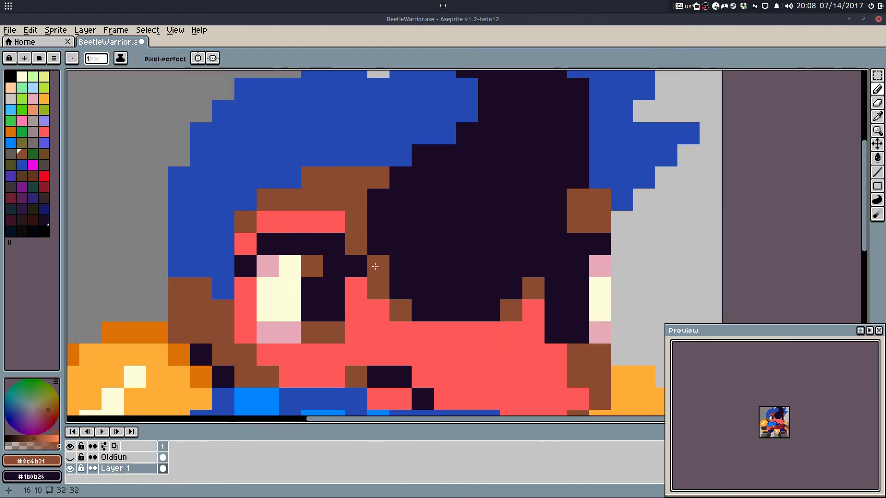
scroll(374, 267, "down", 4)
scroll(418, 263, "up", 2)
key("alt")
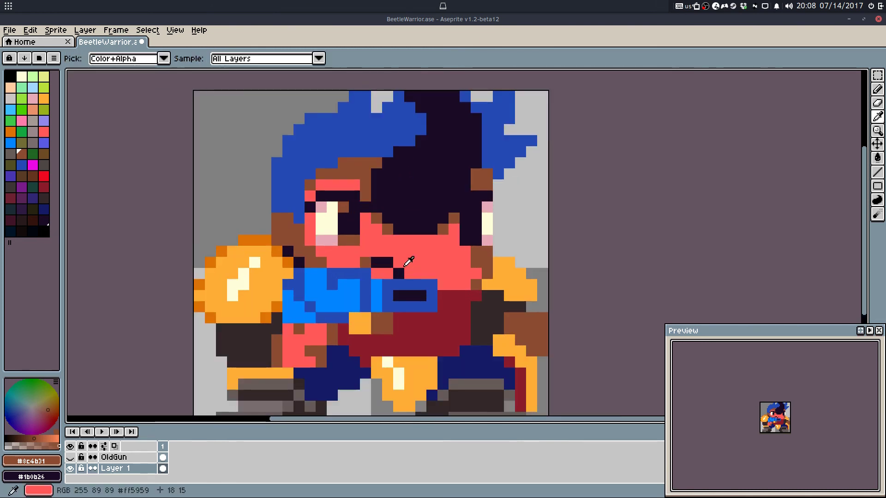
left_click_drag(398, 273, 370, 260)
left_click(390, 254, "alt")
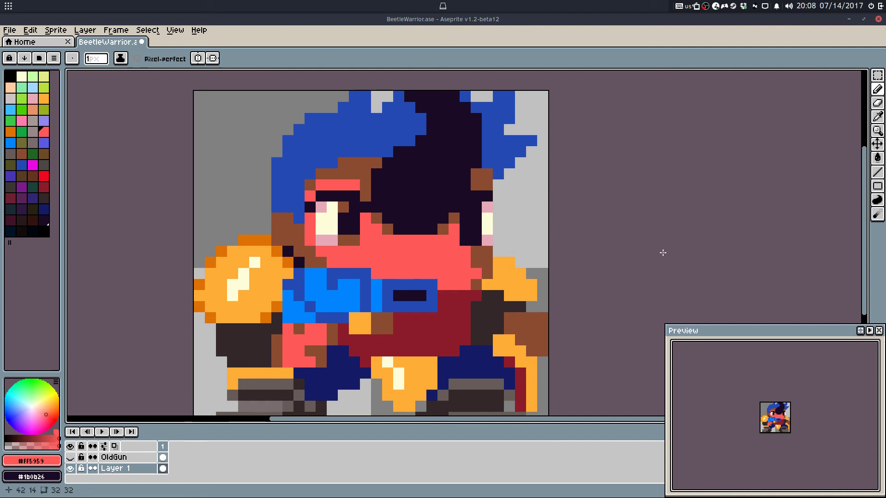
left_click_drag(664, 253, 699, 259)
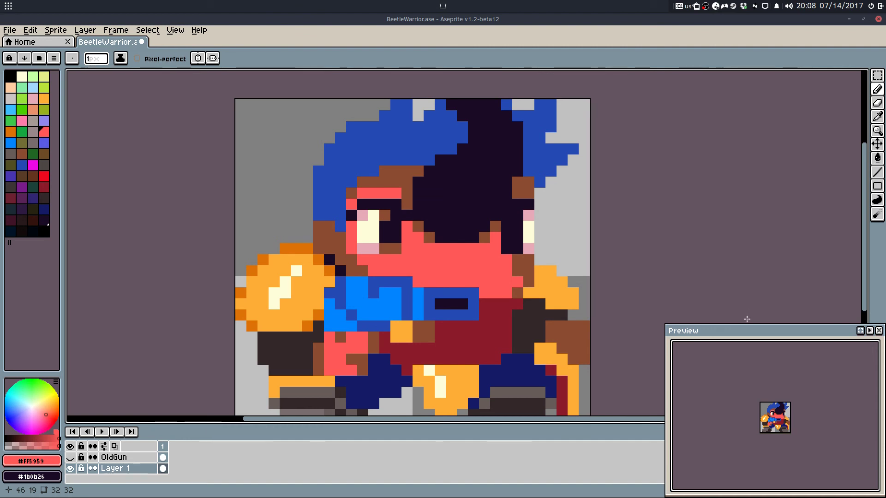
left_click_drag(735, 270, 731, 284)
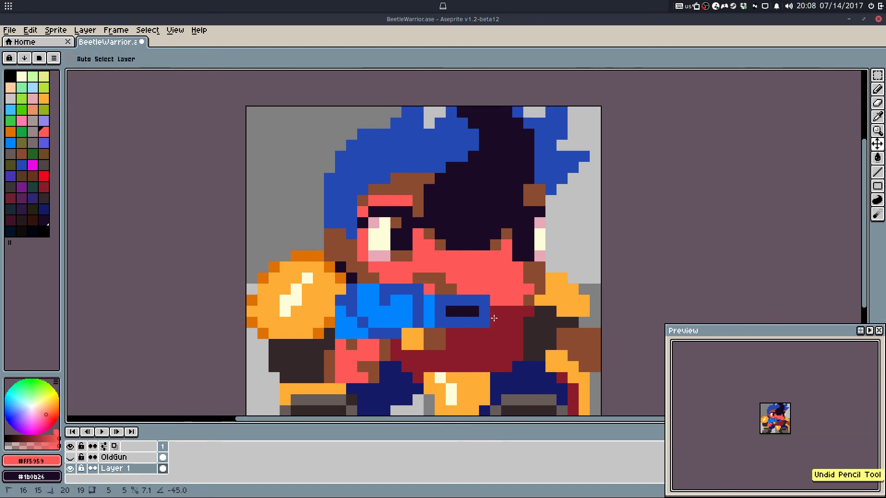
scroll(395, 268, "up", 3)
scroll(317, 293, "down", 2)
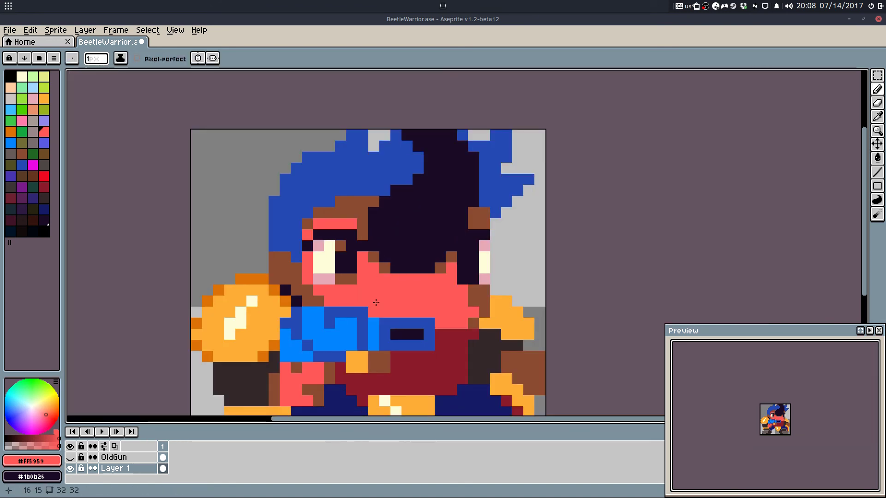
Step: Try covering the lower face with a mask in the hair's blue #244ab3
scroll(373, 293, "up", 2)
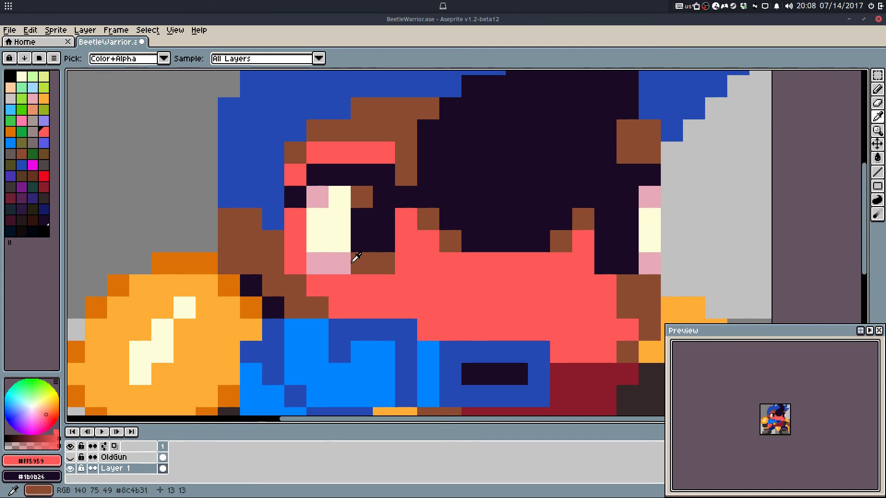
left_click(362, 304, "alt")
left_click(357, 325, "alt")
mouse_move(357, 325)
left_mouse_down()
mouse_move(450, 286)
mouse_move(545, 288)
mouse_move(627, 312)
mouse_move(622, 300)
mouse_move(584, 334)
left_mouse_up()
key("g")
left_click(600, 341)
left_click(622, 347)
scroll(627, 320, "down", 5)
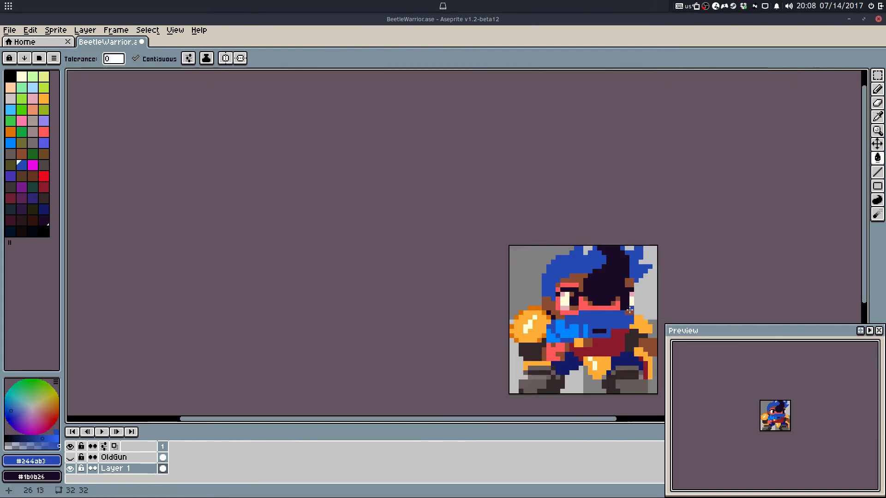
key("ctrl+z")
key("ctrl+z")
key("ctrl+z")
key("ctrl+z")
key("ctrl+y")
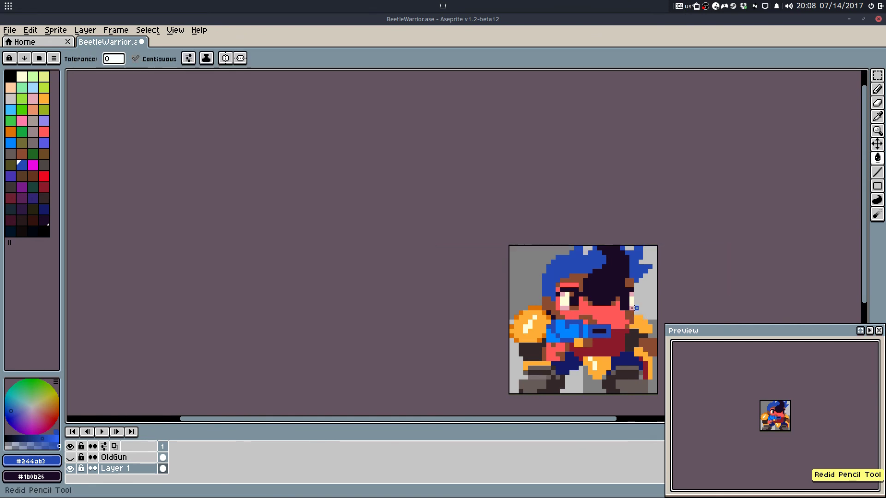
Step: Draw short diagonal lines in brown #8c4b31 from both sides of the horn's base down across the face to outline a muzzle
scroll(633, 313, "up", 5)
key("i")
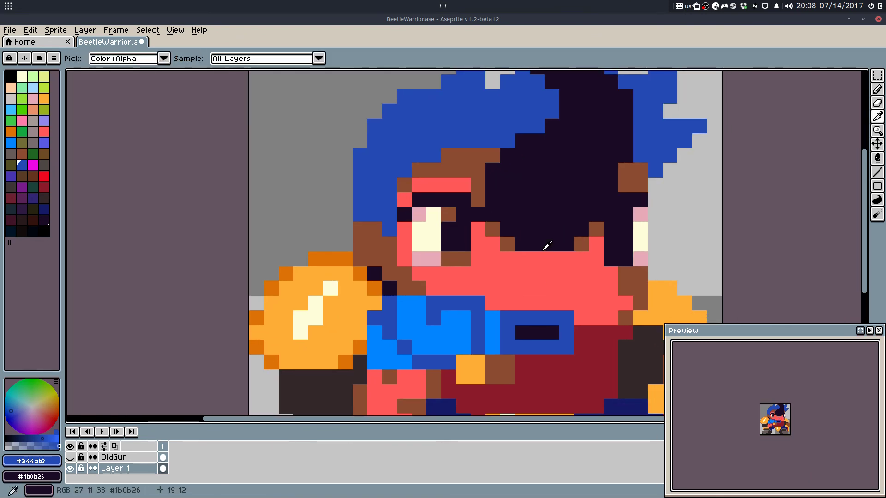
left_click(509, 248, "alt")
key("l")
mouse_move(503, 259)
left_mouse_down()
mouse_move(463, 285)
mouse_move(474, 289)
left_mouse_up()
key("ctrl+z")
left_click_drag(597, 259, 621, 302)
Step: Try filling the muzzle area enclosed by the two brown diagonals
key("w")
left_click(554, 279)
scroll(591, 262, "down", 3)
key("ctrl+z")
scroll(603, 256, "up", 3)
key("b")
Step: Try filling the muzzle area with the eye's pale pink and with dark #1b0b26
key("i")
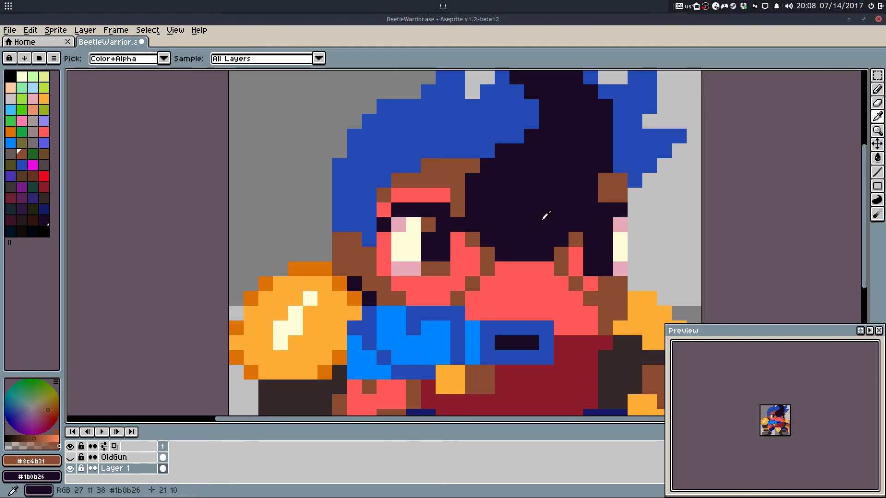
left_click(617, 269)
key("w")
left_click(563, 283)
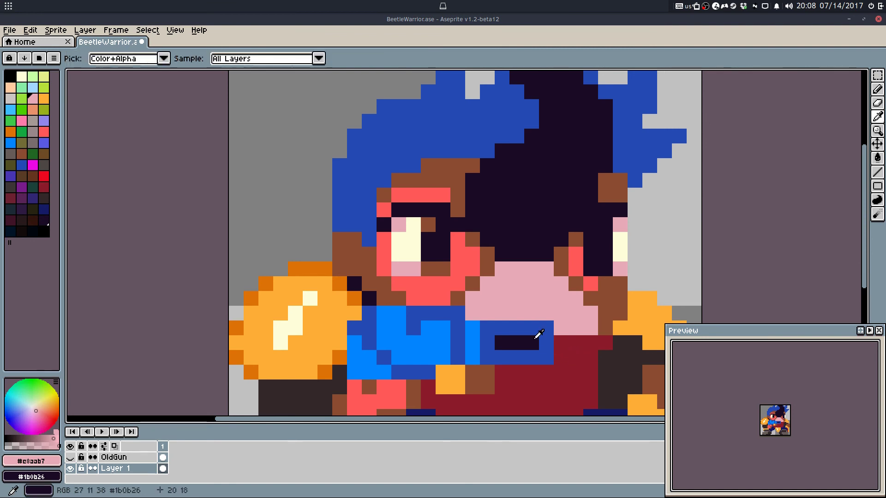
left_click(542, 341, "alt")
left_click(557, 301)
key("ctrl+z")
Step: Fill the muzzle area below the horn with the far shoulder's orange #ffad37
key("i")
left_click(647, 311)
key("w")
left_click(545, 313)
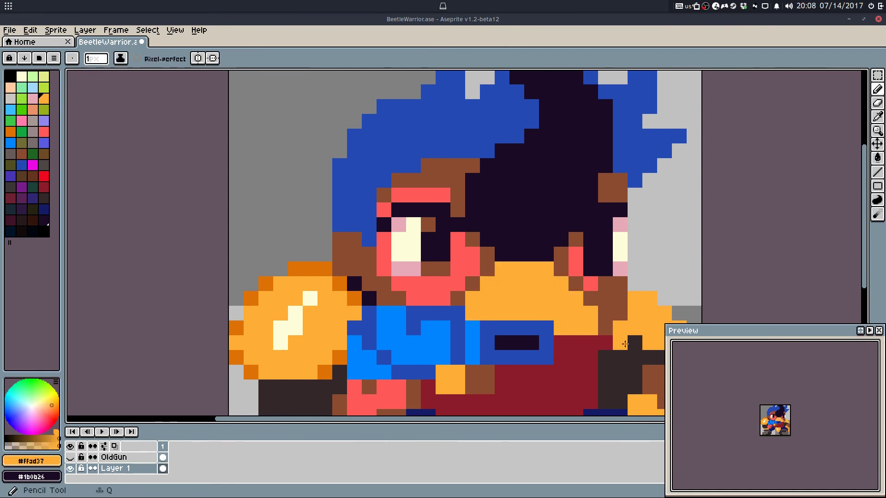
Step: Recolour the muzzle's diagonal outline pixels on both sides in the shoulder pad's darker orange #dc7208
key("i")
left_click(338, 356)
key("b")
left_click(570, 285)
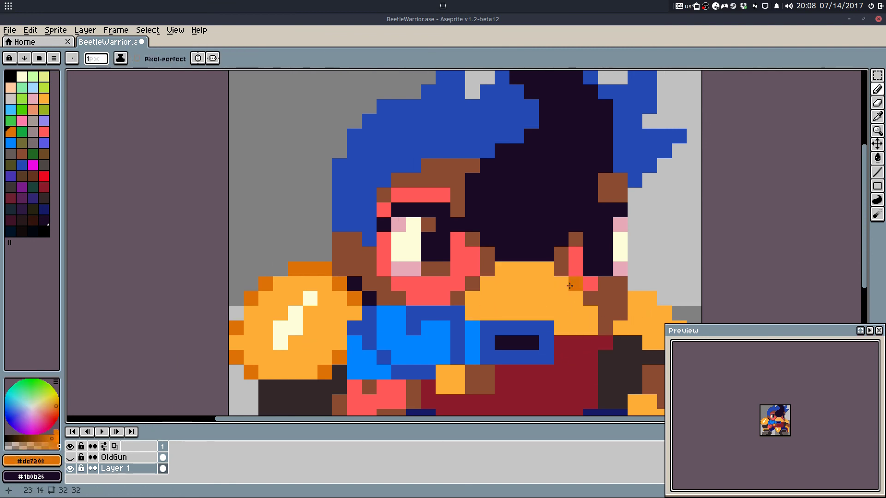
left_click(576, 284)
left_click(591, 298)
left_click(487, 269)
left_click(471, 283)
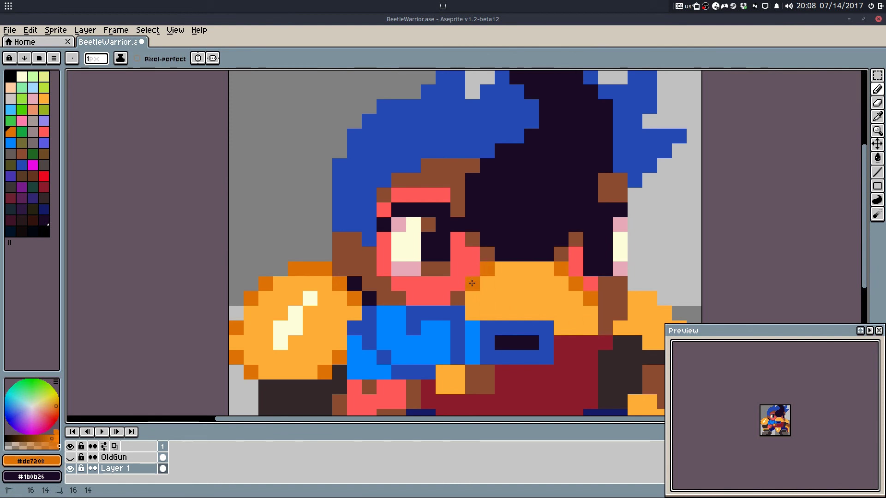
Step: Repaint the muzzle's diagonal outline pixels on both sides in brown #8c4b31
scroll(556, 253, "down", 3)
scroll(525, 260, "up", 5)
left_click(544, 222, "alt")
left_click(541, 246)
left_click(511, 273)
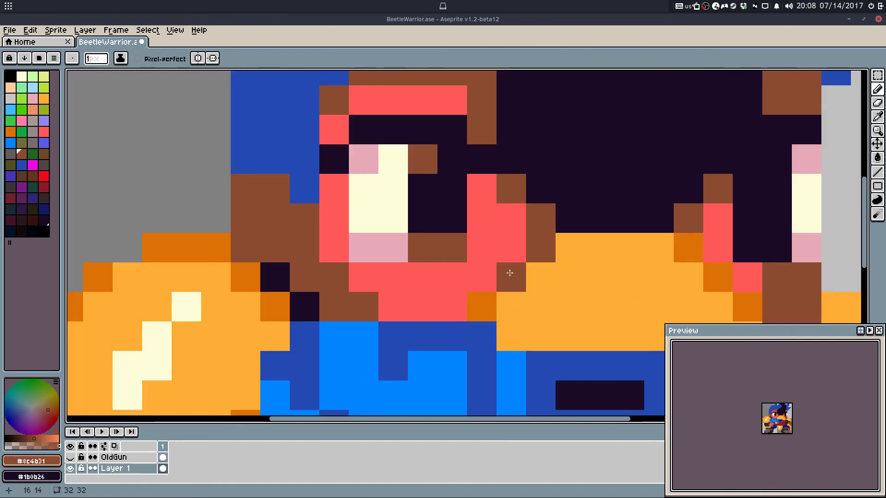
left_click(482, 305)
left_click(718, 277)
left_click(748, 307)
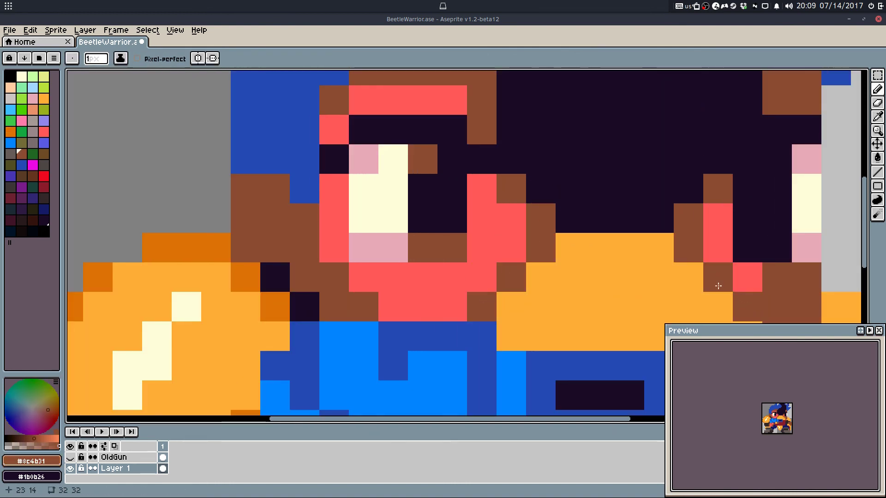
Step: Try shading the far side of the orange muzzle, down to its lower corner, in the shoulder pad's darker orange #dc7208
left_click(249, 280, "alt")
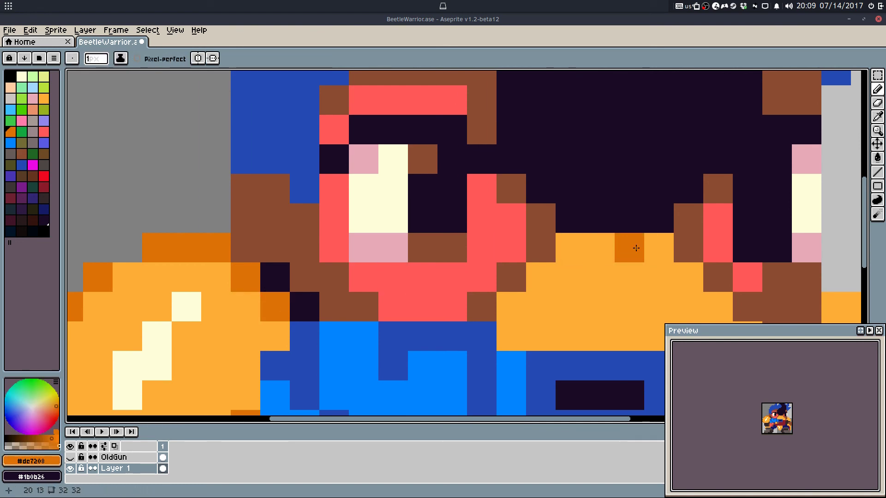
left_click_drag(647, 248, 681, 324)
left_click_drag(673, 302, 609, 227)
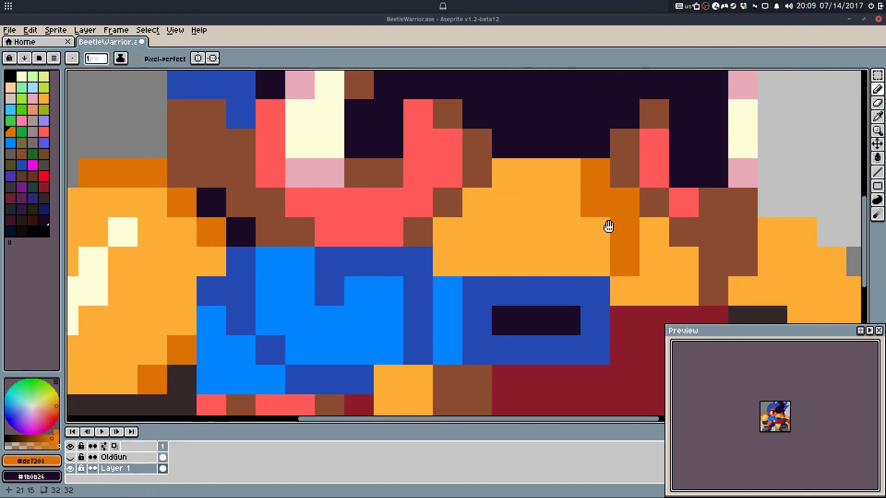
left_click(633, 280)
mouse_move(654, 254)
left_mouse_down()
mouse_move(644, 238)
mouse_move(668, 254)
mouse_move(671, 272)
mouse_move(637, 283)
mouse_move(672, 287)
left_mouse_up()
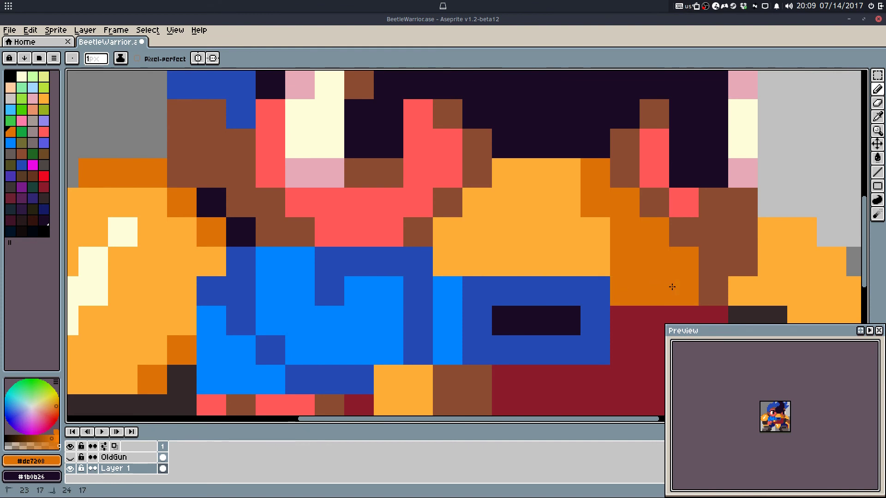
Step: Try shading the muzzle's near edge in the same darker orange, then undo the last shading stroke
mouse_move(456, 257)
left_mouse_down()
mouse_move(457, 229)
mouse_move(485, 241)
mouse_move(486, 257)
left_mouse_up()
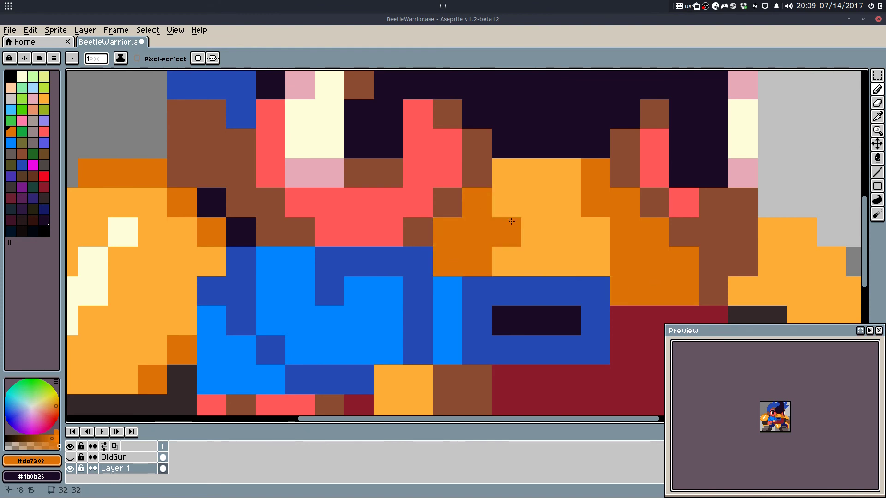
scroll(514, 206, "down", 5)
key("ctrl+z")
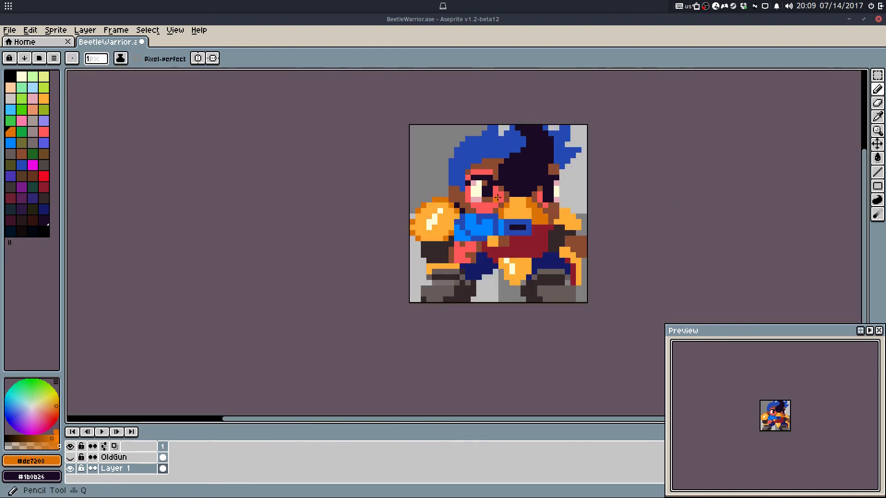
Step: Sample the skin red #ff5959 and undo the muzzle's orange shading and fill strokes back to the skin-red muzzle
scroll(525, 205, "up", 3)
left_click(519, 216, "alt")
key("ctrl+z")
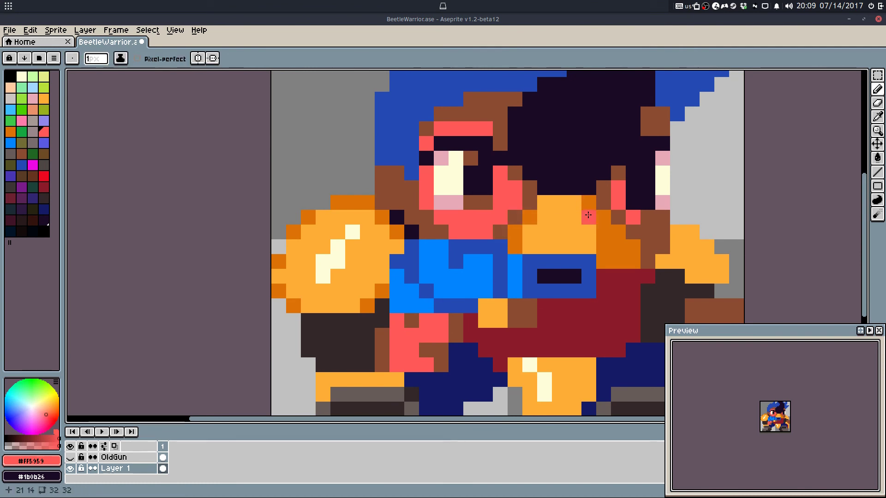
scroll(588, 215, "down", 4)
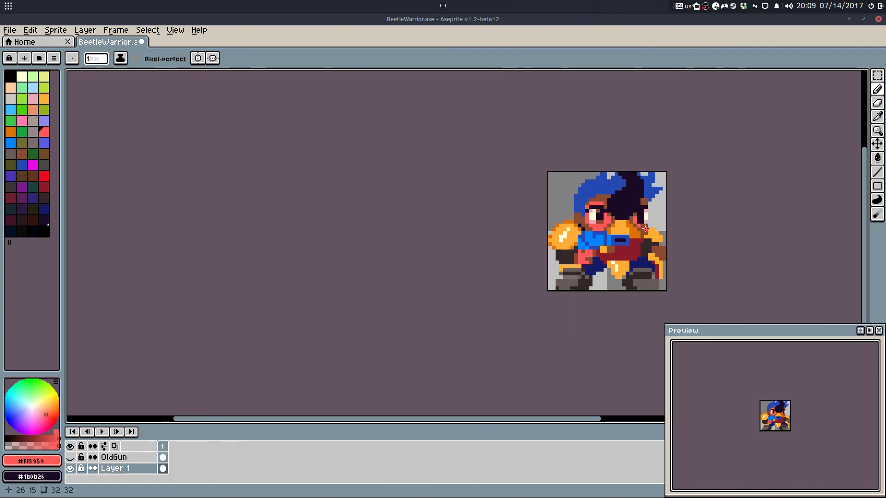
key("ctrl+z")
key("ctrl+z")
key("ctrl+z")
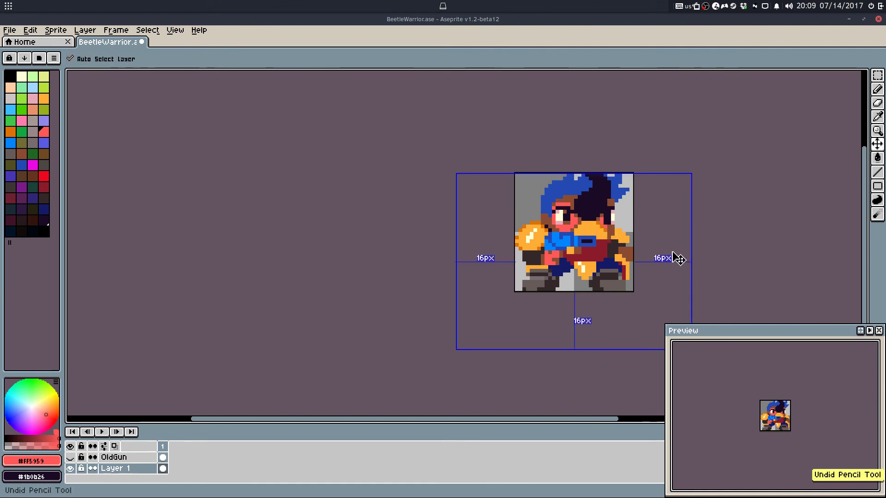
key("ctrl+z")
key("ctrl+z")
key("ctrl+y")
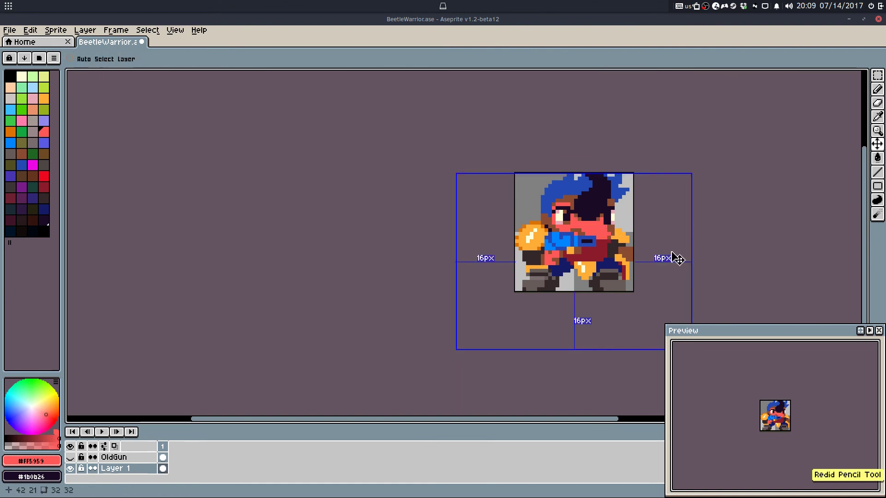
key("ctrl+z")
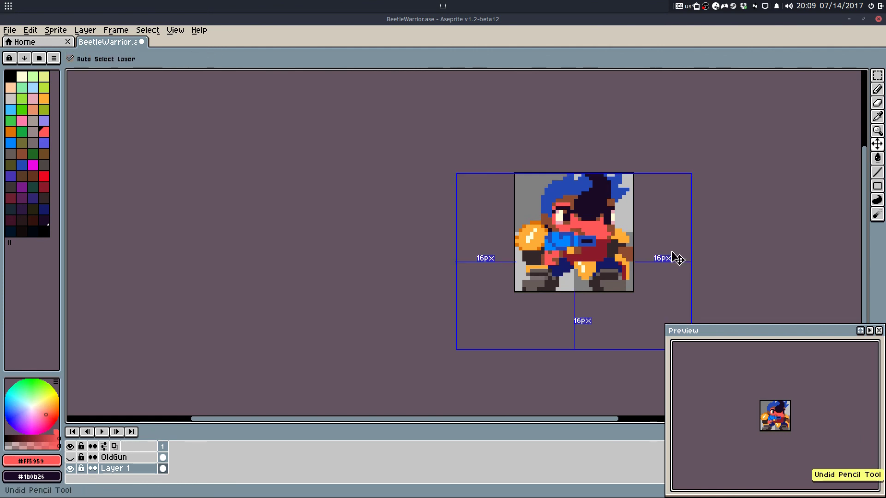
Step: Undo the last pencil stroke on the sprite
key("ctrl+z")
key("ctrl+z")
key("ctrl+y")
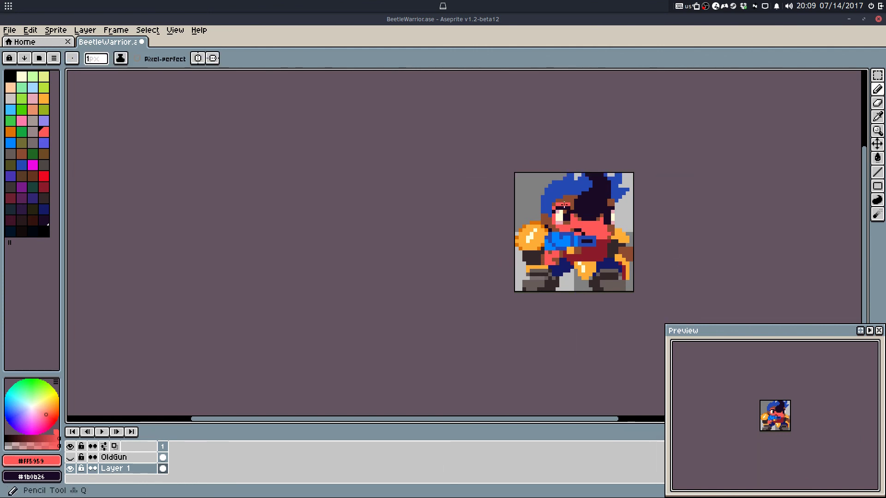
Step: Sample the hair blue #244ab3 and extend the hair's left outline down towards the gold shoulder pad, ending in a pointed tip
scroll(564, 204, "up", 3)
left_click(550, 182, "alt")
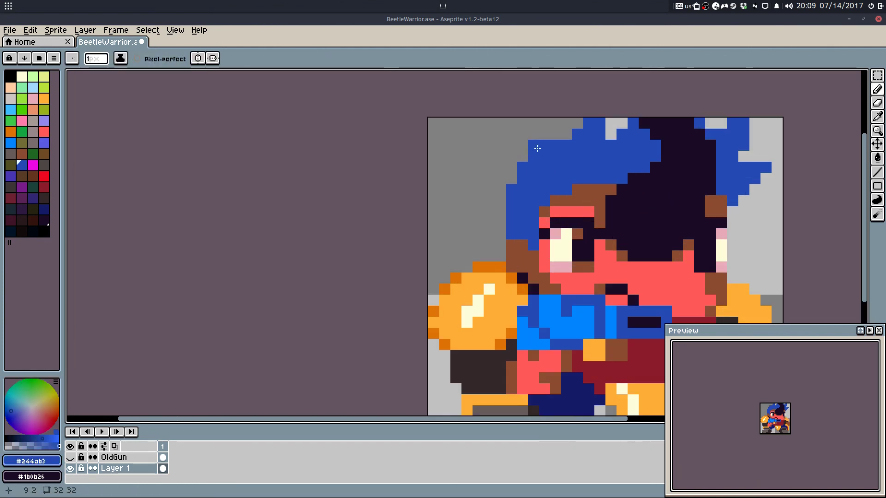
left_click_drag(523, 163, 504, 229)
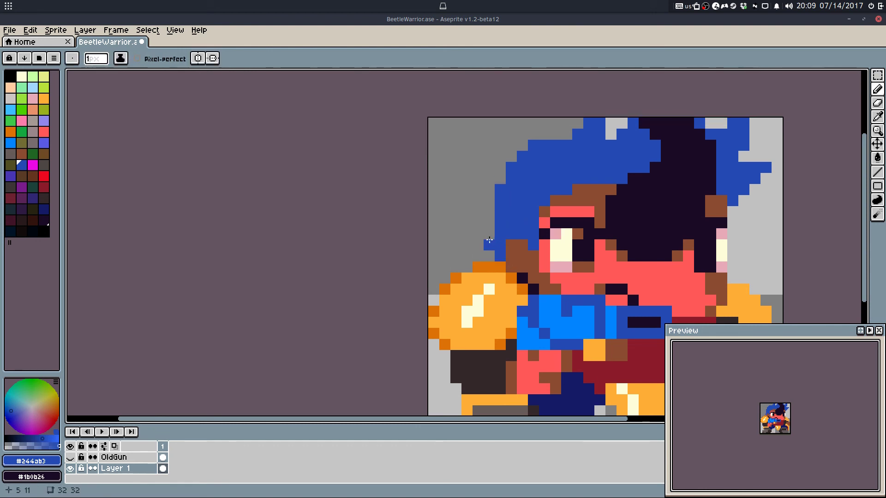
scroll(575, 243, "down", 5)
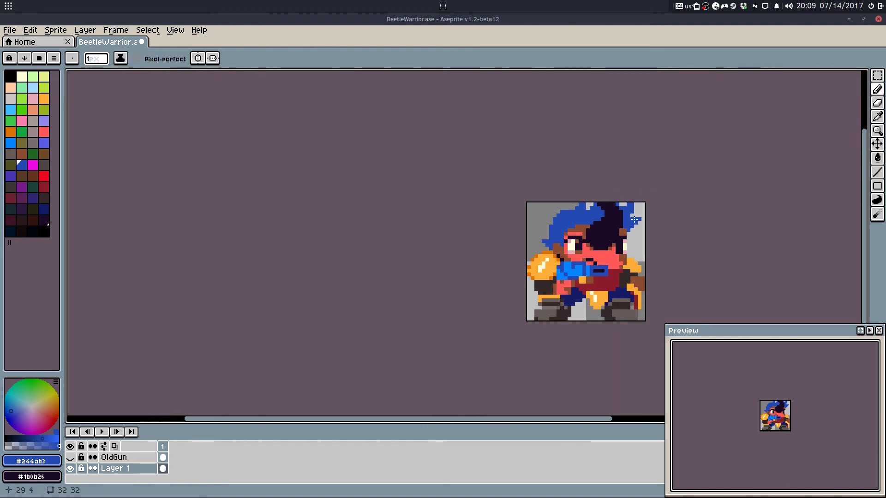
Step: Draw a blue hair spike beside the eye on the right side of the head and erase a pixel above it
scroll(631, 228, "up", 6)
left_click_drag(623, 250, 644, 274)
key("ctrl+z")
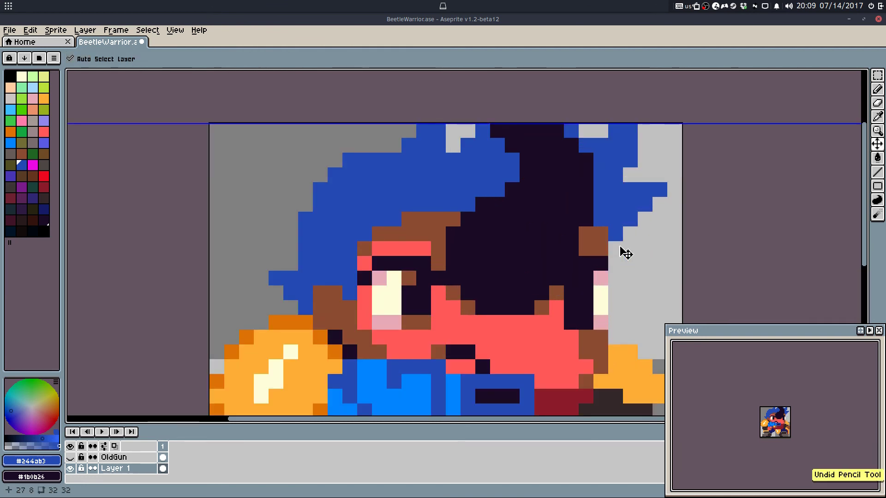
mouse_move(627, 237)
left_mouse_down()
mouse_move(636, 255)
mouse_move(613, 247)
mouse_move(614, 262)
mouse_move(649, 249)
mouse_move(660, 280)
mouse_move(615, 278)
left_mouse_up()
left_click(614, 248)
left_click(614, 262)
key("e")
left_click(631, 233)
key("b")
scroll(642, 212, "down", 2)
scroll(642, 212, "down", 1)
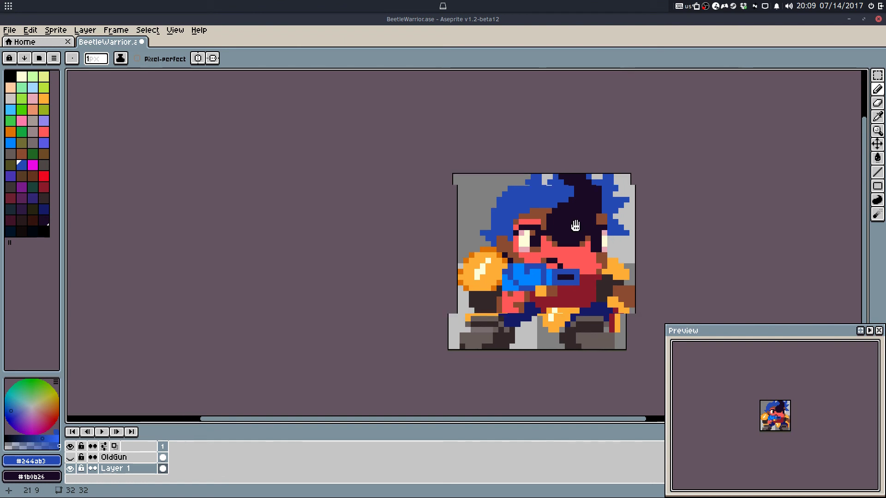
Step: Try filling out the upper-left outline of the hair with extra blue pixels
scroll(502, 286, "up", 2)
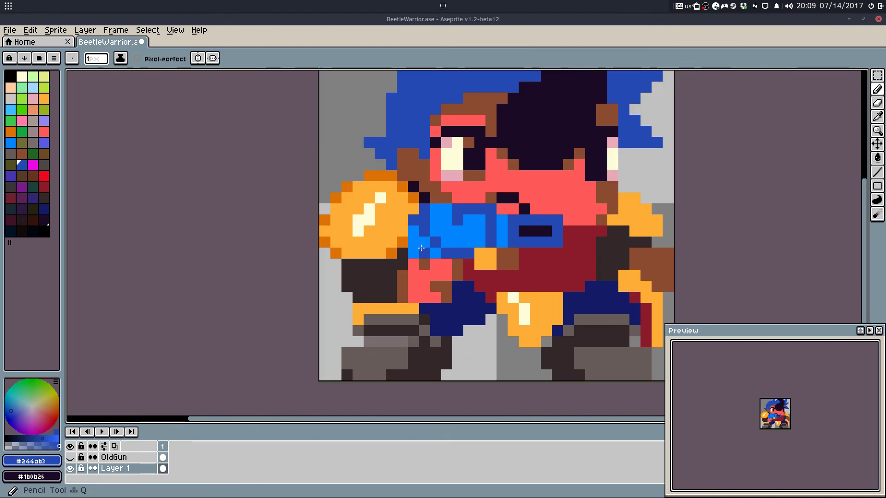
left_click_drag(425, 251, 393, 354)
key("e")
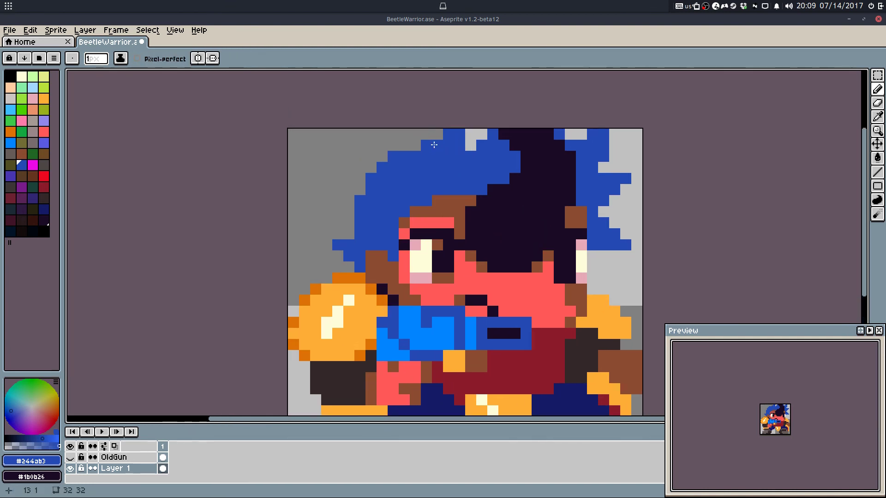
scroll(469, 211, "down", 3)
key("ctrl+z")
scroll(448, 187, "up", 4)
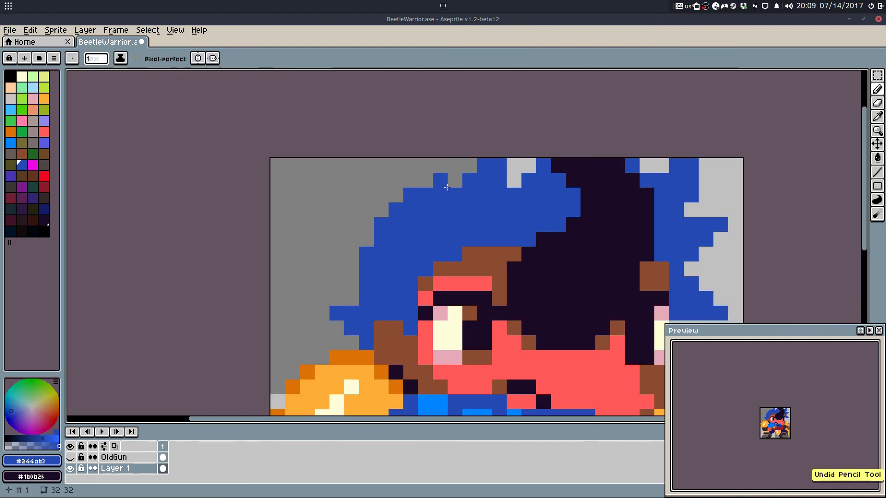
mouse_move(468, 166)
left_mouse_down()
mouse_move(438, 190)
mouse_move(410, 184)
mouse_move(388, 201)
left_mouse_up()
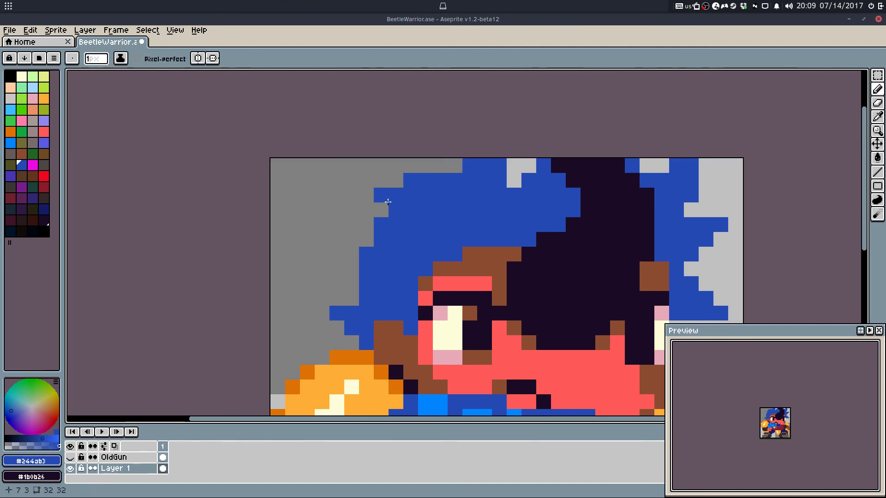
scroll(388, 202, "down", 2)
scroll(446, 200, "down", 1)
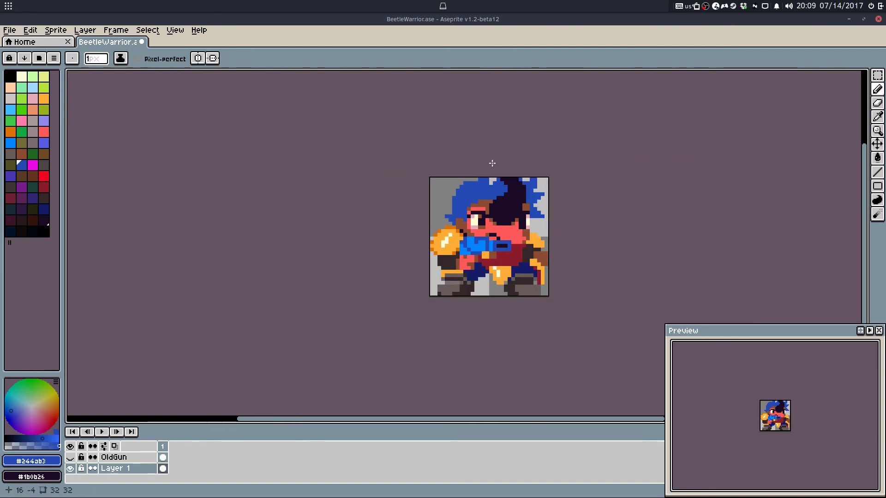
key("ctrl+z")
scroll(462, 173, "up", 4)
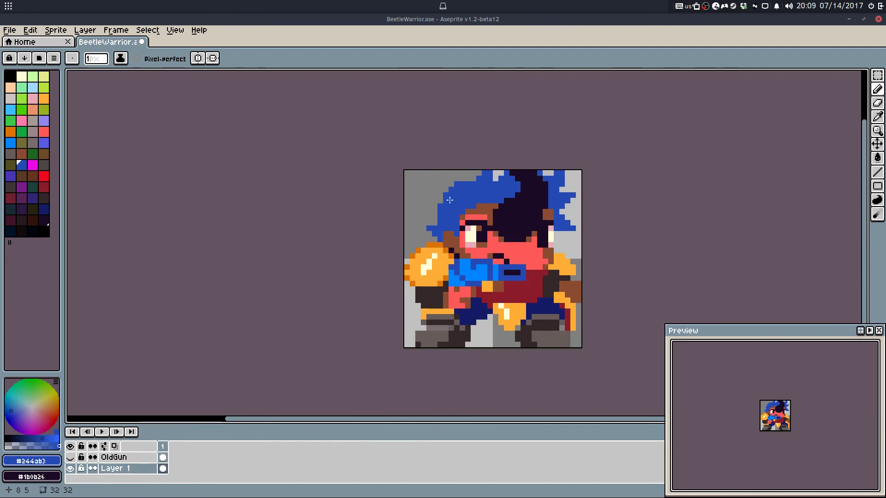
Step: Erase edge pixels along the hair's left outline and around the tip above the shoulder pad
key("e")
left_click_drag(440, 187, 432, 246)
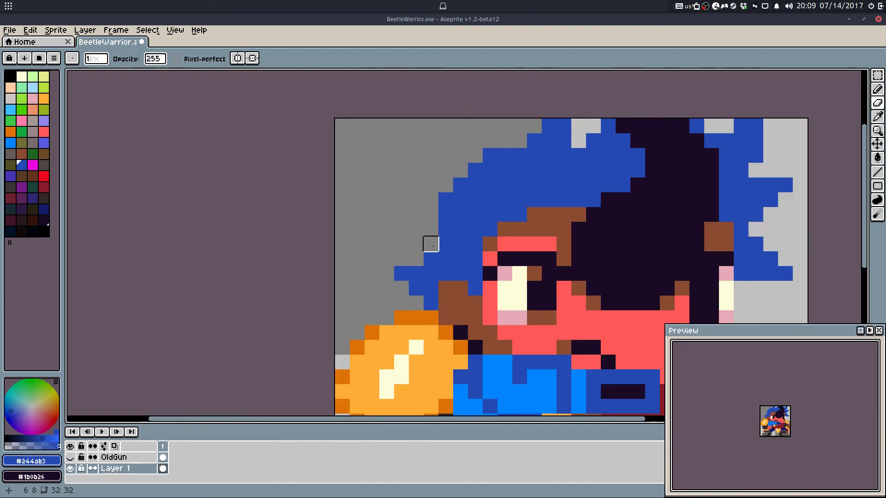
left_click_drag(416, 288, 458, 273)
scroll(485, 194, "down", 3)
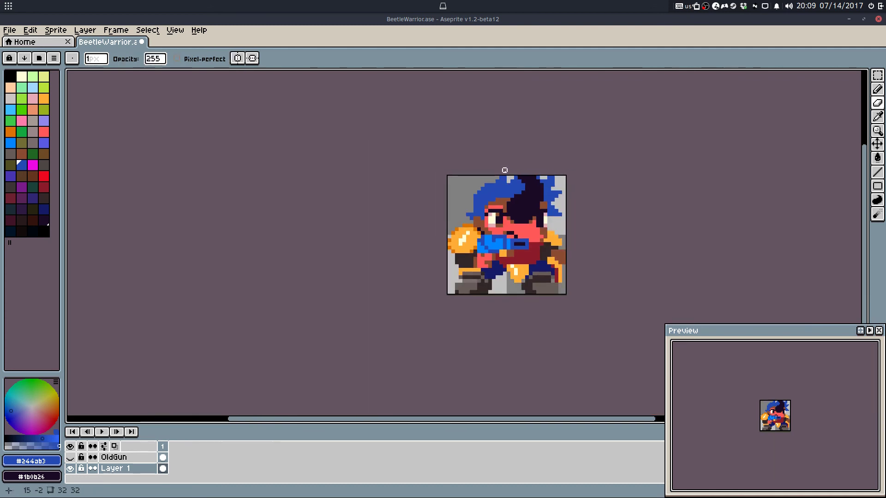
key("ctrl+z")
key("ctrl+y")
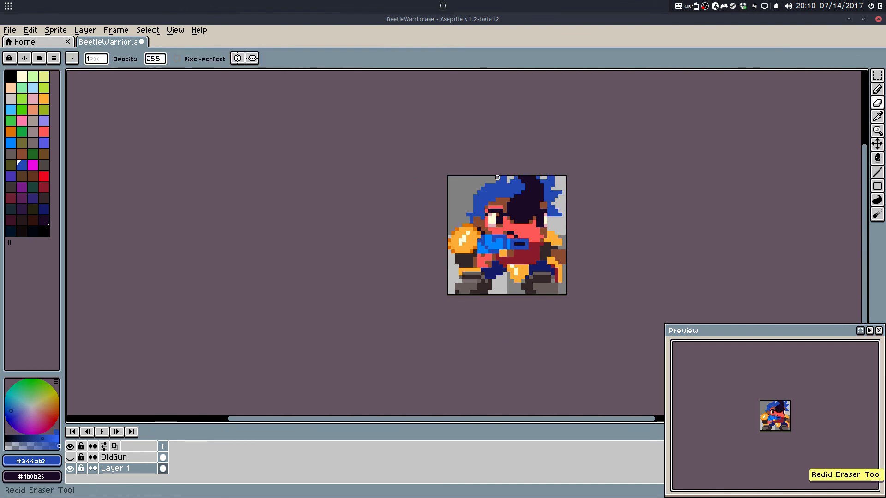
Step: Rework the blue hair tip just above the gold shoulder pad, undoing the unwanted strokes there
scroll(494, 239, "up", 5)
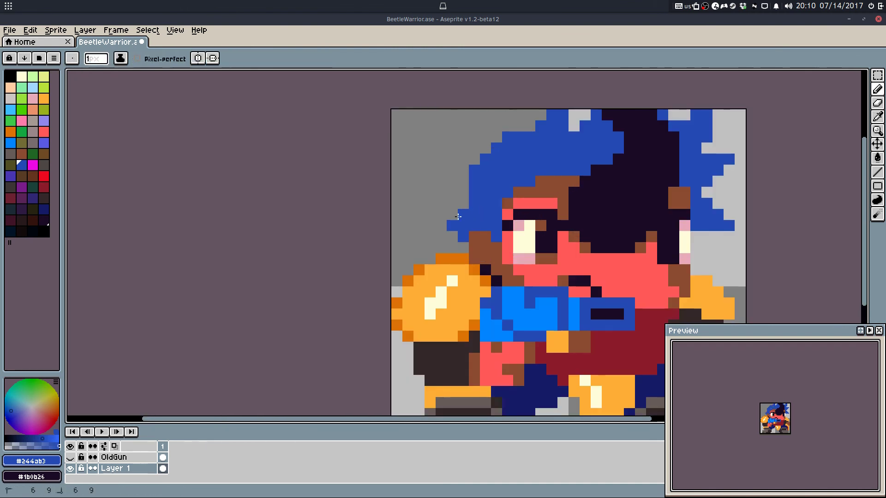
scroll(531, 175, "down", 5)
key("ctrl+z")
key("ctrl+z")
scroll(485, 194, "up", 5)
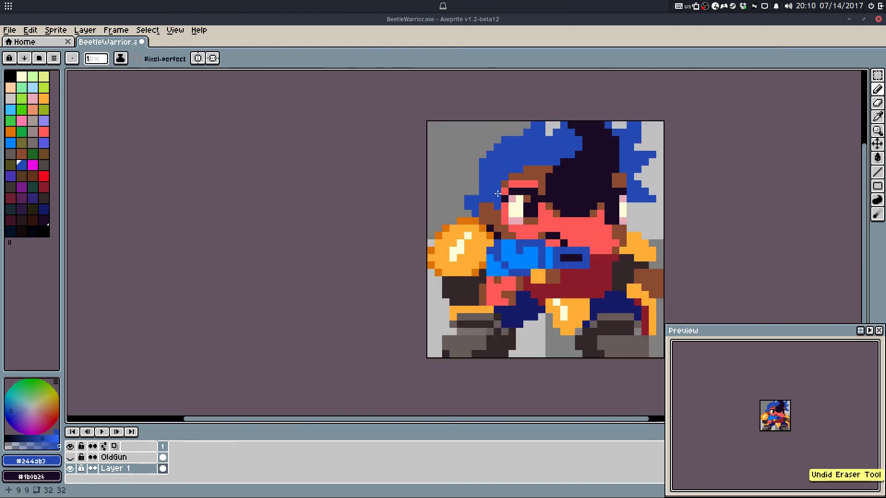
left_click_drag(450, 224, 439, 215)
scroll(521, 163, "down", 4)
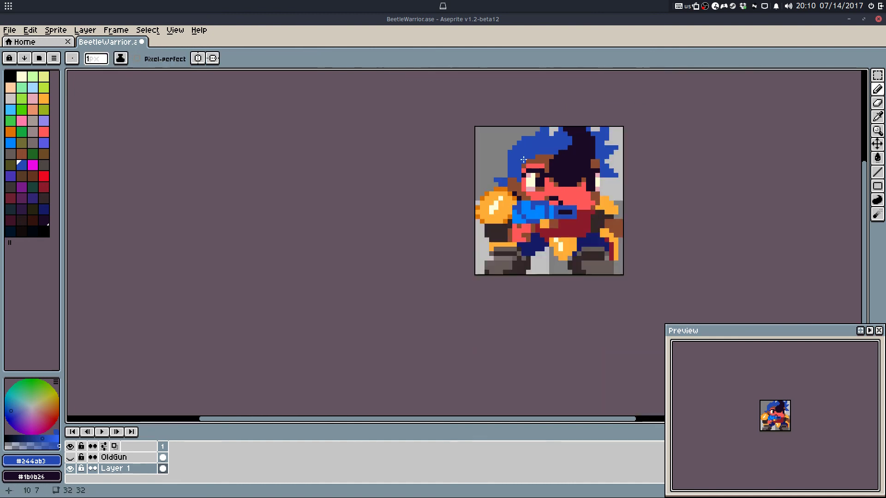
scroll(514, 159, "up", 2)
key("ctrl+z")
scroll(508, 173, "up", 3)
scroll(562, 125, "down", 6)
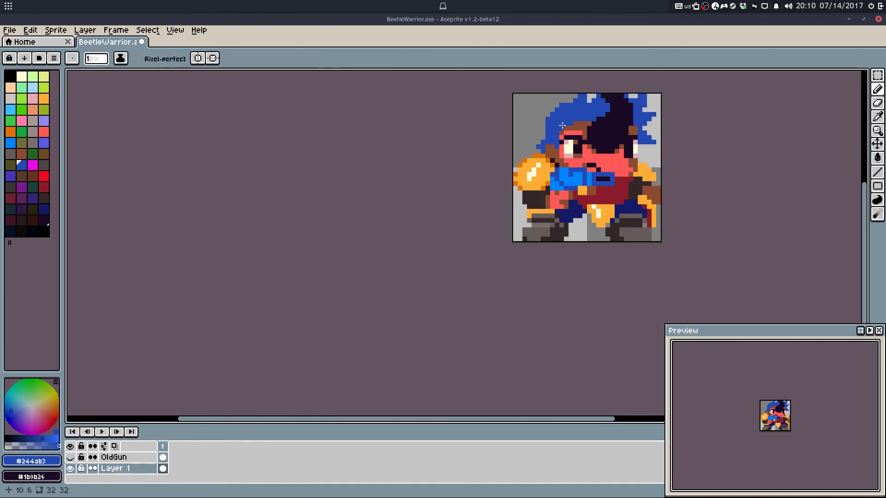
Step: Erase the blue tuft at the sprite's upper-right edge and draw a horizontal blue spike in its place
scroll(595, 131, "up", 4)
key("e")
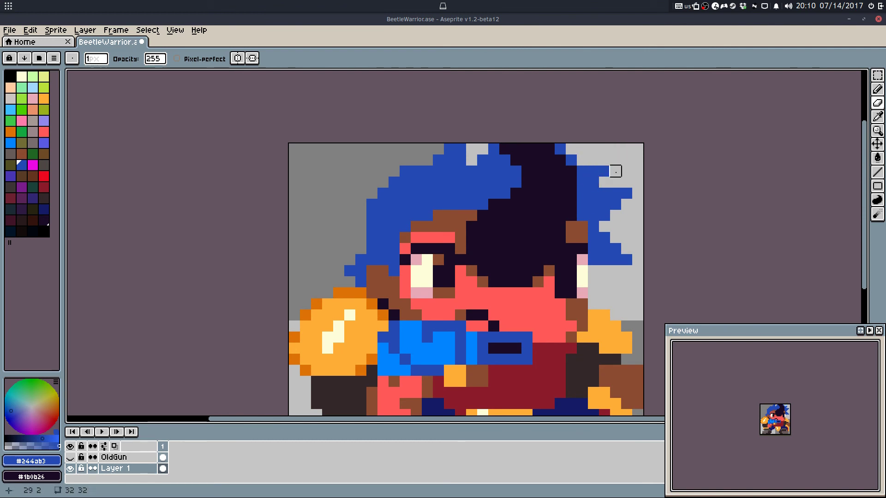
key("i")
key("b")
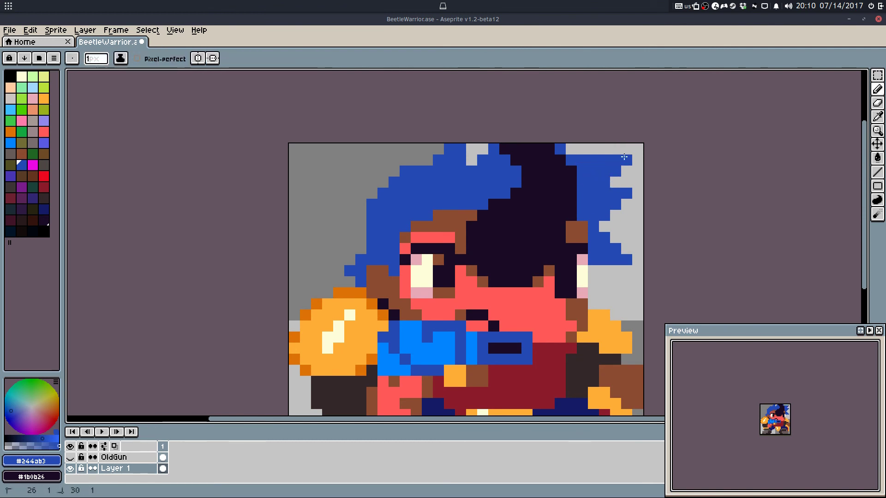
Step: Erase the blue hair in the canvas's top two pixel rows on both sides of the dark quiff
key("e")
left_click(560, 149)
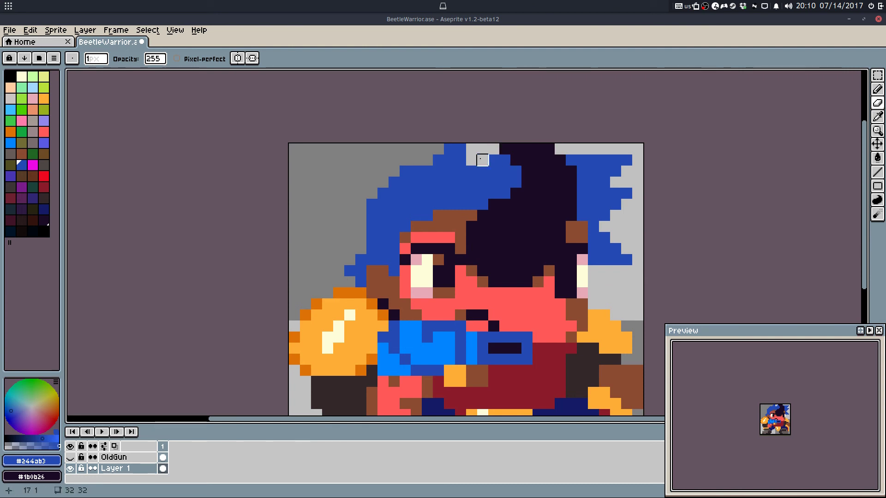
mouse_move(481, 159)
left_mouse_down()
mouse_move(470, 137)
mouse_move(461, 147)
mouse_move(515, 155)
mouse_move(606, 188)
mouse_move(495, 159)
mouse_move(516, 160)
left_mouse_up()
key("ctrl+z")
mouse_move(571, 161)
left_mouse_down()
mouse_move(605, 160)
mouse_move(627, 160)
left_mouse_up()
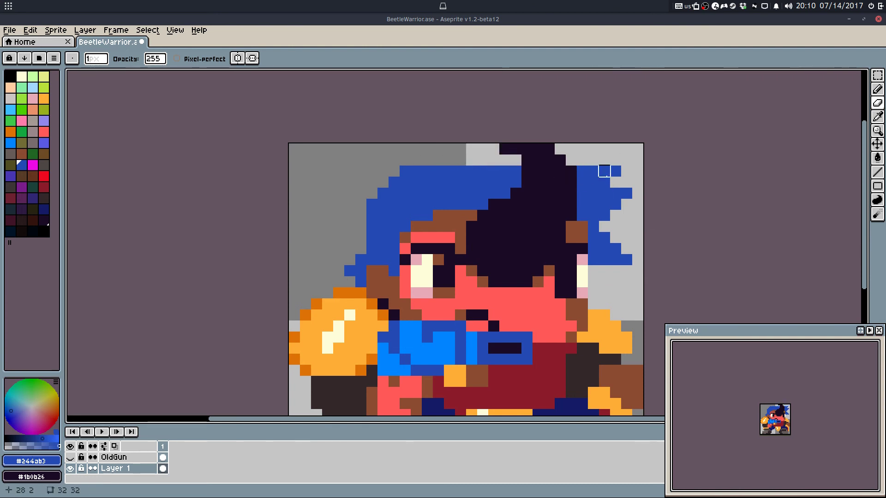
Step: Shorten the blue spikes on the right side of the head by erasing pixels at their tips
left_click(616, 170)
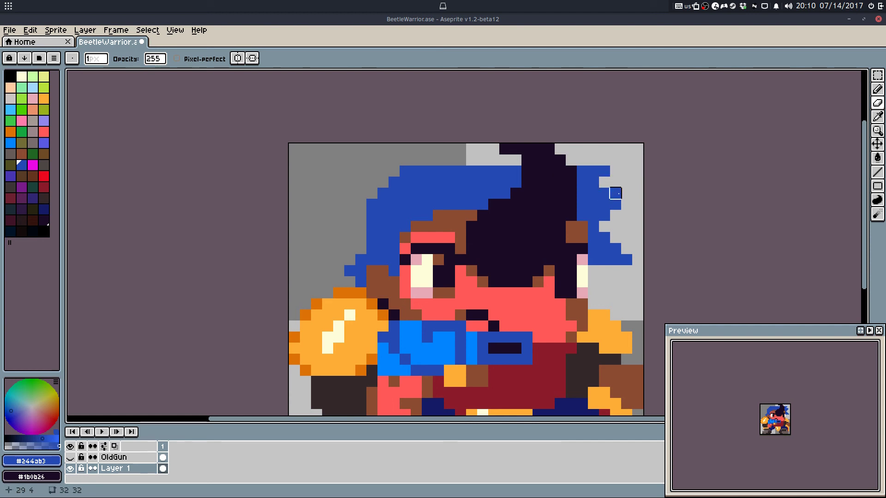
left_click_drag(616, 216, 605, 215)
left_click_drag(626, 248, 615, 260)
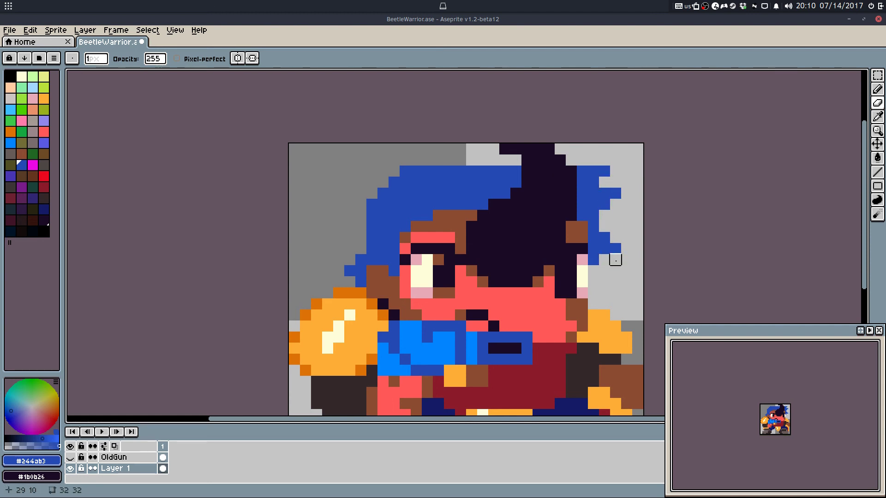
key("b")
key("alt")
scroll(646, 203, "down", 5)
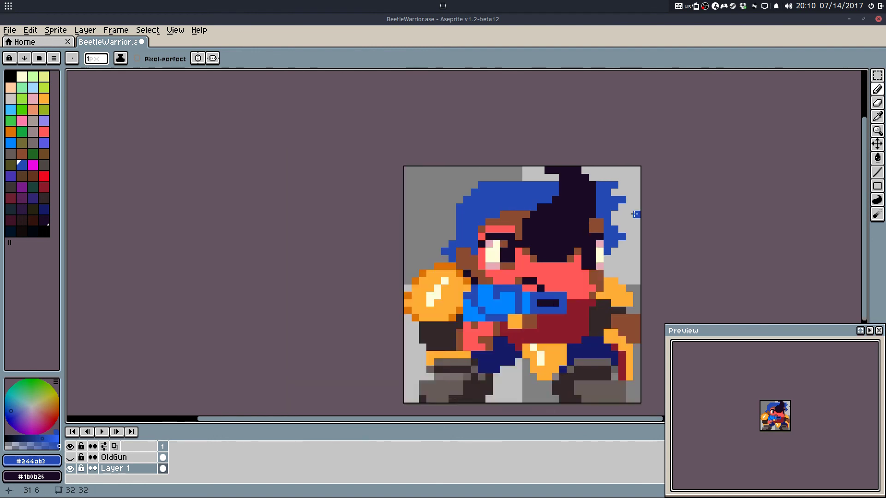
Step: Sample the dark hair colour #1b0b26 and widen the quiff's left edge by a pixel in the top two rows
scroll(651, 199, "up", 4)
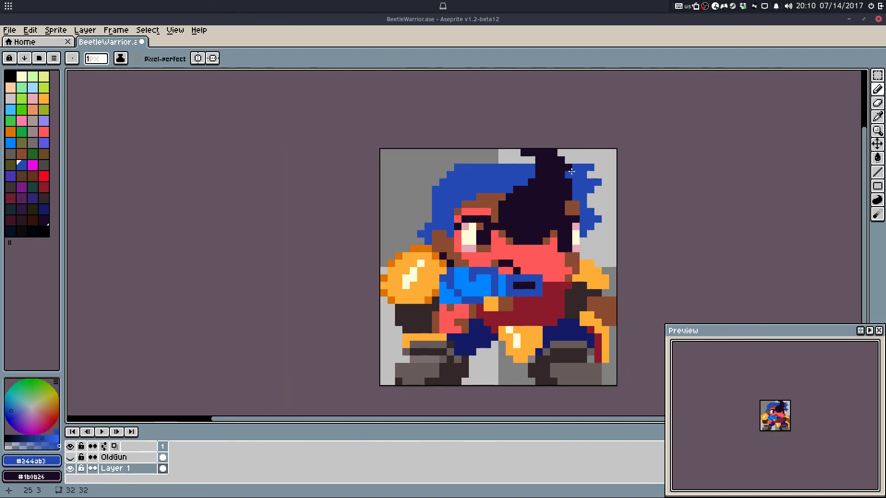
left_click(535, 157)
scroll(526, 193, "down", 2)
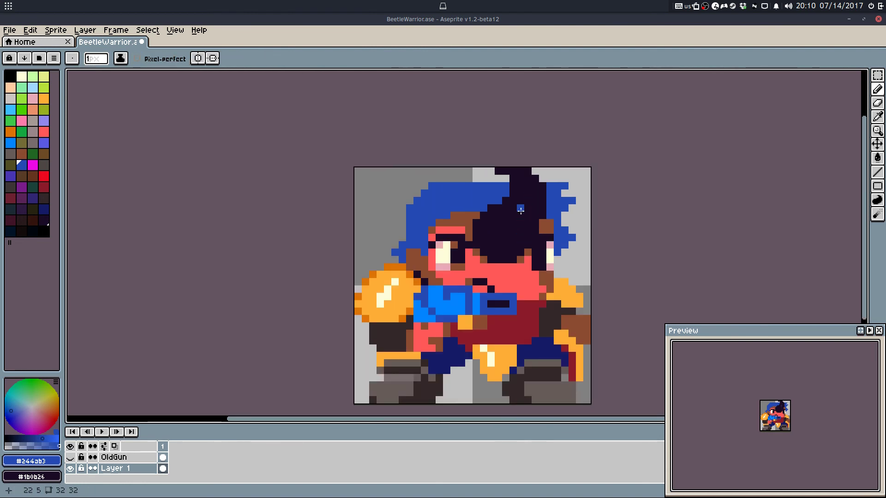
scroll(513, 173, "up", 1)
left_click(495, 192, "alt")
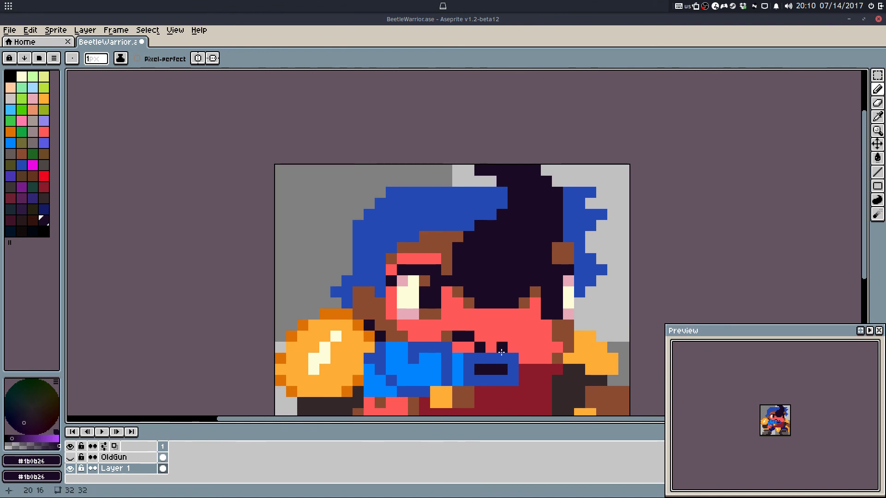
scroll(501, 352, "down", 2)
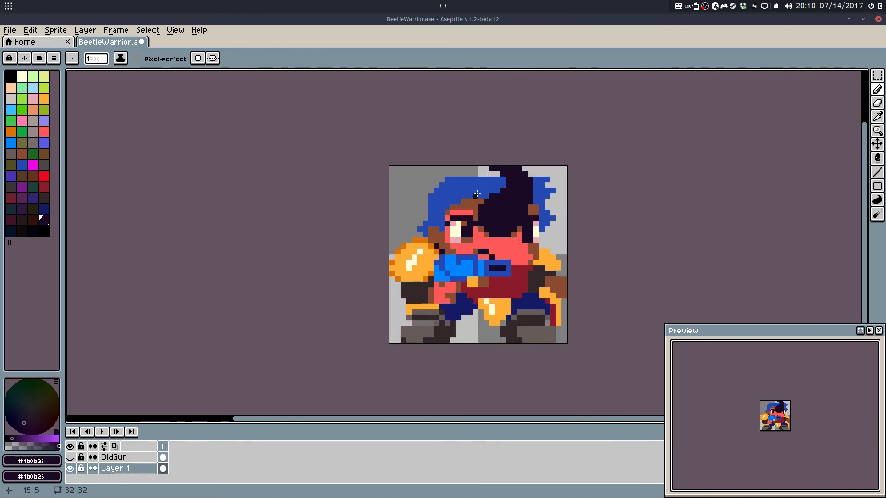
scroll(548, 196, "up", 2)
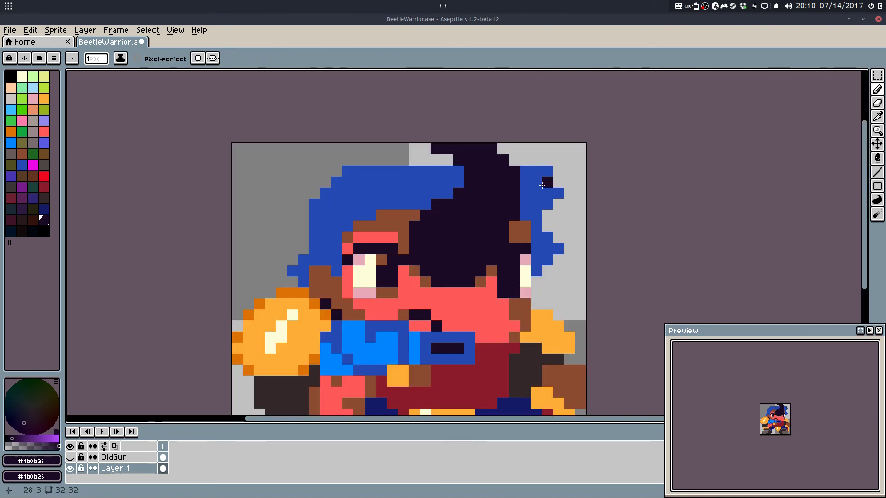
Step: Try erasing a pixel beside the upper blue spikes on the right side of the head
key("e")
left_click(558, 204)
key("ctrl+z")
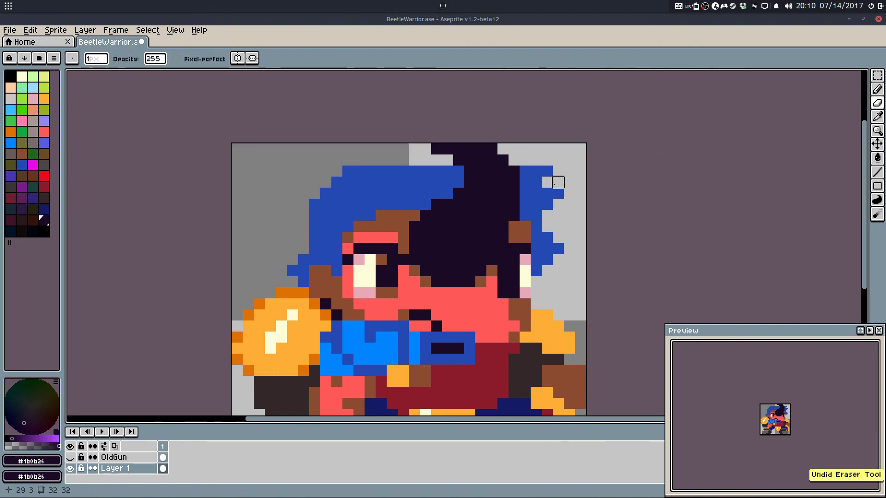
Step: Resample the hair blue #244ab3, lengthen the upper right-side spikes by a pixel and thicken the lowest one
key("q")
left_click(548, 172, "alt")
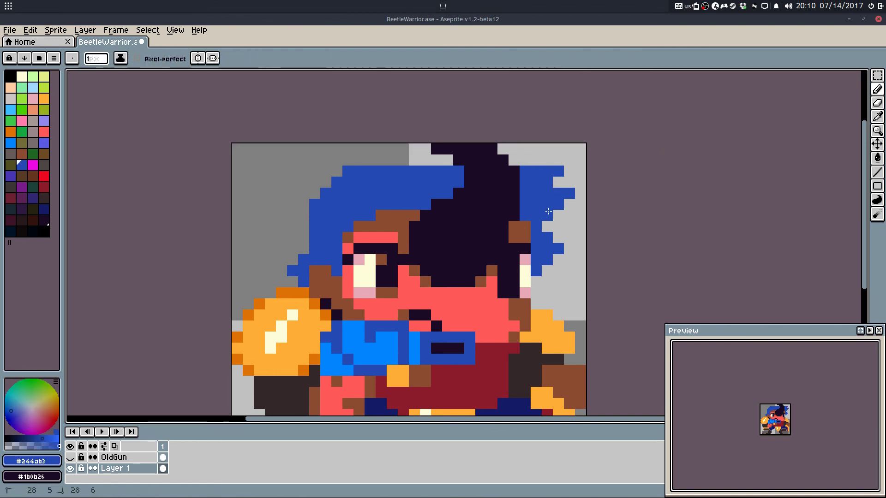
scroll(587, 172, "down", 3)
scroll(583, 180, "up", 4)
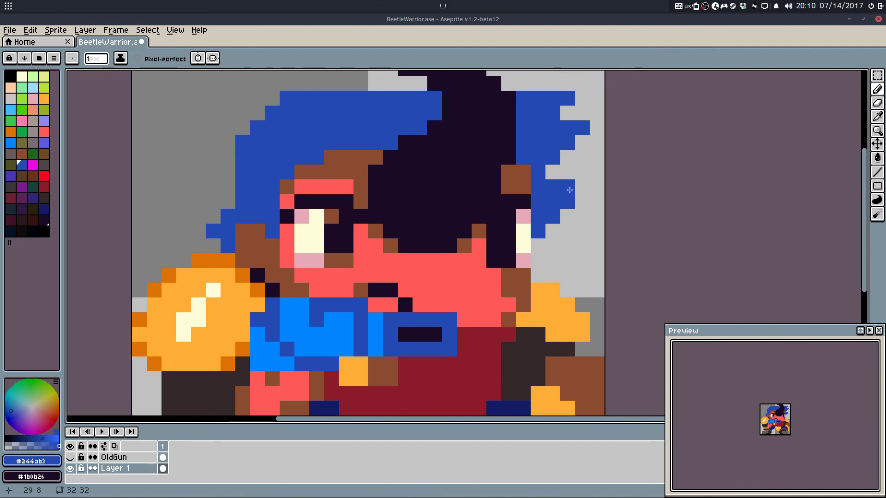
scroll(583, 193, "down", 7)
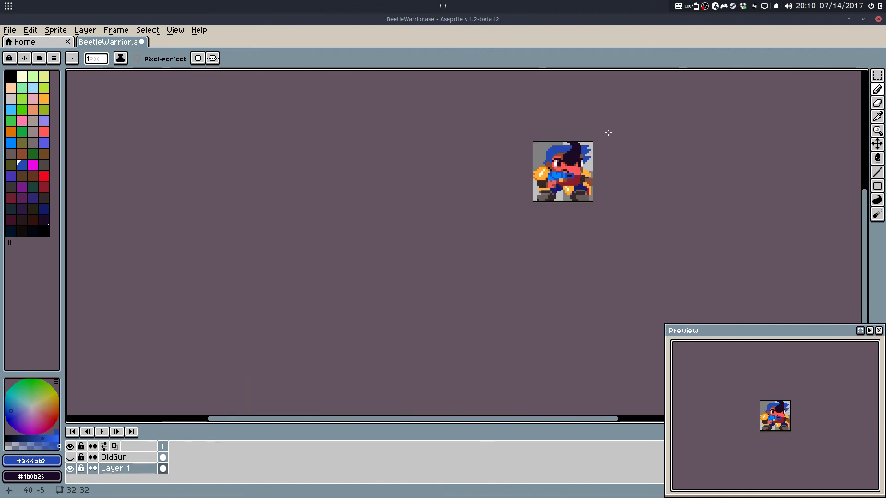
Step: Sample the dark navy #141b66 and recolour the small hair tips at the lower left of the head
scroll(607, 134, "up", 5)
key("alt")
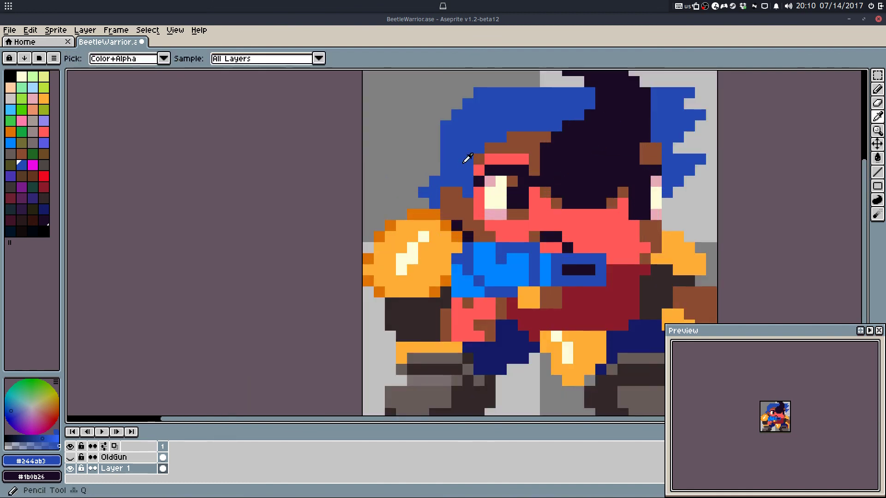
left_click_drag(533, 302, 491, 312)
left_click(474, 339, "alt")
mouse_move(393, 191)
left_mouse_down()
mouse_move(393, 201)
mouse_move(422, 193)
mouse_move(382, 224)
left_mouse_up()
left_click_drag(441, 208, 428, 191)
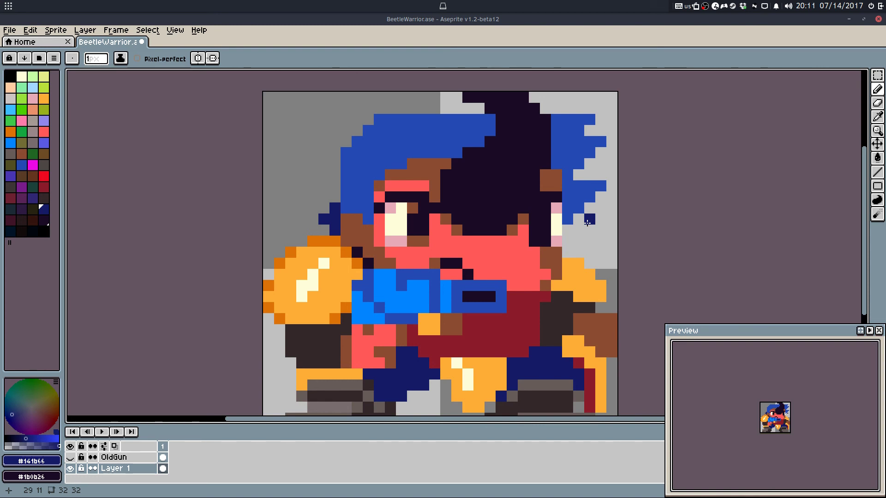
key("ctrl+y")
key("ctrl+y")
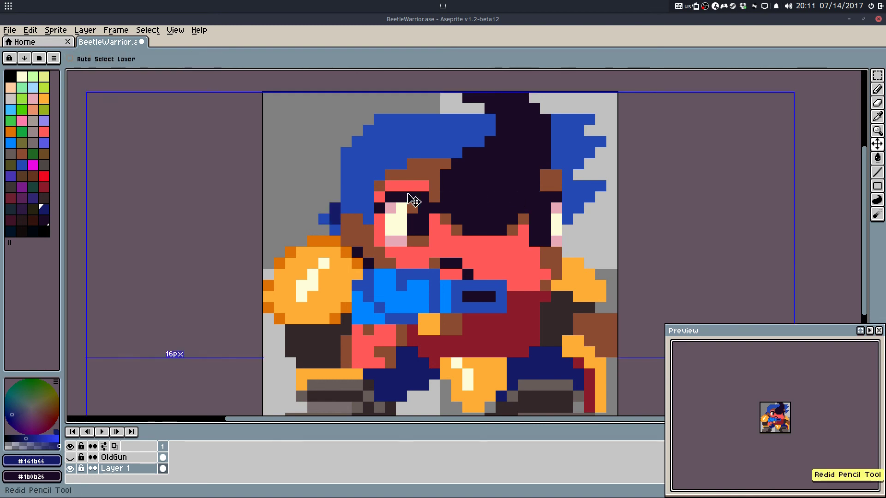
key("ctrl+y")
scroll(475, 237, "down", 3)
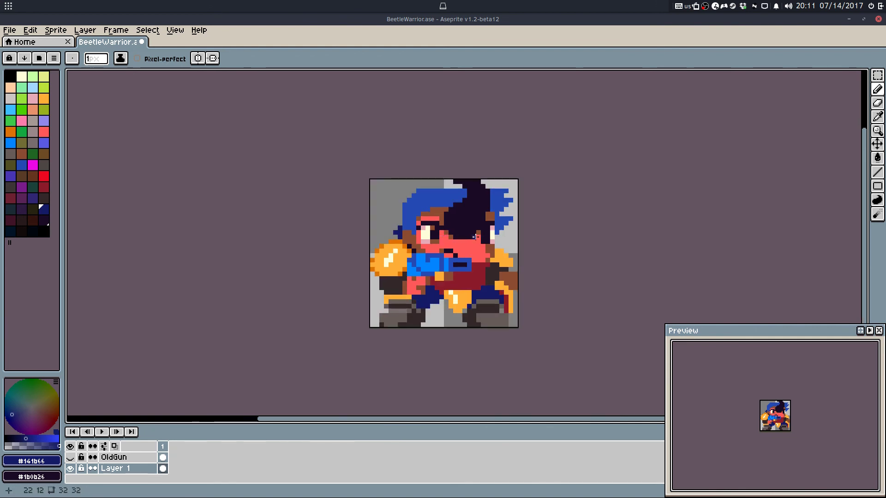
scroll(501, 226, "up", 4)
scroll(499, 227, "down", 4)
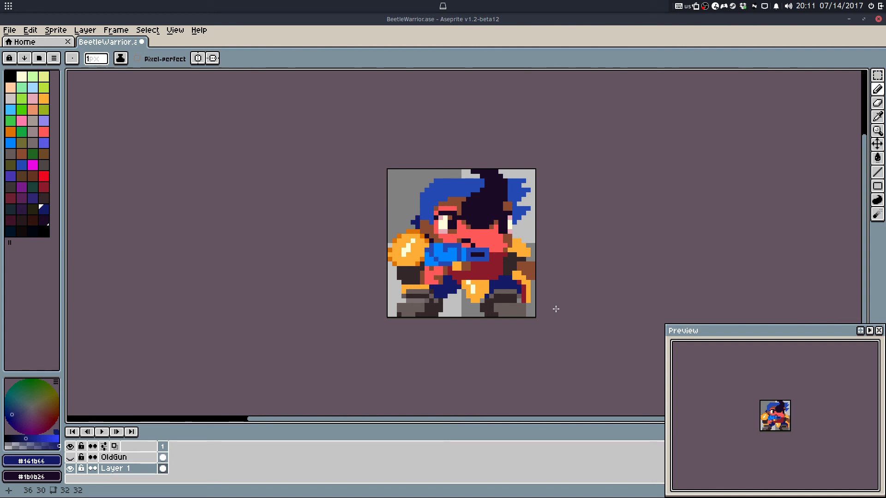
scroll(510, 208, "up", 3)
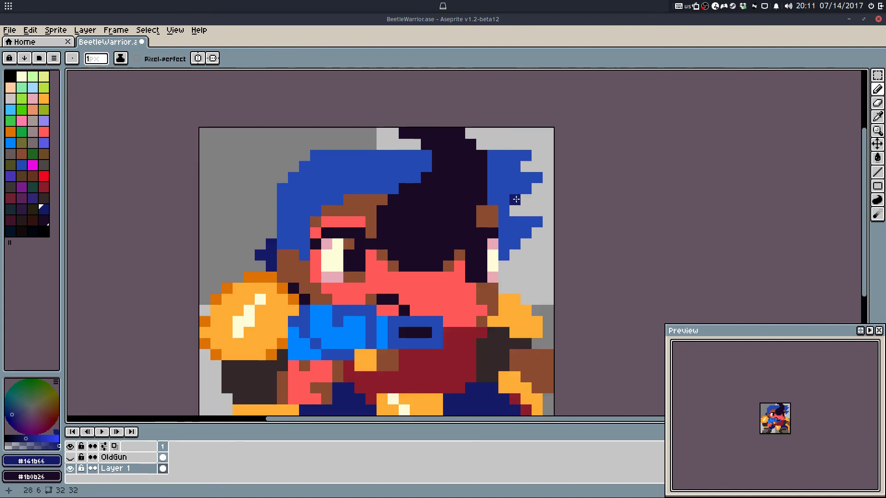
Step: Place a brown #8c4b31 pixel at the quiff's lower right corner, retouch beside it with #1b0b26, and save the sprite
left_click_drag(495, 219, 518, 189)
scroll(423, 217, "up", 1)
left_click(417, 239, "alt")
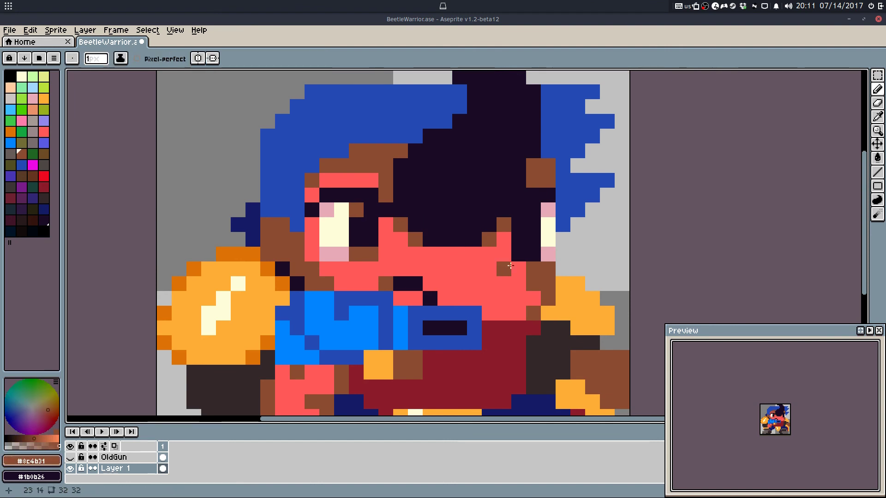
left_click(530, 250)
left_click_drag(529, 249, 520, 252)
left_click(532, 242, "alt")
left_click(532, 251)
scroll(537, 291, "down", 6)
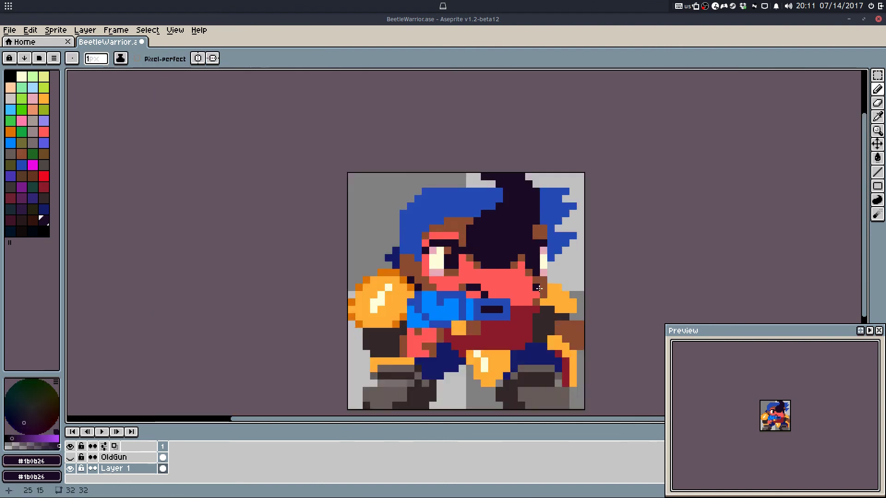
scroll(551, 244, "down", 3)
scroll(549, 249, "up", 8)
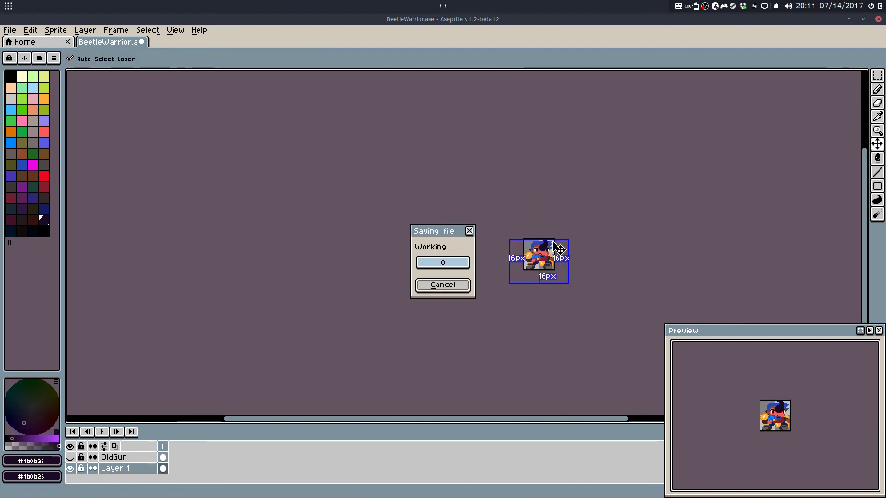
Step: Narrow the brown edge of the right cheek with skin colour #ff5959 and add brown #8c4b31 shading pixels beneath the quiff's lower right corner
left_click(518, 281, "alt")
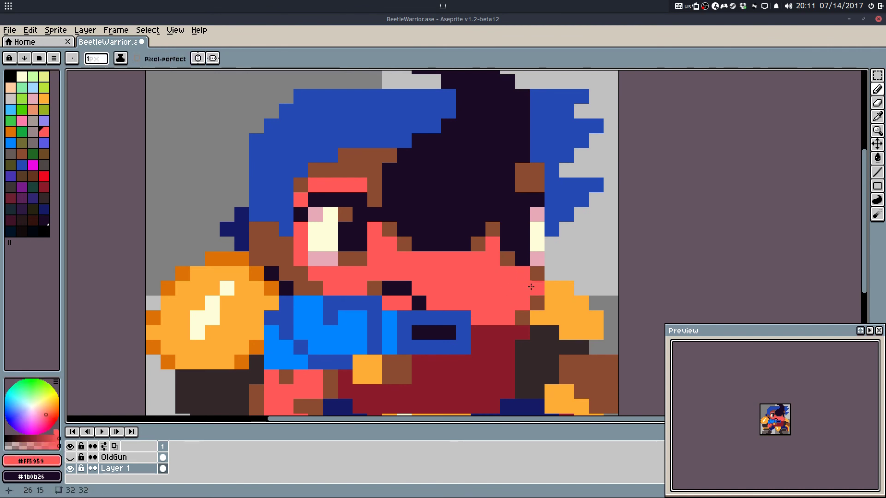
left_click(535, 280, "alt")
left_click(493, 259)
left_click_drag(494, 260, 485, 258)
key("ctrl+z")
key("ctrl+s")
key("ctrl+z")
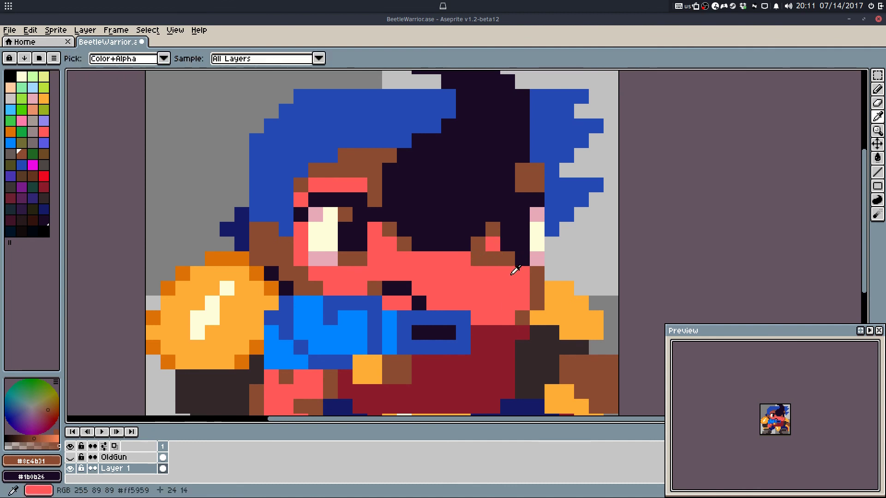
left_click(578, 233)
scroll(497, 303, "down", 5)
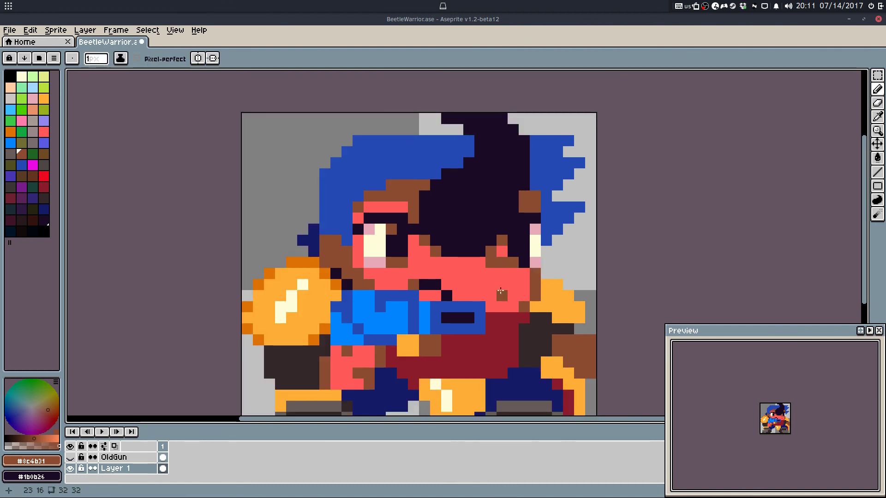
Step: Extend the brown #8c4b31 shading into a one-pixel row along the quiff's bottom edge and save the sprite
scroll(497, 303, "down", 4)
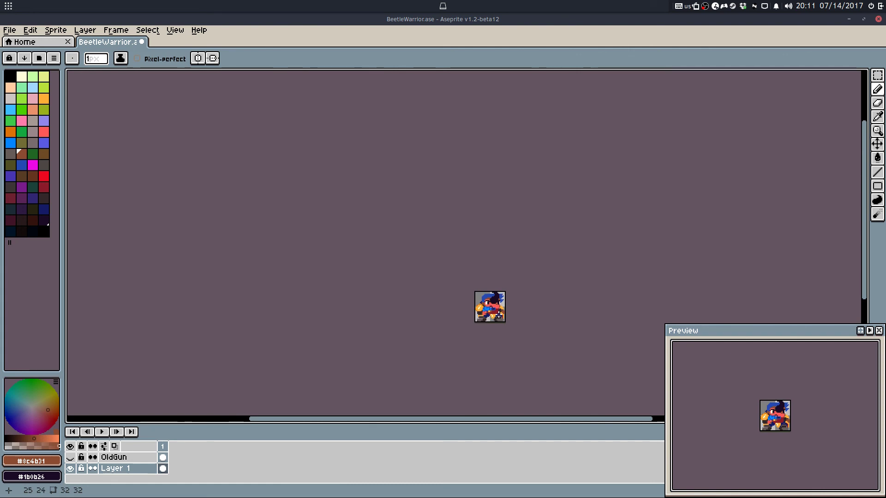
scroll(495, 295, "up", 4)
scroll(495, 295, "up", 4)
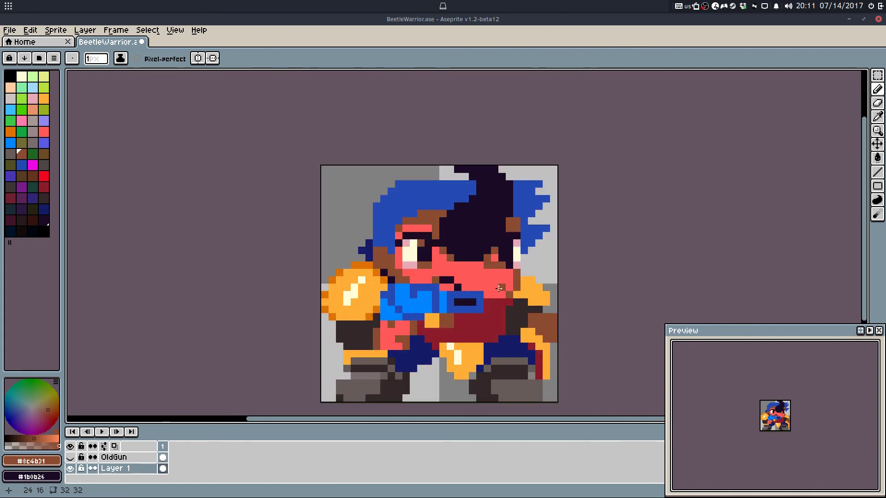
left_click(492, 244)
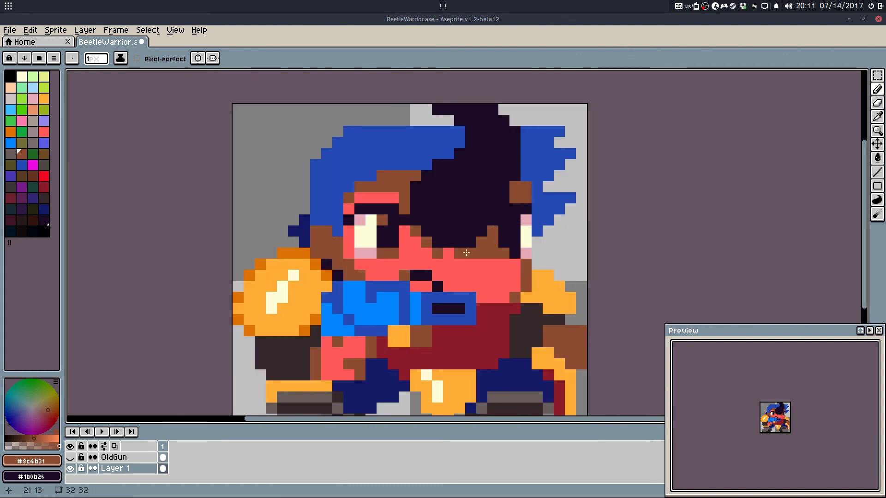
left_click(510, 263, "alt")
left_click_drag(437, 253, 492, 253)
scroll(551, 273, "down", 3)
scroll(551, 273, "down", 4)
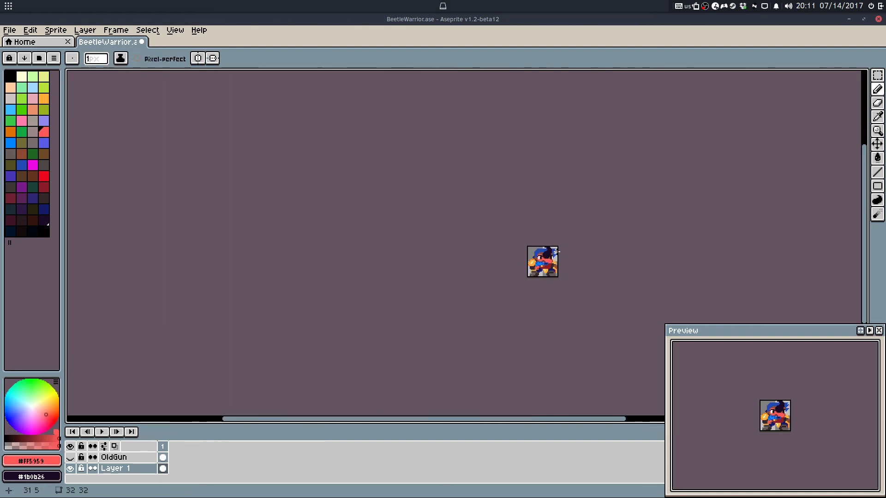
key("ctrl+s")
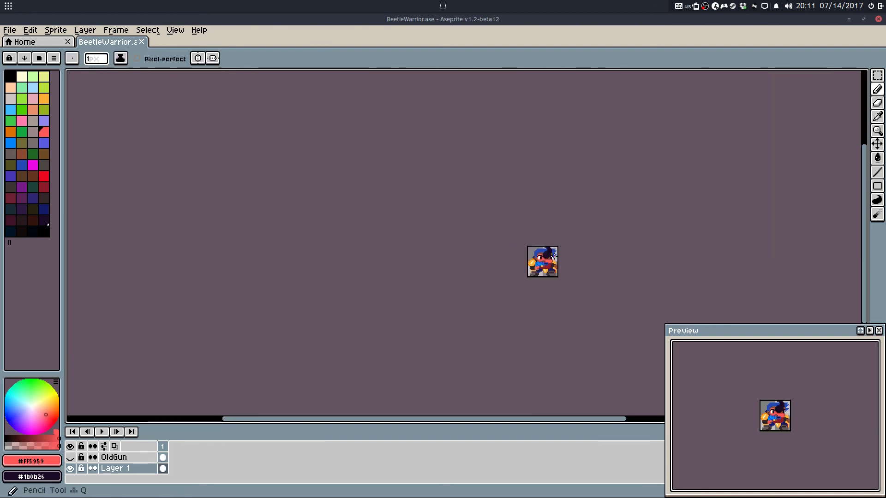
Step: Try adding a second row of brown #8c4b31 shading under the right side of the quiff
scroll(551, 266, "up", 6)
scroll(551, 266, "up", 1)
left_click(540, 225, "alt")
left_click_drag(531, 225, 477, 225)
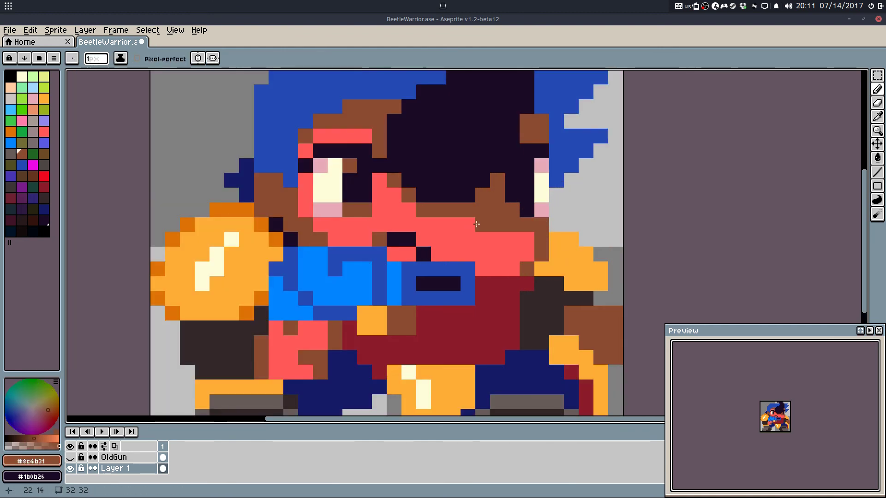
scroll(554, 232, "down", 10)
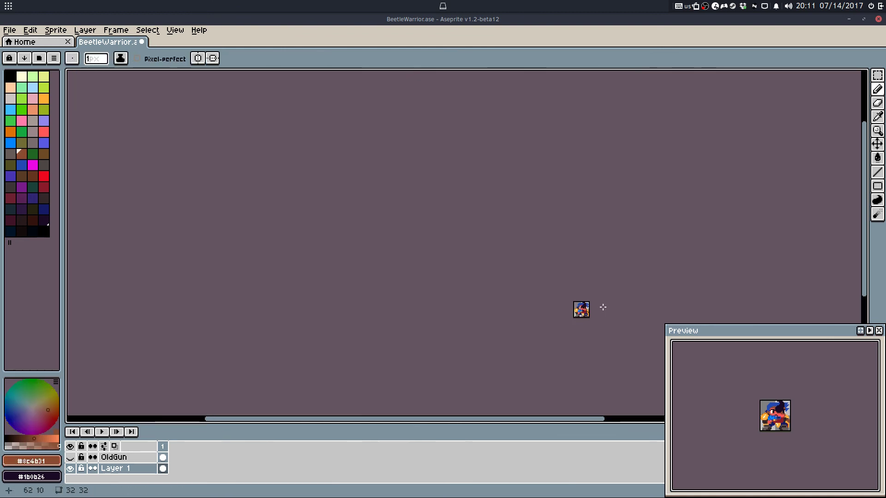
scroll(601, 309, "up", 1)
scroll(602, 308, "up", 9)
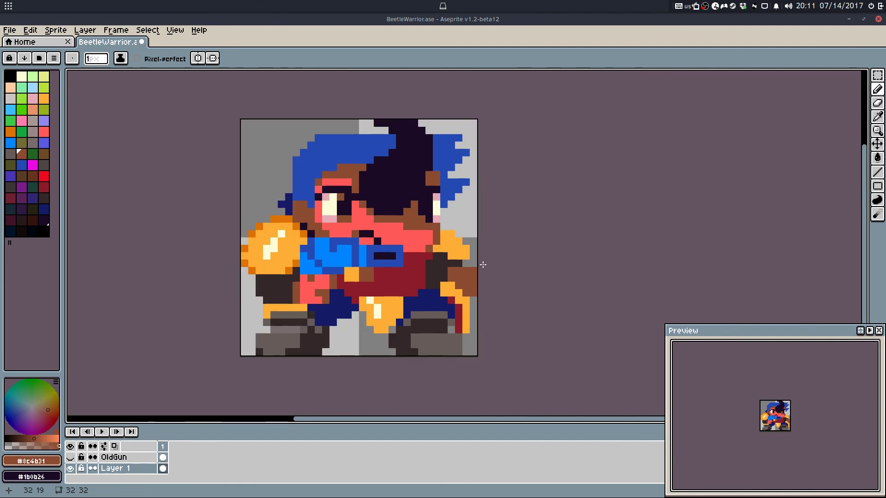
left_click_drag(563, 291, 572, 294)
key("ctrl+s")
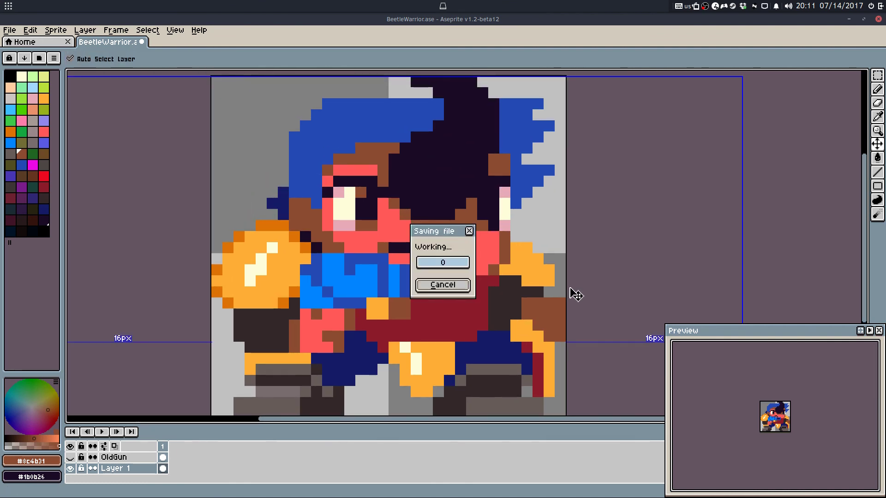
Step: Select the dark quiff with the hair and face pixels around it and move the selection one pixel to the right
key("m")
mouse_move(394, 204)
left_mouse_down()
mouse_move(396, 229)
mouse_move(479, 103)
left_mouse_up()
left_click_drag(485, 207, 485, 106)
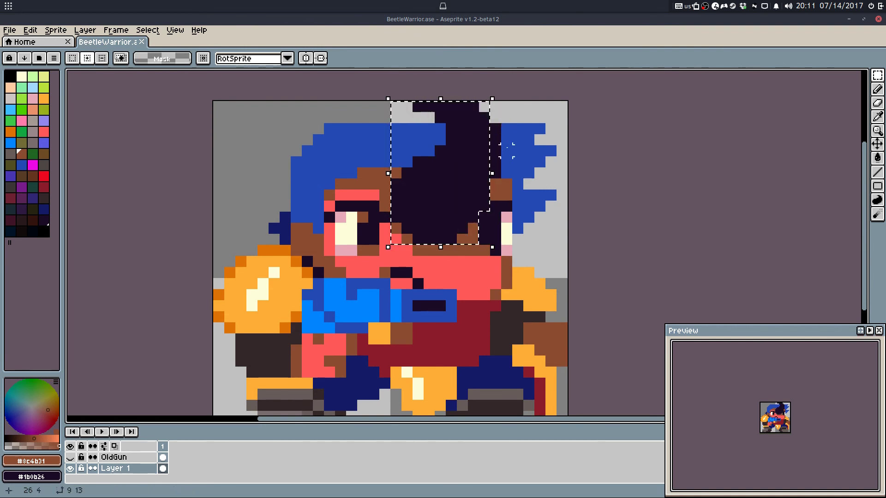
left_click_drag(496, 172, 485, 144)
key("ctrl+z")
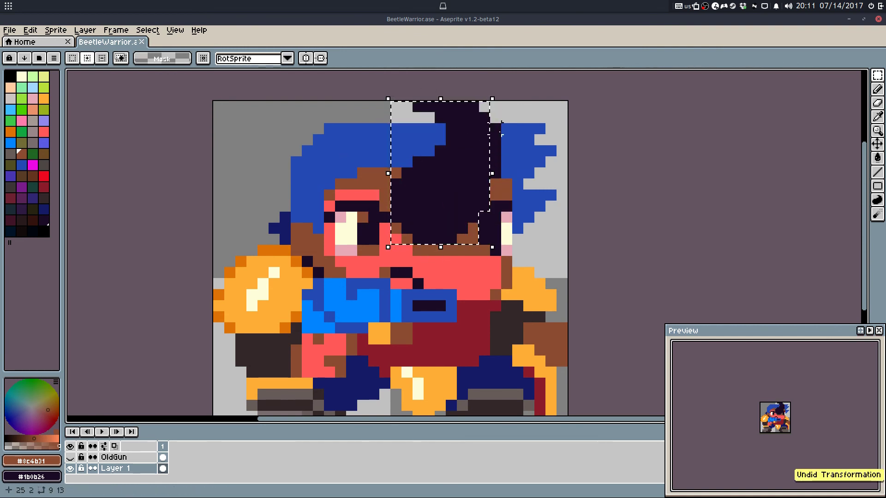
mouse_move(454, 170)
left_mouse_down()
mouse_move(475, 174)
mouse_move(467, 167)
left_mouse_up()
left_click(606, 205)
key("ctrl+z")
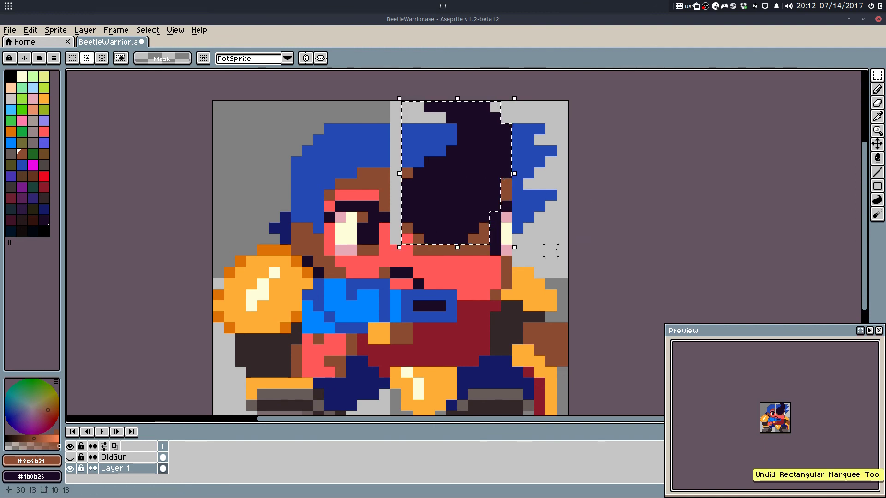
Step: Deselect and fill the one-pixel gap beside the moved quiff with the neighbouring hair blue, brown and skin colours
key("ctrl+d")
key("b")
left_click(405, 138, "alt")
mouse_move(396, 129)
left_mouse_down()
mouse_move(378, 141)
mouse_move(394, 154)
mouse_move(396, 239)
left_mouse_up()
left_click(387, 174, "alt")
left_click(386, 228, "alt")
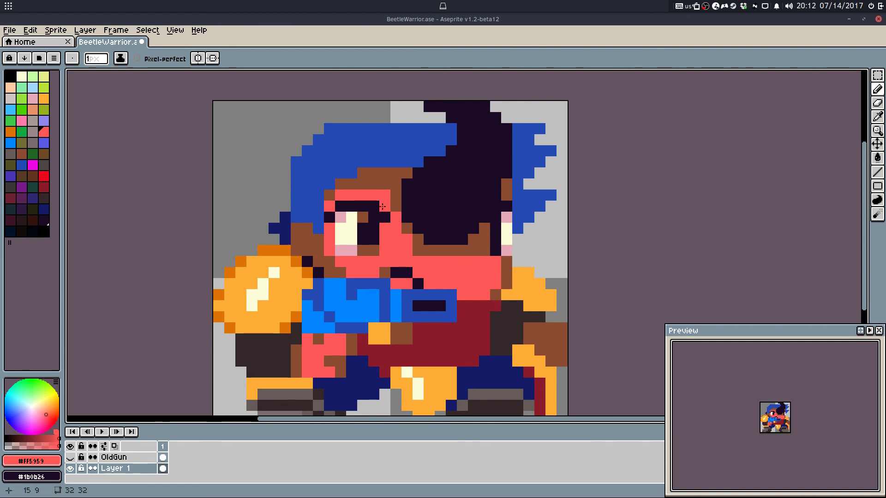
Step: Recolour the brown forehead shading with skin colour #ff5959 and lower the hair fringe by one pixel in blue #244ab3
left_click(396, 174)
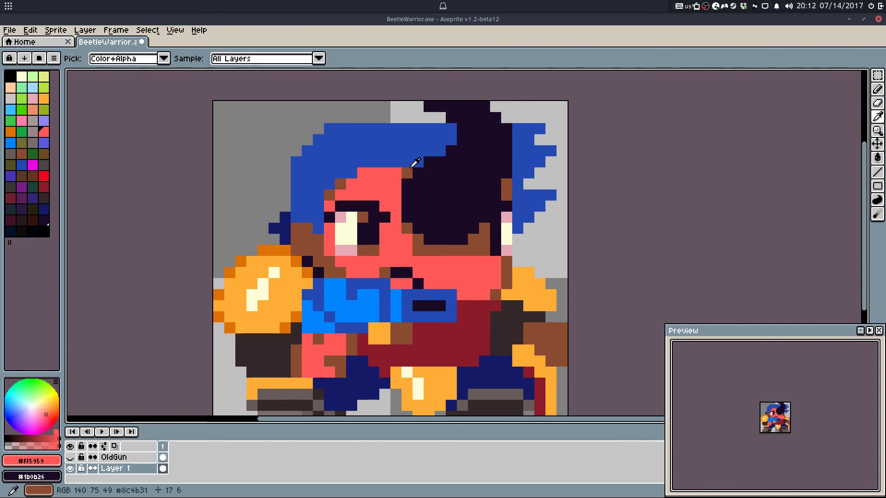
left_click(407, 172, "alt")
left_click(362, 171)
scroll(374, 207, "down", 3)
scroll(368, 195, "up", 3)
left_click(369, 193, "alt")
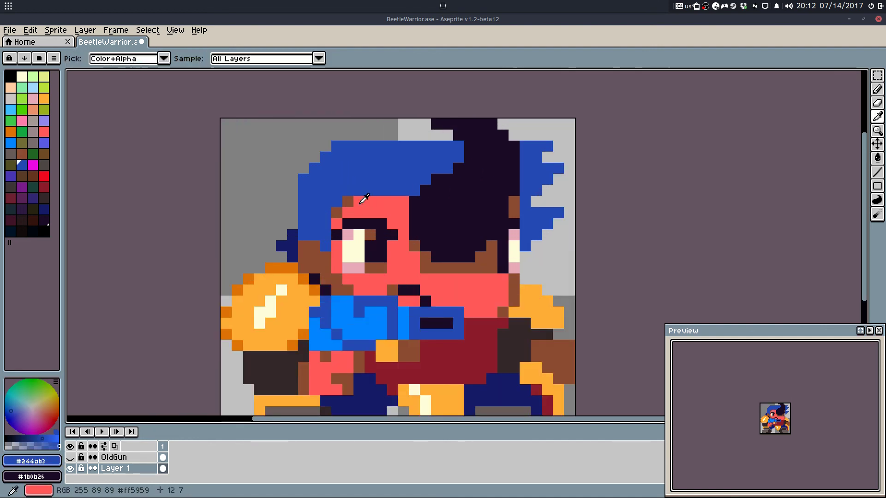
Step: Shade the hair beside the left side of the face and fill the lowest right-side spike with dark navy #141b66
left_click(281, 236, "alt")
left_click_drag(303, 210, 312, 232)
left_click(316, 222)
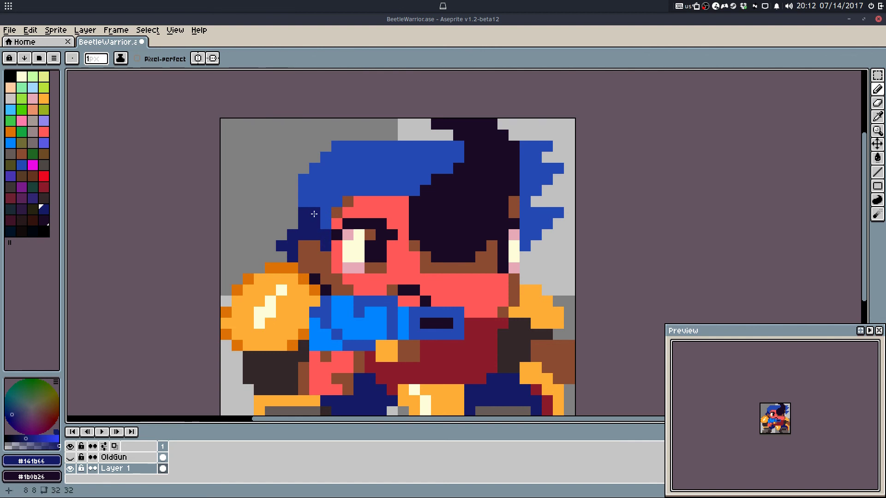
left_click(314, 214)
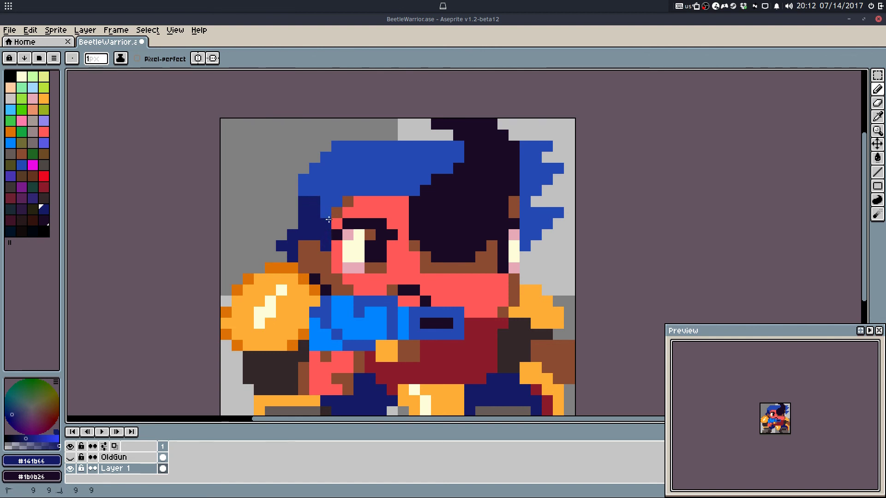
key("g")
left_click(537, 216)
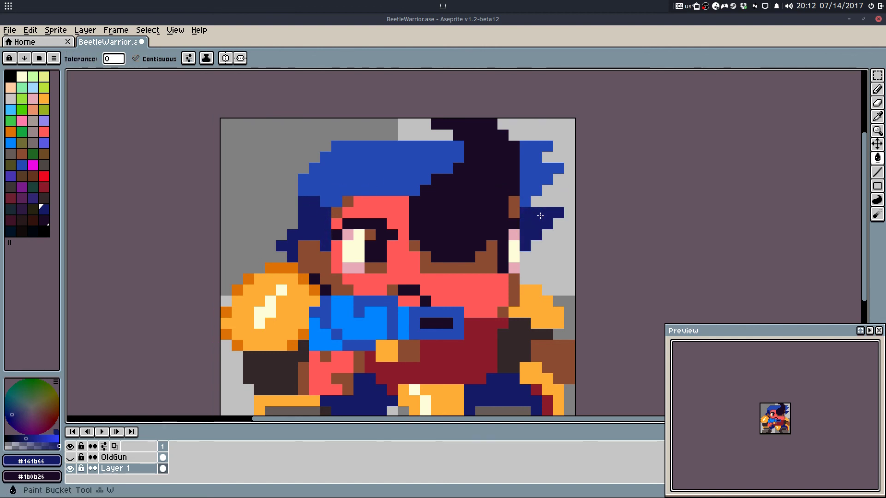
Step: Add dark navy #141b66 shadow pixels to the upper right spikes and along the quiff's left edge, and save the sprite
key("b")
left_click(547, 157)
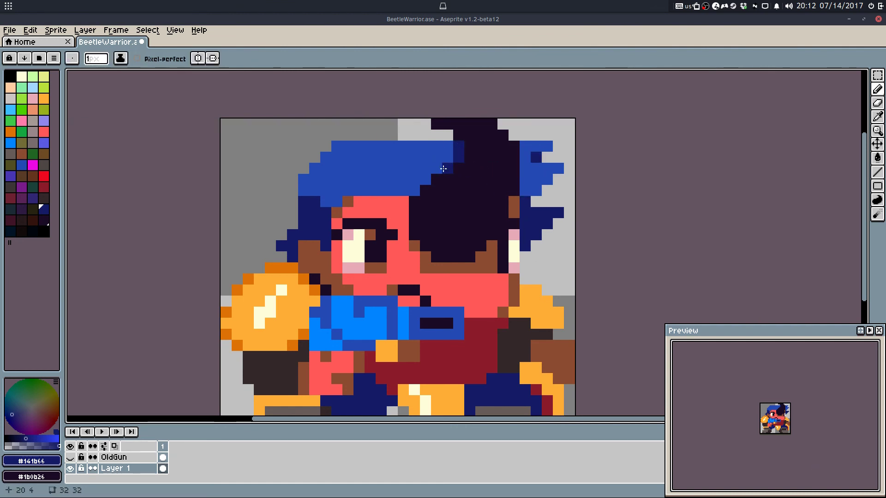
scroll(509, 129, "down", 4)
key("ctrl+s")
Step: Sample the brown #8c4b31 and thicken the shading along the right cheek's edge by a pixel column, undoing the excess strokes
scroll(443, 175, "up", 5)
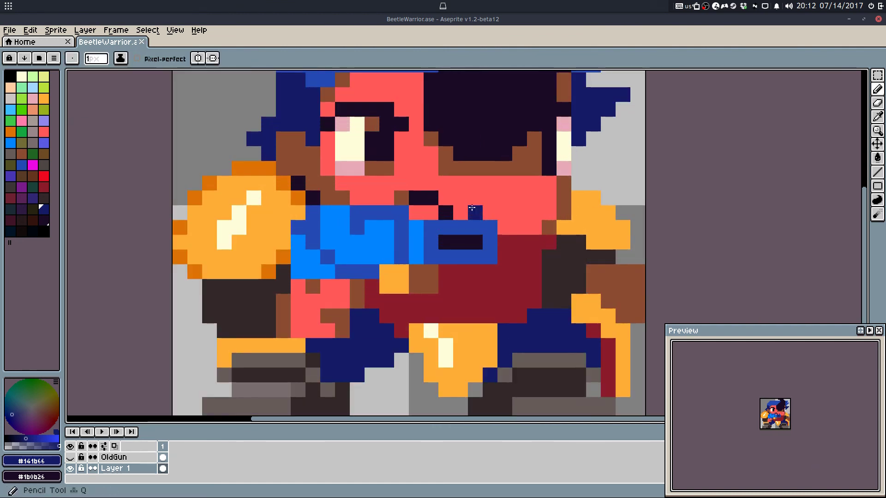
left_click(442, 174, "alt")
left_click(563, 199, "alt")
mouse_move(534, 184)
left_mouse_down()
mouse_move(549, 184)
mouse_move(534, 228)
left_mouse_up()
scroll(541, 260, "down", 1)
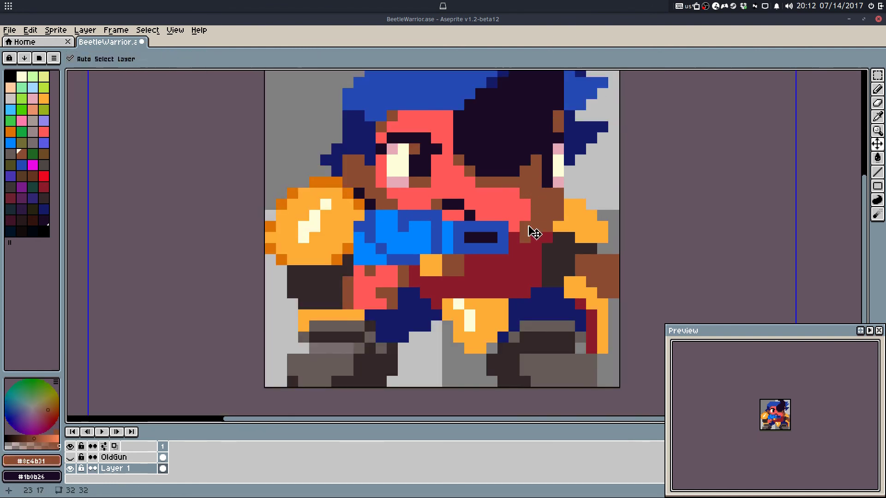
key("ctrl+z")
key("ctrl+z")
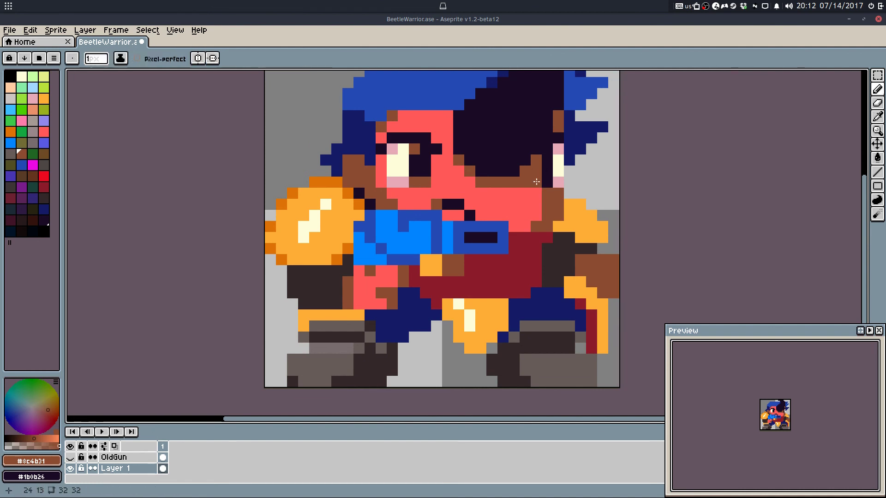
Step: Widen the brown cheek shading diagonally down toward the jaw, above the dark red collar
left_click(515, 226)
mouse_move(537, 192)
left_mouse_down()
mouse_move(533, 221)
mouse_move(522, 226)
mouse_move(526, 205)
left_mouse_up()
key("ctrl+z")
left_click(515, 223)
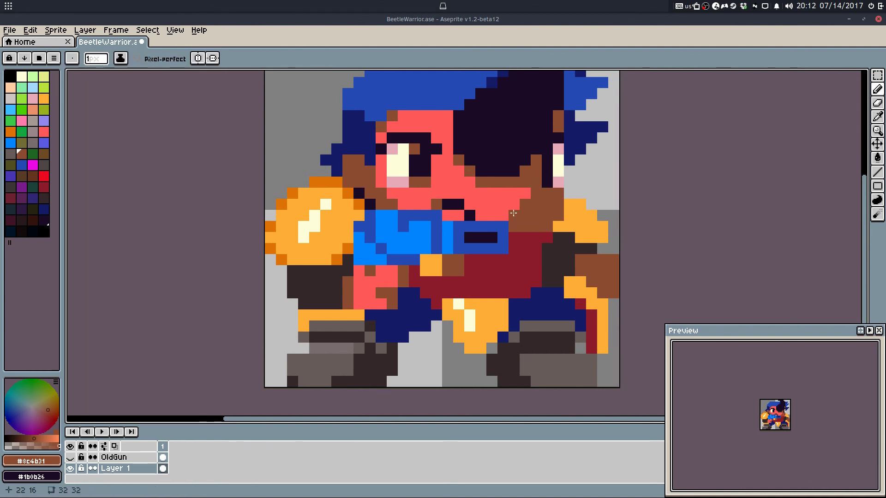
Step: Trim the brown pixels at the quiff's lower edge above the right cheek with dark #1b0b26, and save the sprite
scroll(531, 221, "down", 1)
scroll(532, 208, "up", 2)
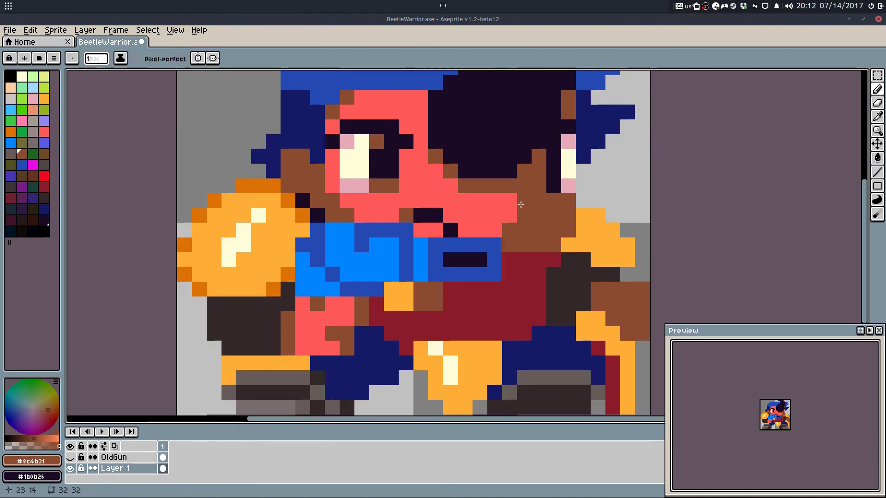
scroll(526, 228, "down", 1)
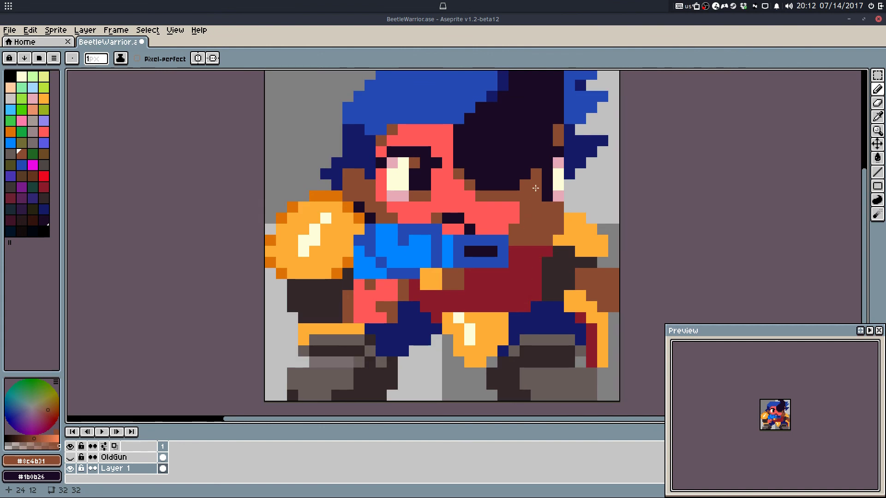
scroll(542, 177, "up", 2)
left_click(544, 172, "alt")
mouse_move(534, 172)
left_mouse_down()
mouse_move(534, 228)
mouse_move(542, 221)
mouse_move(531, 177)
left_mouse_up()
key("ctrl+z")
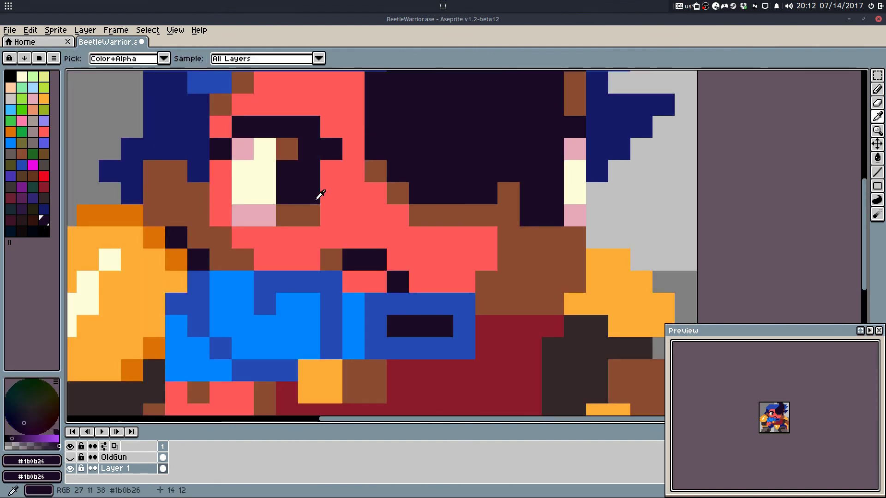
left_click(310, 212, "alt")
scroll(297, 160, "down", 3)
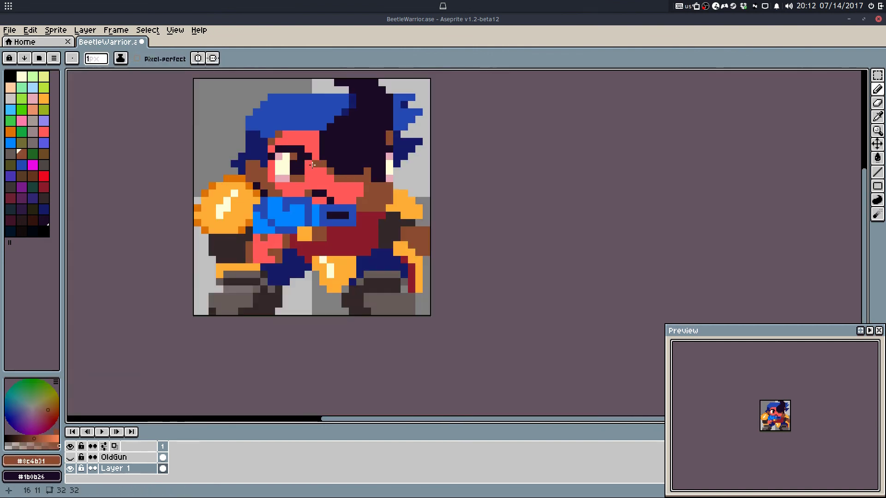
key("ctrl+s")
Step: Widen the hair's left outline by a pixel column, using navy #141b66 at the side and blue #244ab3 along the upper curve
left_click(253, 126, "alt")
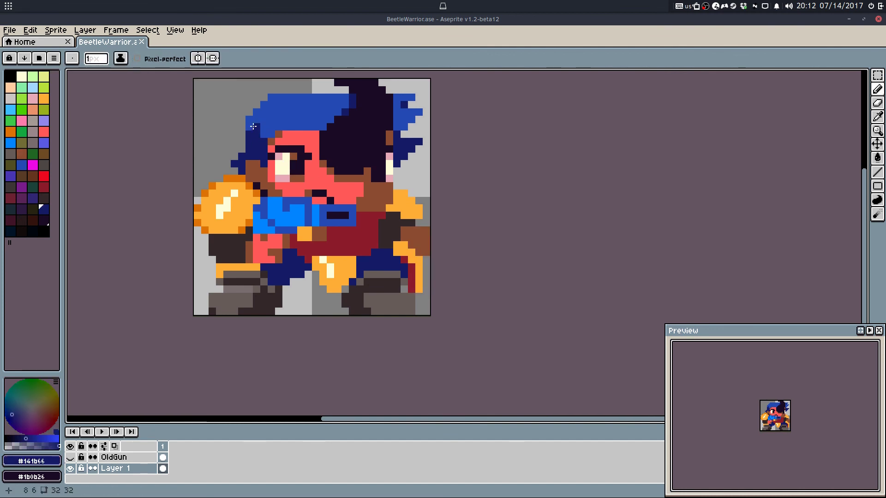
scroll(253, 126, "up", 2)
mouse_move(250, 118)
left_mouse_down()
mouse_move(268, 176)
mouse_move(255, 198)
mouse_move(253, 225)
left_mouse_up()
left_click(268, 178, "alt")
left_click(257, 179)
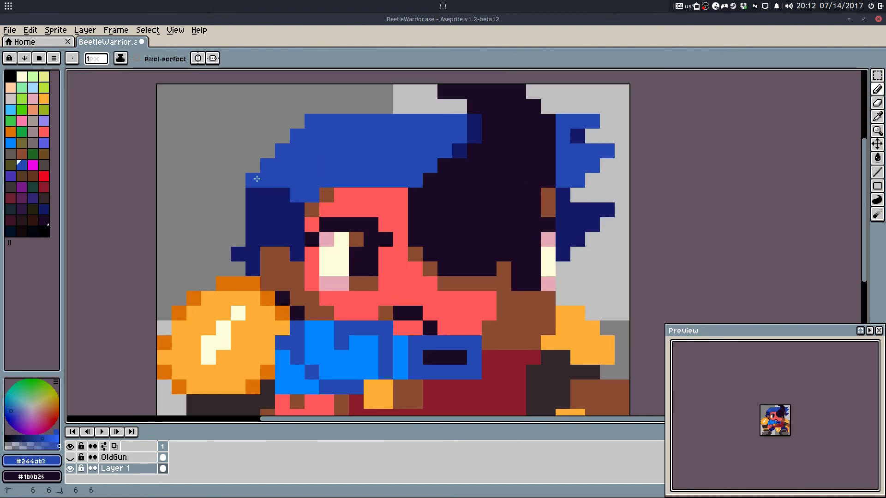
left_click_drag(257, 179, 295, 120)
Step: Extend the navy #141b66 hair shadow one row up and over toward the forehead, and save the sprite
left_click(273, 192, "alt")
left_click_drag(277, 181, 311, 196)
scroll(326, 150, "down", 3)
key("ctrl+s")
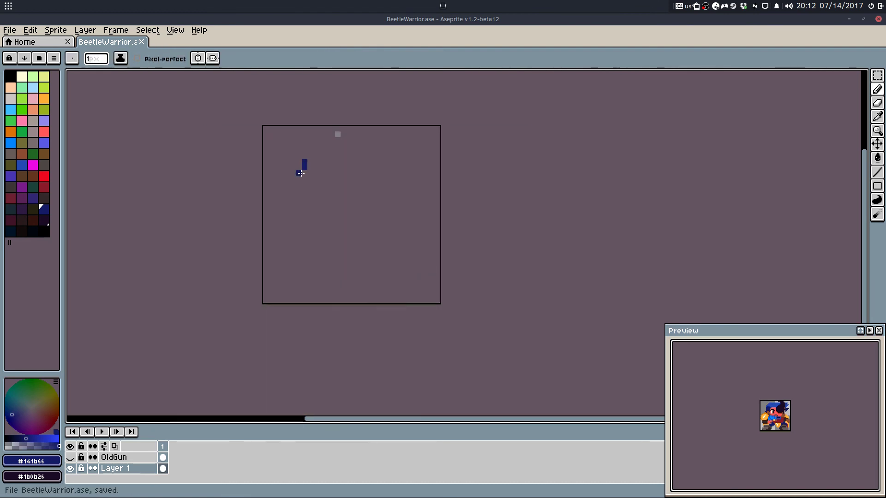
Step: Lengthen the navy hair spike above the left shoulder, undo the excess pixels, and save the sprite
scroll(294, 196, "up", 3)
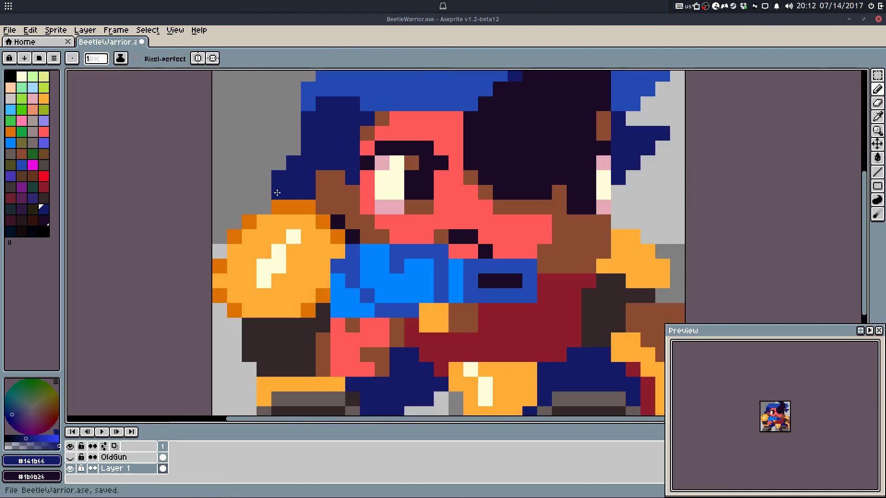
scroll(341, 180, "down", 3)
key("ctrl+z")
key("v")
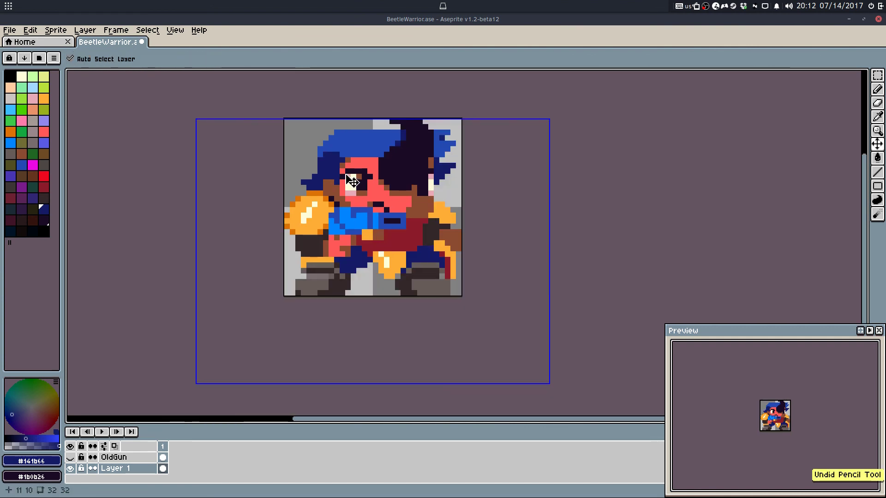
key("ctrl+z")
key("ctrl+s")
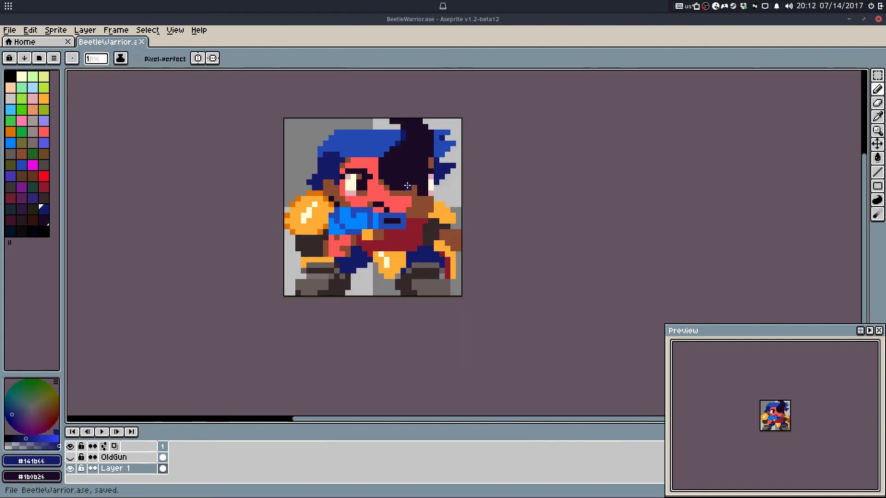
Step: Raise the blue hair's crown by one pixel row and cap it with a navy pixel beside the quiff, undoing the stray stroke
scroll(405, 133, "up", 3)
mouse_move(482, 165)
left_mouse_down()
mouse_move(417, 159)
mouse_move(436, 181)
mouse_move(349, 160)
mouse_move(478, 167)
mouse_move(347, 162)
mouse_move(347, 201)
mouse_move(341, 166)
mouse_move(293, 186)
left_mouse_up()
left_click(369, 171, "alt")
key("ctrl+z")
Step: Add navy #141b66 pixels at the stepped corners of the hair's upper-left outline and above the upper right spike, and save the sprite
left_click(310, 236, "alt")
left_click(276, 203)
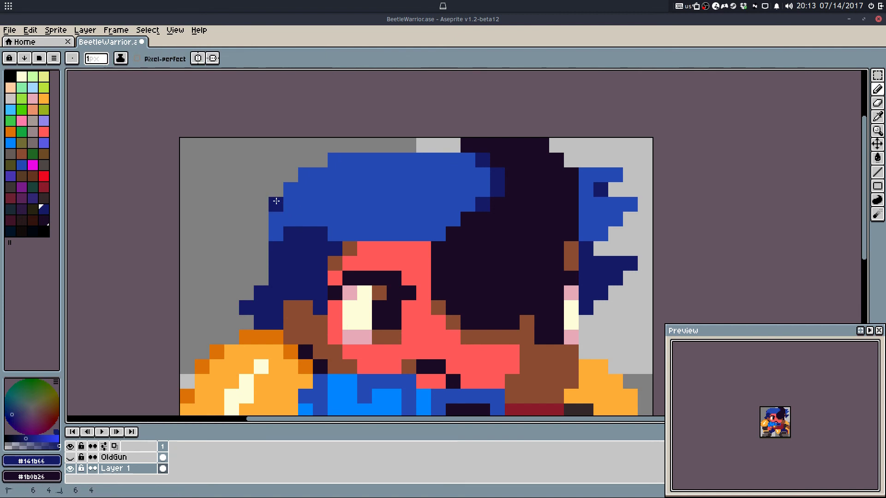
left_click(291, 175)
left_click(321, 160)
left_click(592, 169)
scroll(591, 169, "down", 1)
scroll(592, 170, "up", 1)
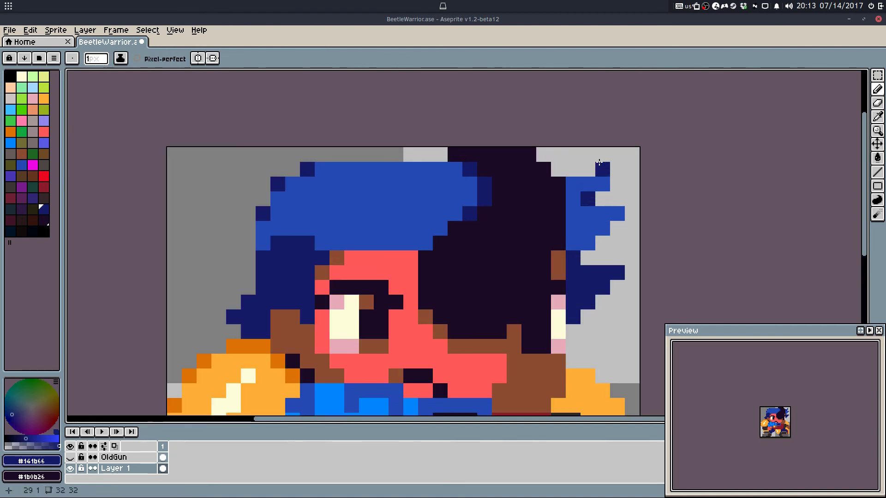
scroll(621, 228, "down", 5)
key("ctrl+s")
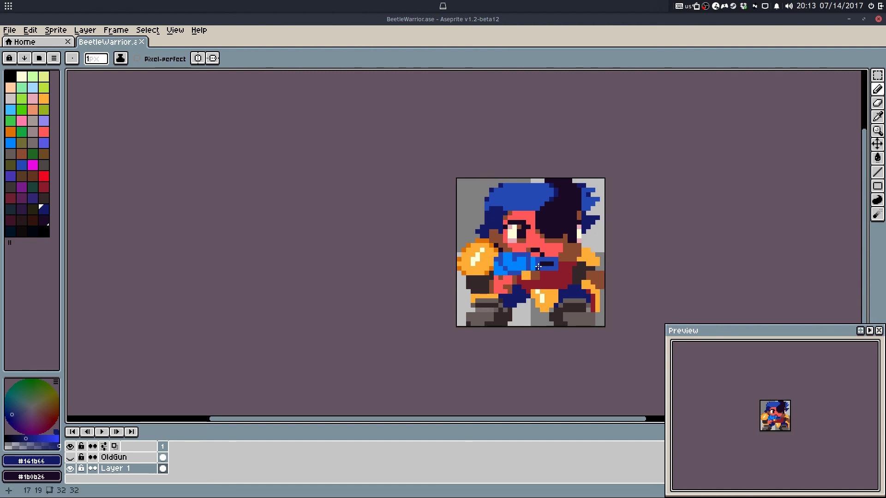
Step: Make the gun's dark muzzle opening taller and redraw its blue #244ab3 border underneath
scroll(538, 287, "up", 5)
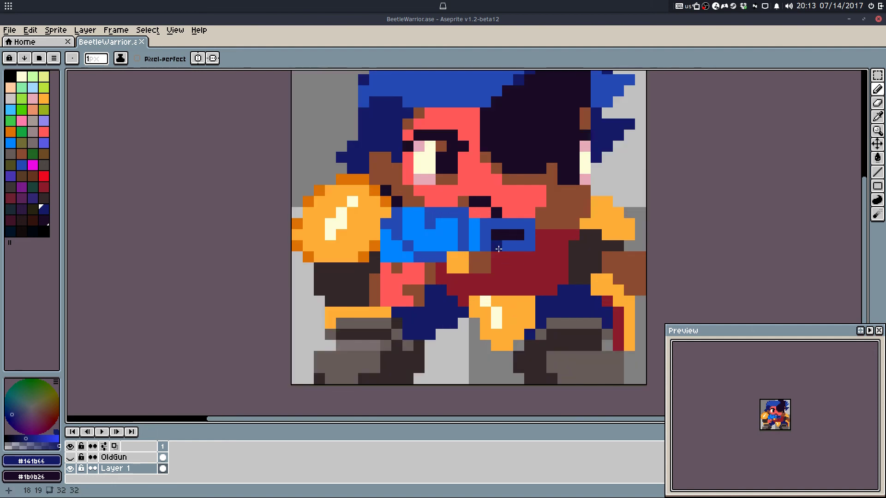
left_click(495, 239, "alt")
key("x")
mouse_move(496, 244)
left_mouse_down()
mouse_move(542, 244)
mouse_move(525, 265)
mouse_move(492, 262)
left_mouse_up()
key("x")
left_click(482, 263)
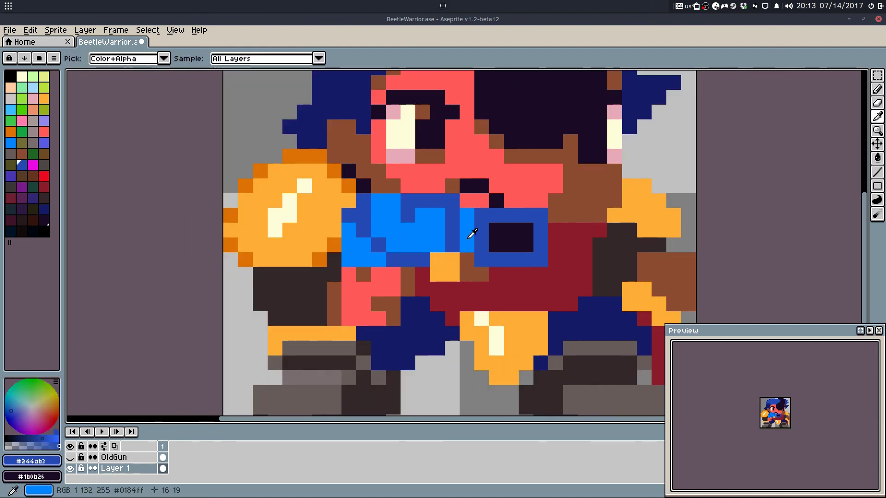
Step: Extend the gun's light blue #0184ff stripe downward, enlarge the orange block and widen the brown block beneath it, and save the sprite
left_click(470, 237, "alt")
left_click(468, 259)
left_click(455, 265, "alt")
left_click(445, 275, "alt")
mouse_move(420, 260)
left_mouse_down()
mouse_move(421, 288)
mouse_move(495, 292)
left_mouse_up()
left_click(467, 277, "alt")
left_click(531, 289, "alt")
key("ctrl+s")
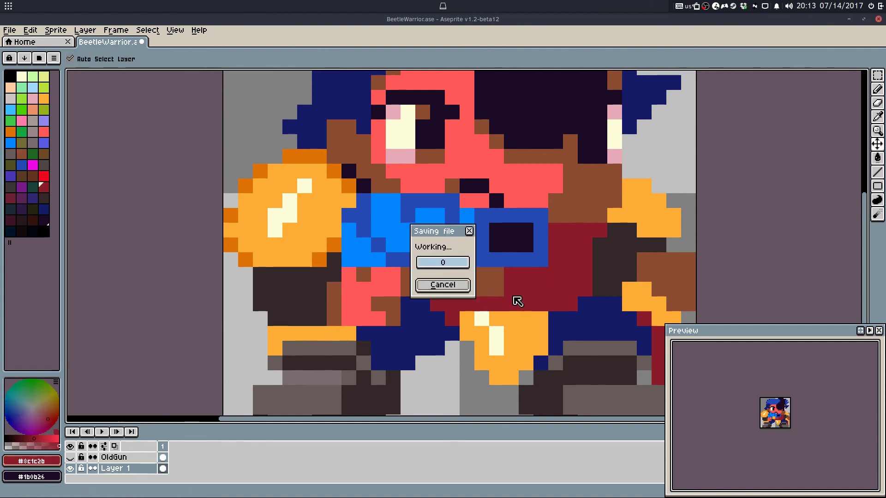
Step: Cover the brown pixels at the quiff's right edge above the right eye with dark #1b0b26
scroll(551, 229, "down", 3)
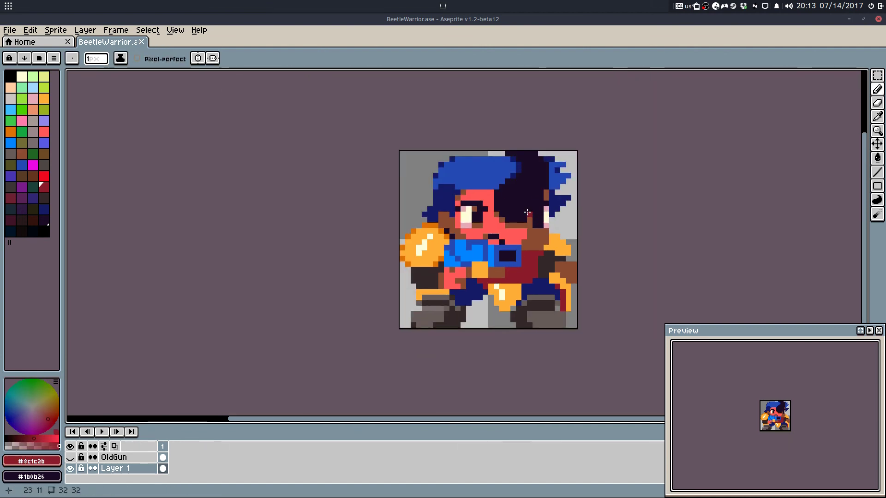
scroll(527, 212, "up", 1)
left_click_drag(478, 240, 445, 228)
scroll(500, 124, "up", 2)
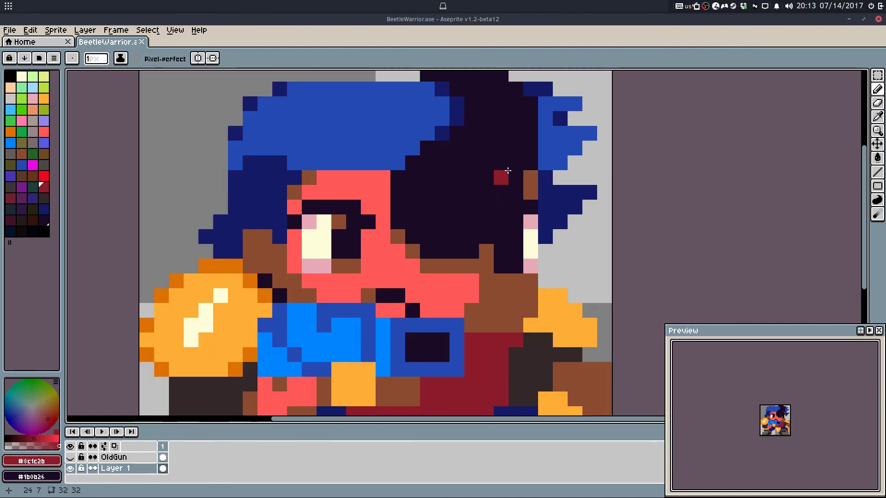
left_click(525, 173, "alt")
left_click(529, 194)
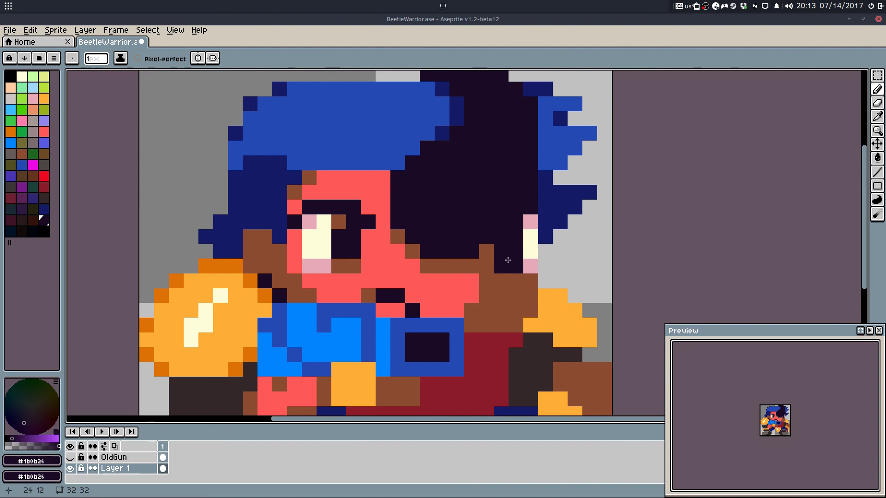
key("ctrl+z")
key("ctrl+y")
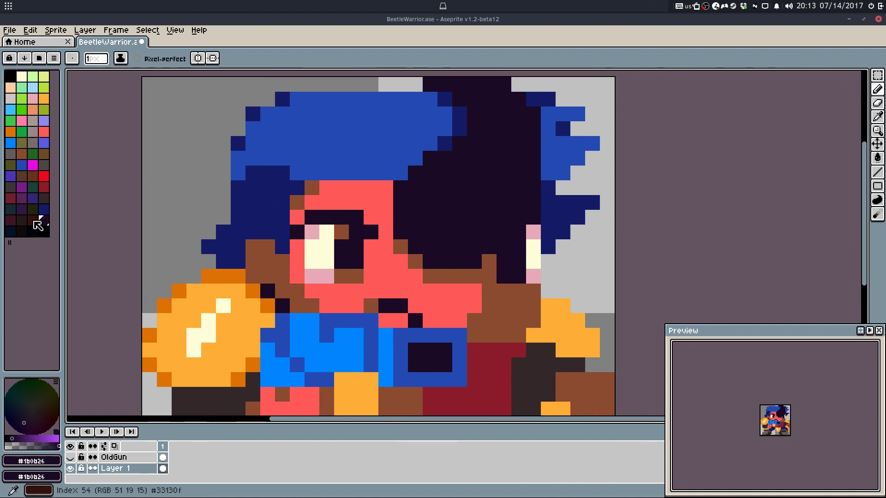
Step: Sketch navy highlight pixels on the quiff, running from its lower front up to the tip
left_click(43, 209)
left_click(430, 241)
mouse_move(414, 203)
left_mouse_down()
mouse_move(419, 182)
mouse_move(443, 176)
left_mouse_up()
left_click(474, 158)
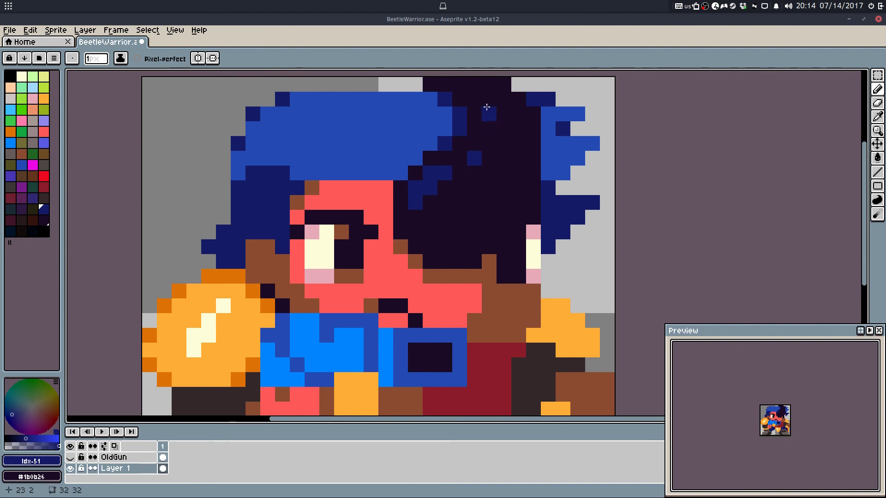
mouse_move(475, 97)
left_mouse_down()
mouse_move(501, 125)
mouse_move(503, 116)
mouse_move(490, 134)
left_mouse_up()
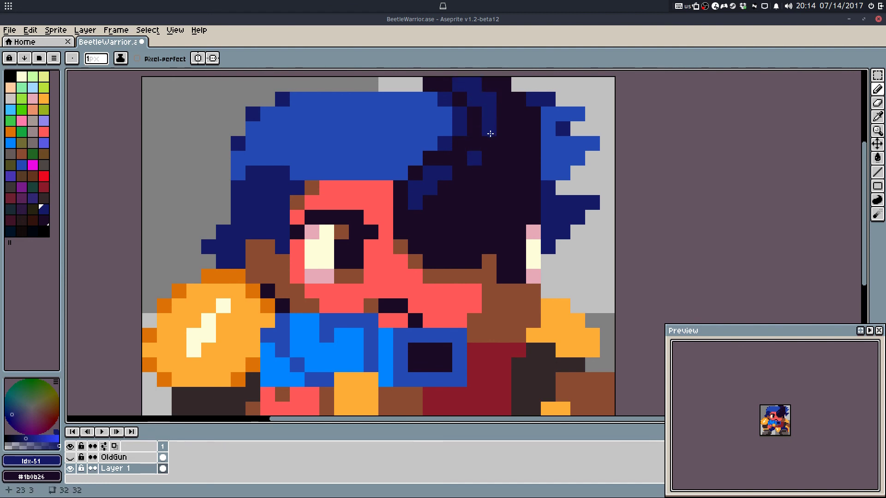
Step: Widen the quiff's lower navy highlight into a three-pixel-wide patch with a single pixel below it
left_click(431, 203)
left_click(417, 217)
key("ctrl+z")
left_click(431, 218)
left_click(442, 200)
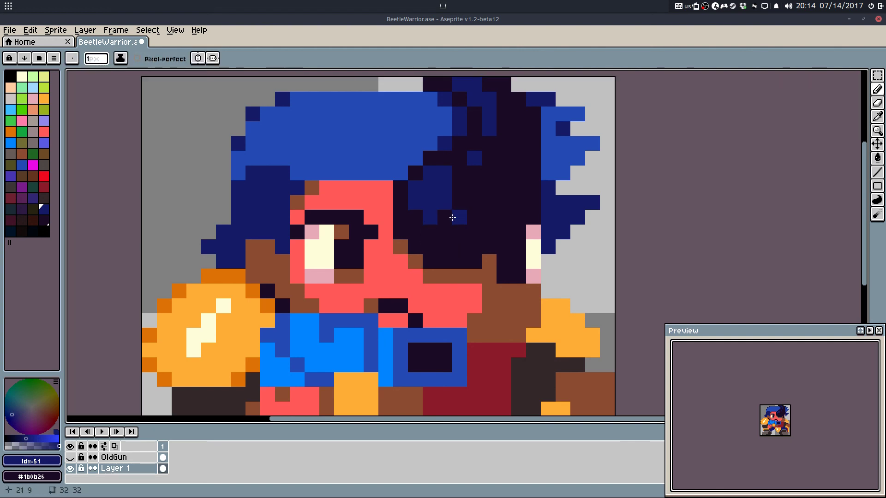
left_click(451, 231, "alt")
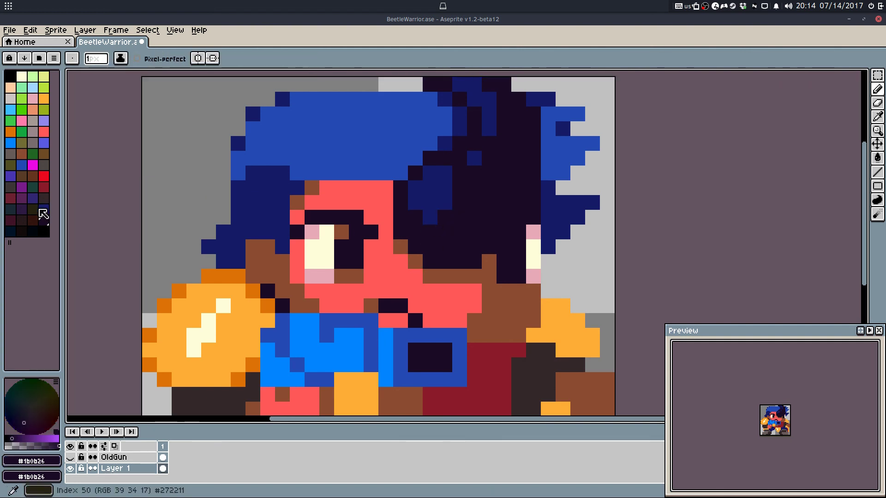
Step: Fill the navy highlight areas on the quiff with purple #302673
left_click(33, 198)
key("g")
left_click(445, 203)
left_click(474, 158)
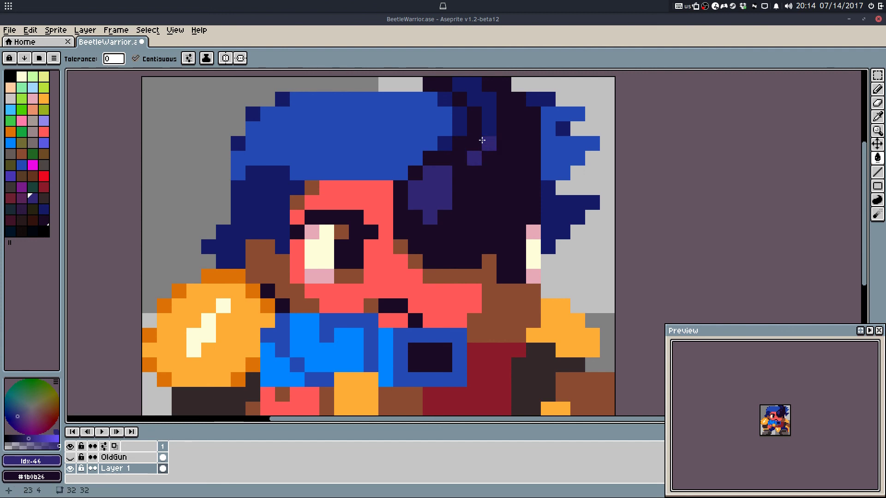
left_click(482, 139)
Step: Paint brighter purple pixels in palette colour 36 inside the quiff's lower highlight, its single middle pixel and its upper strand
key("b")
left_click(11, 176)
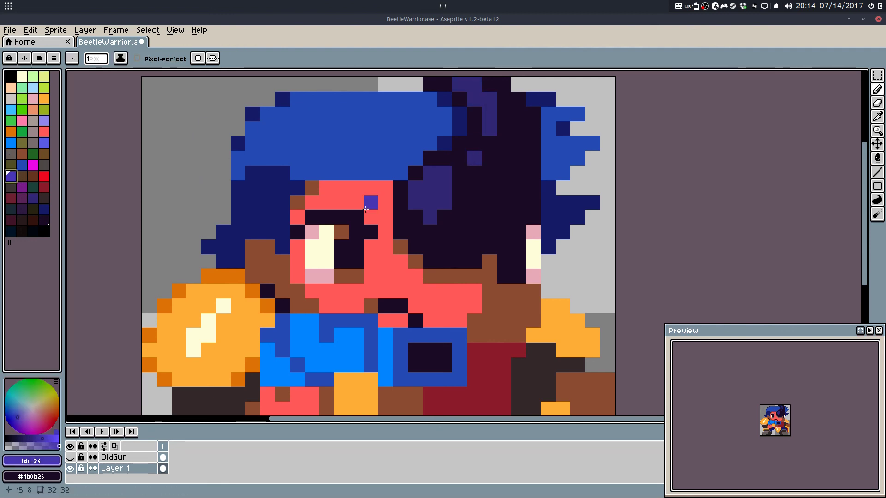
left_click_drag(431, 188, 415, 202)
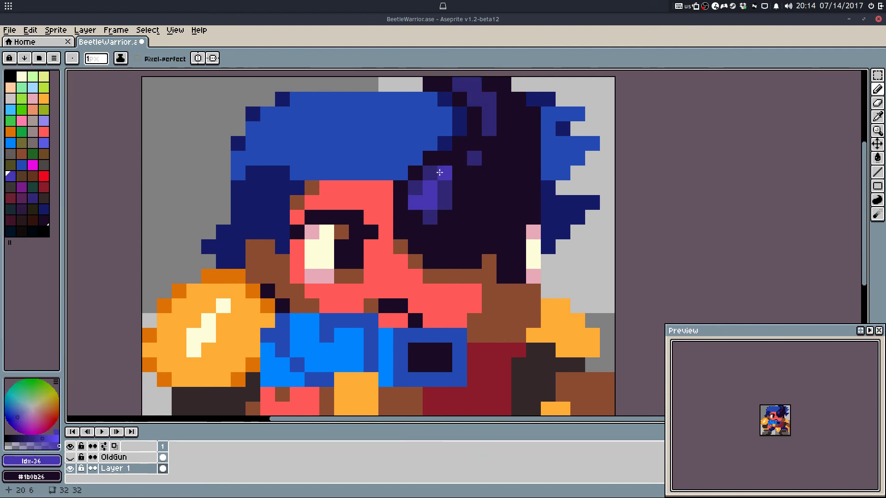
left_click(474, 159)
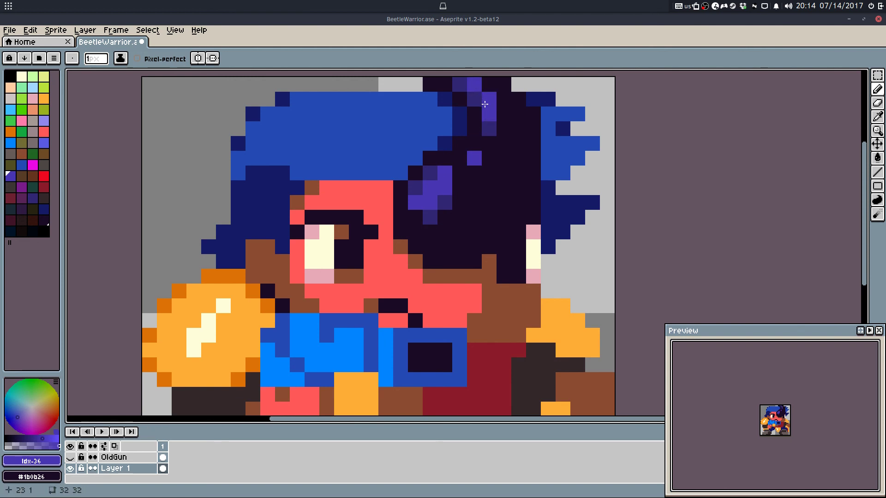
Step: Add purple #302673 pixels between the quiff's upper and lower highlights to join them
left_click(475, 98, "alt")
left_click(489, 143)
left_click(460, 173)
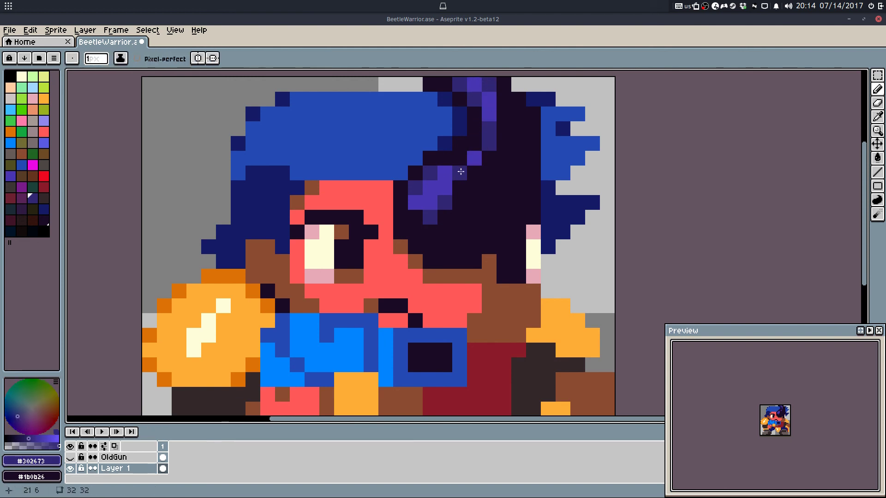
Step: Paint a purple #302673 strand curving along the quiff's lower right side beside the right eye, undoing the excess stroke
left_click(513, 217)
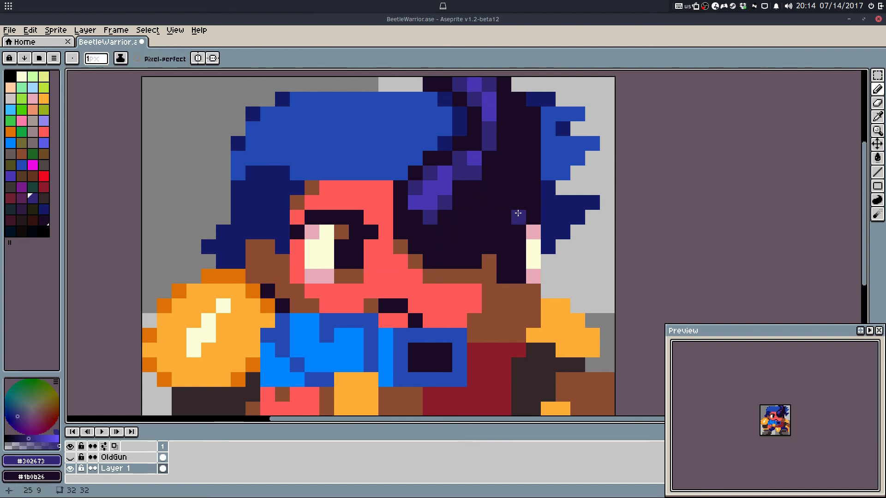
left_click_drag(511, 217, 493, 243)
key("ctrl+z")
left_click(478, 250)
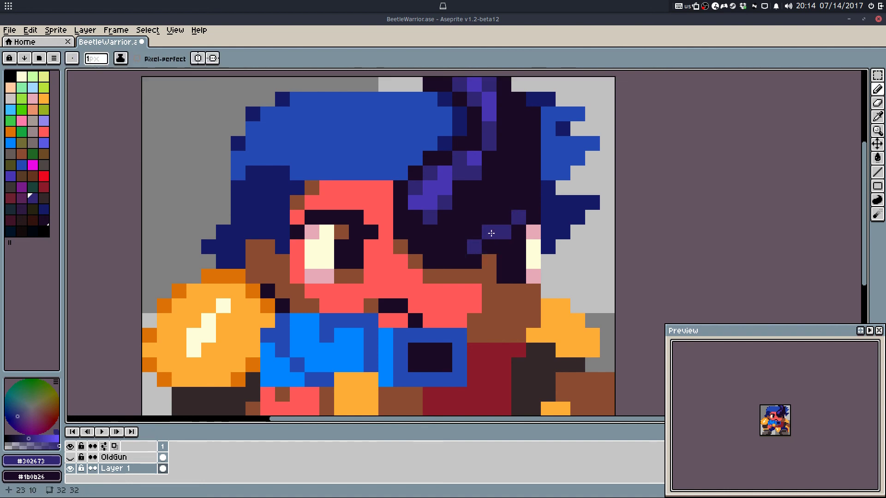
left_click_drag(519, 203, 524, 185)
Step: Thin the purple strand beside the right eye with dark #1b0b26, and save the sprite
left_click(529, 201, "alt")
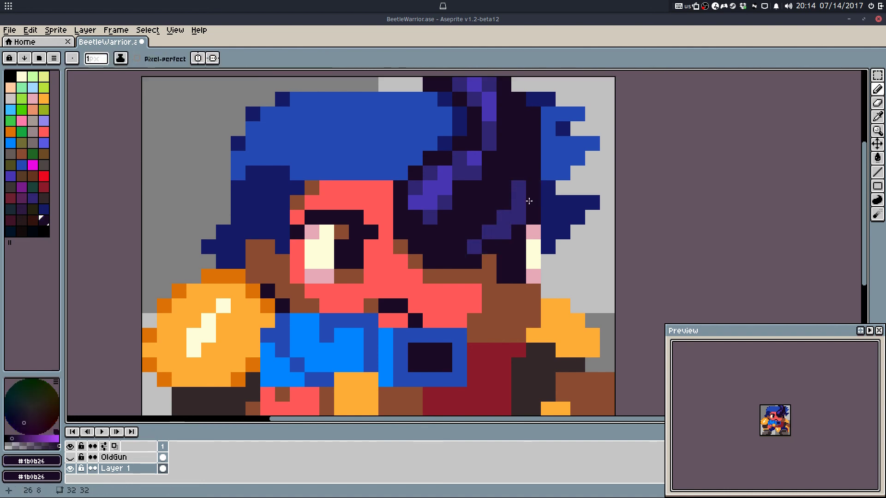
left_click_drag(520, 217, 506, 236)
scroll(505, 247, "down", 3)
scroll(475, 258, "up", 1)
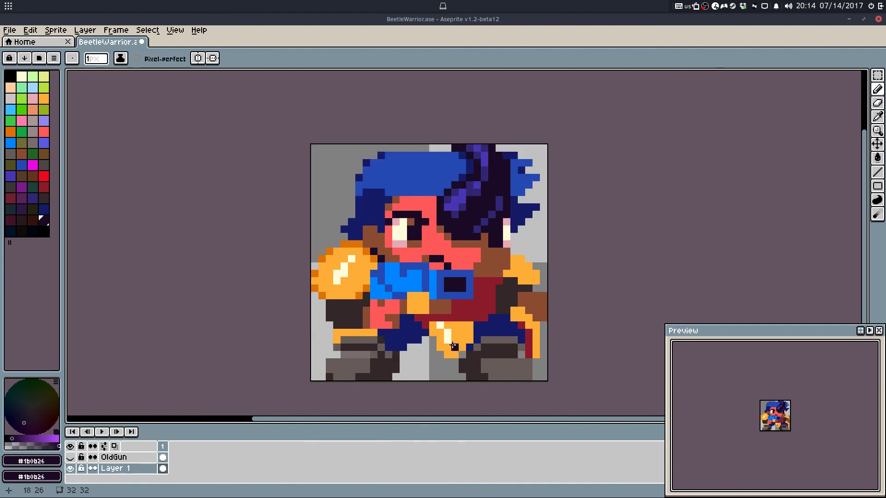
scroll(447, 333, "up", 1)
scroll(447, 323, "up", 1)
key("ctrl+s")
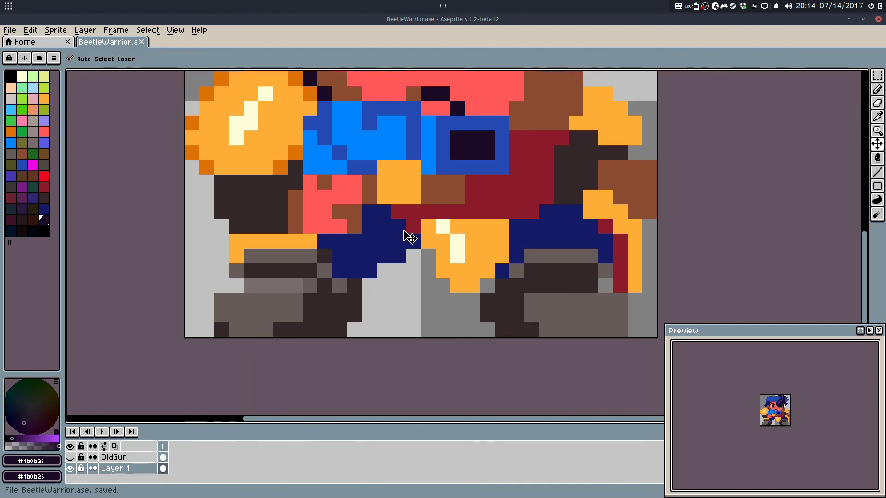
Step: Extend the left boot's toe one pixel outward in grey #665b57 and move its dark #33282a corner pixel to the new edge
scroll(406, 237, "down", 1)
scroll(277, 288, "up", 1)
left_click(277, 289, "alt")
left_click_drag(251, 284, 250, 297)
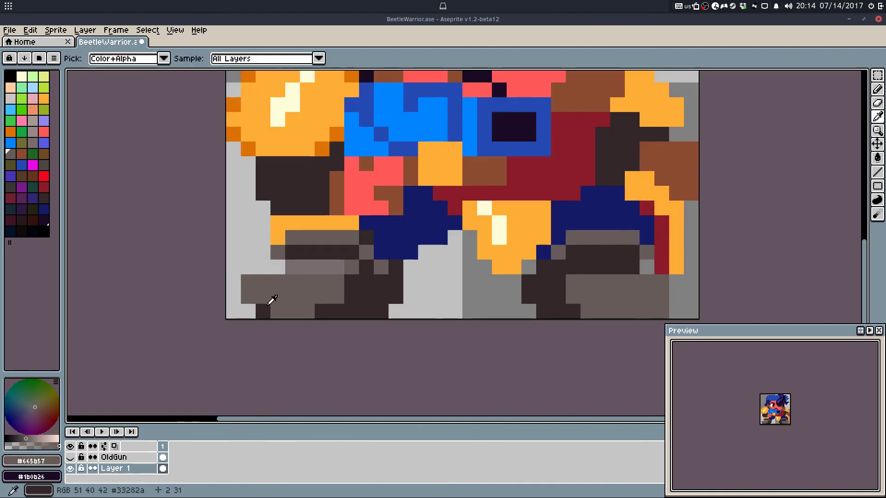
left_click(268, 306, "alt")
left_click(250, 310)
left_click(268, 294, "alt")
left_click(264, 311)
Step: Darken the outer bottom corner pixel of the right boot with #33282a, and save the sprite
left_click(562, 309, "alt")
left_click(656, 287, "alt")
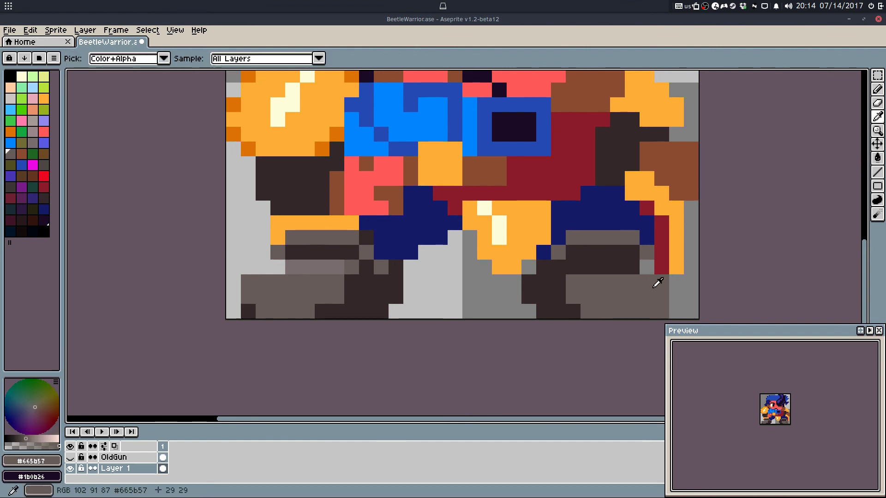
left_click(573, 310, "alt")
left_click(660, 311)
scroll(635, 204, "down", 3)
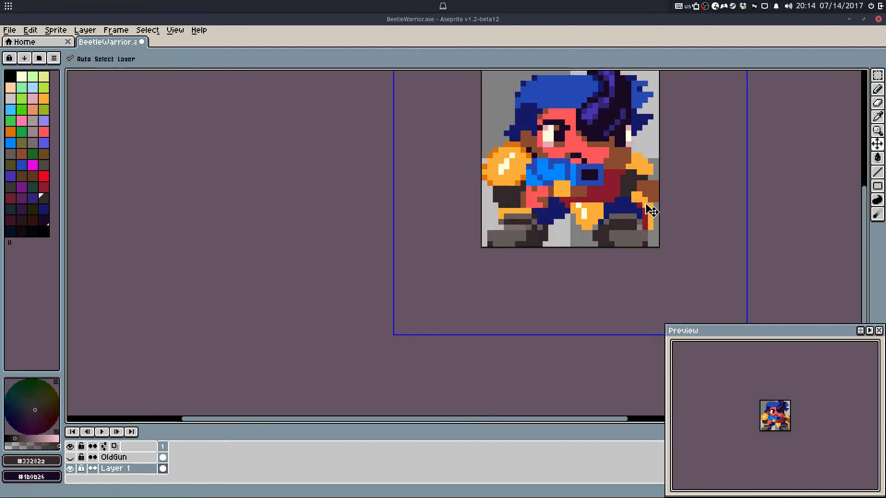
key("ctrl+s")
Step: Recolour the grey band across the left boot's ankle to dark #33282a, undoing the first #665b57 stroke, and save the sprite
scroll(622, 211, "up", 3)
left_click(334, 251, "alt")
left_click(367, 253, "alt")
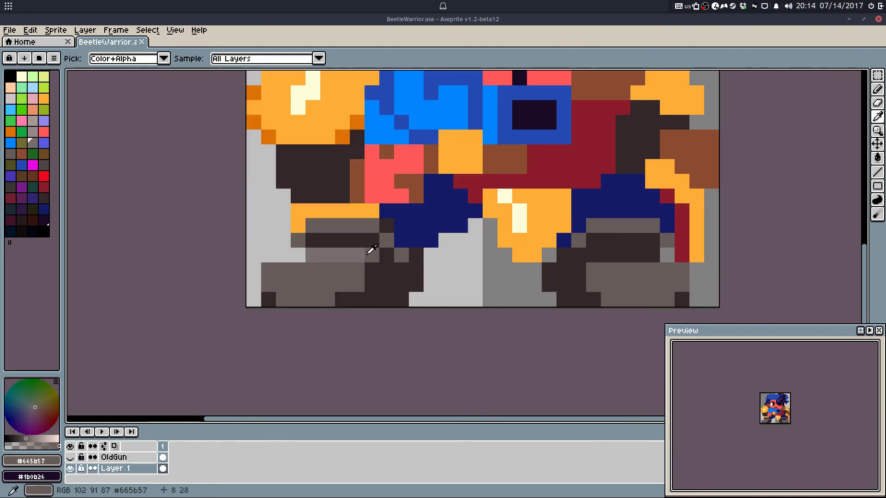
left_click_drag(365, 253, 298, 254)
key("ctrl+z")
left_click(358, 245, "alt")
left_click_drag(369, 253, 312, 254)
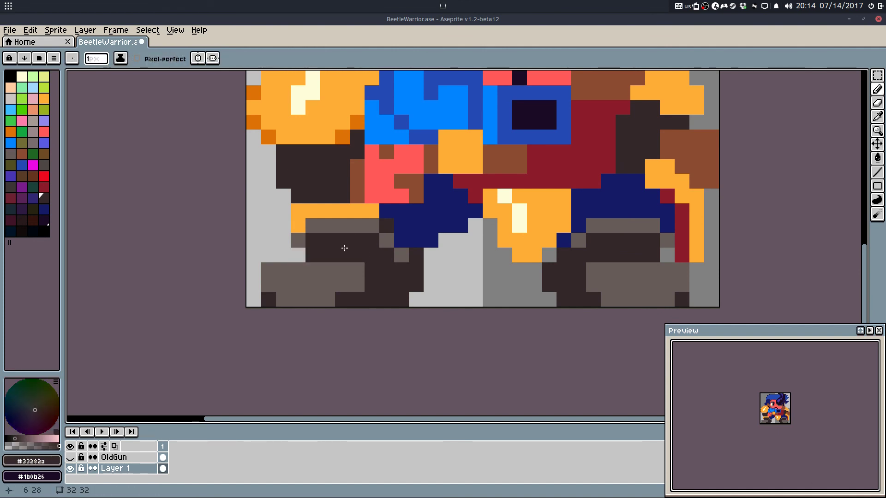
scroll(618, 257, "down", 3)
key("ctrl+s")
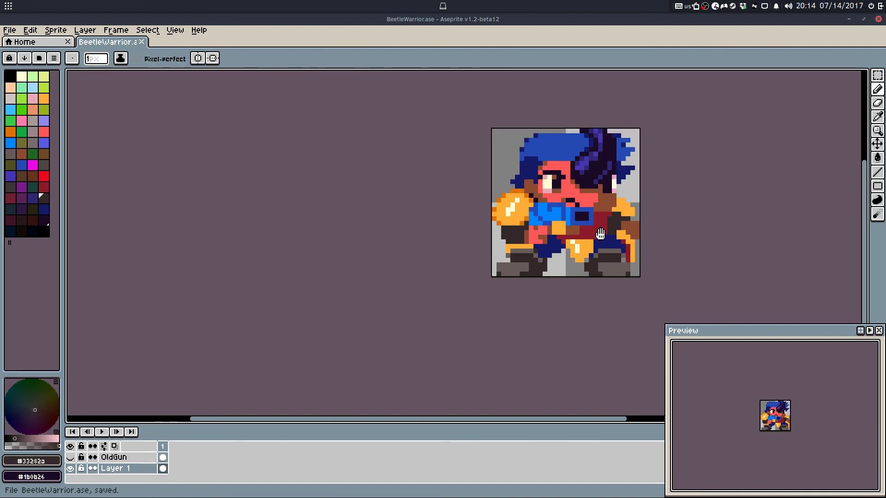
Step: Paint #ff5959 skin highlight pixels on the right hand, restoring the excess ones to brown #8c4b31
scroll(630, 226, "up", 2)
scroll(631, 224, "up", 2)
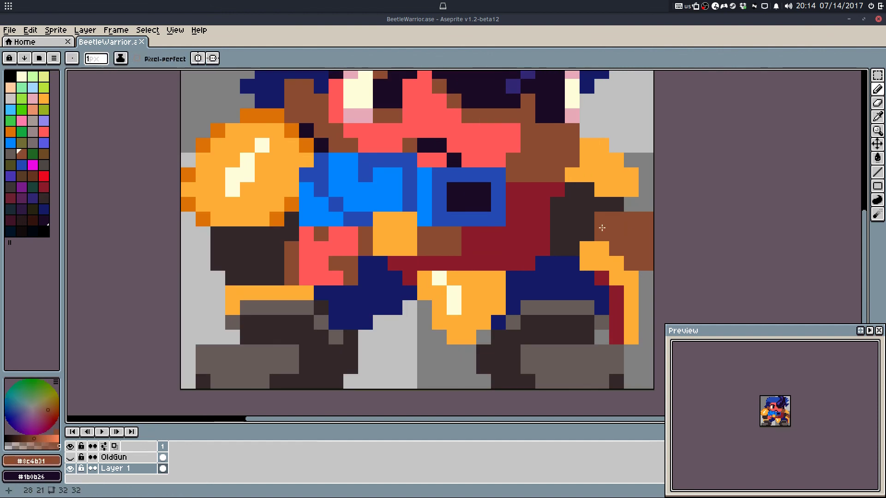
left_click(340, 241, "alt")
left_click_drag(600, 220, 617, 237)
key("ctrl+z")
left_click(614, 229)
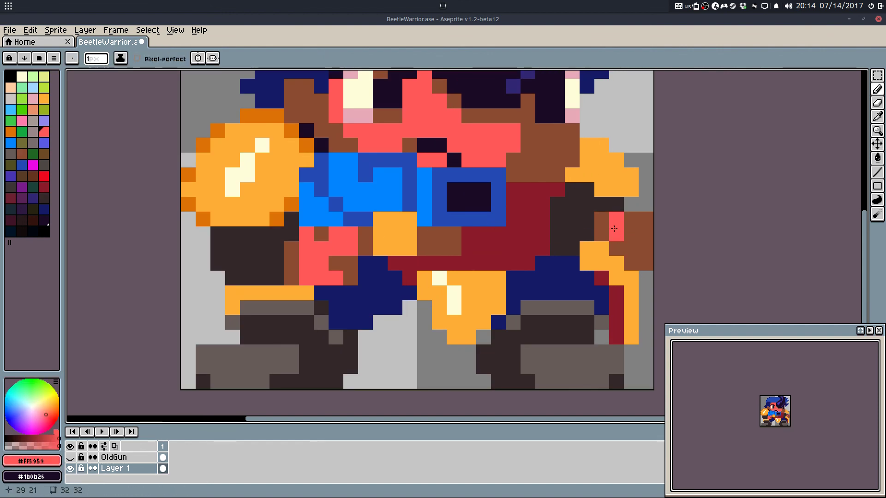
left_click(631, 220)
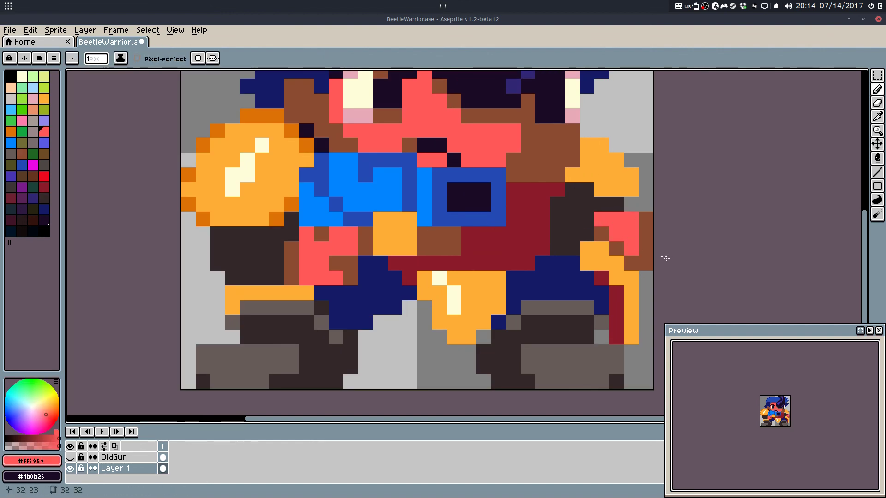
key("m")
key("b")
left_click(646, 231, "alt")
left_click_drag(632, 220, 631, 248)
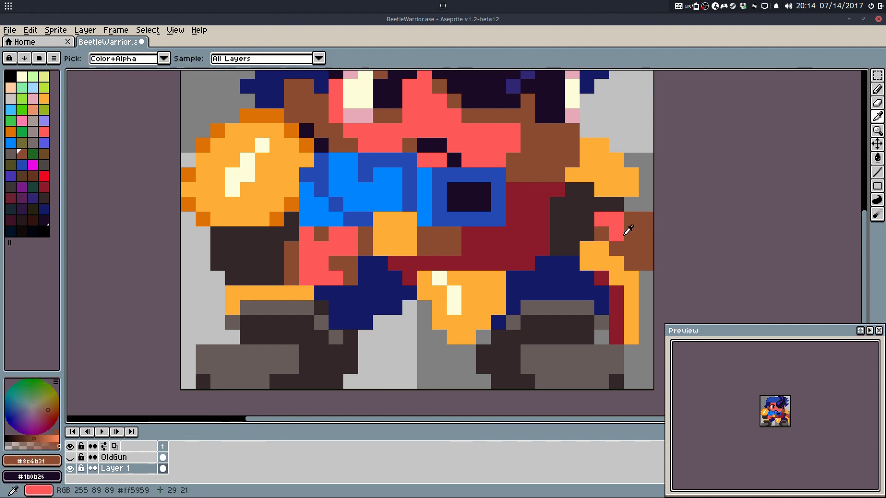
Step: Extend the right hand one pixel into the dark sleeve with brown #8c4b31
left_click(623, 235, "alt")
left_click(587, 219)
left_click(600, 235, "alt")
left_click(591, 228)
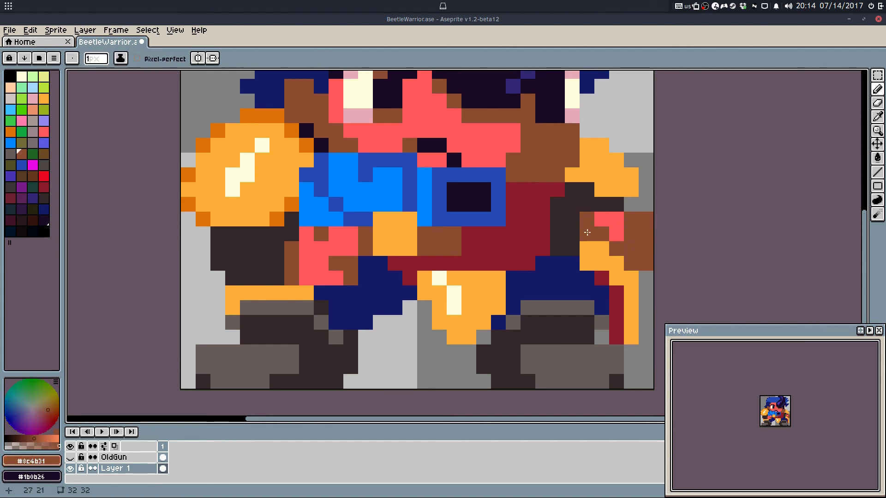
Step: Extend the right shoulder guard and the dark #33282a sleeve one pixel inward, and save the sprite
left_click(563, 188, "alt")
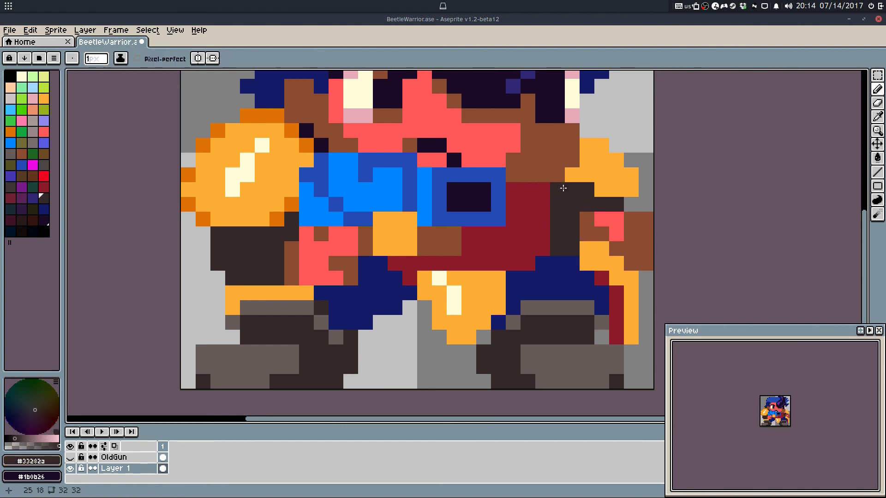
left_click(525, 222, "alt")
scroll(516, 217, "down", 3)
key("ctrl+s")
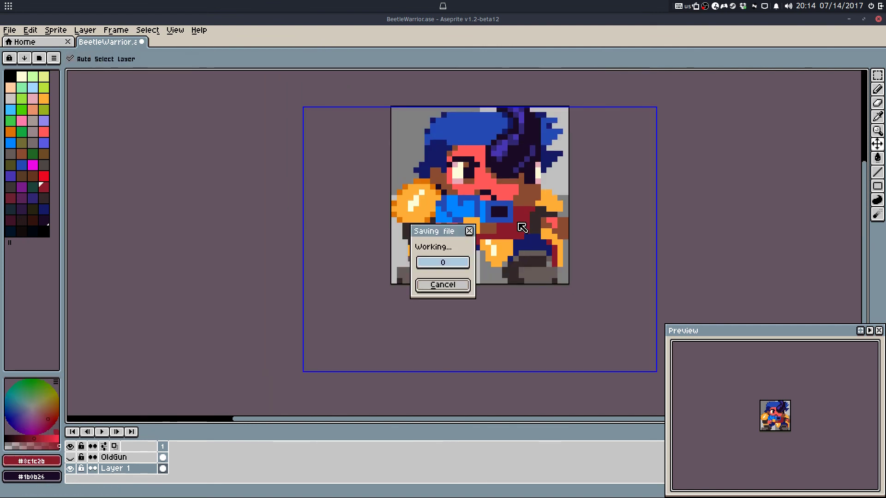
Step: Shade the red torso below and beside the gun with purple palette colour 45, and save the sprite
scroll(516, 215, "up", 2)
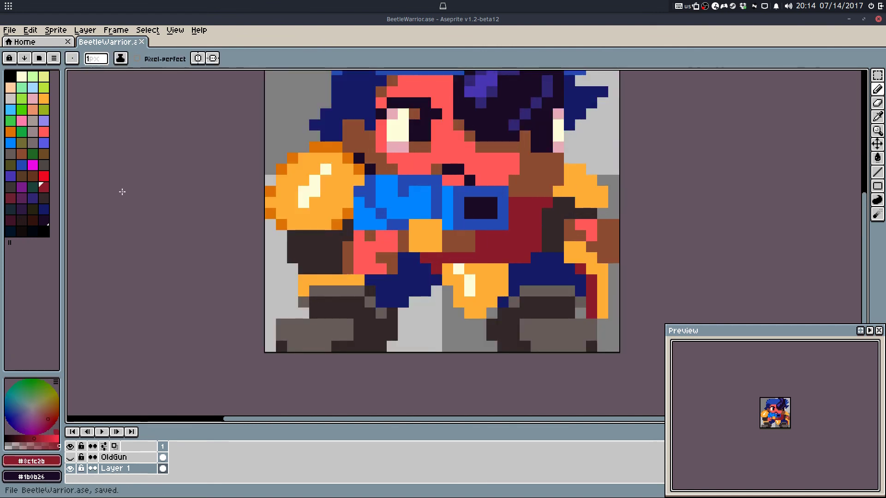
left_click(19, 195)
mouse_move(483, 236)
left_mouse_down()
mouse_move(499, 237)
mouse_move(443, 259)
mouse_move(477, 258)
left_mouse_up()
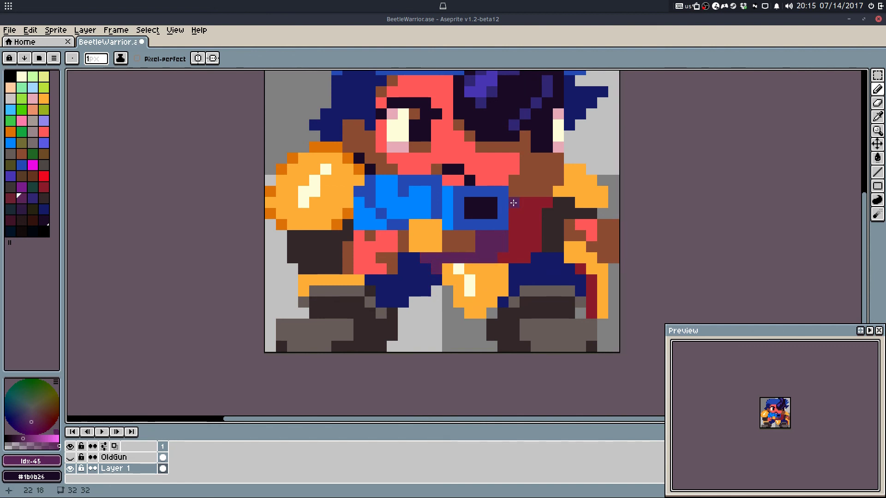
left_click_drag(514, 202, 545, 202)
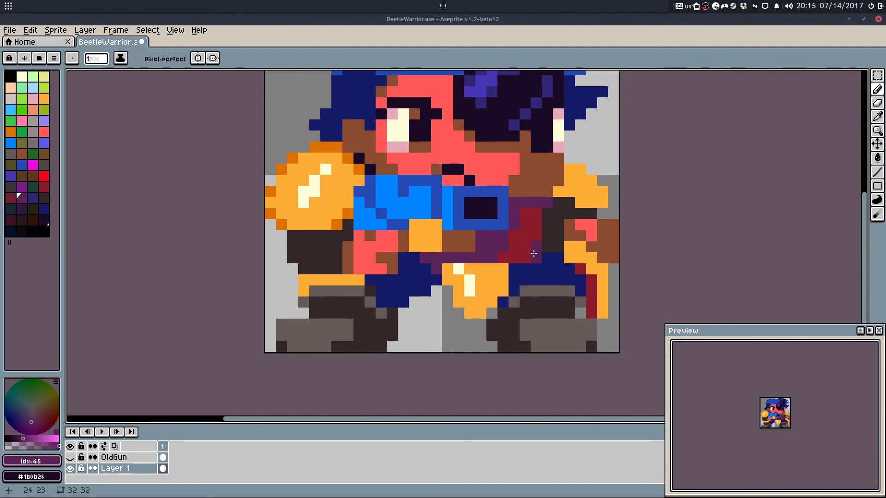
scroll(534, 254, "down", 5)
key("ctrl+s")
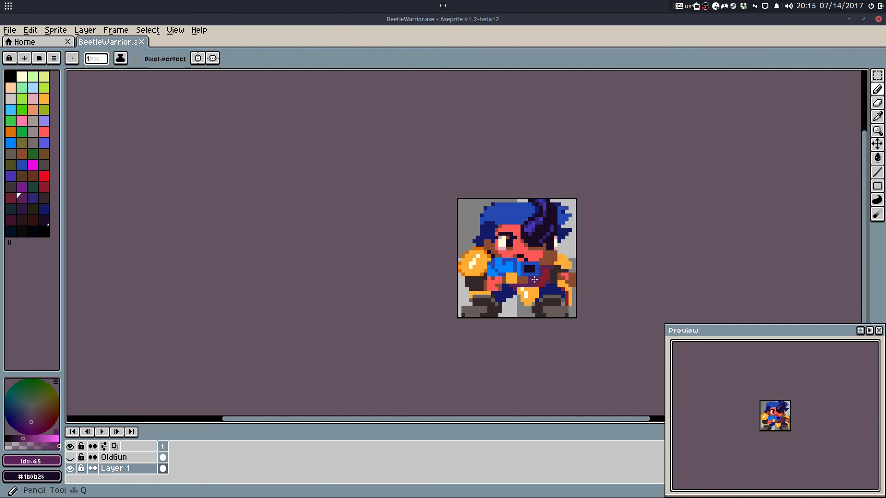
Step: Add darker blue #244ab3 pixels diagonally across the gun's body, and save the sprite
scroll(508, 272, "up", 5)
left_click(502, 240, "alt")
left_click_drag(508, 246, 495, 261)
scroll(505, 285, "down", 3)
key("ctrl+s")
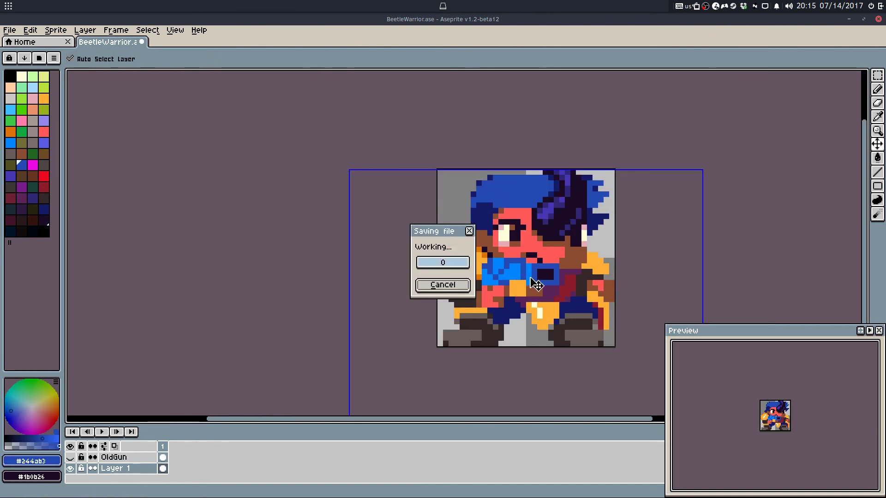
Step: Shade the left shoulder guard's outer edge and lower right side with dark orange #dc7208, undoing one excess pixel
left_click_drag(564, 278, 526, 270)
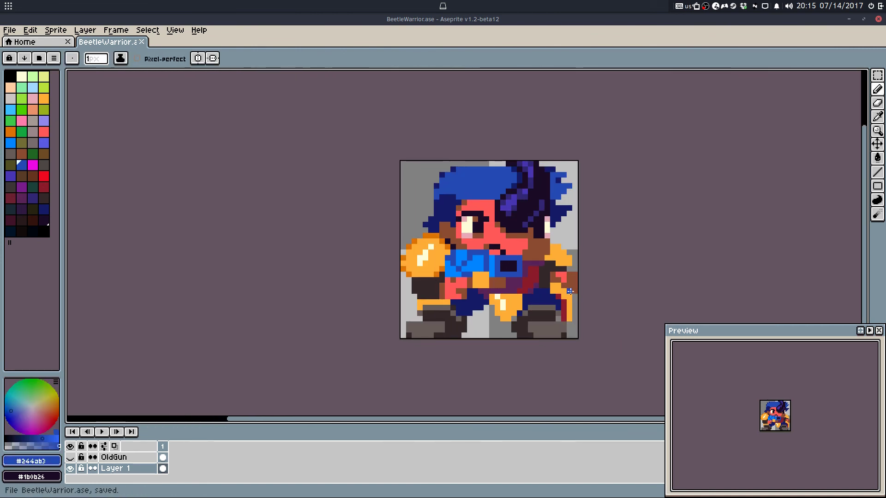
key("q")
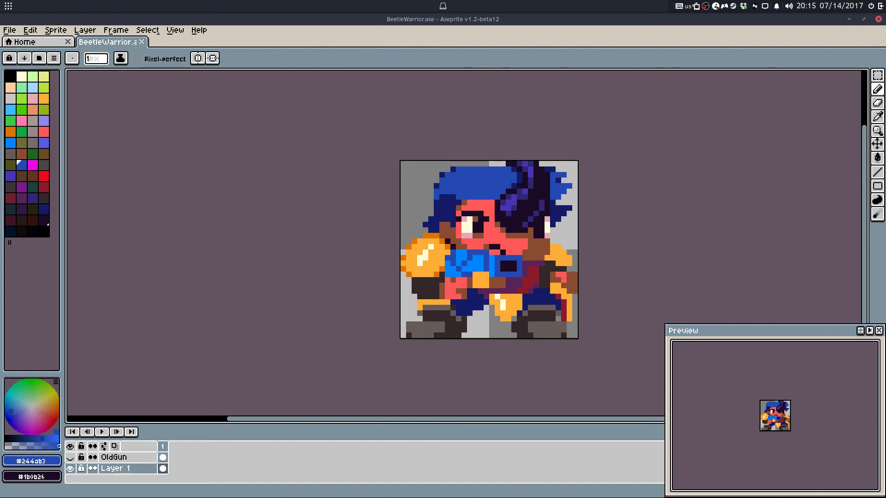
left_click_drag(570, 247, 520, 256)
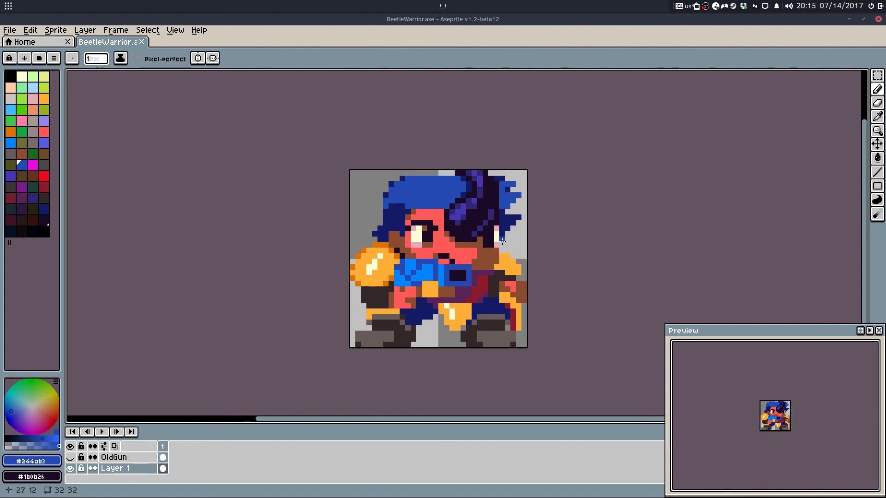
scroll(352, 272, "up", 2)
scroll(390, 282, "up", 2)
left_click(312, 286, "alt")
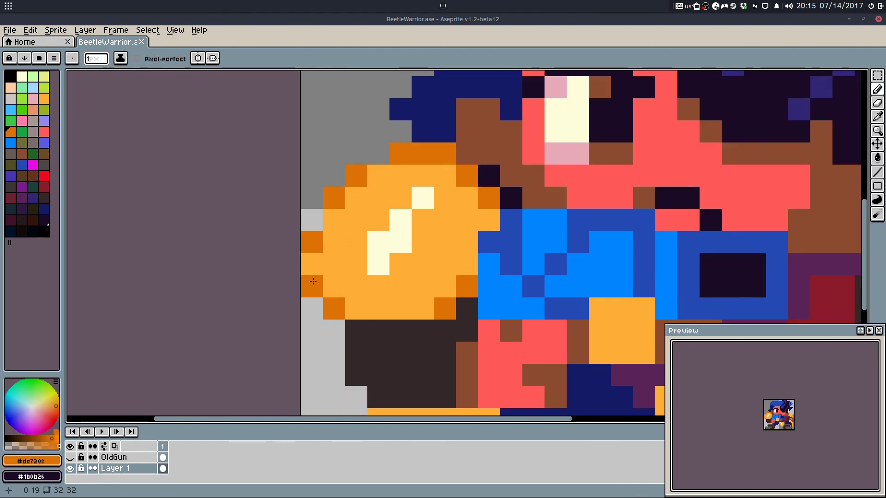
left_click(312, 264)
left_click_drag(445, 285, 467, 242)
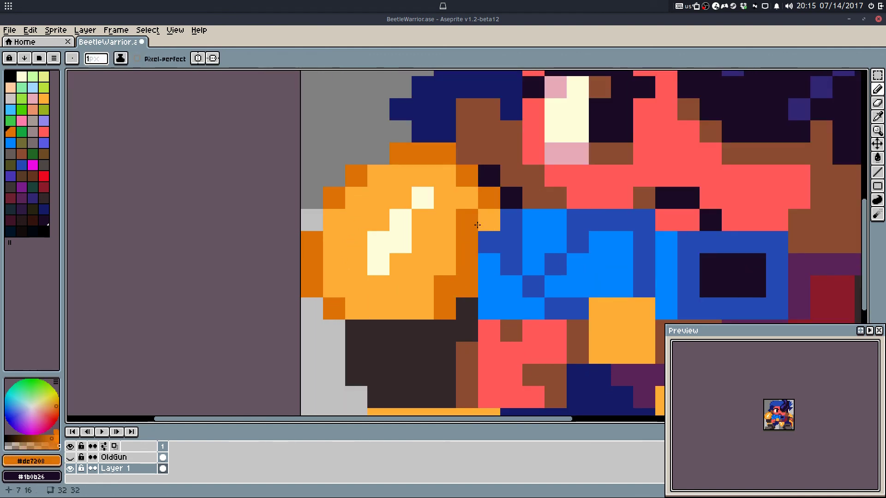
left_click(485, 222)
left_click(469, 222)
key("ctrl+z")
left_click(431, 301)
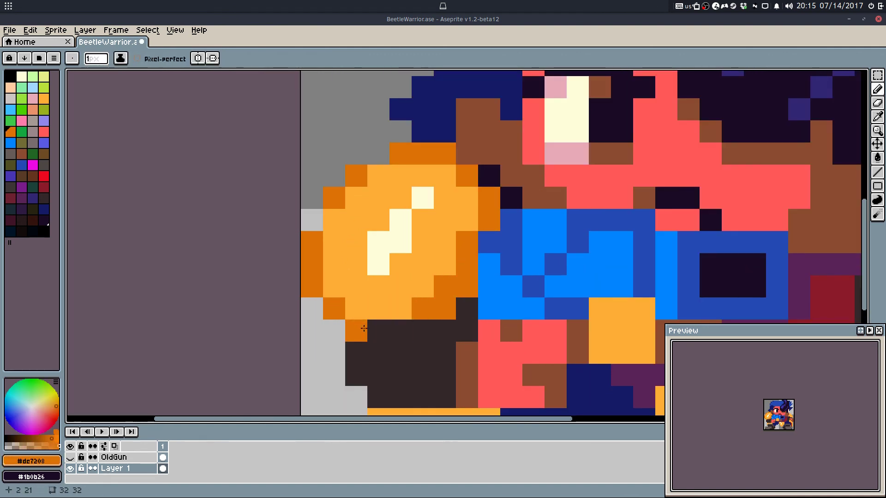
Step: Extend the left shoulder guard's lower edge over the sleeve with #dc7208 and widen its right-side shading, undoing one stray pixel
key("e")
key("b")
left_click(379, 328)
left_click(363, 331)
scroll(464, 263, "down", 6)
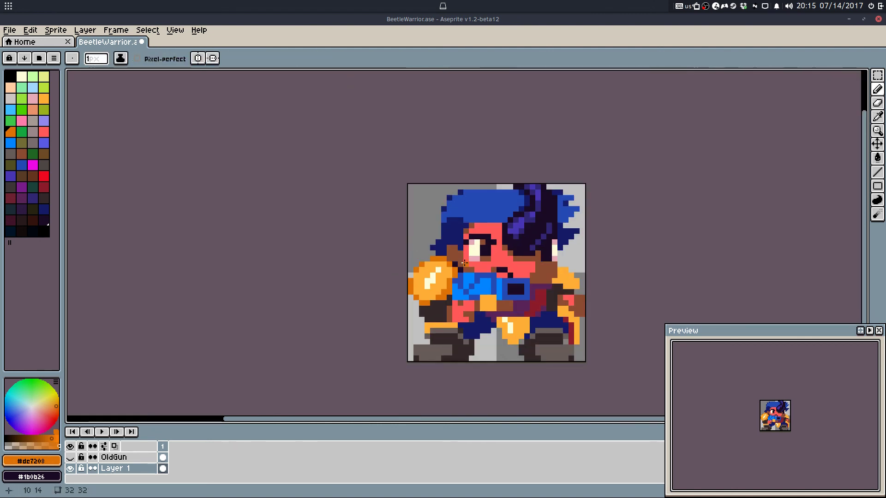
scroll(460, 292, "up", 3)
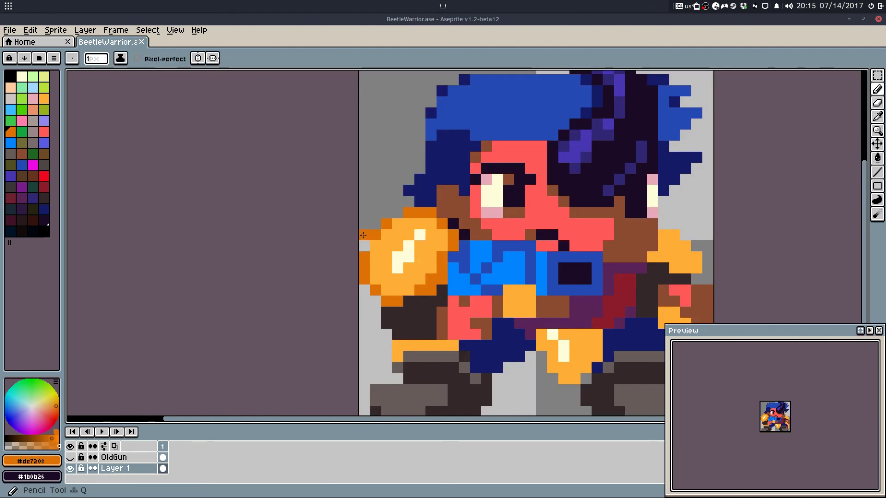
key("ctrl+z")
left_click_drag(442, 235, 416, 286)
Step: Add cream #fffdd9 to the shoulder guard highlight's left side and cover its right part with orange #ffad37
left_click(402, 253, "alt")
left_click(386, 256)
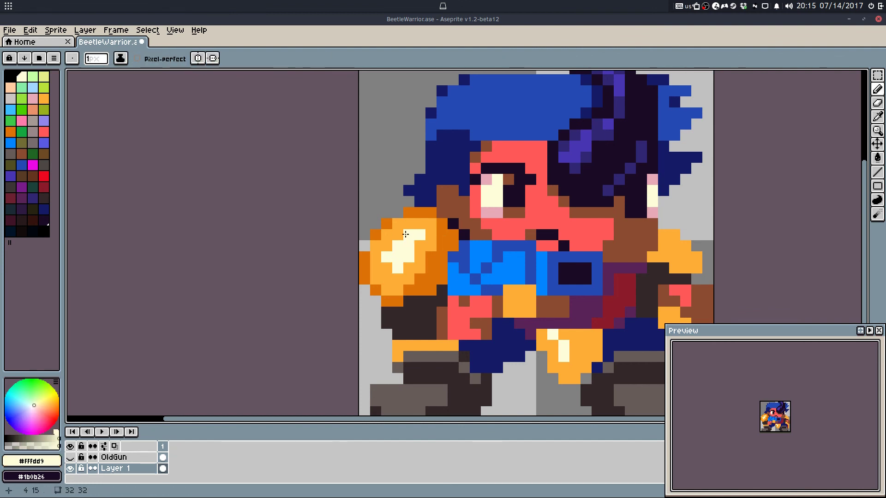
left_click(418, 244, "alt")
left_click_drag(416, 246, 404, 269)
left_click(419, 236)
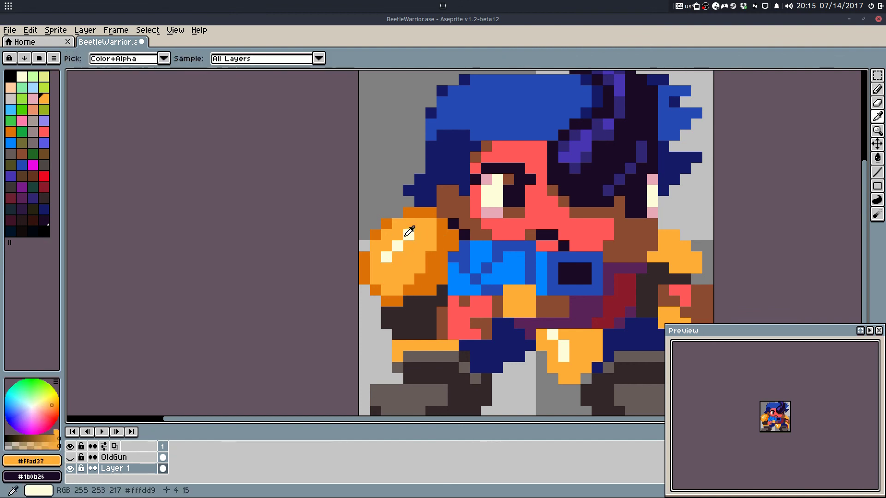
Step: Reshape the shoulder guard's cream #fffdd9 highlight toward the upper left, keeping a separate upper pixel and undoing the connecting one
left_click(406, 236, "alt")
left_click(397, 238)
left_click(421, 227)
left_click(420, 238, "alt")
left_click(409, 236)
left_click(401, 243, "alt")
left_click(405, 232)
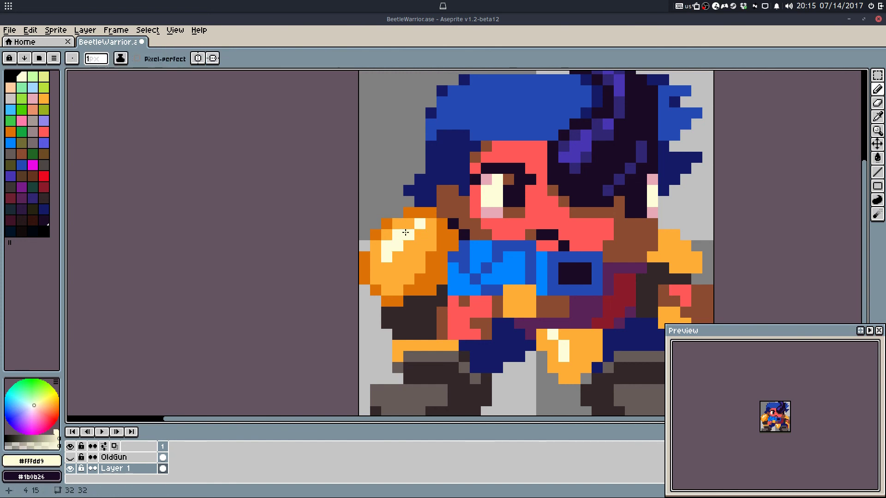
scroll(418, 250, "down", 2)
key("ctrl+z")
scroll(420, 264, "up", 3)
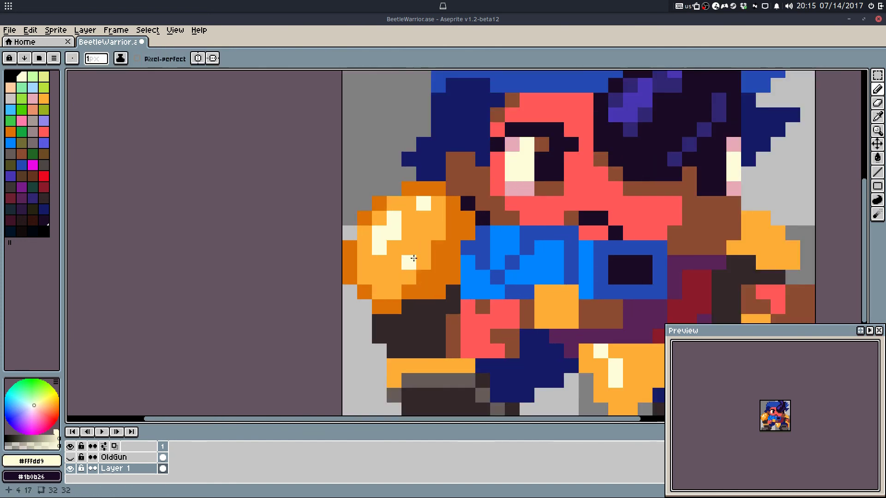
Step: Deepen the shoulder guard's lower right shading with #dc7208 and paint a reflected-light strand of #ffad37 inside it
left_click(421, 249, "alt")
left_click(447, 237, "alt")
left_click_drag(437, 223, 410, 260)
left_click(418, 247, "alt")
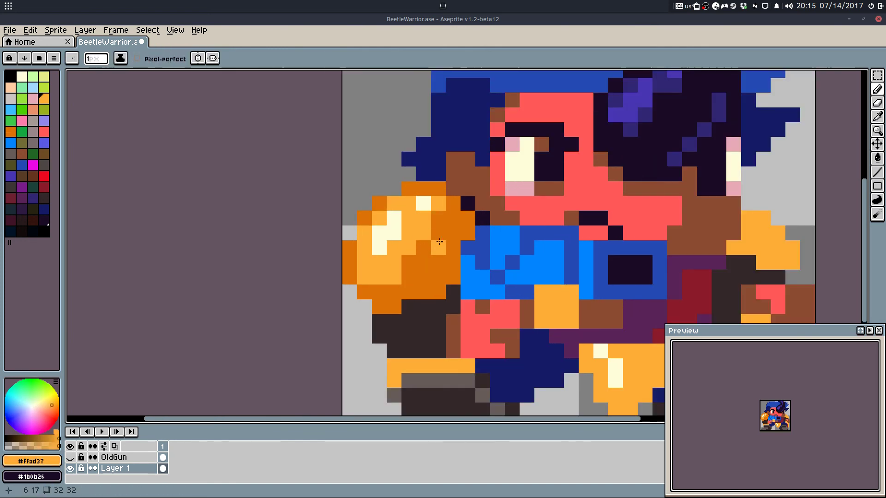
left_click_drag(453, 233, 442, 258)
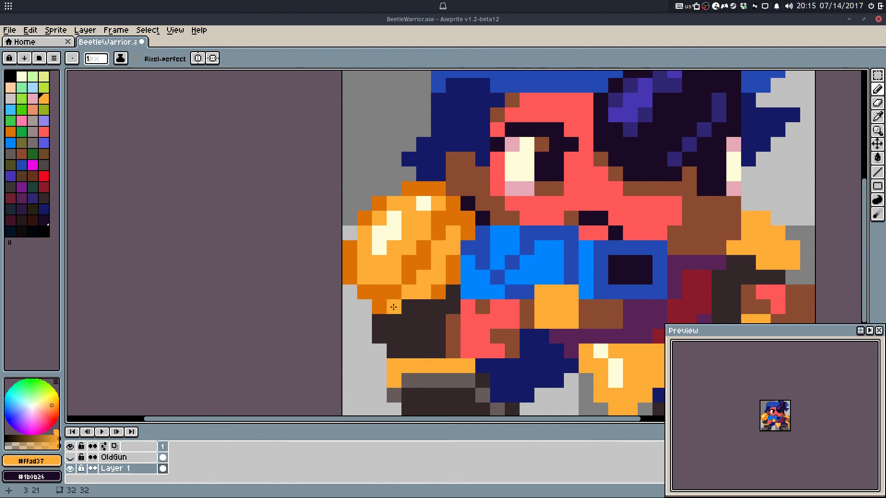
Step: Undo the stray light pixel on the shoulder guard's bottom edge and thin the reflected-light strand with #dc7208
scroll(393, 307, "down", 3)
key("ctrl+z")
scroll(418, 258, "up", 3)
left_click(415, 276, "alt")
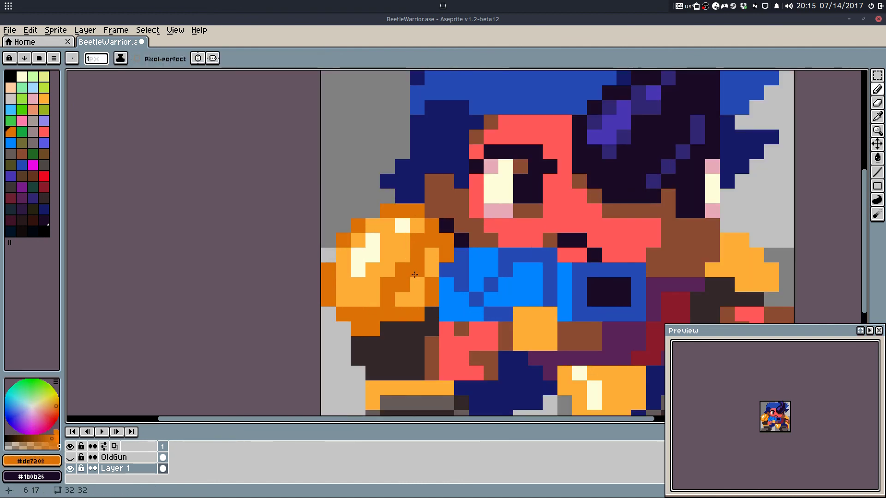
key("ctrl+z")
left_click(415, 285)
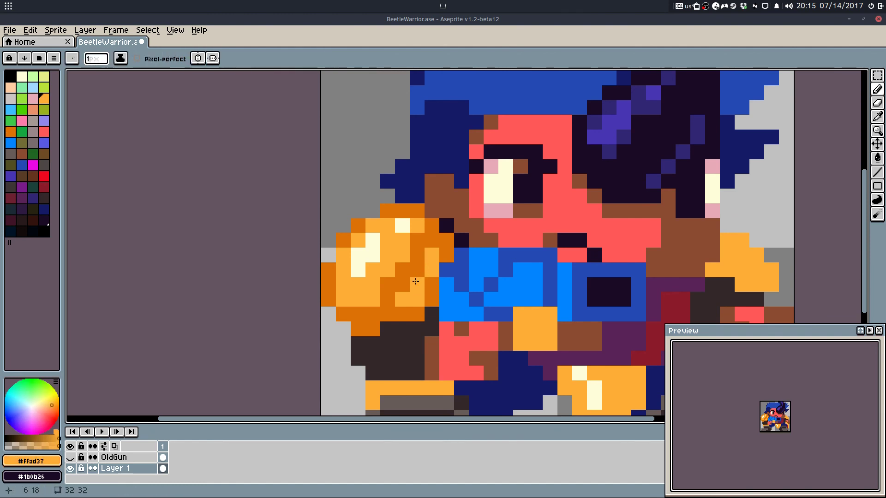
scroll(428, 267, "down", 2)
scroll(412, 284, "up", 3)
scroll(412, 283, "down", 1)
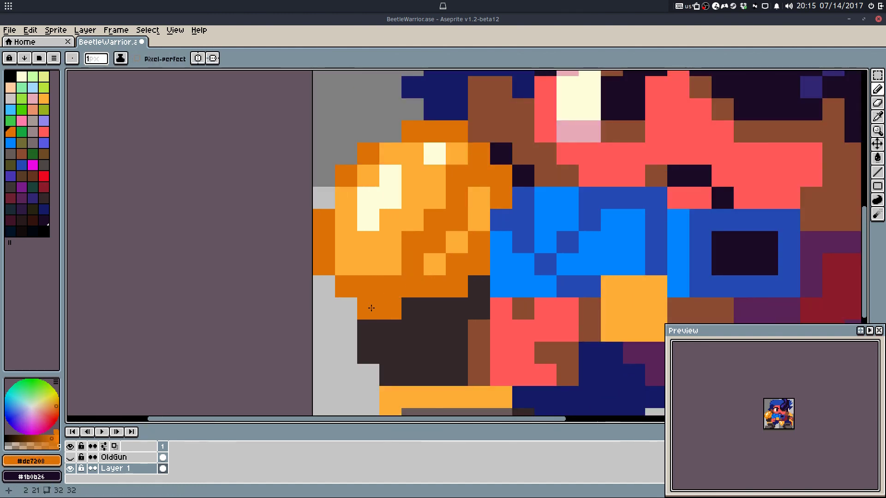
Step: Save the sprite, and fill the far shoulder guard and the gold coat trim below it with darker orange #dc7208
scroll(429, 259, "down", 2)
key("ctrl+s")
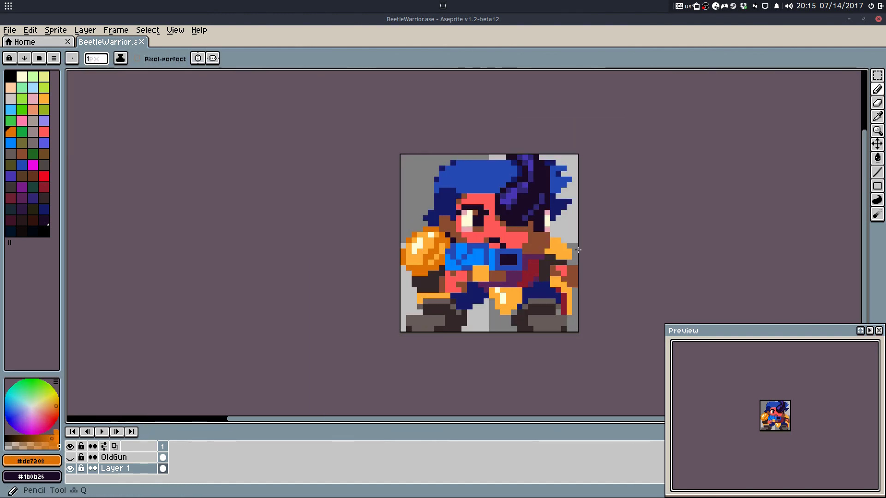
scroll(543, 255, "up", 2)
key("w")
left_click(574, 247)
left_click(584, 301)
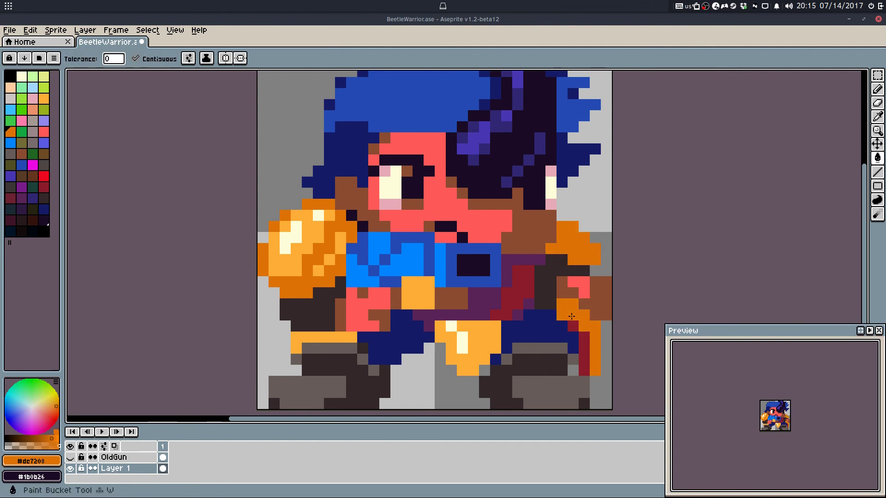
Step: Shade the gold piece hanging below the belt with #dc7208 along its top and lower corners, and shrink its highlight using #ffad37
key("q")
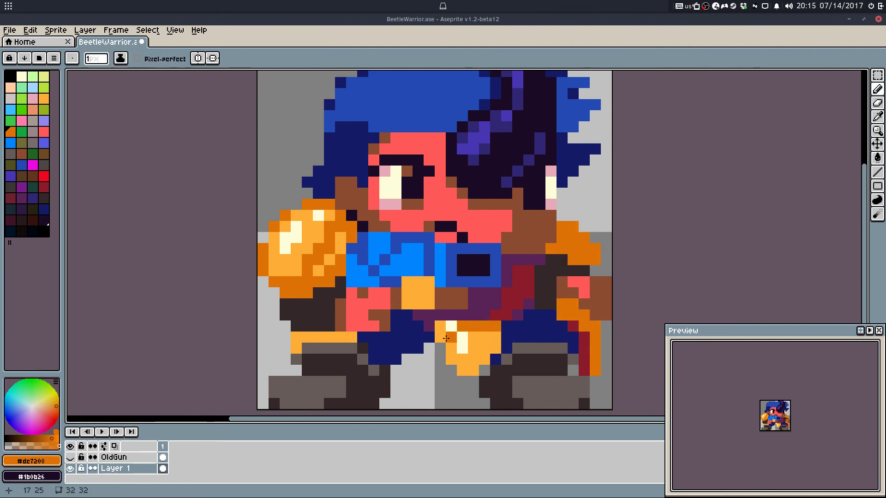
left_click_drag(441, 328, 443, 338)
left_click(453, 368)
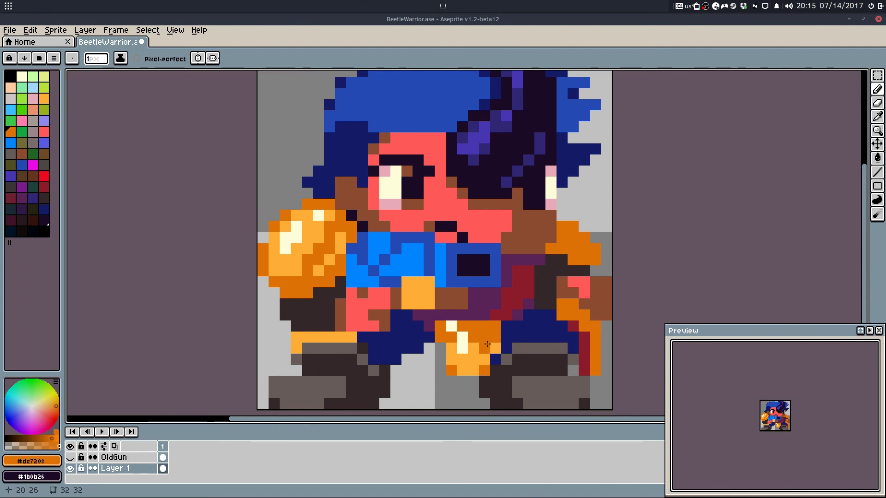
left_click(468, 346, "alt")
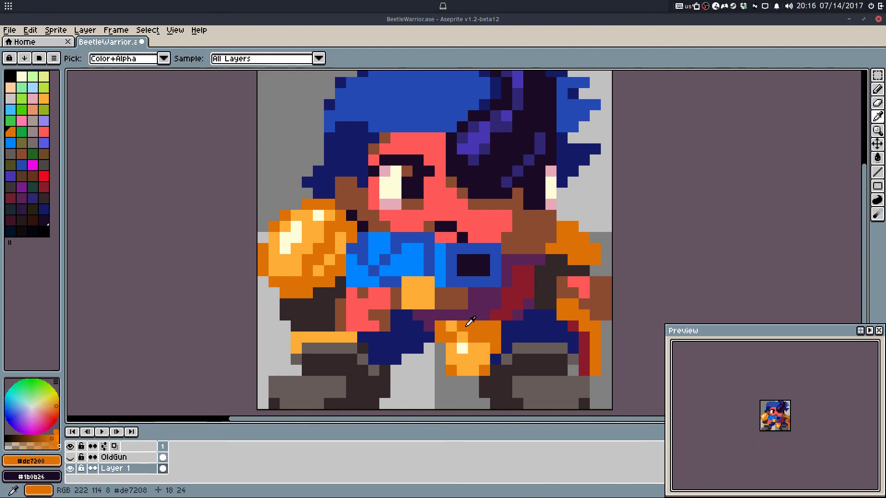
left_click(461, 347, "alt")
left_click(473, 349, "alt")
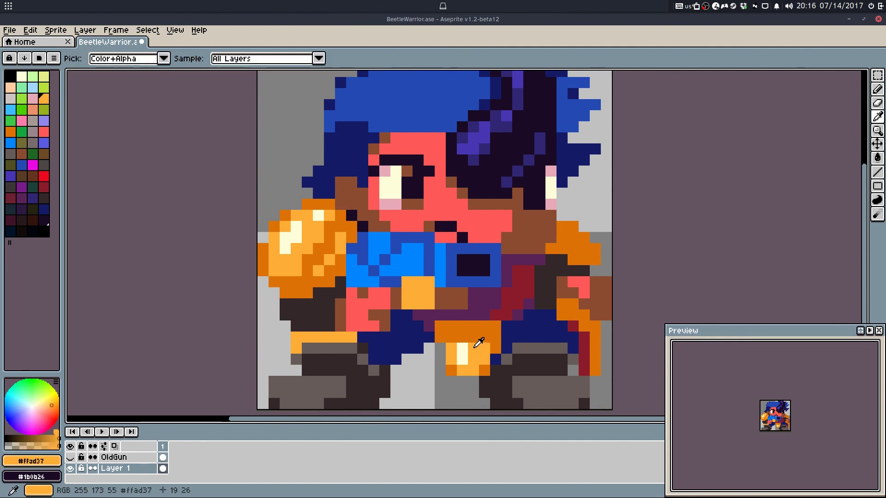
Step: Widen the gold block under the gun by one pixel column, extend the brown #8c4b31 area beside it, and save the sprite
scroll(458, 324, "down", 2)
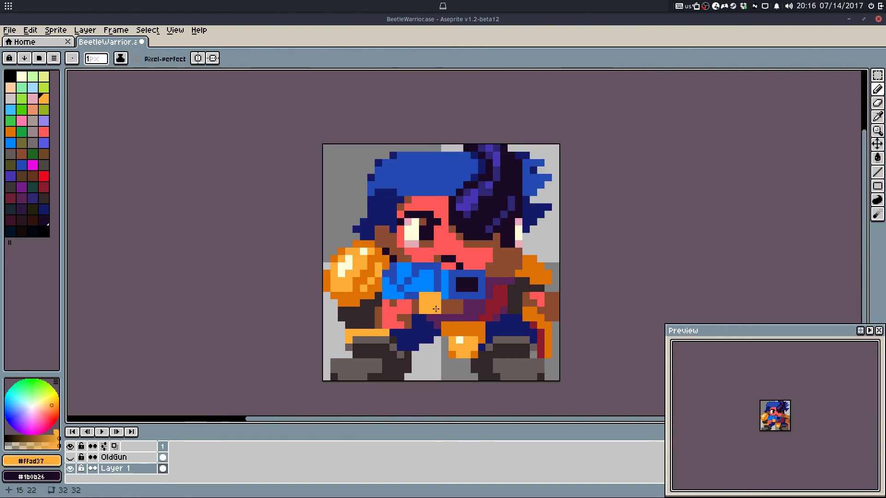
scroll(428, 297, "up", 5)
left_click(511, 295, "alt")
scroll(530, 318, "down", 3)
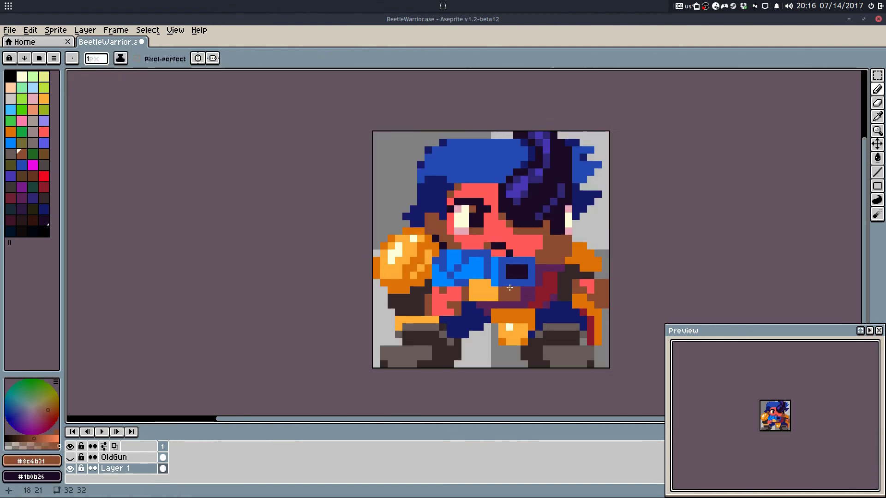
key("ctrl+s")
scroll(513, 282, "up", 1)
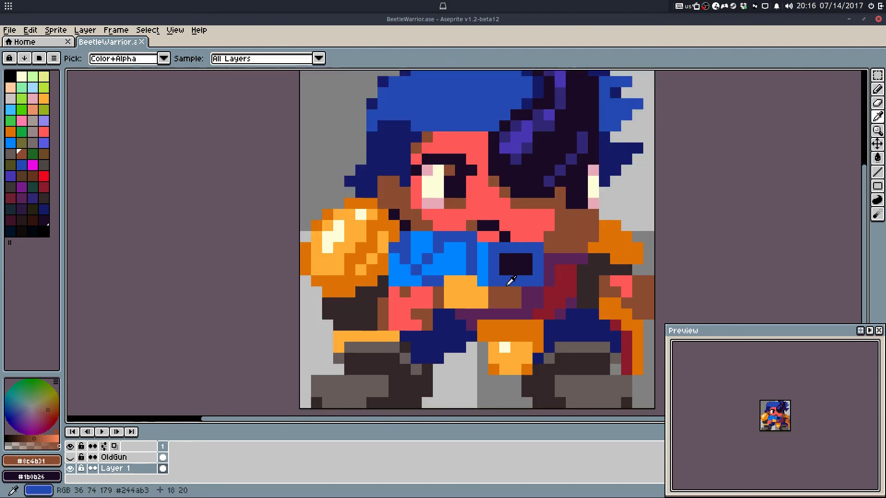
Step: Move the gun's muzzle one pixel to the right, lengthen the barrel with blue #0184ff, and save the sprite
left_click(480, 255, "alt")
key("m")
left_click_drag(482, 249, 538, 281)
left_click_drag(520, 273, 532, 273)
key("Return")
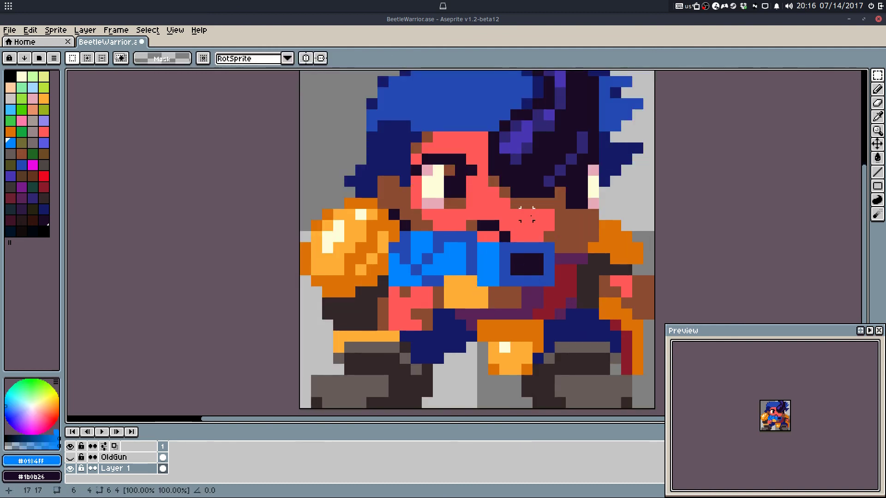
key("b")
scroll(540, 280, "down", 2)
key("ctrl+s")
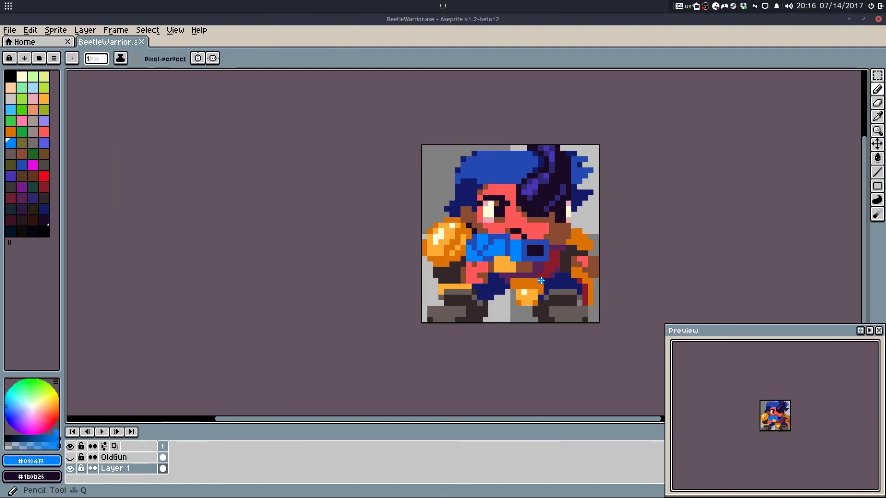
Step: Raise the far shoulder guard's top edge by one pixel row with #dc7208 and save the sprite
scroll(521, 208, "up", 1)
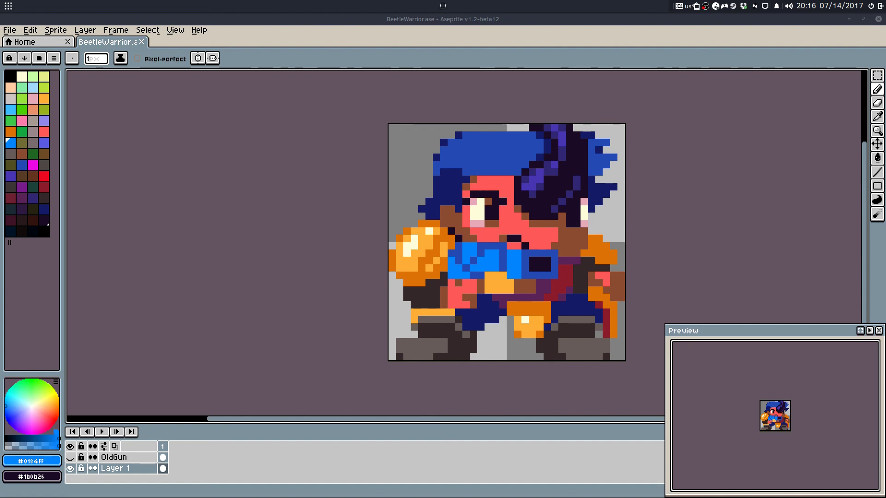
left_click_drag(584, 209, 480, 202)
scroll(485, 245, "up", 2)
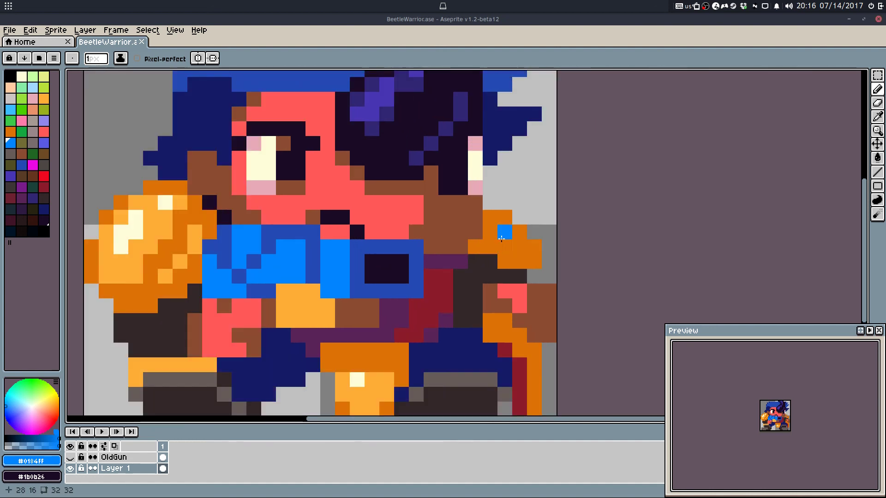
left_click(503, 231, "alt")
scroll(535, 238, "down", 4)
key("ctrl+s")
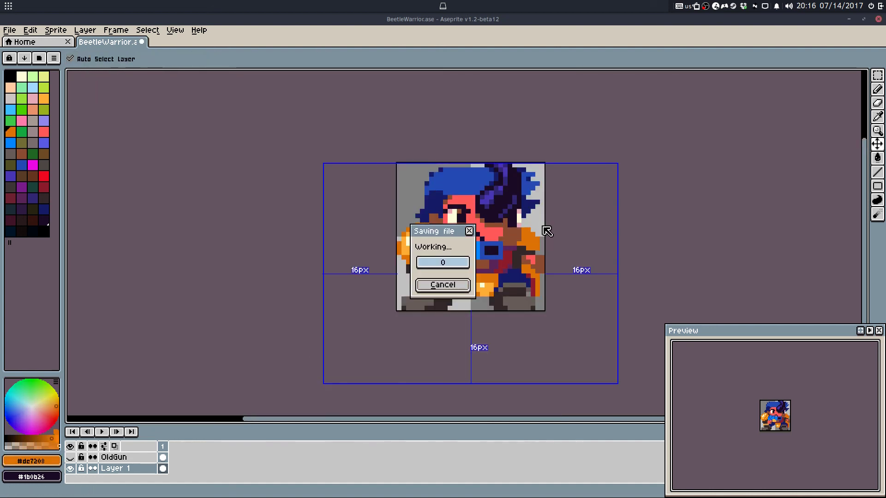
Step: Try painting brown #8c4b31 over the orange cuff below the far hand, and undo the stroke
scroll(519, 251, "up", 5)
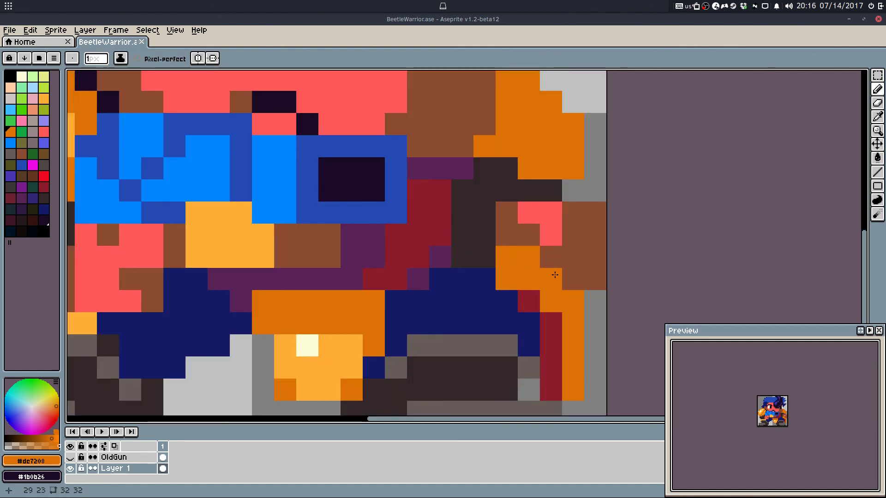
left_click(547, 255, "alt")
mouse_move(547, 255)
left_mouse_down()
mouse_move(513, 253)
mouse_move(519, 268)
mouse_move(559, 274)
mouse_move(505, 274)
left_mouse_up()
scroll(505, 274, "down", 6)
scroll(561, 267, "up", 1)
key("ctrl+z")
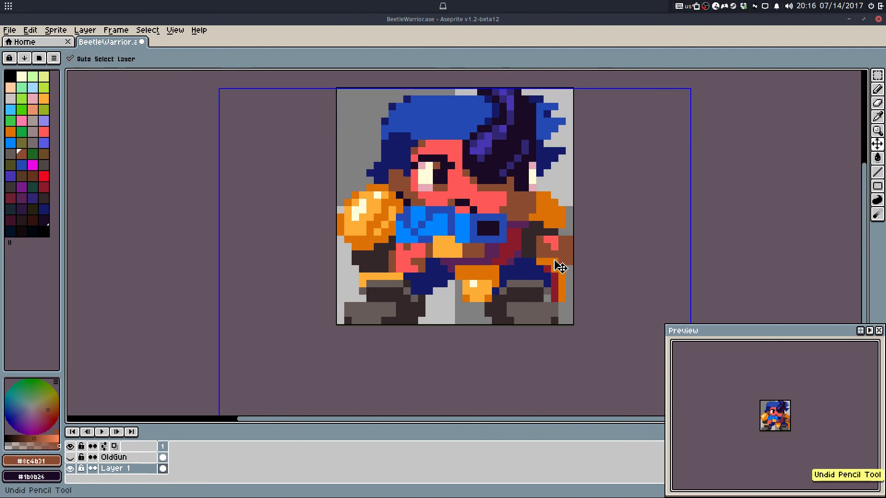
Step: Shift the foot of the right boot one pixel to the right
scroll(554, 261, "down", 1)
key("m")
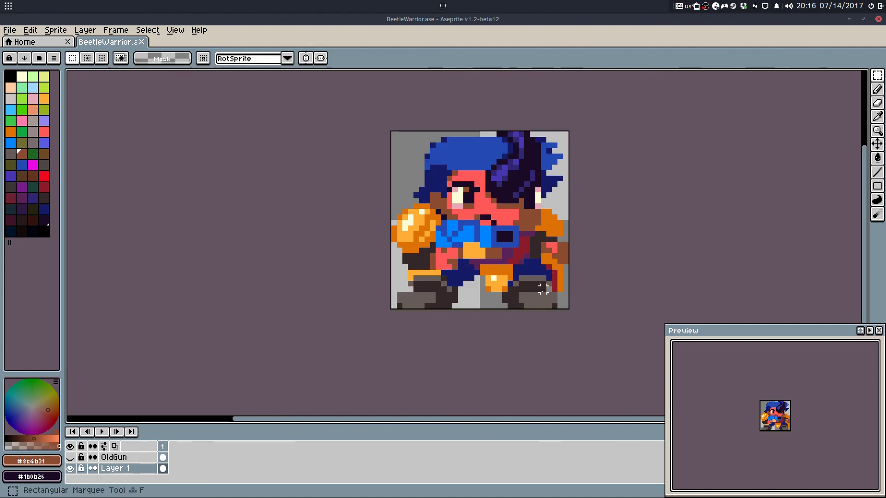
scroll(507, 300, "up", 2)
left_click_drag(496, 287, 622, 328)
key("Right")
left_click(608, 264)
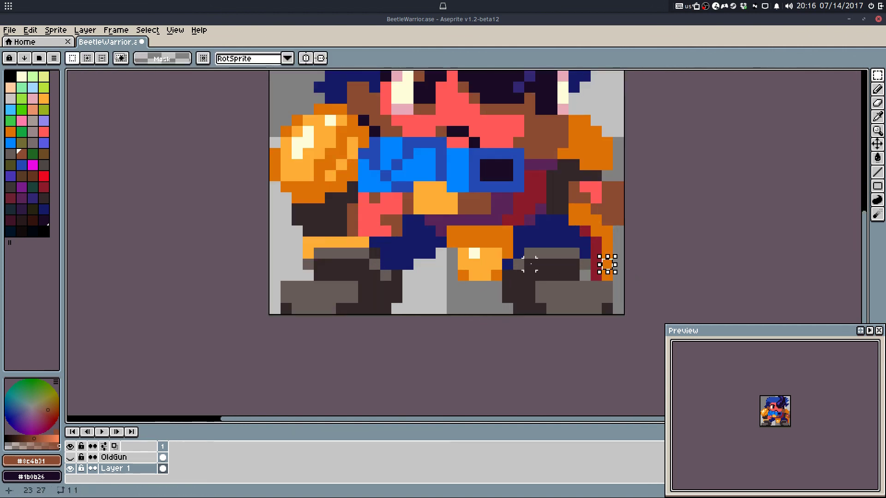
Step: Shift the right boot's upper part one pixel to the right, cover the stray orange pixel with navy #141b66, and save
mouse_move(508, 253)
left_mouse_down()
mouse_move(574, 287)
mouse_move(586, 276)
left_mouse_up()
key("Right")
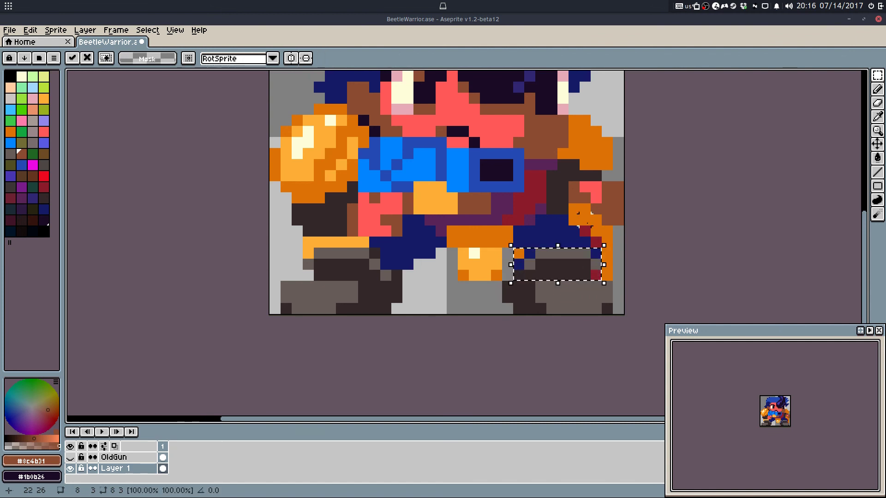
key("ctrl+d")
key("b")
left_click(527, 244, "alt")
left_click(520, 254)
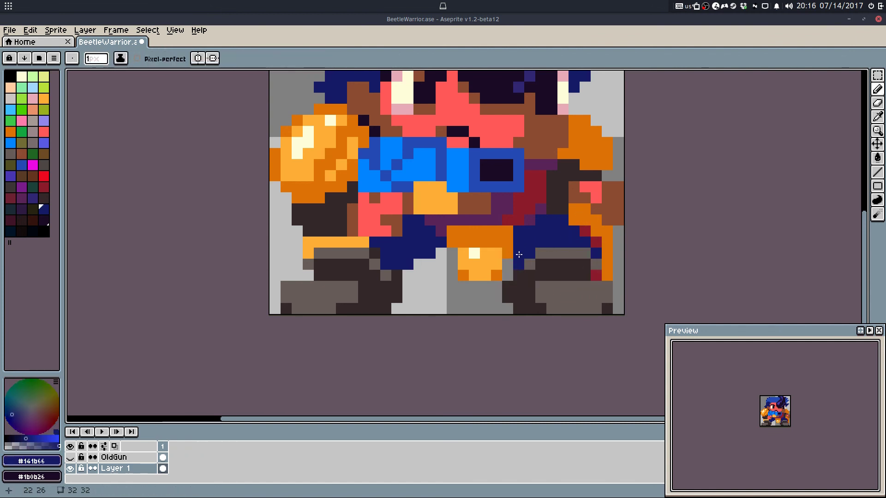
scroll(628, 226, "down", 4)
key("ctrl+s")
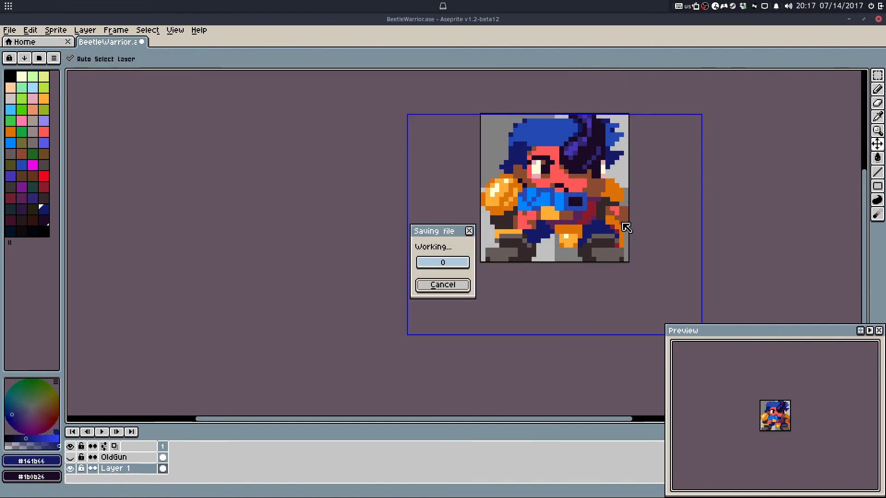
Step: Extend the navy left trouser leg inward and downward beside the boot with #141b66, and save the sprite
scroll(541, 249, "up", 4)
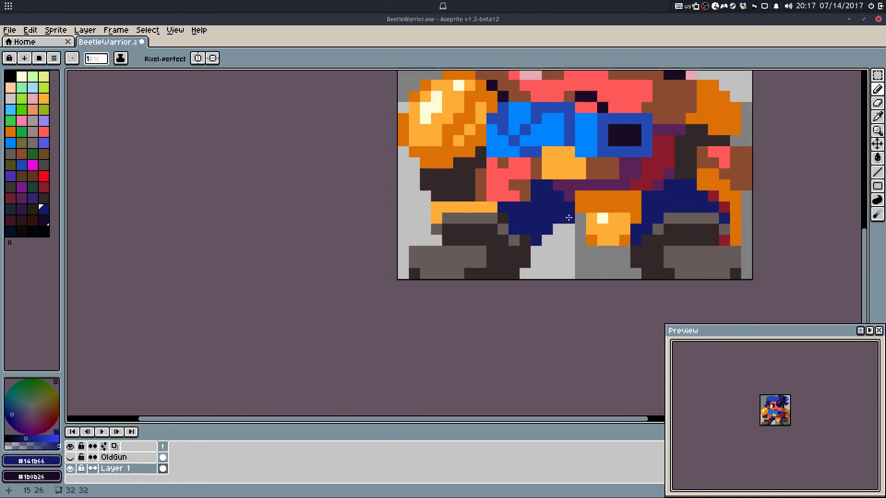
scroll(603, 260, "down", 2)
key("ctrl+s")
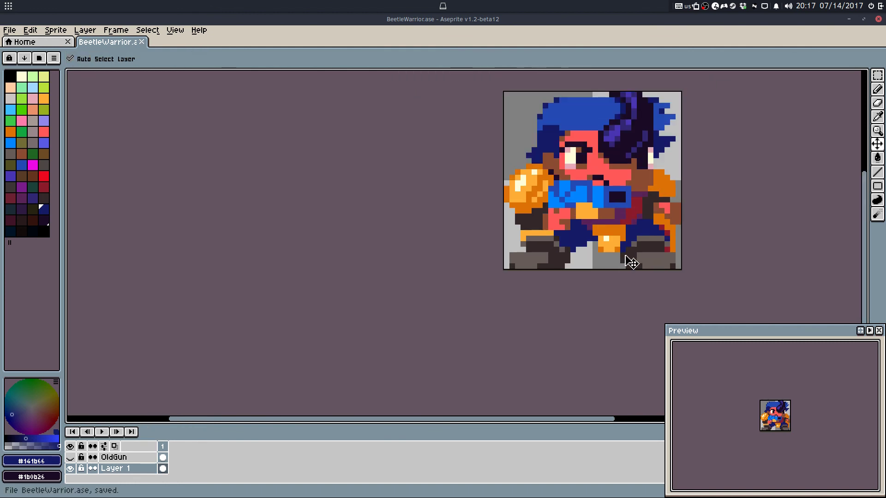
Step: Try adding a #665b57 pixel row on top of the left boot's foot, undo it, and save the sprite
scroll(624, 259, "down", 1)
scroll(543, 255, "up", 3)
left_click(529, 267, "alt")
left_click_drag(519, 257, 548, 255)
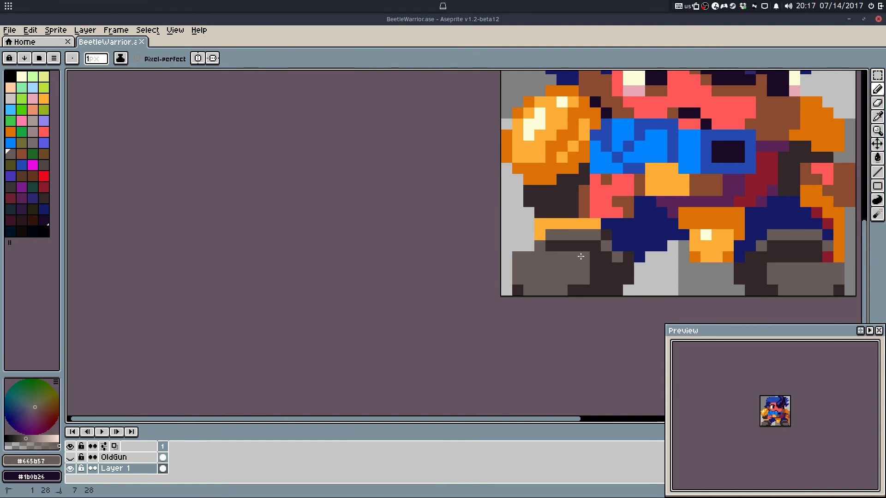
key("ctrl+z")
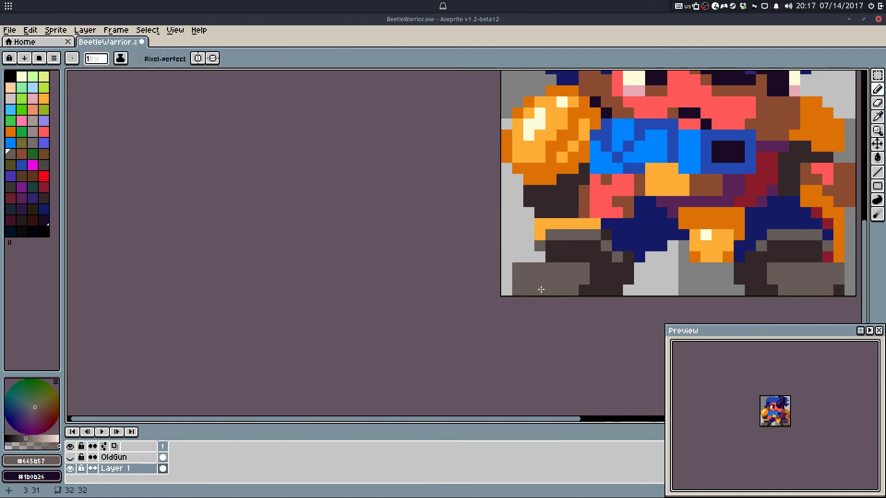
scroll(592, 279, "down", 3)
key("ctrl+s")
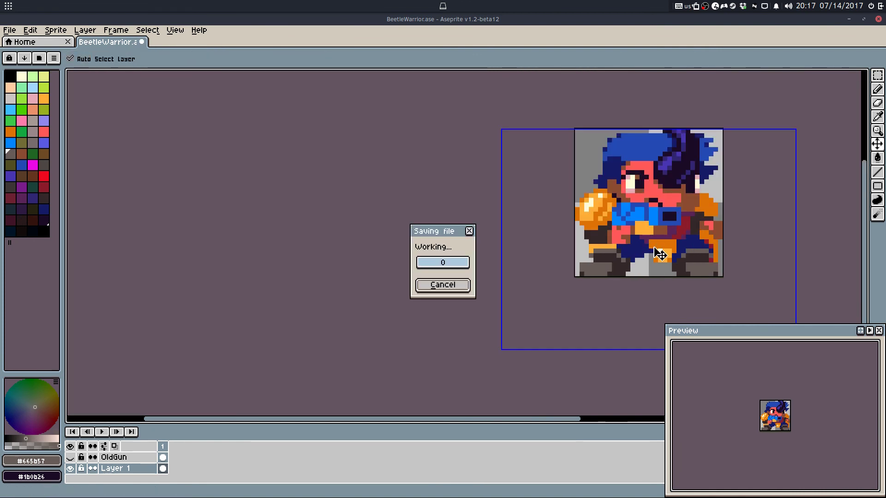
Step: Repaint the left boot's bottom corner pixel with dark #33282a and save the sprite
scroll(632, 256, "up", 3)
left_click(560, 265, "alt")
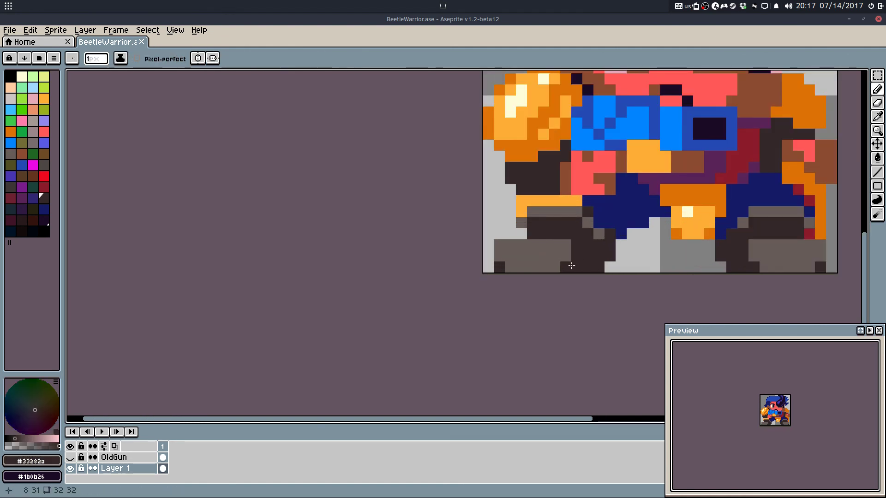
left_click(632, 245)
left_click_drag(635, 242, 540, 254)
key("ctrl+s")
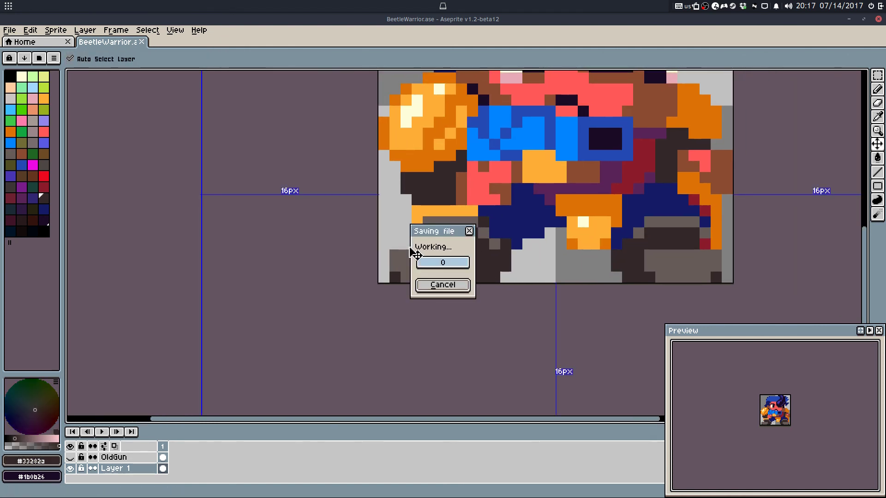
Step: Paint navy #141b66 soles along the bottom row of both boots, curving the right sole's inner end upward
left_click(523, 199, "alt")
left_click_drag(495, 277, 398, 273)
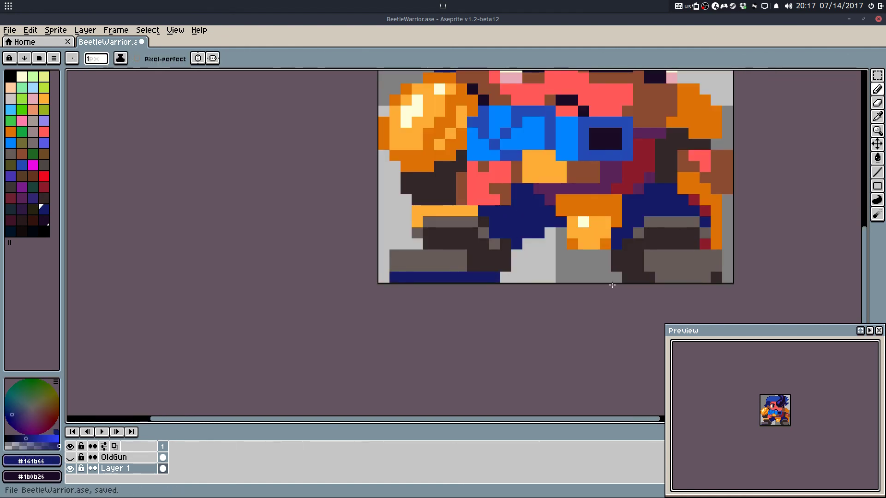
left_click(630, 280)
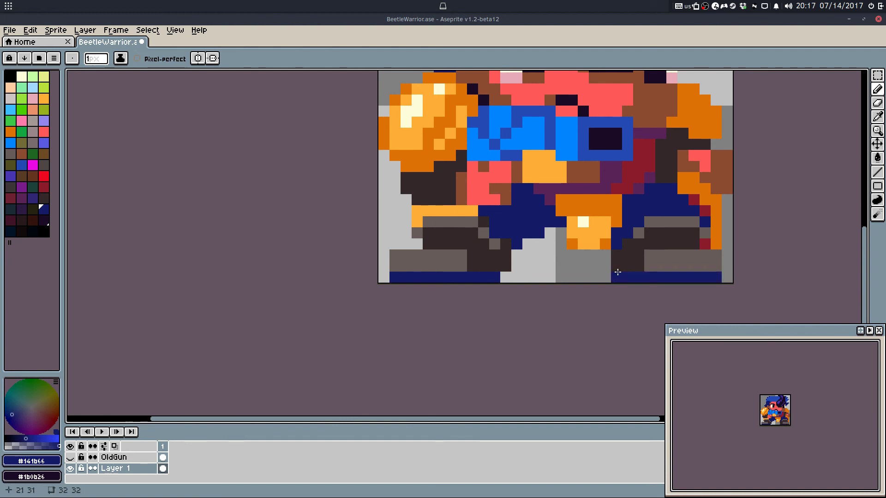
scroll(669, 204, "down", 3)
left_click_drag(676, 206, 659, 259)
scroll(568, 298, "up", 1)
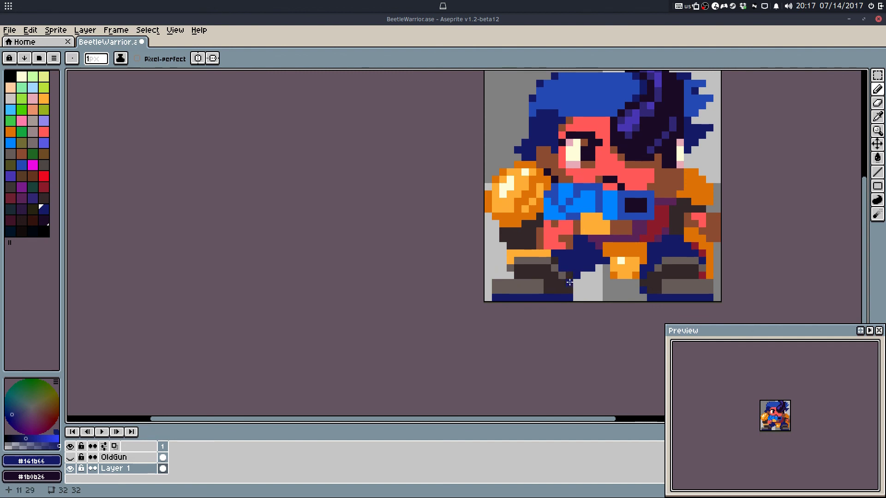
Step: Fill the light gold band above the left boot and the soles of both boots with orange #dc7208
scroll(569, 282, "up", 2)
scroll(577, 290, "down", 2)
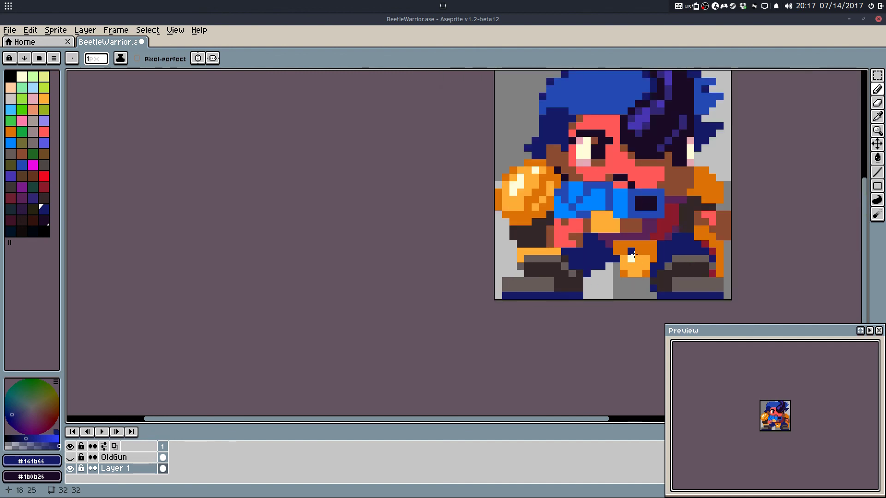
left_click_drag(633, 254, 487, 242)
scroll(501, 257, "down", 3)
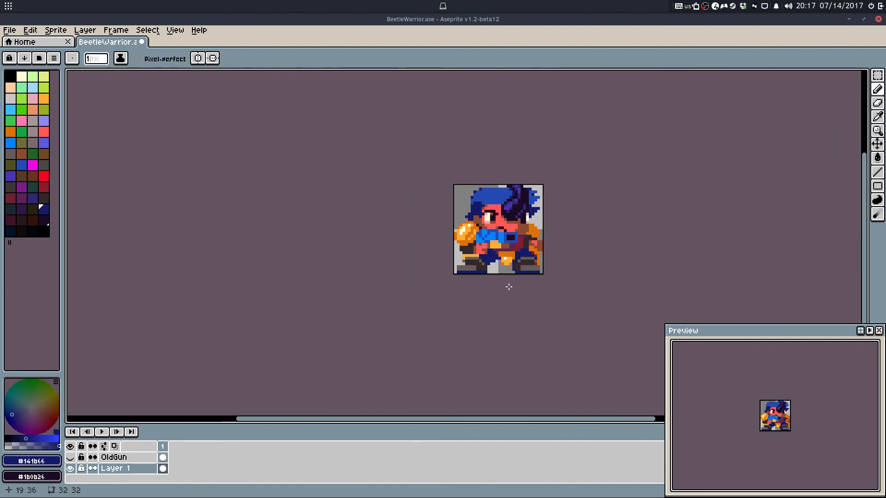
scroll(491, 269, "up", 4)
key("i")
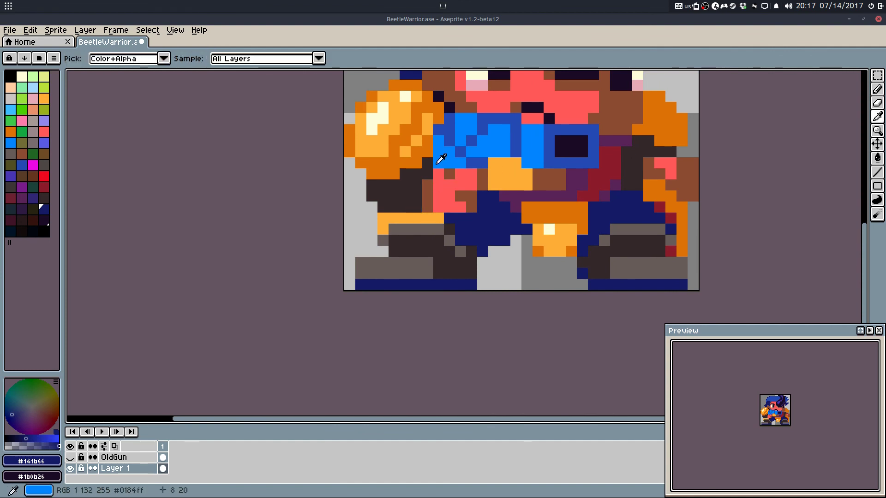
left_click(427, 152)
key("g")
left_click(416, 218)
left_click(407, 285)
left_click(615, 287)
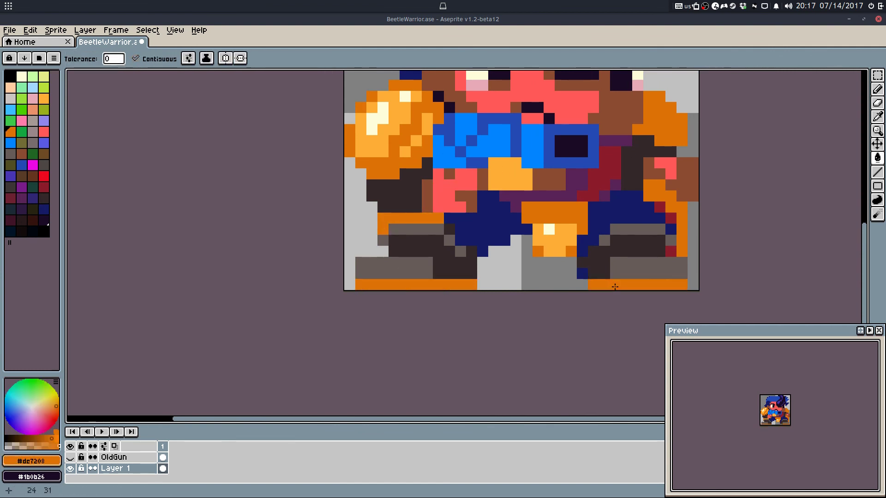
Step: Try recolouring the soles of both boots with dark red #8c1c2b, undo those fills, and save the sprite
key("i")
left_click(591, 195)
key("g")
left_click(604, 284)
left_click(582, 273)
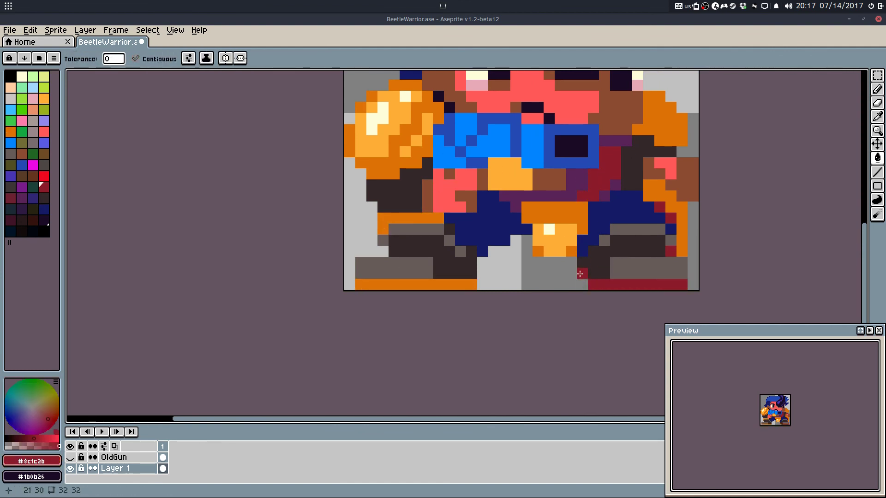
left_click(451, 284)
scroll(524, 246, "down", 4)
key("b")
scroll(557, 219, "down", 2)
scroll(559, 217, "up", 1)
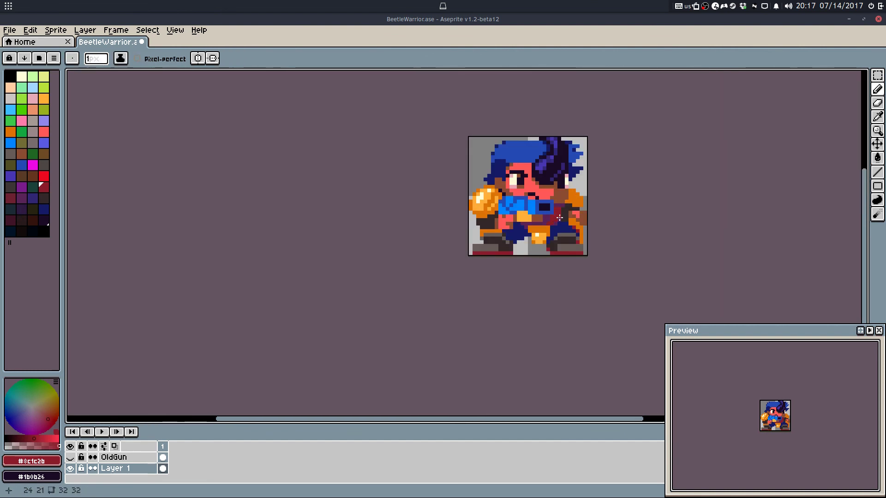
key("ctrl+z")
key("ctrl+z")
key("ctrl+z")
scroll(565, 223, "up", 1)
key("ctrl+s")
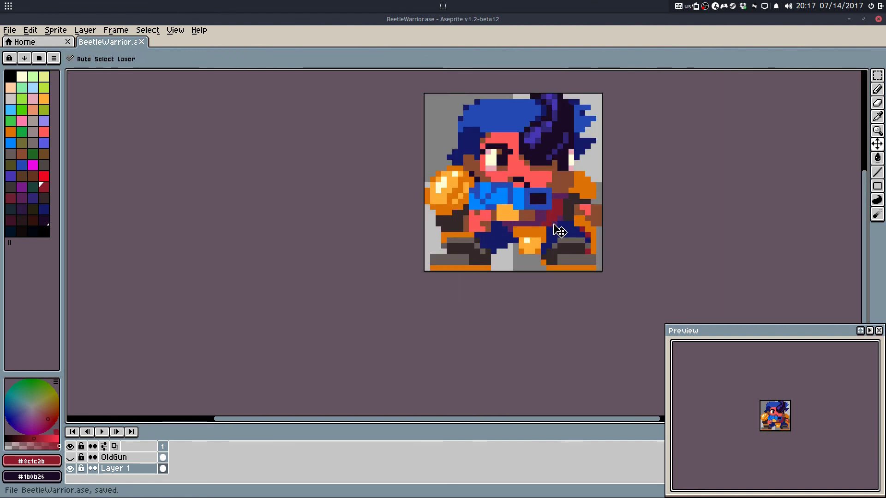
Step: Try filling the red patch on the torso with orange #dc7208, and undo the fill
left_click_drag(539, 232, 538, 241)
scroll(538, 241, "up", 1)
left_click(532, 251, "alt")
key("g")
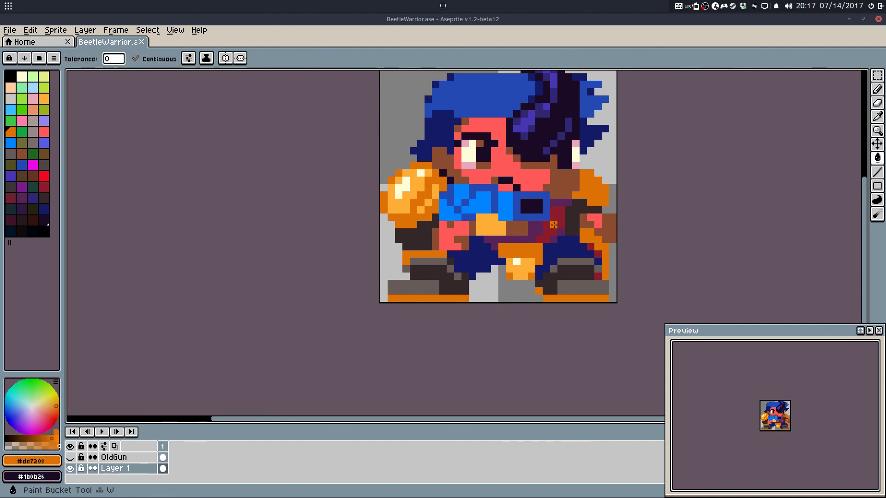
left_click(550, 229)
scroll(549, 230, "up", 2)
key("ctrl+z")
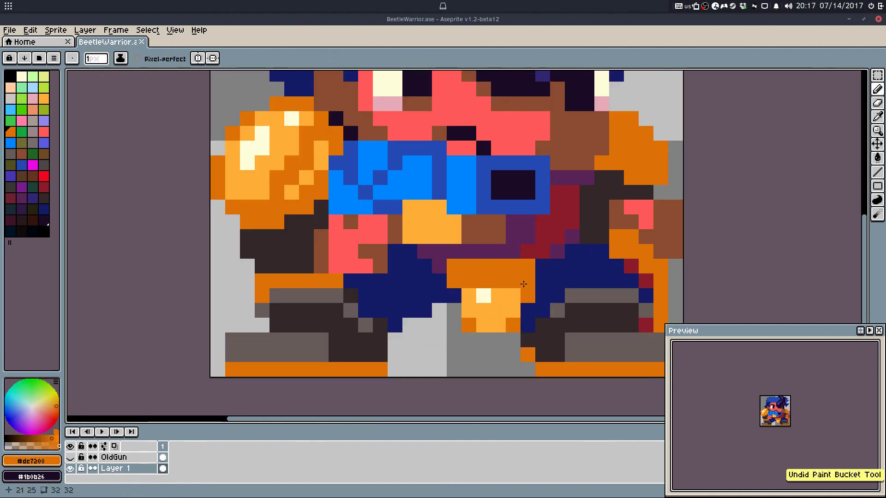
Step: Try recolouring the torso, filling its red areas with light gold and its purple shading with orange #dc7208
left_click(512, 295, "alt")
left_click(545, 236)
left_click(530, 264, "alt")
left_click(558, 251)
left_click(572, 238)
left_click(523, 234)
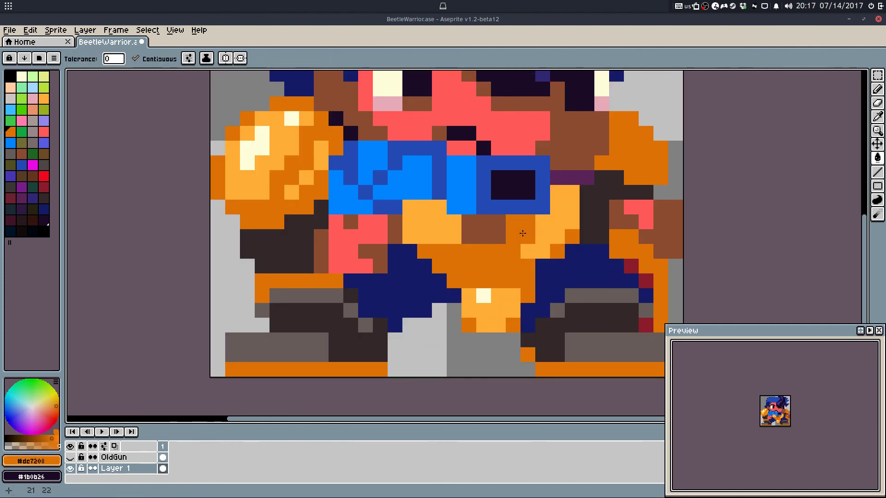
left_click(563, 178)
scroll(561, 255, "down", 6)
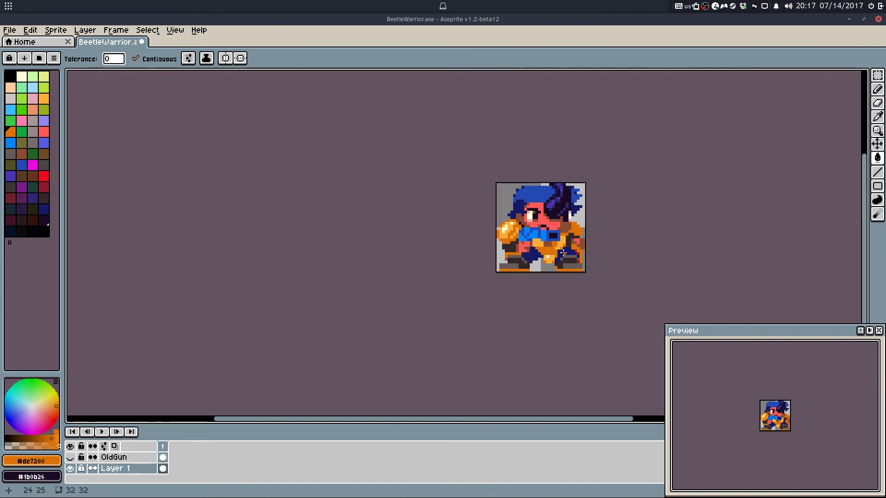
Step: Try filling both trouser legs with dark #33282a, and undo the fills
key("b")
scroll(567, 247, "up", 5)
left_click(571, 245, "alt")
key("g")
left_click(558, 266)
left_click(432, 278)
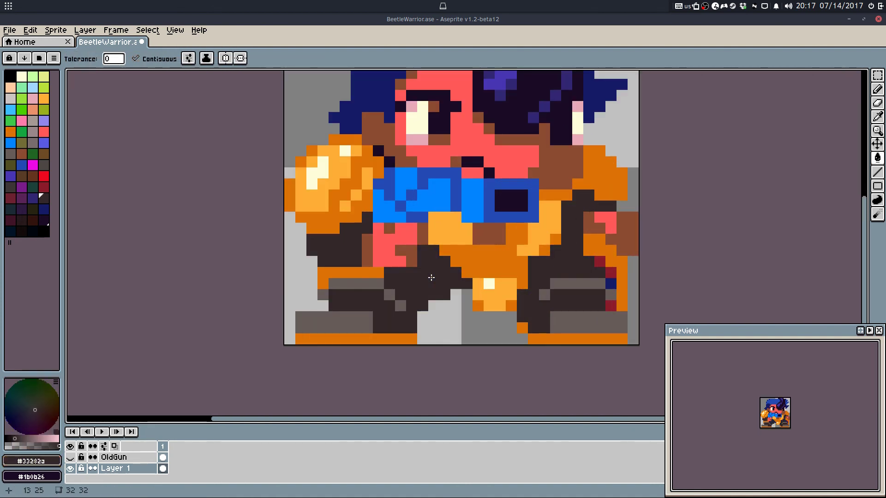
scroll(505, 252, "down", 5)
key("b")
key("ctrl+z")
key("ctrl+z")
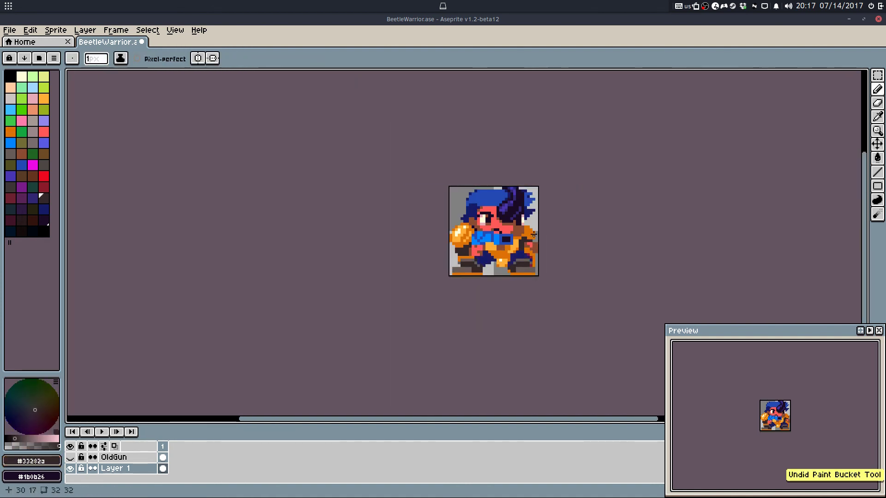
Step: Undo the torso recolouring and step back and forth through the history to compare sole versions, ending on the orange soles
scroll(528, 240, "up", 1)
key("ctrl")
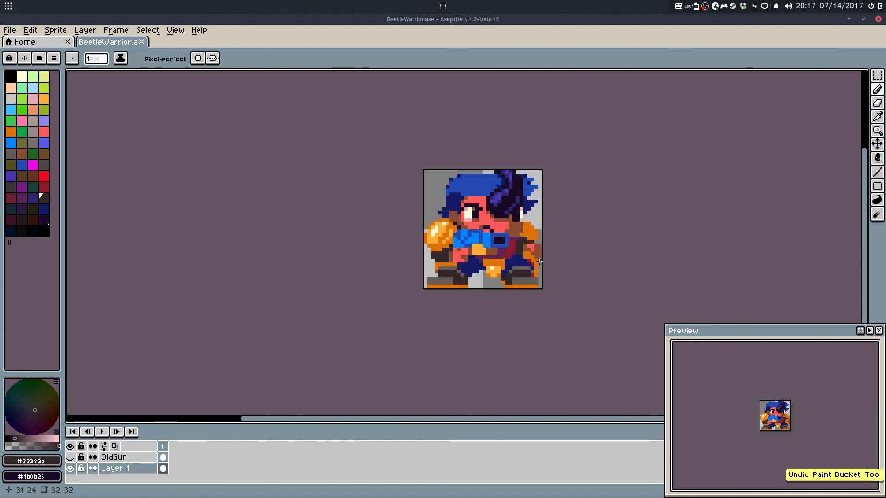
key("ctrl")
scroll(540, 267, "up", 1)
key("ctrl+y")
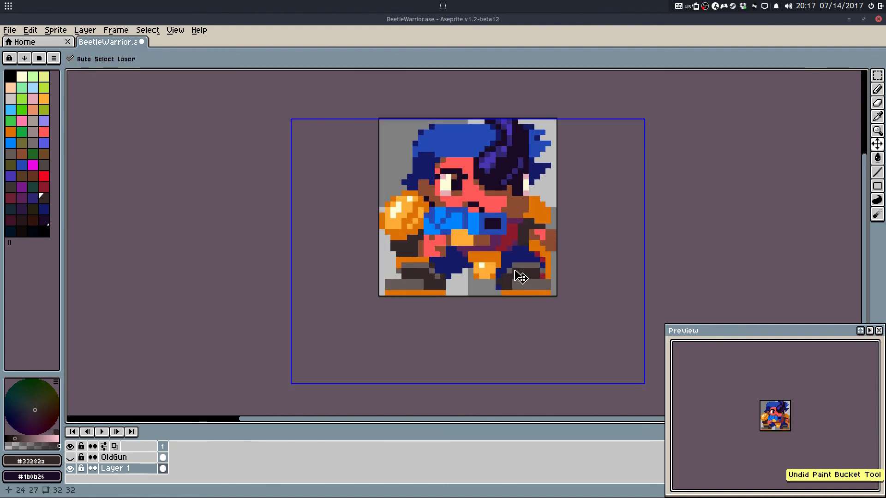
key("ctrl+y")
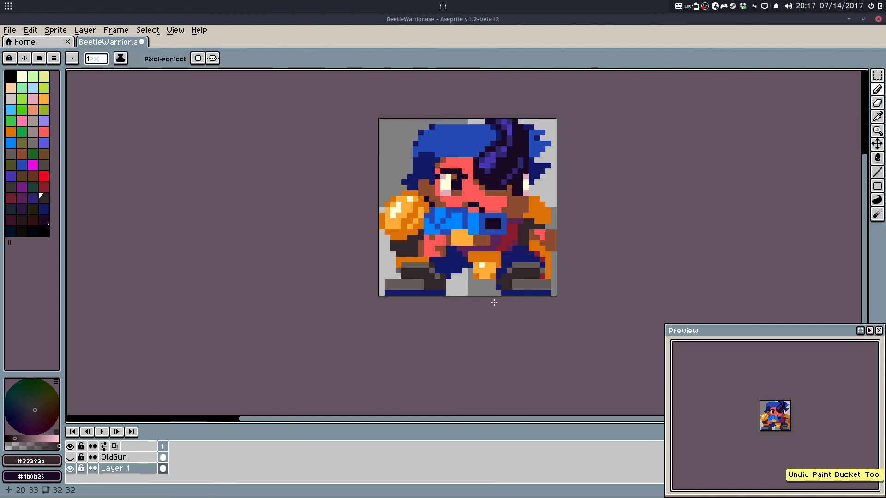
key("ctrl+z")
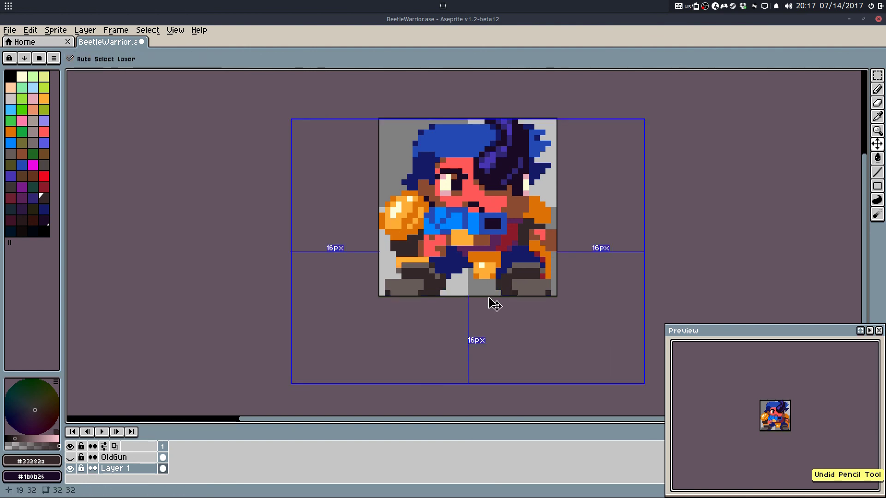
key("ctrl+y")
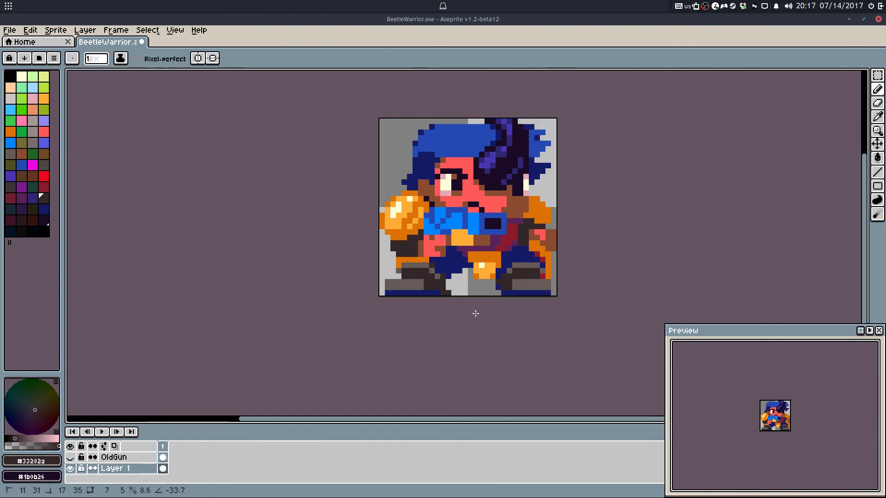
key("ctrl+y")
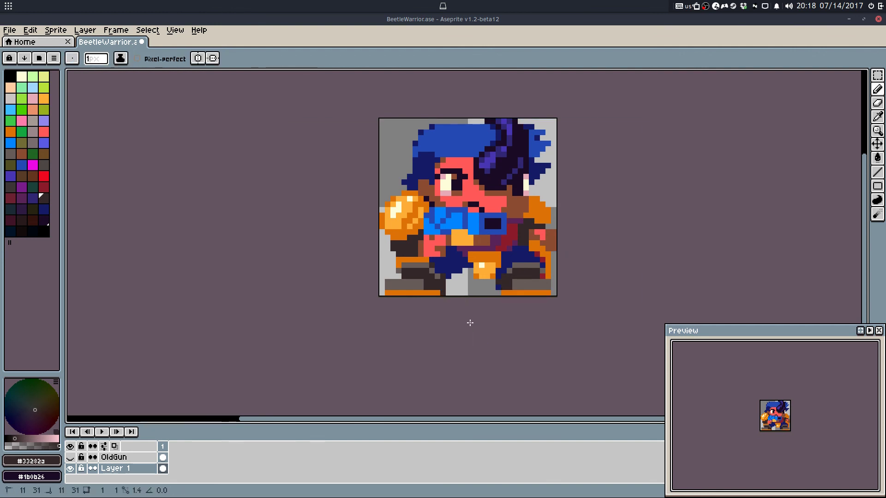
key("ctrl")
key("ctrl+y")
Step: Paint light gold #ffad37 highlights along the middle of both boots' orange soles and save the sprite
scroll(497, 259, "up", 2)
left_click(485, 274, "alt")
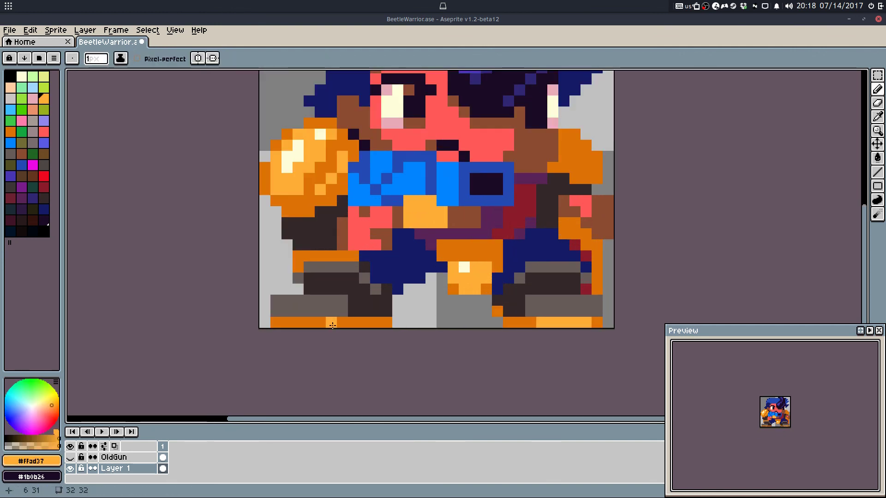
left_click_drag(333, 326, 286, 324)
scroll(406, 335, "down", 2)
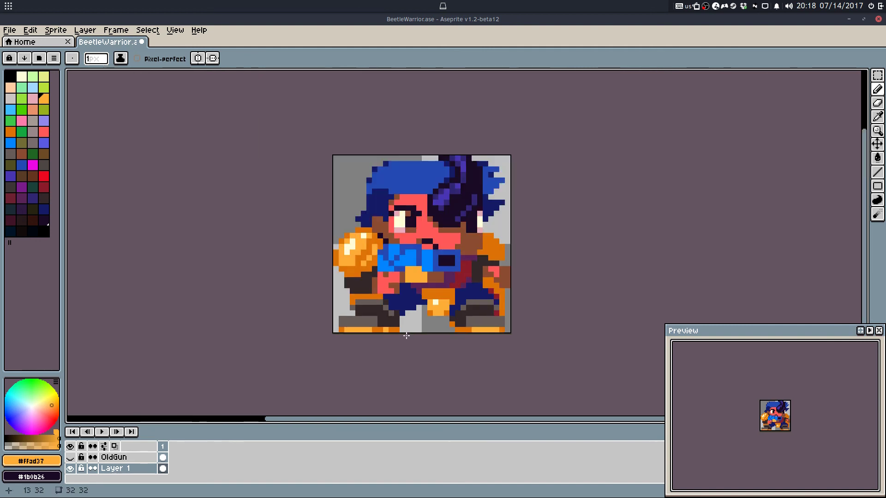
scroll(442, 333, "up", 2)
scroll(478, 328, "down", 3)
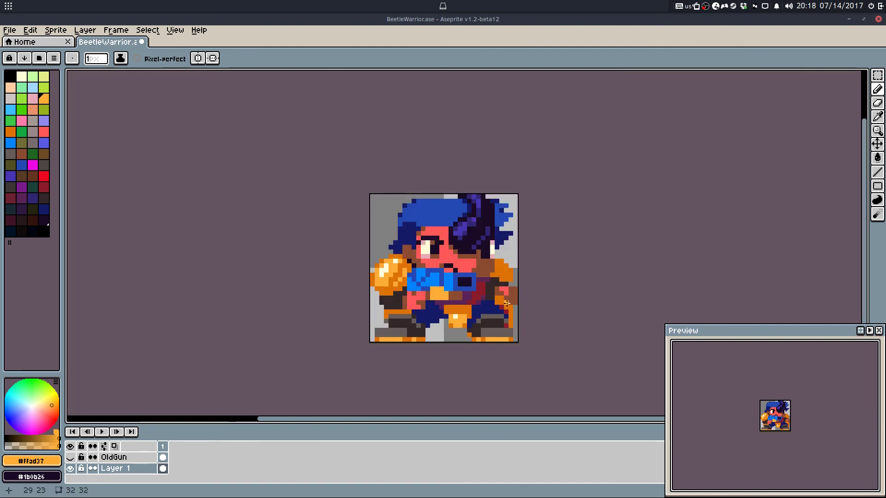
key("ctrl+s")
Step: Paint bright blue #0184ff highlight streaks across the upper left part of the hair
scroll(476, 305, "up", 2)
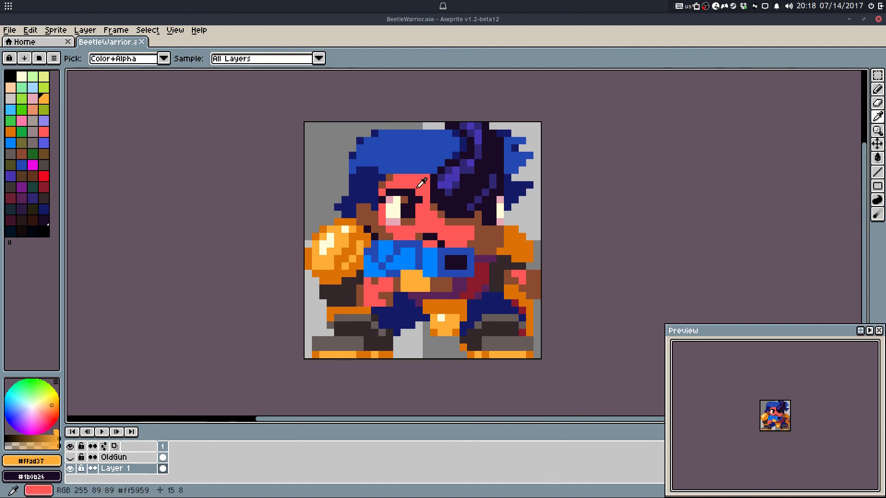
left_click(420, 170, "alt")
scroll(371, 157, "up", 3)
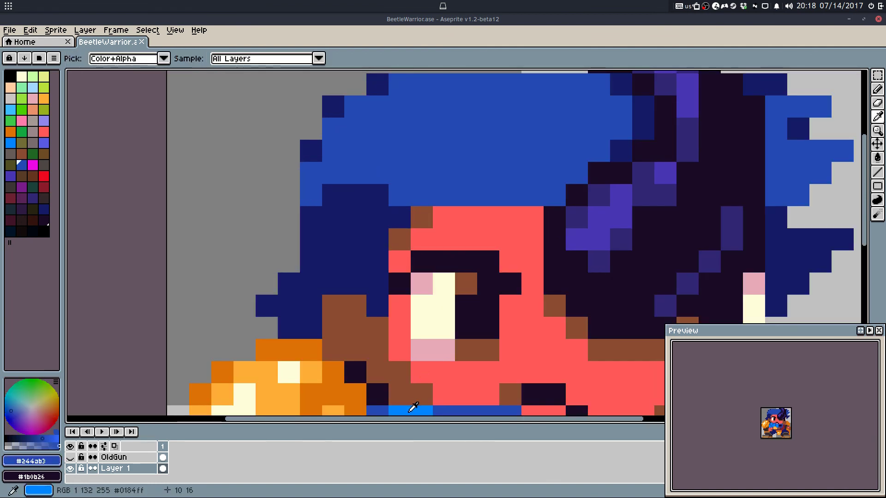
left_click(411, 411, "alt")
left_click_drag(414, 179, 399, 254)
mouse_move(347, 211)
left_mouse_down()
mouse_move(387, 181)
mouse_move(419, 201)
mouse_move(450, 183)
left_mouse_up()
key("ctrl+z")
mouse_move(391, 202)
left_mouse_down()
mouse_move(457, 220)
mouse_move(450, 242)
mouse_move(449, 222)
left_mouse_up()
Step: Extend the bright blue hair highlight downward by one pixel and add a #244ab3 pixel beneath it in the navy shading
left_click(464, 237, "alt")
left_click(382, 218, "alt")
left_click(364, 229)
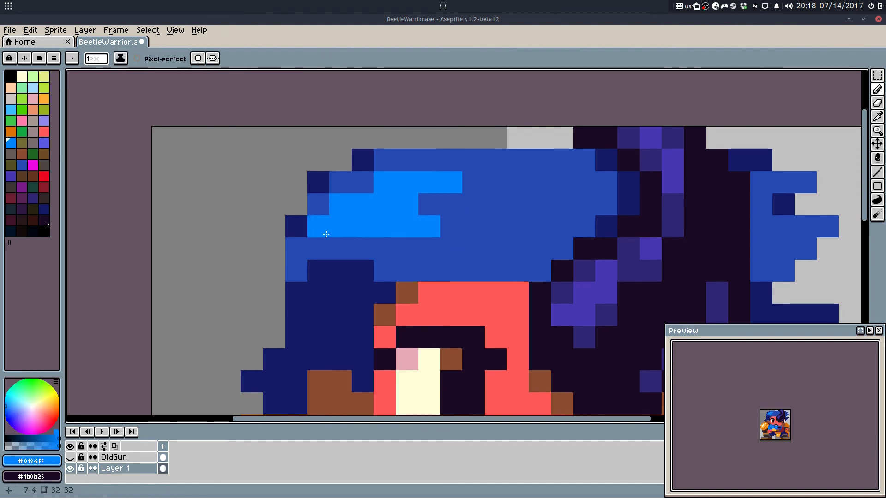
left_click(361, 249, "alt")
left_click(343, 269)
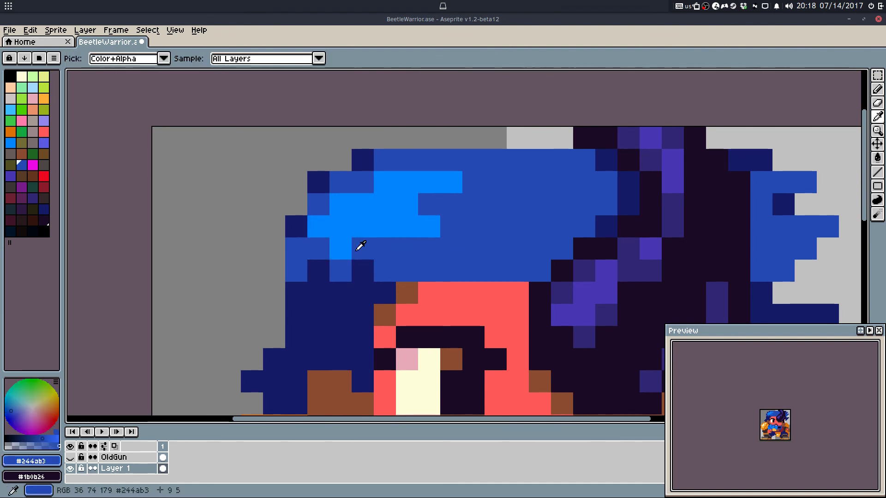
Step: Try adding a bright blue #0184ff streak along the hair's top edge, and undo it
left_click(403, 213, "alt")
left_click_drag(495, 163, 561, 163)
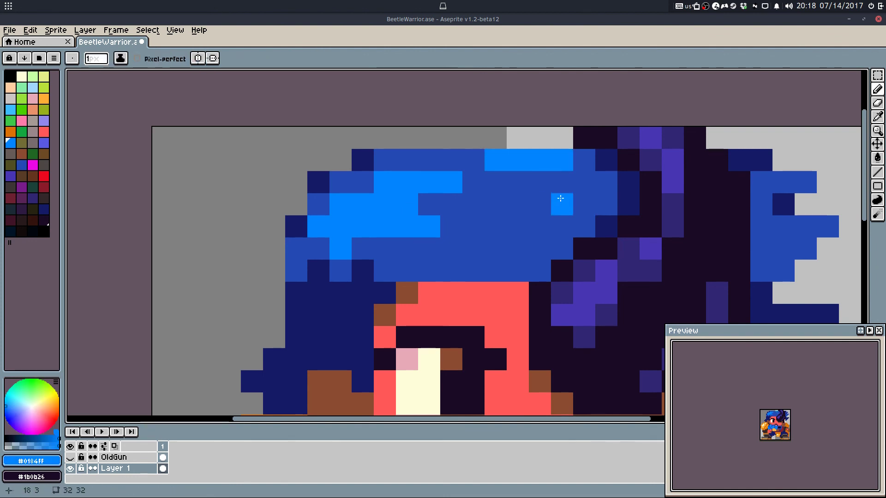
scroll(556, 188, "down", 6)
scroll(554, 185, "up", 6)
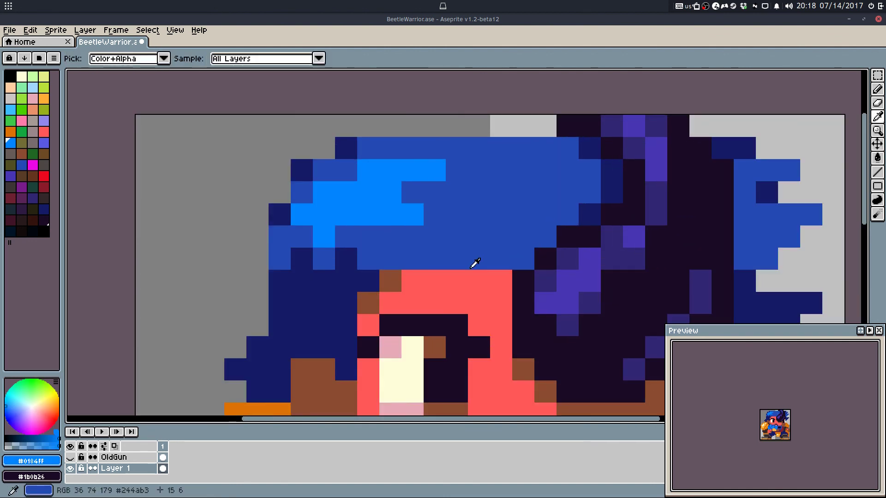
Step: Shade the blue hair beside the dark lock with navy #141b66, darken one pixel of the back tuft, and save
left_click(500, 268, "alt")
mouse_move(500, 269)
left_mouse_down()
mouse_move(515, 257)
mouse_move(490, 257)
mouse_move(542, 240)
mouse_move(527, 239)
mouse_move(588, 185)
mouse_move(566, 189)
mouse_move(591, 177)
left_mouse_up()
left_click(762, 258)
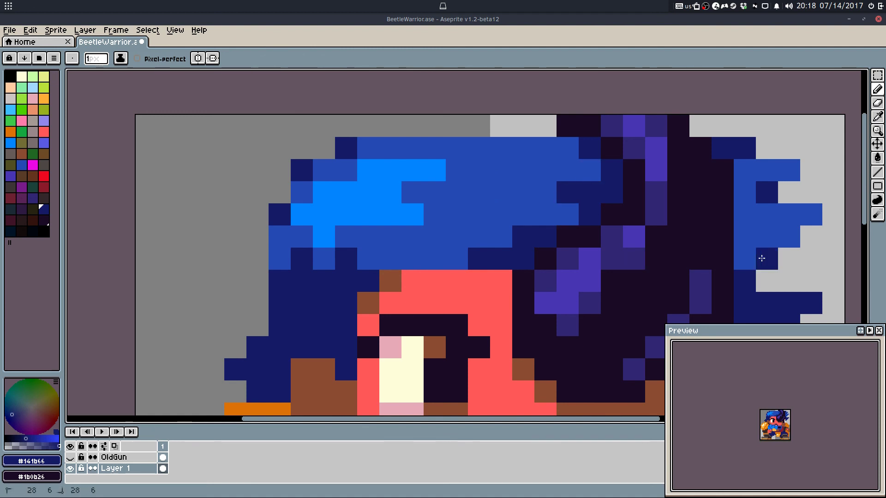
scroll(813, 199, "down", 4)
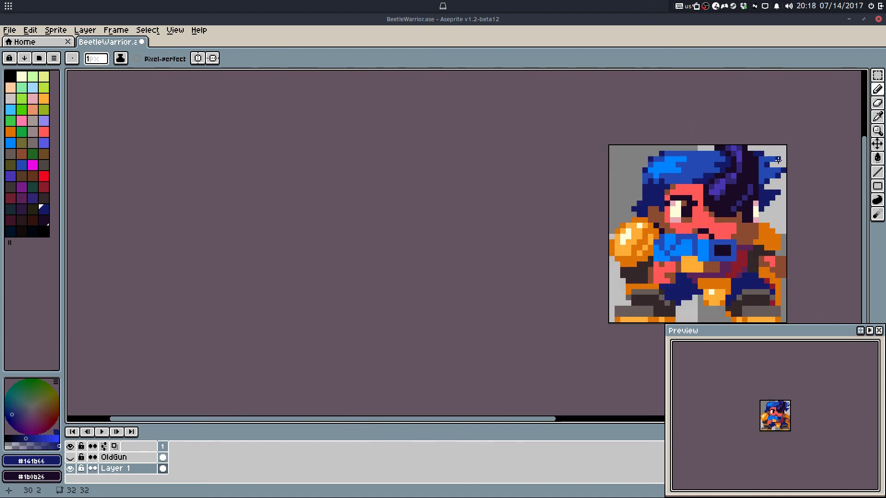
key("ctrl+z")
key("ctrl+s")
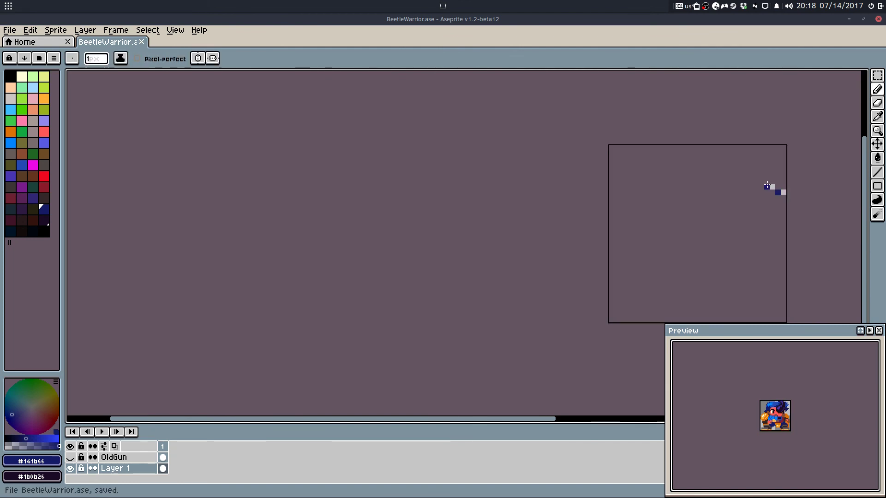
Step: Enlarge the bright blue #0184ff hair highlight, lengthening its streaks and extending it to the hair's top edge
scroll(713, 162, "up", 4)
left_click(655, 157, "alt")
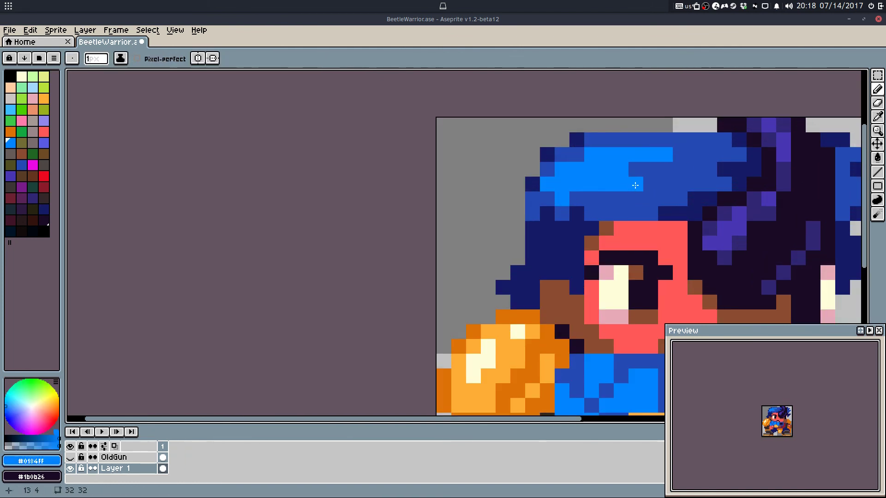
key("ctrl+z")
left_click(680, 155)
left_click(647, 185)
scroll(723, 206, "down", 2)
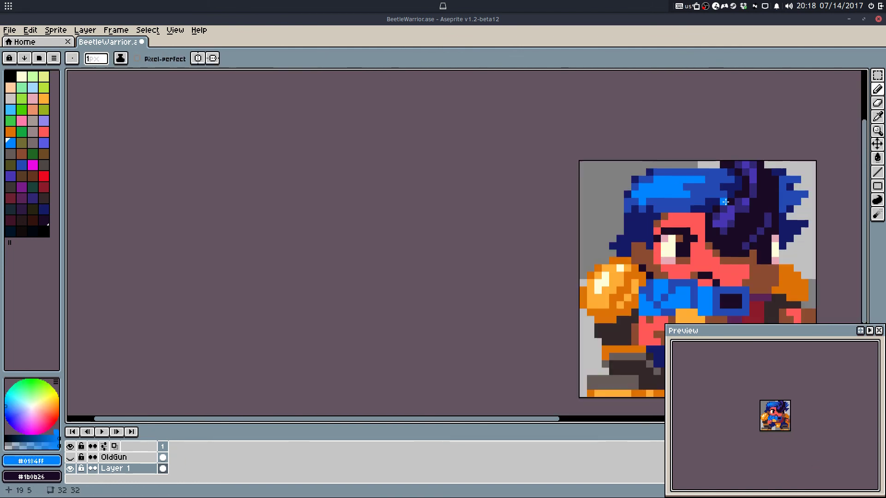
scroll(715, 185, "up", 2)
mouse_move(717, 162)
left_mouse_down()
mouse_move(606, 163)
mouse_move(686, 162)
mouse_move(590, 181)
mouse_move(636, 214)
mouse_move(733, 216)
mouse_move(649, 175)
left_mouse_up()
key("ctrl+z")
scroll(713, 214, "down", 1)
scroll(707, 201, "up", 2)
Step: Carve the hair highlight into narrower streaks with mid-blue #244ab3, retouching its upper end with bright blue #0184ff
left_click(689, 185, "alt")
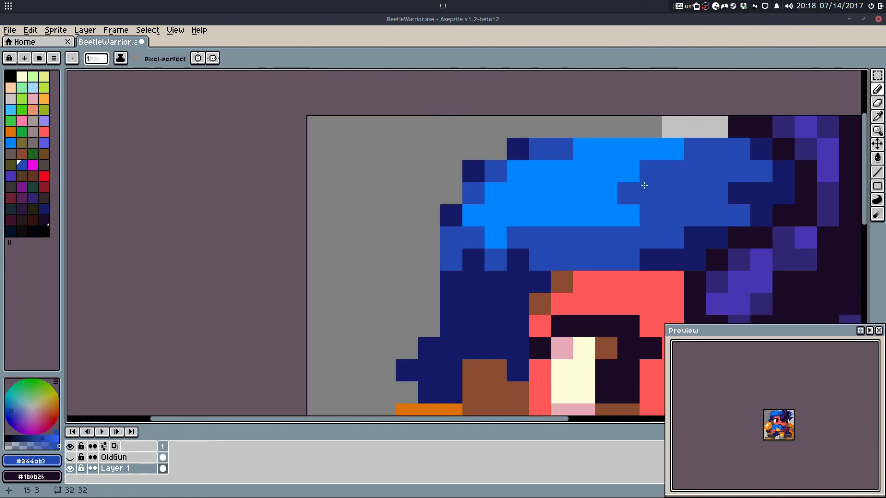
mouse_move(496, 194)
left_mouse_down()
mouse_move(478, 203)
mouse_move(504, 230)
left_mouse_up()
mouse_move(585, 190)
left_mouse_down()
mouse_move(598, 171)
mouse_move(561, 165)
mouse_move(606, 173)
left_mouse_up()
left_click(582, 169)
left_click(561, 167, "alt")
left_click(564, 157)
left_click(613, 191, "alt")
left_click_drag(520, 193, 535, 199)
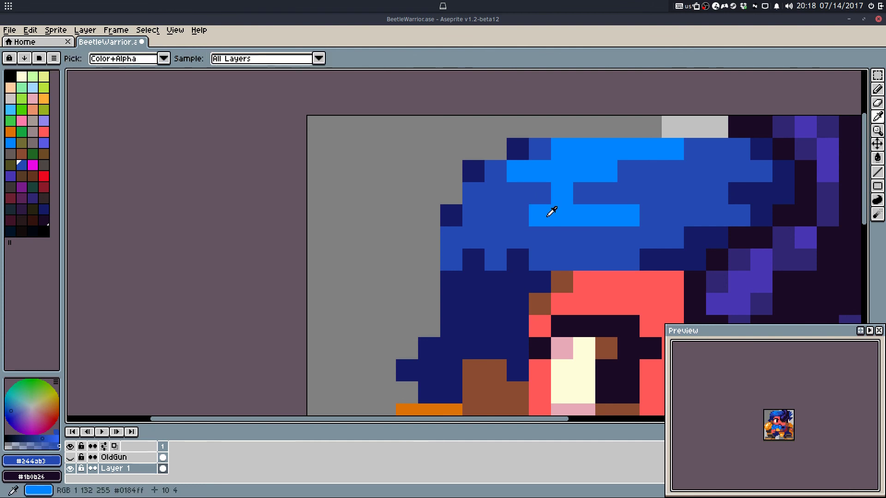
Step: Try adding a short #0184ff streak below the hair highlight, undo it, and save the sprite
left_click(546, 217, "alt")
left_click_drag(607, 239, 586, 239)
key("ctrl+z")
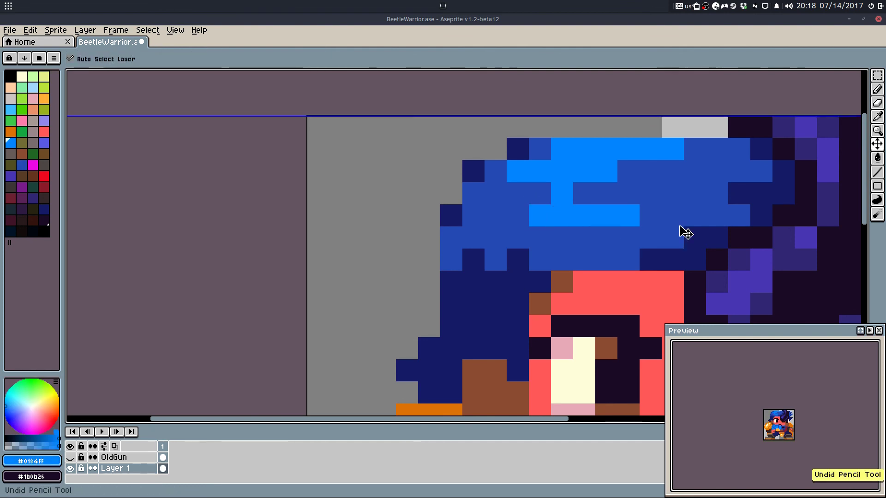
key("ctrl+s")
Step: Add a brown #8c4b31 shading pixel at the forehead's upper corner beside the dark lock
left_click_drag(678, 234, 561, 141)
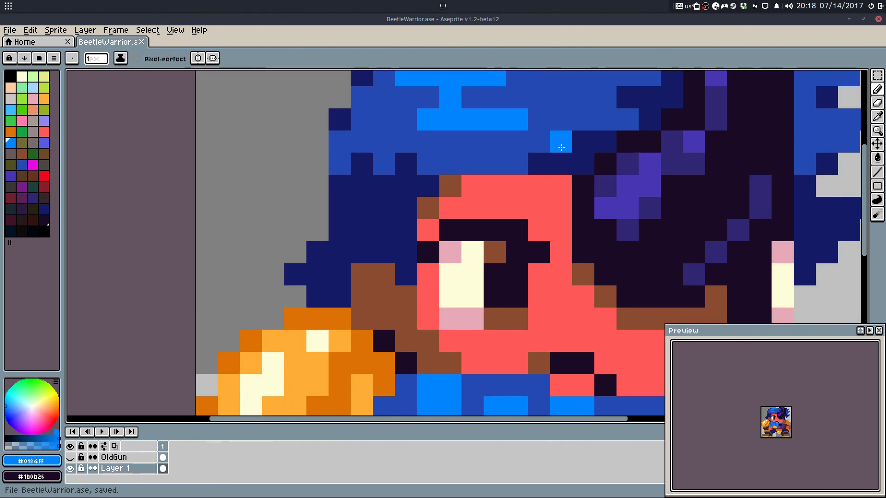
left_click(583, 267, "alt")
left_click(561, 187)
left_click(583, 252)
scroll(595, 267, "down", 3)
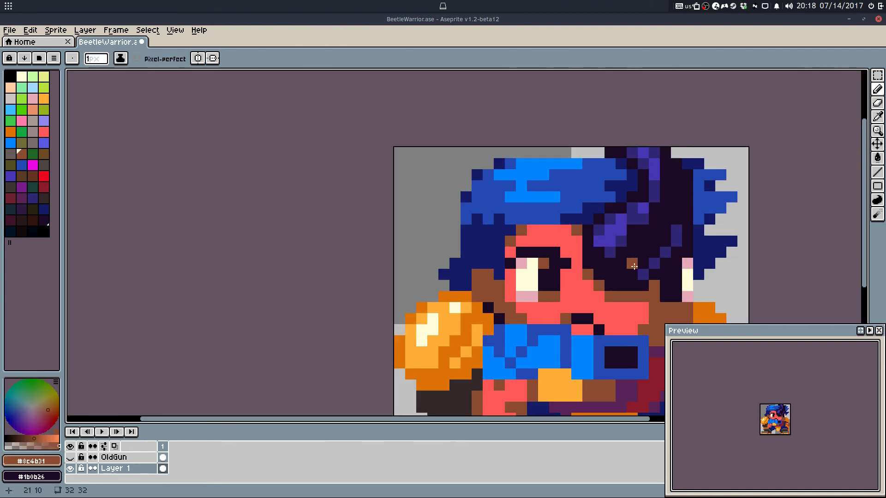
Step: Paint the pink shade along the bottom of the larger eye's white over with cream and save the sprite
left_click_drag(634, 266, 580, 208)
scroll(595, 226, "up", 1)
left_click(607, 238, "alt")
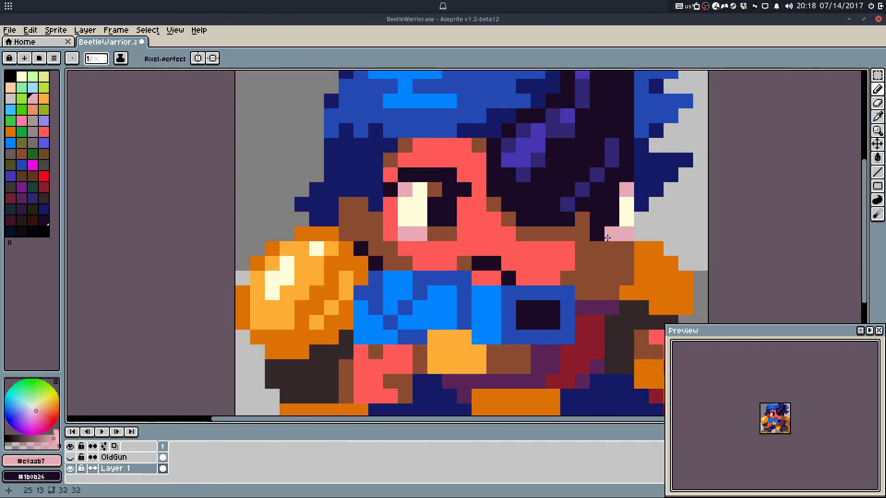
scroll(447, 231, "down", 1)
key("ctrl+s")
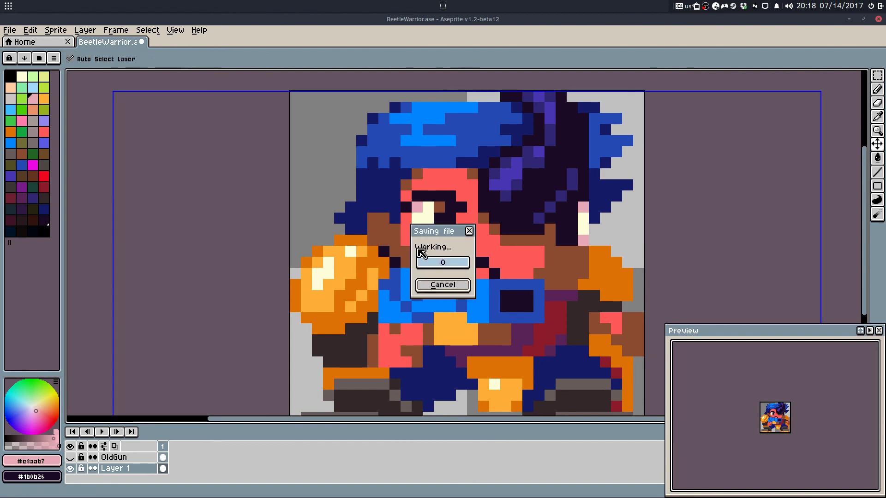
left_click(426, 233, "alt")
left_click(429, 241)
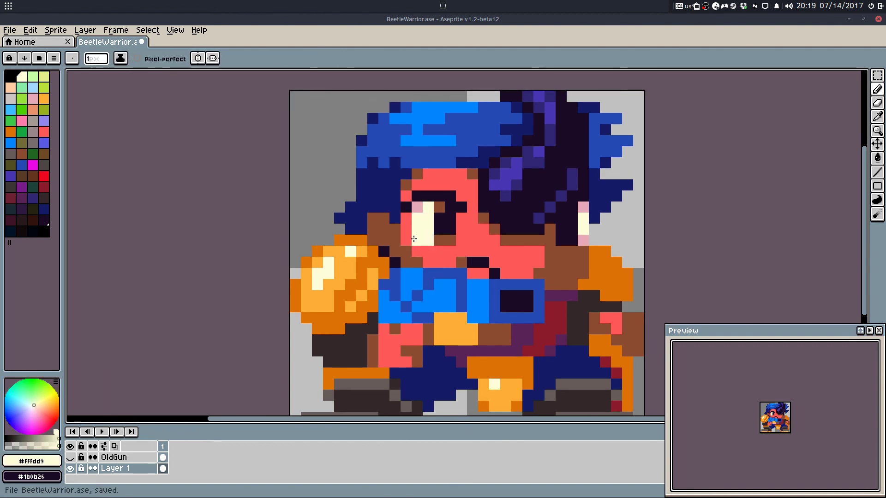
scroll(414, 238, "down", 4)
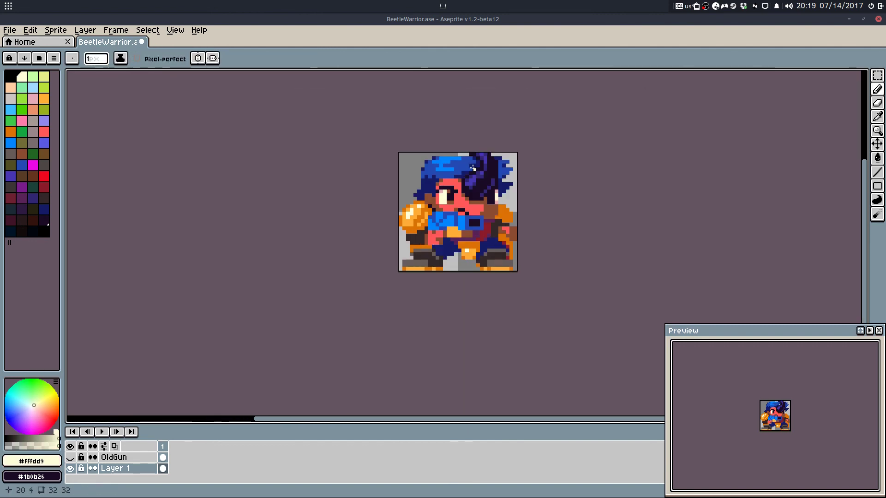
key("ctrl+s")
Step: Reshape the mouth into a straight three-pixel dark line with a brown #8c4b31 pixel at each end, covering stray pixels with #ff5959, and save
scroll(456, 208, "up", 5)
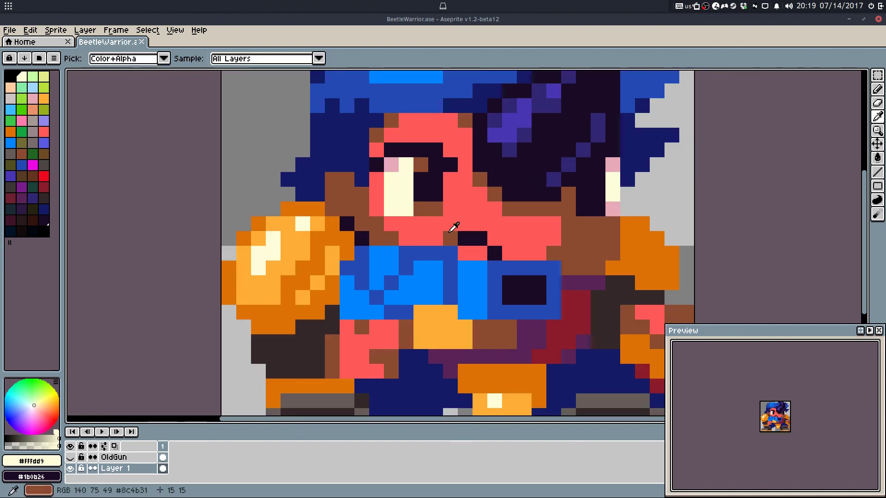
left_click(452, 226, "alt")
left_click(452, 238)
left_click(474, 239, "alt")
left_click(509, 253, "alt")
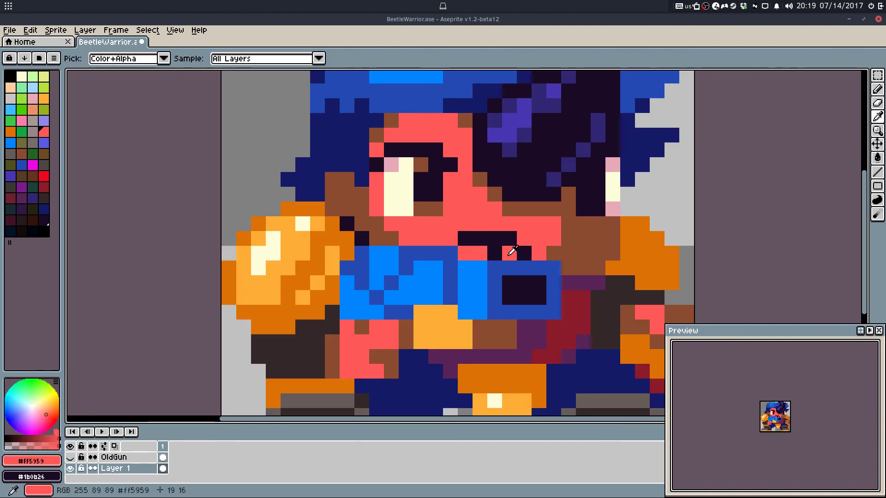
left_click(494, 254)
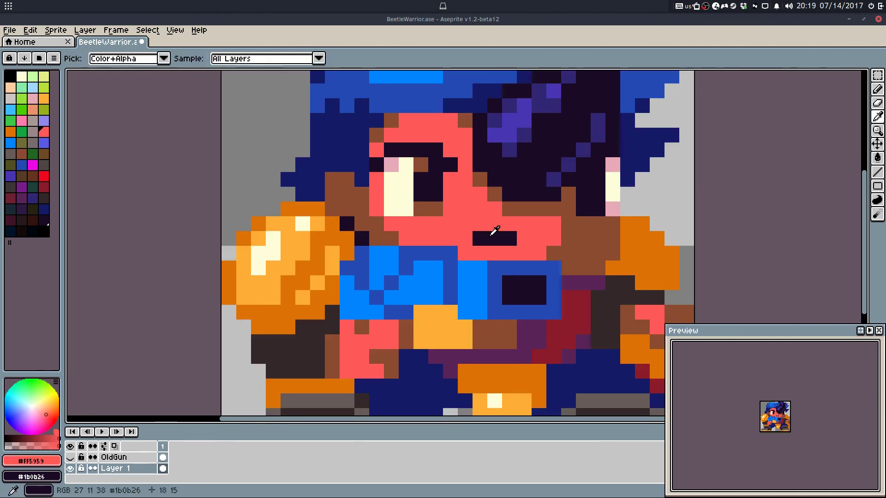
left_click(491, 237, "alt")
left_click(436, 210, "alt")
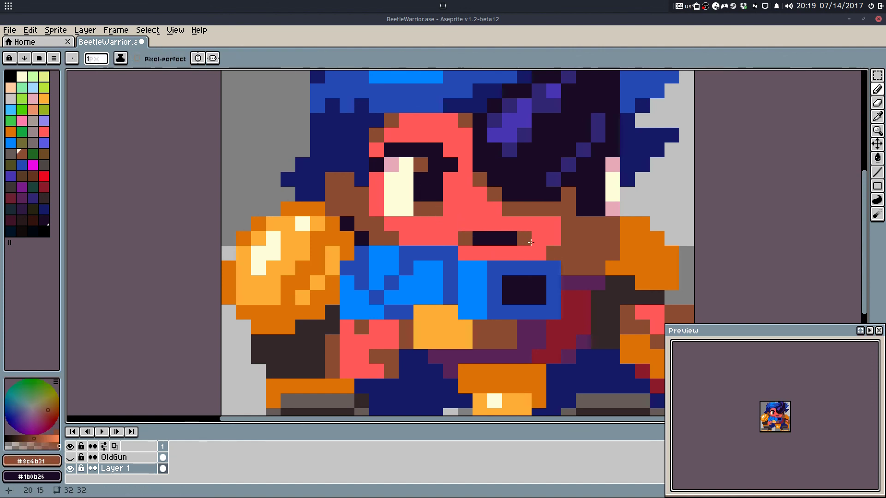
key("ctrl+s")
scroll(531, 242, "down", 5)
key("v")
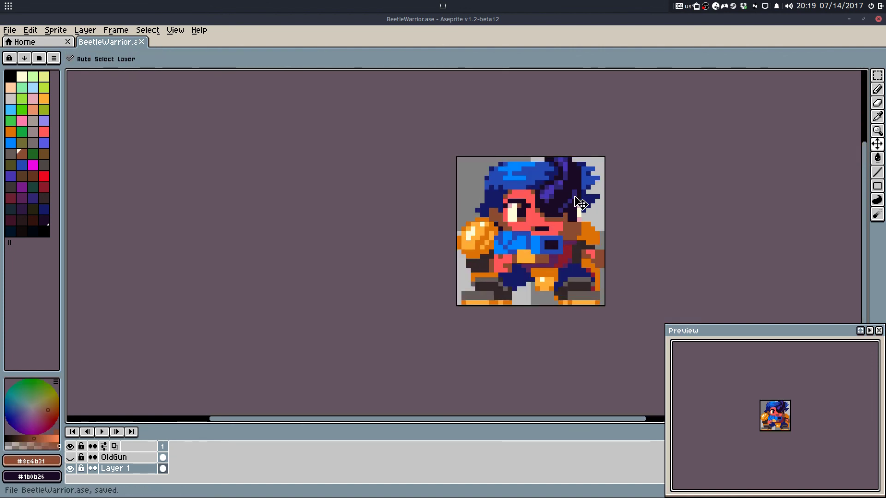
Step: Try lengthening the mouth to four dark #1b0b26 pixels with a brown #8c4b31 pixel at its end nearer the cheek
scroll(536, 223, "up", 7)
key("b")
left_click(500, 259)
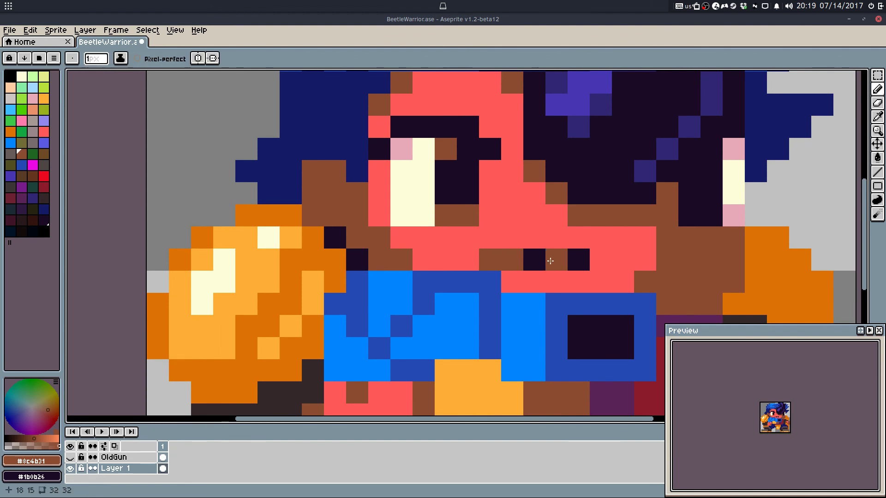
left_click(520, 261, "alt")
scroll(532, 234, "down", 8)
scroll(544, 226, "up", 6)
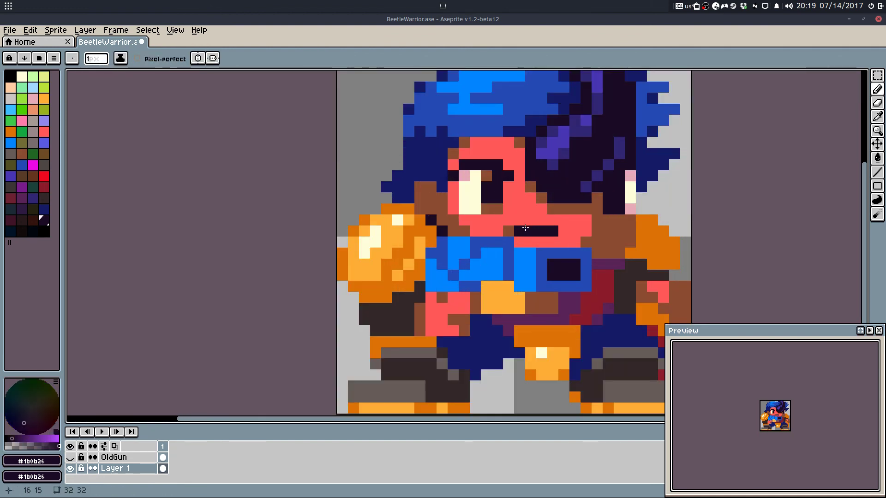
left_click(507, 222, "alt")
left_click(507, 231)
left_click(555, 222, "alt")
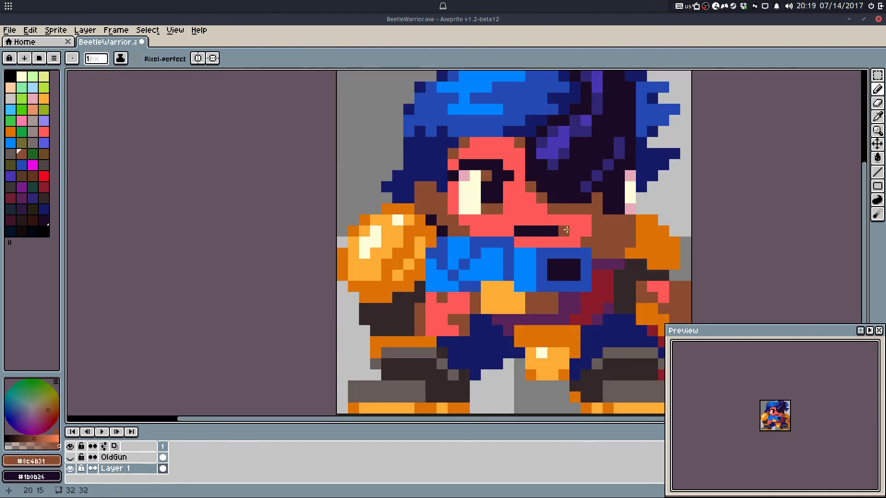
Step: Try extending brown #8c4b31 shading from the mouth into the cheek, undo it, restore the brown mouth corners, and save
scroll(566, 229, "down", 8)
scroll(572, 208, "up", 9)
left_click_drag(496, 240, 540, 240)
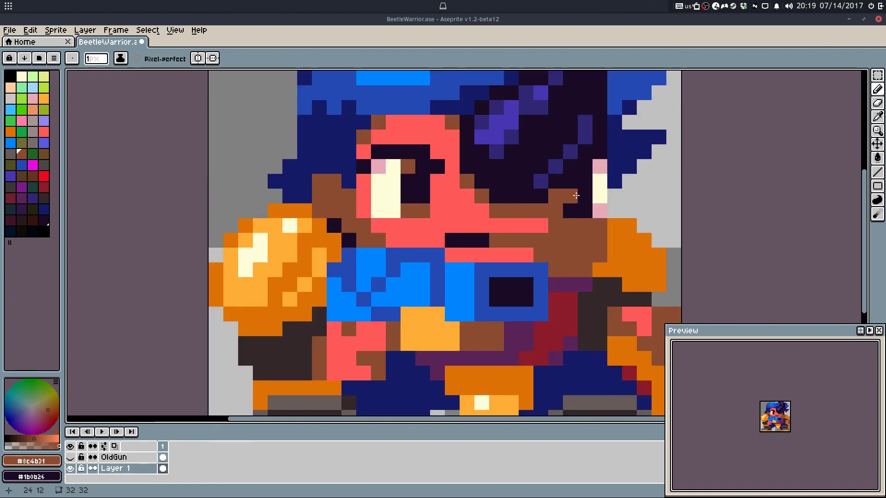
key("ctrl+z")
key("ctrl+z")
left_click(453, 241)
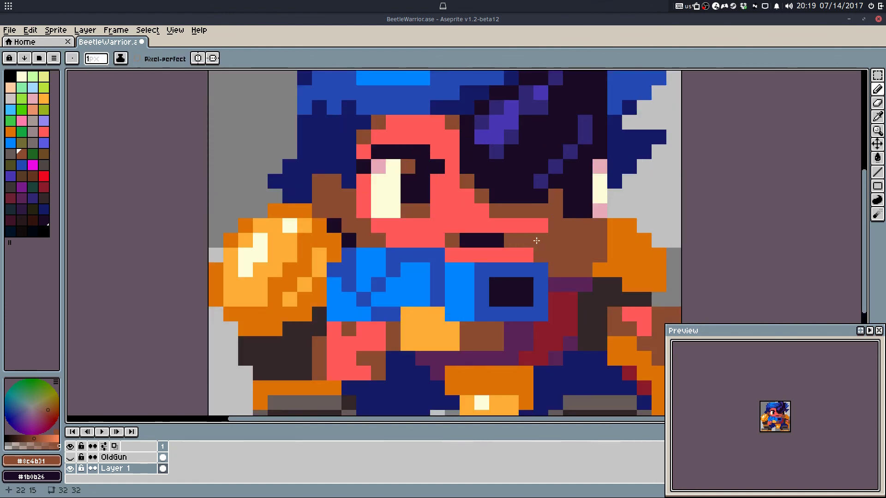
scroll(537, 241, "down", 6)
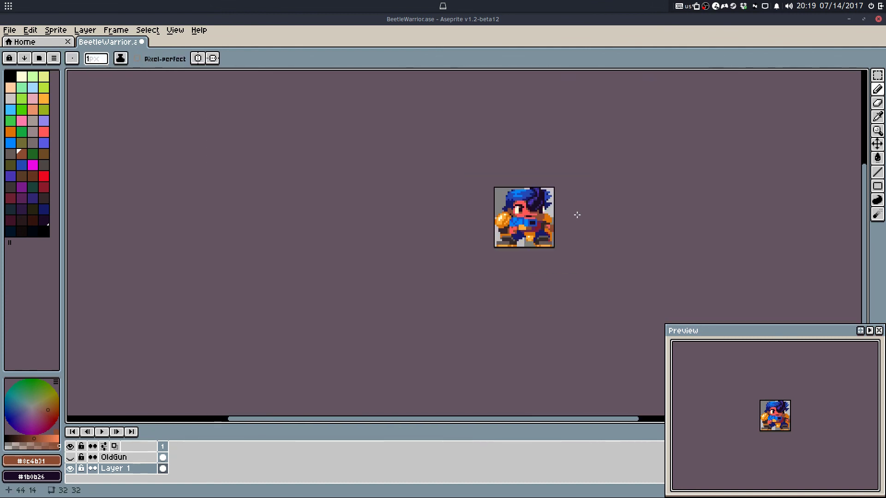
key("ctrl+z")
key("ctrl+s")
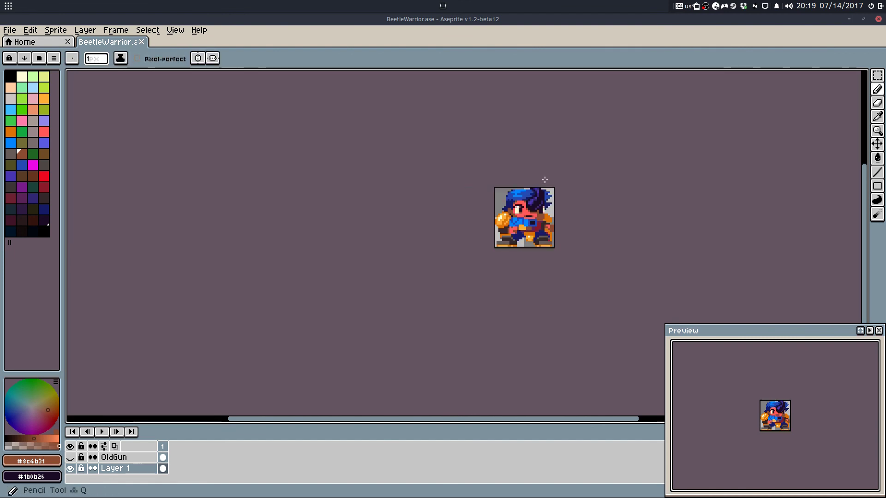
Step: Extend the large golden shoulder pad's outer lower edge with orange #de7208 and shade its lower corners with brown #8c4b31
scroll(516, 237, "up", 4)
scroll(516, 237, "up", 4)
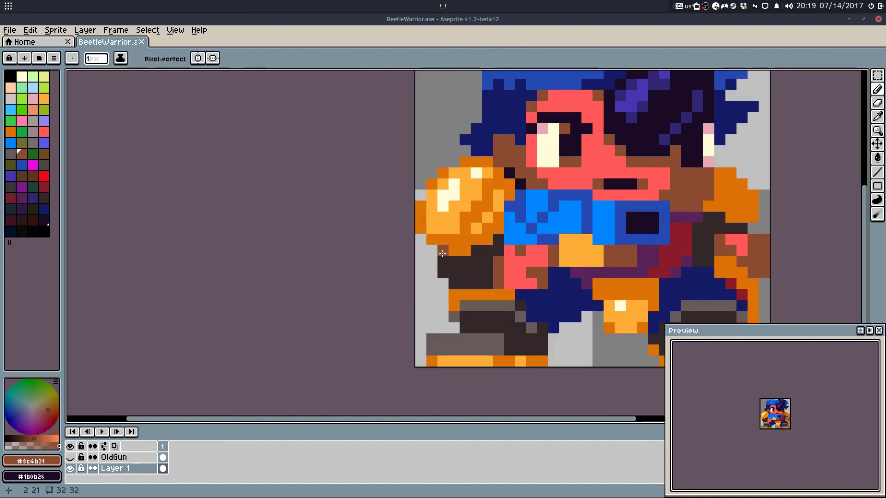
left_click(473, 217, "alt")
left_click(472, 217, "alt")
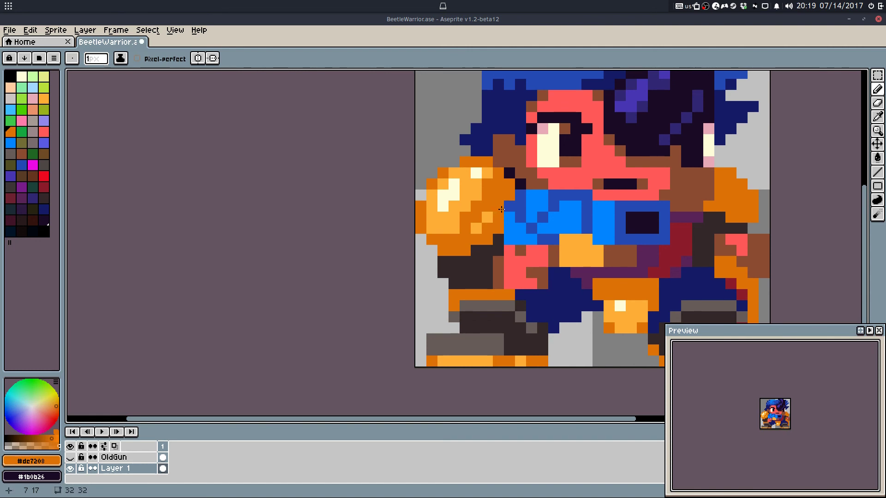
key("alt")
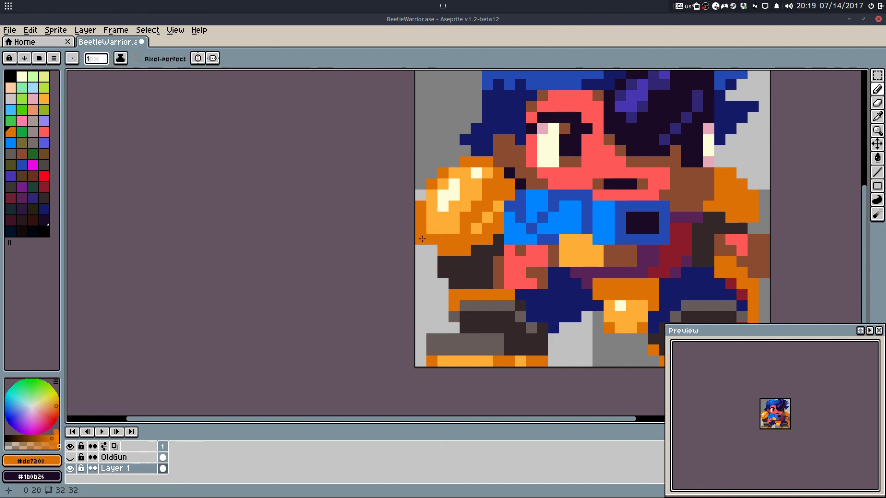
left_click(496, 131, "alt")
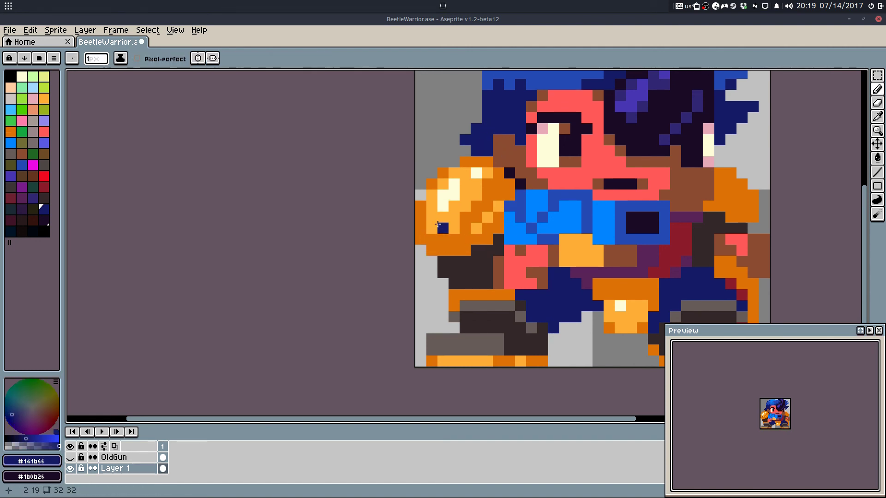
left_click(420, 239, "alt")
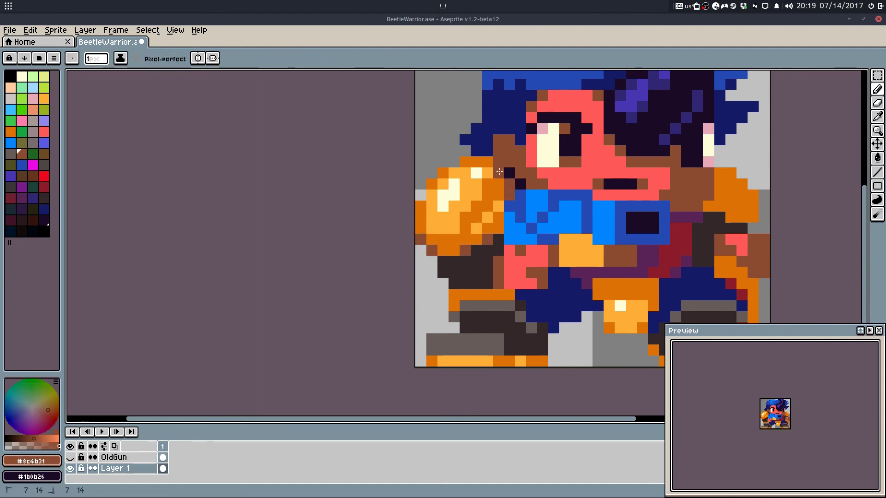
Step: Brighten the ear with #ff5959 skin pixels, comparing the sprite with and without the change
left_click(527, 159, "alt")
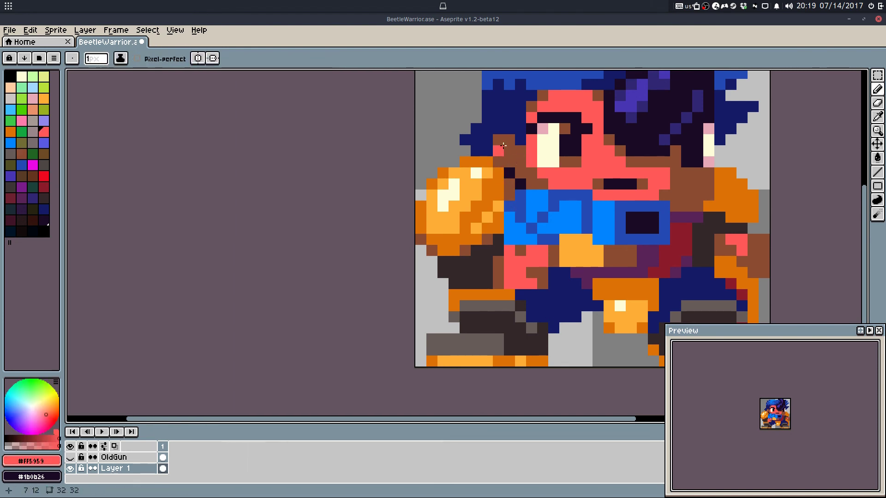
scroll(598, 141, "down", 3)
key("ctrl+z")
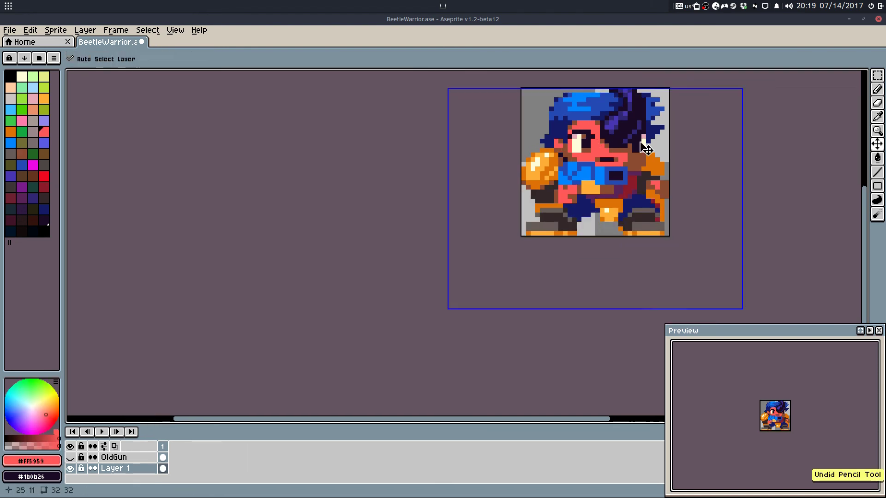
key("ctrl+y")
scroll(647, 146, "up", 4)
Step: Try extending the smaller far shoulder pad toward the neck with orange #de7208, and undo it
left_click_drag(643, 179, 628, 196)
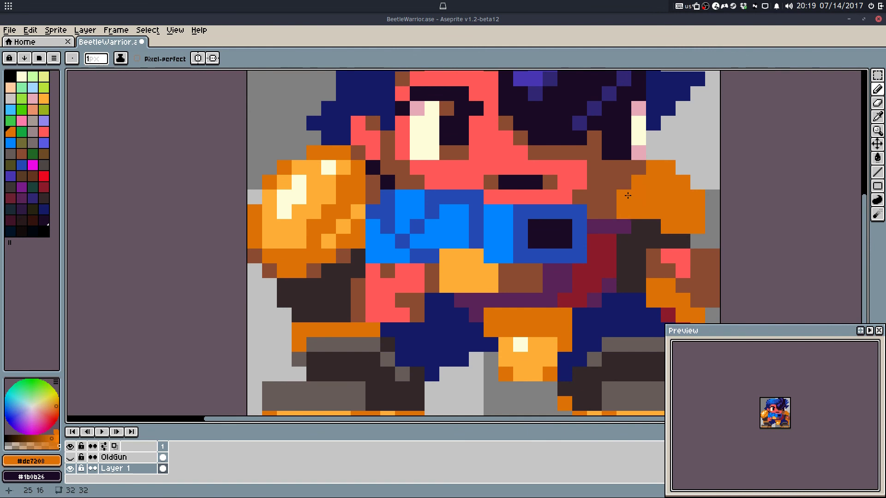
scroll(641, 164, "down", 3)
key("ctrl+z")
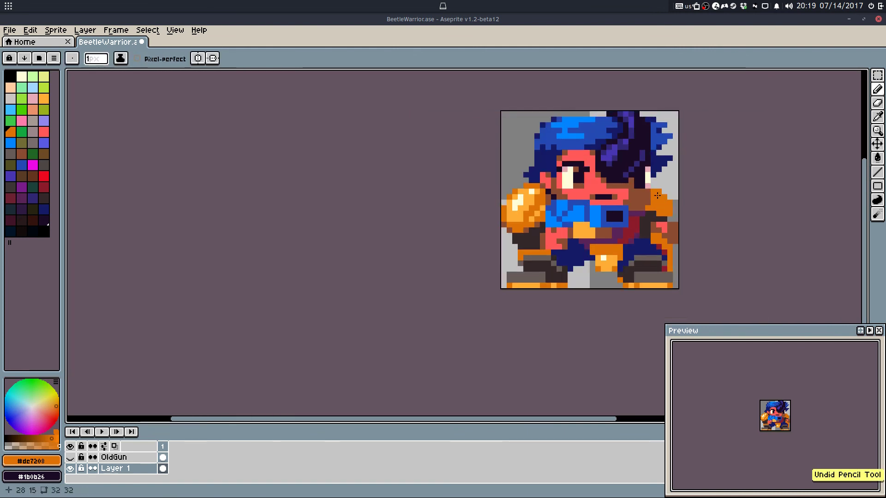
scroll(659, 197, "up", 2)
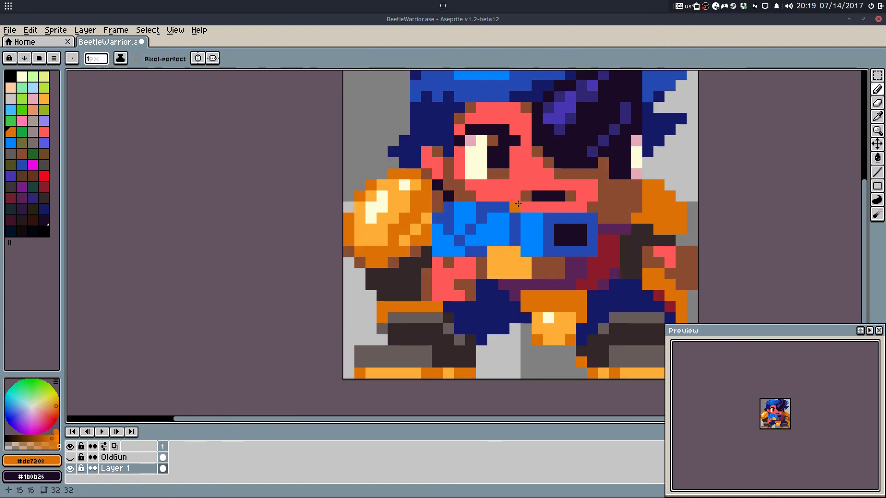
left_click(588, 188, "alt")
scroll(628, 194, "down", 3)
scroll(632, 194, "up", 2)
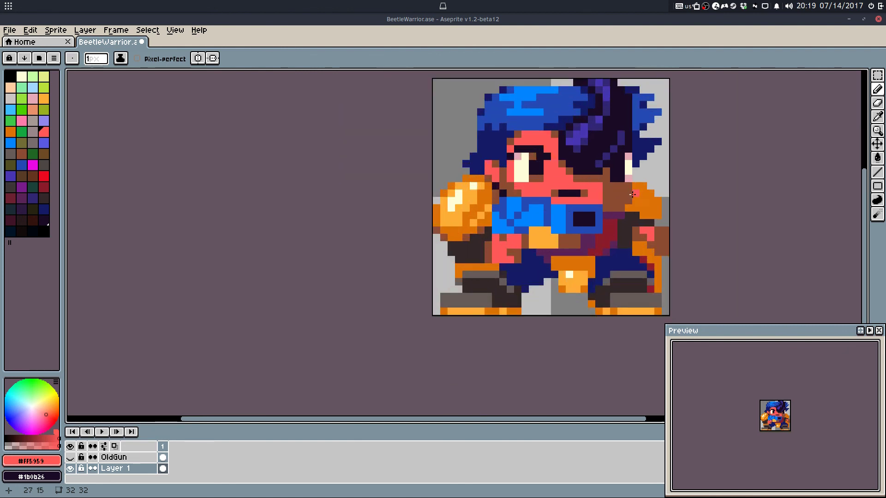
Step: Shade the outer edge of the smaller far shoulder pad with brown #8c4b31 pixels
scroll(632, 195, "up", 1)
left_click(421, 199, "alt")
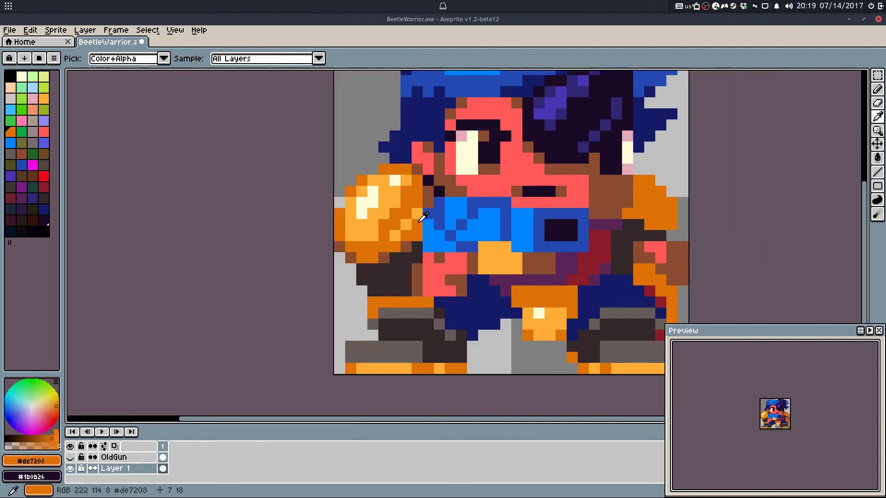
left_click(407, 246, "alt")
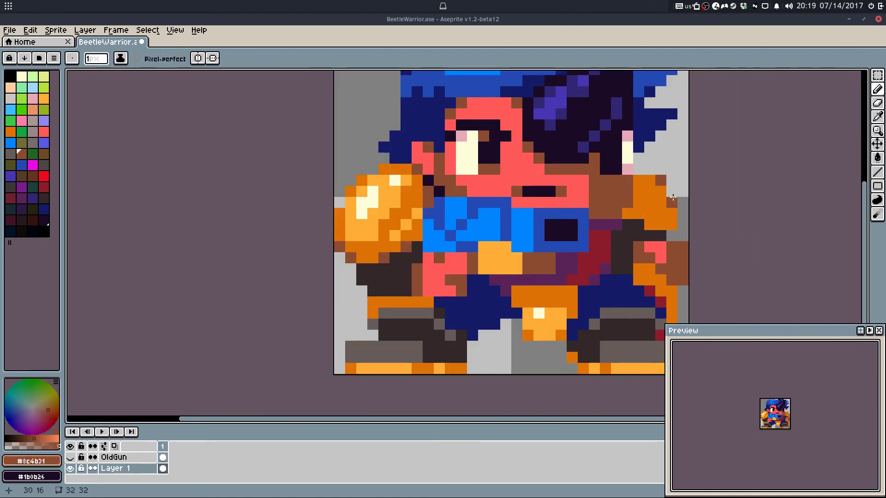
Step: Erase the tip of the orange strip behind the far boot, shade its end and the other boot's orange trim corner brown #8c4b31, and save
left_click_drag(674, 256, 631, 221)
key("e")
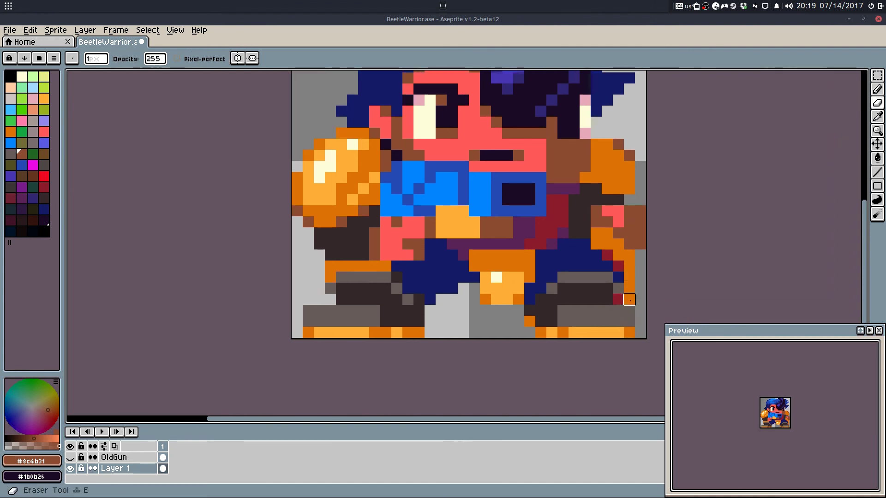
key("b")
left_click(639, 308)
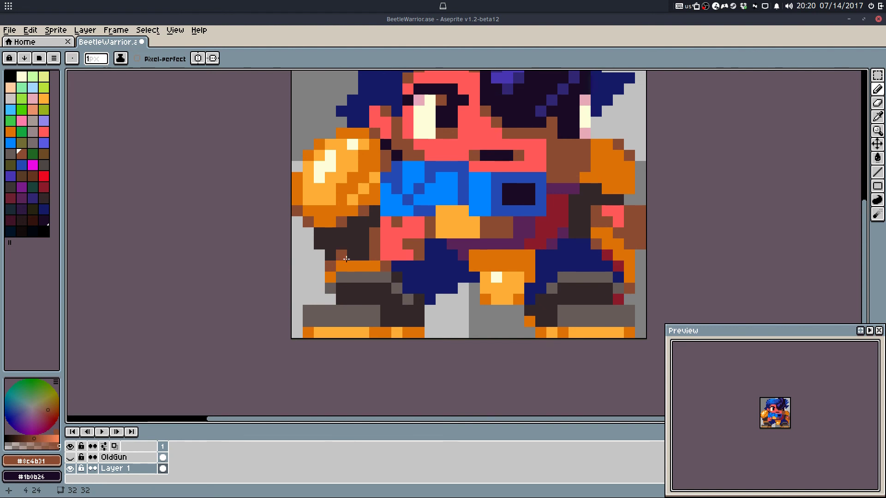
scroll(346, 259, "down", 4)
key("ctrl+s")
scroll(378, 146, "up", 3)
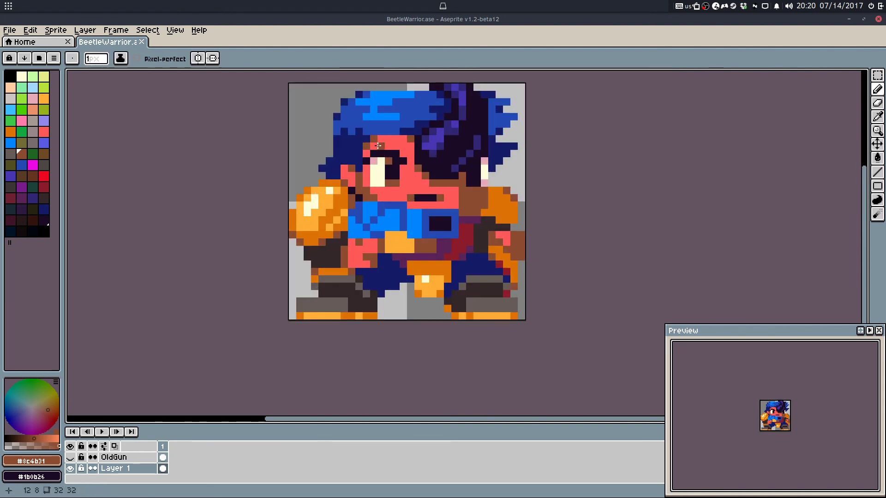
Step: Add mid-blue #244ab3 highlights to the dark-blue trouser leg above the boot below the large shoulder pad
left_click(375, 123, "alt")
scroll(368, 293, "up", 2)
left_click_drag(376, 269, 386, 279)
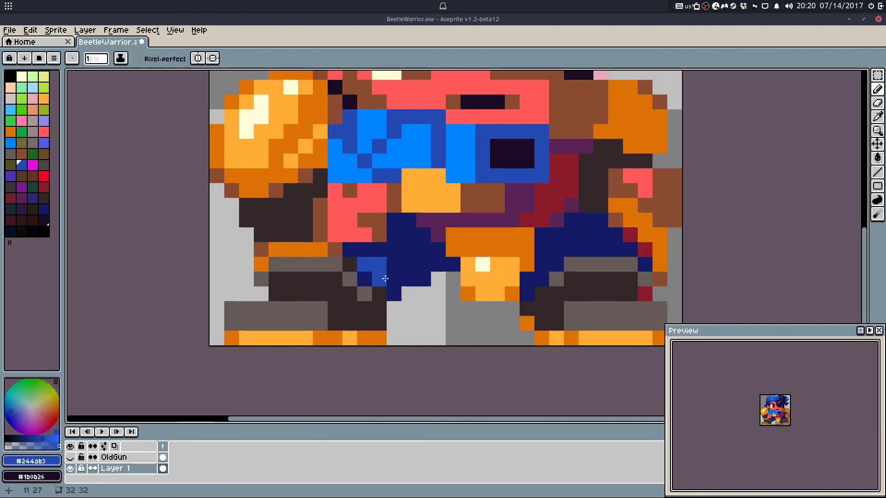
left_click(421, 256, "alt")
left_click(410, 264)
Step: Add a mid-blue #244ab3 highlight along the upper part of the other trouser leg
left_click(410, 251, "alt")
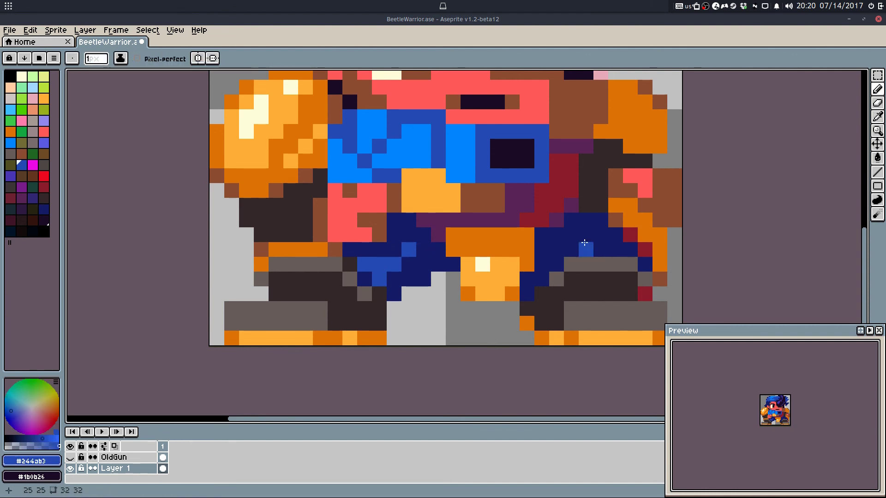
left_click_drag(557, 248, 593, 236)
left_click(566, 221)
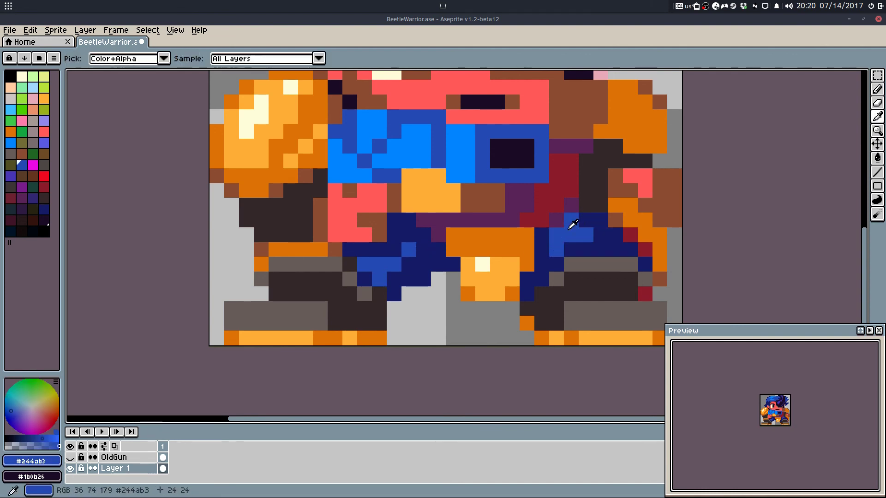
Step: Try a mid-blue #244ab3 highlight along the inner edge of the far trouser leg, restoring the edge to dark blue #141b66
left_click(572, 224, "alt")
left_click_drag(543, 252, 545, 264)
scroll(597, 242, "down", 1)
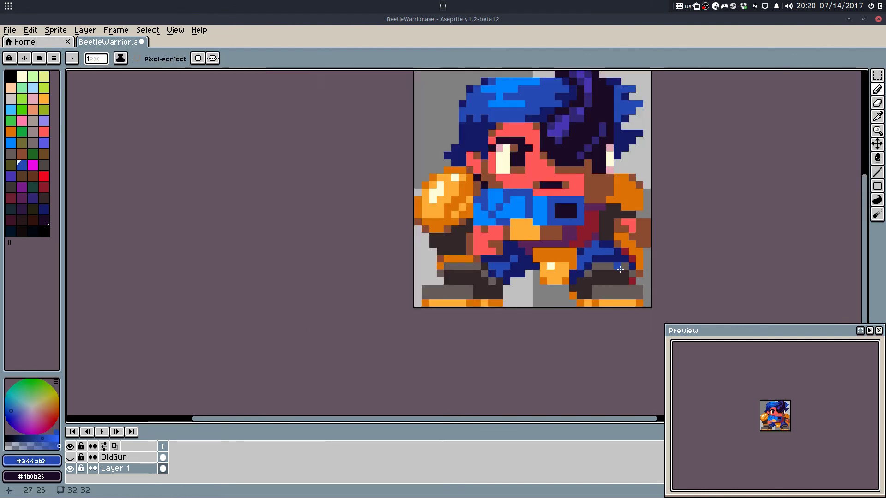
key("ctrl+s")
scroll(585, 260, "up", 1)
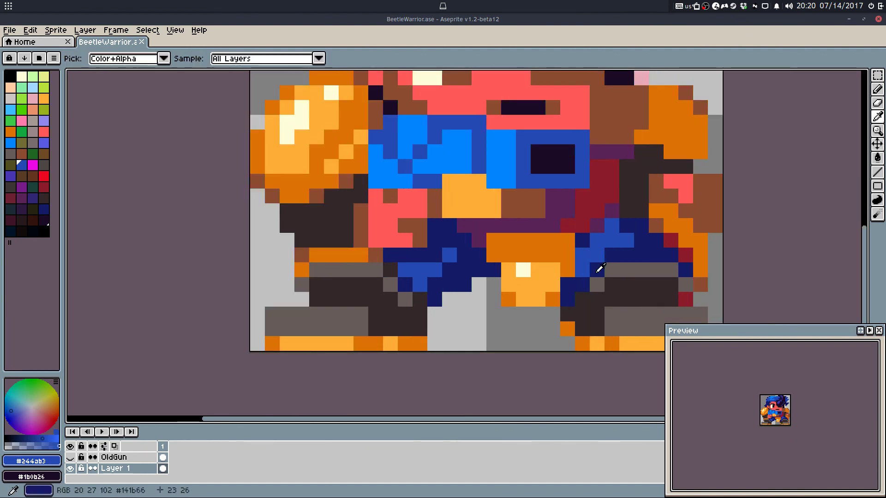
left_click(597, 268, "alt")
left_click(584, 270)
Step: Cover the cream highlight on the hanging golden armor piece between the legs with light orange #ffad37 and save
left_click(548, 265, "alt")
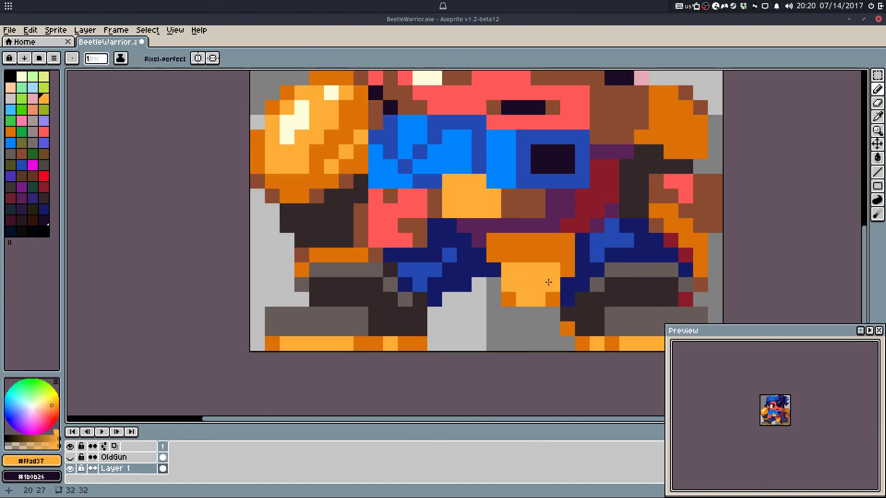
scroll(552, 282, "down", 1)
key("ctrl+s")
scroll(559, 281, "down", 1)
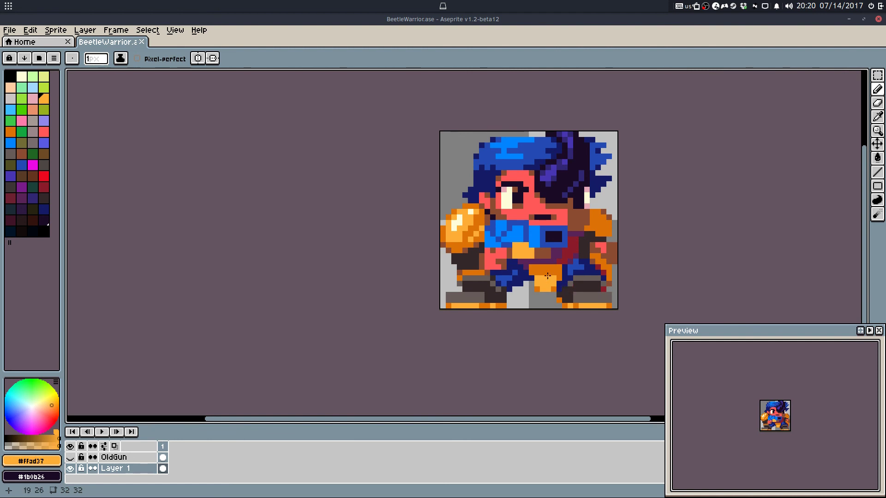
Step: Recolor the brown block beside the light-orange part beneath the gun with orange #dc7208 and save the sprite
scroll(548, 276, "up", 2)
left_click(530, 263, "alt")
scroll(589, 263, "down", 1)
key("ctrl+s")
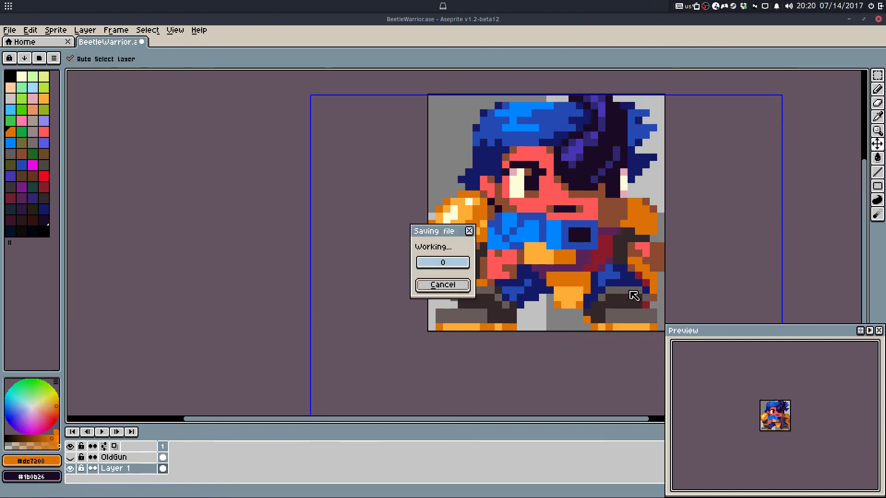
scroll(630, 279, "down", 1)
left_click_drag(627, 270, 544, 257)
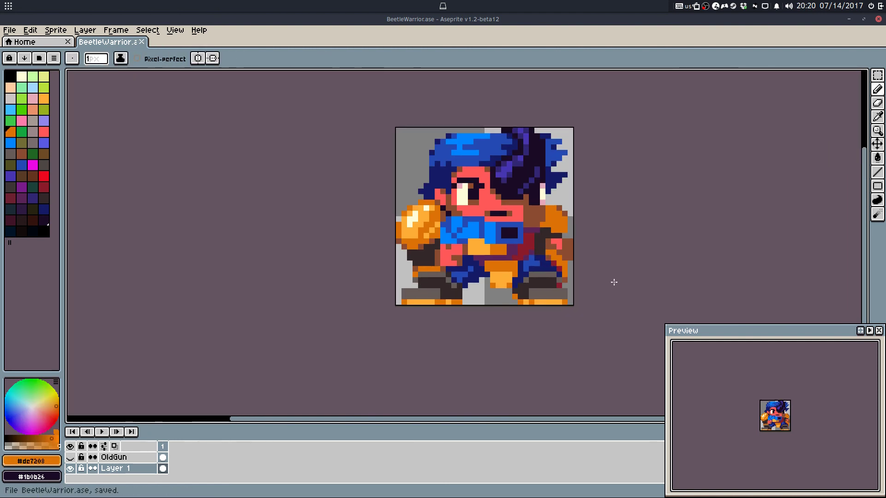
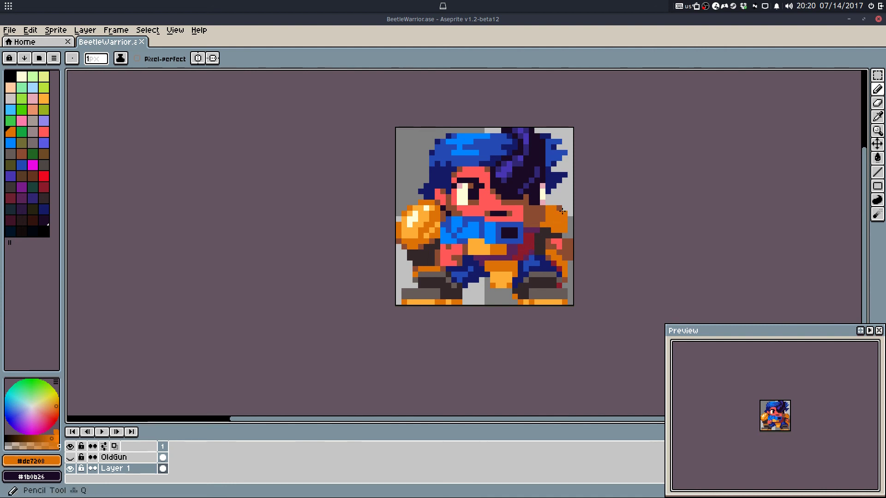
Step: Touch up the shading around the far shoulder pad with brown #8c4b31 and save the sprite
scroll(562, 211, "up", 2)
left_click(561, 209, "alt")
left_click(546, 251)
scroll(548, 251, "down", 3)
key("ctrl+s")
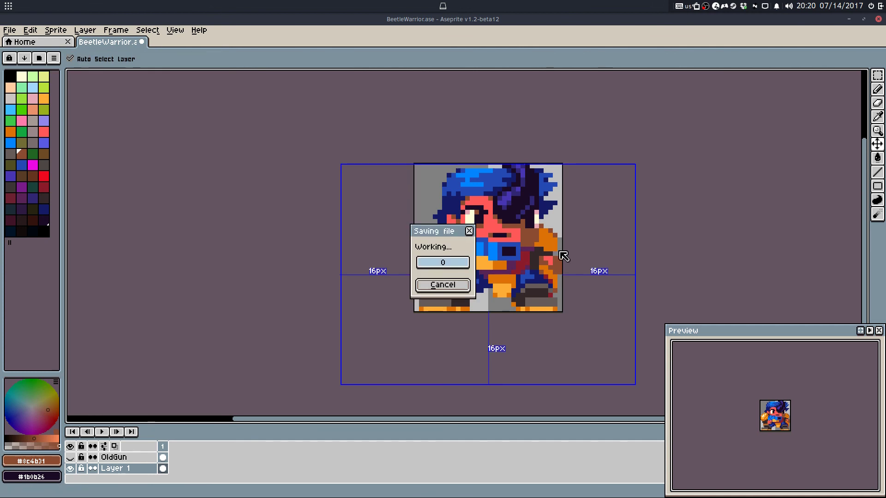
Step: Shade the dark forearm guard below the large shoulder pad with gray #665b57 highlights and dark #33282a pixels, and save
scroll(524, 259, "up", 2)
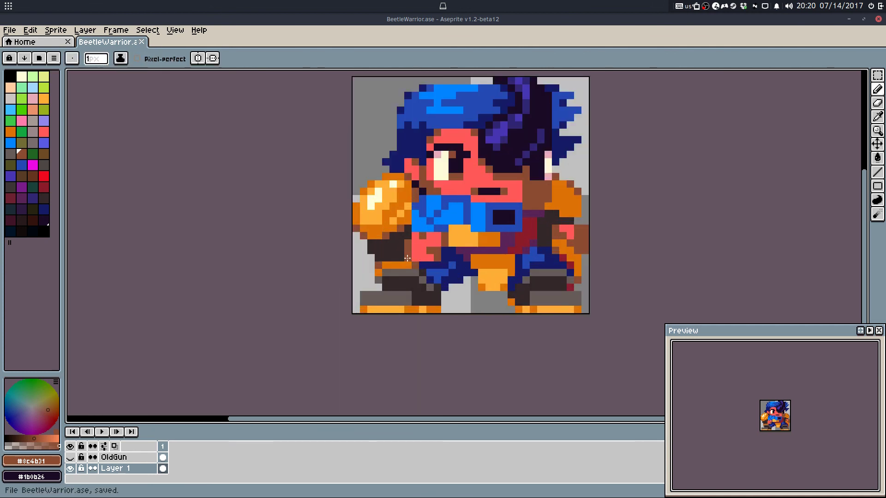
scroll(393, 278, "up", 2)
left_click(392, 269, "alt")
mouse_move(366, 209)
left_mouse_down()
mouse_move(376, 223)
mouse_move(380, 210)
left_mouse_up()
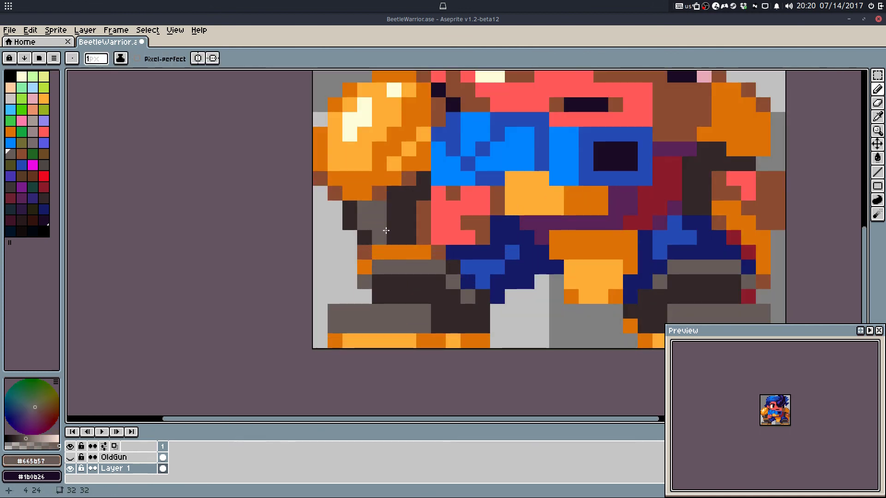
left_click(397, 200, "alt")
left_click(365, 223)
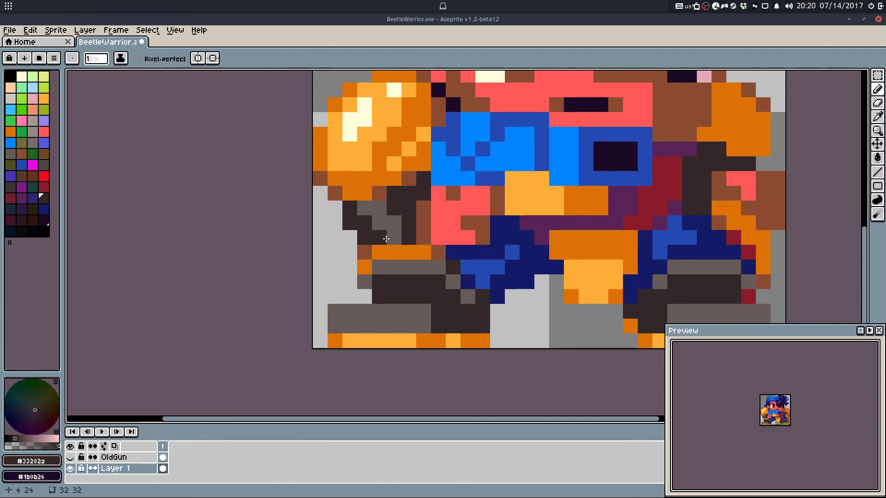
left_click(394, 238, "alt")
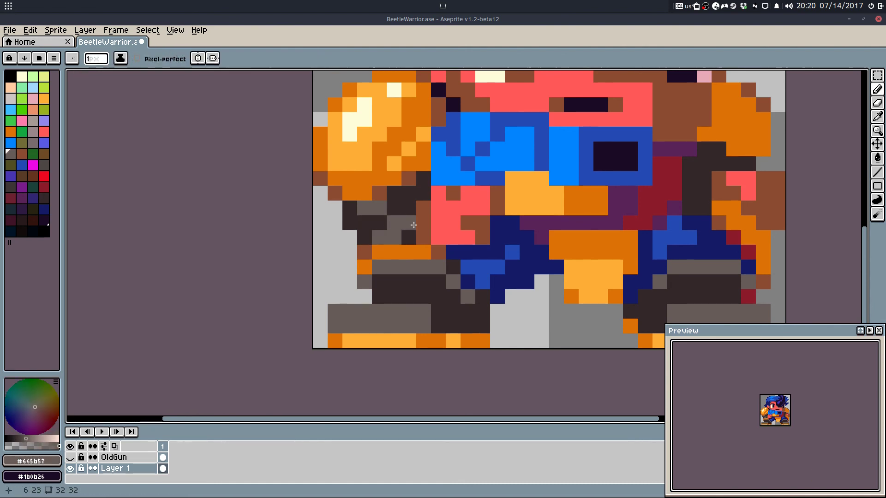
scroll(699, 175, "down", 2)
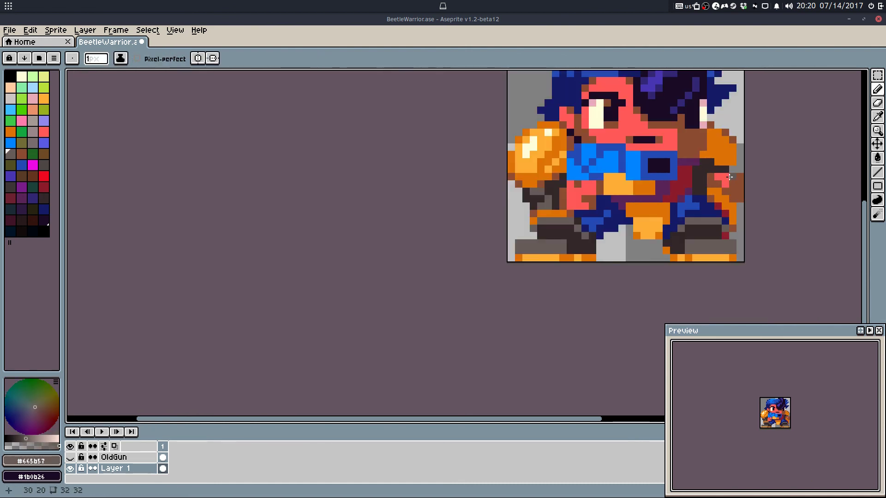
key("ctrl+s")
Step: Extend the bright-blue #0184ff highlight on top of the hair downward by a short row of pixels
scroll(744, 207, "down", 1)
key("e")
left_click_drag(745, 207, 660, 258)
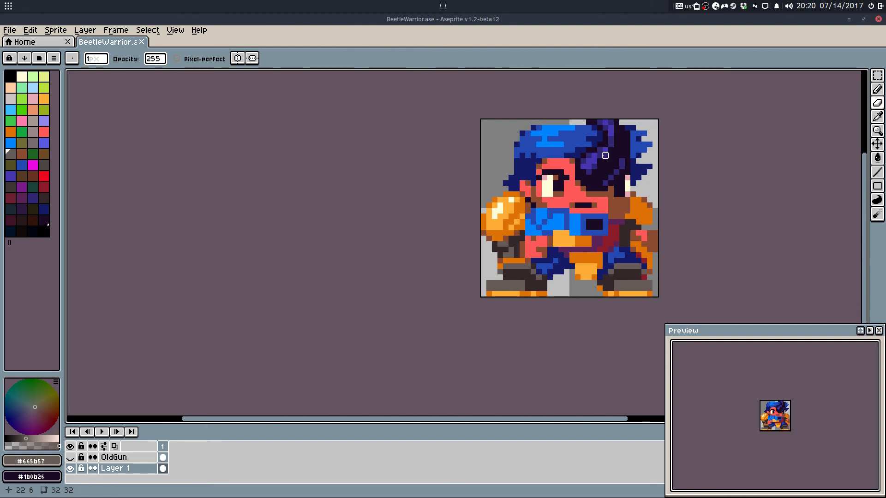
scroll(556, 139, "up", 3)
key("b")
left_click(558, 165, "alt")
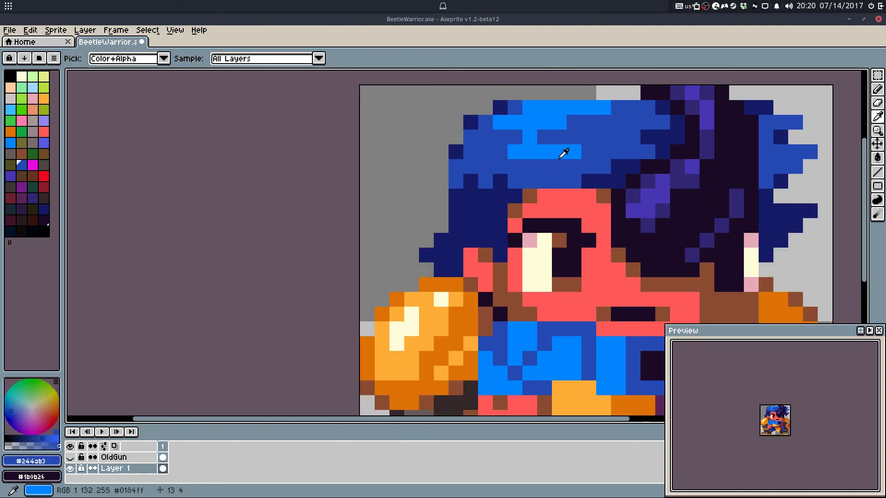
left_click(564, 153, "alt")
mouse_move(573, 167)
left_mouse_down()
mouse_move(541, 164)
mouse_move(595, 157)
mouse_move(541, 169)
left_mouse_up()
key("ctrl+z")
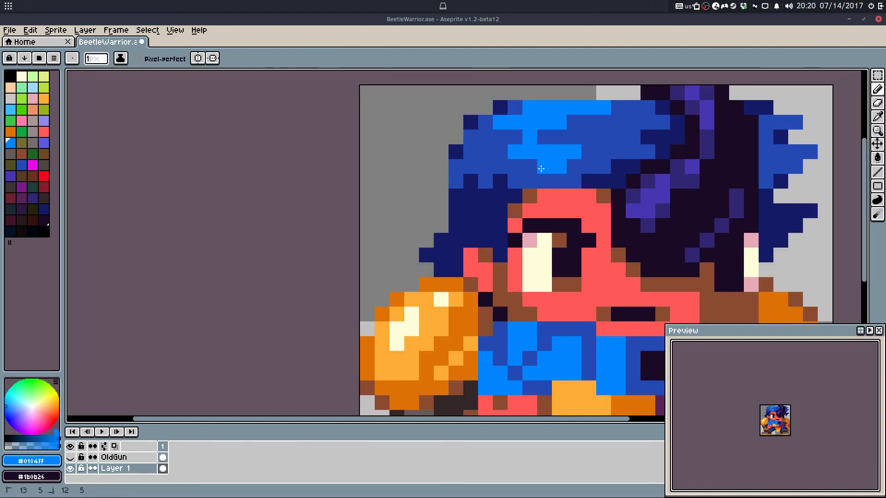
Step: Darken the outer back edge of the blue hair with dark-blue #141b66 pixels and save the sprite
left_click(470, 211, "alt")
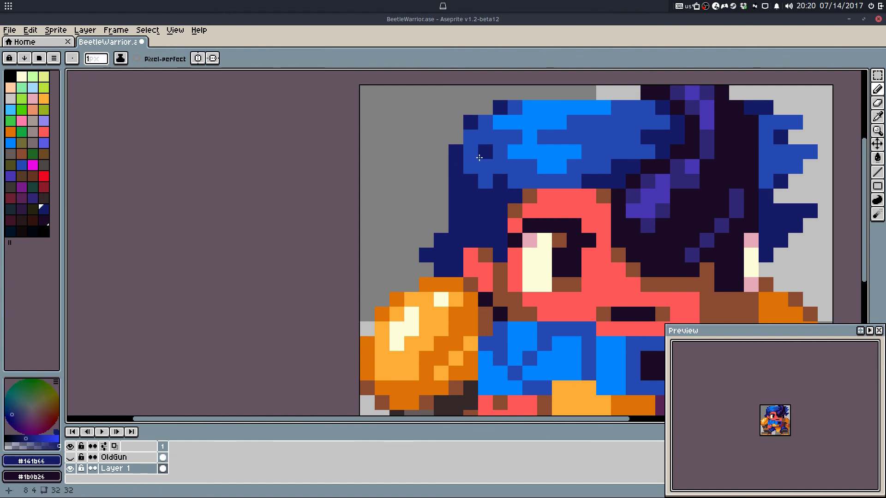
scroll(551, 126, "down", 3)
scroll(473, 192, "up", 2)
key("e")
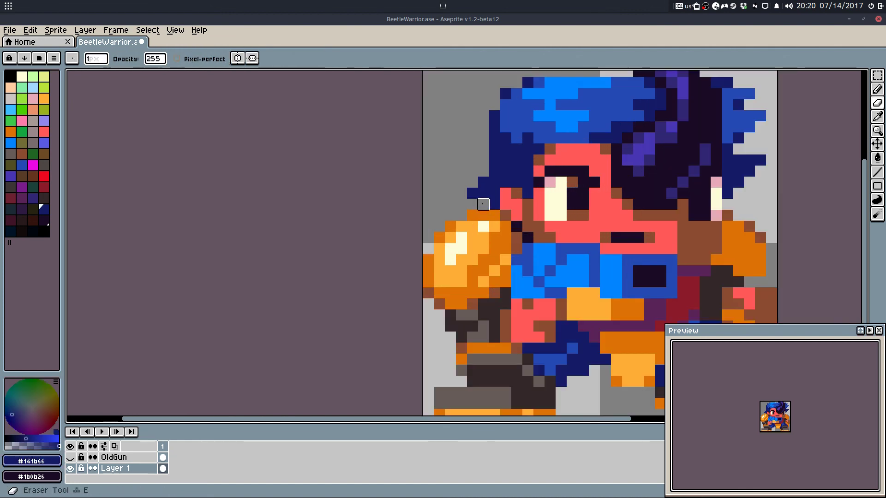
key("ctrl+s")
scroll(538, 138, "down", 3)
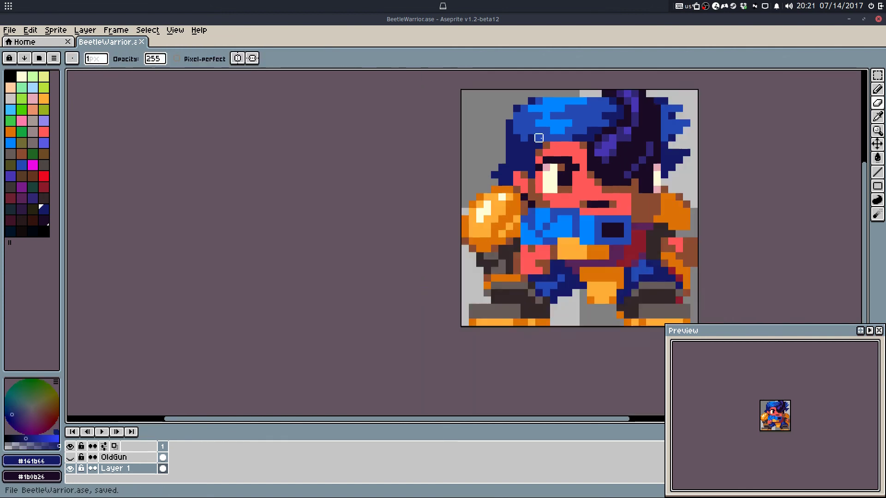
Step: Step back through the edit history, undoing the shading on the hair, armor, forearm, trousers, scarf and horn
scroll(607, 165, "down", 3)
key("ctrl+z")
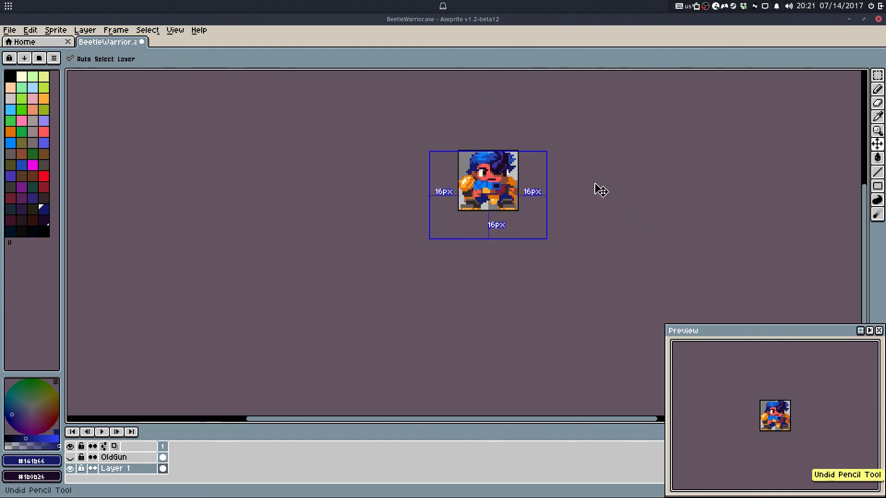
key("ctrl+z")
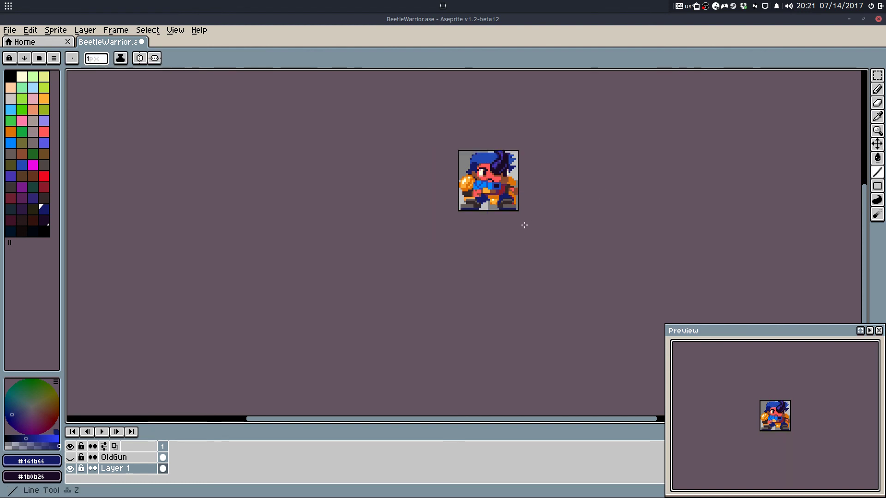
scroll(548, 208, "up", 4)
mouse_move(547, 180)
left_mouse_down()
mouse_move(550, 203)
mouse_move(608, 293)
left_mouse_up()
key("ctrl+z")
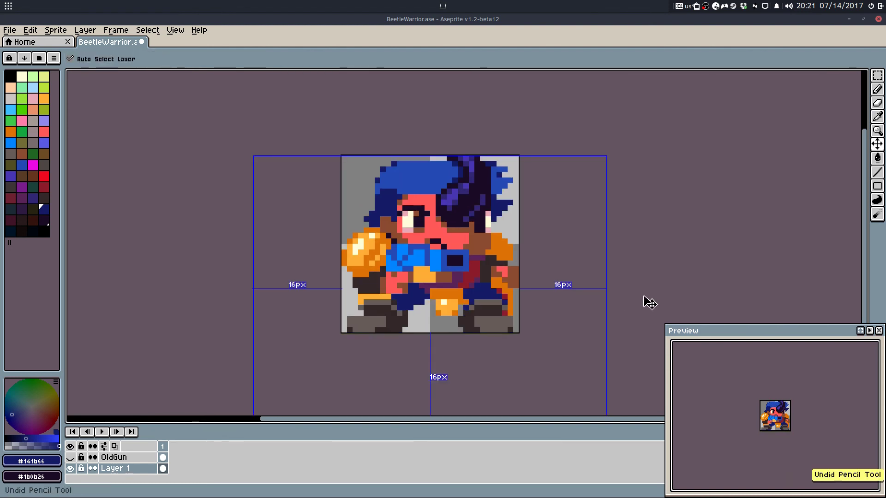
key("ctrl+z")
key("ctrl+z")
key("ctrl+z")
key("ctrl+z")
key("ctrl+z")
key("ctrl+z")
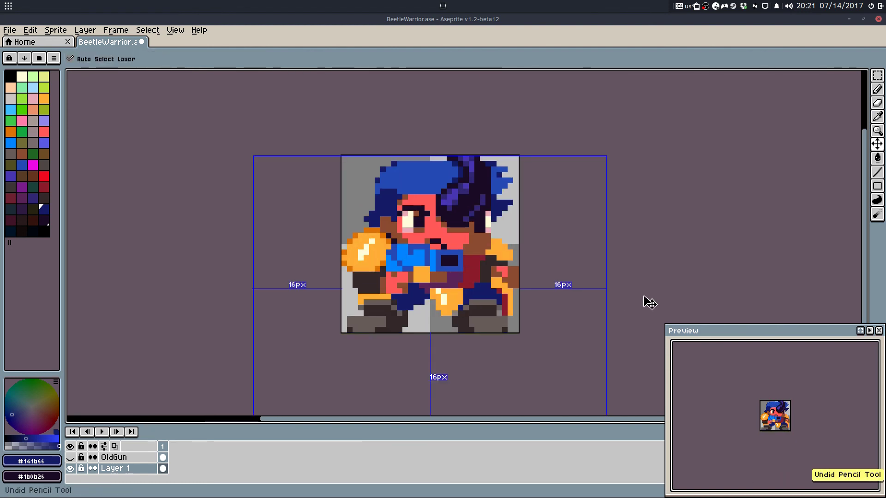
key("ctrl+z")
key("ctrl+z")
key("ctrl+z")
key("ctrl+z")
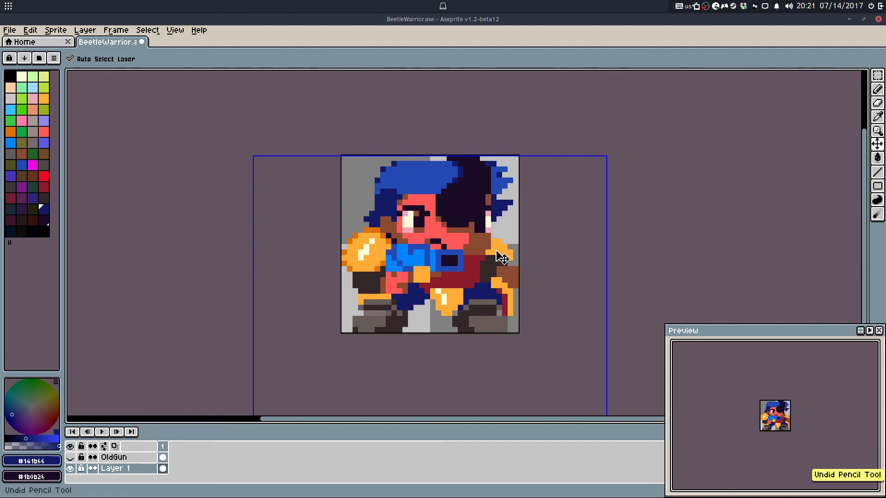
Step: Keep stepping back, undoing the dark-blue hair shading, the hair's reshaped outline and the enlarged gun muzzle
key("ctrl+z")
key("ctrl+z")
key("ctrl+z")
key("ctrl+z")
key("ctrl+z")
key("ctrl+z")
key("ctrl+z")
key("ctrl+z")
key("ctrl+z")
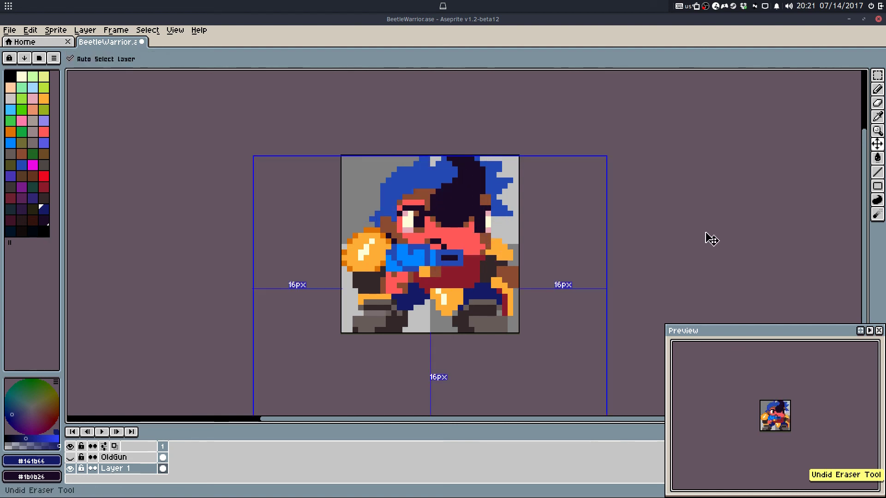
Step: Rewind the edit history past the painting of the blue hair and the dark recolouring of the horn's pink highlights
key("ctrl+z")
key("ctrl+z")
key("ctrl+z")
key("ctrl+z")
key("ctrl+z")
key("ctrl+z")
key("ctrl+z")
key("ctrl+z")
key("ctrl+z")
key("ctrl+z")
key("ctrl+z")
key("ctrl+z")
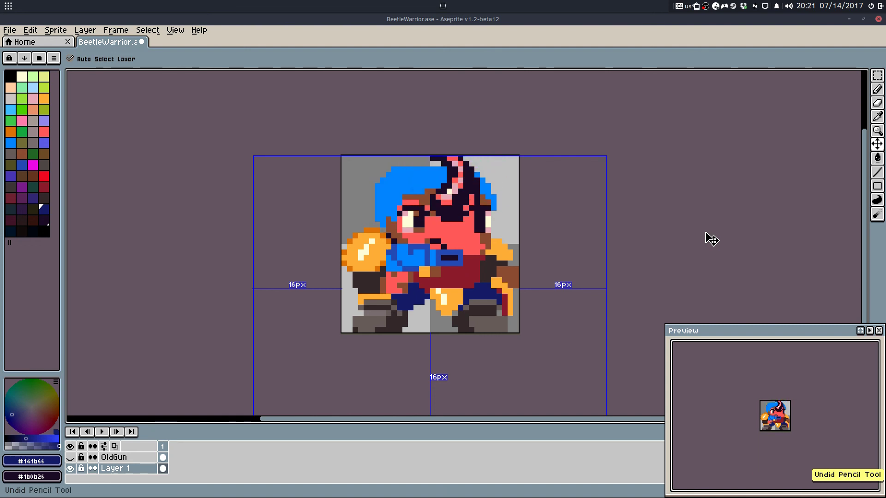
key("ctrl+z")
key("ctrl+z")
key("ctrl+z")
key("ctrl+z")
key("ctrl+z")
key("ctrl+z")
key("ctrl+z")
key("ctrl+z")
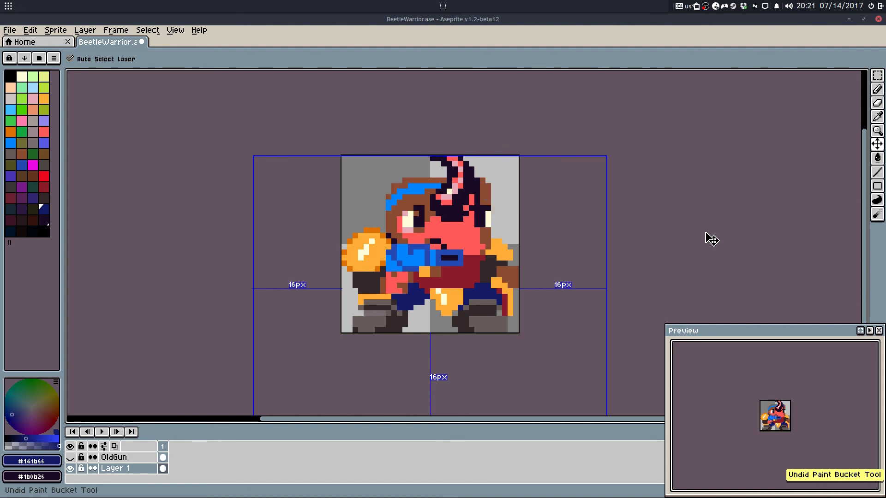
Step: Undo the edits that replaced the golden helmet with the brown head and blue headband
key("ctrl+z")
key("ctrl+z")
key("ctrl+z")
key("ctrl+z")
key("ctrl+z")
key("ctrl+z")
key("ctrl+z")
key("ctrl+z")
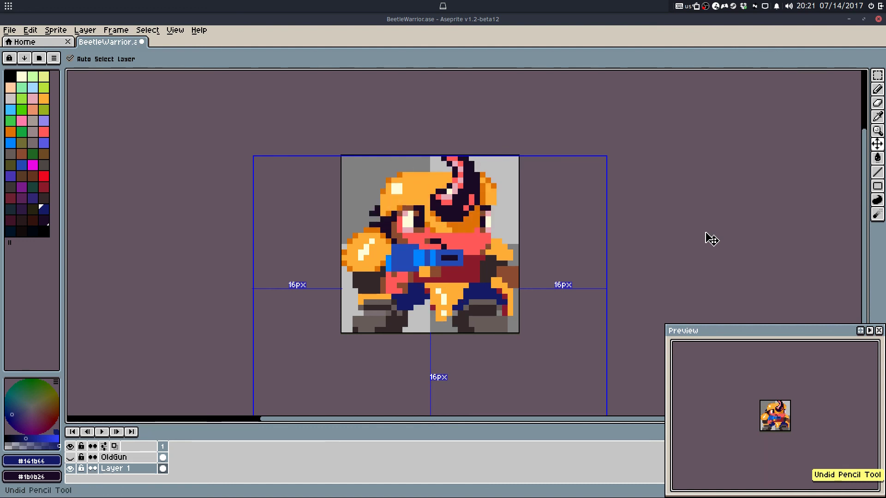
Step: Undo the helmet's orange shading, the gun's reshaping, the dark forearms and the red torso one edit at a time
key("ctrl+z")
key("ctrl+z")
key("ctrl+z")
key("ctrl+z")
key("ctrl+z")
key("ctrl+z")
key("ctrl+z")
key("ctrl+z")
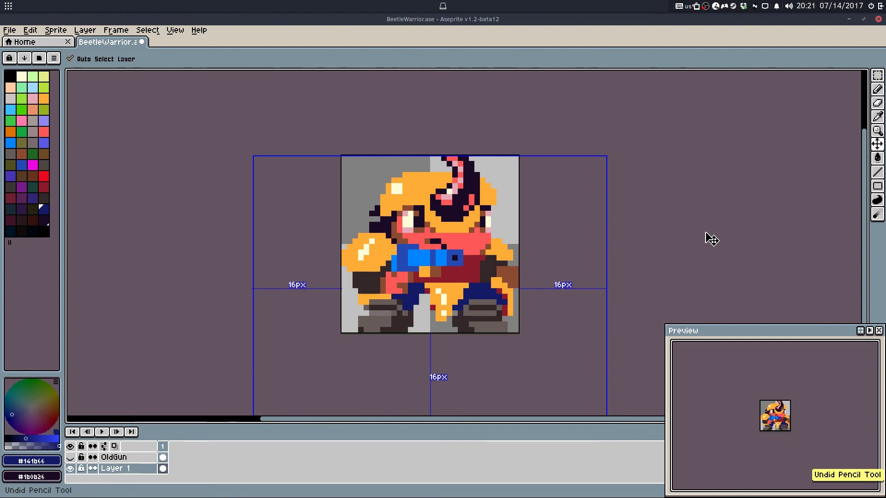
key("ctrl+z")
key("ctrl+z")
key("ctrl+z")
key("ctrl+z")
key("ctrl+z")
key("ctrl+z")
key("ctrl+z")
key("ctrl+z")
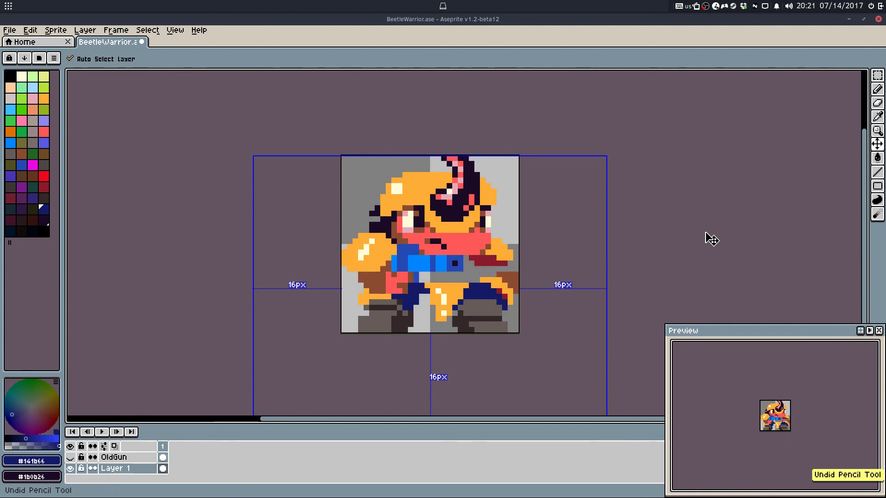
Step: Step back past the horn's pink highlights, the gun's details and the dark hair behind the helmet
key("ctrl+z")
key("ctrl+z")
key("ctrl+z")
key("ctrl+z")
key("ctrl+z")
key("ctrl+z")
key("ctrl+z")
key("ctrl+z")
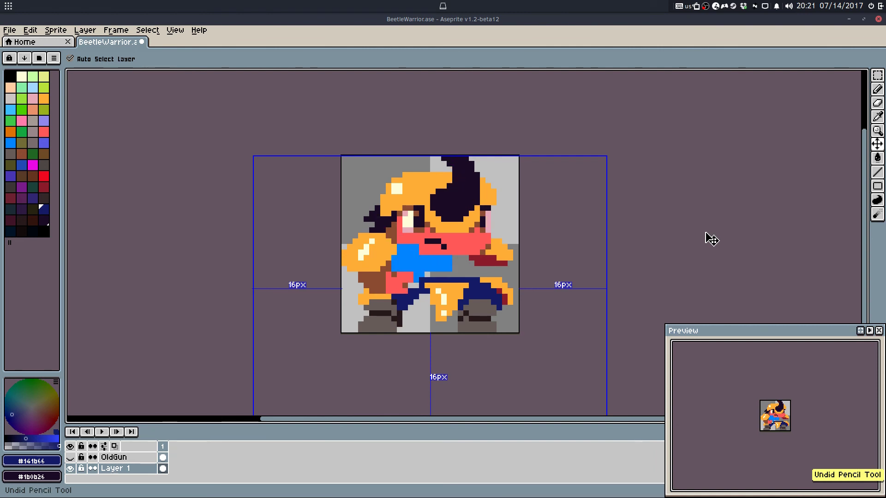
key("ctrl+z")
key("ctrl+z")
key("ctrl+z")
key("ctrl+z")
key("ctrl+z")
key("ctrl+z")
key("ctrl+z")
key("ctrl+z")
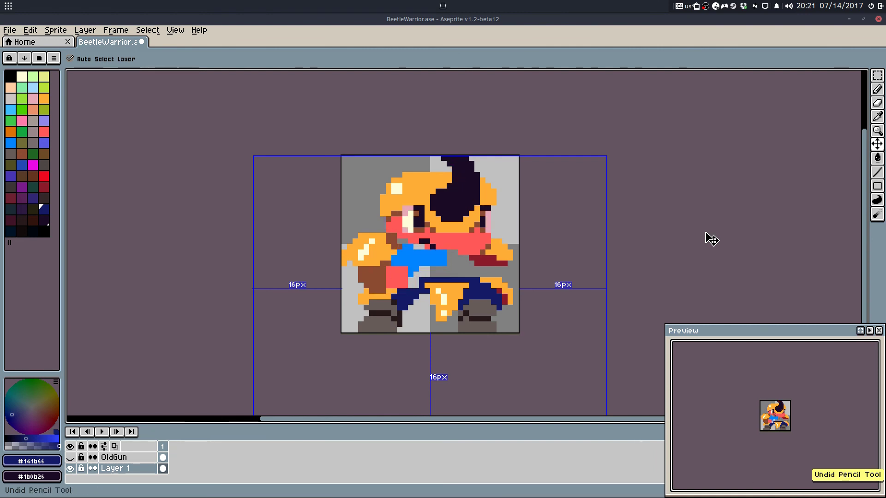
Step: Rewind through the body part transformations and the drawing of the blue trousers and golden waist armor
key("ctrl+z")
key("ctrl+z")
key("ctrl+z")
key("ctrl+z")
key("ctrl+z")
key("ctrl+z")
key("ctrl+z")
key("ctrl+z")
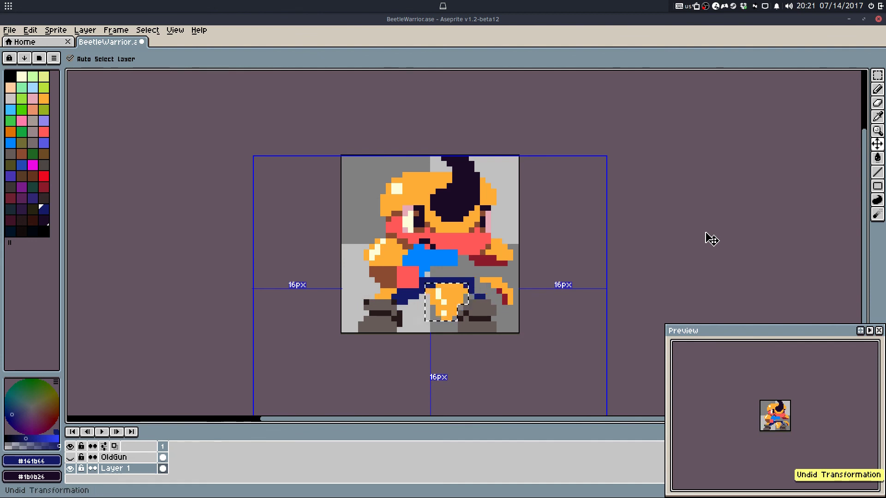
key("ctrl+z")
key("ctrl+z")
key("ctrl+z")
key("ctrl+z")
key("ctrl+z")
key("ctrl+z")
key("ctrl+z")
key("ctrl+z")
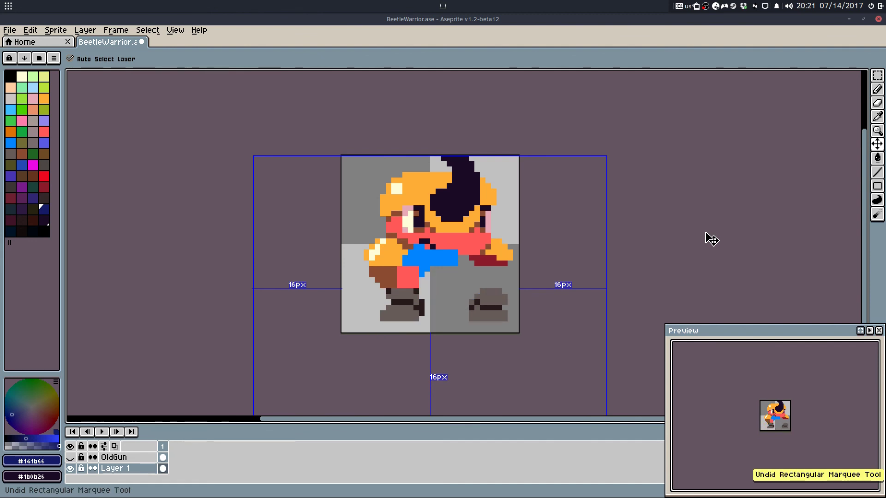
Step: Undo the drawing of the blue gun and near arm, the boot and head repositioning, and the OldGun layer
key("ctrl+z")
key("ctrl+z")
key("ctrl+z")
key("ctrl+z")
key("ctrl+z")
key("ctrl+z")
key("ctrl+z")
key("ctrl+z")
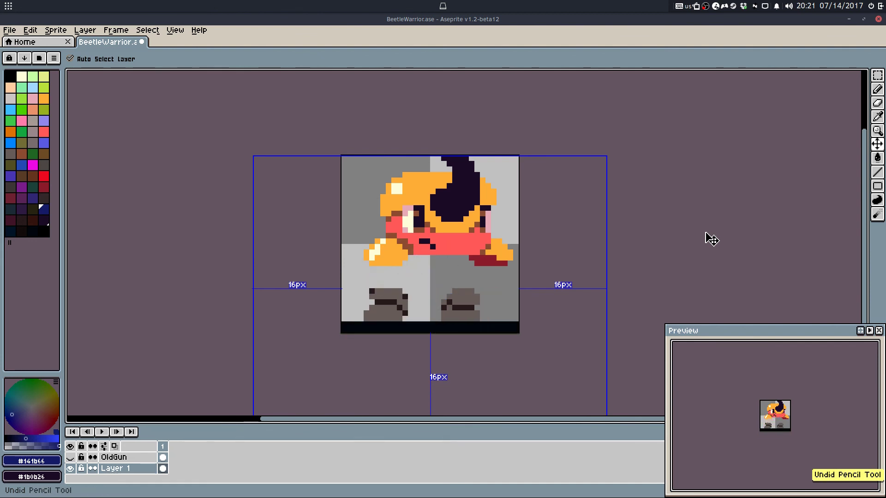
key("ctrl+z")
key("ctrl+z")
key("ctrl+z")
key("ctrl+z")
key("ctrl+z")
key("ctrl+z")
key("ctrl+z")
key("ctrl+z")
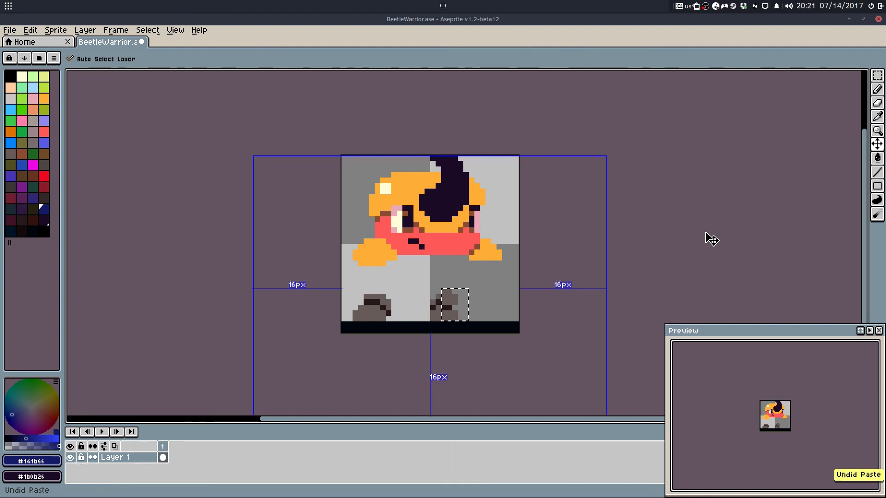
Step: Step back past the gray boots, the golden shoulder pads and the purple version of the old gun
key("ctrl+z")
key("ctrl+z")
key("ctrl+z")
key("ctrl+z")
key("ctrl+z")
key("ctrl+z")
key("ctrl+z")
key("ctrl+z")
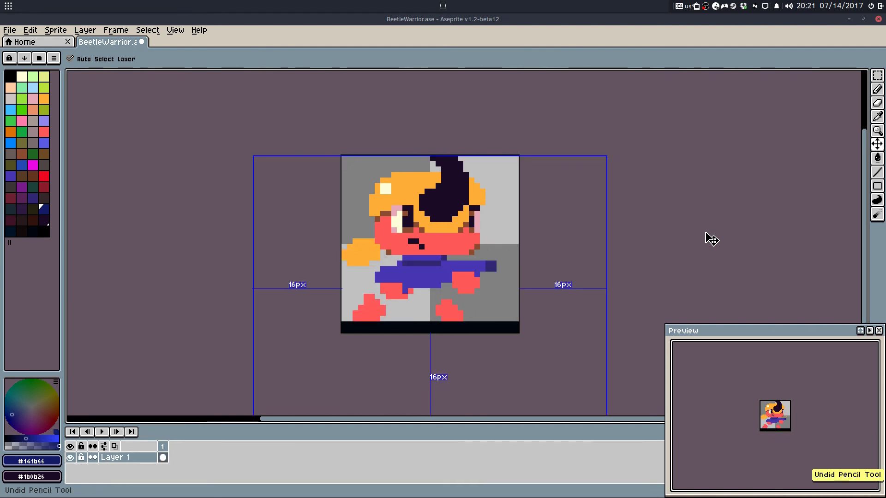
key("ctrl+z")
key("ctrl+z")
key("ctrl+z")
key("ctrl+z")
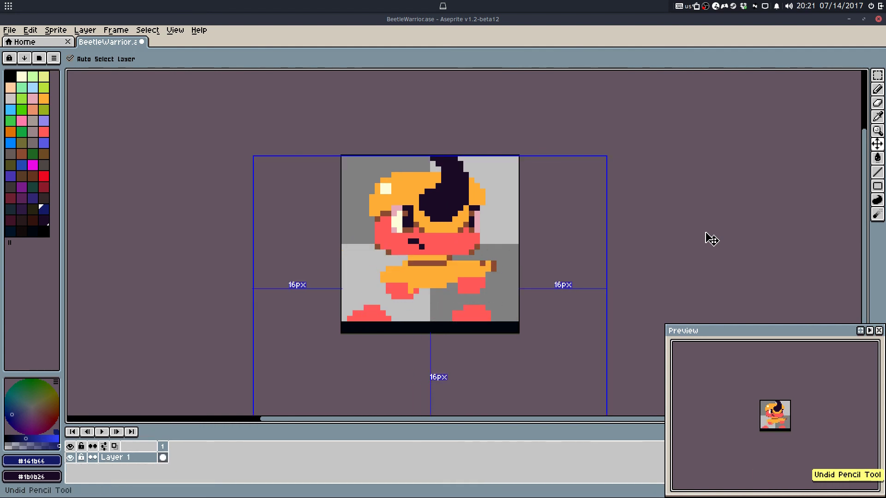
Step: Undo the yellow gun sketch, the round hands and the brown and pink shading on the face
key("ctrl+z")
key("ctrl+z")
key("ctrl+z")
key("ctrl+z")
key("ctrl+z")
key("ctrl+z")
key("ctrl+z")
key("ctrl+z")
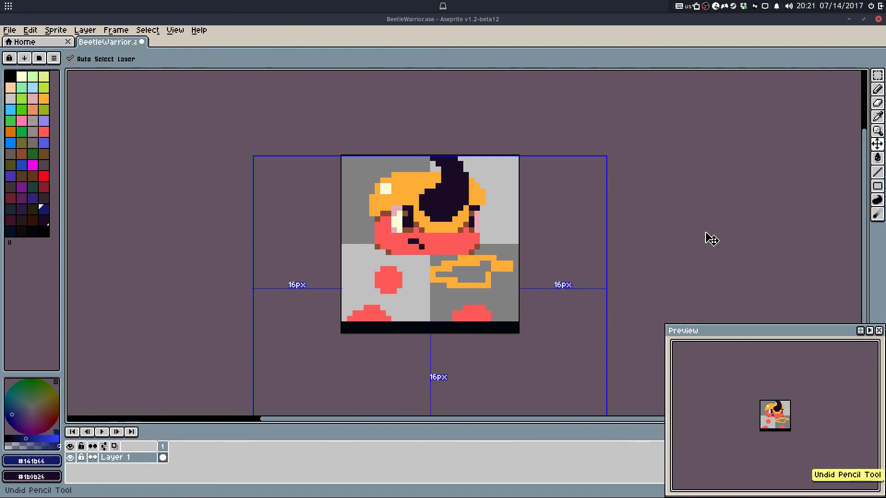
key("ctrl+z")
key("ctrl+z")
key("ctrl+z")
key("ctrl+z")
key("ctrl+z")
key("ctrl+z")
key("ctrl+z")
key("ctrl+z")
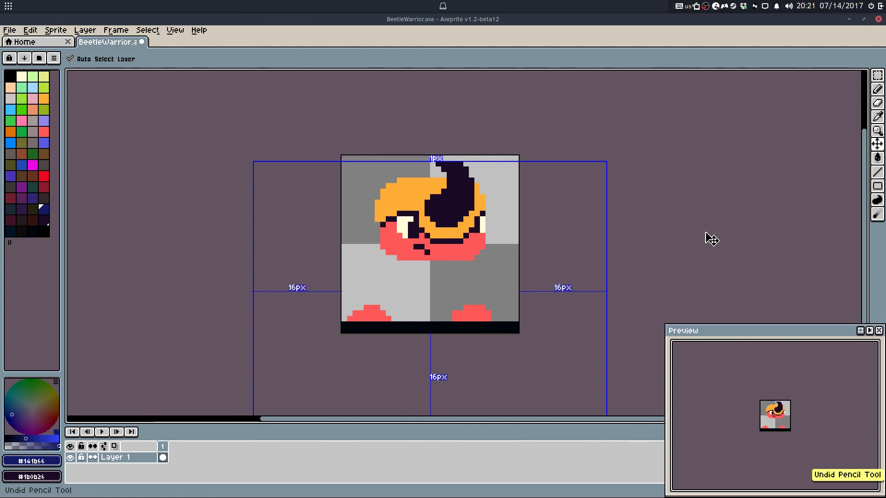
Step: Undo the golden helmet, the widened horn and the angled mouth on the red head
key("ctrl+z")
key("ctrl+z")
key("ctrl+z")
key("ctrl+z")
key("ctrl+z")
key("ctrl+z")
key("ctrl+z")
key("ctrl+z")
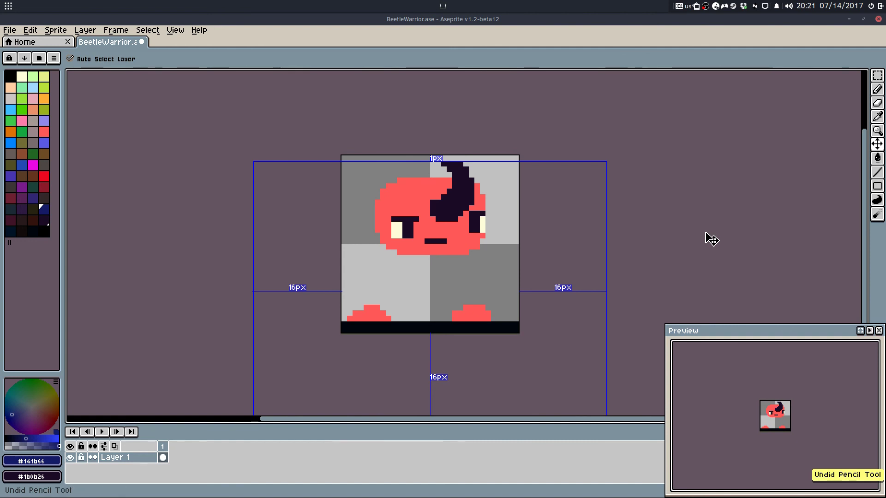
Step: Step back past the white eyes, dark brows, straight mouth and head widening
key("ctrl+z")
key("ctrl+z")
key("ctrl+z")
key("ctrl+z")
key("ctrl+z")
key("ctrl+z")
key("ctrl+z")
key("ctrl+z")
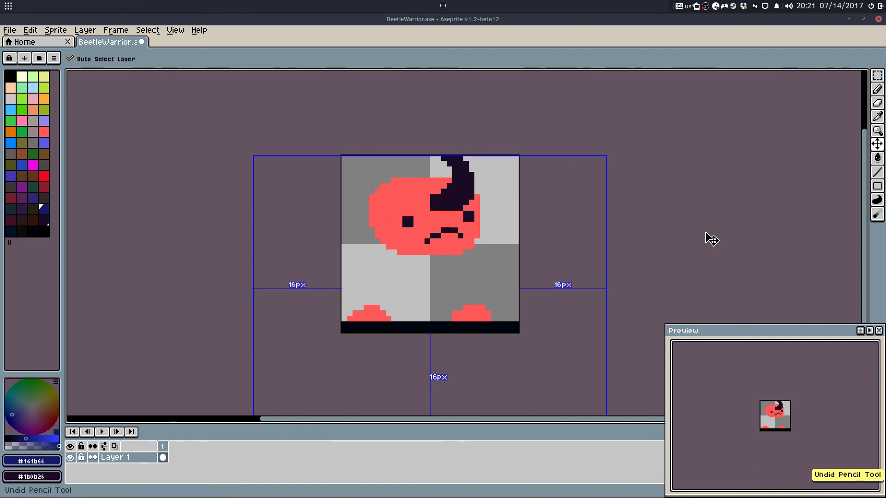
Step: Undo the dark horn and the cream headband and hair, back to the plain red head
key("ctrl+z")
key("ctrl+z")
key("ctrl+z")
key("ctrl+z")
key("ctrl+z")
key("ctrl+z")
key("ctrl+z")
key("ctrl+z")
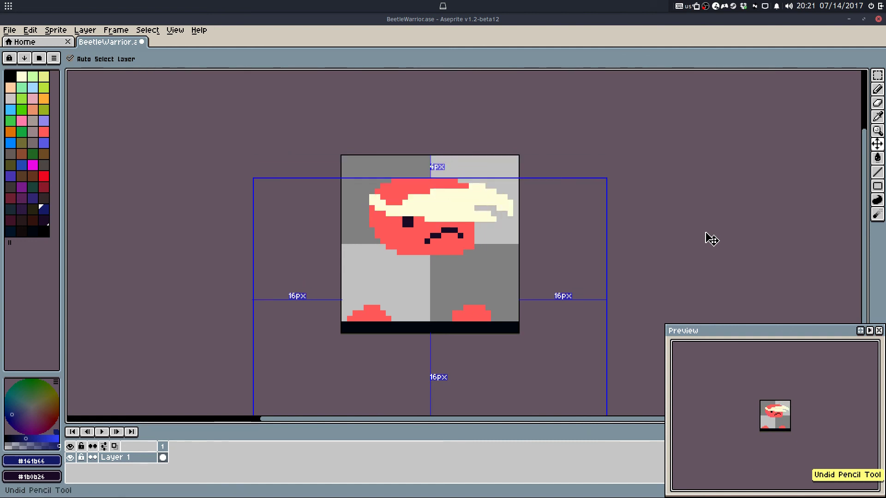
key("ctrl+z")
key("ctrl+z")
key("ctrl+z")
key("ctrl+z")
key("ctrl+z")
key("ctrl+z")
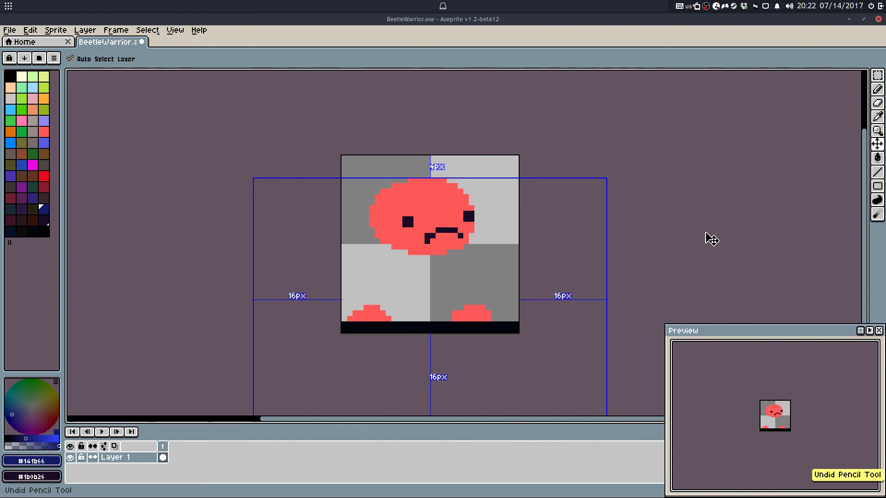
Step: Replay the edit history from the first red foot sketch through the head, face and cream headband
key("ctrl+y")
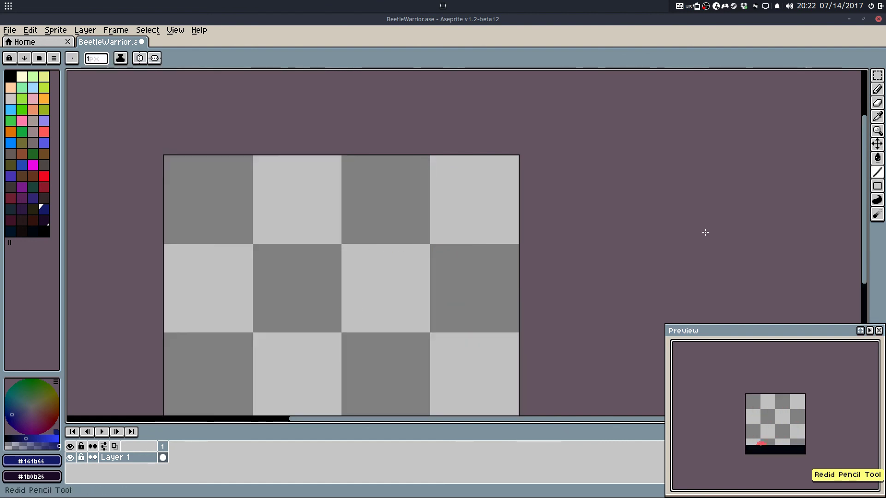
key("ctrl+y")
key("ctrl+y")
key("ctrl+y")
key("ctrl+y")
key("ctrl+y")
key("ctrl+y")
key("ctrl+y")
key("ctrl+y")
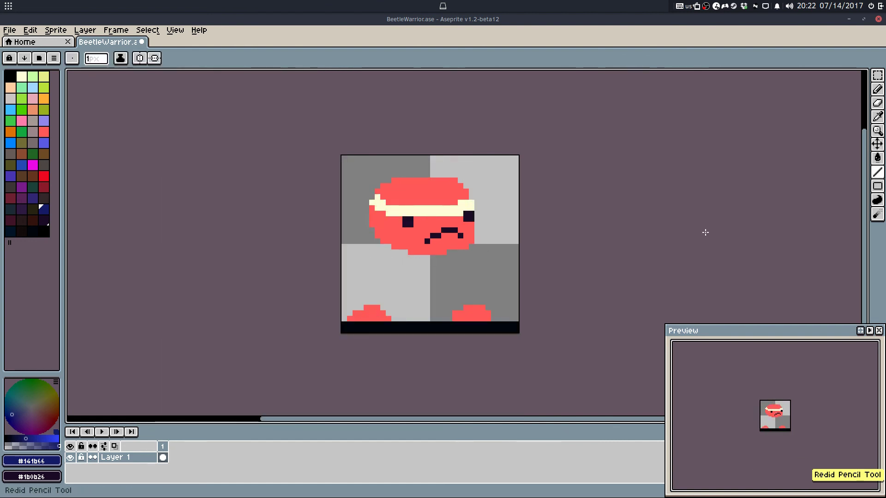
Step: Redo the edits that replace the headband with a dark horn and widen the head
key("ctrl+y")
key("ctrl+y")
key("ctrl+y")
key("ctrl+y")
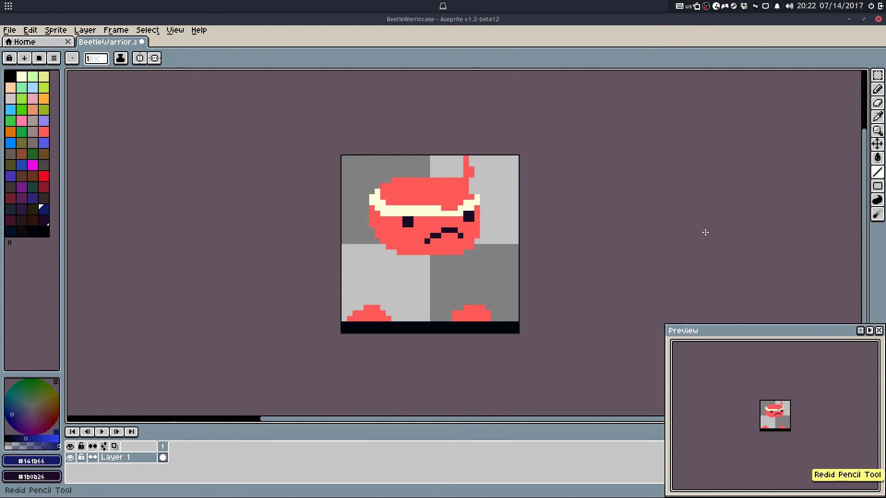
key("ctrl+y")
key("ctrl+y")
key("ctrl+y")
key("ctrl+y")
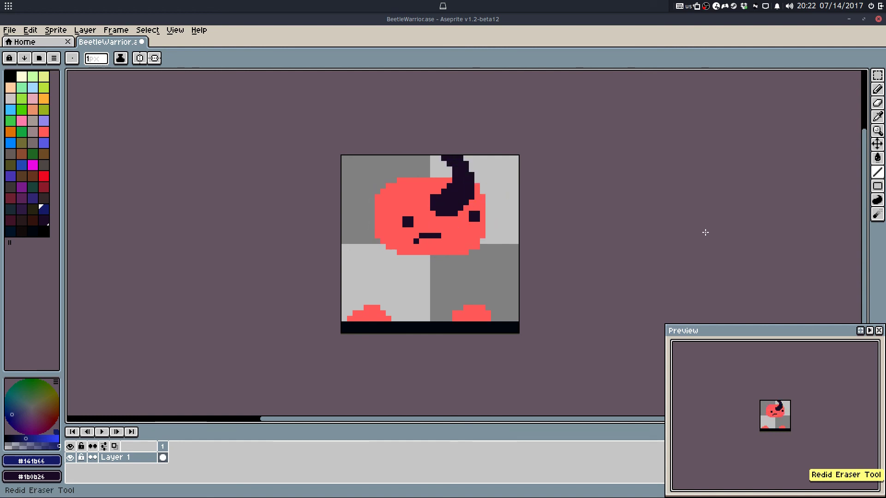
Step: Redo the white eyes, dark brows and golden helmet with its highlight
key("ctrl+y")
key("ctrl+y")
key("ctrl+y")
key("ctrl+y")
key("ctrl+y")
key("ctrl+y")
key("ctrl+y")
key("ctrl+y")
key("ctrl+y")
key("ctrl+y")
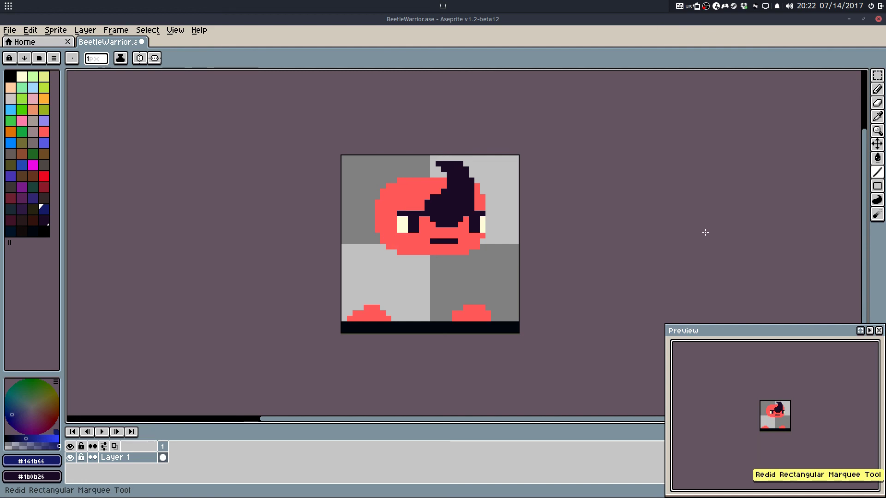
key("ctrl+y")
key("ctrl+y")
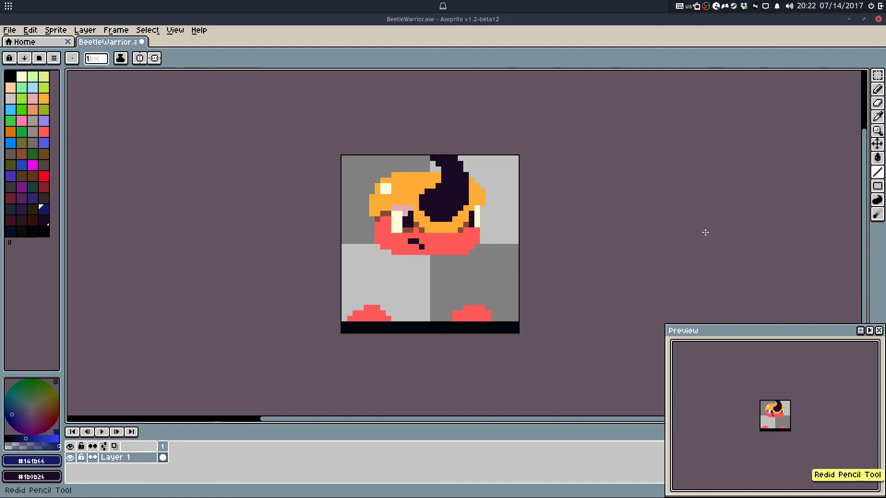
Step: Redo the brown and pink face shading, the golden torso and the arms with red hands
key("ctrl+y")
key("ctrl+y")
key("ctrl+y")
key("ctrl+y")
key("ctrl+y")
key("ctrl+y")
key("ctrl+y")
key("ctrl+y")
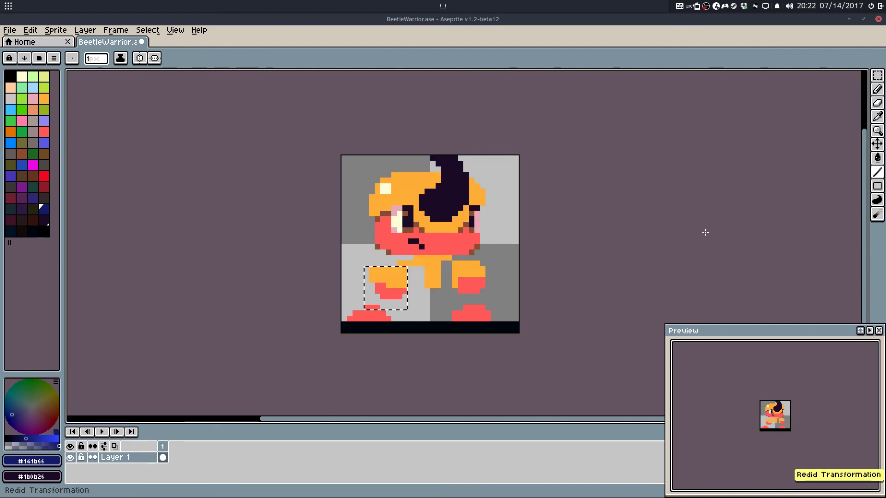
Step: Redo the purple gun held by the round hands in place of the golden torso
key("ctrl+y")
key("ctrl+y")
key("ctrl+y")
key("ctrl+y")
key("ctrl+y")
key("ctrl+y")
key("ctrl+y")
key("ctrl+y")
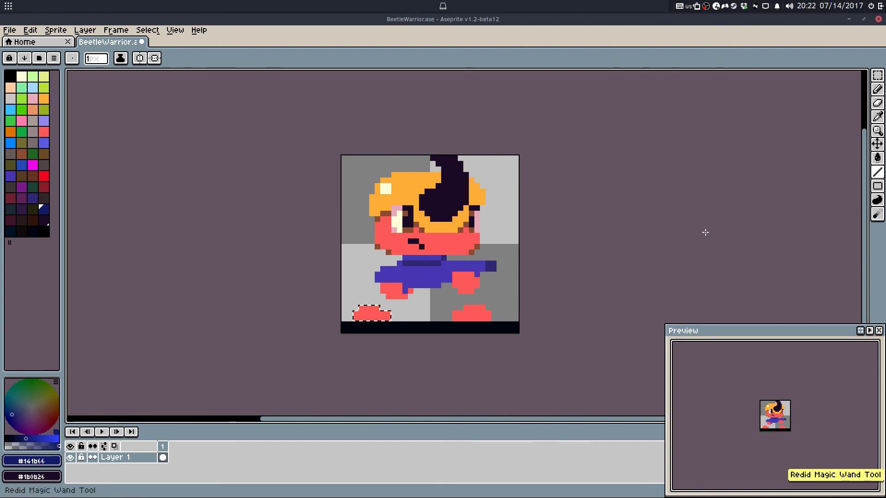
Step: Redo the golden shoulder pads and the gray boots
key("ctrl+y")
key("ctrl+y")
key("ctrl+y")
key("ctrl+y")
key("ctrl+y")
key("ctrl+y")
key("ctrl+y")
key("ctrl+y")
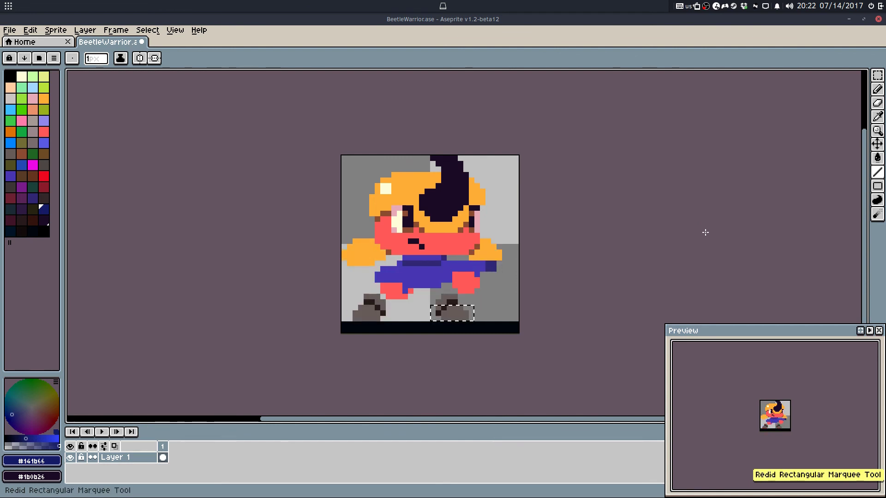
Step: Redo the OldGun layer and the repositioning of the head, shoulder pads and boots
key("ctrl+y")
key("ctrl+y")
key("ctrl+y")
key("ctrl+y")
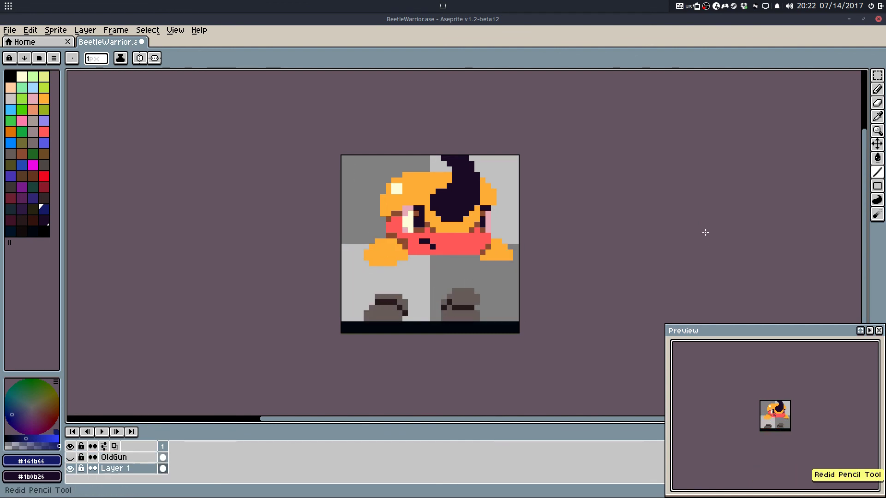
Step: Redo the near shoulder pad highlights, the first blue gun shape, the near hand and the dark red far arm
key("ctrl+y")
key("ctrl+y")
key("ctrl+y")
key("ctrl+y")
key("ctrl+y")
key("ctrl+y")
key("ctrl+y")
key("ctrl+y")
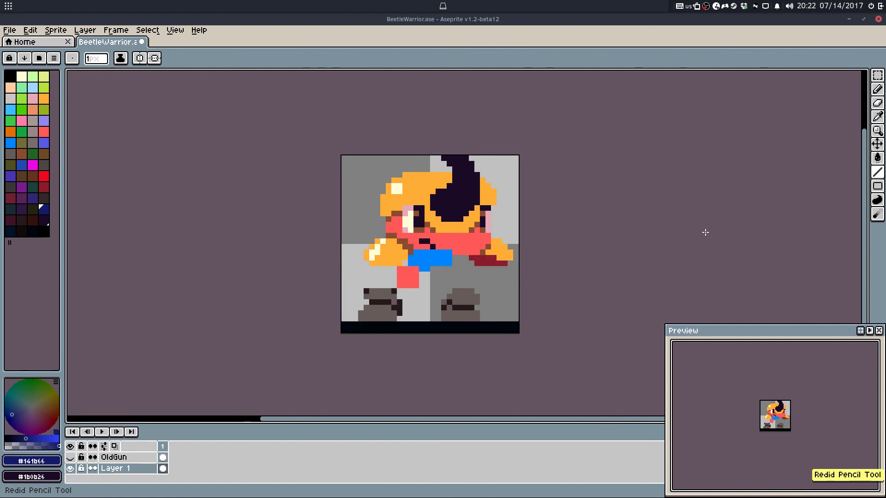
Step: Redo the brown near arm, the golden waist armor and the removal of the dark ground strip
key("ctrl+y")
key("ctrl+y")
key("ctrl+y")
key("ctrl+y")
key("ctrl+y")
key("ctrl+y")
key("ctrl+y")
key("ctrl+y")
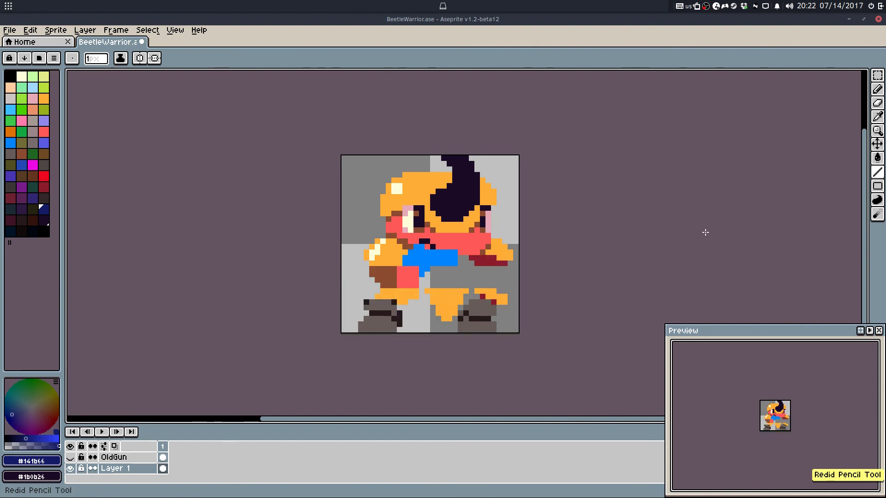
Step: Redo the dark blue trousers and the highlights on the waist armor
key("ctrl+y")
key("ctrl+y")
key("ctrl+y")
key("ctrl+y")
key("ctrl+y")
key("ctrl+y")
key("ctrl+y")
key("ctrl+y")
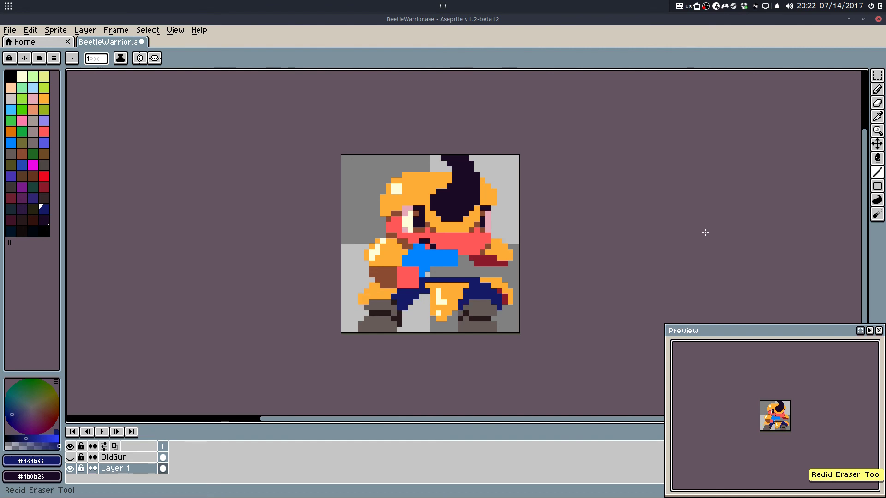
Step: Redo the near arm and gun repositioning and the dark hair behind the head
key("ctrl+y")
key("ctrl+y")
key("ctrl+y")
key("ctrl+y")
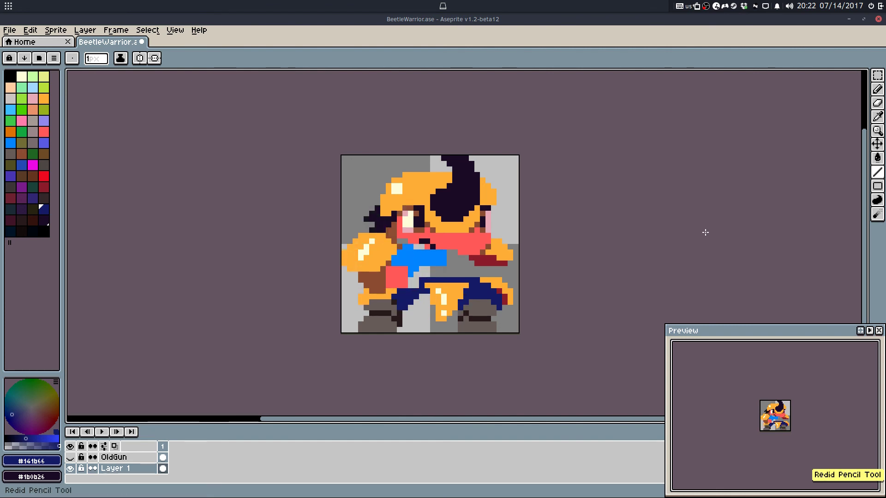
Step: Step back through the drawing of the dark hair and the brown shading beside the face
key("ctrl+z")
key("ctrl+z")
key("ctrl+z")
key("ctrl+z")
key("ctrl+z")
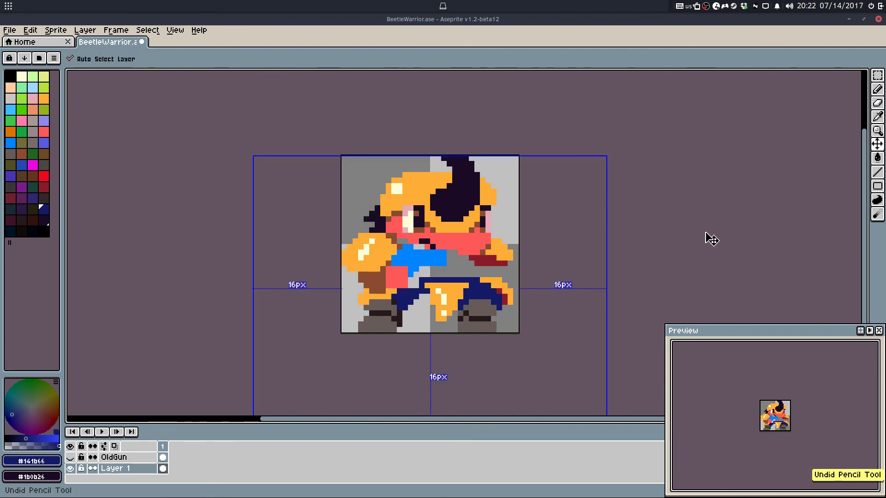
Step: Redo the dark hair strokes, the brown face shading and the adjustments to the mouth and blue gun
key("ctrl+y")
key("ctrl+y")
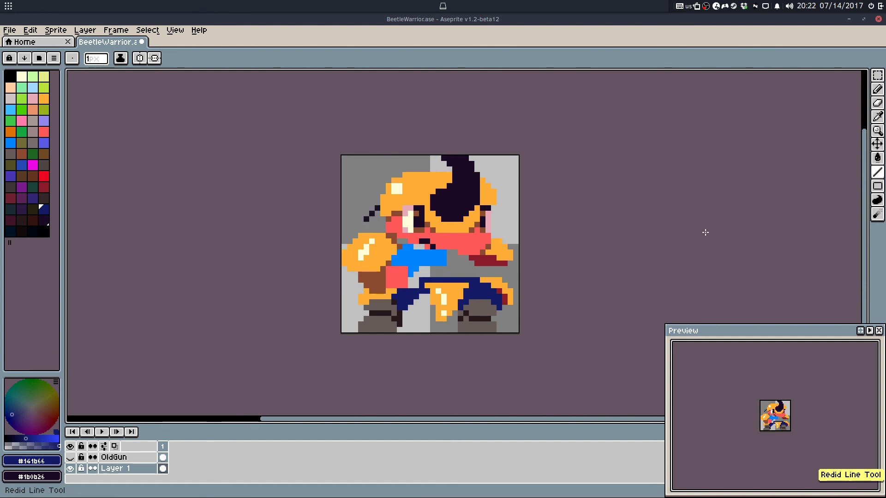
key("ctrl+y")
key("ctrl+y")
key("ctrl+y")
key("ctrl+y")
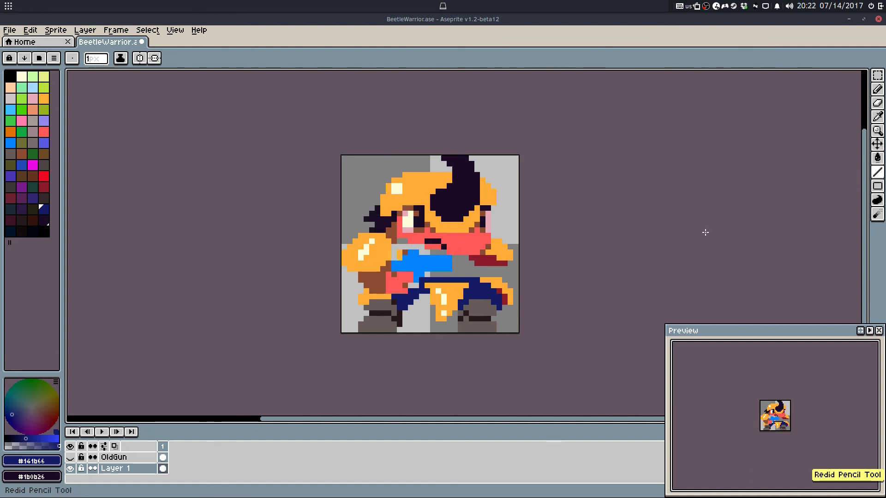
Step: Redo the red and pink horn highlights, the far eye white and the darker blue gun shading
key("ctrl+y")
key("ctrl+y")
key("ctrl+y")
key("ctrl+y")
key("ctrl+y")
key("ctrl+y")
key("ctrl+y")
key("ctrl+y")
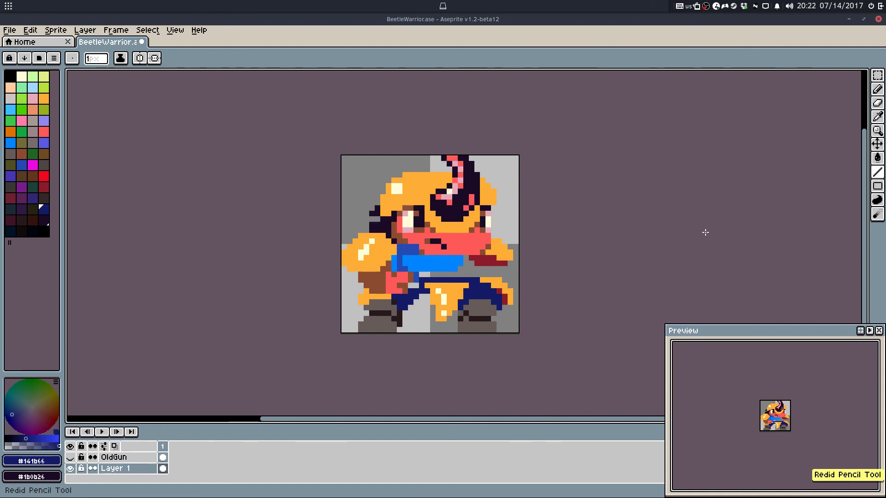
Step: Redo the gun barrel details, the enlarged boots and the brown far hand
key("ctrl+y")
key("ctrl+y")
key("ctrl+y")
key("ctrl+y")
key("ctrl+y")
key("ctrl+y")
key("ctrl+y")
key("ctrl+y")
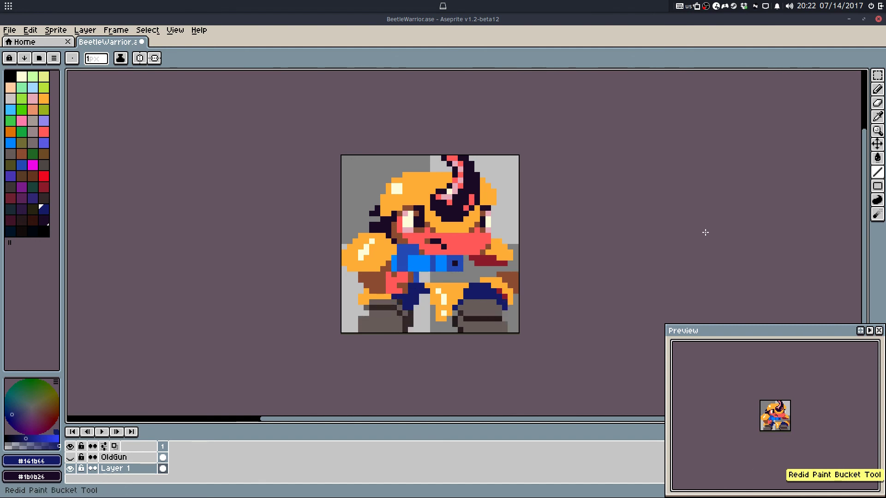
Step: Redo the dark red torso, the dark arm bands and the orange shading on the helmet and shoulder pad
key("ctrl+y")
key("ctrl+y")
key("ctrl+y")
key("ctrl+y")
key("ctrl+y")
key("ctrl+y")
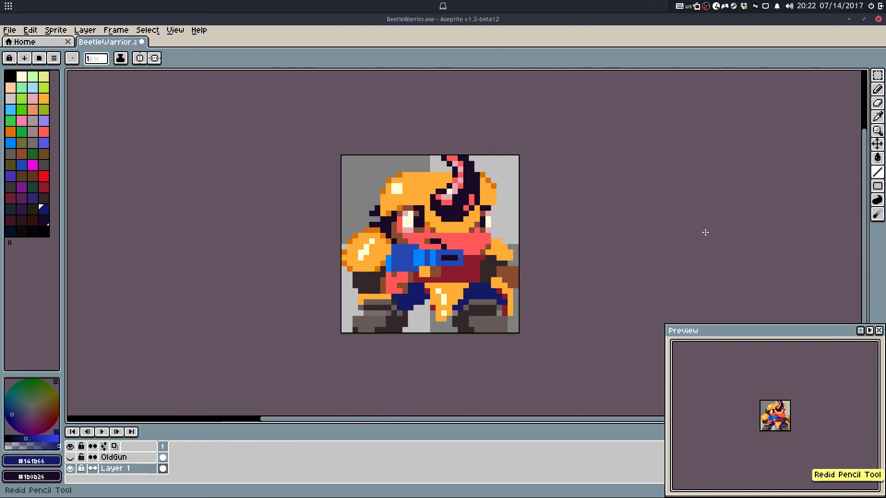
Step: Redo the raised helmet outline, the face and helmet shading, the brighter gun body and the reshaped waist armor
key("ctrl+y")
key("ctrl+y")
key("ctrl+y")
key("ctrl+y")
key("ctrl+y")
key("ctrl+y")
key("ctrl+y")
key("ctrl+y")
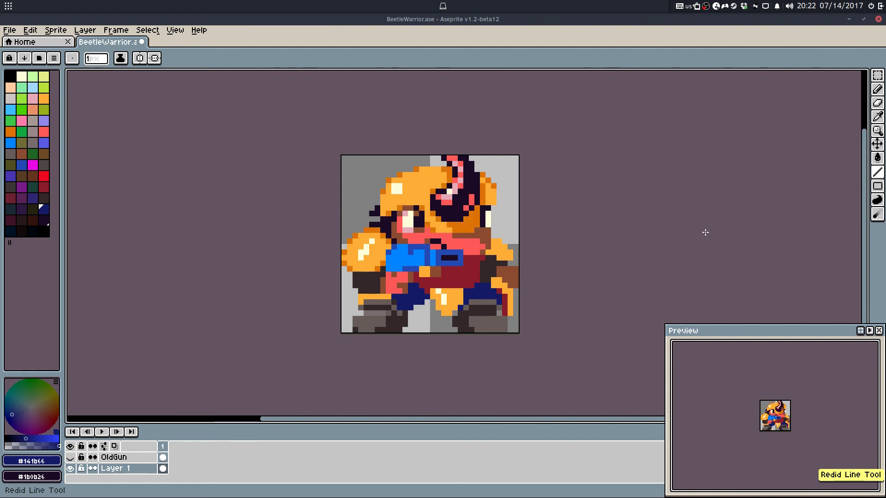
Step: Redo the removal of the orange helmet, the bright blue hair and the exposed face around the horn
key("ctrl+y")
key("ctrl+y")
key("ctrl+y")
key("ctrl+y")
key("ctrl+y")
key("ctrl+y")
key("ctrl+y")
key("ctrl+y")
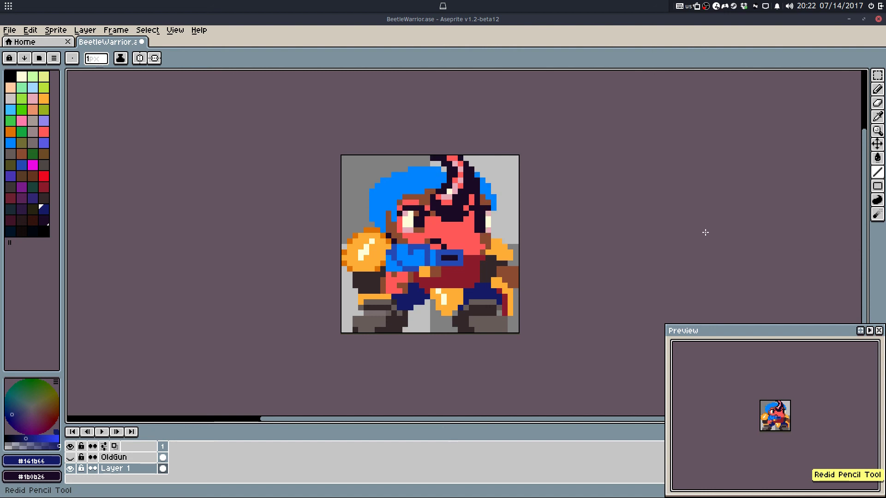
Step: Redo the darker blue recolor of the hair and its taller, spikier outline
key("ctrl+y")
key("ctrl+y")
key("ctrl+y")
key("ctrl+y")
key("ctrl+y")
key("ctrl+y")
key("ctrl+y")
key("ctrl+y")
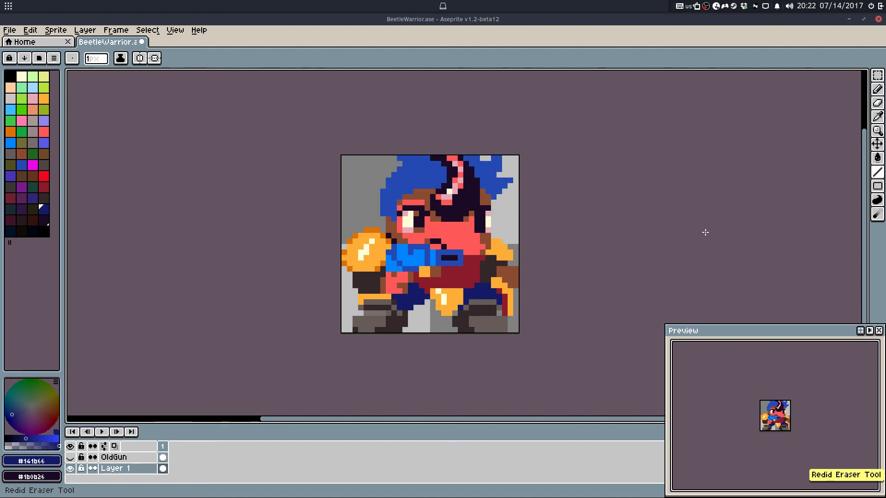
Step: Redo the solid dark horn without pink highlights and the reshaped hair spikes behind the head
key("ctrl+y")
key("ctrl+y")
key("ctrl+y")
key("ctrl+y")
key("ctrl+y")
key("ctrl+y")
key("ctrl+y")
key("ctrl+y")
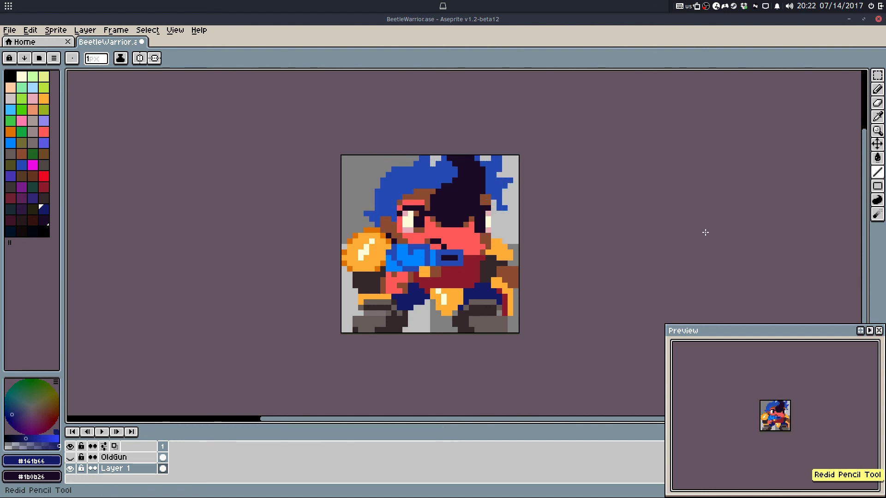
Step: Redo the smoother hair top, the navy hair shading and the wider dark horn base
key("ctrl+y")
key("ctrl+y")
key("ctrl+y")
key("ctrl+y")
key("ctrl+y")
key("ctrl+y")
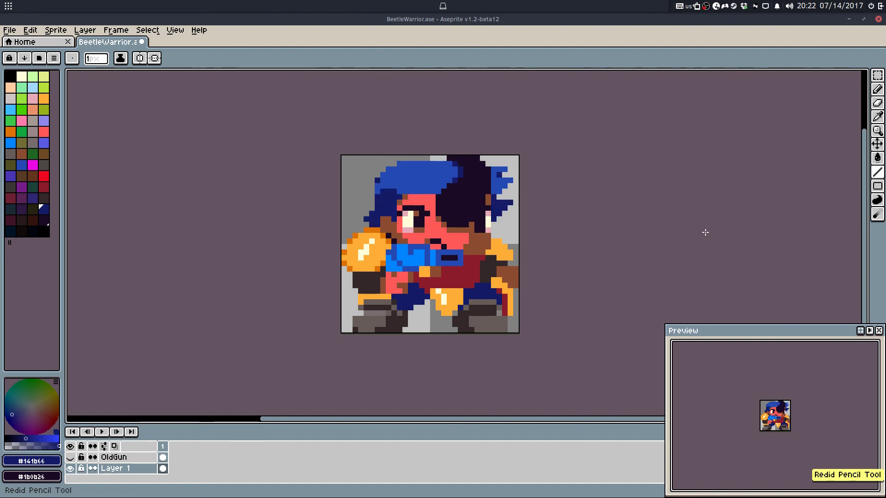
Step: Redo the purple horn highlights, the larger gun muzzle and the reworked far hand
key("ctrl+y")
key("ctrl+y")
key("ctrl+y")
key("ctrl+y")
key("ctrl+y")
key("ctrl+y")
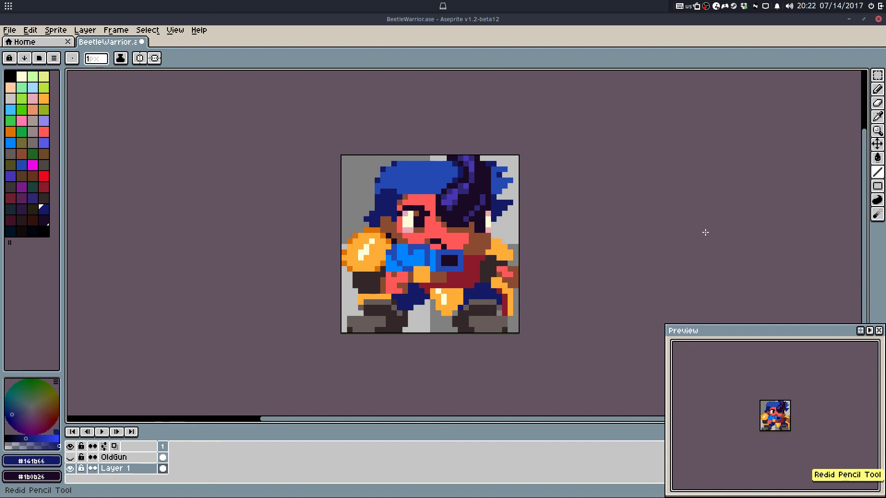
Step: Redo the darker orange armor shading, the purple torso shading and the rectangular selection around the gun muzzle
key("ctrl+y")
key("ctrl+y")
key("ctrl+y")
key("ctrl+y")
key("ctrl+y")
key("ctrl+y")
key("ctrl+y")
key("ctrl+y")
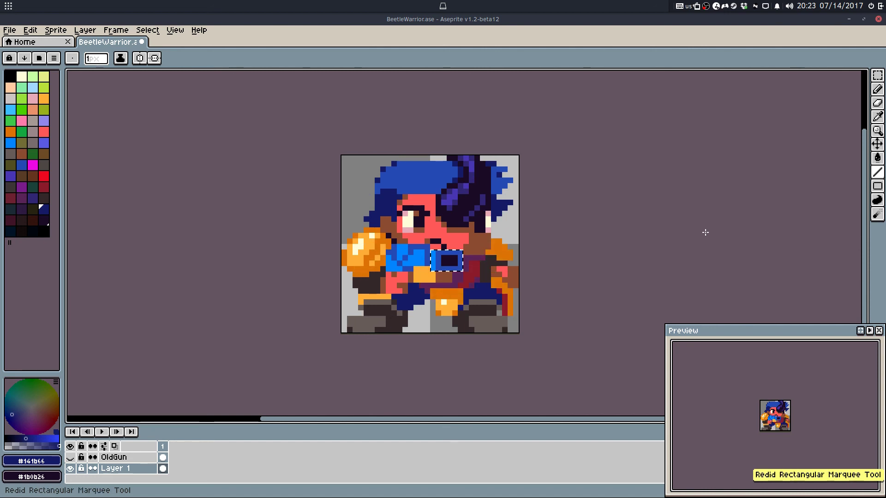
Step: Redo the bright blue hair highlights, the orange boot soles and the lighter blue trouser shading
key("ctrl+y")
key("ctrl+y")
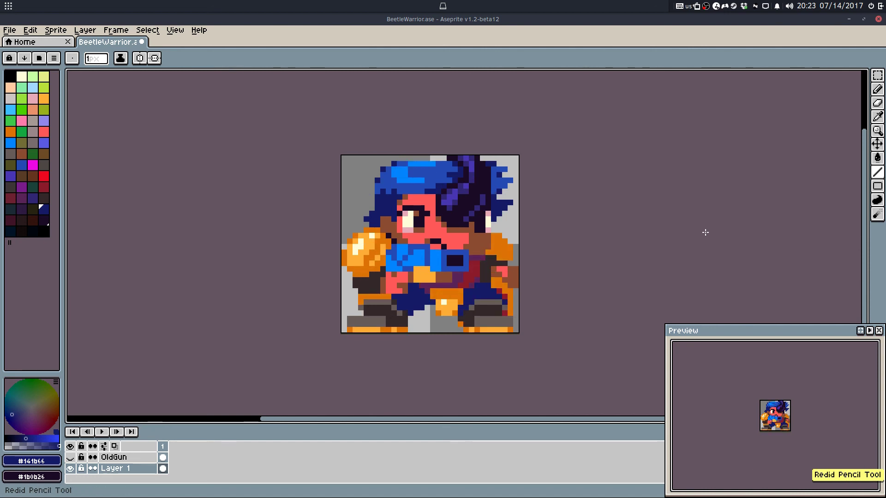
key("ctrl+y")
key("ctrl+y")
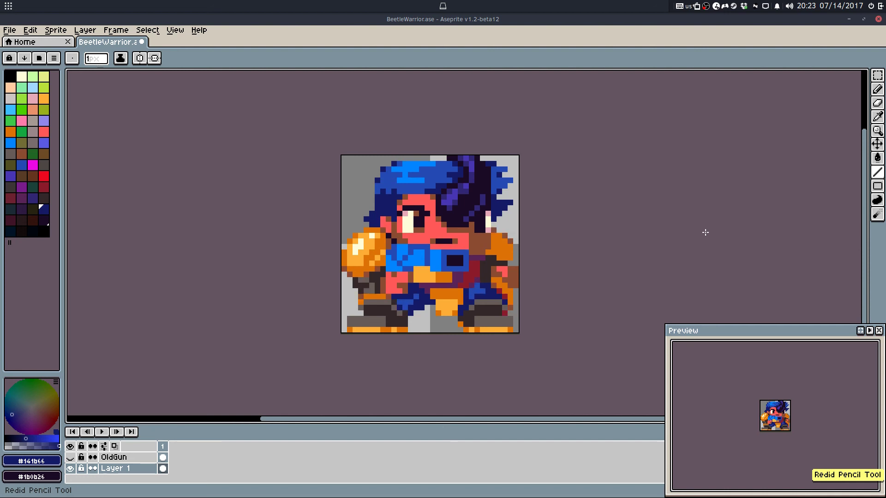
key("ctrl+y")
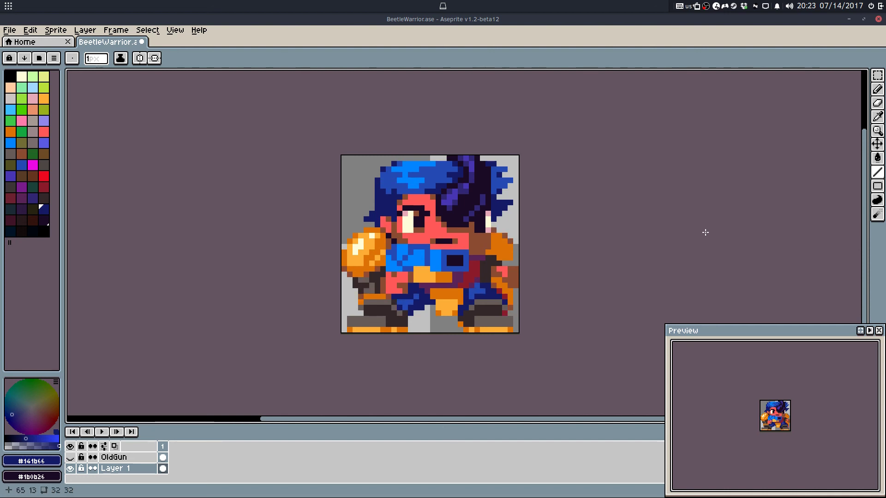
key("b")
scroll(396, 209, "up", 4)
left_click(363, 224, "alt")
left_click(347, 246)
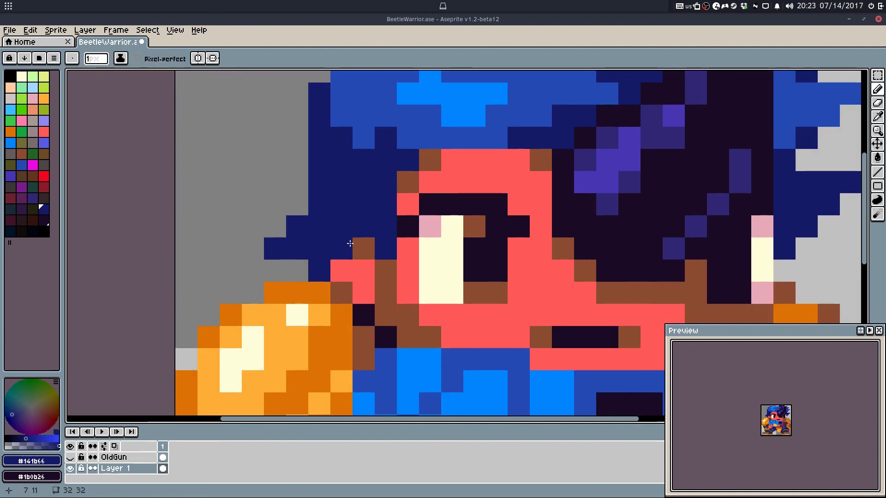
key("ctrl+z")
left_click(348, 256, "alt")
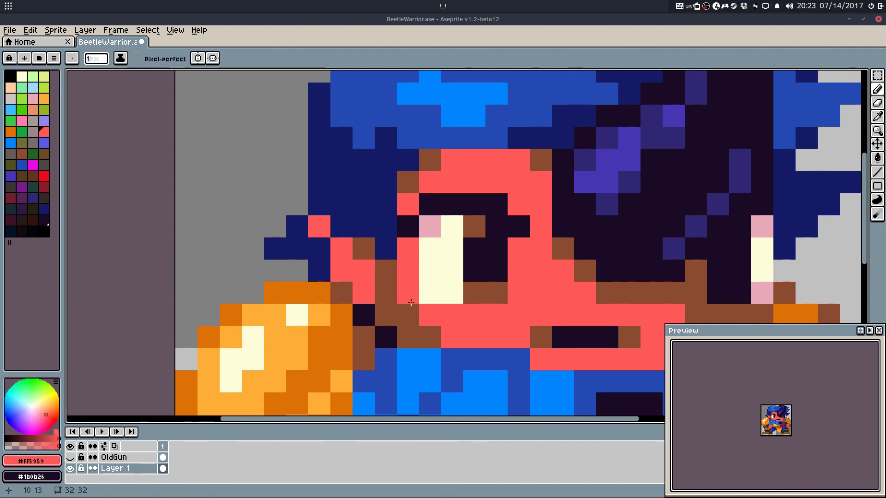
key("ctrl+z")
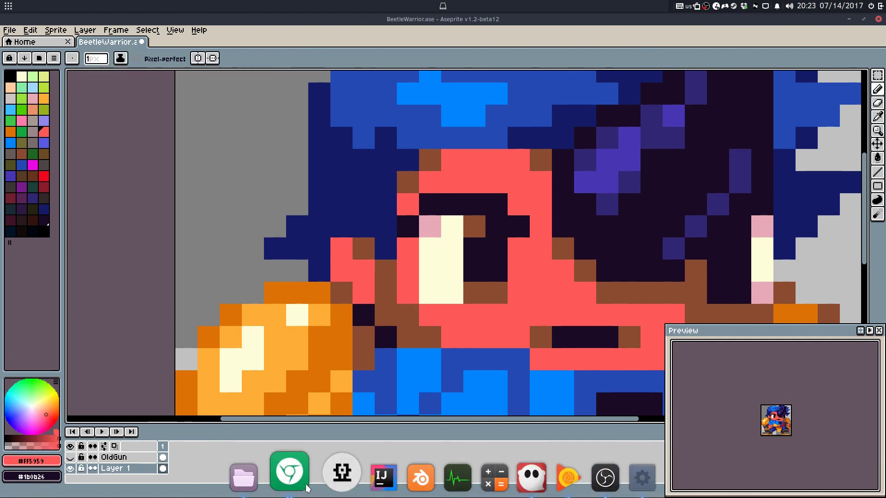
key("alt+Tab")
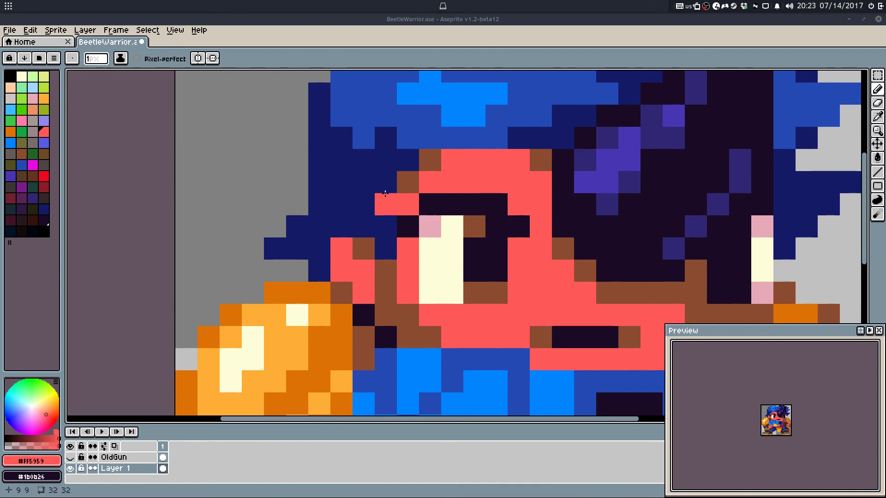
Step: Try covering the near ear with navy hair and brown shading, and check the sprite at a smaller size
left_click(363, 204)
left_click(340, 171, "alt")
mouse_move(364, 204)
left_mouse_down()
mouse_move(358, 264)
mouse_move(414, 273)
left_mouse_up()
left_click(385, 276, "alt")
left_click(364, 292)
scroll(381, 255, "down", 2)
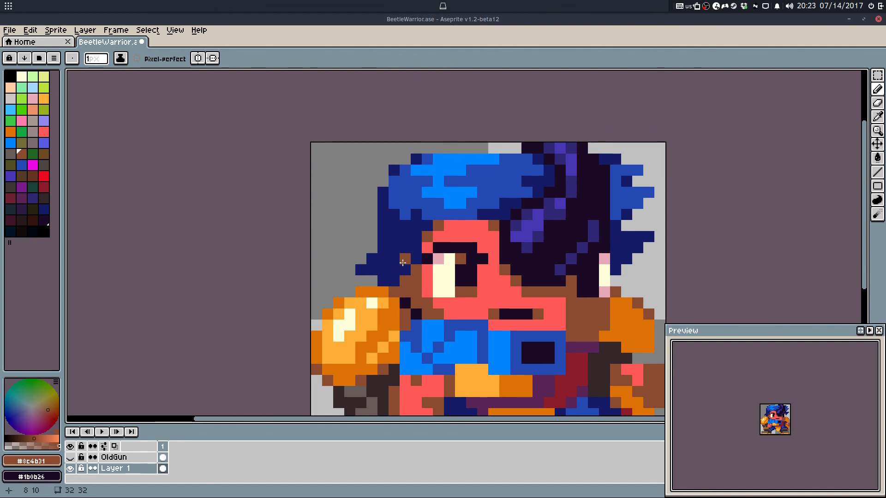
scroll(403, 262, "down", 3)
scroll(467, 245, "down", 1)
scroll(468, 252, "up", 1)
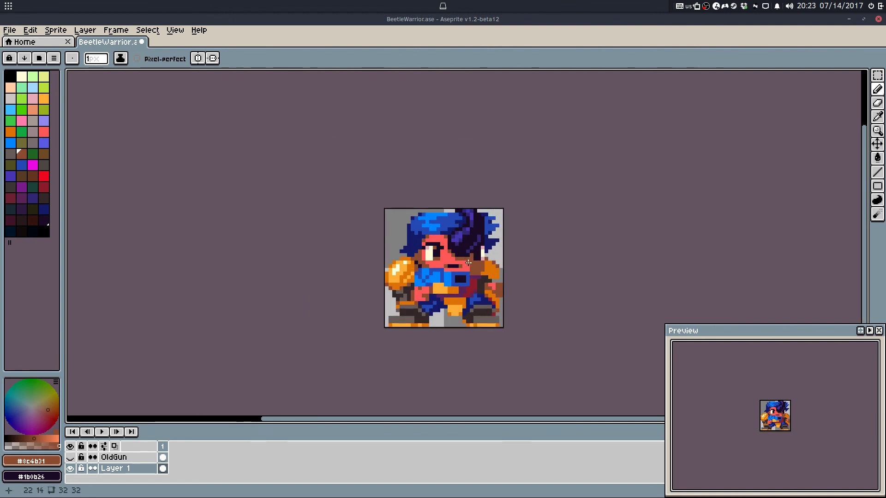
Step: Undo the navy hair and brown shading painted over the near ear
key("ctrl+z")
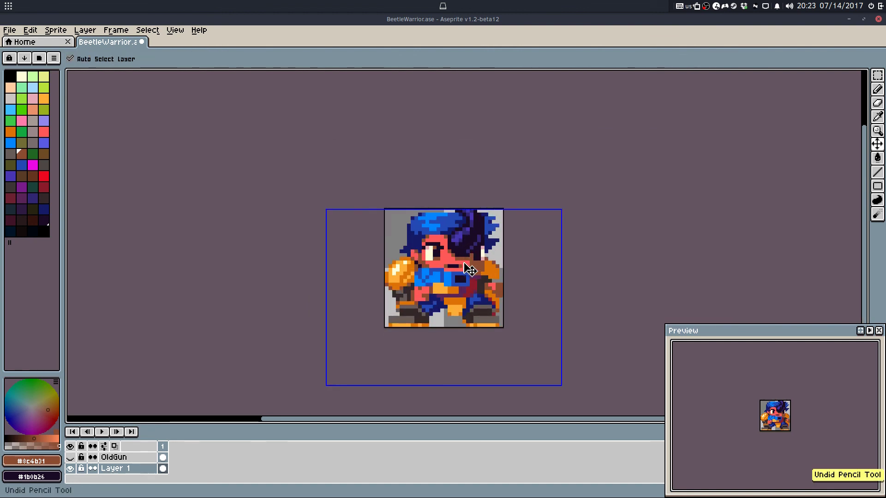
key("ctrl+z")
scroll(429, 255, "up", 2)
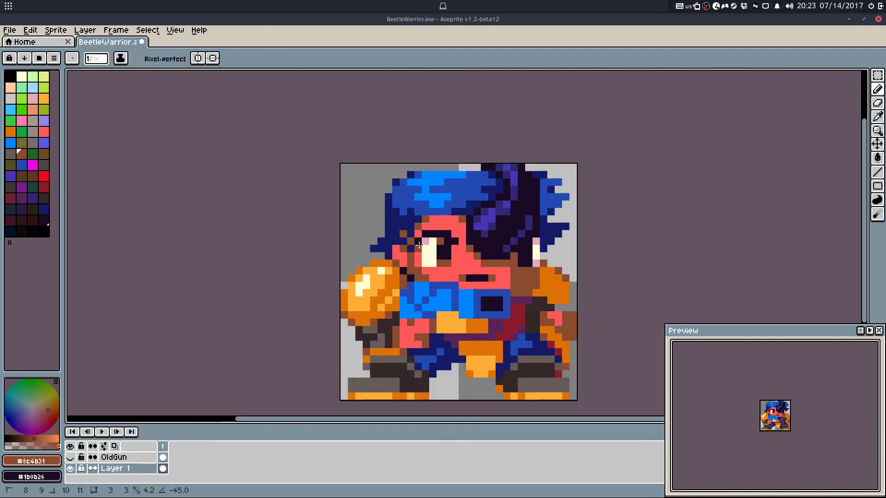
key("ctrl+z")
Step: Extend the near ear upward with skin-colored pixels and a brown inner edge using the Pencil tool
scroll(410, 241, "up", 2)
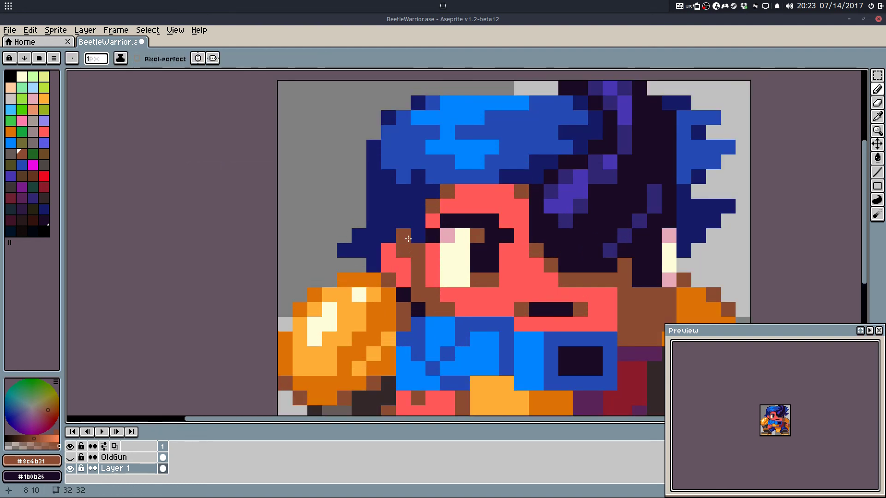
left_click(388, 206)
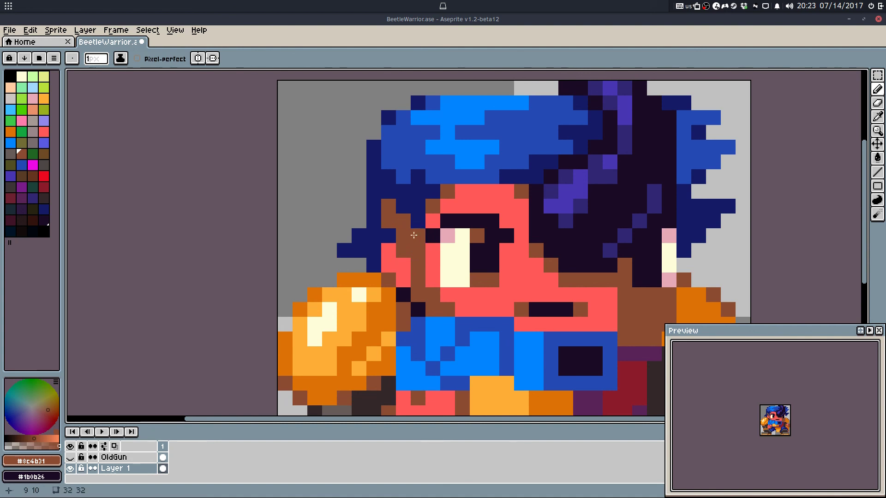
left_click(404, 207)
left_click(388, 251, "alt")
left_click_drag(389, 207, 418, 237)
left_click(403, 206, "alt")
Step: Try stretching the ear into a pointed tip that sticks out behind the head, with skin and brown pixels
left_click(395, 194)
left_click(374, 192)
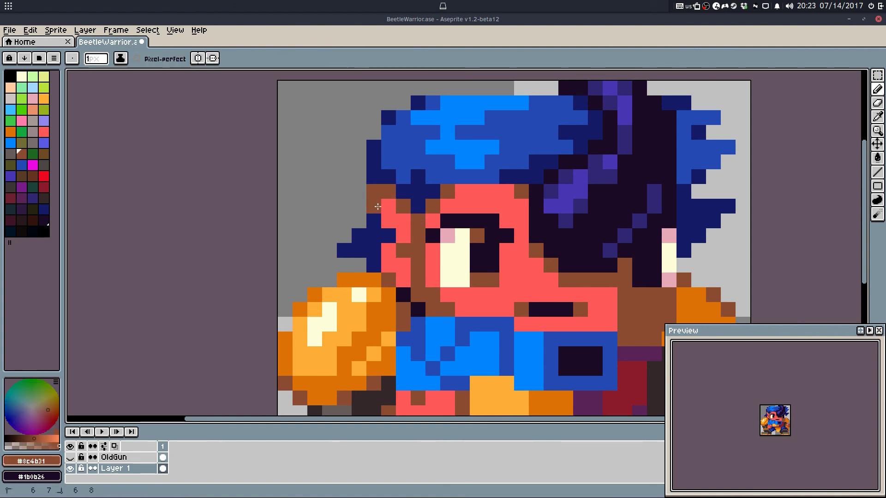
left_click(388, 205, "alt")
left_click(374, 206)
left_click(376, 190, "alt")
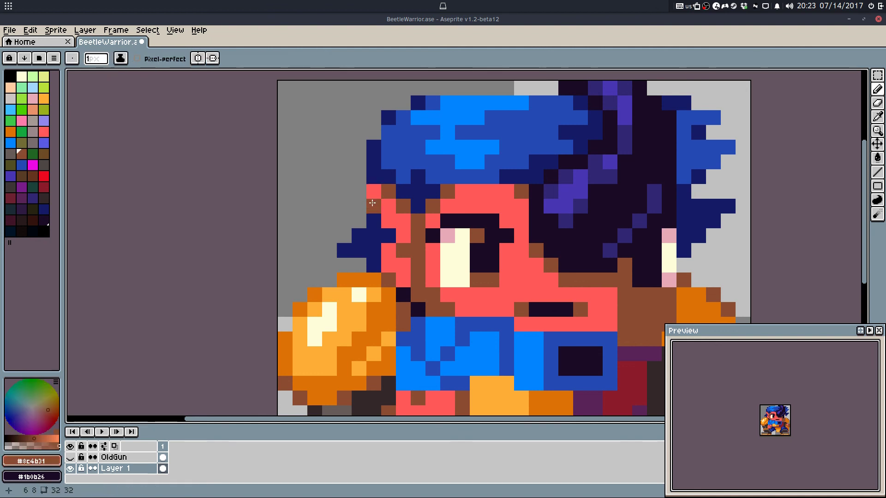
left_click(378, 190, "alt")
left_click(359, 176)
left_click(387, 191, "alt")
left_click(358, 171)
left_click(373, 206)
scroll(388, 221, "down", 2)
scroll(393, 224, "up", 2)
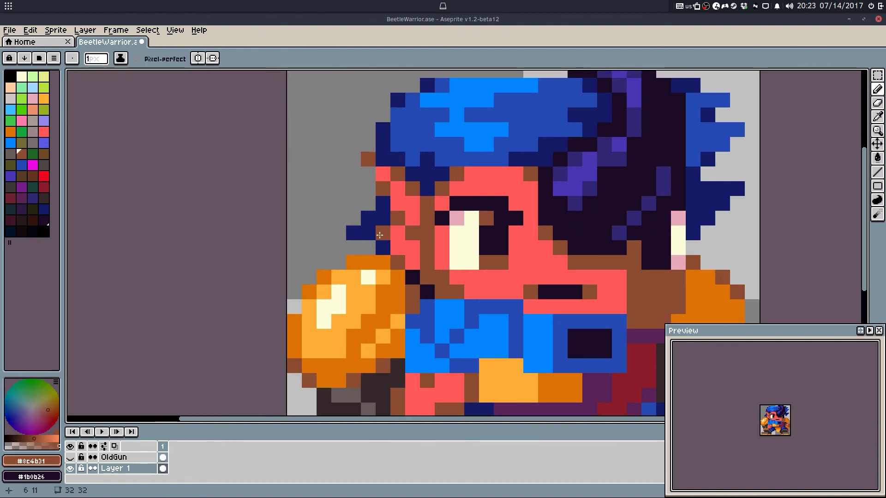
Step: Try reshaping the lower part of the pointed ear with navy gaps and a second skin-colored point
key("ctrl+z")
left_click(384, 219, "alt")
left_click_drag(399, 216, 399, 233)
left_click(413, 247)
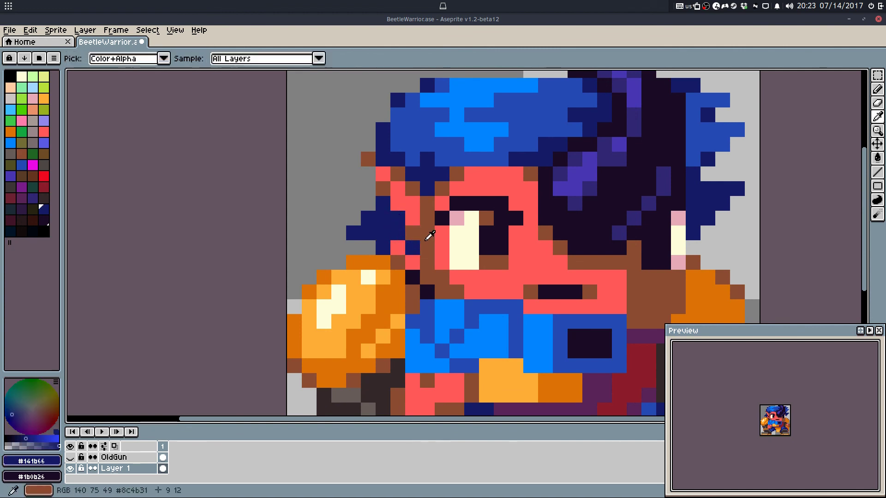
left_click(429, 236, "alt")
left_click(391, 229)
left_click(370, 218)
left_click(396, 246, "alt")
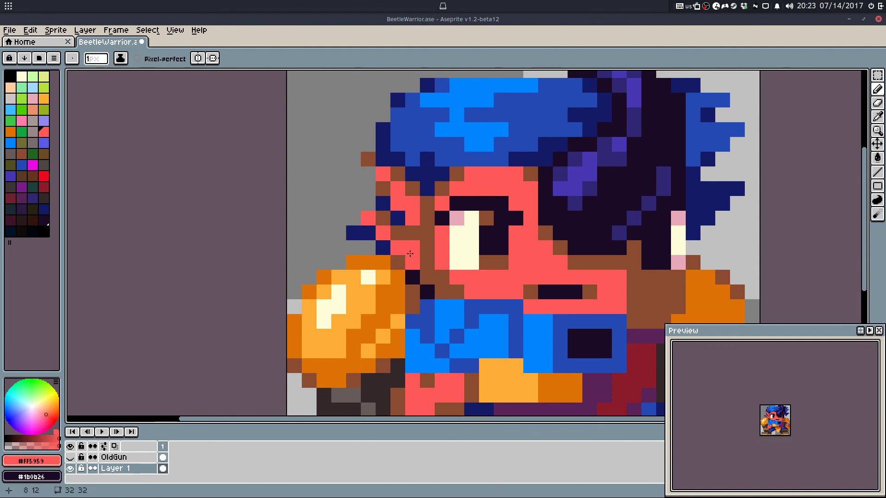
scroll(443, 223, "down", 5)
scroll(454, 236, "down", 2)
scroll(464, 247, "up", 1)
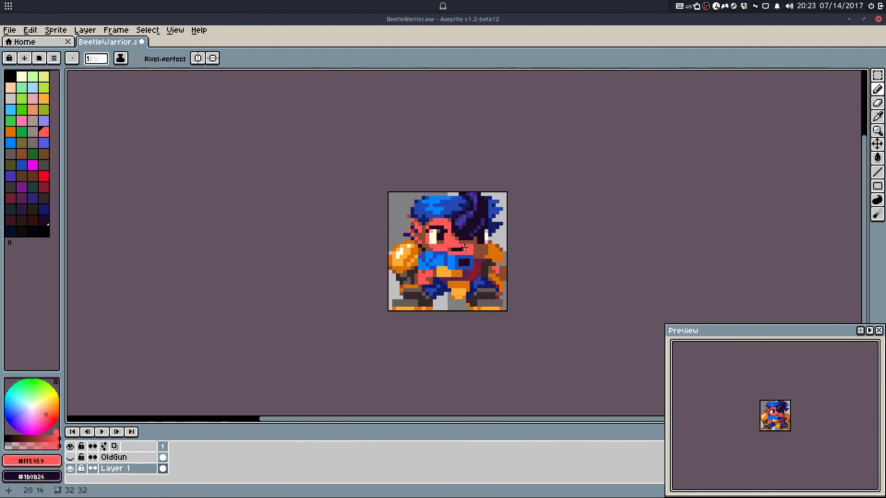
Step: Undo the outward ear points and the skin-colored line drawn across the eye
key("ctrl+z")
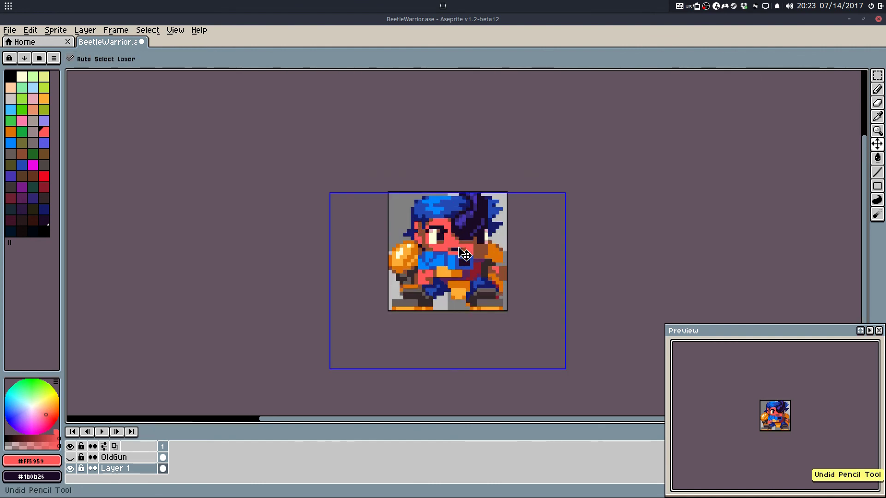
key("ctrl+y")
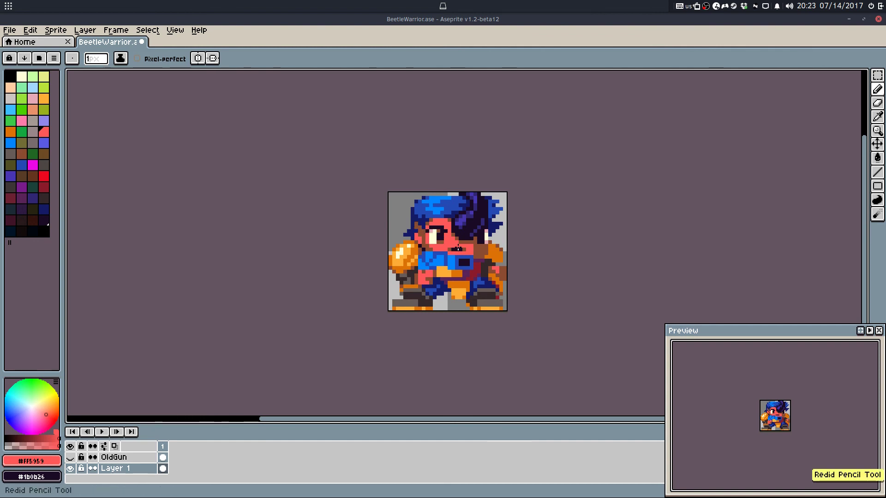
mouse_move(421, 231)
left_mouse_down()
mouse_move(442, 238)
mouse_move(431, 234)
left_mouse_up()
key("ctrl+z")
left_click(434, 235)
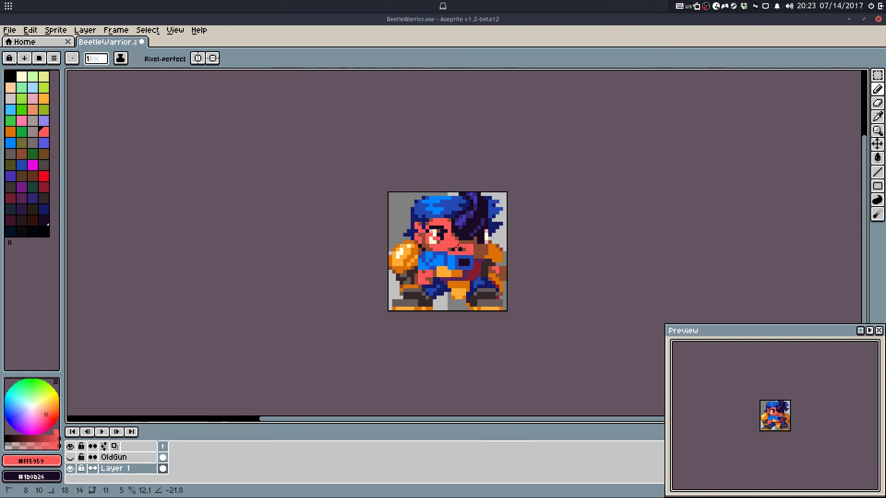
key("ctrl+z")
key("ctrl+y")
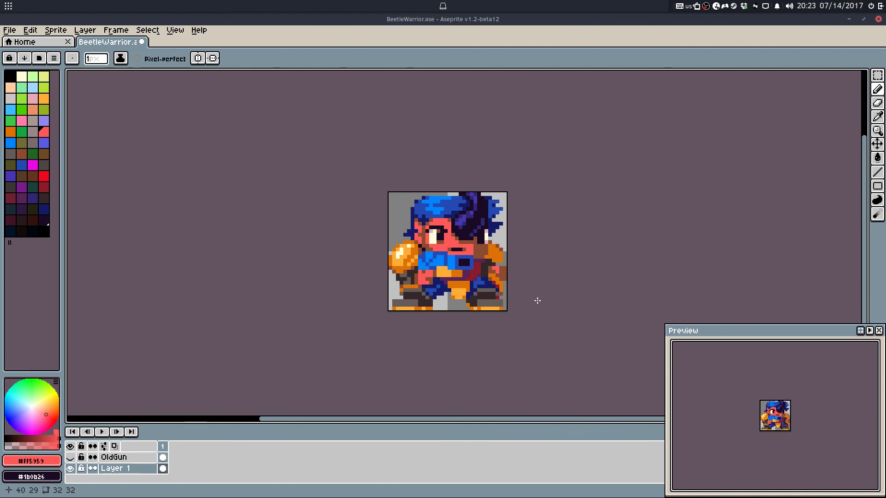
Step: Compare the sprite with its last edit undone and redone, and save the file
key("ctrl+z")
key("ctrl+y")
key("ctrl+s")
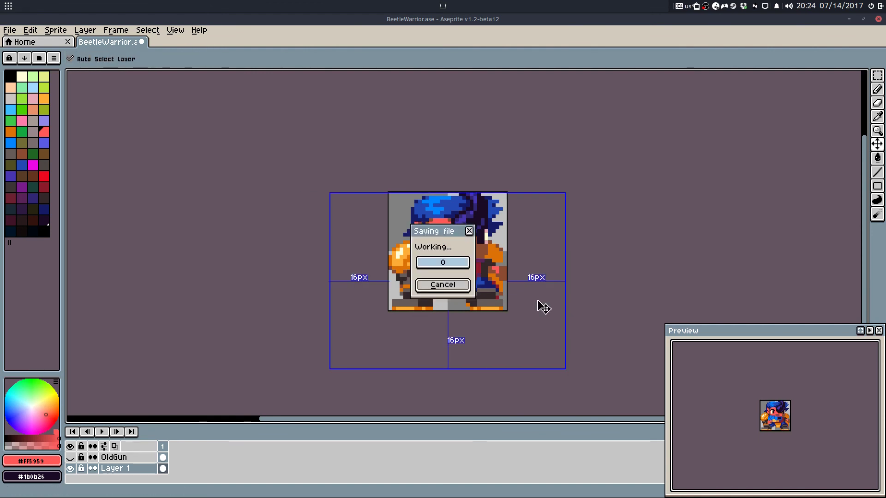
Step: Refine the small light-orange #ffad37 highlight on the far shoulder pad and save the file
mouse_move(552, 493)
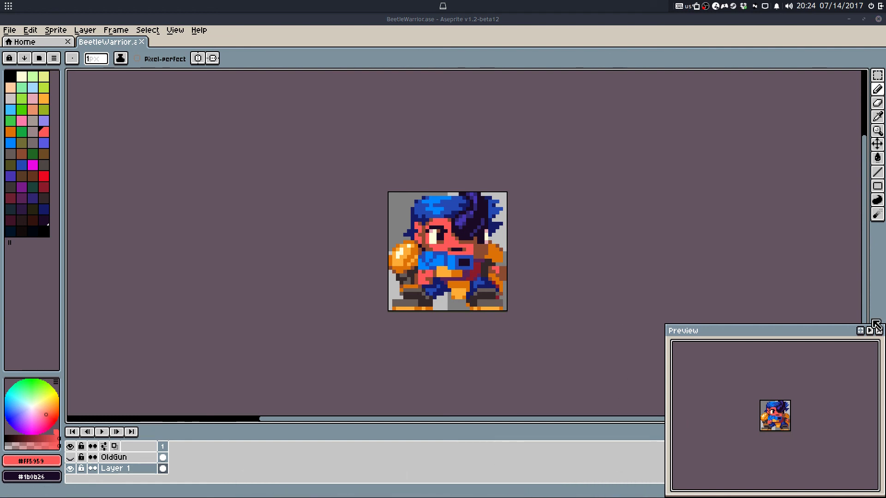
left_click_drag(524, 262, 479, 271)
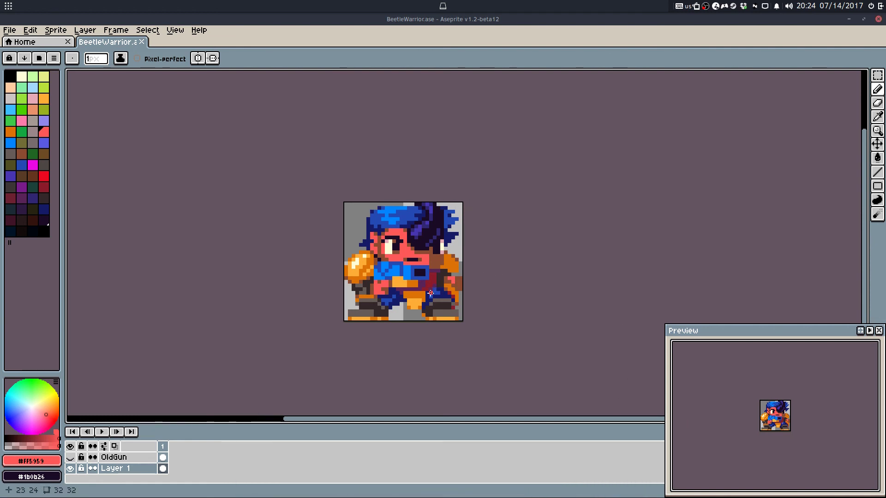
scroll(431, 293, "up", 2)
left_click(210, 217, "alt")
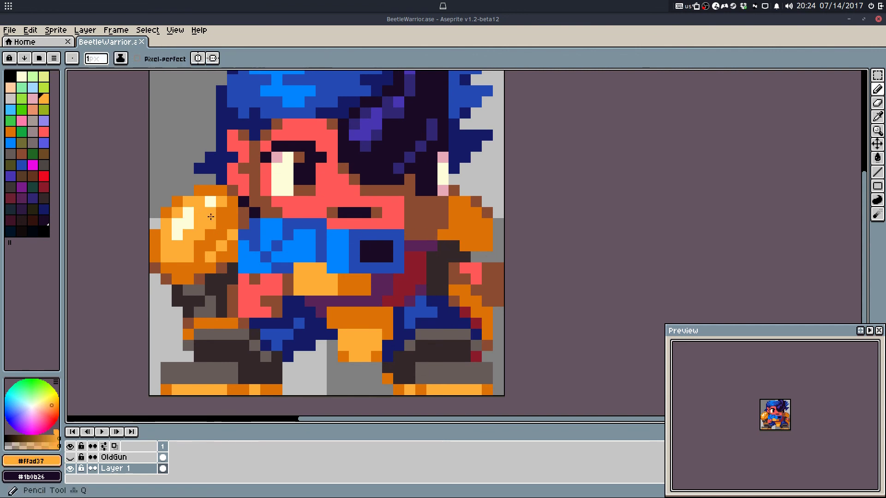
mouse_move(477, 223)
left_mouse_down()
mouse_move(478, 248)
mouse_move(469, 230)
mouse_move(479, 244)
mouse_move(474, 223)
left_mouse_up()
key("ctrl+z")
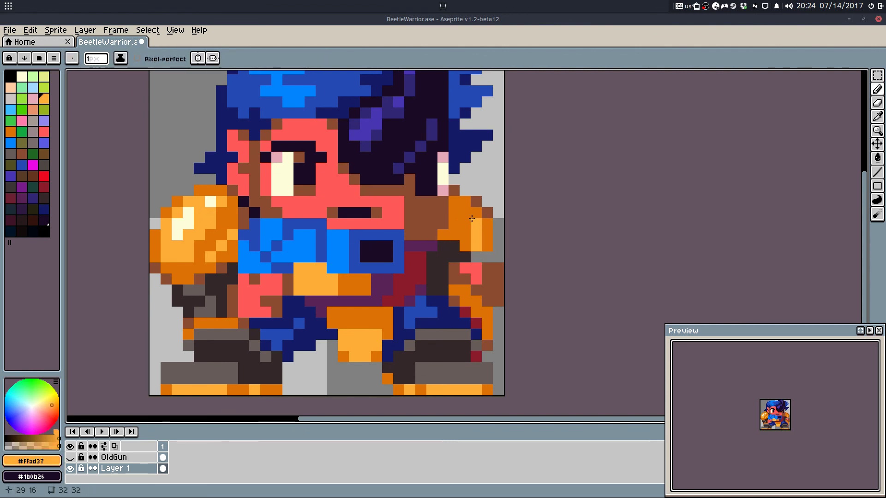
key("ctrl+z")
left_click(473, 220, "alt")
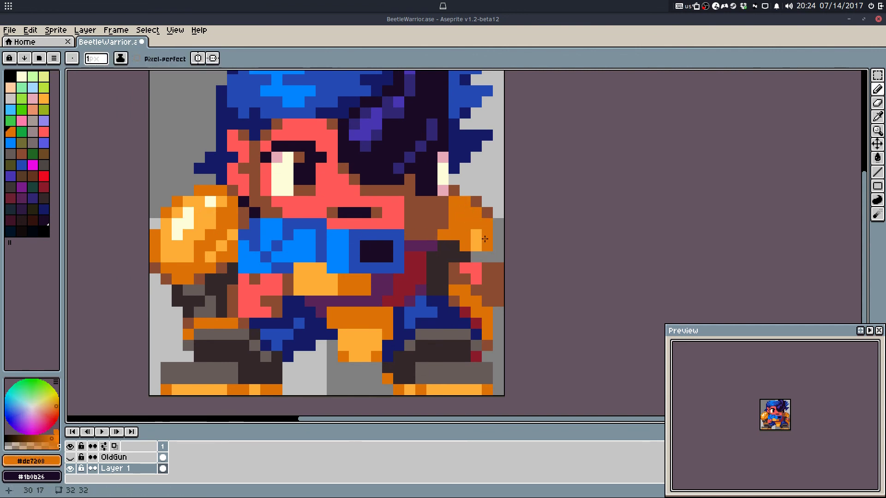
left_click(479, 235, "alt")
left_click(477, 221)
scroll(488, 237, "down", 6)
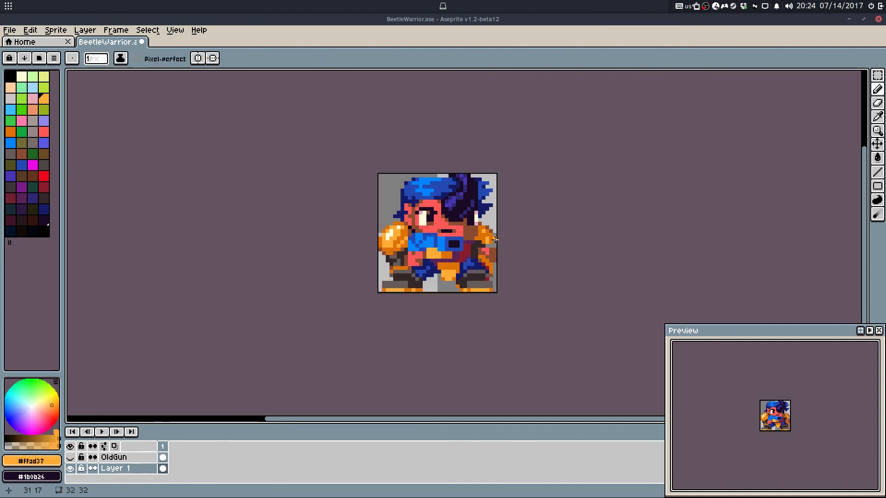
key("ctrl+s")
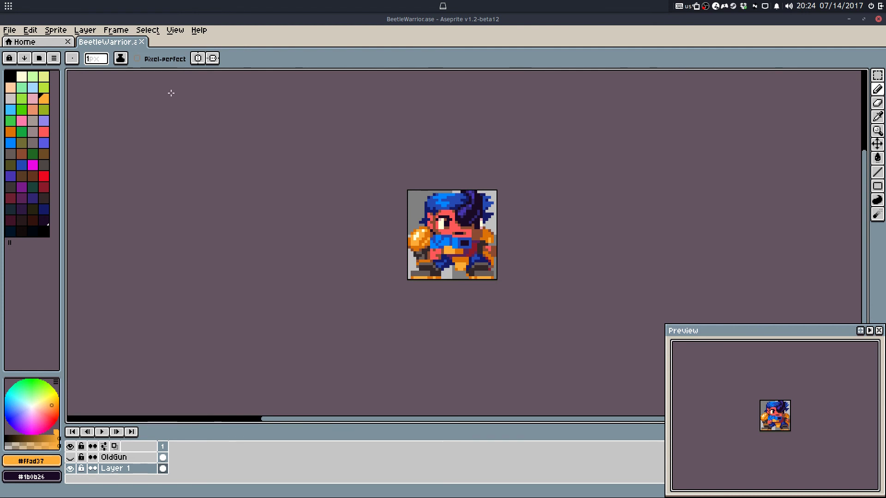
Step: Extend the light orange of the cloth hanging between the legs up by one pixel row, lighten its side edge, and save the file
scroll(457, 254, "up", 5)
left_click(452, 272, "alt")
left_click_drag(446, 256, 464, 256)
left_click(477, 266)
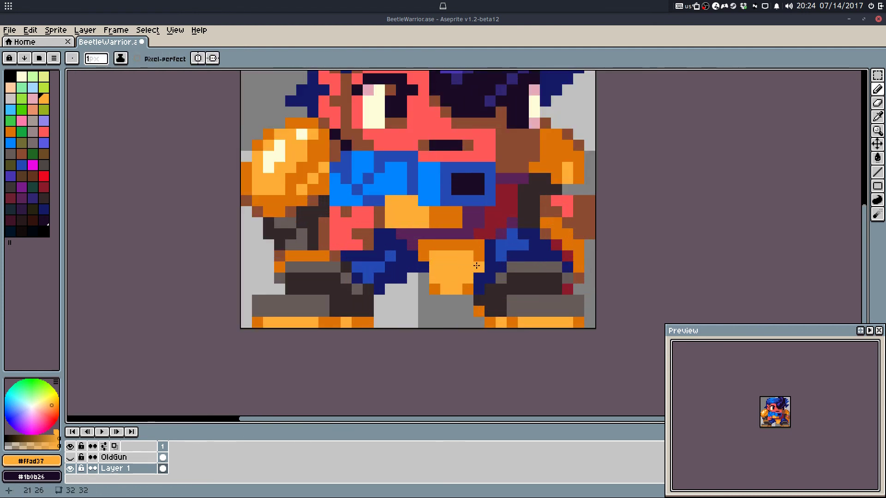
scroll(426, 260, "down", 4)
key("ctrl+s")
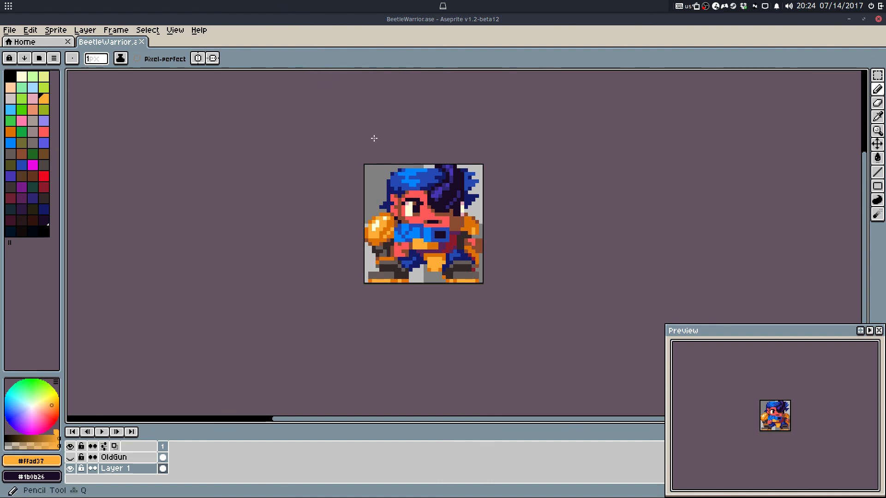
Step: Try a brown #8c4b31 pencil touch-up around the near ear, undo it, and save the file
scroll(394, 204, "up", 6)
key("alt")
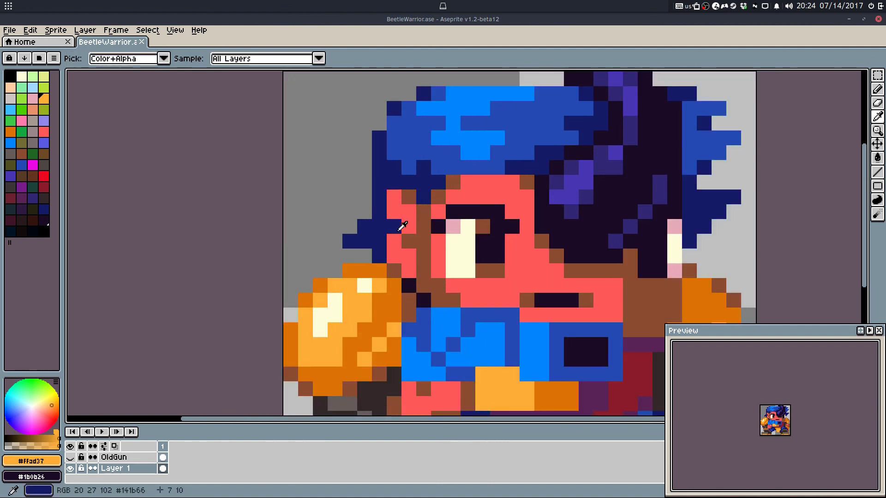
left_click(402, 228, "alt")
scroll(423, 143, "down", 7)
scroll(424, 143, "up", 2)
key("ctrl+z")
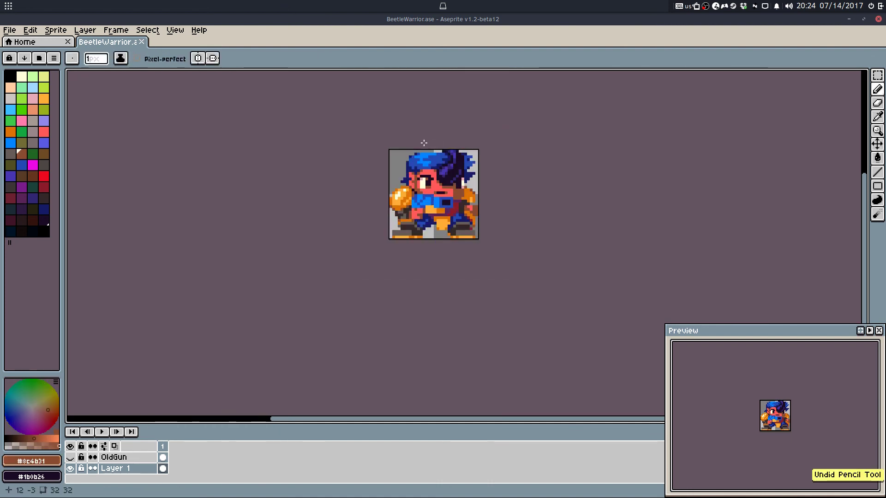
key("ctrl+s")
Step: Darken the blue hair where it meets the dark purple lock with navy #141b66 pixels, and save the file
scroll(414, 146, "up", 3)
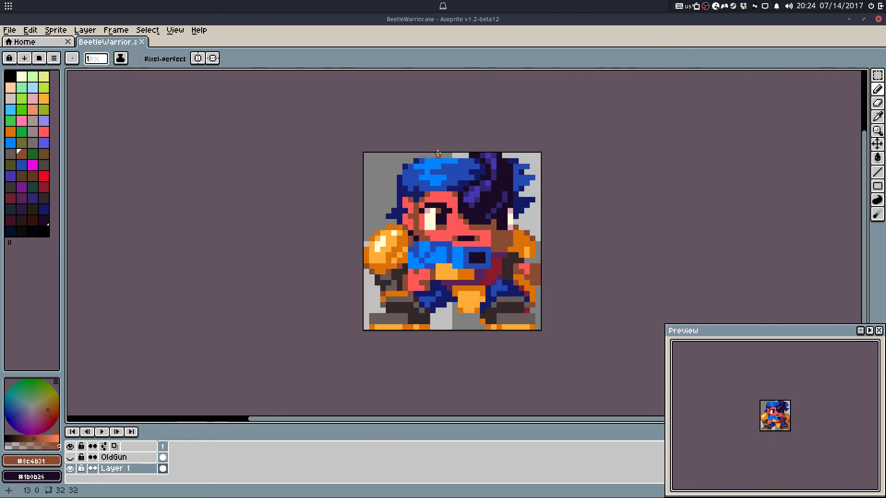
scroll(444, 154, "up", 2)
left_click(510, 187, "alt")
left_click(500, 167)
left_click(491, 165)
left_click(501, 174)
left_click(500, 188)
left_click(501, 198)
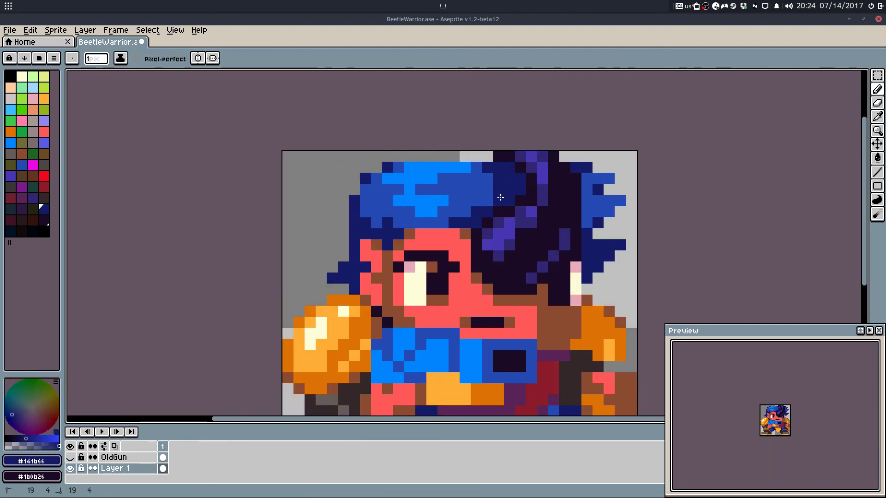
left_click(488, 190)
key("ctrl+s")
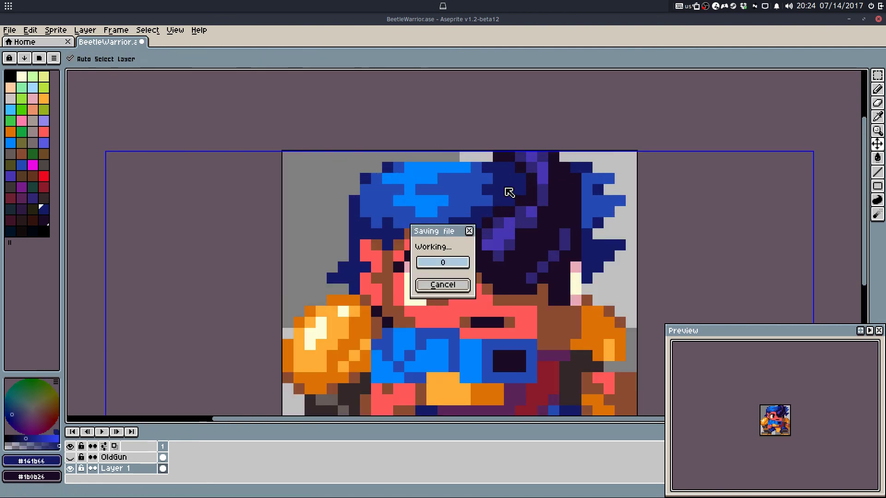
Step: Undo the last navy pixel added to the blue hair and save the file
key("ctrl+z")
scroll(605, 166, "down", 6)
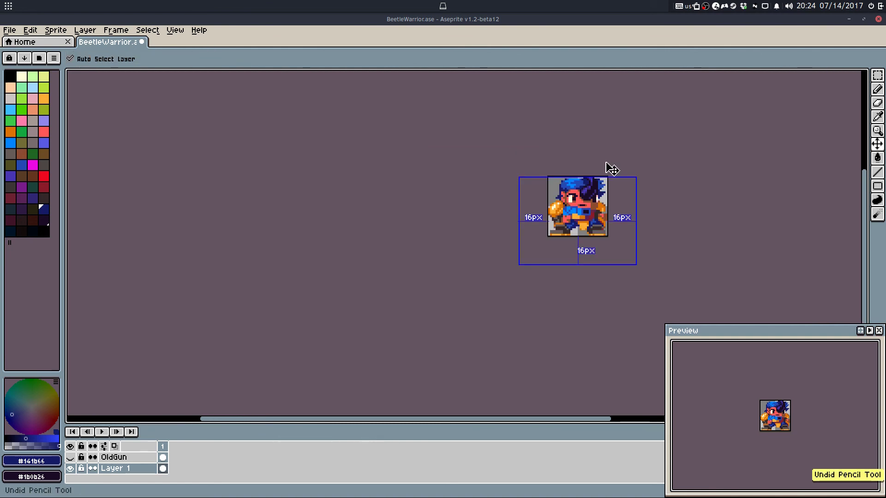
key("ctrl+s")
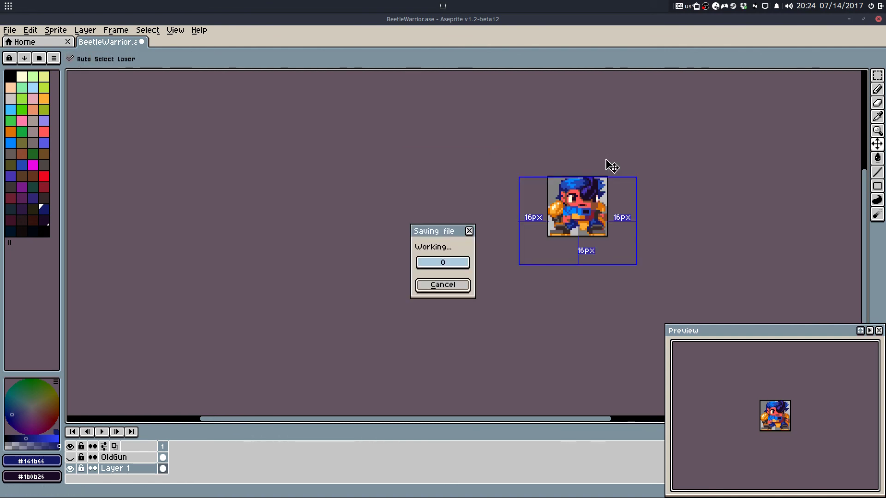
Step: Try extending the top of the far hand with skin-colored #ff5959 pixels and brown #8c4b31 shading
scroll(577, 170, "up", 5)
scroll(576, 184, "down", 1)
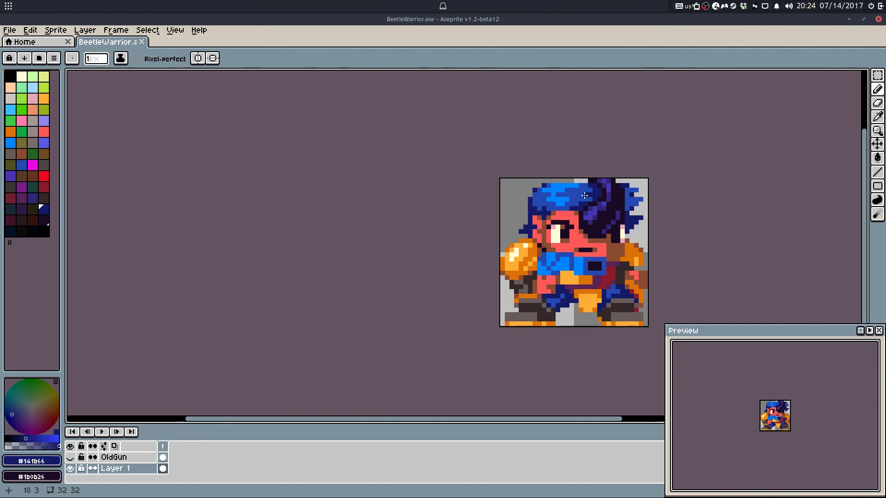
scroll(576, 193, "up", 1)
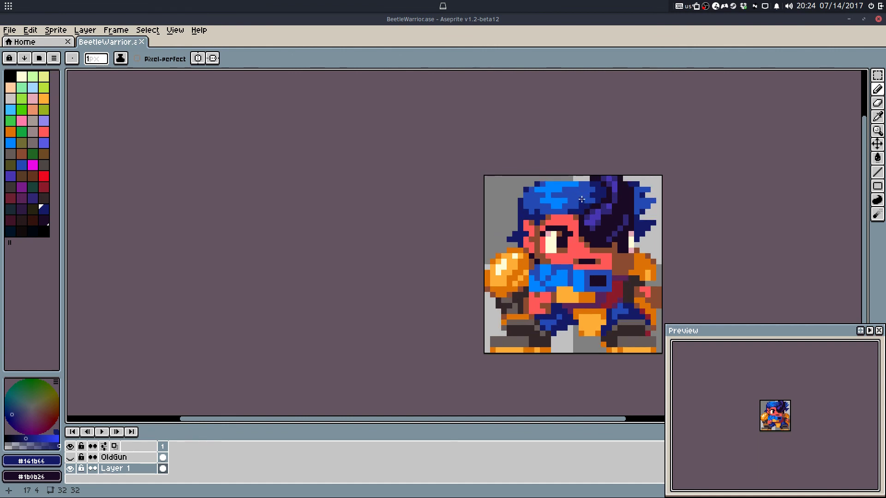
left_click_drag(367, 158, 284, 135)
scroll(570, 274, "up", 2)
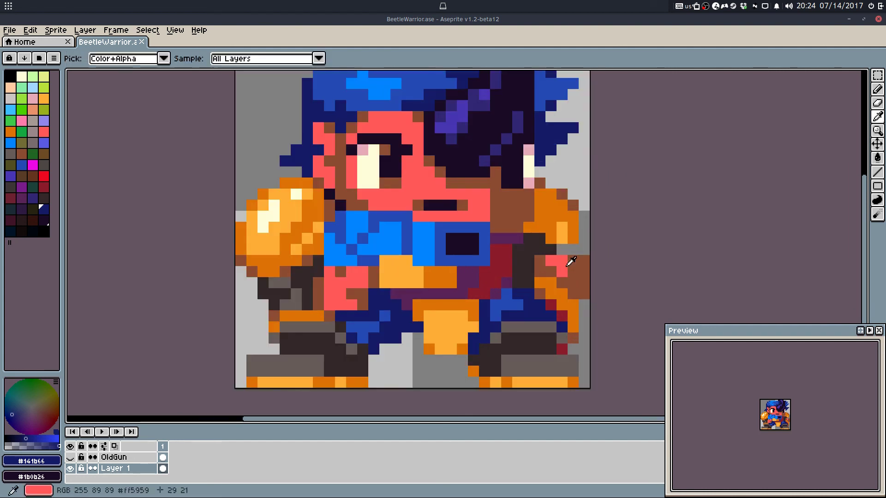
left_click(565, 260, "alt")
left_click_drag(540, 249, 584, 250)
left_click(572, 257, "alt")
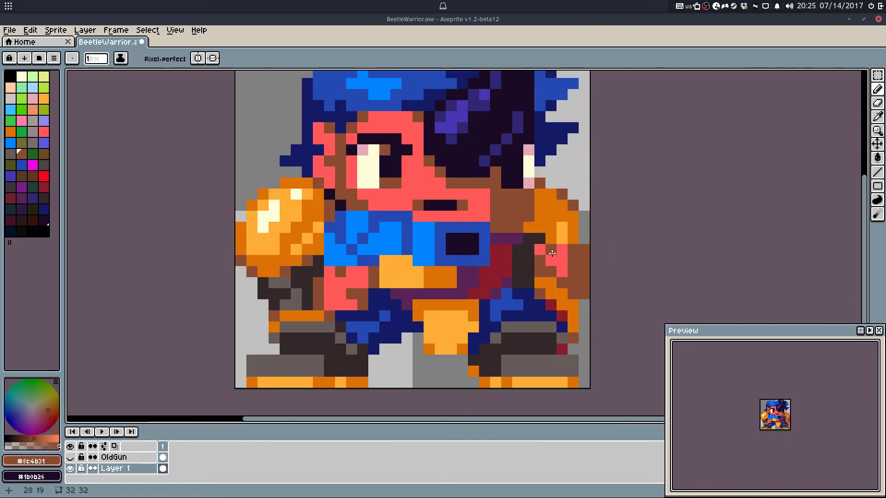
left_click(541, 250)
Step: Compare the far hand with the last edit undone and redone, remove the hand edits, and save the file
scroll(583, 240, "down", 4)
key("ctrl+z")
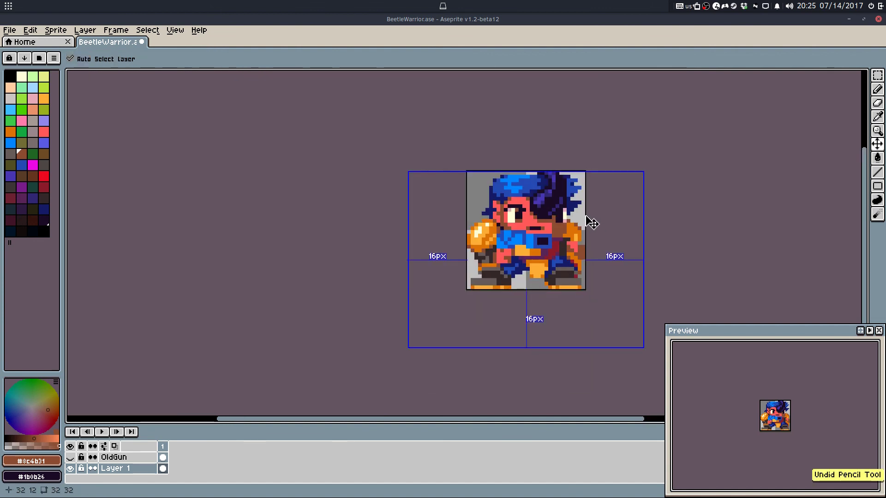
key("ctrl+y")
key("ctrl+z")
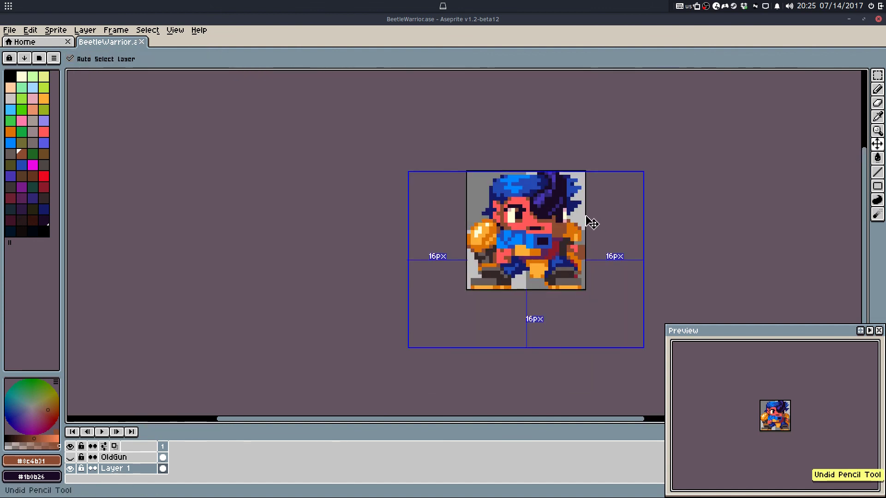
key("ctrl+s")
Step: Try thickening both boots by selecting a 30×1-pixel strip across them and copying it up by one pixel
key("m")
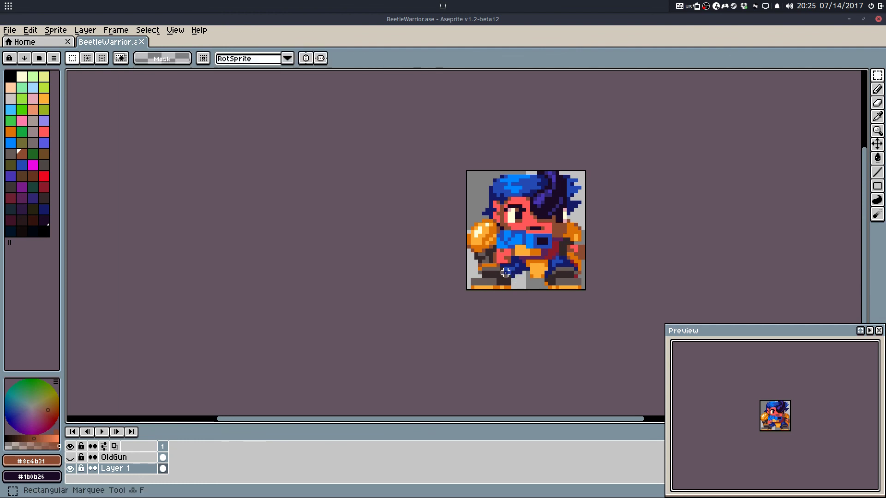
scroll(505, 273, "up", 1)
left_click_drag(452, 279, 620, 284)
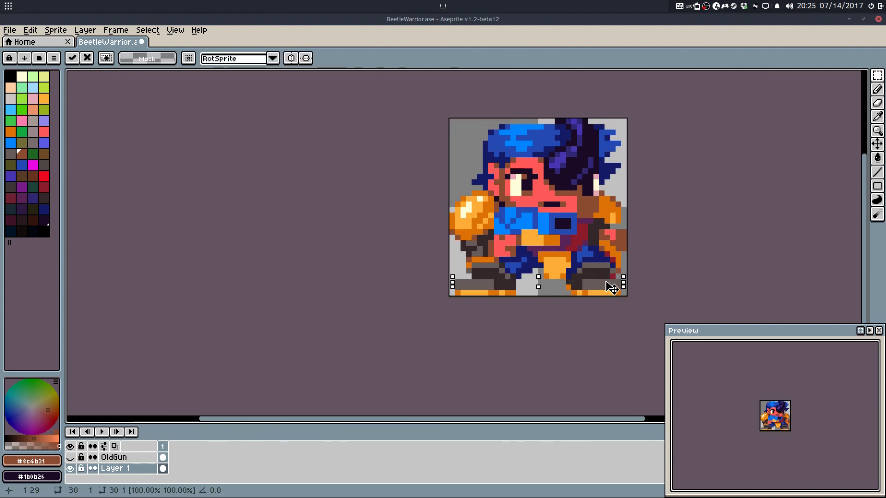
left_click(600, 309)
scroll(601, 309, "down", 4)
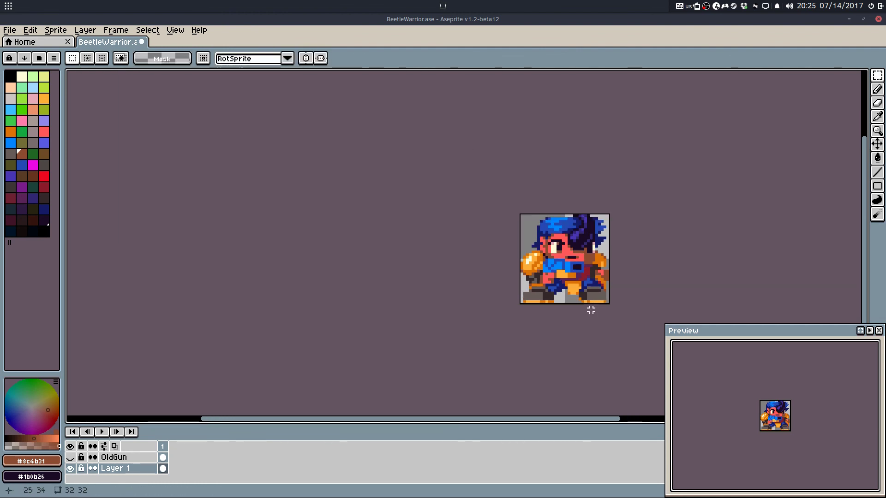
Step: Compare the whole sprite with the boot thickening undone and redone, and save the file
scroll(601, 310, "up", 2)
key("ctrl+z")
key("ctrl+z")
key("ctrl+shift+z")
key("ctrl+shift+z")
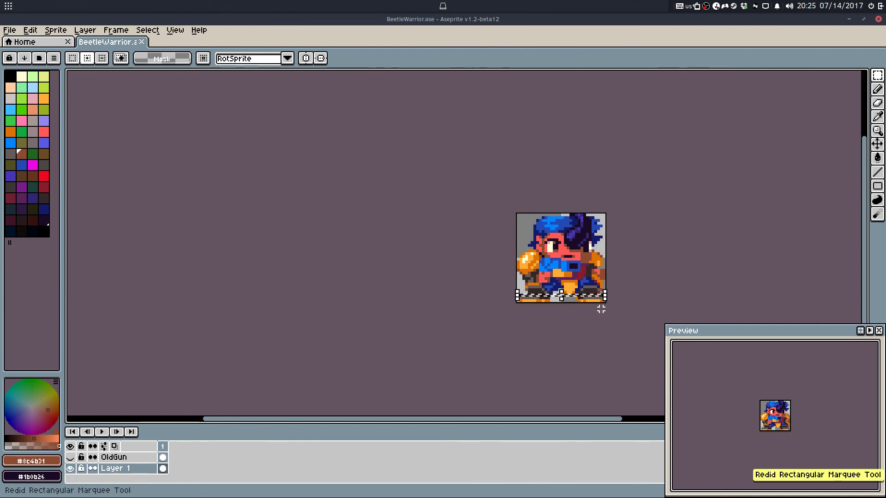
key("ctrl+s")
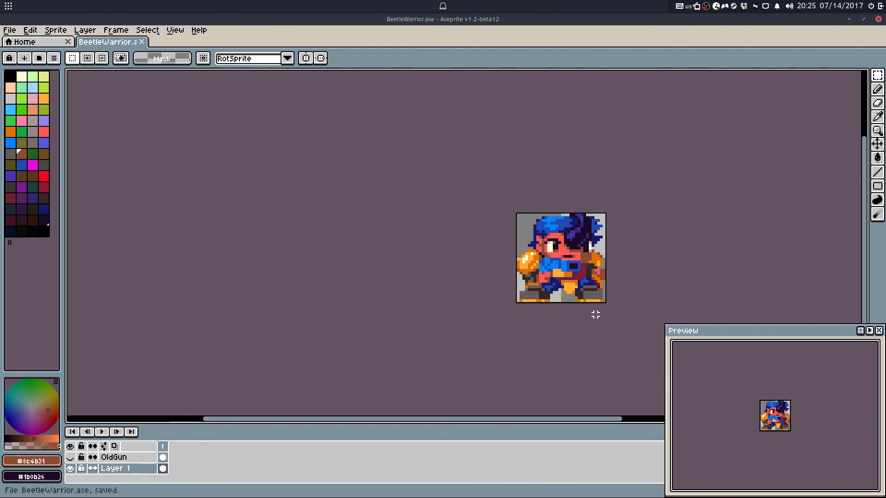
Step: Compare the boots up close by repeatedly undoing and redoing the copied strip, and leave the strip undone
left_click_drag(587, 315, 526, 301)
key("ctrl+shift+z")
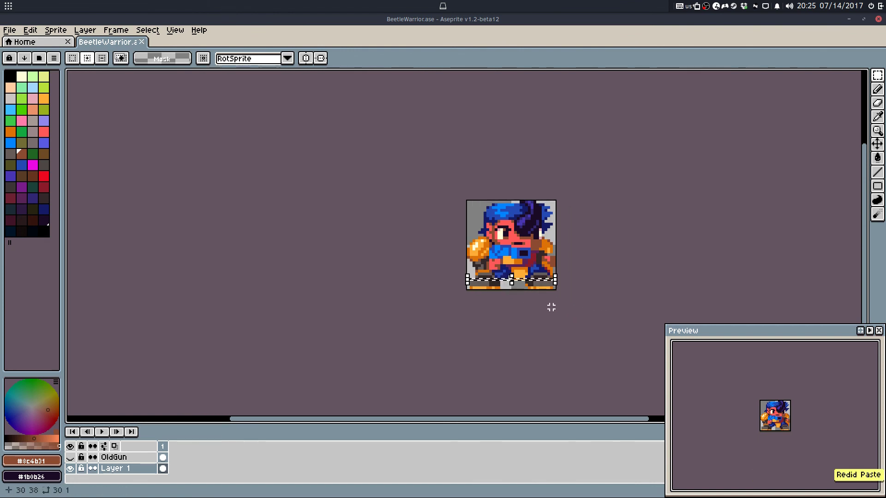
key("b")
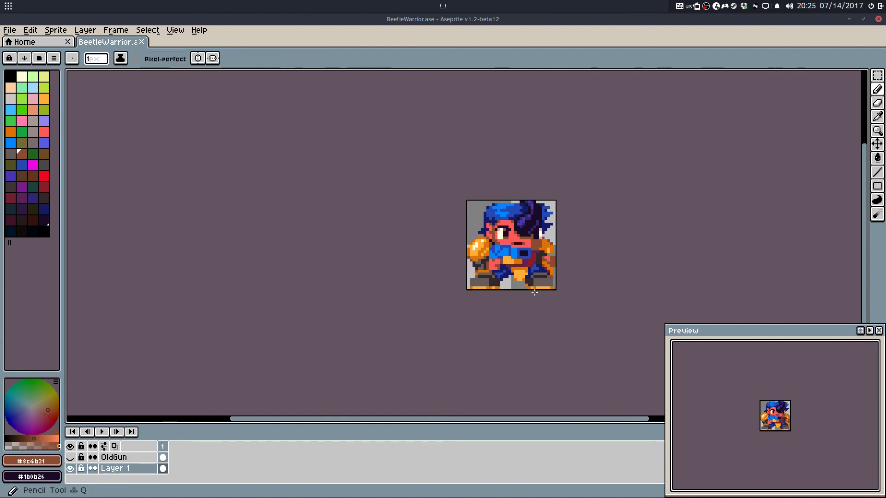
scroll(523, 286, "up", 5)
key("m")
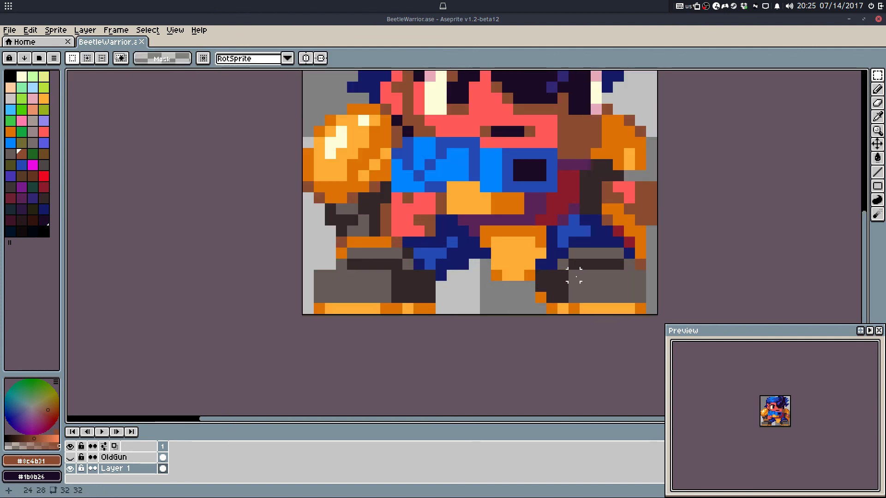
key("ctrl+shift+z")
key("ctrl+shift+z")
key("ctrl+z")
key("ctrl+z")
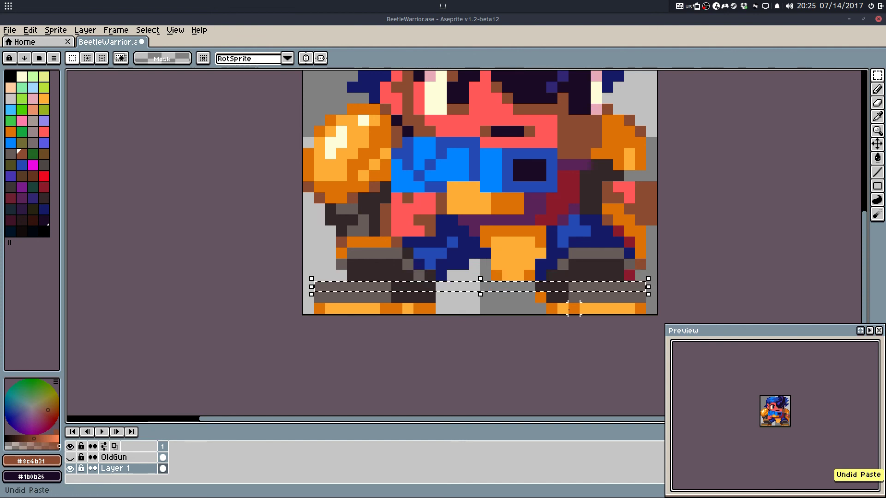
key("ctrl+shift+z")
key("ctrl+shift+z")
key("ctrl+z")
key("ctrl+z")
key("ctrl+z")
key("ctrl+shift+z")
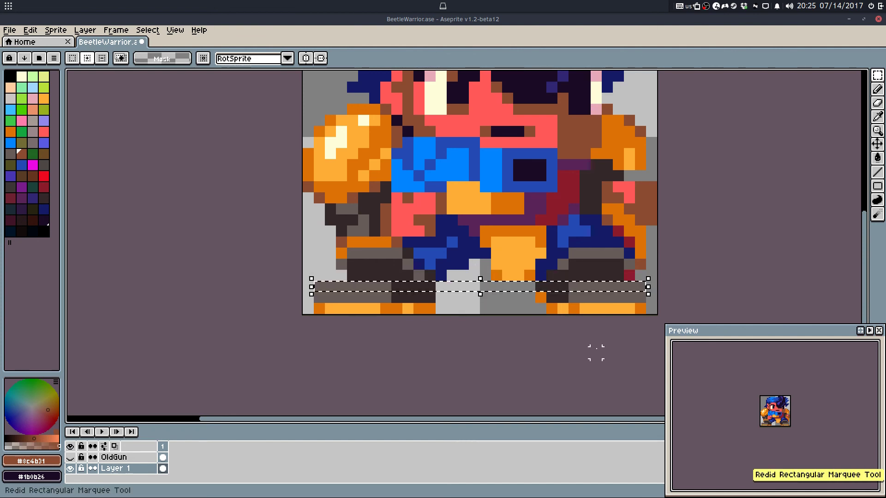
key("ctrl+shift+z")
key("ctrl+z")
key("ctrl+shift+z")
key("ctrl+z")
key("ctrl+shift+z")
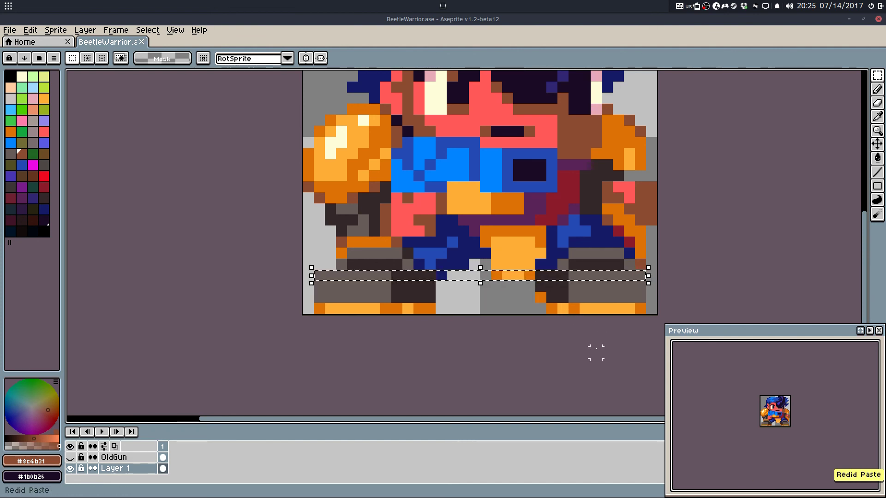
key("ctrl+z")
key("ctrl+shift+z")
key("ctrl+z")
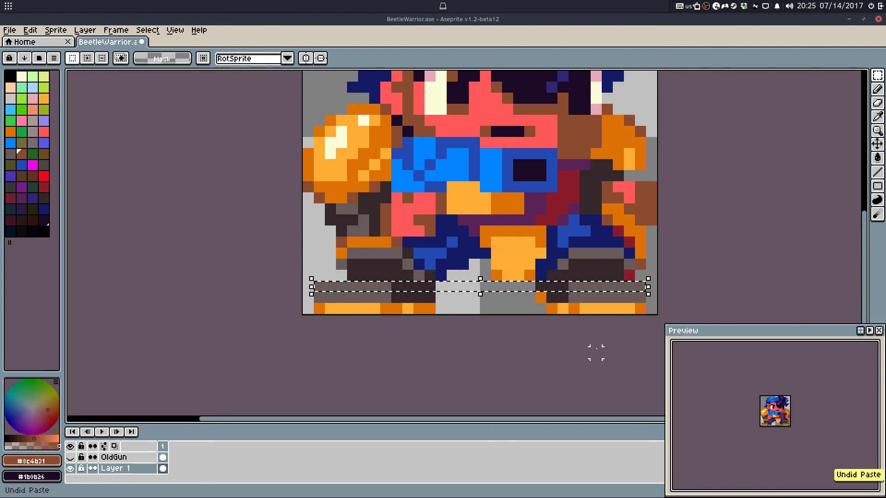
Step: Clear the selection across the boots, view the whole sprite, and undo the deselection
key("ctrl+d")
scroll(696, 184, "down", 3)
key("ctrl+z")
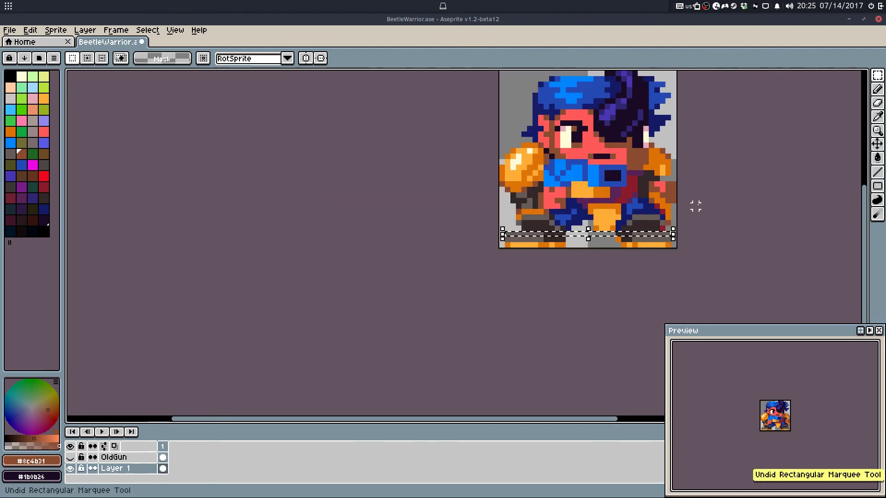
Step: Undo and redo the latest boot edits once more, leave the boots deselected, and save the file
key("ctrl+z")
key("ctrl+shift+z")
key("ctrl+shift+z")
key("ctrl+s")
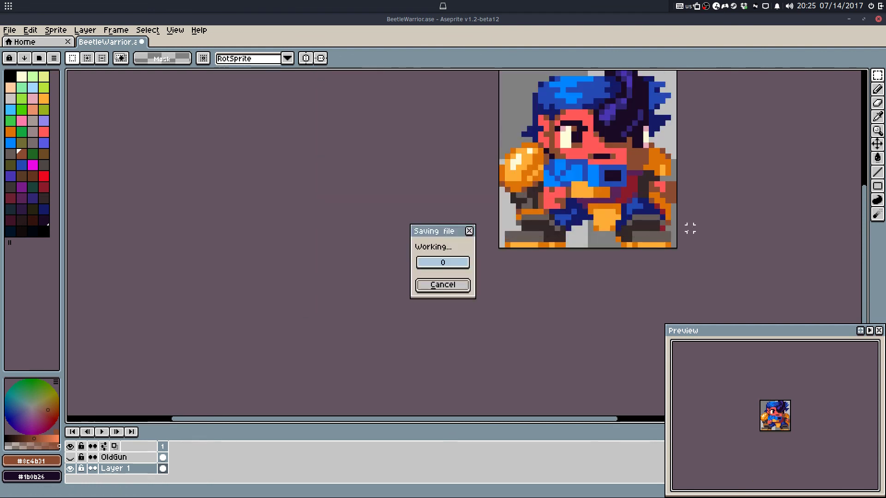
Step: Try moving the selected lower part of the near boot, undo the transformation, and save the file
key("b")
scroll(510, 237, "up", 4)
key("m")
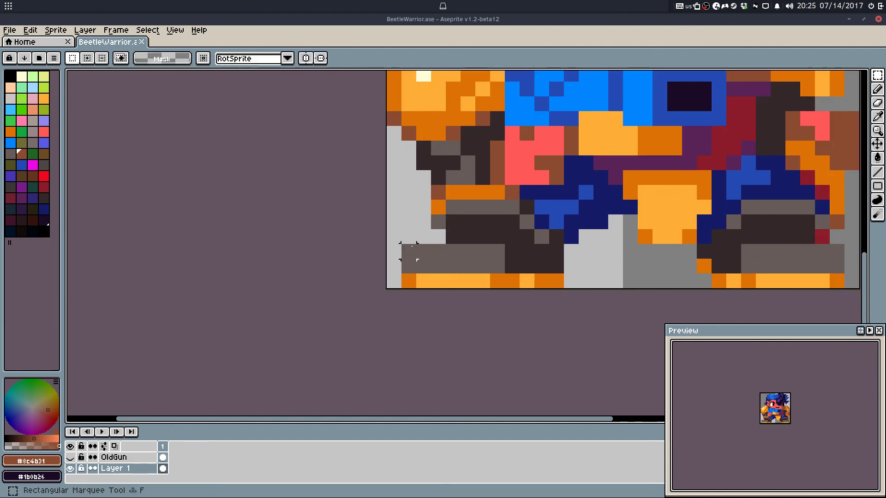
left_click_drag(404, 247, 489, 291)
scroll(687, 197, "down", 5)
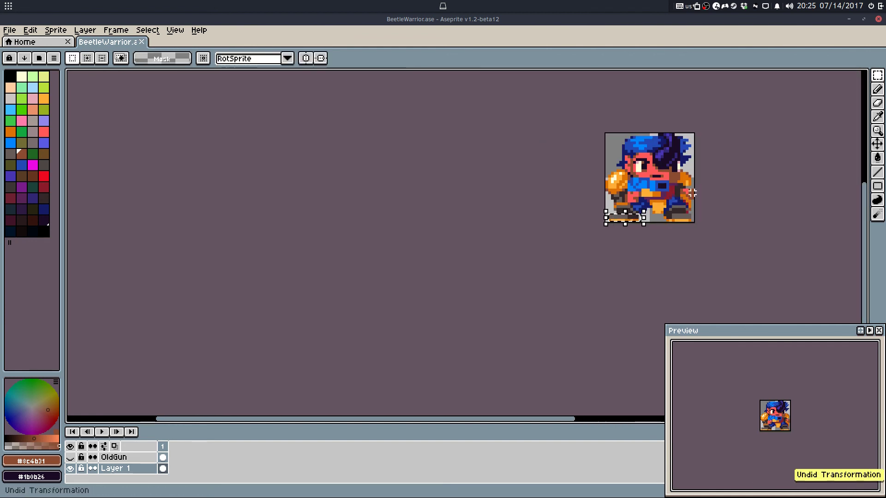
key("ctrl+s")
scroll(675, 202, "up", 2)
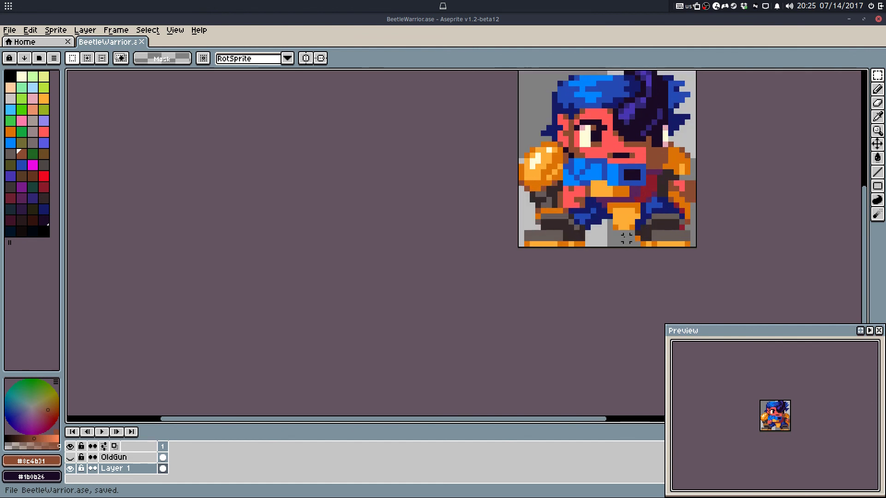
Step: Try shifting the near boot left by one pixel, moving its lower rows first and its two upper rows second
scroll(548, 233, "up", 2)
left_click_drag(579, 230, 442, 246)
key("Left")
key("ctrl+d")
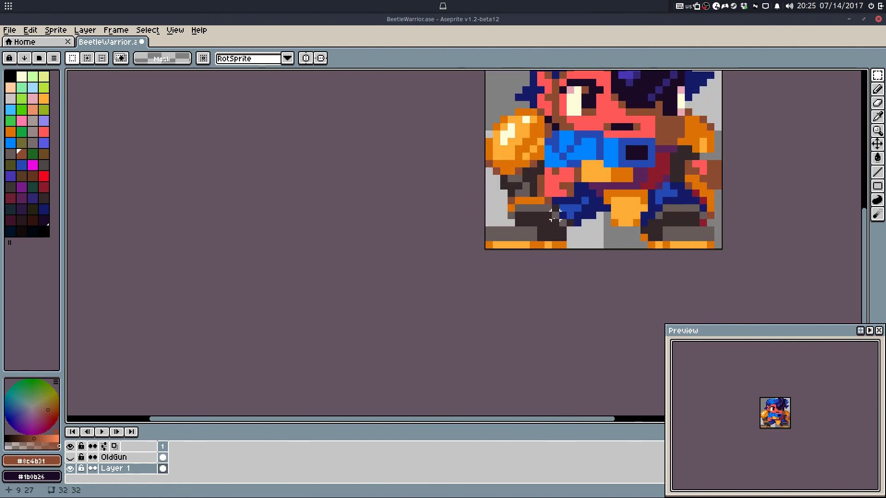
left_click_drag(512, 215, 592, 224)
key("Left")
key("ctrl+d")
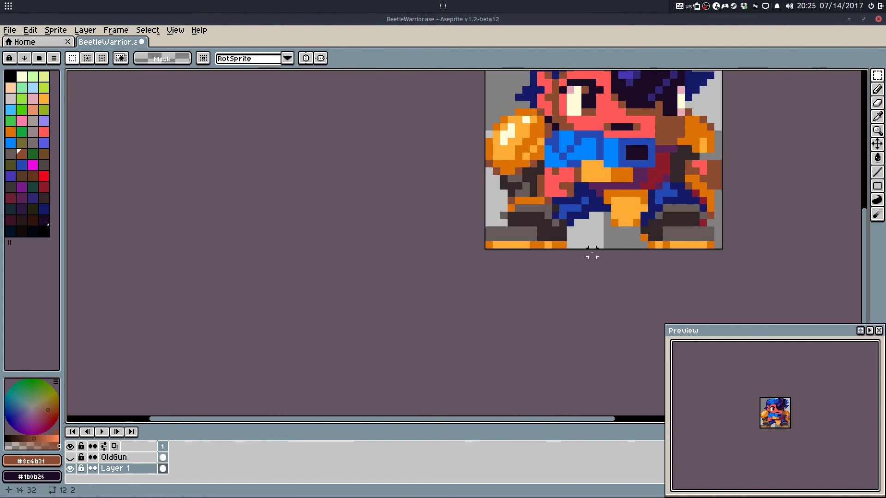
Step: Undo the near boot's one-pixel shifts and save the file
scroll(623, 254, "down", 1)
scroll(632, 252, "down", 3)
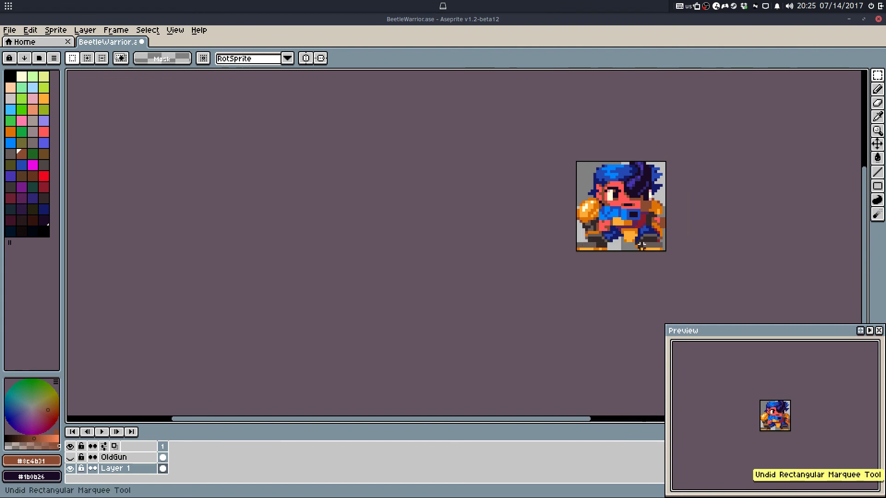
key("ctrl+s")
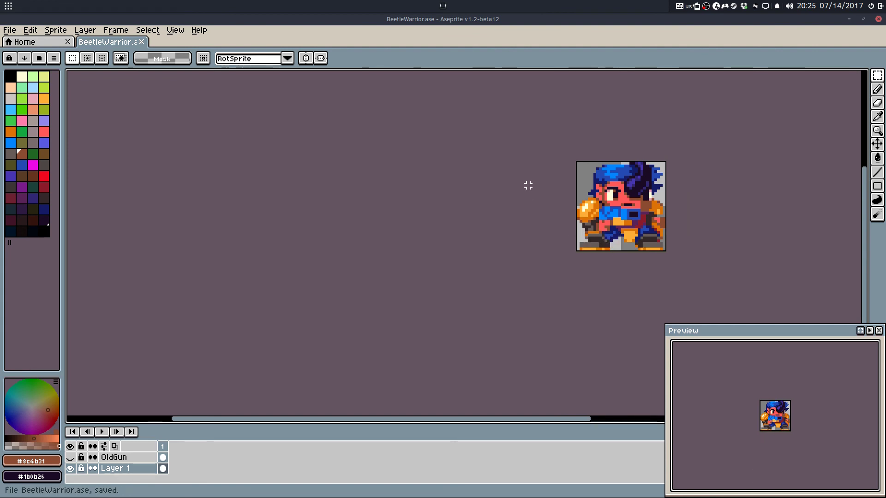
Step: Open the recent file Prisoner.ase and examine the prisoner sprite
key("q")
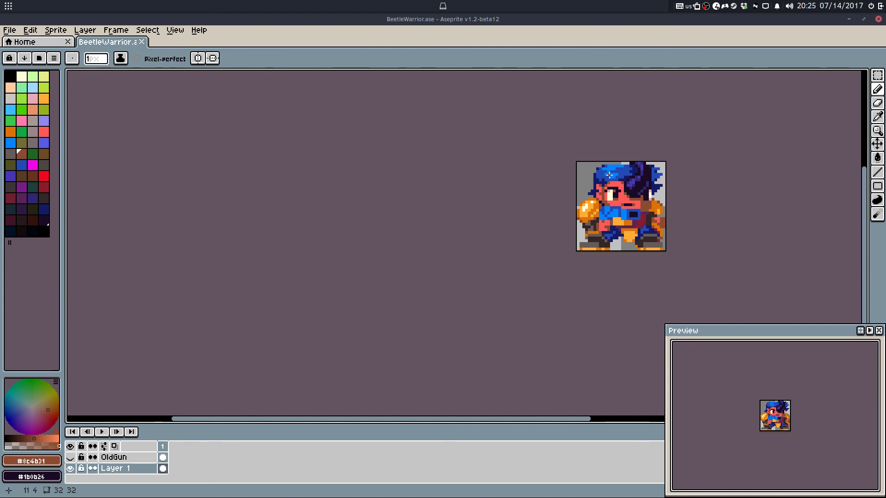
left_click(24, 41)
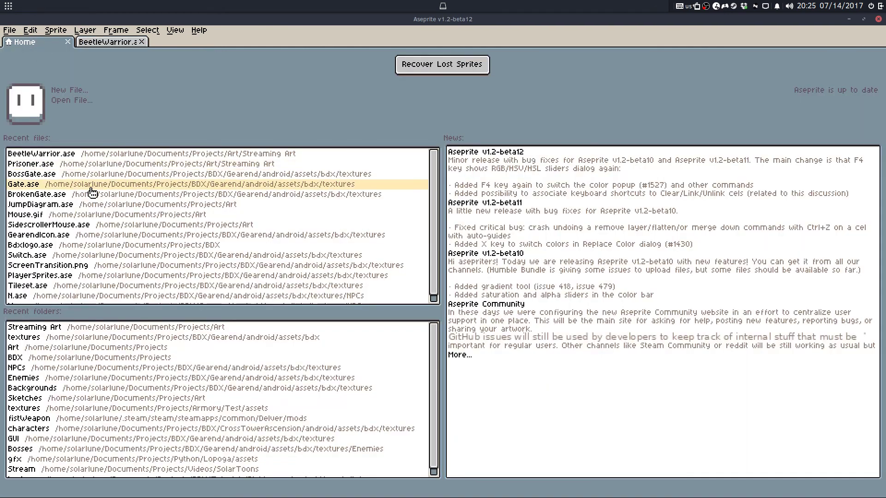
left_click(95, 165)
scroll(437, 219, "up", 4)
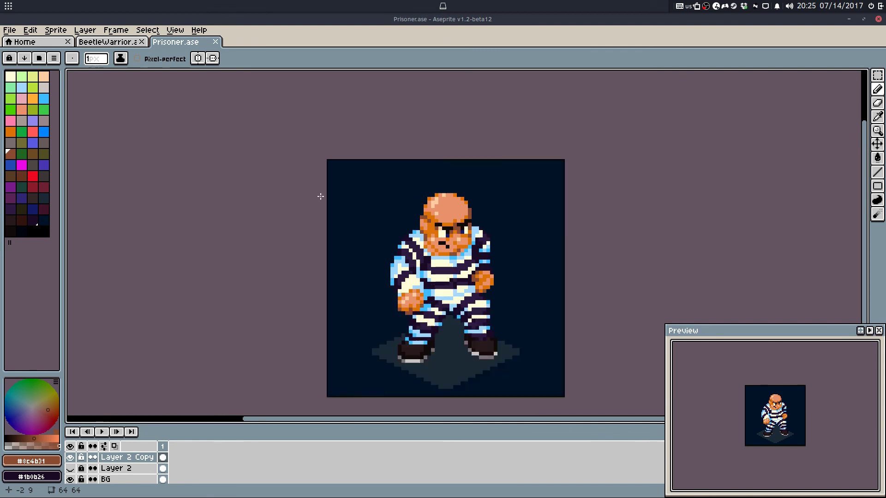
left_click_drag(373, 226, 334, 189)
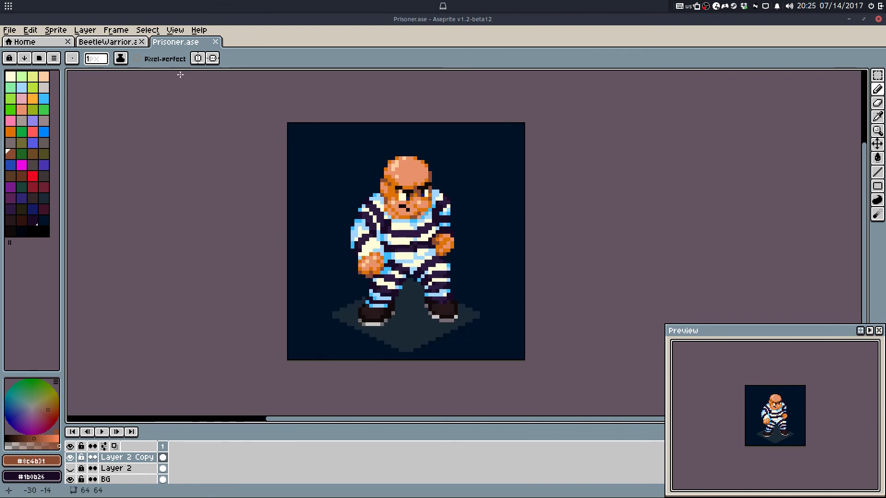
Step: Return to BeetleWarrior.ase and view the whole warrior sprite centred on the canvas
left_click(121, 44)
left_click_drag(504, 134, 375, 190)
scroll(491, 196, "up", 1)
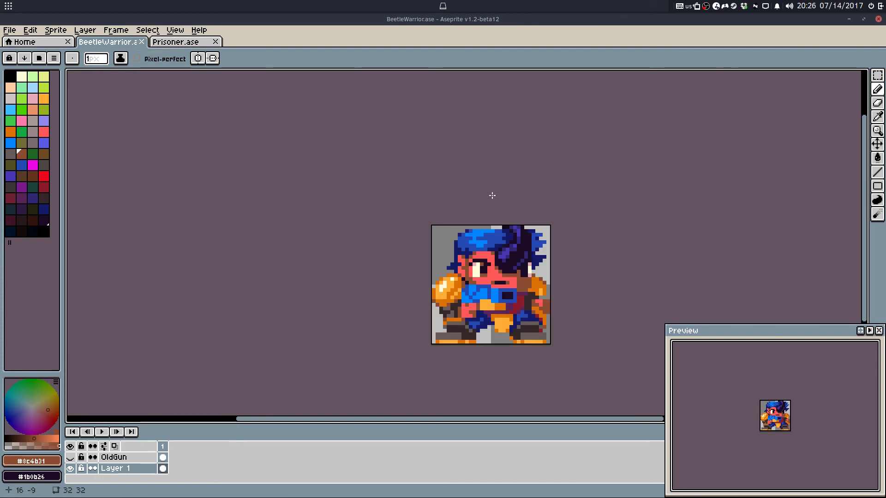
left_click_drag(488, 198, 445, 169)
left_click_drag(406, 194, 404, 194)
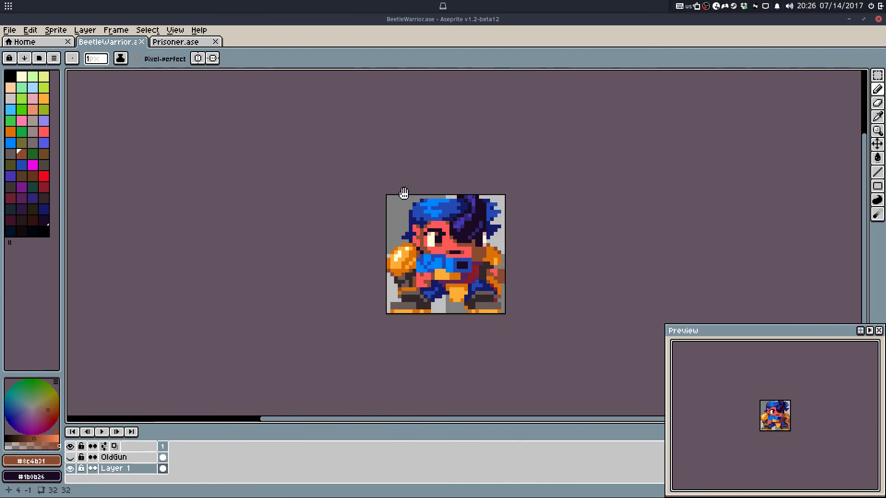